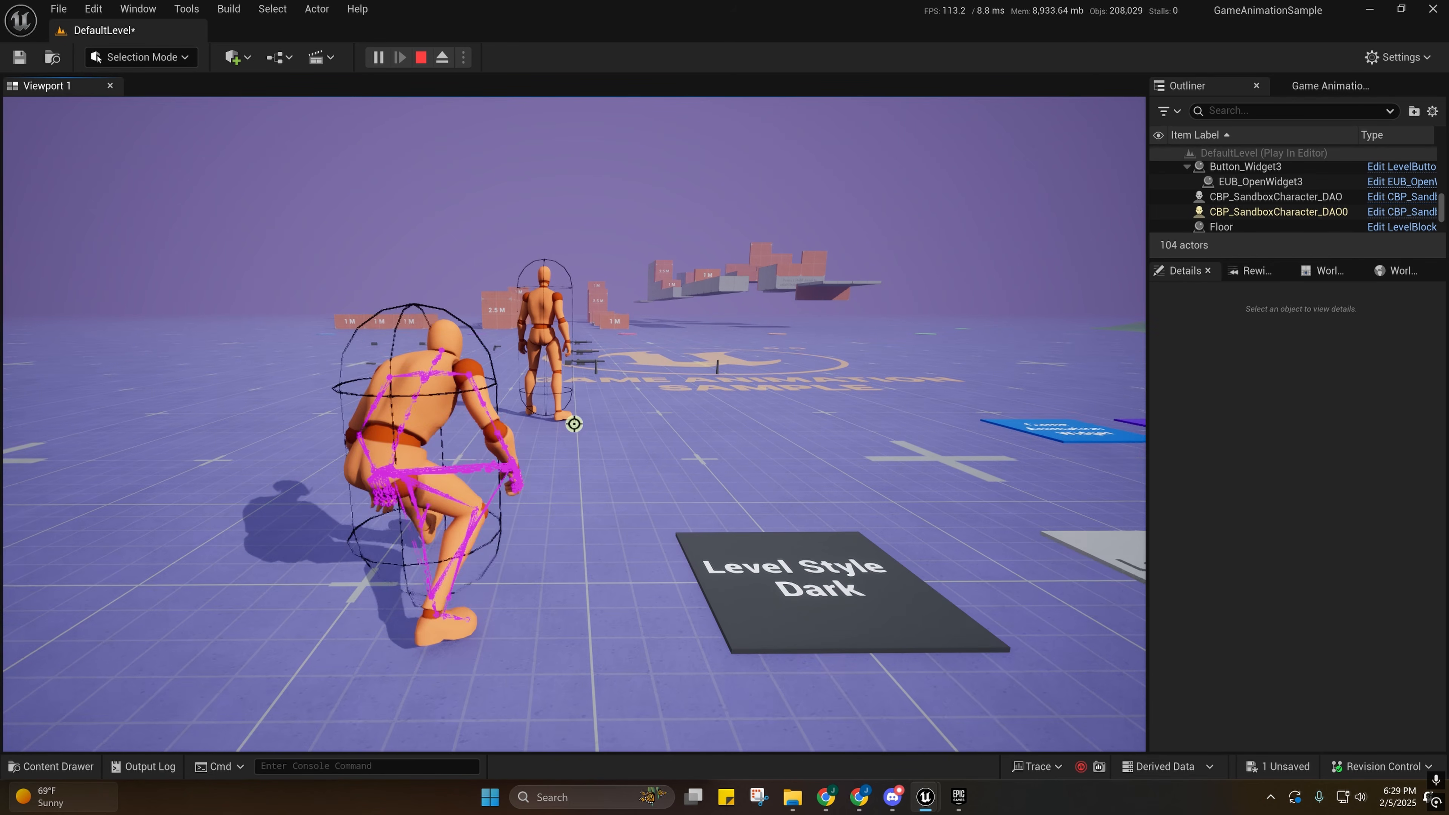
{"action": "key", "text": "a"}
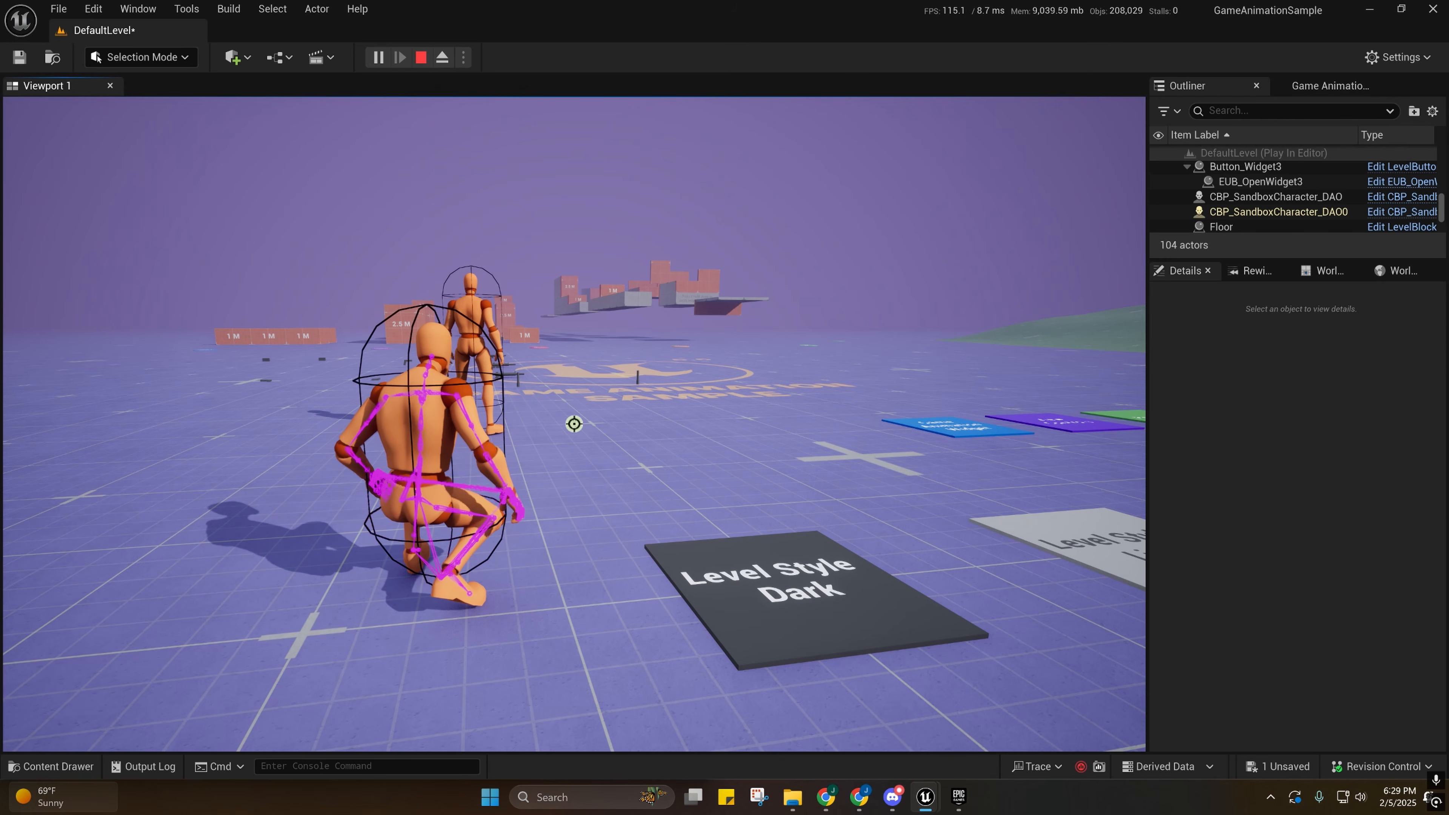
{"action": "key", "text": "a"}
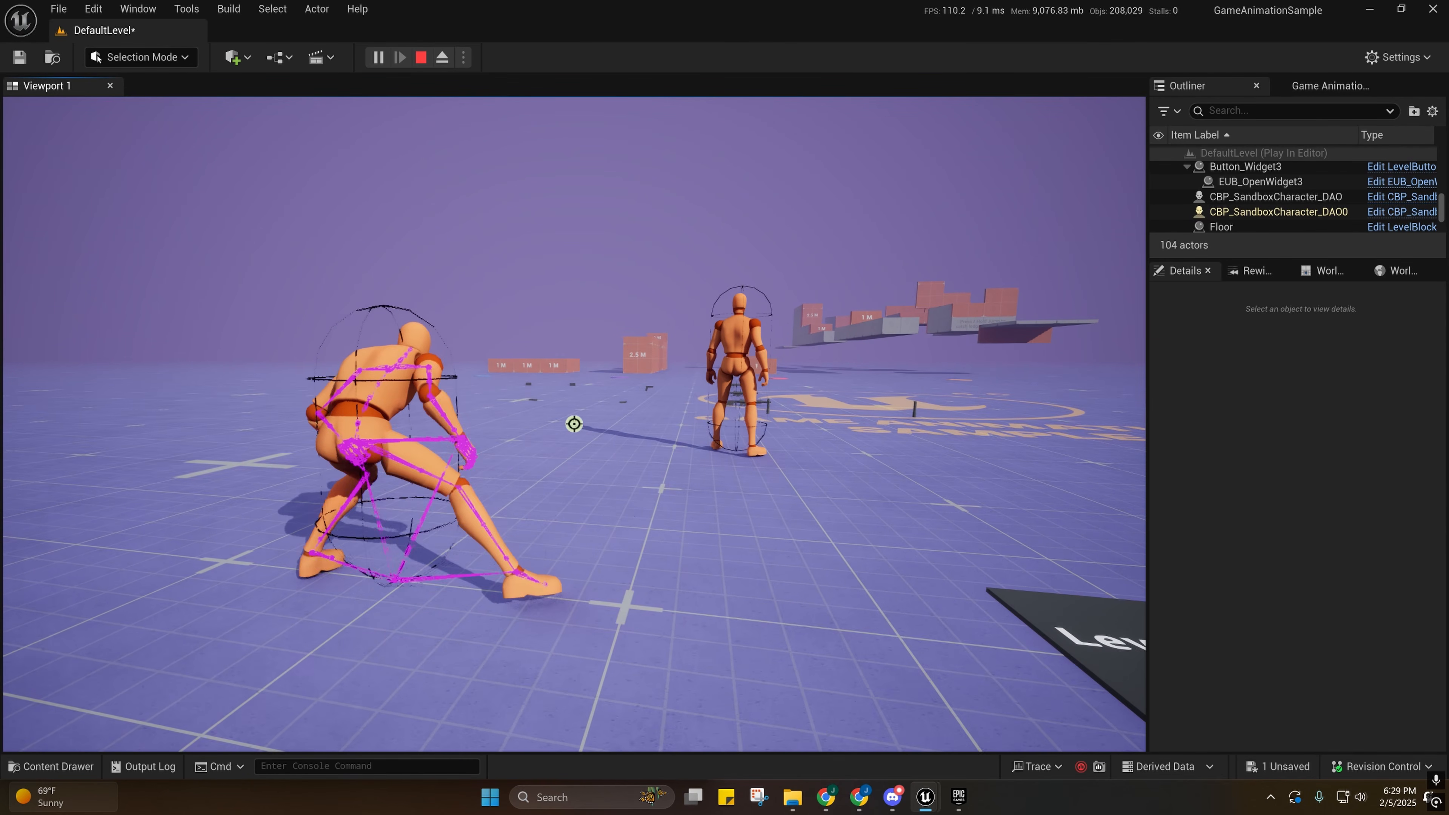
{"action": "key", "text": "w"}
{"action": "key", "text": "d"}
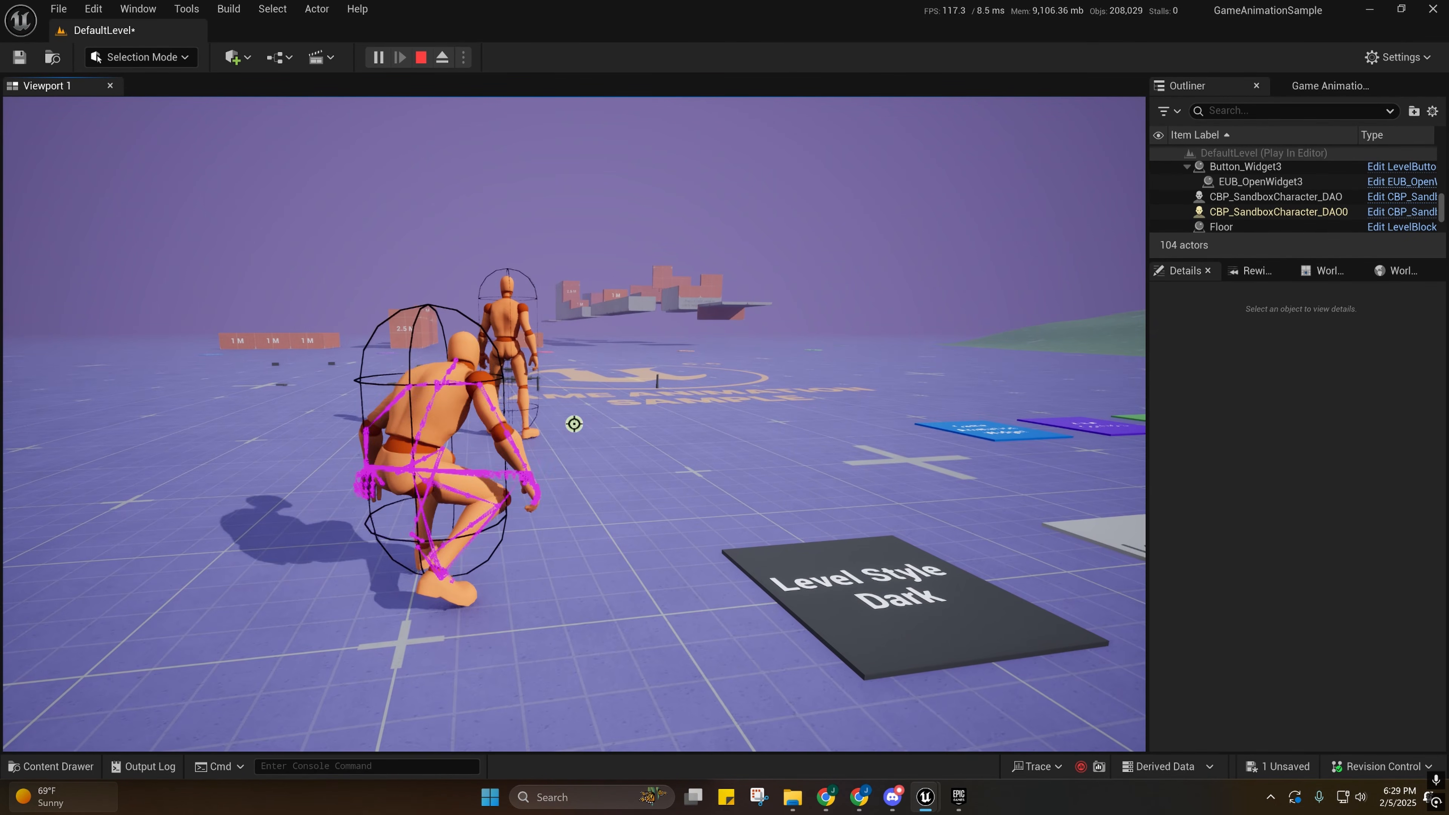
{"action": "key", "text": "w"}
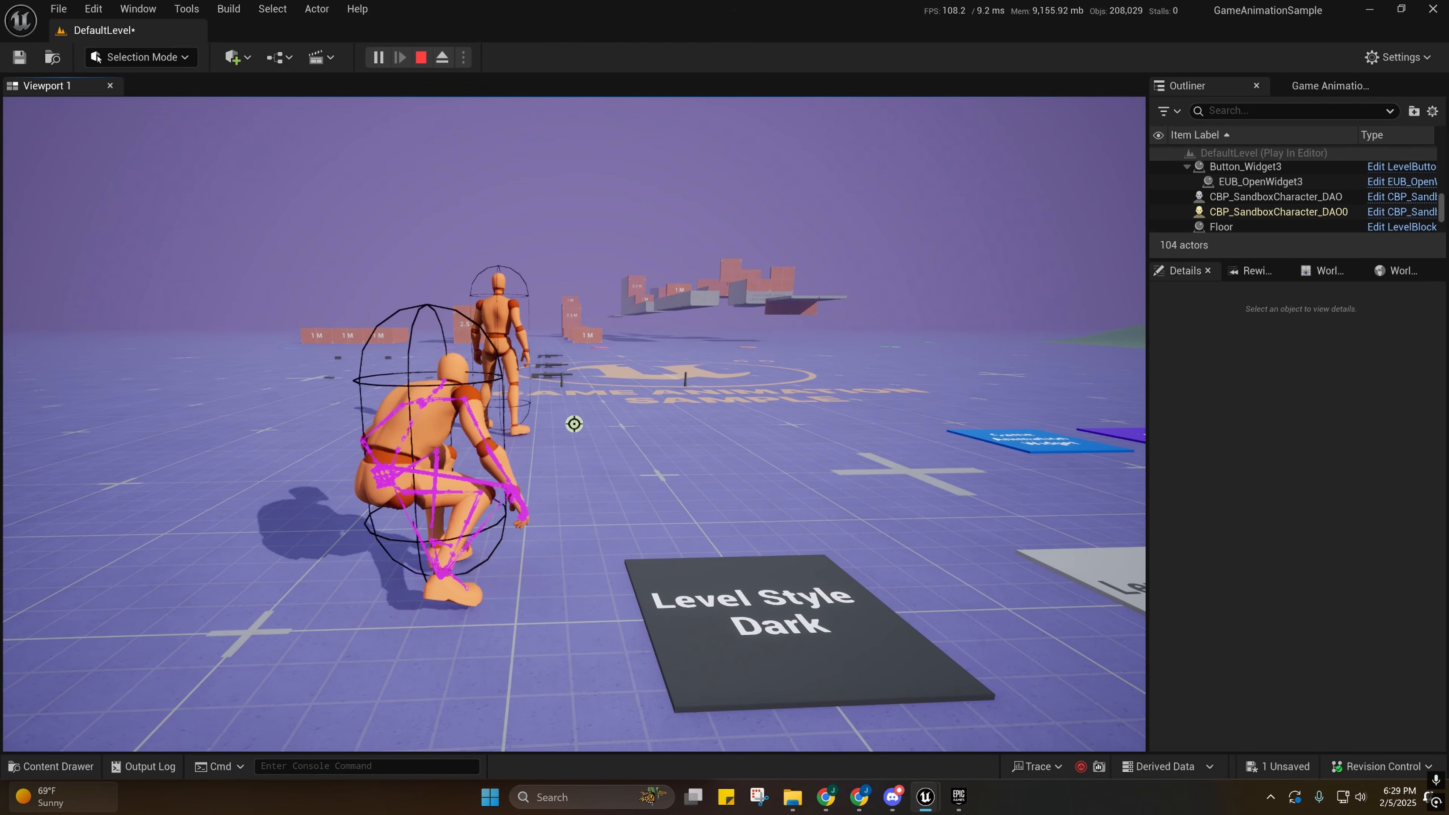
{"action": "key", "text": "a"}
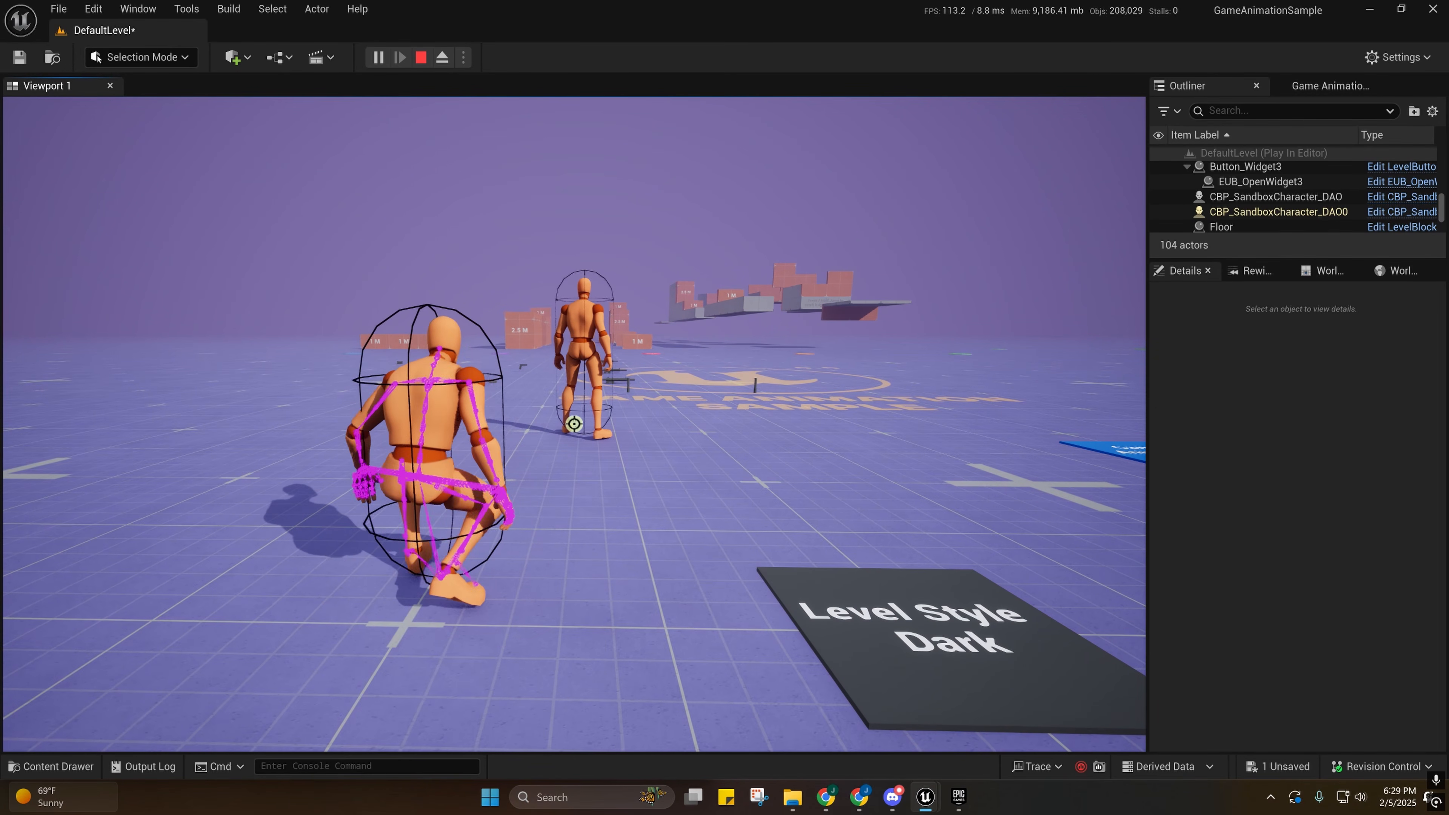
{"action": "key", "text": "w"}
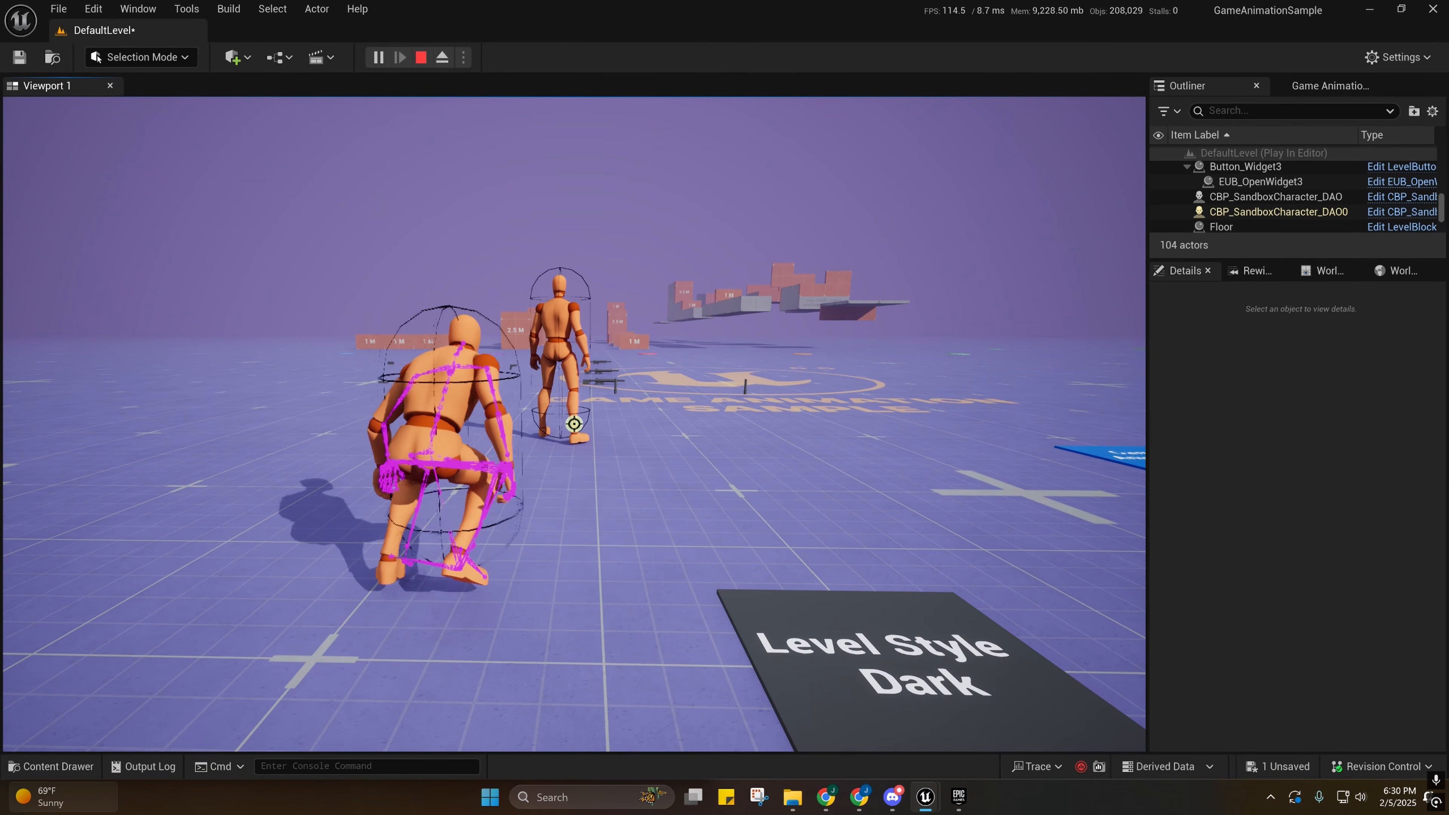
{"action": "key", "text": "w"}
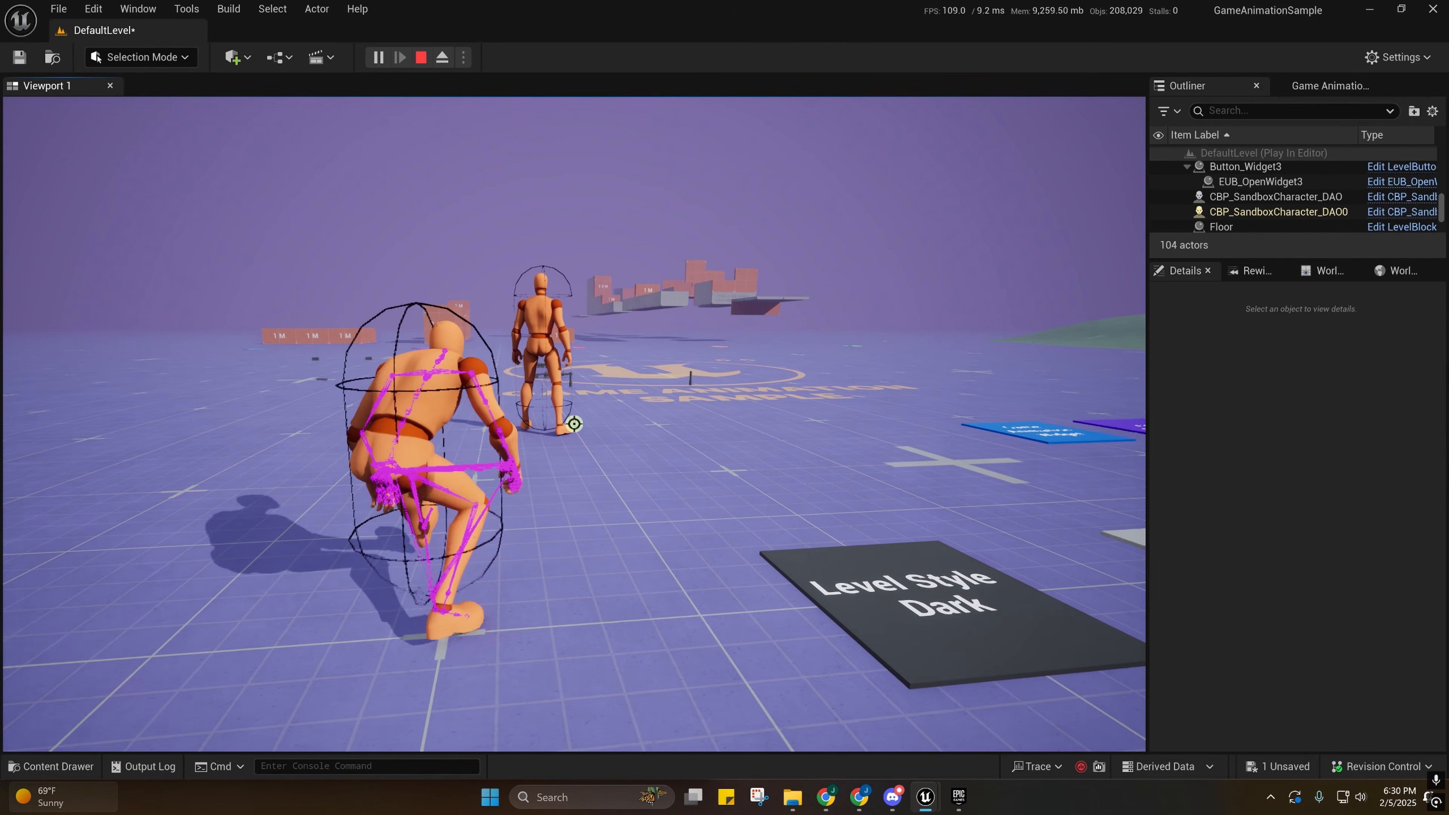
{"action": "key", "text": "w"}
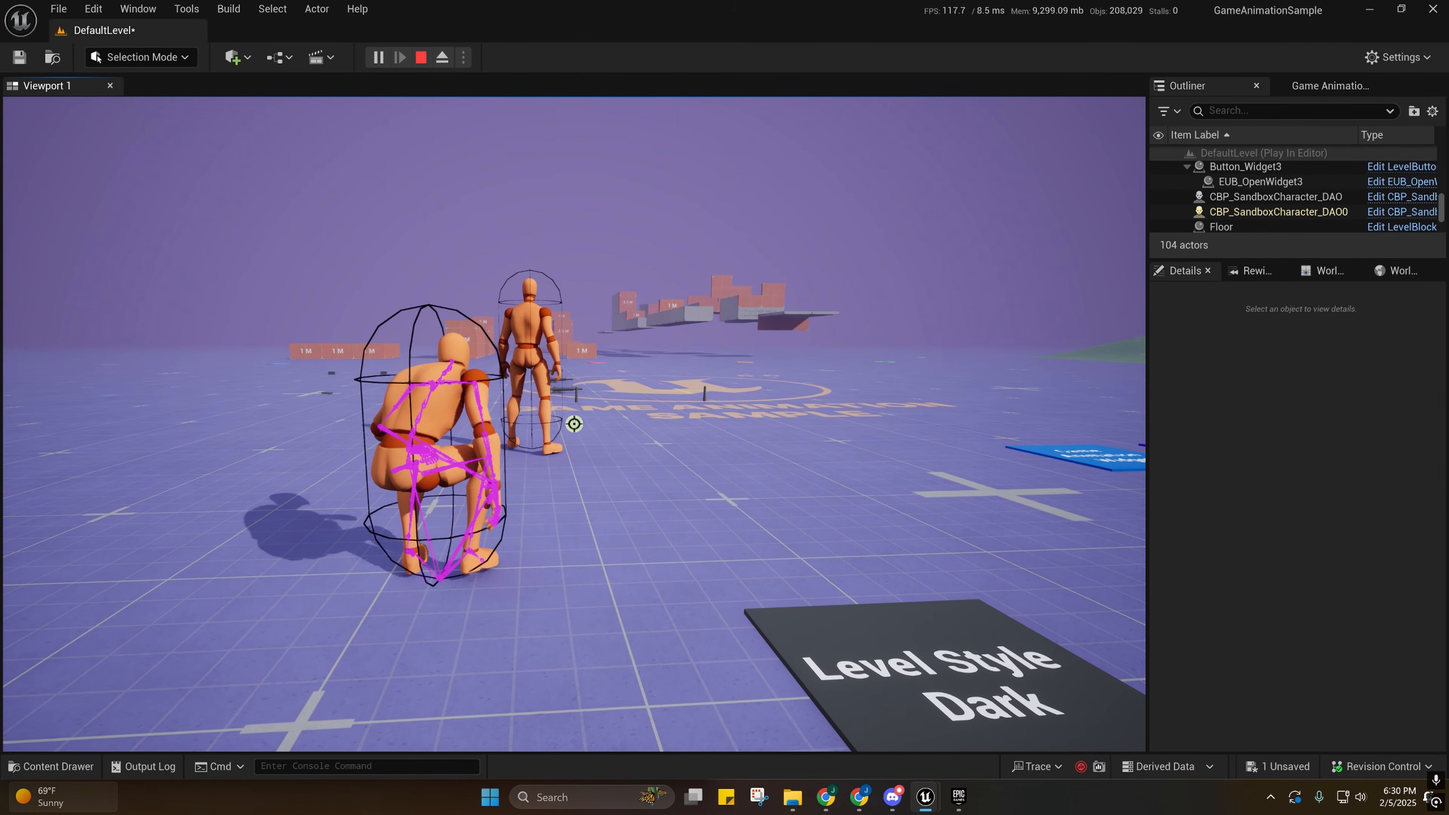
{"action": "key", "text": "w"}
{"action": "key", "text": "w"}
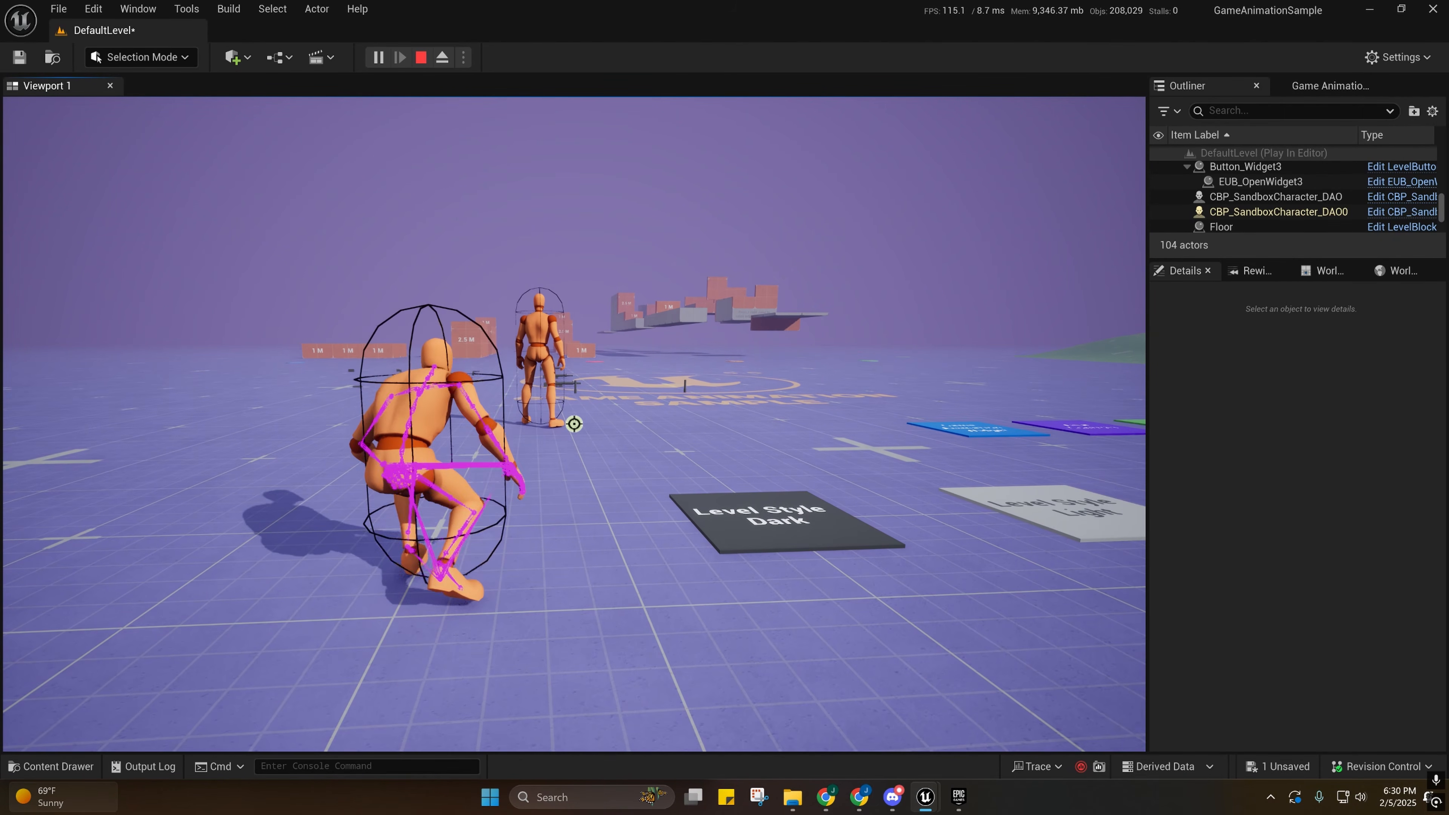
{"action": "key", "text": "d"}
{"action": "key", "text": "a"}
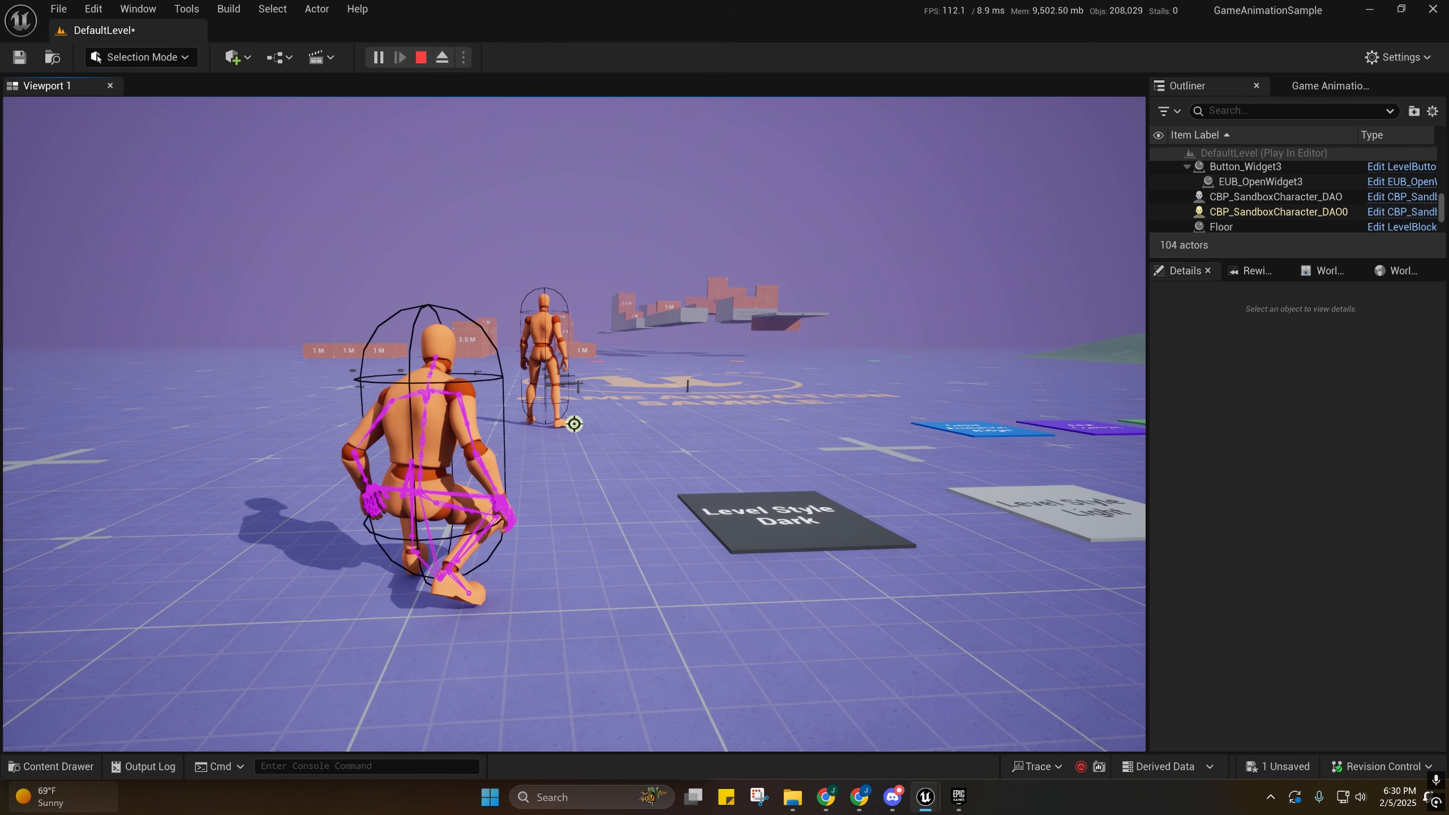
{"action": "key", "text": "w"}
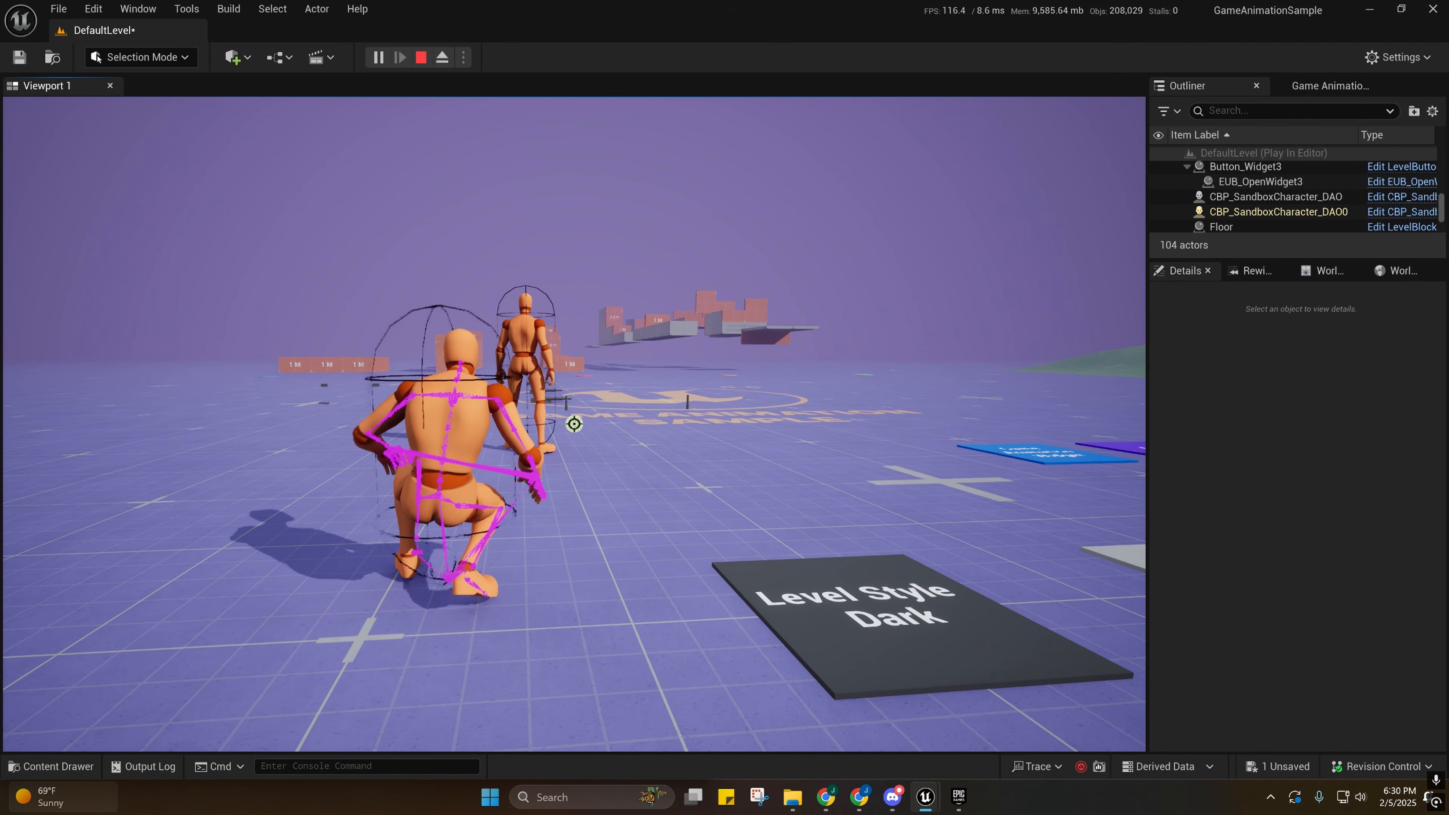
{"action": "key", "text": "s"}
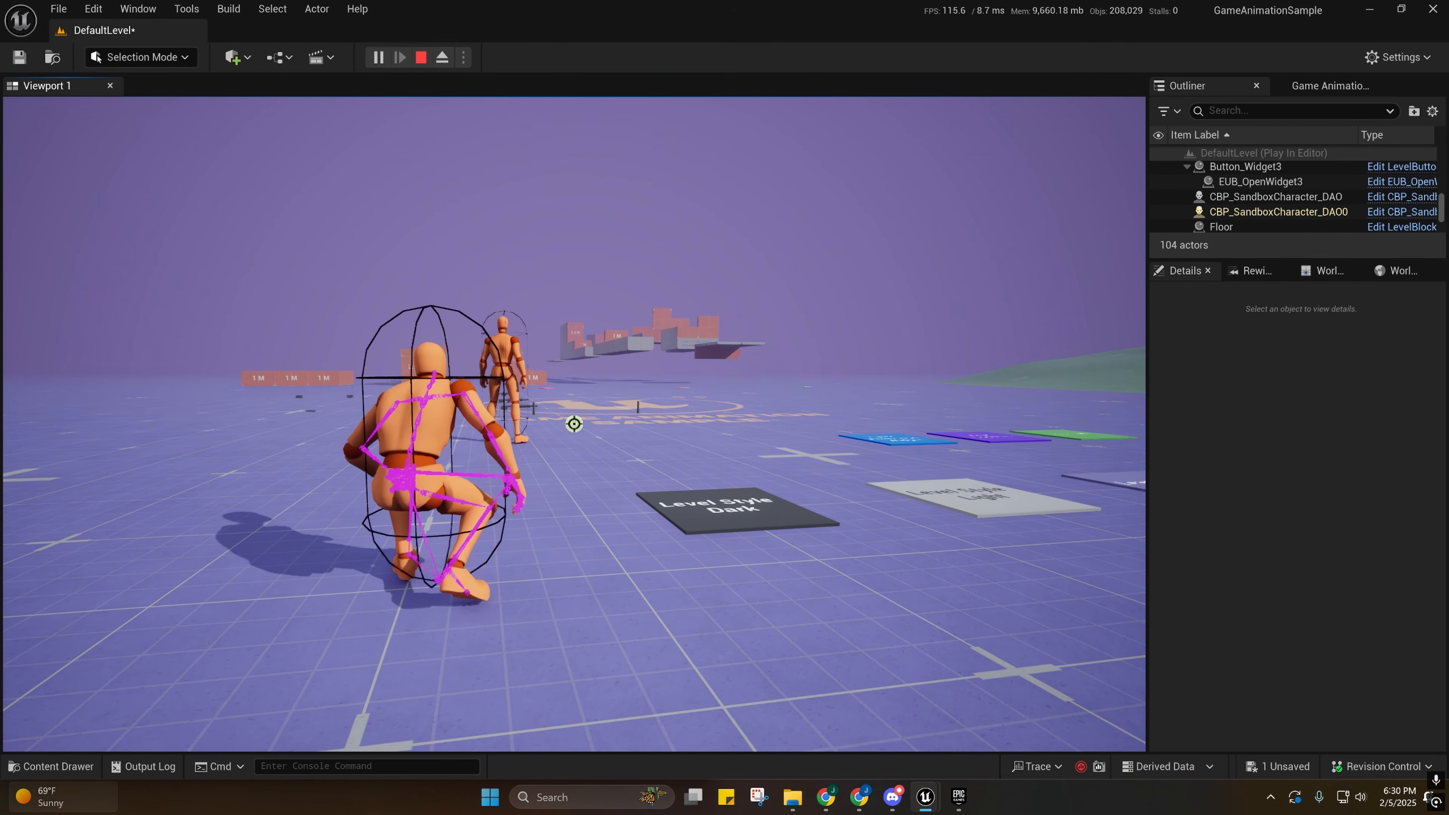
{"action": "key", "text": "d"}
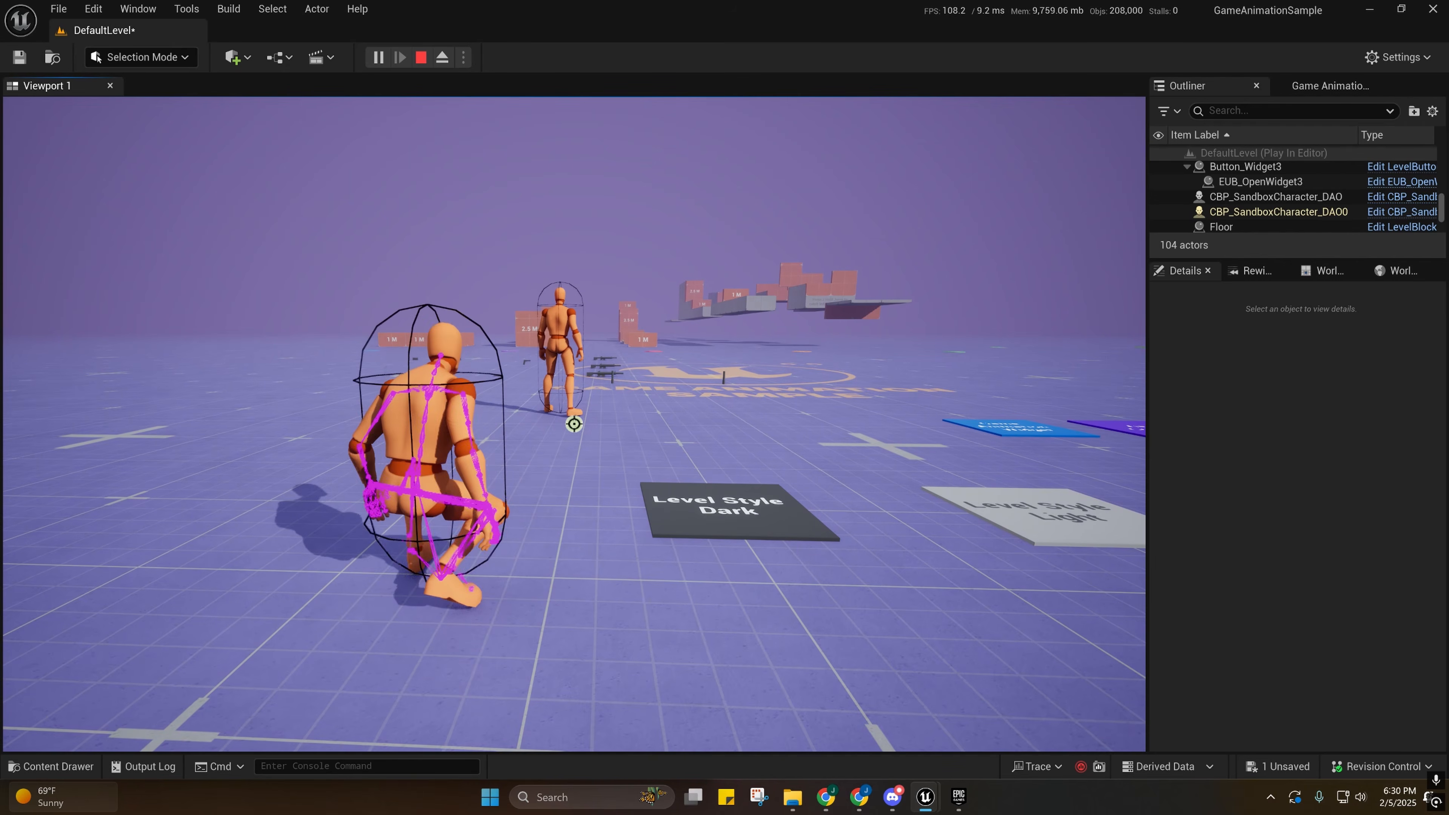
{"action": "key", "text": "w"}
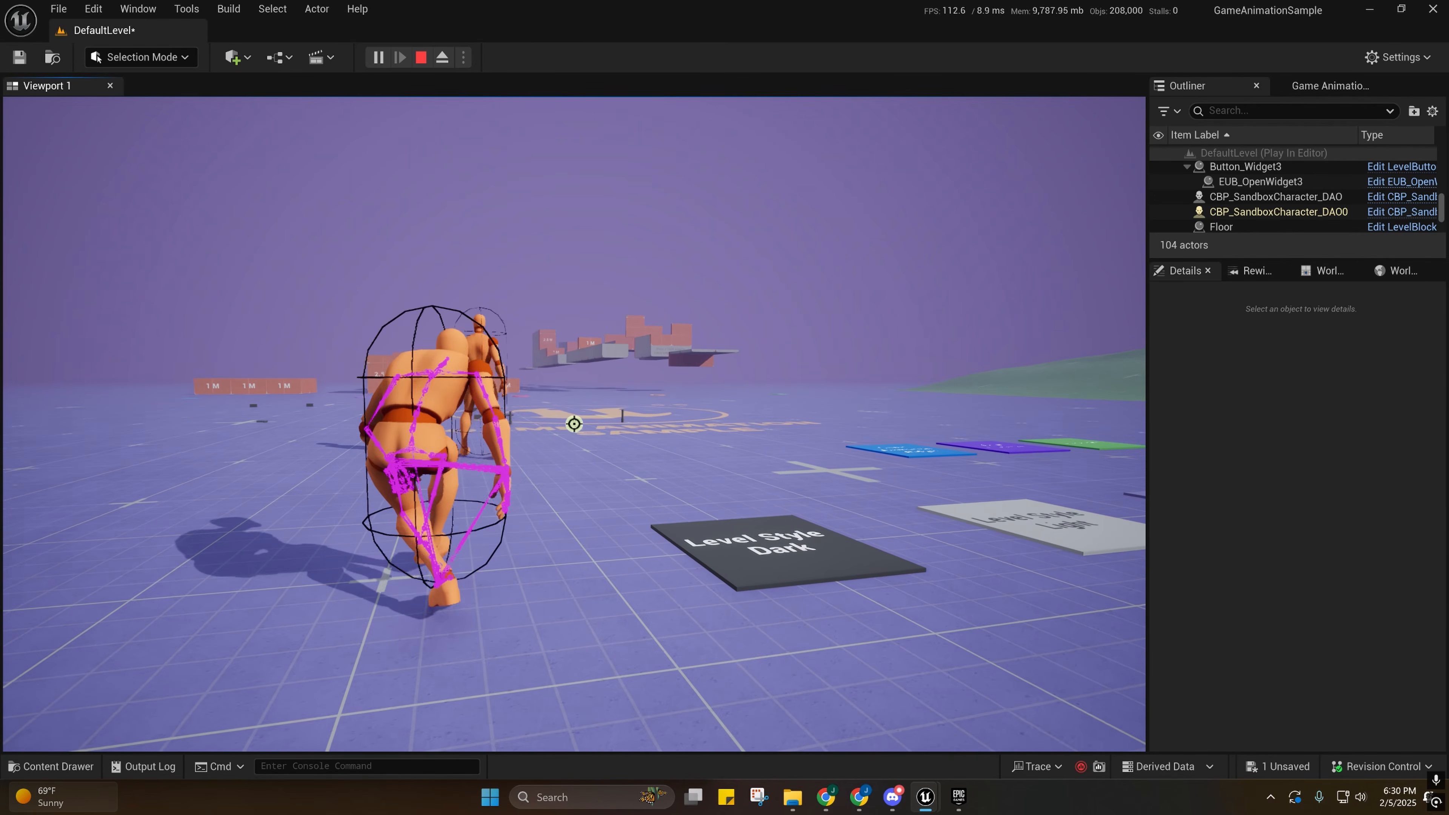
{"action": "key", "text": "a"}
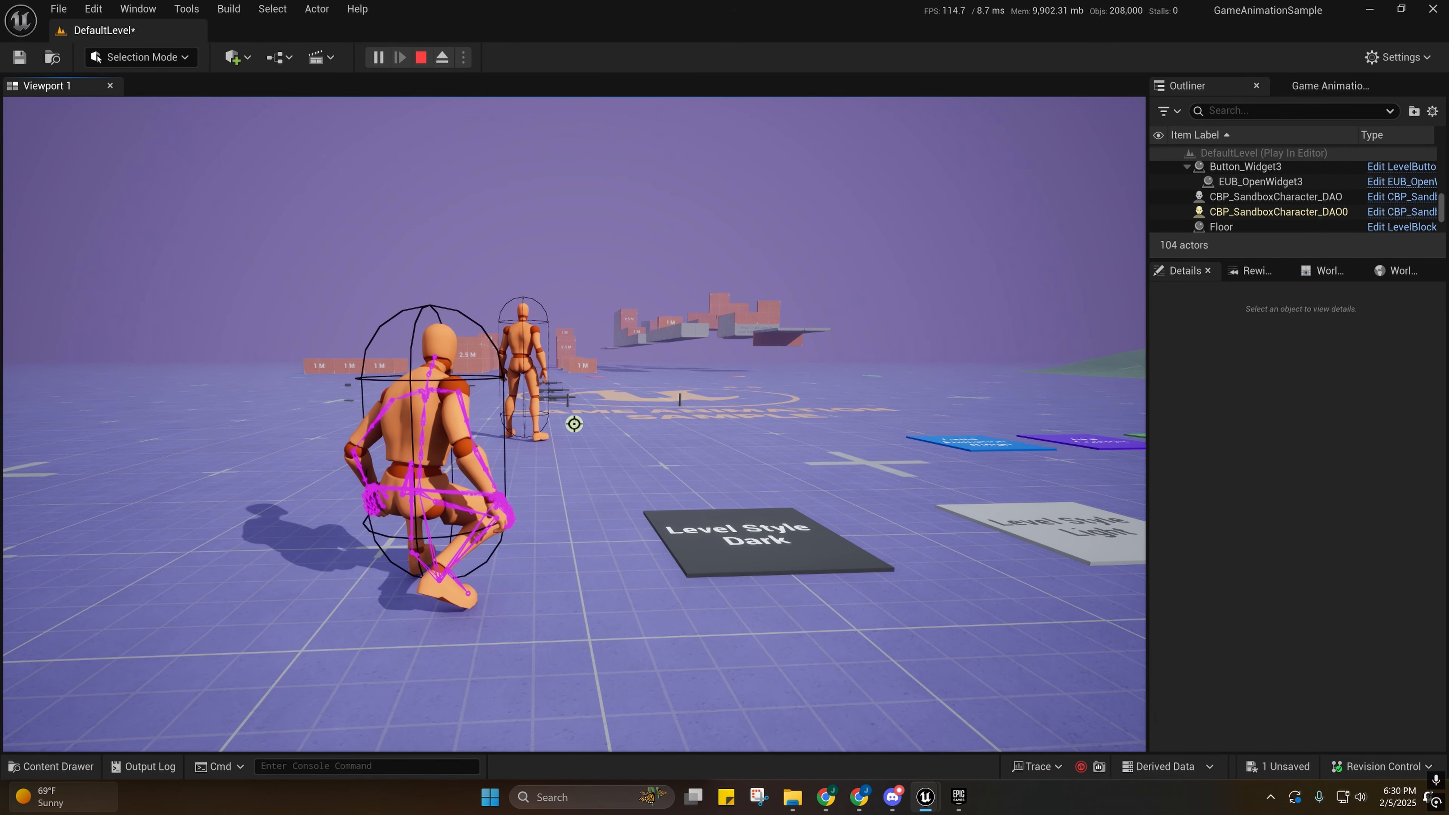
{"action": "key", "text": "a"}
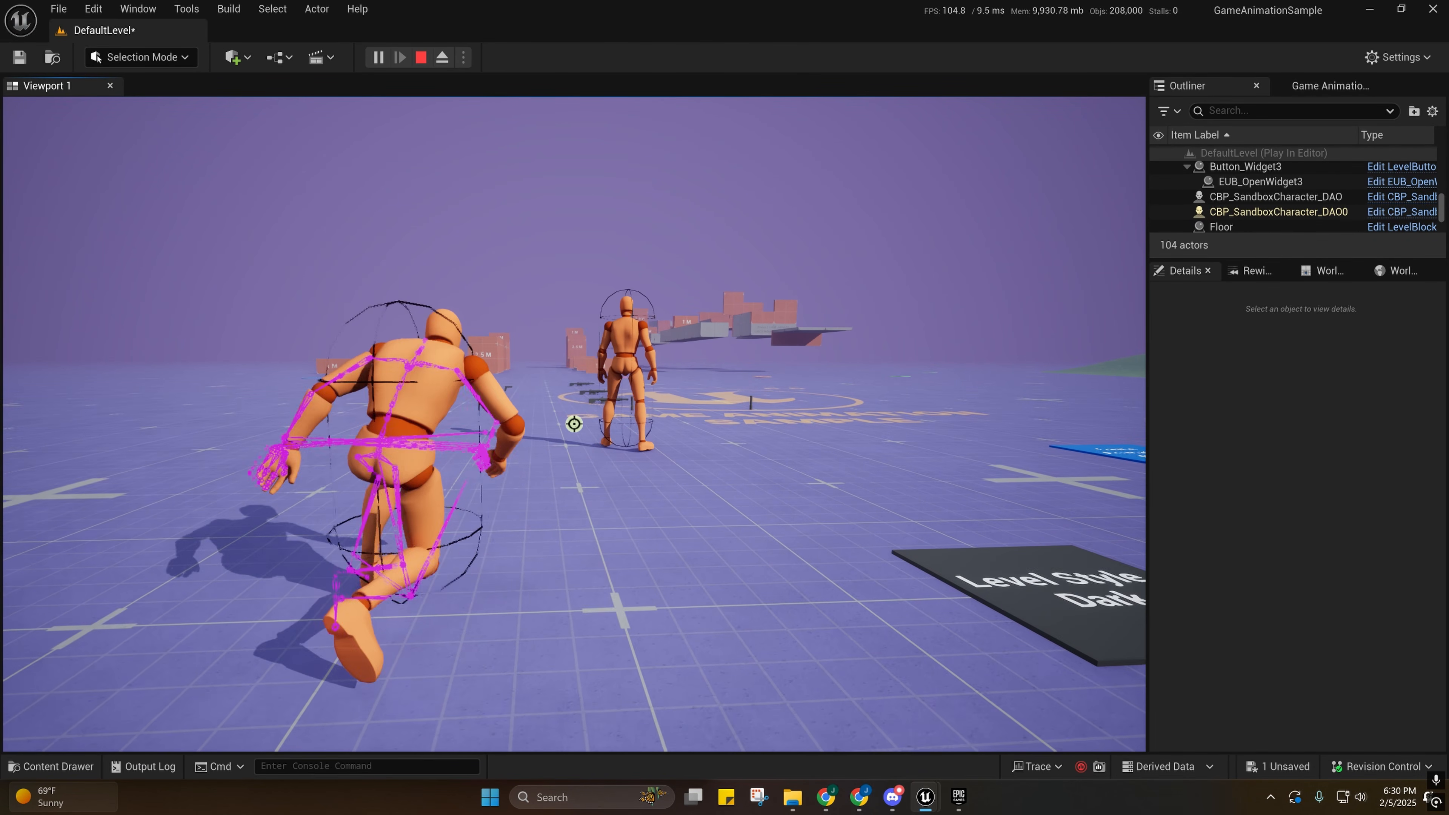
{"action": "key", "text": "w"}
{"action": "key", "text": "d"}
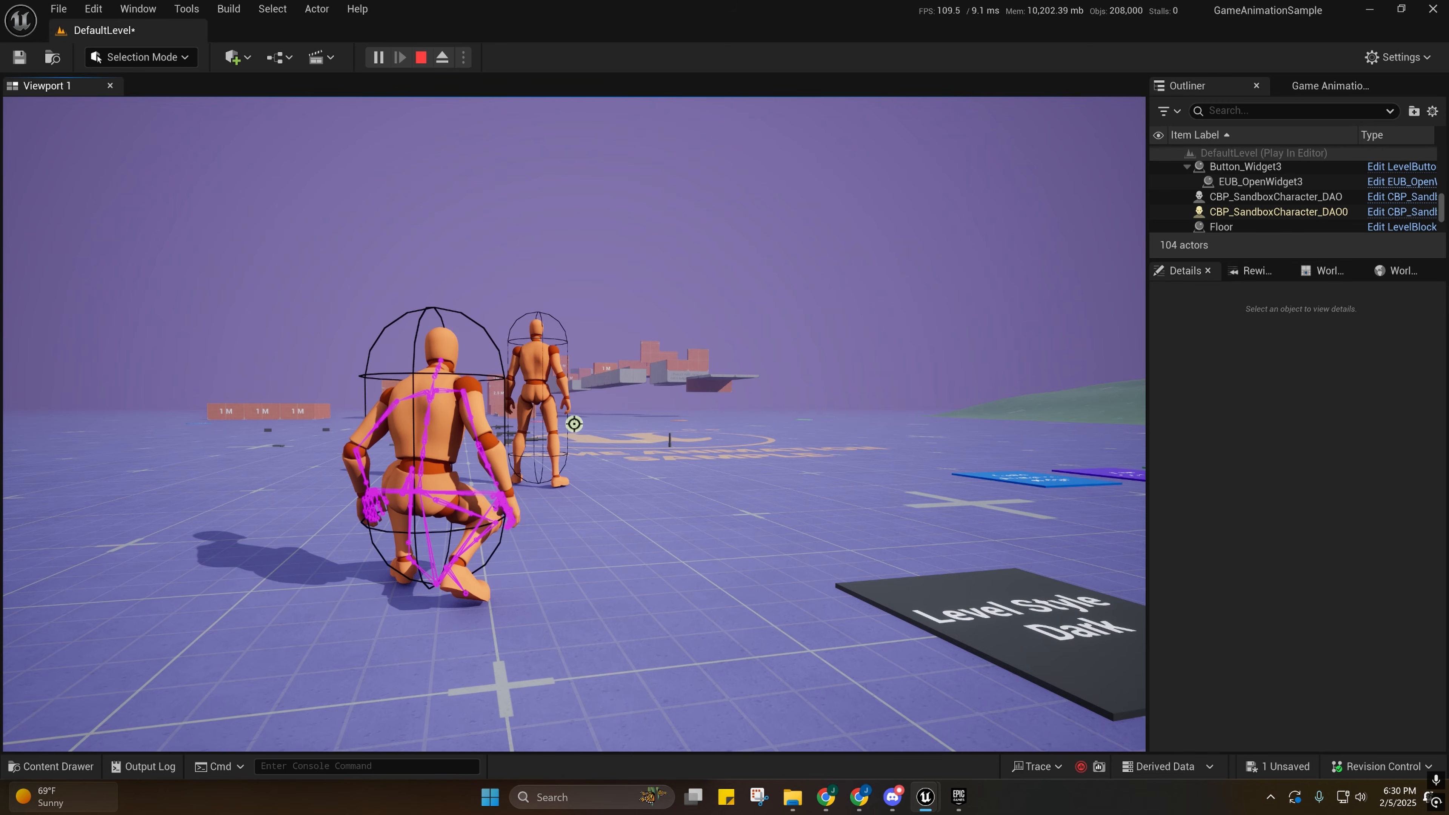
{"action": "key", "text": "w"}
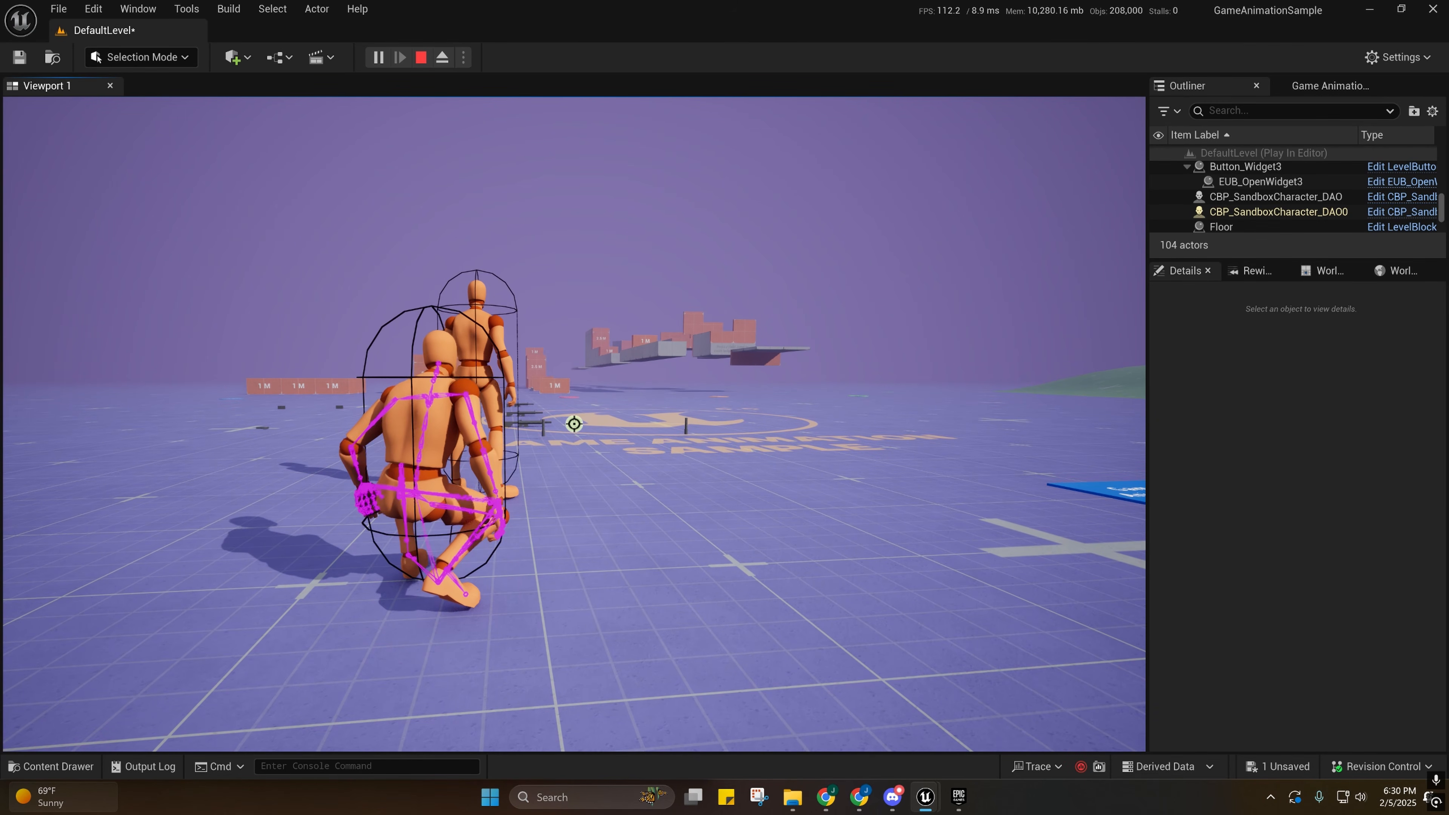
{"action": "key", "text": "s"}
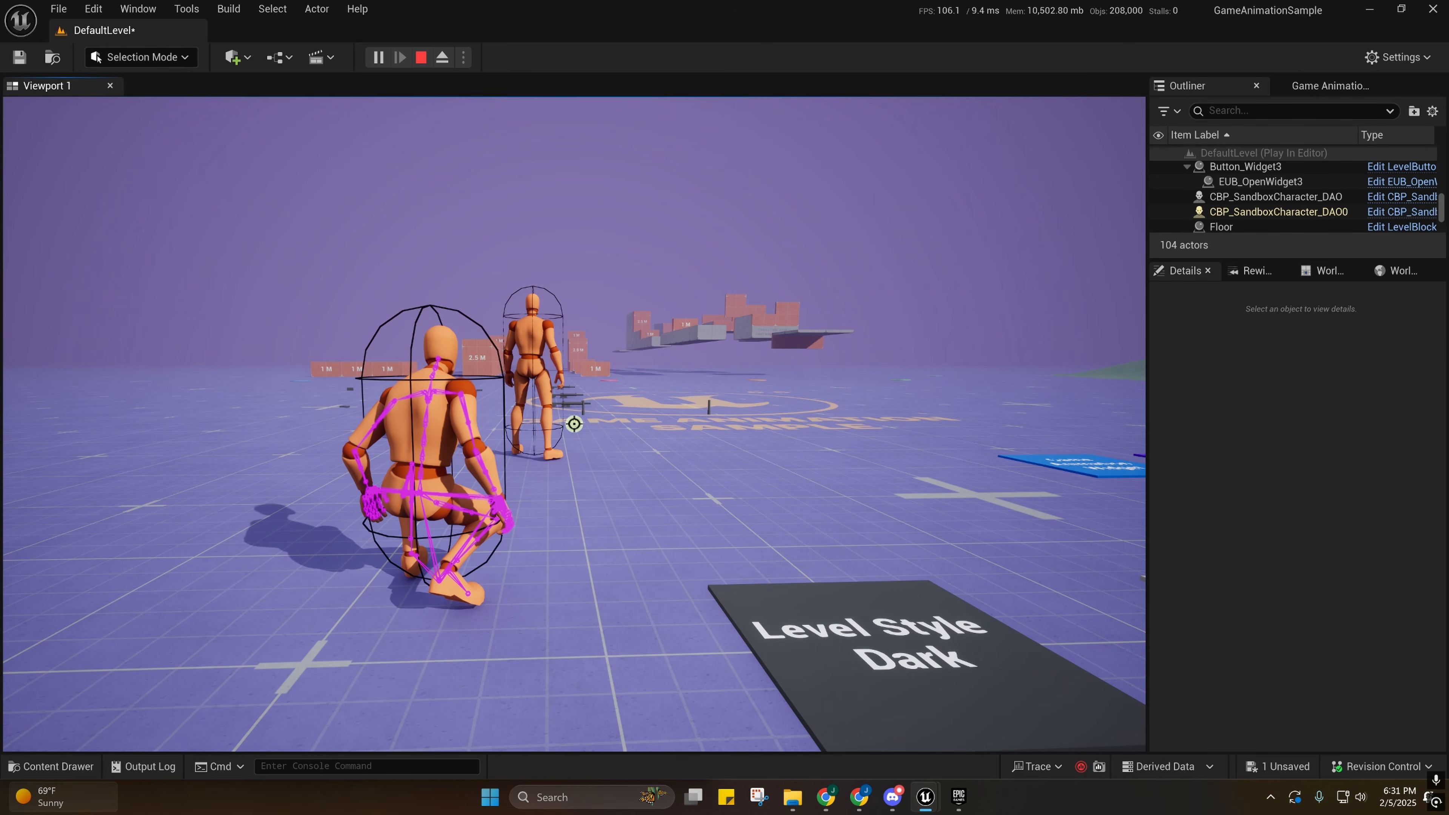
{"action": "key", "text": "s"}
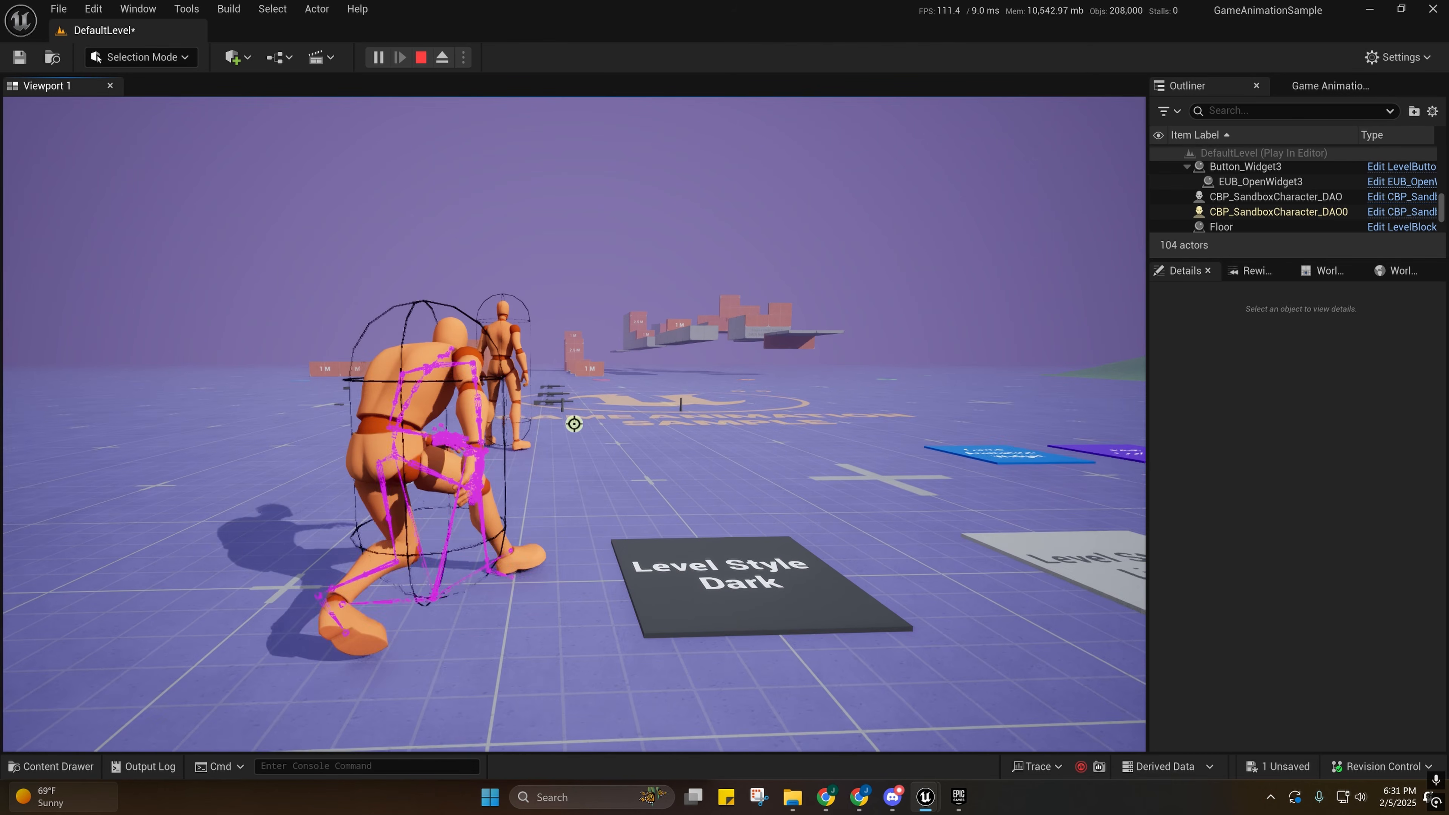
{"action": "key", "text": "w"}
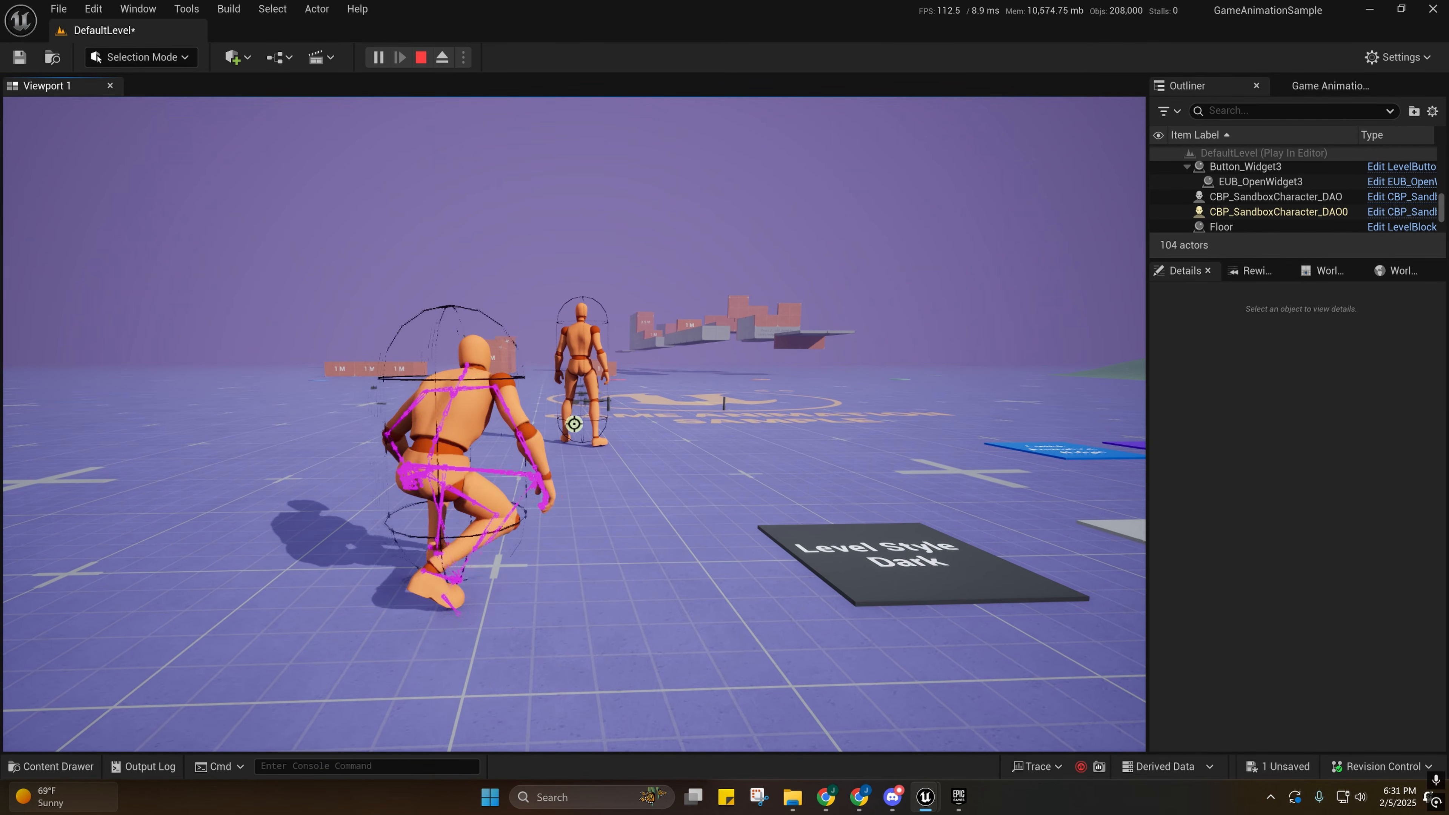
Approach the standing character while crouched, perform the stealth takedown, and end the play session.
{"action": "key", "text": "d"}
{"action": "key", "text": "c"}
{"action": "key", "text": "c"}
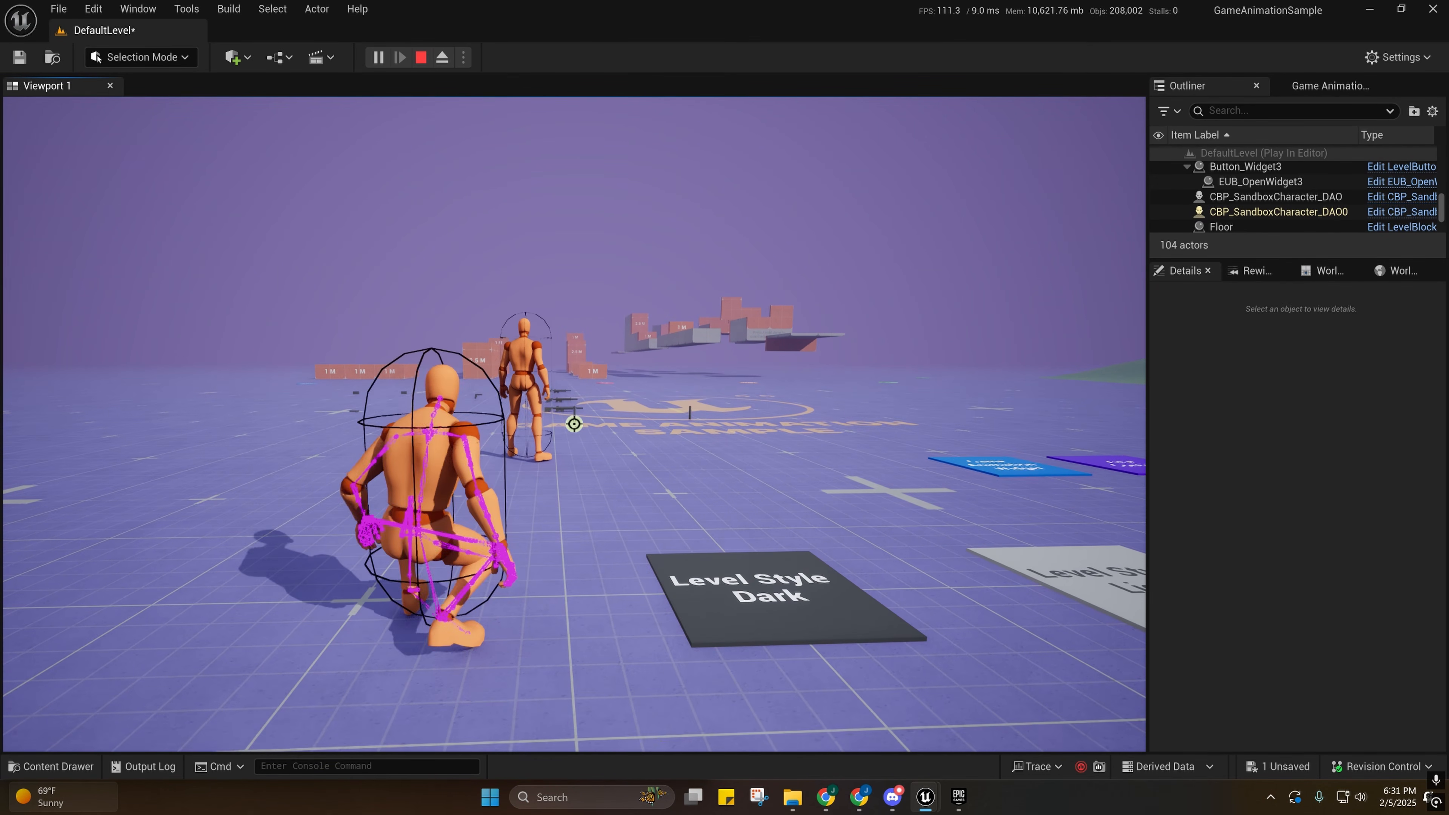
{"action": "key", "text": "w"}
{"action": "key", "text": "w"}
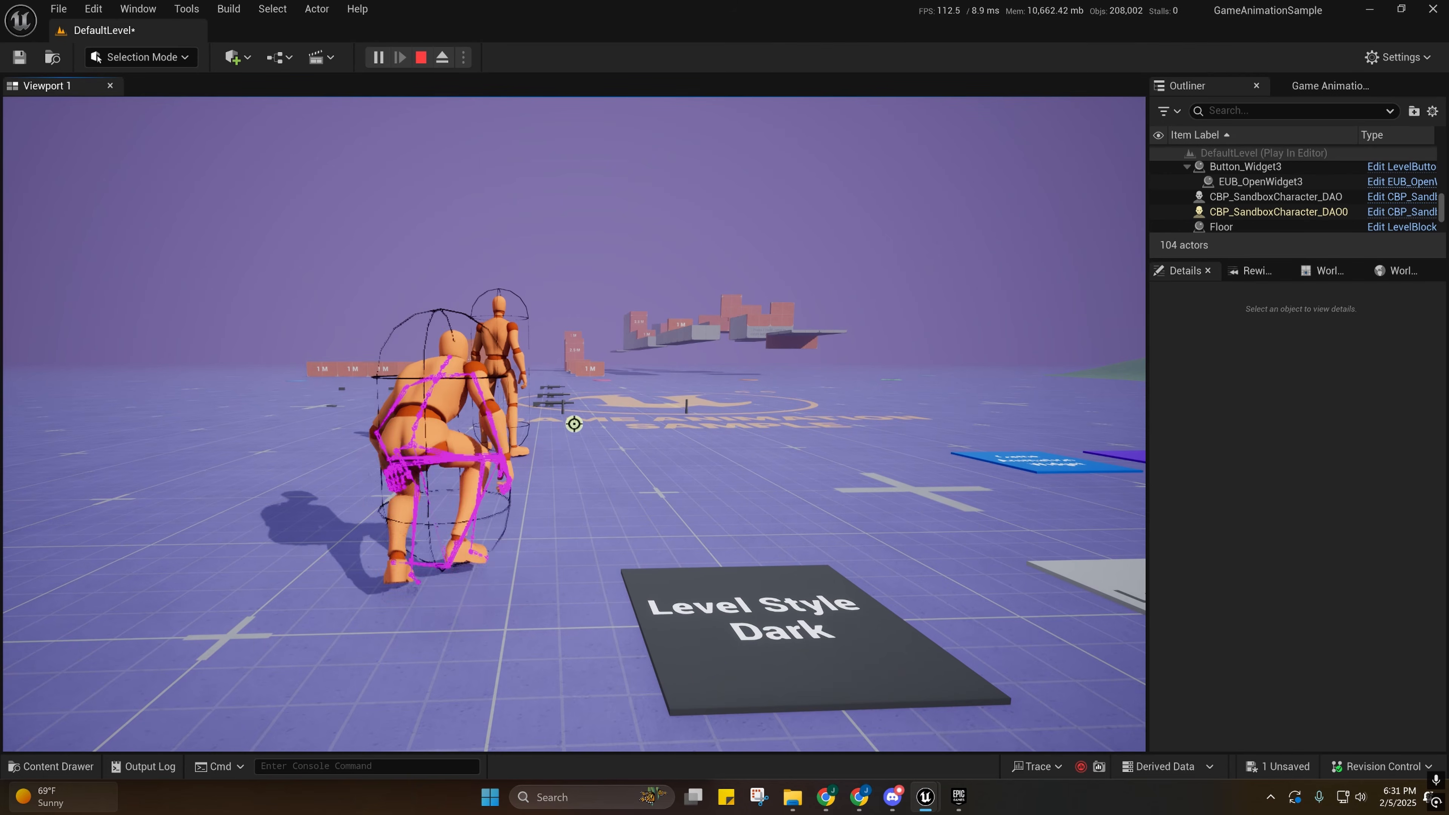
{"action": "key", "text": "c"}
{"action": "key", "text": "w"}
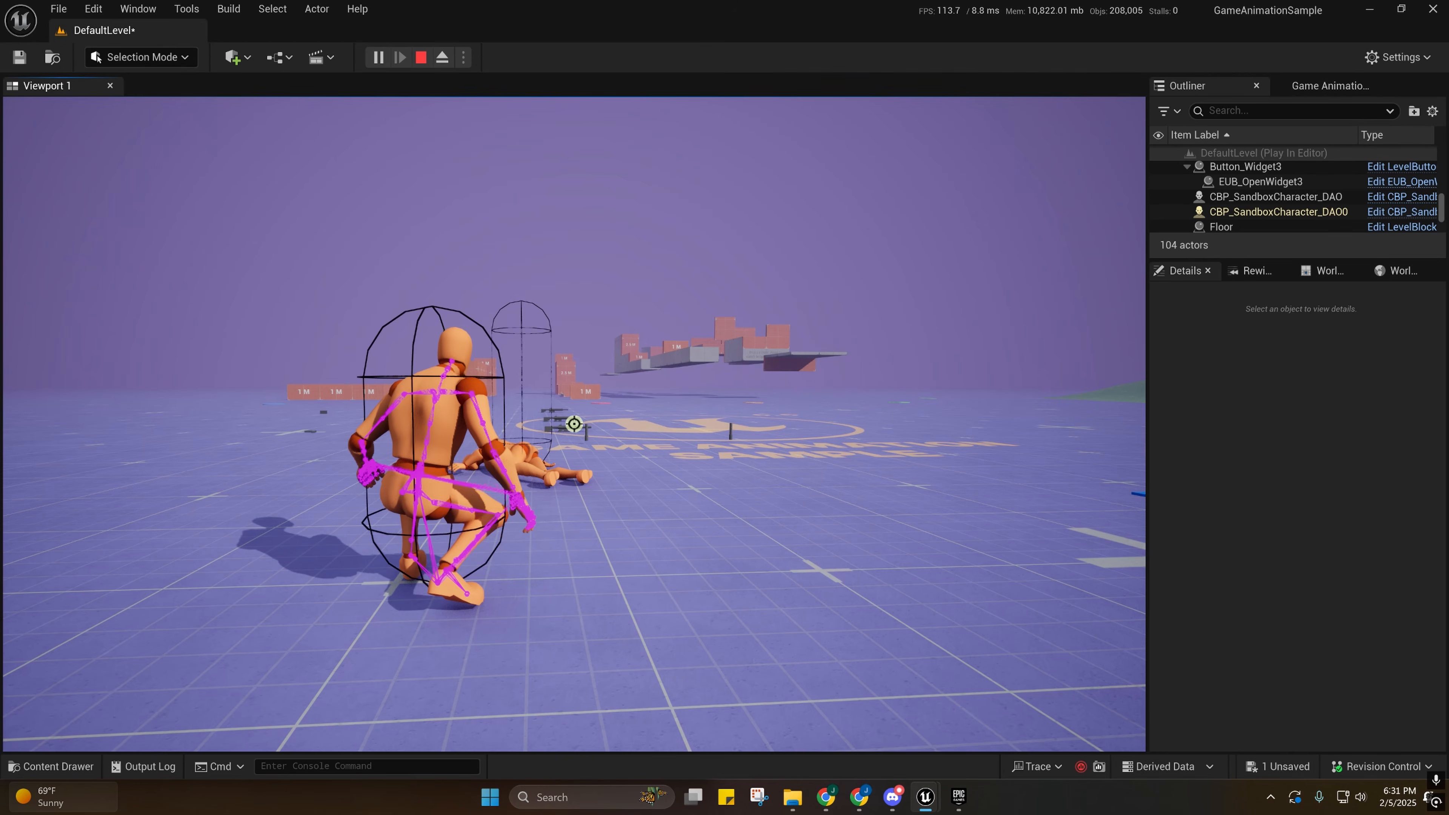
{"action": "key", "text": "Escape"}
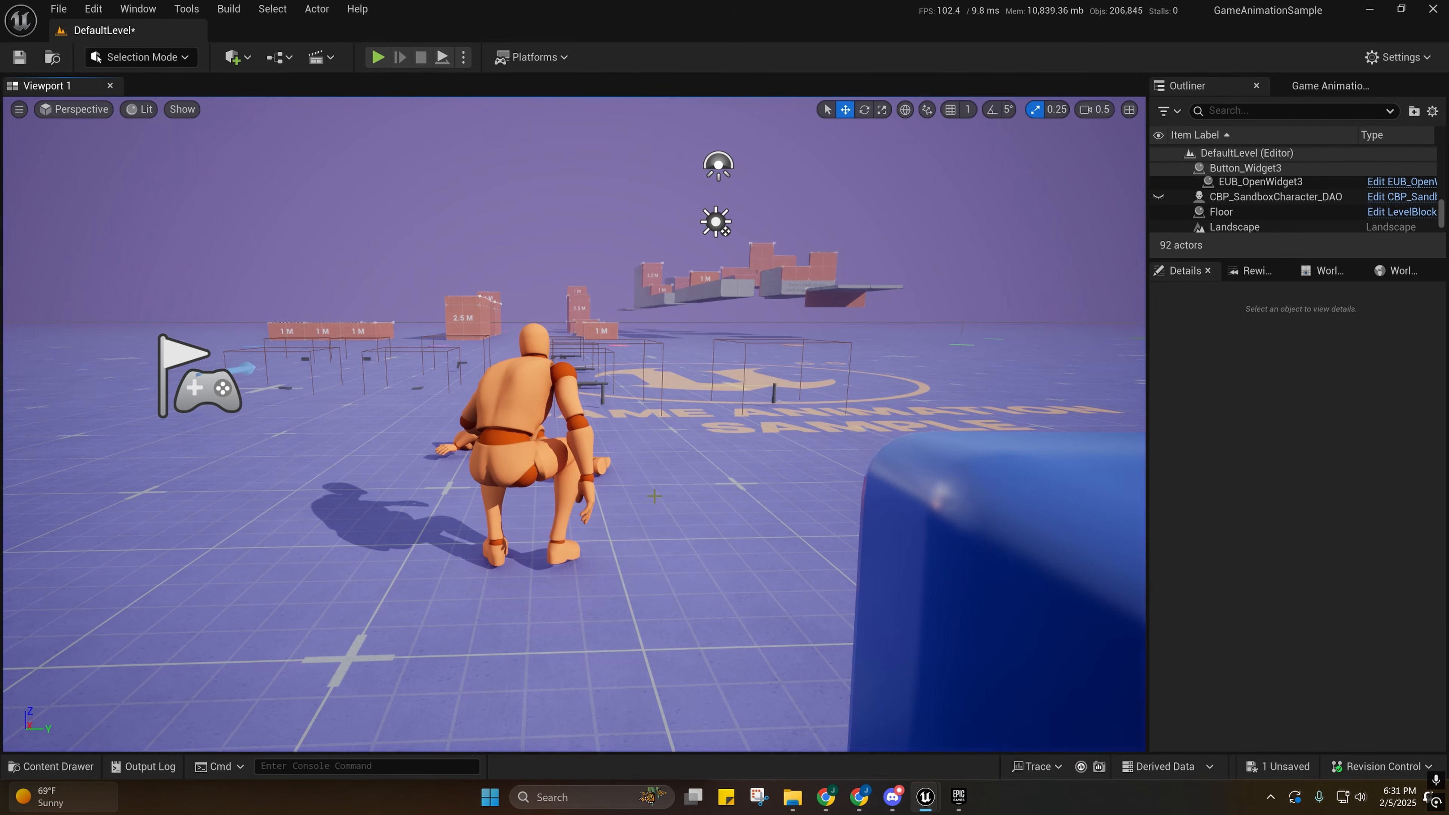
Examine the crouching character and the character lying on the ground from the side and from several distances.
{"action": "key", "text": "d"}
{"action": "right_click_drag", "start_coordinate": [655, 495], "coordinate": [380, 457]}
{"action": "scroll", "coordinate": [388, 459], "scroll_direction": "down", "scroll_amount": 2}
{"action": "key", "text": "s"}
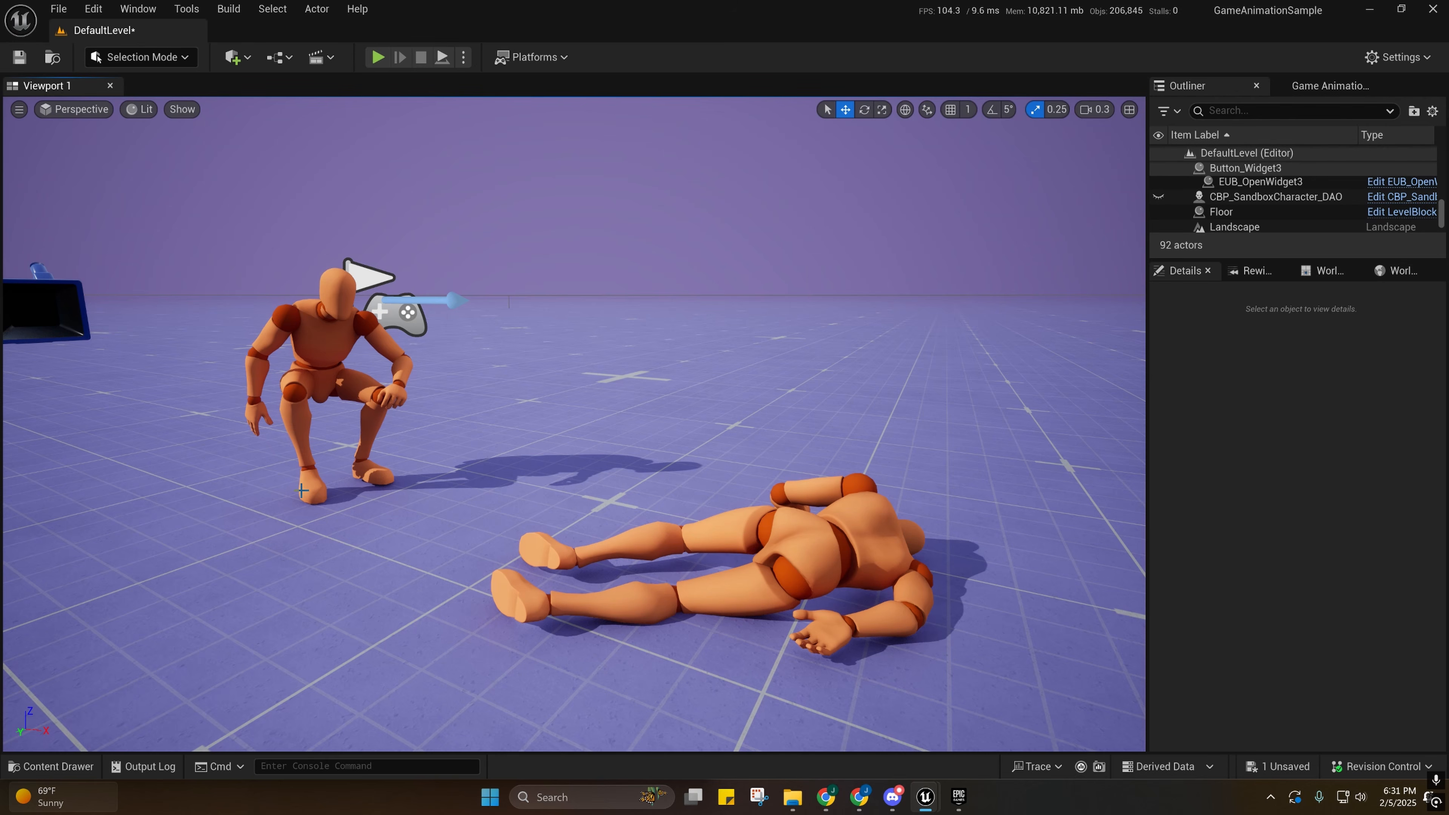
{"action": "key", "text": "a"}
{"action": "right_click_drag", "start_coordinate": [383, 475], "coordinate": [417, 436]}
{"action": "scroll", "coordinate": [433, 474], "scroll_direction": "up", "scroll_amount": 2}
{"action": "key", "text": "d"}
{"action": "key", "text": "w"}
{"action": "key", "text": "s"}
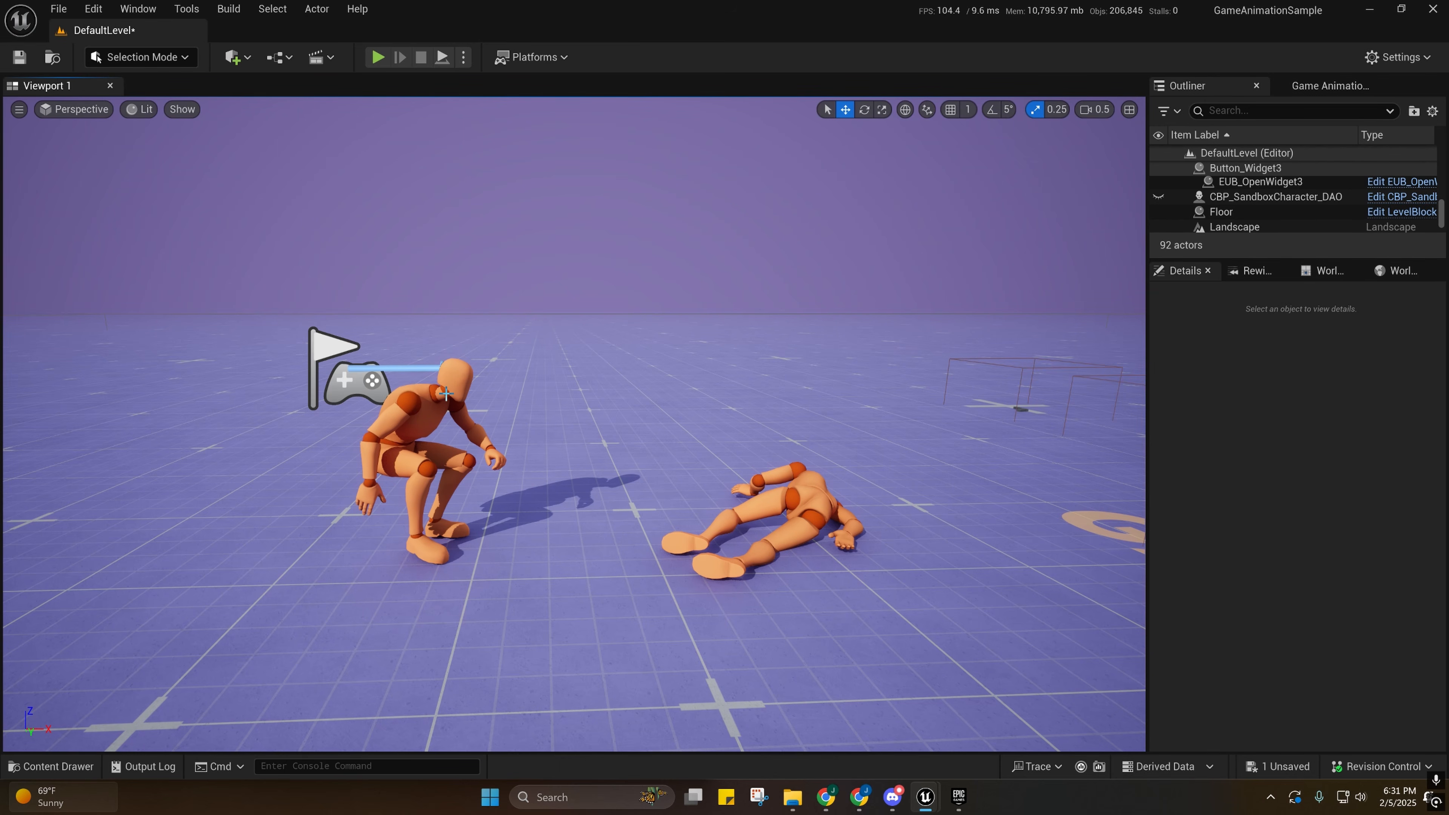
{"action": "key", "text": "w"}
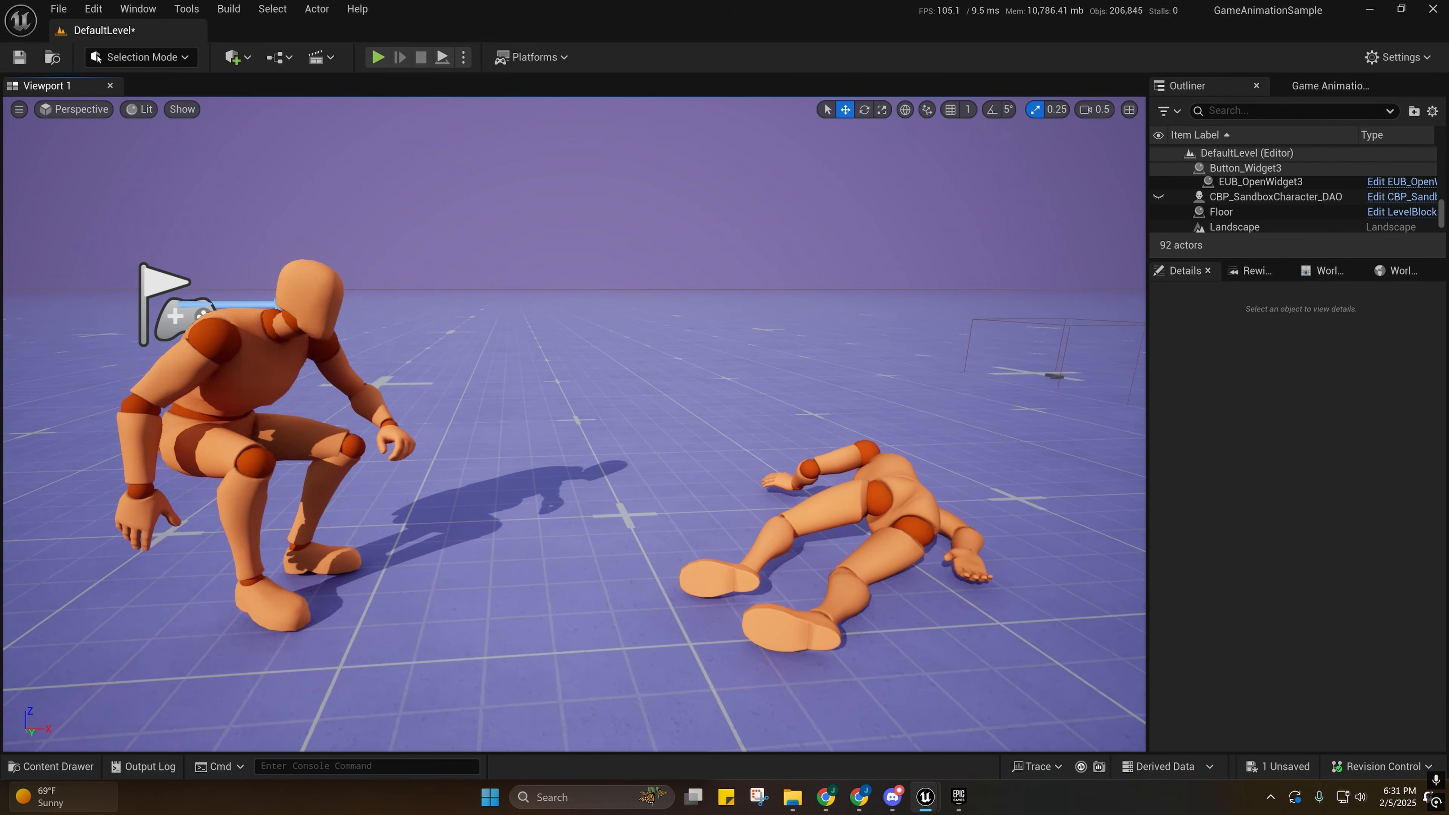
{"action": "key", "text": "s"}
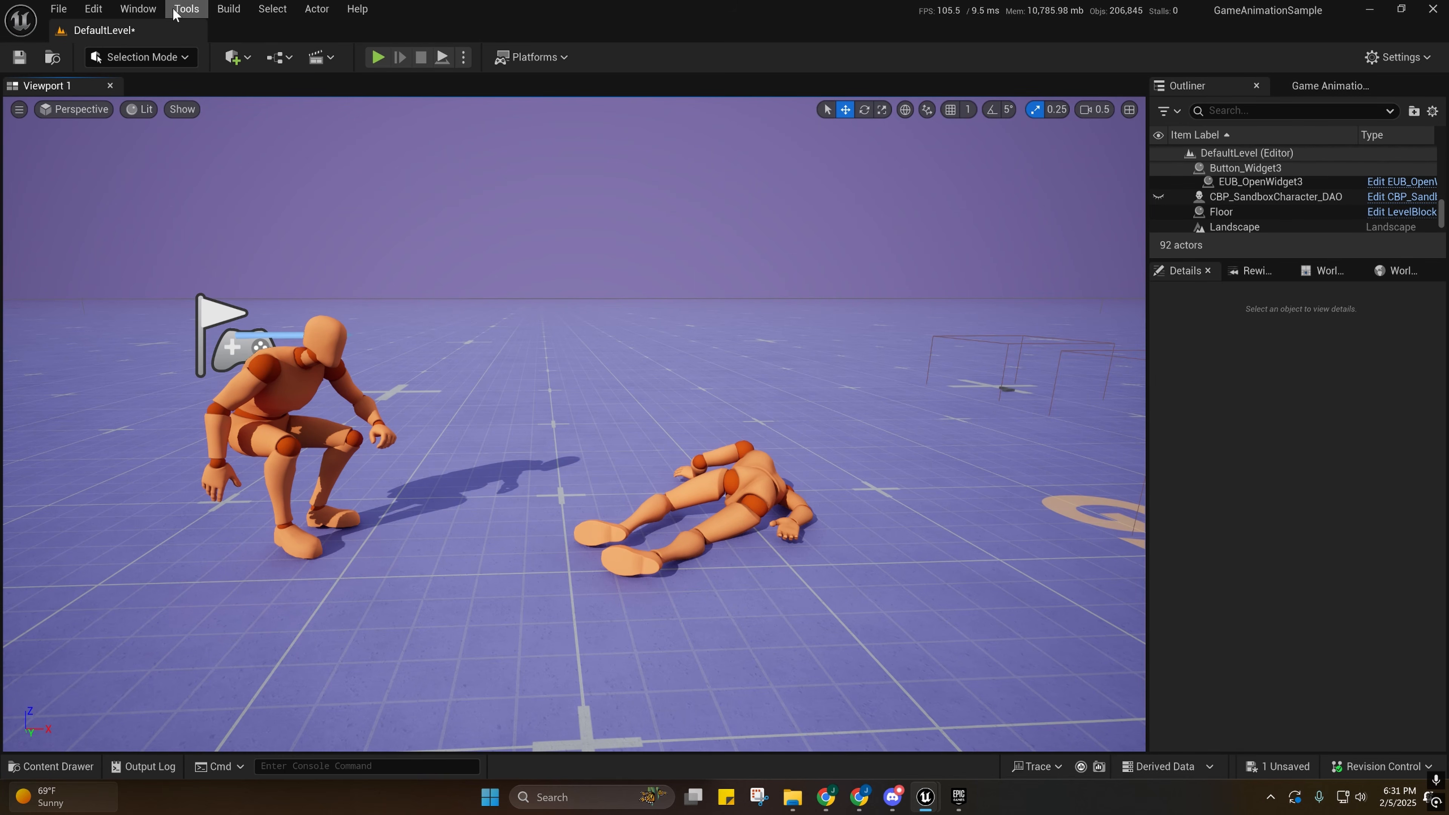
Open the Rewind Debugger and start playing the level in the editor.
{"action": "left_click", "coordinate": [187, 9]}
{"action": "mouse_move", "coordinate": [308, 370]}
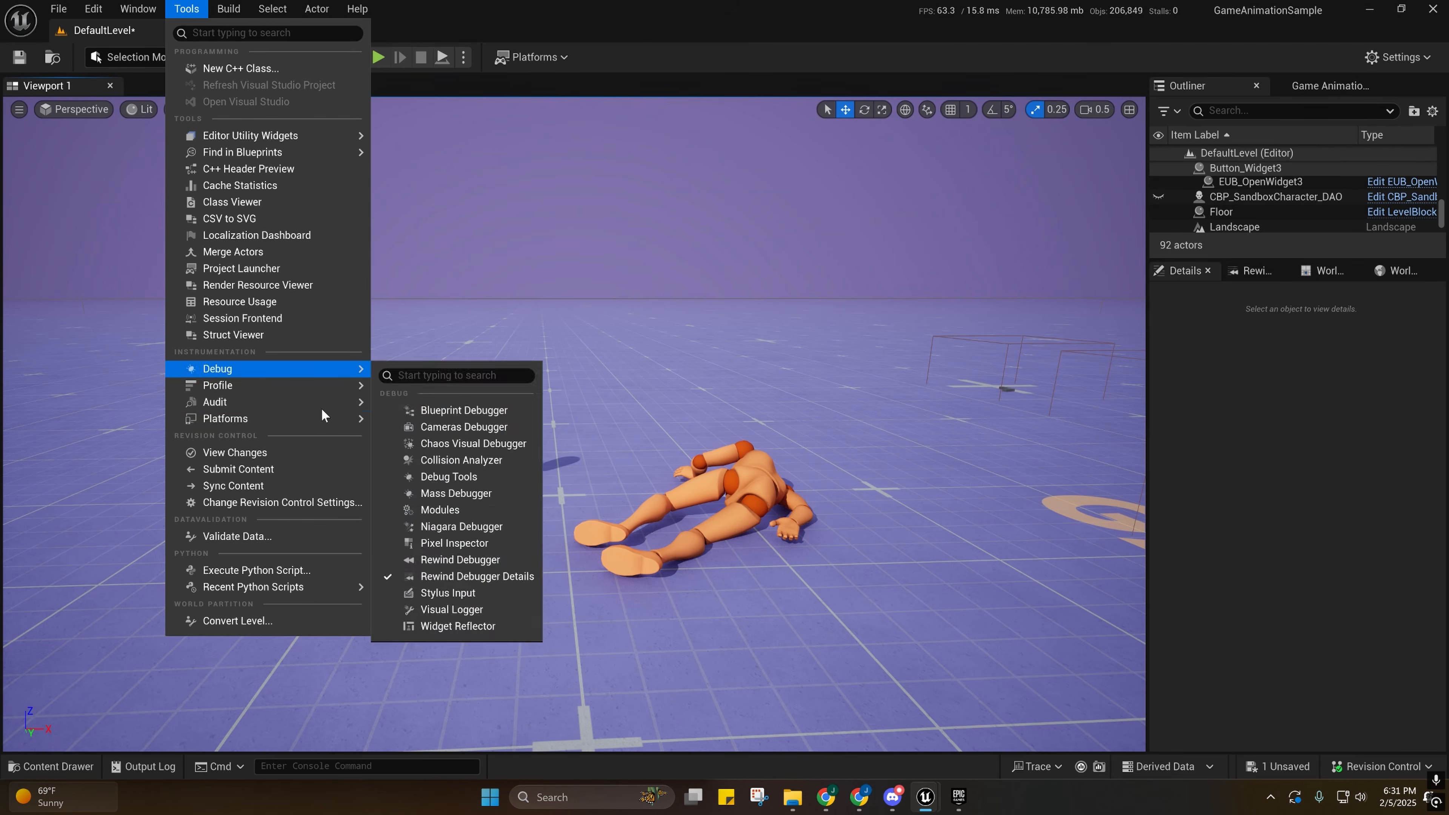
{"action": "left_click", "coordinate": [471, 564]}
{"action": "left_click", "coordinate": [377, 57]}
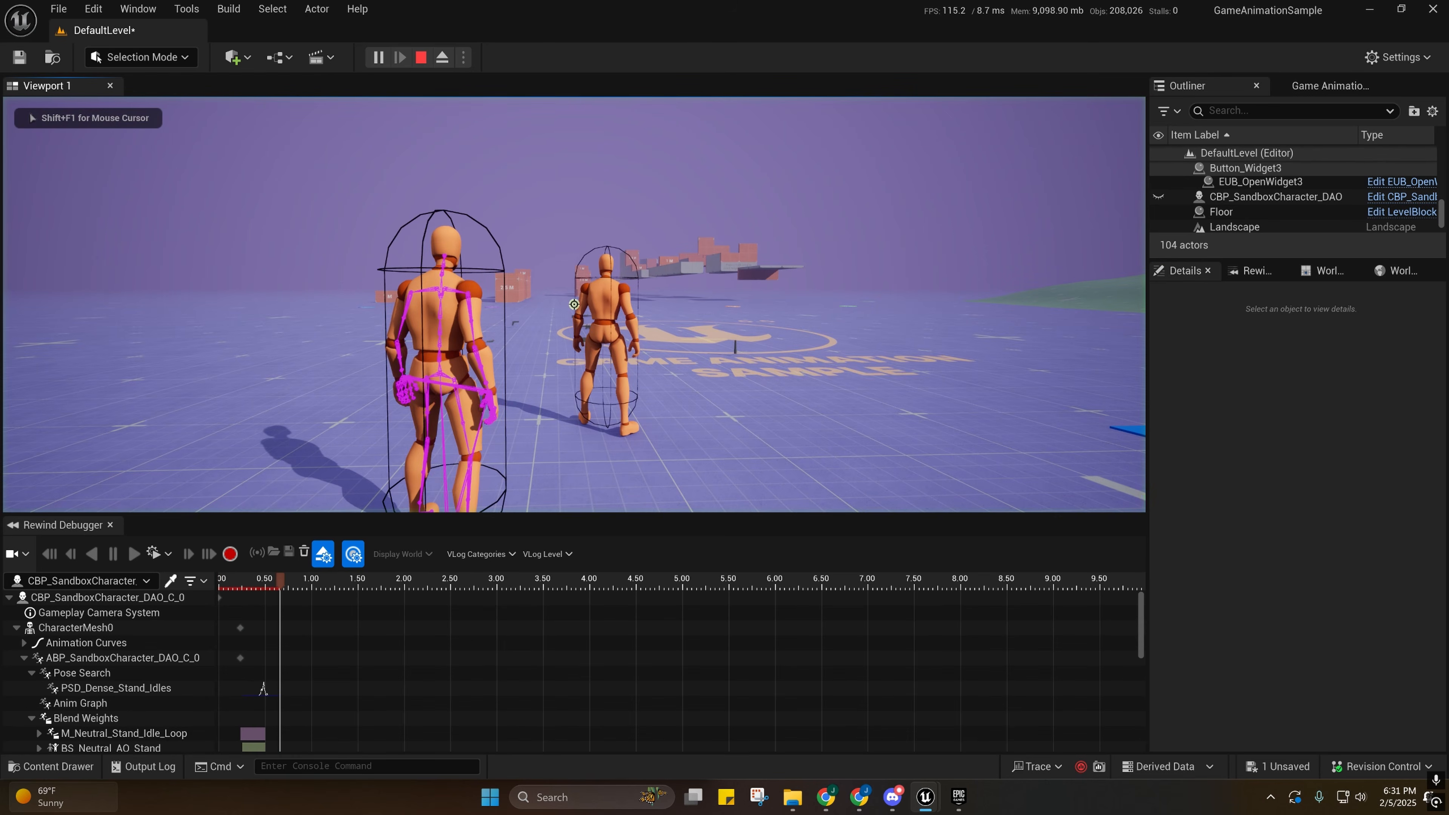
Crouch-walk up behind the standing character, take it down, and pause the play session.
{"action": "key", "text": "c"}
{"action": "key", "text": "w"}
{"action": "key", "text": "c"}
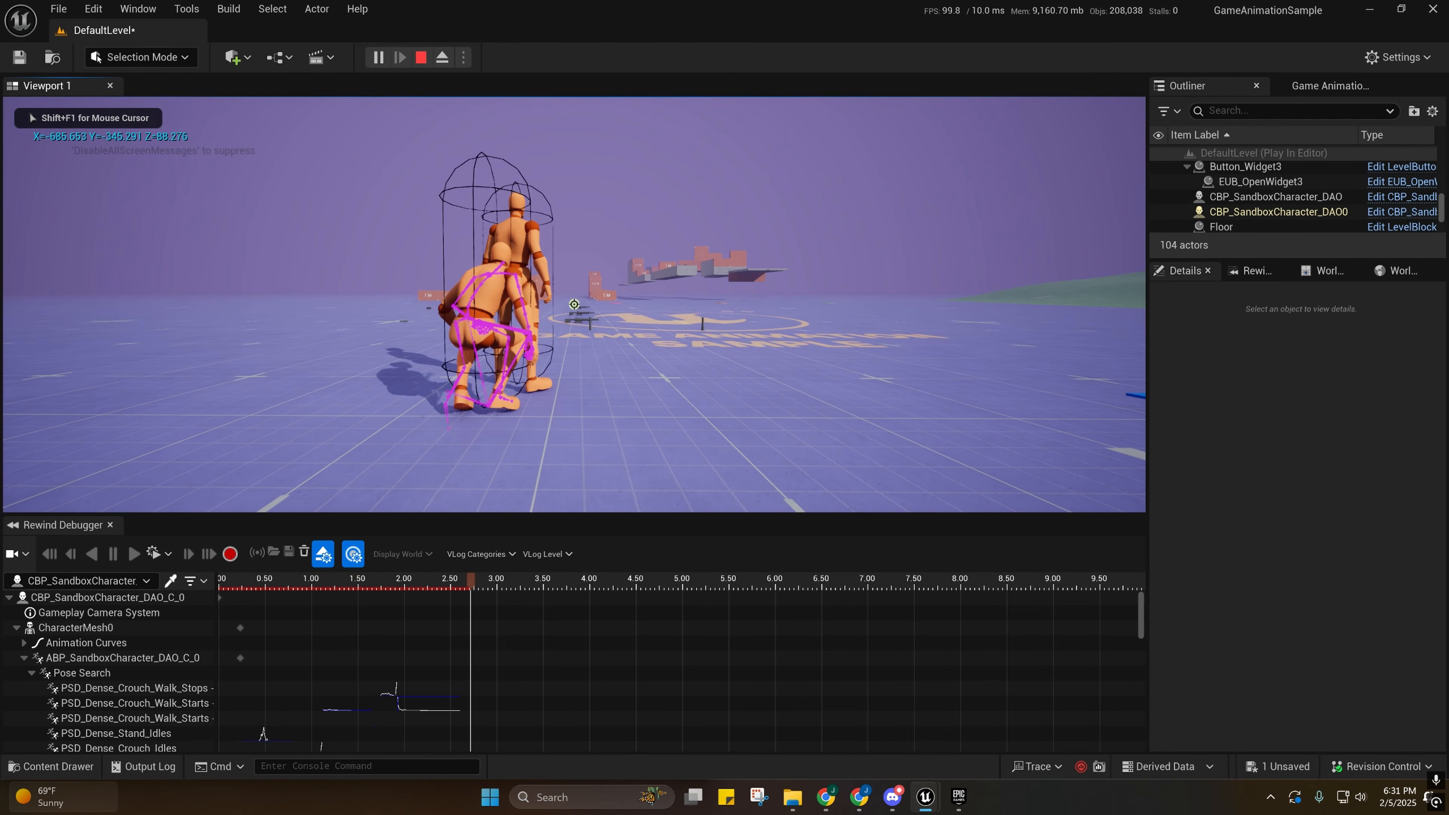
{"action": "key", "text": "space"}
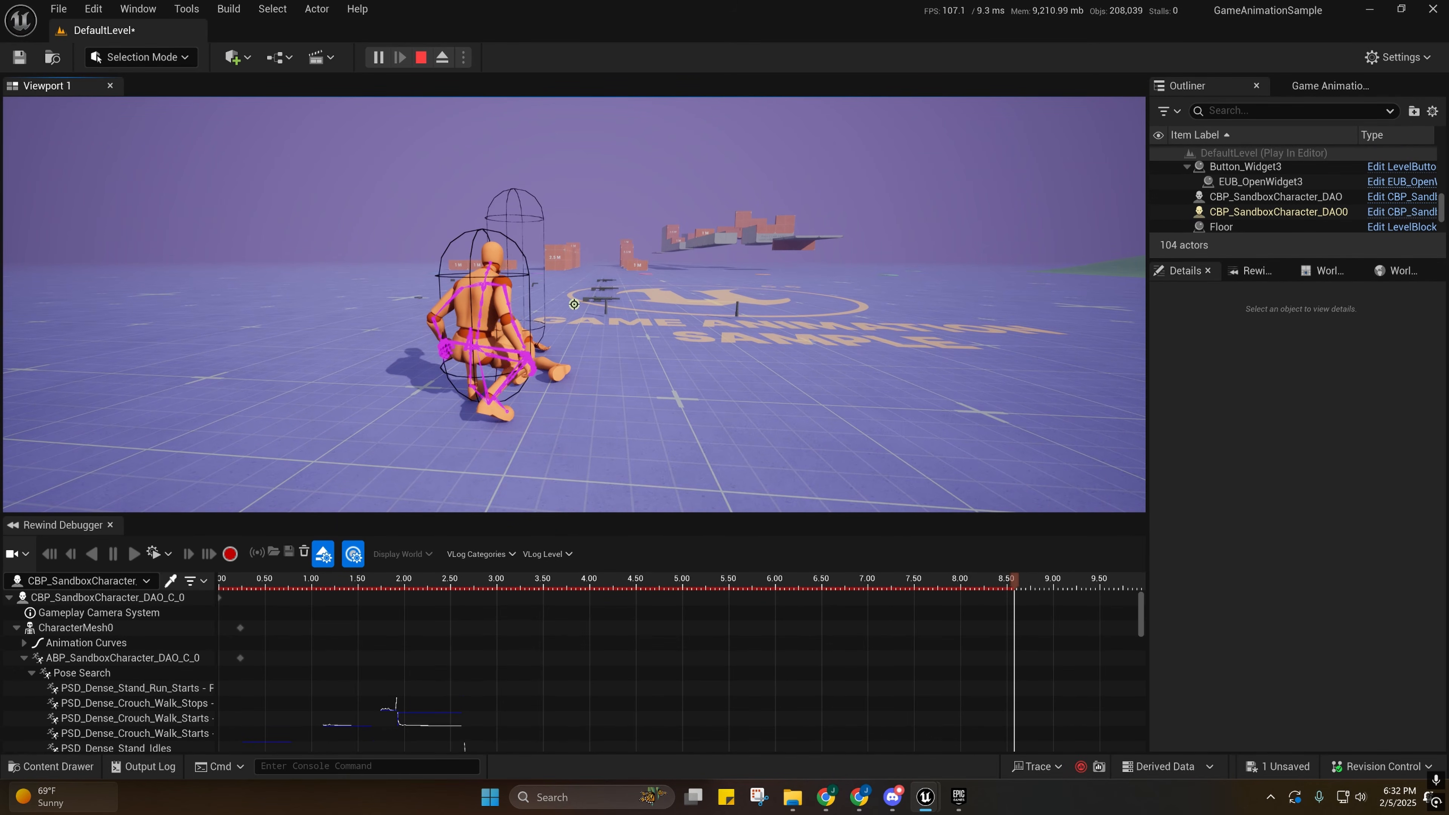
{"action": "key", "text": "Pause"}
Scrub the Rewind Debugger recording back to about 0.50 s to inspect both characters from the front before the takedown.
{"action": "right_click_drag", "start_coordinate": [574, 304], "coordinate": [300, 306]}
{"action": "right_click_drag", "start_coordinate": [707, 316], "coordinate": [627, 303]}
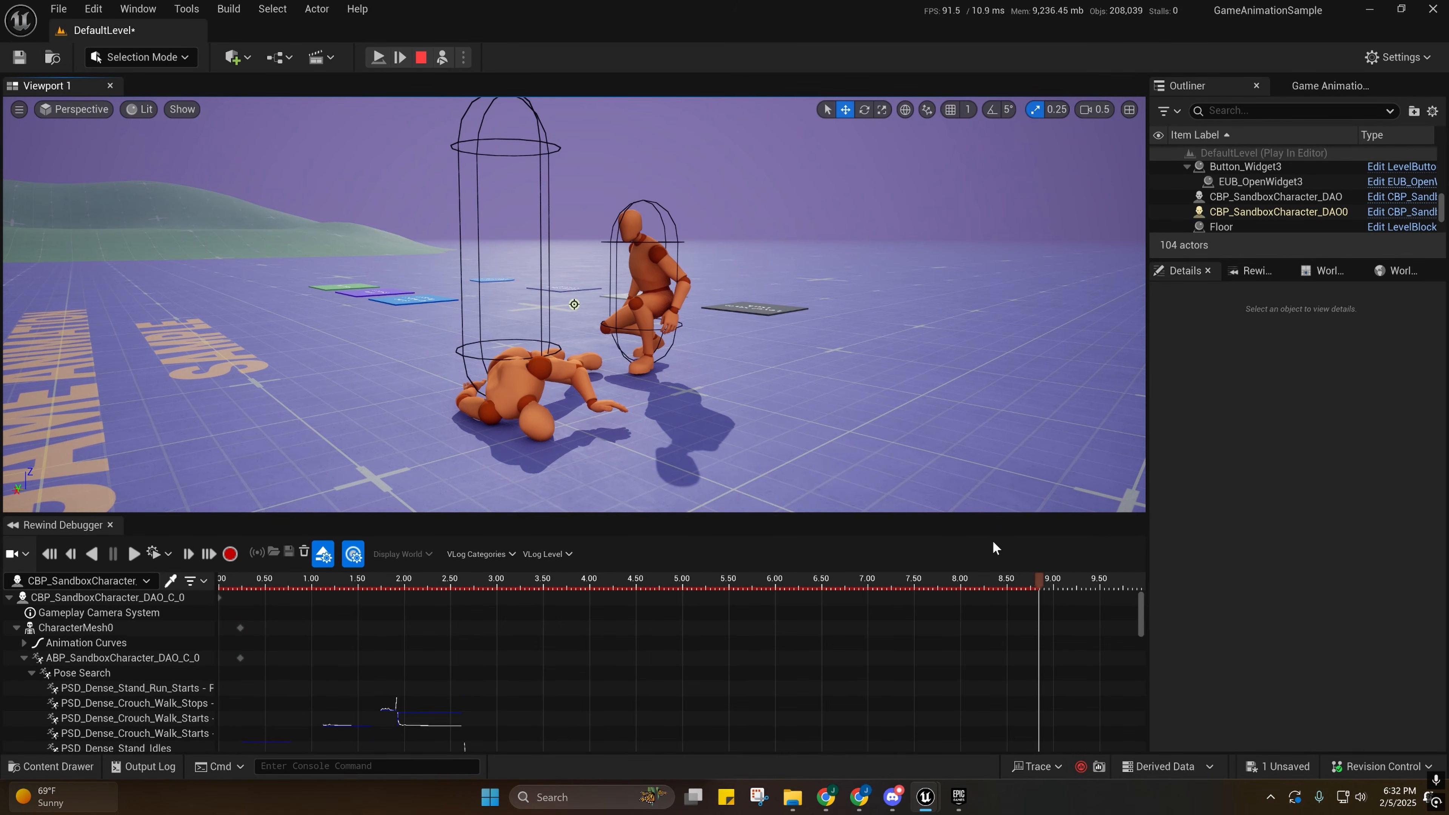
{"action": "left_click_drag", "start_coordinate": [1036, 576], "coordinate": [266, 599]}
{"action": "right_click_drag", "start_coordinate": [399, 434], "coordinate": [433, 463]}
{"action": "key", "text": "w"}
{"action": "key", "text": "s"}
{"action": "mouse_move", "coordinate": [1028, 291]}
{"action": "right_mouse_down"}
{"action": "mouse_move", "coordinate": [1055, 274]}
{"action": "mouse_move", "coordinate": [1009, 268]}
{"action": "mouse_move", "coordinate": [1044, 279]}
{"action": "mouse_move", "coordinate": [1028, 291]}
{"action": "right_mouse_up"}
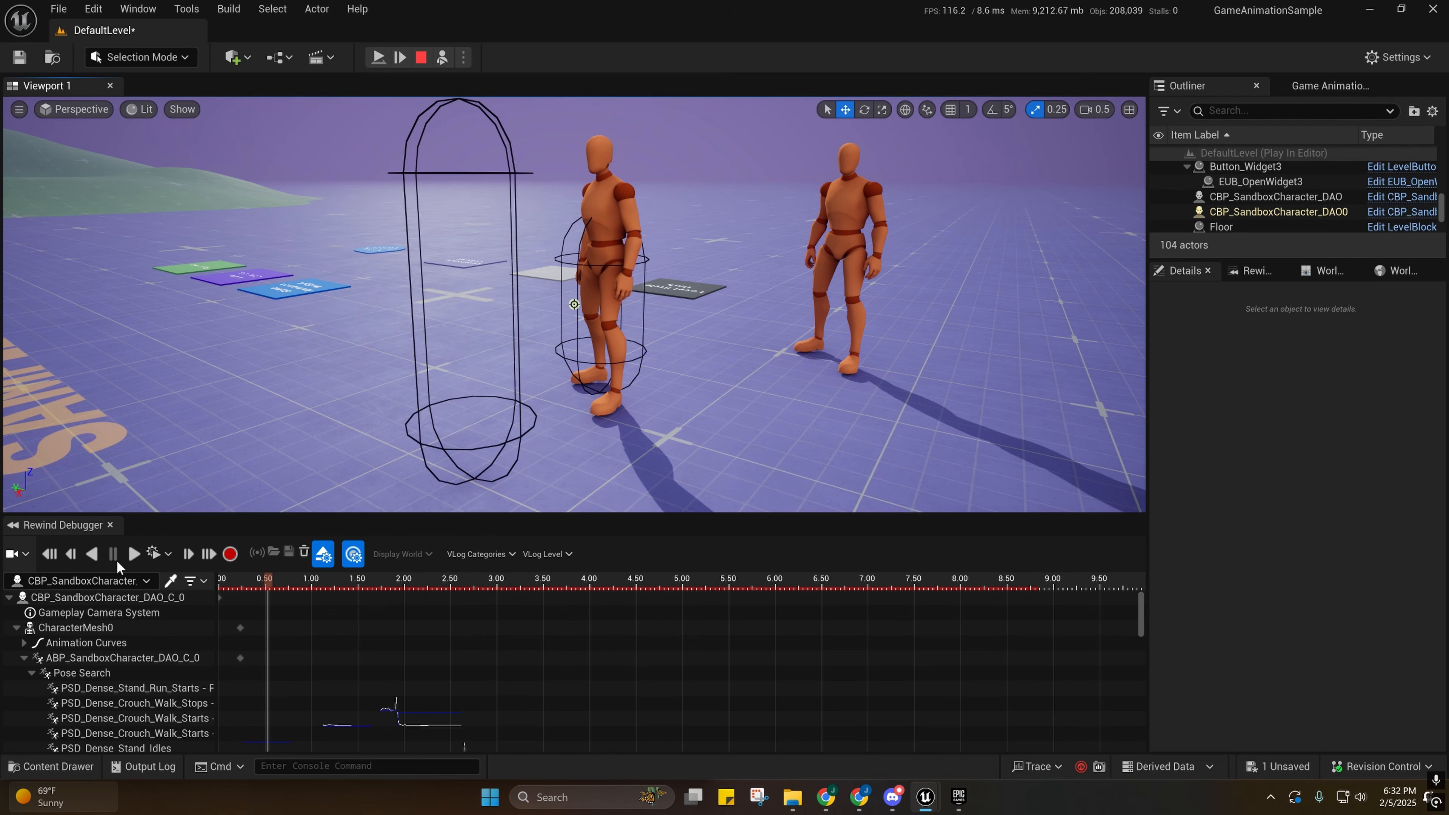
Replay the Rewind Debugger recording, scrub to about 3.30 s, and inspect the attacker's grab on the victim from close up and from above.
{"action": "left_click", "coordinate": [126, 554]}
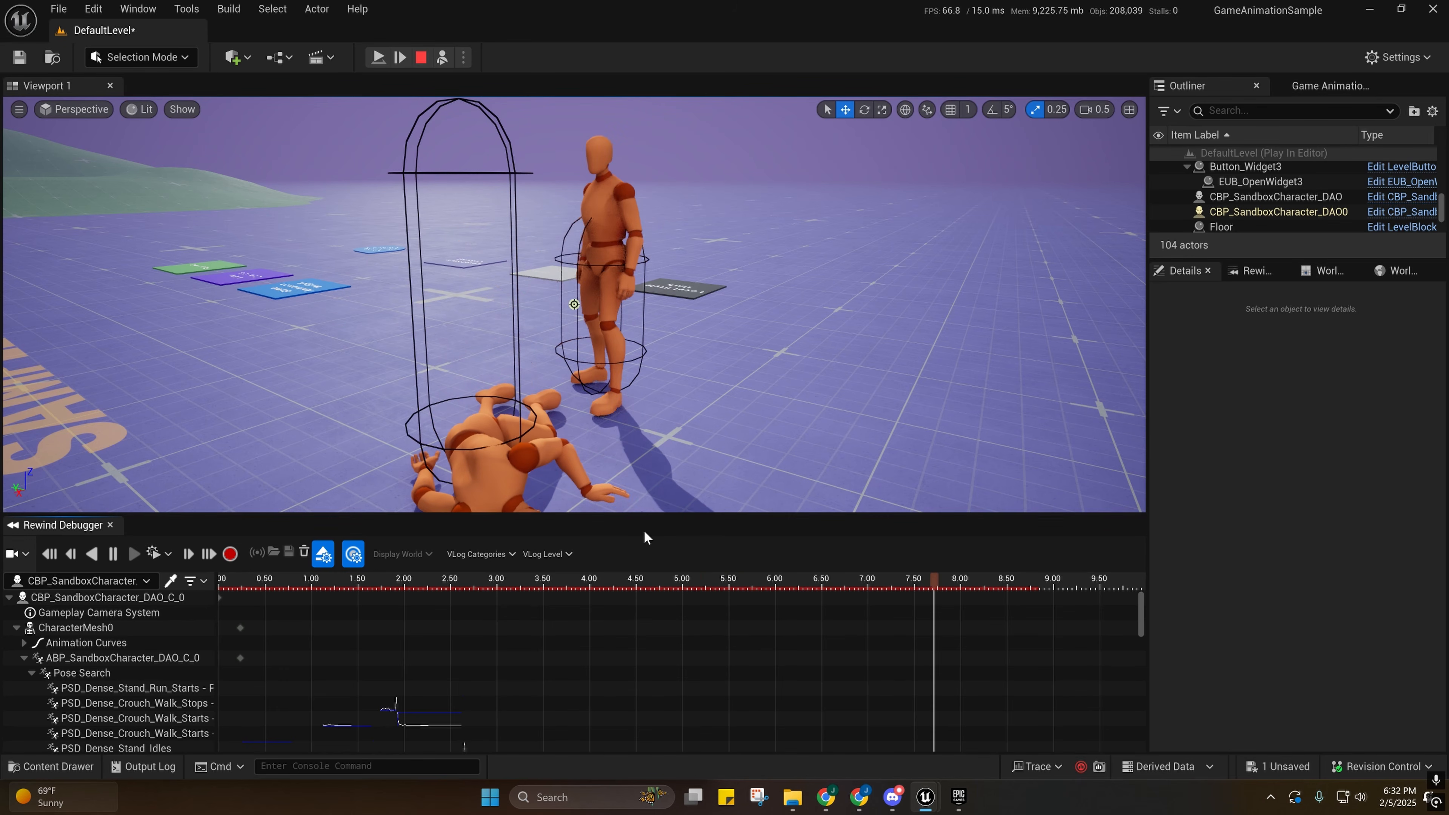
{"action": "left_click", "coordinate": [536, 581]}
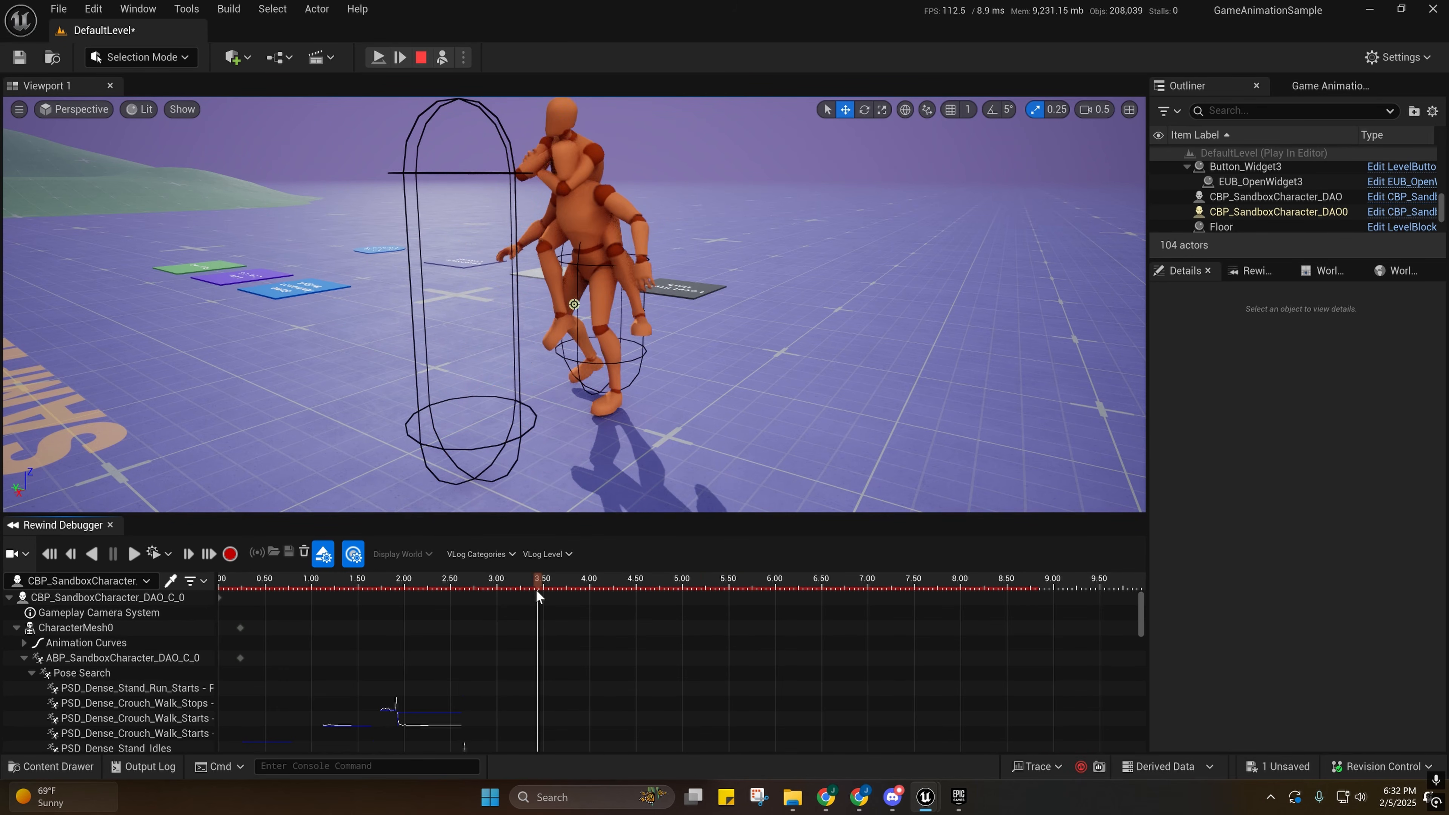
{"action": "left_click_drag", "start_coordinate": [538, 593], "coordinate": [510, 608]}
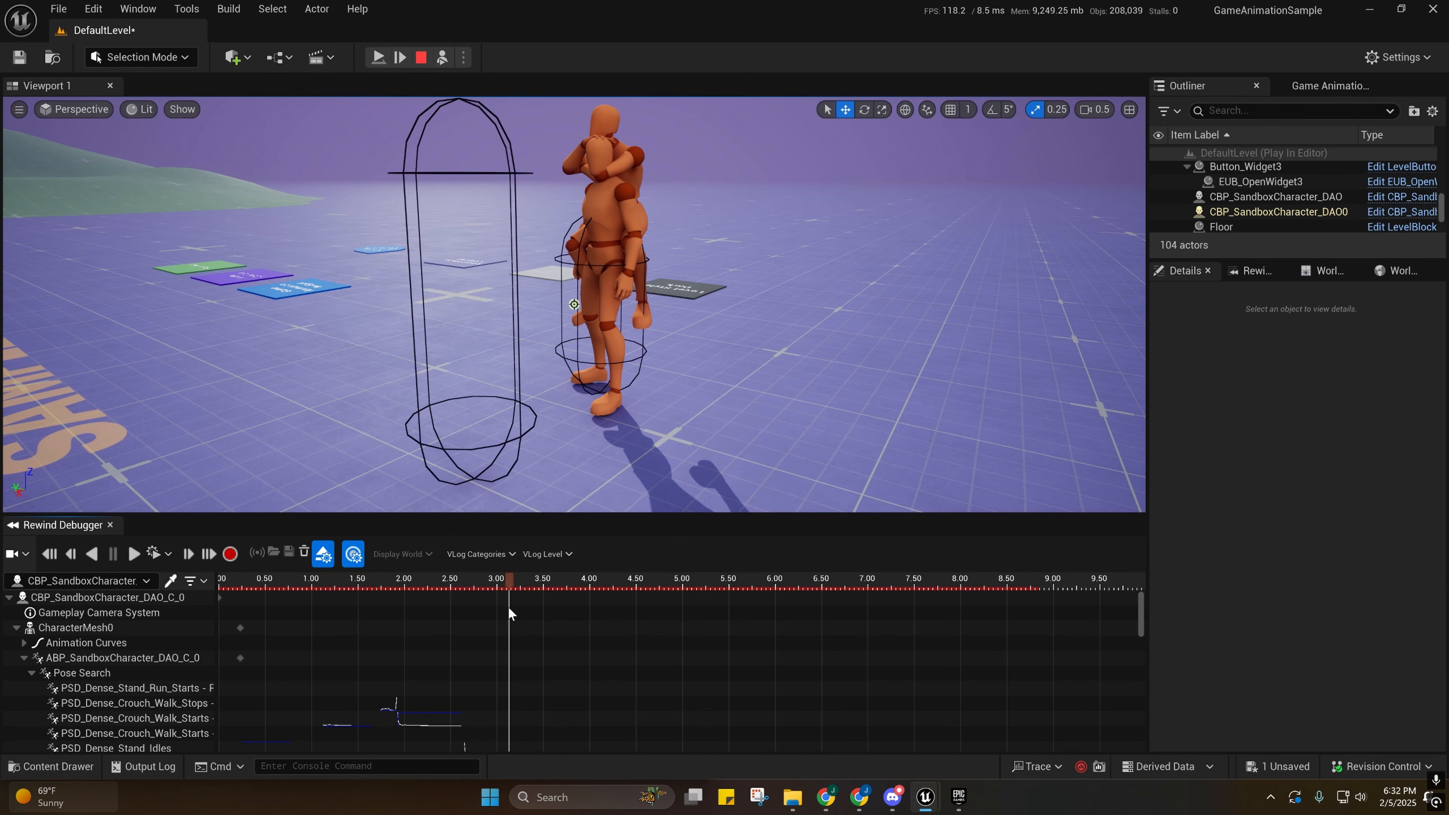
{"action": "left_click_drag", "start_coordinate": [513, 578], "coordinate": [522, 577]}
{"action": "right_click_drag", "start_coordinate": [689, 303], "coordinate": [689, 303]}
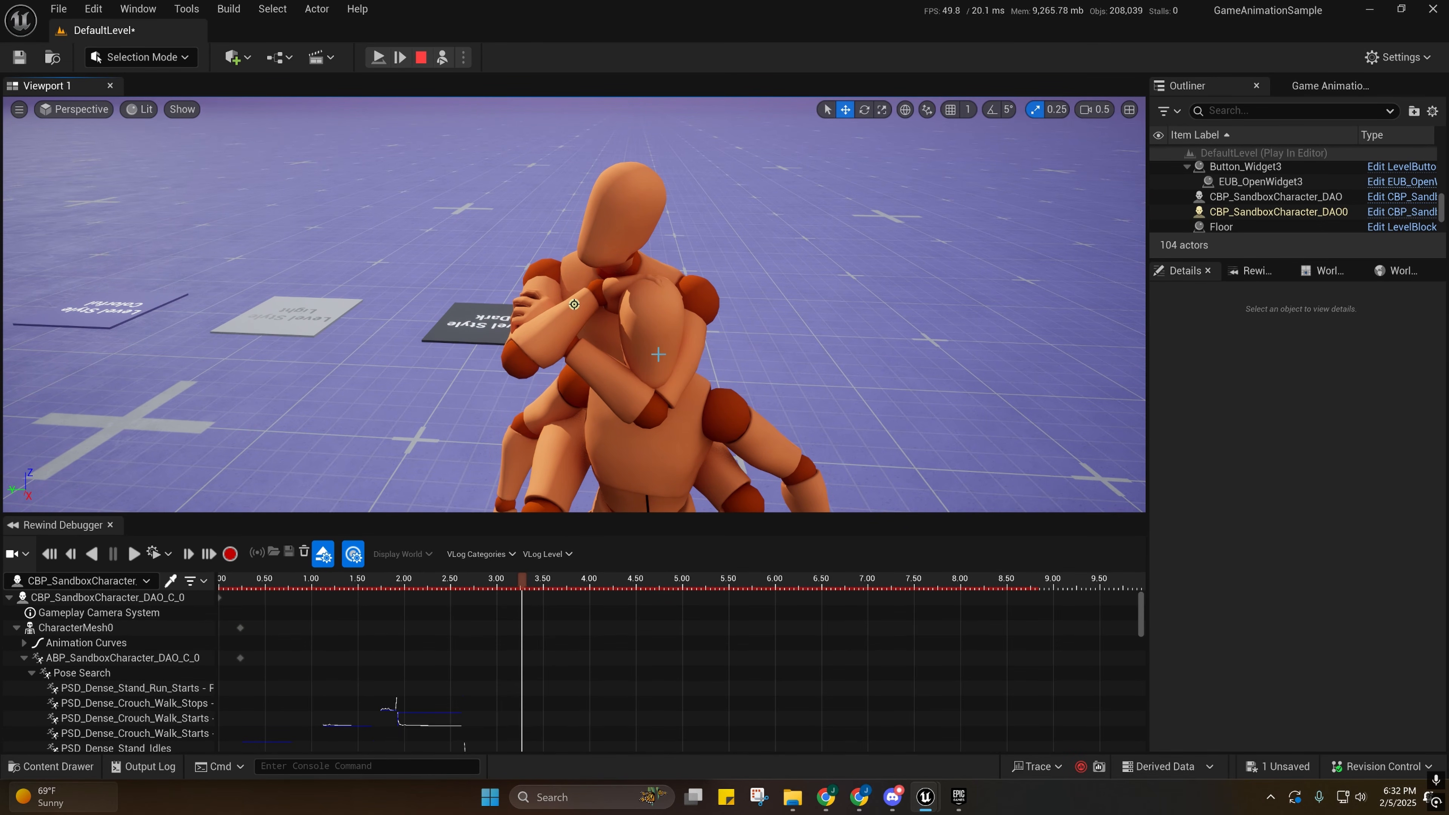
{"action": "right_click_drag", "start_coordinate": [574, 304], "coordinate": [574, 304]}
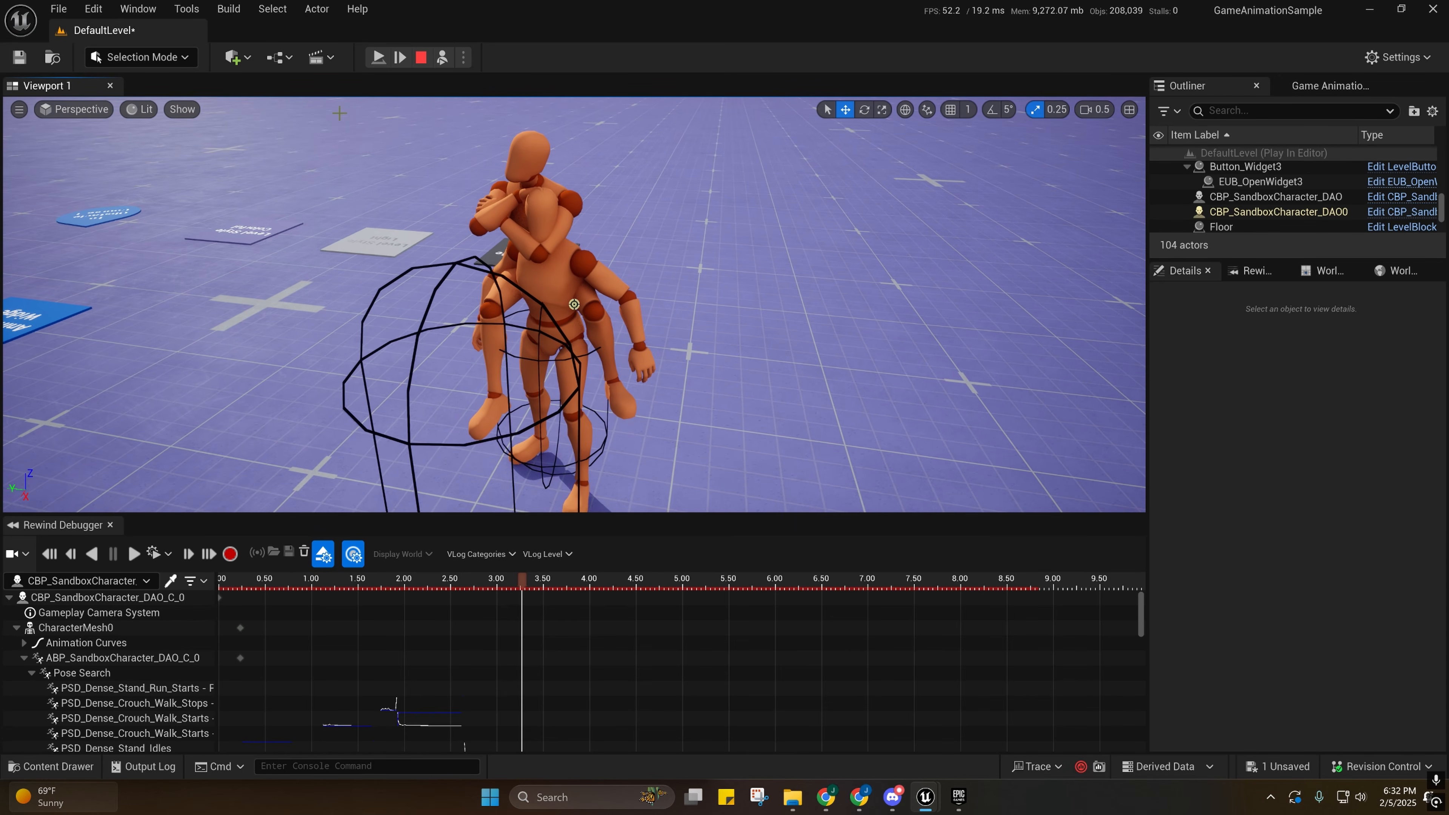
Stop the play session and bring up the CBP_SandboxCharacter_DAO Event Graph in a maximized window.
{"action": "left_click", "coordinate": [422, 58]}
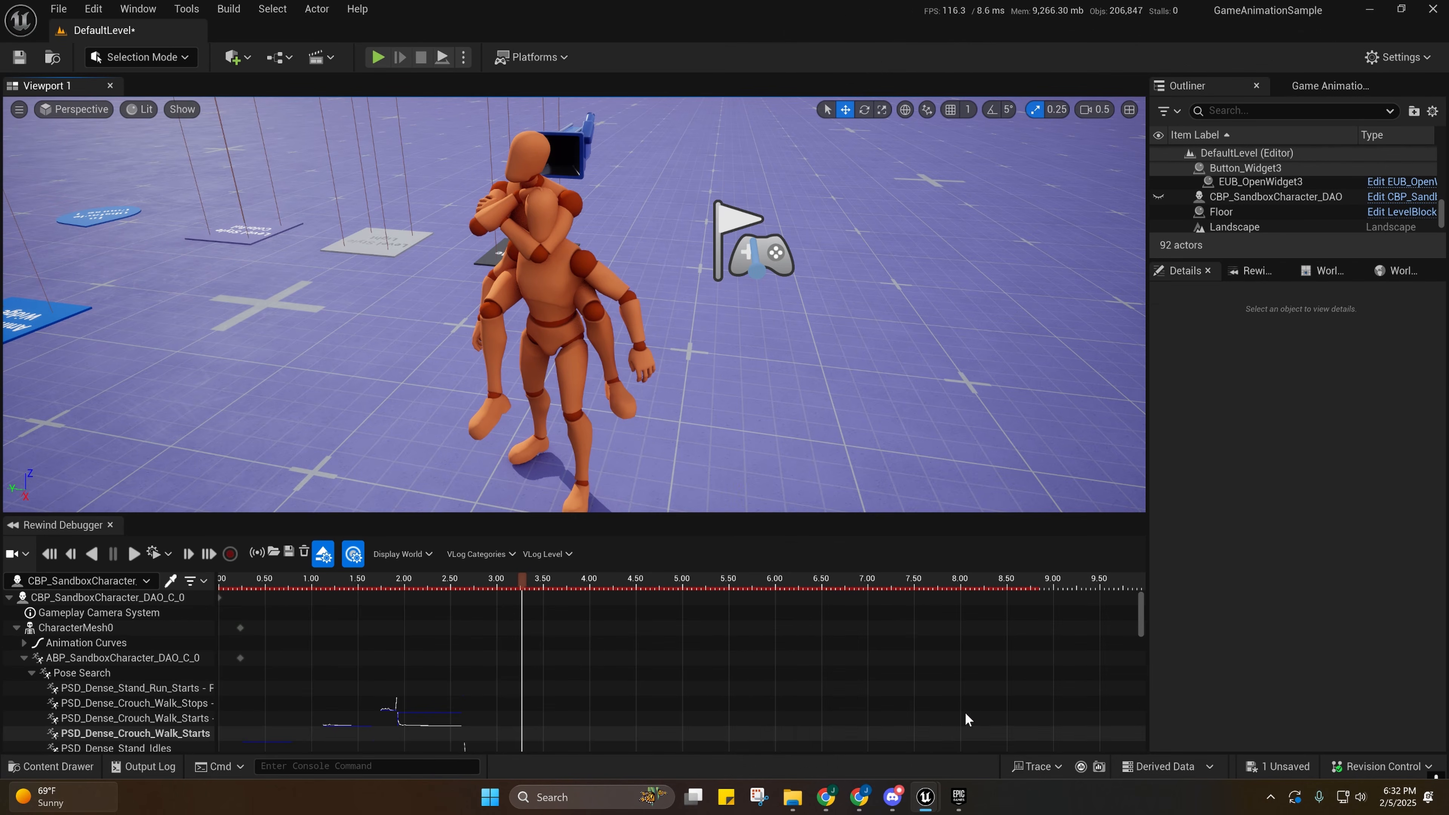
{"action": "mouse_move", "coordinate": [925, 797]}
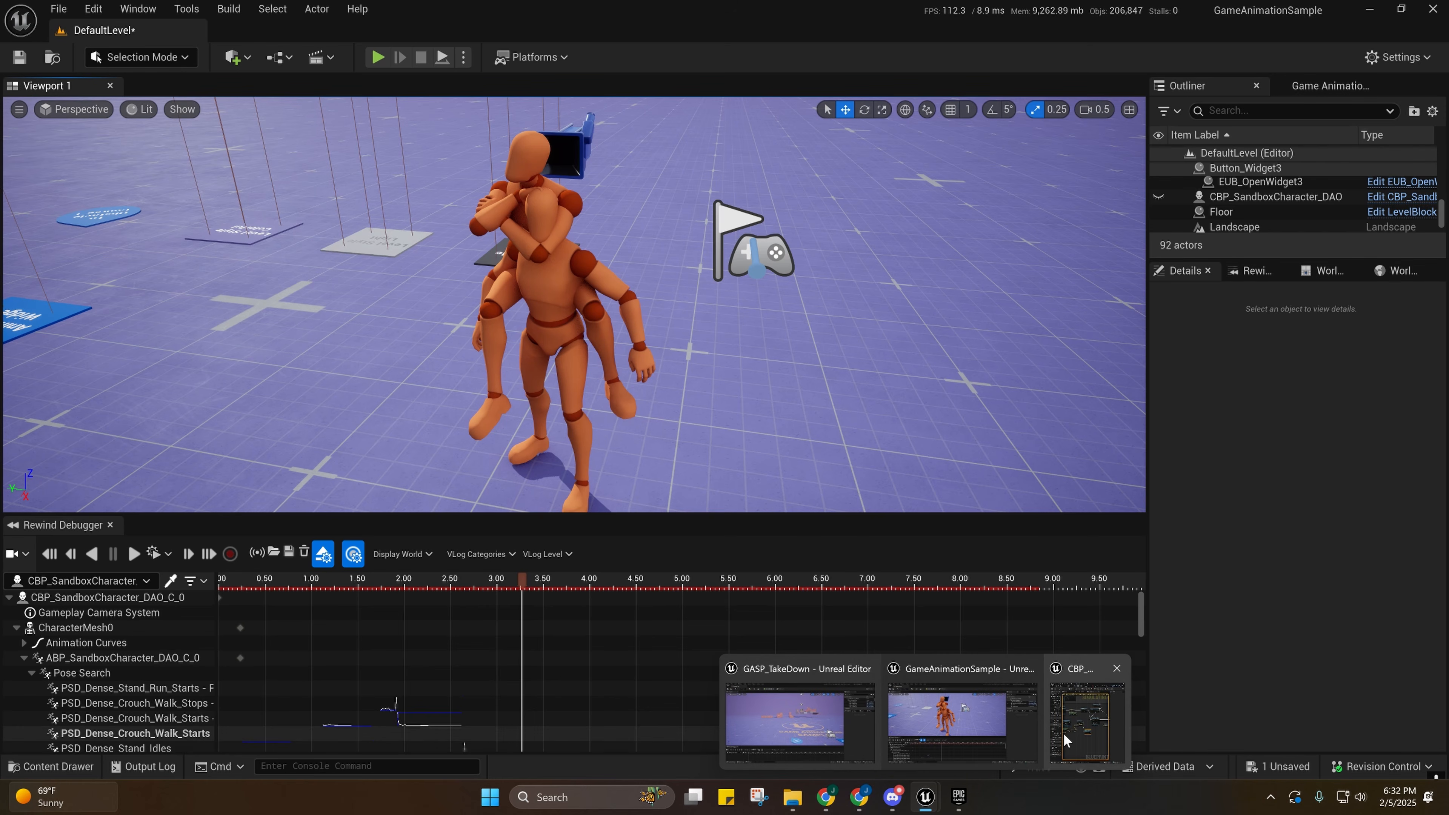
{"action": "left_click", "coordinate": [1064, 741]}
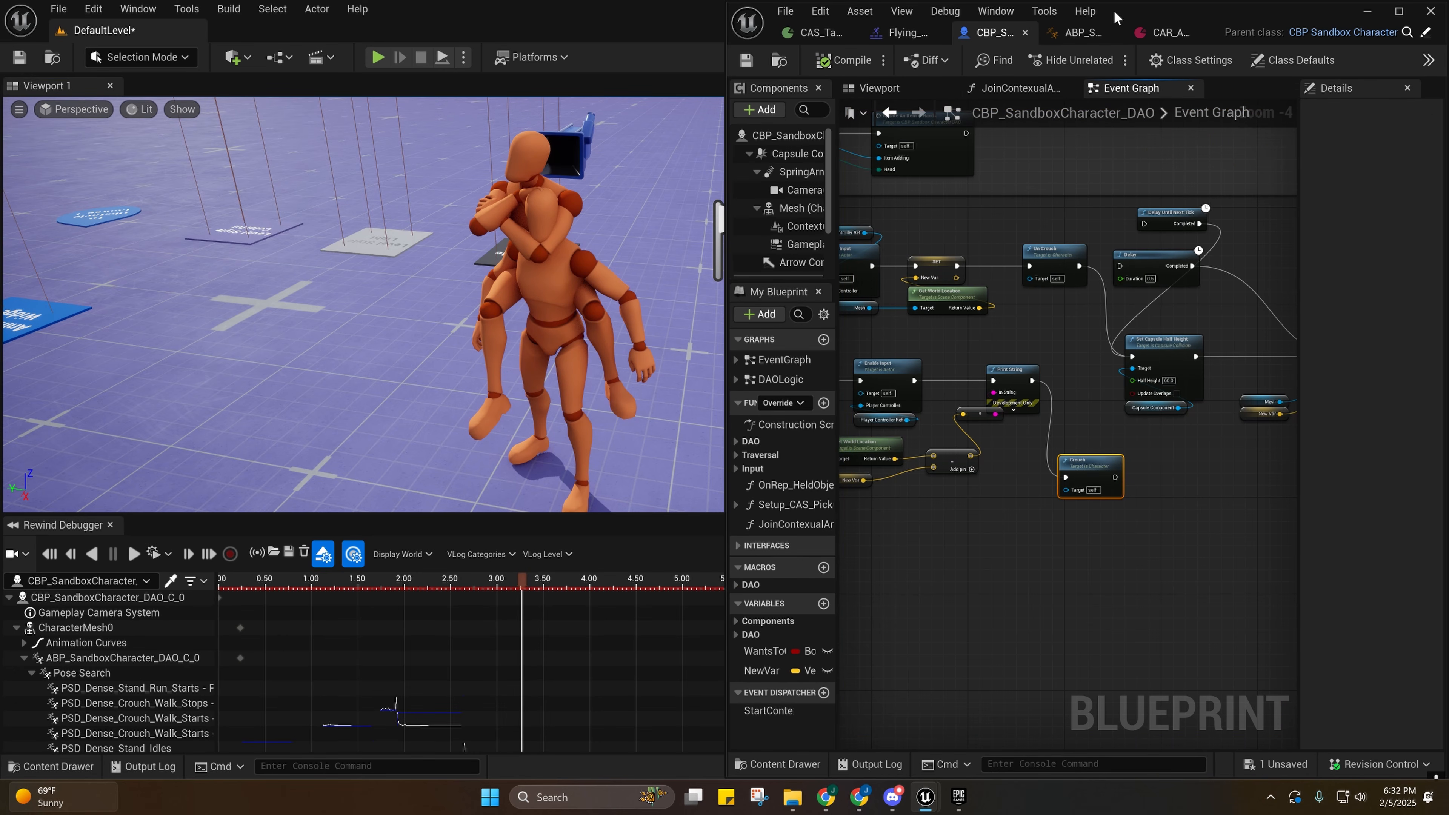
{"action": "left_click", "coordinate": [1400, 10]}
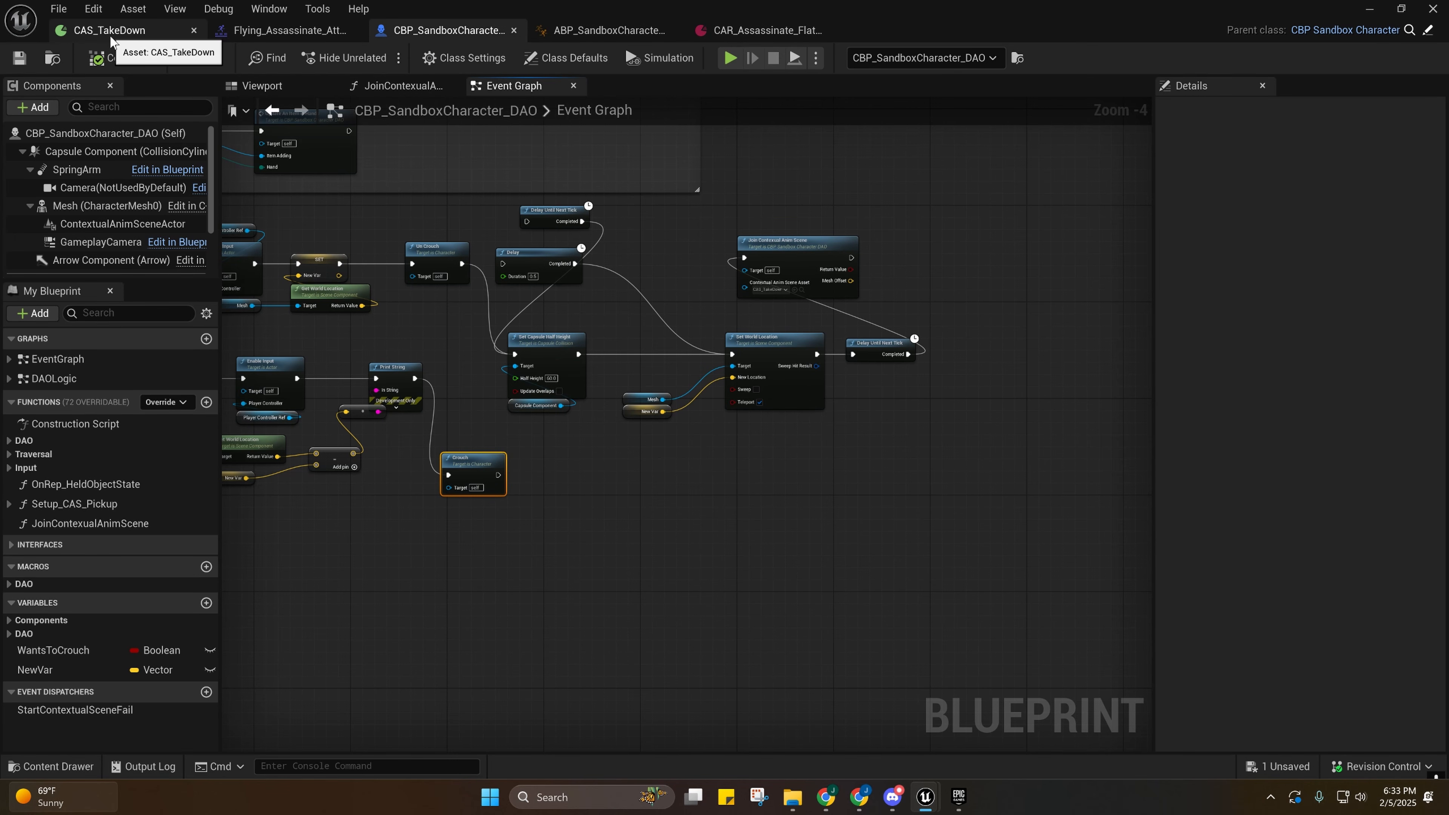
Delete the Delay and Delay Until Next Tick nodes located between Un Crouch and Set Capsule Half Height.
{"action": "right_click_drag", "start_coordinate": [591, 314], "coordinate": [709, 380]}
{"action": "right_click_drag", "start_coordinate": [552, 416], "coordinate": [527, 352]}
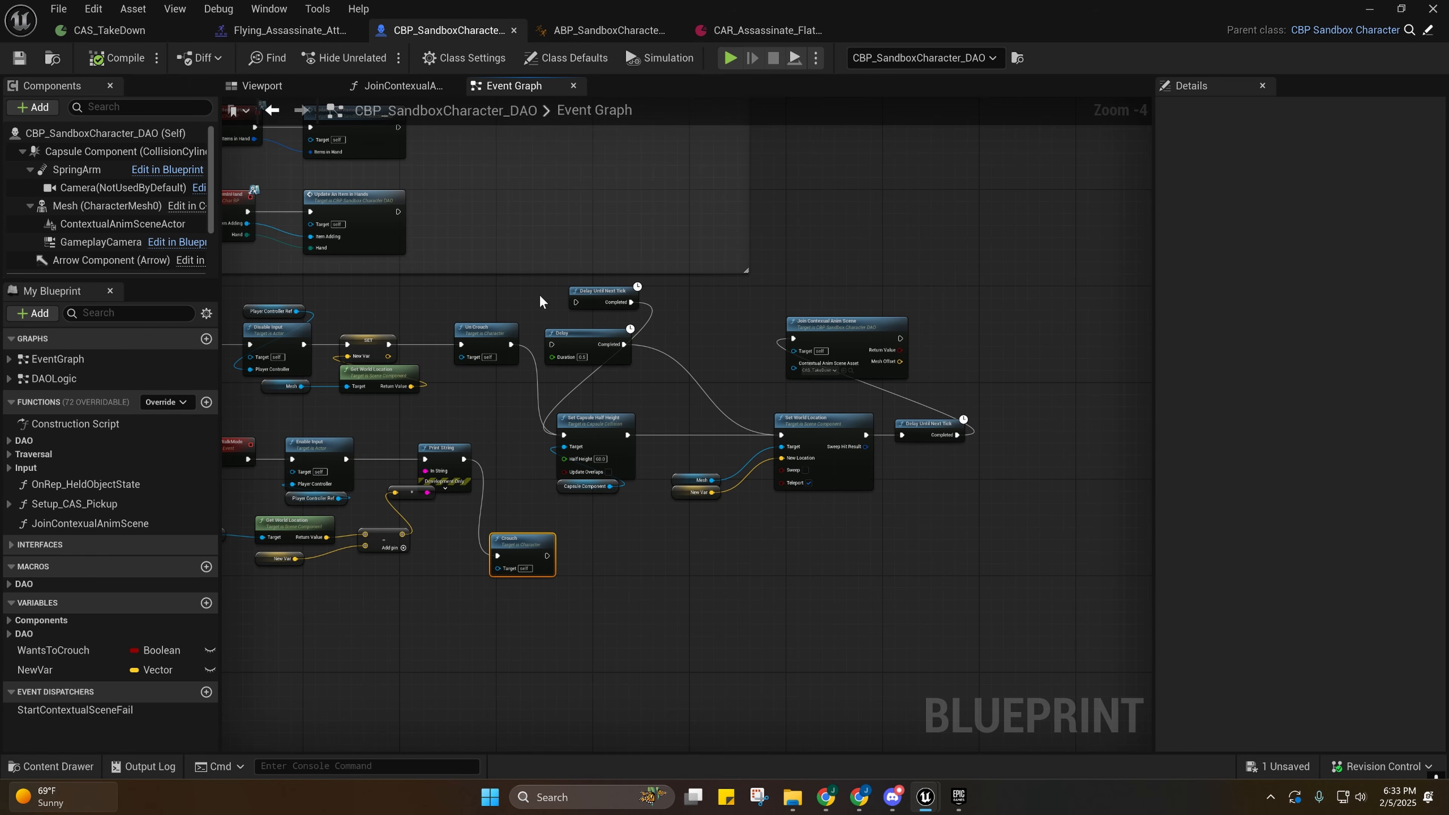
{"action": "left_click_drag", "start_coordinate": [540, 301], "coordinate": [735, 361]}
{"action": "right_click_drag", "start_coordinate": [734, 362], "coordinate": [757, 350]}
{"action": "key", "text": "Delete"}
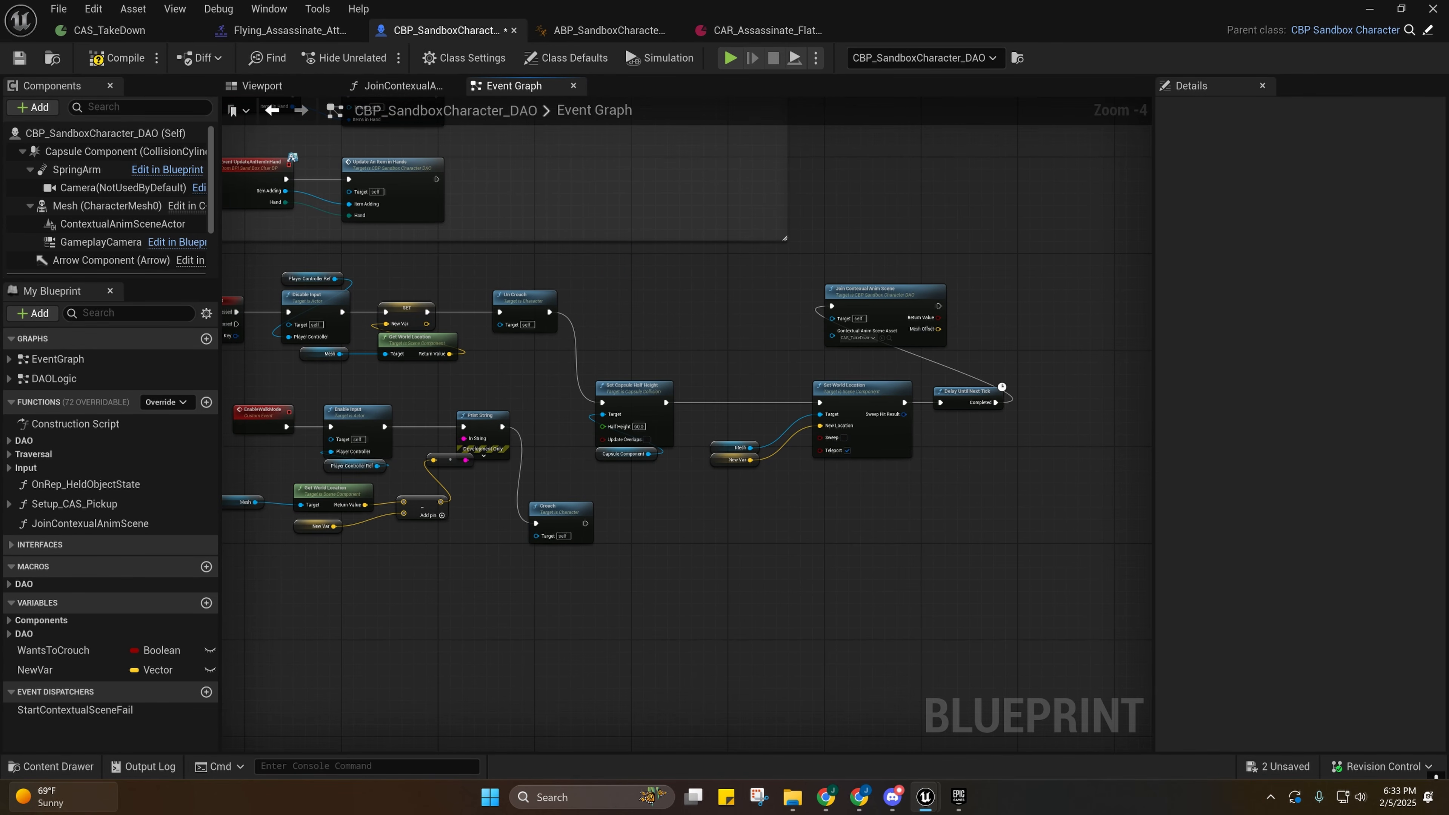
Shift the remaining Delay Until Next Tick node slightly away from the Set World Location node.
{"action": "right_click_drag", "start_coordinate": [894, 366], "coordinate": [790, 385]}
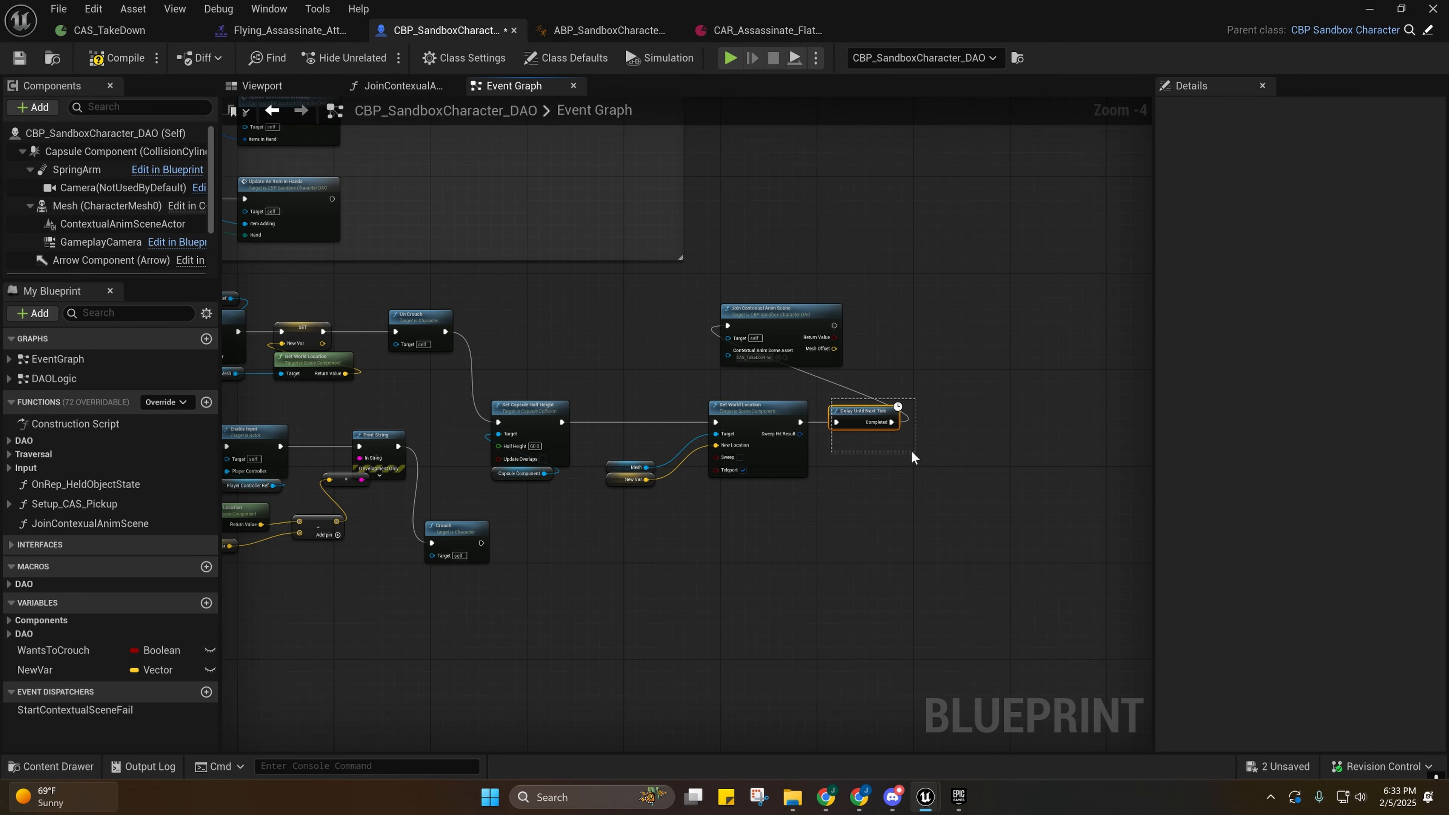
{"action": "left_click_drag", "start_coordinate": [871, 418], "coordinate": [876, 412]}
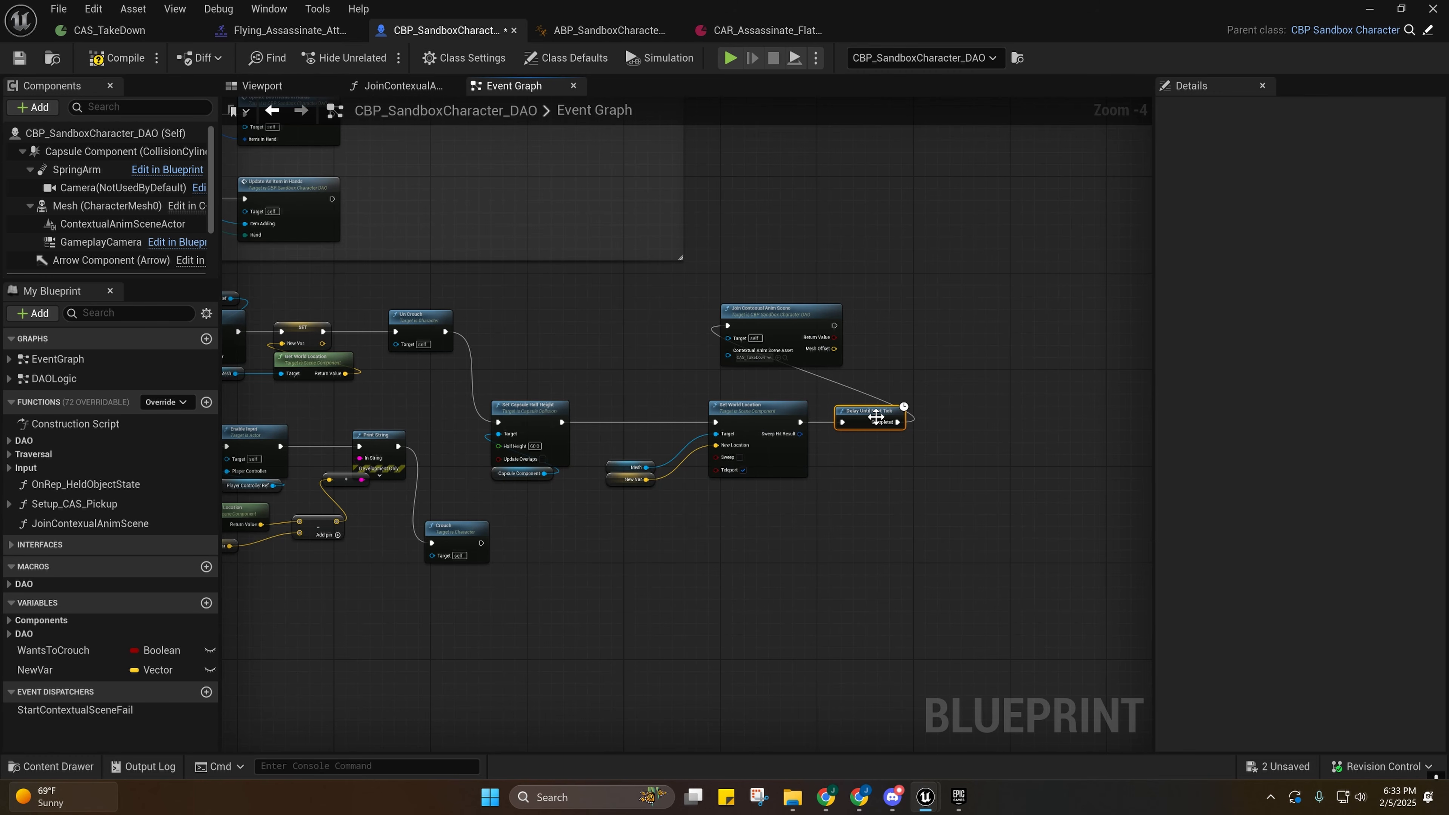
{"action": "right_click_drag", "start_coordinate": [847, 453], "coordinate": [1036, 471]}
{"action": "right_click_drag", "start_coordinate": [707, 413], "coordinate": [659, 382]}
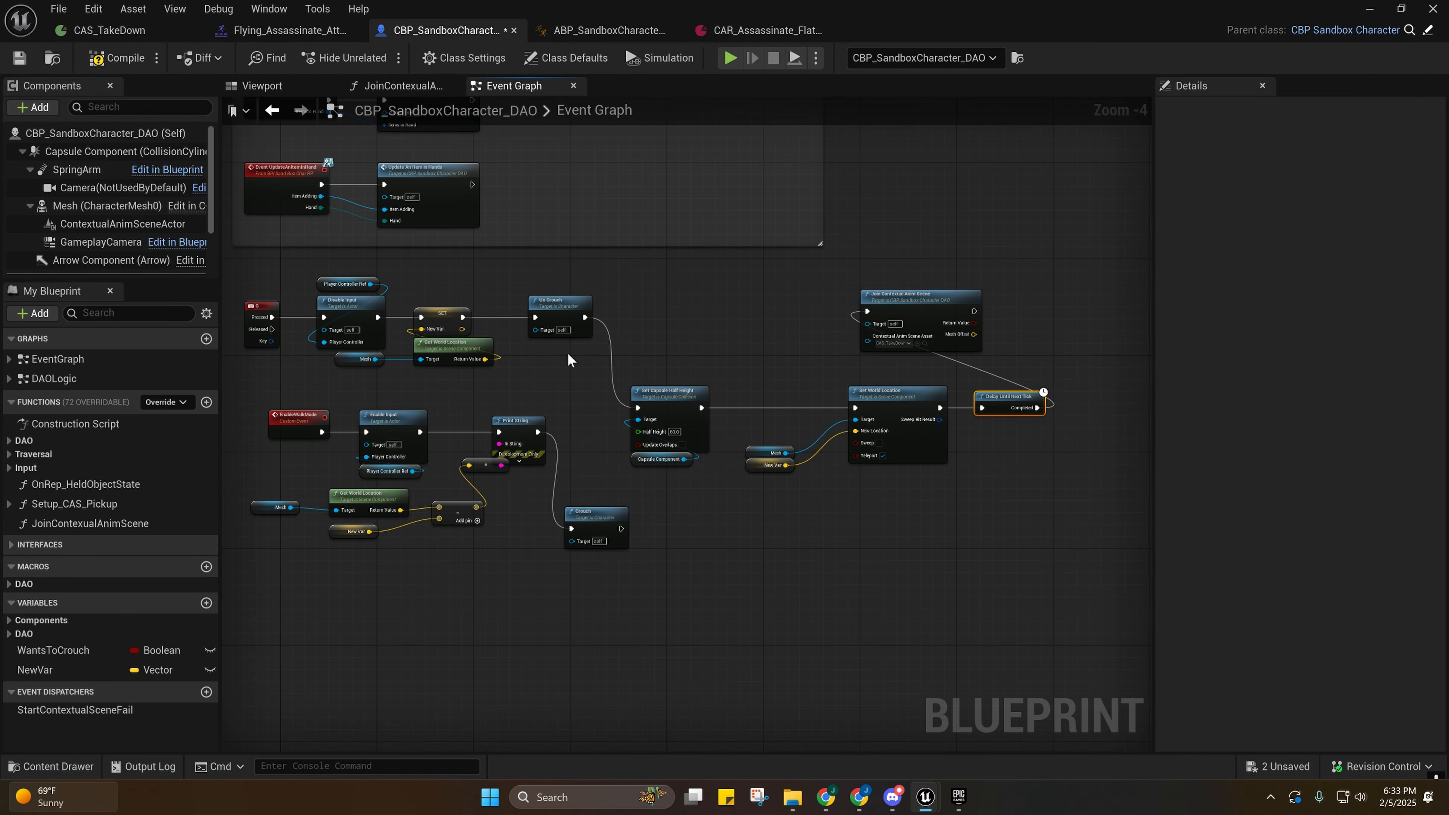
Line up the Un Crouch node beside Set Capsule Half Height and rearrange the connected nodes in that row.
{"action": "right_click_drag", "start_coordinate": [548, 297], "coordinate": [537, 321]}
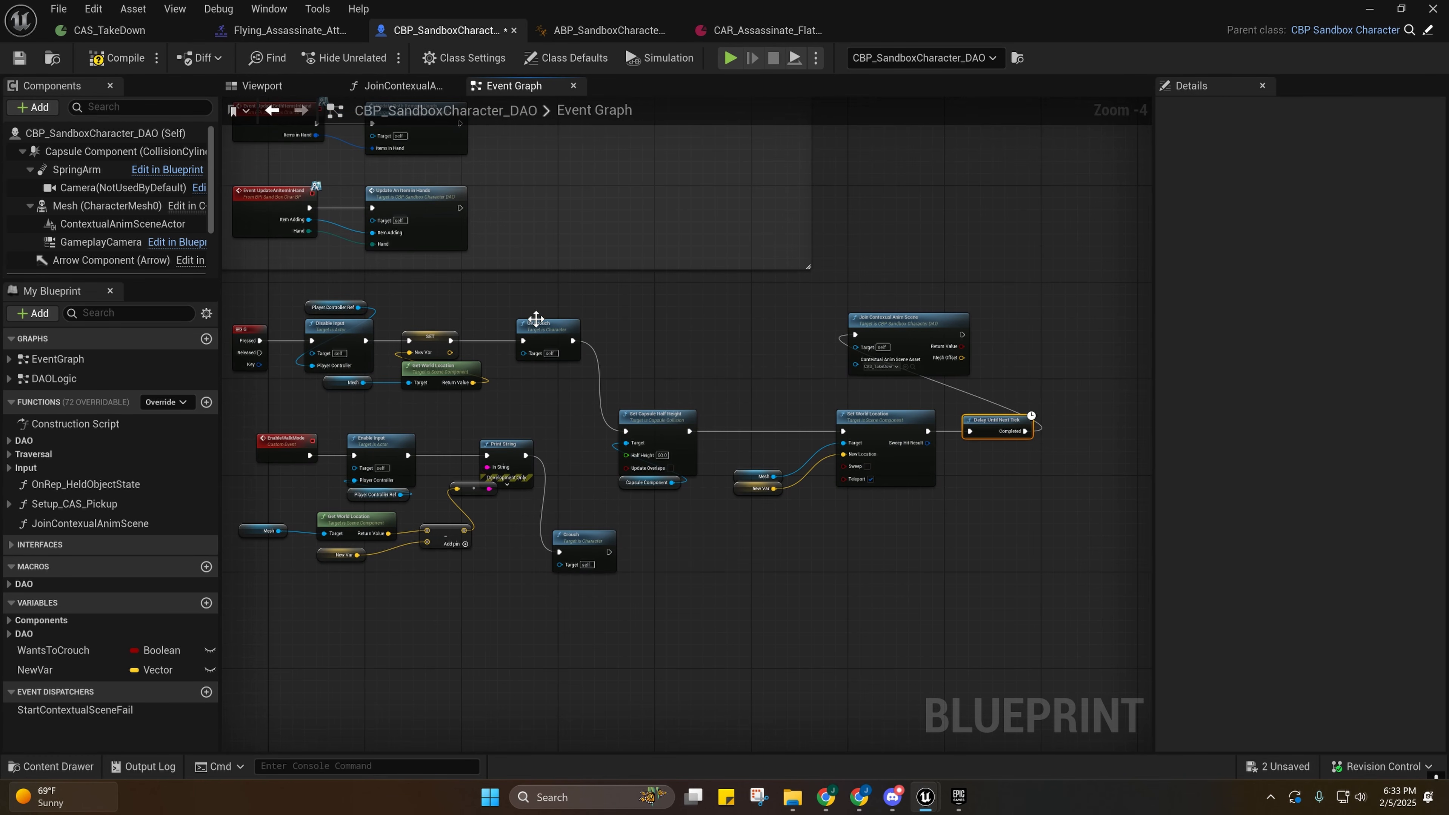
{"action": "left_click_drag", "start_coordinate": [547, 332], "coordinate": [558, 403]}
{"action": "right_click_drag", "start_coordinate": [599, 386], "coordinate": [584, 319]}
{"action": "left_click_drag", "start_coordinate": [583, 319], "coordinate": [993, 441]}
{"action": "left_click_drag", "start_coordinate": [633, 359], "coordinate": [700, 341]}
{"action": "left_click_drag", "start_coordinate": [549, 342], "coordinate": [605, 336]}
{"action": "scroll", "coordinate": [590, 392], "scroll_direction": "up", "scroll_amount": 4}
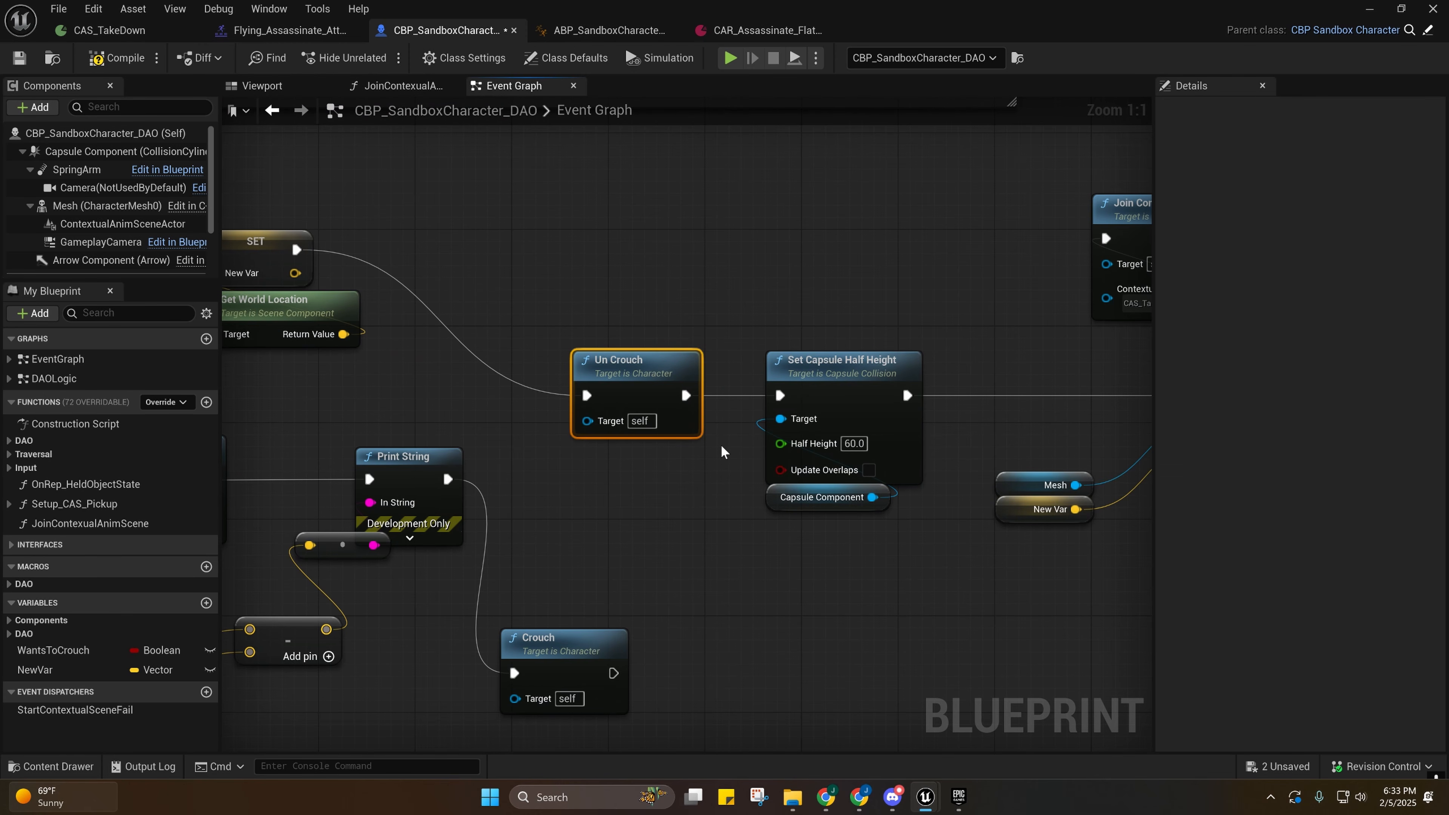
Compare the Mesh component's Z location with the Capsule Component's half height.
{"action": "left_click", "coordinate": [57, 206]}
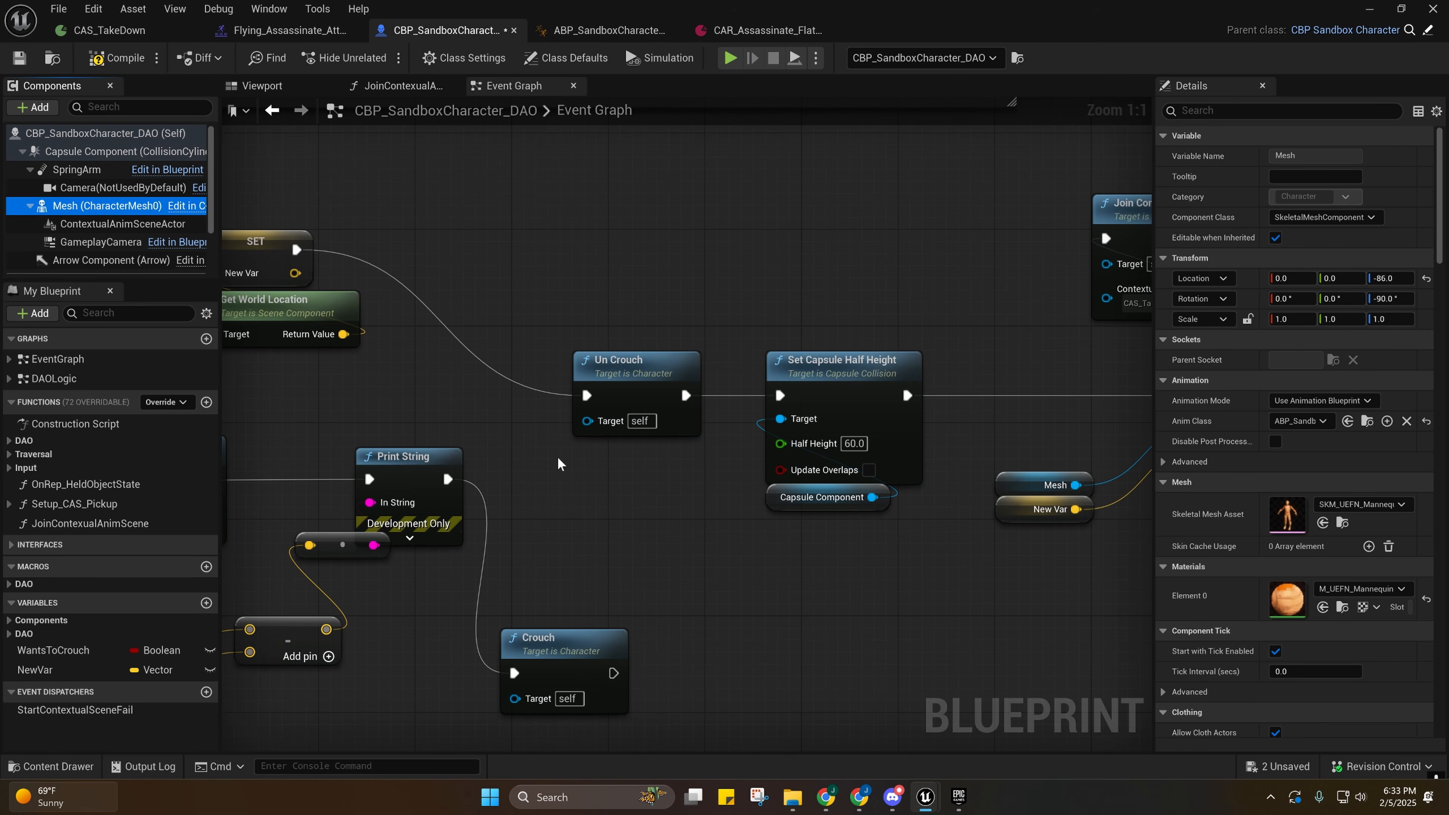
{"action": "right_click_drag", "start_coordinate": [557, 457], "coordinate": [562, 379]}
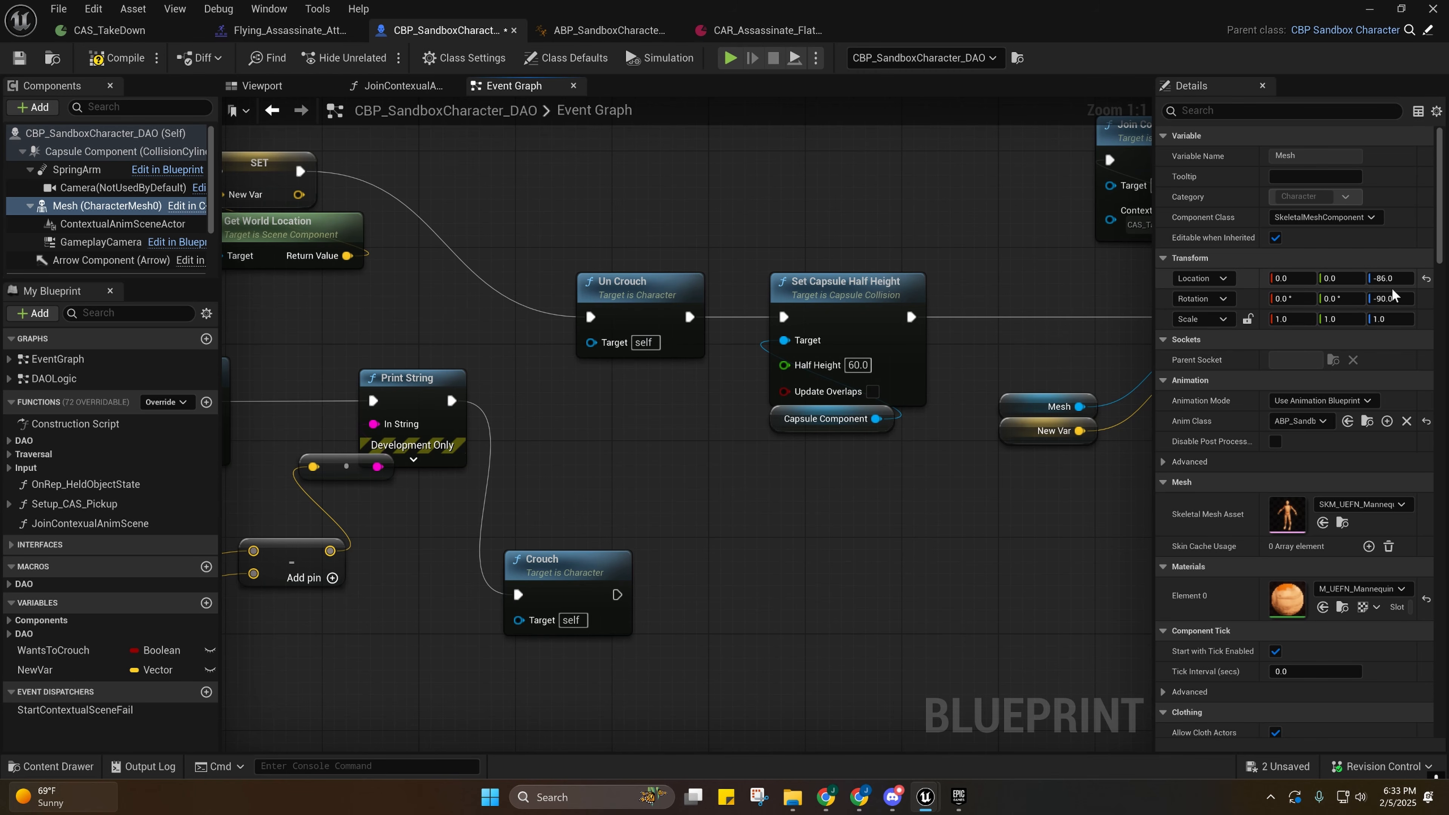
{"action": "left_click", "coordinate": [46, 152]}
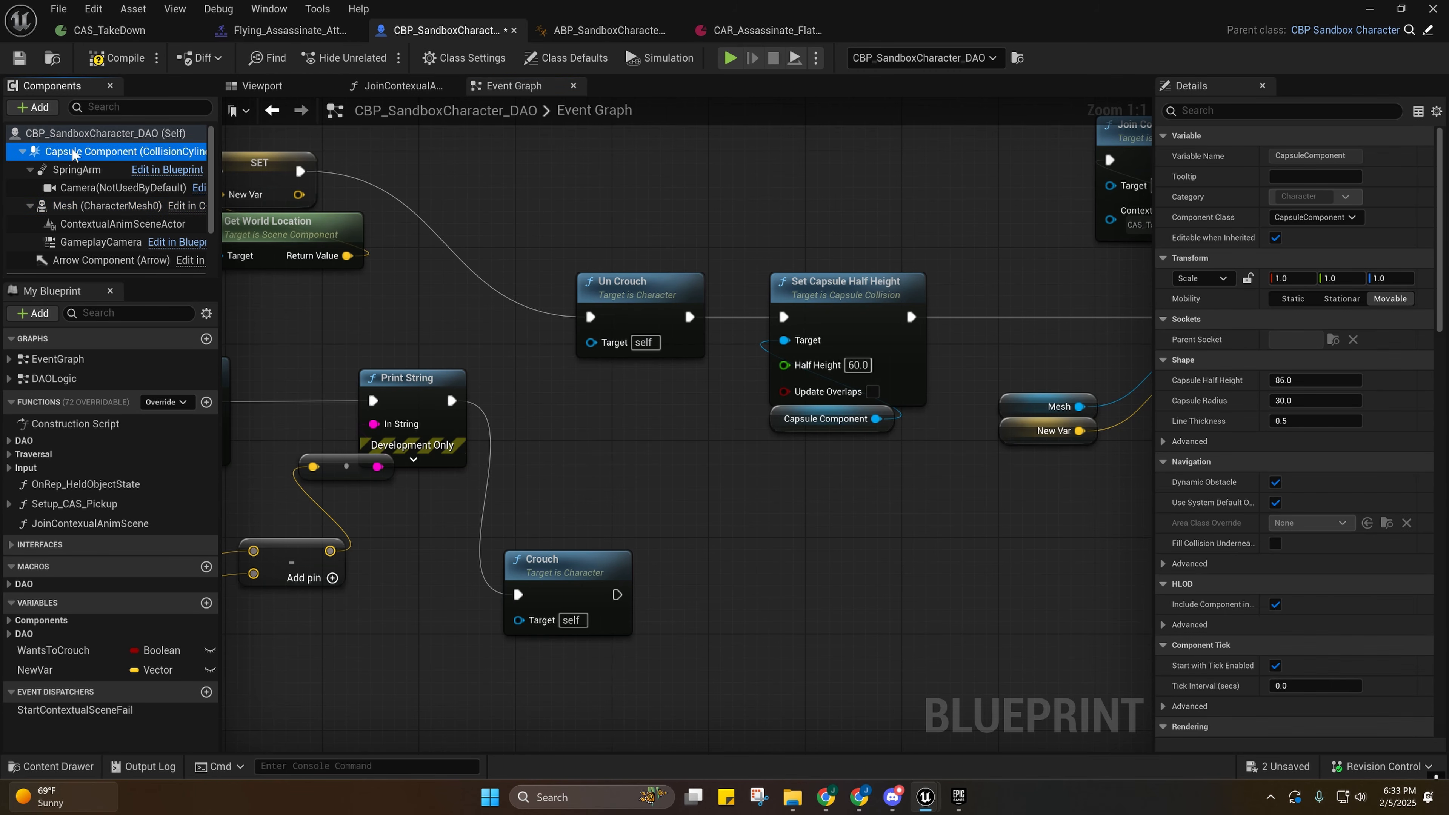
{"action": "left_click", "coordinate": [122, 208]}
{"action": "right_click_drag", "start_coordinate": [624, 354], "coordinate": [552, 346]}
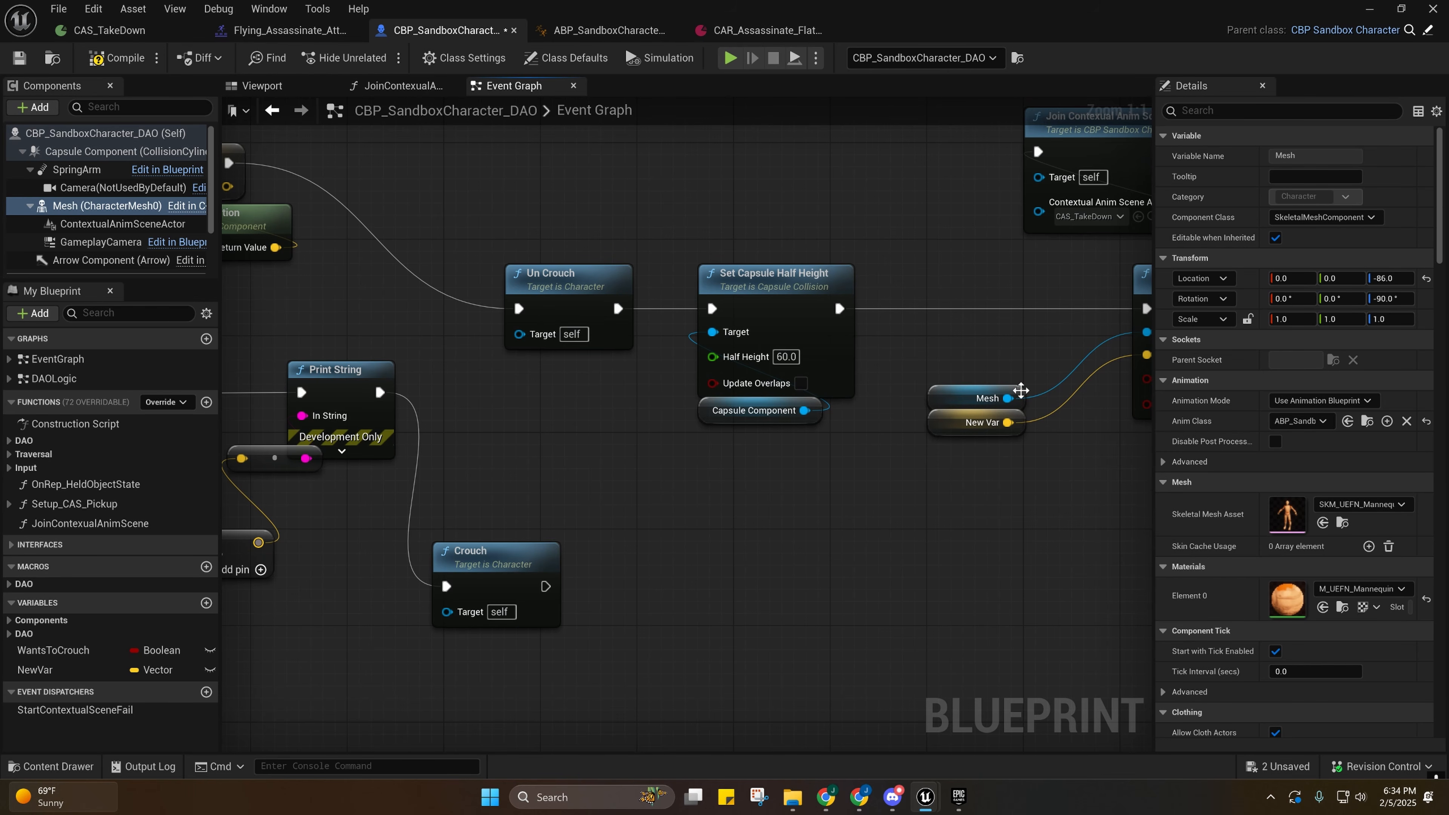
{"action": "right_click_drag", "start_coordinate": [1015, 394], "coordinate": [906, 422]}
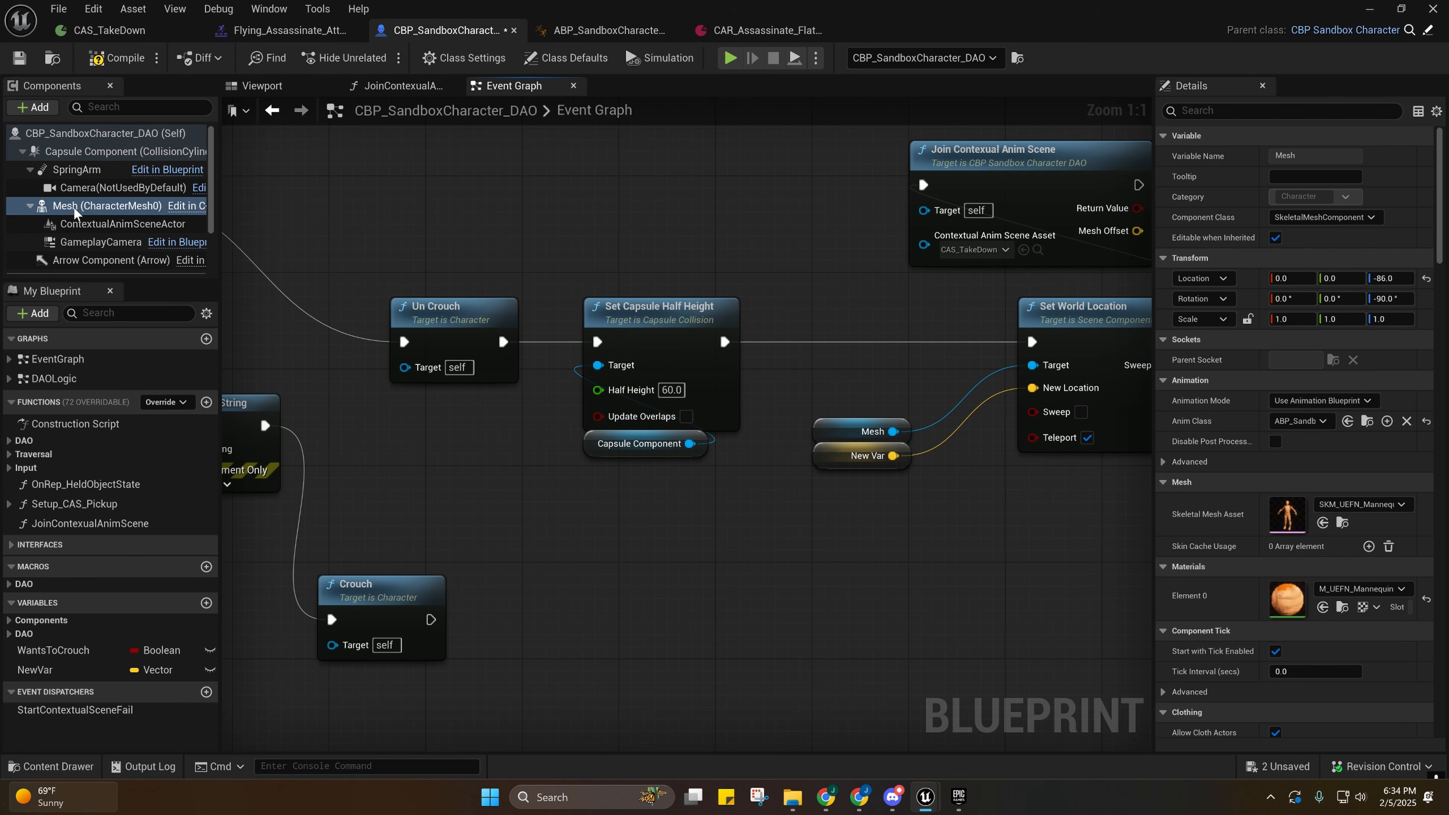
Check the capsule's shape settings and the mesh transform against the Set Capsule Half Height and Set World Location nodes.
{"action": "left_click", "coordinate": [86, 155]}
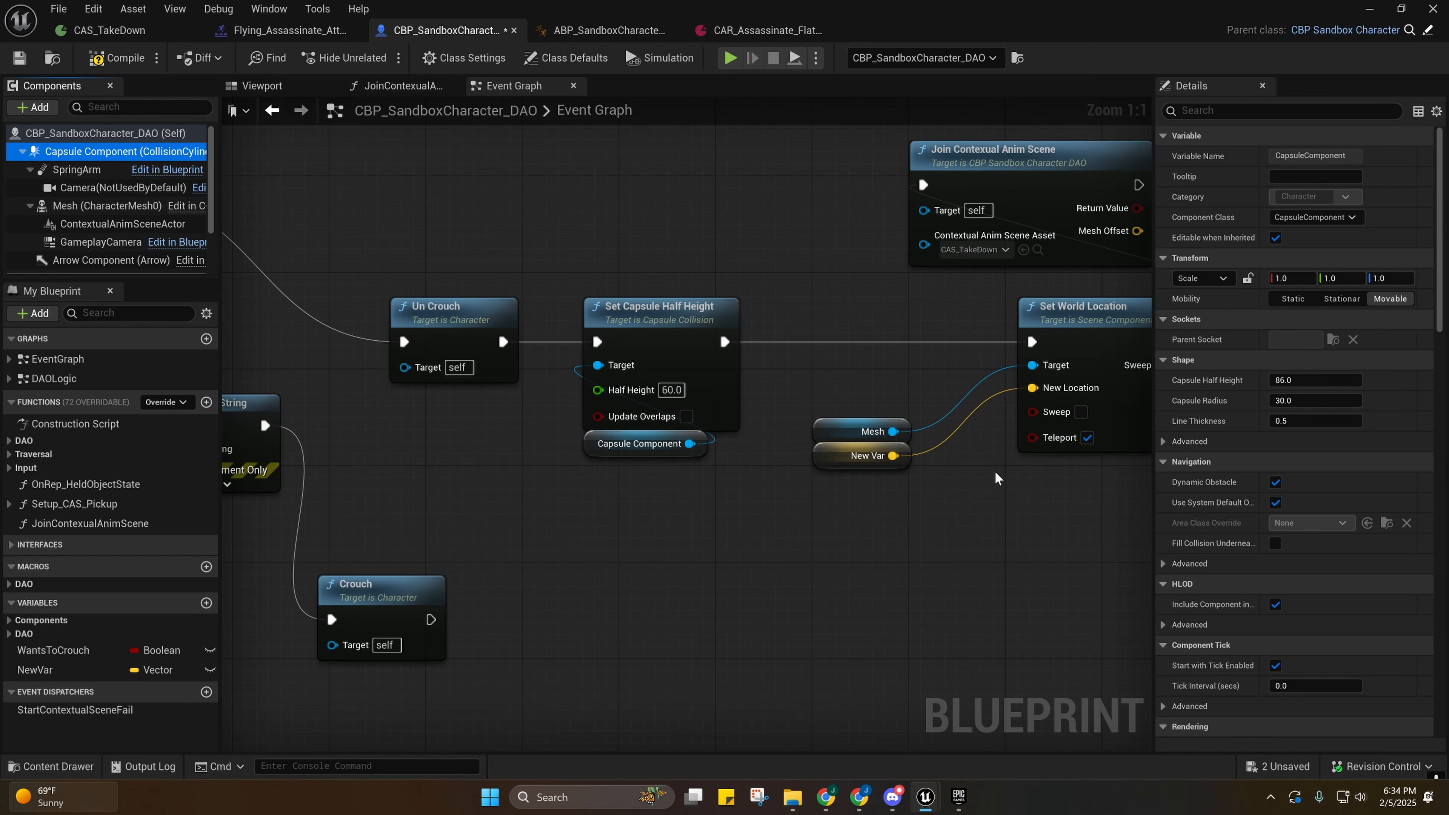
{"action": "right_click_drag", "start_coordinate": [995, 471], "coordinate": [893, 455]}
{"action": "scroll", "coordinate": [842, 450], "scroll_direction": "down", "scroll_amount": 2}
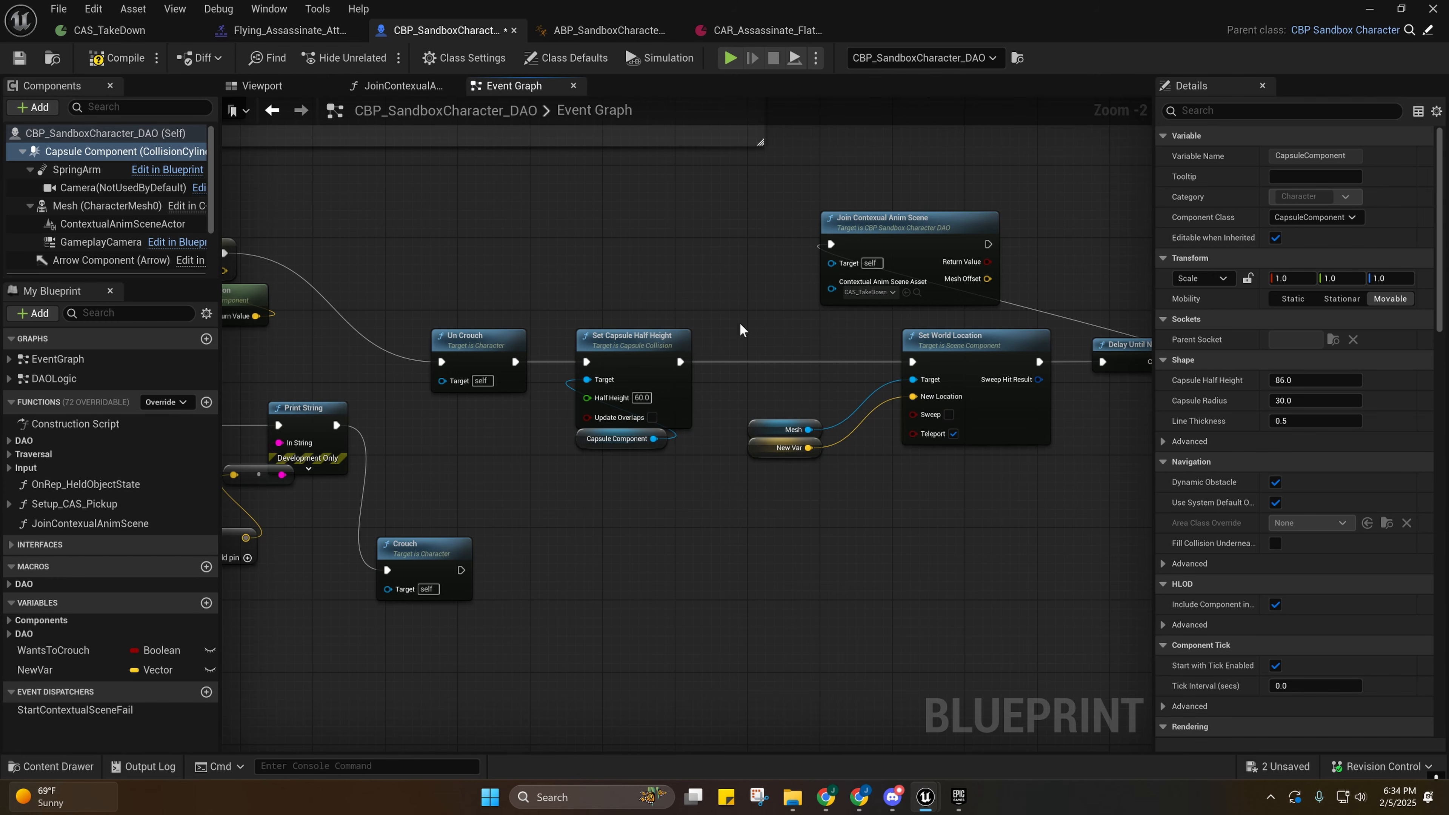
{"action": "right_click_drag", "start_coordinate": [739, 324], "coordinate": [740, 280]}
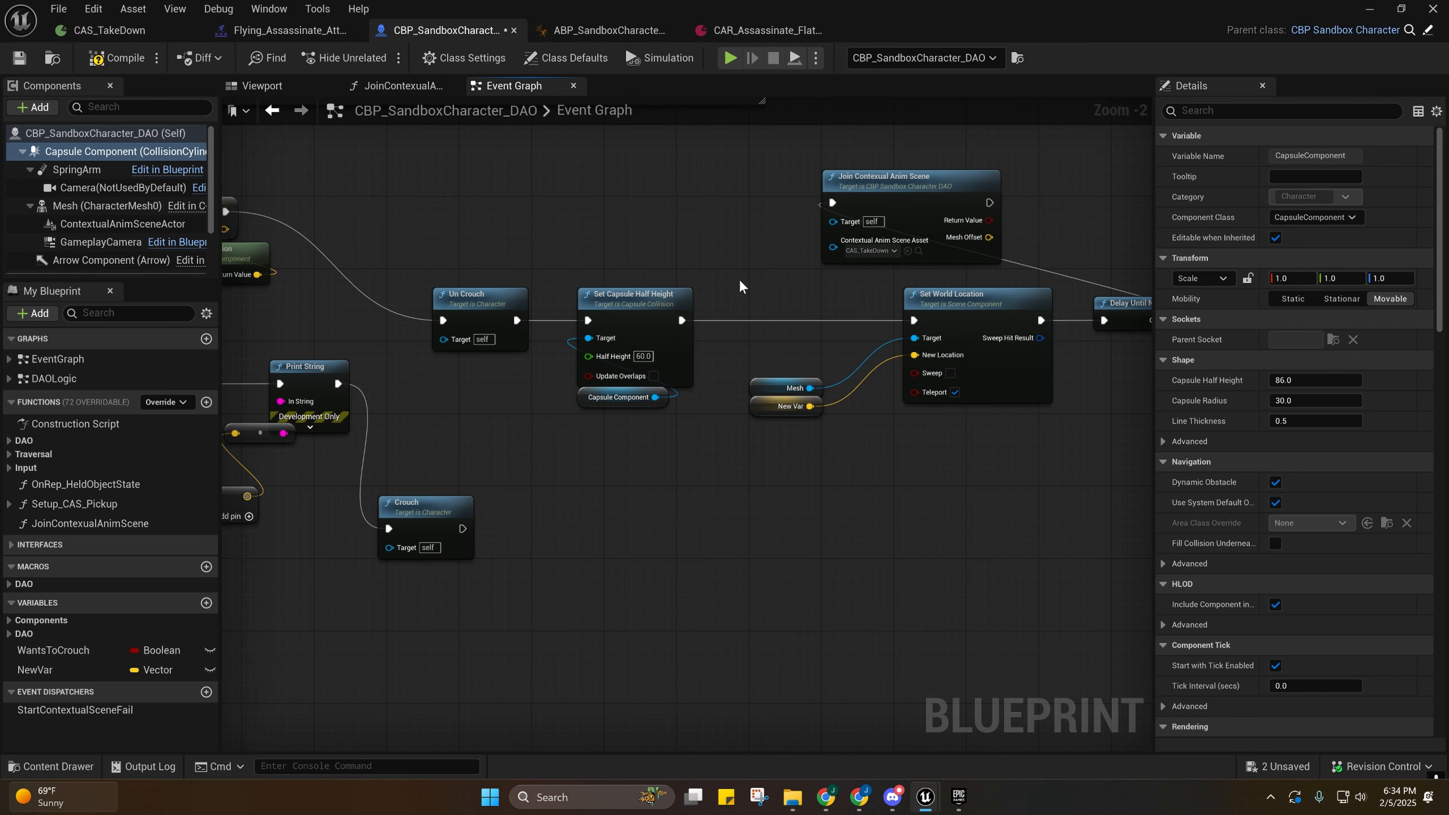
{"action": "right_click_drag", "start_coordinate": [731, 265], "coordinate": [793, 279]}
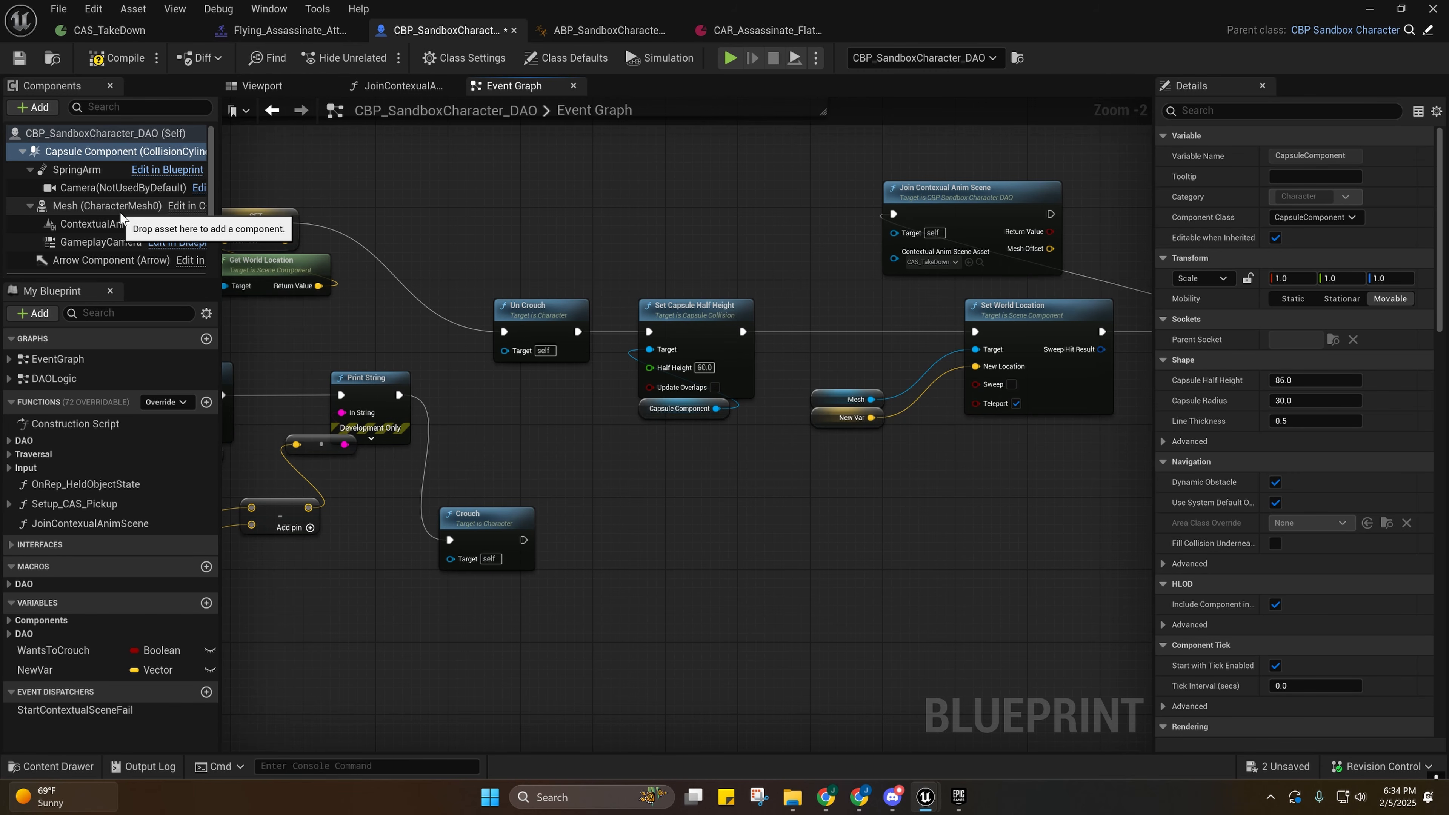
{"action": "left_click", "coordinate": [132, 205]}
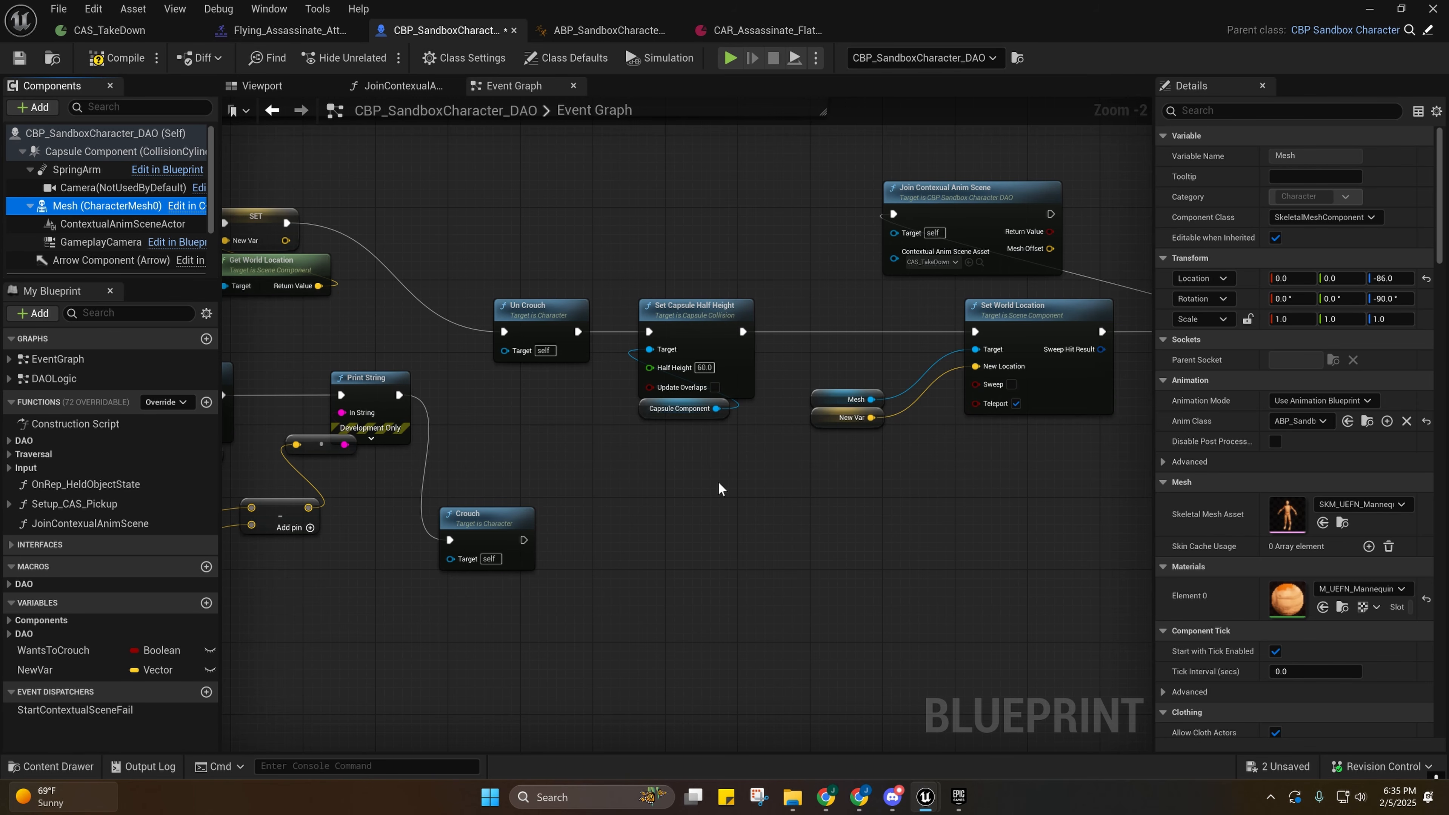
{"action": "right_click_drag", "start_coordinate": [717, 481], "coordinate": [681, 460]}
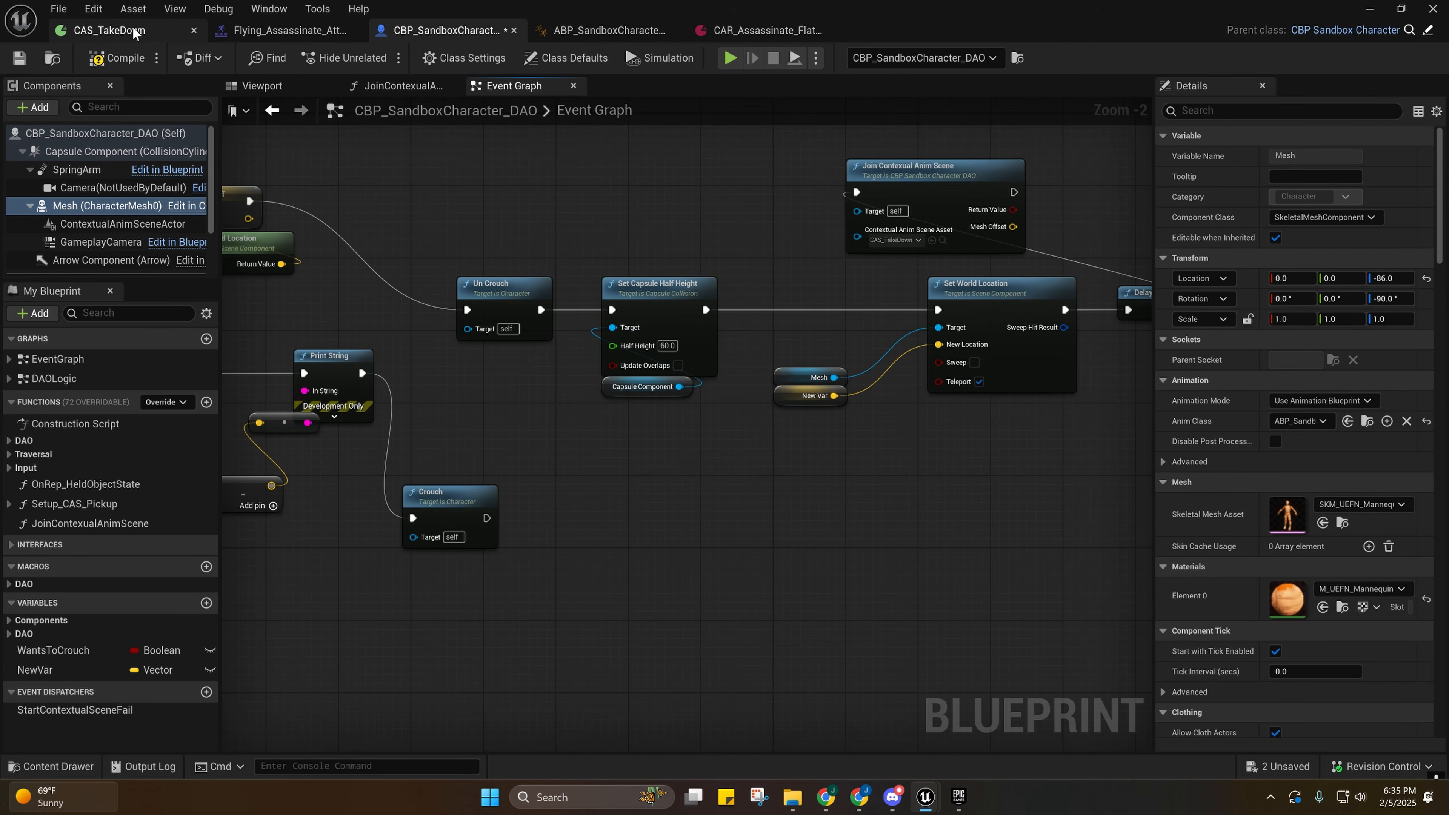
Open the CAS_TakeDown asset and check the movement mode of the Attacker animation track.
{"action": "left_click", "coordinate": [105, 33]}
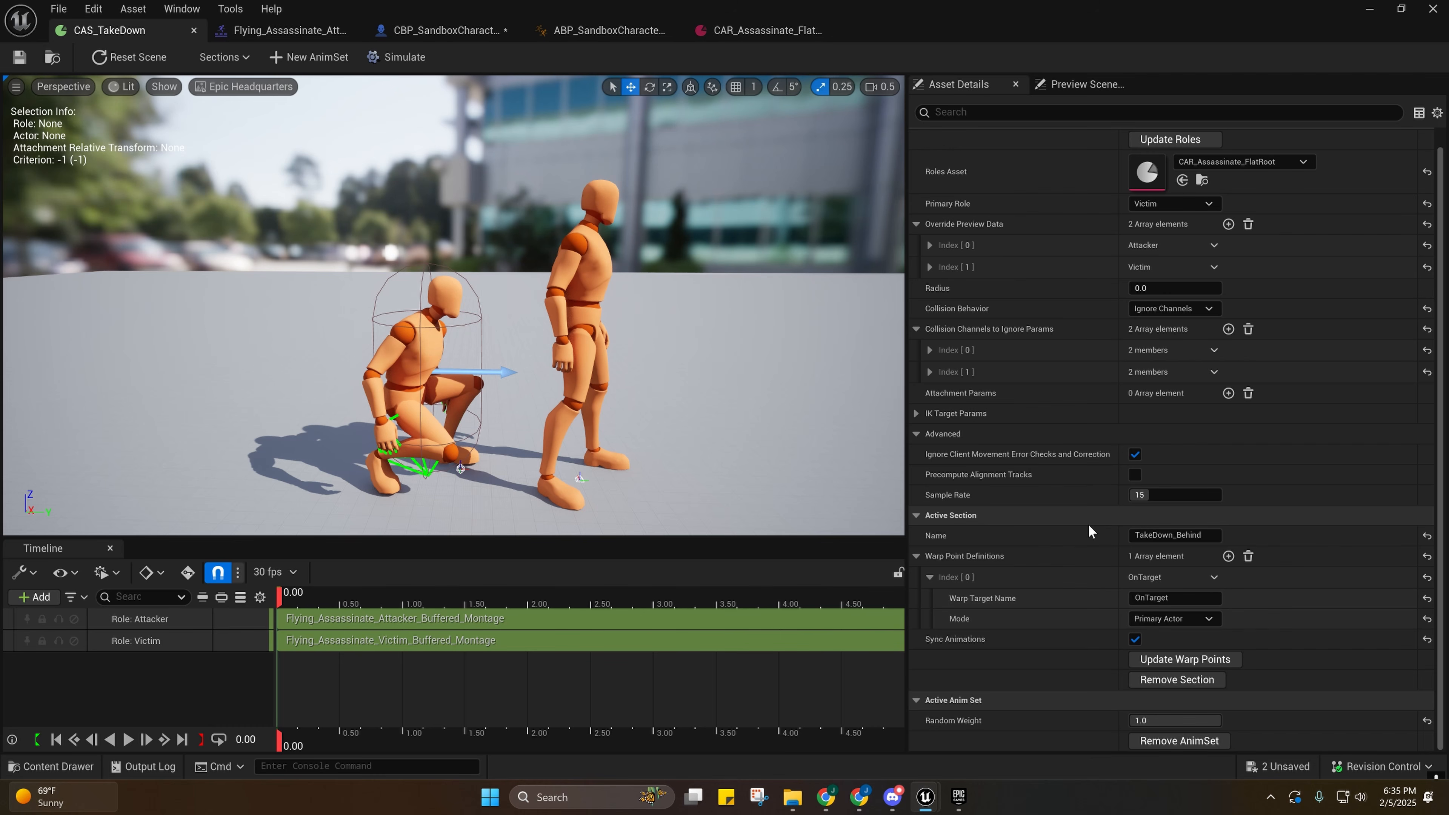
{"action": "left_click", "coordinate": [519, 629]}
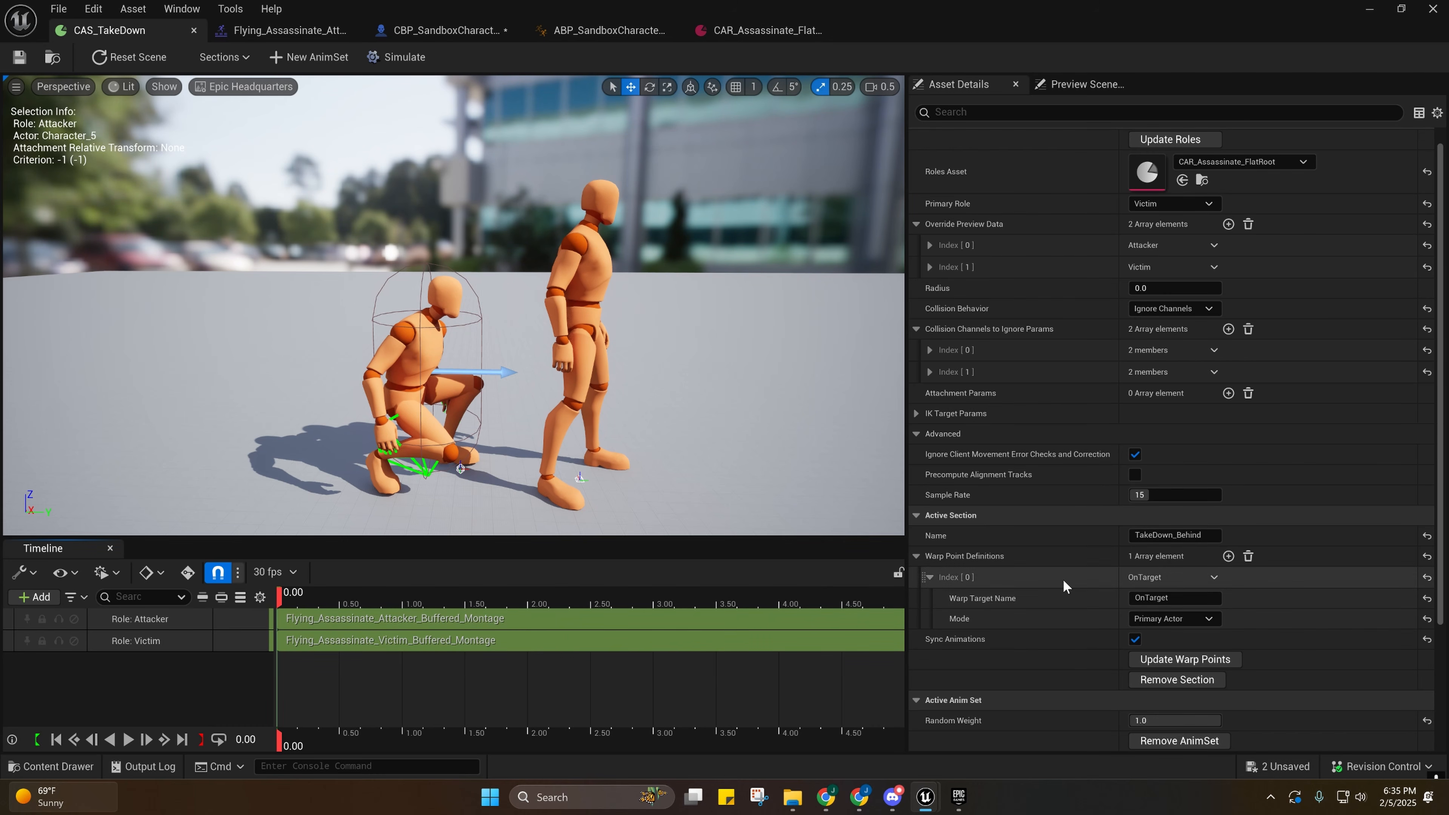
{"action": "scroll", "coordinate": [958, 673], "scroll_direction": "down", "scroll_amount": 3}
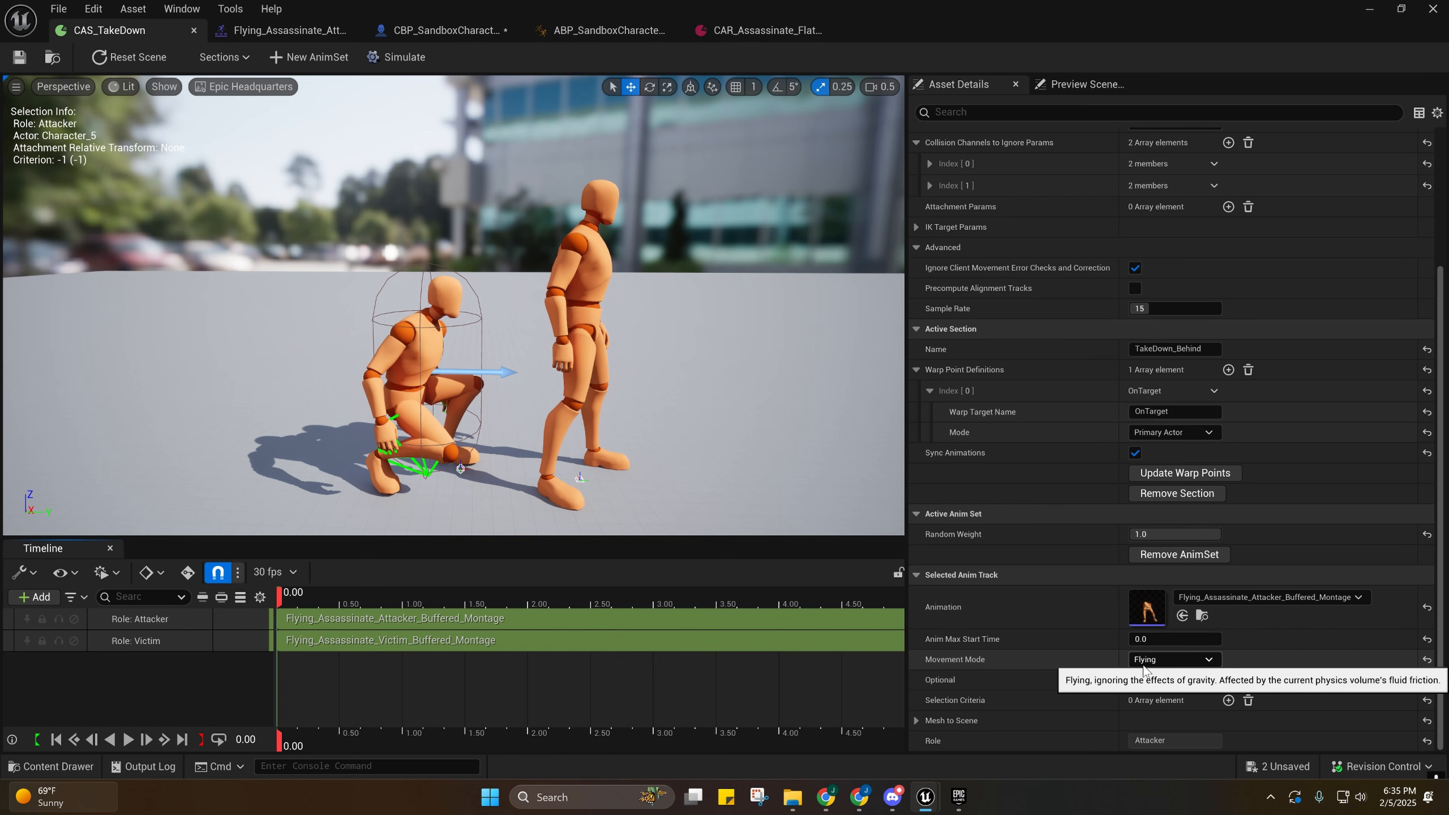
Return to the CBP_SandboxCharacter_DAO Event Graph and examine the Un Crouch and Set Capsule Half Height nodes.
{"action": "left_click", "coordinate": [455, 24]}
{"action": "right_click_drag", "start_coordinate": [527, 397], "coordinate": [547, 481]}
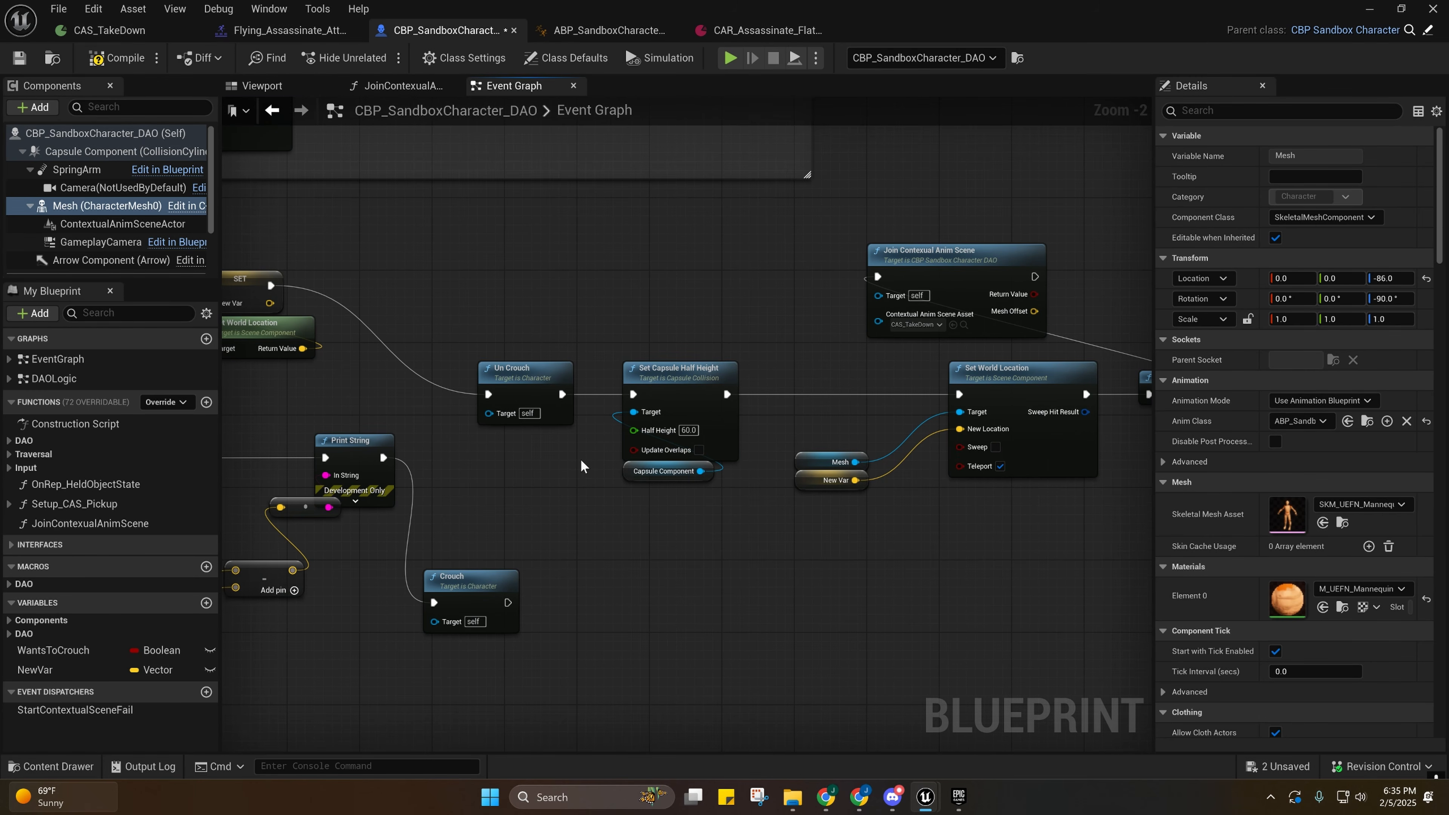
{"action": "scroll", "coordinate": [581, 466], "scroll_direction": "down", "scroll_amount": 2}
{"action": "scroll", "coordinate": [525, 445], "scroll_direction": "up", "scroll_amount": 3}
{"action": "left_click", "coordinate": [471, 386]}
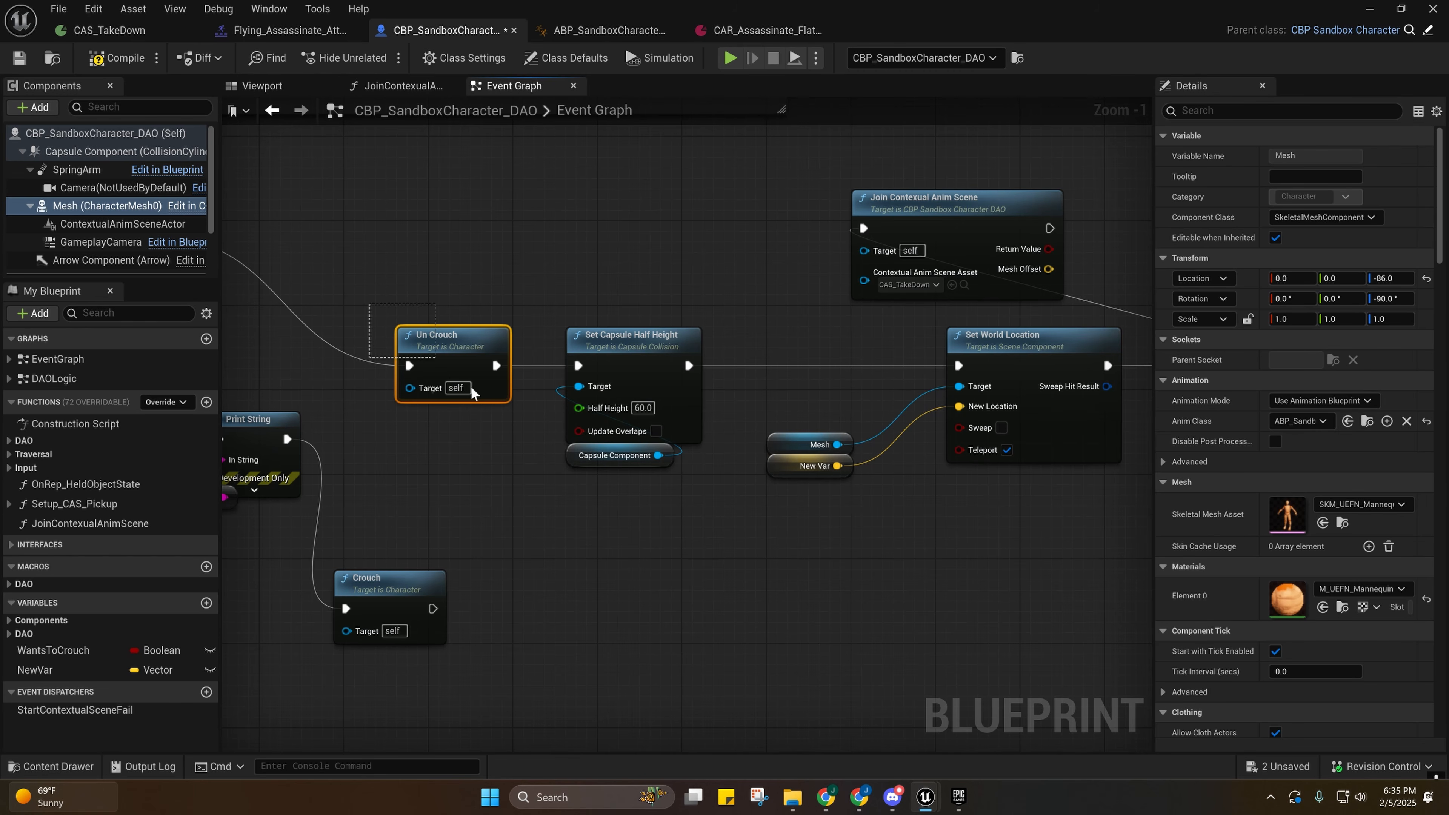
{"action": "left_click_drag", "start_coordinate": [471, 386], "coordinate": [504, 405]}
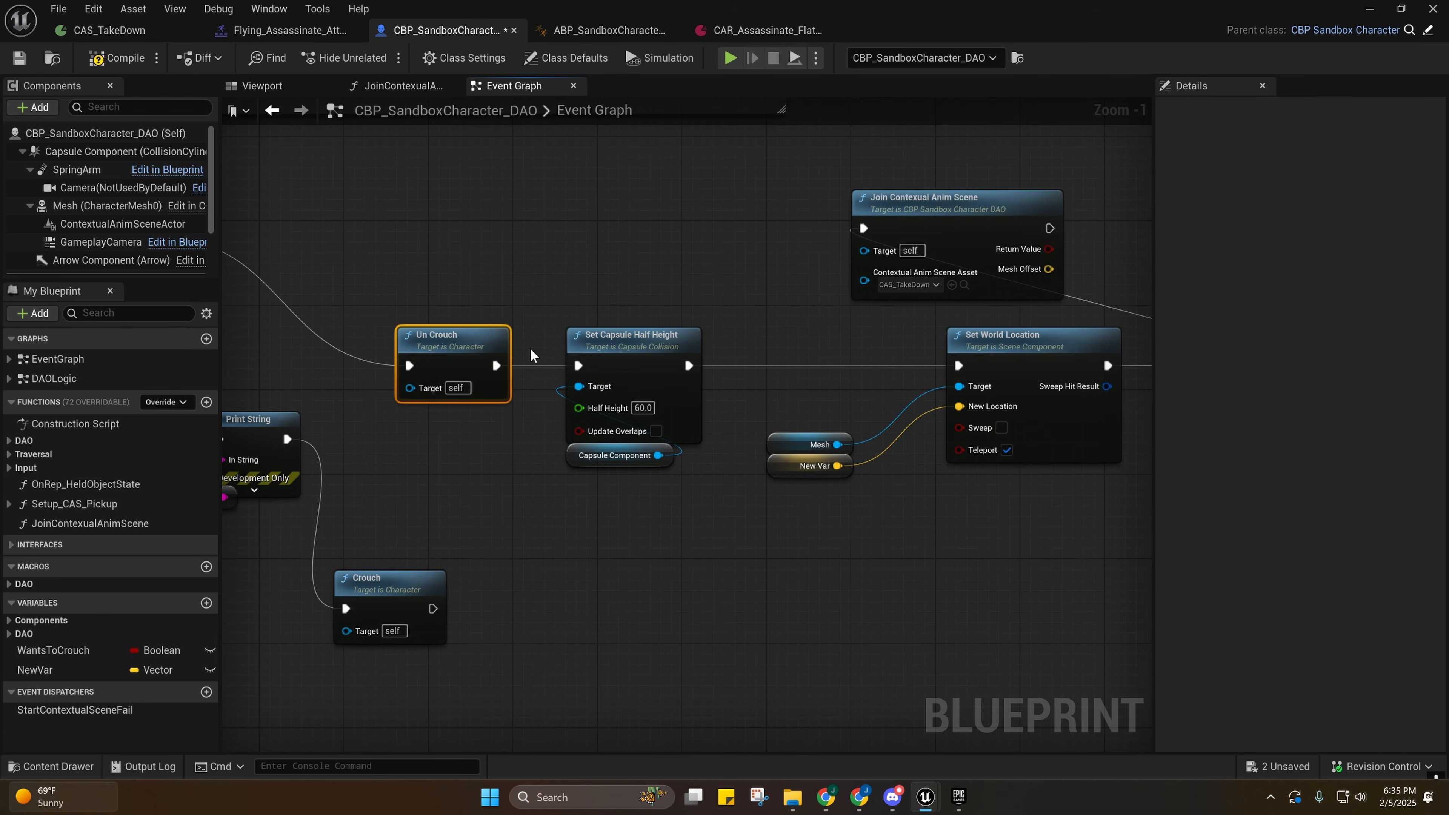
{"action": "left_click_drag", "start_coordinate": [564, 361], "coordinate": [687, 498]}
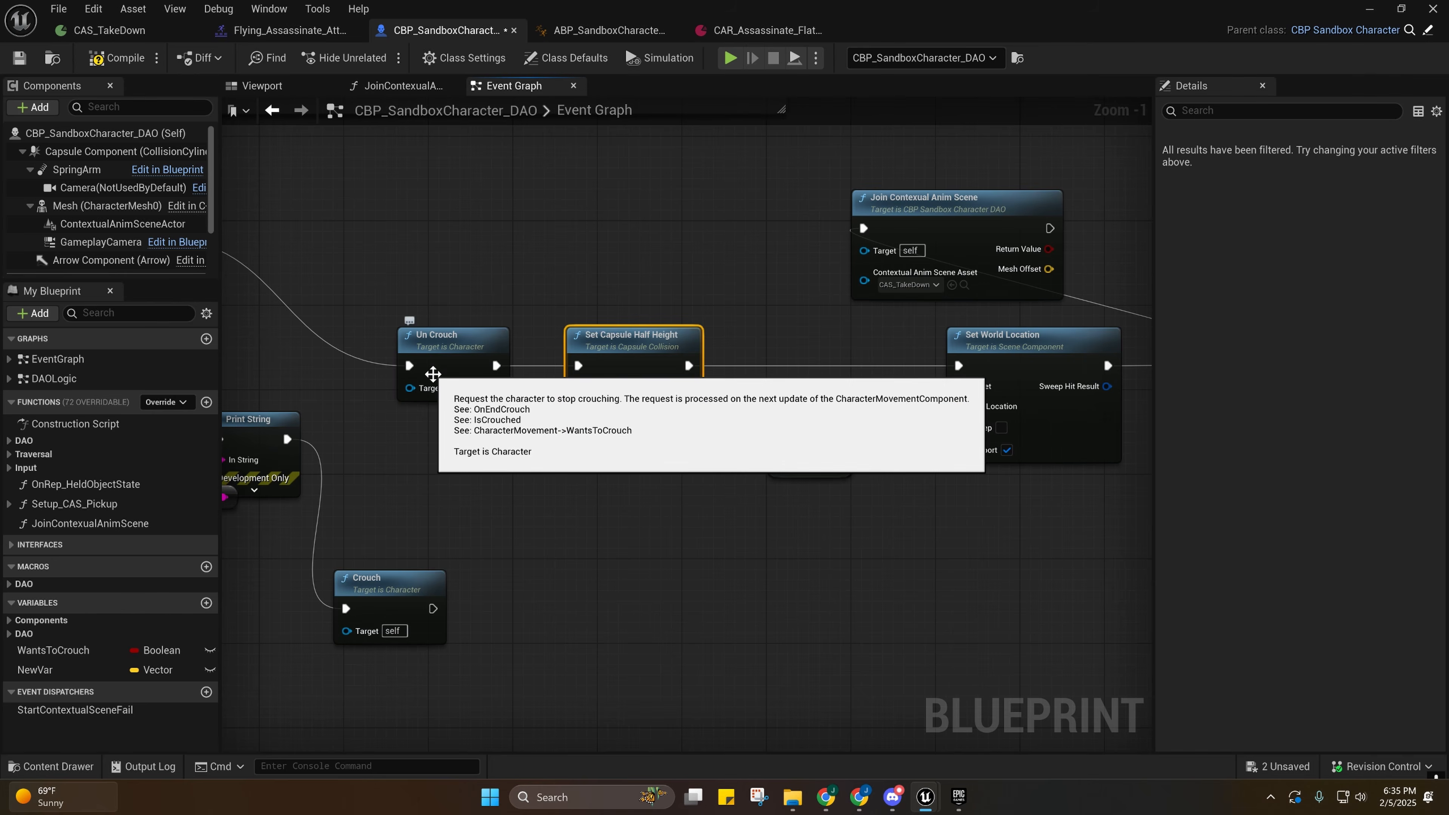
Compare the Set Capsule Half Height node's value with the Character Movement component's Crouched Half Height setting.
{"action": "right_click_drag", "start_coordinate": [492, 356], "coordinate": [415, 351]}
{"action": "scroll", "coordinate": [114, 251], "scroll_direction": "down", "scroll_amount": 2}
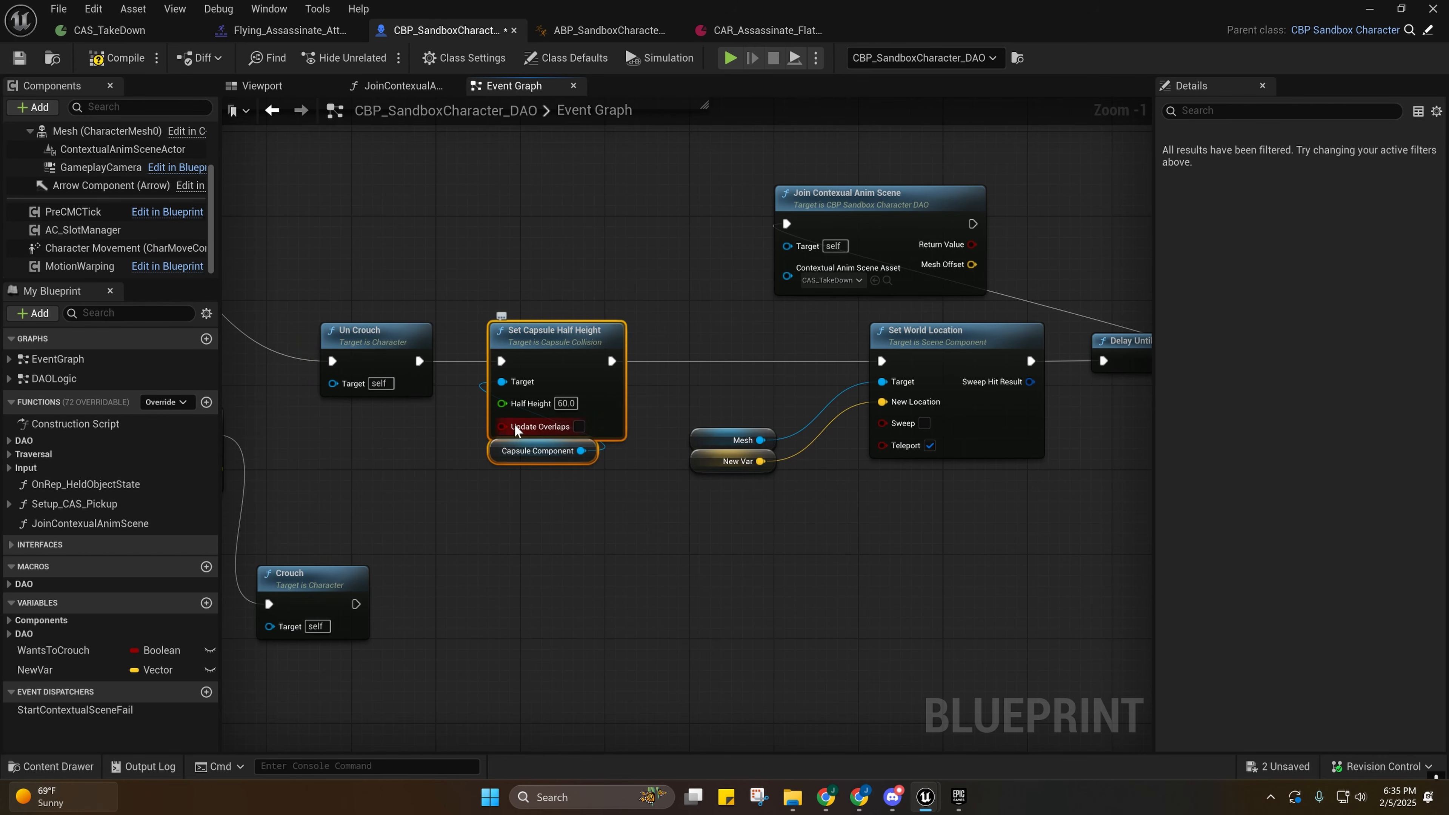
{"action": "right_click_drag", "start_coordinate": [533, 460], "coordinate": [586, 444]}
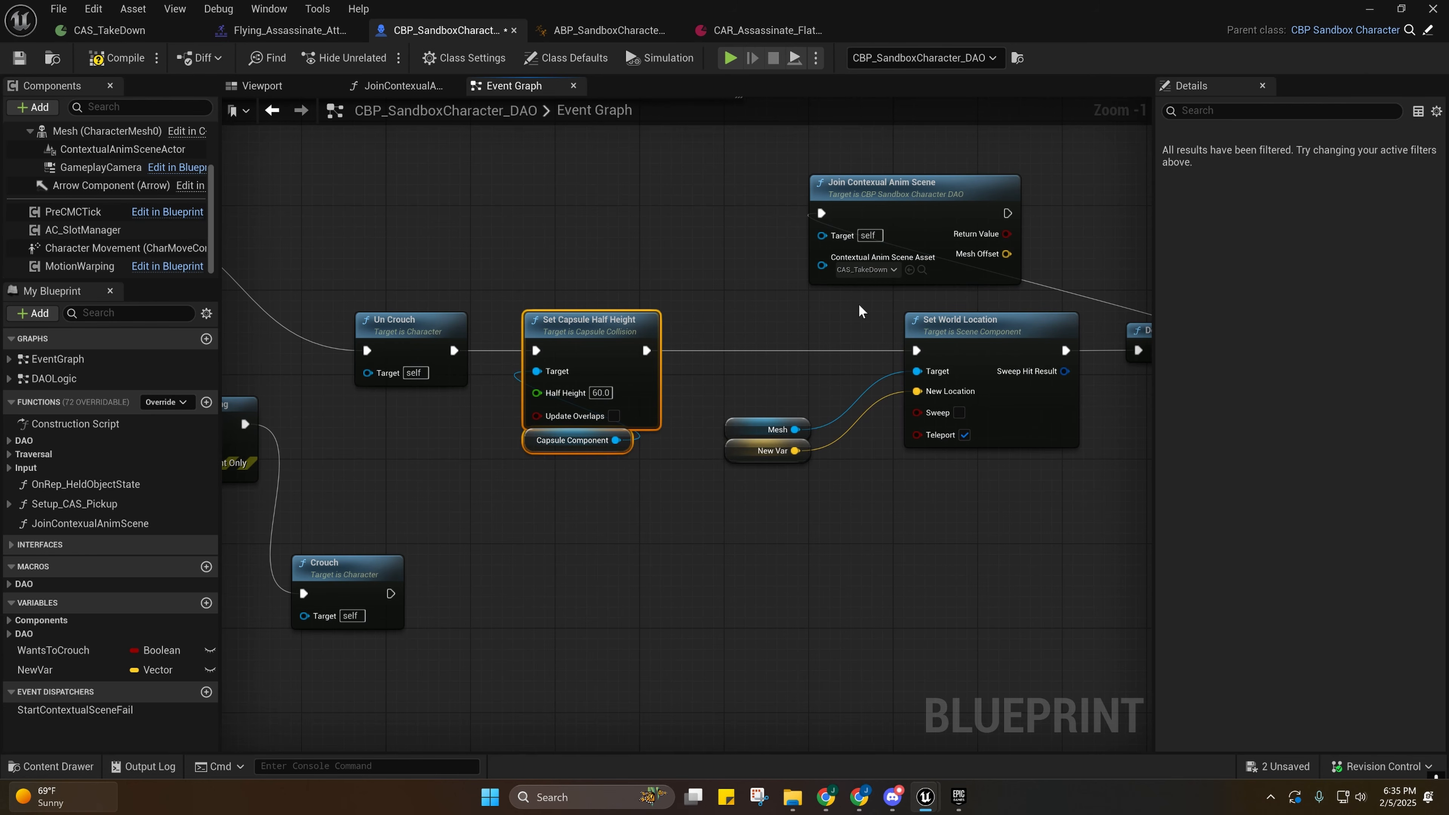
{"action": "right_click_drag", "start_coordinate": [773, 371], "coordinate": [867, 382]}
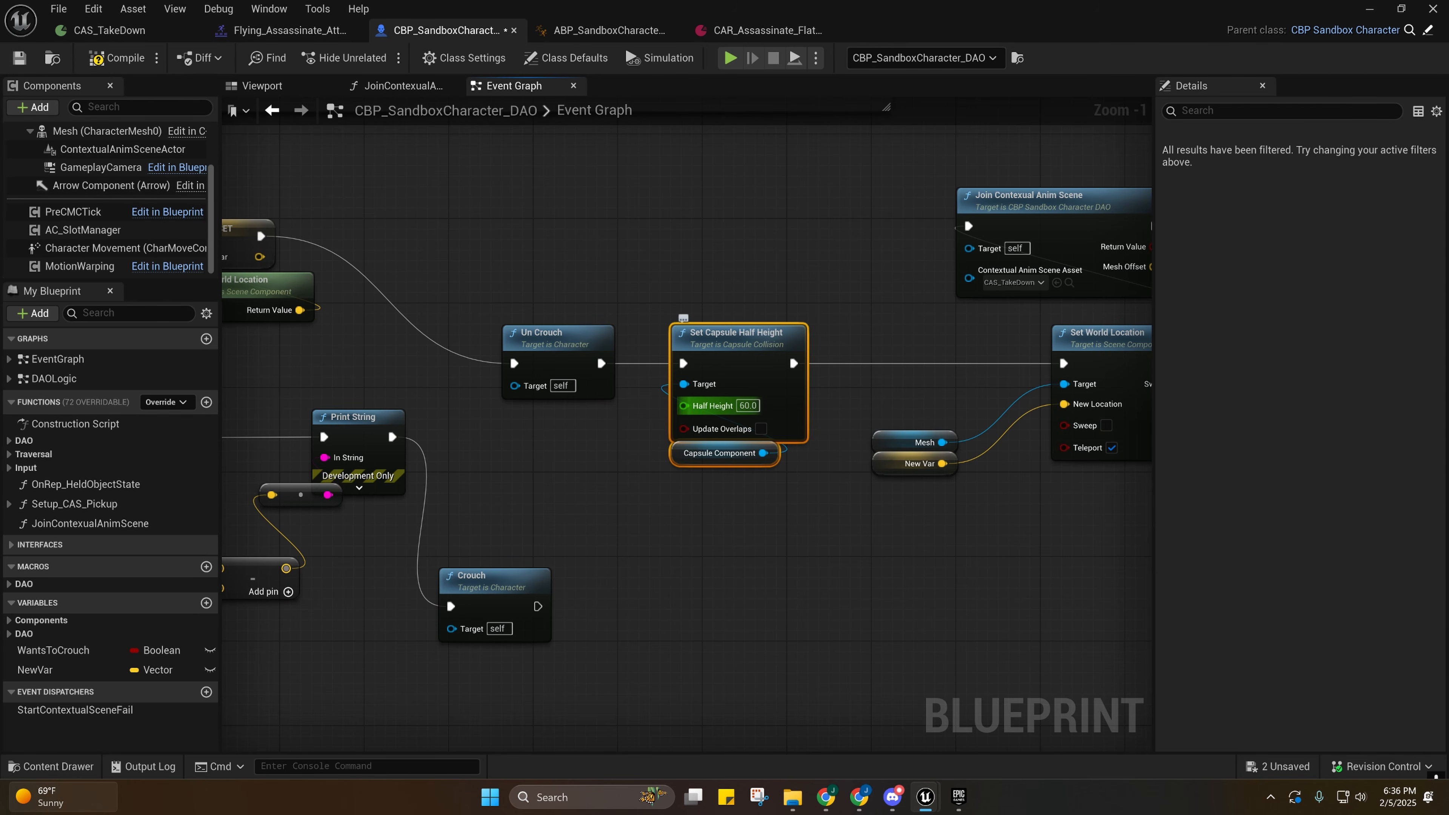
{"action": "right_click_drag", "start_coordinate": [830, 405], "coordinate": [664, 379]}
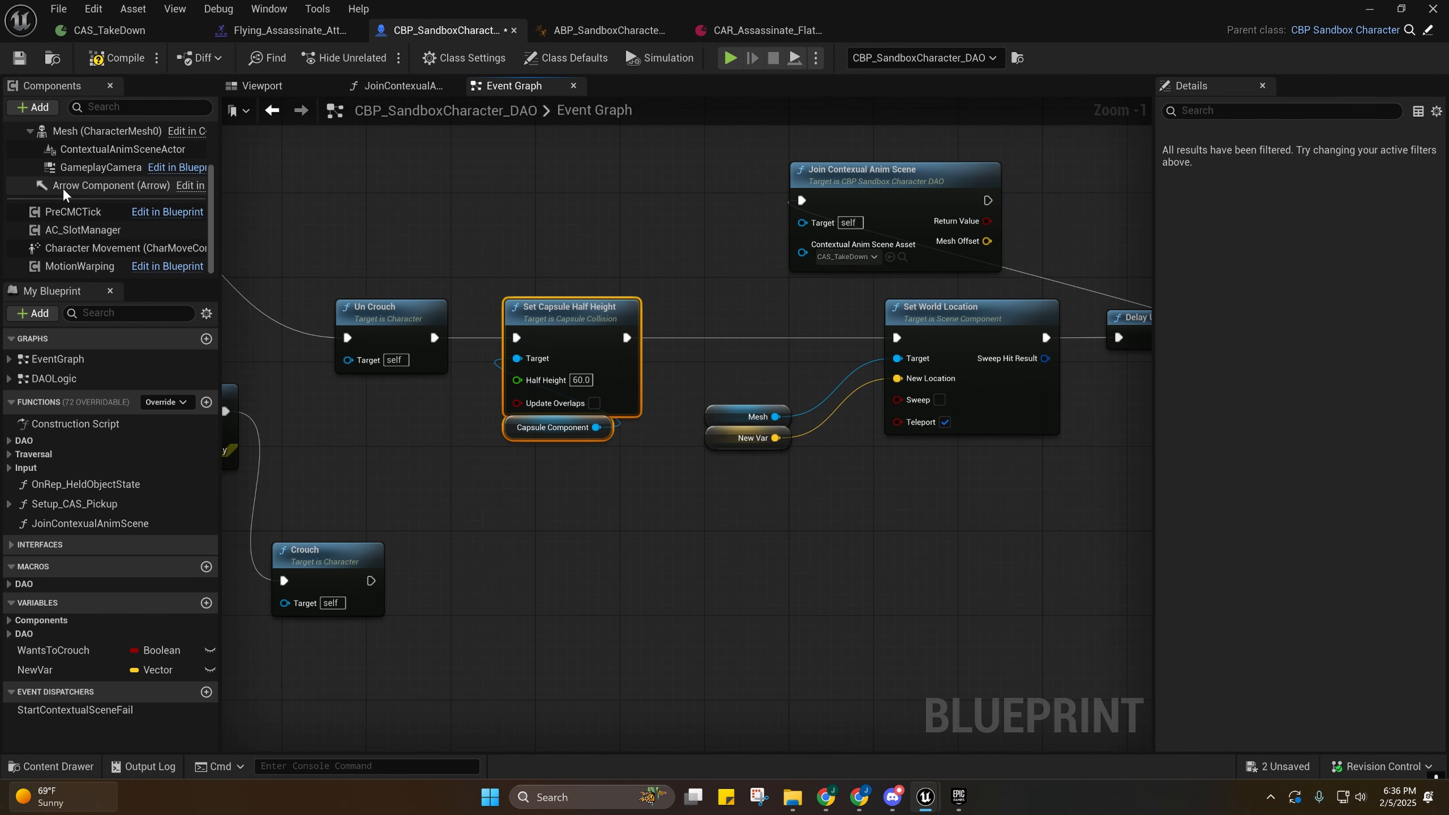
{"action": "left_click", "coordinate": [83, 247]}
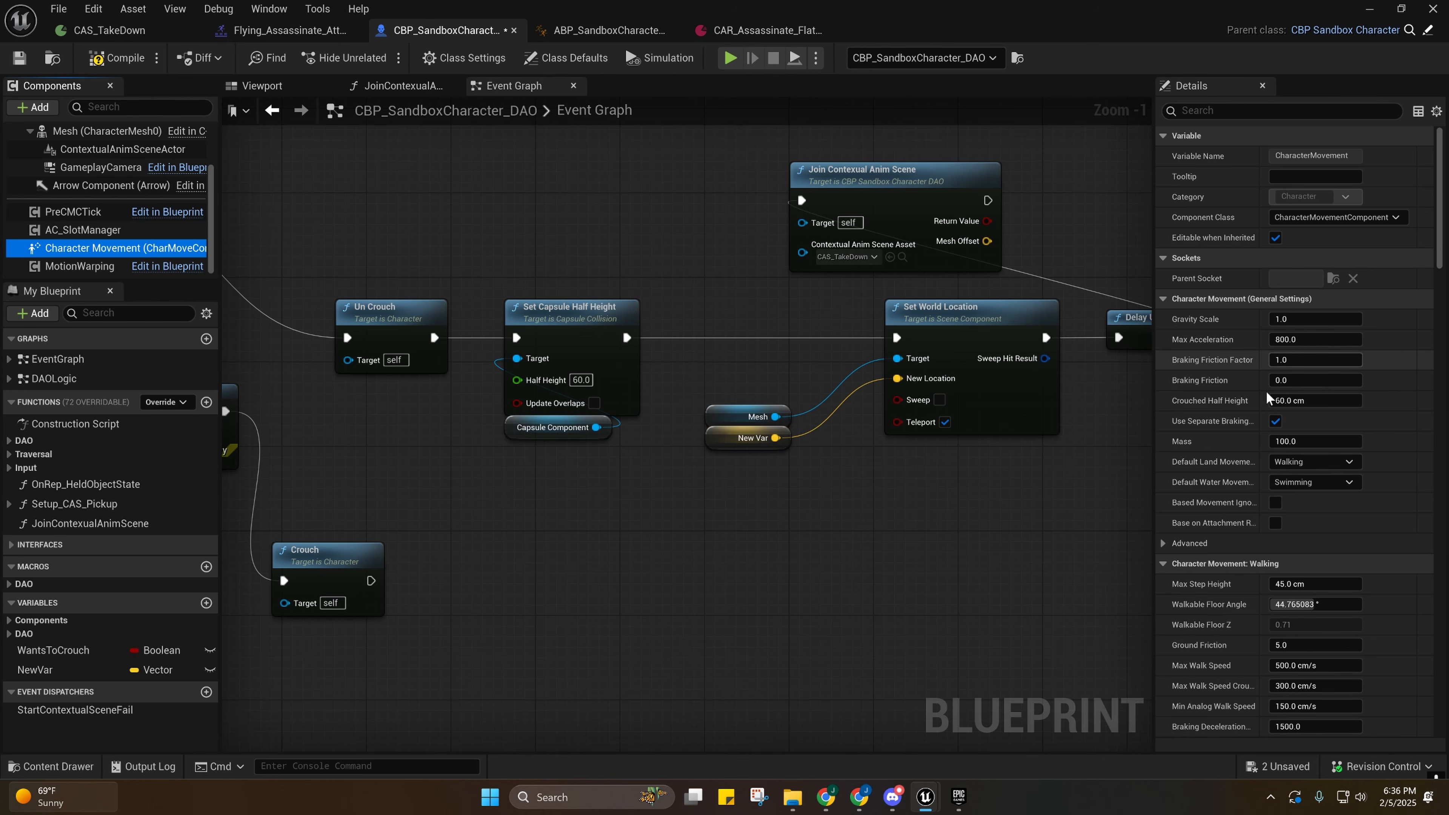
Examine the Set World Location node and trace its New Var input back to the stored mesh world location.
{"action": "right_click_drag", "start_coordinate": [855, 329], "coordinate": [593, 320]}
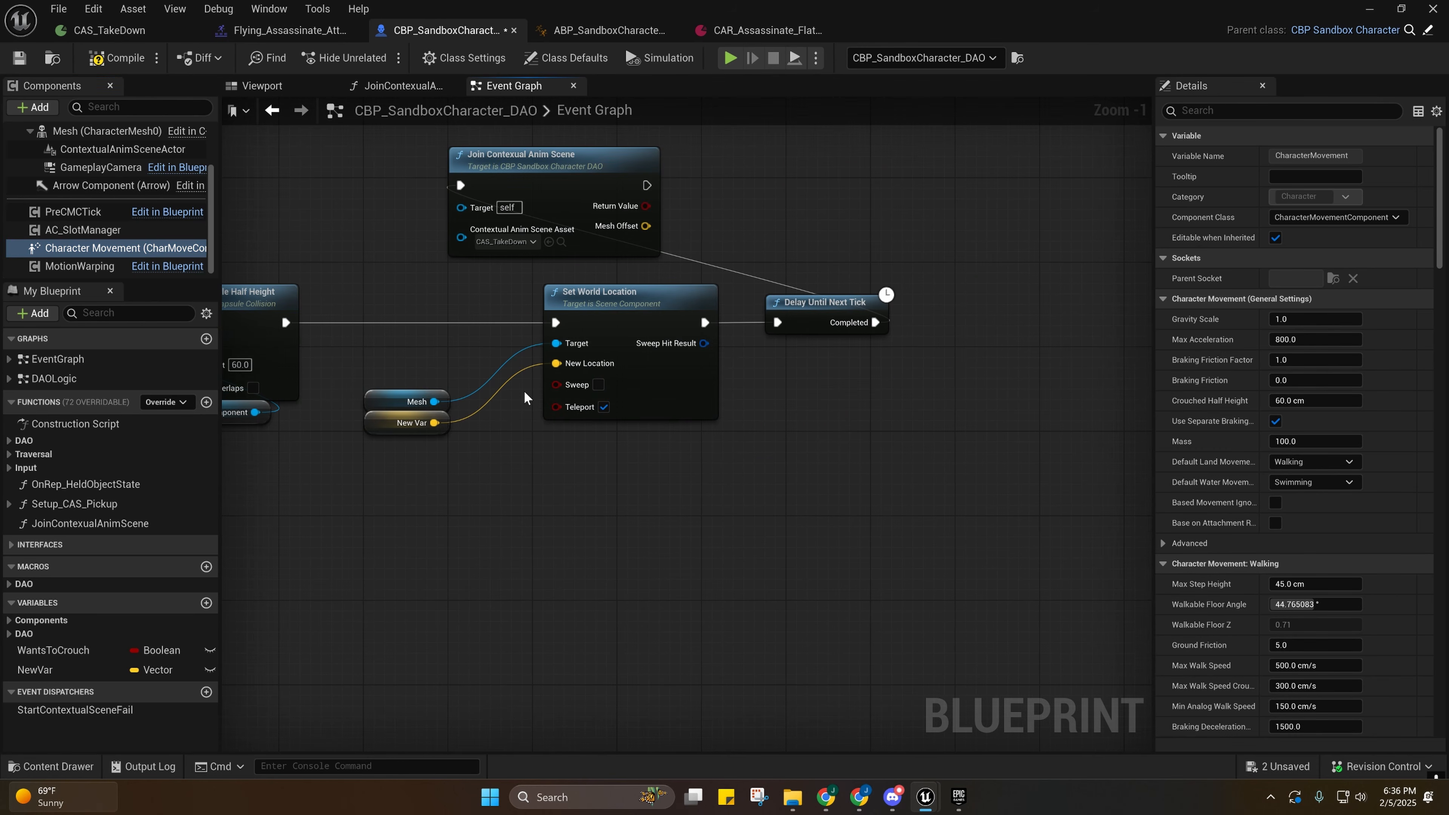
{"action": "left_click", "coordinate": [593, 321]}
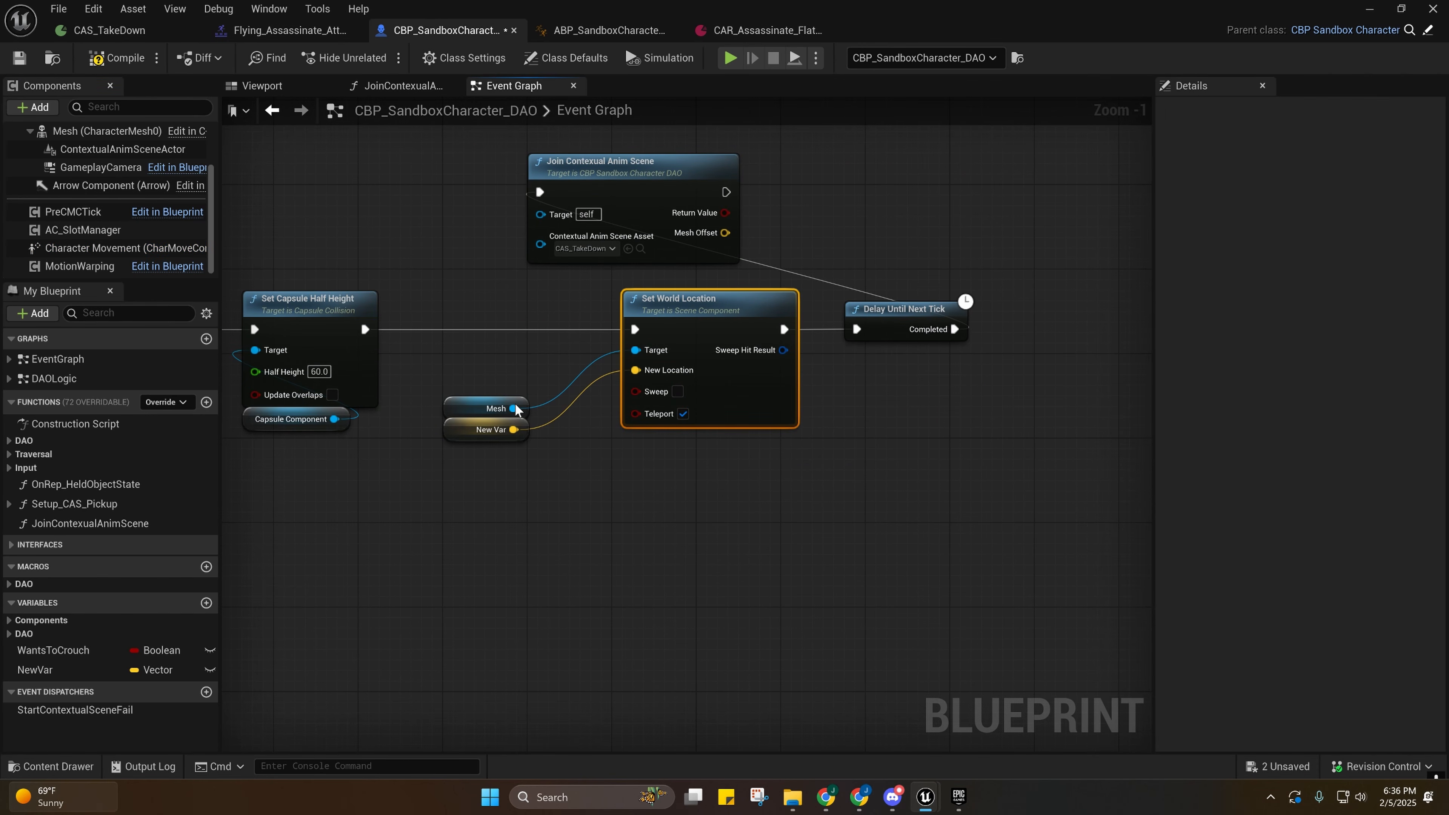
{"action": "right_click_drag", "start_coordinate": [515, 403], "coordinate": [967, 429]}
{"action": "right_click_drag", "start_coordinate": [567, 352], "coordinate": [849, 415]}
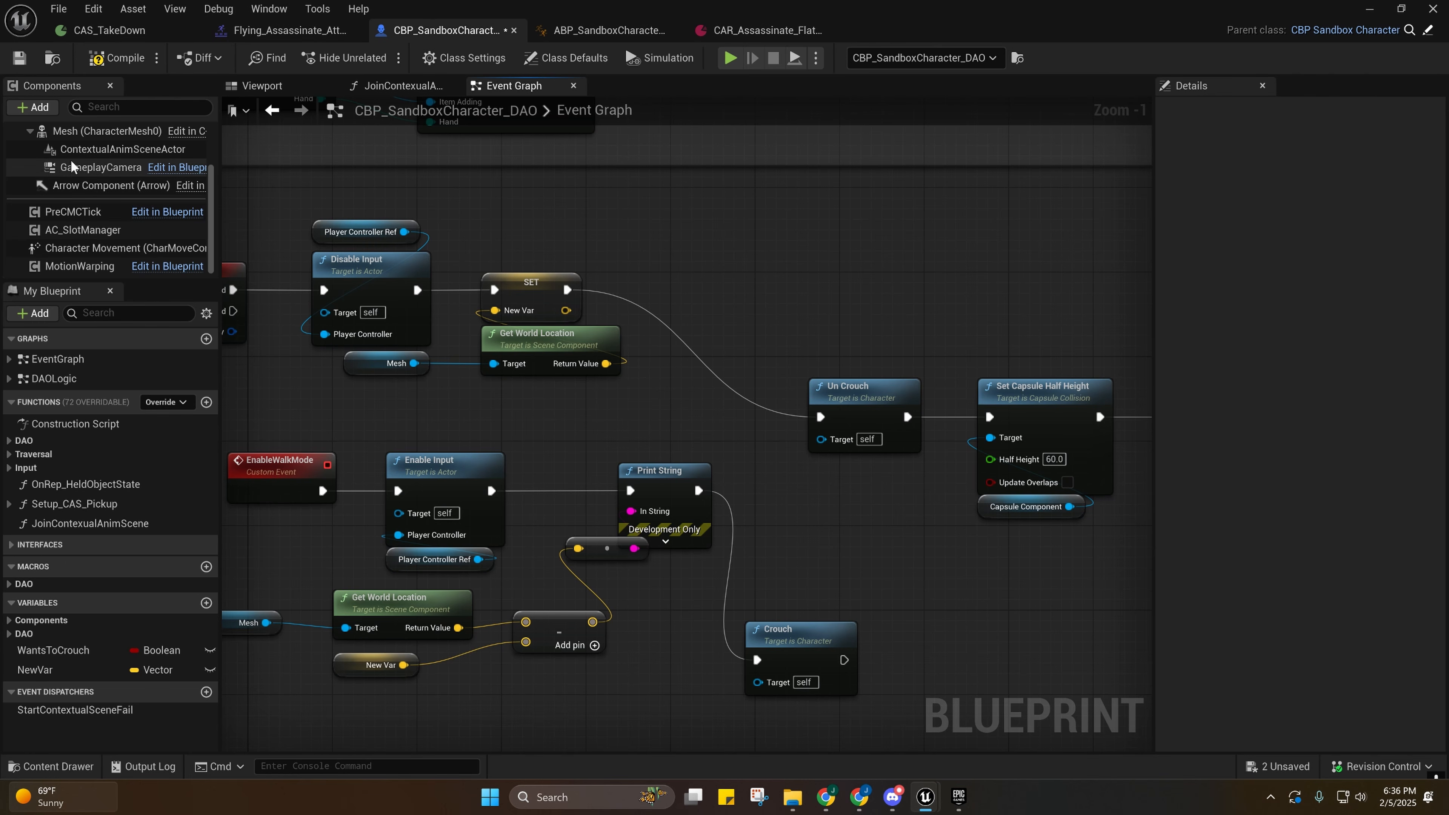
{"action": "scroll", "coordinate": [66, 182], "scroll_direction": "up", "scroll_amount": 2}
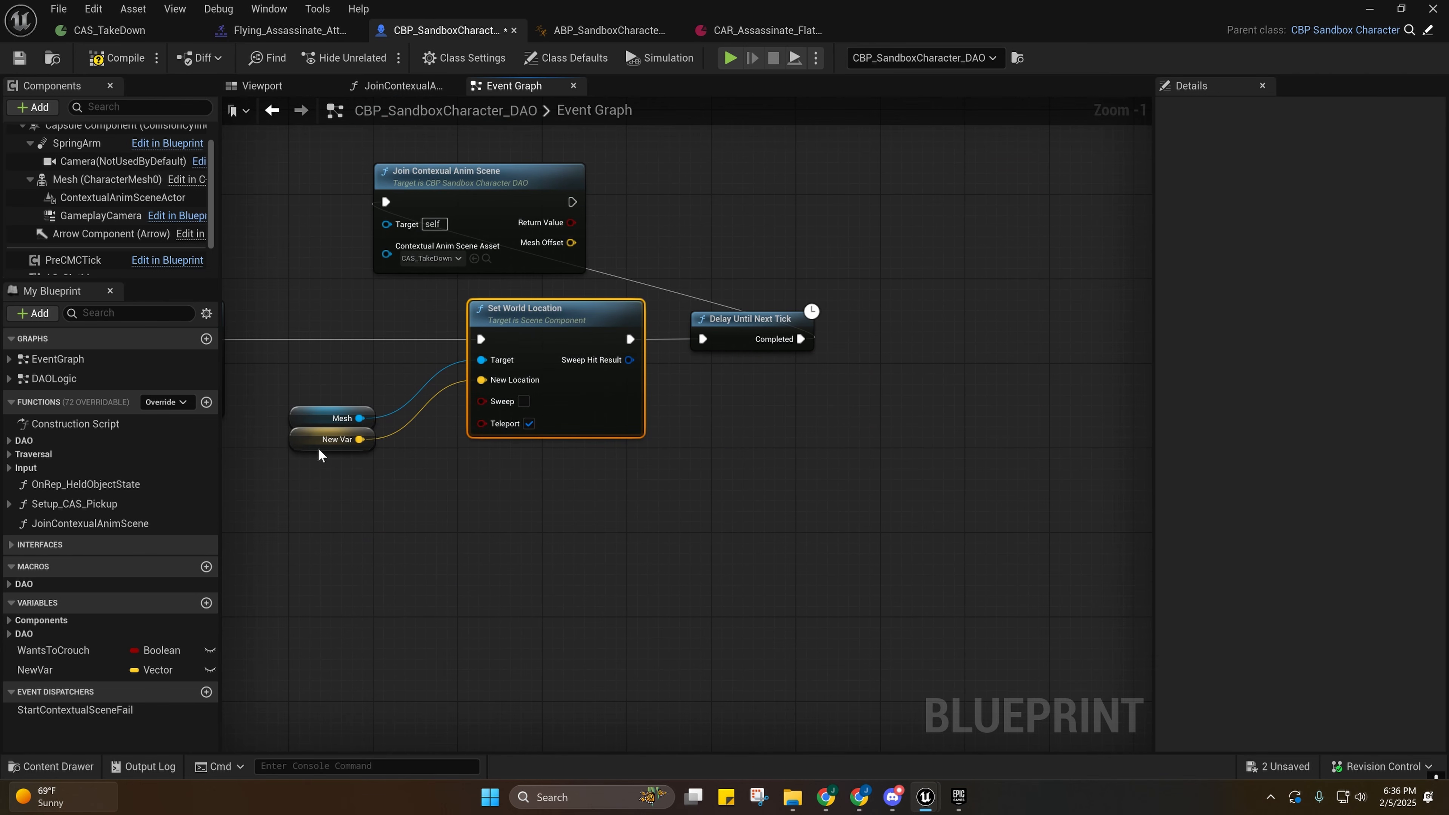
{"action": "left_click_drag", "start_coordinate": [625, 329], "coordinate": [365, 456]}
{"action": "right_click_drag", "start_coordinate": [445, 491], "coordinate": [782, 544]}
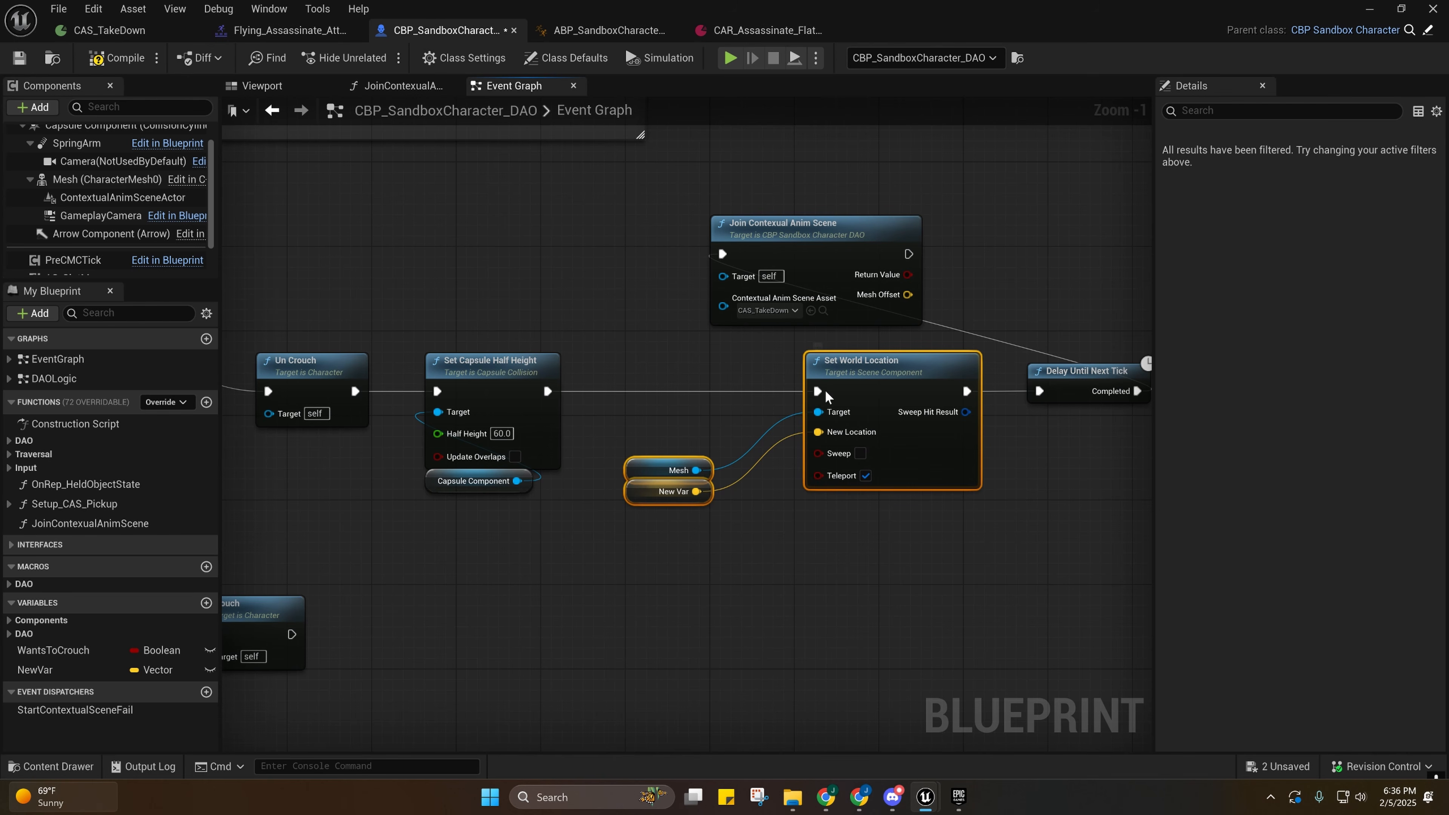
Review Set Capsule Half Height with its Capsule Component, followed by Set World Location with its Mesh and New Var inputs.
{"action": "right_click_drag", "start_coordinate": [664, 409], "coordinate": [938, 404]}
{"action": "left_click_drag", "start_coordinate": [484, 288], "coordinate": [575, 421]}
{"action": "left_click_drag", "start_coordinate": [688, 264], "coordinate": [789, 512]}
{"action": "left_click_drag", "start_coordinate": [813, 542], "coordinate": [812, 541]}
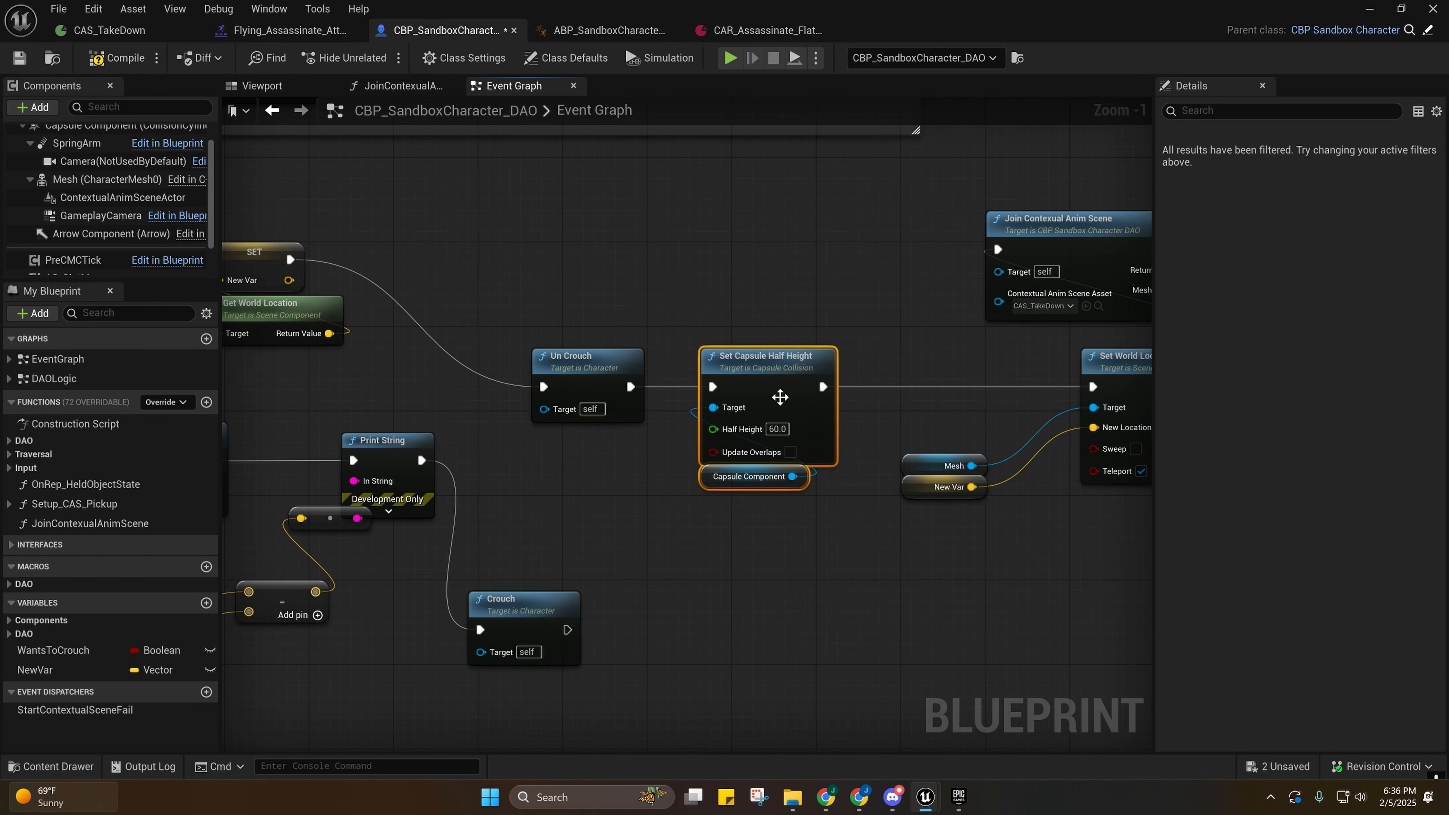
{"action": "right_click_drag", "start_coordinate": [951, 421], "coordinate": [584, 399]}
{"action": "left_click_drag", "start_coordinate": [554, 355], "coordinate": [821, 479]}
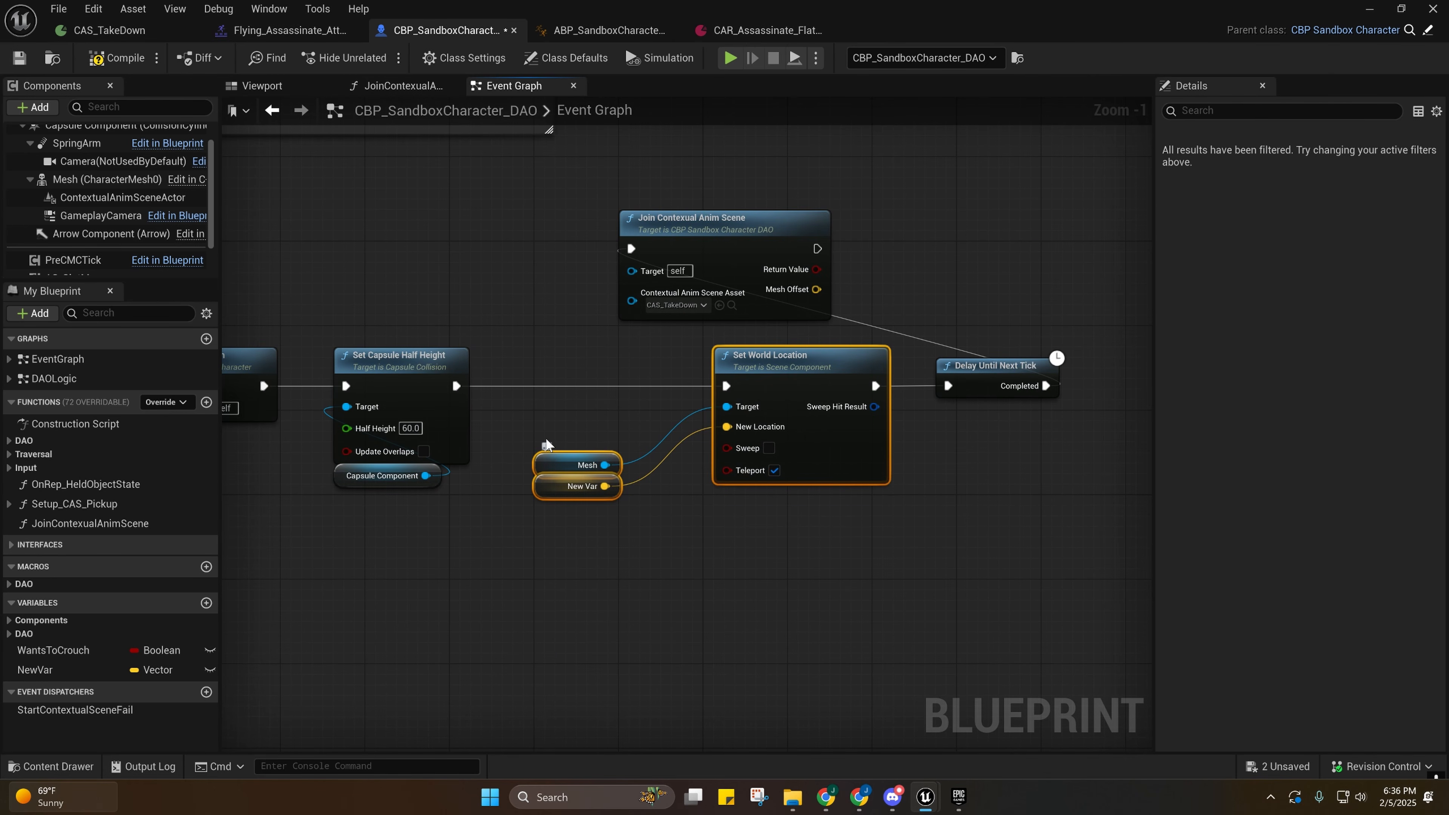
{"action": "right_click_drag", "start_coordinate": [545, 437], "coordinate": [674, 442]}
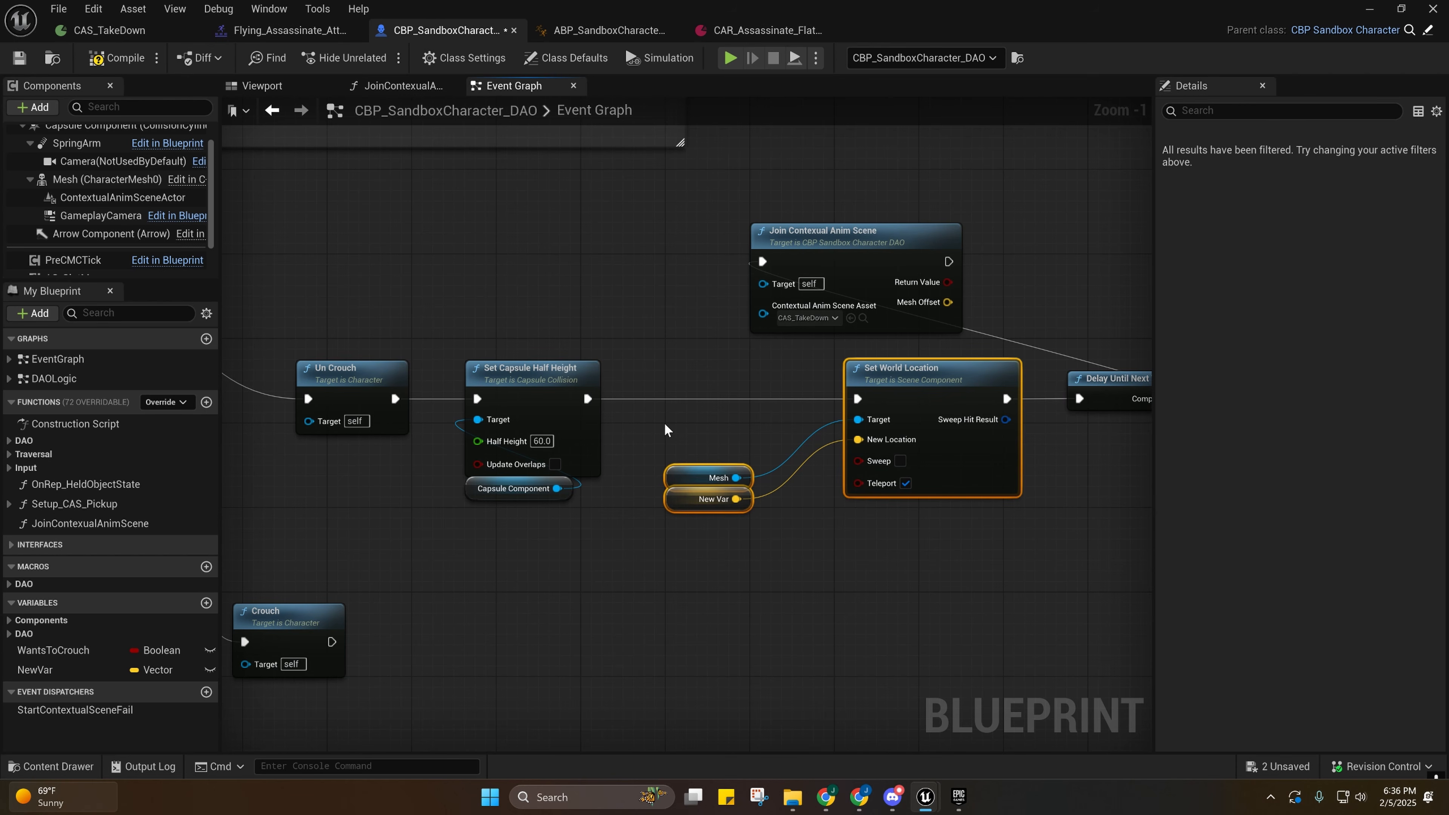
{"action": "right_click_drag", "start_coordinate": [661, 394], "coordinate": [650, 443]}
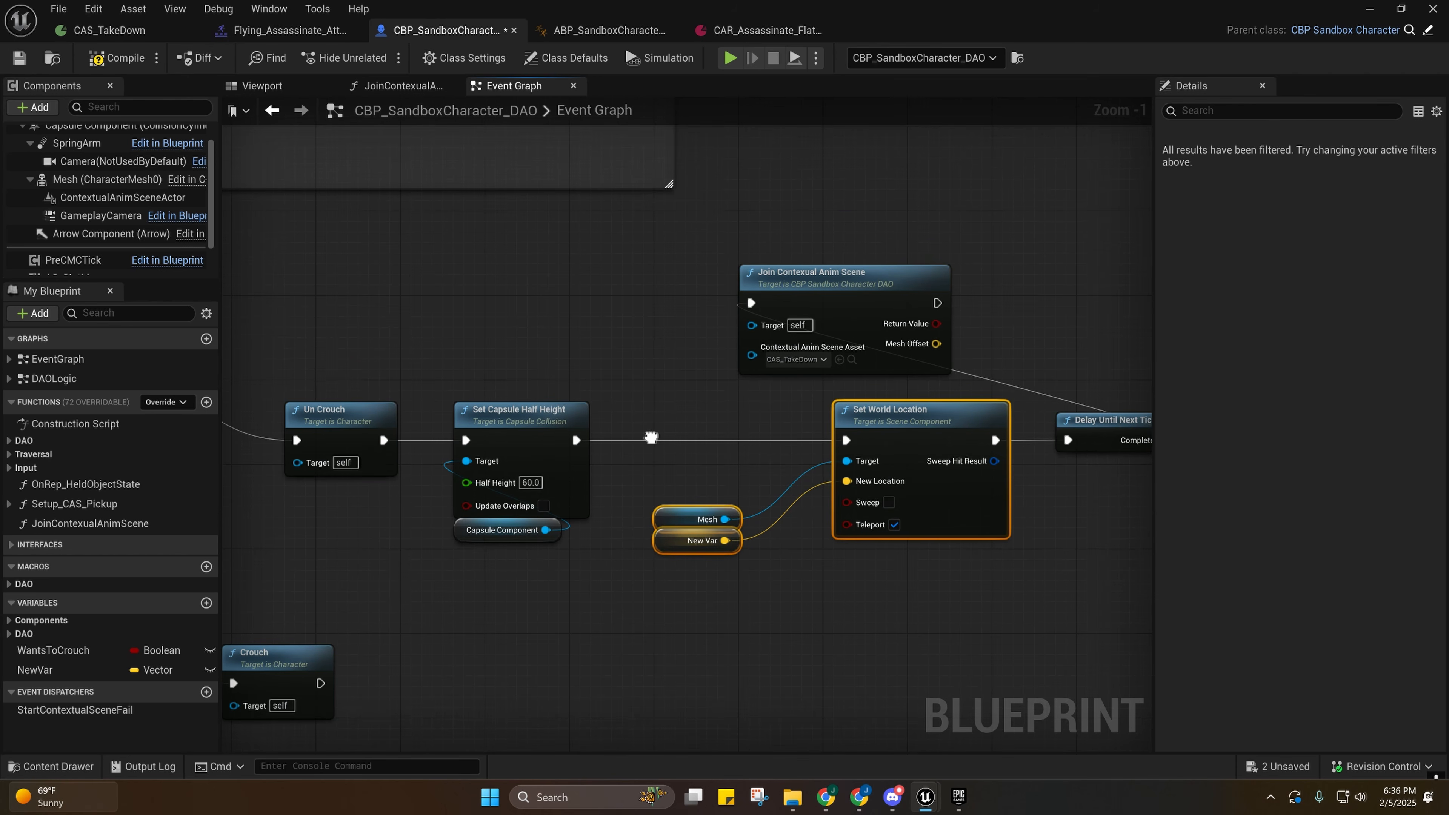
Inspect the component hierarchy and the whole node chain from Un Crouch through Set World Location.
{"action": "scroll", "coordinate": [85, 154], "scroll_direction": "up", "scroll_amount": 1}
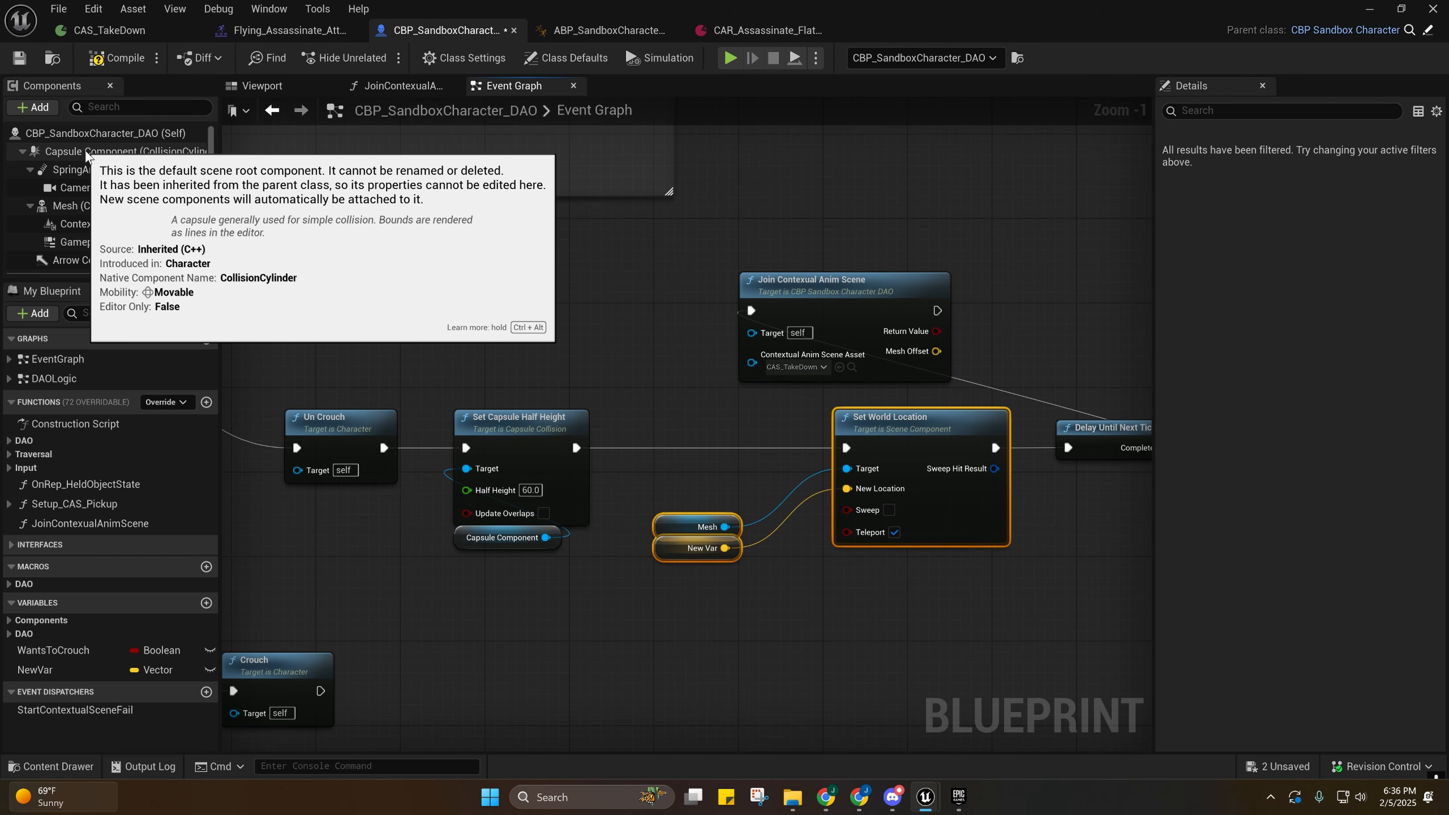
{"action": "right_click_drag", "start_coordinate": [624, 338], "coordinate": [467, 190]}
{"action": "left_click_drag", "start_coordinate": [489, 245], "coordinate": [796, 427]}
{"action": "right_click_drag", "start_coordinate": [695, 370], "coordinate": [711, 475]}
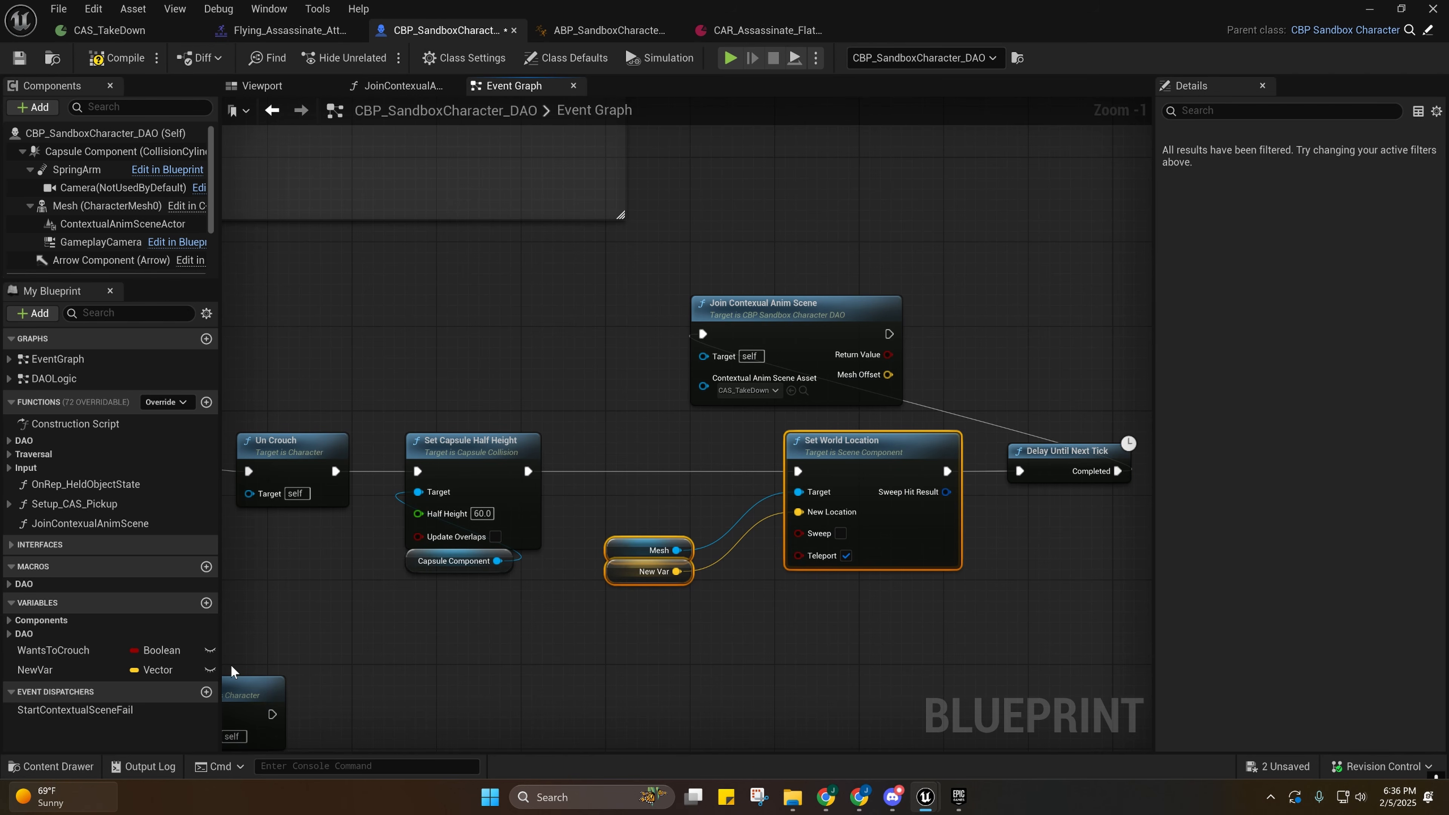
{"action": "right_click_drag", "start_coordinate": [313, 459], "coordinate": [422, 391]}
{"action": "left_click_drag", "start_coordinate": [360, 390], "coordinate": [993, 567]}
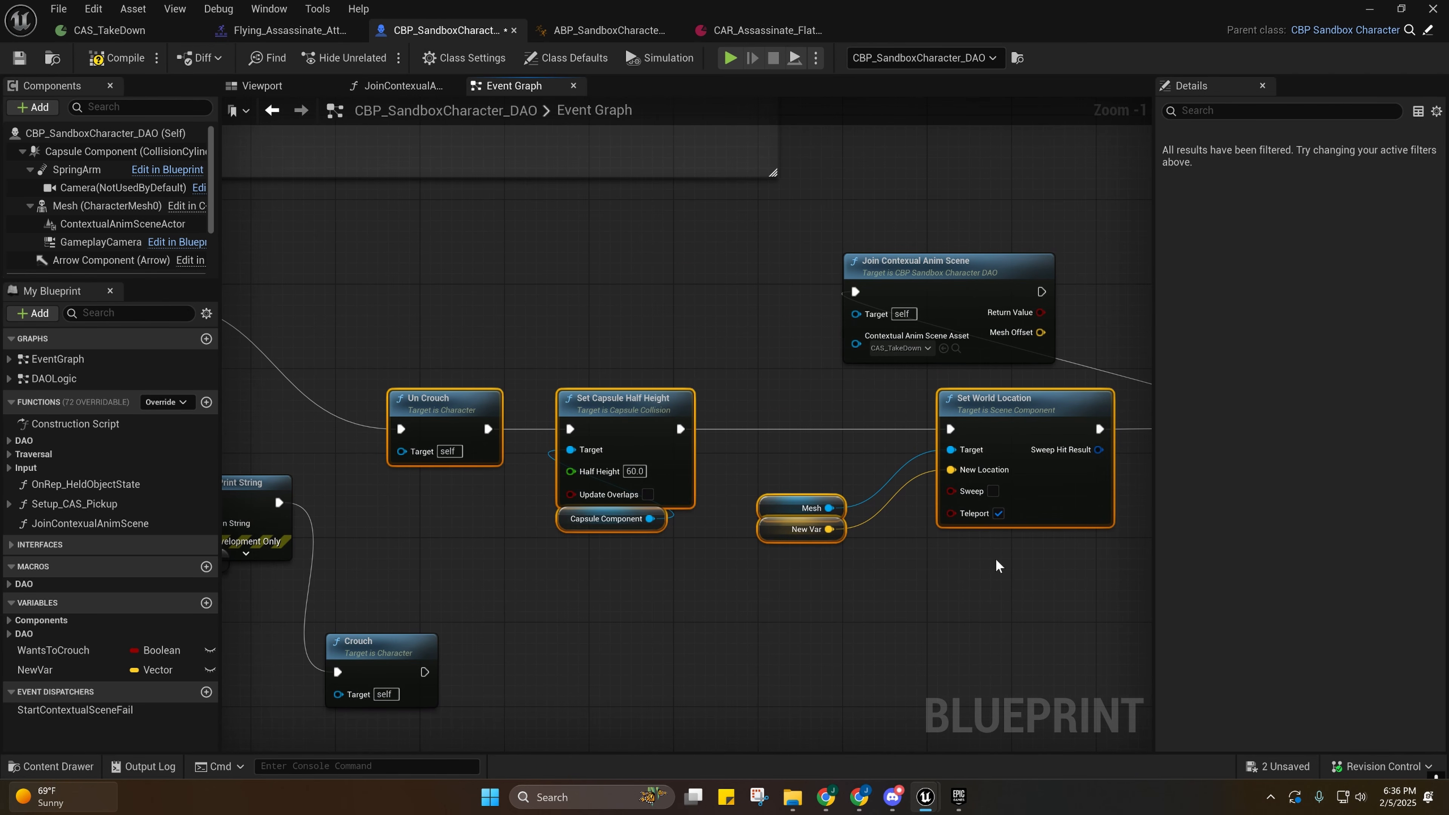
{"action": "right_click_drag", "start_coordinate": [993, 566], "coordinate": [765, 460]}
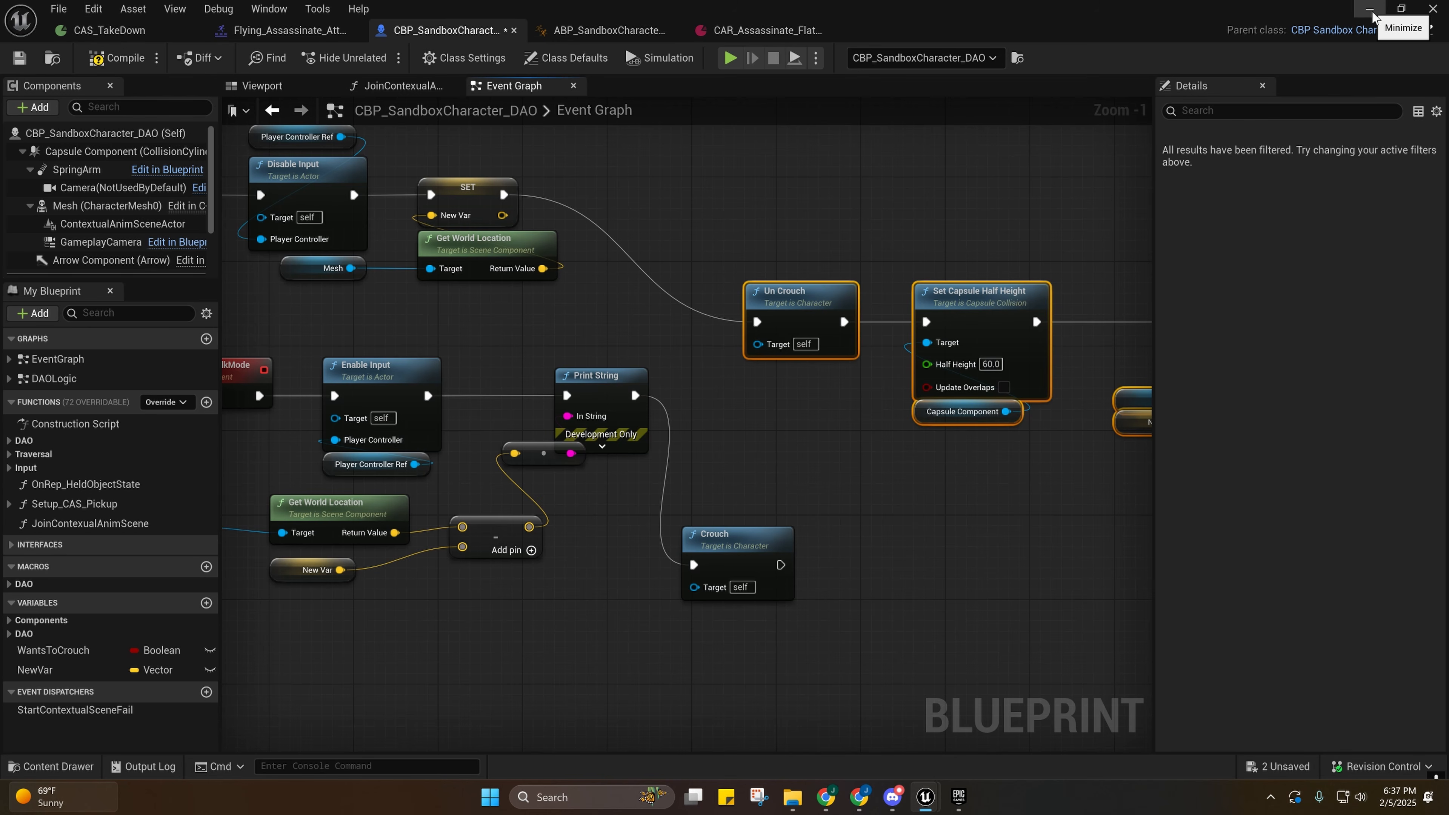
Check the Capsule Component's default half height against the value used in the Set Capsule Half Height node.
{"action": "right_click_drag", "start_coordinate": [856, 282], "coordinate": [1078, 243]}
{"action": "right_click_drag", "start_coordinate": [1001, 404], "coordinate": [915, 389]}
{"action": "left_click_drag", "start_coordinate": [821, 411], "coordinate": [855, 480]}
{"action": "right_click_drag", "start_coordinate": [974, 336], "coordinate": [635, 415]}
{"action": "left_click_drag", "start_coordinate": [664, 244], "coordinate": [822, 444]}
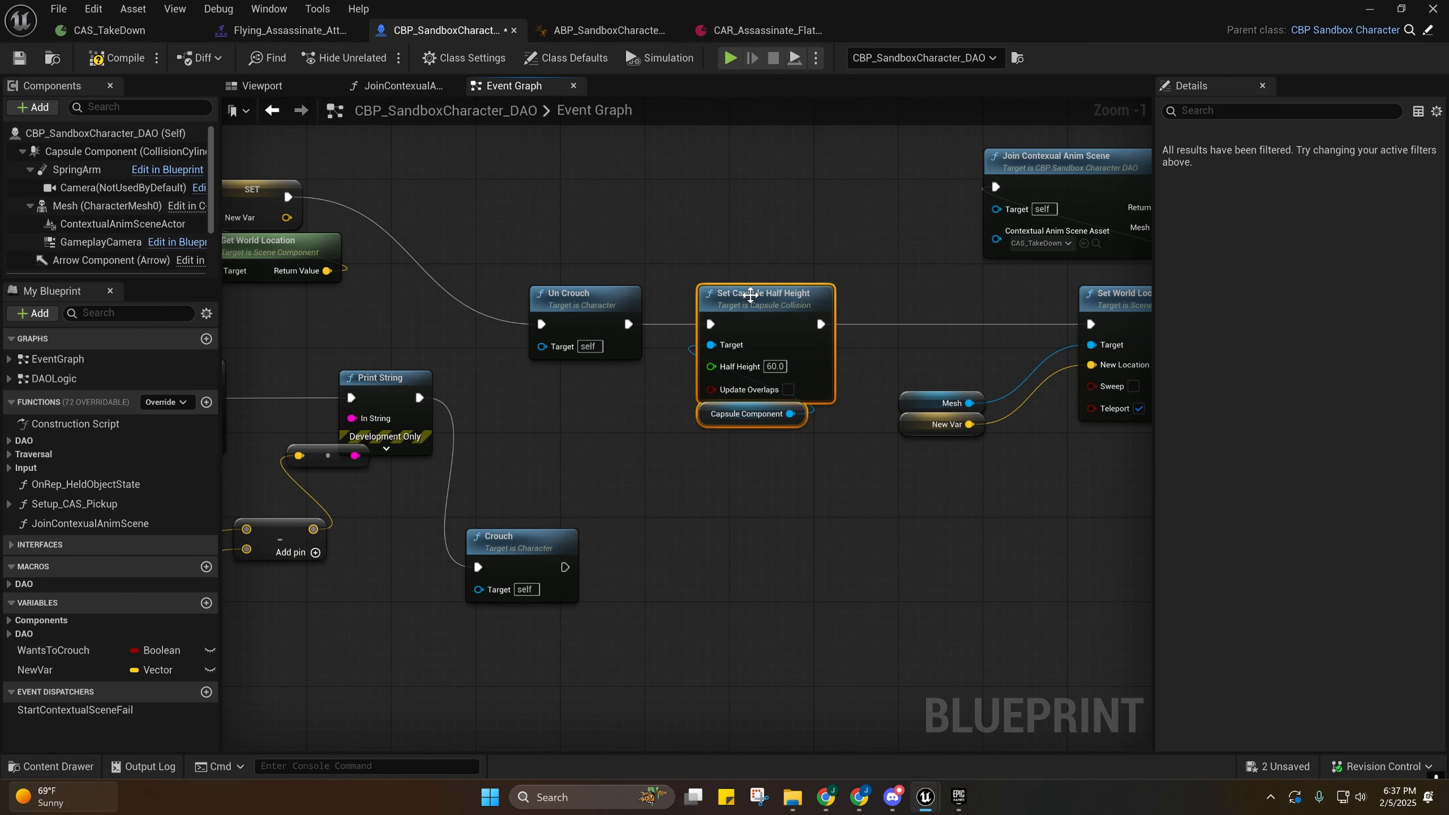
{"action": "right_click_drag", "start_coordinate": [741, 309], "coordinate": [803, 278]}
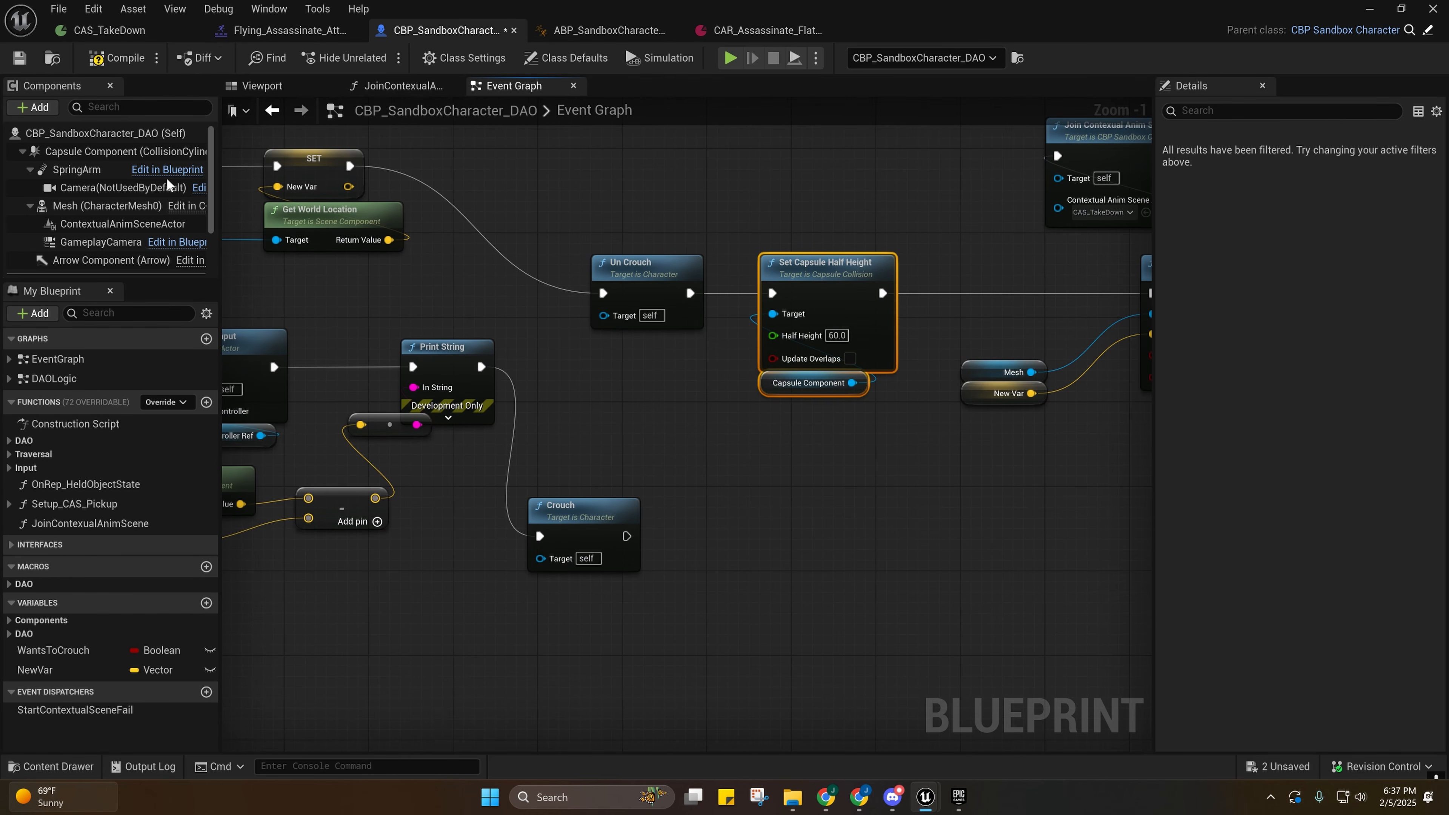
{"action": "left_click", "coordinate": [77, 153]}
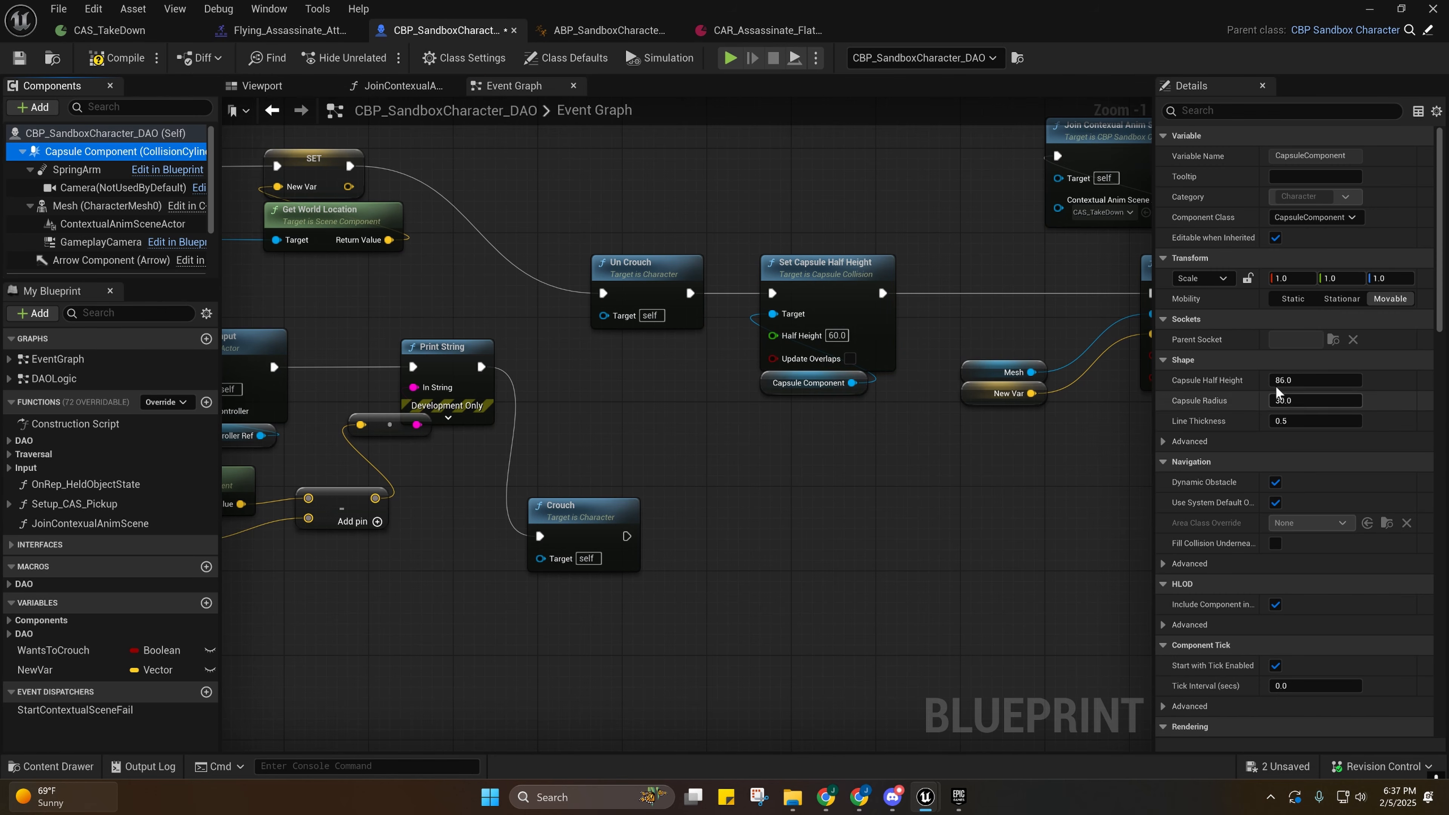
Compare the Crouch node ending the EnableWalkMode chain with the Un Crouch and Set Capsule Half Height nodes.
{"action": "right_click_drag", "start_coordinate": [792, 453], "coordinate": [1004, 352]}
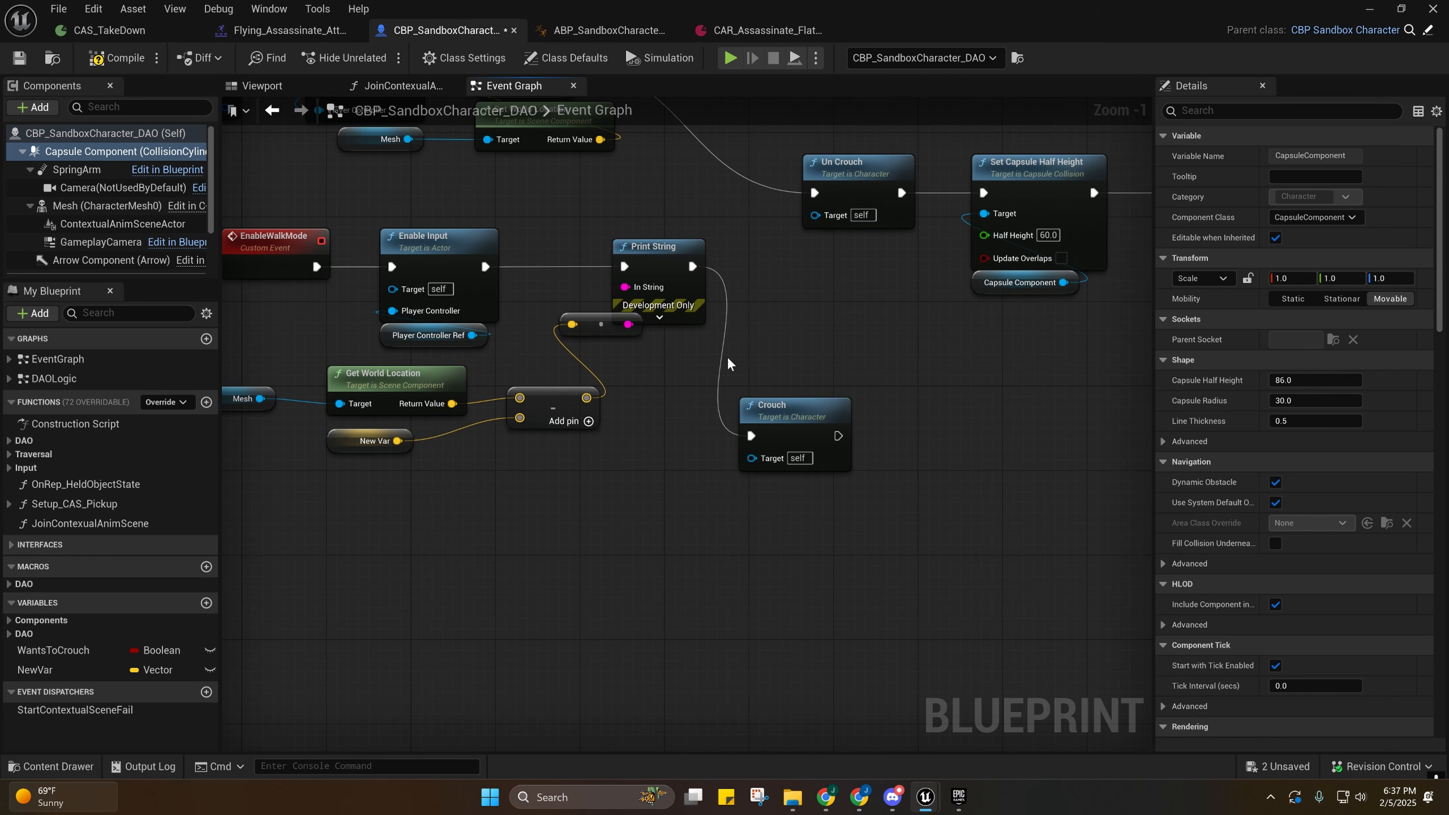
{"action": "left_click_drag", "start_coordinate": [728, 357], "coordinate": [853, 484]}
{"action": "right_click_drag", "start_coordinate": [889, 452], "coordinate": [793, 488]}
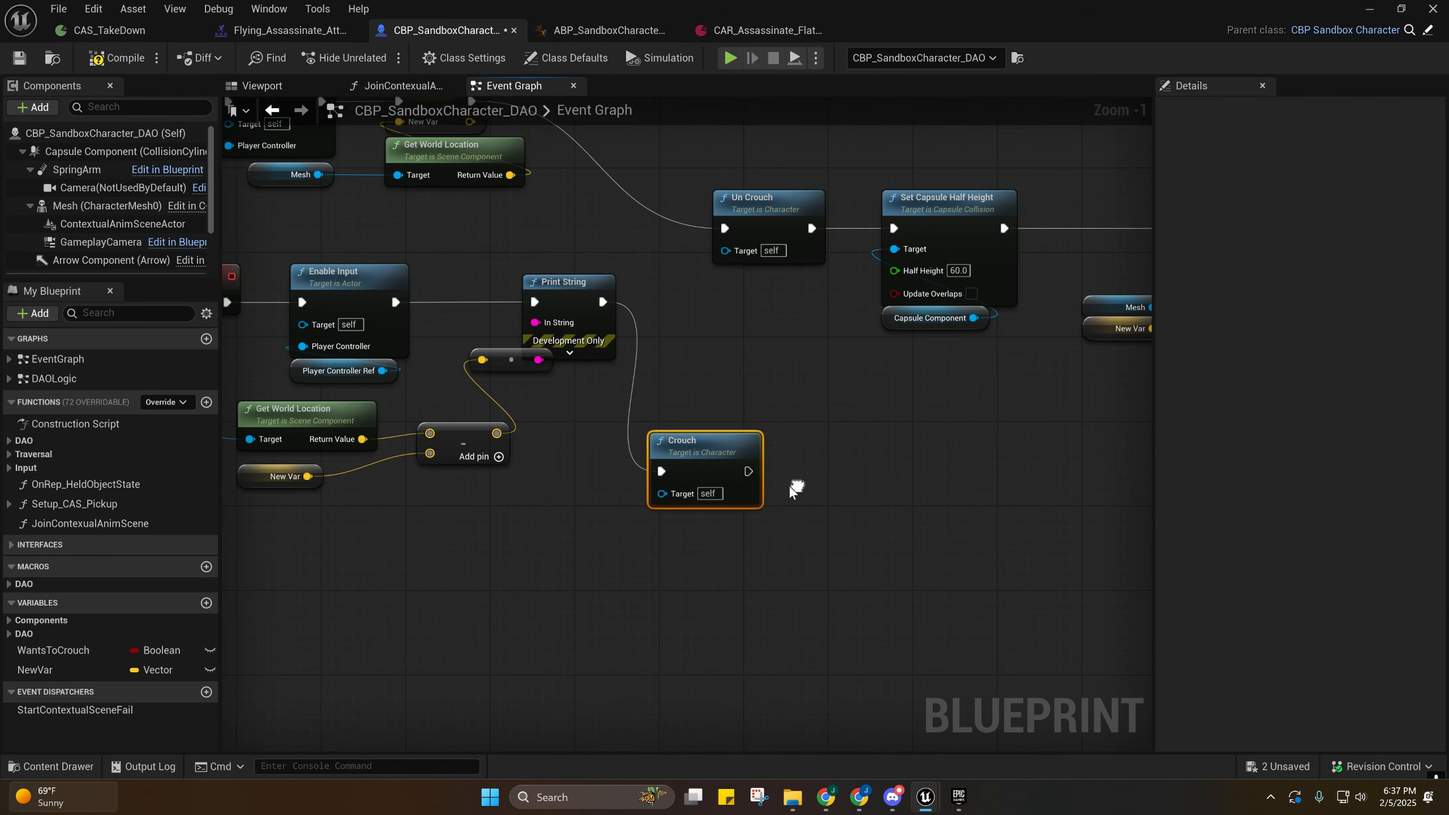
{"action": "right_click_drag", "start_coordinate": [845, 328], "coordinate": [856, 279]}
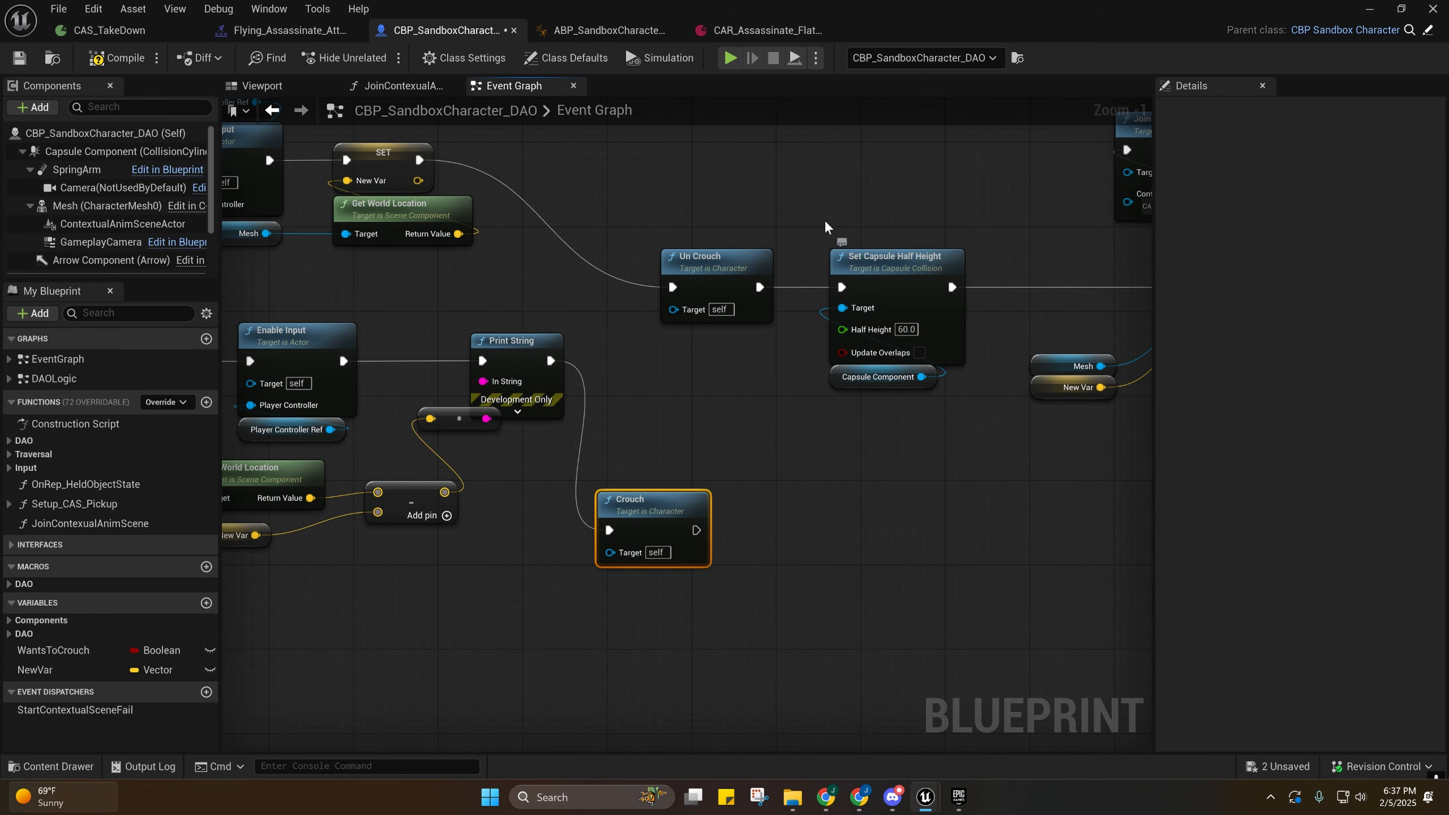
{"action": "left_click_drag", "start_coordinate": [816, 220], "coordinate": [1011, 419]}
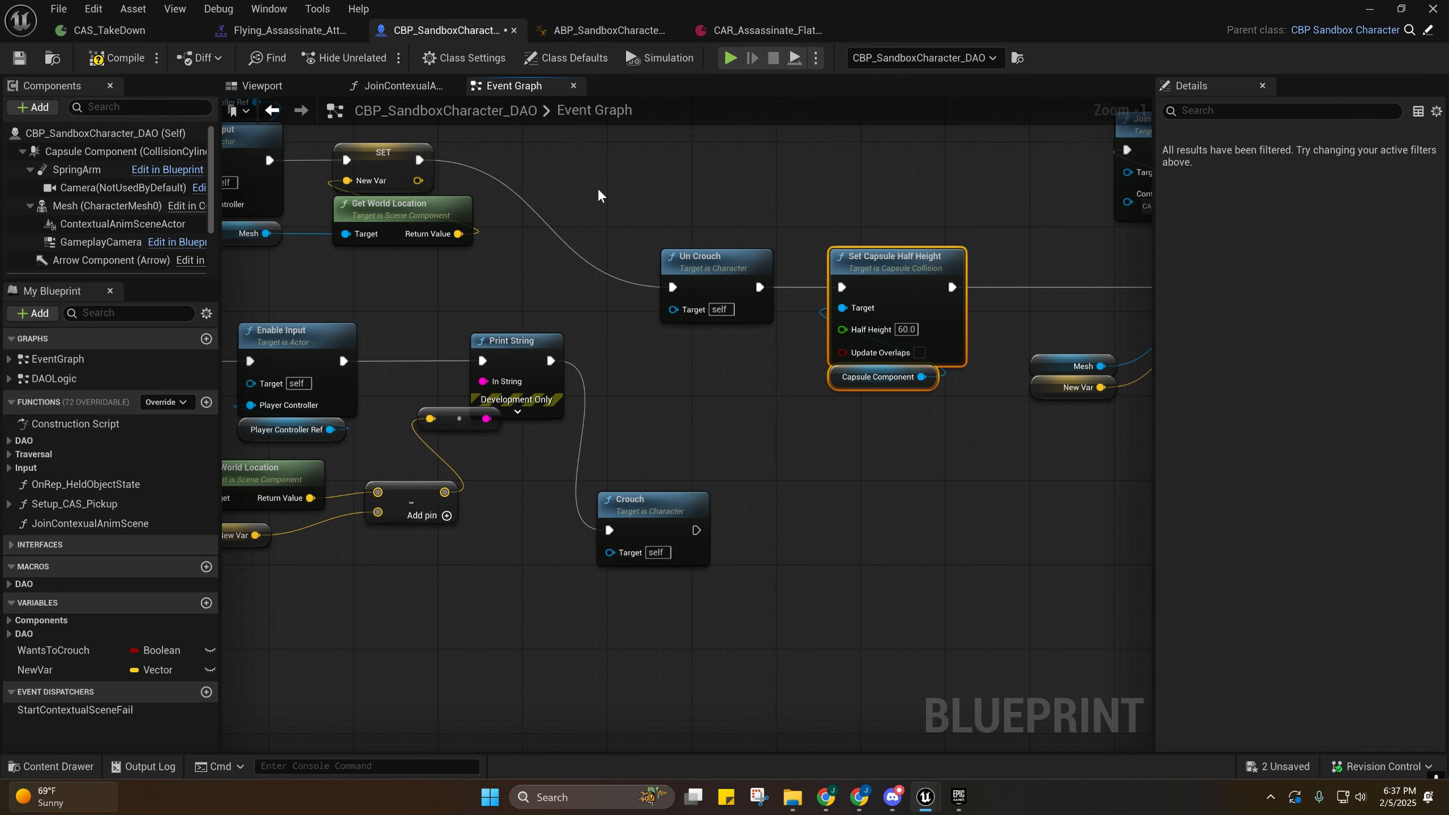
{"action": "left_click_drag", "start_coordinate": [595, 185], "coordinate": [747, 358]}
{"action": "right_click_drag", "start_coordinate": [747, 359], "coordinate": [919, 193]}
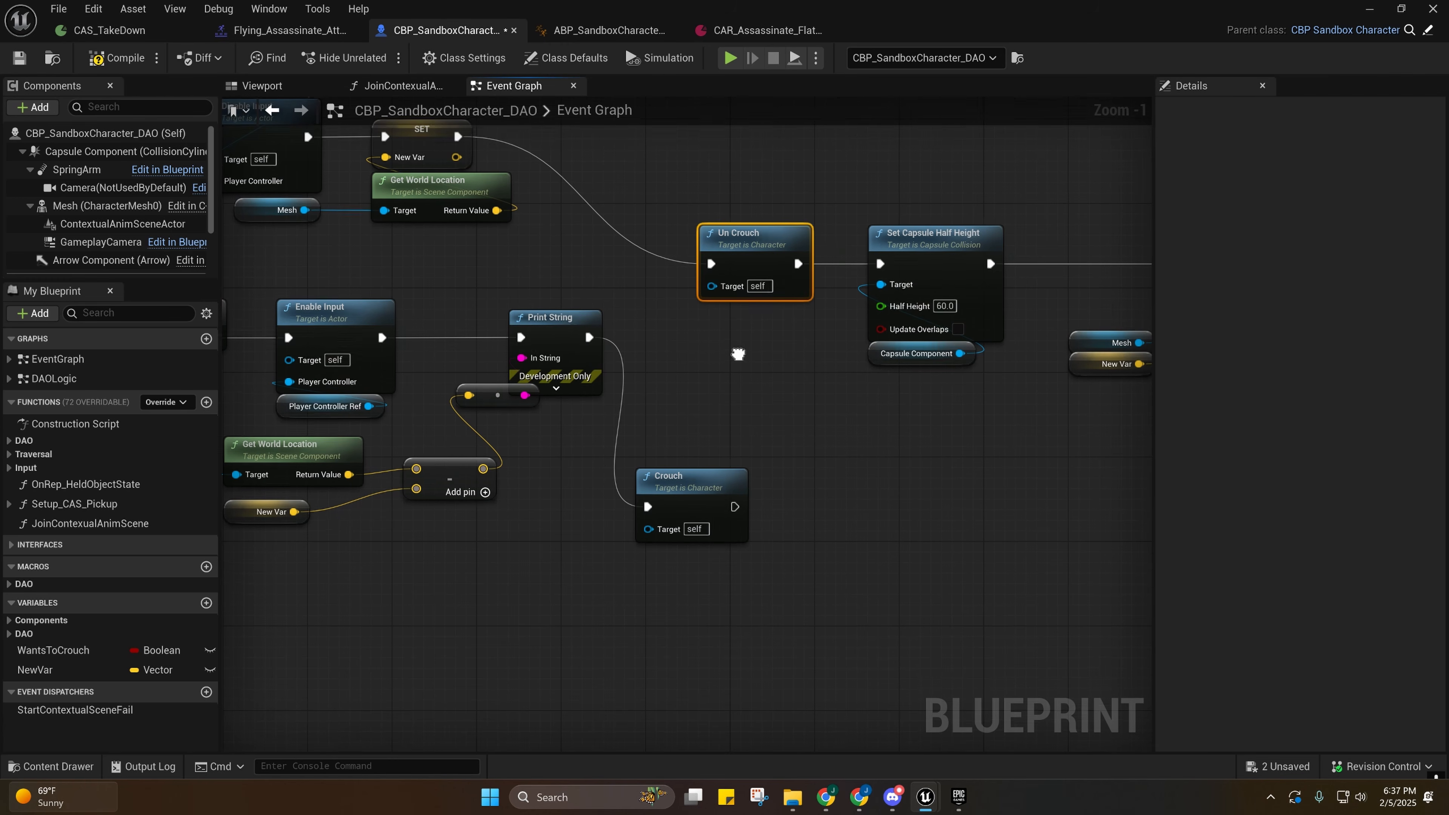
{"action": "right_click_drag", "start_coordinate": [799, 374], "coordinate": [605, 422]}
{"action": "left_click_drag", "start_coordinate": [520, 430], "coordinate": [632, 576]}
Connect the Disable Input node's execution output directly to the Join Contexual Anim Scene node, bypassing the uncrouch and location nodes.
{"action": "right_click_drag", "start_coordinate": [684, 512], "coordinate": [549, 314]}
{"action": "scroll", "coordinate": [302, 332], "scroll_direction": "down", "scroll_amount": 1}
{"action": "right_click_drag", "start_coordinate": [302, 332], "coordinate": [482, 327]}
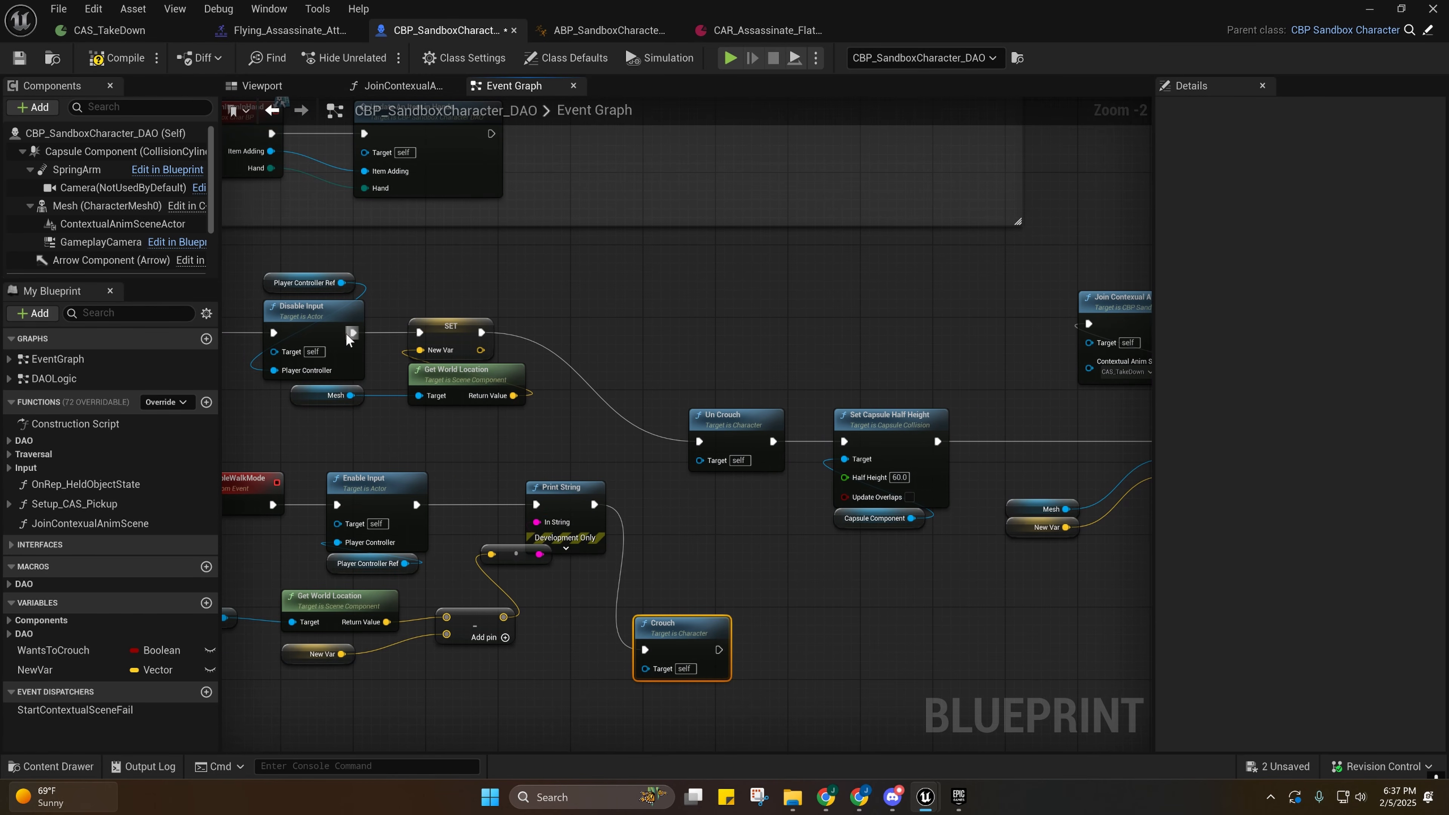
{"action": "left_click_drag", "start_coordinate": [352, 332], "coordinate": [1088, 323]}
In the JoinContexualAnimScene function, remove the MeshOffset output and delete the Mesh Relative Offset getter and setter with their Relative Location and Mesh nodes.
{"action": "right_click_drag", "start_coordinate": [1122, 304], "coordinate": [806, 336]}
{"action": "double_click", "coordinate": [806, 336]}
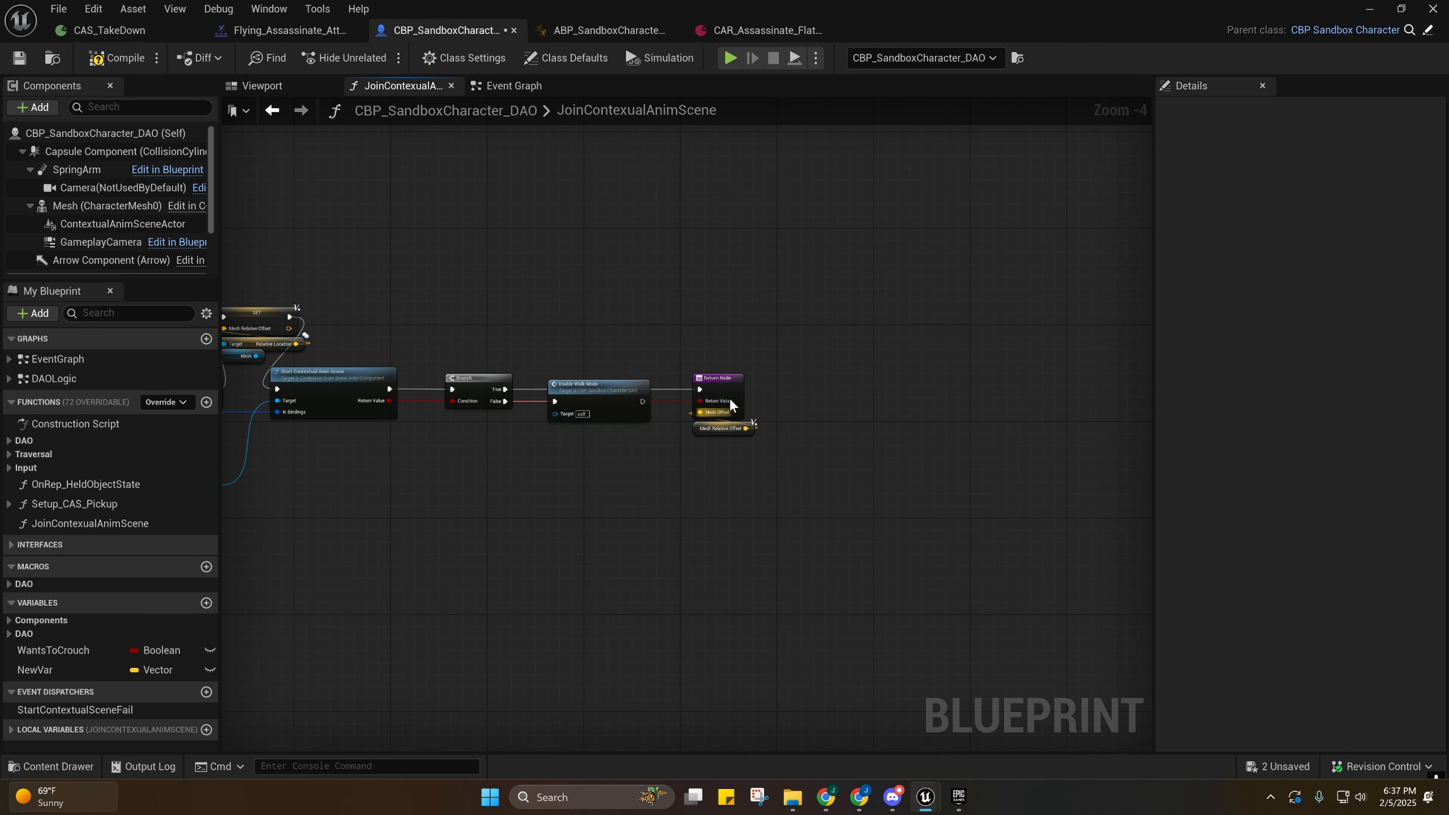
{"action": "left_click", "coordinate": [717, 402]}
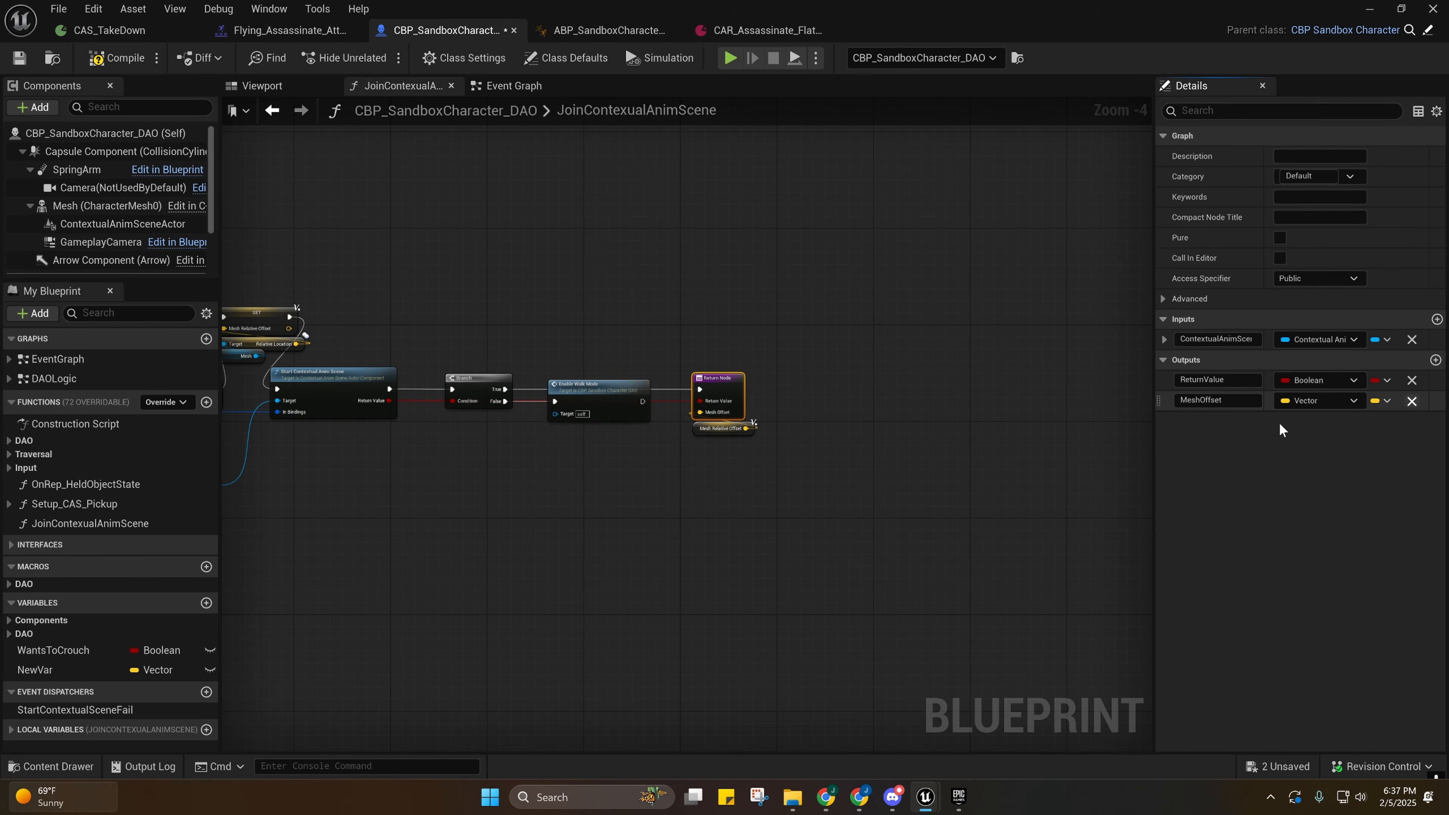
{"action": "left_click_drag", "start_coordinate": [761, 452], "coordinate": [677, 424]}
{"action": "right_click_drag", "start_coordinate": [677, 424], "coordinate": [853, 415]}
{"action": "key", "text": "Delete"}
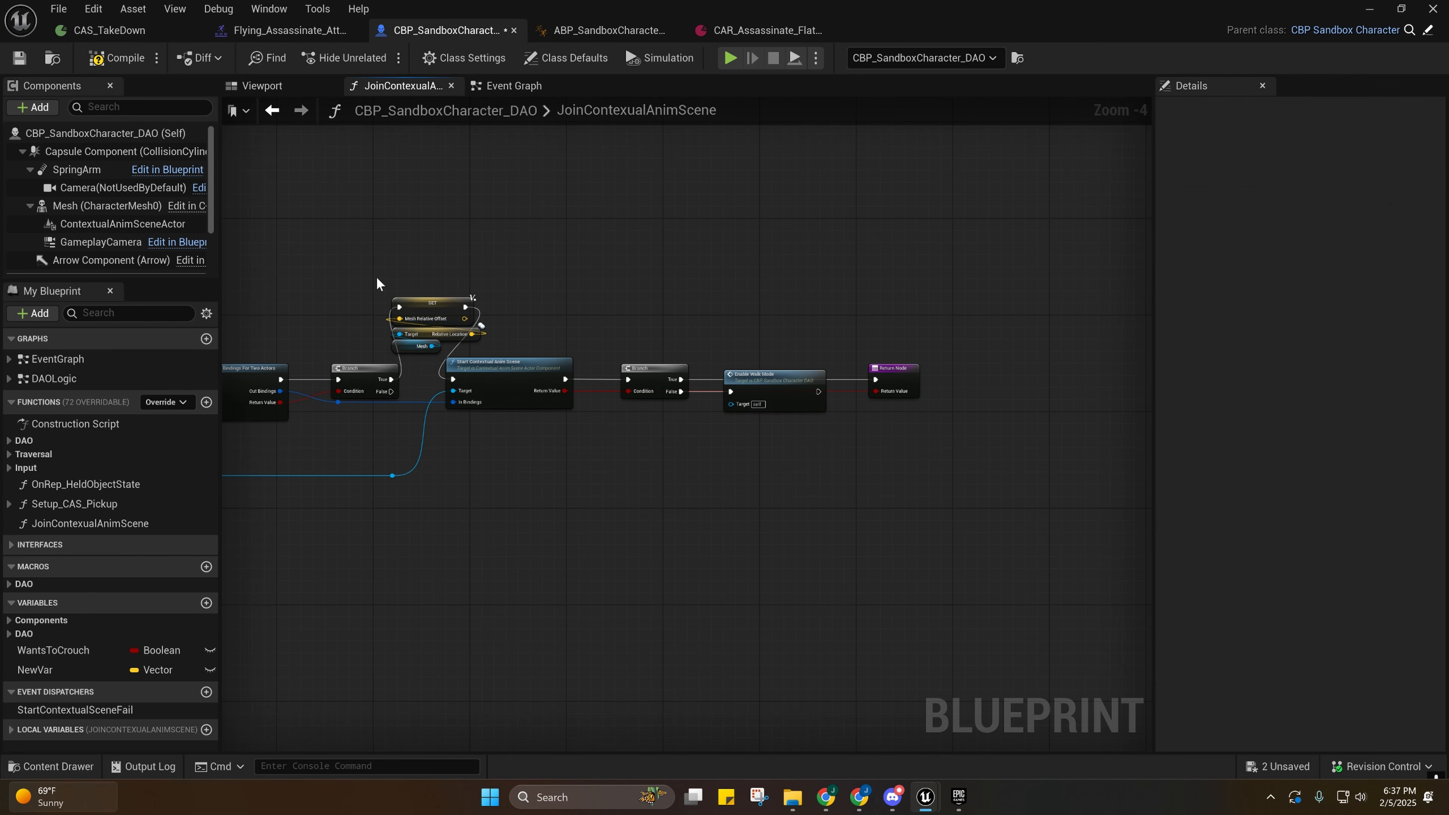
{"action": "left_click_drag", "start_coordinate": [377, 283], "coordinate": [513, 361]}
{"action": "key", "text": "Delete"}
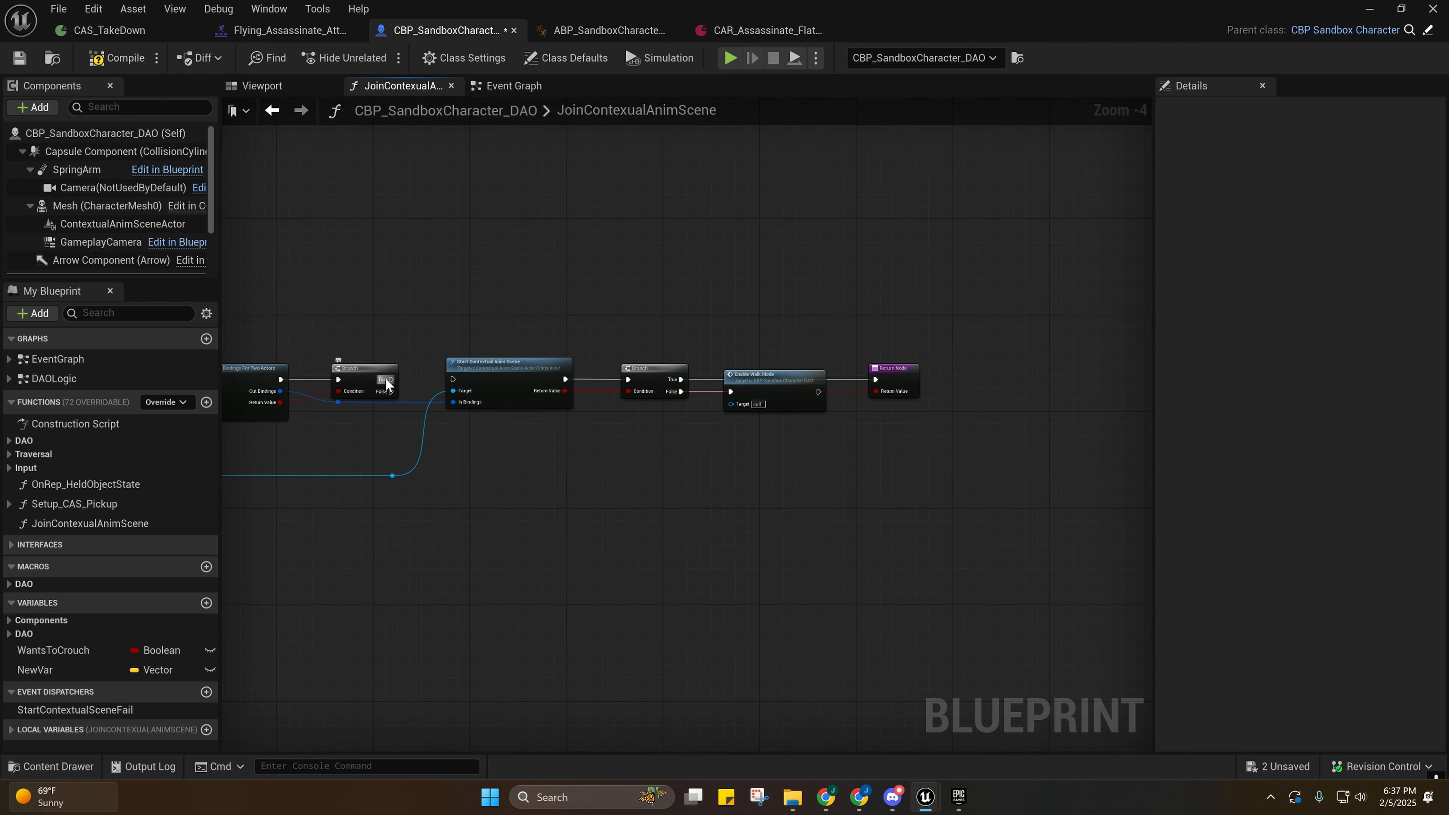
Delete the MeshRelativeOffset local variable from the JoinContexualAnimScene function.
{"action": "left_click", "coordinate": [11, 729]}
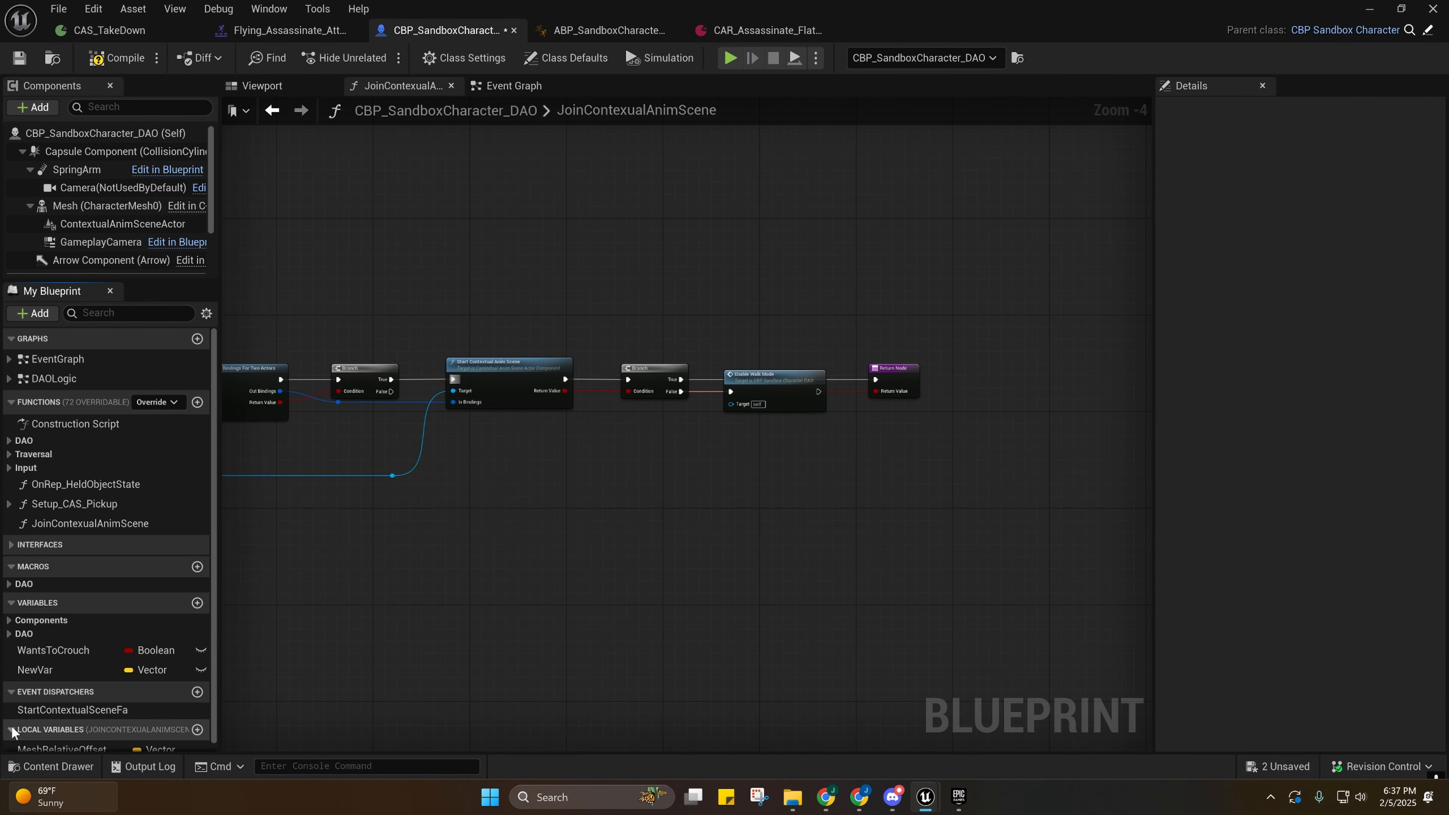
{"action": "right_click", "coordinate": [48, 749]}
{"action": "left_click", "coordinate": [91, 731]}
{"action": "right_click_drag", "start_coordinate": [371, 409], "coordinate": [830, 400]}
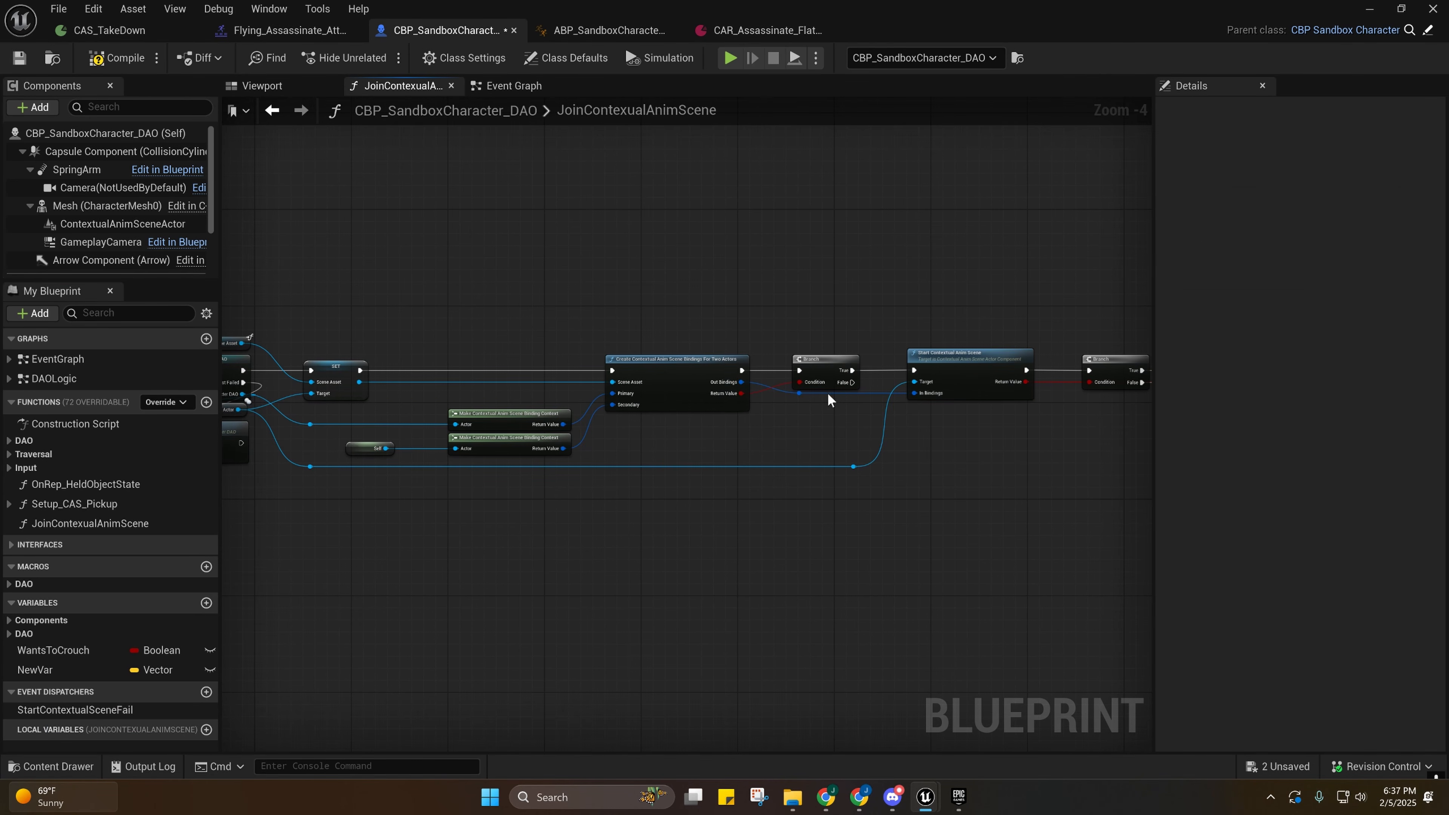
{"action": "right_click_drag", "start_coordinate": [463, 537], "coordinate": [830, 488]}
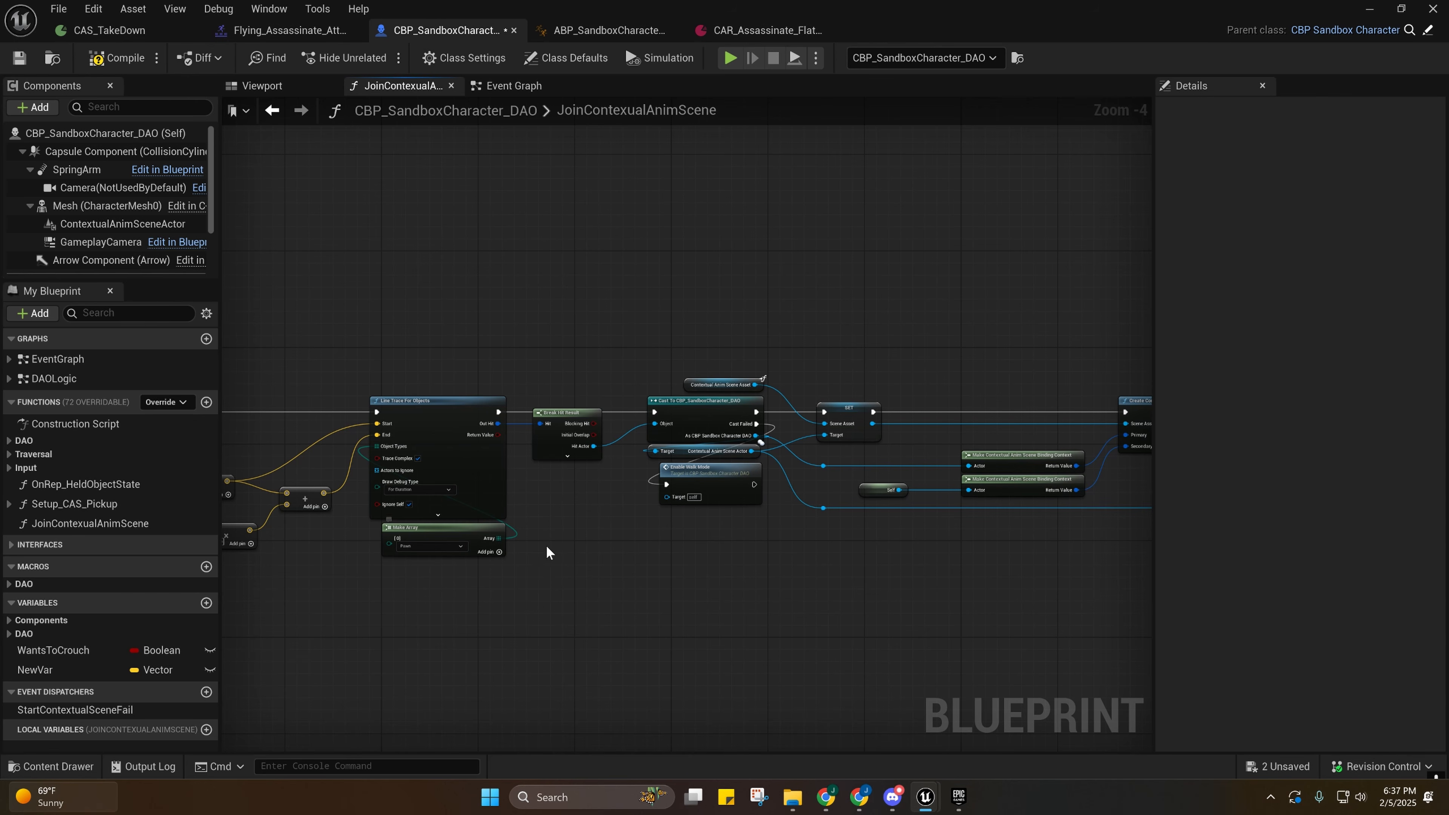
{"action": "right_click_drag", "start_coordinate": [583, 521], "coordinate": [469, 446]}
Save the CBP_SandboxCharacter_DAO Blueprint after a brief look at the CAS_TakeDown scene.
{"action": "left_click", "coordinate": [104, 33]}
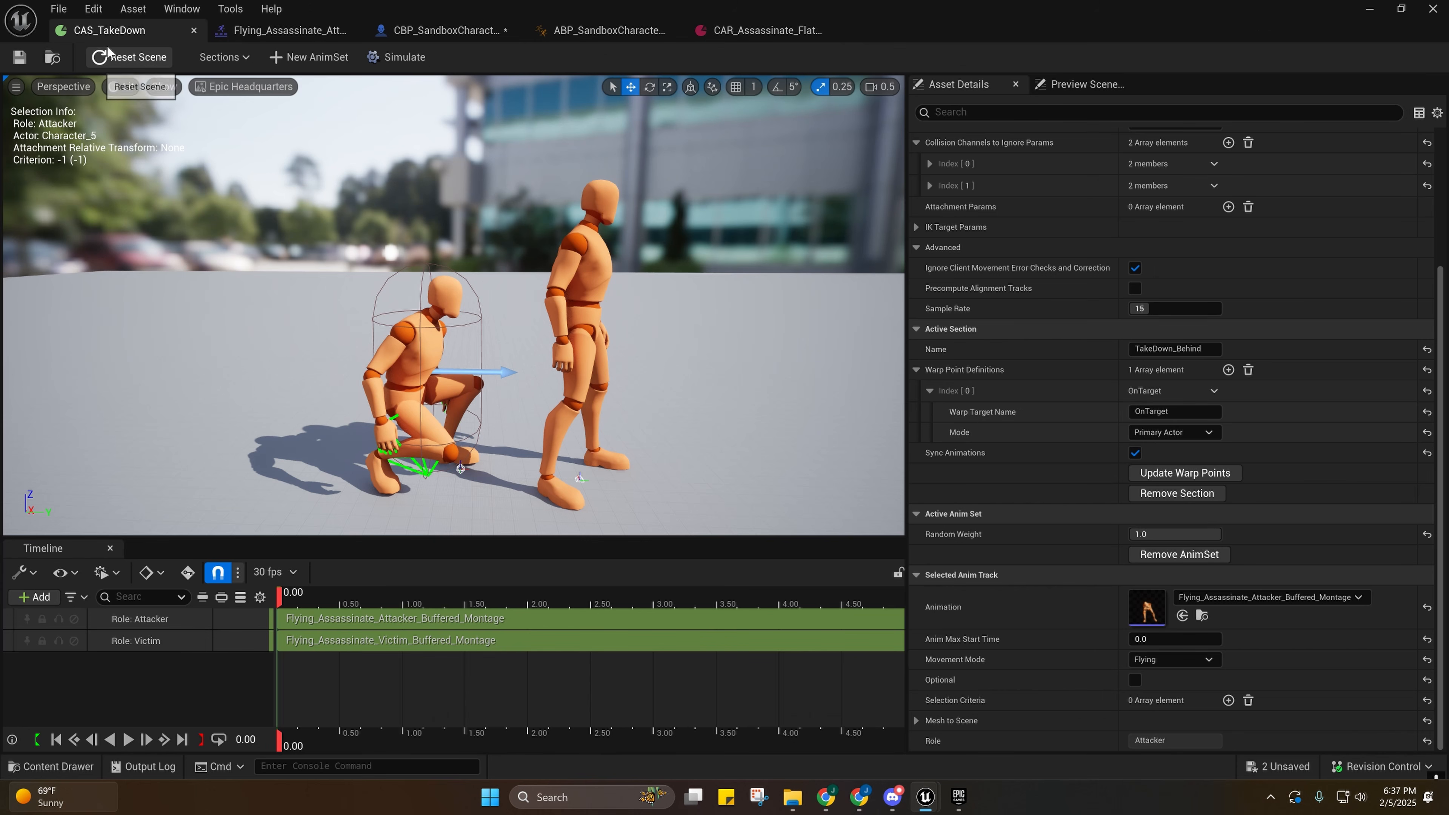
{"action": "left_click", "coordinate": [431, 34]}
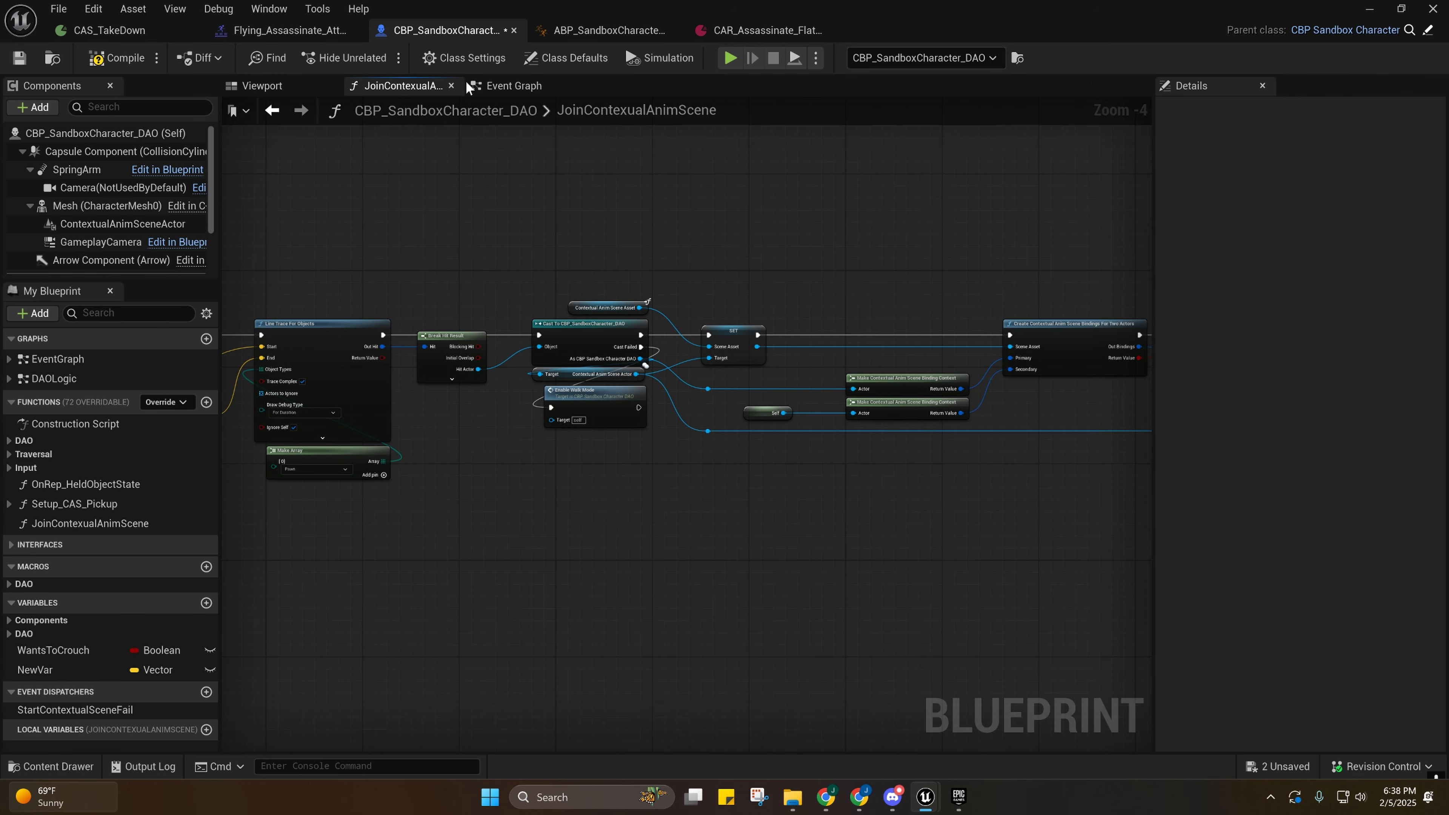
{"action": "mouse_move", "coordinate": [946, 807]}
{"action": "mouse_move", "coordinate": [753, 701]}
{"action": "left_click", "coordinate": [19, 60]}
{"action": "scroll", "coordinate": [399, 183], "scroll_direction": "up", "scroll_amount": 2}
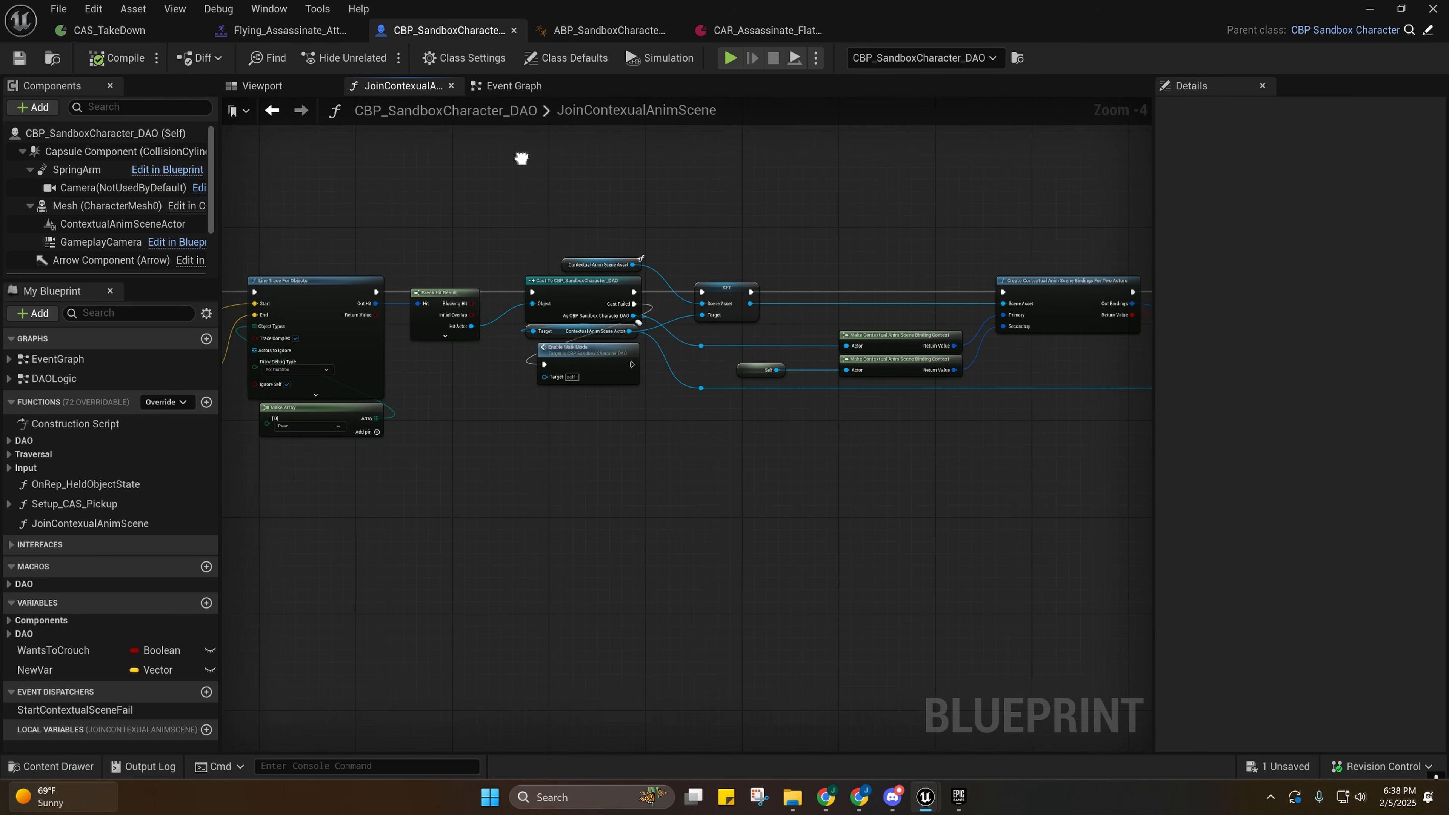
In the Event Graph, assign CAS_TakeDown from ContextScene4 as the Join Contexual Anim Scene node's scene asset.
{"action": "left_click", "coordinate": [514, 85]}
{"action": "right_click_drag", "start_coordinate": [494, 231], "coordinate": [272, 359]}
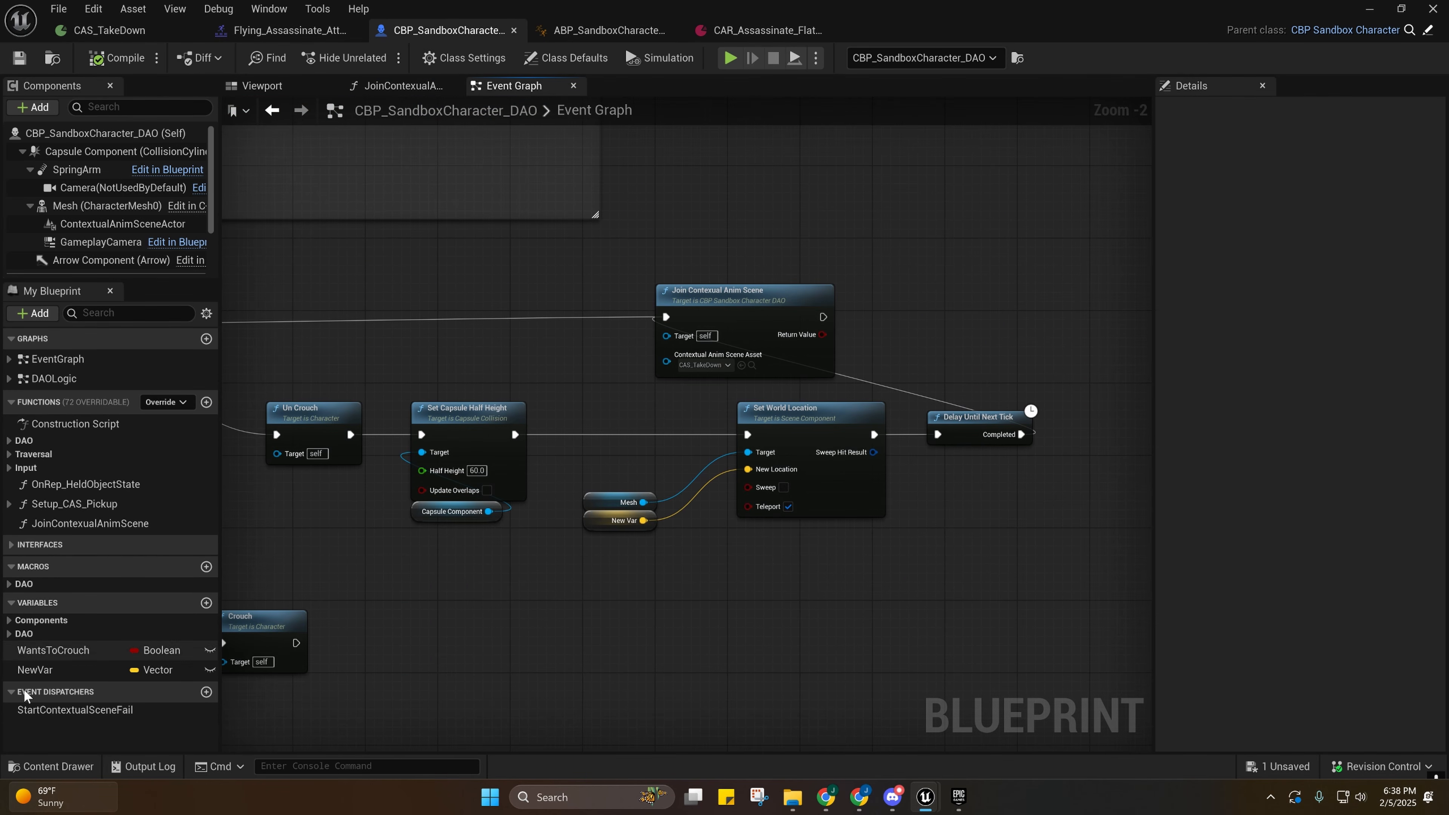
{"action": "left_click", "coordinate": [60, 766]}
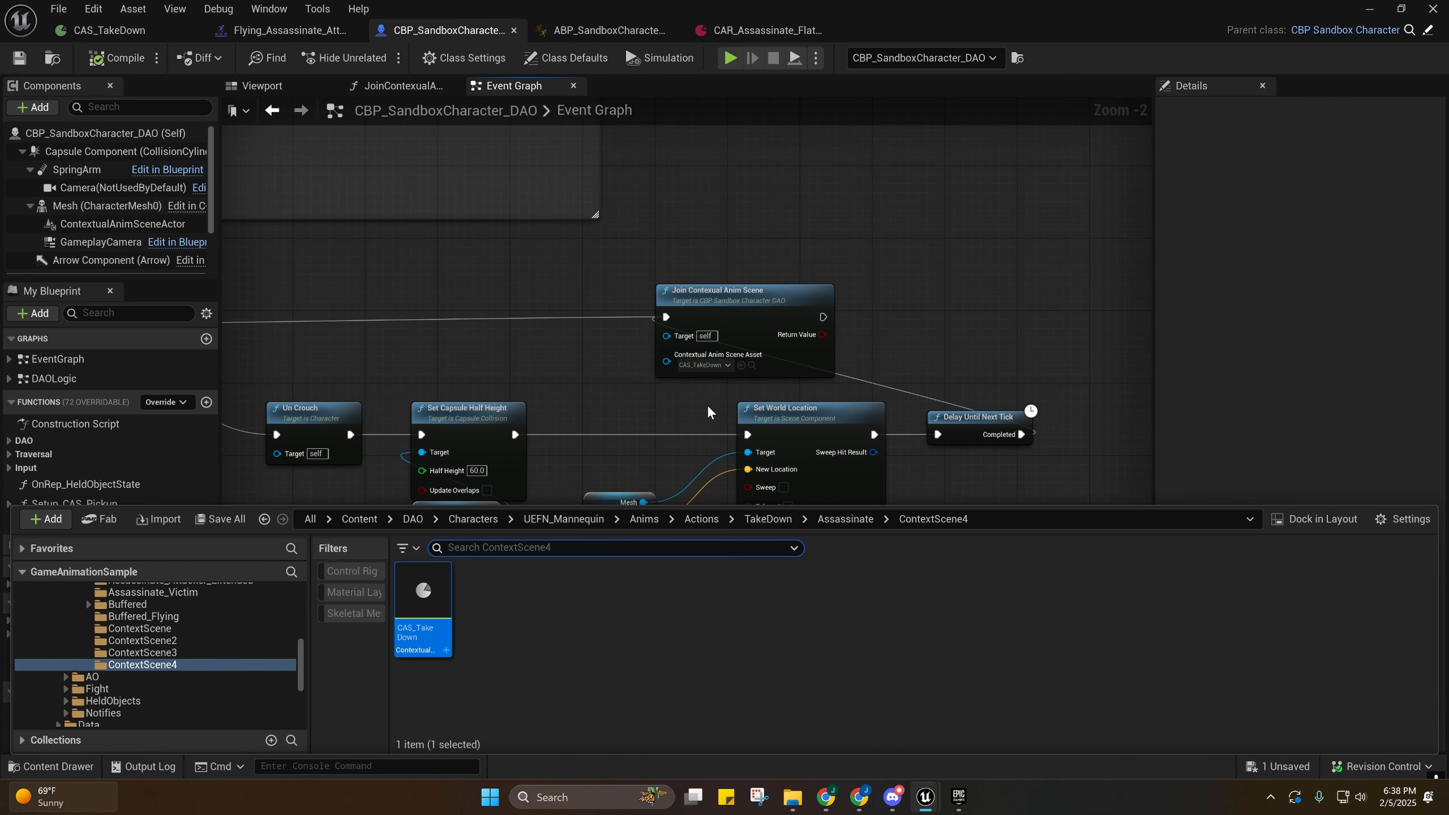
{"action": "left_click", "coordinate": [741, 366]}
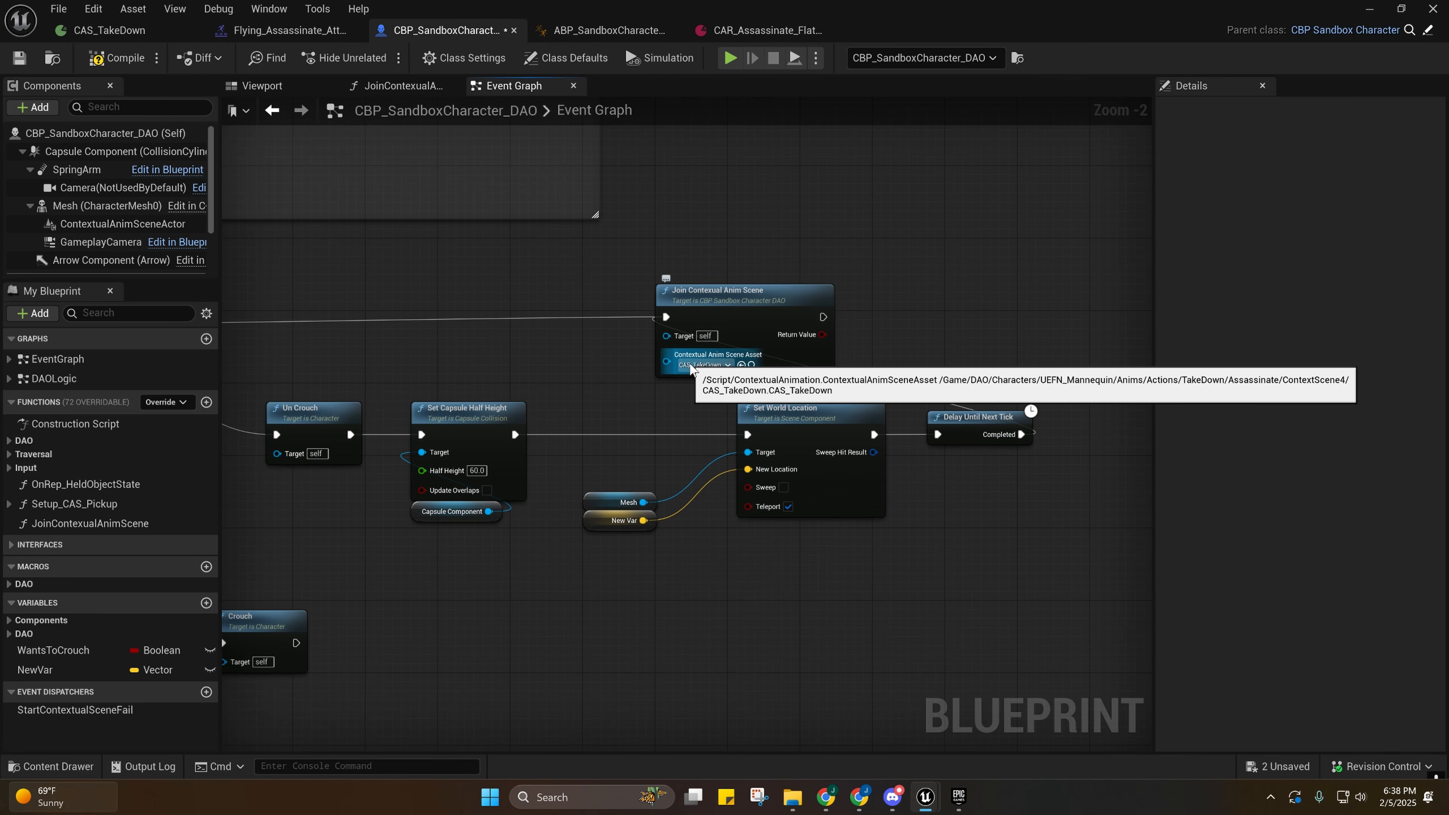
Open the CAS_TakeDown asset, set the Attacker track's Movement Mode to Walking, and look at its animation montage.
{"action": "left_click", "coordinate": [58, 766]}
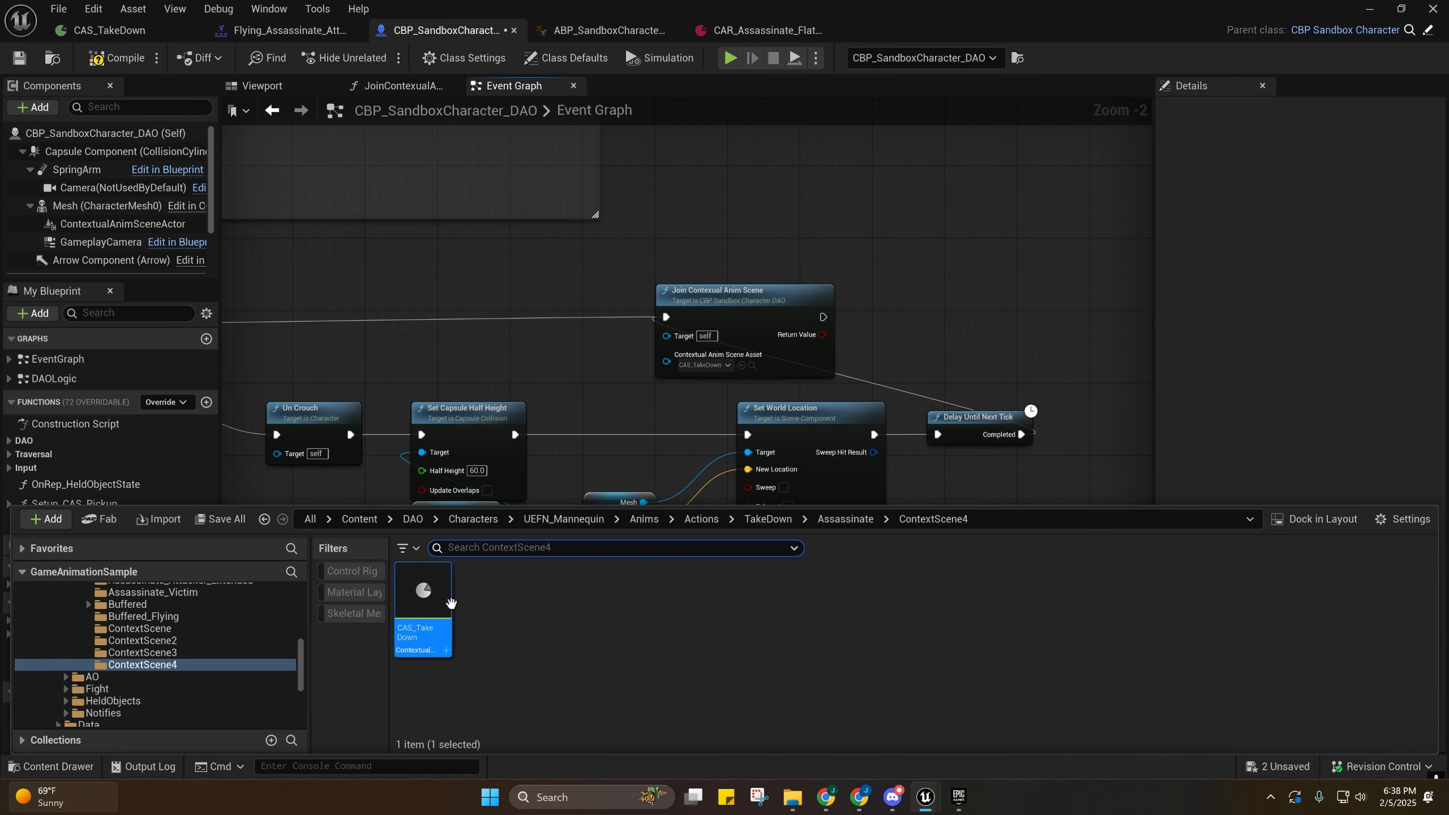
{"action": "double_click", "coordinate": [438, 599]}
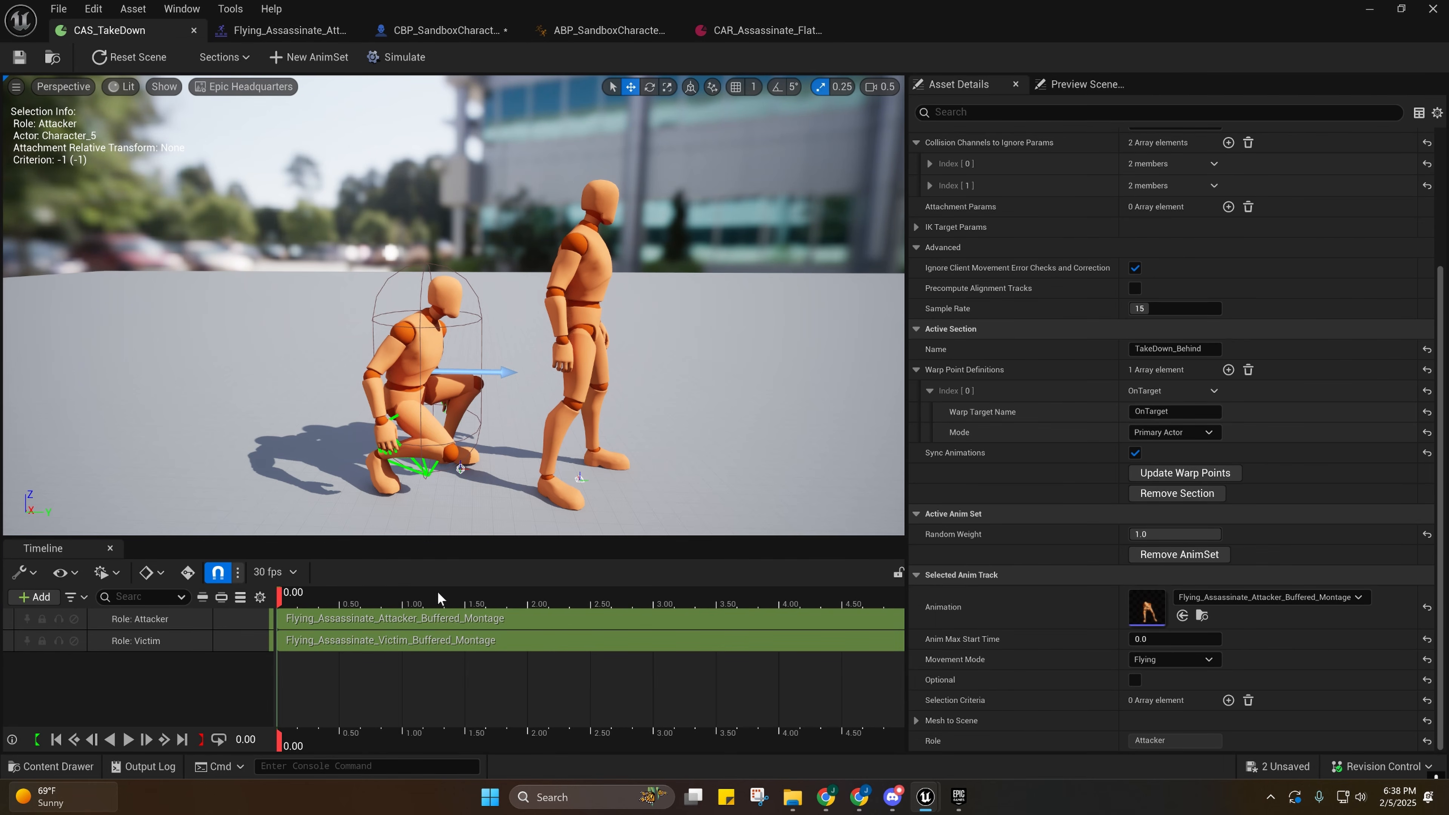
{"action": "left_click", "coordinate": [1155, 661]}
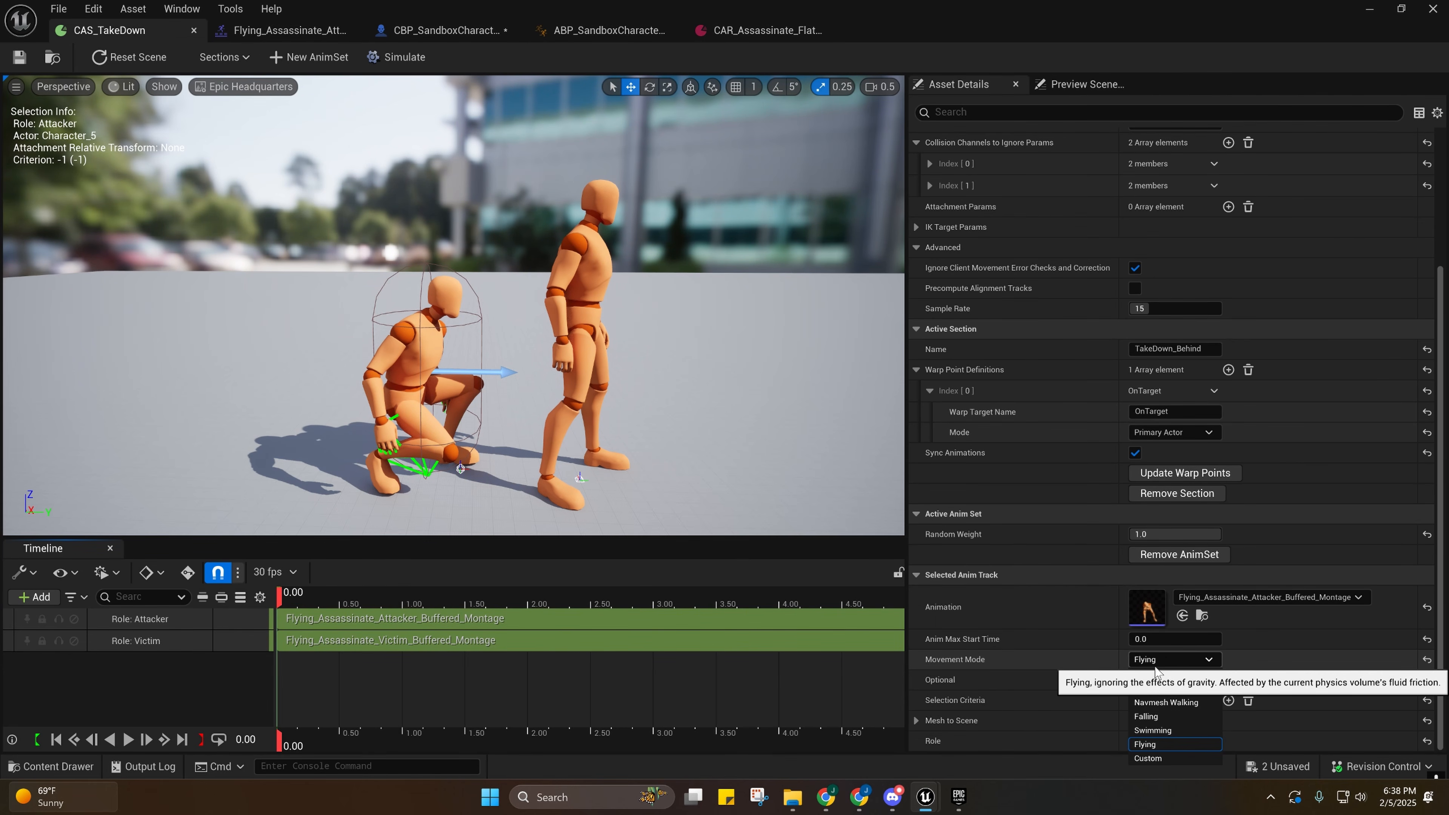
{"action": "left_click", "coordinate": [1147, 687]}
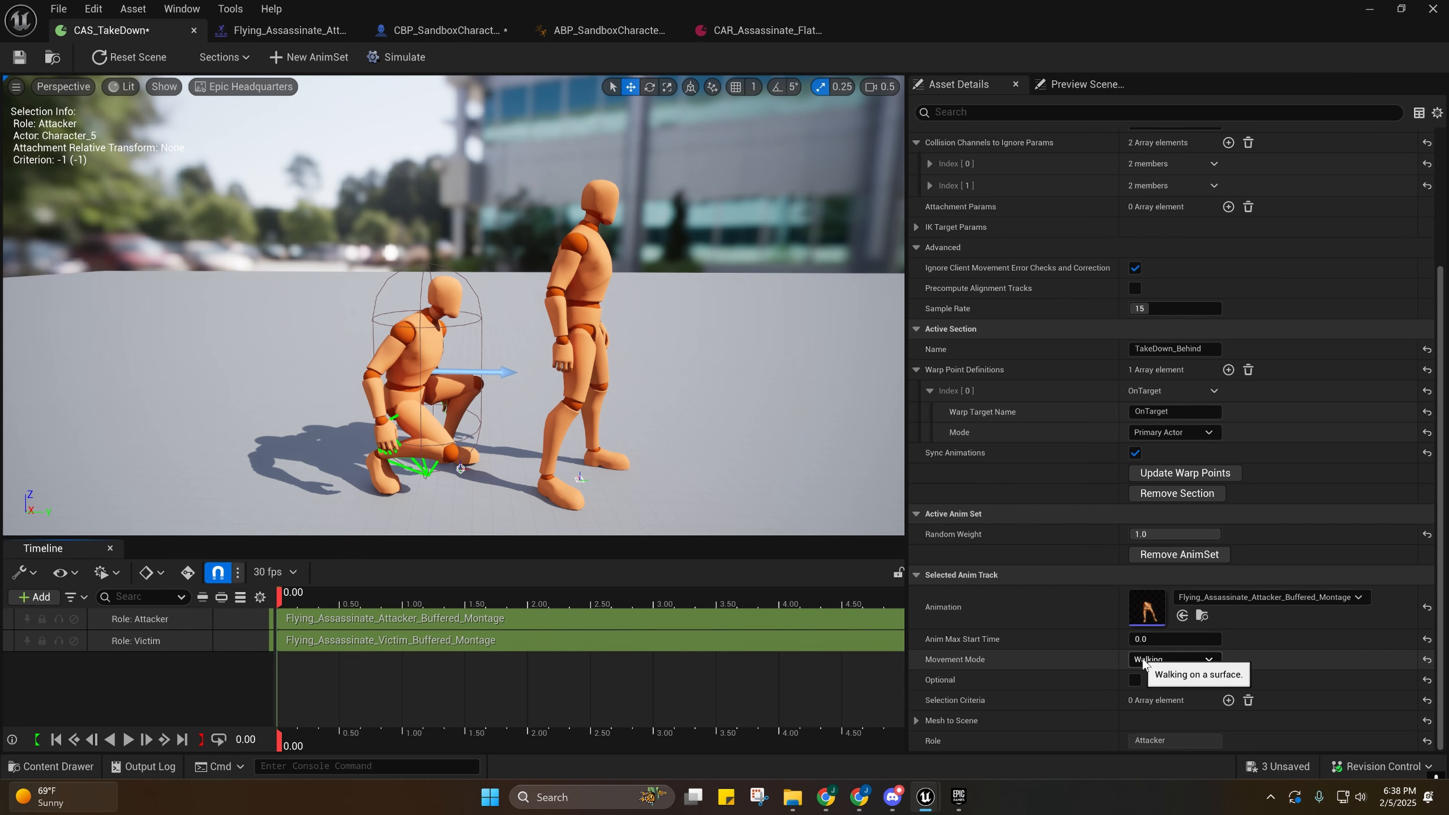
{"action": "double_click", "coordinate": [1147, 604]}
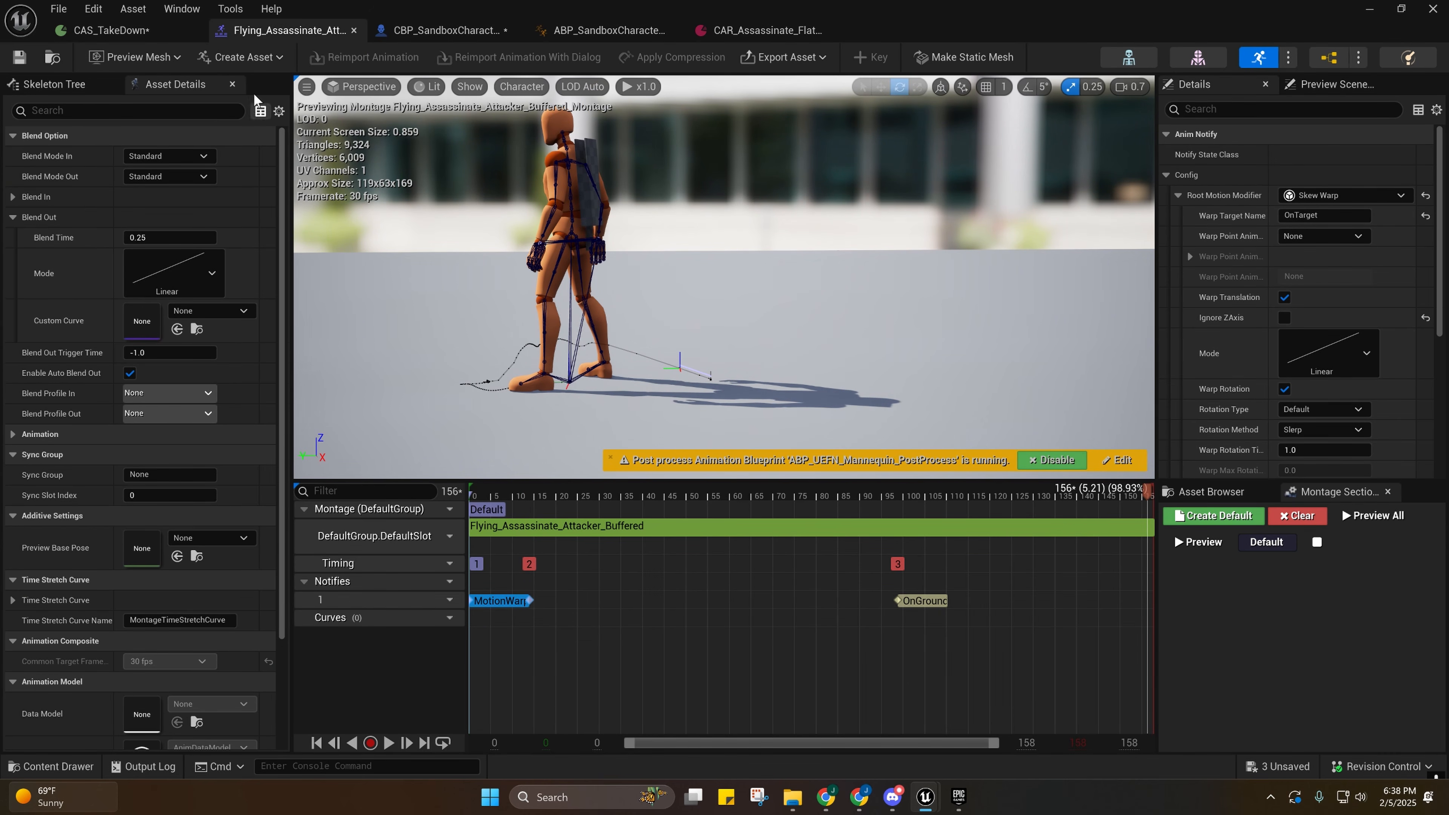
{"action": "left_click", "coordinate": [114, 30]}
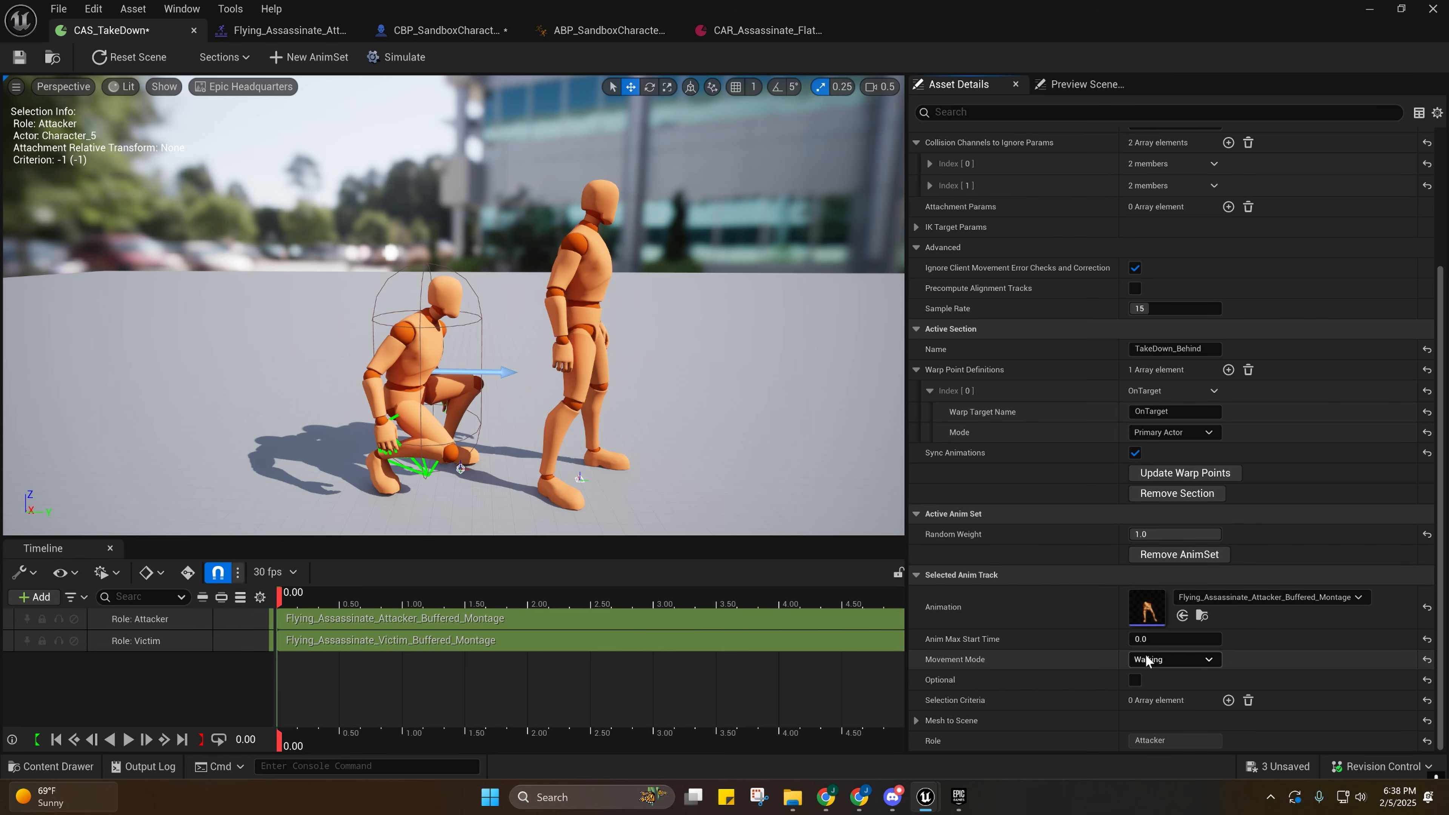
Set the Attacker track's Movement Mode back to Flying and save CAS_TakeDown.
{"action": "left_click", "coordinate": [1163, 659]}
{"action": "left_click", "coordinate": [1152, 745]}
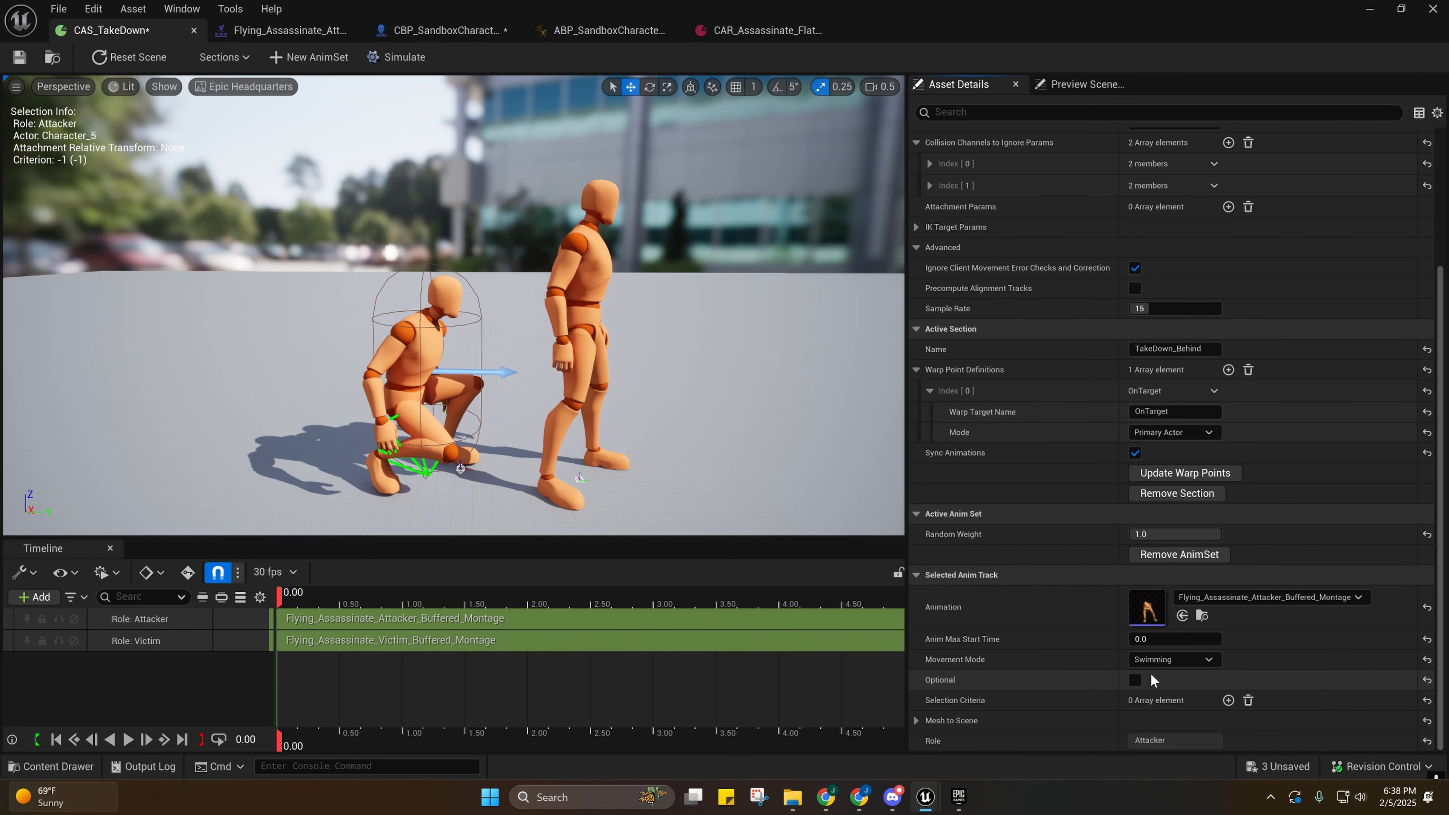
{"action": "left_click", "coordinate": [1169, 659]}
{"action": "left_click", "coordinate": [1149, 745]}
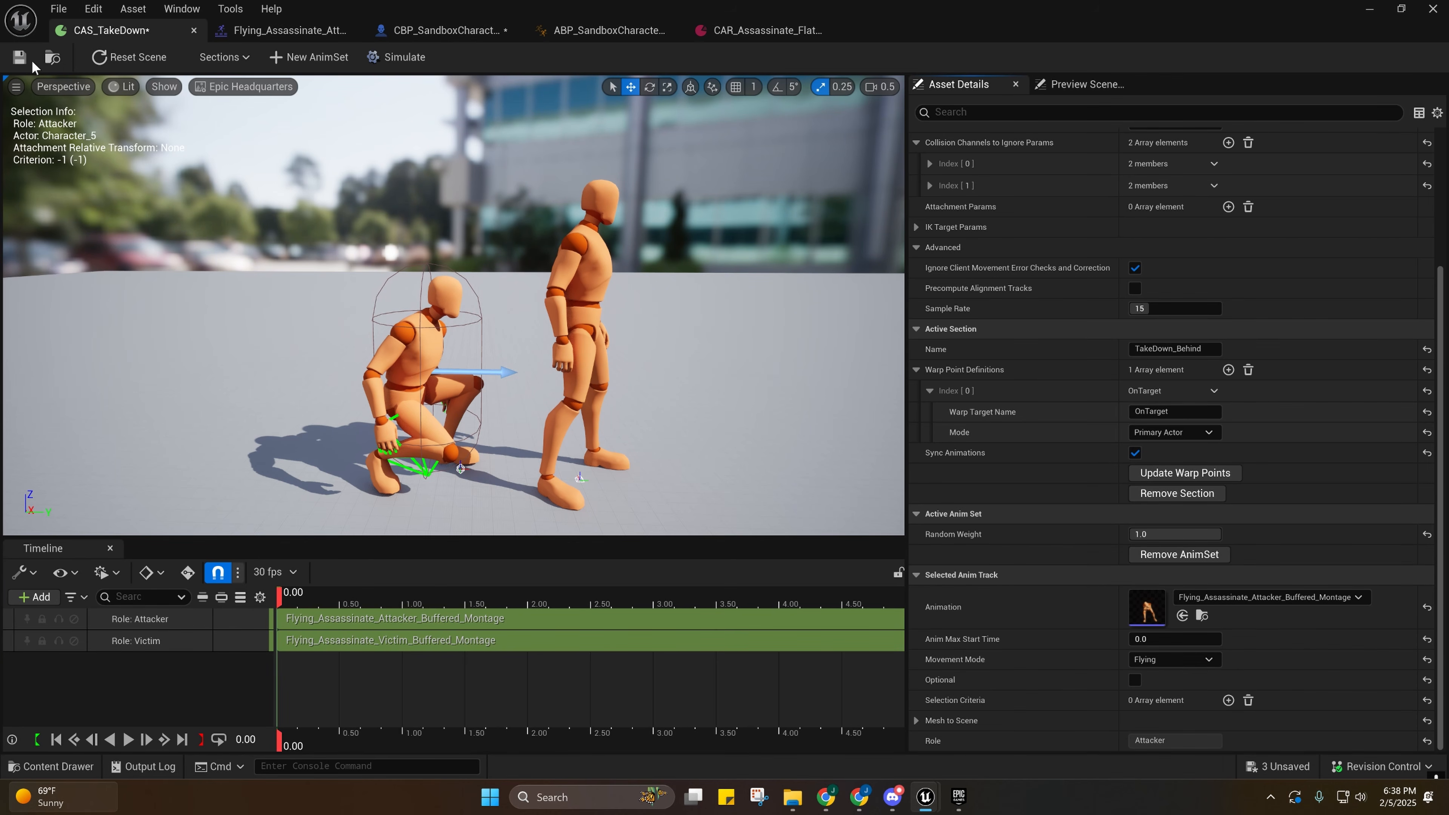
Assign the CAS_Assassinate contextual scene asset from ContextScene3 to the Join Contexual Anim Scene node in the Event Graph.
{"action": "left_click", "coordinate": [50, 60]}
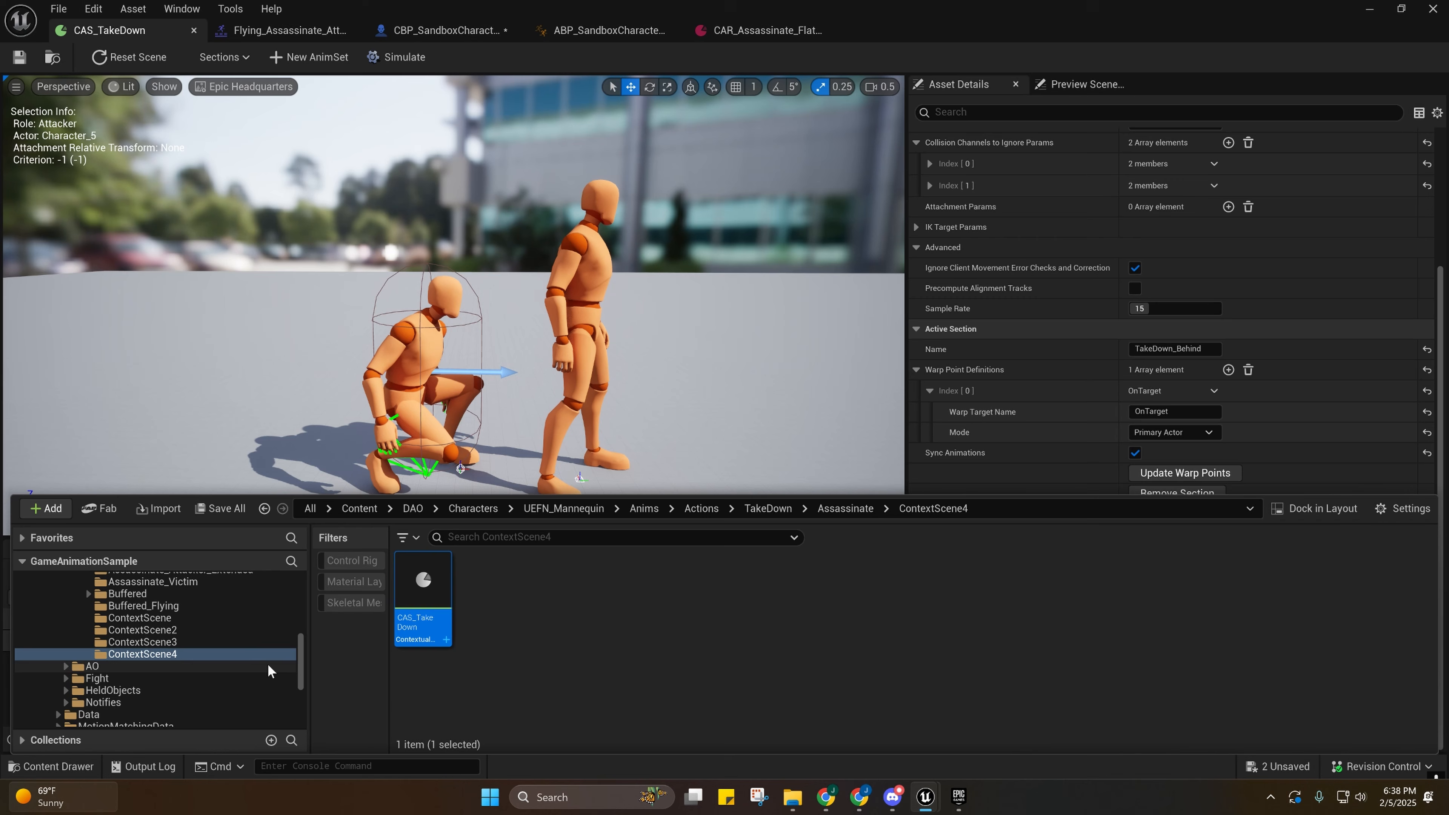
{"action": "left_click", "coordinate": [191, 643]}
{"action": "left_click", "coordinate": [486, 583]}
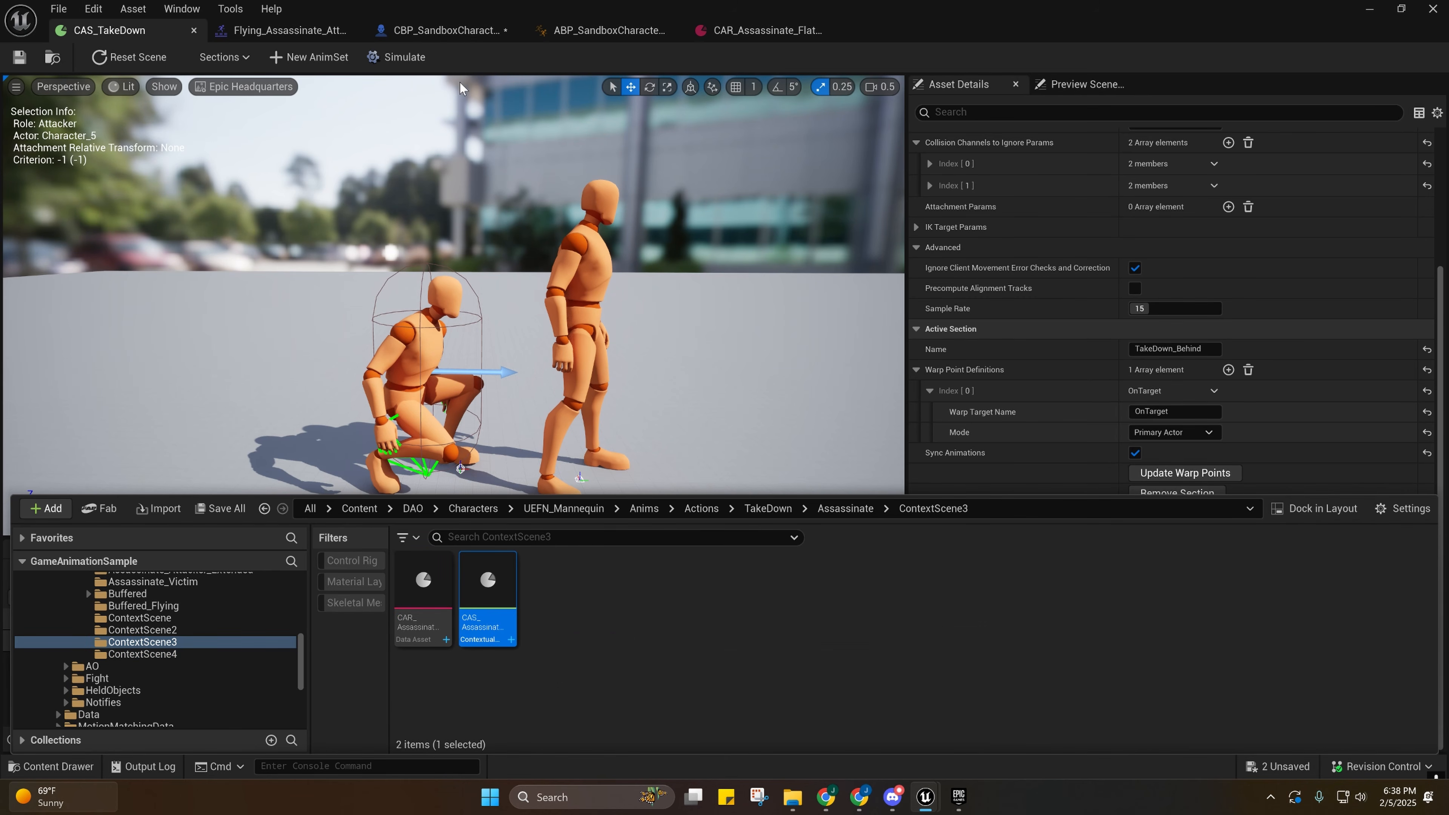
{"action": "left_click", "coordinate": [422, 31]}
{"action": "right_click_drag", "start_coordinate": [740, 441], "coordinate": [571, 453]}
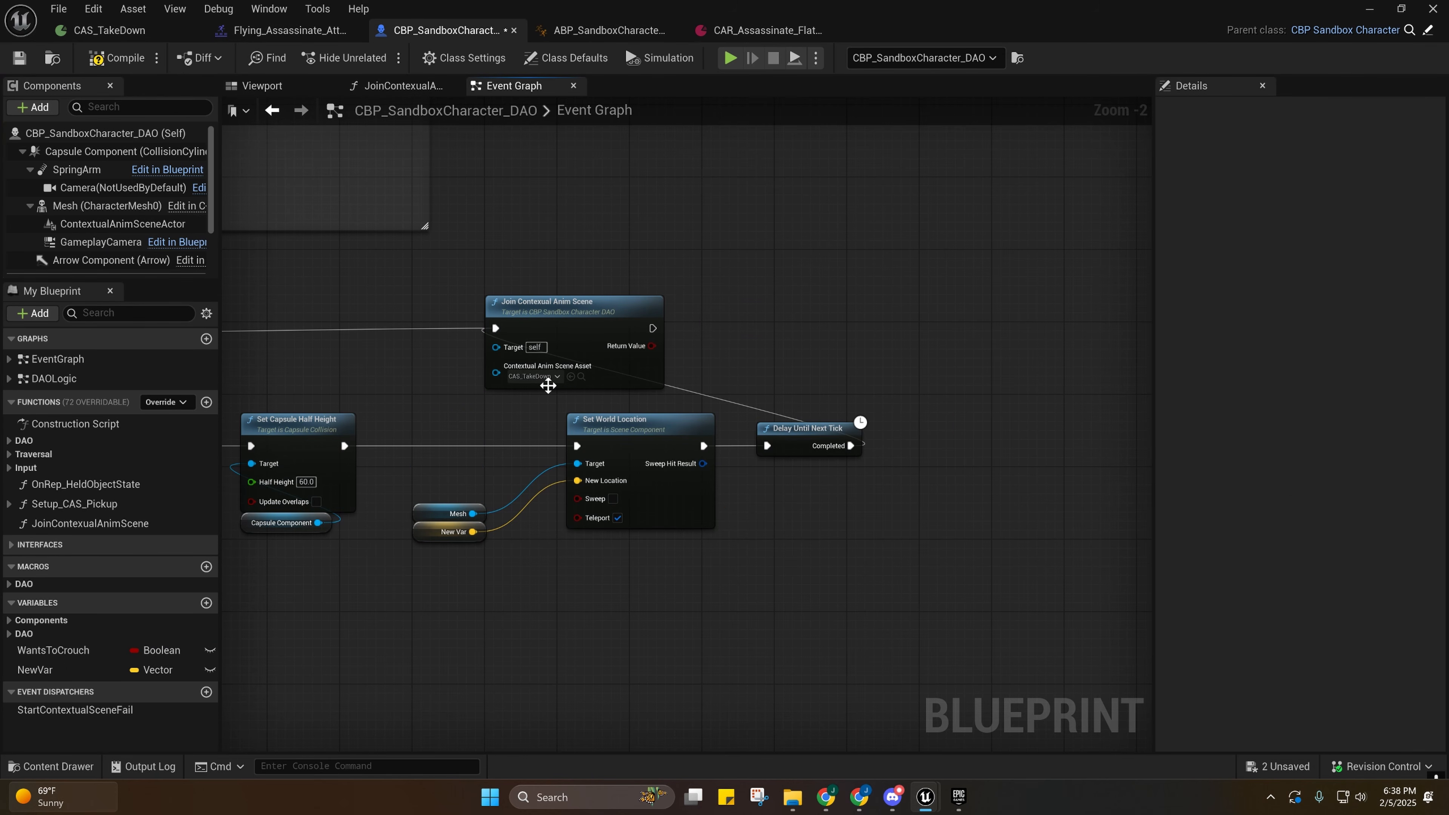
{"action": "left_click", "coordinate": [571, 378]}
{"action": "right_click_drag", "start_coordinate": [324, 257], "coordinate": [647, 250]}
Open Flying_Assassinate_Attacker_Buffered_Montage from CAS_TakeDown and examine its root motion path around the character's feet.
{"action": "left_click", "coordinate": [109, 31]}
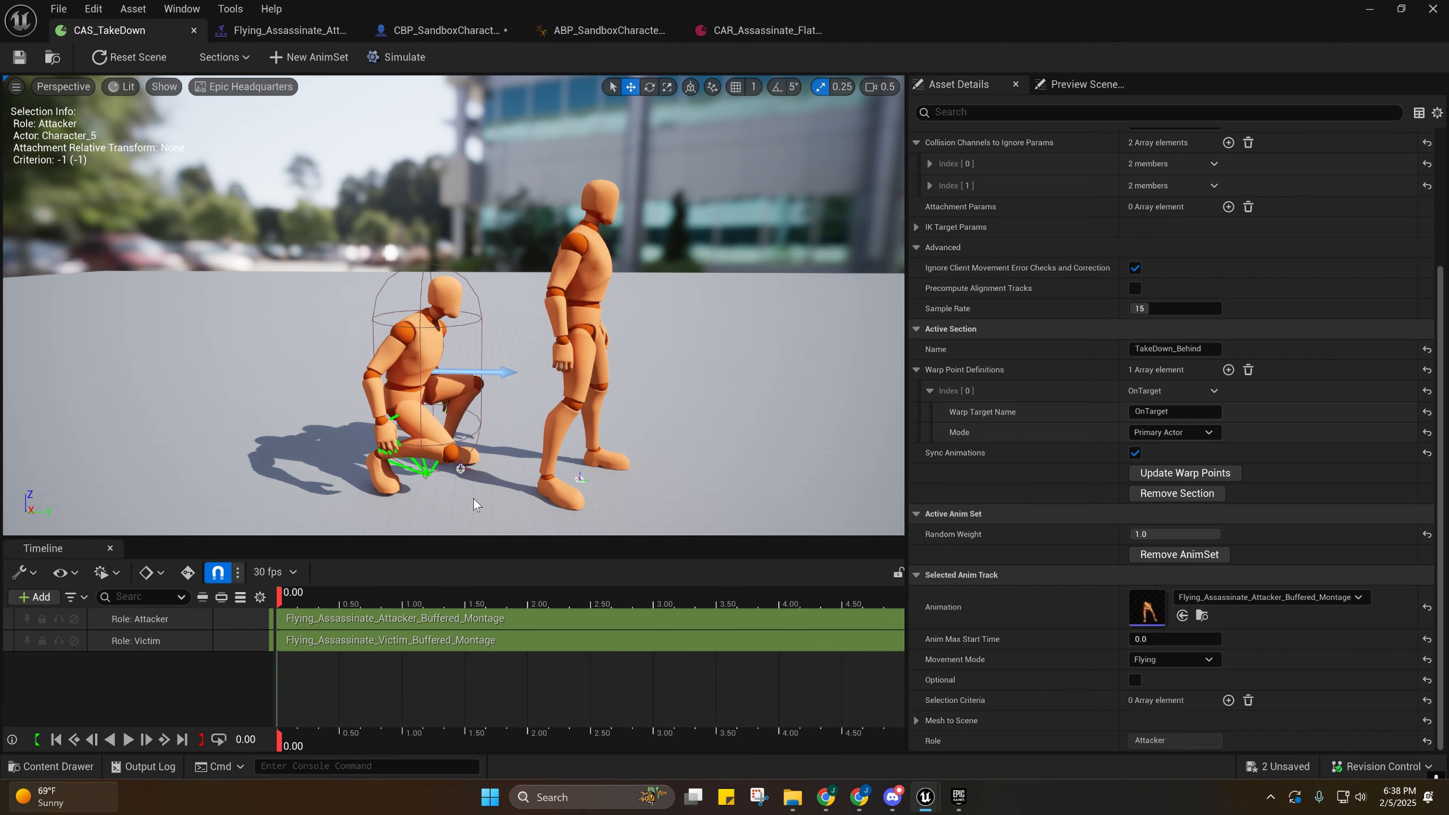
{"action": "left_click_drag", "start_coordinate": [328, 604], "coordinate": [278, 602]}
{"action": "double_click", "coordinate": [1153, 613]}
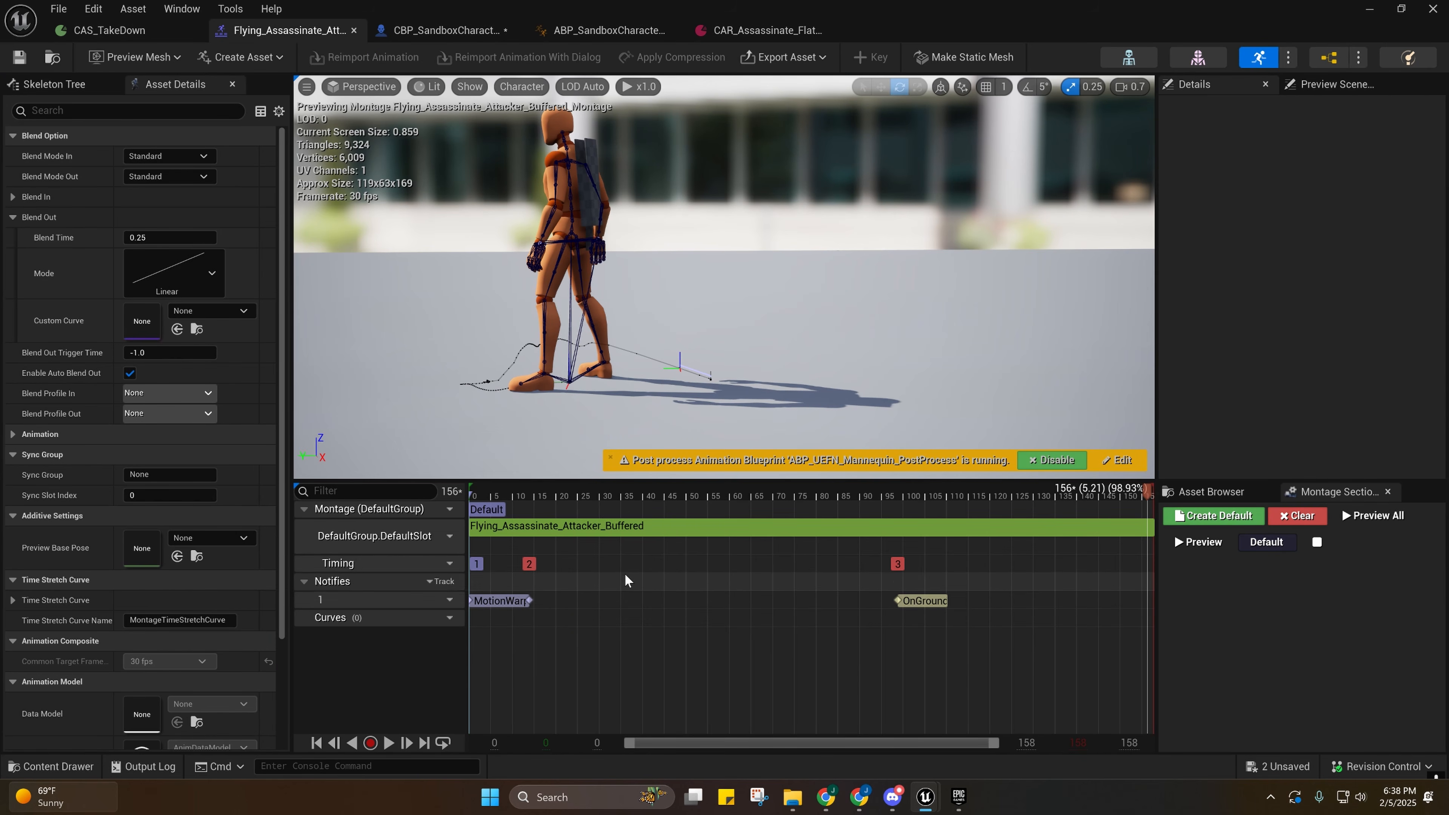
{"action": "mouse_move", "coordinate": [902, 344]}
{"action": "right_mouse_down"}
{"action": "mouse_move", "coordinate": [903, 399]}
{"action": "mouse_move", "coordinate": [903, 331]}
{"action": "mouse_move", "coordinate": [903, 344]}
{"action": "right_mouse_up"}
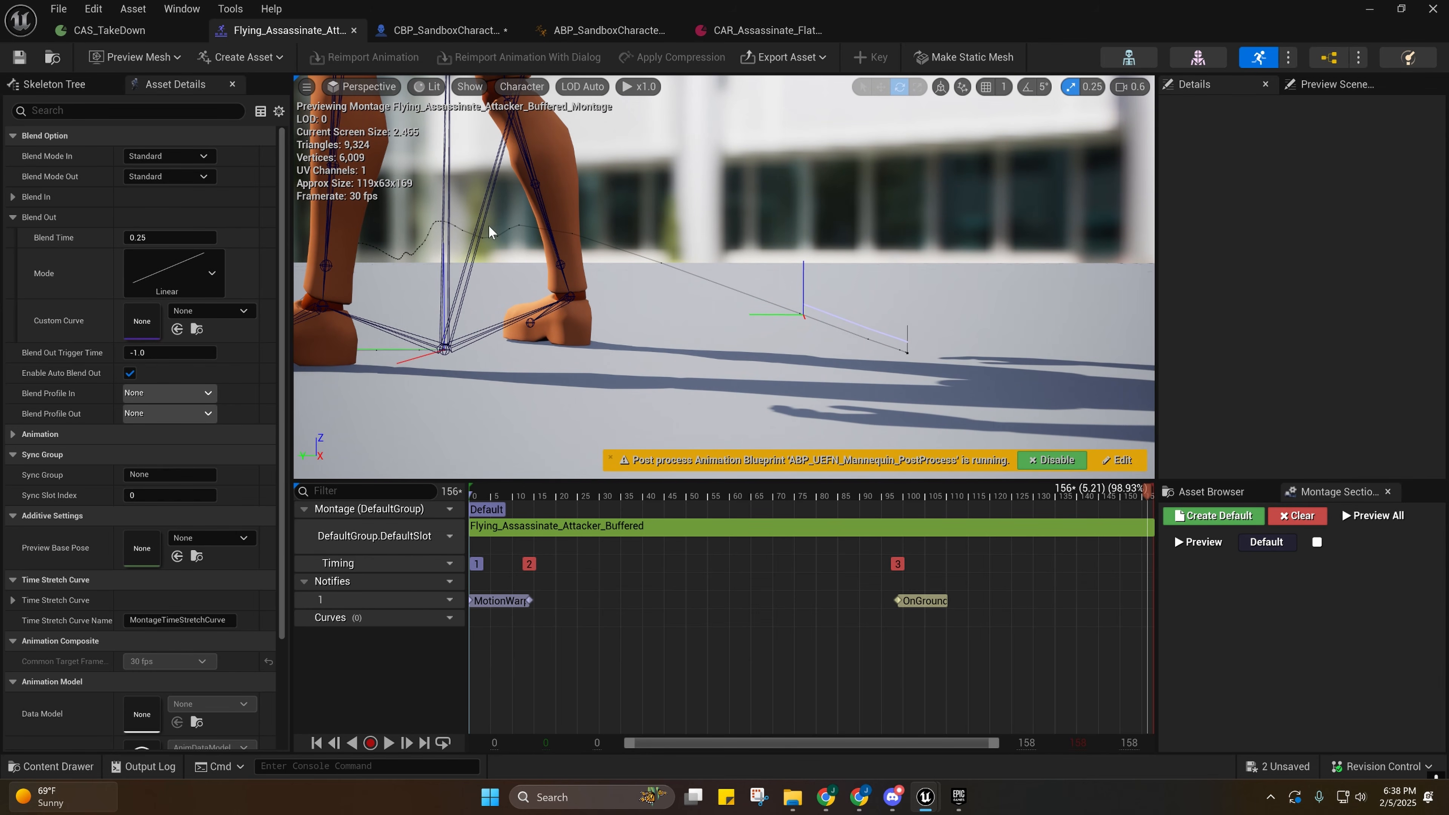
{"action": "right_click_drag", "start_coordinate": [489, 231], "coordinate": [829, 292]}
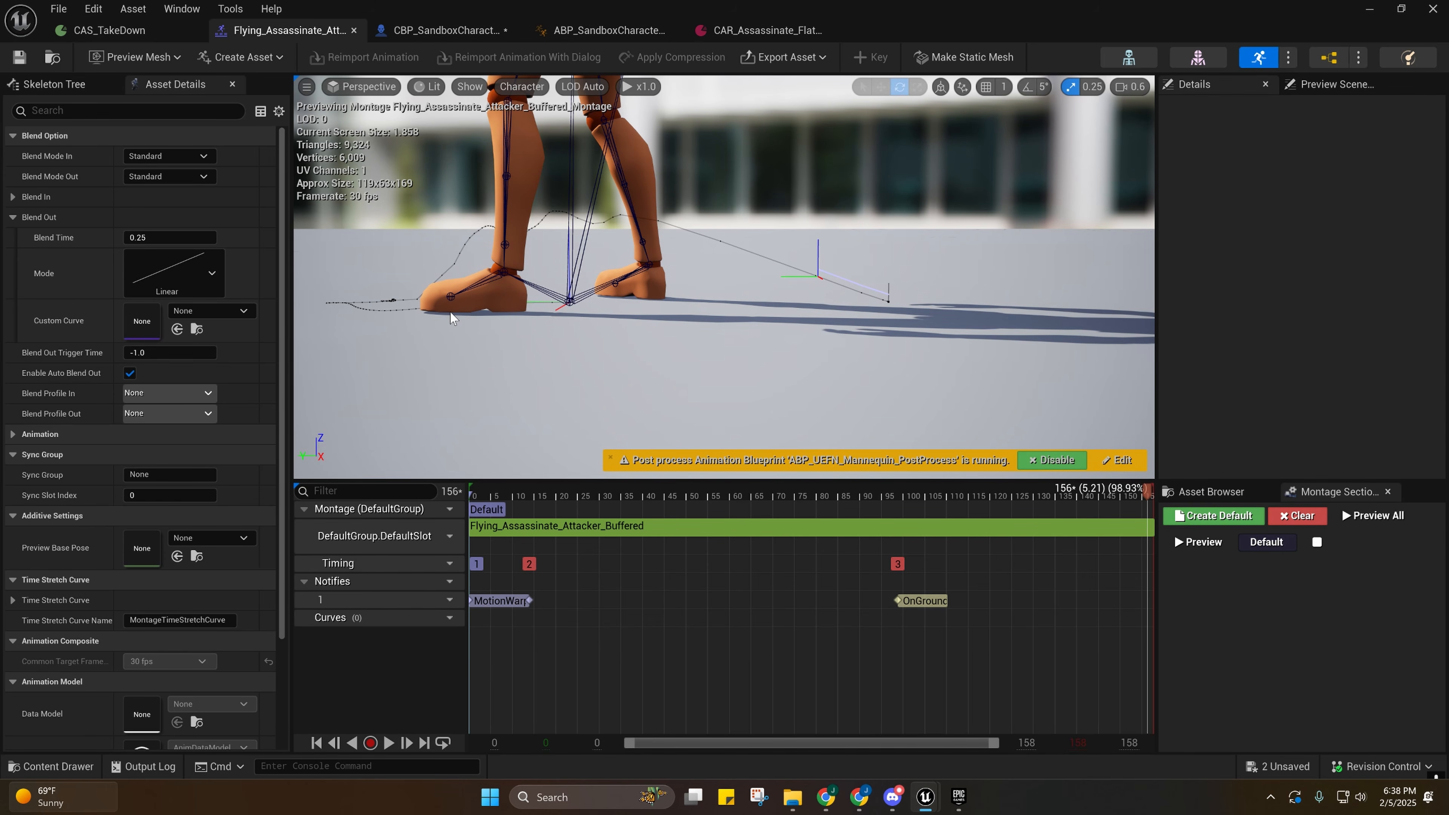
{"action": "right_click_drag", "start_coordinate": [724, 277], "coordinate": [719, 220]}
{"action": "right_click_drag", "start_coordinate": [517, 349], "coordinate": [517, 349]}
{"action": "key", "text": "s"}
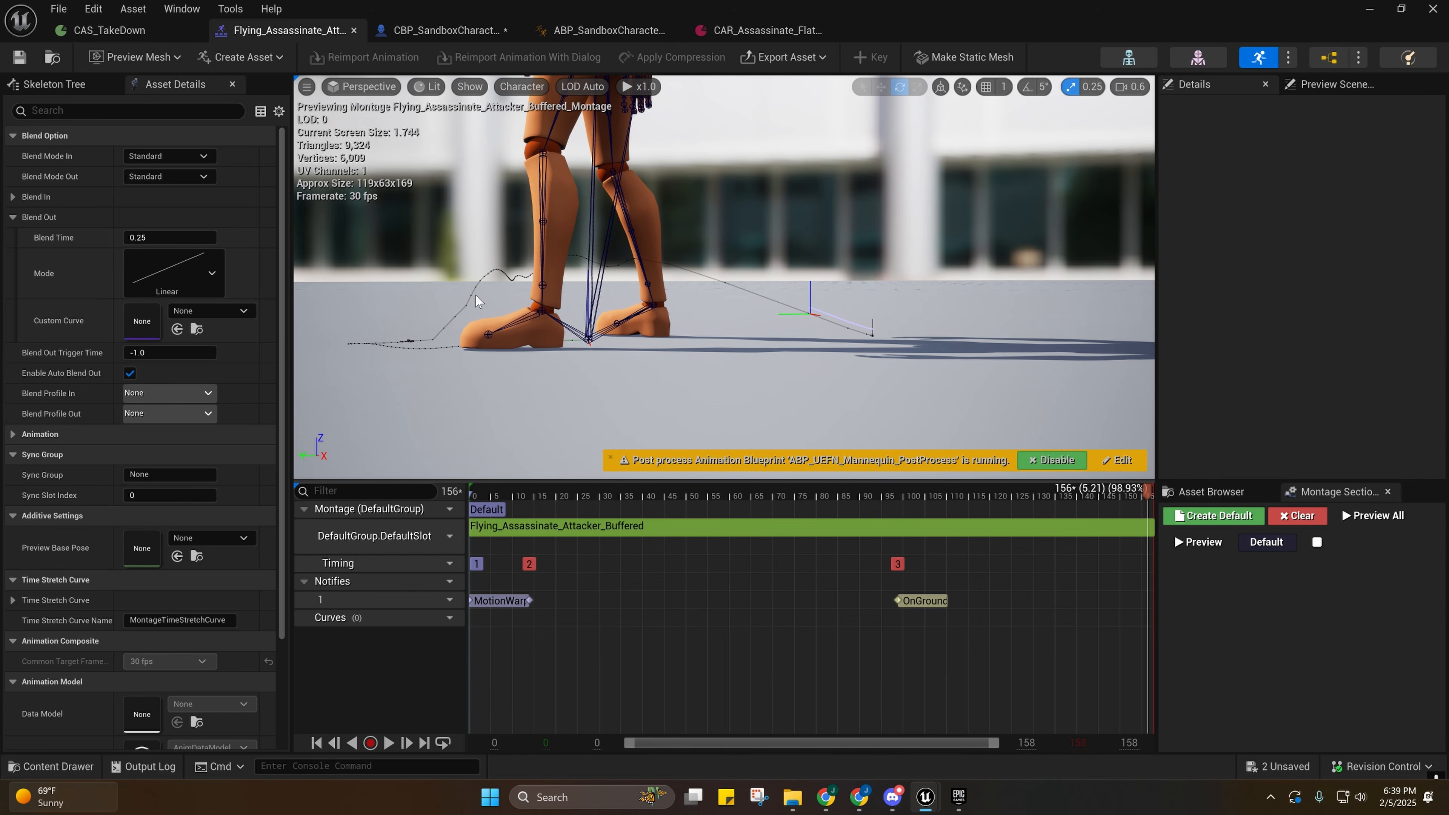
Open the CAS_Assassinate scene asset from ContextScene3 and open its Assassinate_Attacker_Buffered_Montage.
{"action": "left_click", "coordinate": [759, 29]}
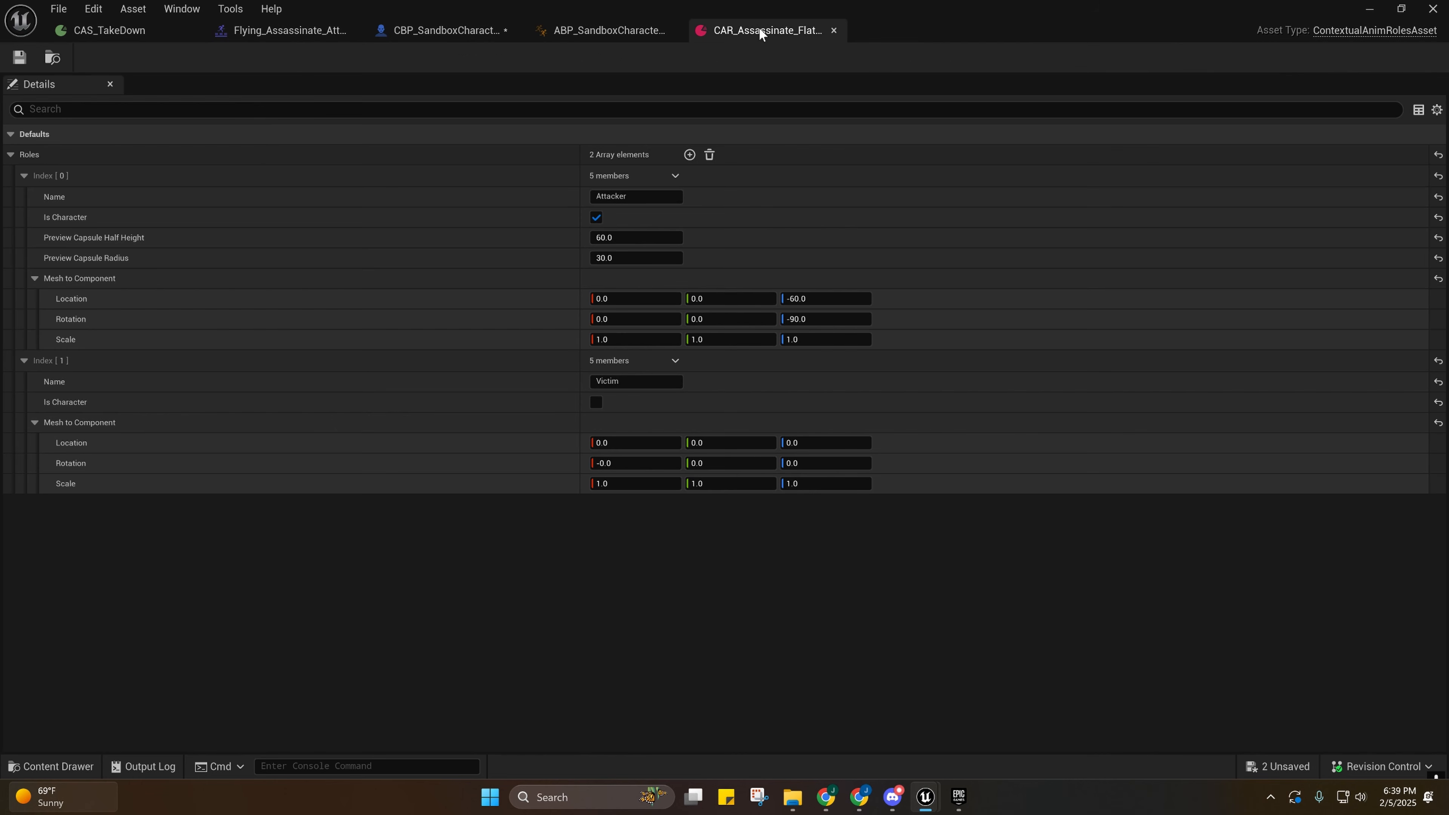
{"action": "left_click", "coordinate": [117, 29]}
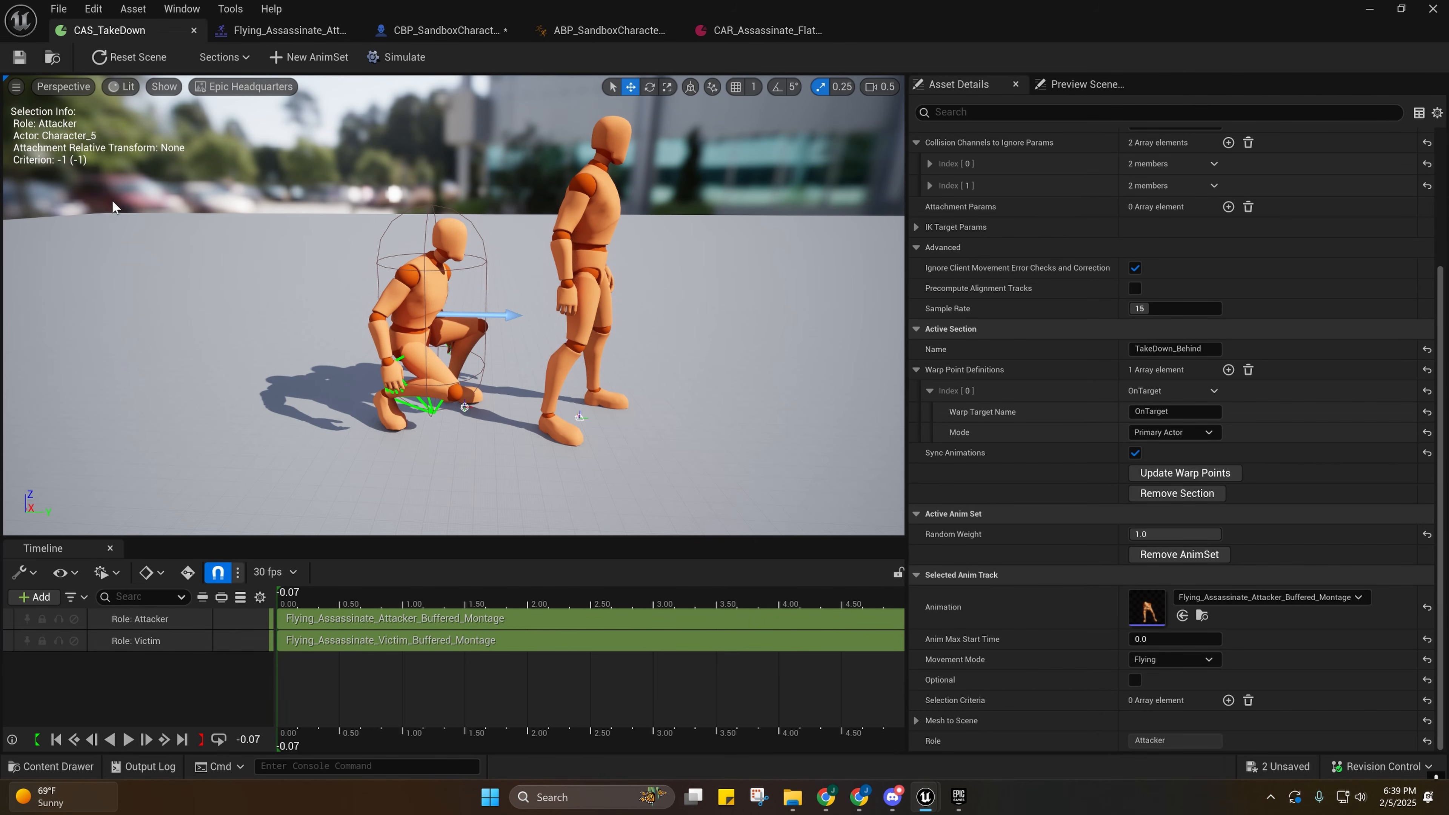
{"action": "left_click", "coordinate": [75, 766]}
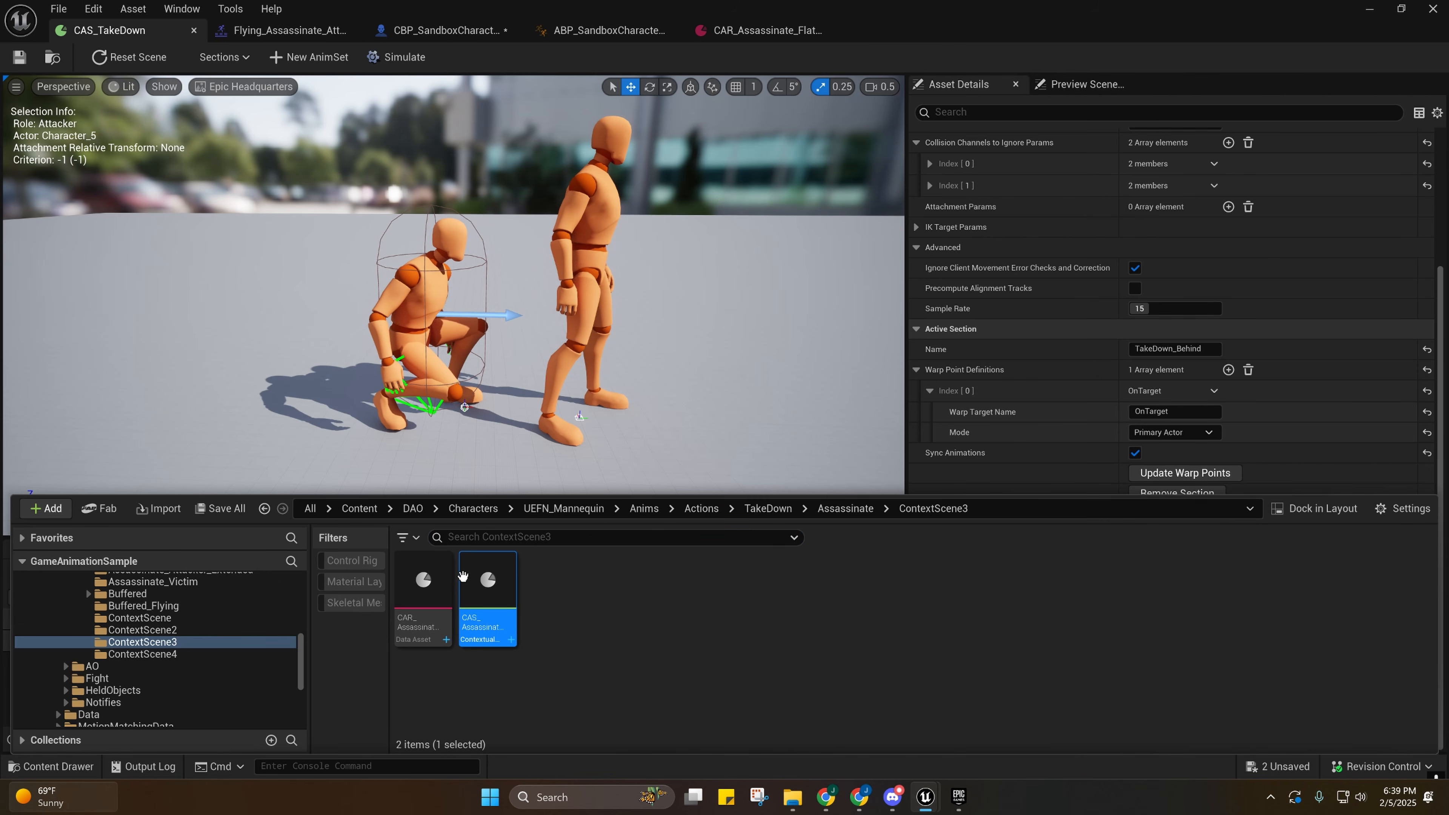
{"action": "double_click", "coordinate": [488, 628]}
{"action": "key", "text": "w"}
{"action": "right_click_drag", "start_coordinate": [505, 447], "coordinate": [328, 425]}
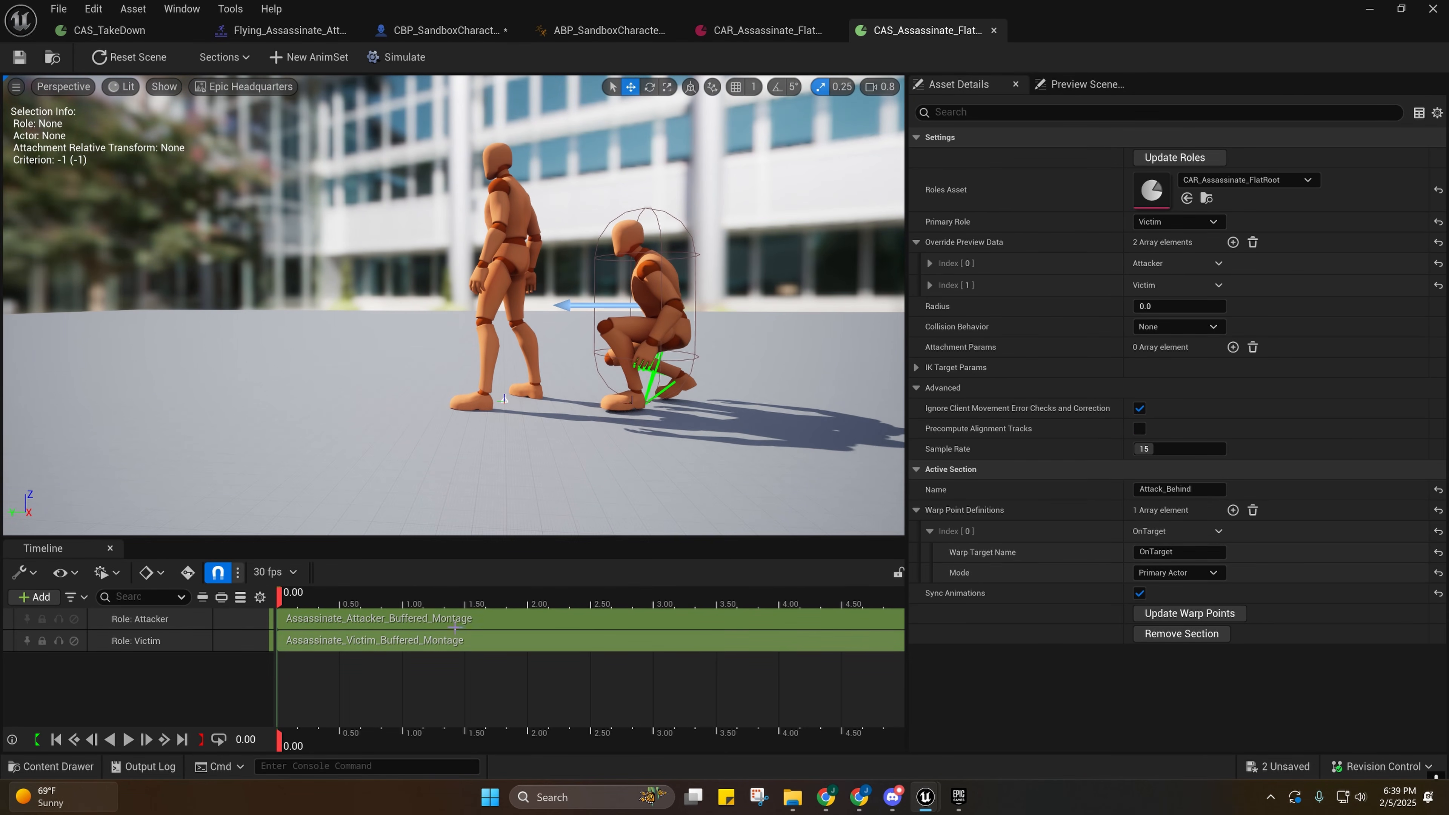
{"action": "left_click", "coordinate": [493, 618]}
{"action": "double_click", "coordinate": [494, 617]}
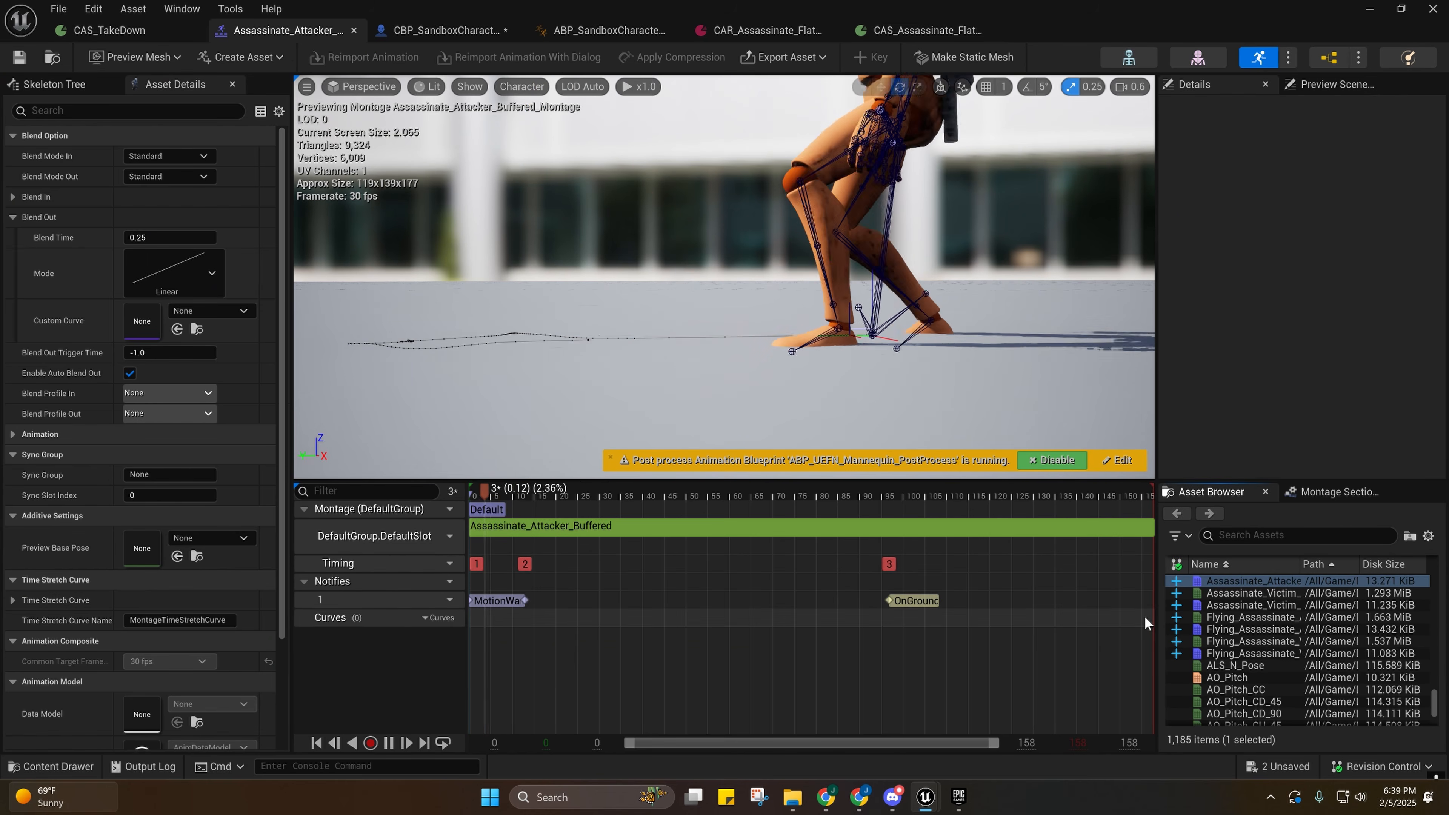
Scrub the attacker montage to frame 13 and examine the jumping character's body against its root bone and root motion path.
{"action": "left_click", "coordinate": [488, 500]}
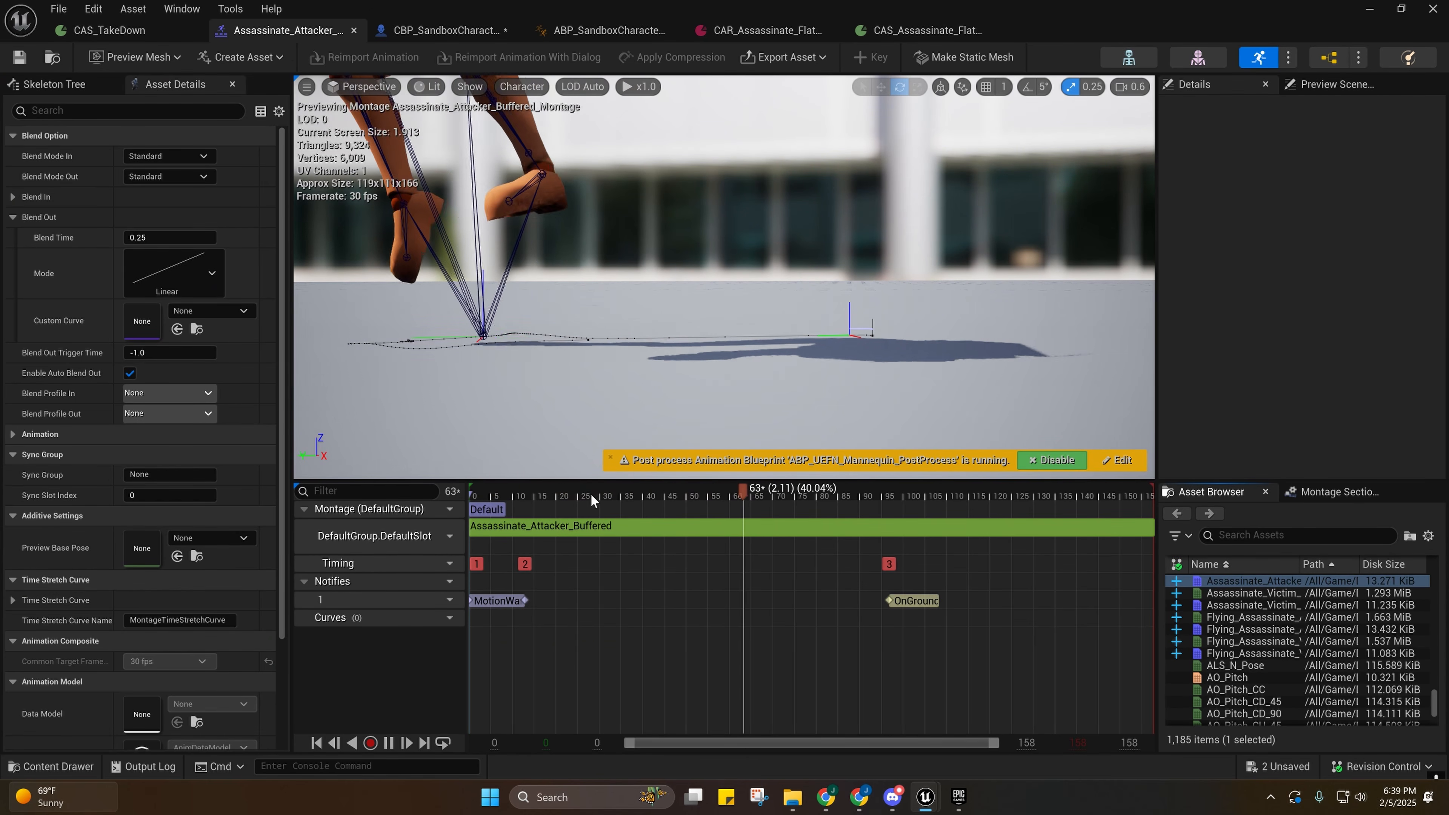
{"action": "left_click_drag", "start_coordinate": [488, 500], "coordinate": [528, 489]}
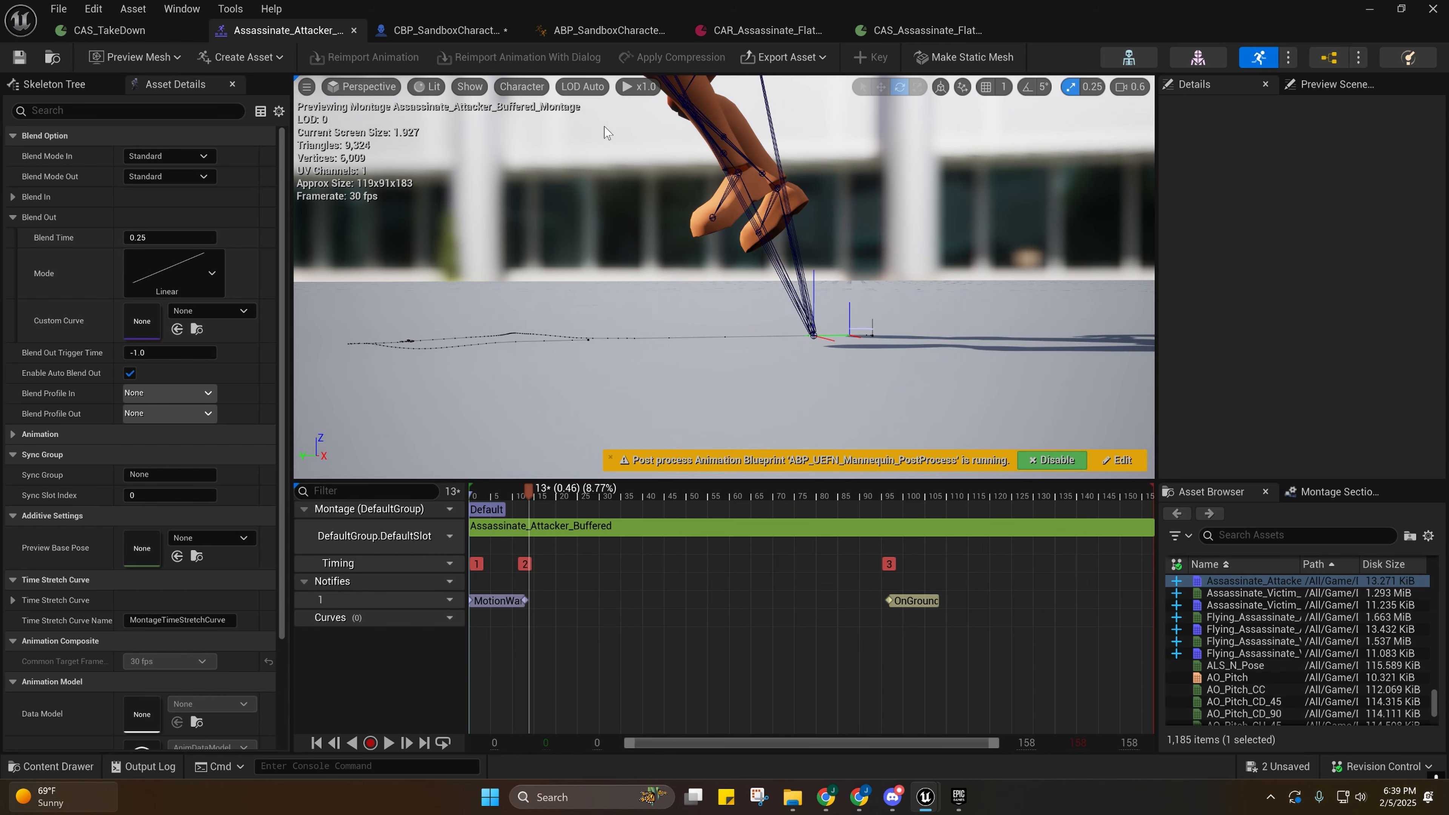
{"action": "right_click_drag", "start_coordinate": [675, 228], "coordinate": [615, 216]}
{"action": "scroll", "coordinate": [675, 228], "scroll_direction": "down", "scroll_amount": 1}
{"action": "key", "text": "s"}
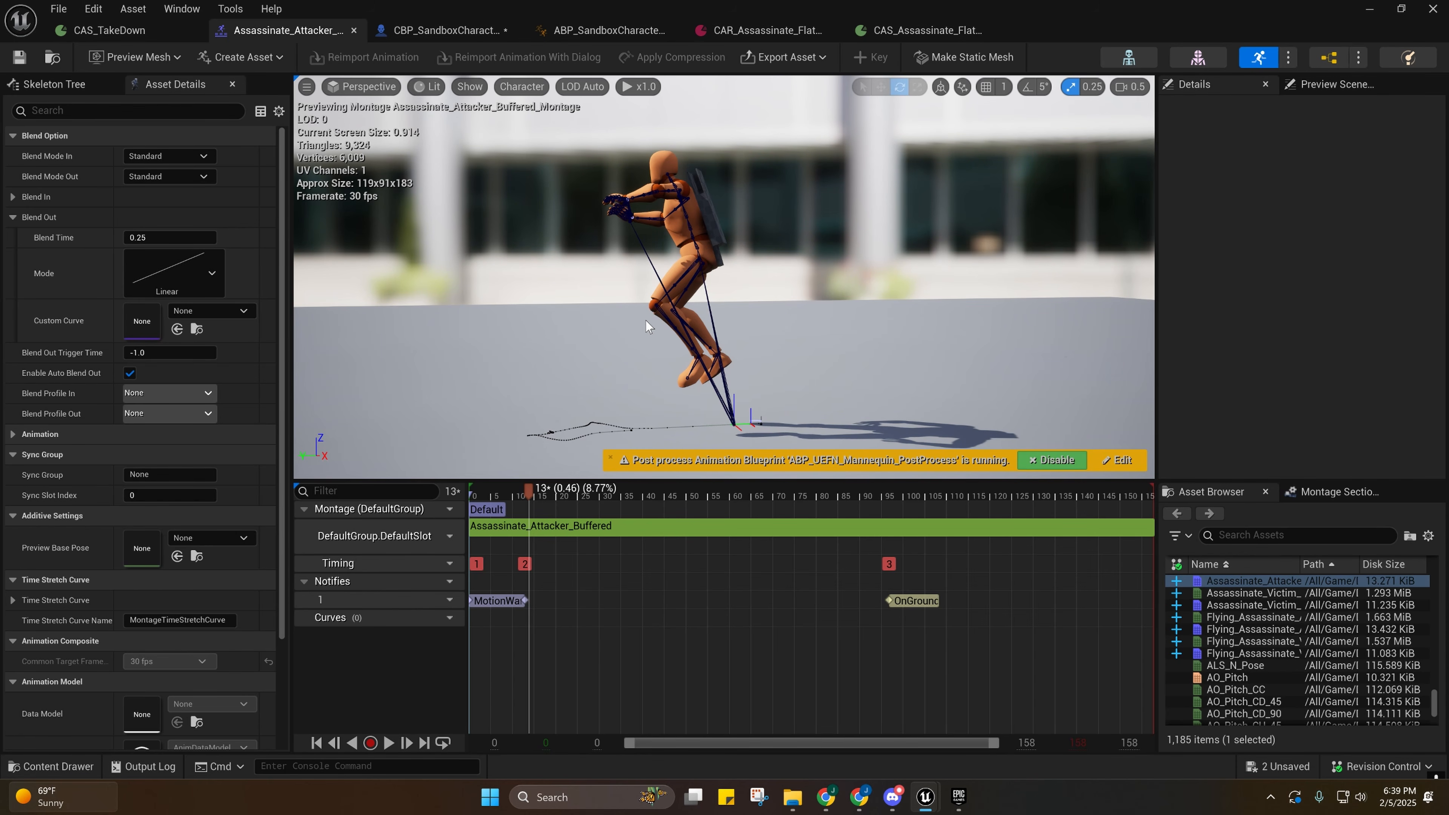
{"action": "right_click_drag", "start_coordinate": [656, 382], "coordinate": [683, 391]}
{"action": "key", "text": "w"}
{"action": "right_click_drag", "start_coordinate": [724, 277], "coordinate": [721, 195]}
{"action": "key", "text": "s"}
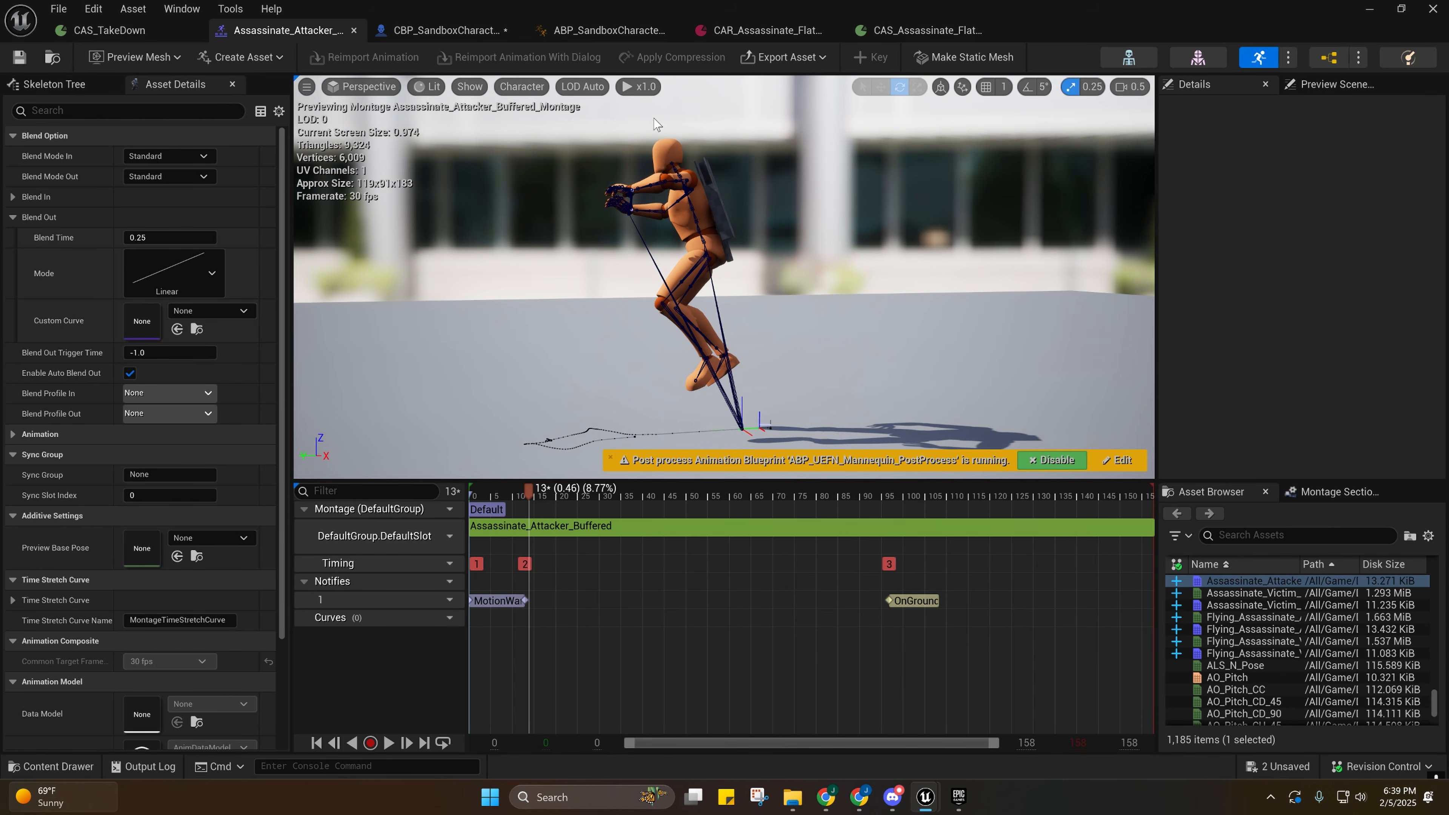
{"action": "right_click_drag", "start_coordinate": [669, 239], "coordinate": [699, 259]}
{"action": "key", "text": "d"}
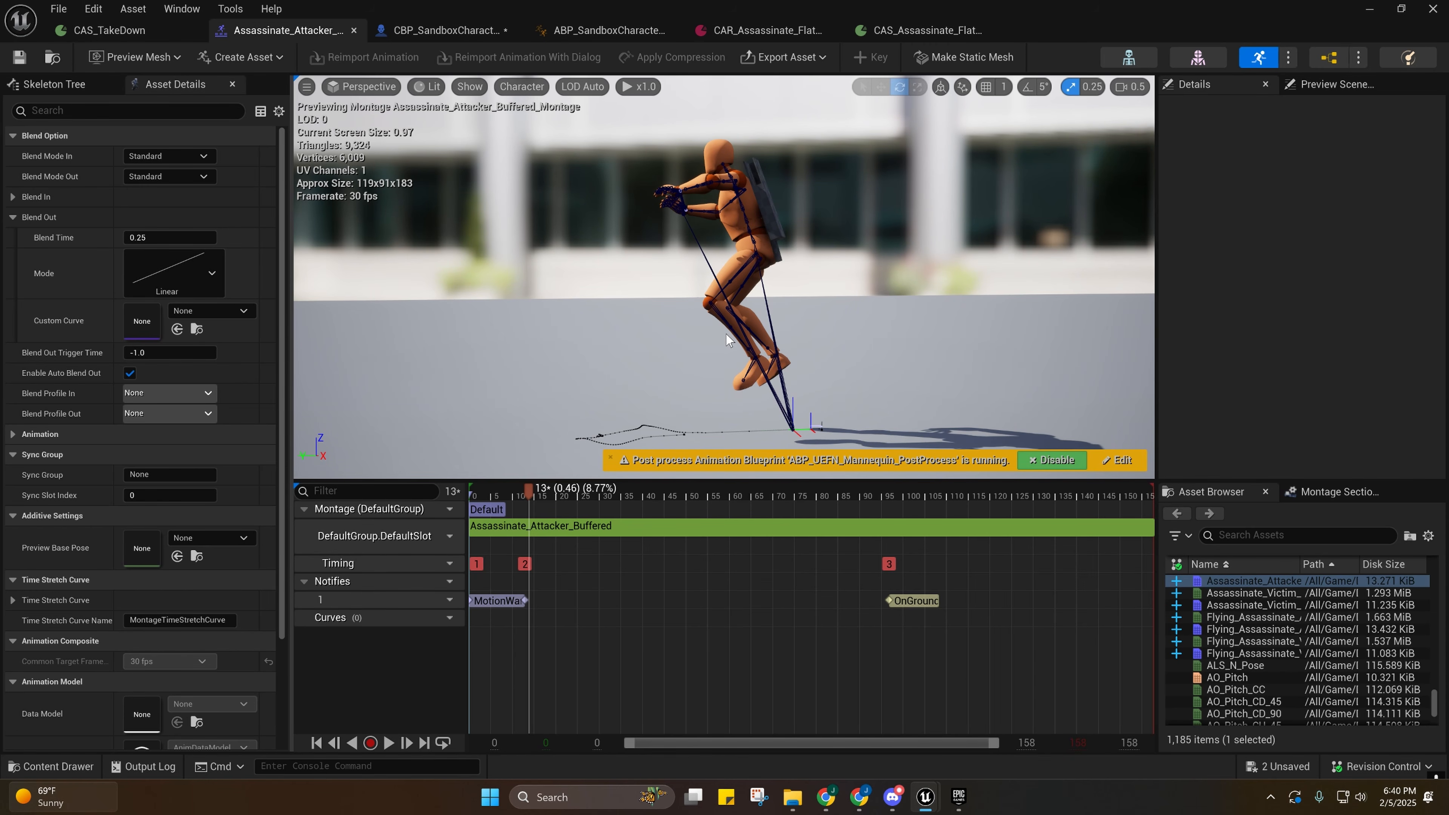
Scrub the attacker montage to frames 23, 9 and 44 and compare the body's height with the root bone and root motion path.
{"action": "right_click_drag", "start_coordinate": [727, 335], "coordinate": [698, 330]}
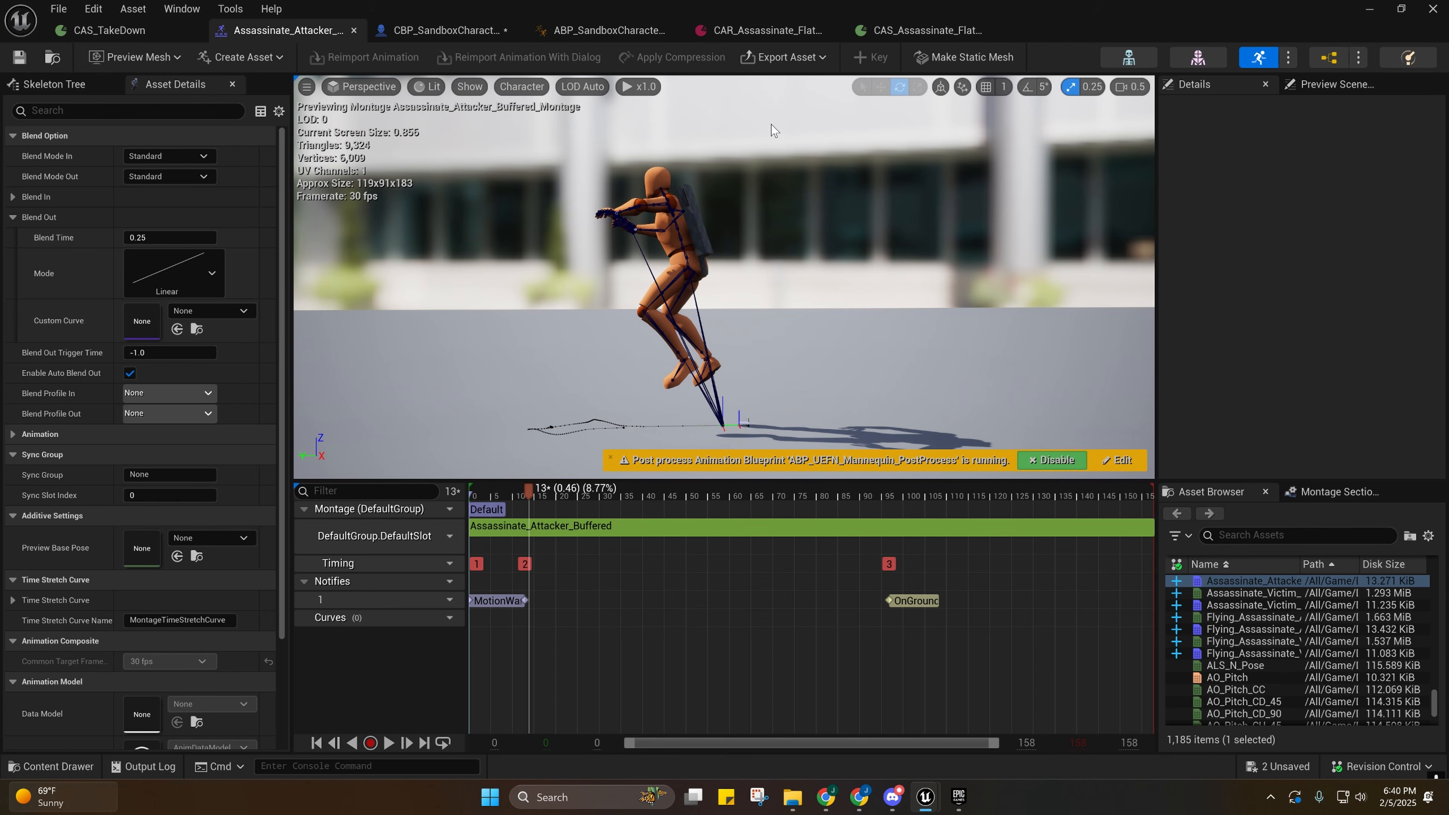
{"action": "right_click_drag", "start_coordinate": [786, 193], "coordinate": [890, 257]}
{"action": "mouse_move", "coordinate": [782, 240]}
{"action": "right_mouse_down"}
{"action": "mouse_move", "coordinate": [713, 194]}
{"action": "mouse_move", "coordinate": [781, 239]}
{"action": "right_mouse_up"}
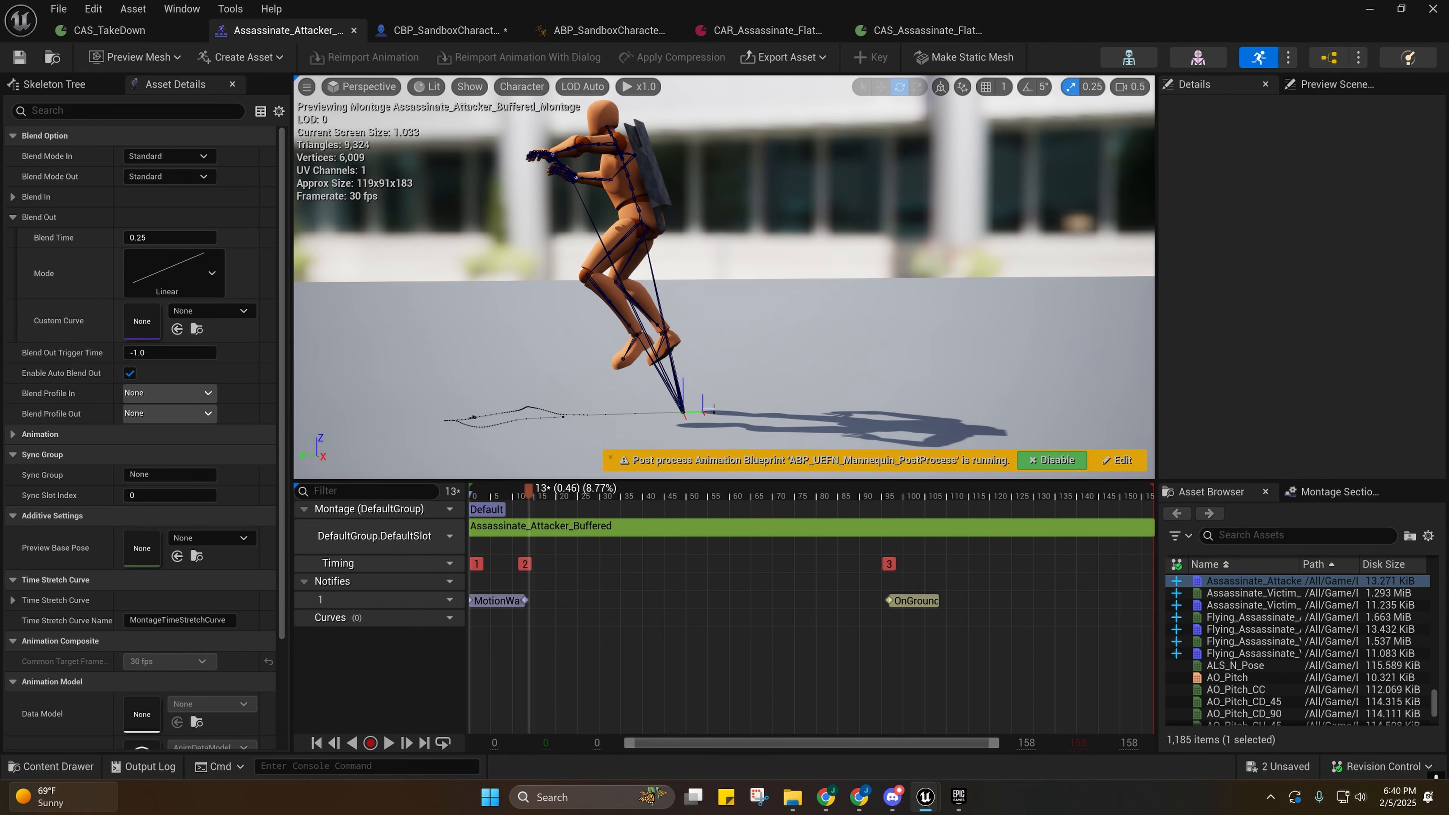
{"action": "left_click_drag", "start_coordinate": [540, 494], "coordinate": [570, 528]}
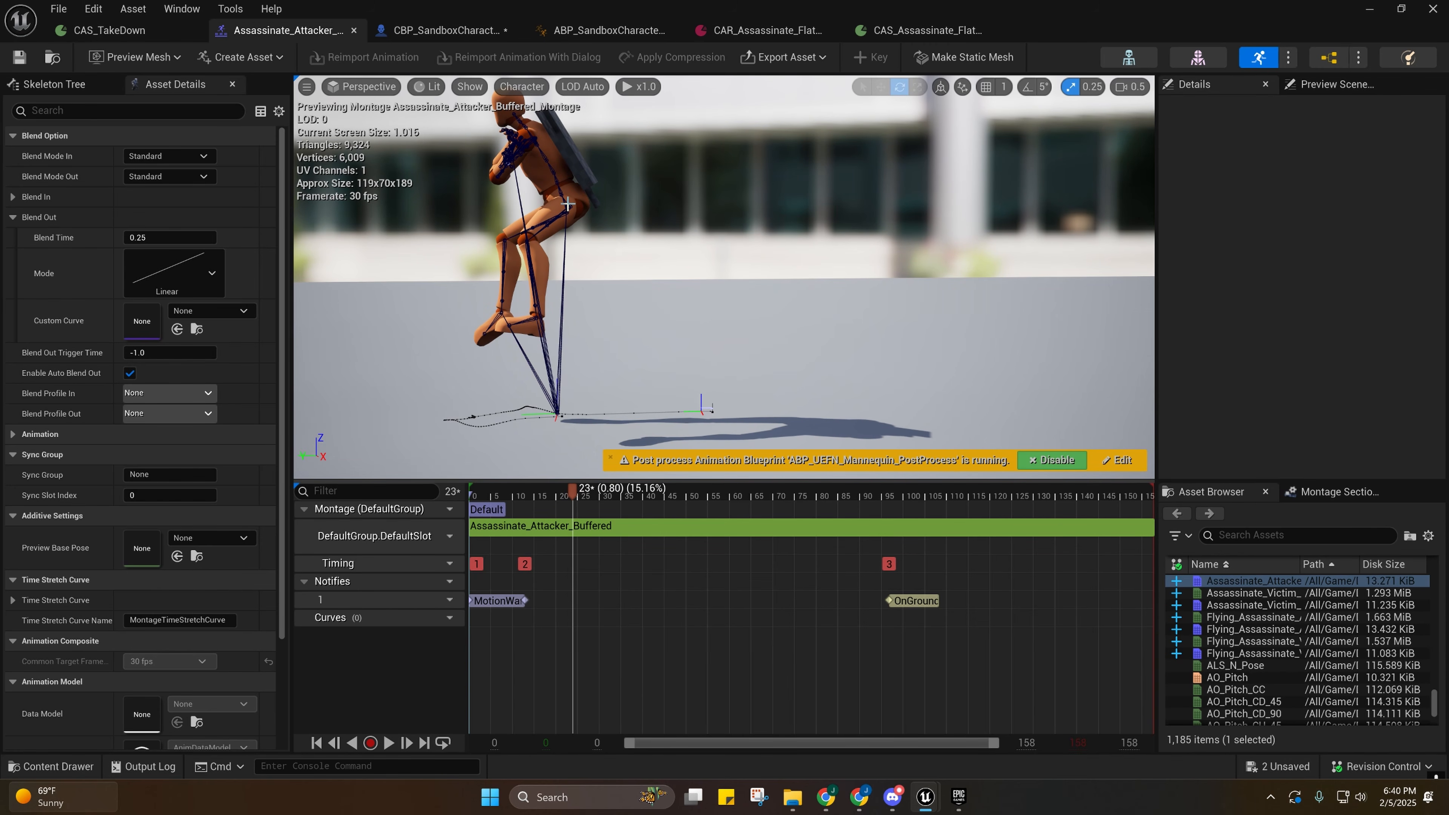
{"action": "left_click", "coordinate": [510, 491]}
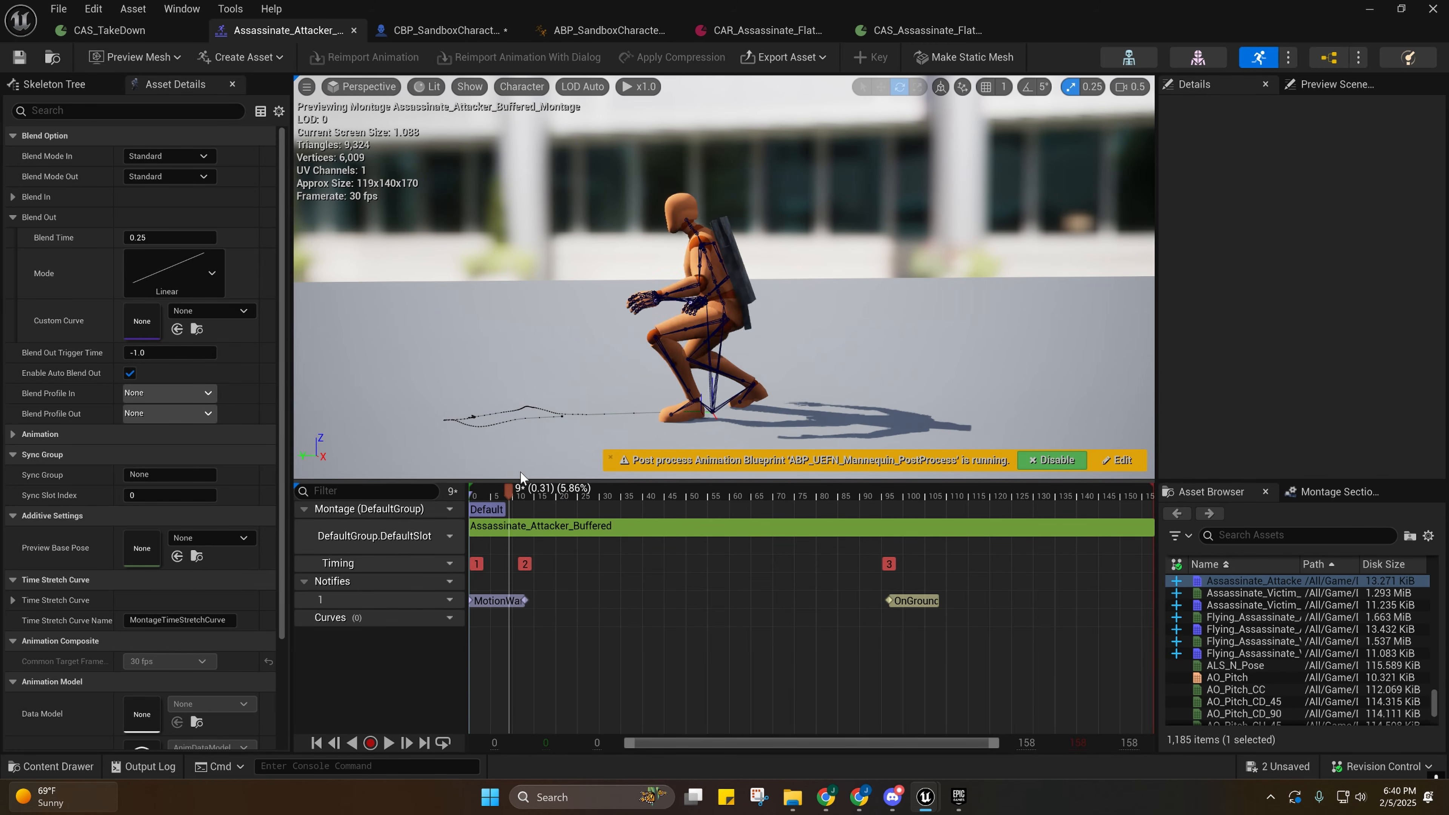
{"action": "left_click_drag", "start_coordinate": [521, 473], "coordinate": [634, 496]}
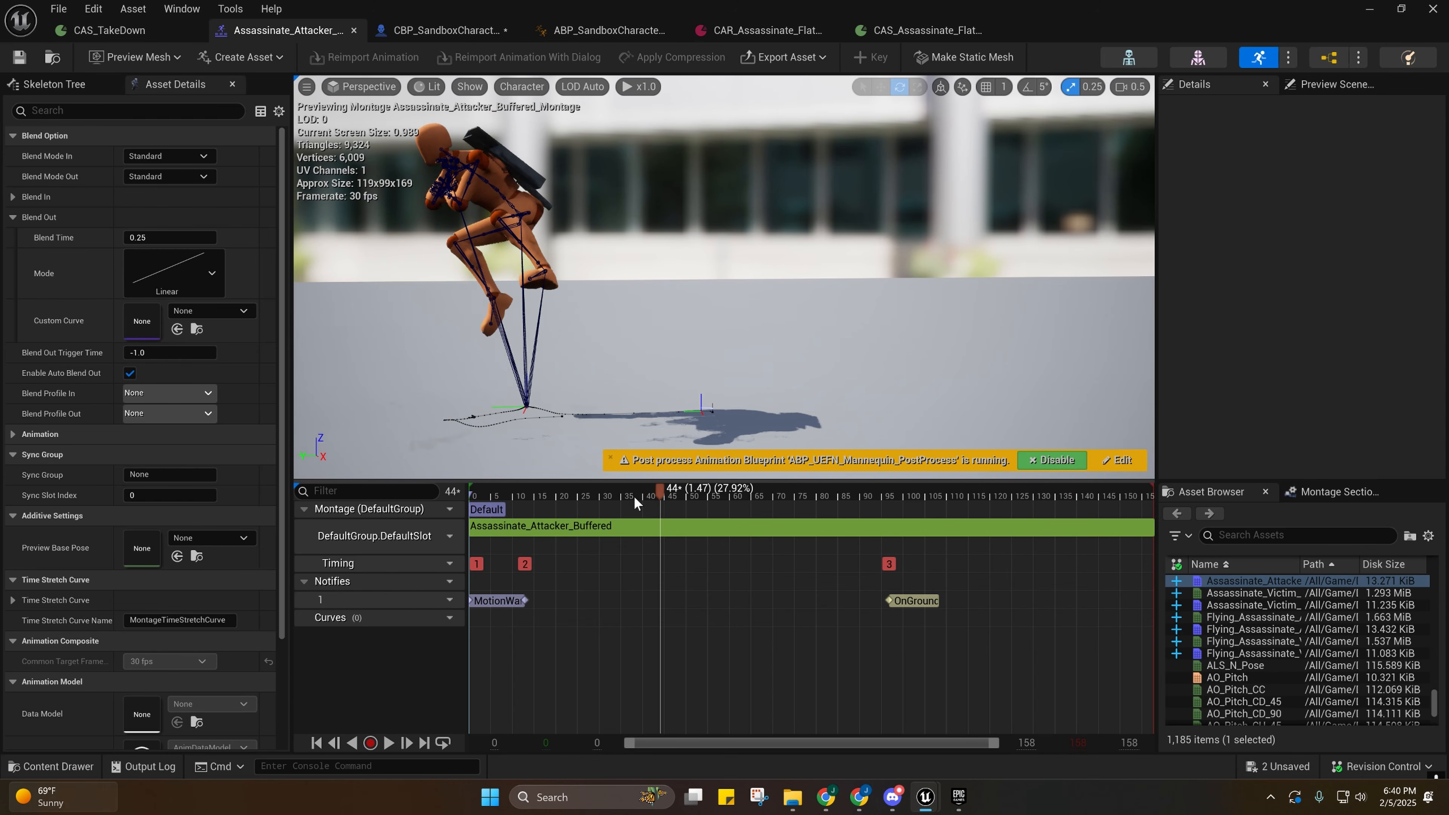
Return to the DefaultLevel window, play-test the takedown on the other character by approaching from behind, and pause the simulation.
{"action": "left_click", "coordinate": [1360, 10]}
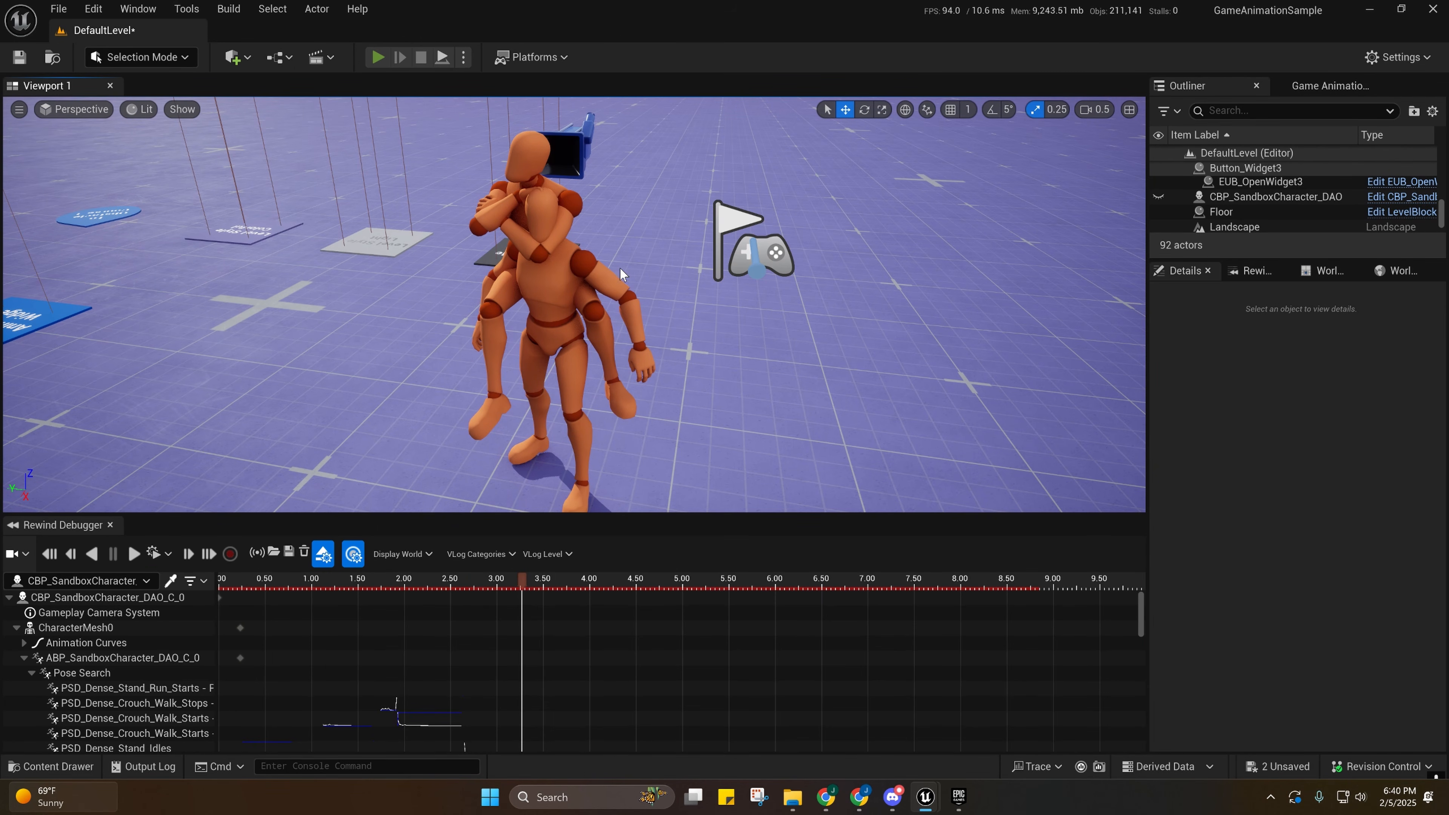
{"action": "key", "text": "alt+p"}
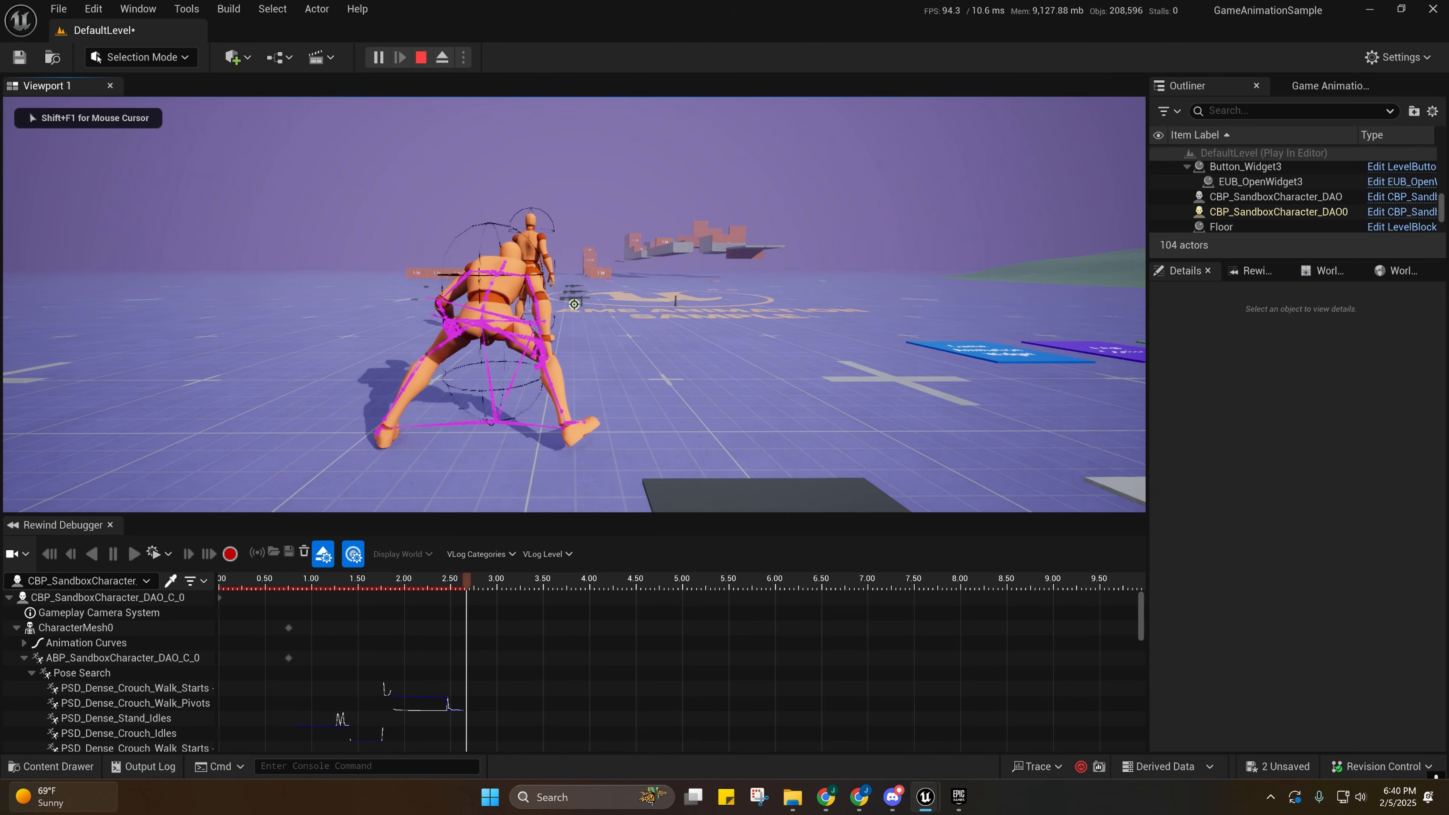
{"action": "key", "text": "w"}
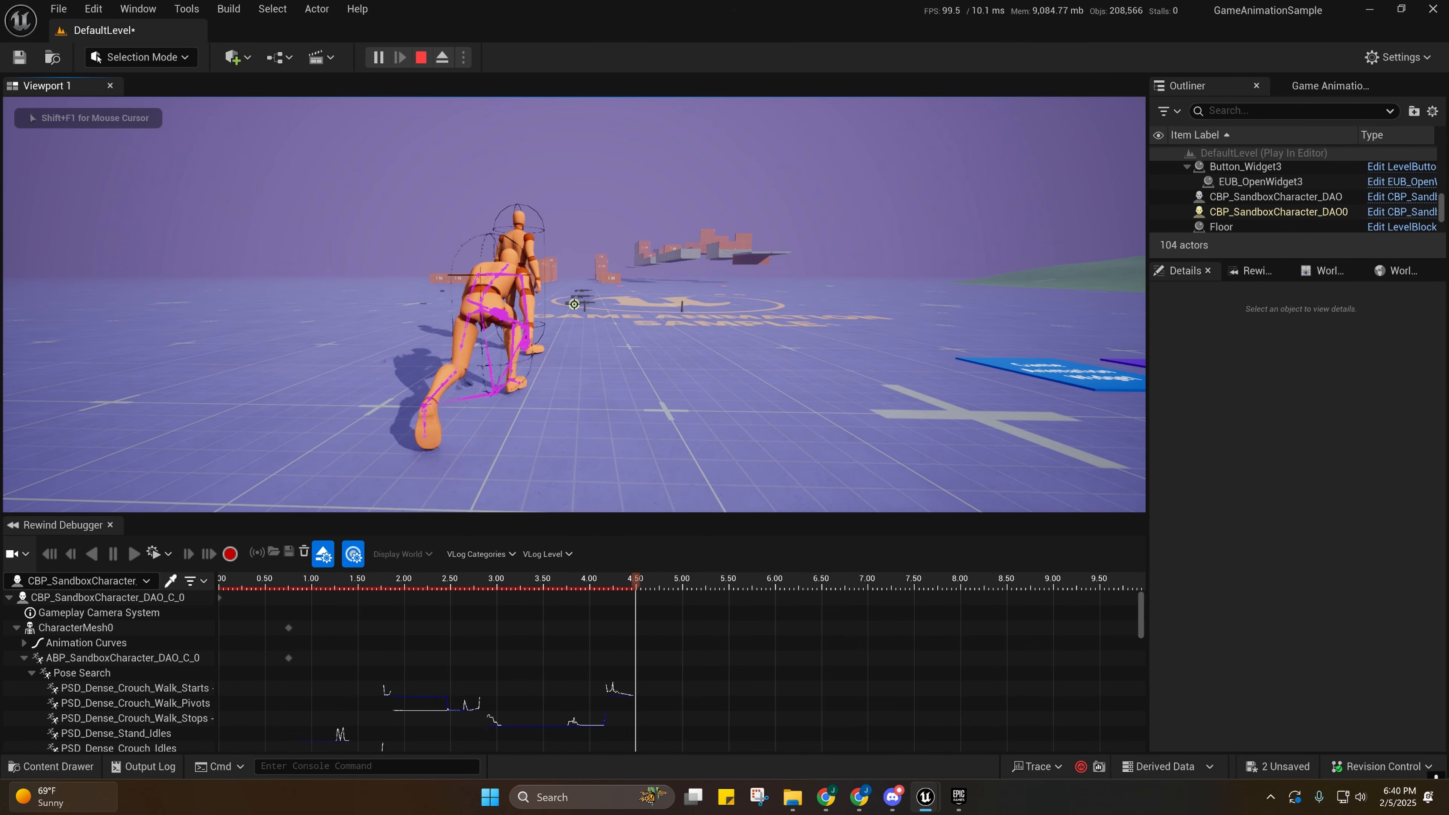
{"action": "key", "text": "space"}
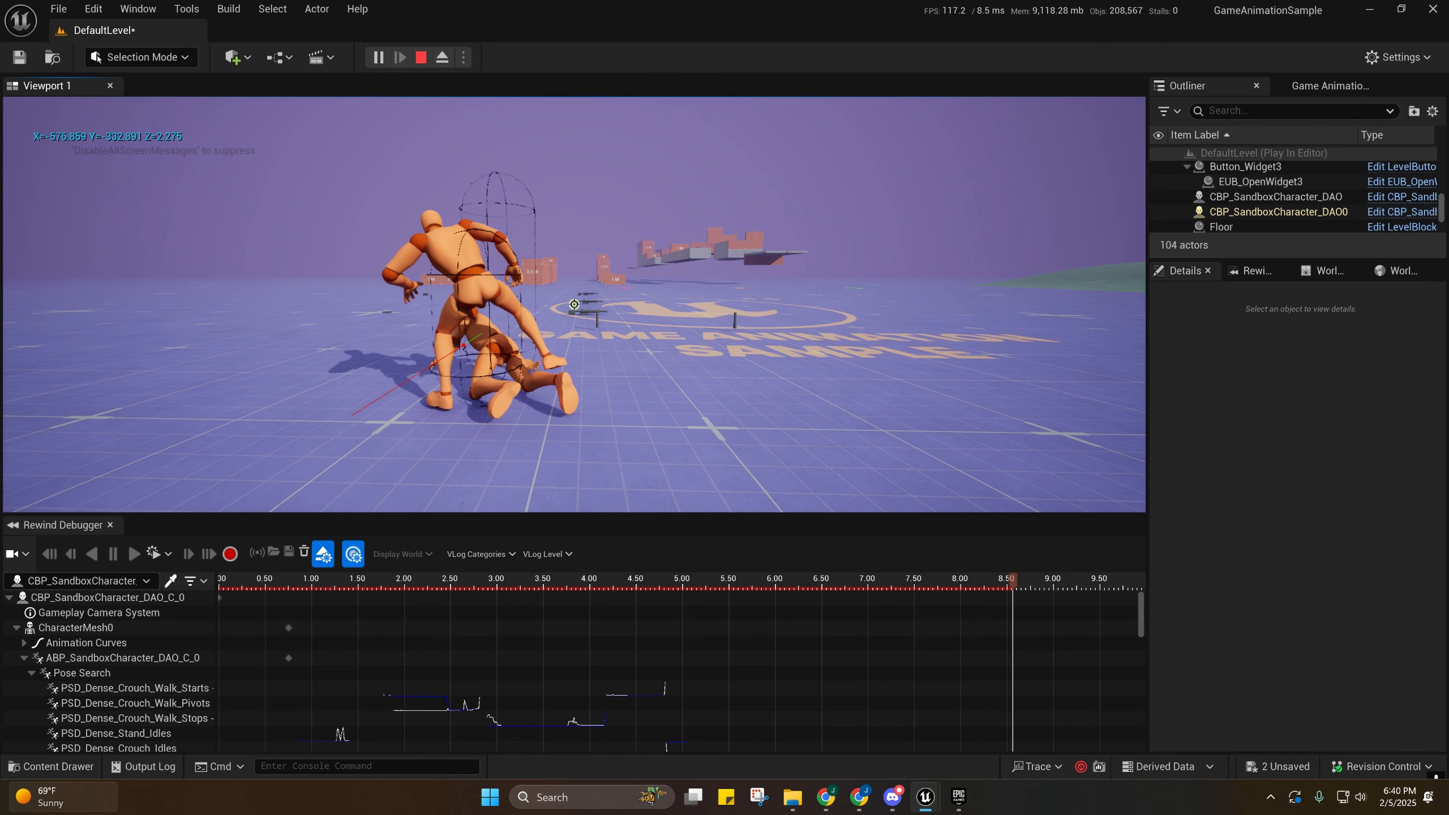
{"action": "key", "text": "shift+F1"}
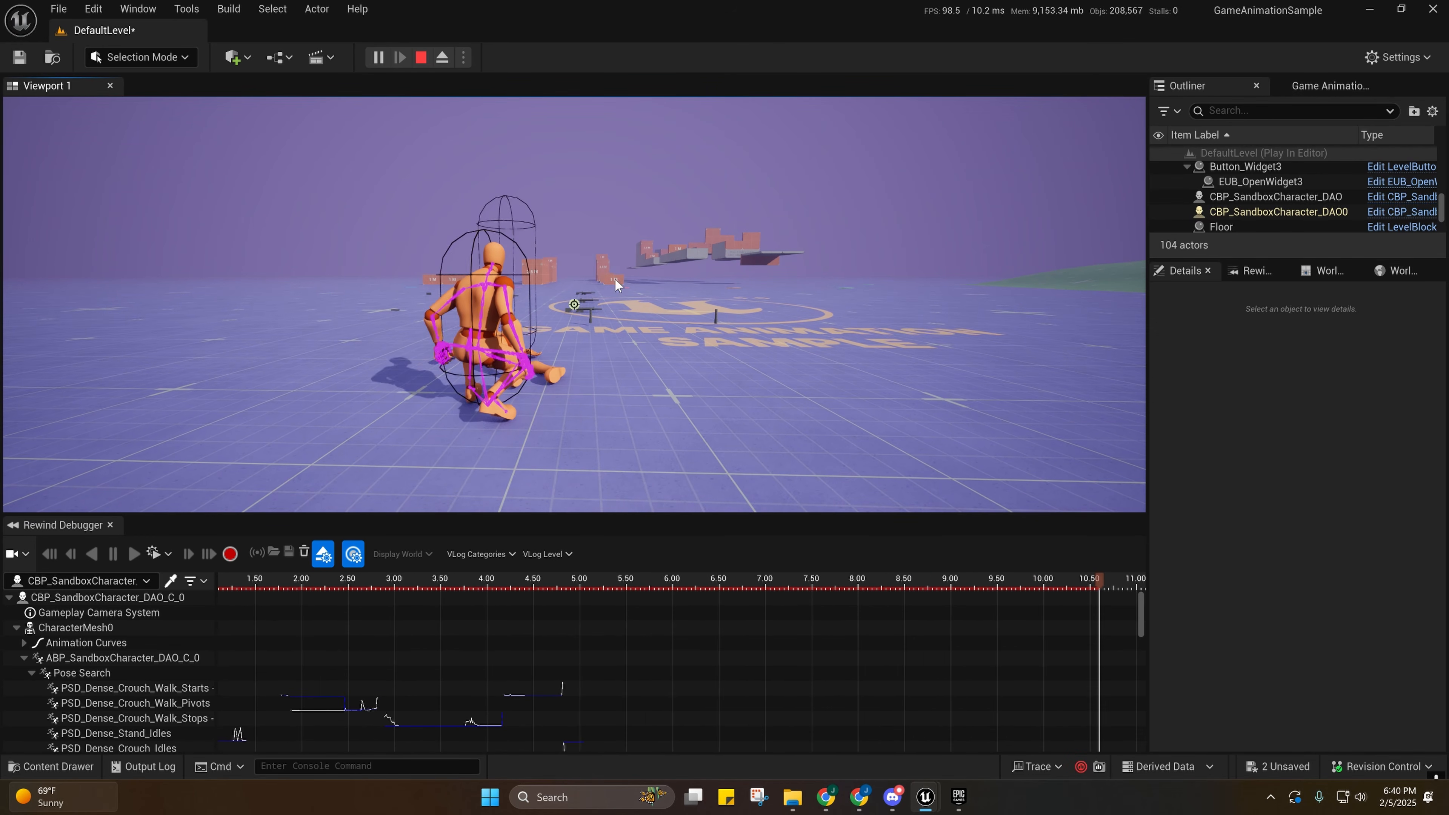
{"action": "key", "text": "Pause"}
Rewind the recorded takedown to about 5.3 s and examine the two characters and their capsules from several angles.
{"action": "right_click_drag", "start_coordinate": [616, 284], "coordinate": [434, 297]}
{"action": "key", "text": "w"}
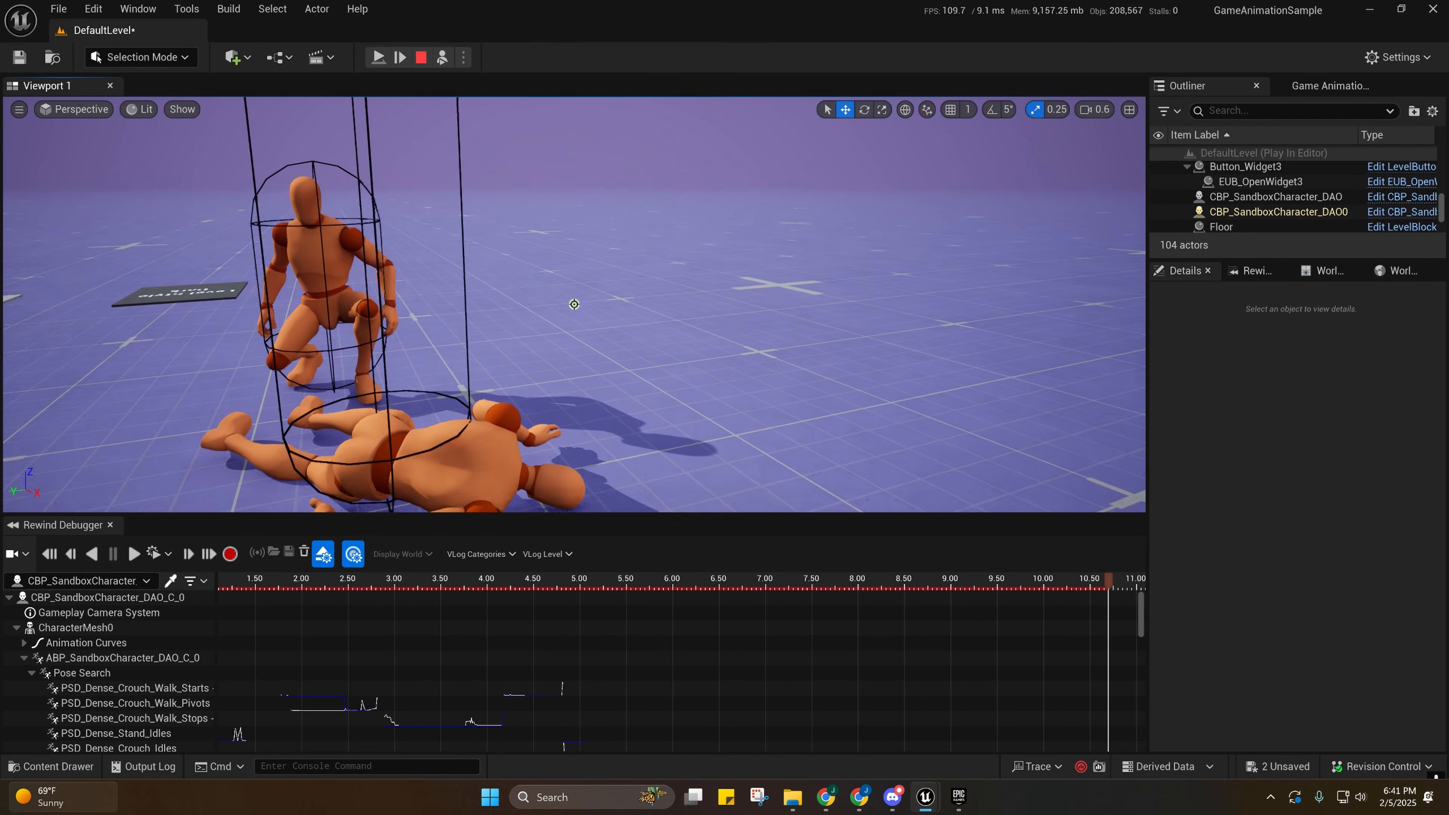
{"action": "key", "text": "d"}
{"action": "right_click_drag", "start_coordinate": [574, 304], "coordinate": [393, 304]}
{"action": "left_click_drag", "start_coordinate": [1093, 580], "coordinate": [609, 574]}
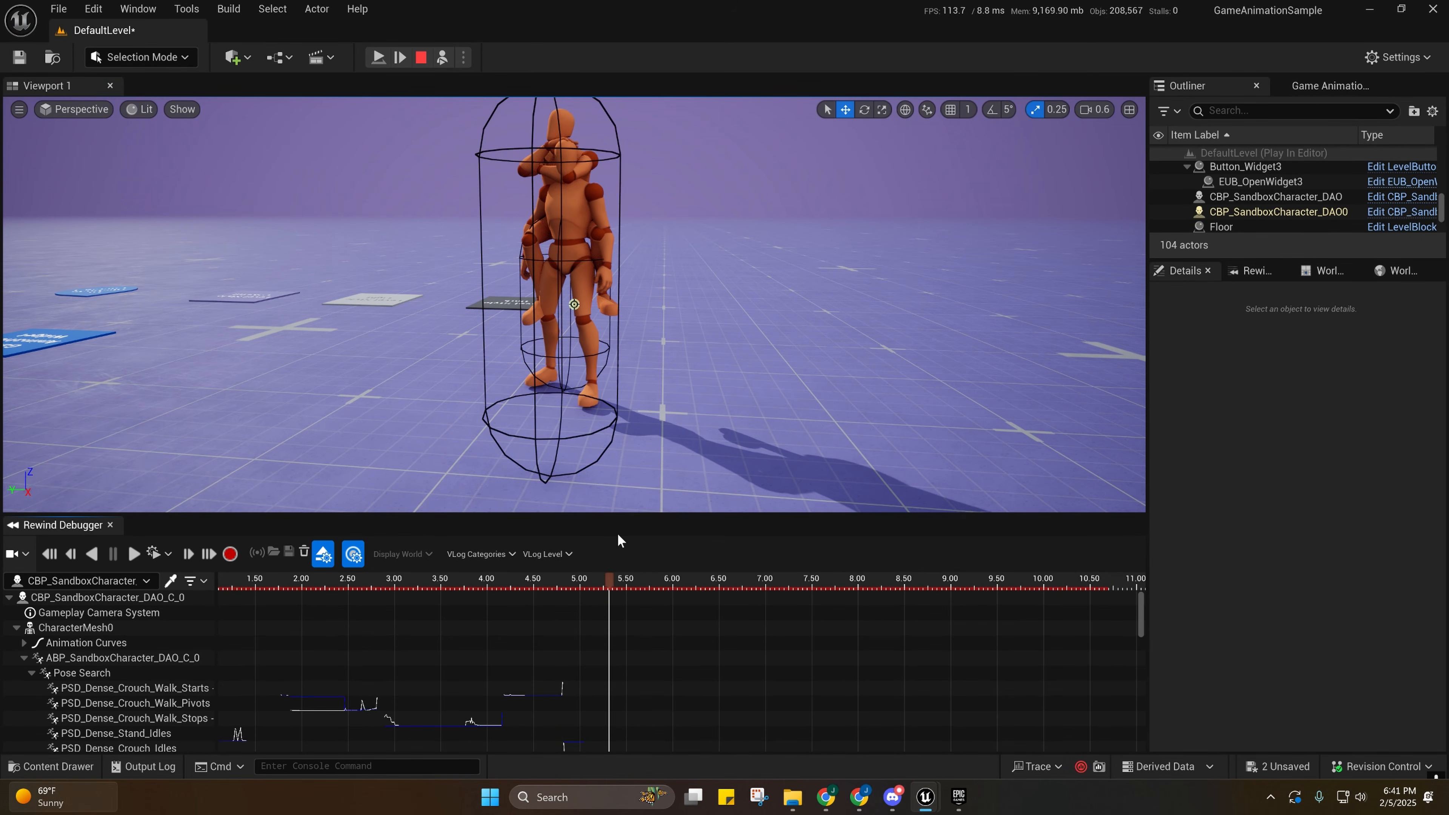
{"action": "right_click_drag", "start_coordinate": [573, 304], "coordinate": [394, 288]}
{"action": "key", "text": "w"}
{"action": "key", "text": "d"}
{"action": "scroll", "coordinate": [574, 305], "scroll_direction": "down", "scroll_amount": 1}
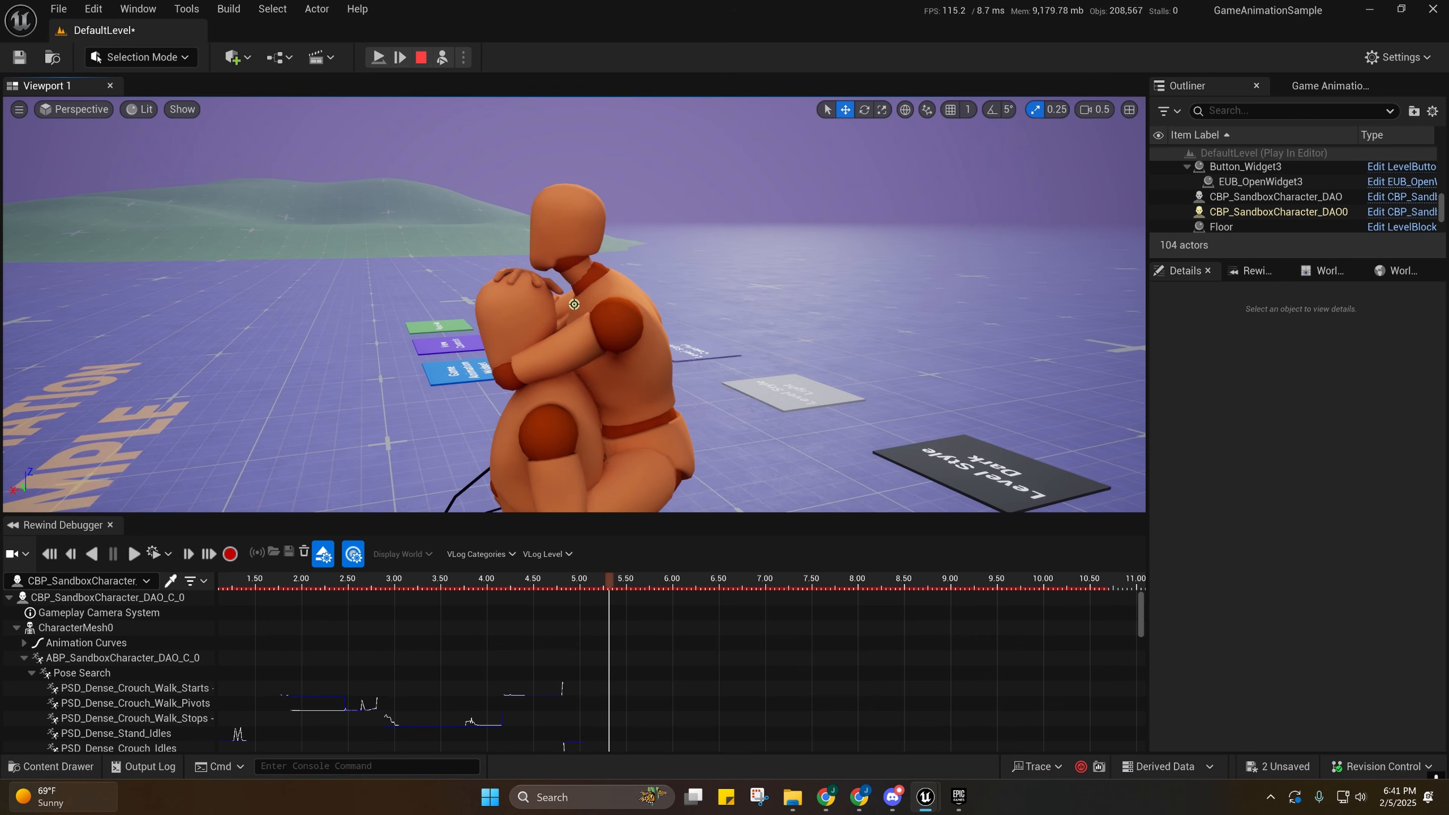
Scrub finely around 5.3 s and examine up close how the attacker's hands and arms contact the victim's head.
{"action": "mouse_move", "coordinate": [617, 580]}
{"action": "left_mouse_down"}
{"action": "mouse_move", "coordinate": [597, 576]}
{"action": "mouse_move", "coordinate": [606, 585]}
{"action": "left_mouse_up"}
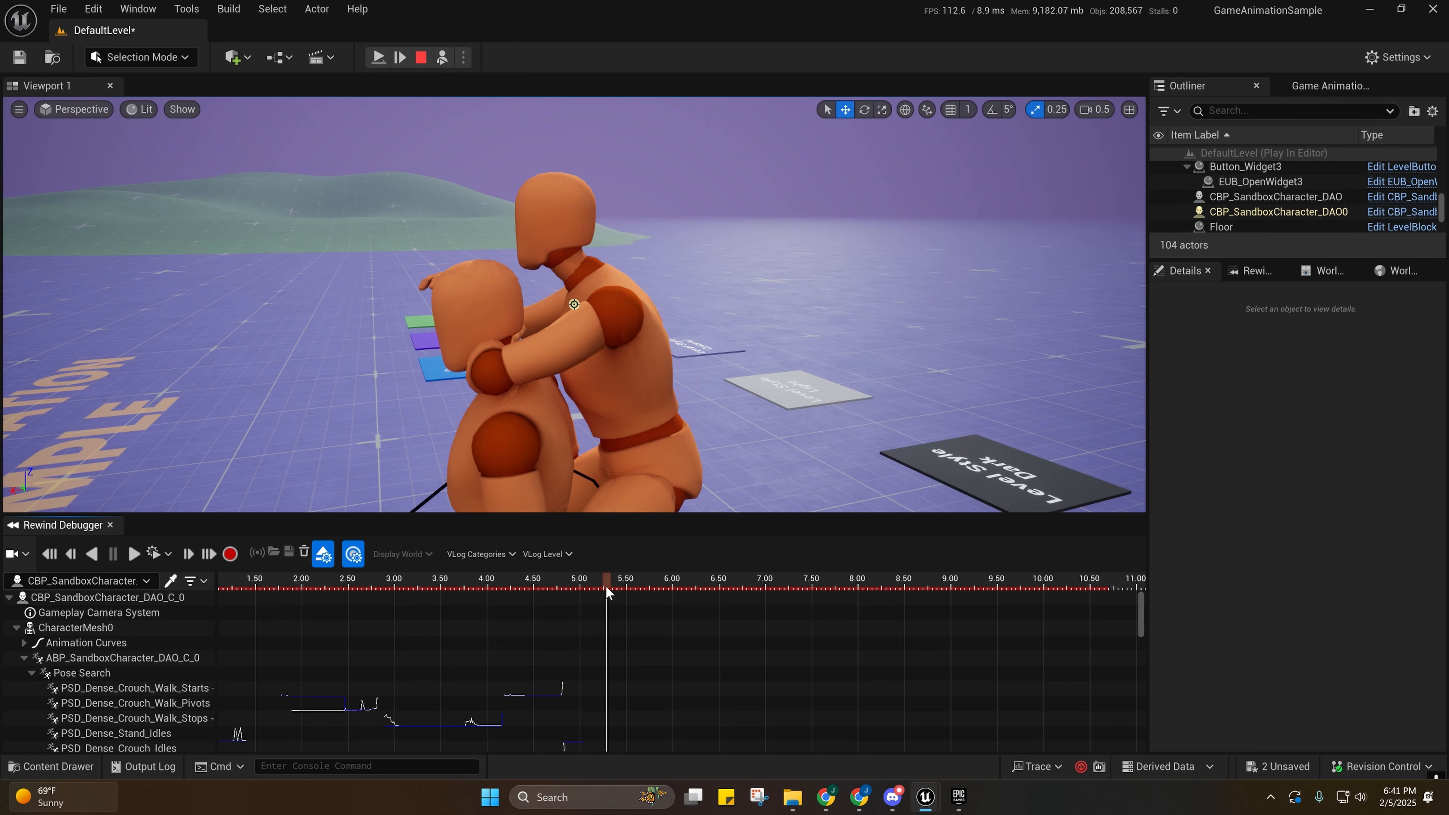
{"action": "right_click_drag", "start_coordinate": [598, 491], "coordinate": [822, 484]}
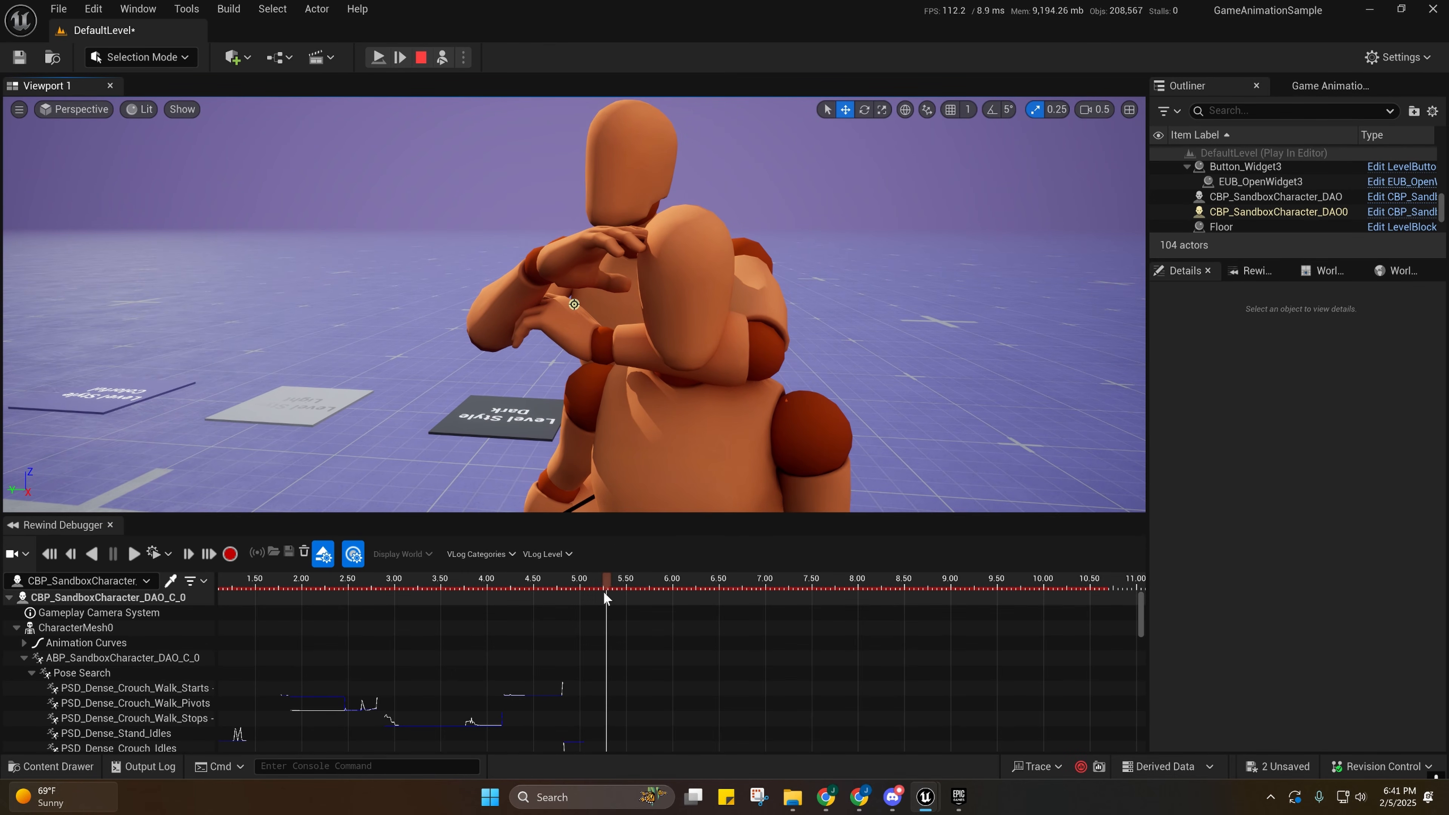
{"action": "left_click_drag", "start_coordinate": [606, 582], "coordinate": [613, 590]}
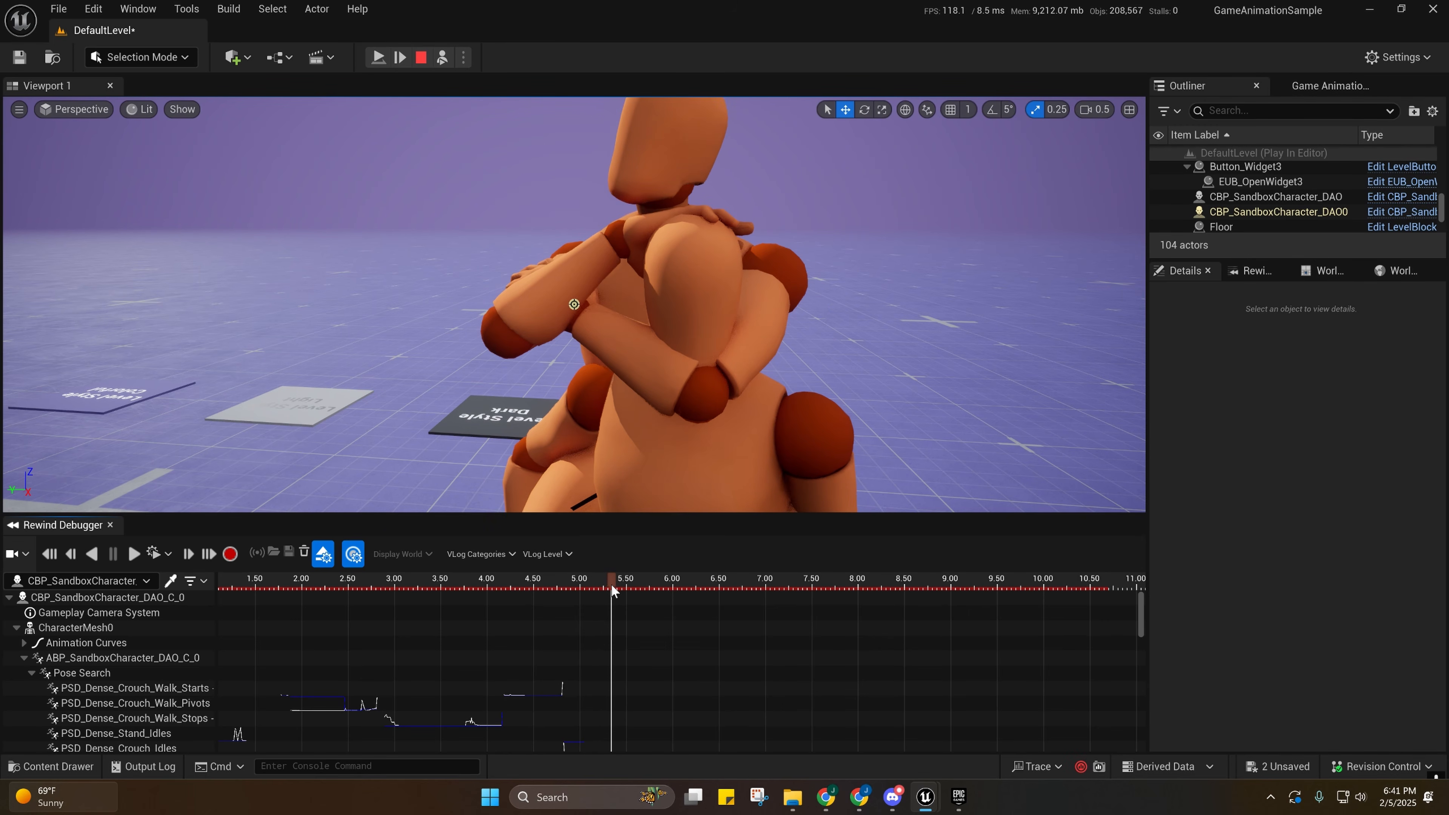
{"action": "right_click_drag", "start_coordinate": [691, 467], "coordinate": [561, 402]}
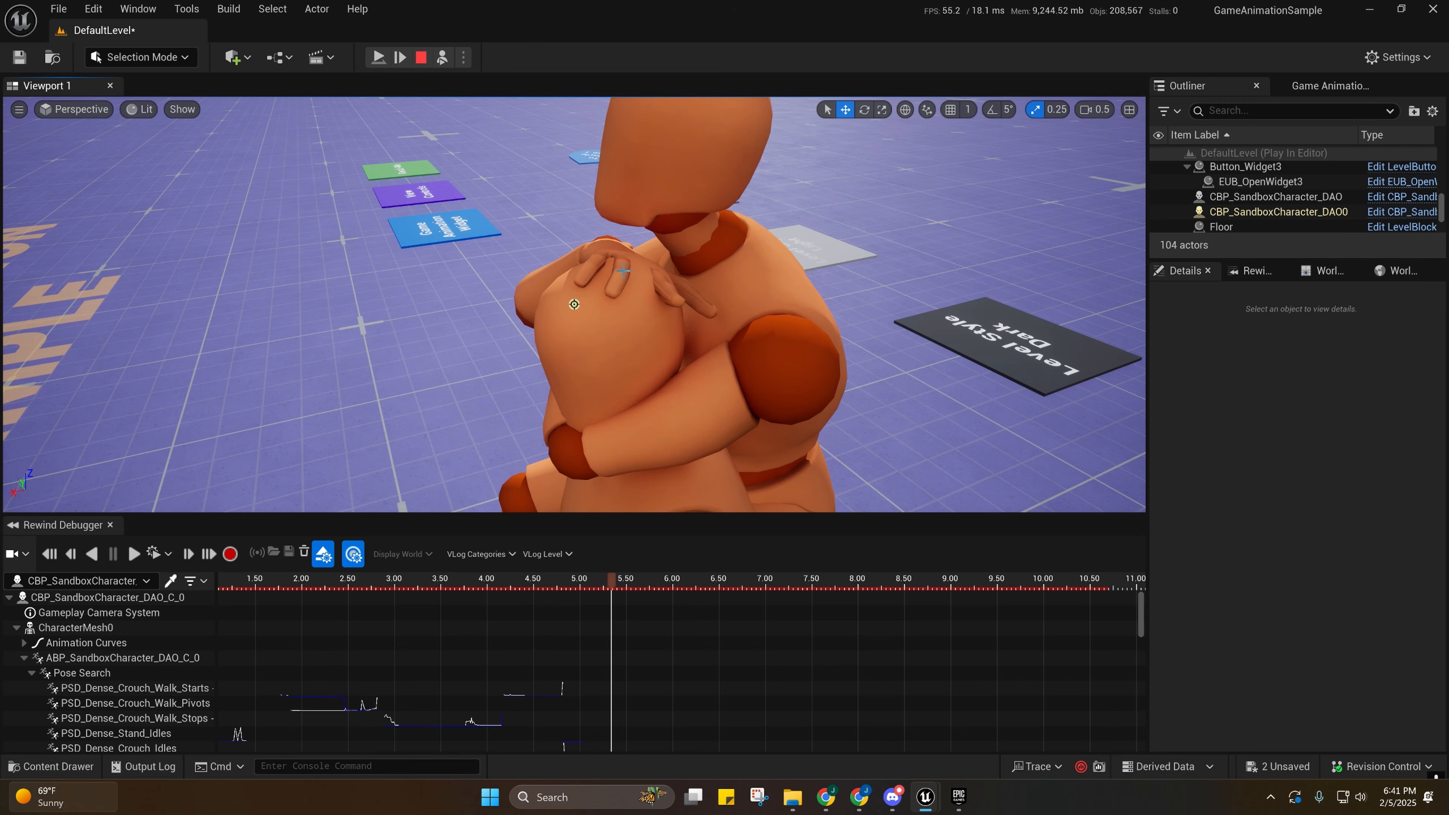
{"action": "right_click_drag", "start_coordinate": [623, 271], "coordinate": [538, 191]}
{"action": "key", "text": "w"}
{"action": "scroll", "coordinate": [551, 294], "scroll_direction": "down", "scroll_amount": 3}
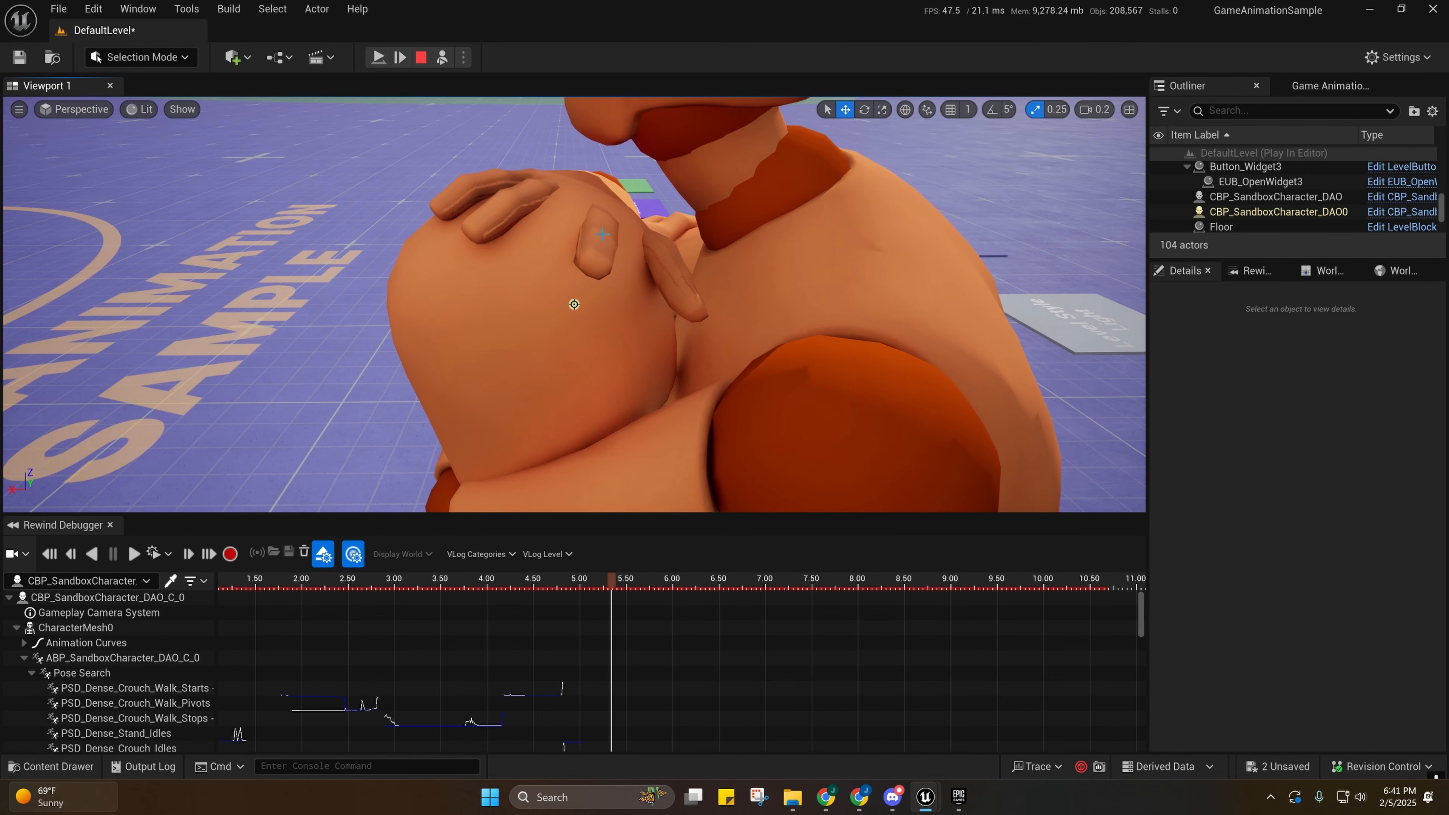
{"action": "right_click_drag", "start_coordinate": [598, 233], "coordinate": [670, 211]}
{"action": "key", "text": "s"}
{"action": "scroll", "coordinate": [599, 233], "scroll_direction": "up", "scroll_amount": 3}
{"action": "right_click_drag", "start_coordinate": [580, 502], "coordinate": [589, 502]}
{"action": "key", "text": "w"}
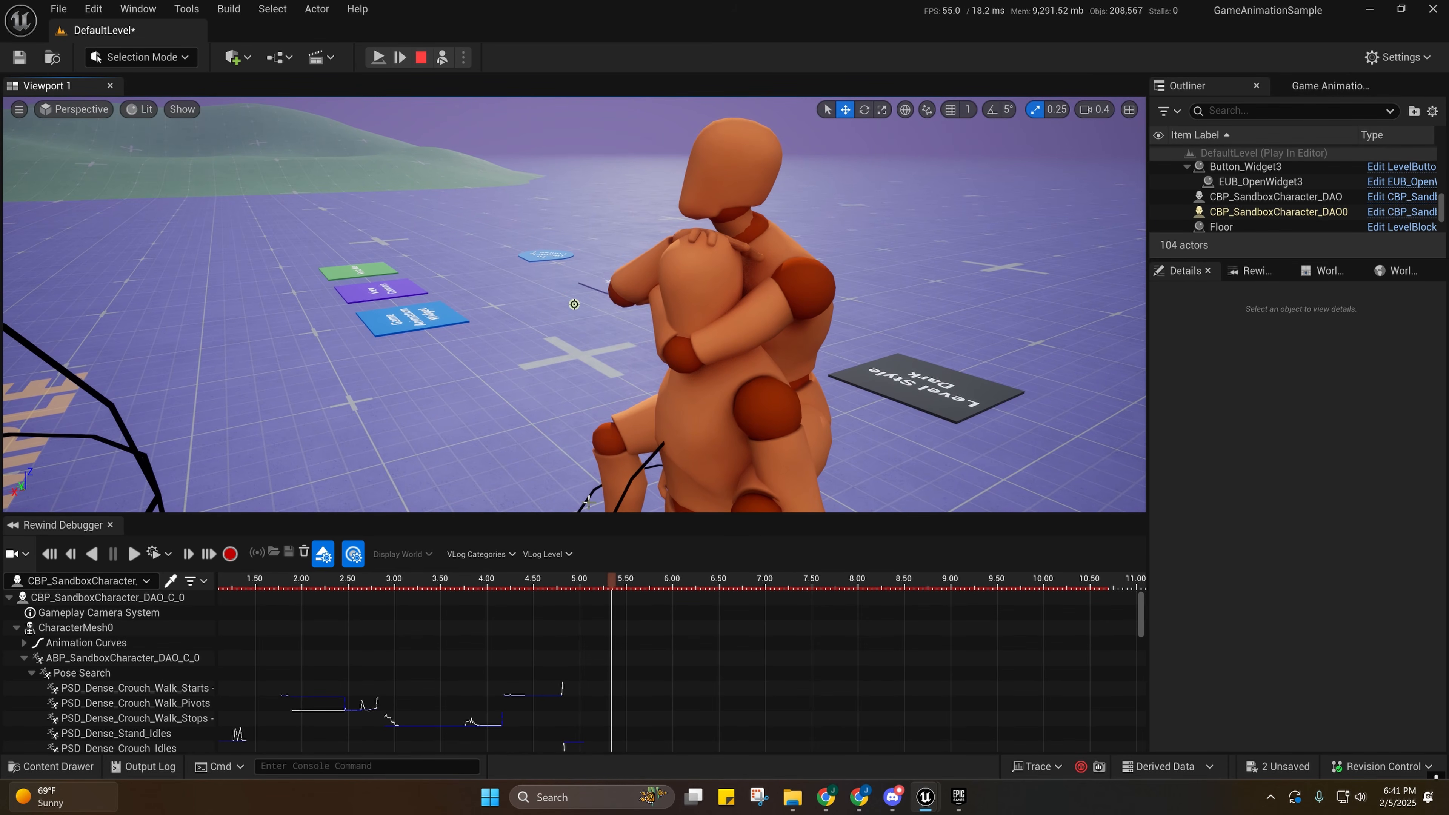
Scrub the recording to about 5.7 s and examine the attacker's grip and legs around the victim's back.
{"action": "left_click_drag", "start_coordinate": [614, 584], "coordinate": [648, 582]}
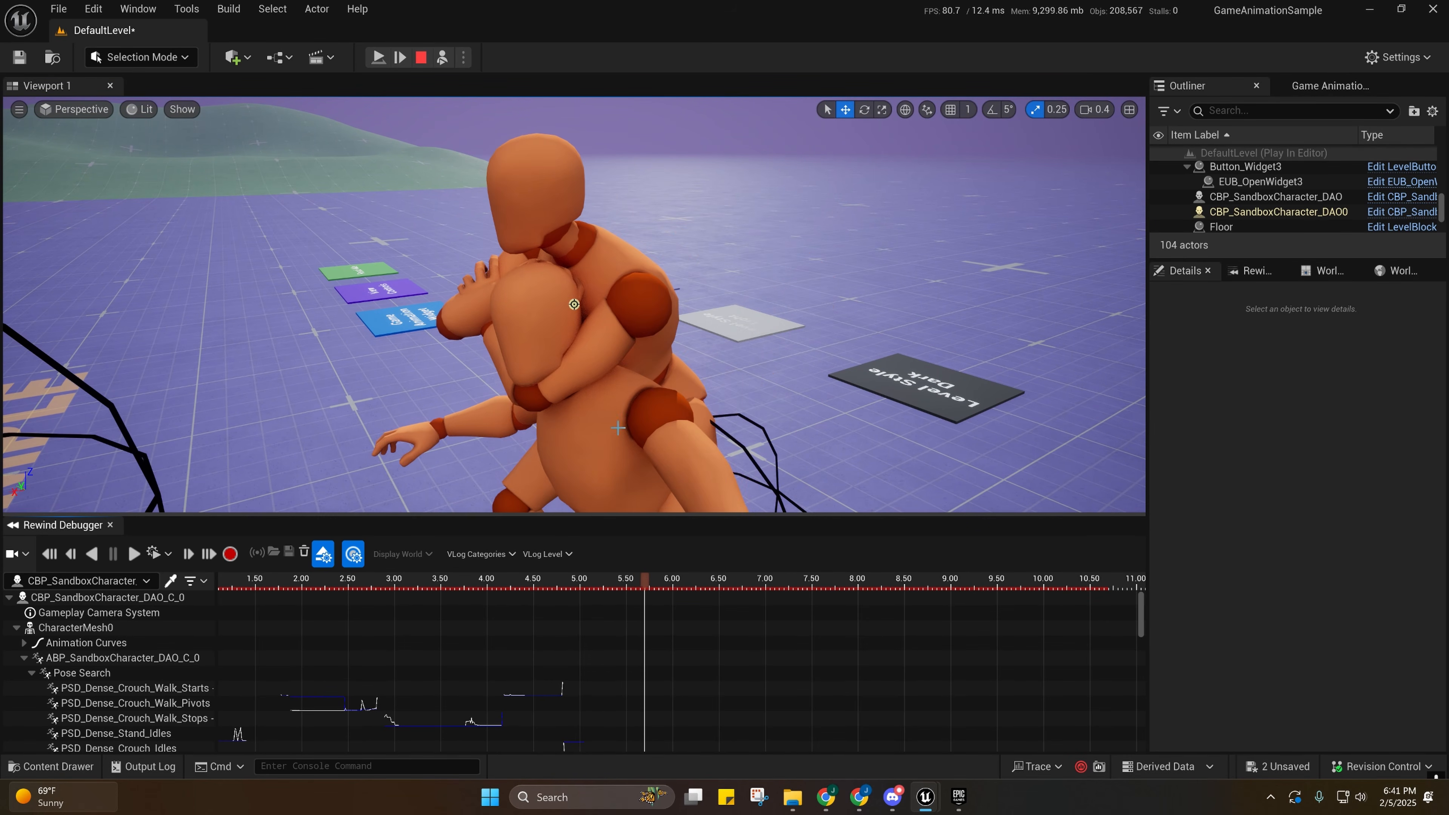
{"action": "key", "text": "d"}
{"action": "right_click_drag", "start_coordinate": [570, 297], "coordinate": [529, 265]}
{"action": "key", "text": "s"}
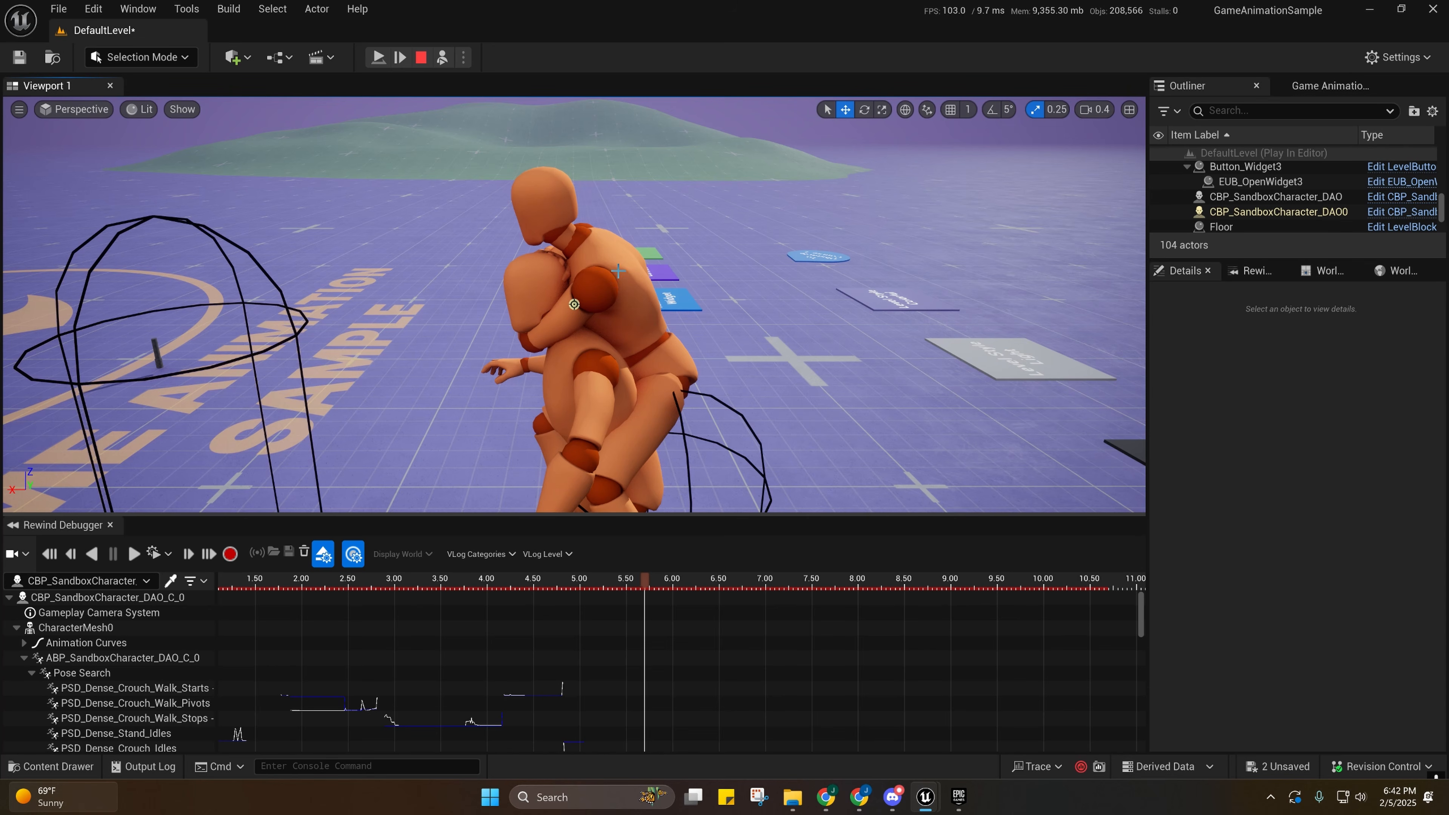
{"action": "right_click_drag", "start_coordinate": [618, 271], "coordinate": [642, 281]}
{"action": "left_click_drag", "start_coordinate": [647, 584], "coordinate": [640, 585]}
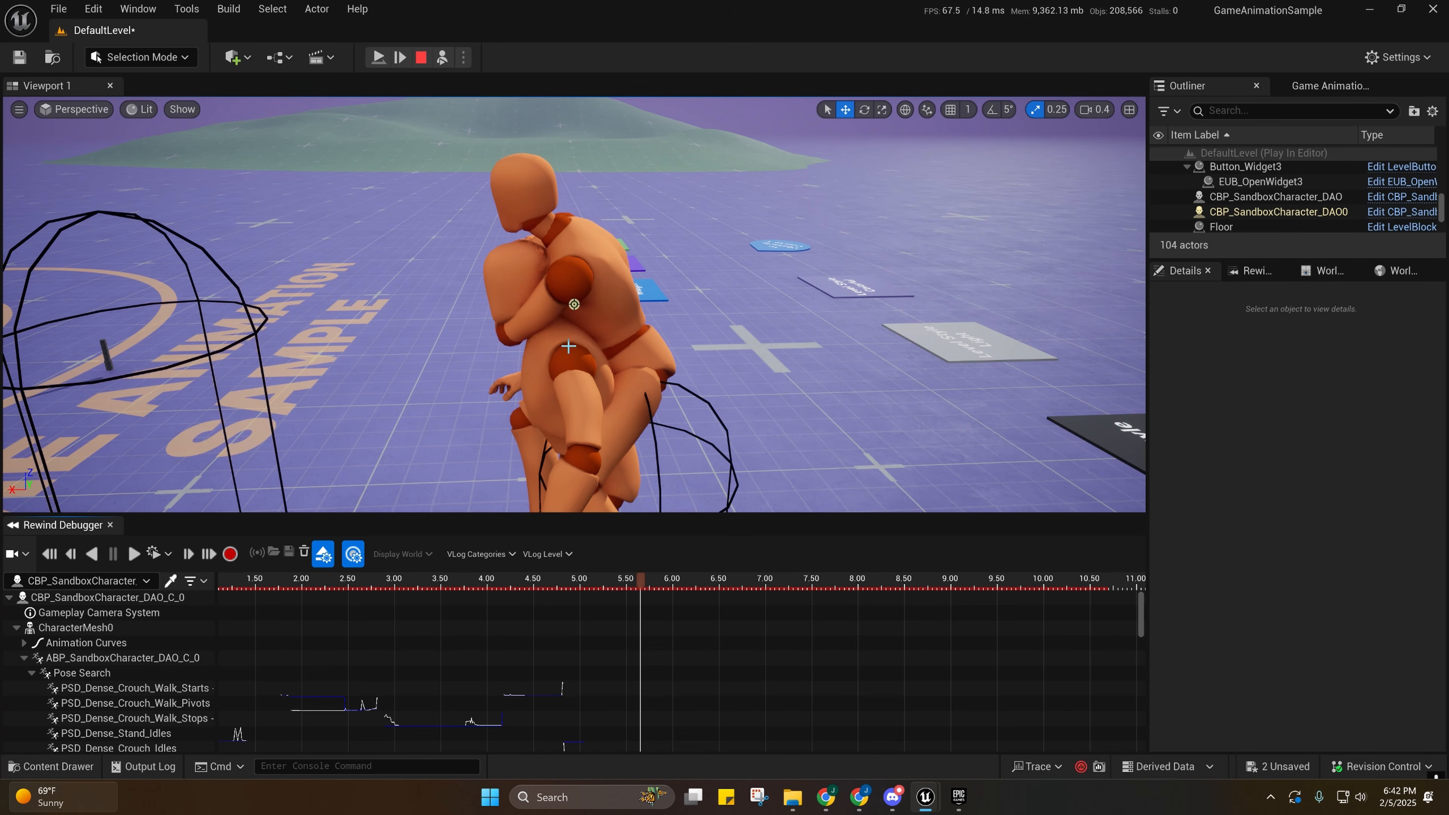
{"action": "right_click_drag", "start_coordinate": [546, 317], "coordinate": [562, 323]}
{"action": "key", "text": "w"}
Scrub the recording back to about 5.3 s and re-examine the attacker's hand placement on the victim's head.
{"action": "left_click", "coordinate": [625, 578]}
{"action": "left_click_drag", "start_coordinate": [623, 577], "coordinate": [609, 587]}
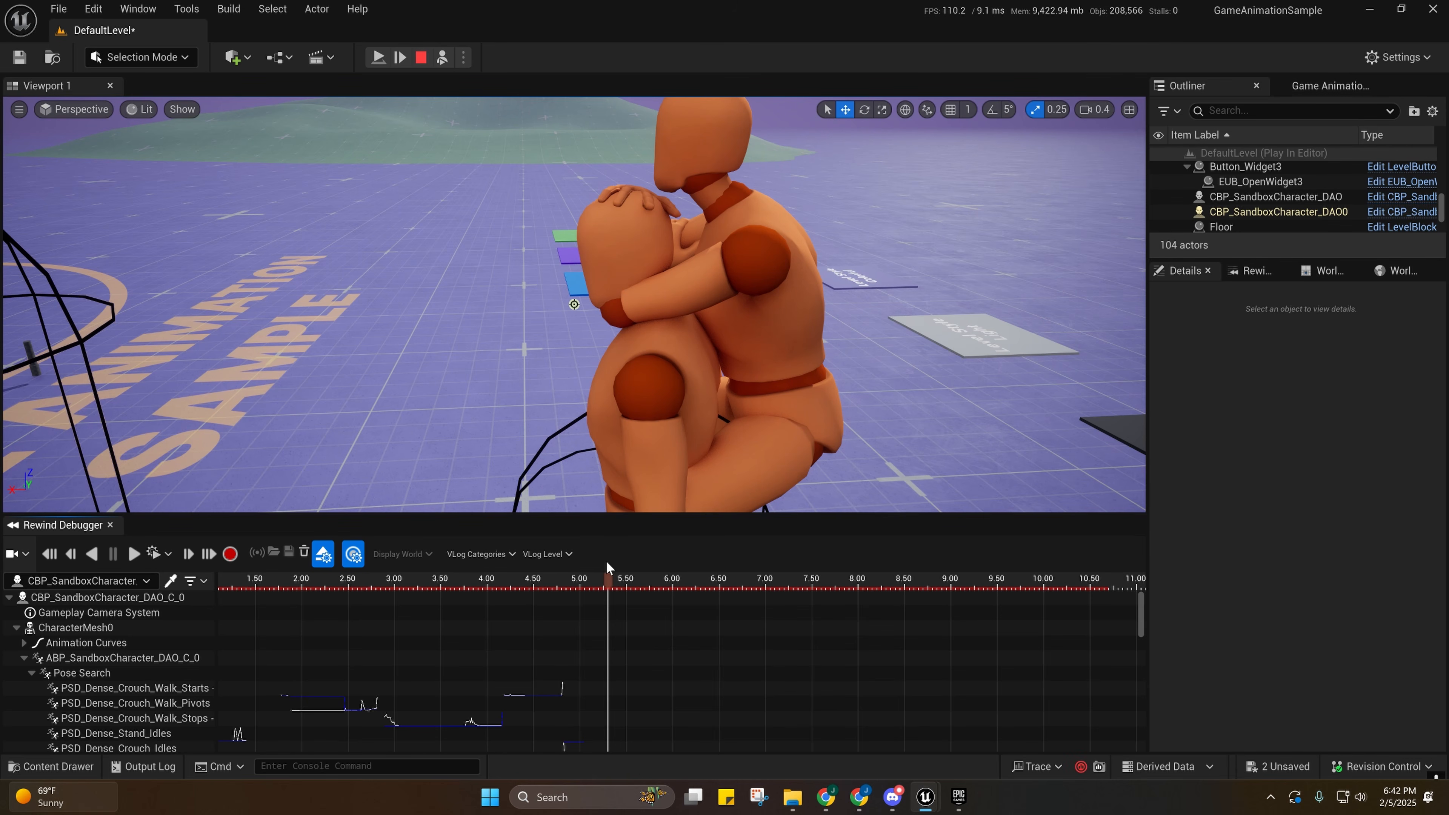
{"action": "left_click_drag", "start_coordinate": [610, 580], "coordinate": [608, 585]}
{"action": "left_click_drag", "start_coordinate": [609, 581], "coordinate": [625, 581]}
{"action": "mouse_move", "coordinate": [573, 304]}
{"action": "right_mouse_down"}
{"action": "mouse_move", "coordinate": [819, 304]}
{"action": "mouse_move", "coordinate": [545, 304]}
{"action": "right_mouse_up"}
{"action": "key", "text": "s"}
Scrub the recording forward to about 8.8 s, step back to about 7.8 s, and examine the fall to the ground against the capsules.
{"action": "left_click", "coordinate": [622, 581]}
{"action": "left_click_drag", "start_coordinate": [621, 580], "coordinate": [927, 603]}
{"action": "right_click_drag", "start_coordinate": [735, 409], "coordinate": [674, 280]}
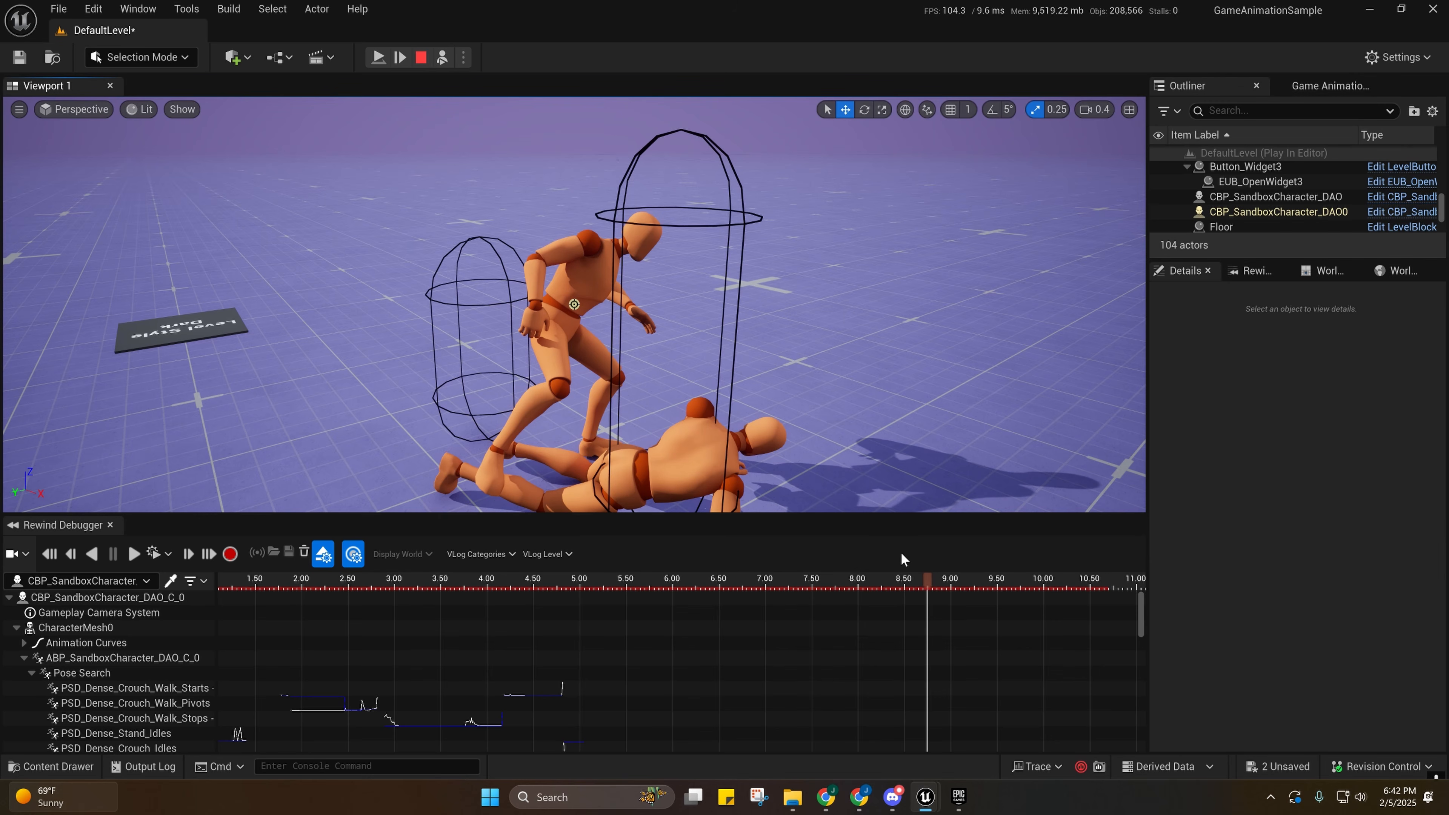
{"action": "left_click_drag", "start_coordinate": [907, 583], "coordinate": [839, 583]}
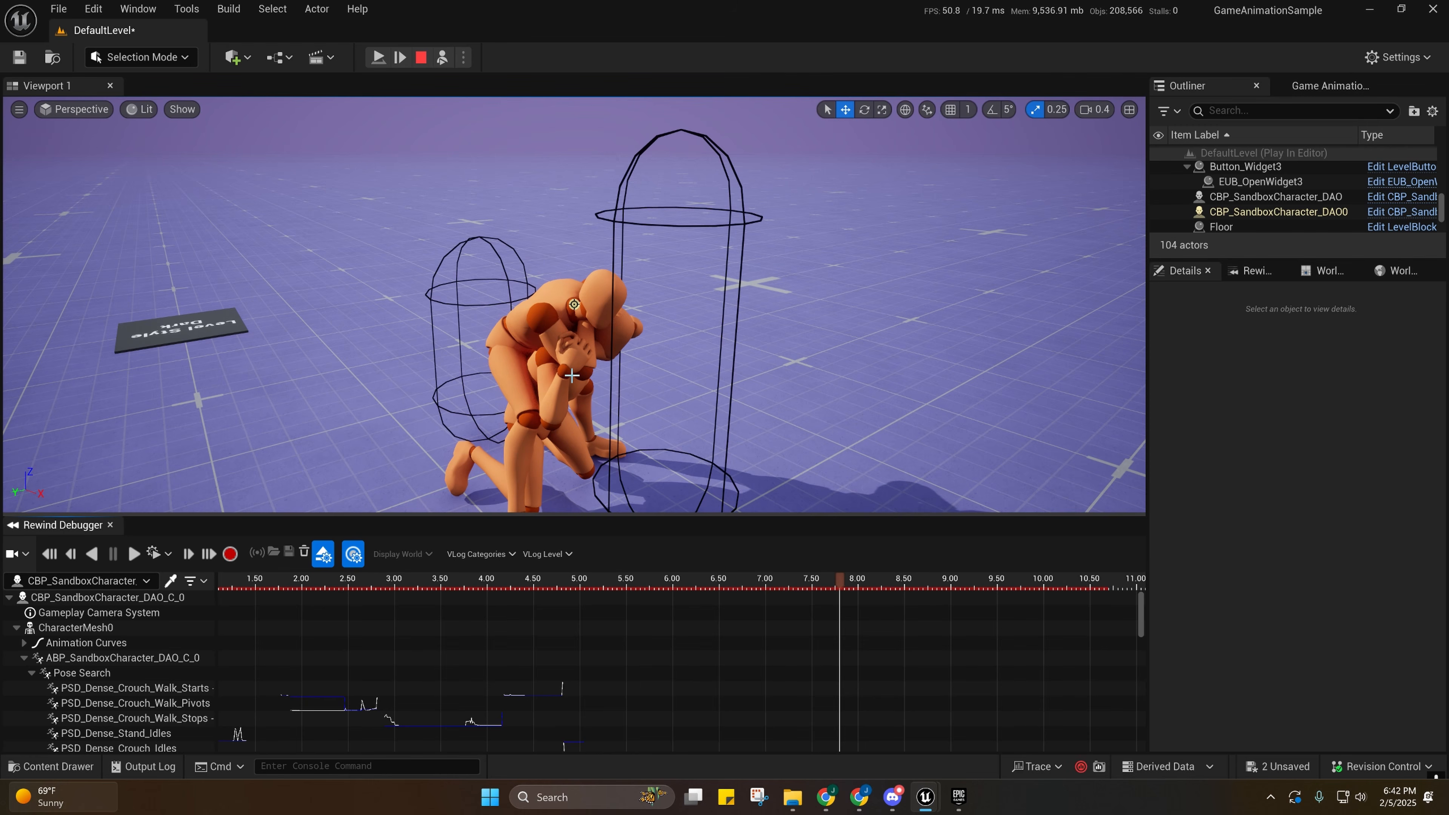
{"action": "right_click_drag", "start_coordinate": [555, 409], "coordinate": [470, 385]}
Rewind the recording to about 5.6 s and examine the choke hold up close and the capsules from farther away.
{"action": "left_click", "coordinate": [839, 578]}
{"action": "left_click_drag", "start_coordinate": [840, 581], "coordinate": [632, 605]}
{"action": "right_click_drag", "start_coordinate": [517, 200], "coordinate": [459, 173]}
{"action": "key", "text": "w"}
{"action": "key", "text": "d"}
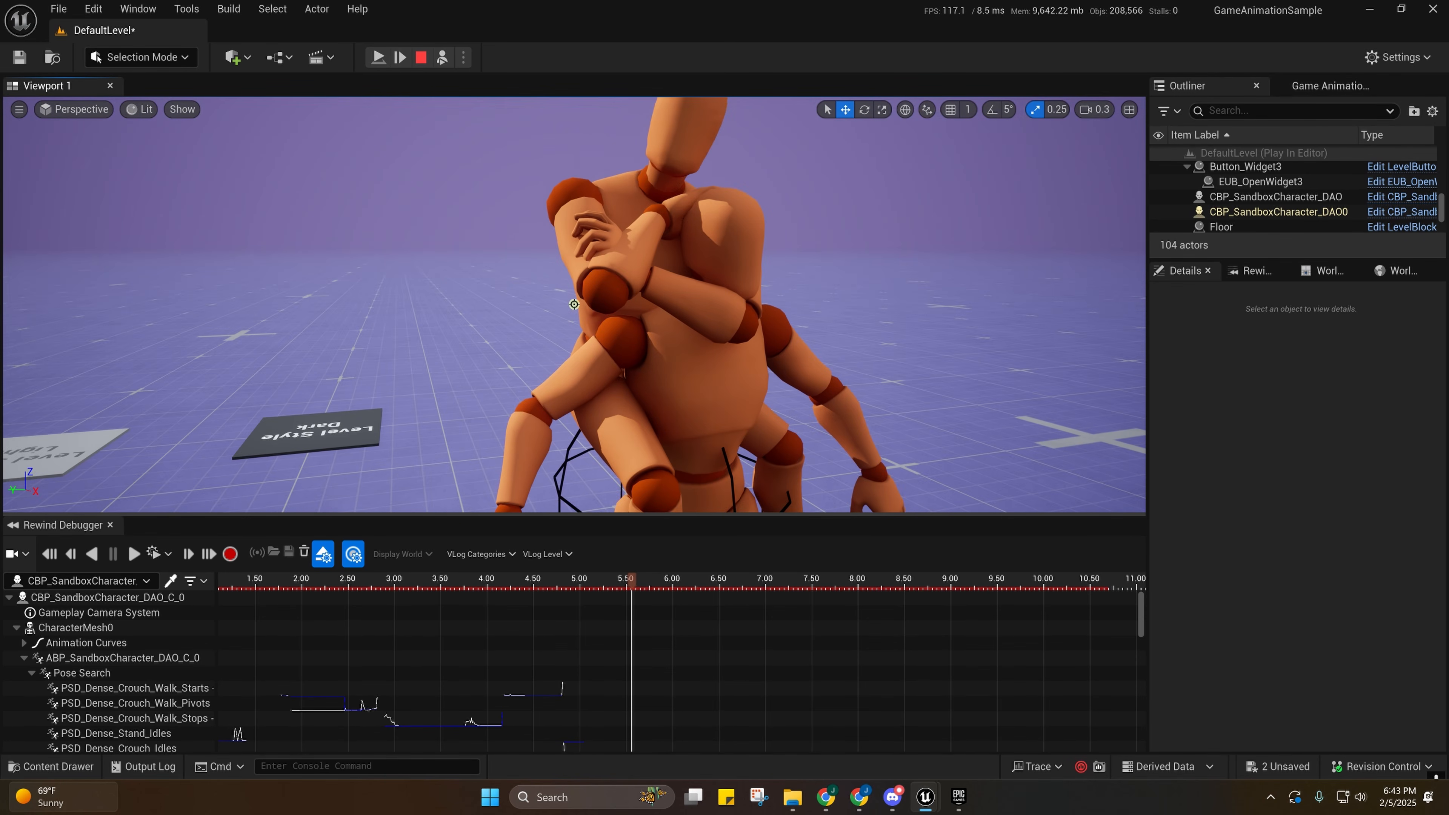
{"action": "mouse_move", "coordinate": [665, 389]}
{"action": "right_mouse_down"}
{"action": "mouse_move", "coordinate": [702, 388]}
{"action": "mouse_move", "coordinate": [713, 411]}
{"action": "mouse_move", "coordinate": [666, 382]}
{"action": "right_mouse_up"}
{"action": "scroll", "coordinate": [666, 382], "scroll_direction": "up", "scroll_amount": 2}
{"action": "key", "text": "s"}
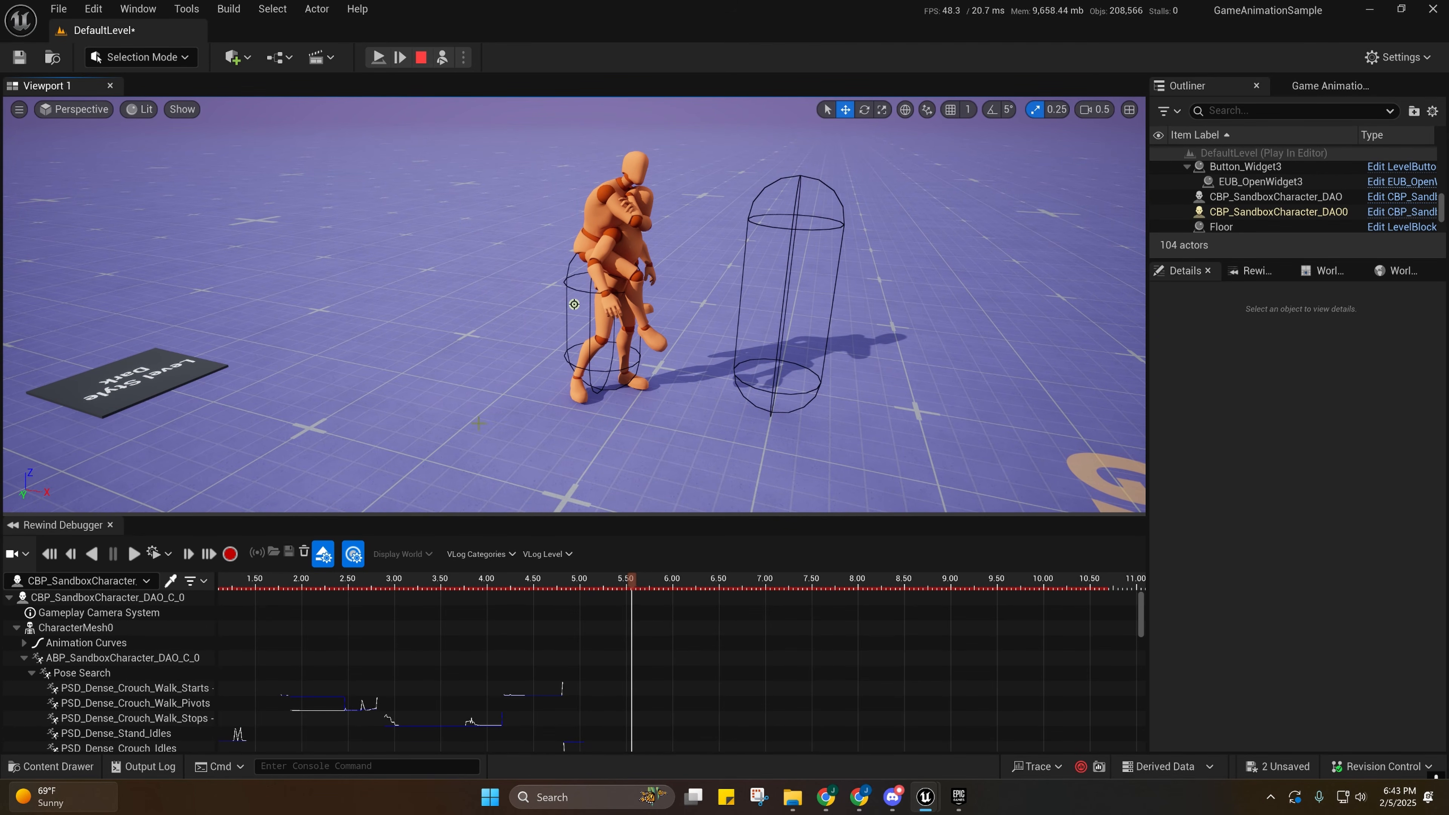
Switch to the GASP_TakeDown Unreal Editor project and open its Content Drawer.
{"action": "mouse_move", "coordinate": [911, 801]}
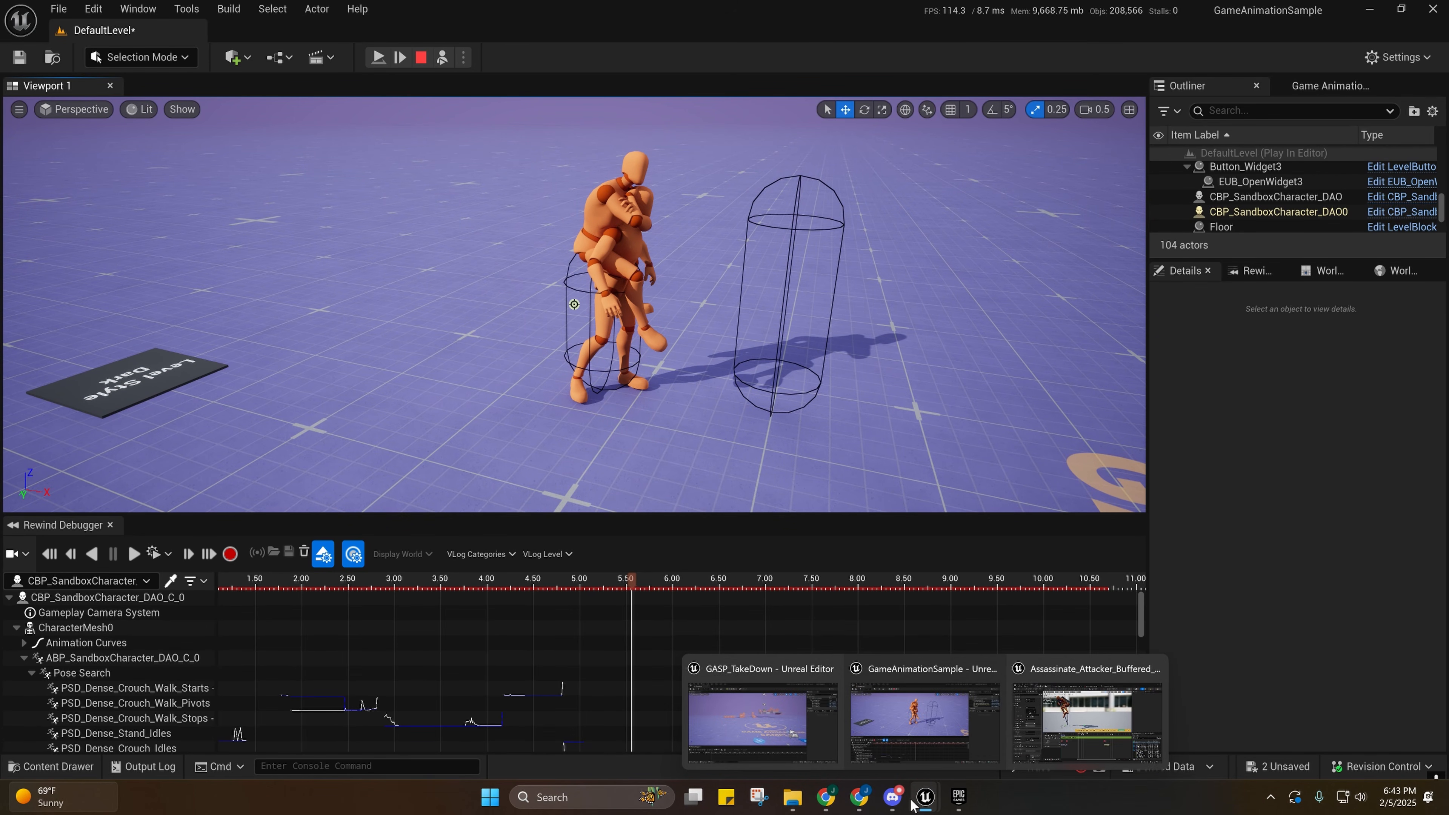
{"action": "left_click", "coordinate": [770, 722]}
{"action": "left_click", "coordinate": [45, 766]}
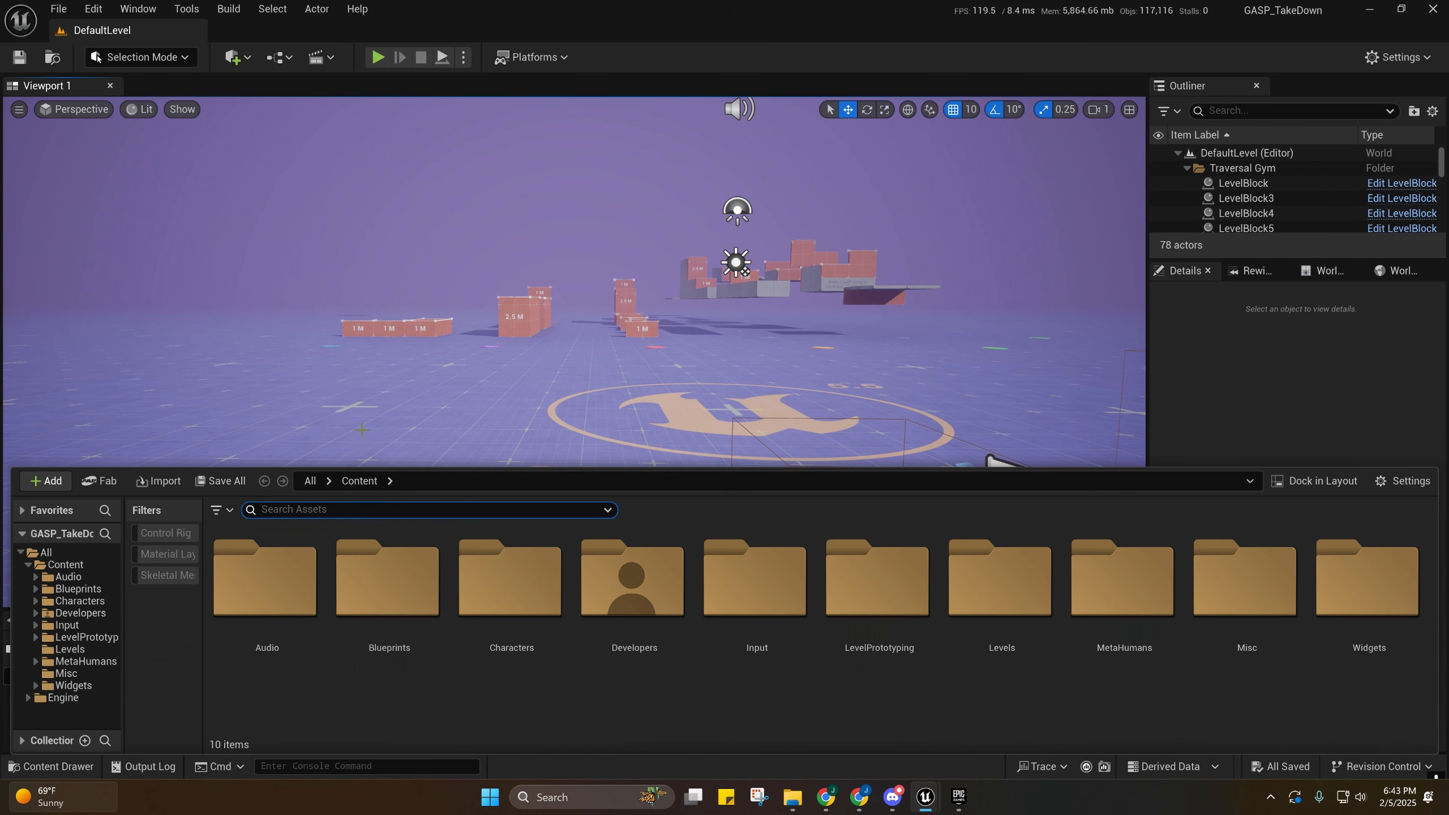
{"action": "left_click", "coordinate": [50, 766]}
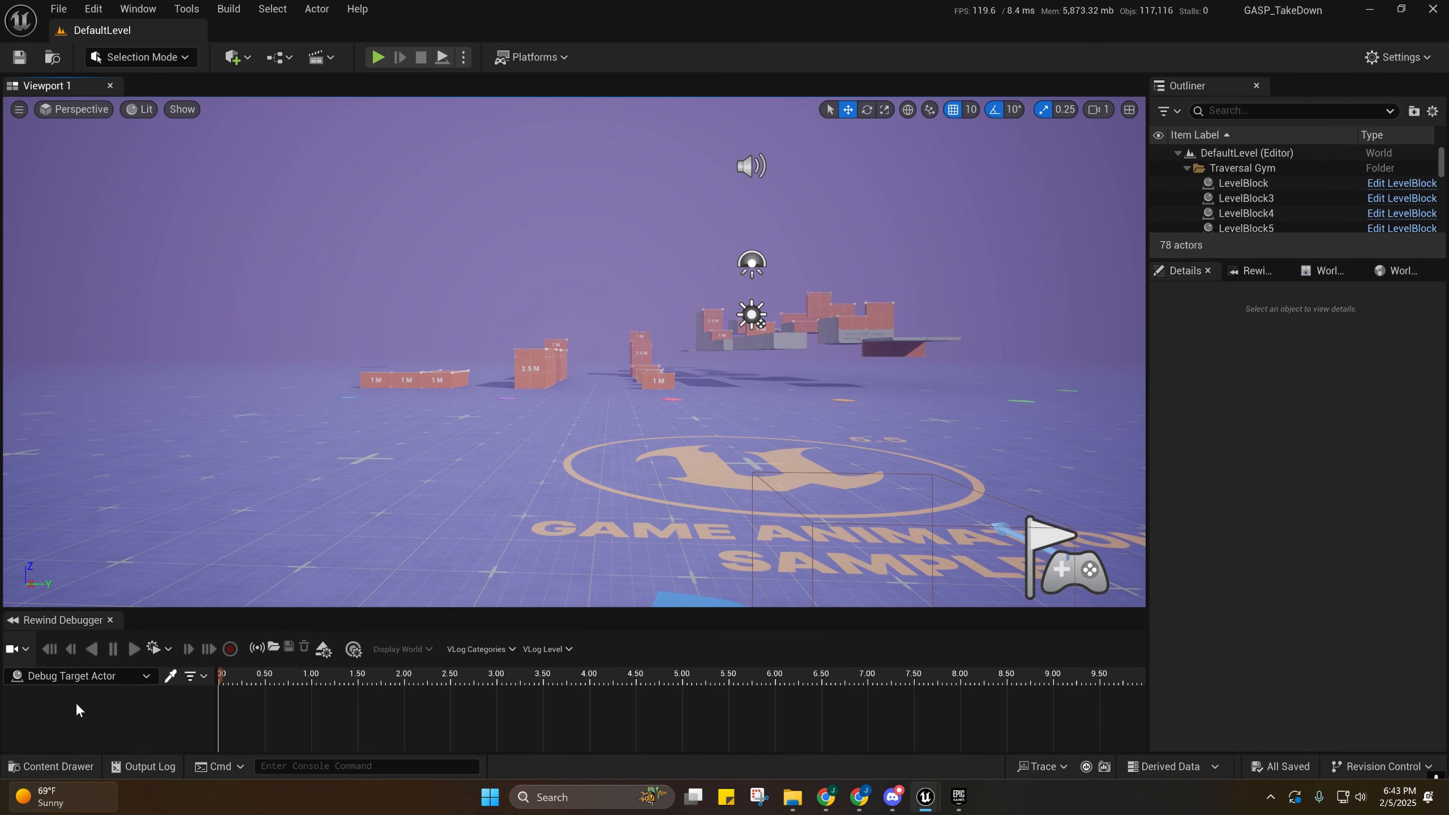
{"action": "left_click", "coordinate": [50, 768]}
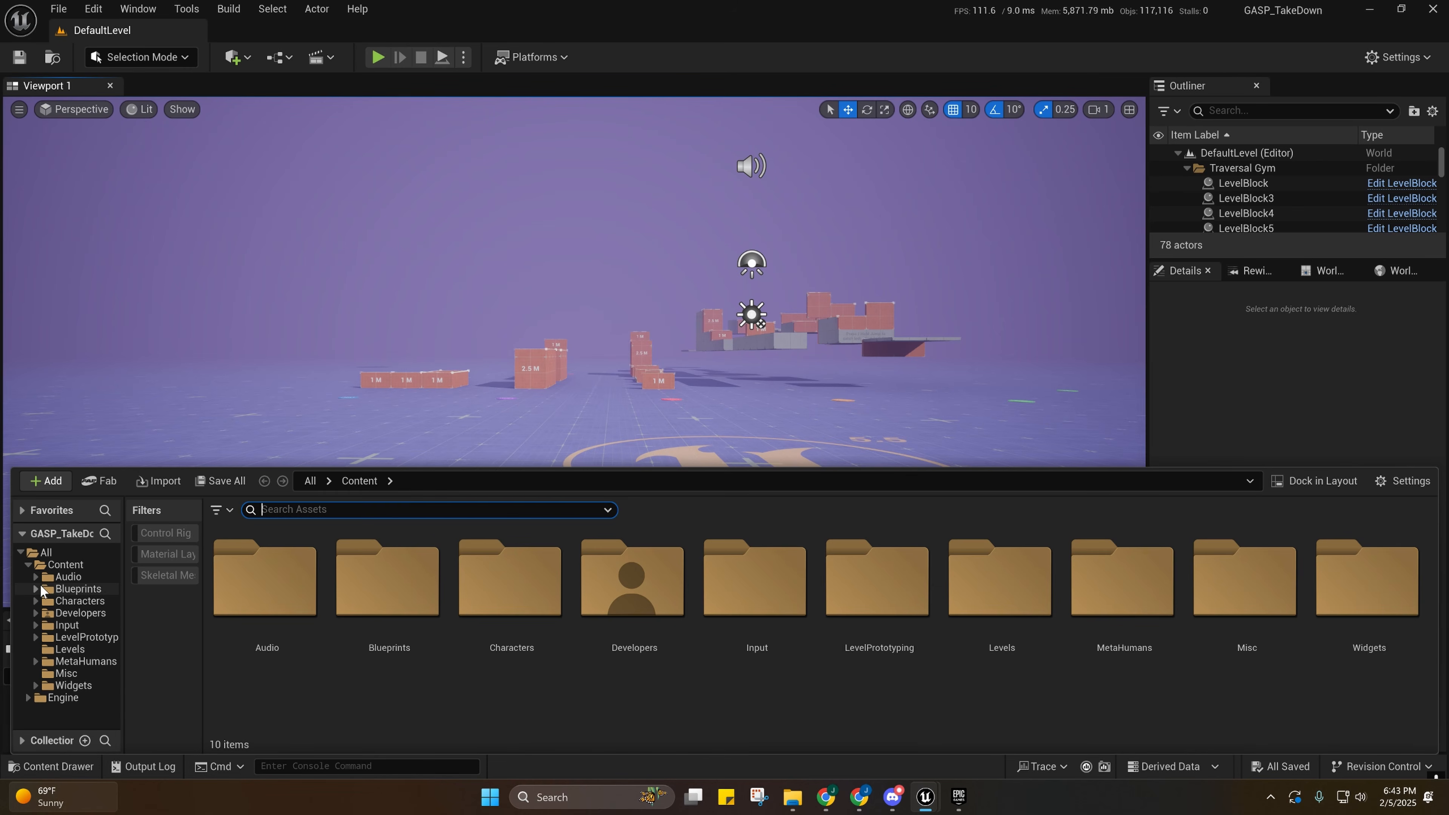
Create a folder named TakeDown inside Characters/UEFN_Mannequin.
{"action": "left_click", "coordinate": [66, 602]}
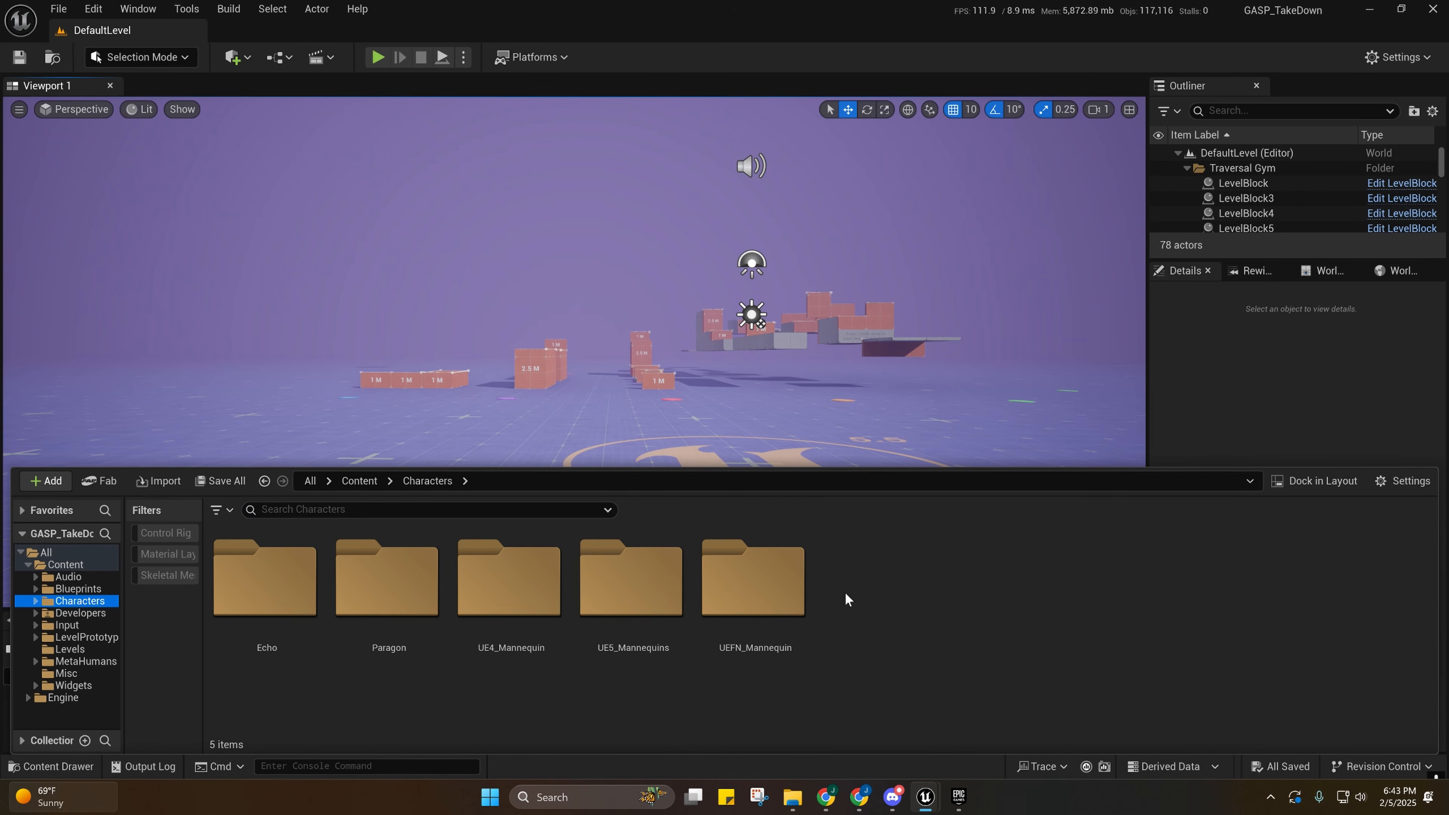
{"action": "double_click", "coordinate": [786, 586]}
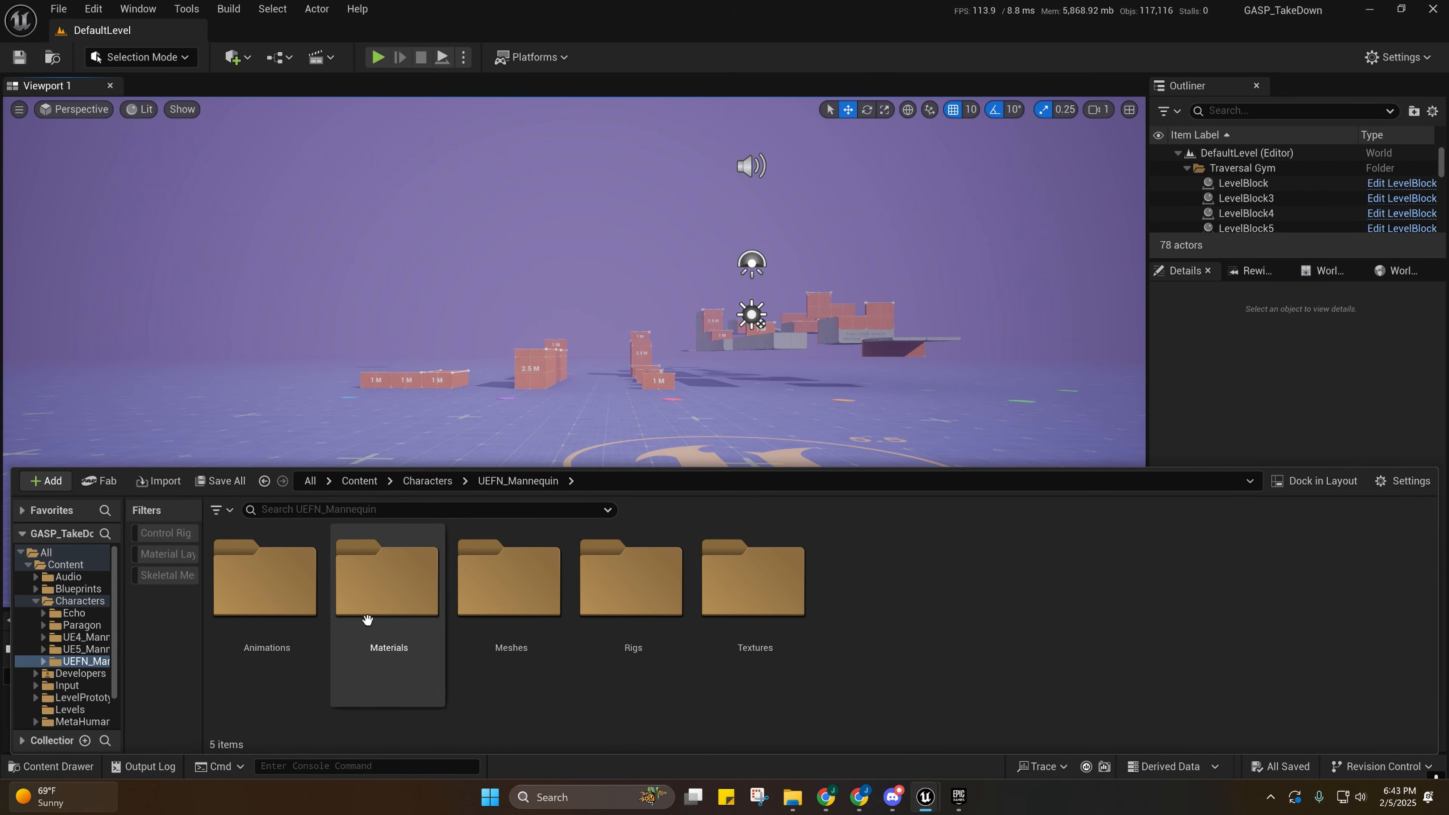
{"action": "left_click", "coordinate": [317, 601]}
{"action": "double_click", "coordinate": [317, 602]}
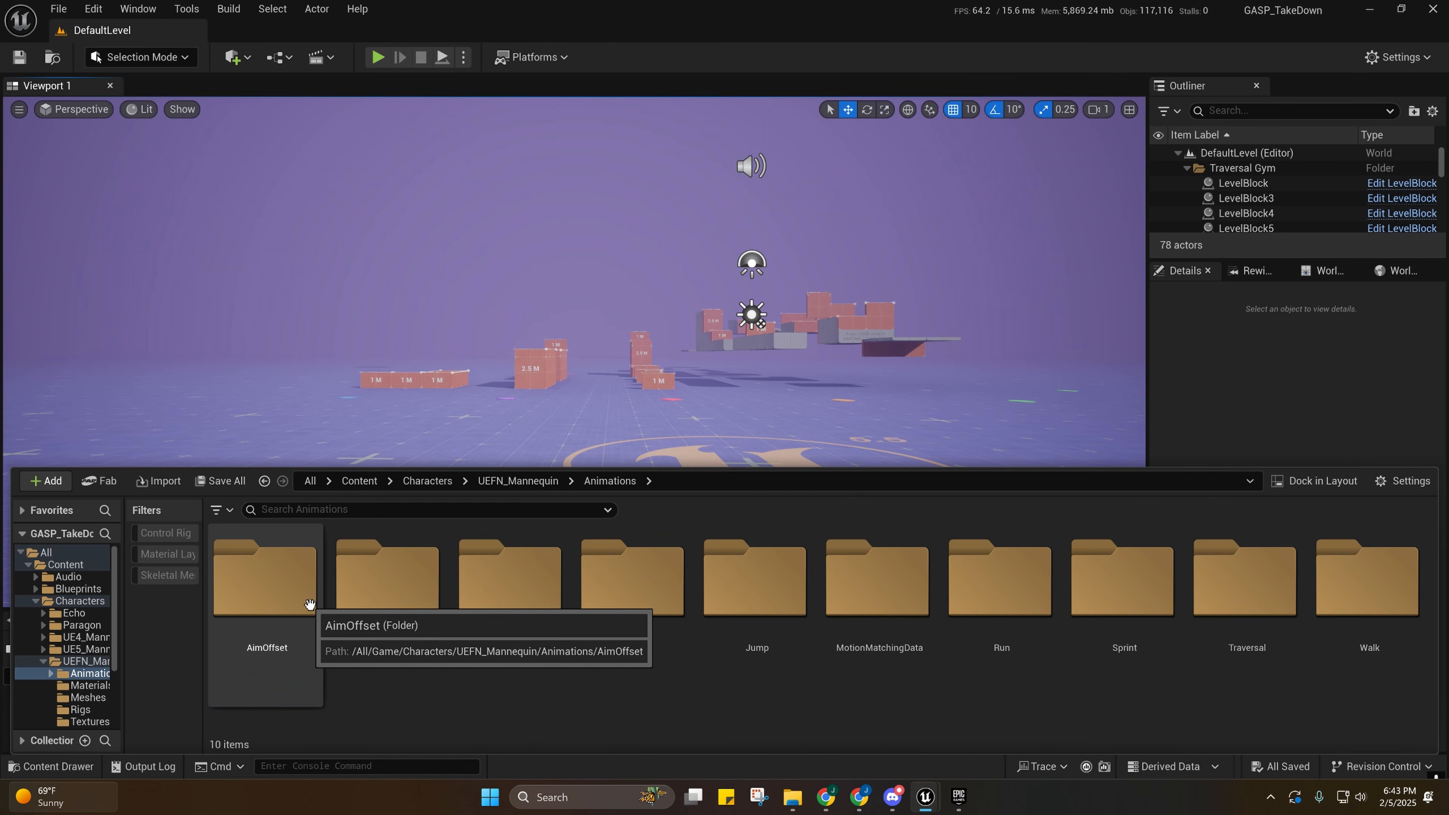
{"action": "left_click", "coordinate": [84, 664]}
{"action": "right_click", "coordinate": [954, 653]}
{"action": "left_click", "coordinate": [1009, 290]}
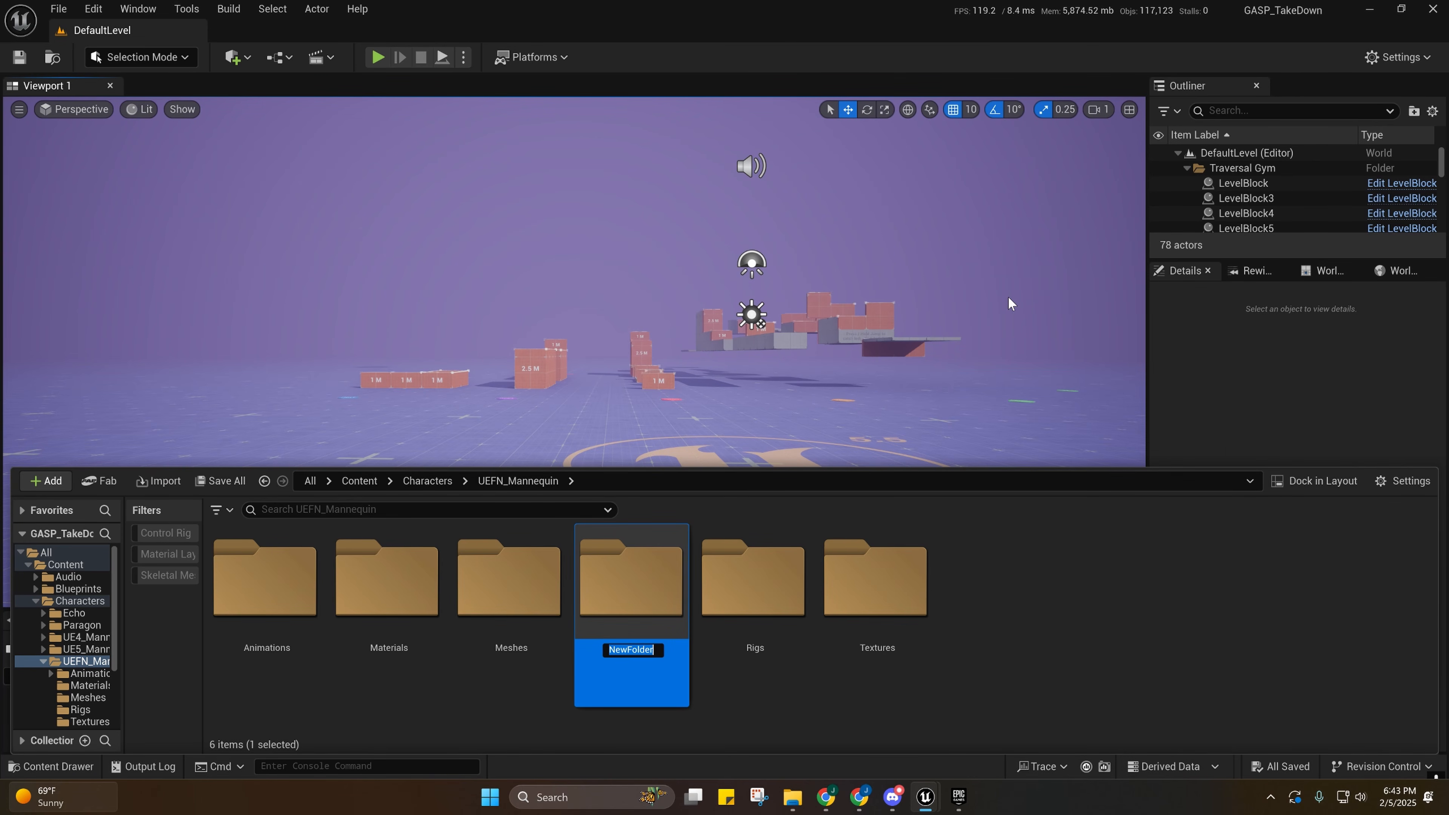
{"action": "key", "text": "BackSpace"}
{"action": "type", "text": "TakeDown"}
{"action": "key", "text": "Return"}
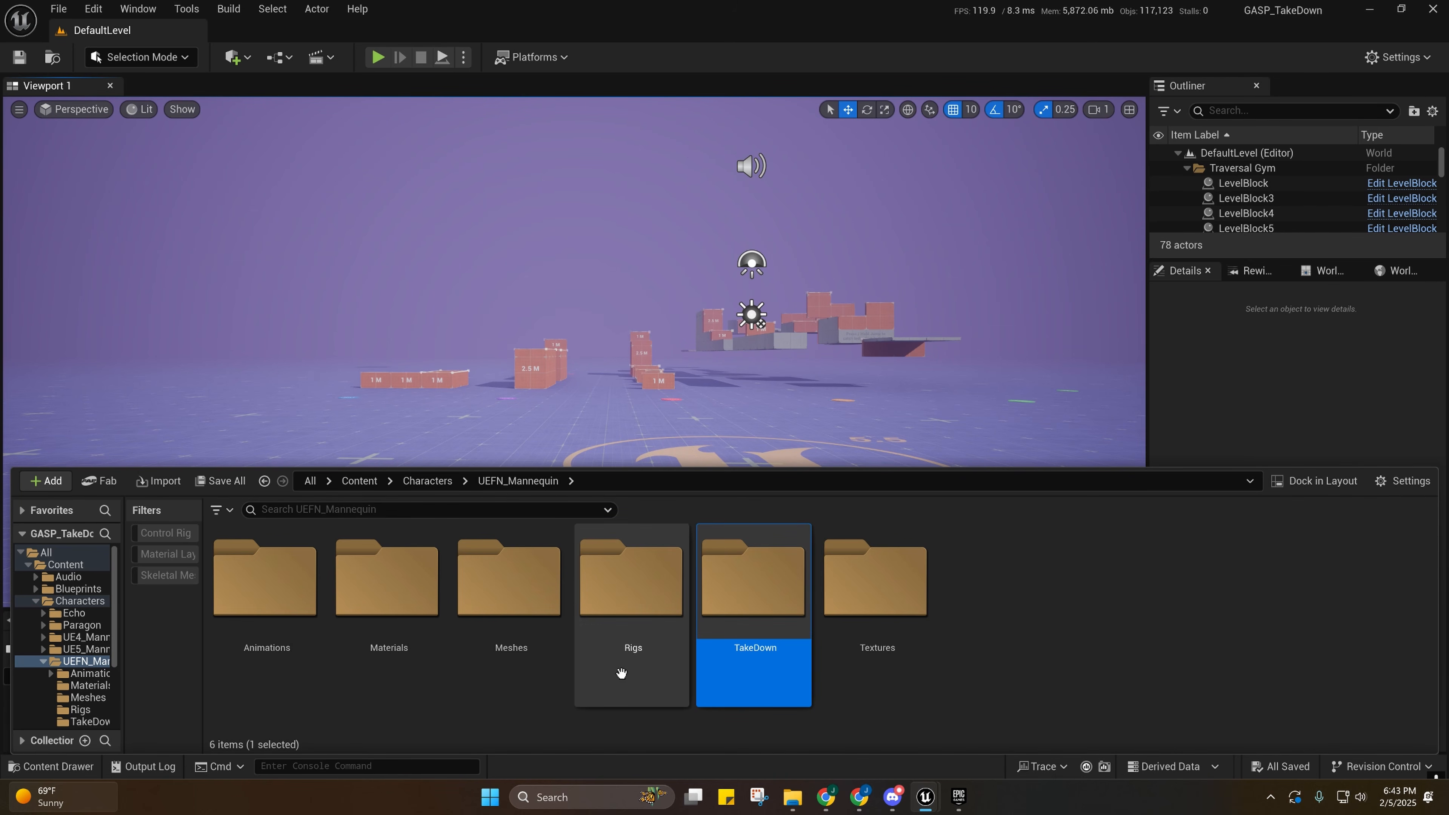
Choose Assassinate_Attacker_Buffered.FBX and Assassinate_Victim_Buffered.FBX from the Desktop's UEFN/PlayerTakeDown folder for import into TakeDown, restricted to animations only.
{"action": "double_click", "coordinate": [703, 573]}
{"action": "right_click", "coordinate": [440, 559]}
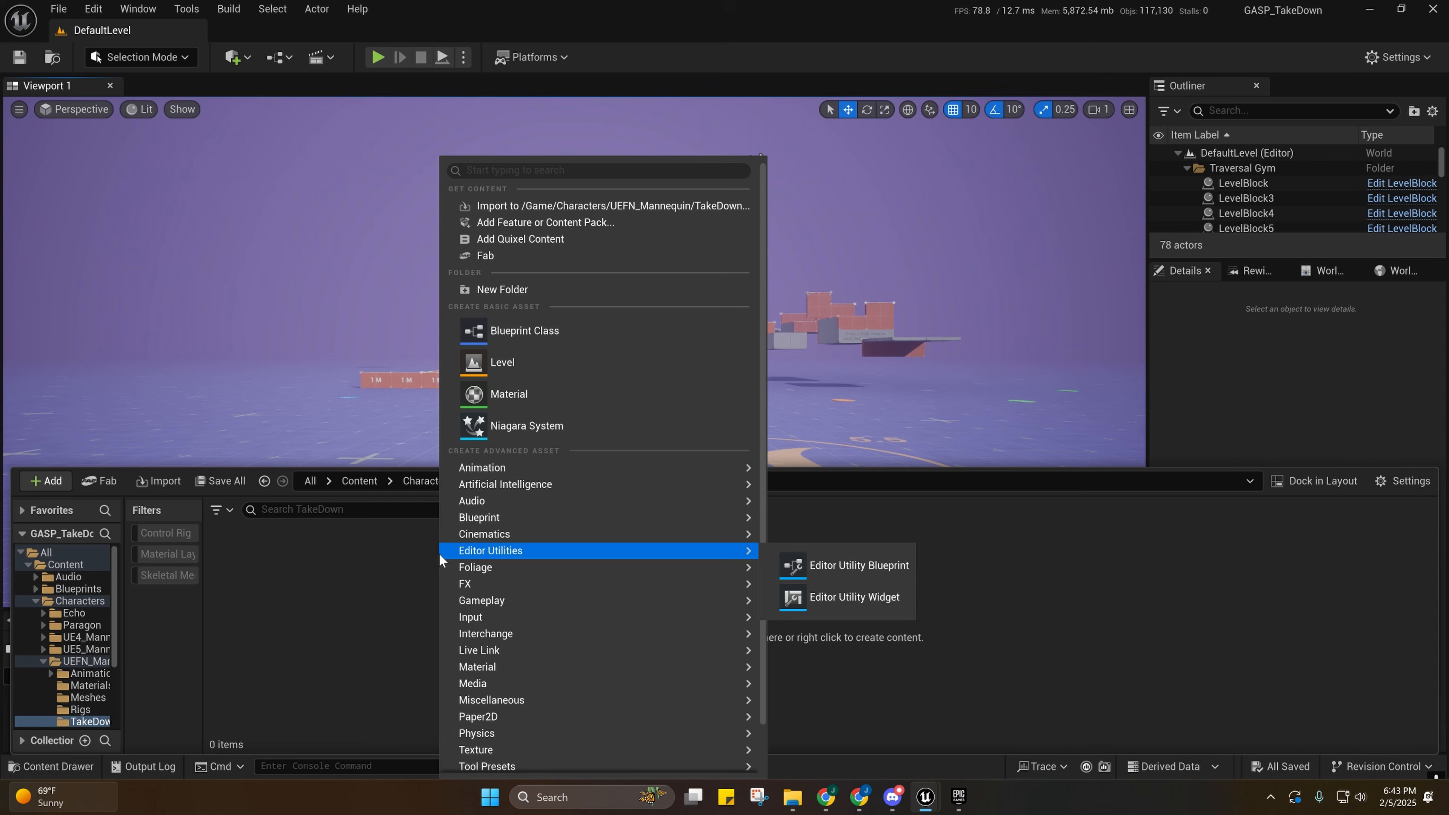
{"action": "left_click", "coordinate": [589, 210]}
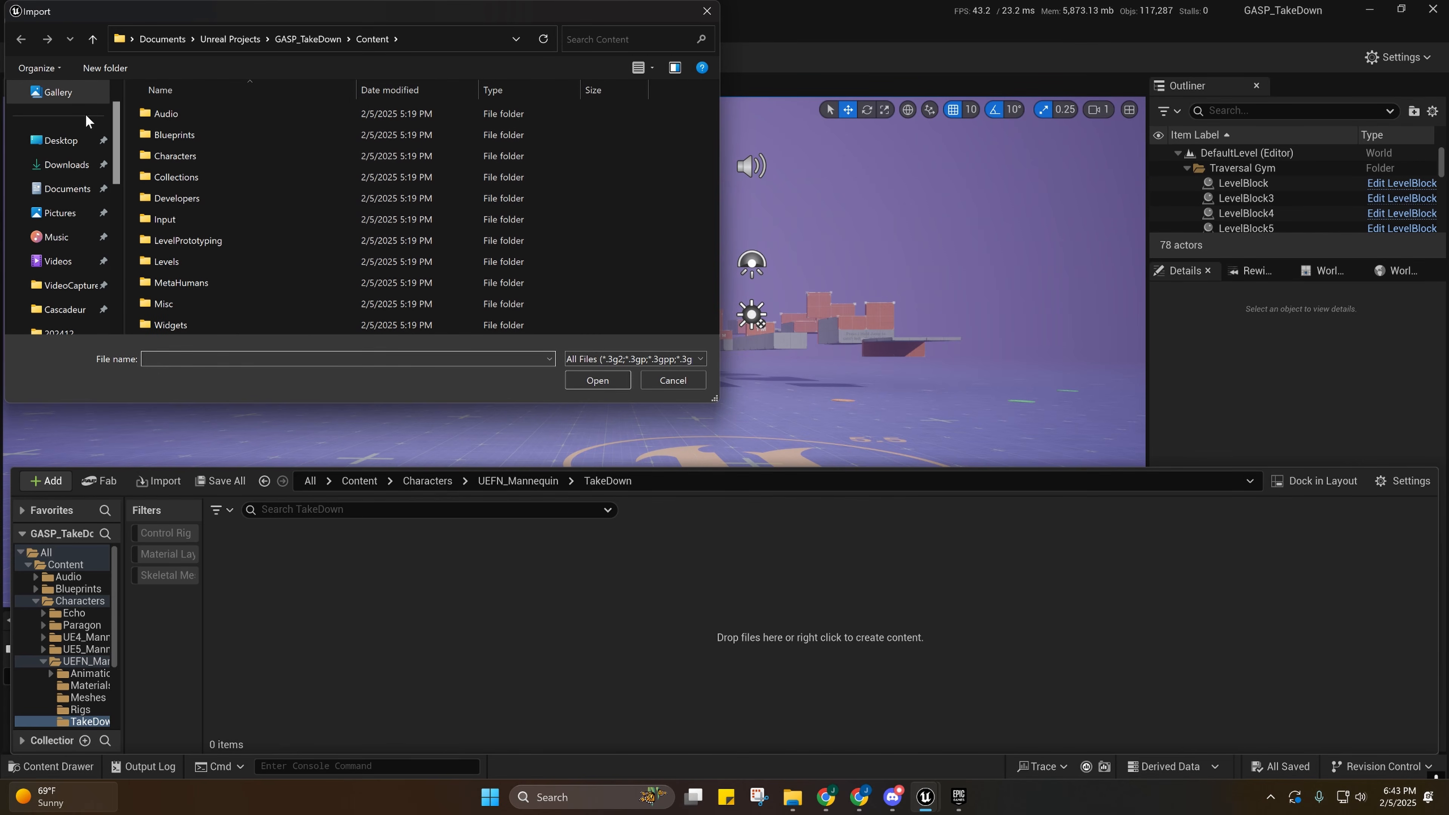
{"action": "left_click", "coordinate": [52, 146]}
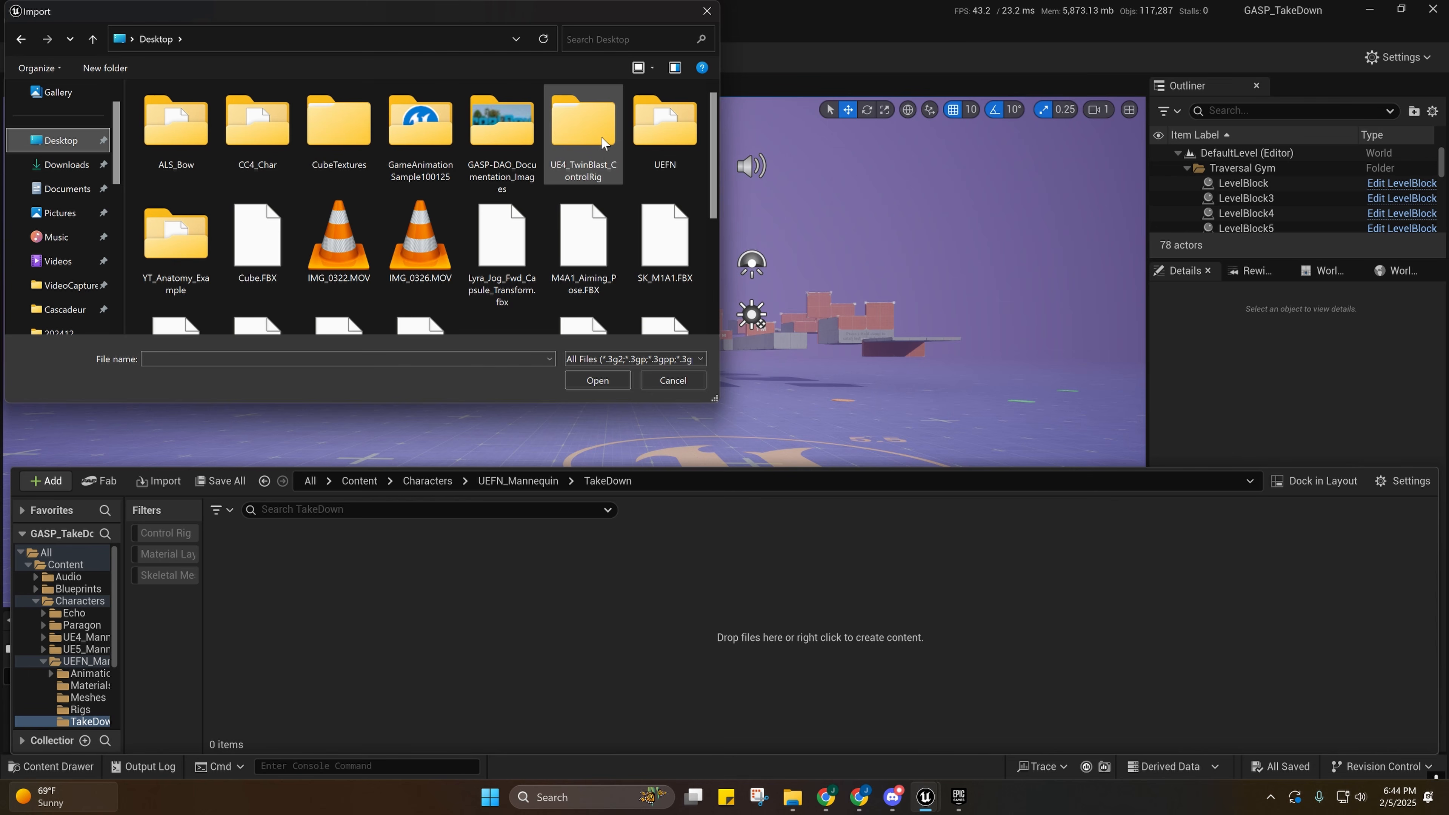
{"action": "double_click", "coordinate": [664, 142]}
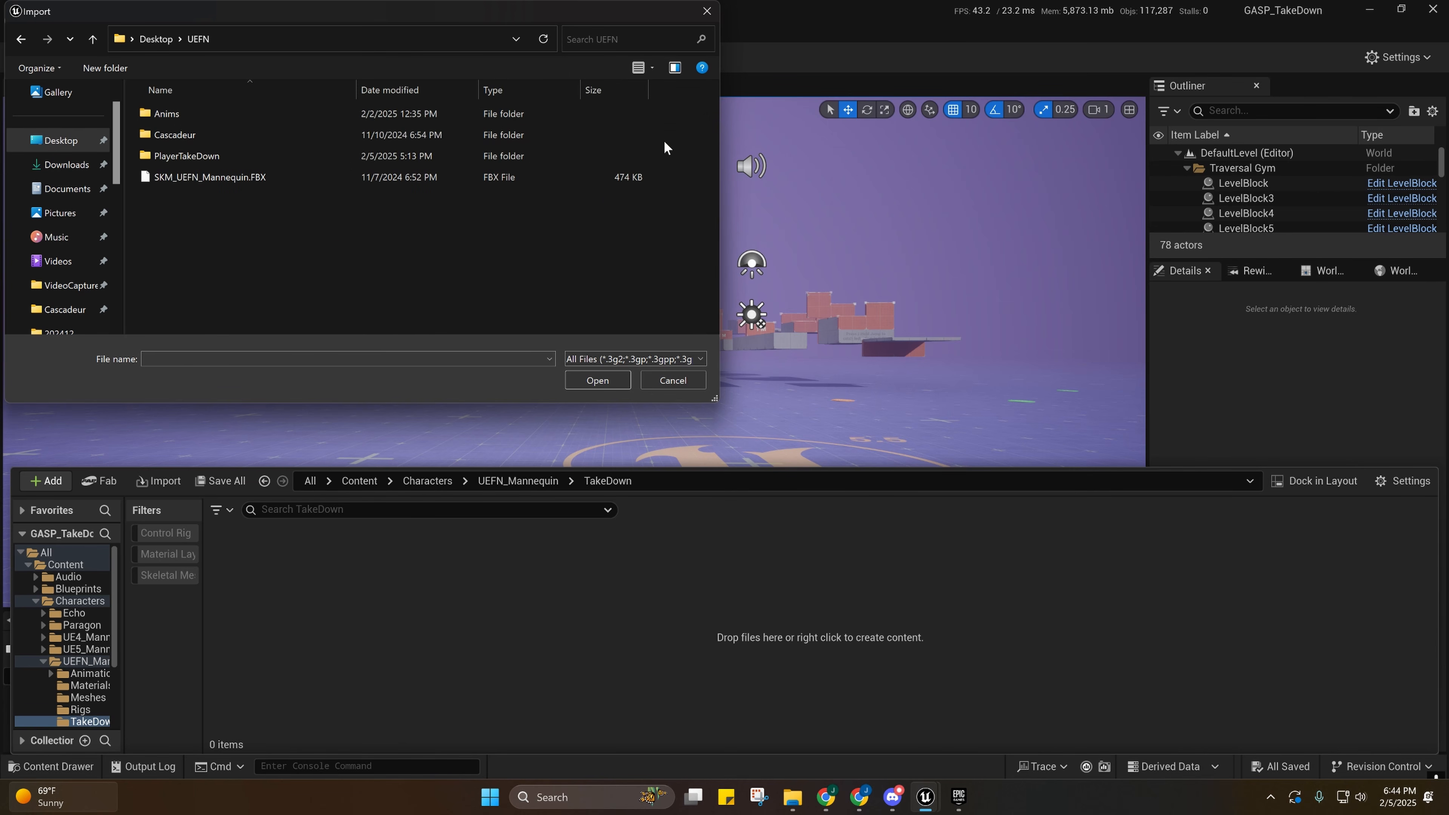
{"action": "double_click", "coordinate": [191, 155]}
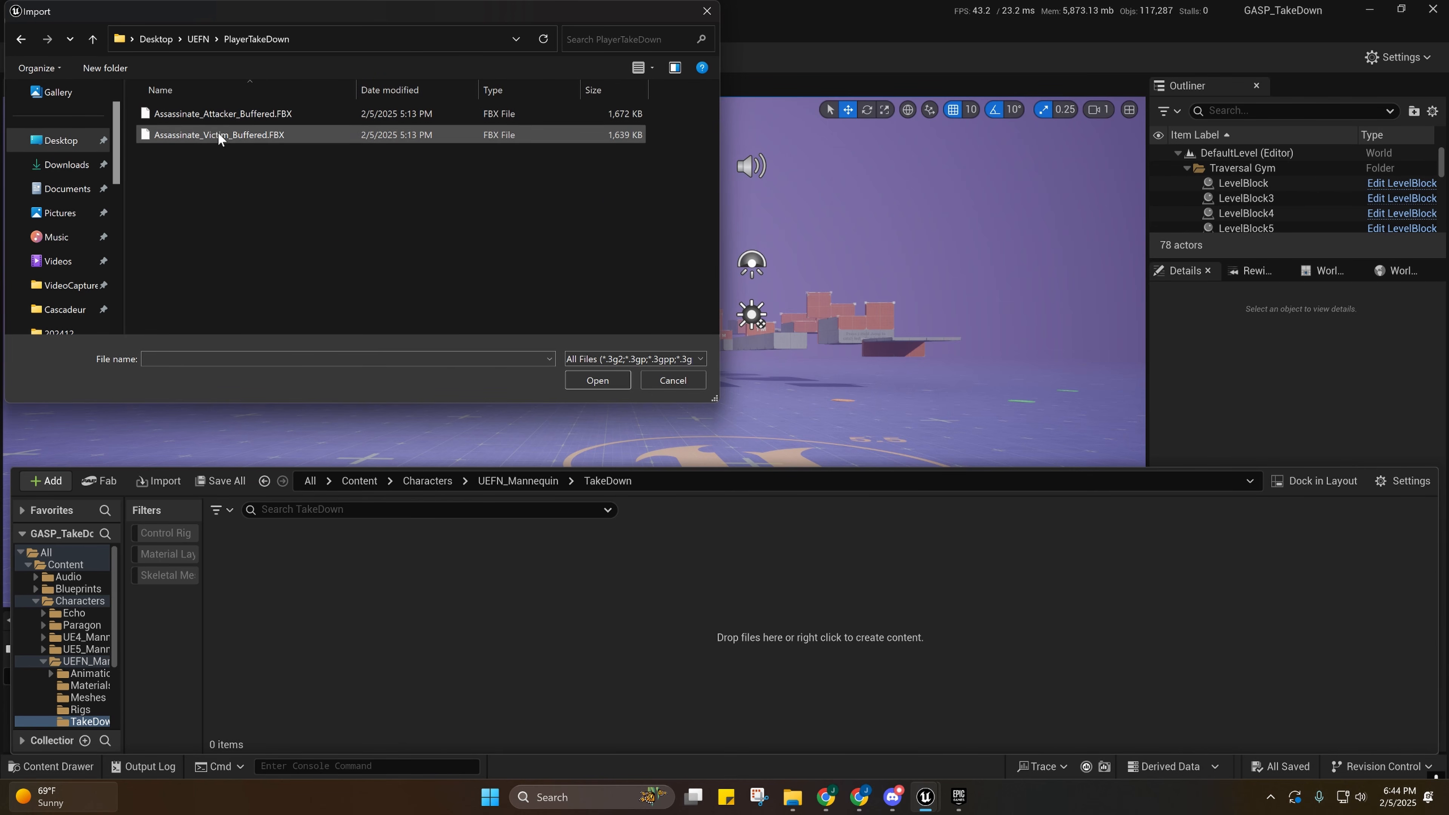
{"action": "left_click", "coordinate": [234, 116]}
{"action": "left_click", "coordinate": [234, 134], "text": "ctrl"}
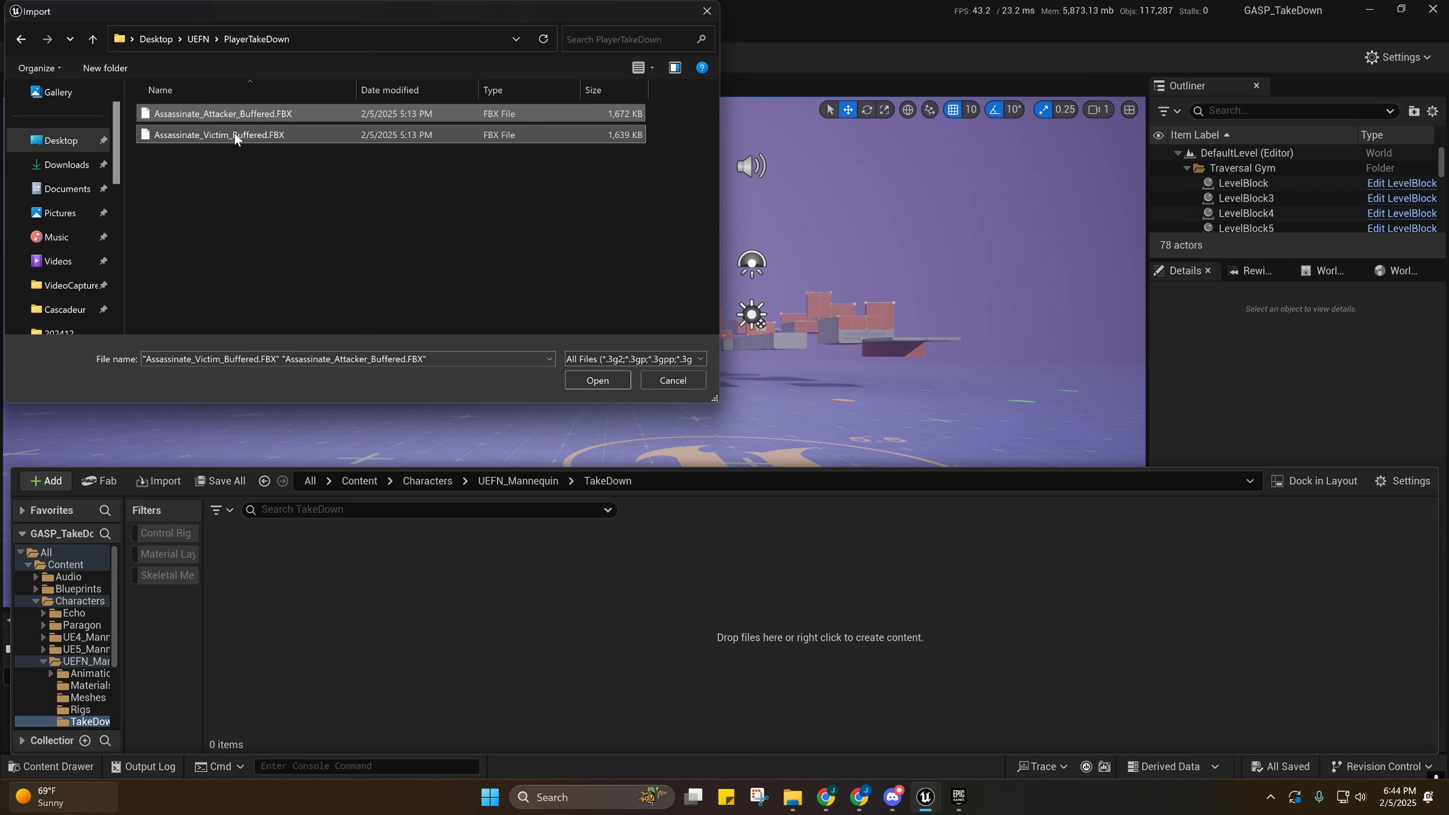
{"action": "left_click", "coordinate": [588, 382]}
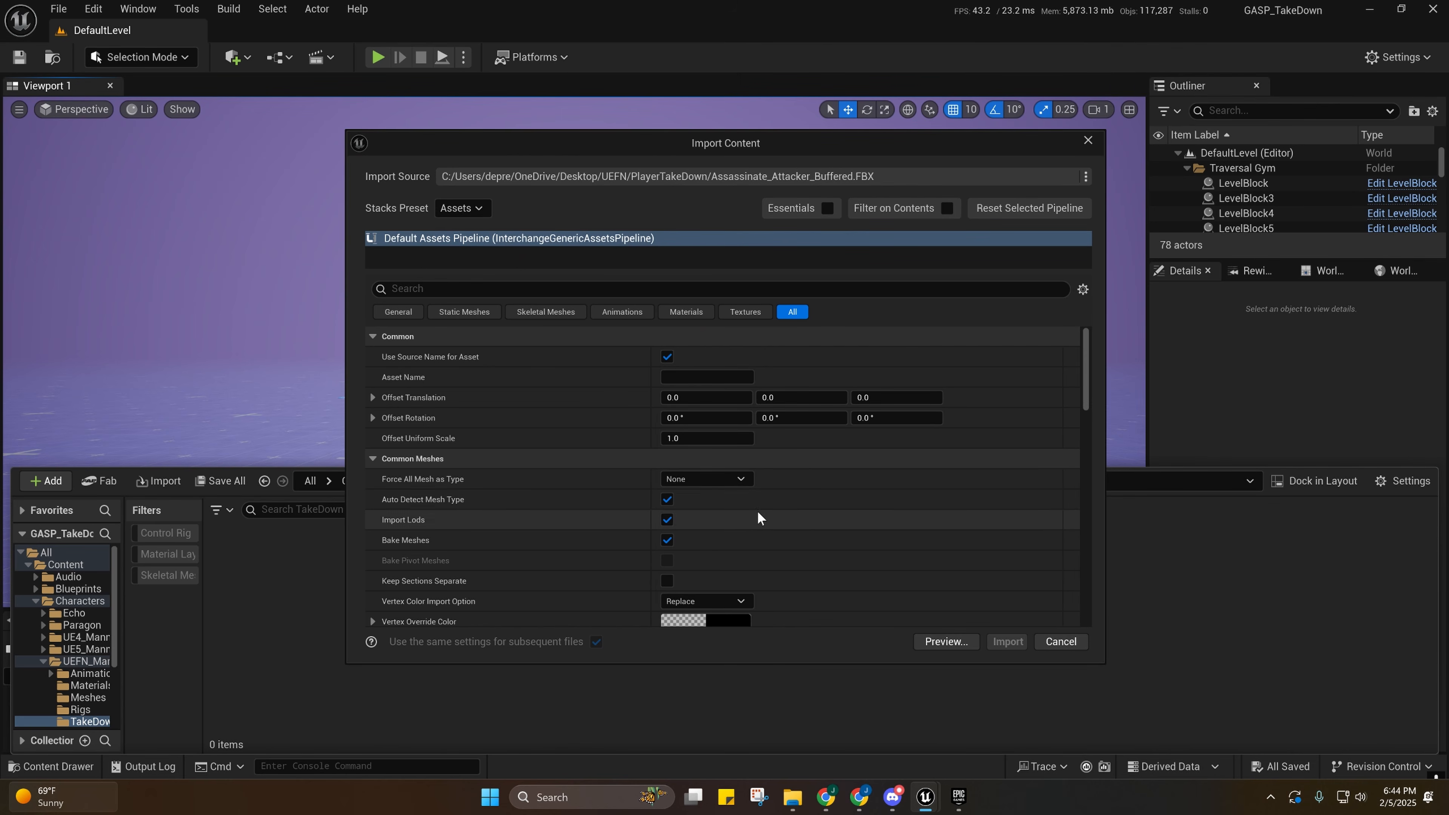
{"action": "scroll", "coordinate": [764, 524], "scroll_direction": "down", "scroll_amount": 3}
{"action": "left_click", "coordinate": [804, 468]}
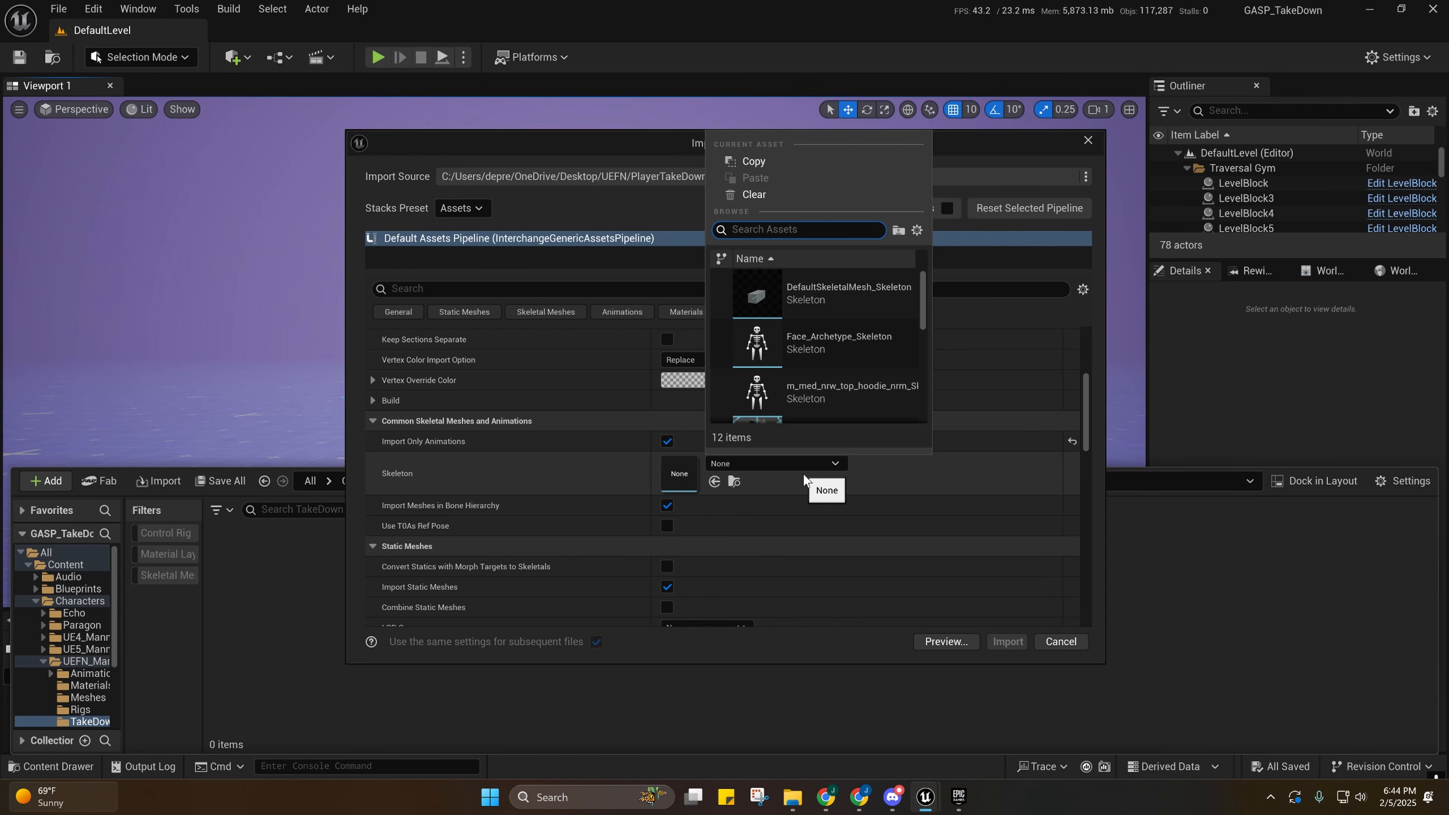
Switch to the GameAnimationSample project, restart the play session, perform the takedown on the second character, and stop playing.
{"action": "left_click", "coordinate": [873, 726]}
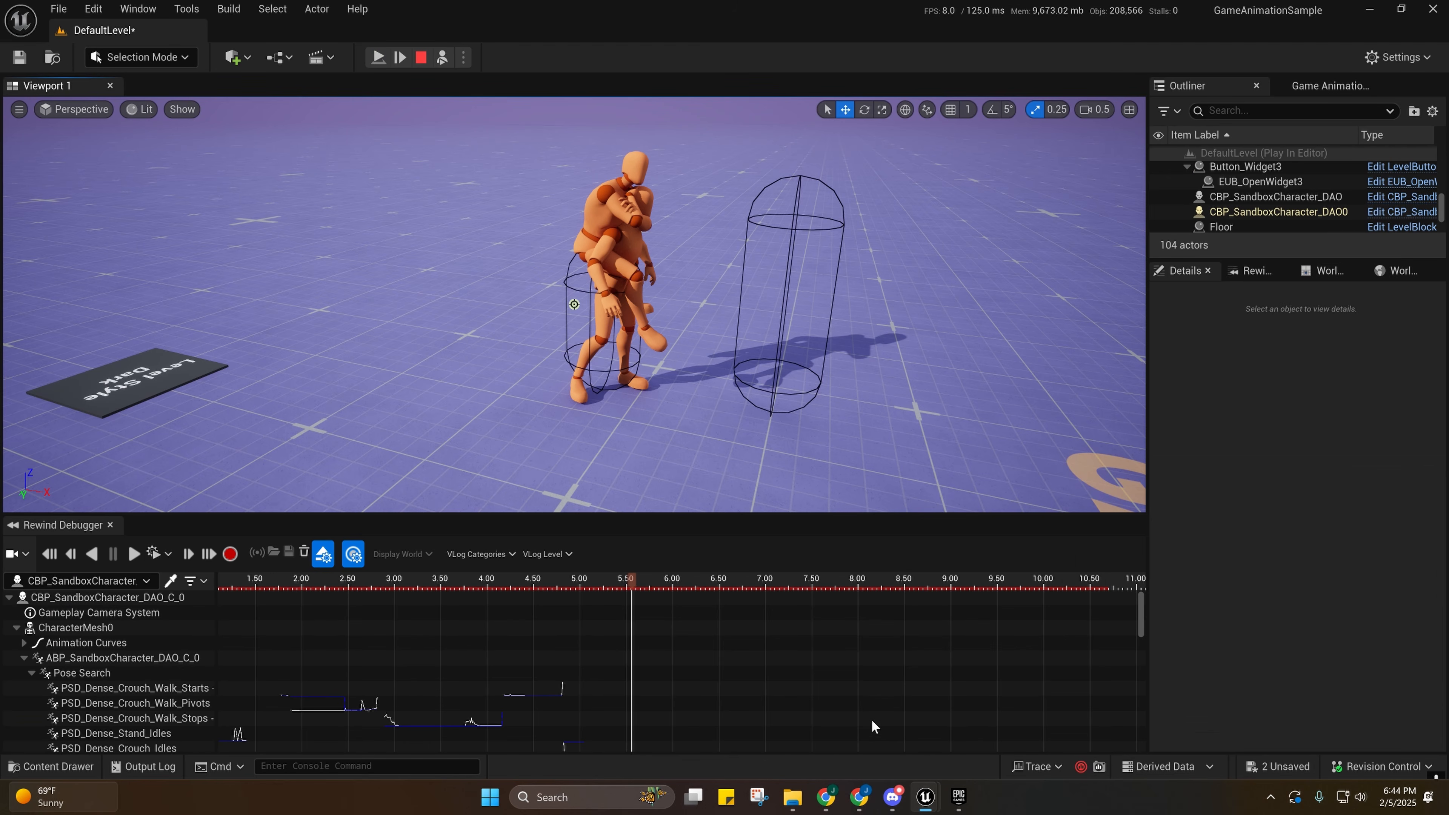
{"action": "left_click", "coordinate": [421, 56]}
{"action": "left_click", "coordinate": [378, 57]}
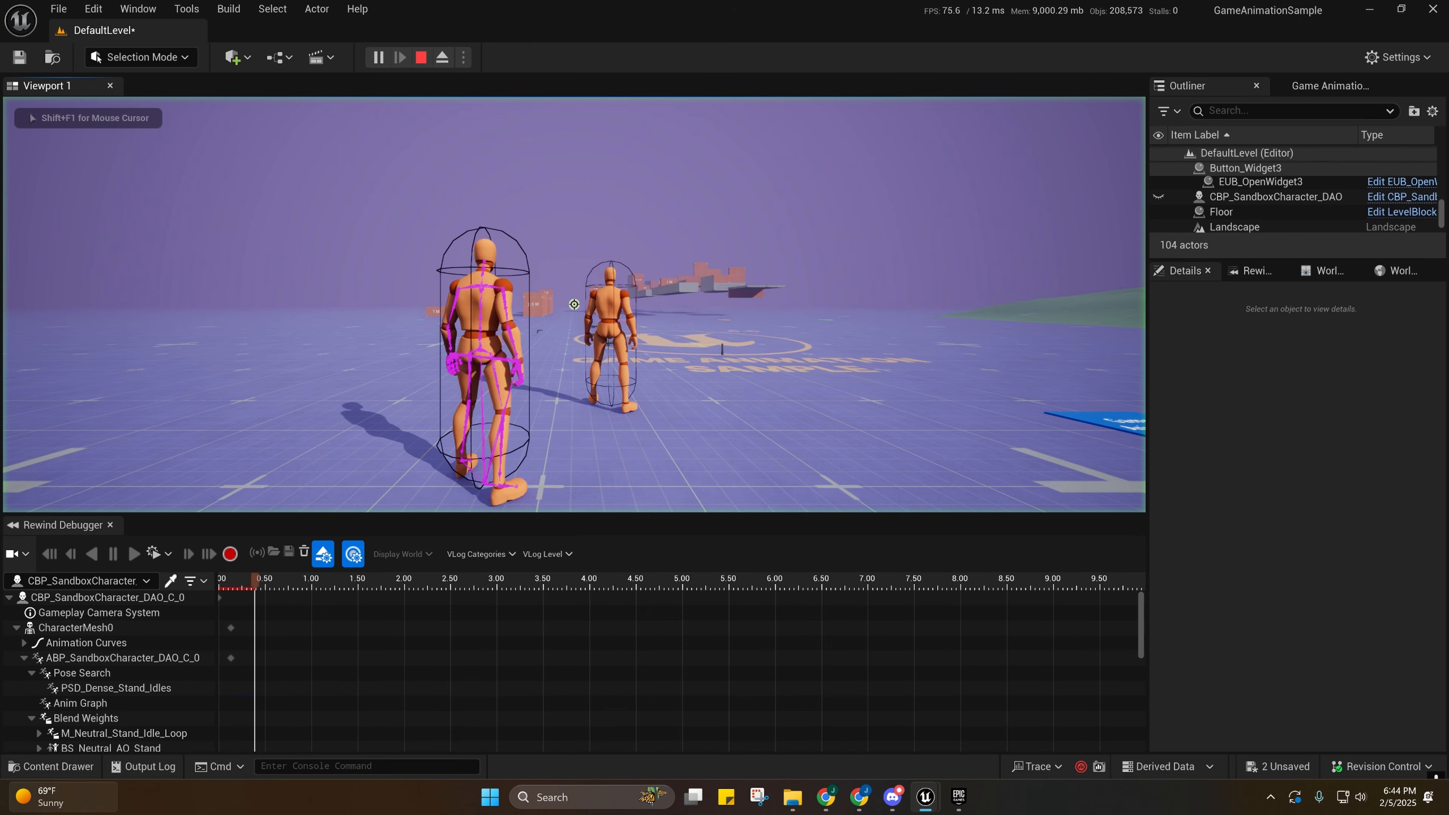
{"action": "key", "text": "s"}
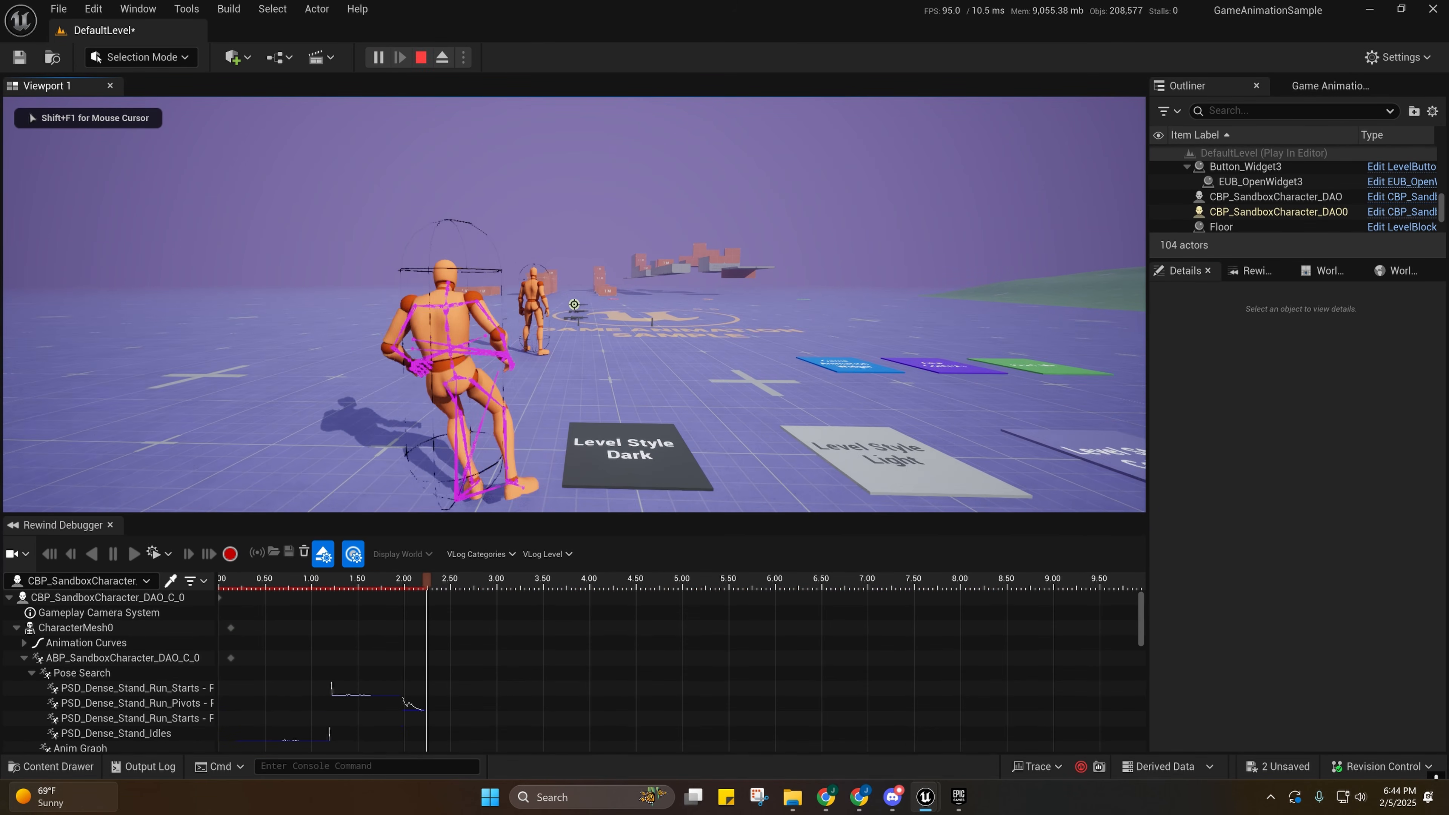
{"action": "key", "text": "w"}
{"action": "key", "text": "space"}
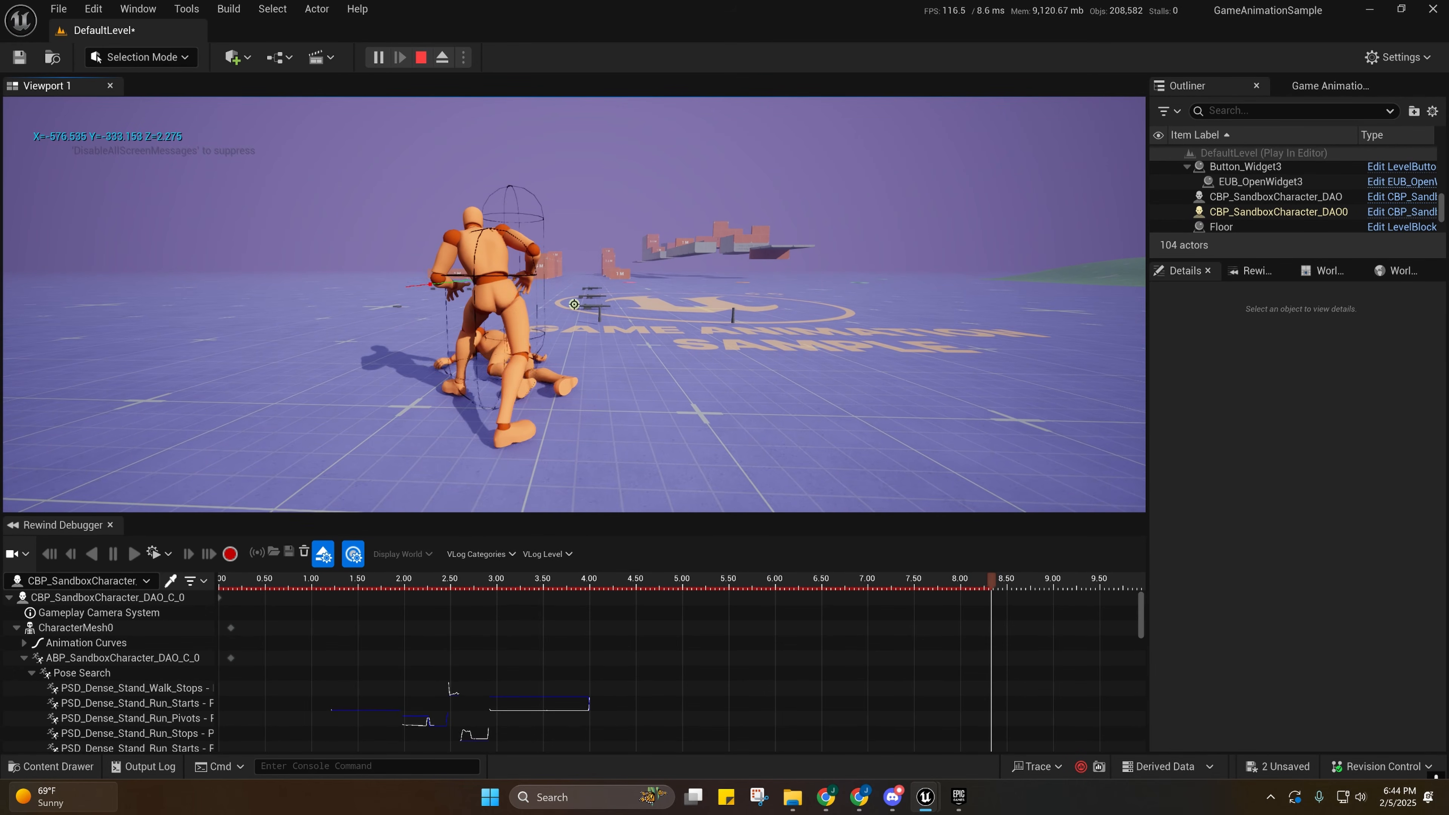
{"action": "key", "text": "Escape"}
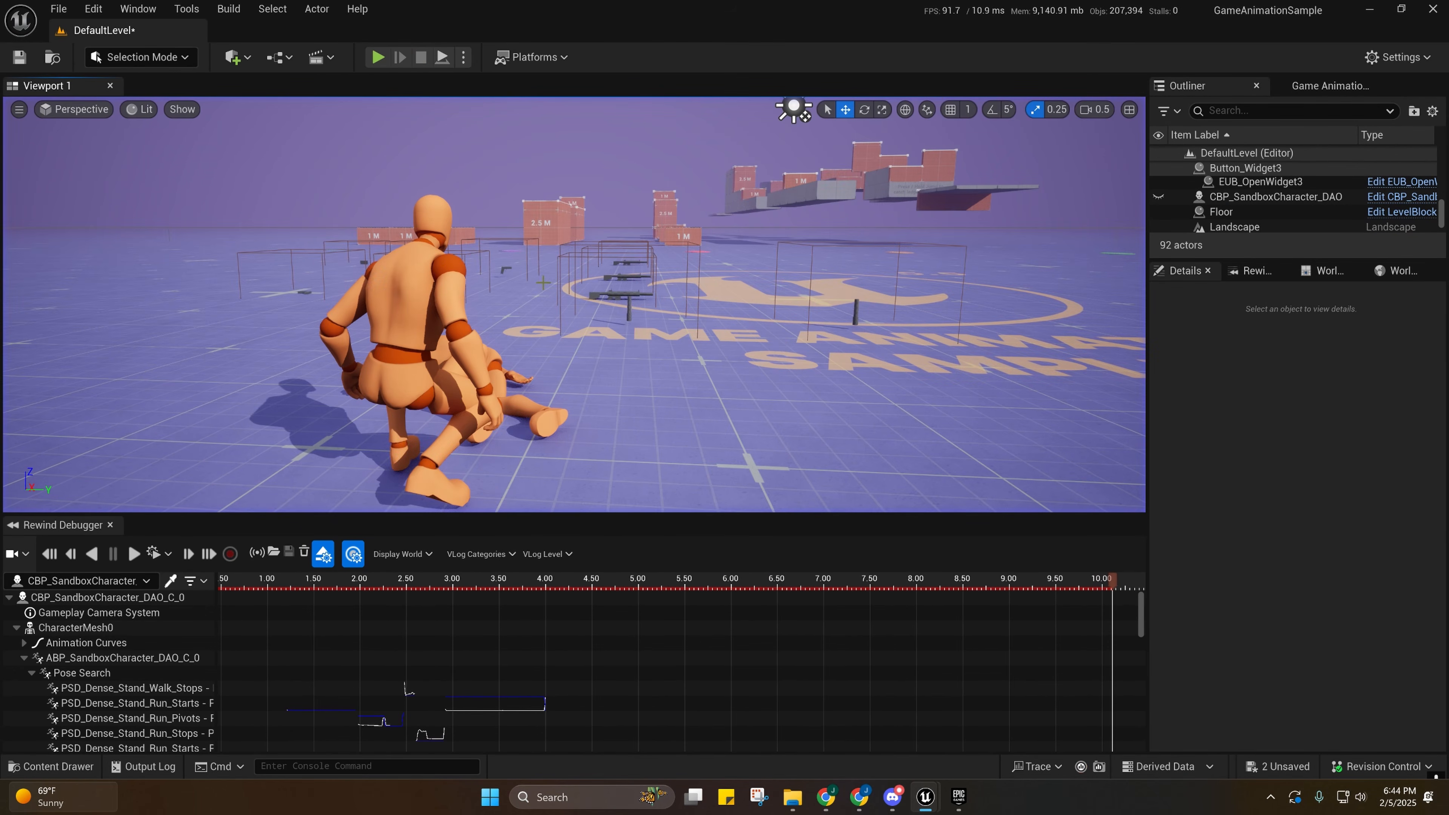
Examine the crouching attacker and the fallen victim in the level from several angles.
{"action": "right_click_drag", "start_coordinate": [573, 304], "coordinate": [890, 334]}
{"action": "key", "text": "s"}
{"action": "scroll", "coordinate": [574, 304], "scroll_direction": "up", "scroll_amount": 1}
{"action": "key", "text": "w"}
{"action": "right_click_drag", "start_coordinate": [551, 254], "coordinate": [551, 300]}
{"action": "key", "text": "s"}
{"action": "key", "text": "w"}
{"action": "right_click_drag", "start_coordinate": [652, 281], "coordinate": [669, 222]}
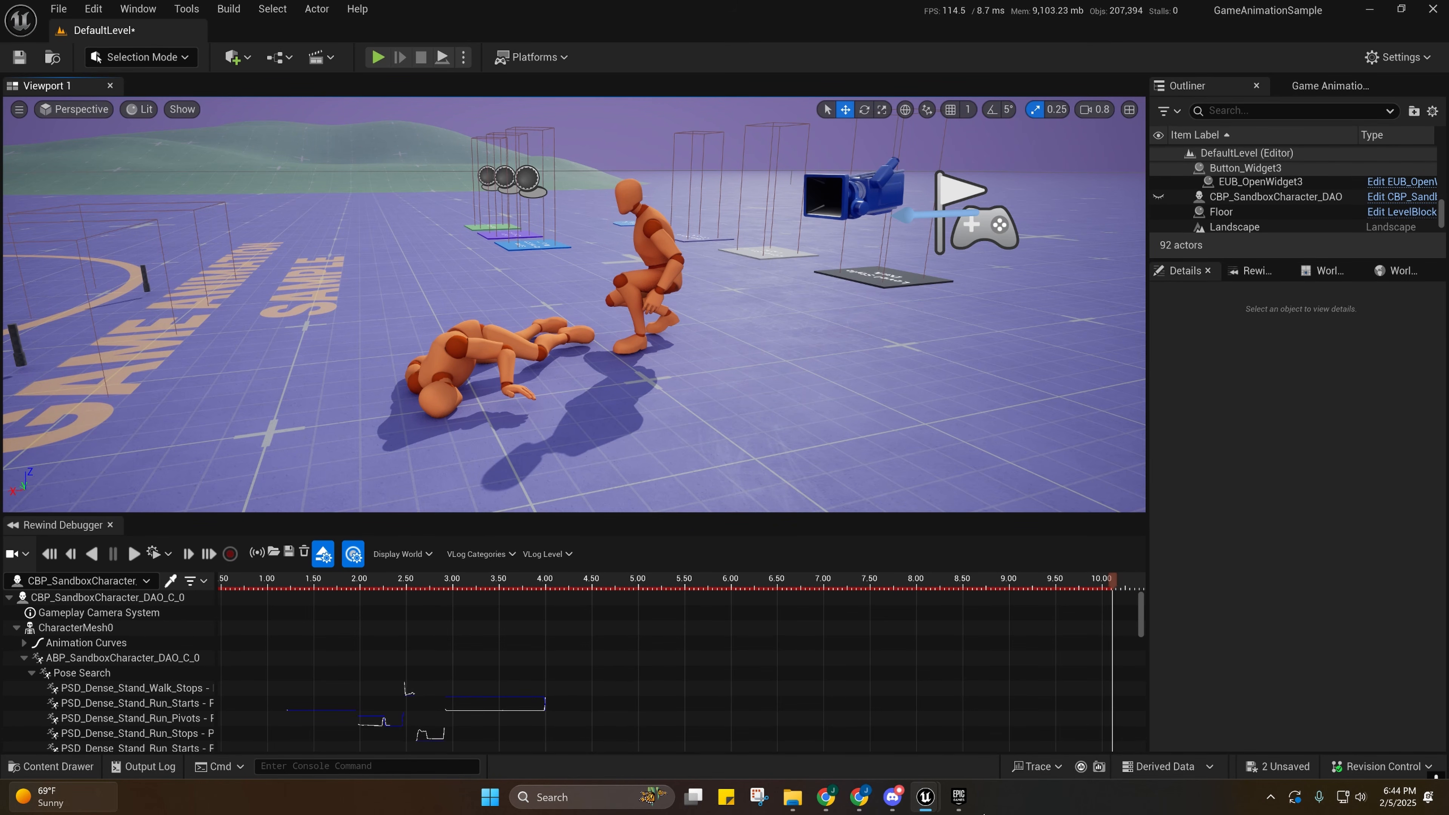
Switch back to the GASP_TakeDown project, import both takedown animations with the SK_UEFN_Mannequin skeleton, and save everything.
{"action": "mouse_move", "coordinate": [930, 803]}
{"action": "left_click", "coordinate": [1024, 708]}
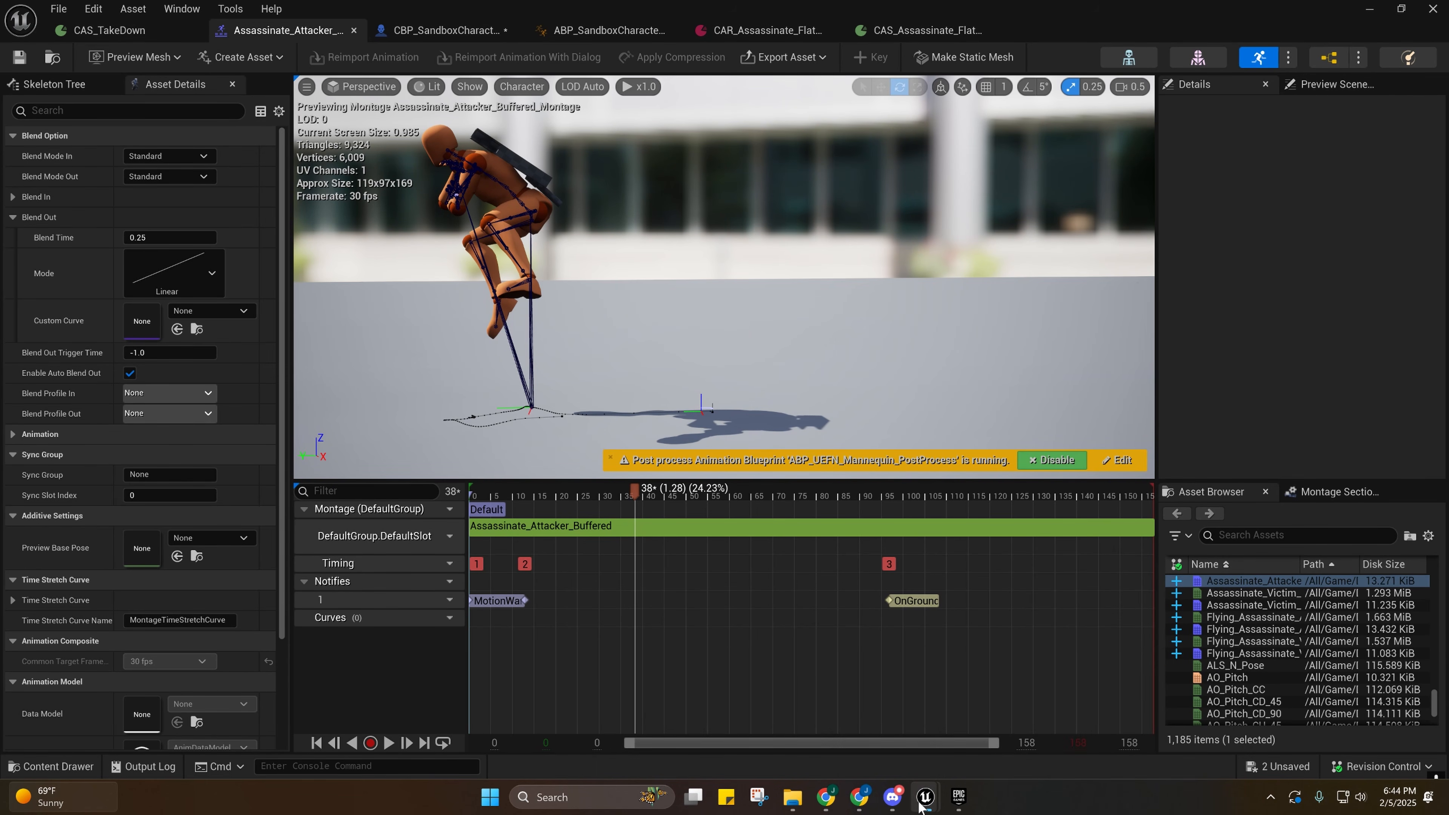
{"action": "mouse_move", "coordinate": [923, 799]}
{"action": "left_click", "coordinate": [702, 711]}
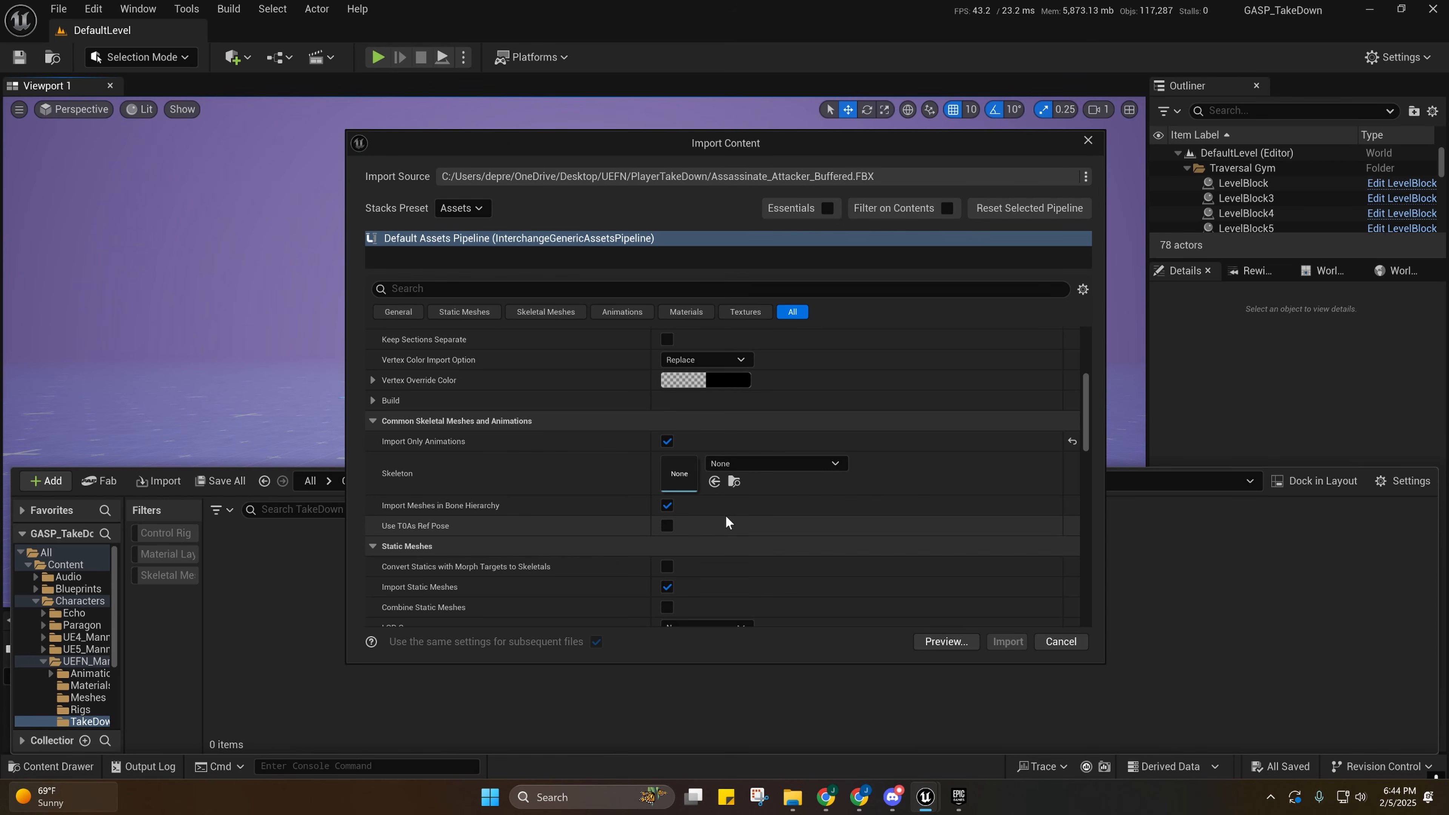
{"action": "left_click", "coordinate": [742, 461]}
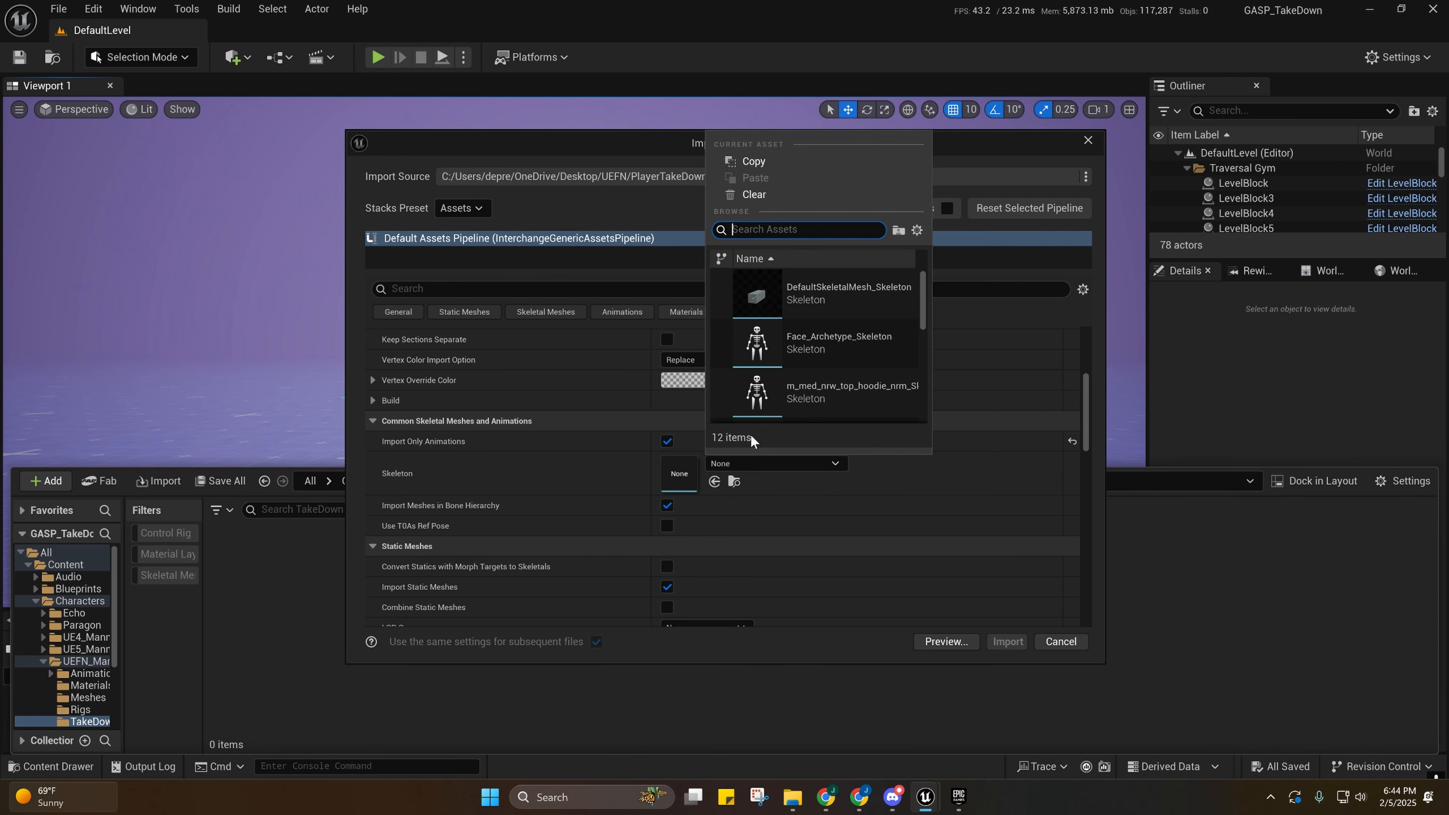
{"action": "type", "text": "uefn"}
{"action": "left_click", "coordinate": [756, 294]}
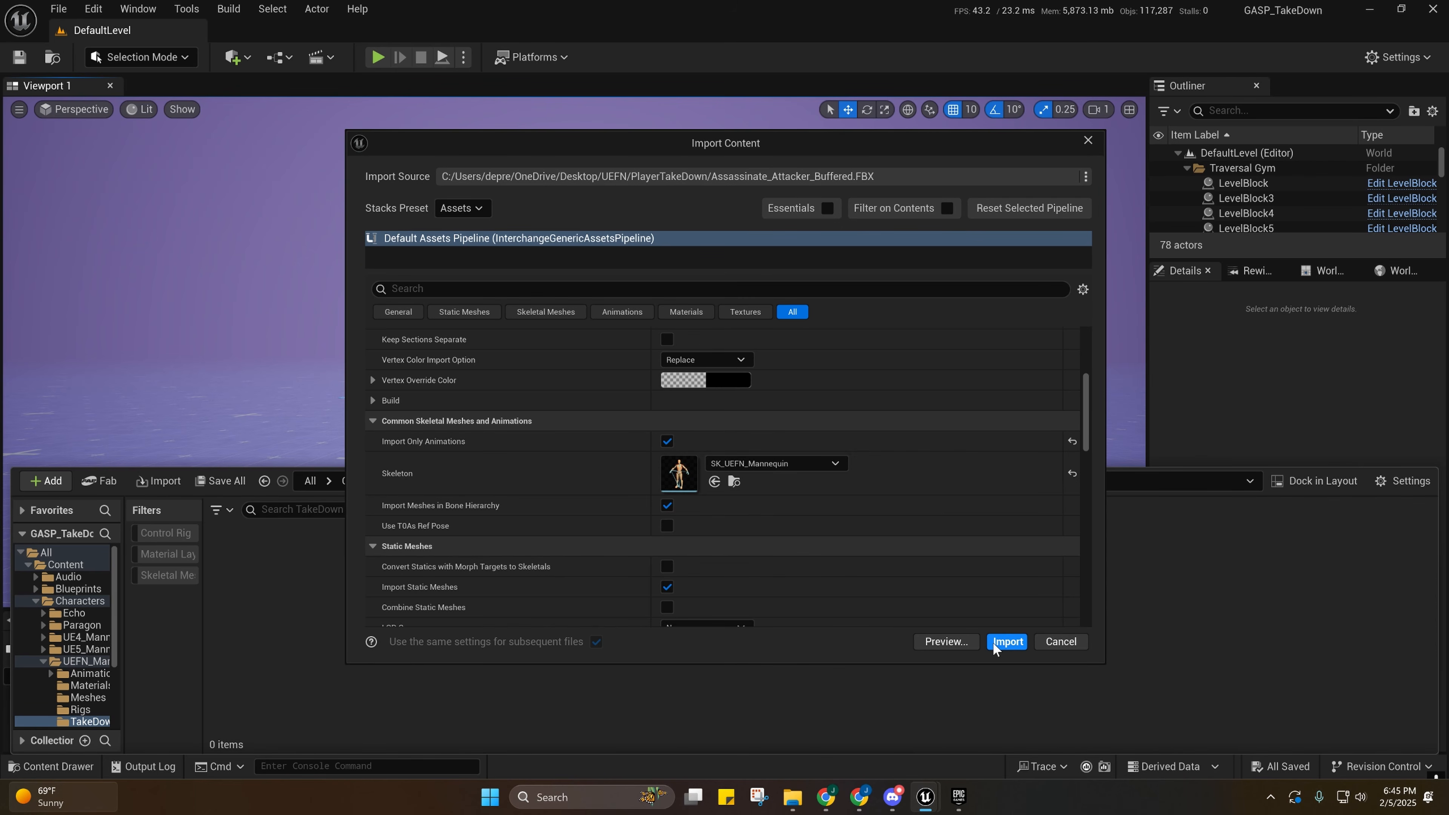
{"action": "left_click", "coordinate": [1006, 641]}
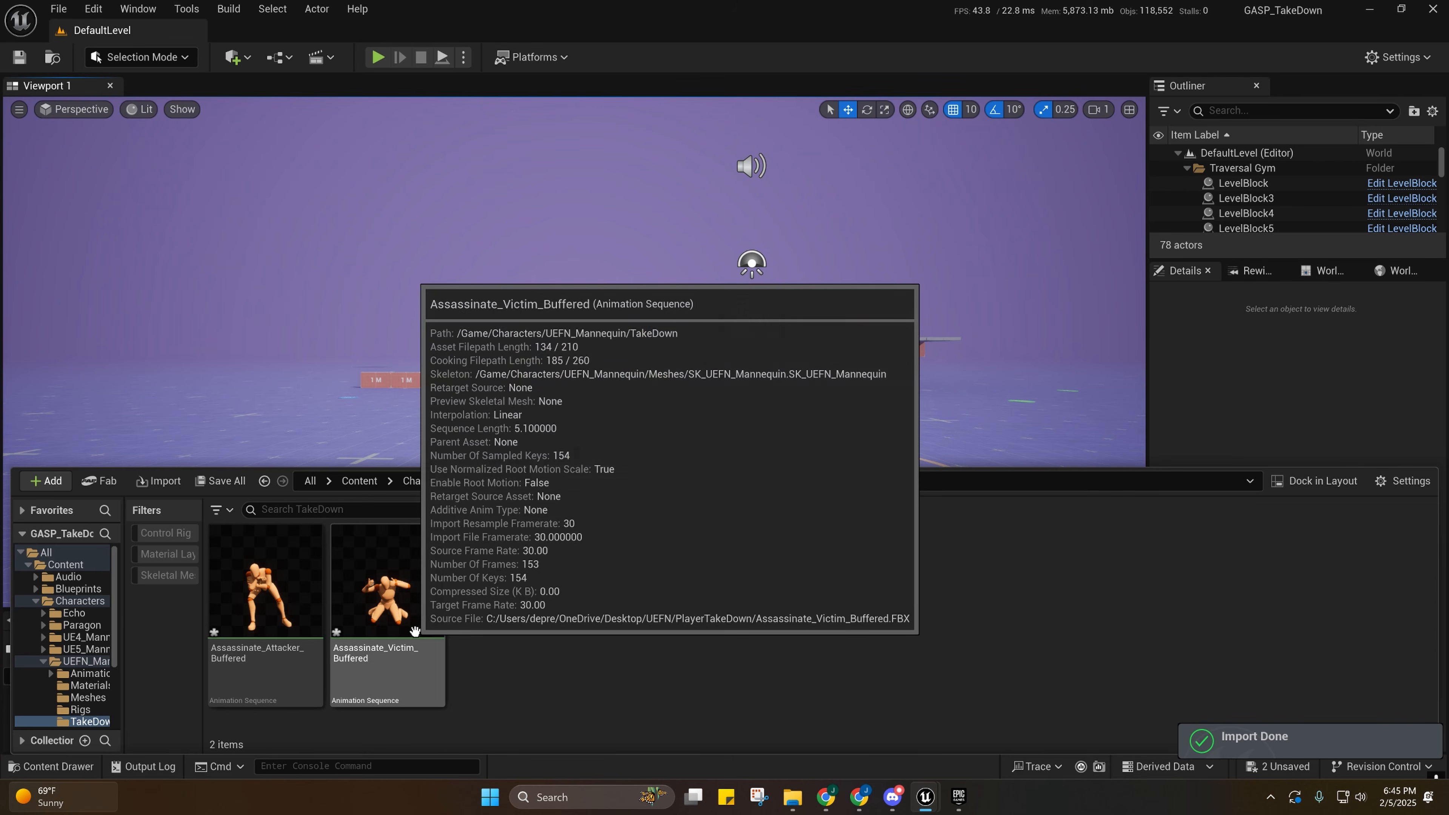
{"action": "key", "text": "ctrl+shift+s"}
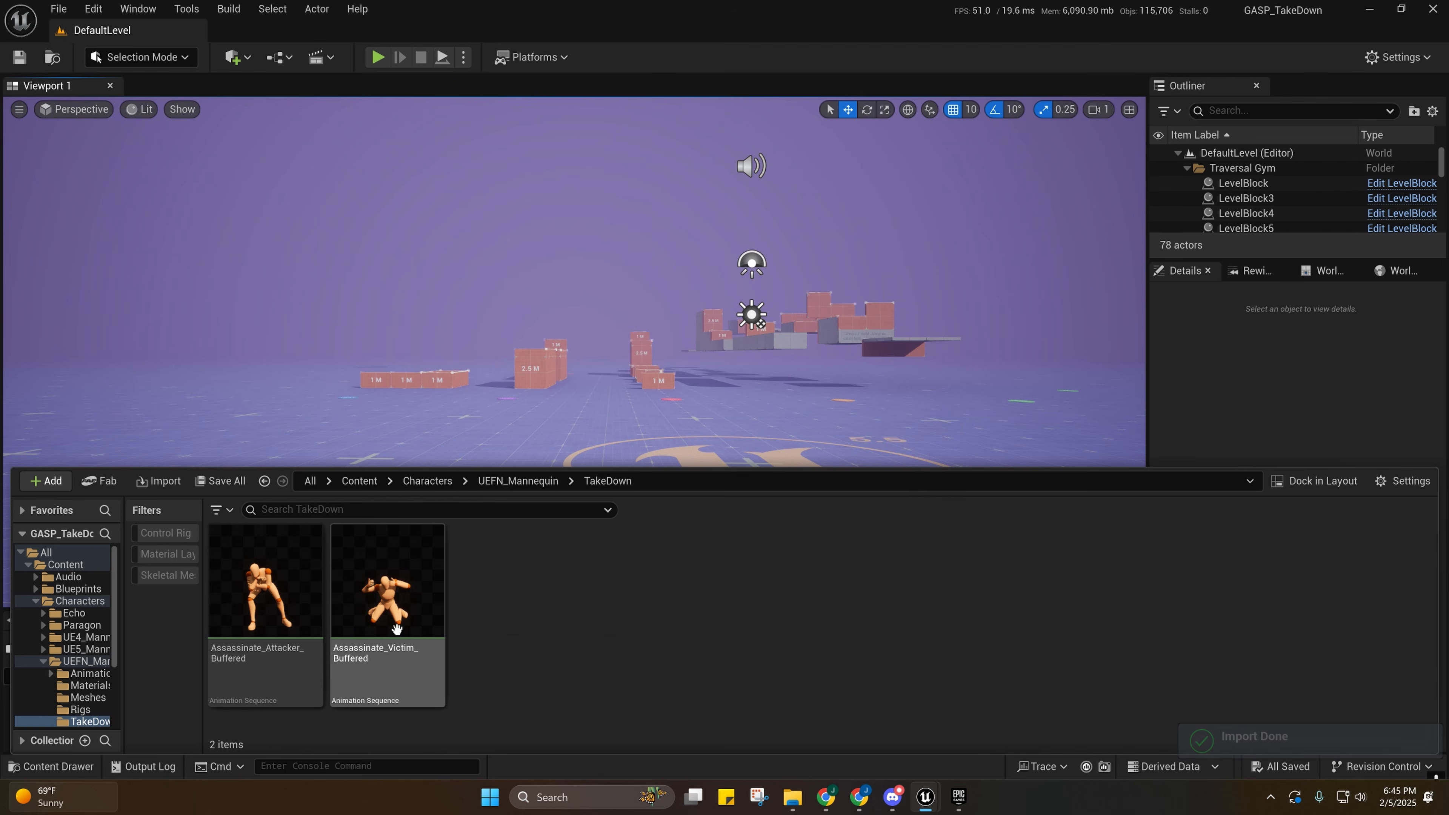
Create a folder named CAS inside the TakeDown folder and open it.
{"action": "mouse_move", "coordinate": [439, 612]}
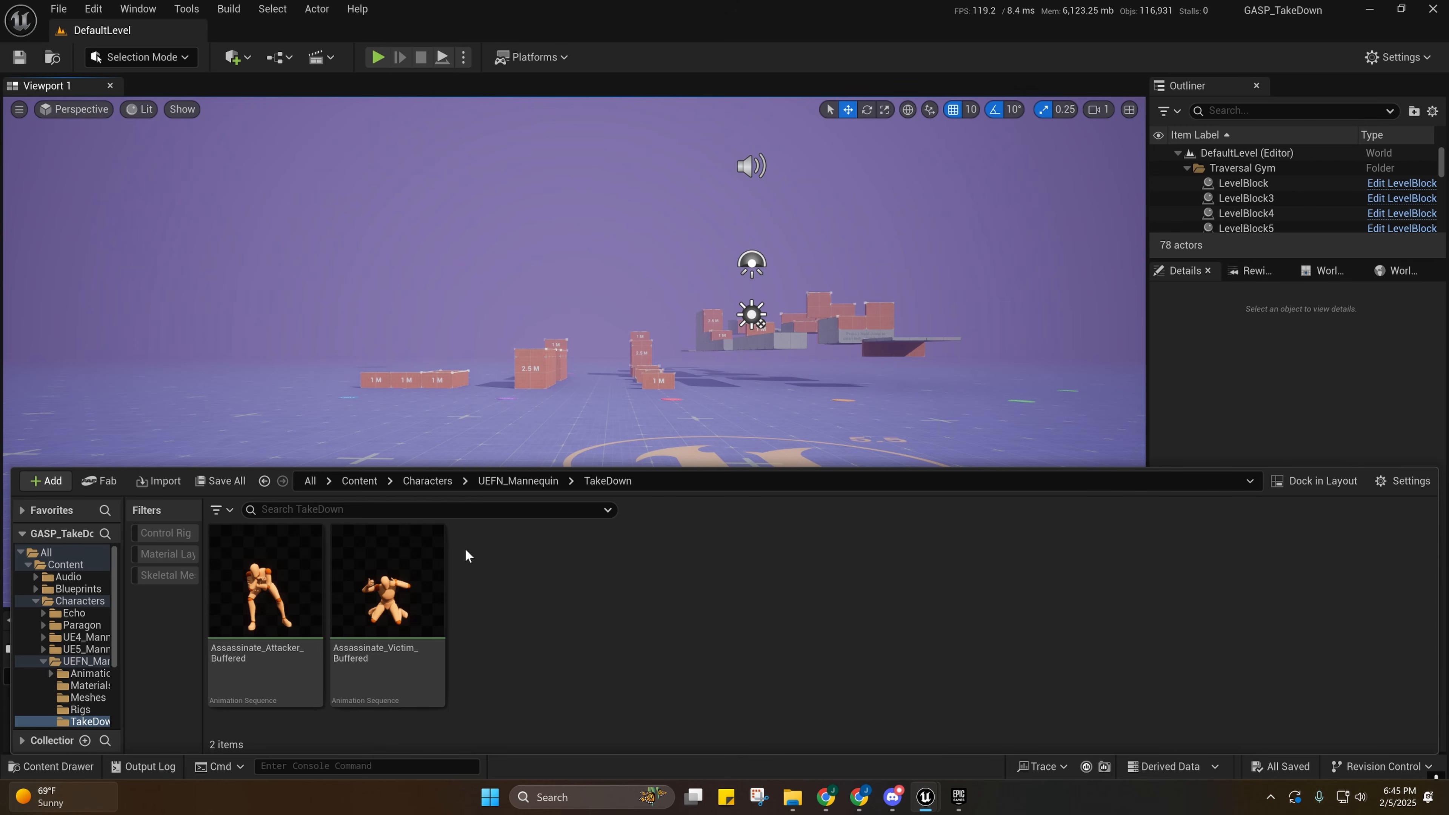
{"action": "left_click_drag", "start_coordinate": [122, 631], "coordinate": [184, 628]}
{"action": "scroll", "coordinate": [151, 679], "scroll_direction": "down", "scroll_amount": 1}
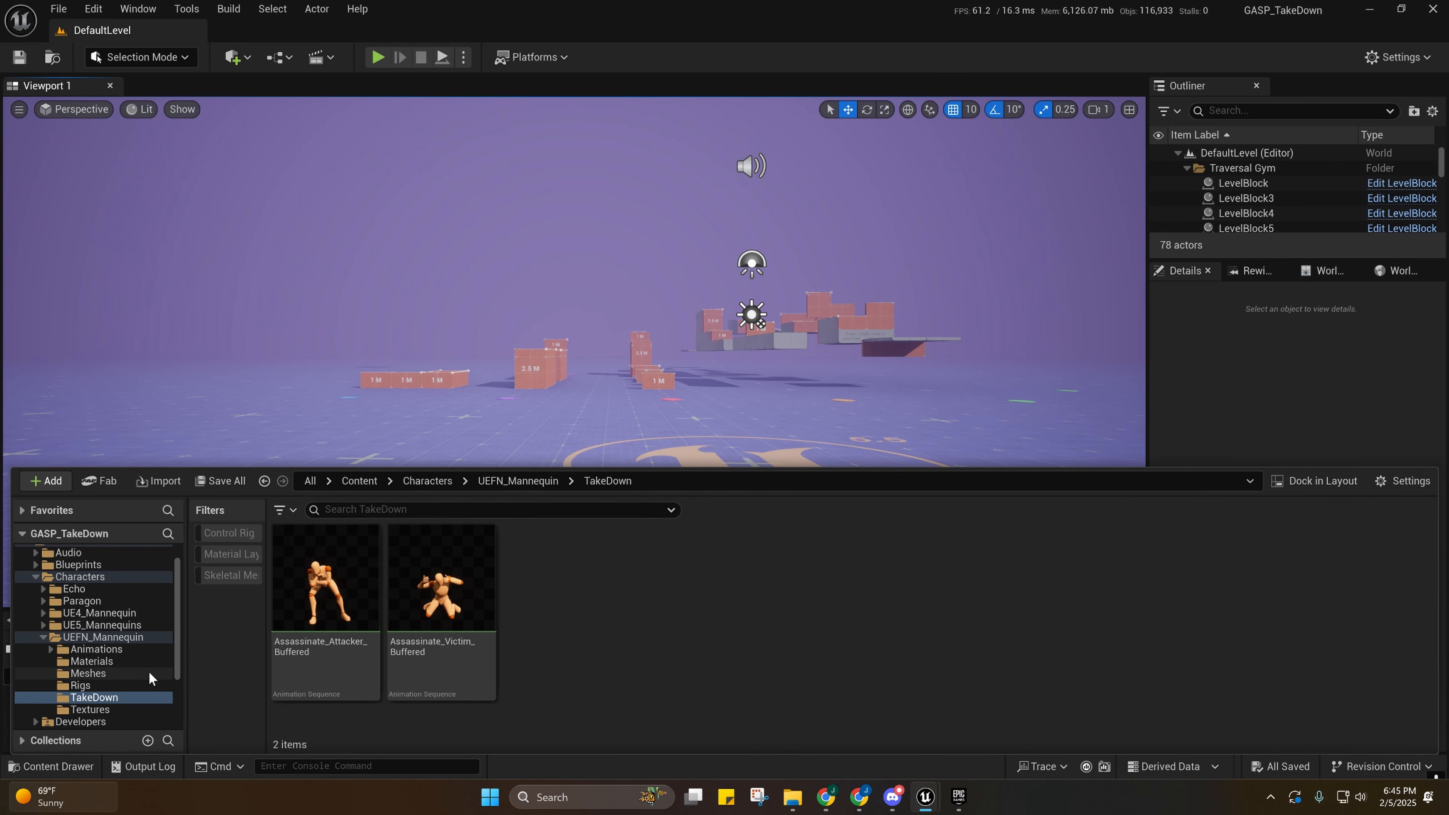
{"action": "right_click", "coordinate": [109, 637]}
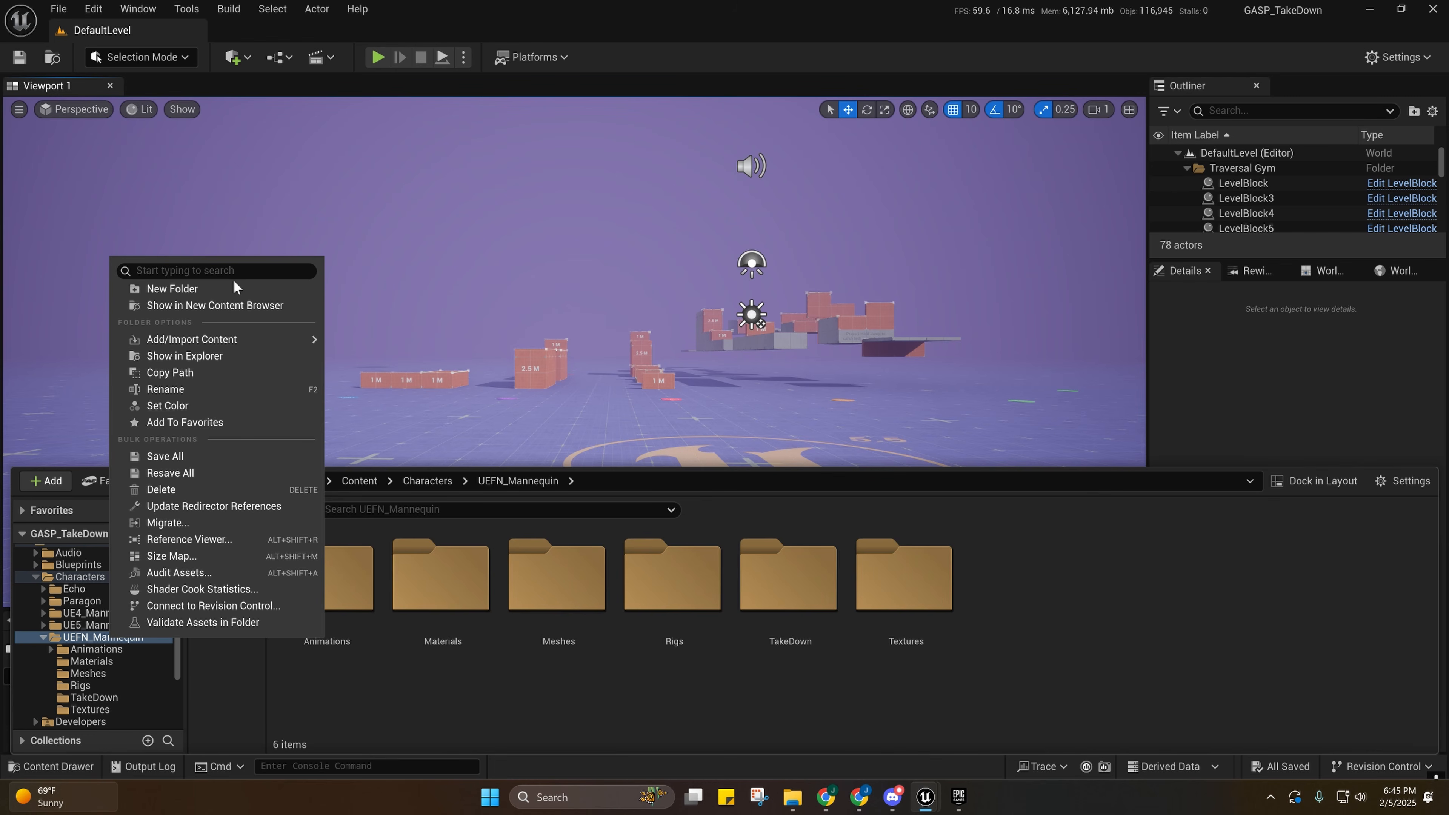
{"action": "left_click", "coordinate": [93, 698]}
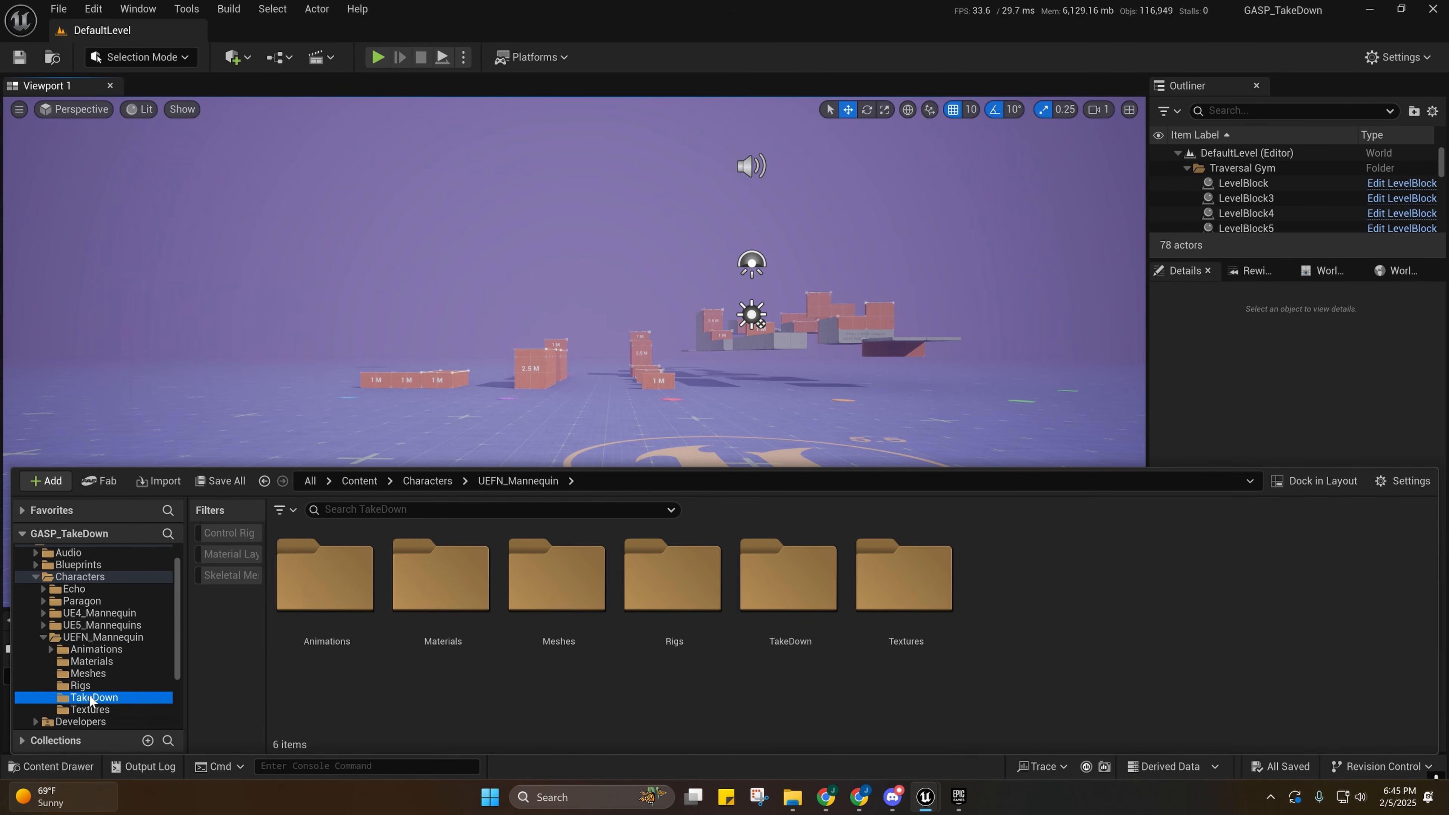
{"action": "right_click", "coordinate": [539, 627]}
{"action": "left_click", "coordinate": [637, 284]}
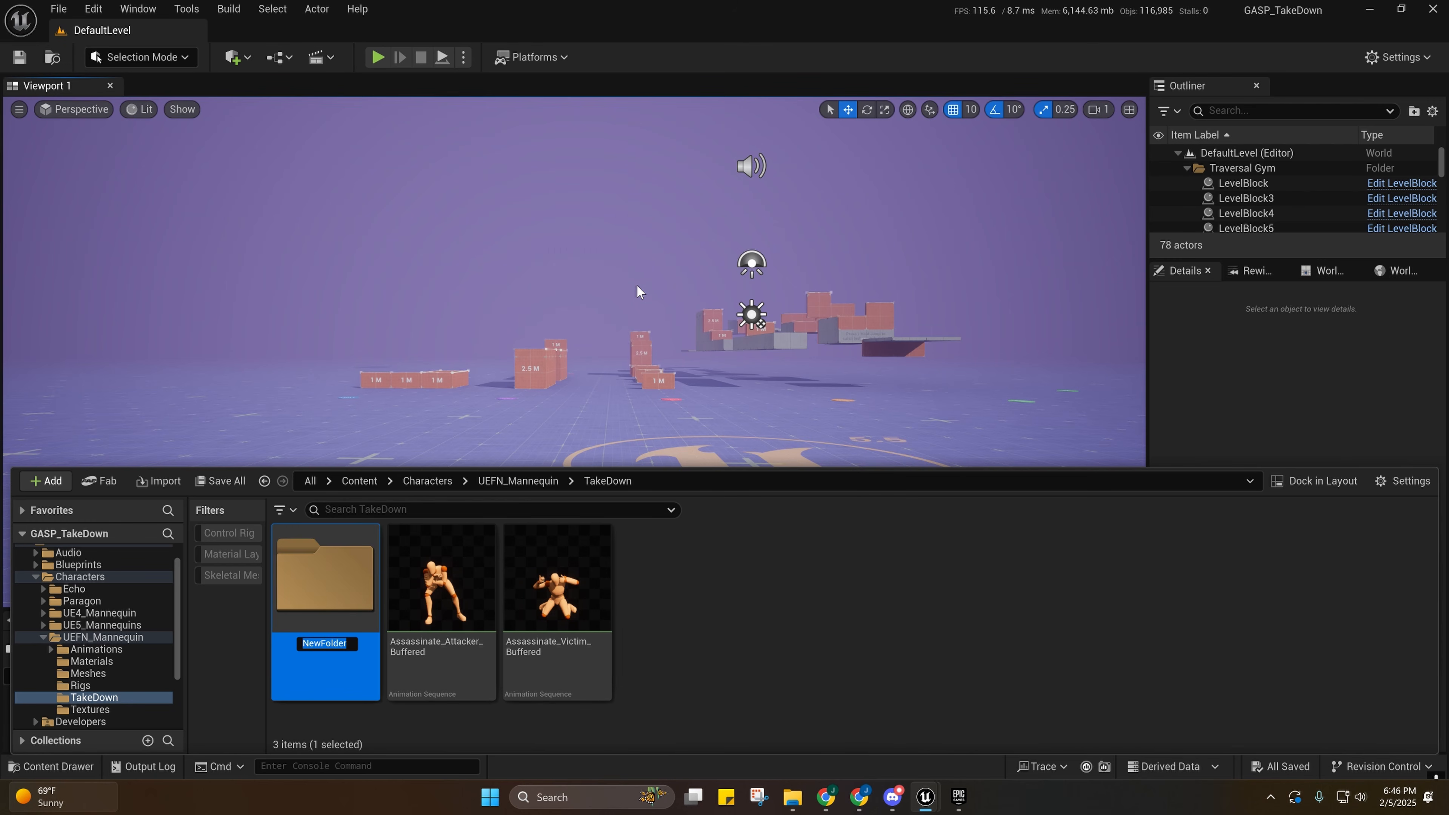
{"action": "type", "text": "CAS"}
{"action": "key", "text": "Return"}
{"action": "double_click", "coordinate": [334, 557]}
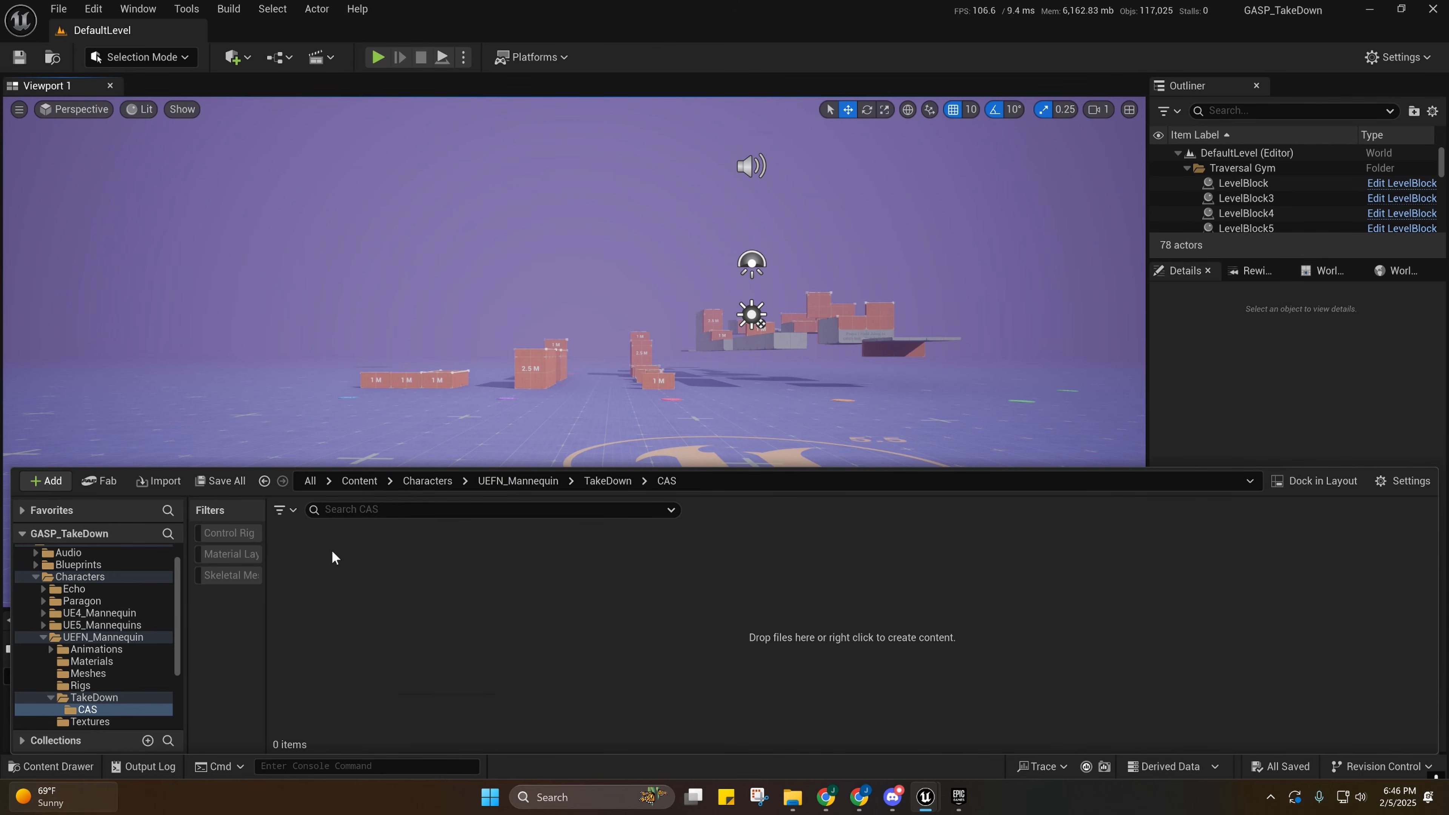
Open the project's plugin list and show the built-in Animation category.
{"action": "right_click", "coordinate": [482, 632]}
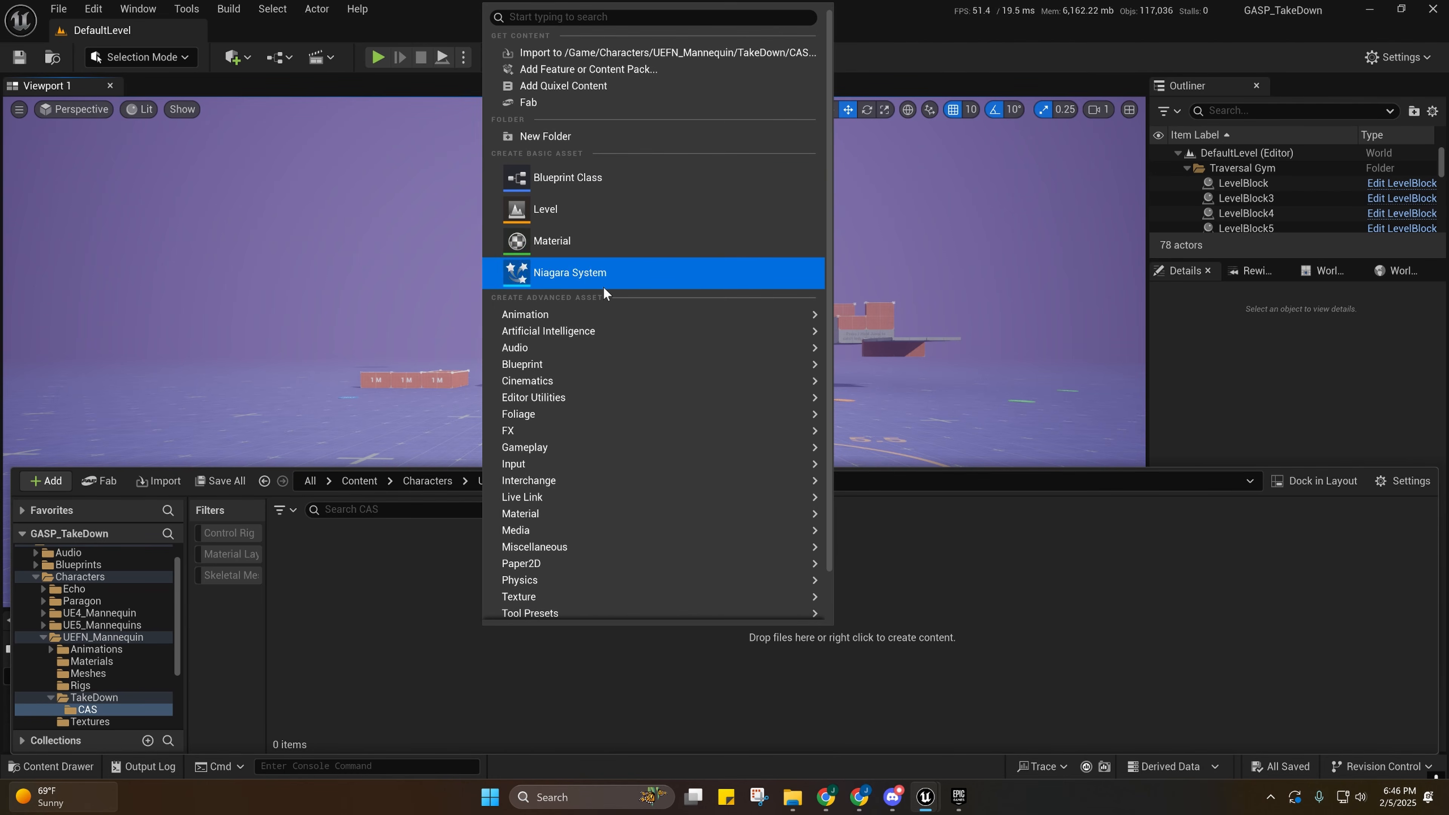
{"action": "left_click", "coordinate": [138, 9]}
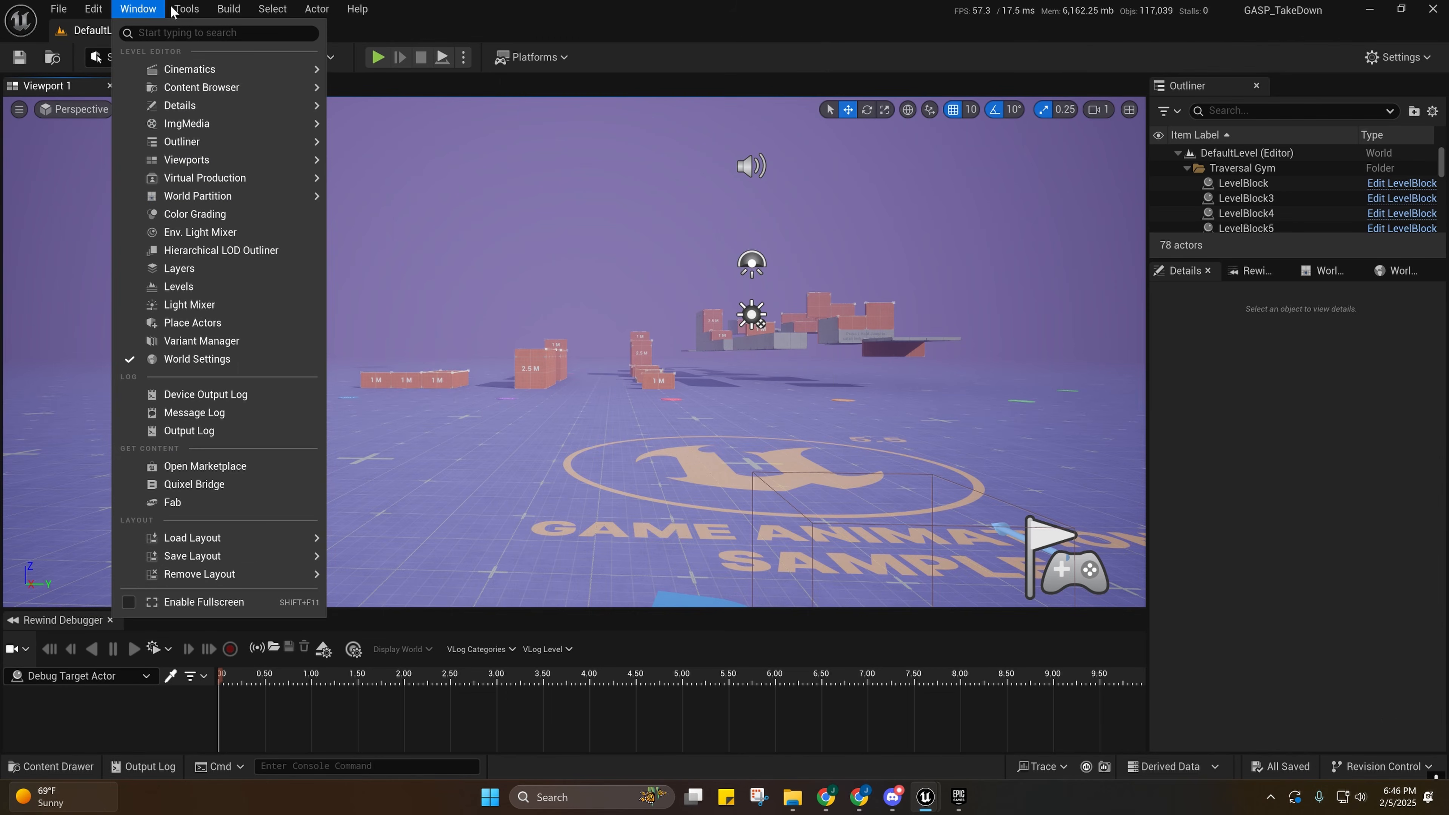
{"action": "mouse_move", "coordinate": [192, 10]}
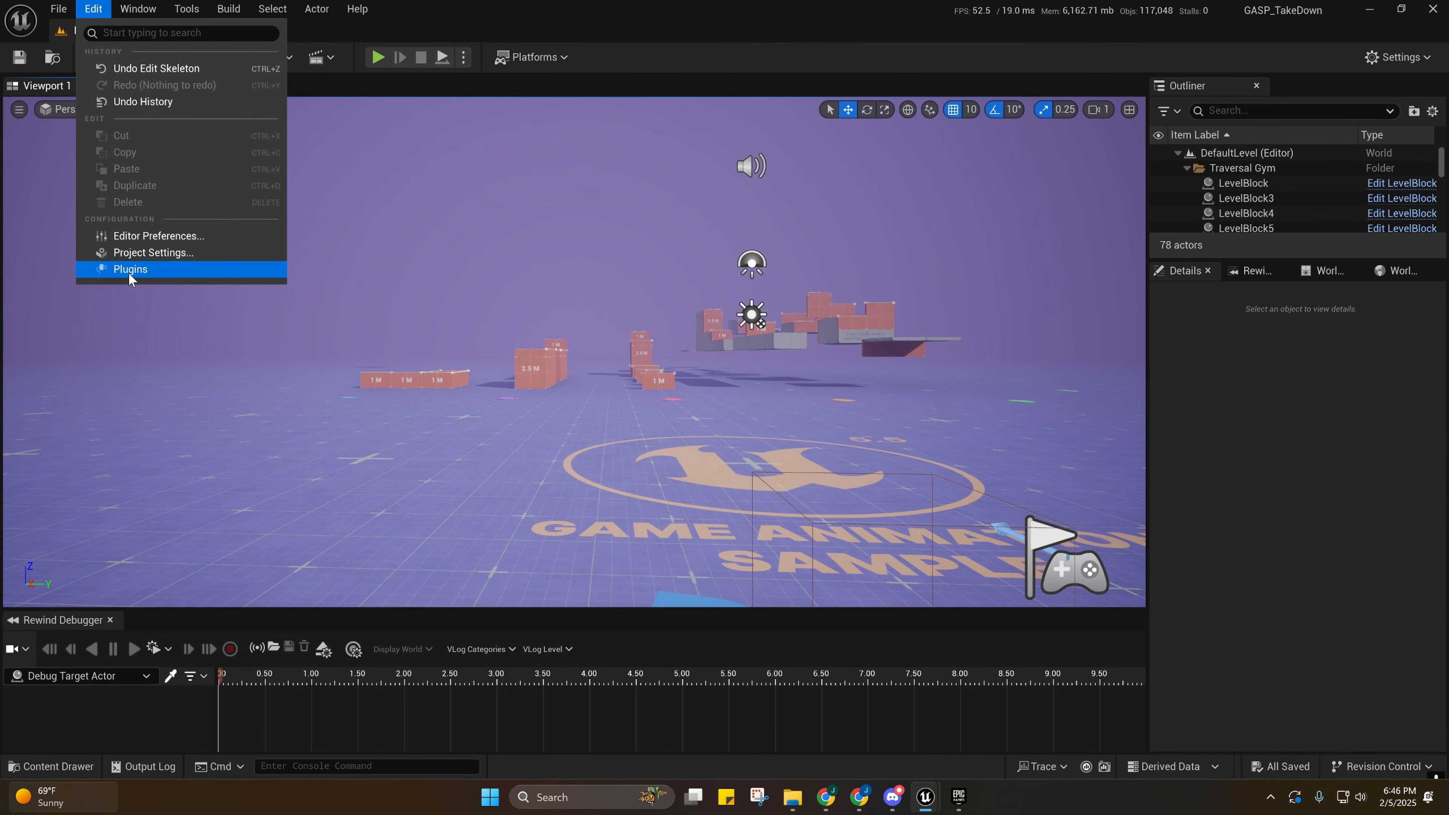
{"action": "left_click", "coordinate": [127, 274]}
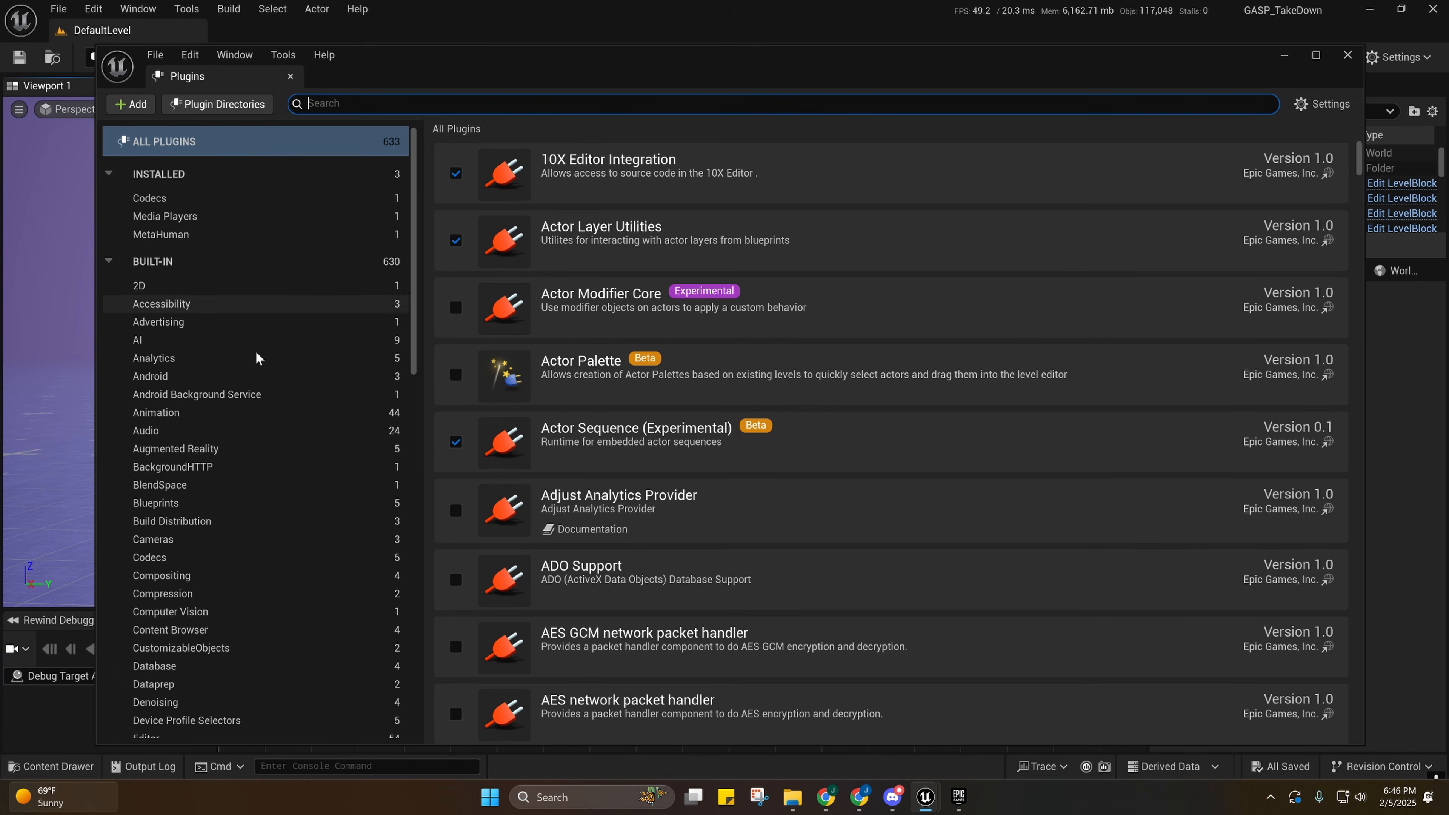
{"action": "left_click", "coordinate": [179, 412]}
{"action": "scroll", "coordinate": [782, 508], "scroll_direction": "down", "scroll_amount": 10}
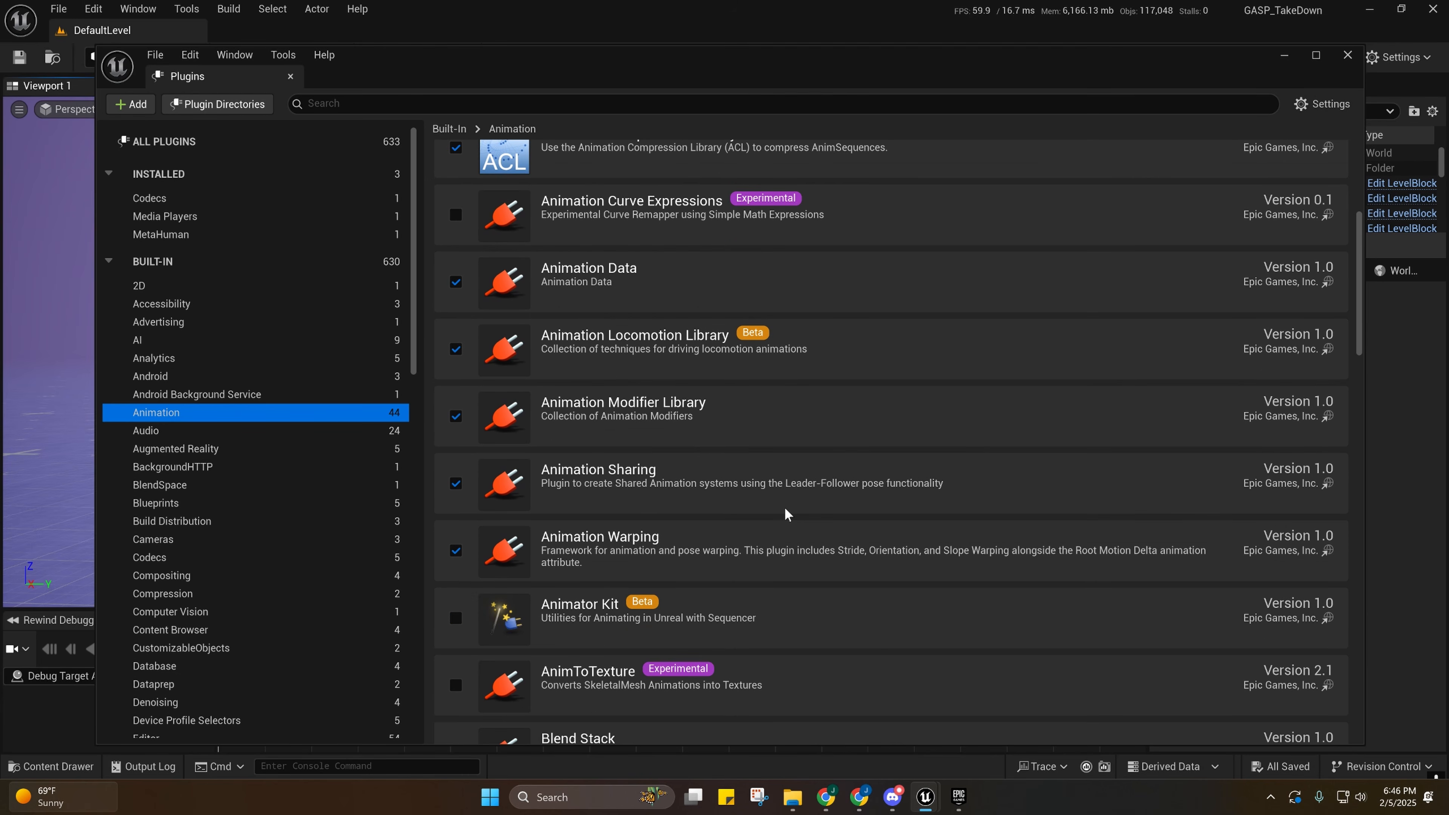
Enable the experimental ContextualAnimation plugin and accept its use in the project.
{"action": "scroll", "coordinate": [782, 510], "scroll_direction": "down", "scroll_amount": 2}
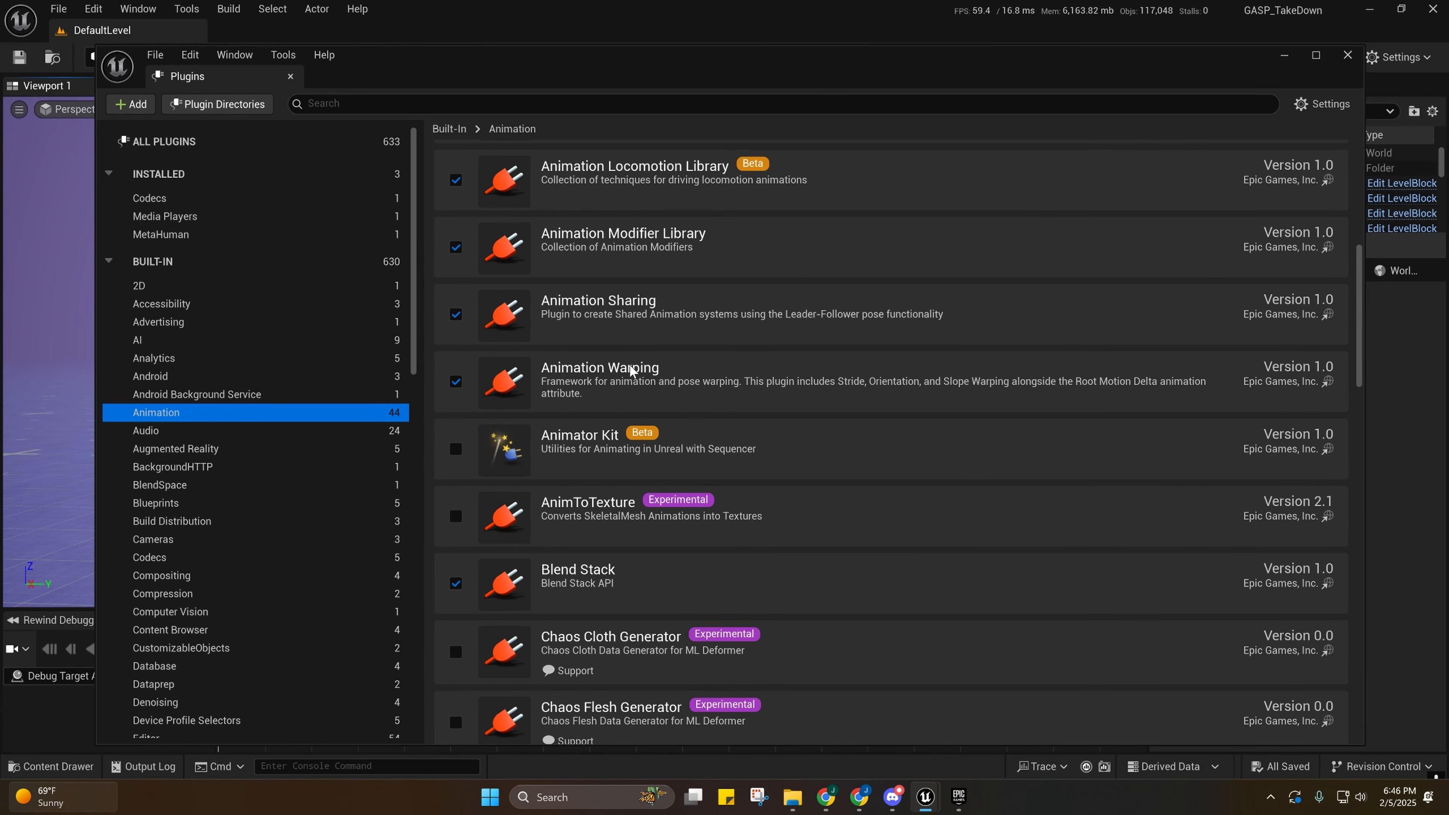
{"action": "scroll", "coordinate": [621, 400], "scroll_direction": "down", "scroll_amount": 4}
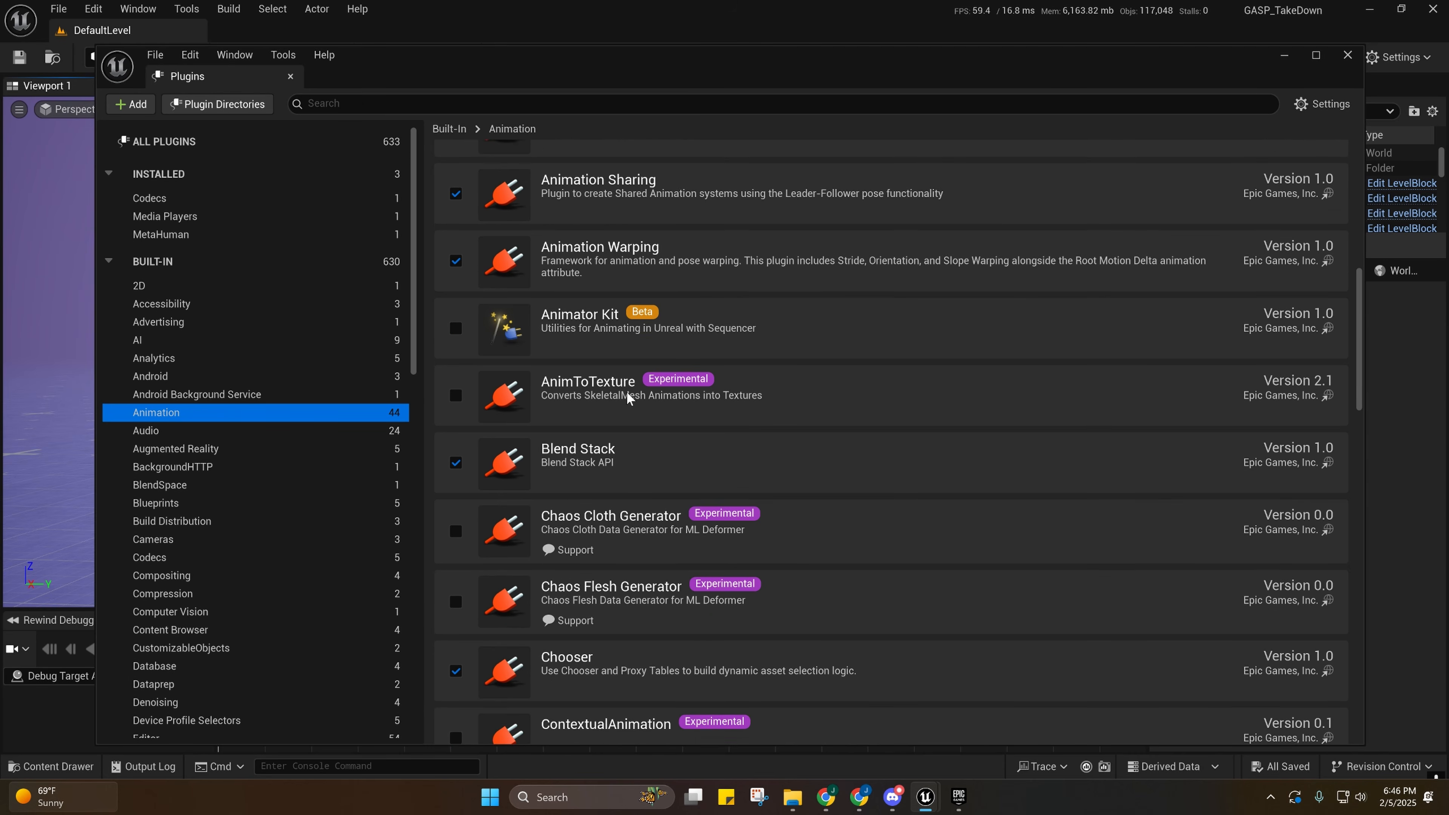
{"action": "scroll", "coordinate": [627, 485], "scroll_direction": "down", "scroll_amount": 1}
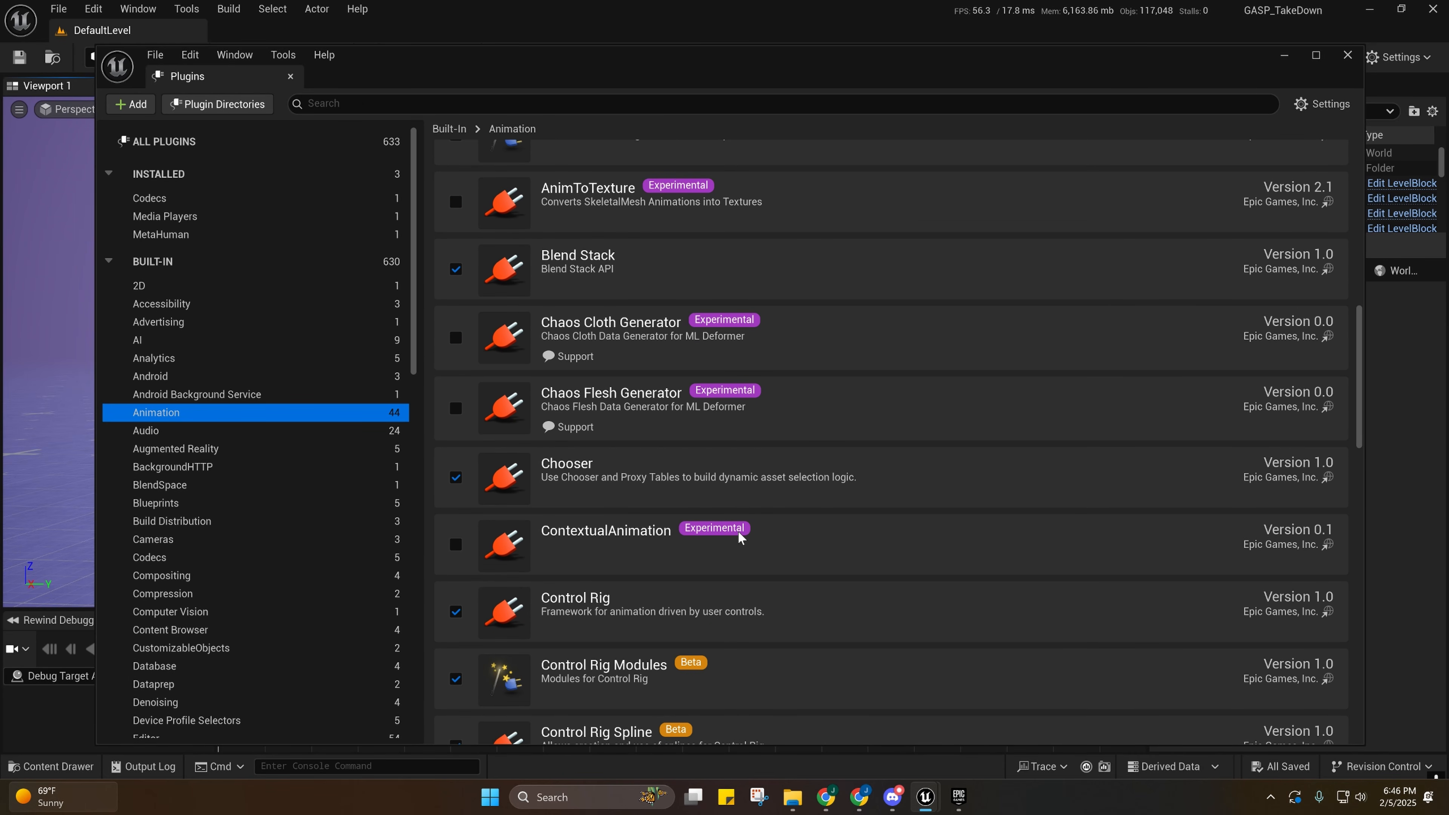
{"action": "mouse_move", "coordinate": [733, 537]}
{"action": "left_click", "coordinate": [456, 545]}
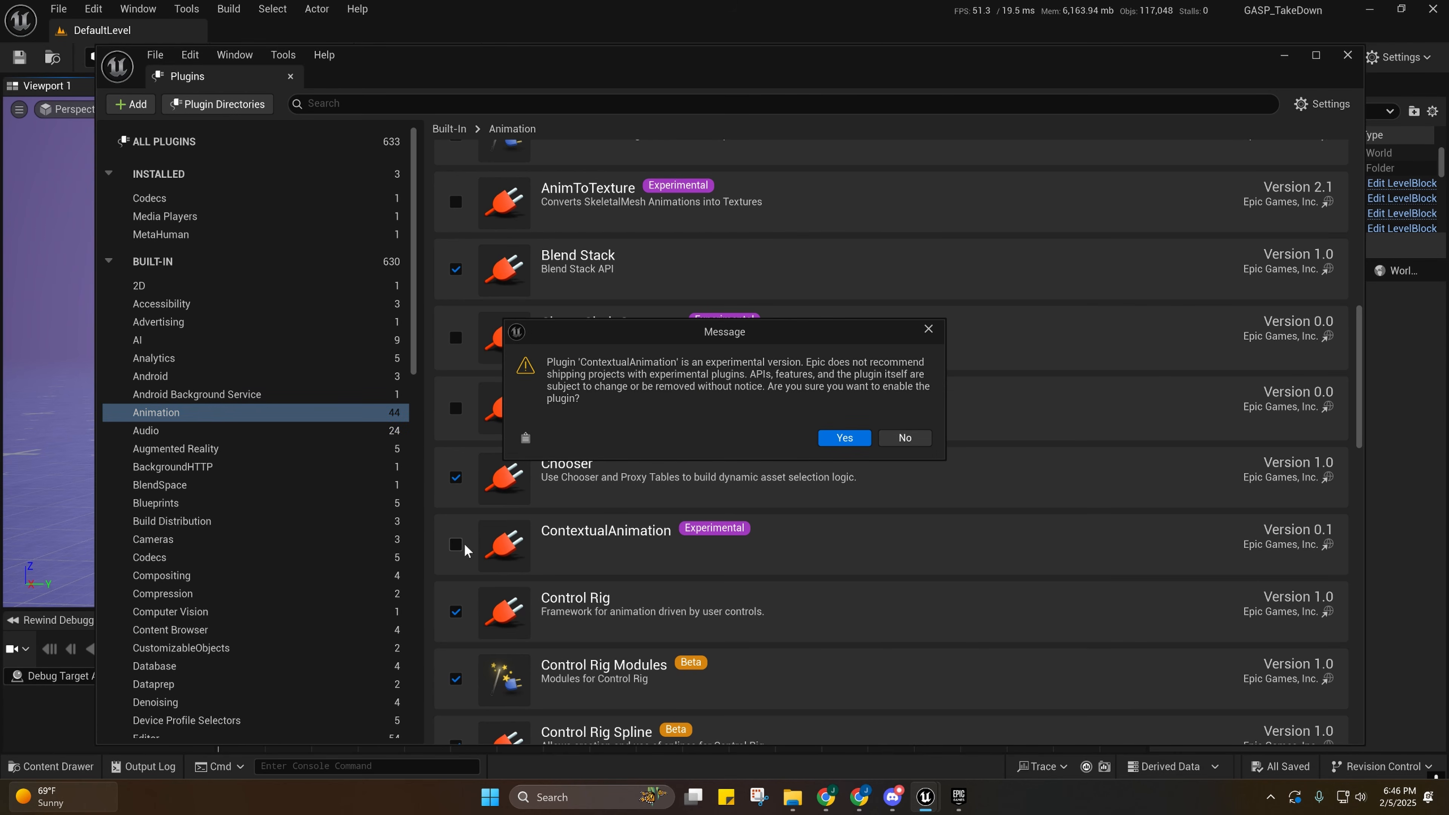
{"action": "left_click", "coordinate": [843, 439]}
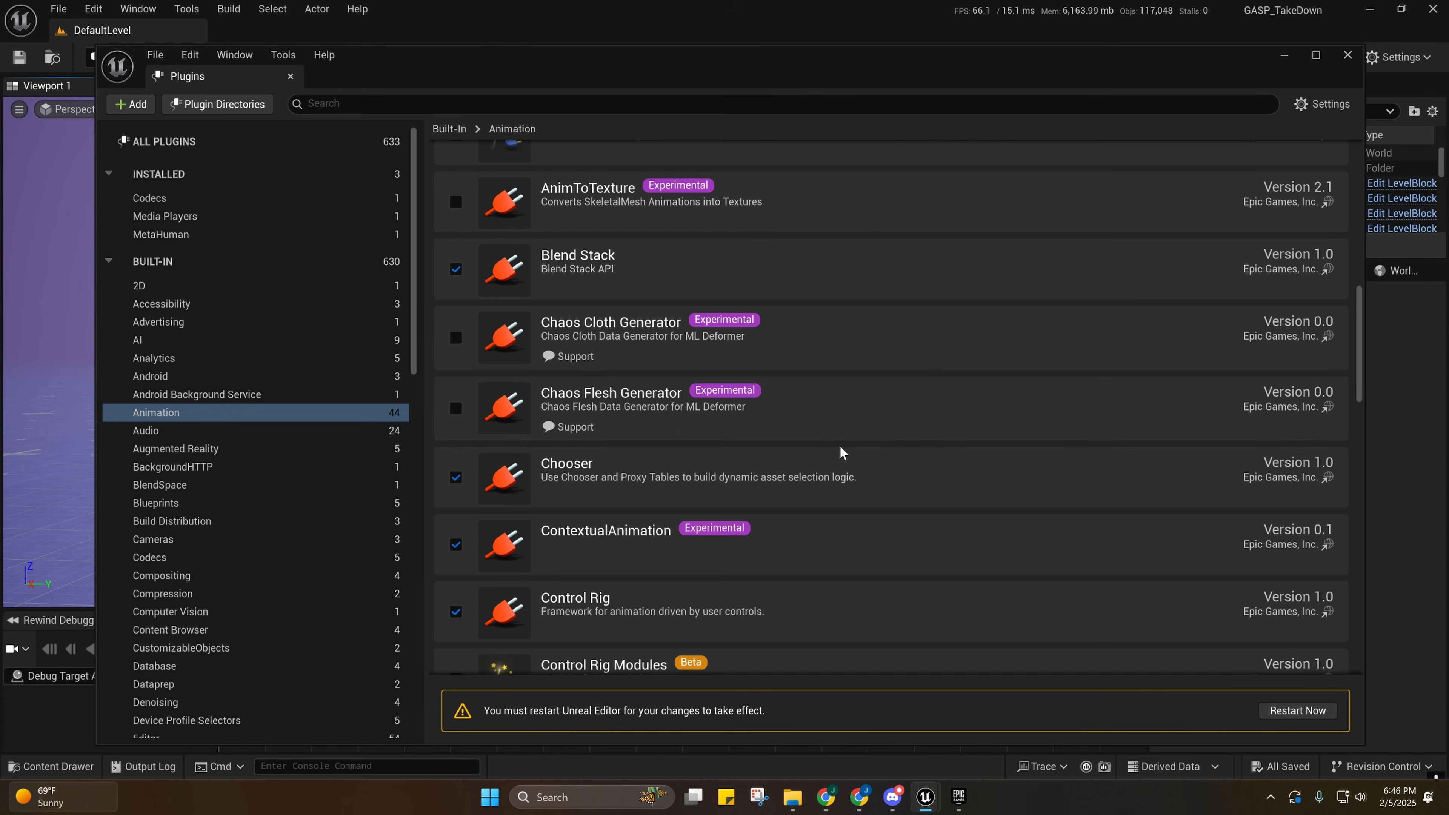
Restart the editor to apply the plugin change and minimize the plugin window once the project reloads.
{"action": "left_click", "coordinate": [1309, 717]}
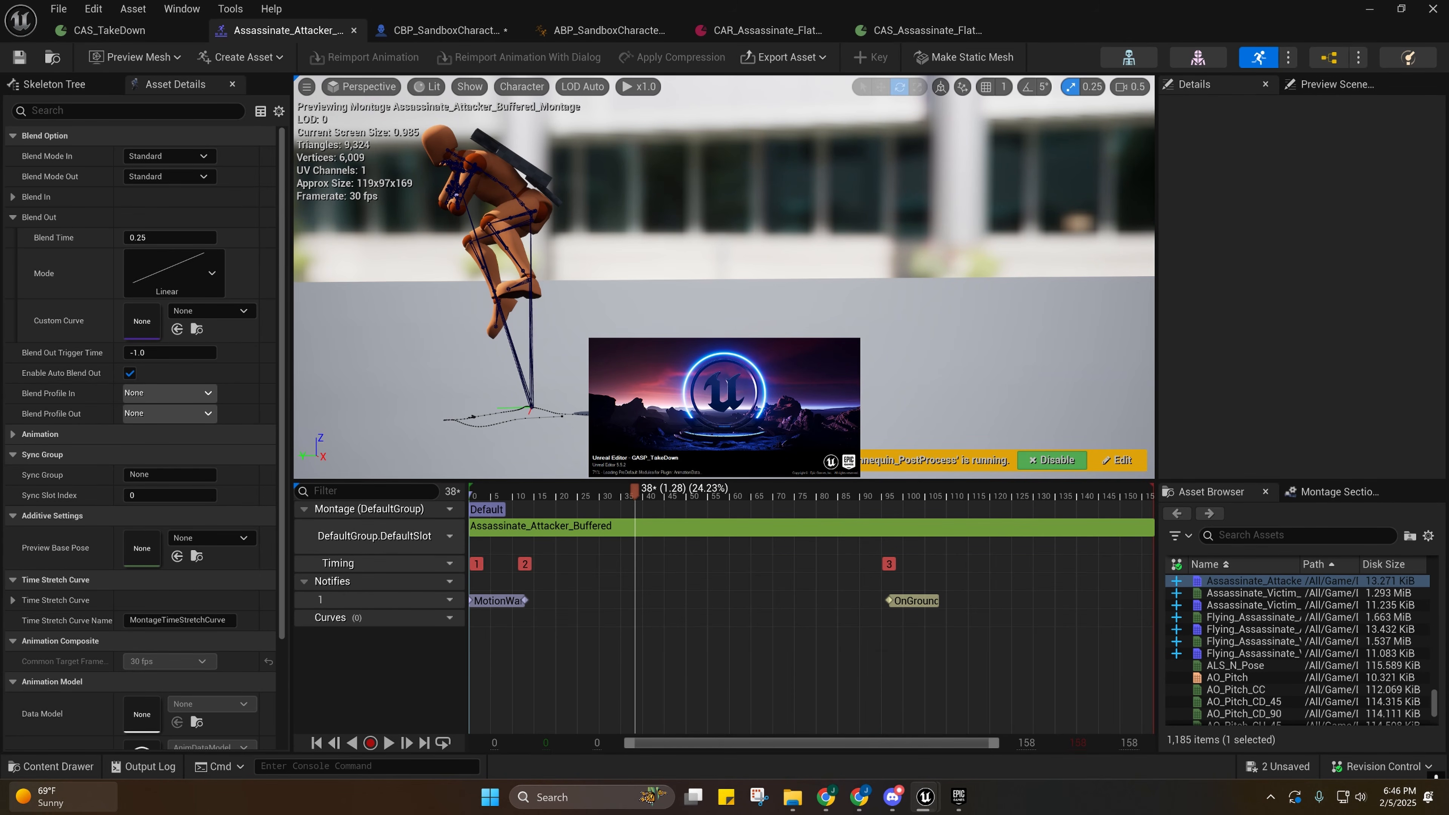
{"action": "mouse_move", "coordinate": [45, 792]}
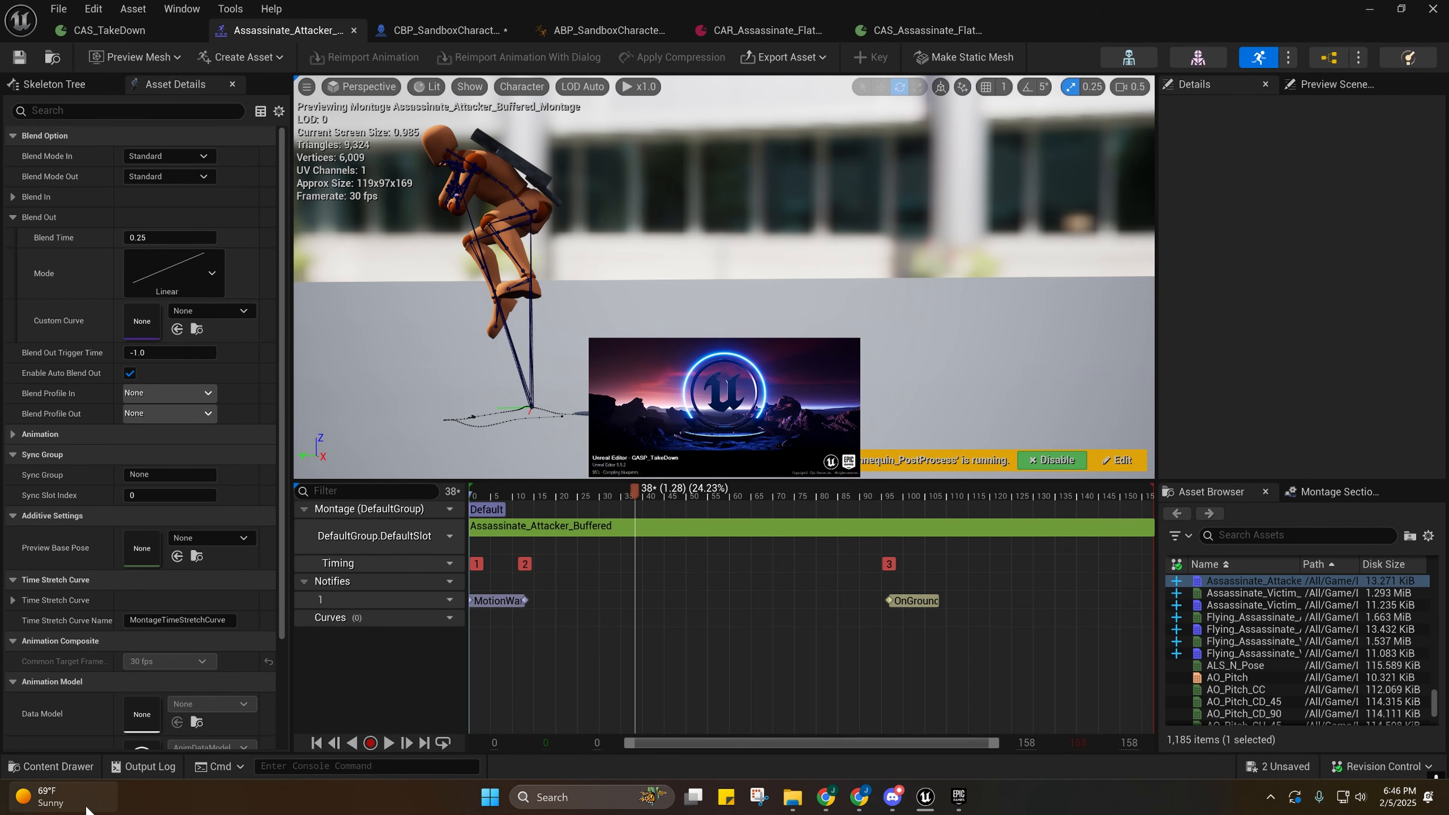
{"action": "mouse_move", "coordinate": [86, 809]}
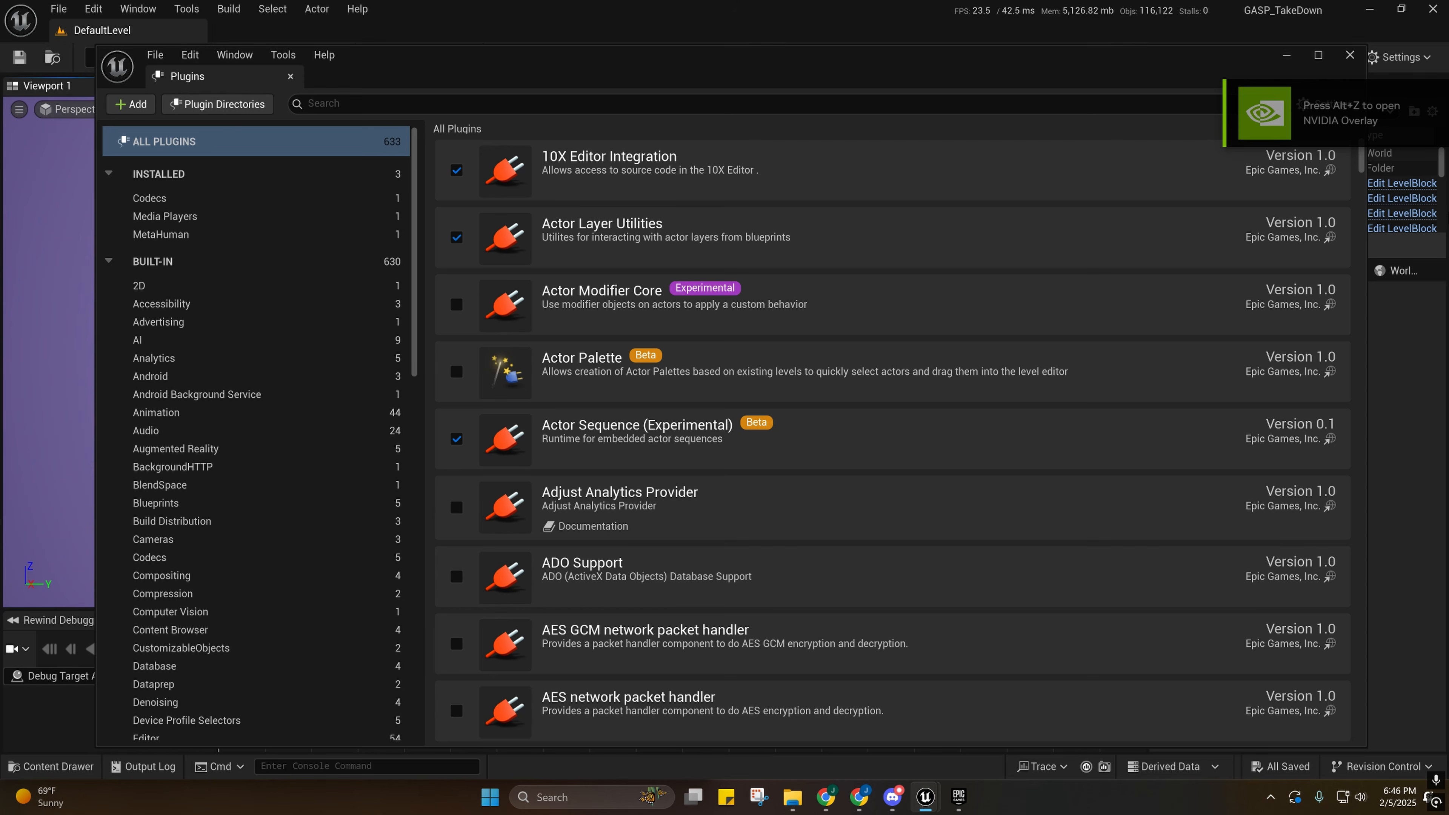
{"action": "left_click", "coordinate": [1286, 55]}
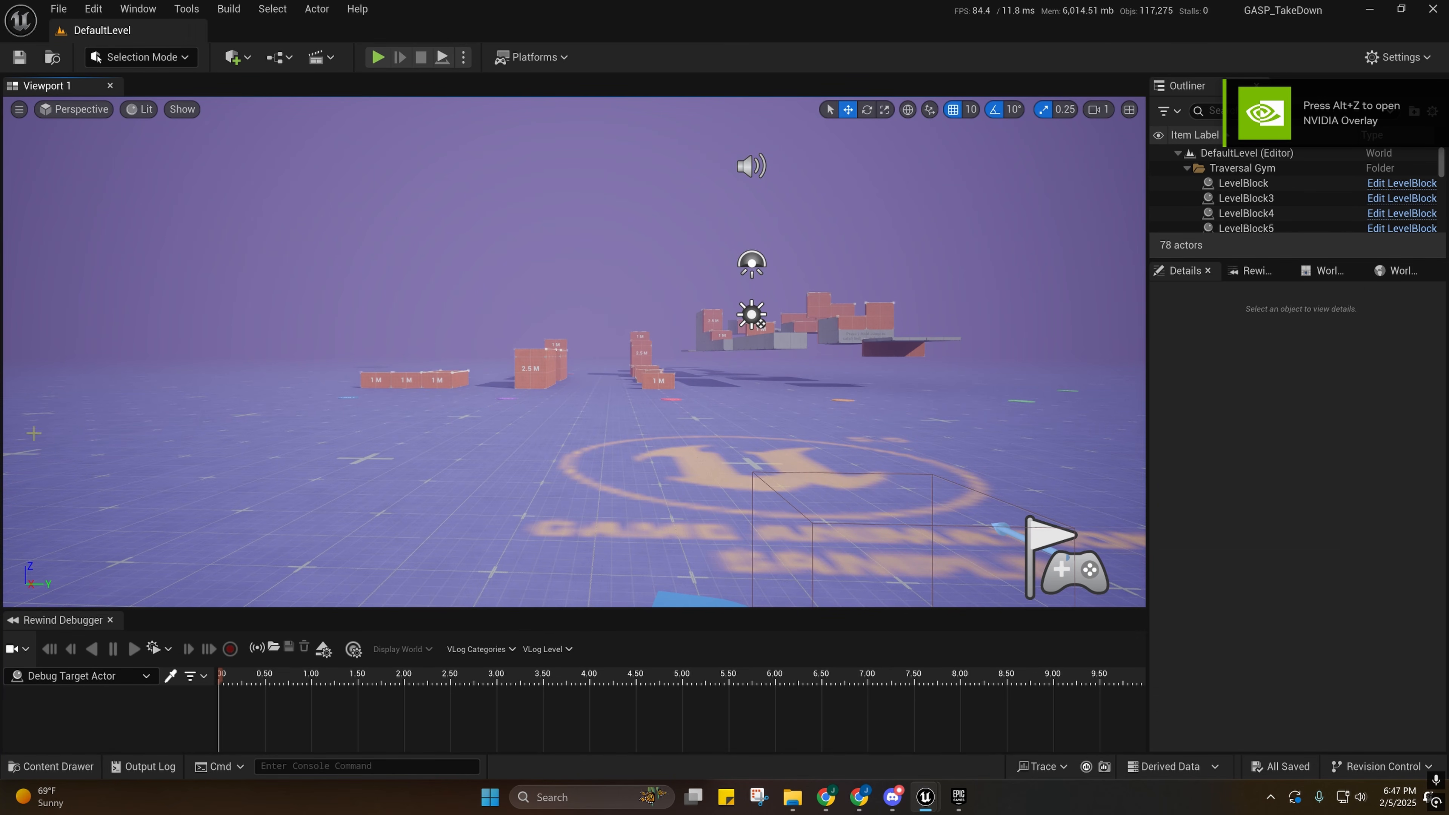
Return to the CAS folder inside the TakeDown folder.
{"action": "left_click", "coordinate": [52, 766]}
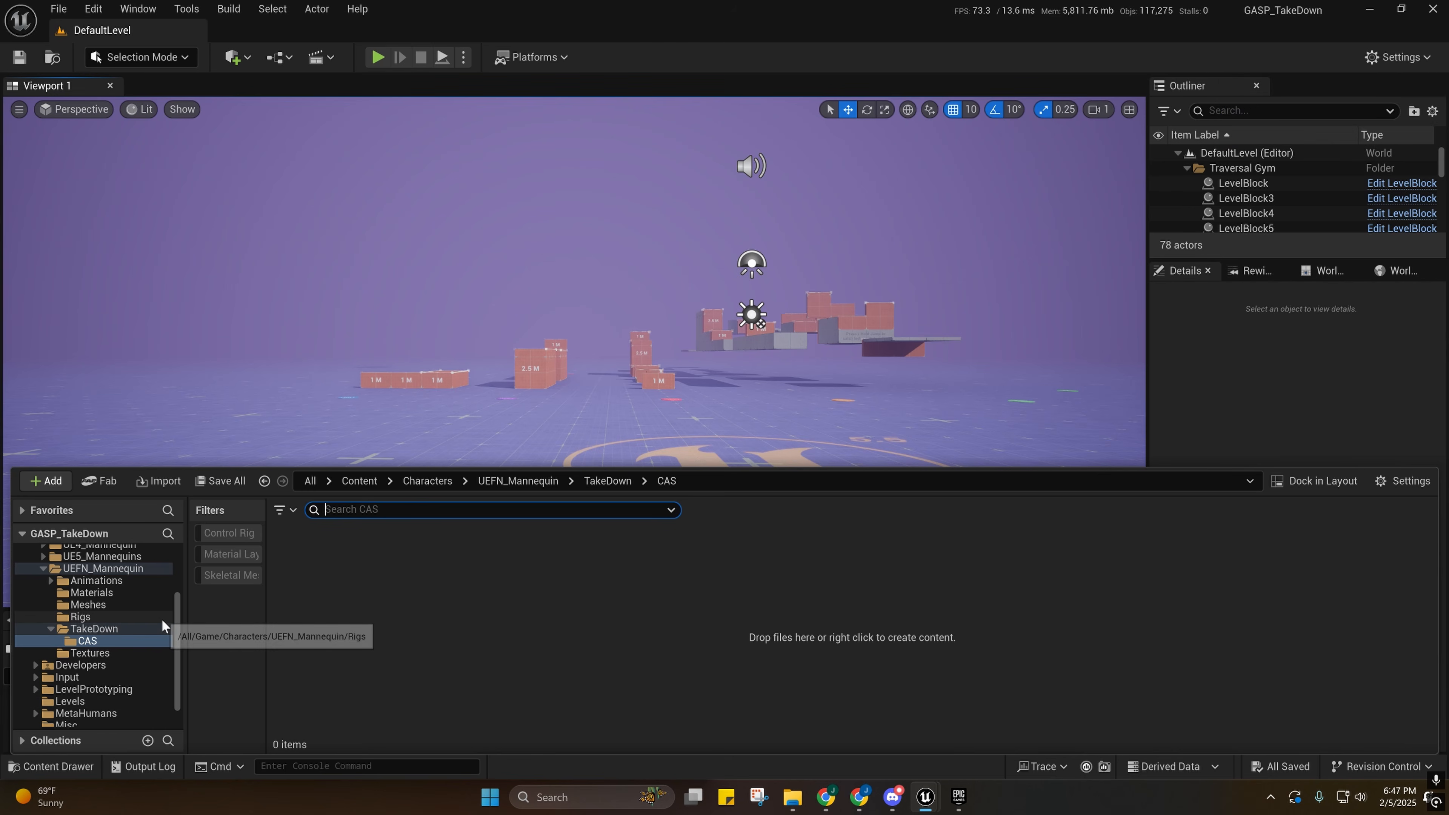
{"action": "left_click_drag", "start_coordinate": [185, 610], "coordinate": [171, 609]}
{"action": "left_click", "coordinate": [94, 628]}
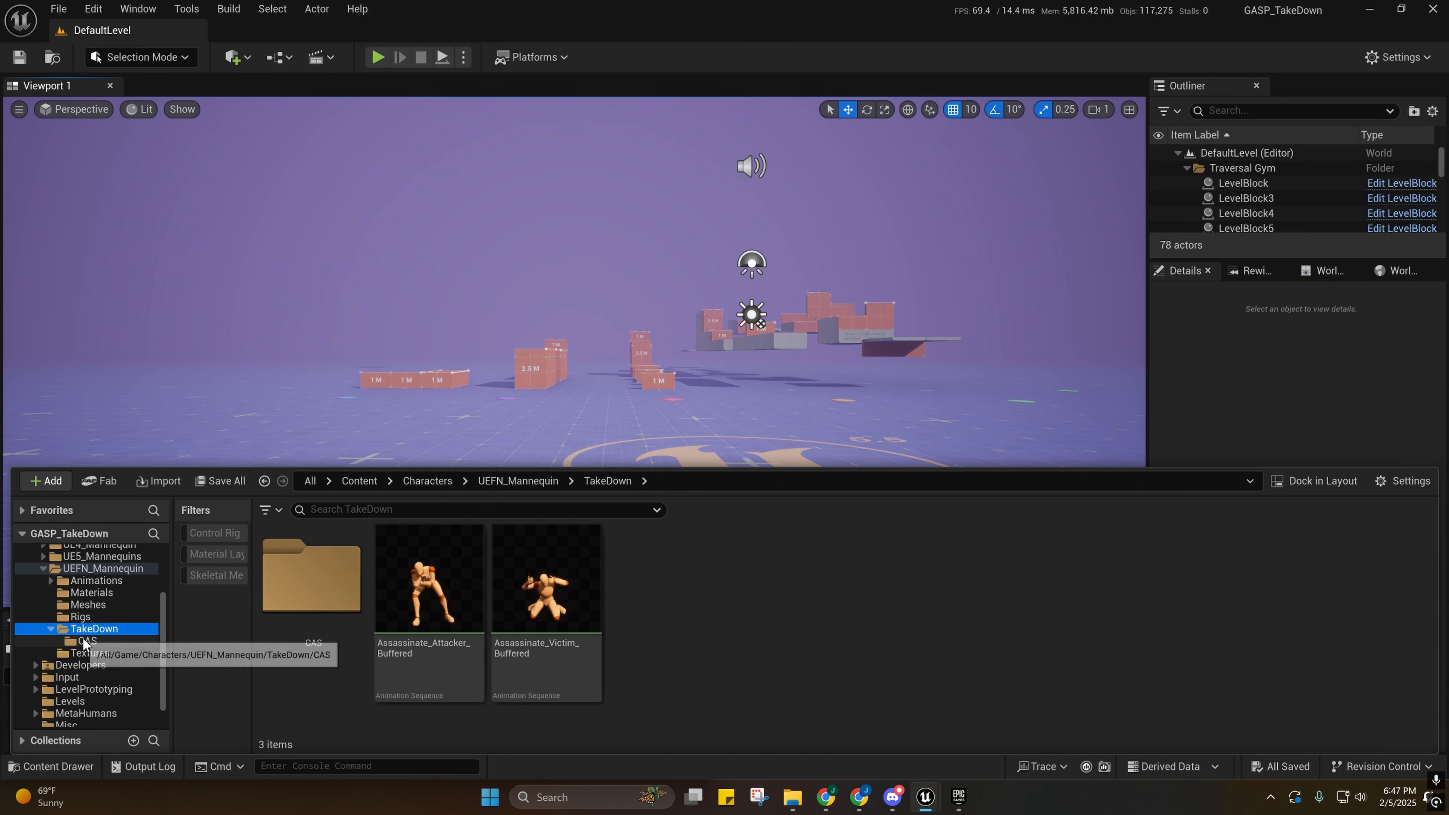
{"action": "left_click", "coordinate": [100, 639]}
Create a Contextual Anim Scene asset named CAS_TakeDown in the CAS folder and save it.
{"action": "right_click", "coordinate": [469, 566]}
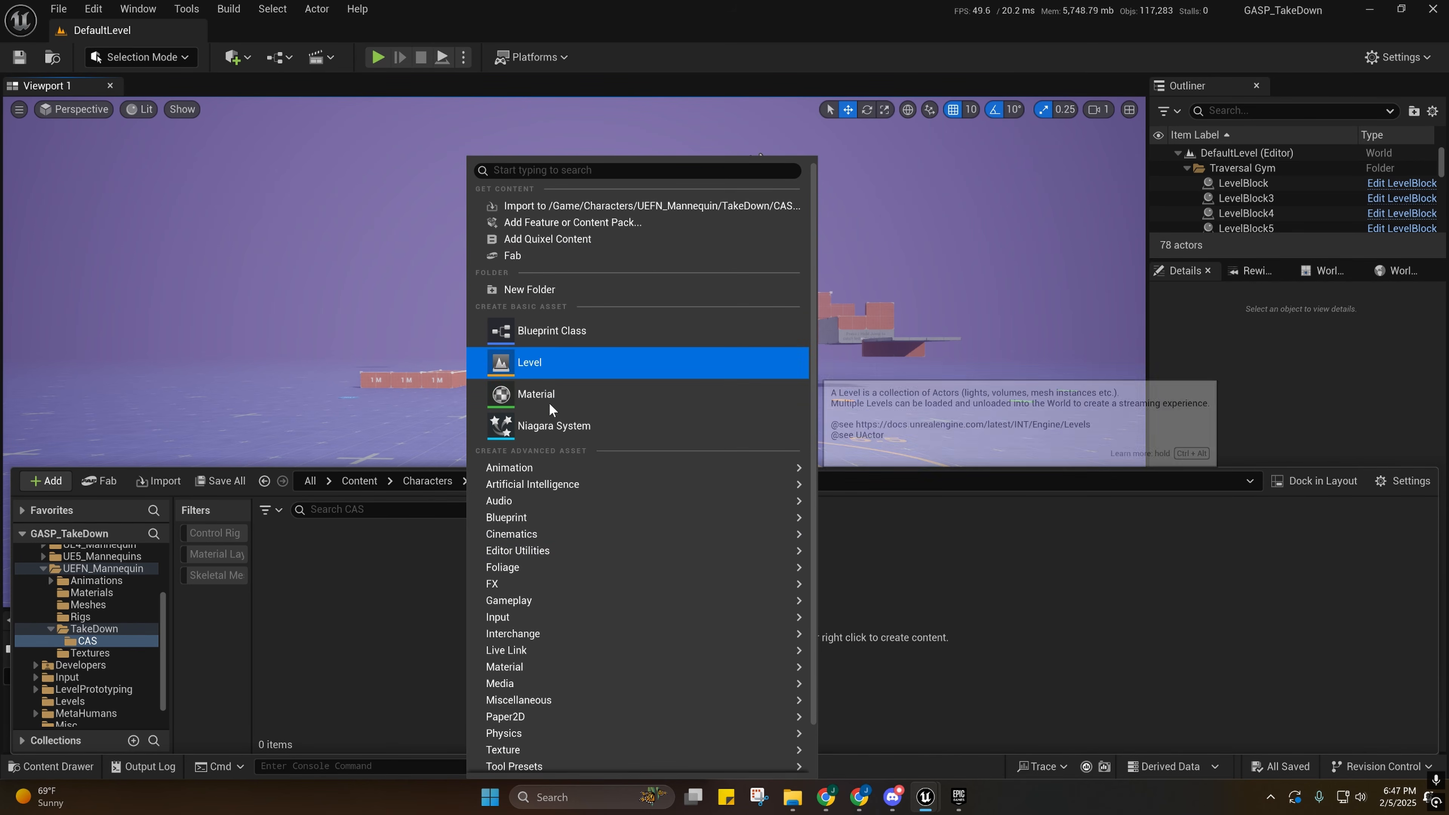
{"action": "mouse_move", "coordinate": [548, 471]}
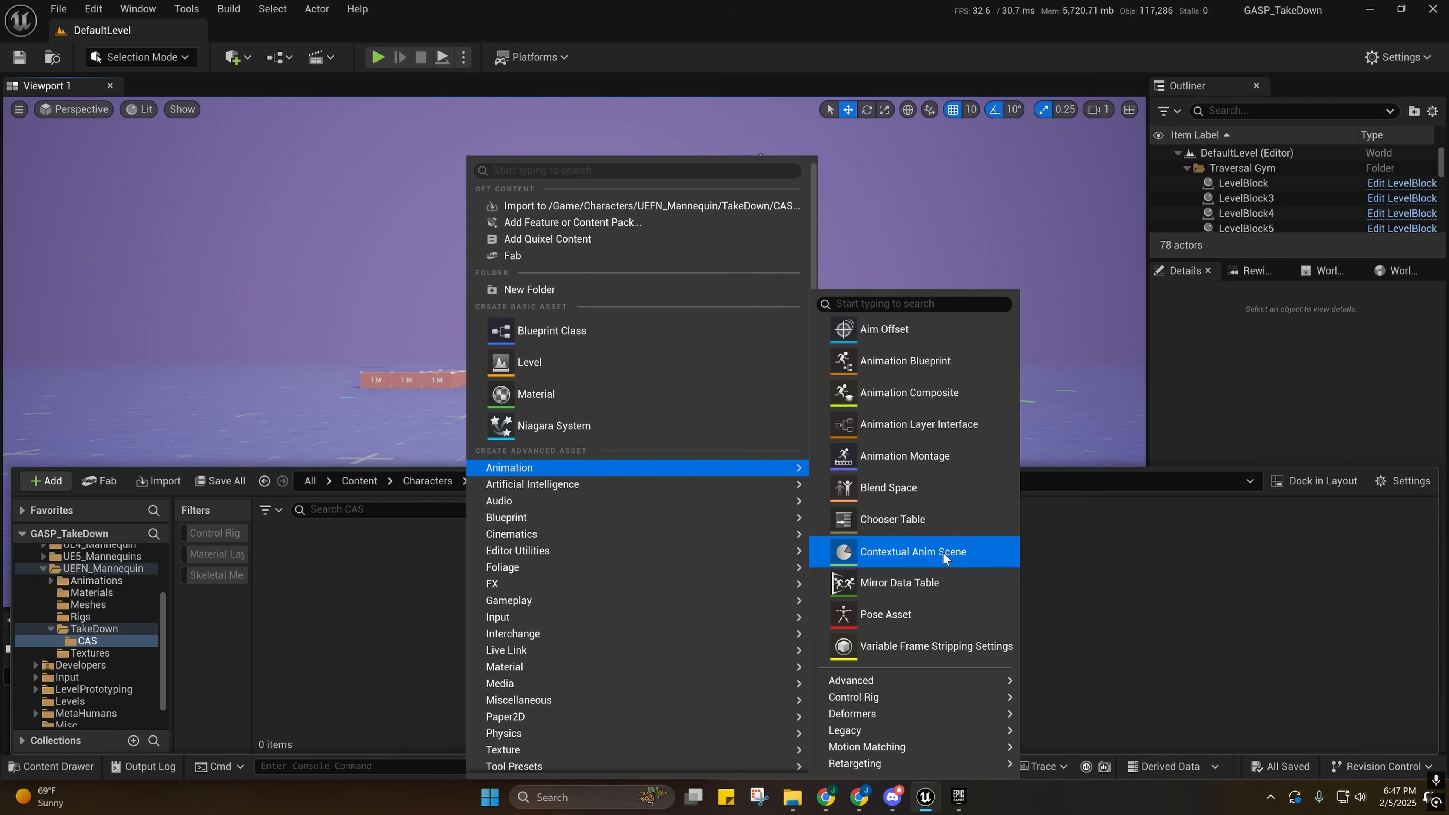
{"action": "left_click", "coordinate": [898, 551]}
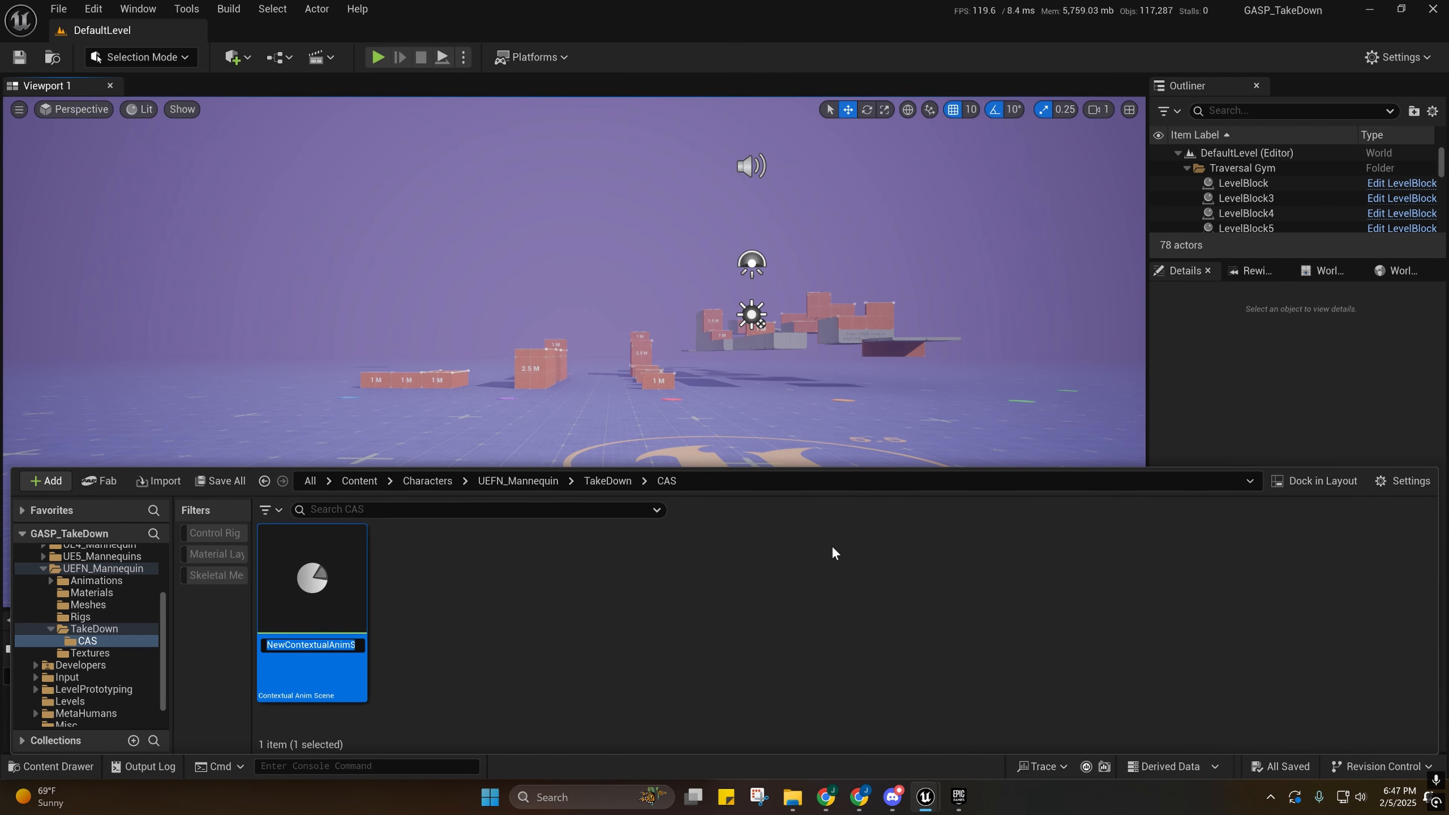
{"action": "type", "text": "CAS"}
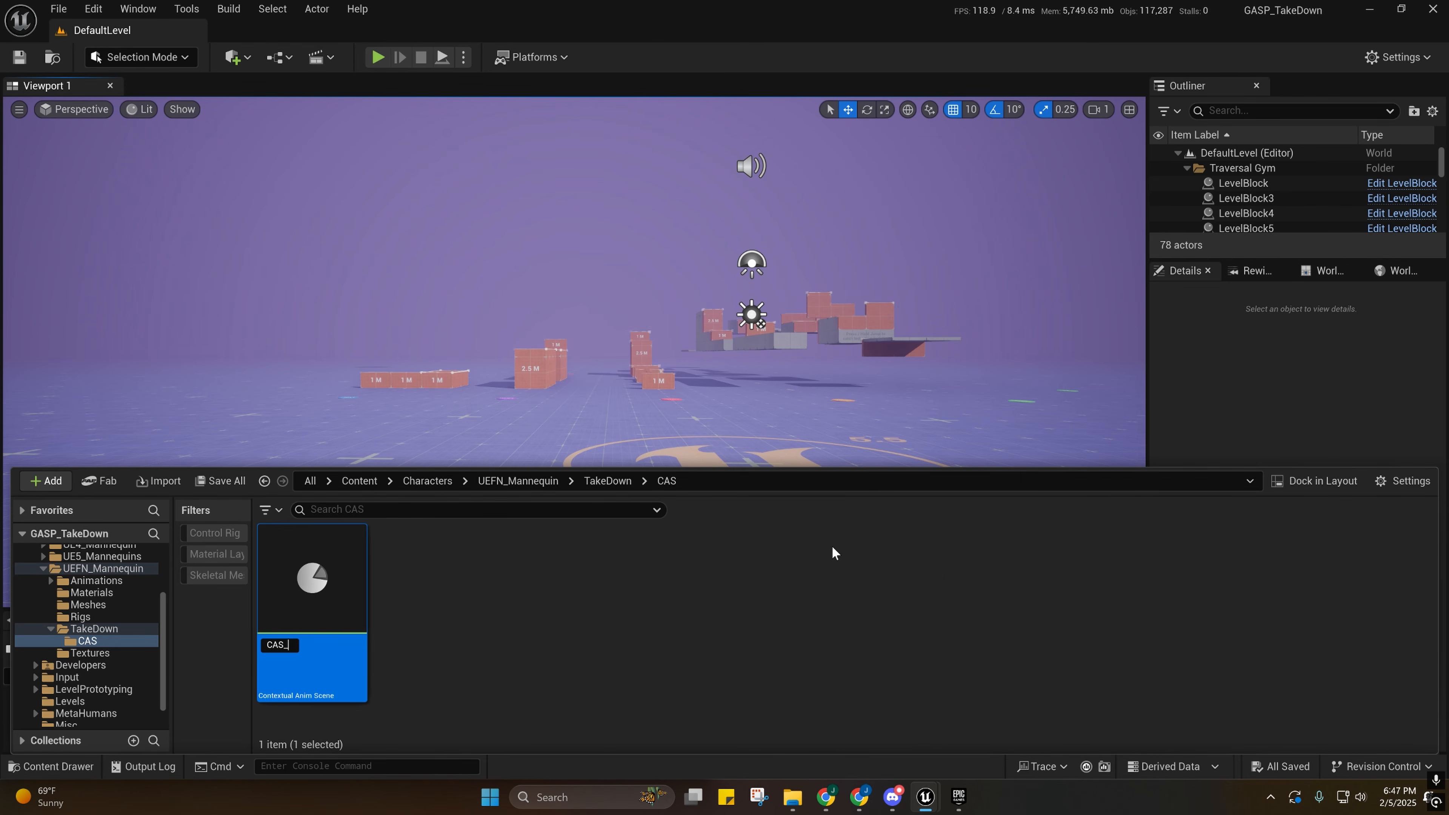
{"action": "type", "text": "_TakeDOw"}
{"action": "key", "text": "BackSpace"}
{"action": "key", "text": "BackSpace"}
{"action": "type", "text": "own"}
{"action": "key", "text": "Return"}
{"action": "key", "text": "ctrl+s"}
Create a data asset of class Contextual Anim Scene Asset in the CAS folder, keeping its default name.
{"action": "right_click", "coordinate": [492, 581]}
{"action": "mouse_move", "coordinate": [493, 585]}
{"action": "mouse_move", "coordinate": [540, 702]}
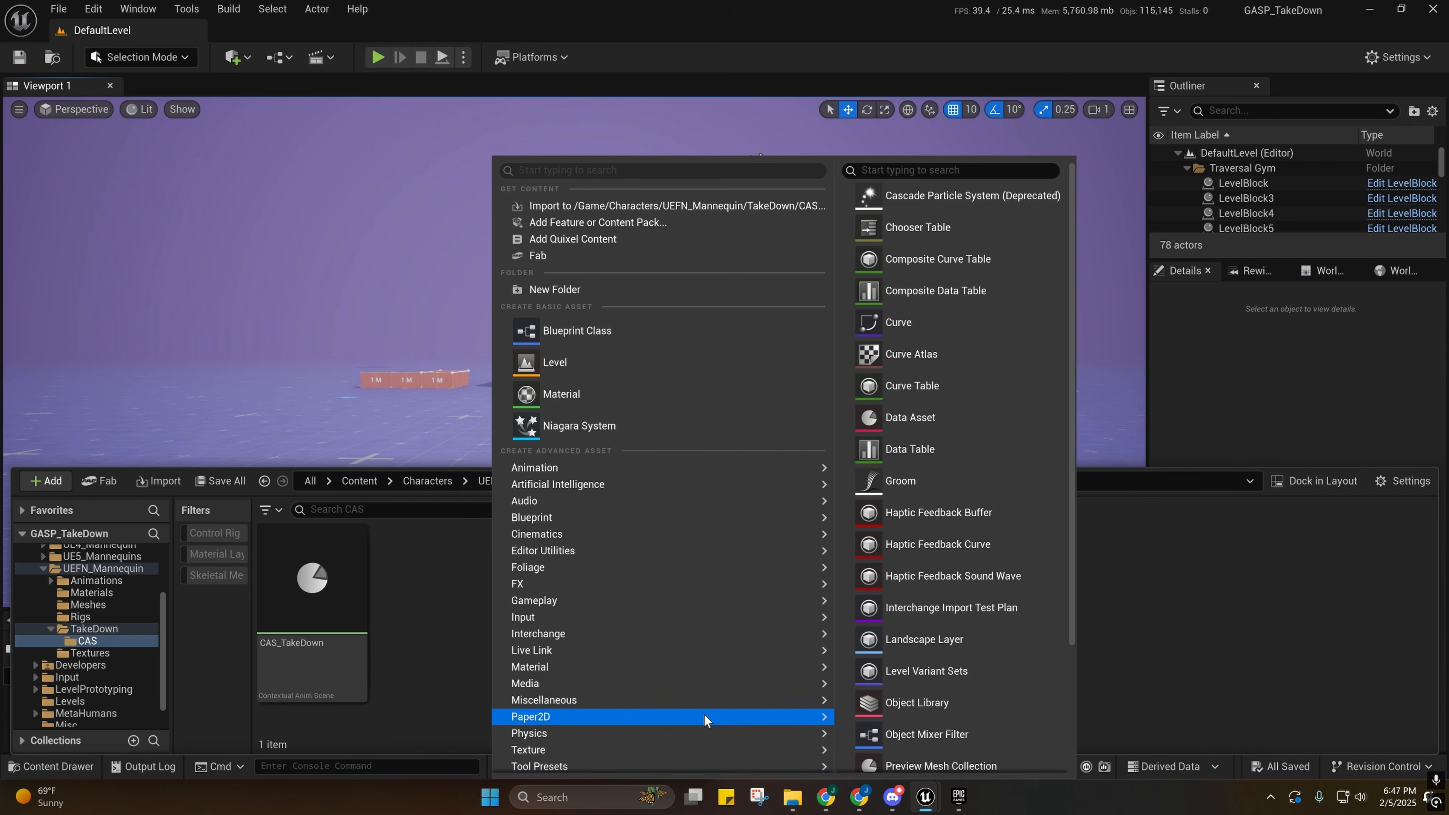
{"action": "left_click", "coordinate": [911, 418]}
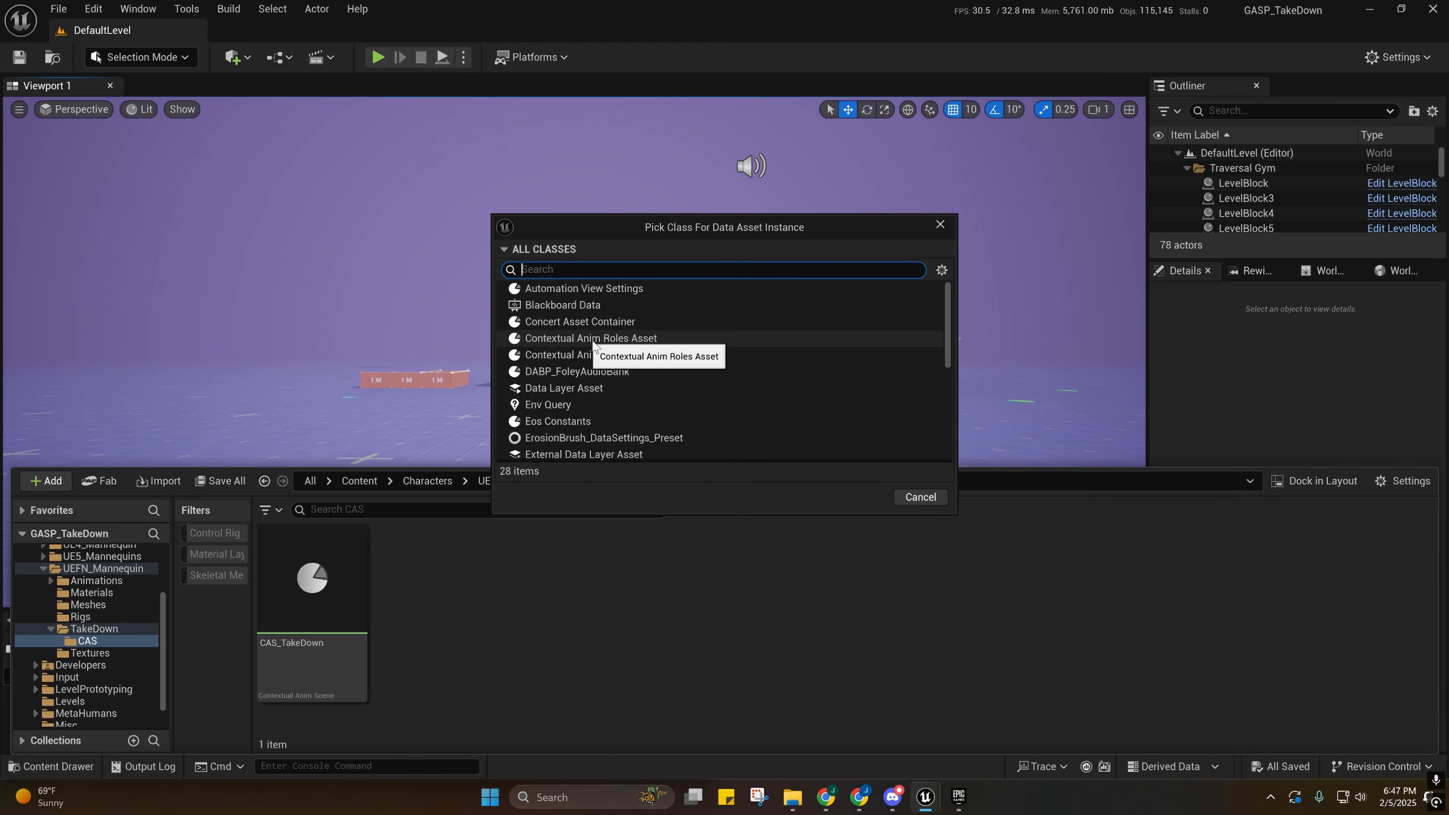
{"action": "left_click", "coordinate": [643, 337]}
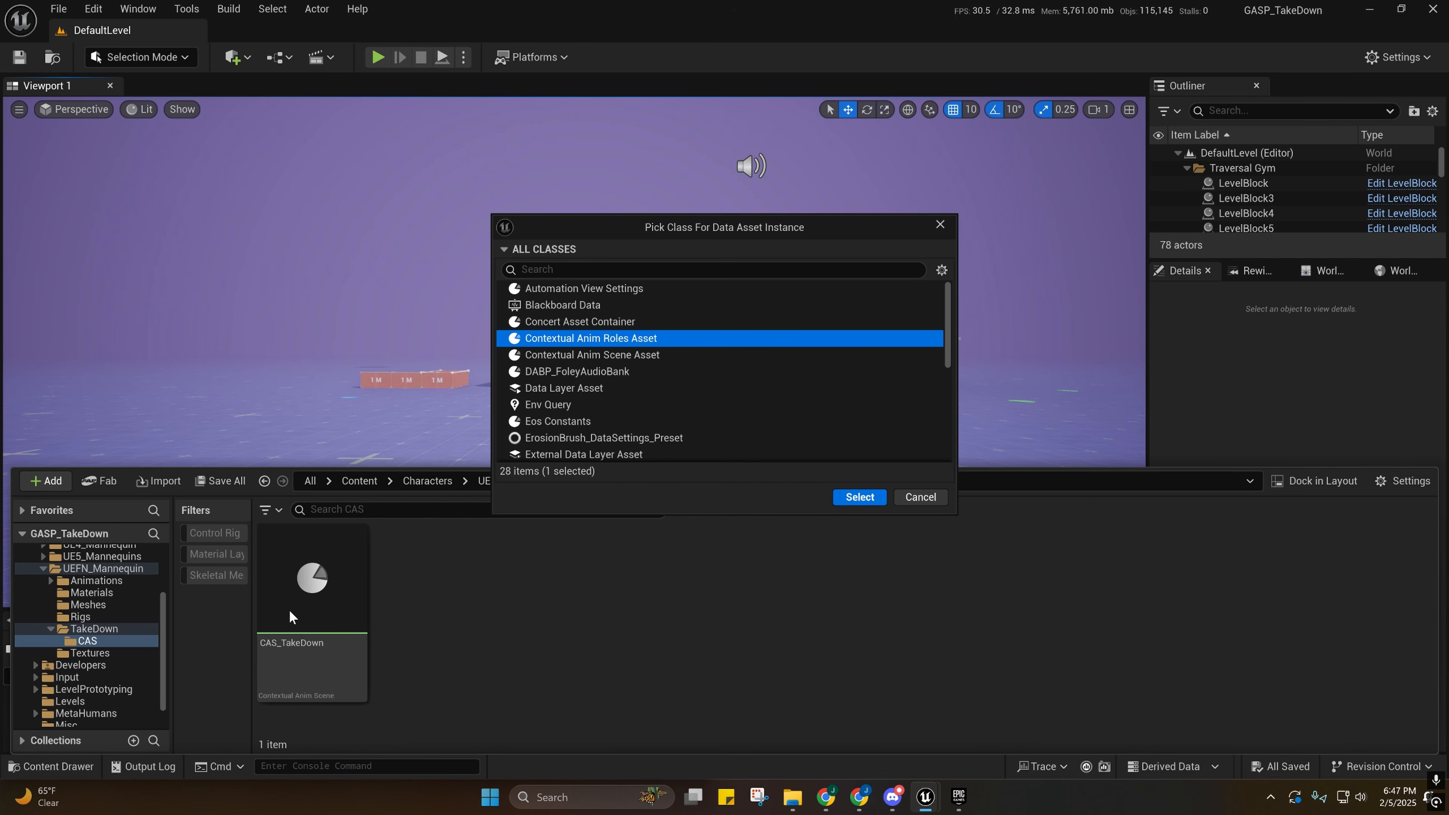
{"action": "left_click", "coordinate": [548, 355]}
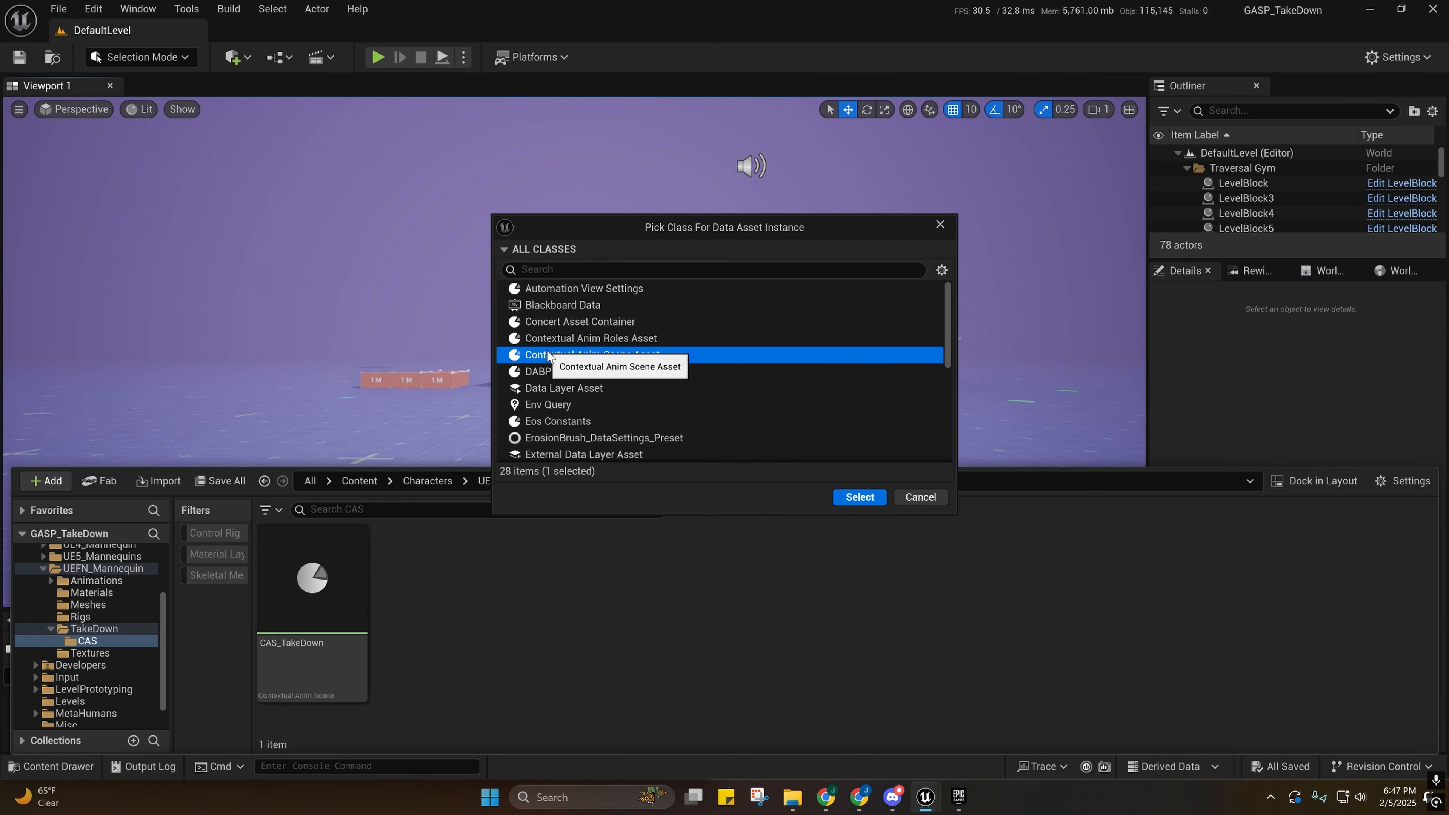
{"action": "left_click", "coordinate": [860, 497]}
{"action": "key", "text": "Return"}
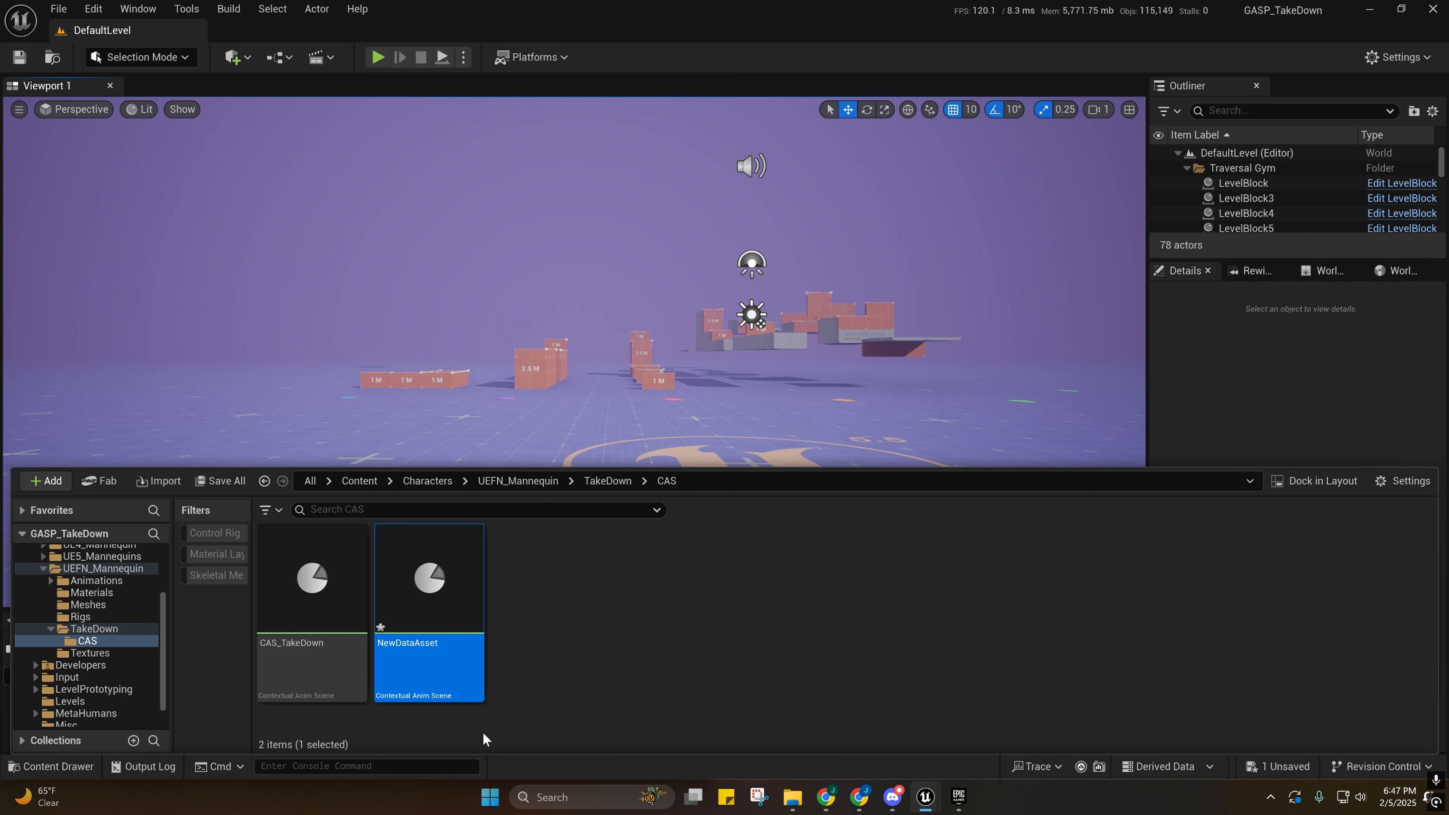
Open the newly created data asset and look around its preview scene.
{"action": "double_click", "coordinate": [455, 583]}
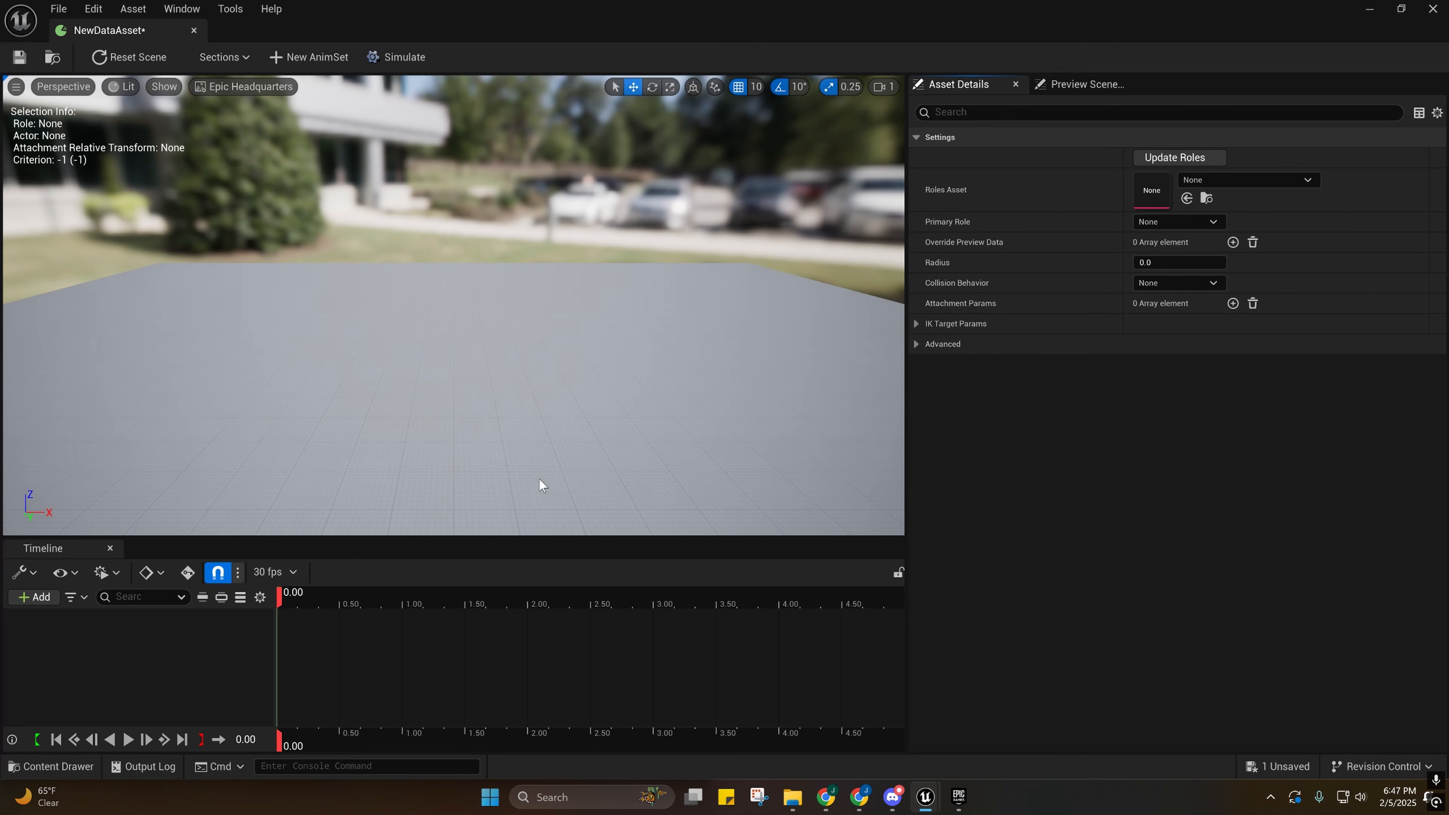
{"action": "mouse_move", "coordinate": [539, 478]}
{"action": "right_mouse_down"}
{"action": "mouse_move", "coordinate": [539, 455]}
{"action": "mouse_move", "coordinate": [538, 466]}
{"action": "right_mouse_up"}
{"action": "key", "text": "q"}
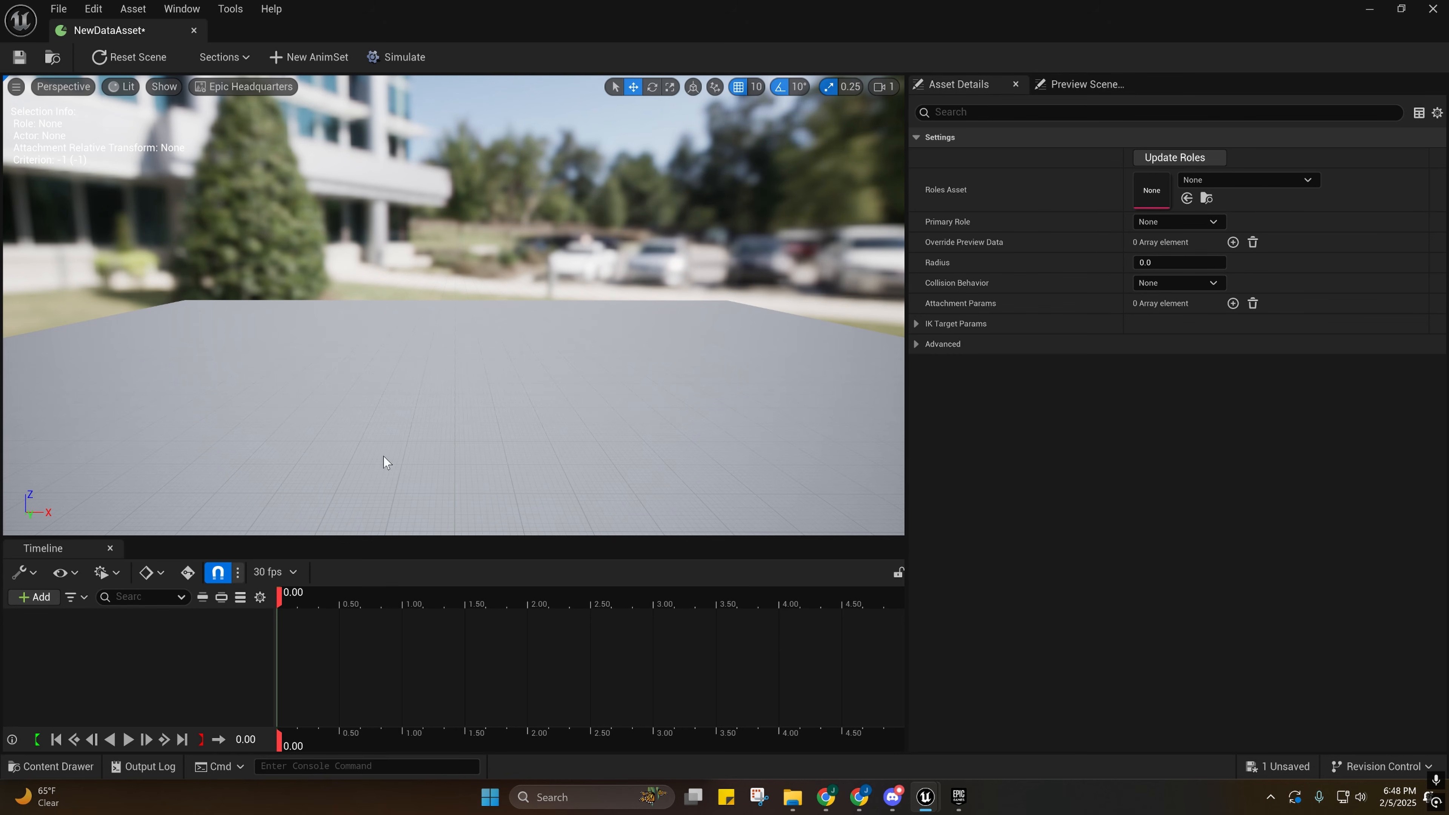
Try docking the data asset's viewport to the sidebar, undock it, and hide its tab again.
{"action": "left_click", "coordinate": [9, 82]}
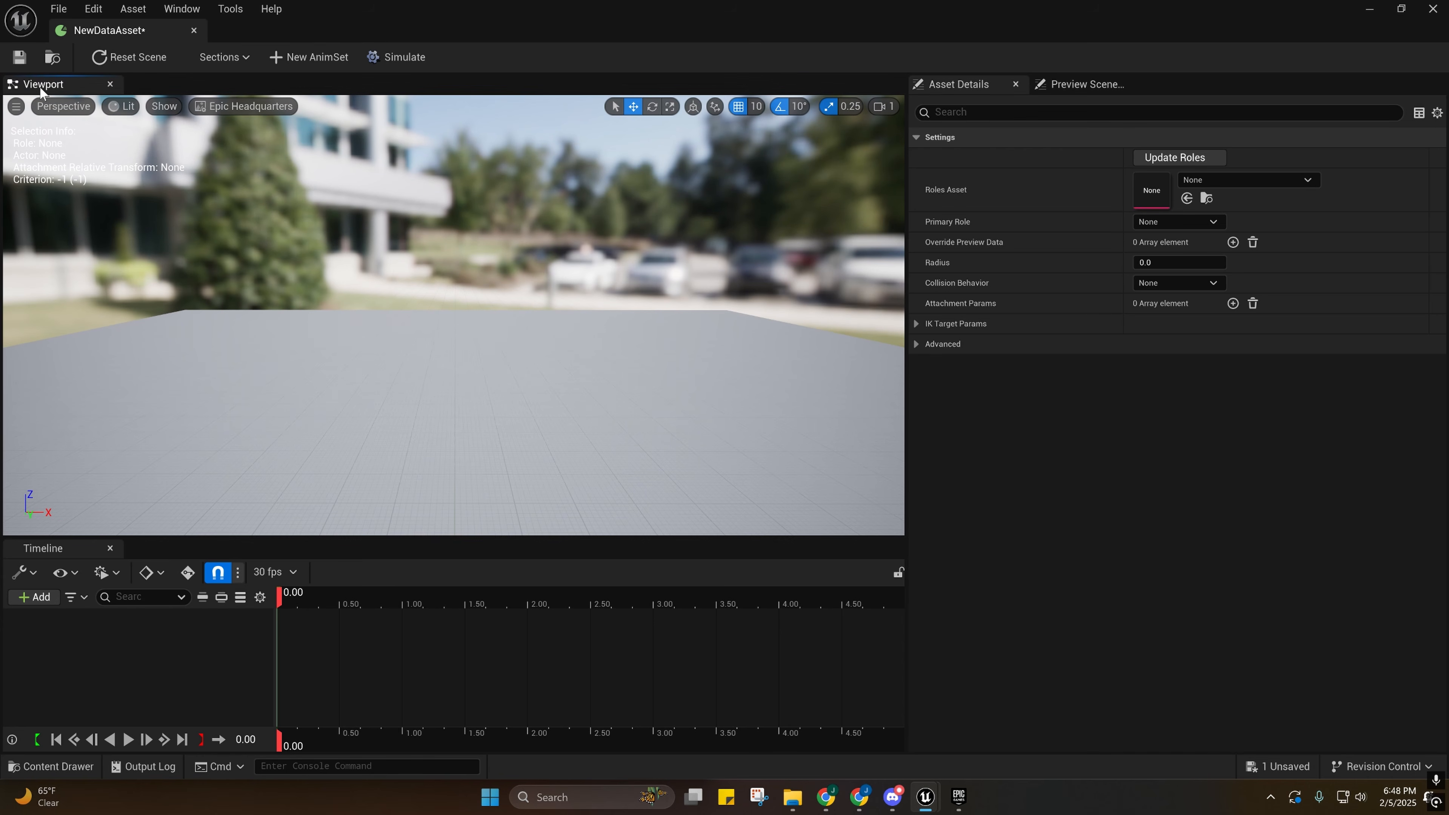
{"action": "right_click", "coordinate": [9, 81]}
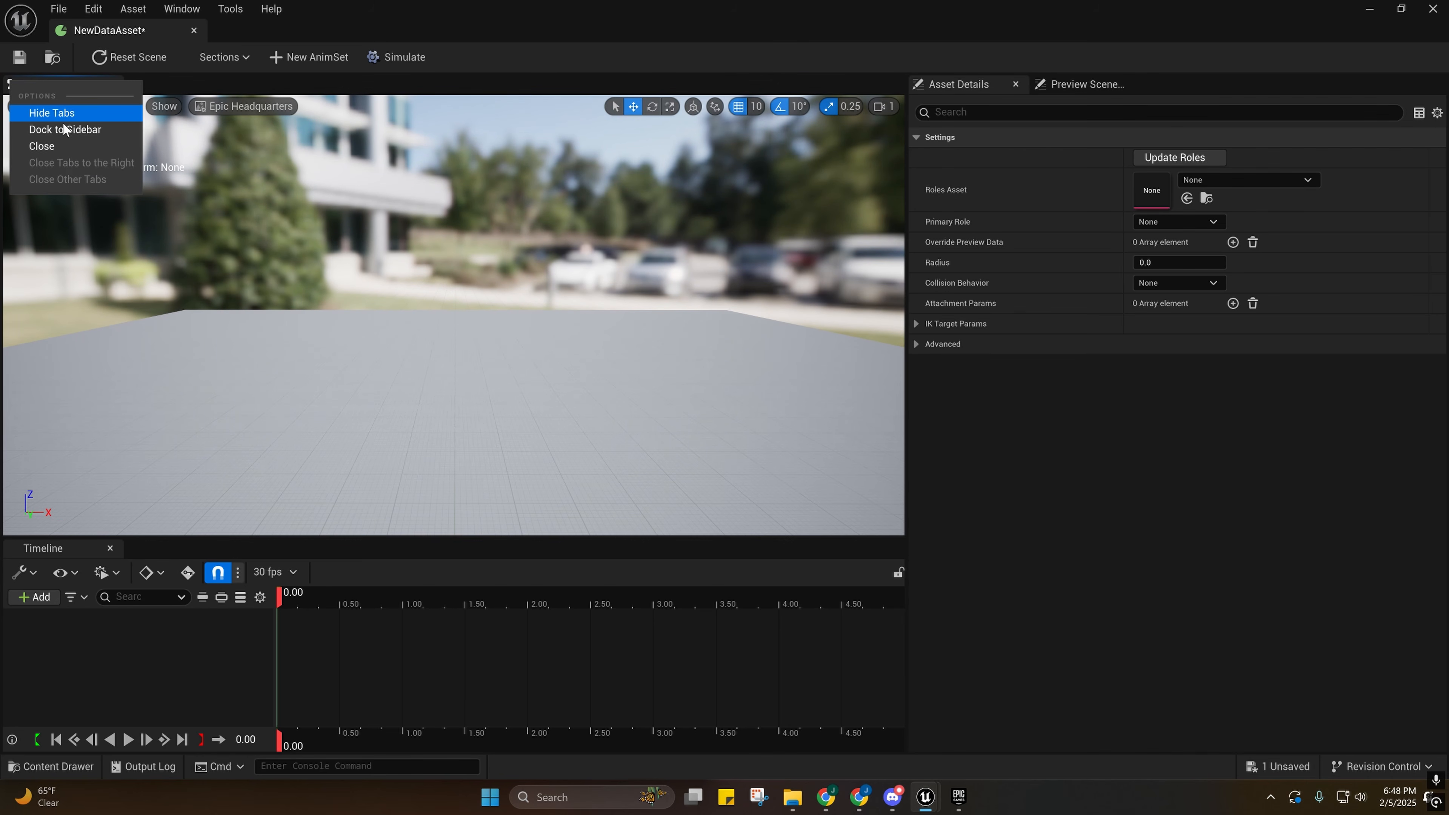
{"action": "left_click", "coordinate": [86, 130]}
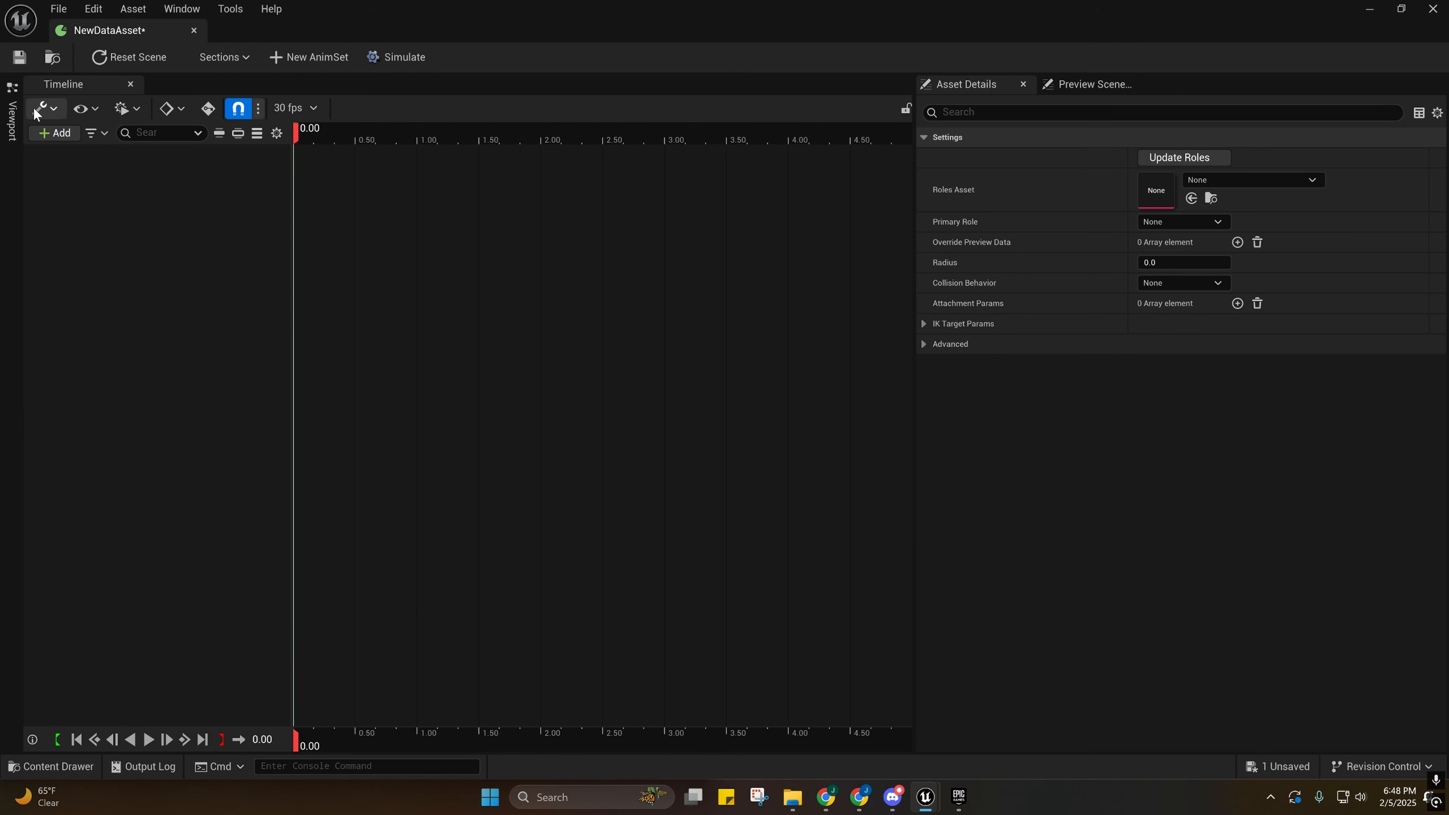
{"action": "left_click", "coordinate": [11, 117]}
{"action": "right_click", "coordinate": [15, 101]}
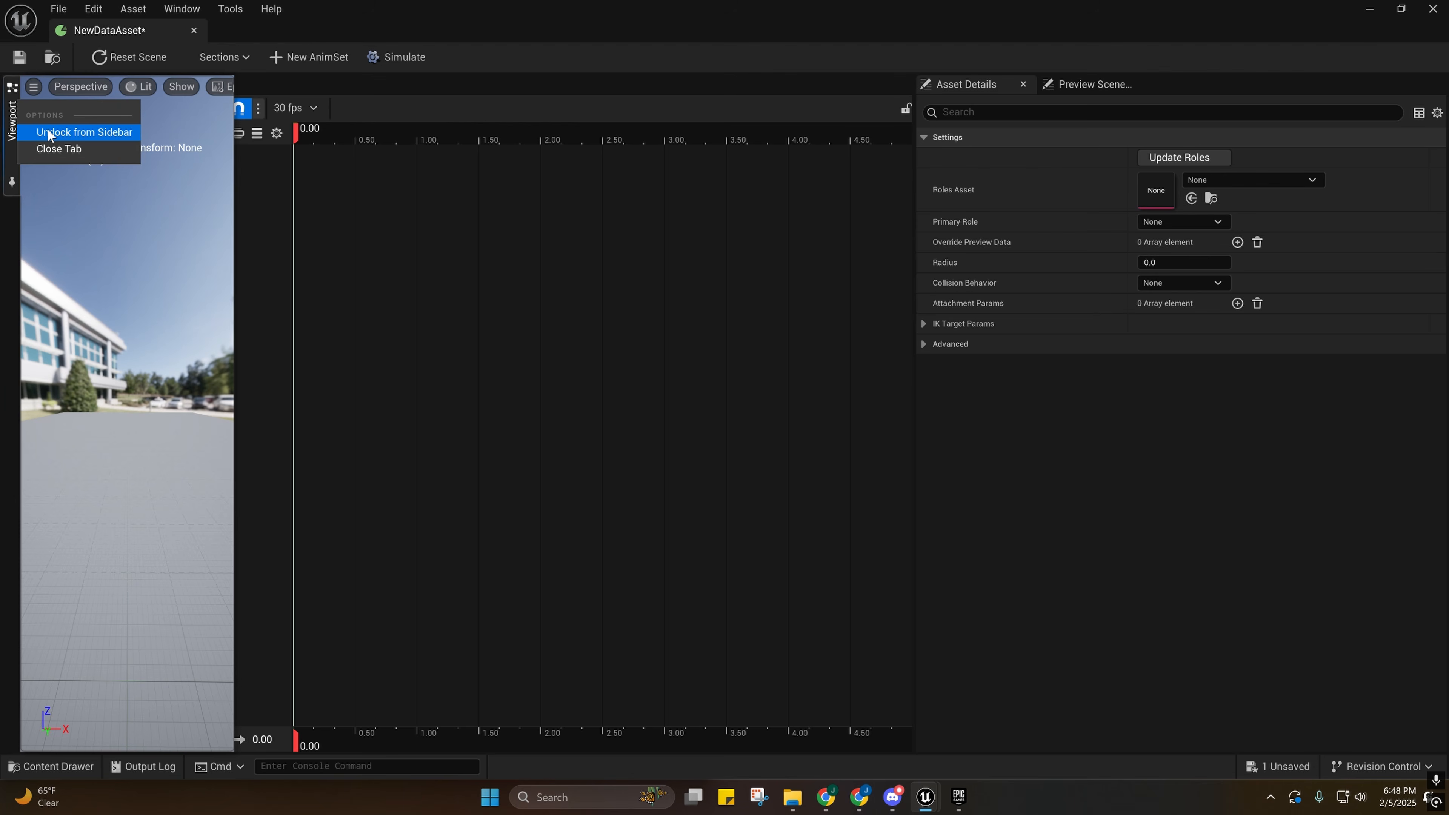
{"action": "left_click", "coordinate": [40, 129]}
{"action": "right_click", "coordinate": [24, 89]}
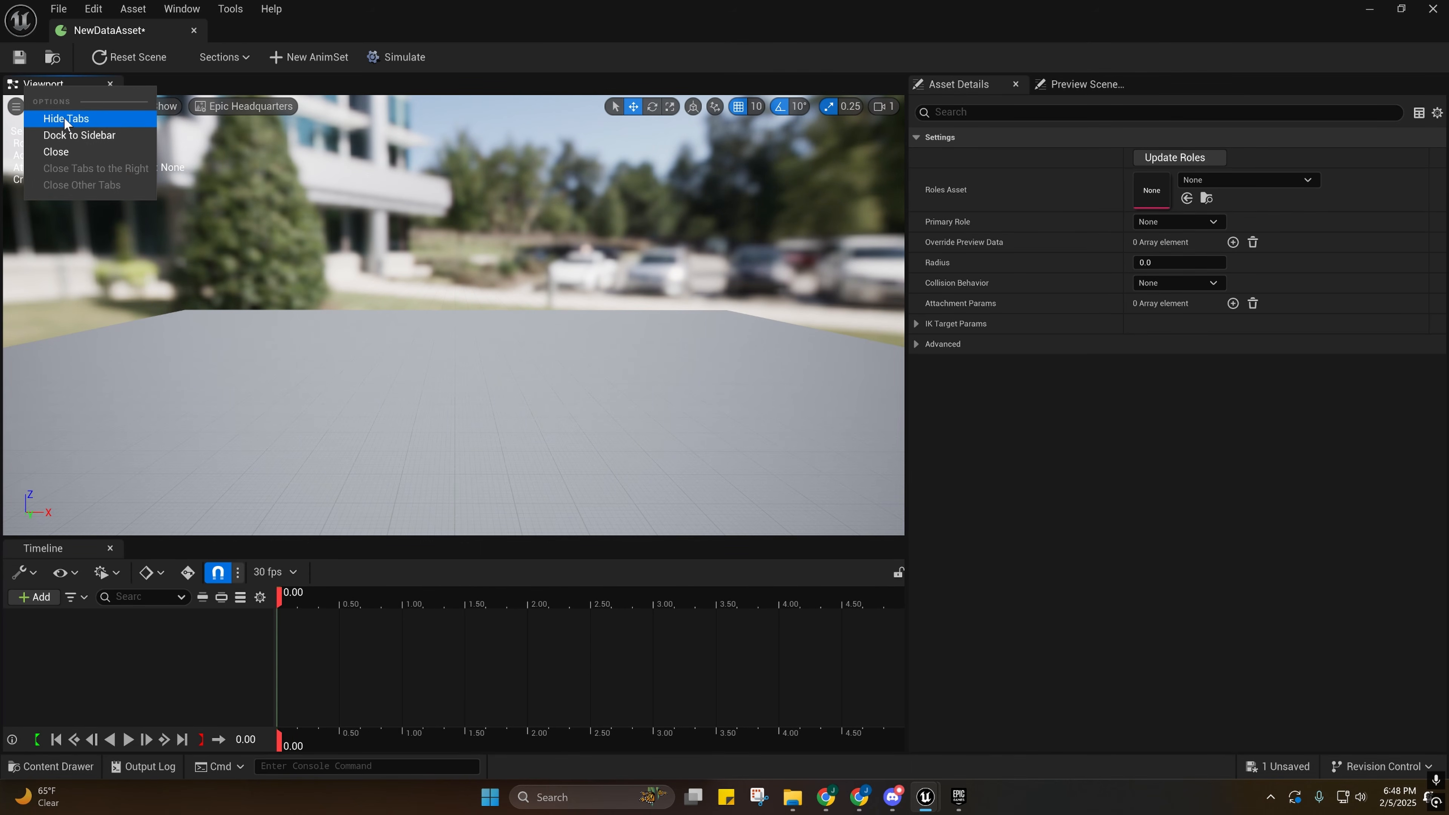
{"action": "left_click", "coordinate": [57, 114]}
Save the new data asset and close its editor.
{"action": "left_click", "coordinate": [19, 57]}
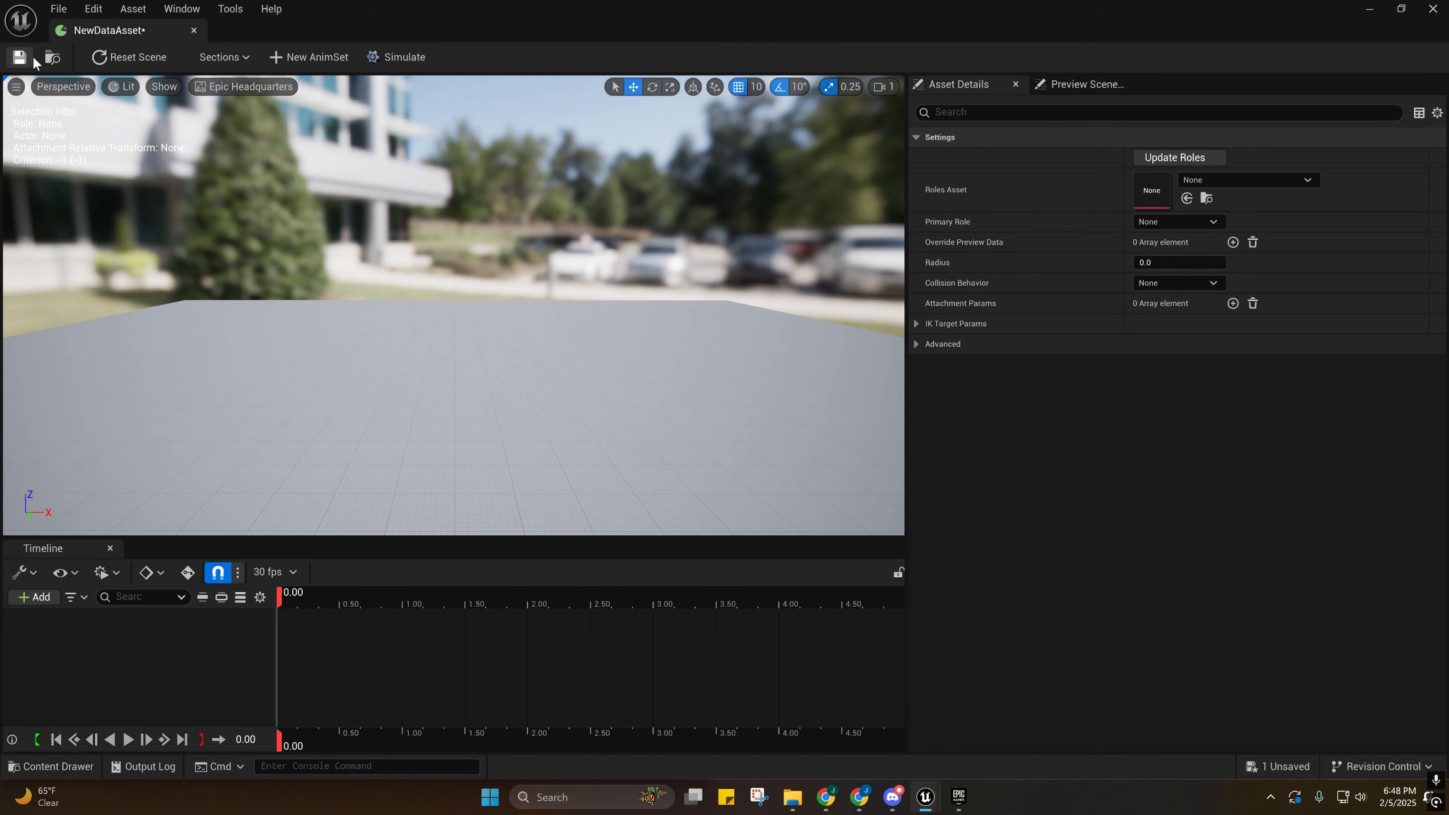
{"action": "left_click", "coordinate": [53, 57]}
{"action": "left_click", "coordinate": [193, 30]}
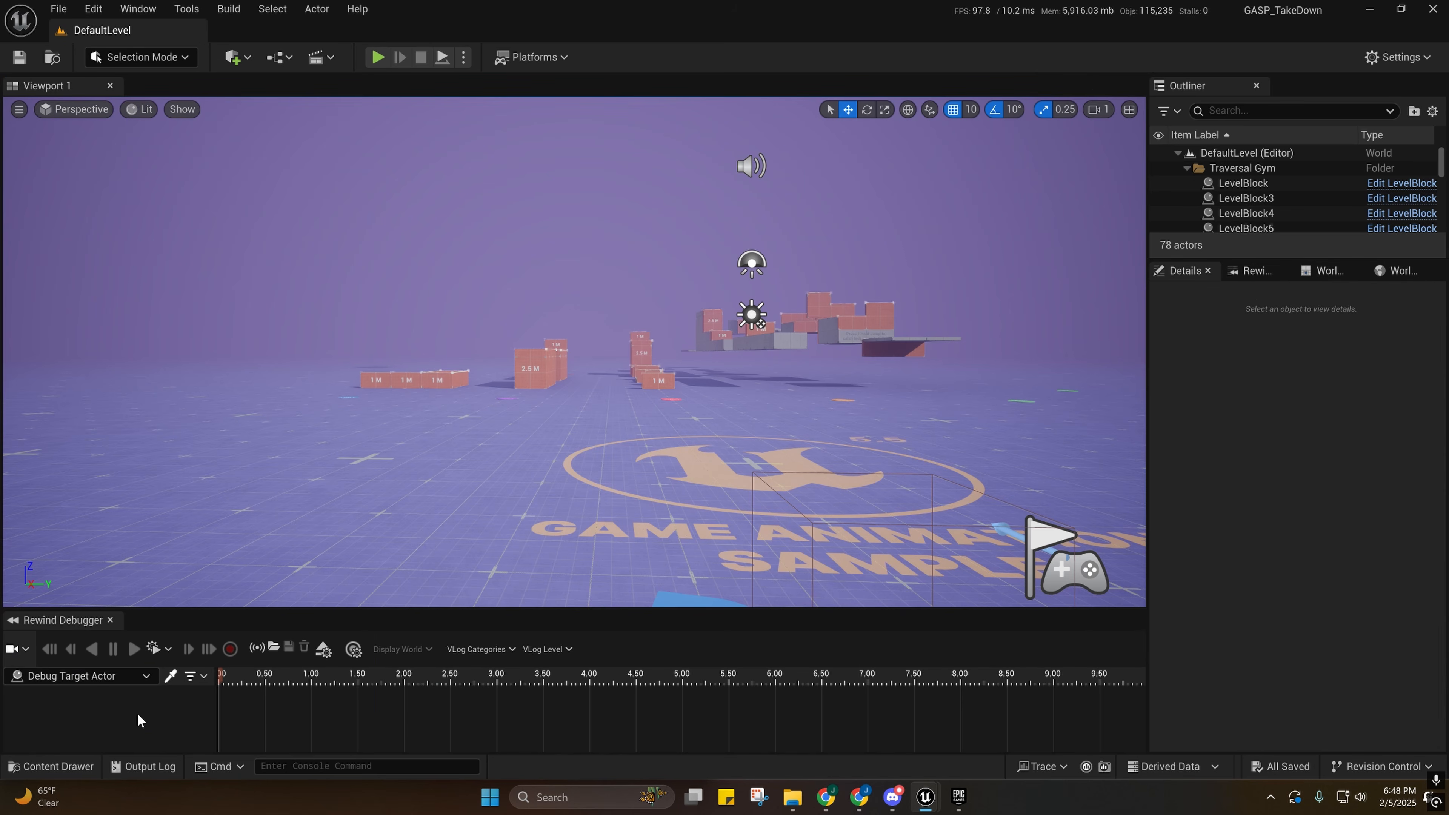
Delete the extra NewDataAsset from the CAS folder and confirm the deletion.
{"action": "left_click", "coordinate": [51, 766]}
{"action": "right_click", "coordinate": [482, 576]}
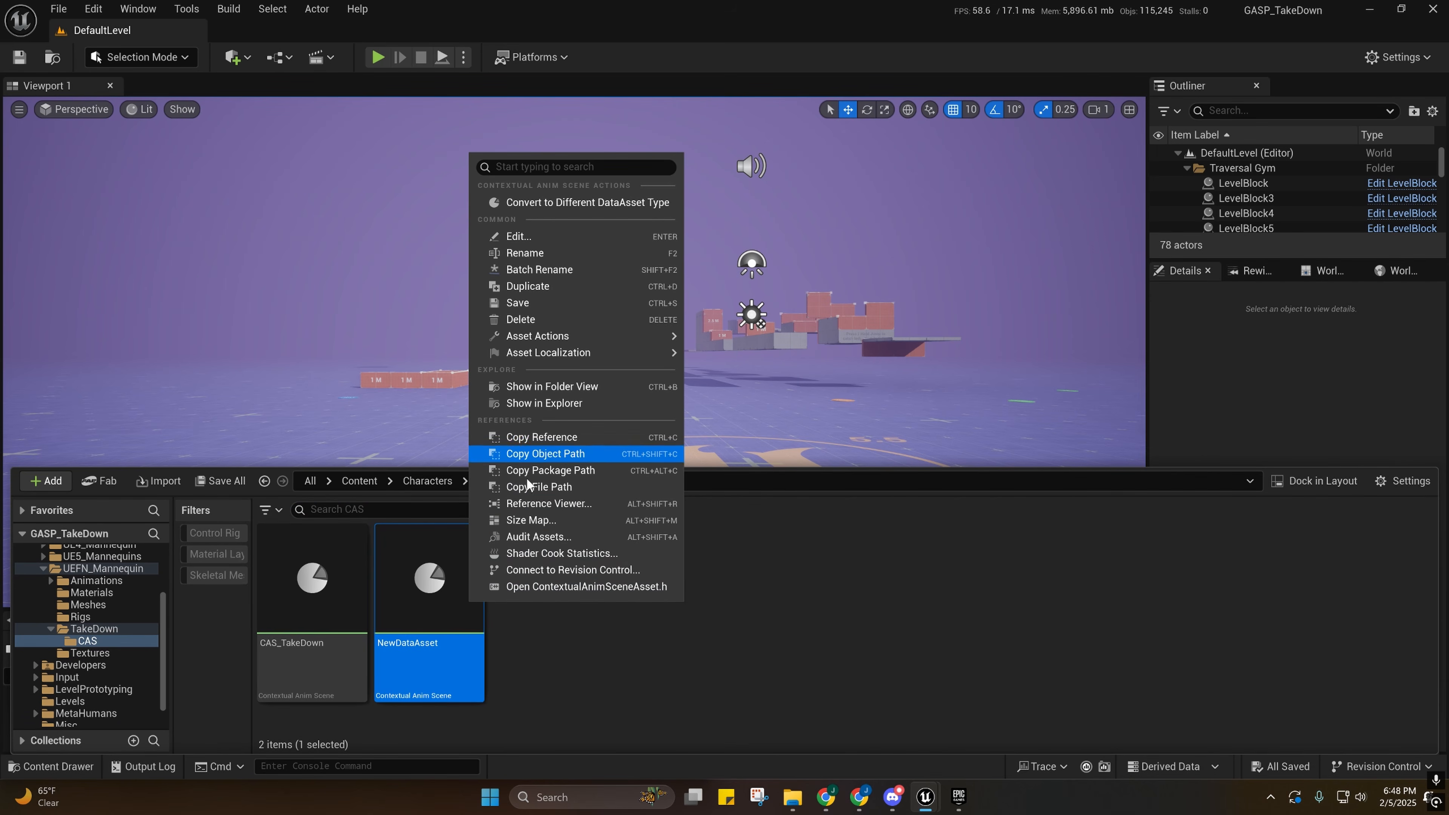
{"action": "left_click", "coordinate": [520, 319]}
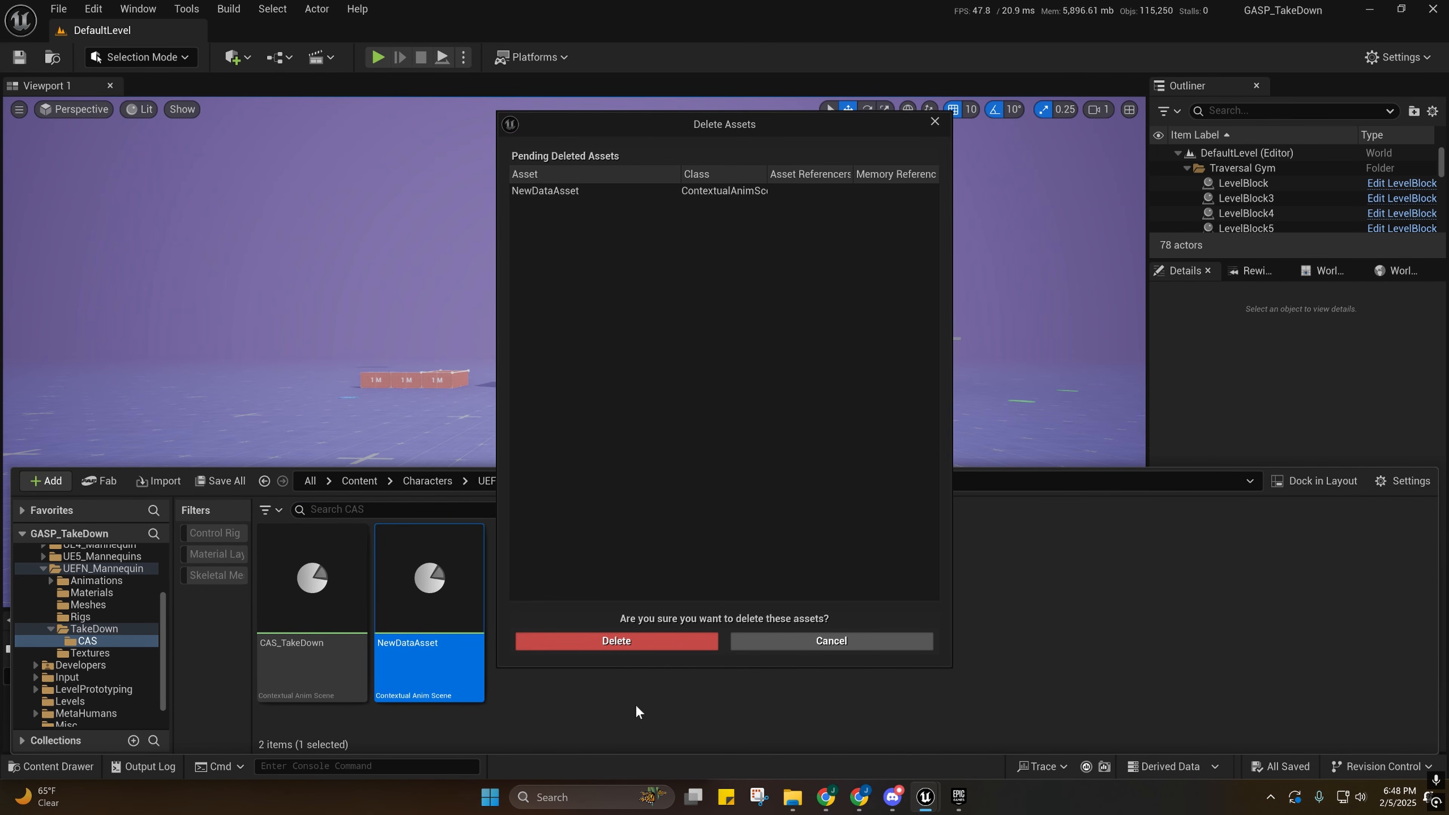
{"action": "left_click", "coordinate": [619, 641]}
Create a data asset of class Contextual Anim Roles Asset in the CAS folder, naming it CAR_TakeDownRols.
{"action": "right_click", "coordinate": [432, 613]}
{"action": "mouse_move", "coordinate": [544, 686]}
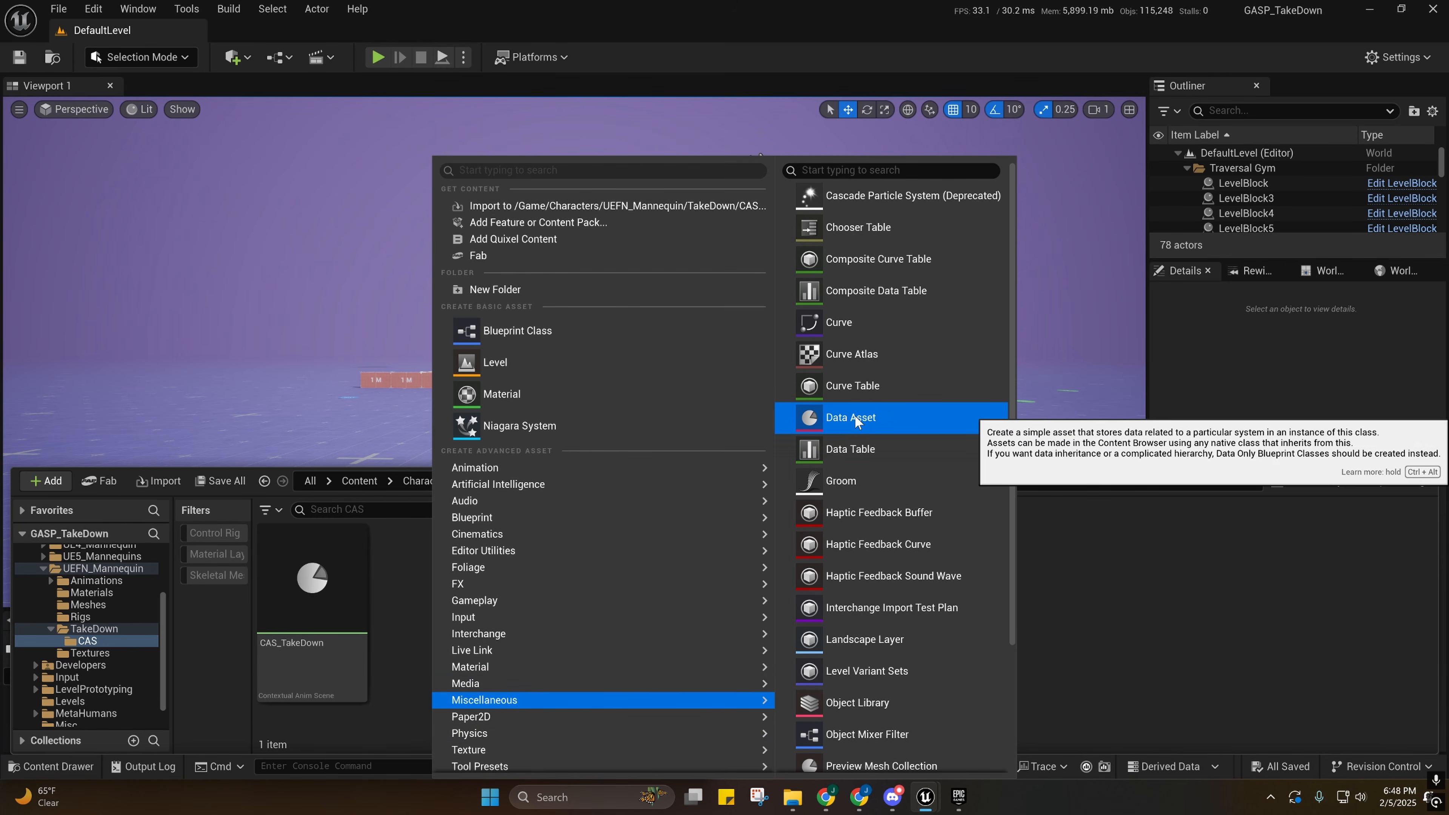
{"action": "left_click", "coordinate": [855, 418]}
{"action": "left_click", "coordinate": [625, 341]}
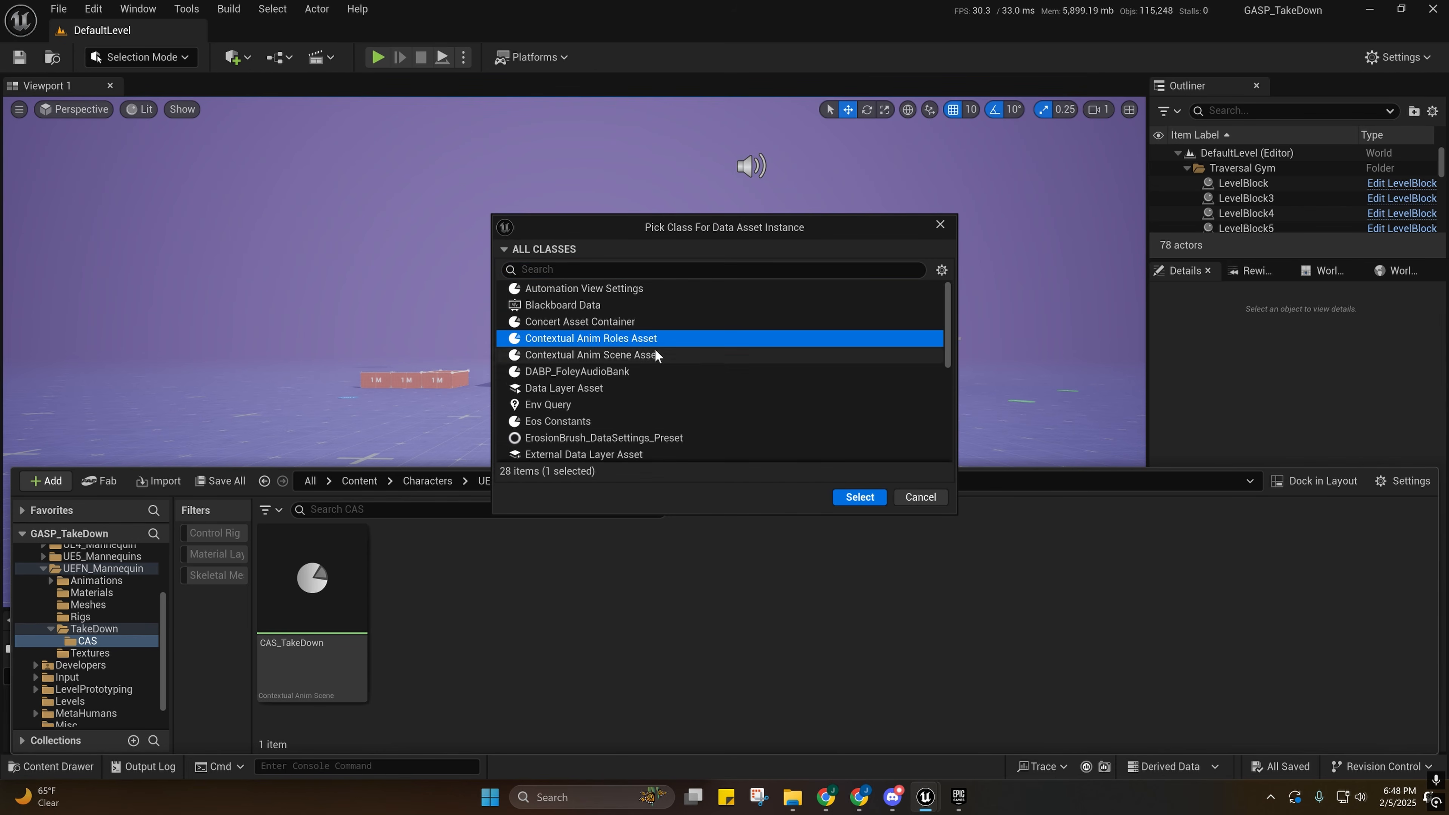
{"action": "left_click", "coordinate": [850, 496]}
{"action": "type", "text": "C"}
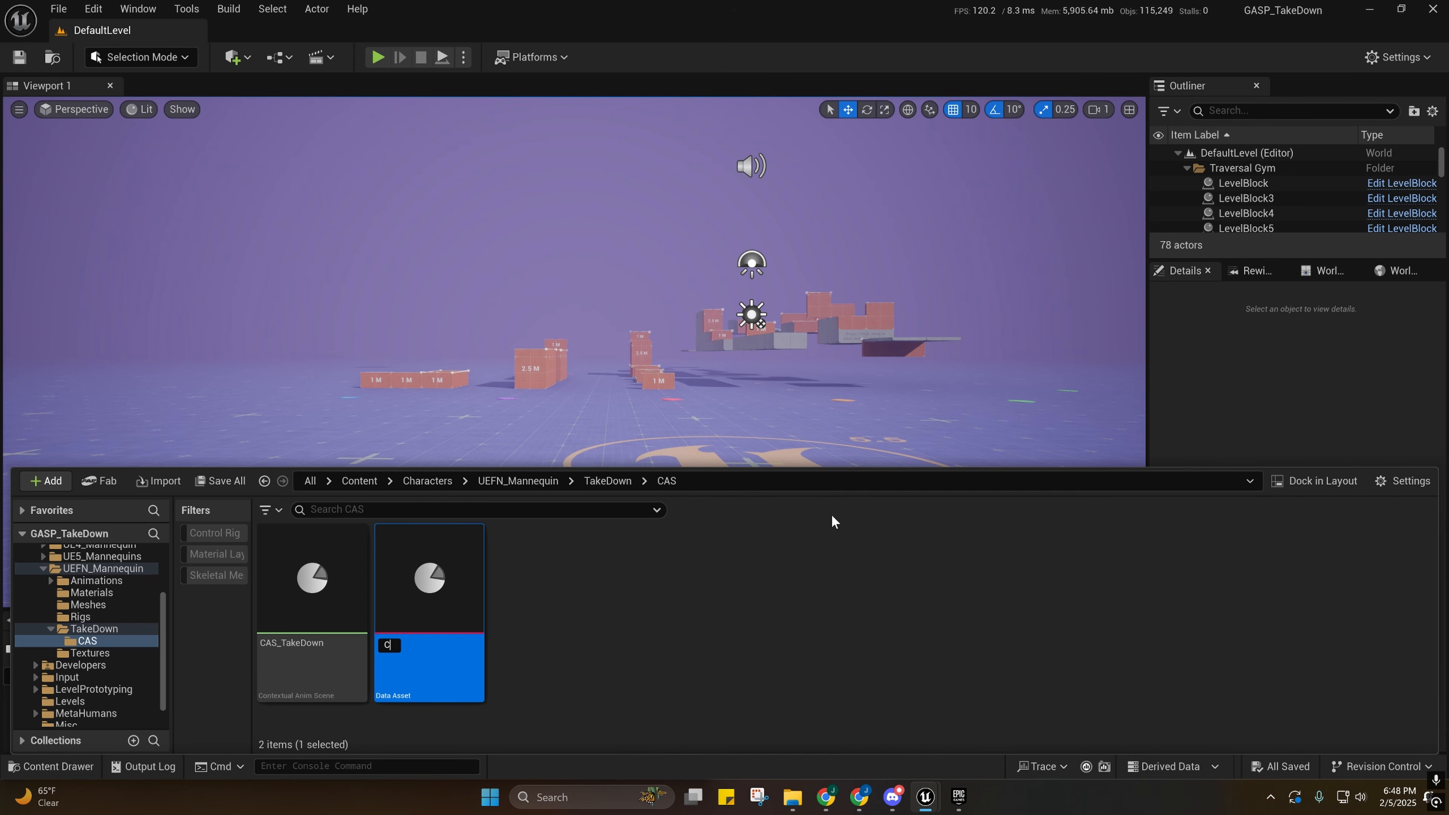
{"action": "type", "text": "AR_TakeDownRols"}
{"action": "key", "text": "Return"}
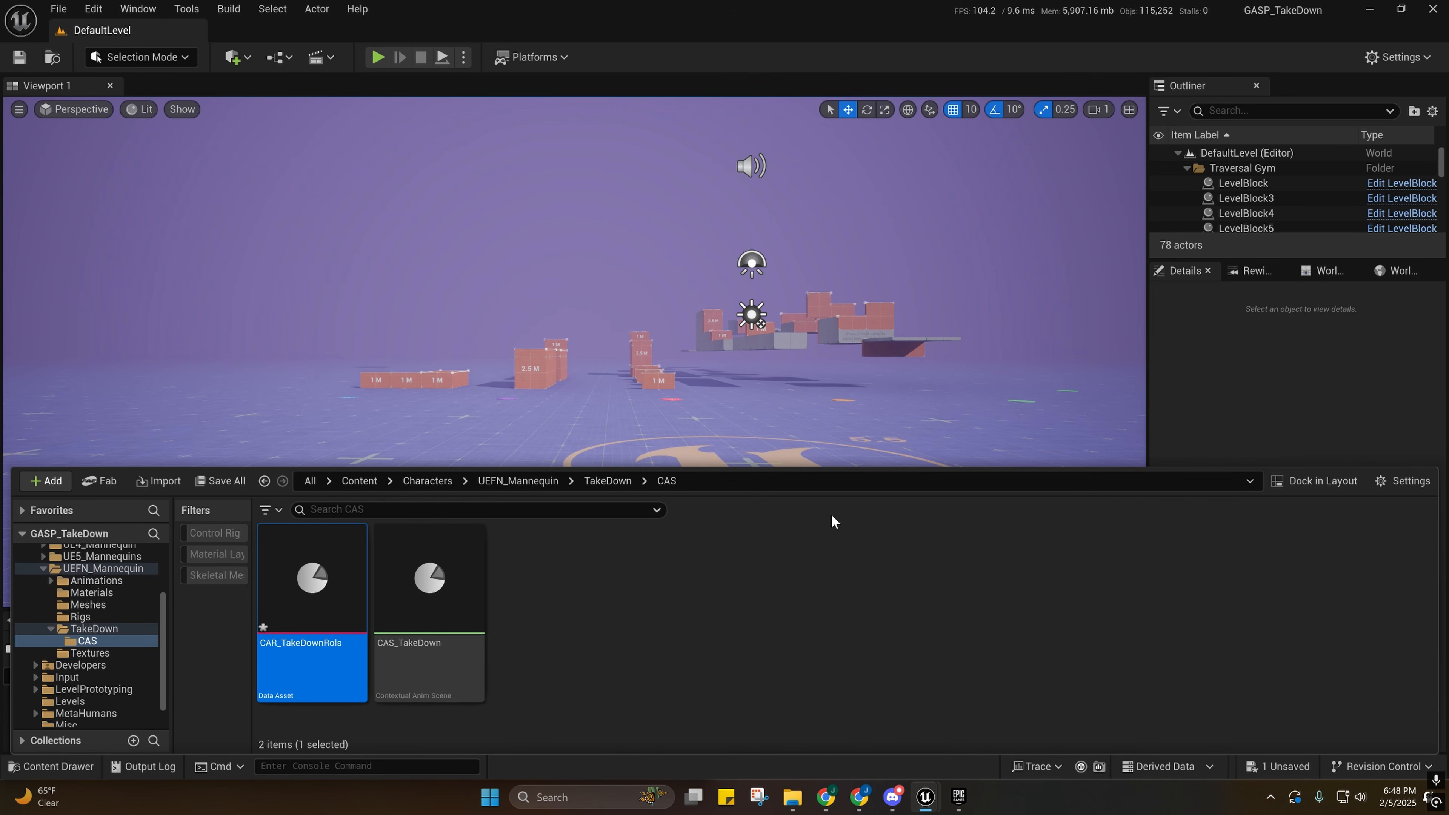
Correct the new roles asset's name to CAR_TakeDownRoles.
{"action": "key", "text": "F2"}
{"action": "key", "text": "End"}
{"action": "key", "text": "Left"}
{"action": "type", "text": "e"}
{"action": "key", "text": "Return"}
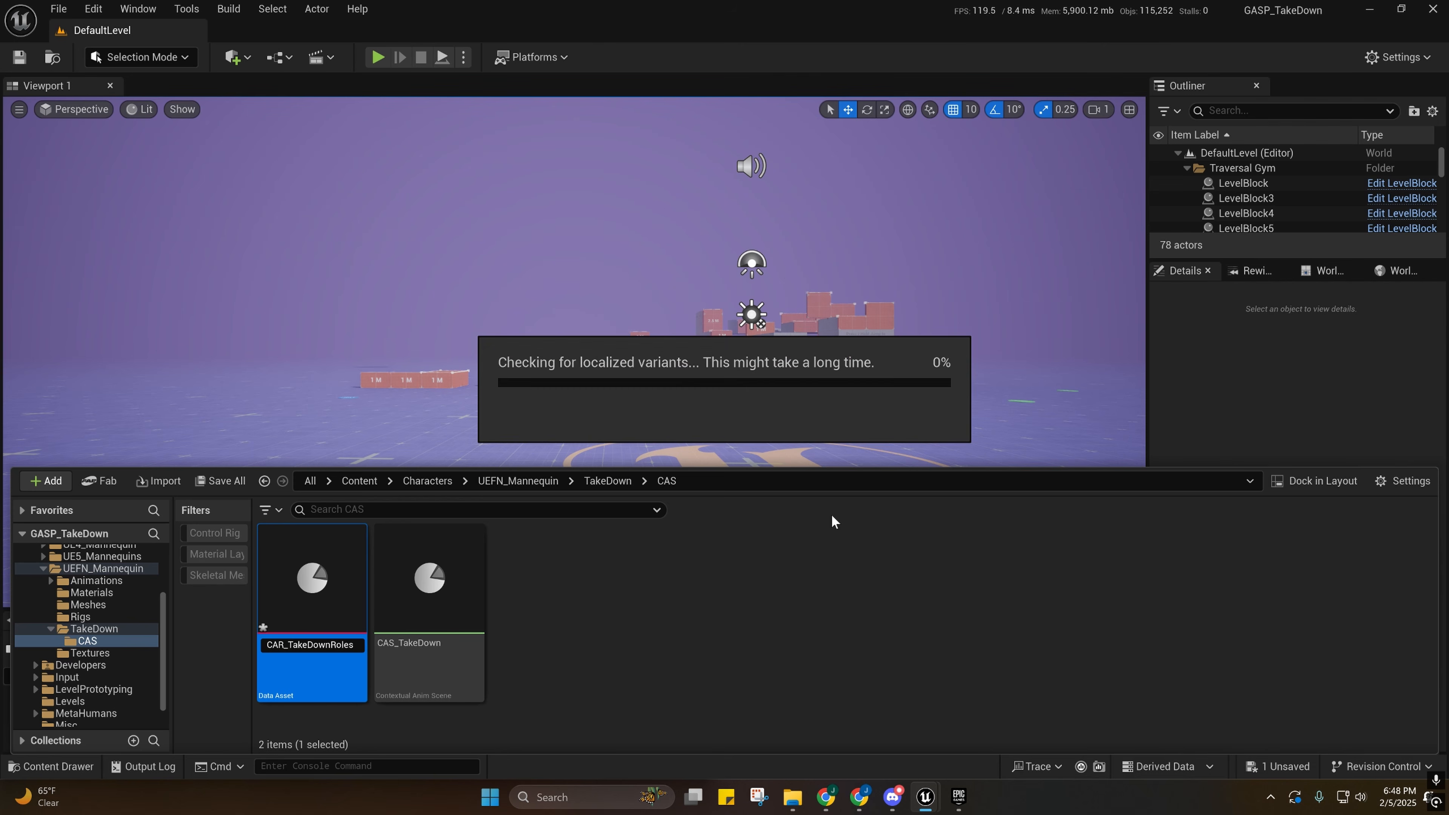
Open the CAS_TakeDown and CAR_TakeDownRoles assets, and add two elements to the Roles array of CAR_TakeDownRoles.
{"action": "double_click", "coordinate": [416, 556]}
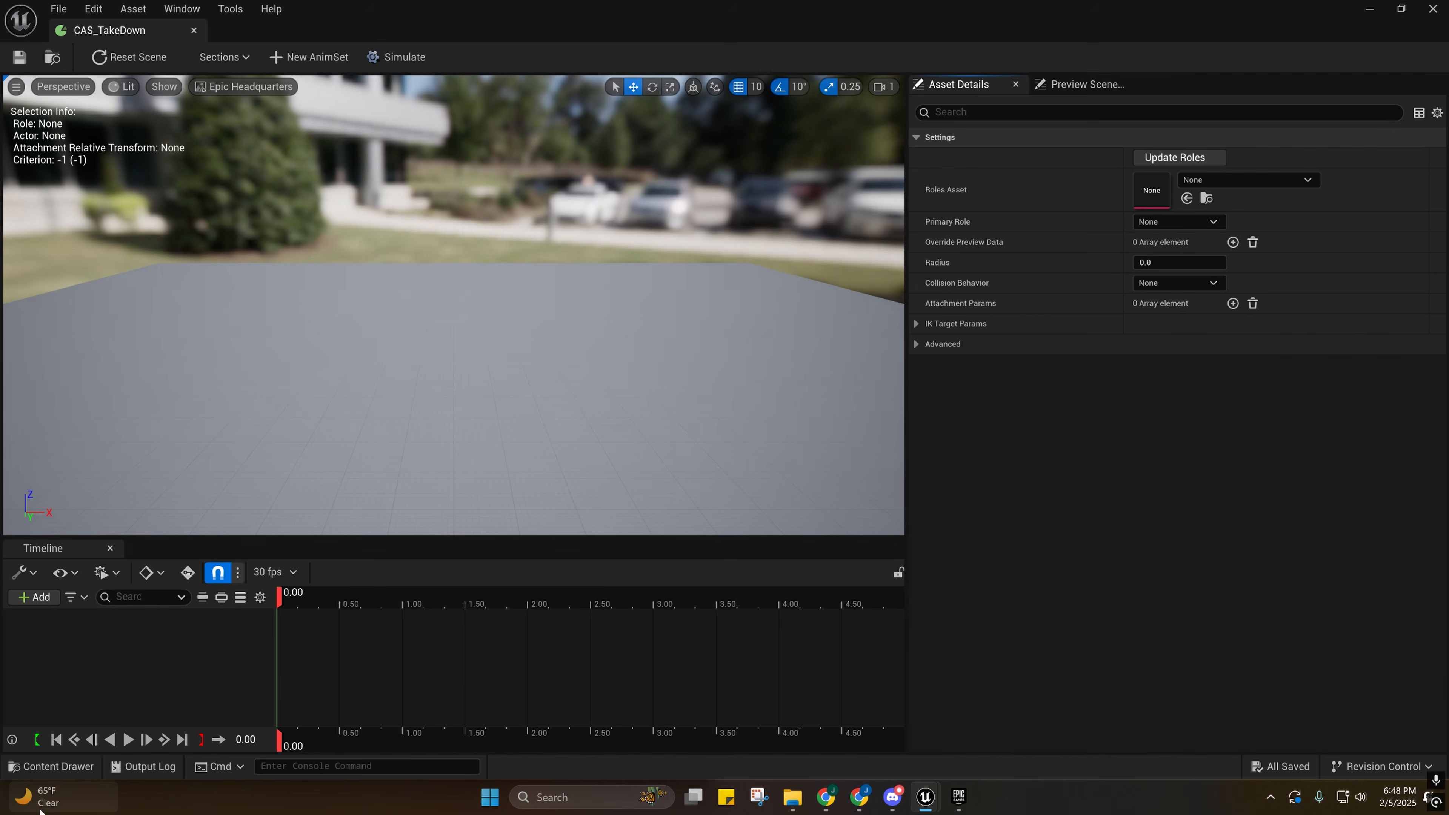
{"action": "left_click", "coordinate": [33, 766]}
{"action": "double_click", "coordinate": [296, 609]}
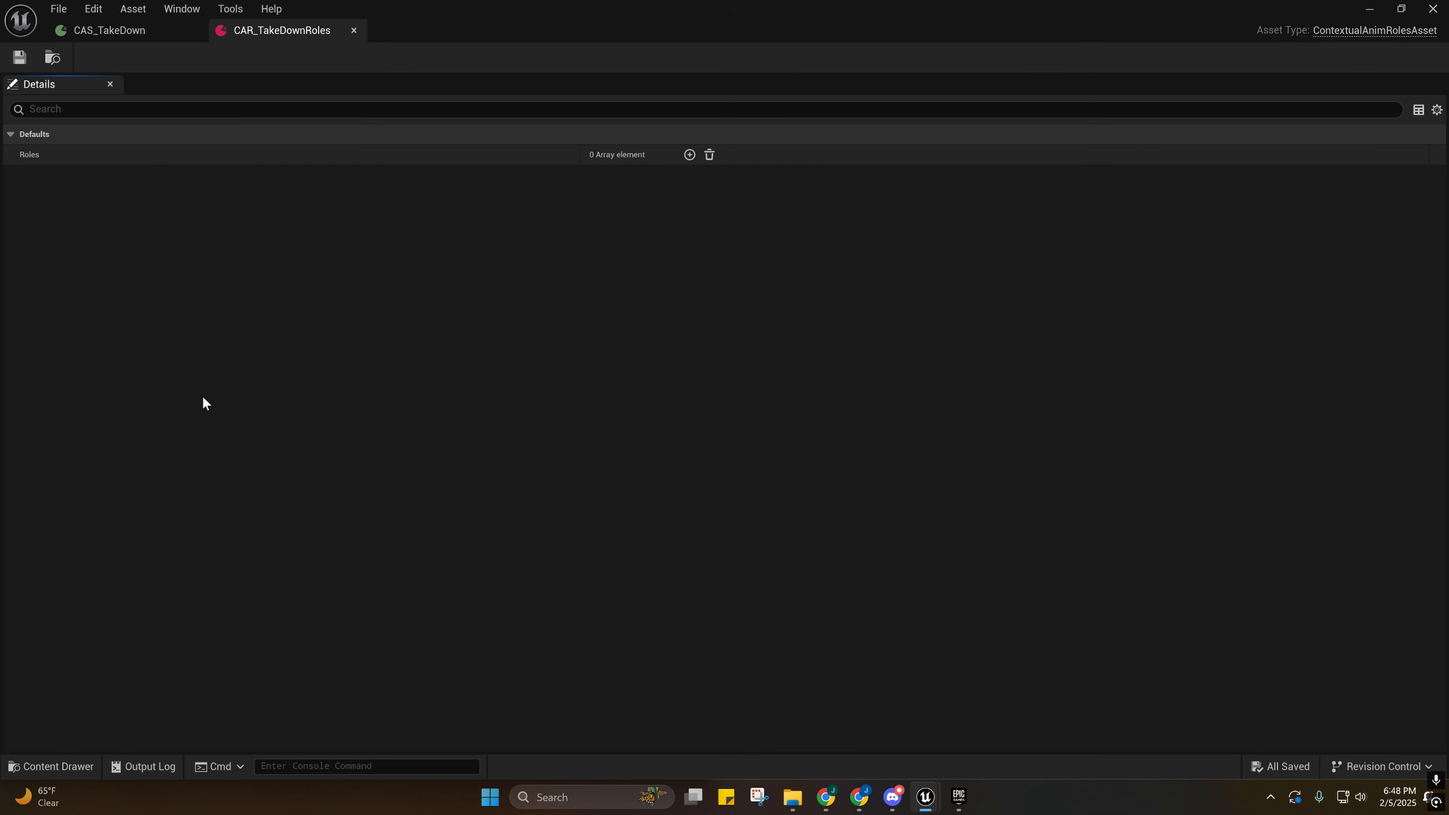
{"action": "left_click", "coordinate": [689, 154]}
{"action": "left_click", "coordinate": [689, 154]}
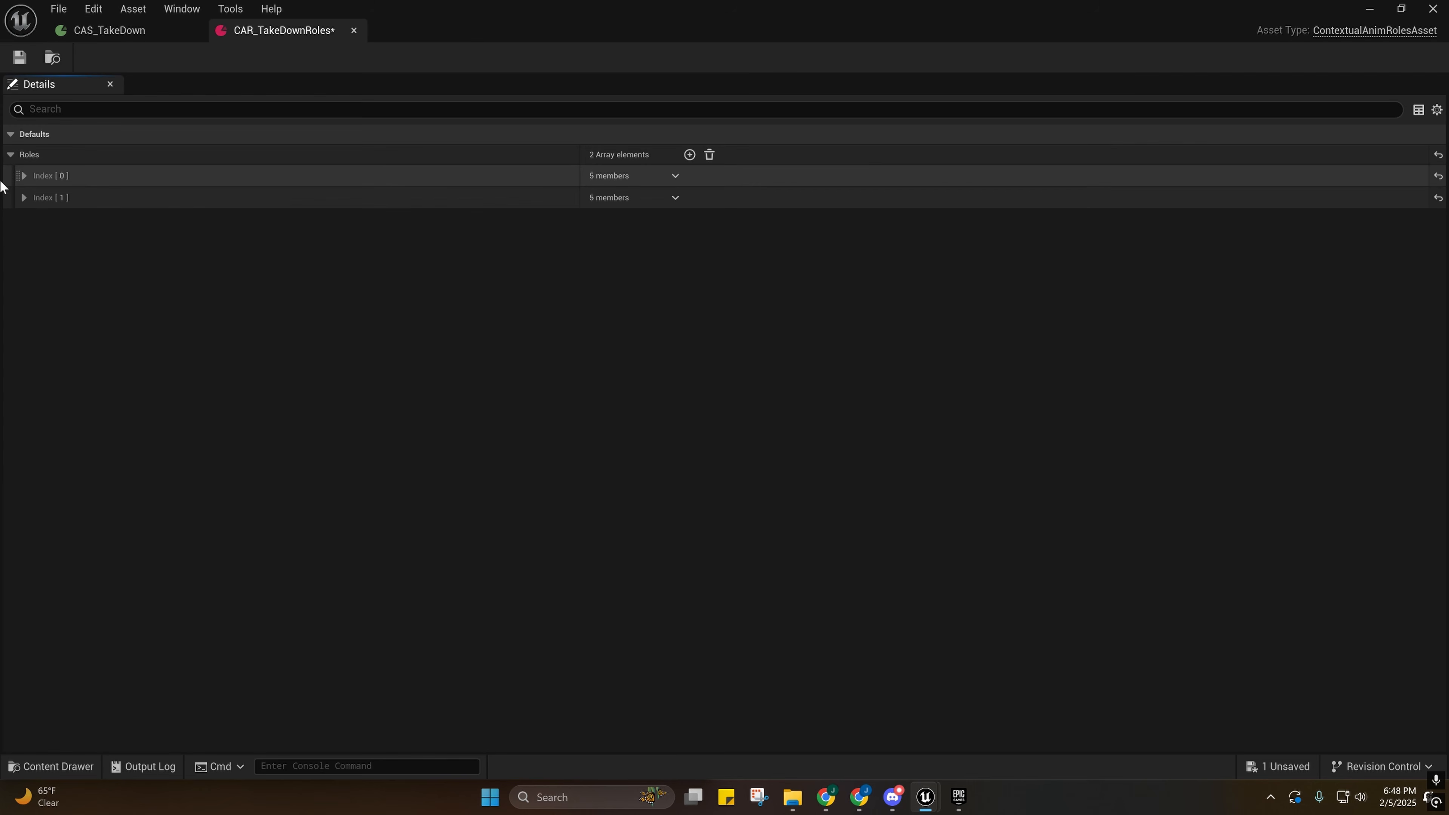
Name the first role Victim and the second role Attacker, and enable Is Character for Attacker.
{"action": "left_click", "coordinate": [23, 176]}
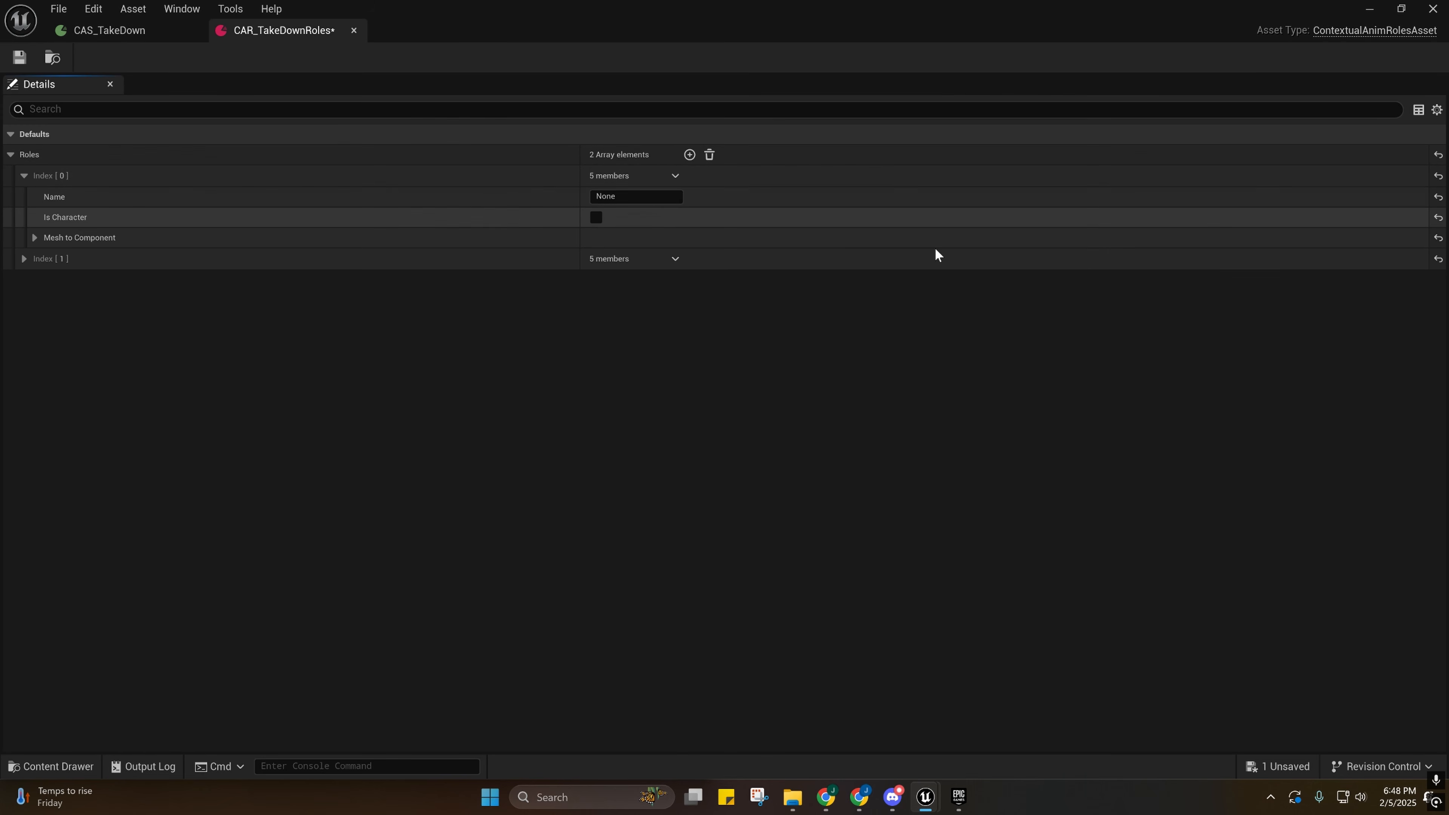
{"action": "left_click", "coordinate": [633, 196]}
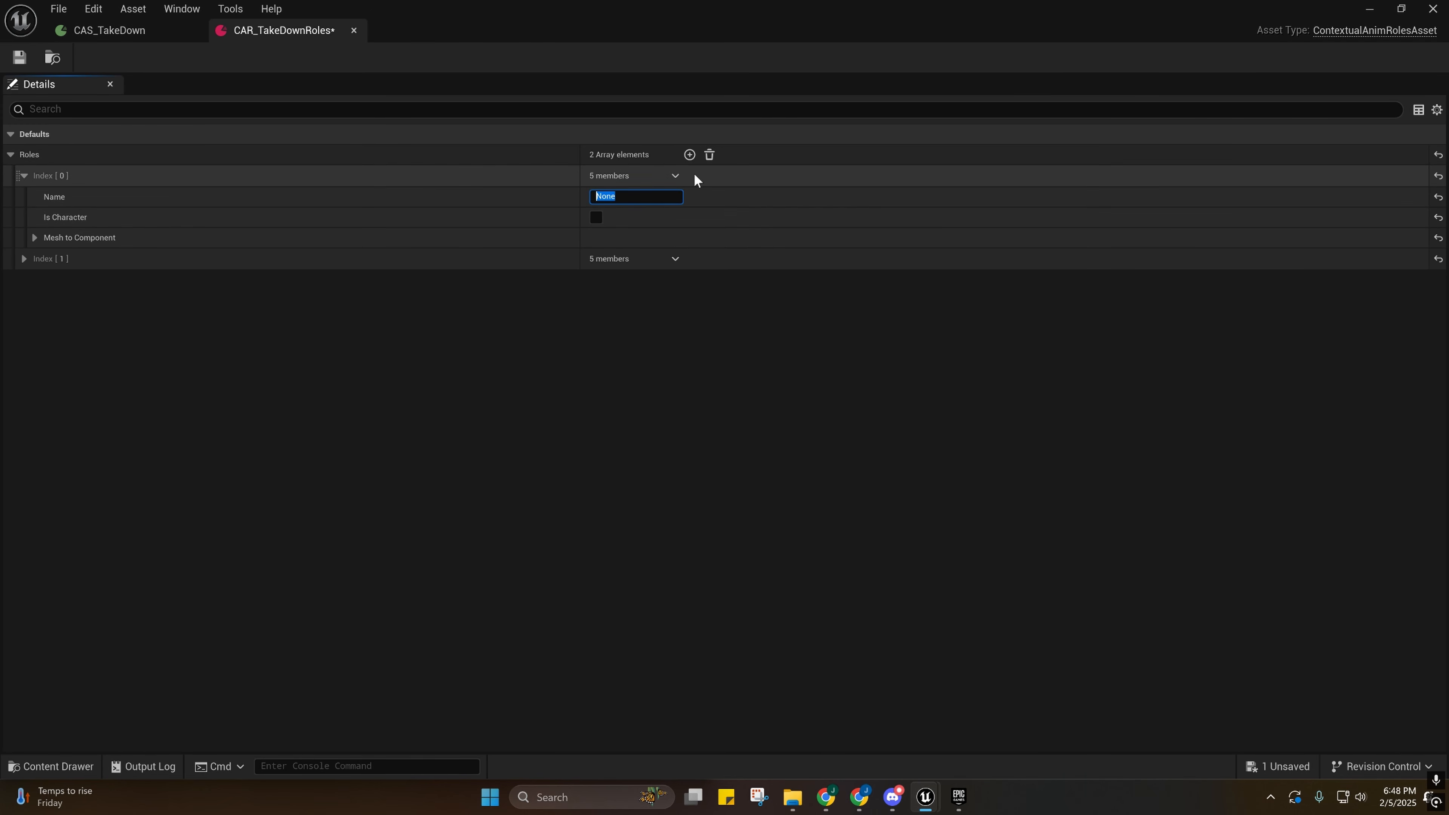
{"action": "type", "text": "Victim"}
{"action": "key", "text": "Return"}
{"action": "left_click", "coordinate": [23, 259]}
{"action": "left_click", "coordinate": [633, 279]}
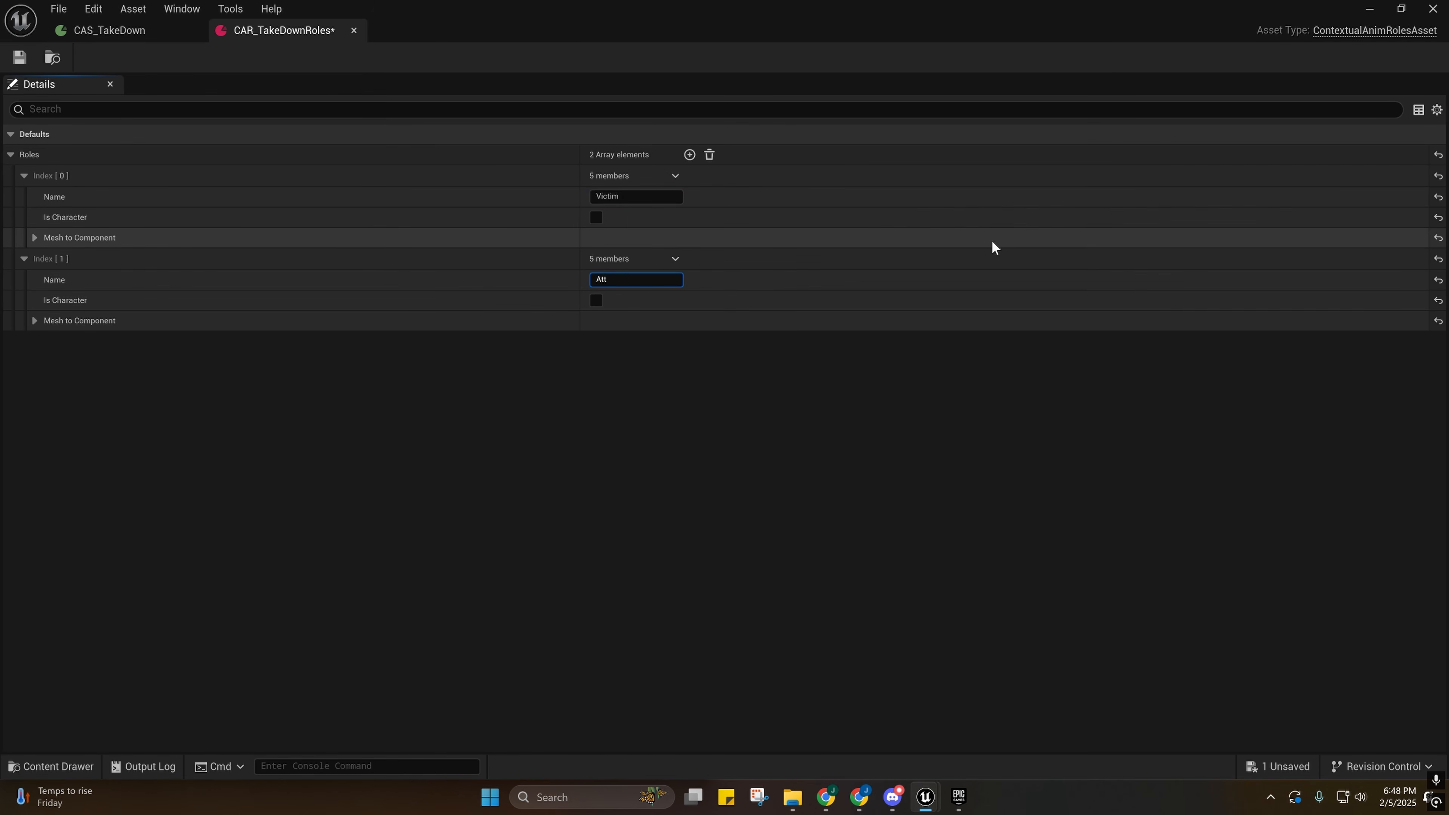
{"action": "type", "text": "Attacker"}
{"action": "key", "text": "Return"}
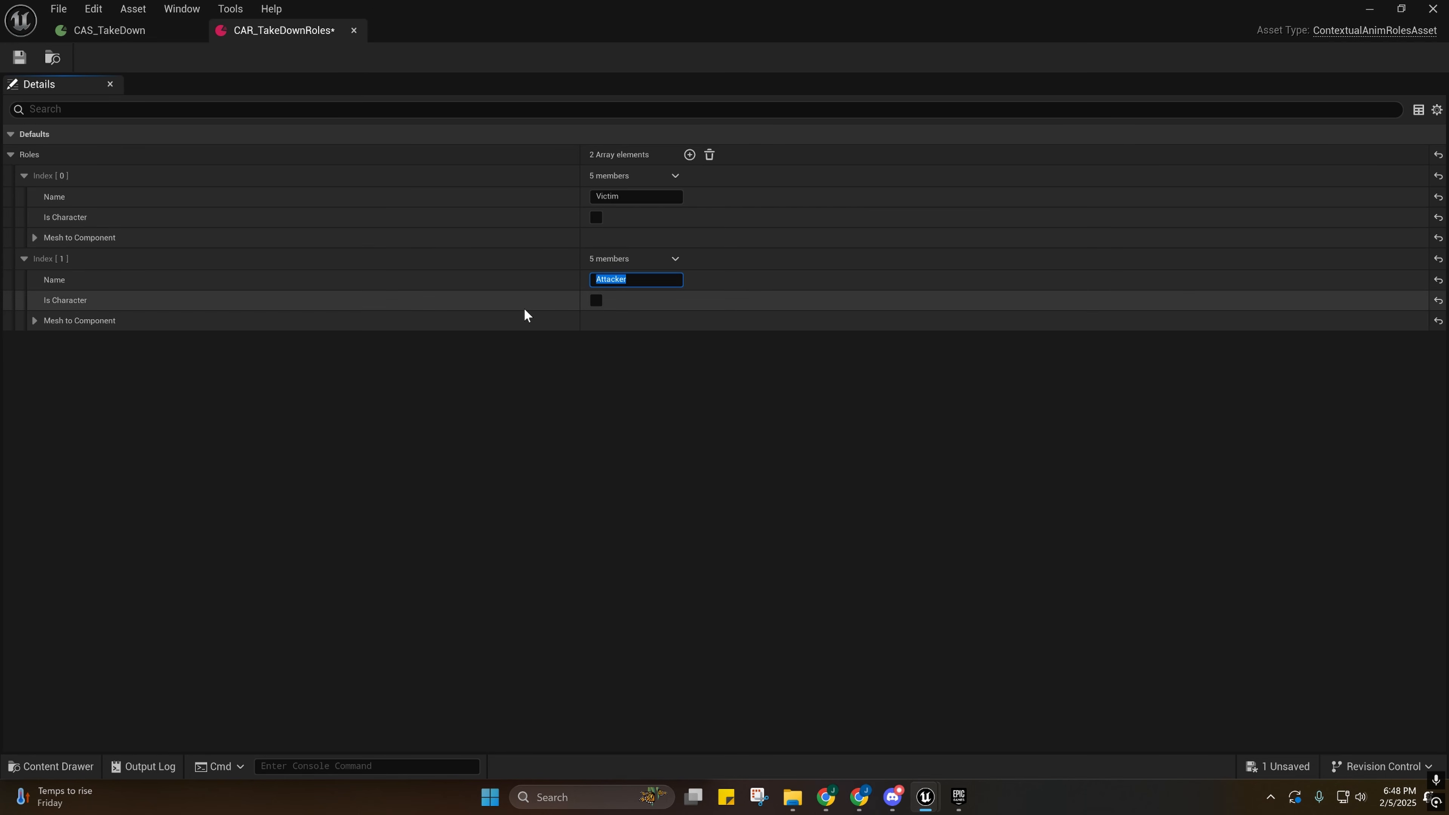
{"action": "left_click", "coordinate": [596, 303]}
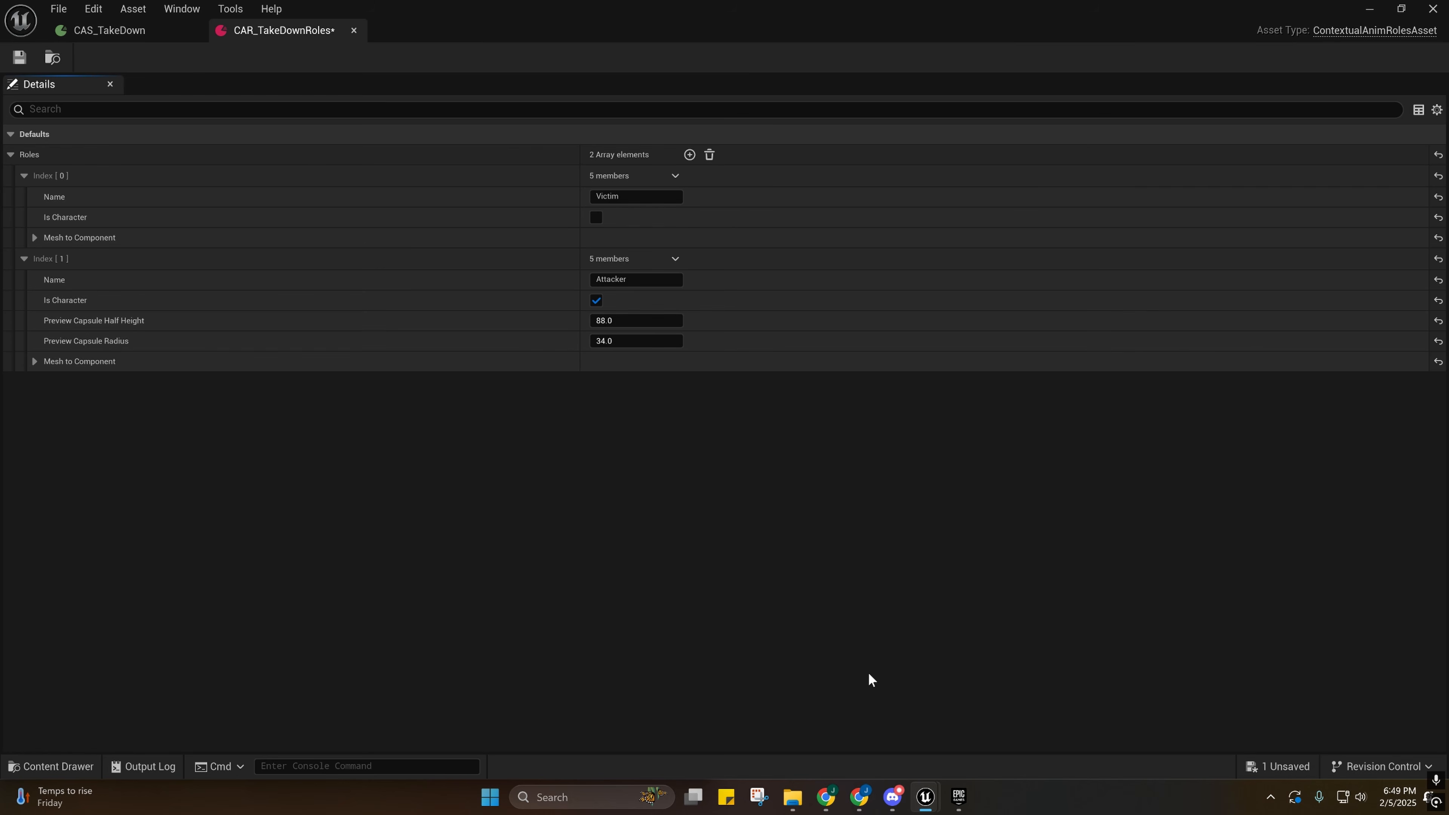
Examine the Un Crouch, Set Capsule Half Height and Set World Location nodes in the other project's CBP_SandboxCharacter_DAO event graph, and return to CAR_TakeDownRoles.
{"action": "mouse_move", "coordinate": [921, 805]}
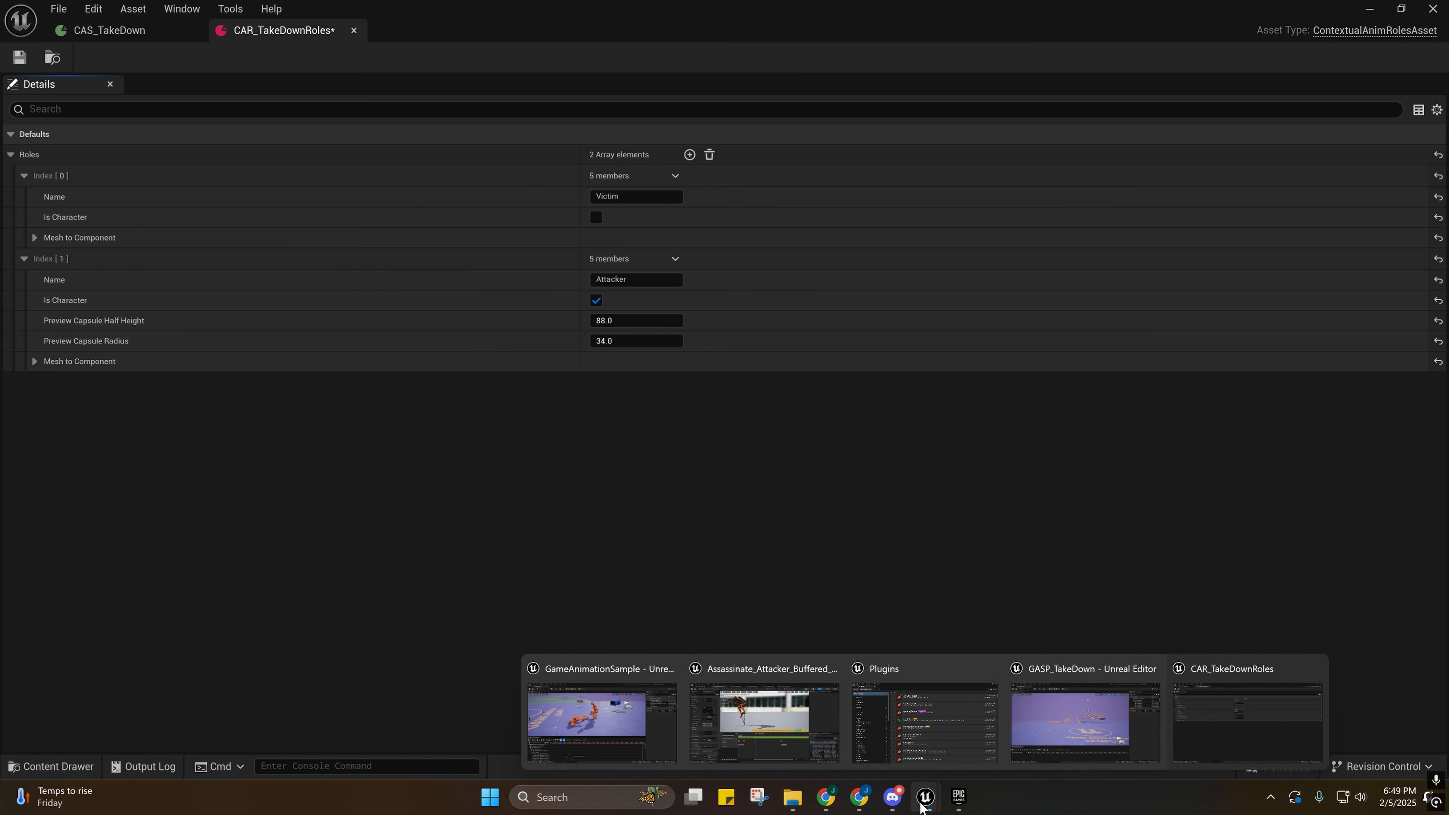
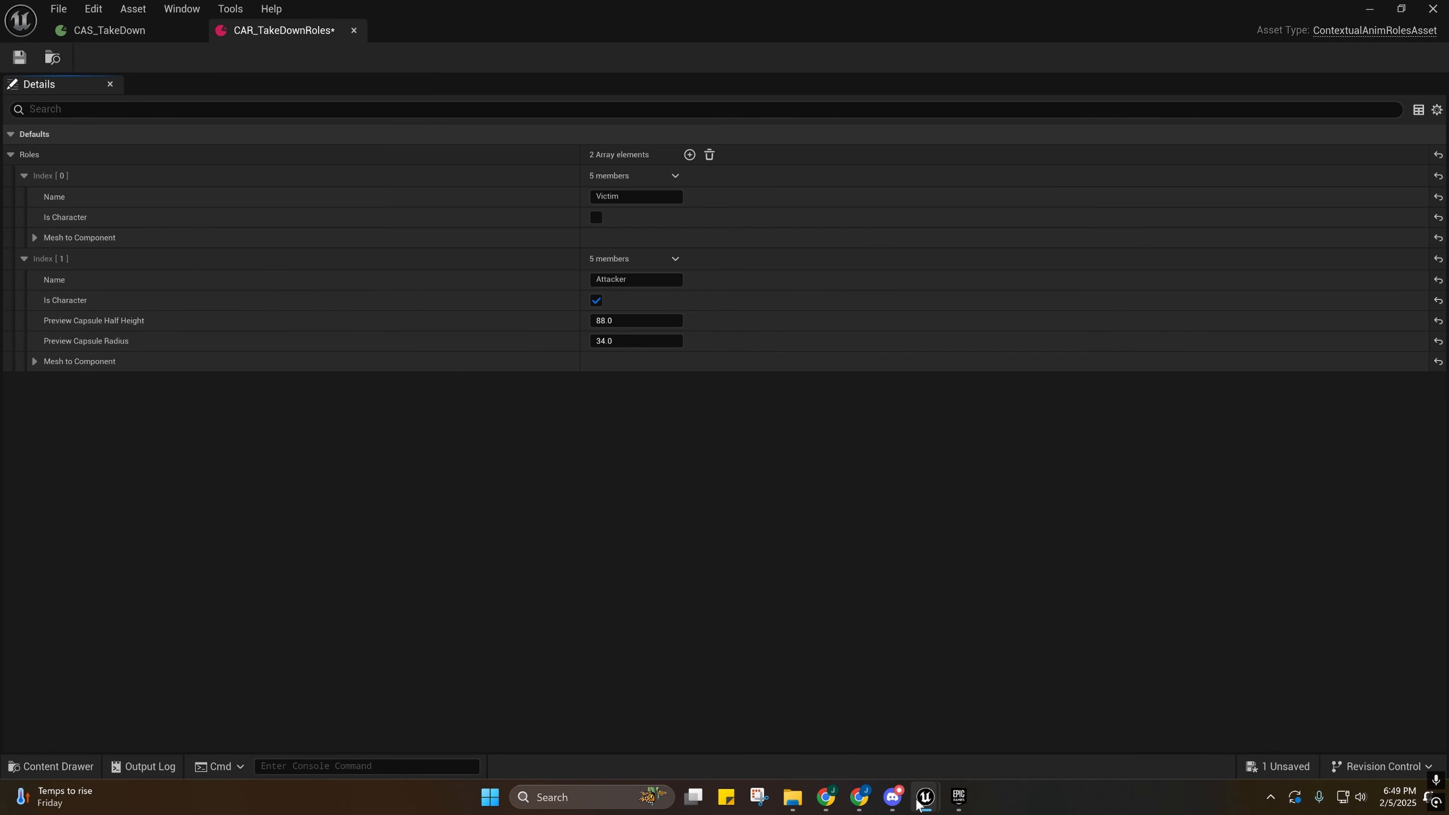
{"action": "left_click", "coordinate": [743, 720]}
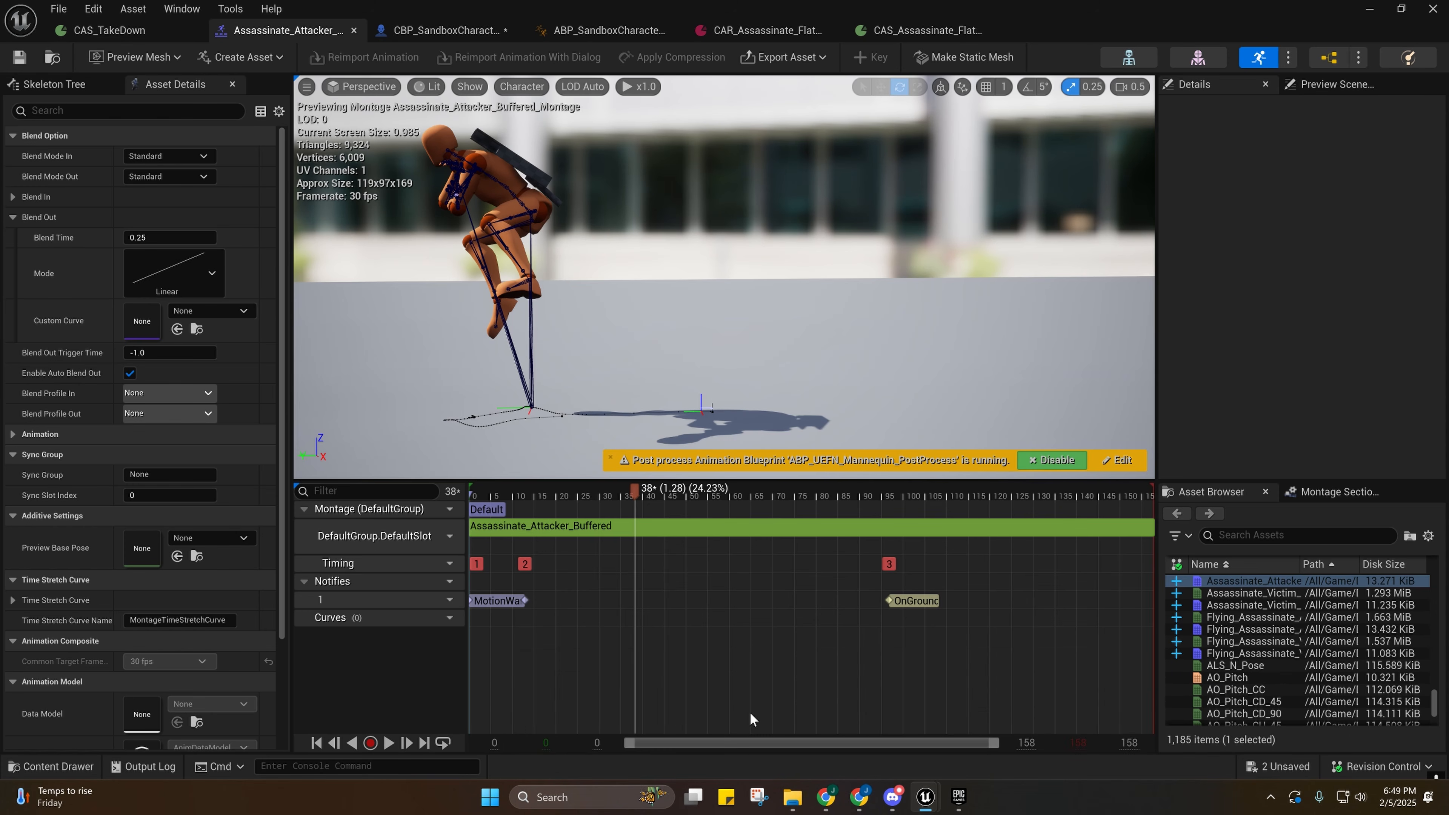
{"action": "left_click", "coordinate": [405, 31]}
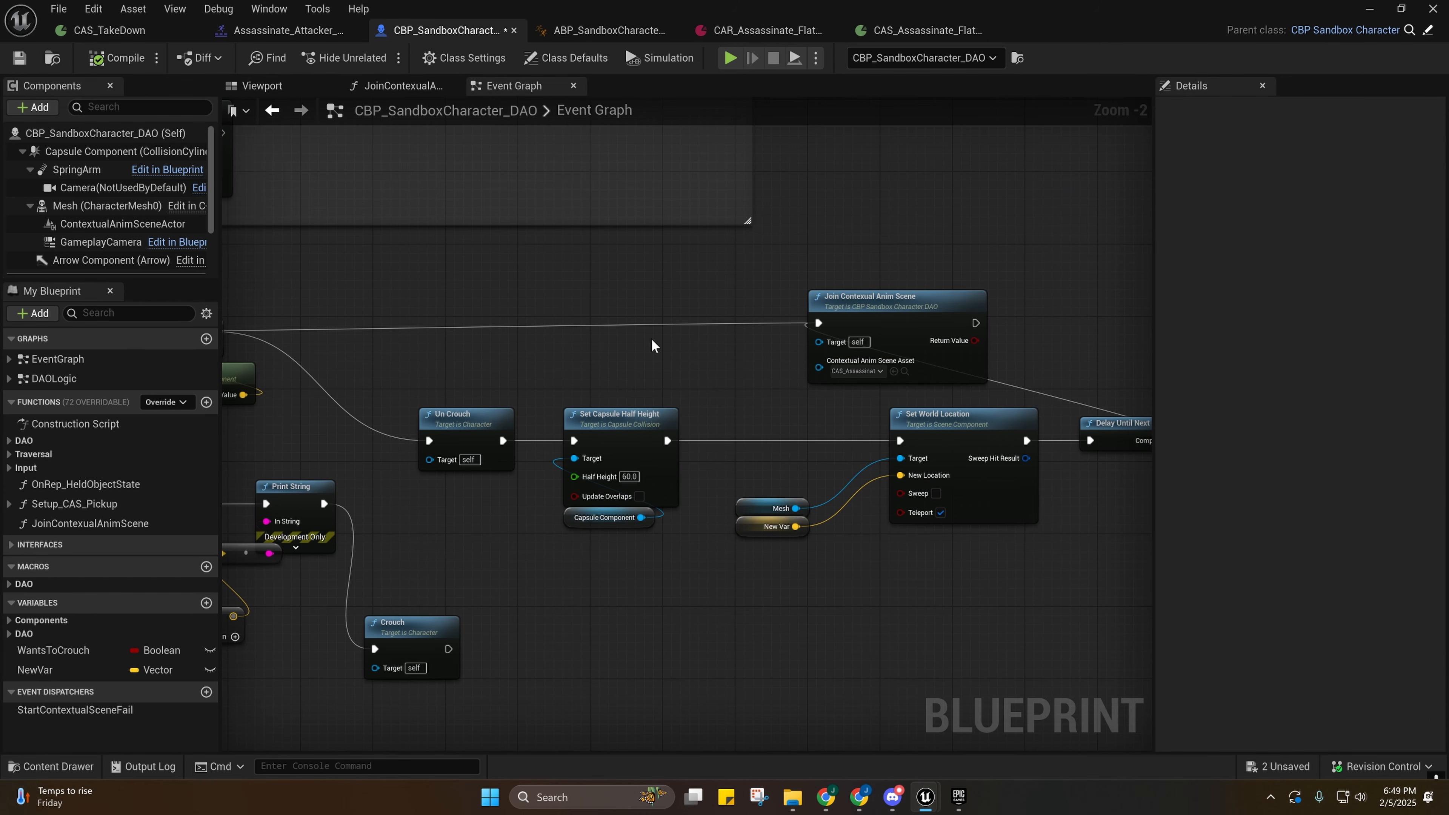
{"action": "right_click_drag", "start_coordinate": [652, 339], "coordinate": [551, 248]}
{"action": "left_click_drag", "start_coordinate": [325, 339], "coordinate": [935, 451]}
{"action": "mouse_move", "coordinate": [942, 805]}
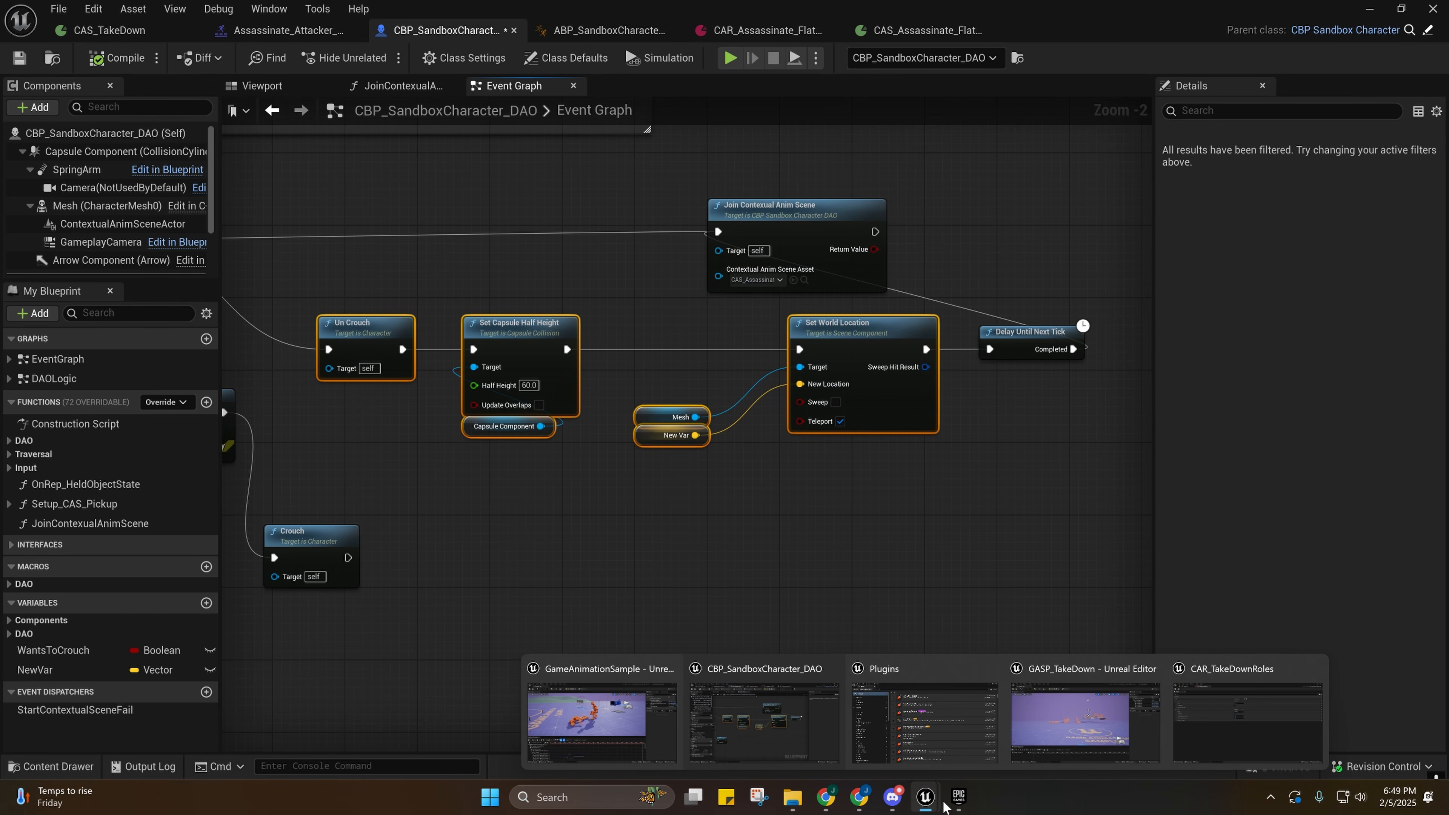
{"action": "left_click_drag", "start_coordinate": [274, 316], "coordinate": [903, 459]}
{"action": "right_click_drag", "start_coordinate": [867, 469], "coordinate": [1058, 492]}
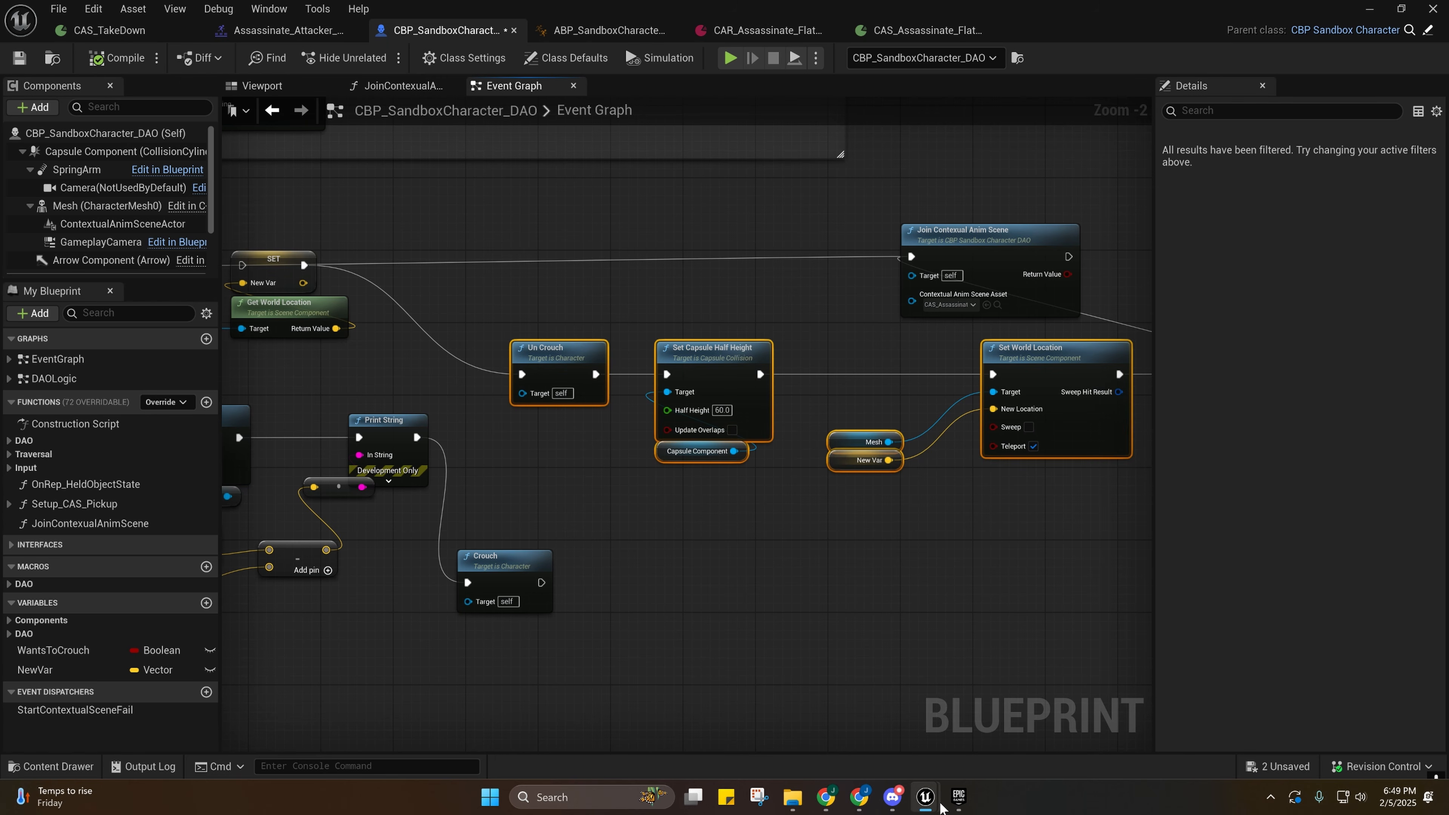
{"action": "mouse_move", "coordinate": [927, 801]}
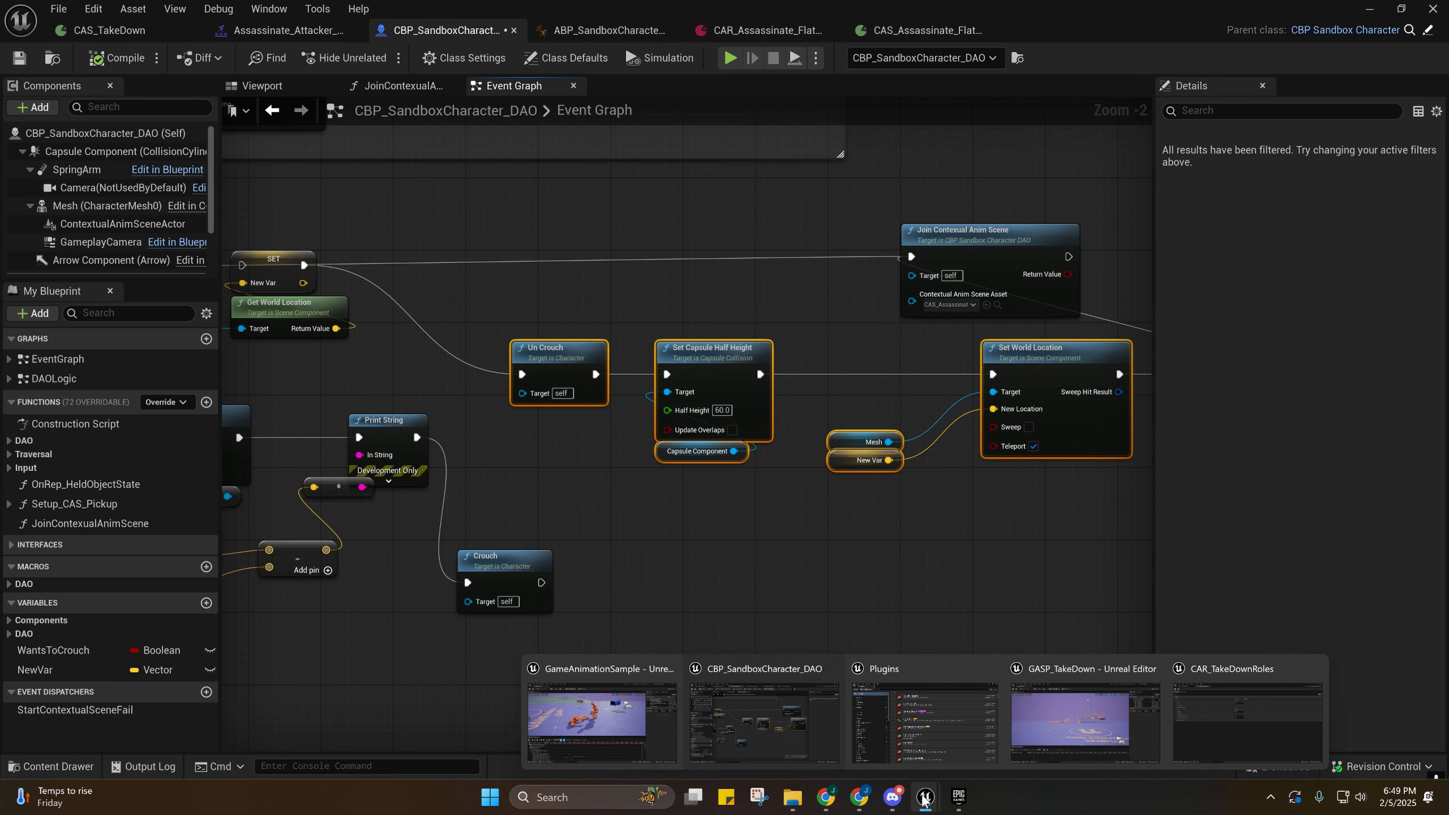
{"action": "left_click", "coordinate": [1054, 731]}
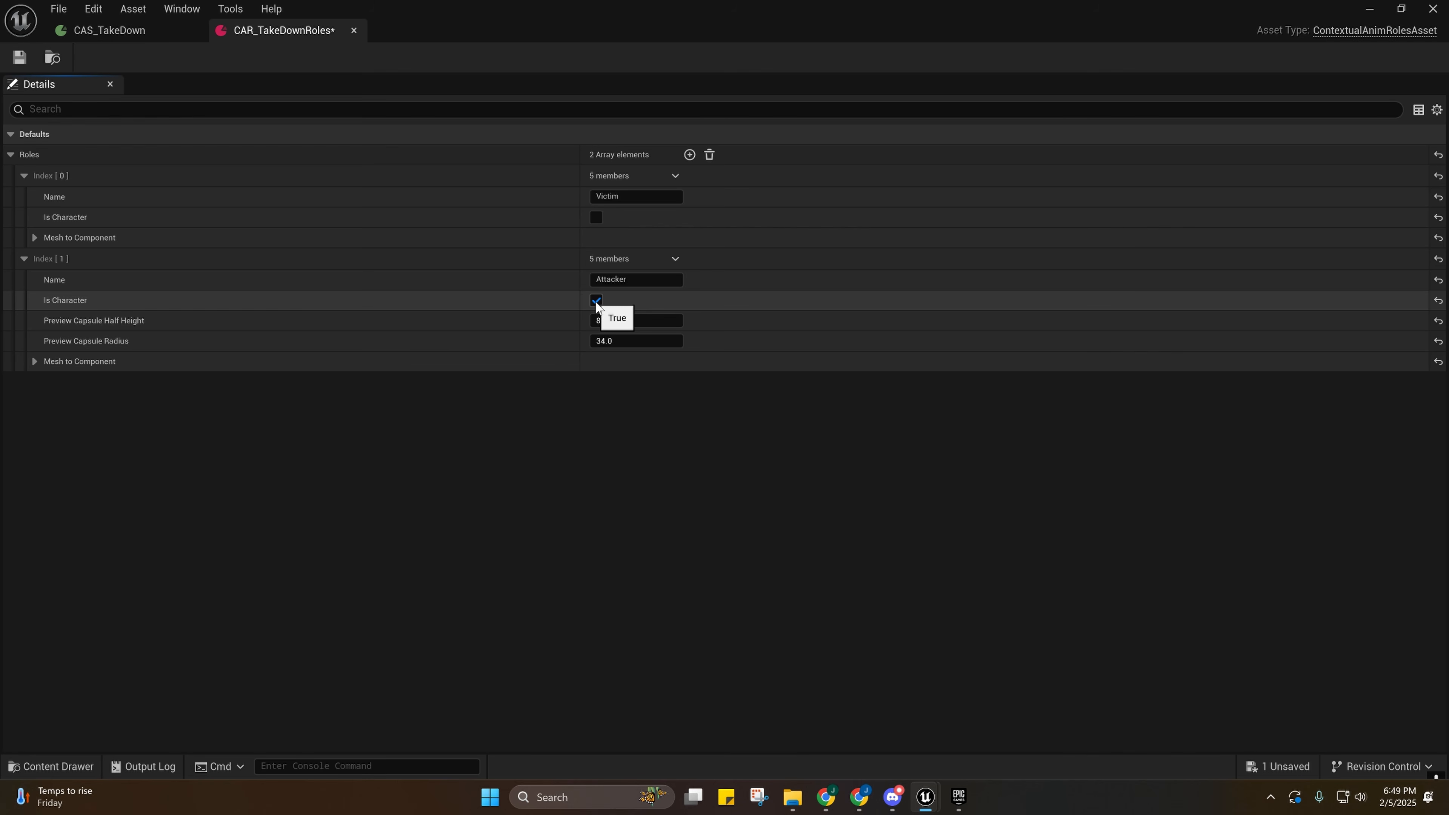
Toggle Is Character off and on for the Attacker role, and set its preview capsule half height to 86 and radius to 30.
{"action": "left_click", "coordinate": [595, 302]}
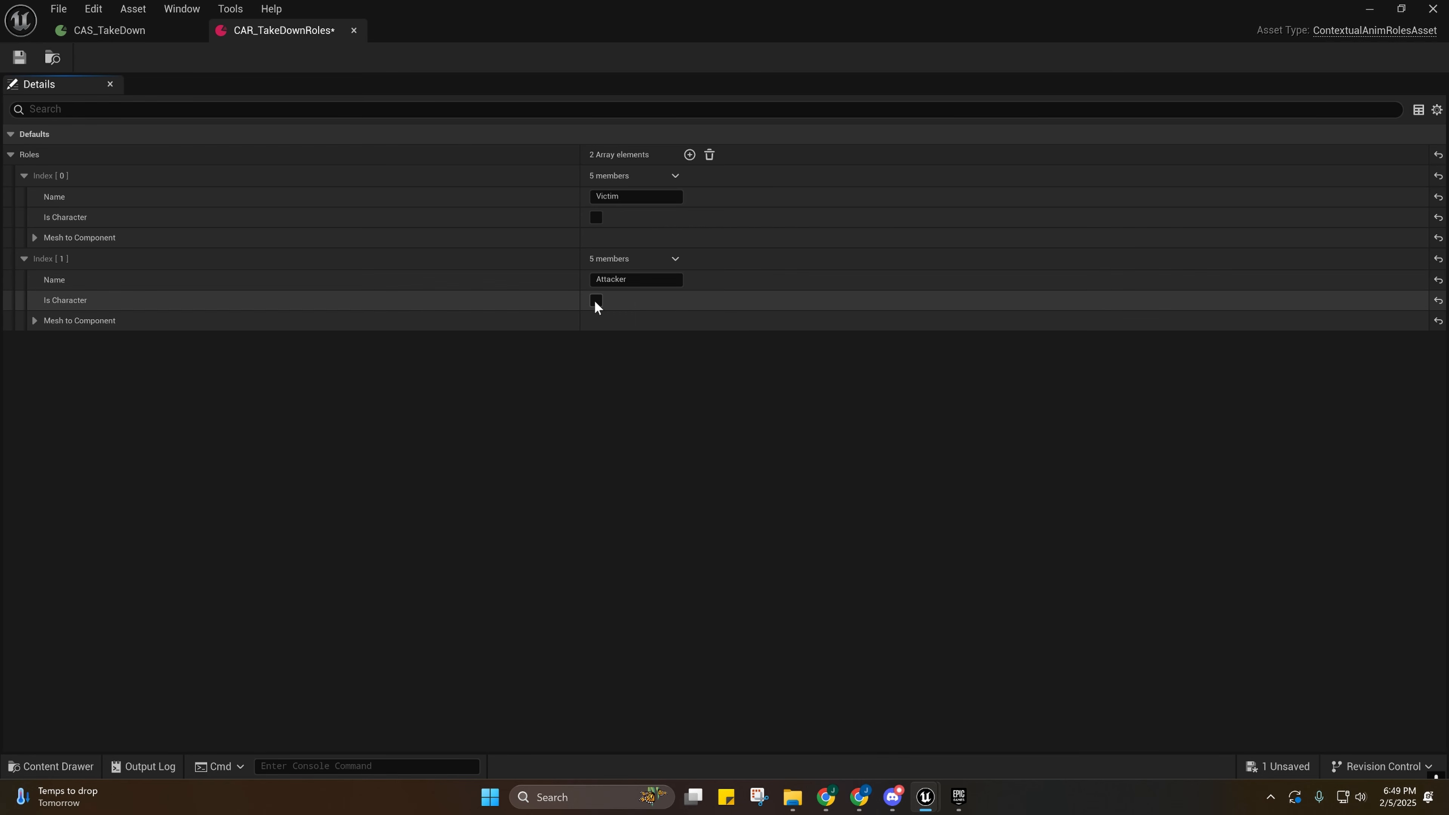
{"action": "left_click", "coordinate": [596, 300]}
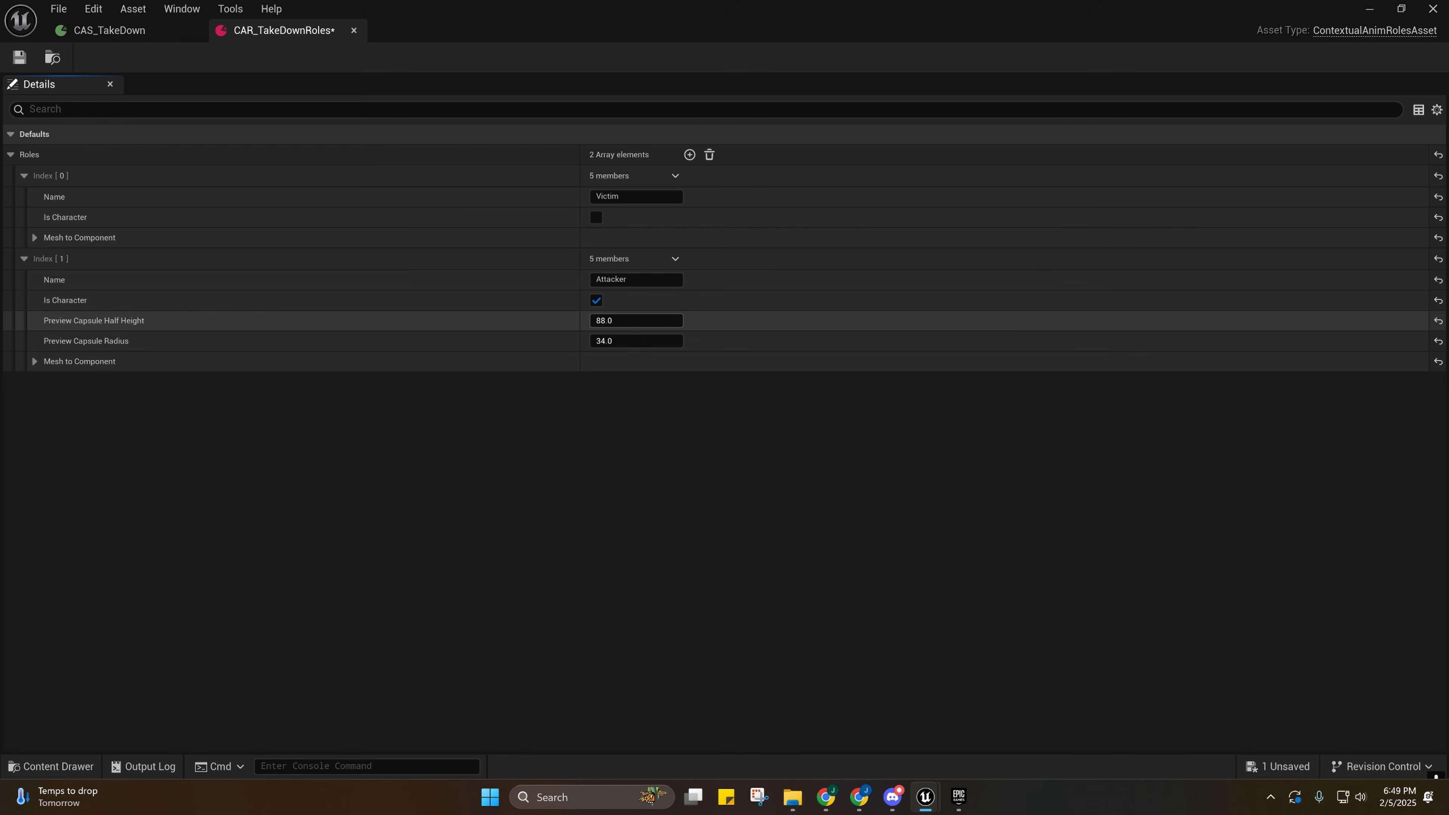
{"action": "type", "text": "6"}
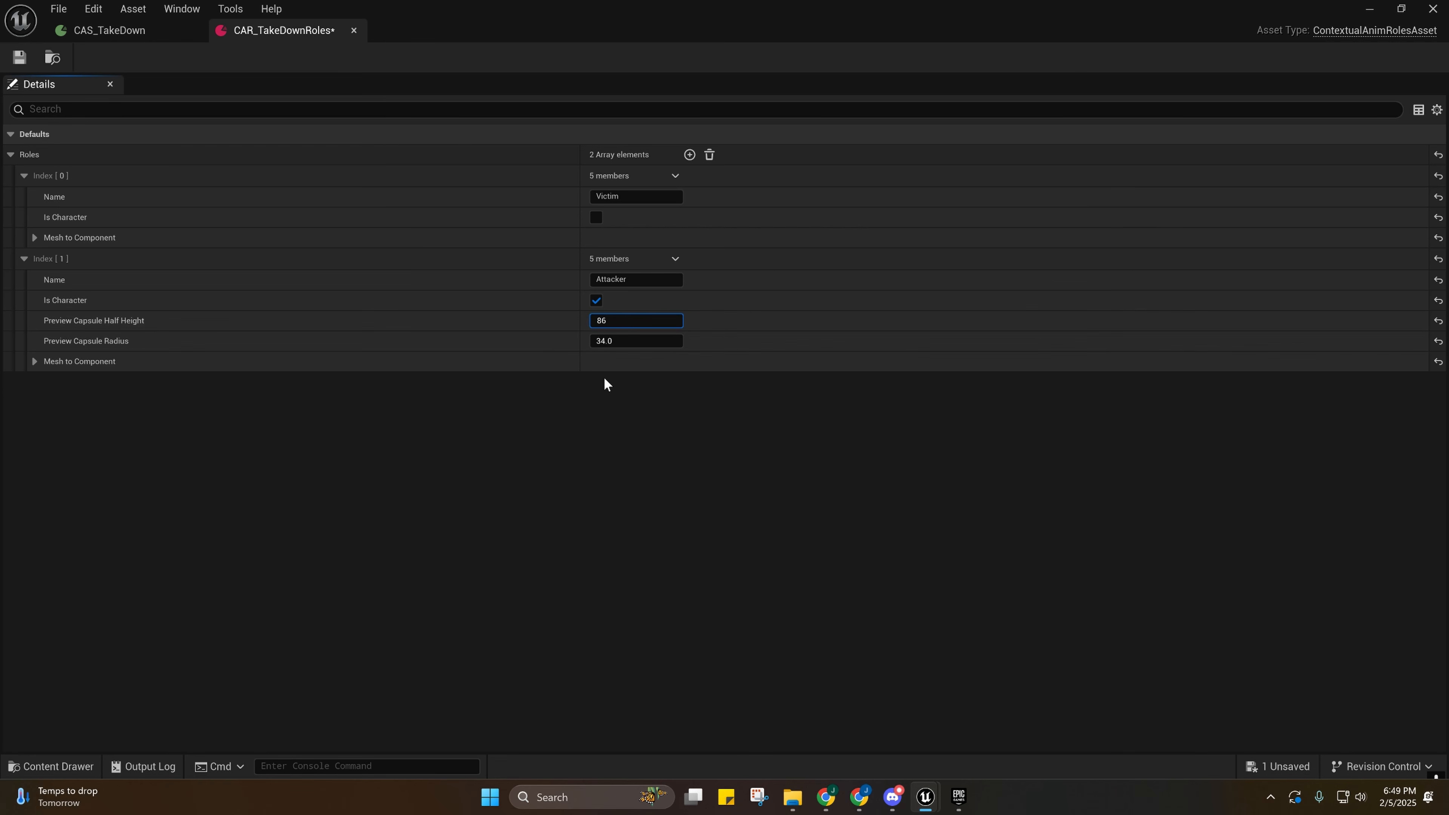
{"action": "key", "text": "Tab"}
{"action": "type", "text": "3"}
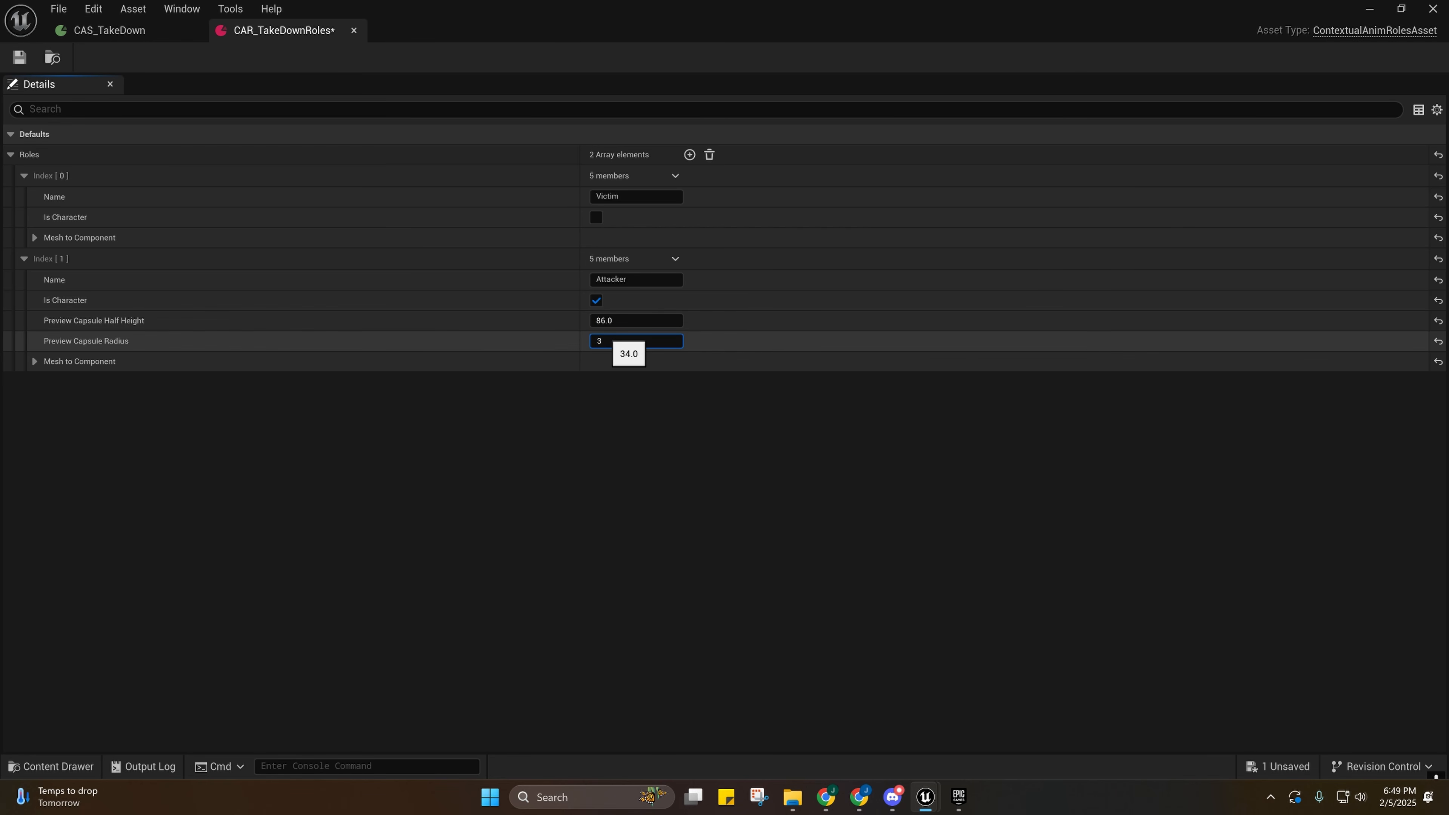
{"action": "type", "text": "0-"}
{"action": "key", "text": "Return"}
Open the CBP_SandboxCharacter blueprint from the Blueprints folder.
{"action": "left_click", "coordinate": [57, 766]}
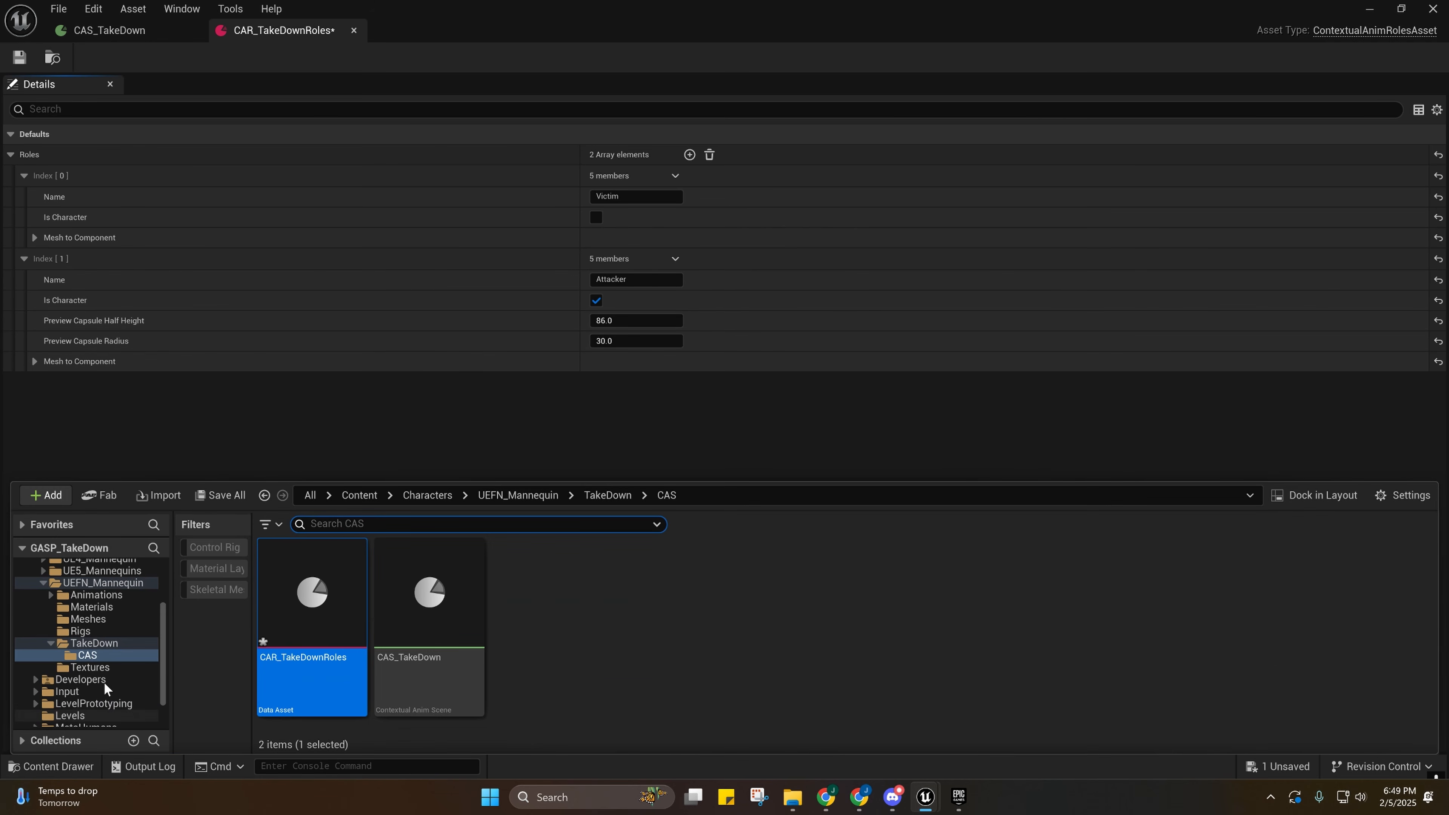
{"action": "scroll", "coordinate": [104, 688], "scroll_direction": "down", "scroll_amount": 2}
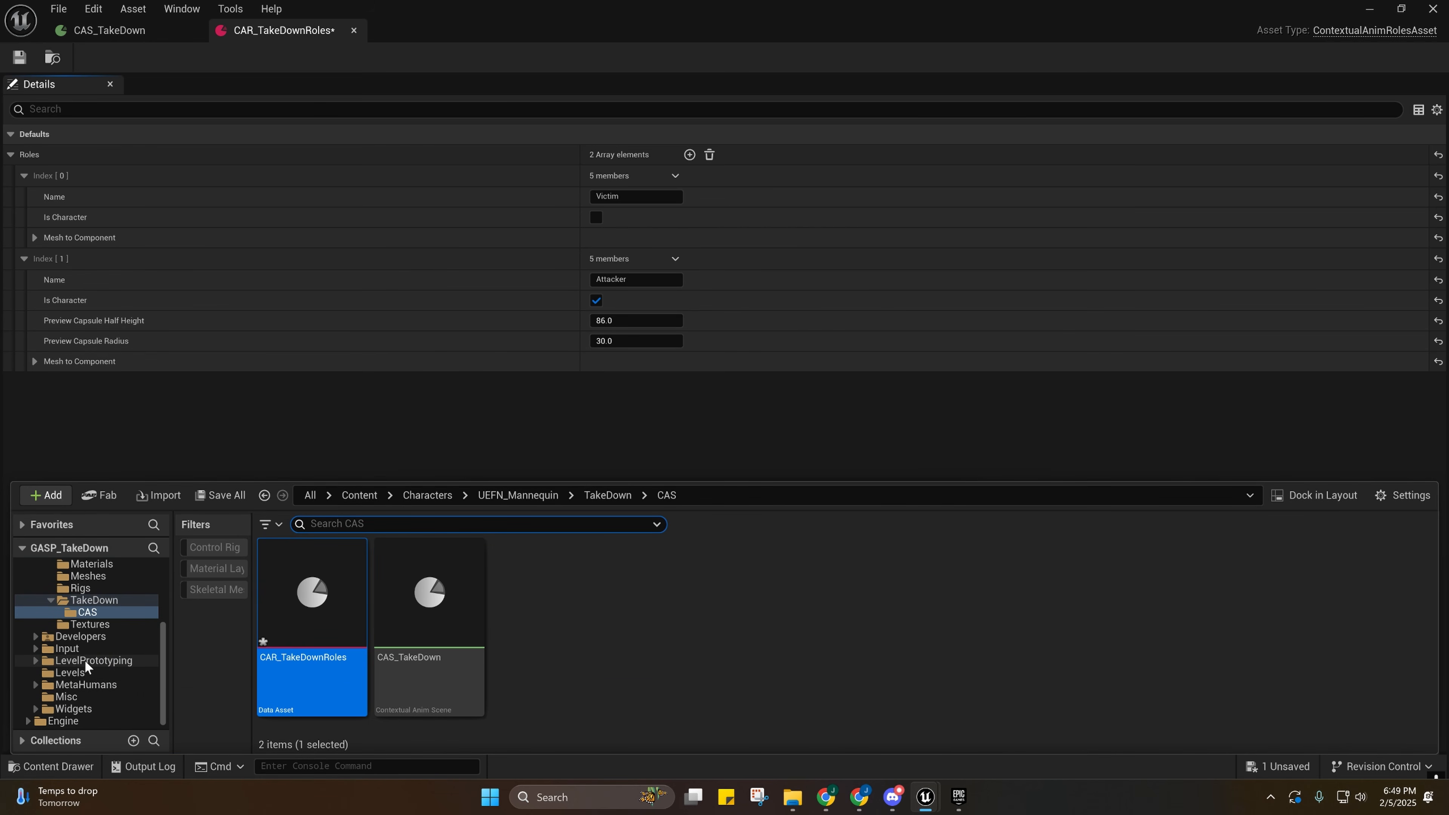
{"action": "scroll", "coordinate": [86, 666], "scroll_direction": "up", "scroll_amount": 5}
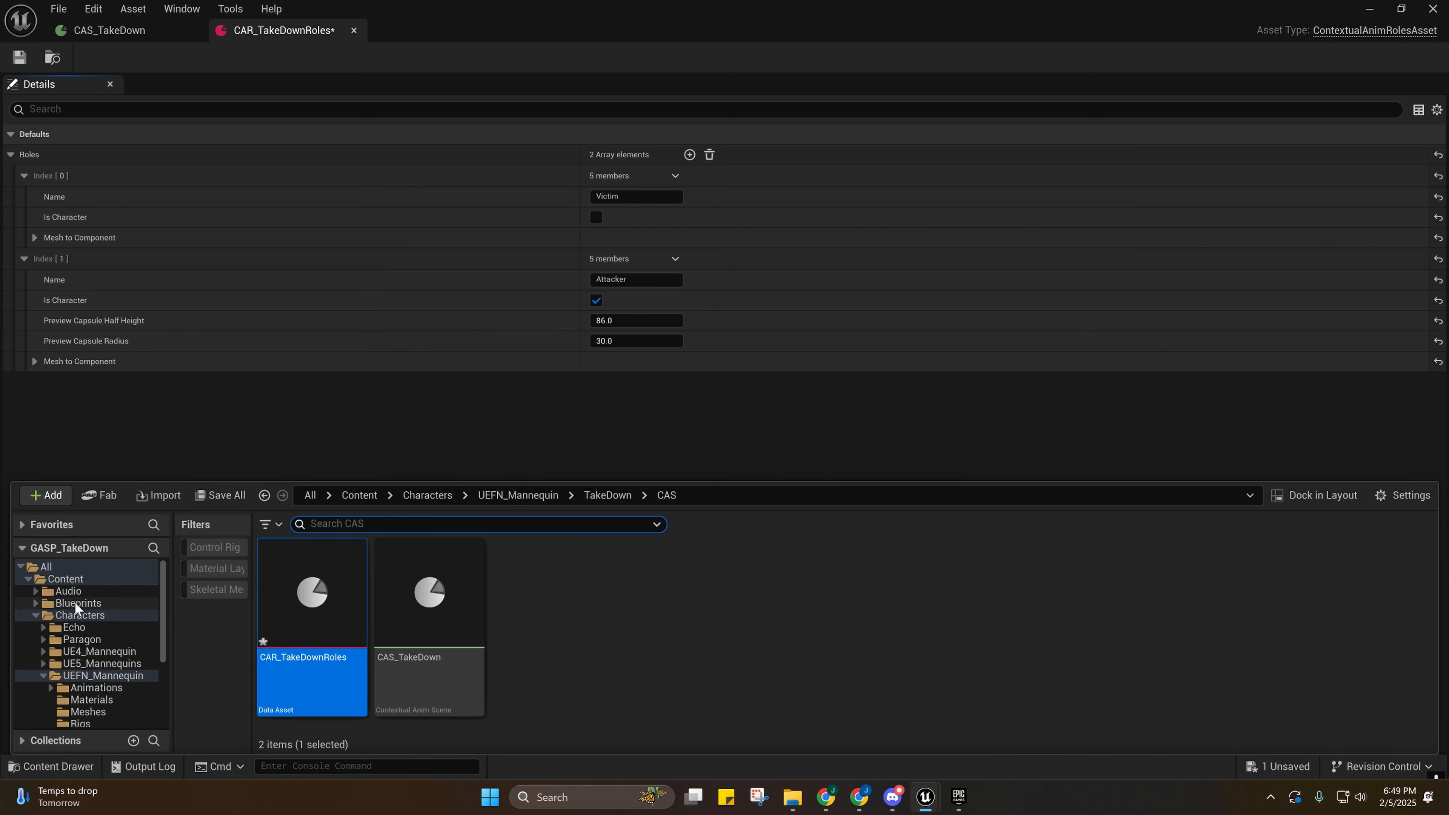
{"action": "left_click", "coordinate": [76, 603]}
{"action": "left_click", "coordinate": [993, 612]}
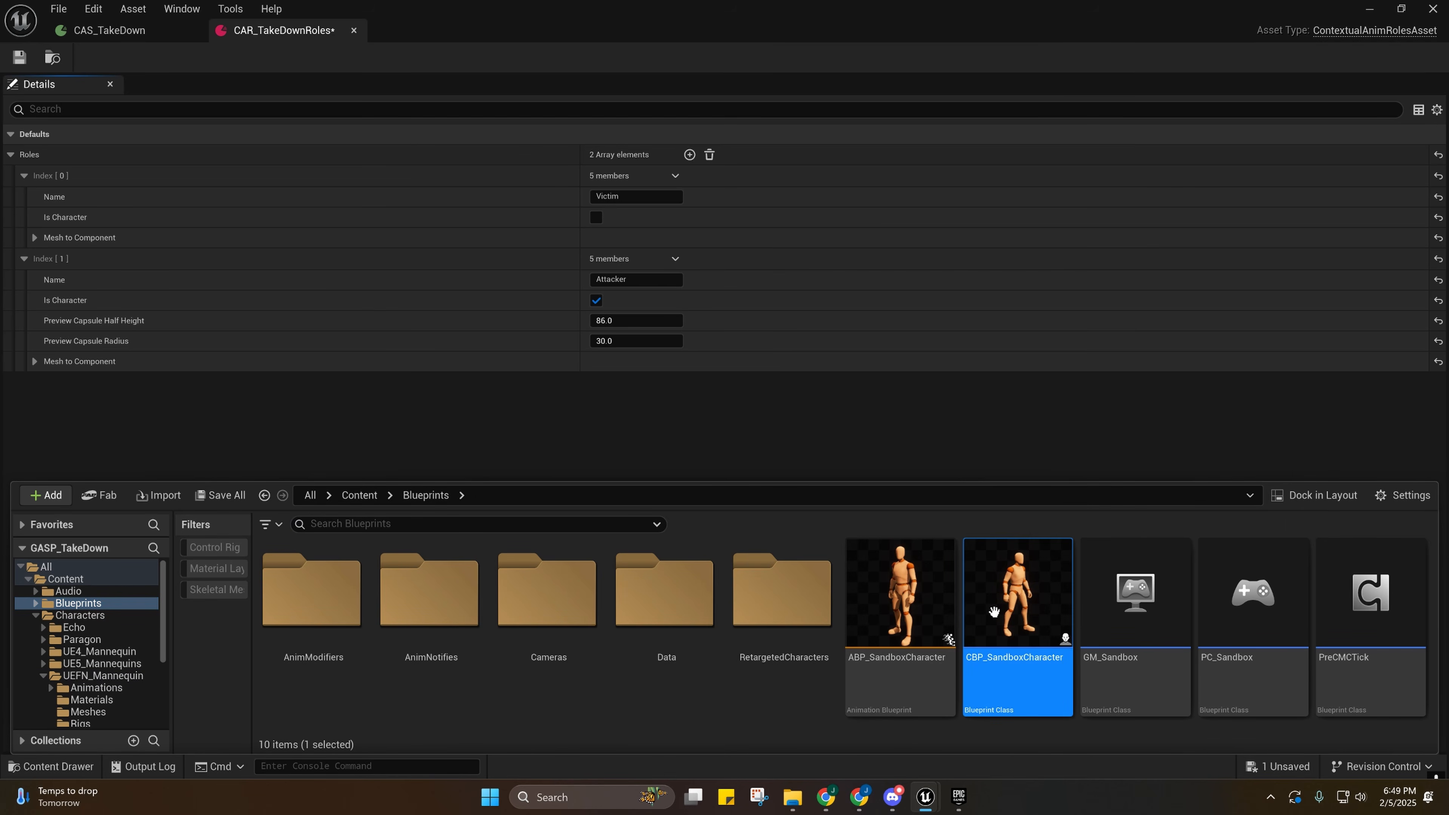
{"action": "double_click", "coordinate": [1044, 665]}
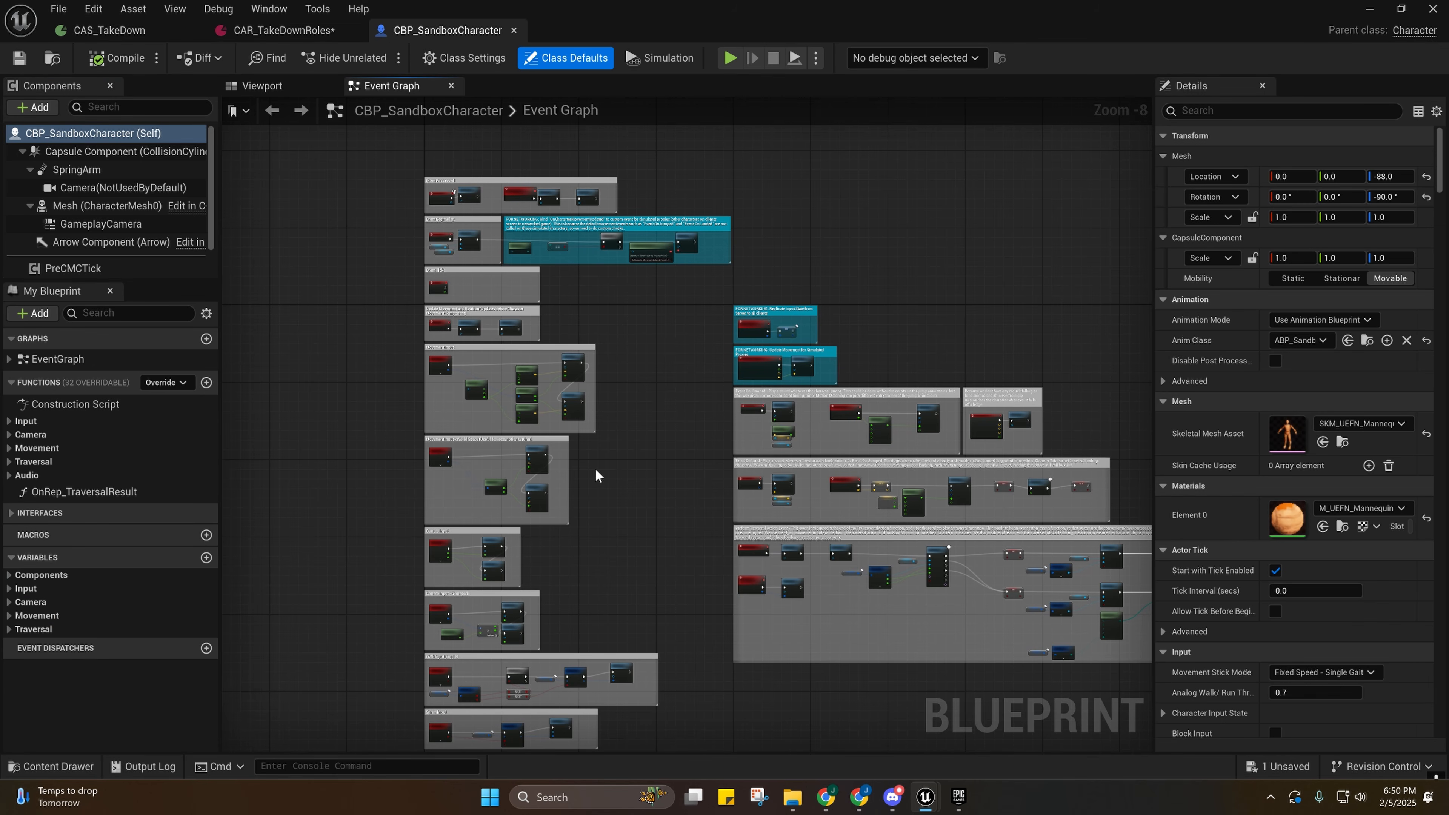
Inspect the Capsule Component's half height, radius and fit around the mannequin in the blueprint's viewport, and minimize the editor window.
{"action": "left_click", "coordinate": [254, 86]}
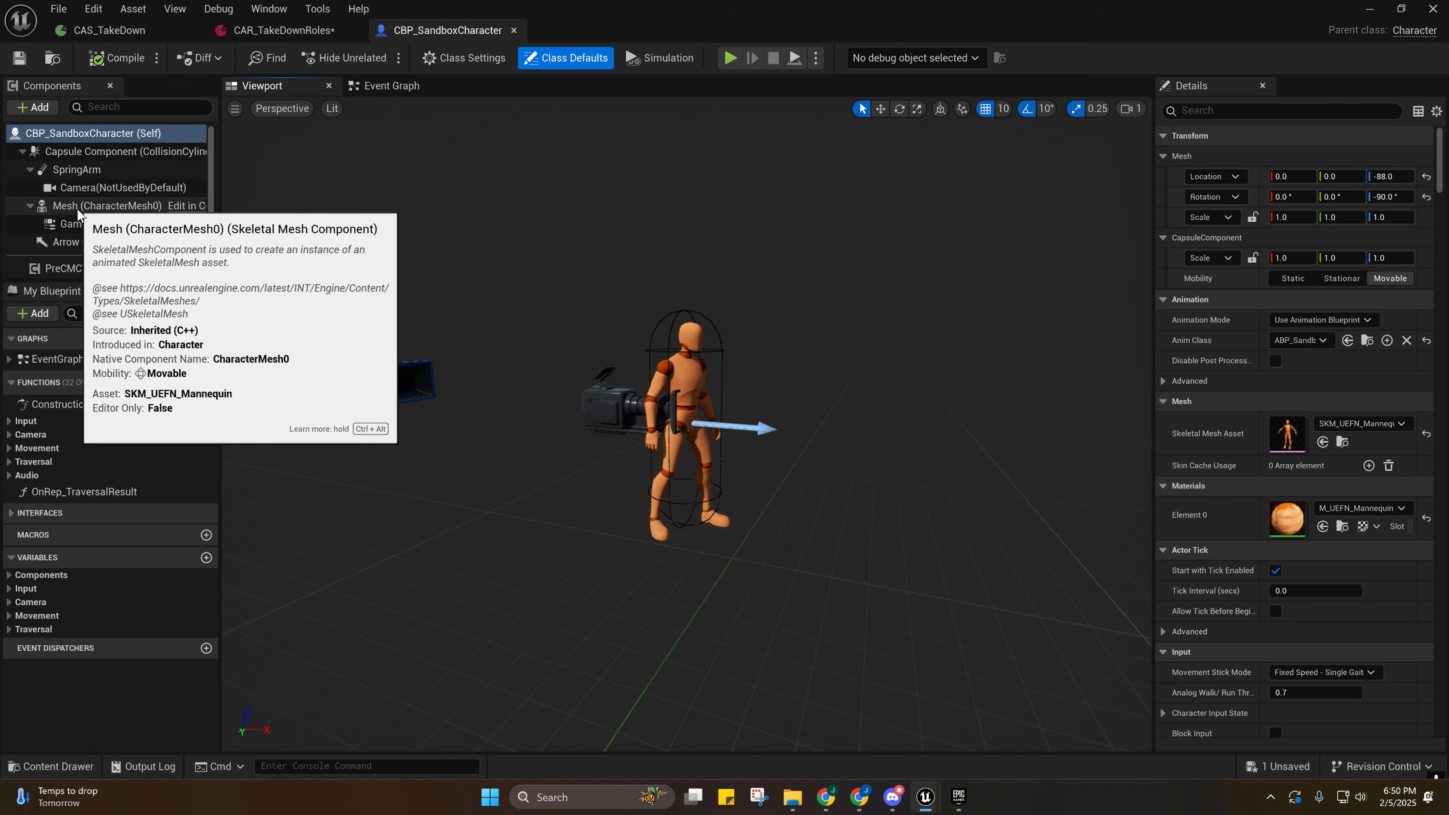
{"action": "left_click", "coordinate": [71, 153]}
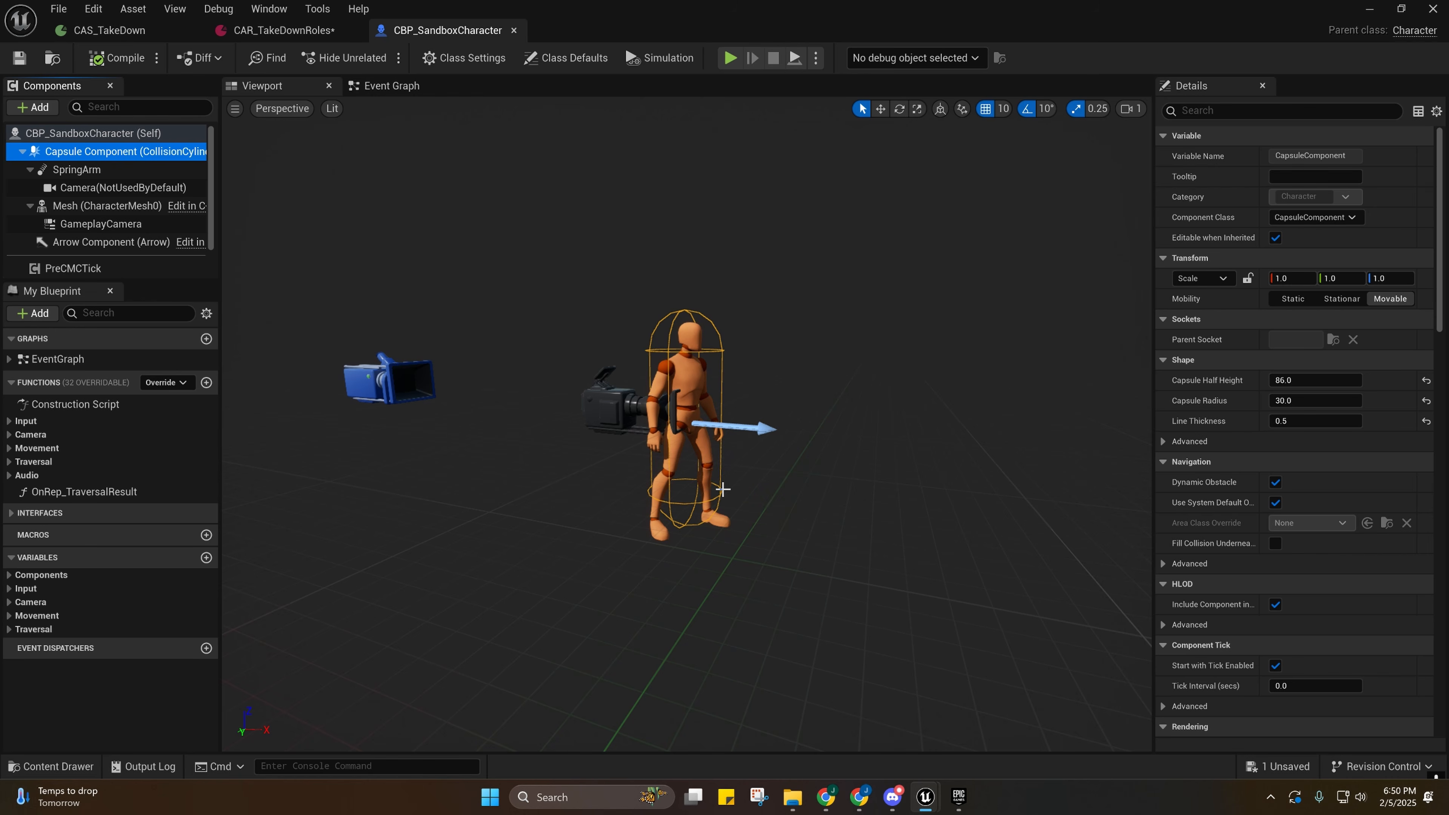
{"action": "key", "text": "d"}
{"action": "right_click_drag", "start_coordinate": [723, 489], "coordinate": [657, 474]}
{"action": "key", "text": "w"}
{"action": "scroll", "coordinate": [723, 489], "scroll_direction": "down", "scroll_amount": 2}
{"action": "left_click", "coordinate": [1369, 9]}
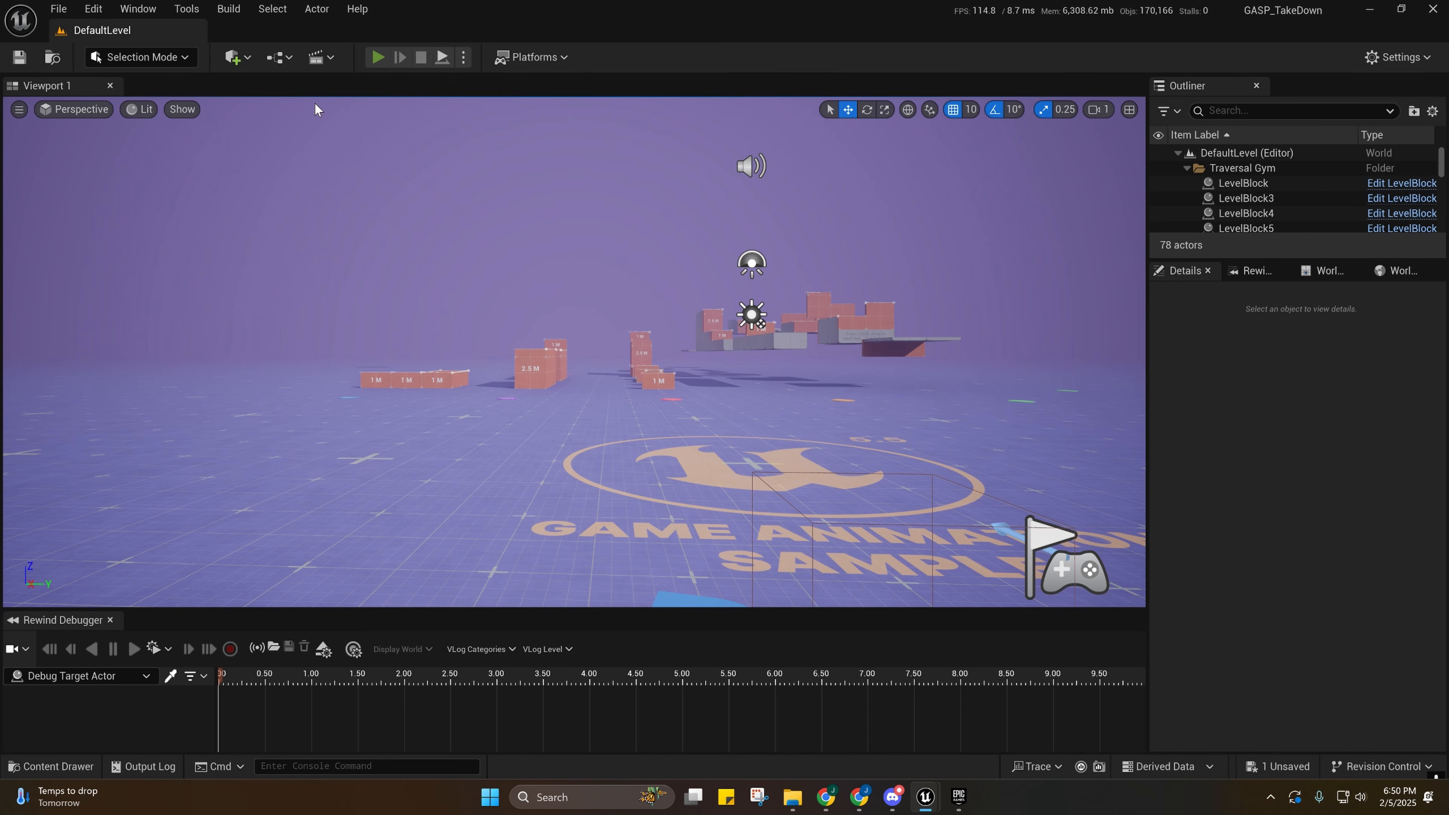
Run the level in the editor and turn on the Bones developer show flag for the viewport.
{"action": "key", "text": "alt+p"}
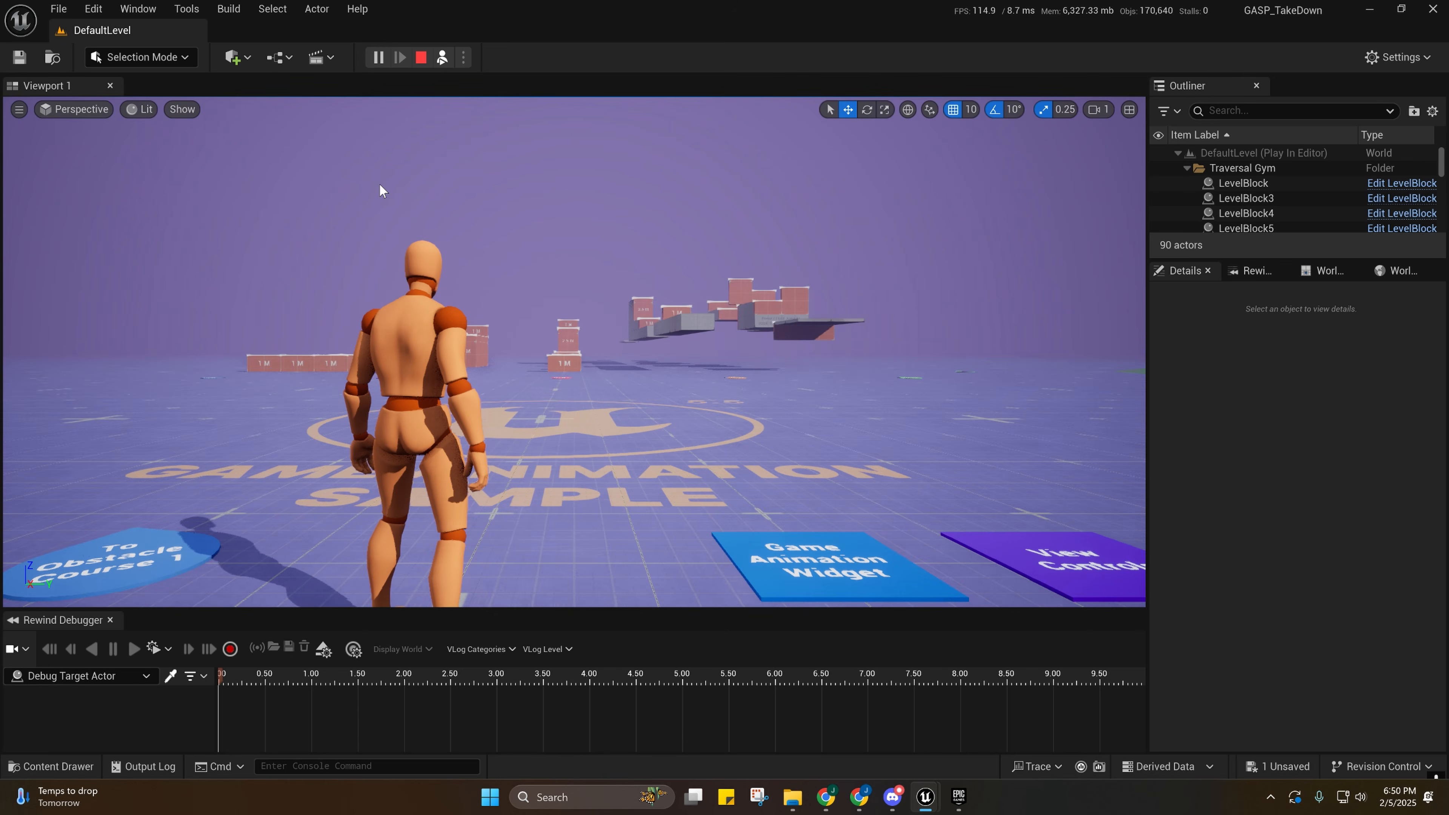
{"action": "left_click", "coordinate": [183, 109]}
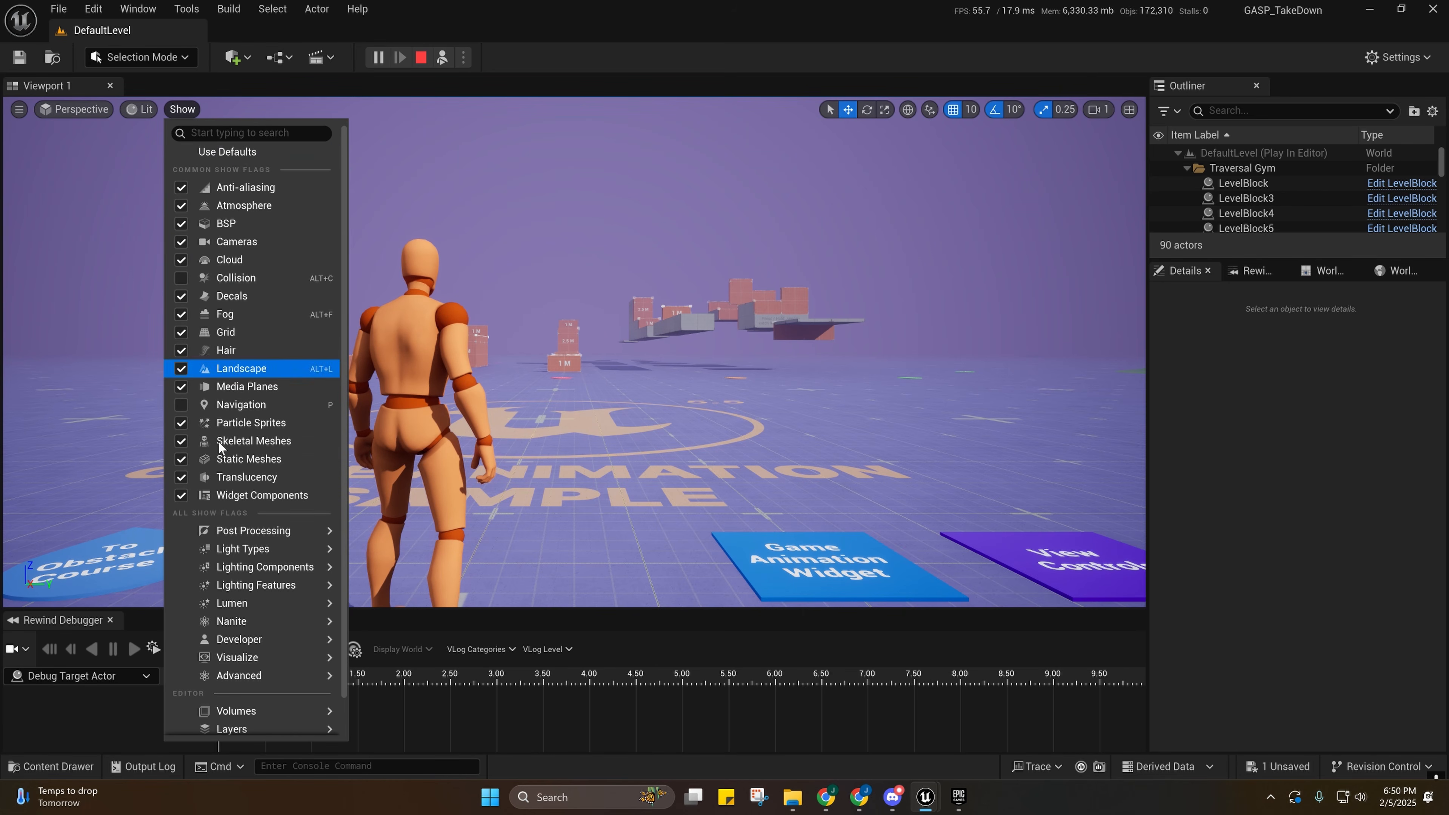
{"action": "mouse_move", "coordinate": [260, 635]}
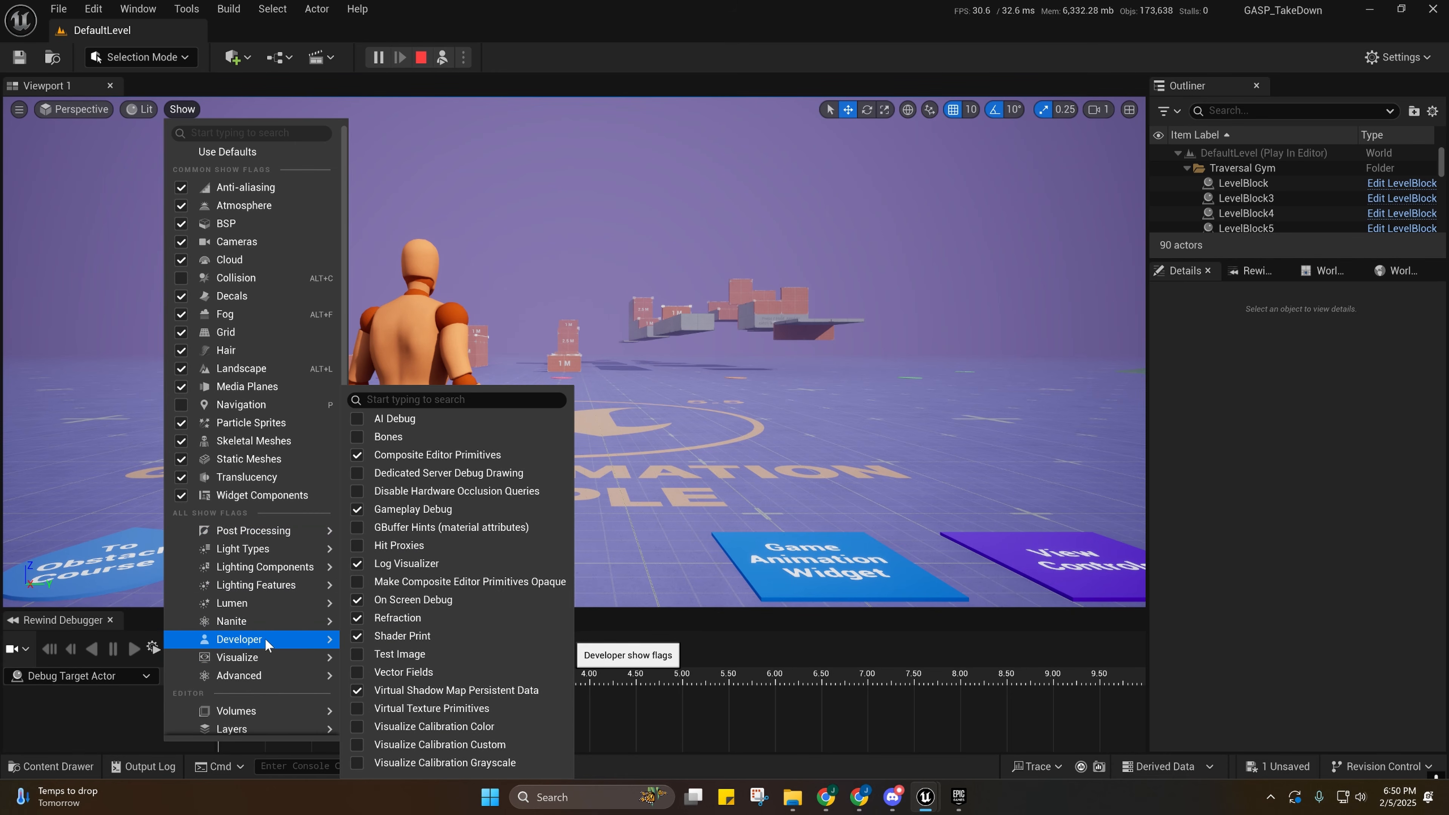
{"action": "left_click", "coordinate": [359, 437]}
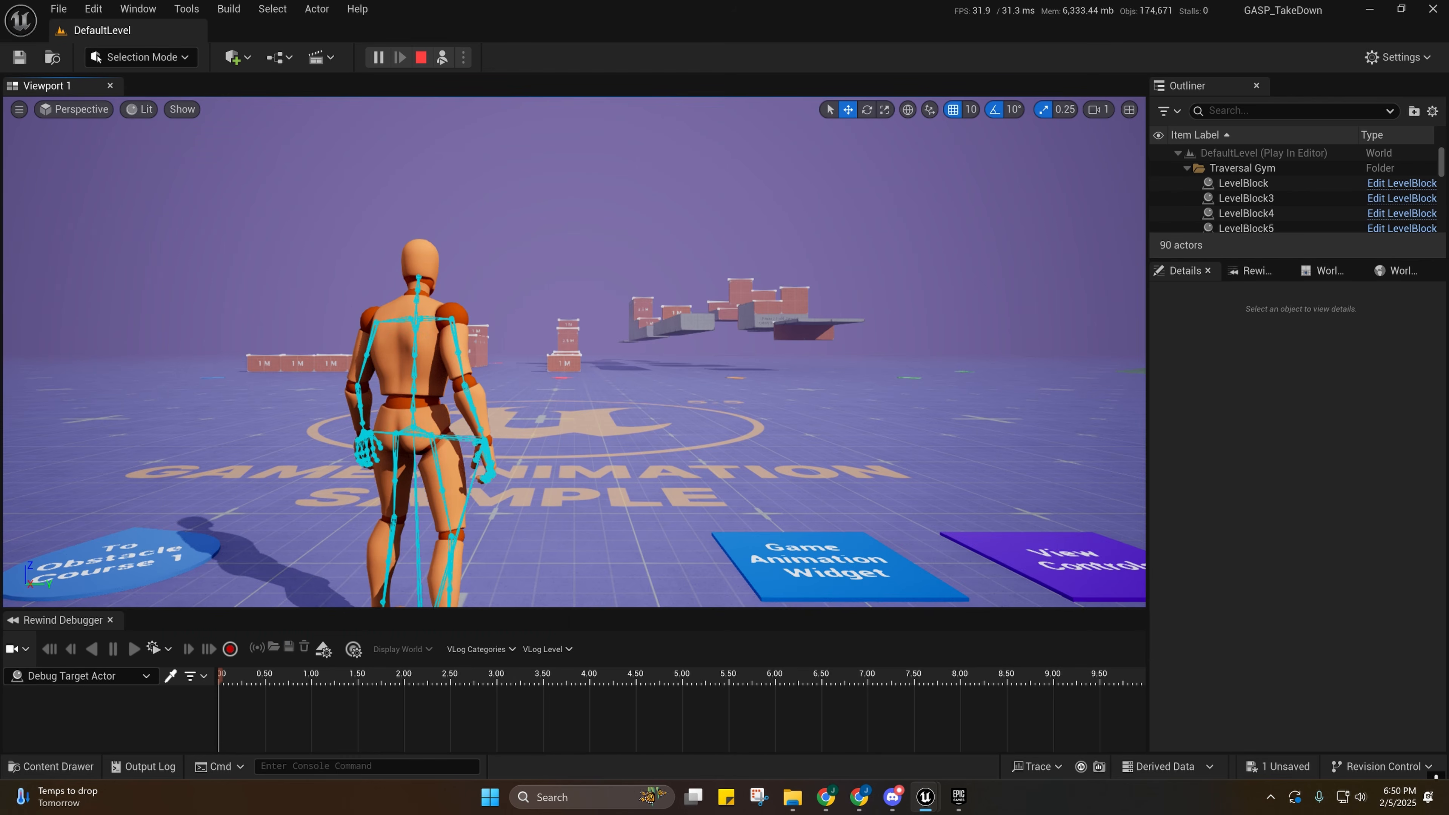
Select the running CBP_SandboxCharacter0's Capsule Component and turn off Hidden in Game.
{"action": "right_click_drag", "start_coordinate": [365, 303], "coordinate": [366, 303]}
{"action": "left_click", "coordinate": [546, 238]}
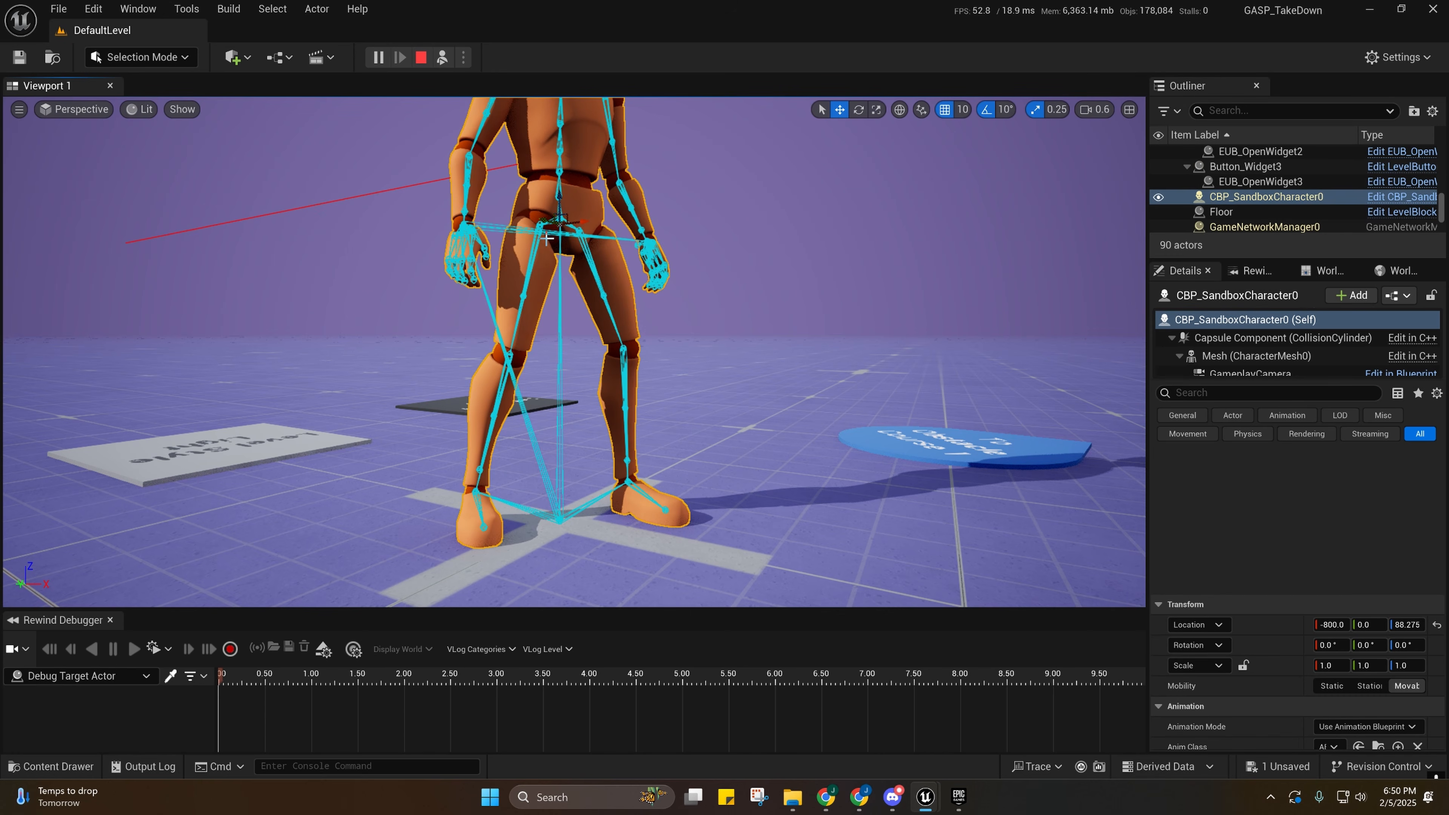
{"action": "left_click", "coordinate": [1233, 337]}
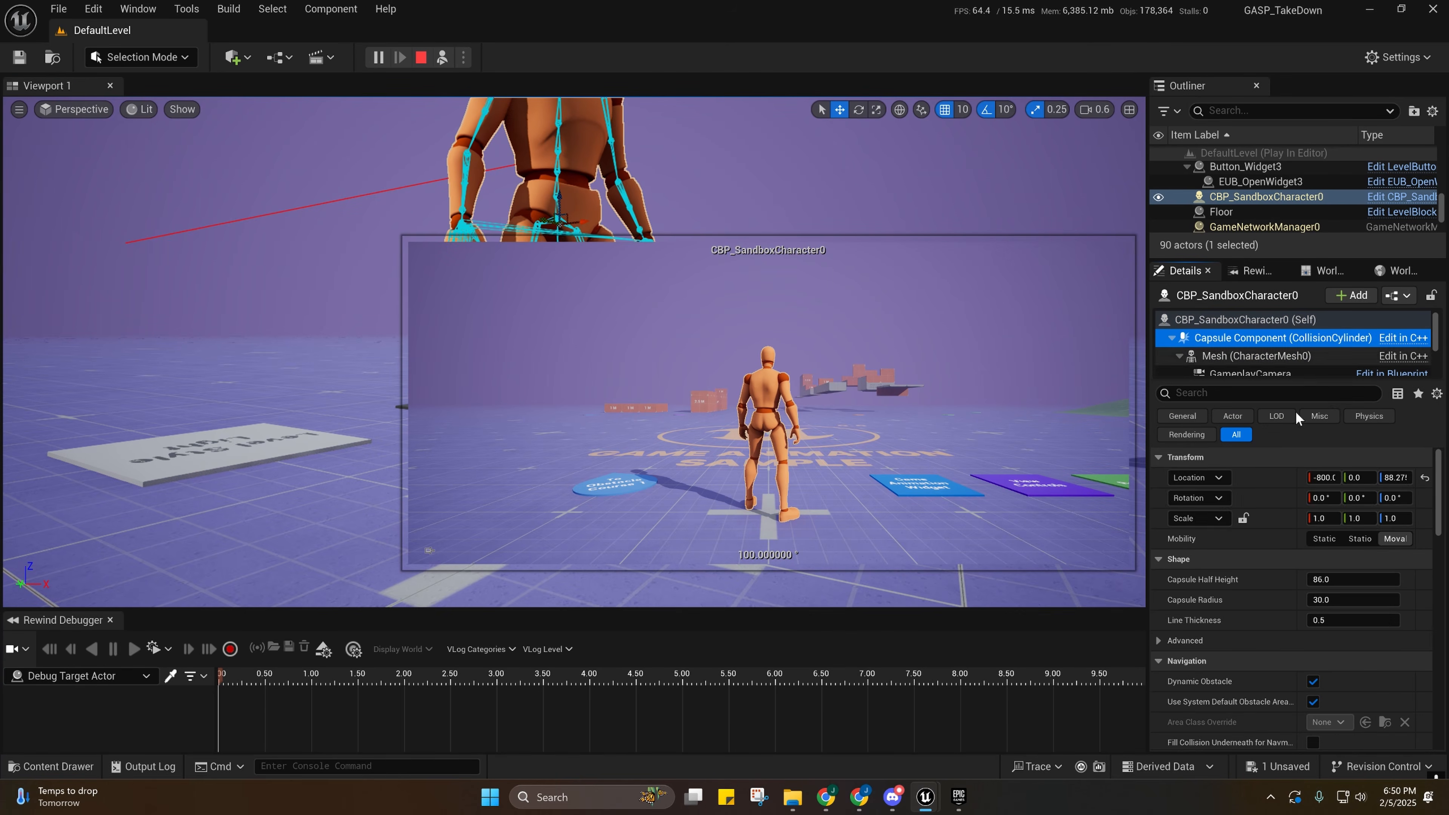
{"action": "scroll", "coordinate": [1339, 624], "scroll_direction": "down", "scroll_amount": 10}
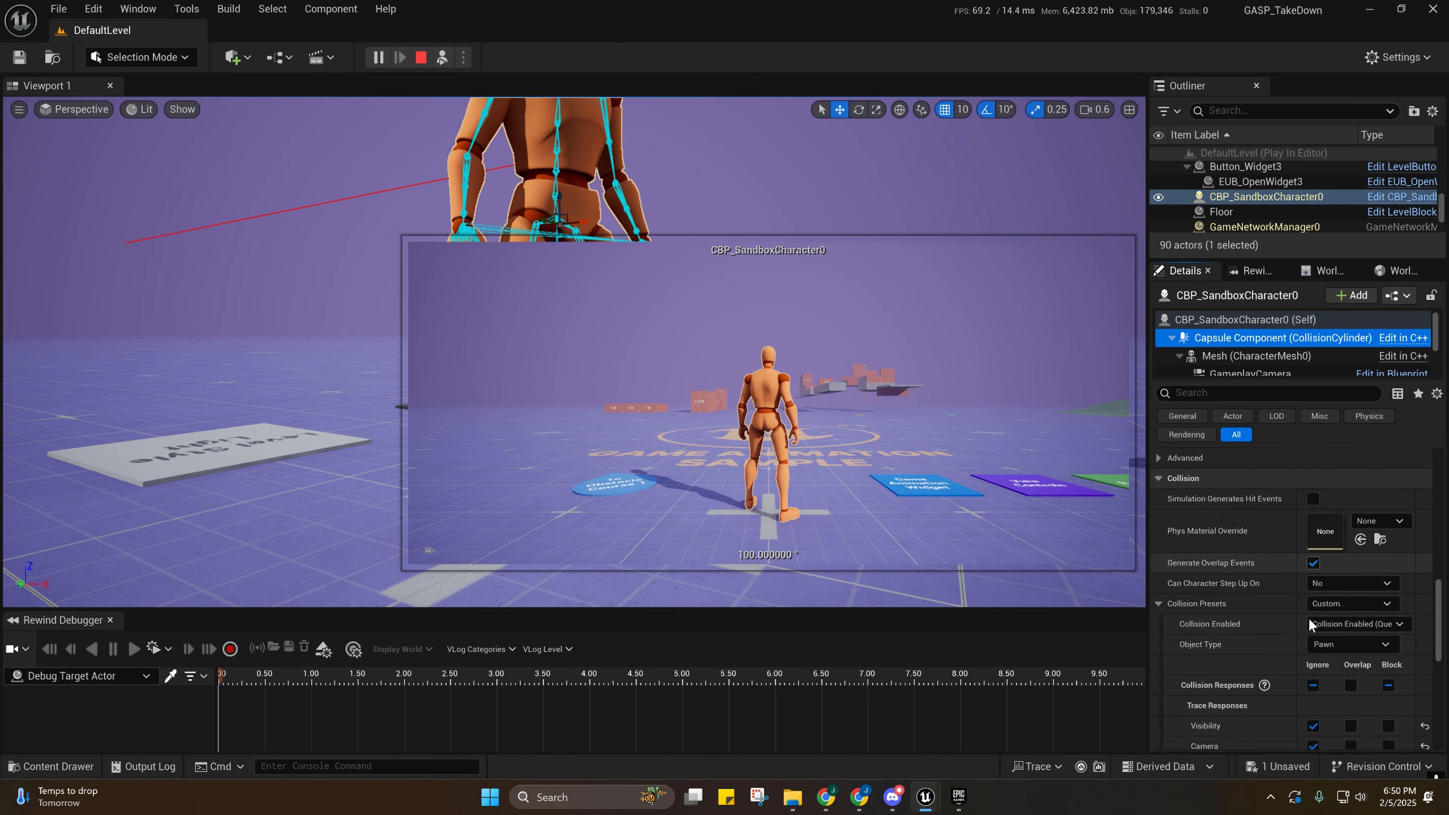
{"action": "scroll", "coordinate": [1305, 617], "scroll_direction": "down", "scroll_amount": 8}
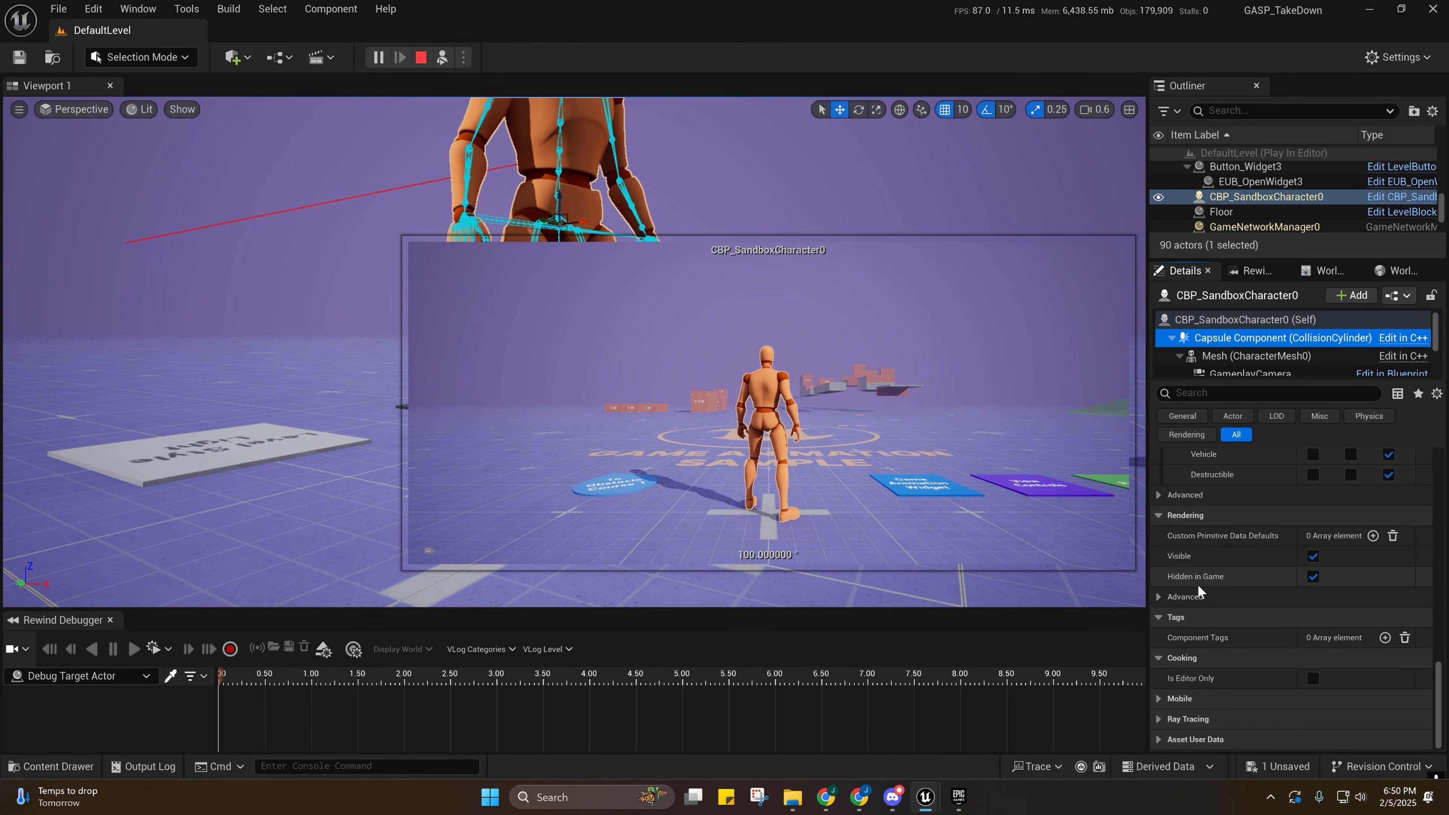
{"action": "left_click", "coordinate": [1313, 576]}
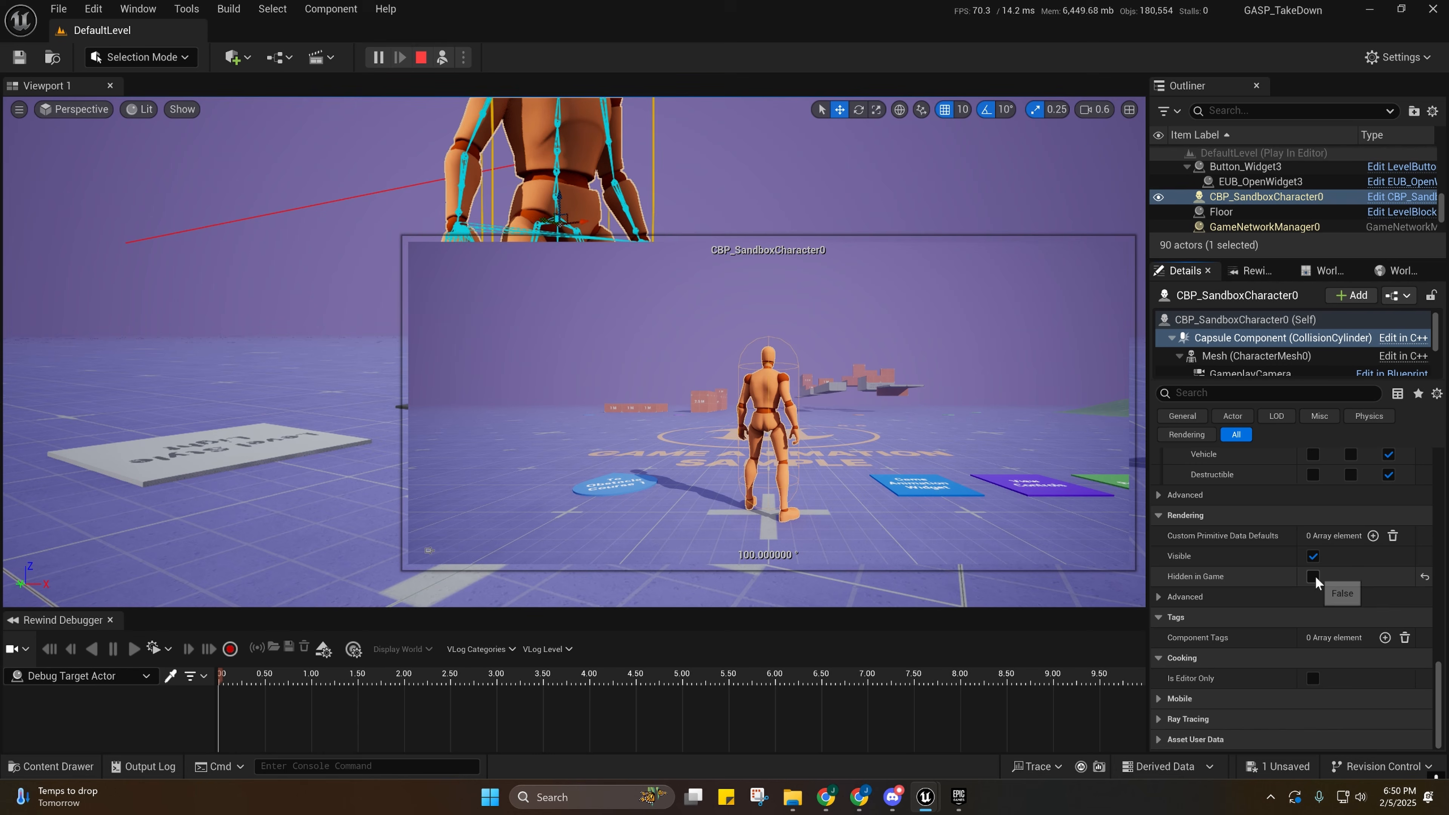
Inspect the capsule's lower end against the root bone and floor between the character's feet, and stop the play session.
{"action": "left_click", "coordinate": [734, 142]}
{"action": "scroll", "coordinate": [734, 142], "scroll_direction": "down", "scroll_amount": 3}
{"action": "key", "text": "w"}
{"action": "right_click_drag", "start_coordinate": [734, 142], "coordinate": [588, 227]}
{"action": "key", "text": "w"}
{"action": "scroll", "coordinate": [662, 239], "scroll_direction": "up", "scroll_amount": 1}
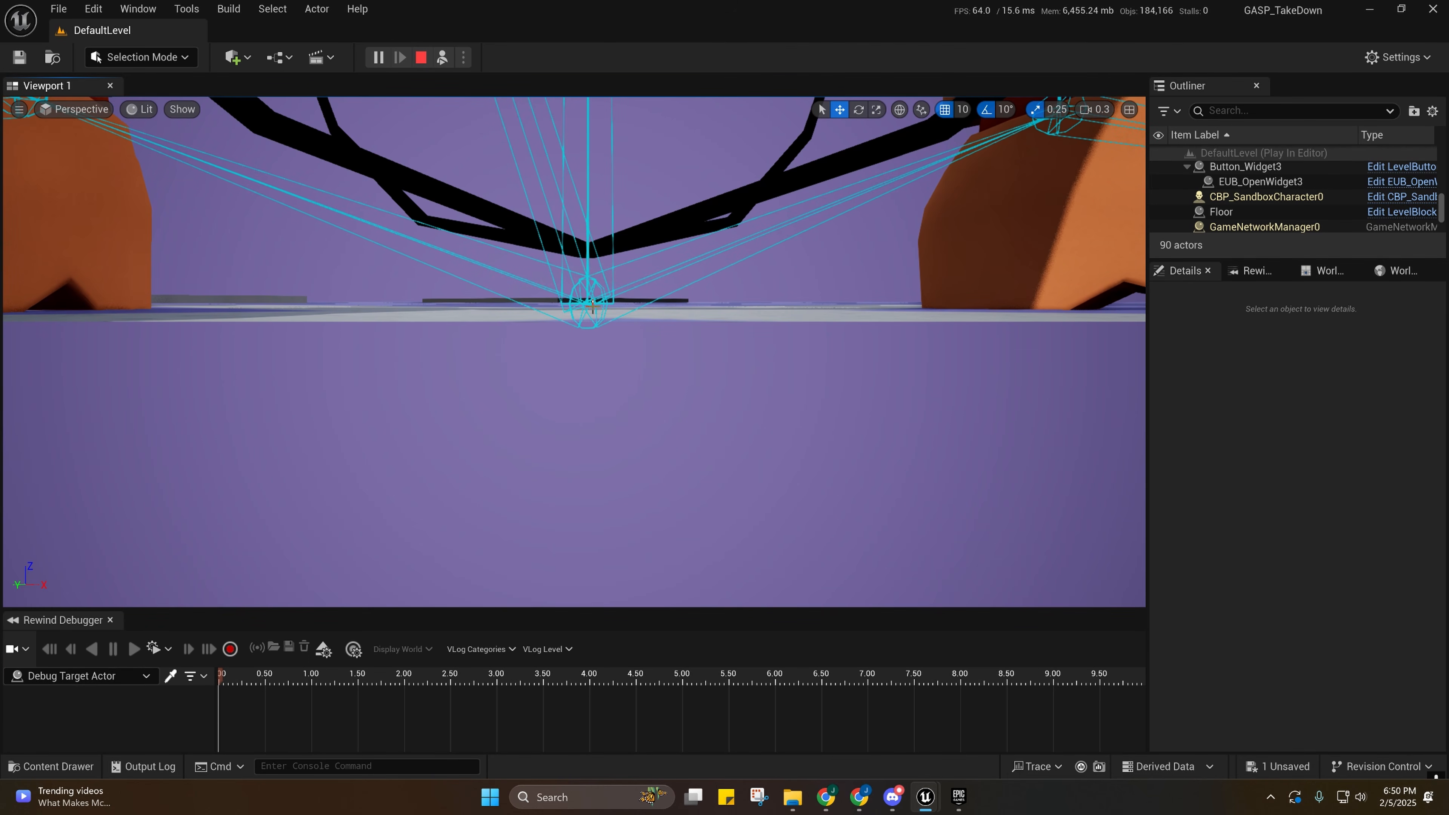
{"action": "left_click", "coordinate": [420, 57]}
Return to the CBP_SandboxCharacter blueprint and examine the capsule's base against the feet in the Right orthographic view.
{"action": "mouse_move", "coordinate": [935, 806]}
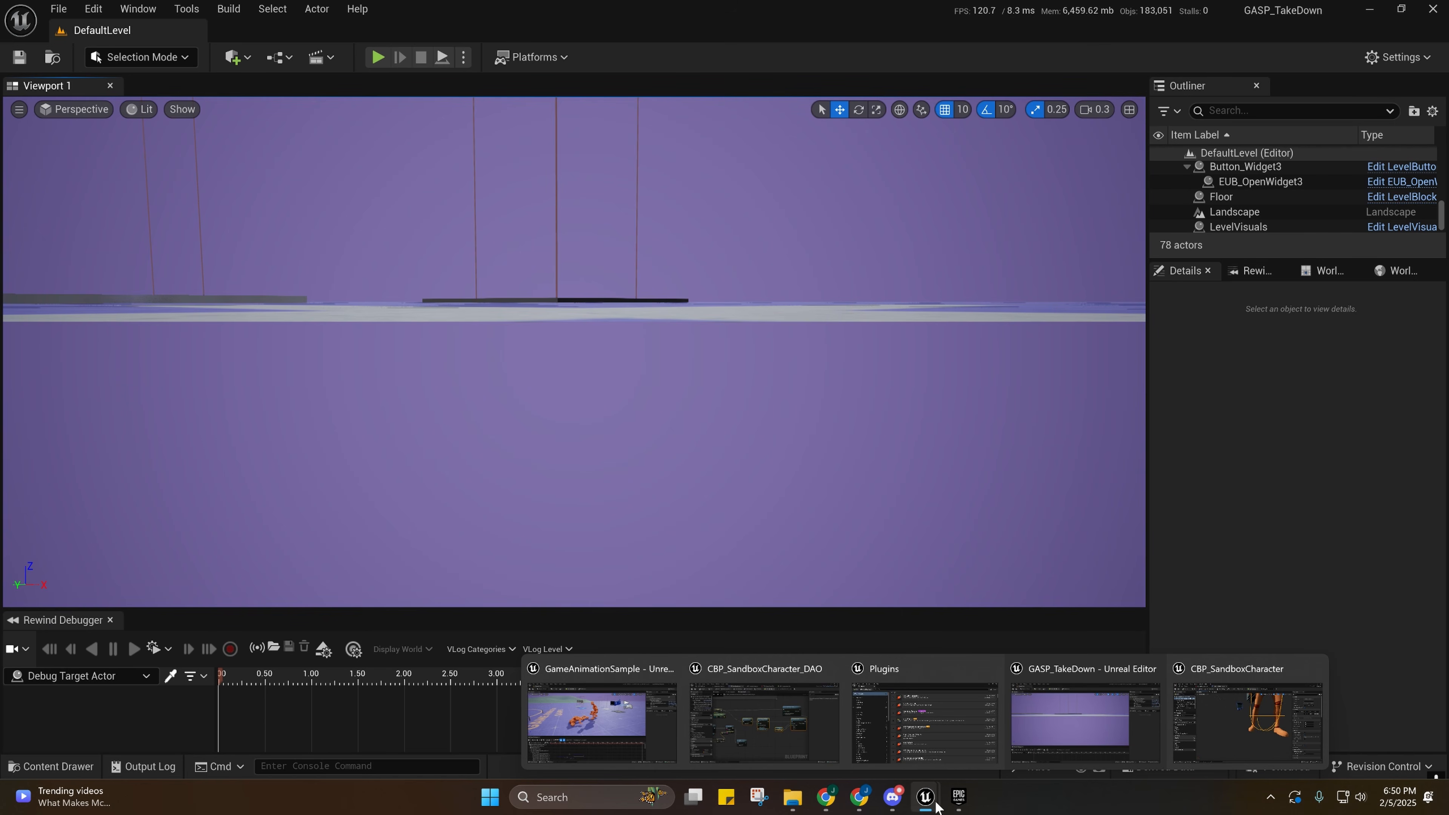
{"action": "left_click", "coordinate": [1232, 710]}
{"action": "key", "text": "f"}
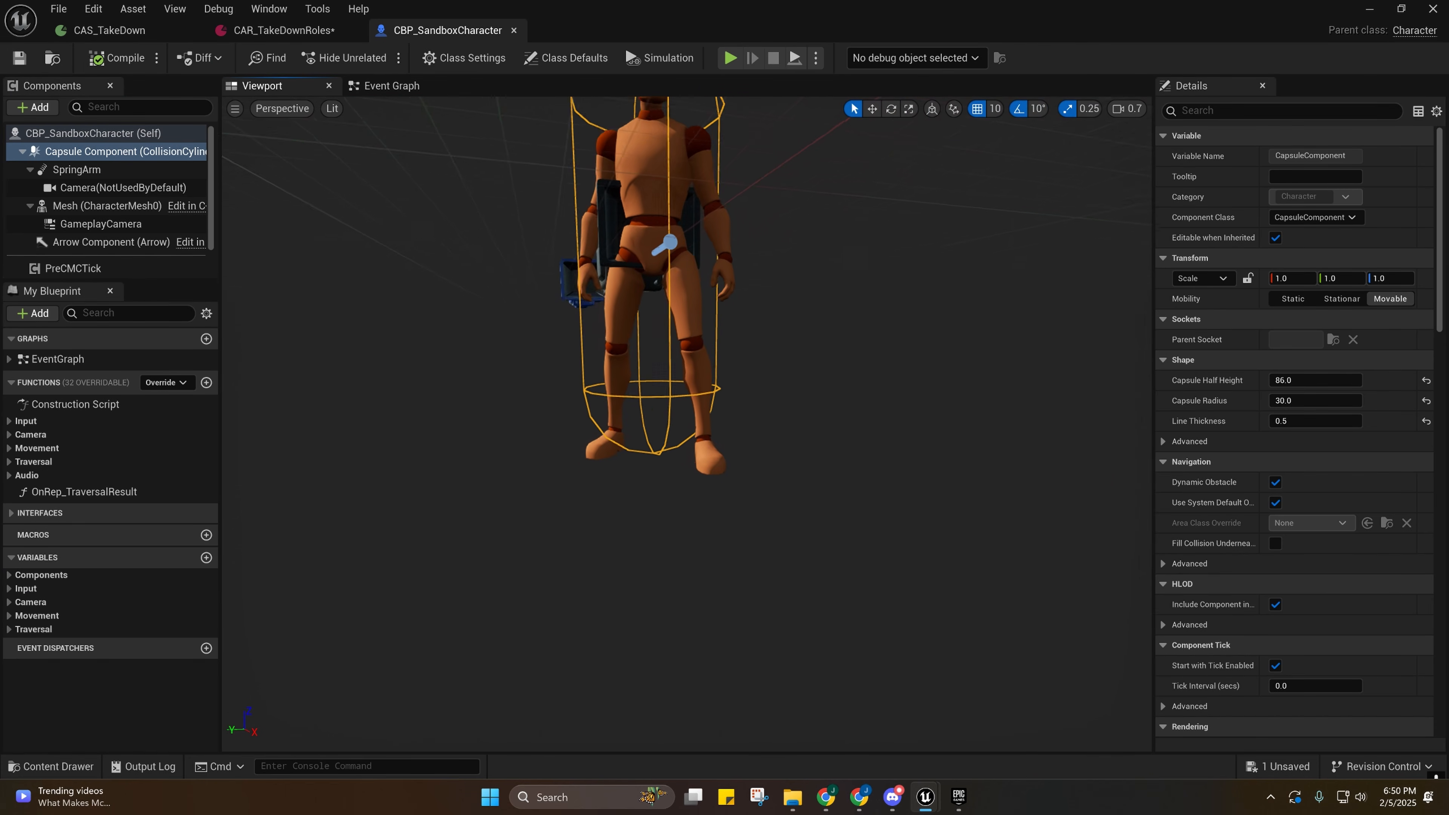
{"action": "left_click", "coordinate": [282, 108]}
{"action": "left_click", "coordinate": [304, 221]}
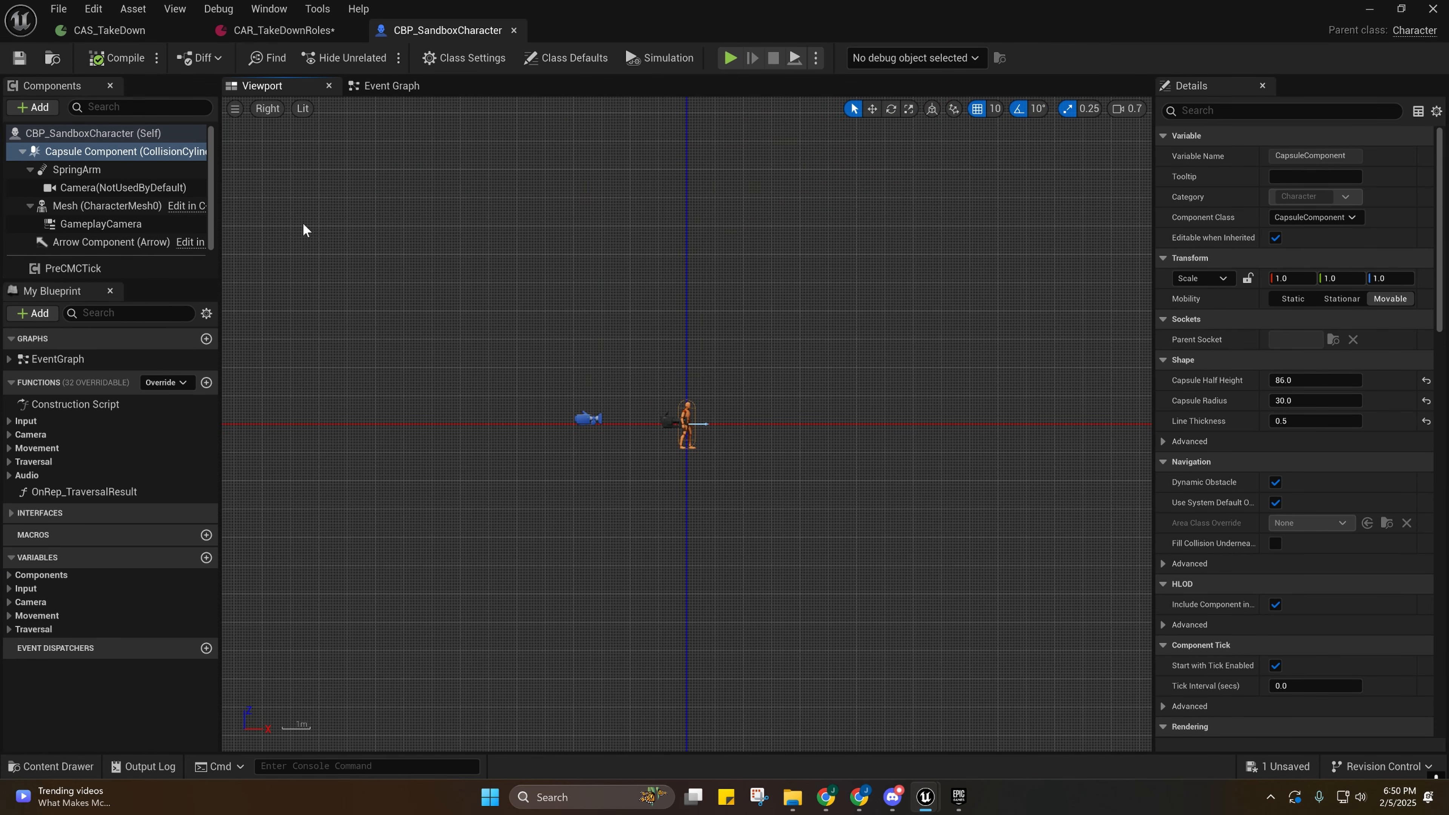
{"action": "scroll", "coordinate": [699, 462], "scroll_direction": "up", "scroll_amount": 10}
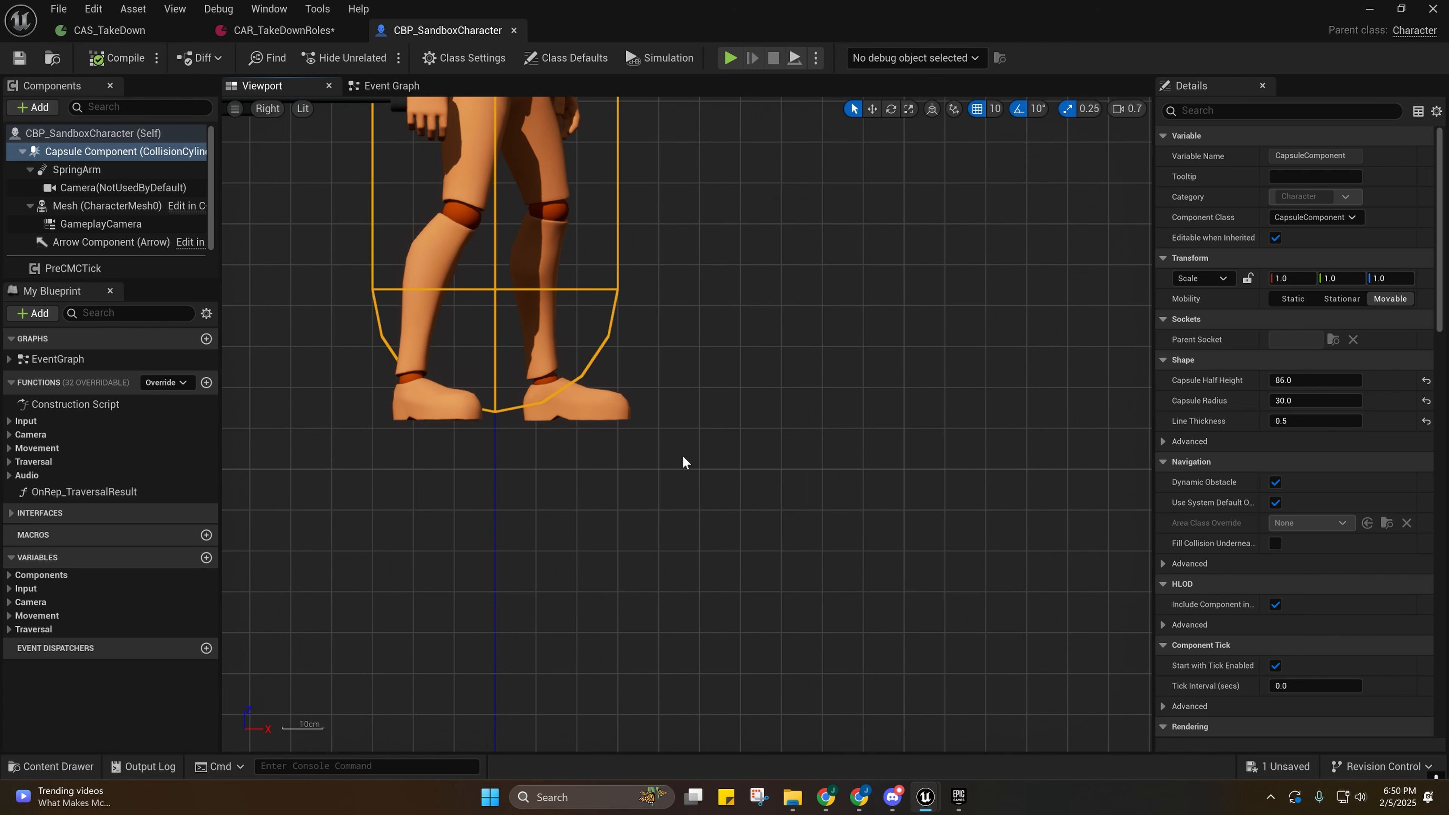
{"action": "right_click_drag", "start_coordinate": [440, 431], "coordinate": [719, 447]}
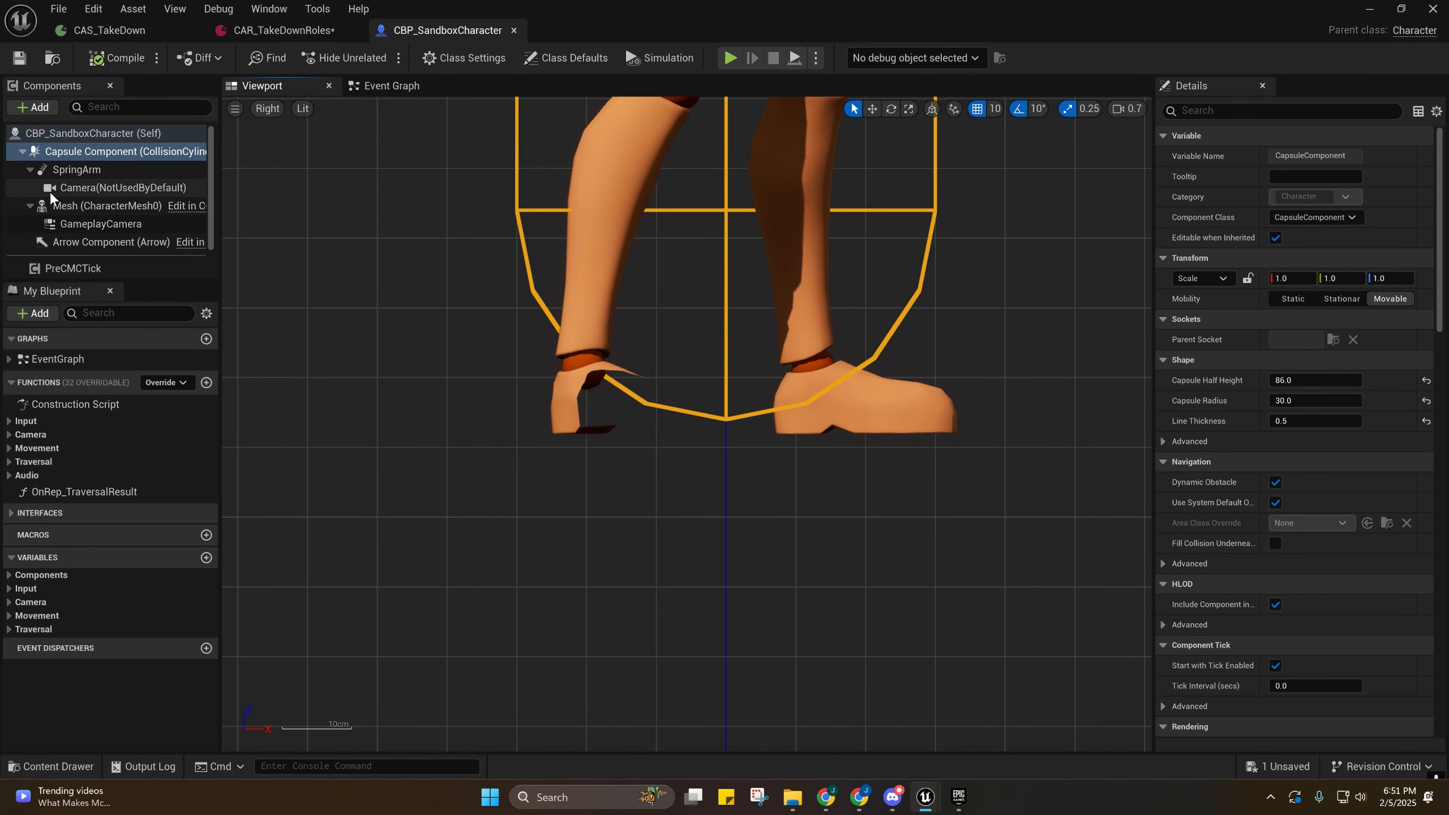
Set the Mesh component's Z location to -86 in CBP_SandboxCharacter.
{"action": "left_click", "coordinate": [107, 206]}
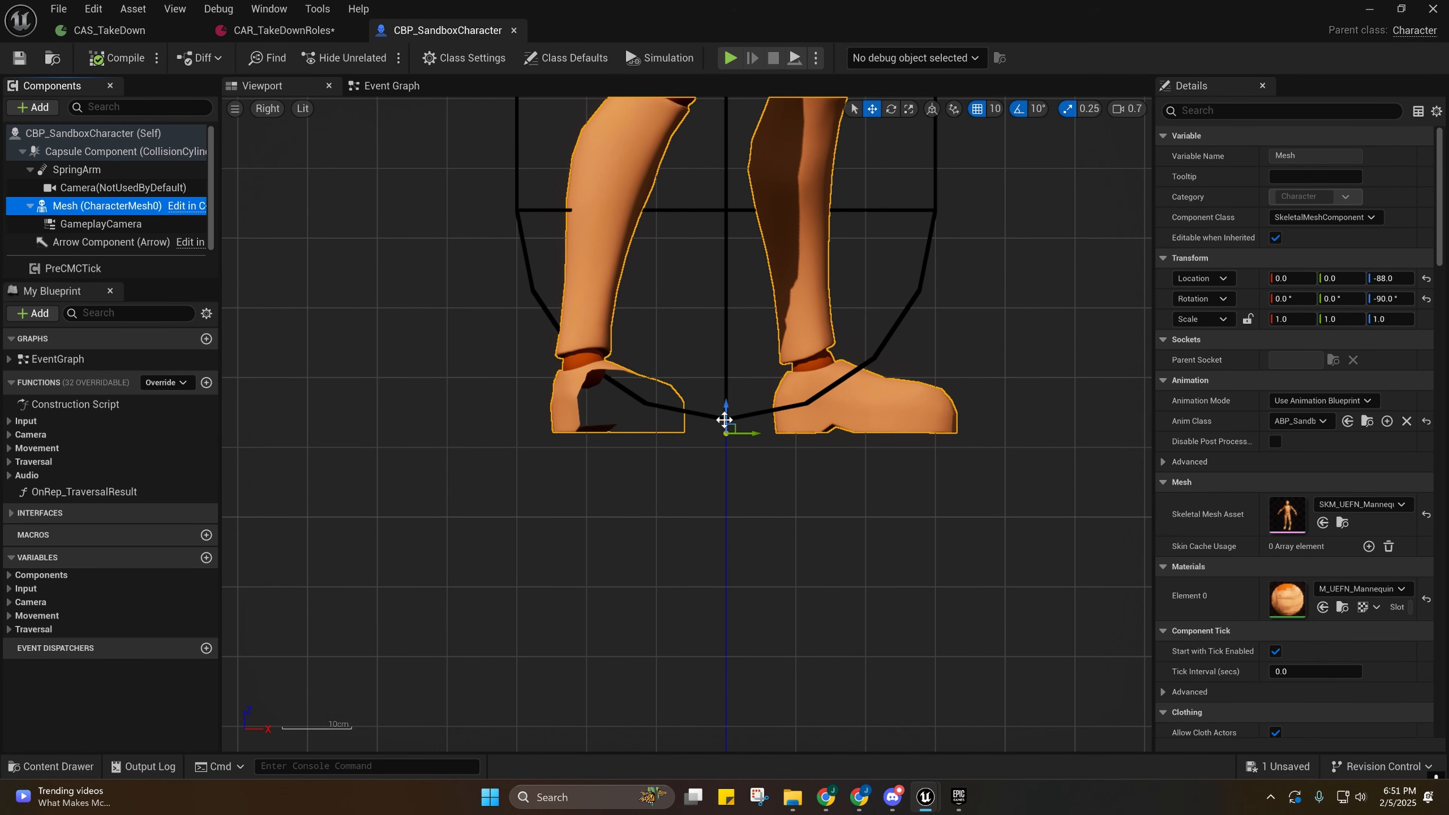
{"action": "left_click", "coordinate": [1390, 279]}
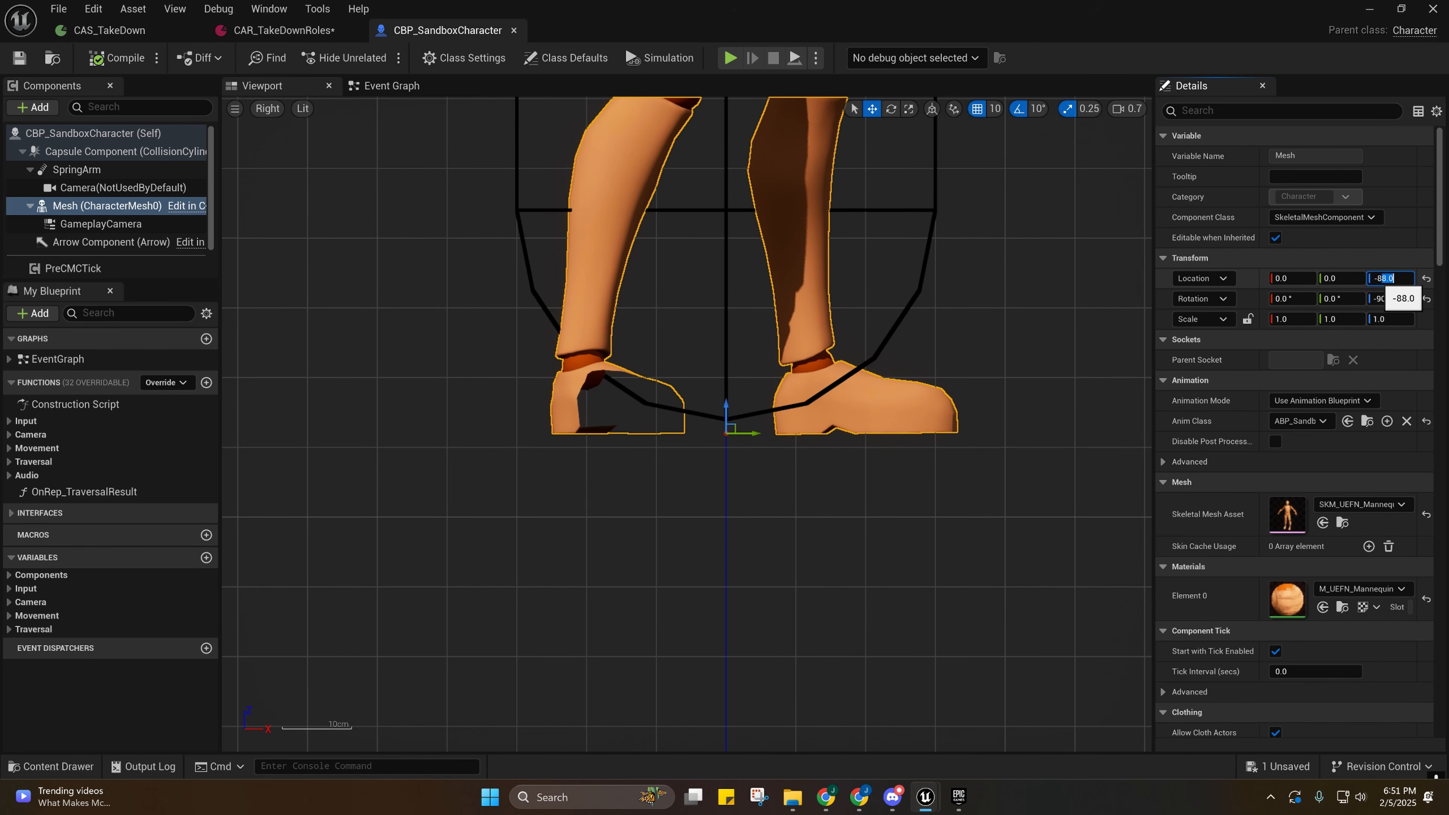
{"action": "type", "text": "-86"}
{"action": "key", "text": "Return"}
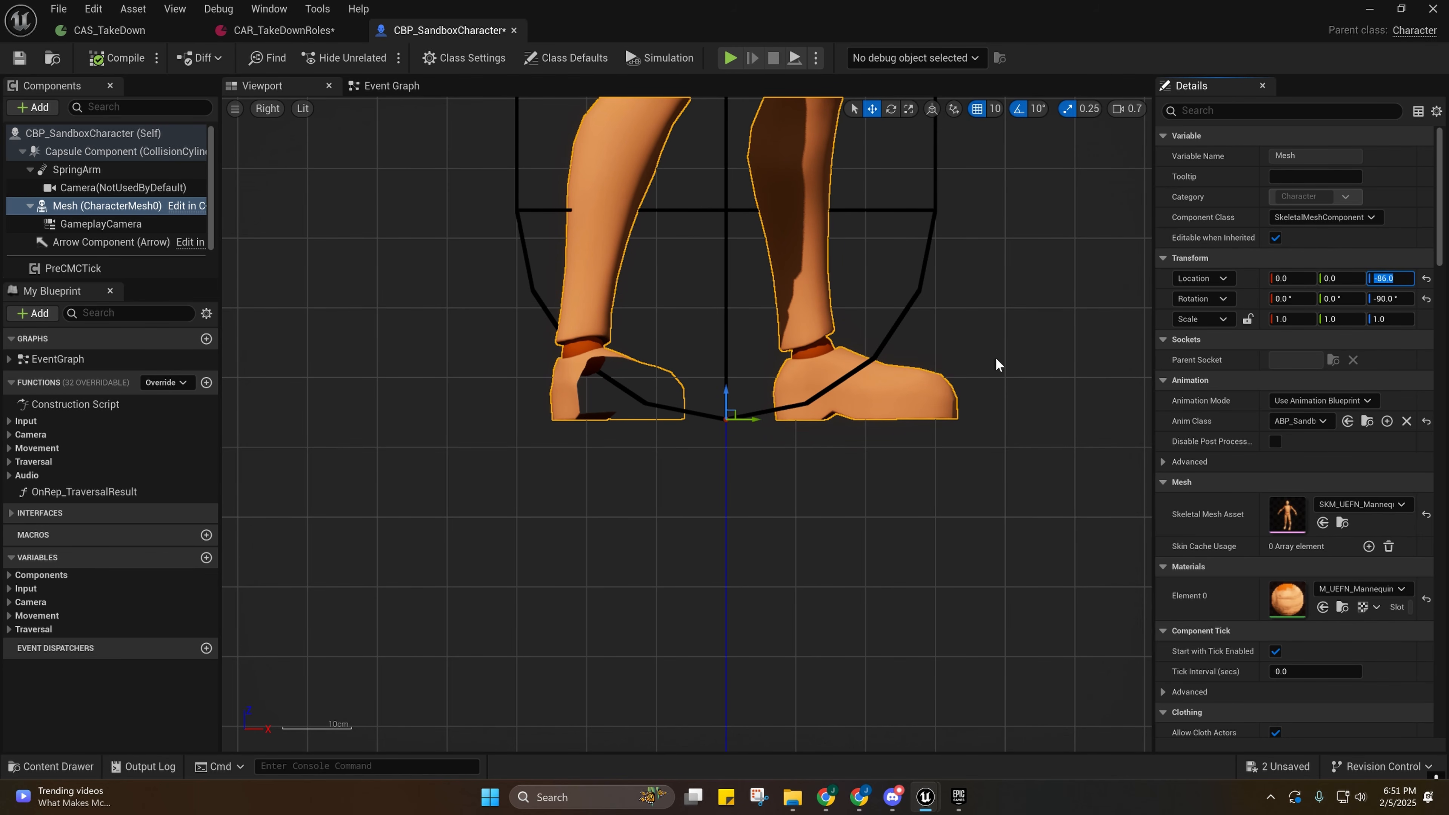
{"action": "right_click_drag", "start_coordinate": [995, 365], "coordinate": [980, 363]}
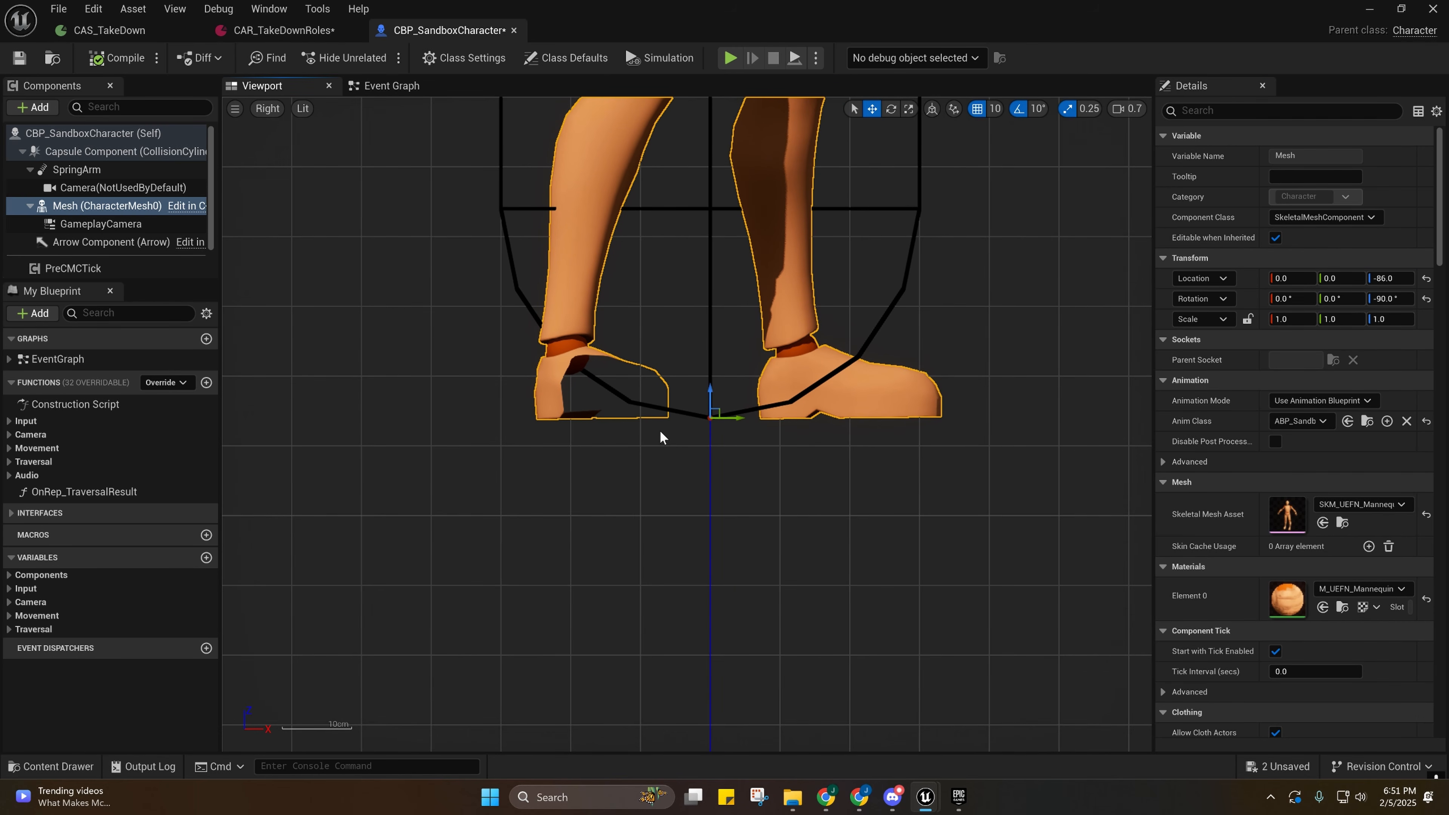
Minimize the blueprint editor, run the level, eject from the character and bring the camera close to its feet.
{"action": "left_click", "coordinate": [1371, 14]}
{"action": "left_click", "coordinate": [378, 57]}
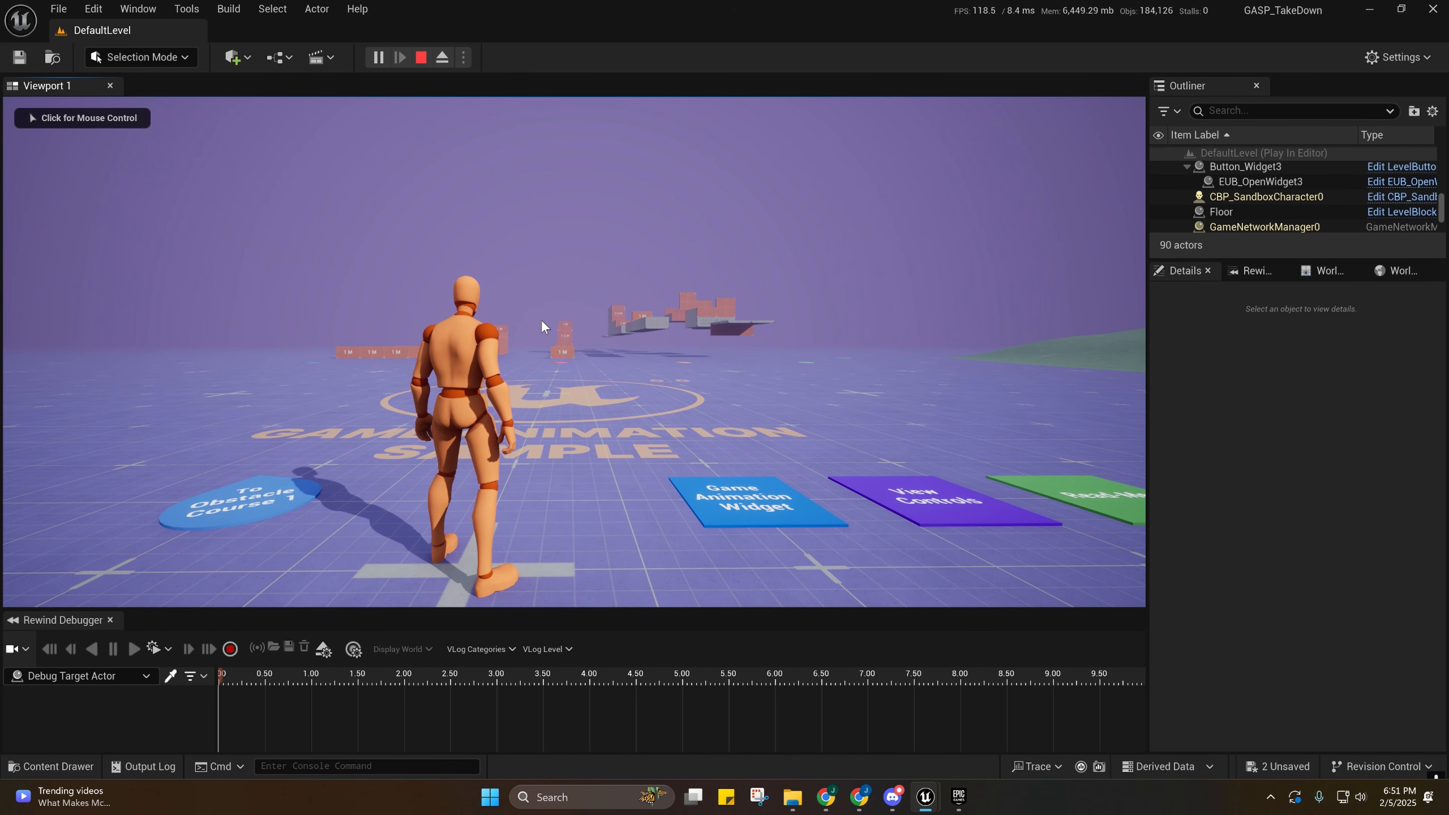
{"action": "key", "text": "F8"}
{"action": "right_click_drag", "start_coordinate": [516, 282], "coordinate": [320, 274]}
{"action": "key", "text": "w"}
{"action": "key", "text": "a"}
{"action": "key", "text": "q"}
{"action": "scroll", "coordinate": [676, 304], "scroll_direction": "down", "scroll_amount": 1}
{"action": "right_click_drag", "start_coordinate": [676, 304], "coordinate": [536, 228]}
Make the running character's capsule visible by disabling Hidden in Game on its Capsule Component.
{"action": "left_click", "coordinate": [844, 337]}
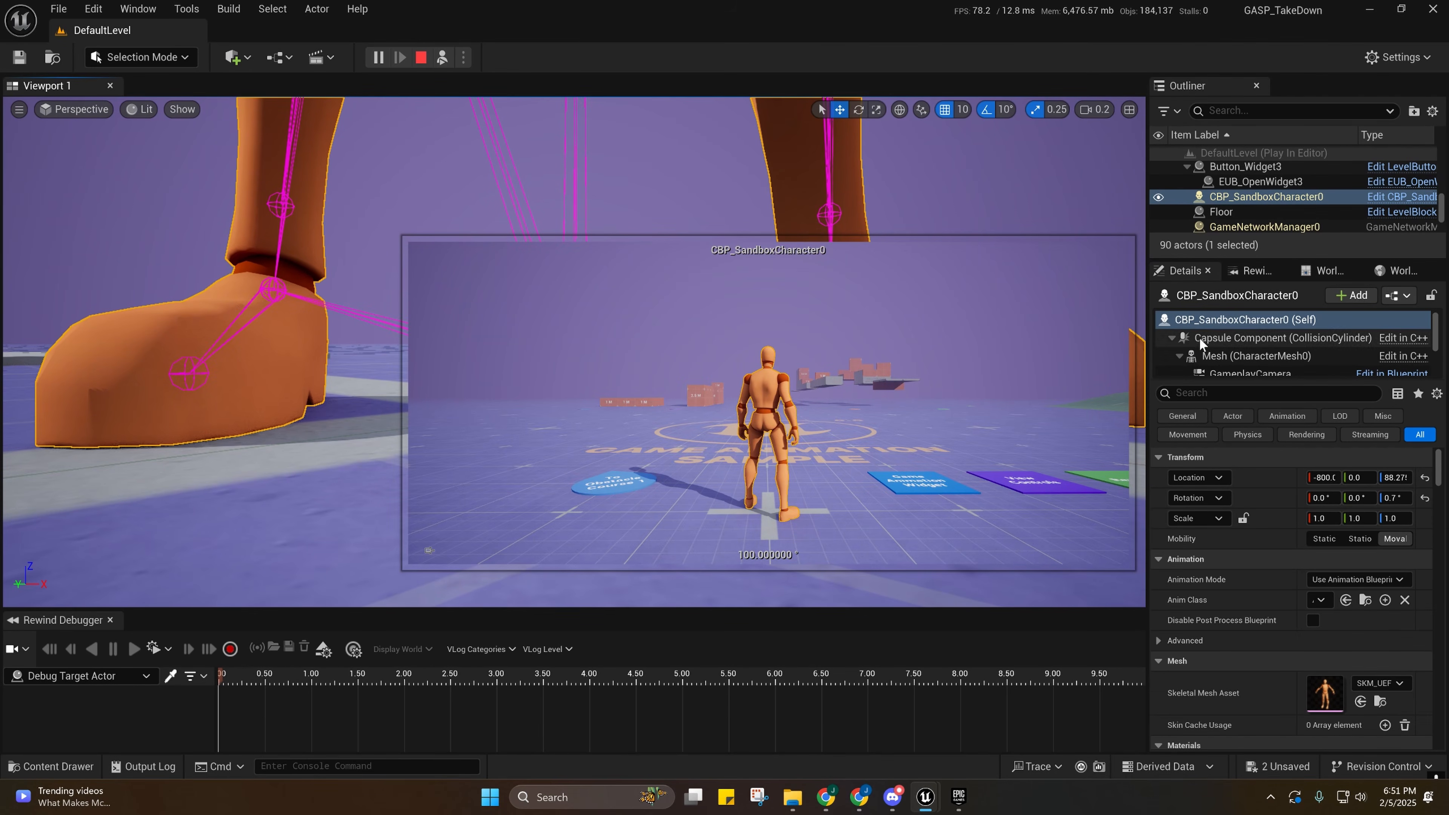
{"action": "left_click", "coordinate": [1180, 337]}
{"action": "scroll", "coordinate": [1294, 564], "scroll_direction": "down", "scroll_amount": 6}
{"action": "scroll", "coordinate": [1294, 564], "scroll_direction": "down", "scroll_amount": 8}
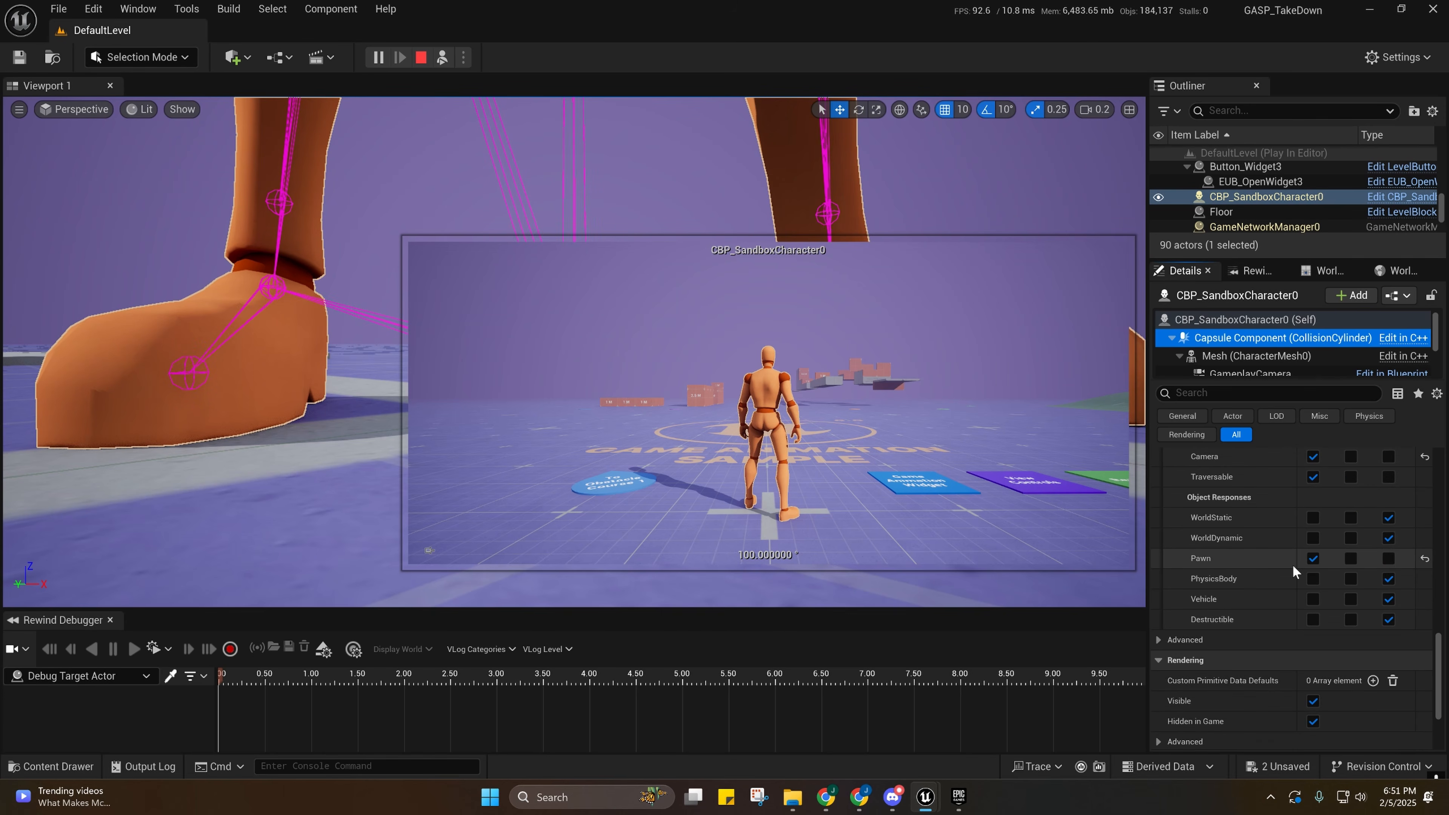
{"action": "left_click", "coordinate": [1313, 577]}
{"action": "left_click", "coordinate": [1064, 188]}
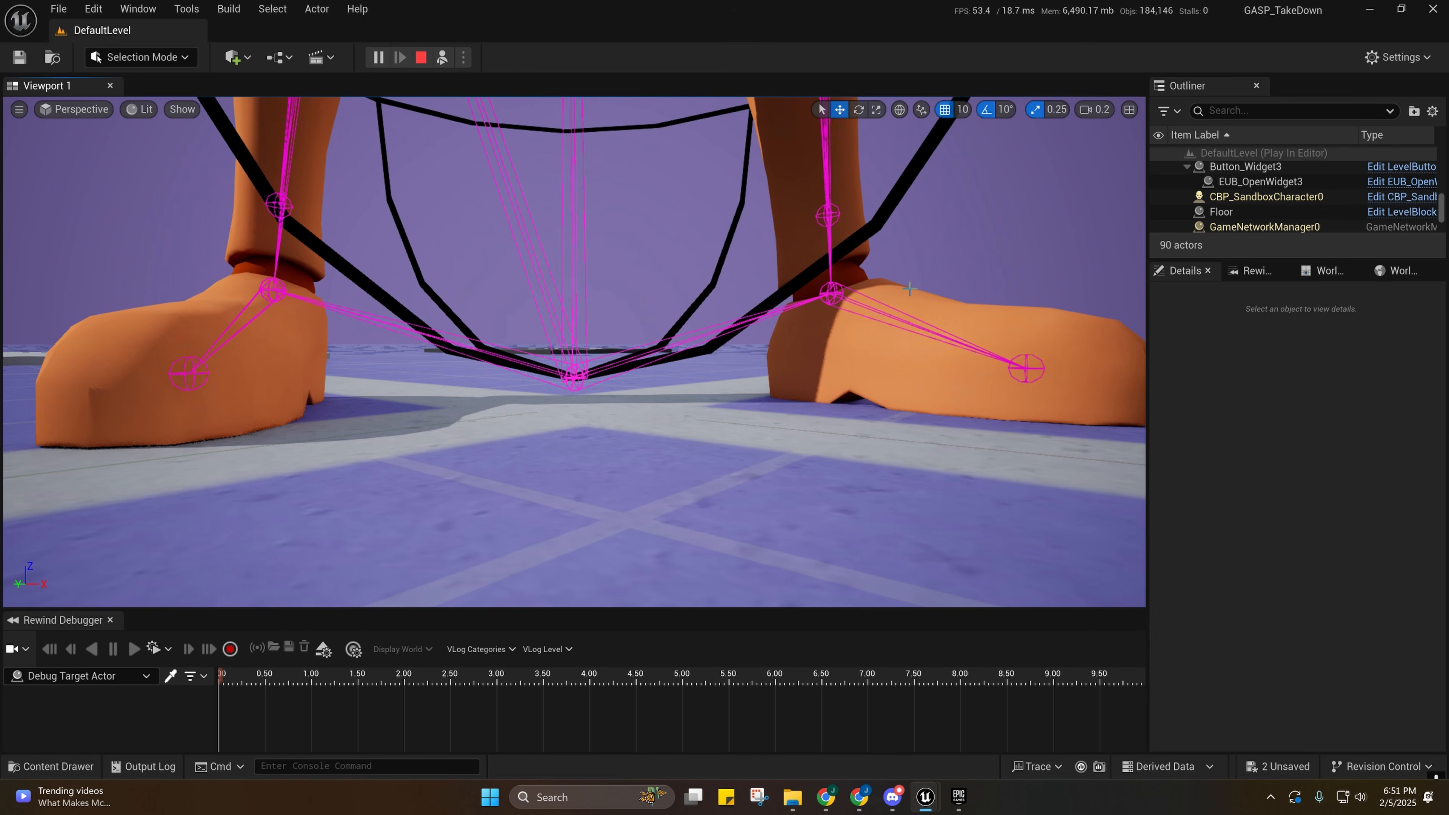
Inspect how the root bone, capsule bottom and feet line up with the floor, and end the play session.
{"action": "scroll", "coordinate": [1064, 188], "scroll_direction": "down", "scroll_amount": 1}
{"action": "right_click_drag", "start_coordinate": [1064, 188], "coordinate": [1016, 232]}
{"action": "key", "text": "w"}
{"action": "key", "text": "w"}
{"action": "right_click_drag", "start_coordinate": [867, 308], "coordinate": [897, 297]}
{"action": "key", "text": "s"}
{"action": "key", "text": "q"}
{"action": "key", "text": "e"}
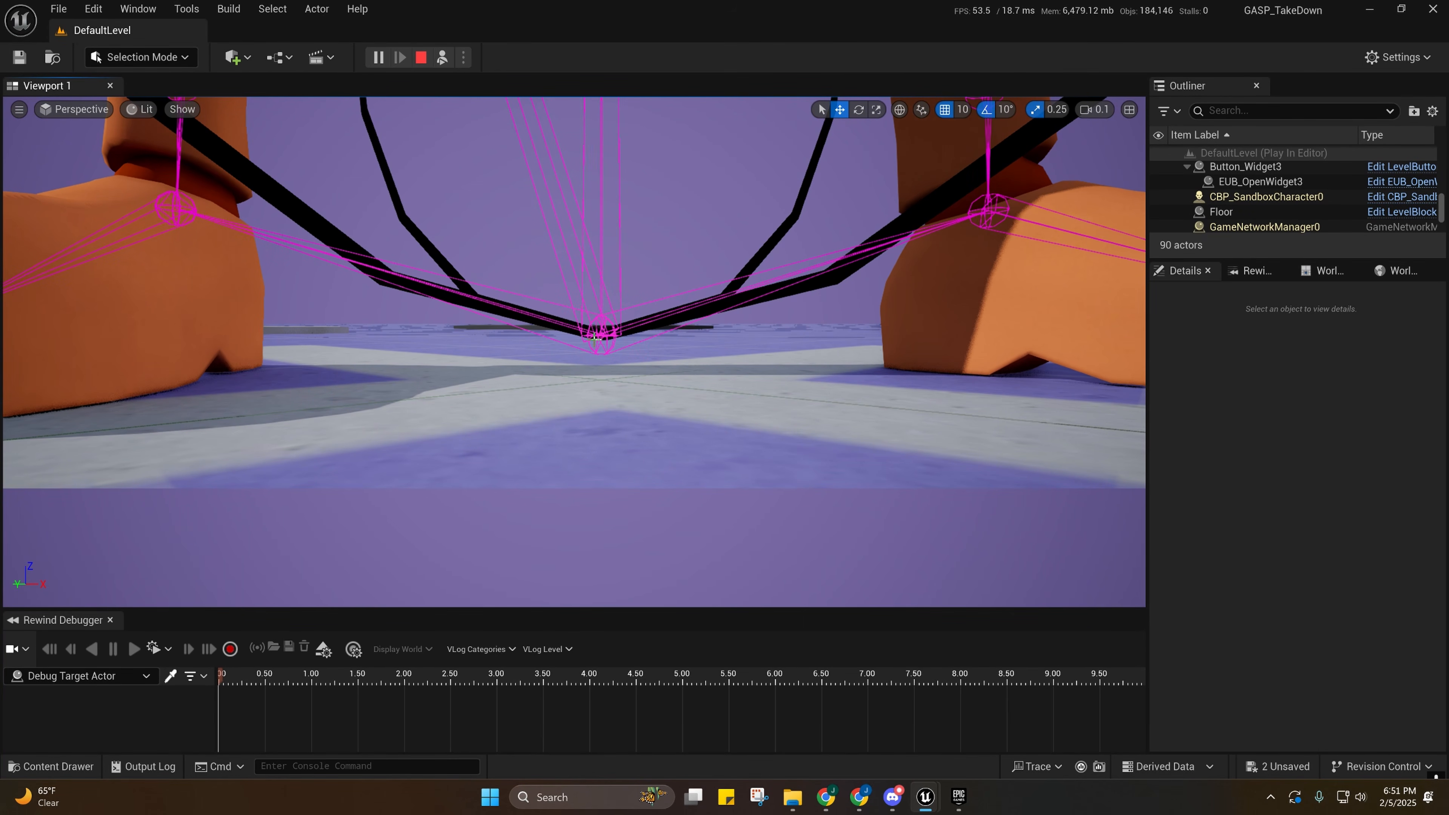
{"action": "right_click_drag", "start_coordinate": [641, 330], "coordinate": [585, 327]}
{"action": "key", "text": "s"}
{"action": "mouse_move", "coordinate": [391, 392]}
{"action": "right_mouse_down"}
{"action": "mouse_move", "coordinate": [460, 392]}
{"action": "mouse_move", "coordinate": [372, 395]}
{"action": "right_mouse_up"}
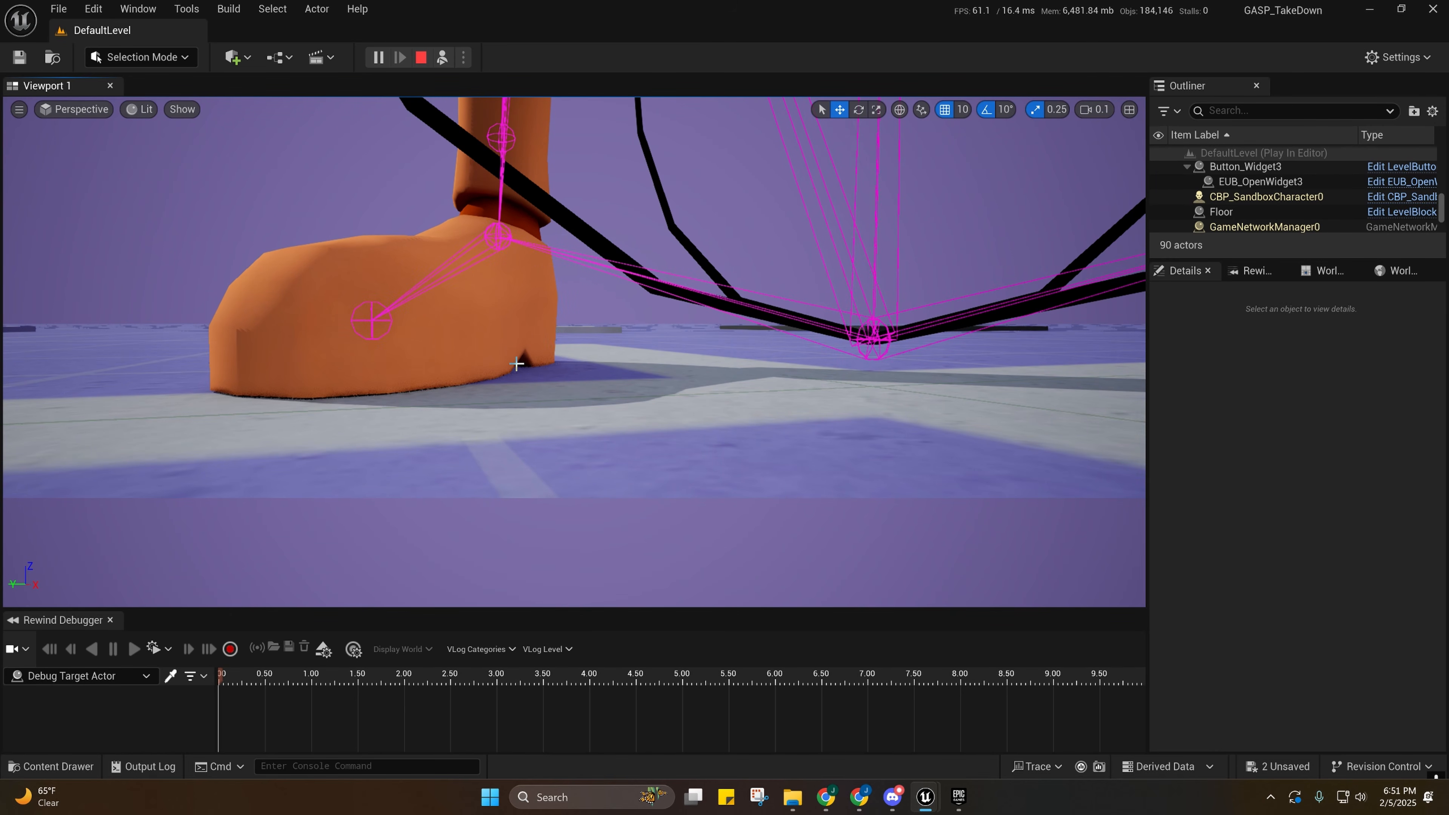
{"action": "right_click_drag", "start_coordinate": [516, 363], "coordinate": [588, 364]}
{"action": "key", "text": "w"}
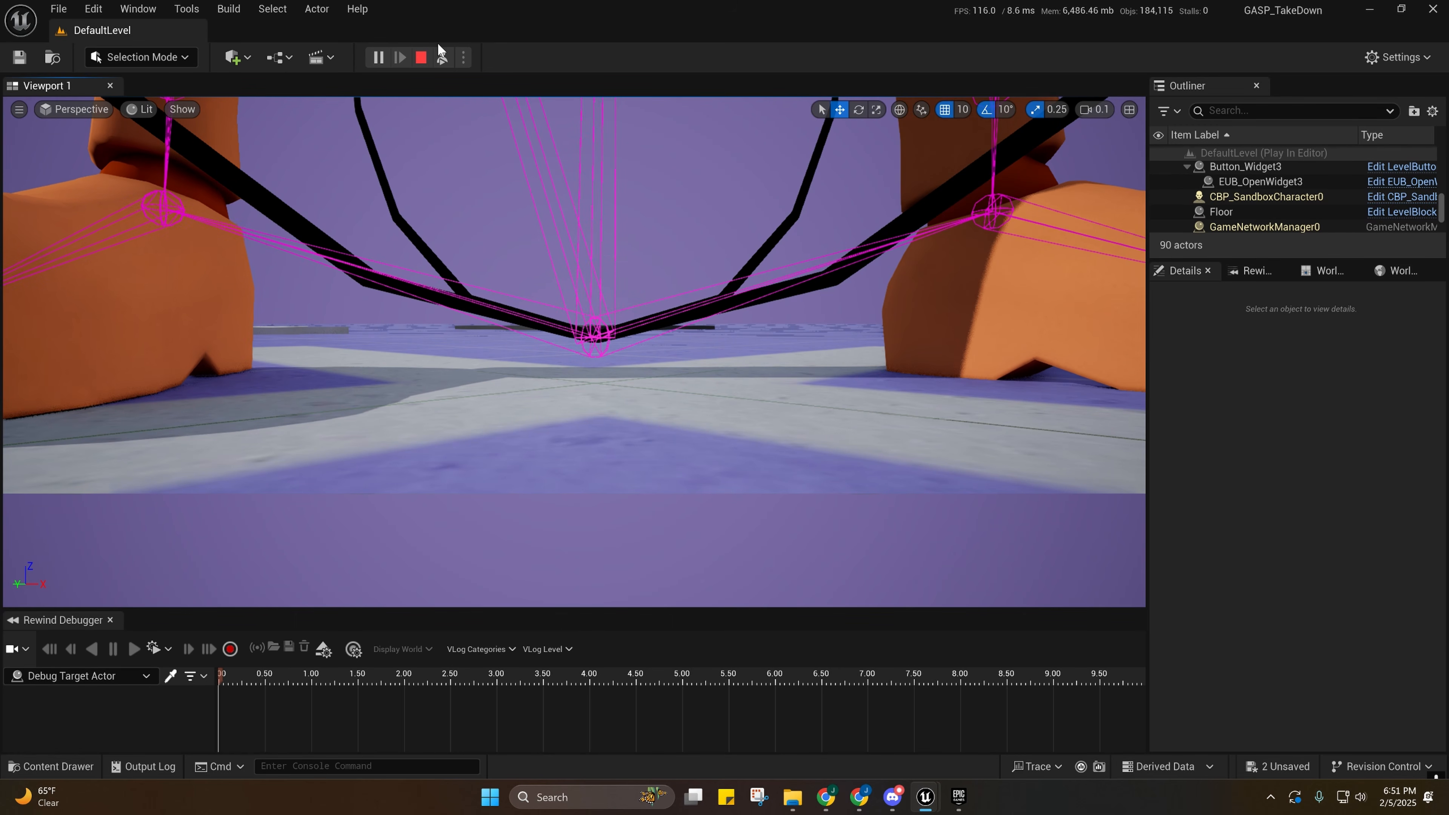
{"action": "key", "text": "Escape"}
Look around the level and bring back the CBP_SandboxCharacter blueprint editor.
{"action": "scroll", "coordinate": [574, 352], "scroll_direction": "up", "scroll_amount": 3}
{"action": "right_click_drag", "start_coordinate": [574, 352], "coordinate": [810, 360]}
{"action": "left_click", "coordinate": [919, 792]}
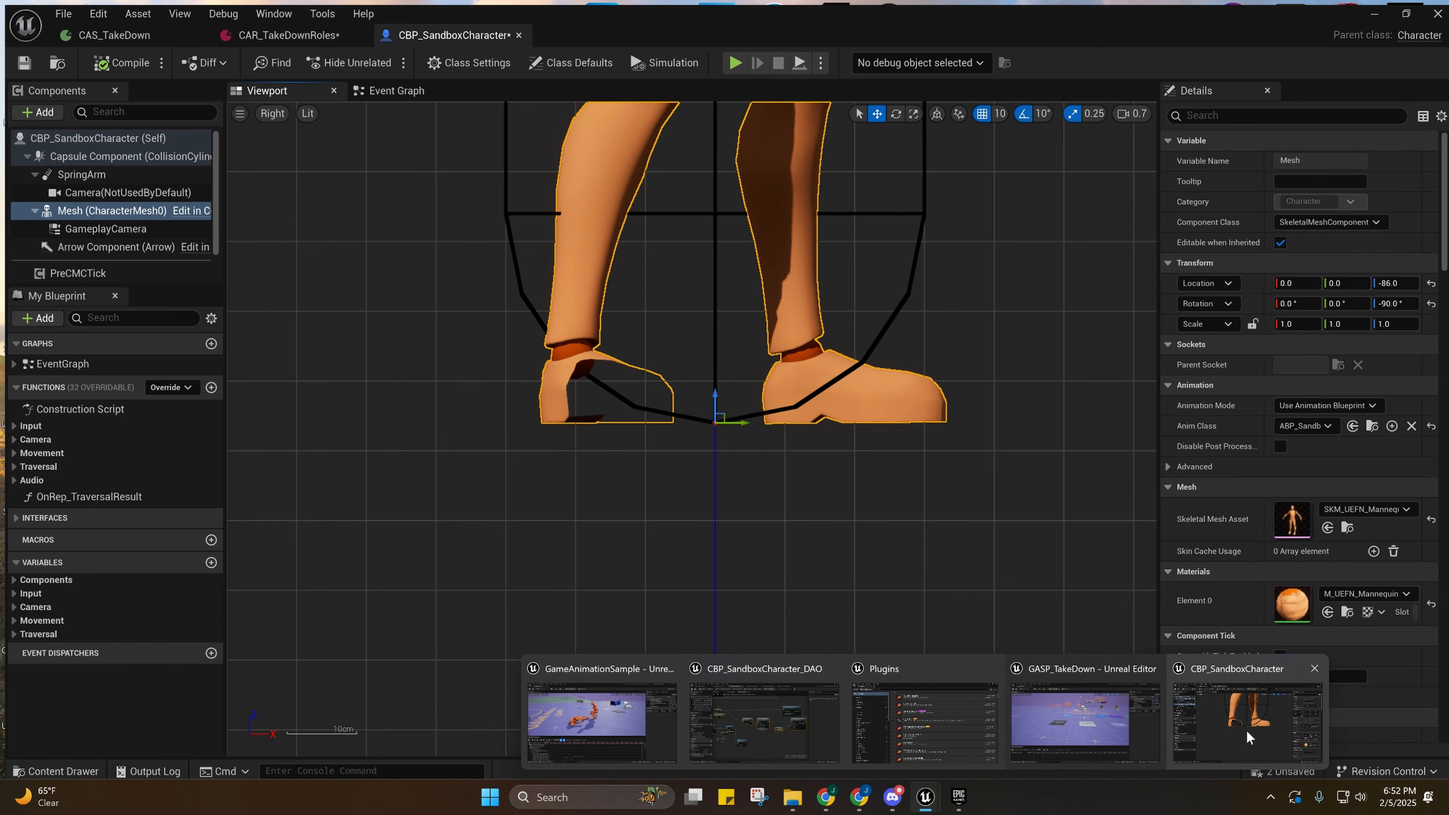
{"action": "left_click", "coordinate": [1247, 722]}
Examine the mesh origin and feet at the capsule's base in the blueprint's side view, and open the Event Graph.
{"action": "right_click_drag", "start_coordinate": [715, 472], "coordinate": [647, 471]}
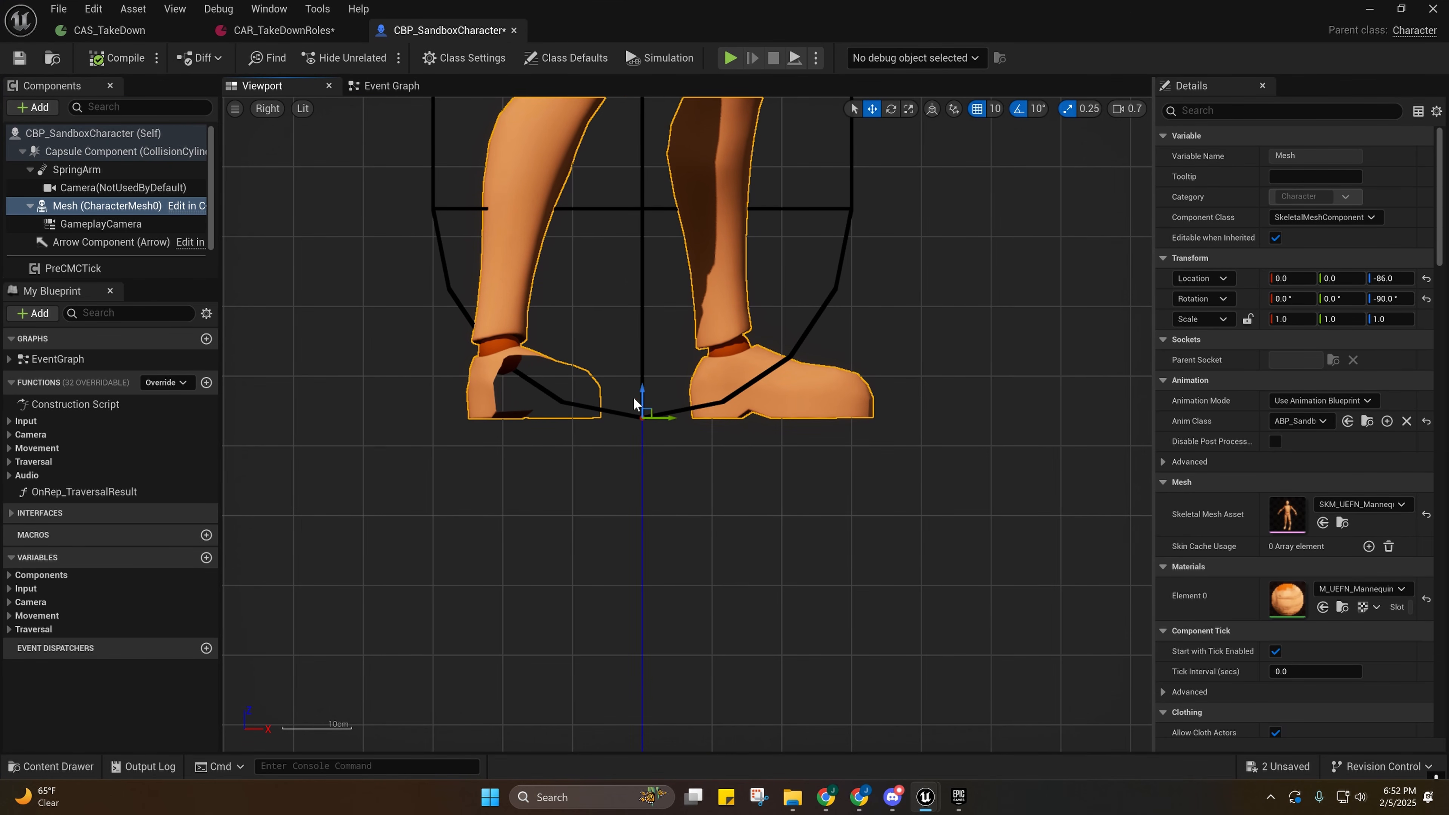
{"action": "right_click_drag", "start_coordinate": [614, 463], "coordinate": [609, 448]}
{"action": "scroll", "coordinate": [609, 448], "scroll_direction": "up", "scroll_amount": 3}
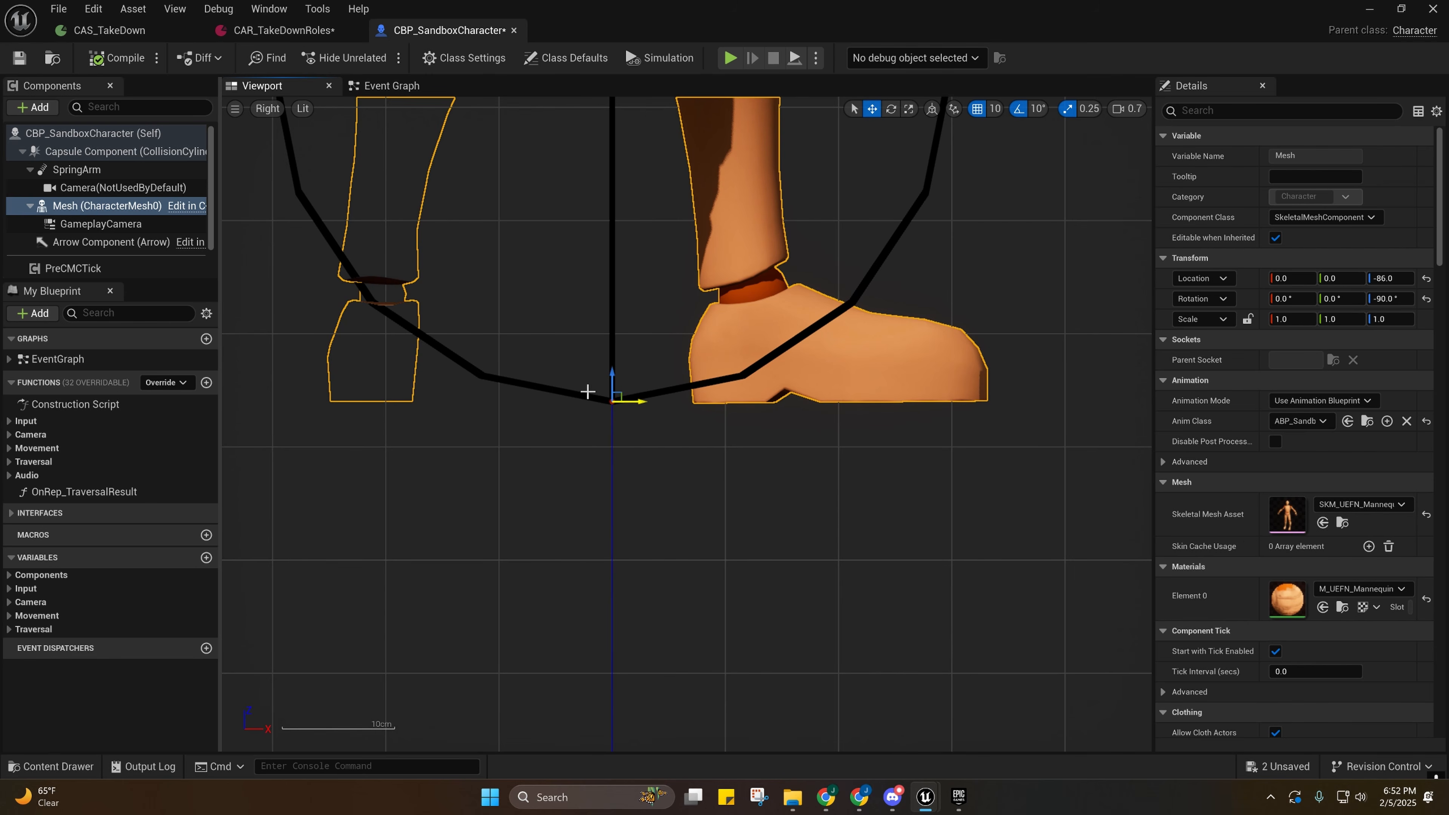
{"action": "right_click_drag", "start_coordinate": [605, 413], "coordinate": [612, 432]}
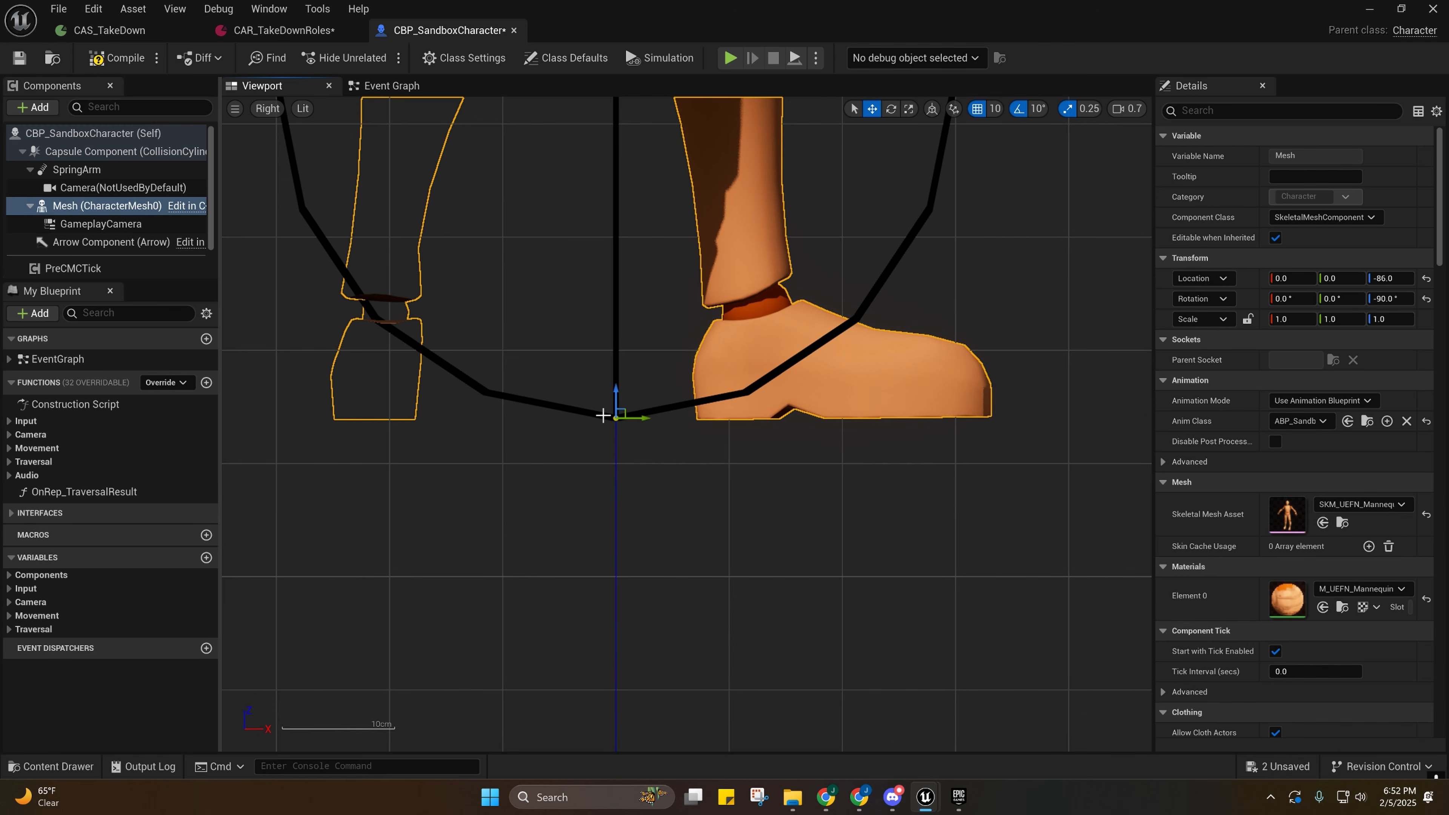
{"action": "scroll", "coordinate": [733, 445], "scroll_direction": "down", "scroll_amount": 4}
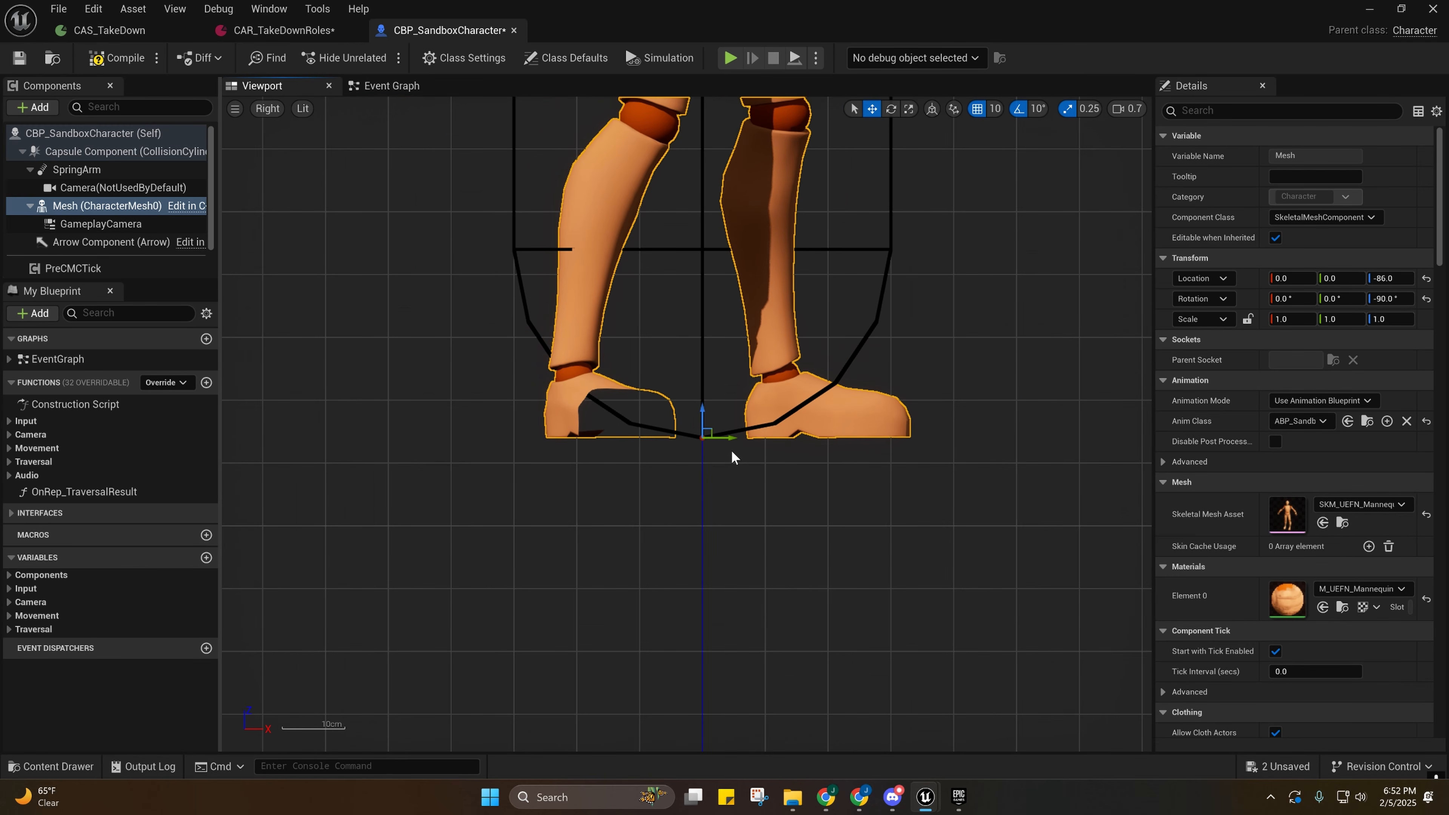
{"action": "scroll", "coordinate": [733, 457], "scroll_direction": "down", "scroll_amount": 3}
{"action": "right_click_drag", "start_coordinate": [731, 457], "coordinate": [659, 463]}
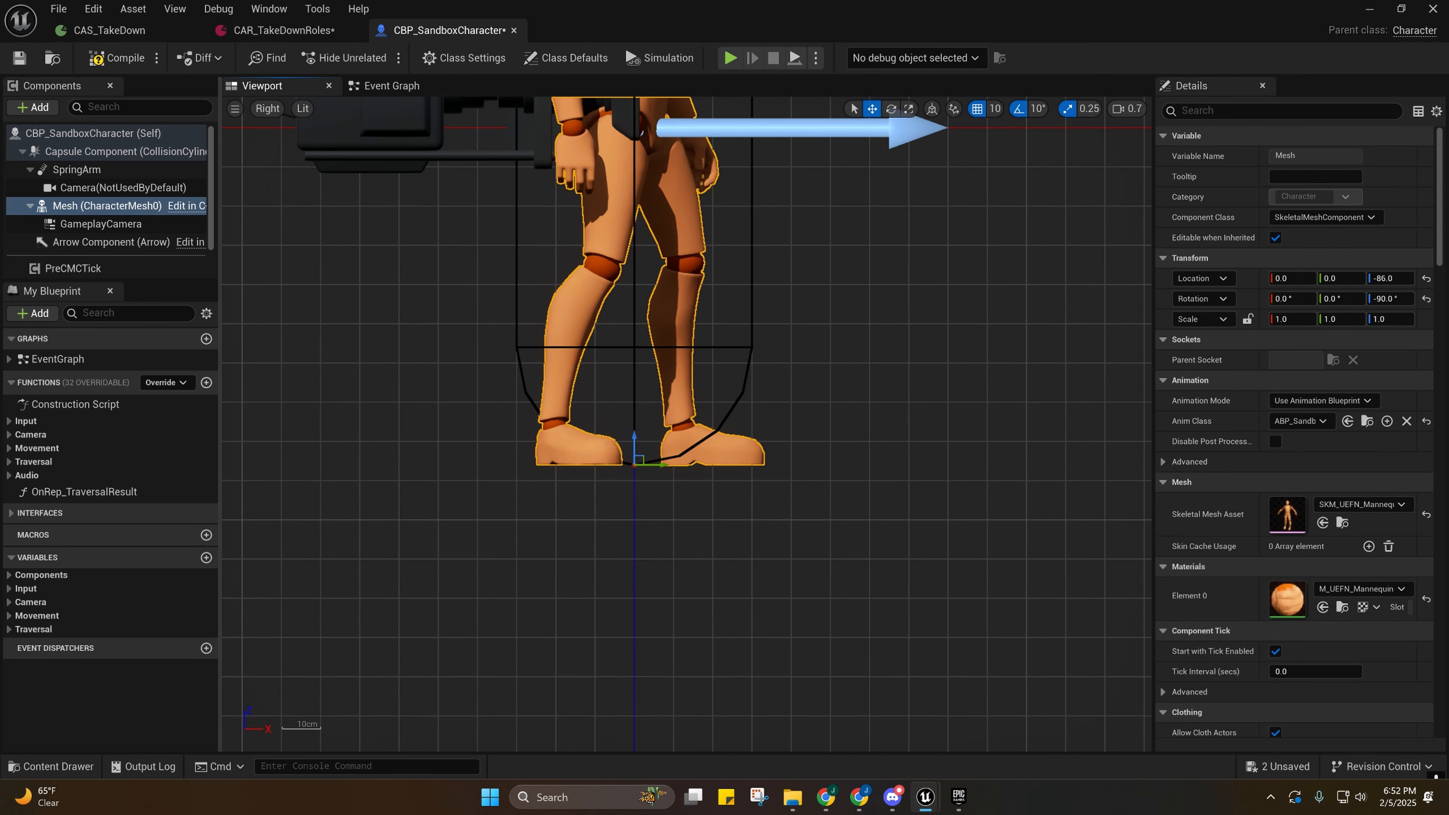
{"action": "right_click_drag", "start_coordinate": [644, 403], "coordinate": [679, 473]}
{"action": "scroll", "coordinate": [679, 473], "scroll_direction": "down", "scroll_amount": 2}
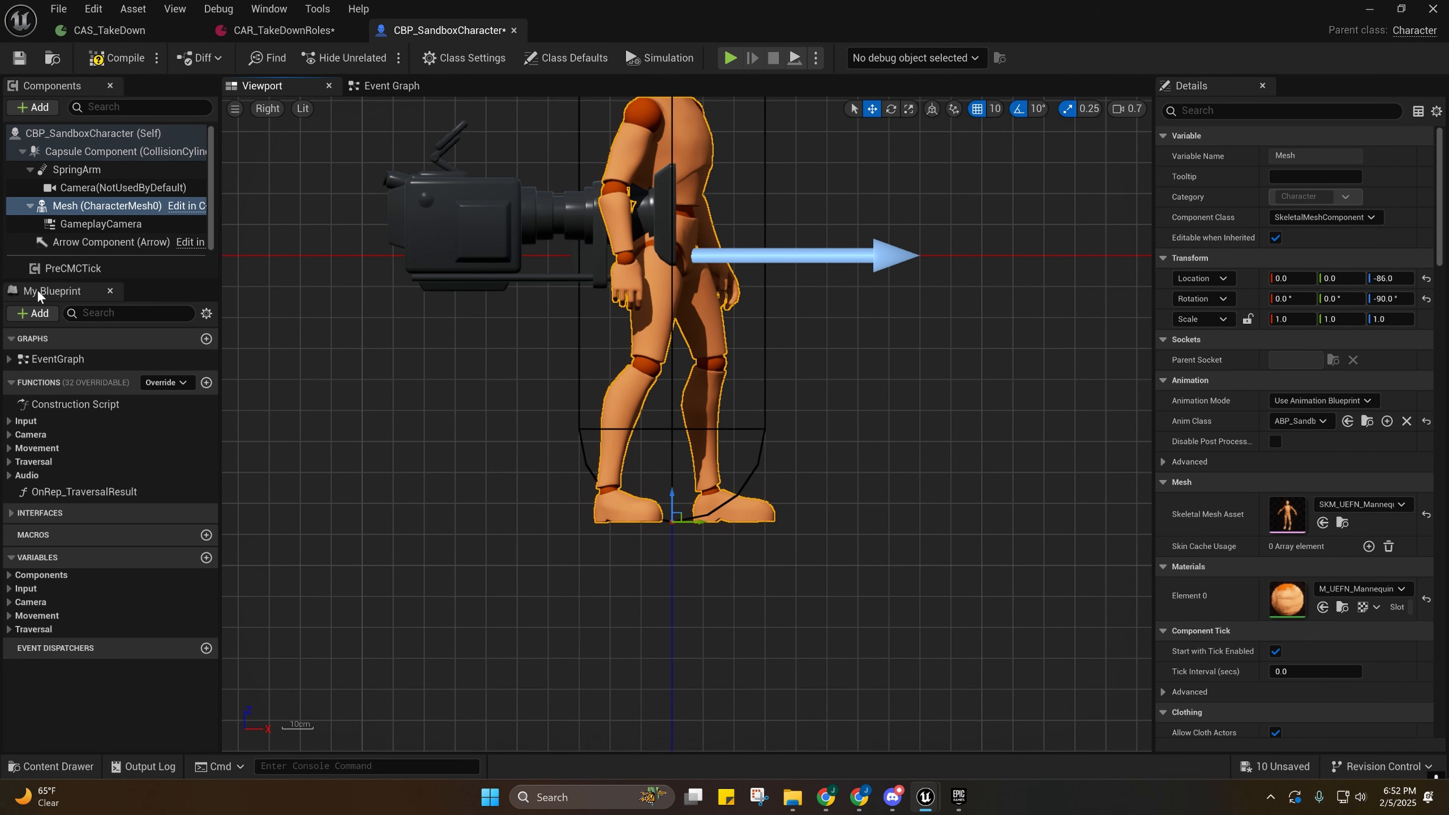
{"action": "right_click_drag", "start_coordinate": [710, 339], "coordinate": [707, 358]}
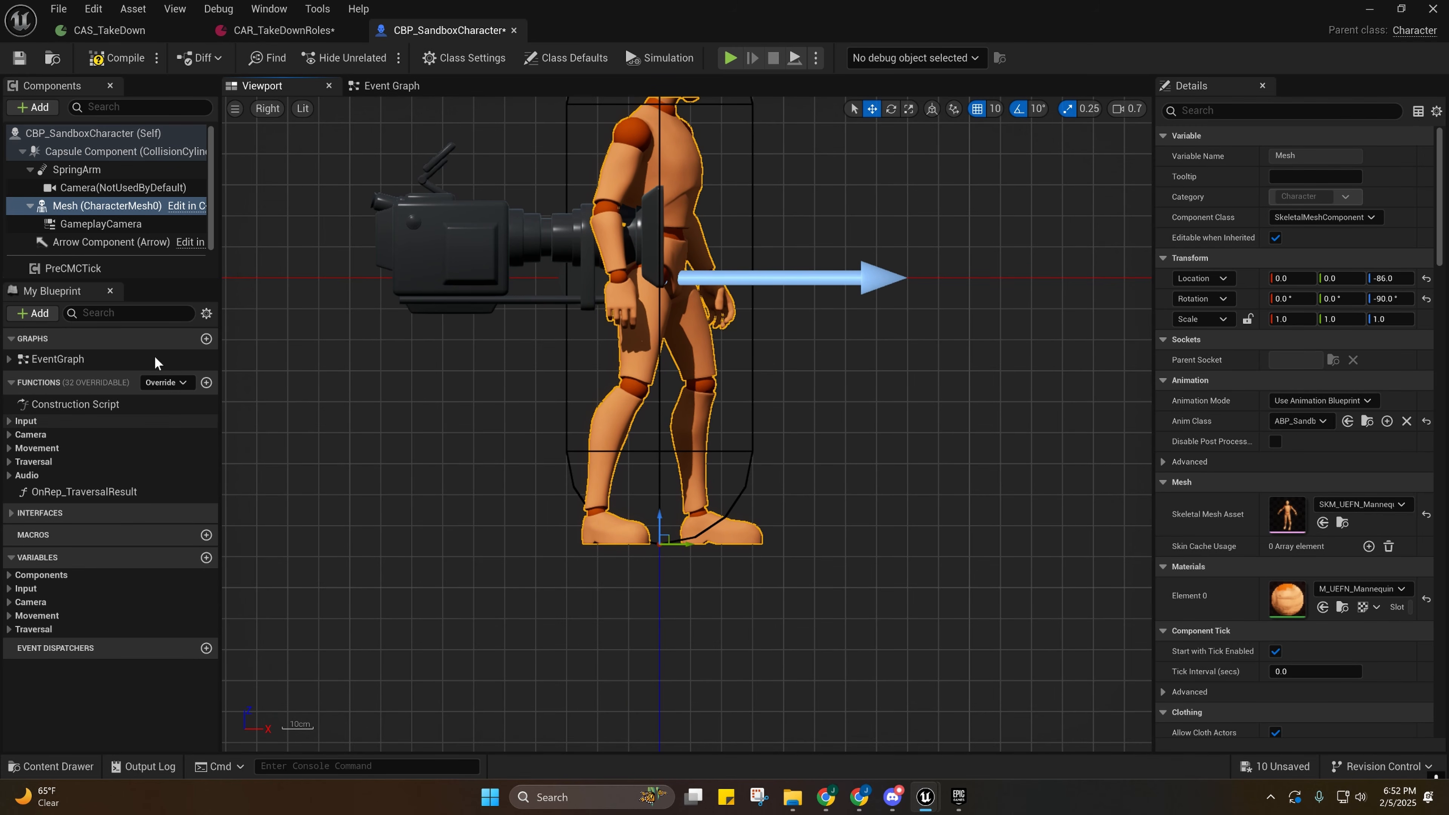
{"action": "right_click_drag", "start_coordinate": [433, 348], "coordinate": [488, 263]}
{"action": "left_click", "coordinate": [398, 91]}
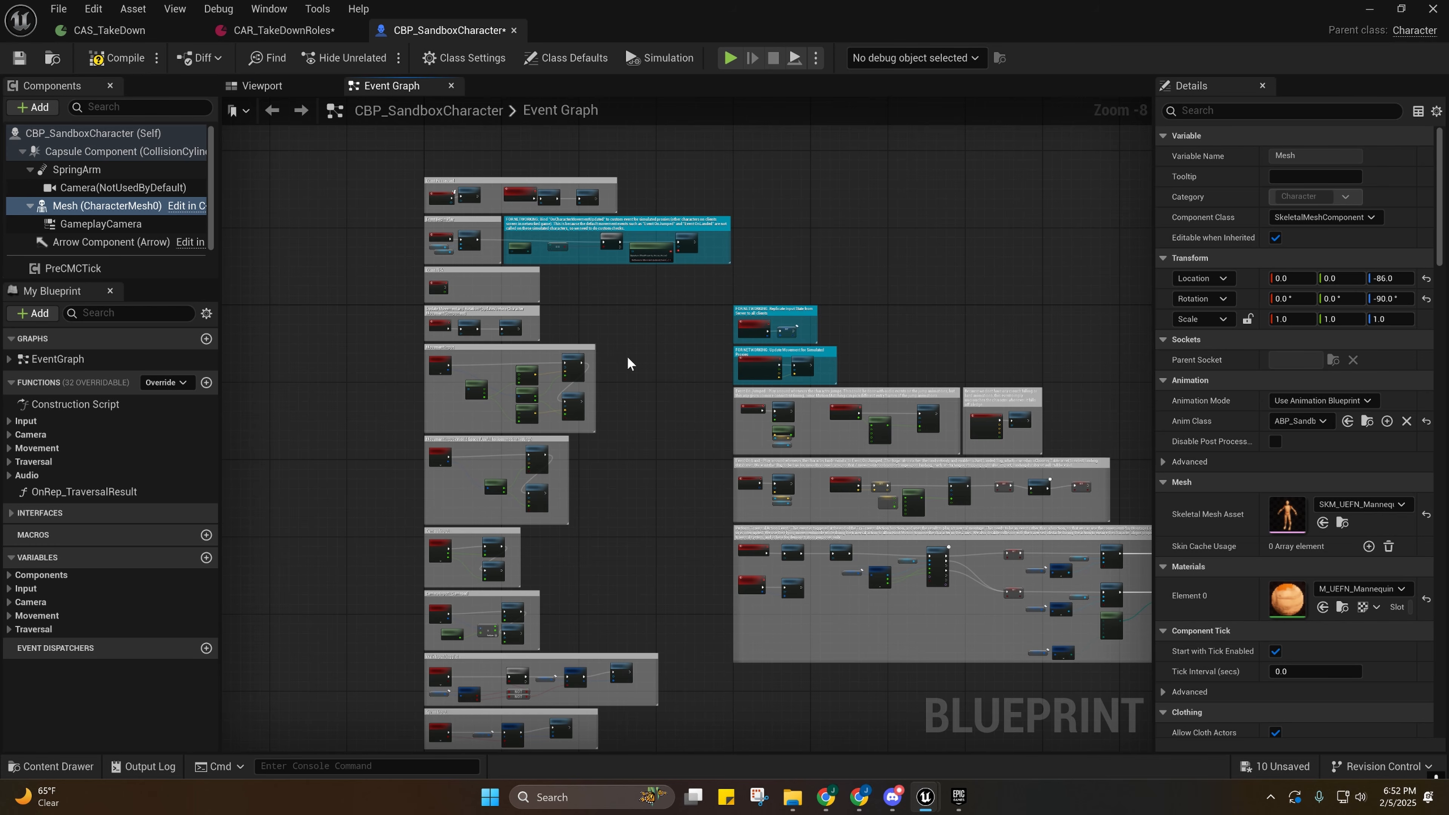
Save the CBP_SandboxCharacter blueprint.
{"action": "right_click_drag", "start_coordinate": [627, 365], "coordinate": [643, 214]}
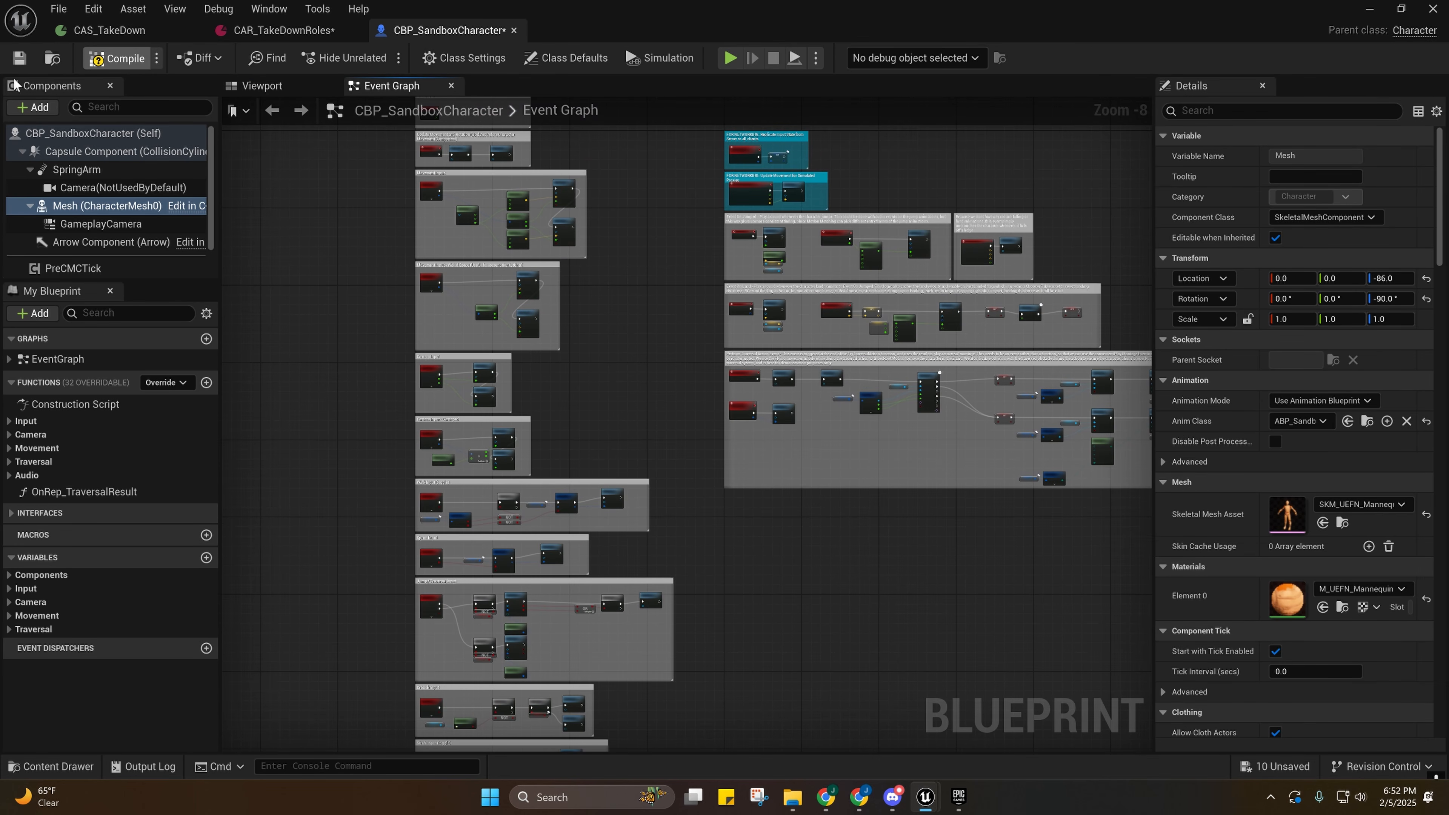
{"action": "left_click", "coordinate": [19, 59]}
{"action": "right_click_drag", "start_coordinate": [572, 182], "coordinate": [606, 246]}
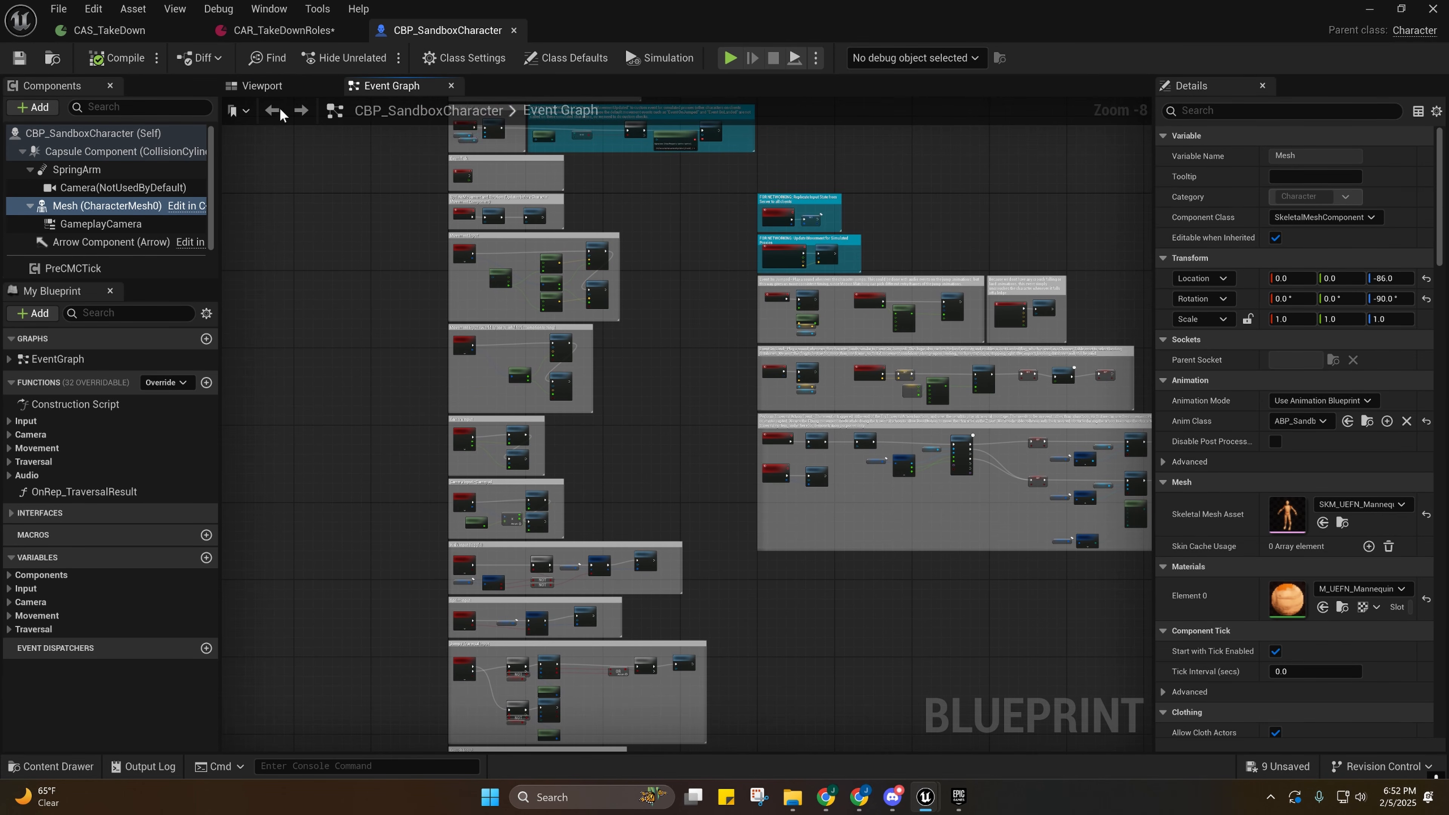
In CAR_TakeDownRoles, set the Attacker role's Mesh to Component location Z to -86 and rotation Z to -90, and save the asset.
{"action": "left_click", "coordinate": [284, 30]}
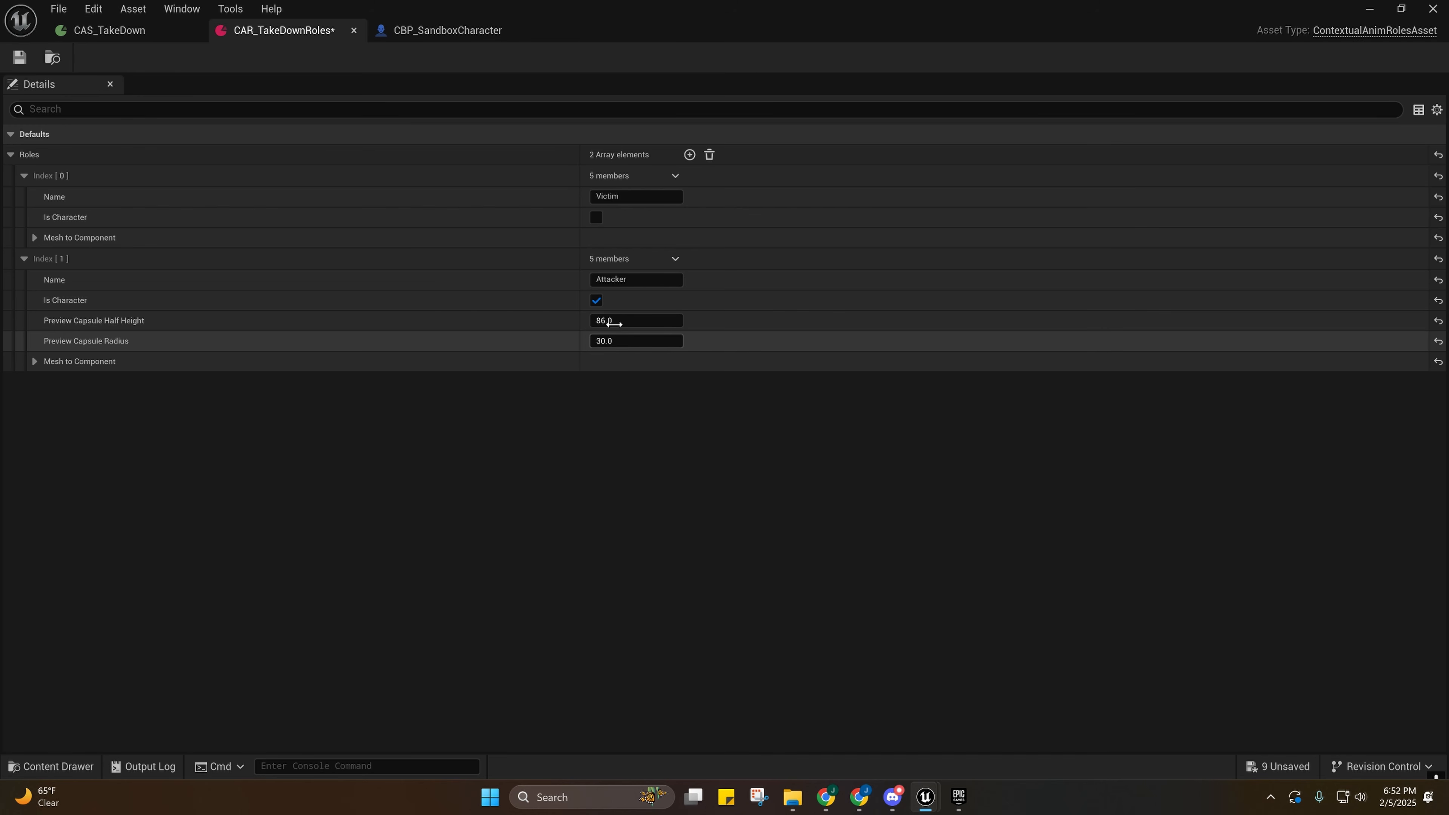
{"action": "left_click", "coordinate": [35, 361]}
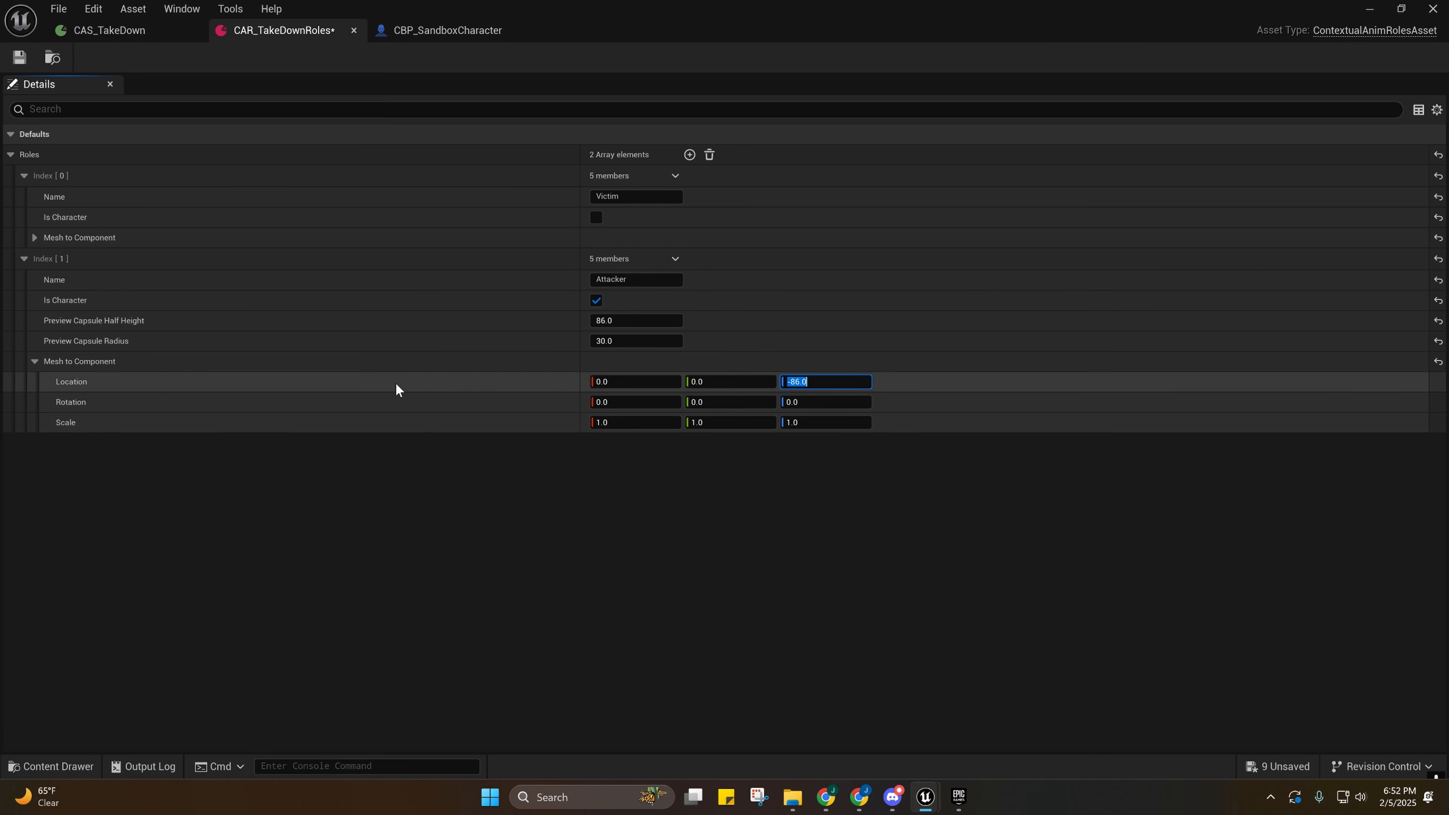
{"action": "key", "text": "Return"}
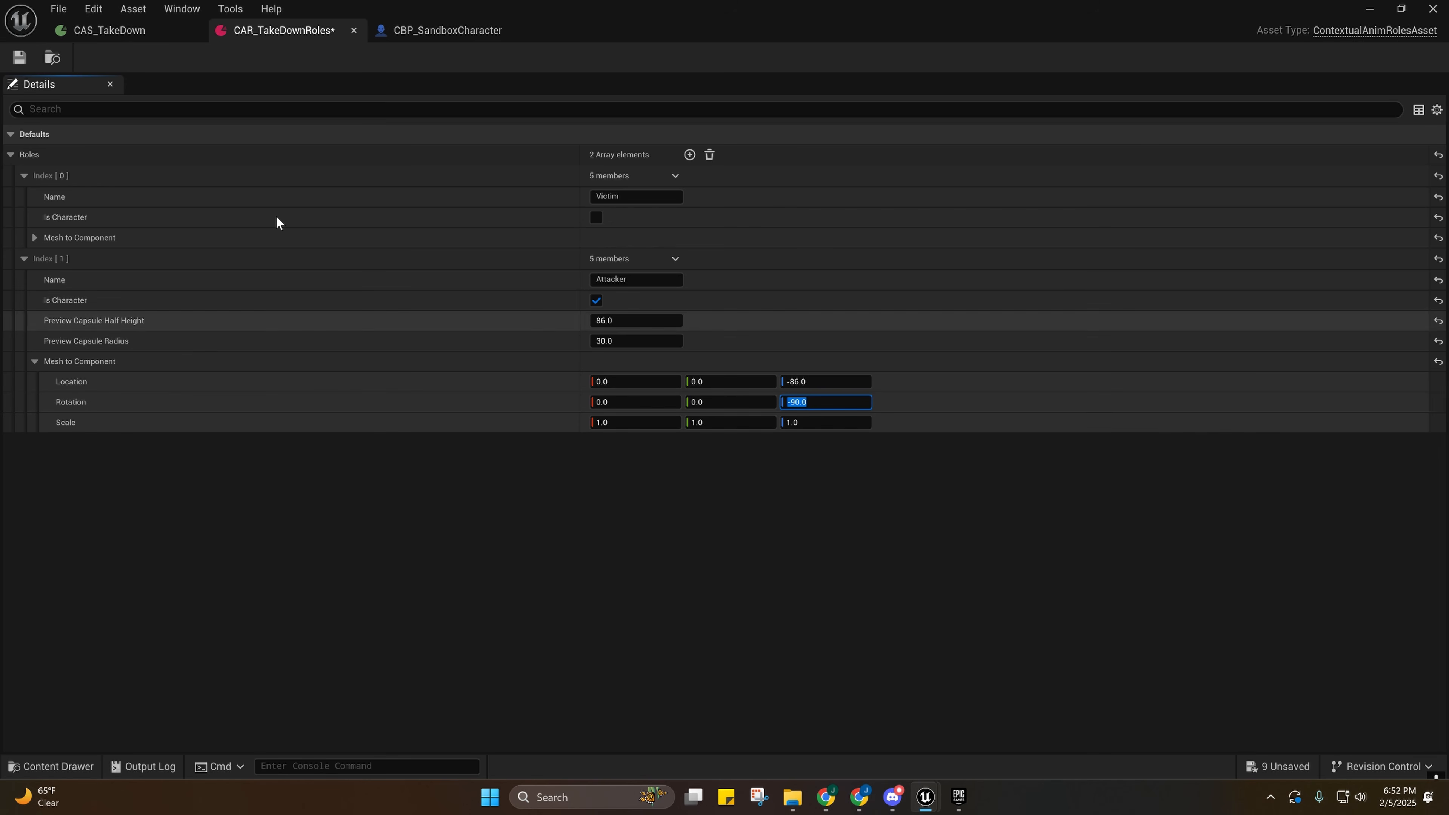
Compare the character blueprint's mesh transform with the Attacker role's settings and return to the CAS_TakeDown scene.
{"action": "left_click", "coordinate": [425, 32]}
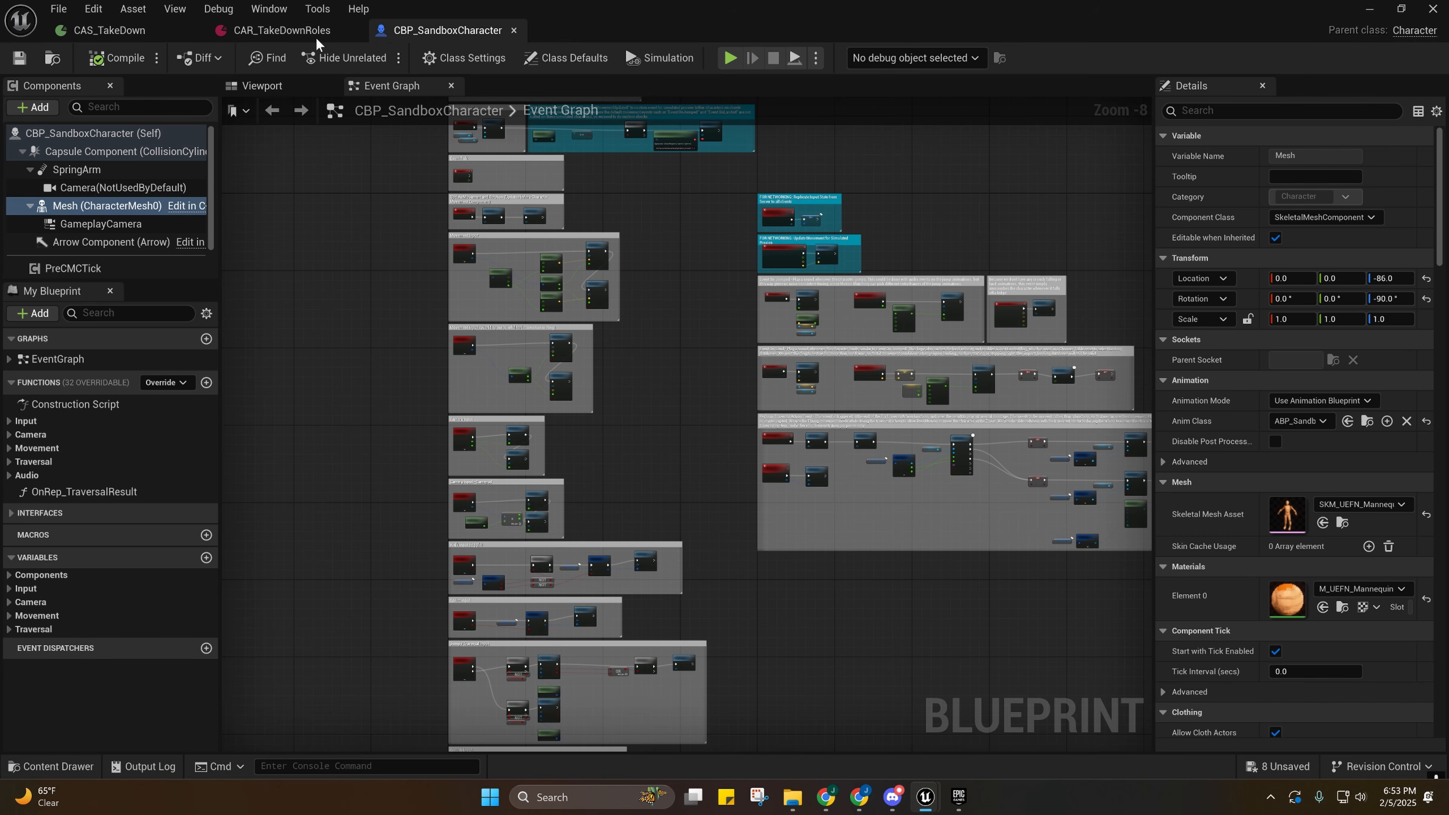
{"action": "left_click", "coordinate": [103, 28]}
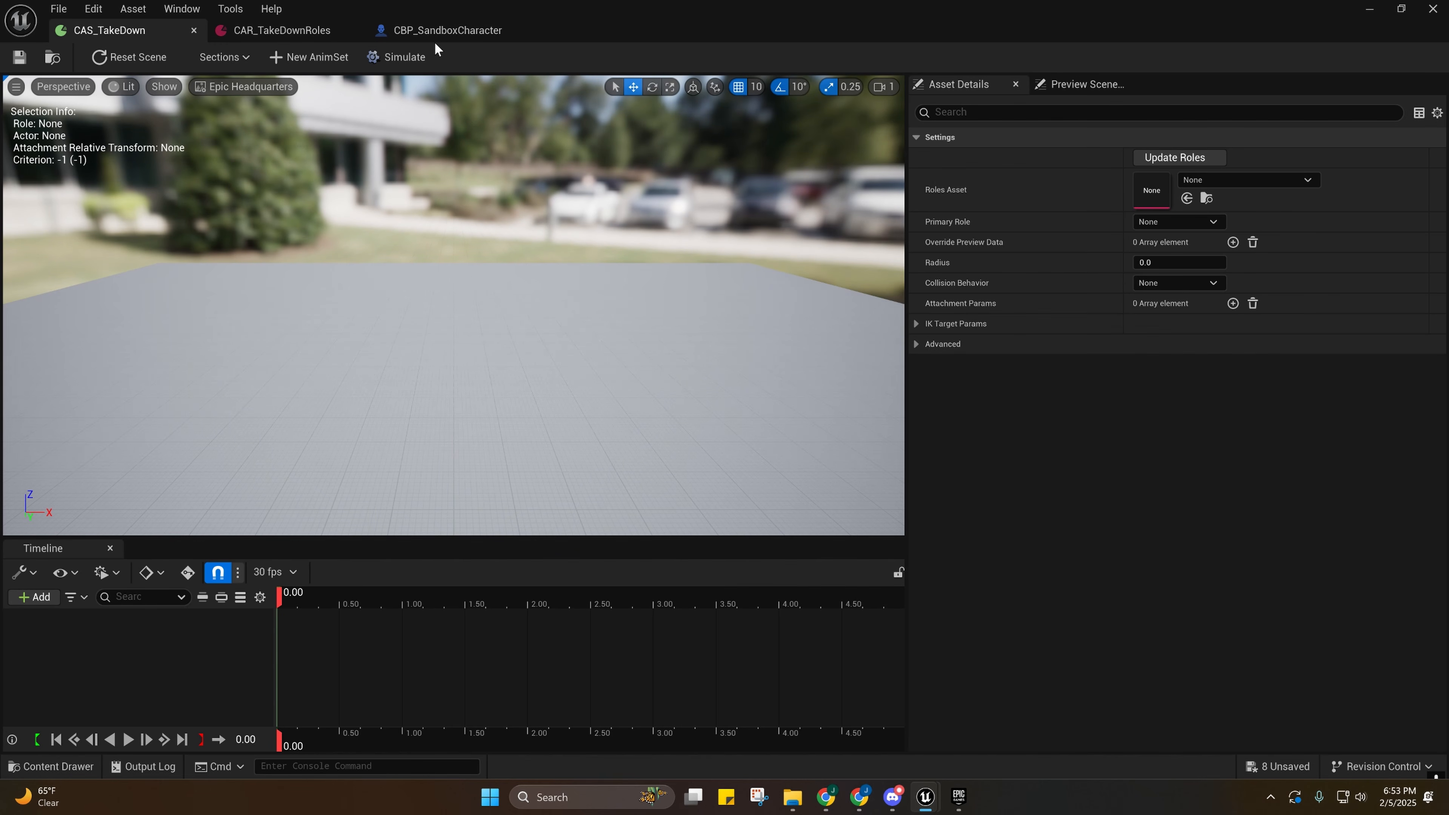
{"action": "left_click", "coordinate": [439, 31]}
{"action": "left_click", "coordinate": [280, 31]}
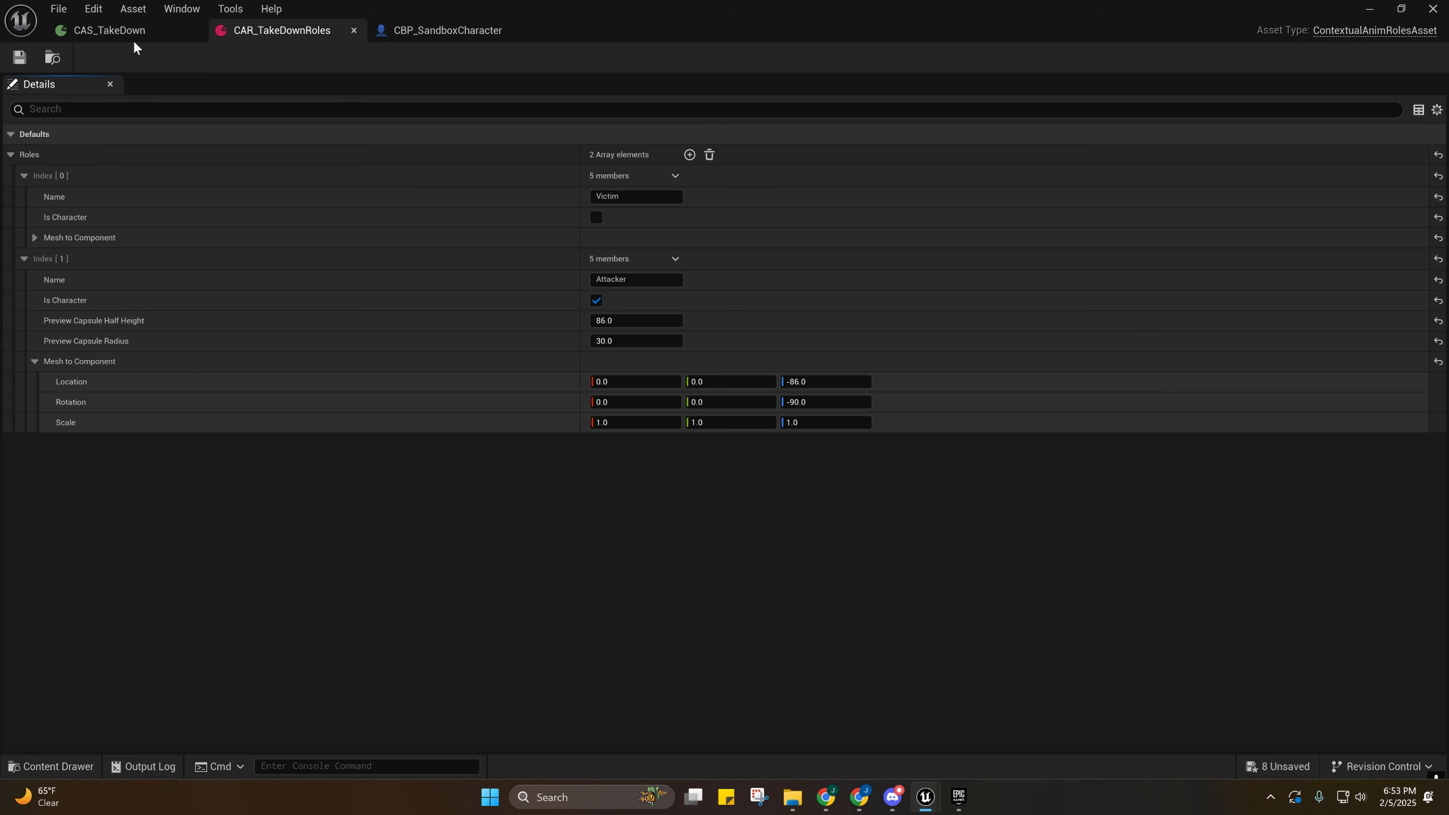
{"action": "left_click", "coordinate": [122, 32]}
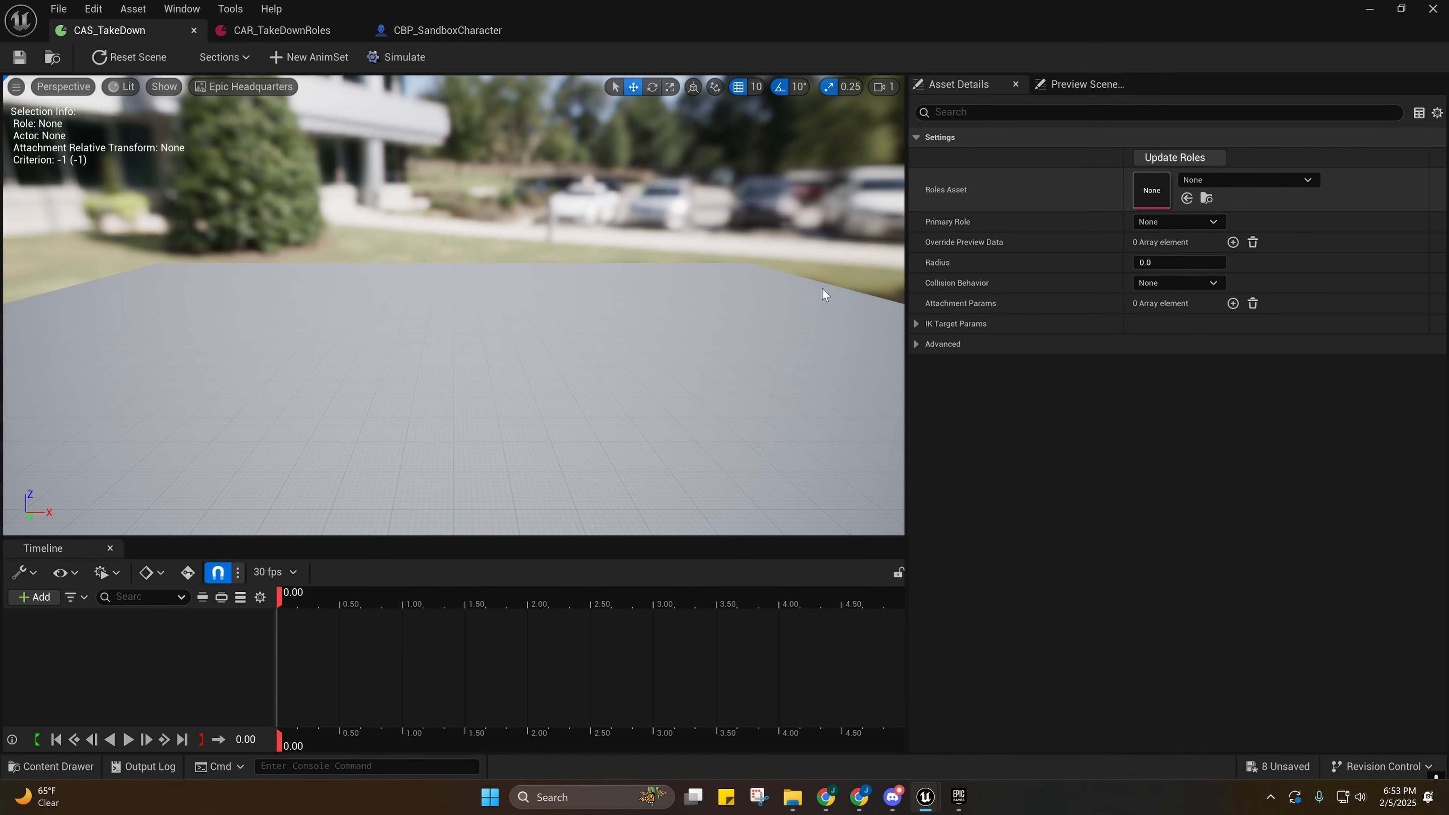
Browse to the TakeDown folder under Characters/UEFN_Mannequin and select the Assassinate_Victim_Buffered animation.
{"action": "left_click", "coordinate": [58, 766]}
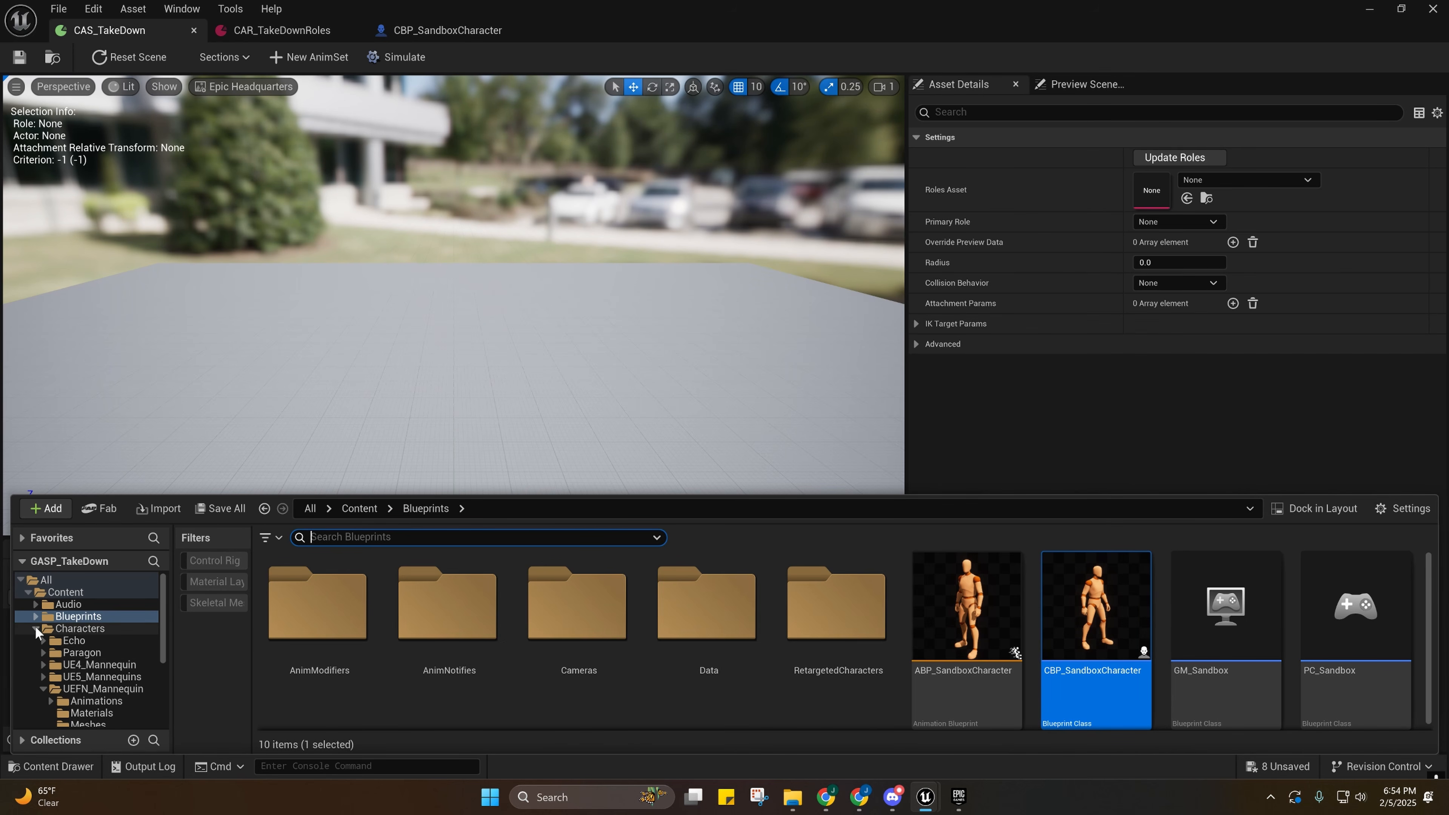
{"action": "scroll", "coordinate": [57, 644], "scroll_direction": "down", "scroll_amount": 4}
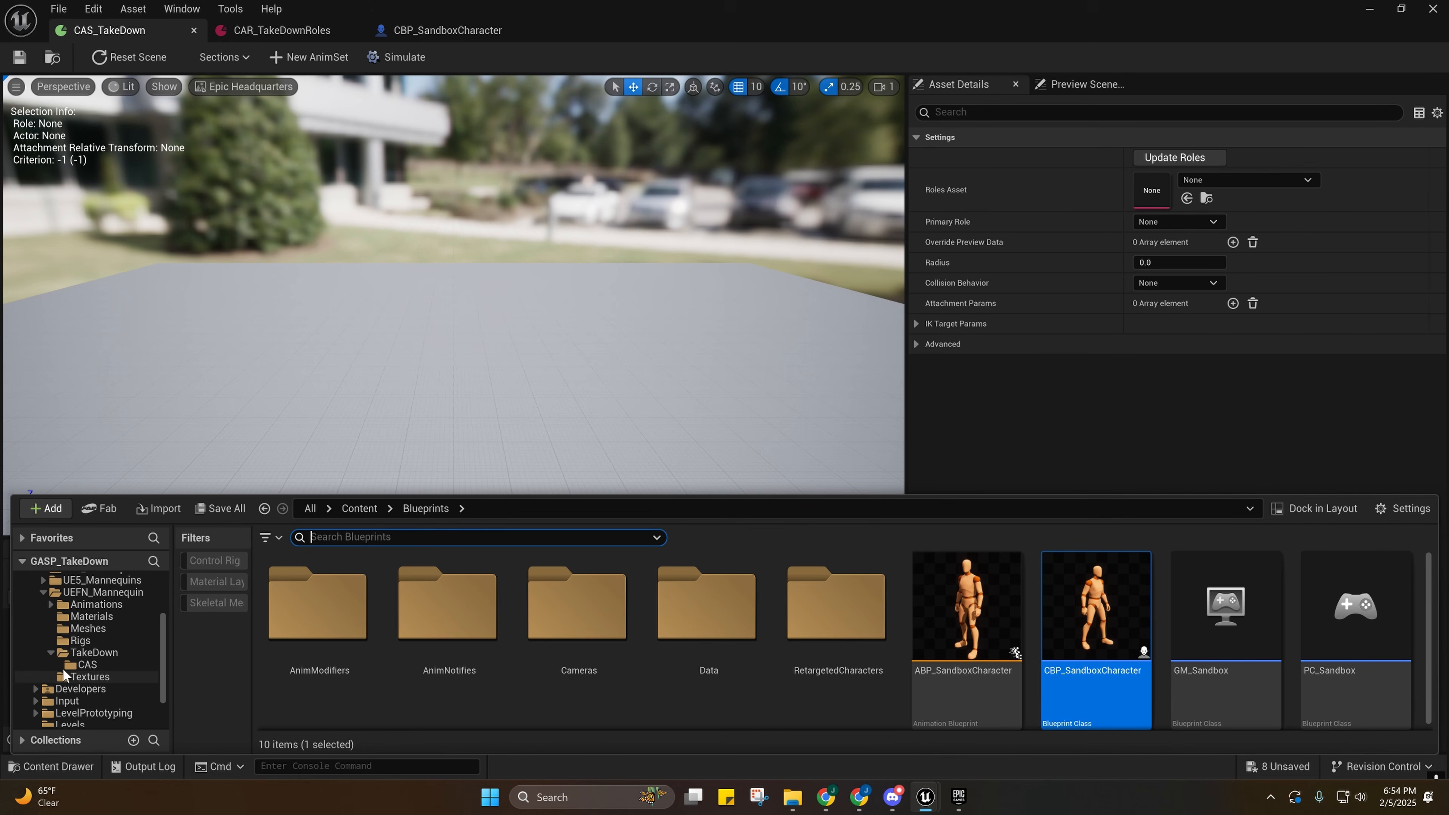
{"action": "left_click", "coordinate": [91, 653]}
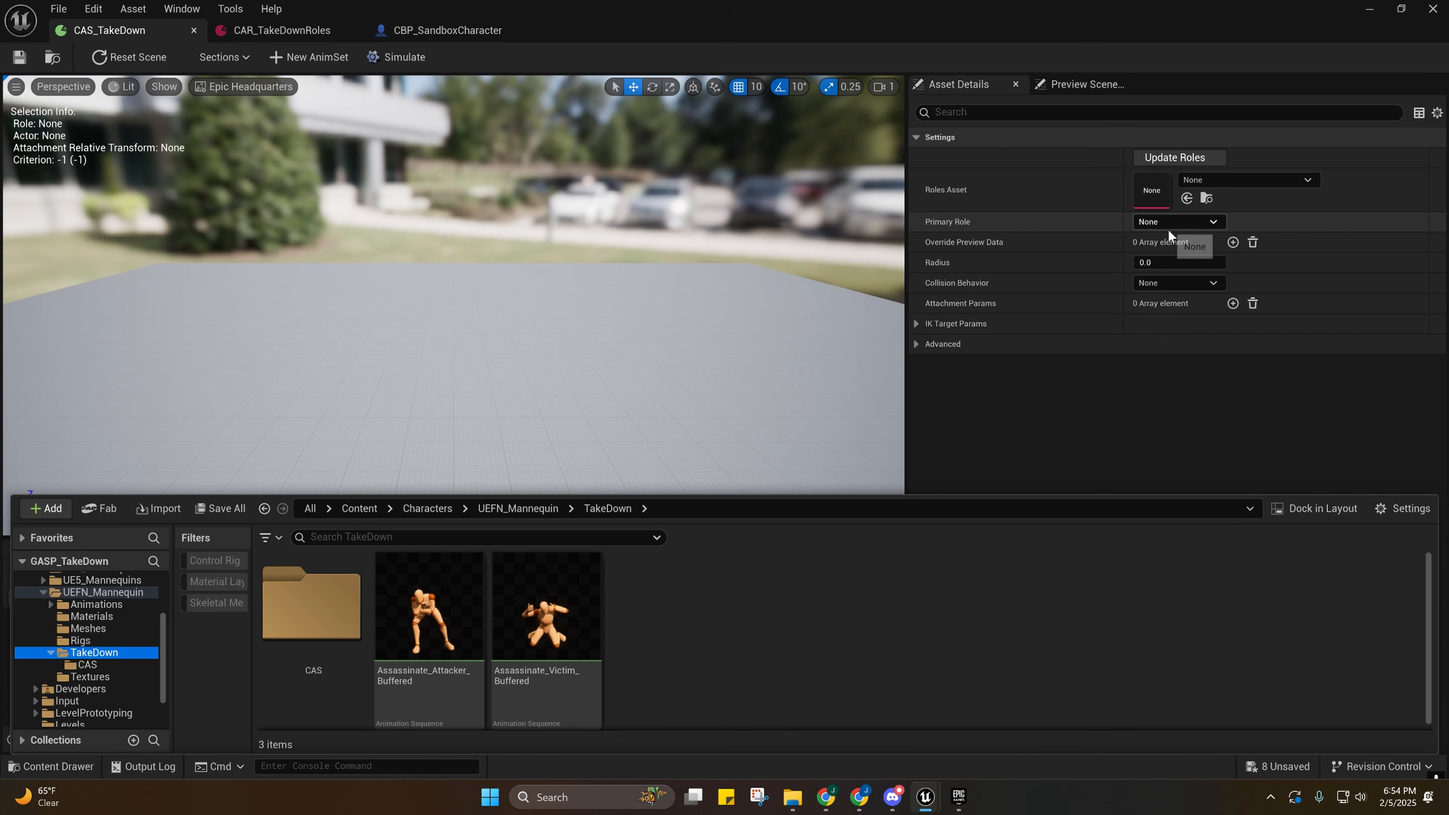
{"action": "left_click", "coordinate": [535, 624]}
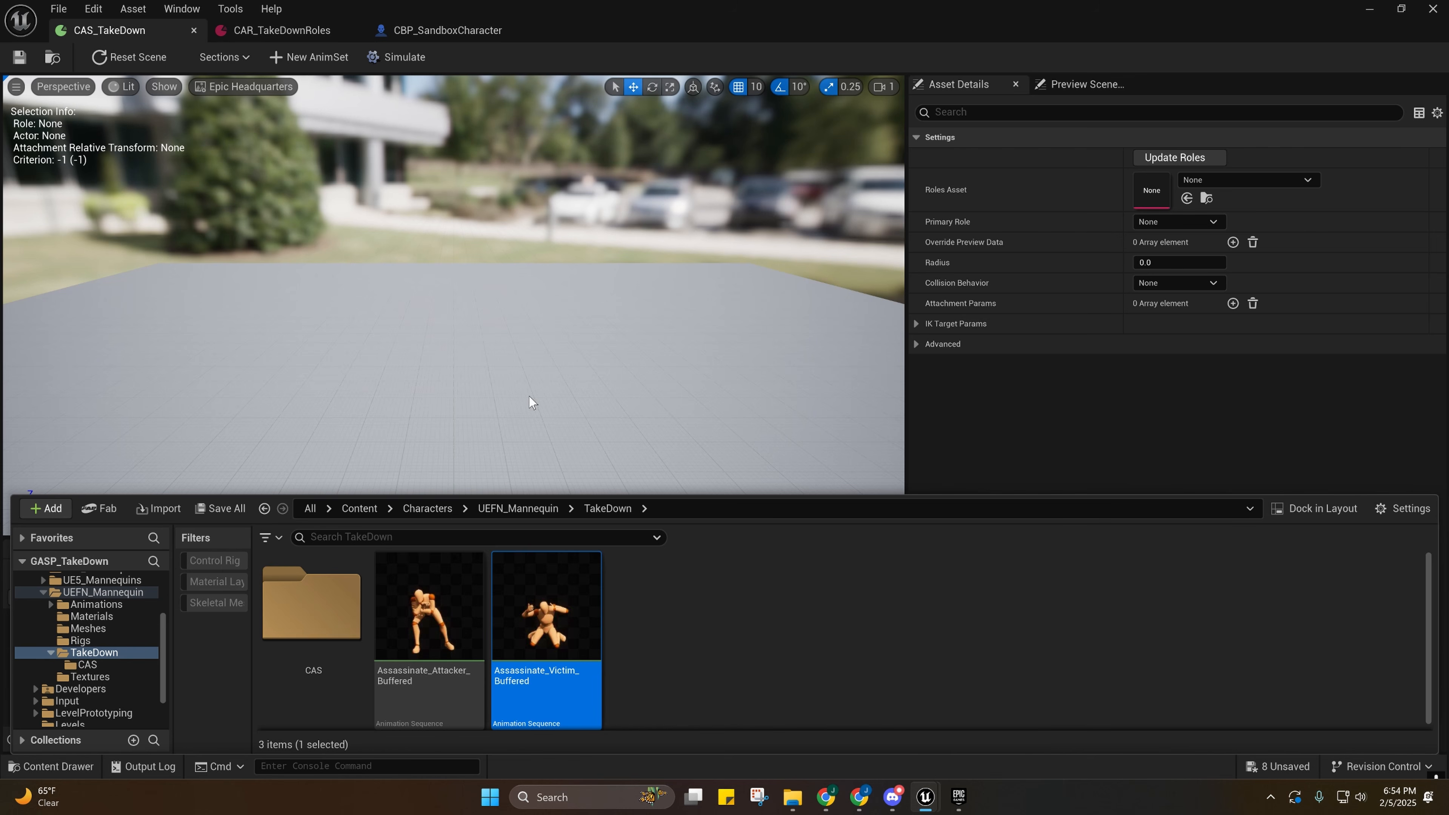
Create an AnimMontage from each of the Assassinate_Attacker_Buffered and Assassinate_Victim_Buffered sequences.
{"action": "mouse_move", "coordinate": [559, 628]}
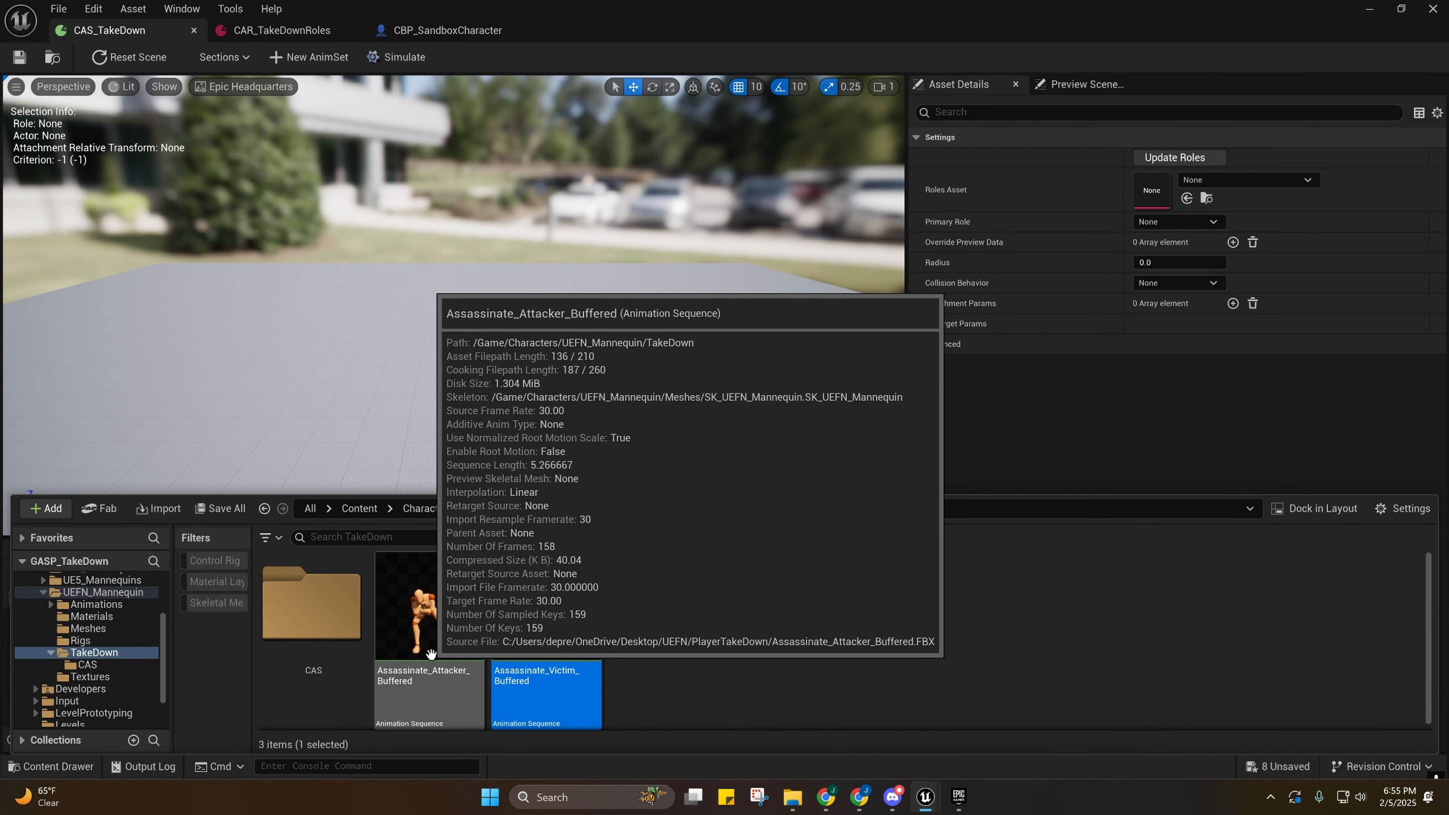
{"action": "right_click", "coordinate": [431, 654]}
{"action": "mouse_move", "coordinate": [541, 187]}
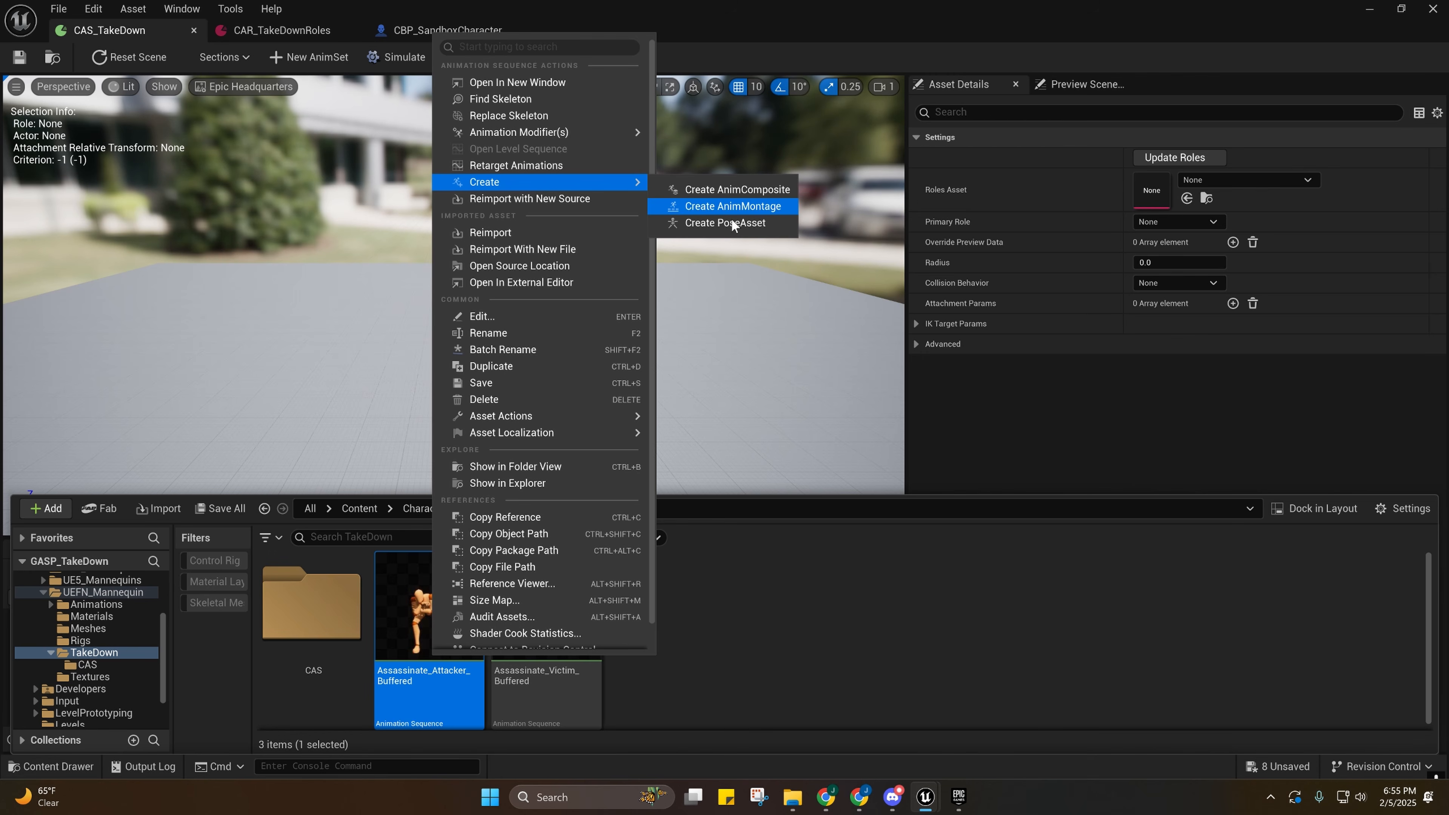
{"action": "left_click", "coordinate": [733, 206]}
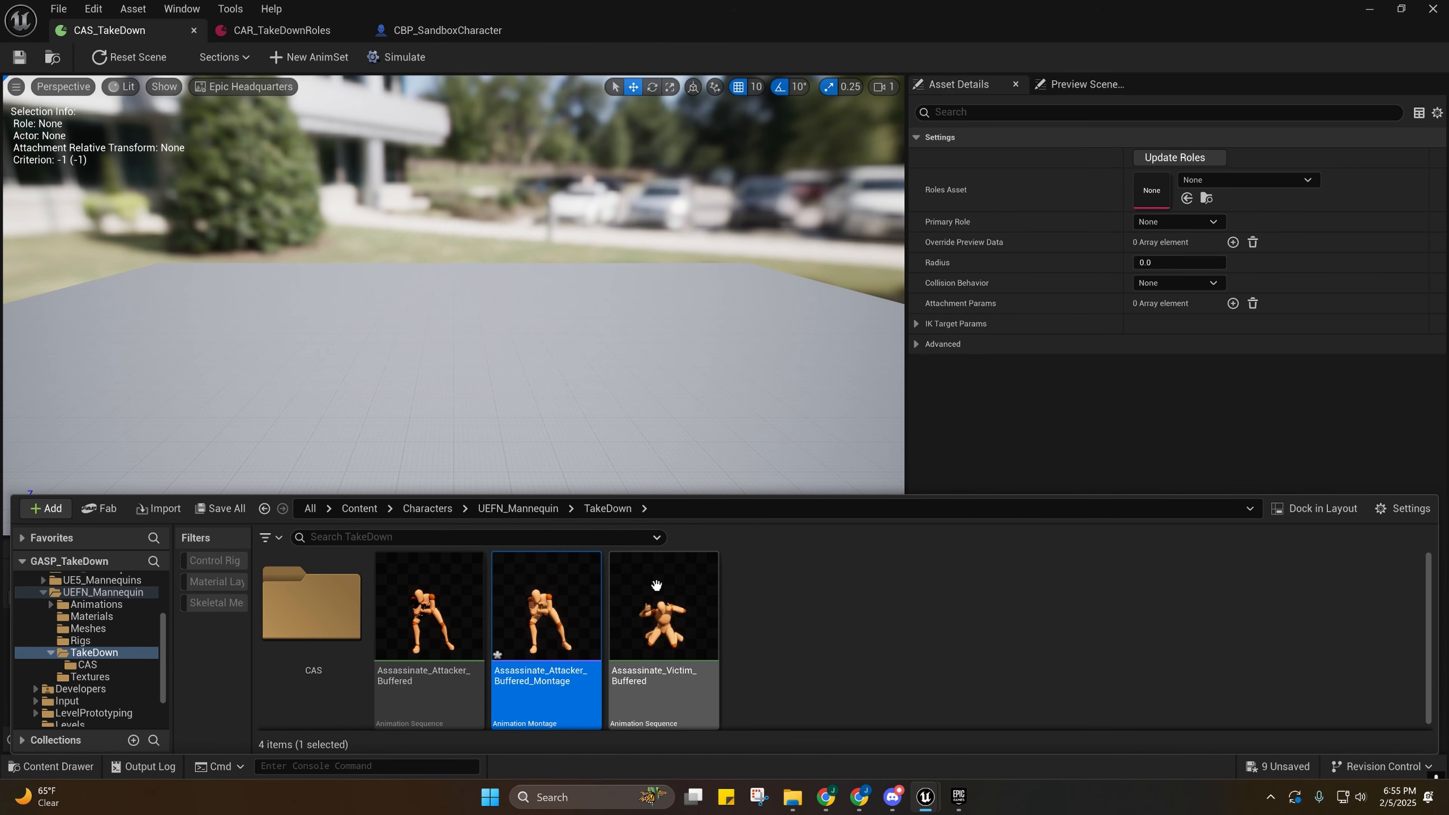
{"action": "right_click", "coordinate": [657, 585]}
{"action": "mouse_move", "coordinate": [793, 306]}
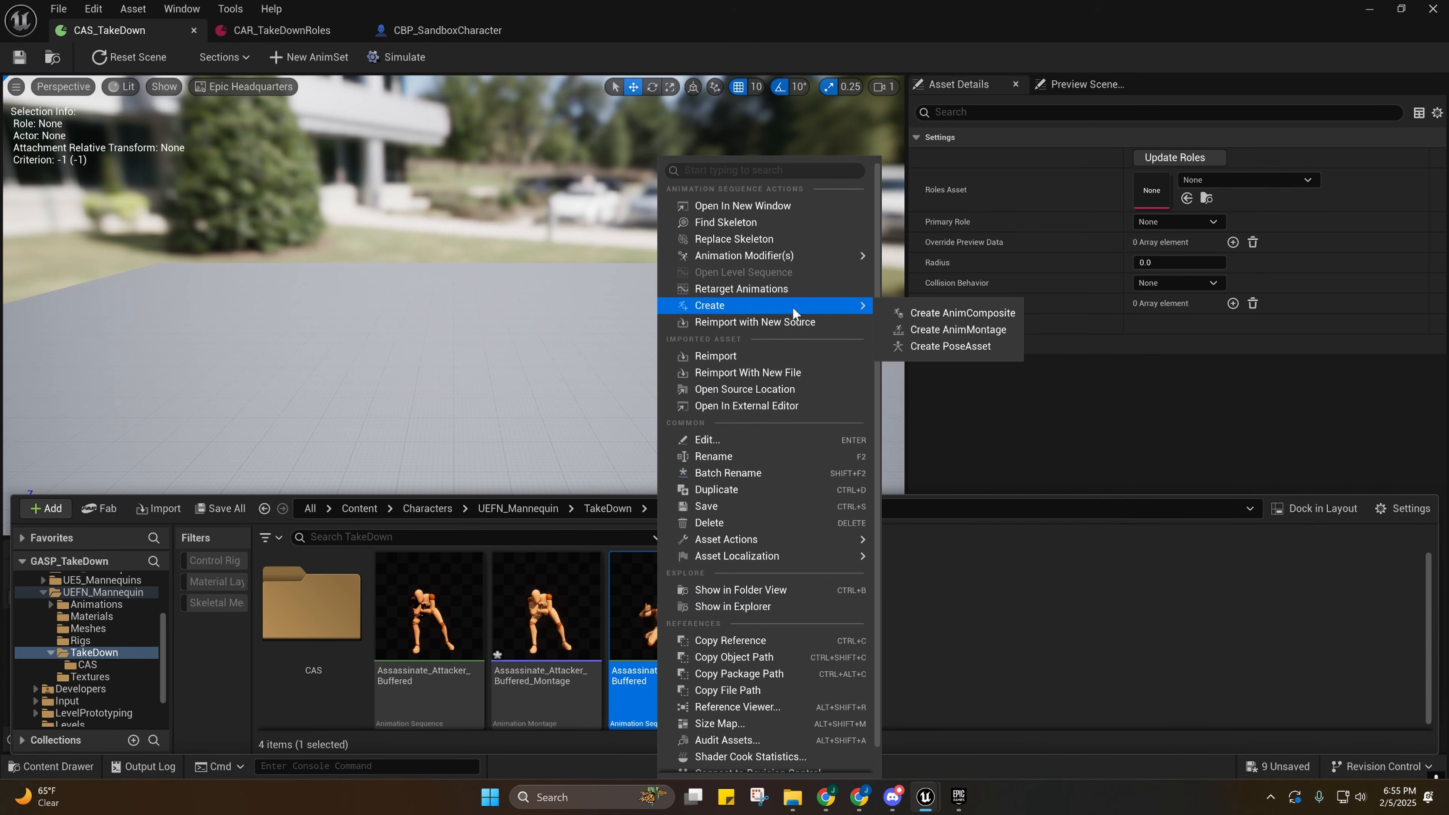
{"action": "left_click", "coordinate": [926, 330]}
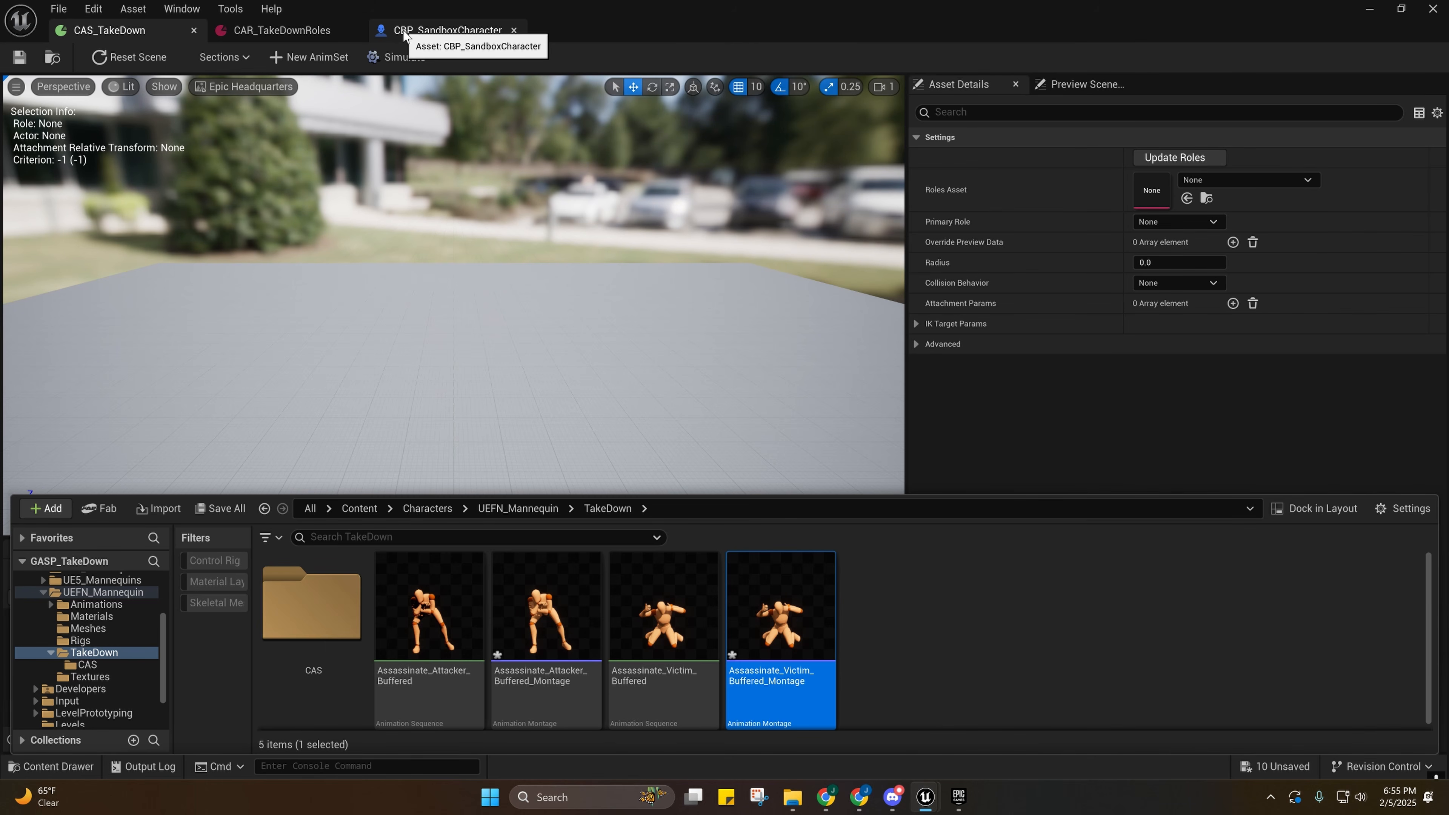
Open the Assassinate_Attacker_Buffered_Montage and the ABP_SandboxCharacter animation blueprint assigned to the sandbox character's mesh.
{"action": "left_click", "coordinate": [533, 630]}
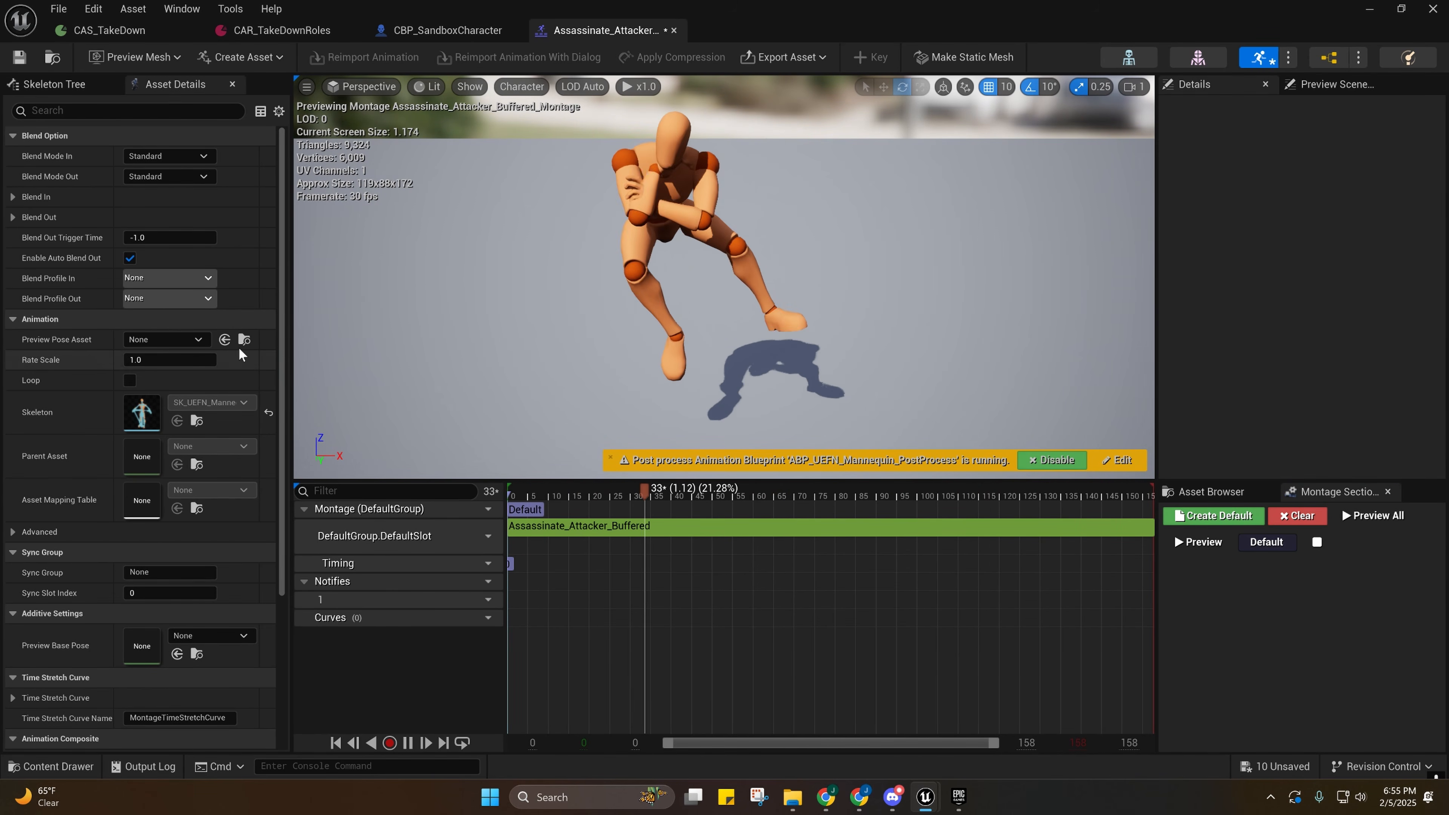
{"action": "key", "text": "ctrl+space"}
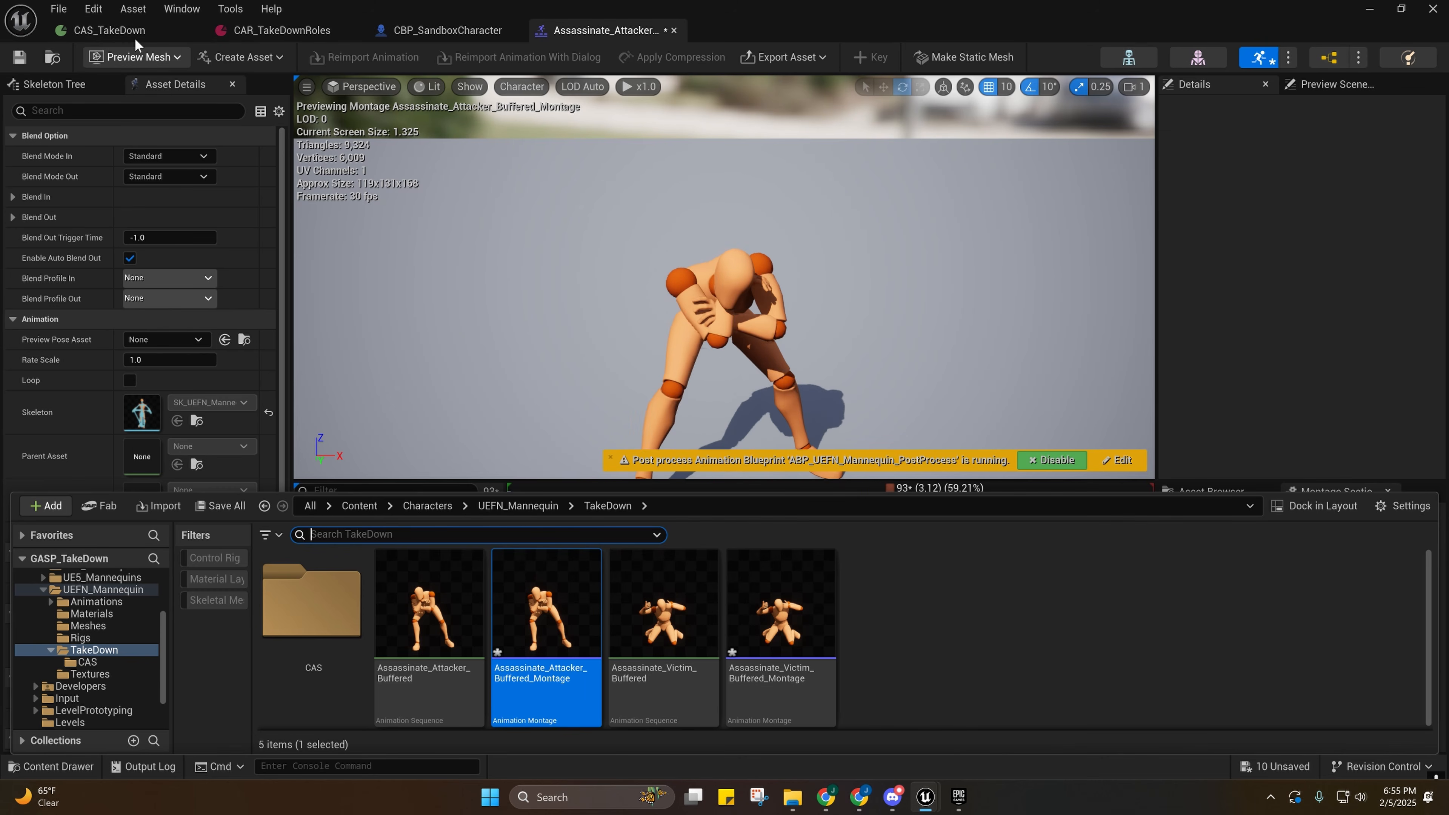
{"action": "left_click", "coordinate": [447, 30]}
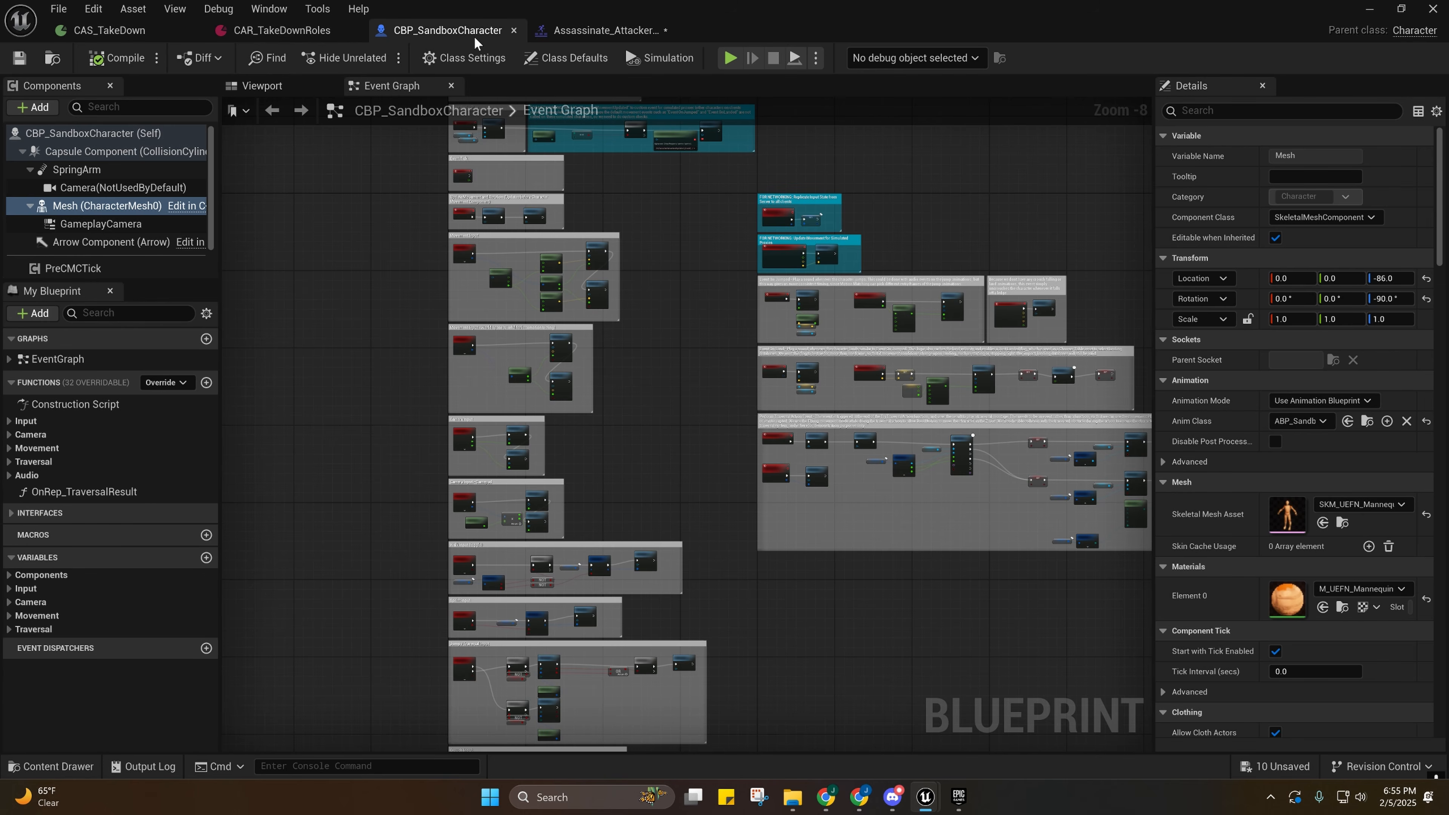
{"action": "left_click", "coordinate": [1363, 421]}
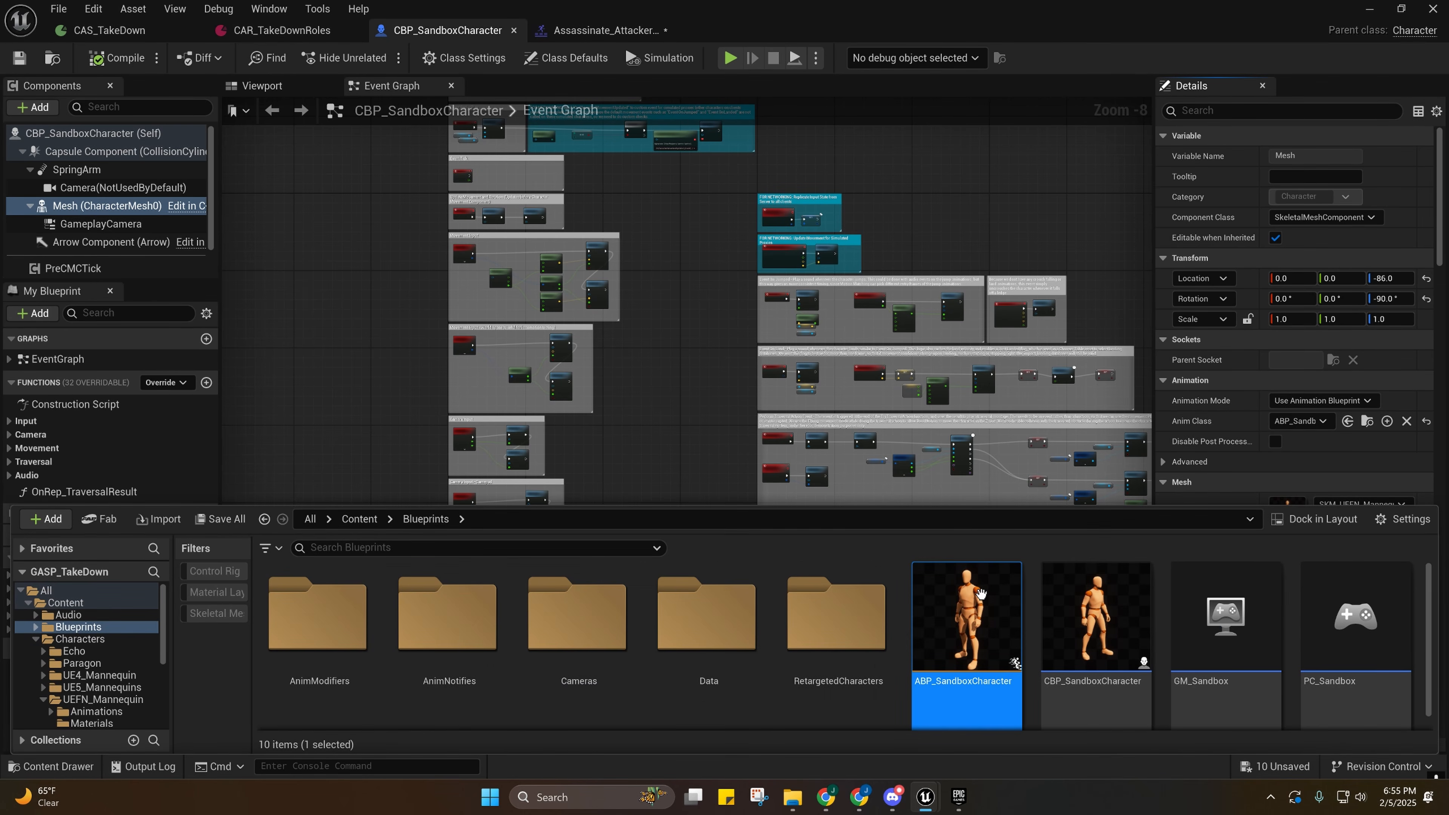
{"action": "double_click", "coordinate": [980, 593]}
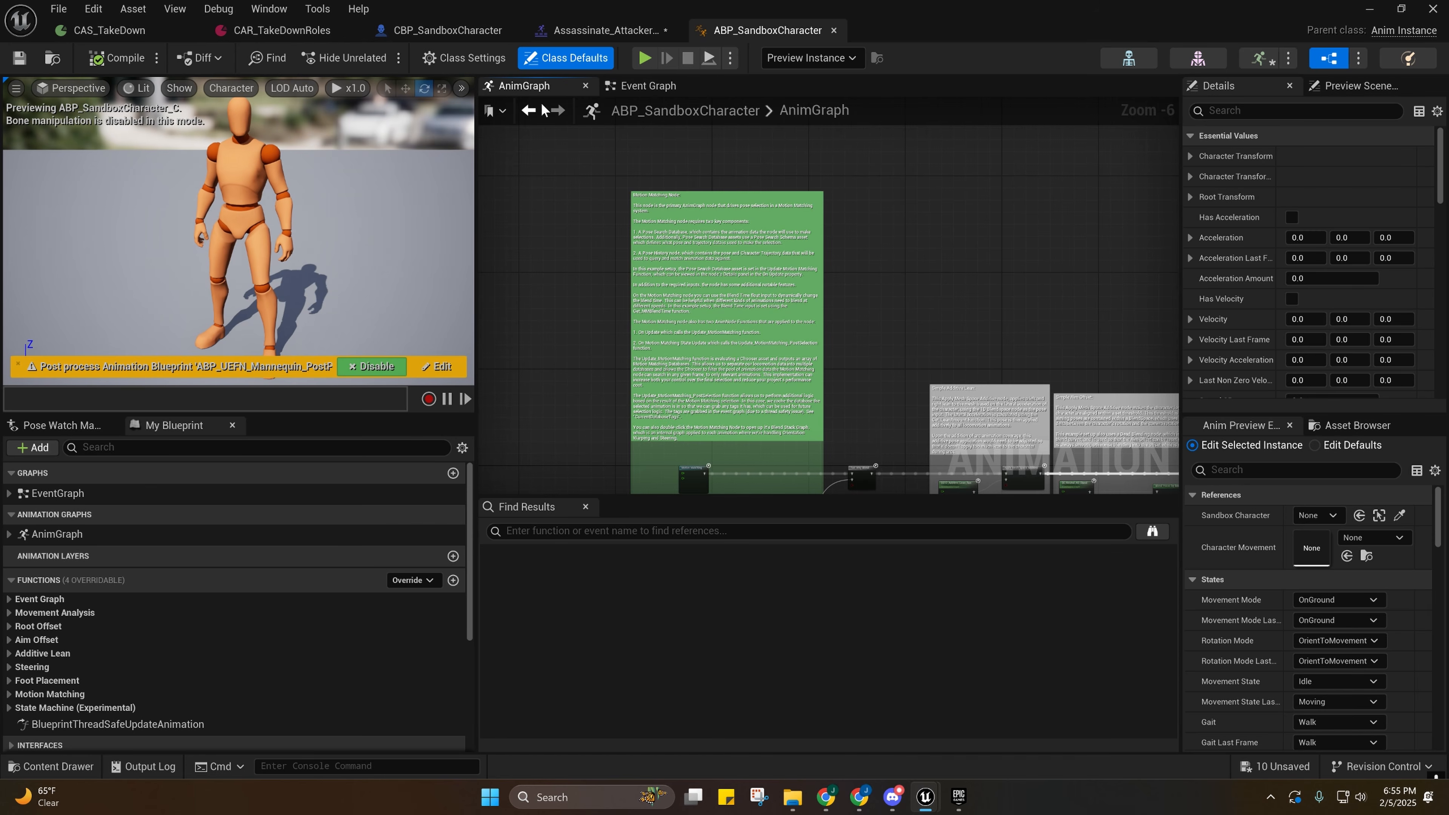
Examine the AnimGraph's DefaultSlot node, its slot name and its connection to the Offset Root Bone node.
{"action": "scroll", "coordinate": [863, 333], "scroll_direction": "up", "scroll_amount": 5}
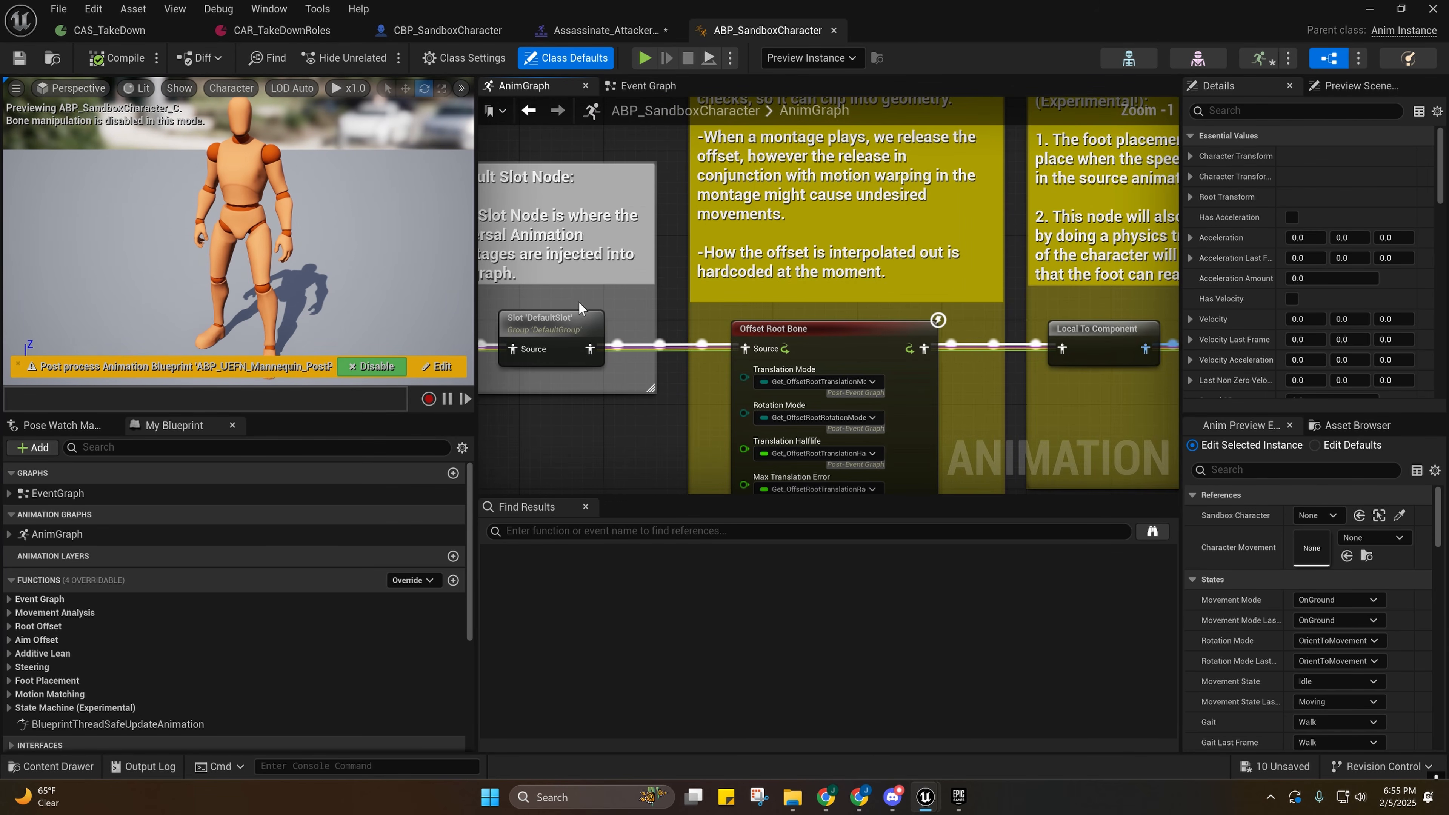
{"action": "right_click_drag", "start_coordinate": [515, 301], "coordinate": [746, 295]}
{"action": "left_click", "coordinate": [782, 323]}
{"action": "right_click_drag", "start_coordinate": [878, 380], "coordinate": [578, 324]}
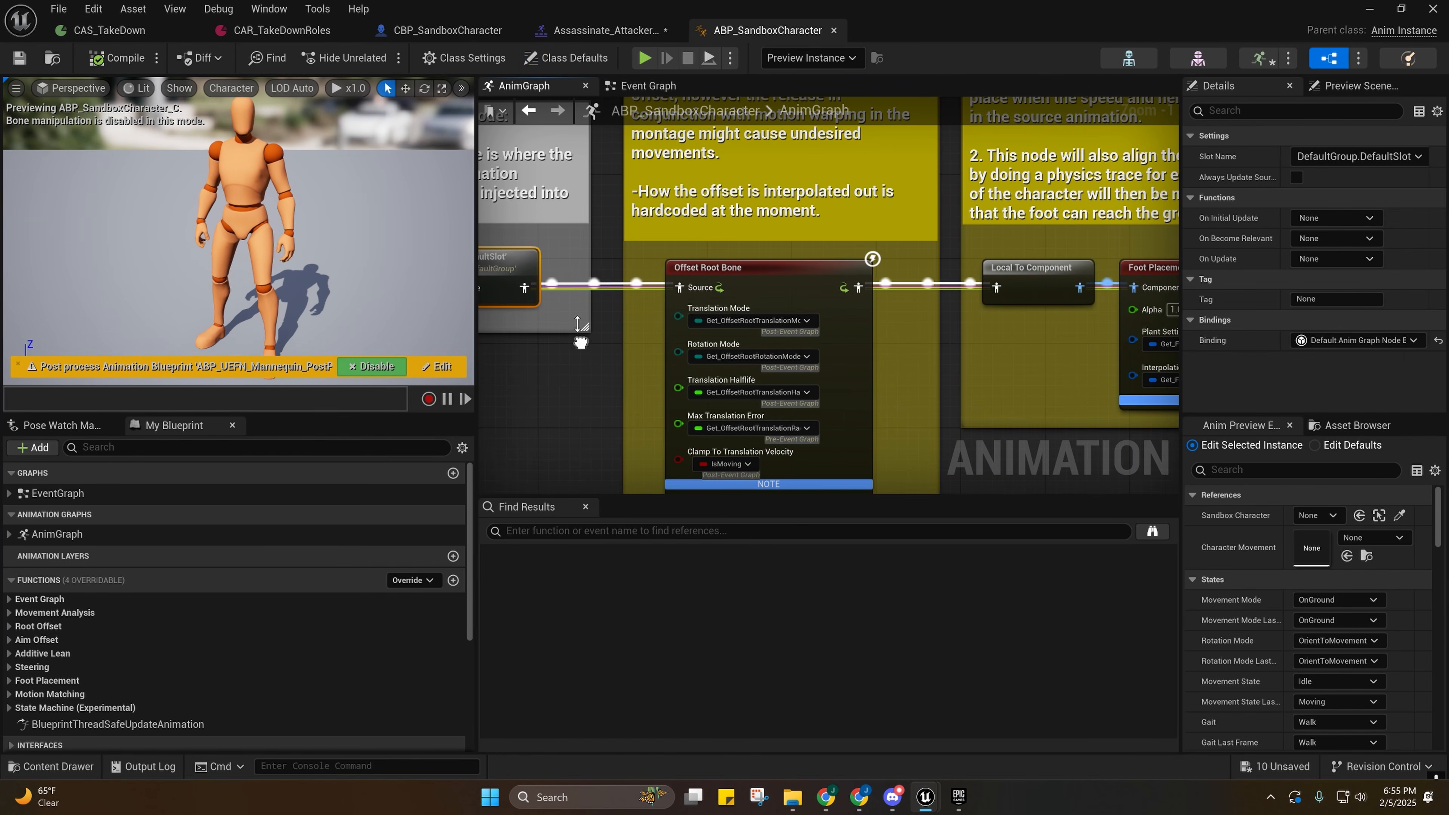
{"action": "left_click", "coordinate": [768, 336]}
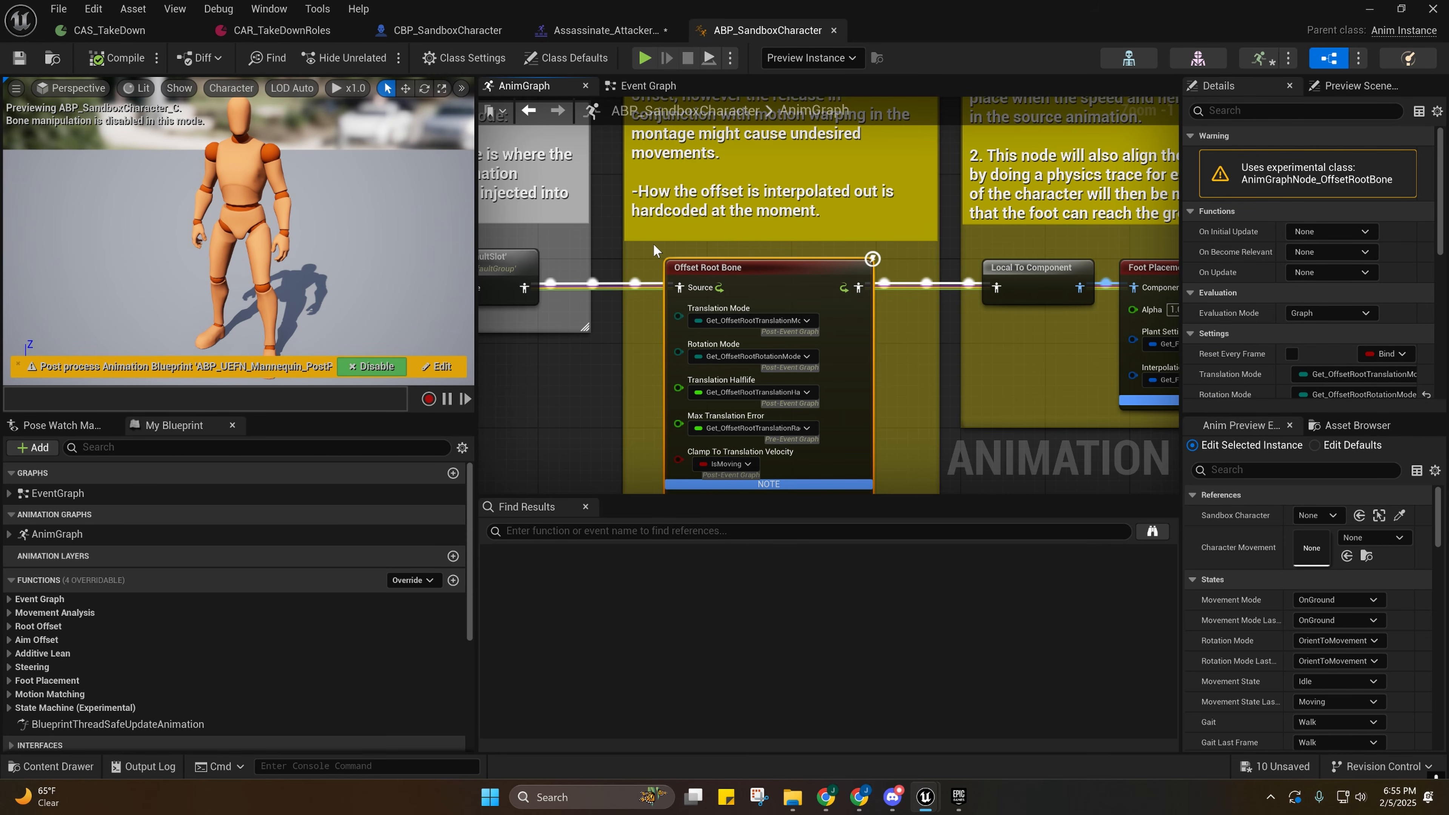
{"action": "right_click_drag", "start_coordinate": [654, 243], "coordinate": [756, 318]}
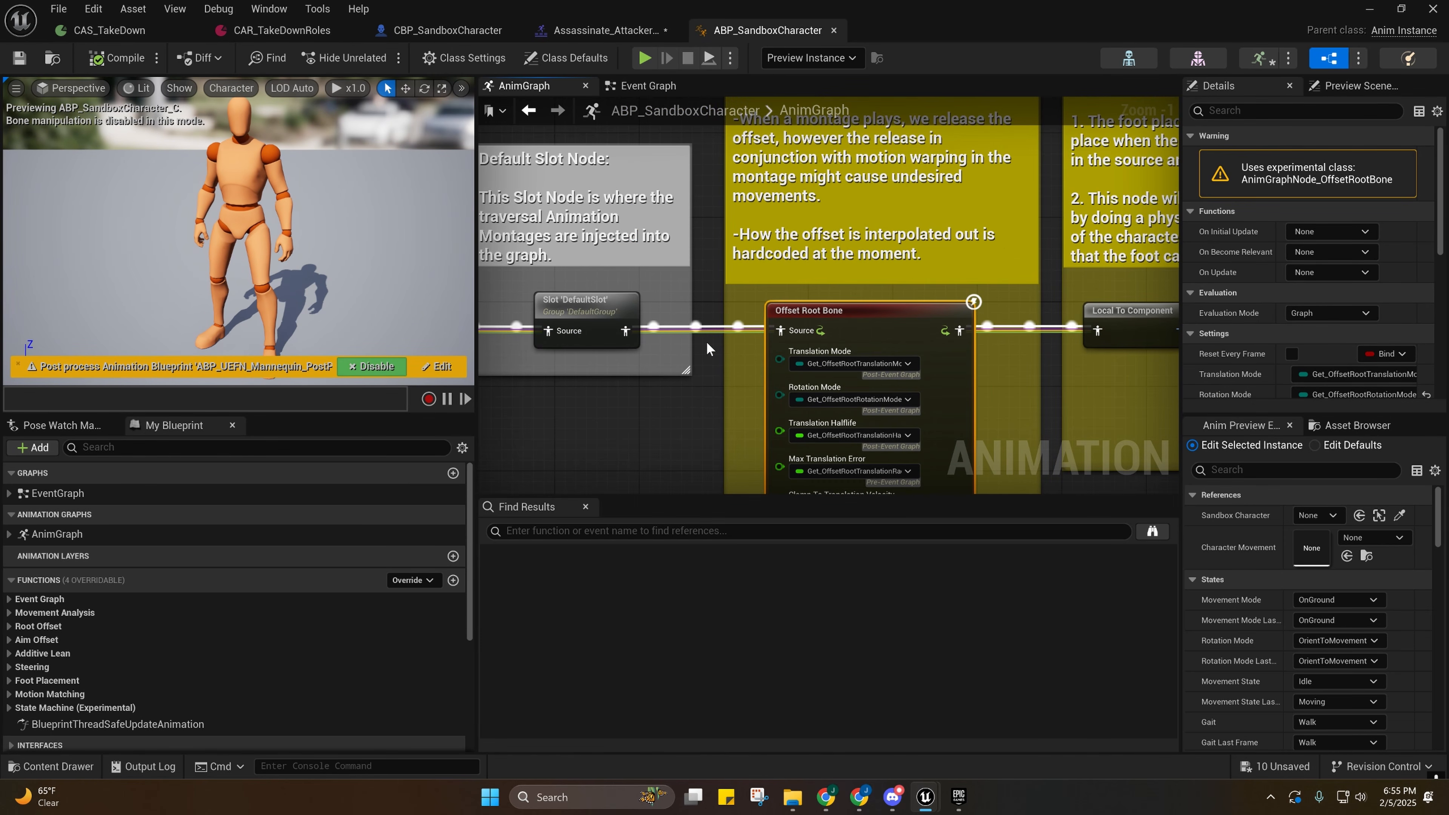
{"action": "scroll", "coordinate": [708, 348], "scroll_direction": "down", "scroll_amount": 1}
{"action": "left_click_drag", "start_coordinate": [528, 293], "coordinate": [665, 351]}
{"action": "right_click_drag", "start_coordinate": [658, 375], "coordinate": [799, 306]}
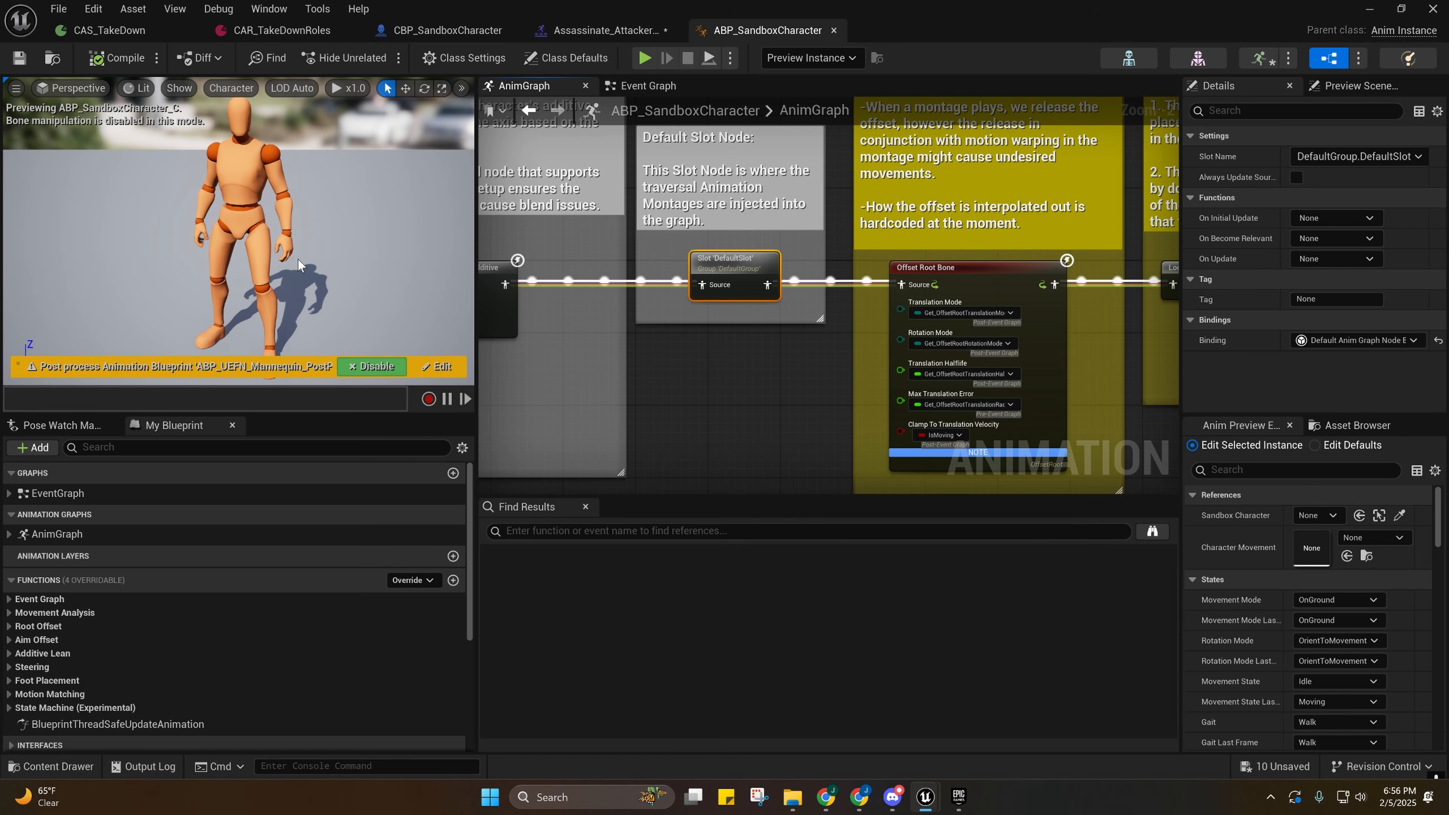
{"action": "right_click_drag", "start_coordinate": [743, 377], "coordinate": [612, 360]}
{"action": "right_click_drag", "start_coordinate": [647, 291], "coordinate": [641, 353]}
{"action": "left_click_drag", "start_coordinate": [534, 279], "coordinate": [629, 349]}
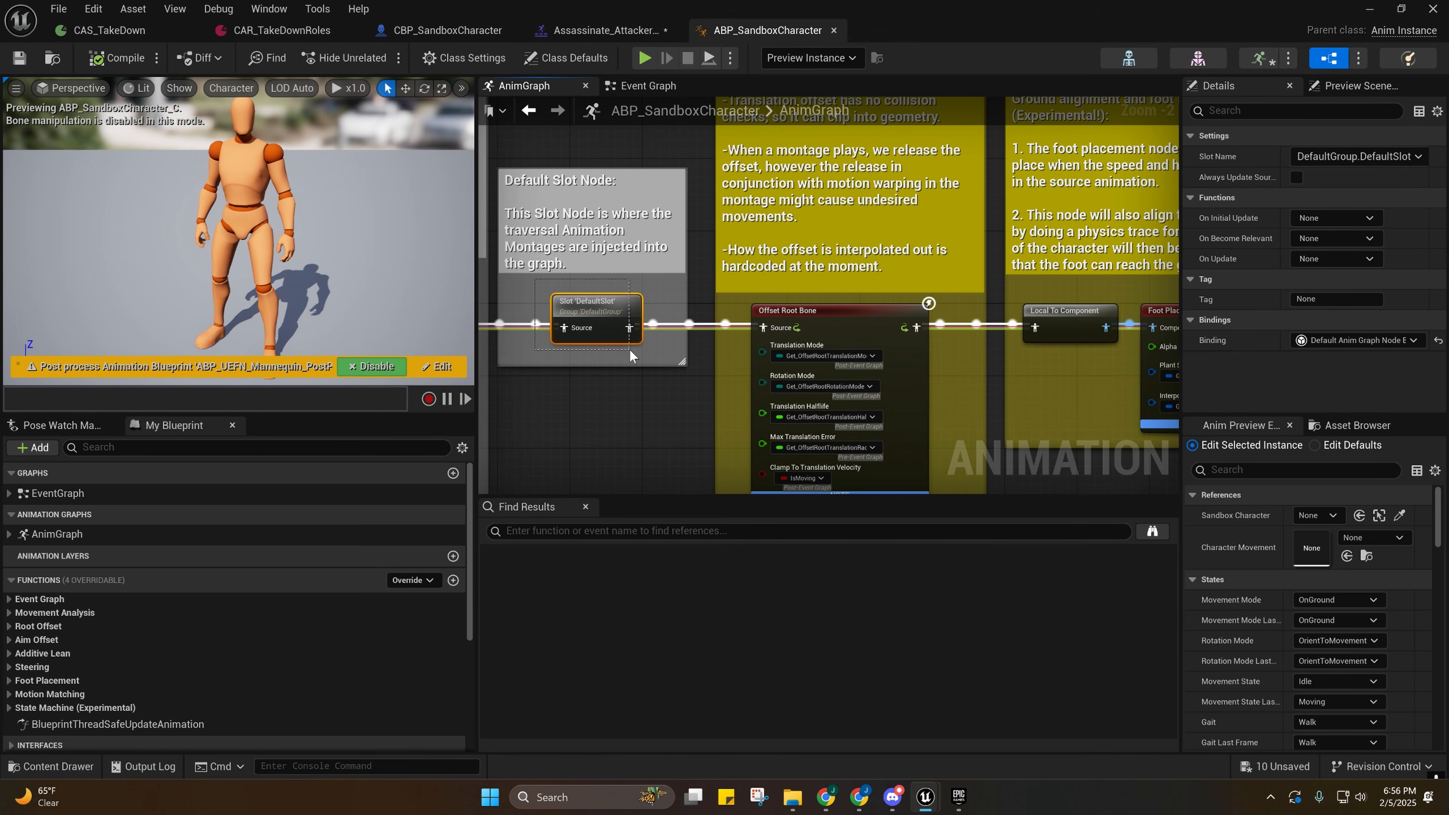
{"action": "left_click", "coordinate": [810, 311]}
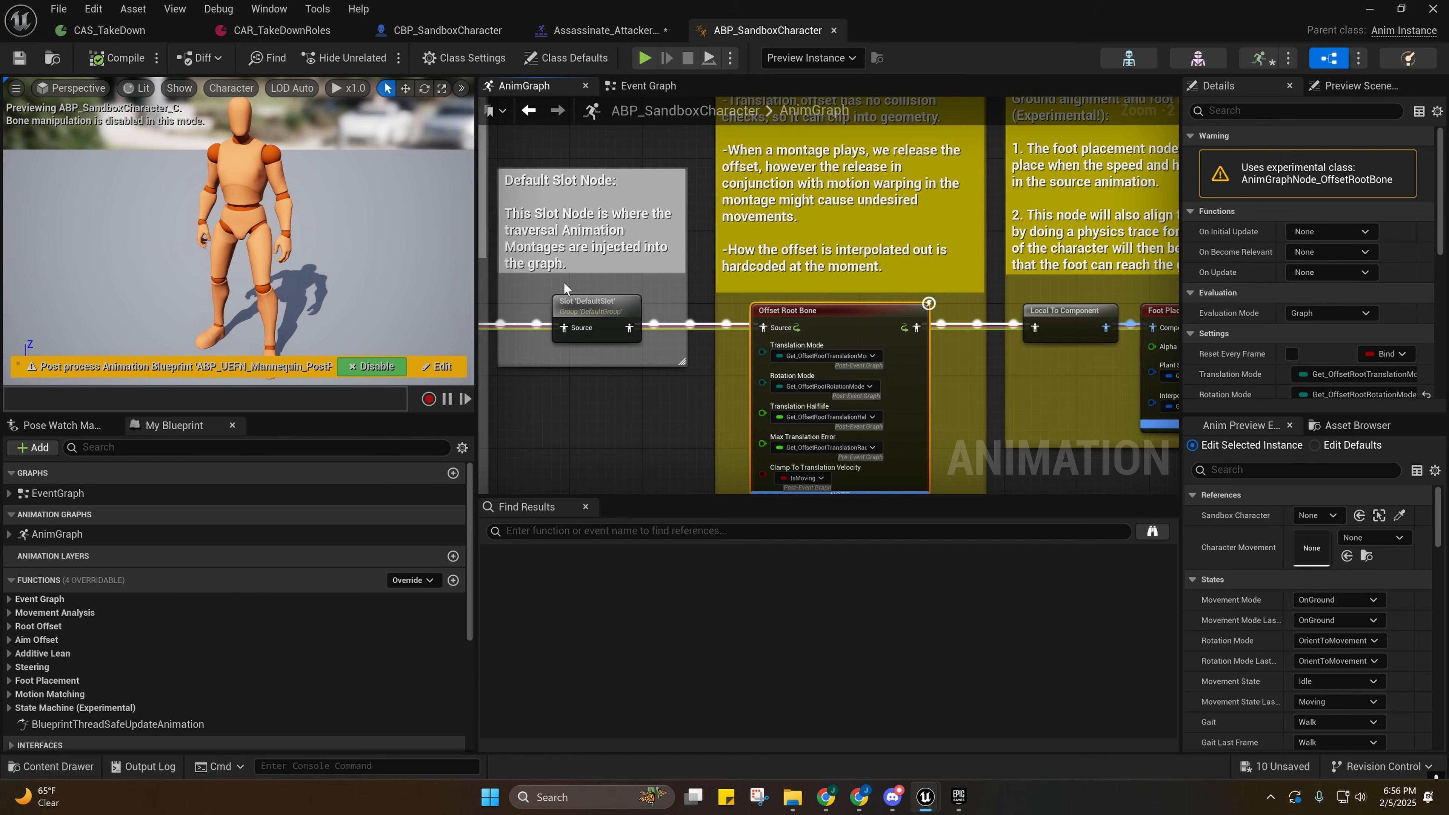
{"action": "right_click_drag", "start_coordinate": [595, 350], "coordinate": [677, 325]}
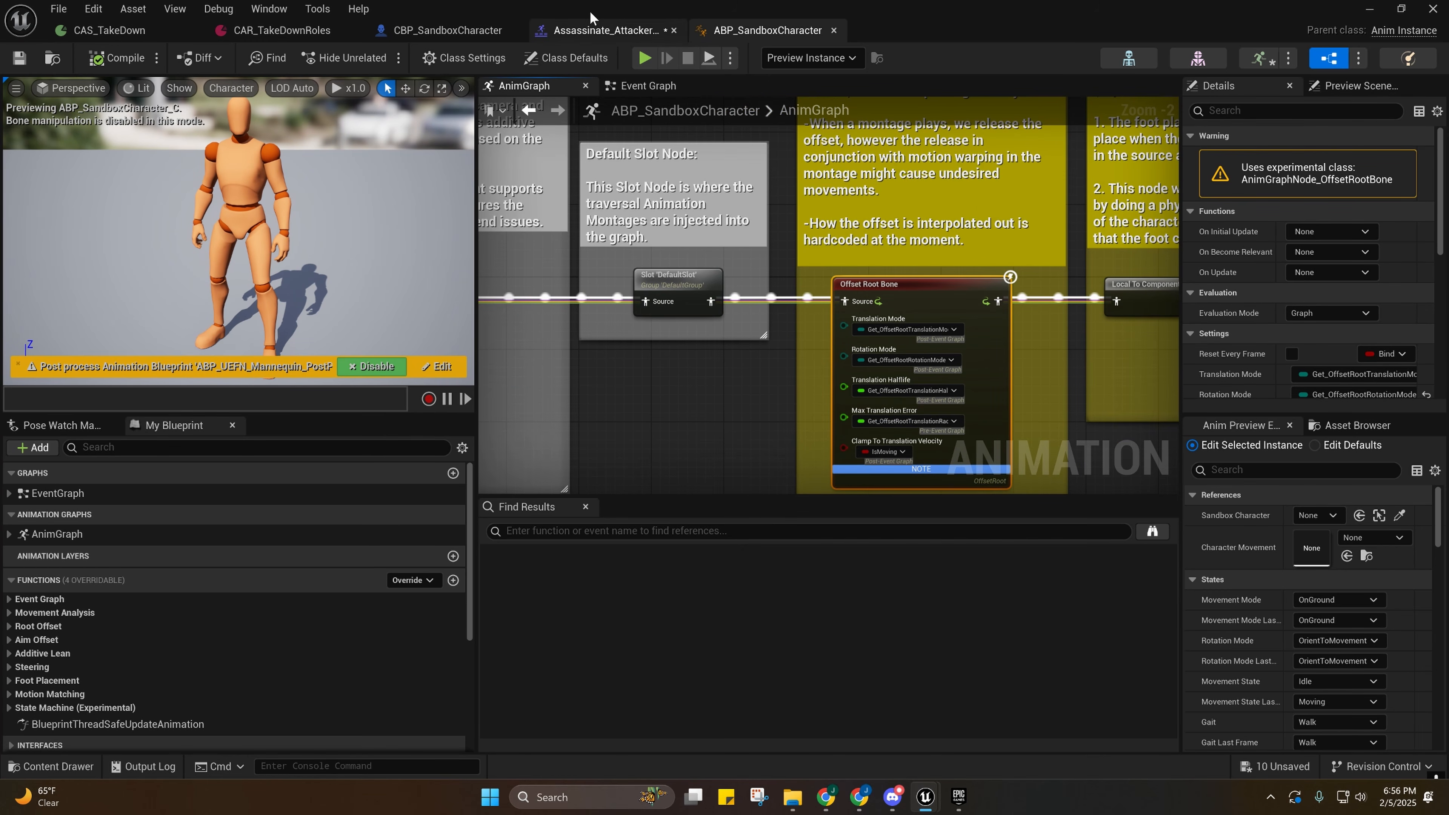
Open the Assassinate_Attacker_Buffered sequence from its montage and enable root motion.
{"action": "left_click", "coordinate": [580, 32]}
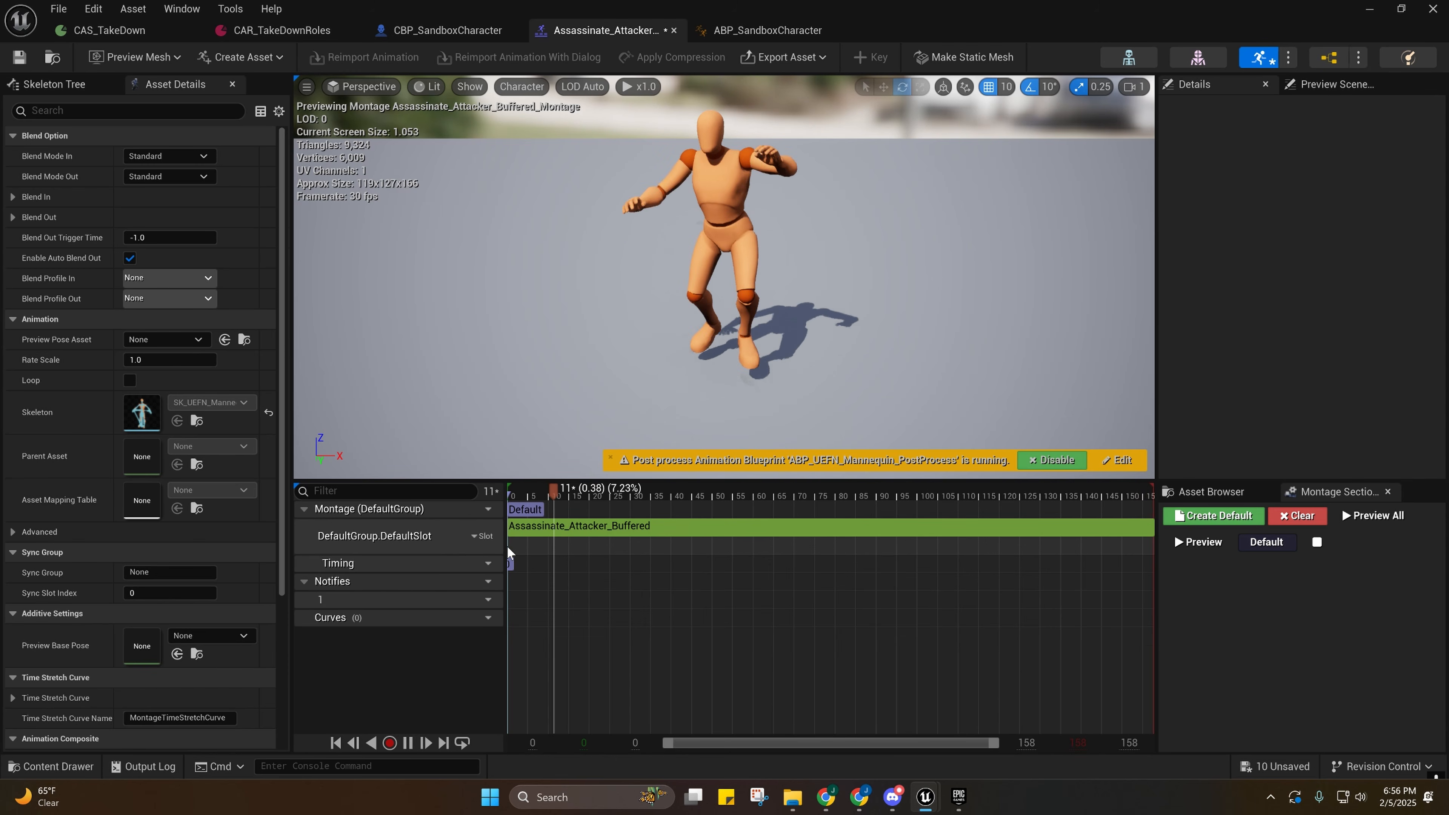
{"action": "left_click", "coordinate": [537, 531]}
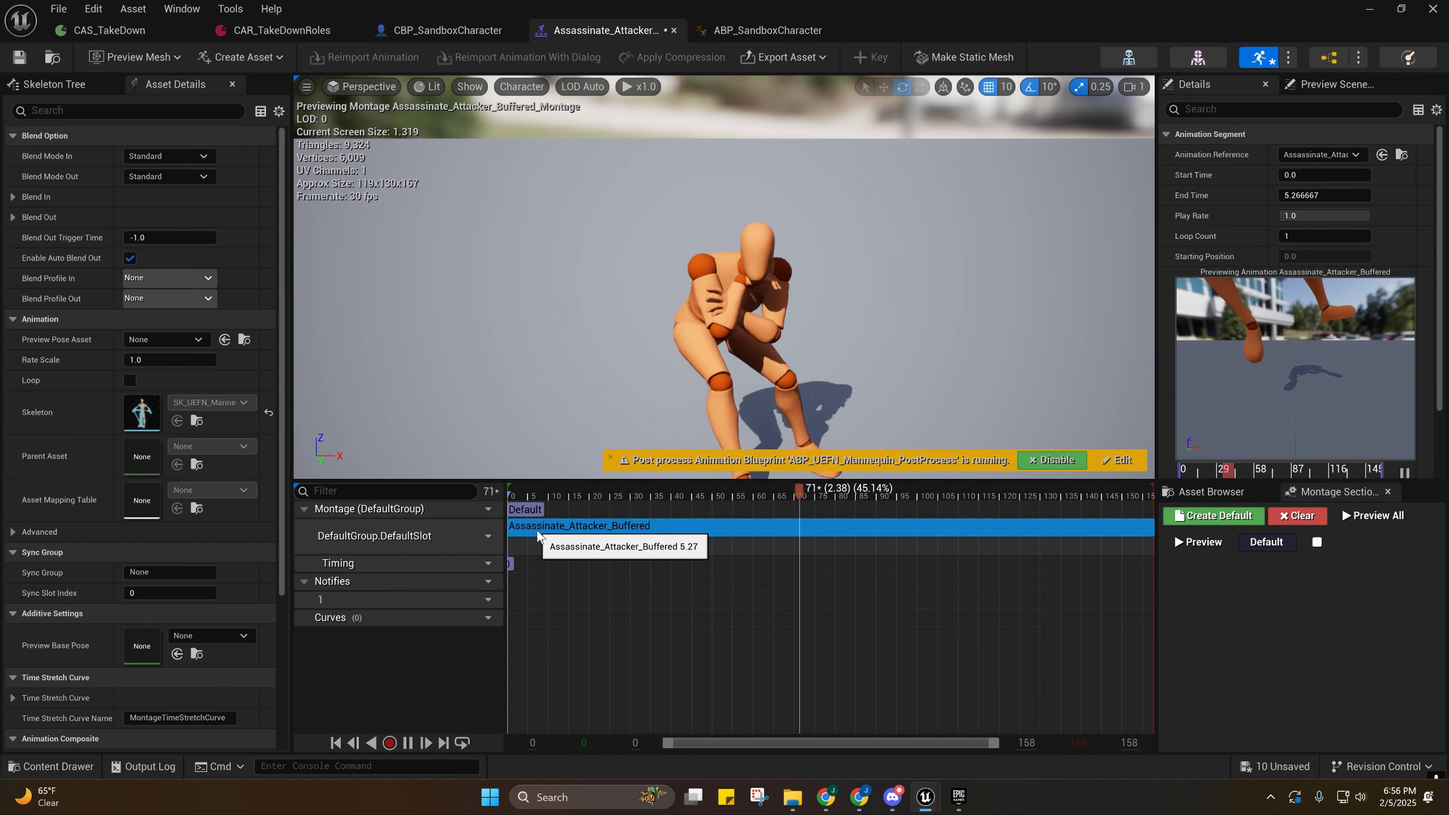
{"action": "double_click", "coordinate": [537, 529]}
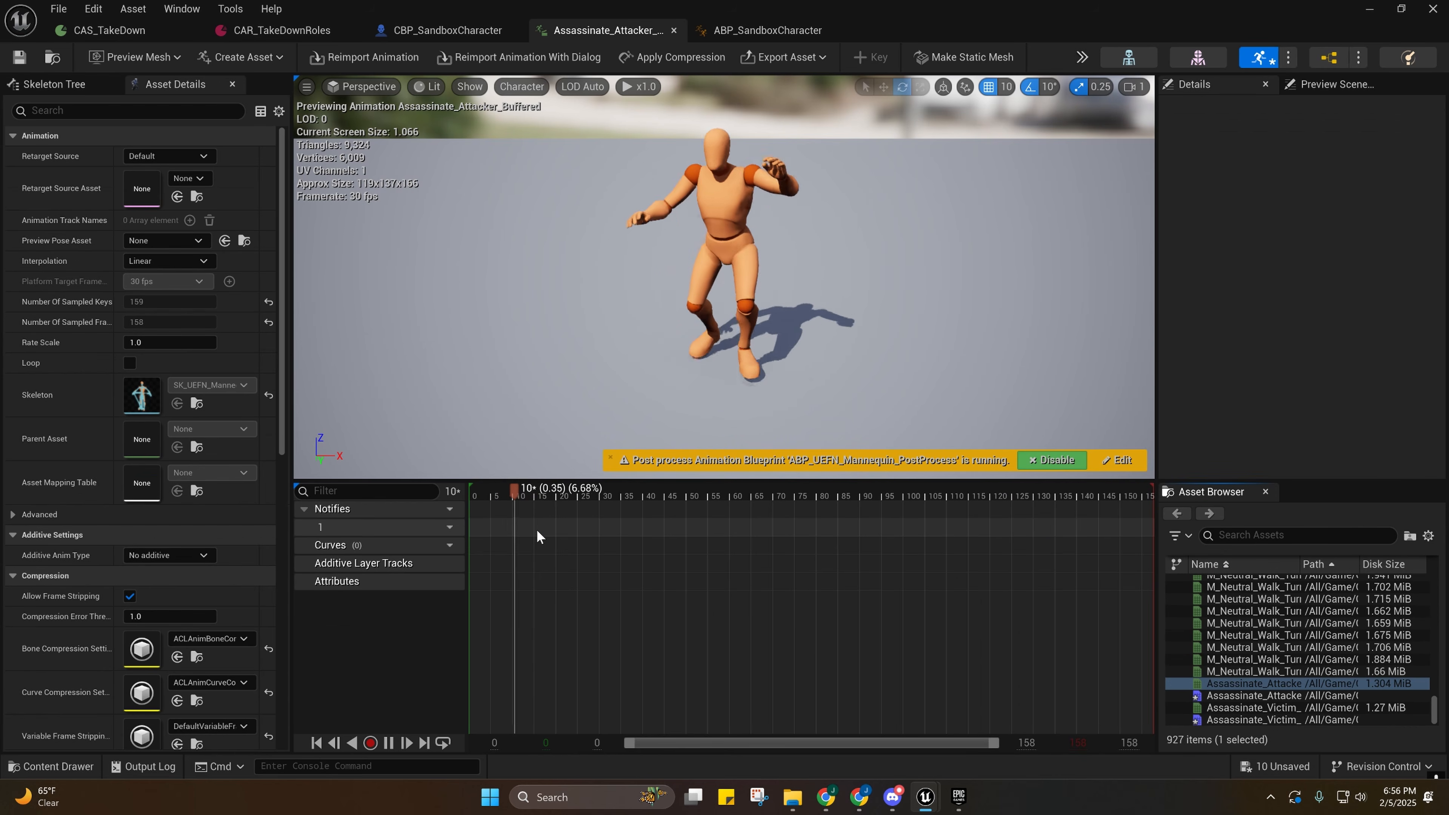
{"action": "scroll", "coordinate": [118, 559], "scroll_direction": "down", "scroll_amount": 5}
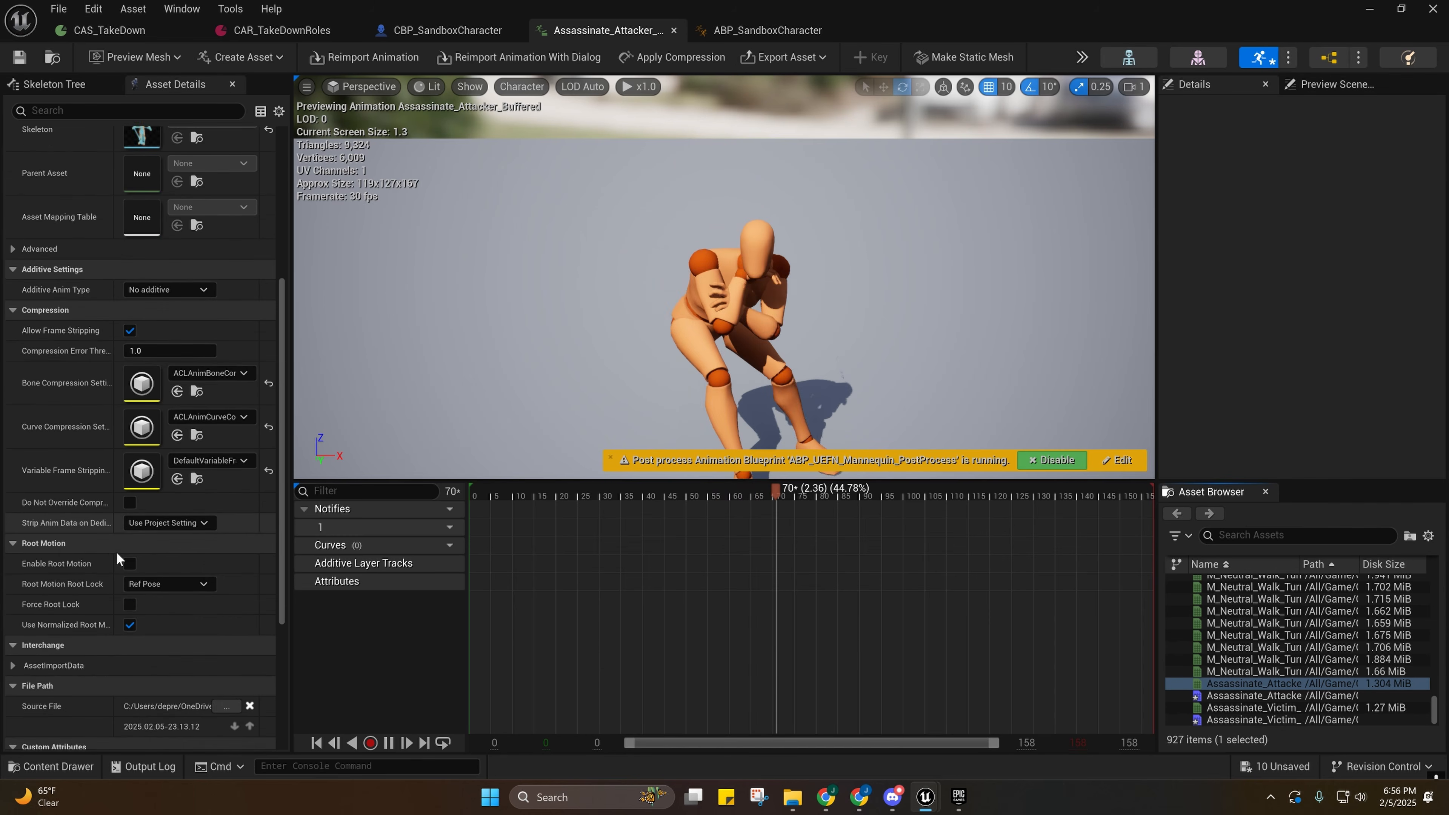
{"action": "left_click", "coordinate": [130, 540]}
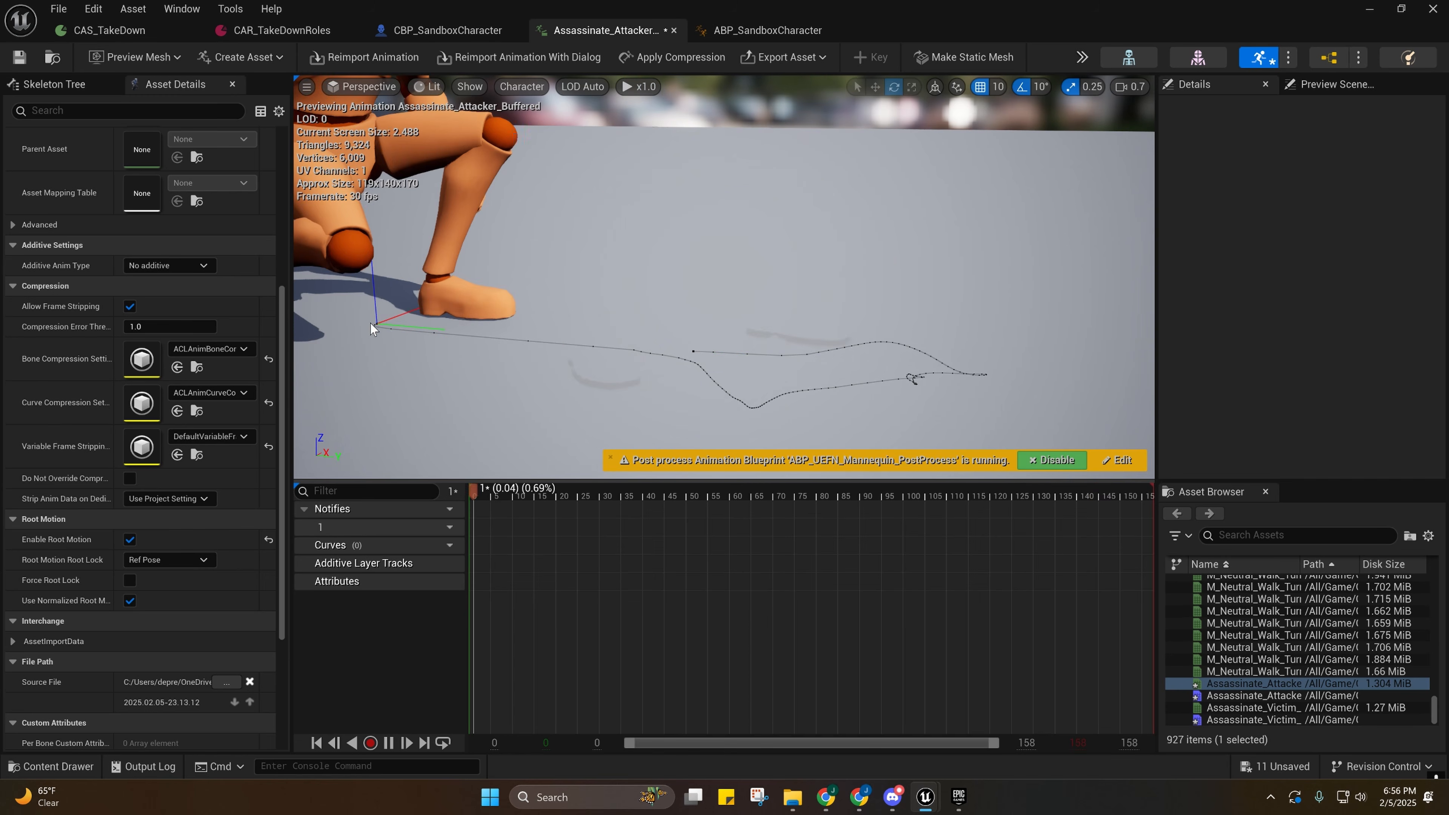
Open the Assassinate_Victim_Buffered sequence from the TakeDown folder, enable root motion and save it.
{"action": "left_click", "coordinate": [52, 766]}
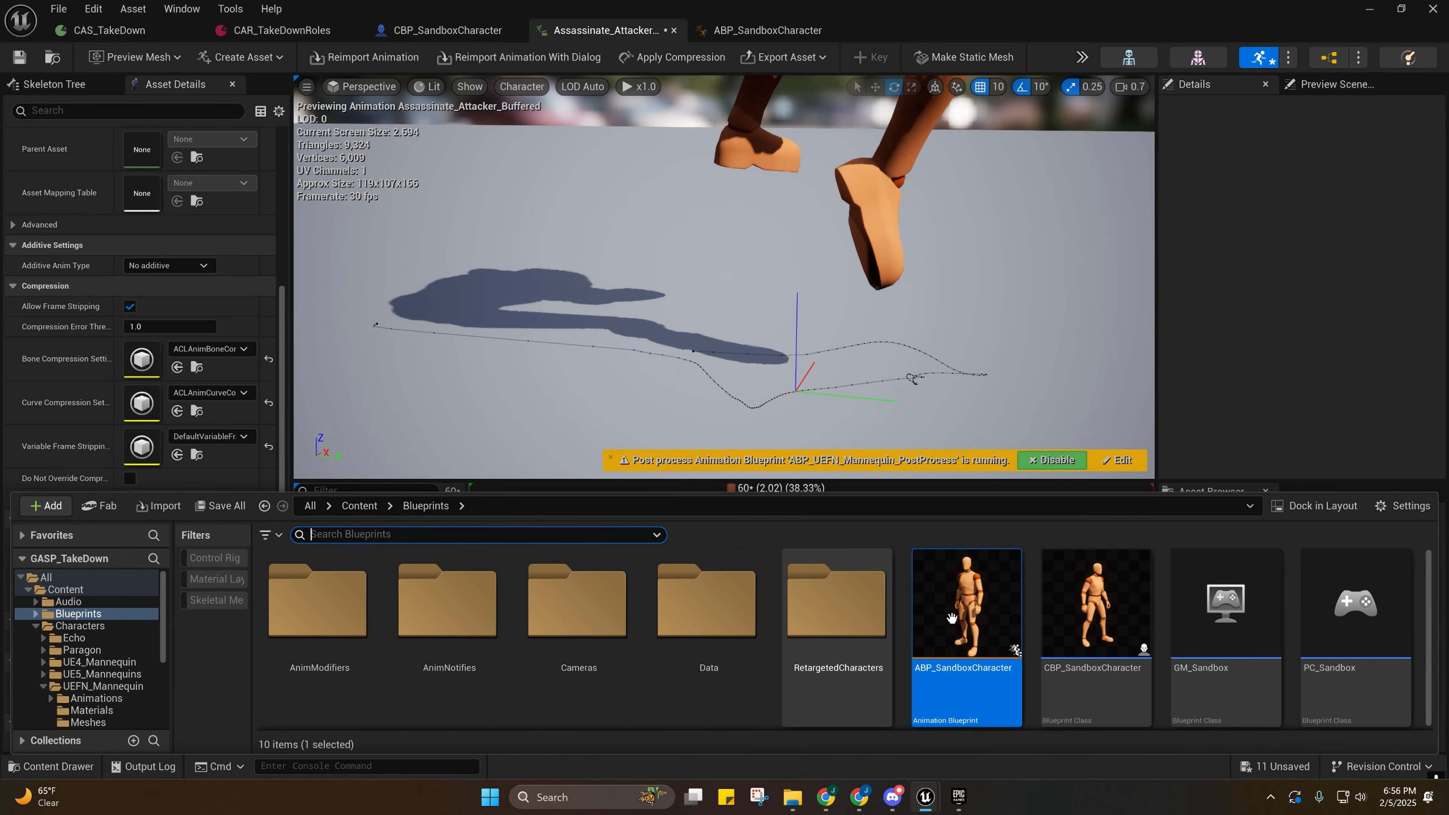
{"action": "left_click", "coordinate": [62, 57]}
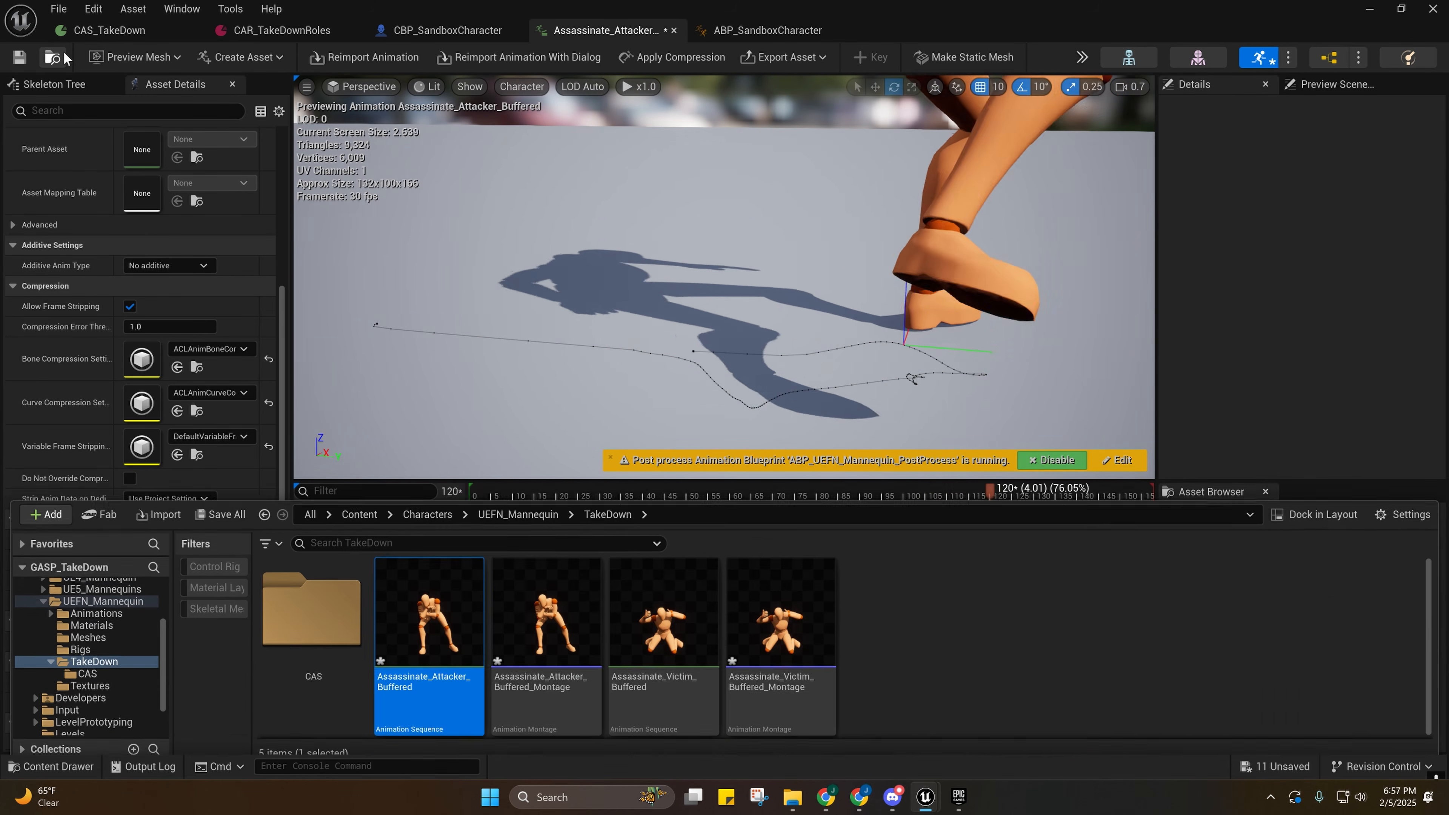
{"action": "double_click", "coordinate": [663, 624]}
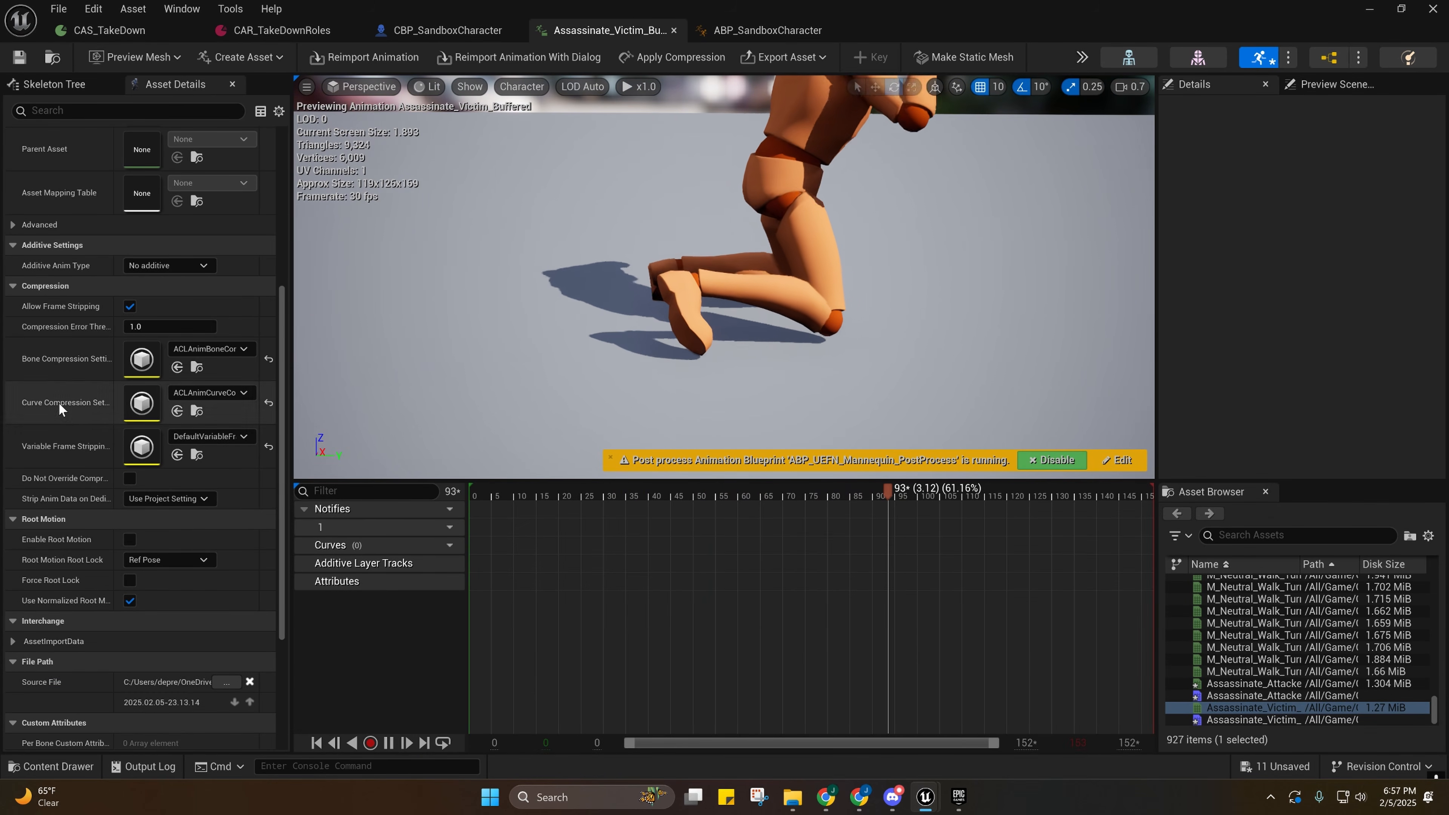
{"action": "left_click", "coordinate": [130, 539]}
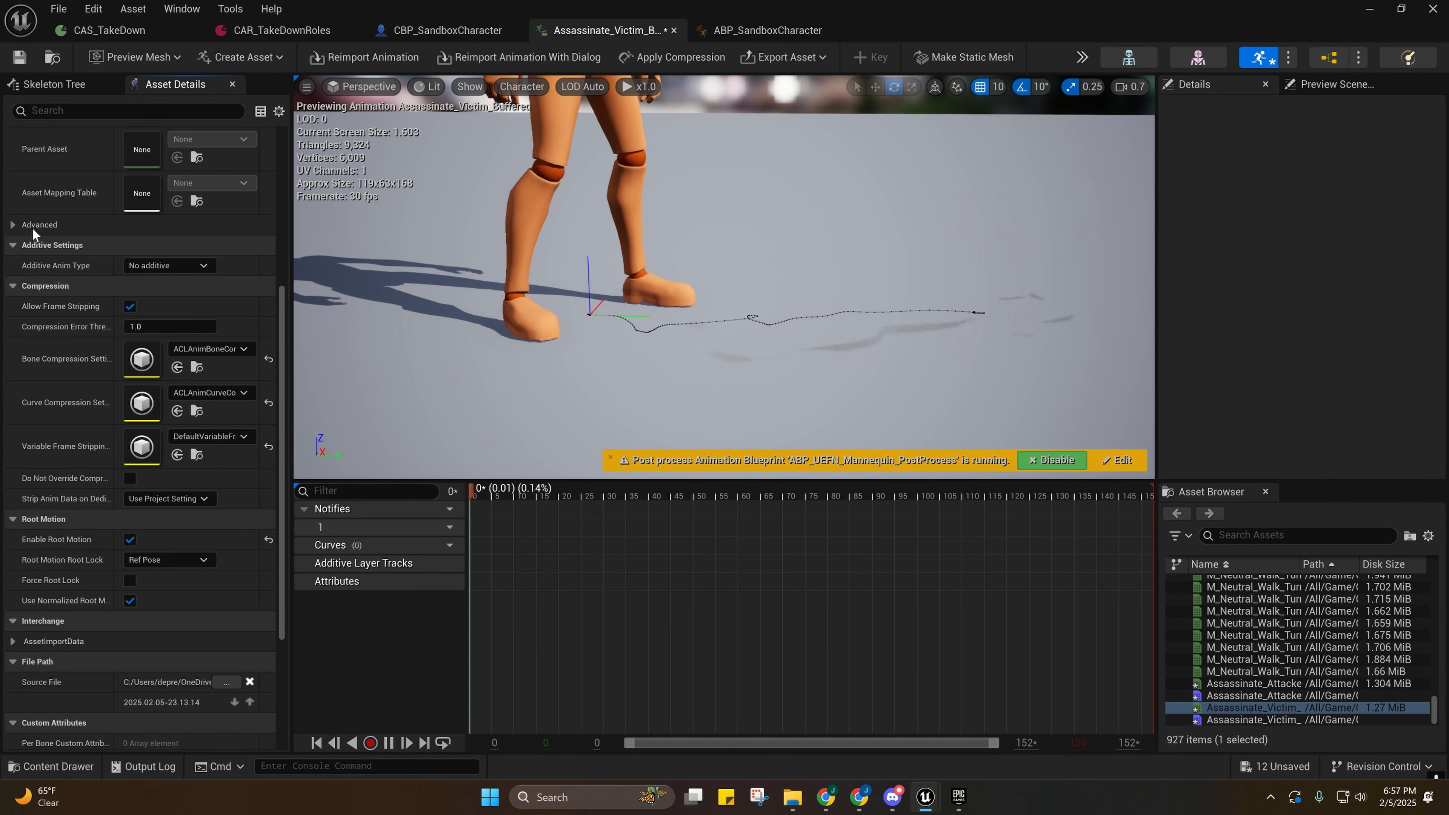
{"action": "key", "text": "ctrl+s"}
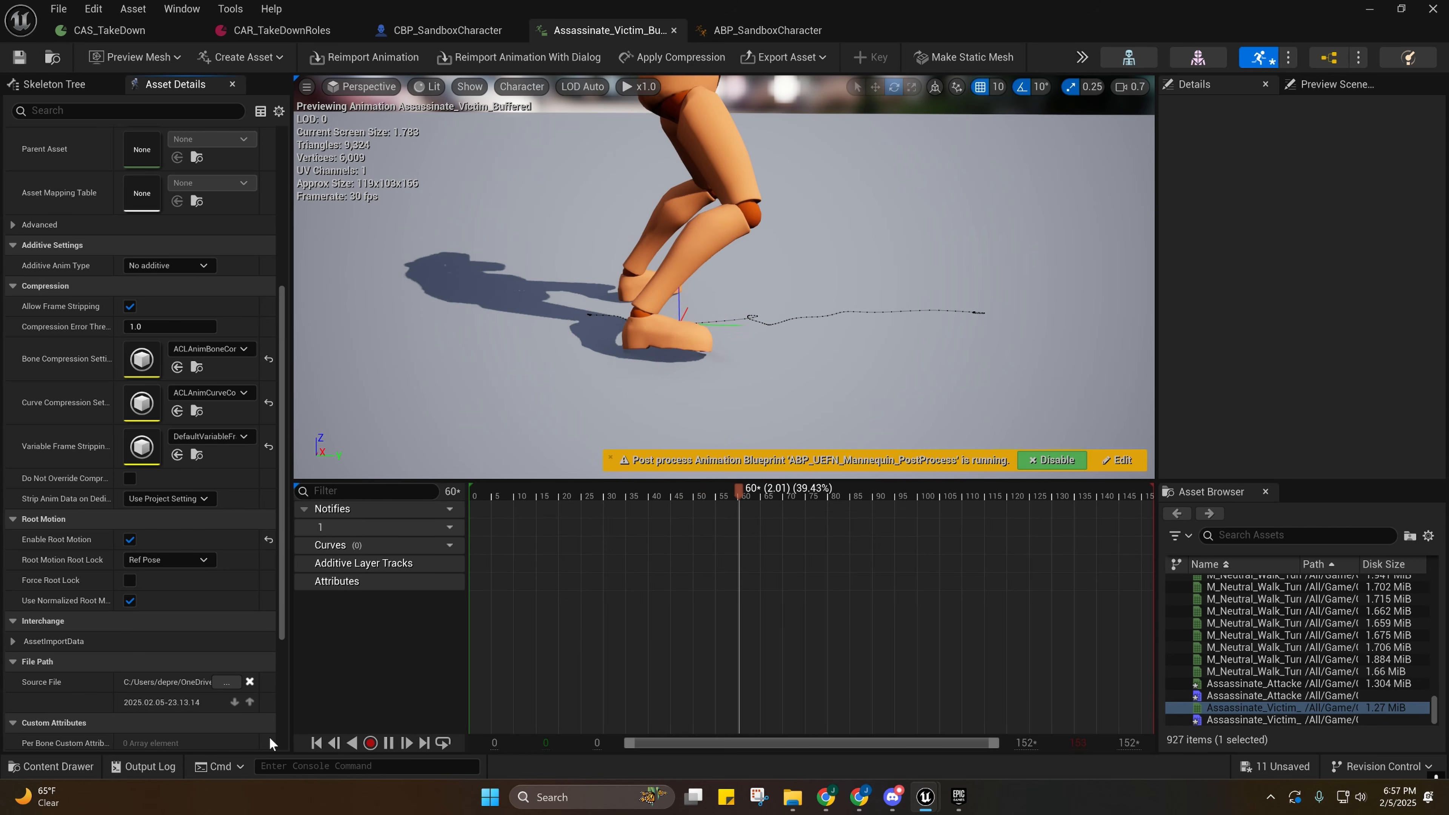
Open the Assassinate_Attacker_Buffered_Montage from the TakeDown folder.
{"action": "left_click", "coordinate": [45, 764]}
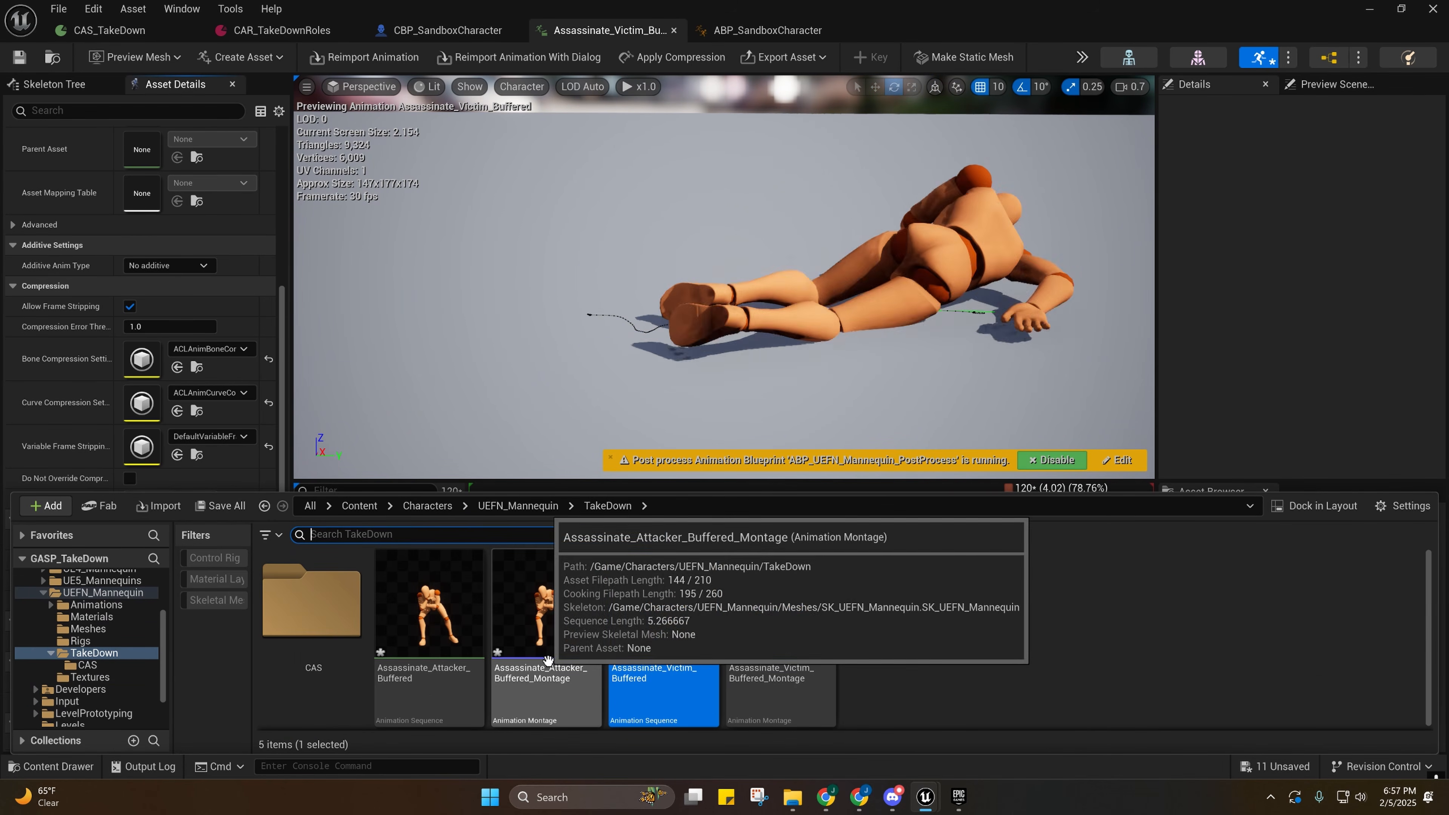
{"action": "double_click", "coordinate": [546, 656]}
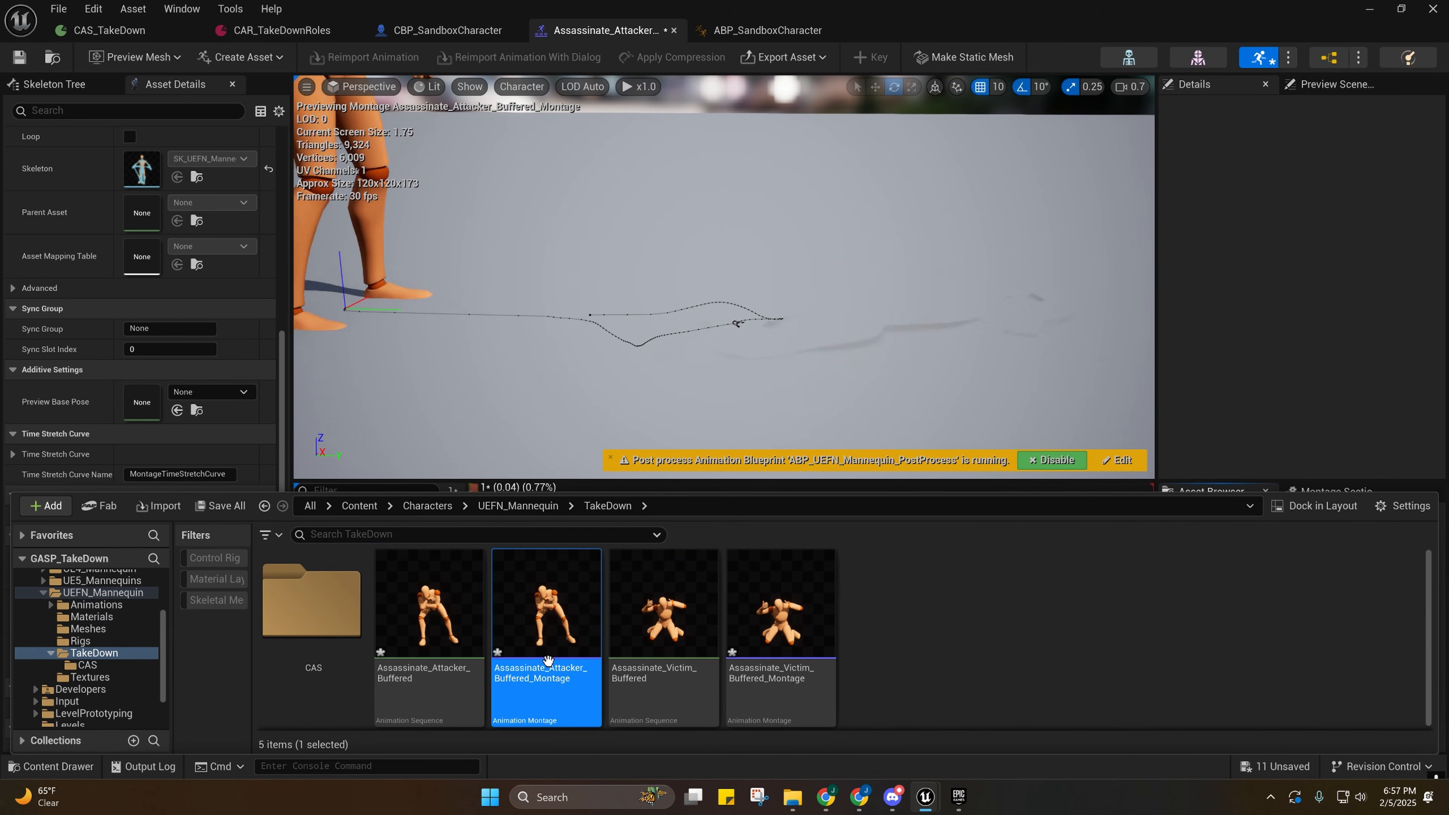
{"action": "left_click", "coordinate": [560, 420]}
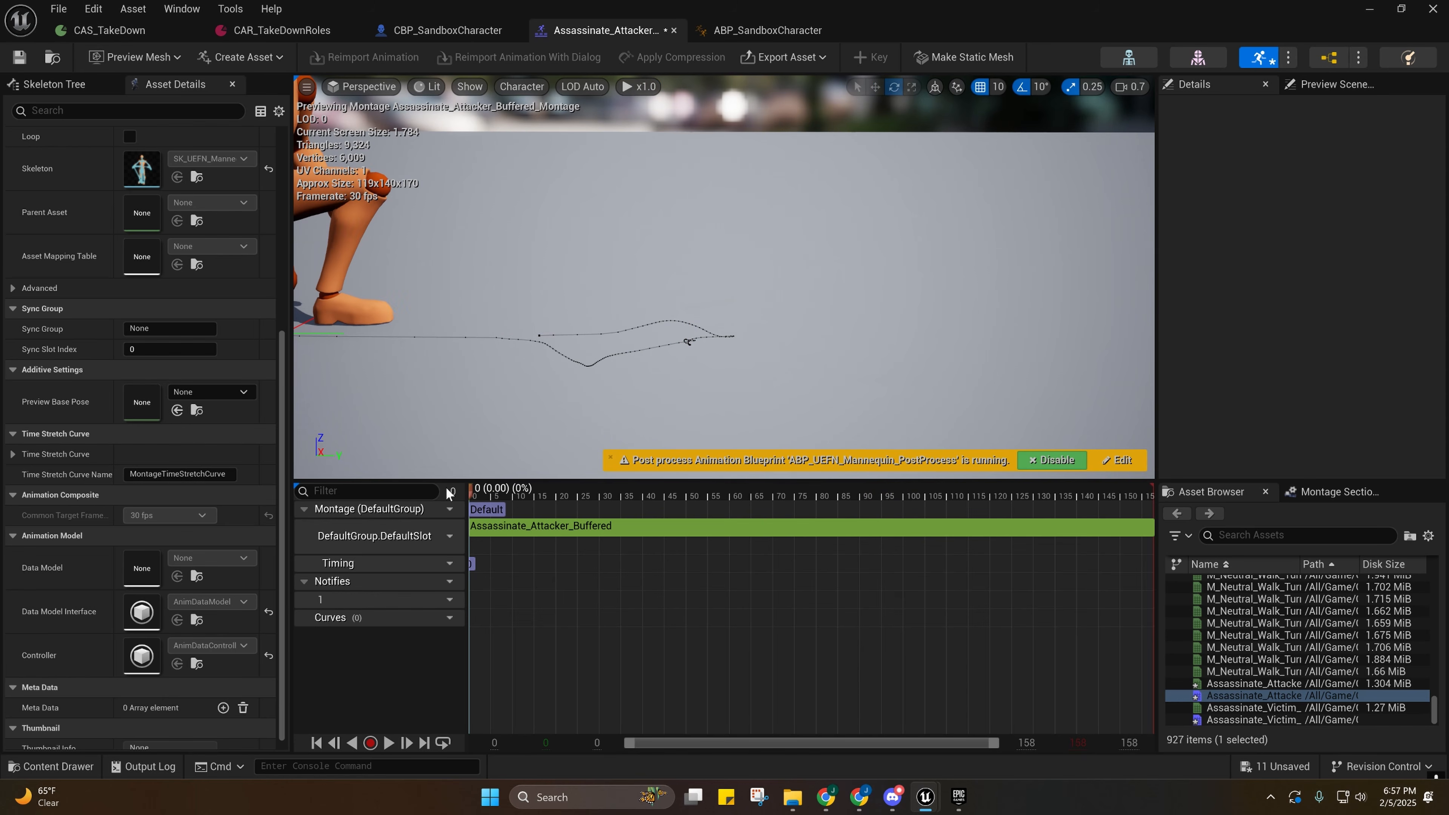
Examine the attacker montage's crouch and leap frame by frame, comparing the character's poses with the root motion path.
{"action": "right_click_drag", "start_coordinate": [610, 354], "coordinate": [440, 325]}
{"action": "key", "text": "s"}
{"action": "scroll", "coordinate": [610, 354], "scroll_direction": "down", "scroll_amount": 1}
{"action": "key", "text": "d"}
{"action": "key", "text": "e"}
{"action": "key", "text": "w"}
{"action": "right_click_drag", "start_coordinate": [636, 254], "coordinate": [610, 375]}
{"action": "mouse_move", "coordinate": [493, 491]}
{"action": "left_mouse_down"}
{"action": "mouse_move", "coordinate": [534, 488]}
{"action": "mouse_move", "coordinate": [512, 483]}
{"action": "left_mouse_up"}
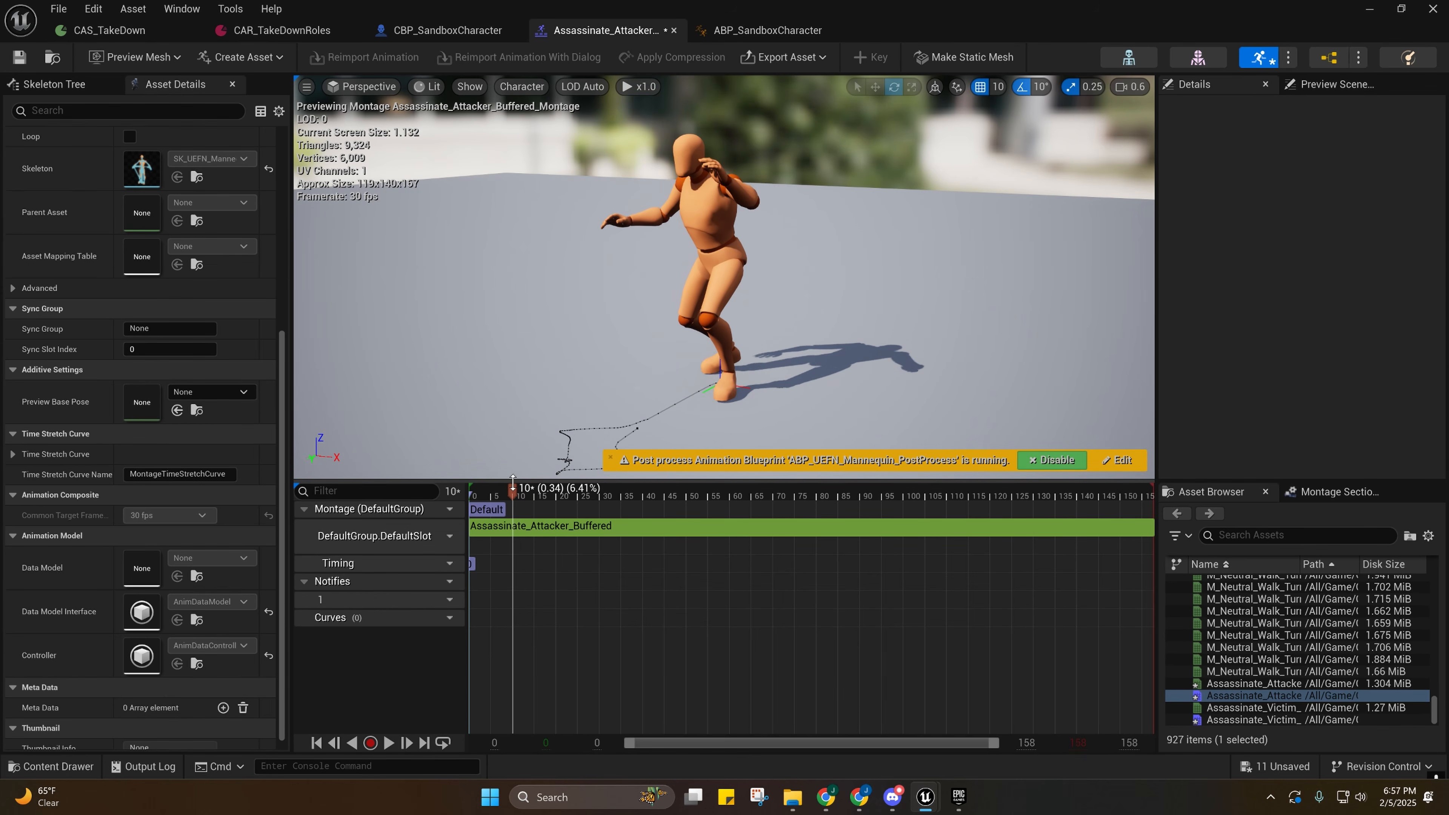
{"action": "left_click_drag", "start_coordinate": [727, 284], "coordinate": [576, 254], "text": "alt"}
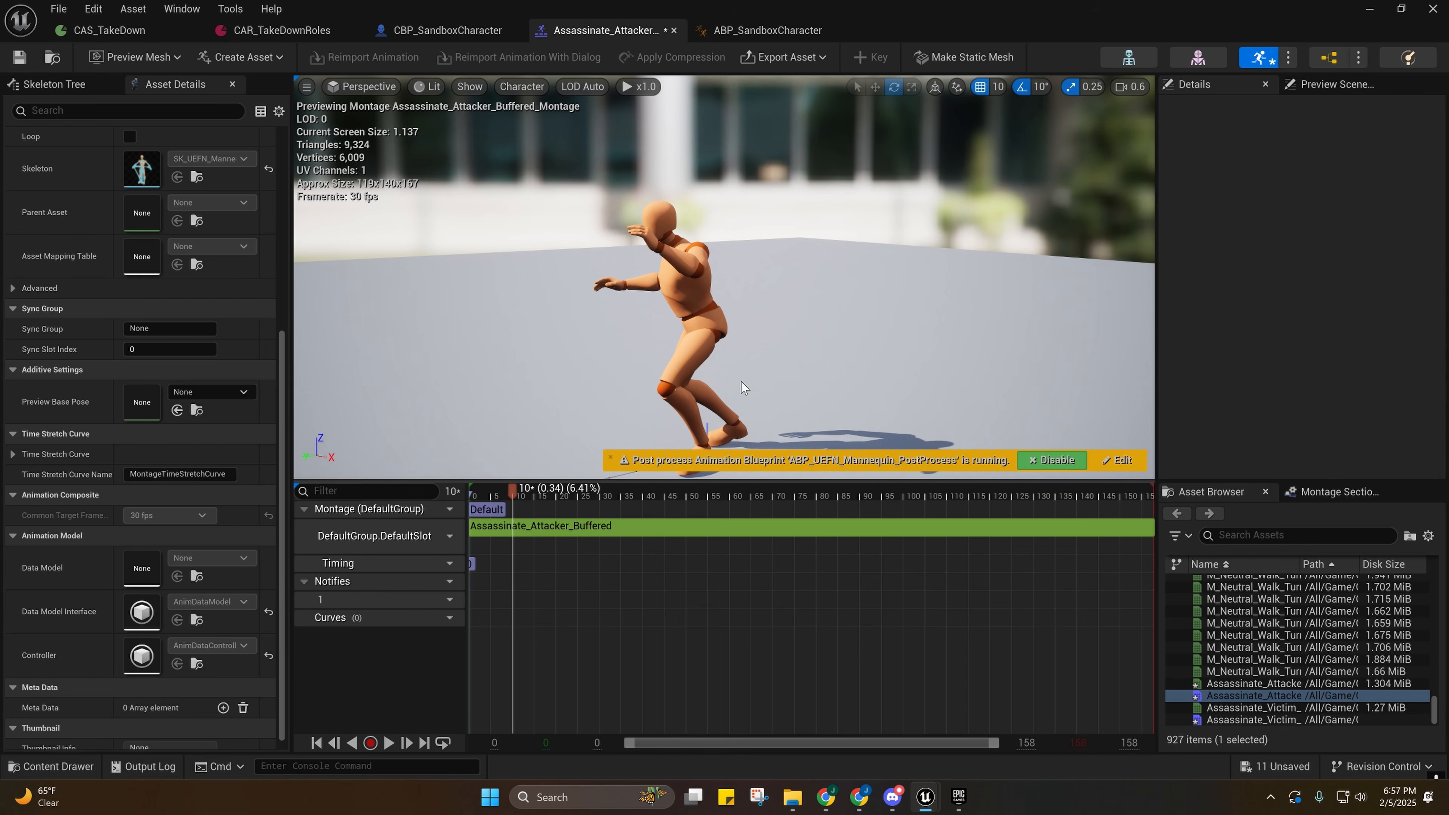
{"action": "left_click_drag", "start_coordinate": [541, 273], "coordinate": [507, 426], "text": "alt"}
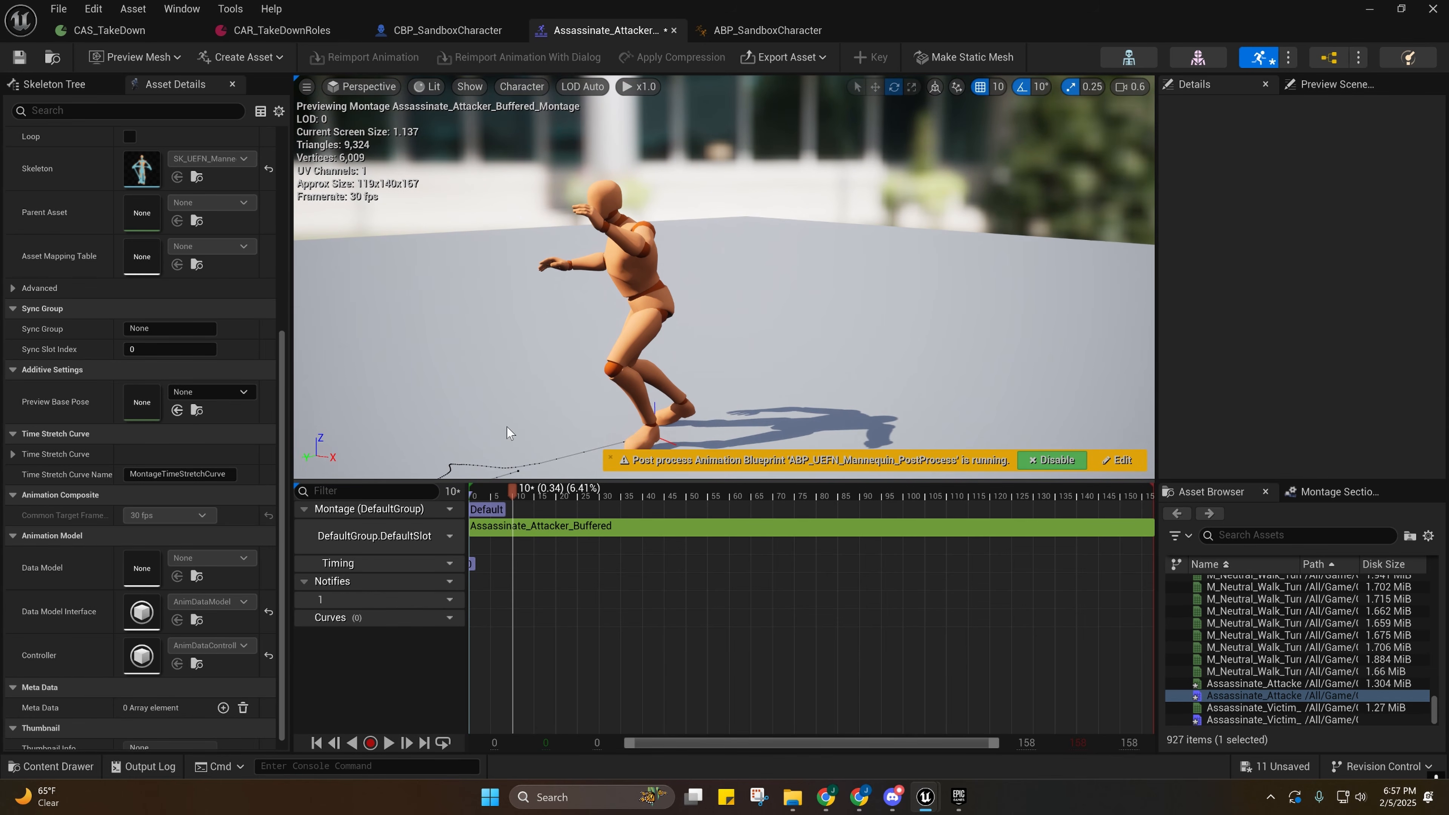
{"action": "mouse_move", "coordinate": [520, 488]}
{"action": "left_mouse_down"}
{"action": "mouse_move", "coordinate": [507, 489]}
{"action": "mouse_move", "coordinate": [535, 492]}
{"action": "left_mouse_up"}
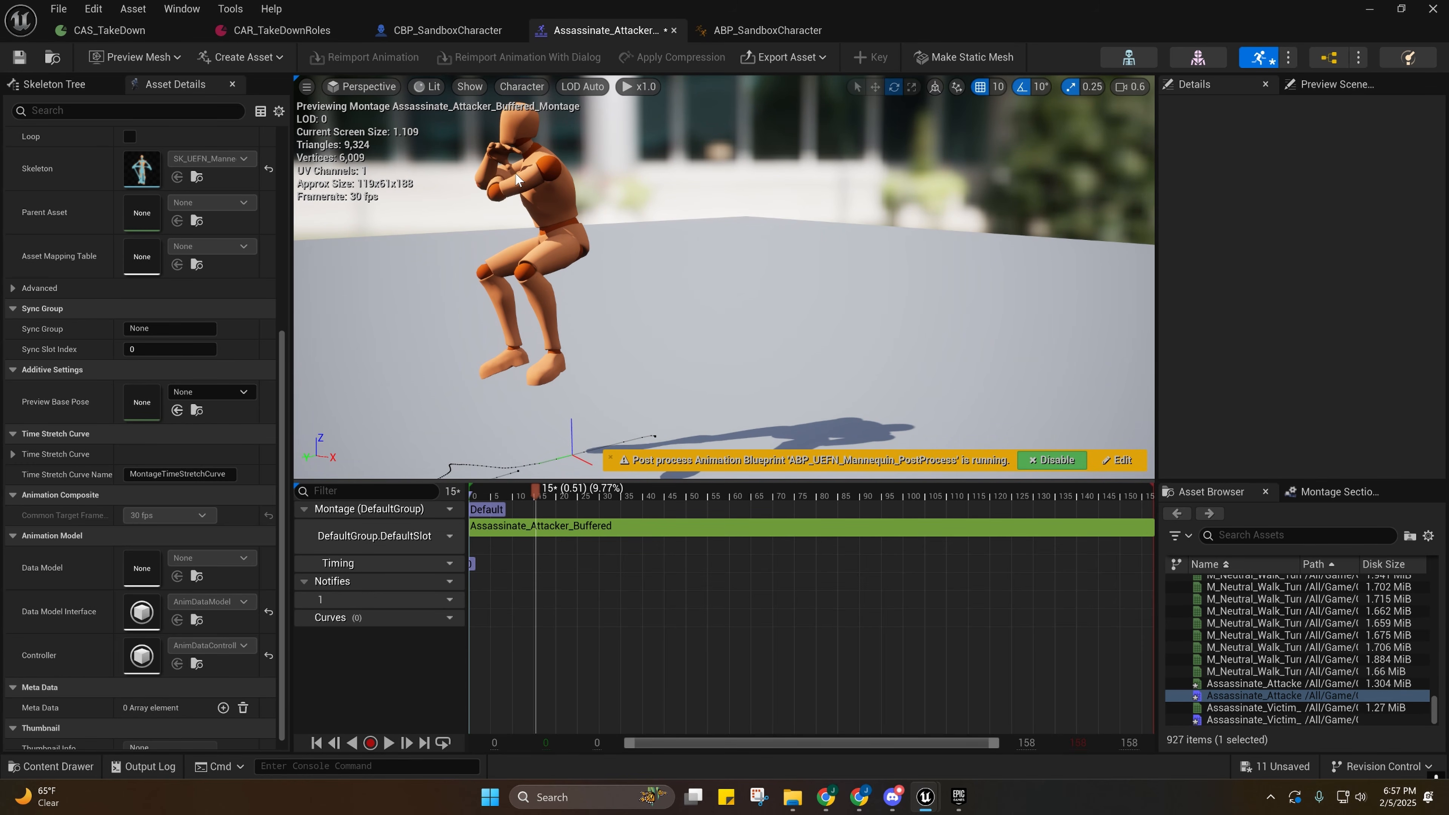
{"action": "mouse_move", "coordinate": [562, 505]}
{"action": "left_mouse_down"}
{"action": "mouse_move", "coordinate": [516, 491]}
{"action": "mouse_move", "coordinate": [536, 500]}
{"action": "left_mouse_up"}
{"action": "mouse_move", "coordinate": [547, 481]}
{"action": "left_mouse_down"}
{"action": "mouse_move", "coordinate": [527, 488]}
{"action": "mouse_move", "coordinate": [551, 492]}
{"action": "mouse_move", "coordinate": [535, 499]}
{"action": "left_mouse_up"}
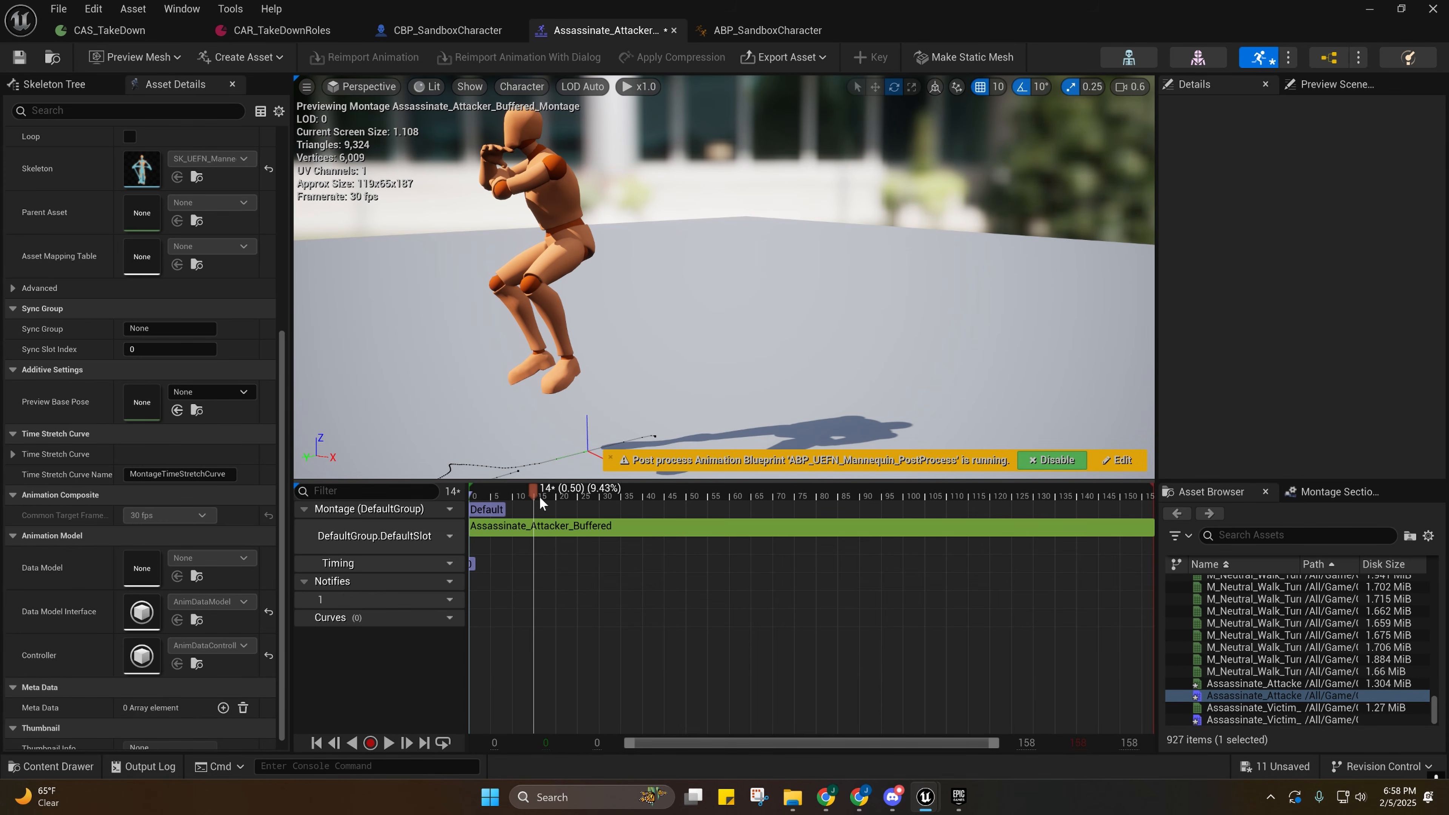
{"action": "mouse_move", "coordinate": [539, 496]}
{"action": "left_mouse_down"}
{"action": "mouse_move", "coordinate": [493, 486]}
{"action": "mouse_move", "coordinate": [529, 488]}
{"action": "left_mouse_up"}
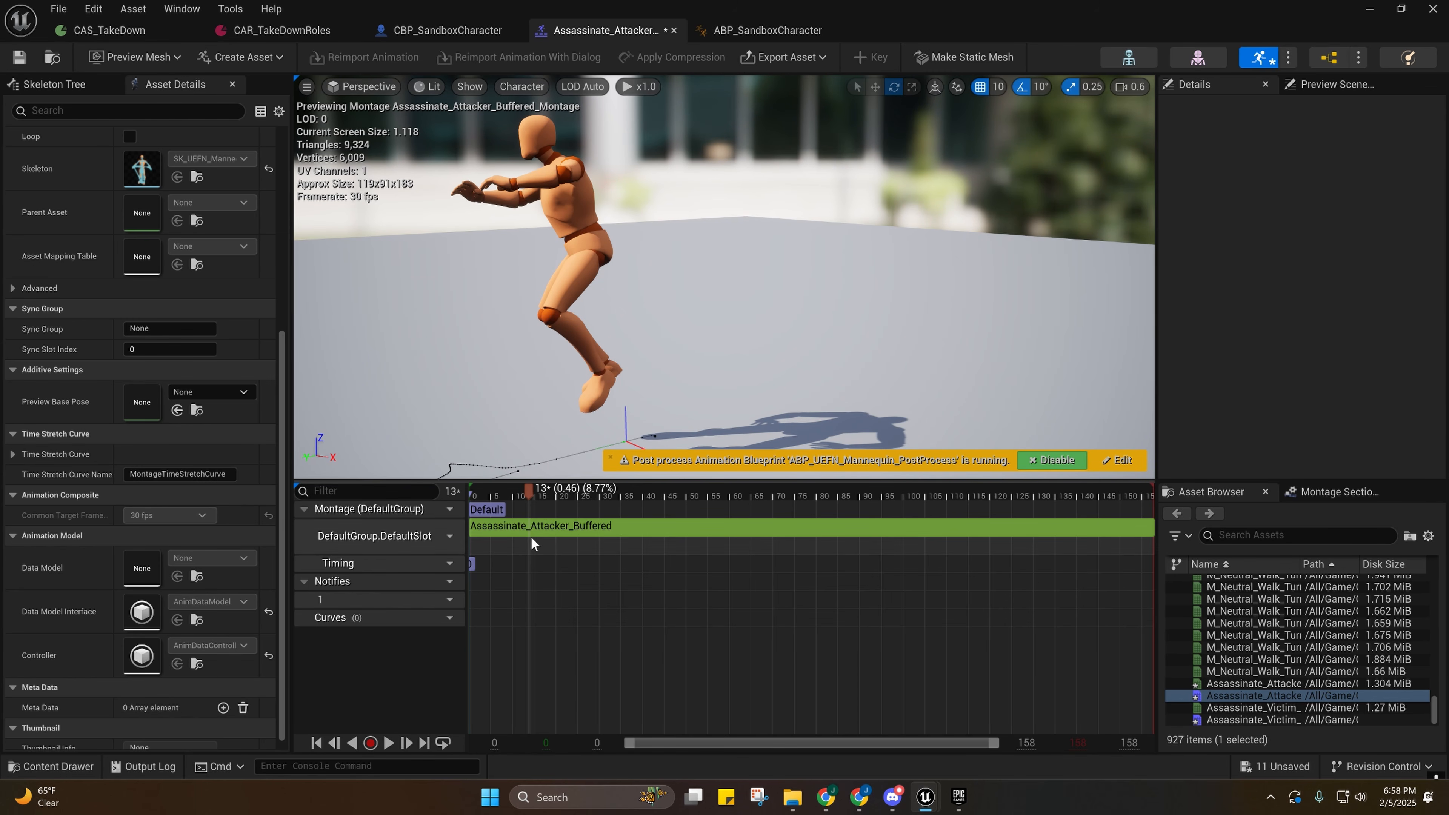
{"action": "mouse_move", "coordinate": [528, 490]}
{"action": "left_mouse_down"}
{"action": "mouse_move", "coordinate": [490, 487]}
{"action": "mouse_move", "coordinate": [503, 485]}
{"action": "left_mouse_up"}
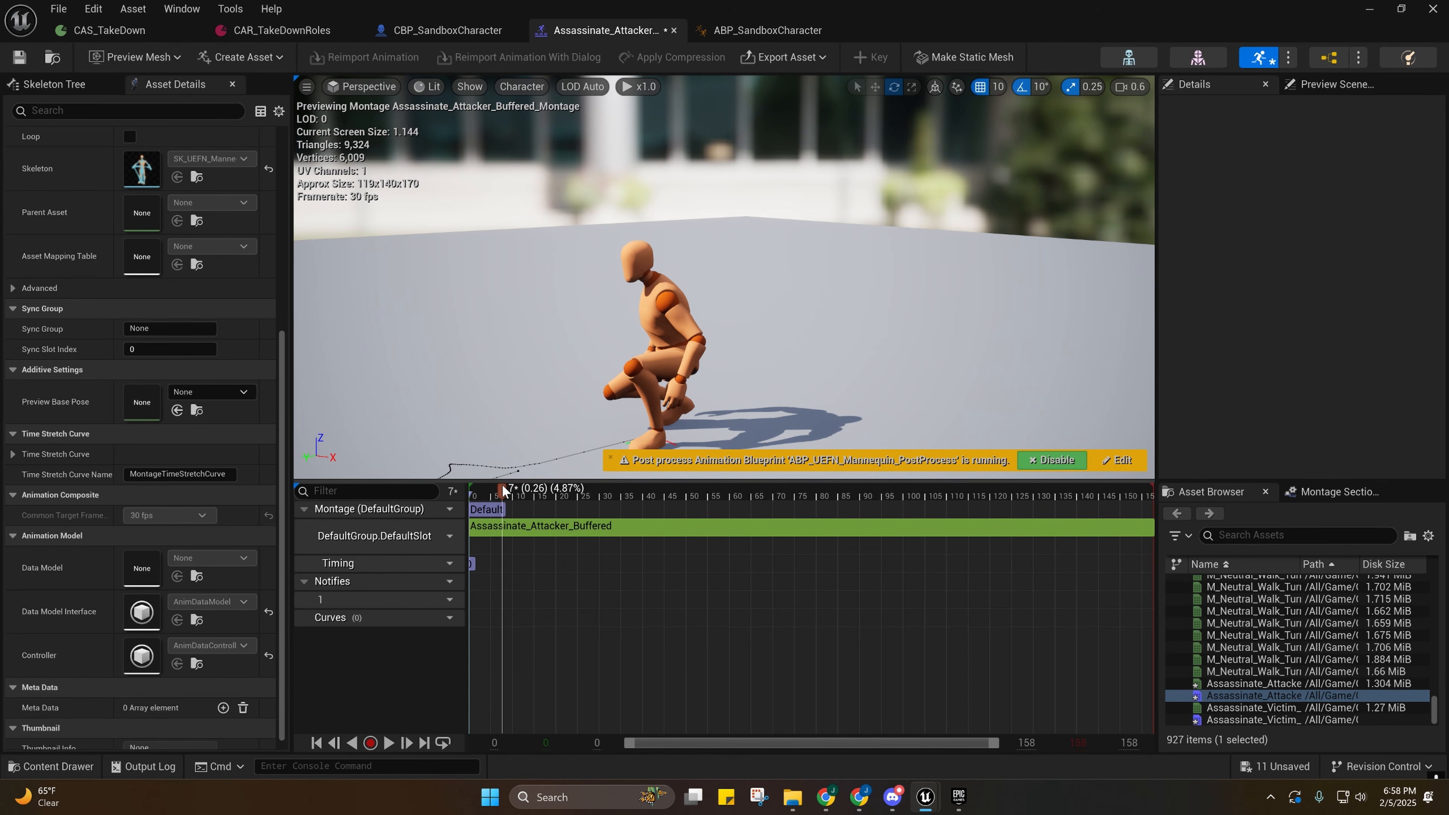
Add a Motion Warping notify state to notify track 1 of the attacker montage, spanning about frames 4 to 14.
{"action": "right_click", "coordinate": [496, 599]}
{"action": "mouse_move", "coordinate": [546, 650]}
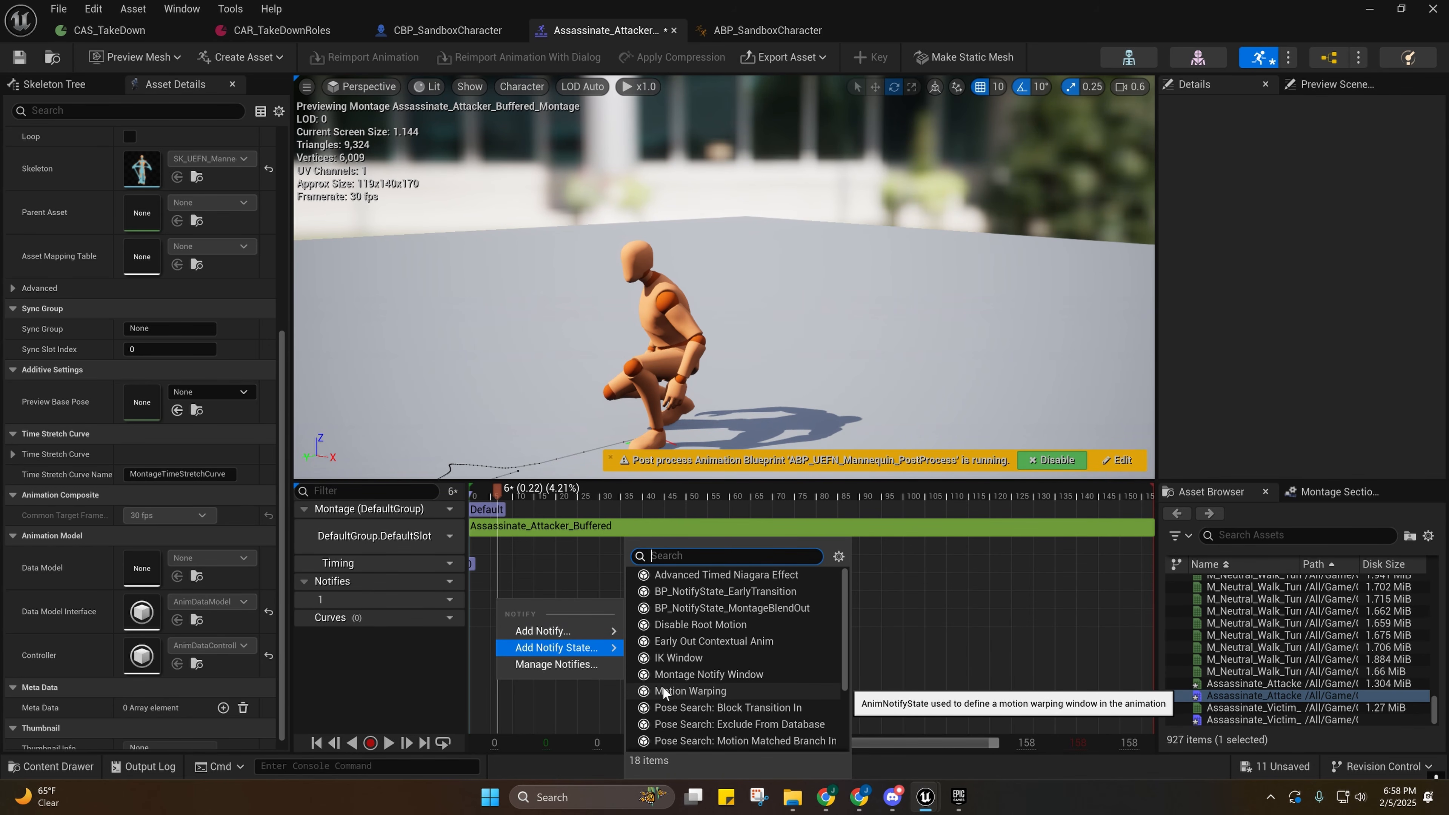
{"action": "left_click", "coordinate": [701, 689]}
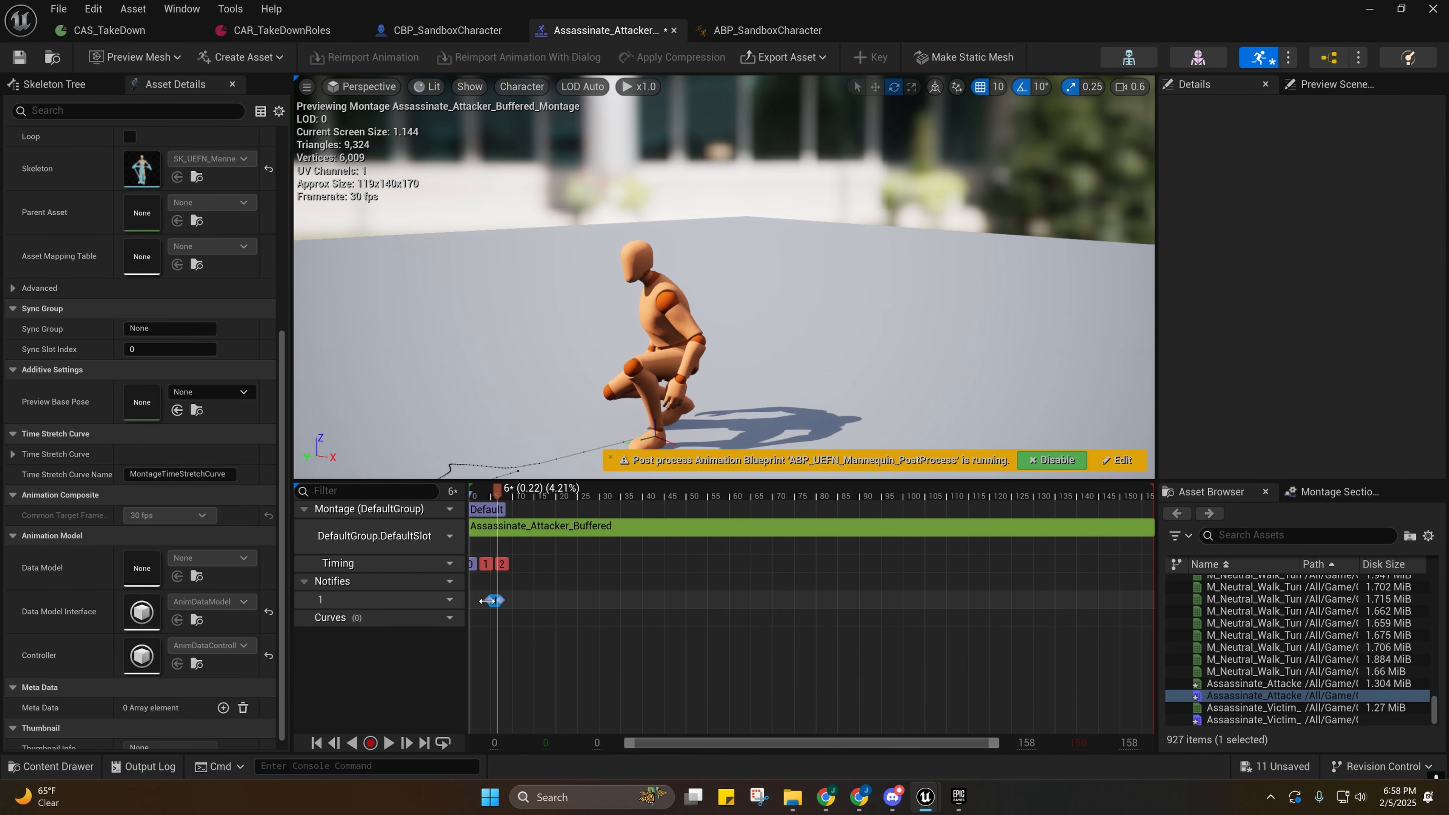
{"action": "left_click", "coordinate": [488, 600]}
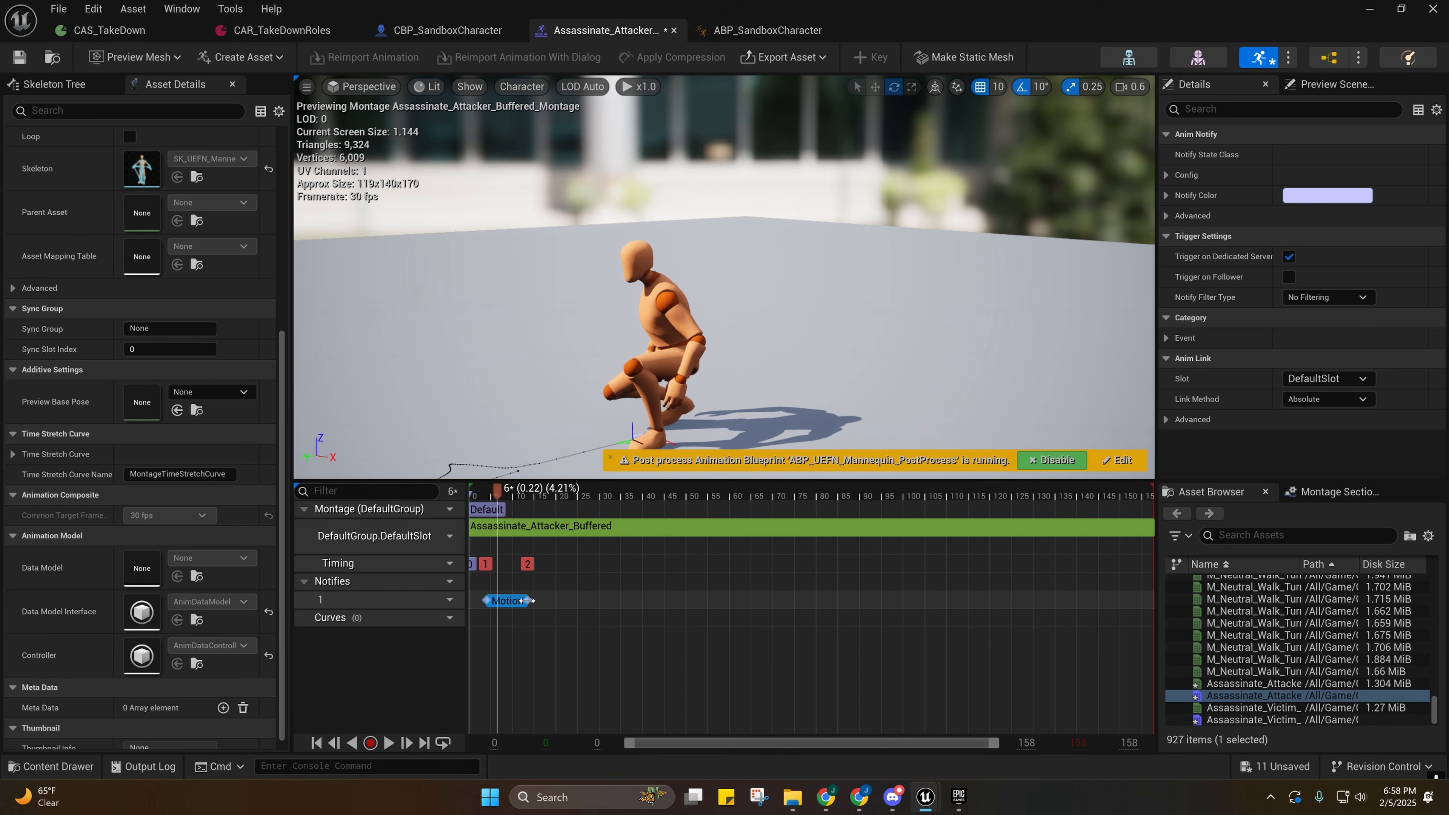
{"action": "left_click_drag", "start_coordinate": [531, 600], "coordinate": [533, 600]}
Shift the Motion Warping notify state to span about frames 11 to 23 and check it against the leap and root path.
{"action": "right_click_drag", "start_coordinate": [627, 388], "coordinate": [927, 391]}
{"action": "key", "text": "a"}
{"action": "key", "text": "w"}
{"action": "scroll", "coordinate": [913, 414], "scroll_direction": "down", "scroll_amount": 3}
{"action": "key", "text": "w"}
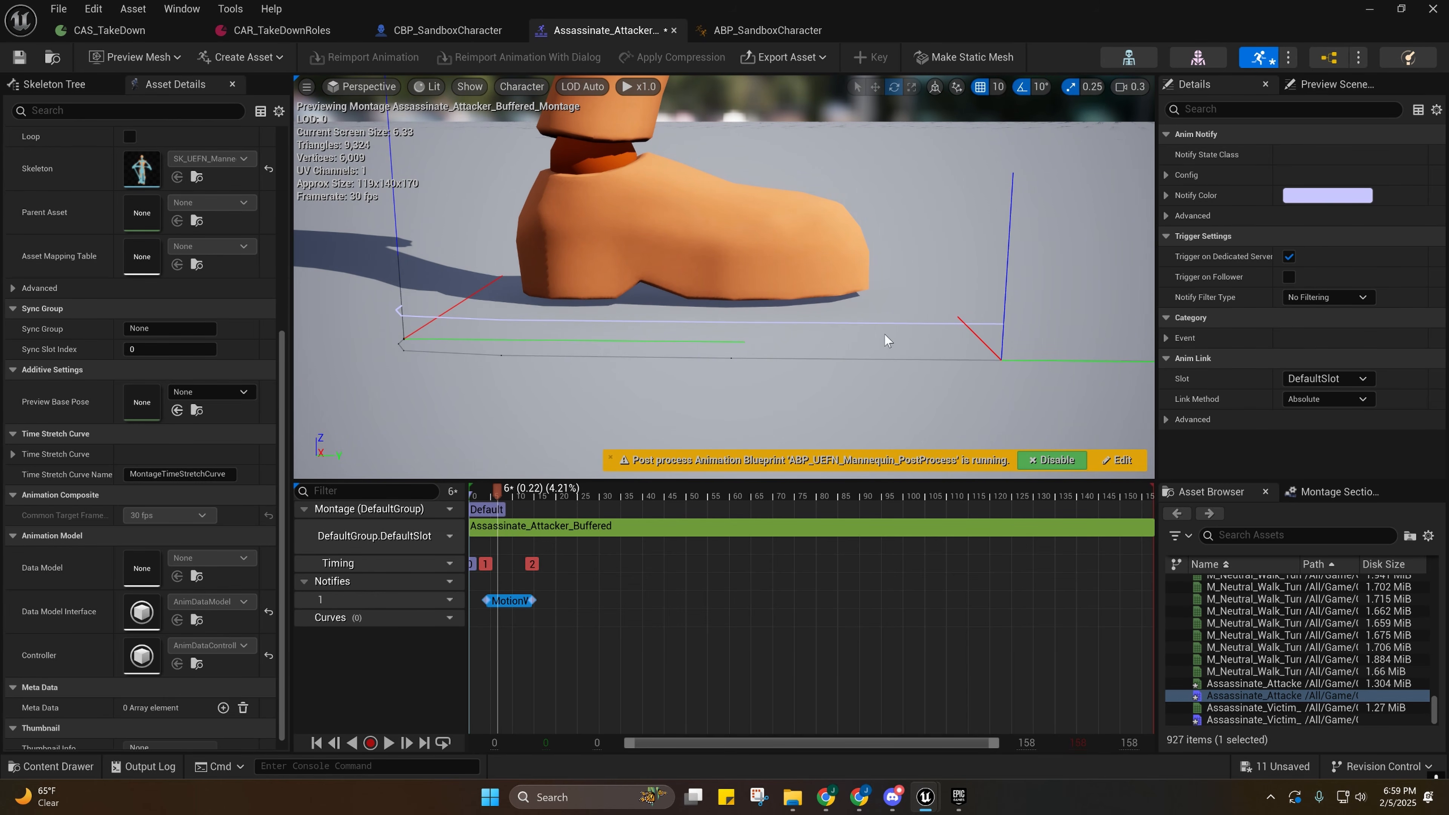
{"action": "right_click_drag", "start_coordinate": [424, 331], "coordinate": [600, 341]}
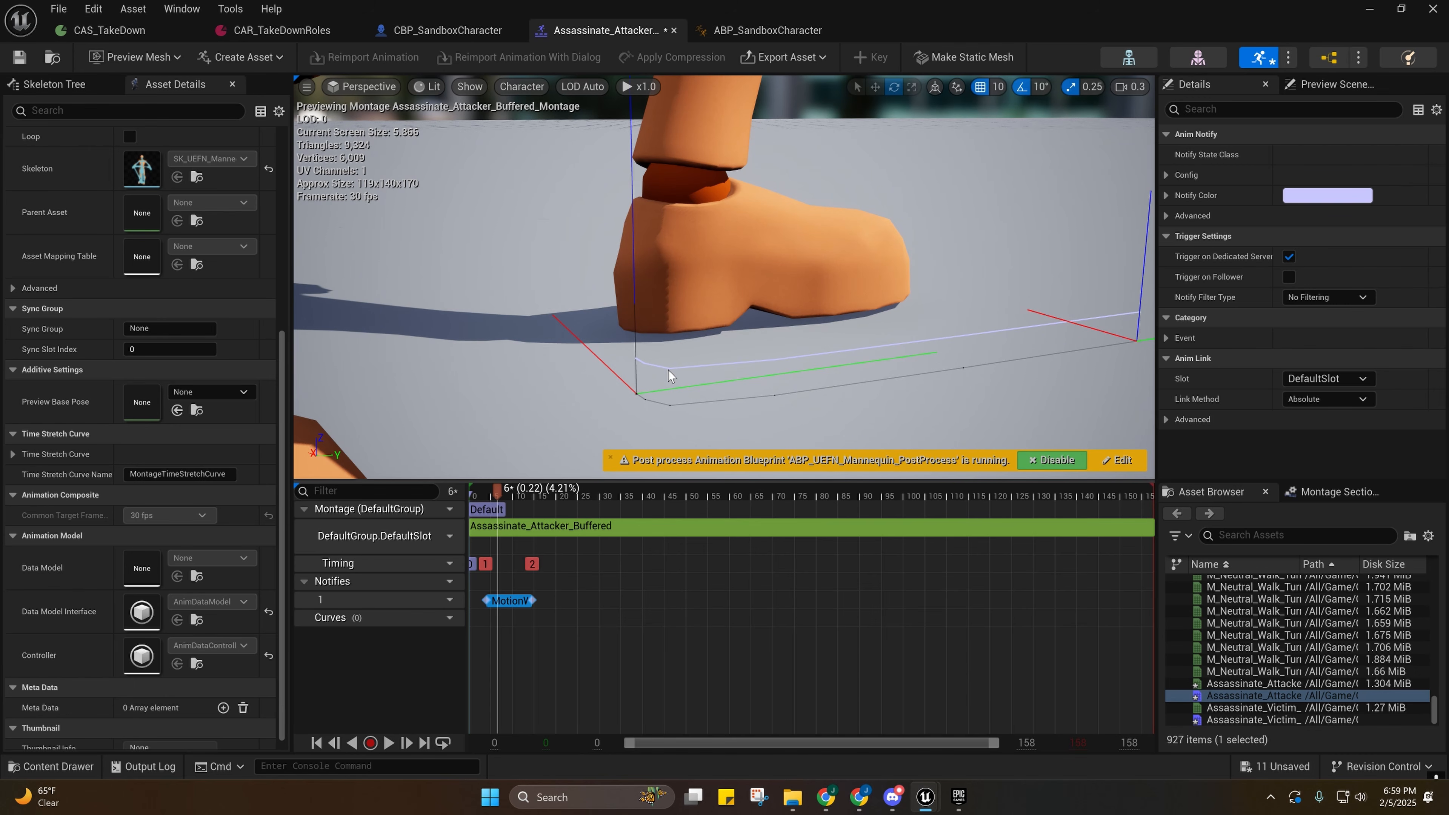
{"action": "mouse_move", "coordinate": [490, 603]}
{"action": "left_mouse_down"}
{"action": "mouse_move", "coordinate": [476, 601]}
{"action": "mouse_move", "coordinate": [566, 595]}
{"action": "mouse_move", "coordinate": [545, 597]}
{"action": "left_mouse_up"}
{"action": "right_click_drag", "start_coordinate": [635, 429], "coordinate": [684, 343]}
{"action": "scroll", "coordinate": [684, 297], "scroll_direction": "up", "scroll_amount": 1}
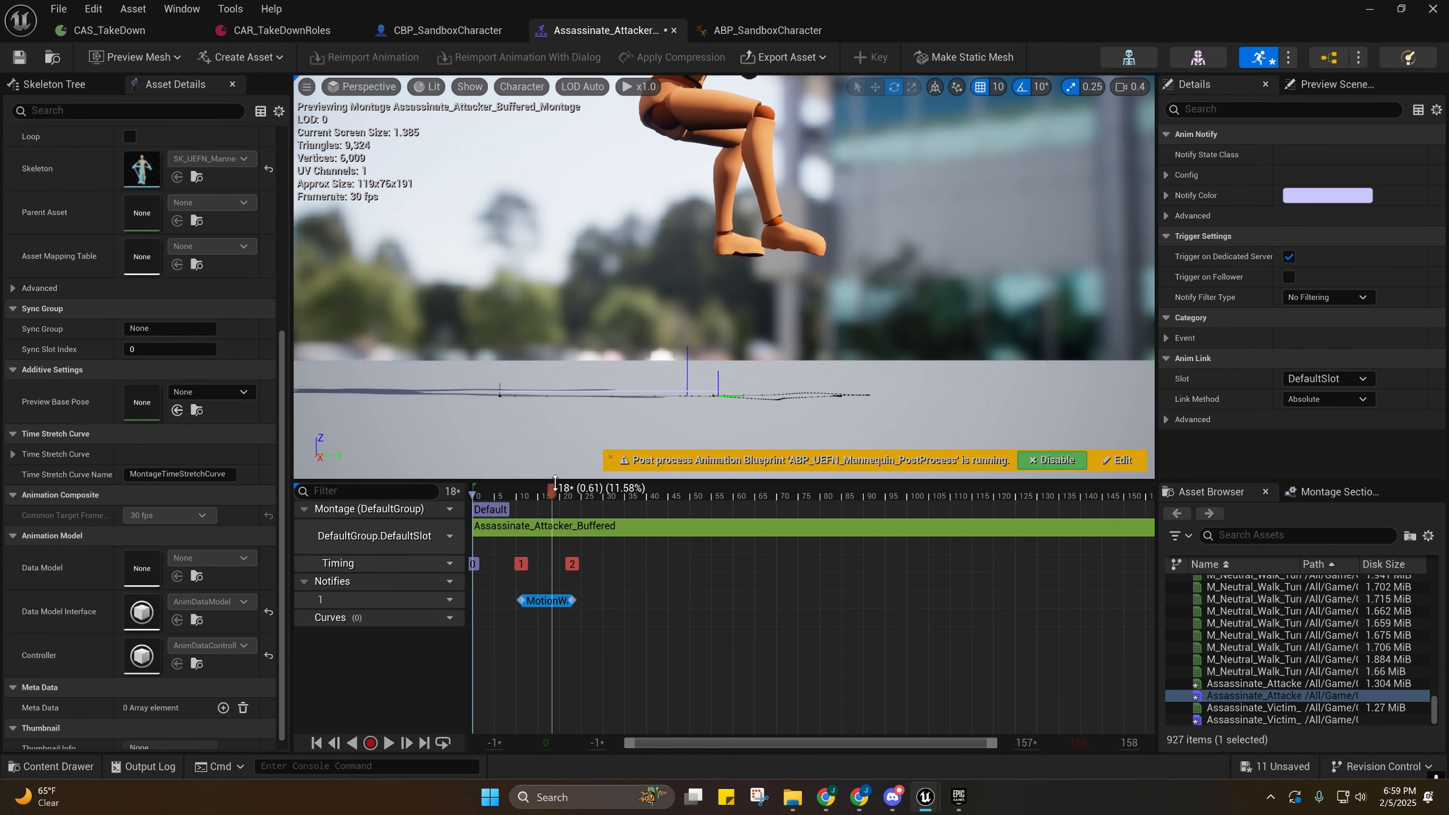
{"action": "left_click_drag", "start_coordinate": [550, 490], "coordinate": [508, 507]}
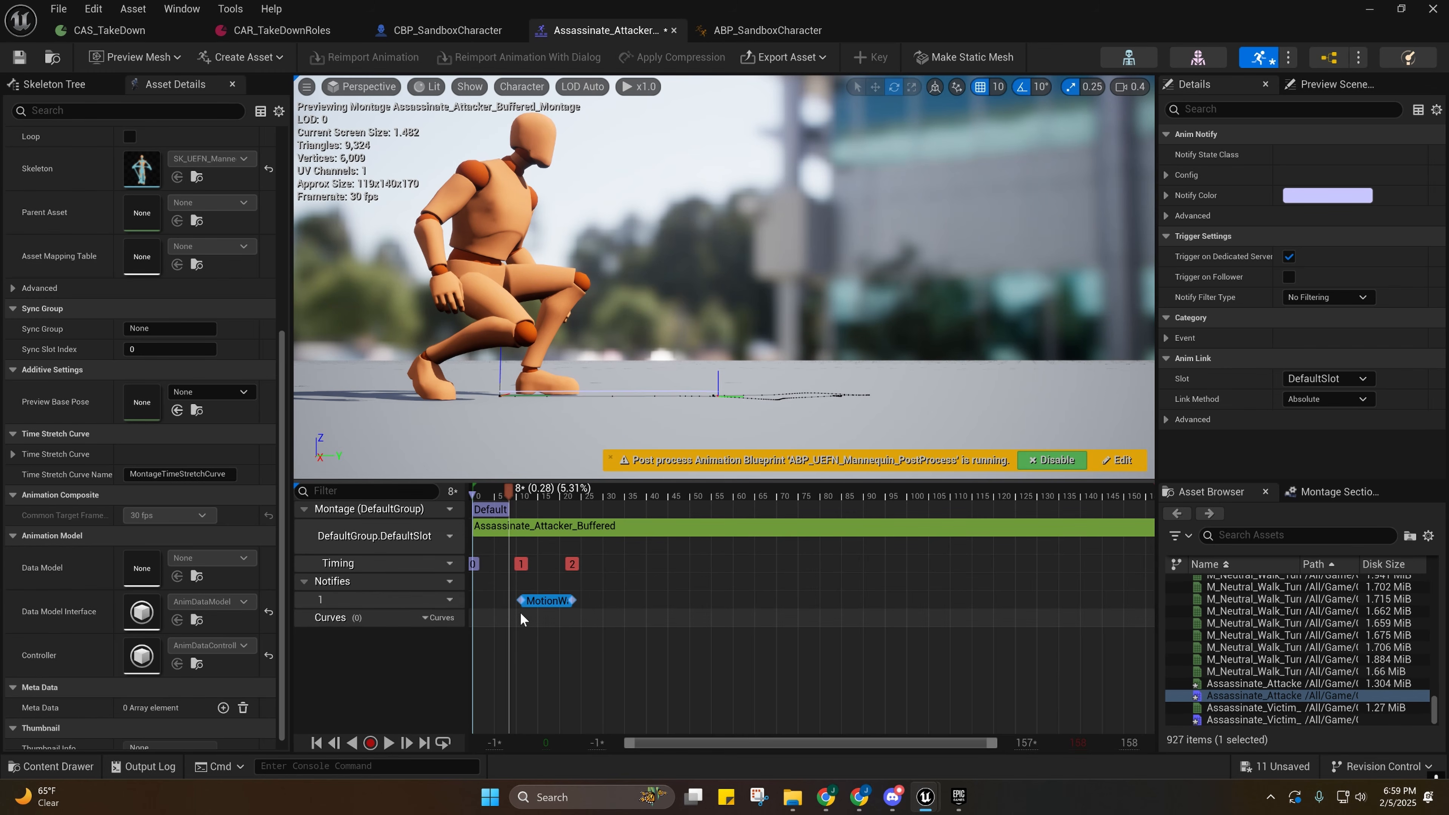
Try different start points for the Motion Warping notify between frame 0 and about frame 8, scrubbing the attacker animation to compare poses.
{"action": "left_click_drag", "start_coordinate": [521, 602], "coordinate": [509, 602]}
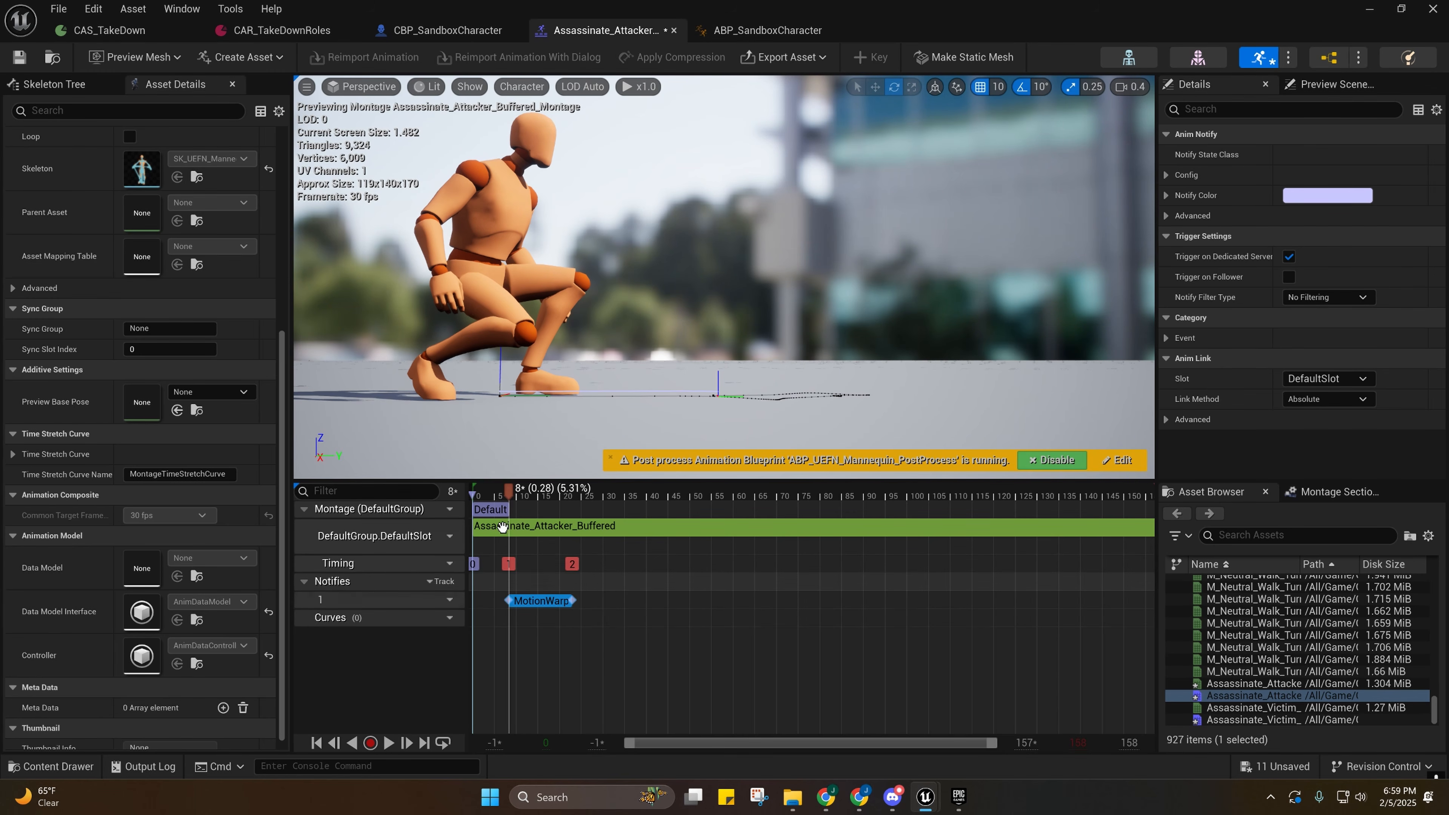
{"action": "mouse_move", "coordinate": [509, 495]}
{"action": "left_mouse_down"}
{"action": "mouse_move", "coordinate": [485, 492]}
{"action": "mouse_move", "coordinate": [519, 496]}
{"action": "left_mouse_up"}
{"action": "left_click_drag", "start_coordinate": [528, 499], "coordinate": [473, 495]}
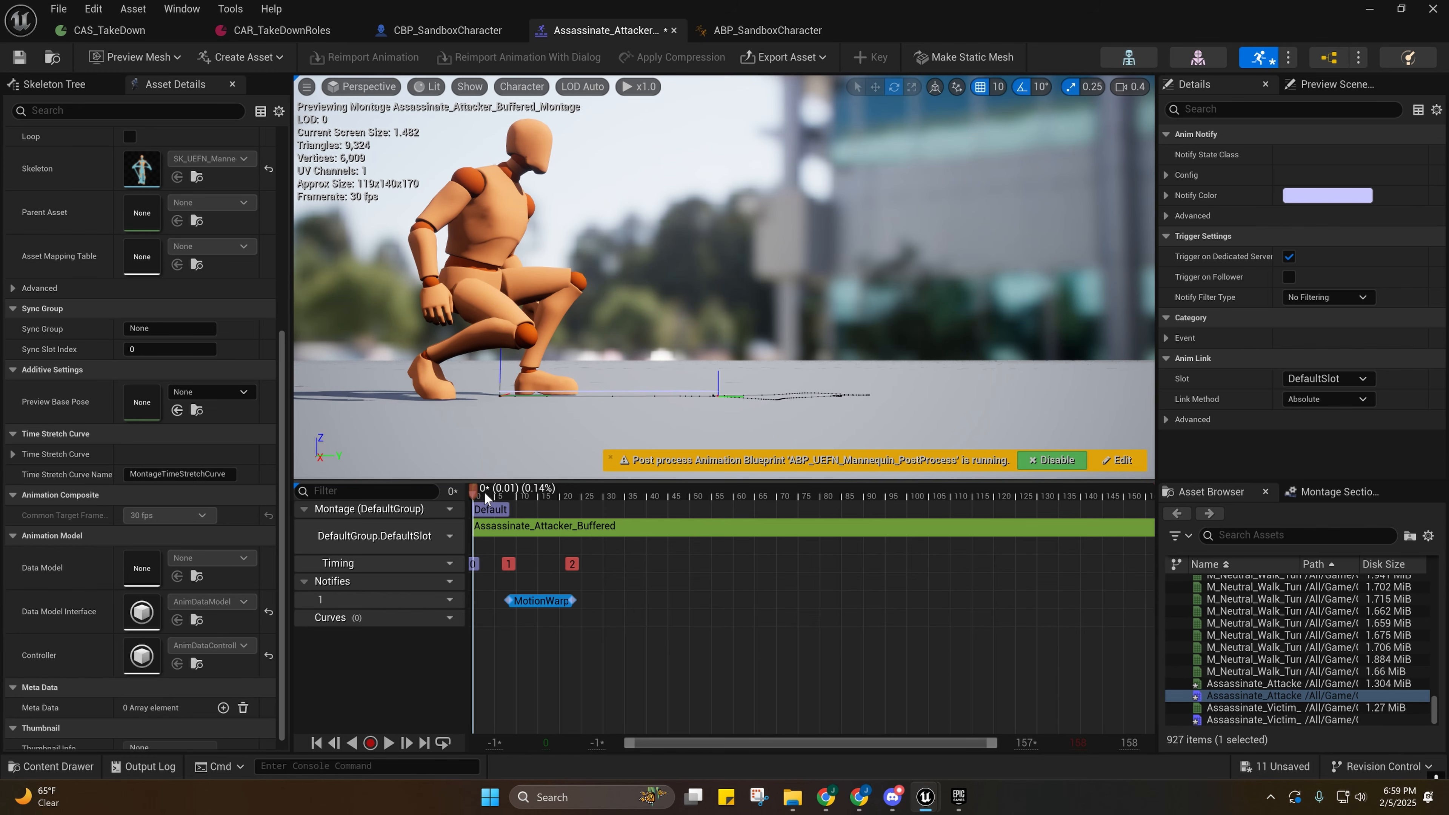
{"action": "mouse_move", "coordinate": [489, 492]}
{"action": "left_mouse_down"}
{"action": "mouse_move", "coordinate": [472, 499]}
{"action": "mouse_move", "coordinate": [510, 504]}
{"action": "mouse_move", "coordinate": [491, 513]}
{"action": "left_mouse_up"}
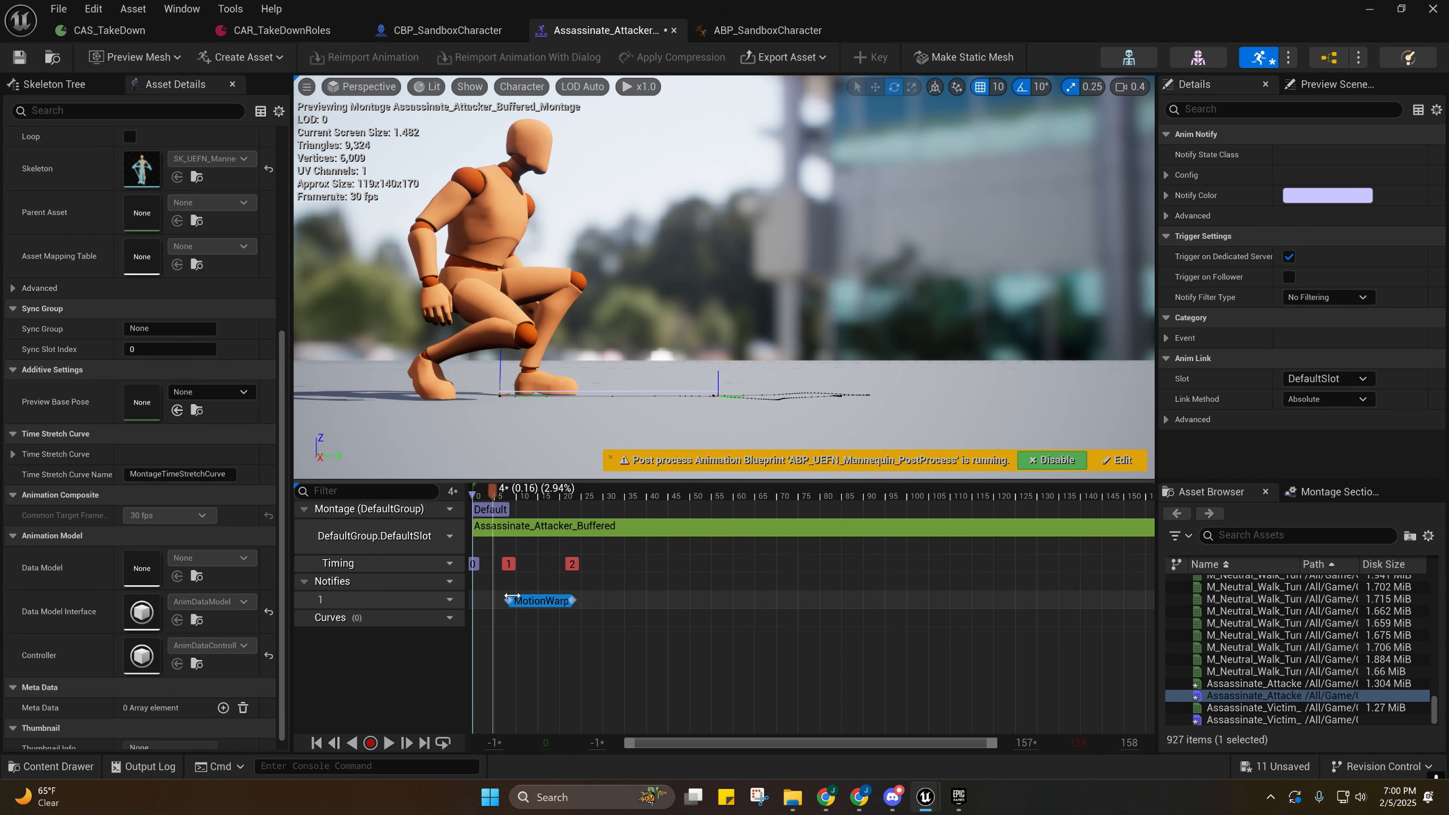
{"action": "left_click_drag", "start_coordinate": [507, 600], "coordinate": [455, 594]}
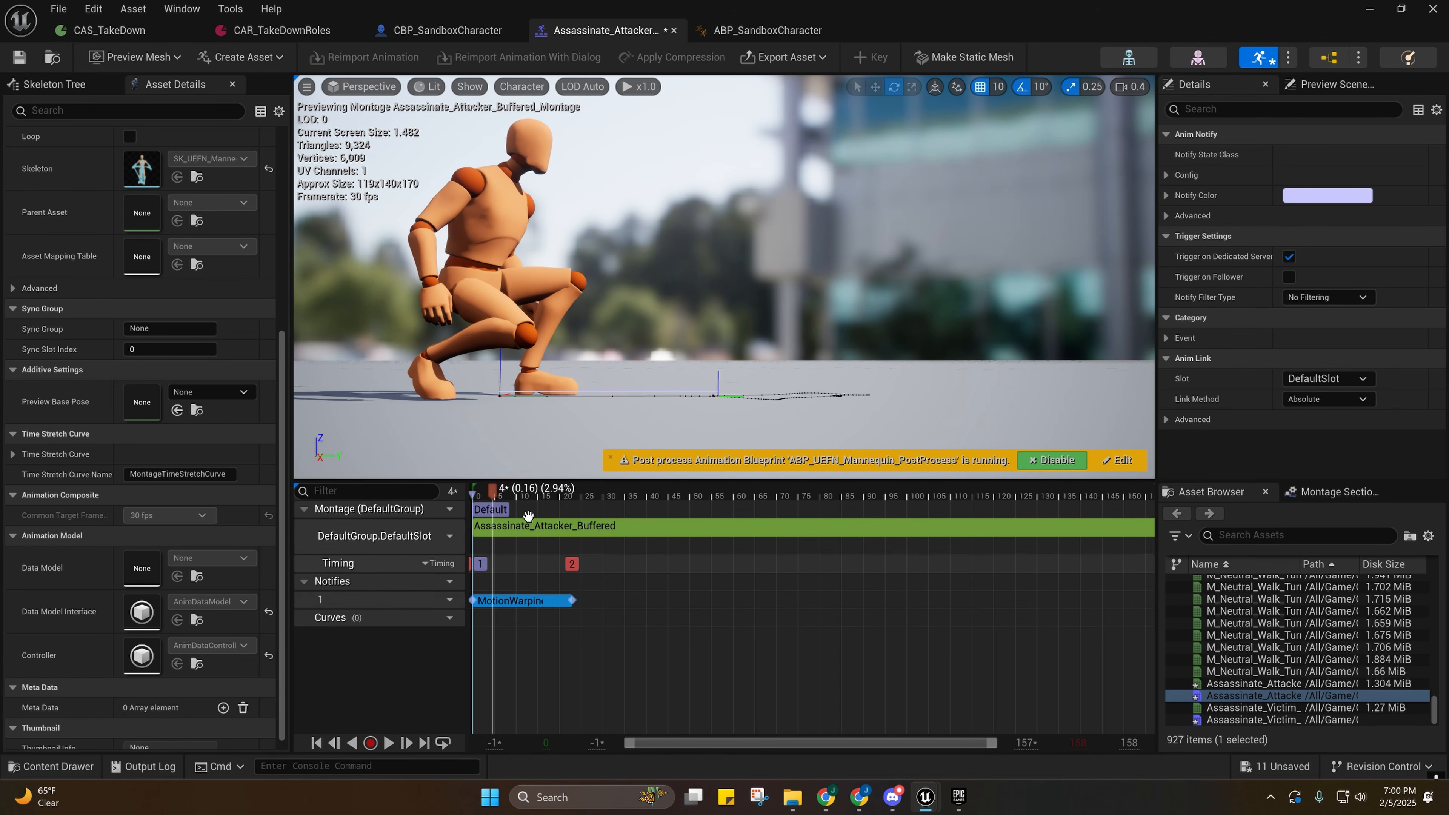
{"action": "left_click_drag", "start_coordinate": [501, 494], "coordinate": [640, 396]}
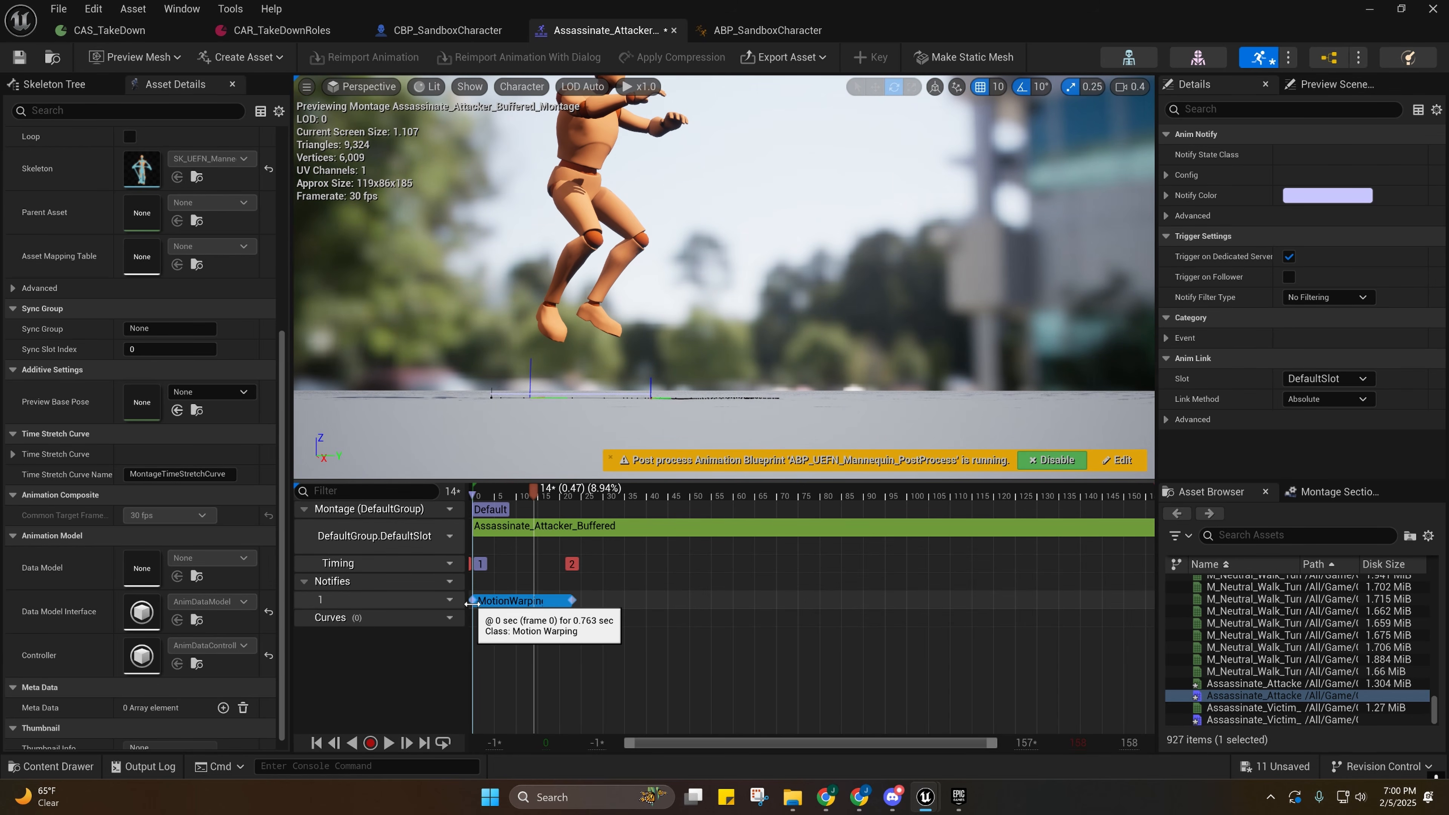
{"action": "left_click_drag", "start_coordinate": [476, 598], "coordinate": [495, 599]}
{"action": "left_click_drag", "start_coordinate": [542, 489], "coordinate": [507, 488]}
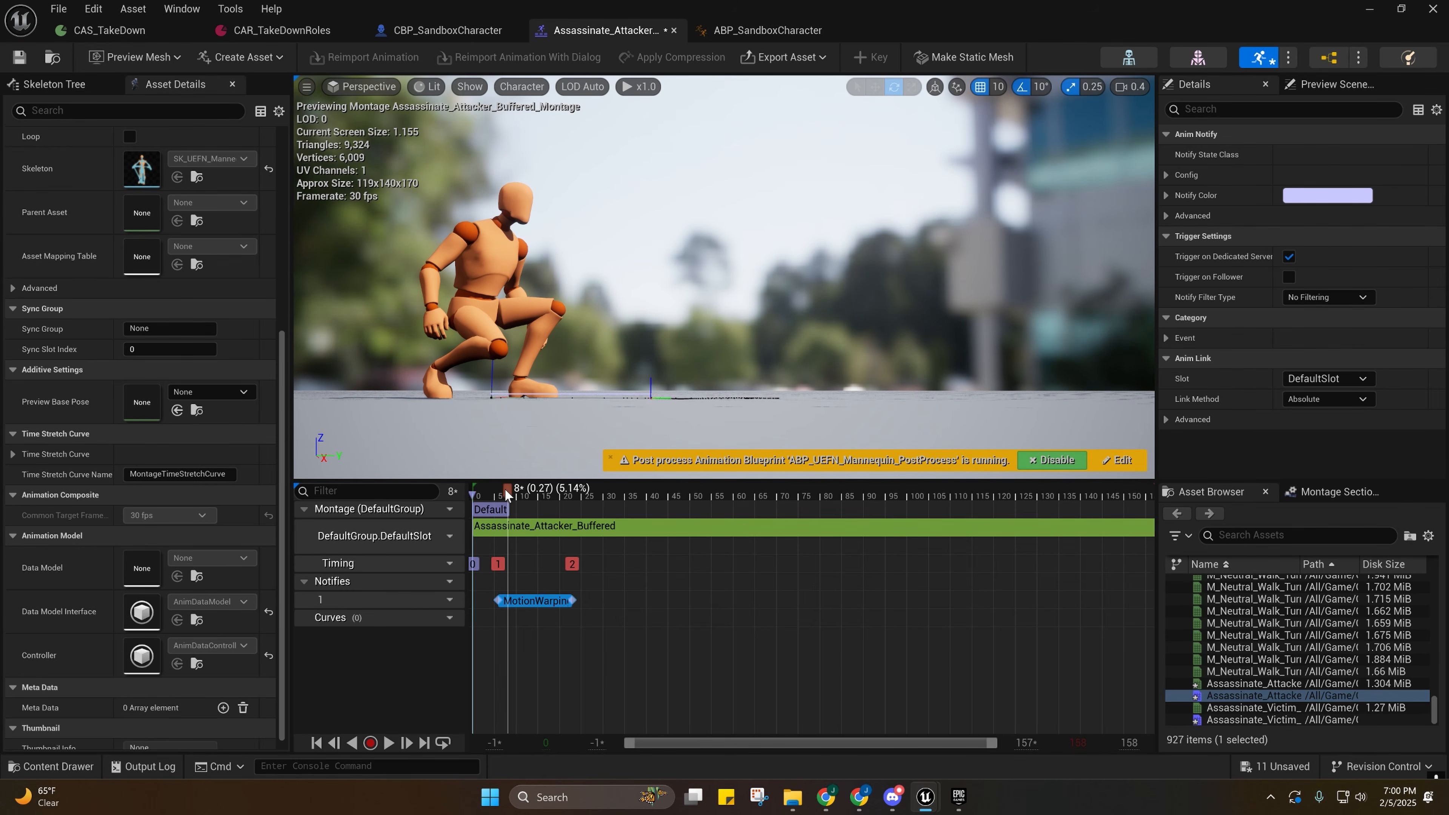
{"action": "left_click_drag", "start_coordinate": [498, 600], "coordinate": [510, 598]}
Shorten the Motion Warping notify so it ends at about frame 13, where the attacker is rising with arms forward.
{"action": "left_click_drag", "start_coordinate": [508, 491], "coordinate": [538, 511]}
{"action": "right_click_drag", "start_coordinate": [657, 343], "coordinate": [366, 416]}
{"action": "scroll", "coordinate": [633, 343], "scroll_direction": "up", "scroll_amount": 1}
{"action": "left_click_drag", "start_coordinate": [533, 489], "coordinate": [533, 489]}
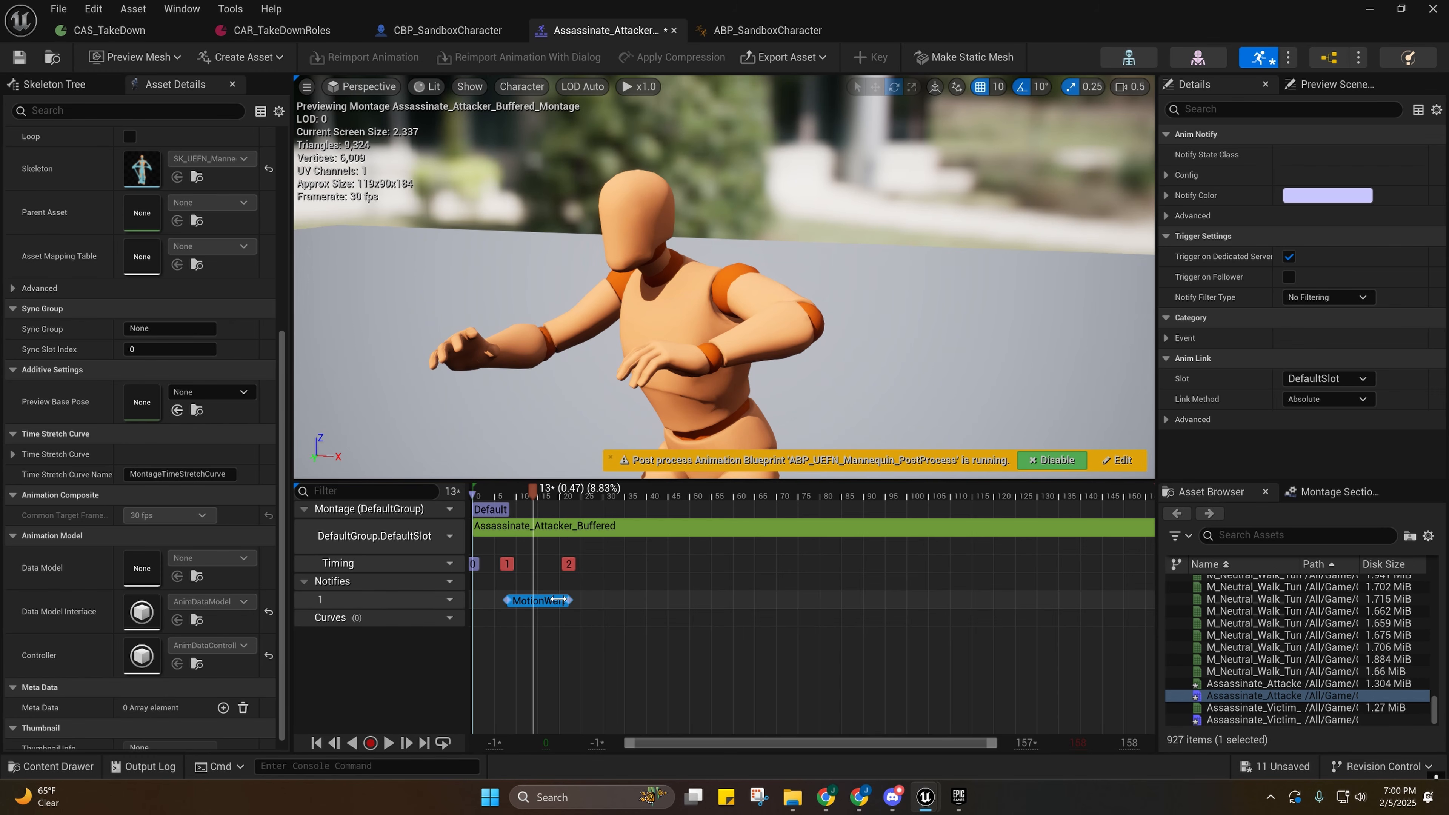
{"action": "left_click_drag", "start_coordinate": [574, 600], "coordinate": [531, 598]}
{"action": "mouse_move", "coordinate": [533, 491]}
{"action": "left_mouse_down"}
{"action": "mouse_move", "coordinate": [508, 491]}
{"action": "mouse_move", "coordinate": [534, 493]}
{"action": "left_mouse_up"}
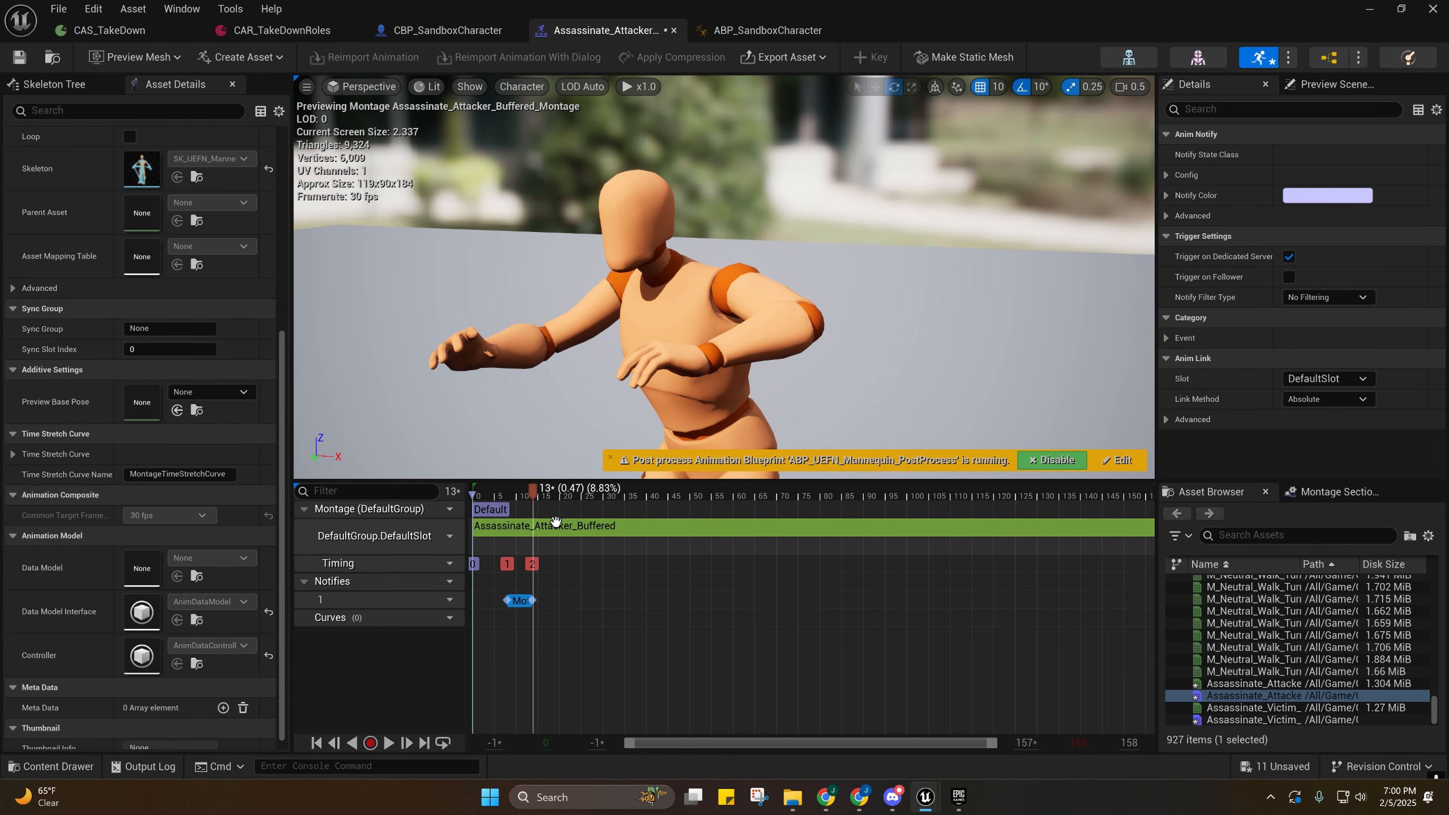
Move the start of the Motion Warping notify to frame 3, preview the jump, and save the attacker montage.
{"action": "left_click_drag", "start_coordinate": [530, 492], "coordinate": [460, 489]}
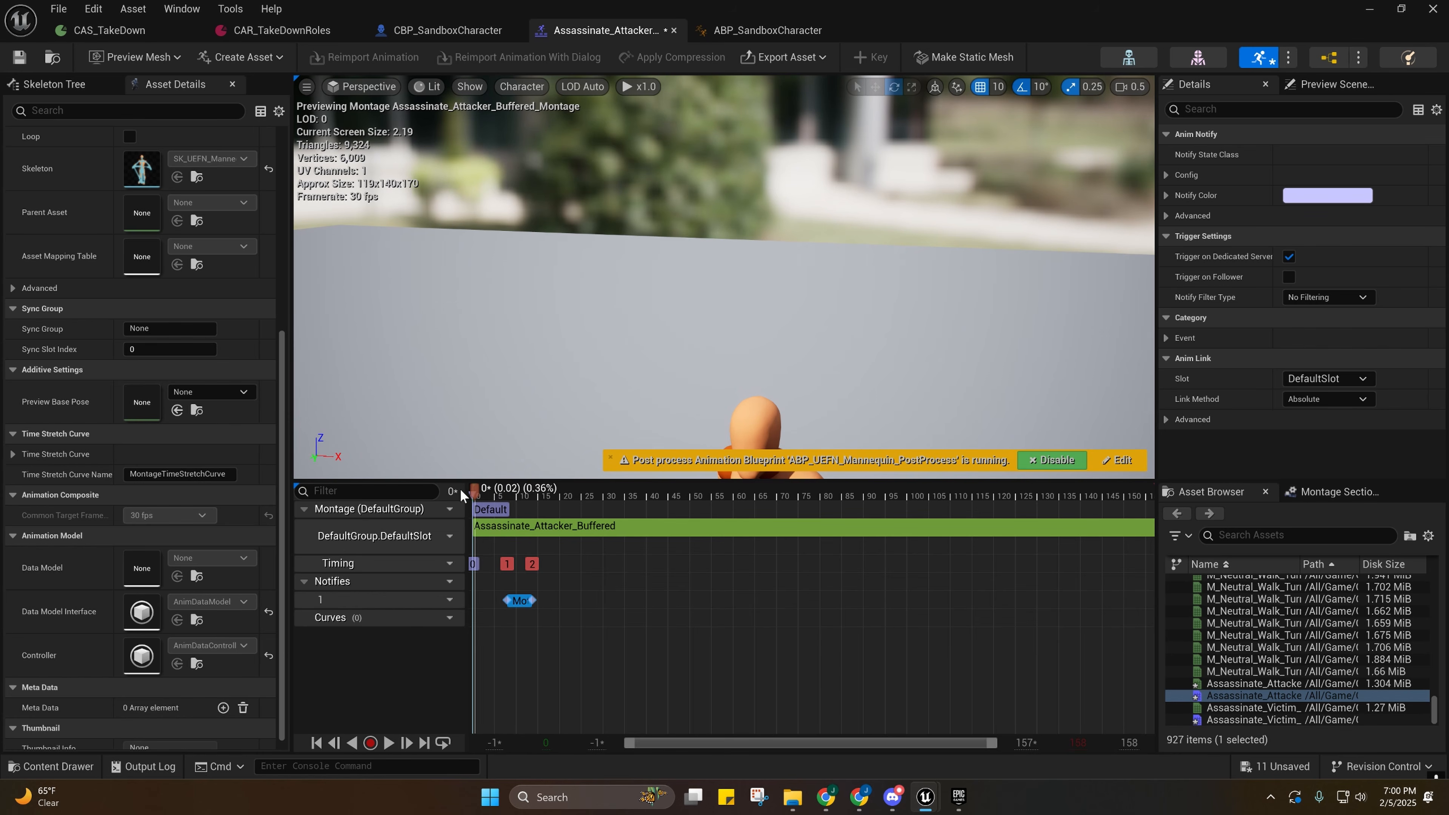
{"action": "left_click_drag", "start_coordinate": [516, 600], "coordinate": [483, 600]}
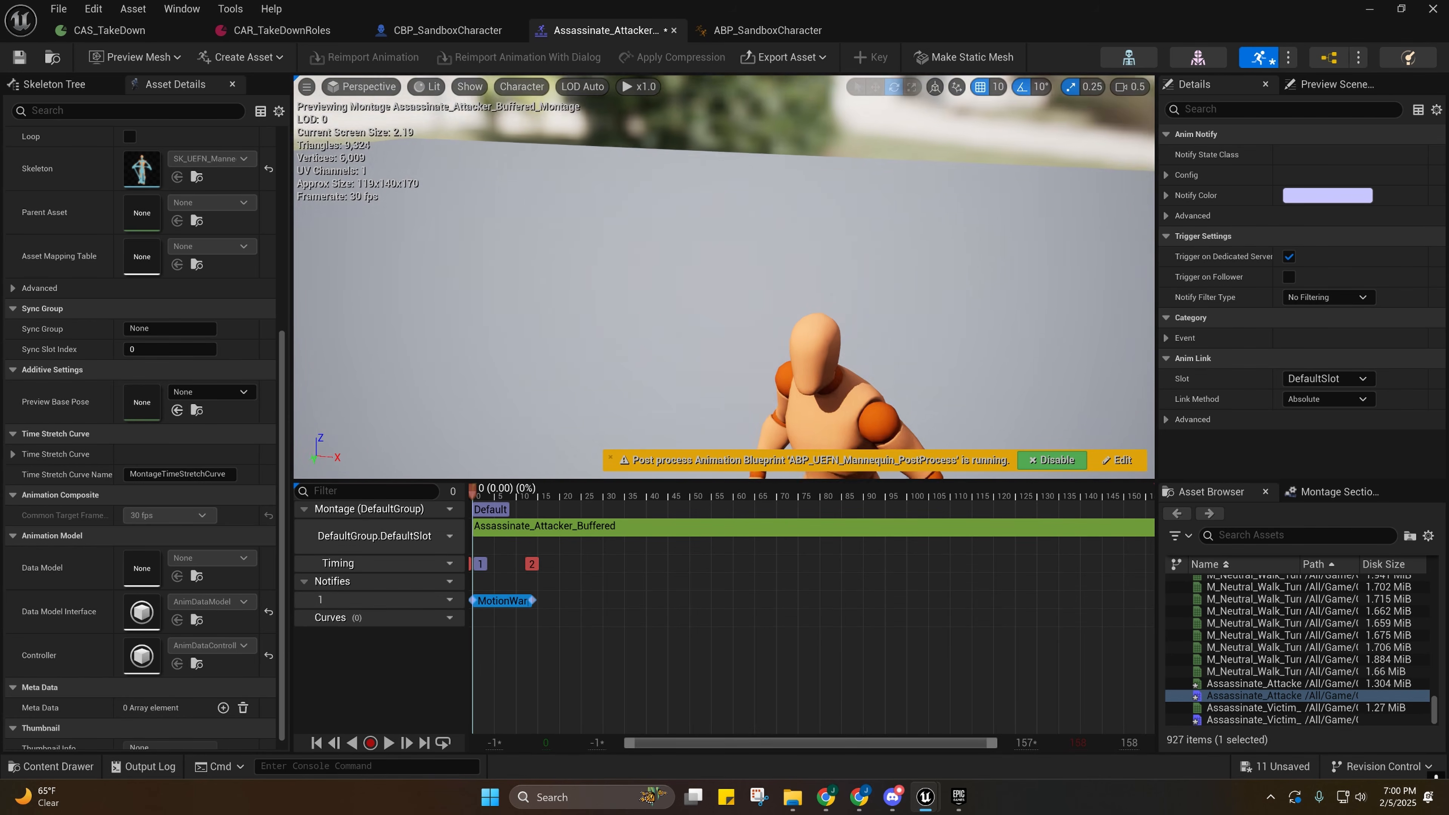
{"action": "right_click_drag", "start_coordinate": [724, 277], "coordinate": [787, 280]}
{"action": "scroll", "coordinate": [821, 285], "scroll_direction": "up", "scroll_amount": 2}
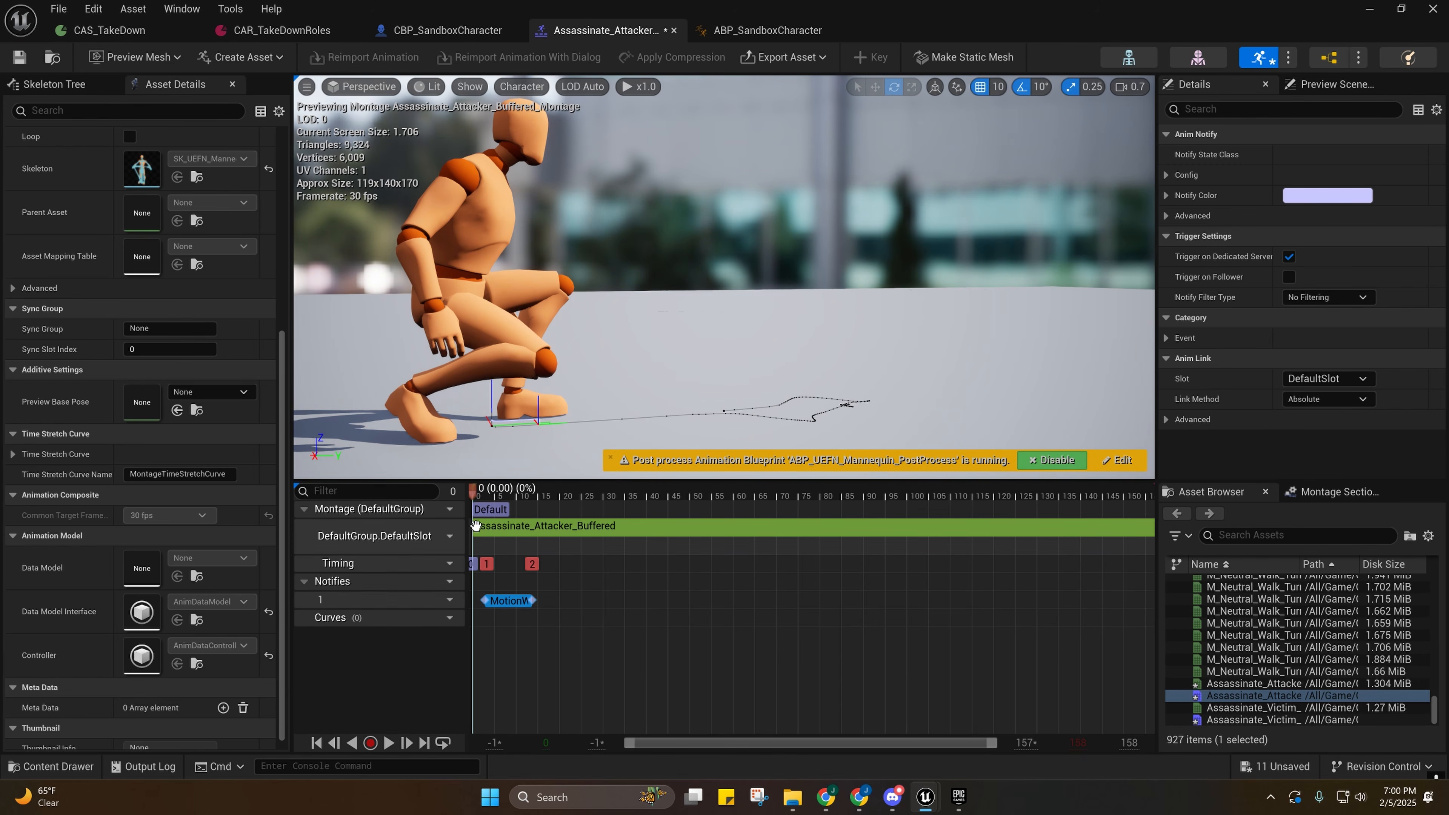
{"action": "left_click_drag", "start_coordinate": [471, 484], "coordinate": [642, 462]}
{"action": "right_click_drag", "start_coordinate": [698, 417], "coordinate": [616, 425]}
{"action": "left_click", "coordinate": [19, 57]}
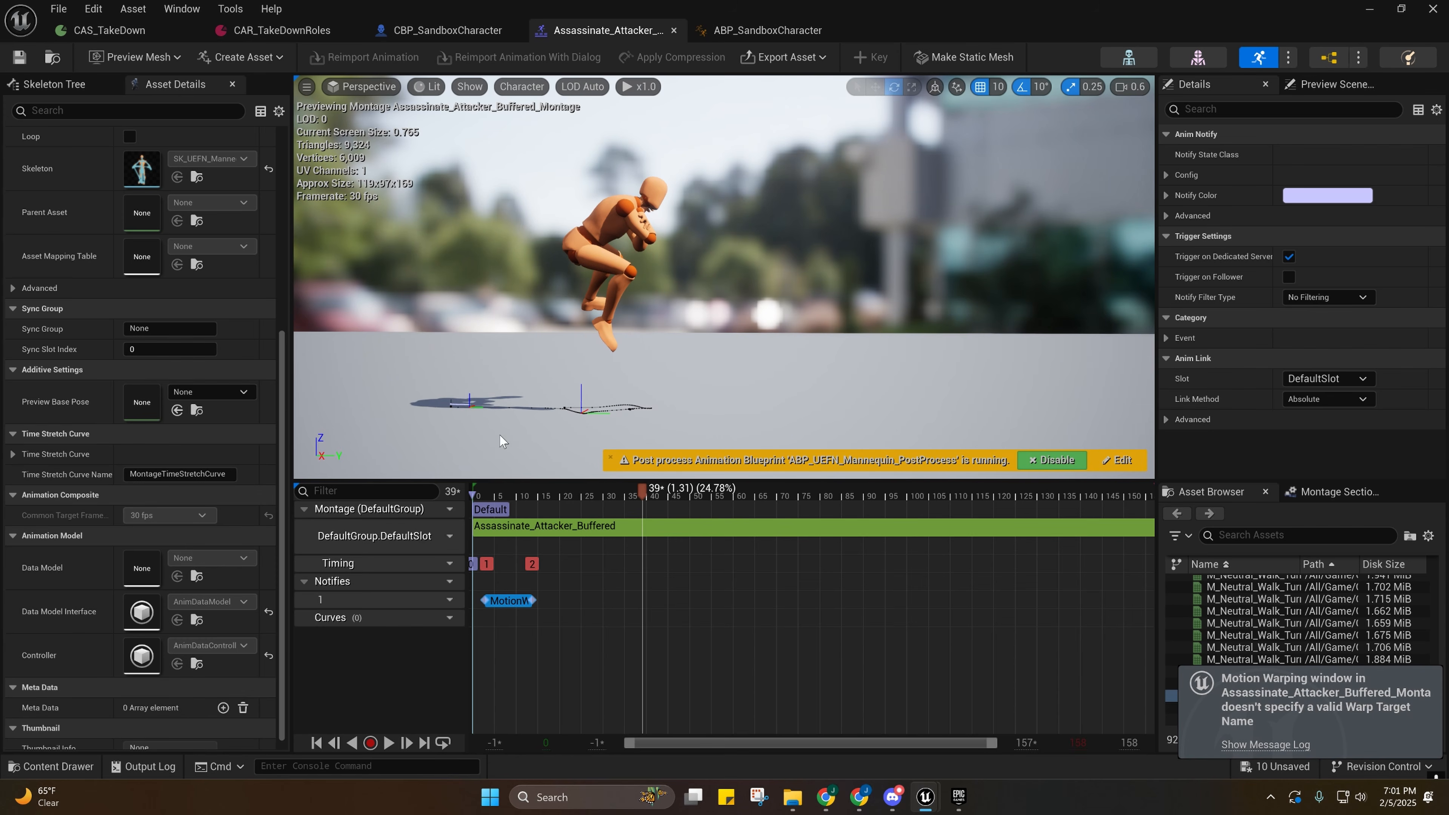
Scrub the attacker montage to about frame 98 and add a new notify named OnGround there.
{"action": "left_click_drag", "start_coordinate": [684, 499], "coordinate": [863, 522]}
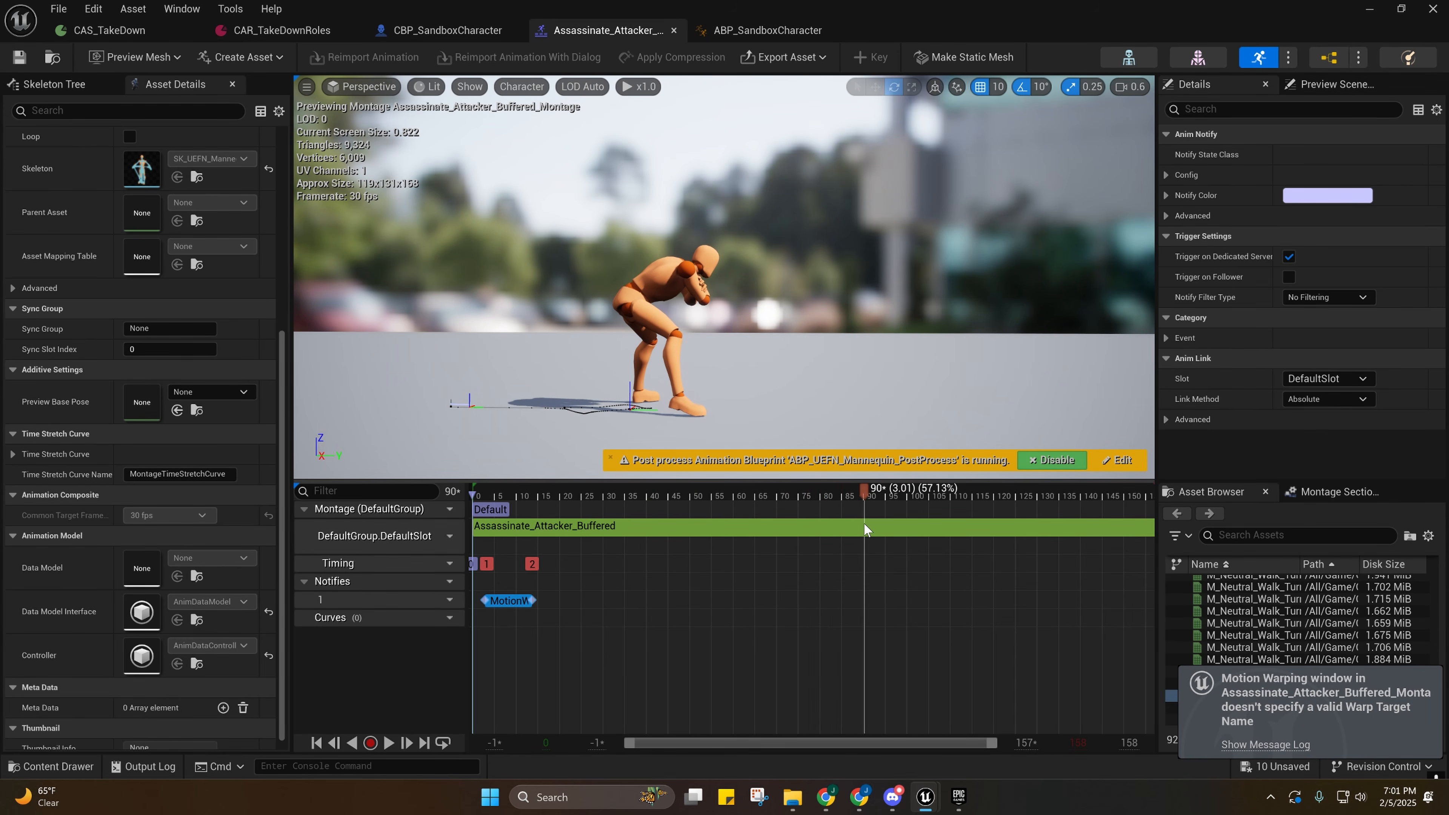
{"action": "right_click_drag", "start_coordinate": [808, 411], "coordinate": [834, 485]}
{"action": "left_click_drag", "start_coordinate": [866, 496], "coordinate": [900, 497]}
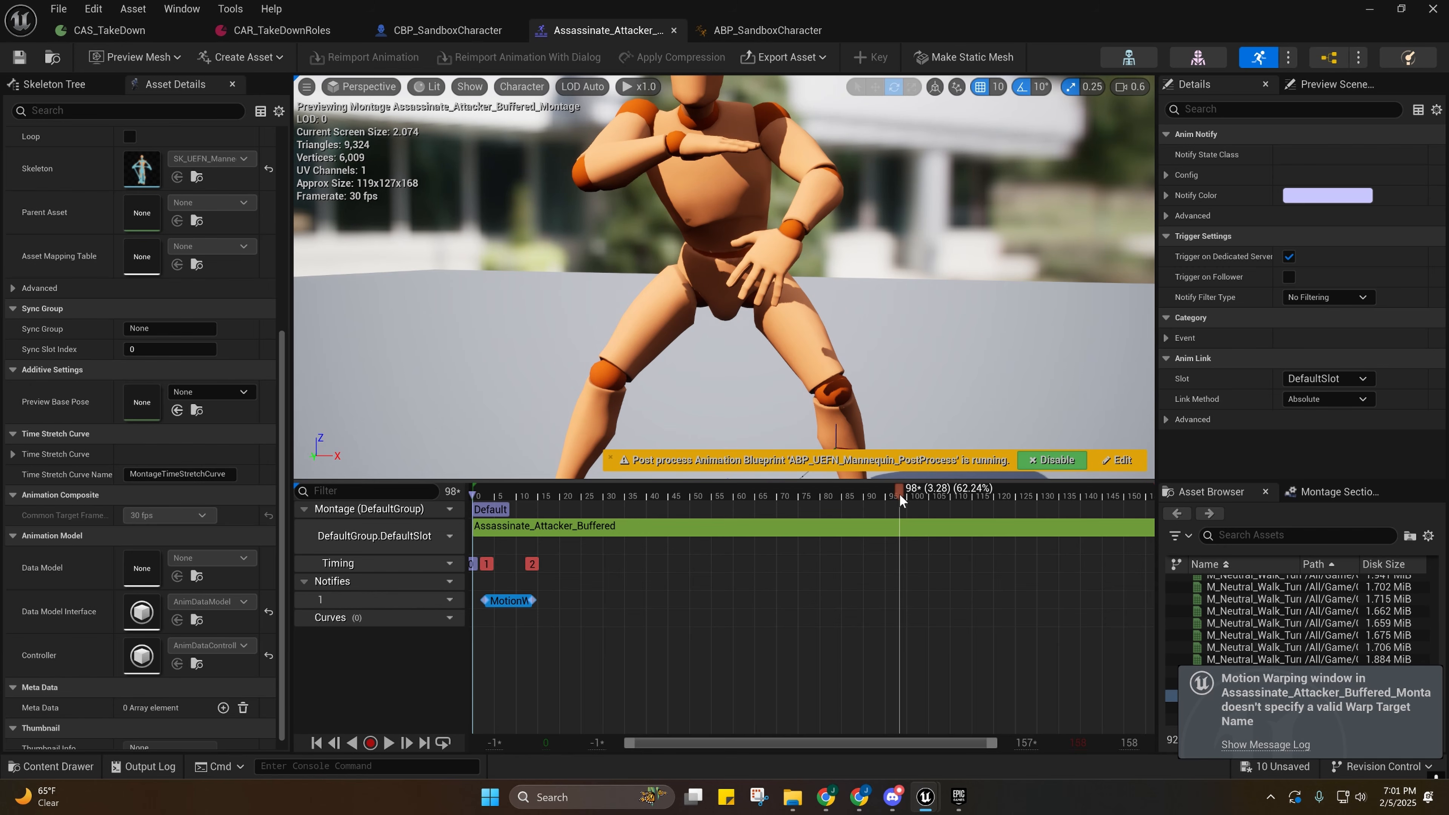
{"action": "right_click", "coordinate": [900, 599]}
{"action": "mouse_move", "coordinate": [943, 632]}
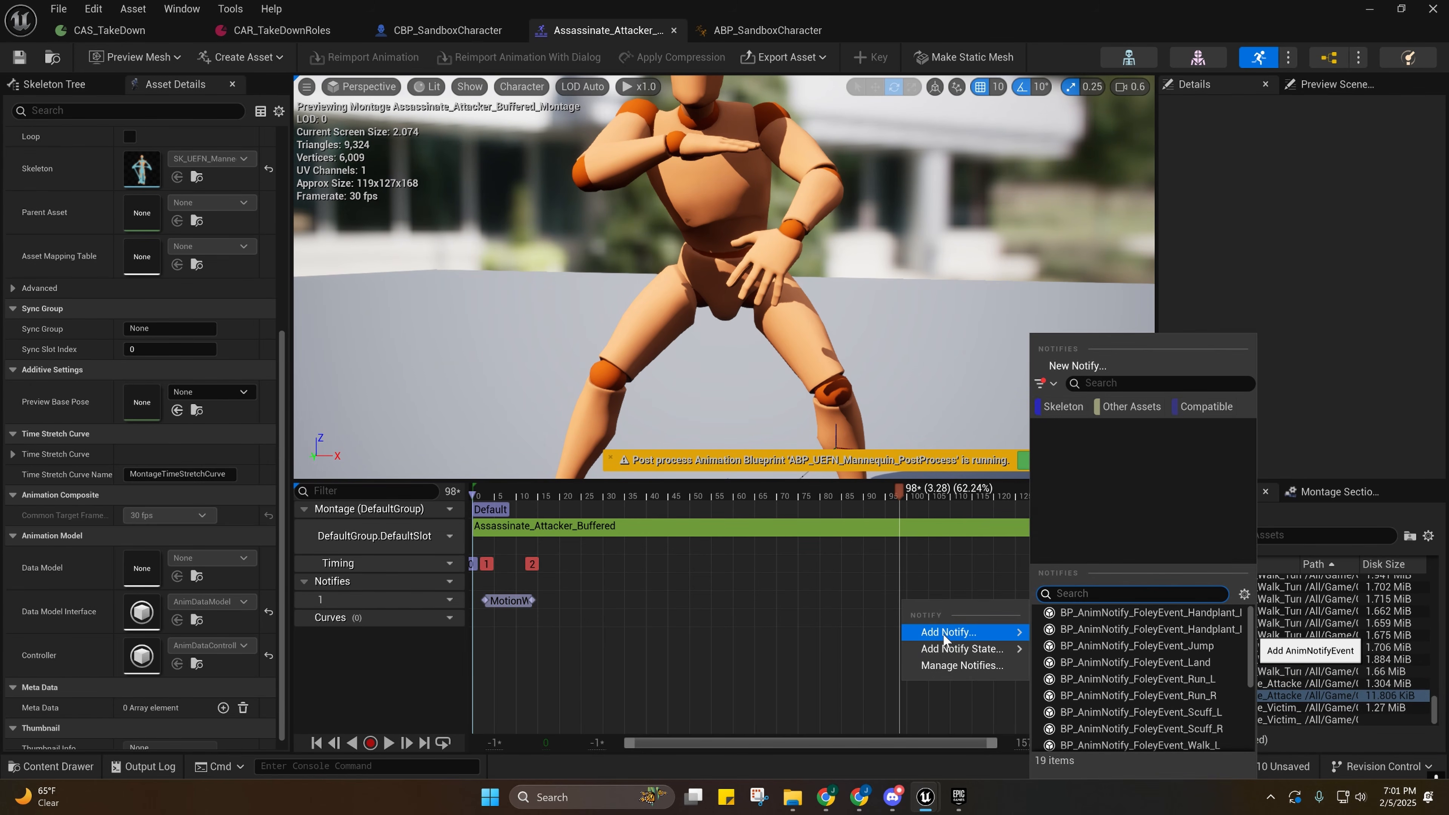
{"action": "left_click", "coordinate": [1076, 366]}
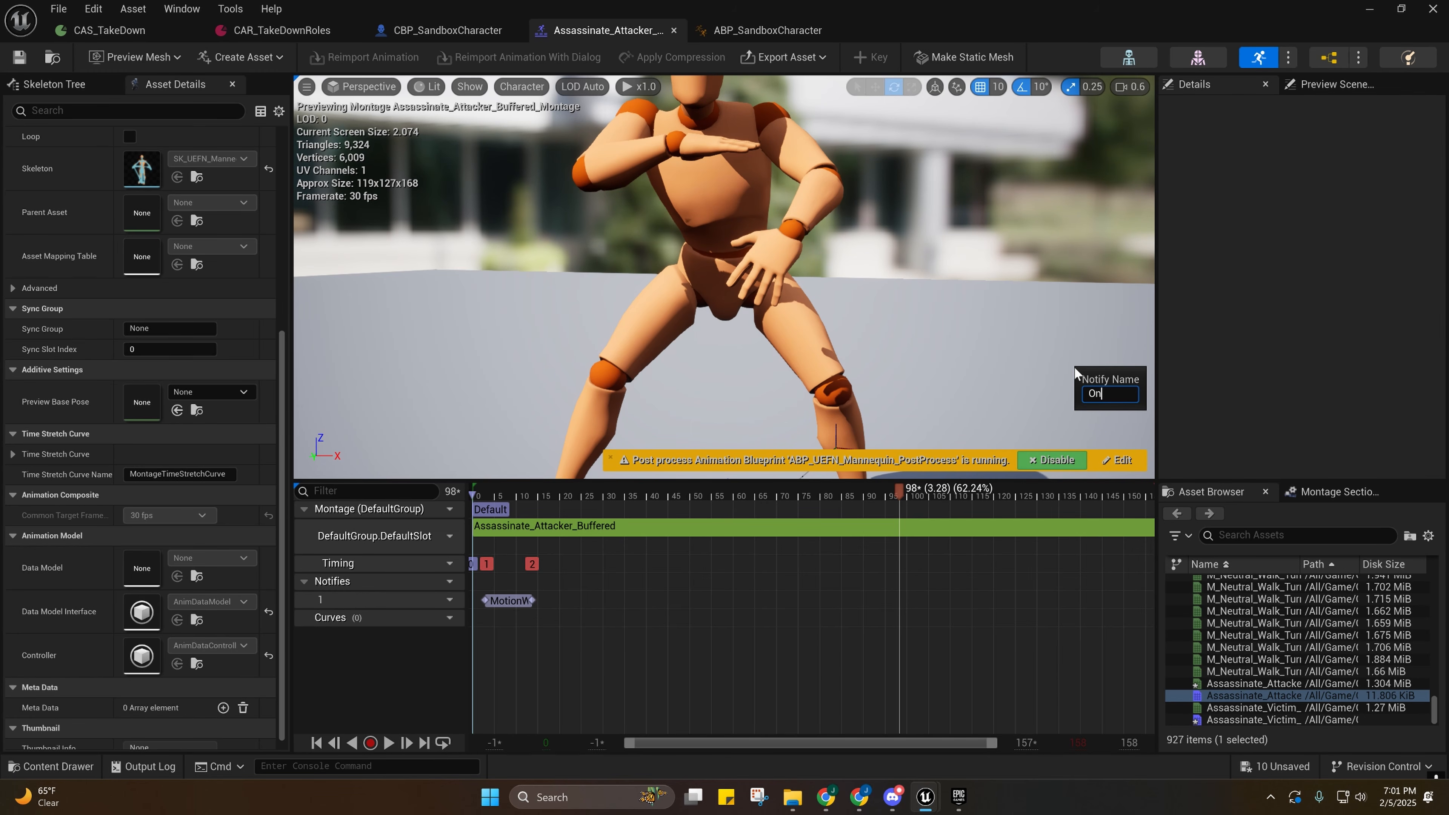
{"action": "type", "text": "OnGround"}
{"action": "key", "text": "Return"}
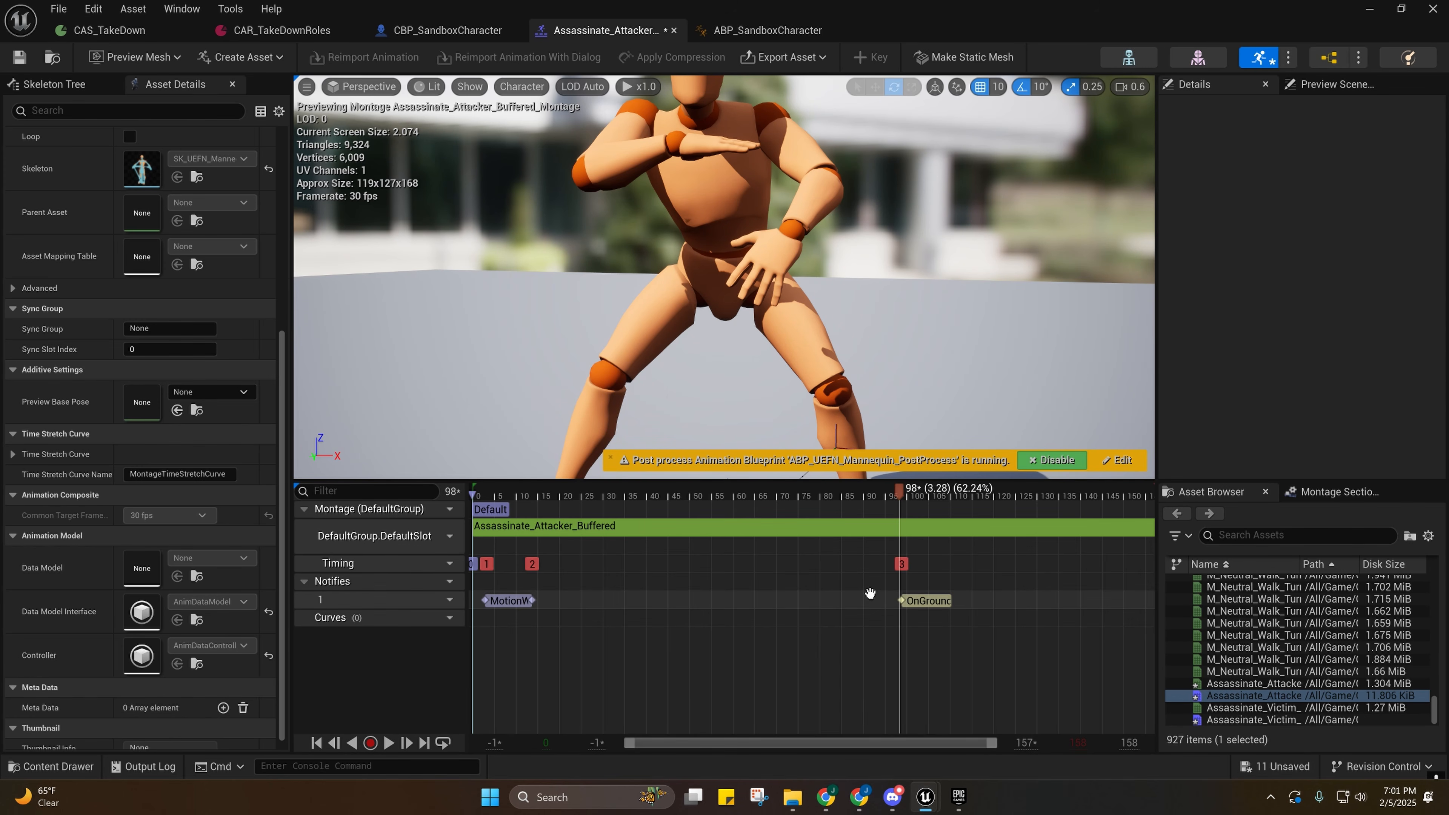
Delete the OnGround notify from the attacker montage.
{"action": "right_click", "coordinate": [909, 600]}
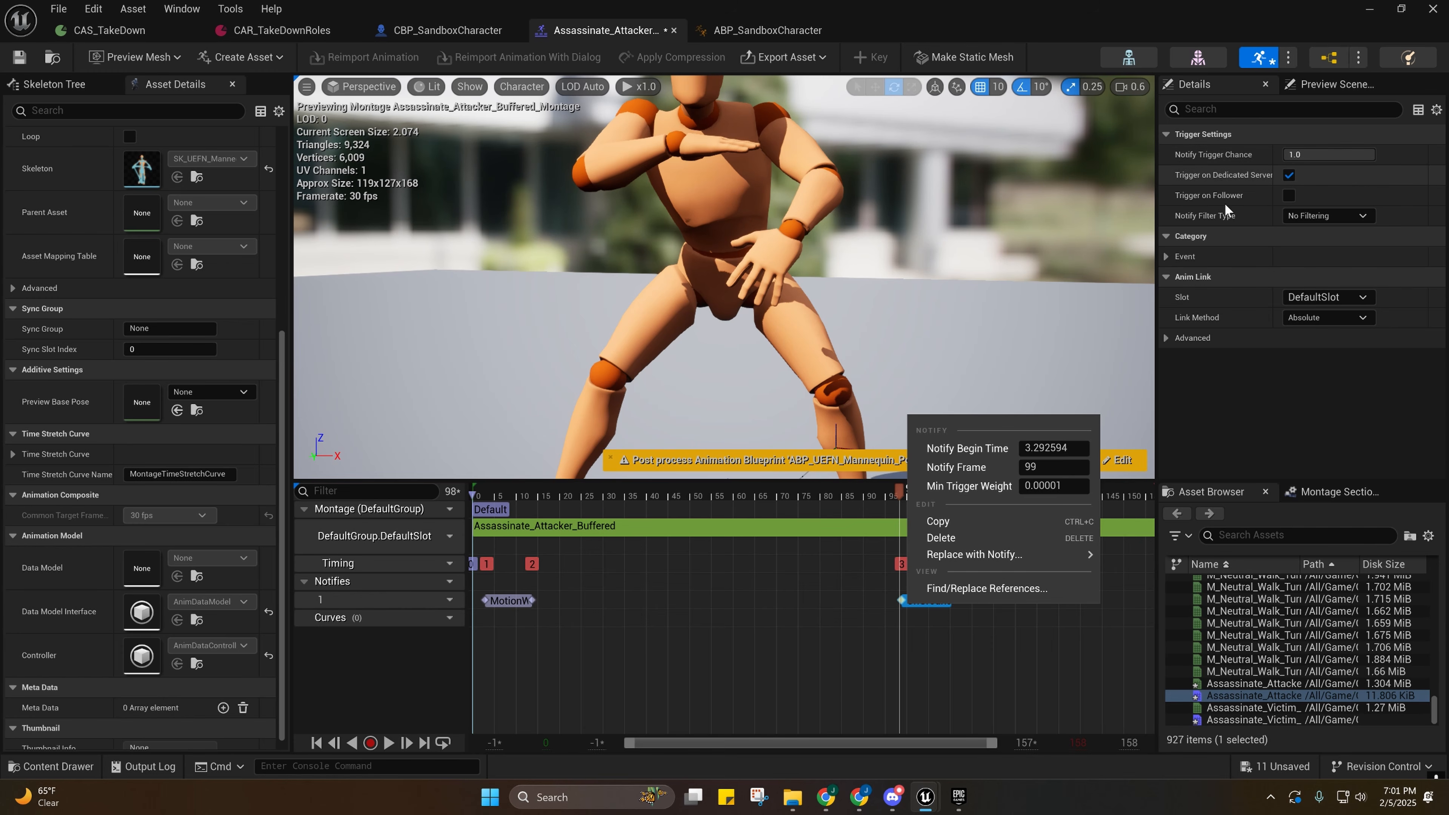
{"action": "left_click", "coordinate": [881, 612]}
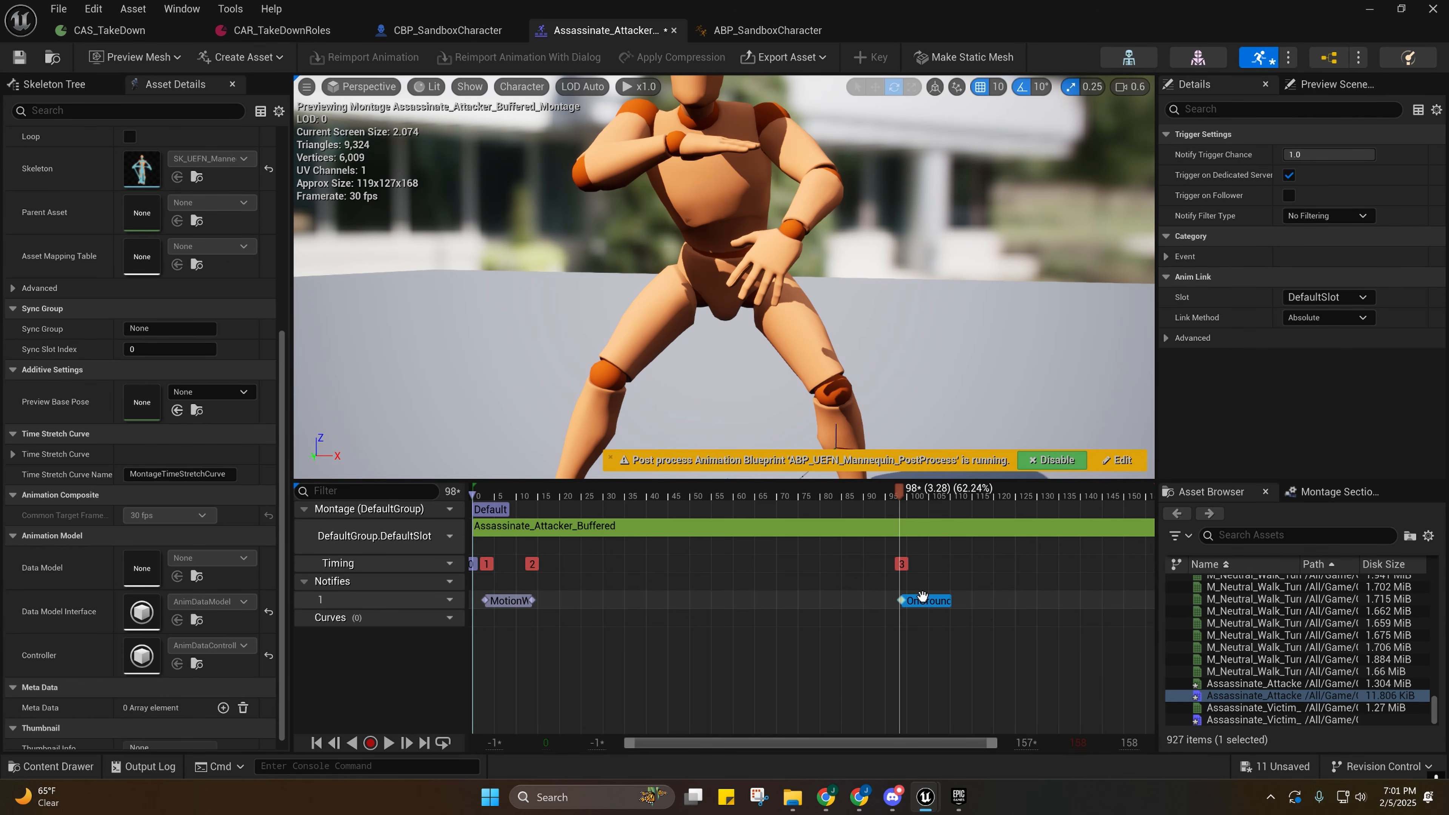
{"action": "right_click", "coordinate": [927, 601]}
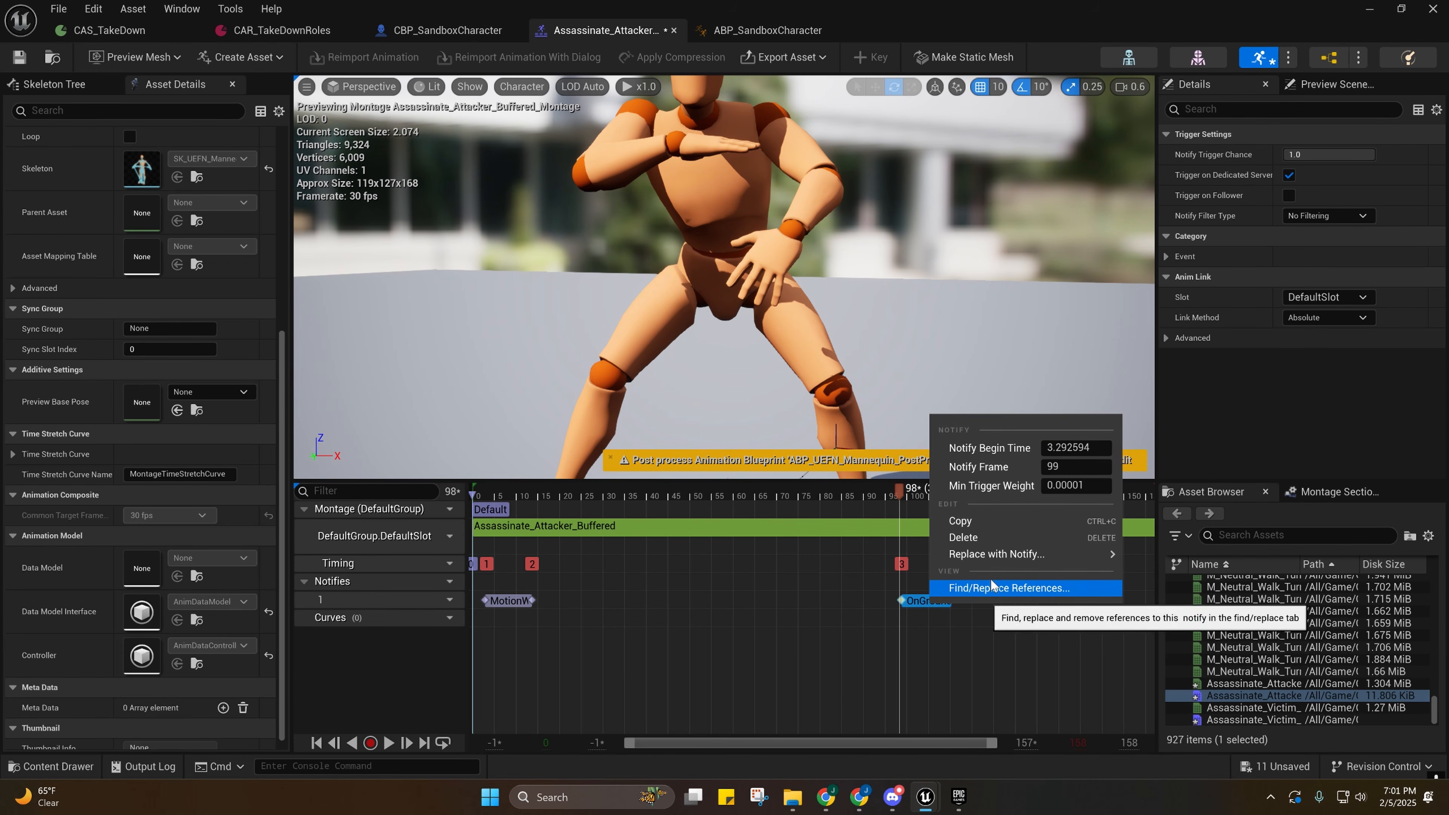
{"action": "mouse_move", "coordinate": [1006, 552]}
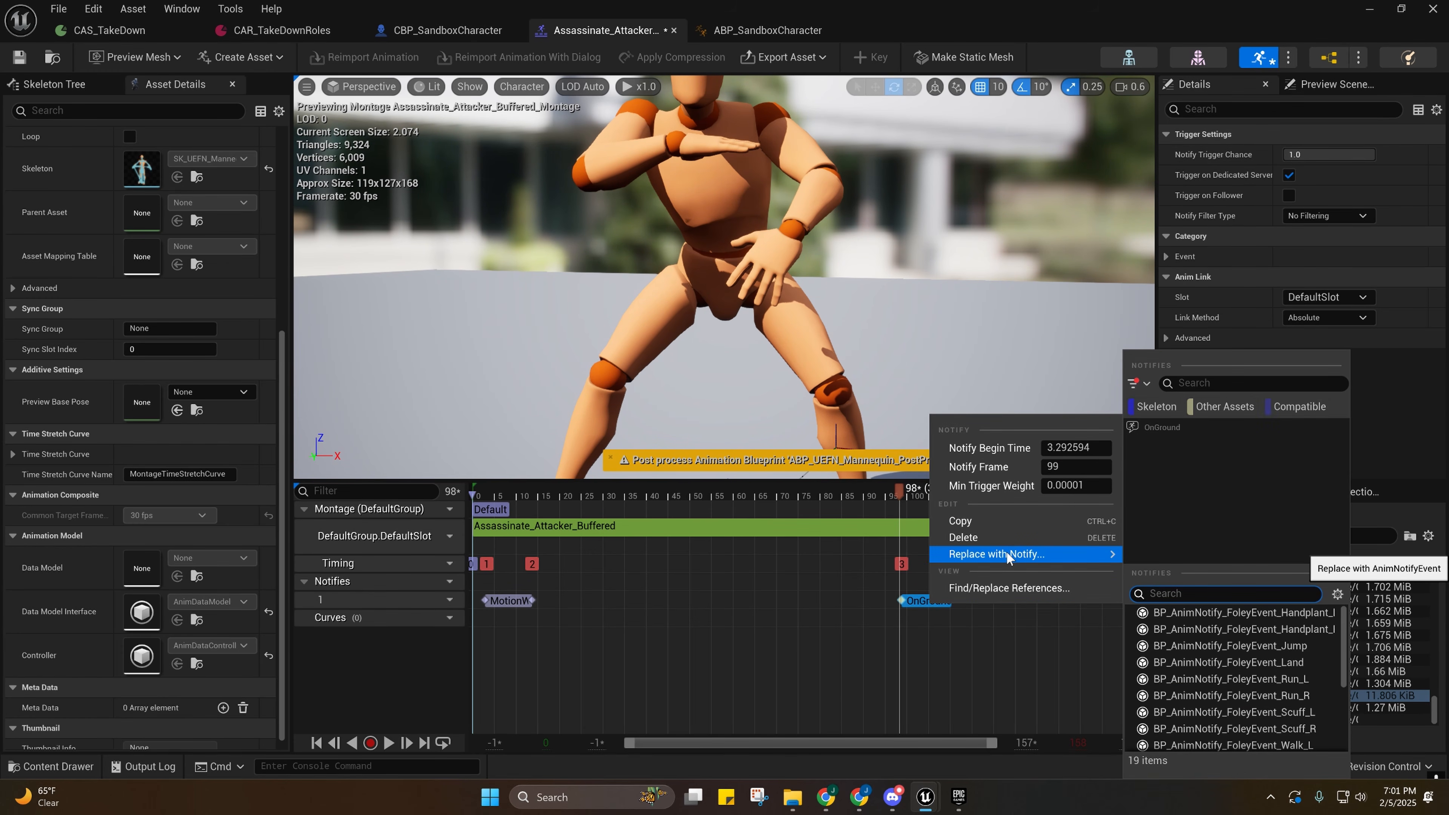
{"action": "left_click", "coordinate": [972, 536]}
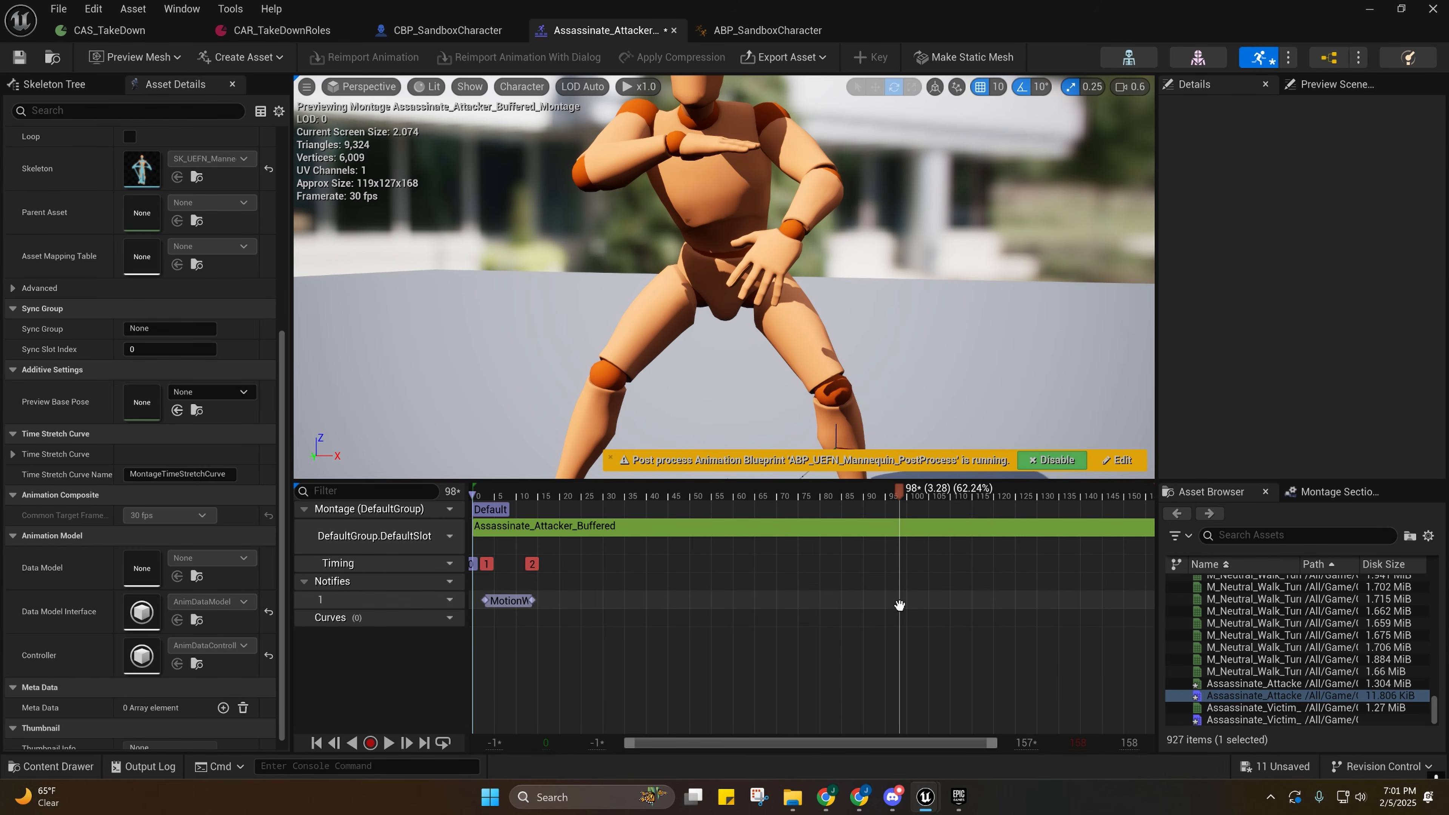
Add a new notify named OffTarget at about frame 98 of the attacker montage.
{"action": "right_click", "coordinate": [900, 603]}
{"action": "mouse_move", "coordinate": [986, 628]}
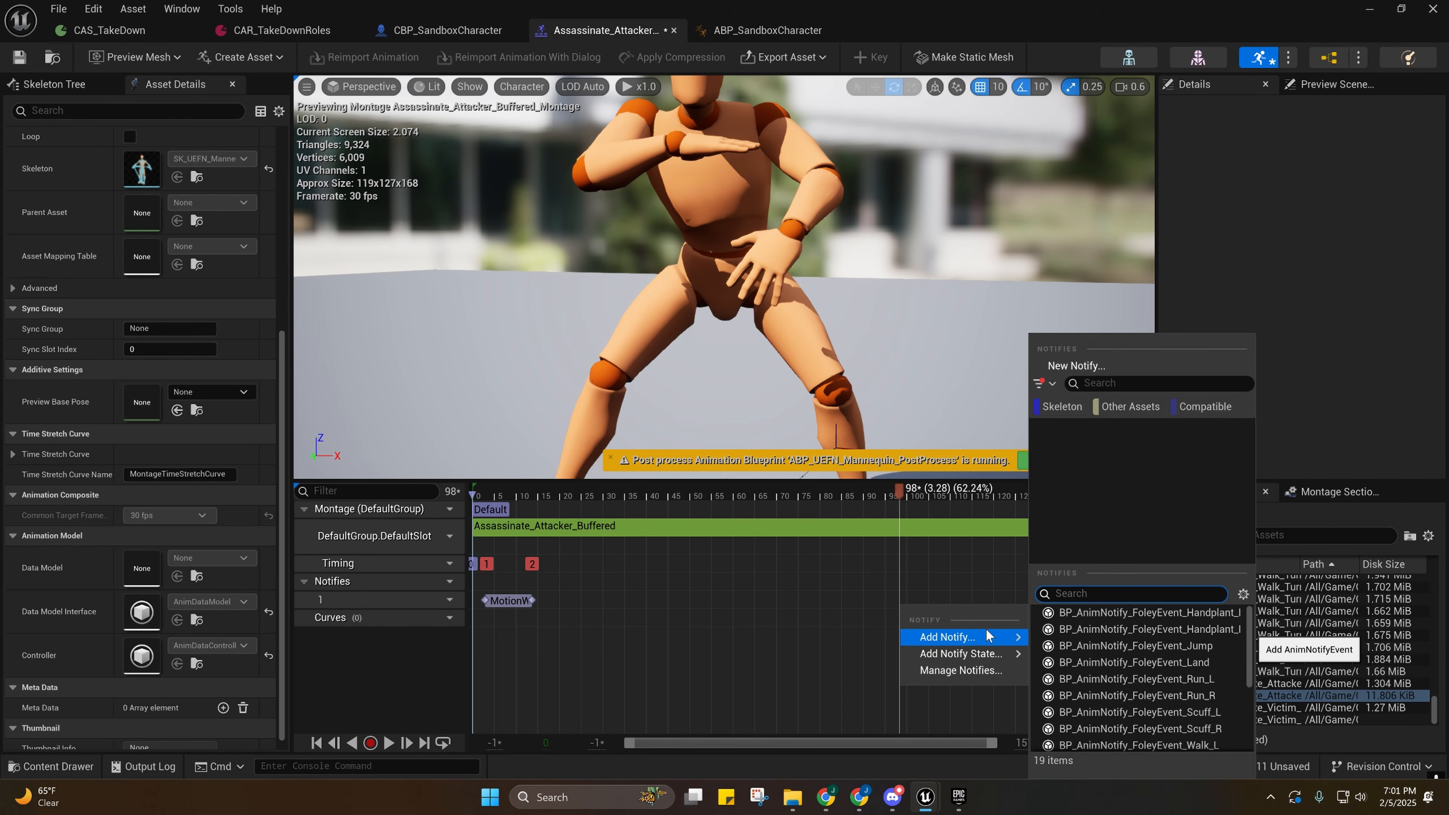
{"action": "left_click", "coordinate": [1070, 367]}
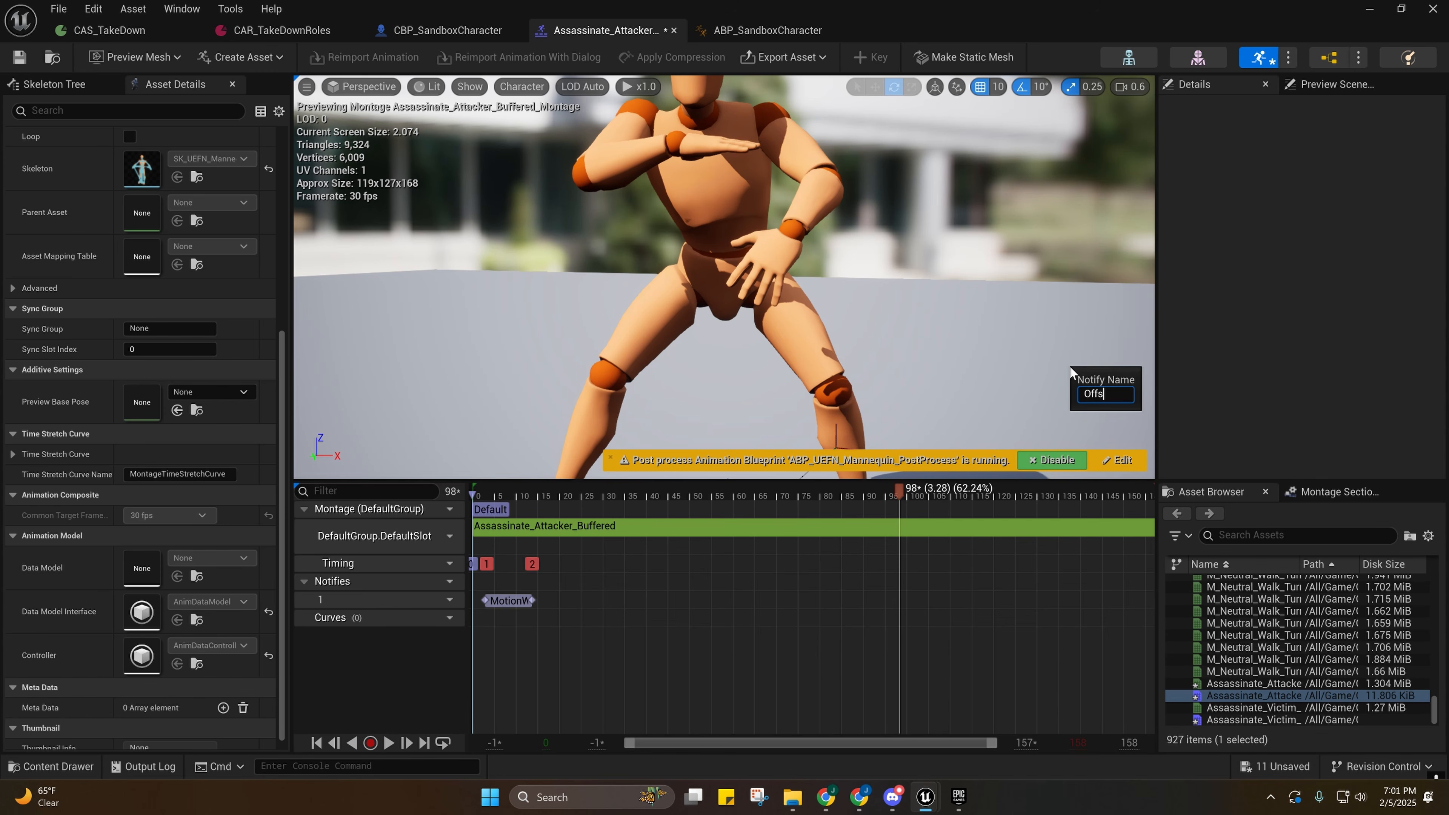
{"action": "type", "text": "get"}
{"action": "key", "text": "Return"}
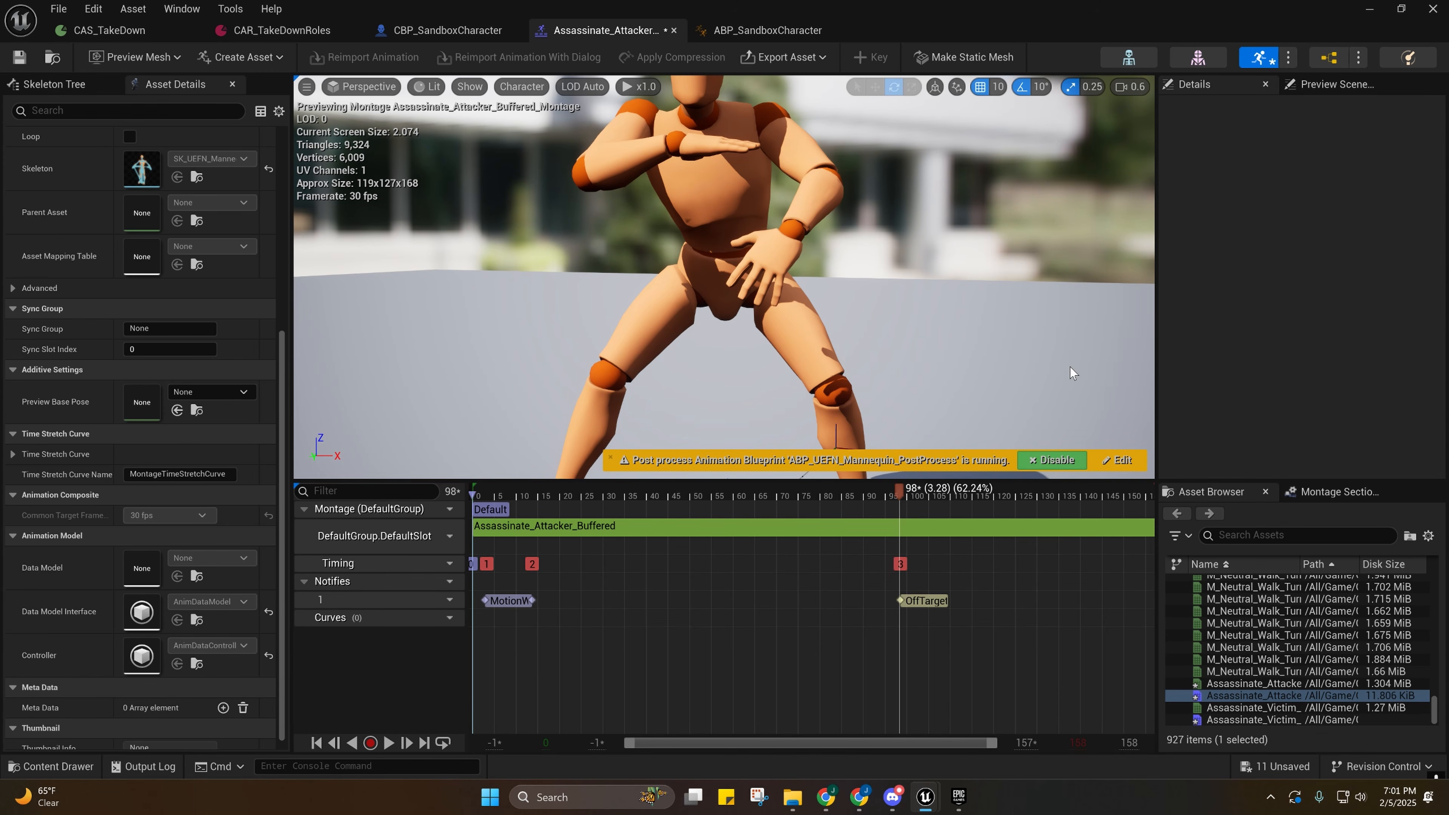
Set the Motion Warping notify's Warp Target Name to OnTarget in its Skew Warp modifier and save the montage.
{"action": "left_click", "coordinate": [506, 599]}
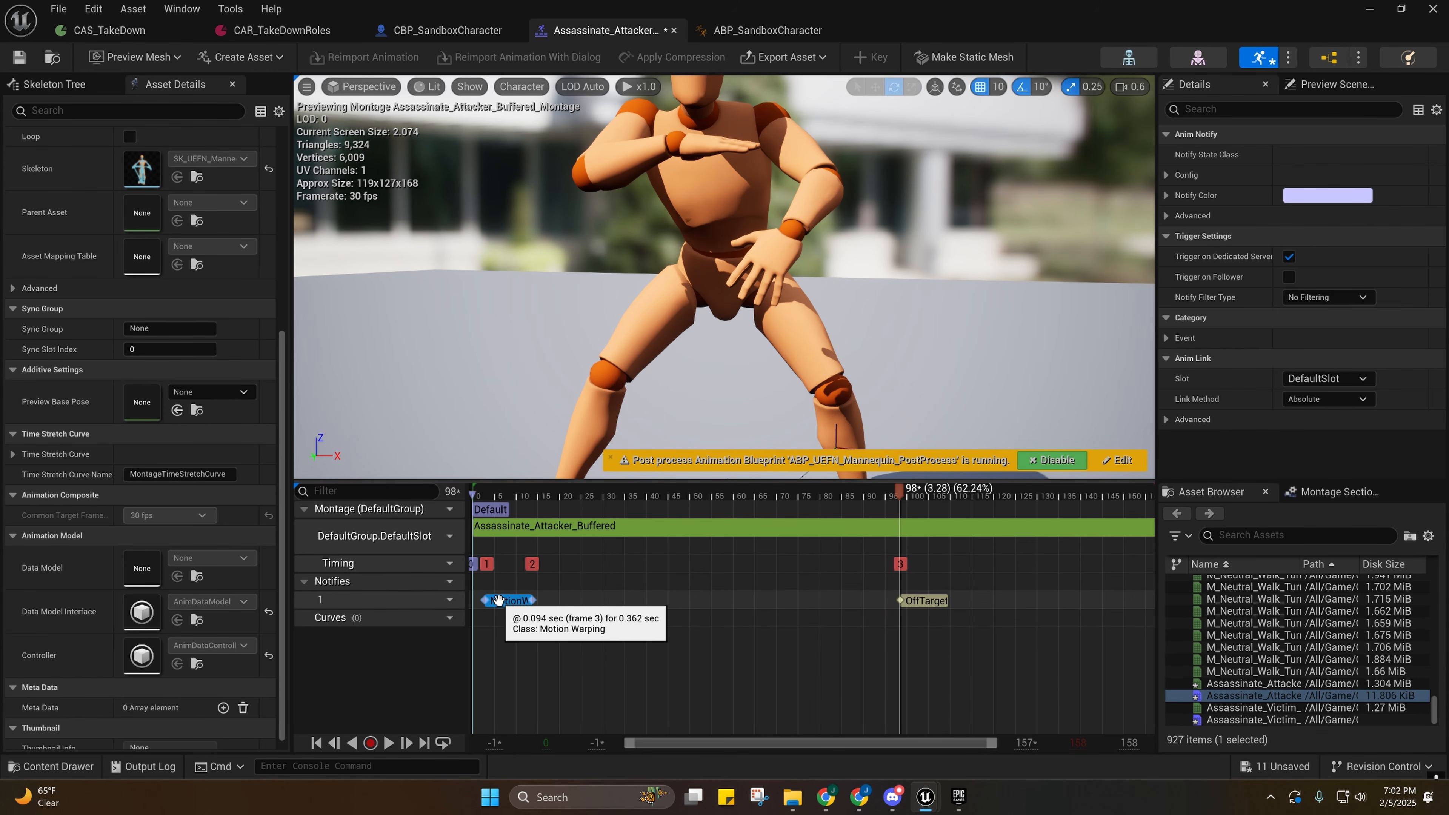
{"action": "left_click", "coordinate": [1165, 174]}
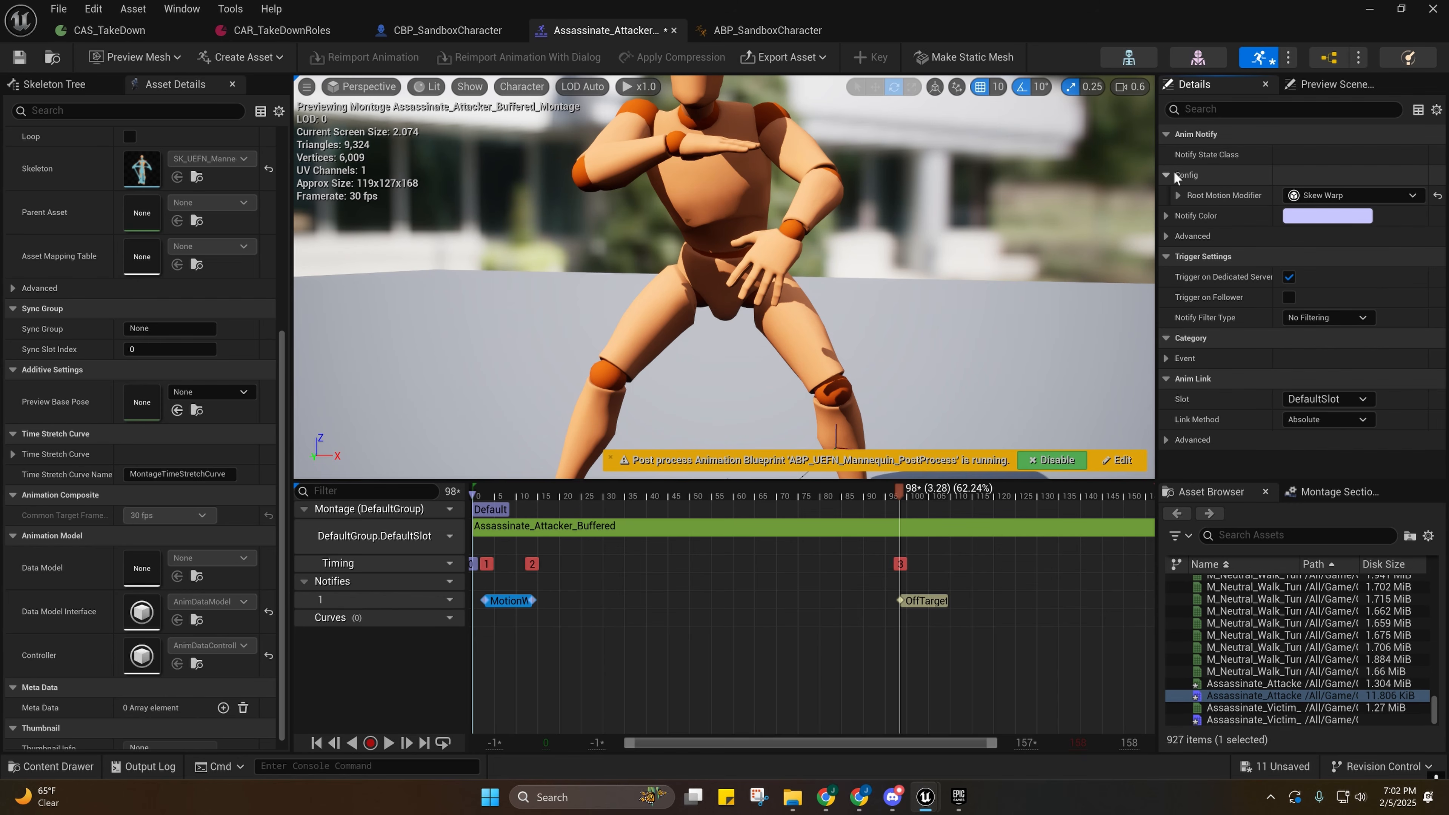
{"action": "left_click", "coordinate": [1178, 195]}
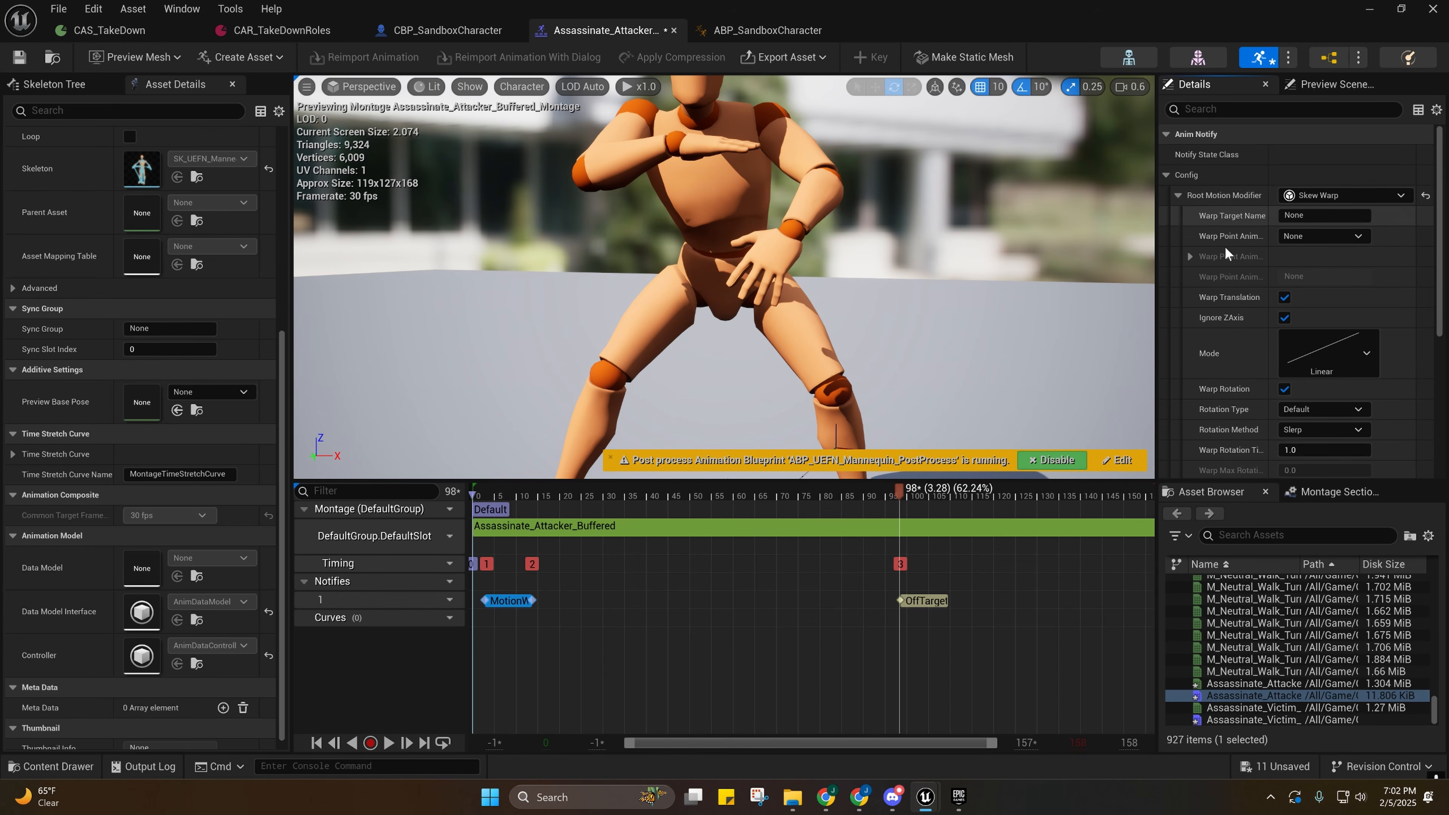
{"action": "left_click", "coordinate": [1318, 215]}
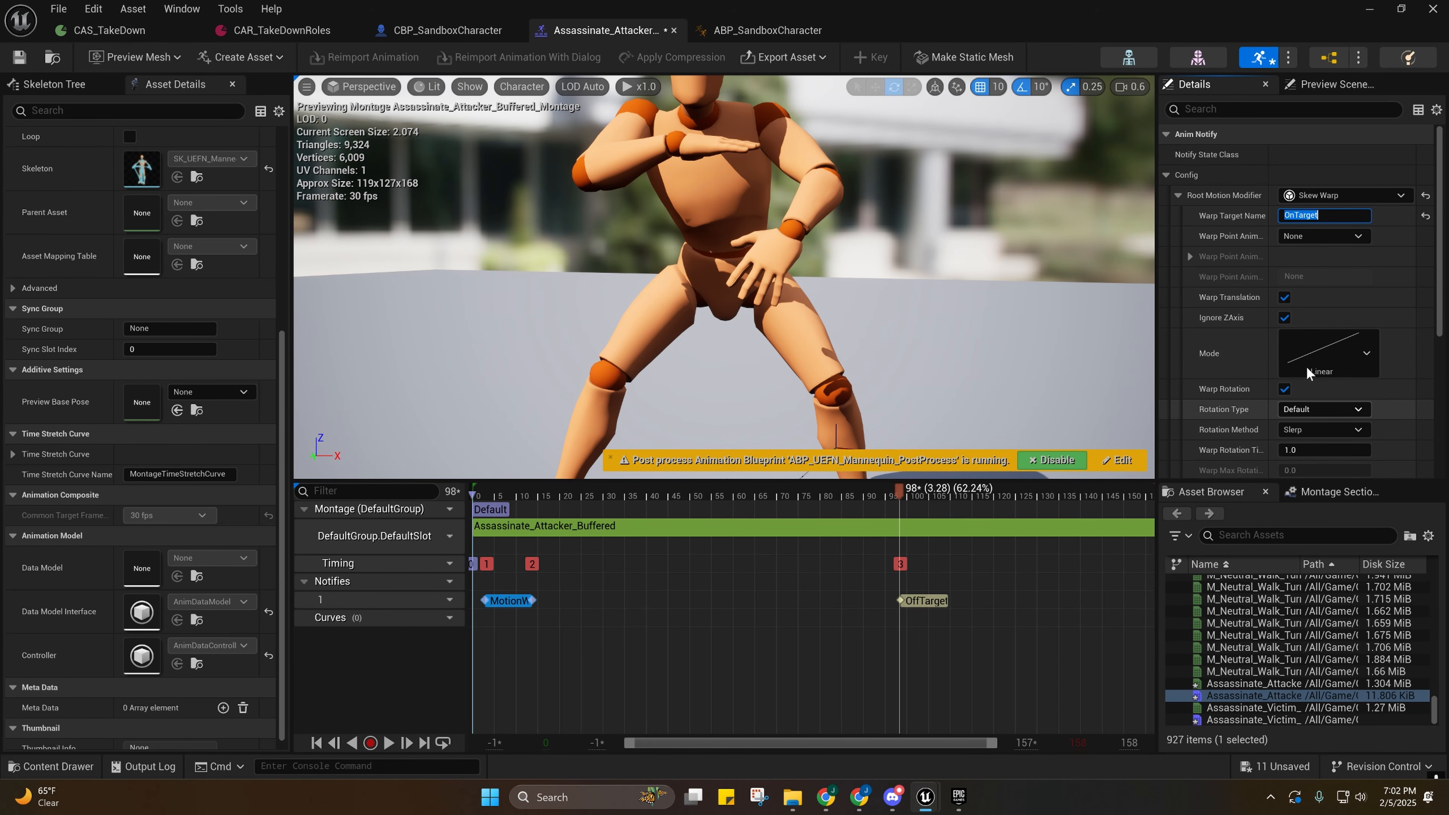
{"action": "left_click", "coordinate": [19, 57]}
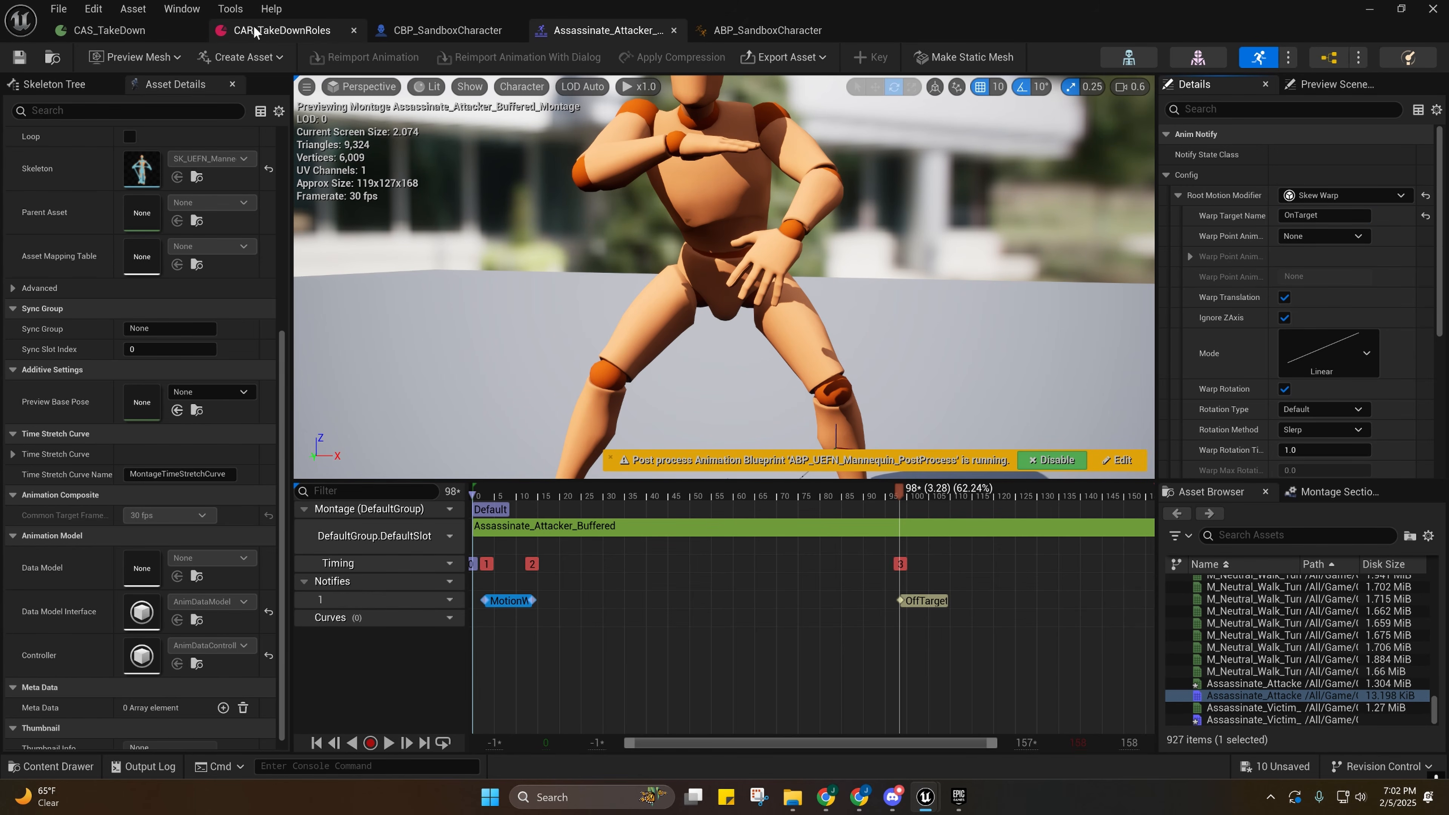
Open Assassinate_Victim_Buffered_Montage from the TakeDown folder.
{"action": "left_click", "coordinate": [109, 30]}
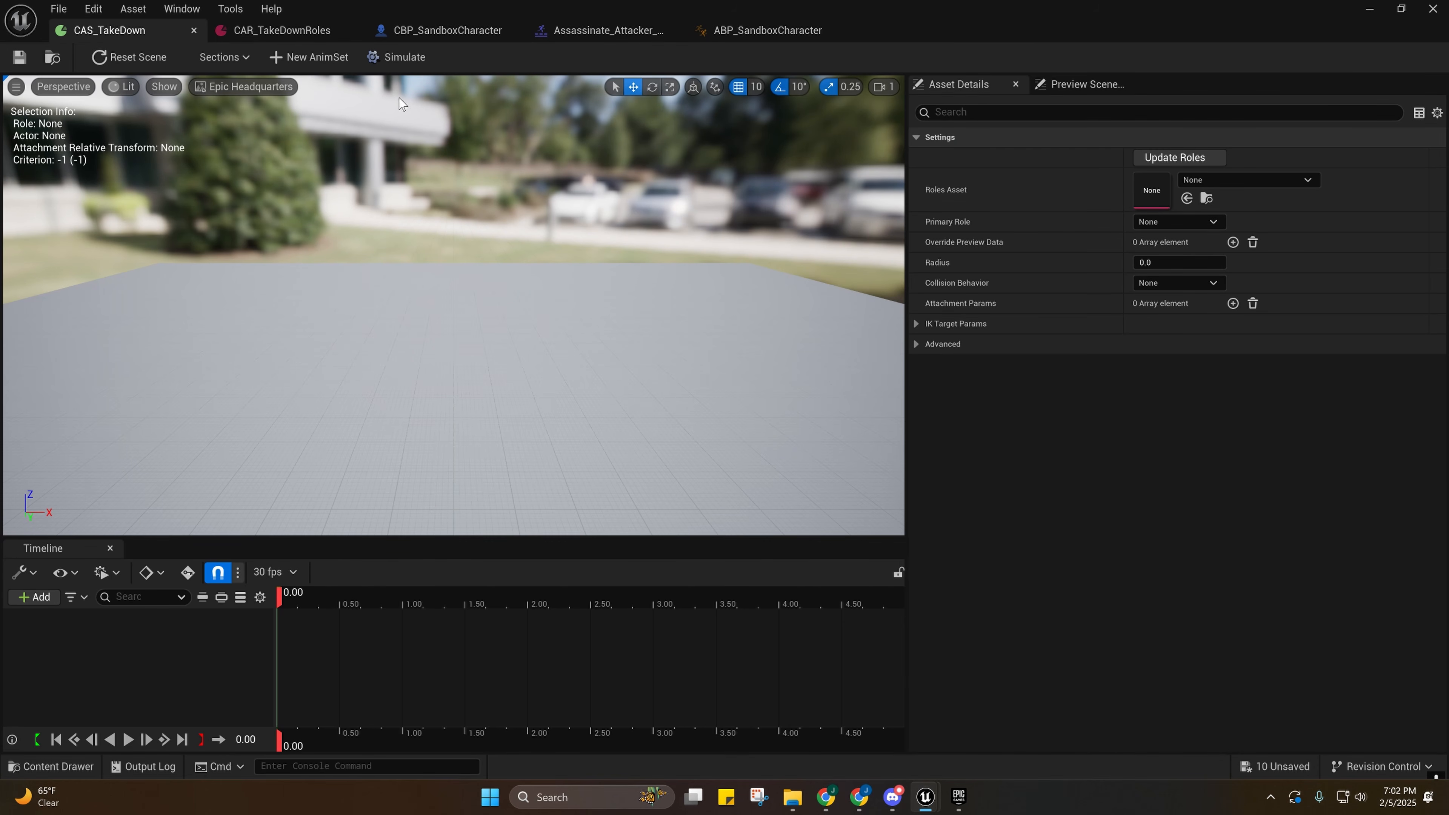
{"action": "left_click", "coordinate": [556, 31]}
{"action": "key", "text": "ctrl+space"}
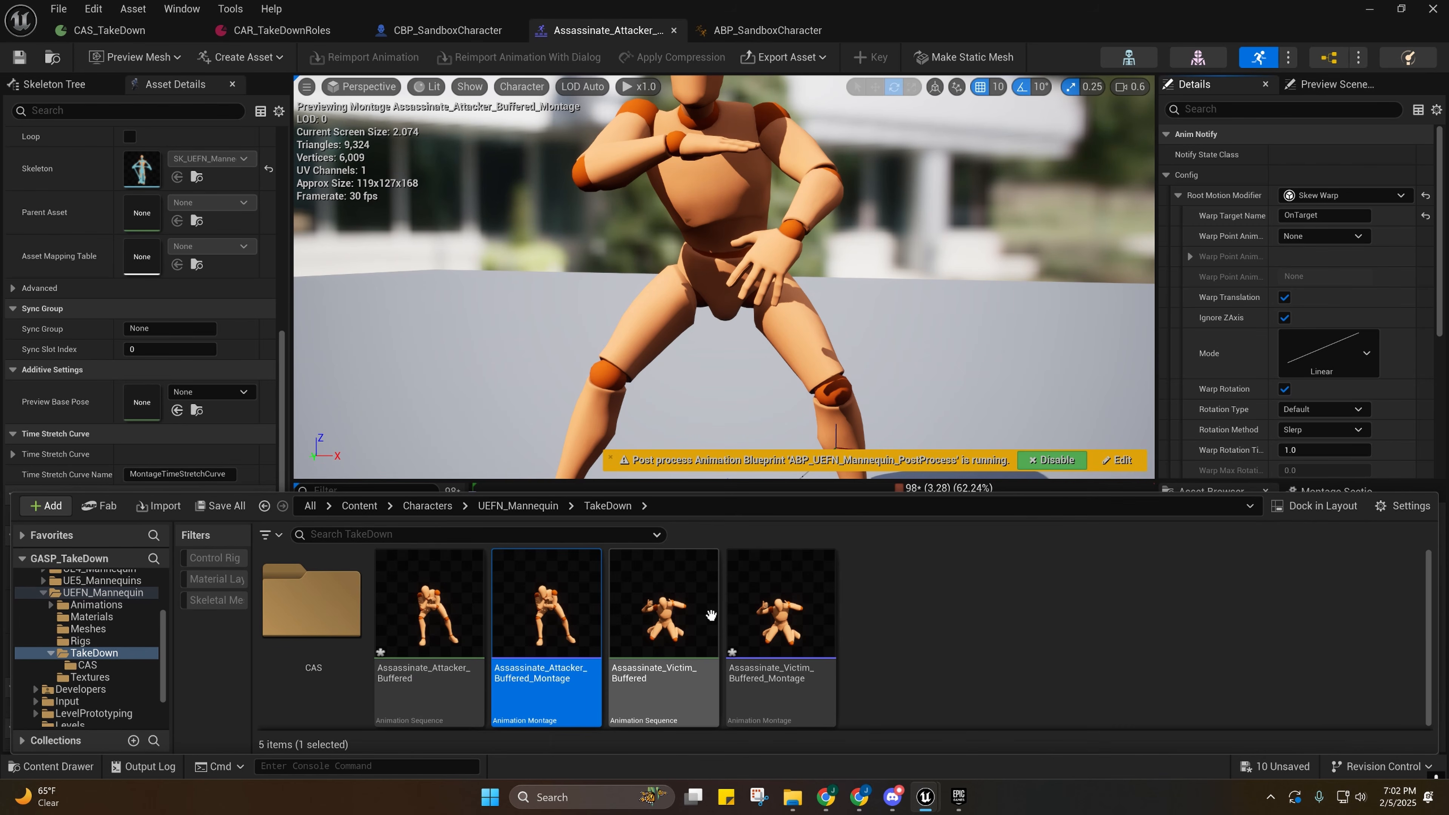
{"action": "double_click", "coordinate": [780, 611]}
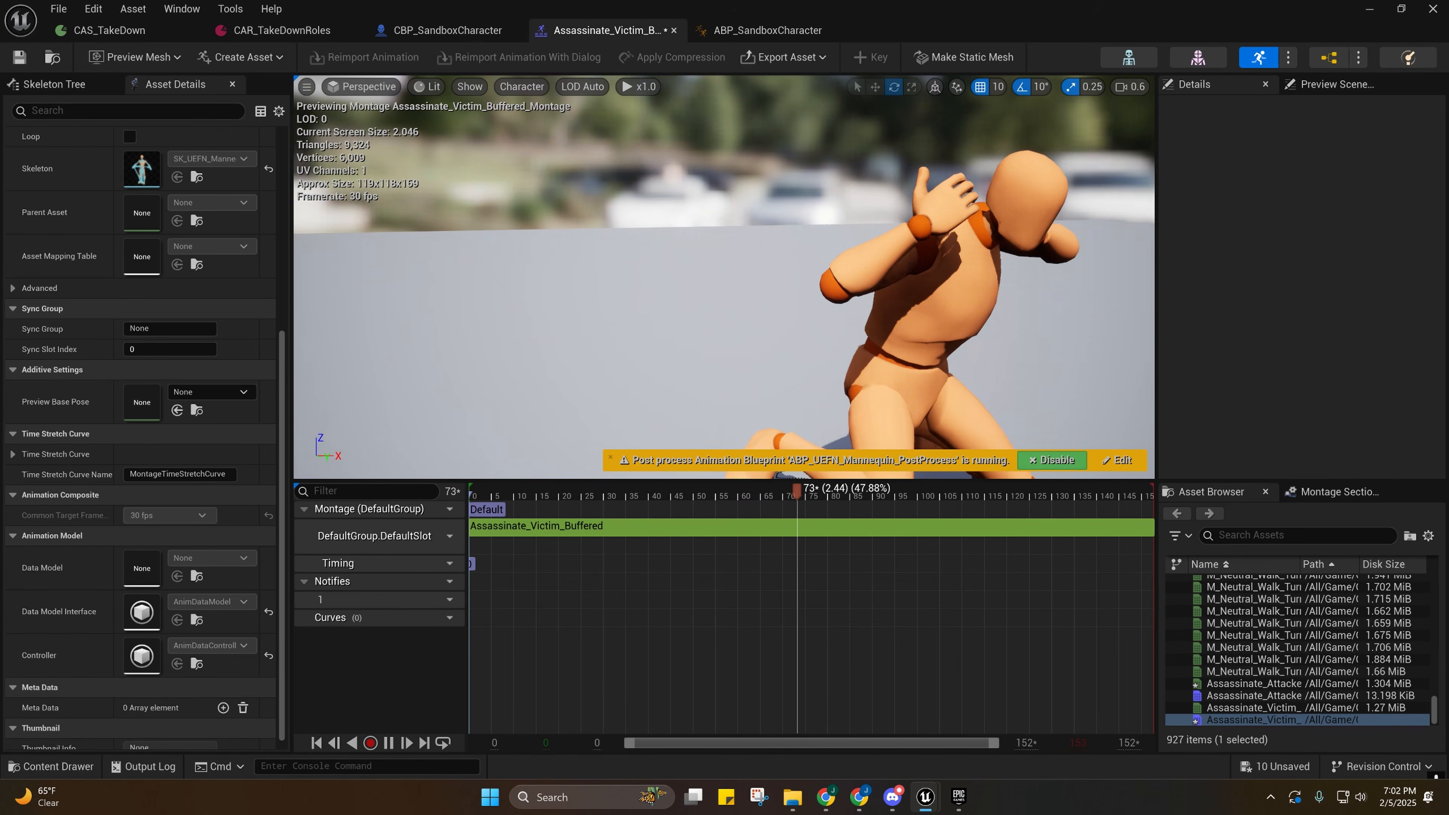
Set the Blend Out Blend Time of the victim montage to 0.0.
{"action": "right_click_drag", "start_coordinate": [723, 277], "coordinate": [655, 454]}
{"action": "left_click_drag", "start_coordinate": [674, 495], "coordinate": [1105, 507]}
{"action": "scroll", "coordinate": [60, 229], "scroll_direction": "up", "scroll_amount": 8}
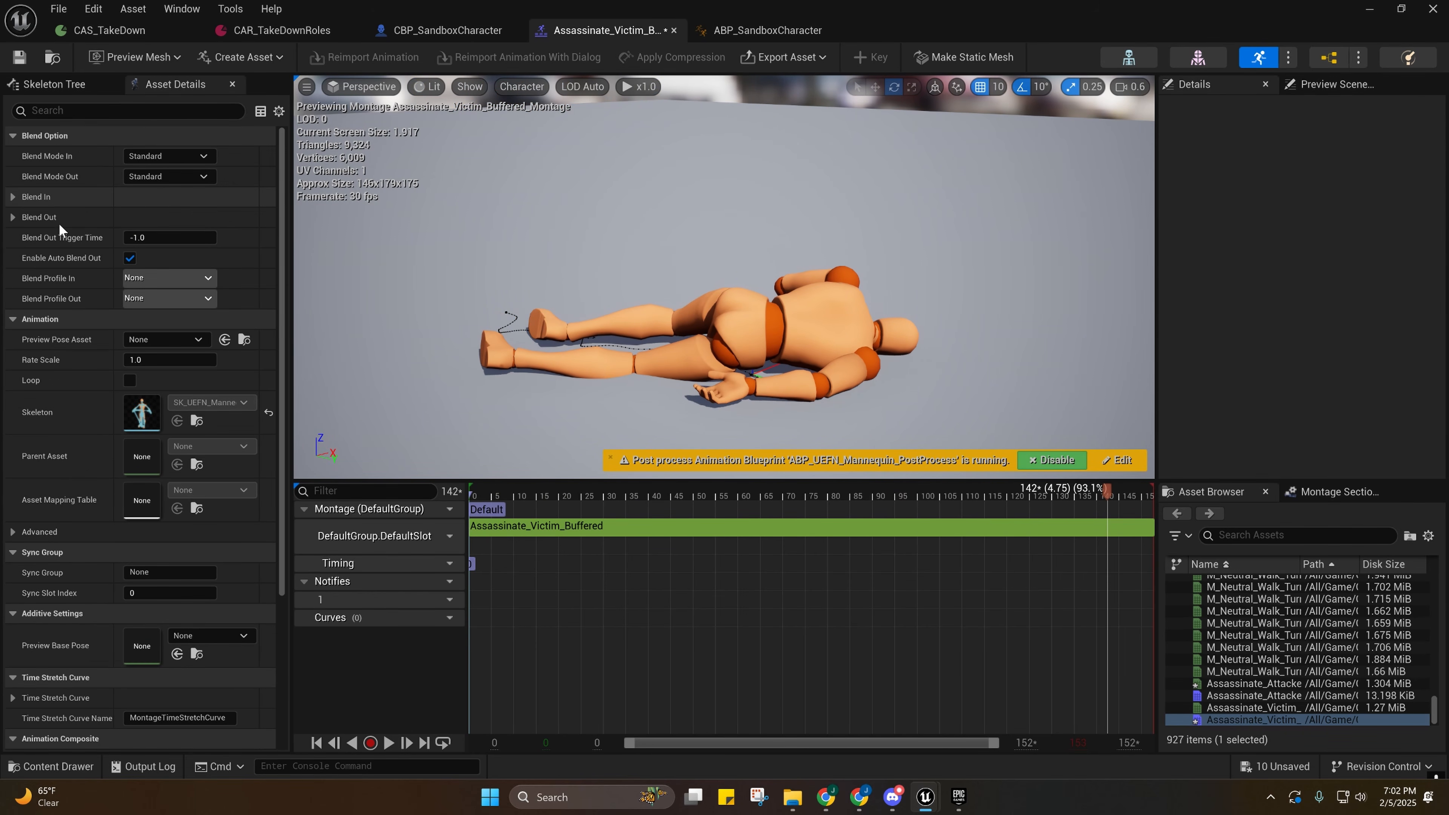
{"action": "left_click", "coordinate": [12, 218]}
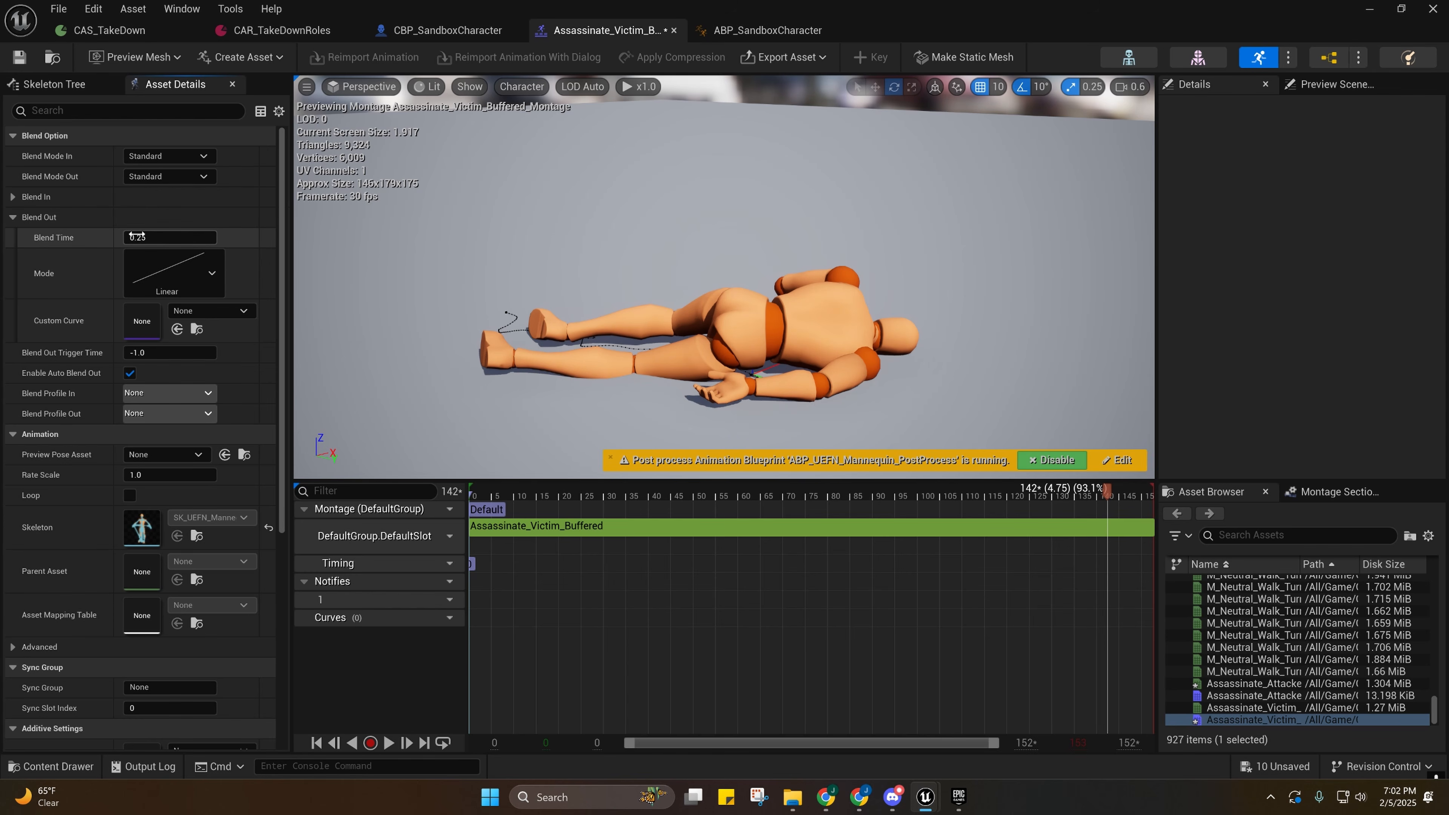
{"action": "left_click", "coordinate": [151, 237]}
Add a new notify named Dead at about frame 150 of the victim montage and save it.
{"action": "left_click_drag", "start_coordinate": [1106, 488], "coordinate": [1140, 488]}
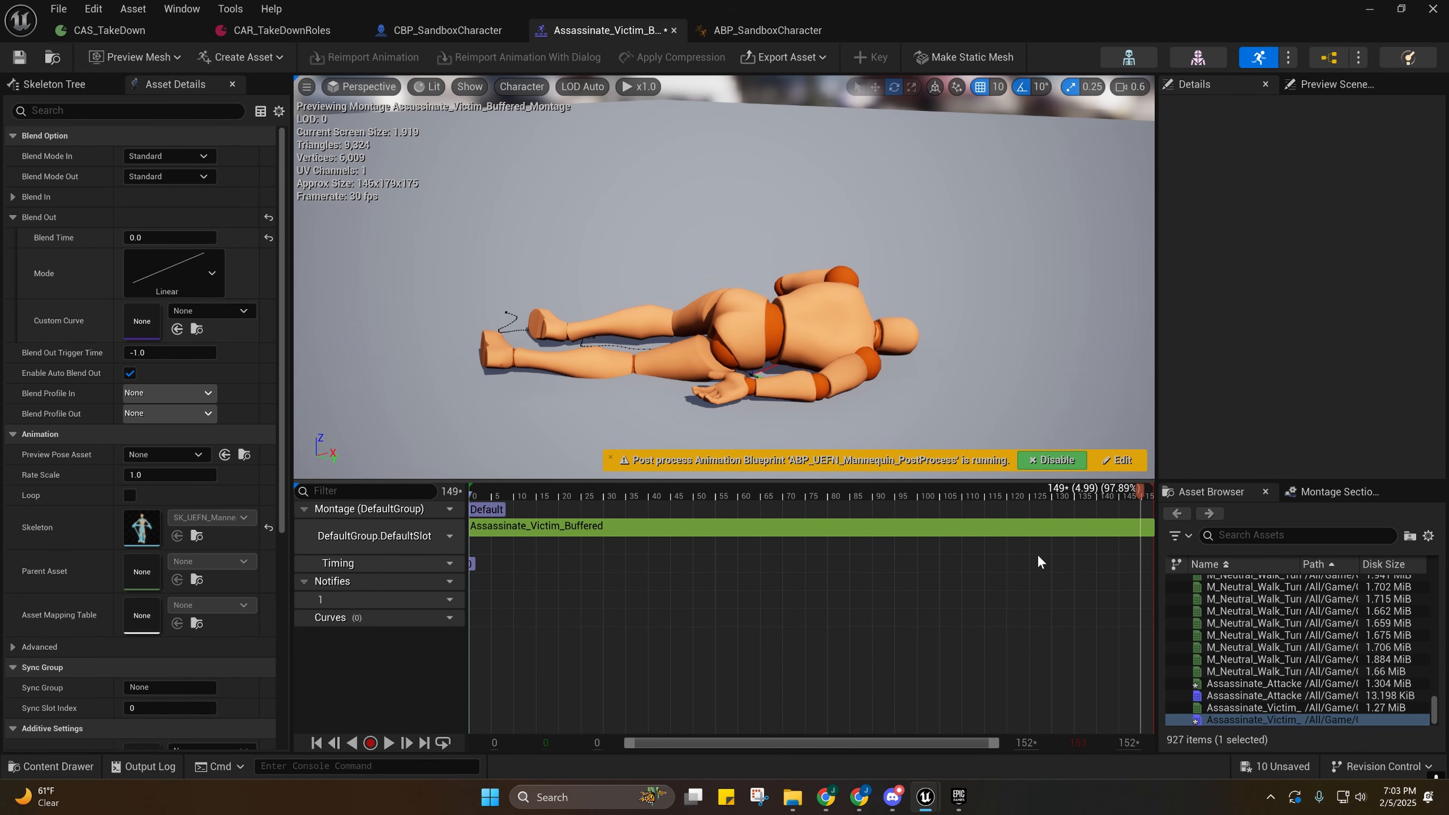
{"action": "right_click", "coordinate": [1142, 603]}
{"action": "mouse_move", "coordinate": [1166, 631]}
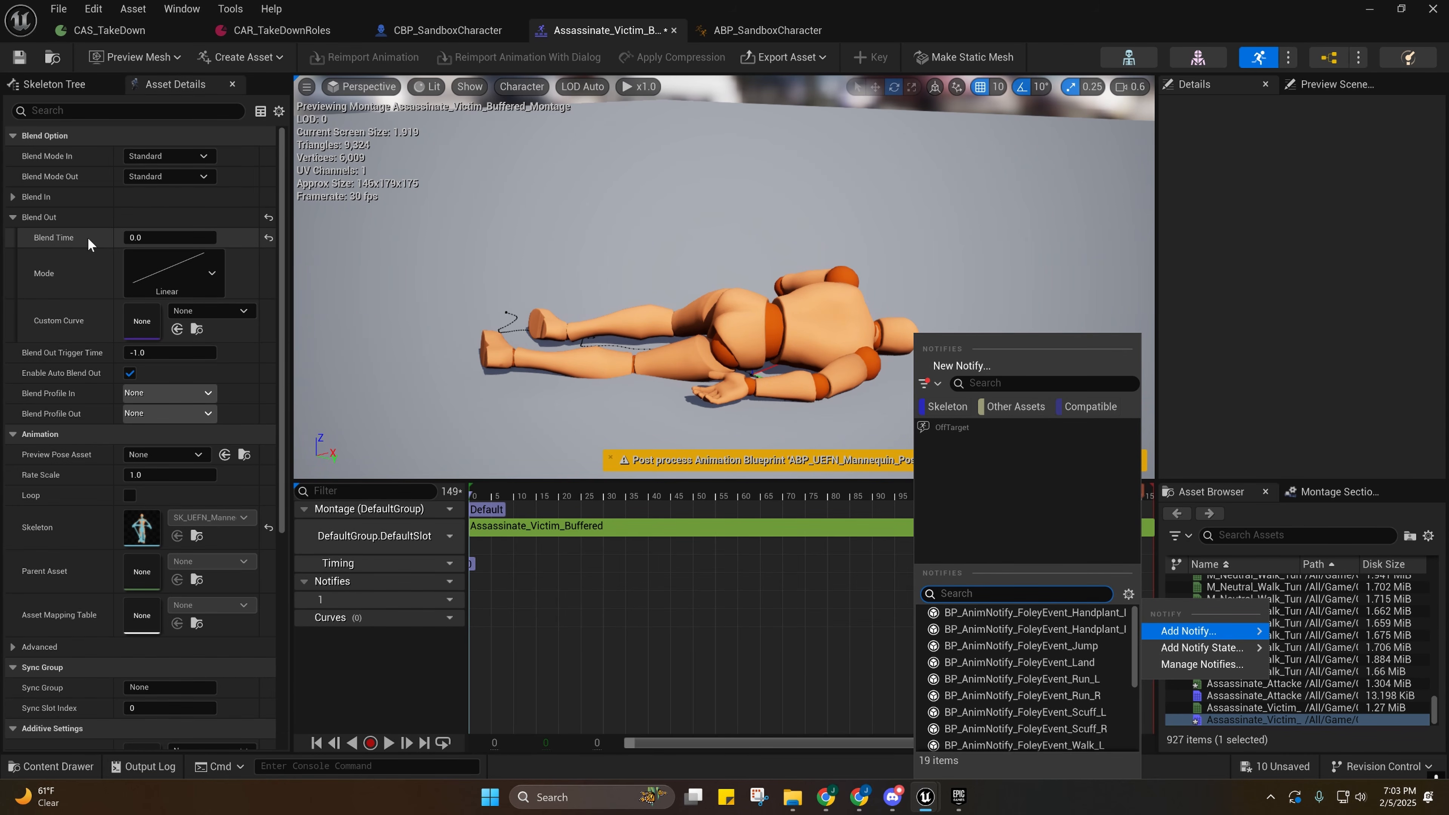
{"action": "left_click", "coordinate": [963, 364]}
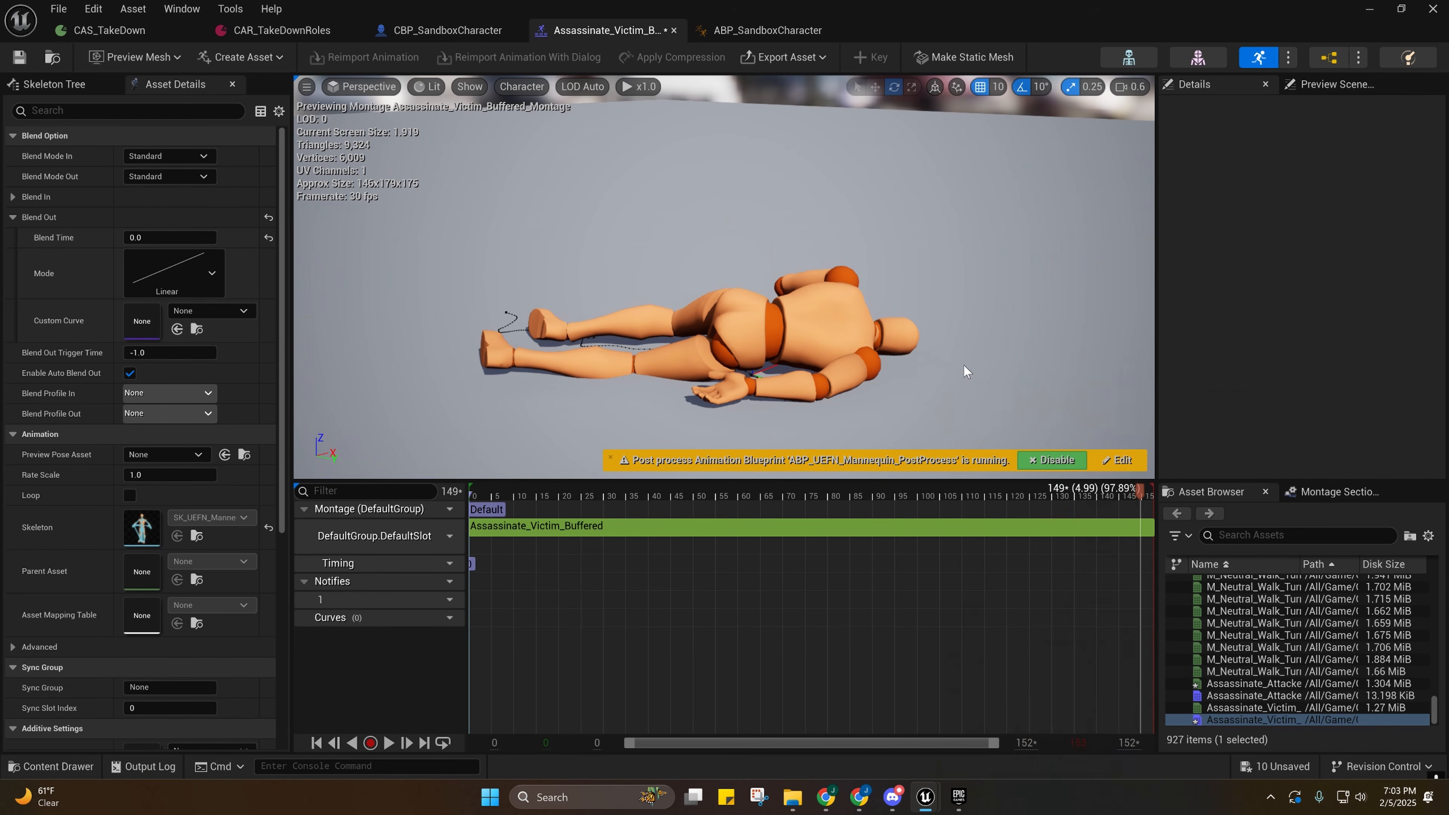
{"action": "type", "text": "D"}
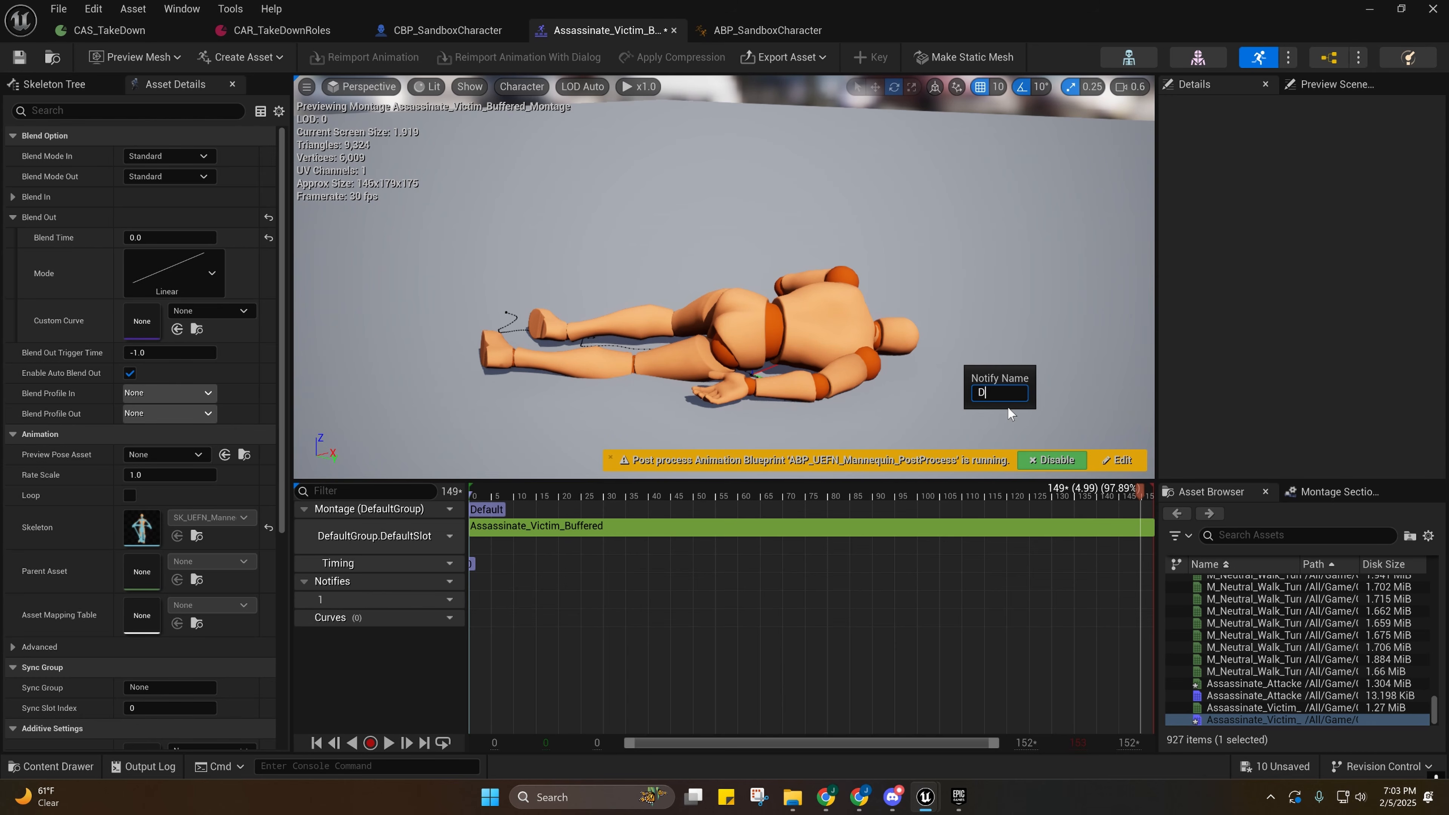
{"action": "type", "text": "ead"}
{"action": "key", "text": "Return"}
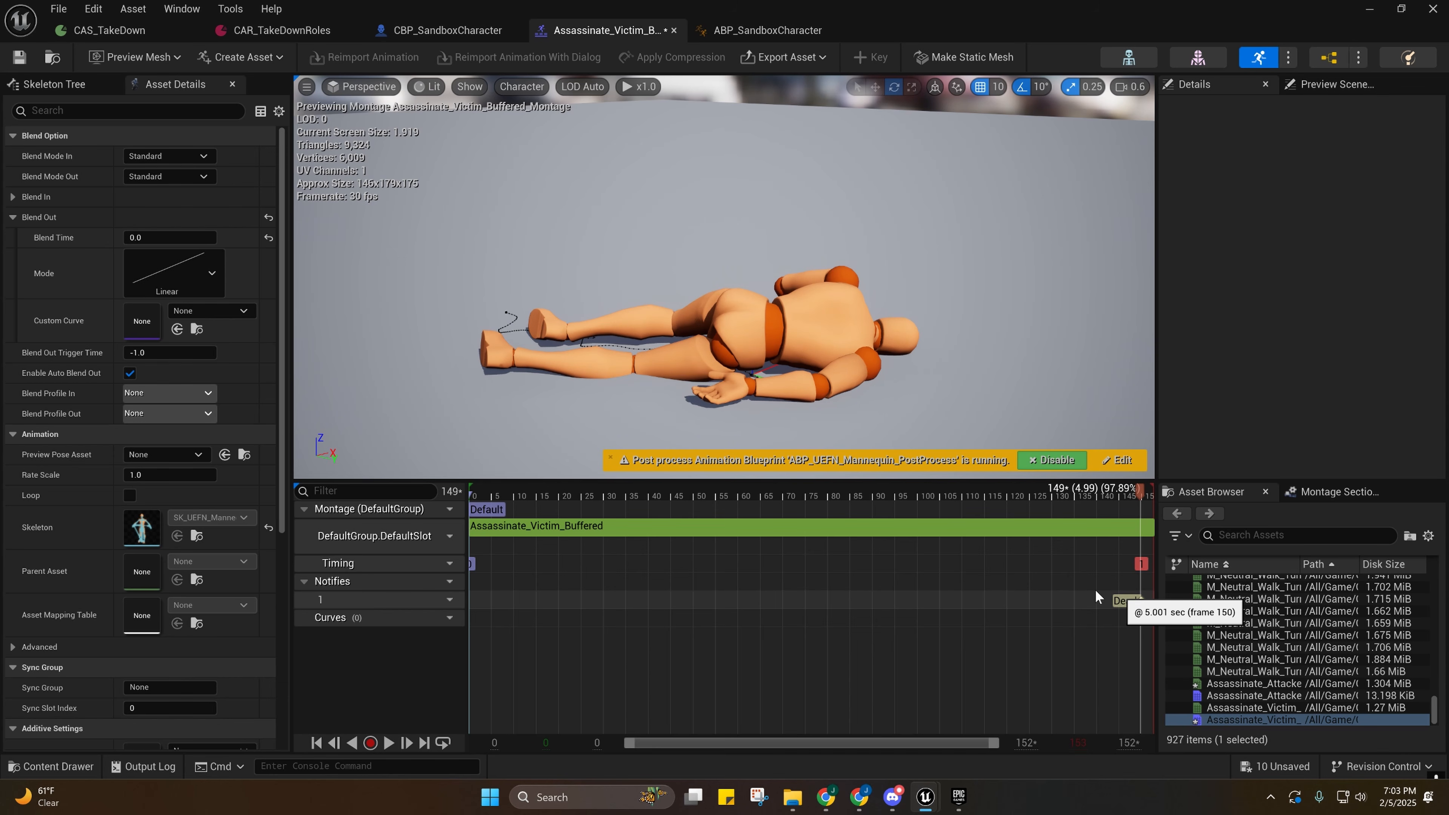
{"action": "left_click", "coordinate": [19, 57]}
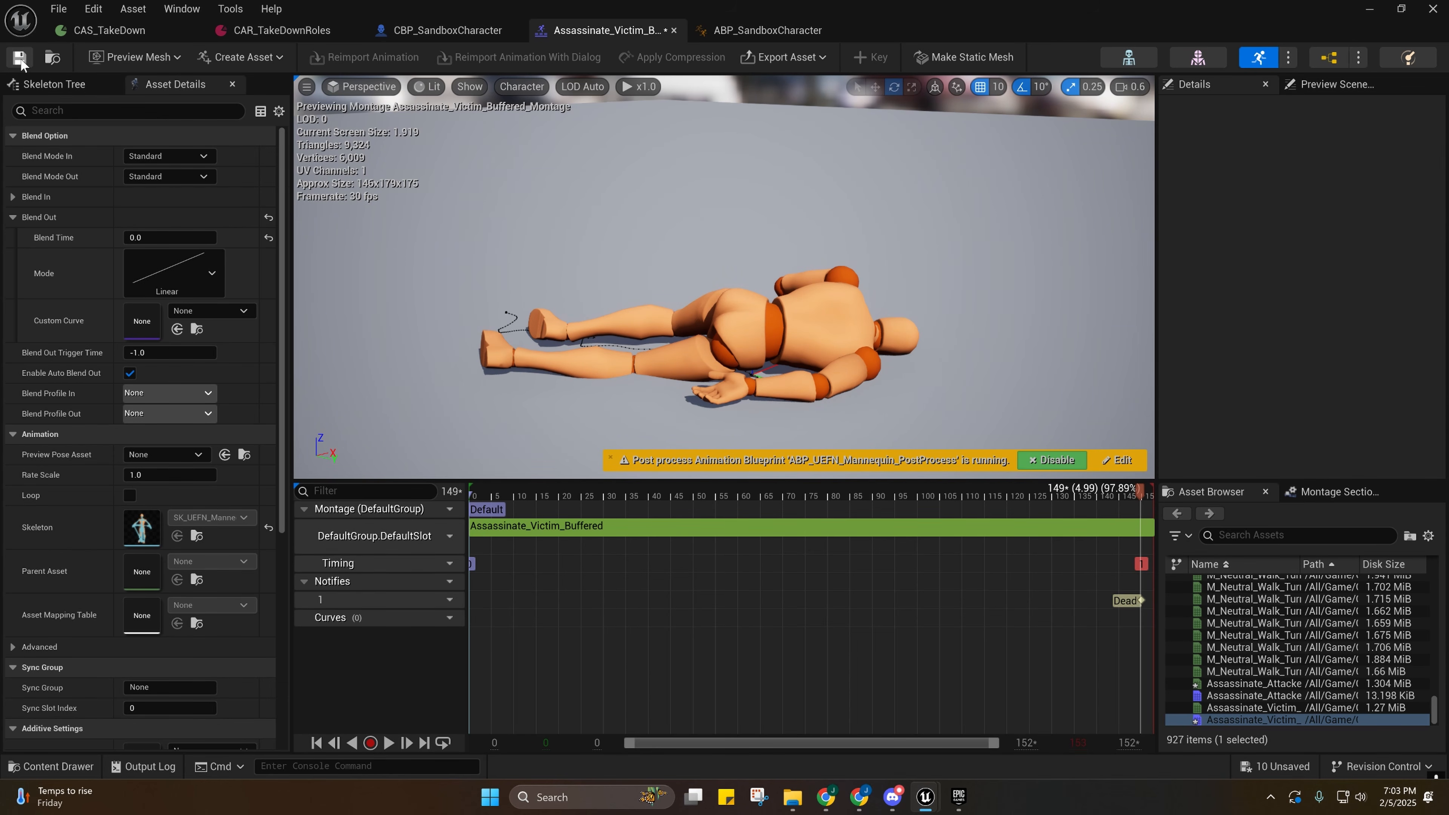
Open the Event Graph of ABP_SandboxCharacter and widen the graph area.
{"action": "left_click", "coordinate": [725, 36]}
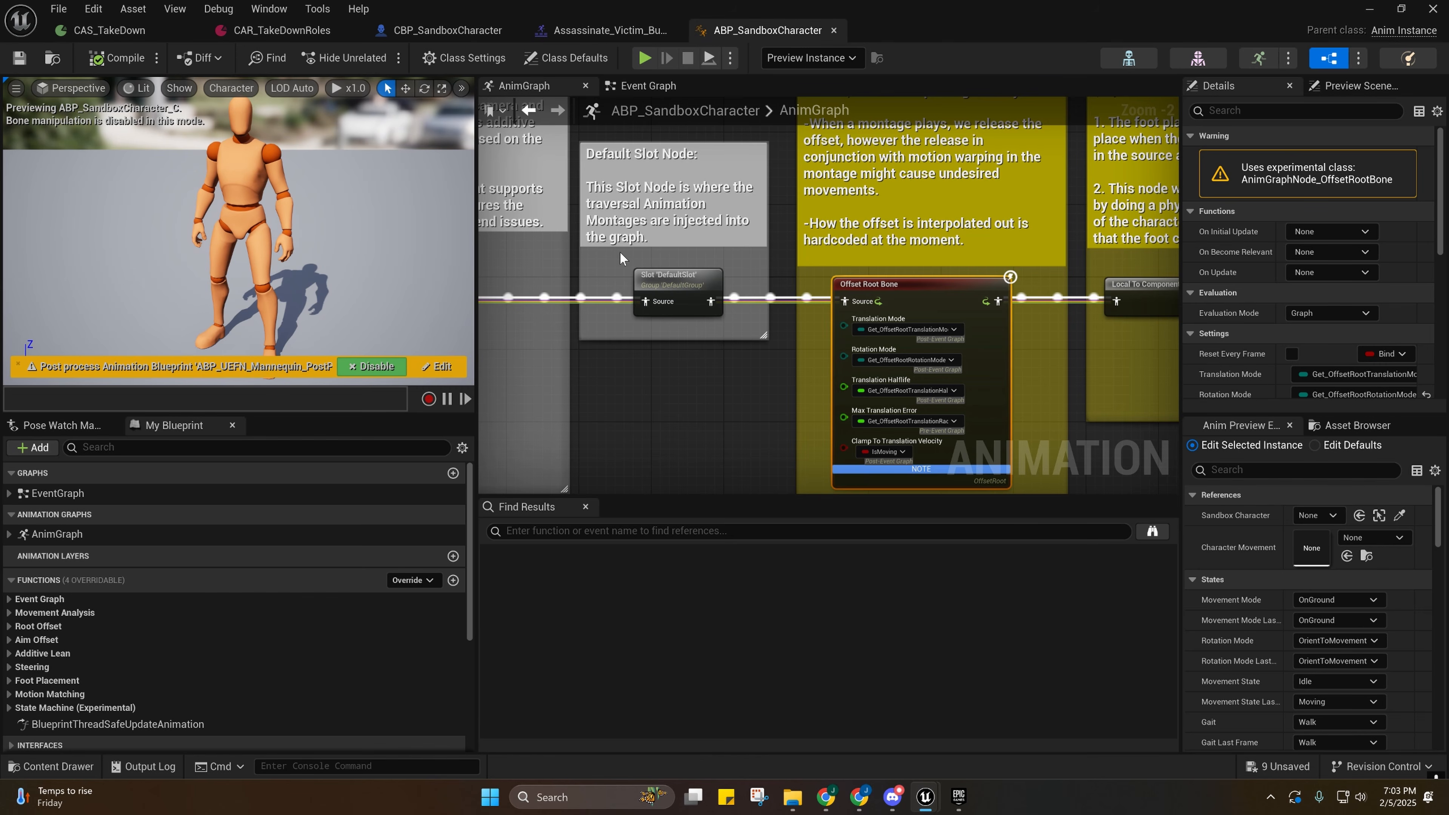
{"action": "left_click", "coordinate": [647, 84]}
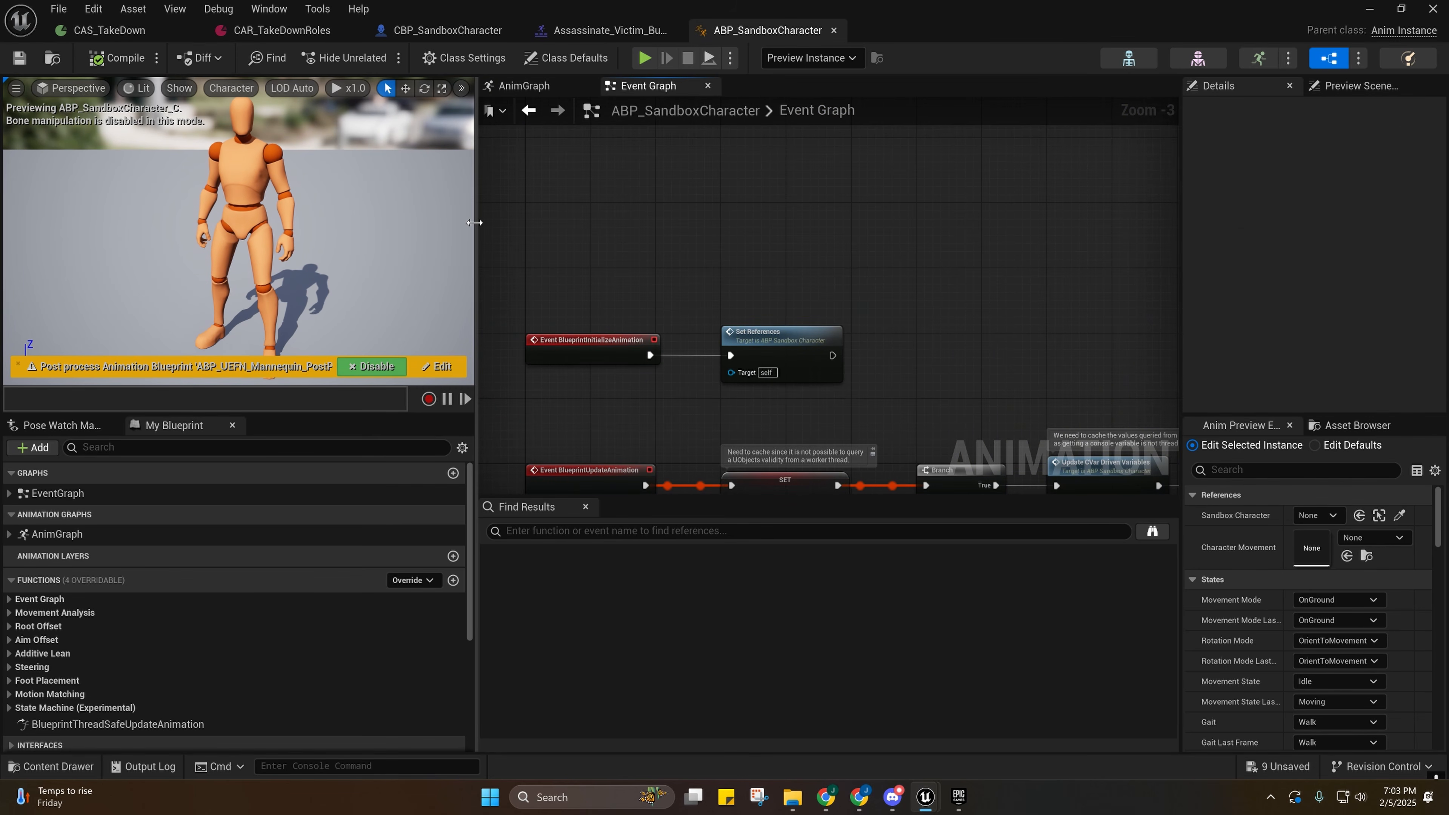
{"action": "left_click_drag", "start_coordinate": [478, 220], "coordinate": [230, 222]}
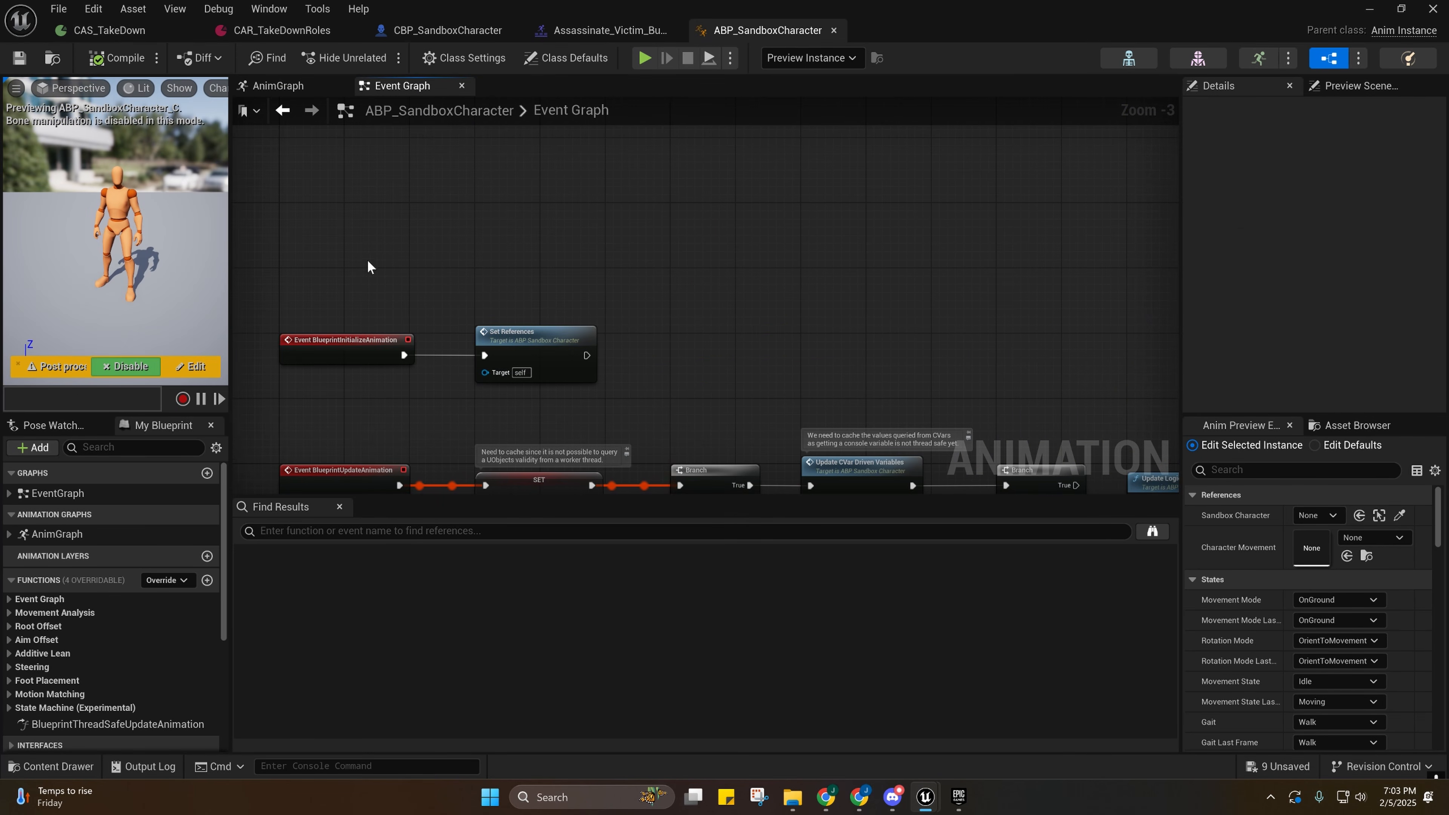
Try to add the AnimNotify_Dead event above Event BlueprintInitializeAnimation in the Event Graph.
{"action": "right_click", "coordinate": [397, 276]}
{"action": "type", "text": "death"}
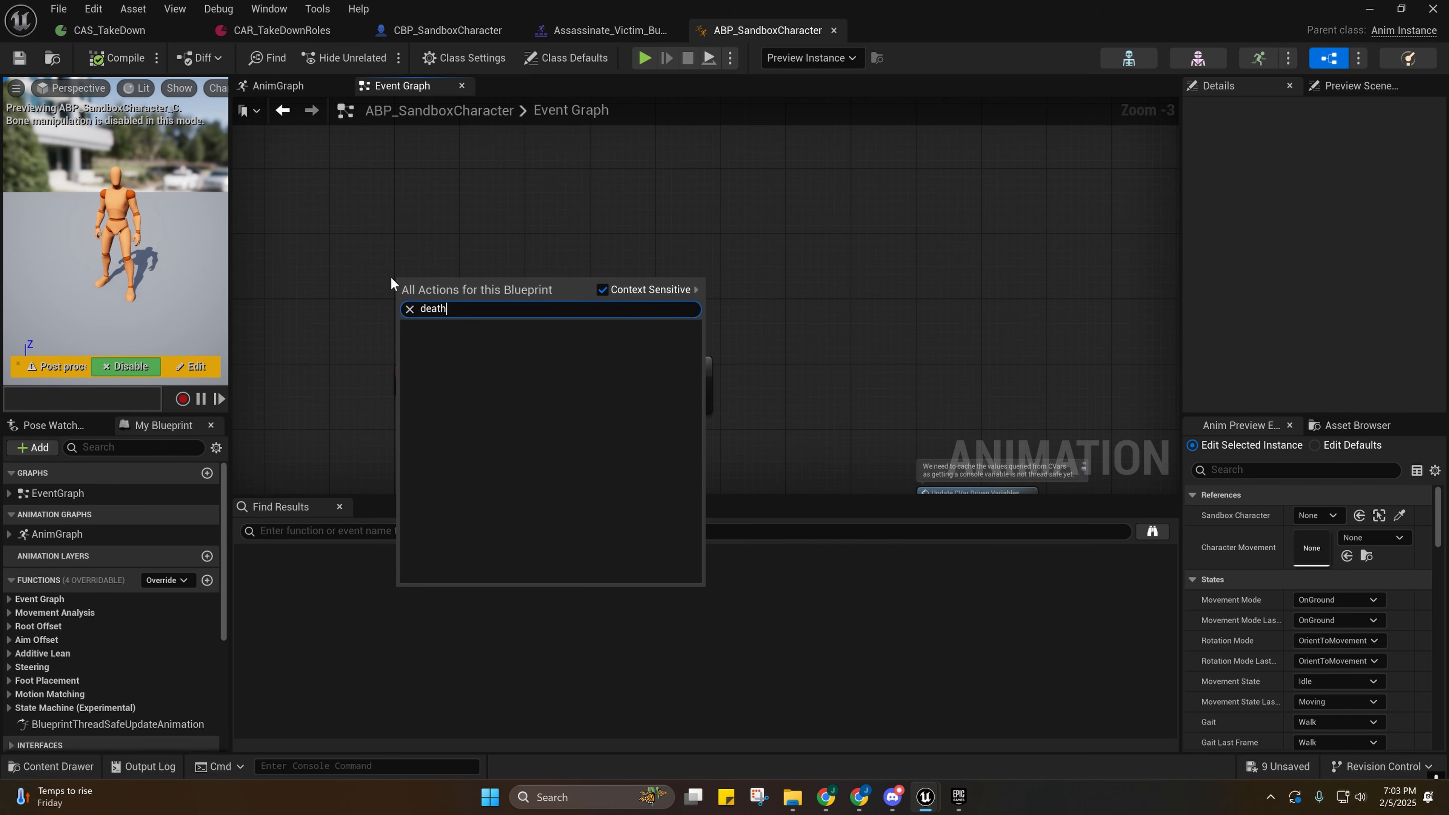
{"action": "key", "text": "Escape"}
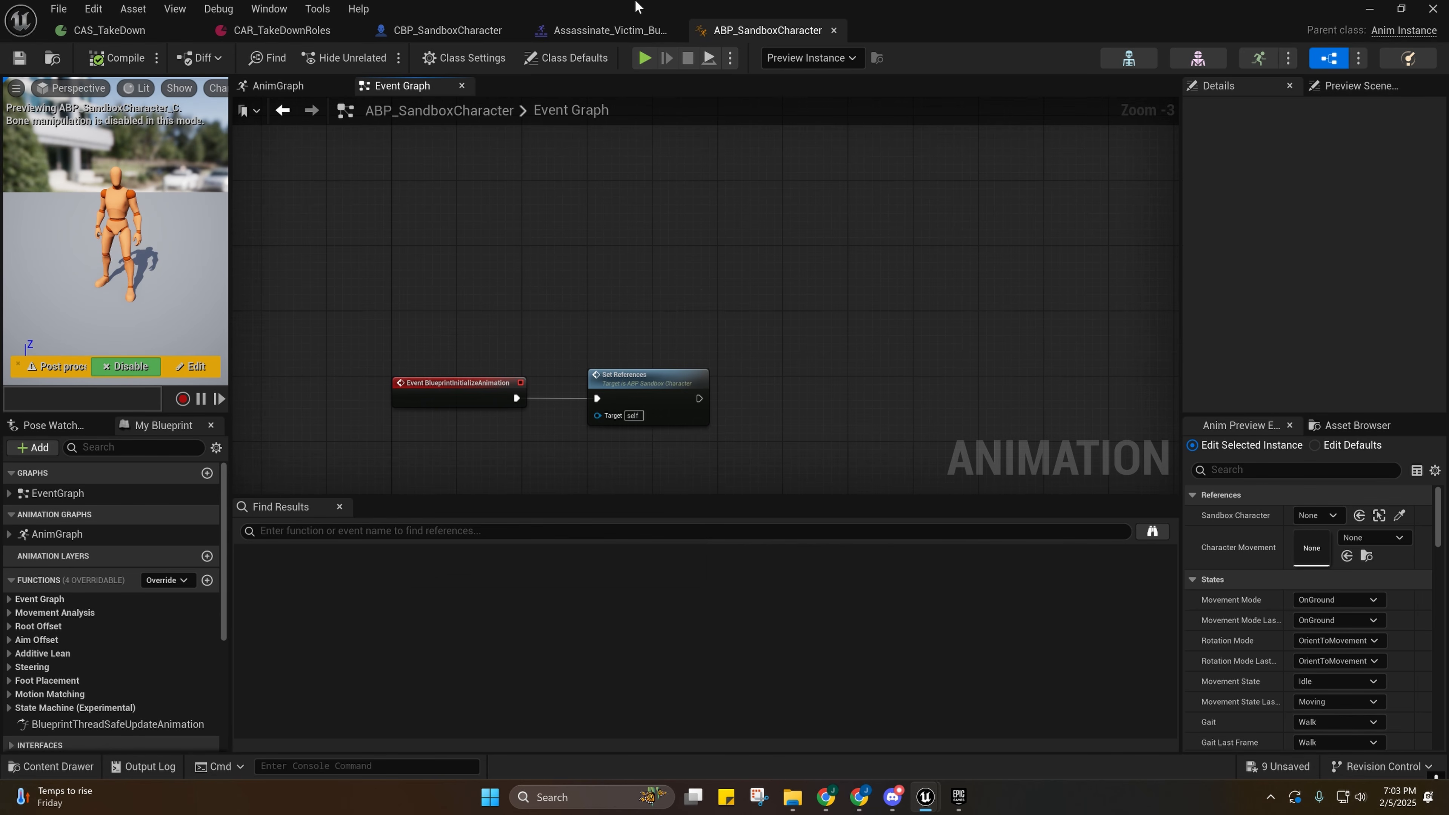
{"action": "right_click", "coordinate": [398, 244]}
{"action": "type", "text": "dead"}
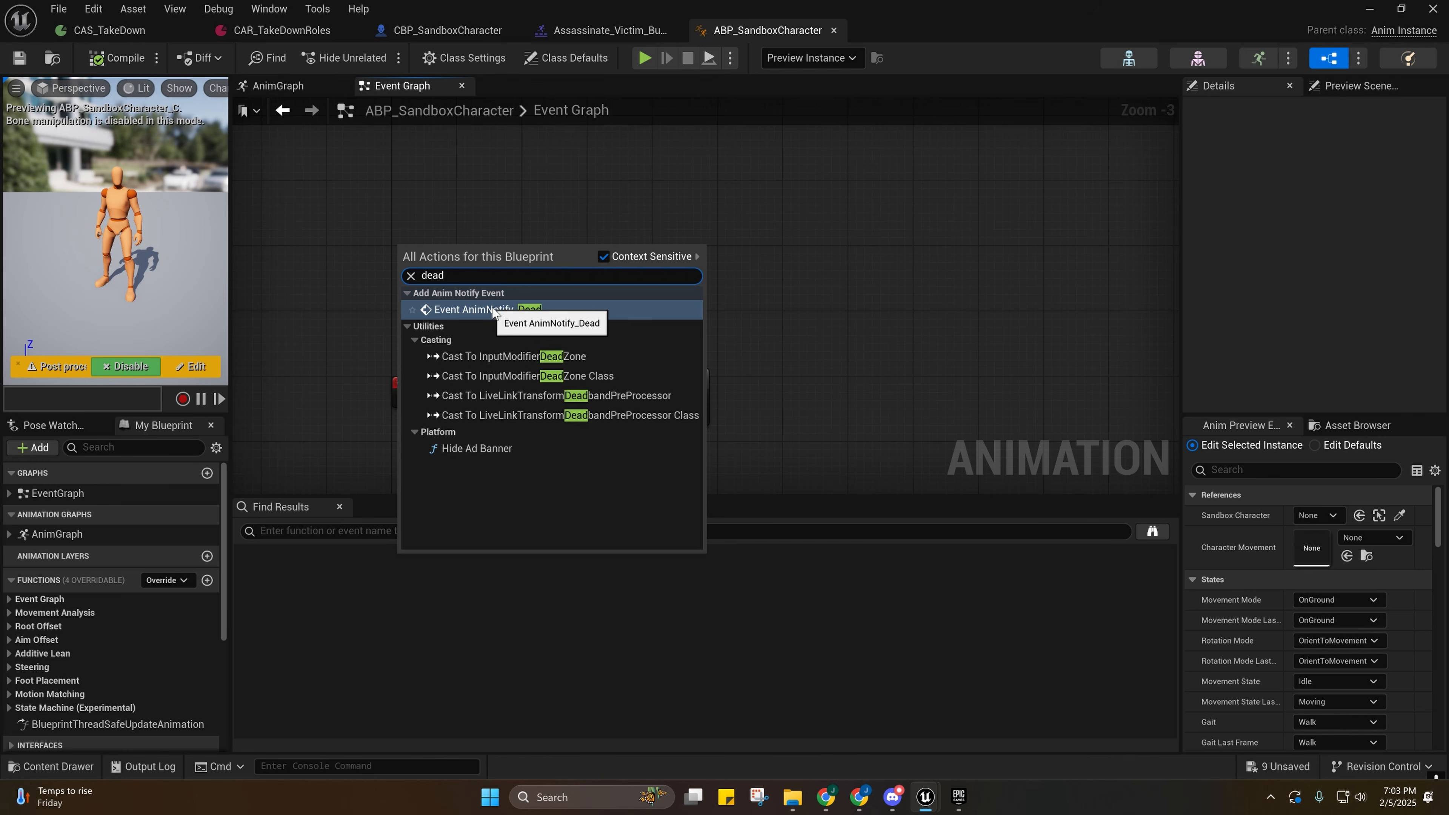
{"action": "left_click", "coordinate": [522, 314]}
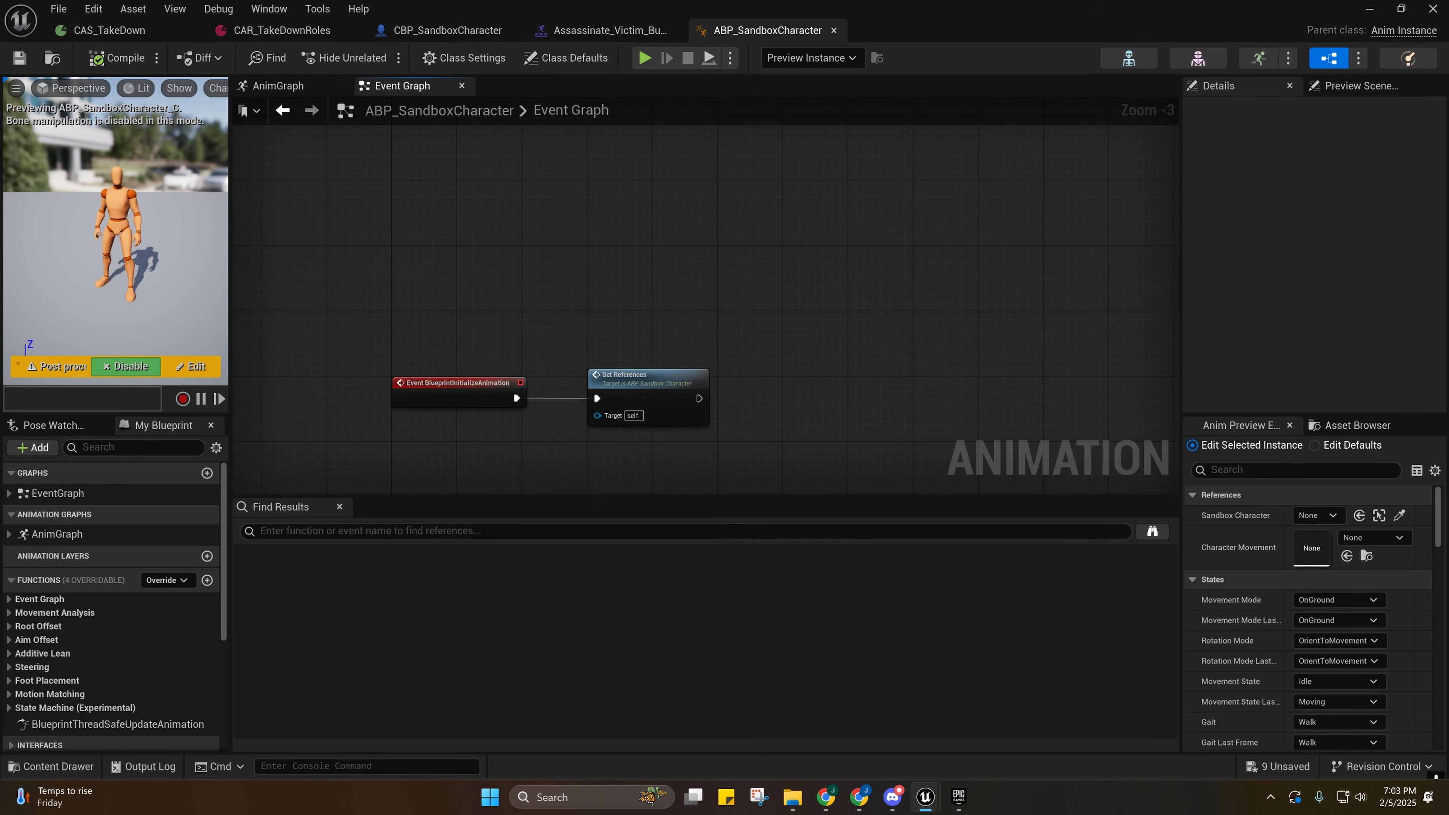
Delete the Dead notify from the victim montage.
{"action": "left_click", "coordinate": [585, 30]}
{"action": "right_click", "coordinate": [1119, 601]}
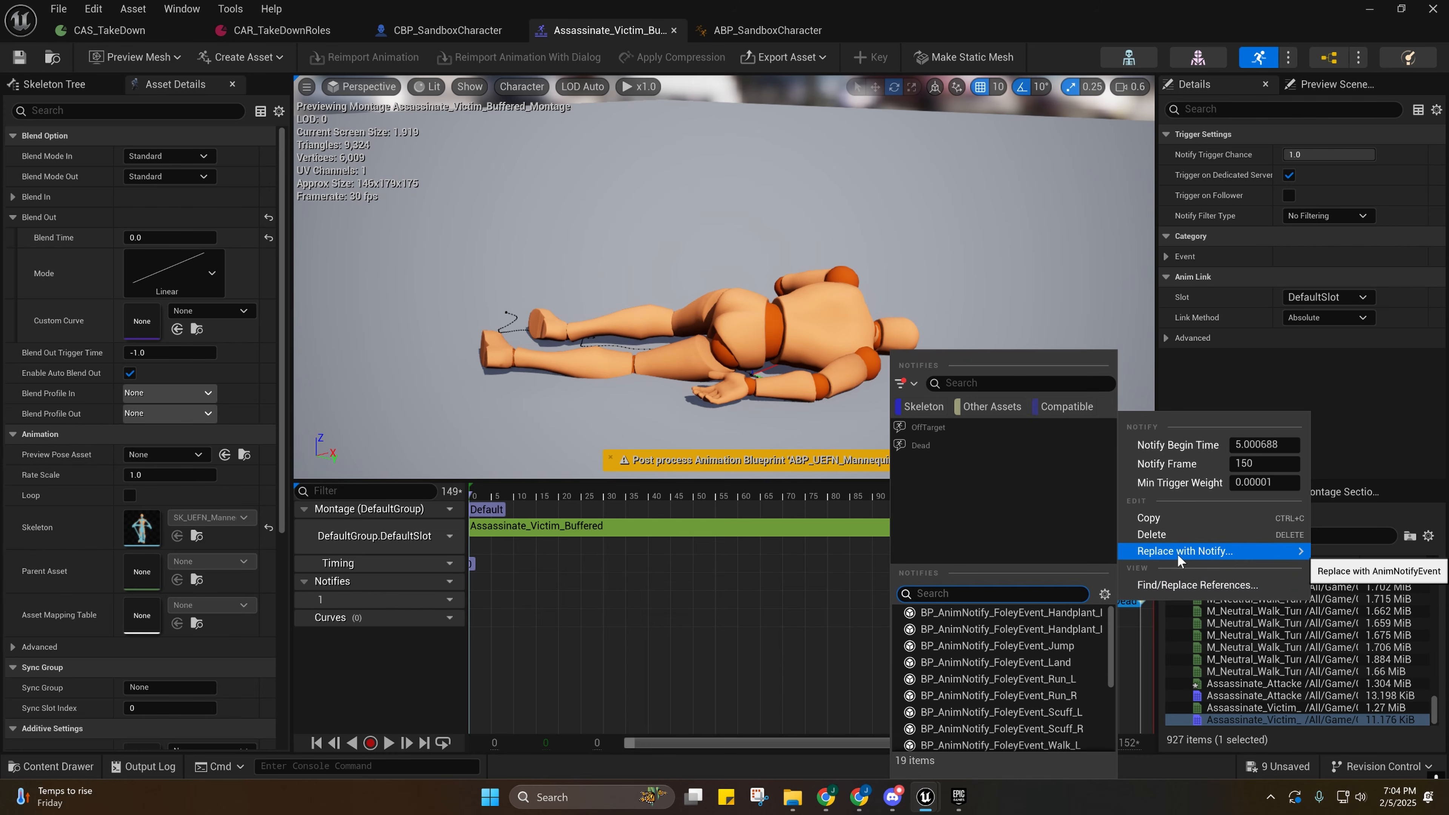
{"action": "left_click", "coordinate": [1158, 533]}
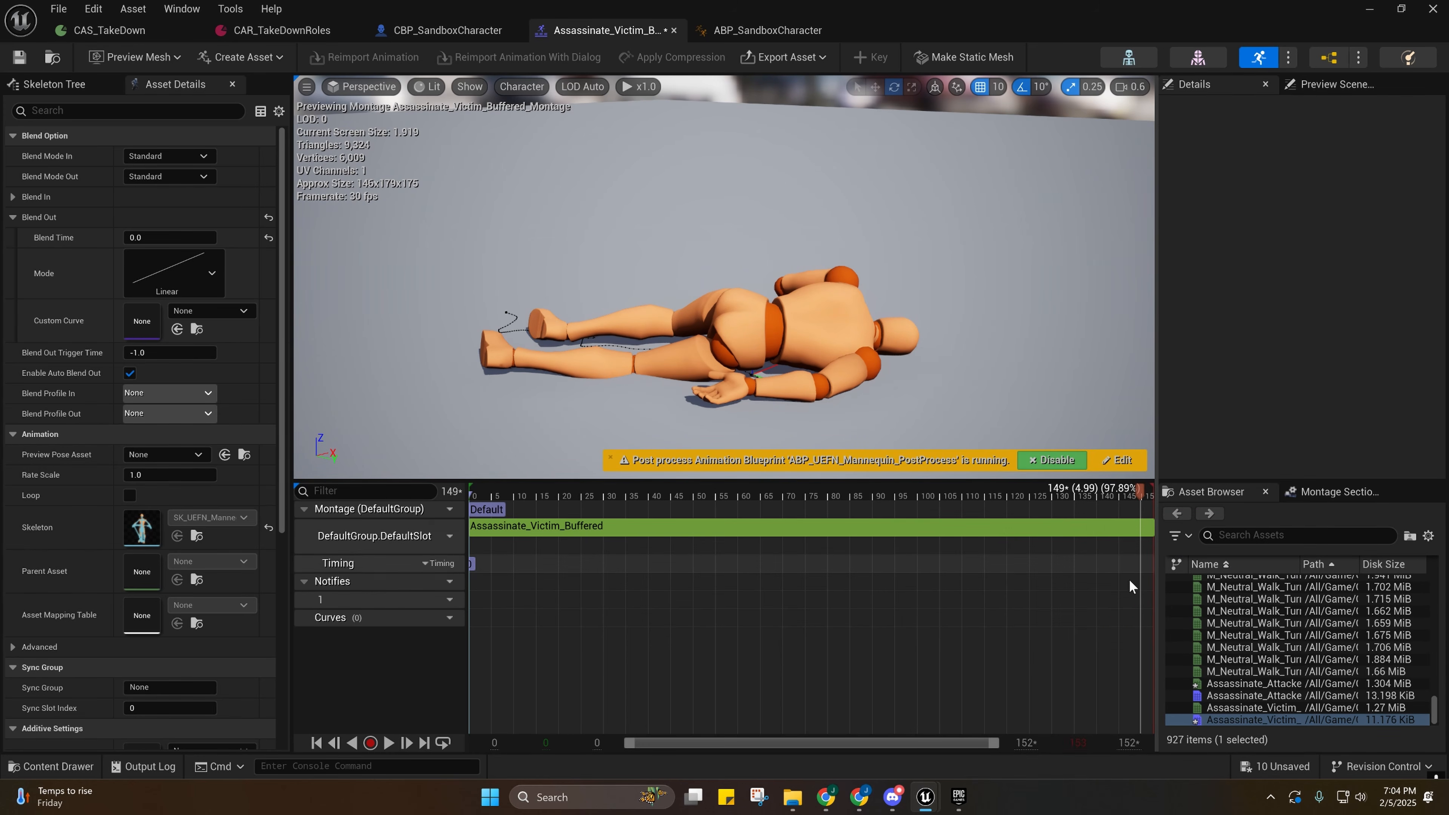
Add a new notify named OnDeath at about frame 149 of the victim montage and save the montage.
{"action": "right_click", "coordinate": [1143, 602]}
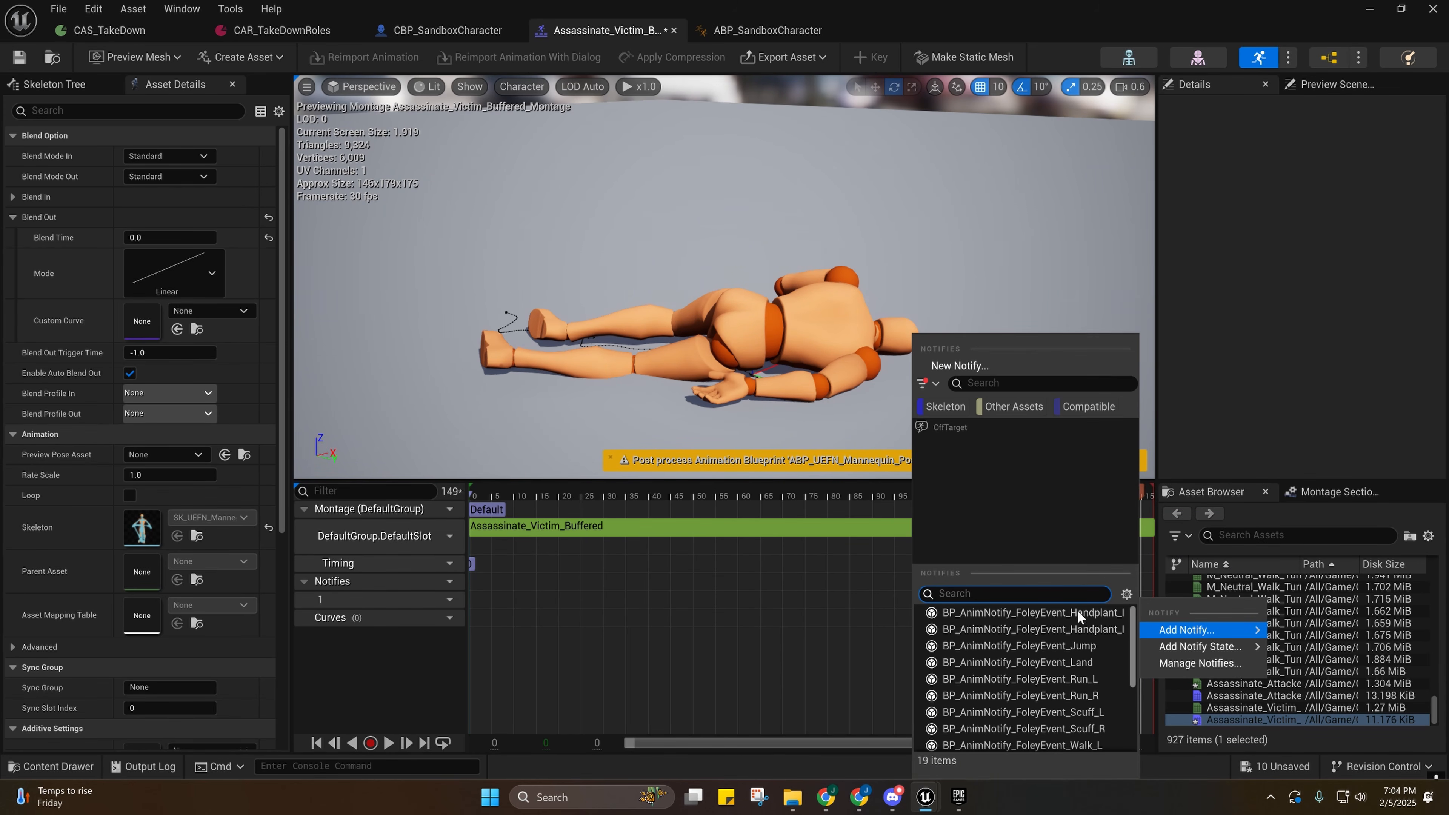
{"action": "left_click", "coordinate": [960, 366]}
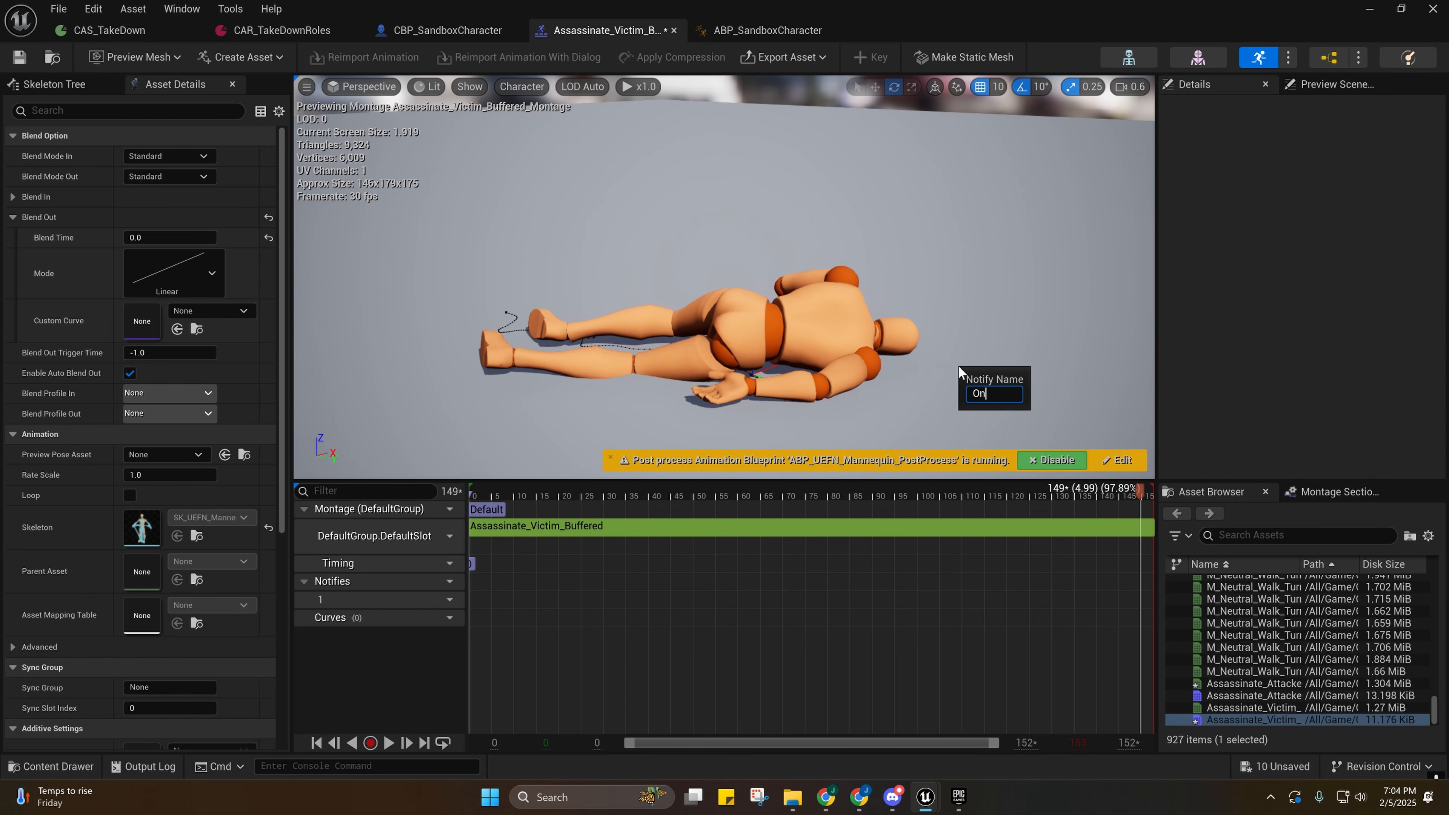
{"action": "type", "text": "OnDeath"}
{"action": "key", "text": "Return"}
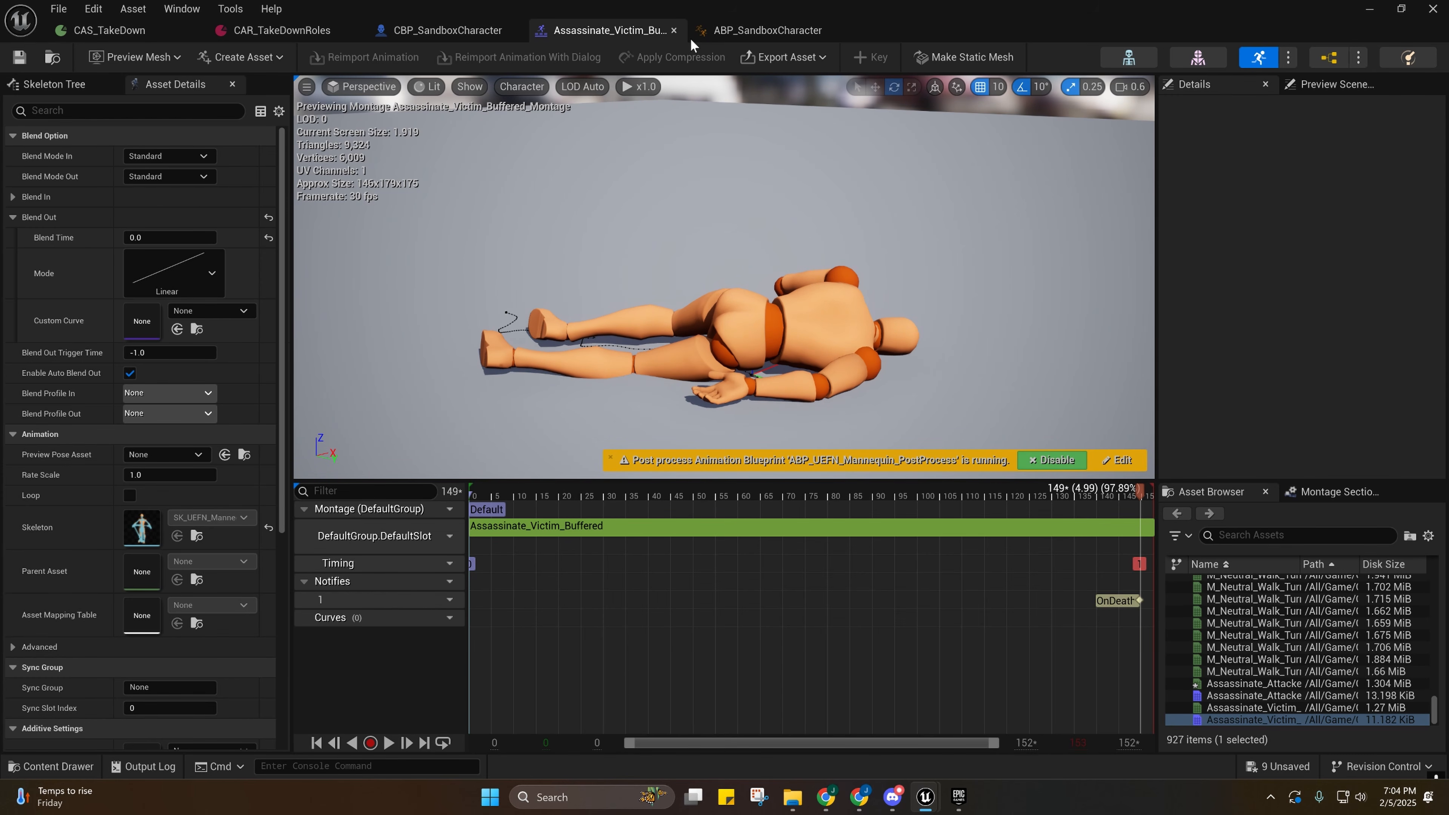
Add the AnimNotify_OnDeath event above Event BlueprintInitializeAnimation in the ABP_SandboxCharacter Event Graph.
{"action": "left_click", "coordinate": [763, 33]}
{"action": "right_click", "coordinate": [434, 267]}
{"action": "type", "text": "On"}
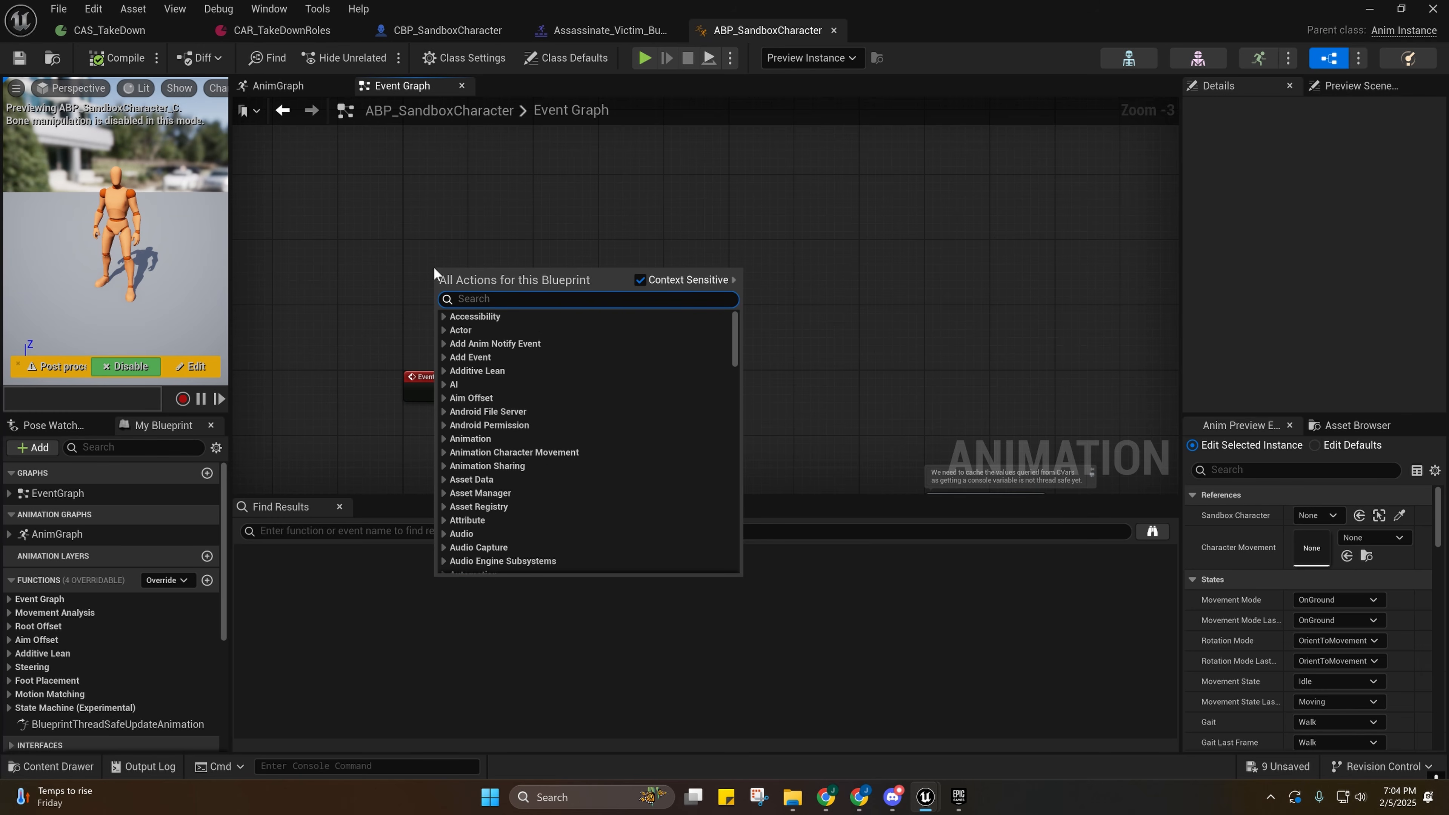
{"action": "type", "text": "Death"}
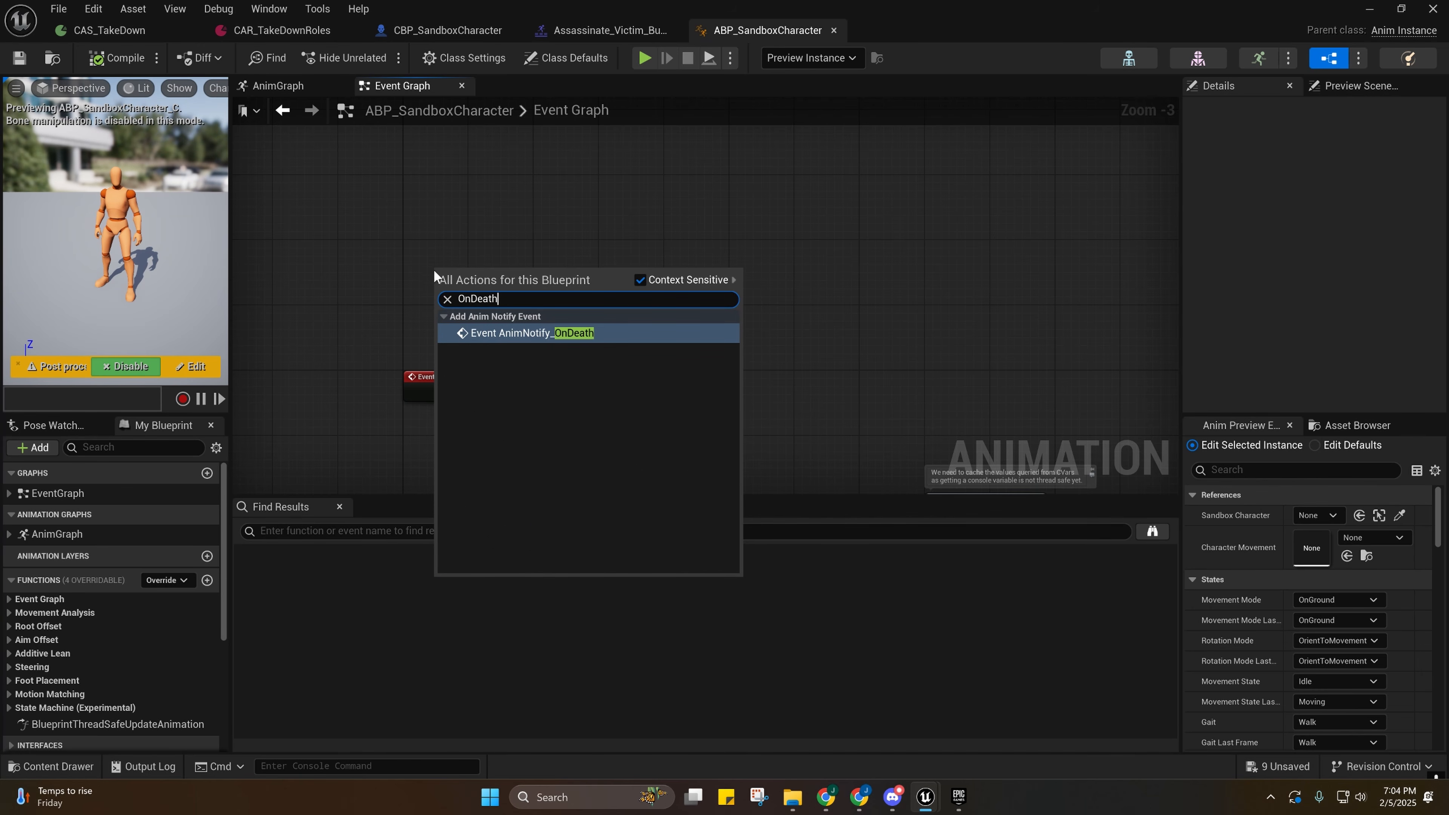
{"action": "left_click", "coordinate": [490, 332]}
Connect a Montage Pause node to the AnimNotify_OnDeath event and place it close beside the event.
{"action": "left_click_drag", "start_coordinate": [460, 272], "coordinate": [595, 255]}
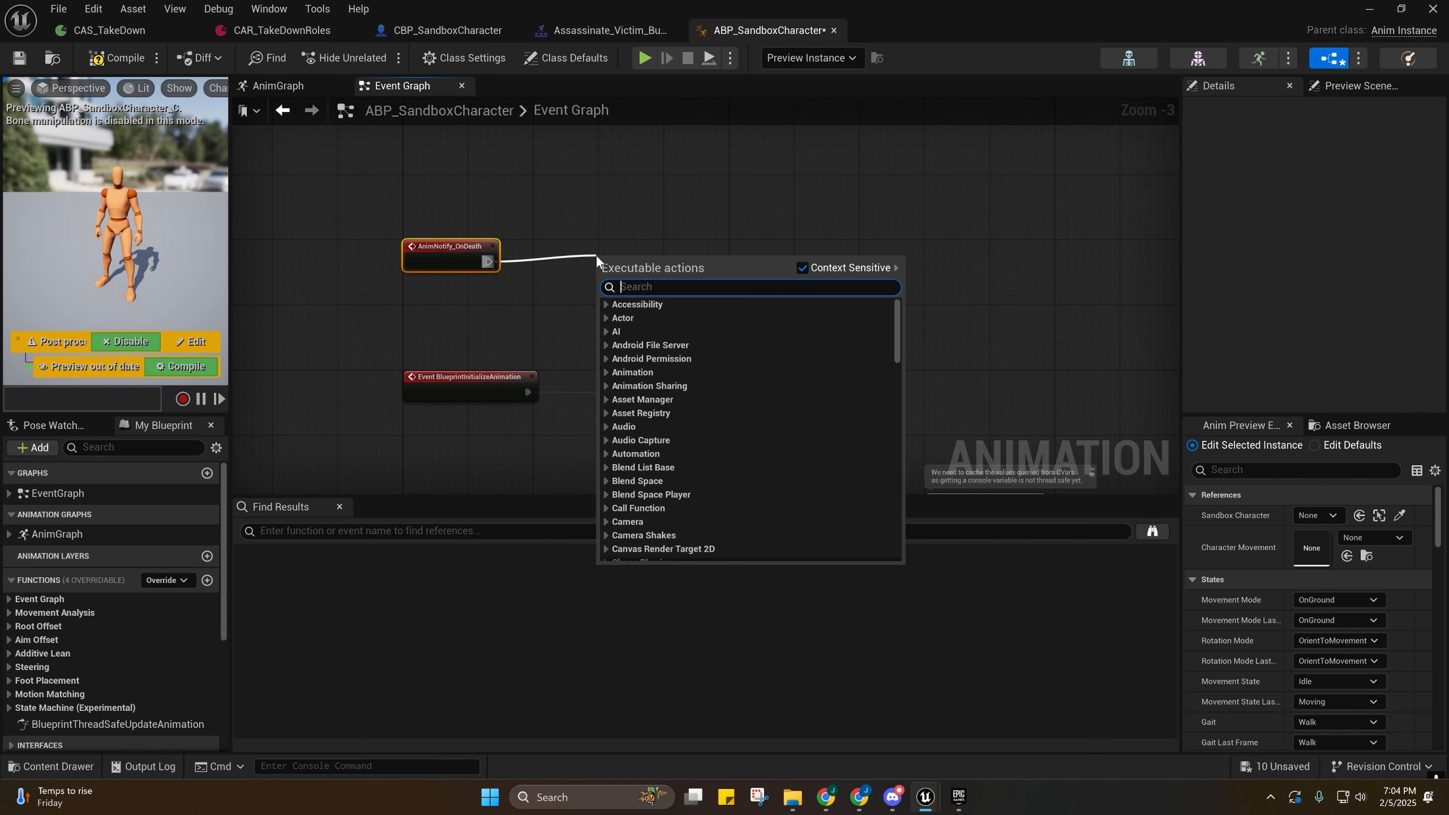
{"action": "type", "text": "p"}
{"action": "key", "text": "BackSpace"}
{"action": "type", "text": "montag"}
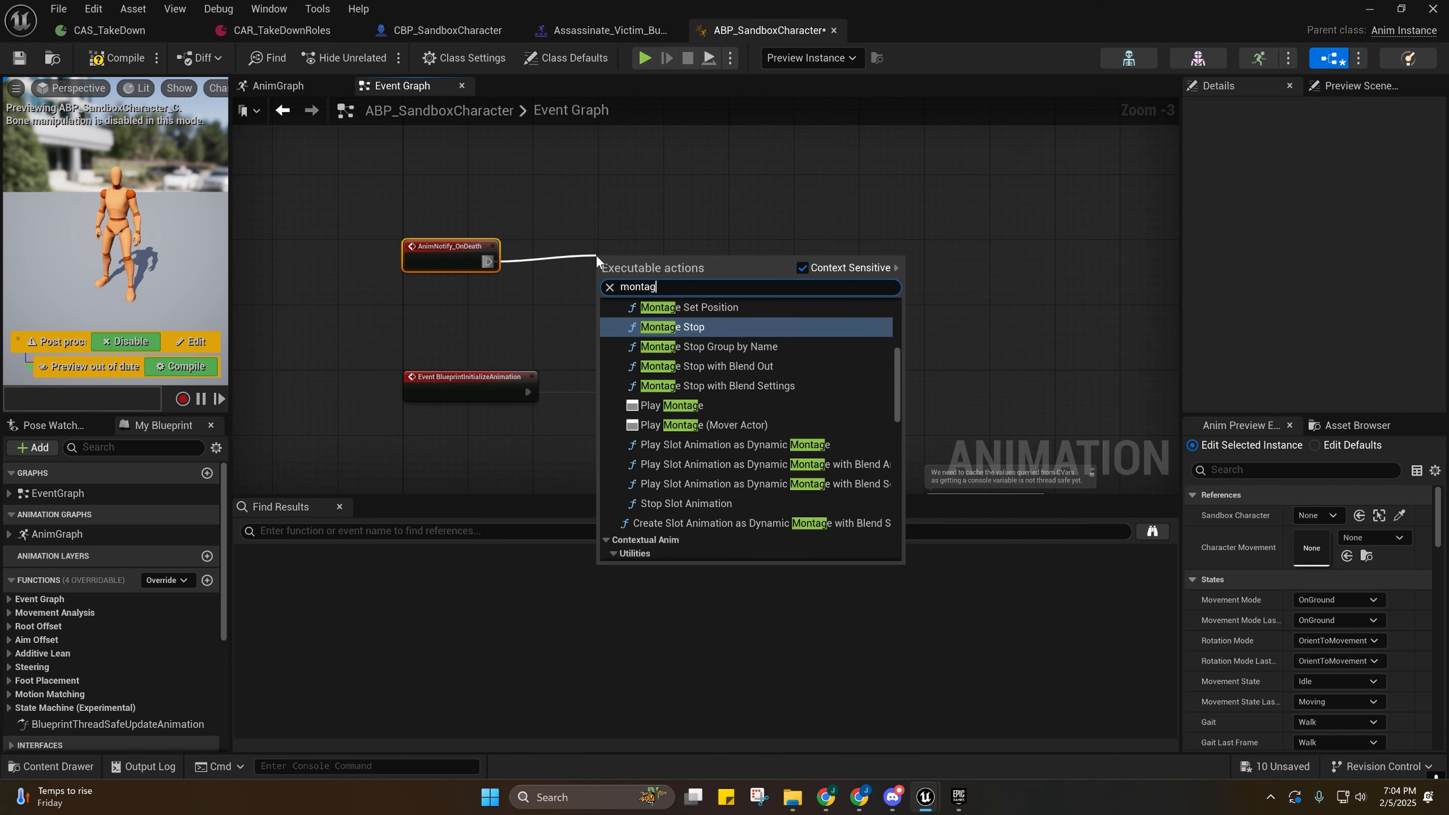
{"action": "type", "text": "e pause"}
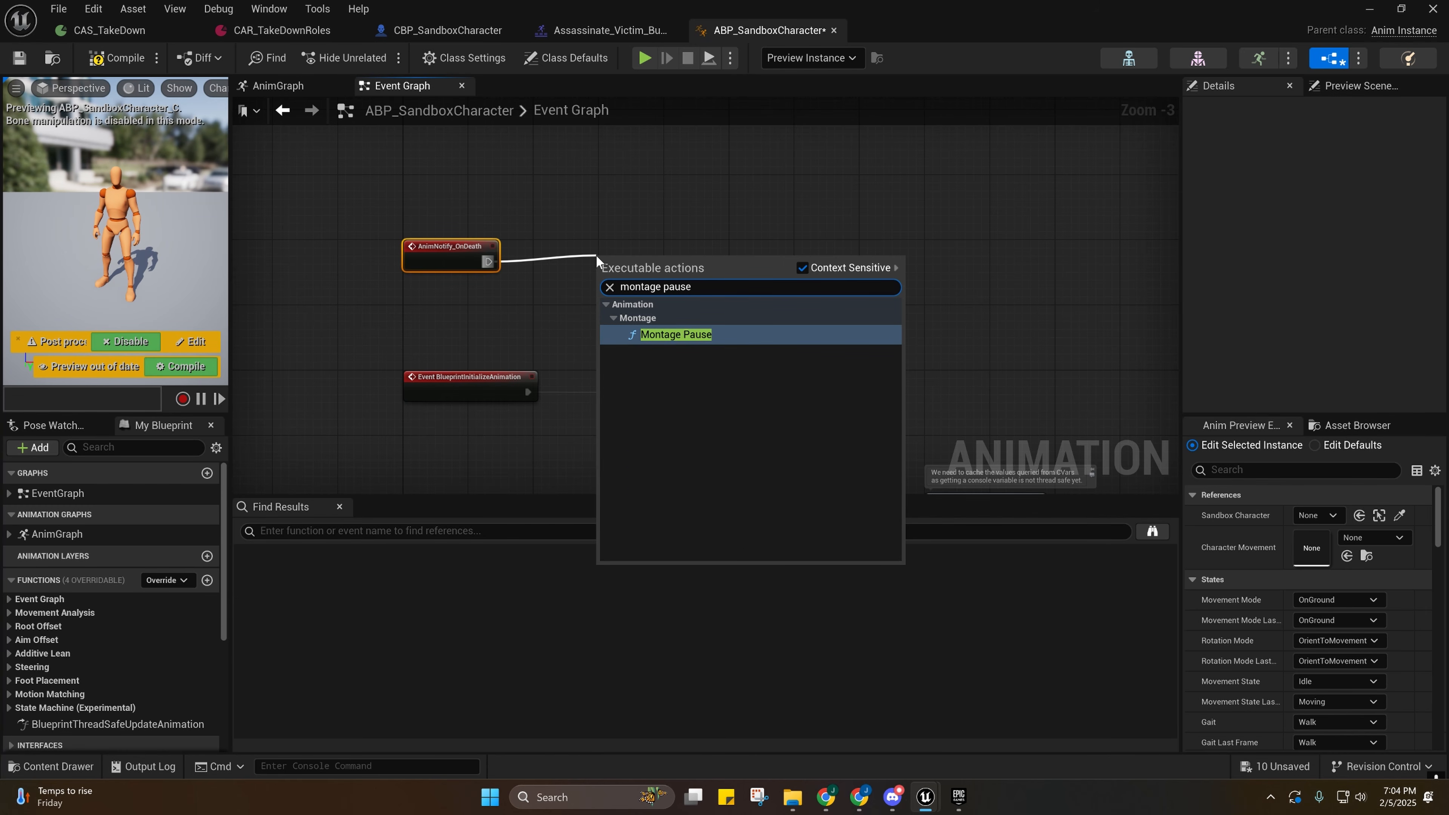
{"action": "key", "text": "Return"}
{"action": "left_click_drag", "start_coordinate": [610, 274], "coordinate": [564, 253]}
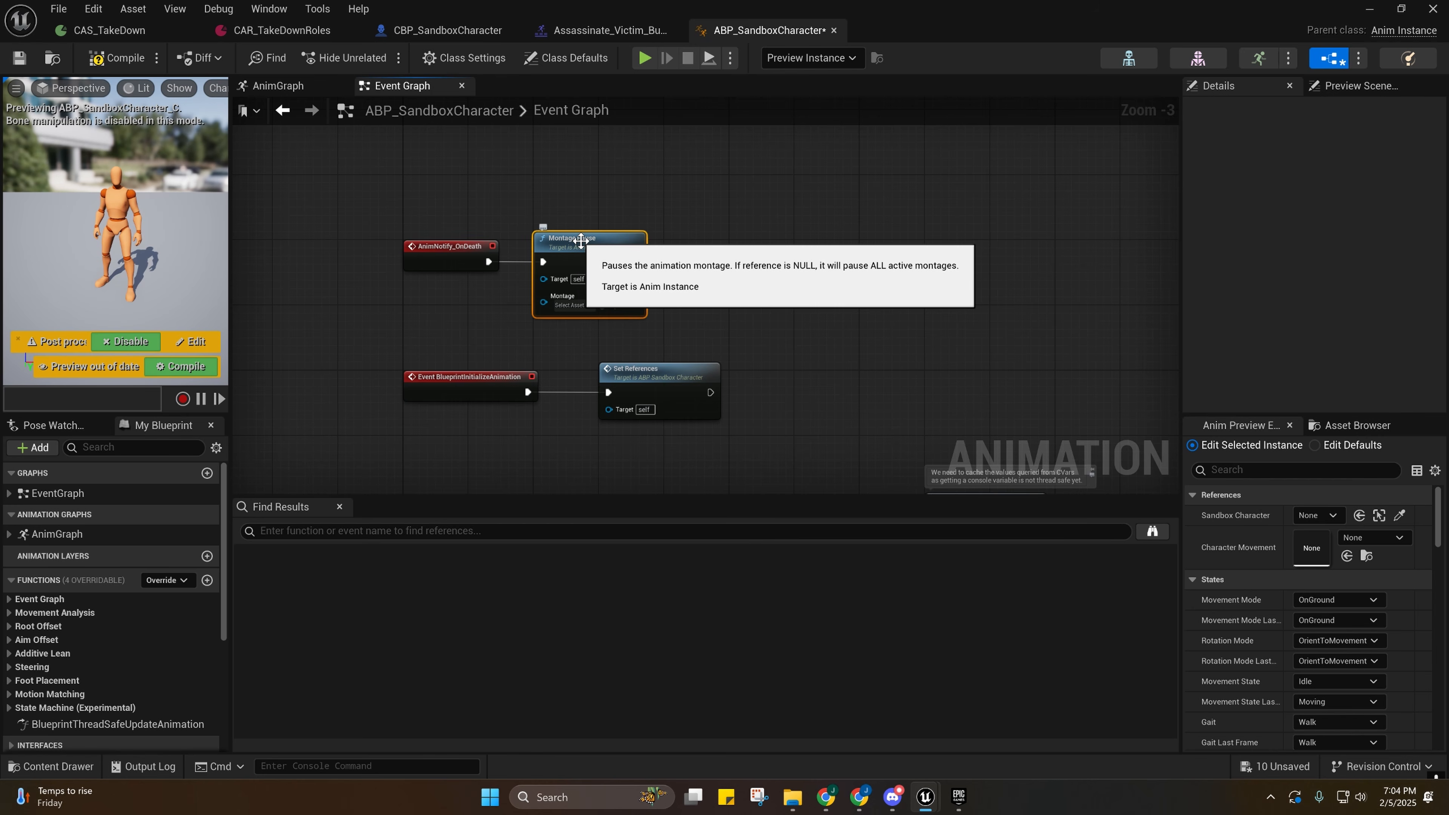
Compile and save the ABP_SandboxCharacter animation blueprint.
{"action": "left_click_drag", "start_coordinate": [381, 195], "coordinate": [737, 317]}
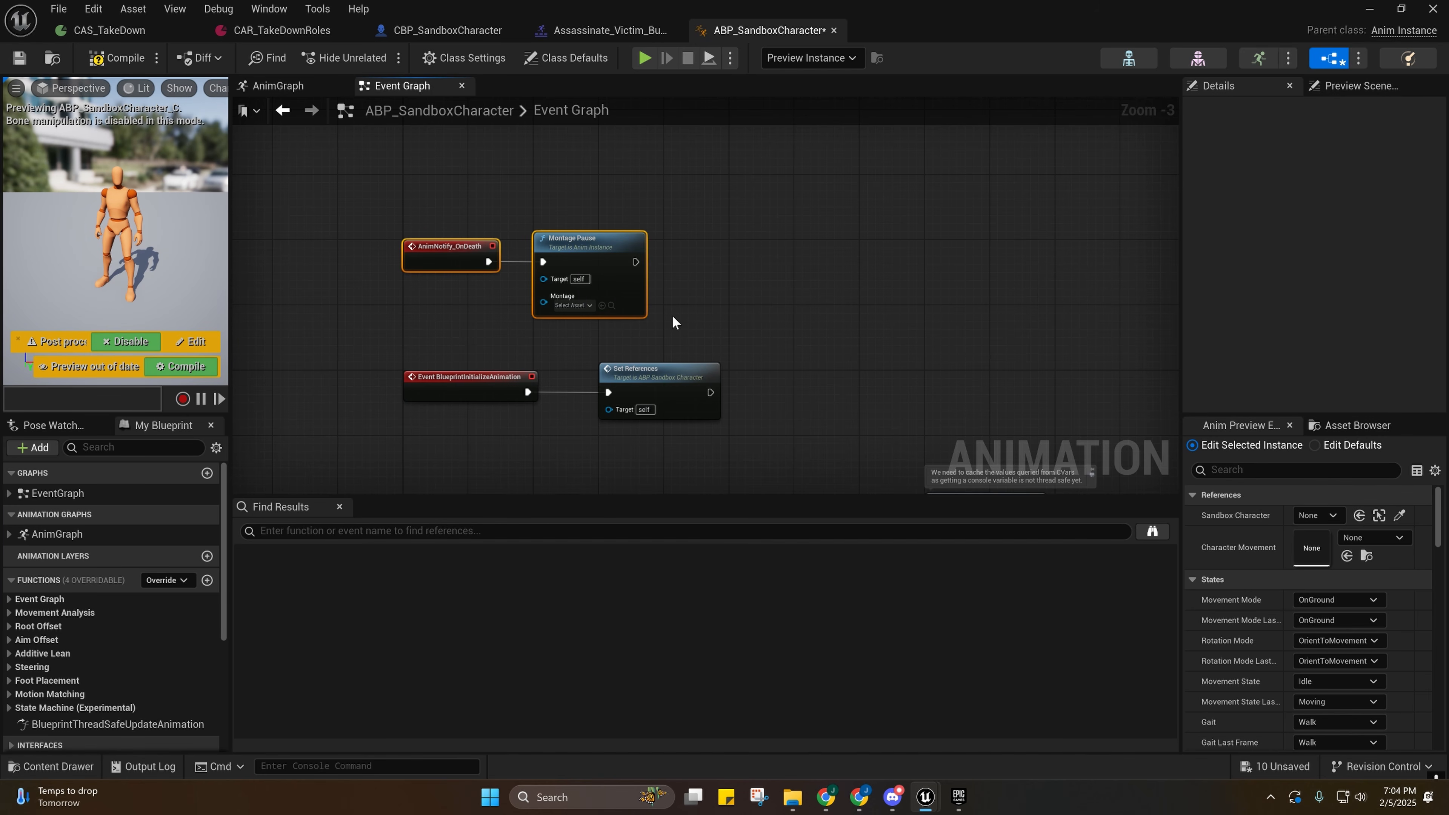
{"action": "right_click_drag", "start_coordinate": [673, 319], "coordinate": [677, 289]}
{"action": "left_click", "coordinate": [729, 324]}
{"action": "left_click", "coordinate": [113, 59]}
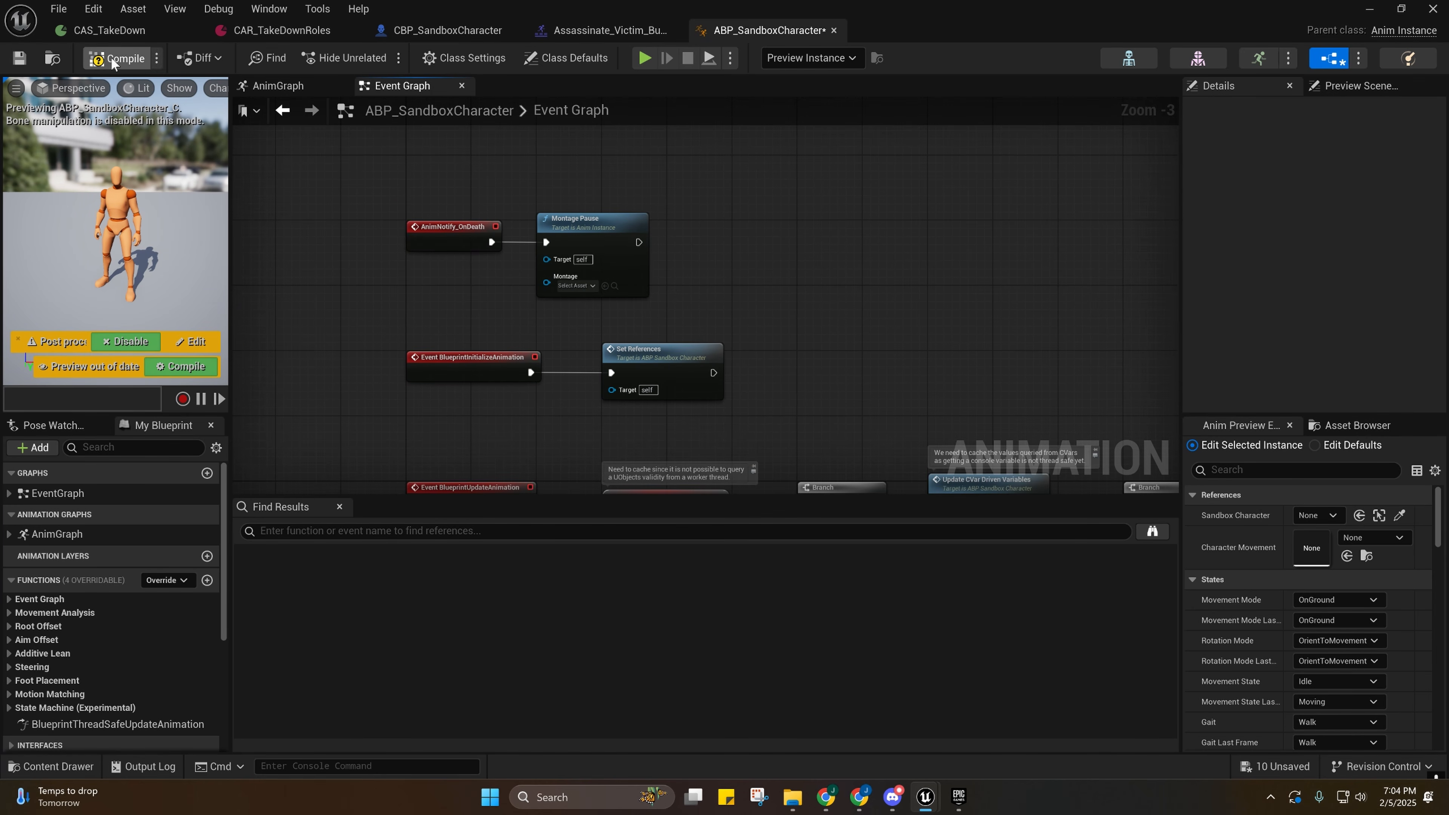
{"action": "left_click", "coordinate": [19, 62]}
{"action": "right_click_drag", "start_coordinate": [456, 284], "coordinate": [490, 287]}
{"action": "right_click_drag", "start_coordinate": [618, 283], "coordinate": [685, 231]}
Open Assassinate_Attacker_Buffered_Montage from the TakeDown folder to check its OffTarget notify.
{"action": "left_click", "coordinate": [610, 29]}
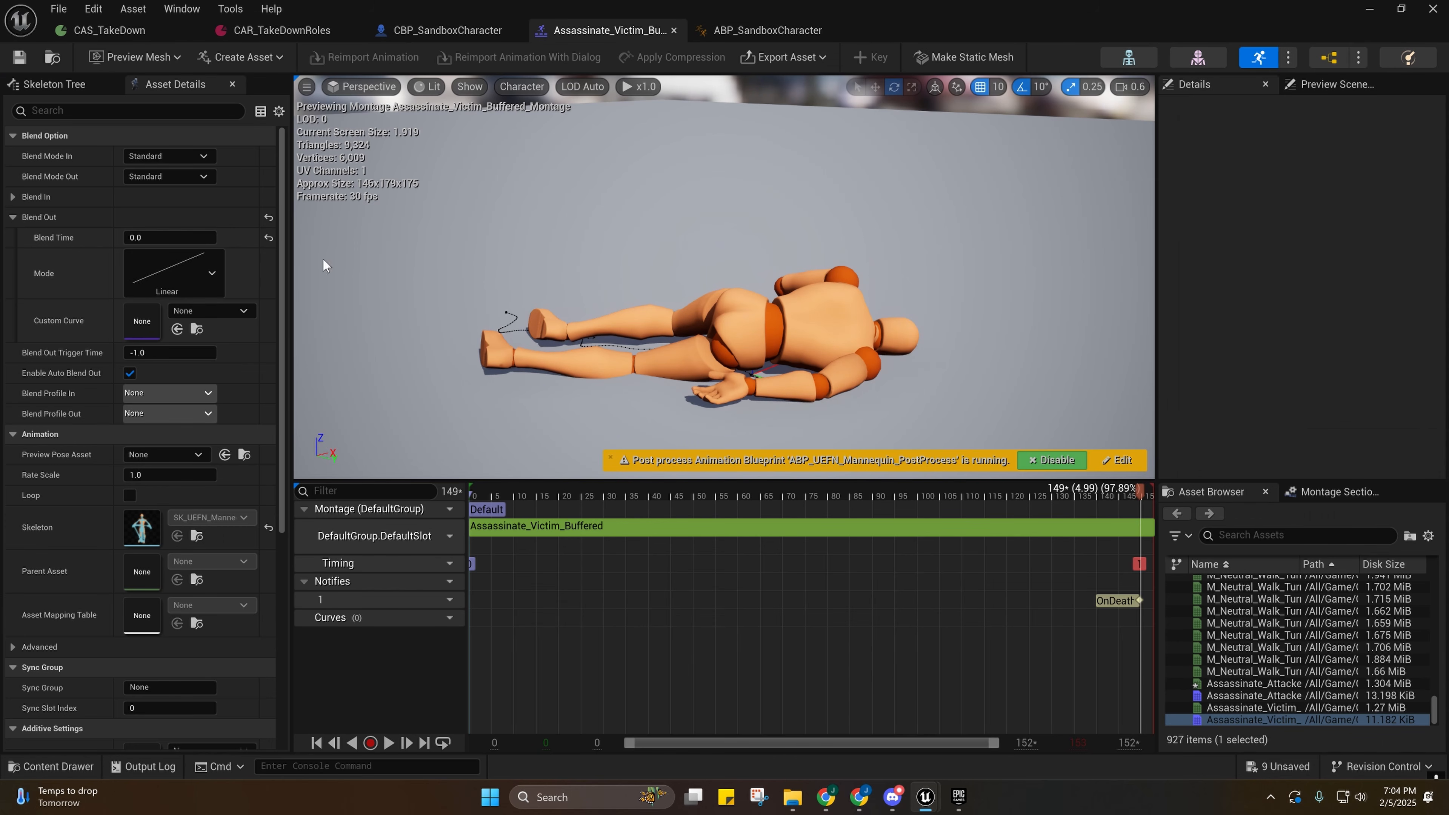
{"action": "left_click", "coordinate": [38, 763]}
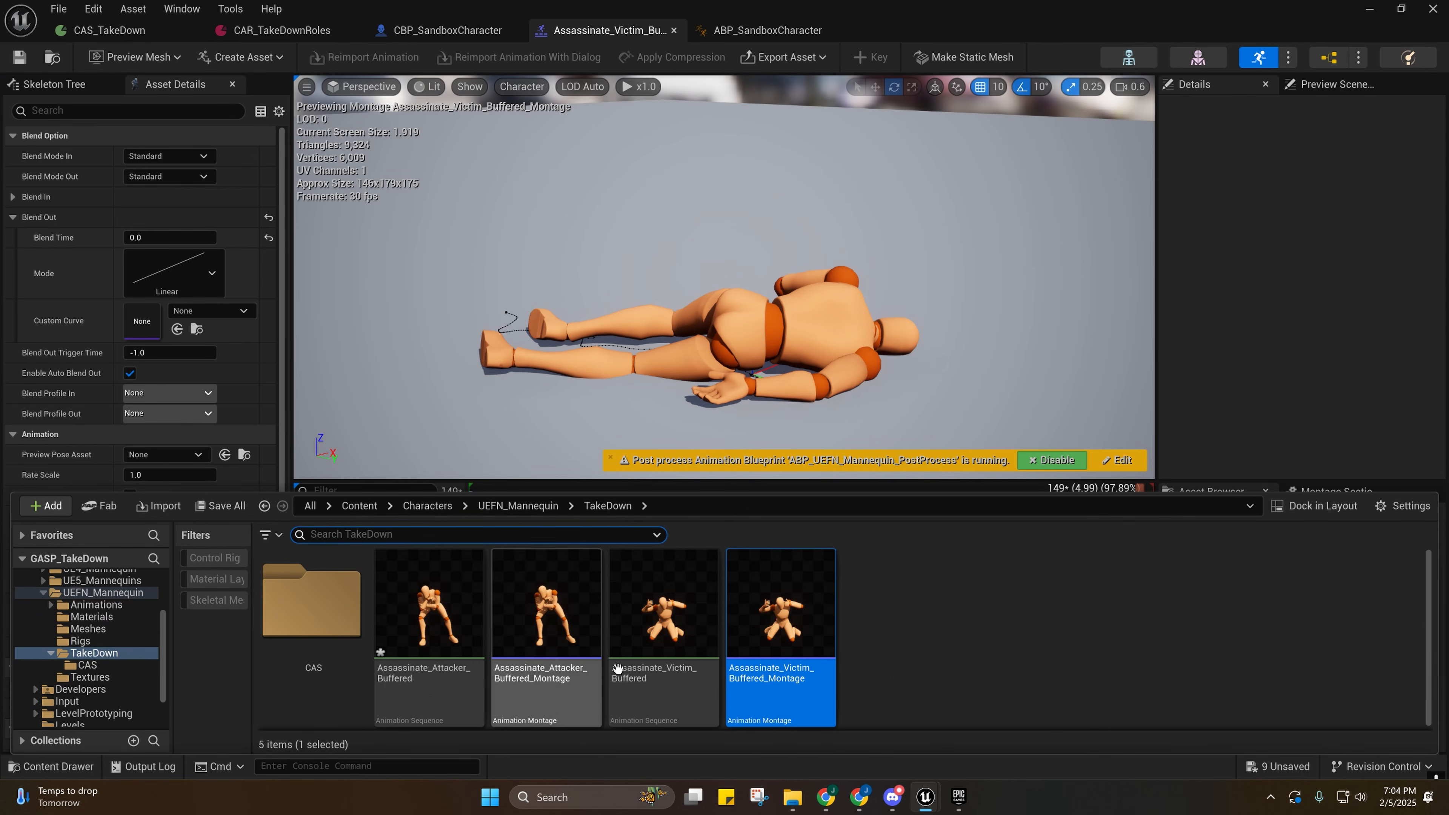
{"action": "left_click", "coordinate": [418, 616]}
{"action": "double_click", "coordinate": [418, 615]}
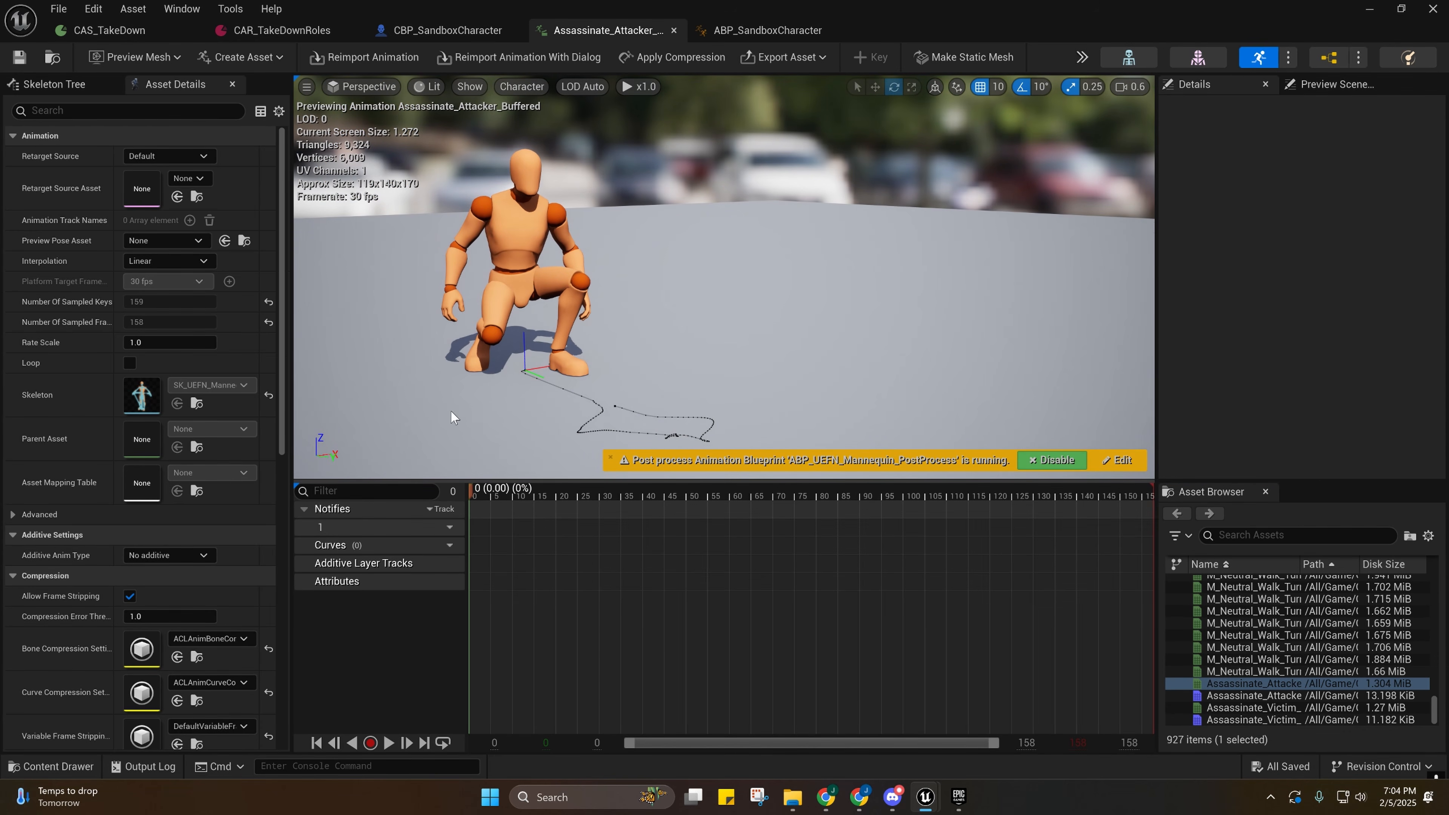
{"action": "left_click", "coordinate": [51, 766]}
{"action": "double_click", "coordinate": [546, 605]}
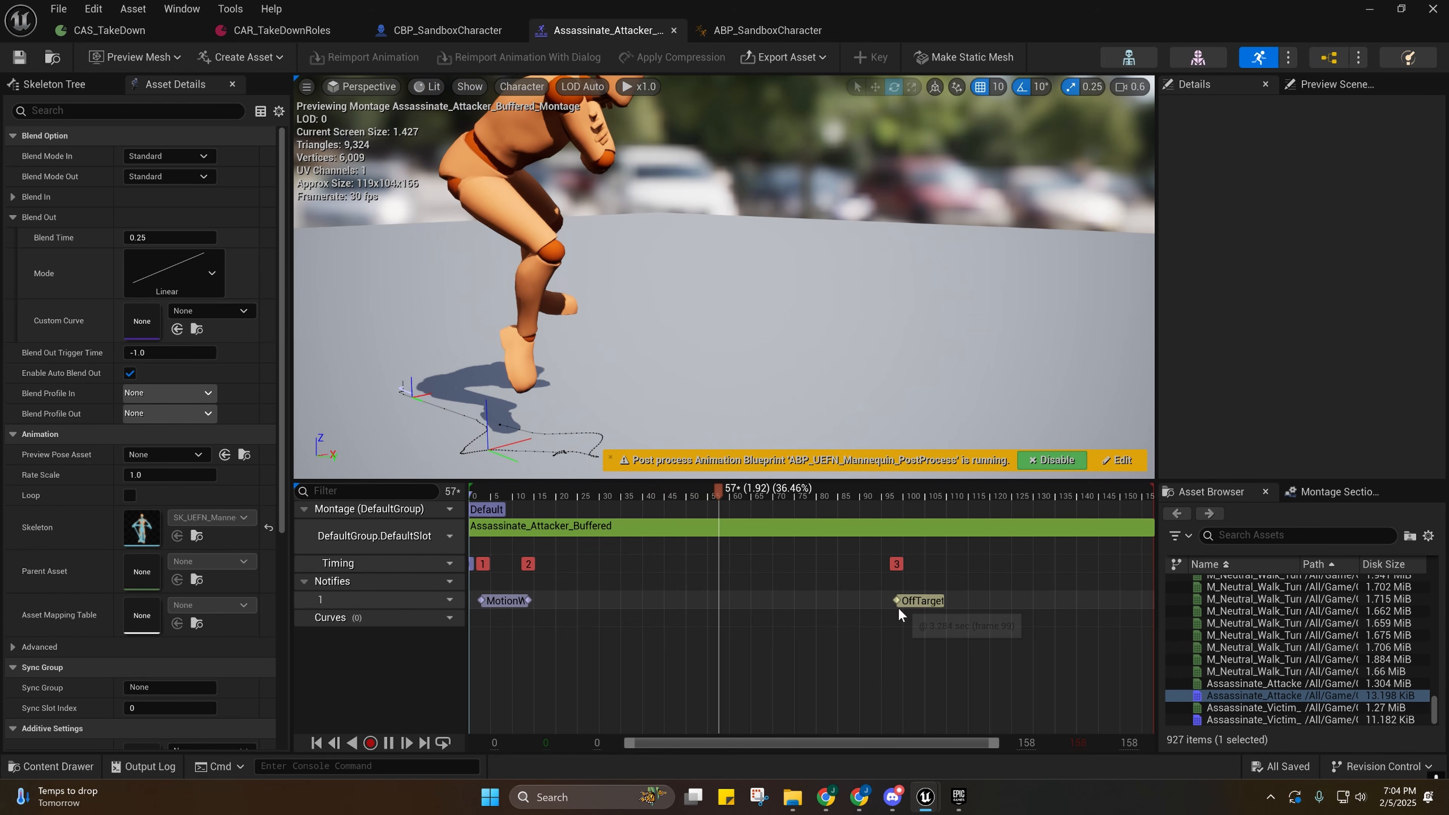
Add the AnimNotify_OffTarget event above AnimNotify_OnDeath in the ABP_SandboxCharacter Event Graph.
{"action": "left_click", "coordinate": [744, 28]}
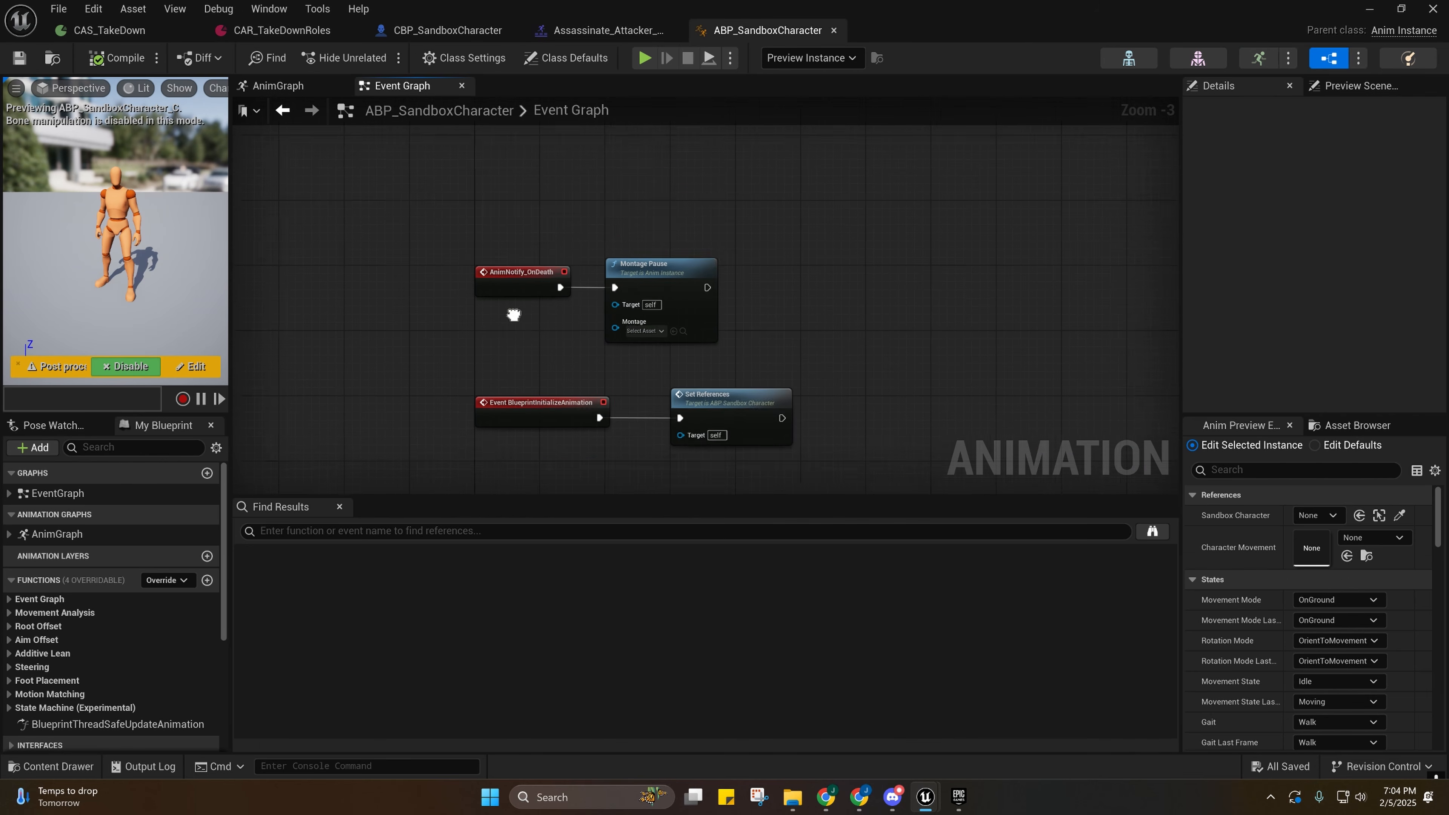
{"action": "right_click", "coordinate": [468, 276]}
{"action": "type", "text": "O"}
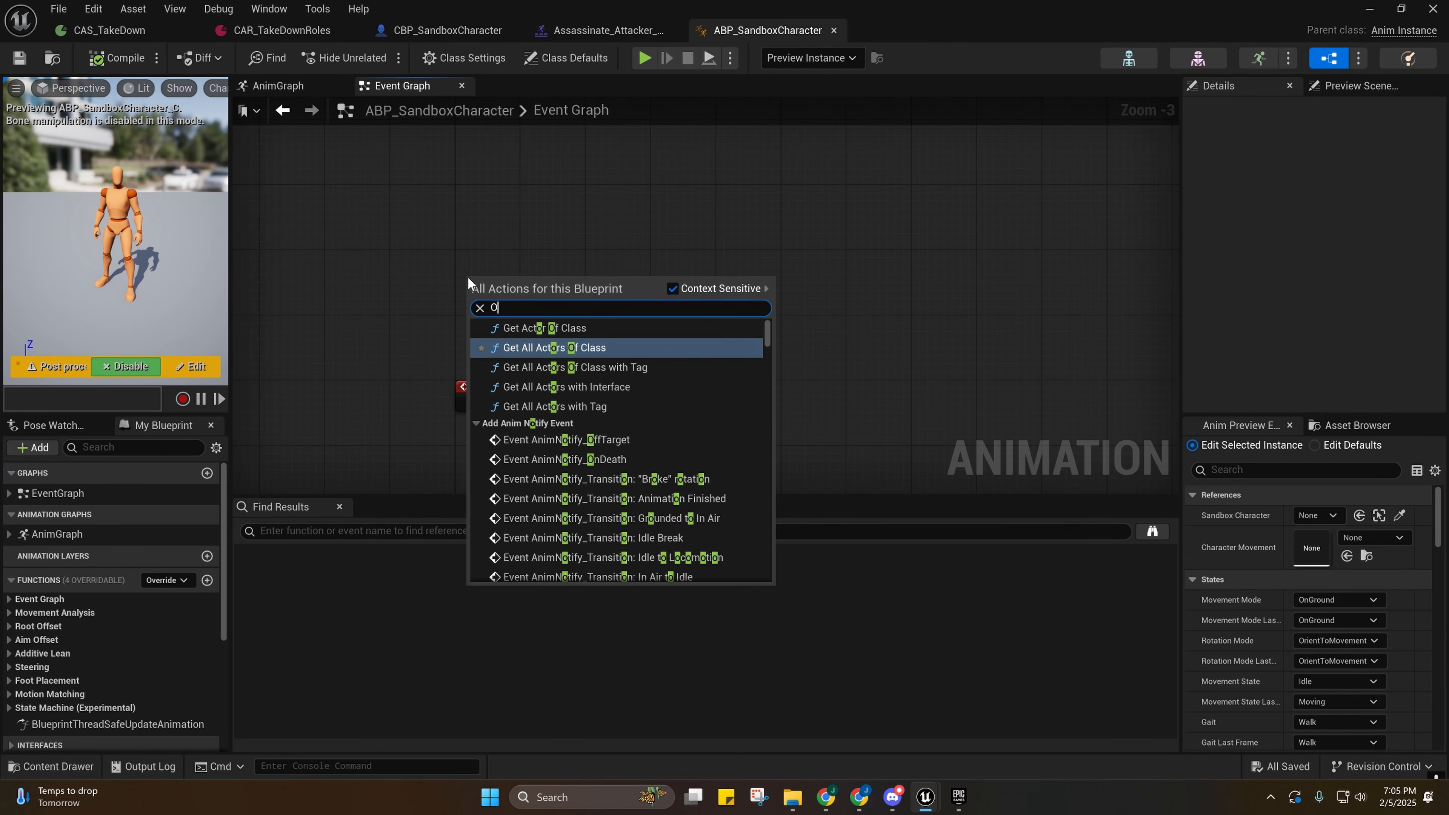
{"action": "type", "text": "ffTarget"}
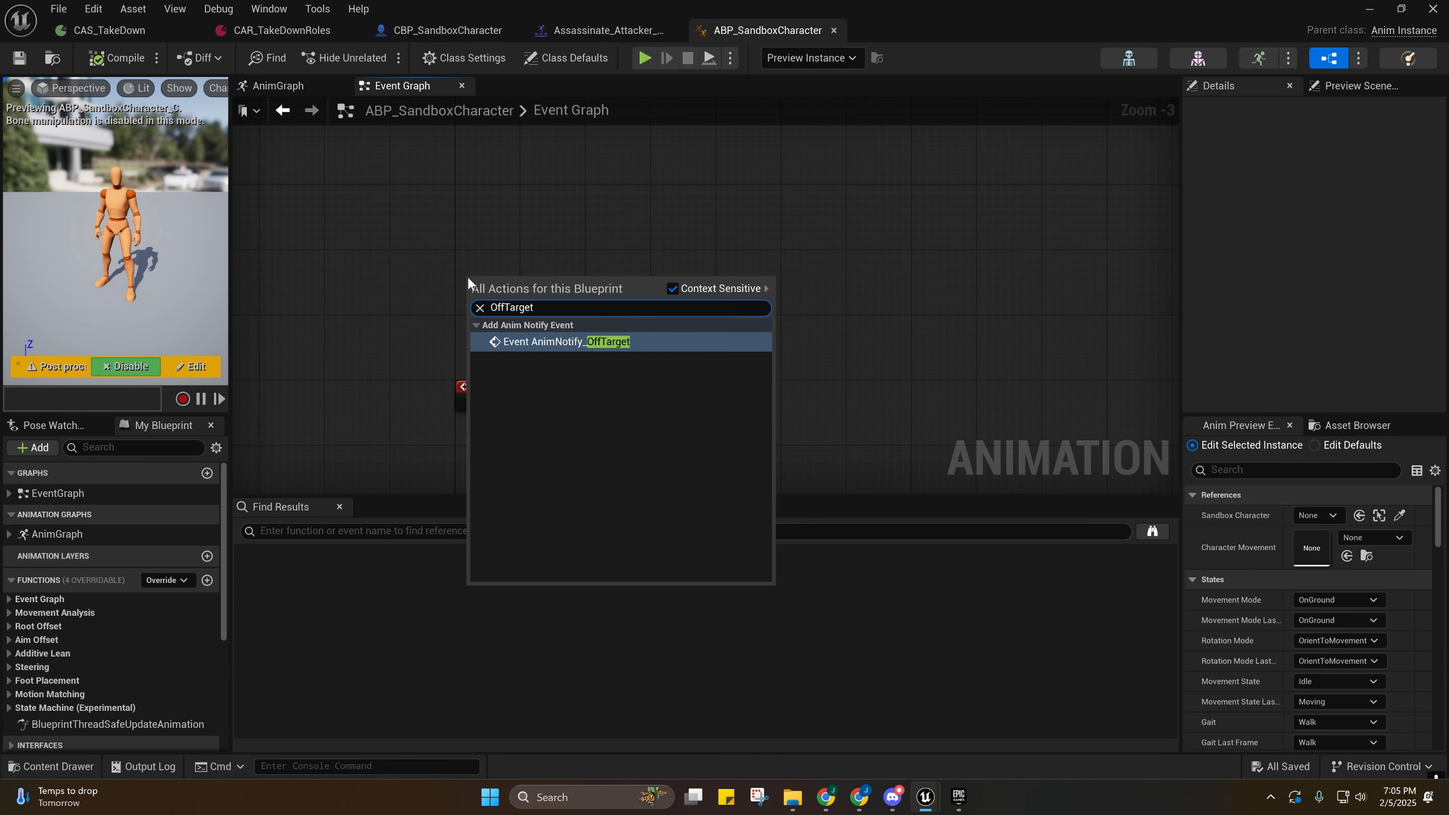
{"action": "key", "text": "Return"}
{"action": "left_click_drag", "start_coordinate": [508, 288], "coordinate": [502, 263]}
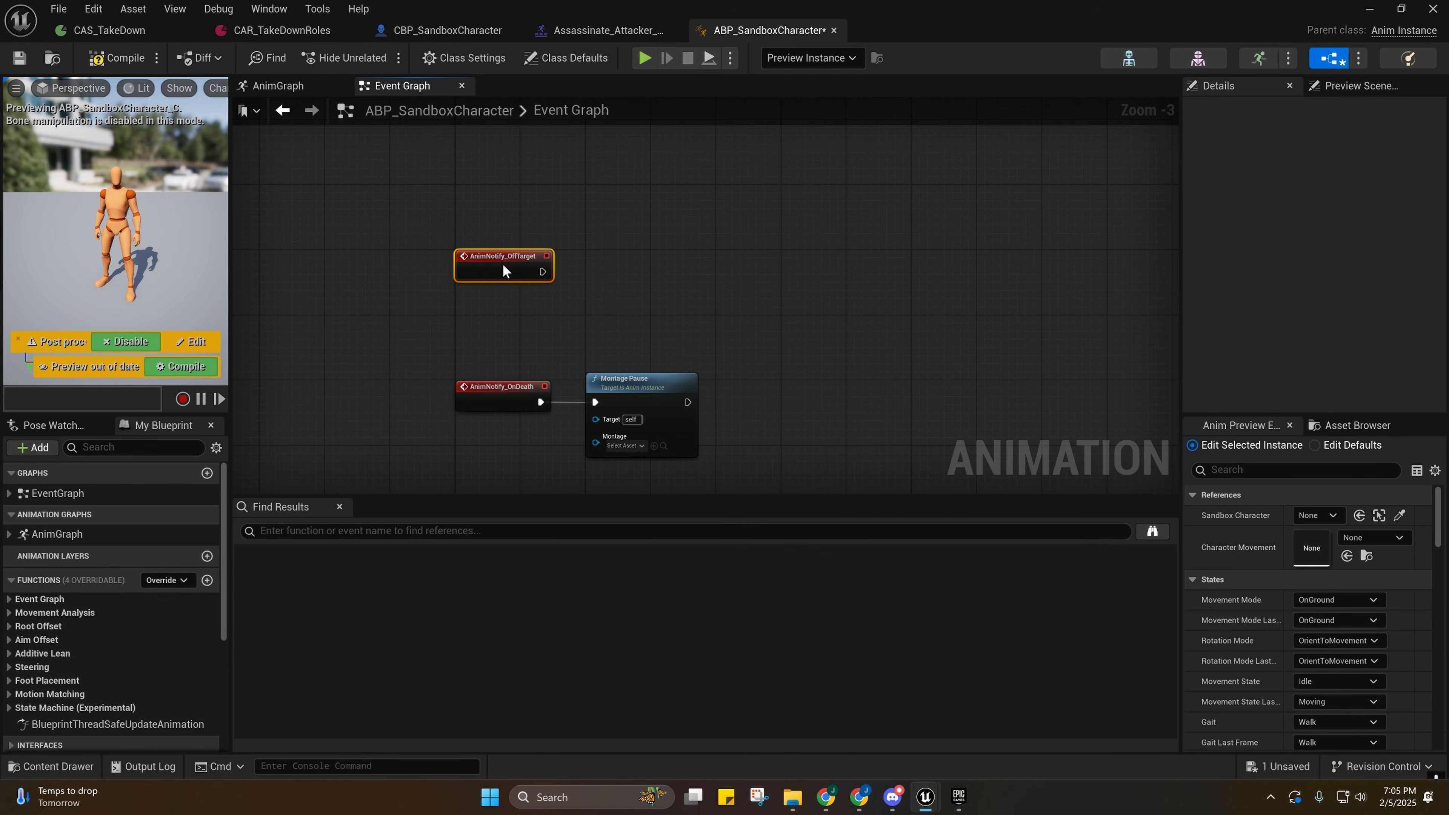
Add a Get Sandbox Character reference just below the AnimNotify_OffTarget event.
{"action": "right_click_drag", "start_coordinate": [491, 324], "coordinate": [505, 369]}
{"action": "right_click", "coordinate": [505, 345]}
{"action": "type", "text": "sandbox"}
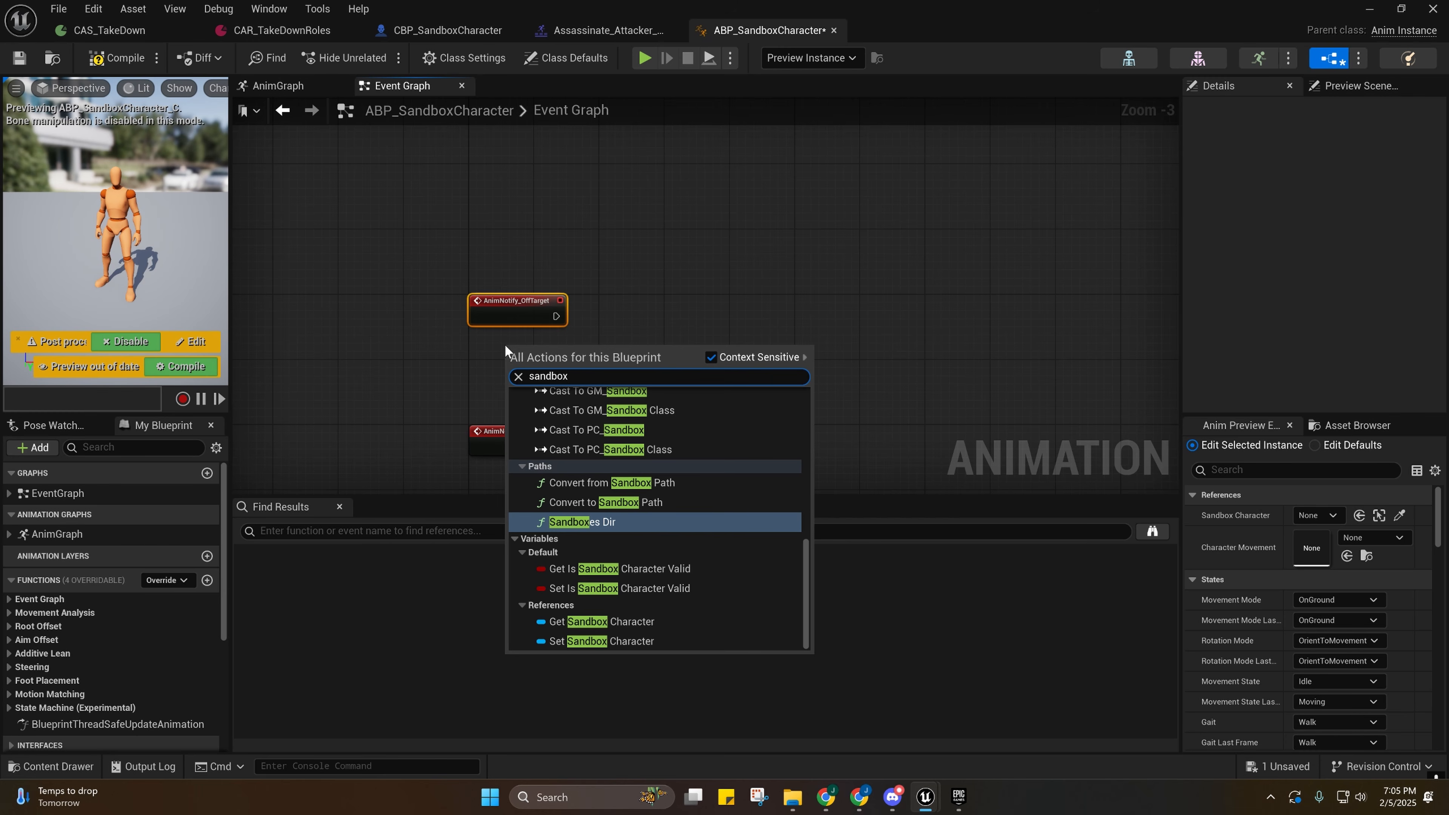
{"action": "key", "text": "Down"}
{"action": "key", "text": "Down"}
{"action": "key", "text": "Down"}
{"action": "key", "text": "Down"}
{"action": "key", "text": "Down"}
{"action": "key", "text": "Down"}
{"action": "key", "text": "Return"}
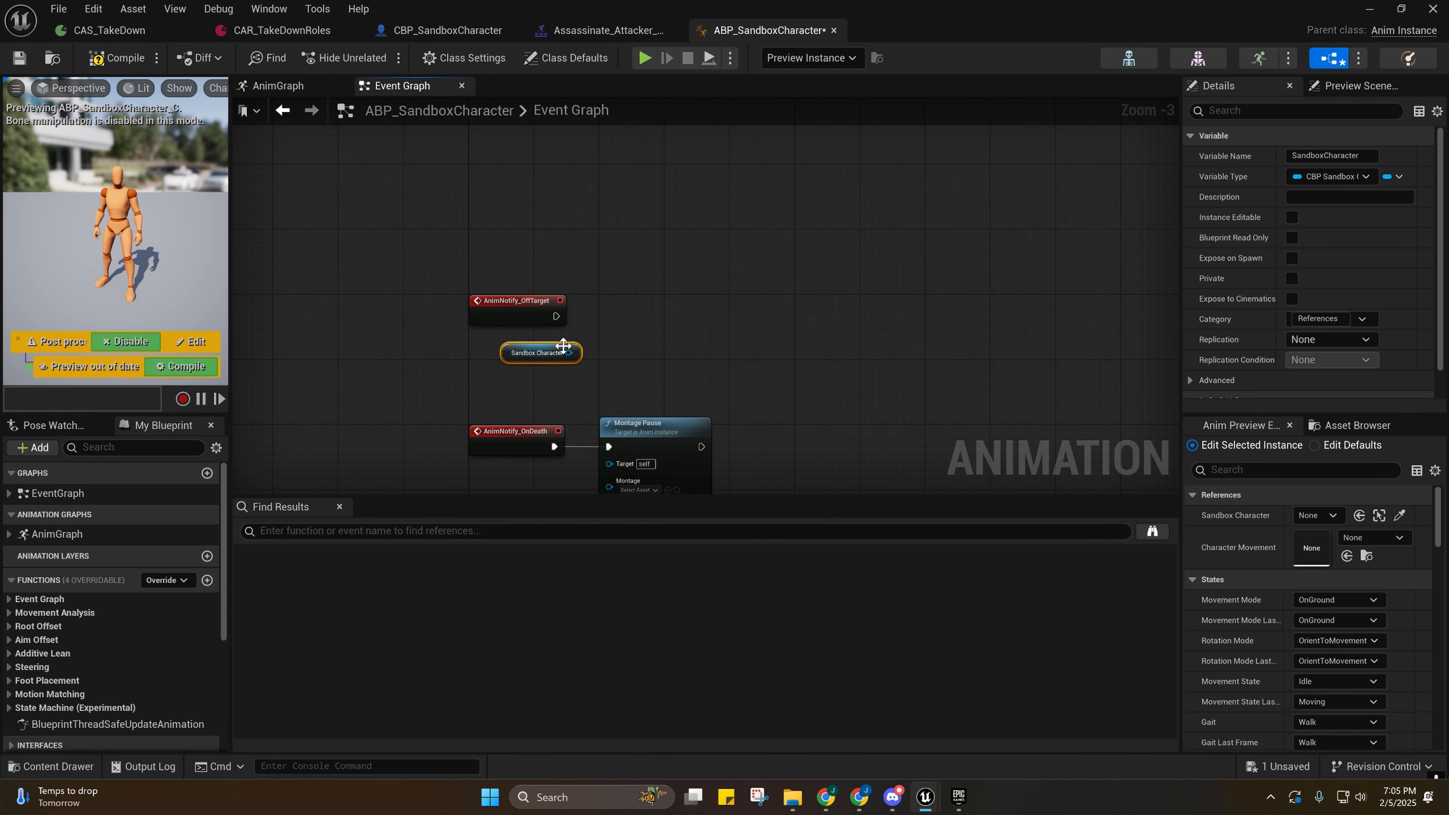
Add a custom event named OnOffTarget in the empty area above Event Possessed in the CBP_SandboxCharacter Event Graph.
{"action": "left_click", "coordinate": [436, 29]}
{"action": "right_click_drag", "start_coordinate": [591, 448], "coordinate": [559, 575]}
{"action": "right_click_drag", "start_coordinate": [645, 324], "coordinate": [566, 488]}
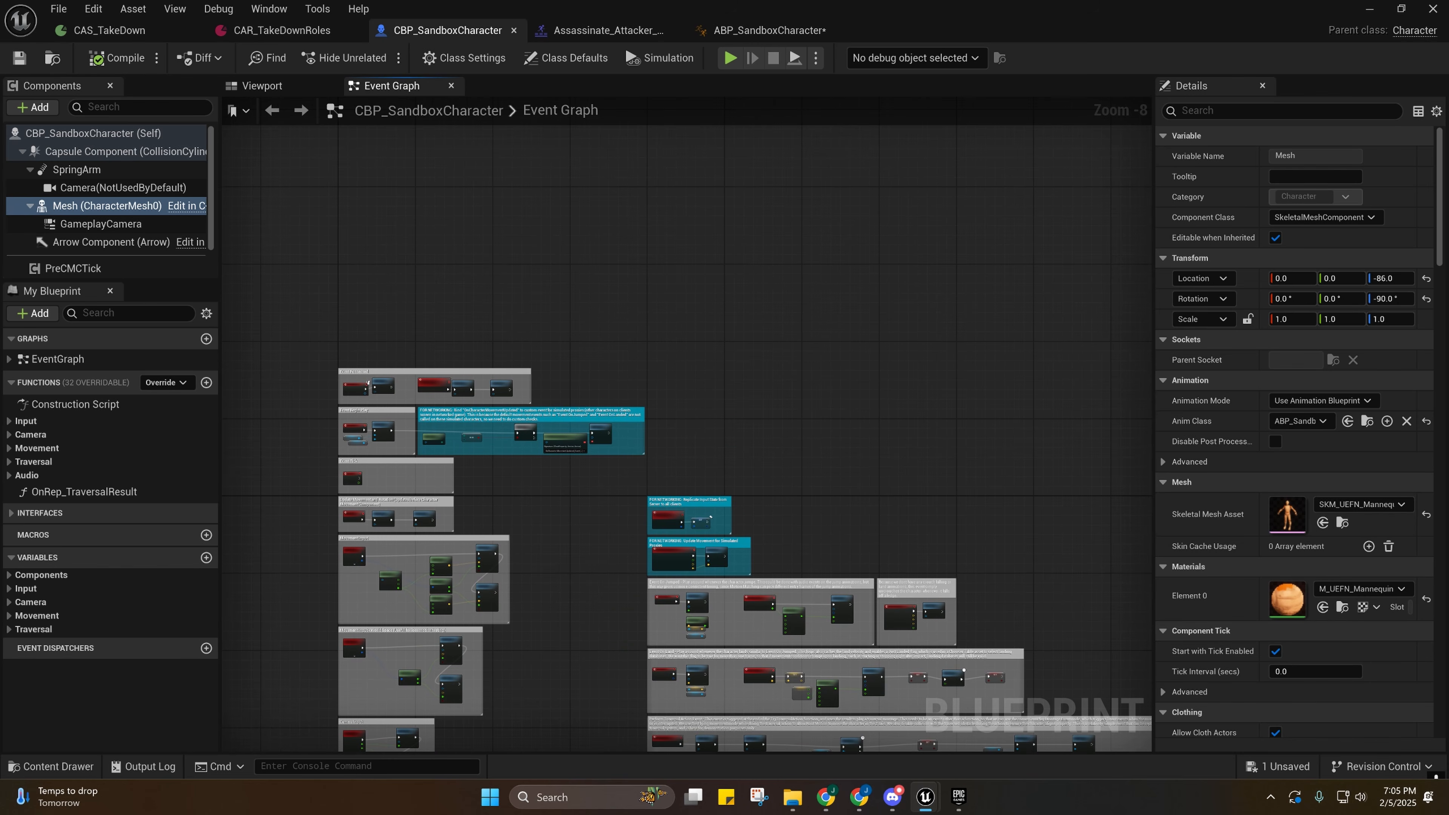
{"action": "right_click_drag", "start_coordinate": [514, 547], "coordinate": [645, 615]}
{"action": "scroll", "coordinate": [510, 425], "scroll_direction": "up", "scroll_amount": 3}
{"action": "scroll", "coordinate": [490, 403], "scroll_direction": "up", "scroll_amount": 4}
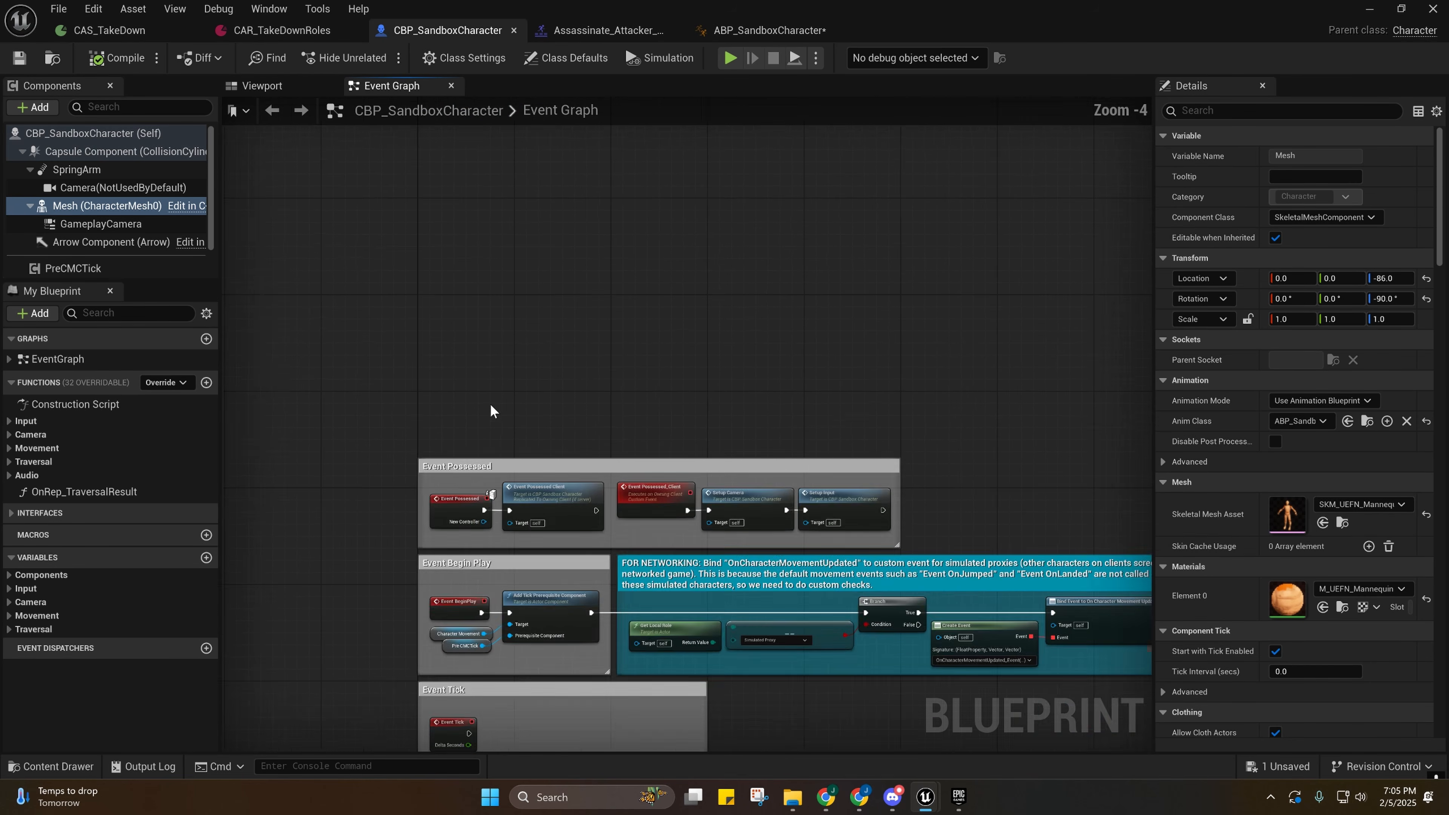
{"action": "right_click", "coordinate": [420, 320]}
{"action": "type", "text": "custom eve"}
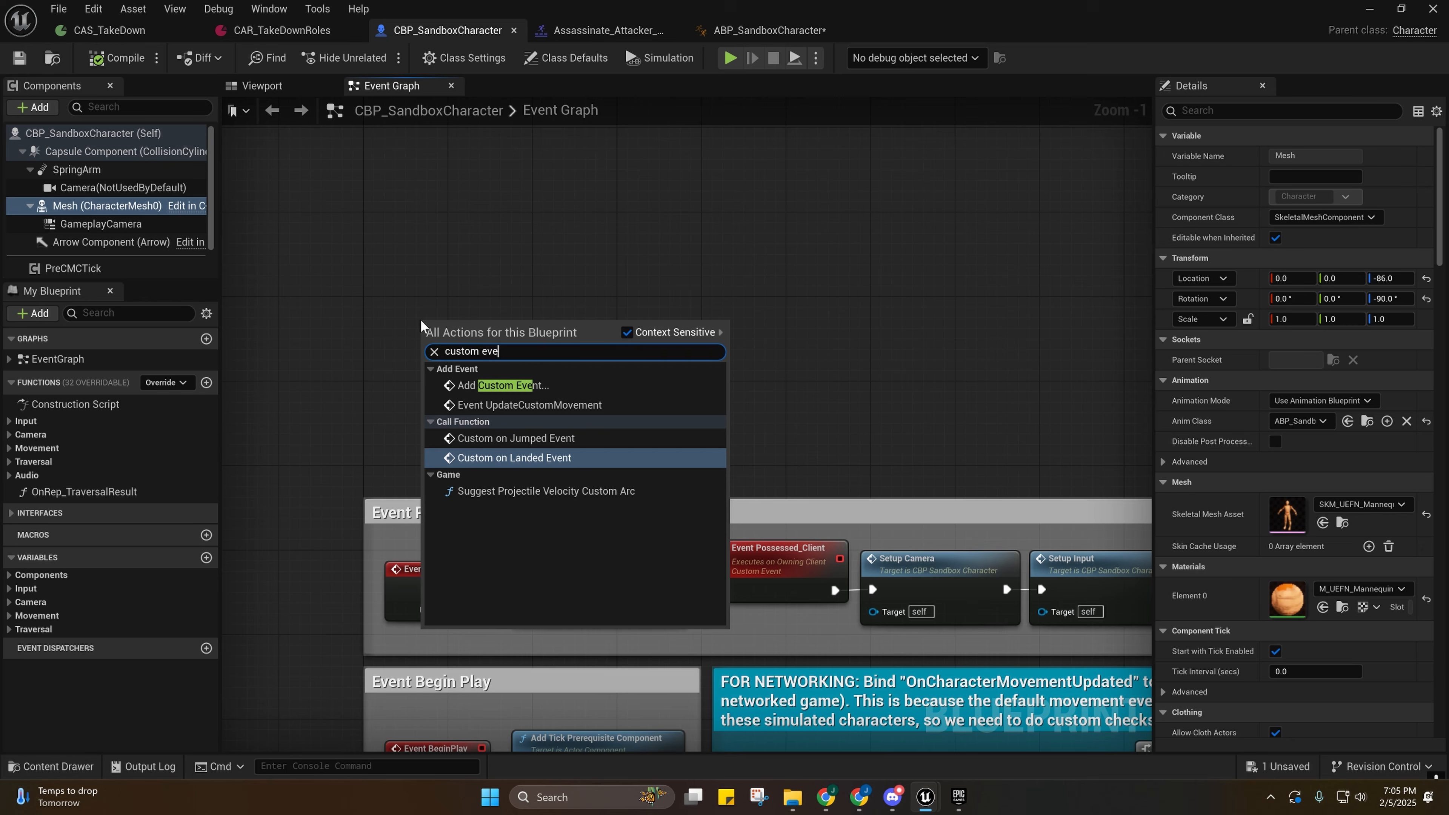
{"action": "left_click", "coordinate": [486, 385]}
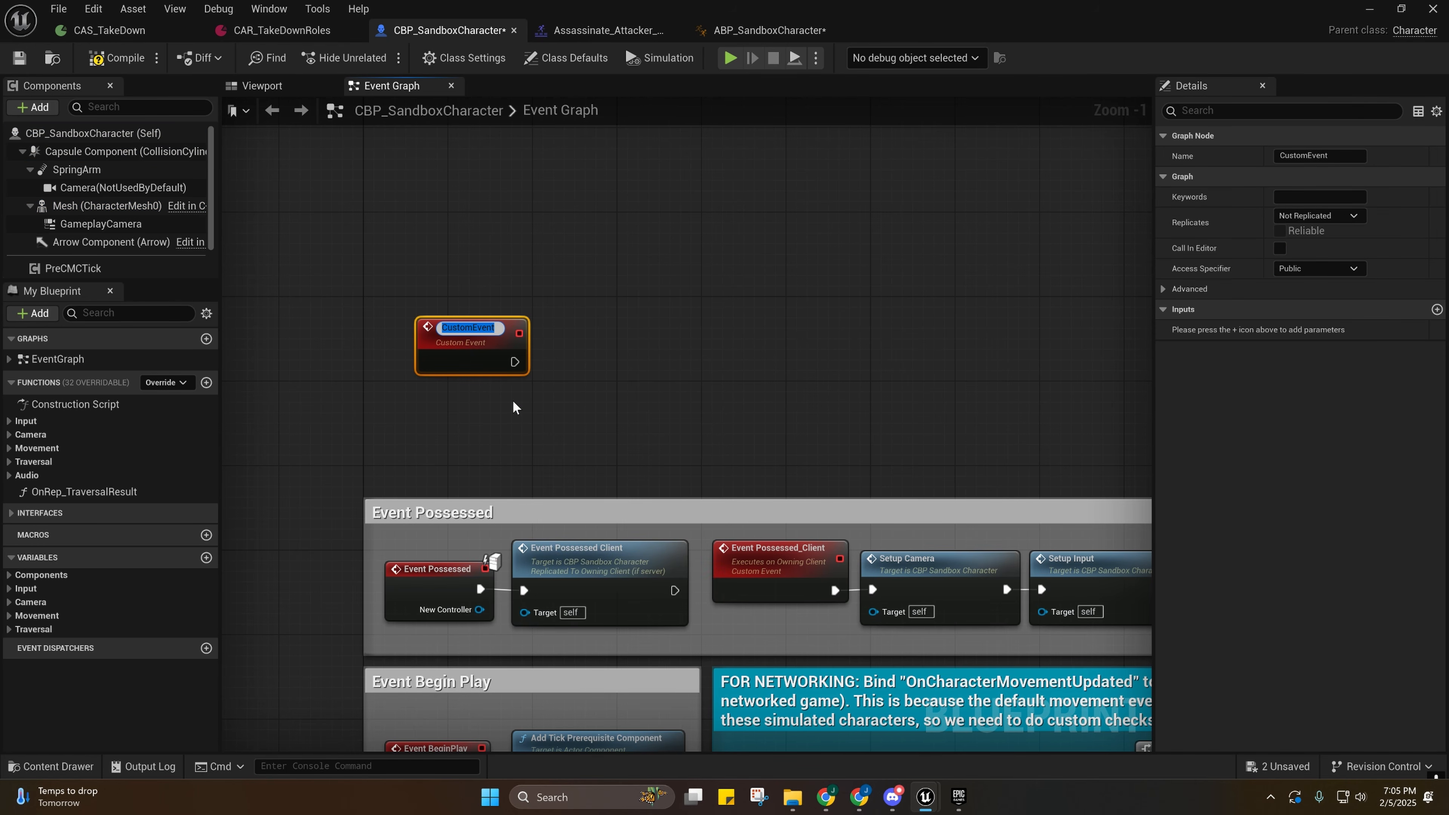
{"action": "type", "text": "O"}
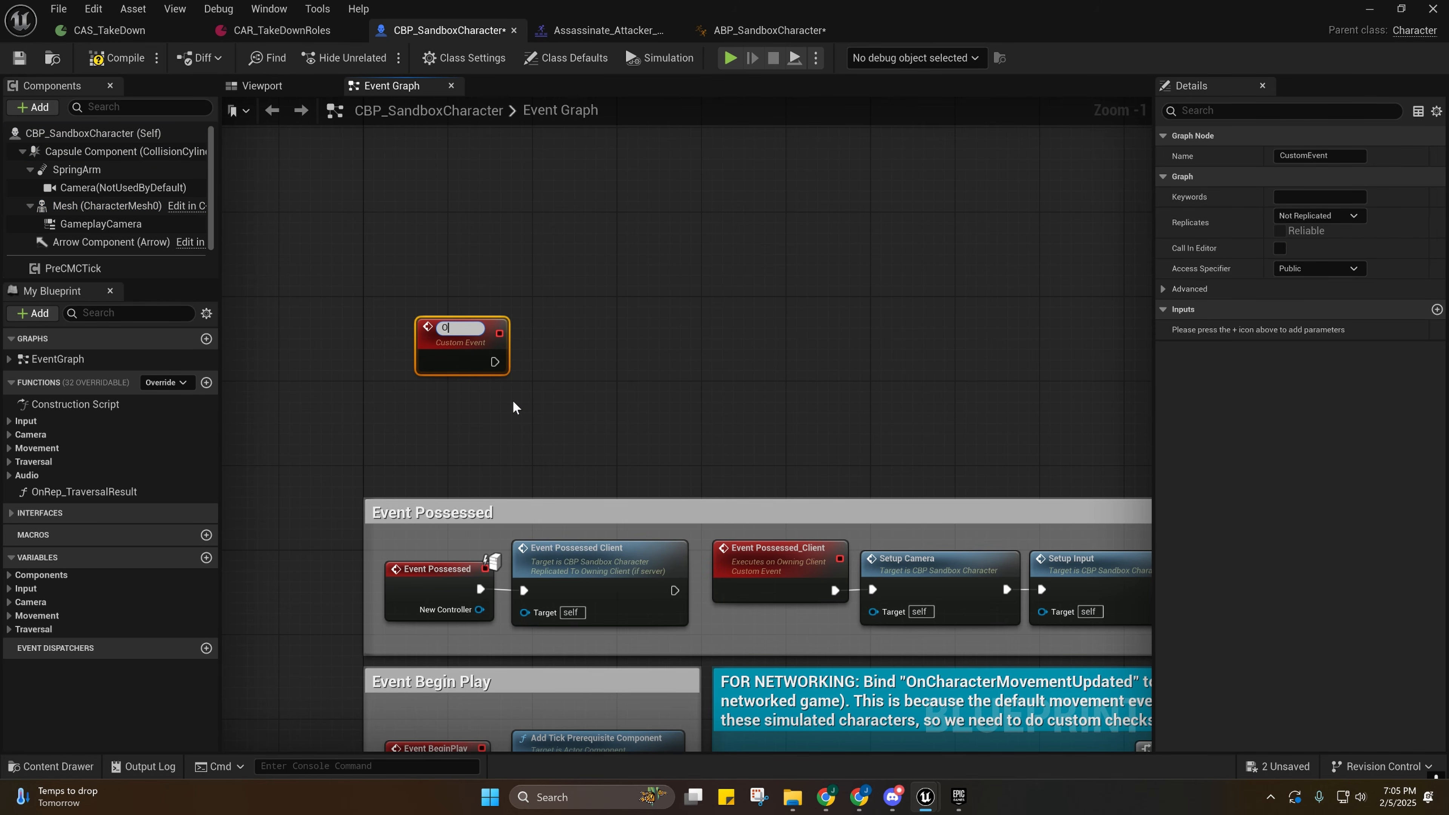
{"action": "type", "text": "nOff"}
{"action": "type", "text": "Target"}
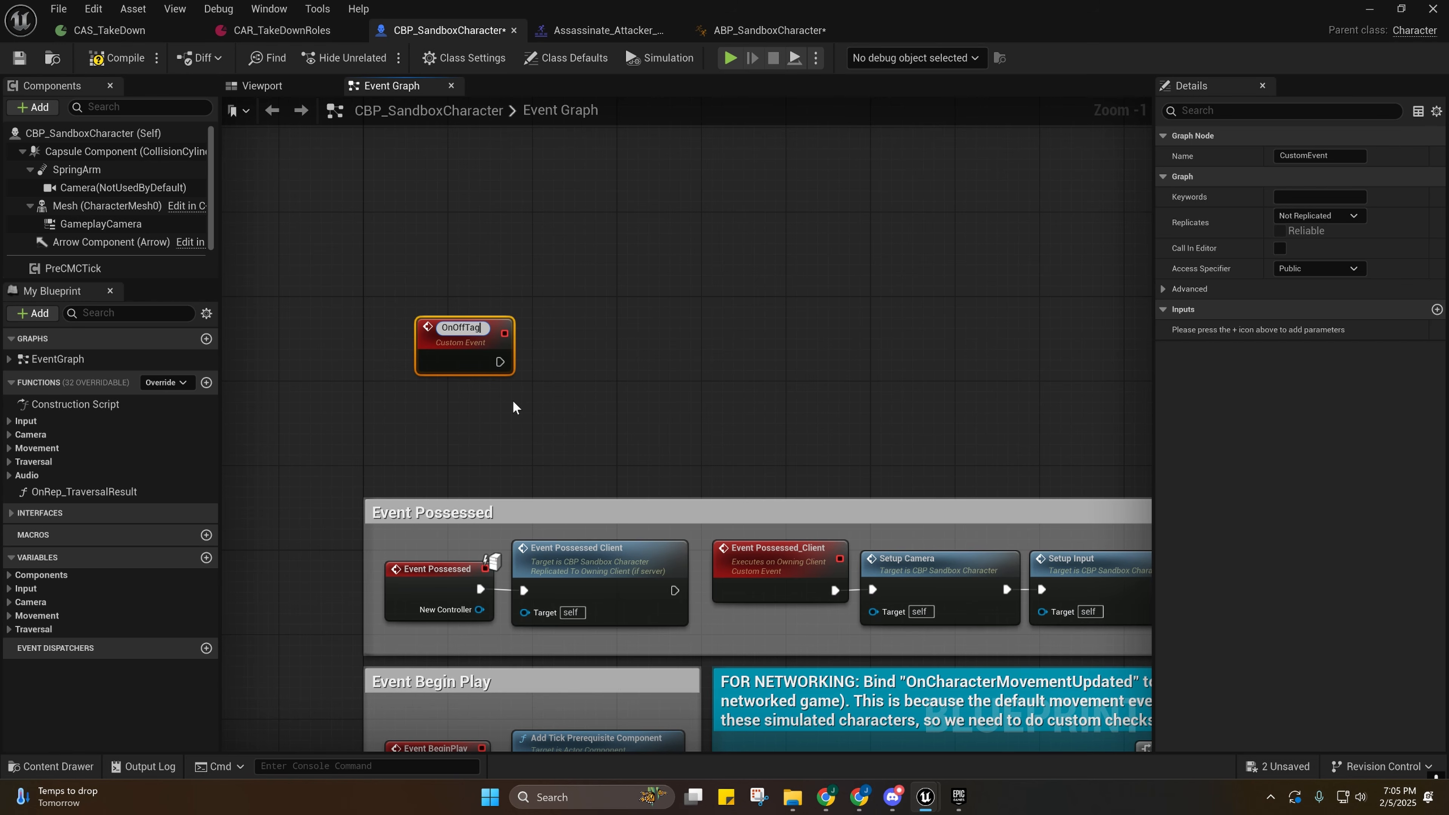
{"action": "key", "text": "Return"}
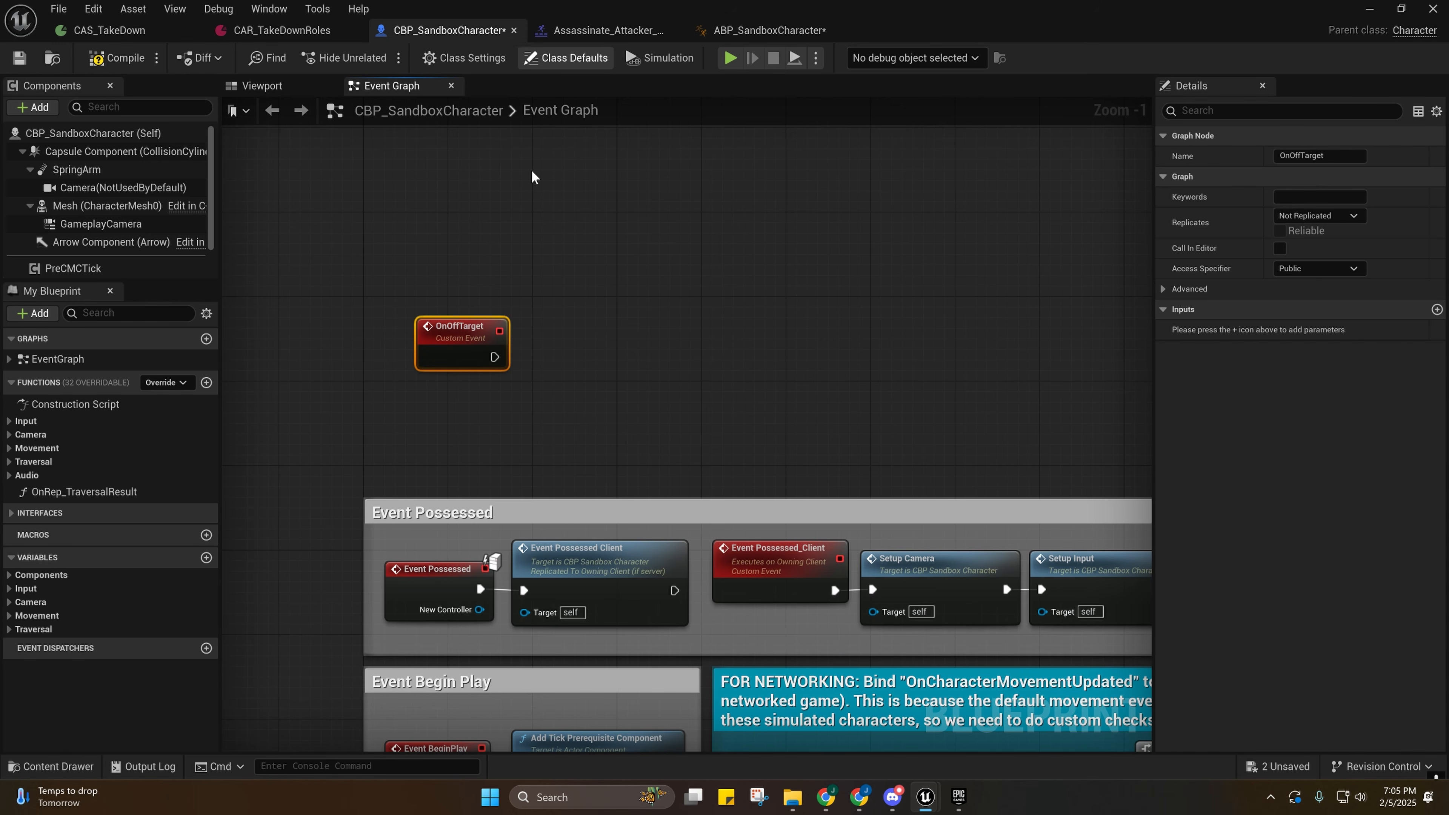
Rename the OnOffTarget custom event to OffTarget, and compile and save CBP_SandboxCharacter.
{"action": "double_click", "coordinate": [460, 331]}
{"action": "left_click_drag", "start_coordinate": [452, 328], "coordinate": [416, 327]}
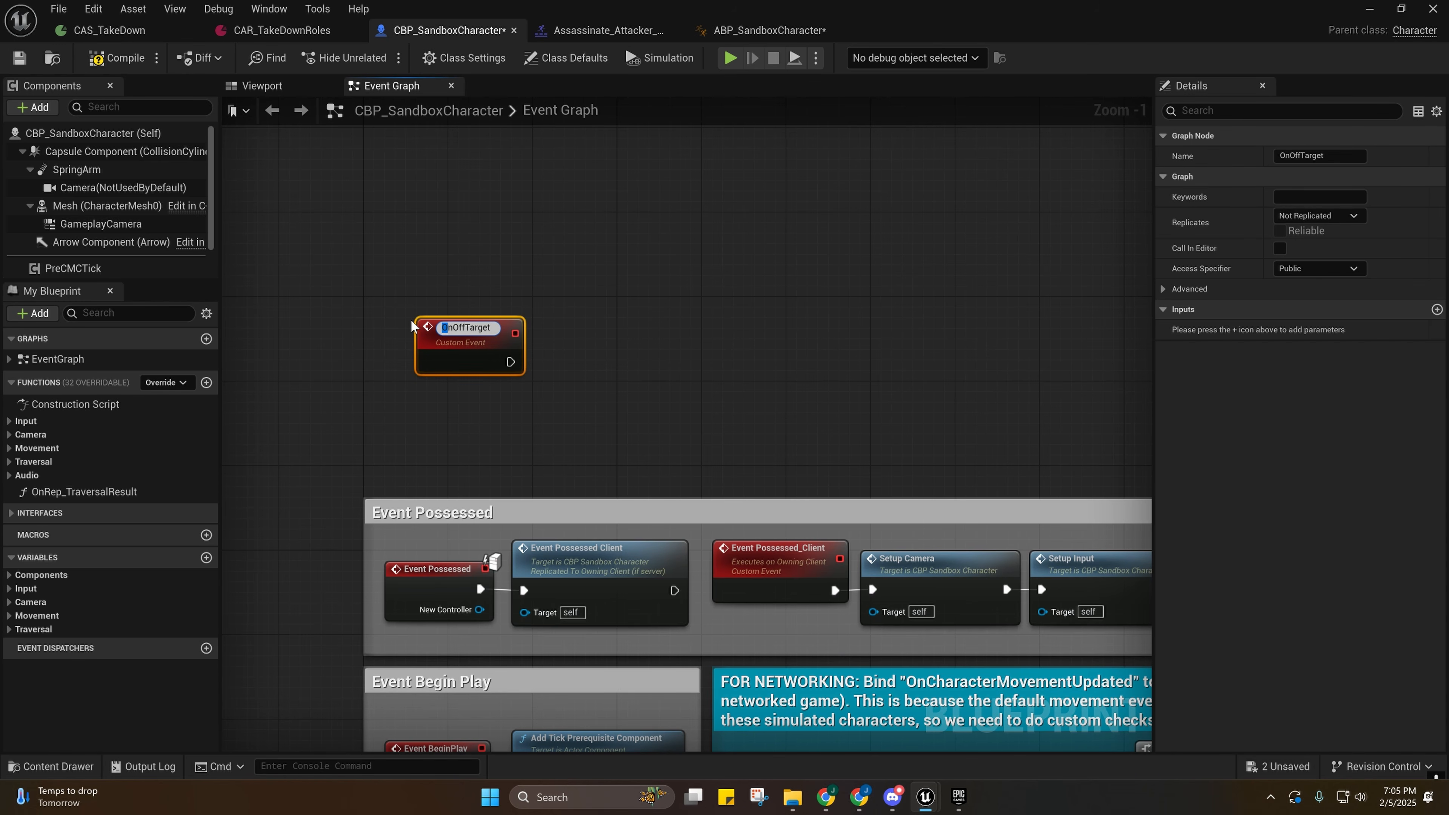
{"action": "key", "text": "BackSpace"}
{"action": "left_click", "coordinate": [592, 370]}
{"action": "right_click_drag", "start_coordinate": [587, 375], "coordinate": [625, 357]}
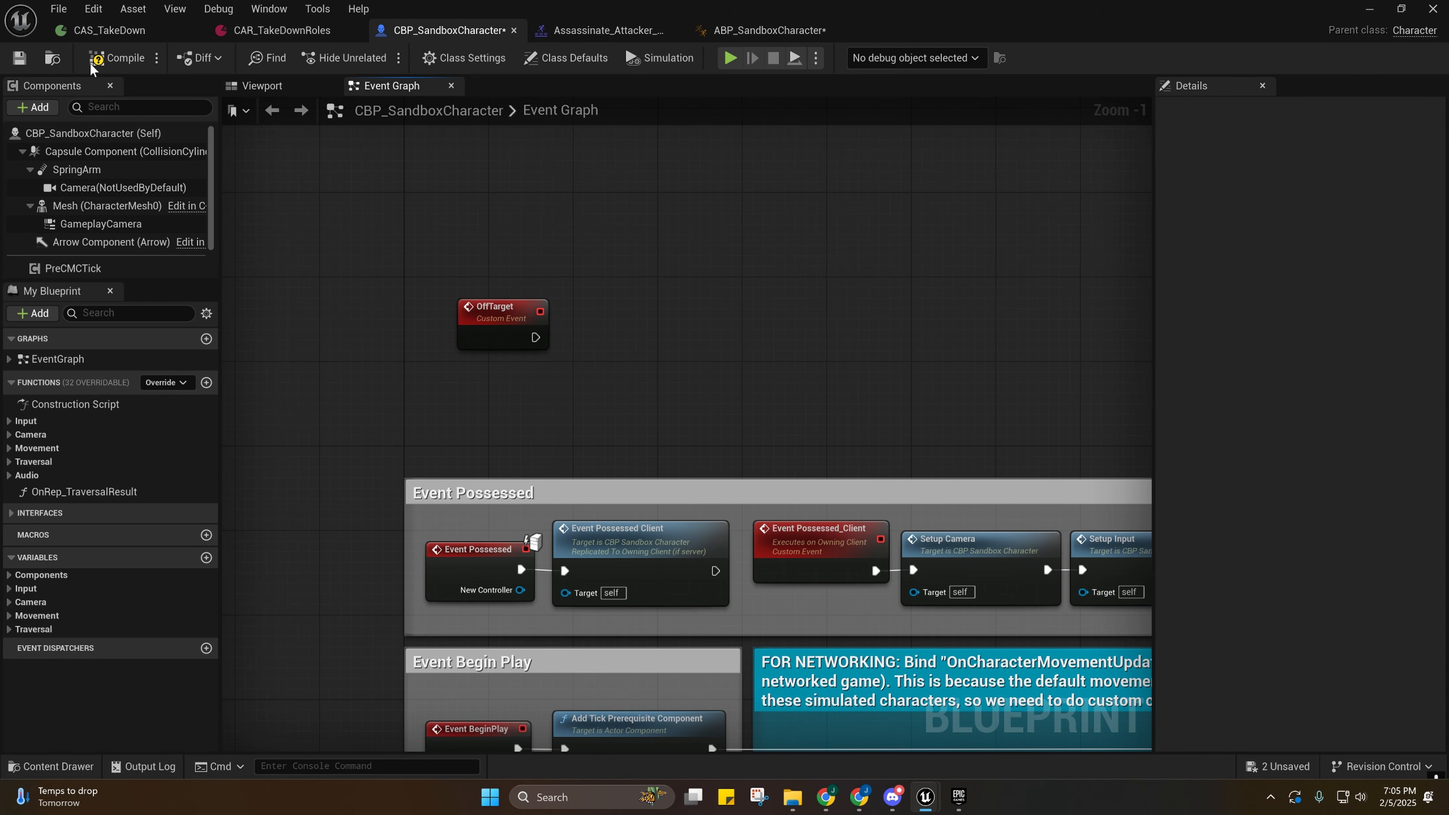
{"action": "left_click", "coordinate": [96, 61]}
{"action": "left_click", "coordinate": [19, 58]}
In ABP_SandboxCharacter, call Off Target on the Sandbox Character reference, connect it to the AnimNotify_OffTarget event and align the nodes.
{"action": "left_click", "coordinate": [583, 32]}
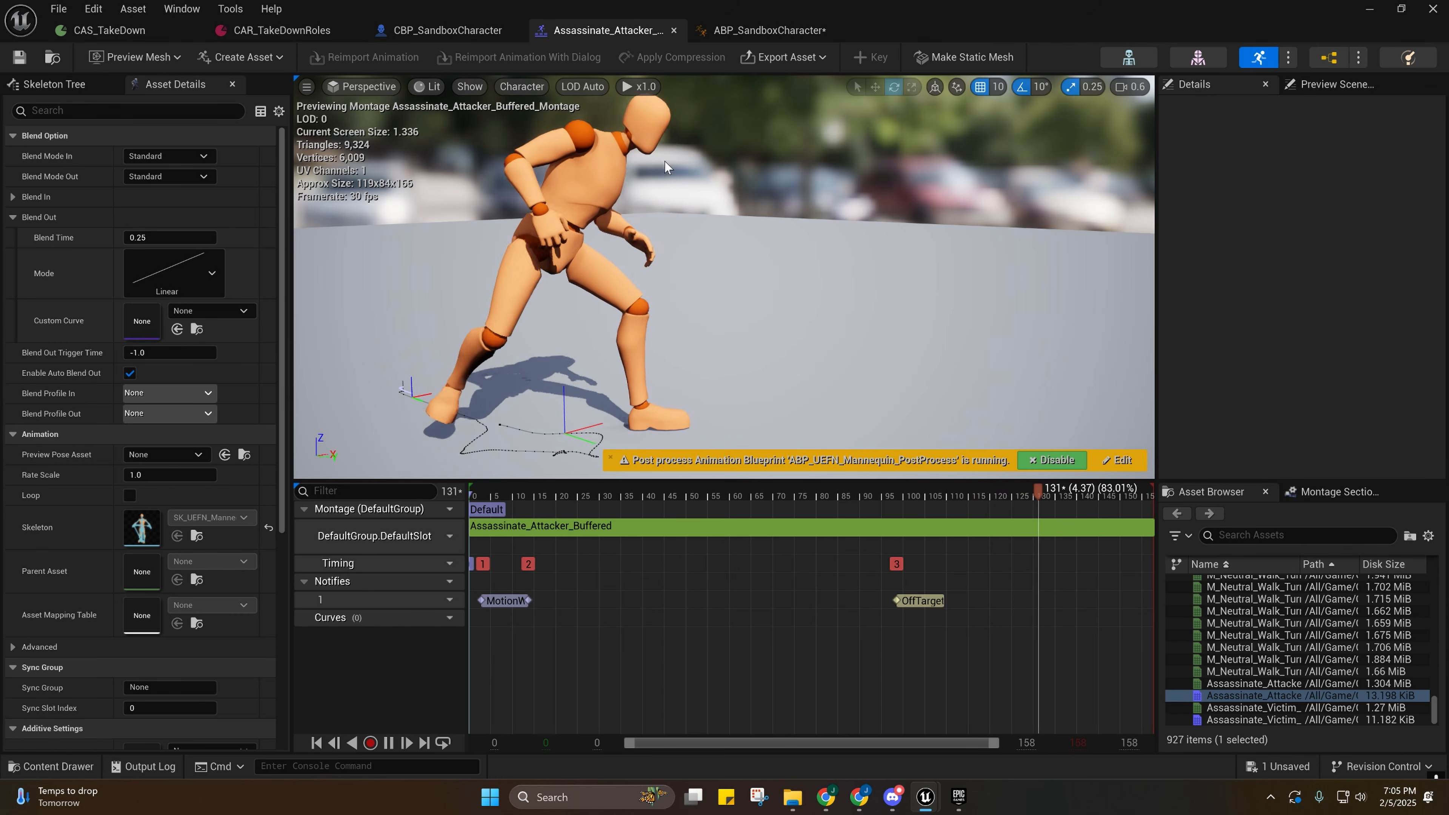
{"action": "left_click", "coordinate": [741, 29]}
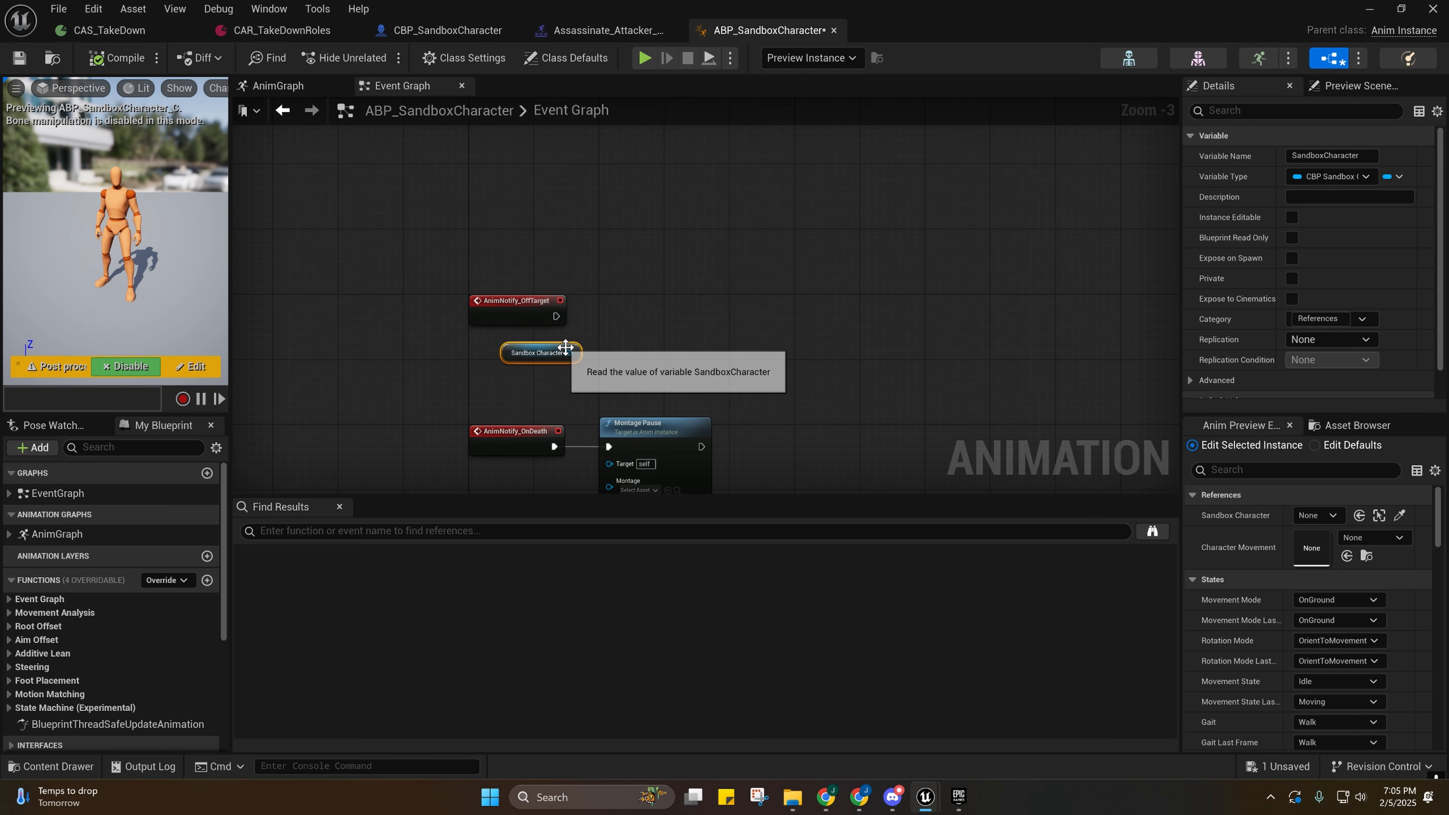
{"action": "left_click_drag", "start_coordinate": [569, 353], "coordinate": [628, 341]}
{"action": "type", "text": "offtarget"}
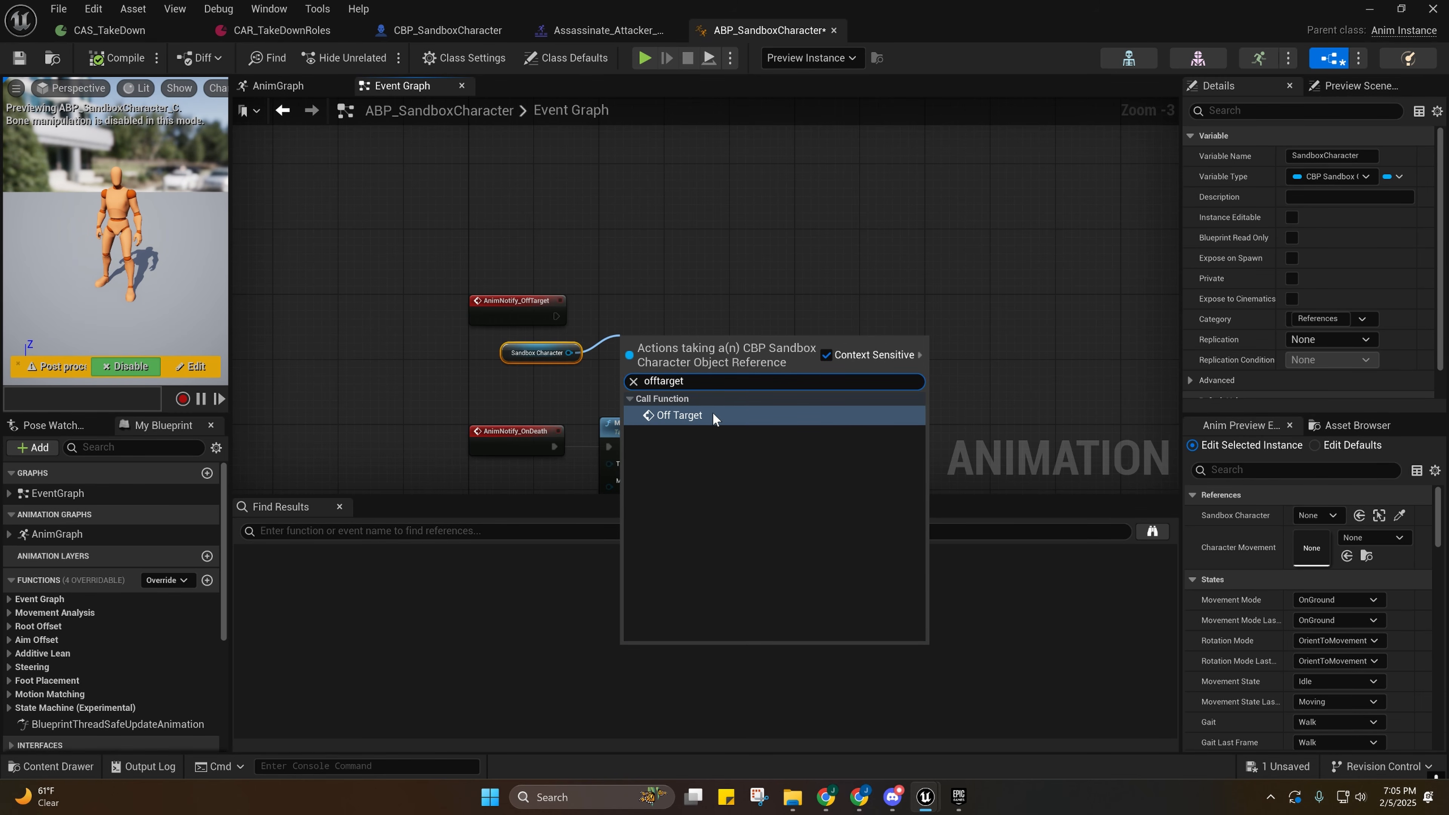
{"action": "left_click", "coordinate": [682, 415]}
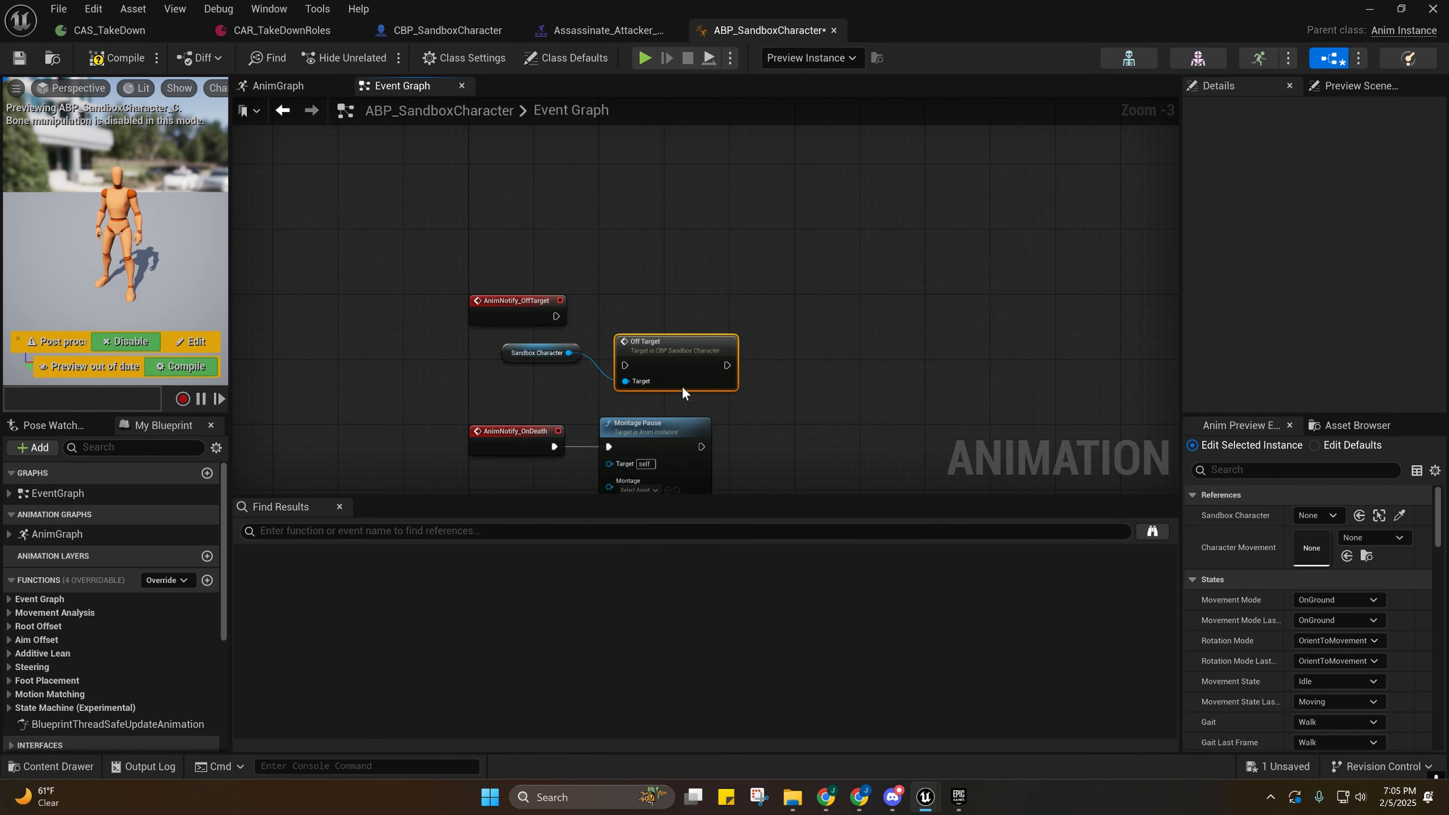
{"action": "left_click_drag", "start_coordinate": [648, 355], "coordinate": [492, 337]}
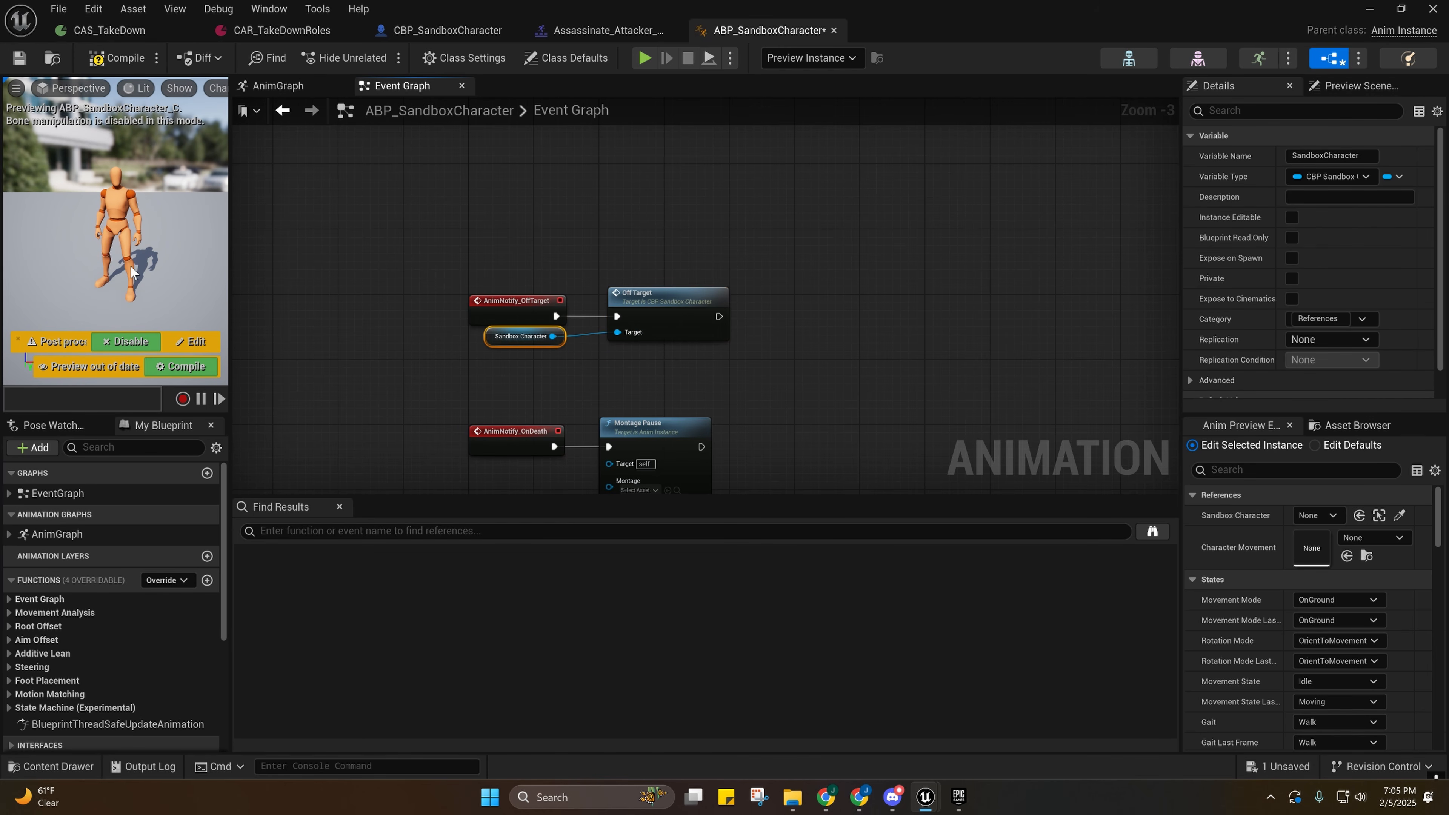
Compile and save ABP_SandboxCharacter, and return to the CBP_SandboxCharacter Event Graph.
{"action": "left_click", "coordinate": [117, 58]}
{"action": "left_click", "coordinate": [33, 55]}
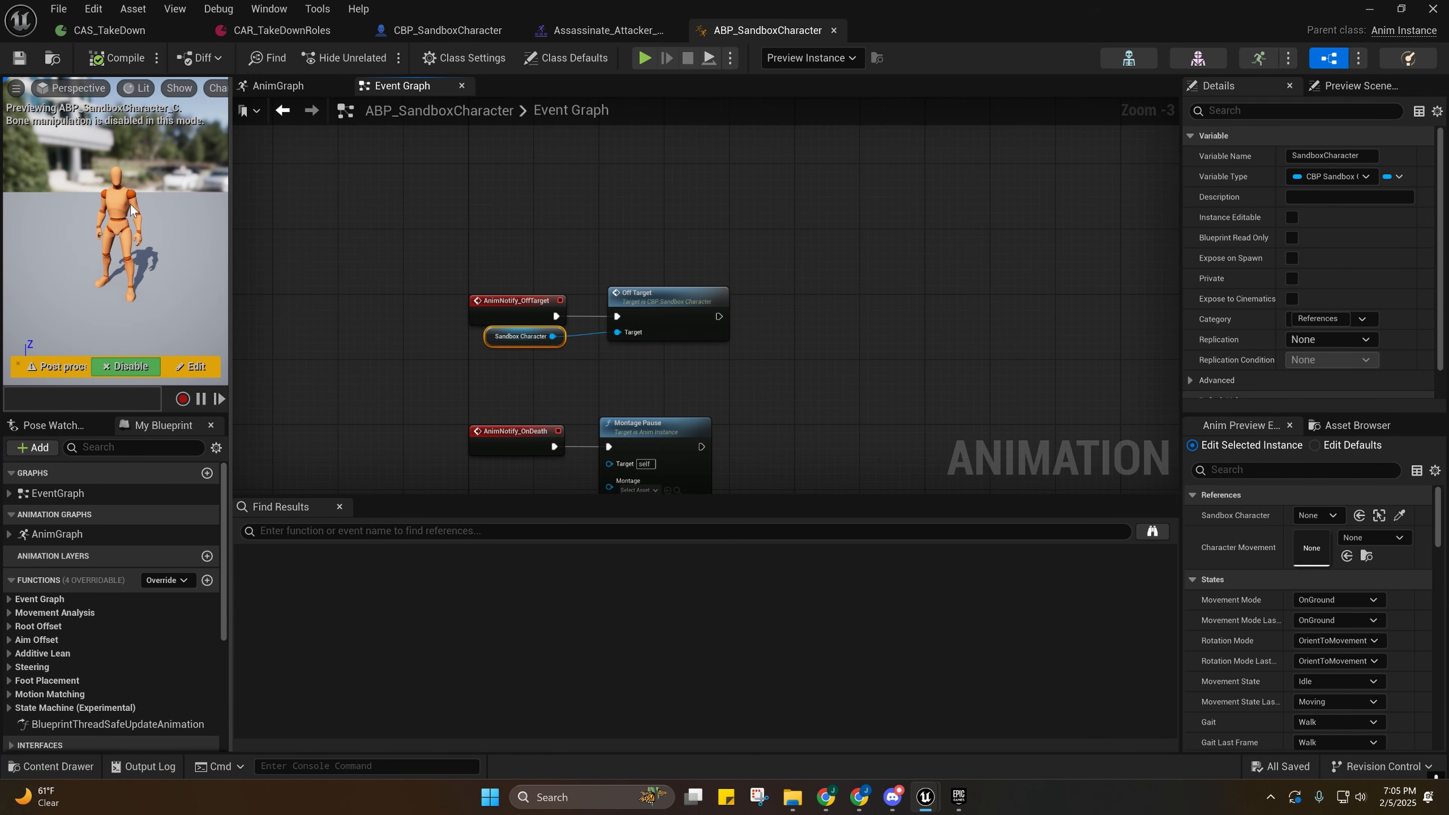
{"action": "right_click_drag", "start_coordinate": [404, 302], "coordinate": [540, 137]}
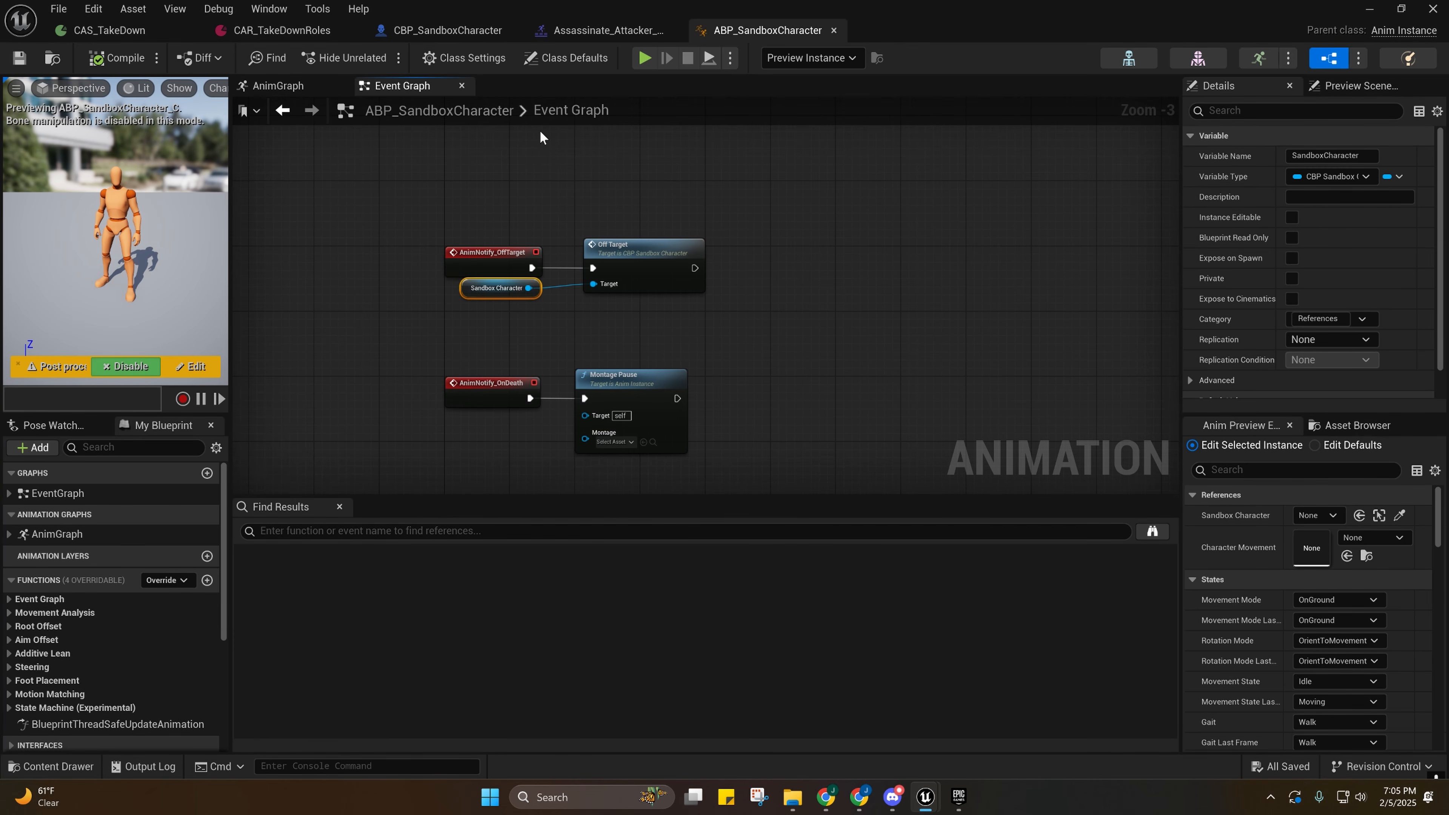
{"action": "left_click", "coordinate": [445, 30]}
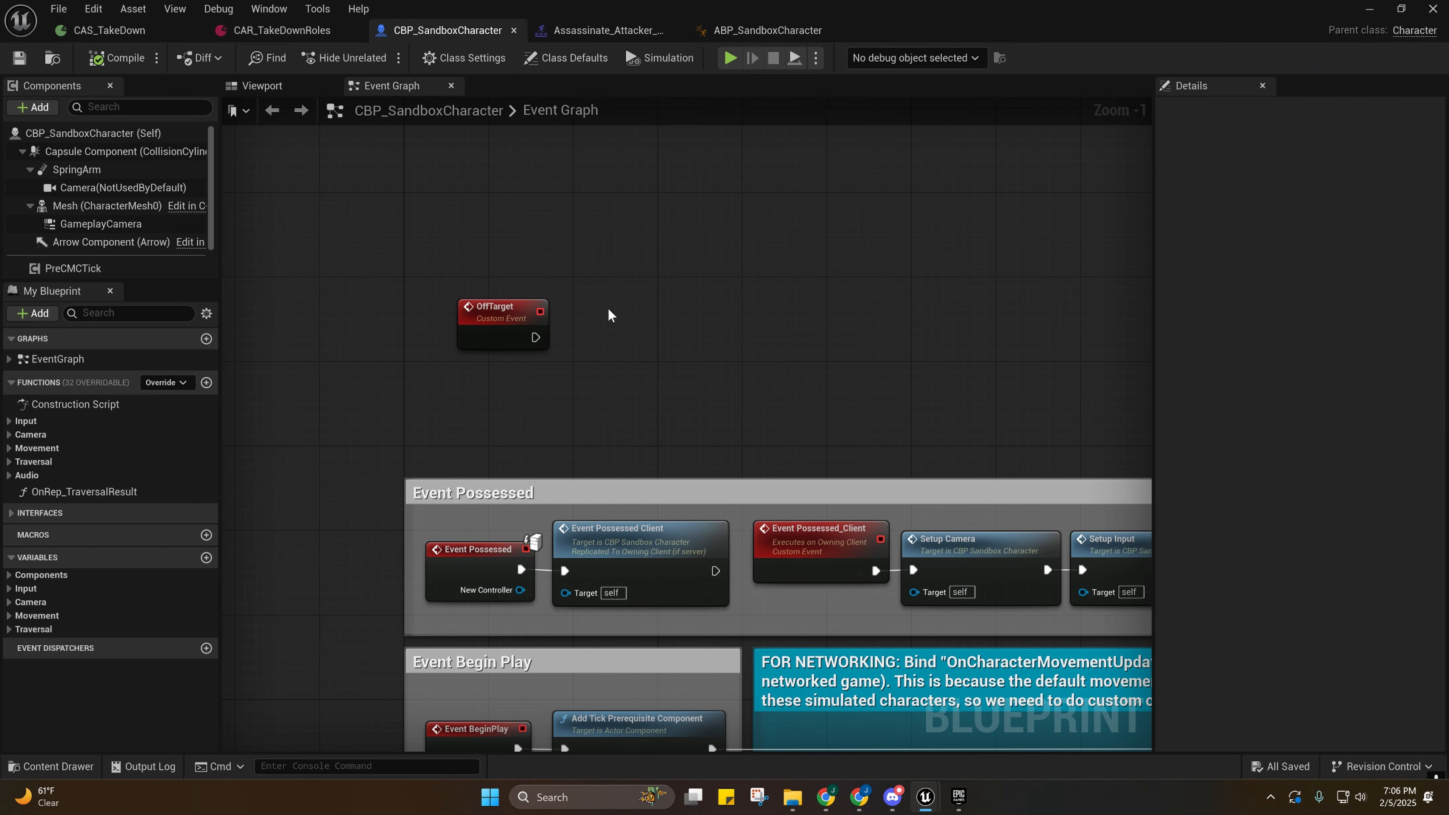
{"action": "left_click_drag", "start_coordinate": [495, 339], "coordinate": [557, 340]}
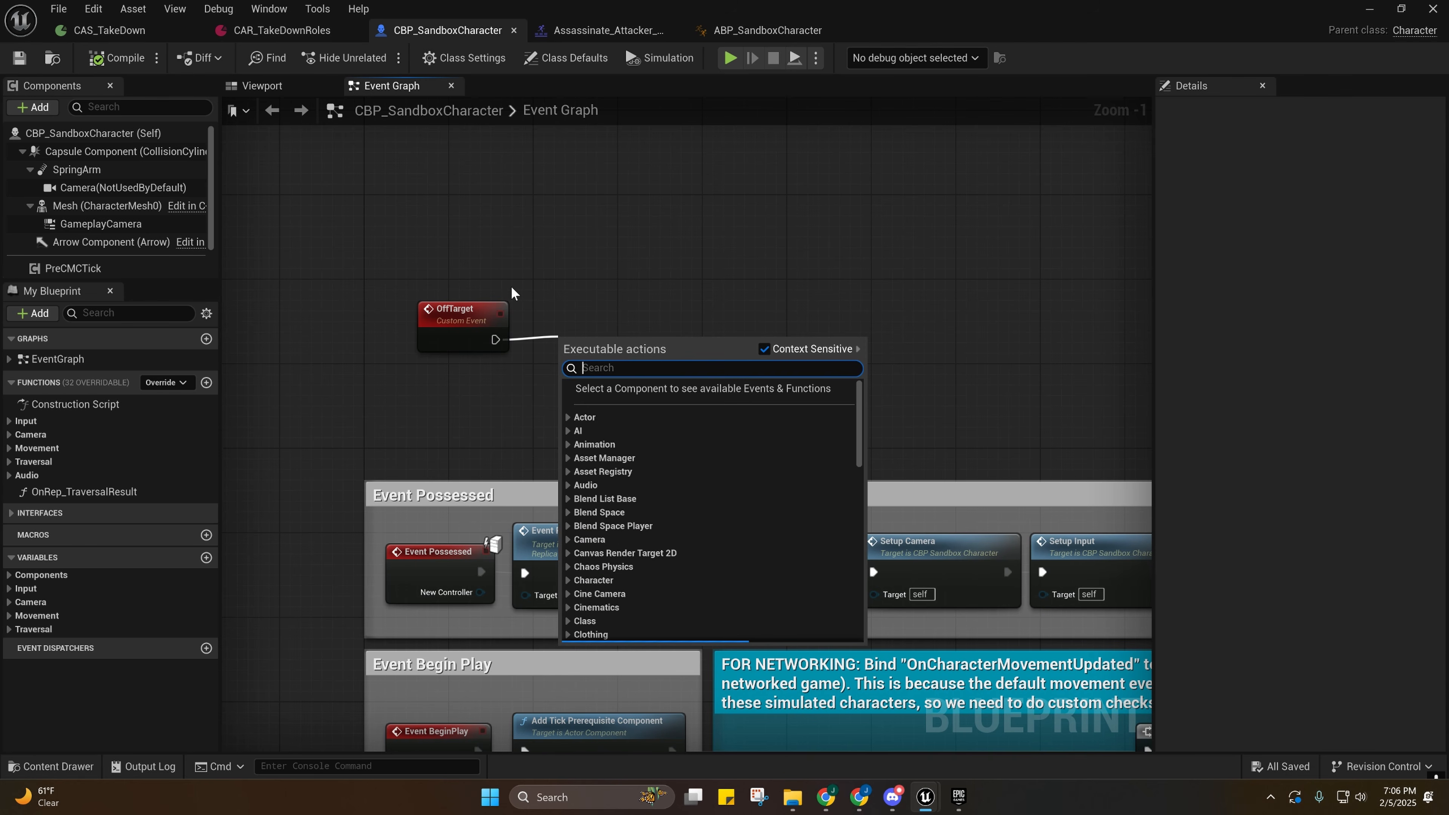
{"action": "type", "text": "enable i"}
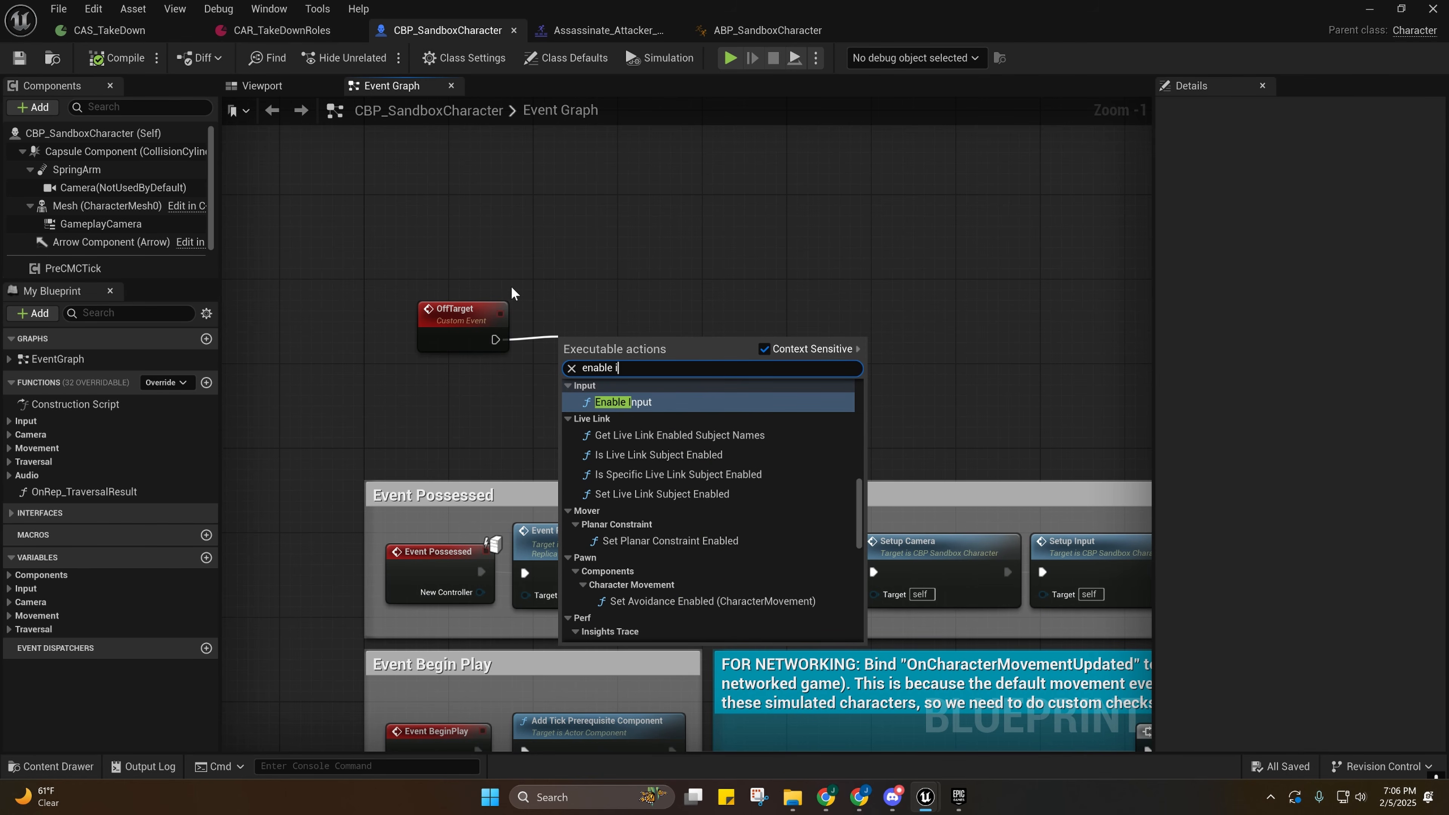
{"action": "type", "text": "nput"}
{"action": "right_click_drag", "start_coordinate": [541, 326], "coordinate": [562, 322]}
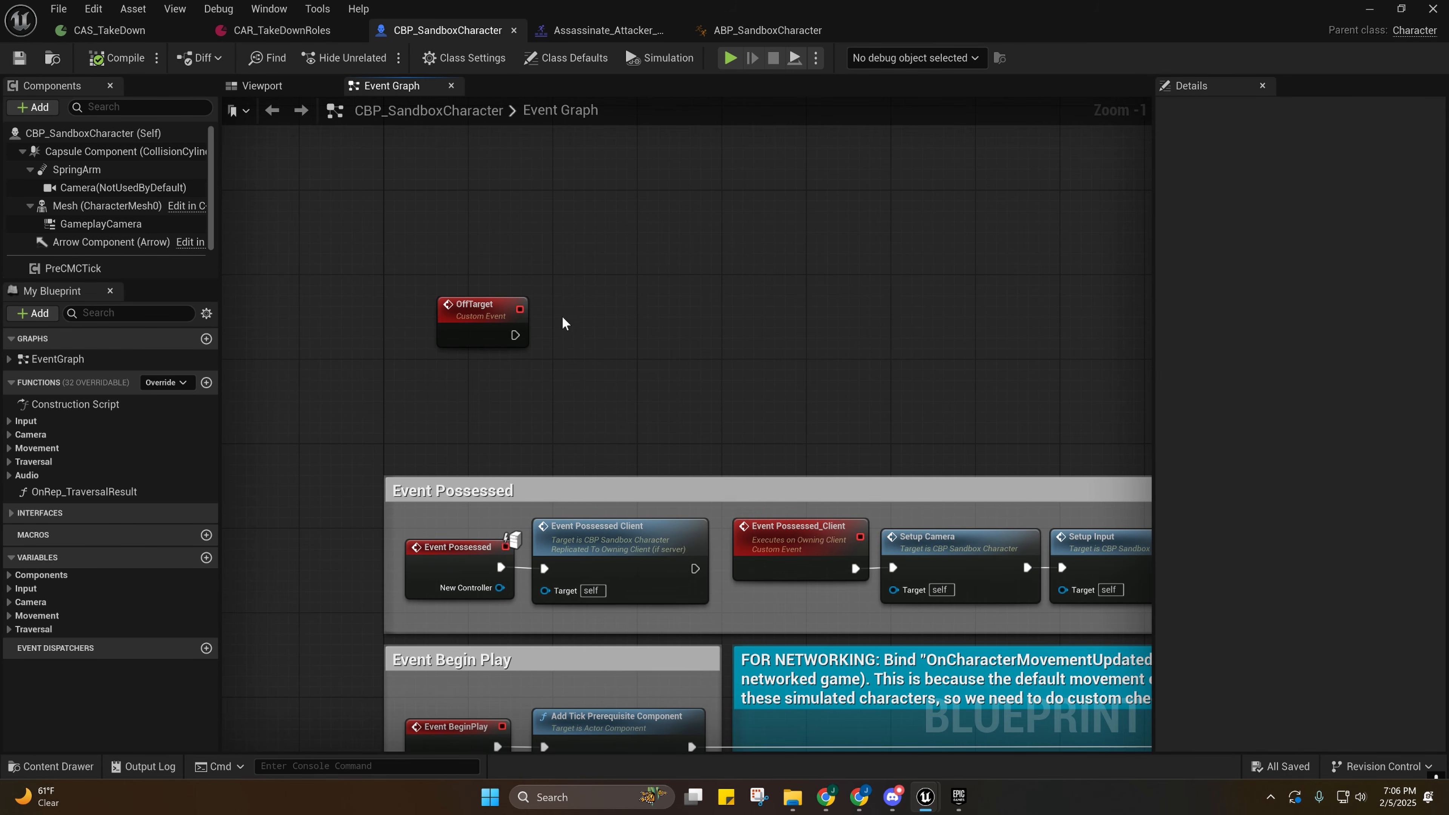
{"action": "left_click_drag", "start_coordinate": [529, 333], "coordinate": [608, 339]}
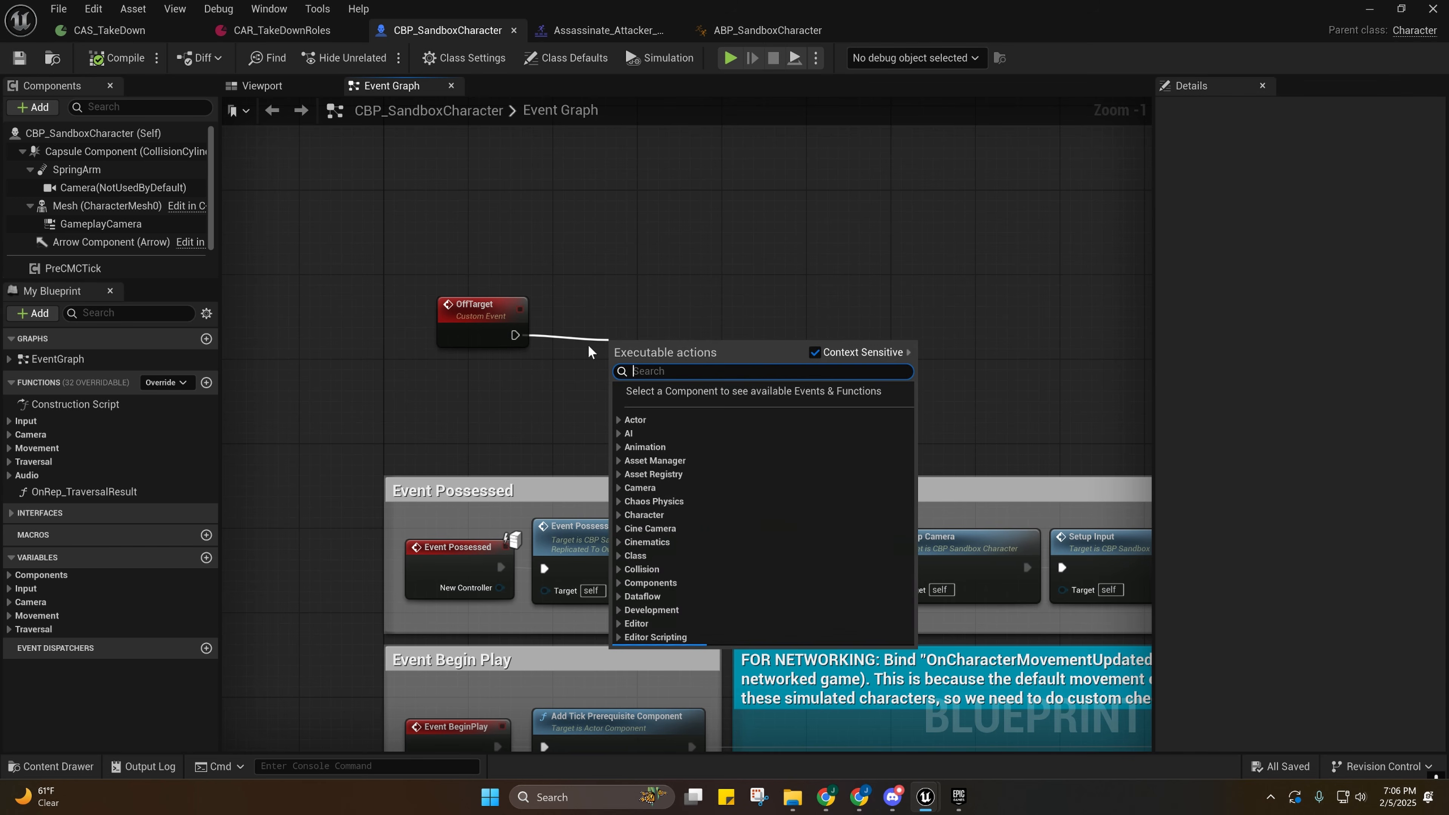
{"action": "right_click_drag", "start_coordinate": [536, 348], "coordinate": [497, 322]}
{"action": "left_click_drag", "start_coordinate": [482, 308], "coordinate": [522, 305]}
Try to find a movement function from a Motion Warping reference below the OffTarget event, and delete the reference.
{"action": "right_click_drag", "start_coordinate": [399, 268], "coordinate": [310, 304]}
{"action": "scroll", "coordinate": [112, 259], "scroll_direction": "down", "scroll_amount": 2}
{"action": "left_click_drag", "start_coordinate": [108, 265], "coordinate": [576, 376]}
{"action": "type", "text": "m"}
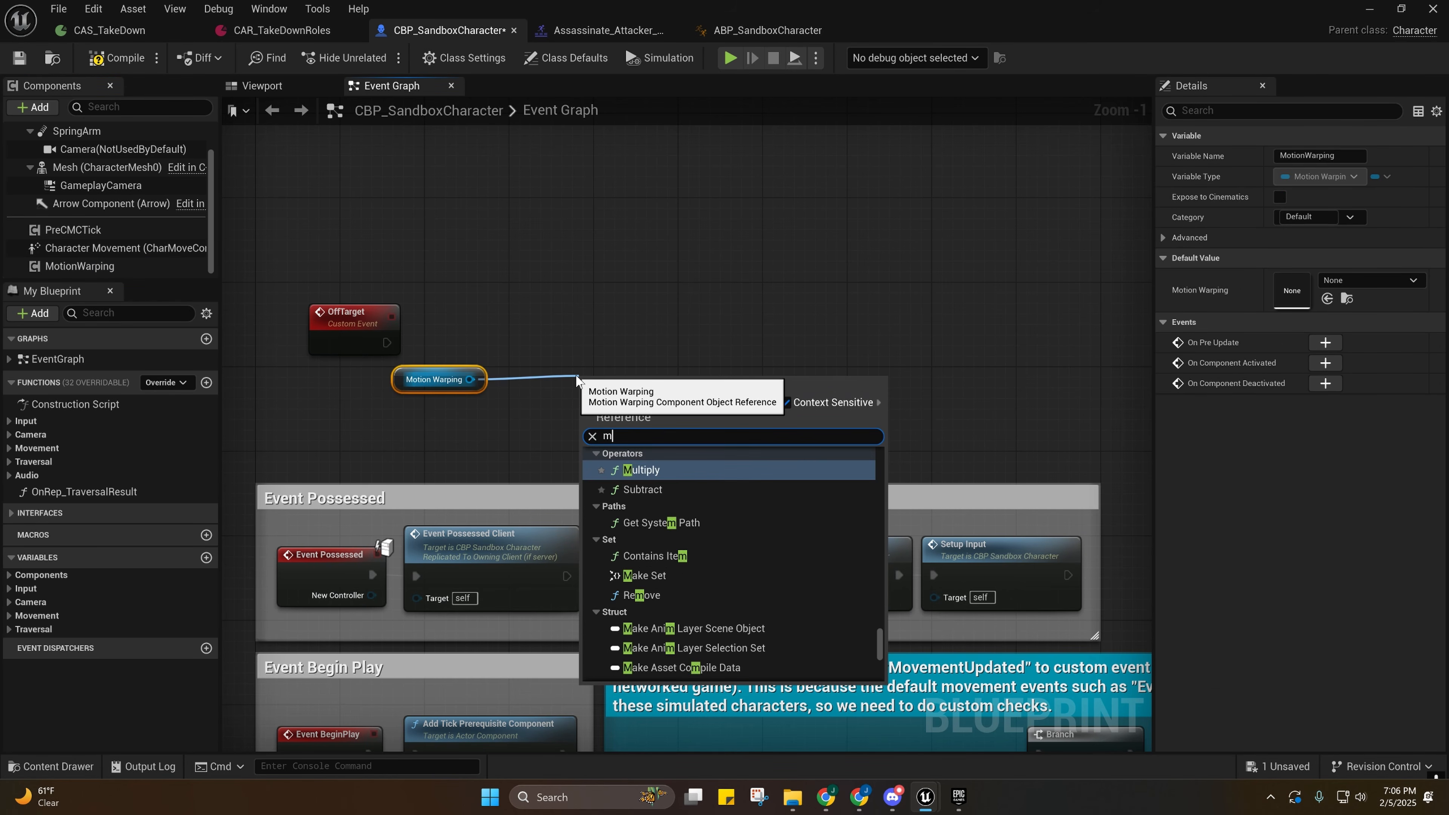
{"action": "type", "text": "ovement"}
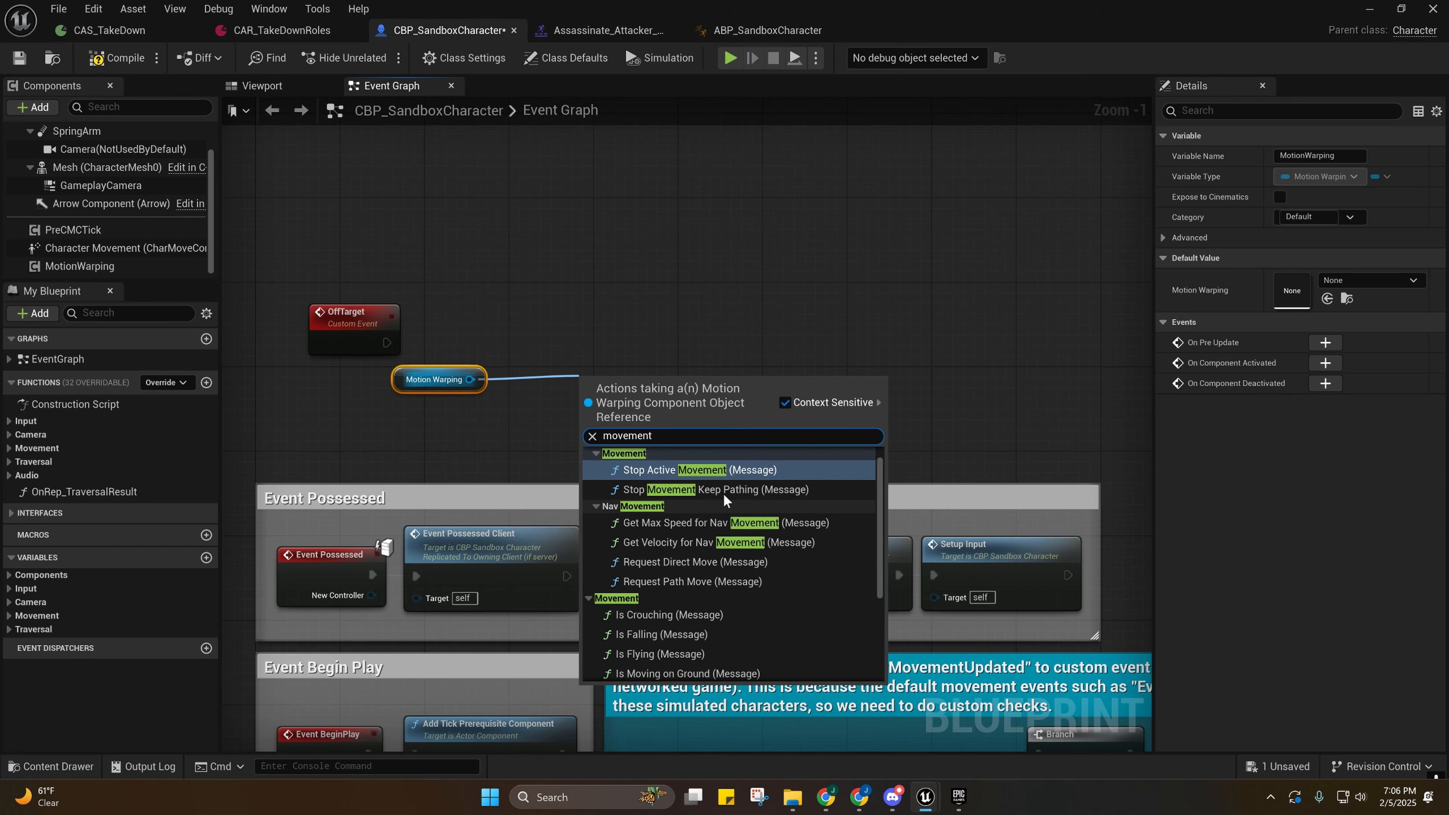
{"action": "scroll", "coordinate": [714, 486], "scroll_direction": "down", "scroll_amount": 3}
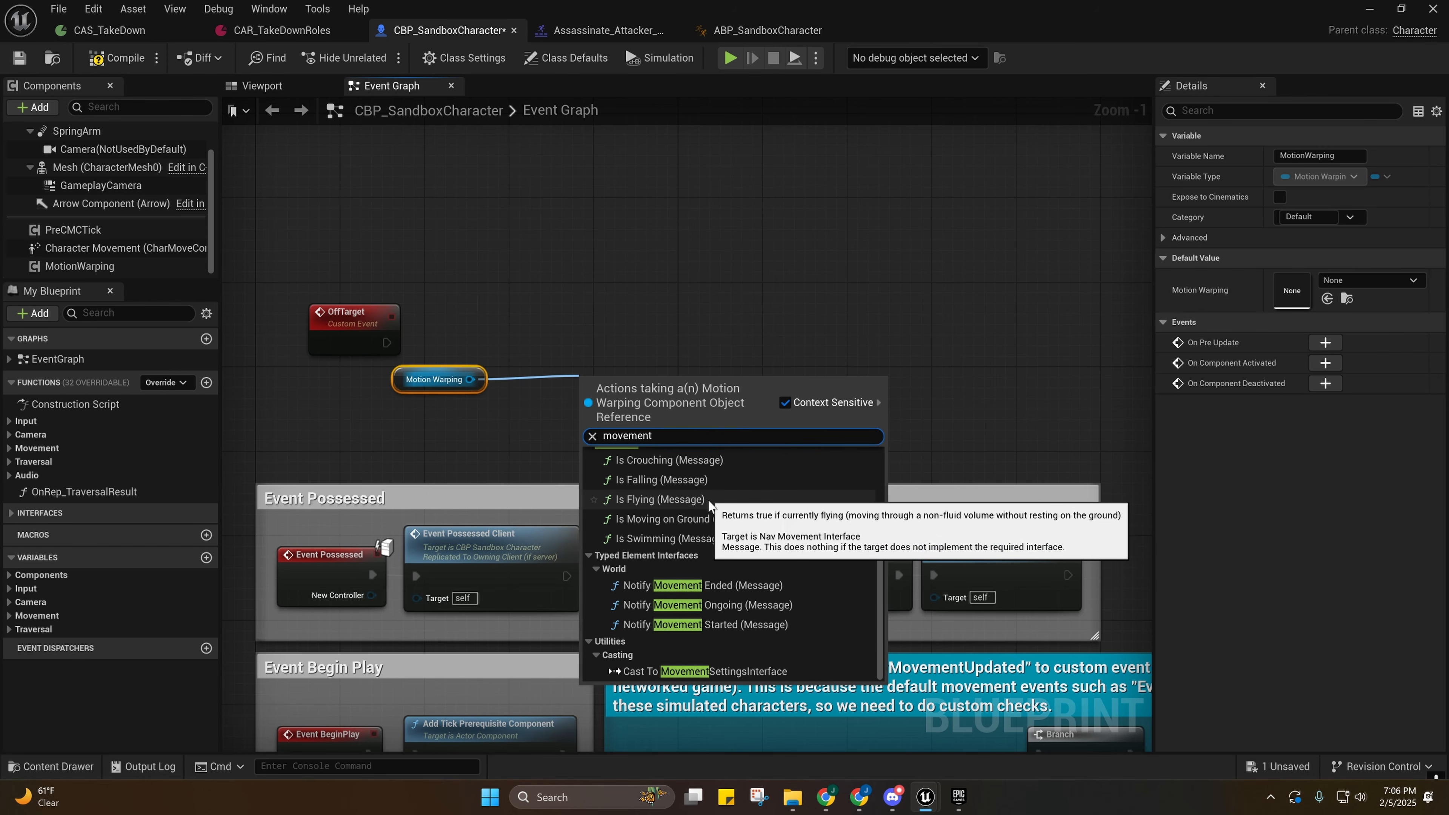
{"action": "scroll", "coordinate": [706, 505], "scroll_direction": "up", "scroll_amount": 2}
{"action": "scroll", "coordinate": [706, 510], "scroll_direction": "up", "scroll_amount": 2}
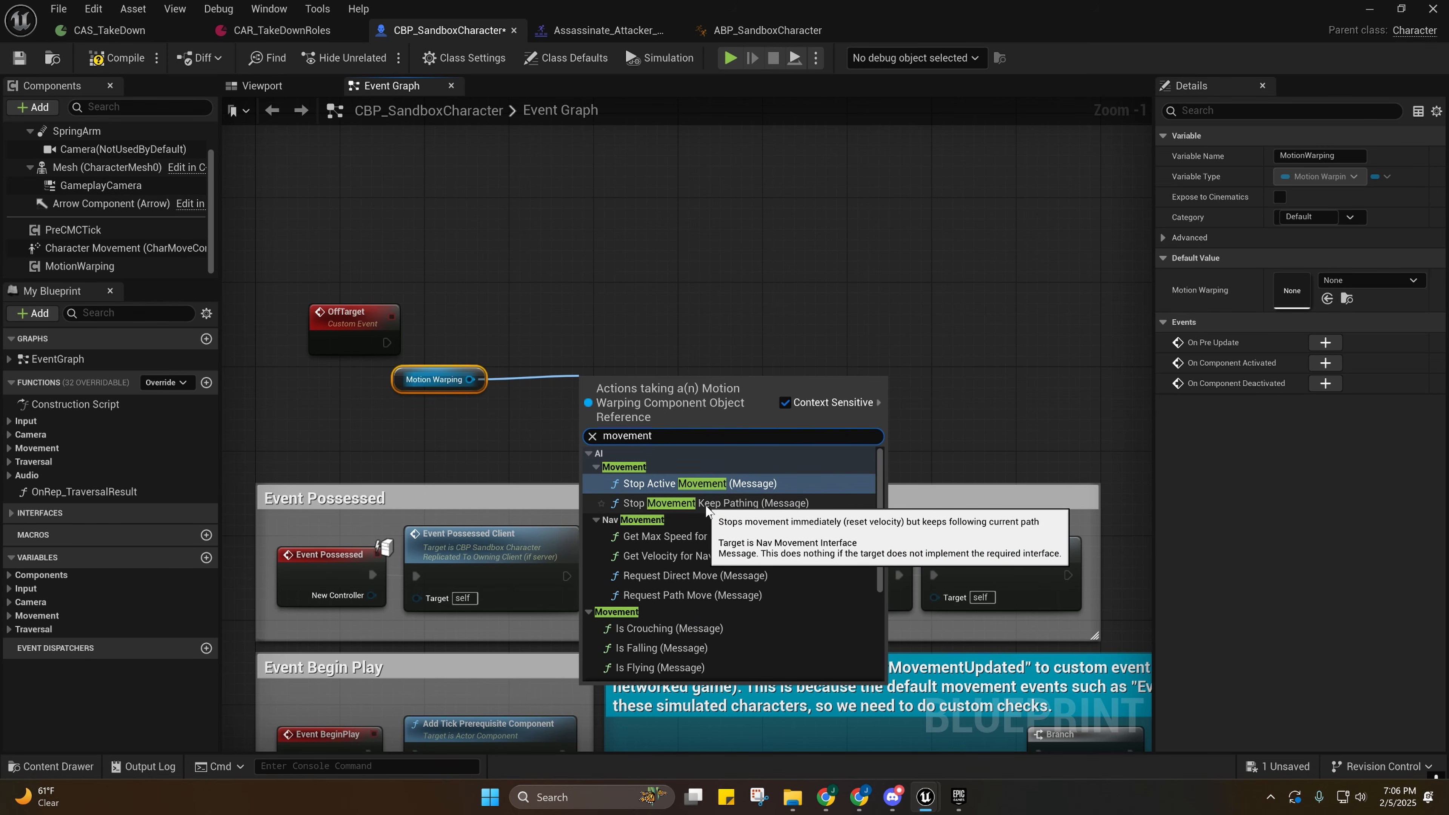
{"action": "scroll", "coordinate": [707, 510], "scroll_direction": "down", "scroll_amount": 3}
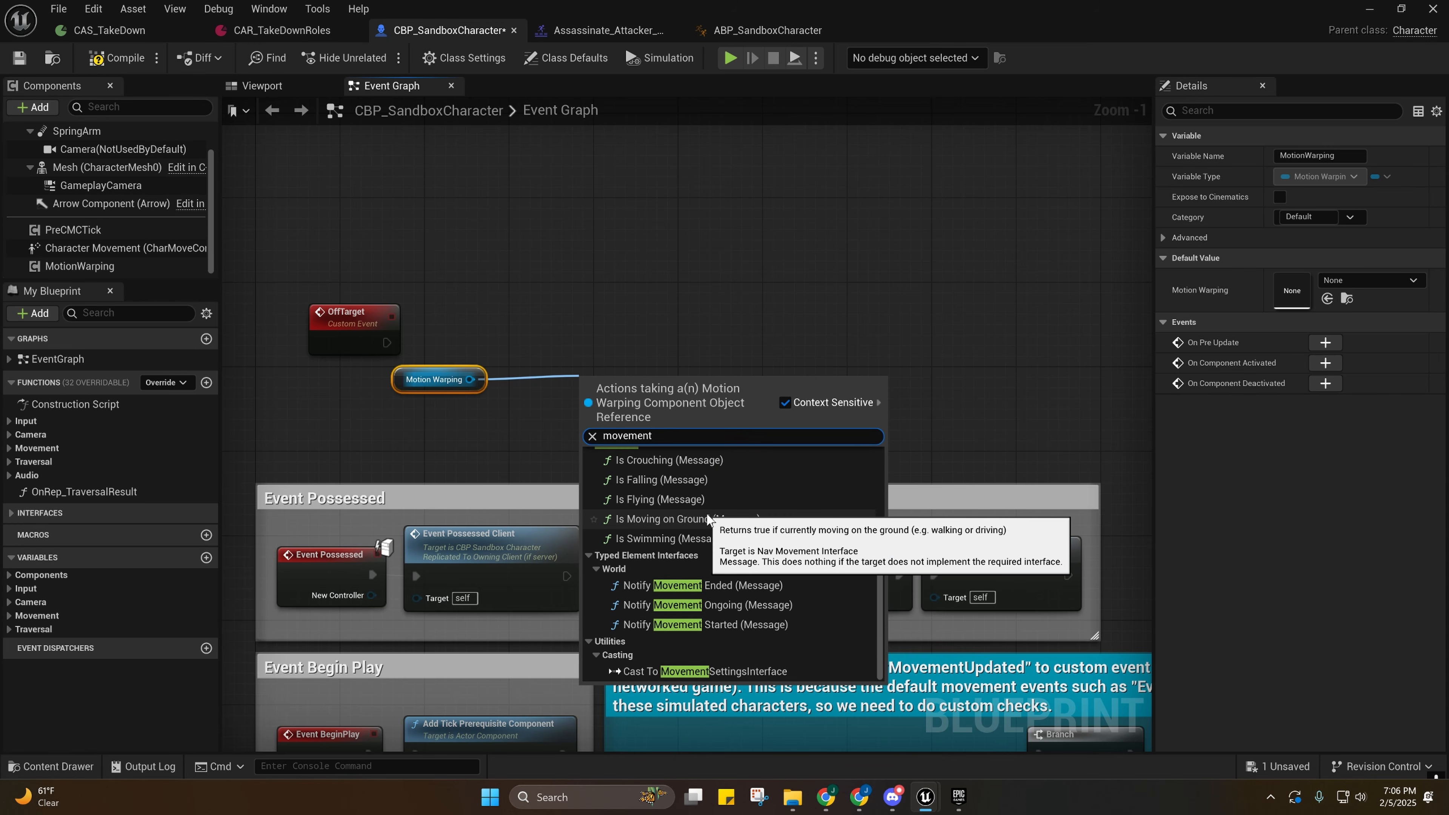
{"action": "scroll", "coordinate": [705, 516], "scroll_direction": "up", "scroll_amount": 2}
{"action": "scroll", "coordinate": [704, 514], "scroll_direction": "up", "scroll_amount": 2}
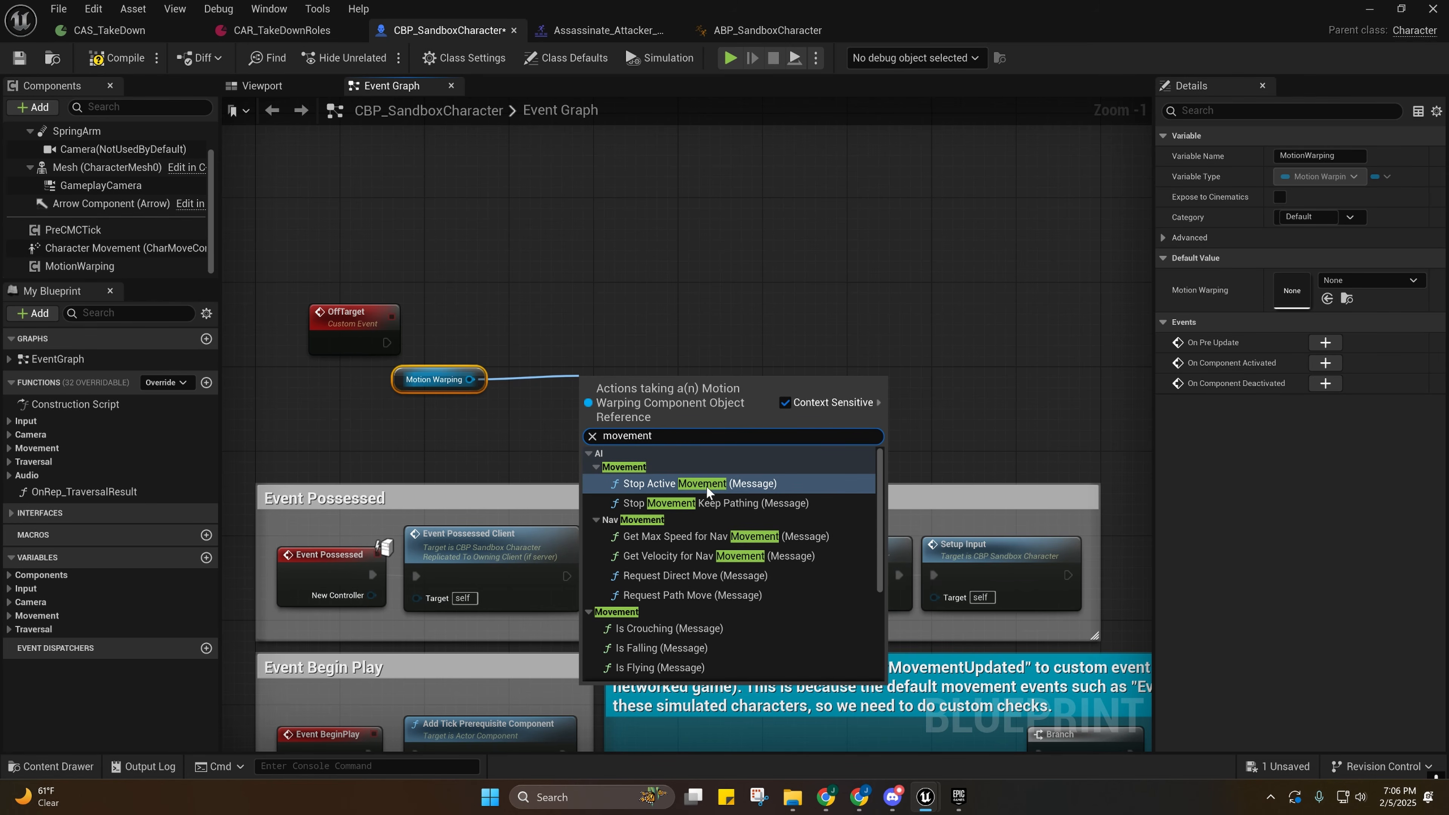
{"action": "right_click_drag", "start_coordinate": [470, 322], "coordinate": [546, 346]}
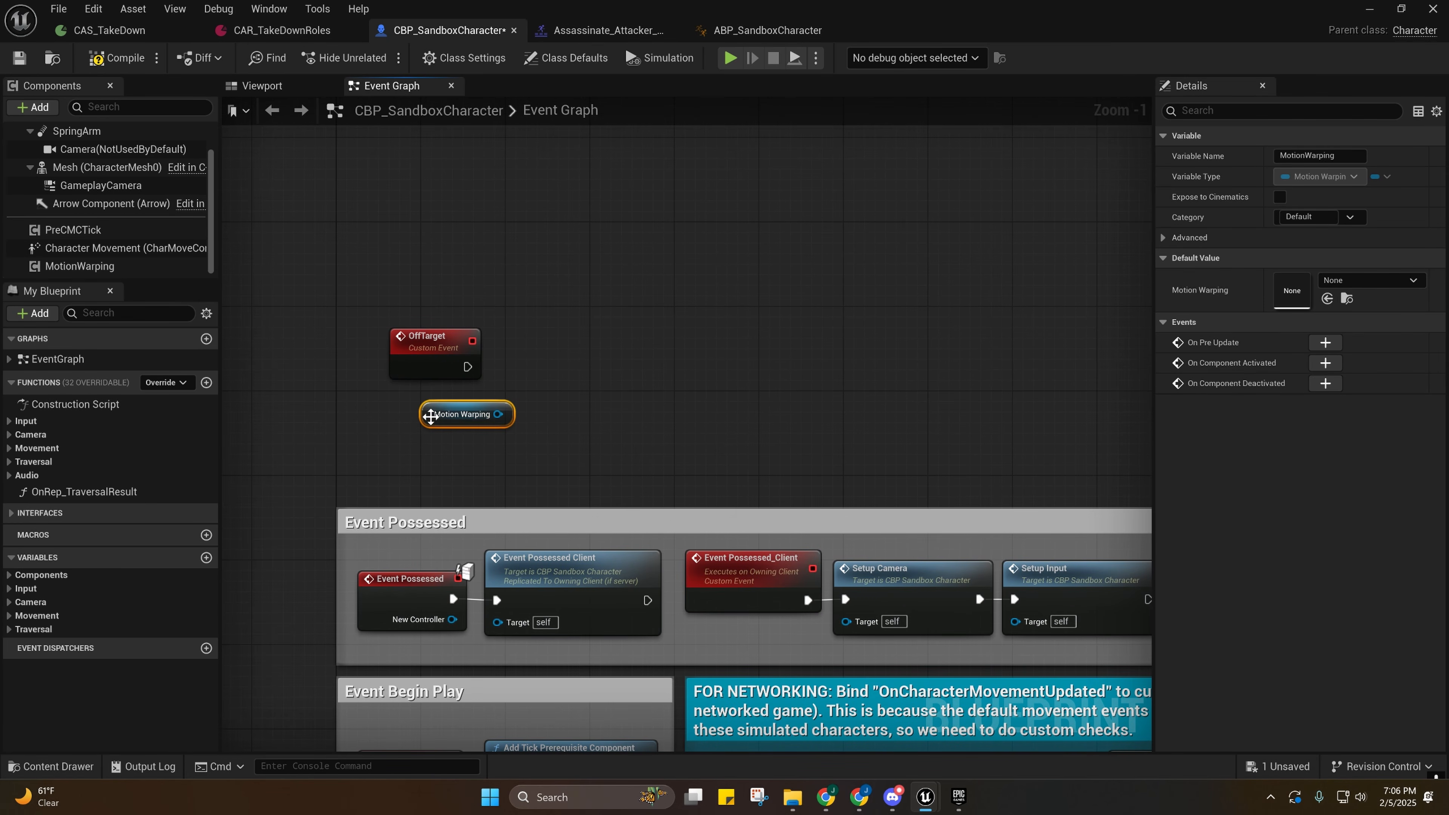
{"action": "key", "text": "Delete"}
Try a Set Movement Mode call from a Character Movement reference below the OffTarget event, and delete both nodes.
{"action": "left_click_drag", "start_coordinate": [114, 248], "coordinate": [412, 400]}
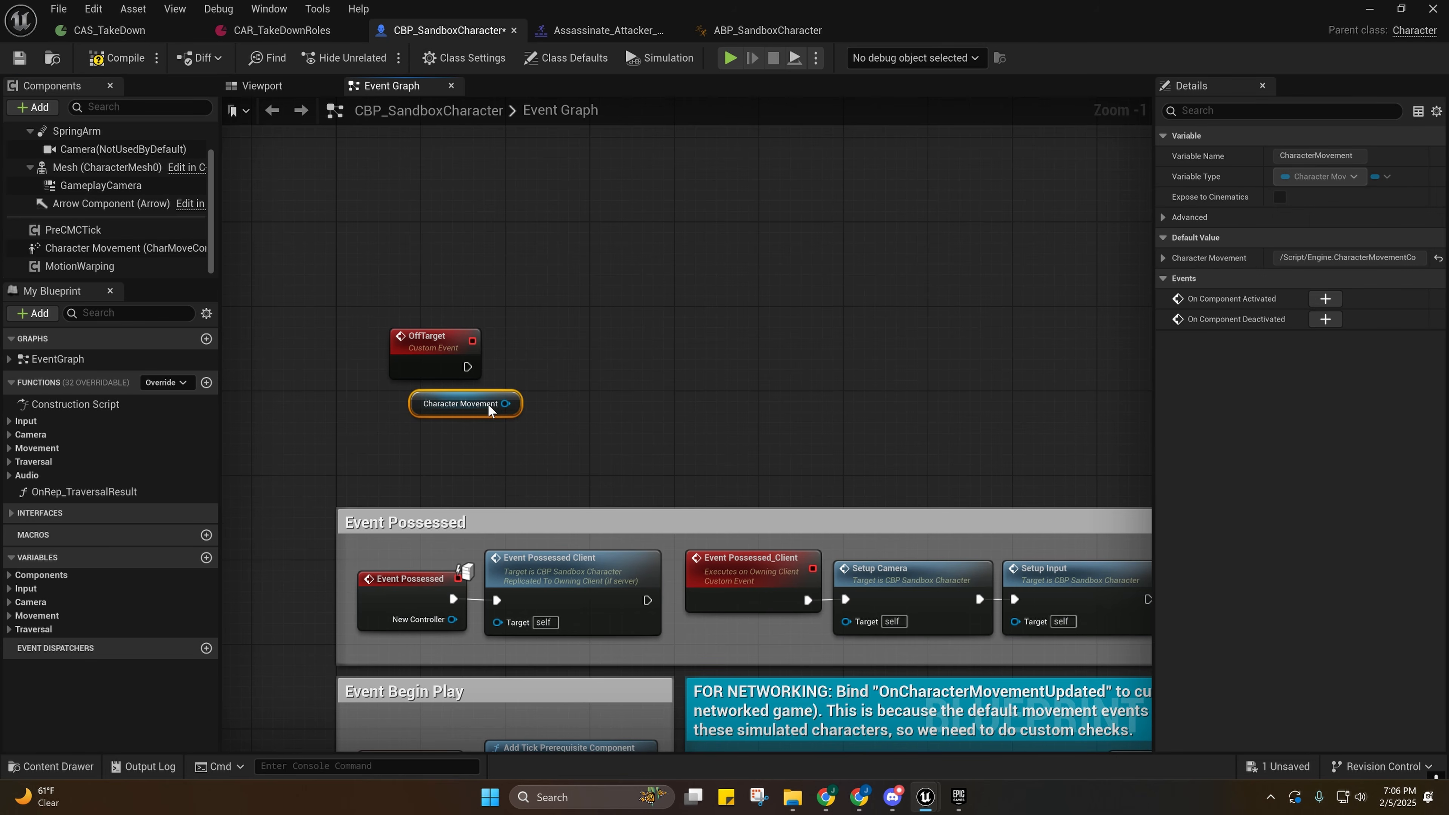
{"action": "left_click_drag", "start_coordinate": [505, 403], "coordinate": [612, 398]}
{"action": "type", "text": "movement"}
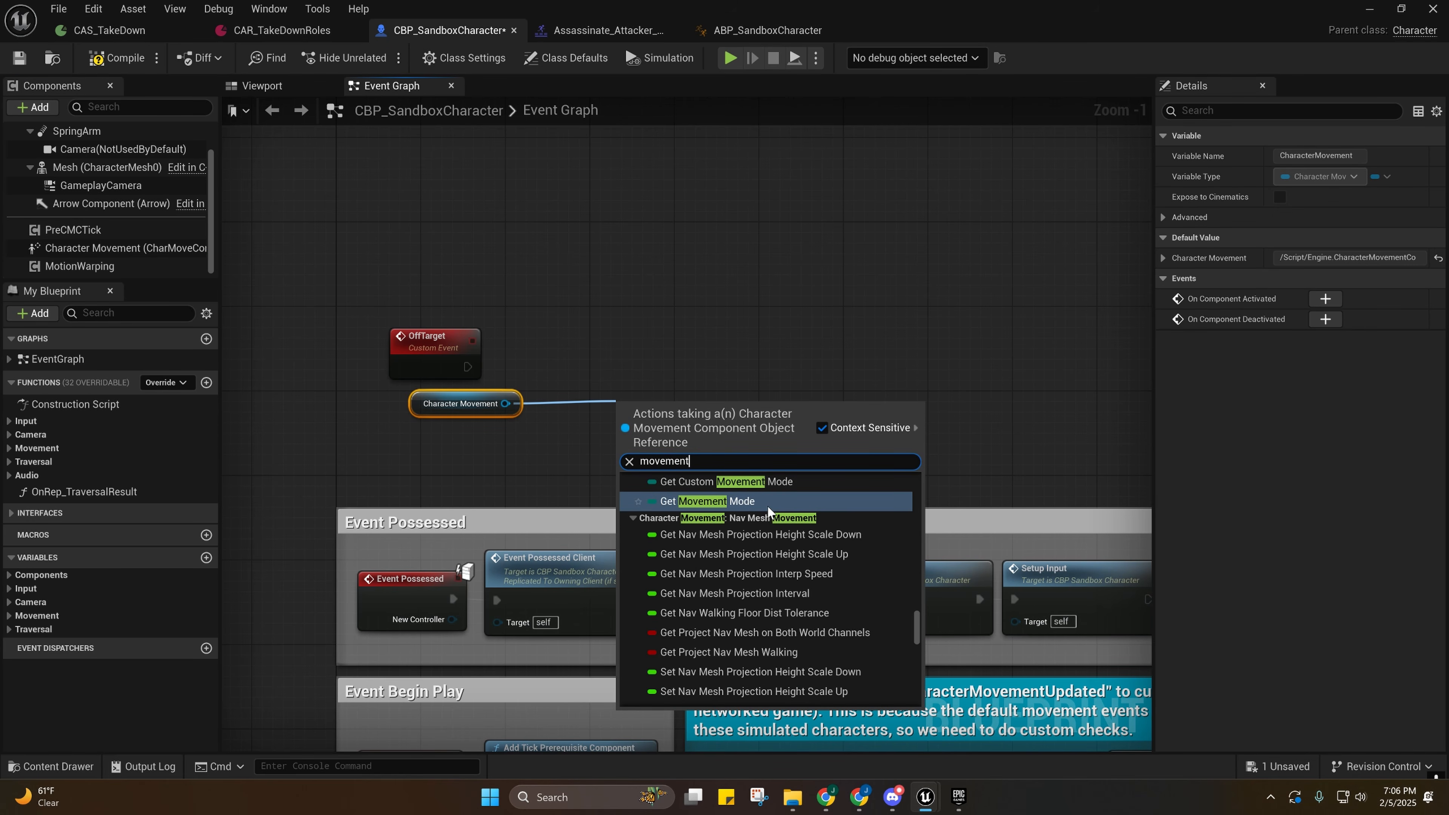
{"action": "scroll", "coordinate": [774, 517], "scroll_direction": "down", "scroll_amount": 3}
{"action": "scroll", "coordinate": [774, 516], "scroll_direction": "down", "scroll_amount": 3}
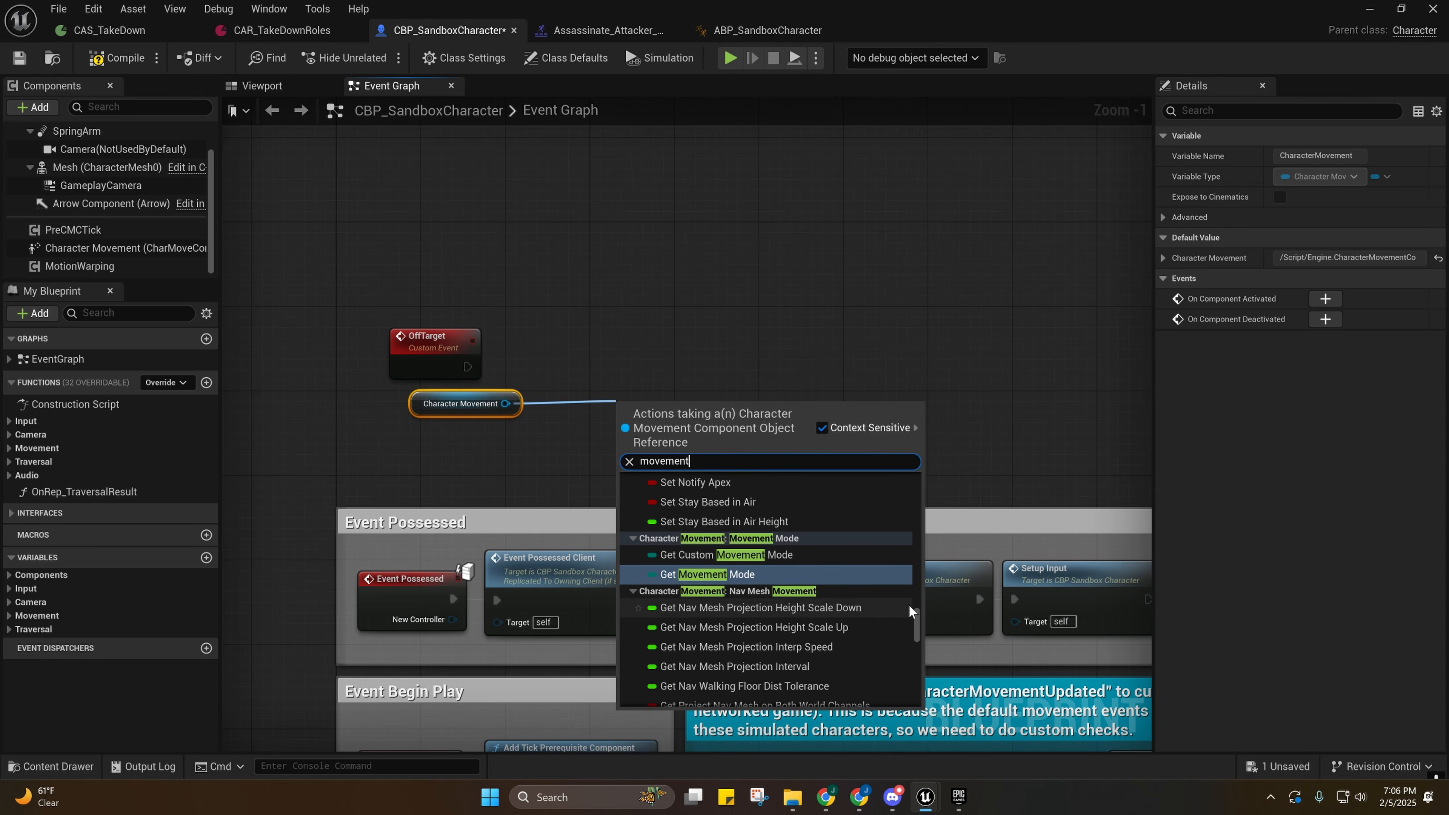
{"action": "left_click_drag", "start_coordinate": [915, 614], "coordinate": [904, 656]}
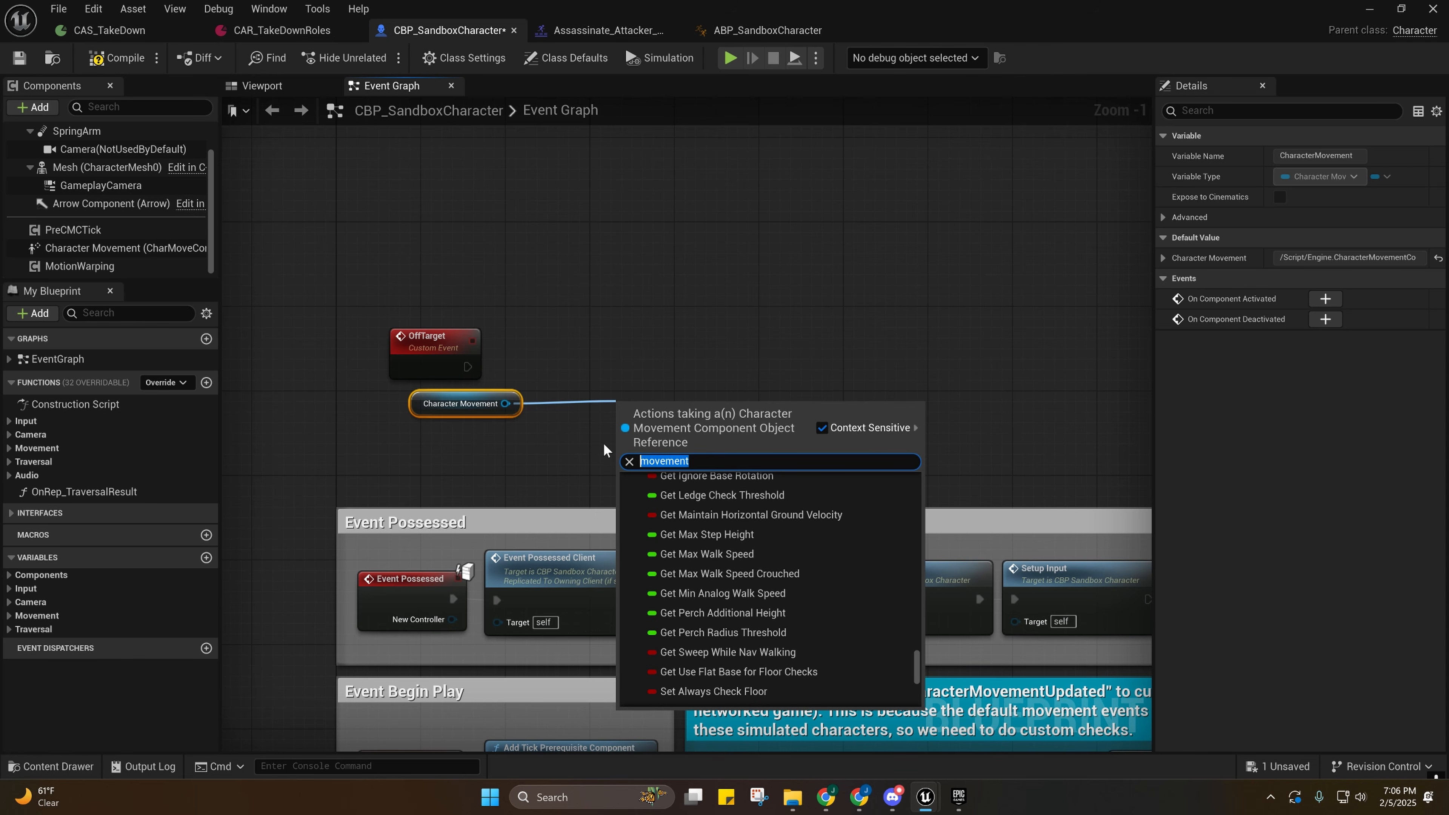
{"action": "type", "text": "set moveme"}
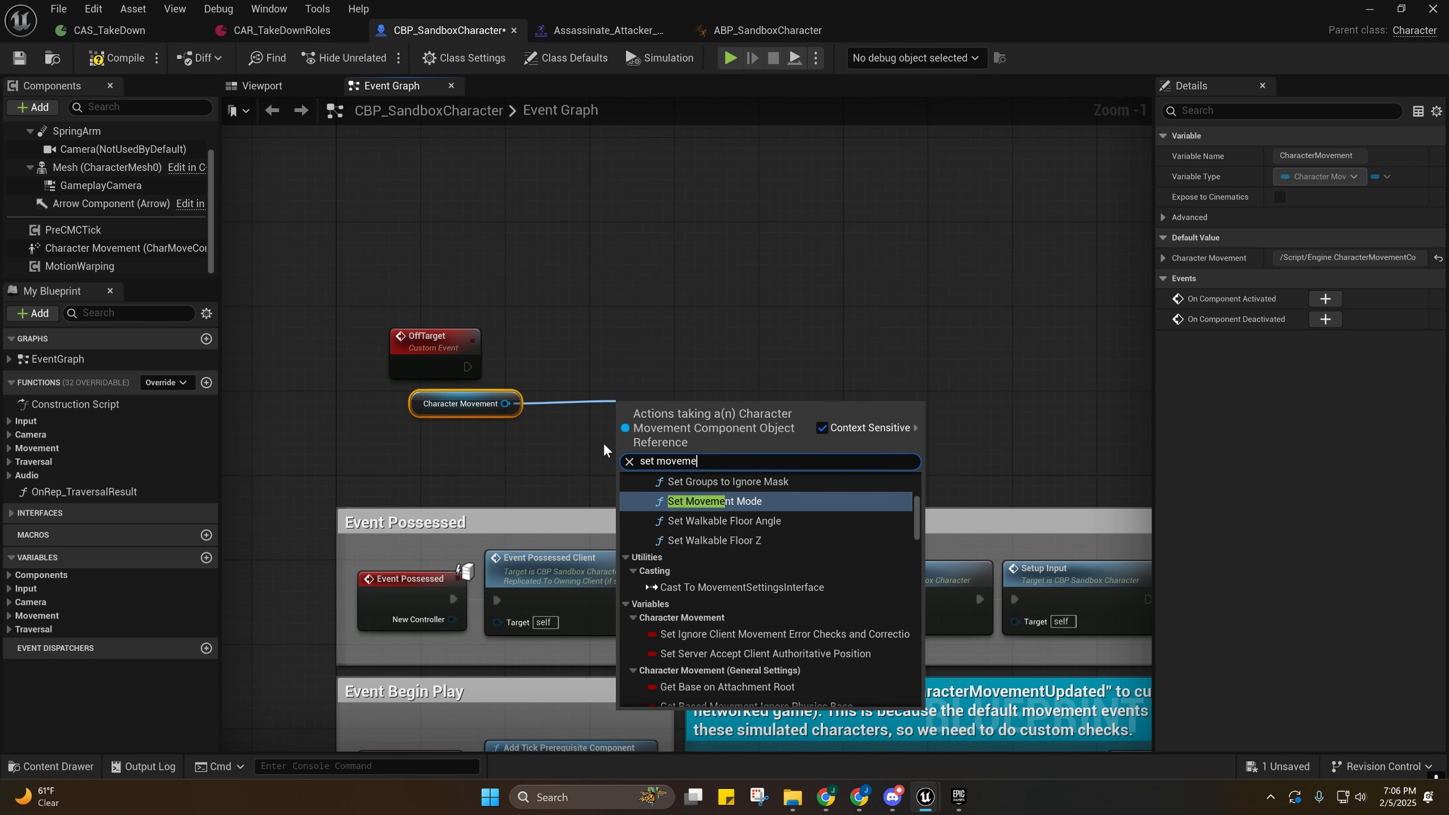
{"action": "type", "text": "nt"}
{"action": "key", "text": "Return"}
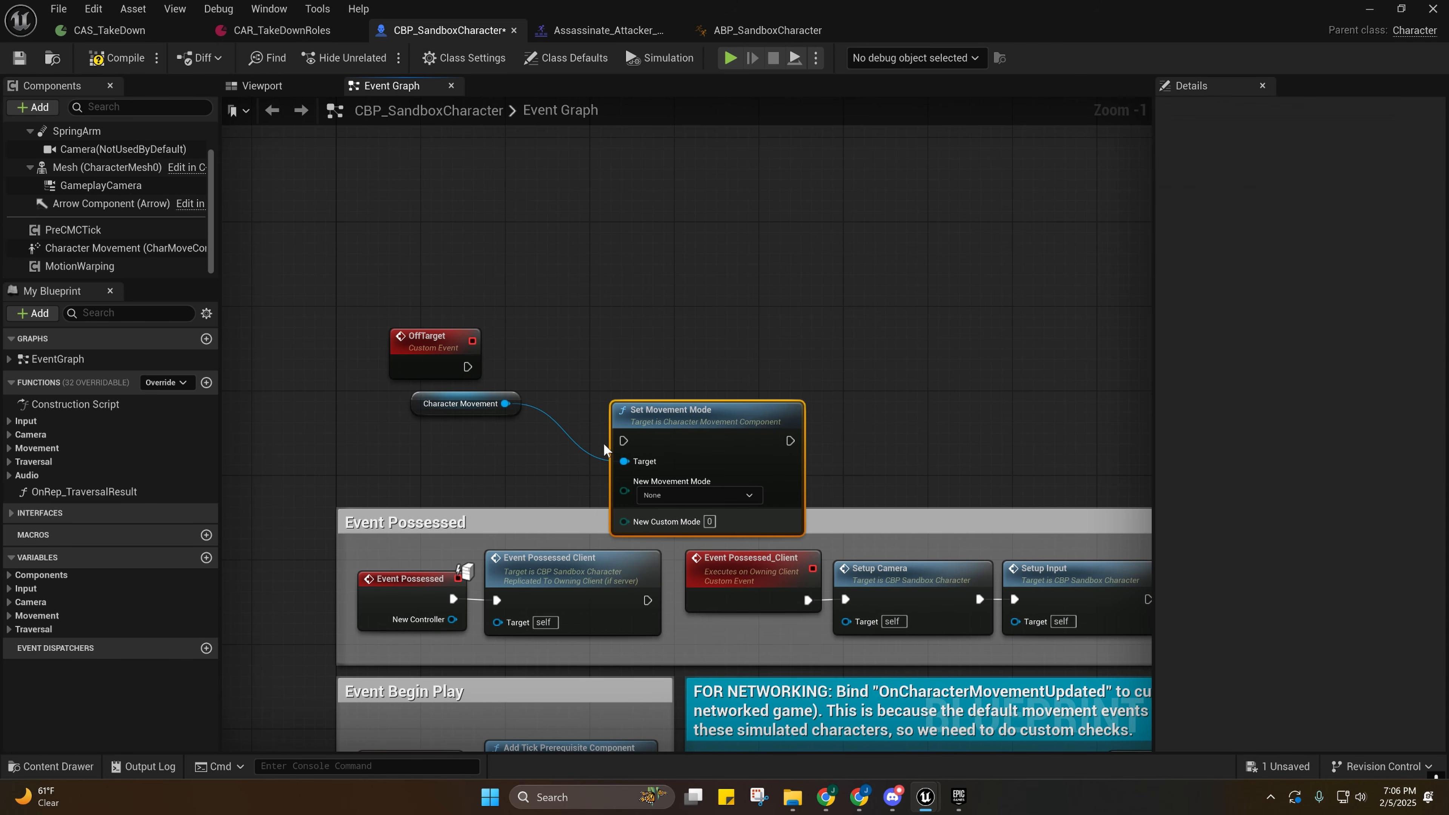
{"action": "left_click", "coordinate": [678, 495]}
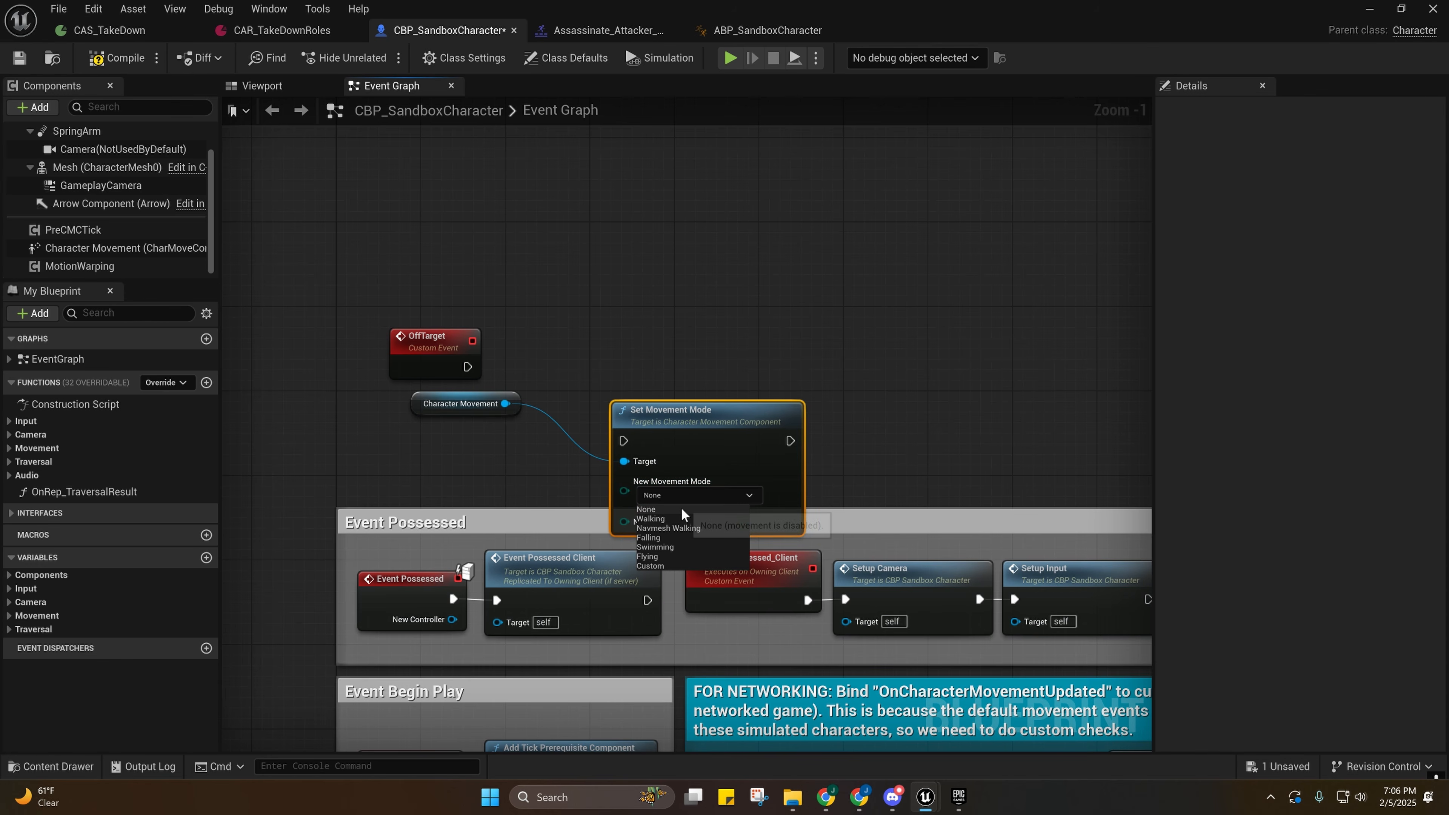
{"action": "left_click_drag", "start_coordinate": [682, 434], "coordinate": [609, 370]}
{"action": "left_click_drag", "start_coordinate": [369, 396], "coordinate": [686, 453]}
{"action": "key", "text": "Delete"}
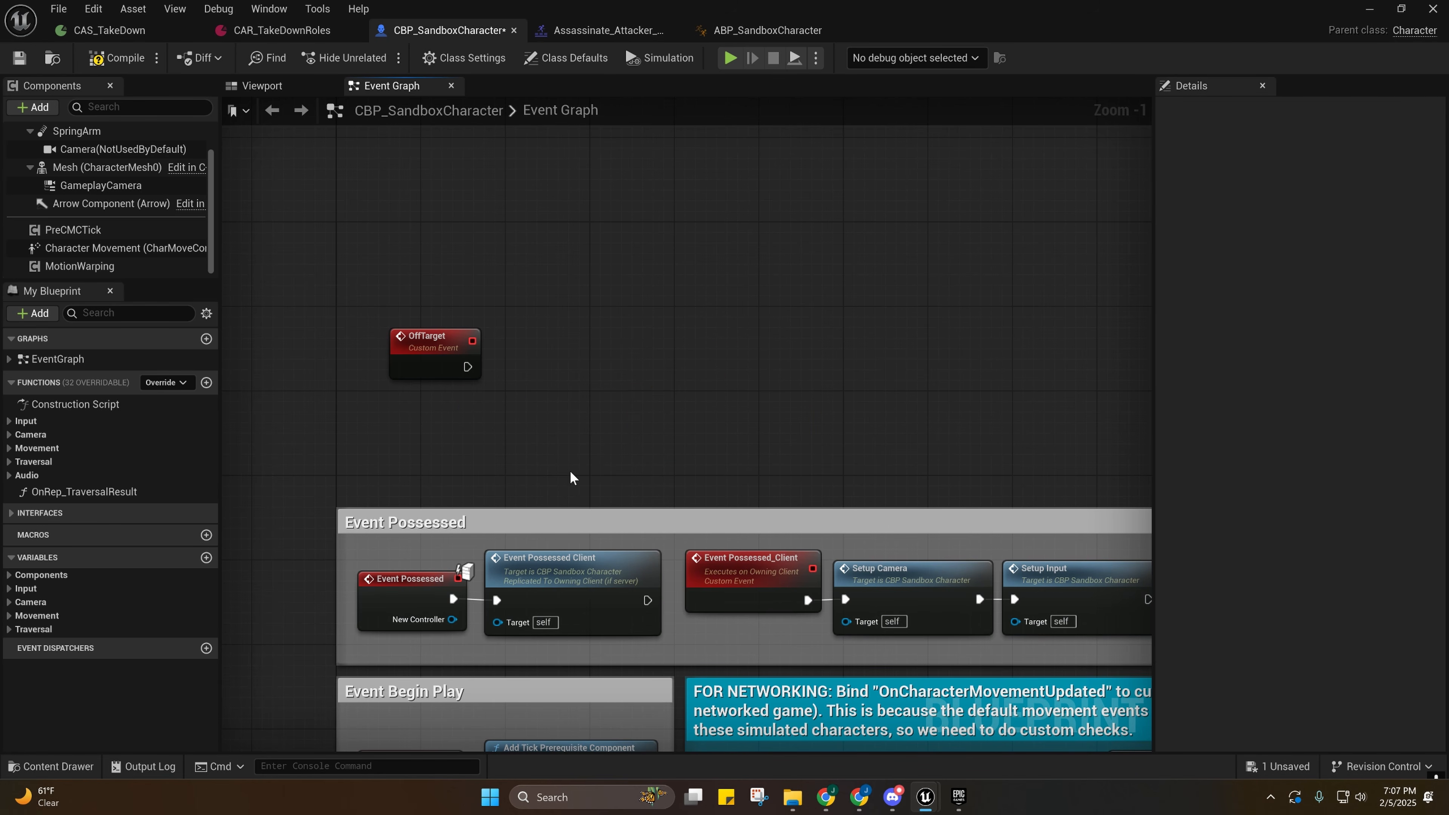
Add an Enable Input call connected to the OffTarget event and line it up beside the event.
{"action": "right_click_drag", "start_coordinate": [572, 479], "coordinate": [504, 444]}
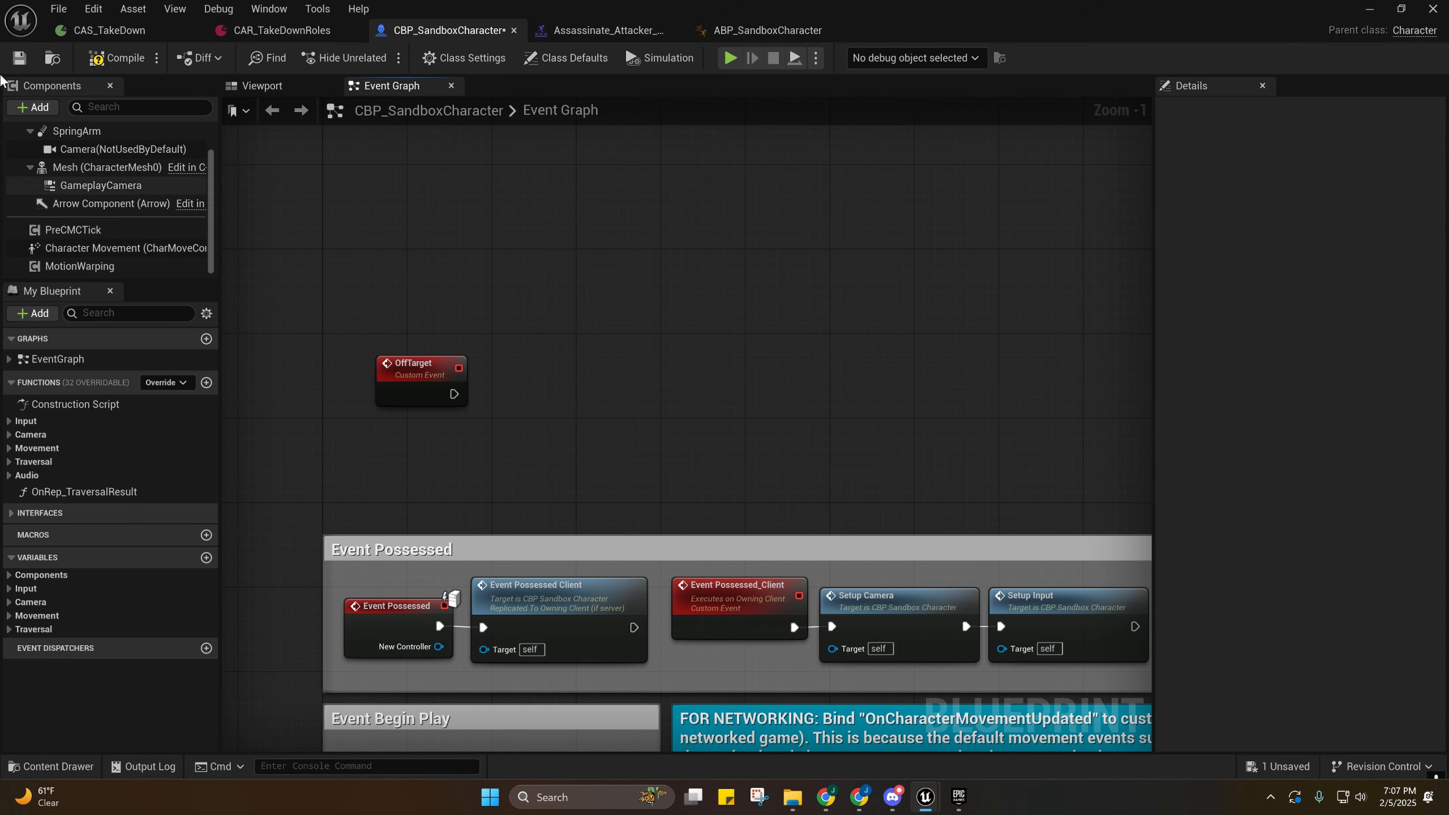
{"action": "right_click_drag", "start_coordinate": [407, 465], "coordinate": [421, 476]}
{"action": "left_click_drag", "start_coordinate": [469, 406], "coordinate": [566, 405]}
{"action": "type", "text": "disable"}
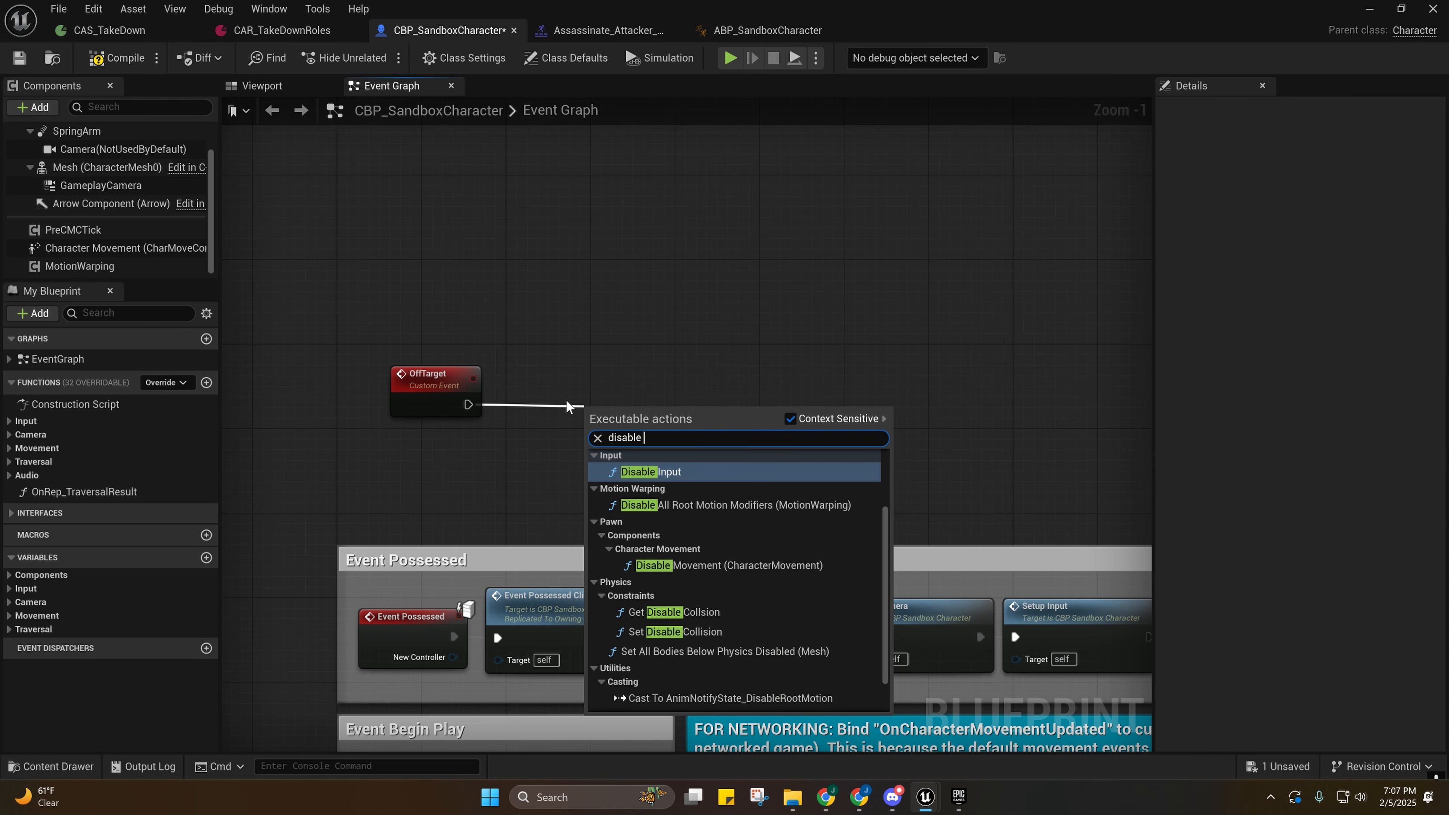
{"action": "key", "text": "BackSpace"}
{"action": "key", "text": "BackSpace"}
{"action": "key", "text": "BackSpace"}
{"action": "key", "text": "BackSpace"}
{"action": "key", "text": "BackSpace"}
{"action": "key", "text": "BackSpace"}
{"action": "key", "text": "BackSpace"}
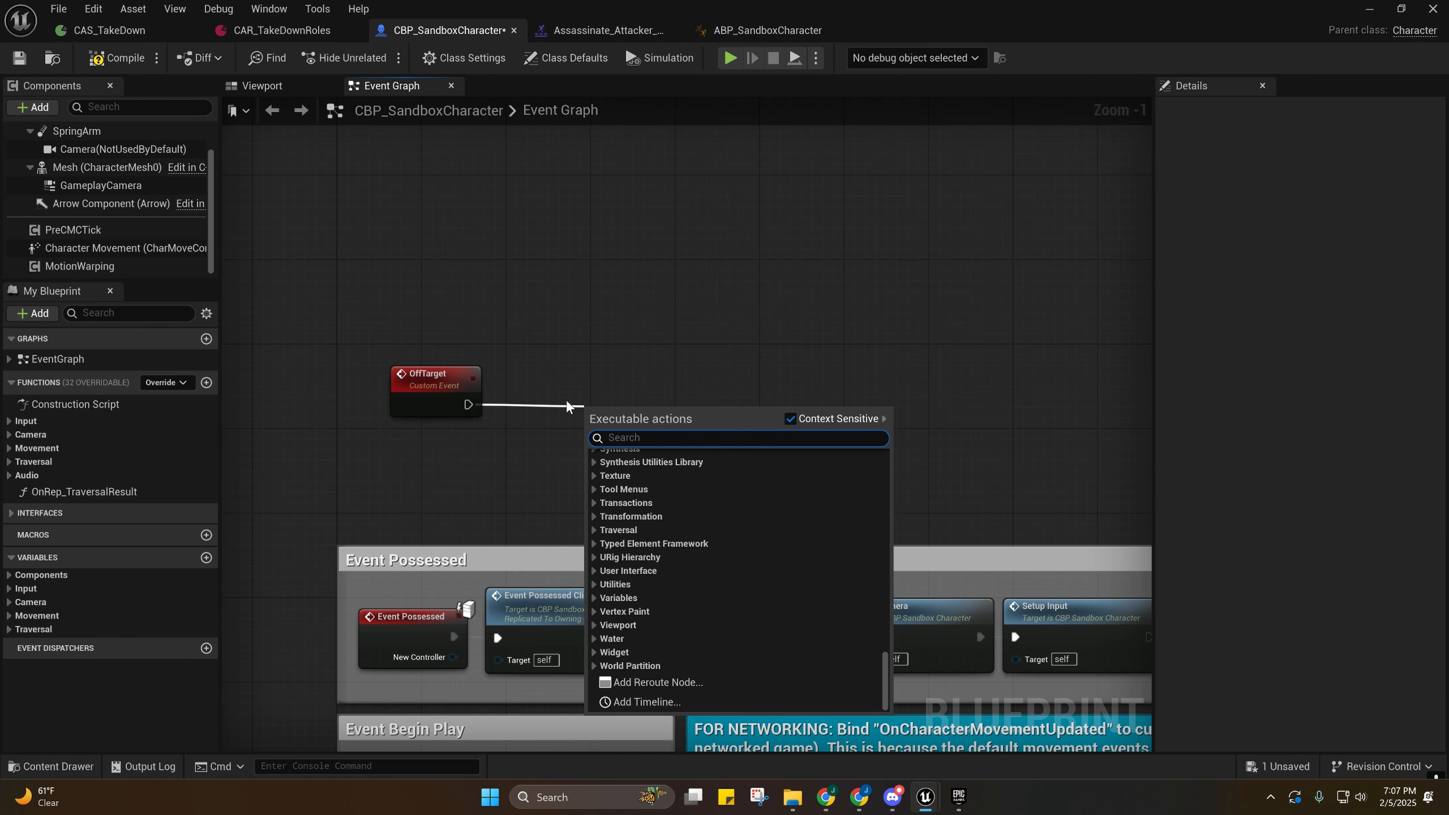
{"action": "type", "text": "enable"}
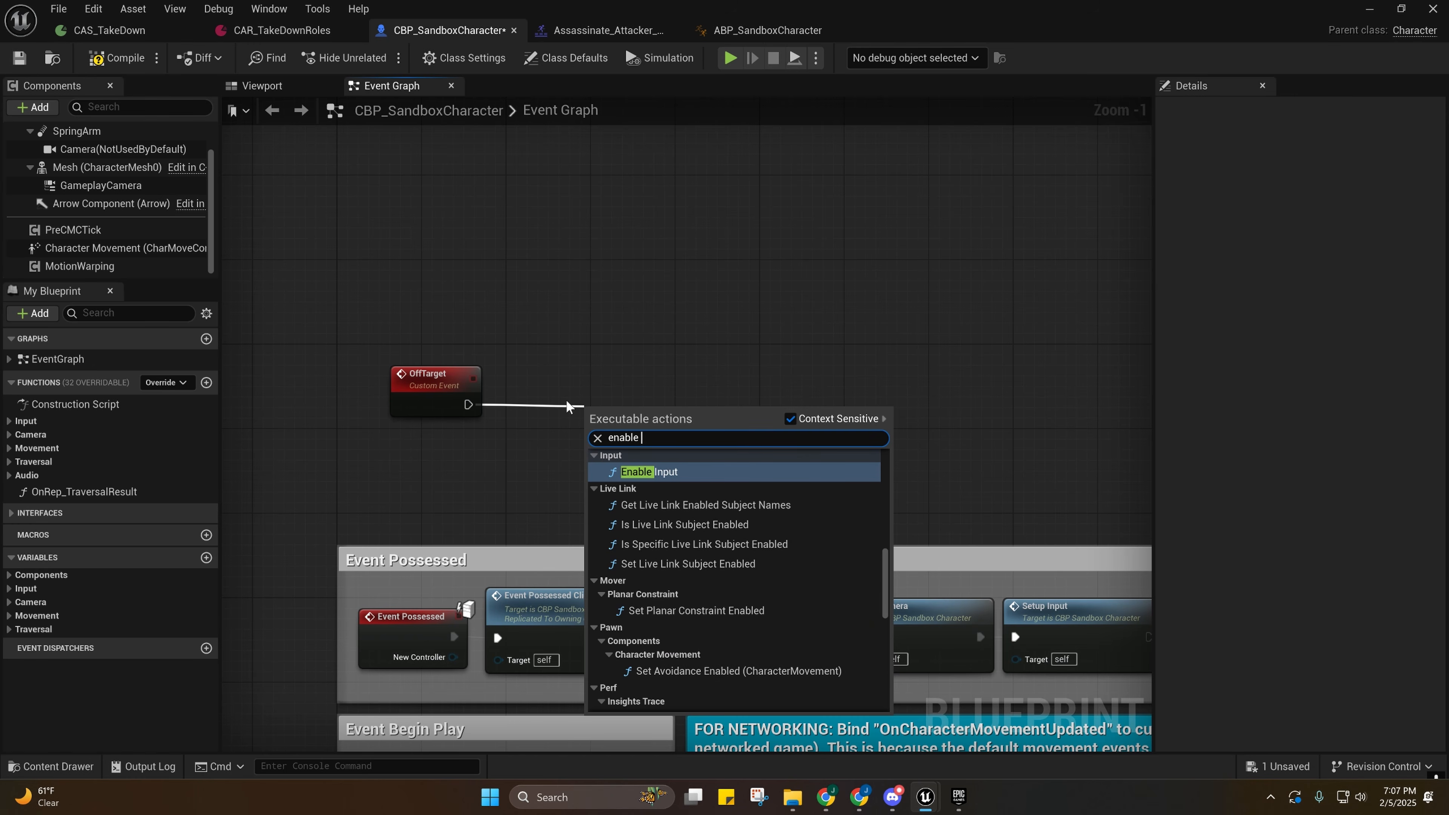
{"action": "key", "text": "Return"}
{"action": "left_click_drag", "start_coordinate": [616, 425], "coordinate": [578, 388]}
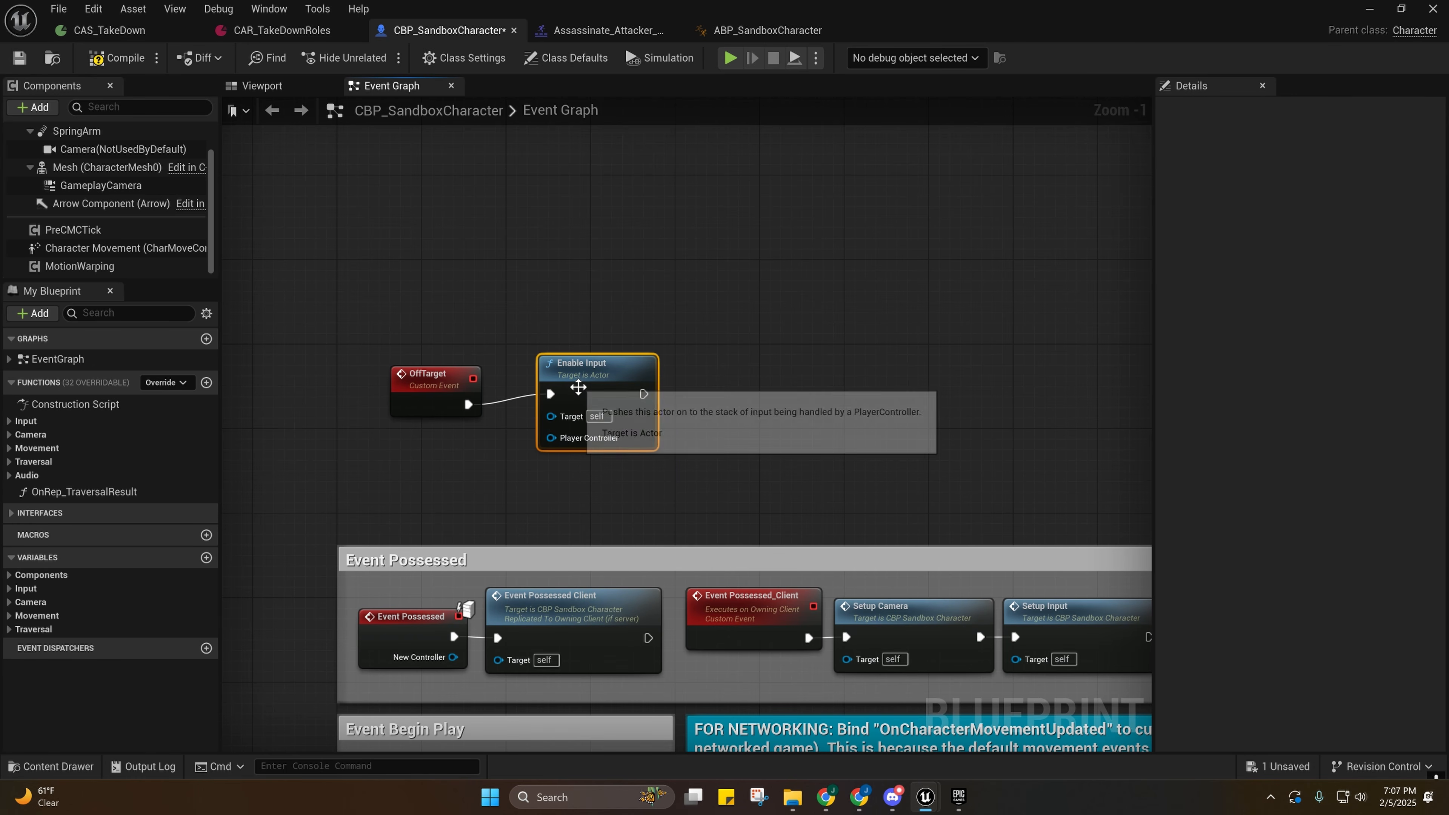
Copy the Get Controller and Cast To PlayerController nodes from the SetupInput function and paste them into the Event Graph near Enable Input.
{"action": "right_click_drag", "start_coordinate": [521, 491], "coordinate": [485, 440]}
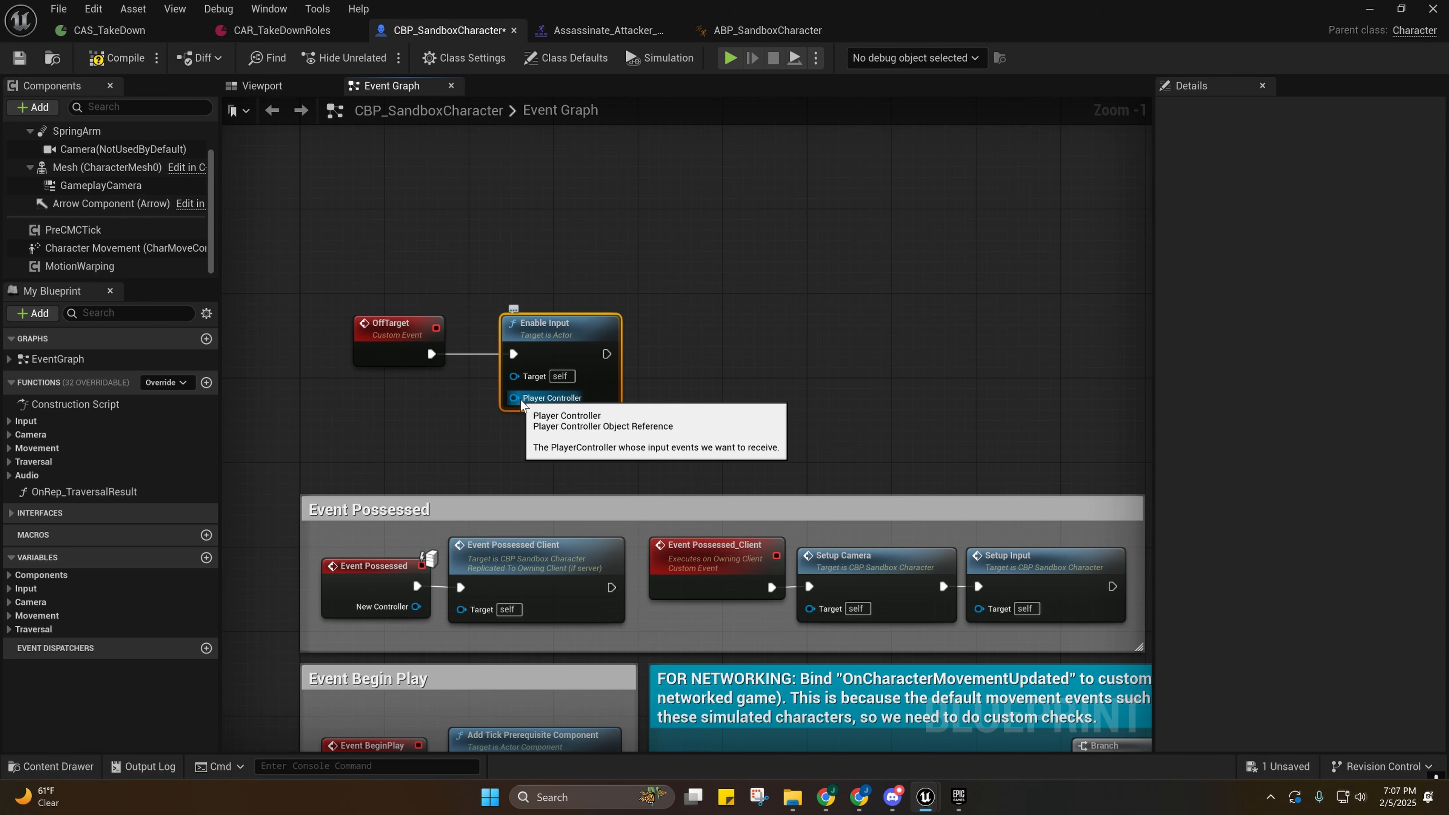
{"action": "left_click", "coordinate": [9, 575]}
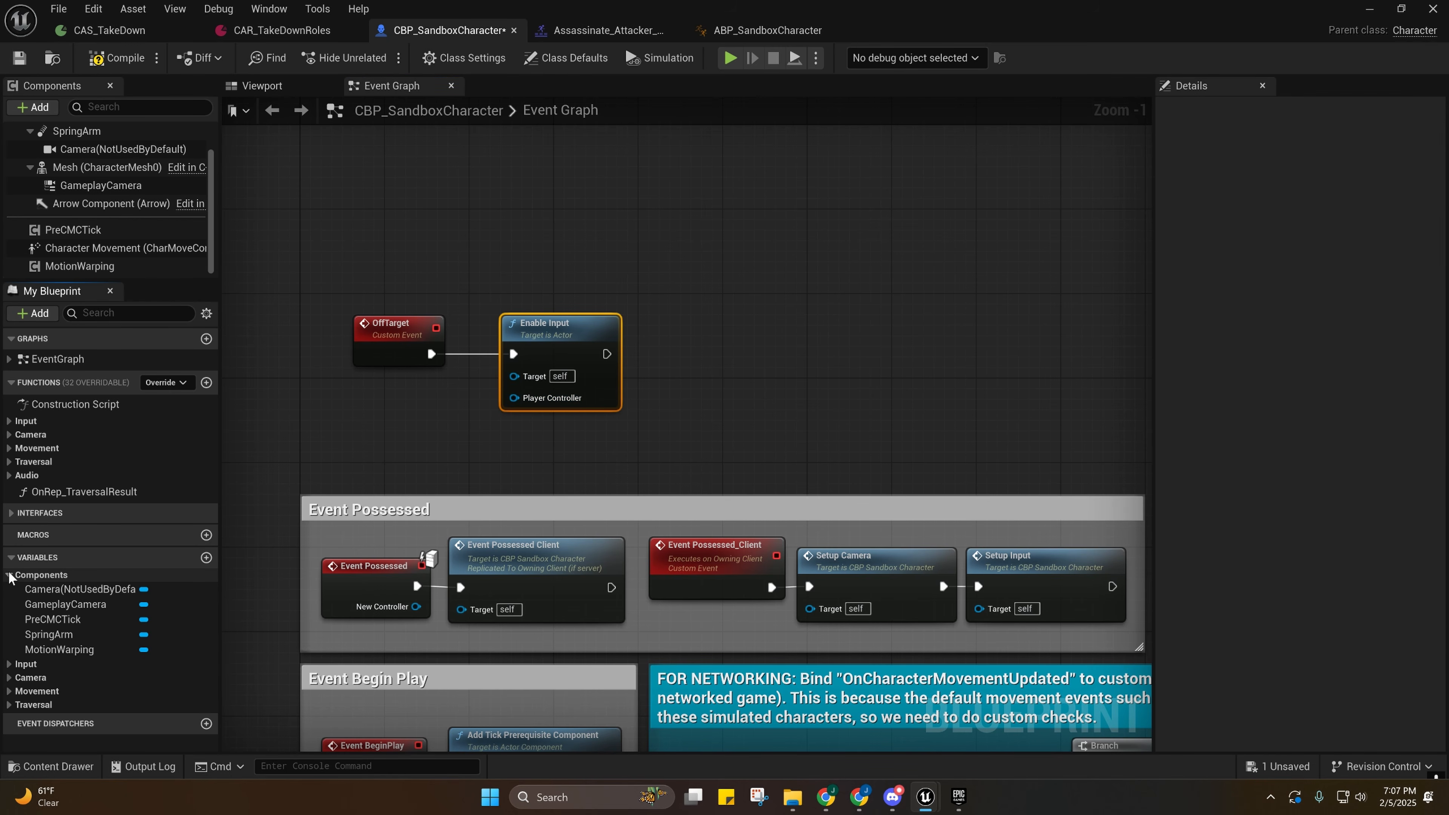
{"action": "left_click", "coordinate": [9, 575]}
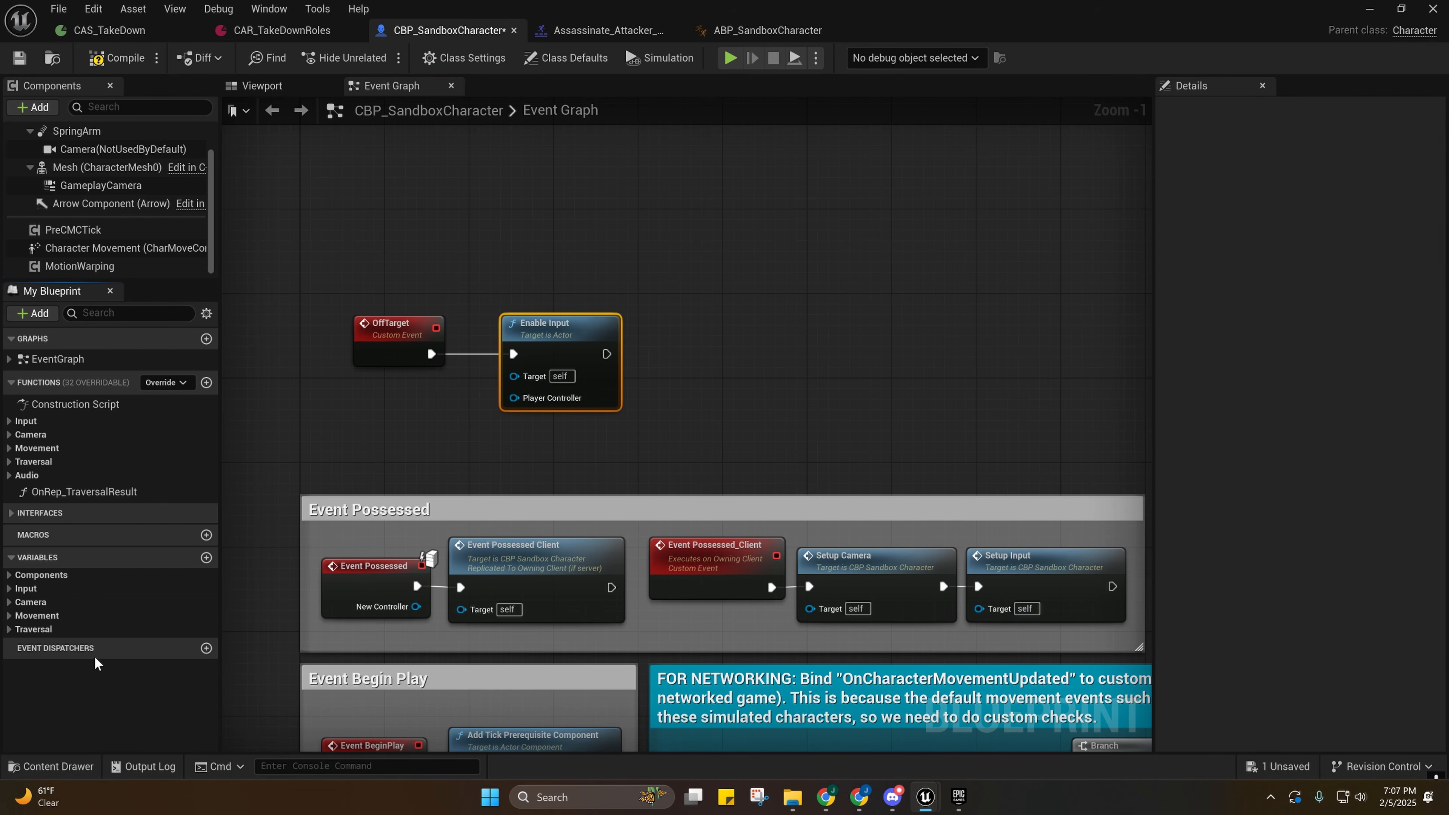
{"action": "right_click_drag", "start_coordinate": [520, 586], "coordinate": [490, 451]}
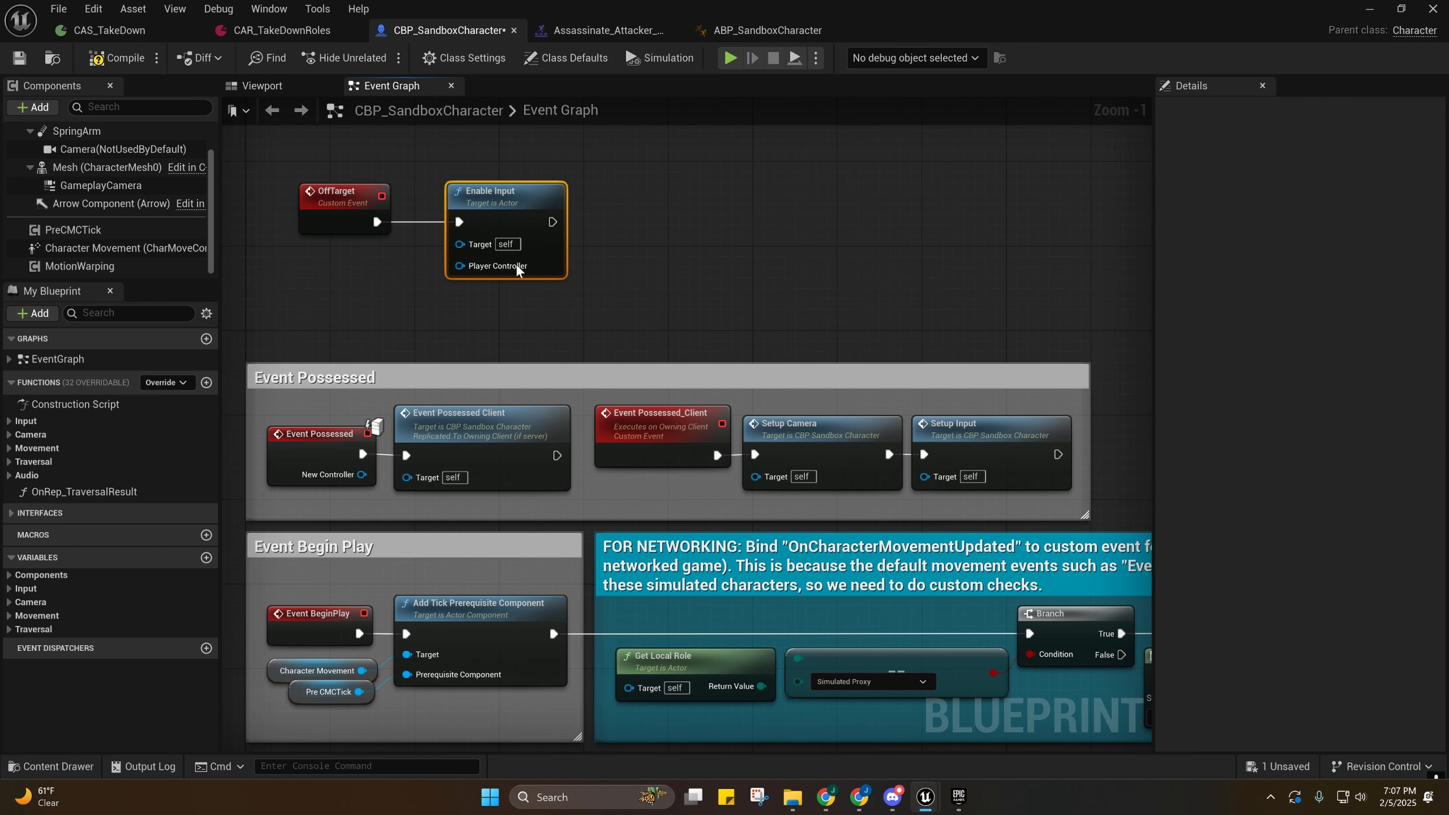
{"action": "right_click_drag", "start_coordinate": [577, 343], "coordinate": [721, 268]}
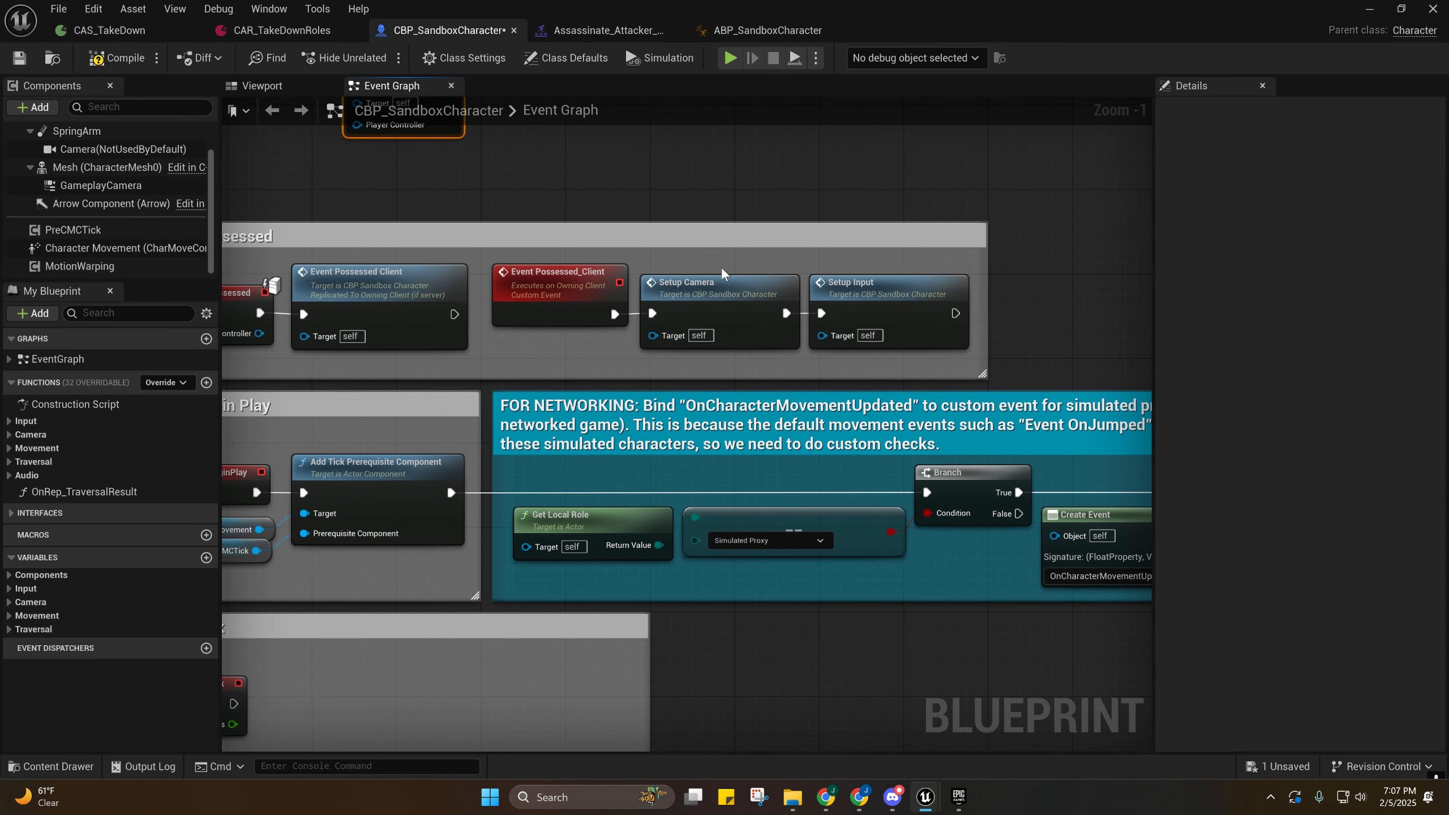
{"action": "double_click", "coordinate": [825, 292]}
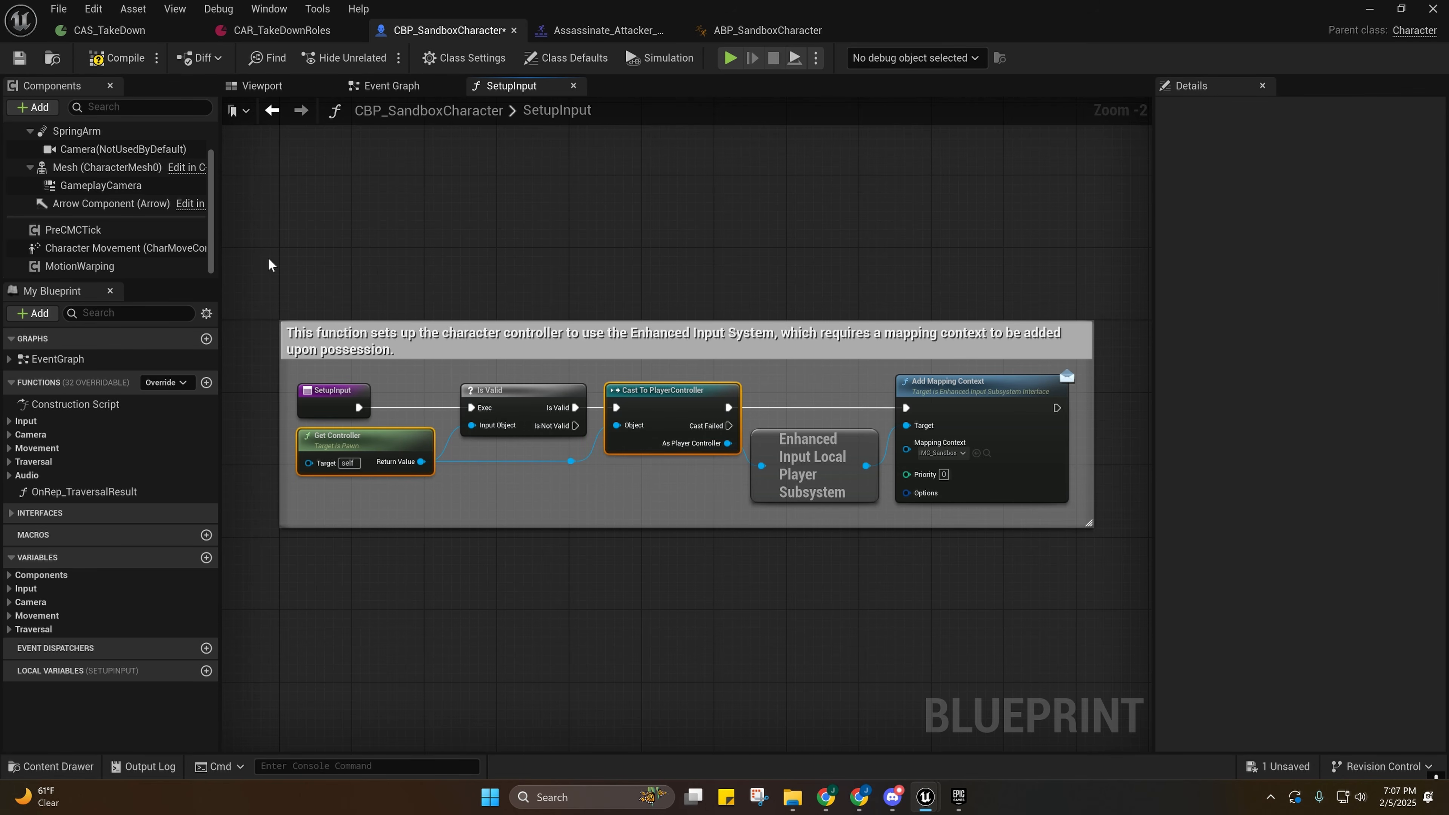
{"action": "left_click", "coordinate": [272, 110]}
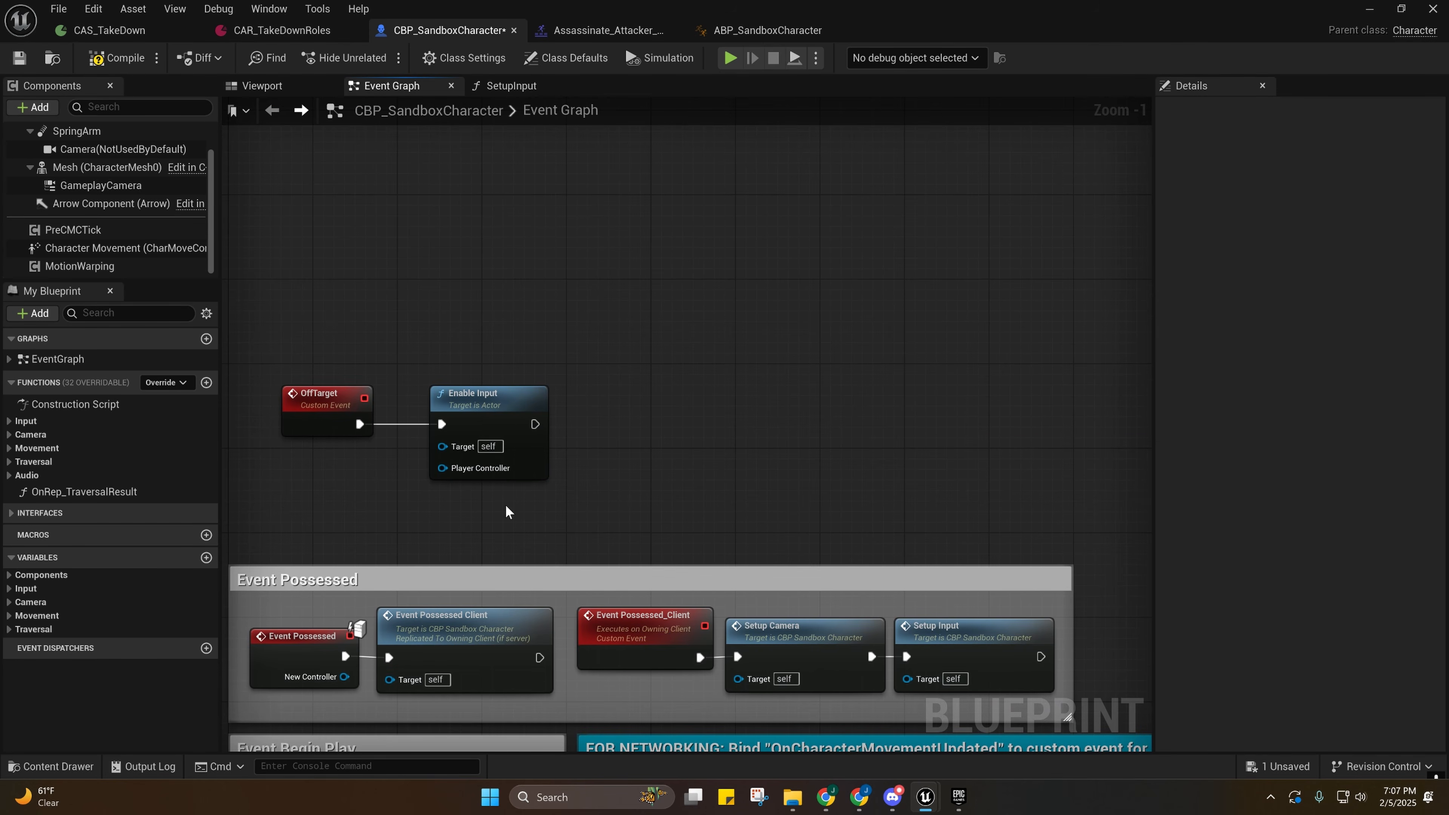
{"action": "key", "text": "ctrl+v"}
{"action": "right_click_drag", "start_coordinate": [505, 511], "coordinate": [646, 498]}
Wire OffTarget through Cast To PlayerController into Enable Input, with Get Controller feeding the cast's Object and its result feeding Player Controller.
{"action": "left_click_drag", "start_coordinate": [575, 527], "coordinate": [526, 468]}
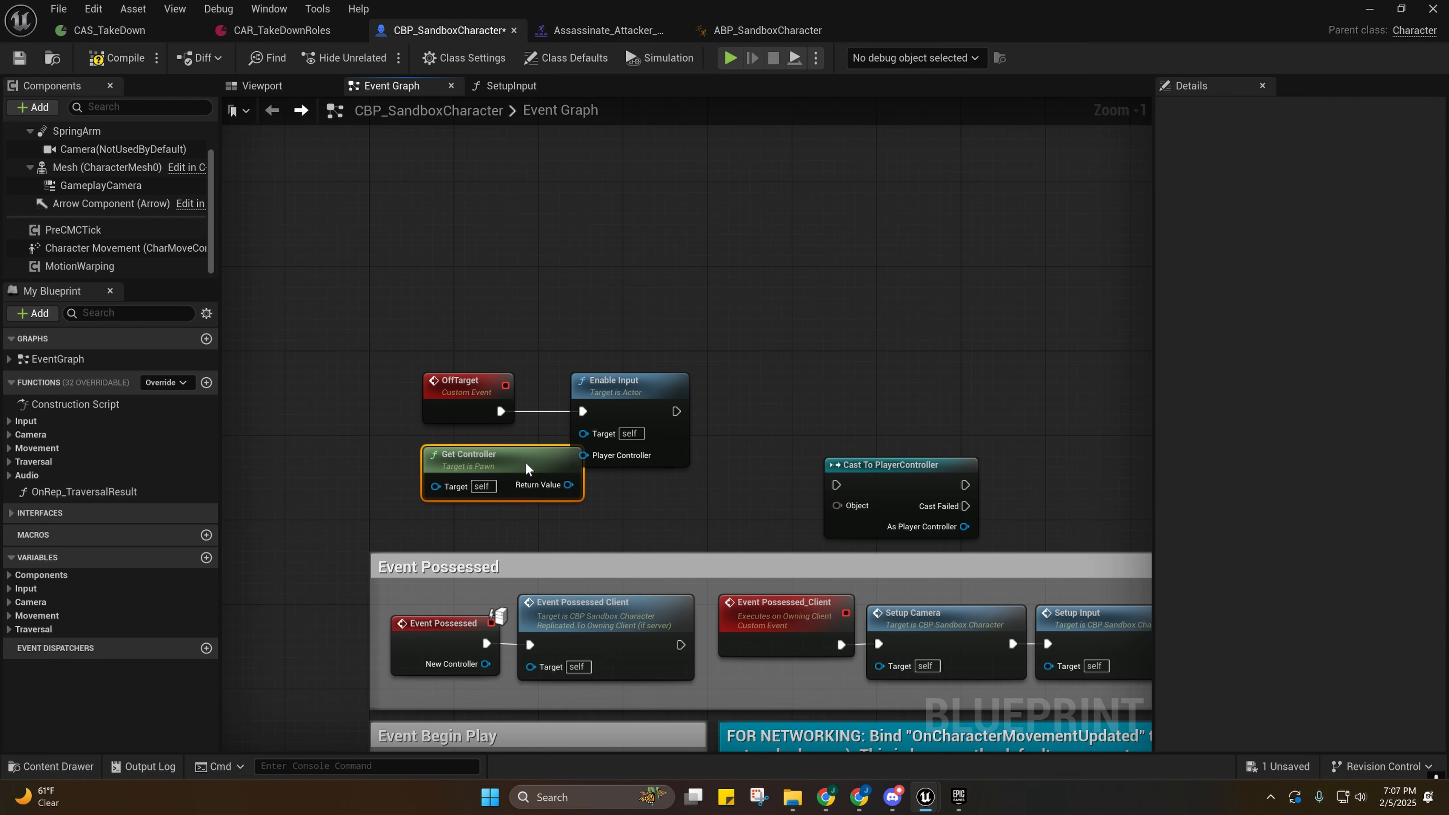
{"action": "left_click_drag", "start_coordinate": [622, 412], "coordinate": [949, 408]}
{"action": "left_click_drag", "start_coordinate": [921, 505], "coordinate": [712, 432]}
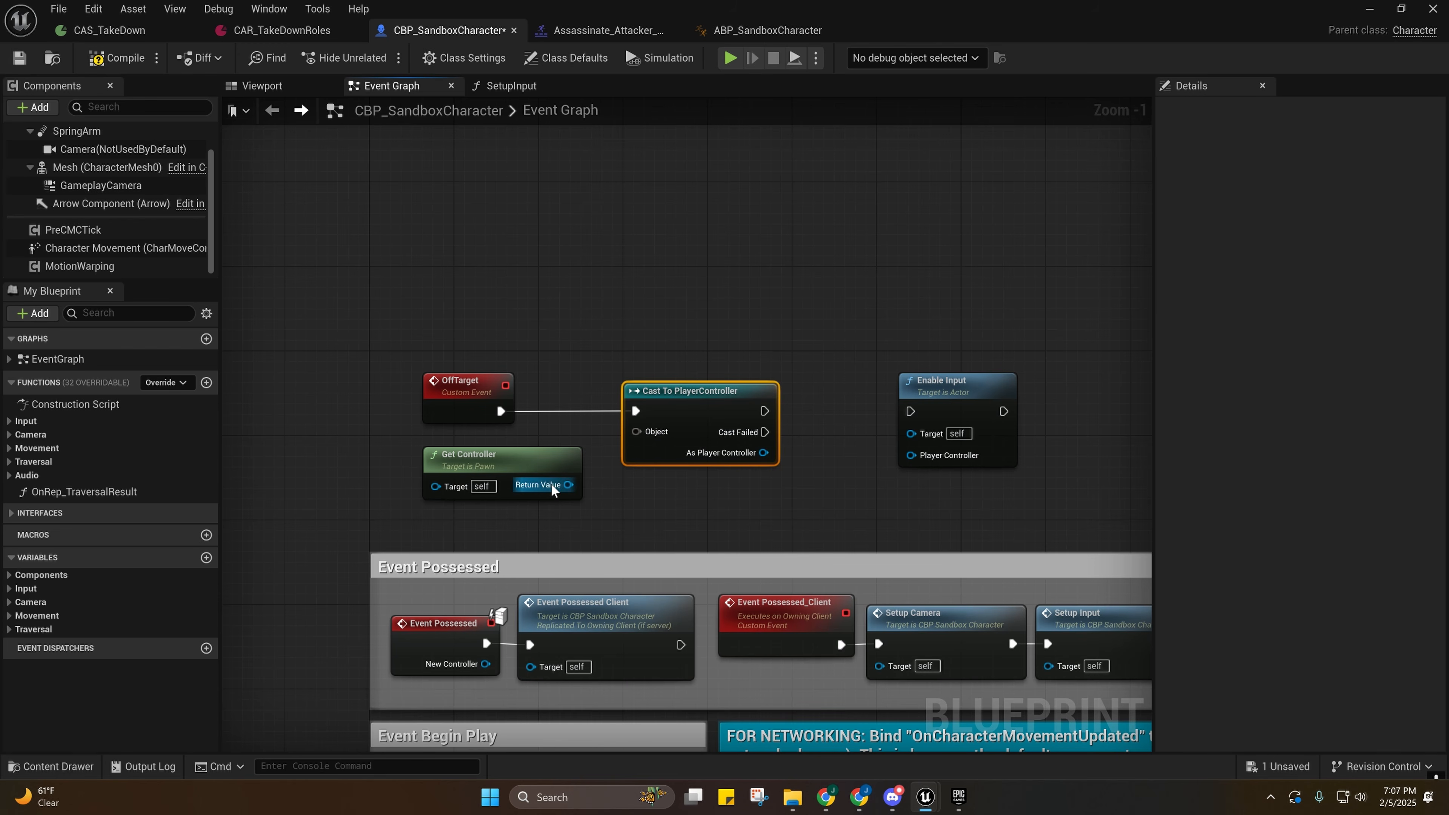
{"action": "left_click_drag", "start_coordinate": [569, 485], "coordinate": [650, 437]}
{"action": "left_click_drag", "start_coordinate": [765, 411], "coordinate": [911, 411]}
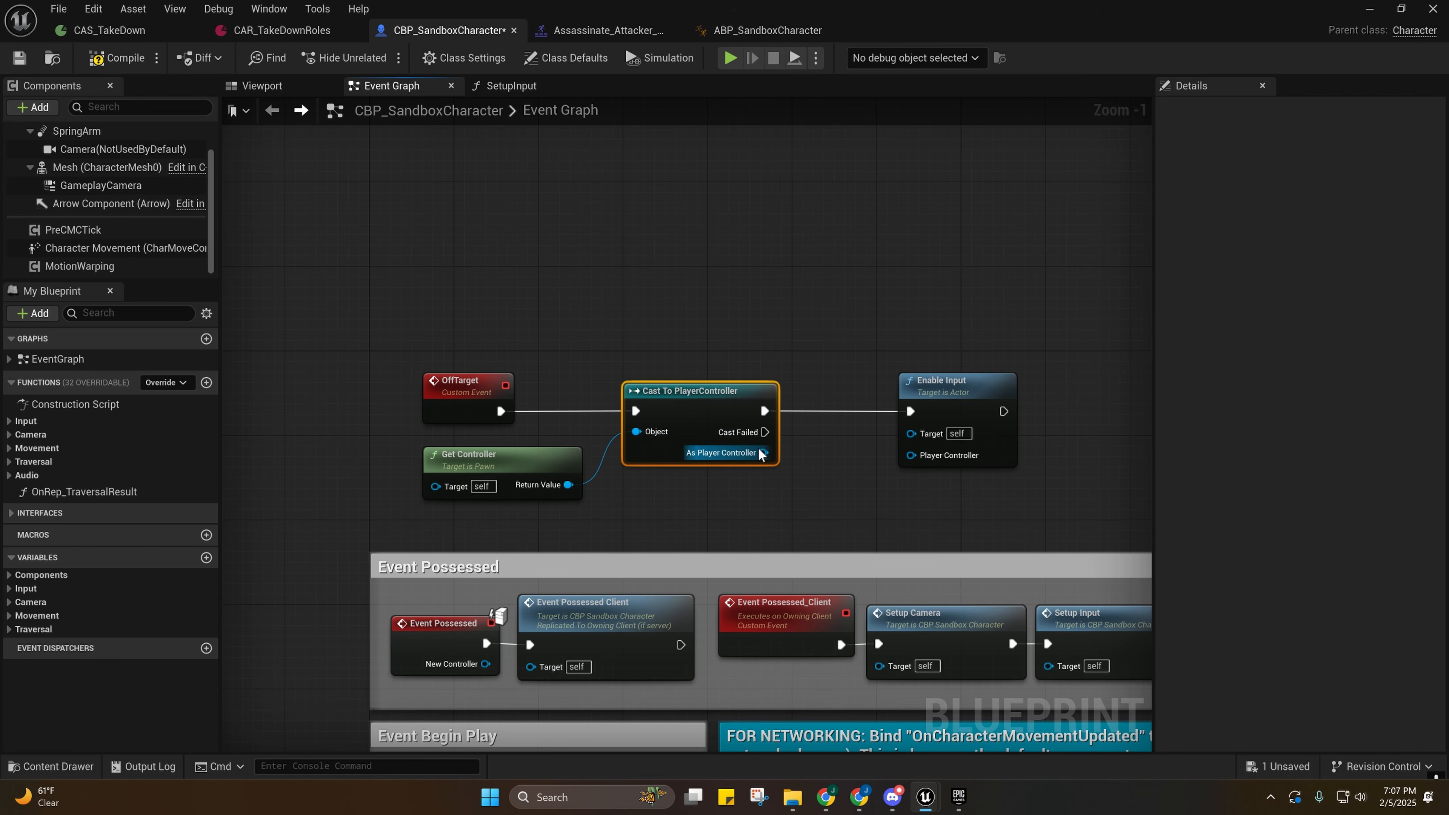
{"action": "left_click_drag", "start_coordinate": [763, 453], "coordinate": [931, 454]}
Tidy the Get Controller and Enable Input nodes in the OffTarget chain, and compile and save CBP_SandboxCharacter.
{"action": "right_click_drag", "start_coordinate": [803, 504], "coordinate": [761, 471]}
{"action": "left_click", "coordinate": [703, 478]}
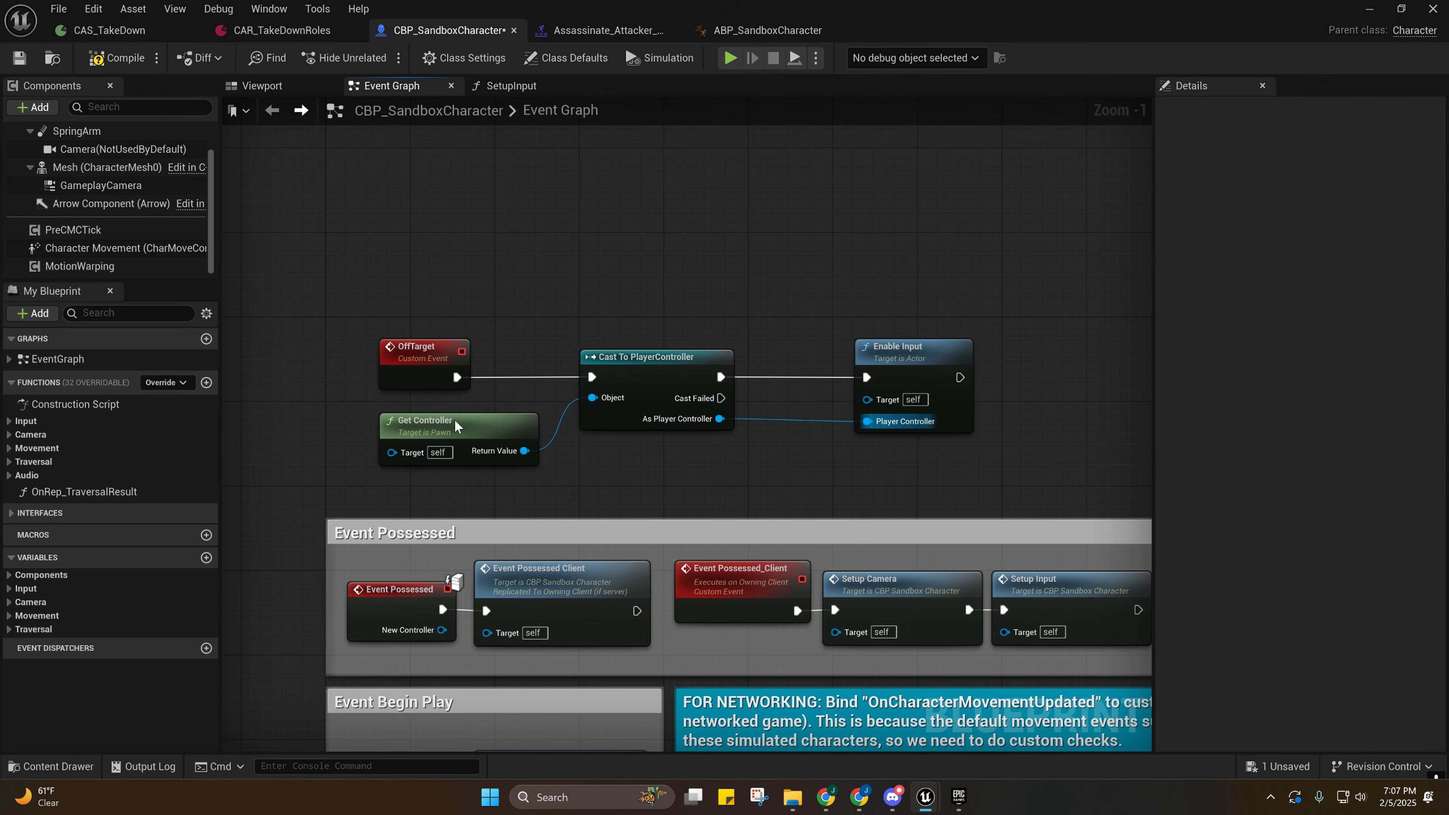
{"action": "left_click_drag", "start_coordinate": [455, 422], "coordinate": [456, 417]}
{"action": "left_click_drag", "start_coordinate": [890, 372], "coordinate": [828, 373]}
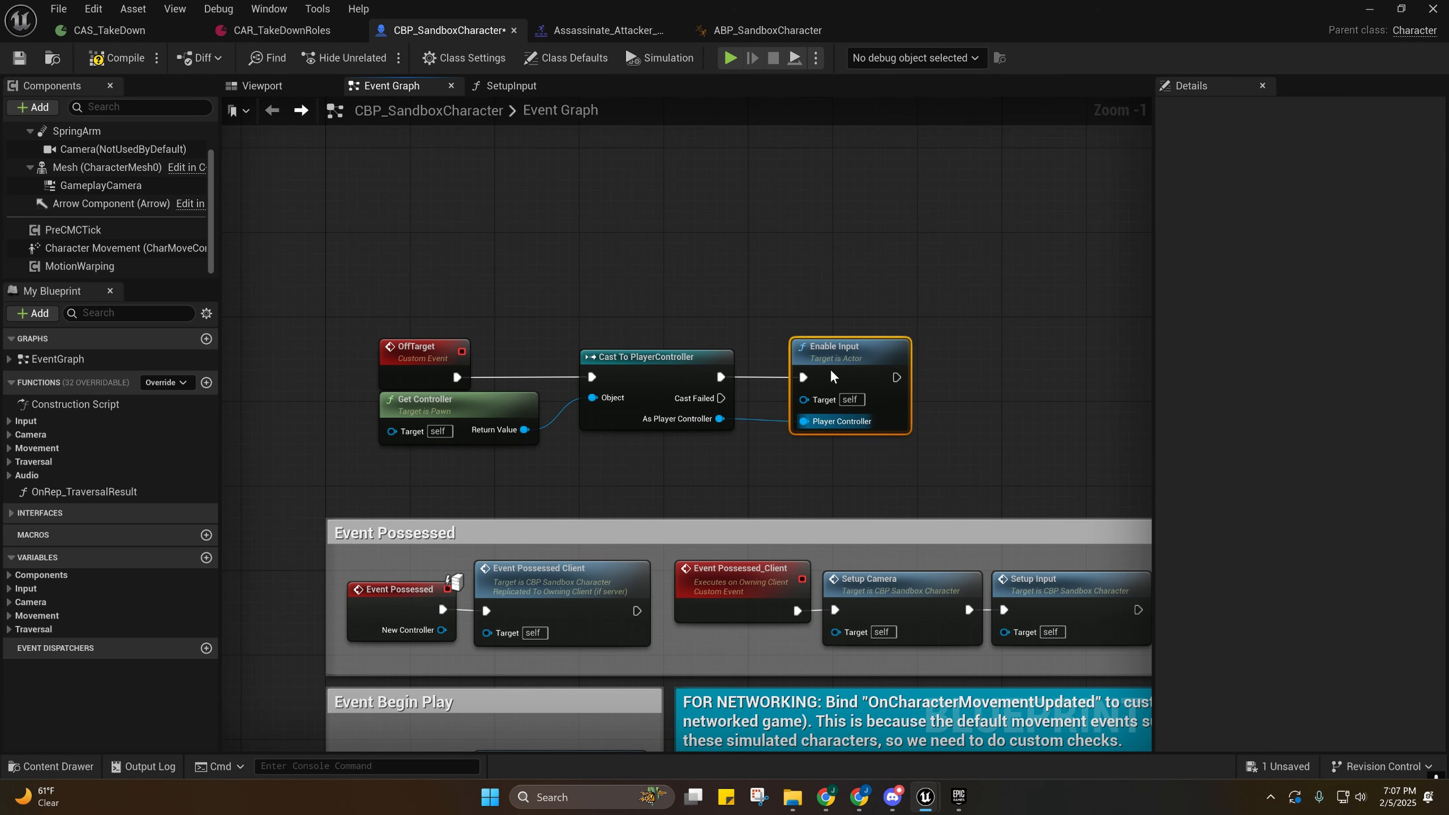
{"action": "right_click_drag", "start_coordinate": [581, 424], "coordinate": [639, 413]}
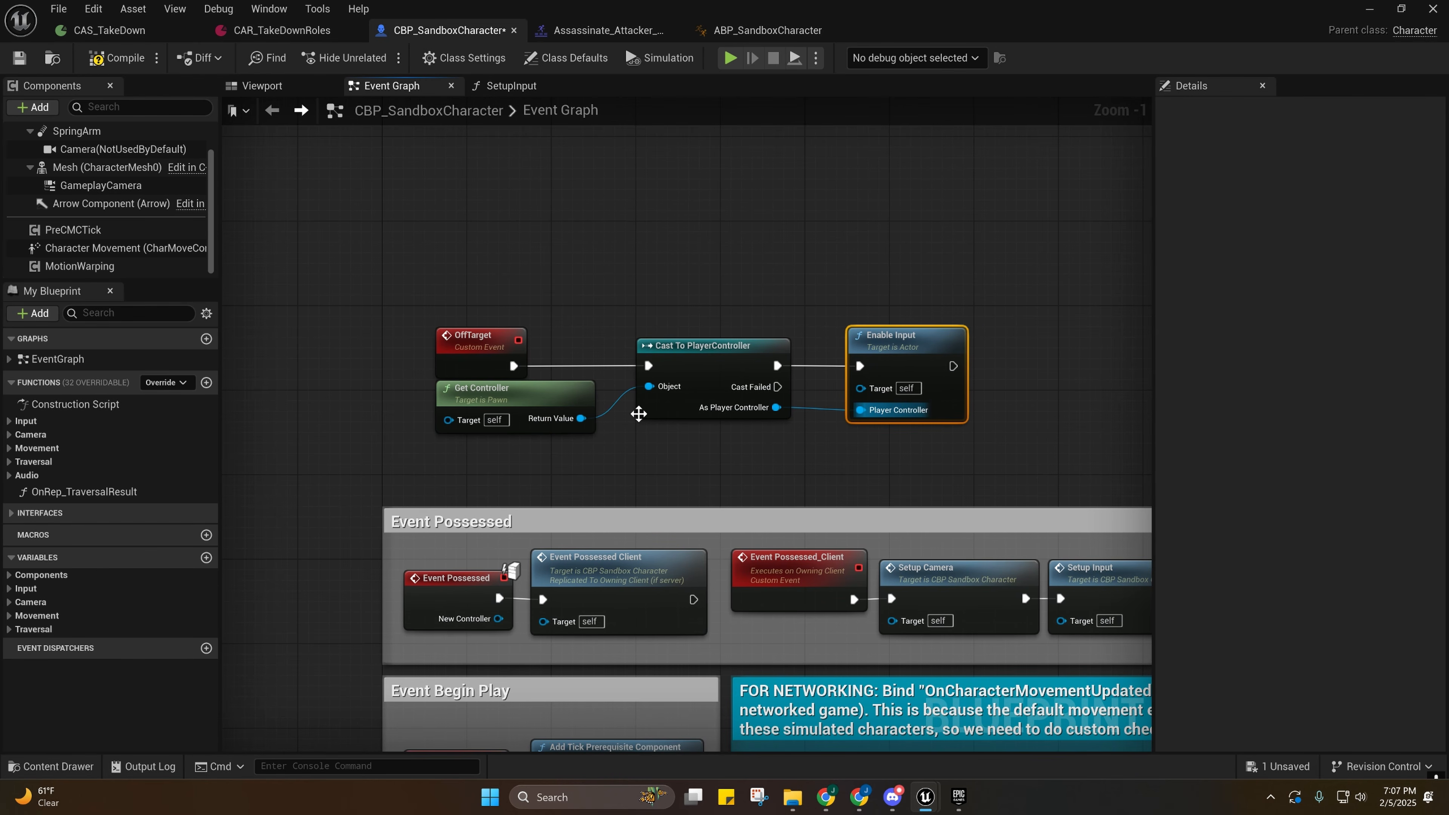
{"action": "left_click", "coordinate": [118, 60]}
{"action": "left_click", "coordinate": [20, 59]}
Add a second Enable Input node targeting Get Controller's return value and place it below the Cast To PlayerController node.
{"action": "right_click_drag", "start_coordinate": [666, 343], "coordinate": [696, 336]}
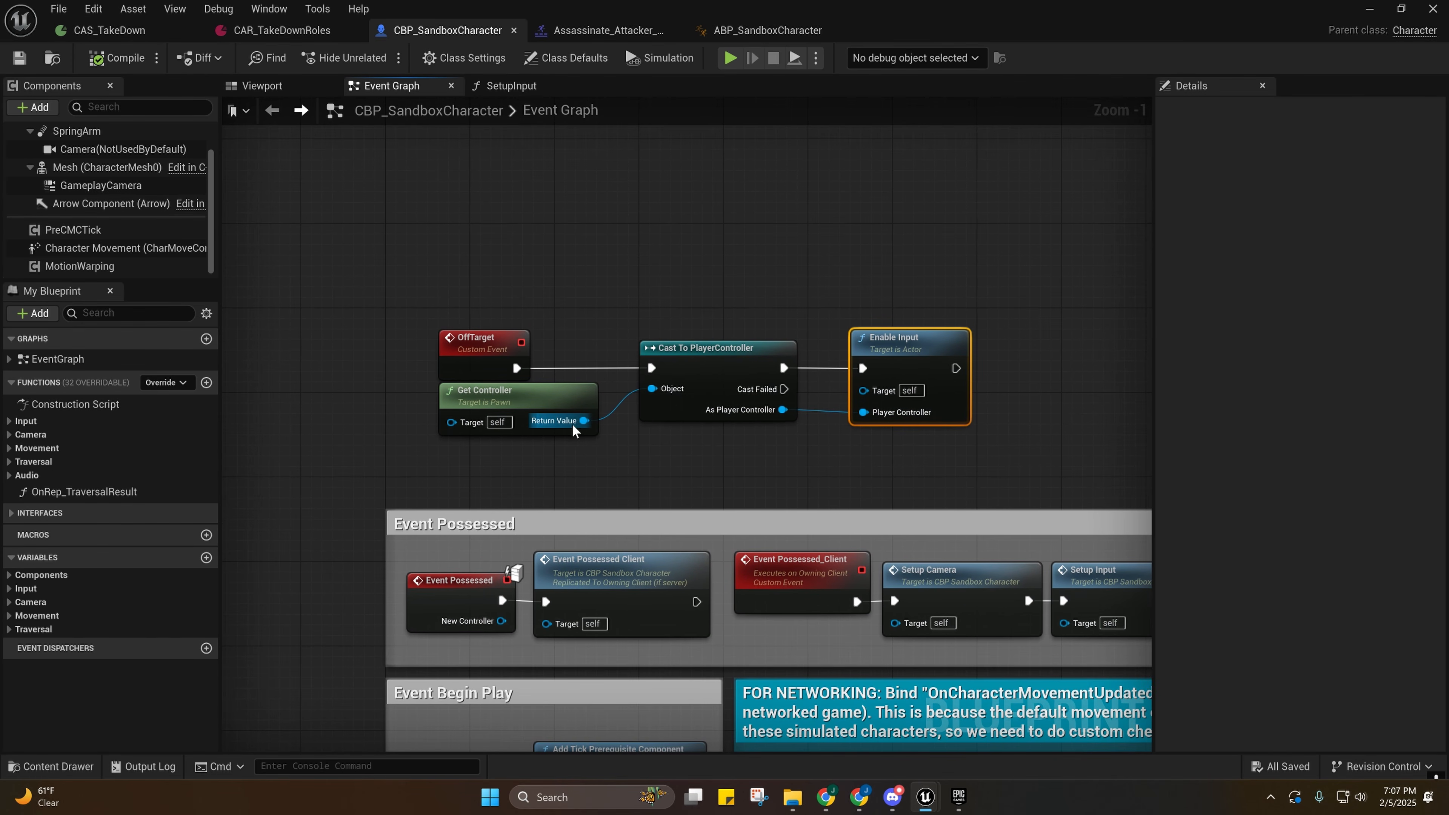
{"action": "left_click_drag", "start_coordinate": [583, 421], "coordinate": [660, 458]}
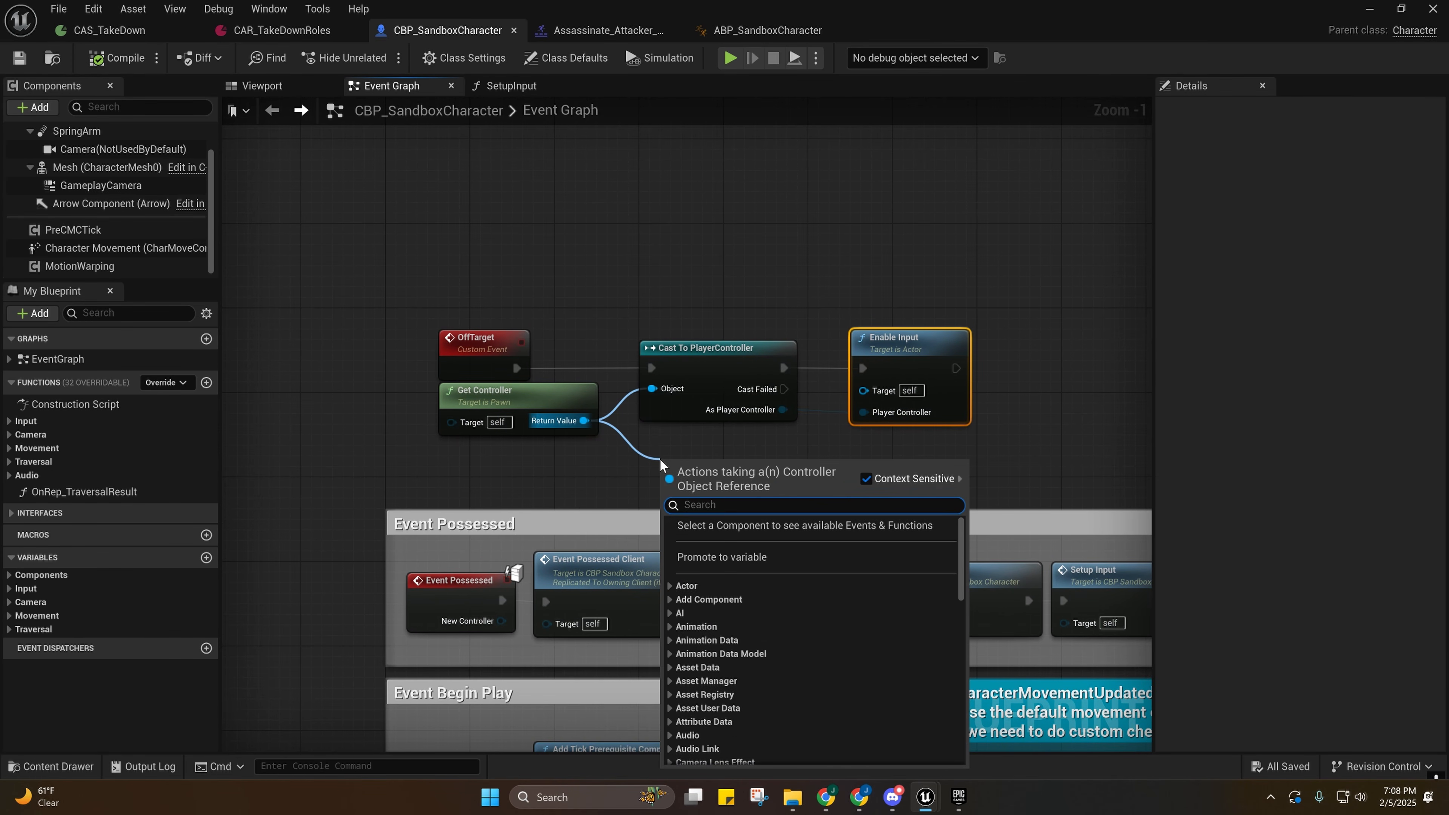
{"action": "type", "text": "input"}
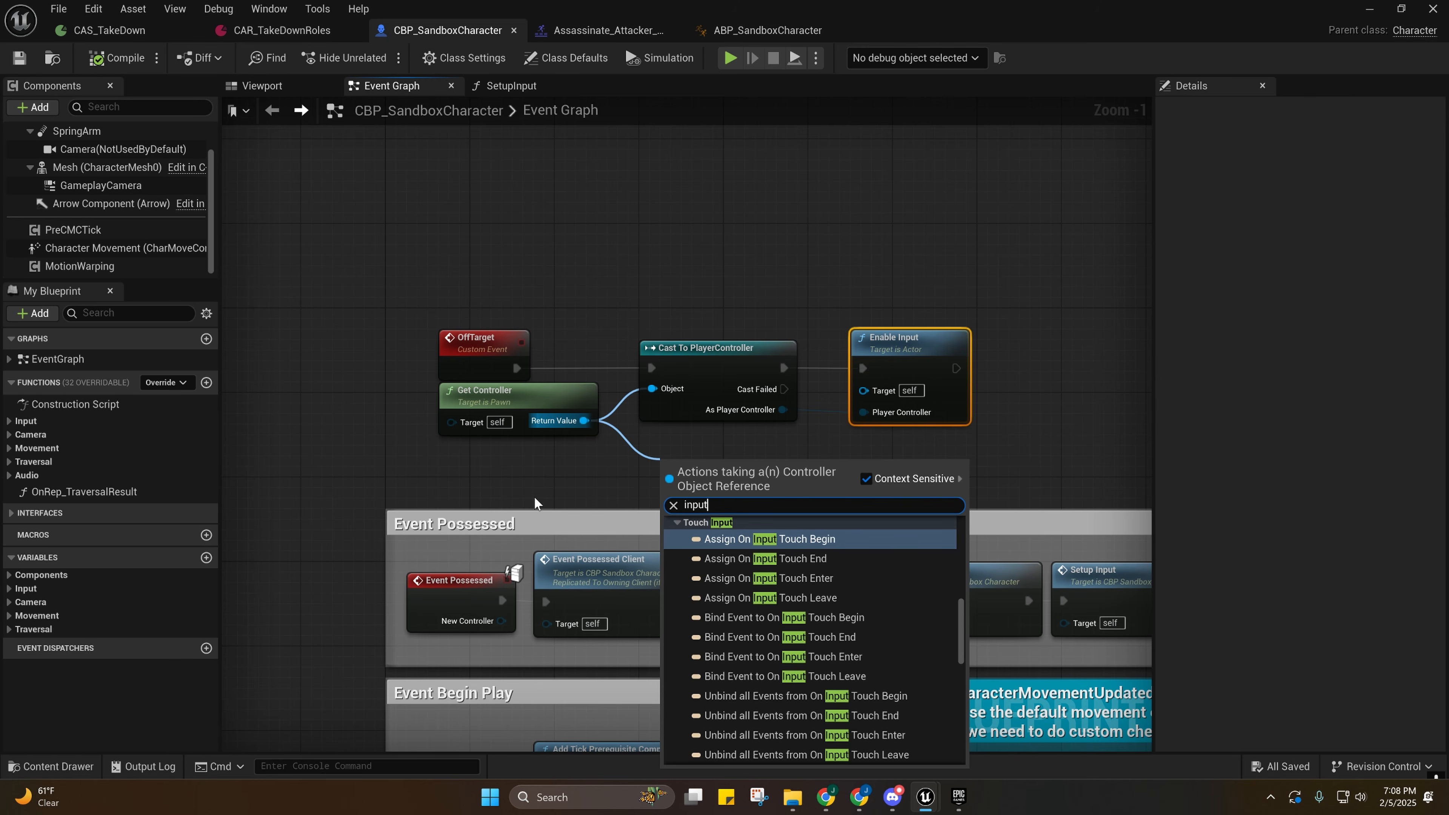
{"action": "scroll", "coordinate": [880, 649], "scroll_direction": "up", "scroll_amount": 3}
{"action": "scroll", "coordinate": [880, 649], "scroll_direction": "up", "scroll_amount": 2}
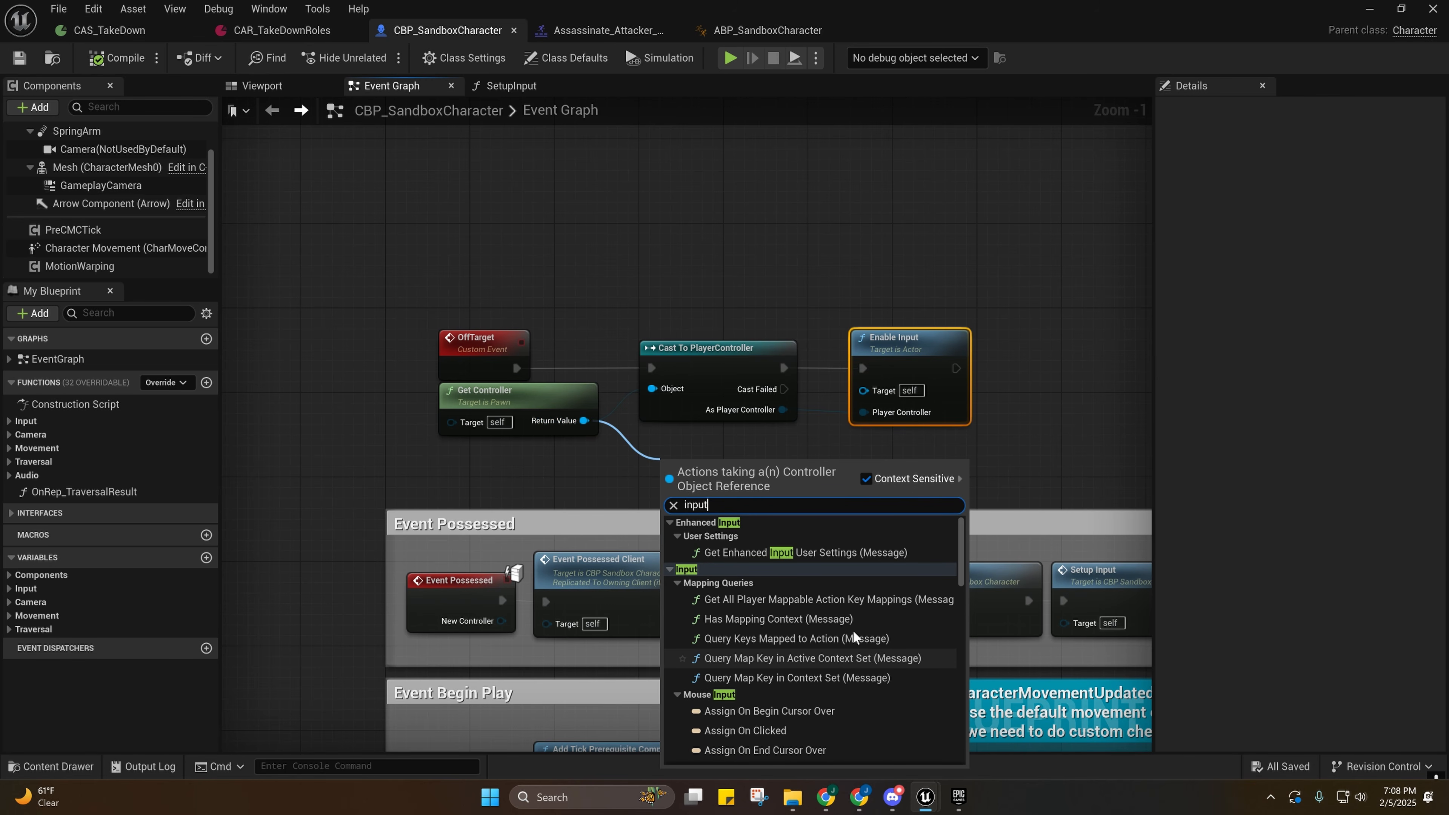
{"action": "left_click_drag", "start_coordinate": [961, 549], "coordinate": [963, 745]}
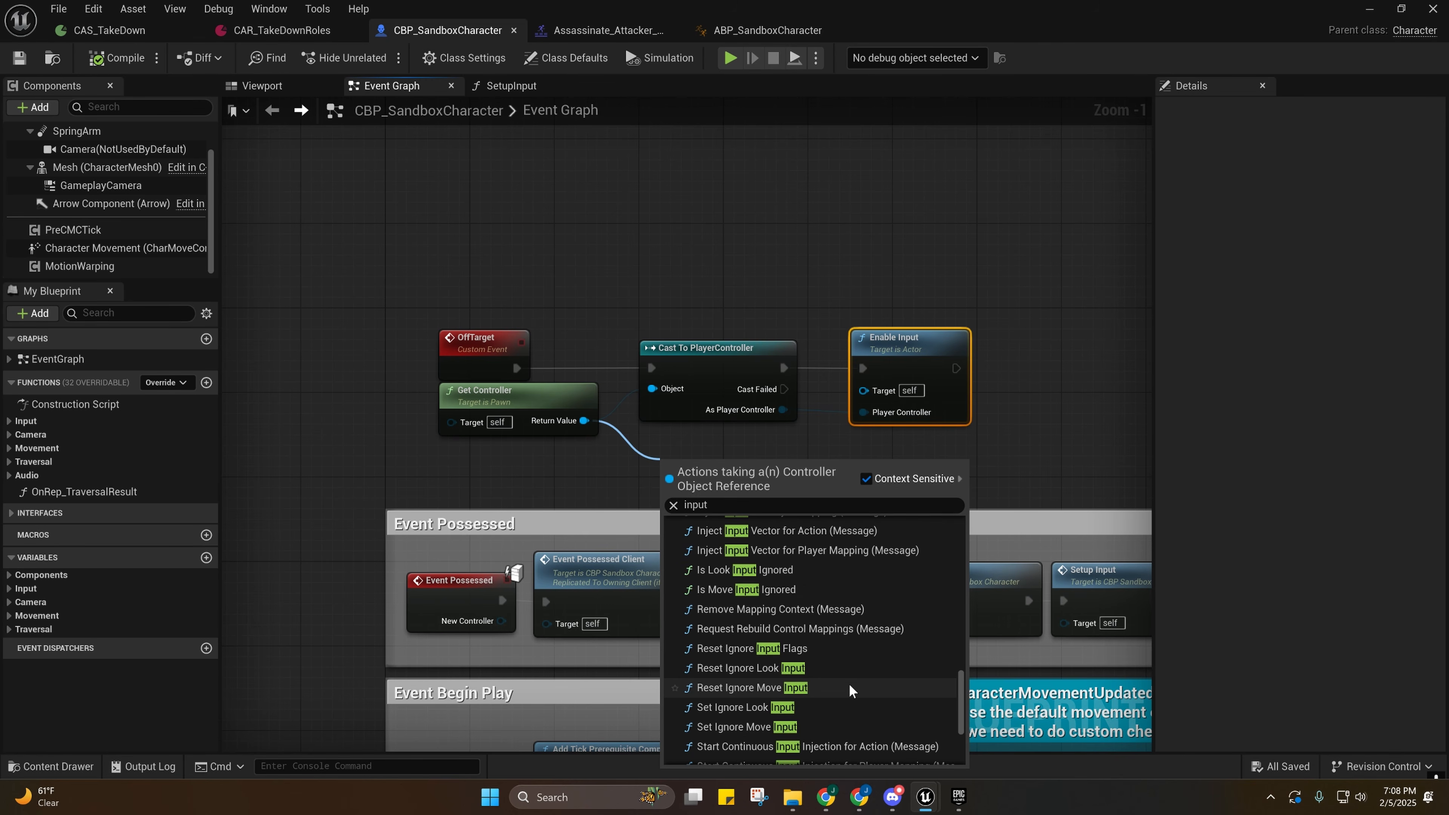
{"action": "scroll", "coordinate": [850, 686], "scroll_direction": "up", "scroll_amount": 3}
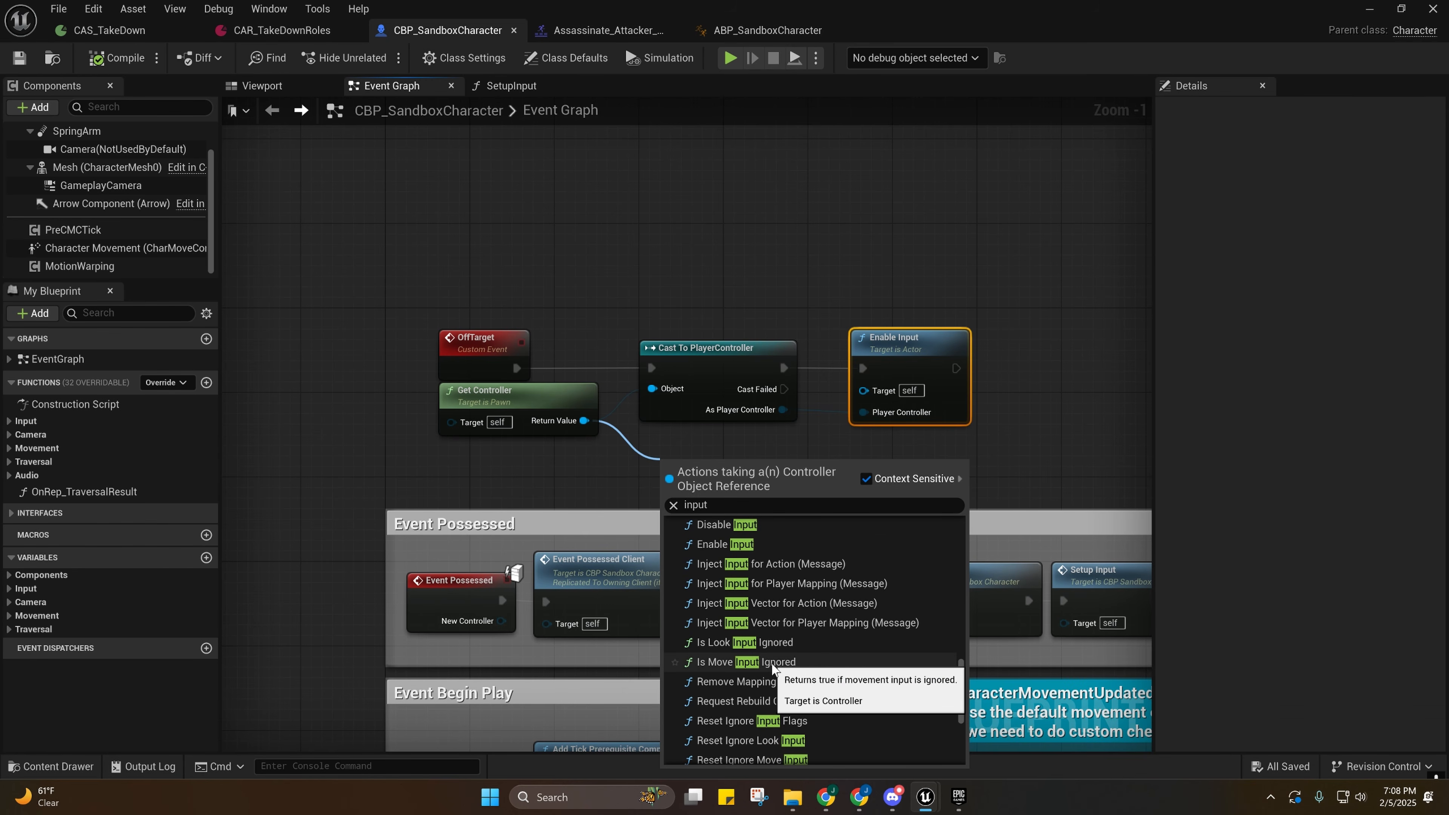
{"action": "scroll", "coordinate": [774, 658], "scroll_direction": "up", "scroll_amount": 1}
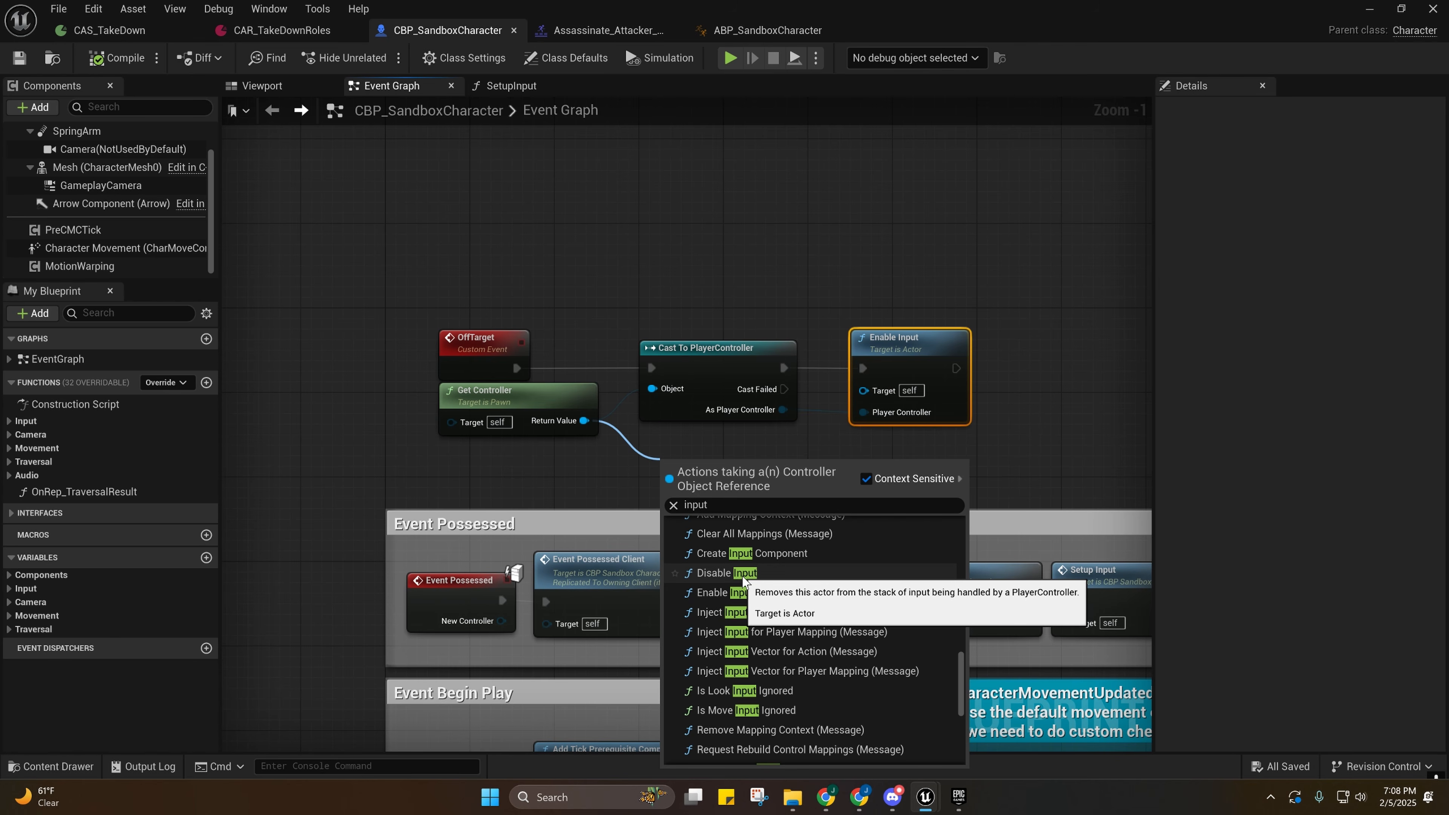
{"action": "left_click", "coordinate": [725, 592]}
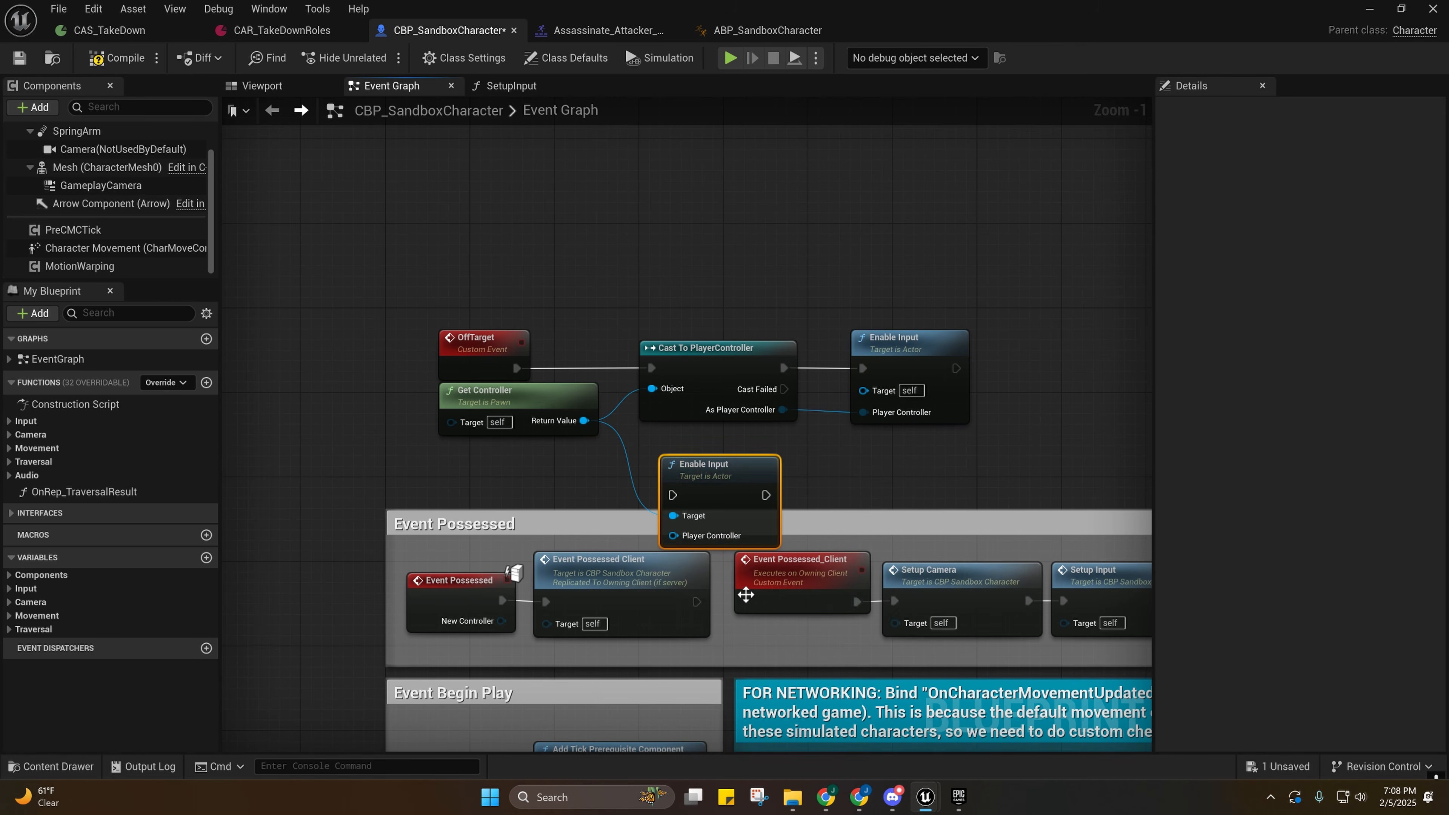
{"action": "left_click_drag", "start_coordinate": [720, 479], "coordinate": [750, 445]}
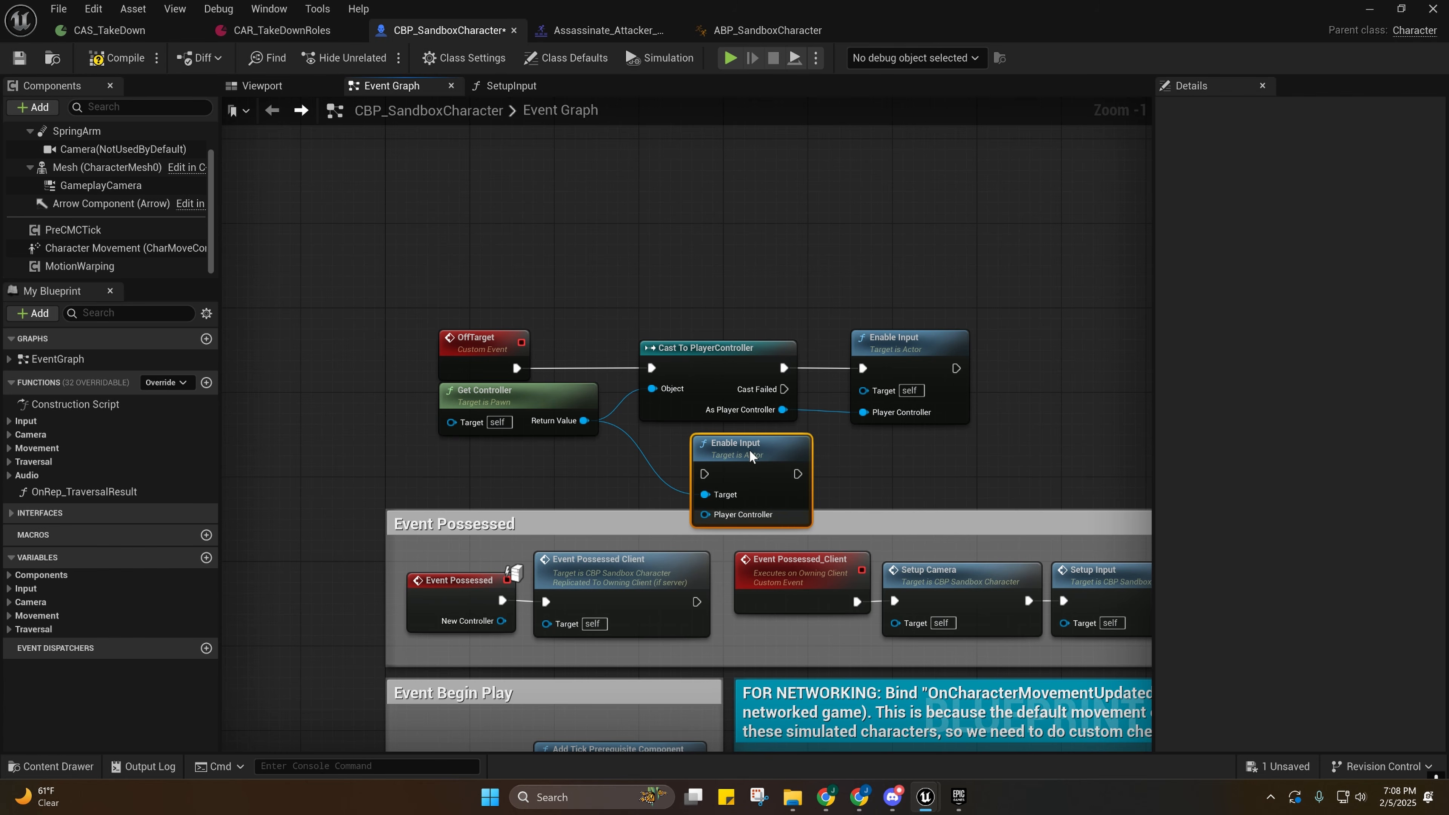
Delete the extra Enable Input node below the Cast To PlayerController node and save CBP_SandboxCharacter.
{"action": "key", "text": "Delete"}
{"action": "right_click_drag", "start_coordinate": [750, 456], "coordinate": [699, 437]}
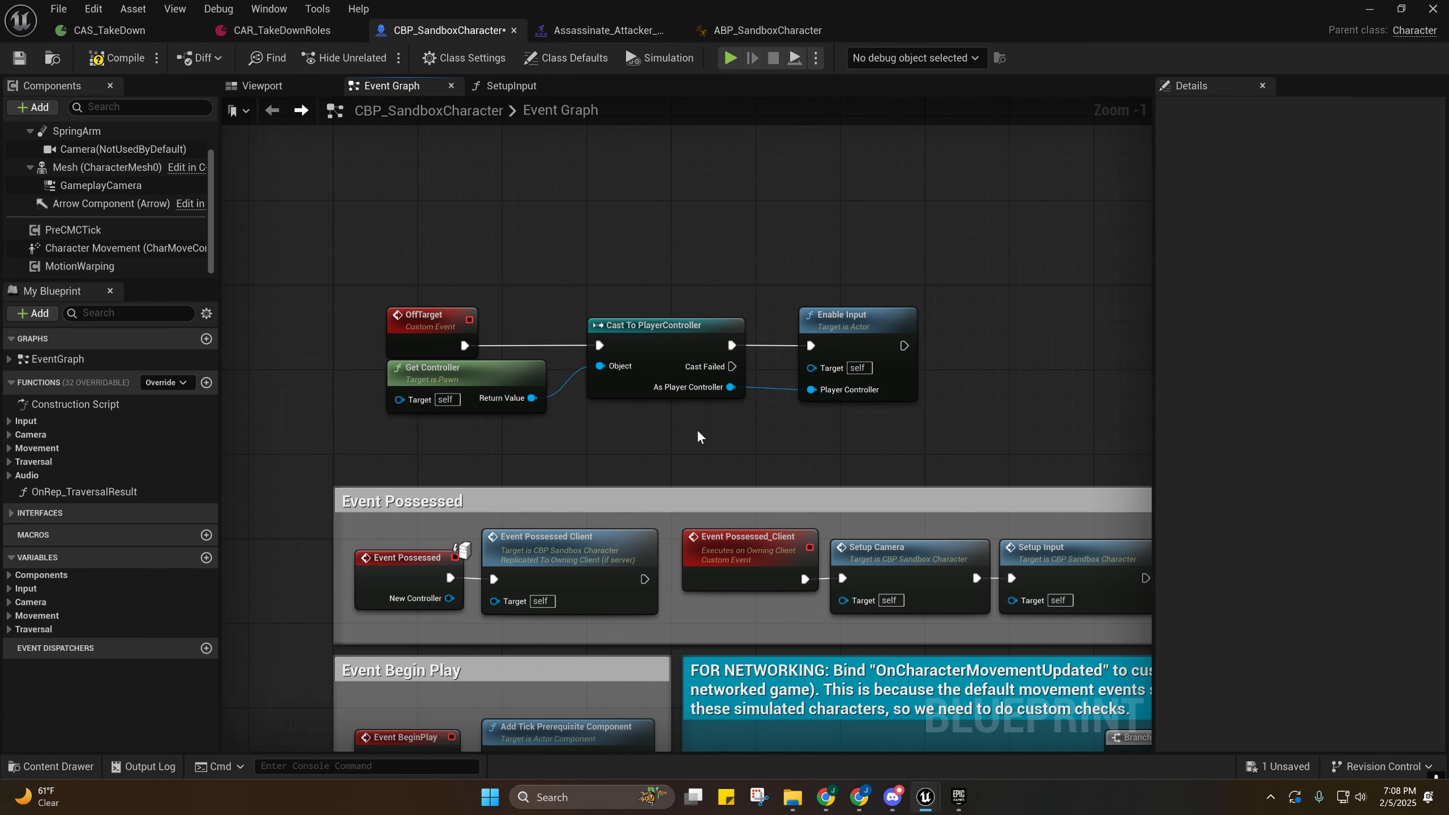
{"action": "left_click", "coordinate": [17, 58]}
{"action": "right_click_drag", "start_coordinate": [792, 453], "coordinate": [666, 363]}
{"action": "left_click_drag", "start_coordinate": [420, 312], "coordinate": [957, 448]}
{"action": "right_click_drag", "start_coordinate": [811, 444], "coordinate": [689, 460]}
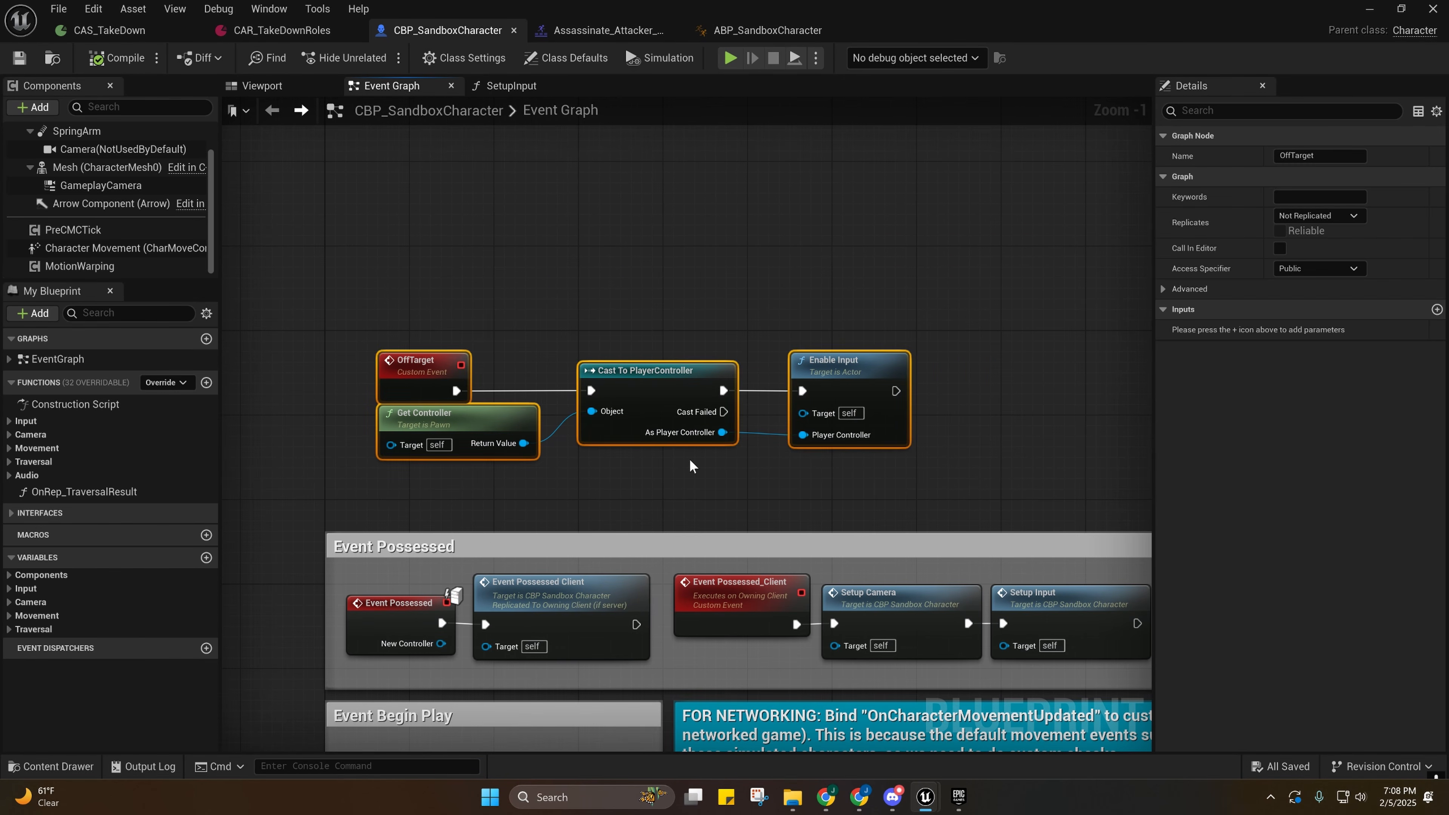
{"action": "left_click", "coordinate": [690, 460]}
{"action": "left_click_drag", "start_coordinate": [724, 412], "coordinate": [797, 499]}
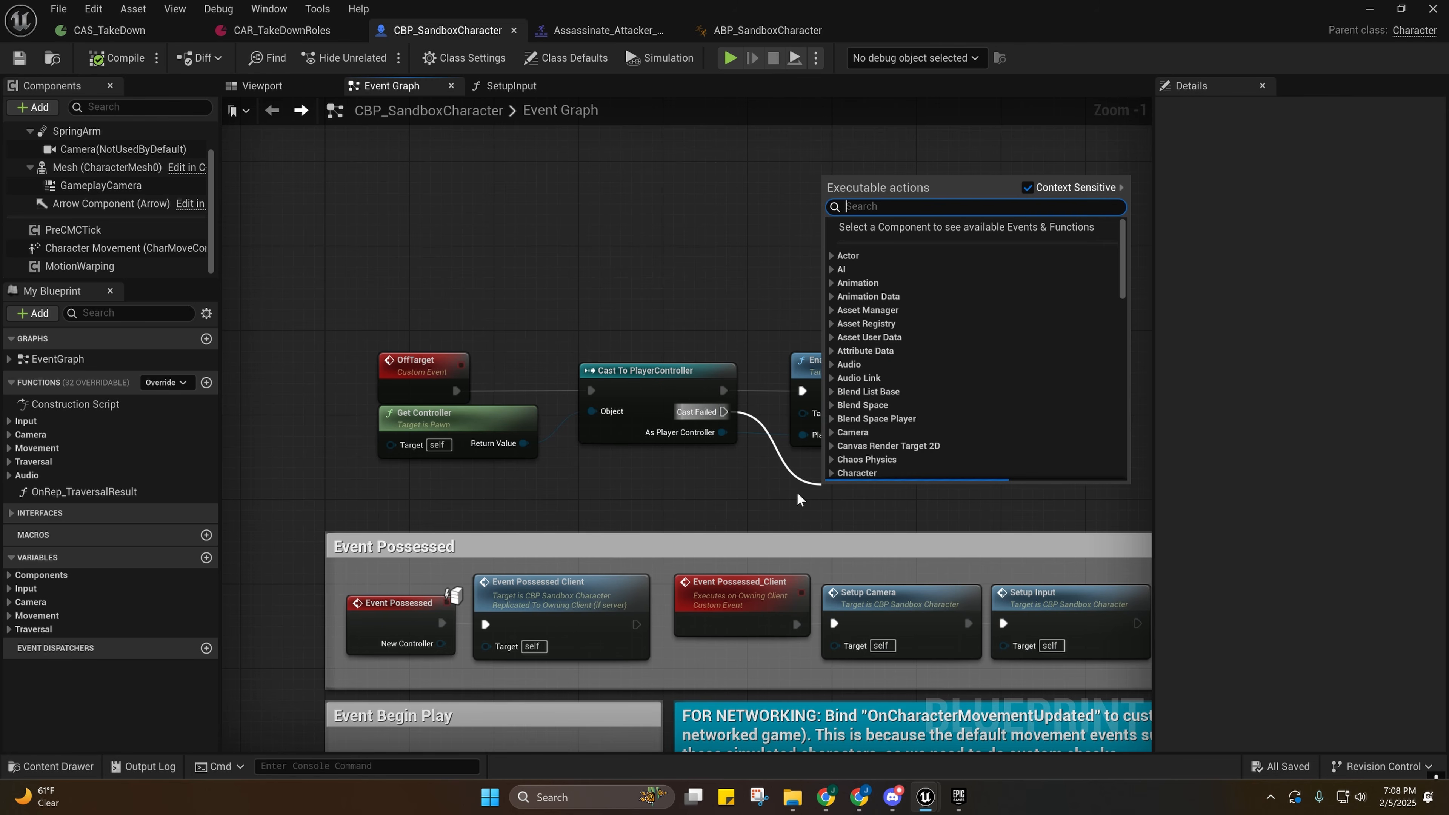
{"action": "right_click_drag", "start_coordinate": [761, 497], "coordinate": [712, 343]}
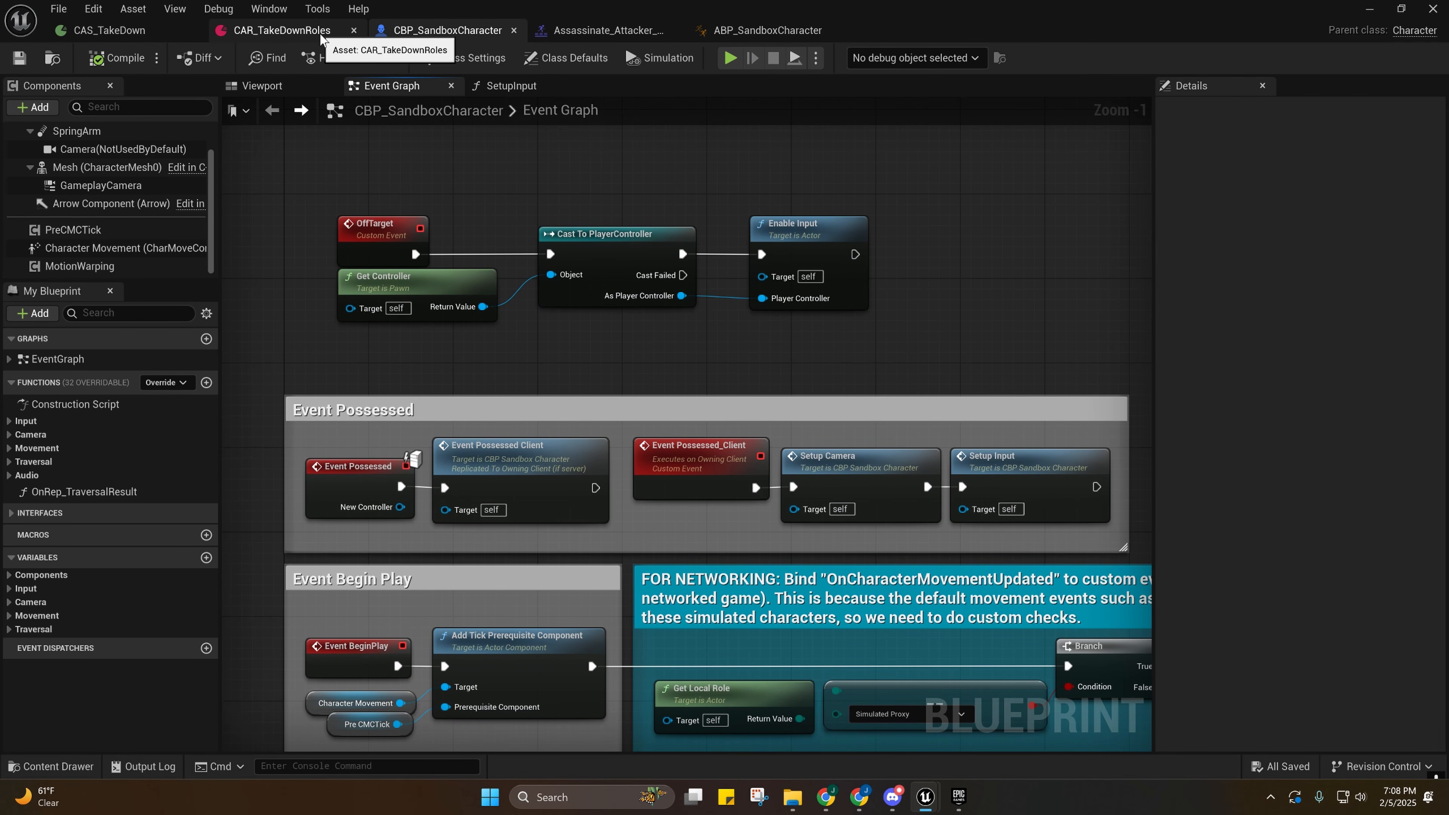
{"action": "right_click_drag", "start_coordinate": [297, 240], "coordinate": [332, 330]}
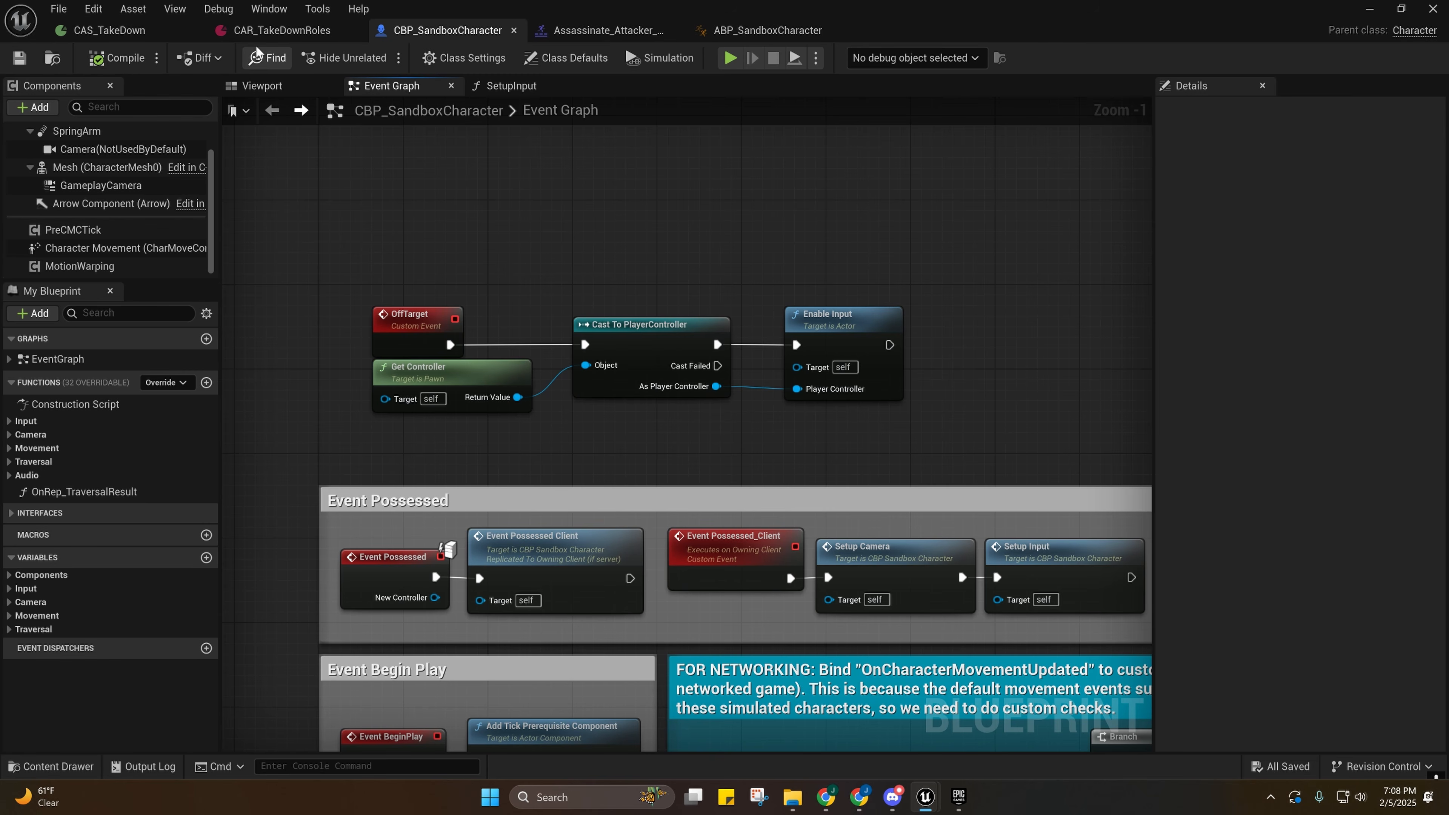
Switch to the CAS_TakeDown asset and try to add a new AnimSet to it.
{"action": "left_click", "coordinate": [280, 30]}
{"action": "left_click", "coordinate": [100, 31]}
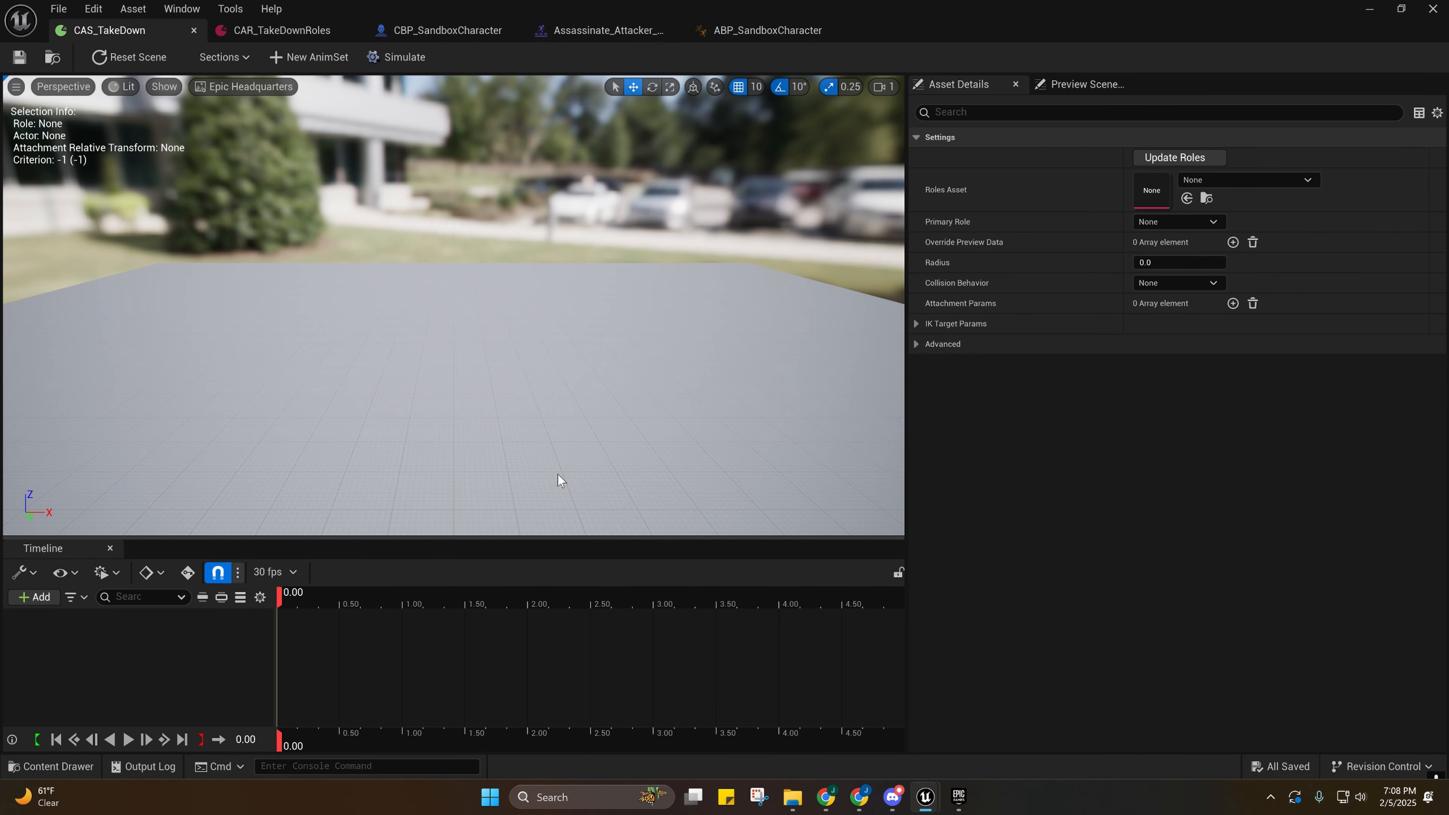
{"action": "left_click", "coordinate": [319, 57]}
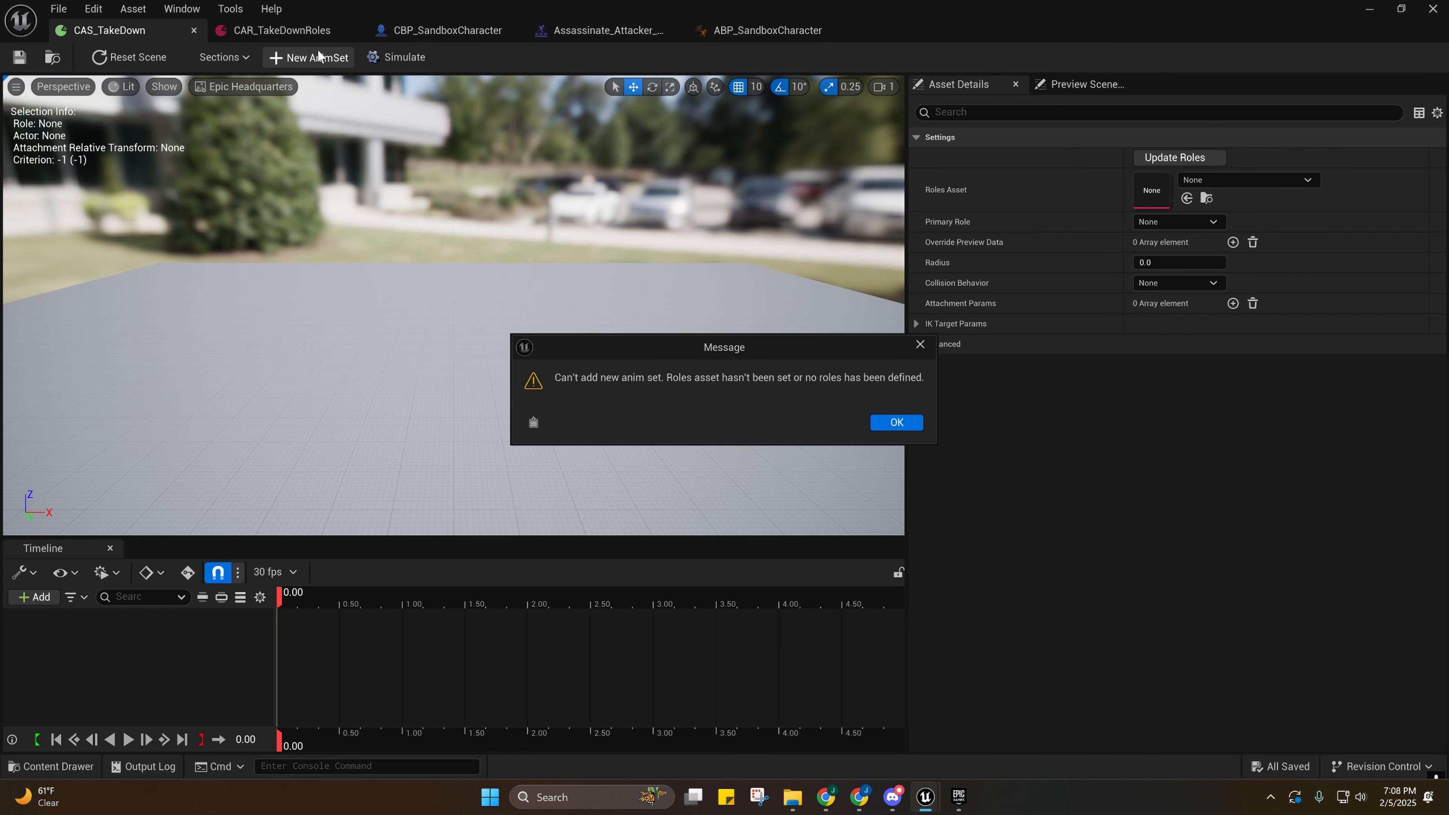
{"action": "left_click", "coordinate": [895, 425]}
Set the Roles Asset to CAR_TakeDownRoles and the Primary Role to Victim, and update the roles.
{"action": "left_click", "coordinate": [1208, 182]}
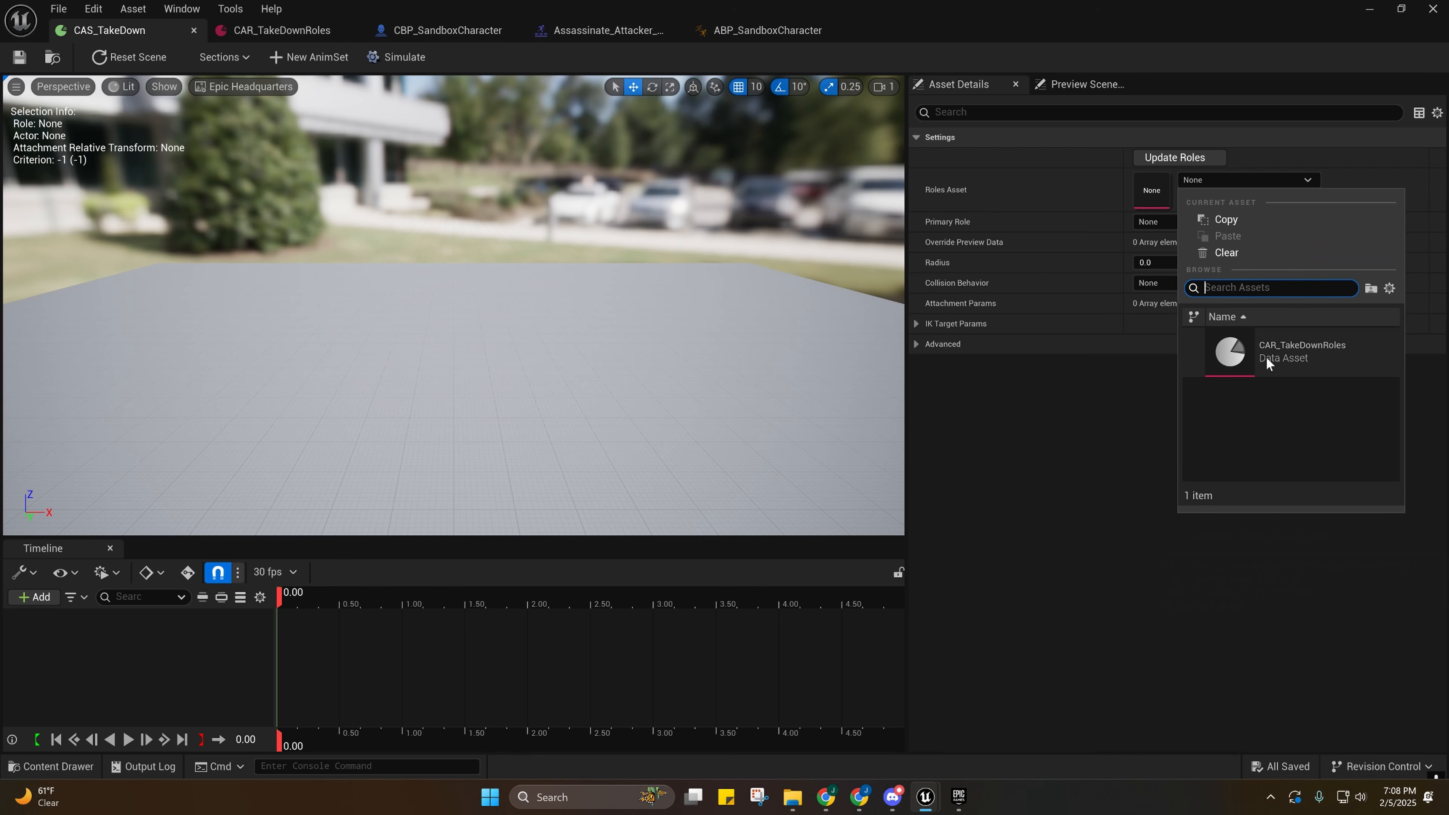
{"action": "left_click", "coordinate": [1295, 348]}
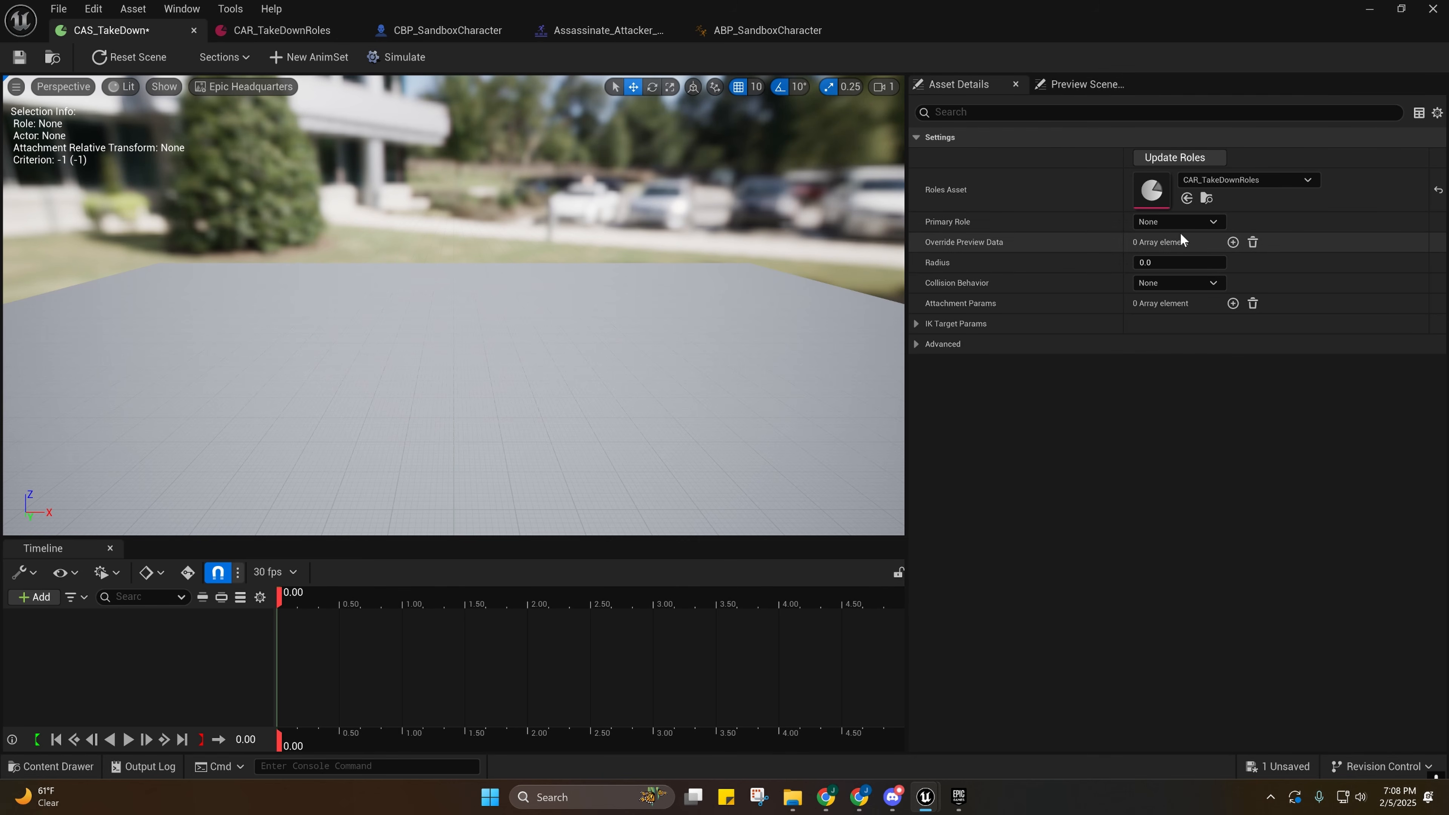
{"action": "left_click", "coordinate": [1158, 224]}
{"action": "left_click", "coordinate": [1148, 237]}
{"action": "left_click", "coordinate": [1199, 159]}
{"action": "left_click", "coordinate": [834, 426]}
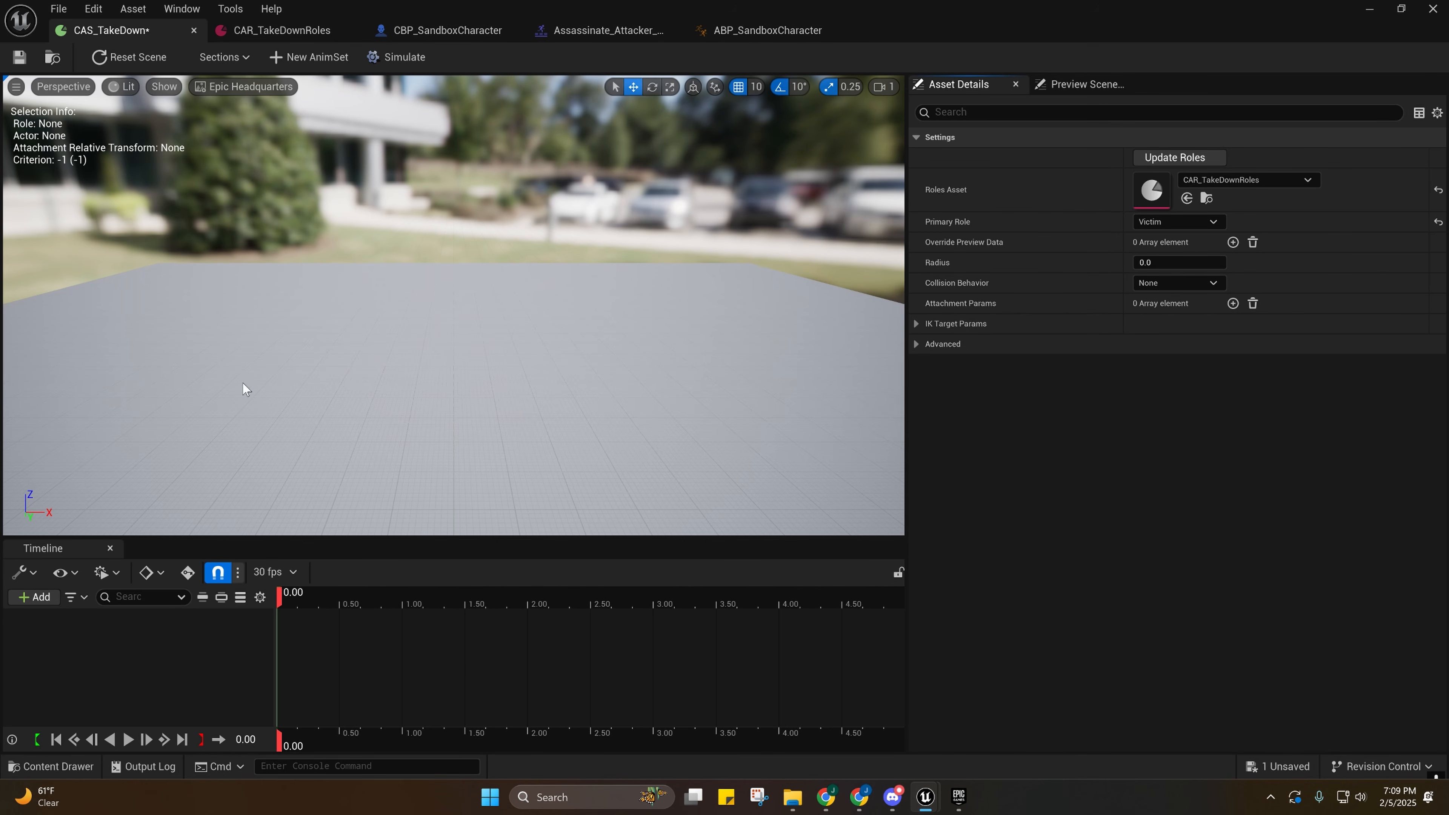
Add an Override Preview Data element and set its role to Victim.
{"action": "left_click", "coordinate": [1232, 241]}
{"action": "left_click", "coordinate": [929, 263]}
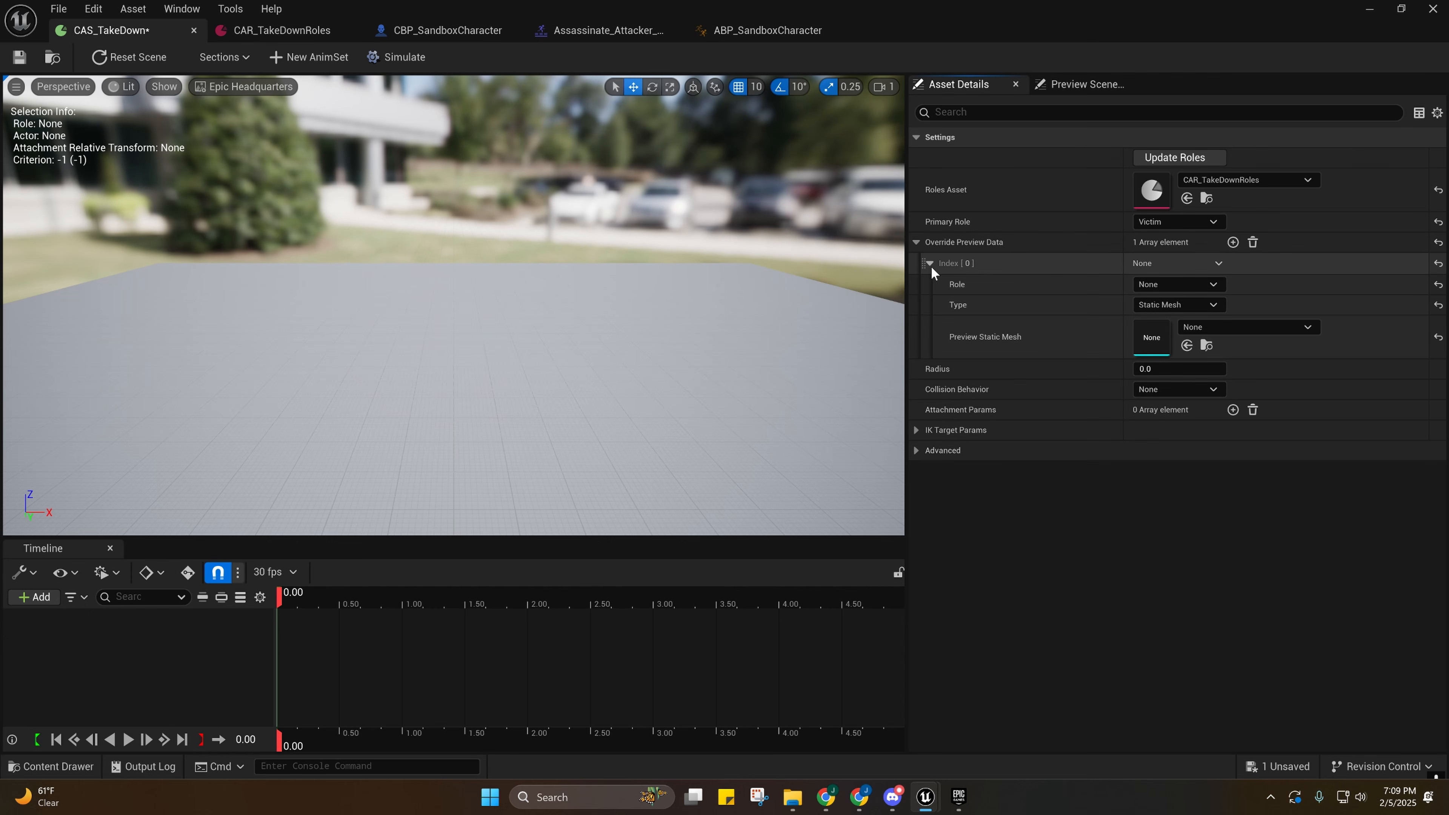
{"action": "left_click", "coordinate": [1155, 284]}
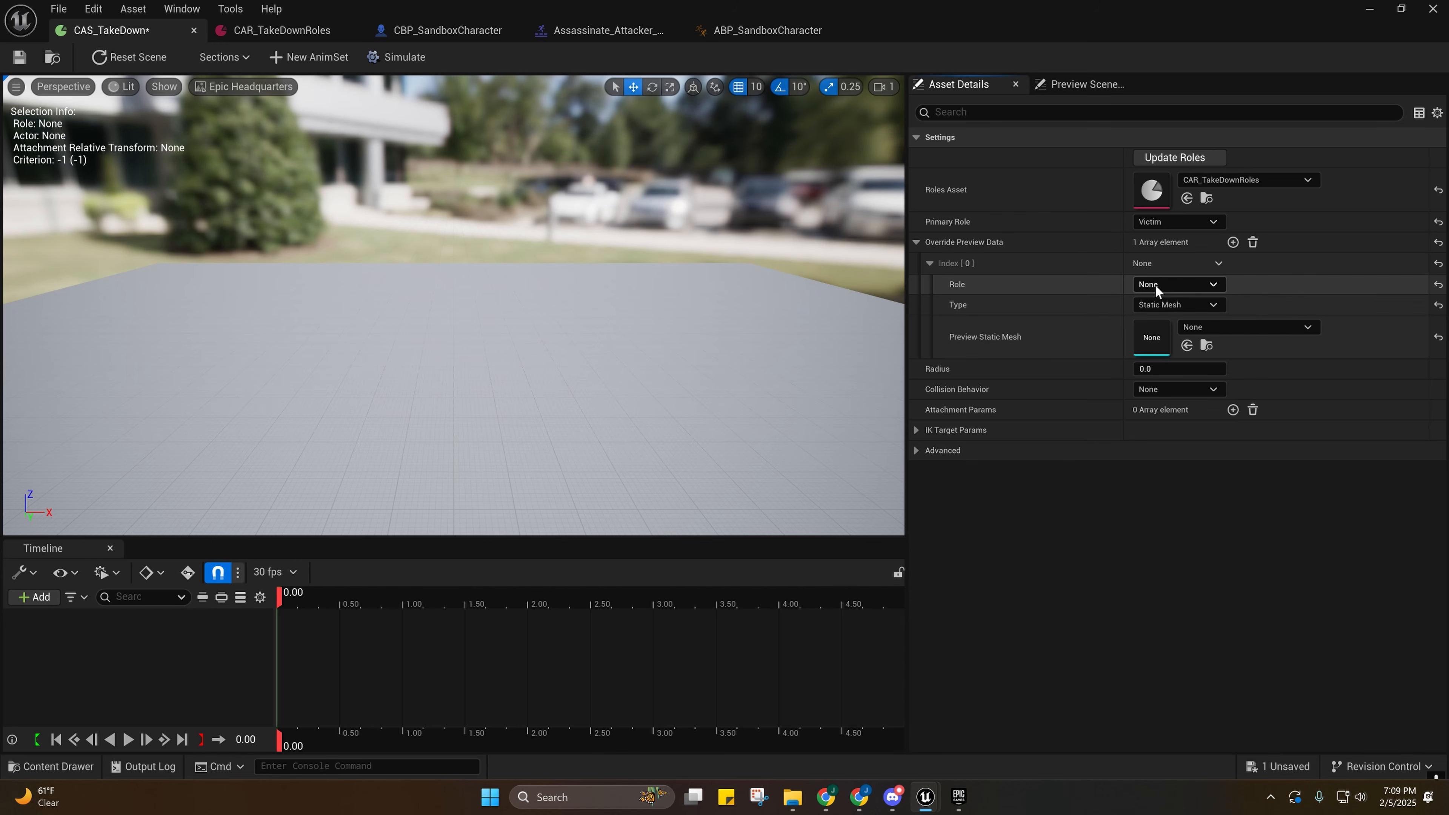
{"action": "left_click", "coordinate": [1154, 299]}
Try Actor as the Victim preview element's type, and change the type to Skeletal Mesh.
{"action": "left_click", "coordinate": [1153, 304]}
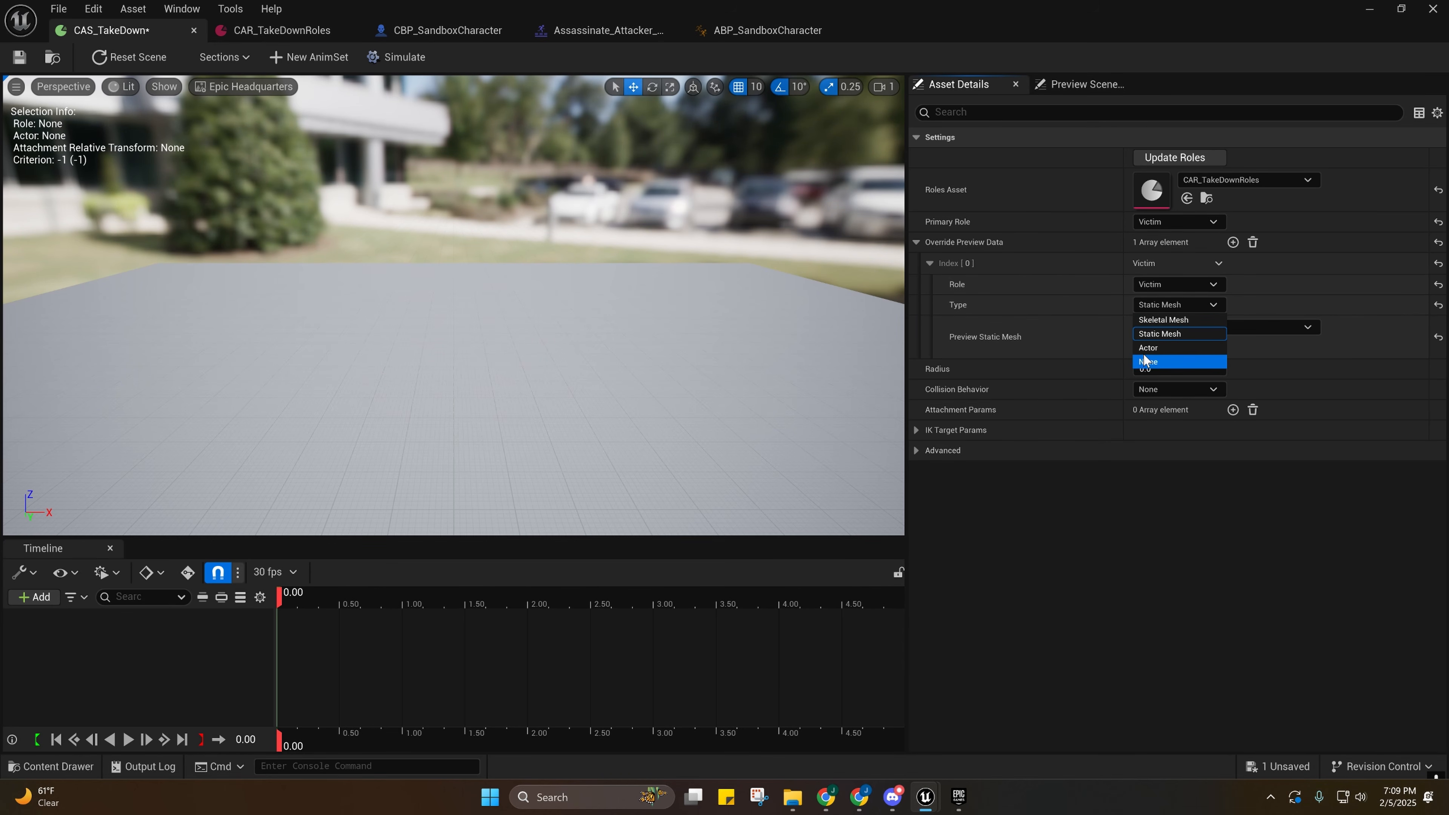
{"action": "left_click", "coordinate": [1166, 306]}
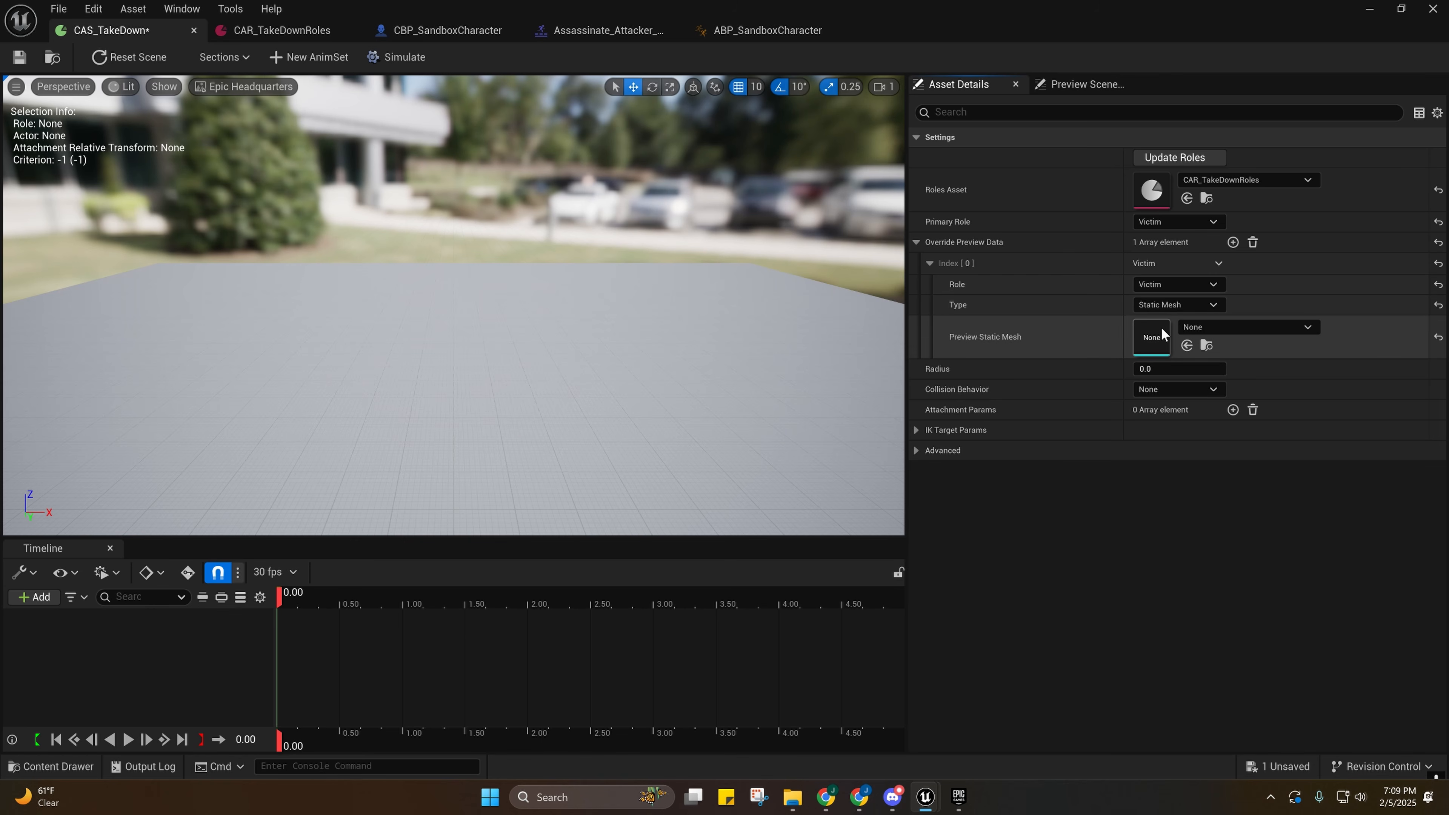
{"action": "left_click", "coordinate": [1205, 305]}
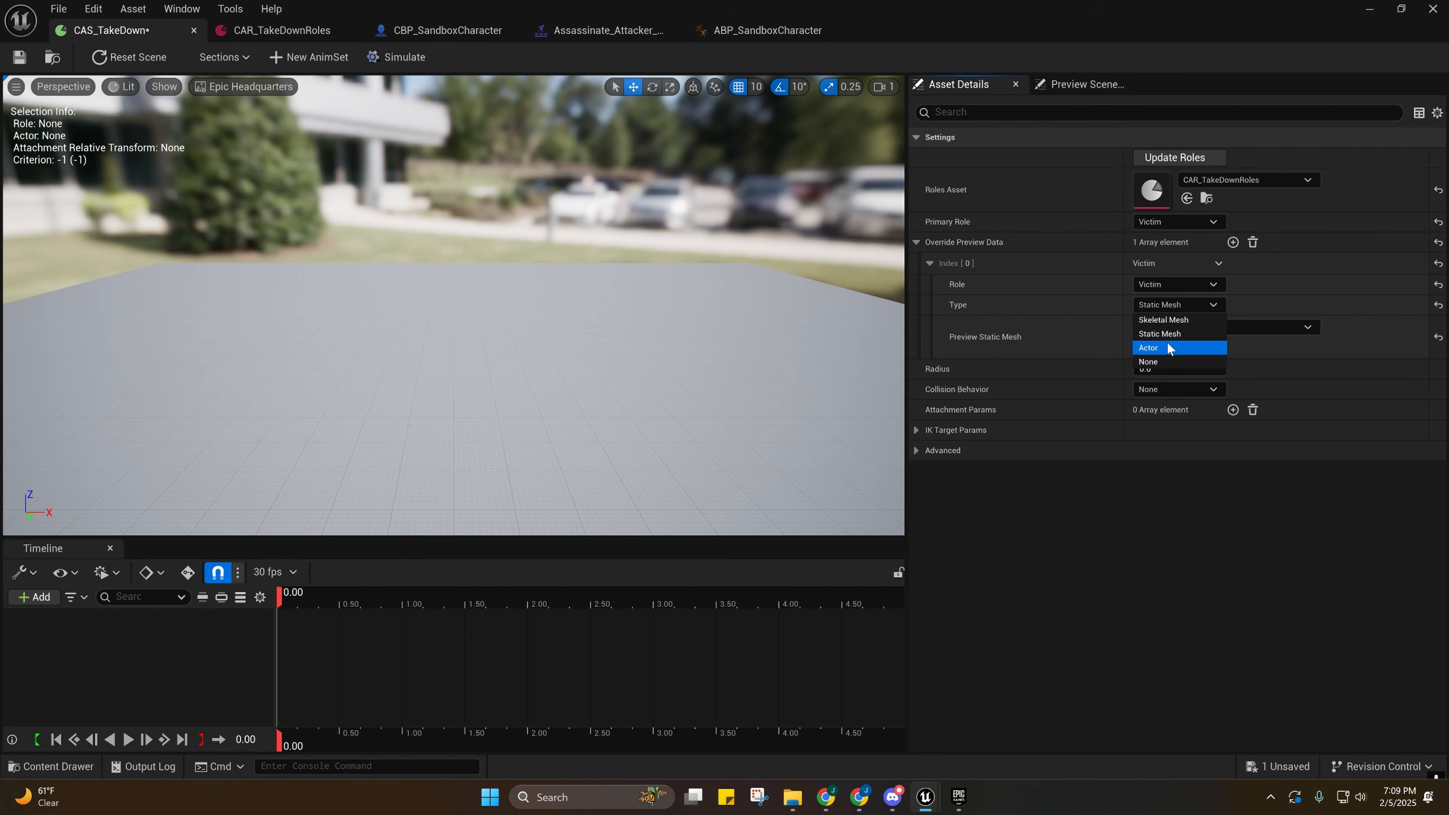
{"action": "left_click", "coordinate": [1163, 348]}
{"action": "left_click", "coordinate": [1165, 325]}
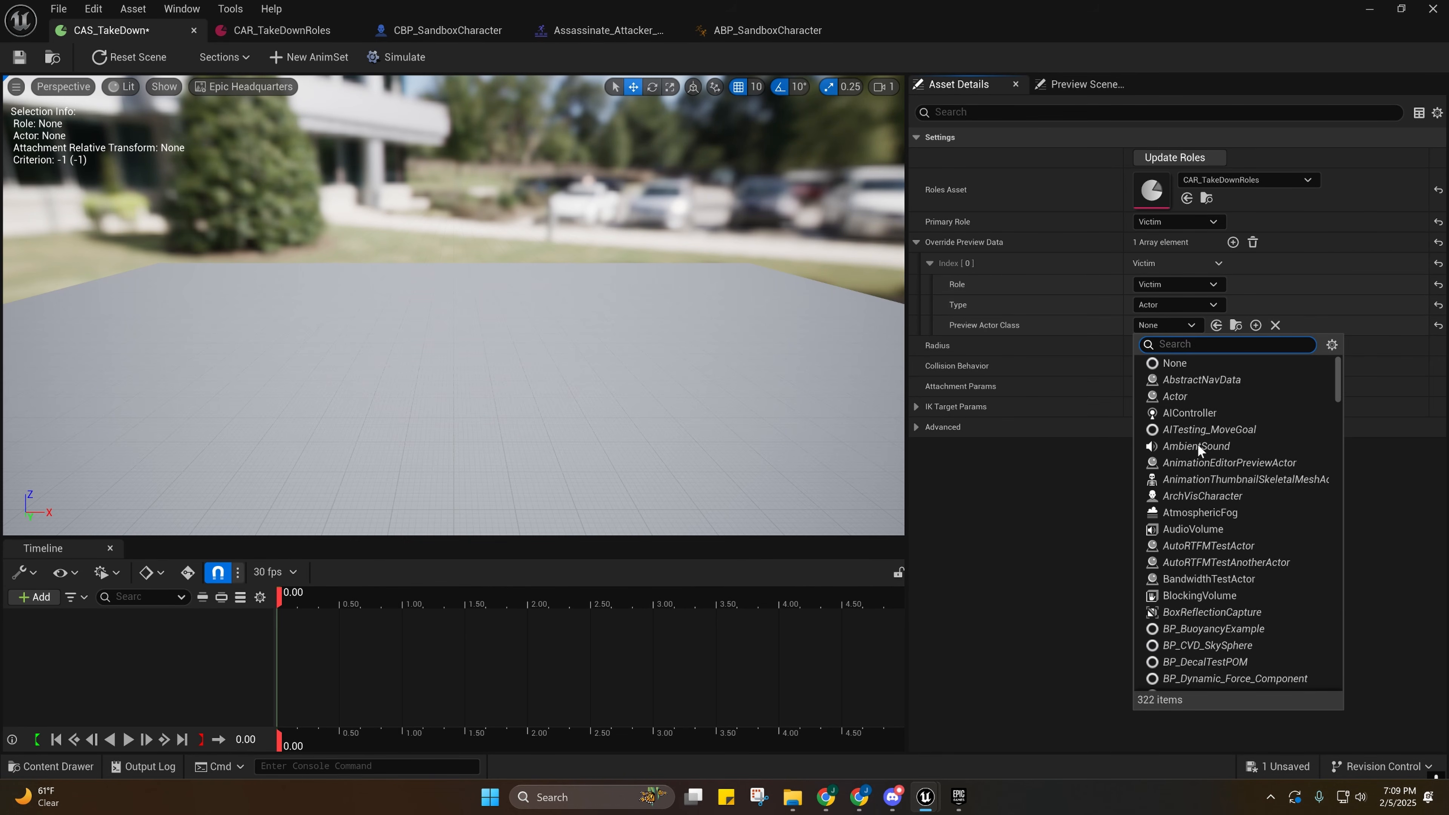
{"action": "left_click", "coordinate": [1153, 302]}
{"action": "left_click", "coordinate": [1152, 304]}
{"action": "left_click", "coordinate": [1158, 321]}
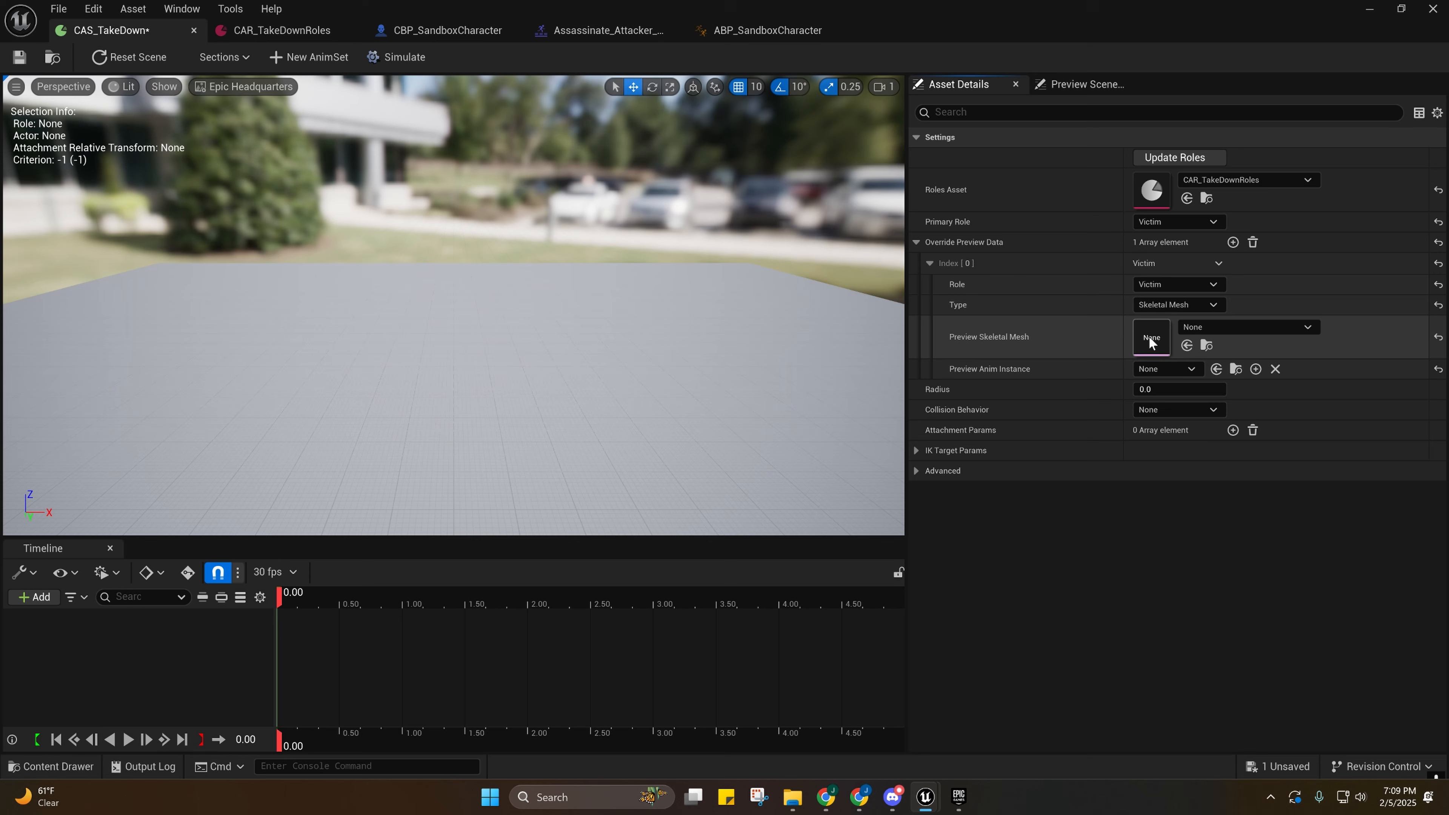
Check the preview mesh and anim instance choices, and clear the Override Preview Data array.
{"action": "left_click", "coordinate": [1201, 328]}
{"action": "left_click", "coordinate": [1198, 330]}
{"action": "left_click", "coordinate": [1166, 367]}
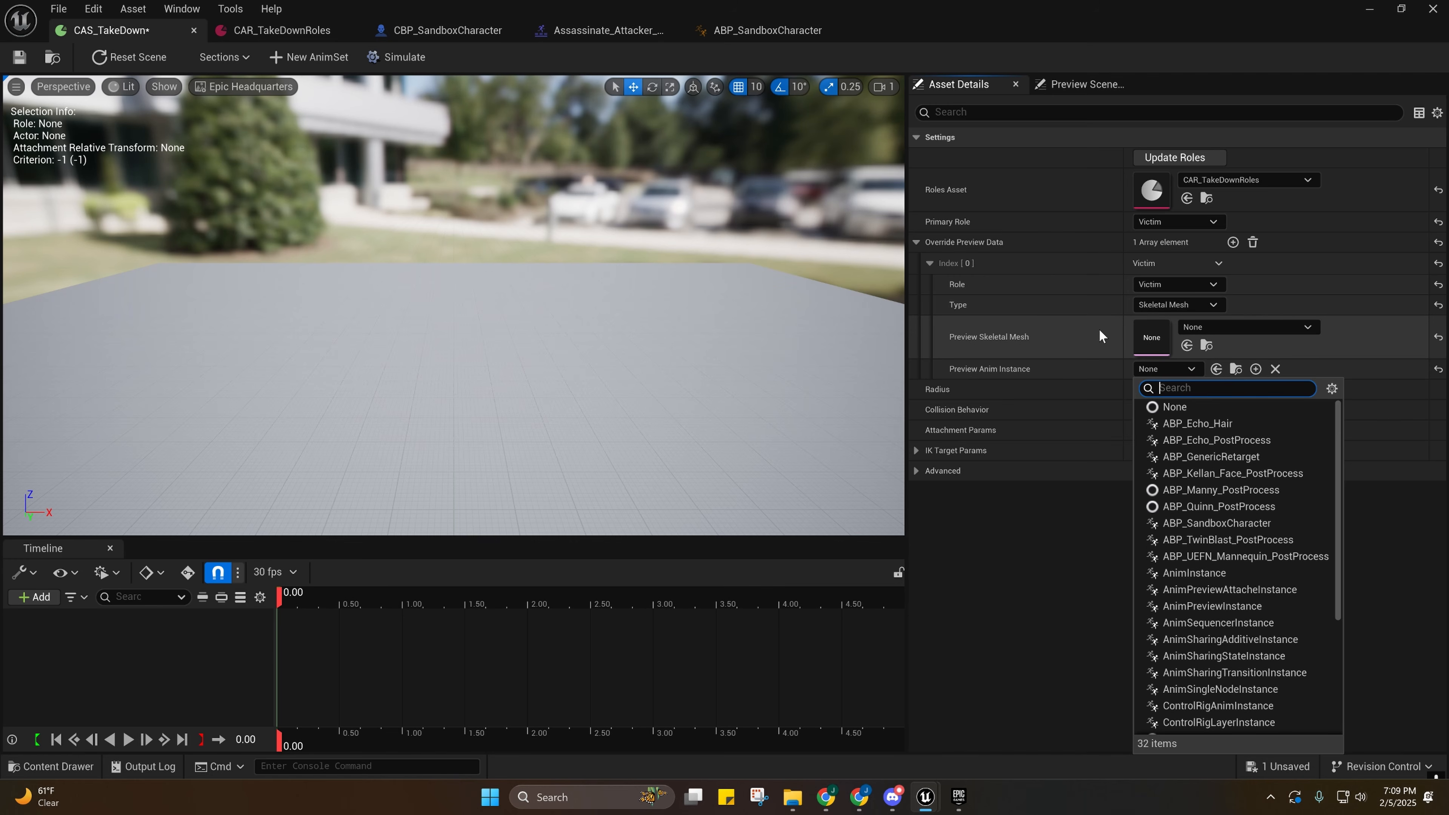
{"action": "left_click", "coordinate": [1006, 371]}
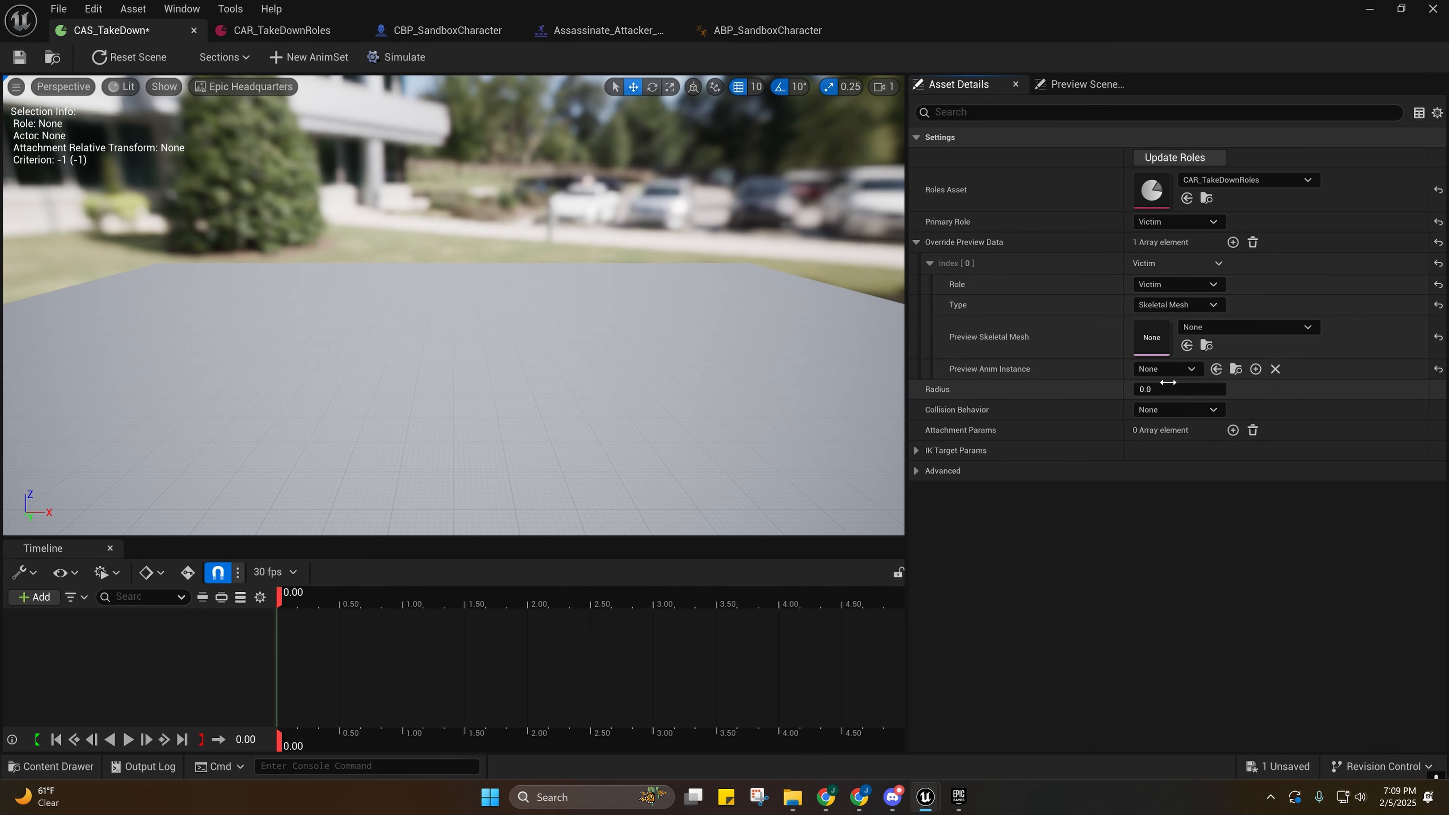
{"action": "left_click", "coordinate": [1176, 305]}
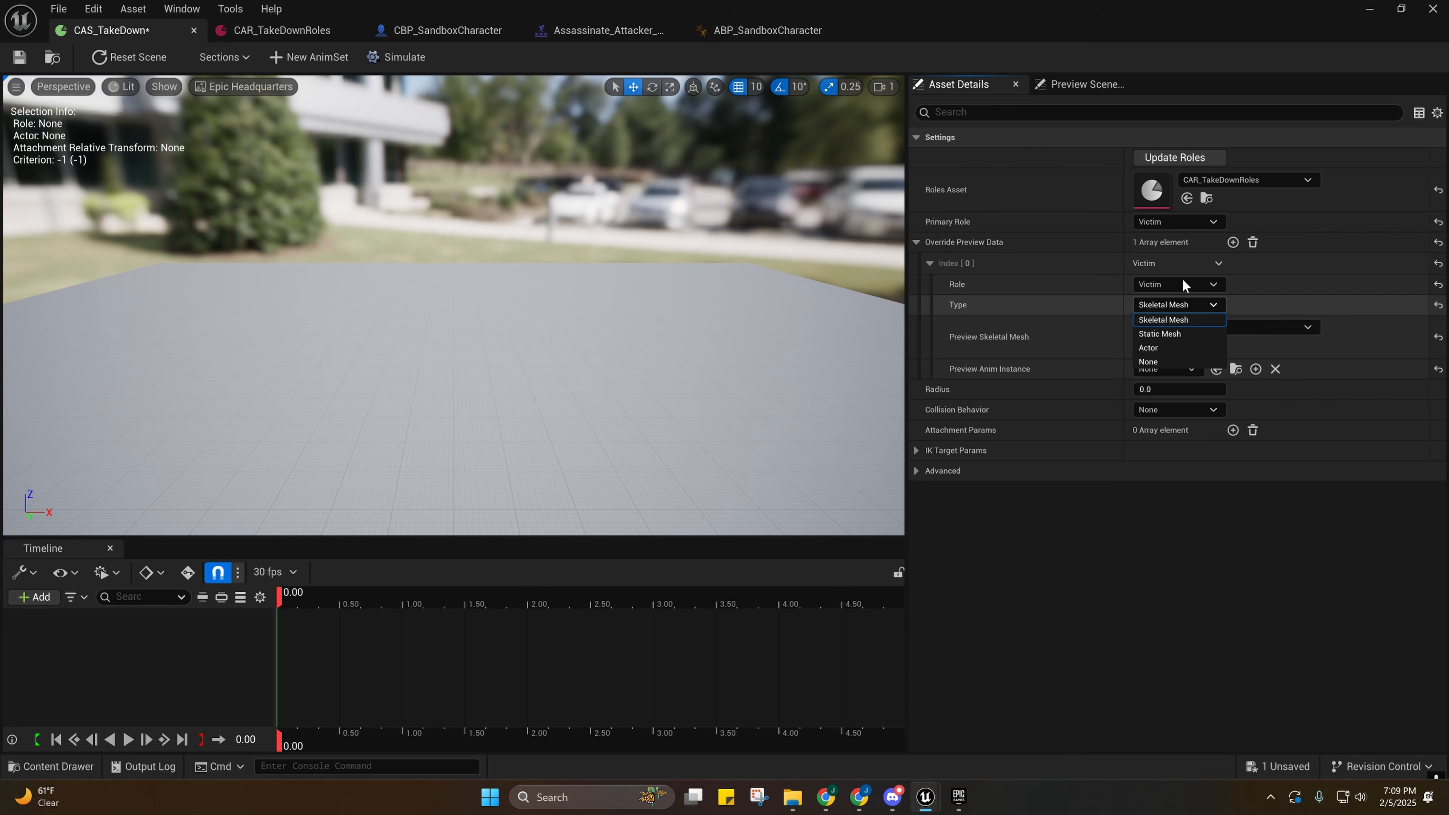
{"action": "left_click", "coordinate": [1249, 244]}
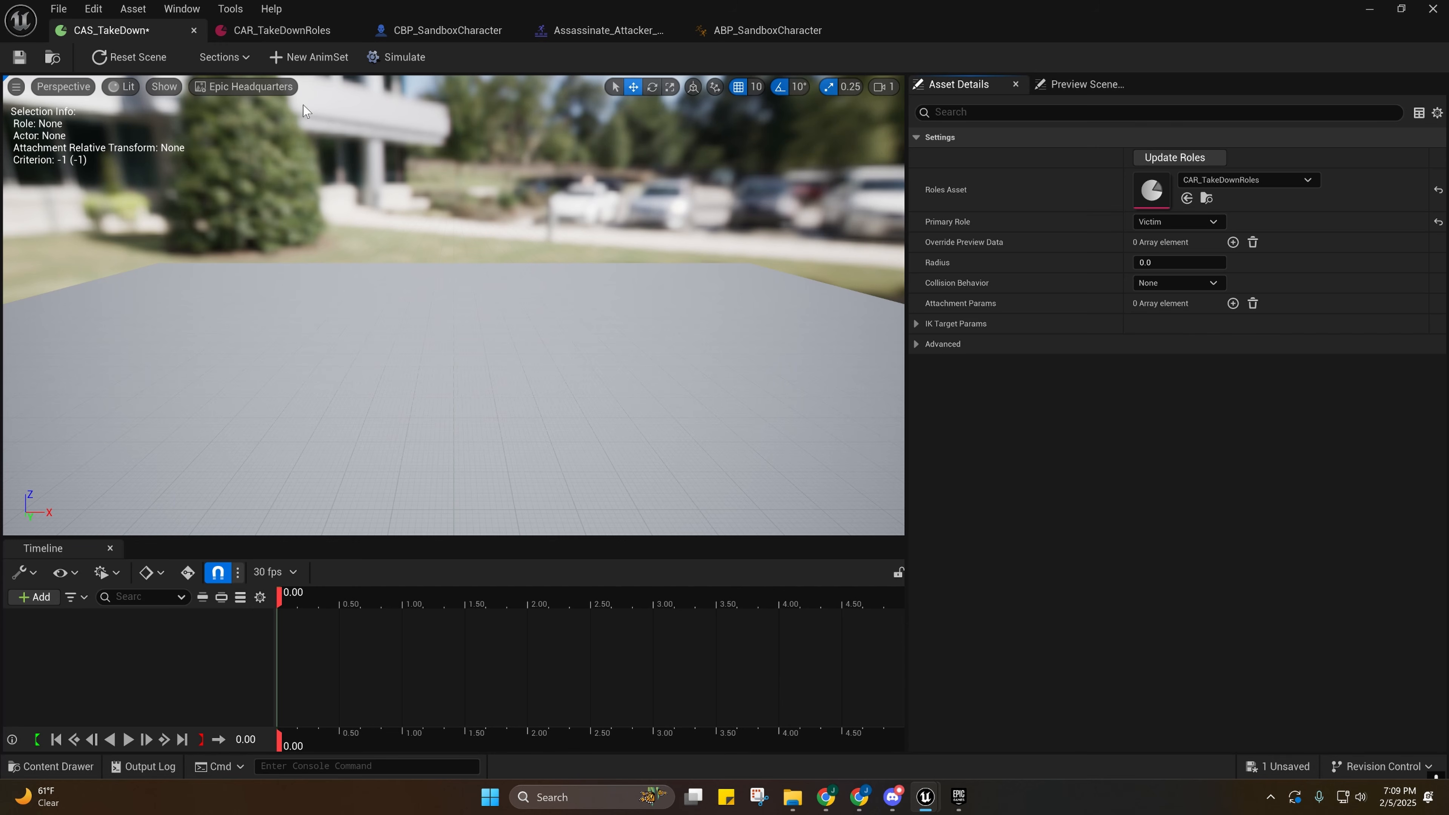
Start a new AnimSet and expand its Victim and Attacker data entries.
{"action": "left_click", "coordinate": [304, 54]}
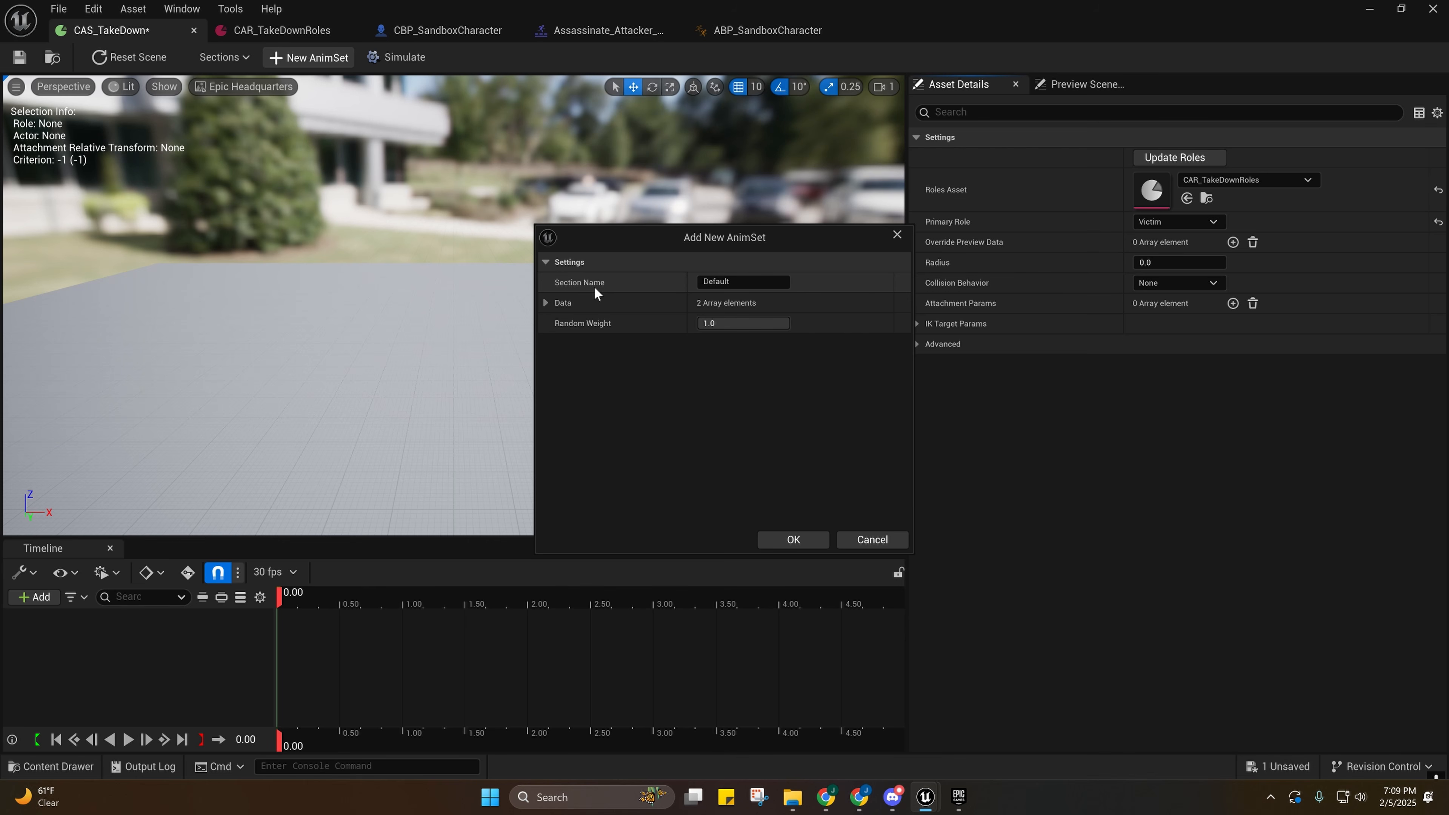
{"action": "left_click", "coordinate": [706, 281]}
{"action": "left_click", "coordinate": [546, 303]}
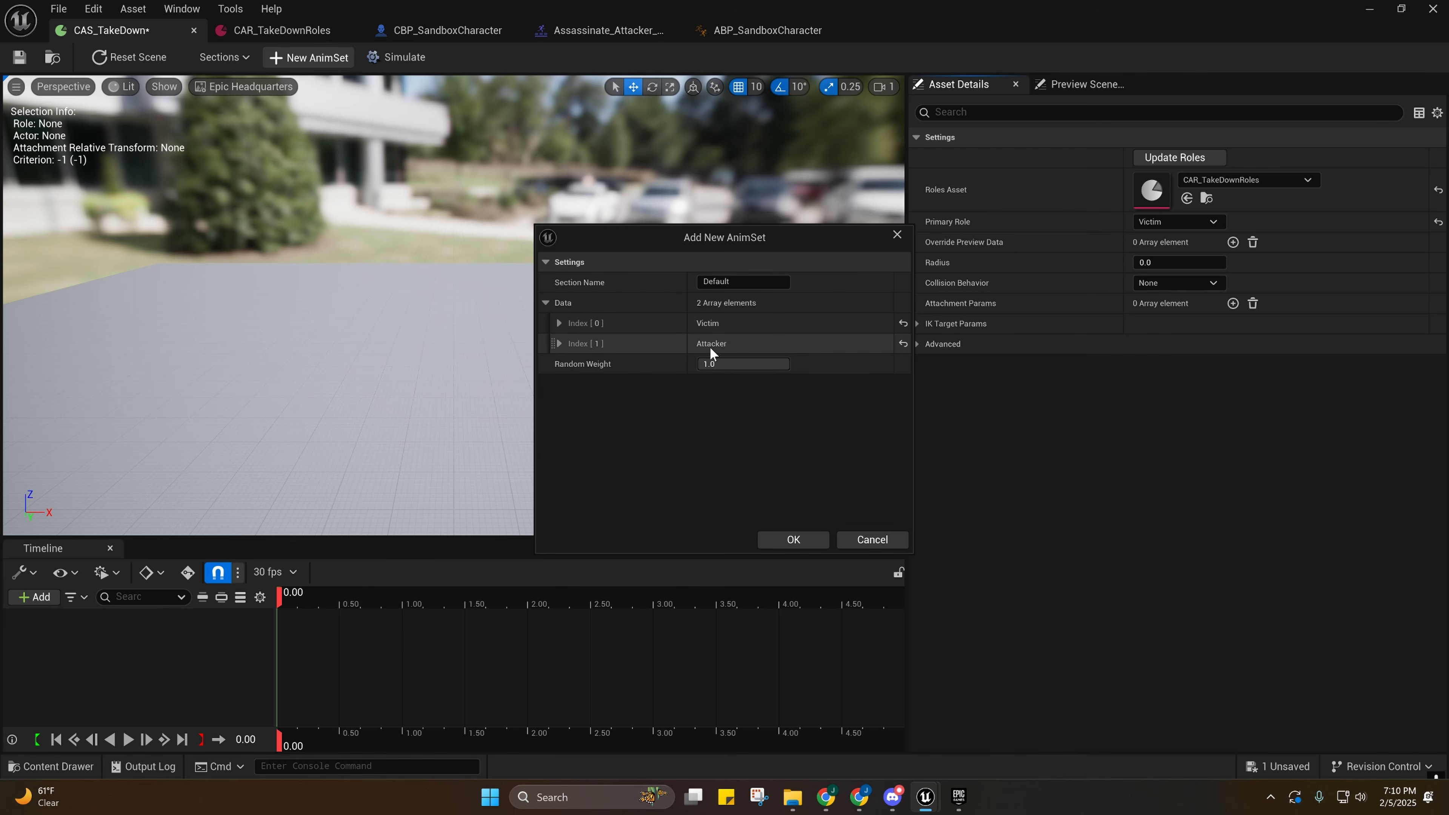
{"action": "left_click", "coordinate": [572, 324]}
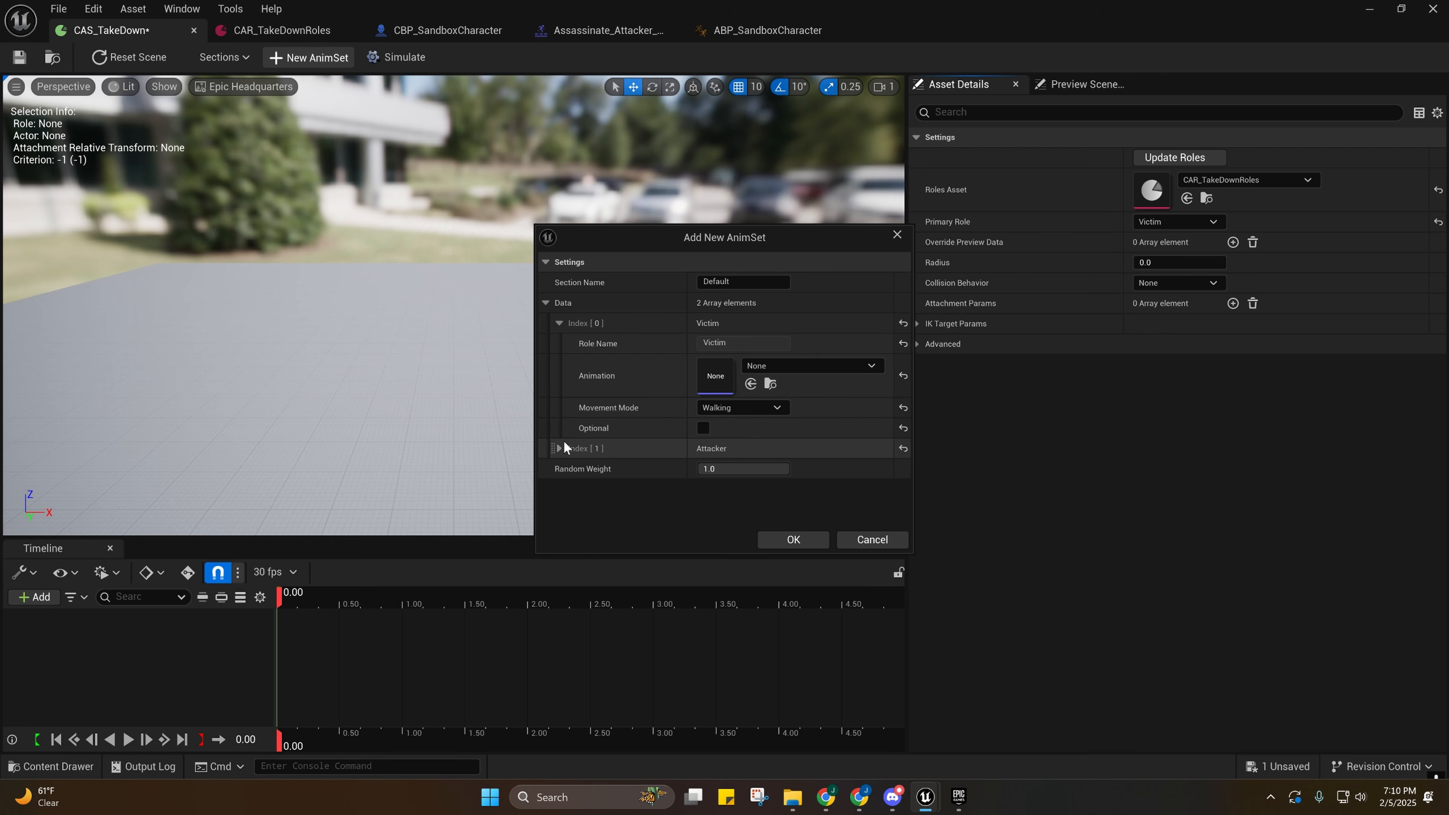
{"action": "left_click", "coordinate": [561, 447]}
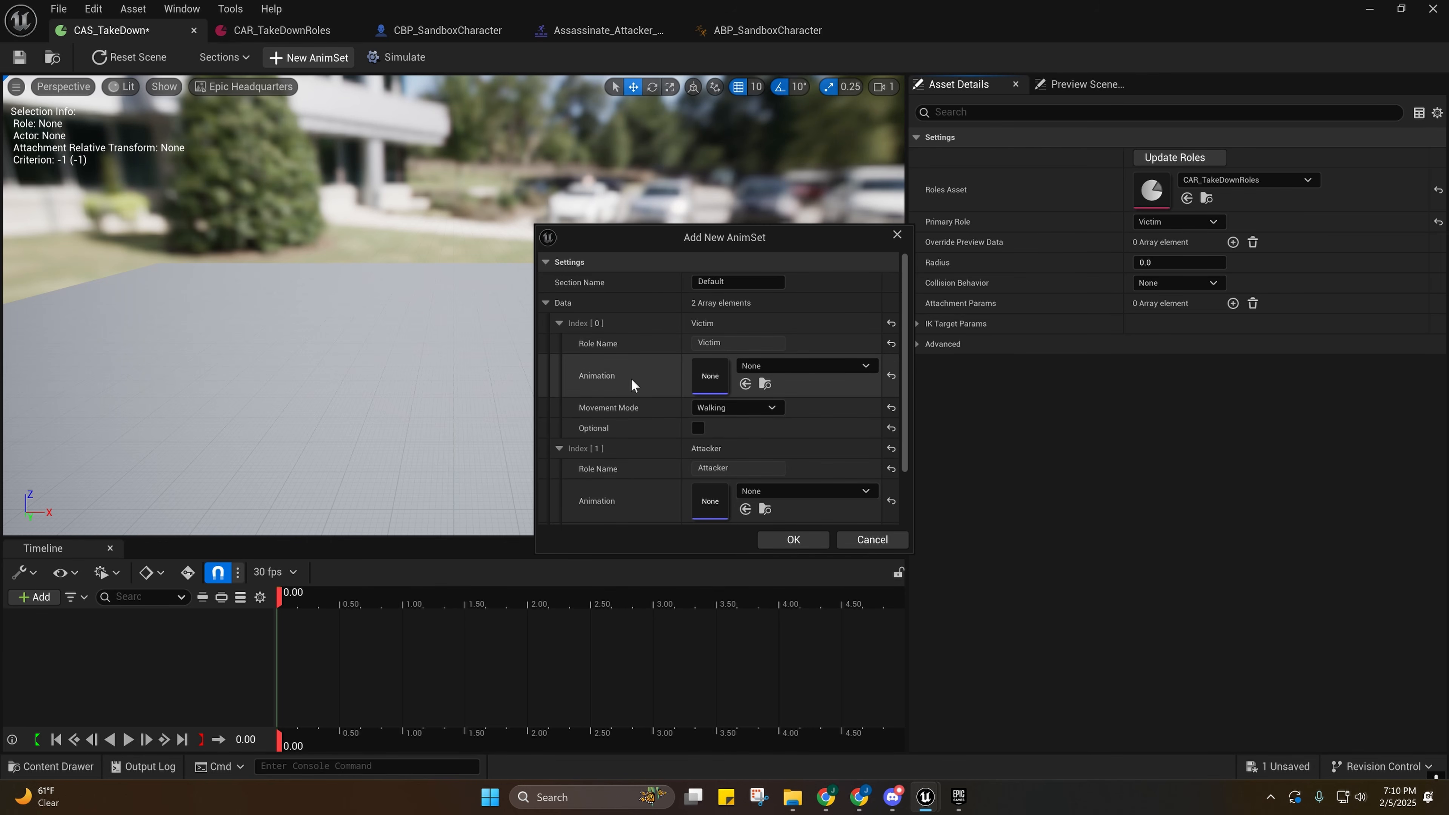
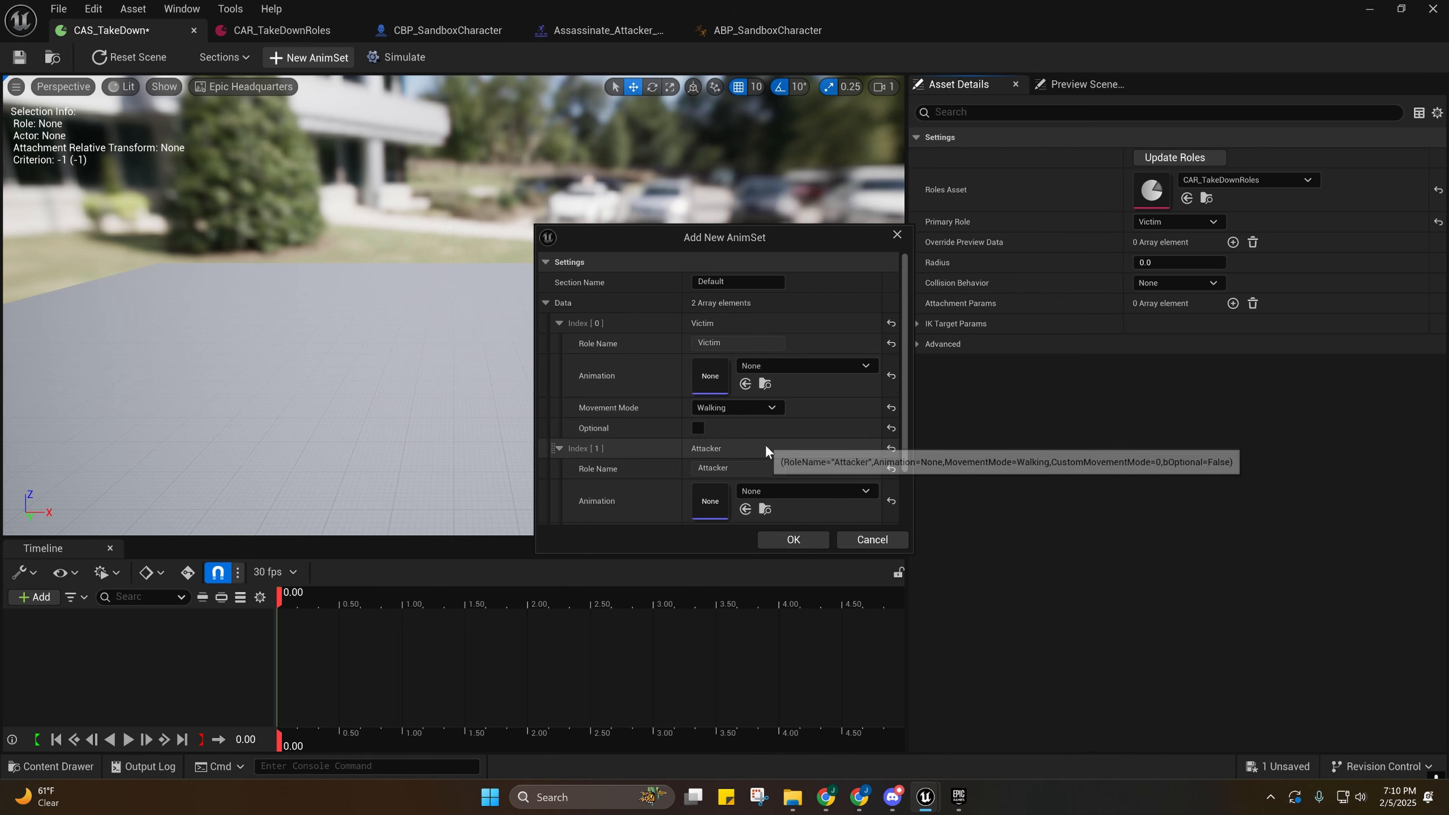
Review the new AnimSet's role settings and name its section TakeDown_Behind.
{"action": "scroll", "coordinate": [779, 410], "scroll_direction": "down", "scroll_amount": 2}
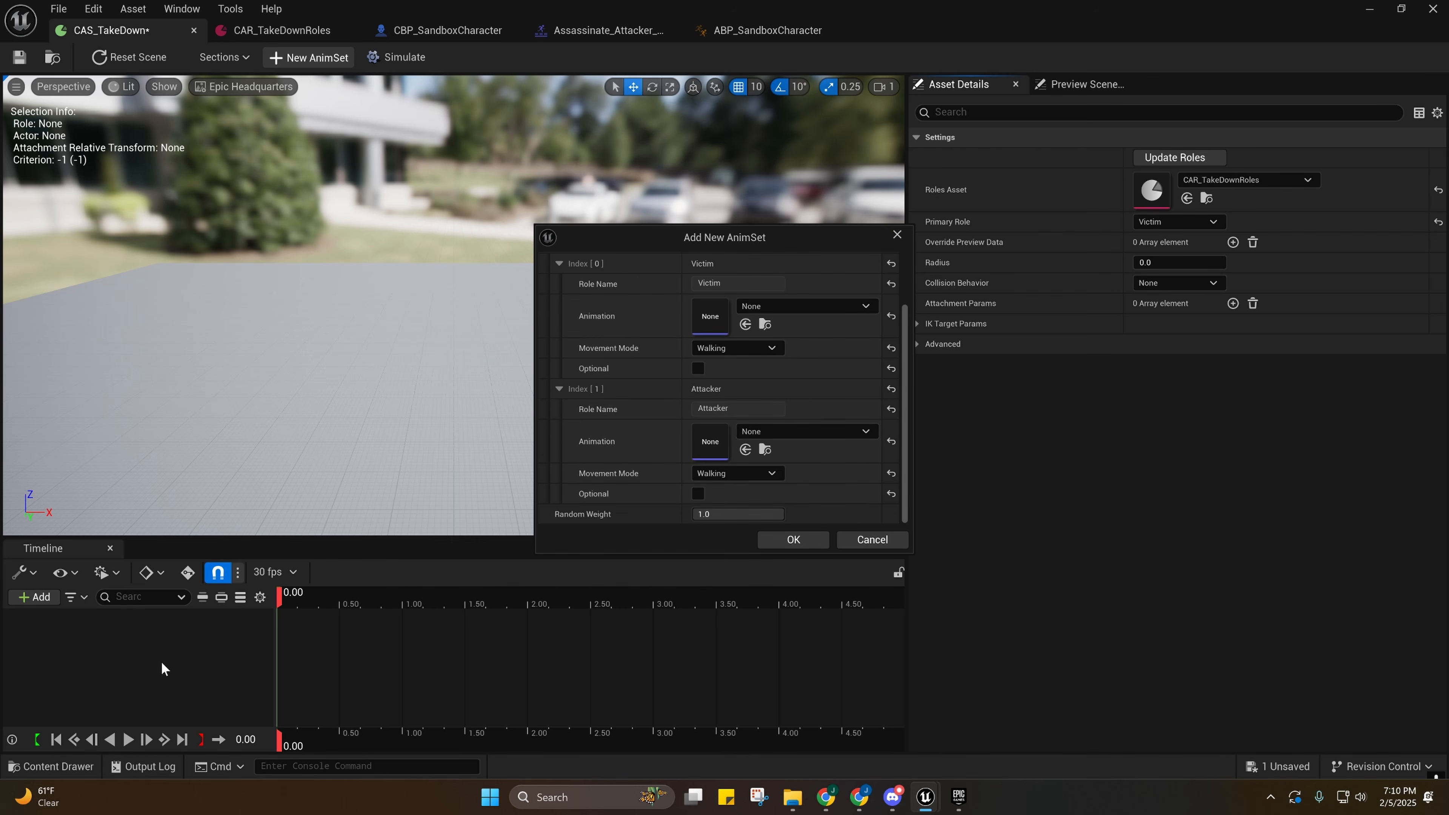
{"action": "scroll", "coordinate": [729, 383], "scroll_direction": "up", "scroll_amount": 2}
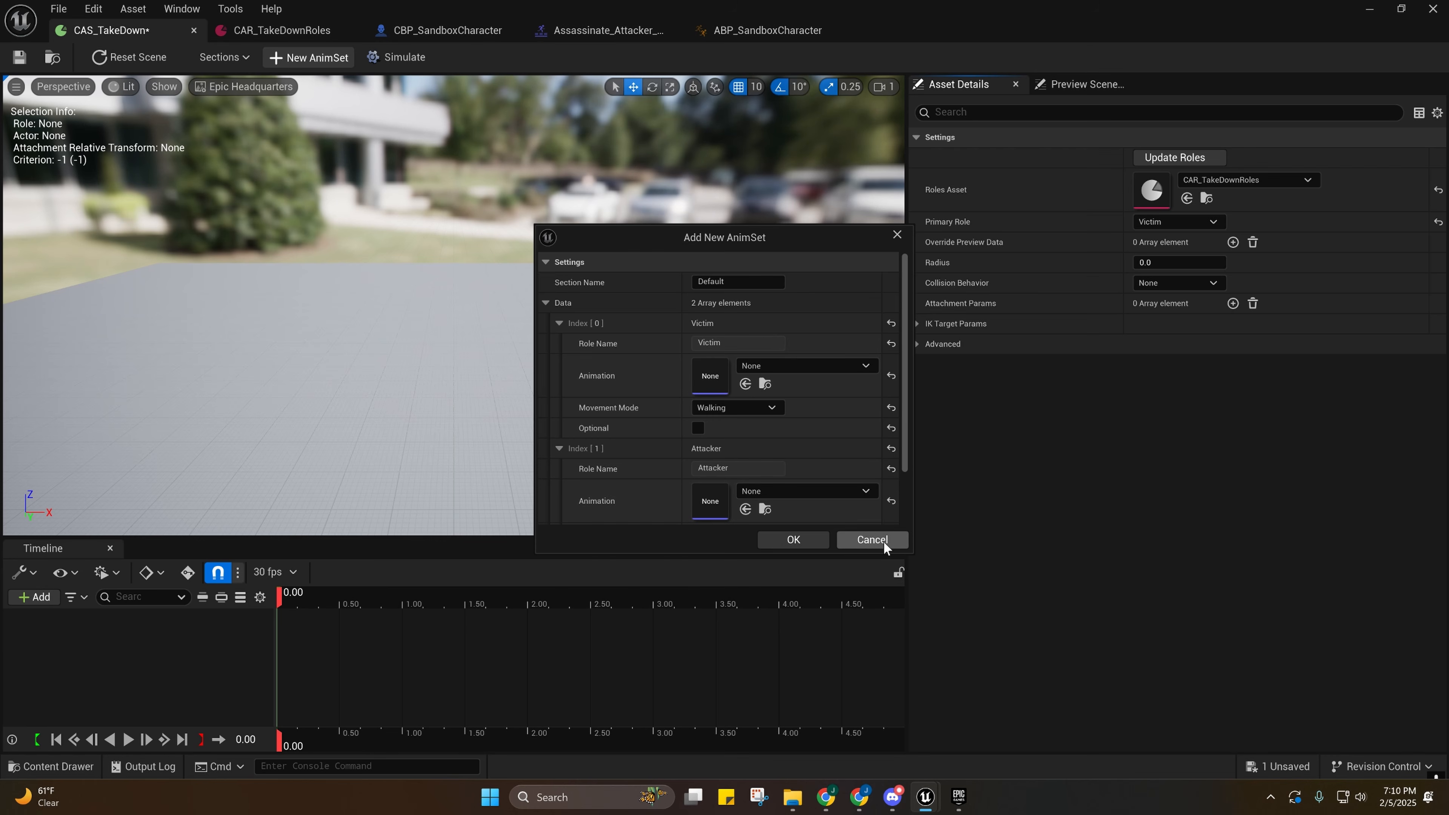
{"action": "scroll", "coordinate": [851, 444], "scroll_direction": "down", "scroll_amount": 2}
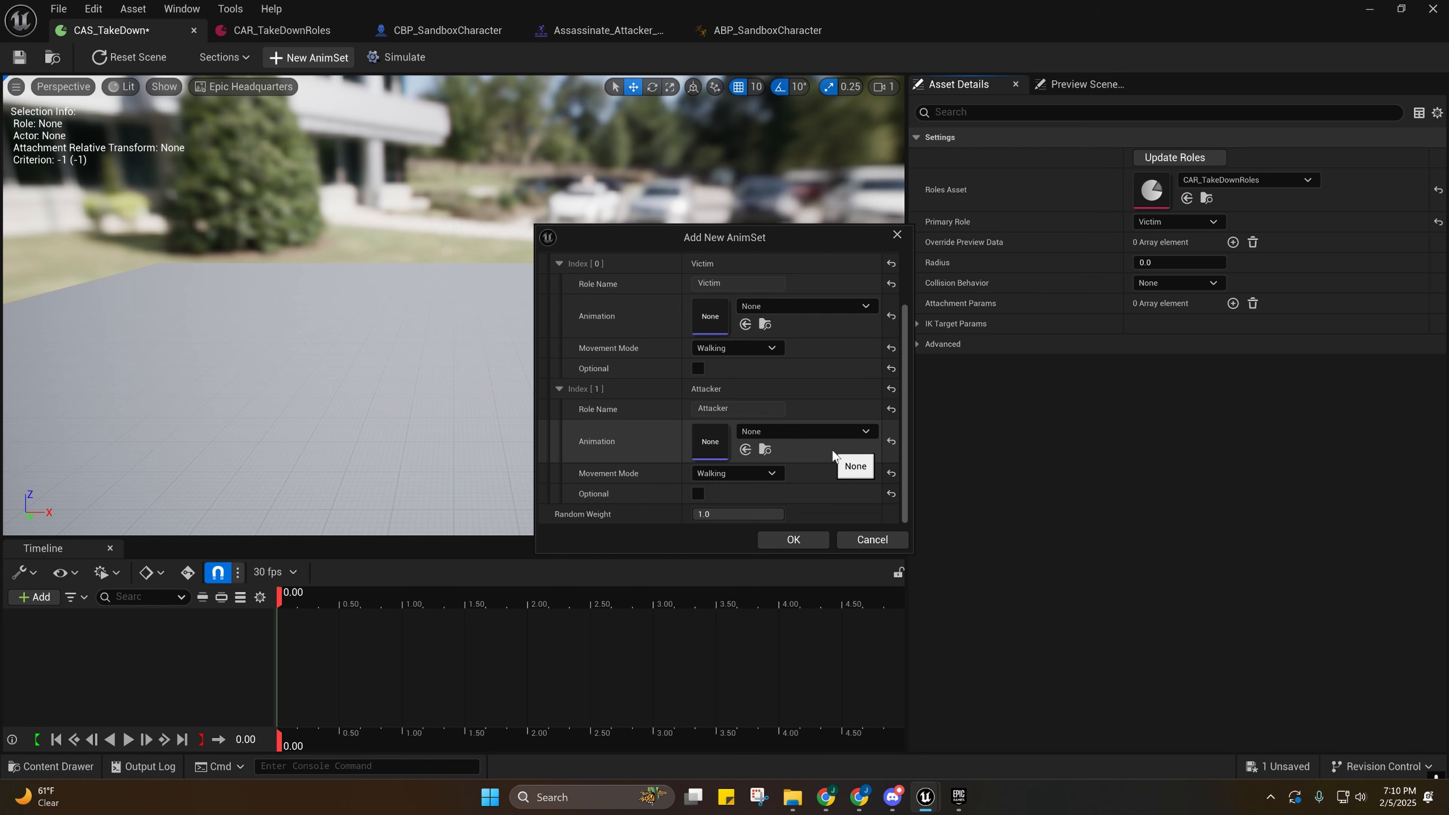
{"action": "left_click", "coordinate": [872, 545]}
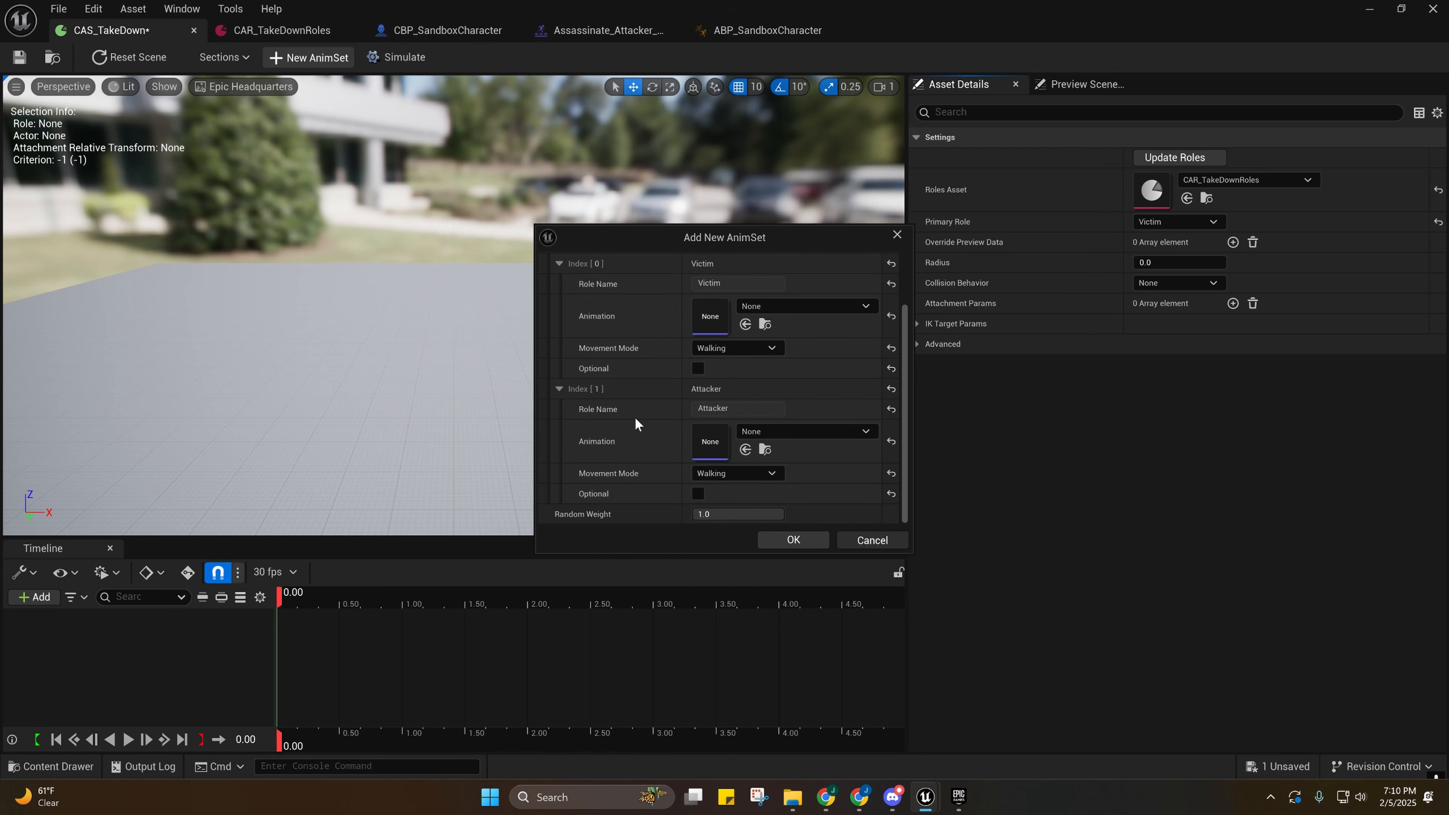
{"action": "scroll", "coordinate": [638, 409], "scroll_direction": "up", "scroll_amount": 2}
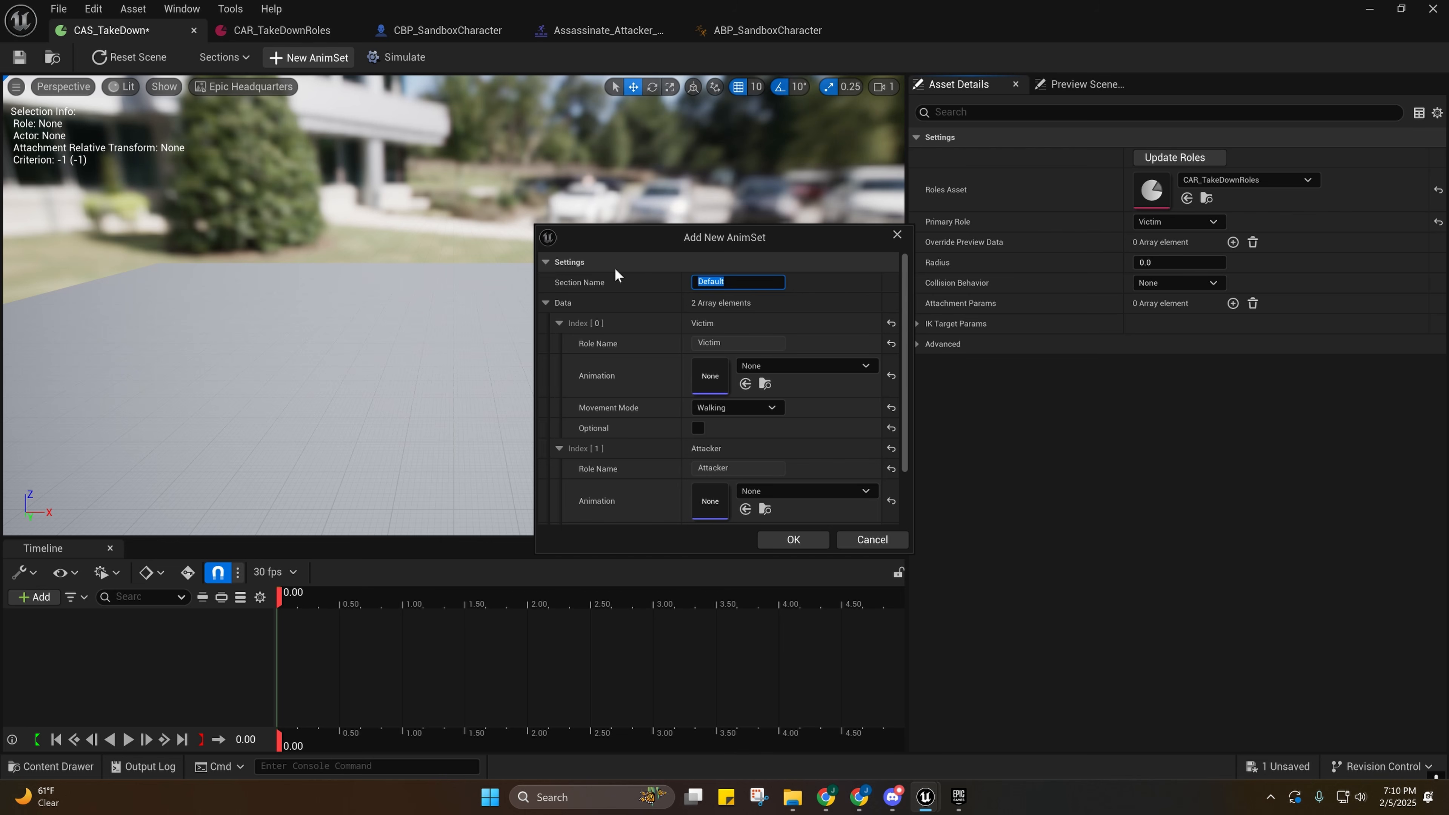
{"action": "type", "text": "TakeDown_Behind"}
{"action": "key", "text": "Return"}
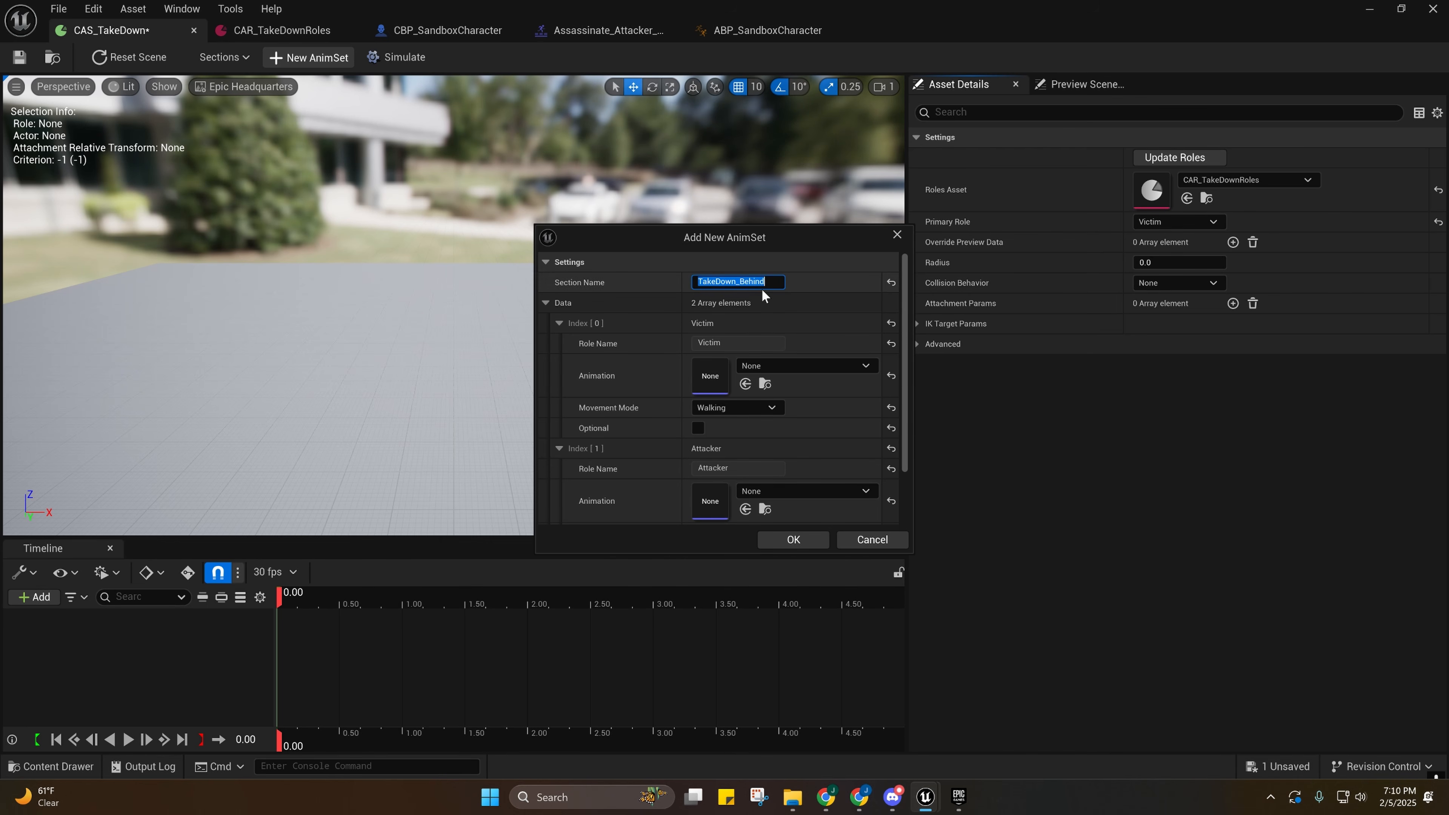
Assign the Assassinate_Victim_Buffered montage as the Victim role's animation in the new AnimSet.
{"action": "left_click", "coordinate": [774, 366]}
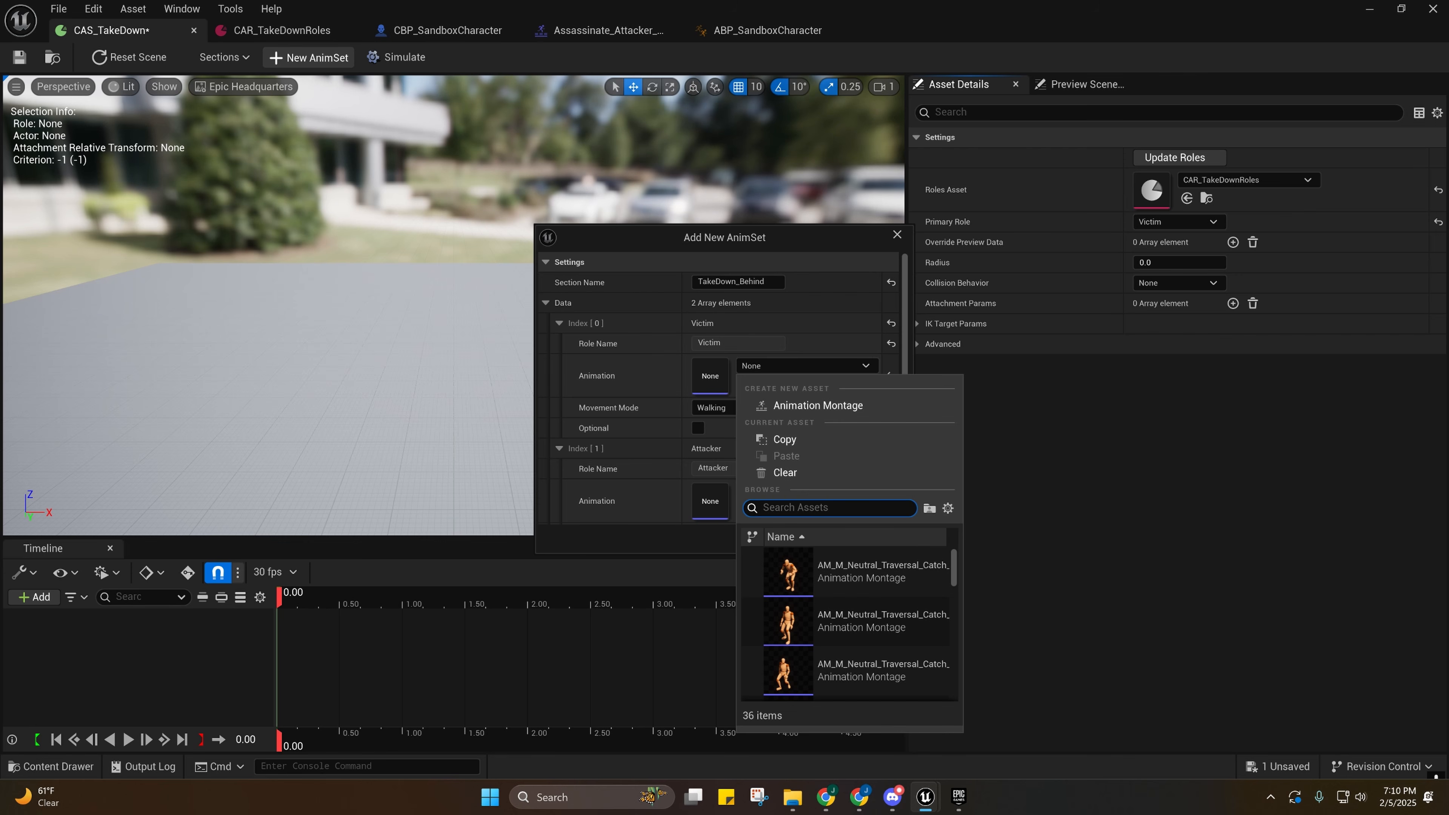
{"action": "type", "text": "Assa"}
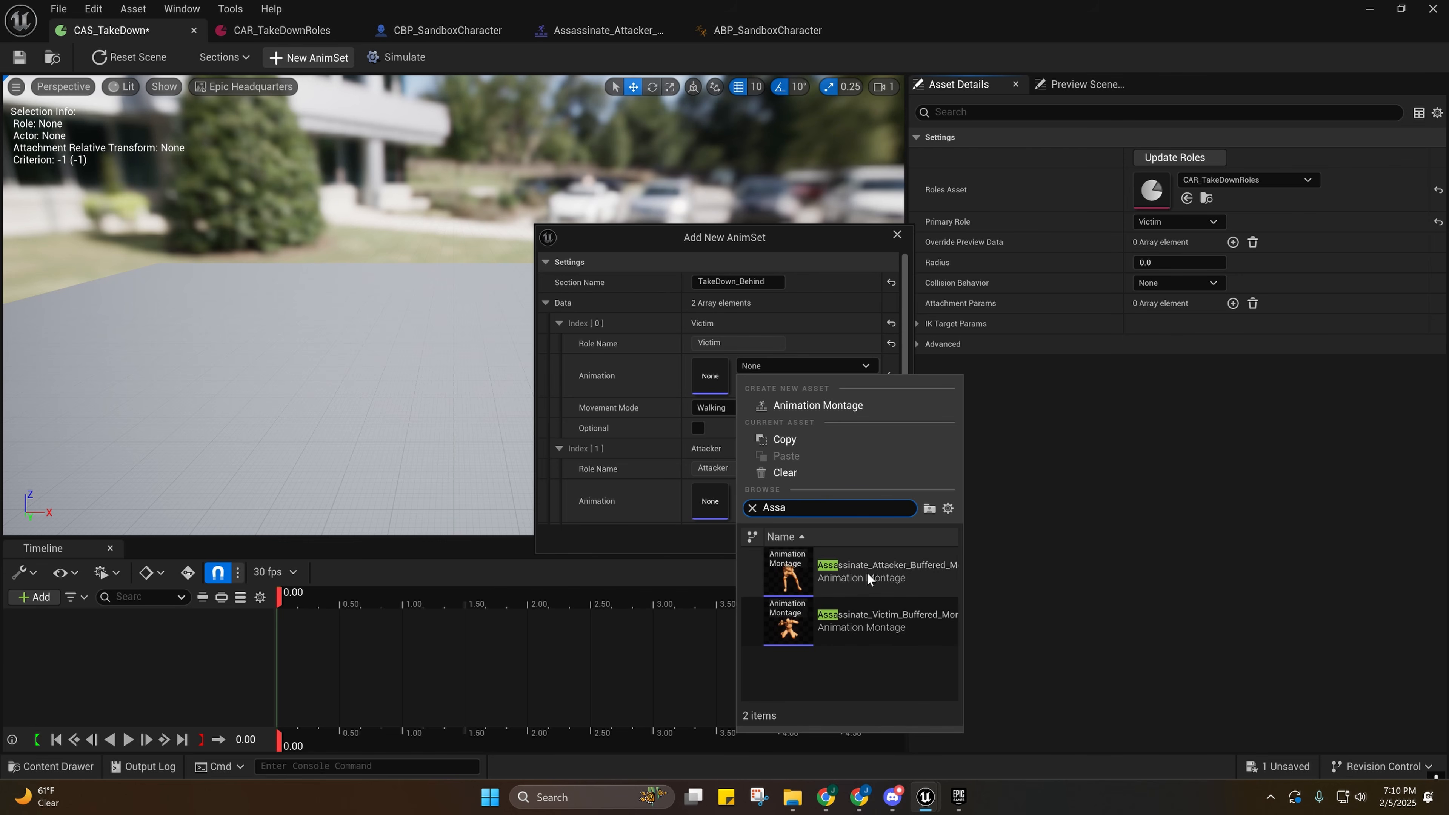
{"action": "left_click", "coordinate": [872, 619]}
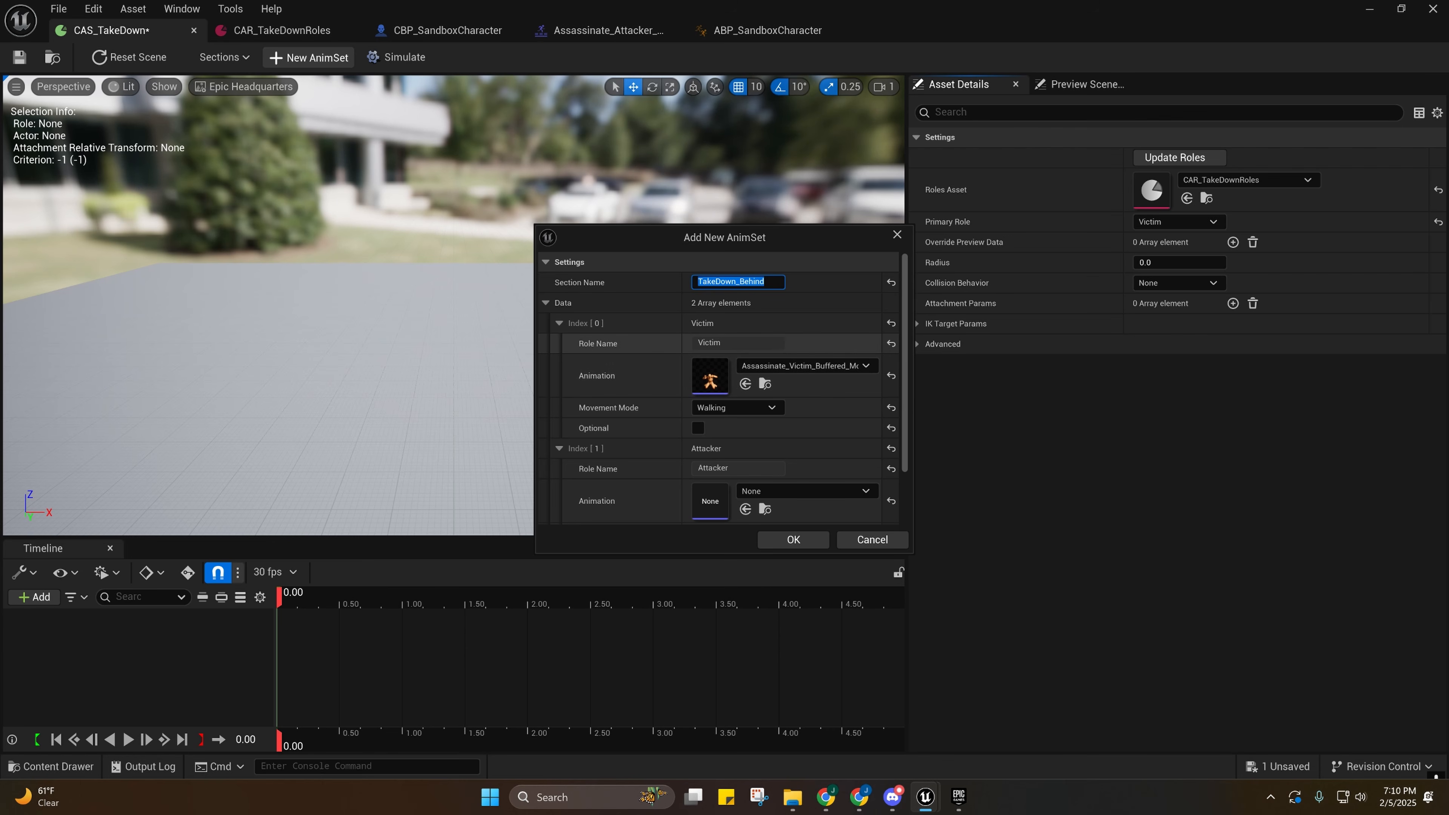
Assign the Assassinate_Attacker_Buffered montage as the Attacker role's animation, keep its movement mode on Walking, and create the AnimSet.
{"action": "scroll", "coordinate": [764, 420], "scroll_direction": "down", "scroll_amount": 2}
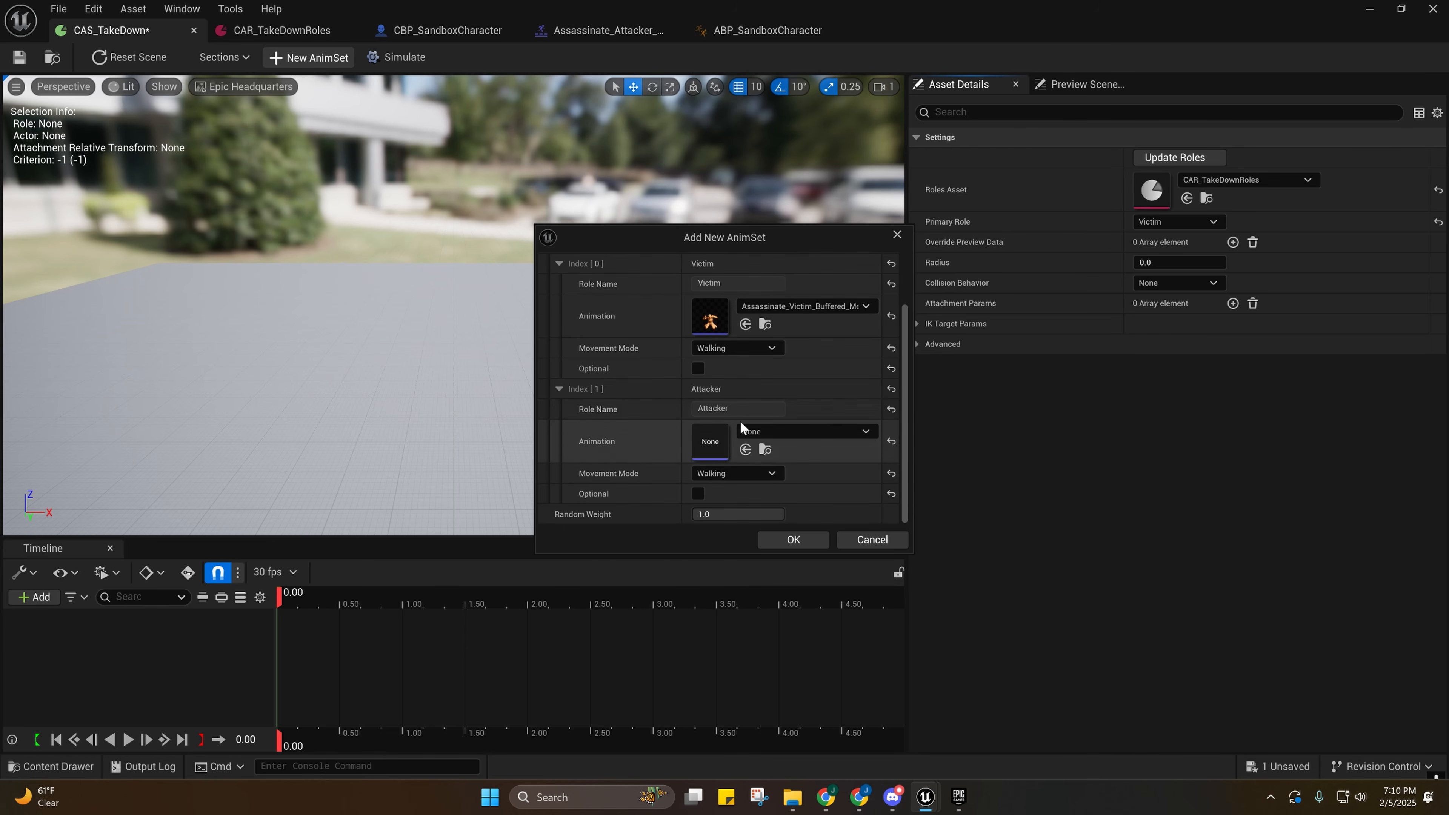
{"action": "left_click", "coordinate": [749, 431]}
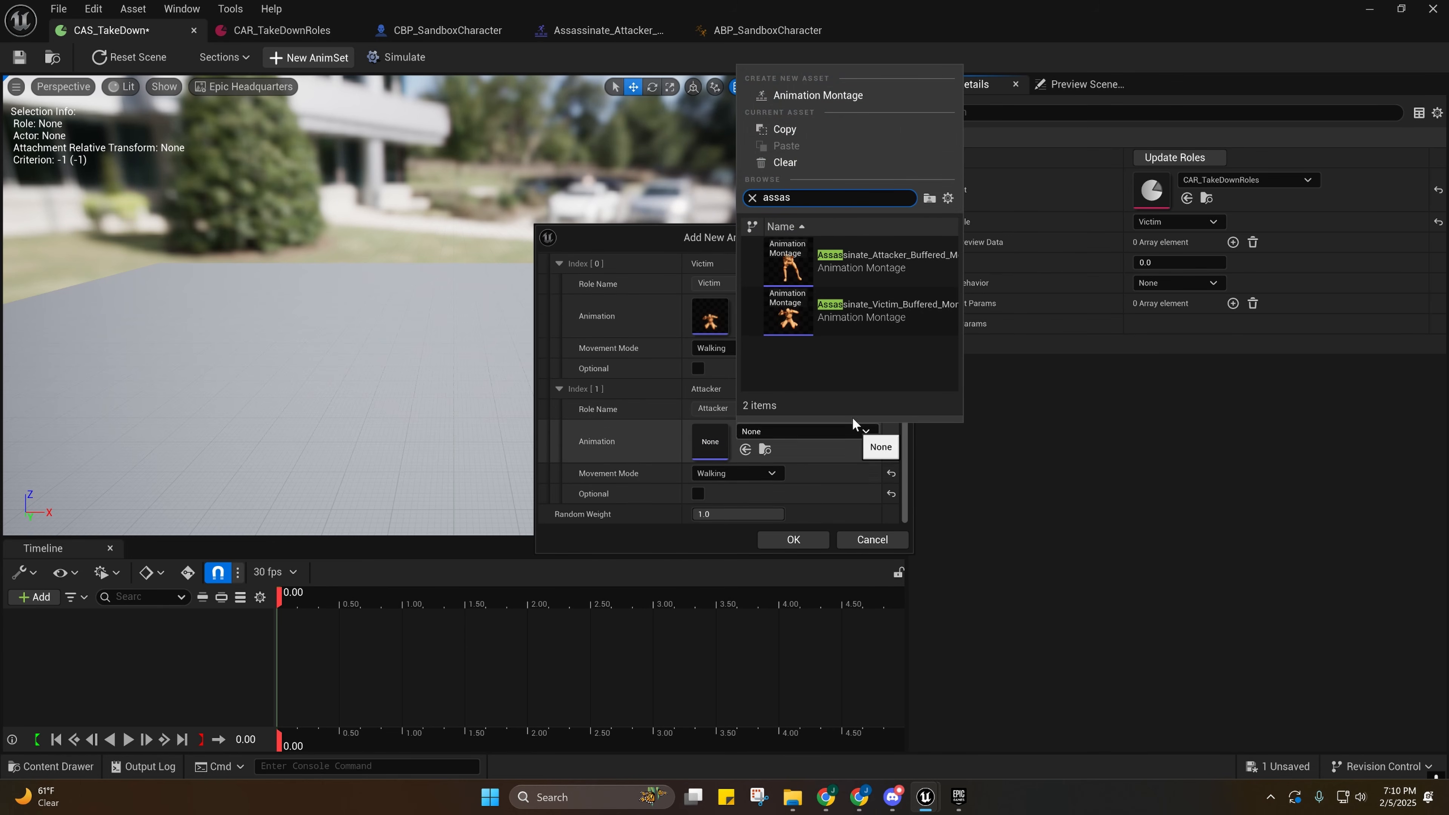
{"action": "left_click", "coordinate": [884, 262]}
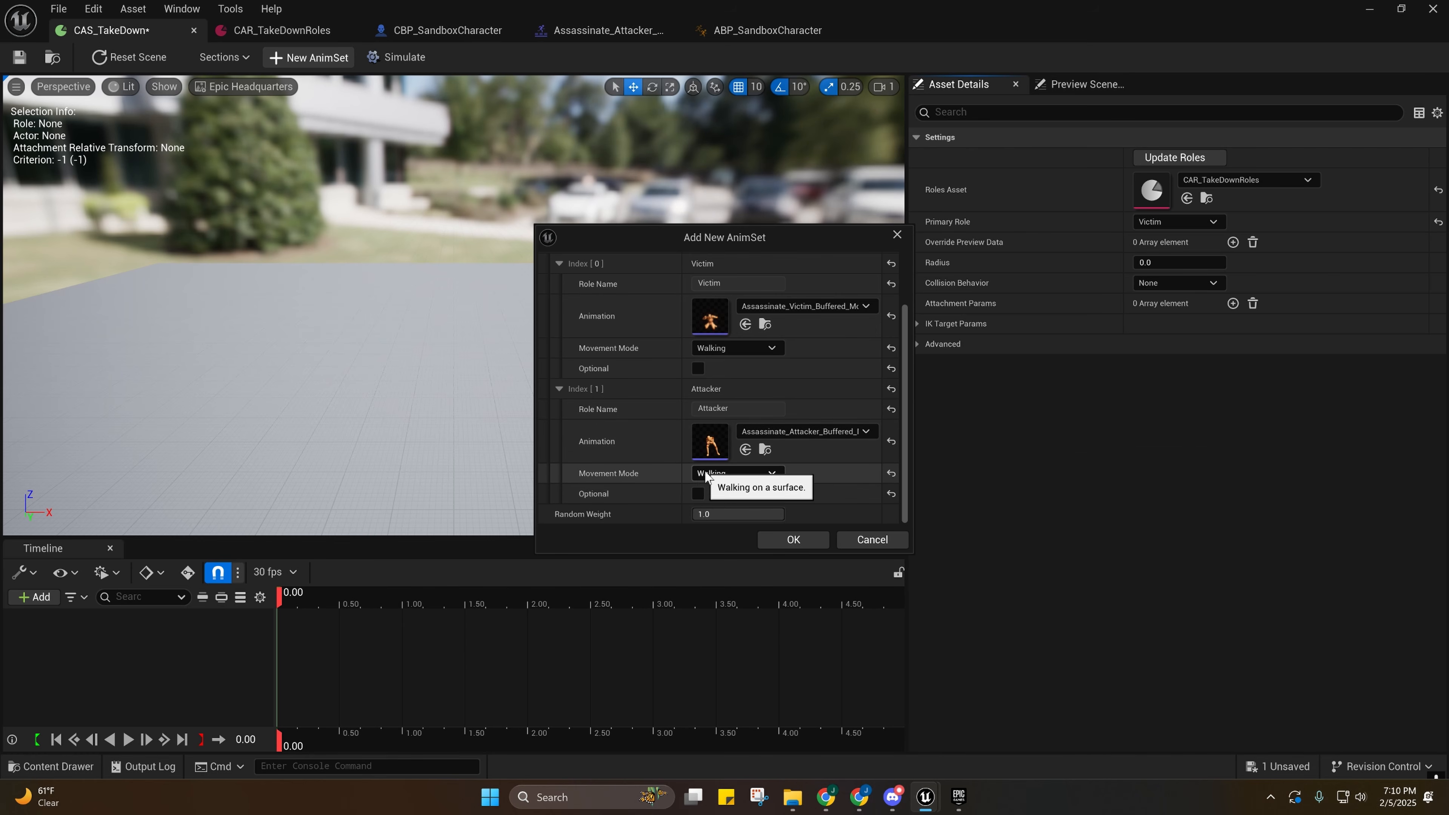
{"action": "left_click", "coordinate": [711, 476]}
{"action": "left_click", "coordinate": [707, 472]}
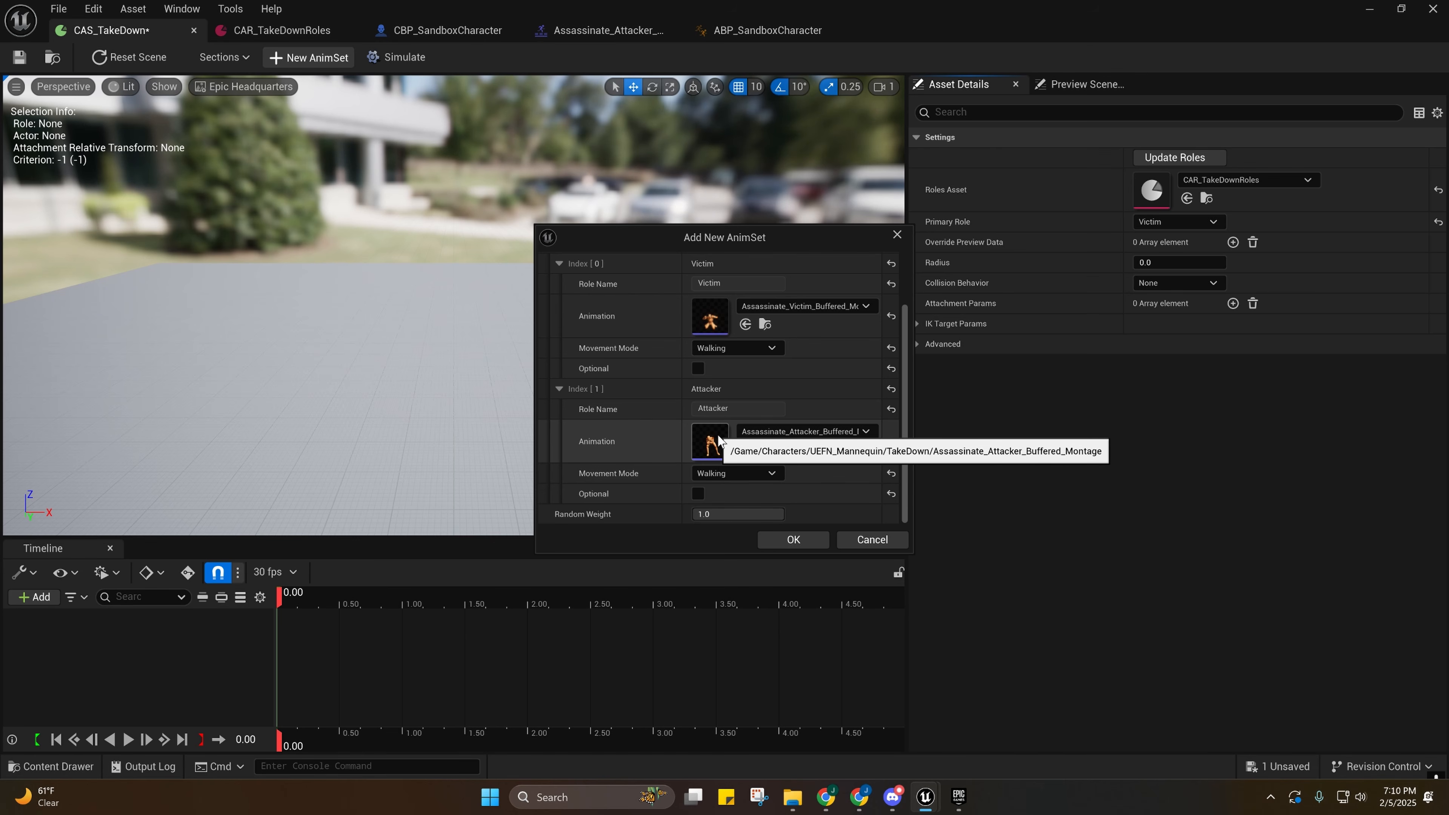
{"action": "left_click", "coordinate": [792, 540]}
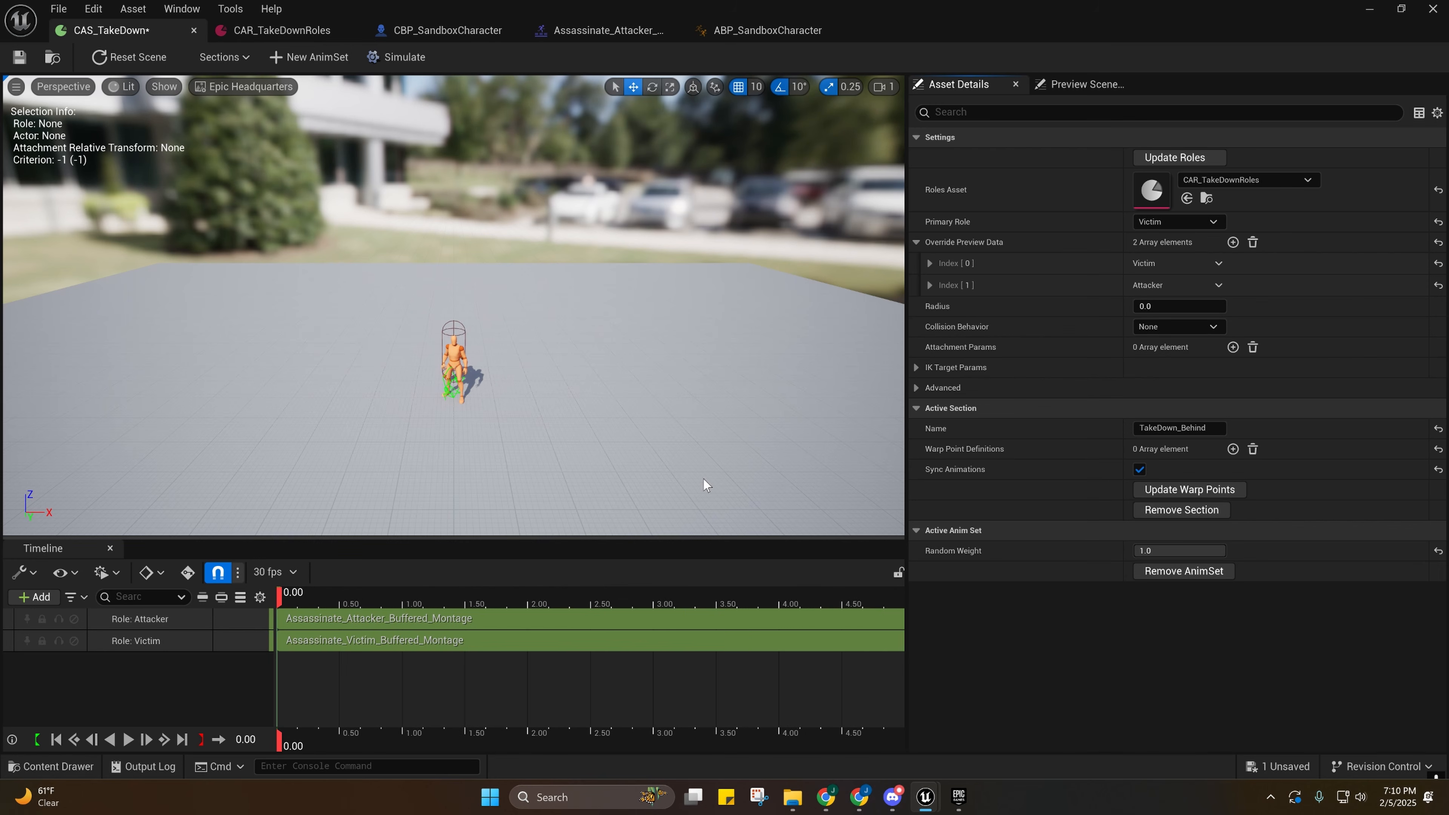
Inspect the previewed Victim and Attacker characters in the scene up close from several angles.
{"action": "right_click_drag", "start_coordinate": [454, 305], "coordinate": [554, 350]}
{"action": "key", "text": "w"}
{"action": "scroll", "coordinate": [454, 305], "scroll_direction": "down", "scroll_amount": 1}
{"action": "key", "text": "a"}
{"action": "scroll", "coordinate": [554, 350], "scroll_direction": "down", "scroll_amount": 1}
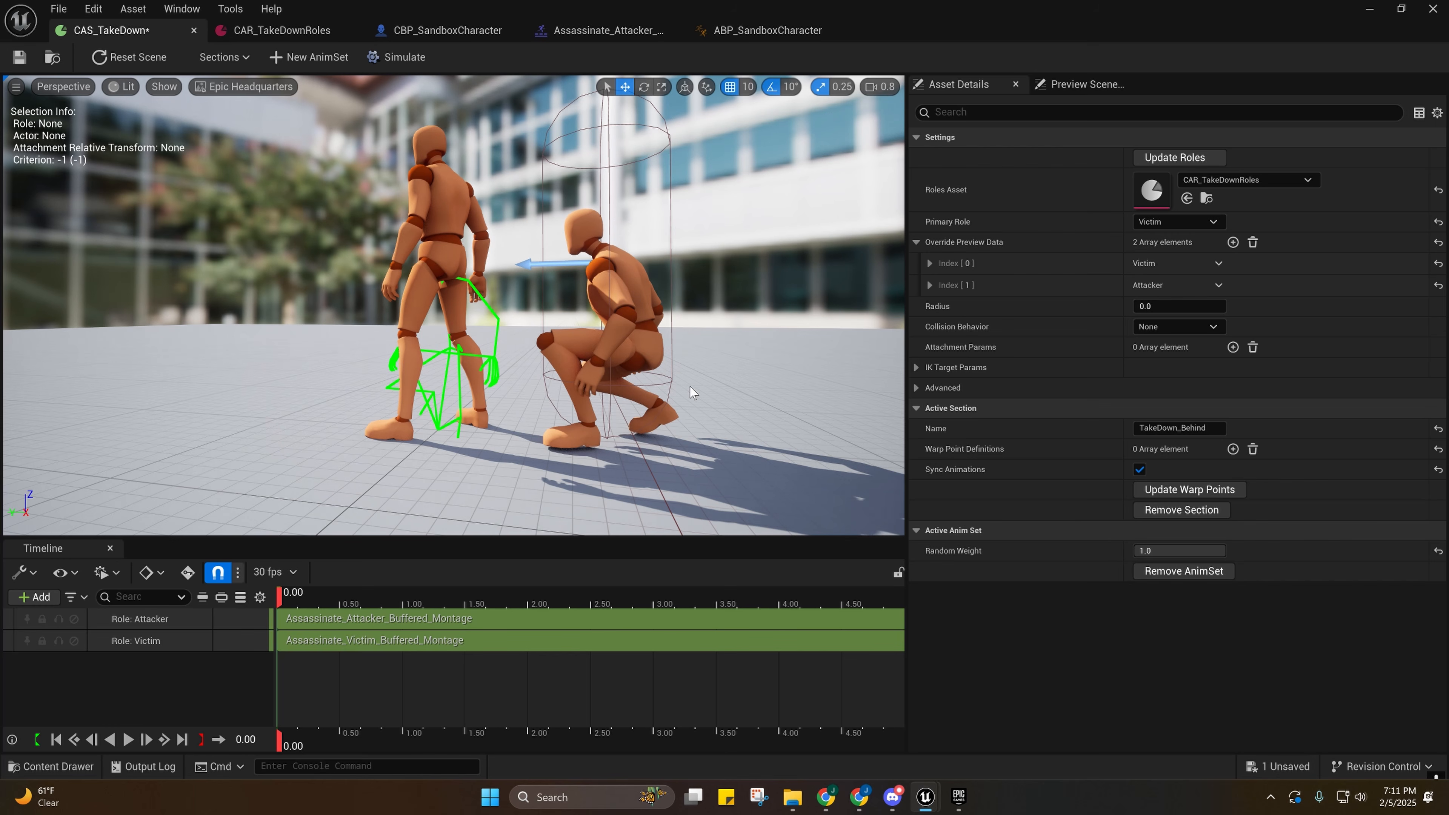
{"action": "right_click_drag", "start_coordinate": [569, 365], "coordinate": [485, 380]}
{"action": "key", "text": "d"}
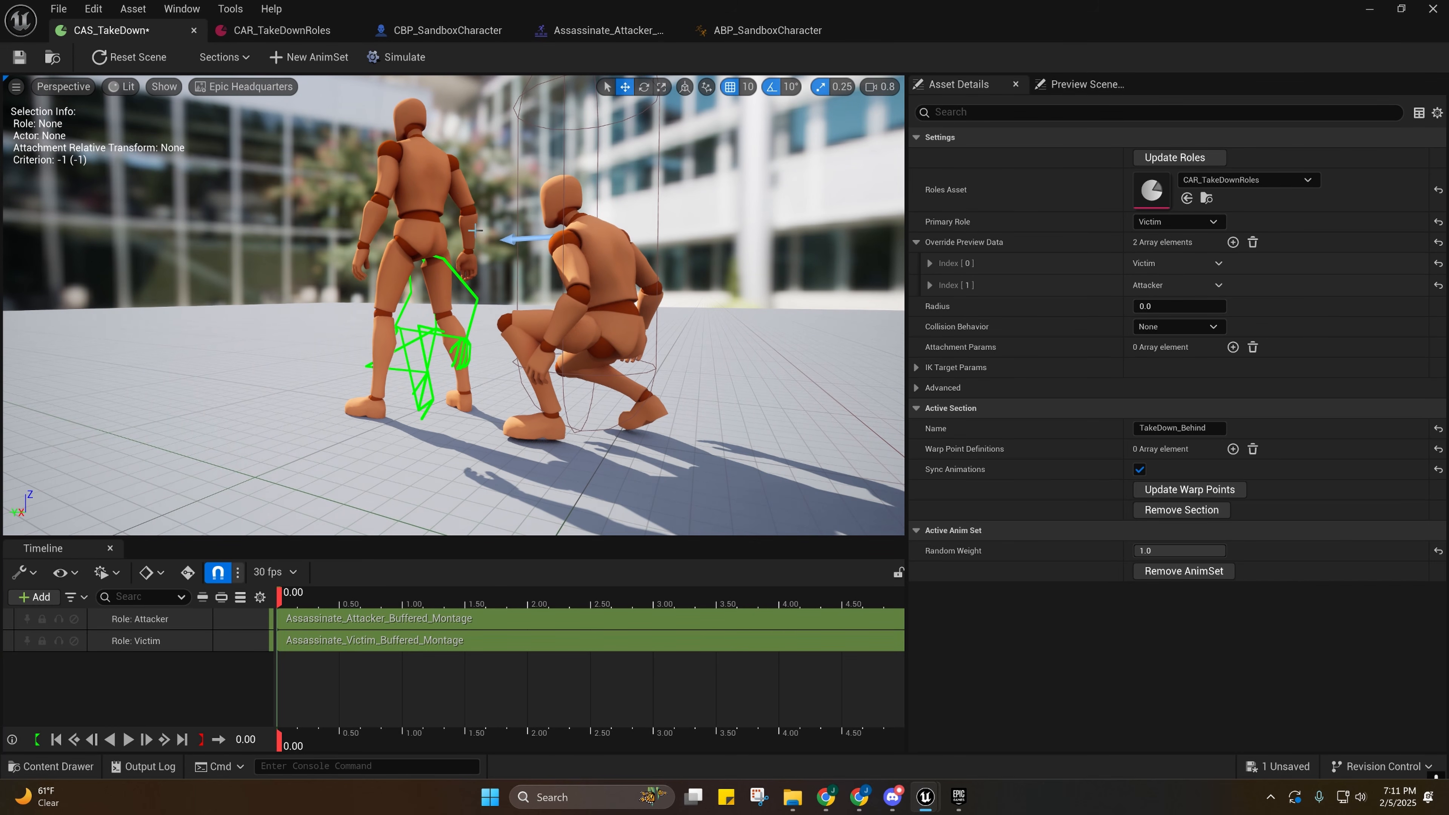
{"action": "key", "text": "a"}
{"action": "right_click_drag", "start_coordinate": [585, 315], "coordinate": [850, 359]}
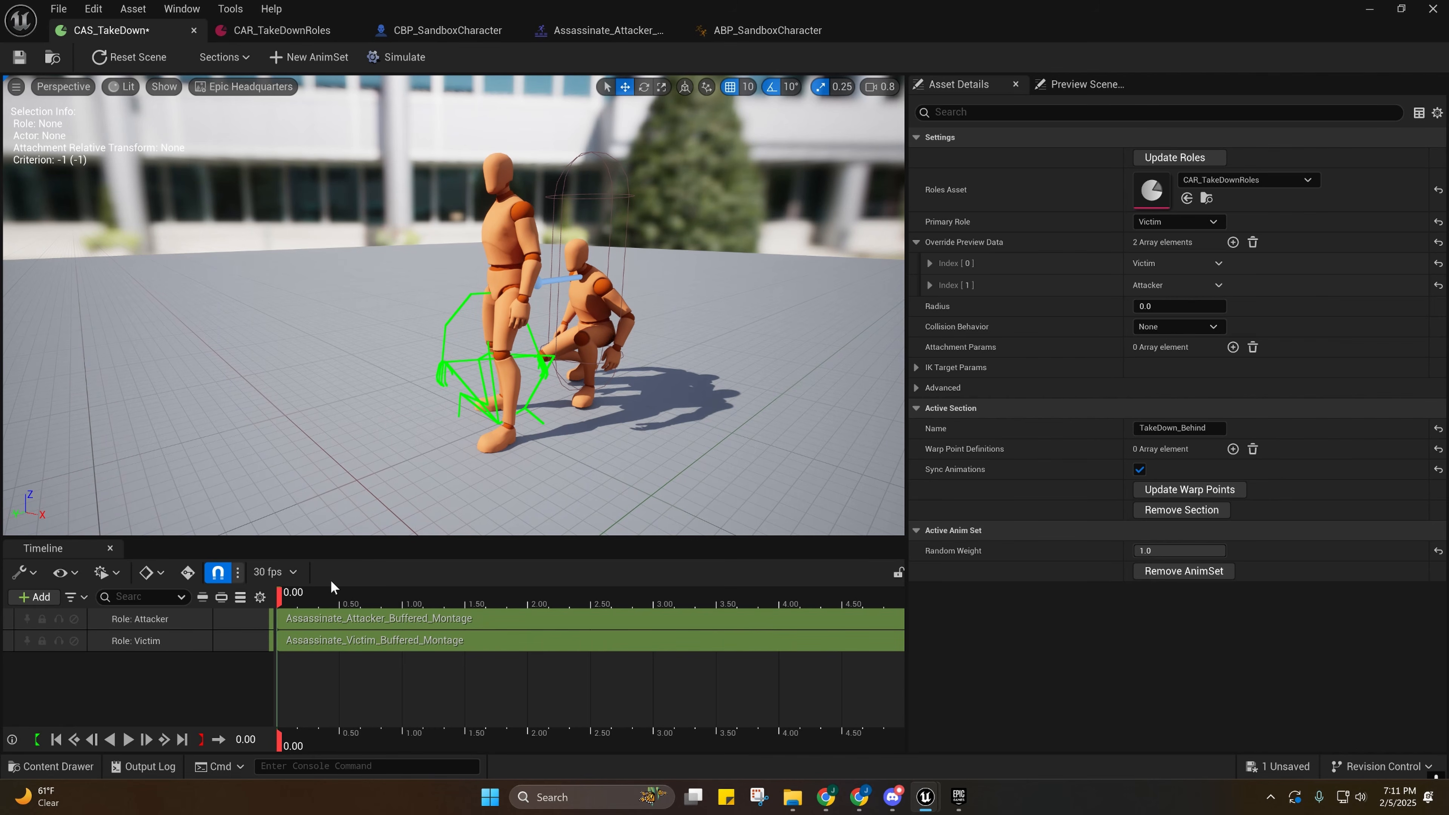
Scrub the timeline to 0.07 and back to 0.00, and compare the two characters' starting poses from both sides.
{"action": "mouse_move", "coordinate": [287, 602]}
{"action": "left_mouse_down"}
{"action": "mouse_move", "coordinate": [358, 599]}
{"action": "mouse_move", "coordinate": [284, 590]}
{"action": "left_mouse_up"}
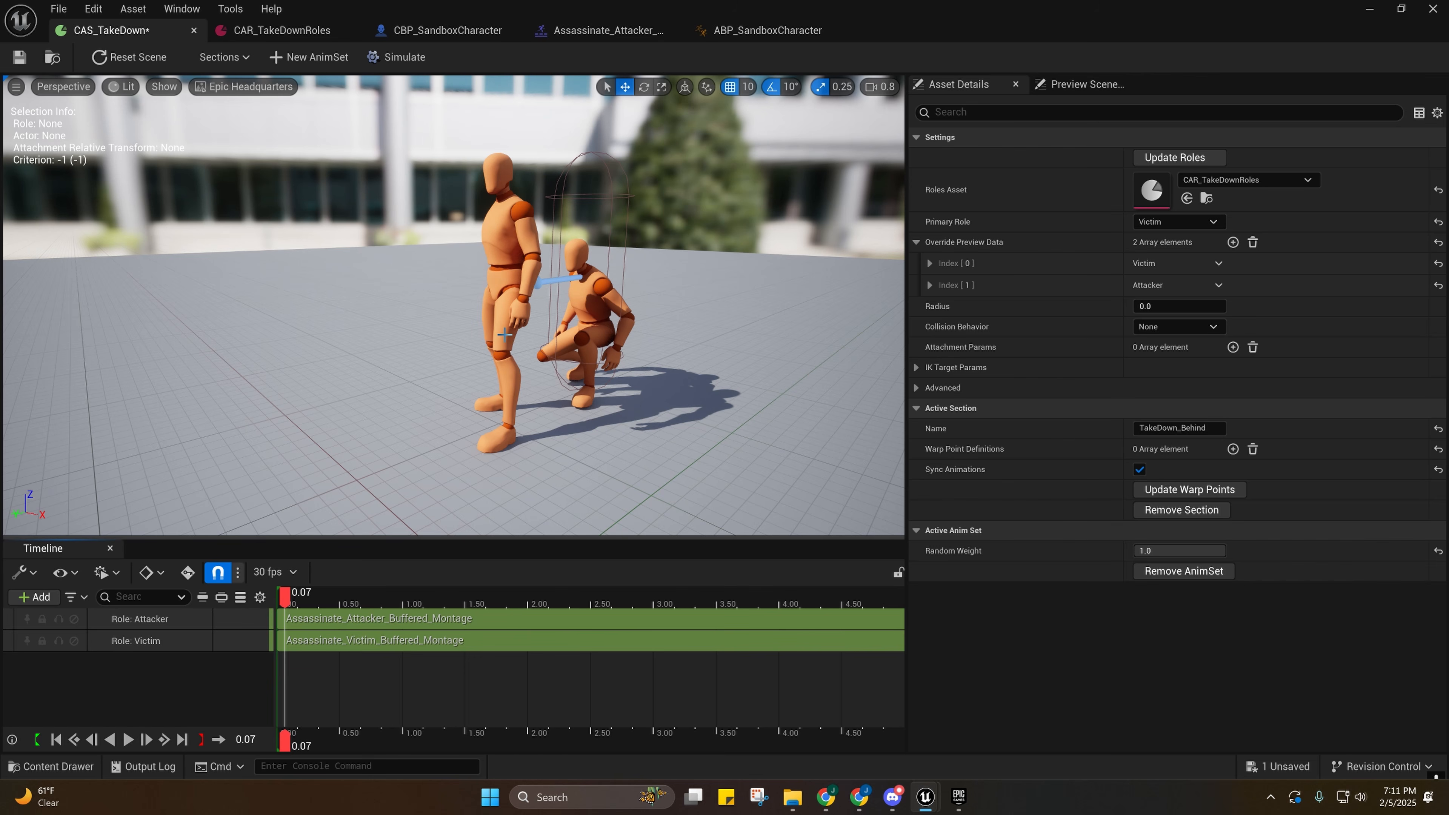
{"action": "left_click_drag", "start_coordinate": [526, 293], "coordinate": [492, 285], "text": "alt"}
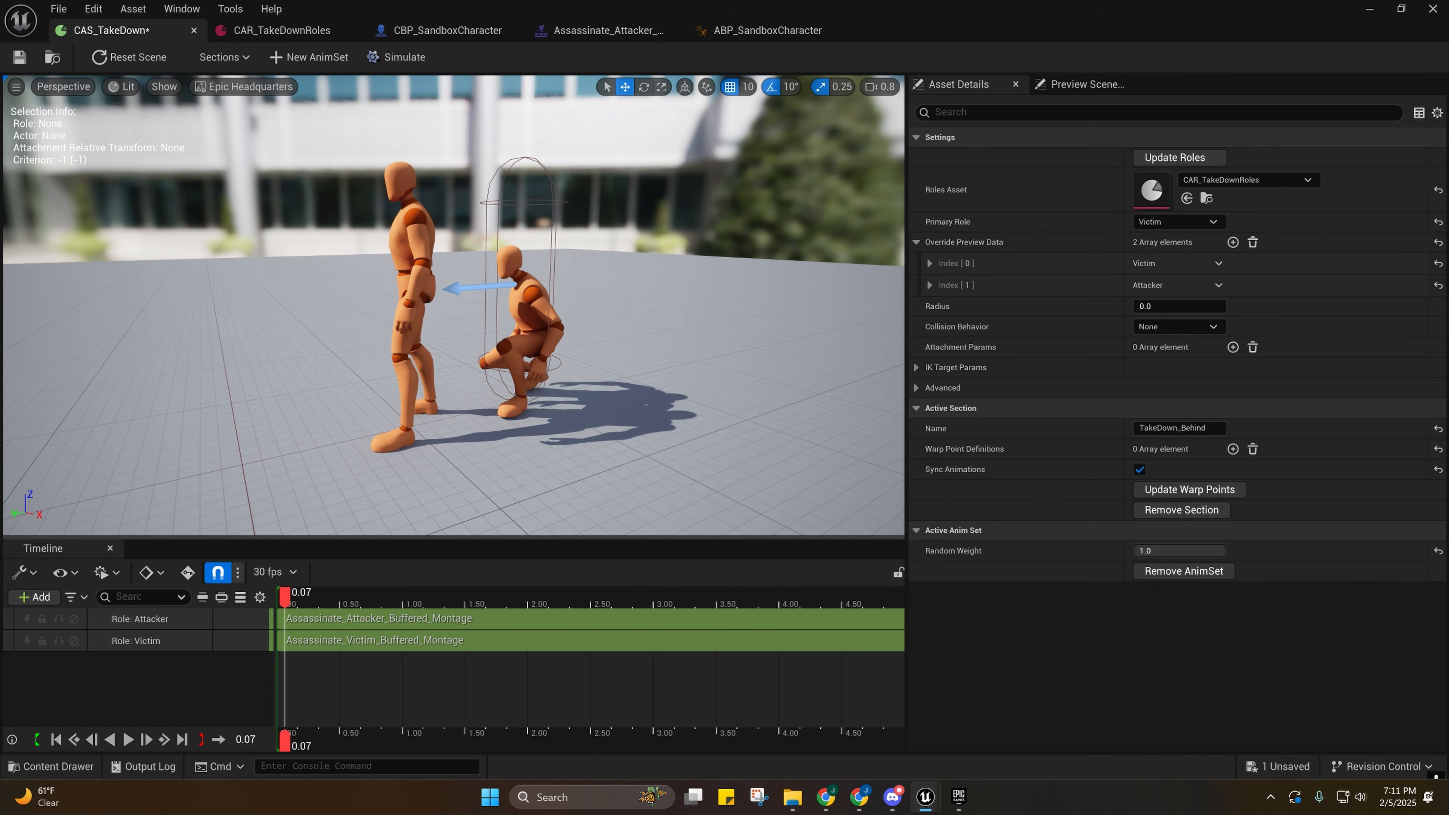
{"action": "scroll", "coordinate": [492, 285], "scroll_direction": "up", "scroll_amount": 4}
{"action": "scroll", "coordinate": [492, 285], "scroll_direction": "down", "scroll_amount": 4}
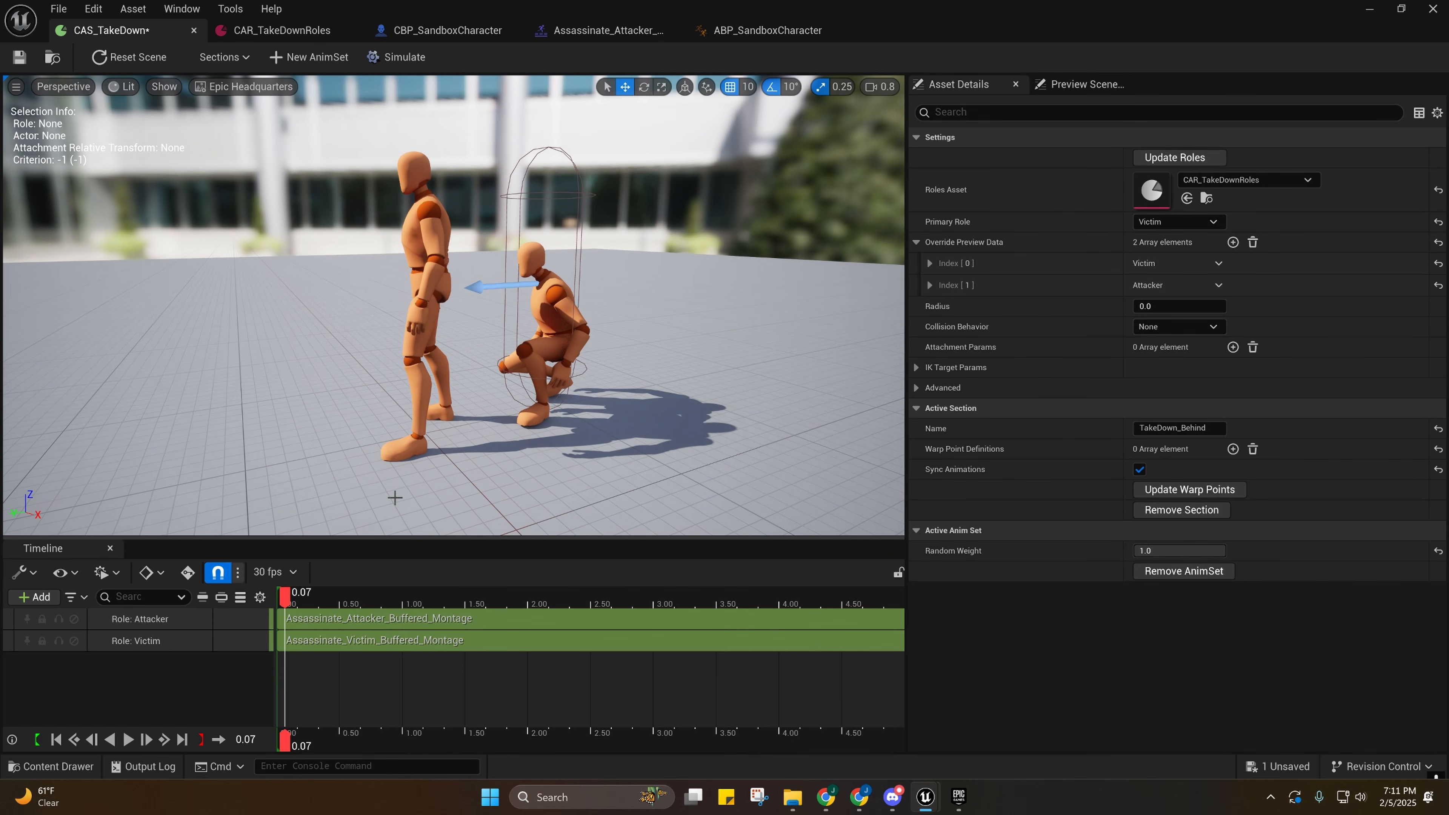
{"action": "left_click", "coordinate": [276, 596]}
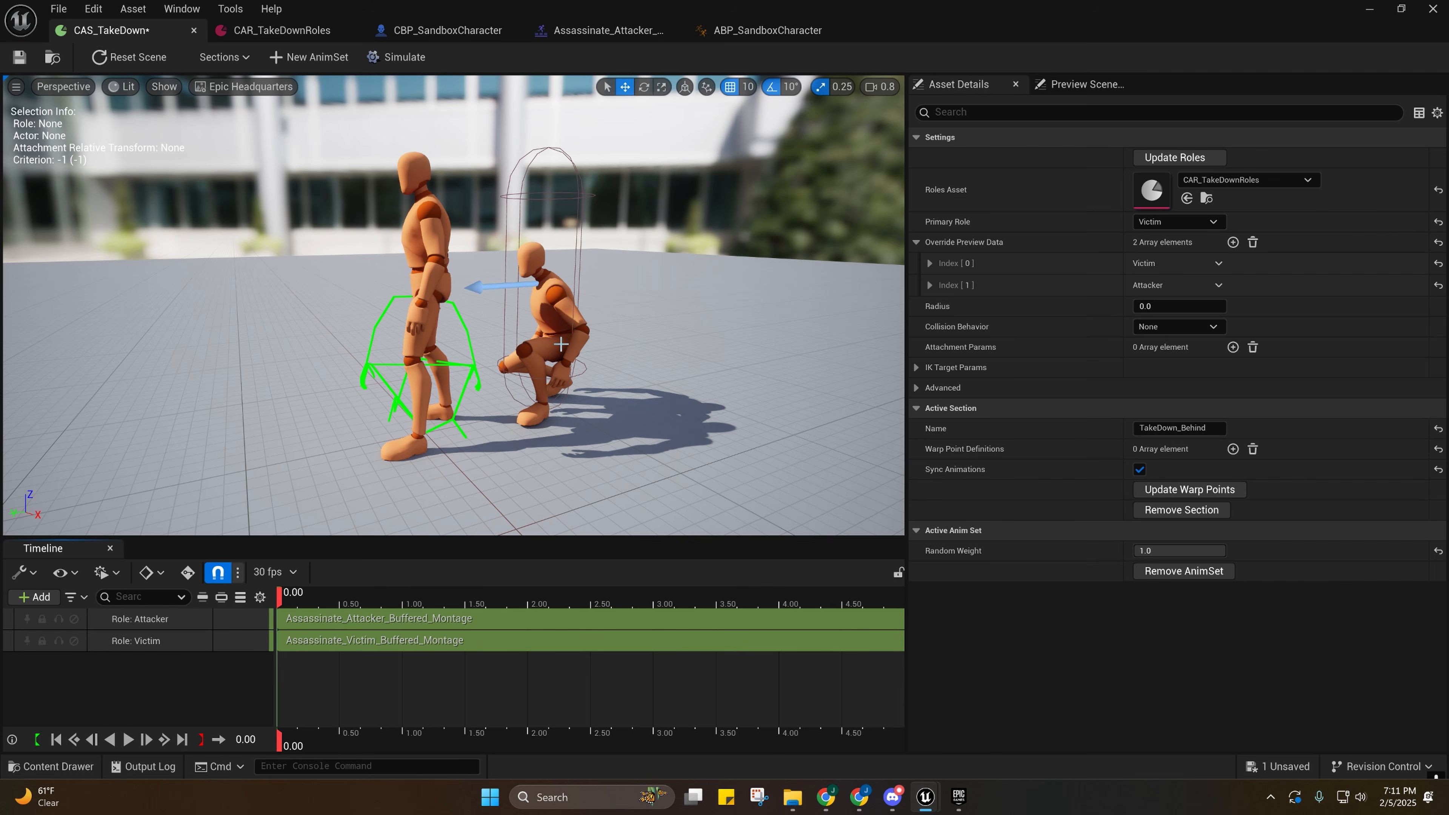
{"action": "right_click_drag", "start_coordinate": [552, 281], "coordinate": [878, 310]}
{"action": "key", "text": "a"}
{"action": "scroll", "coordinate": [552, 281], "scroll_direction": "down", "scroll_amount": 2}
{"action": "key", "text": "w"}
{"action": "key", "text": "a"}
{"action": "key", "text": "s"}
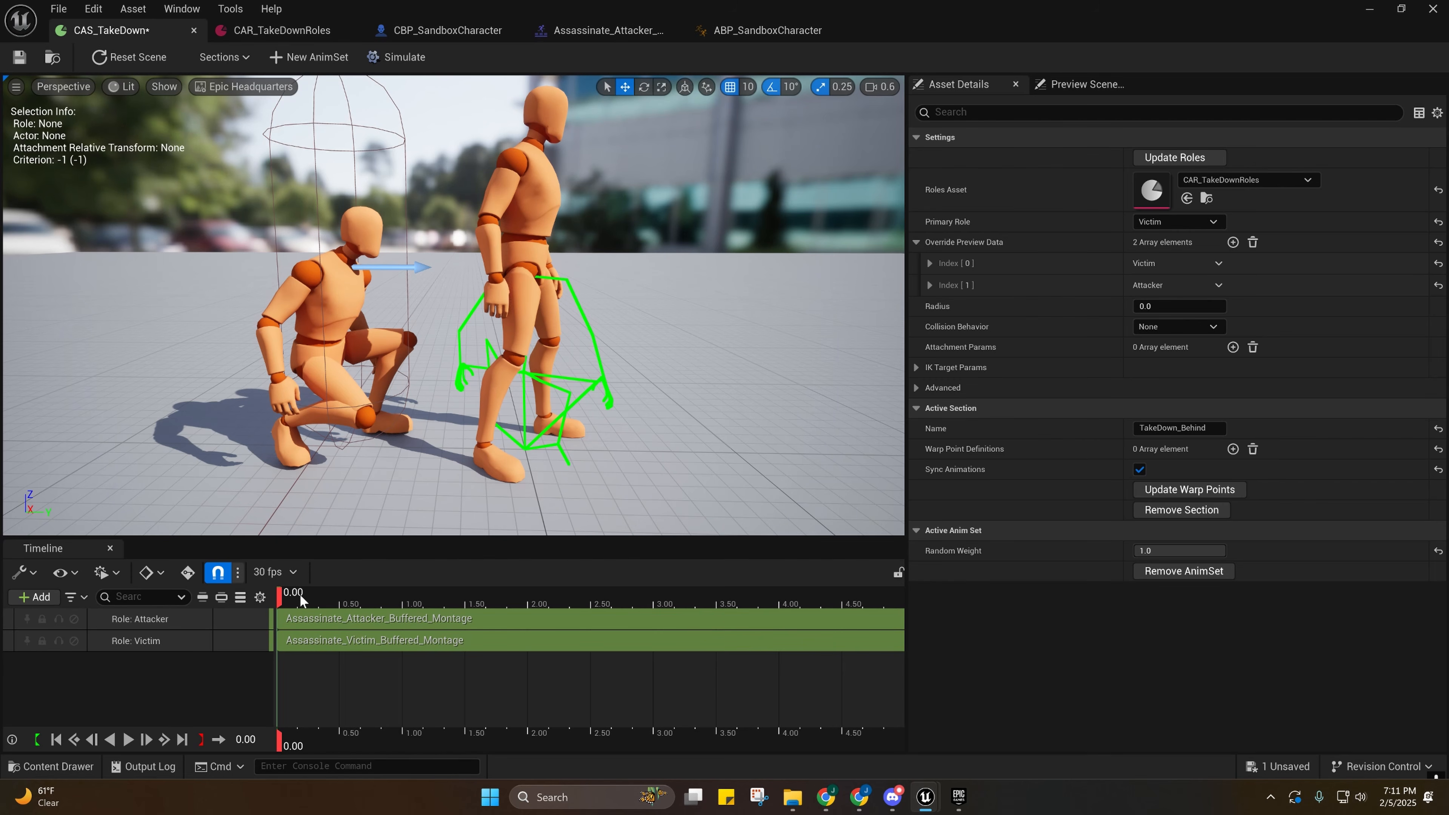
Move the playhead before the animation start and play the paired takedown preview.
{"action": "left_click_drag", "start_coordinate": [300, 594], "coordinate": [215, 599]}
{"action": "right_click_drag", "start_coordinate": [561, 491], "coordinate": [439, 474]}
{"action": "key", "text": "d"}
{"action": "key", "text": "s"}
{"action": "right_click_drag", "start_coordinate": [460, 222], "coordinate": [393, 245]}
{"action": "key", "text": "d"}
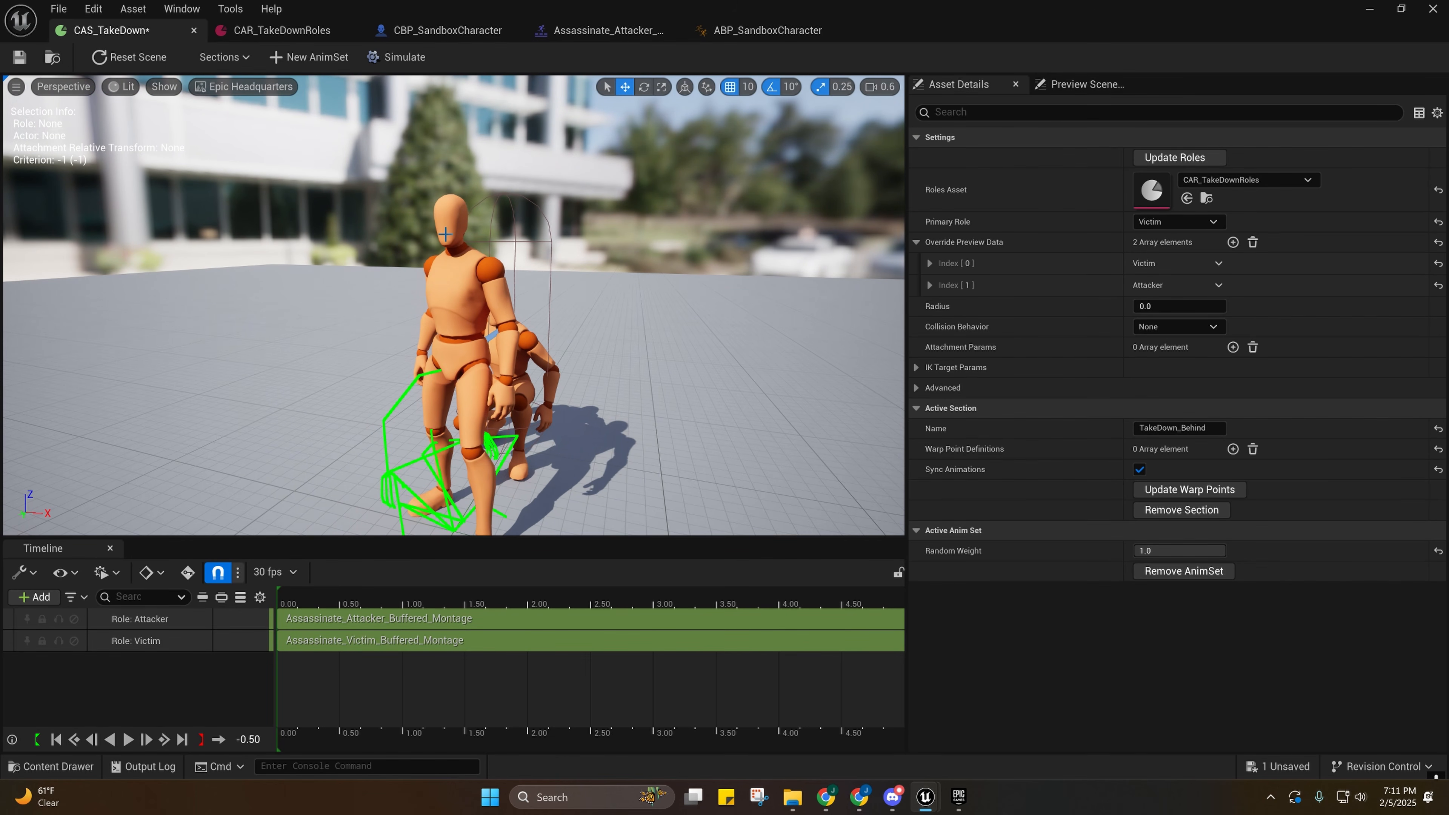
{"action": "left_click", "coordinate": [129, 742]}
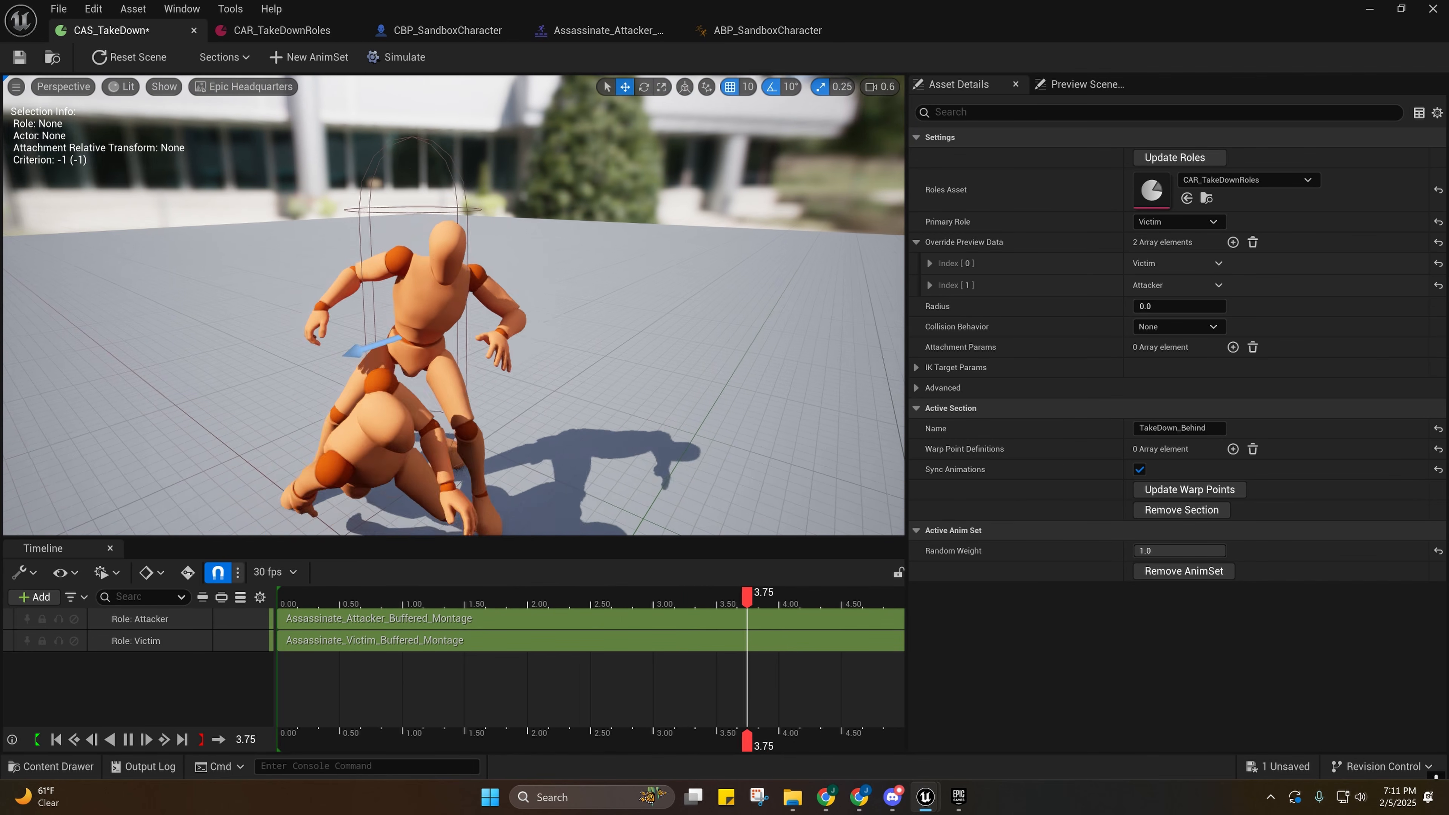
Scrub the takedown to 0.50 and examine how the Attacker's hands and body meet the Victim.
{"action": "left_click", "coordinate": [274, 602]}
{"action": "left_click_drag", "start_coordinate": [274, 602], "coordinate": [341, 592]}
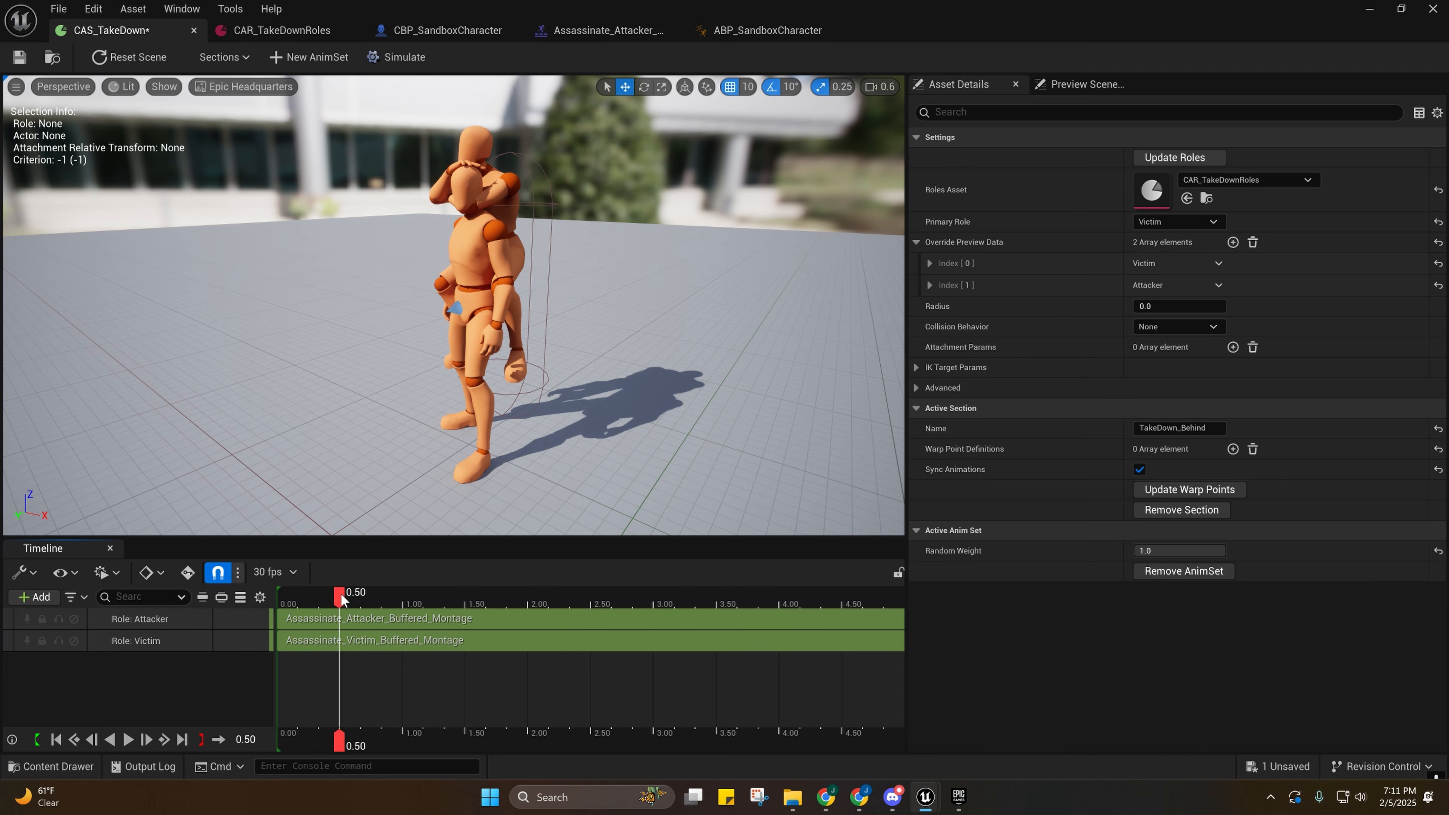
{"action": "right_click_drag", "start_coordinate": [433, 354], "coordinate": [491, 308]}
{"action": "key", "text": "w"}
{"action": "scroll", "coordinate": [445, 313], "scroll_direction": "down", "scroll_amount": 2}
{"action": "key", "text": "s"}
{"action": "key", "text": "s"}
{"action": "key", "text": "w"}
{"action": "key", "text": "a"}
{"action": "key", "text": "s"}
{"action": "scroll", "coordinate": [535, 425], "scroll_direction": "down", "scroll_amount": 1}
{"action": "right_click_drag", "start_coordinate": [535, 425], "coordinate": [499, 390]}
{"action": "right_click_drag", "start_coordinate": [500, 293], "coordinate": [463, 342]}
{"action": "key", "text": "s"}
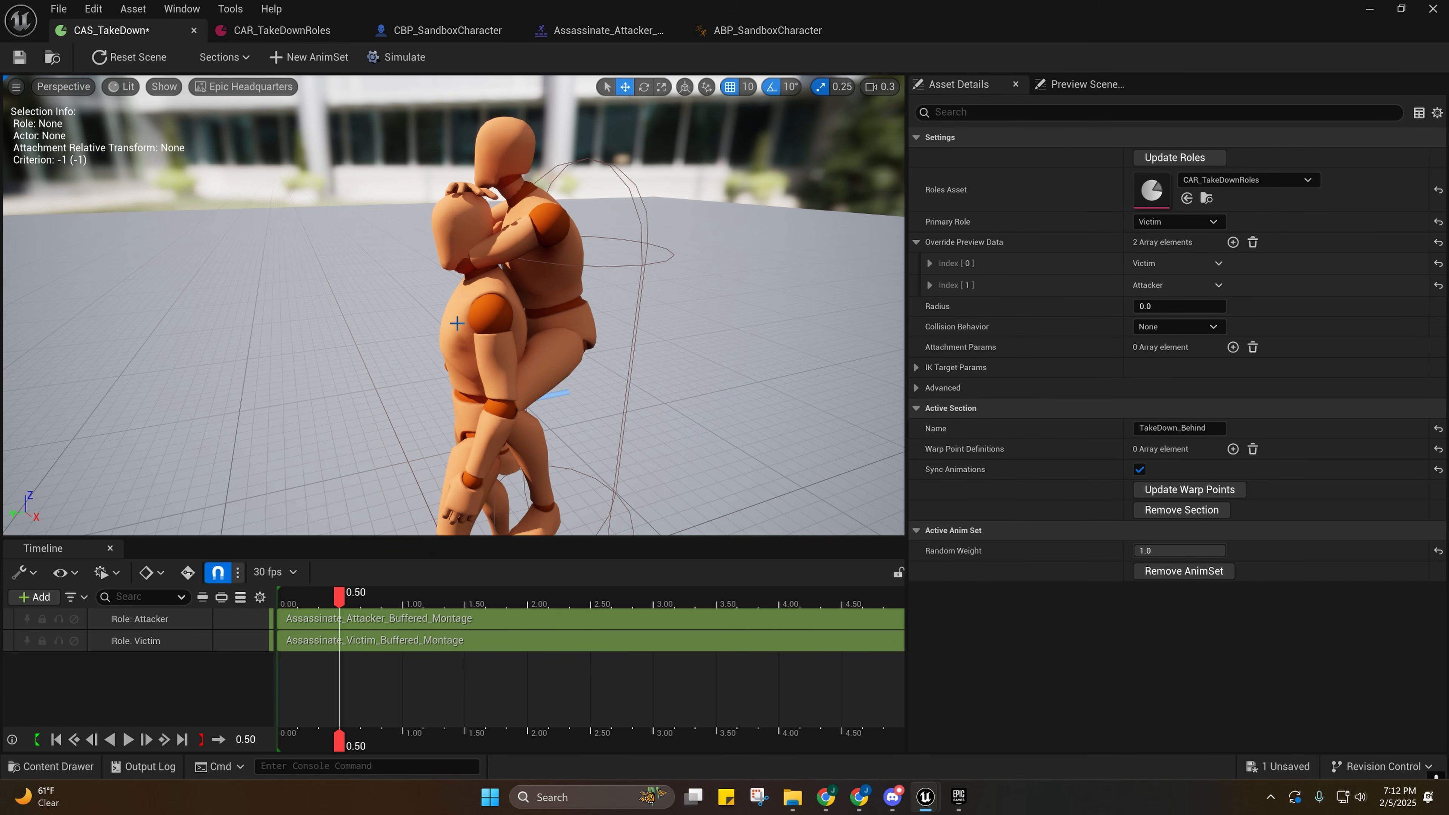
{"action": "right_click_drag", "start_coordinate": [457, 314], "coordinate": [447, 312]}
{"action": "key", "text": "w"}
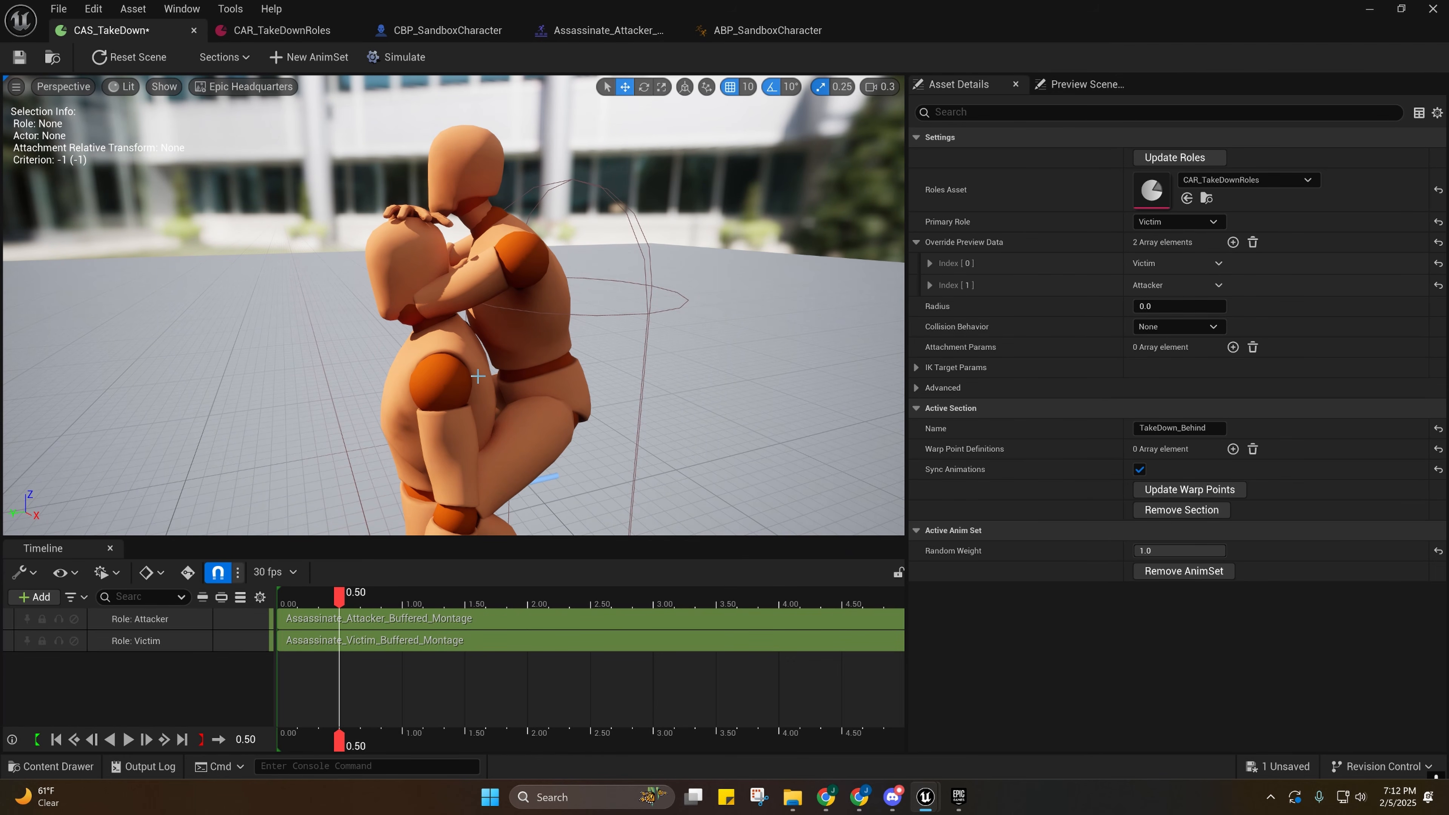
{"action": "mouse_move", "coordinate": [478, 376]}
{"action": "right_mouse_down"}
{"action": "mouse_move", "coordinate": [457, 393]}
{"action": "mouse_move", "coordinate": [478, 378]}
{"action": "right_mouse_up"}
{"action": "scroll", "coordinate": [468, 385], "scroll_direction": "up", "scroll_amount": 2}
{"action": "key", "text": "s"}
{"action": "key", "text": "w"}
{"action": "right_click_drag", "start_coordinate": [485, 326], "coordinate": [486, 294]}
{"action": "key", "text": "w"}
{"action": "key", "text": "s"}
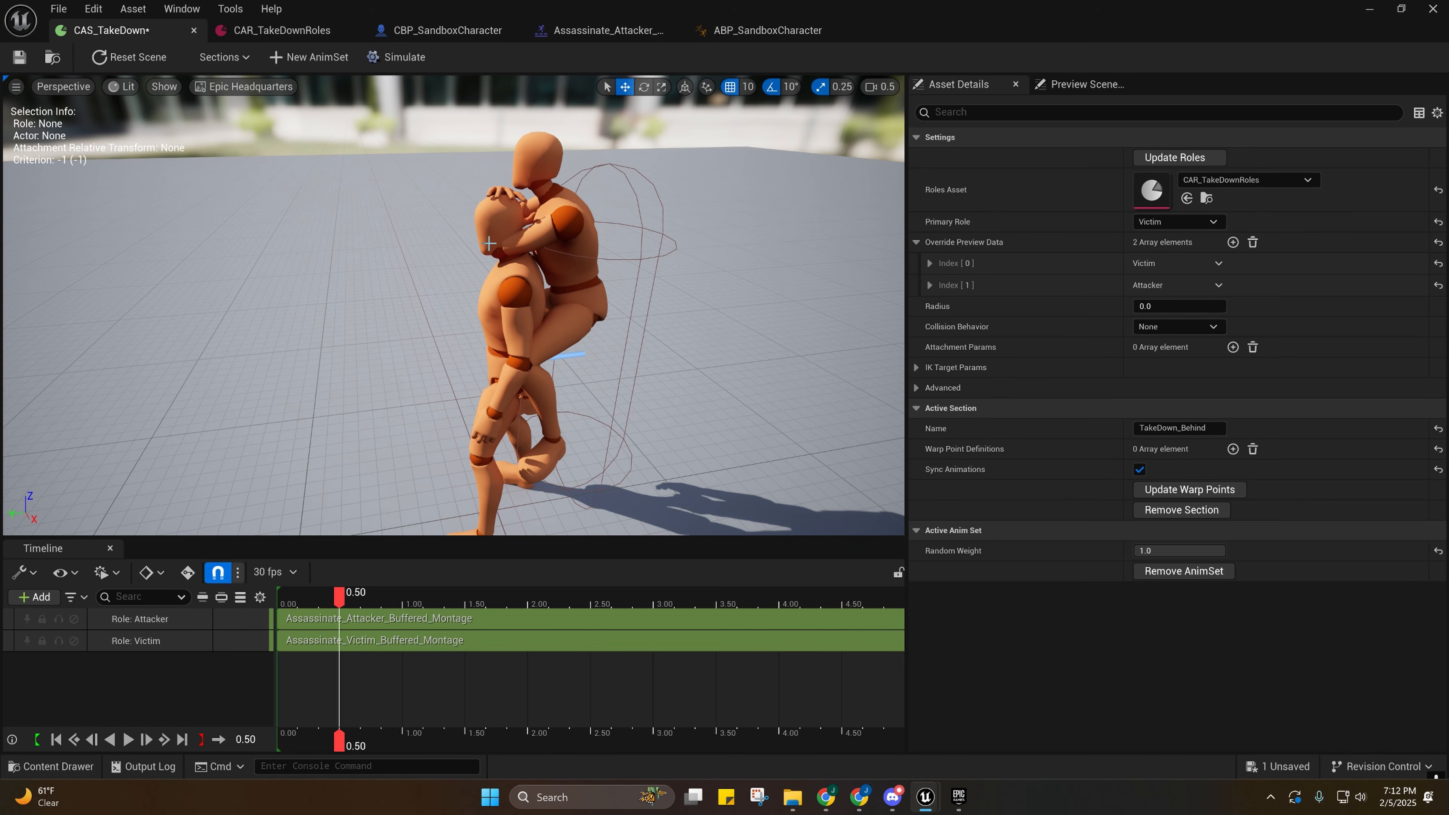
{"action": "key", "text": "a"}
{"action": "right_click_drag", "start_coordinate": [487, 294], "coordinate": [650, 297]}
Scrub the takedown to 1.23 and back to 1.00, examining the choke hold from different angles.
{"action": "left_click_drag", "start_coordinate": [337, 593], "coordinate": [430, 609]}
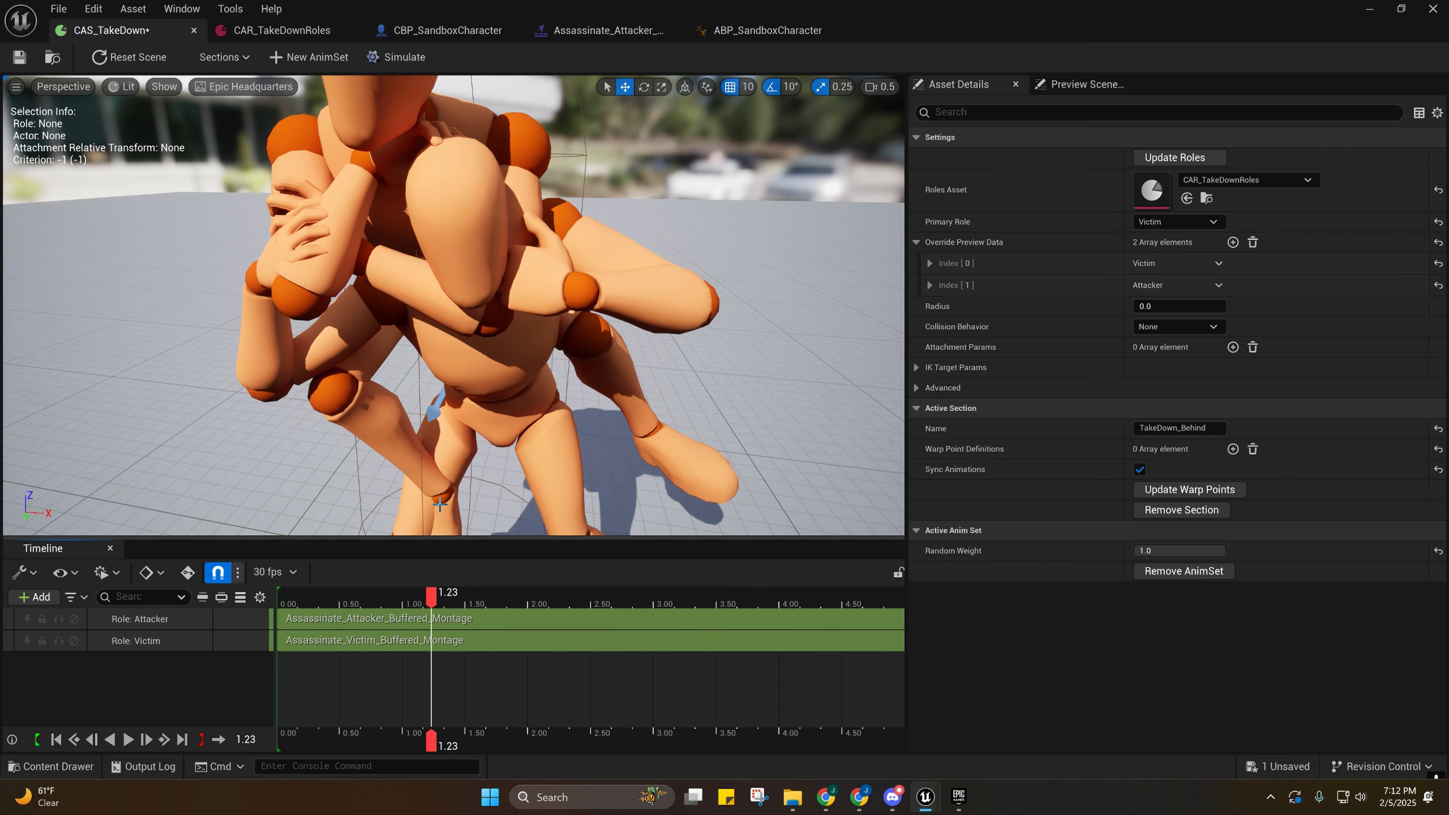
{"action": "right_click_drag", "start_coordinate": [438, 503], "coordinate": [427, 388]}
{"action": "key", "text": "s"}
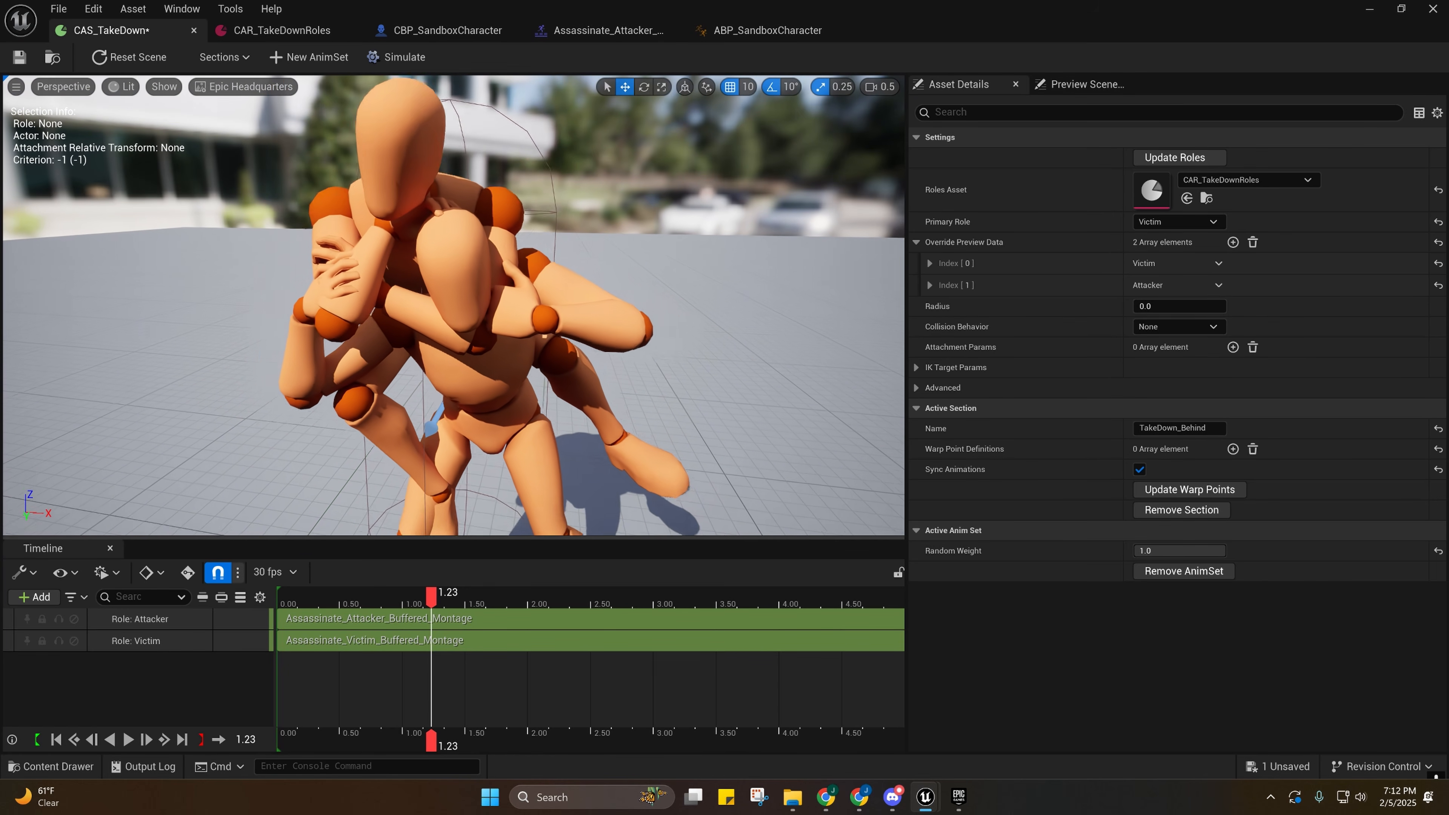
{"action": "right_click_drag", "start_coordinate": [425, 441], "coordinate": [394, 441]}
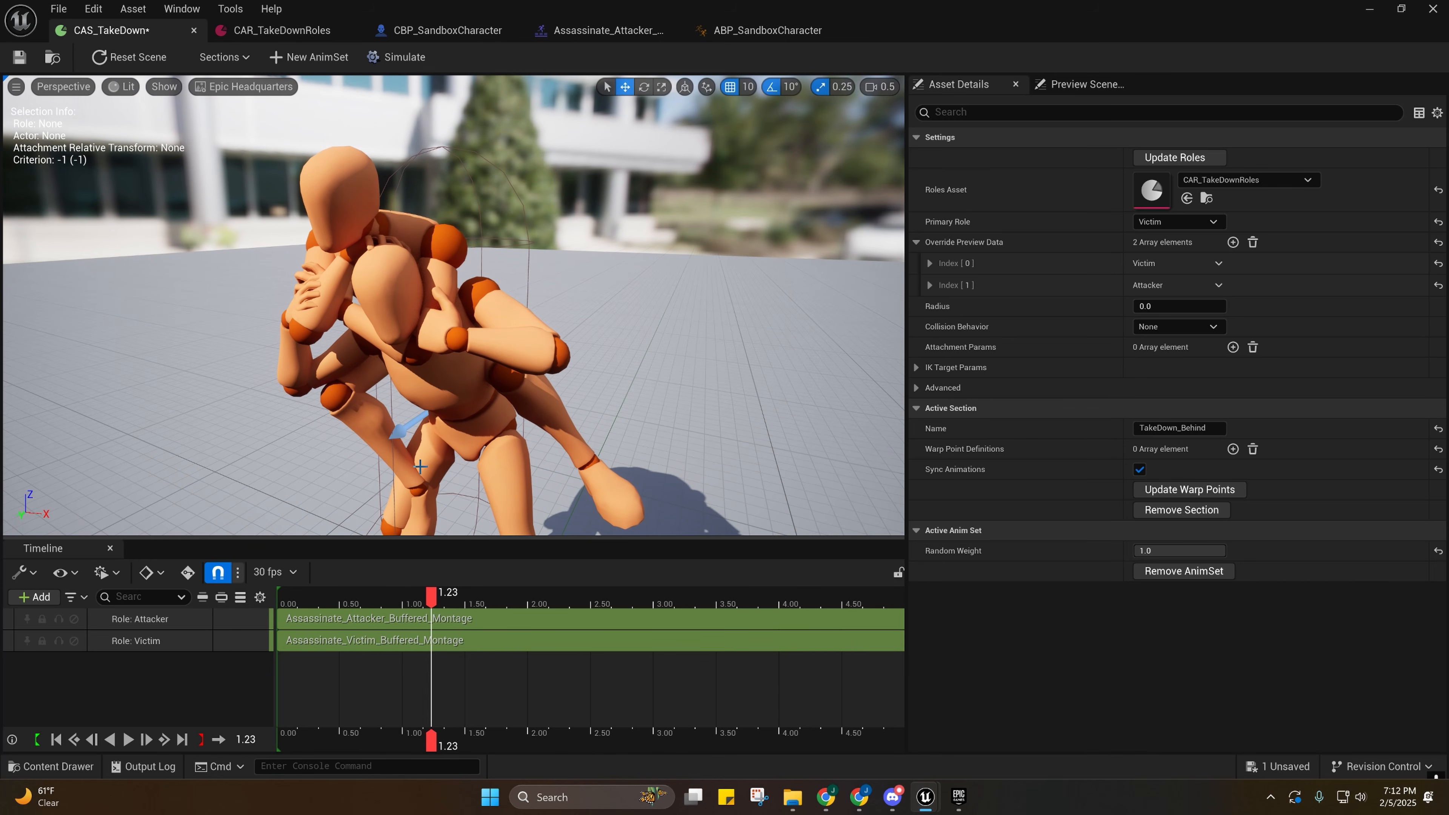
{"action": "left_click_drag", "start_coordinate": [436, 600], "coordinate": [403, 596]}
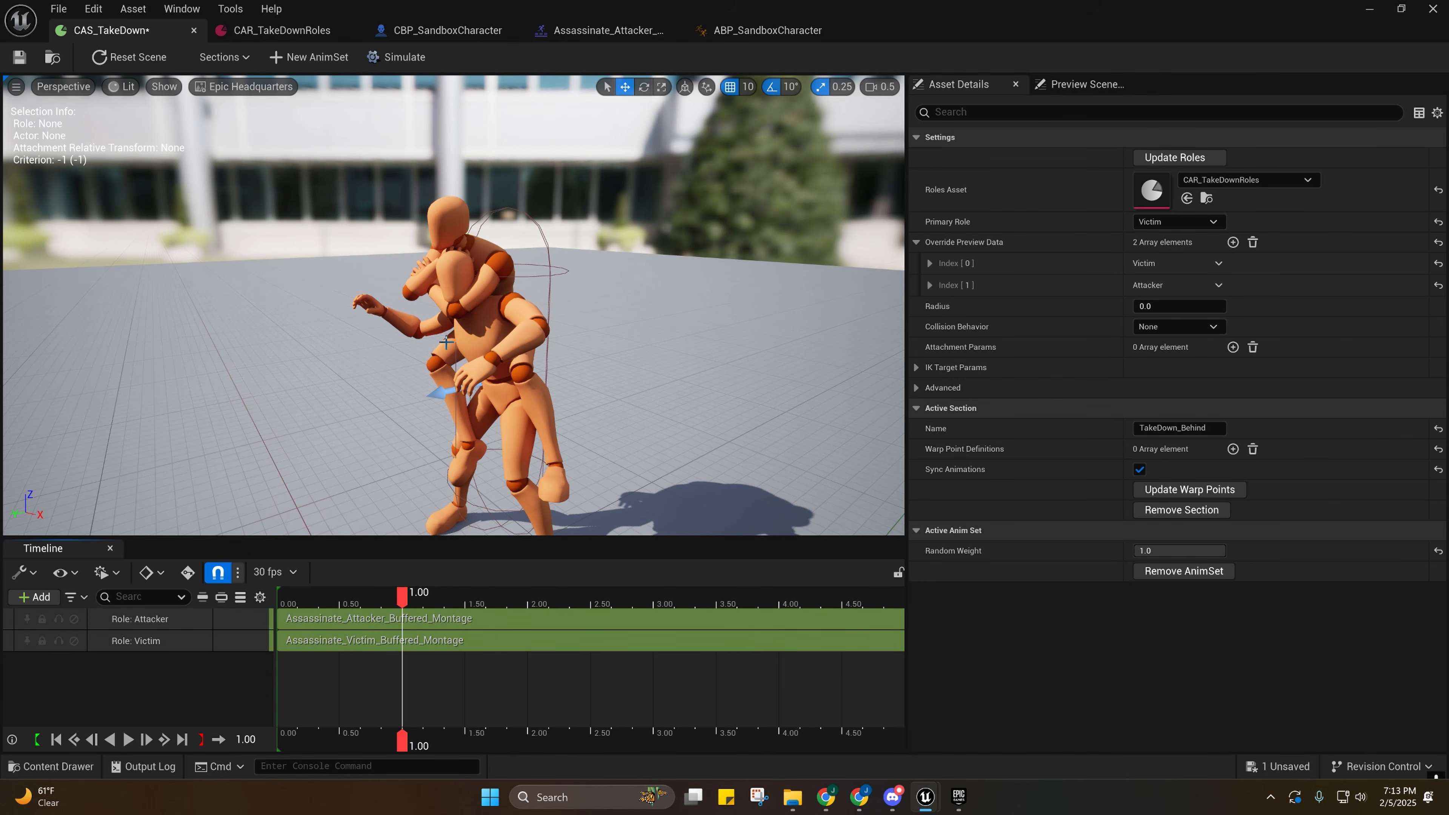
Return the timeline to its start and examine the distance and alignment between the standing Victim and crouching Attacker.
{"action": "left_click_drag", "start_coordinate": [377, 594], "coordinate": [262, 594]}
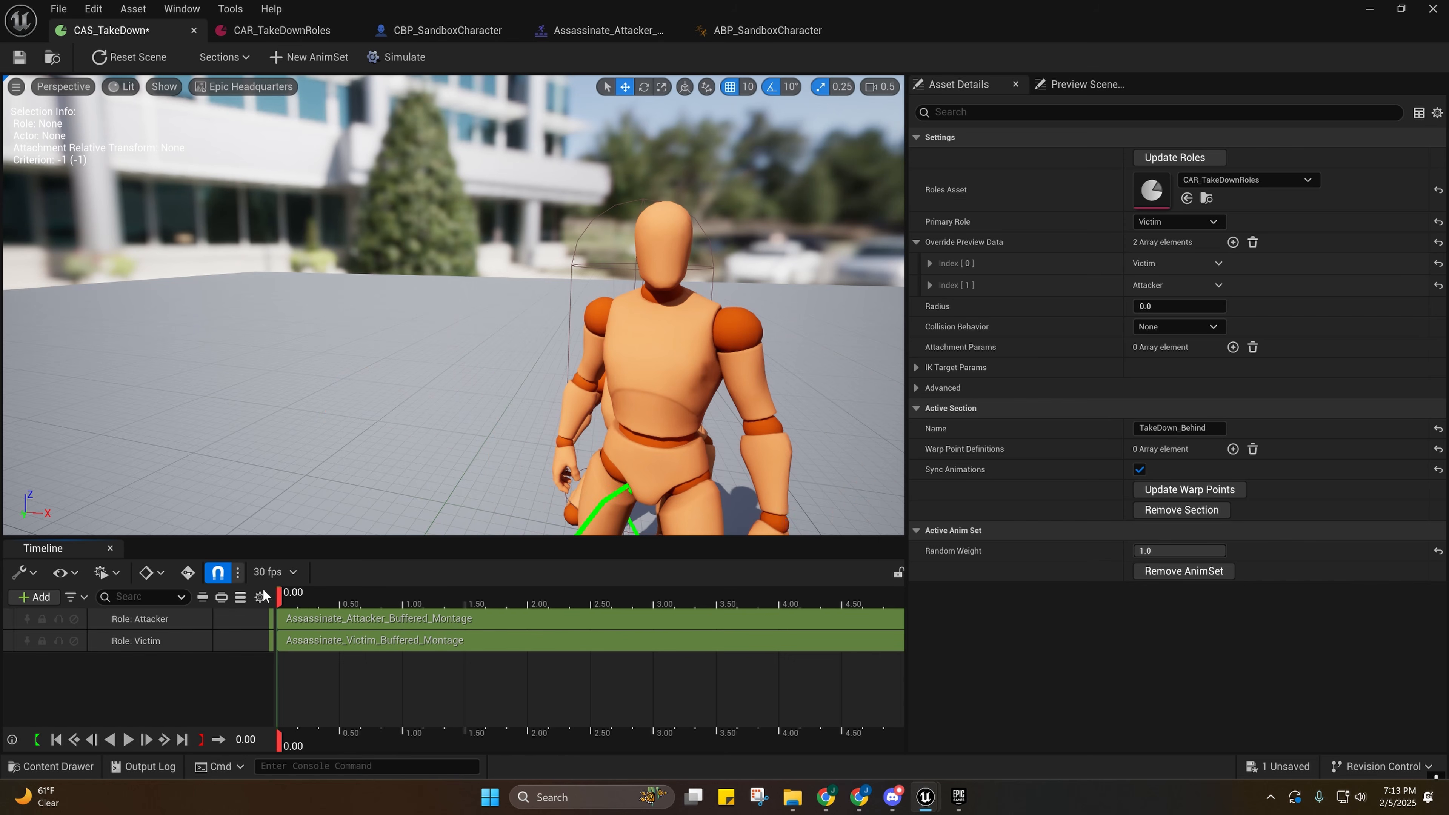
{"action": "right_click_drag", "start_coordinate": [399, 399], "coordinate": [456, 417]}
{"action": "key", "text": "d"}
{"action": "right_click_drag", "start_coordinate": [454, 305], "coordinate": [313, 289]}
{"action": "scroll", "coordinate": [399, 354], "scroll_direction": "up", "scroll_amount": 1}
{"action": "key", "text": "s"}
{"action": "key", "text": "q"}
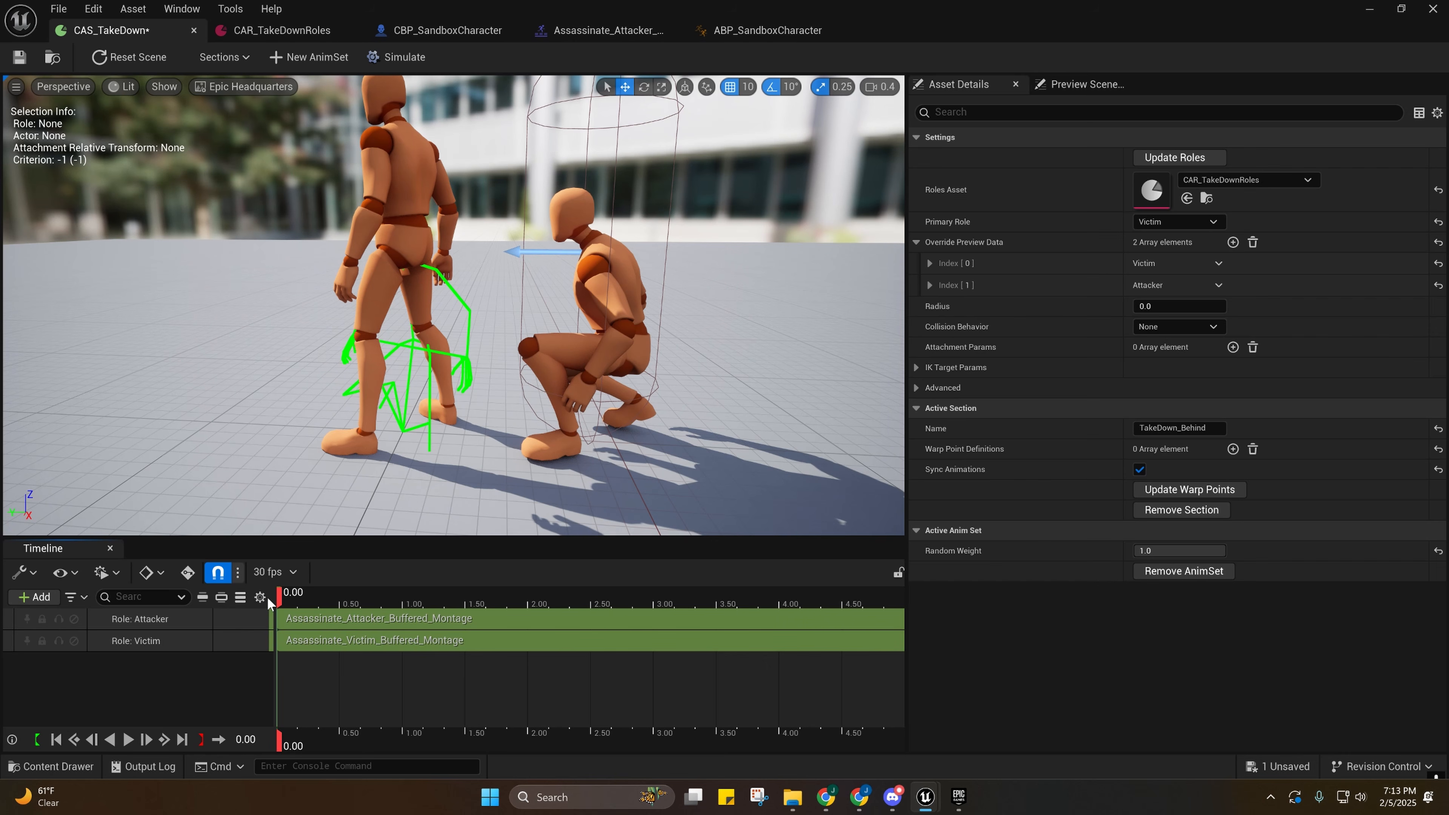
{"action": "right_click_drag", "start_coordinate": [415, 407], "coordinate": [408, 371]}
{"action": "key", "text": "q"}
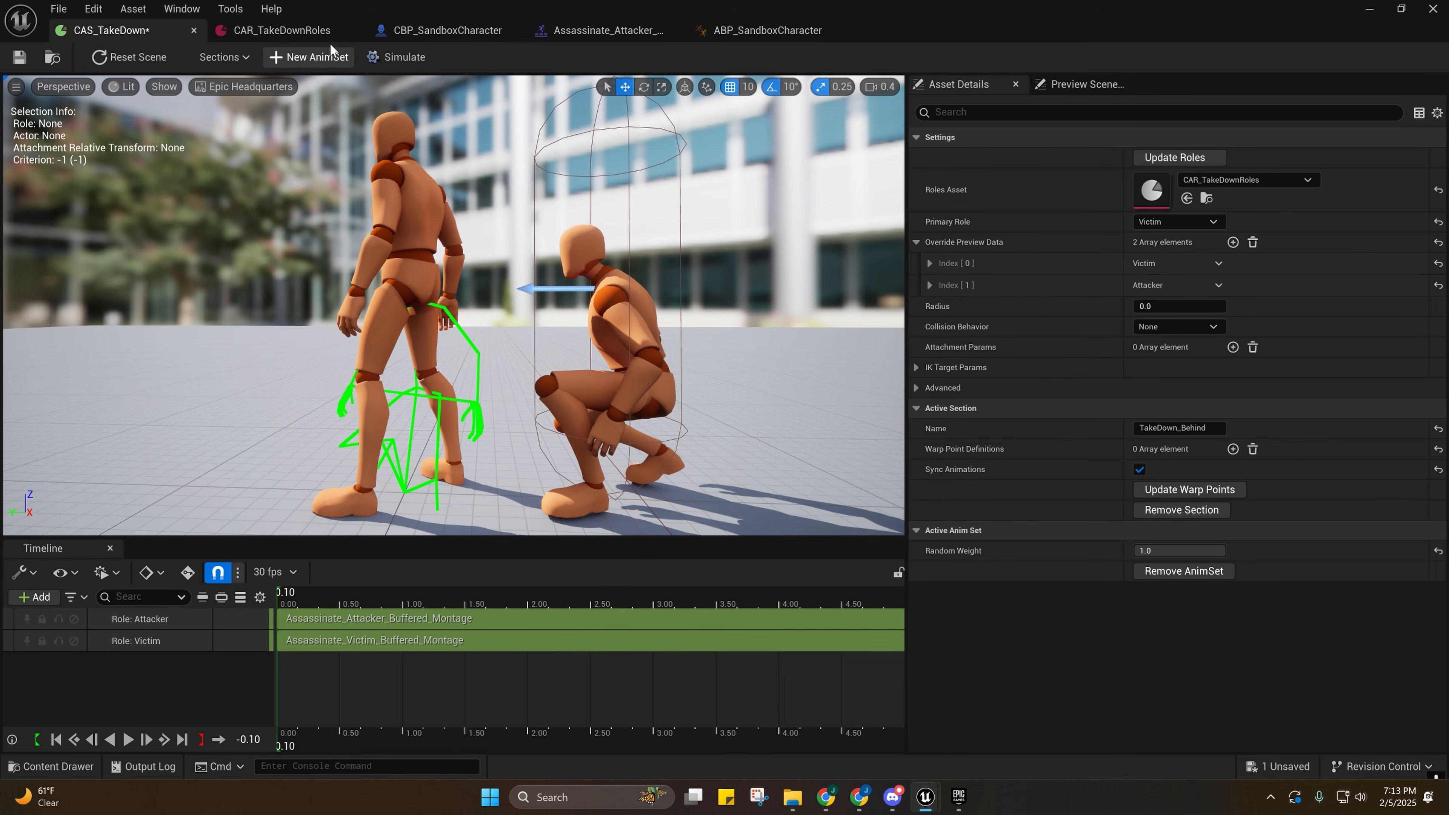
Check the warp target settings of the motion warping notify in the Assassinate_Attacker_Buffered montage.
{"action": "left_click", "coordinate": [720, 35]}
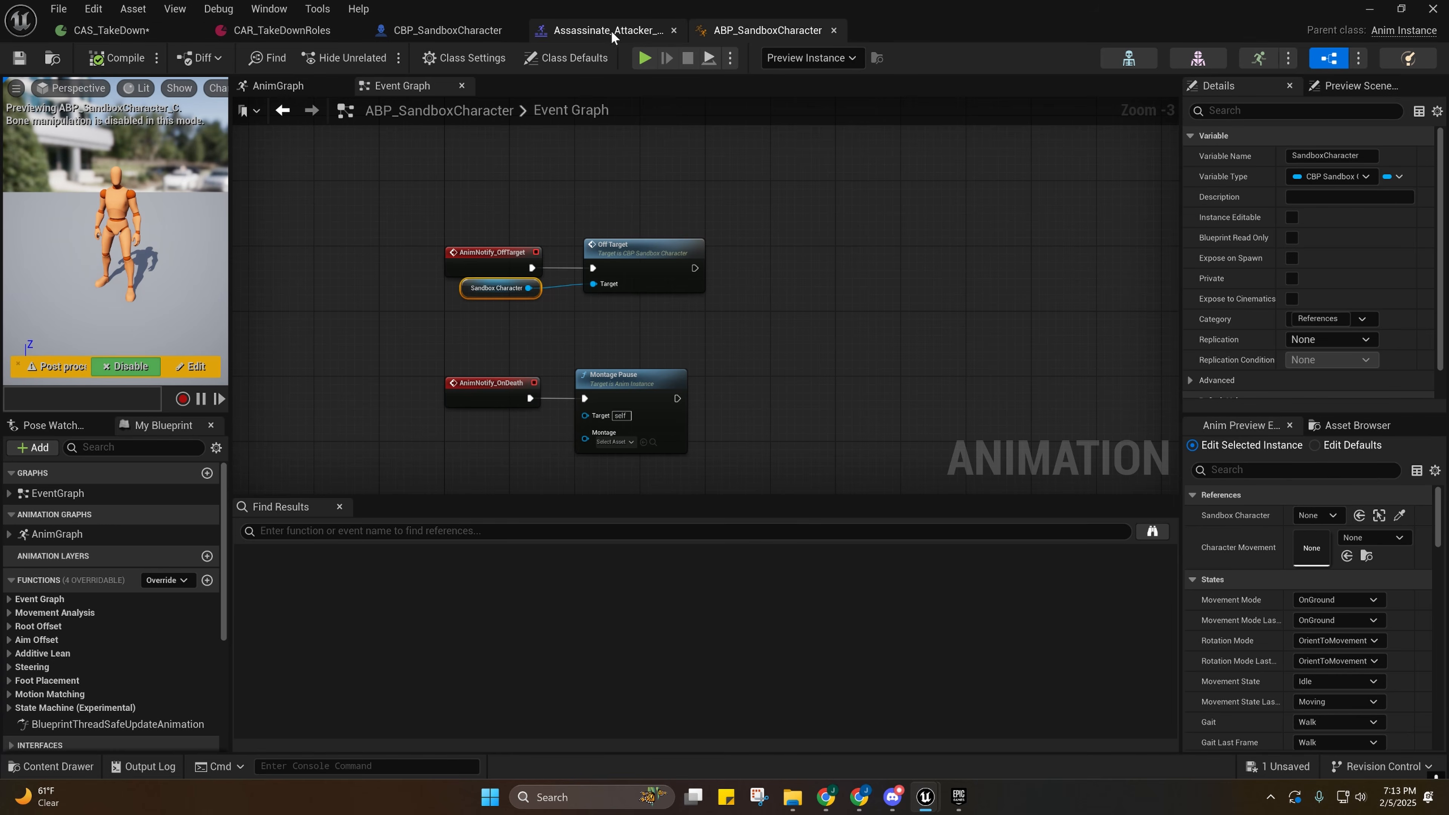
{"action": "left_click", "coordinate": [610, 31]}
{"action": "left_click", "coordinate": [499, 600]}
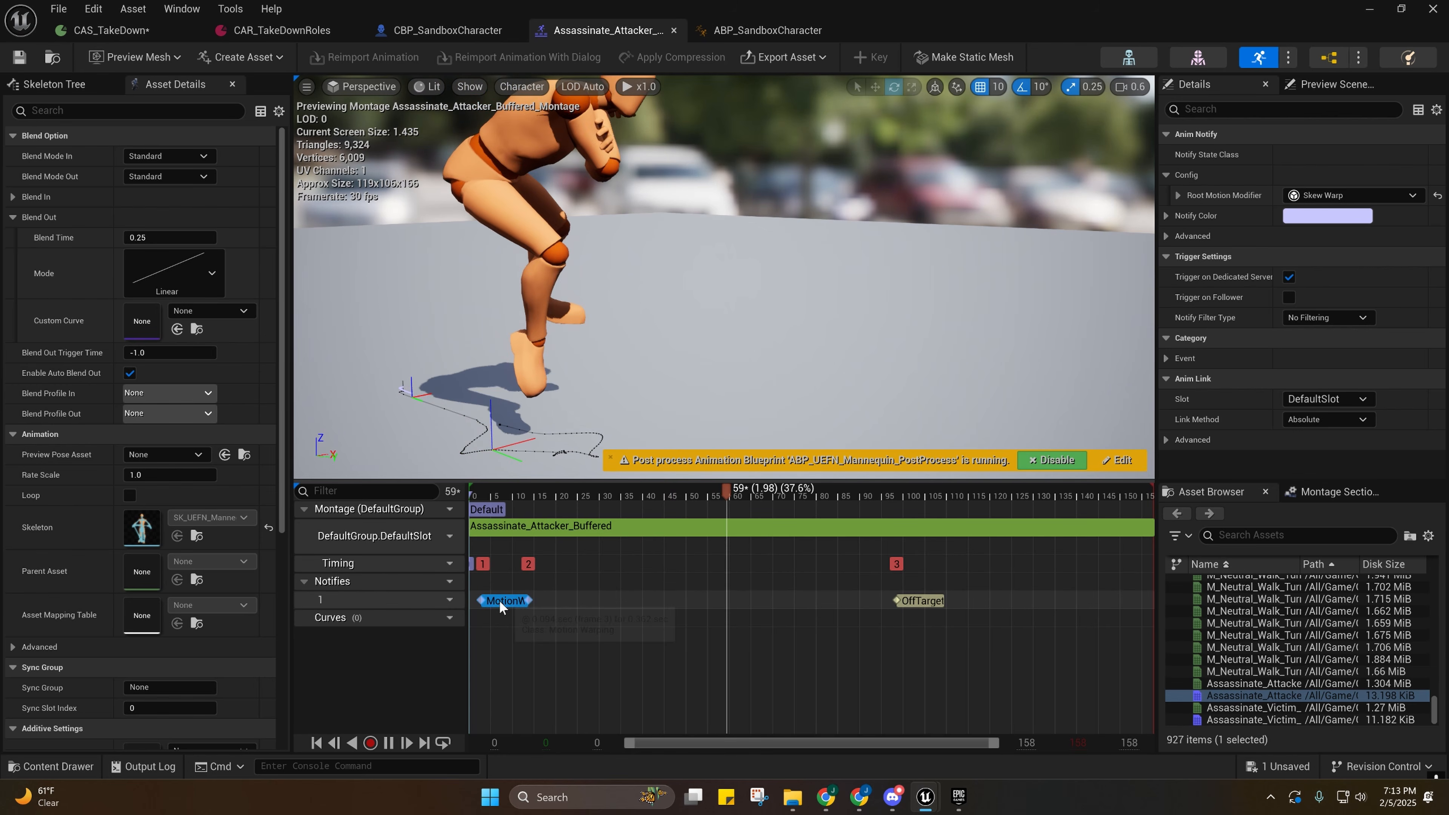
{"action": "left_click", "coordinate": [1177, 195]}
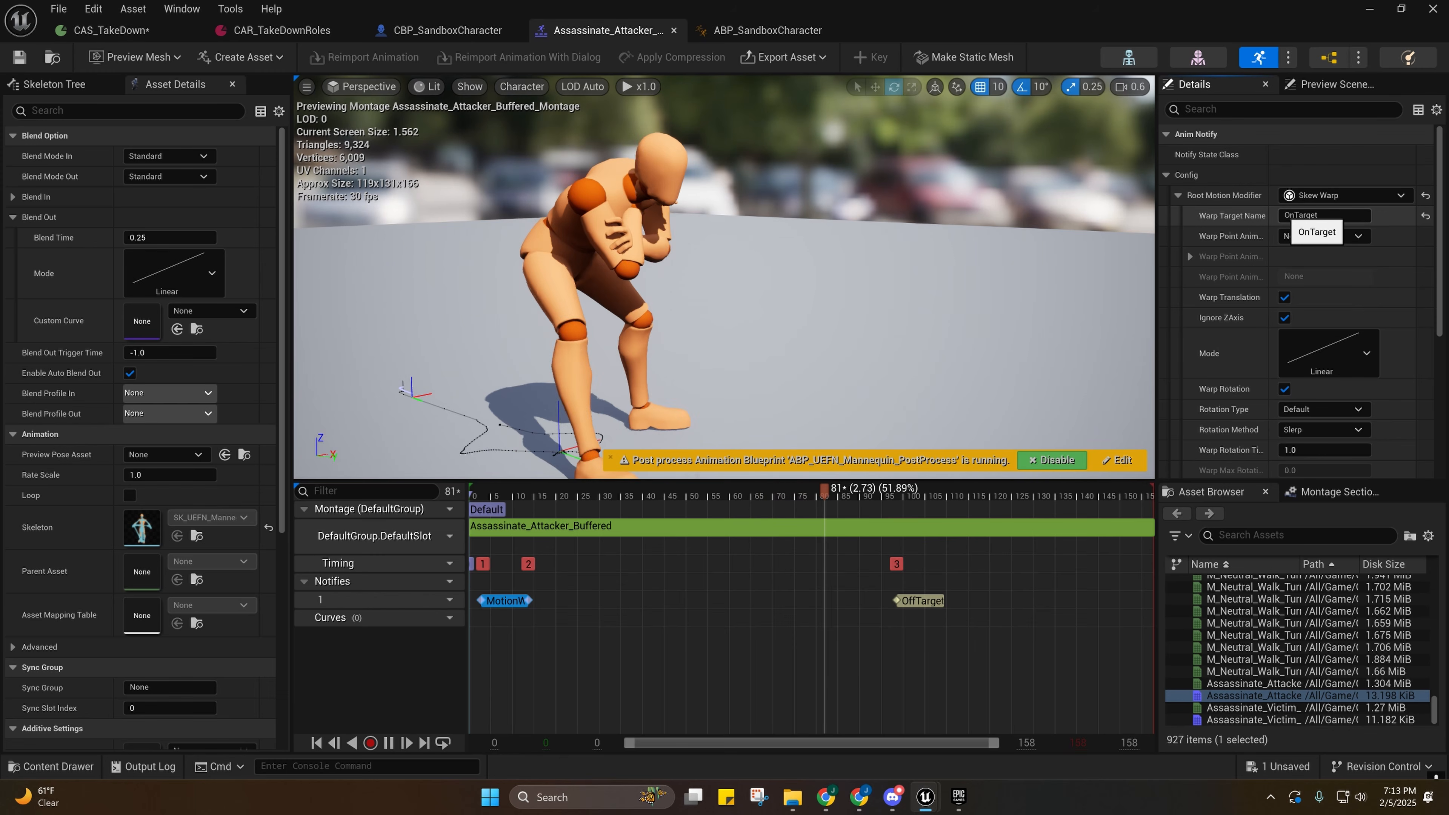
Return to CAS_TakeDown and compare the animation track settings of the Attacker and Victim roles.
{"action": "left_click", "coordinate": [112, 30]}
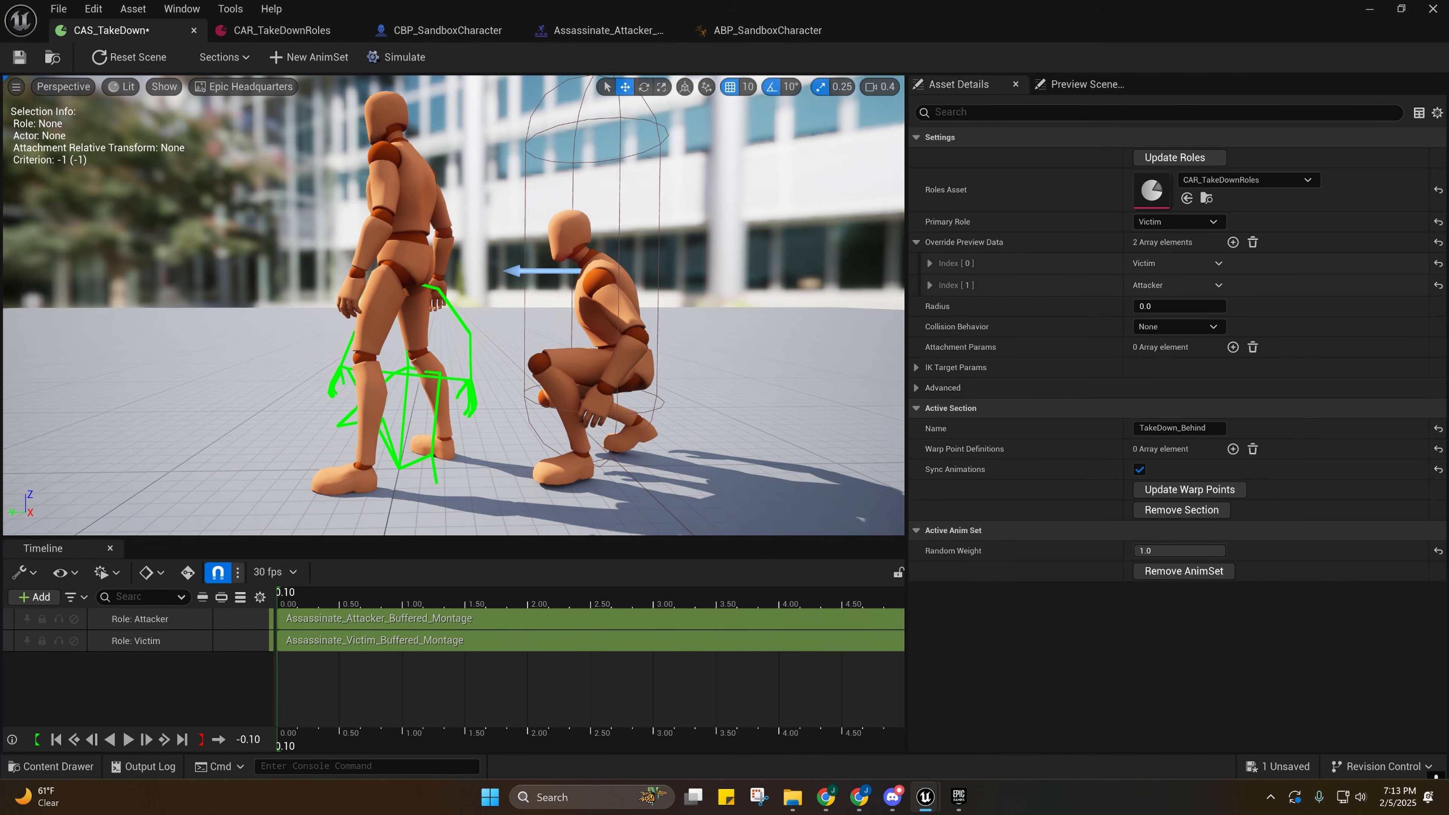
{"action": "left_click", "coordinate": [411, 619]}
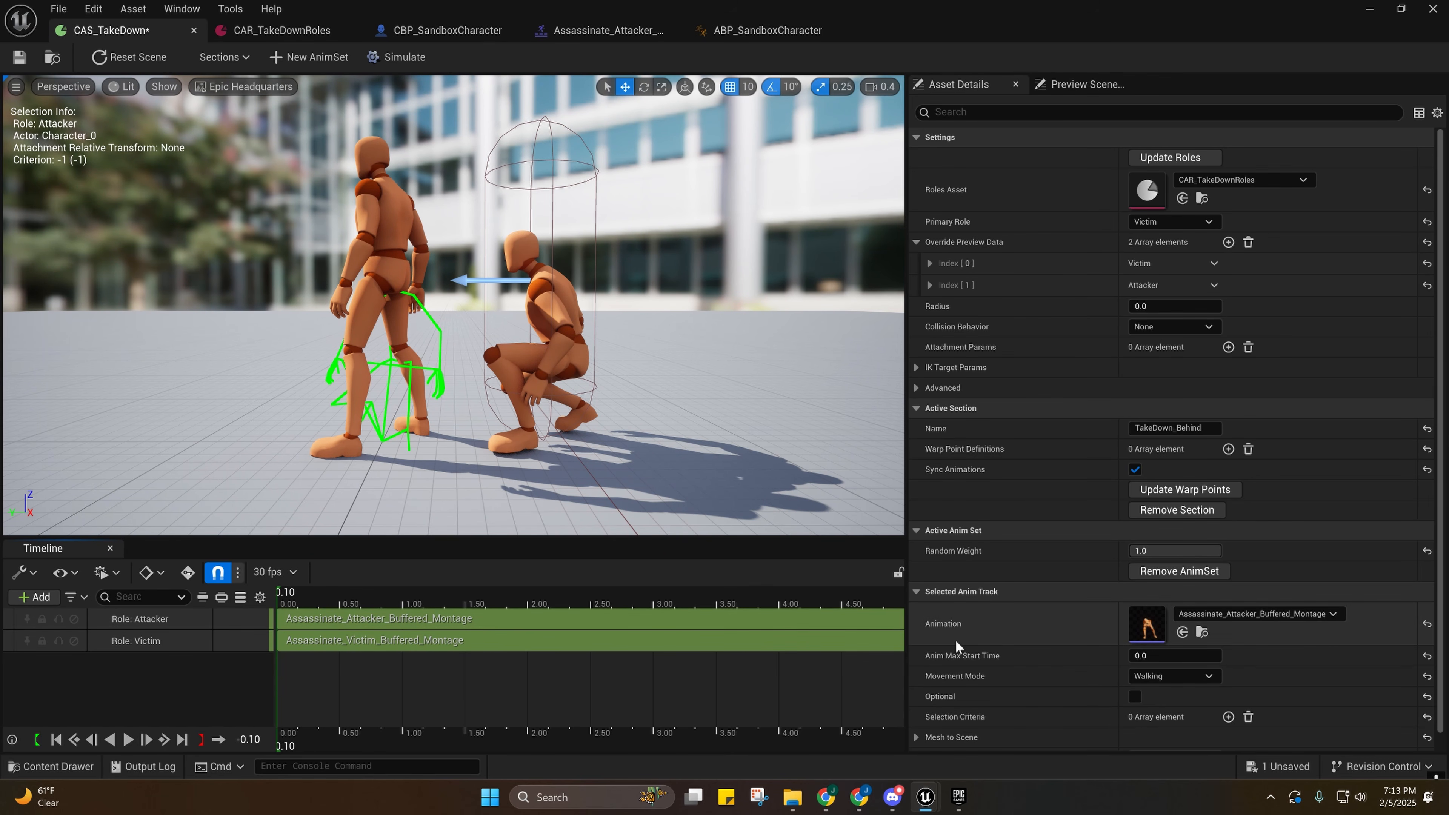
{"action": "scroll", "coordinate": [973, 631], "scroll_direction": "down", "scroll_amount": 1}
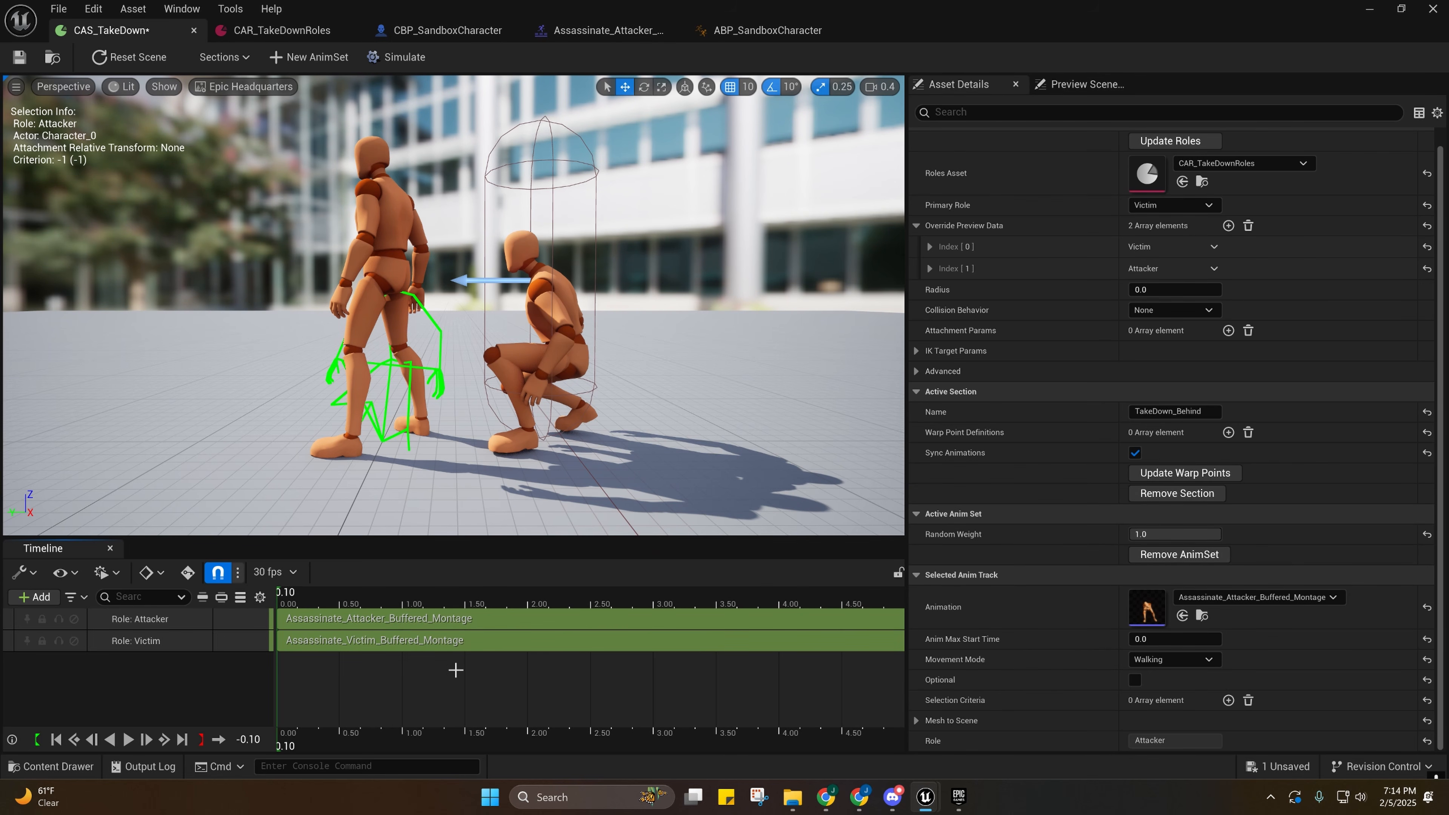
{"action": "left_click", "coordinate": [464, 644]}
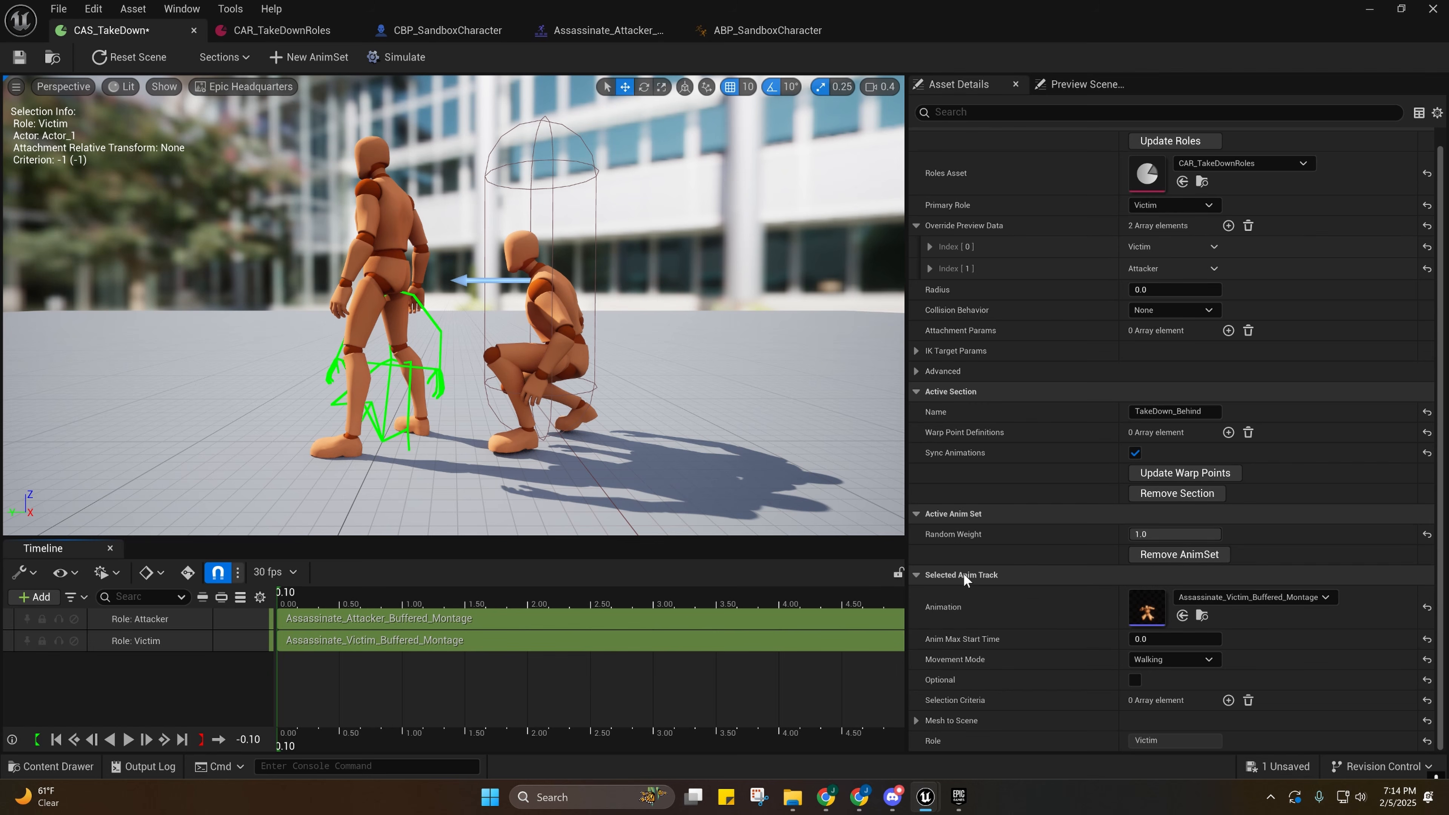
{"action": "left_click", "coordinate": [578, 622]}
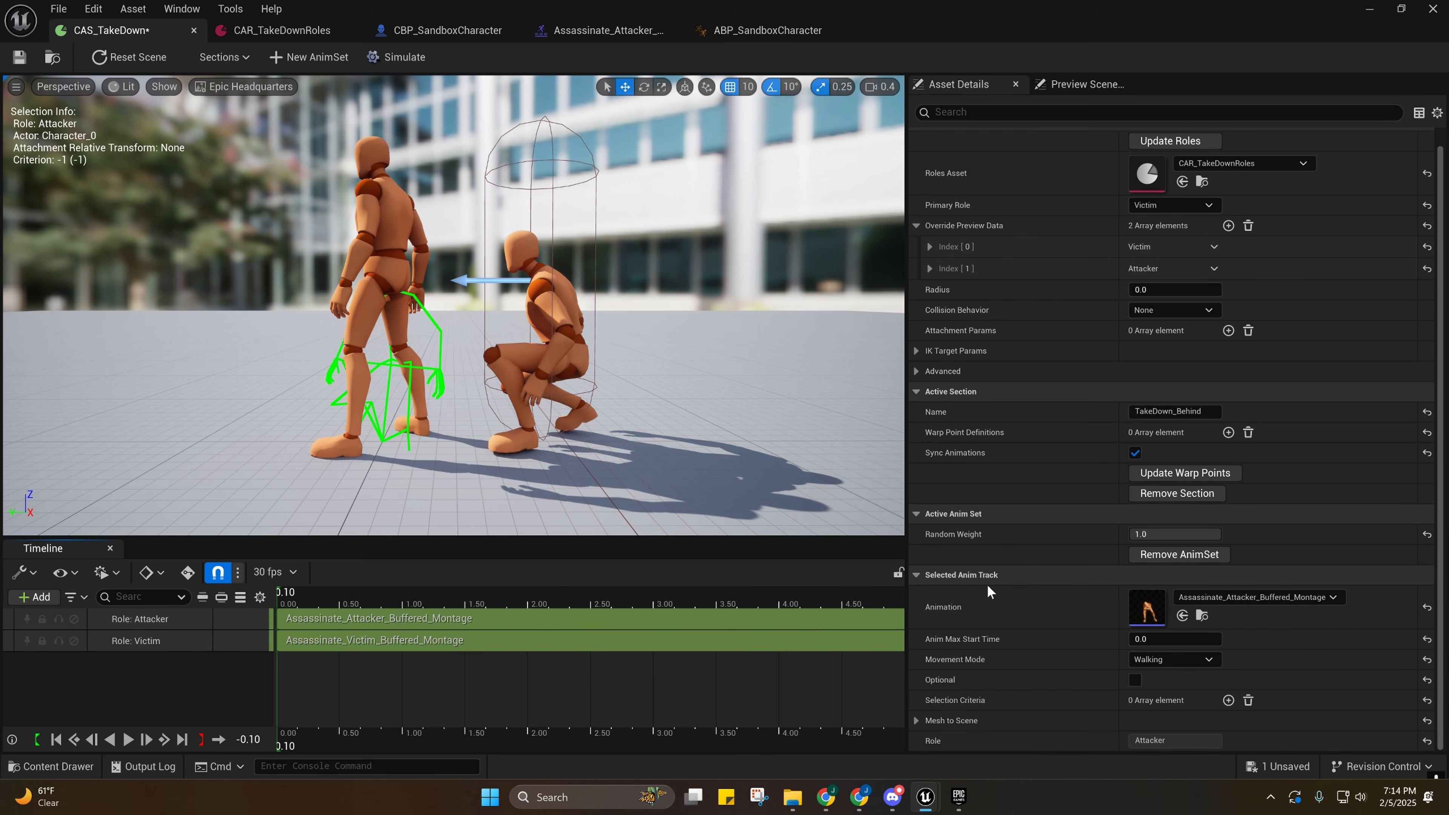
Check the Attacker track's Movement Mode options, keeping Walking, and inspect its Mesh to Scene transform.
{"action": "left_click", "coordinate": [1150, 661]}
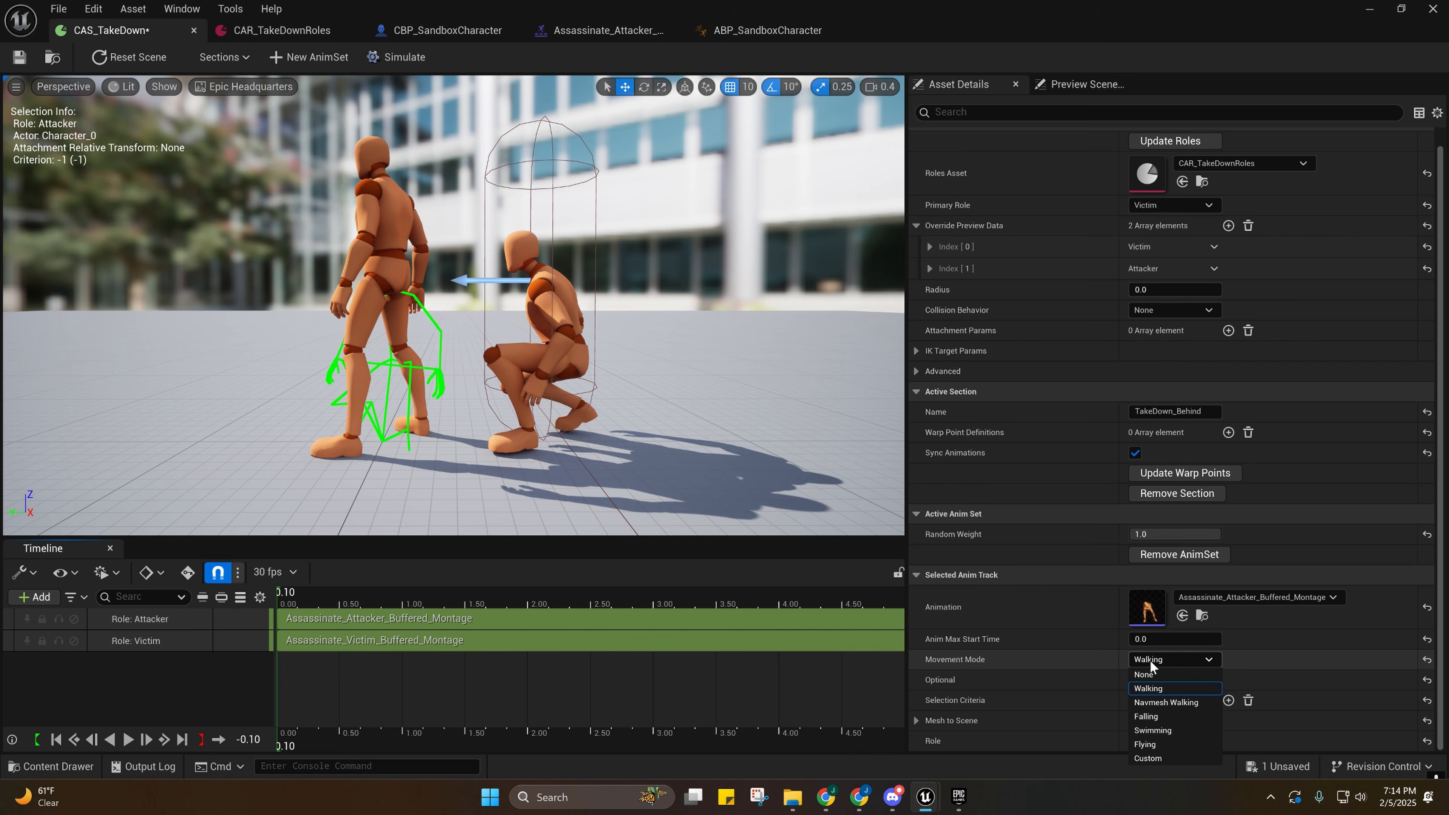
{"action": "left_click", "coordinate": [1150, 661]}
{"action": "left_click", "coordinate": [1150, 661]}
{"action": "left_click", "coordinate": [1143, 688]}
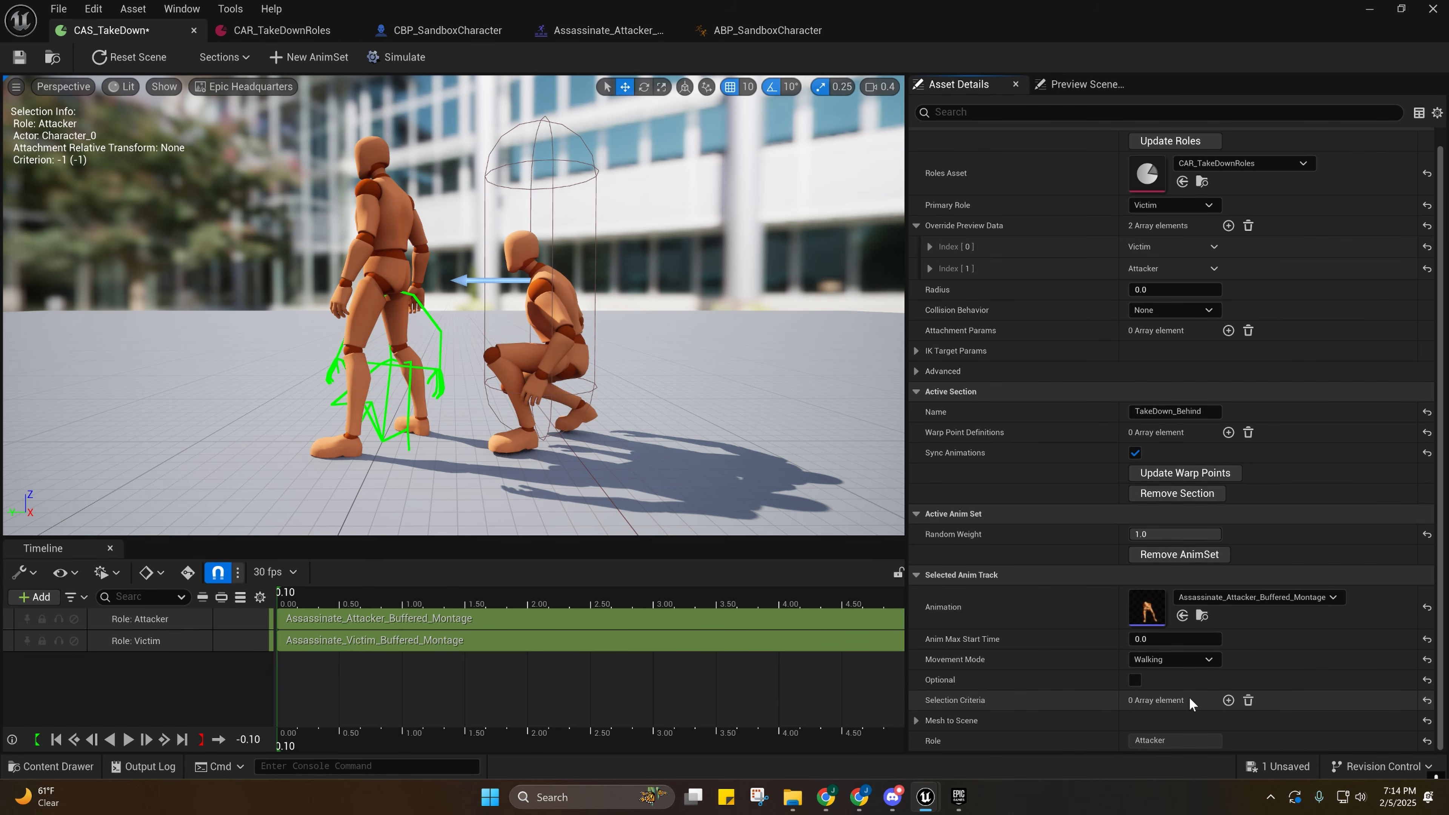
{"action": "left_click", "coordinate": [928, 720]}
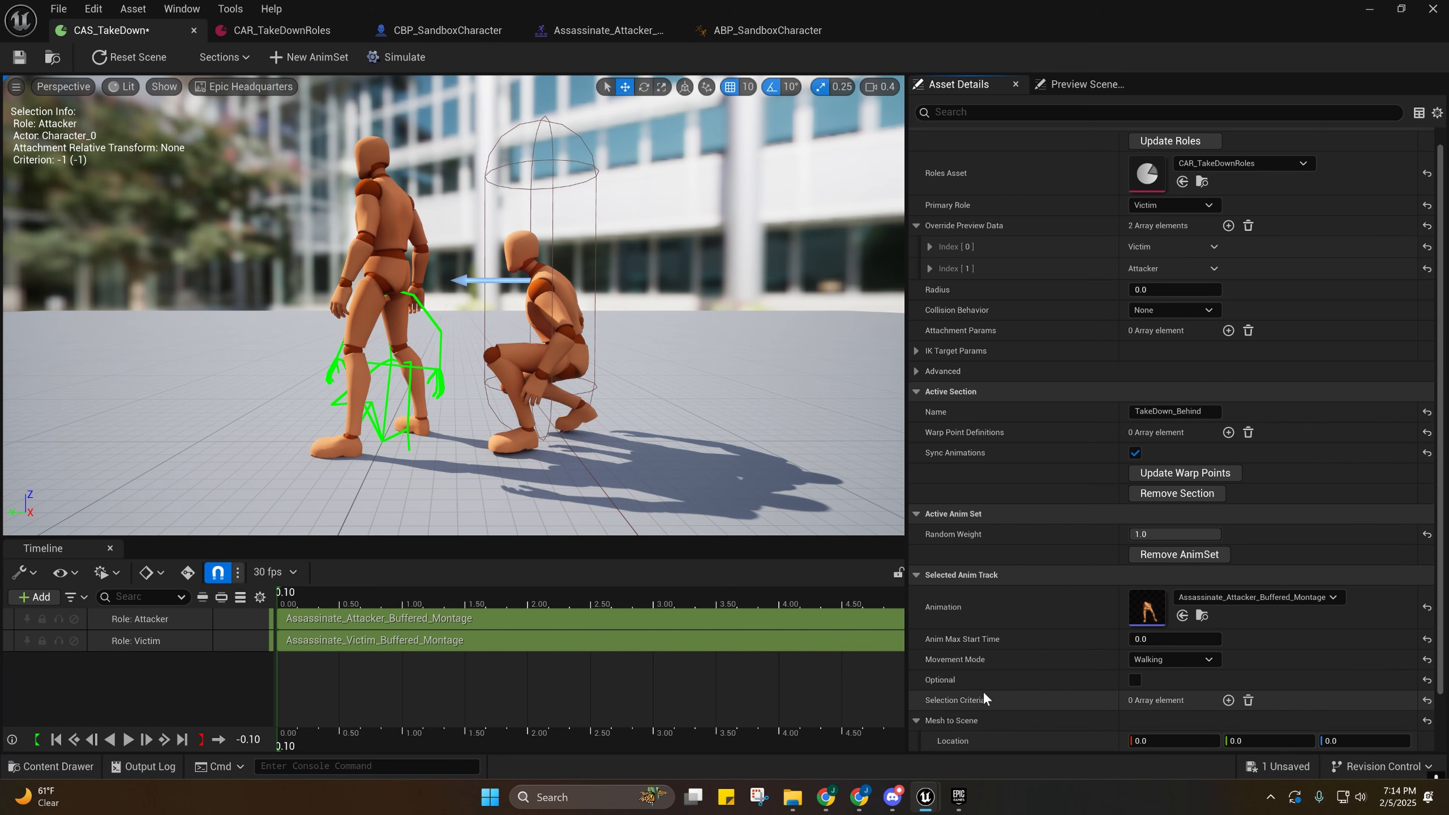
{"action": "scroll", "coordinate": [984, 697], "scroll_direction": "down", "scroll_amount": 2}
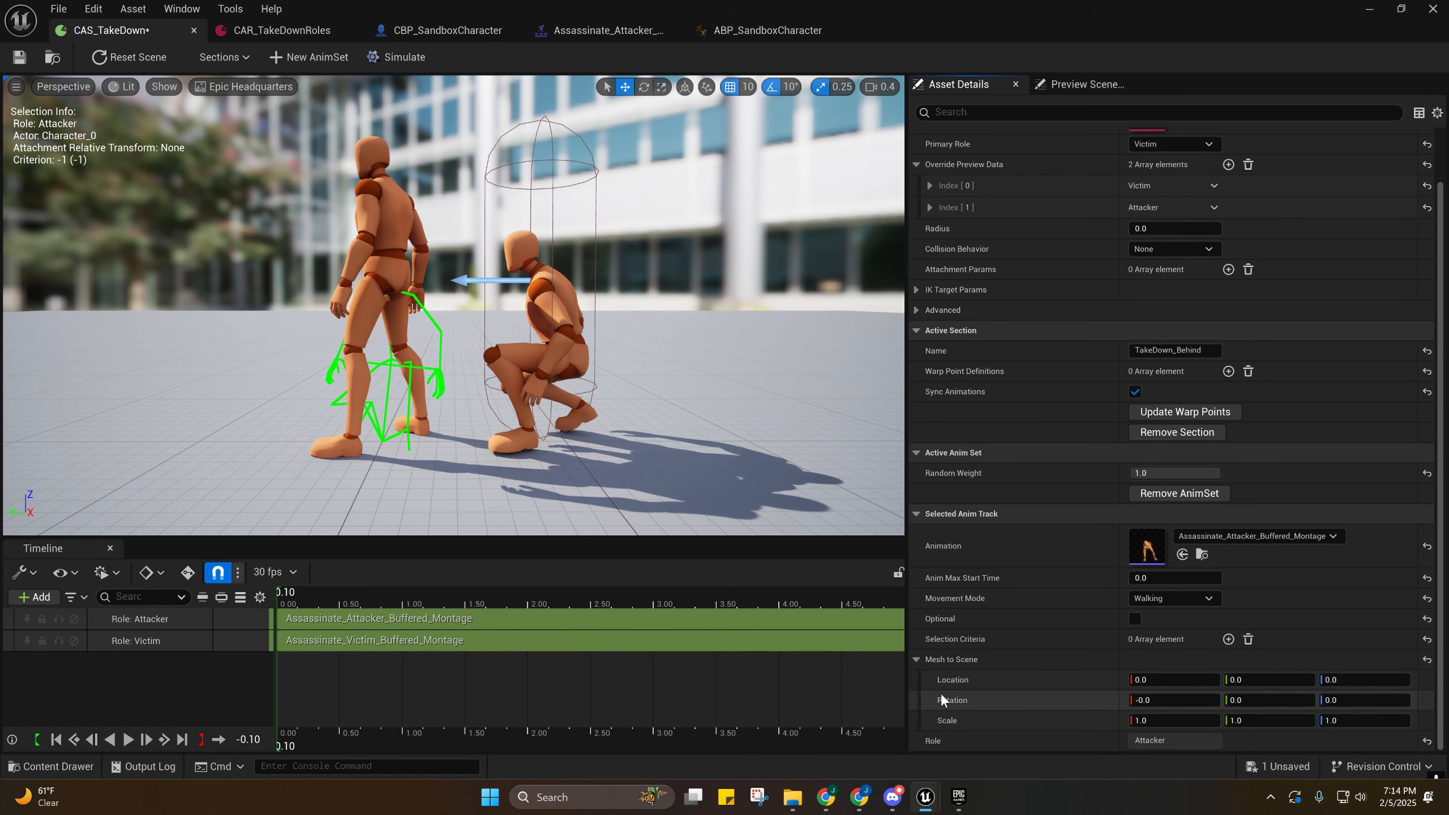
{"action": "left_click", "coordinate": [936, 660]}
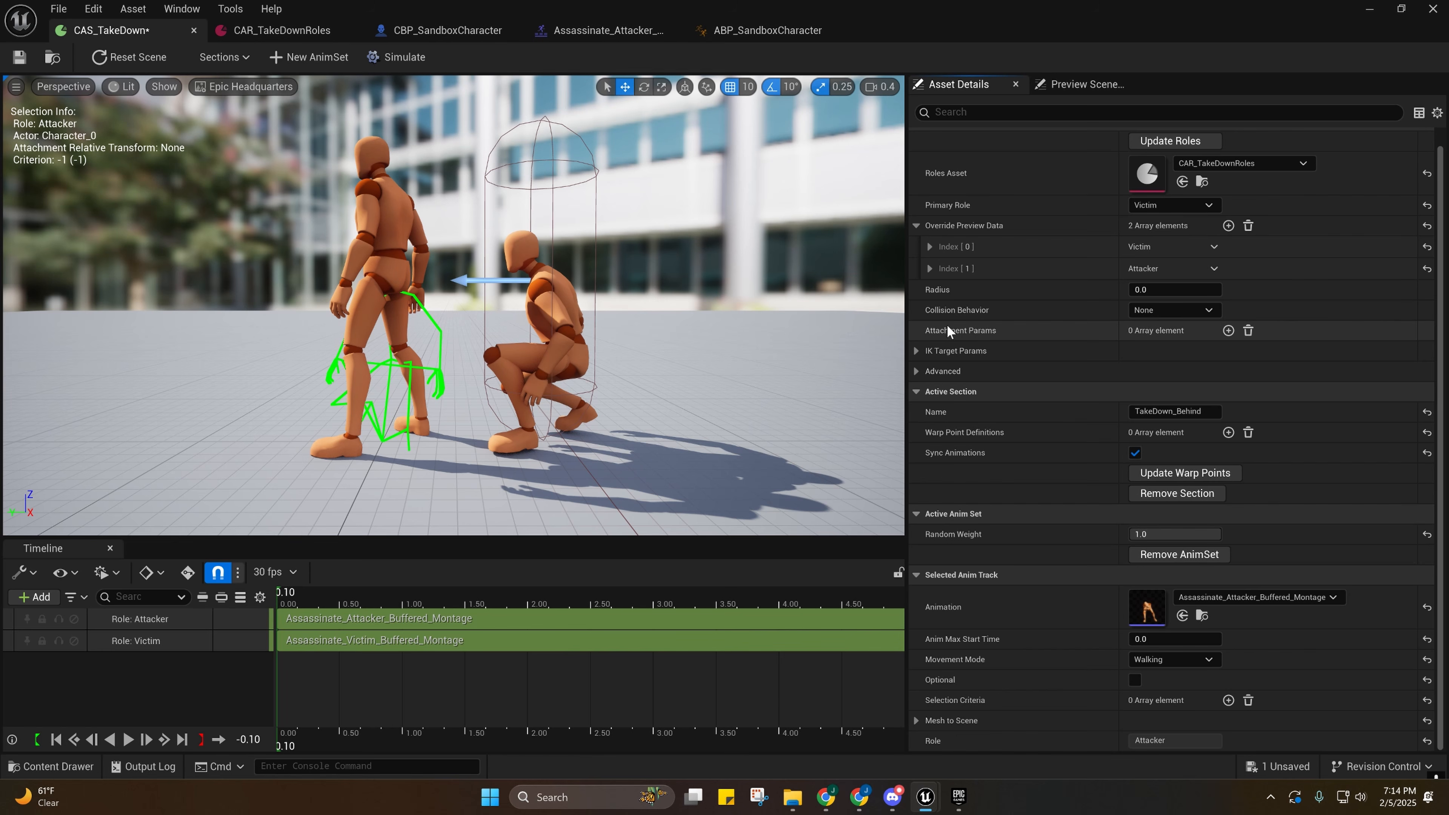
Inspect the override preview data for the Victim and Attacker, including role, type and preview skeletal mesh.
{"action": "left_click", "coordinate": [929, 247]}
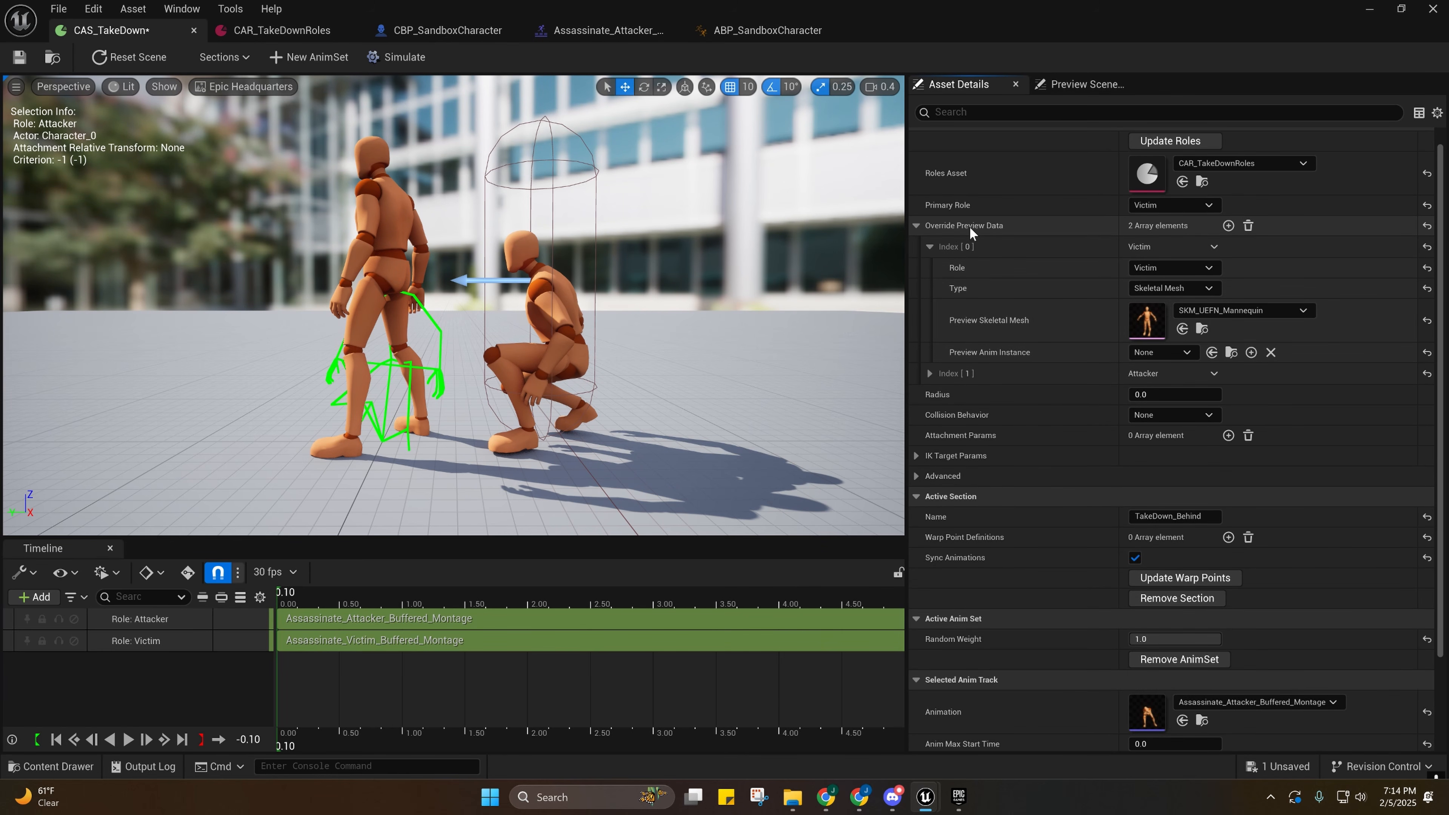
{"action": "left_click", "coordinate": [929, 373]}
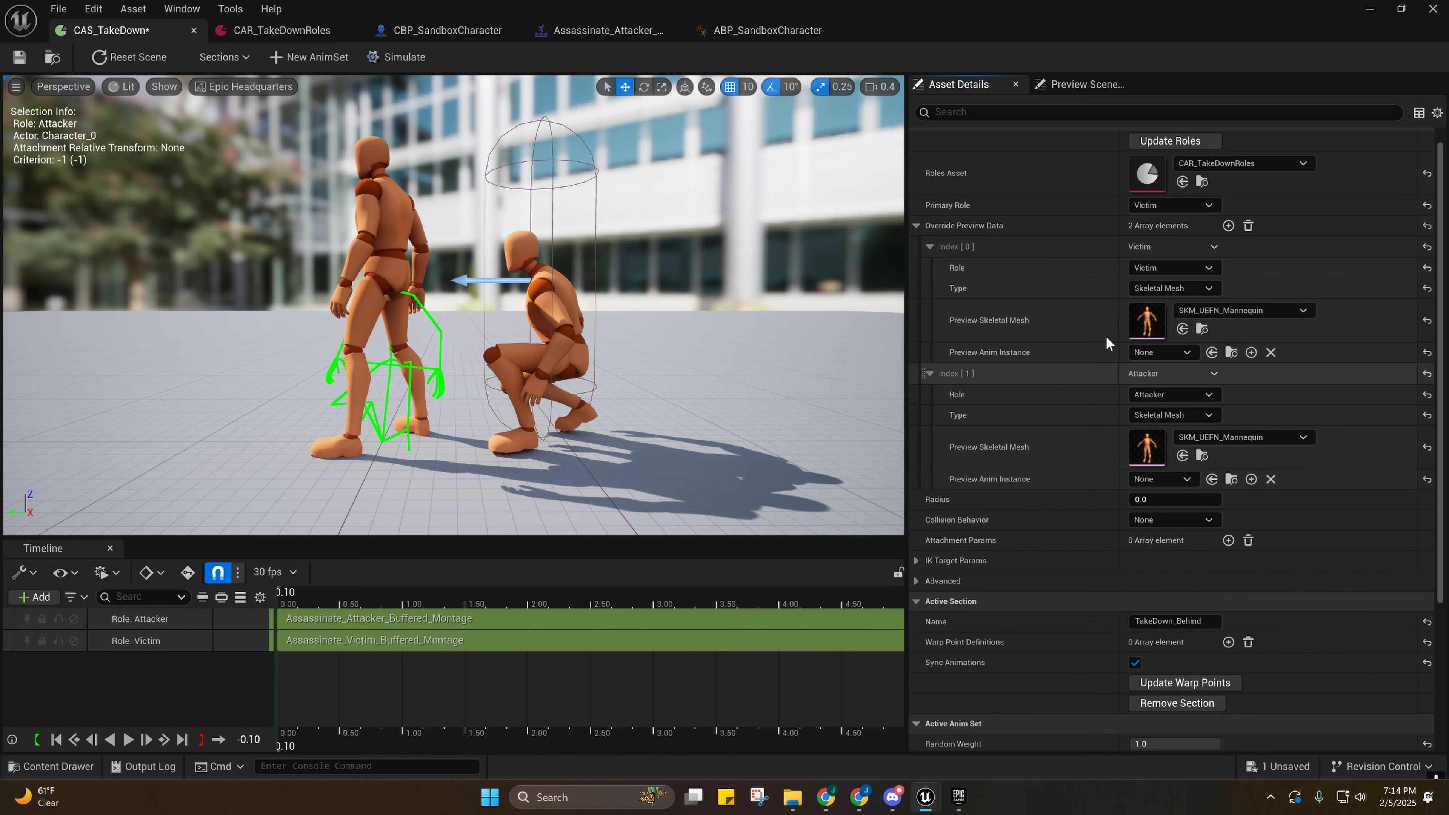
{"action": "left_click", "coordinate": [929, 246]}
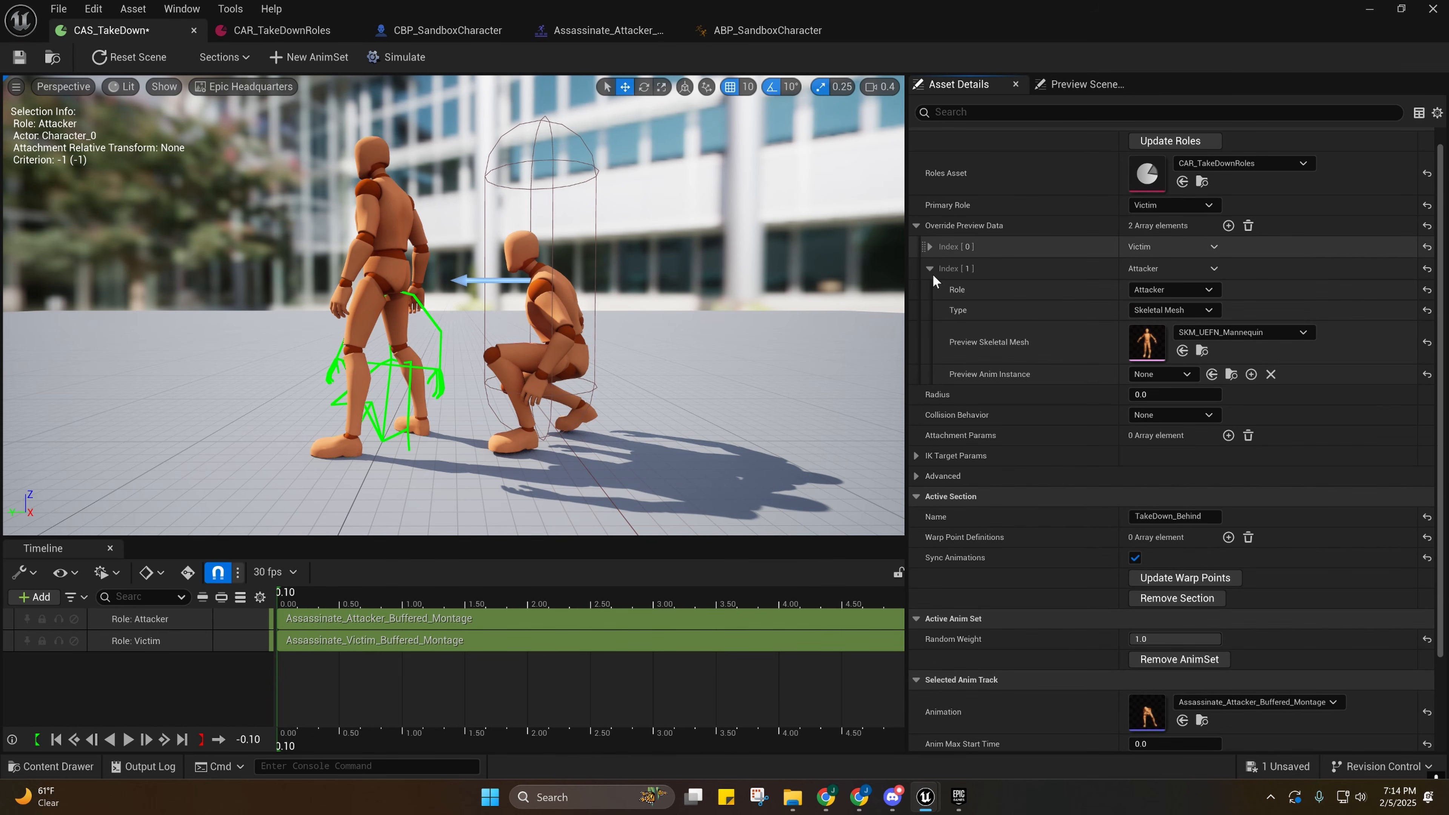
{"action": "left_click", "coordinate": [930, 268]}
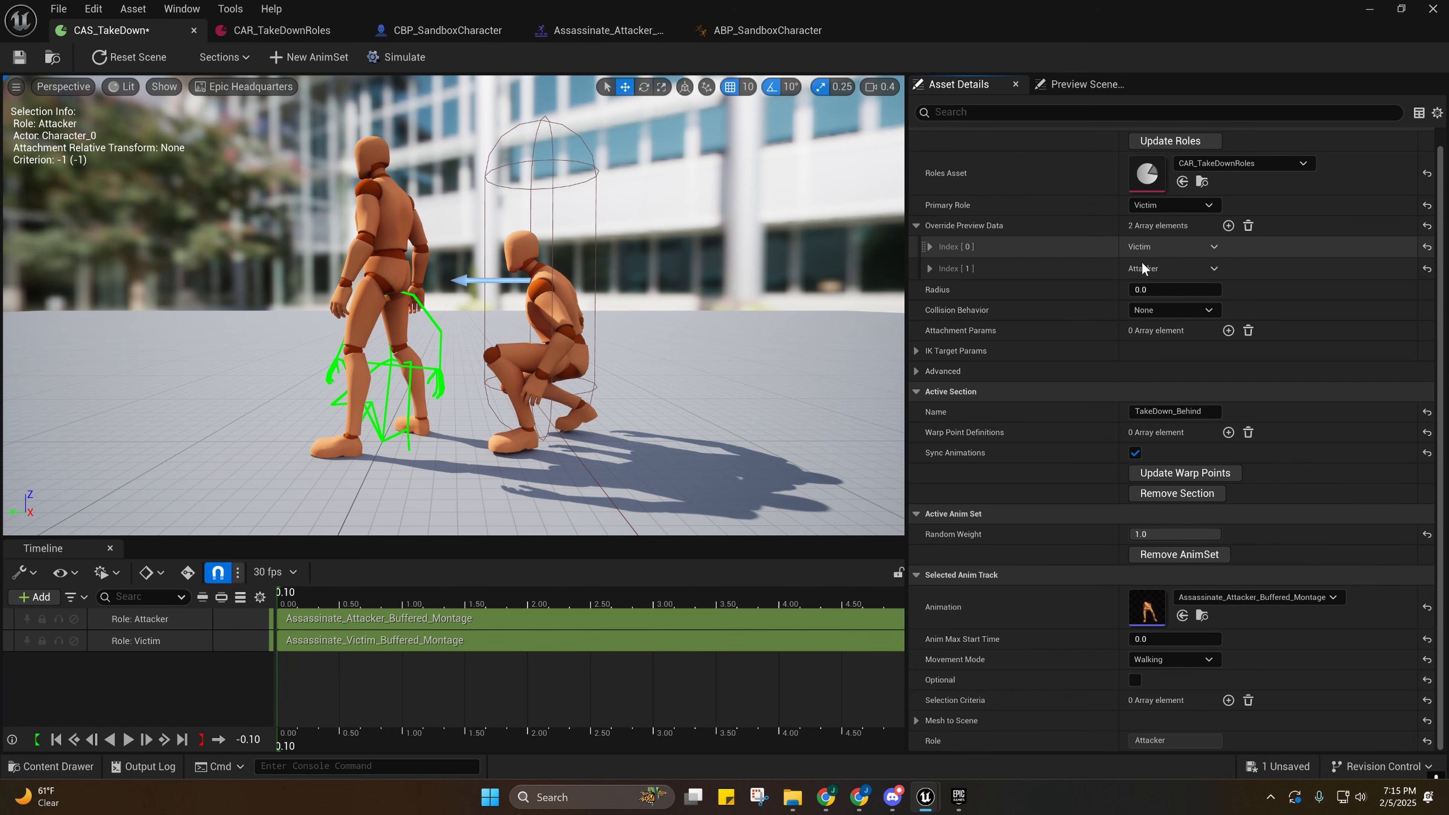
Set the Collision Behavior of the takedown scene to Ignore Channels.
{"action": "scroll", "coordinate": [1204, 246], "scroll_direction": "up", "scroll_amount": 1}
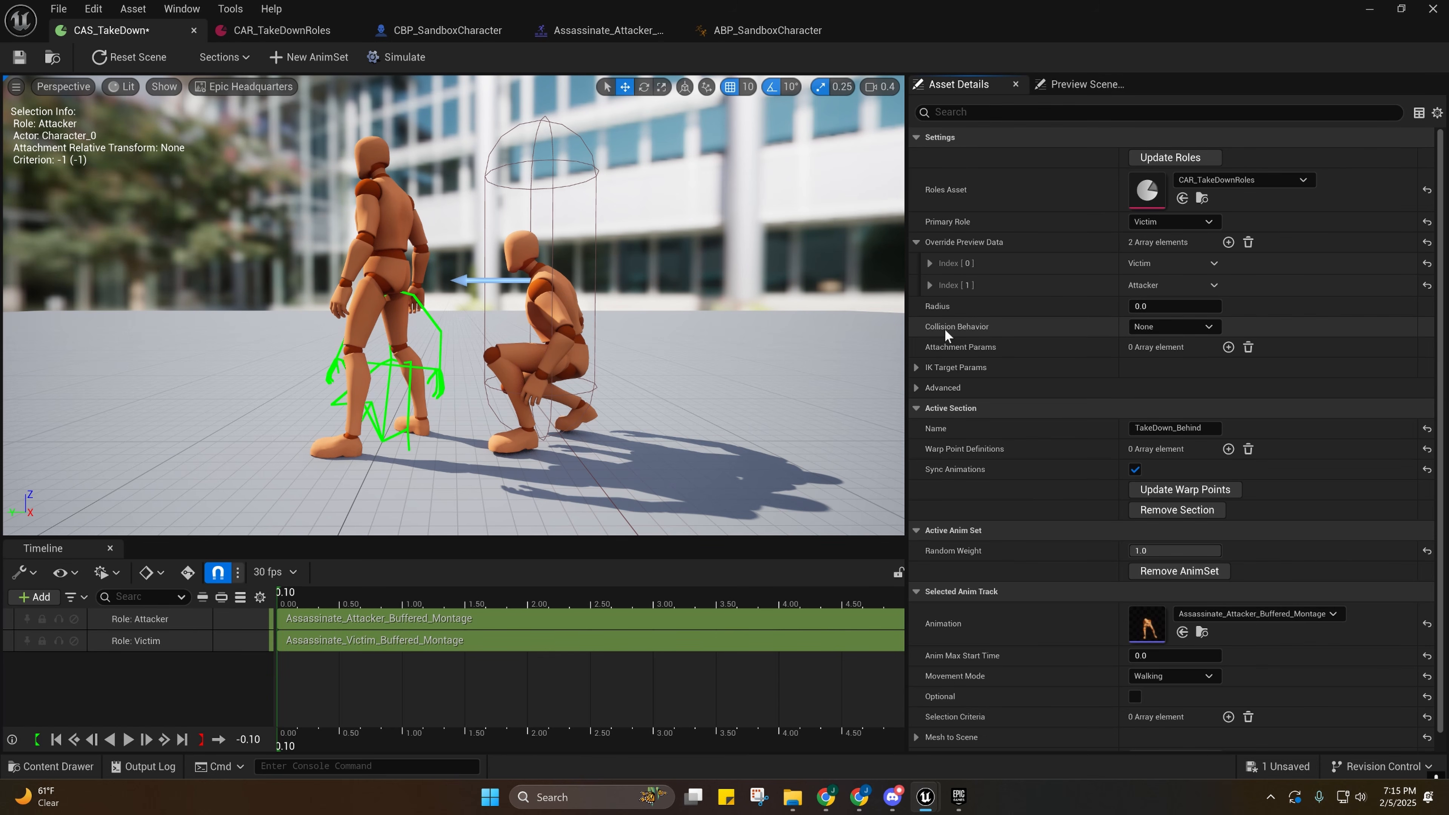
{"action": "left_click", "coordinate": [1187, 326]}
{"action": "left_click", "coordinate": [1163, 369]}
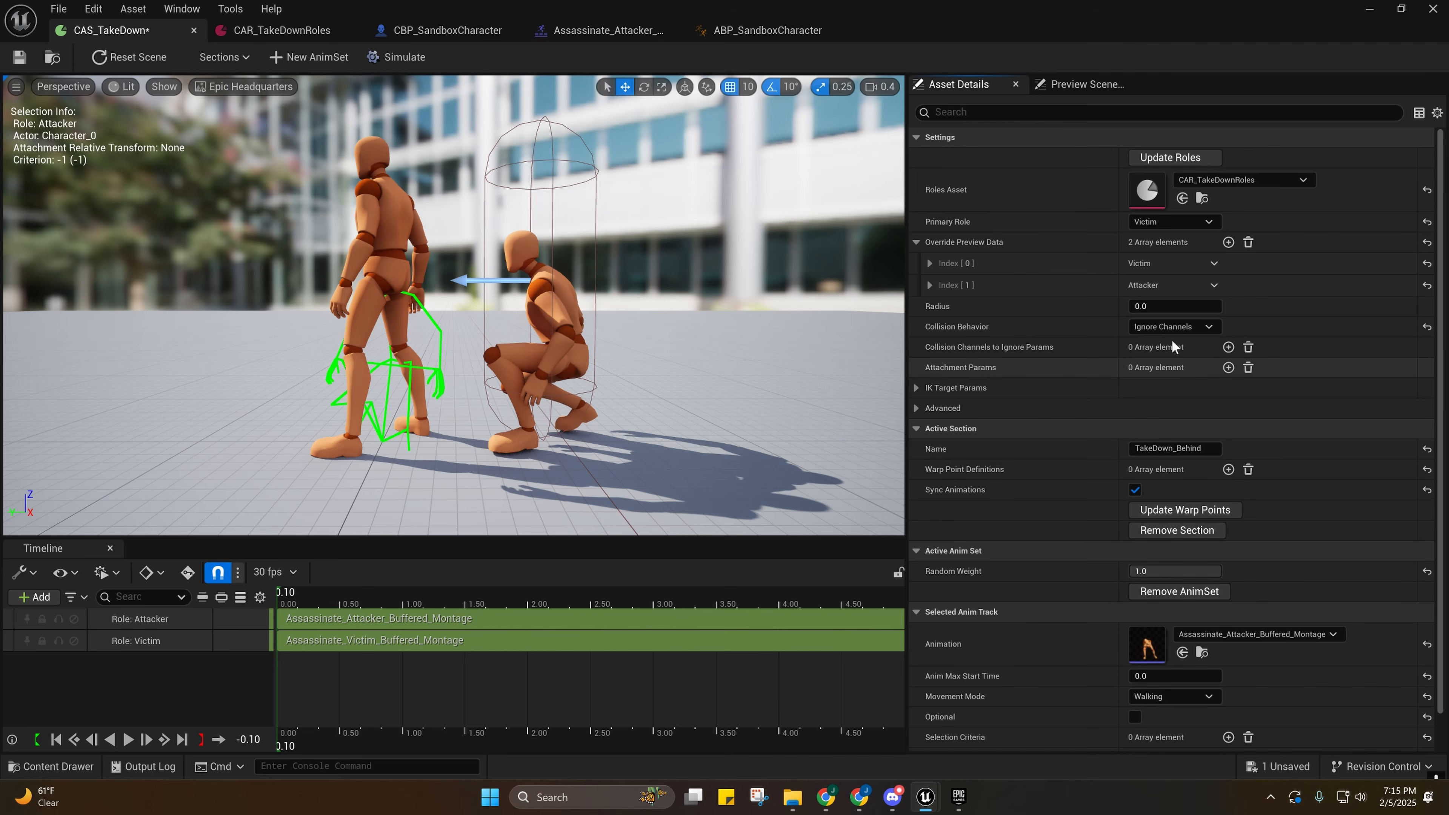
{"action": "left_click", "coordinate": [1166, 327]}
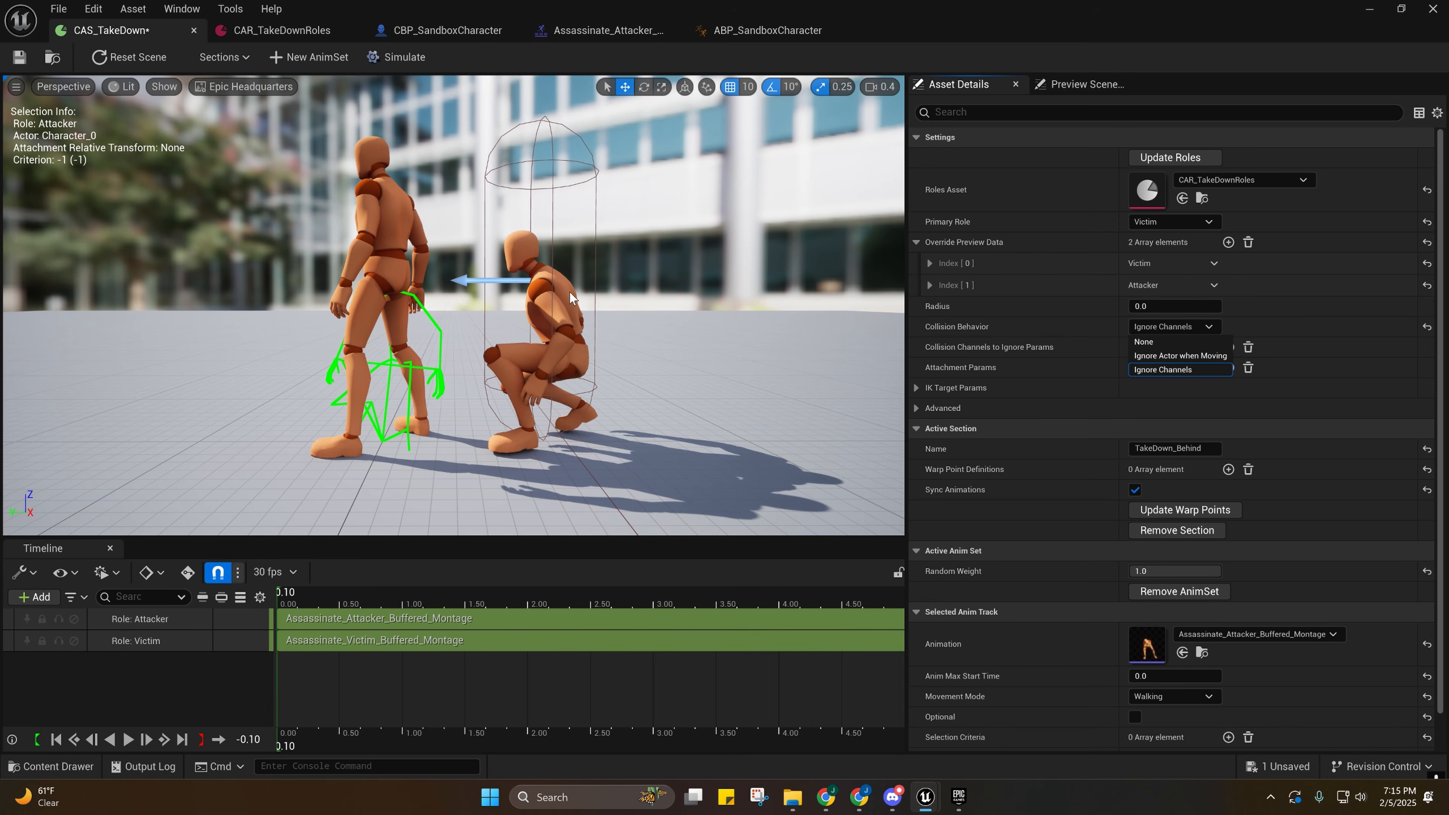
{"action": "left_click", "coordinate": [1161, 369]}
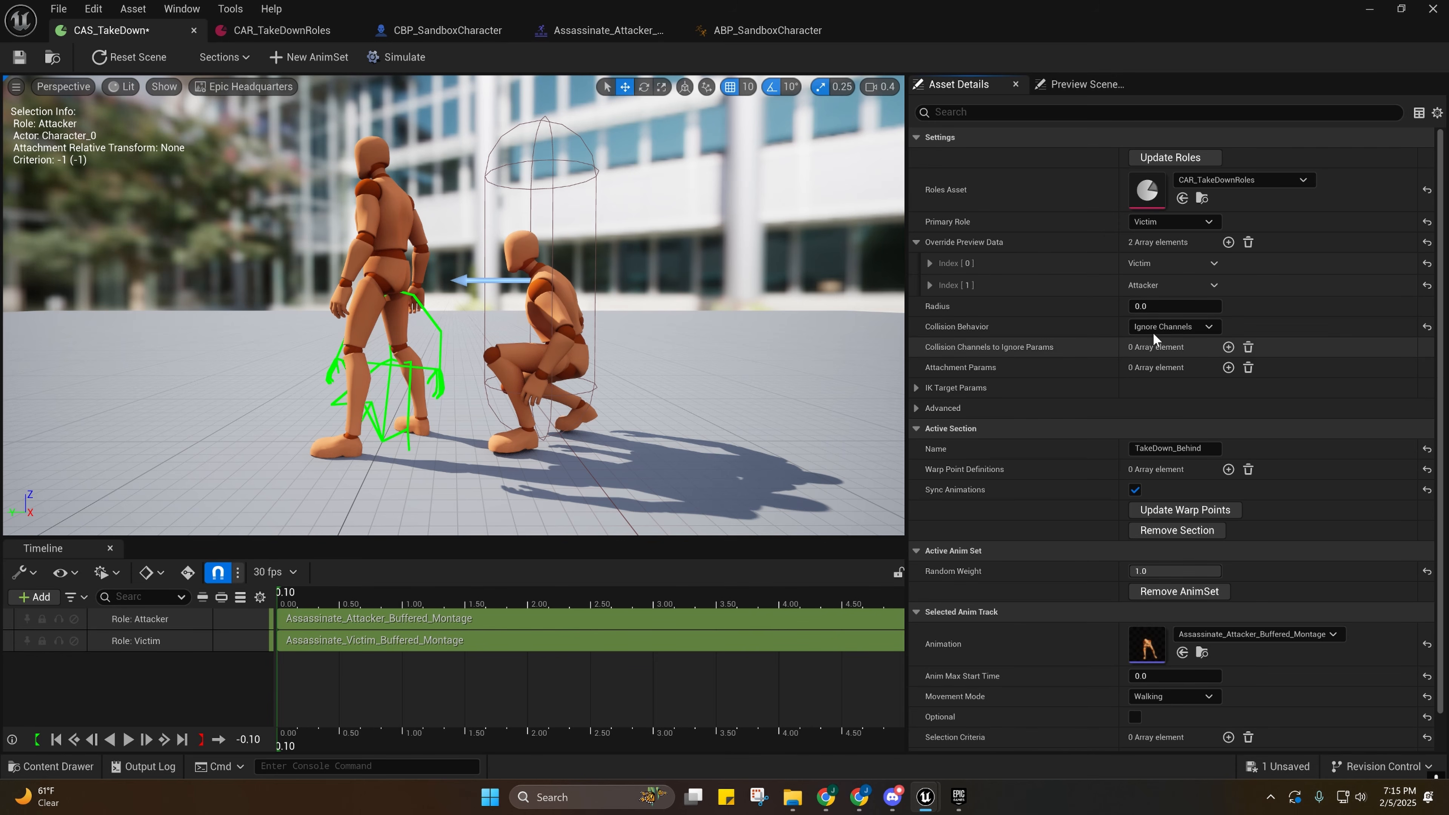
Add two entries to Collision Channels to Ignore Params, assigning Victim to the first and Attacker to the second.
{"action": "left_click", "coordinate": [1229, 347]}
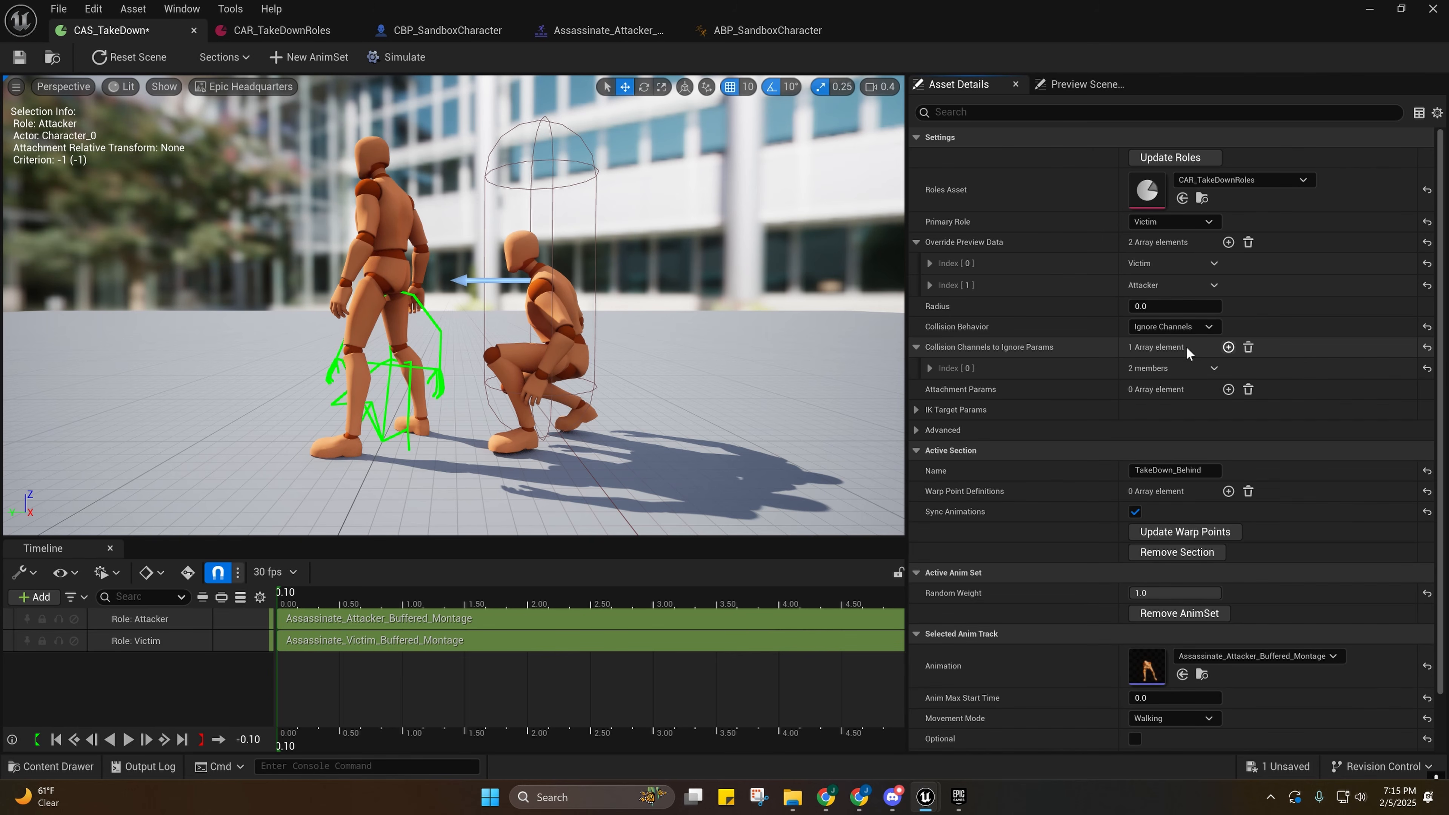
{"action": "left_click", "coordinate": [1228, 347]}
{"action": "left_click", "coordinate": [930, 368]}
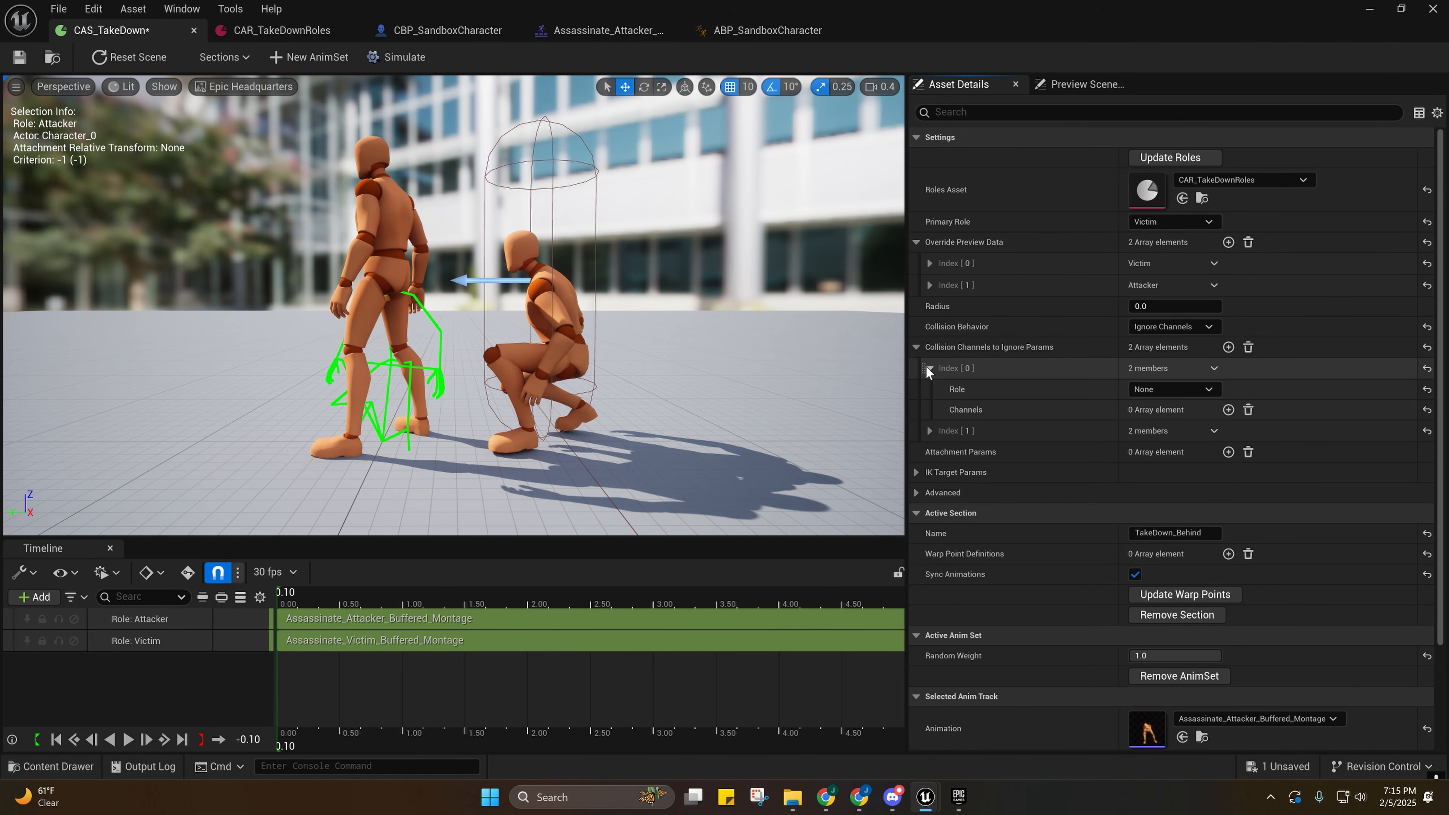
{"action": "left_click", "coordinate": [1187, 390]}
{"action": "left_click", "coordinate": [1169, 417]}
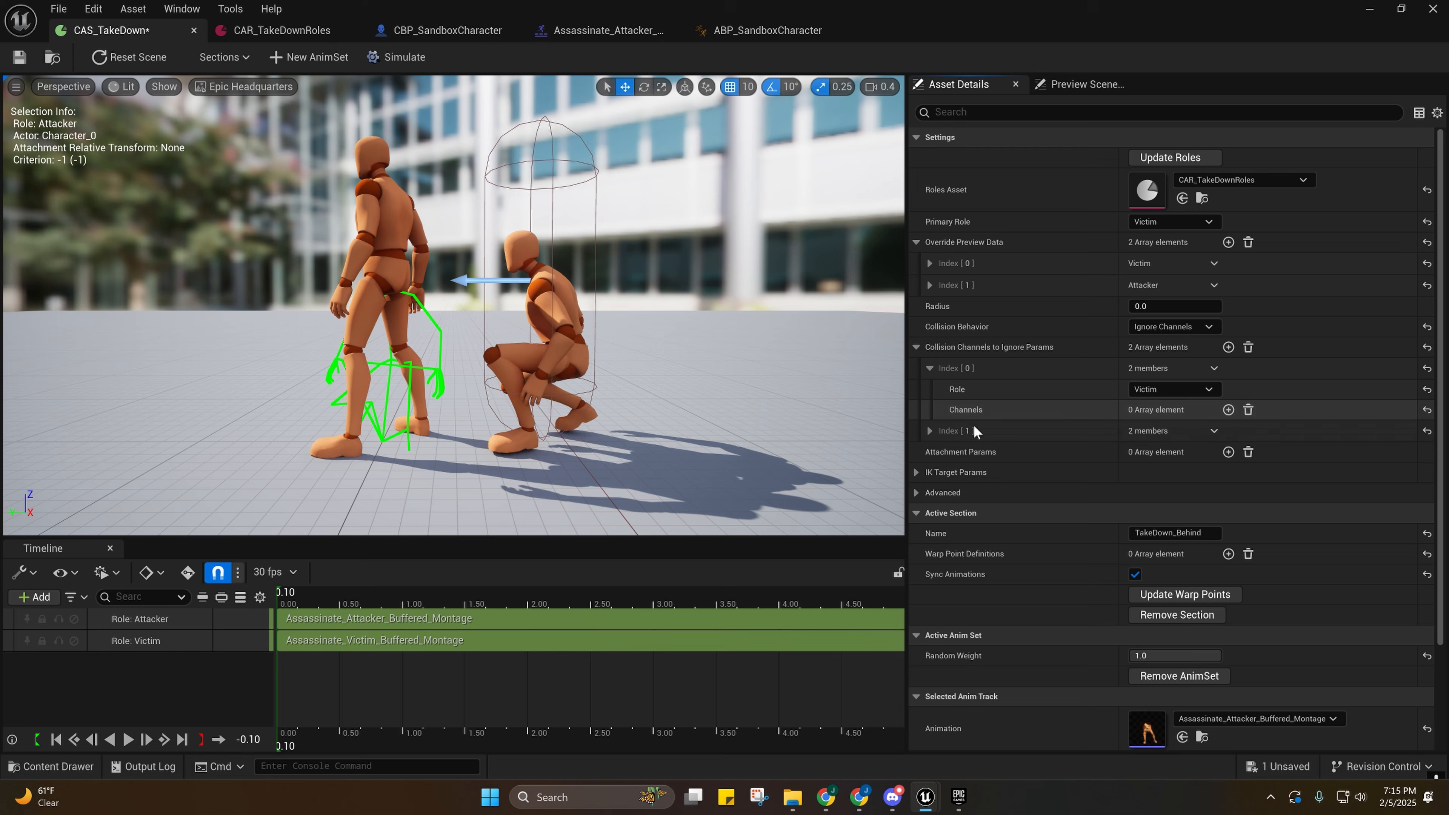
{"action": "left_click", "coordinate": [929, 431]}
{"action": "left_click", "coordinate": [1169, 451]}
{"action": "left_click", "coordinate": [1164, 491]}
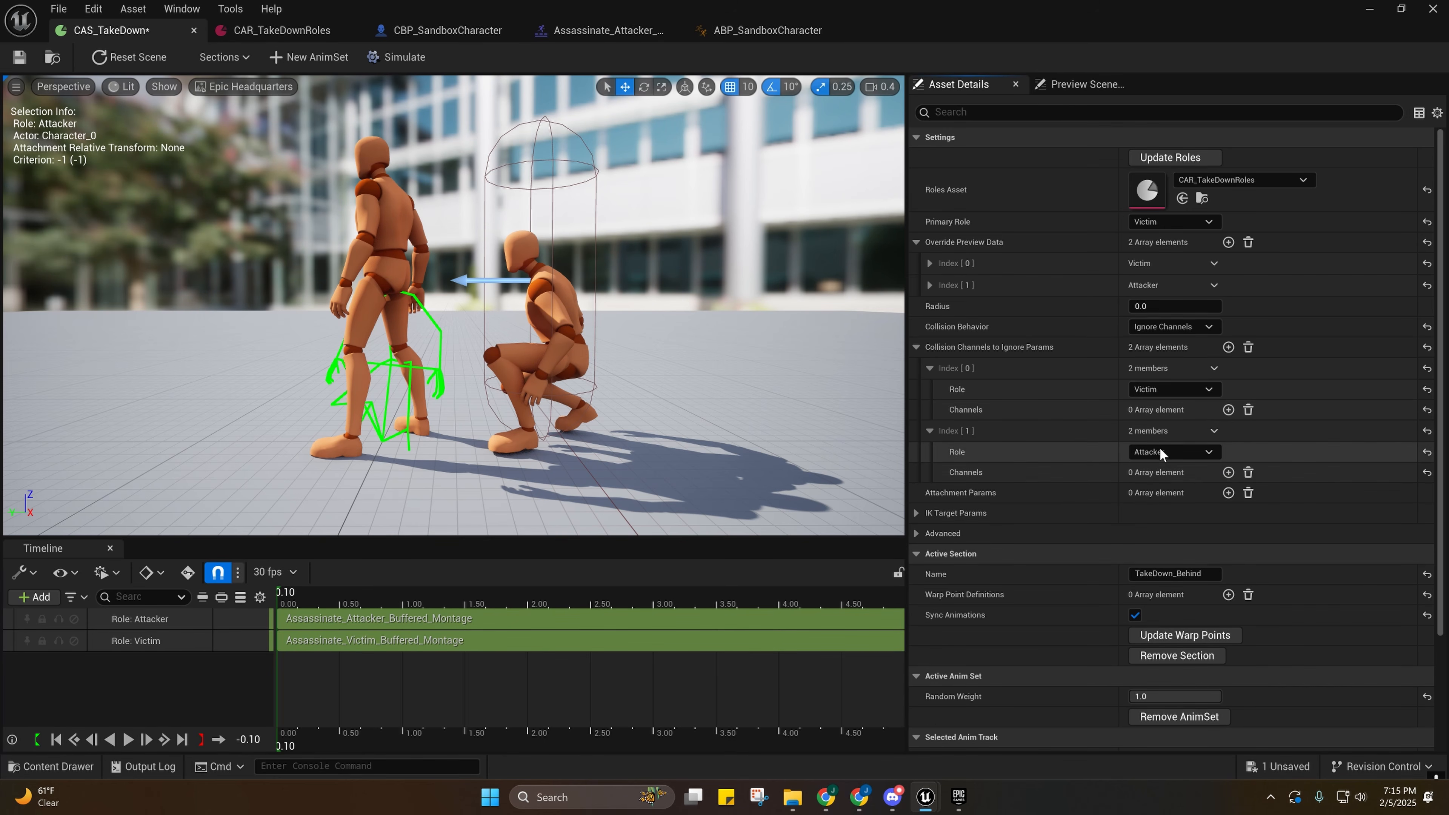
Add Pawn as the ignored collision channel for both the Victim and Attacker entries, and save the asset.
{"action": "left_click", "coordinate": [1228, 409]}
{"action": "left_click", "coordinate": [1161, 431]}
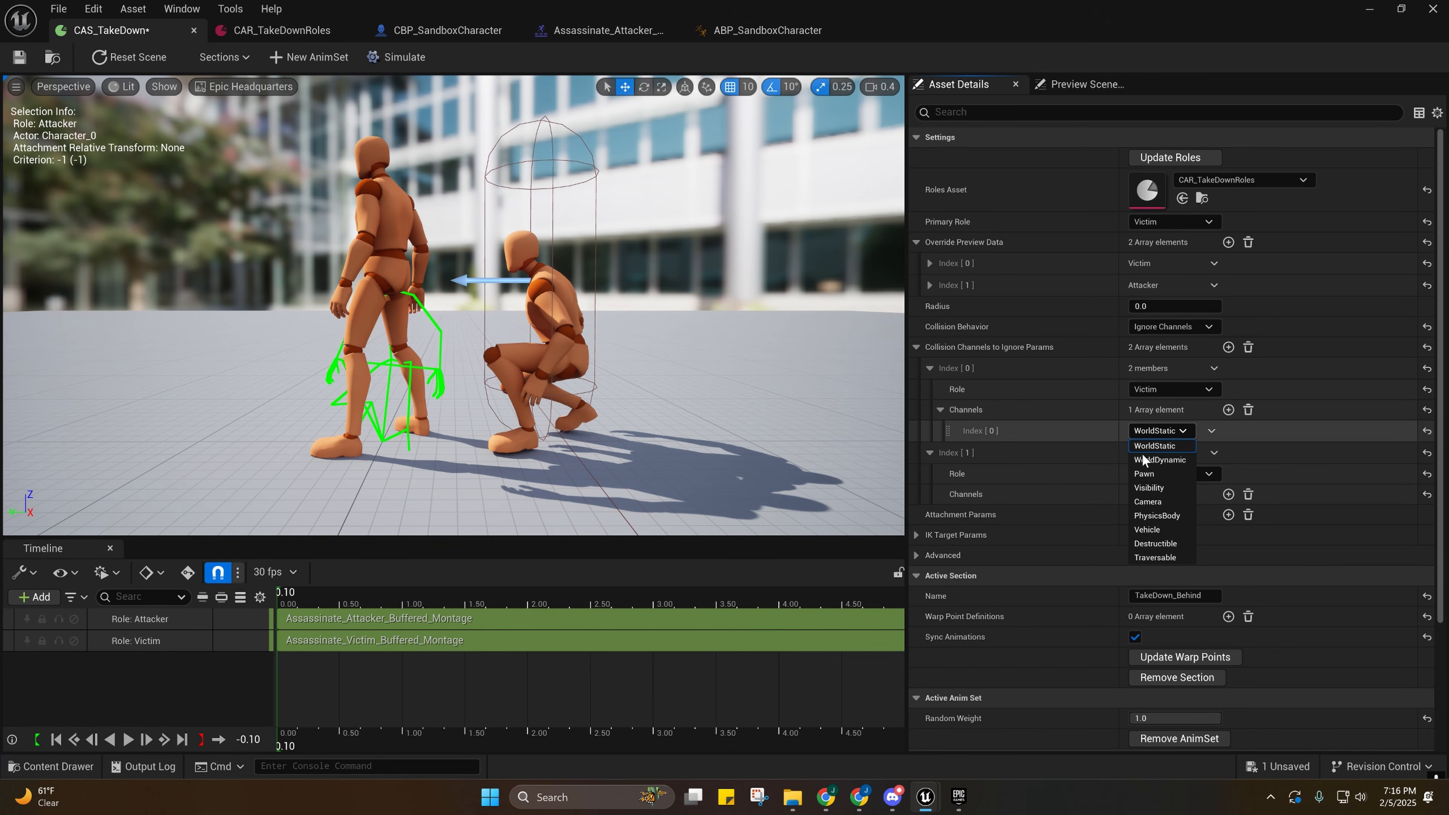
{"action": "left_click", "coordinate": [1144, 473]}
{"action": "left_click", "coordinate": [1229, 494]}
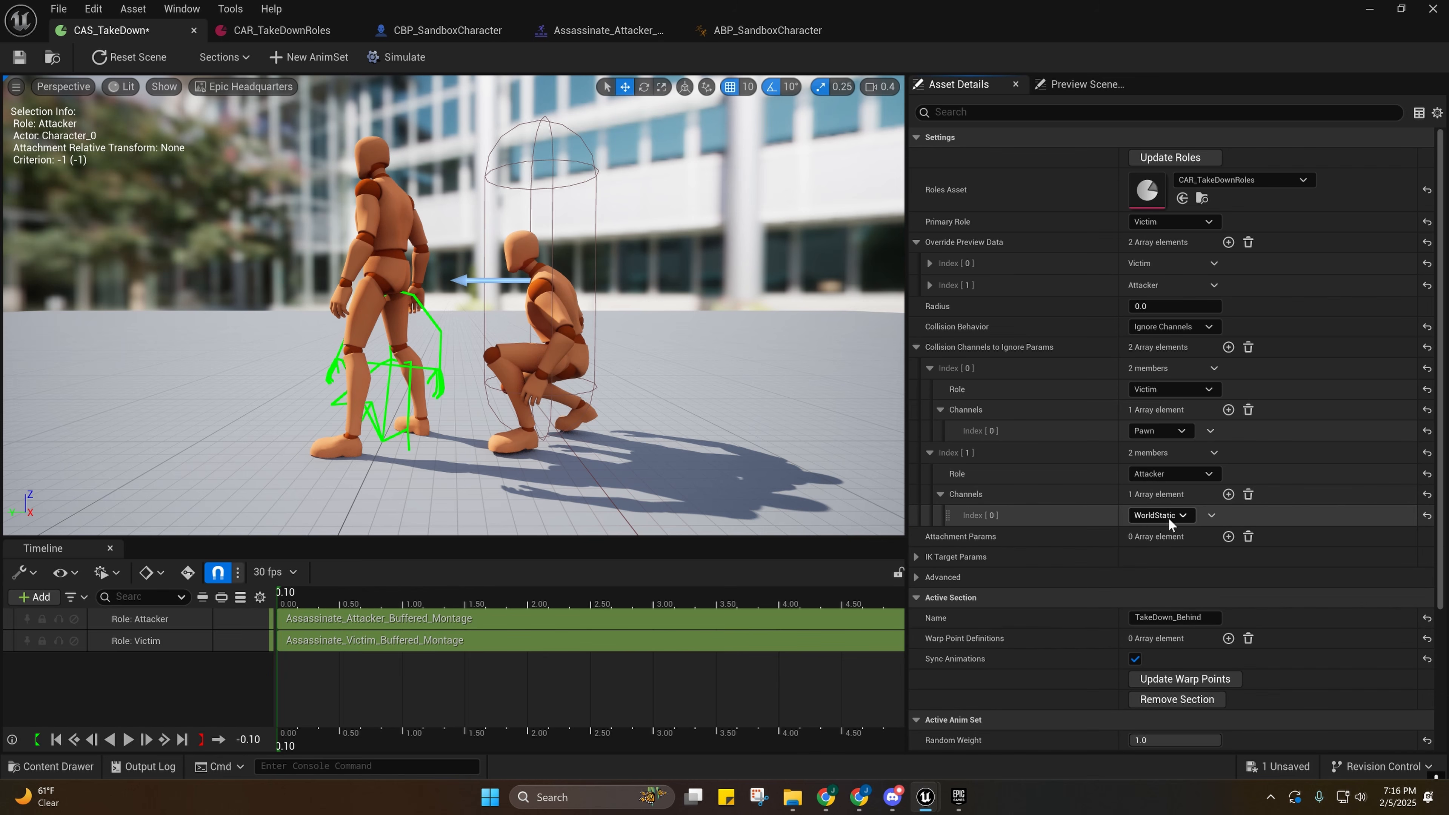
{"action": "left_click", "coordinate": [1161, 514]}
{"action": "left_click", "coordinate": [1144, 558]}
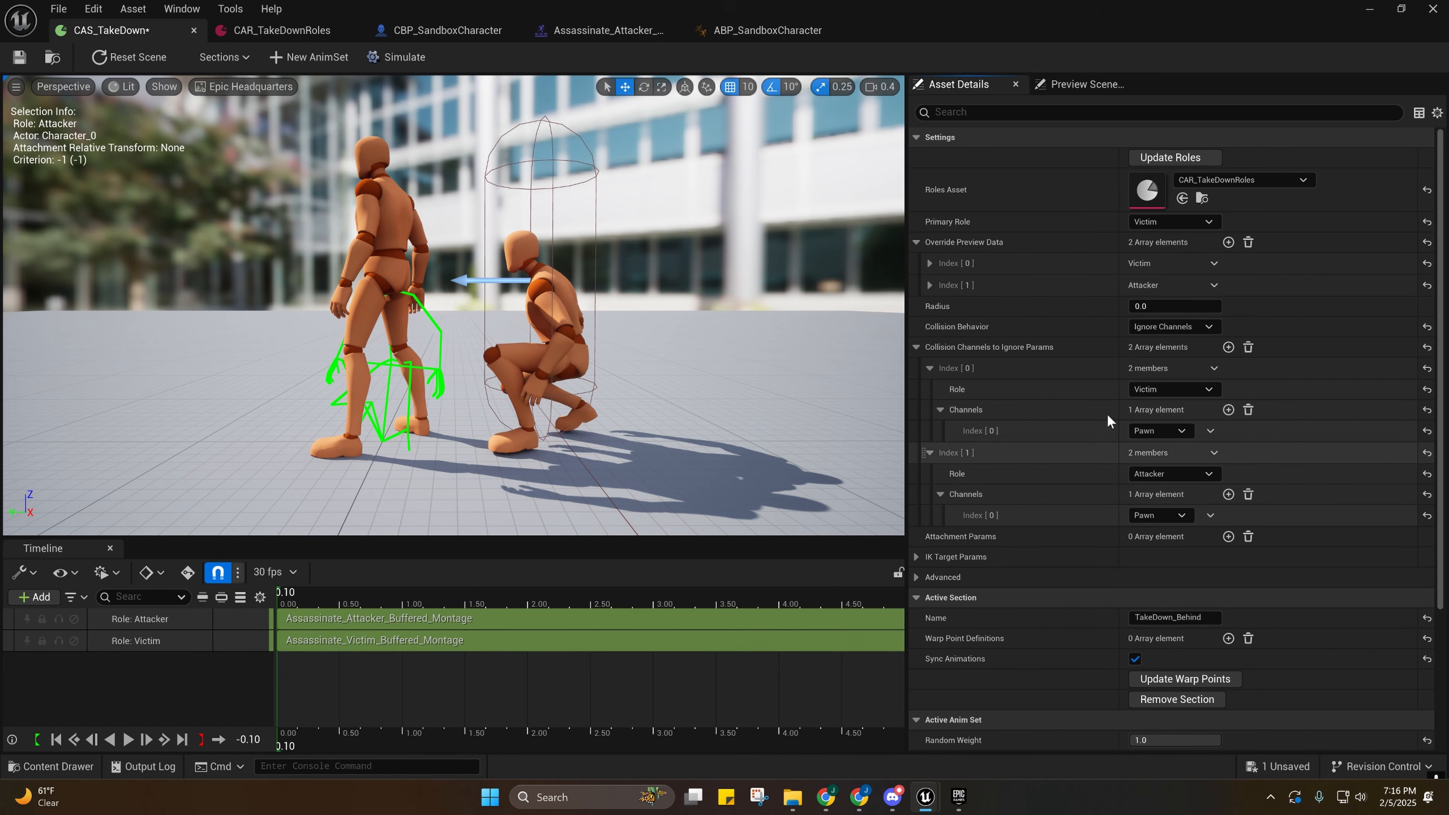
{"action": "left_click", "coordinate": [19, 57]}
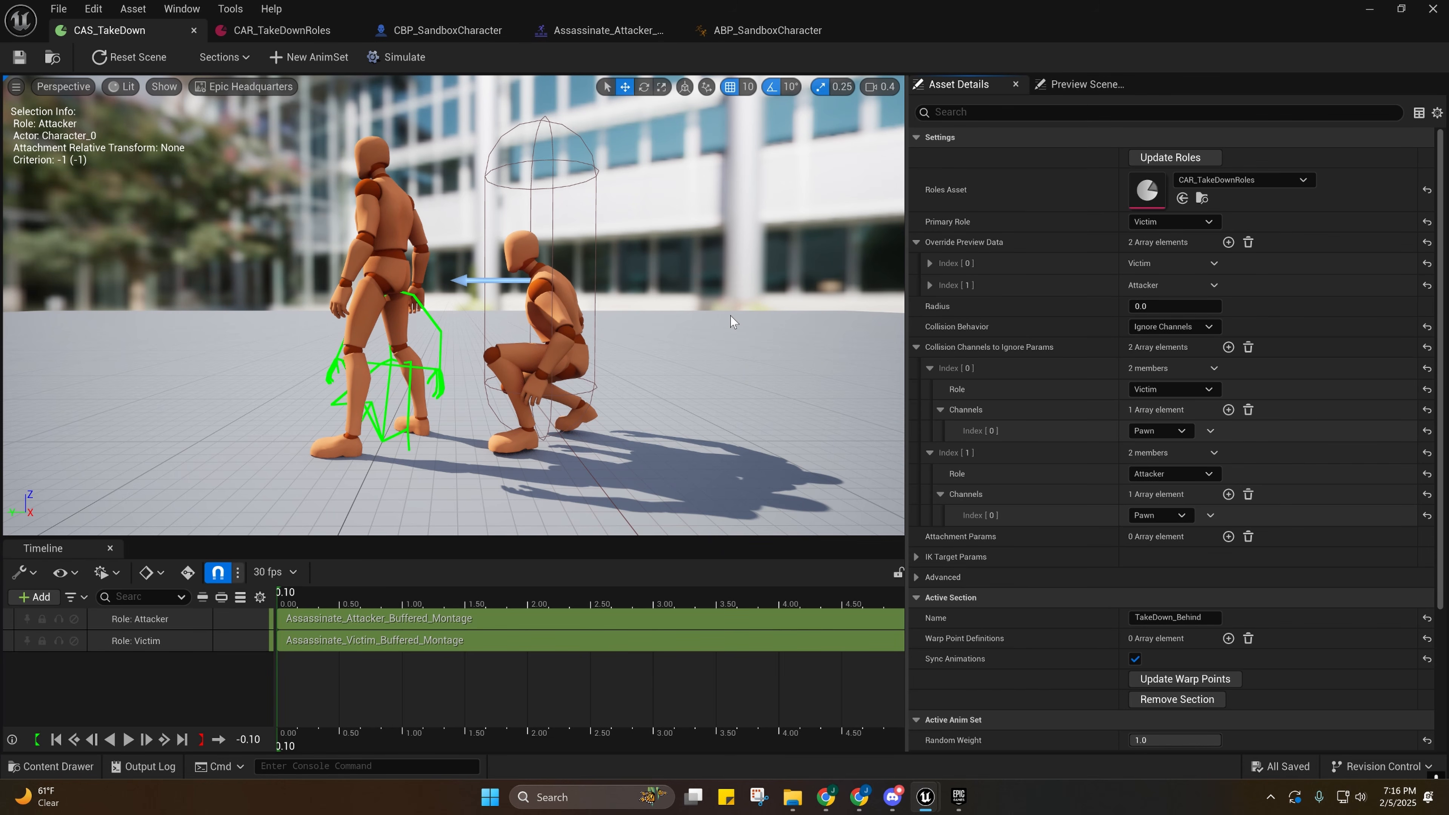
Review the IK Target Params and the Advanced settings for client movement, alignment tracks and sample rate.
{"action": "scroll", "coordinate": [981, 451], "scroll_direction": "down", "scroll_amount": 4}
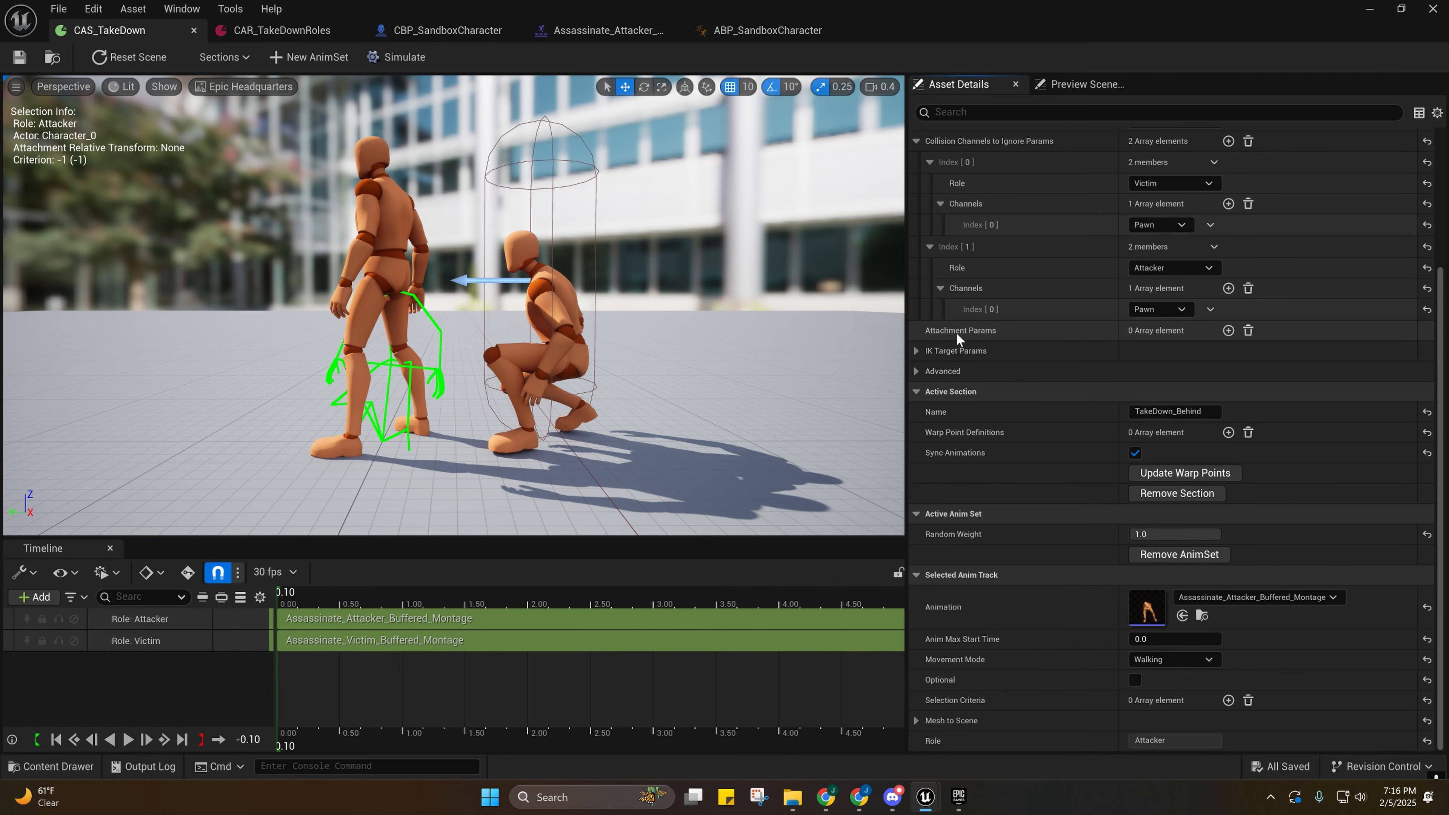
{"action": "left_click", "coordinate": [915, 350]}
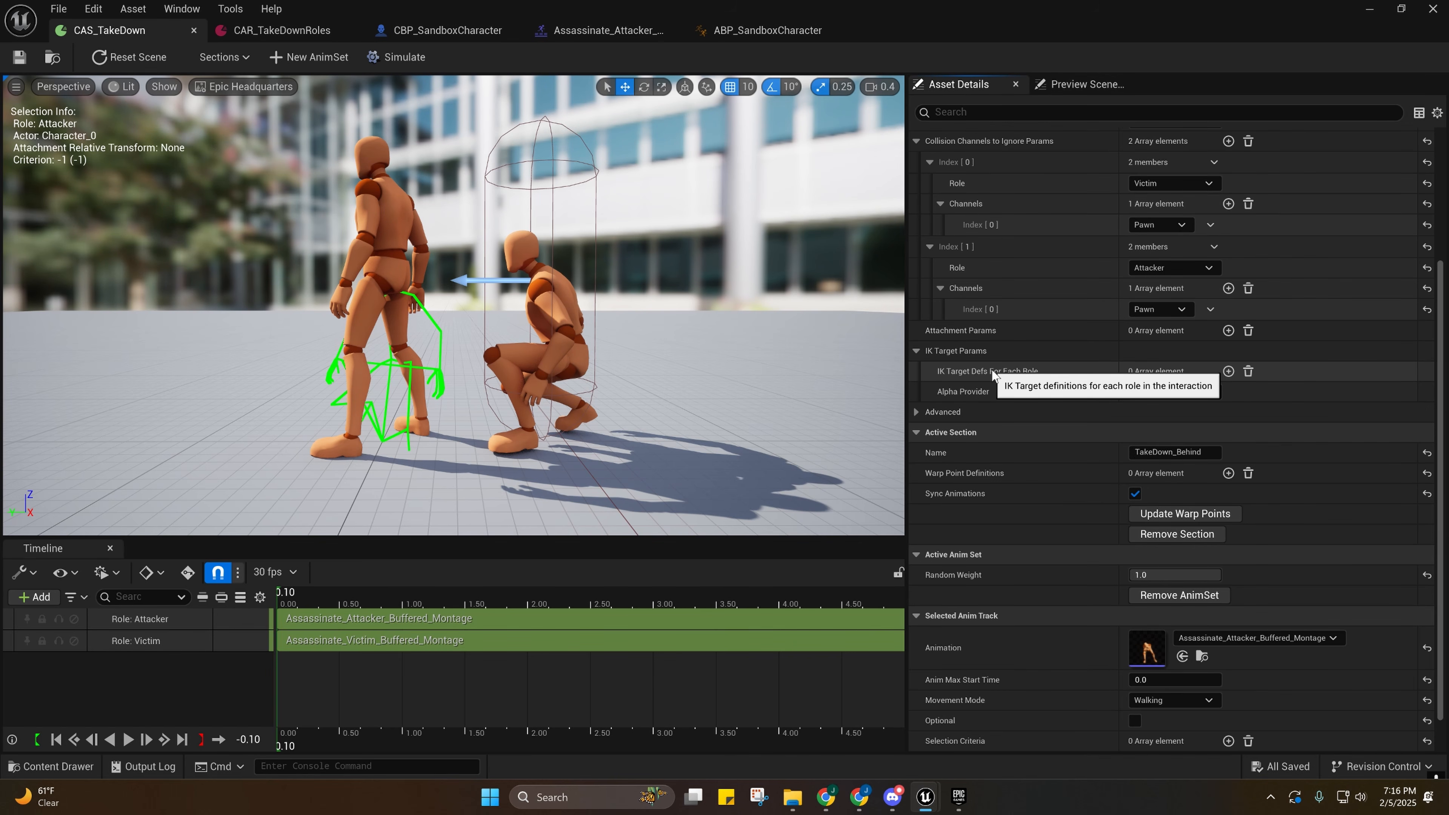
{"action": "scroll", "coordinate": [998, 372], "scroll_direction": "down", "scroll_amount": 2}
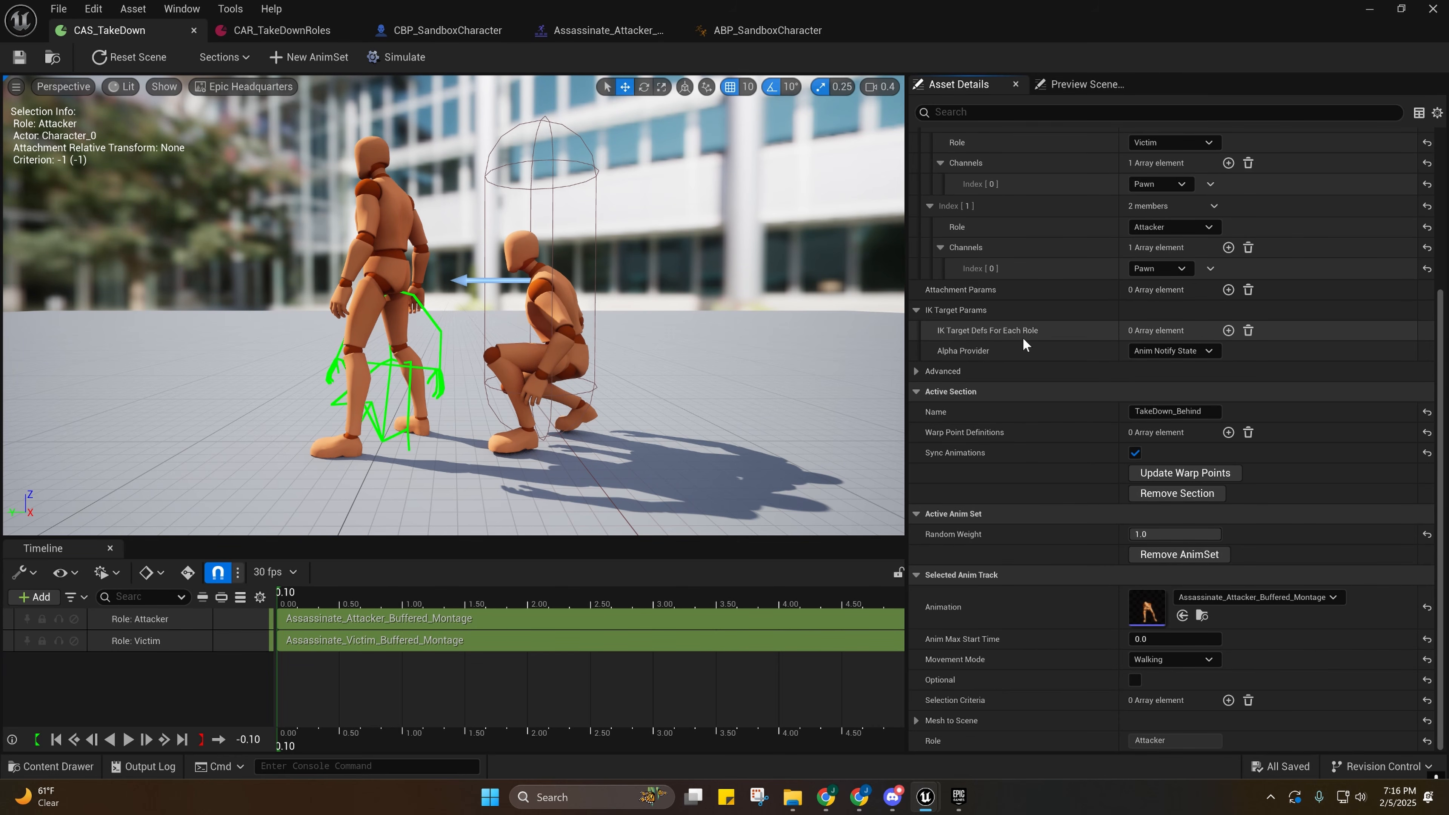
{"action": "left_click", "coordinate": [919, 309]}
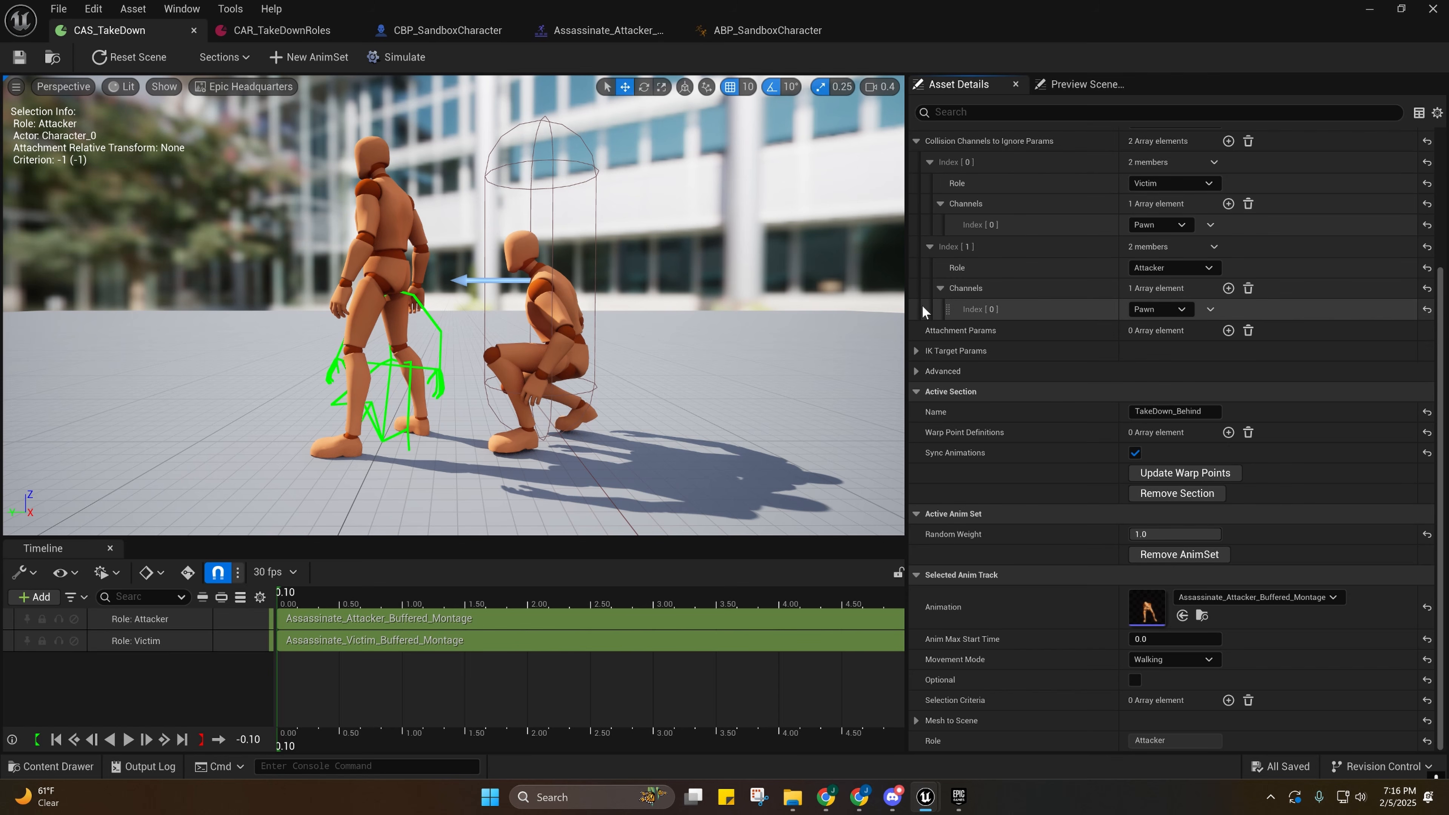
{"action": "left_click", "coordinate": [915, 371]}
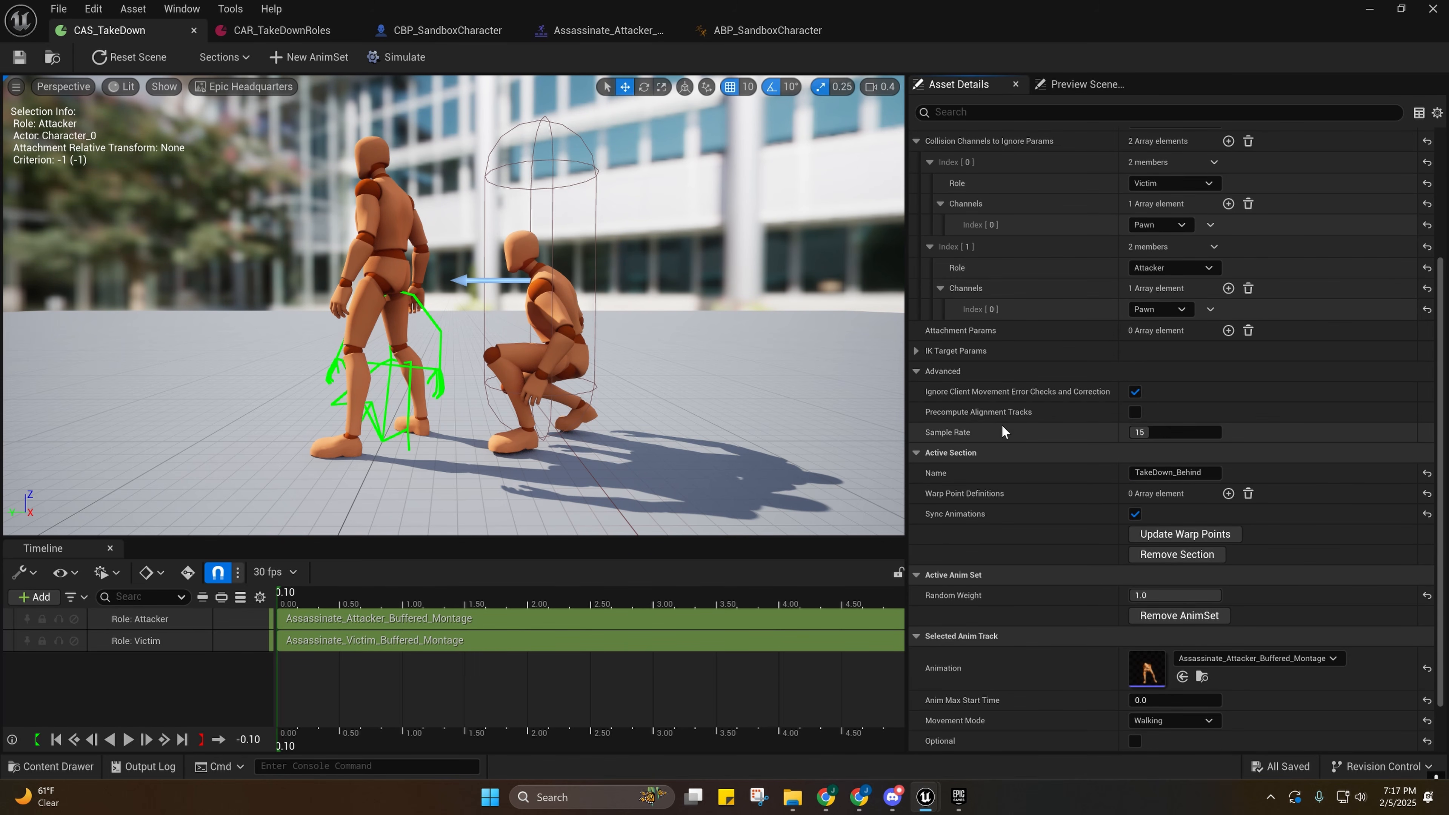
{"action": "mouse_move", "coordinate": [967, 437]}
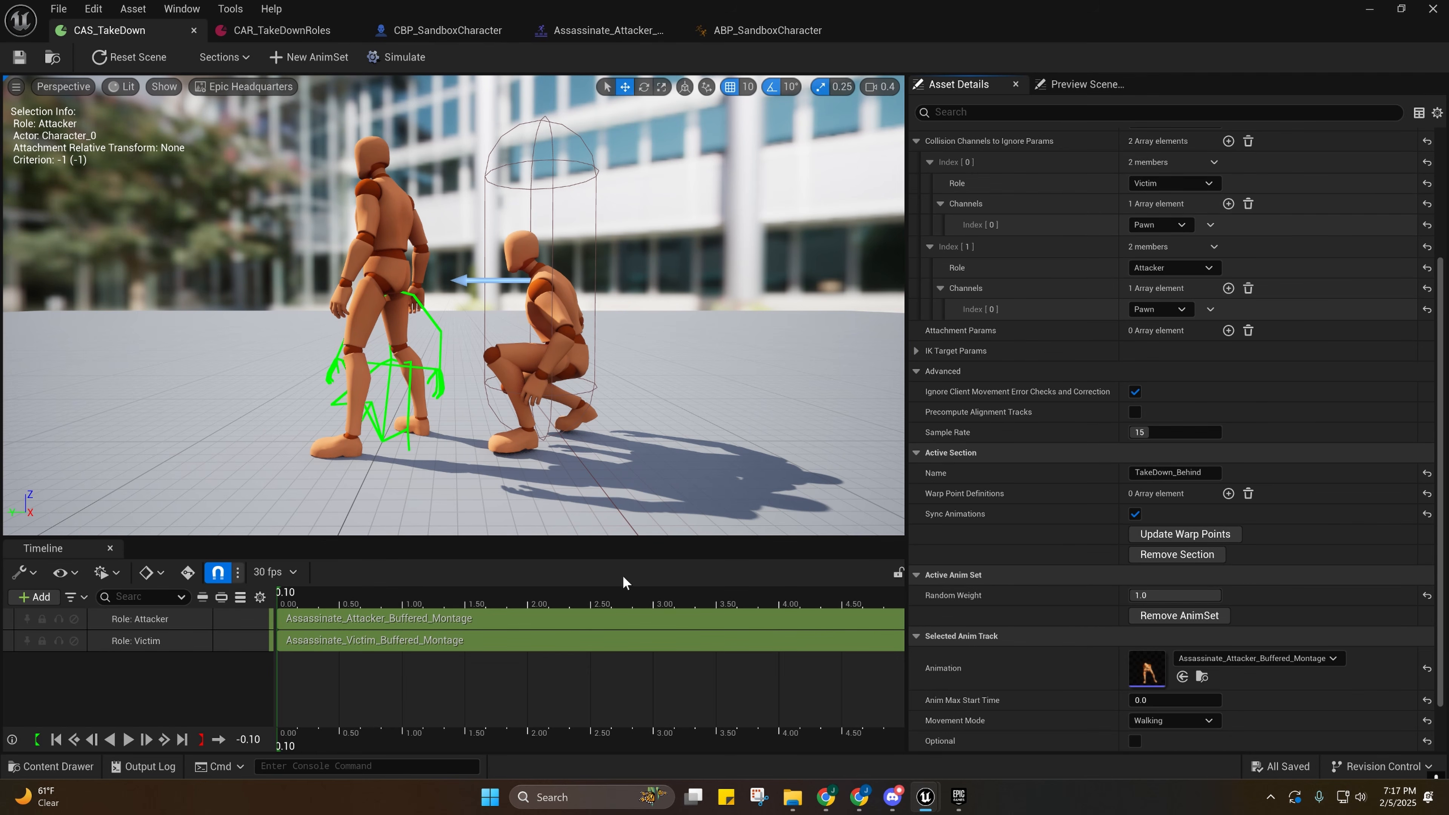
Add a warp point definition to the active section and check the available sections, choosing TakeDown_Behind.
{"action": "left_click", "coordinate": [1228, 493]}
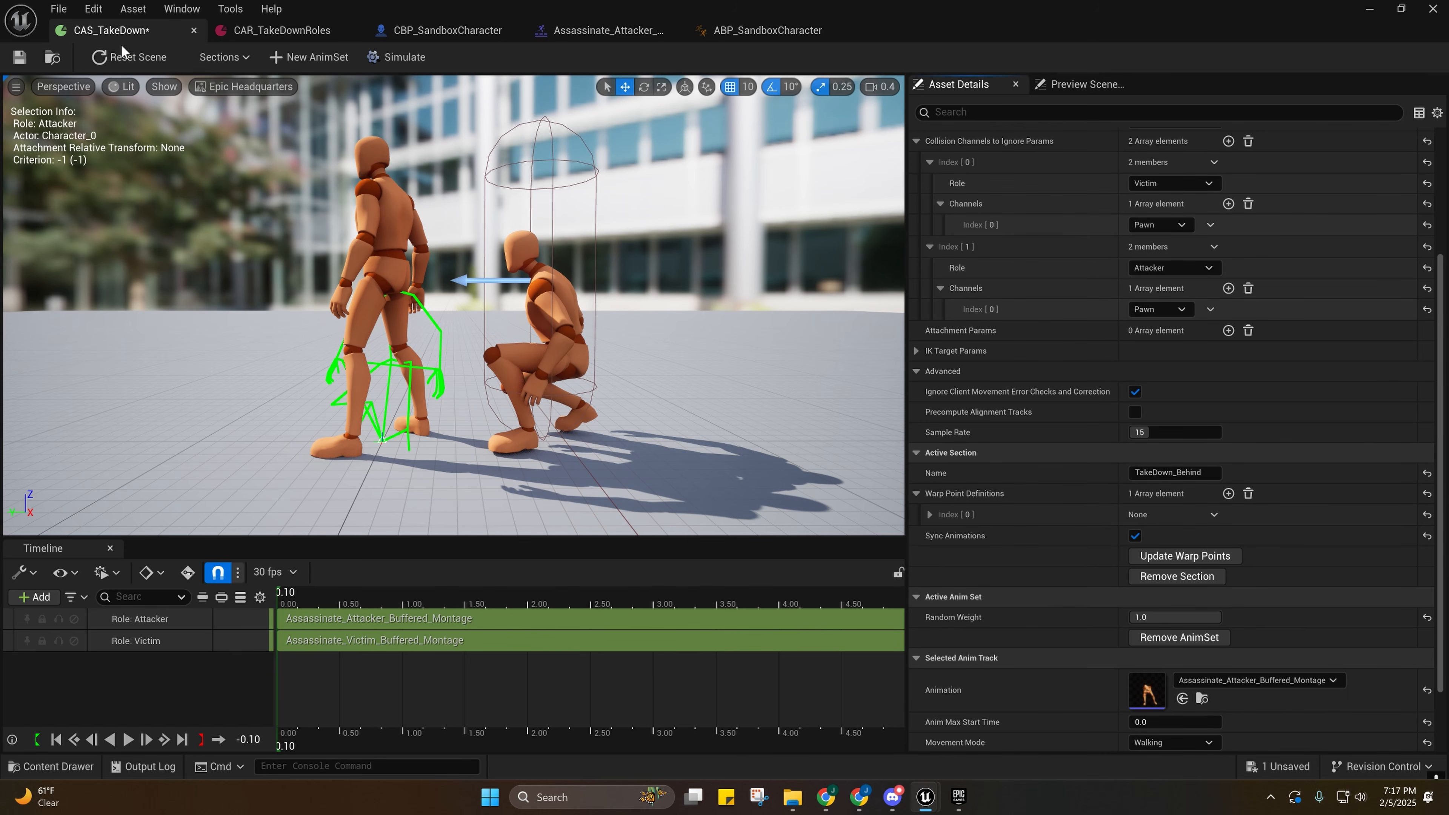
{"action": "left_click", "coordinate": [205, 57]}
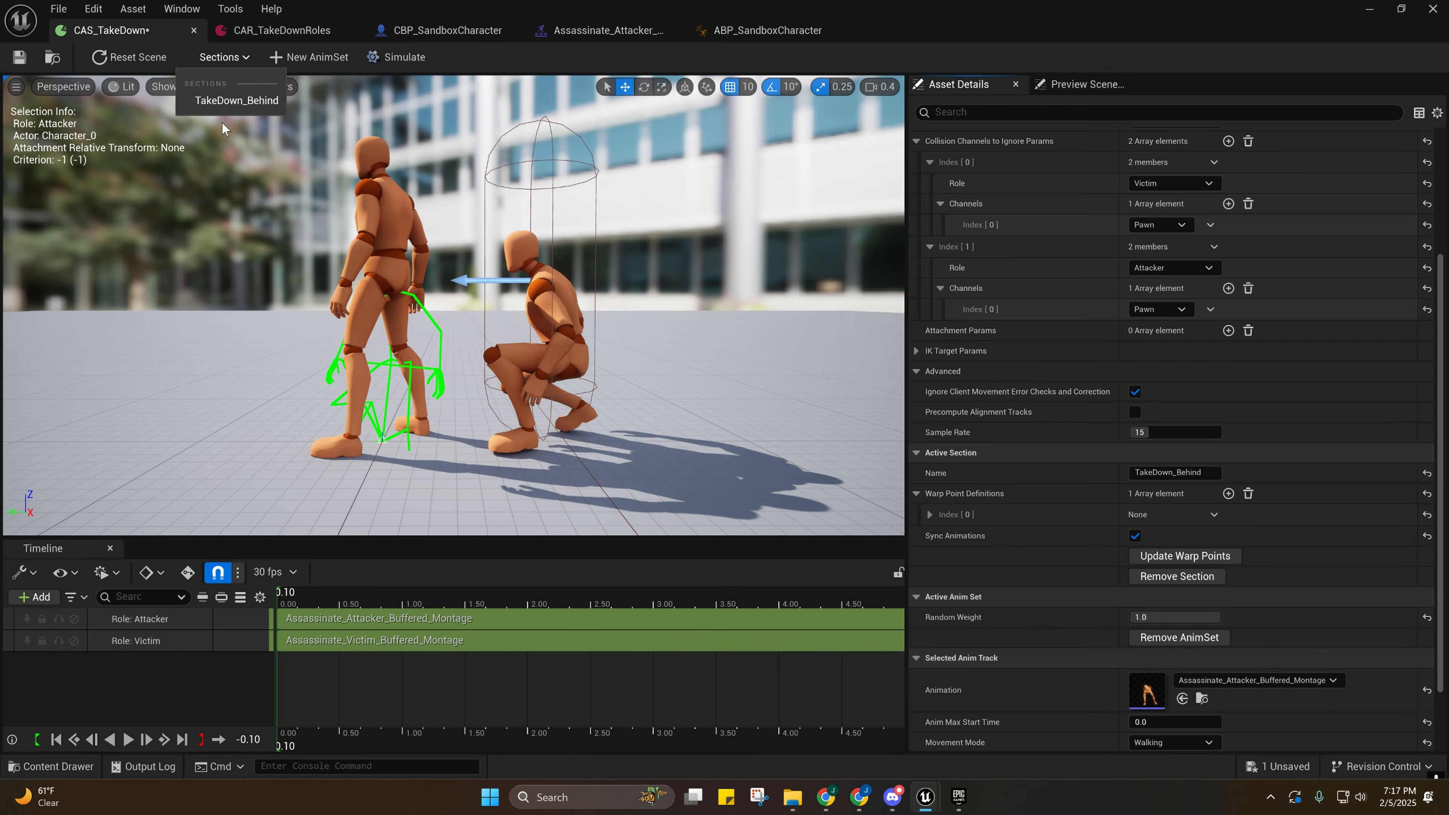
{"action": "left_click", "coordinate": [220, 102]}
{"action": "left_click", "coordinate": [223, 57]}
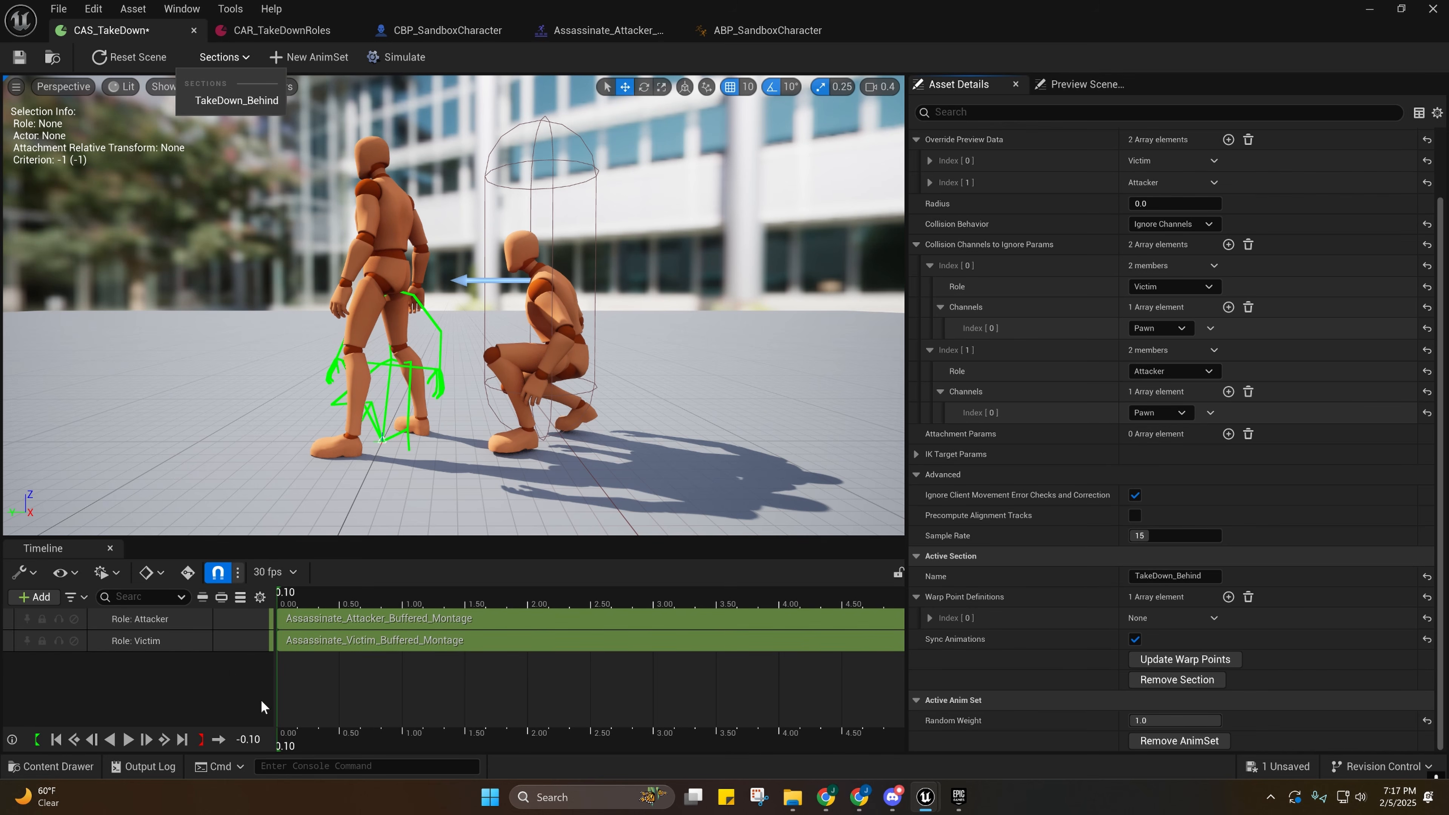
Check the warp target name in the attacker montage, and set the active section's warp point definition in CAS_TakeDown to OnTarget.
{"action": "left_click", "coordinate": [208, 59]}
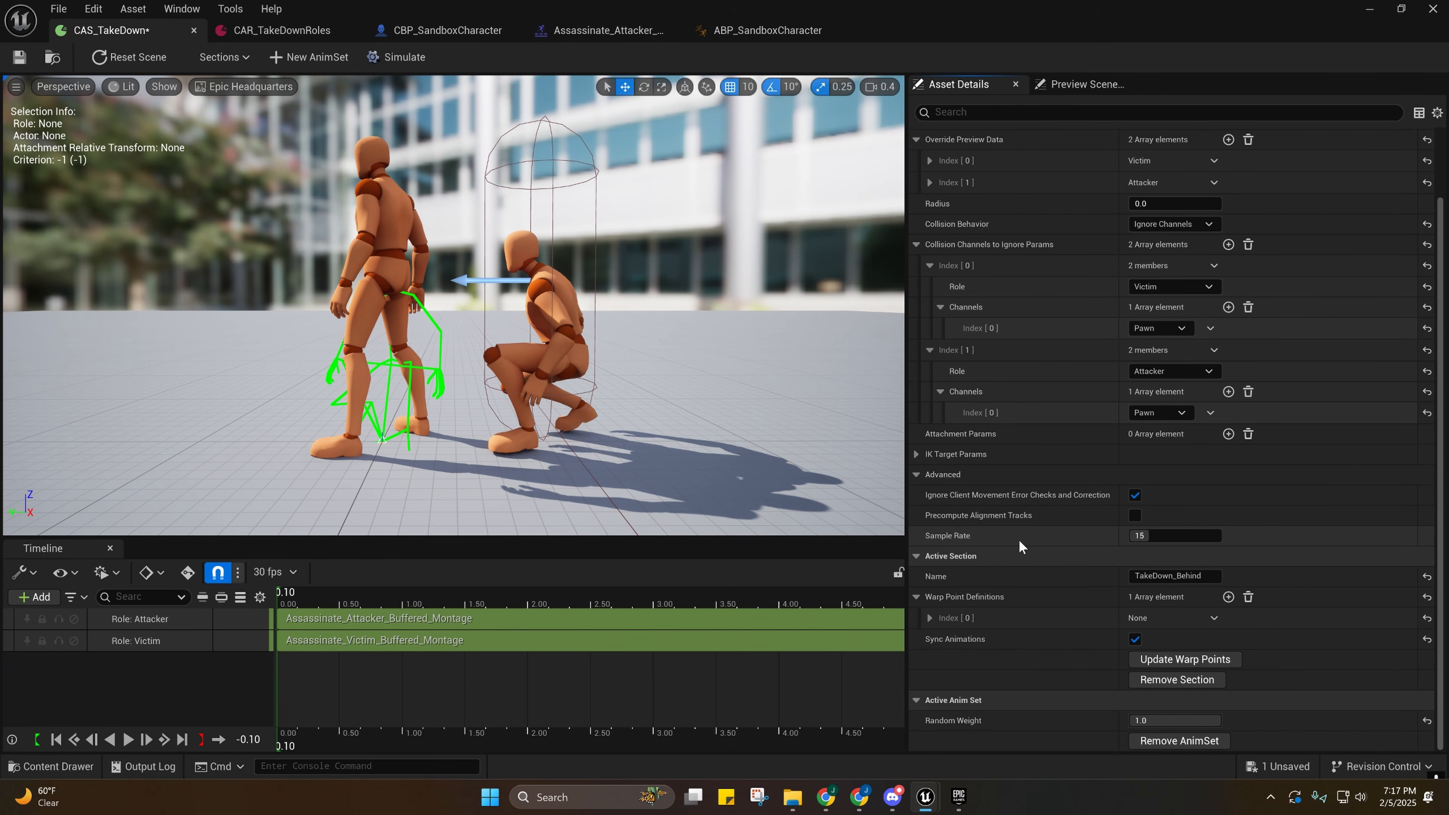
{"action": "left_click", "coordinate": [917, 474]}
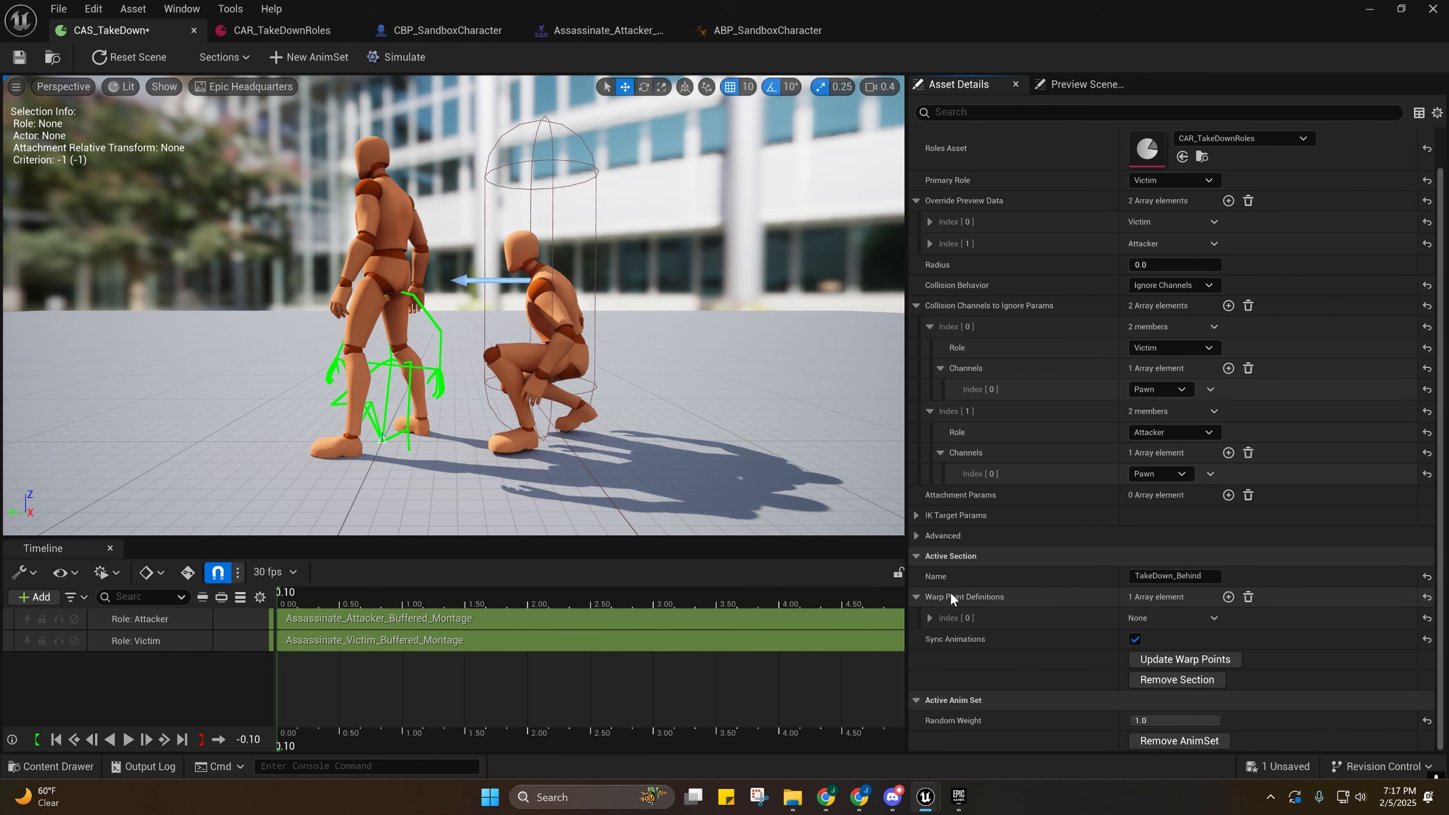
{"action": "left_click", "coordinate": [929, 618]}
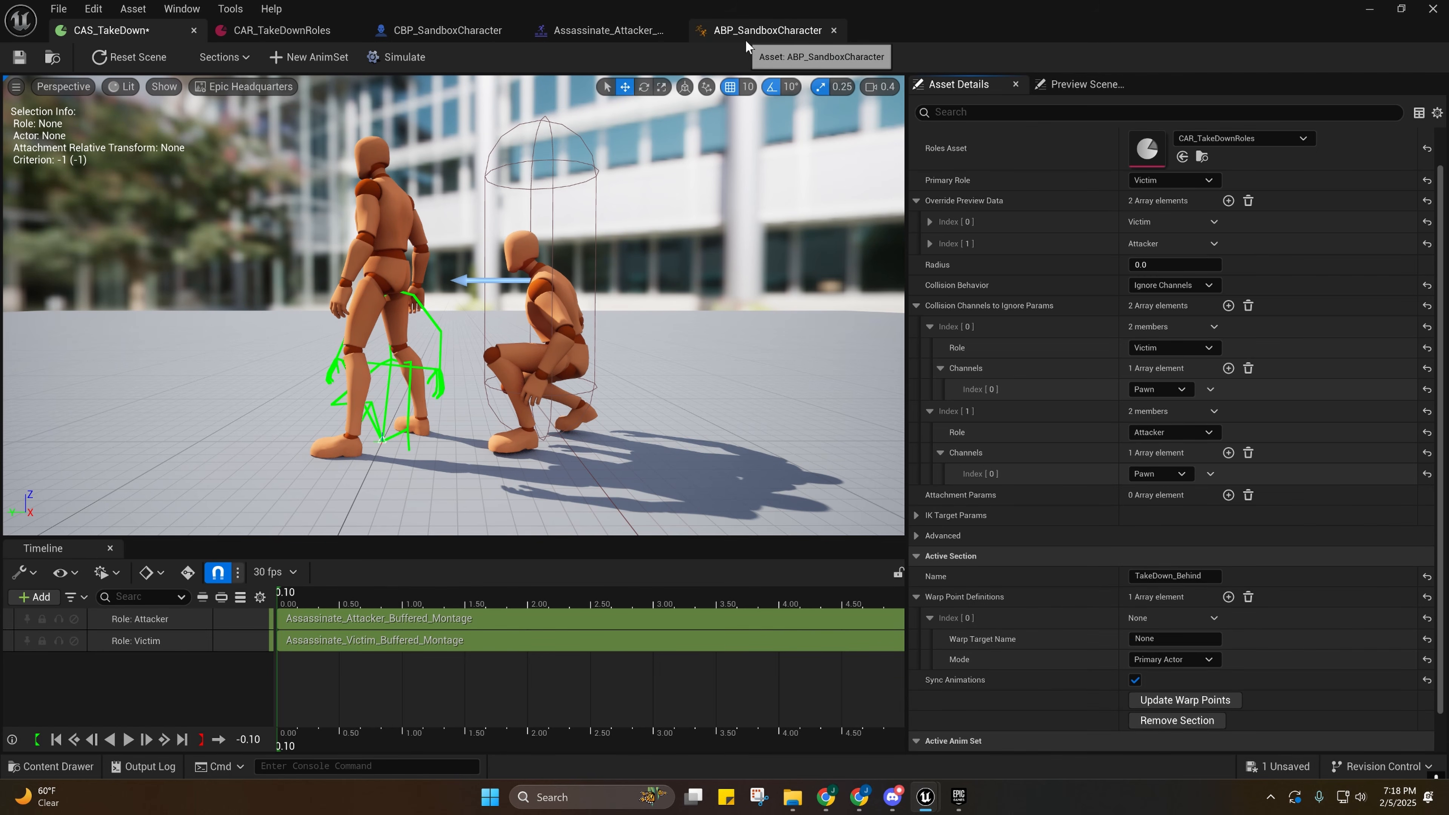
{"action": "left_click", "coordinate": [589, 30]}
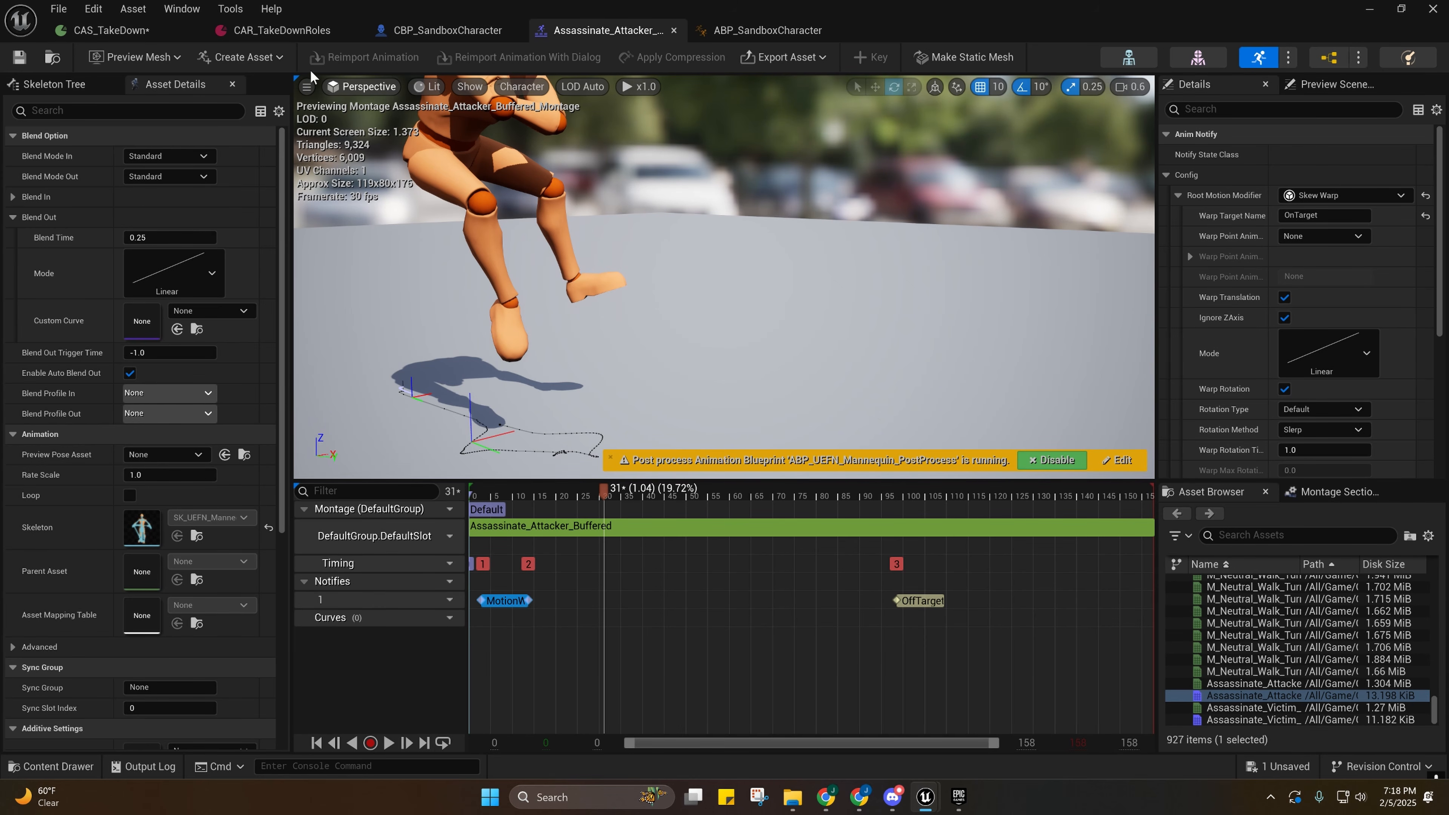
{"action": "left_click", "coordinate": [139, 33]}
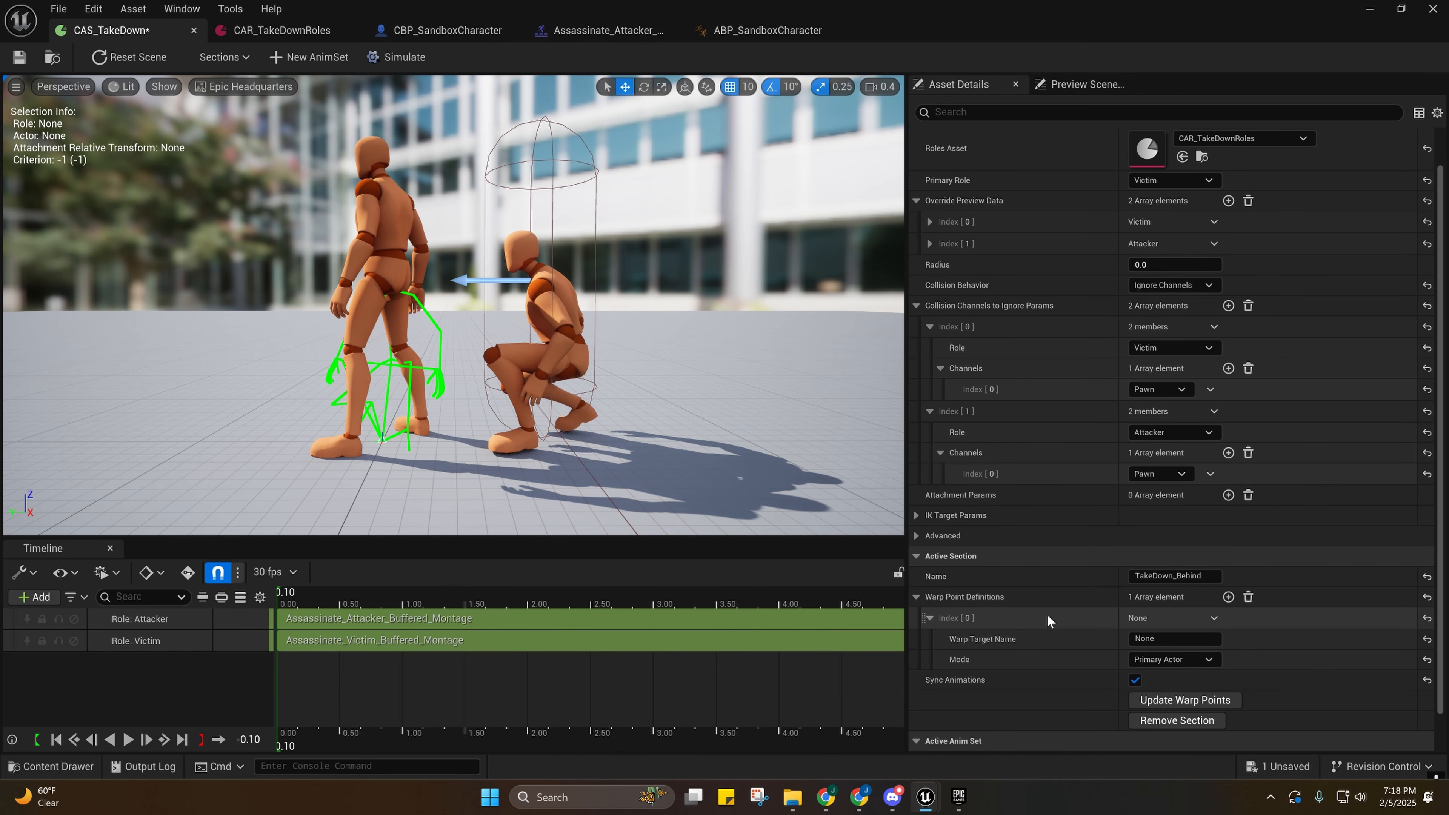
{"action": "scroll", "coordinate": [1047, 614], "scroll_direction": "down", "scroll_amount": 2}
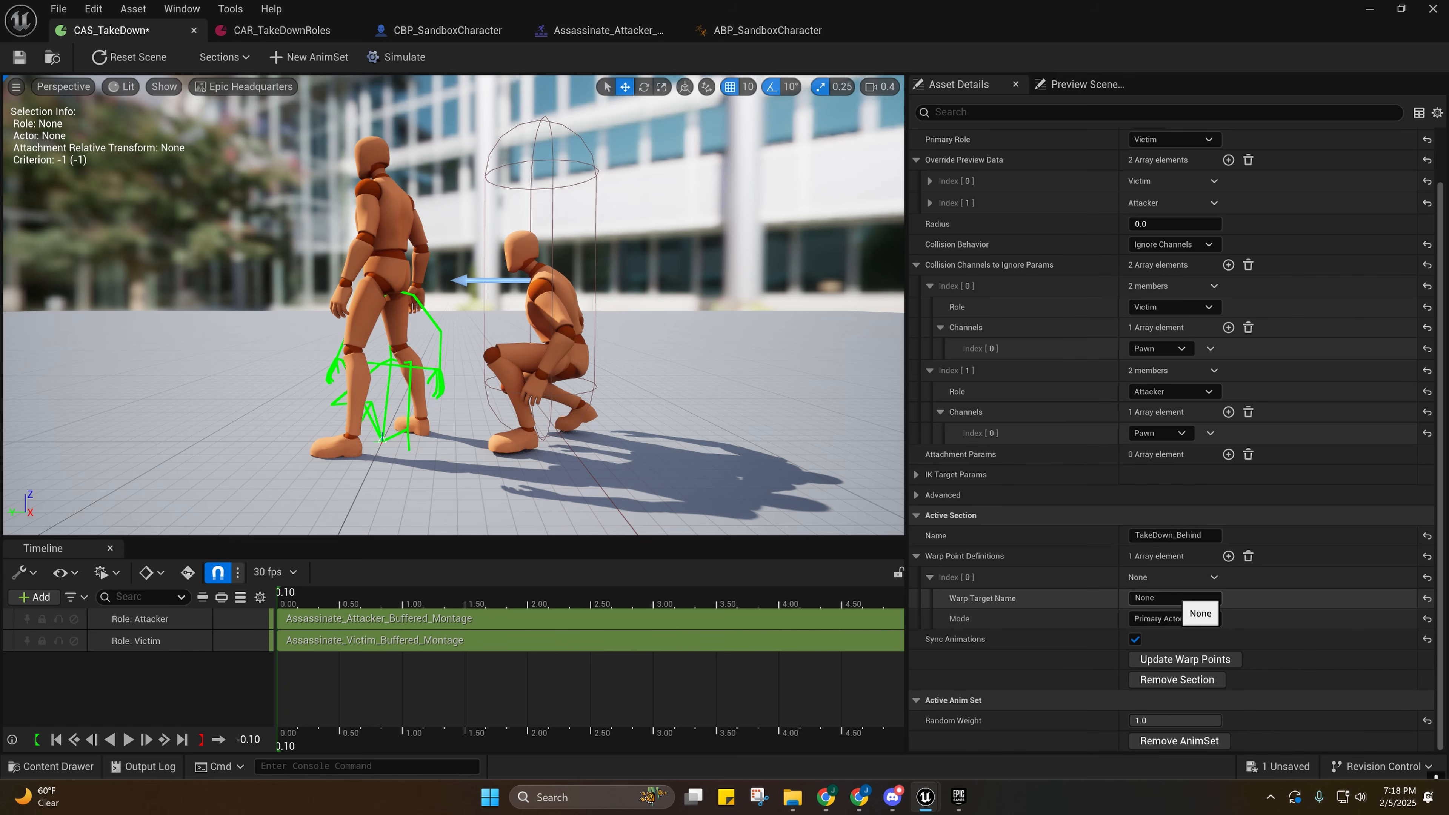
{"action": "left_click", "coordinate": [1180, 599]}
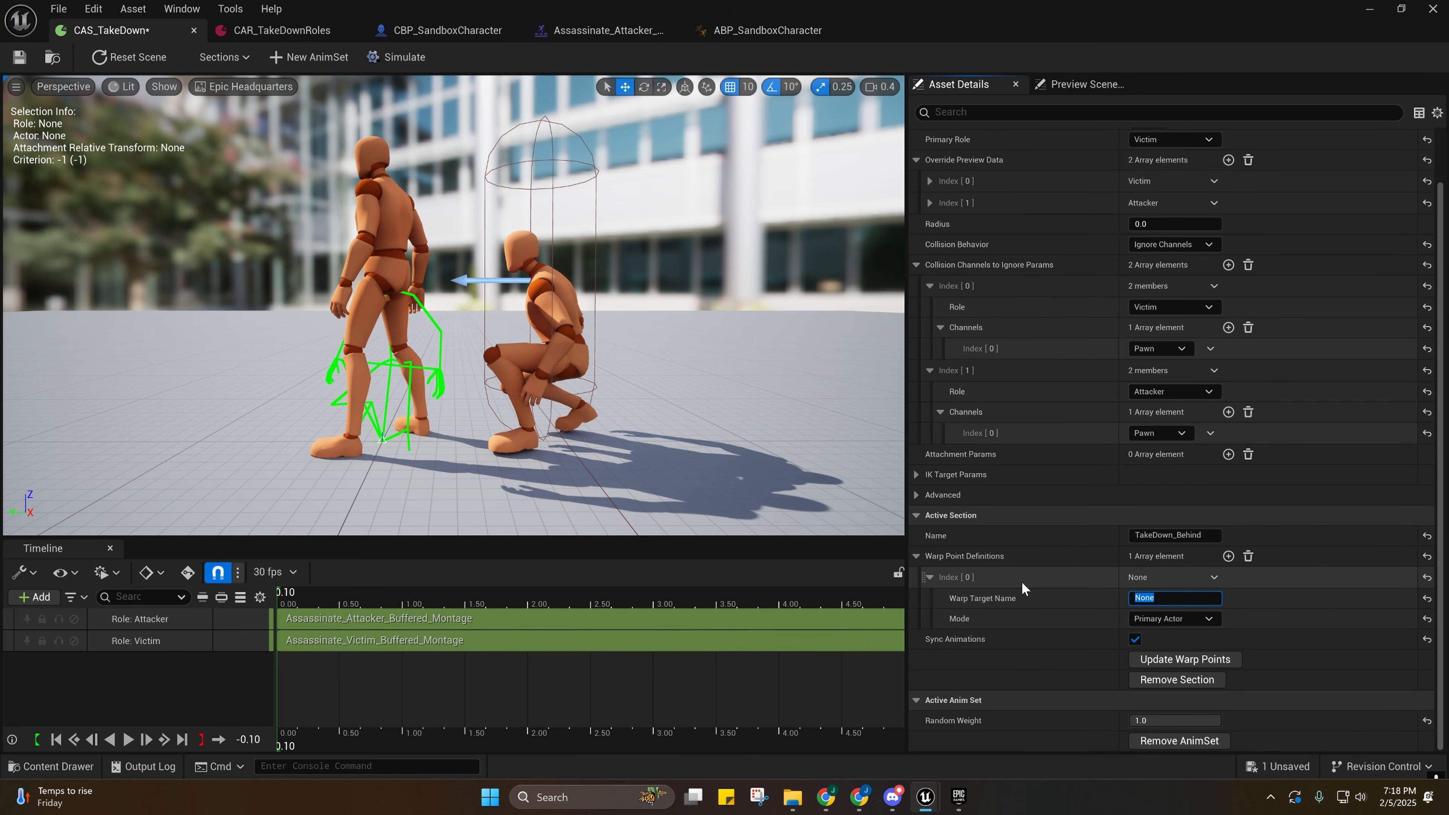
{"action": "type", "text": "0nTarget"}
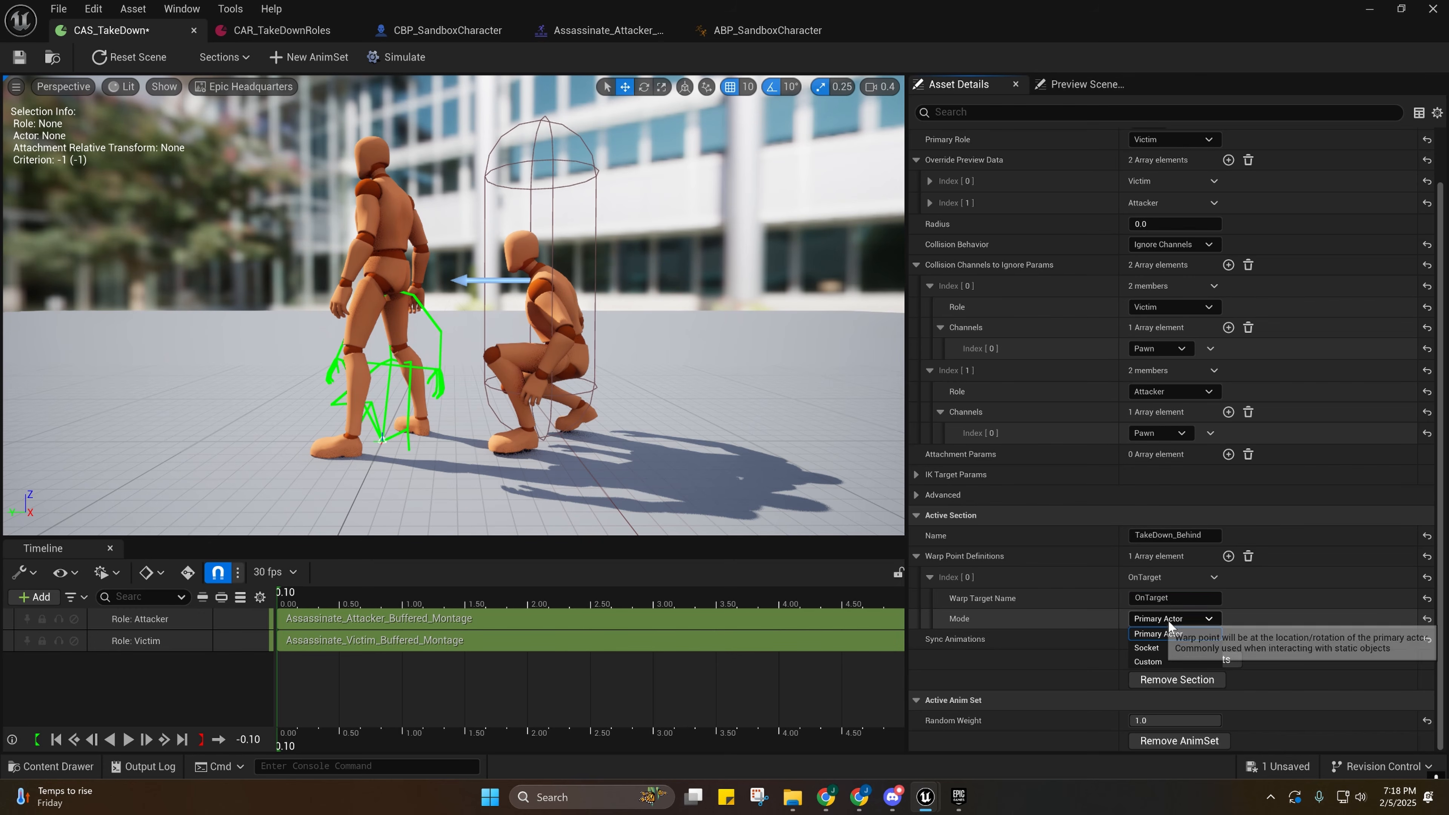
Review the available modes for the OnTarget warp point definition and choose Primary Actor.
{"action": "left_click", "coordinate": [1153, 620]}
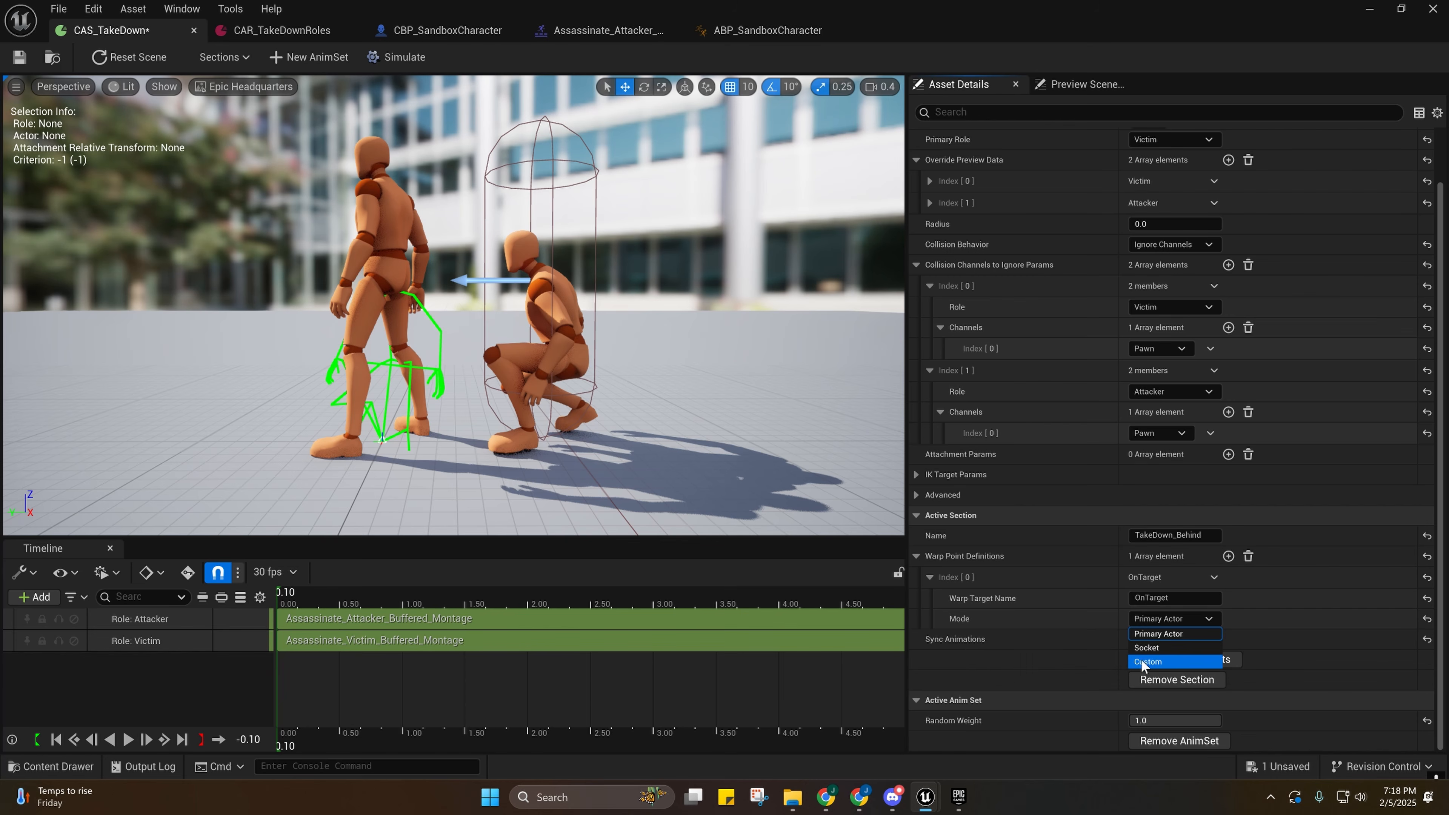
{"action": "left_click", "coordinate": [1155, 619]}
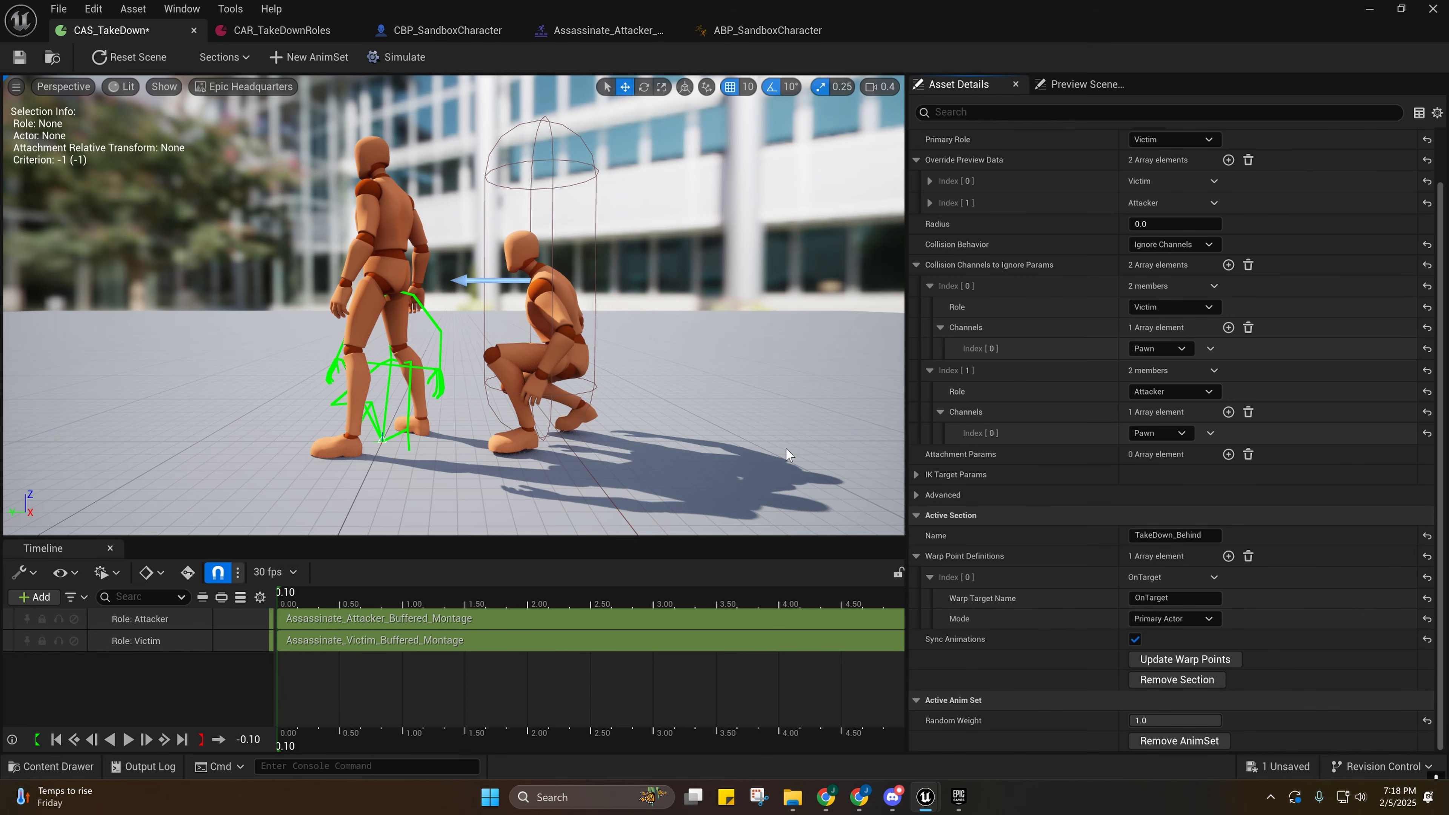
{"action": "left_click", "coordinate": [1141, 621]}
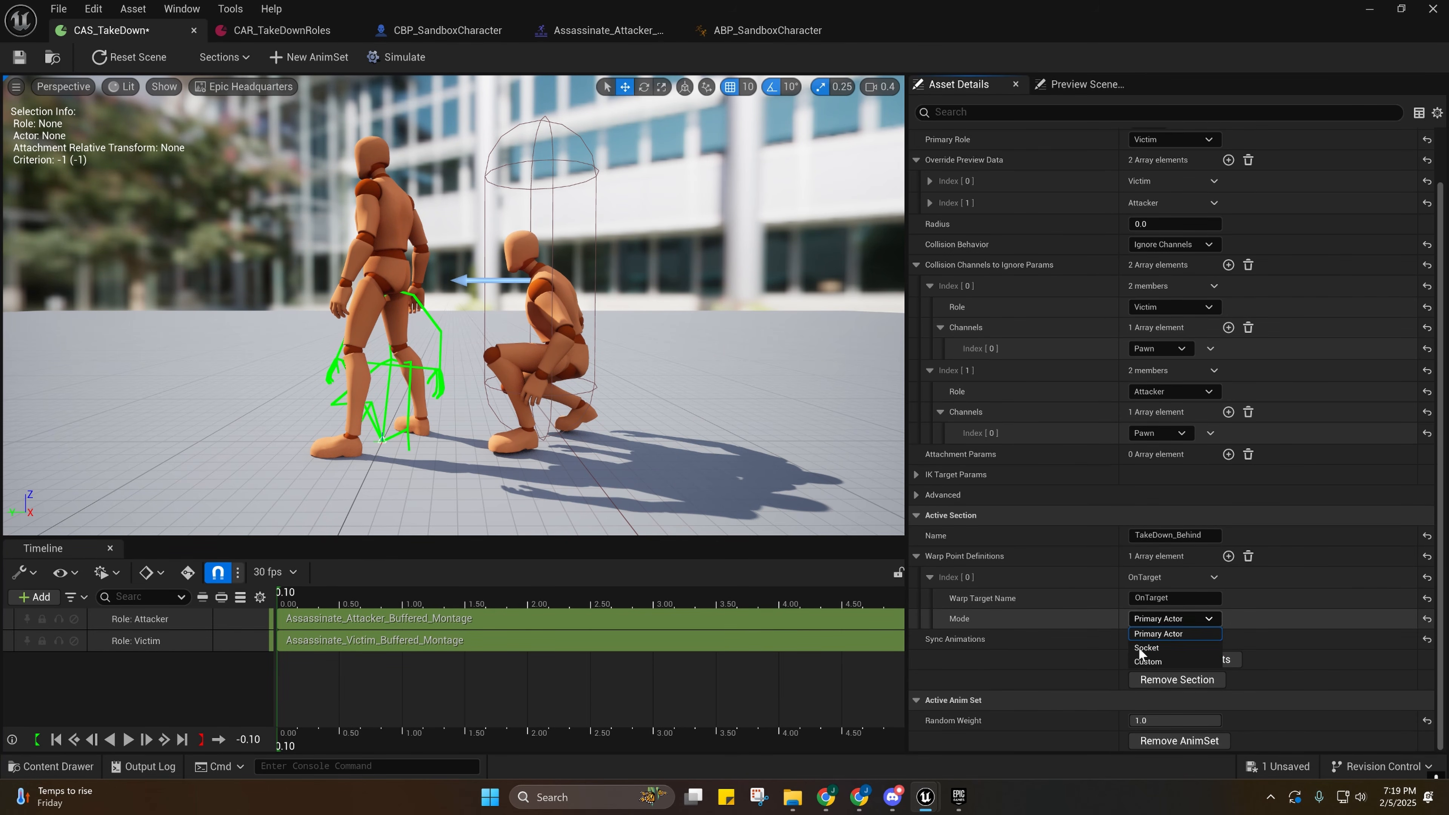
{"action": "left_click", "coordinate": [1158, 634]}
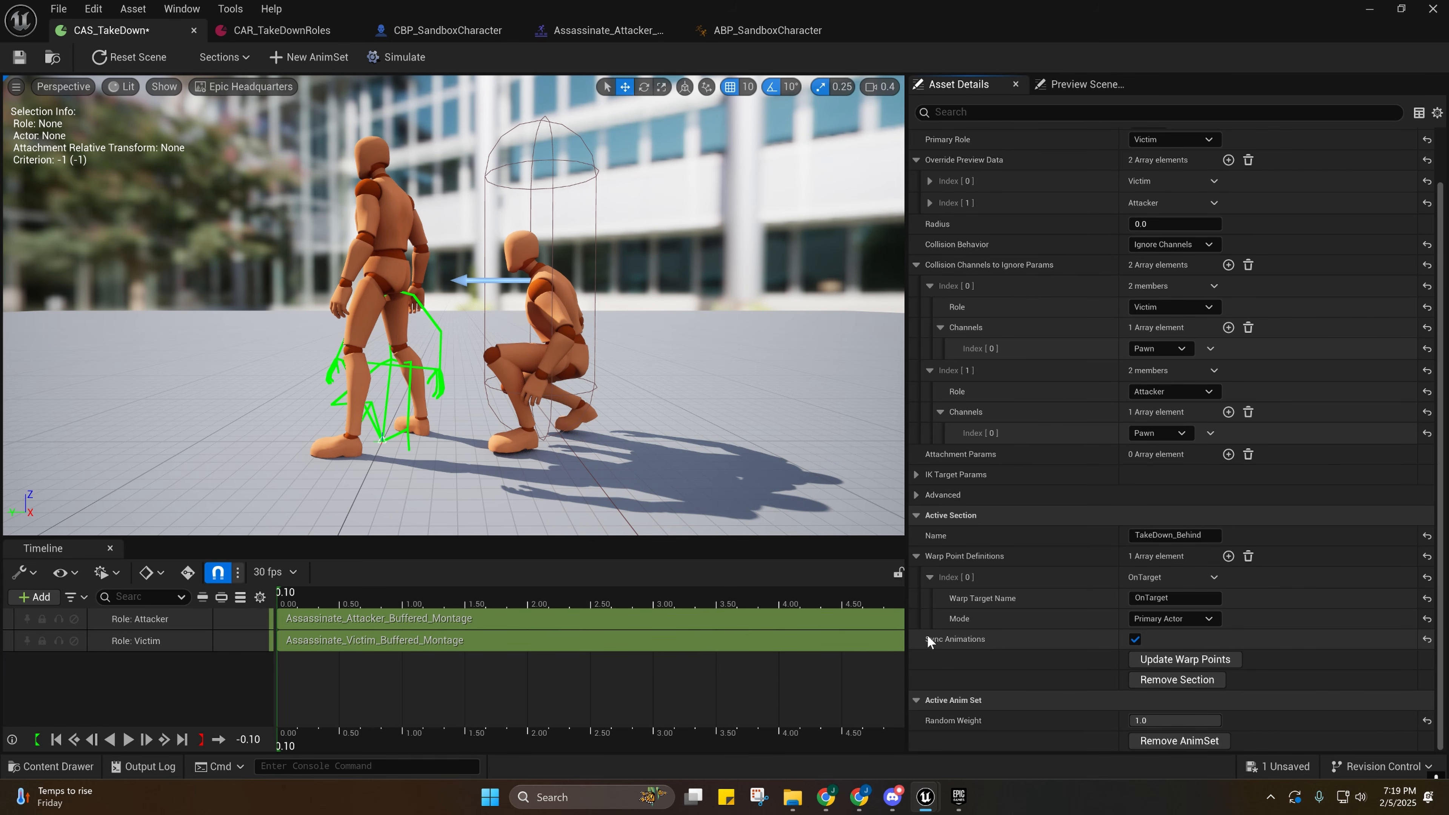
Search the context-sensitive node actions in the CBP_SandboxCharacter event graph for "sync anim".
{"action": "left_click", "coordinate": [448, 32]}
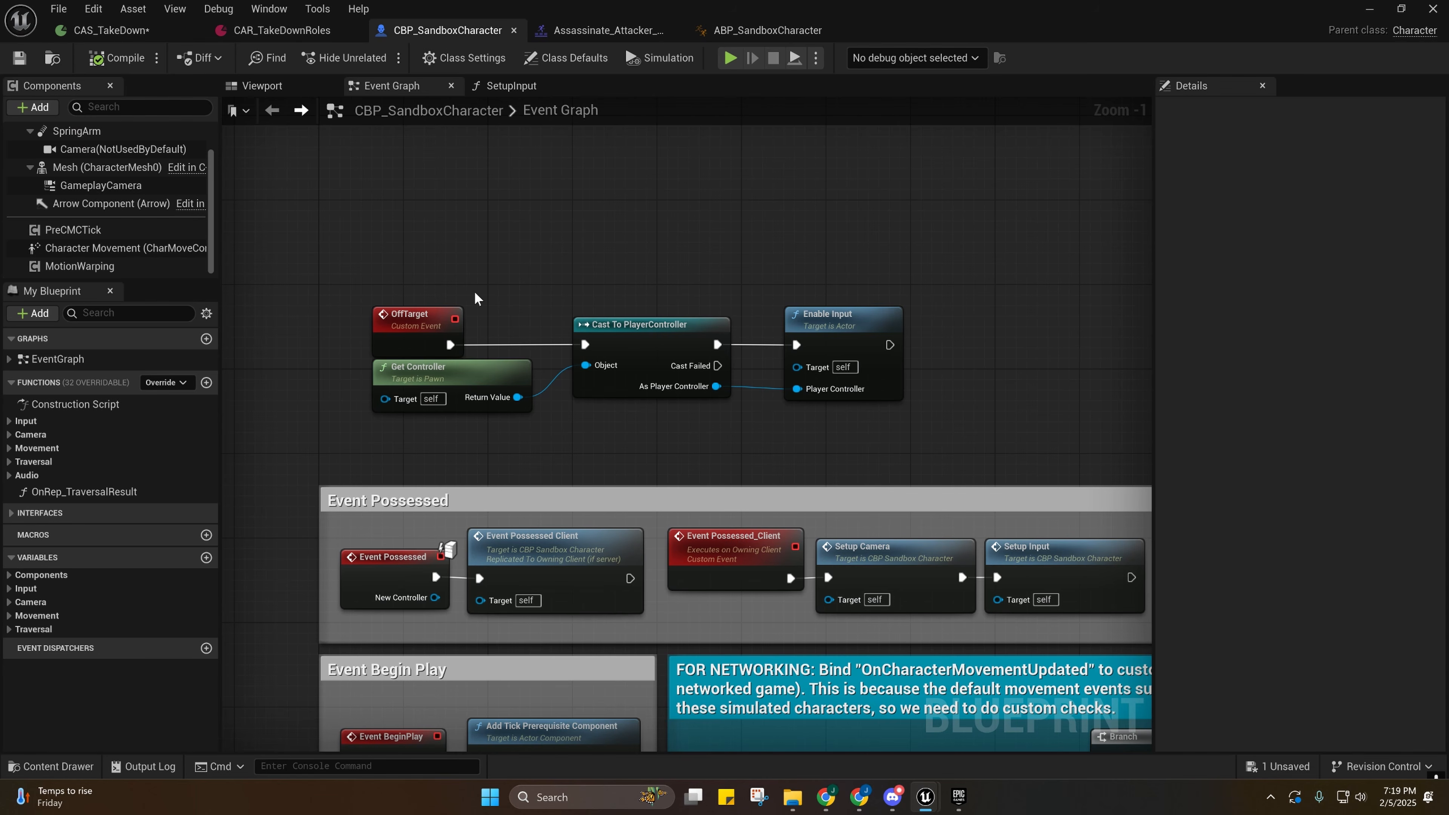
{"action": "right_click_drag", "start_coordinate": [475, 297], "coordinate": [479, 314]}
{"action": "right_click", "coordinate": [507, 287]}
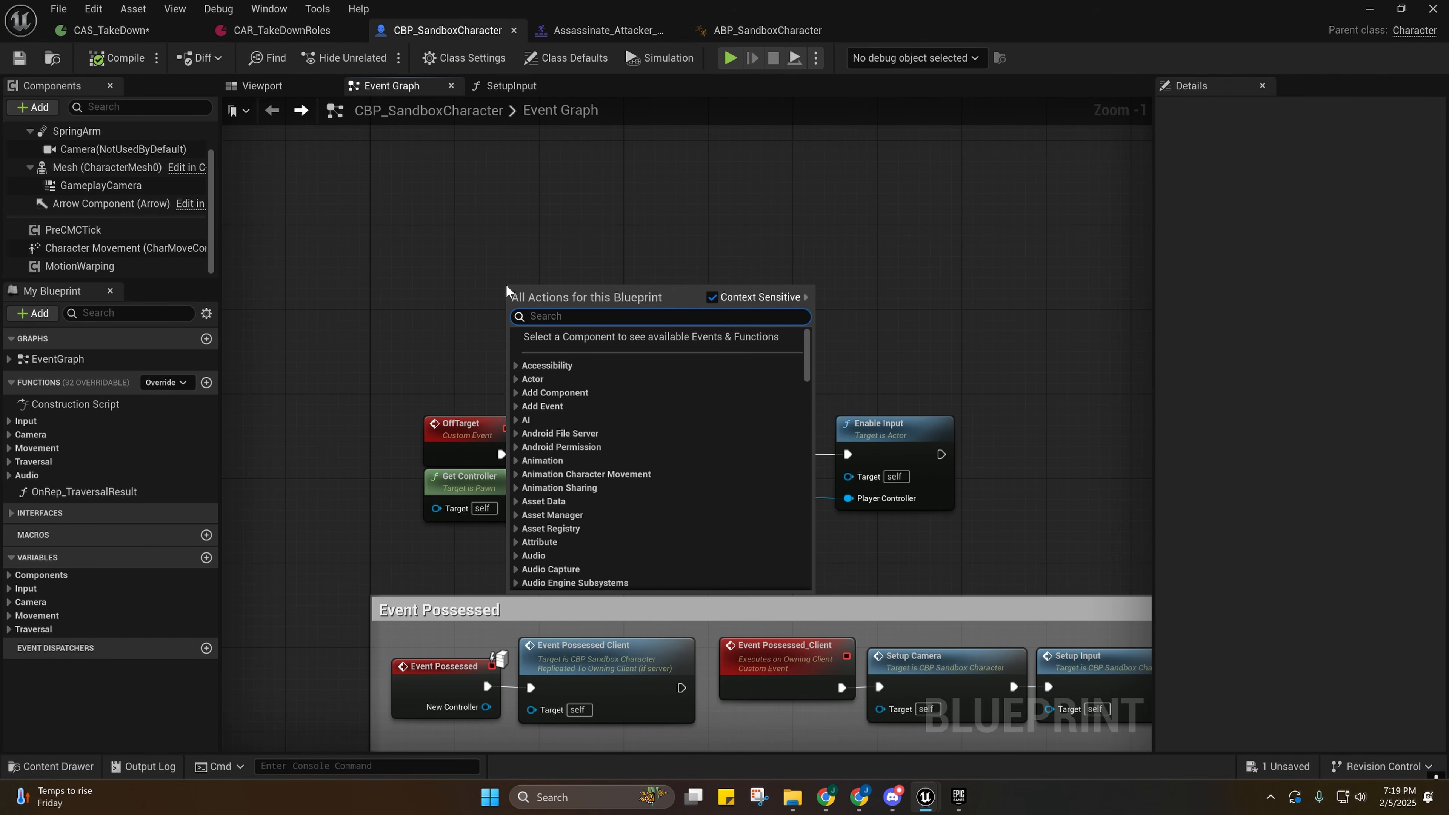
{"action": "type", "text": "sync"}
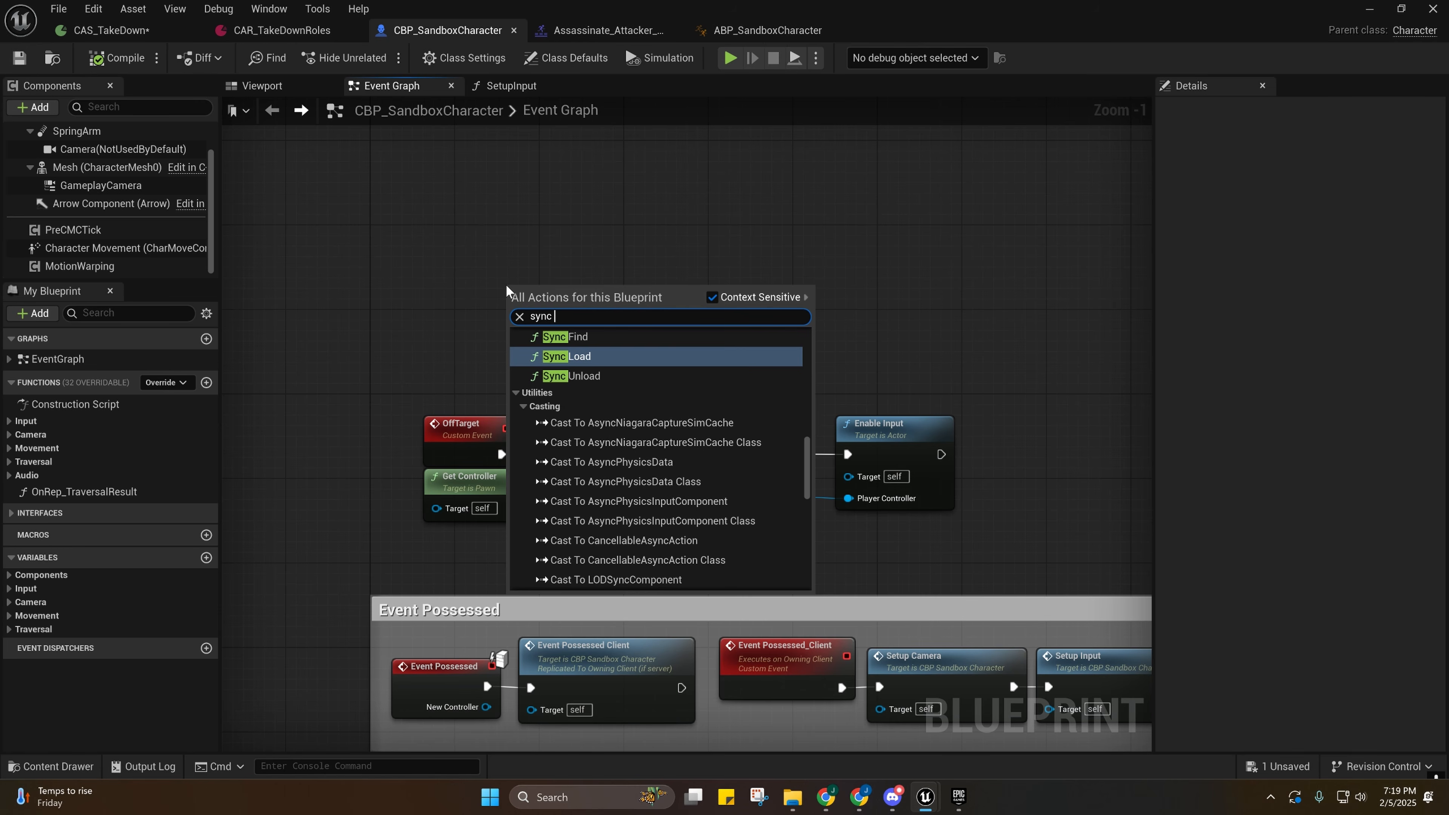
{"action": "type", "text": " anim"}
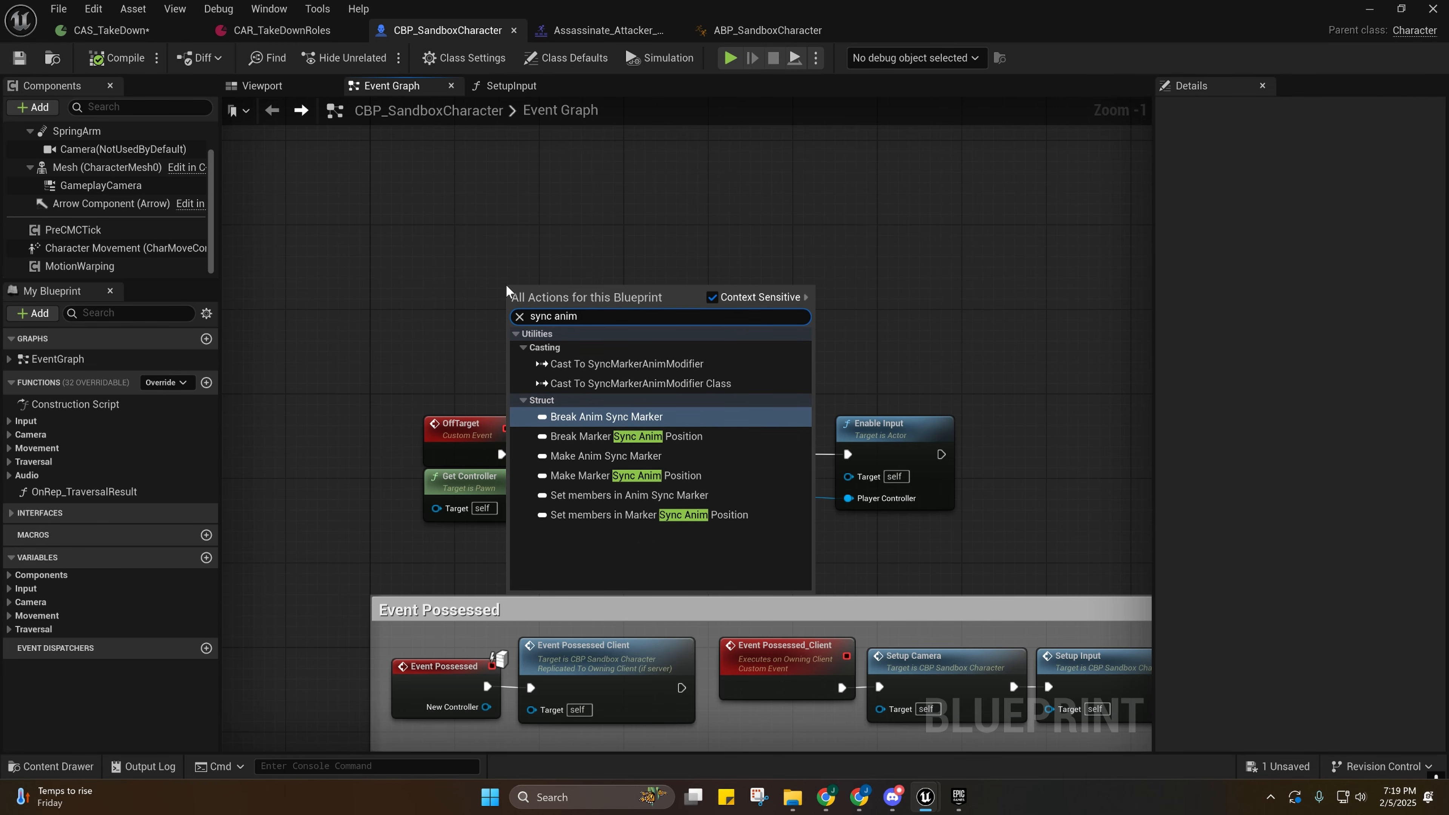
{"action": "key", "text": "BackSpace"}
{"action": "key", "text": "BackSpace"}
{"action": "key", "text": "BackSpace"}
{"action": "key", "text": "BackSpace"}
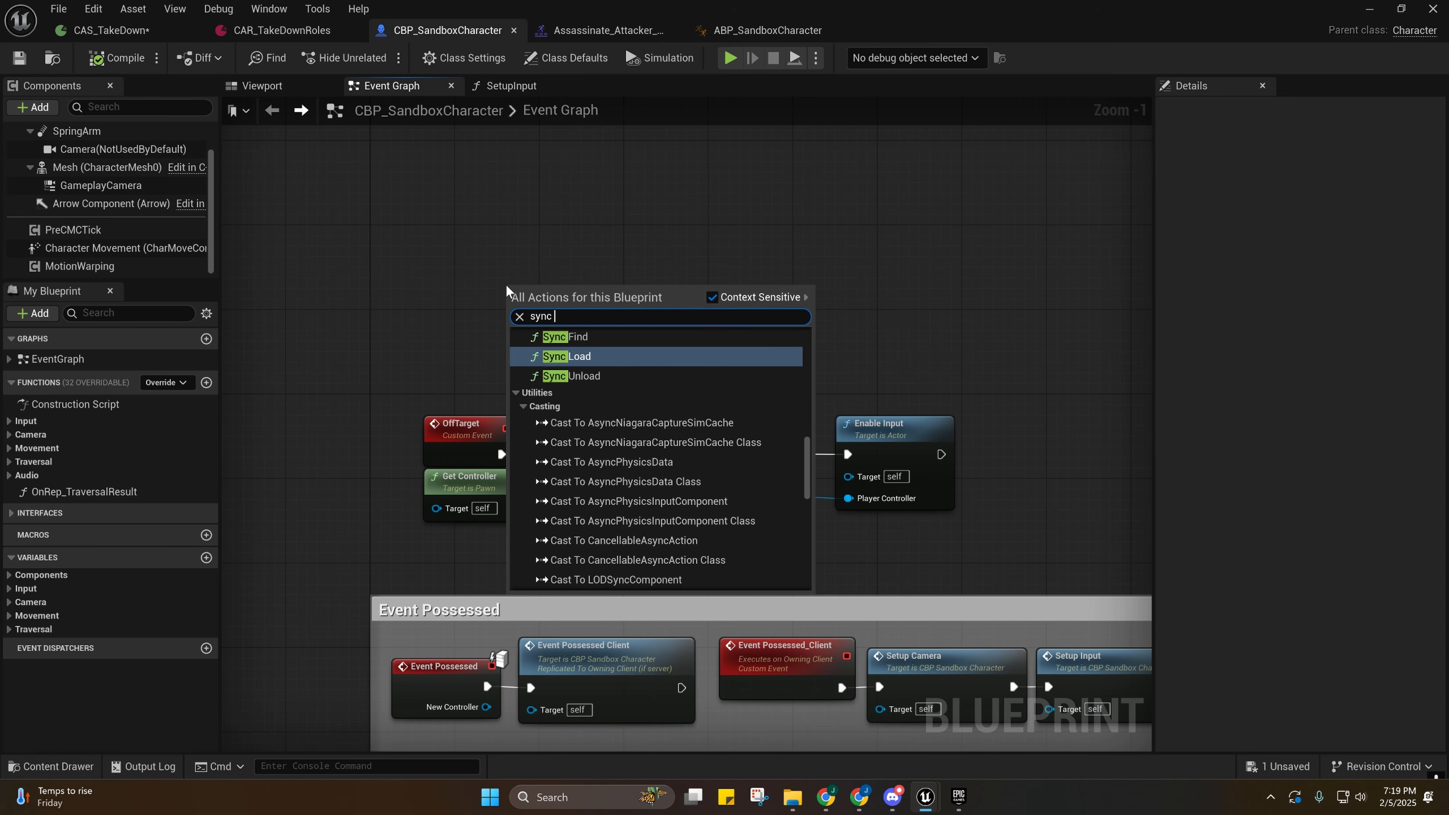
Search all possible actions for "sync anim" with context sensitivity off, examine the matching nodes, and turn context sensitivity back on.
{"action": "left_click", "coordinate": [712, 296]}
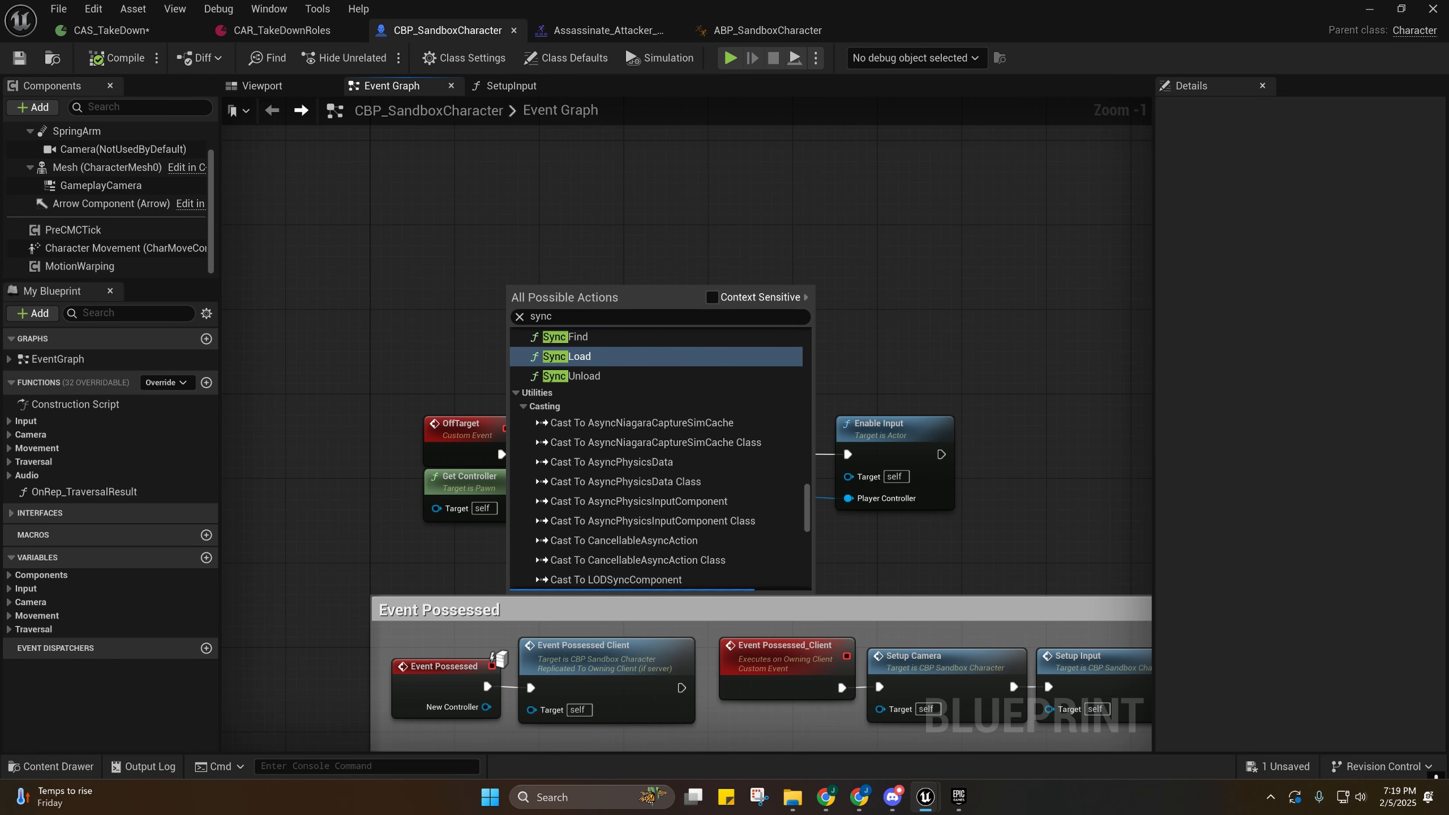
{"action": "type", "text": "sync anim"}
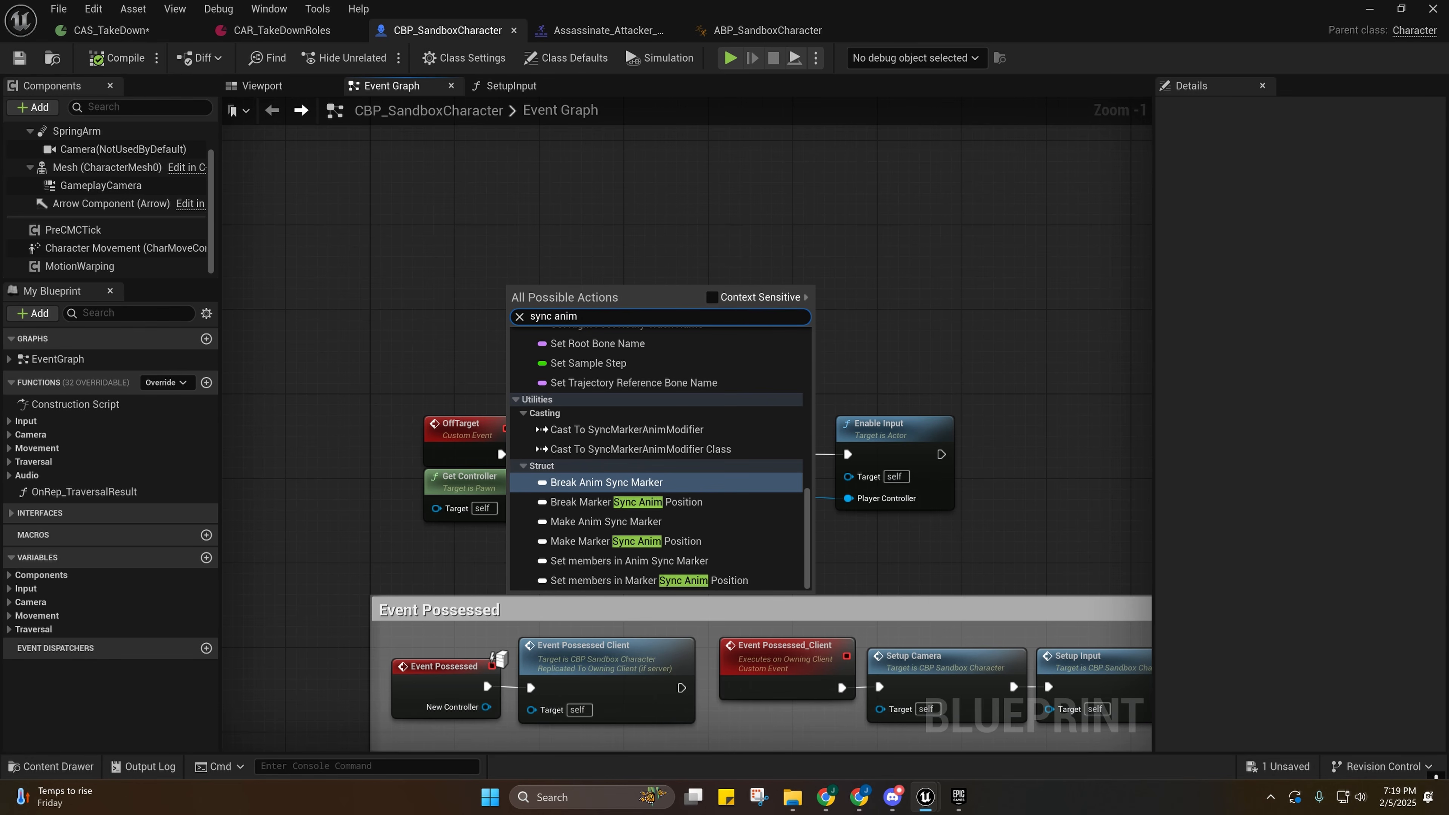
{"action": "scroll", "coordinate": [735, 455], "scroll_direction": "up", "scroll_amount": 10}
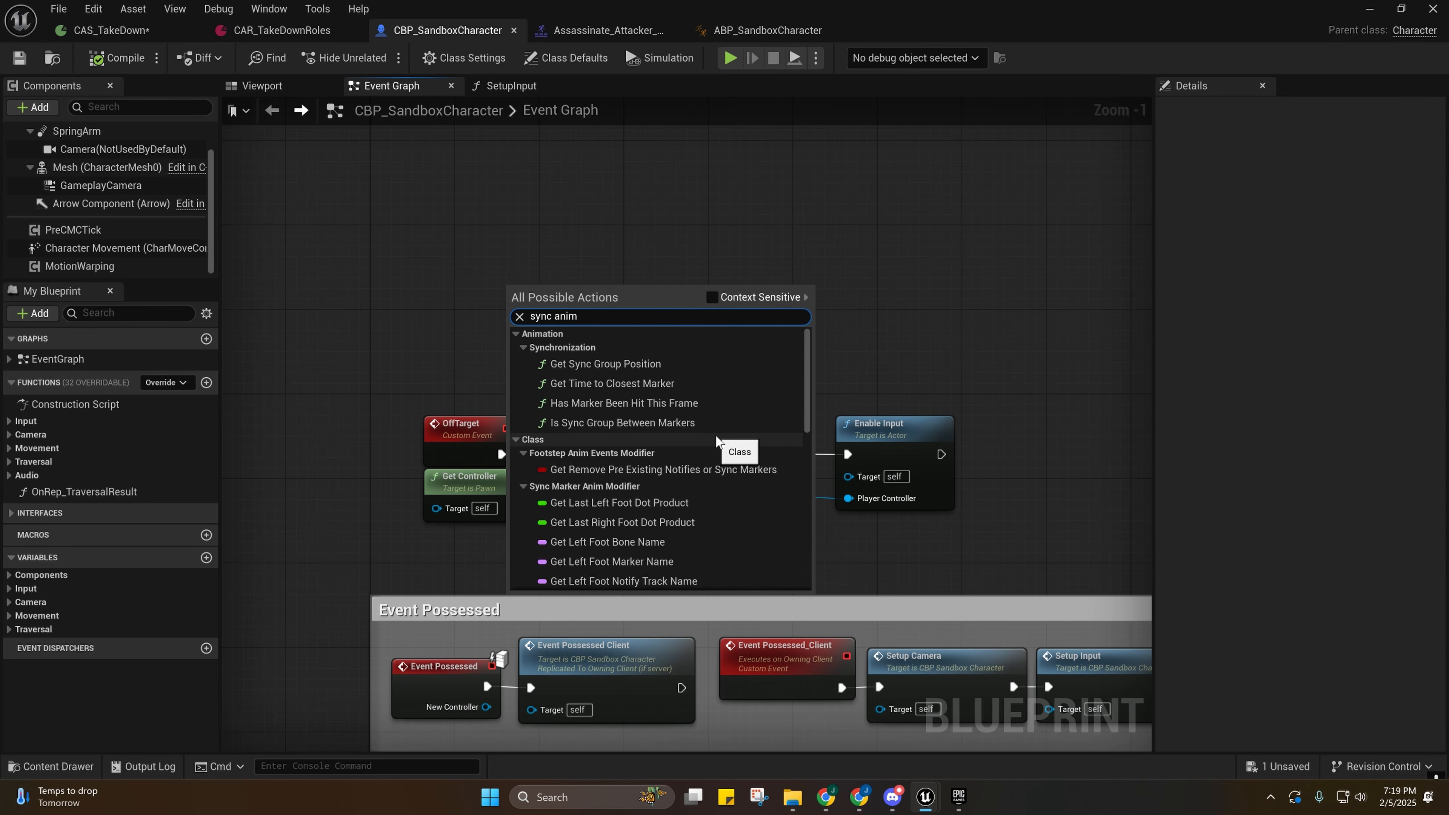
{"action": "scroll", "coordinate": [715, 446], "scroll_direction": "down", "scroll_amount": 10}
{"action": "scroll", "coordinate": [711, 473], "scroll_direction": "down", "scroll_amount": 5}
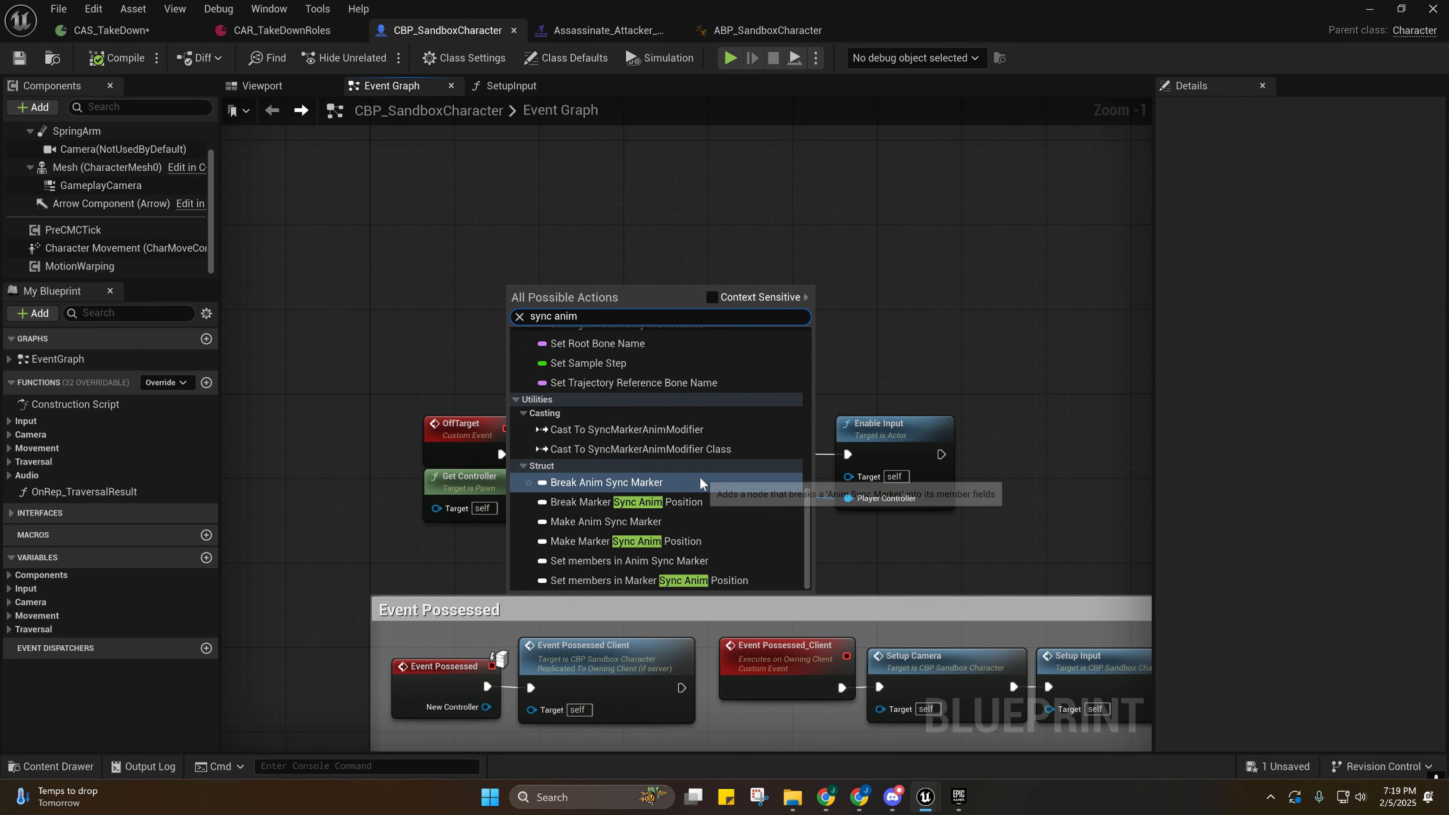
{"action": "right_click_drag", "start_coordinate": [469, 284], "coordinate": [426, 295]}
{"action": "right_click", "coordinate": [477, 284]}
{"action": "left_click", "coordinate": [677, 296]}
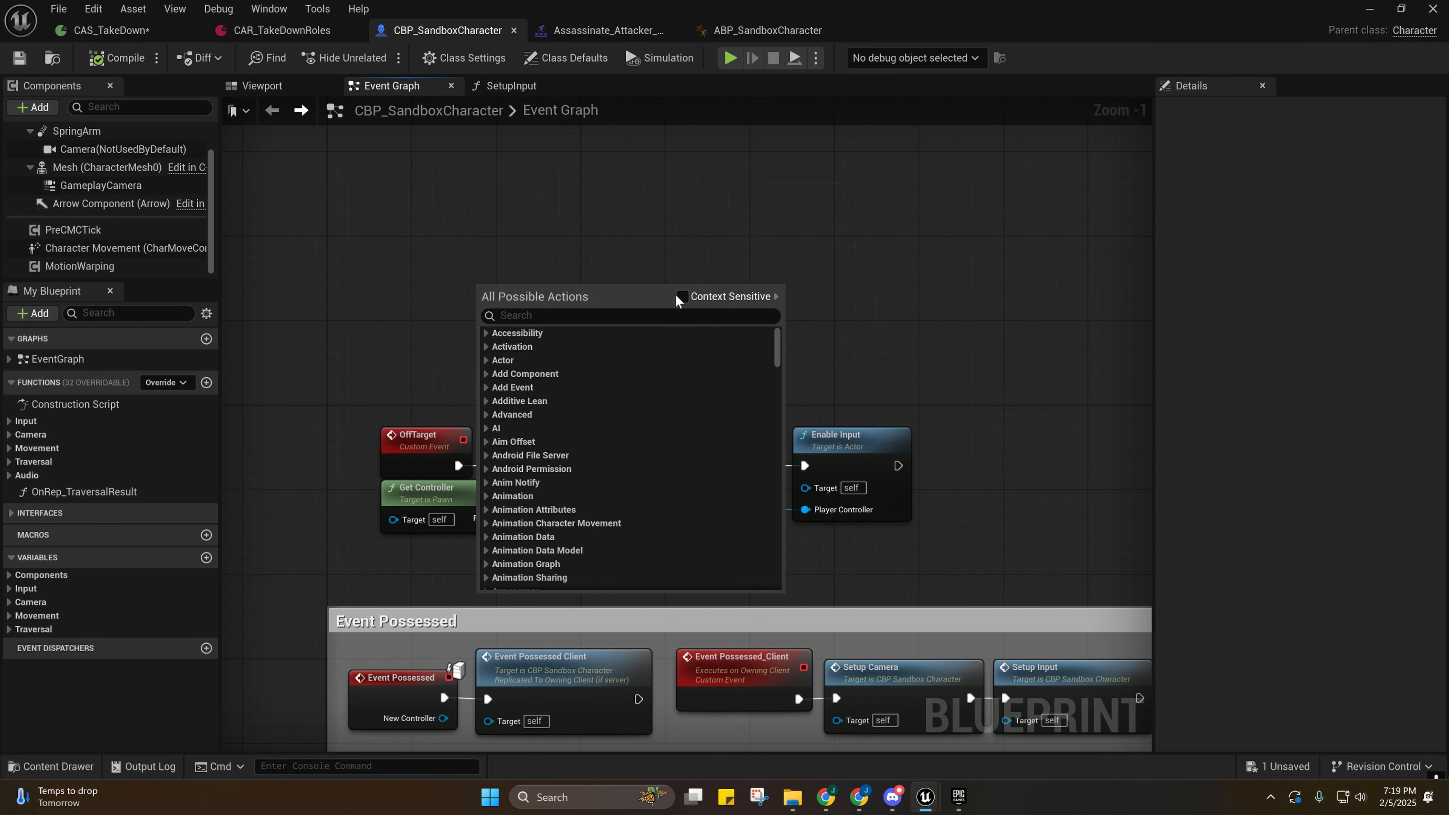
{"action": "right_click_drag", "start_coordinate": [440, 353], "coordinate": [474, 309]}
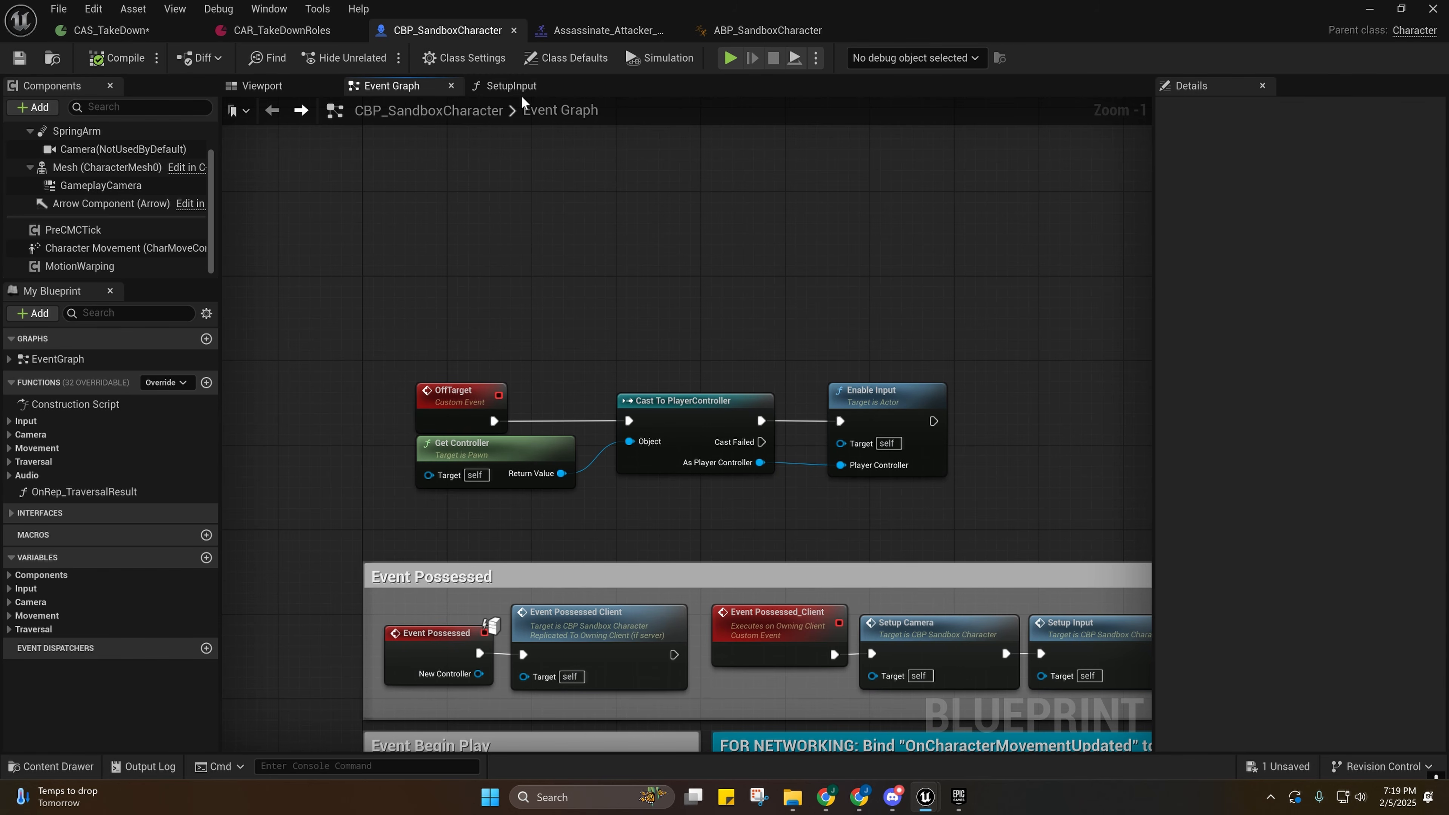
{"action": "left_click", "coordinate": [131, 9]}
{"action": "mouse_move", "coordinate": [93, 9]}
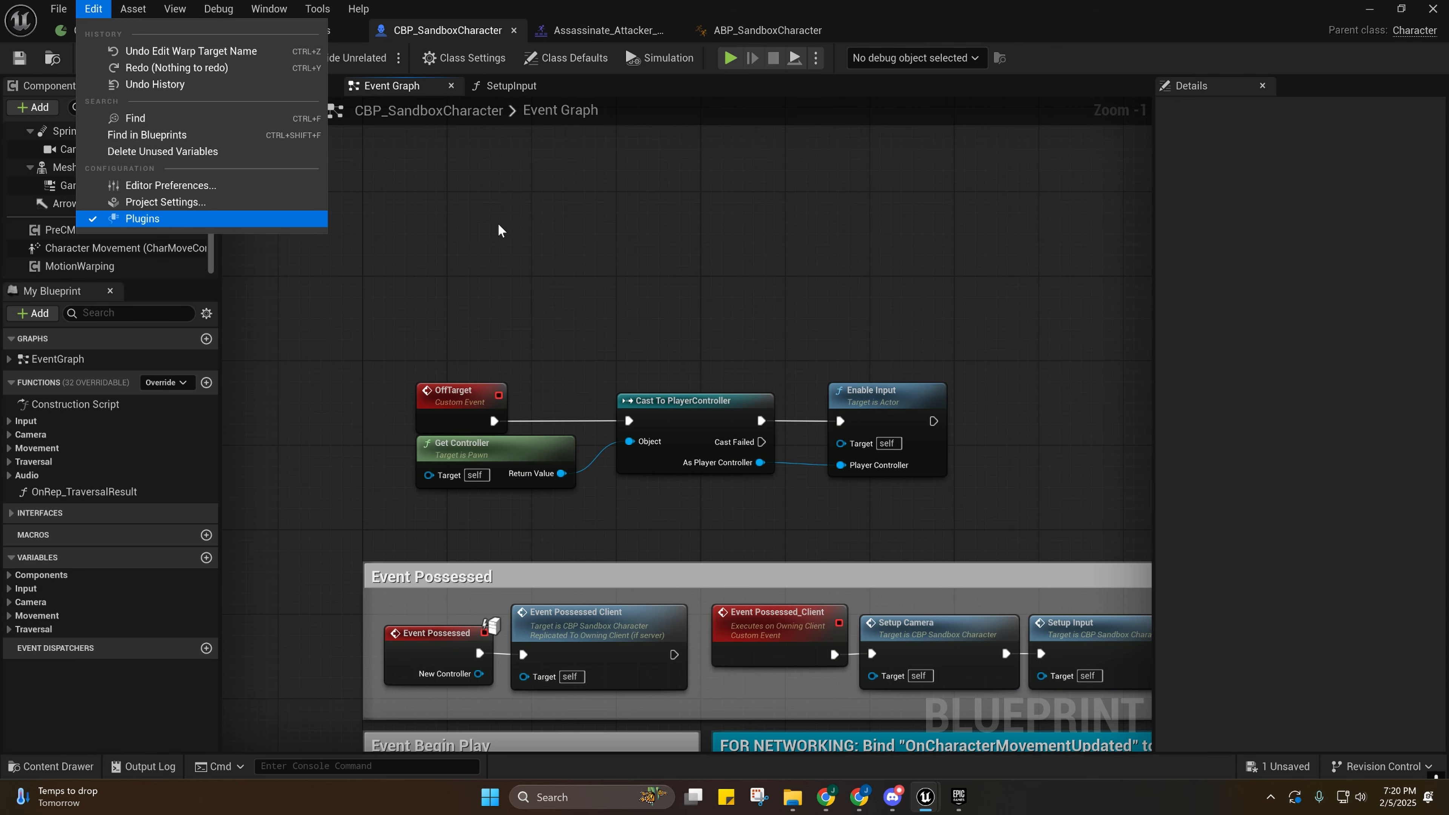
{"action": "right_click_drag", "start_coordinate": [498, 231], "coordinate": [460, 161]}
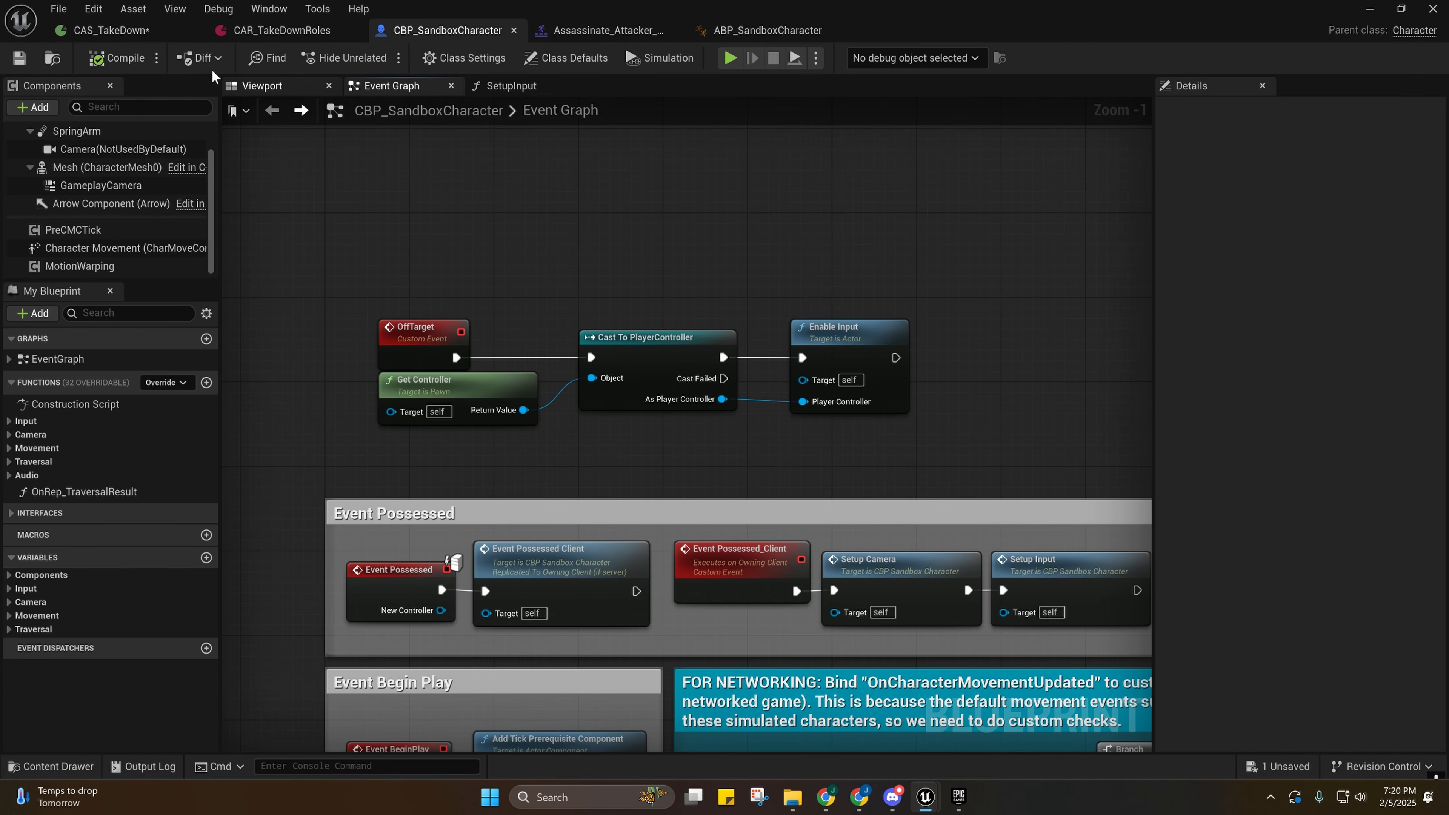
{"action": "left_click", "coordinate": [93, 9]}
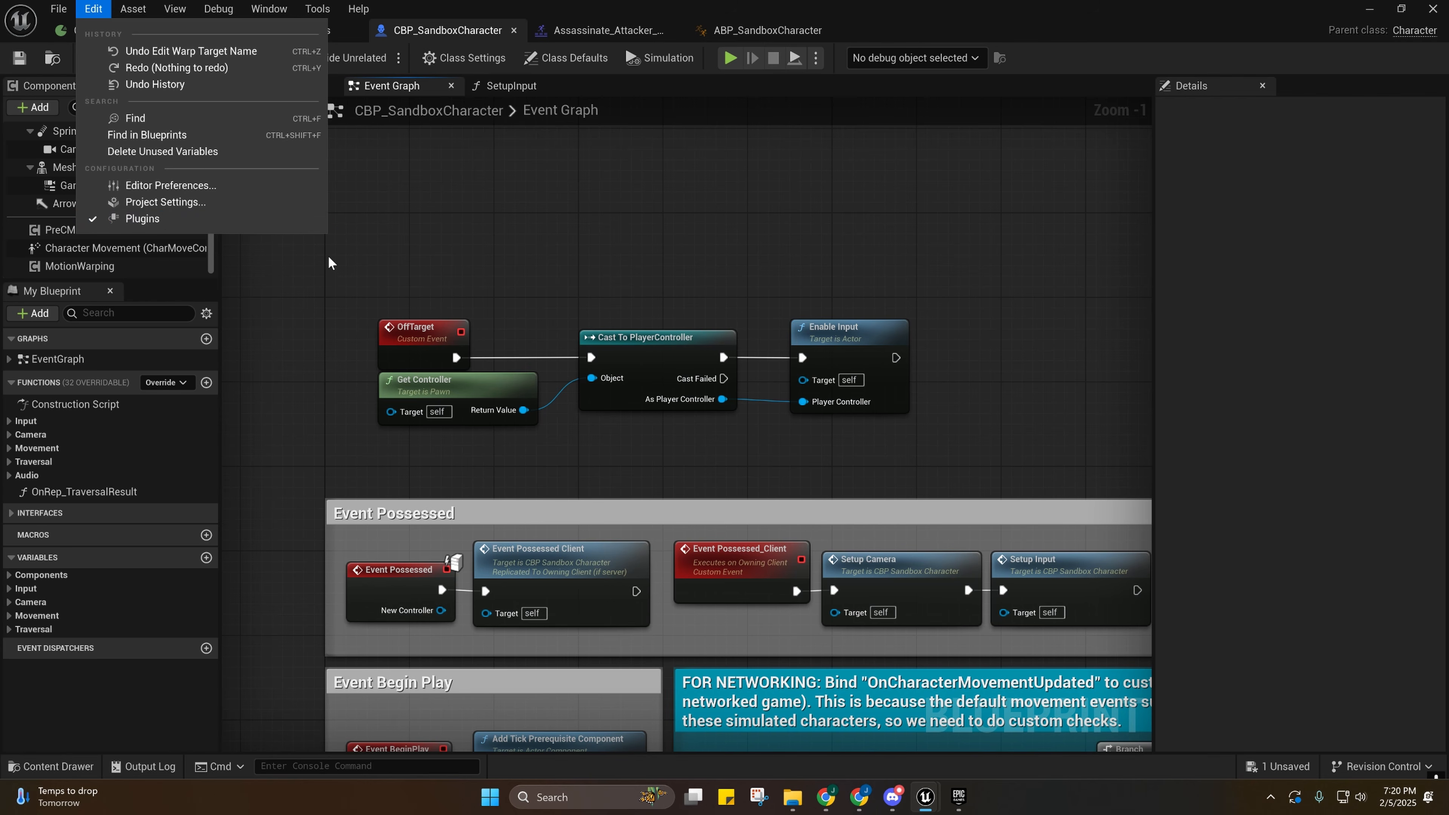
{"action": "right_click_drag", "start_coordinate": [330, 260], "coordinate": [367, 339]}
Return to CAS_TakeDown and update the warp points for the TakeDown_Behind section, accepting the confirmation.
{"action": "left_click", "coordinate": [117, 32]}
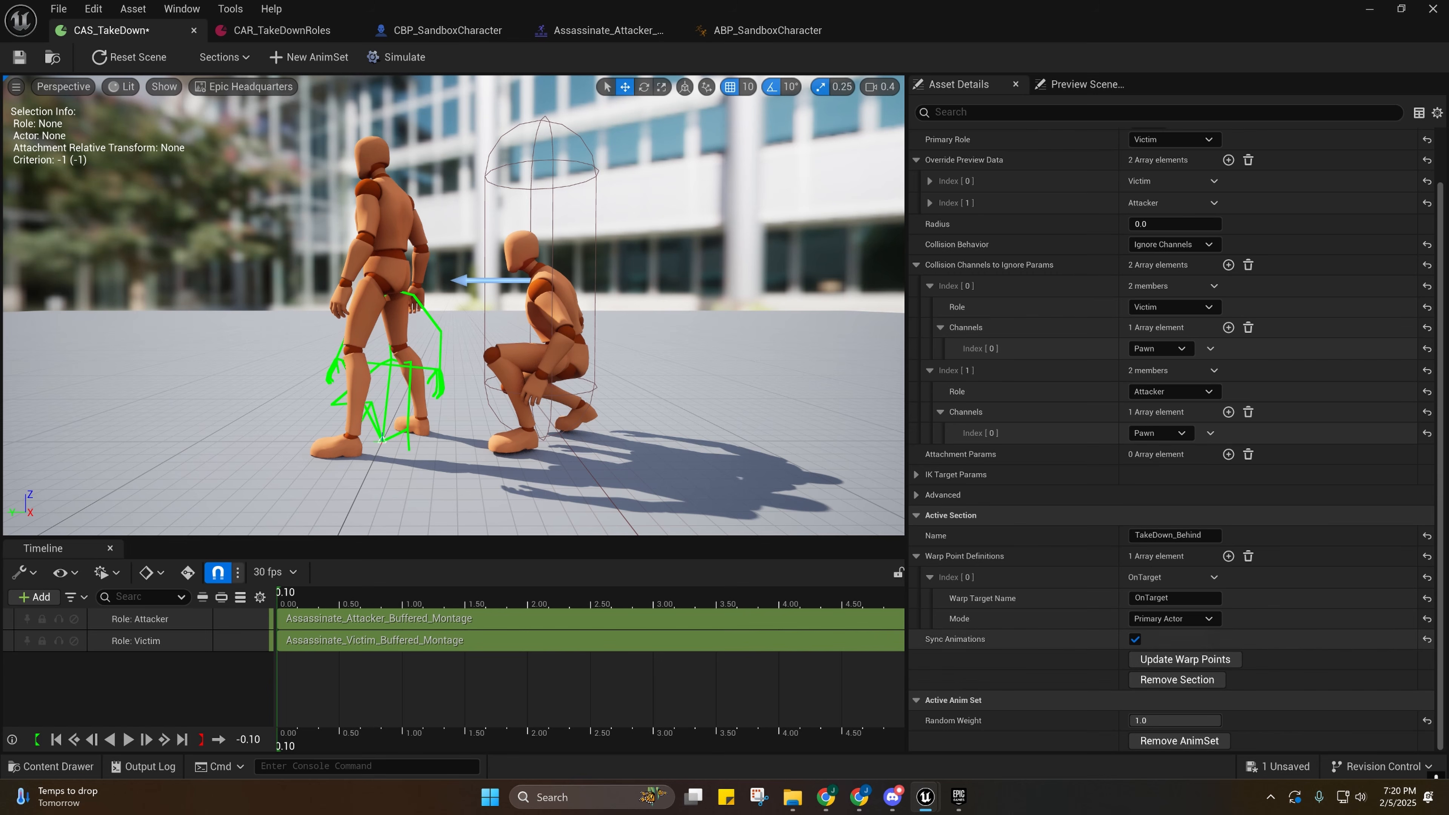
{"action": "left_click", "coordinate": [1167, 660]}
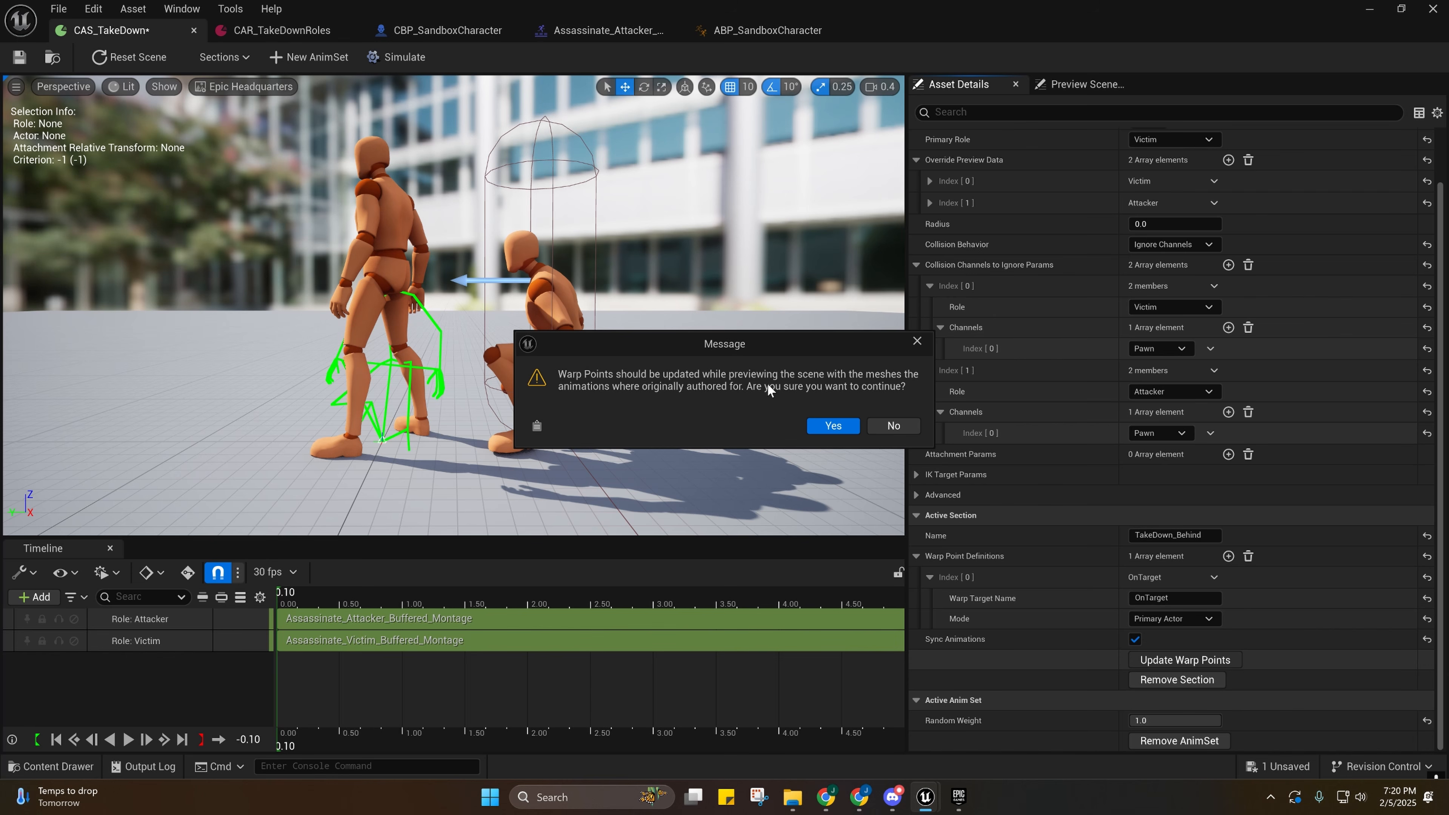
{"action": "left_click", "coordinate": [833, 425]}
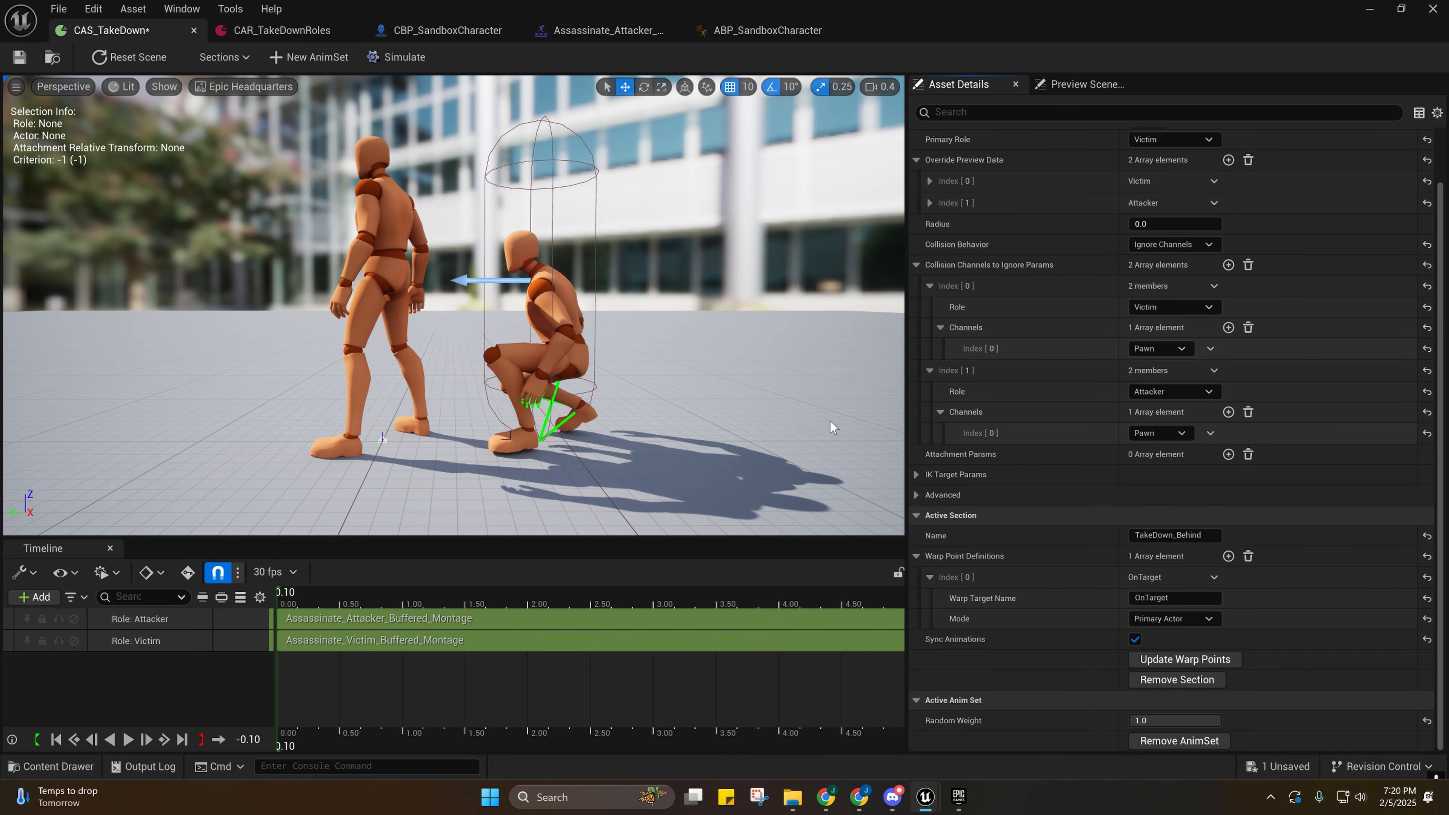
Inspect the warp point markers around both characters' feet in the preview scene, and save the CAS_TakeDown asset.
{"action": "mouse_move", "coordinate": [544, 397]}
{"action": "right_mouse_down"}
{"action": "mouse_move", "coordinate": [544, 457]}
{"action": "mouse_move", "coordinate": [565, 456]}
{"action": "mouse_move", "coordinate": [544, 398]}
{"action": "right_mouse_up"}
{"action": "key", "text": "w"}
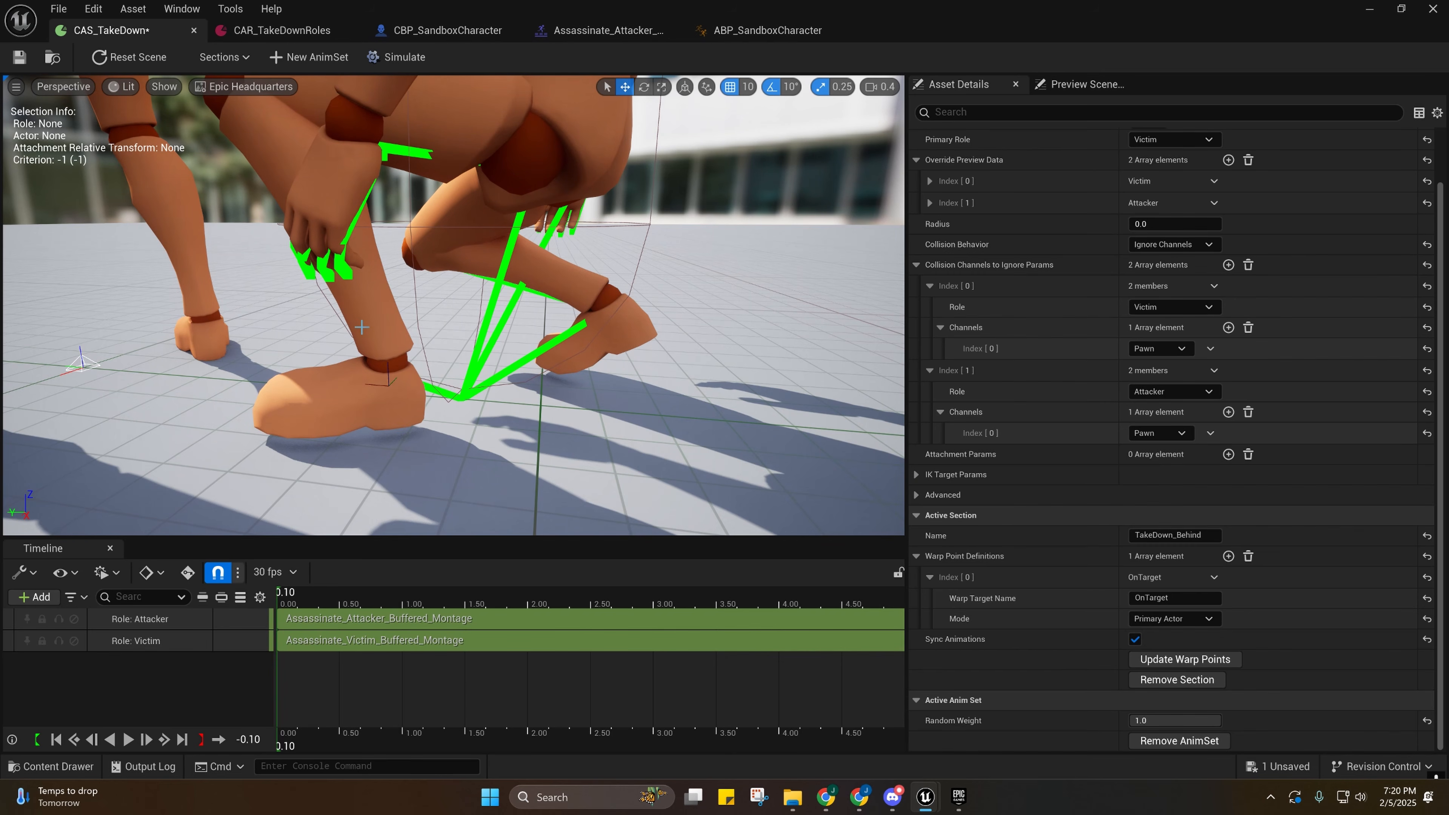
{"action": "right_click_drag", "start_coordinate": [431, 335], "coordinate": [431, 335]}
{"action": "scroll", "coordinate": [432, 335], "scroll_direction": "down", "scroll_amount": 1}
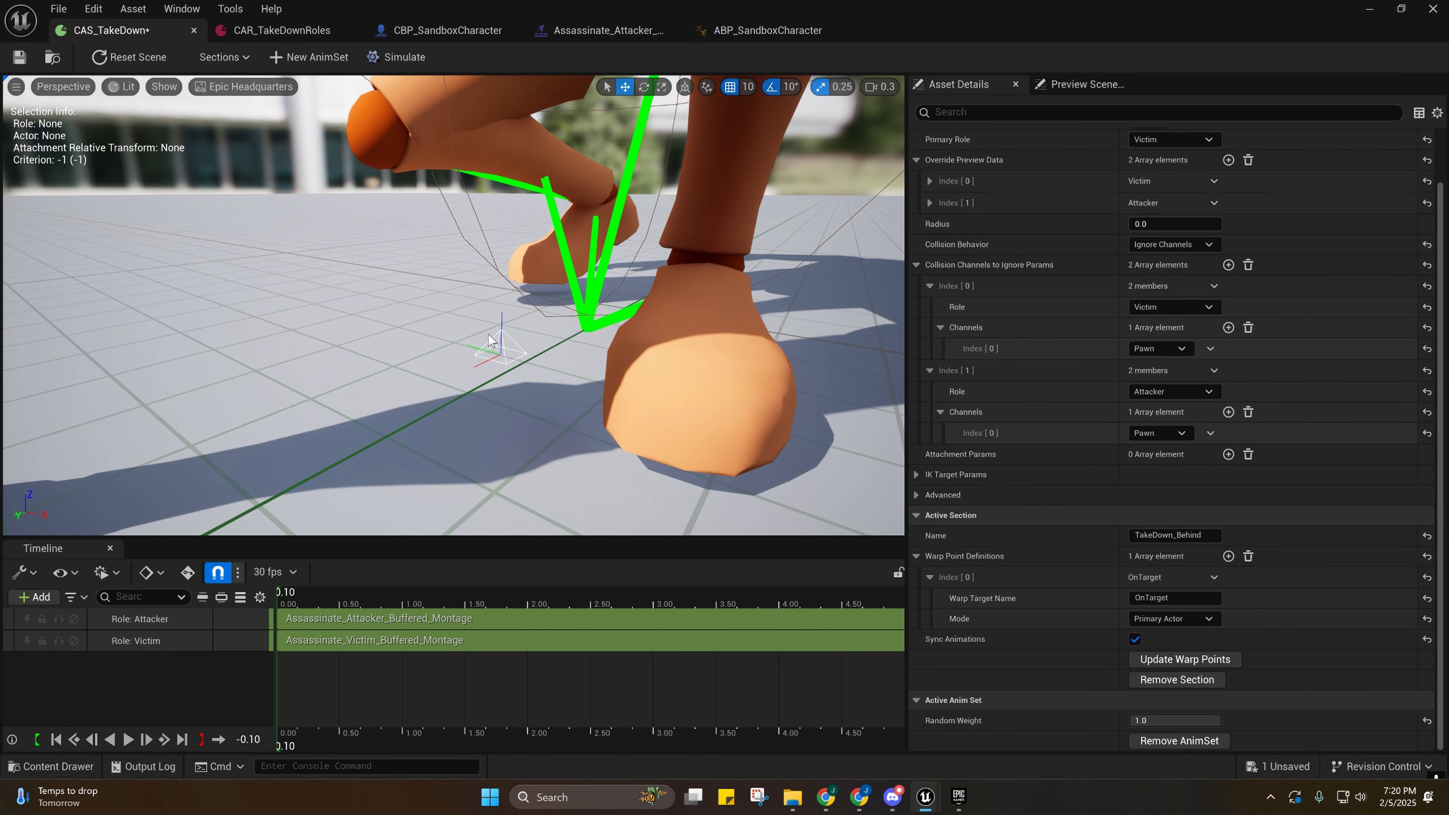
{"action": "scroll", "coordinate": [520, 369], "scroll_direction": "up", "scroll_amount": 2}
{"action": "right_click_drag", "start_coordinate": [519, 370], "coordinate": [585, 394]}
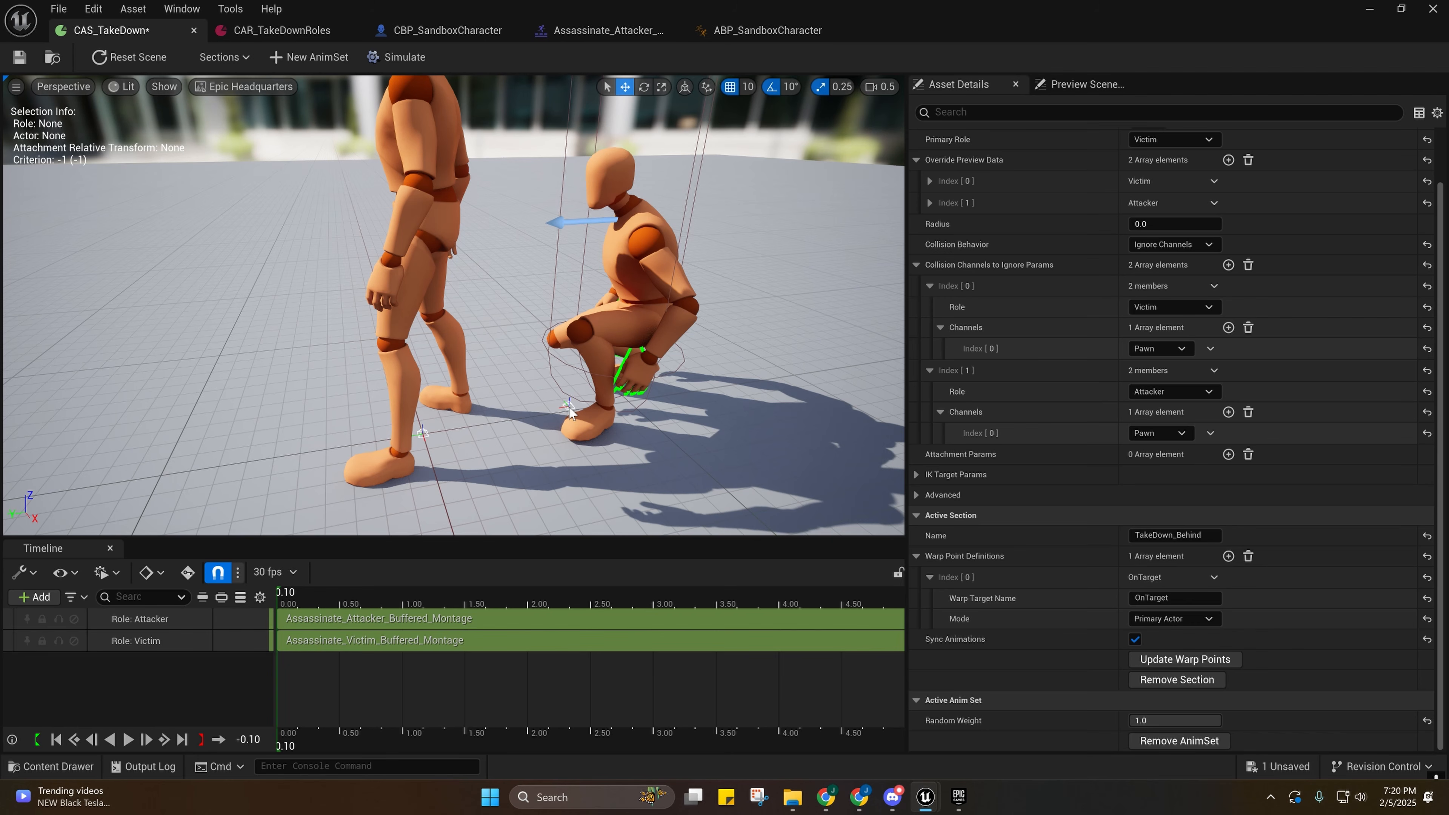
{"action": "right_click_drag", "start_coordinate": [569, 410], "coordinate": [569, 411]}
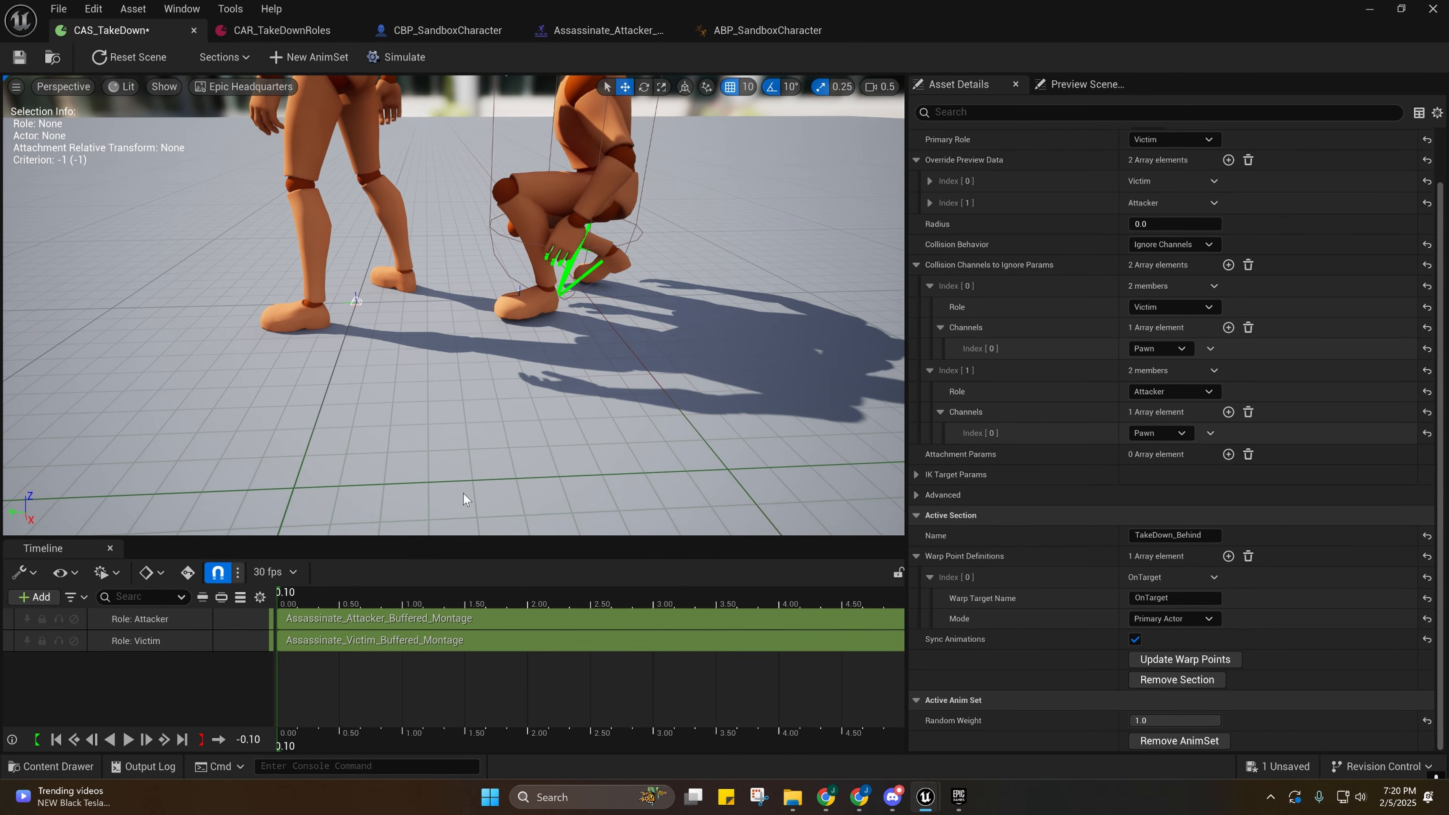
{"action": "left_click", "coordinate": [22, 58]}
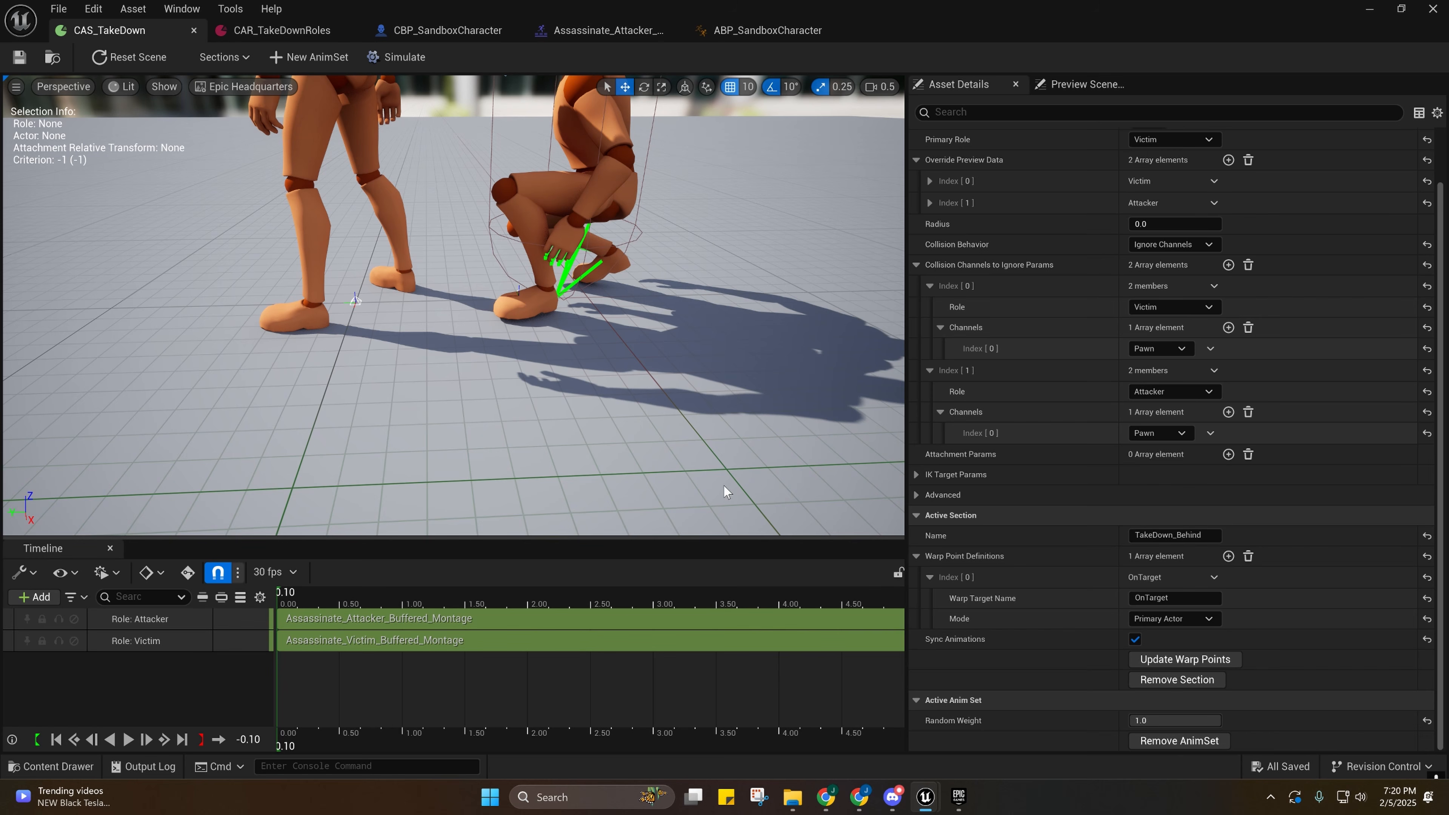
{"action": "right_click_drag", "start_coordinate": [637, 458], "coordinate": [636, 459]}
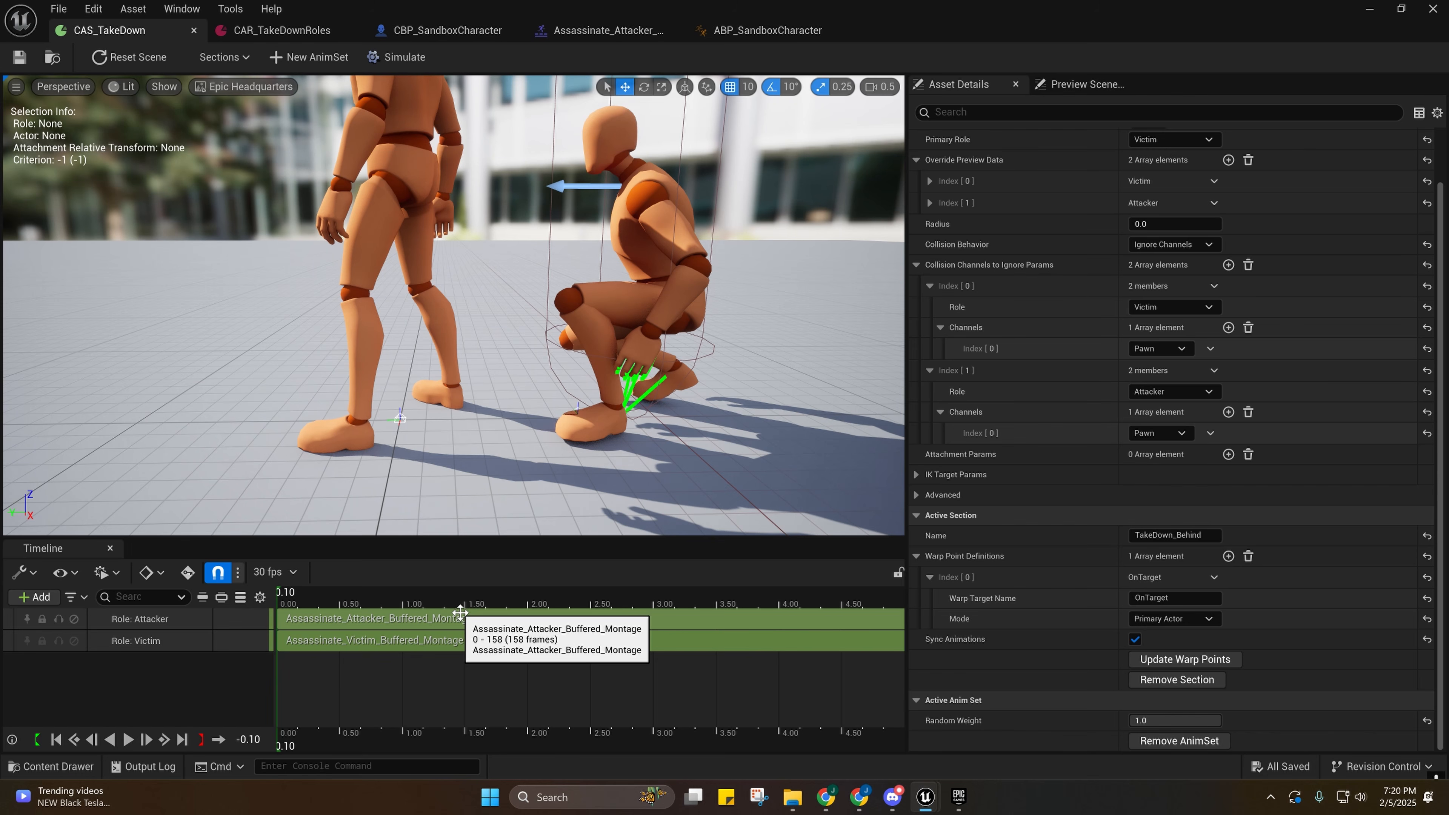
Select the Attacker montage track in CAS_TakeDown, and send the crash report to restart the GASP_TakeDown project.
{"action": "left_click", "coordinate": [409, 611]}
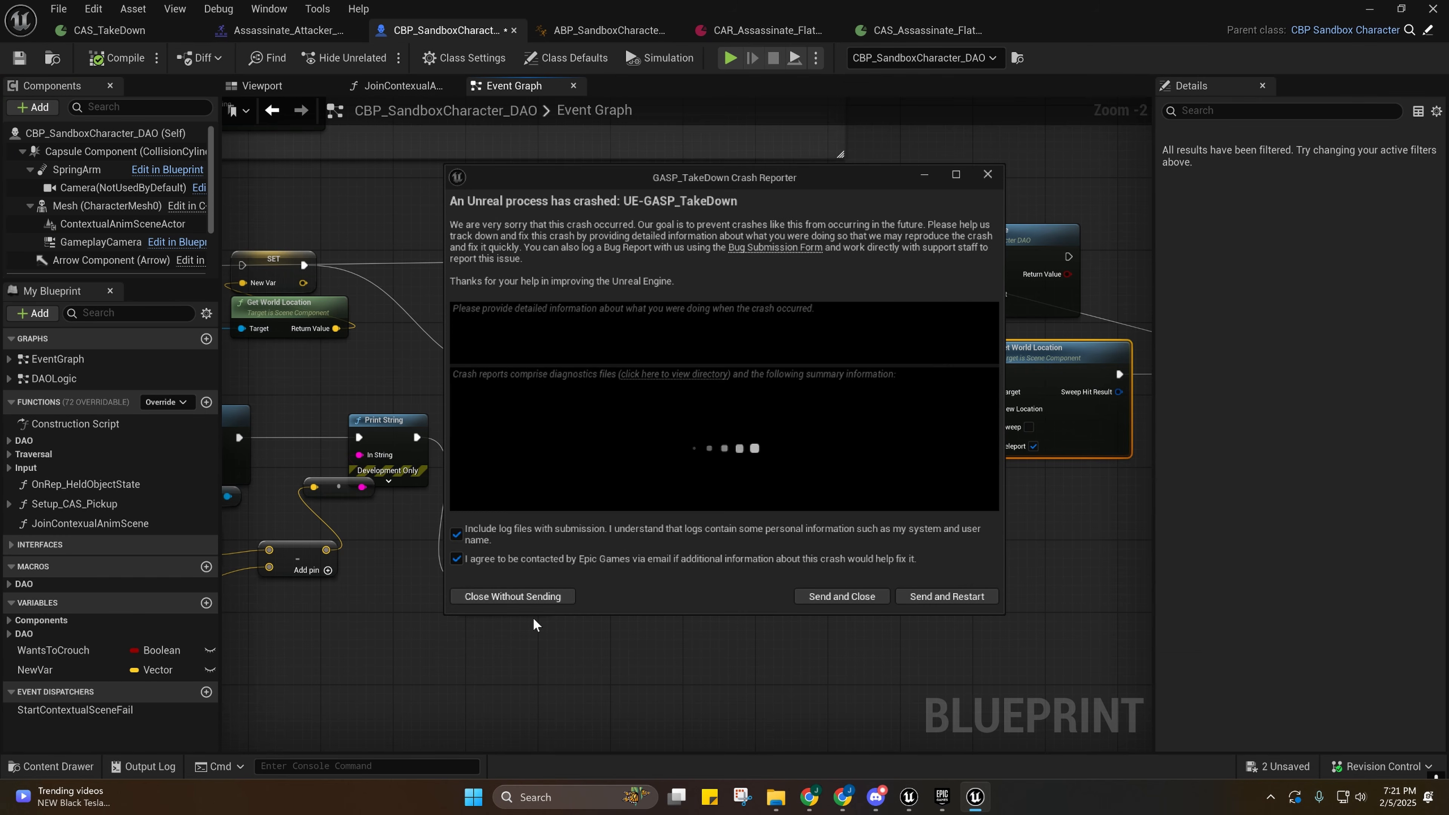
{"action": "left_click", "coordinate": [929, 596]}
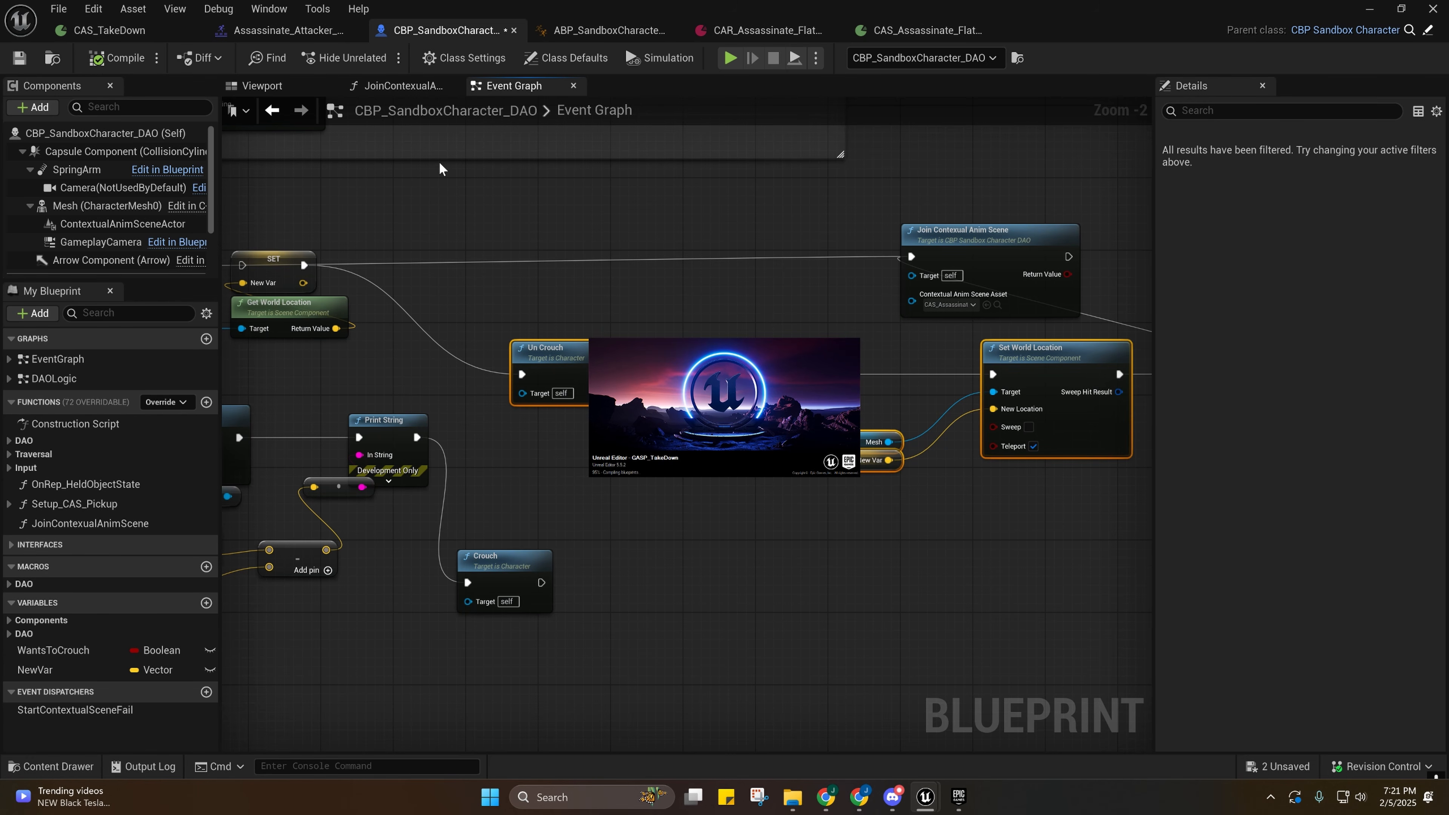
Switch to the GameAnimationSample project and compare its CAS_TakeDown scene with the CAS_Assassinate_Flat scene asset.
{"action": "left_click", "coordinate": [97, 31]}
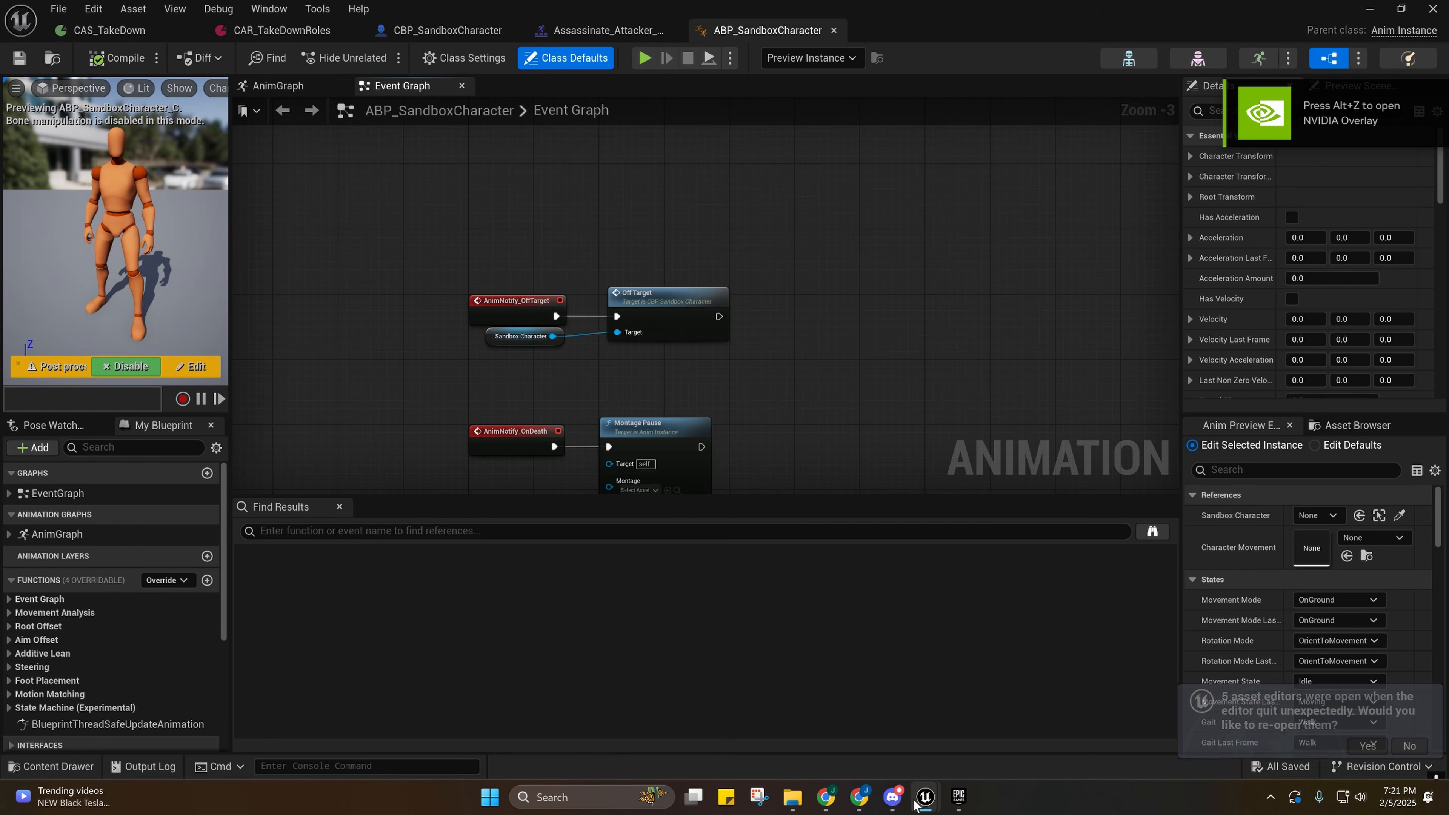
{"action": "mouse_move", "coordinate": [924, 799]}
{"action": "left_click", "coordinate": [718, 724]}
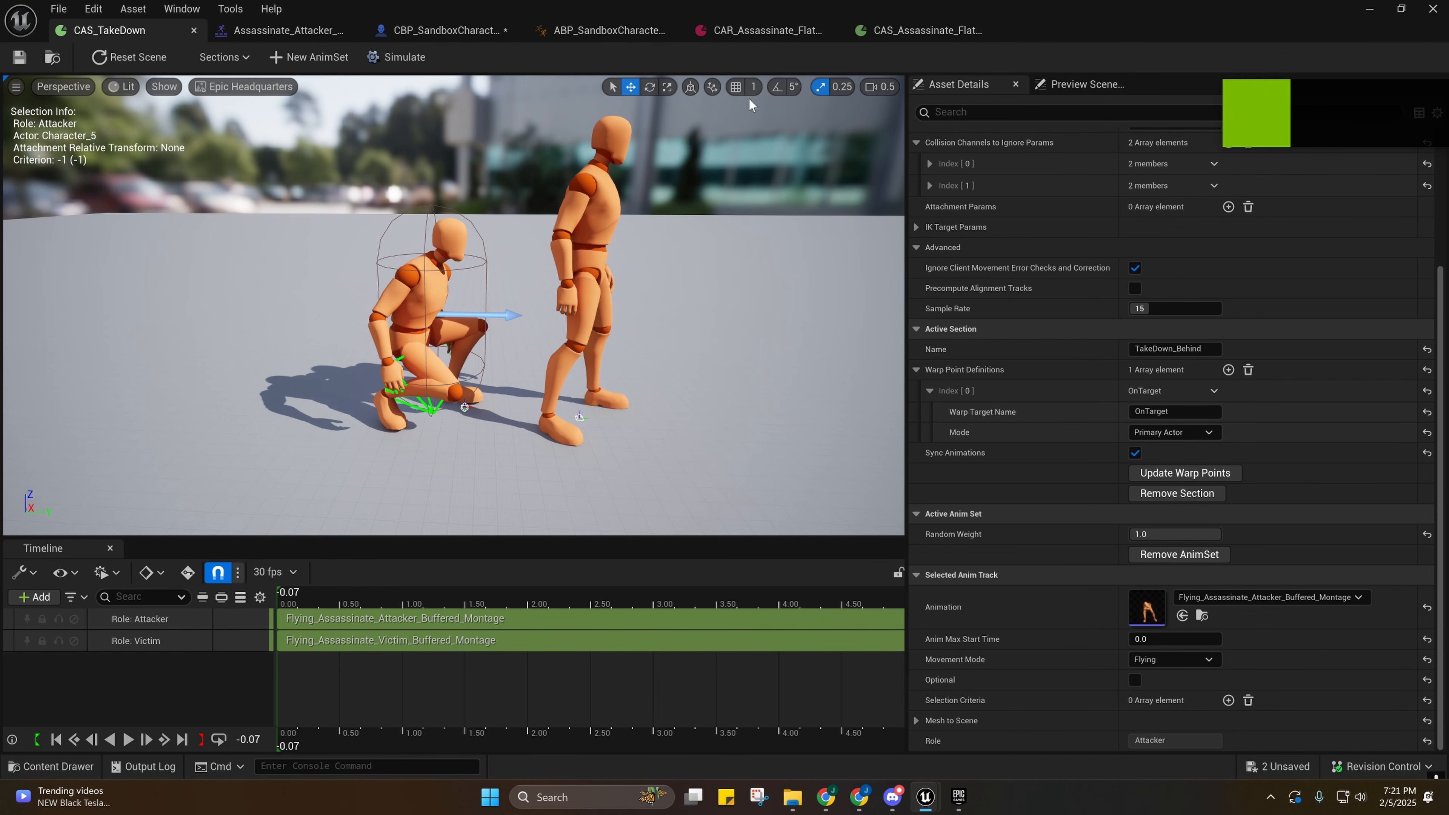
{"action": "left_click", "coordinate": [898, 35]}
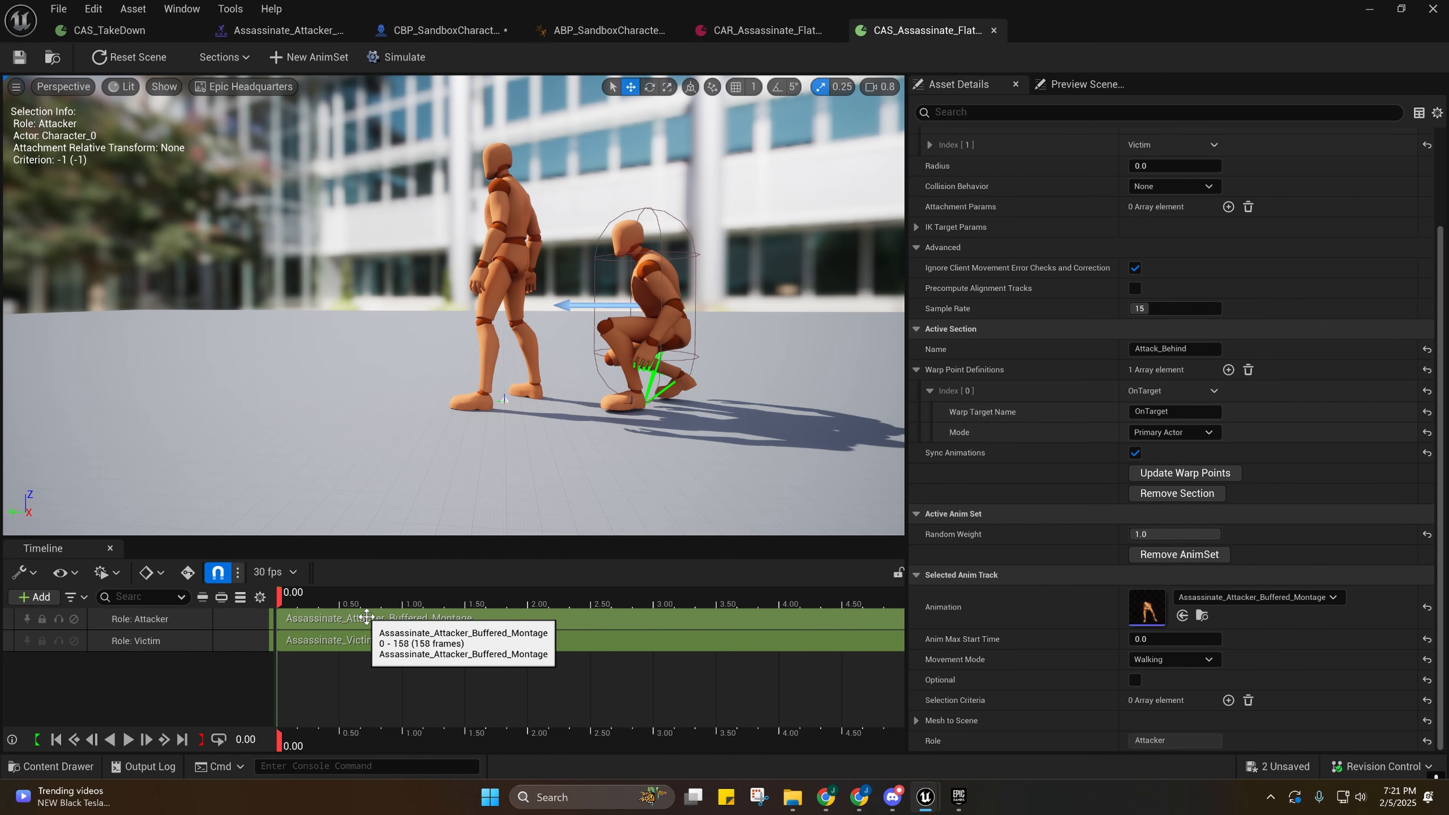
Browse the Assassinate ContextScene folders, inspect the Source track of CAS_TakeDown in ContextScene2, and dismiss the crash reporter.
{"action": "left_click", "coordinate": [51, 766]}
{"action": "scroll", "coordinate": [108, 643], "scroll_direction": "up", "scroll_amount": 2}
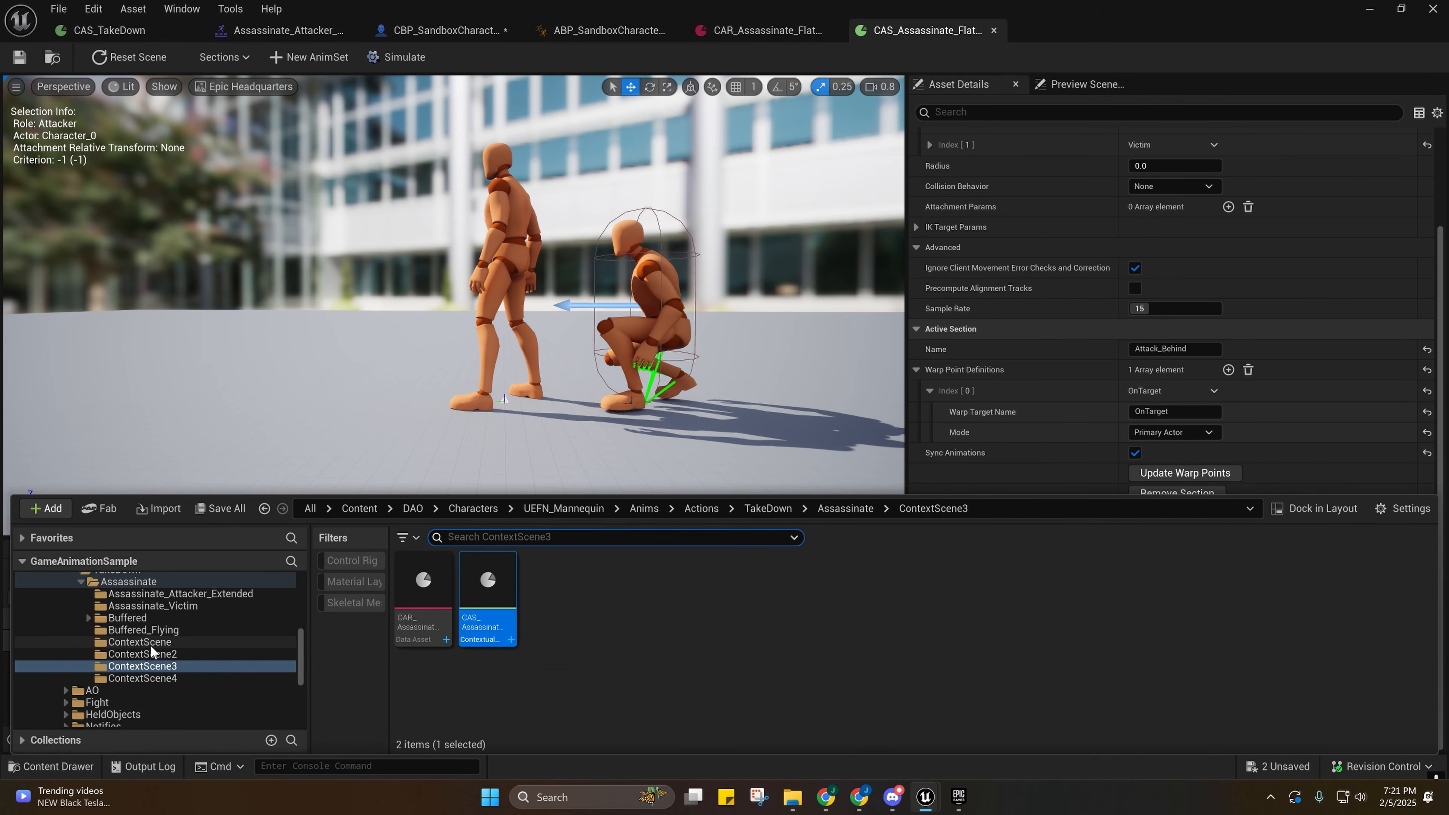
{"action": "left_click", "coordinate": [142, 642]}
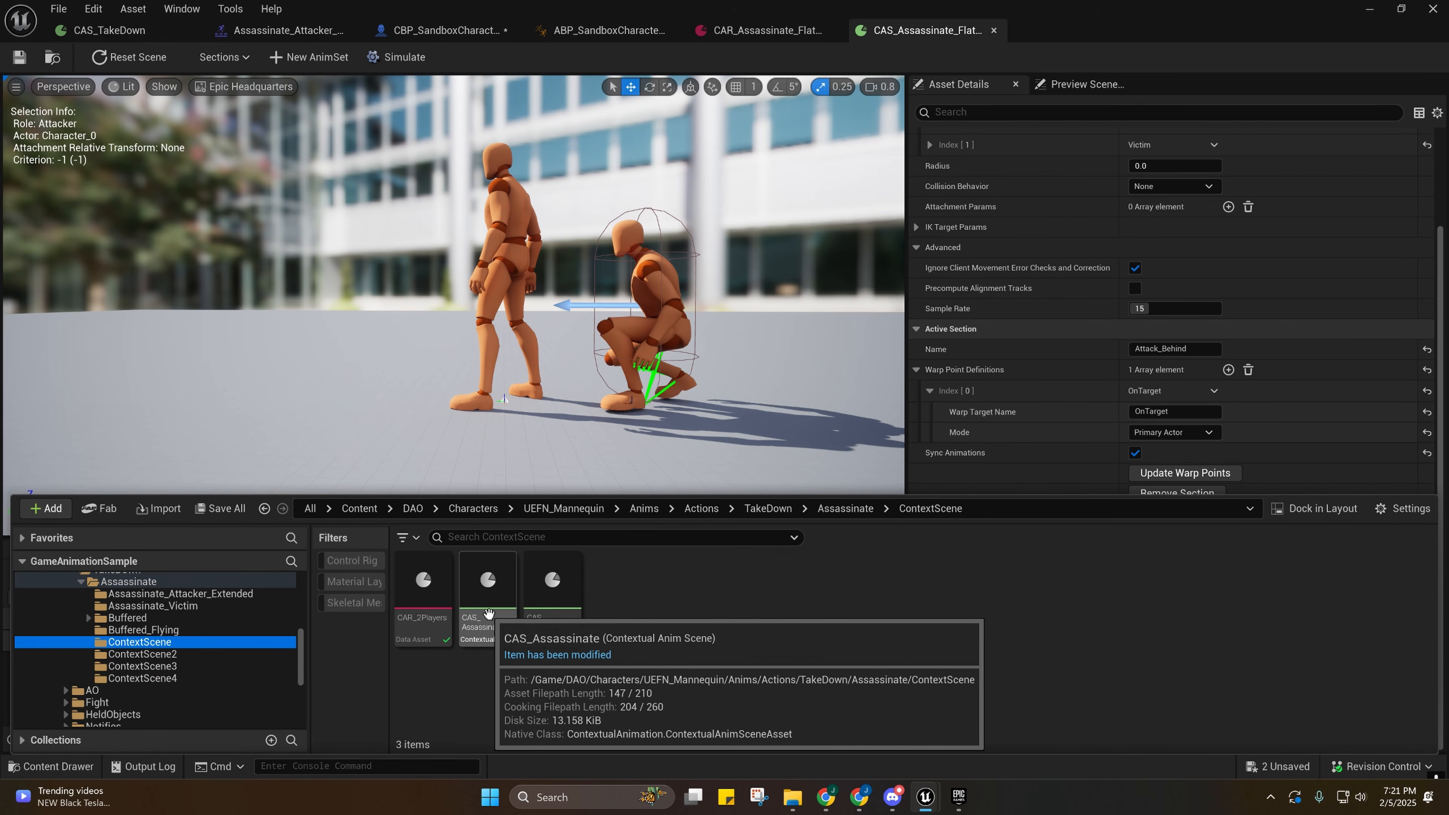
{"action": "left_click", "coordinate": [150, 655]}
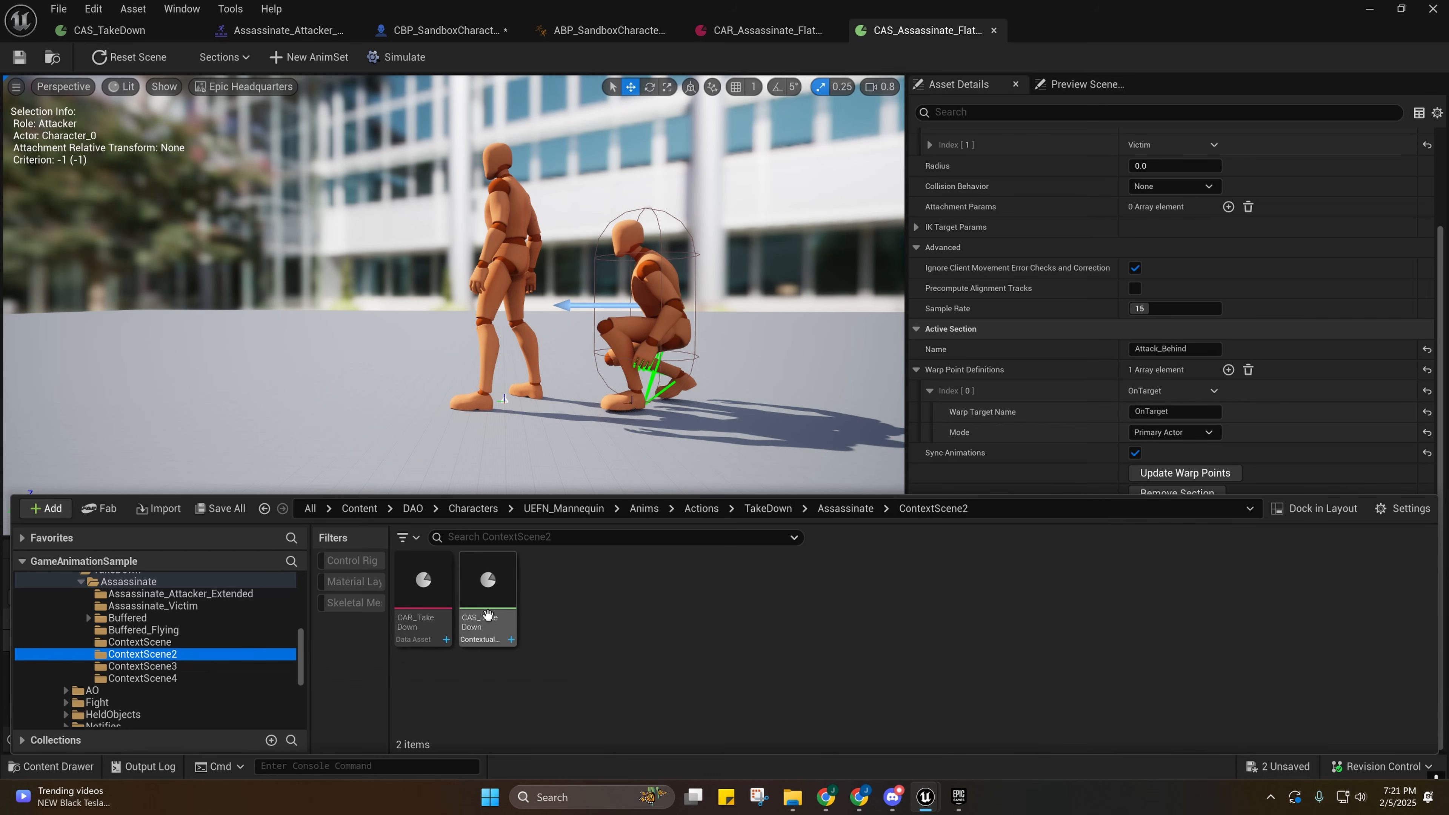
{"action": "double_click", "coordinate": [488, 582]}
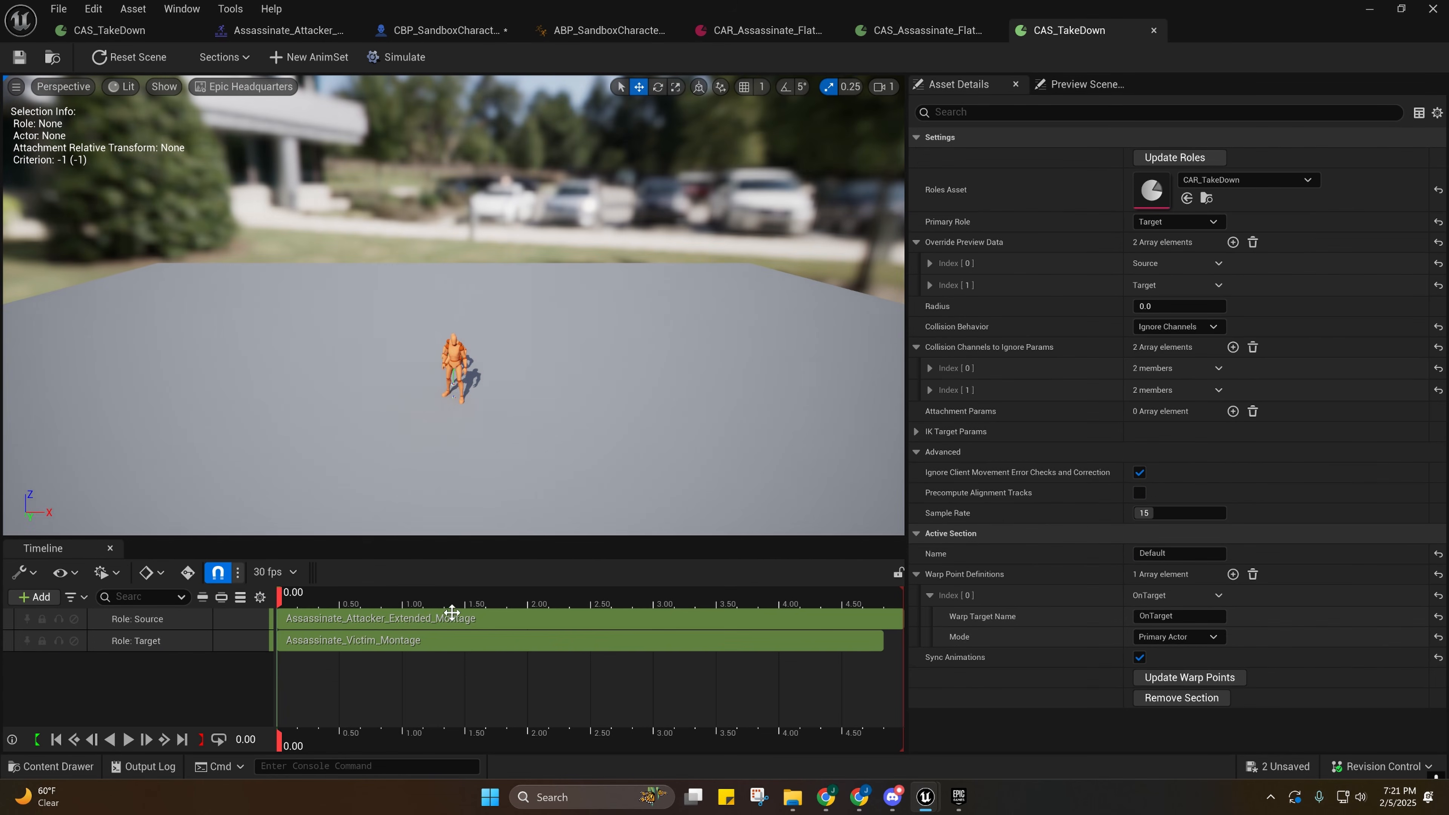
{"action": "left_click", "coordinate": [453, 618]}
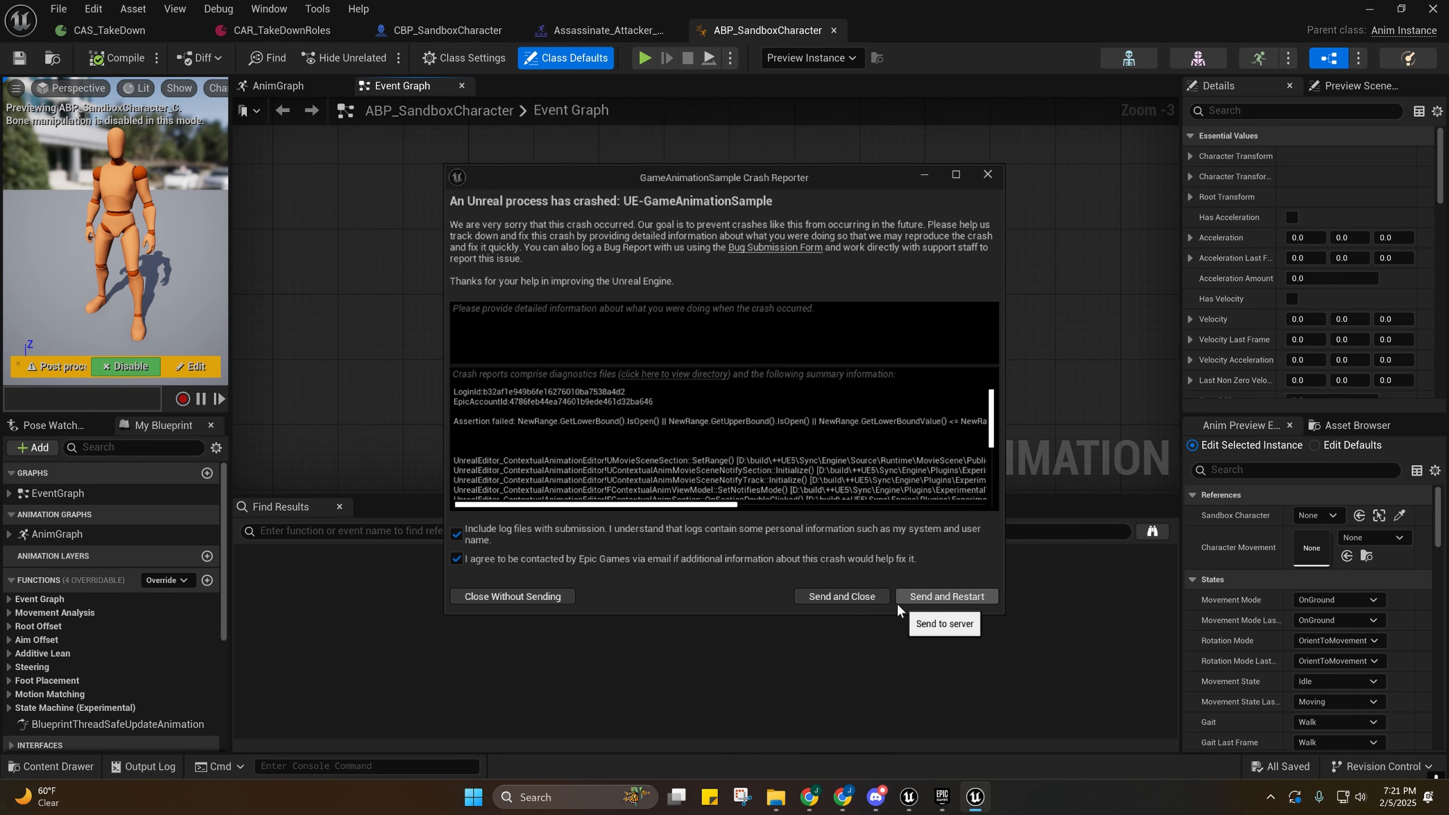
{"action": "left_click", "coordinate": [882, 598]}
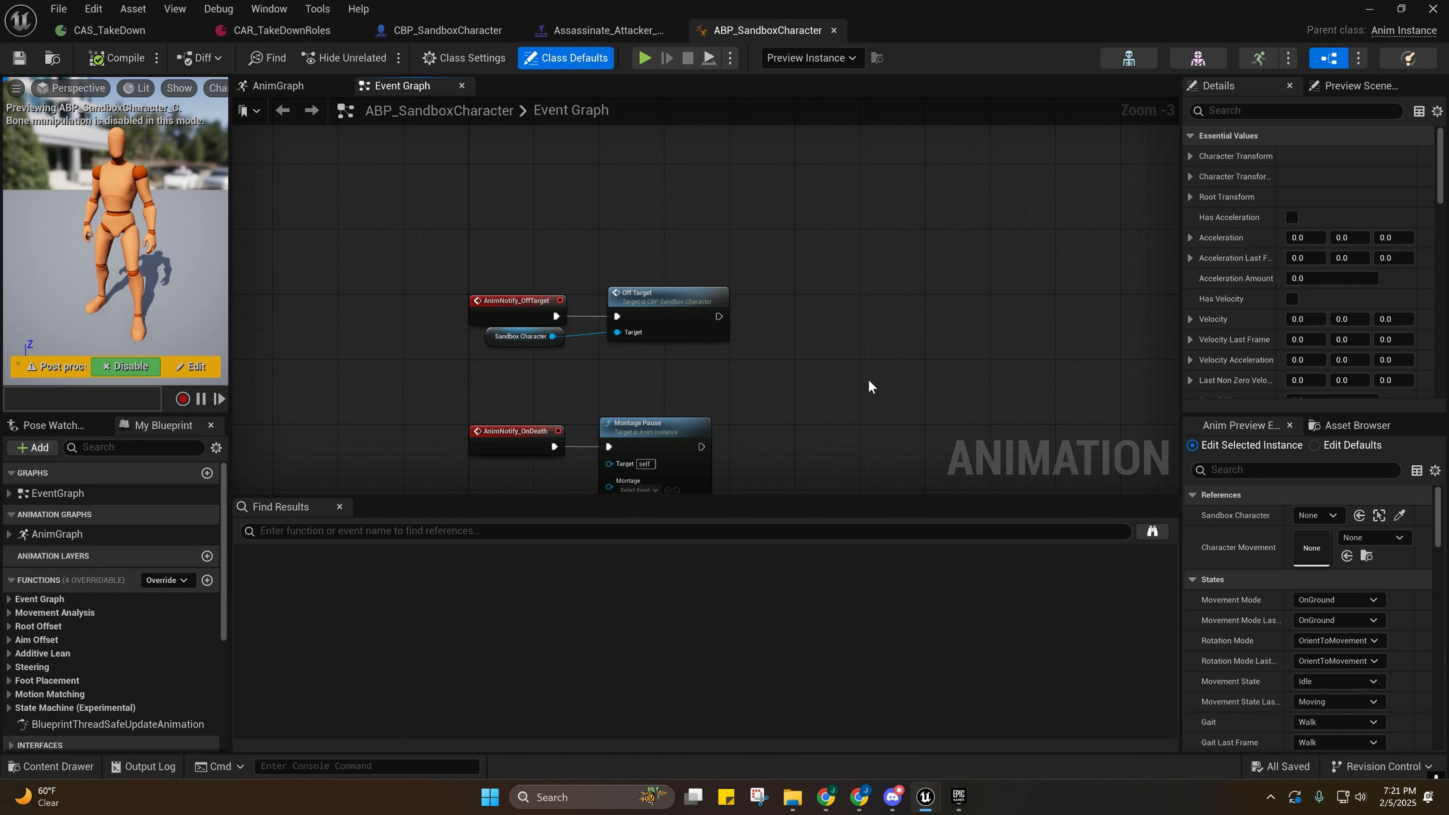
Return to CAS_TakeDown in the GASP_TakeDown project and examine the paired characters and warp point markers in the preview scene up close.
{"action": "right_click_drag", "start_coordinate": [868, 379], "coordinate": [767, 370]}
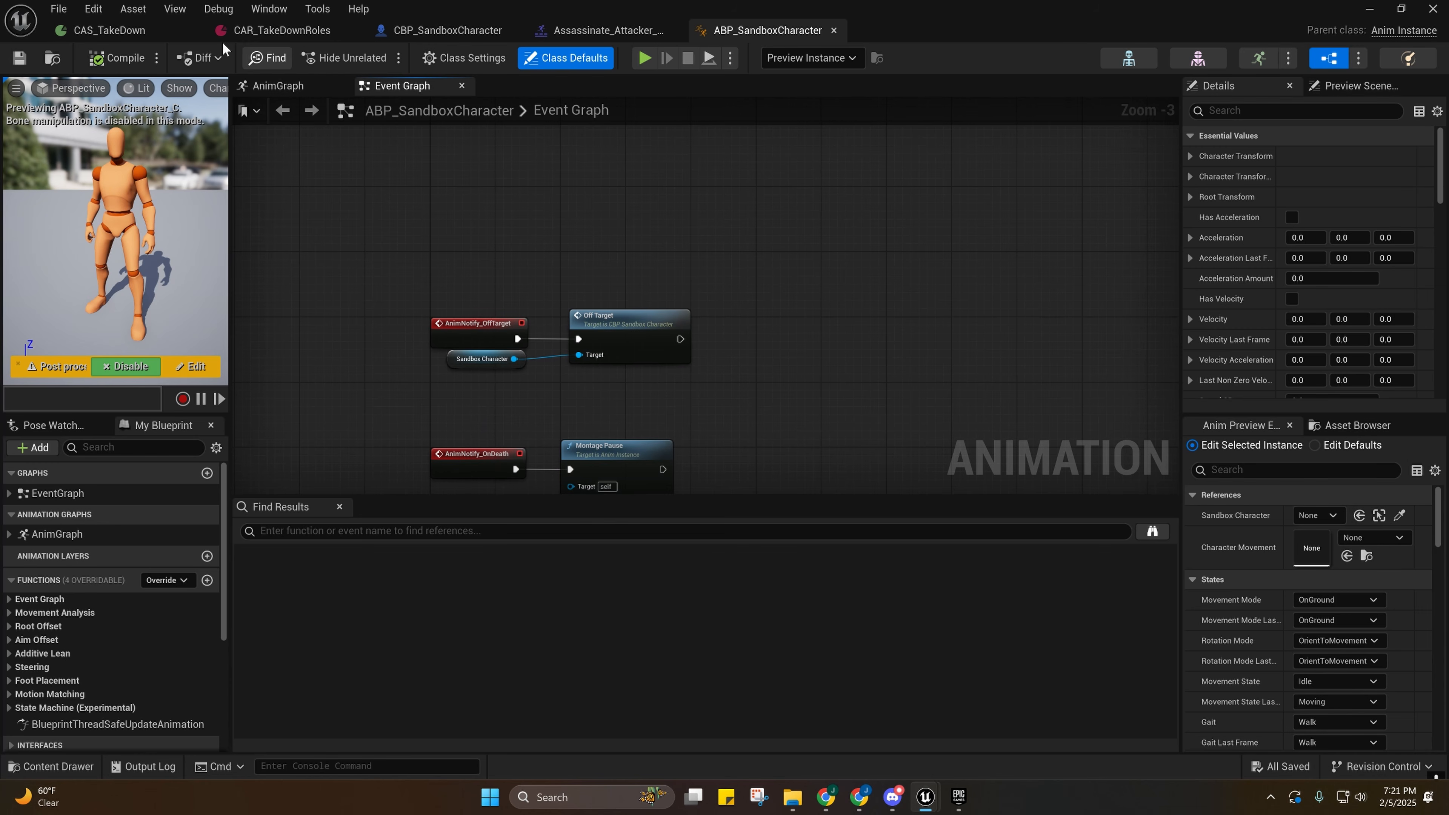
{"action": "left_click", "coordinate": [114, 30]}
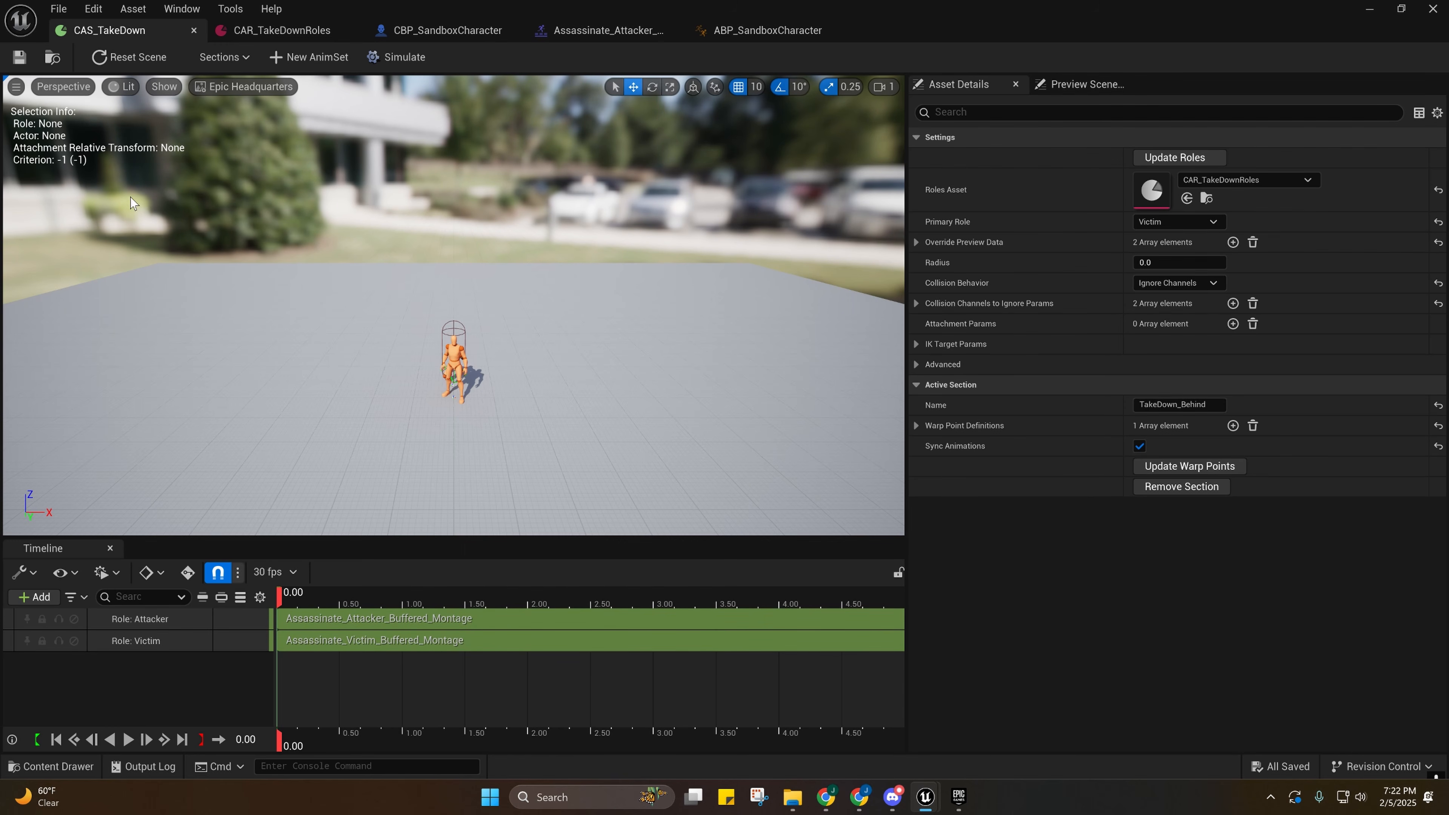
{"action": "key", "text": "d"}
{"action": "right_click_drag", "start_coordinate": [530, 302], "coordinate": [320, 348]}
{"action": "key", "text": "w"}
{"action": "scroll", "coordinate": [529, 303], "scroll_direction": "down", "scroll_amount": 1}
{"action": "mouse_move", "coordinate": [452, 305]}
{"action": "right_mouse_down"}
{"action": "mouse_move", "coordinate": [456, 188]}
{"action": "mouse_move", "coordinate": [452, 291]}
{"action": "right_mouse_up"}
{"action": "key", "text": "w"}
{"action": "scroll", "coordinate": [452, 304], "scroll_direction": "down", "scroll_amount": 1}
{"action": "key", "text": "w"}
{"action": "mouse_move", "coordinate": [518, 336]}
{"action": "right_mouse_down"}
{"action": "mouse_move", "coordinate": [518, 394]}
{"action": "mouse_move", "coordinate": [518, 336]}
{"action": "right_mouse_up"}
{"action": "key", "text": "s"}
{"action": "scroll", "coordinate": [518, 336], "scroll_direction": "down", "scroll_amount": 1}
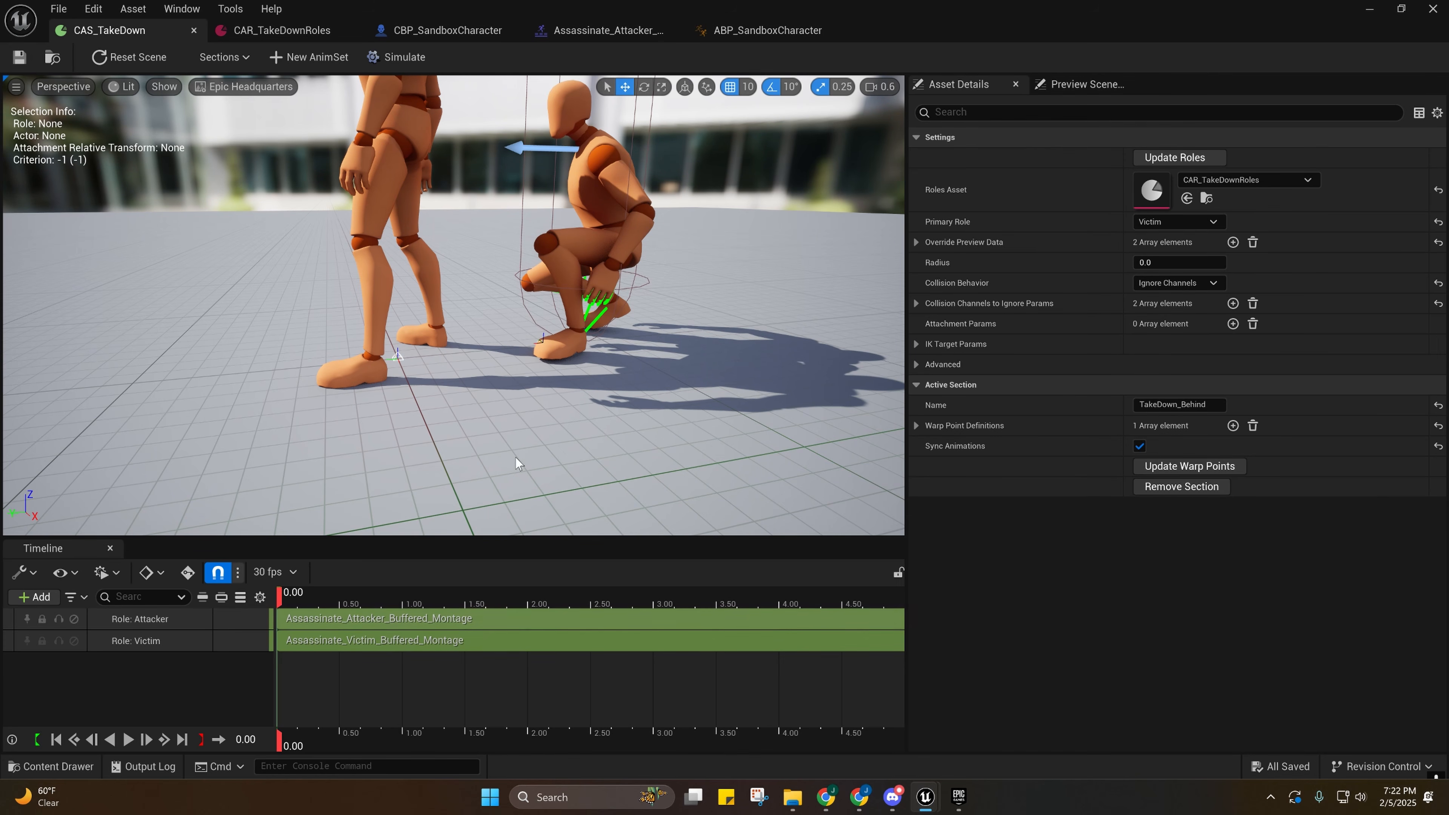
{"action": "right_click_drag", "start_coordinate": [649, 473], "coordinate": [645, 450]}
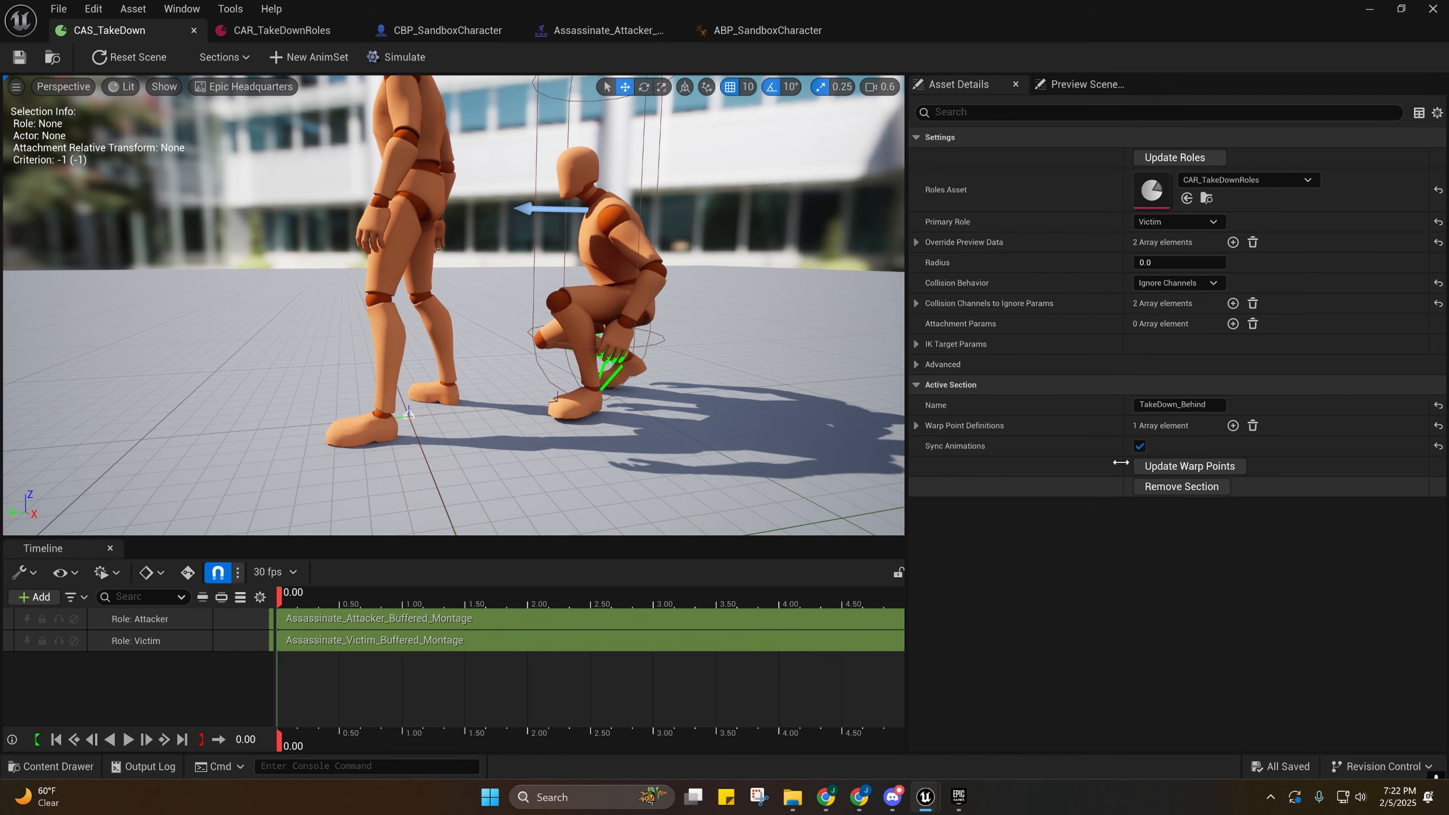
Select the Attacker montage track to review its settings and poses, and locate CAS_TakeDown in the content browser.
{"action": "left_click", "coordinate": [509, 621]}
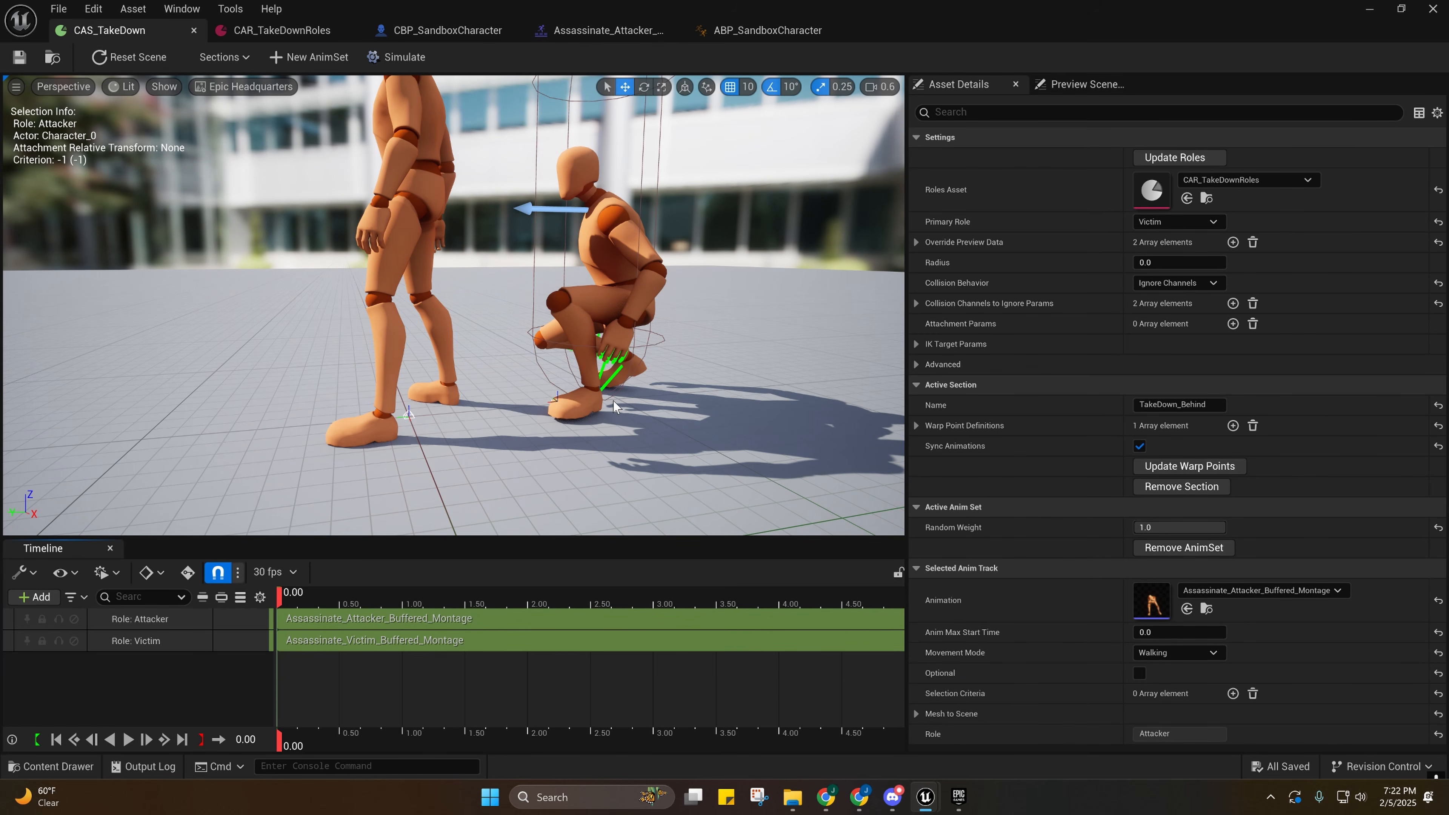
{"action": "key", "text": "s"}
{"action": "right_click_drag", "start_coordinate": [490, 455], "coordinate": [455, 439]}
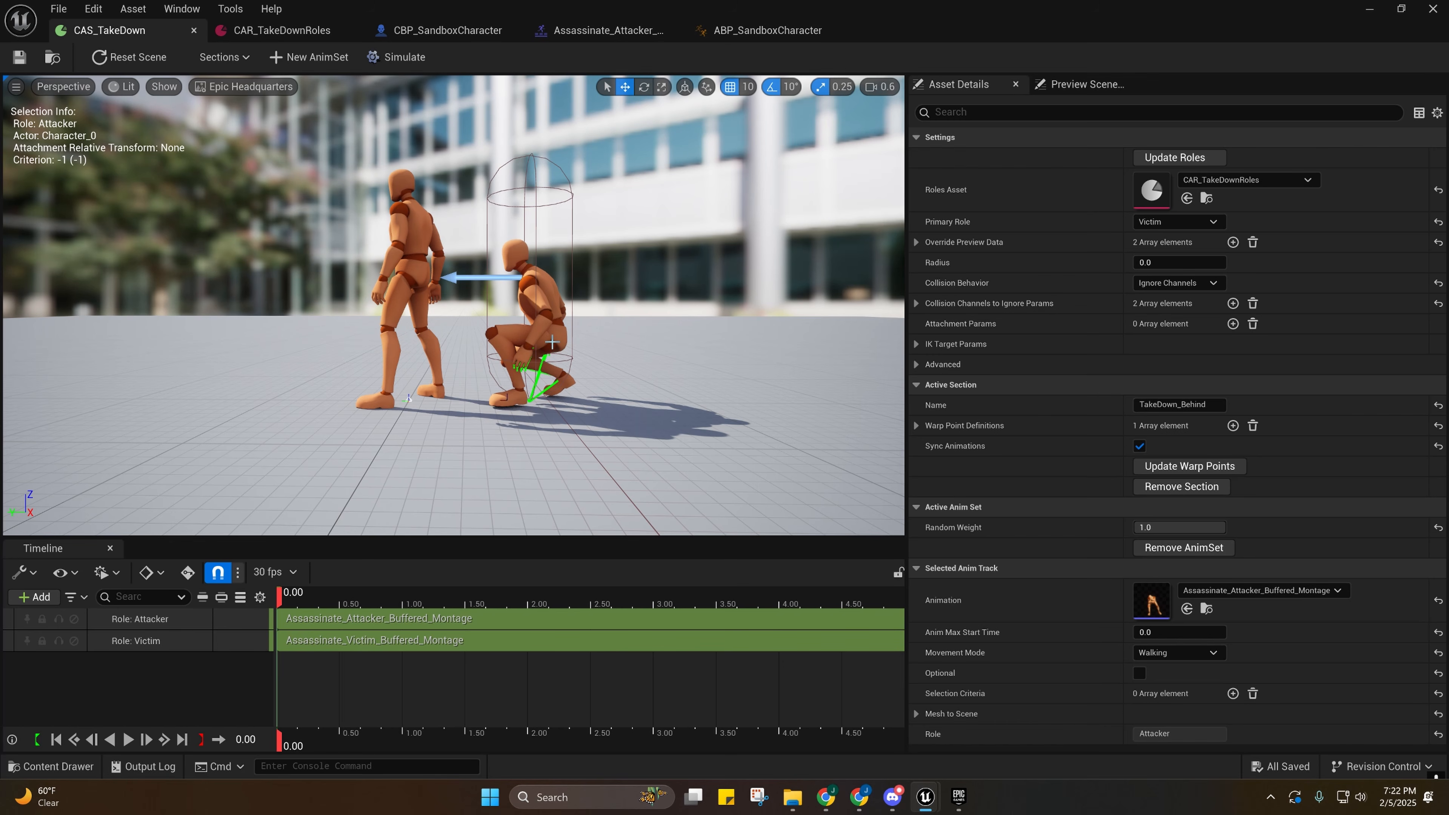
{"action": "left_click", "coordinate": [52, 57]}
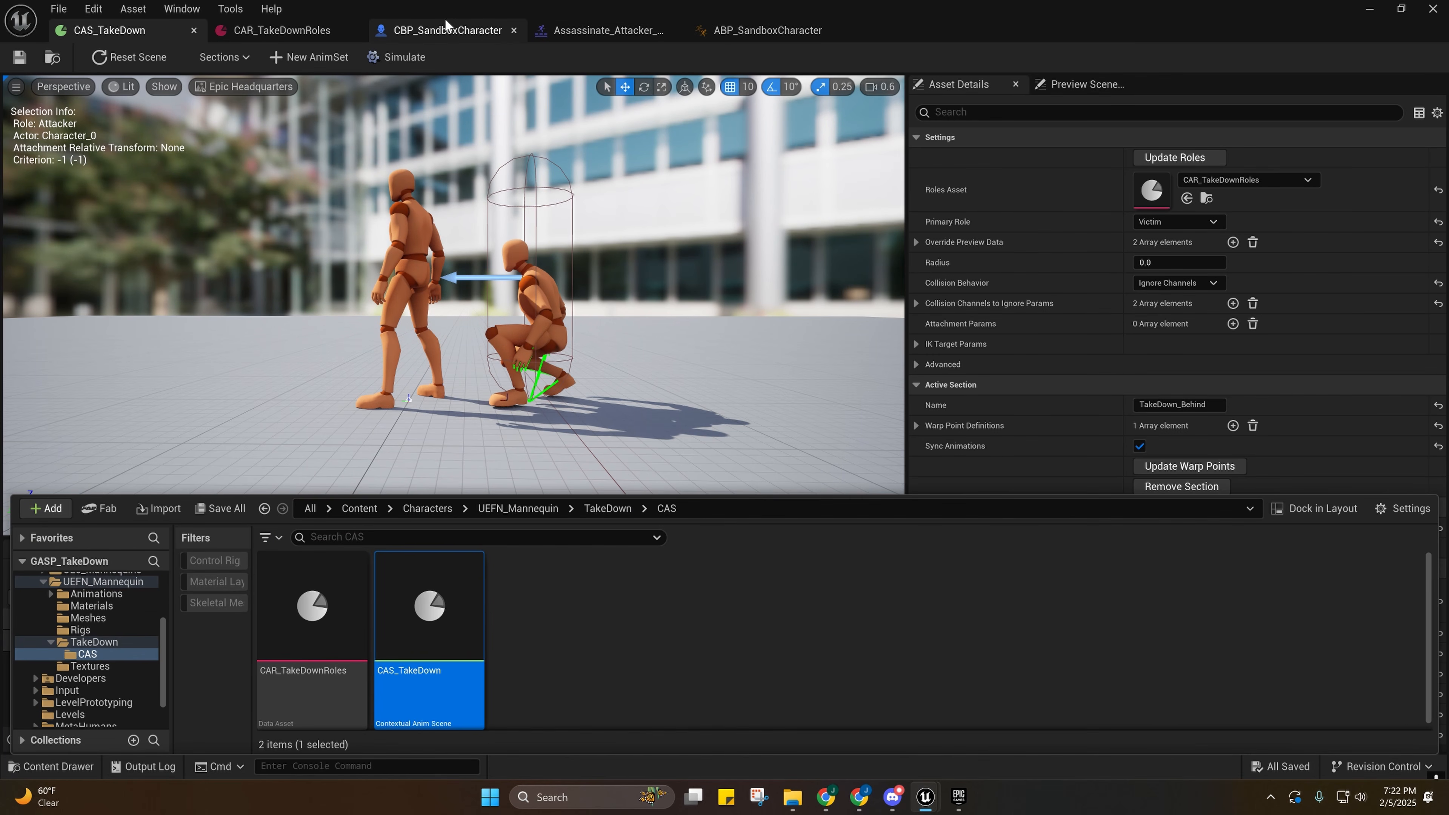
Add a keyboard input event to the CBP_SandboxCharacter event graph and set its input key to F.
{"action": "left_click", "coordinate": [439, 31]}
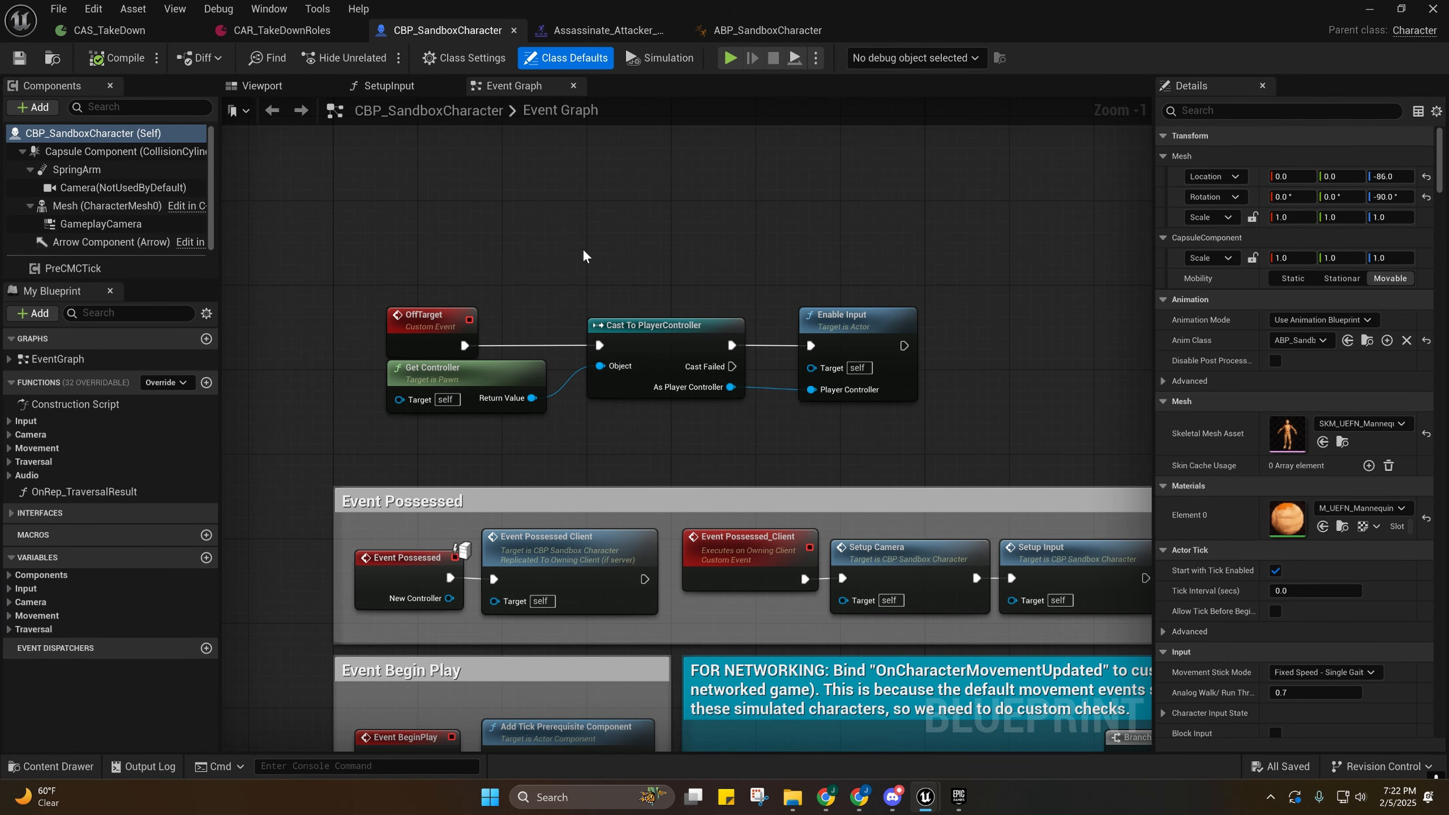
{"action": "right_click_drag", "start_coordinate": [588, 257], "coordinate": [550, 421]}
{"action": "right_click", "coordinate": [548, 421]}
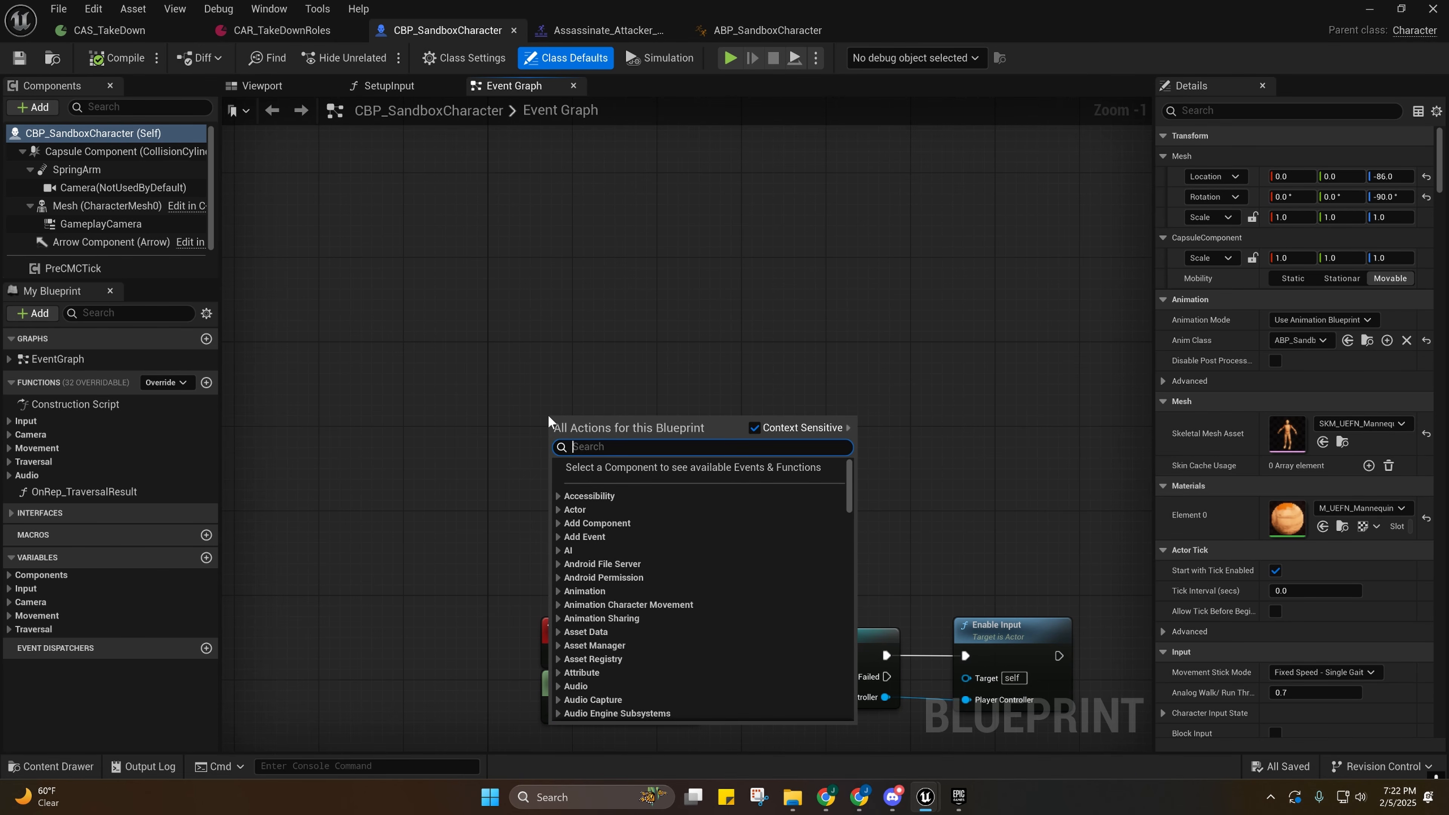
{"action": "type", "text": "keybo"}
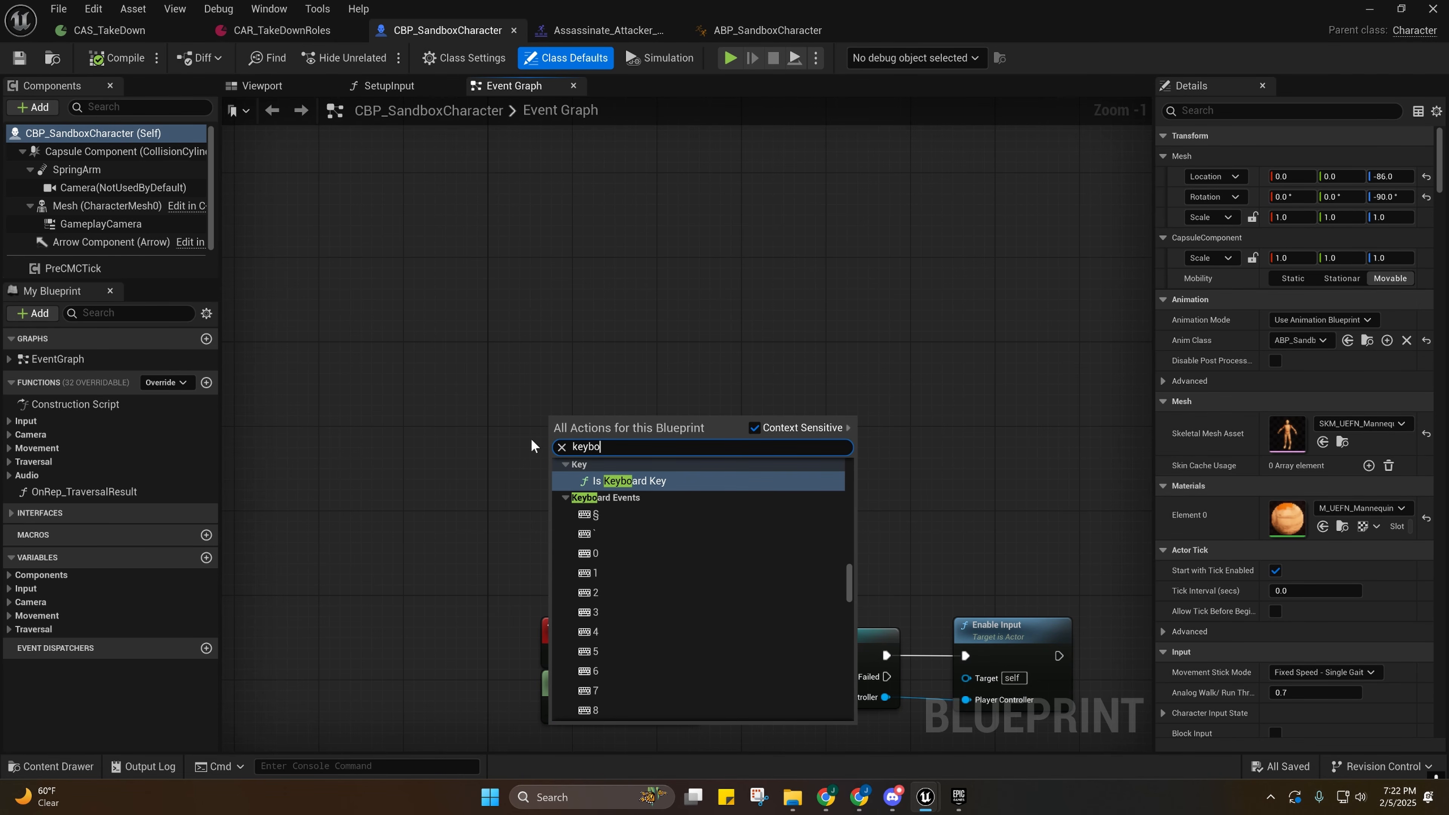
{"action": "left_click", "coordinate": [591, 554]}
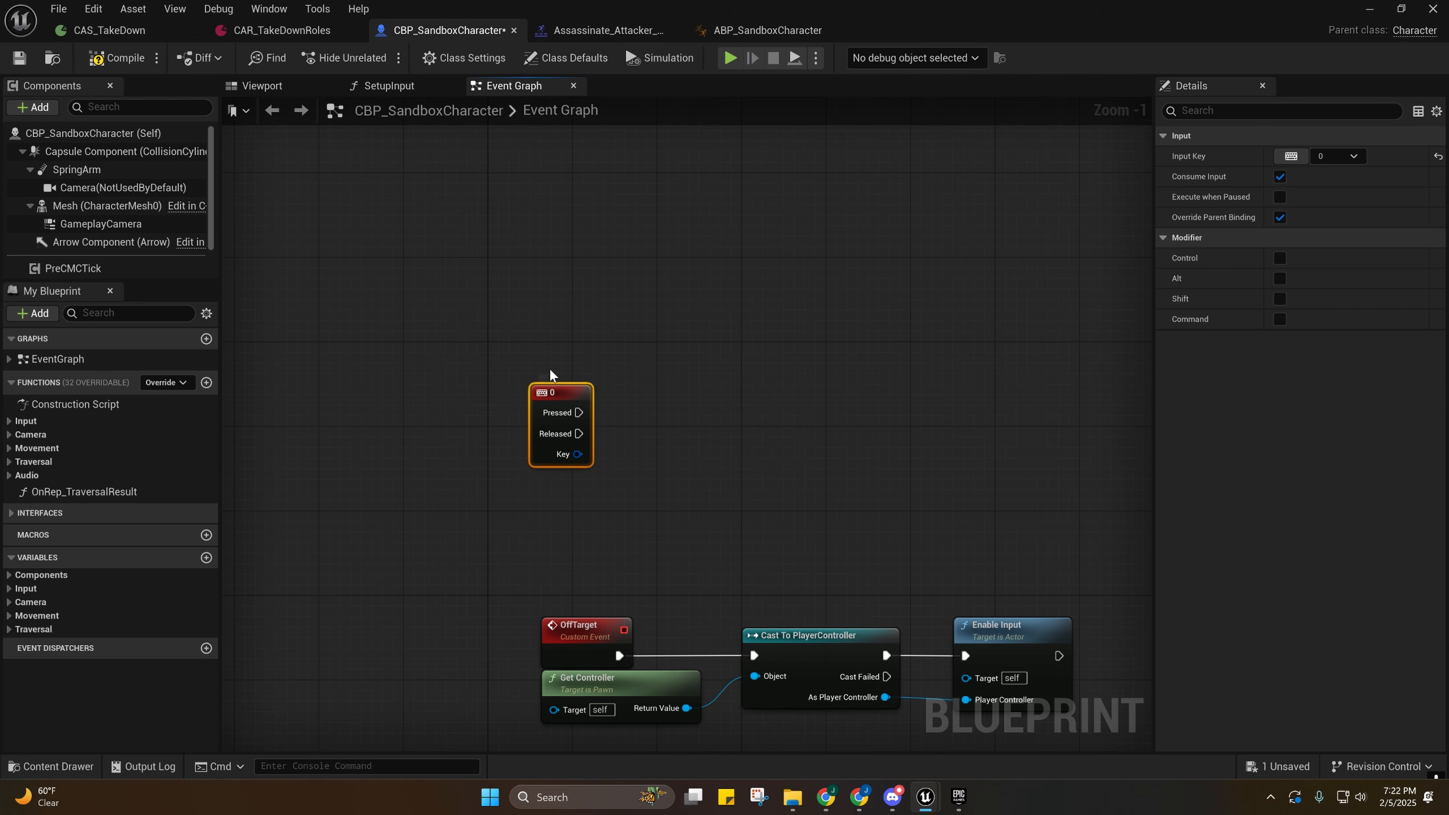
{"action": "left_click", "coordinate": [1292, 158]}
{"action": "key", "text": "f"}
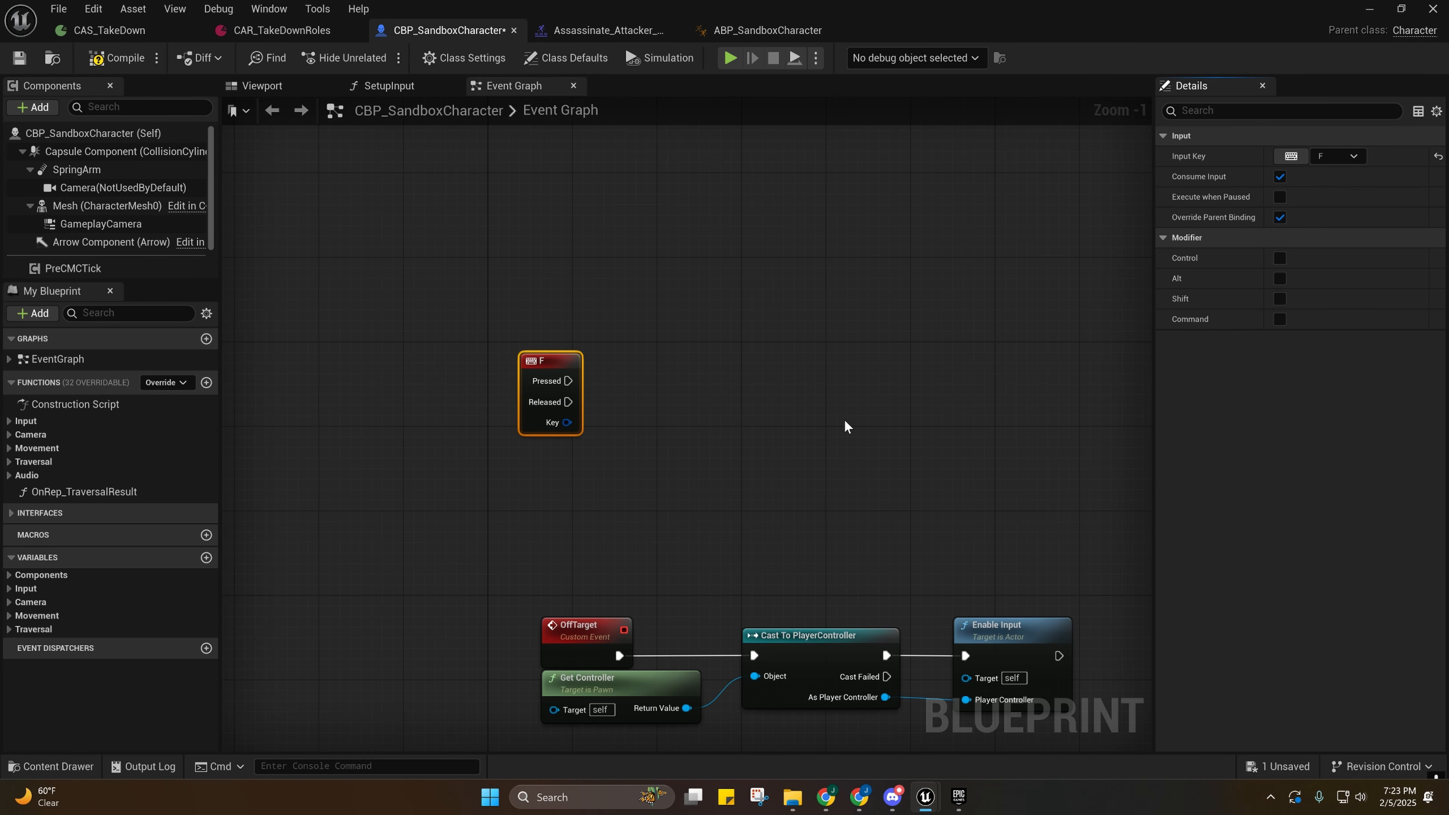
Position the F key event above the OffTarget event, leaving free space around it in the event graph.
{"action": "right_click_drag", "start_coordinate": [677, 414], "coordinate": [570, 359]}
{"action": "left_click_drag", "start_coordinate": [443, 310], "coordinate": [465, 353]}
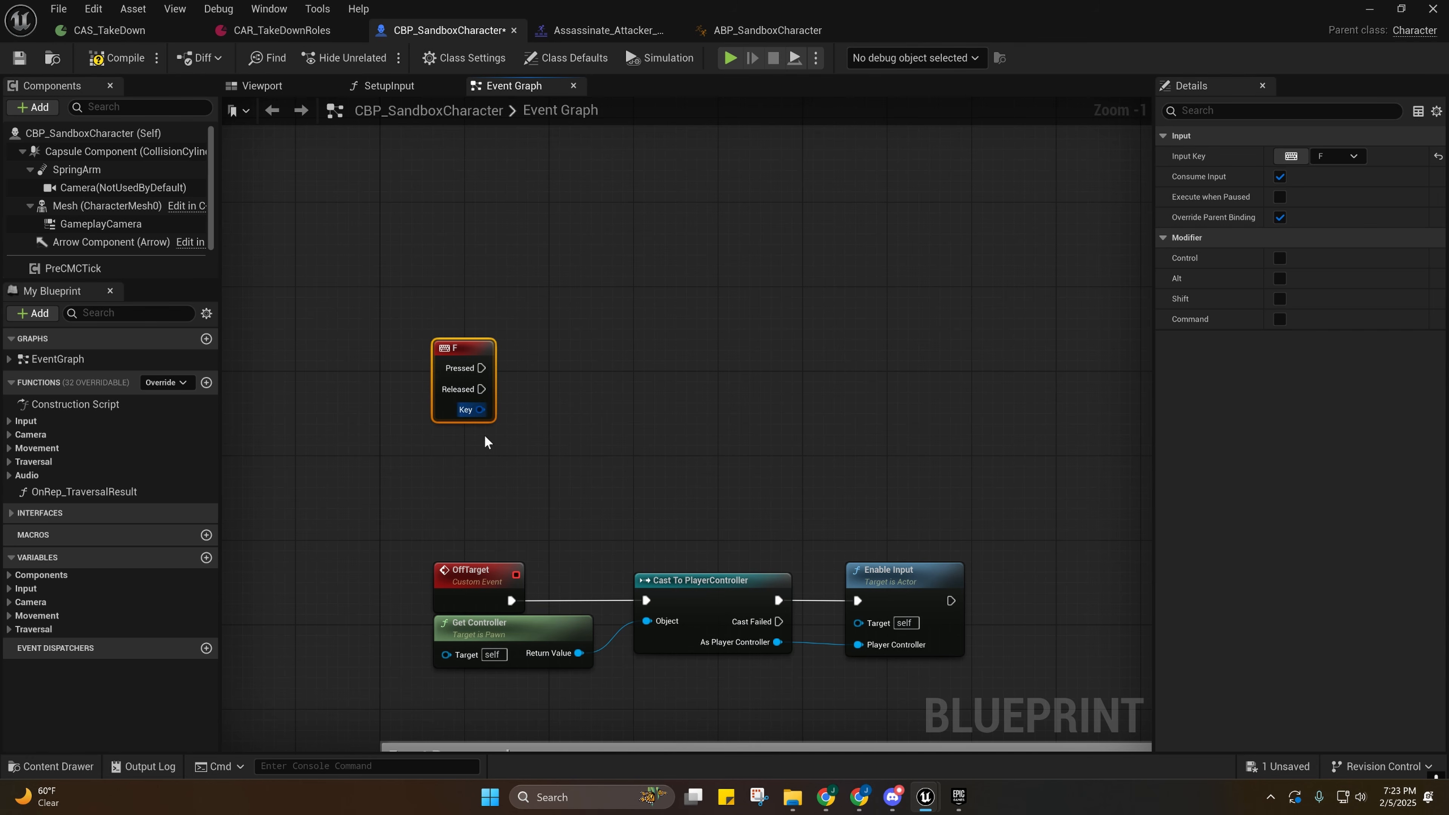
{"action": "right_click_drag", "start_coordinate": [320, 589], "coordinate": [493, 552]}
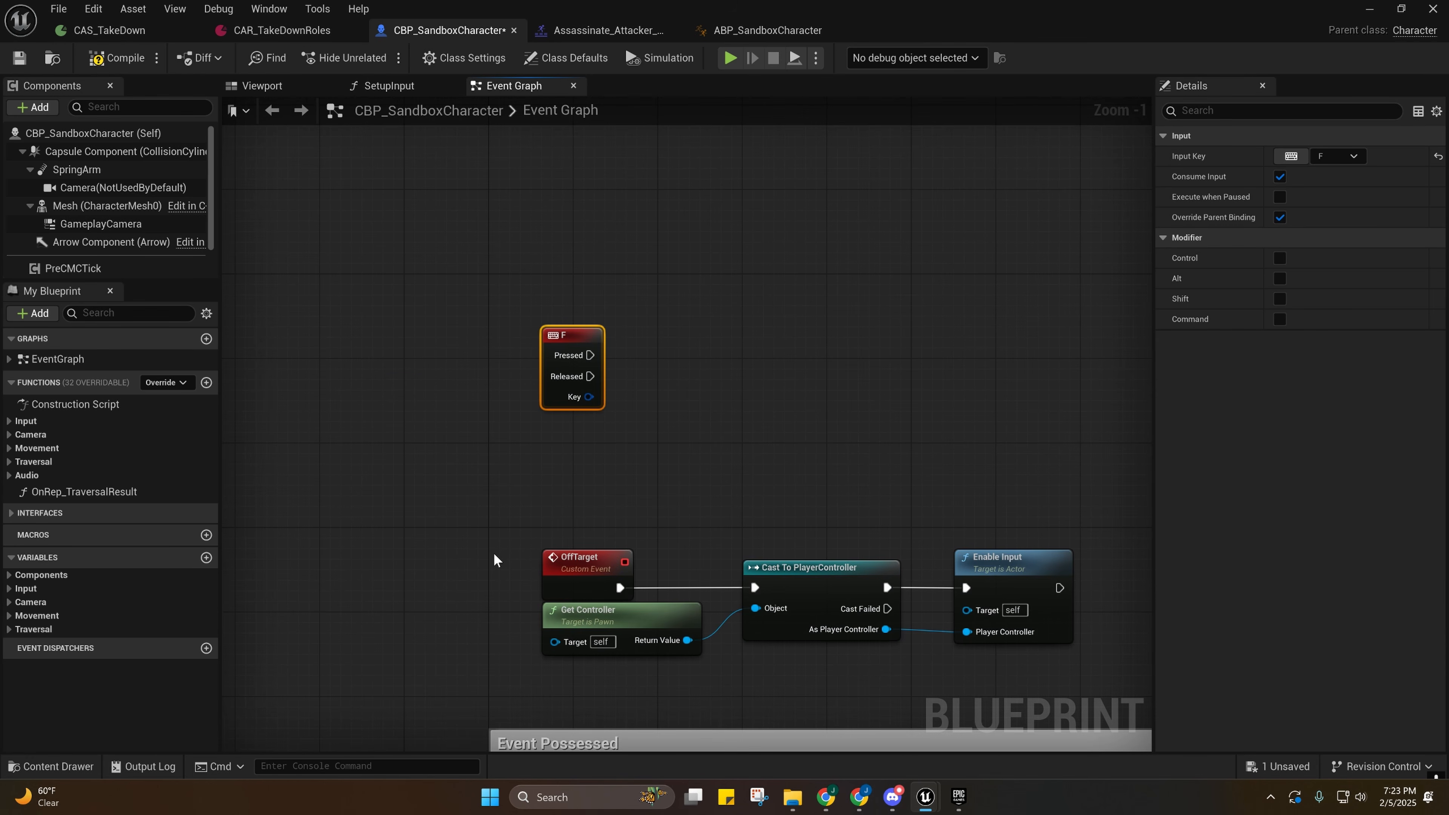
{"action": "right_click_drag", "start_coordinate": [482, 426], "coordinate": [416, 464]}
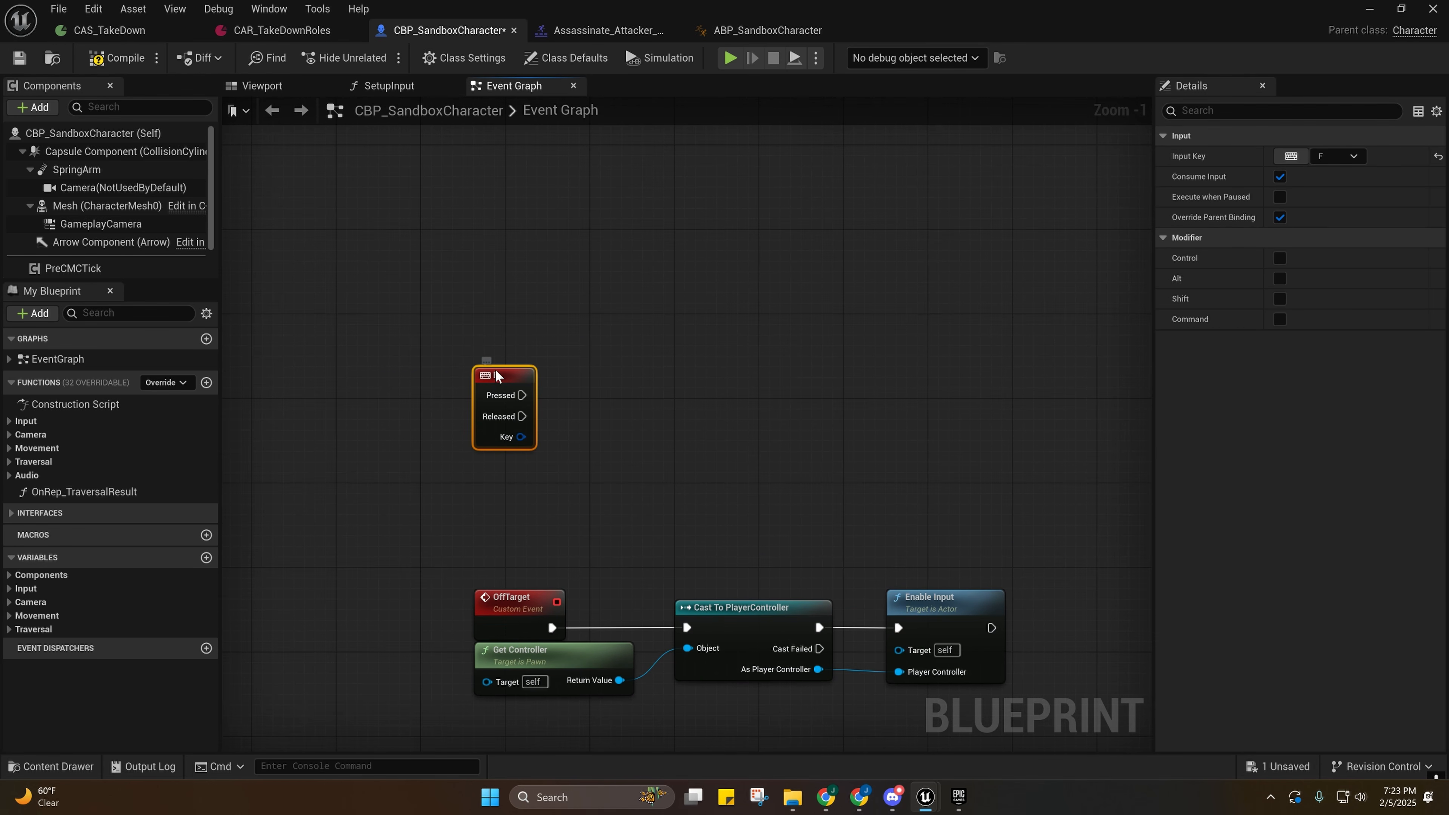
{"action": "left_click_drag", "start_coordinate": [494, 371], "coordinate": [484, 318]}
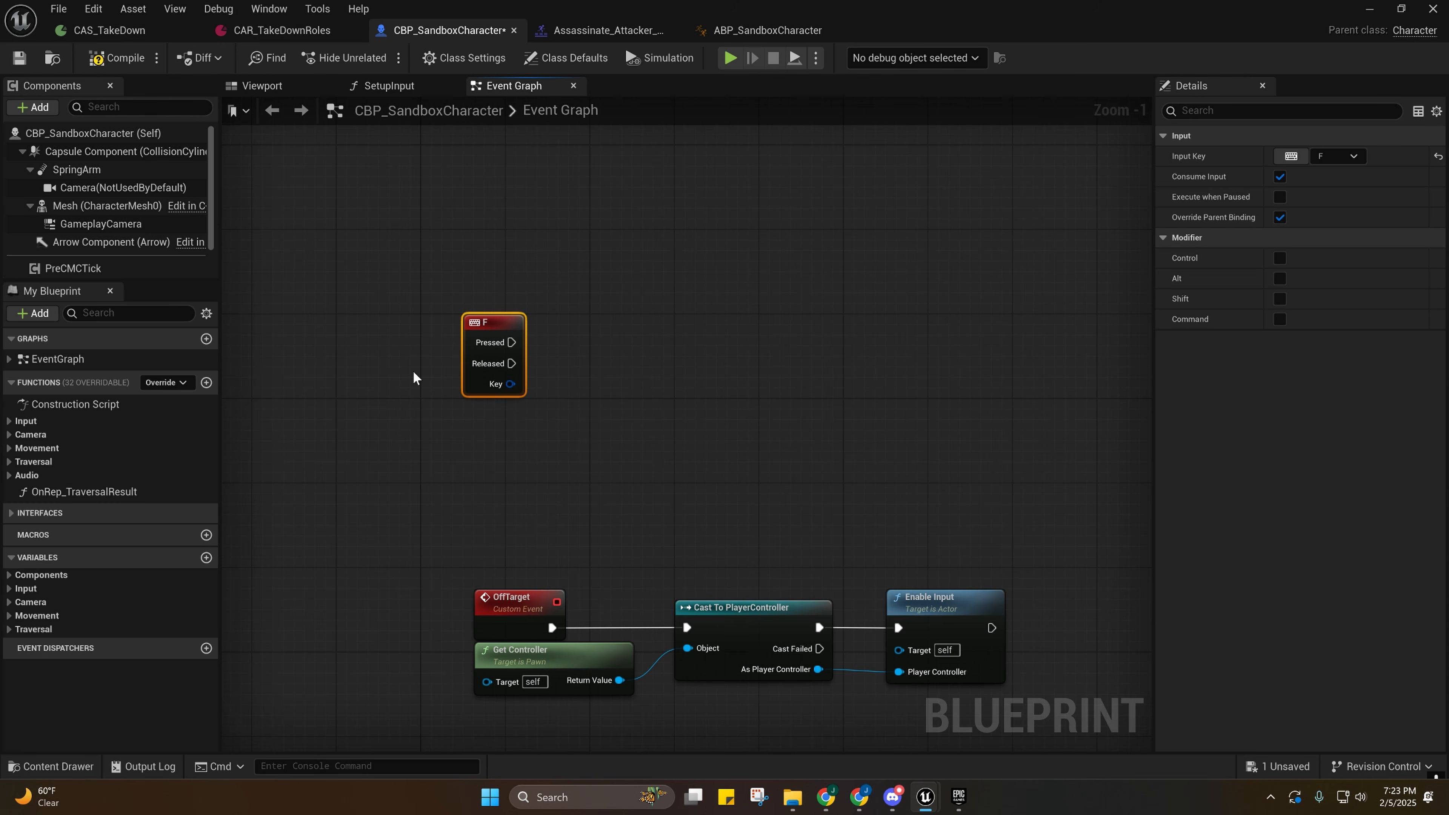
Create a function named StartContextualAnimScene in CBP_SandboxCharacter.
{"action": "left_click", "coordinate": [206, 382]}
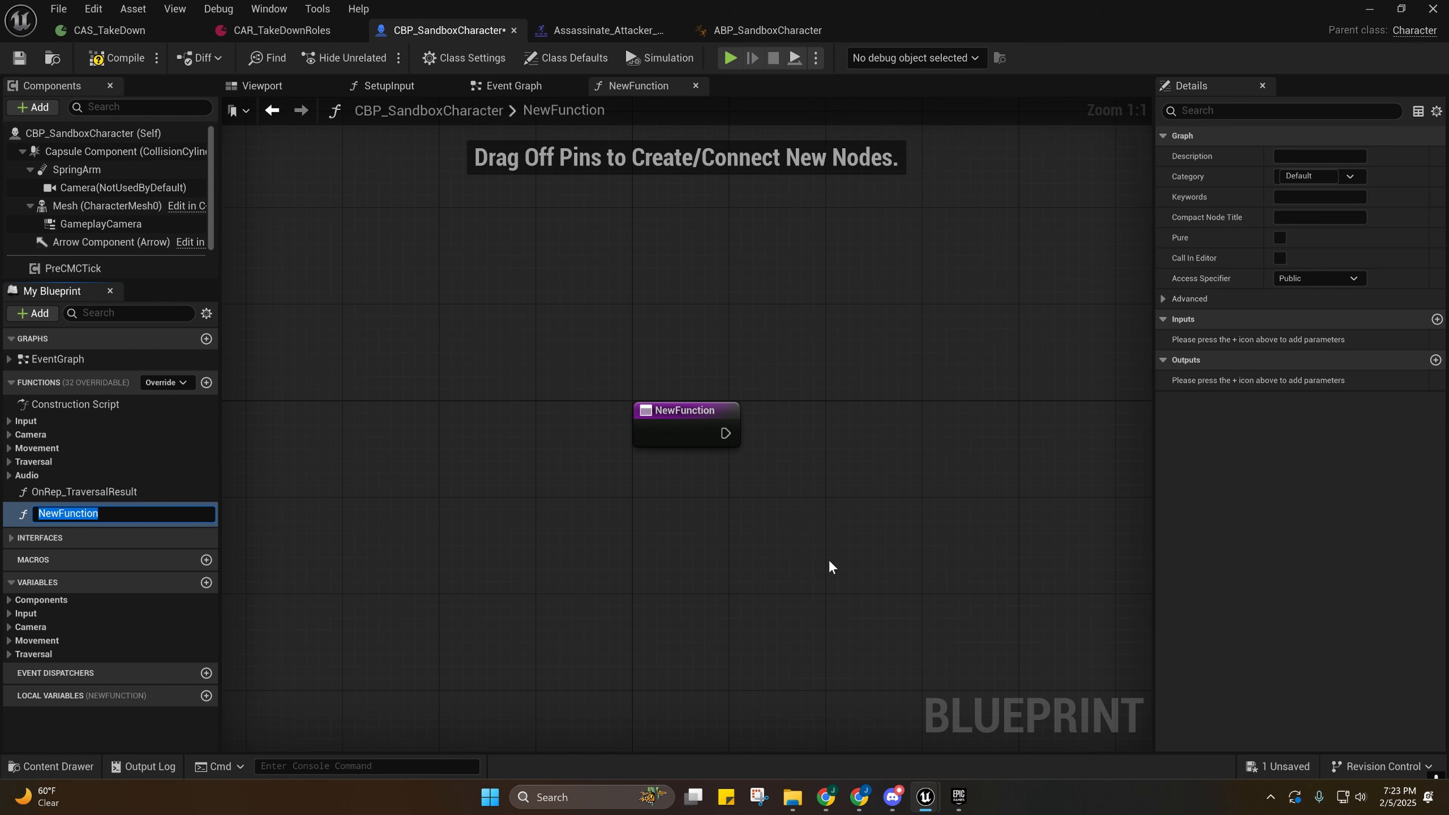
{"action": "type", "text": "S"}
{"action": "key", "text": "BackSpace"}
{"action": "type", "text": "StartContextualAnimScene"}
{"action": "key", "text": "Return"}
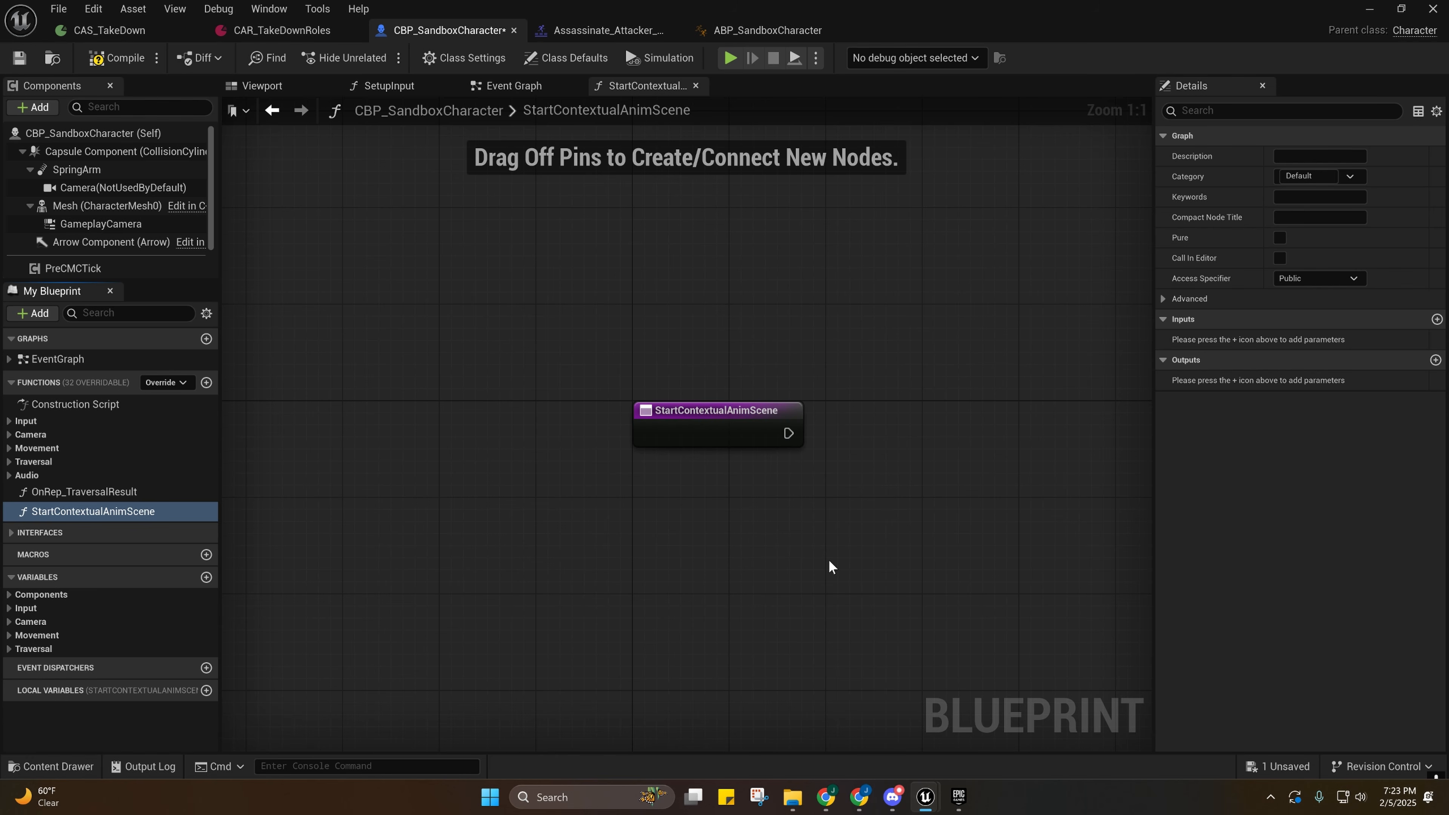
Inspect the character's MotionWarping component, search the available component types for "motion warping" without adding one, and inspect the Mesh component.
{"action": "scroll", "coordinate": [108, 235], "scroll_direction": "down", "scroll_amount": 1}
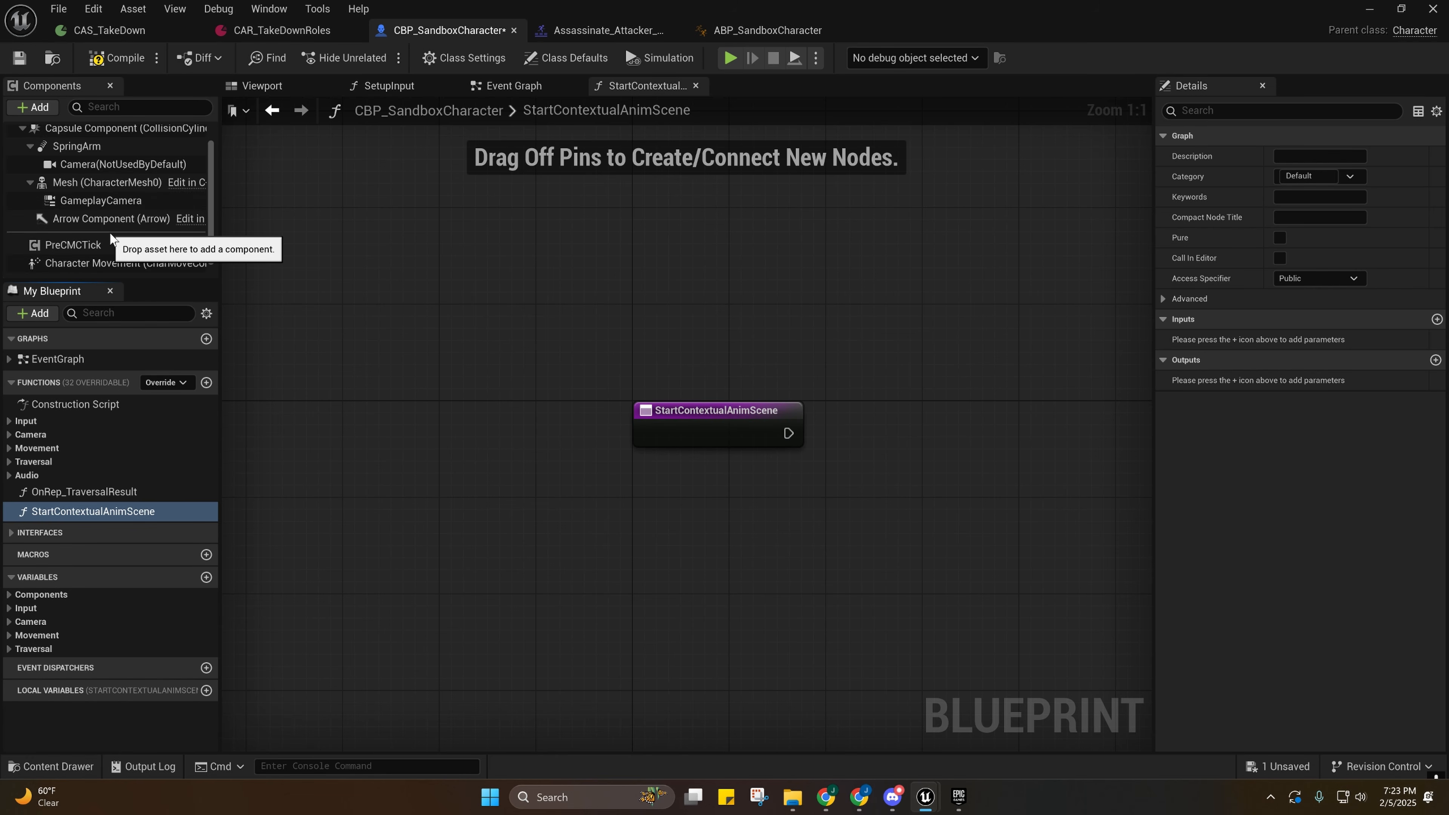
{"action": "scroll", "coordinate": [108, 235], "scroll_direction": "down", "scroll_amount": 1}
{"action": "left_click", "coordinate": [88, 266]}
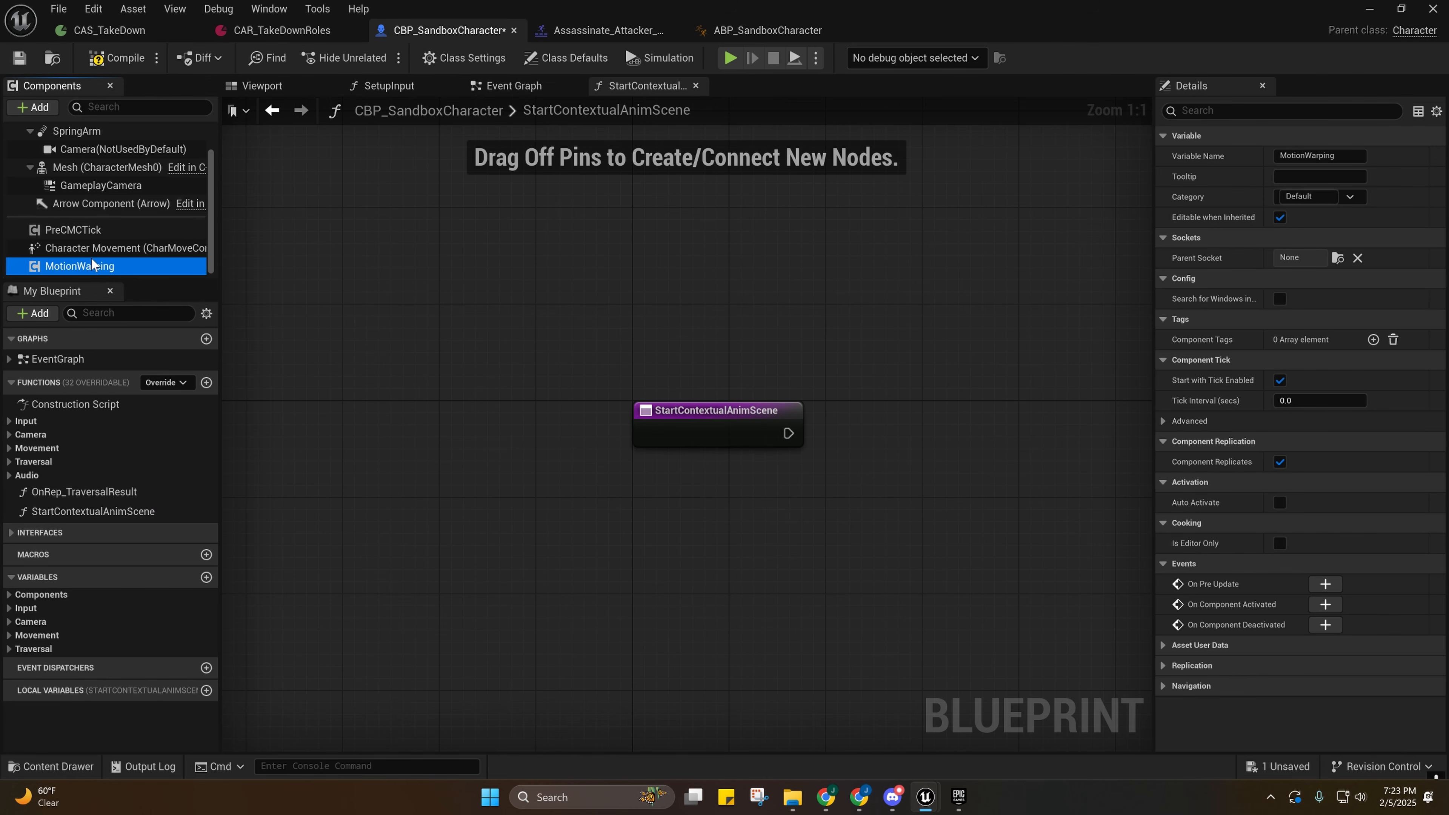
{"action": "left_click", "coordinate": [32, 107]}
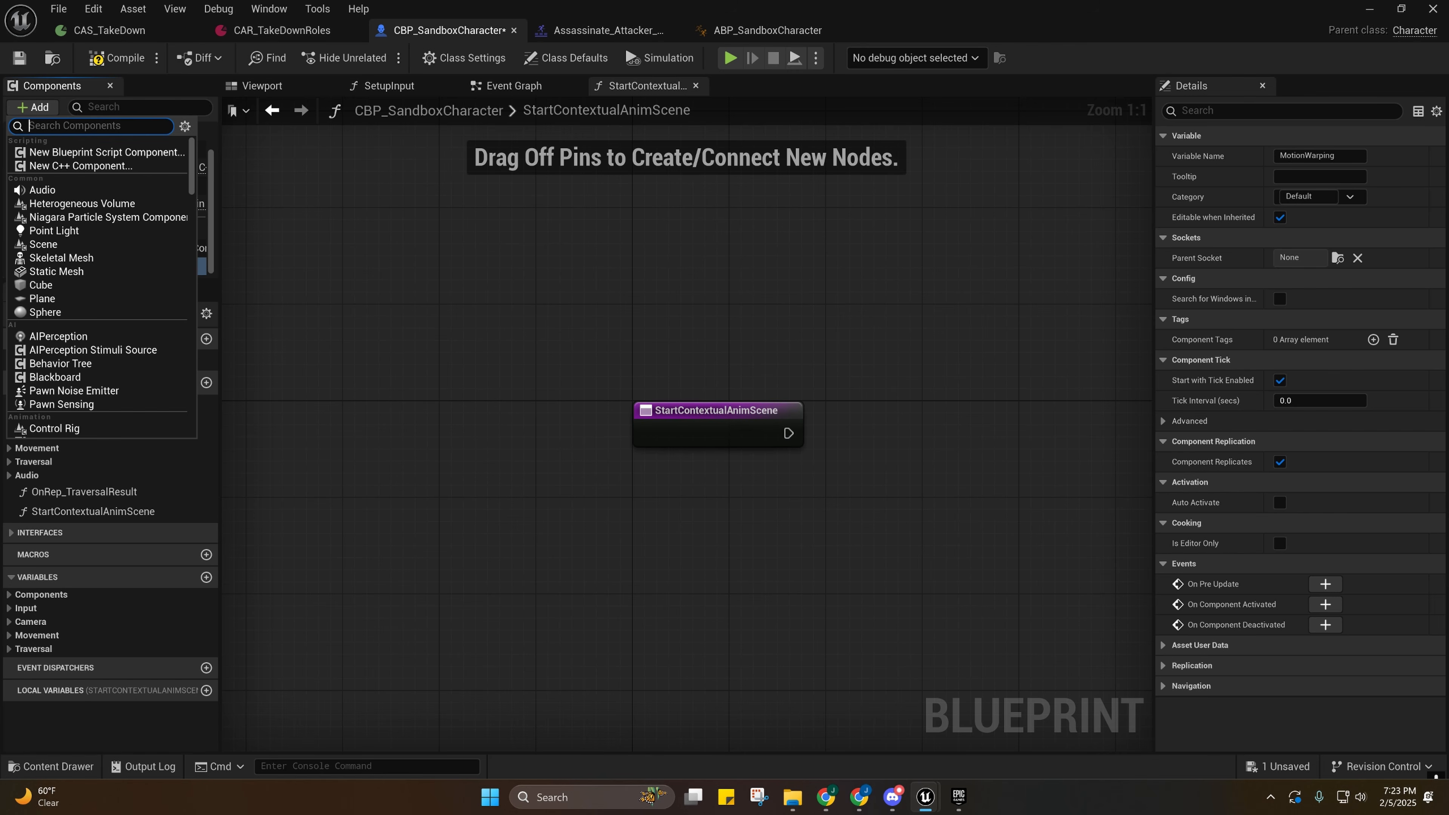
{"action": "type", "text": "motion warping"}
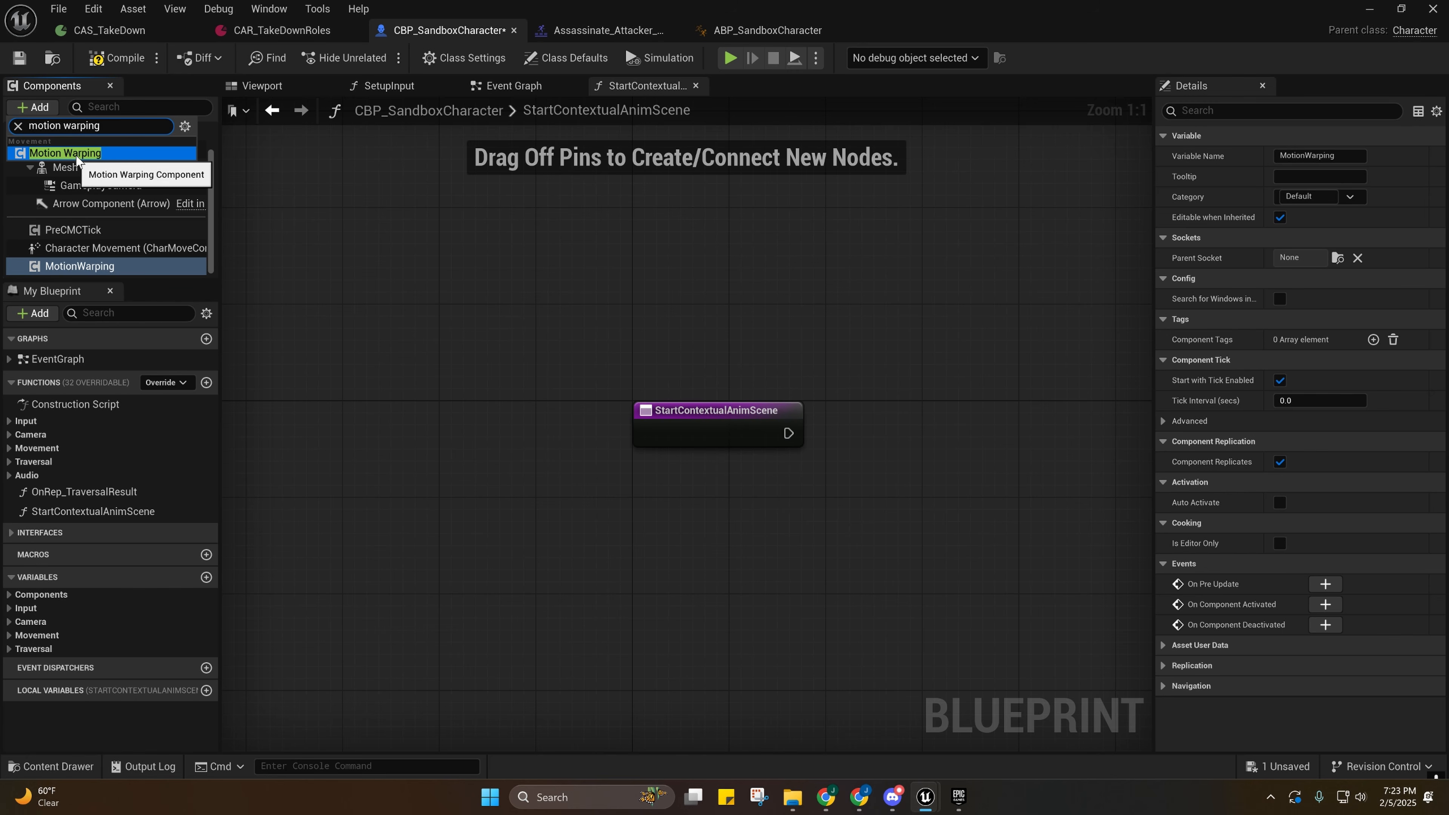
{"action": "left_click", "coordinate": [18, 126]}
{"action": "left_click", "coordinate": [363, 219]}
{"action": "scroll", "coordinate": [123, 234], "scroll_direction": "up", "scroll_amount": 3}
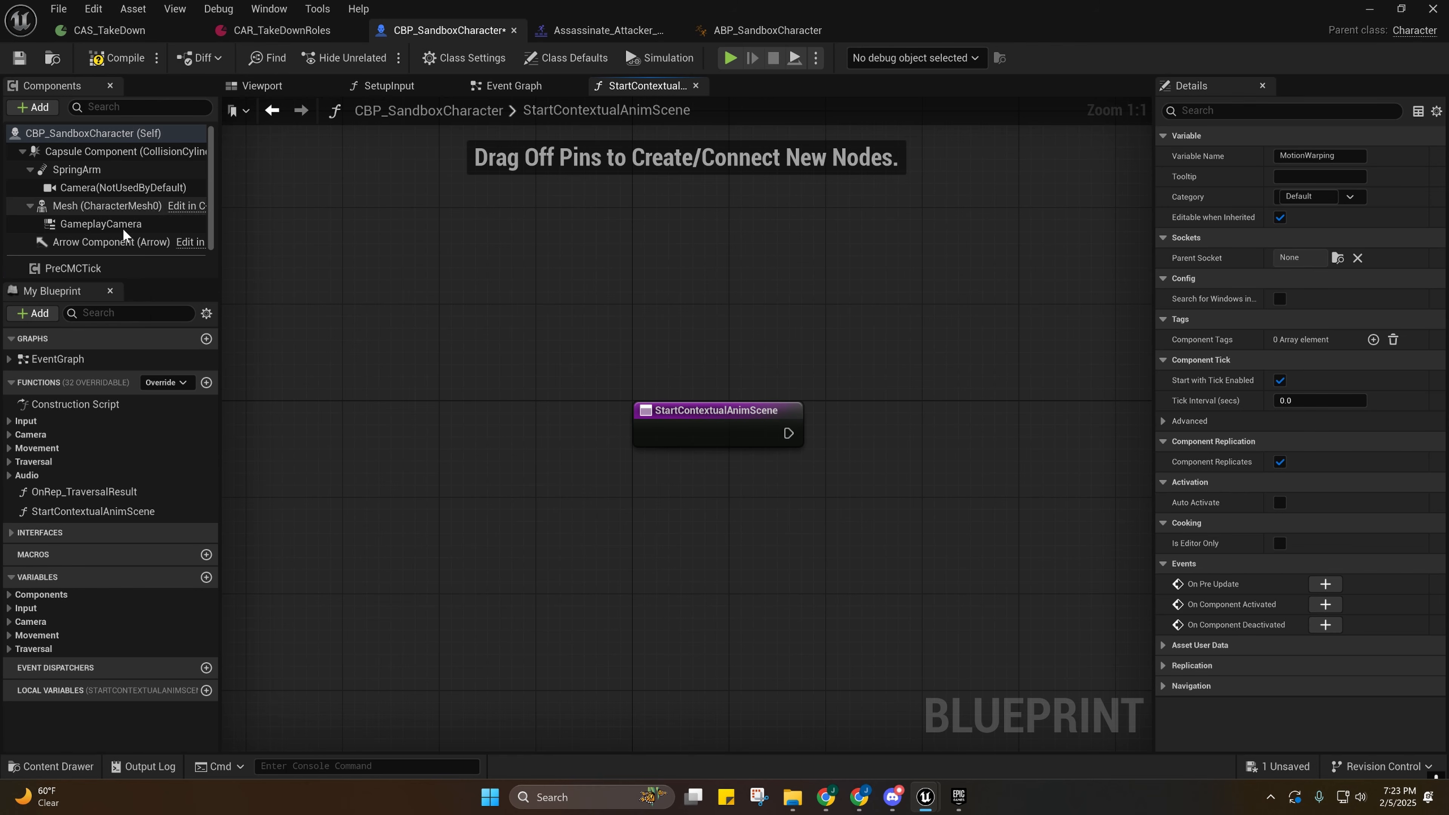
{"action": "left_click", "coordinate": [78, 207]}
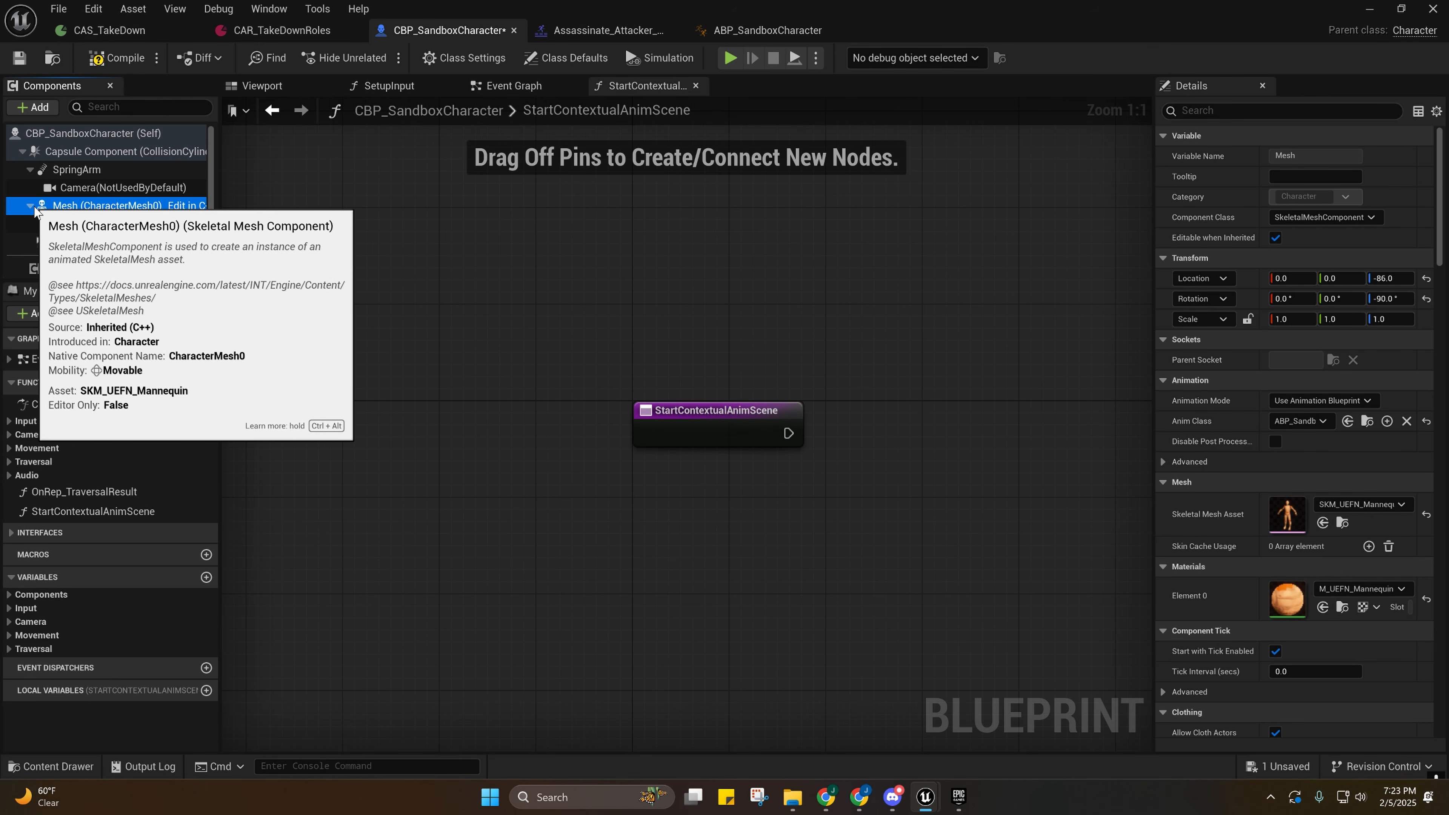
Review the takedown setup in CAS_TakeDown and the Victim and Attacker role definitions in CAR_TakeDownRoles, and return to CBP_SandboxCharacter.
{"action": "right_click_drag", "start_coordinate": [407, 223], "coordinate": [428, 162]}
{"action": "left_click", "coordinate": [89, 33]}
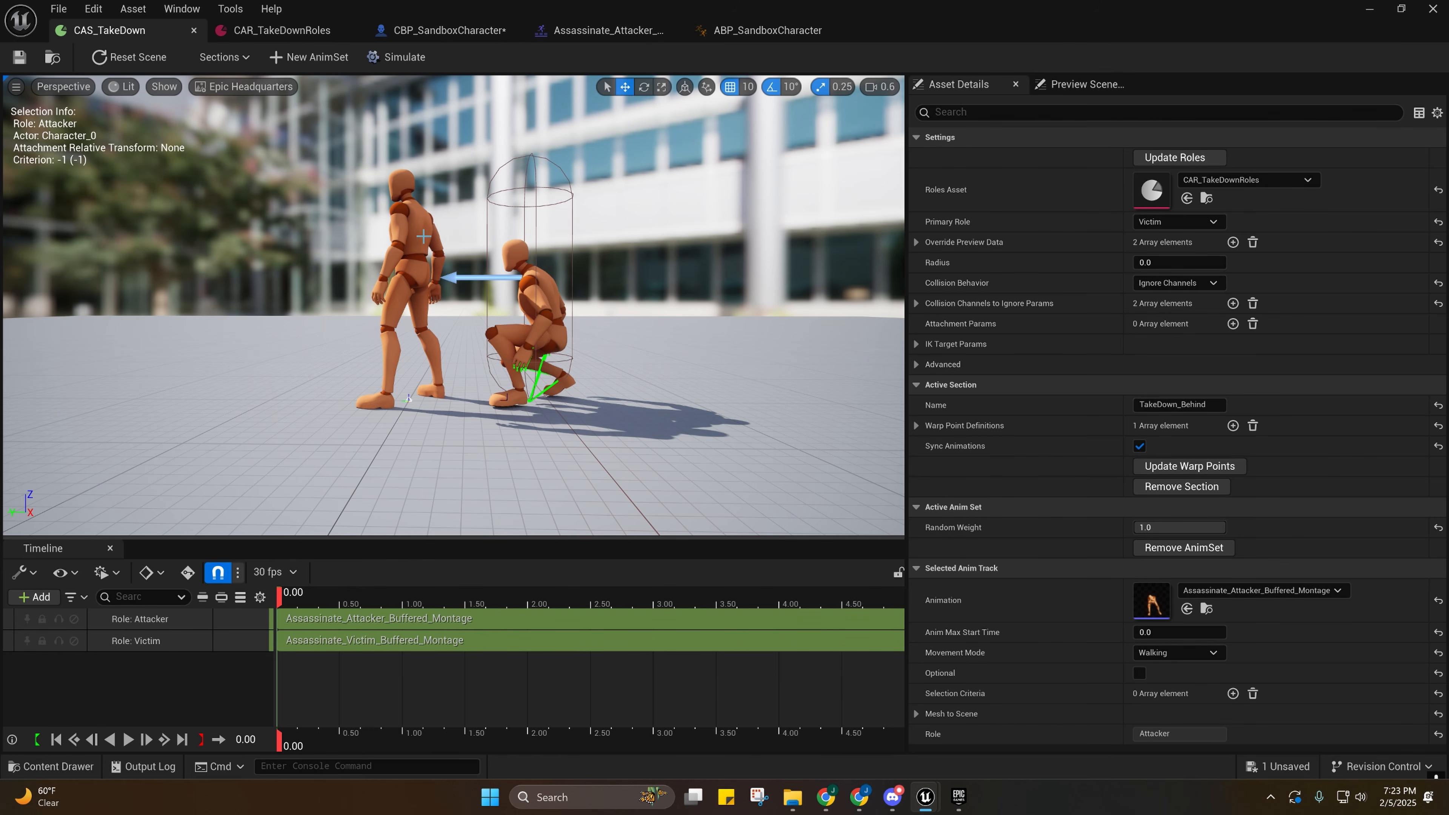
{"action": "left_click", "coordinate": [286, 31]}
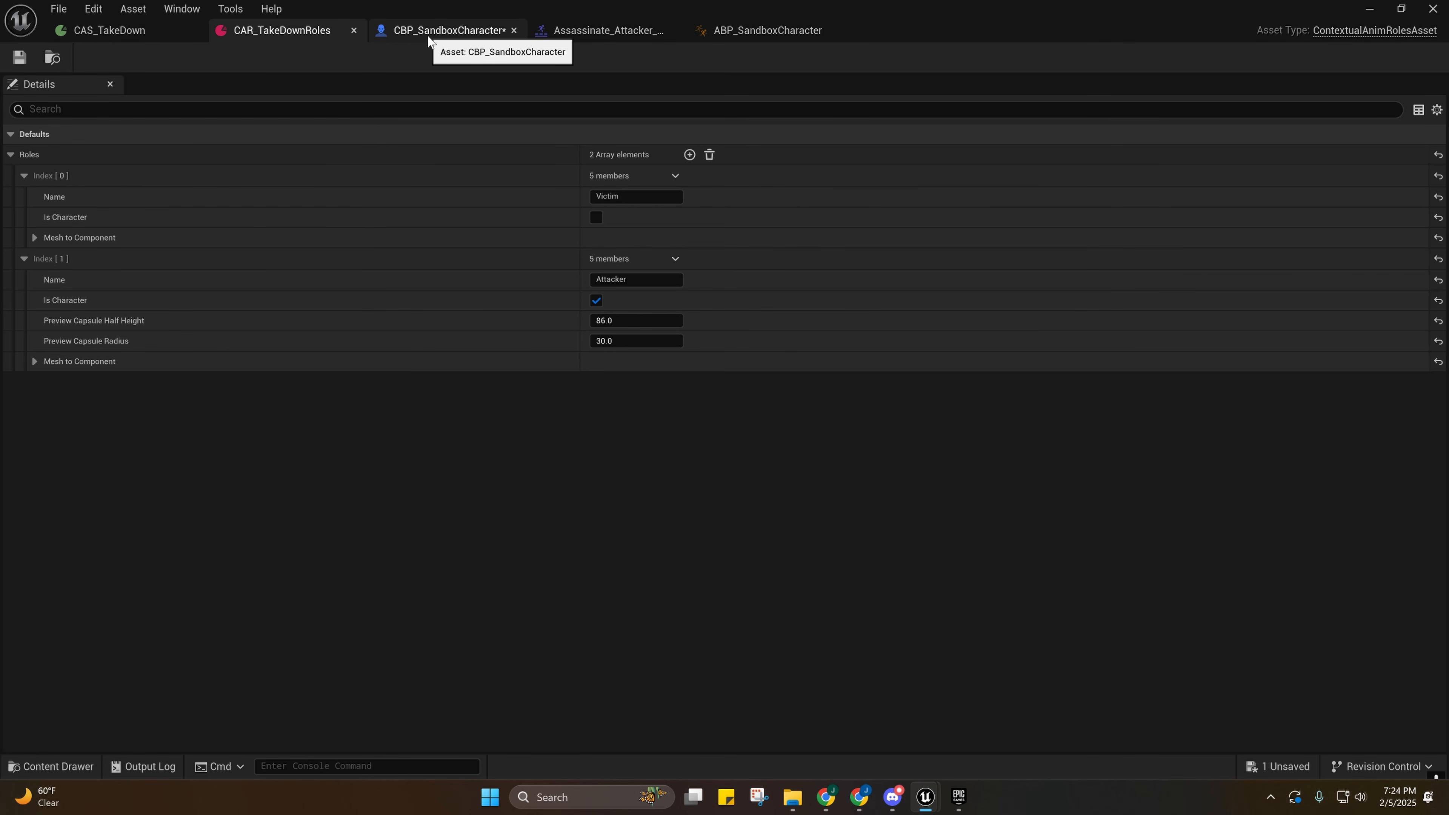
{"action": "left_click", "coordinate": [428, 35]}
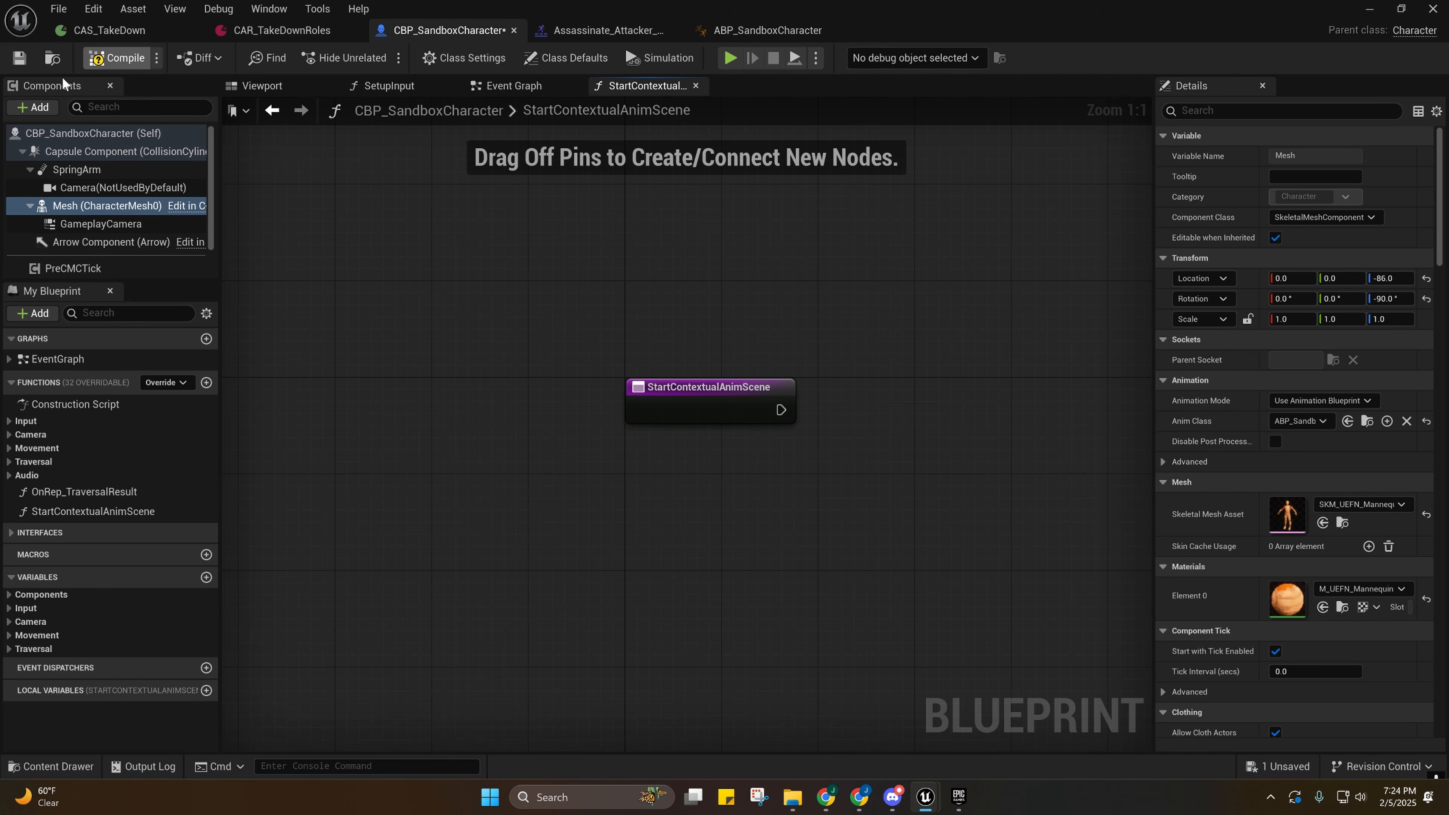
Add a Contextual Anim Scene Actor component to CBP_SandboxCharacter under the Mesh, and compile and save the blueprint.
{"action": "left_click", "coordinate": [36, 108]}
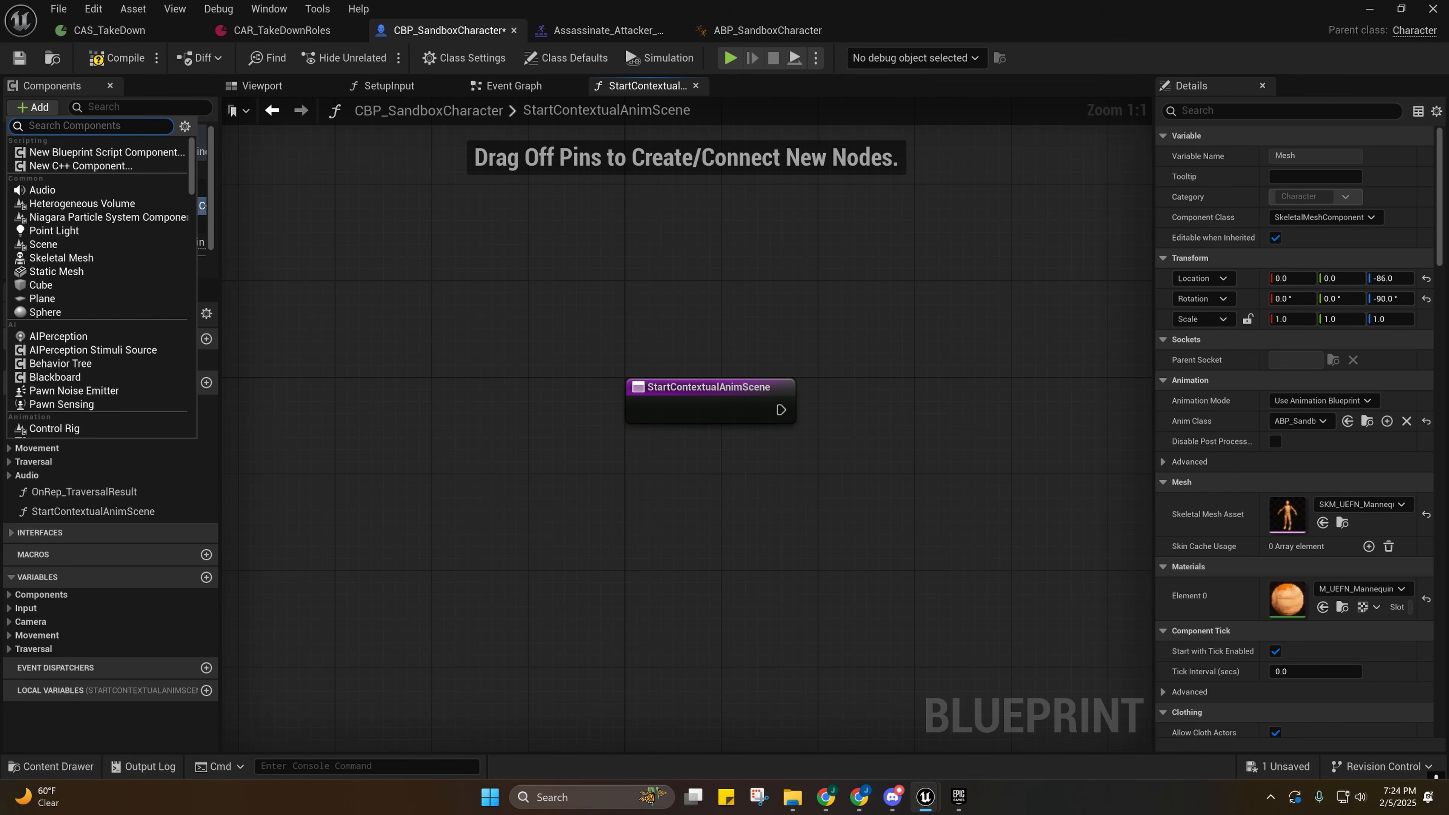
{"action": "type", "text": "contex"}
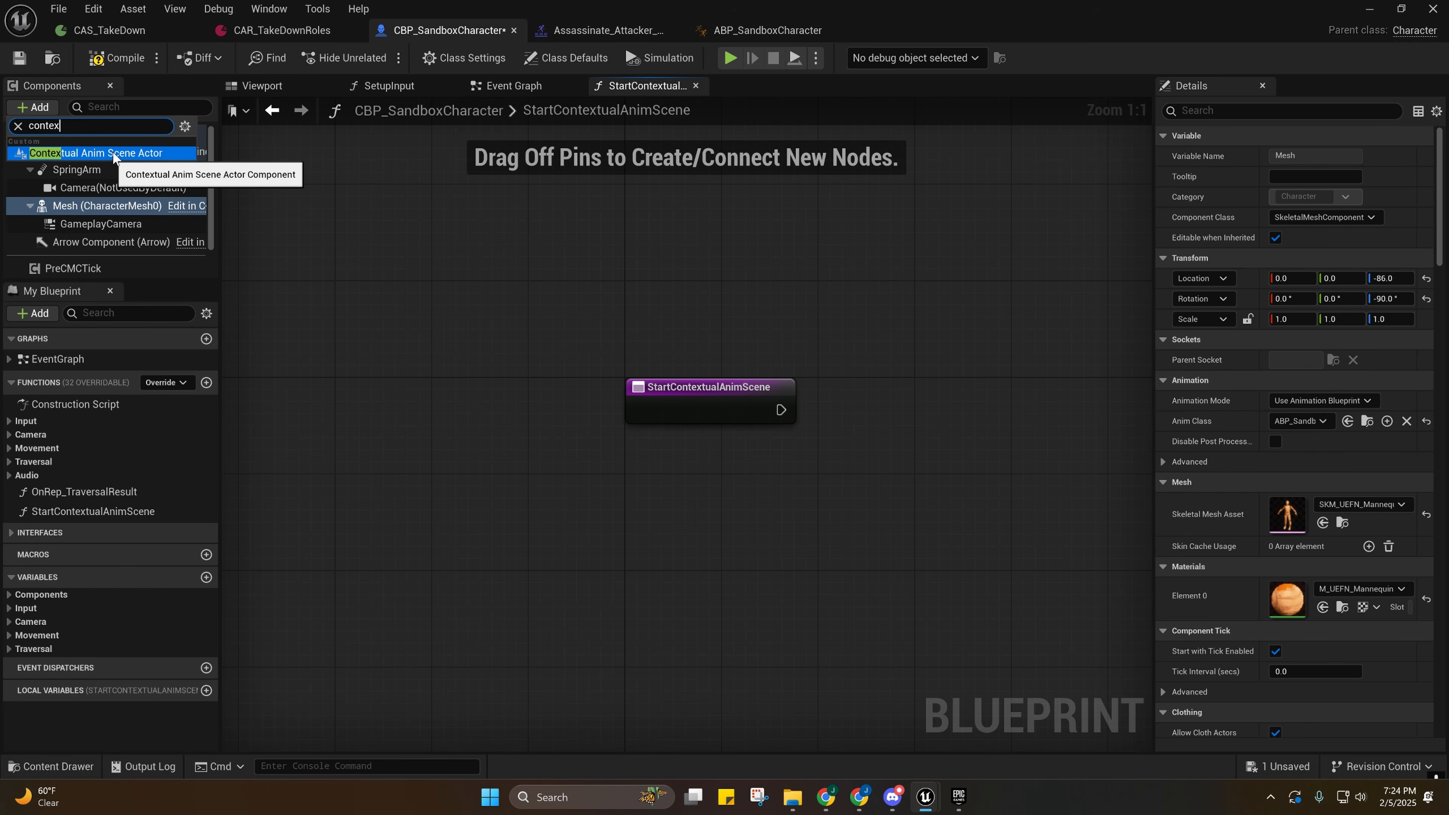
{"action": "left_click", "coordinate": [113, 153]}
{"action": "key", "text": "Return"}
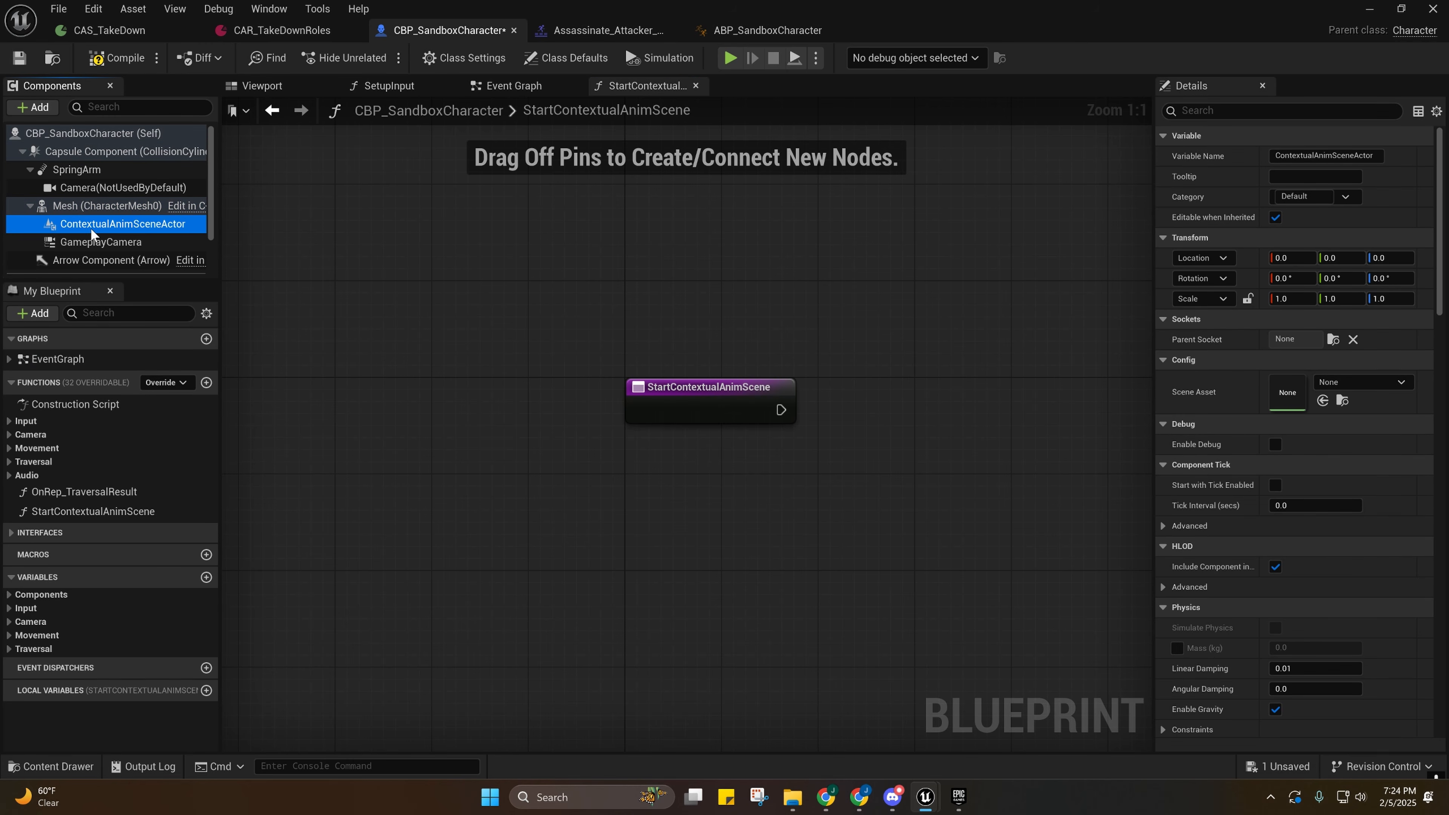
{"action": "right_click_drag", "start_coordinate": [1029, 432], "coordinate": [924, 421]}
{"action": "left_click", "coordinate": [94, 56]}
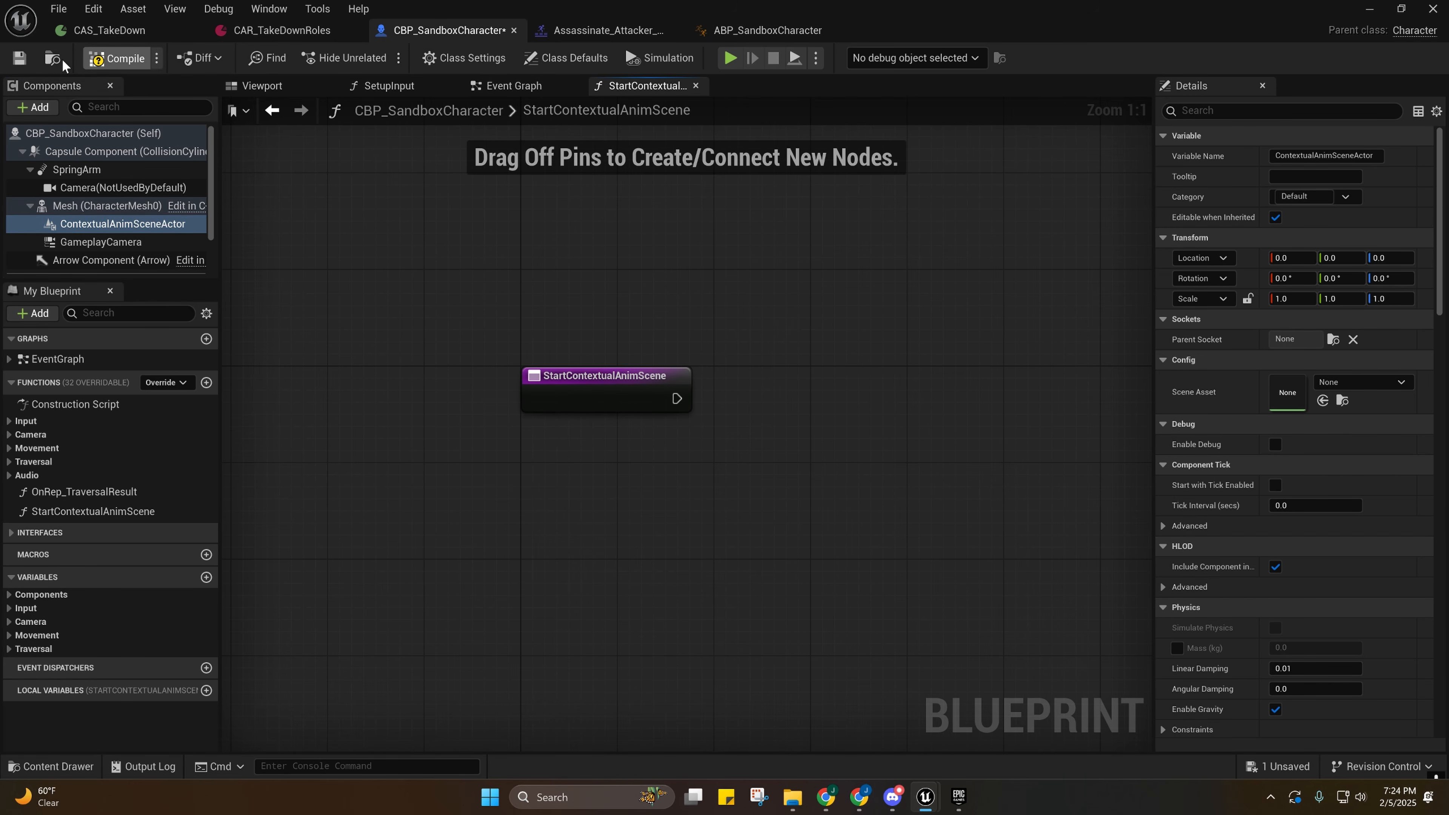
{"action": "left_click", "coordinate": [20, 59]}
{"action": "right_click_drag", "start_coordinate": [662, 399], "coordinate": [428, 352]}
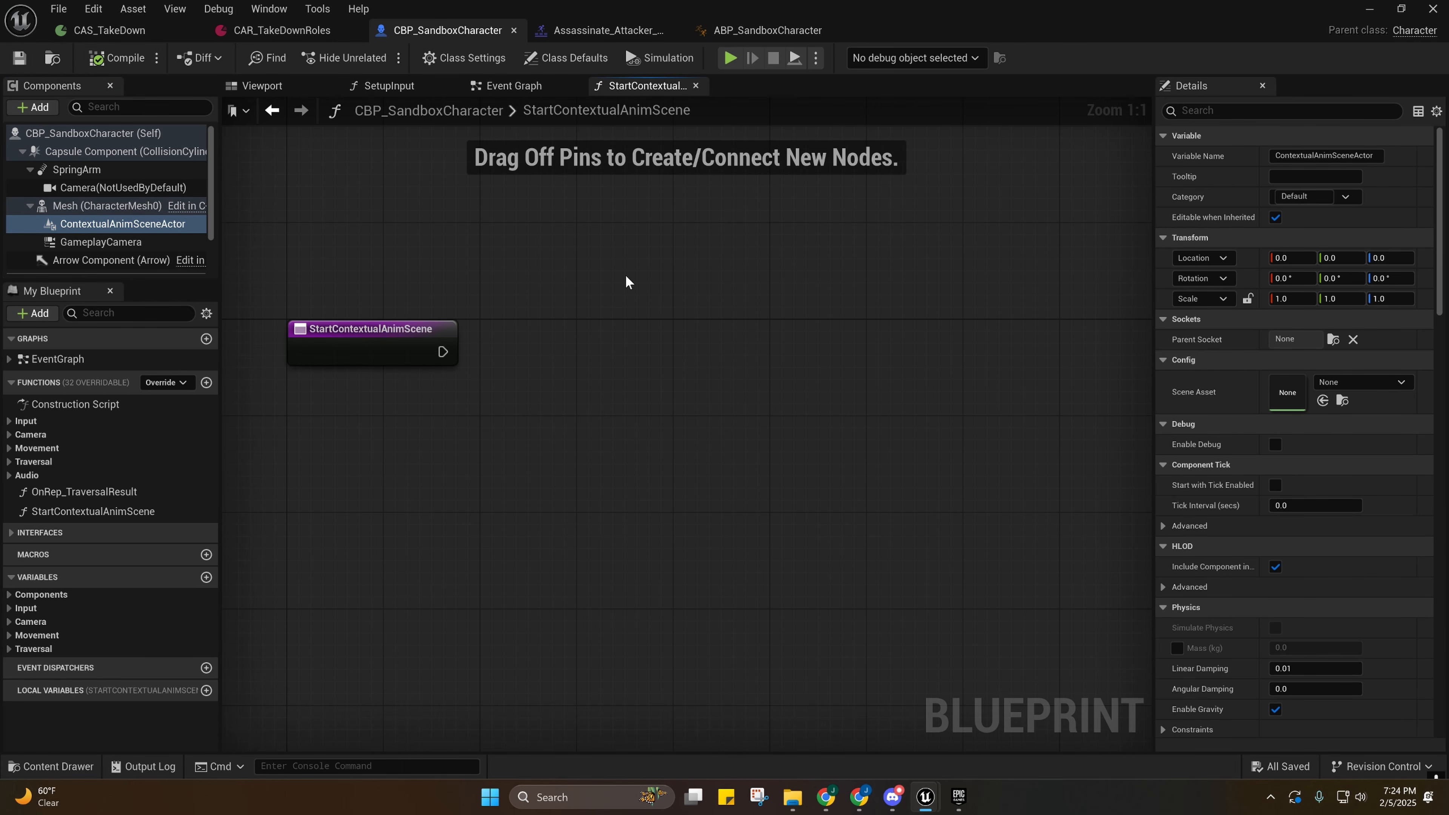
{"action": "right_click_drag", "start_coordinate": [526, 393], "coordinate": [485, 378]}
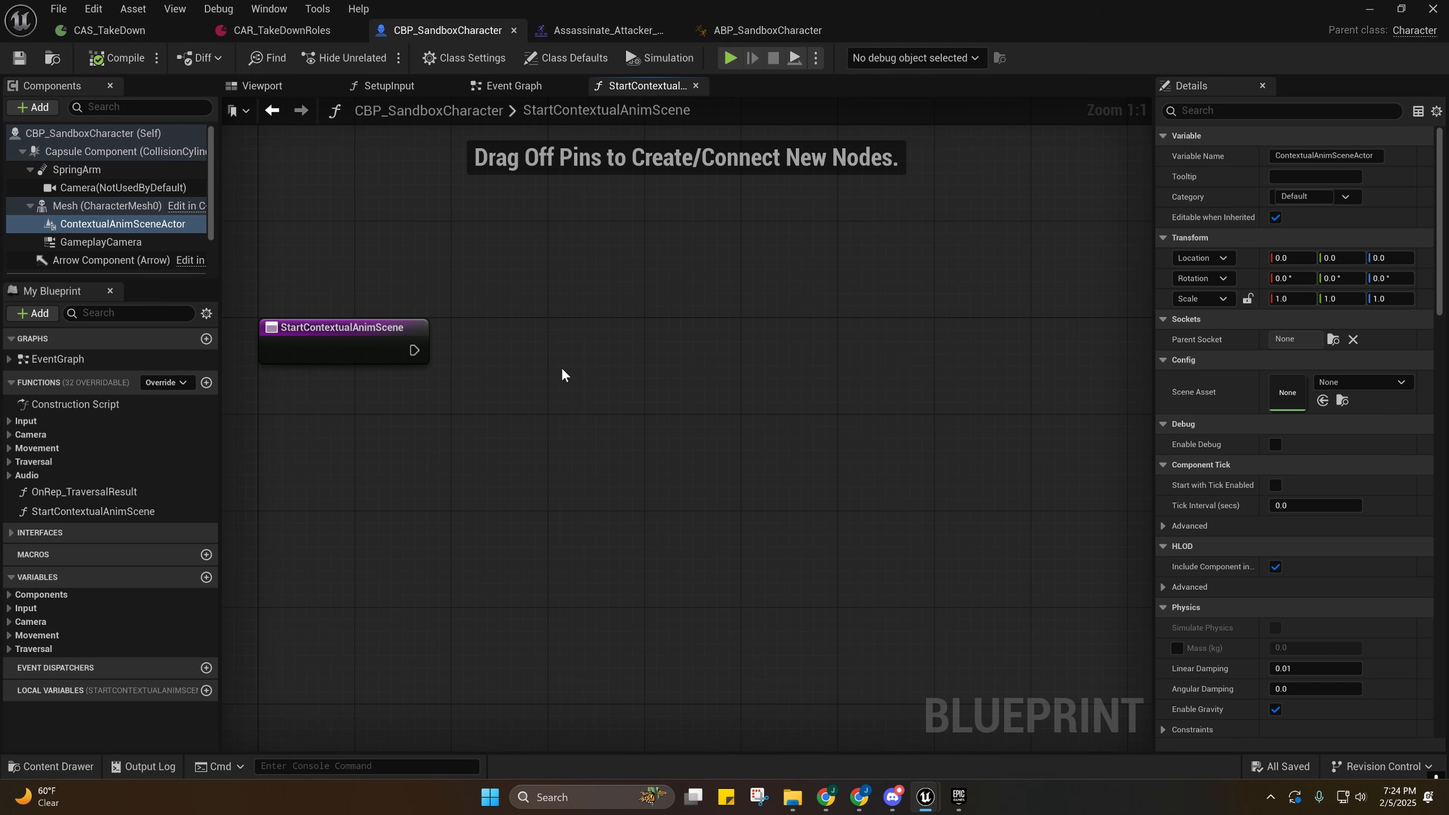
{"action": "right_click_drag", "start_coordinate": [578, 362], "coordinate": [534, 324]}
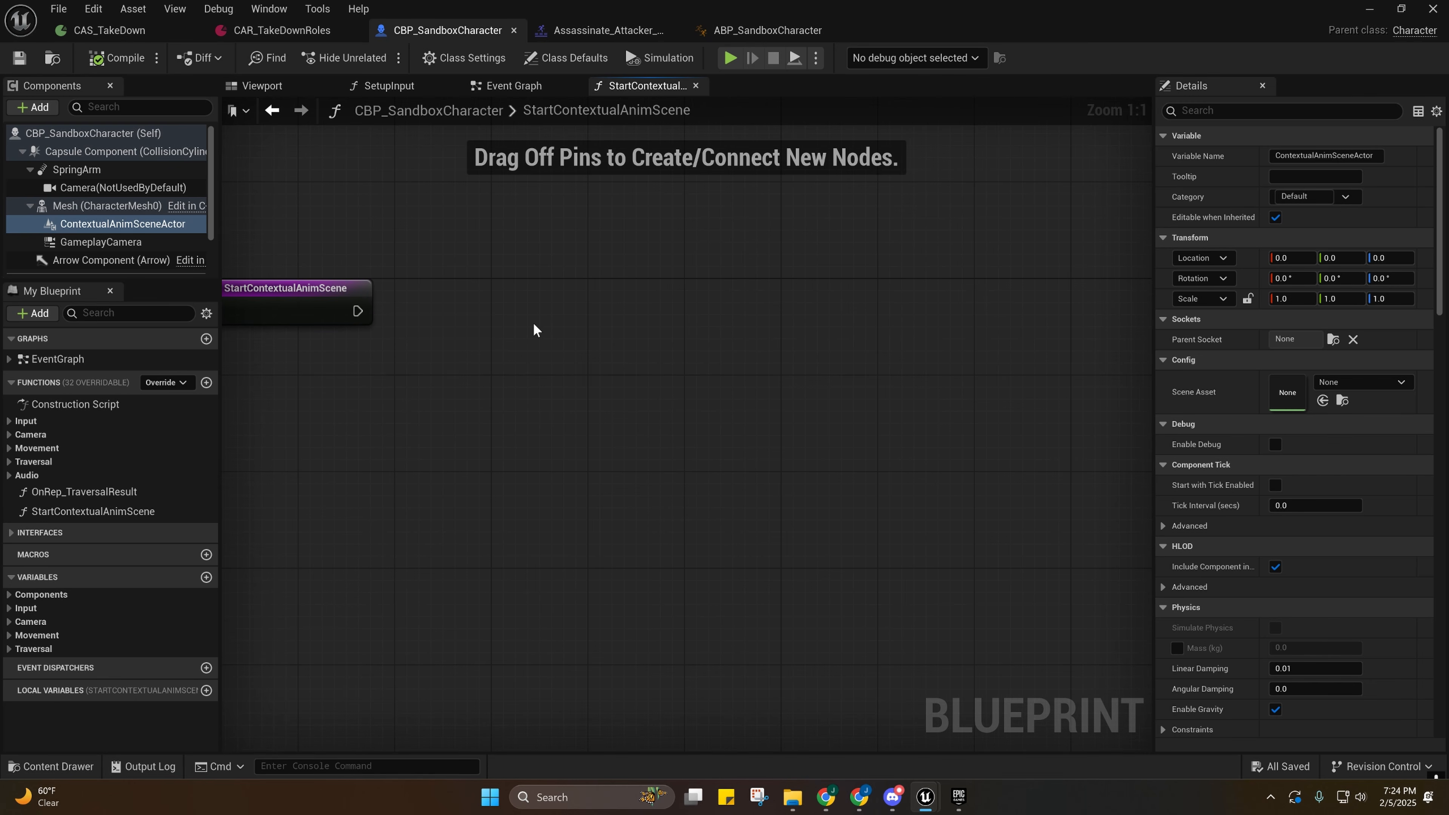
{"action": "right_click", "coordinate": [641, 282]}
{"action": "type", "text": "li"}
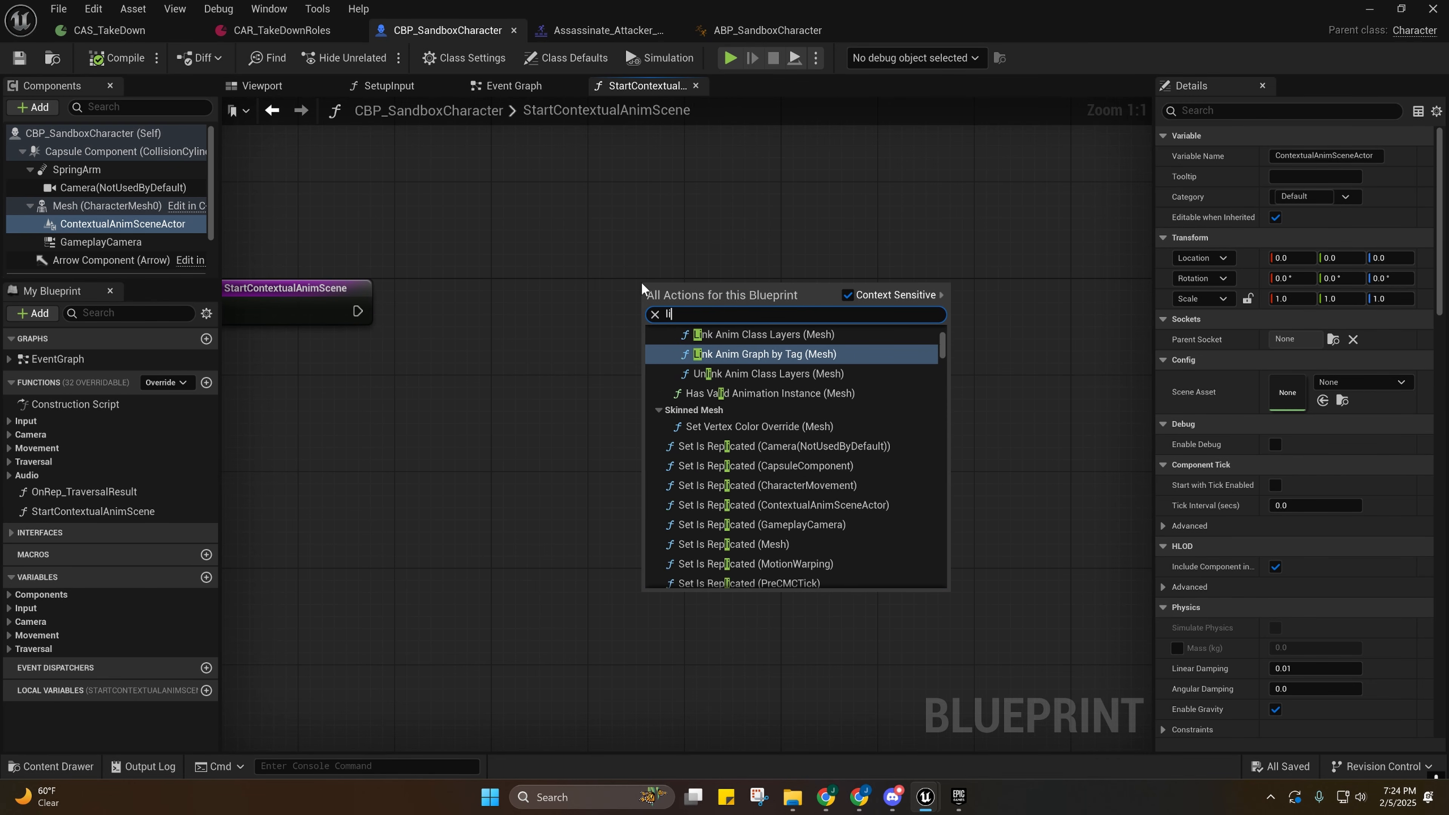
{"action": "type", "text": "ne trace"}
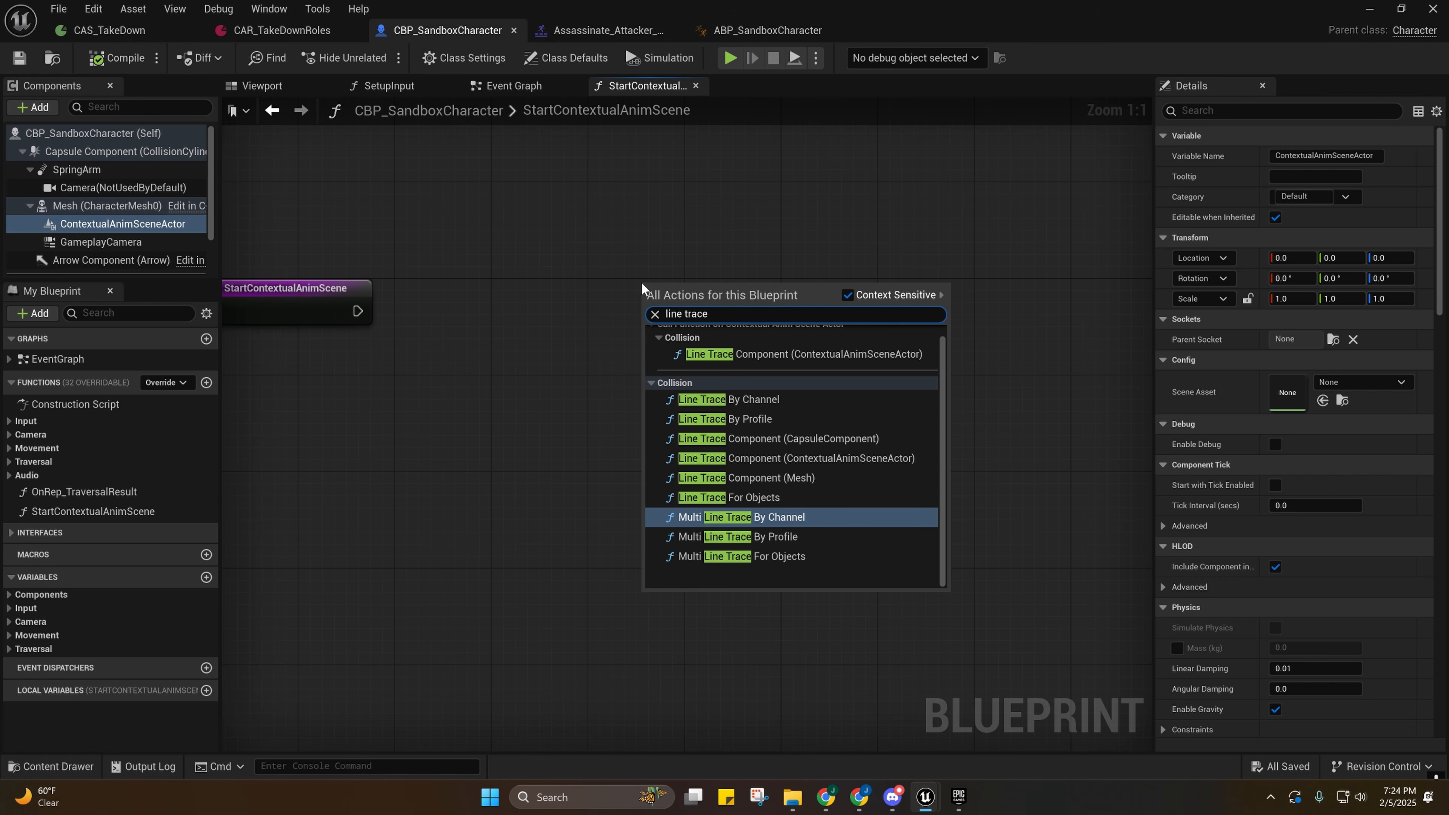
{"action": "left_click", "coordinate": [776, 556]}
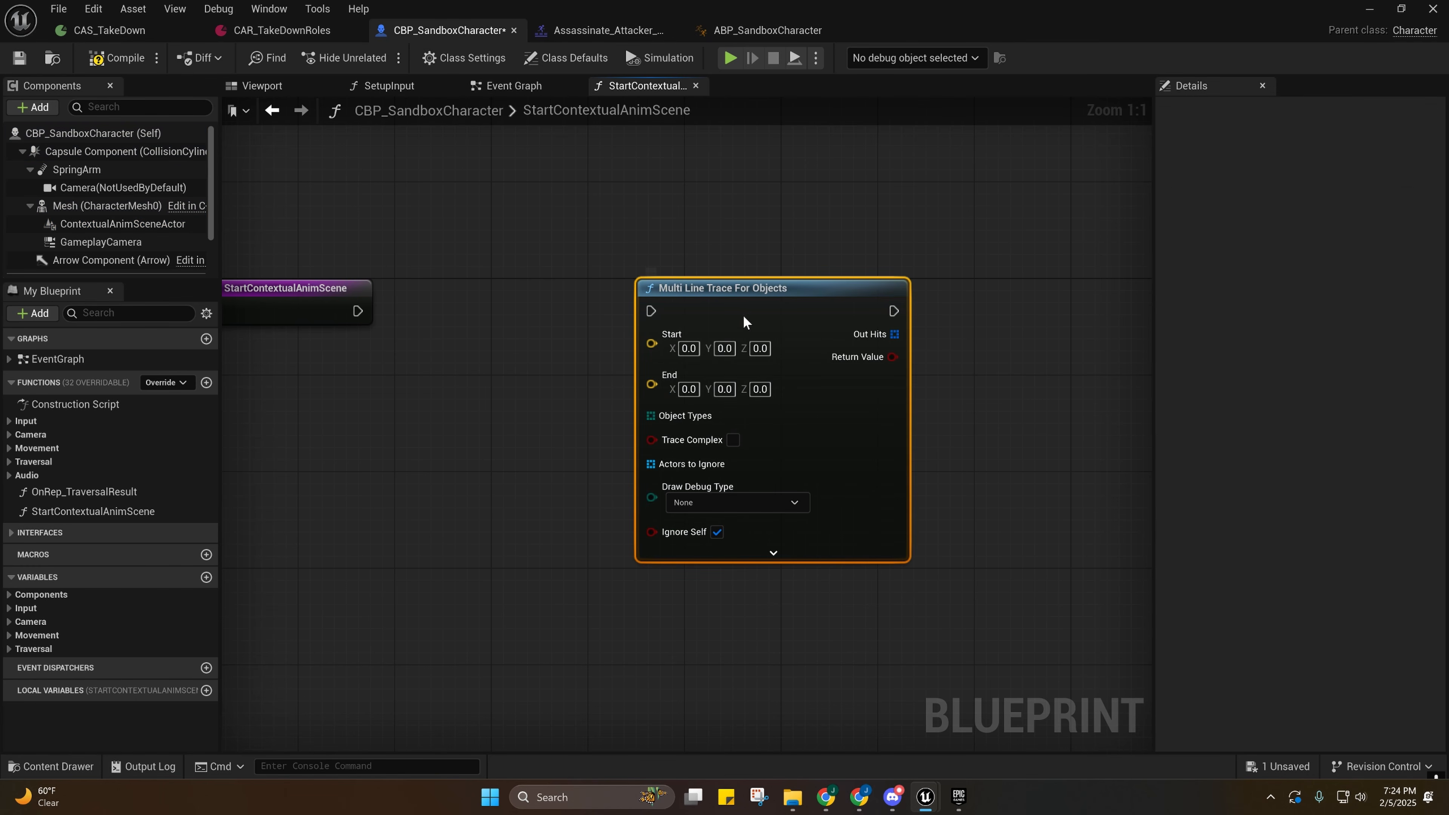
{"action": "key", "text": "Delete"}
Add a Line Trace For Objects node to the StartContextualAnimScene function and align it with the entry node.
{"action": "right_click", "coordinate": [719, 307]}
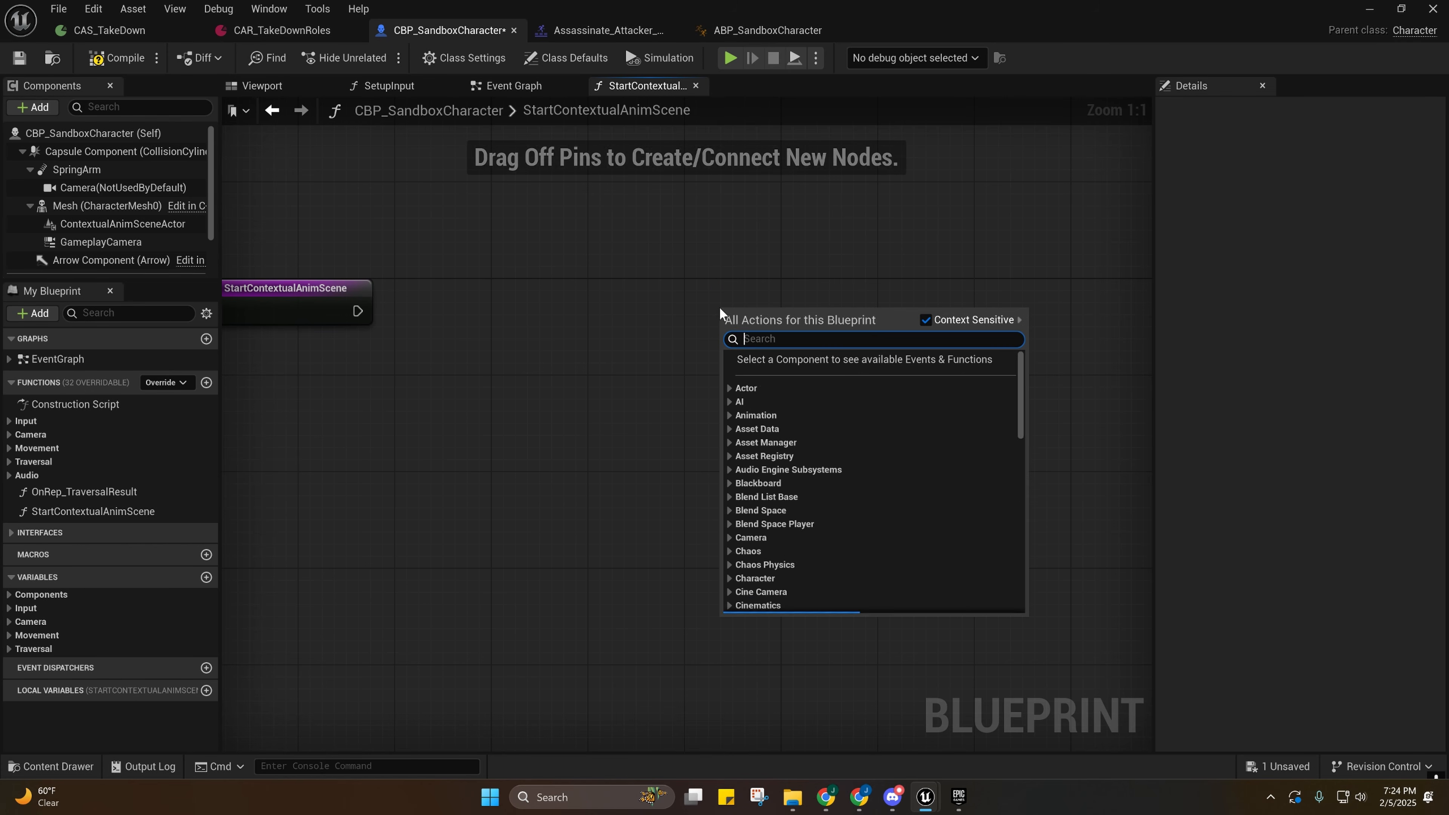
{"action": "type", "text": "line trace f"}
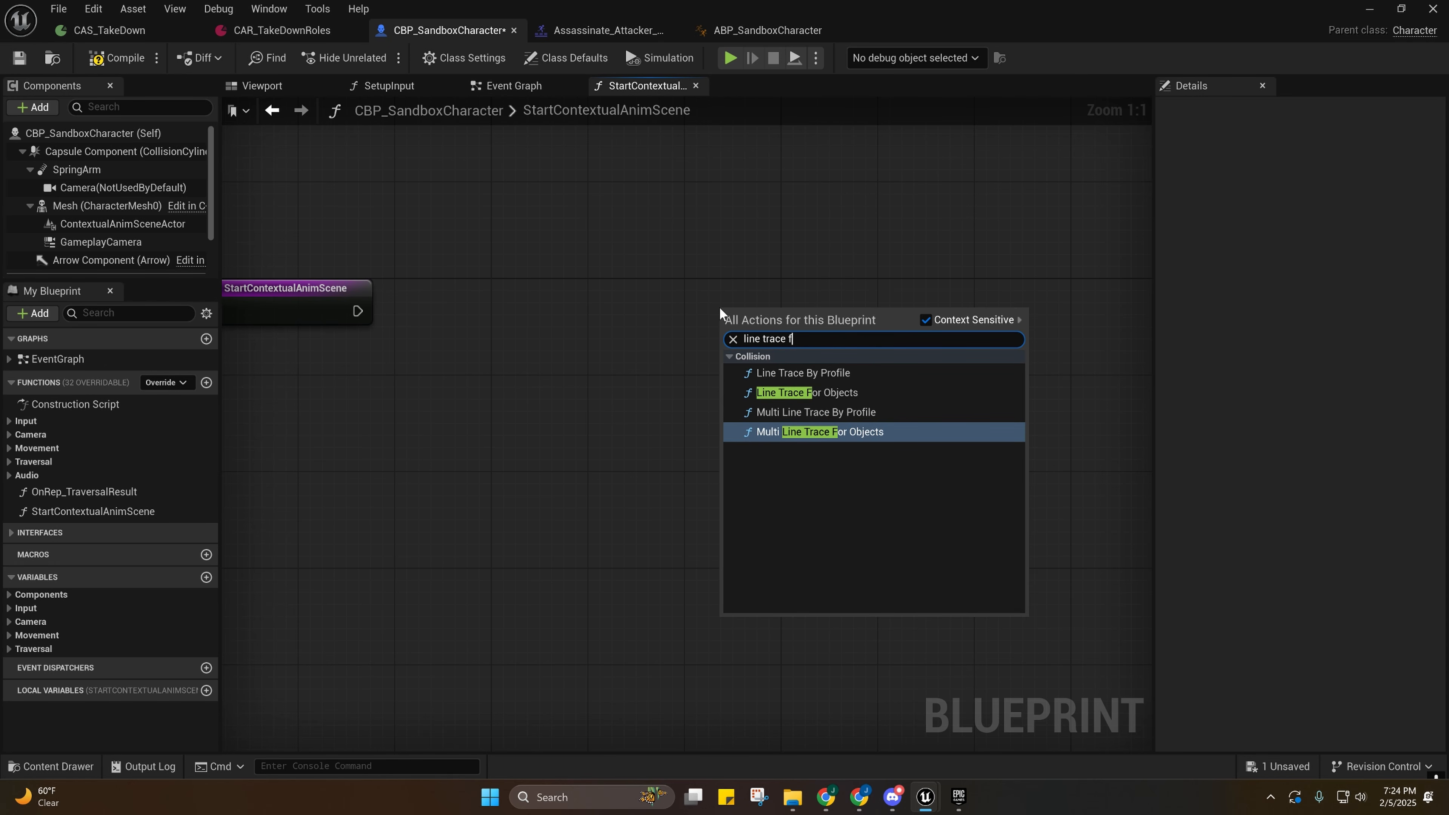
{"action": "key", "text": "BackSpace"}
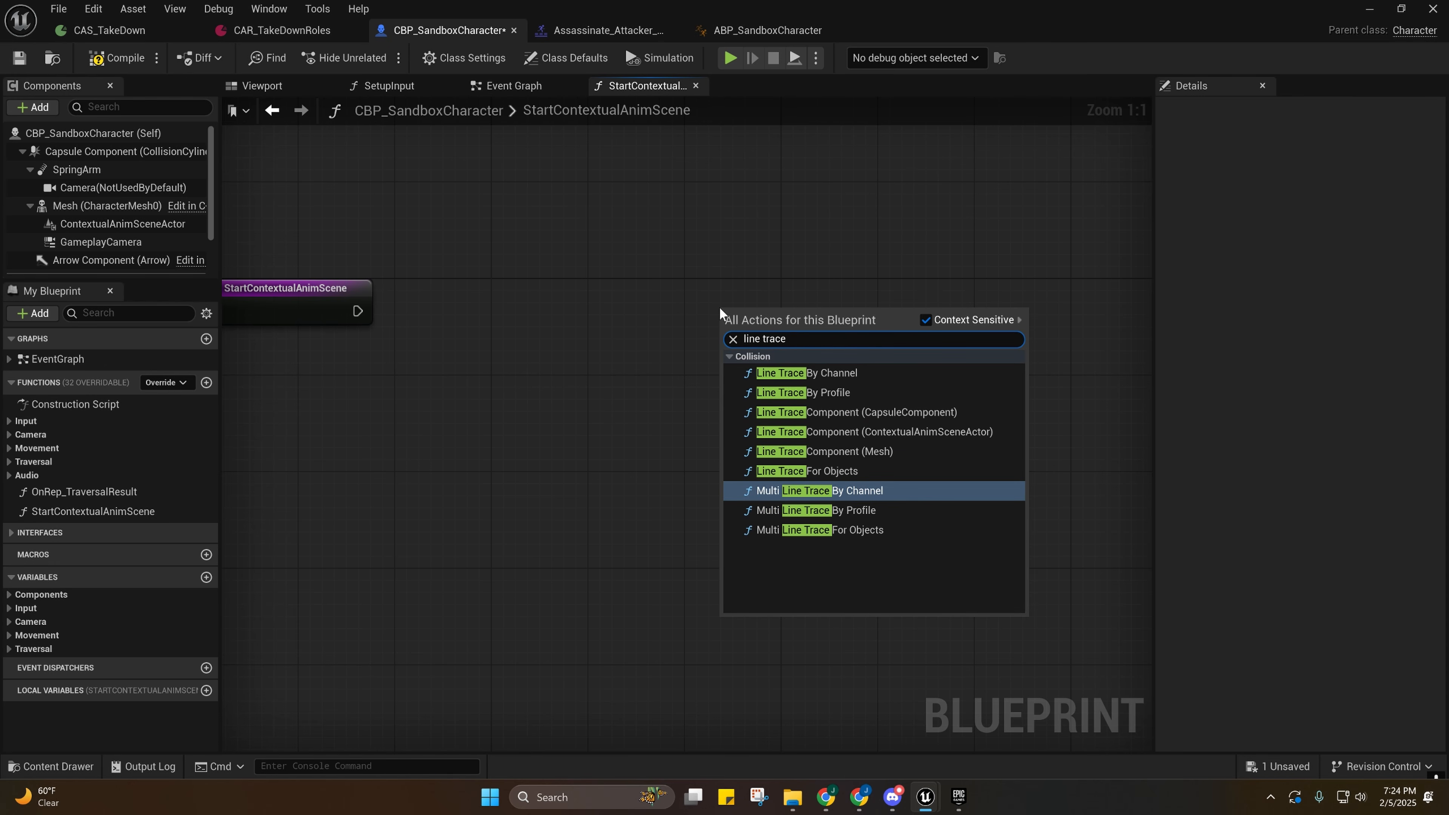
{"action": "left_click", "coordinate": [843, 471]}
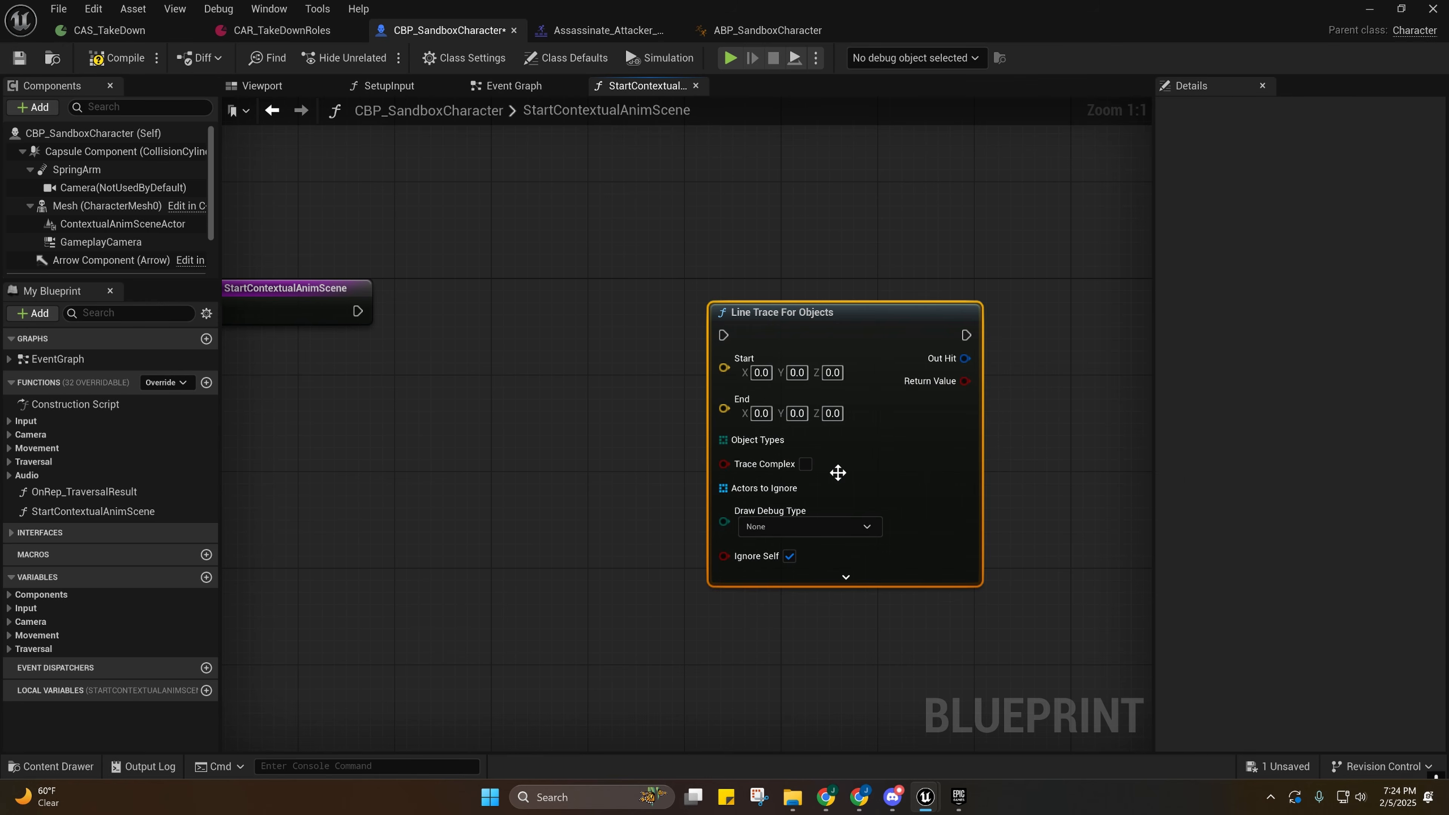
{"action": "mouse_move", "coordinate": [803, 337]}
{"action": "left_mouse_down"}
{"action": "mouse_move", "coordinate": [781, 299]}
{"action": "mouse_move", "coordinate": [871, 312]}
{"action": "left_mouse_up"}
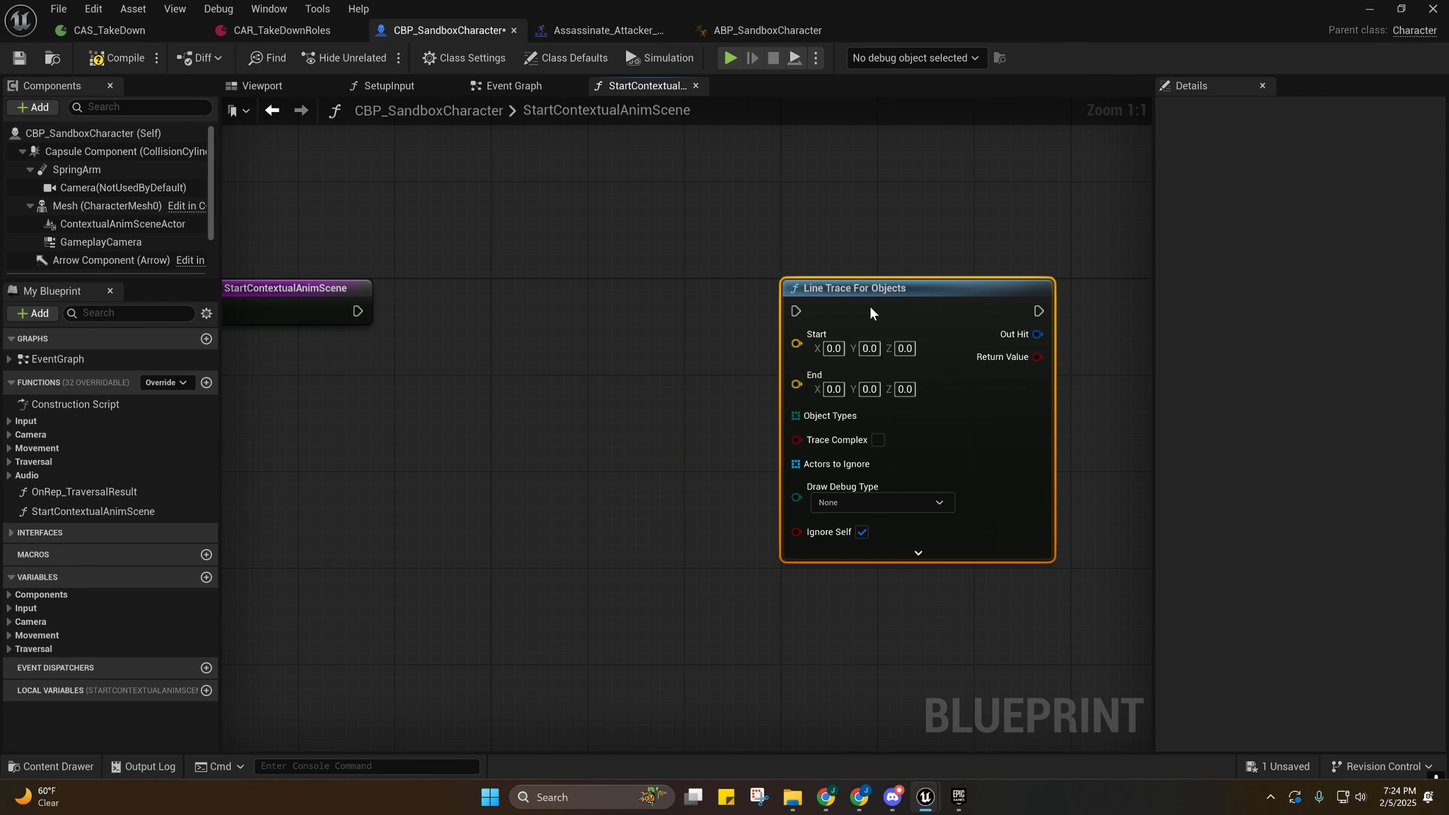
Feed the trace's Object Types from a Make Array node set to Pawn, and check the capsule component's collision object type.
{"action": "left_click_drag", "start_coordinate": [795, 415], "coordinate": [675, 483]}
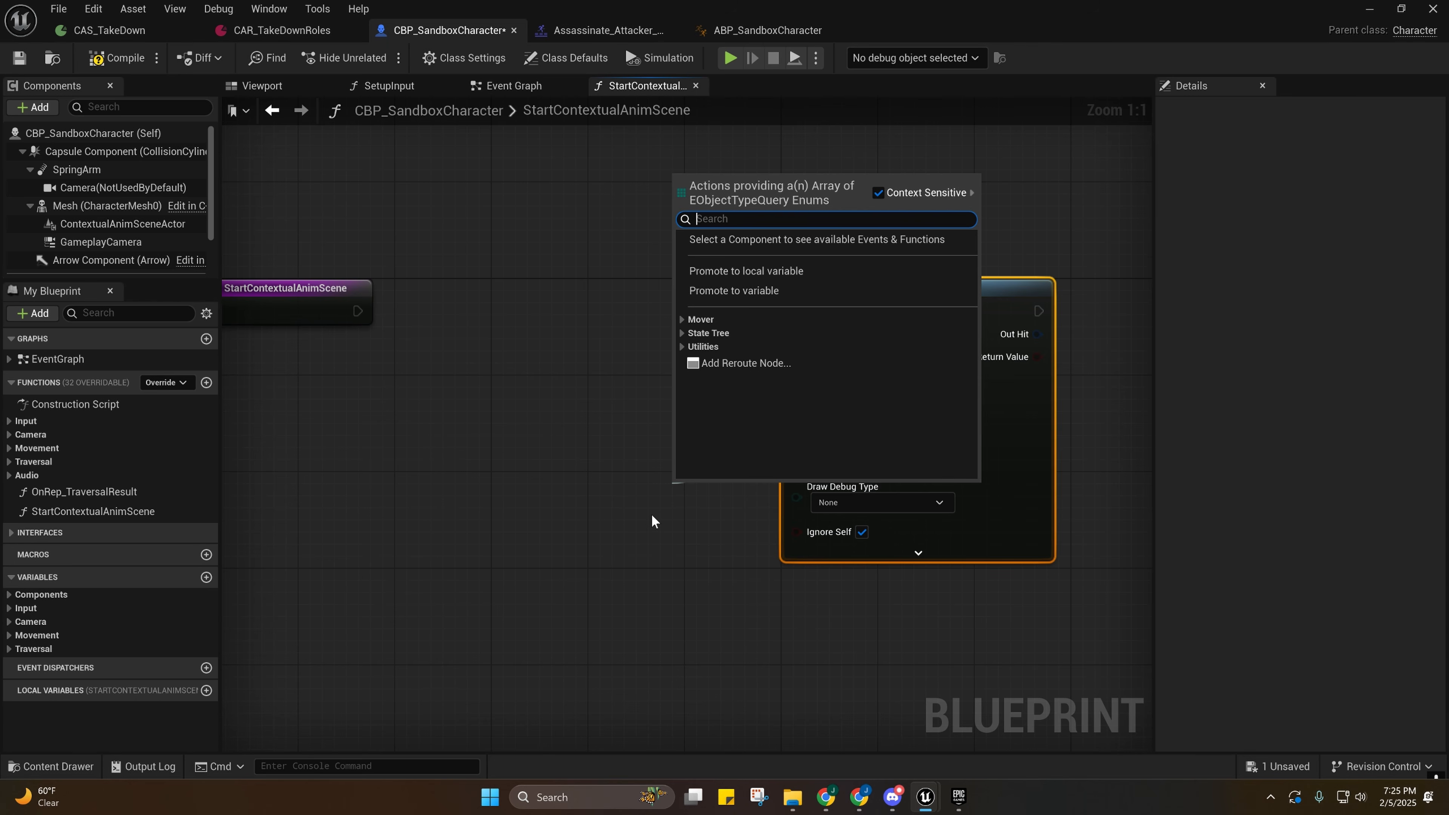
{"action": "type", "text": "mak"}
{"action": "left_click", "coordinate": [754, 268]}
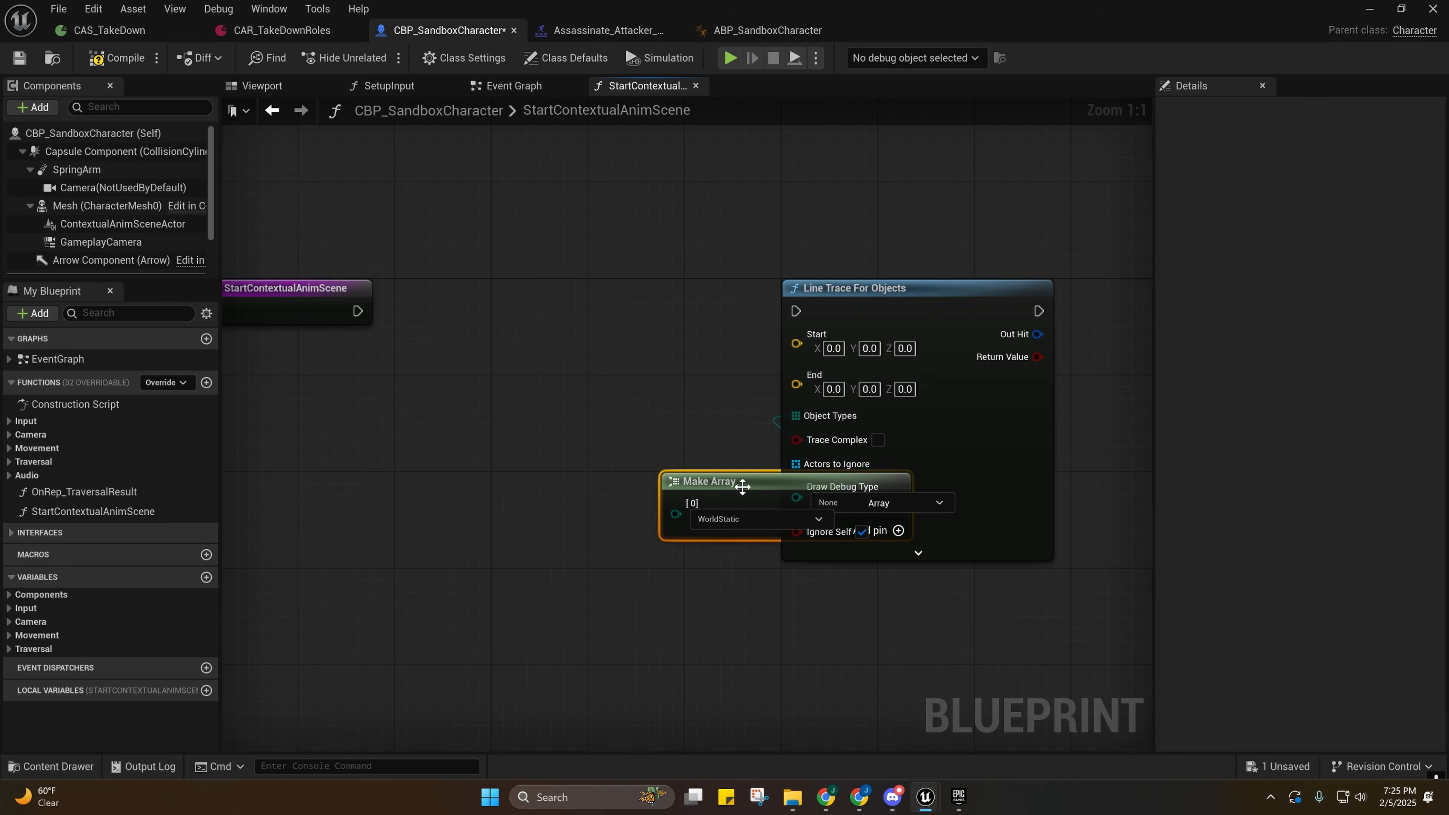
{"action": "left_click_drag", "start_coordinate": [740, 485], "coordinate": [564, 485]}
{"action": "left_click", "coordinate": [564, 482]}
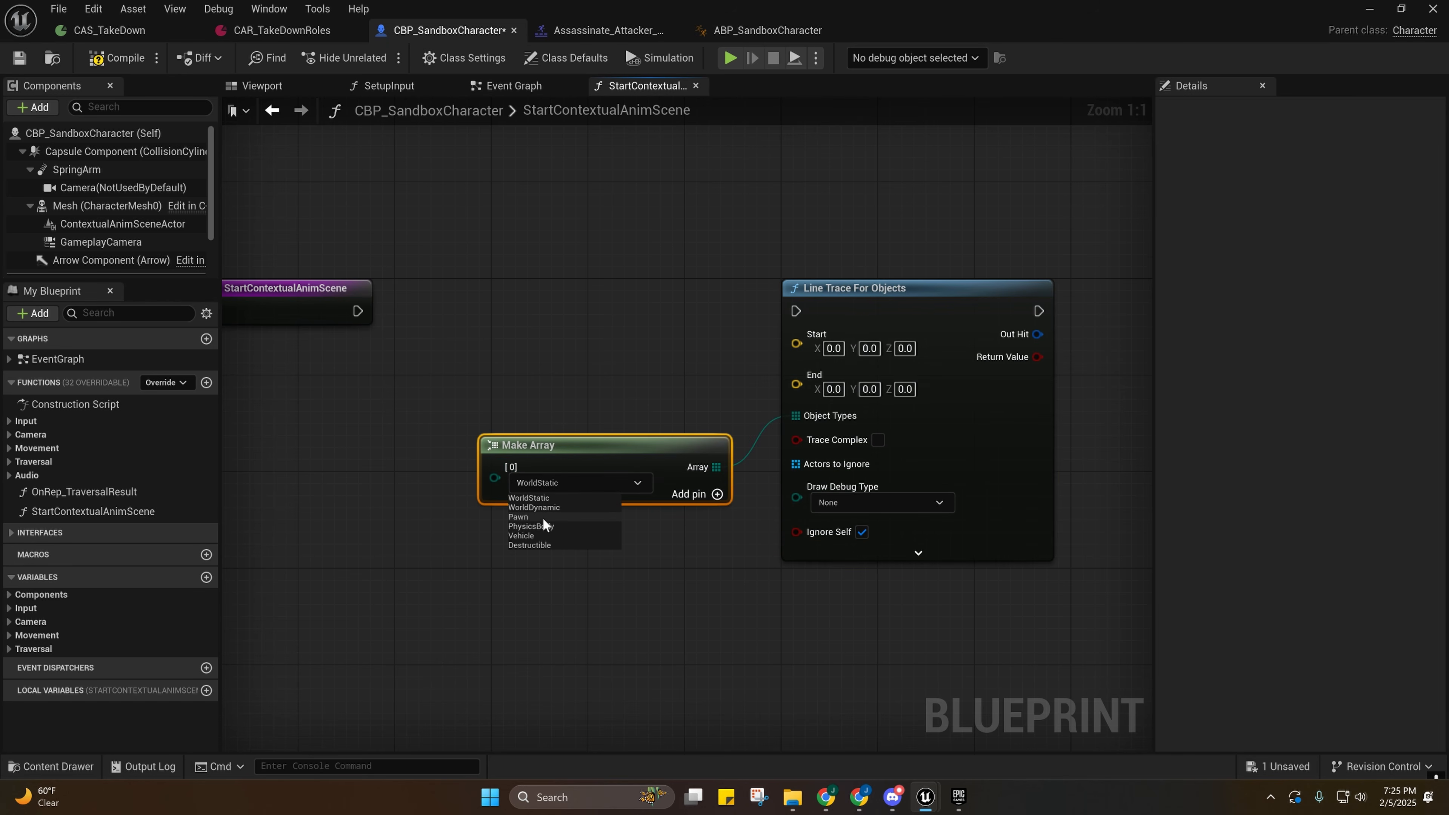
{"action": "left_click", "coordinate": [542, 517]}
{"action": "left_click", "coordinate": [80, 149]}
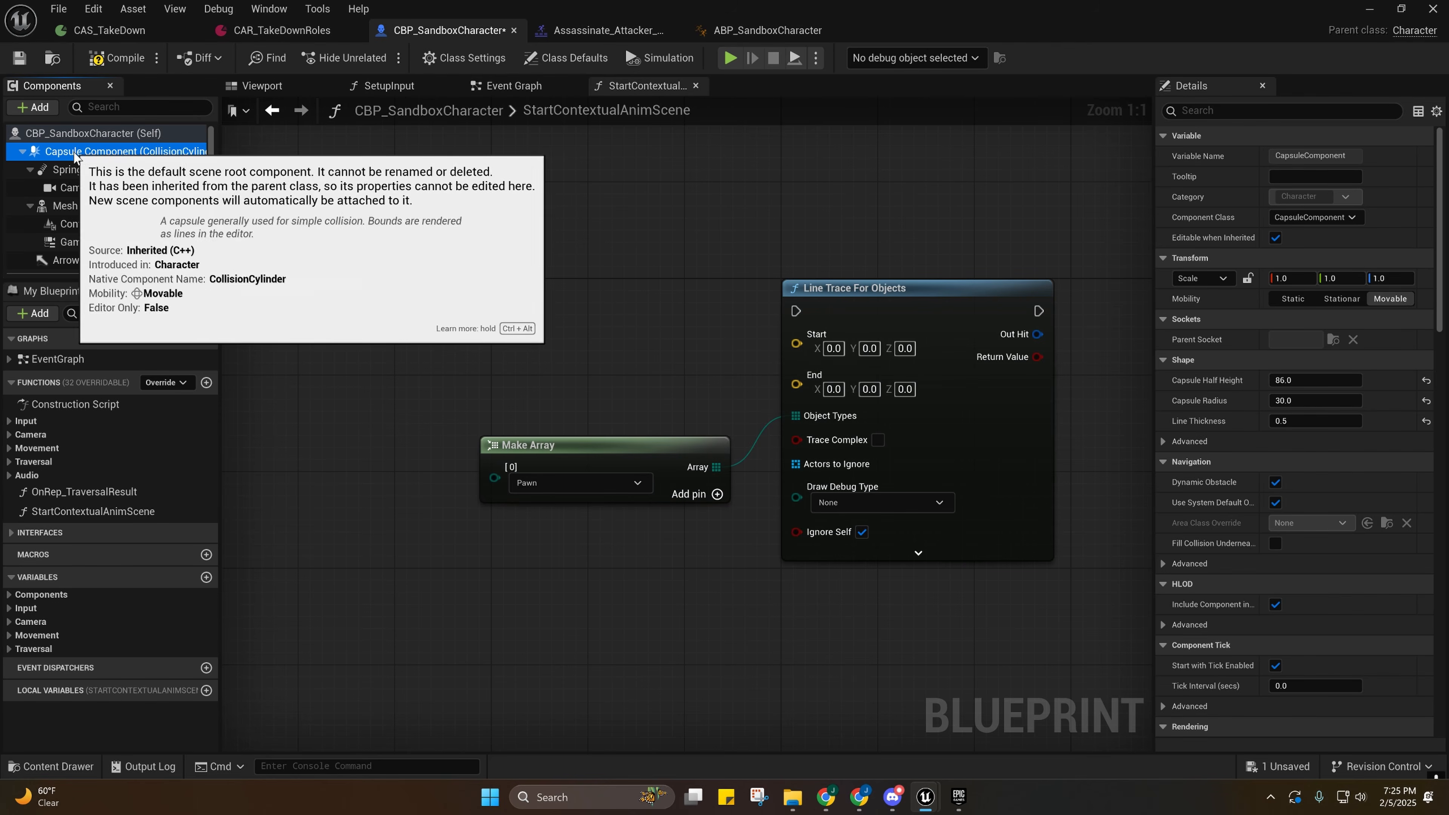
{"action": "scroll", "coordinate": [1356, 494], "scroll_direction": "down", "scroll_amount": 15}
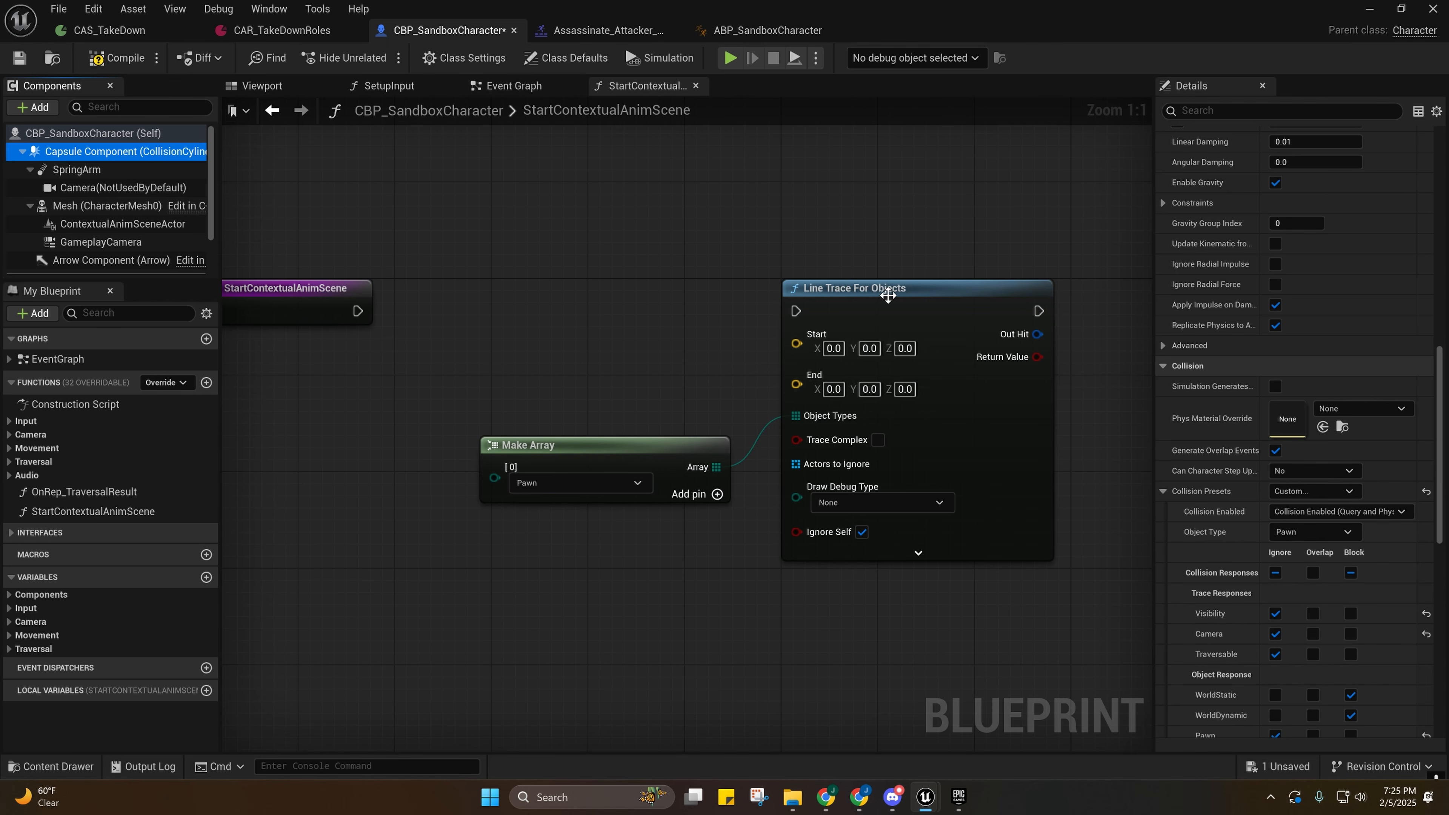
Examine the Line Trace For Objects node's Actors to Ignore input and Draw Debug Type options without changing them.
{"action": "mouse_move", "coordinate": [451, 216]}
{"action": "left_mouse_down"}
{"action": "mouse_move", "coordinate": [635, 218]}
{"action": "mouse_move", "coordinate": [730, 581]}
{"action": "mouse_move", "coordinate": [913, 610]}
{"action": "left_mouse_up"}
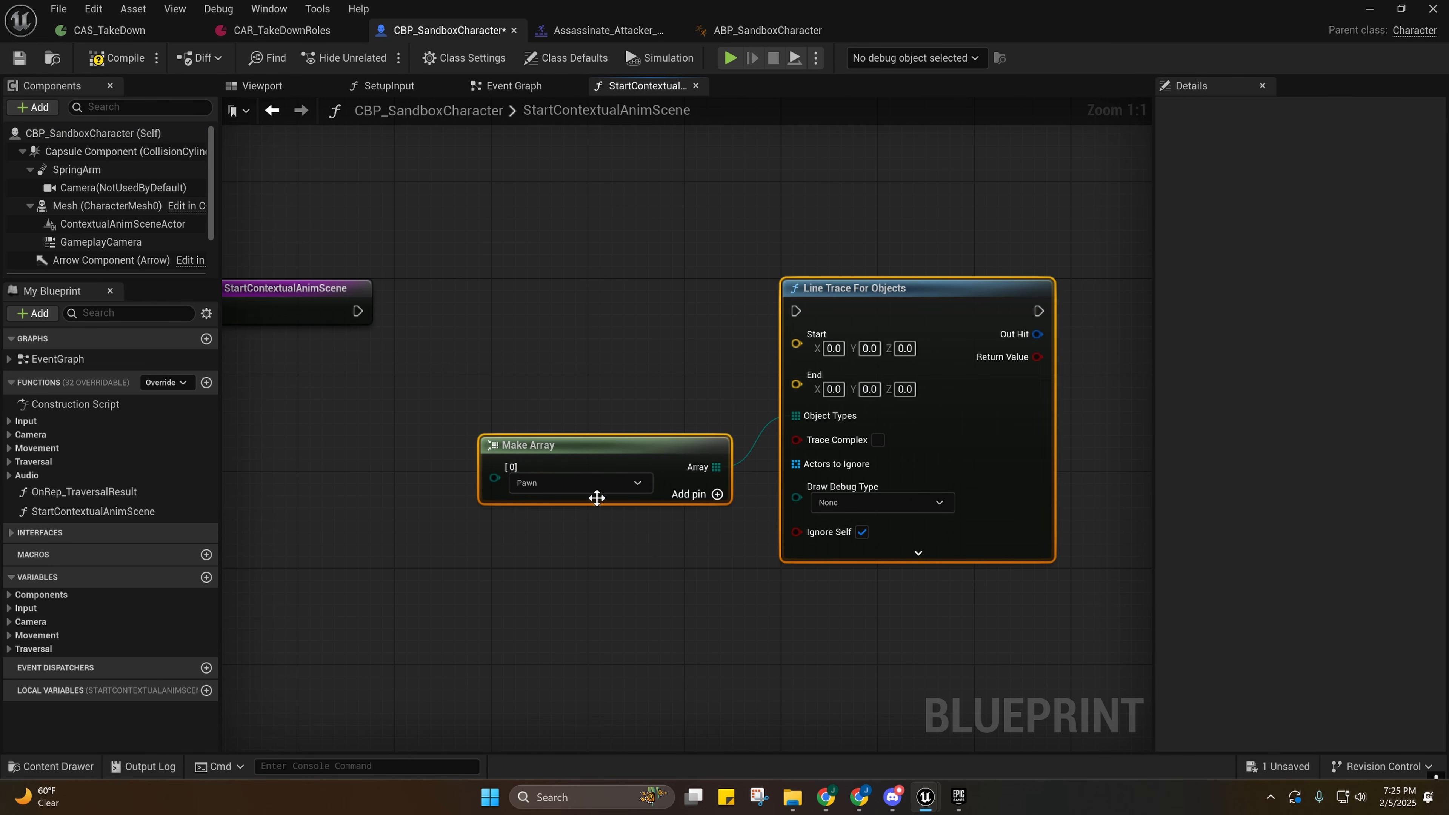
{"action": "right_click_drag", "start_coordinate": [528, 487], "coordinate": [349, 442]}
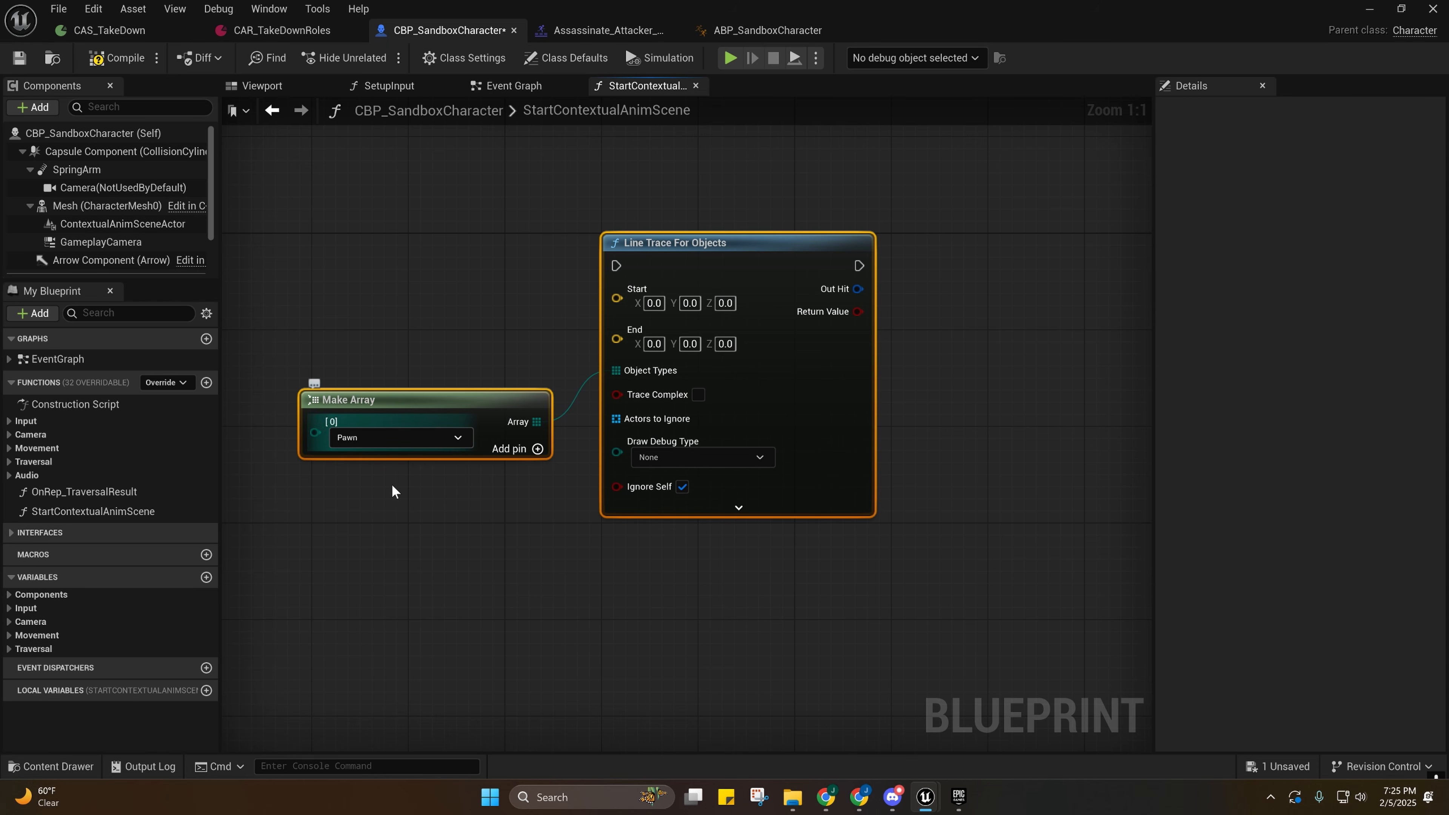
{"action": "right_click_drag", "start_coordinate": [473, 507], "coordinate": [617, 508]}
{"action": "left_click", "coordinate": [557, 525]}
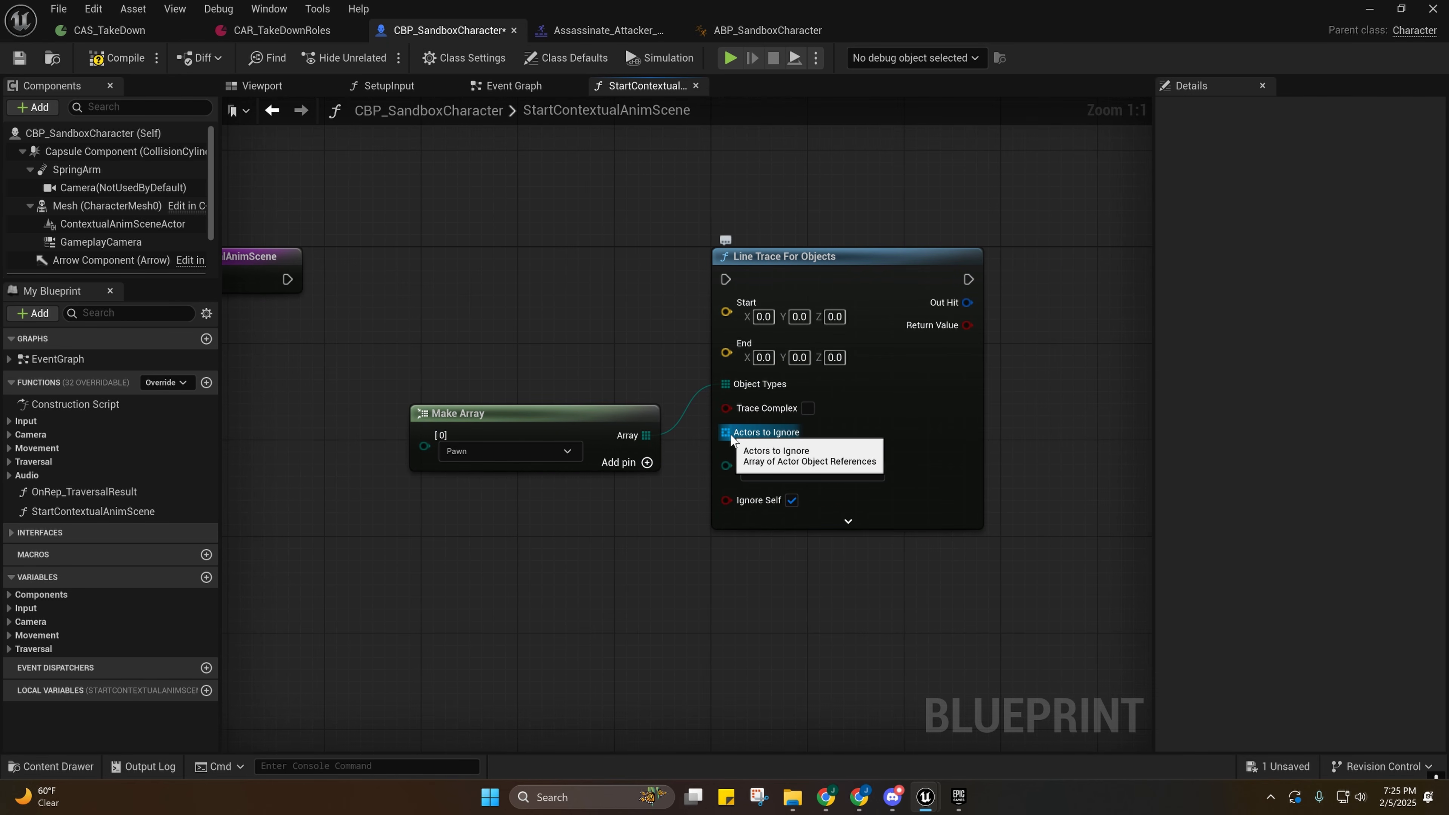
{"action": "right_click_drag", "start_coordinate": [750, 535], "coordinate": [847, 540]}
{"action": "left_click_drag", "start_coordinate": [828, 441], "coordinate": [724, 582]}
{"action": "left_click", "coordinate": [792, 622]}
{"action": "right_click_drag", "start_coordinate": [855, 607], "coordinate": [795, 524]}
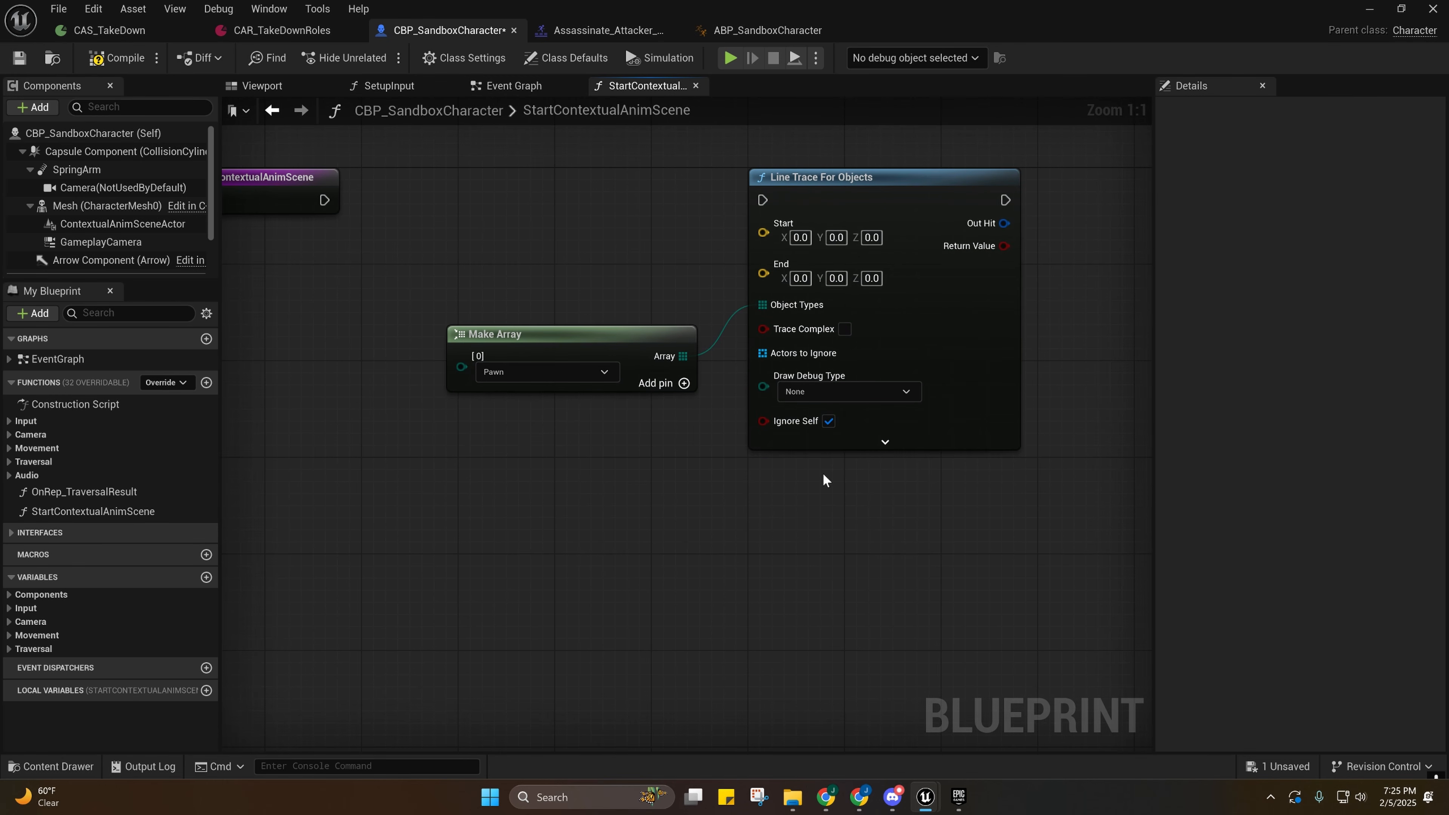
{"action": "left_click", "coordinate": [845, 398]}
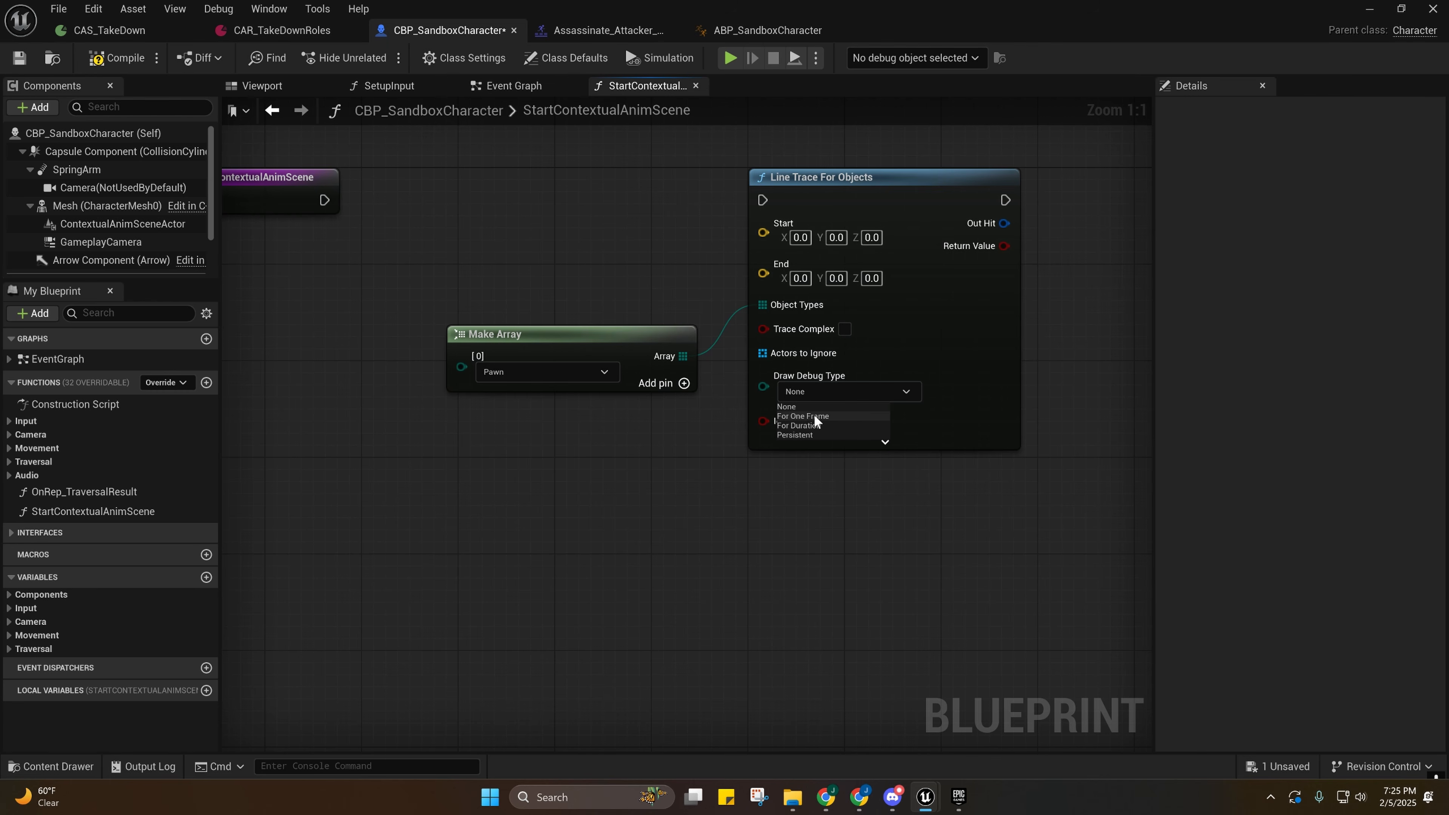
{"action": "right_click_drag", "start_coordinate": [781, 519], "coordinate": [821, 568]}
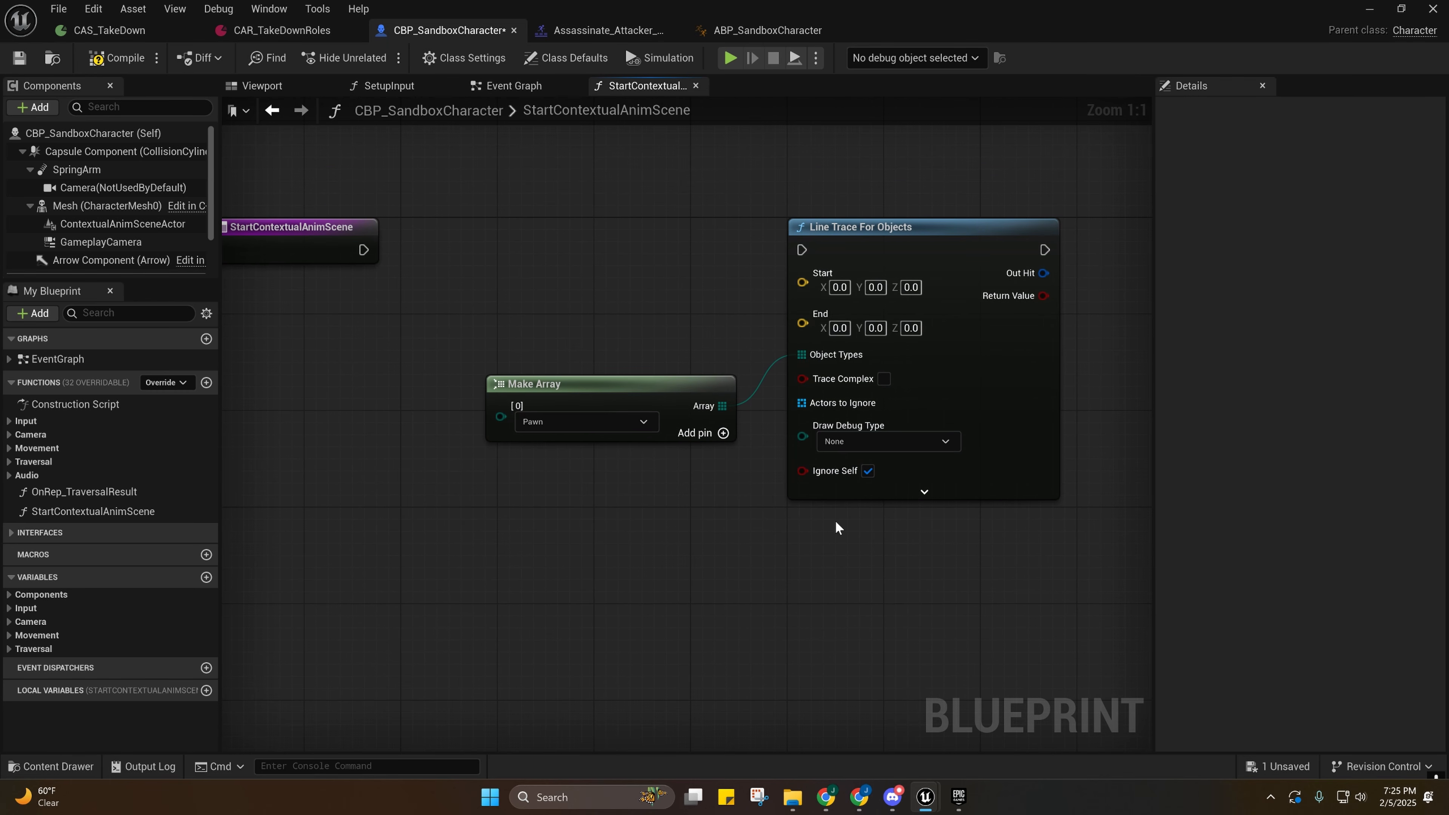
Move the Line Trace For Objects and Make Array nodes together farther from the function entry, leaving free space between them.
{"action": "right_click_drag", "start_coordinate": [545, 343], "coordinate": [573, 358]}
{"action": "left_click_drag", "start_coordinate": [608, 228], "coordinate": [989, 485]}
{"action": "mouse_move", "coordinate": [989, 486]}
{"action": "right_mouse_down"}
{"action": "mouse_move", "coordinate": [544, 400]}
{"action": "mouse_move", "coordinate": [834, 401]}
{"action": "mouse_move", "coordinate": [859, 366]}
{"action": "mouse_move", "coordinate": [660, 347]}
{"action": "mouse_move", "coordinate": [776, 342]}
{"action": "right_mouse_up"}
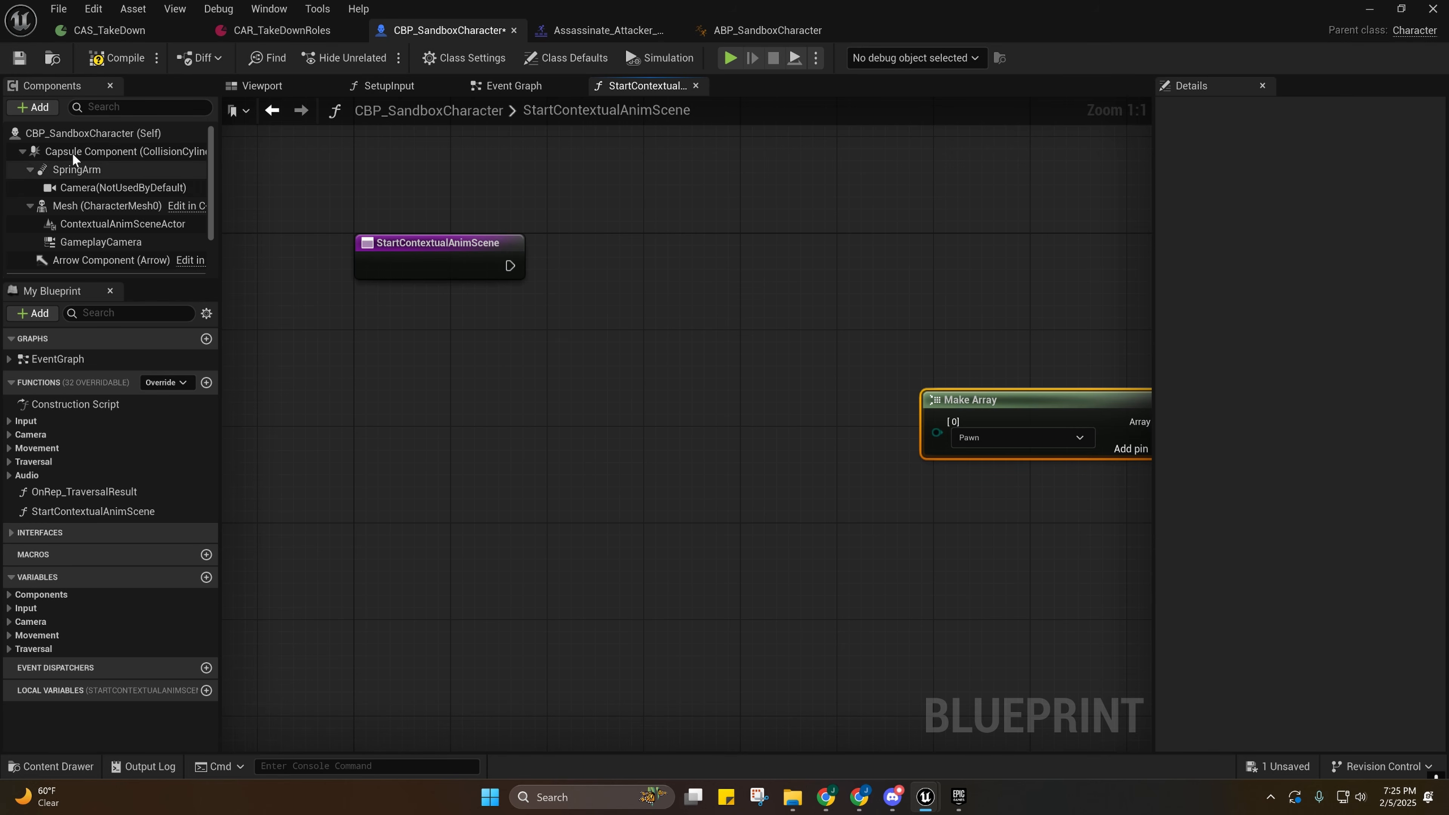
{"action": "right_click_drag", "start_coordinate": [448, 351], "coordinate": [408, 406]}
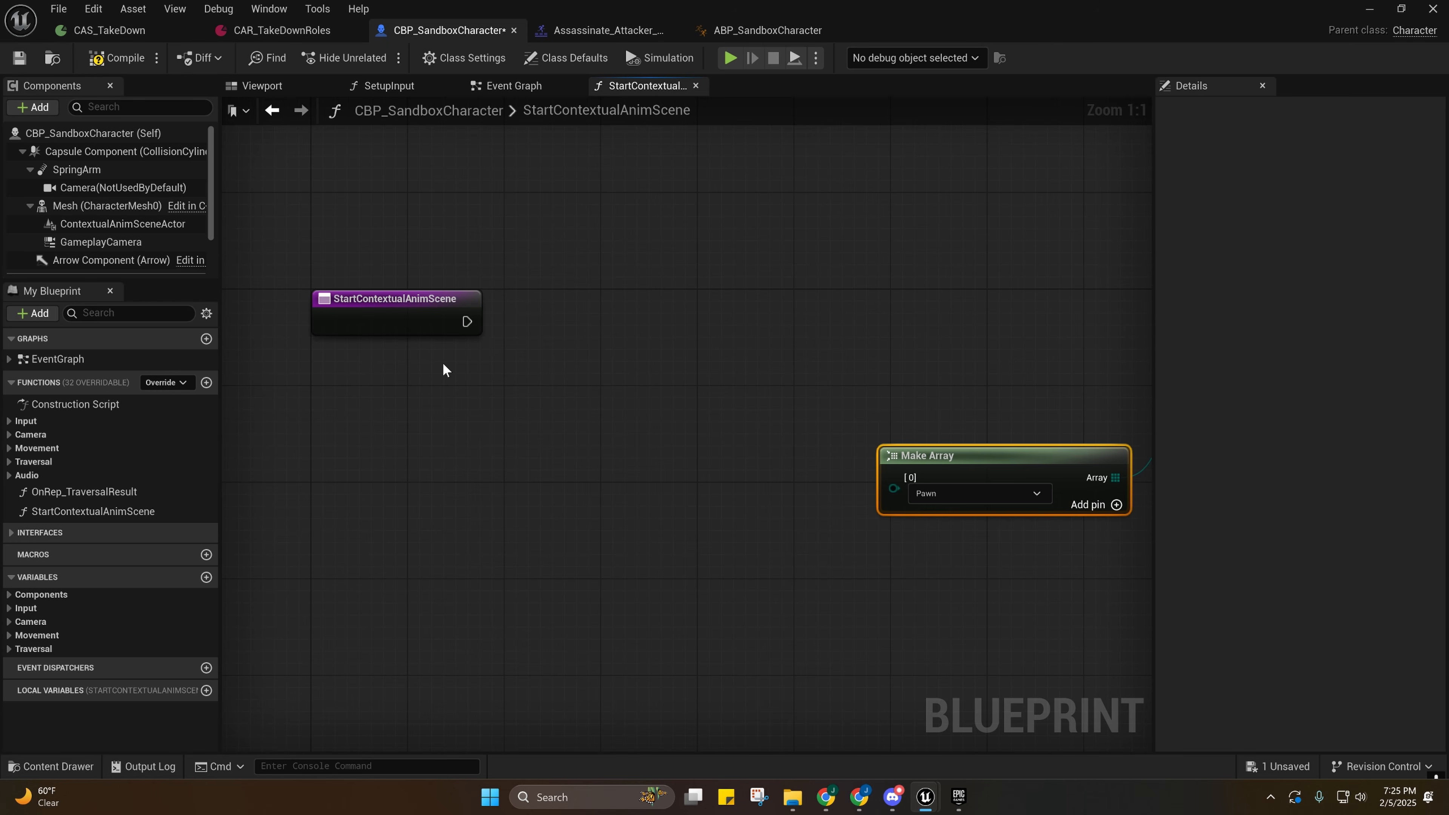
Play the level and walk the character over the Game Animation Widget pad to open its debug controls.
{"action": "left_click", "coordinate": [1369, 8]}
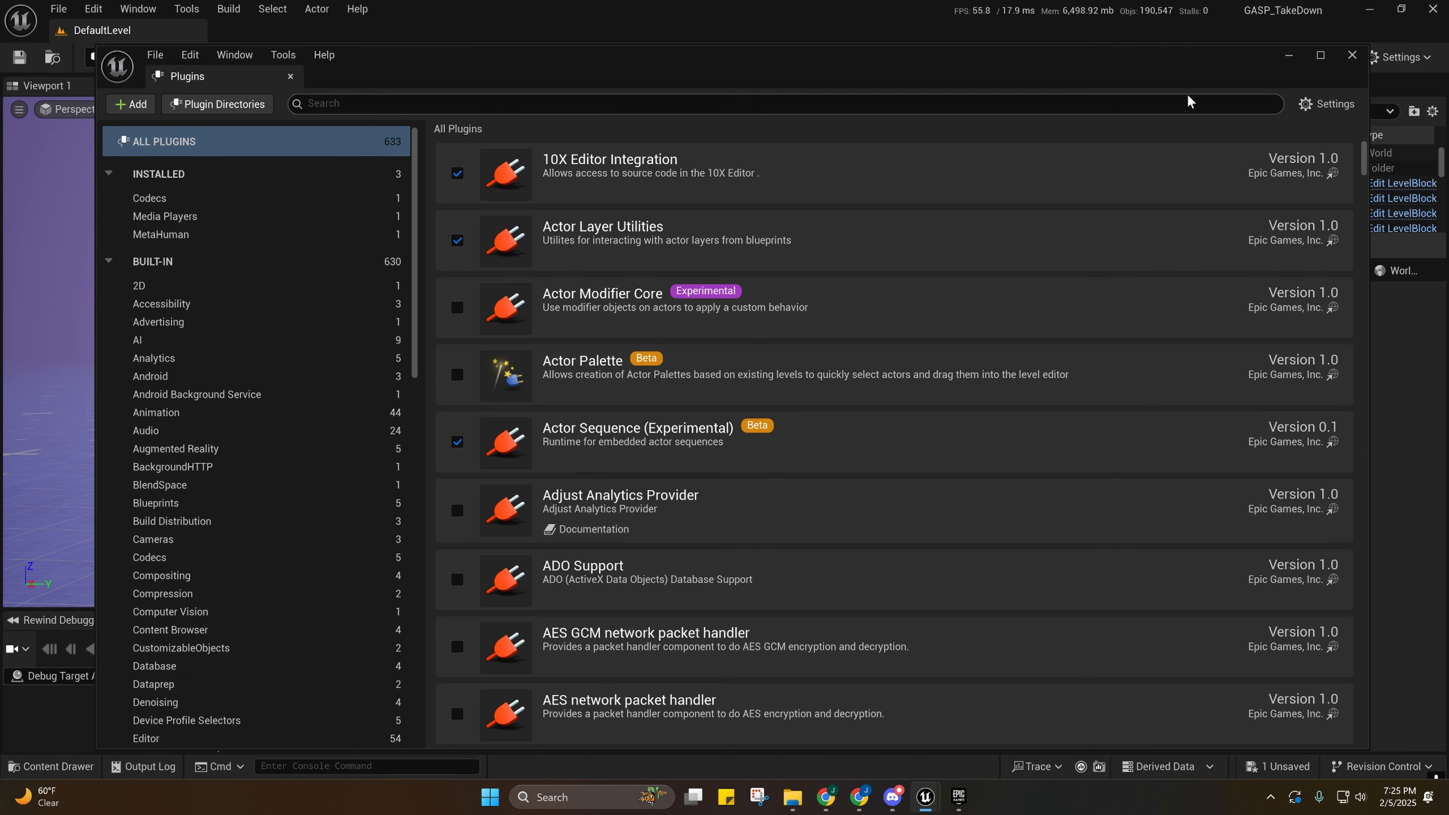
{"action": "left_click", "coordinate": [1290, 55]}
{"action": "left_click", "coordinate": [378, 57]}
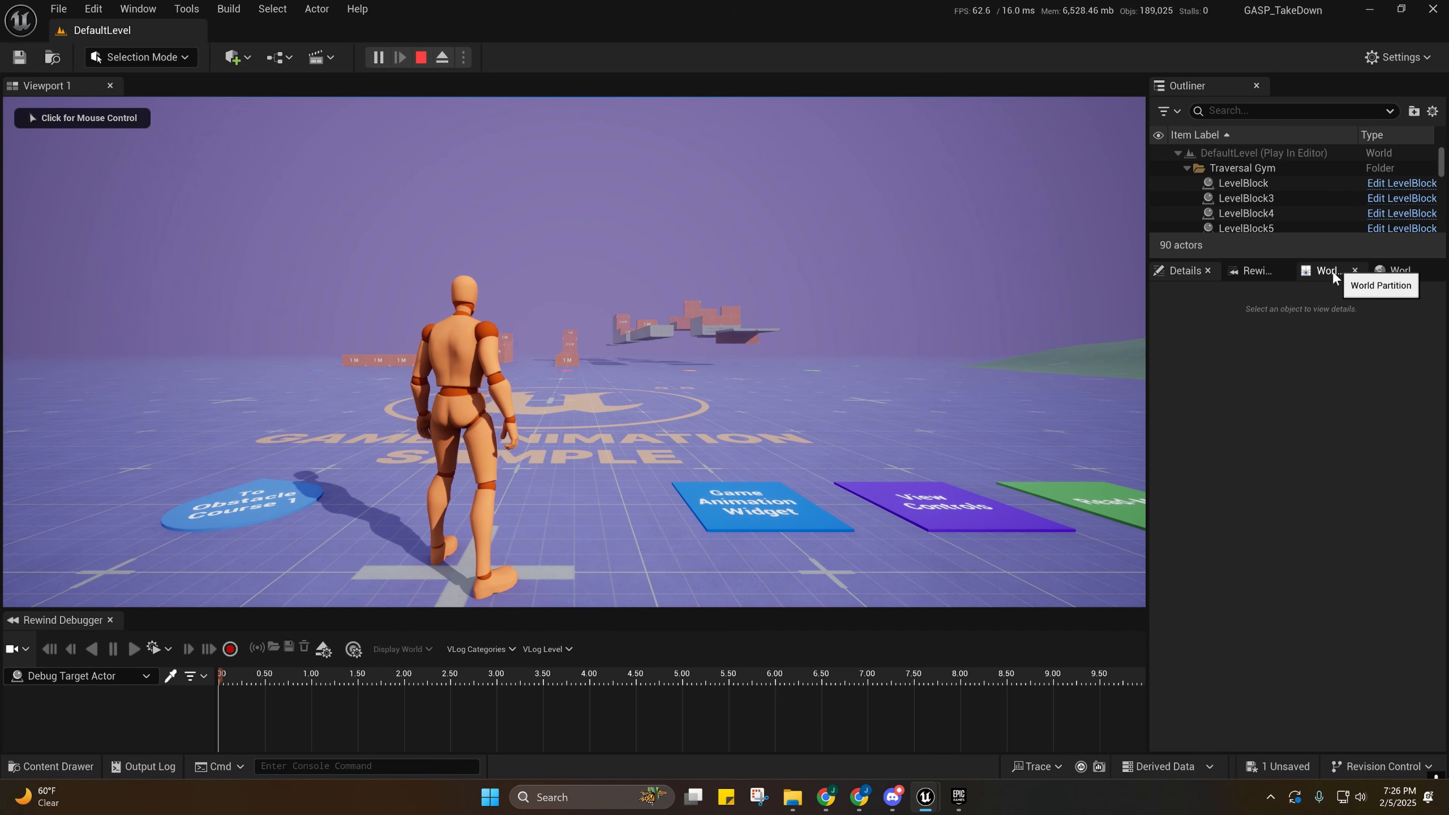
{"action": "left_click", "coordinate": [855, 314]}
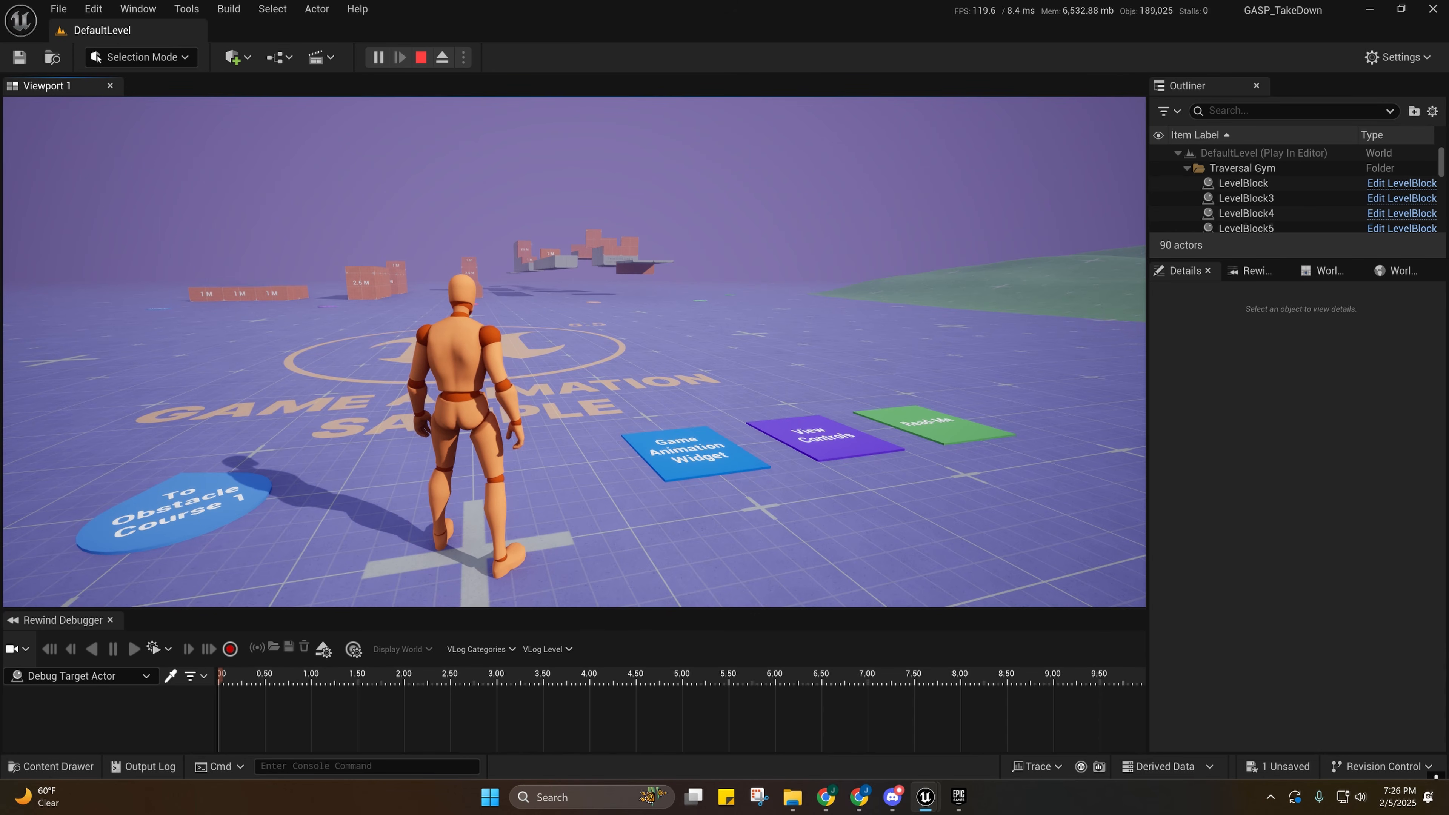
{"action": "key", "text": "w"}
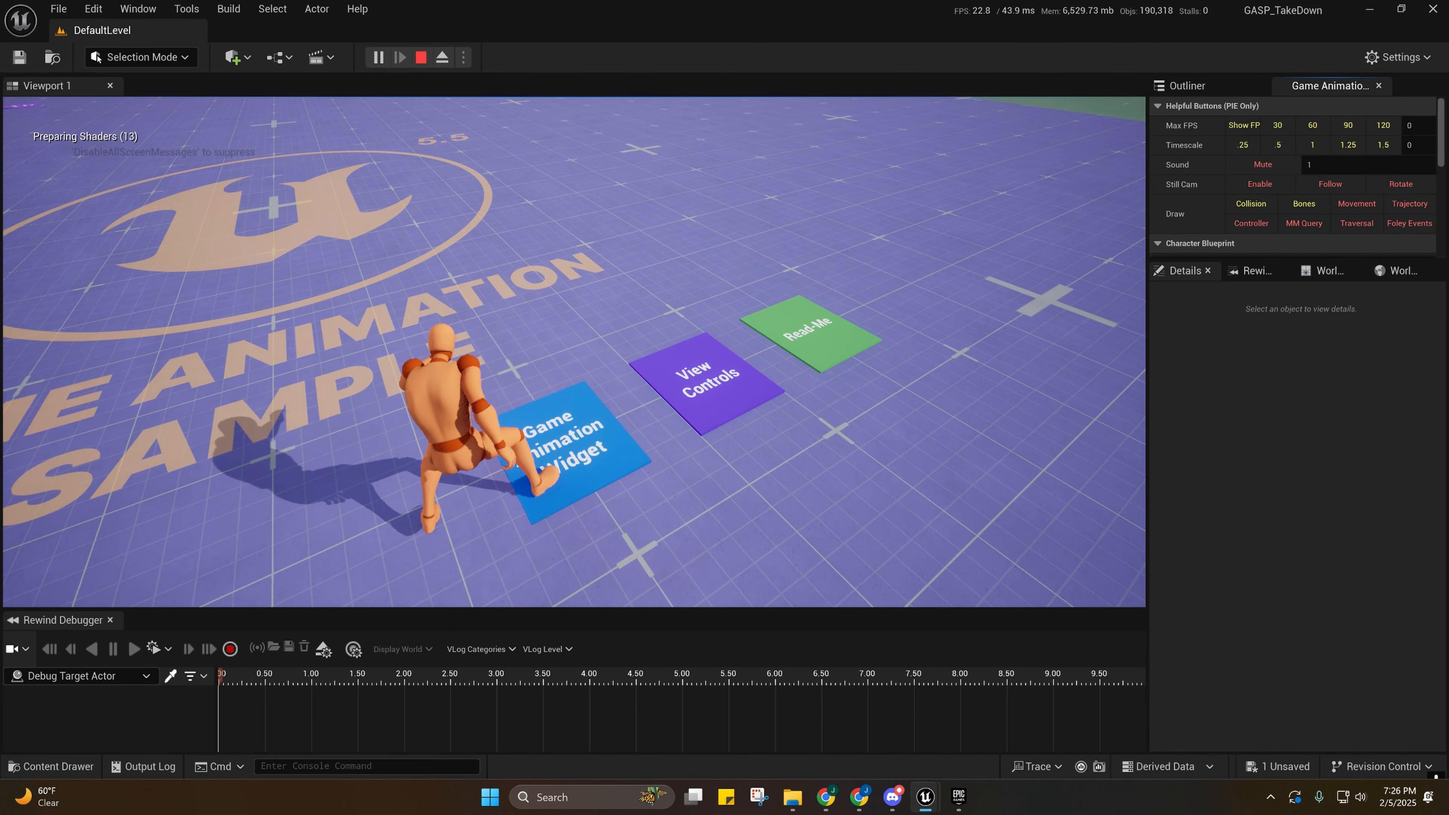
{"action": "key", "text": "w"}
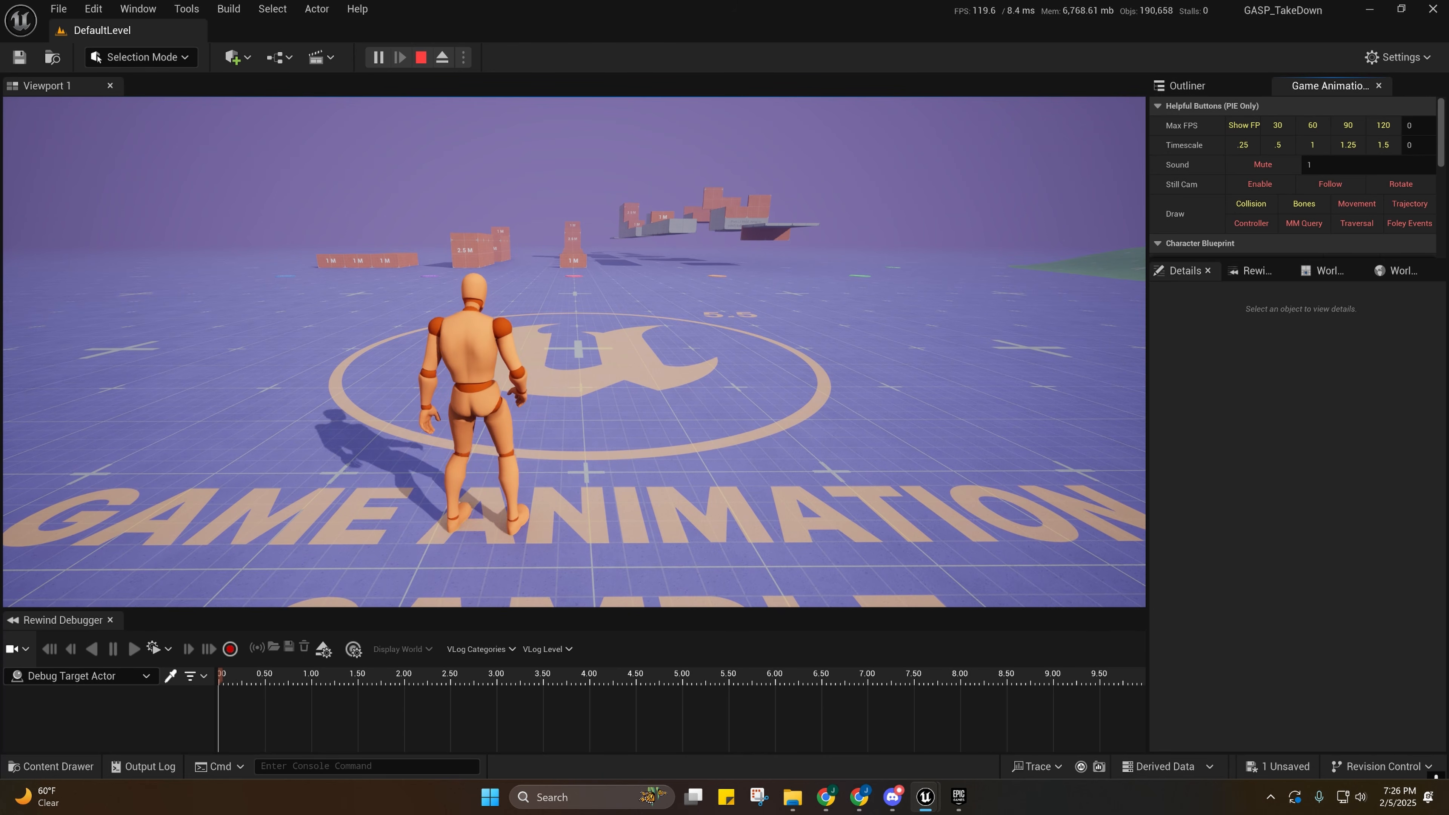
Enable movement debug drawing with controller drawing off, examine the character's capsule and debug data in play, and stop the play session.
{"action": "key", "text": "F8"}
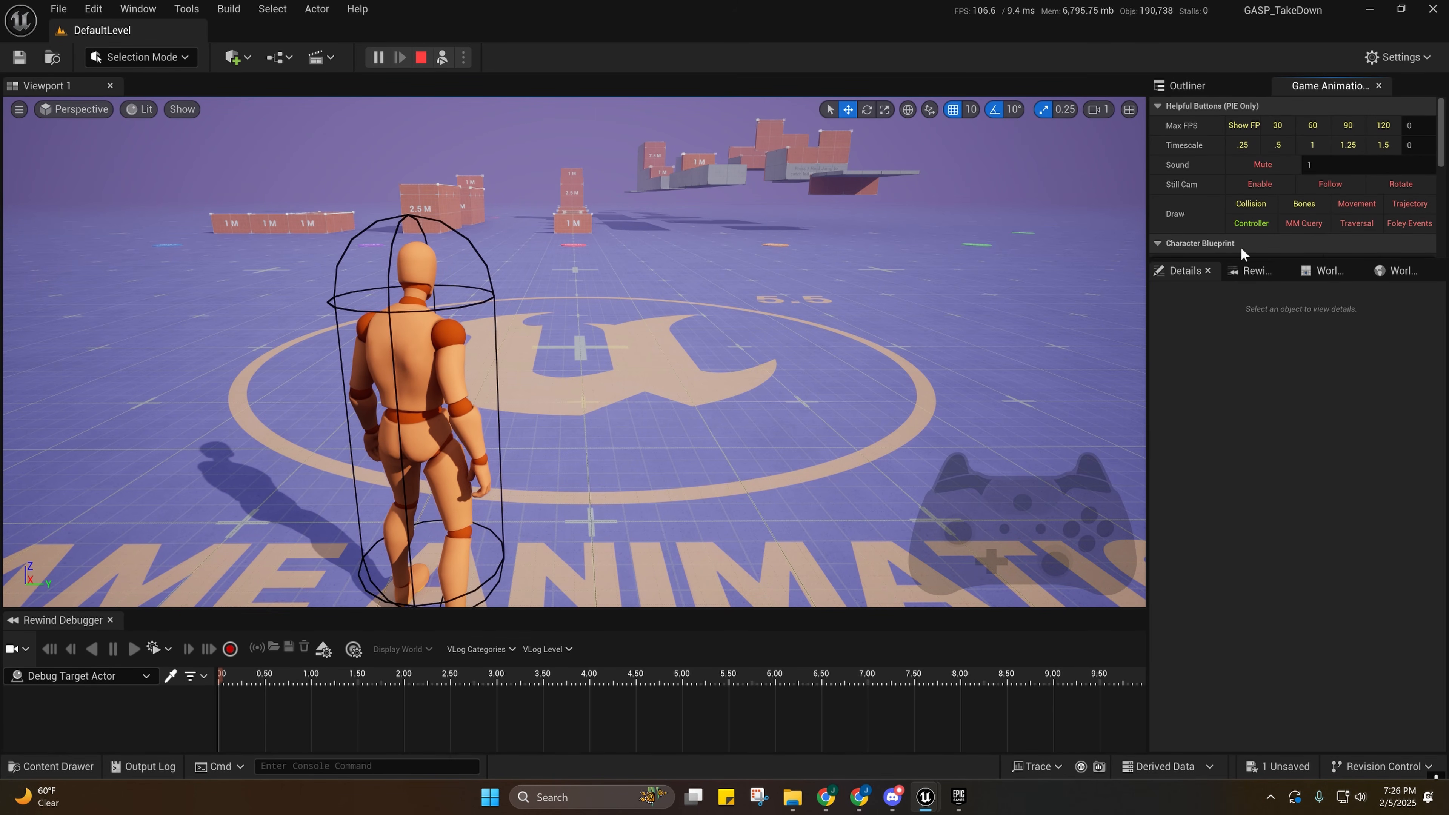
{"action": "left_click", "coordinate": [1256, 222]}
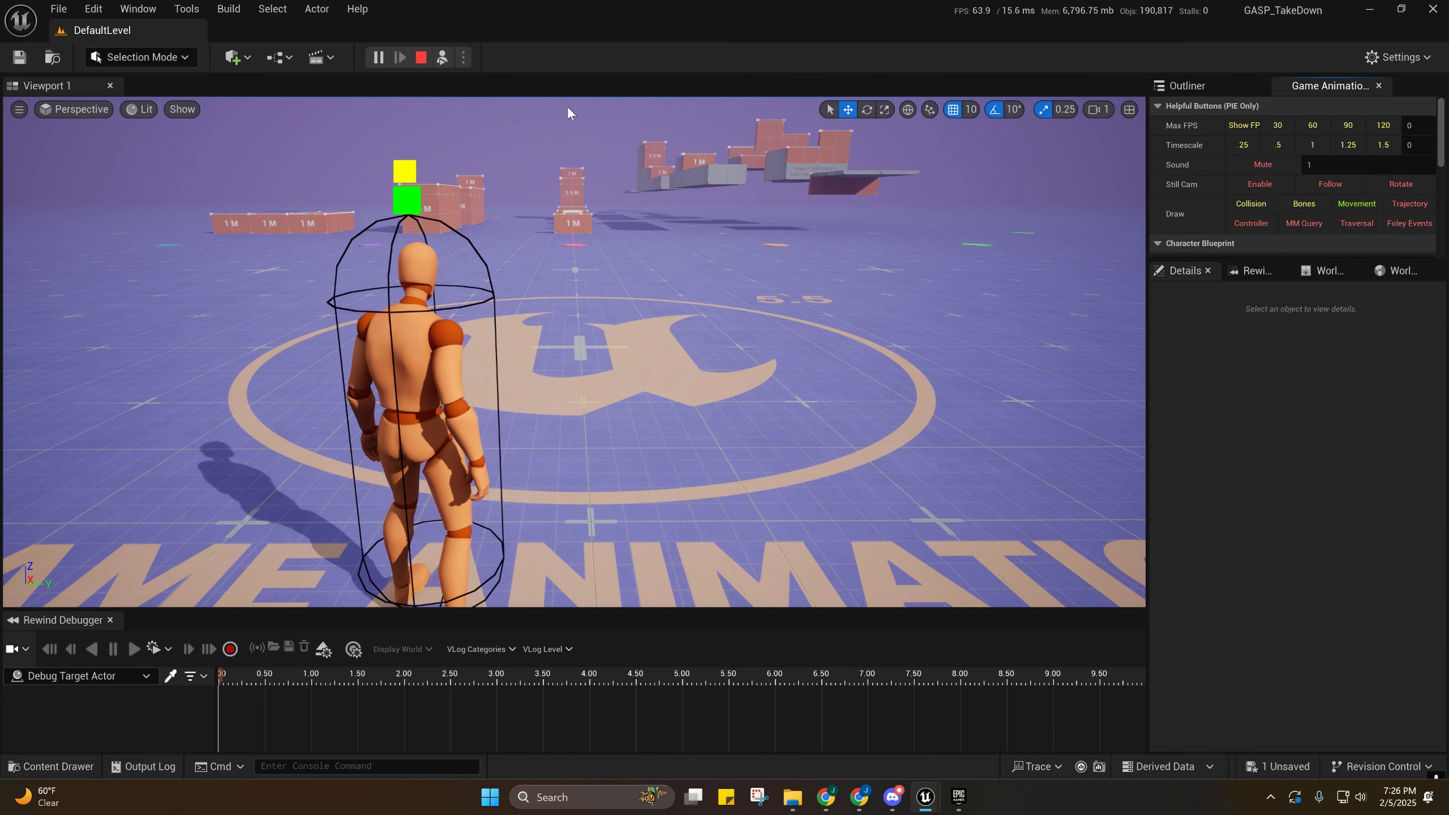
{"action": "left_click", "coordinate": [442, 57]}
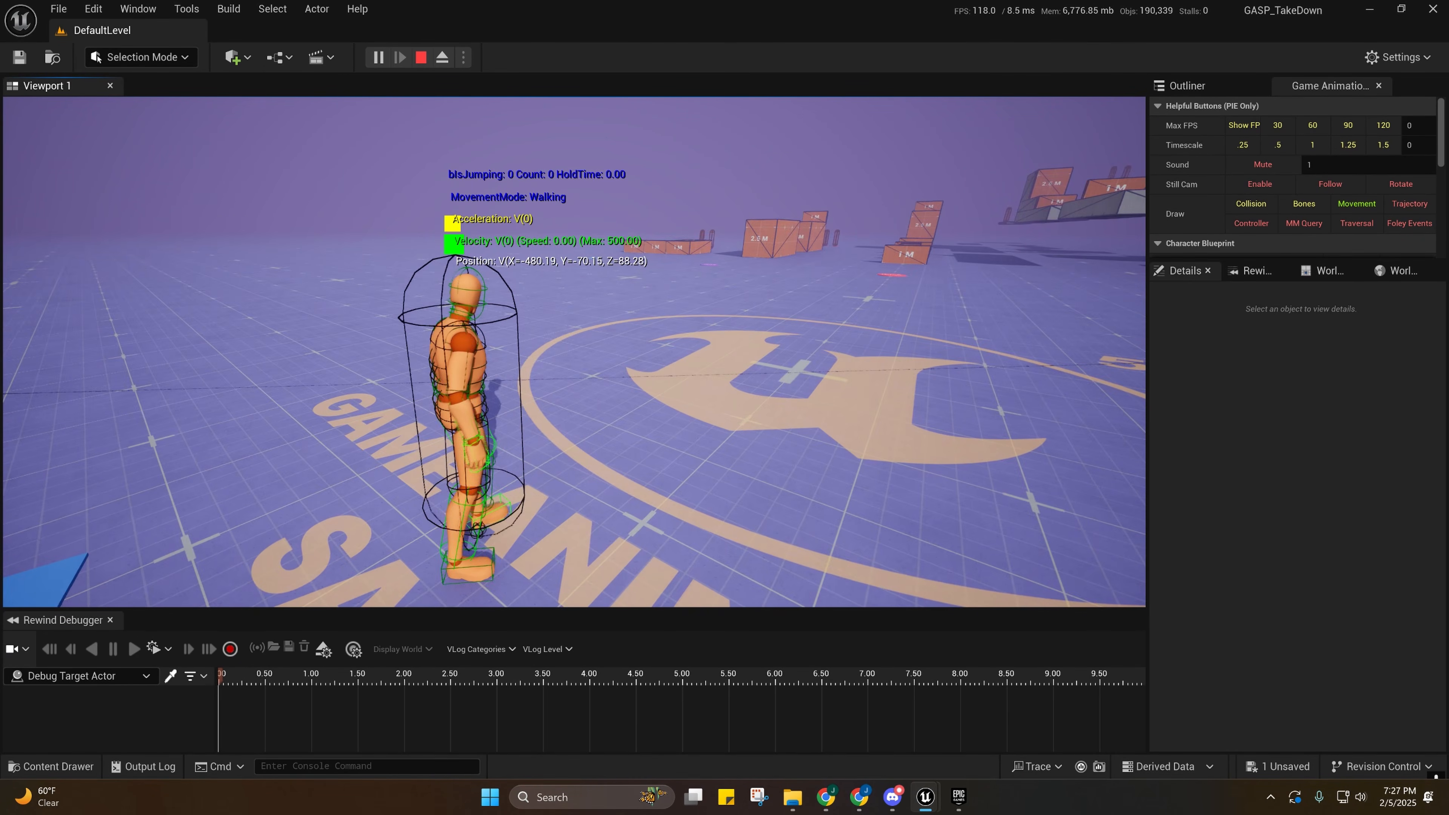
{"action": "key", "text": "Escape"}
Return to the StartContextualAnimScene graph in CBP_SandboxCharacter and add a Get Actor Transform node beneath the function entry.
{"action": "mouse_move", "coordinate": [923, 793]}
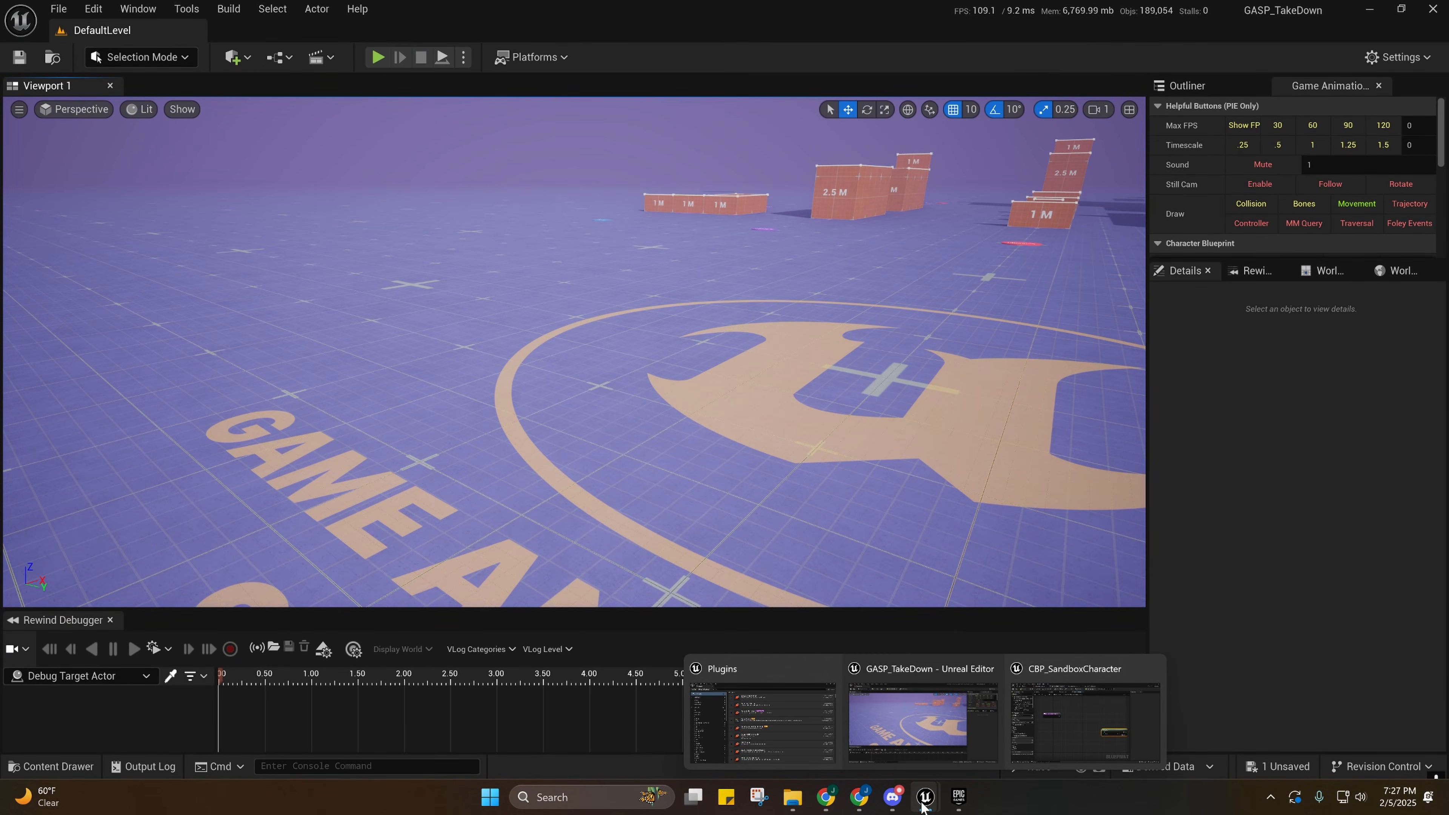
{"action": "left_click", "coordinate": [1103, 712]}
{"action": "mouse_move", "coordinate": [694, 457]}
{"action": "right_mouse_down"}
{"action": "mouse_move", "coordinate": [643, 459]}
{"action": "mouse_move", "coordinate": [632, 406]}
{"action": "right_mouse_up"}
{"action": "right_click_drag", "start_coordinate": [866, 395], "coordinate": [504, 453]}
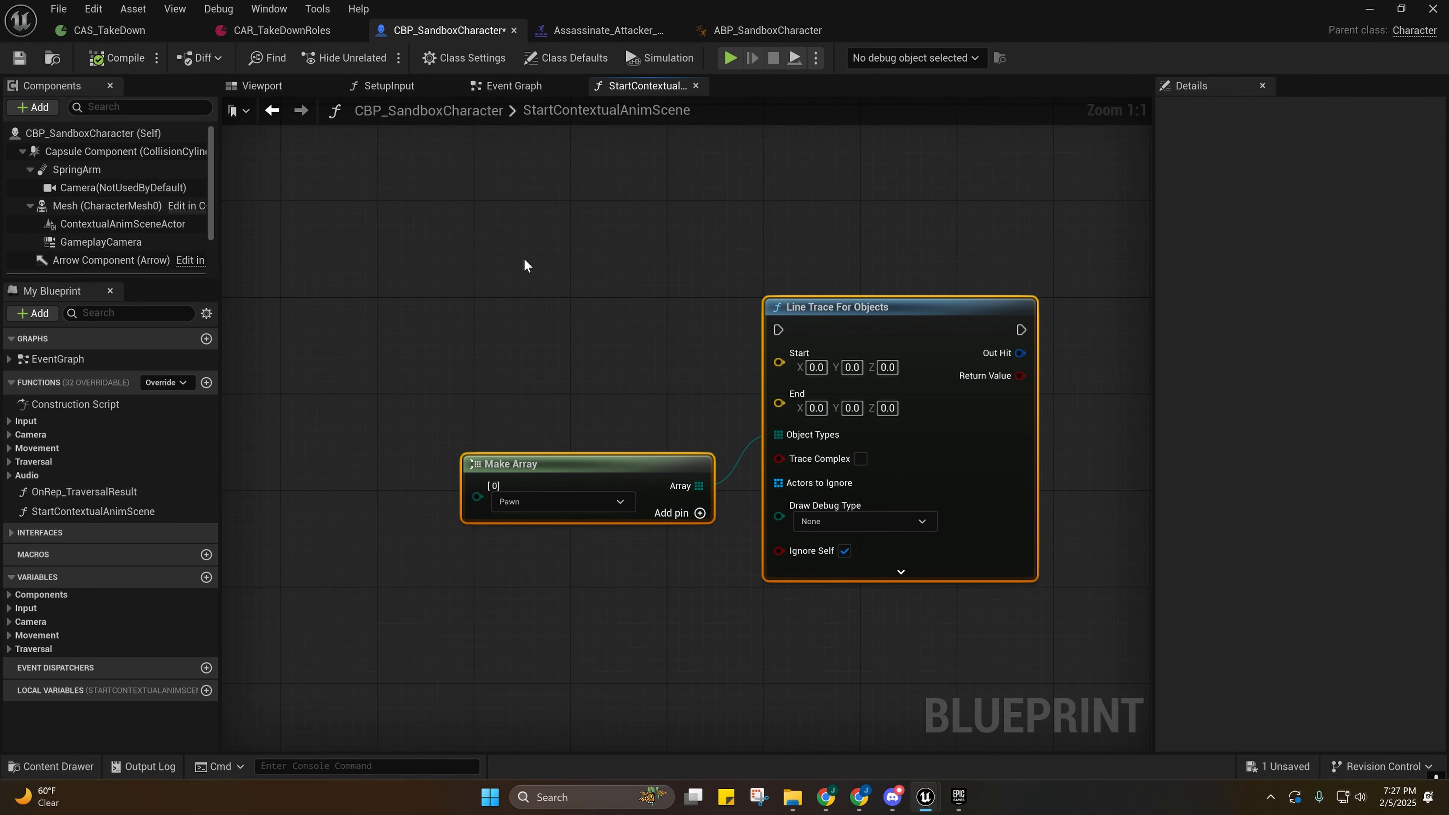
{"action": "left_click_drag", "start_coordinate": [524, 260], "coordinate": [893, 479]}
{"action": "right_click_drag", "start_coordinate": [542, 383], "coordinate": [807, 316]}
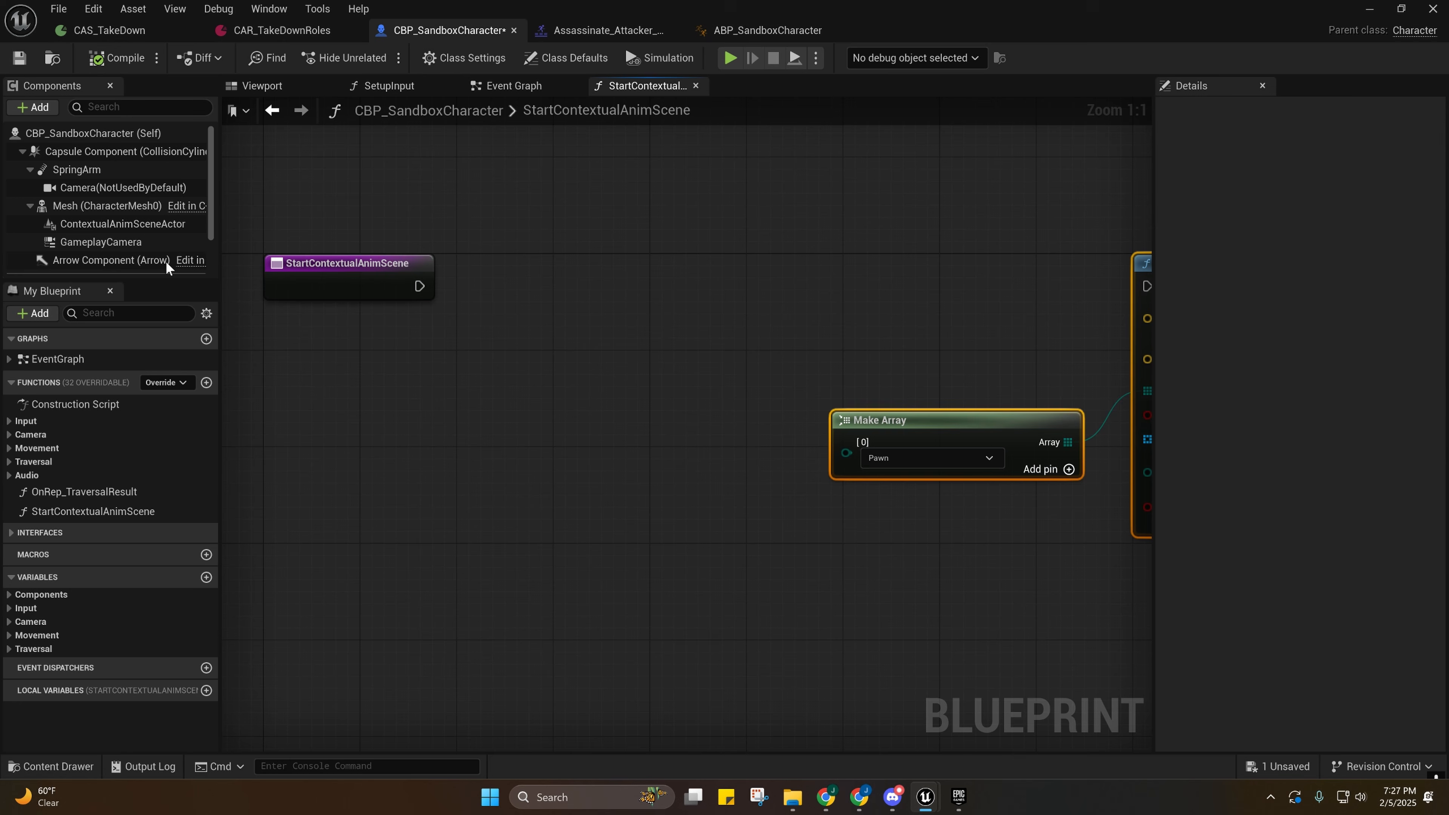
{"action": "right_click", "coordinate": [315, 368]}
{"action": "type", "text": "actor tra"}
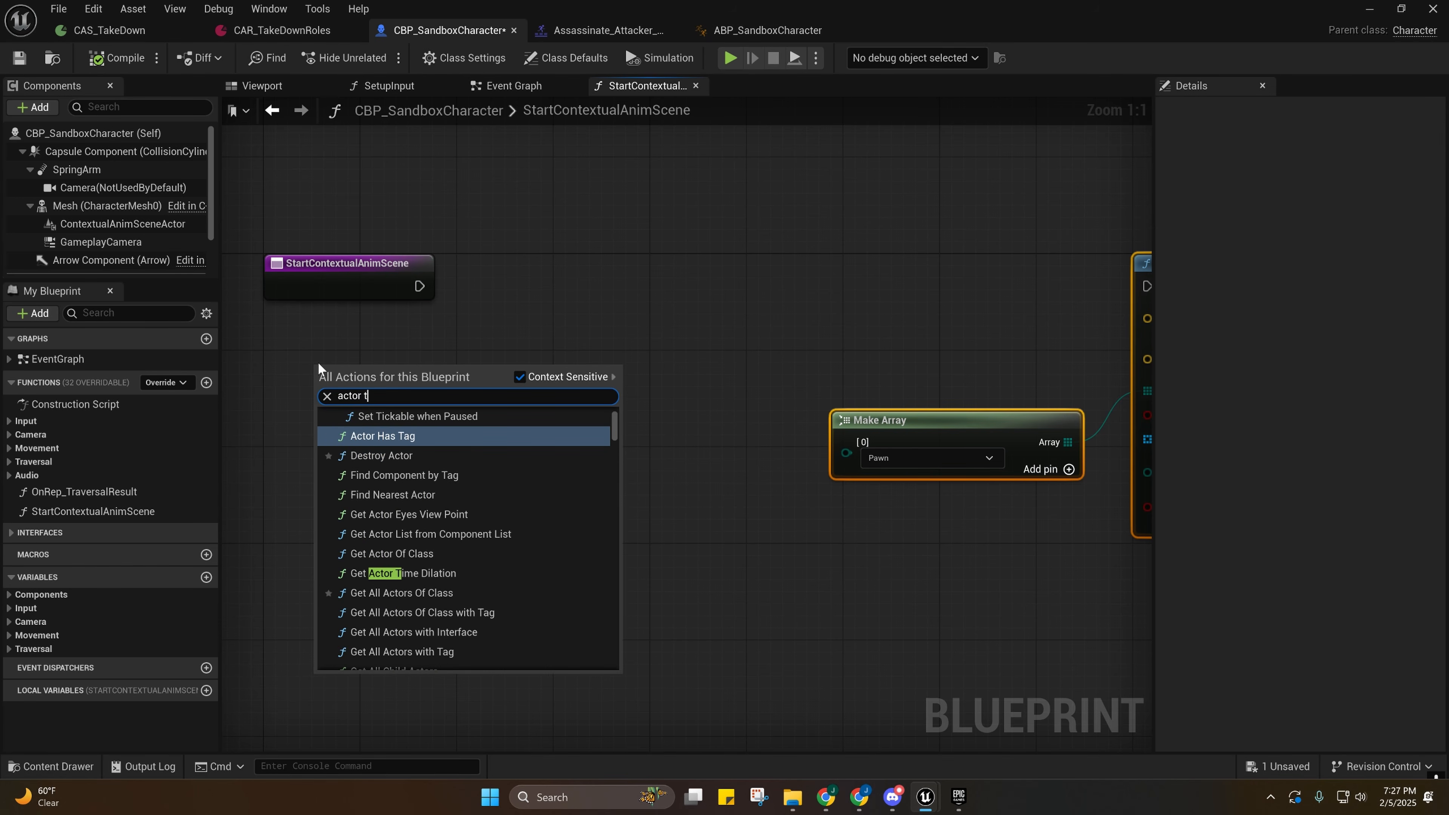
{"action": "key", "text": "BackSpace"}
{"action": "key", "text": "BackSpace"}
{"action": "key", "text": "BackSpace"}
{"action": "type", "text": "locati"}
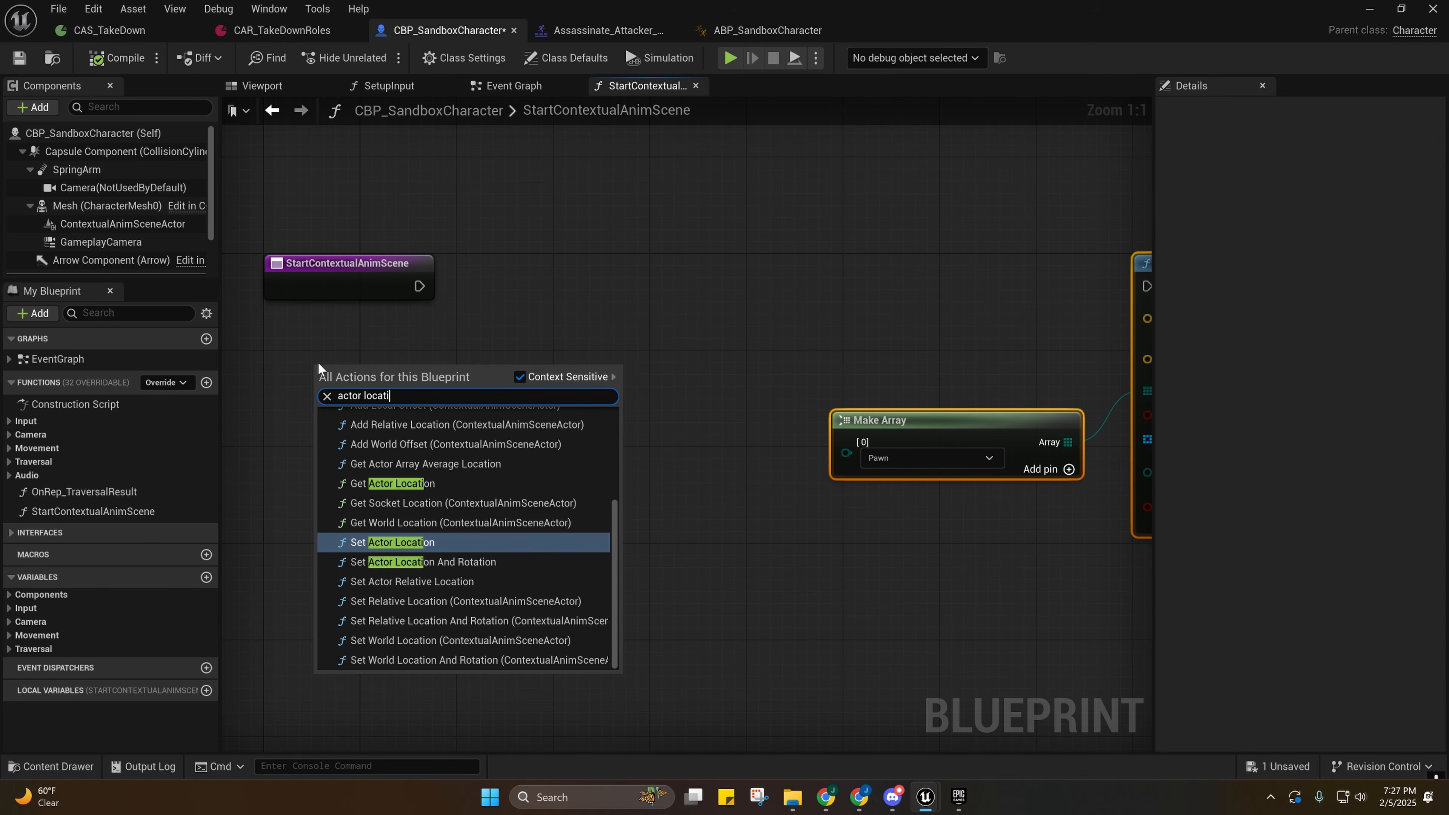
{"action": "key", "text": "BackSpace"}
{"action": "key", "text": "BackSpace"}
{"action": "key", "text": "BackSpace"}
{"action": "key", "text": "BackSpace"}
{"action": "key", "text": "BackSpace"}
{"action": "key", "text": "BackSpace"}
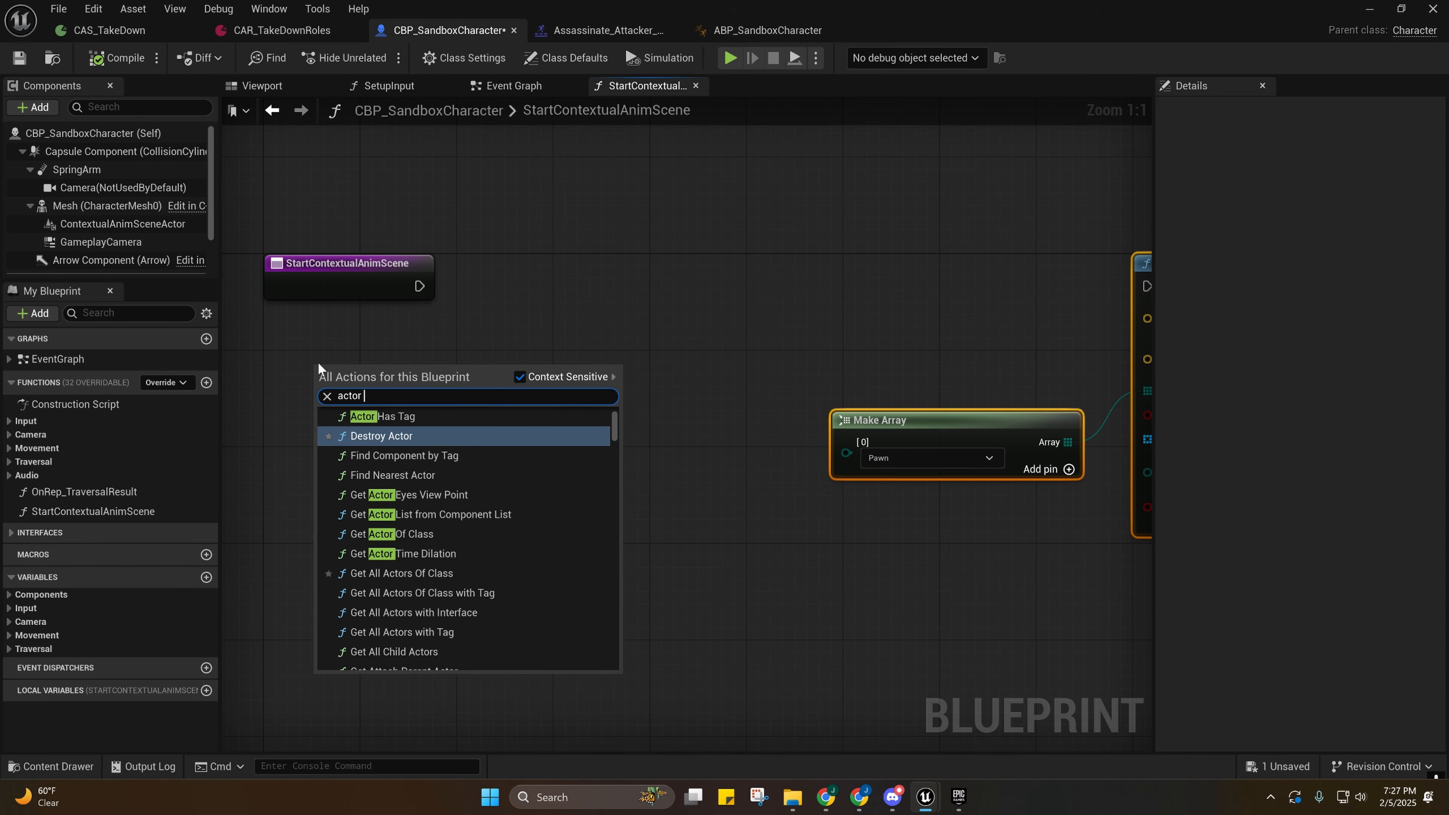
{"action": "type", "text": "tran"}
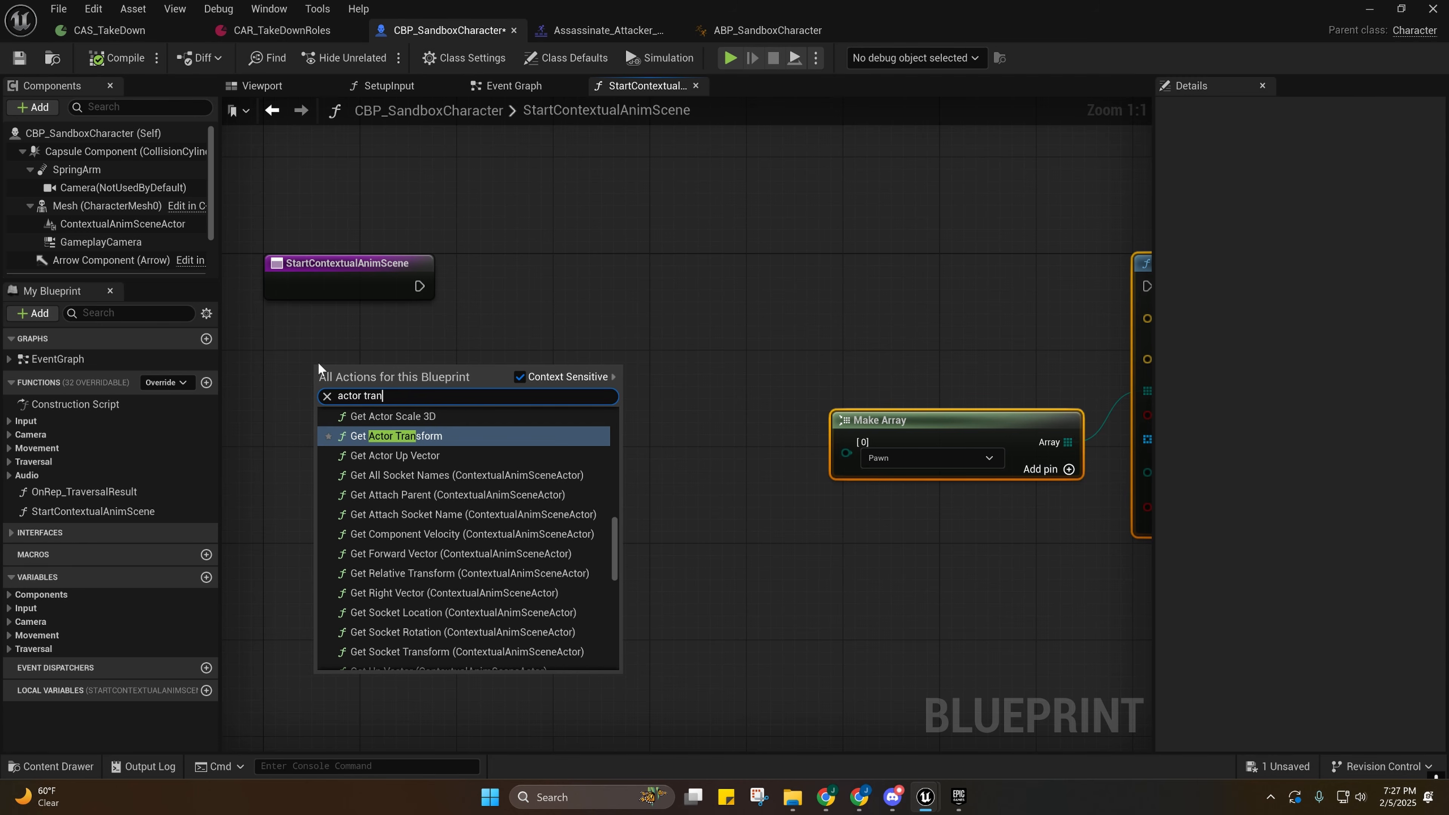
{"action": "key", "text": "Return"}
Split the actor transform's return value with a Break Transform node and arrange both nodes in line below the function entry.
{"action": "left_click_drag", "start_coordinate": [479, 406], "coordinate": [587, 403]}
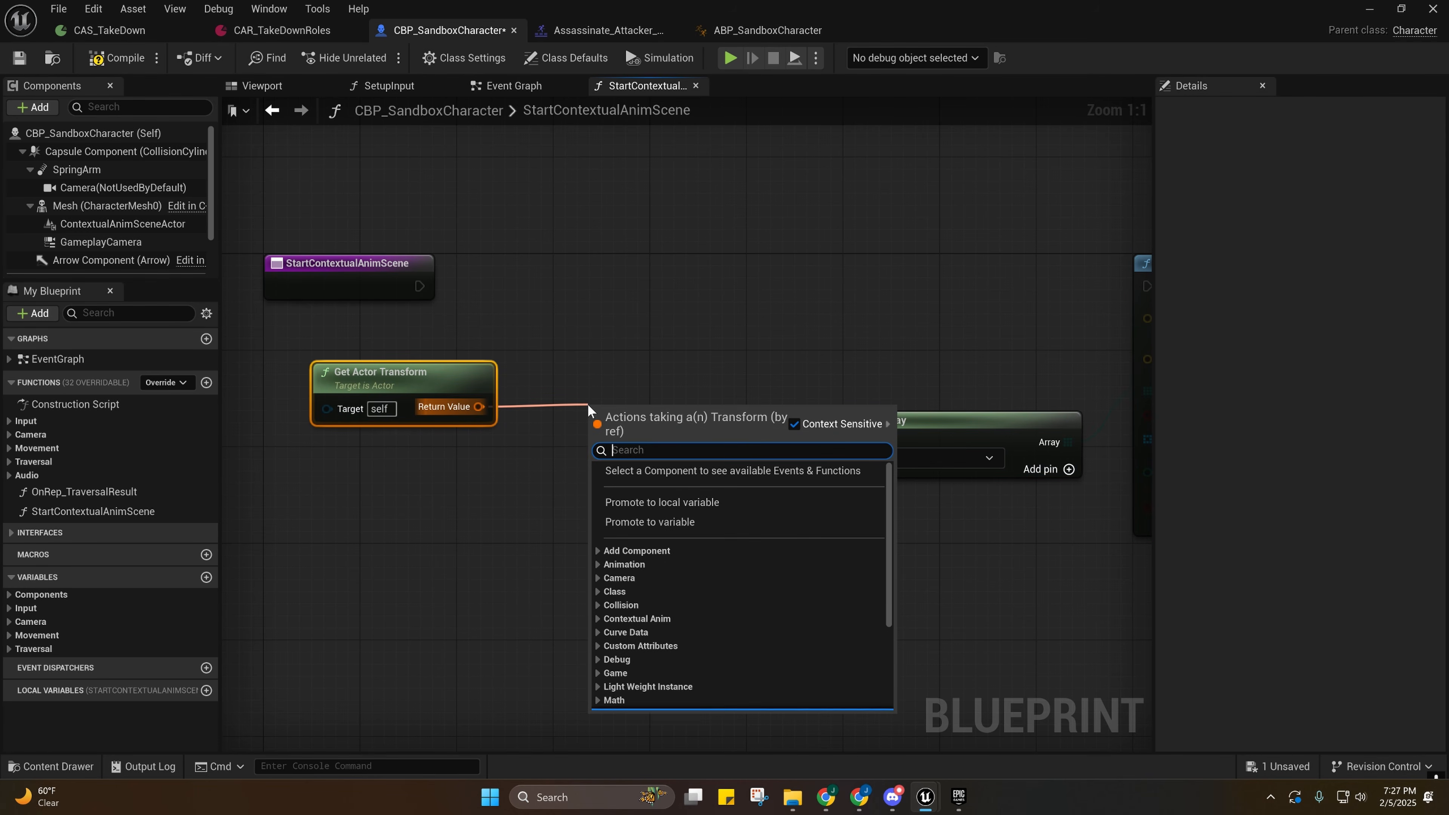
{"action": "type", "text": "brea"}
{"action": "left_click", "coordinate": [637, 471]}
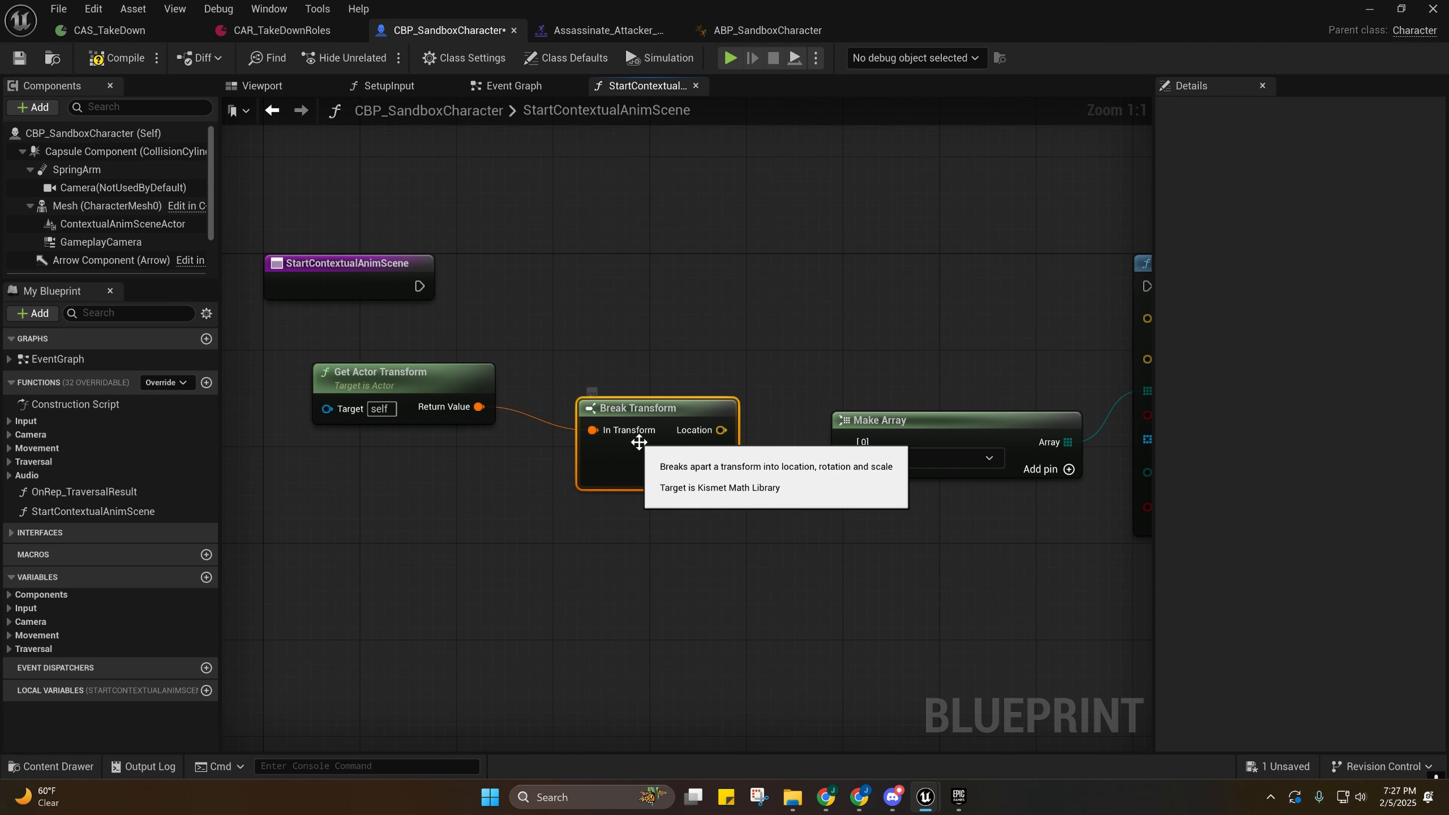
{"action": "left_click_drag", "start_coordinate": [383, 340], "coordinate": [586, 457]}
{"action": "left_click", "coordinate": [496, 495]}
{"action": "right_click_drag", "start_coordinate": [494, 497], "coordinate": [481, 530]}
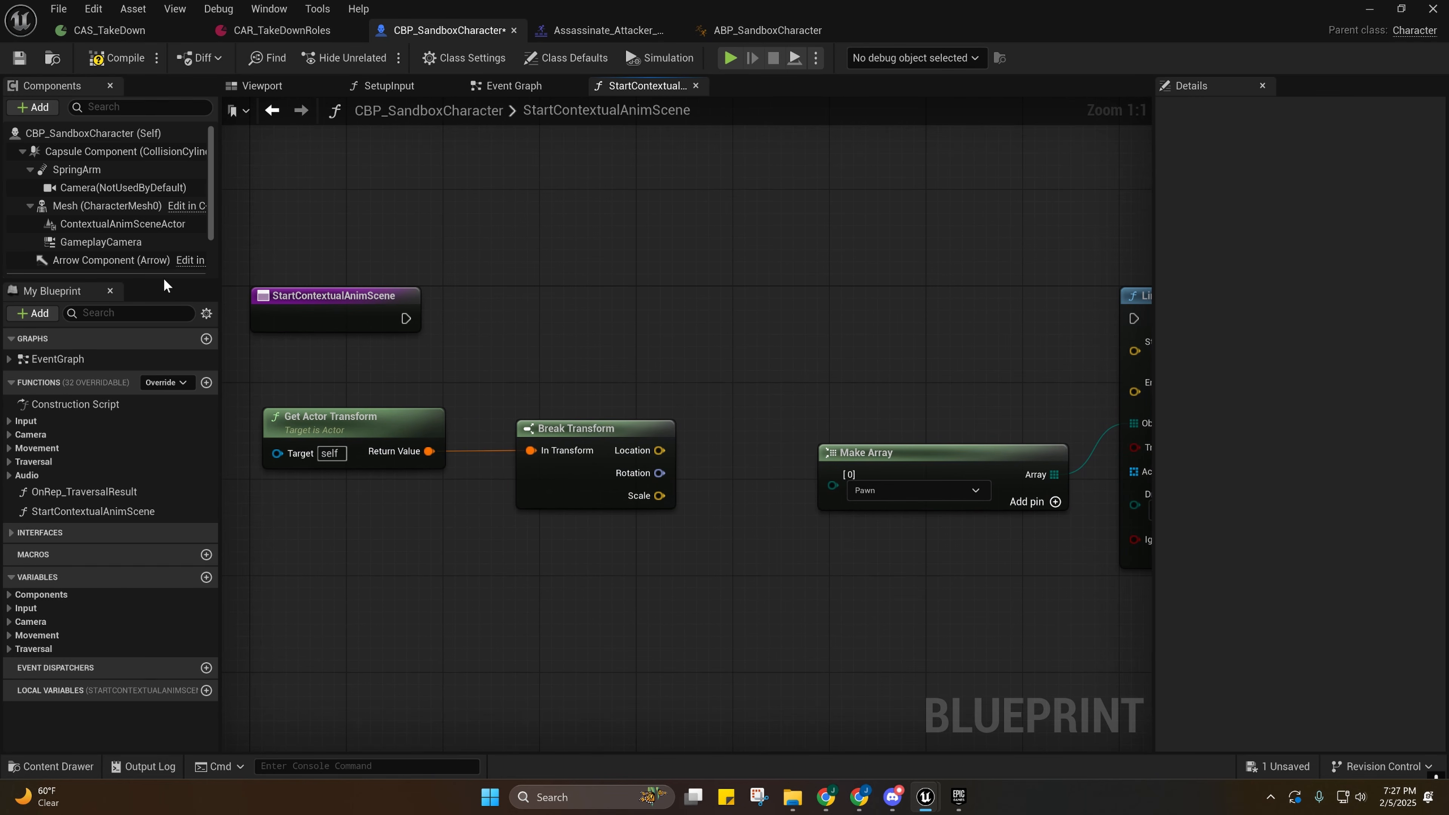
Add a Mesh reference above Get Actor Transform and look through the Components, Input, Camera, Movement and Traversal variable categories.
{"action": "left_click_drag", "start_coordinate": [72, 209], "coordinate": [383, 361]}
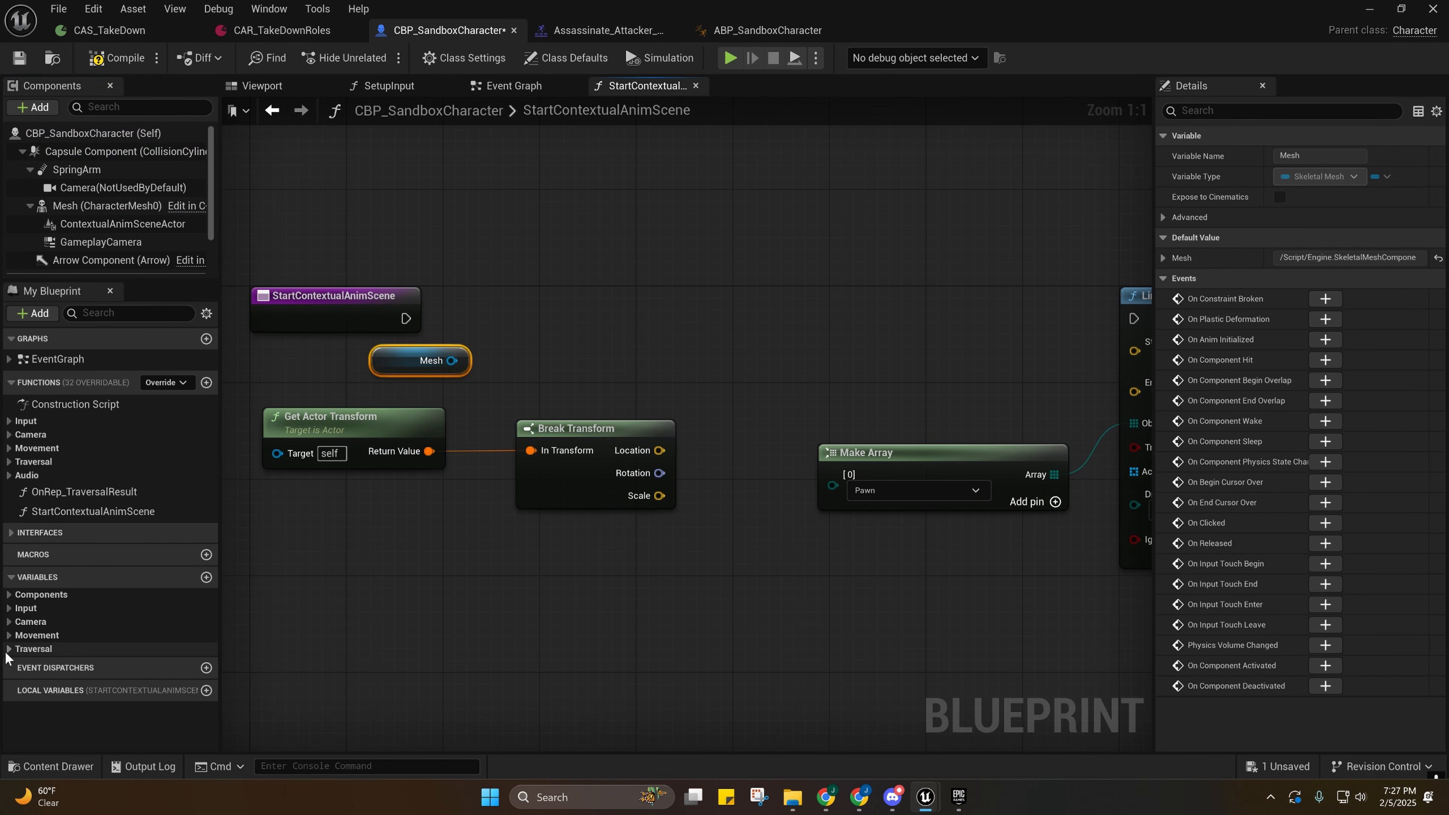
{"action": "left_click", "coordinate": [9, 594]}
{"action": "left_click", "coordinate": [8, 594]}
{"action": "left_click", "coordinate": [8, 608]}
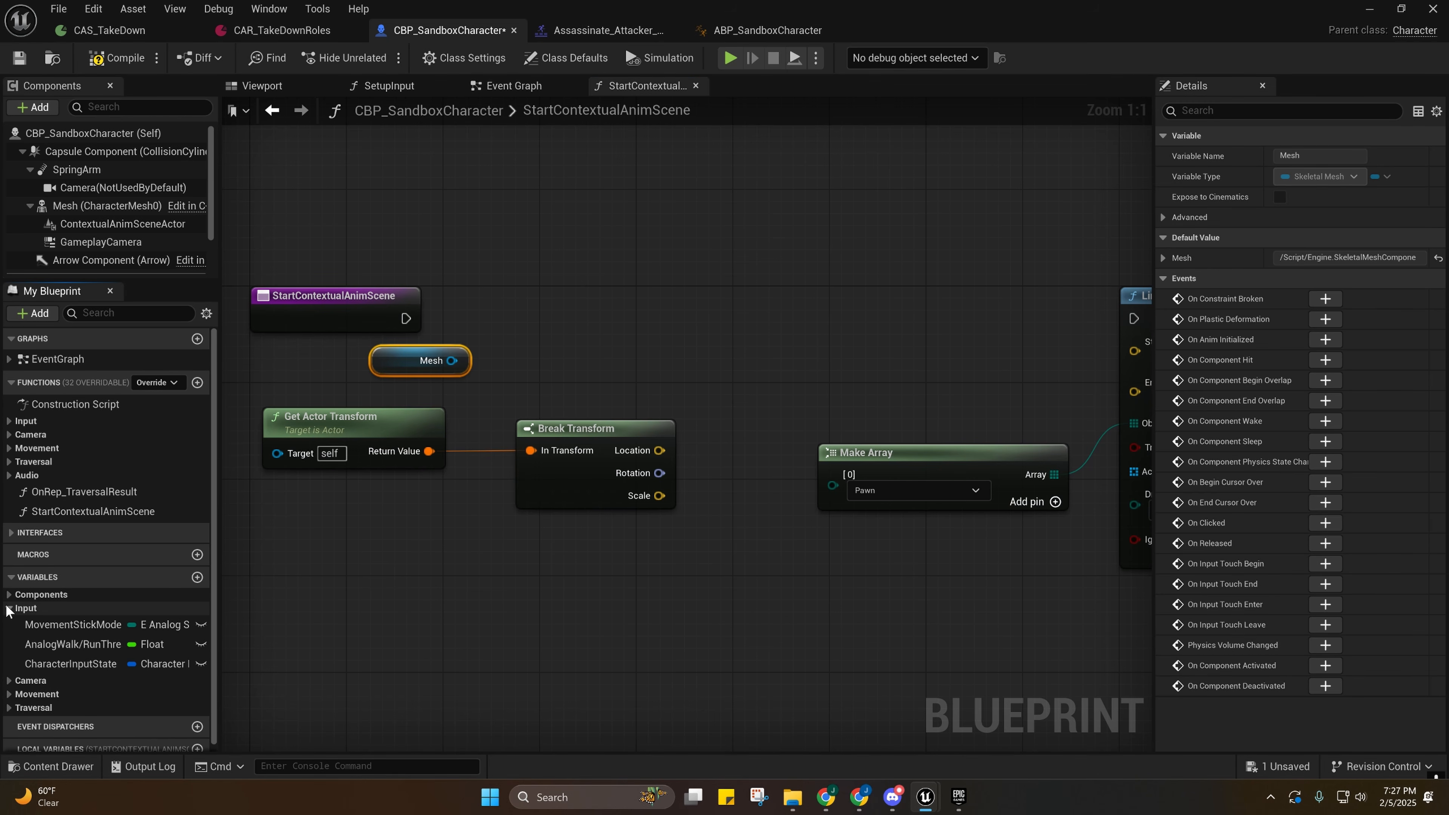
{"action": "left_click", "coordinate": [8, 608]}
{"action": "left_click", "coordinate": [9, 621]}
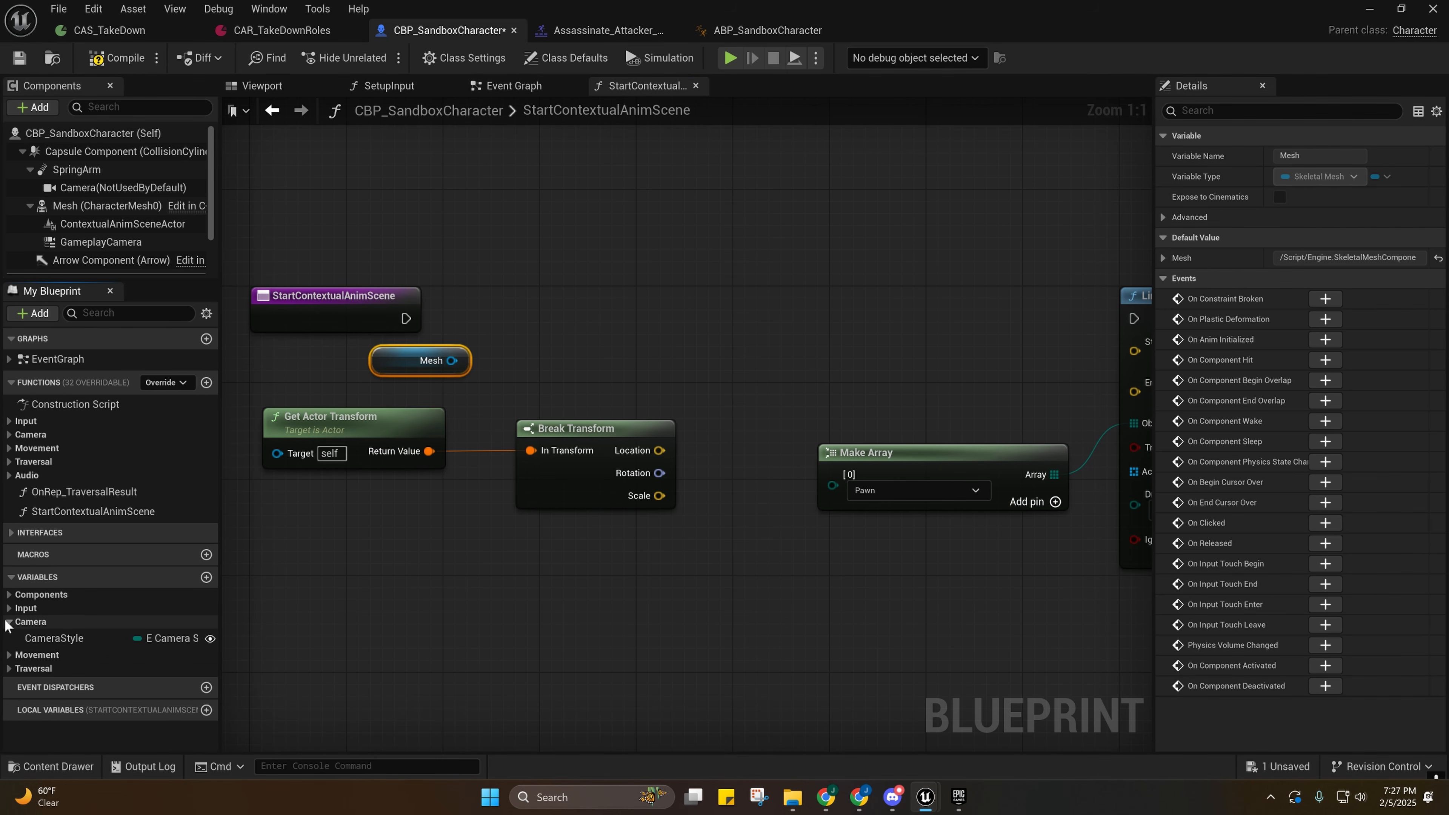
{"action": "left_click", "coordinate": [9, 622]}
{"action": "left_click", "coordinate": [8, 635]}
{"action": "scroll", "coordinate": [6, 642], "scroll_direction": "down", "scroll_amount": 5}
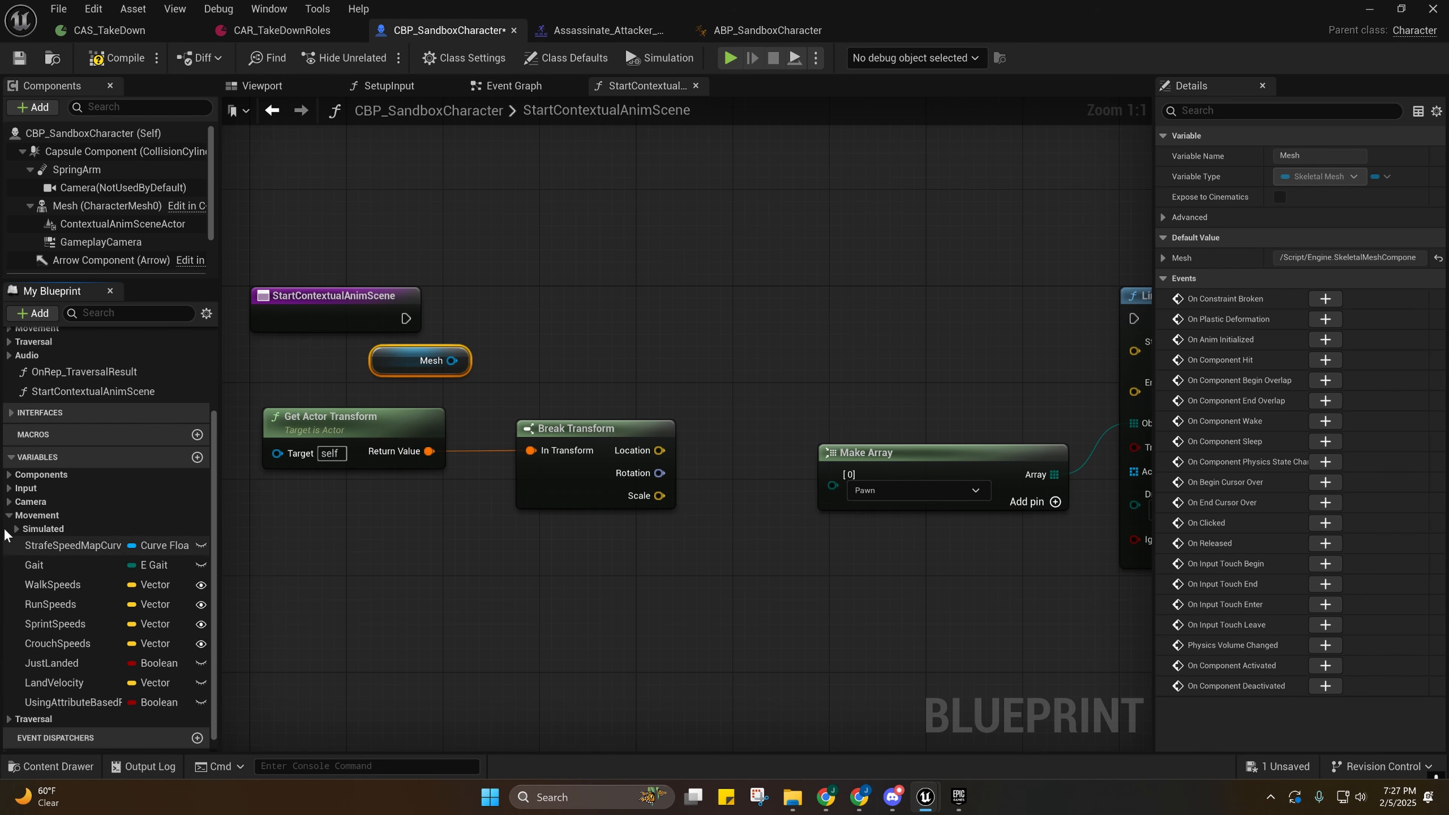
{"action": "left_click", "coordinate": [9, 515]}
{"action": "left_click", "coordinate": [9, 650]}
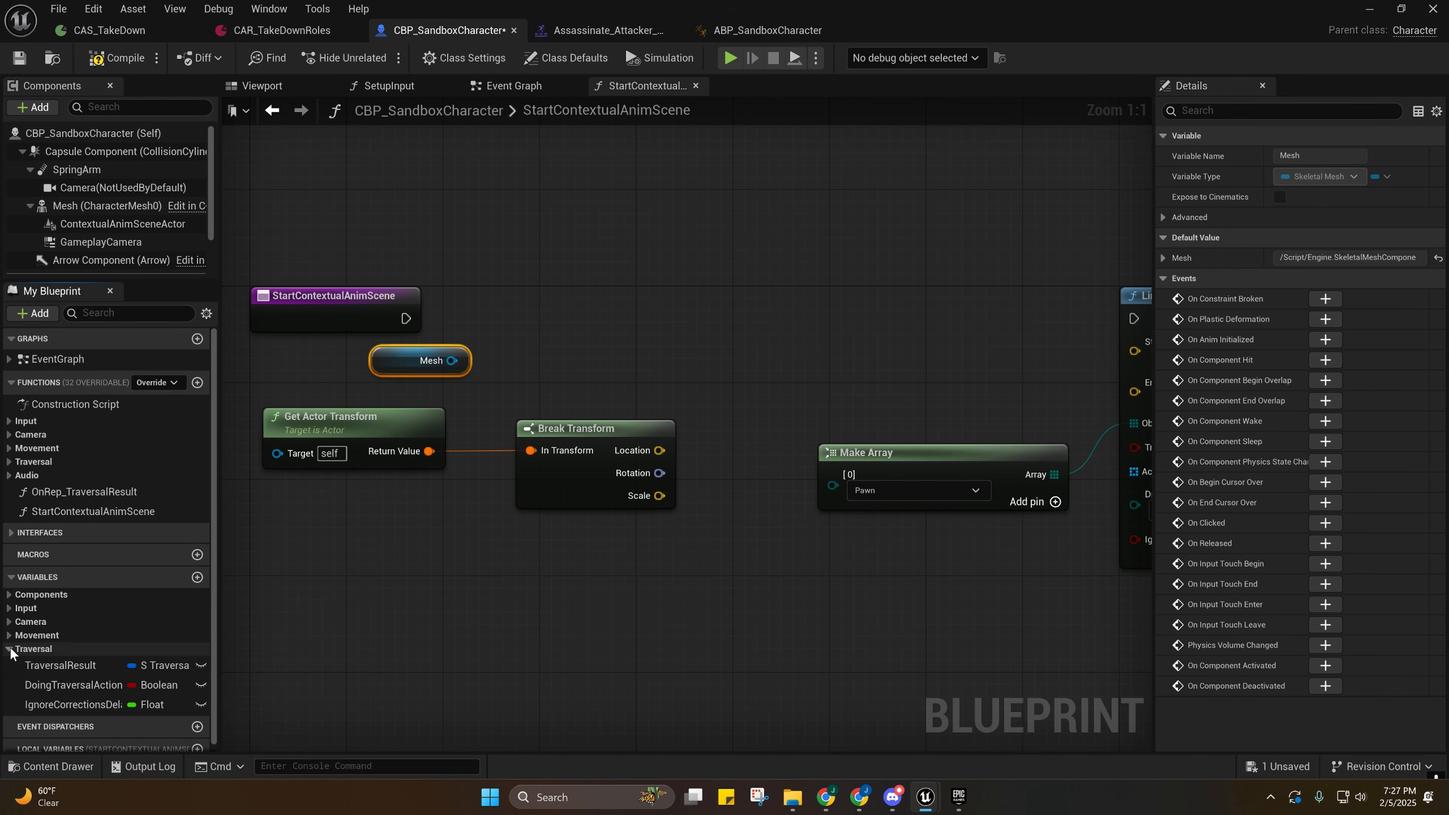
{"action": "scroll", "coordinate": [25, 655], "scroll_direction": "down", "scroll_amount": 1}
Shift the Mesh reference to line up with the entry node and add a Get Anim Instance node from it.
{"action": "left_click_drag", "start_coordinate": [410, 370], "coordinate": [521, 354]}
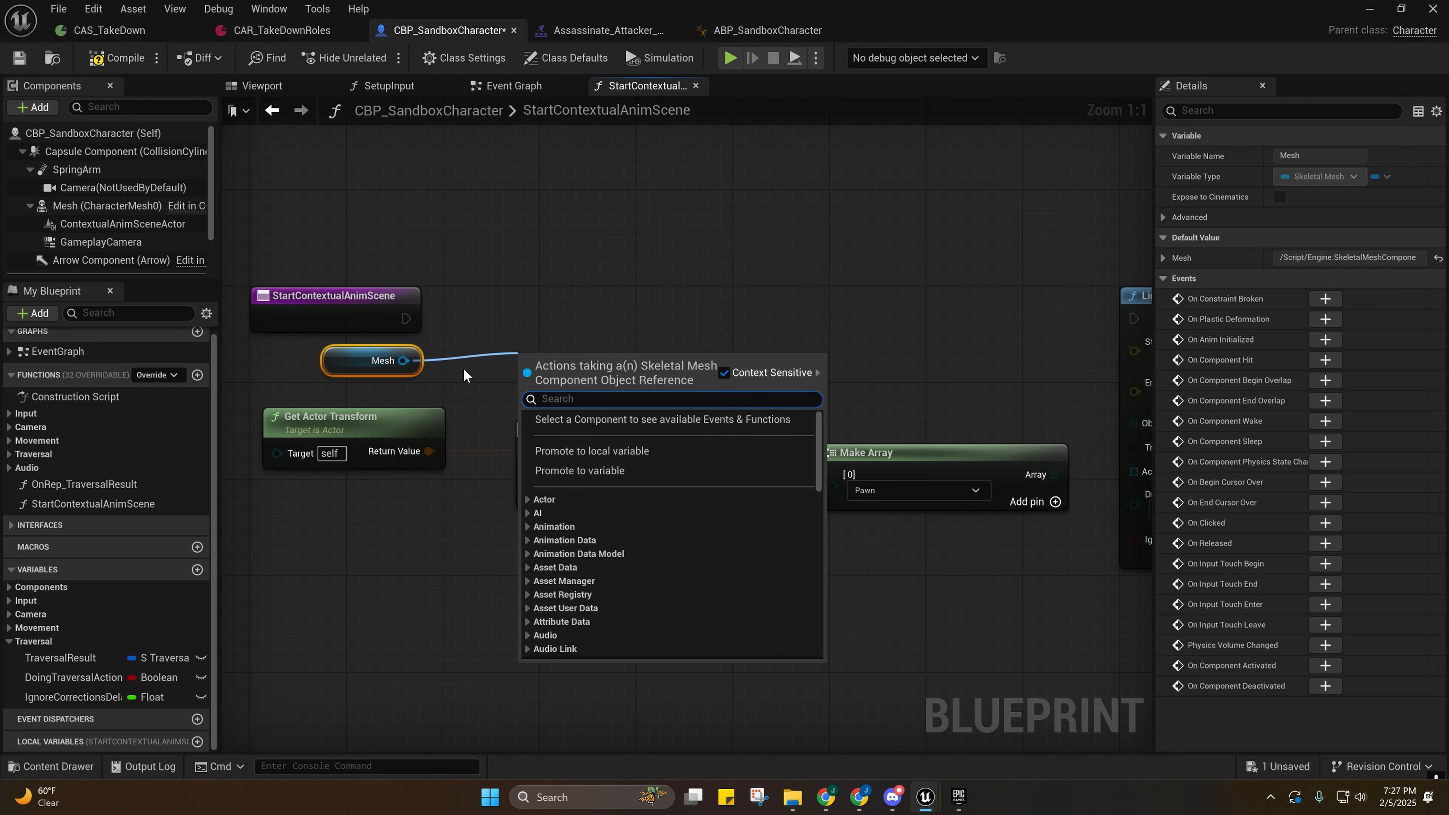
{"action": "type", "text": "get an"}
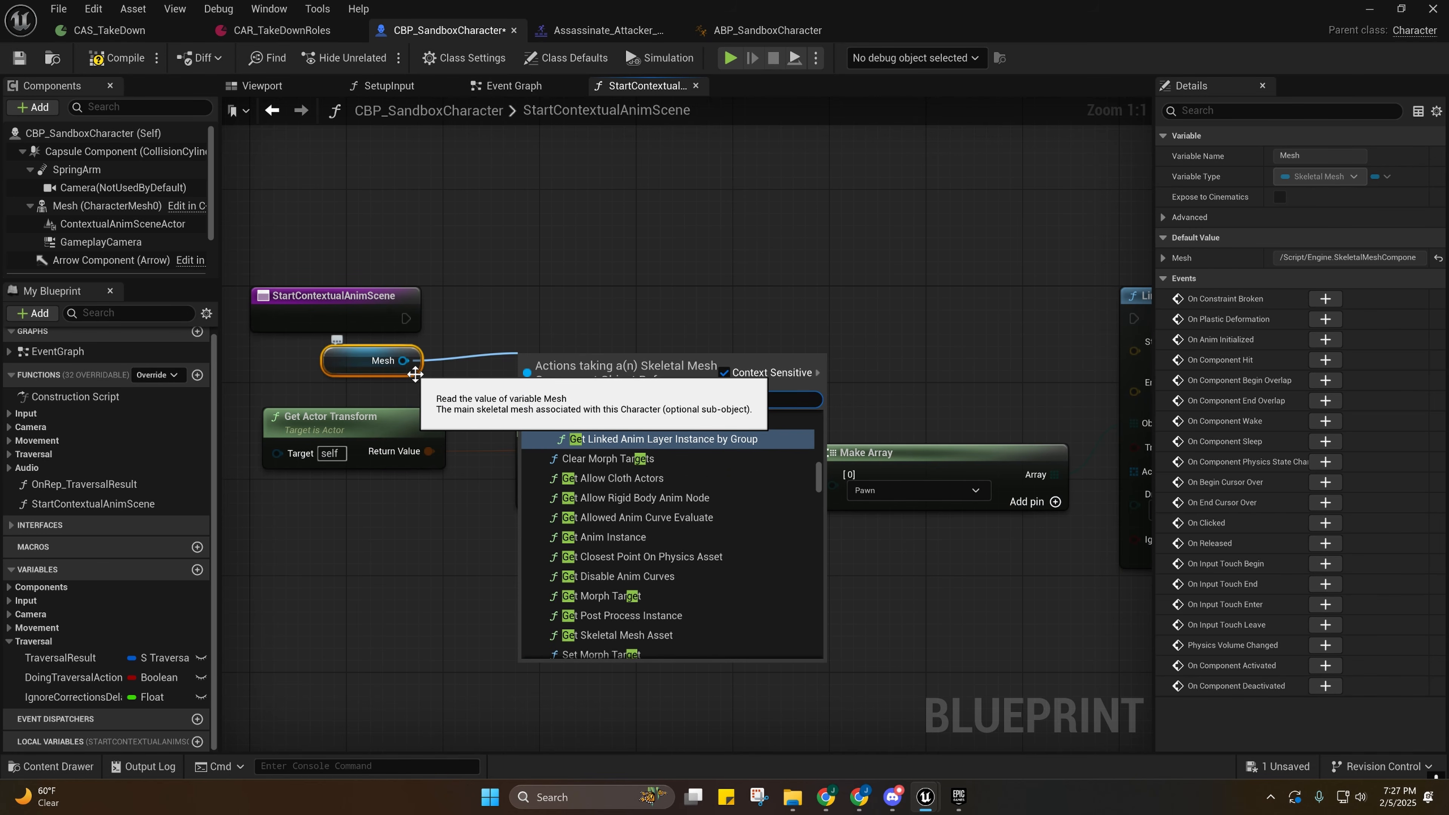
{"action": "type", "text": "im instan"}
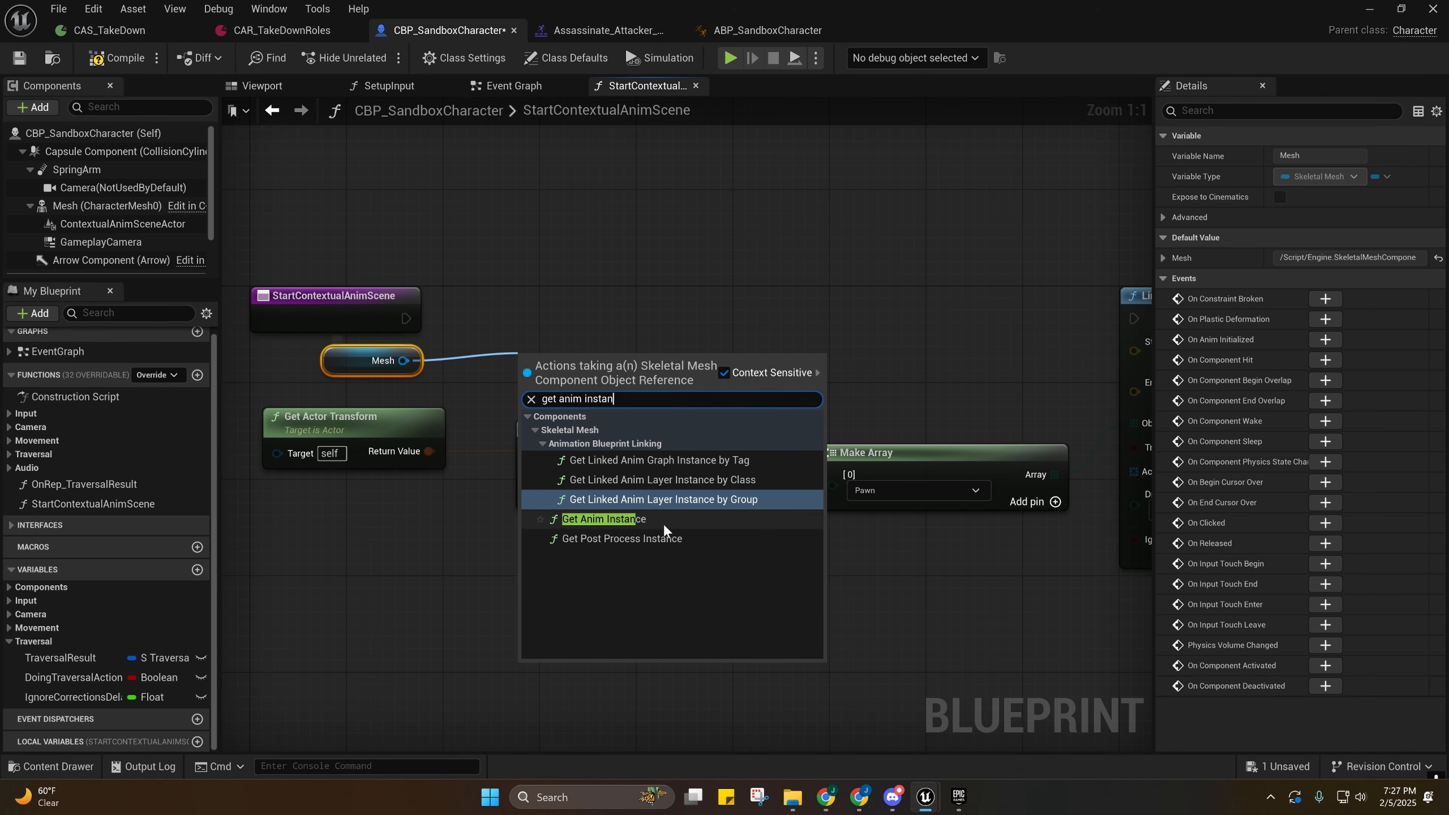
Add a Get Anim Instance node from the Mesh reference and arrange both nodes above Get Actor Transform.
{"action": "left_click", "coordinate": [643, 526]}
{"action": "left_click_drag", "start_coordinate": [616, 393], "coordinate": [529, 358]}
{"action": "left_click", "coordinate": [363, 366], "text": "ctrl"}
{"action": "left_click_drag", "start_coordinate": [363, 365], "coordinate": [315, 379]}
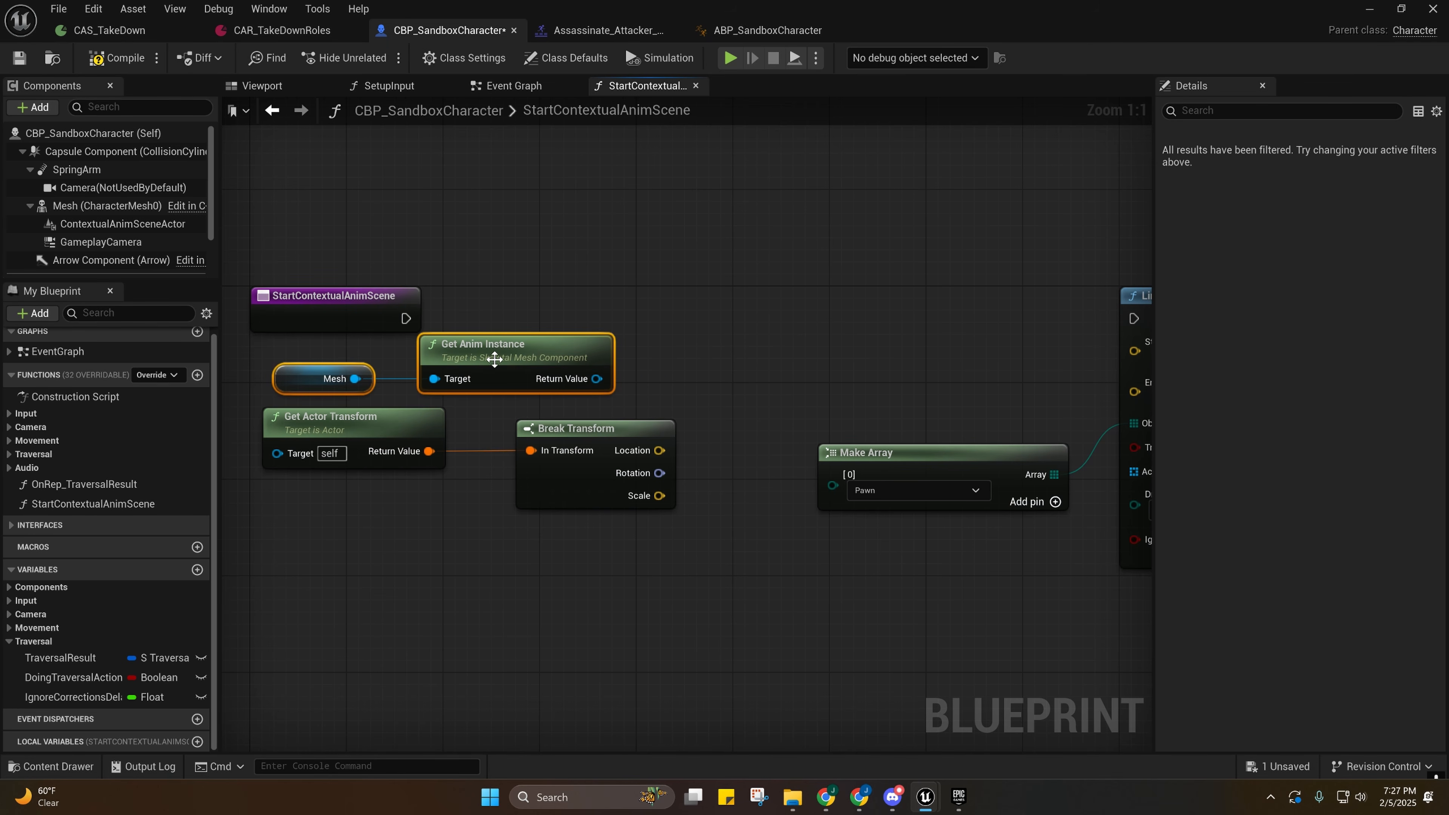
Cast the anim instance to ABP_SandboxCharacter and place the cast node beside the function entry.
{"action": "left_click_drag", "start_coordinate": [597, 378], "coordinate": [698, 367]}
{"action": "type", "text": "cast to"}
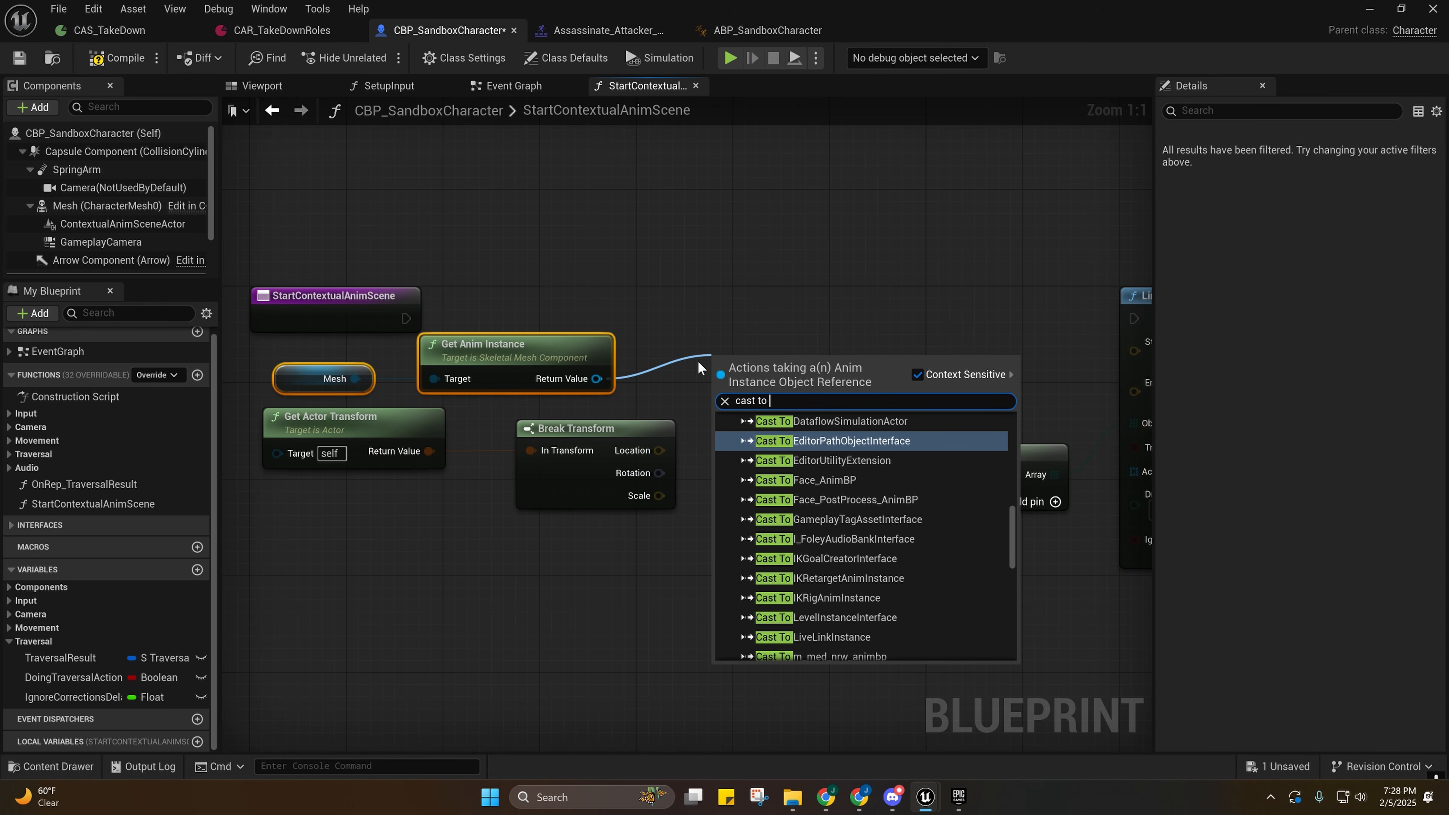
{"action": "type", "text": "ABP_S"}
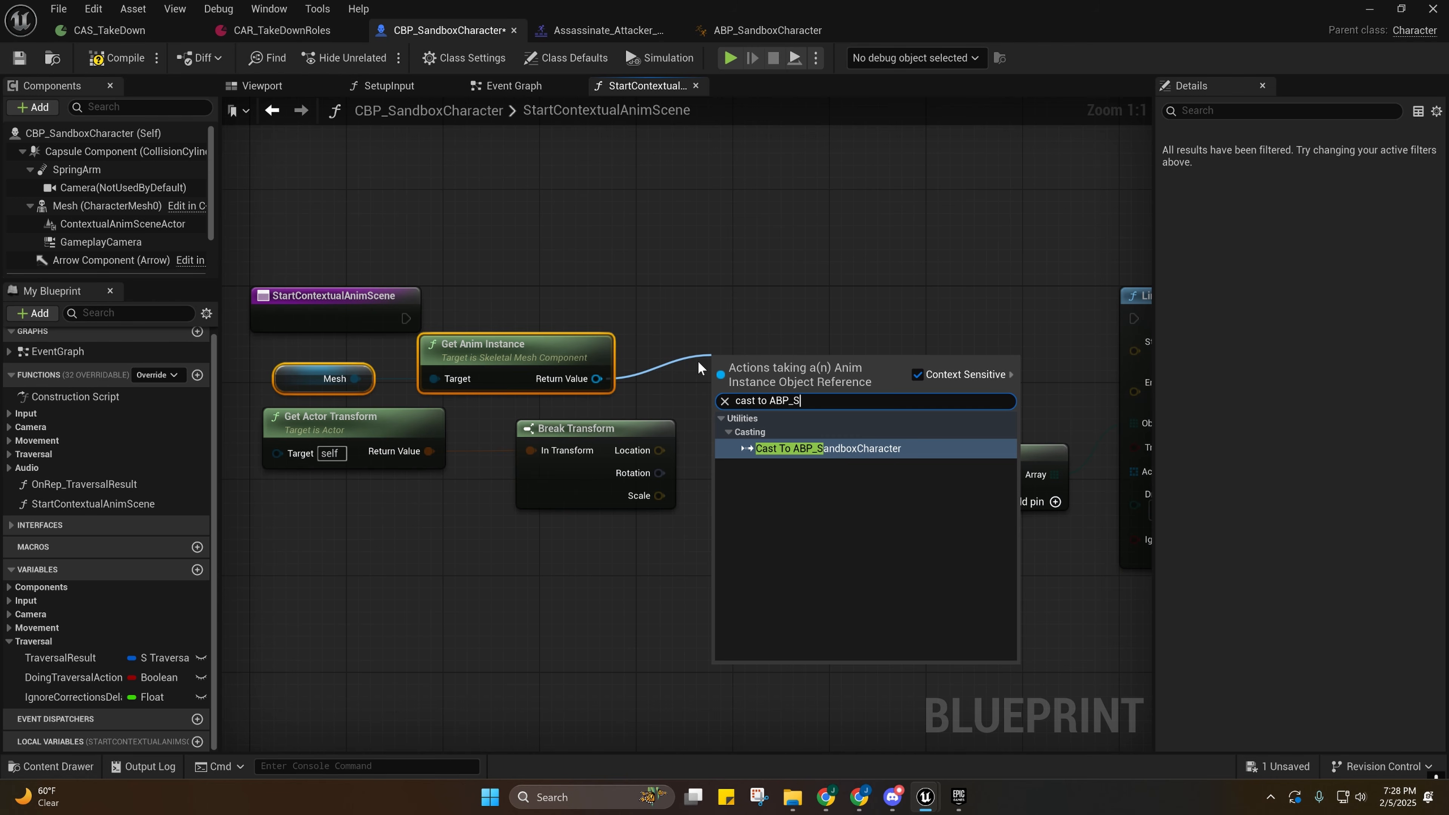
{"action": "key", "text": "Return"}
{"action": "left_click_drag", "start_coordinate": [862, 360], "coordinate": [827, 288]}
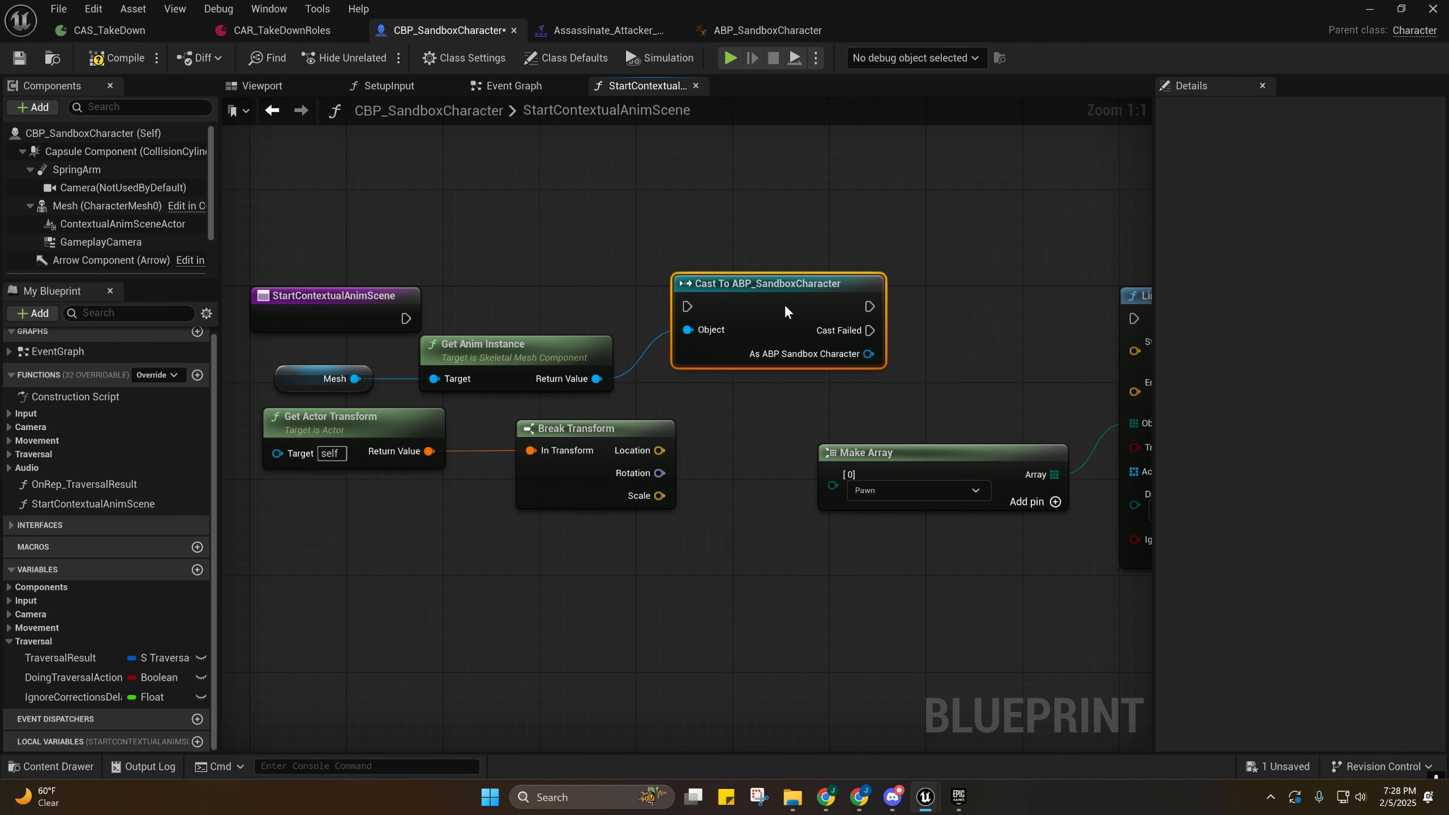
{"action": "right_click_drag", "start_coordinate": [827, 288], "coordinate": [720, 310]}
{"action": "left_click_drag", "start_coordinate": [763, 376], "coordinate": [852, 372]}
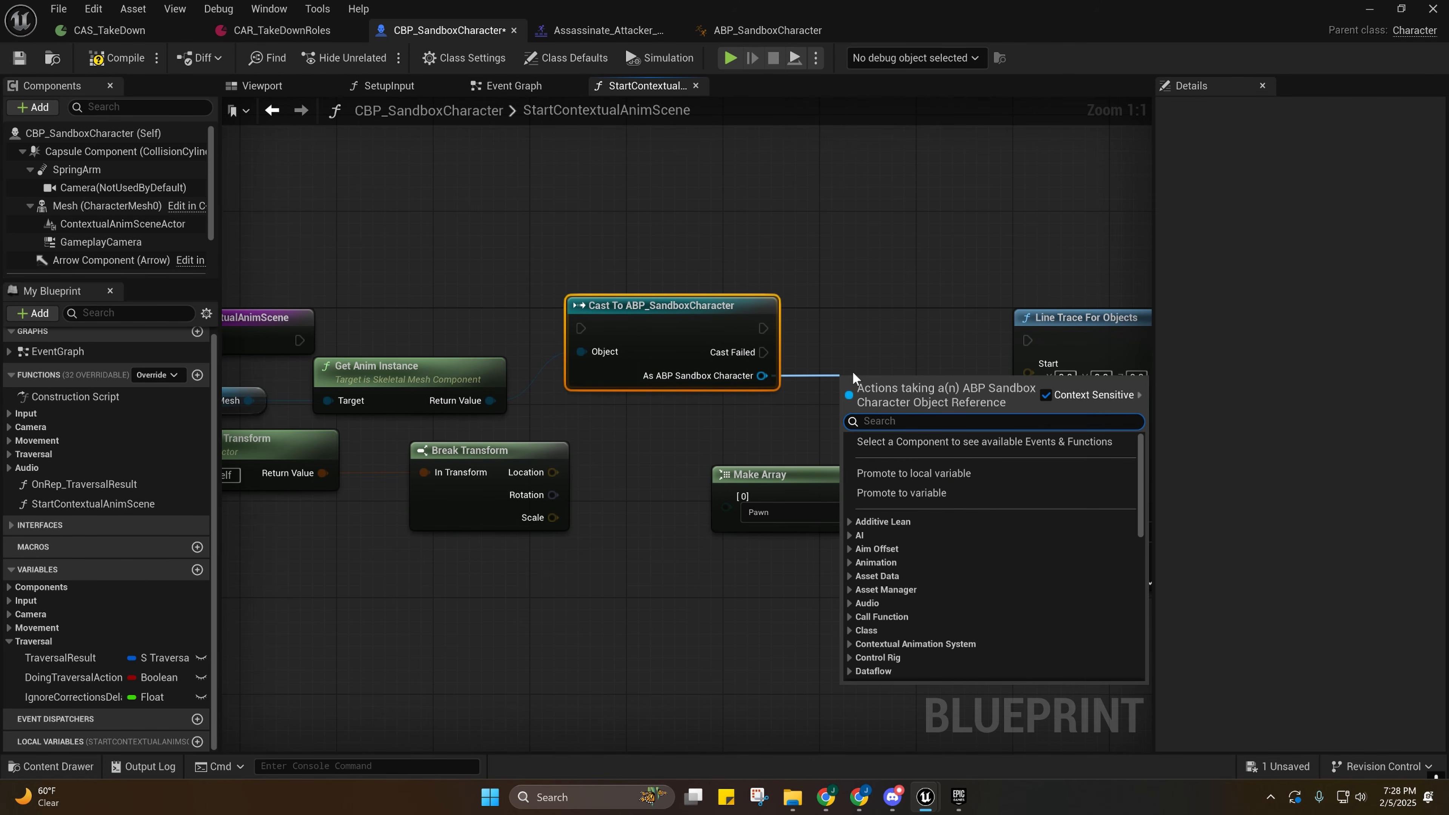
{"action": "type", "text": "root offse"}
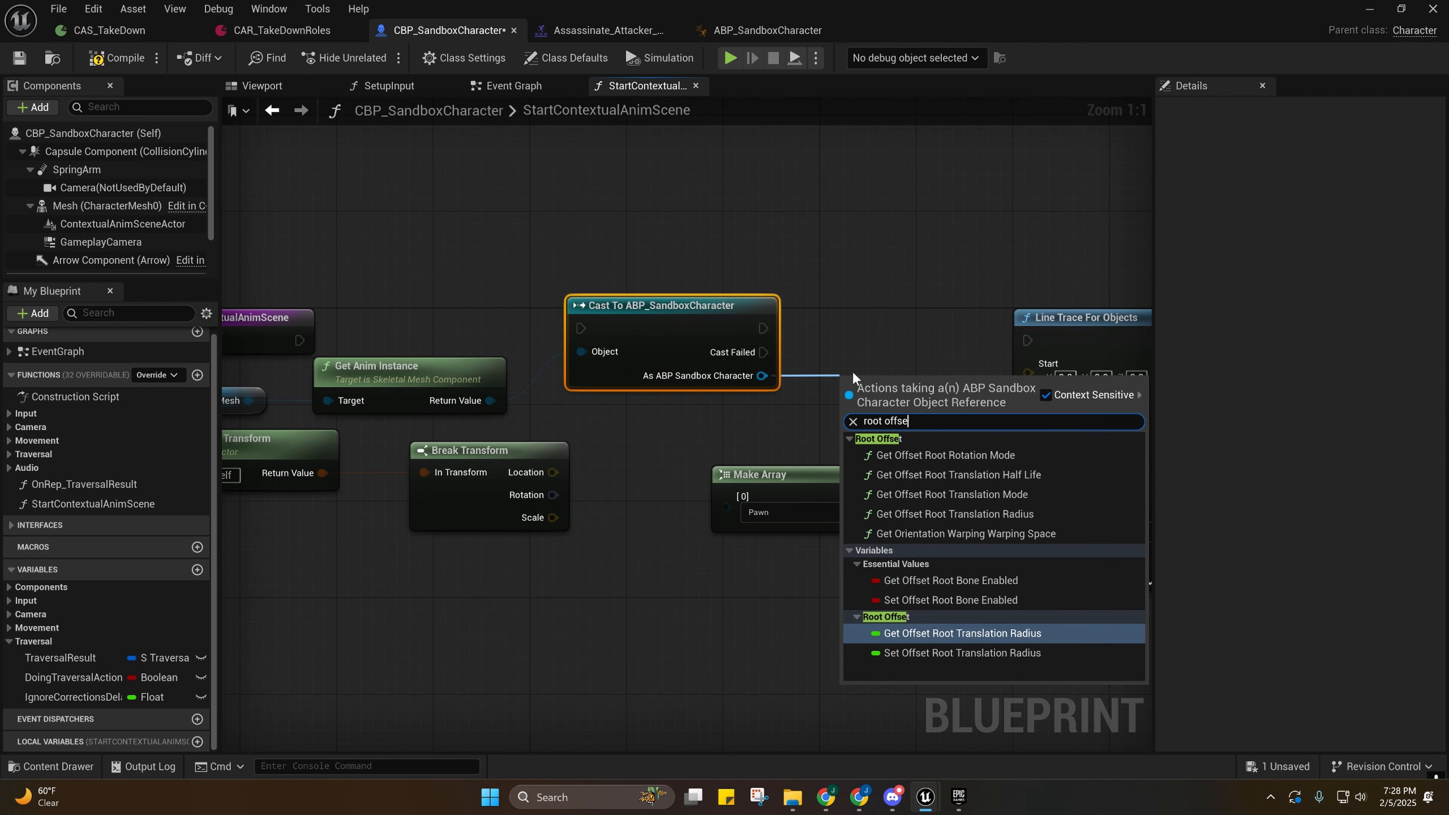
{"action": "type", "text": "t"}
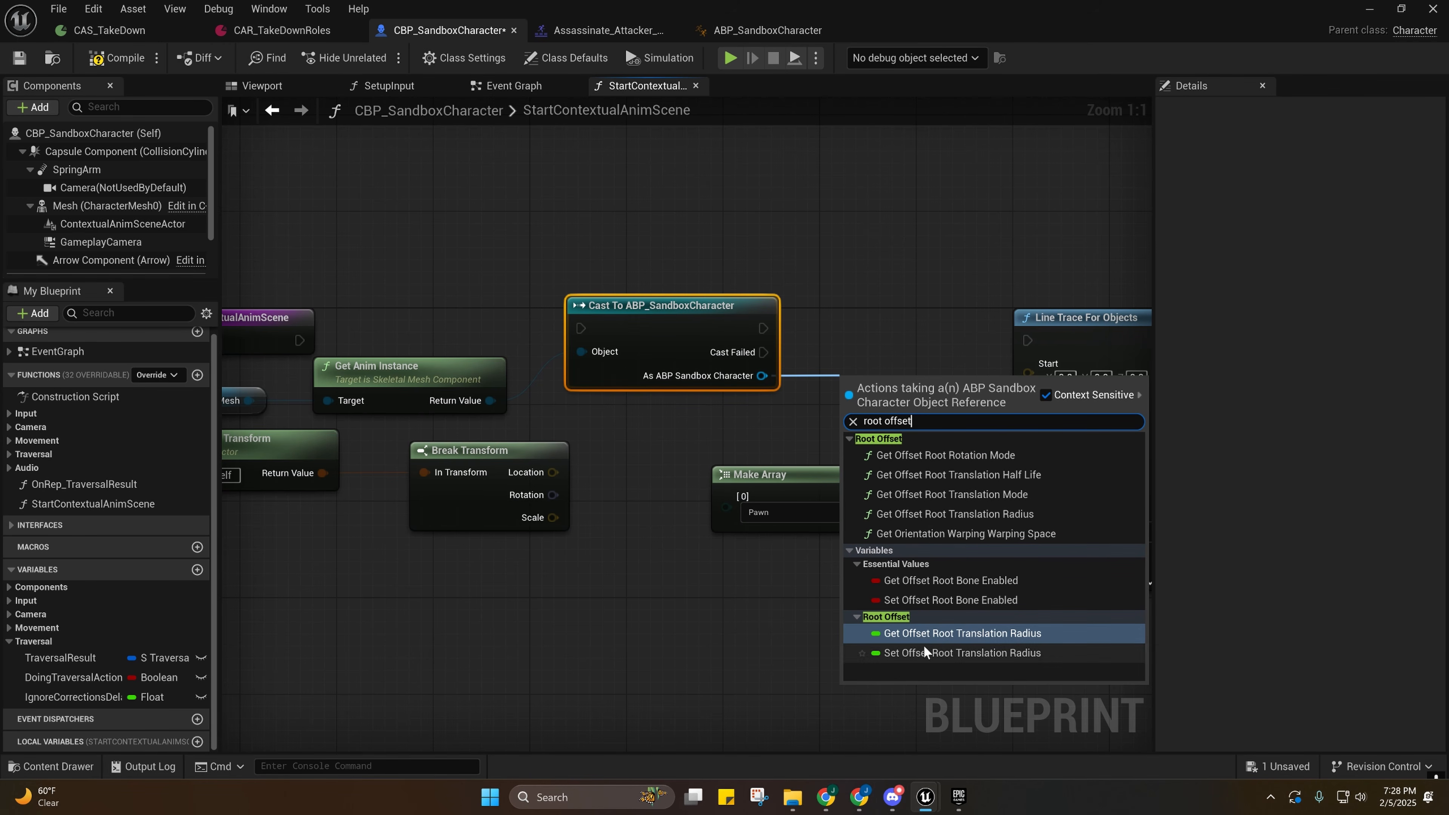
{"action": "right_click_drag", "start_coordinate": [899, 350], "coordinate": [835, 241]}
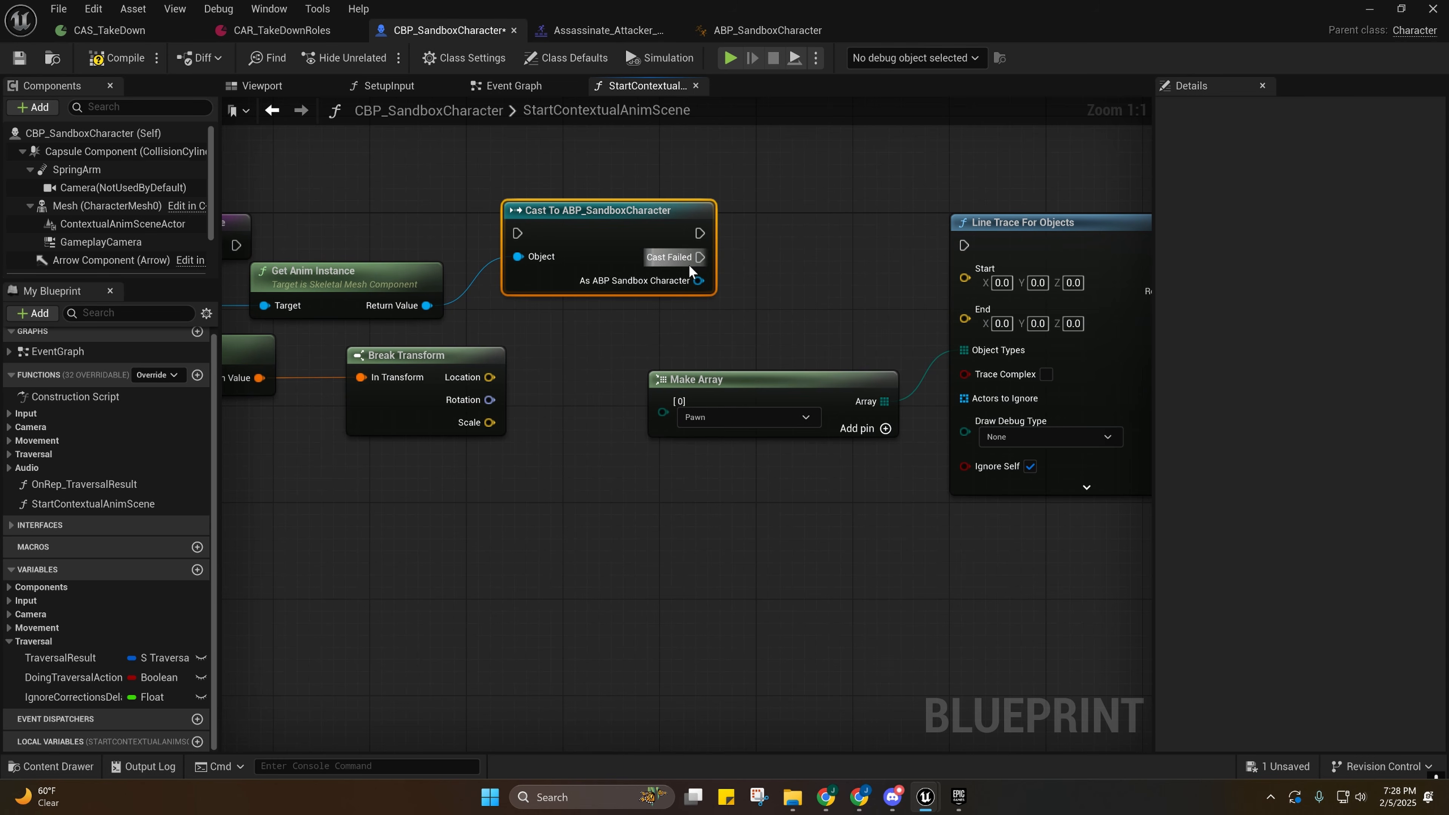
Get the Root Transform variable from the ABP_SandboxCharacter cast output and place it directly below the cast node.
{"action": "left_click_drag", "start_coordinate": [698, 281], "coordinate": [775, 277]}
{"action": "type", "text": "ro"}
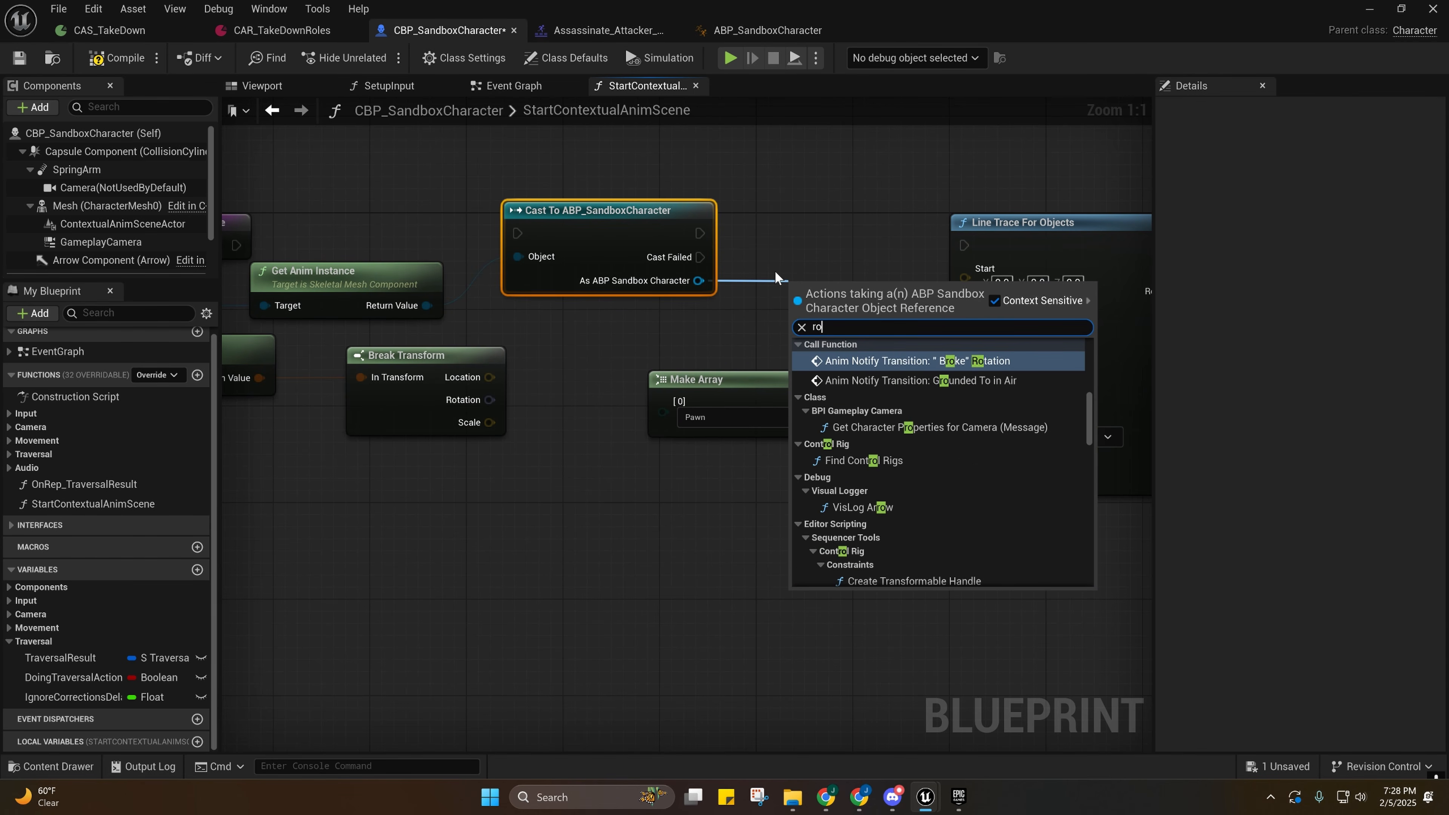
{"action": "type", "text": "ot transfo"}
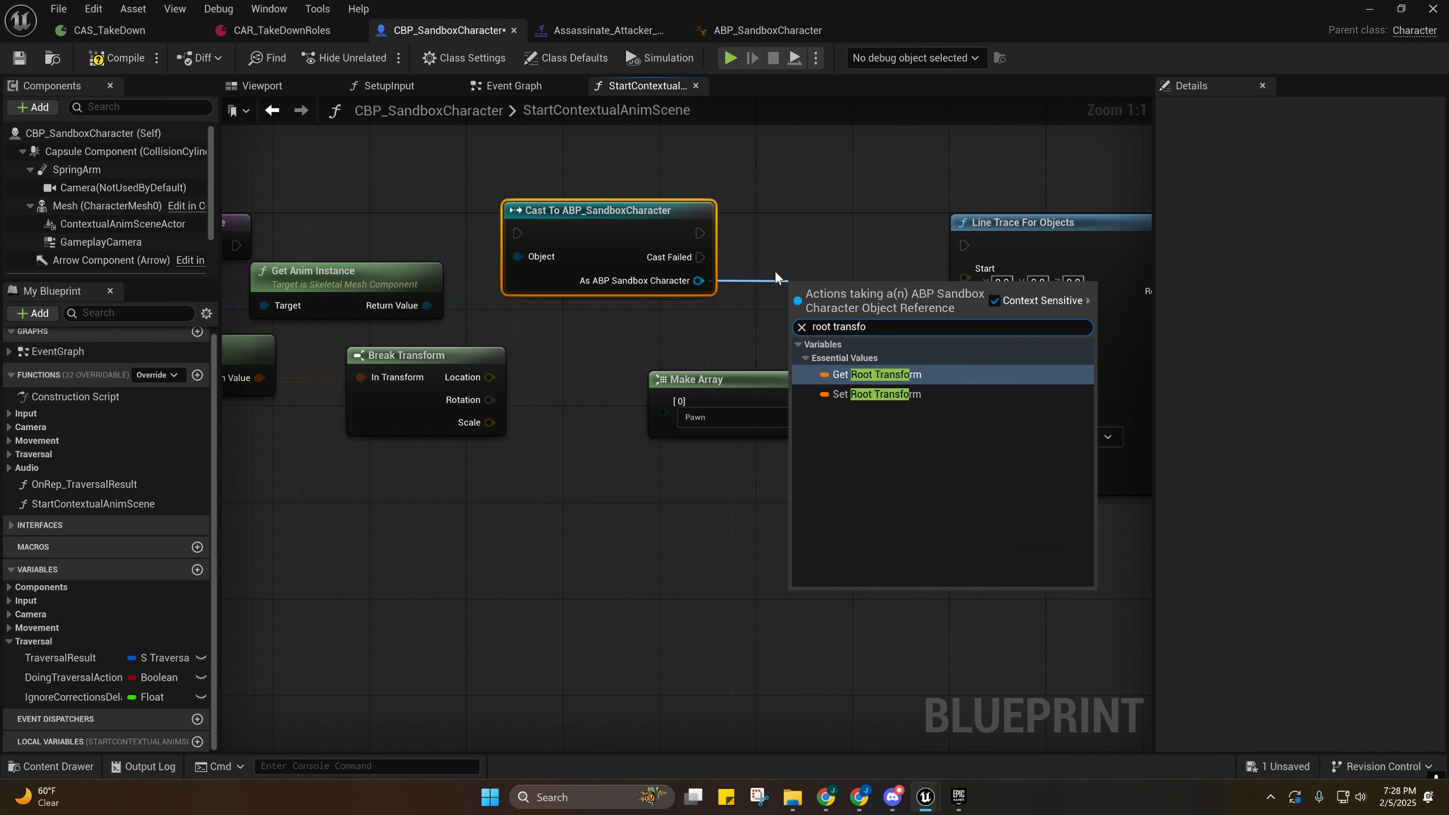
{"action": "left_click", "coordinate": [872, 376]}
{"action": "right_click_drag", "start_coordinate": [850, 336], "coordinate": [736, 373]}
{"action": "left_click_drag", "start_coordinate": [736, 331], "coordinate": [499, 355]}
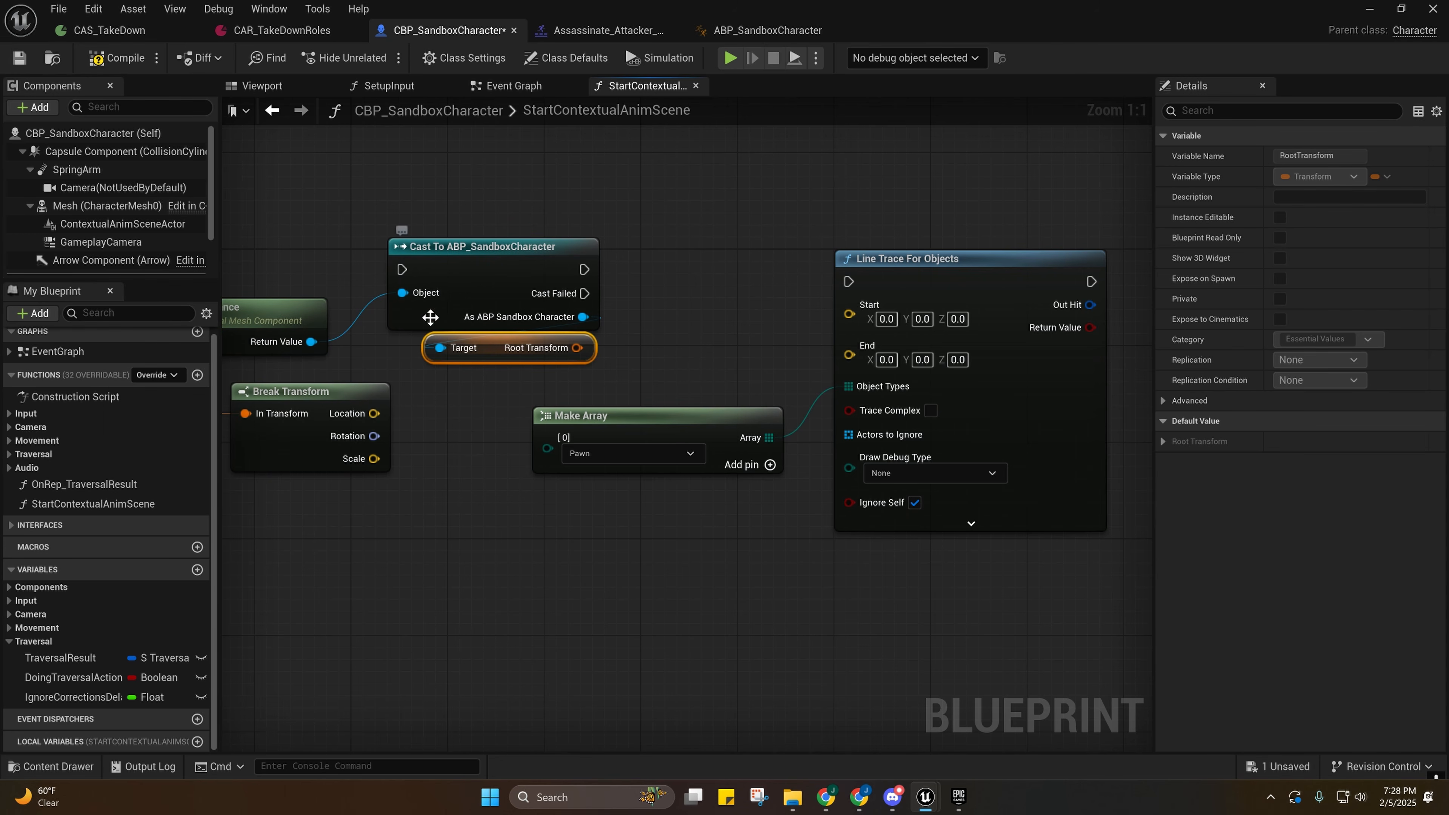
Add a second Mesh component reference above the ABP_SandboxCharacter cast node.
{"action": "right_click_drag", "start_coordinate": [422, 436], "coordinate": [460, 443]}
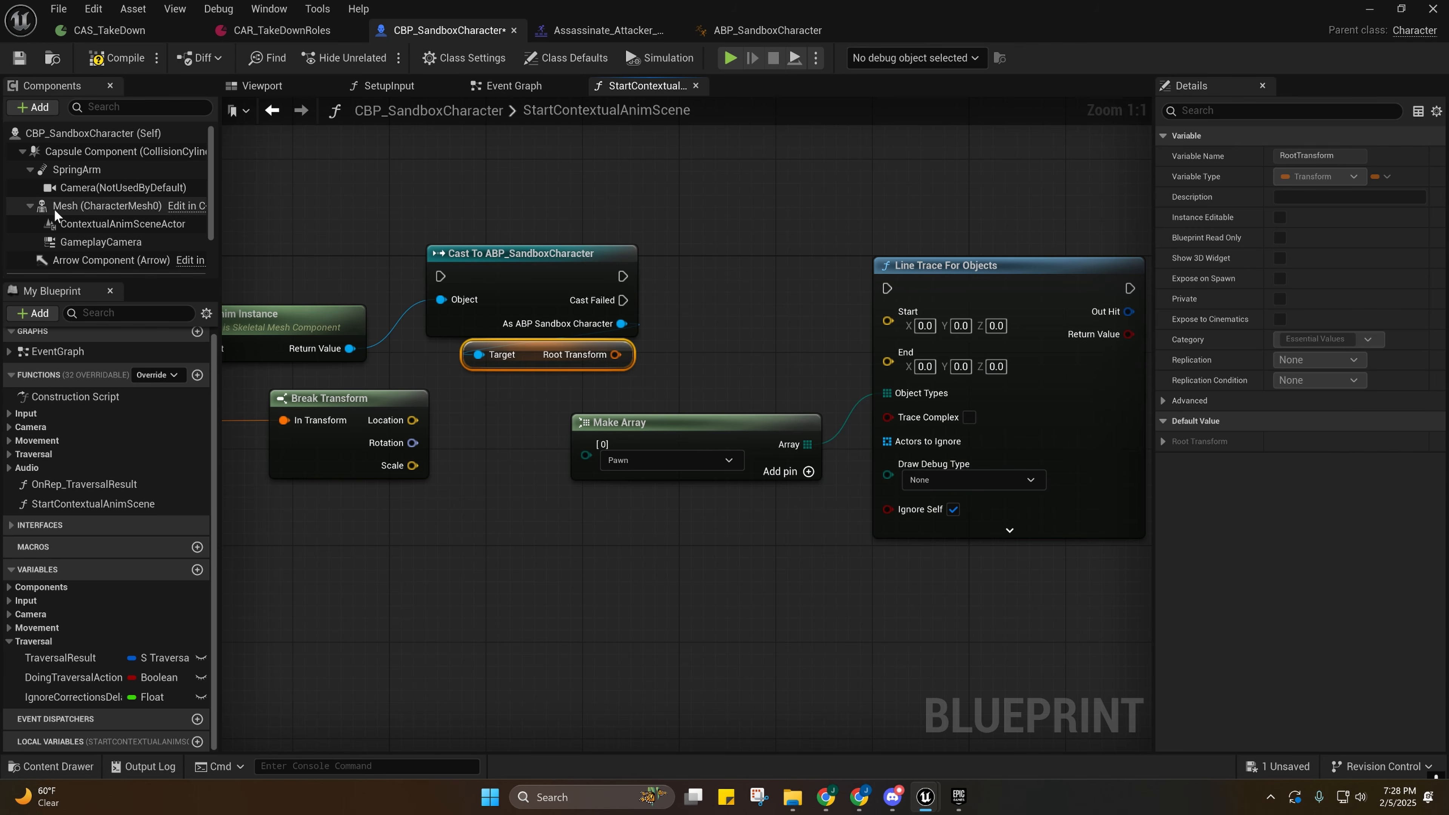
{"action": "left_click_drag", "start_coordinate": [55, 209], "coordinate": [606, 192]}
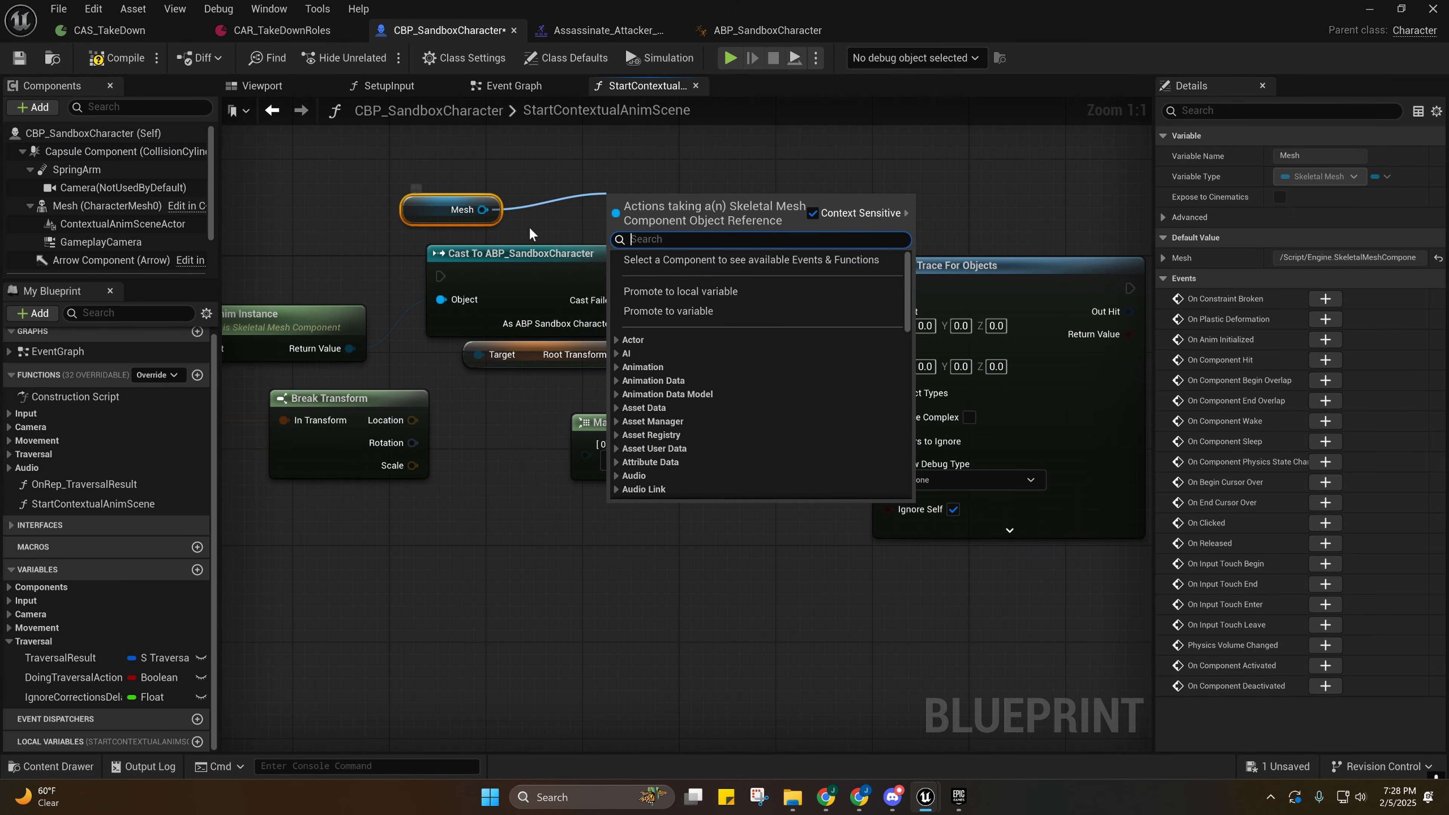
{"action": "right_click_drag", "start_coordinate": [577, 403], "coordinate": [569, 405]}
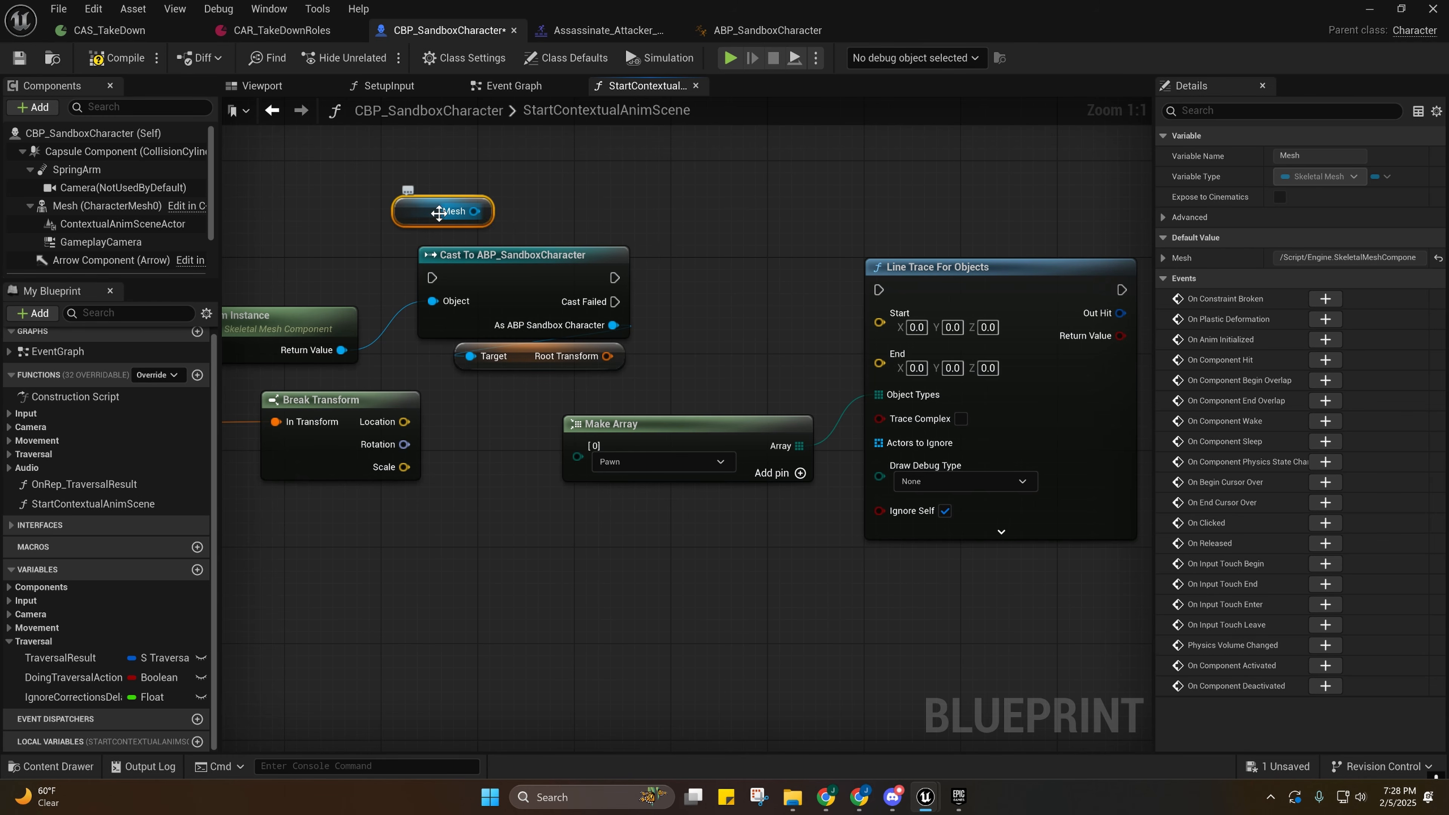
Examine where the Mesh component's origin sits on the character in the 3D preview, and return to the StartContextualAnimScene graph.
{"action": "left_click", "coordinate": [262, 86]}
{"action": "scroll", "coordinate": [671, 360], "scroll_direction": "up", "scroll_amount": 5}
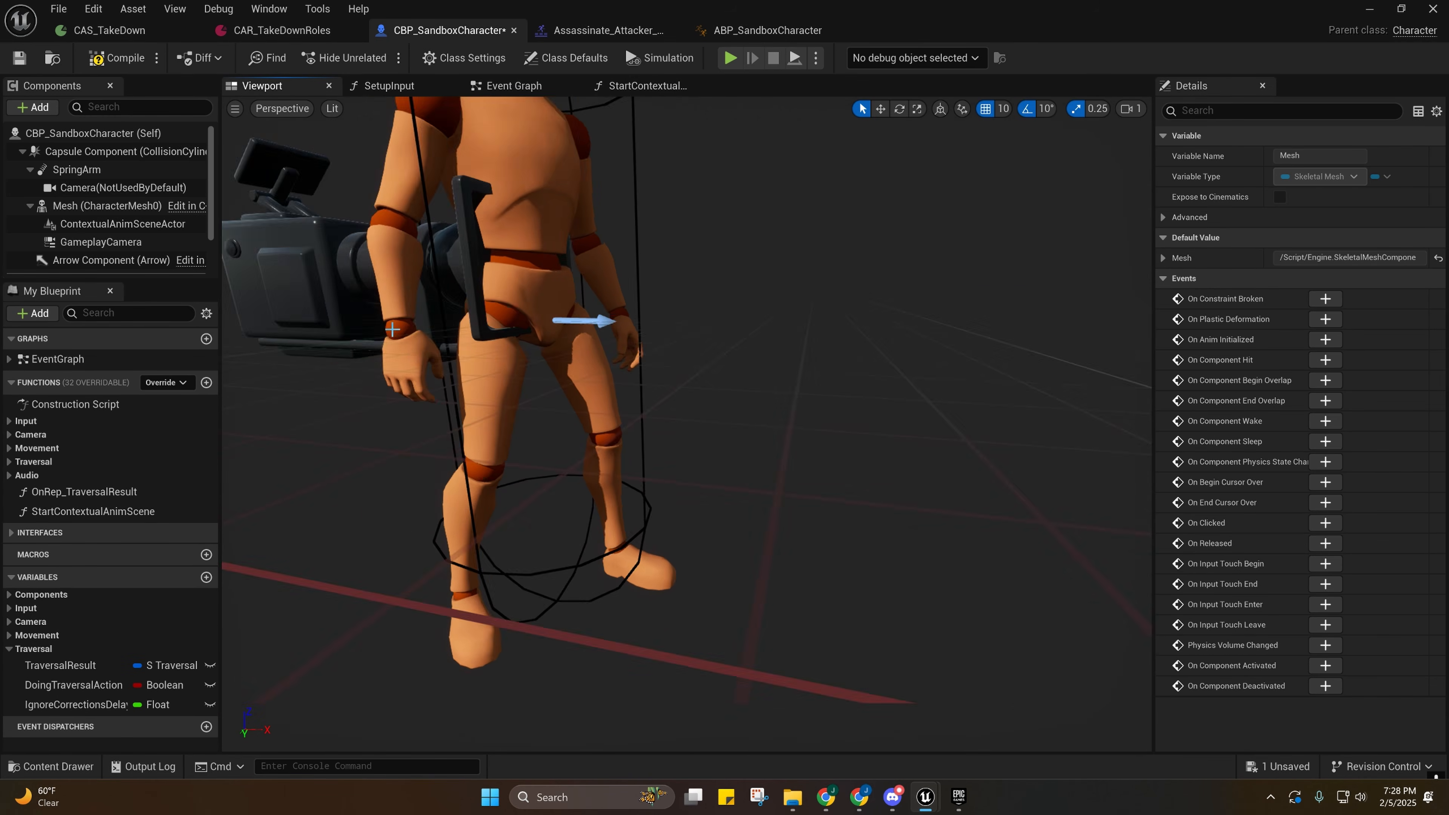
{"action": "double_click", "coordinate": [70, 207]}
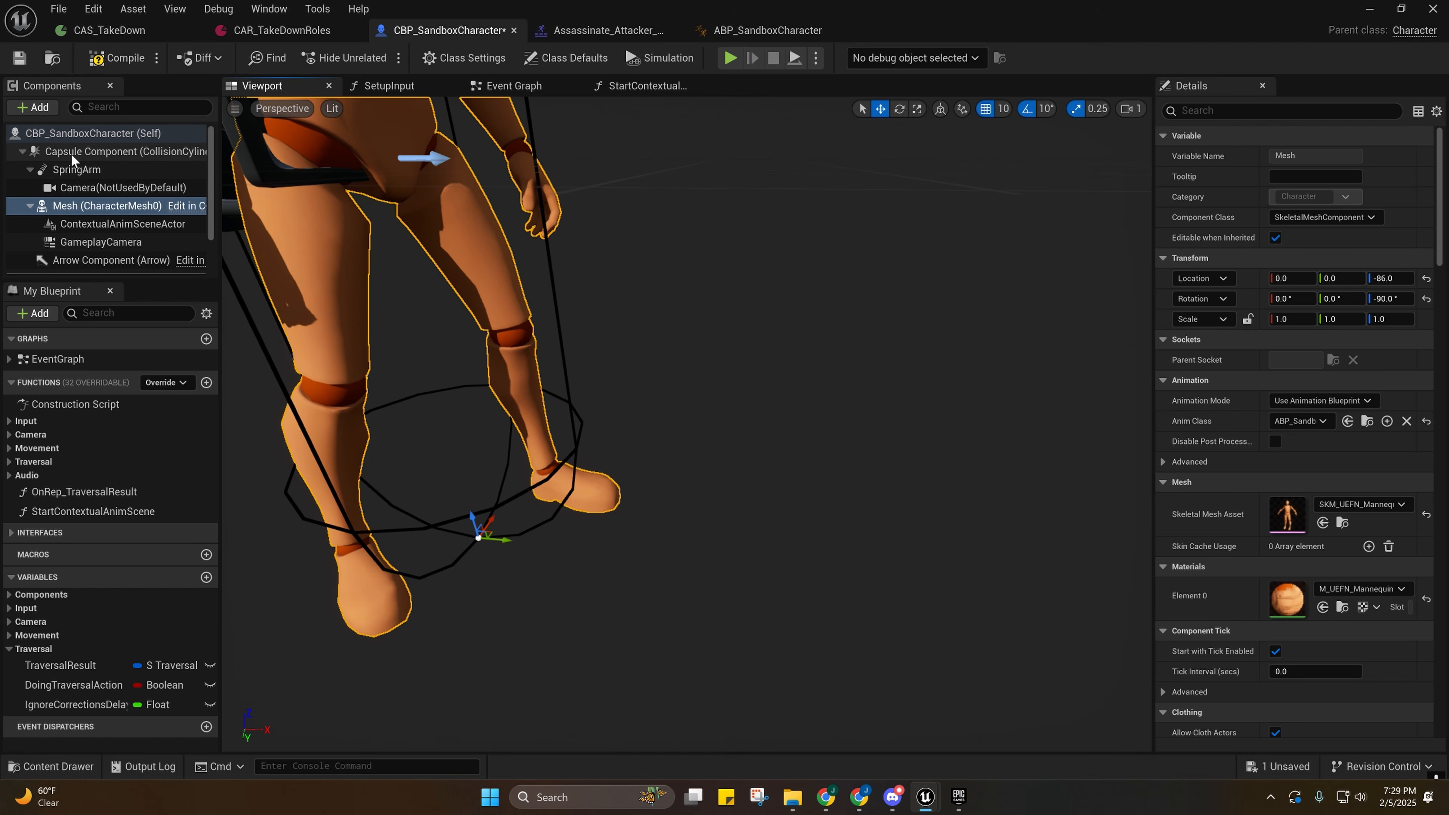
{"action": "scroll", "coordinate": [608, 209], "scroll_direction": "down", "scroll_amount": 8}
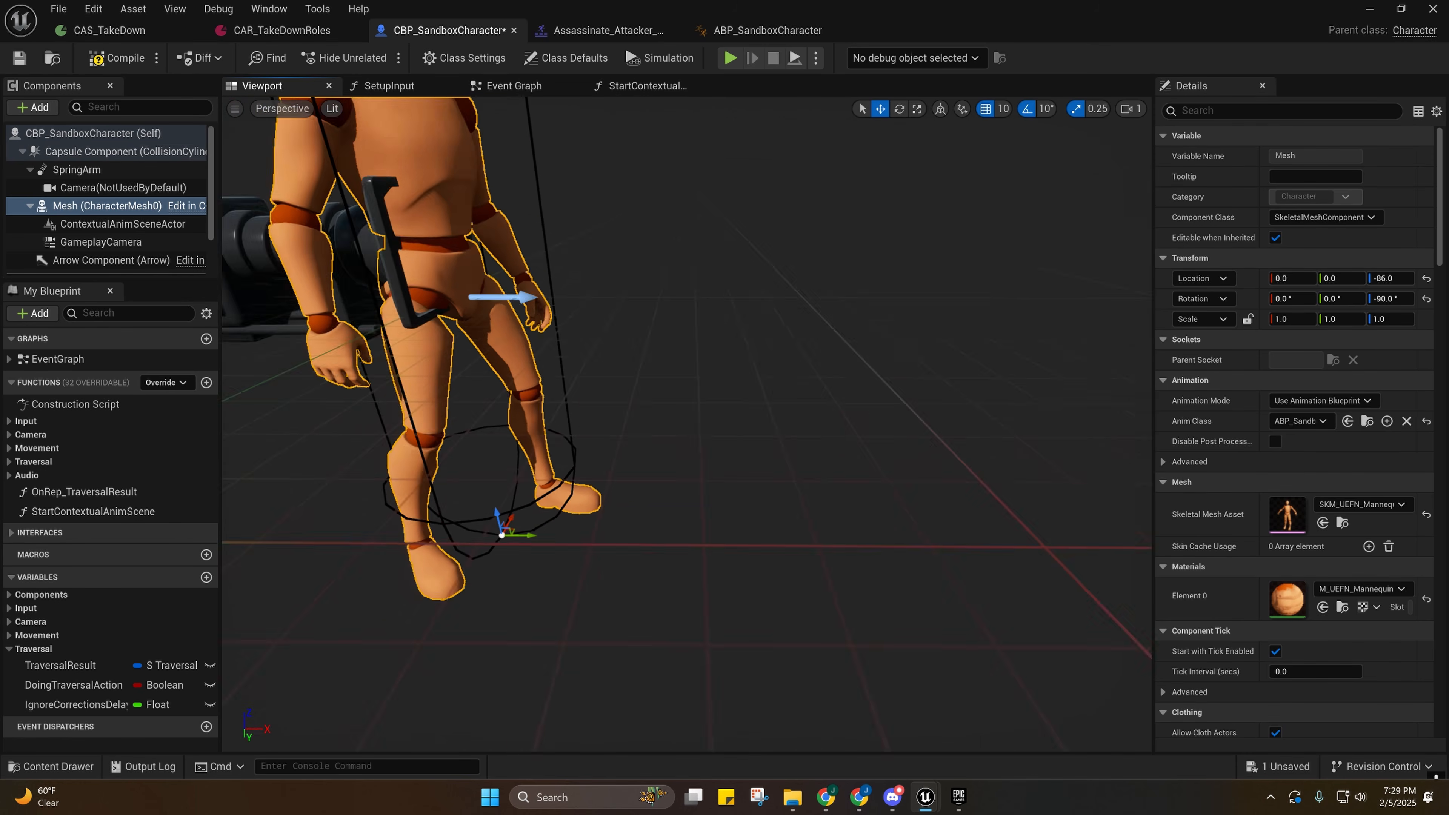
{"action": "left_click", "coordinate": [629, 87]}
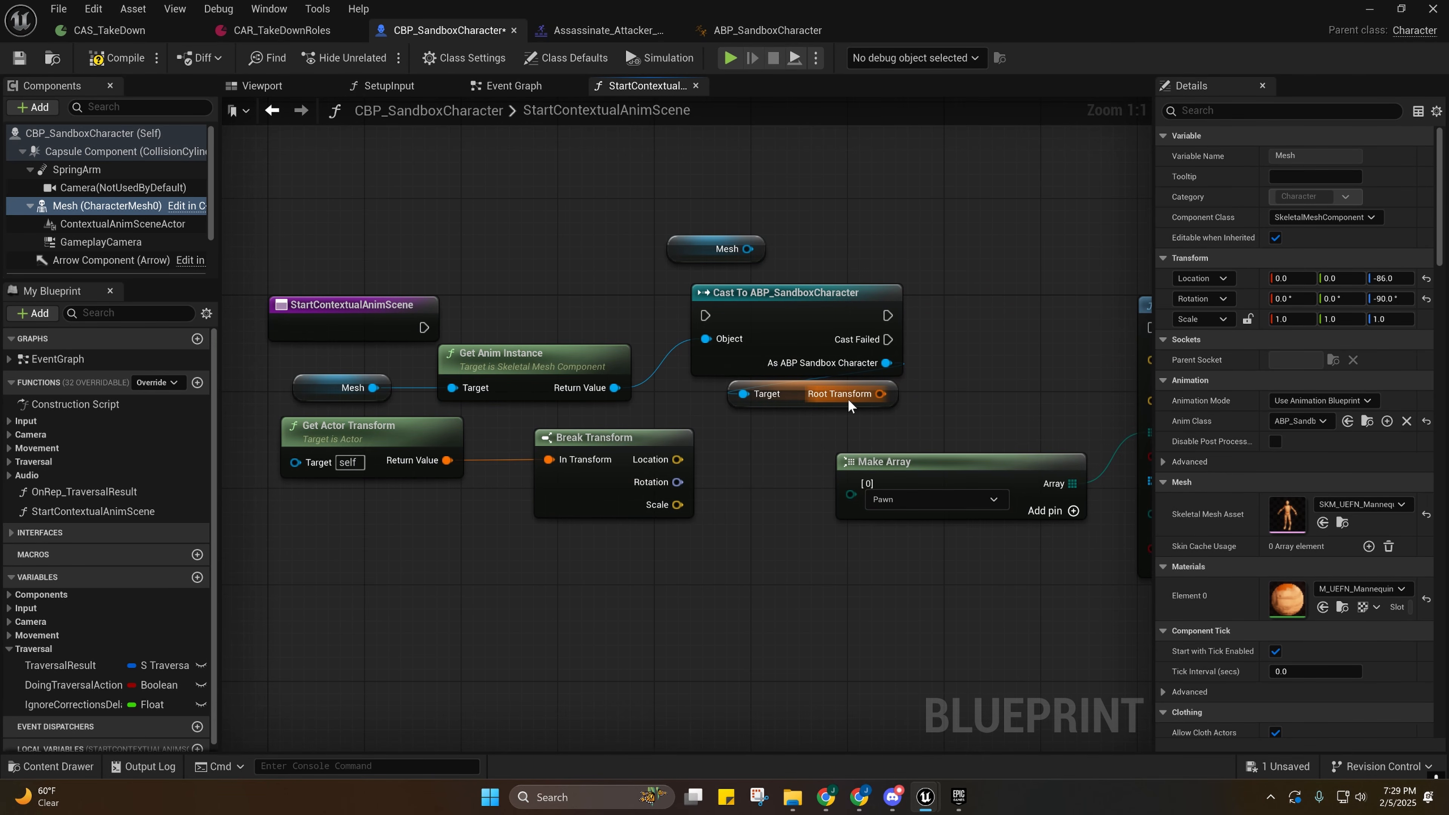
{"action": "mouse_move", "coordinate": [848, 405]}
{"action": "left_mouse_down"}
{"action": "mouse_move", "coordinate": [995, 328]}
{"action": "mouse_move", "coordinate": [1013, 379]}
{"action": "mouse_move", "coordinate": [1007, 331]}
{"action": "mouse_move", "coordinate": [998, 407]}
{"action": "mouse_move", "coordinate": [685, 388]}
{"action": "mouse_move", "coordinate": [821, 453]}
{"action": "mouse_move", "coordinate": [841, 363]}
{"action": "mouse_move", "coordinate": [808, 403]}
{"action": "mouse_move", "coordinate": [818, 383]}
{"action": "mouse_move", "coordinate": [820, 396]}
{"action": "left_mouse_up"}
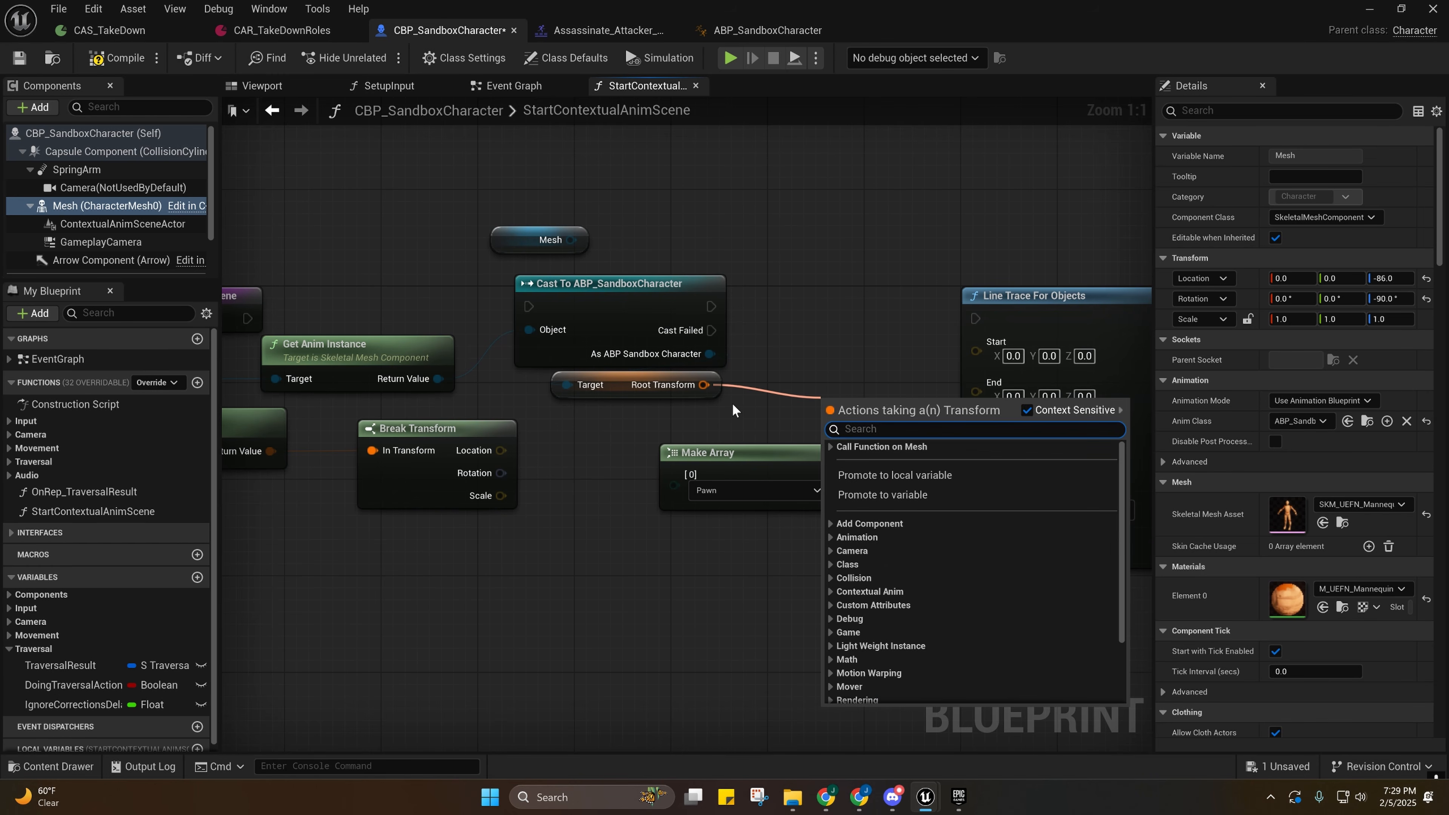
{"action": "left_click_drag", "start_coordinate": [704, 384], "coordinate": [752, 372]}
{"action": "right_click_drag", "start_coordinate": [576, 402], "coordinate": [831, 386]}
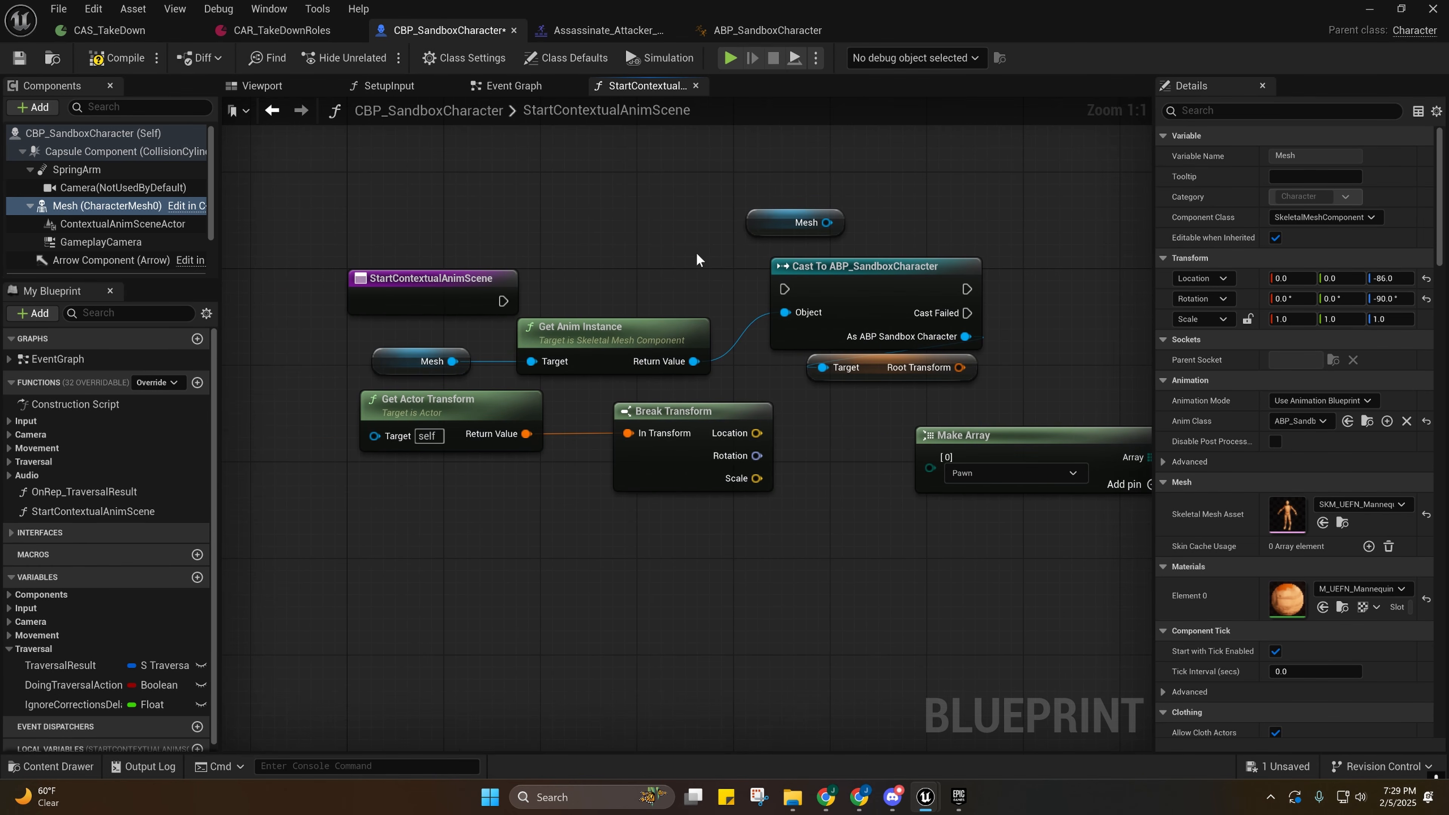
Delete the Get Anim Instance, ABP_SandboxCharacter cast and Root Transform nodes along with both Mesh references.
{"action": "left_click_drag", "start_coordinate": [984, 185], "coordinate": [514, 399]}
{"action": "key", "text": "Delete"}
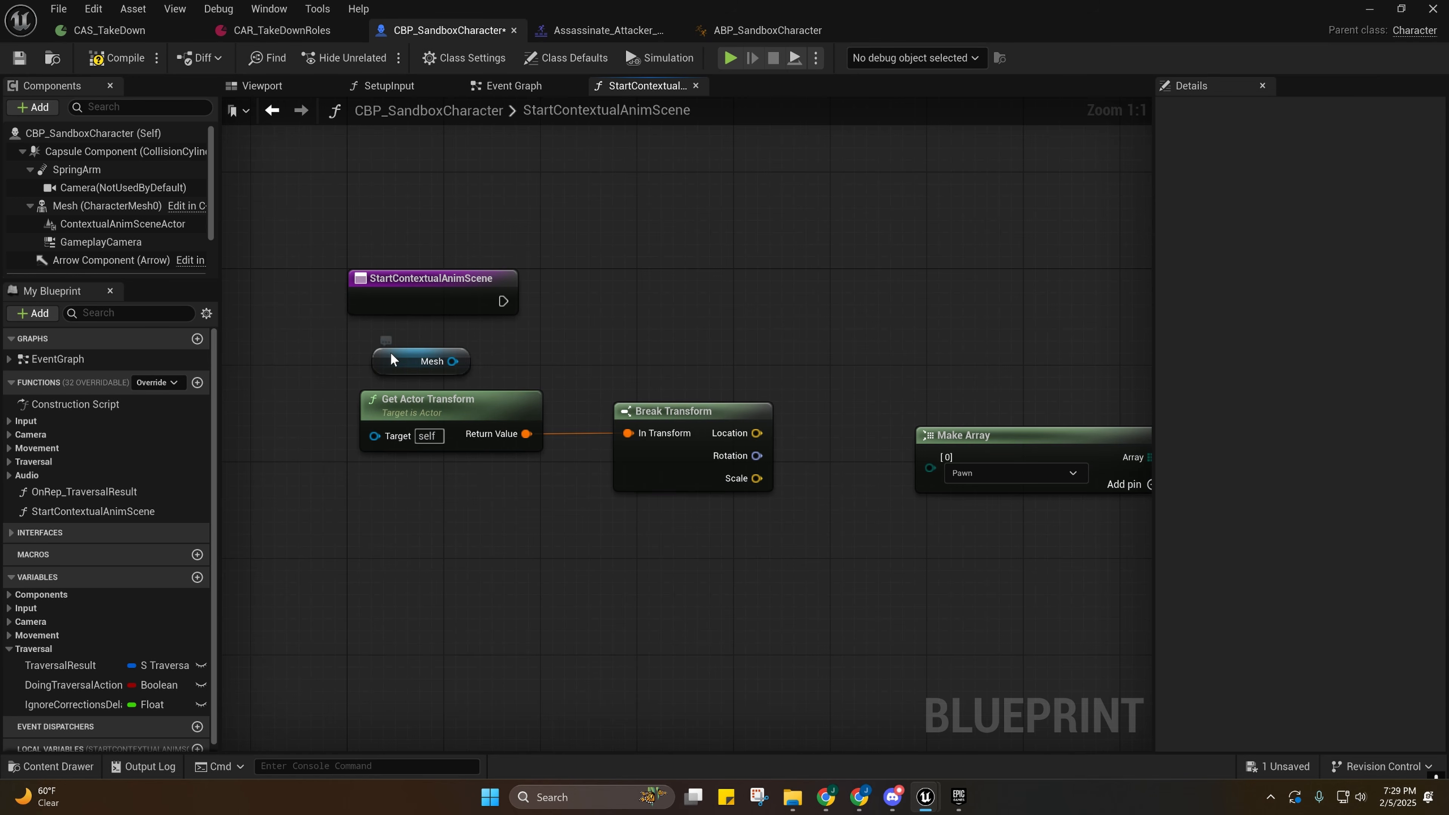
{"action": "left_click_drag", "start_coordinate": [393, 358], "coordinate": [583, 341]}
{"action": "key", "text": "Delete"}
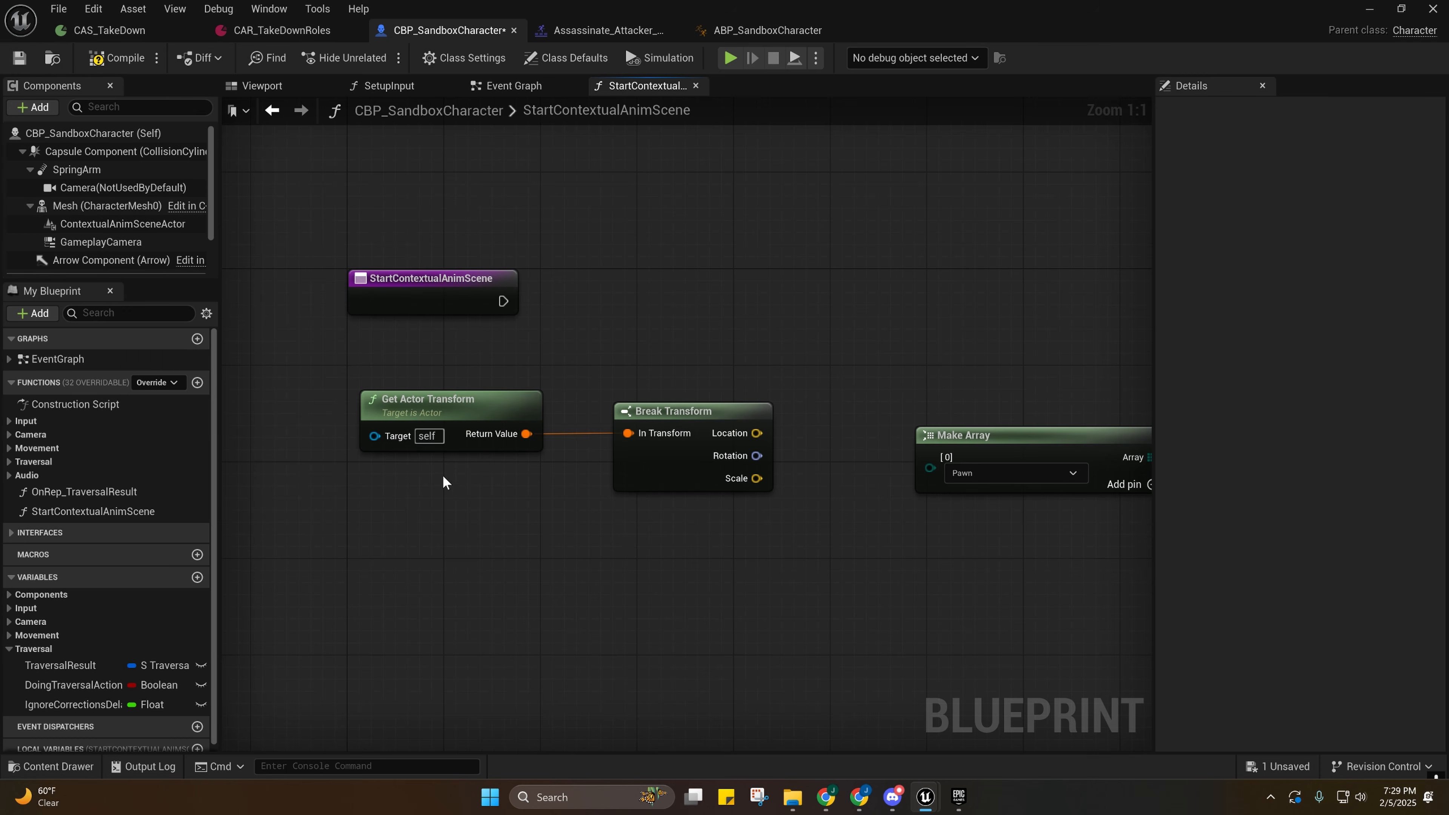
Shift the Get Actor Transform and Break Transform nodes together away from the Make Array node, leaving space between them.
{"action": "right_click_drag", "start_coordinate": [446, 479], "coordinate": [220, 430]}
{"action": "scroll", "coordinate": [368, 468], "scroll_direction": "down", "scroll_amount": 1}
{"action": "right_click_drag", "start_coordinate": [420, 479], "coordinate": [683, 472]}
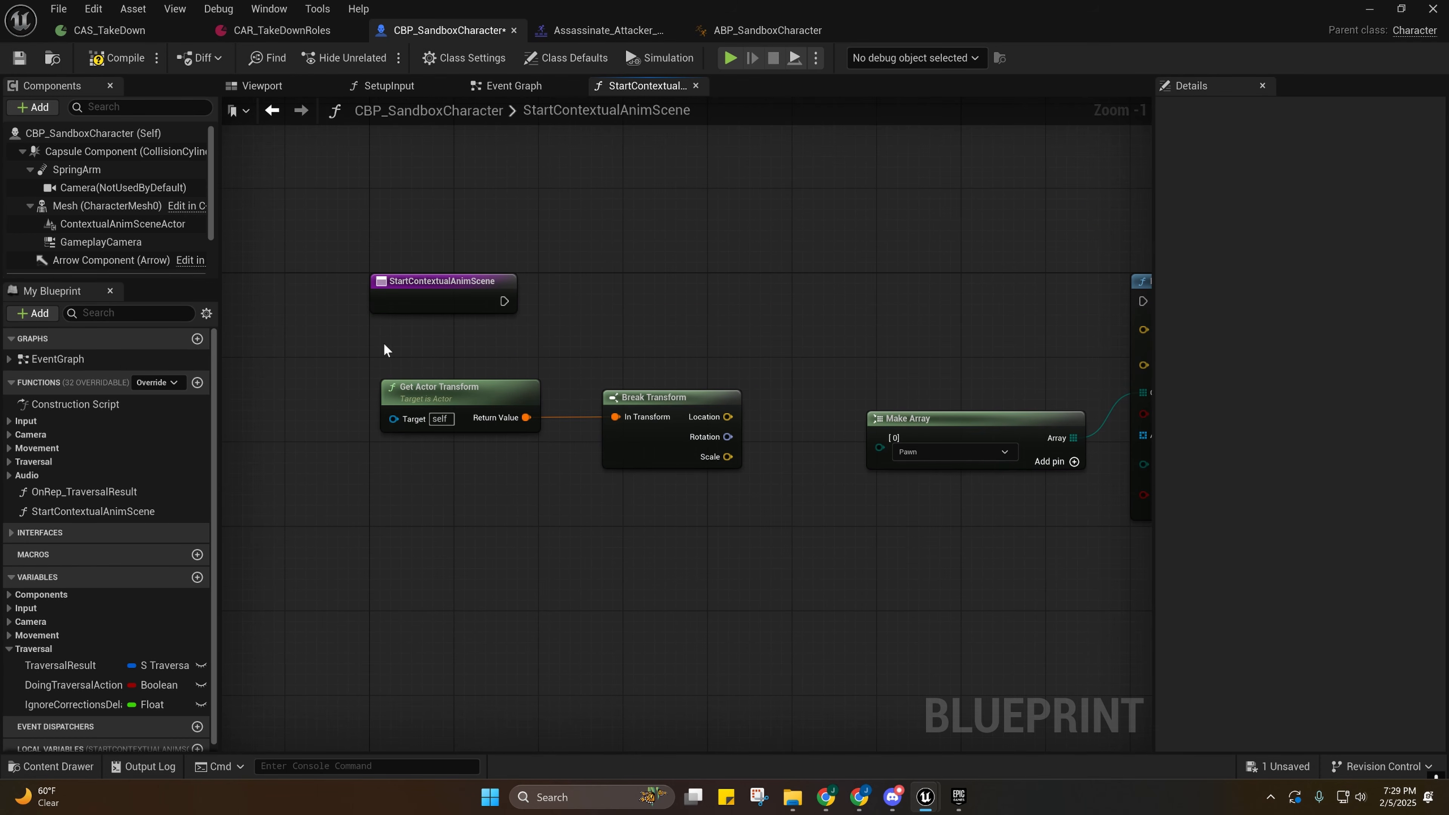
{"action": "left_click_drag", "start_coordinate": [384, 346], "coordinate": [706, 513]}
{"action": "left_click_drag", "start_coordinate": [669, 452], "coordinate": [811, 450]}
{"action": "right_click_drag", "start_coordinate": [678, 432], "coordinate": [510, 422]}
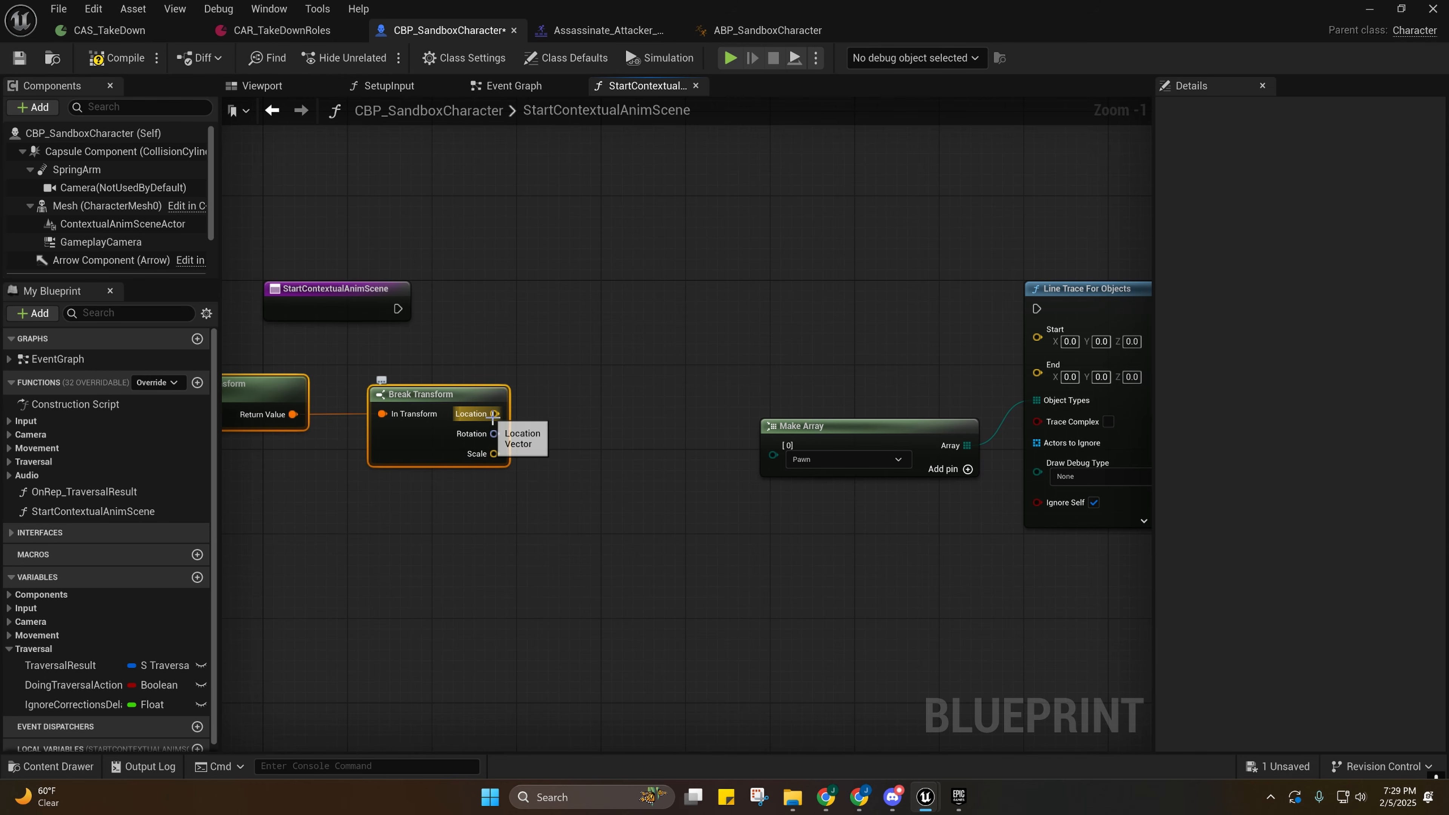
Add a Get Forward Vector node fed by the Rotation output of Break Transform.
{"action": "right_click_drag", "start_coordinate": [537, 429], "coordinate": [615, 420]}
{"action": "left_click_drag", "start_coordinate": [566, 405], "coordinate": [620, 399]}
{"action": "right_click_drag", "start_coordinate": [645, 361], "coordinate": [639, 363]}
{"action": "right_click_drag", "start_coordinate": [592, 399], "coordinate": [439, 399]}
{"action": "left_click_drag", "start_coordinate": [413, 427], "coordinate": [512, 408]}
{"action": "type", "text": "forward"}
{"action": "key", "text": "Return"}
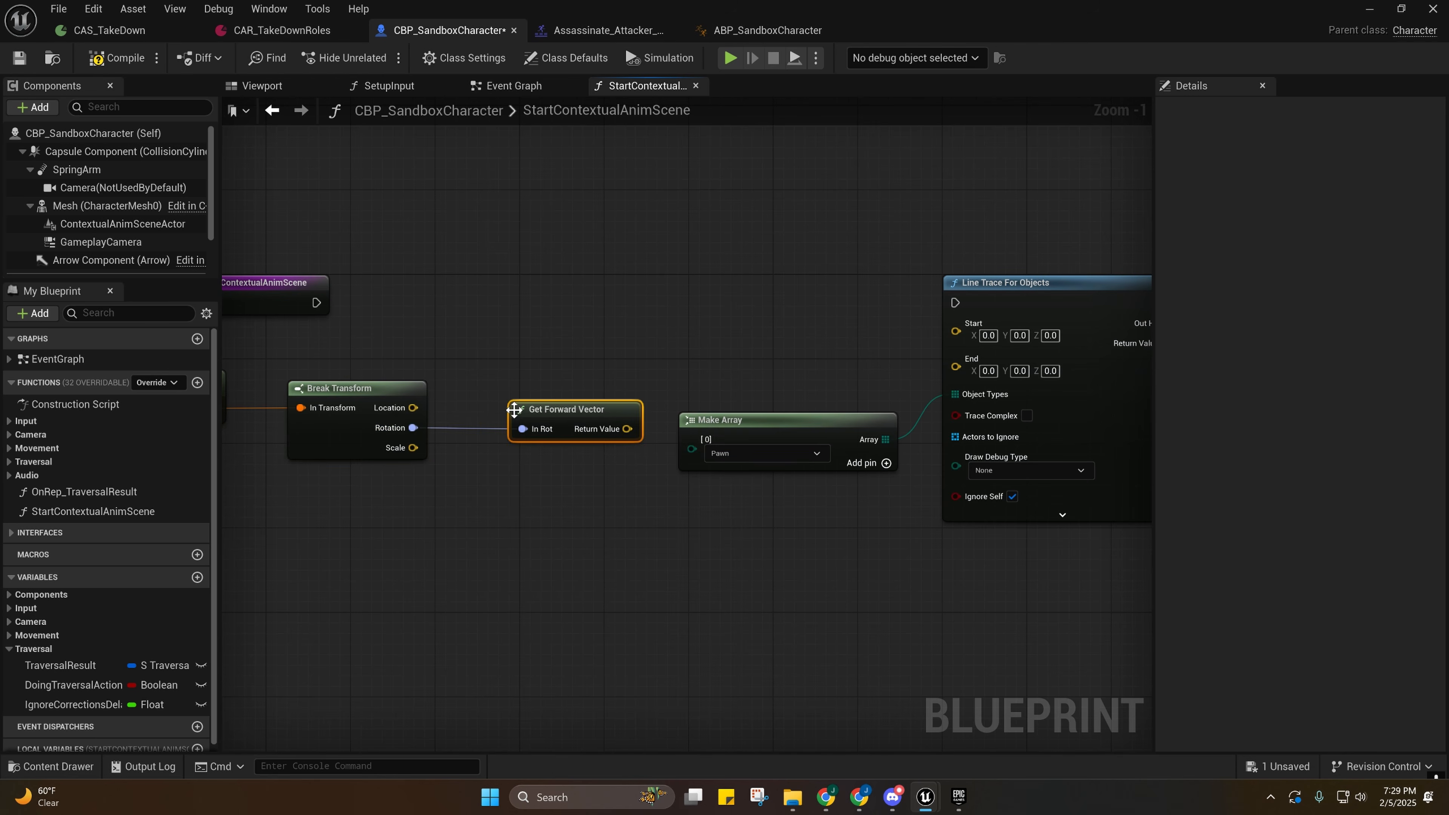
Move the Get Actor Transform, Break Transform and Get Forward Vector nodes together to just below the function entry node.
{"action": "right_click_drag", "start_coordinate": [545, 452], "coordinate": [768, 458]}
{"action": "left_click_drag", "start_coordinate": [366, 361], "coordinate": [850, 523]}
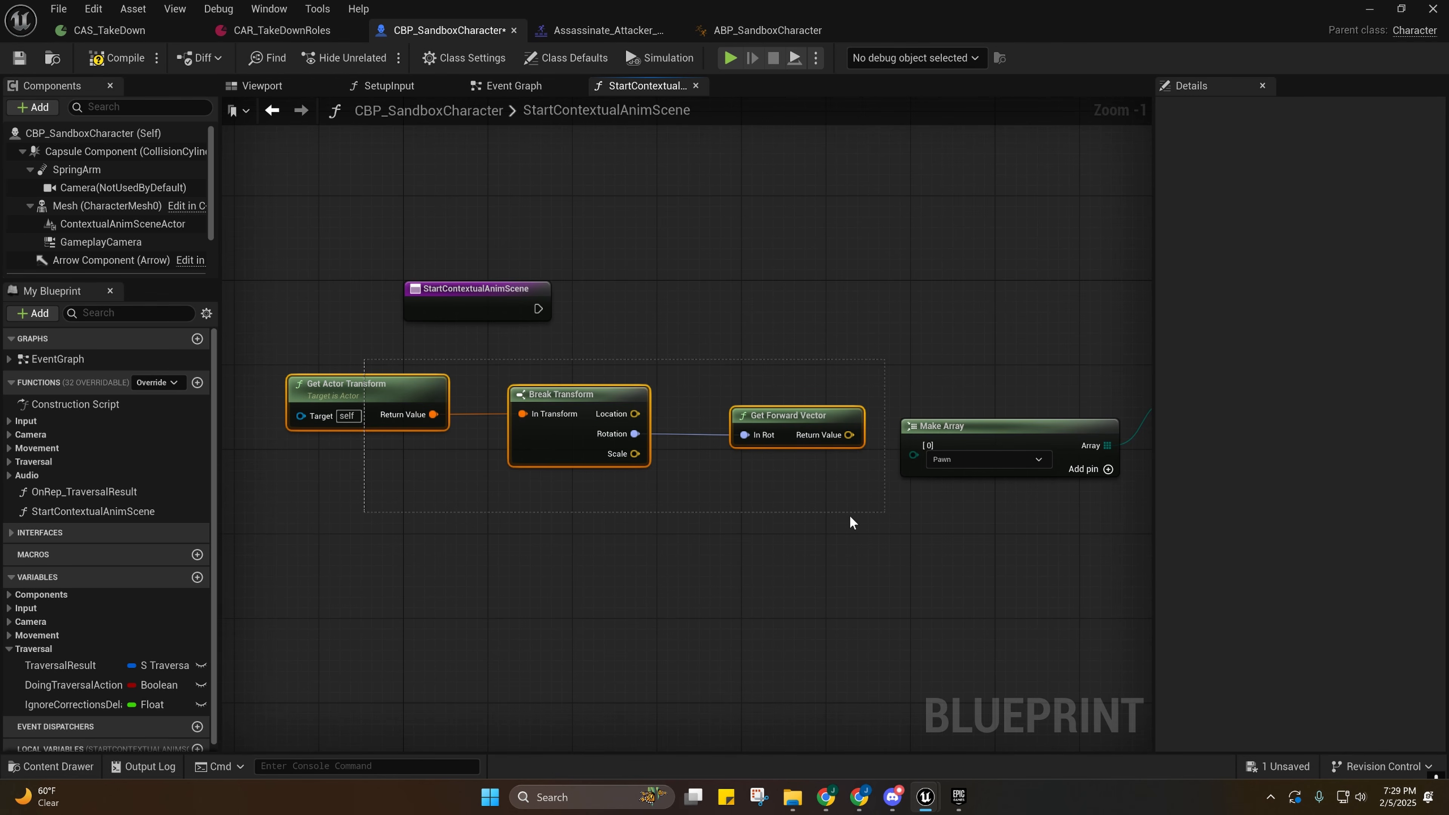
{"action": "left_click_drag", "start_coordinate": [800, 417], "coordinate": [687, 384]}
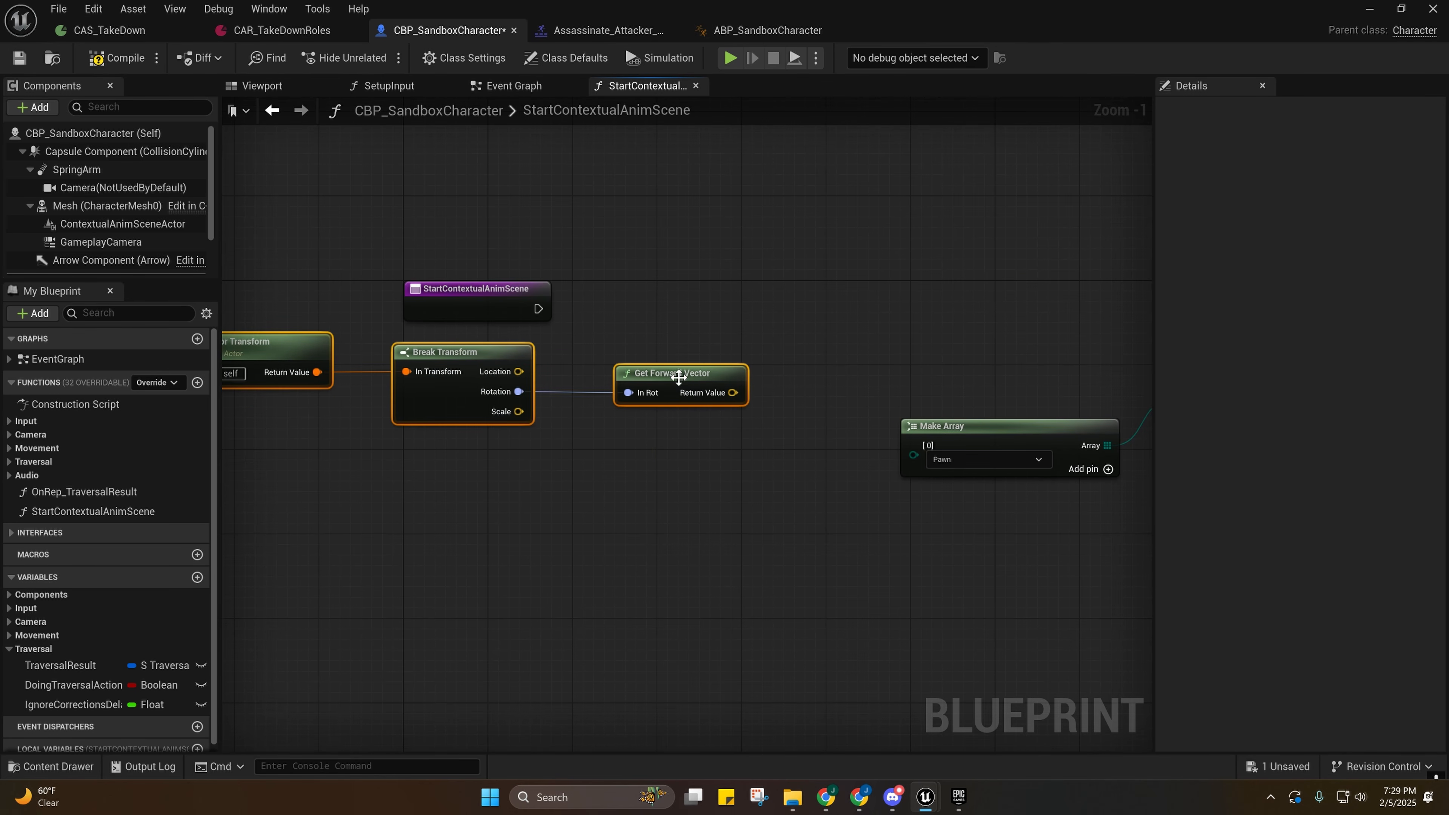
{"action": "left_click", "coordinate": [517, 459]}
{"action": "mouse_move", "coordinate": [574, 437]}
{"action": "right_mouse_down"}
{"action": "mouse_move", "coordinate": [517, 459]}
{"action": "mouse_move", "coordinate": [587, 441]}
{"action": "right_mouse_up"}
{"action": "left_click_drag", "start_coordinate": [566, 394], "coordinate": [852, 386]}
{"action": "right_click_drag", "start_coordinate": [300, 373], "coordinate": [438, 372]}
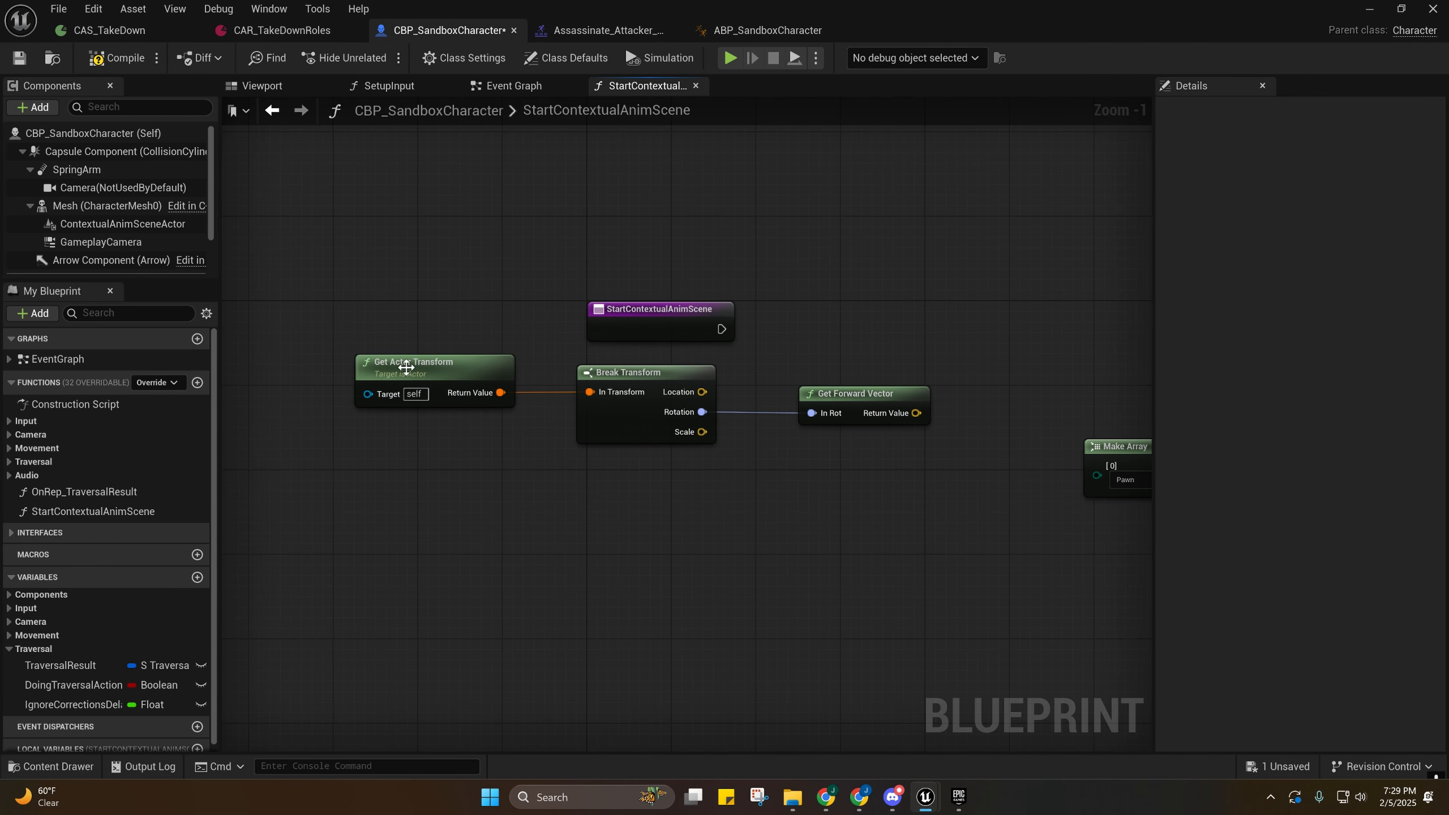
Examine the capsule component around the character in the 3D preview to check the actor's origin and forward arrow against the function graph.
{"action": "left_click", "coordinate": [56, 151]}
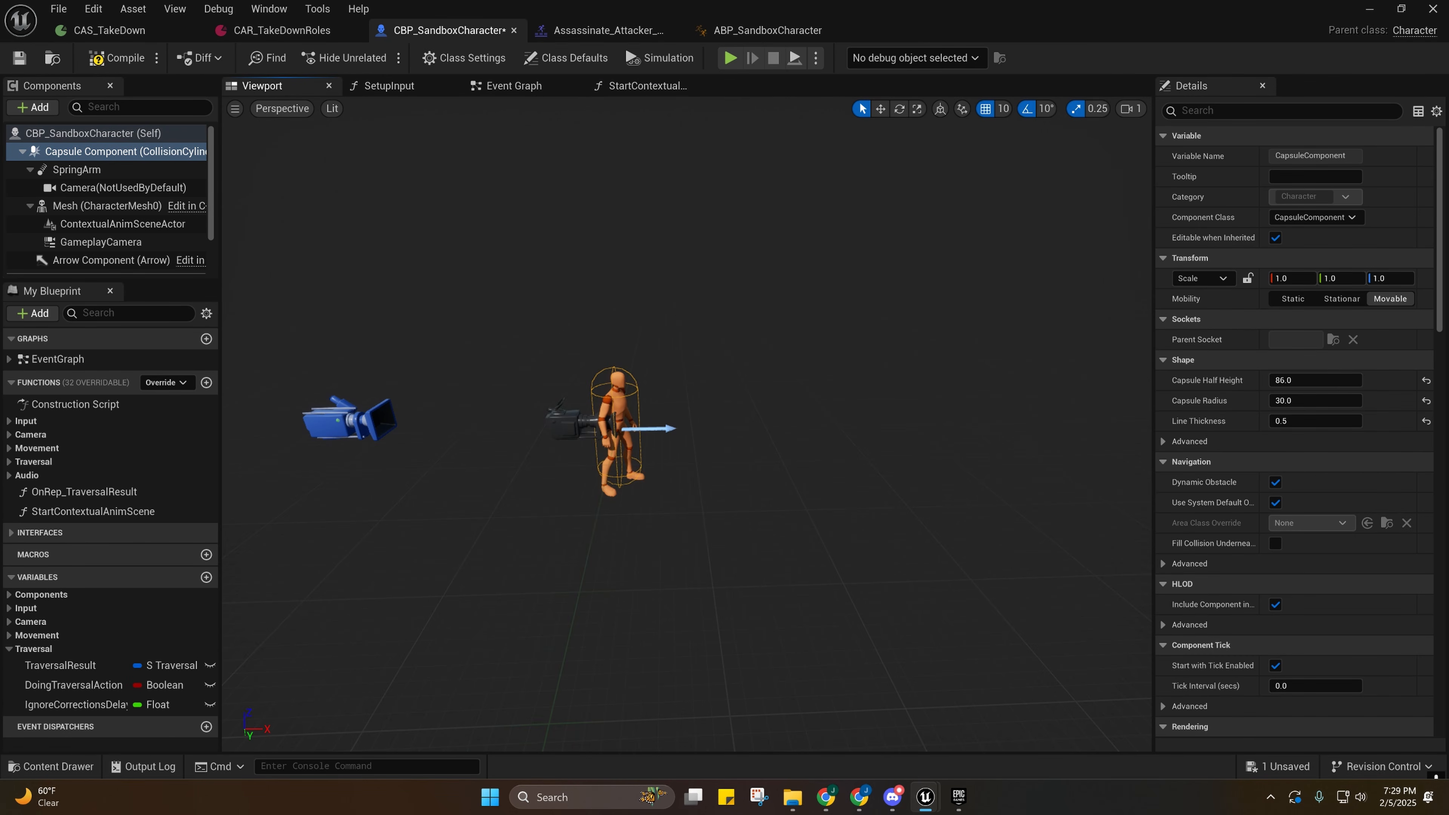
{"action": "key", "text": "w"}
{"action": "right_click_drag", "start_coordinate": [686, 423], "coordinate": [605, 417]}
{"action": "key", "text": "d"}
{"action": "scroll", "coordinate": [686, 423], "scroll_direction": "down", "scroll_amount": 1}
{"action": "key", "text": "w"}
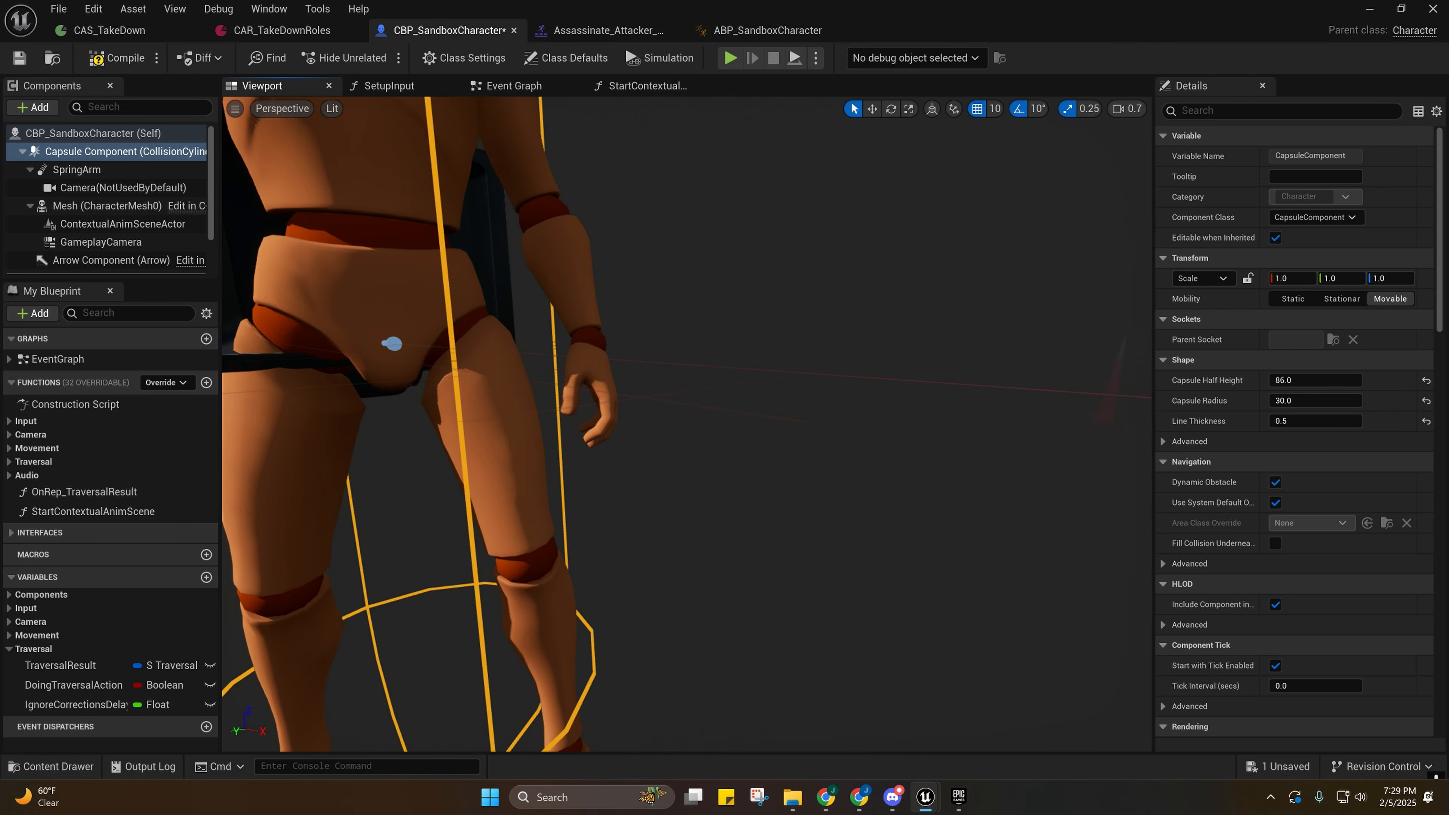
{"action": "key", "text": "f"}
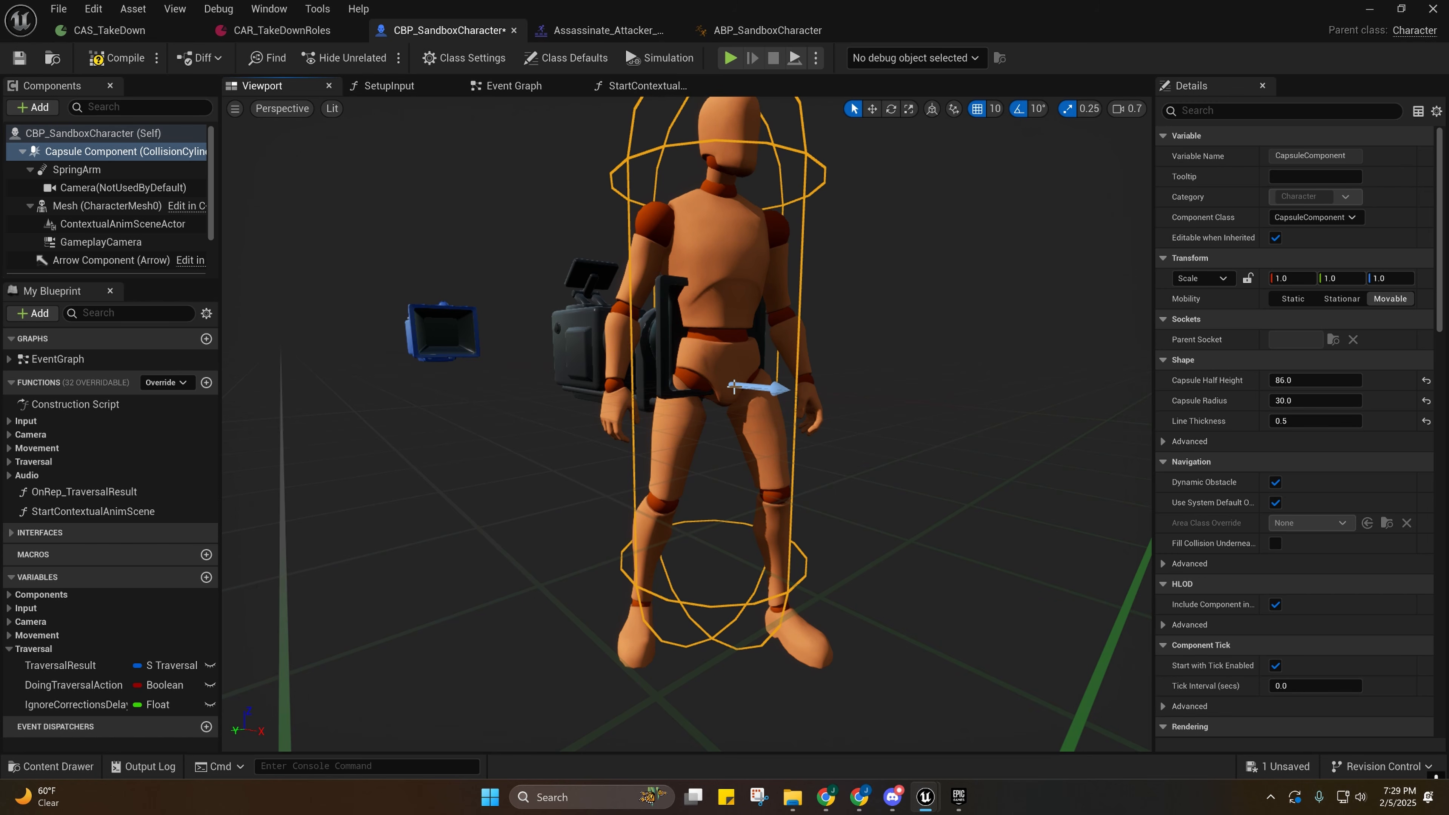
{"action": "left_click", "coordinate": [637, 91]}
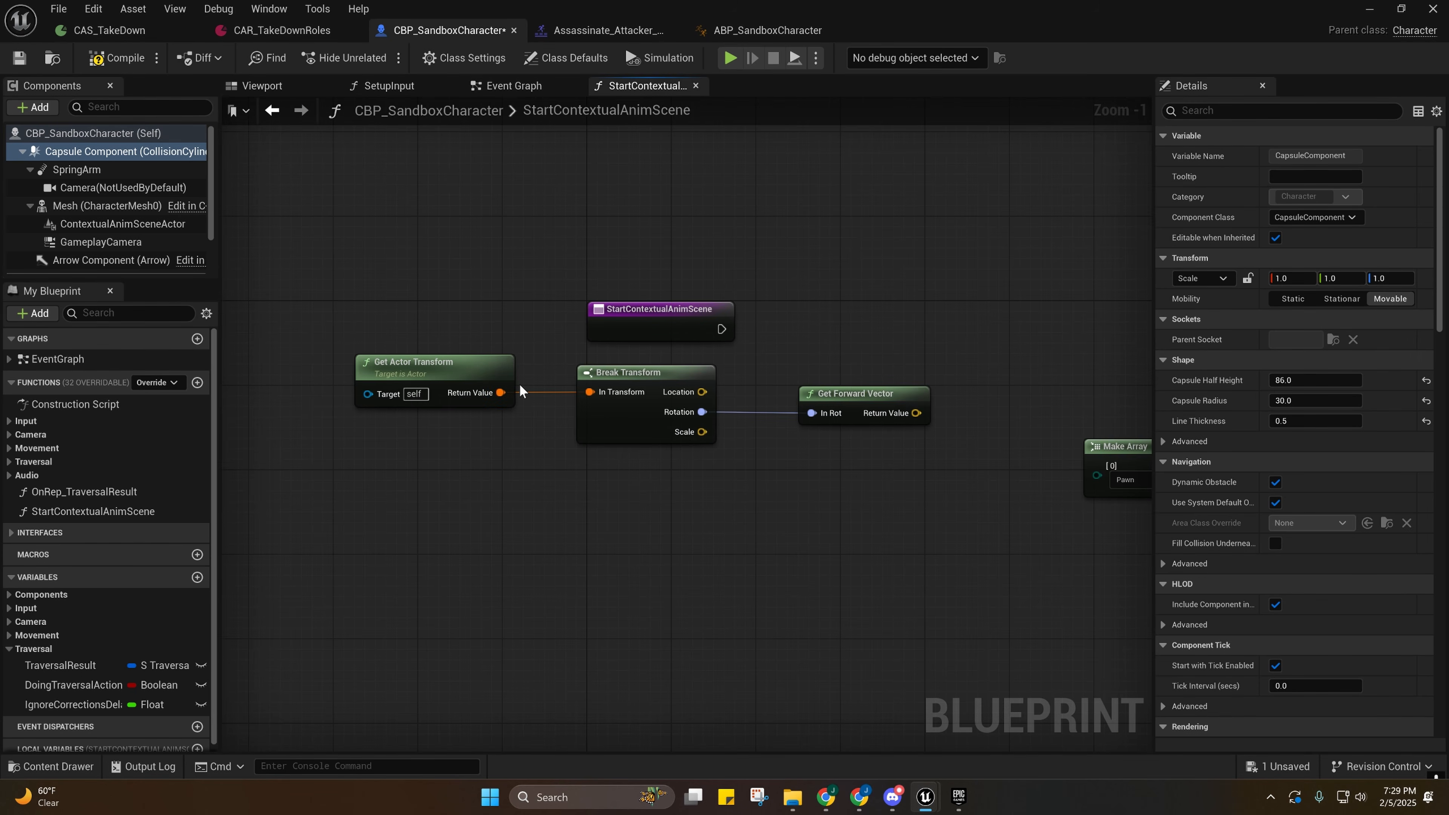
{"action": "right_click_drag", "start_coordinate": [519, 384], "coordinate": [447, 393]}
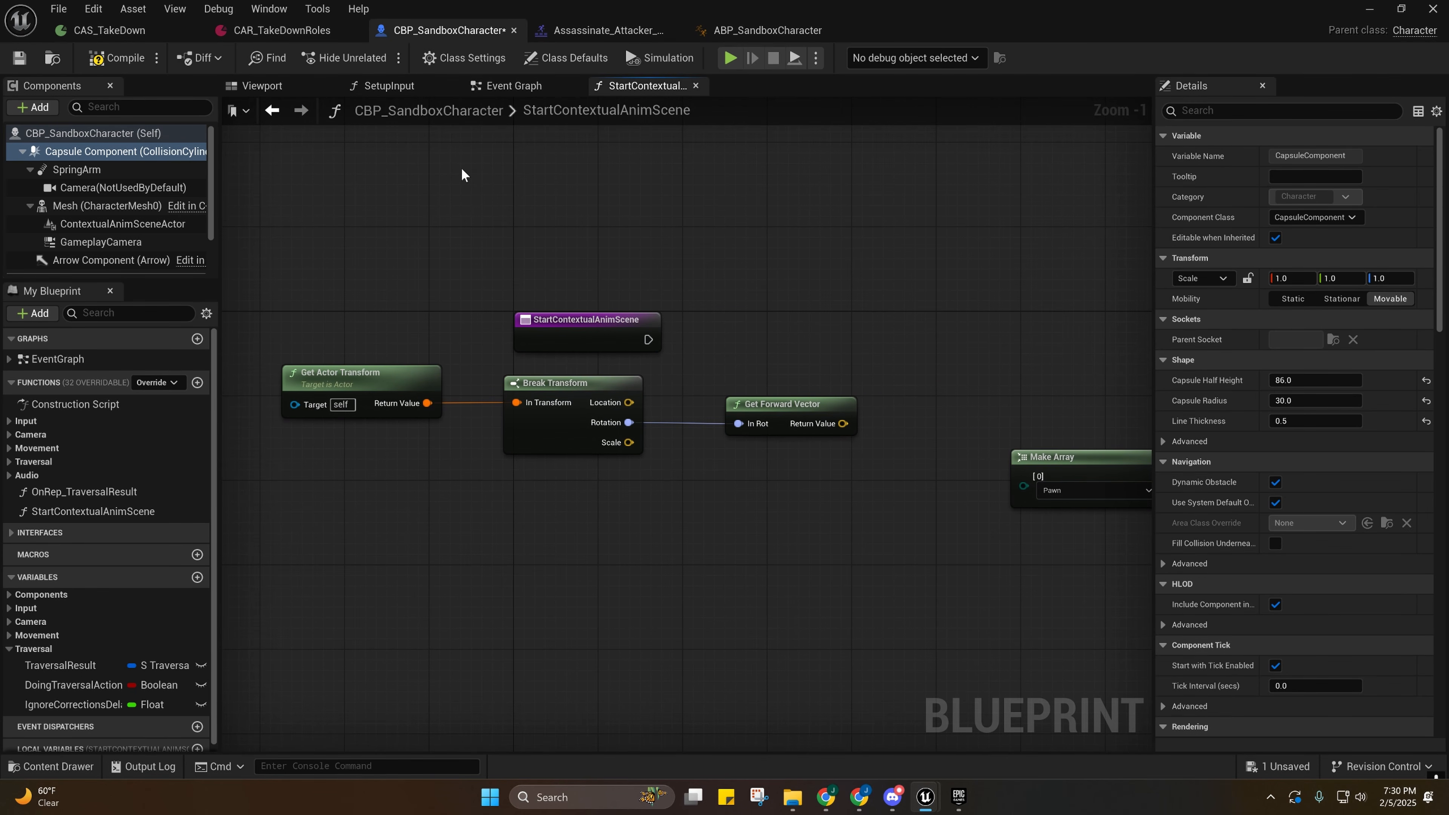
{"action": "left_click", "coordinate": [262, 86]}
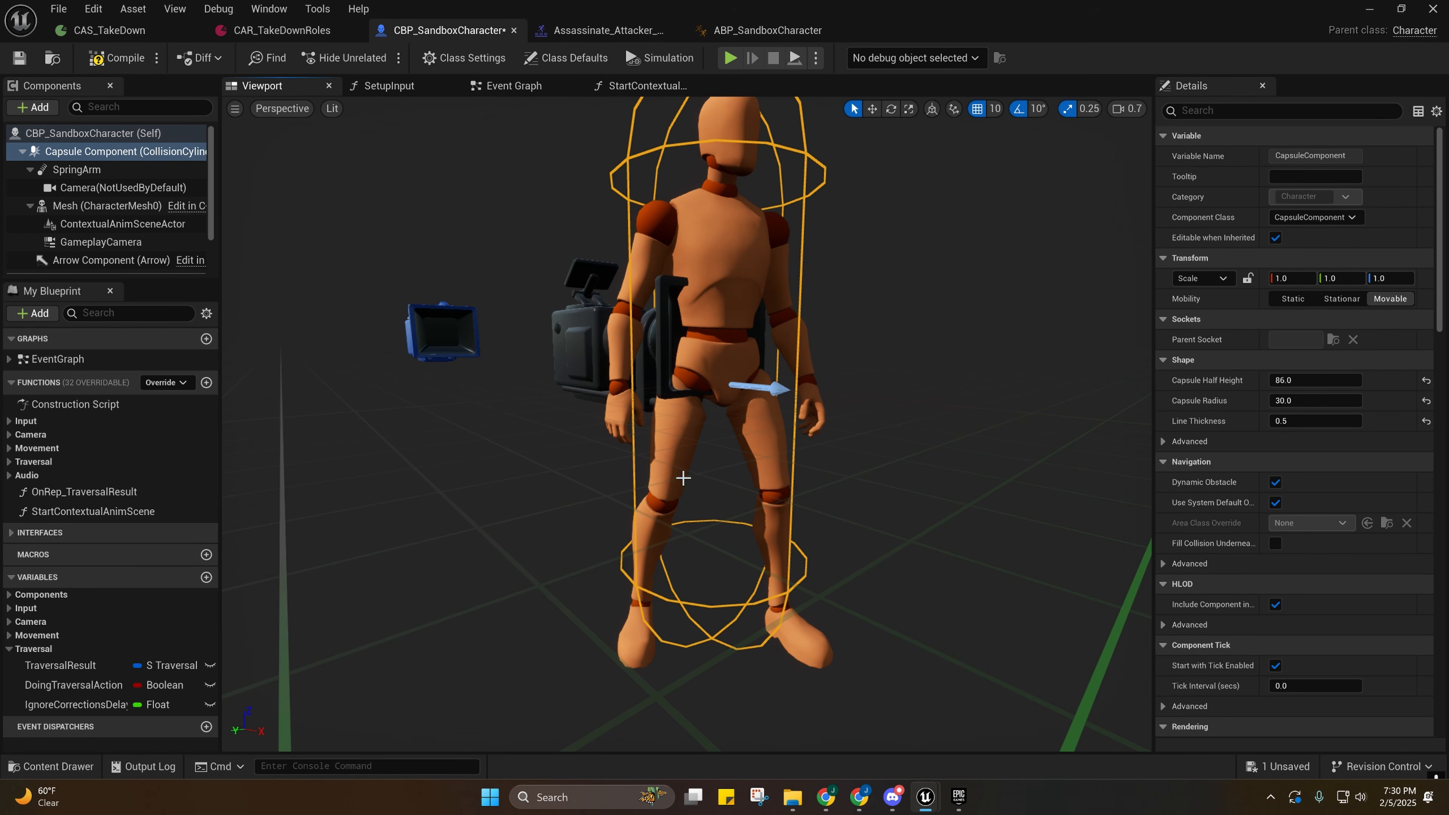
{"action": "left_click", "coordinate": [638, 86]}
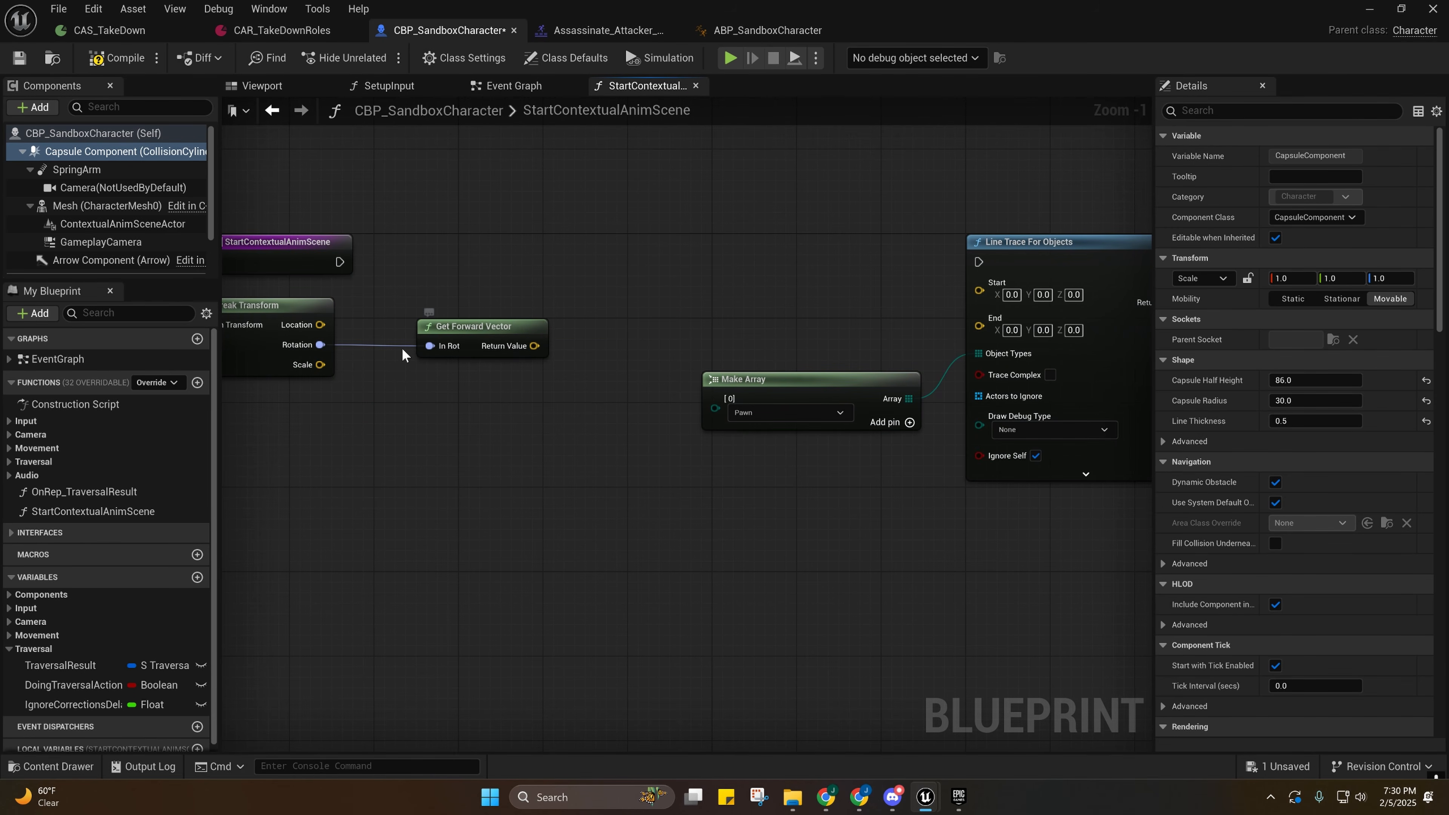
Create a vector Add node fed by Break Transform's Location, and also connect that Location to the line trace's Start.
{"action": "left_click_drag", "start_coordinate": [447, 342], "coordinate": [819, 337]}
{"action": "type", "text": "+"}
{"action": "left_click", "coordinate": [789, 413]}
{"action": "right_click_drag", "start_coordinate": [818, 336], "coordinate": [633, 384]}
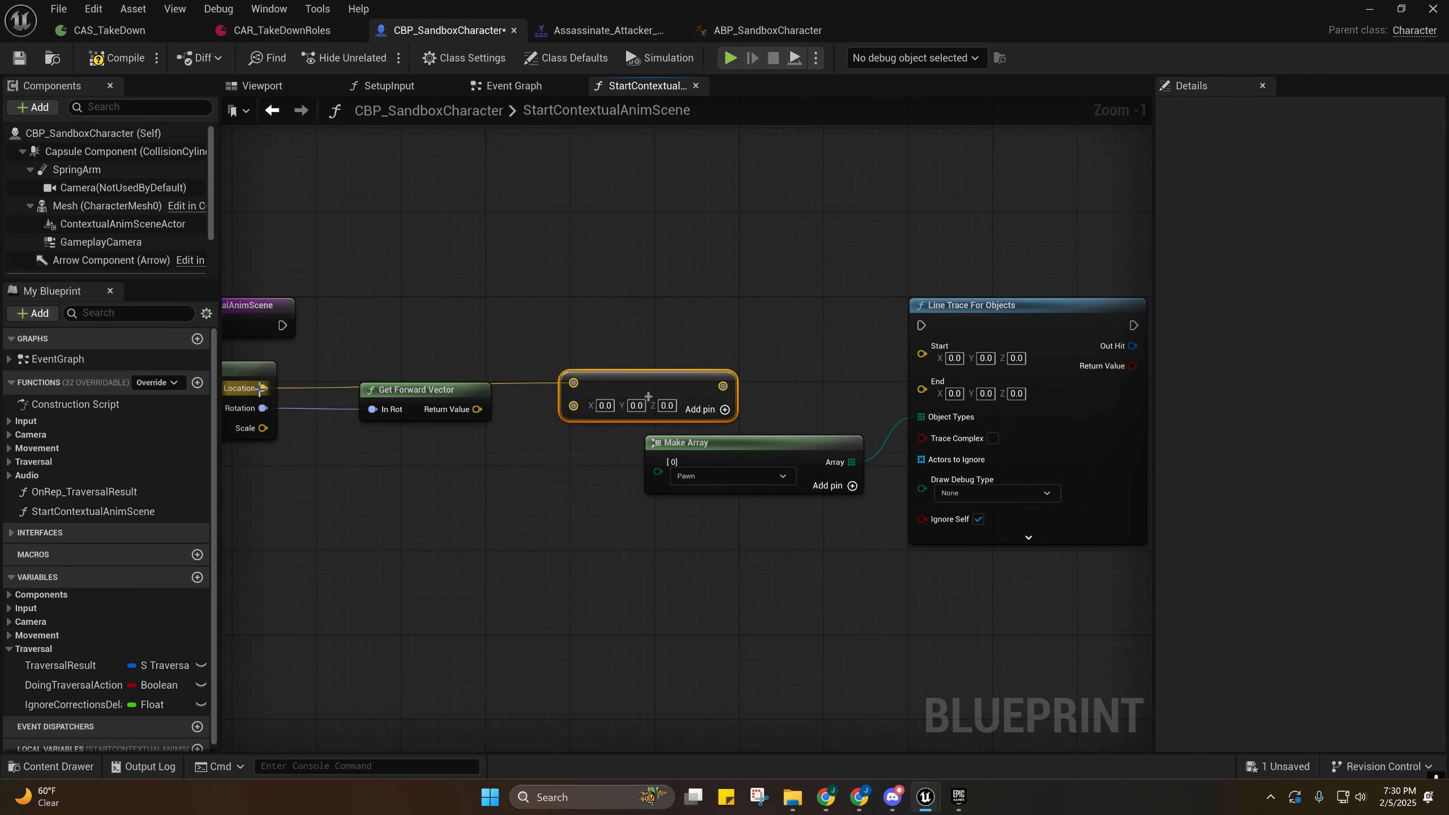
{"action": "right_click_drag", "start_coordinate": [258, 449], "coordinate": [661, 384]}
{"action": "right_click_drag", "start_coordinate": [766, 423], "coordinate": [491, 428]}
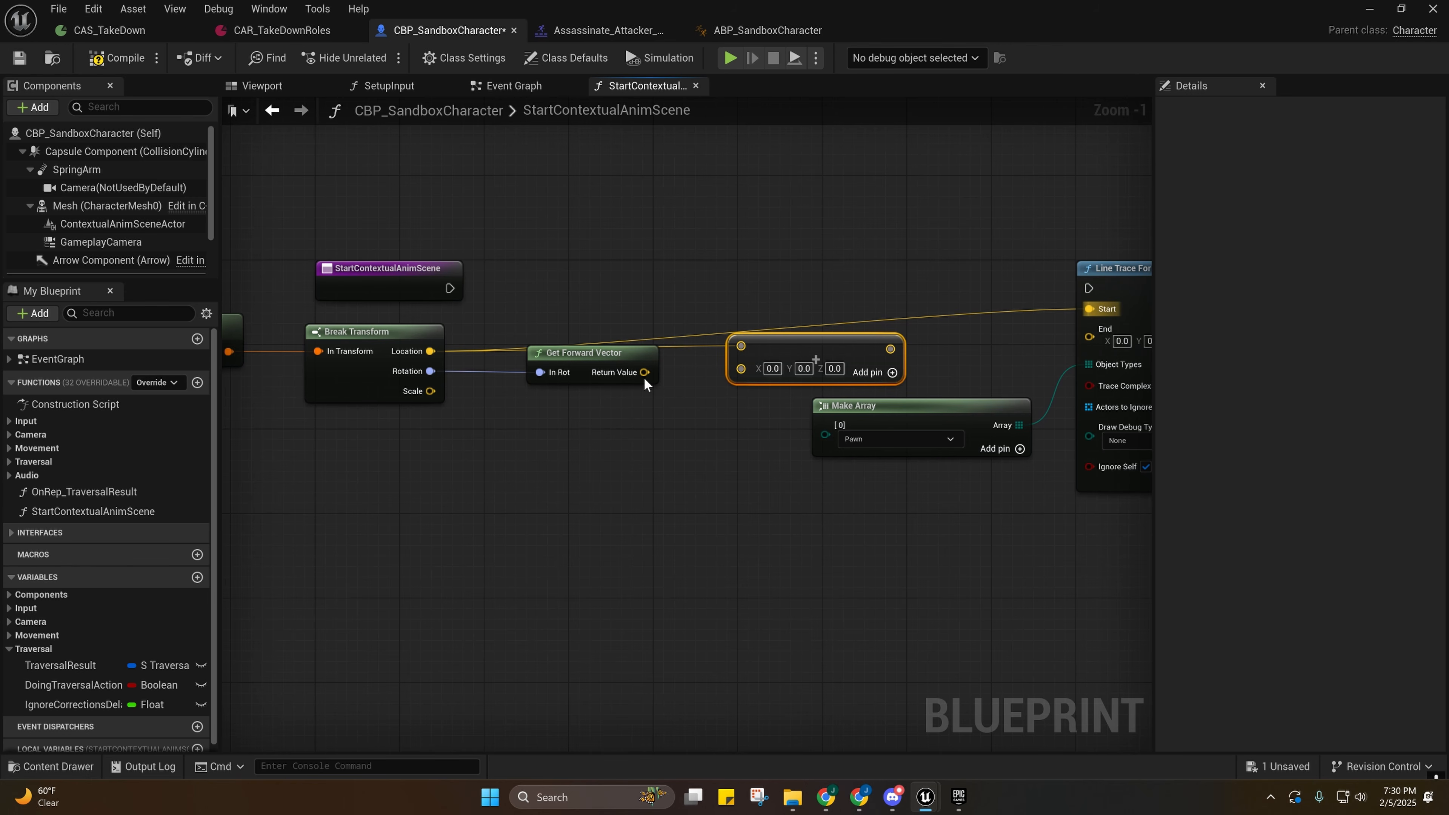
Create a Multiply node from Get Forward Vector's Return Value and place it directly below Get Forward Vector.
{"action": "left_click_drag", "start_coordinate": [644, 374], "coordinate": [688, 399]}
{"action": "type", "text": "*"}
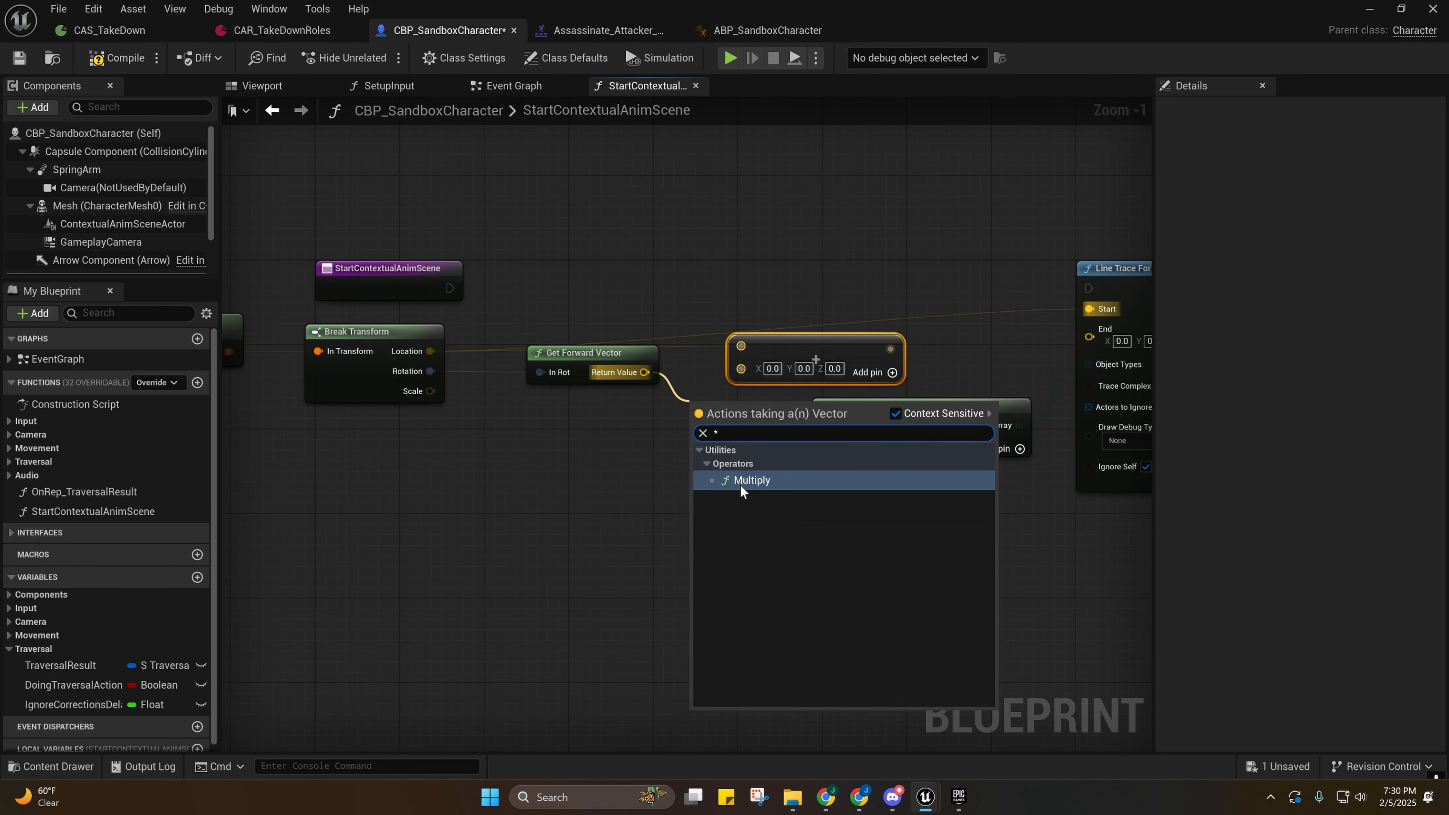
{"action": "left_click", "coordinate": [740, 482]}
{"action": "right_click_drag", "start_coordinate": [738, 444], "coordinate": [608, 454]}
{"action": "left_click_drag", "start_coordinate": [608, 453], "coordinate": [455, 446]}
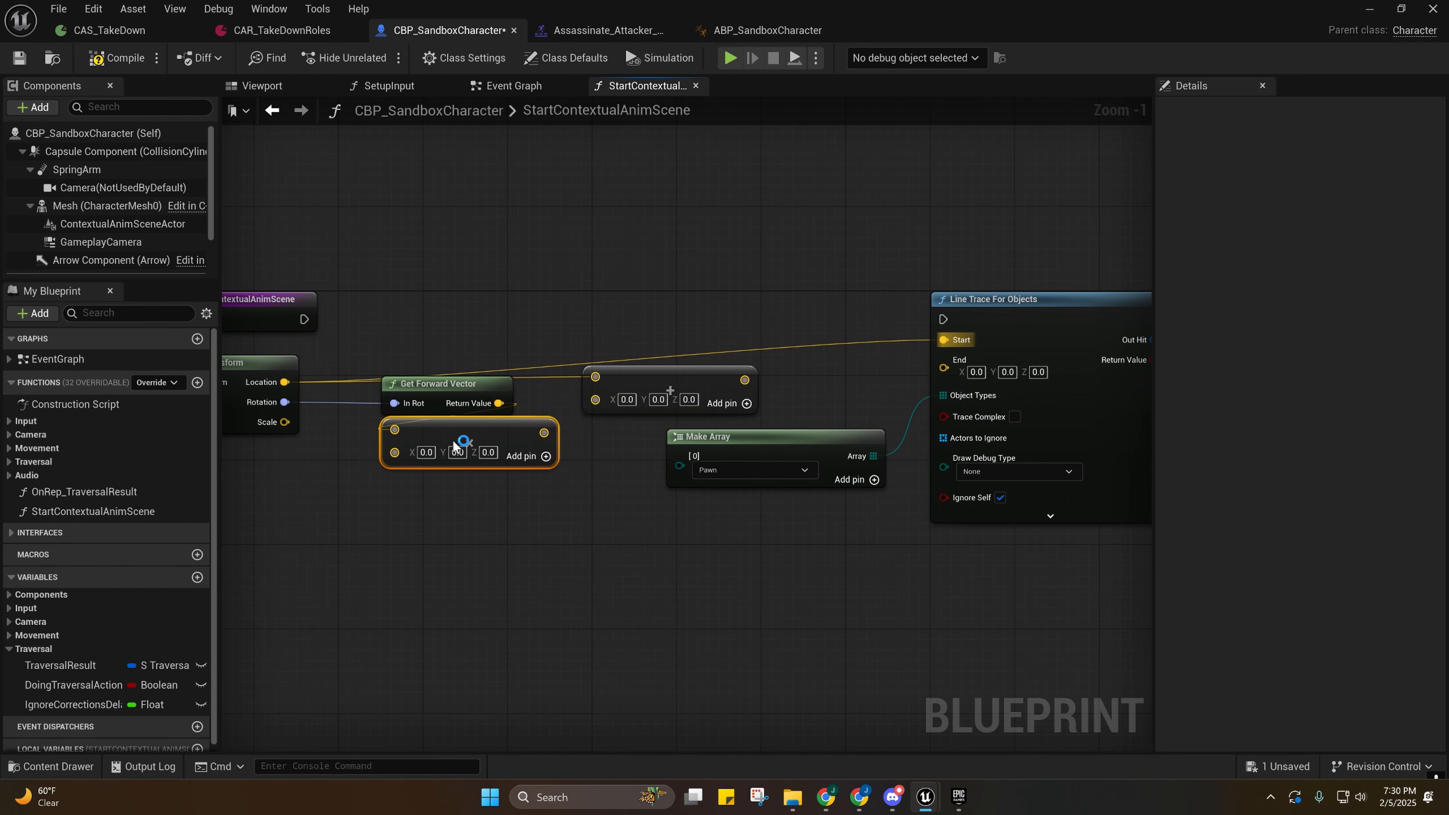
{"action": "right_click_drag", "start_coordinate": [455, 446], "coordinate": [747, 401]}
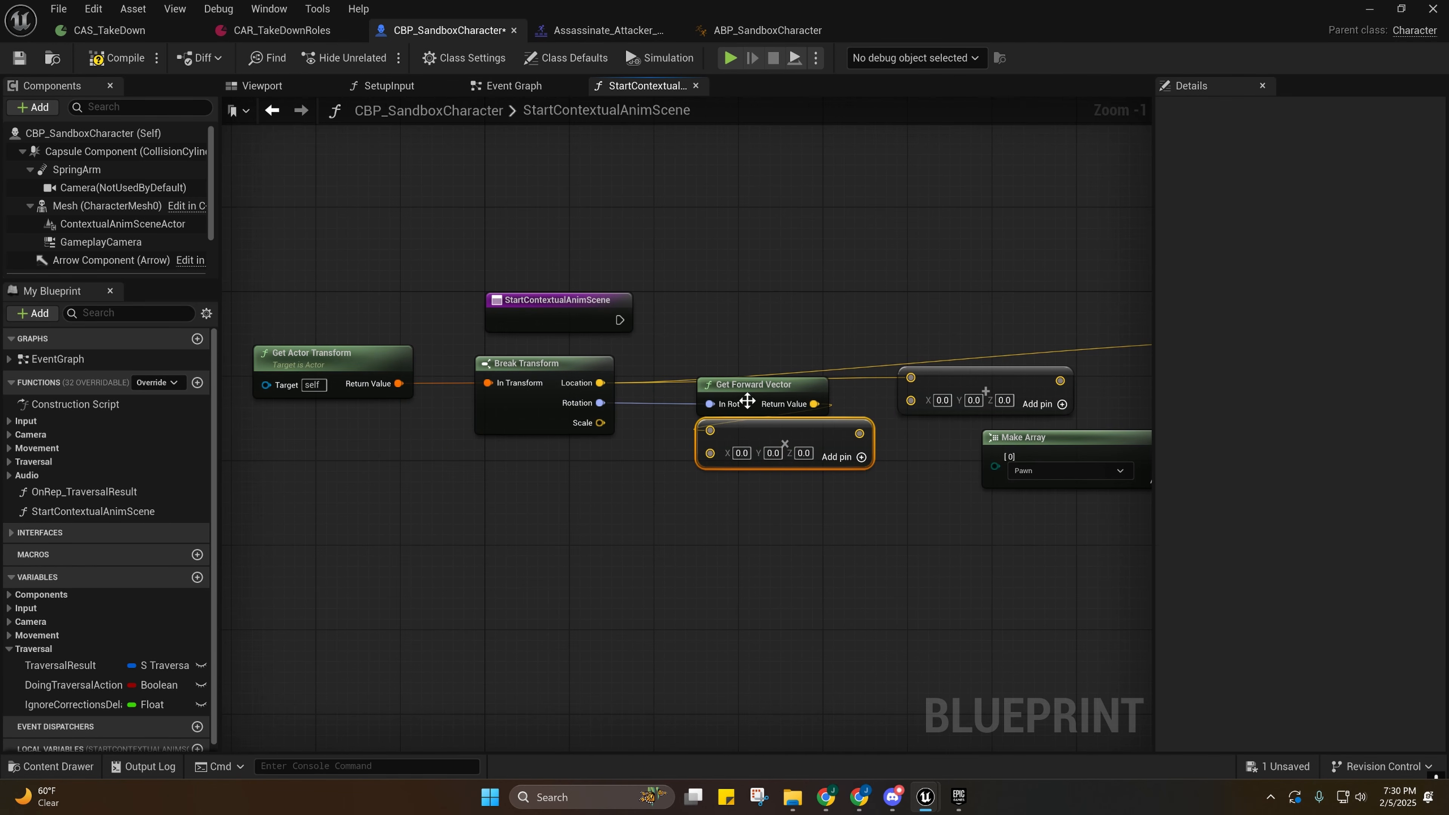
Examine the character's forward arrow from above in the 3D preview, returning to the StartContextualAnimScene graph.
{"action": "left_click", "coordinate": [1360, 12]}
{"action": "mouse_move", "coordinate": [925, 797]}
{"action": "left_click", "coordinate": [1084, 713]}
{"action": "left_click", "coordinate": [300, 92]}
{"action": "left_click_drag", "start_coordinate": [684, 399], "coordinate": [664, 462], "text": "alt"}
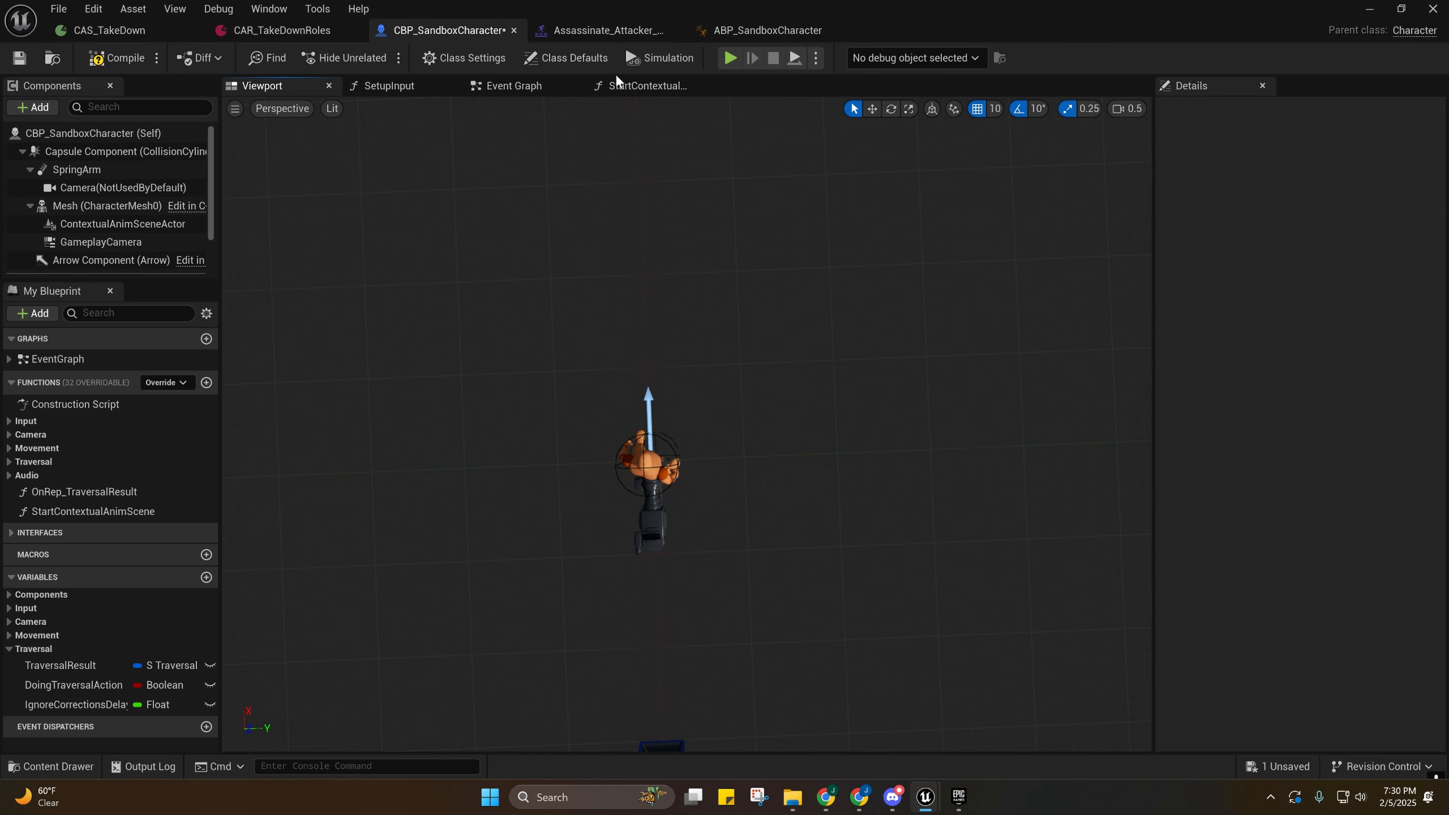
{"action": "left_click", "coordinate": [644, 85]}
{"action": "mouse_move", "coordinate": [709, 329]}
{"action": "right_mouse_down"}
{"action": "mouse_move", "coordinate": [521, 269]}
{"action": "mouse_move", "coordinate": [442, 278]}
{"action": "right_mouse_up"}
{"action": "right_click_drag", "start_coordinate": [478, 450], "coordinate": [614, 468]}
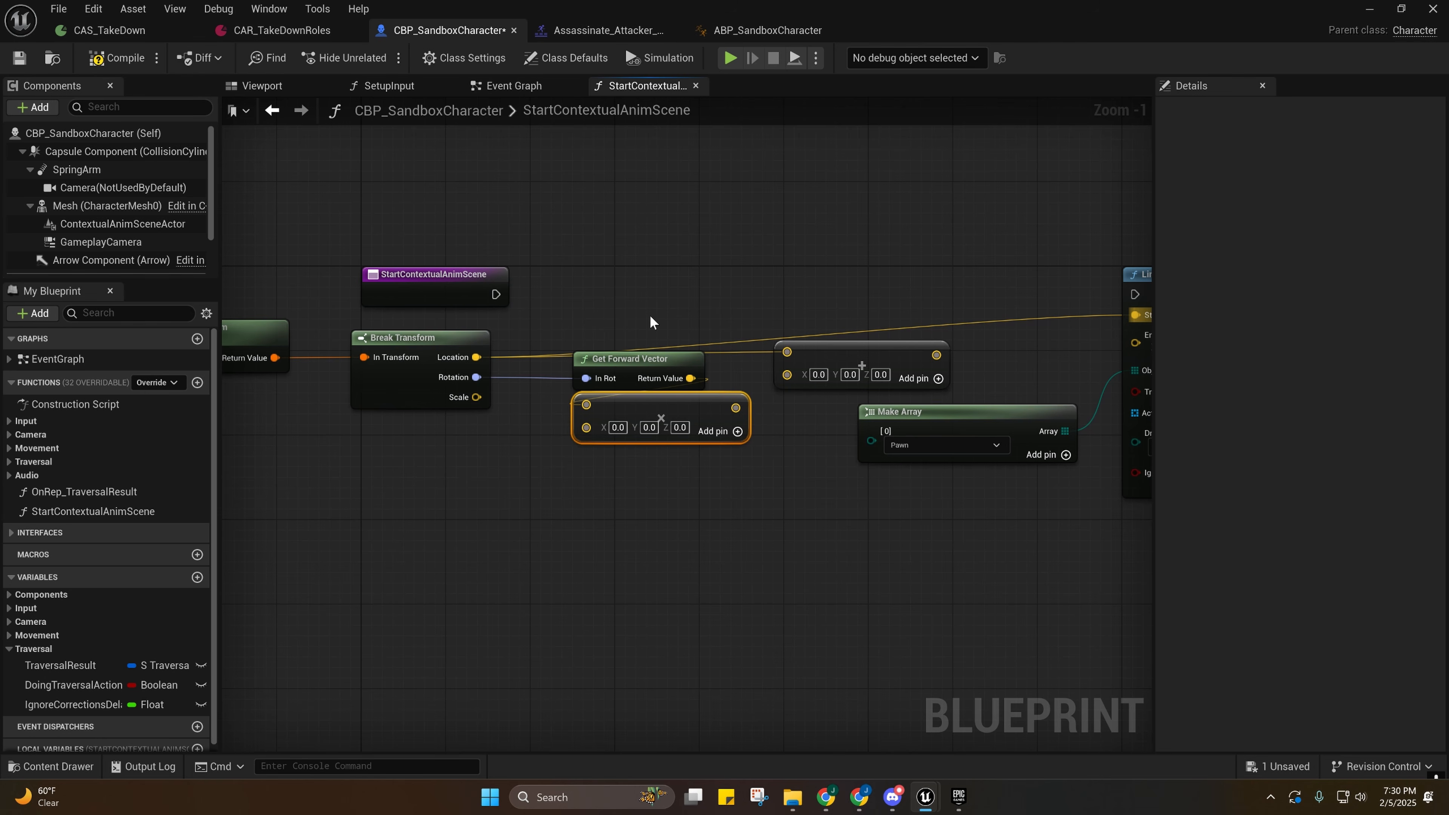
Convert the Multiply node's second input to Float (single-precision) and set it to 100.
{"action": "right_click_drag", "start_coordinate": [766, 500], "coordinate": [720, 443]}
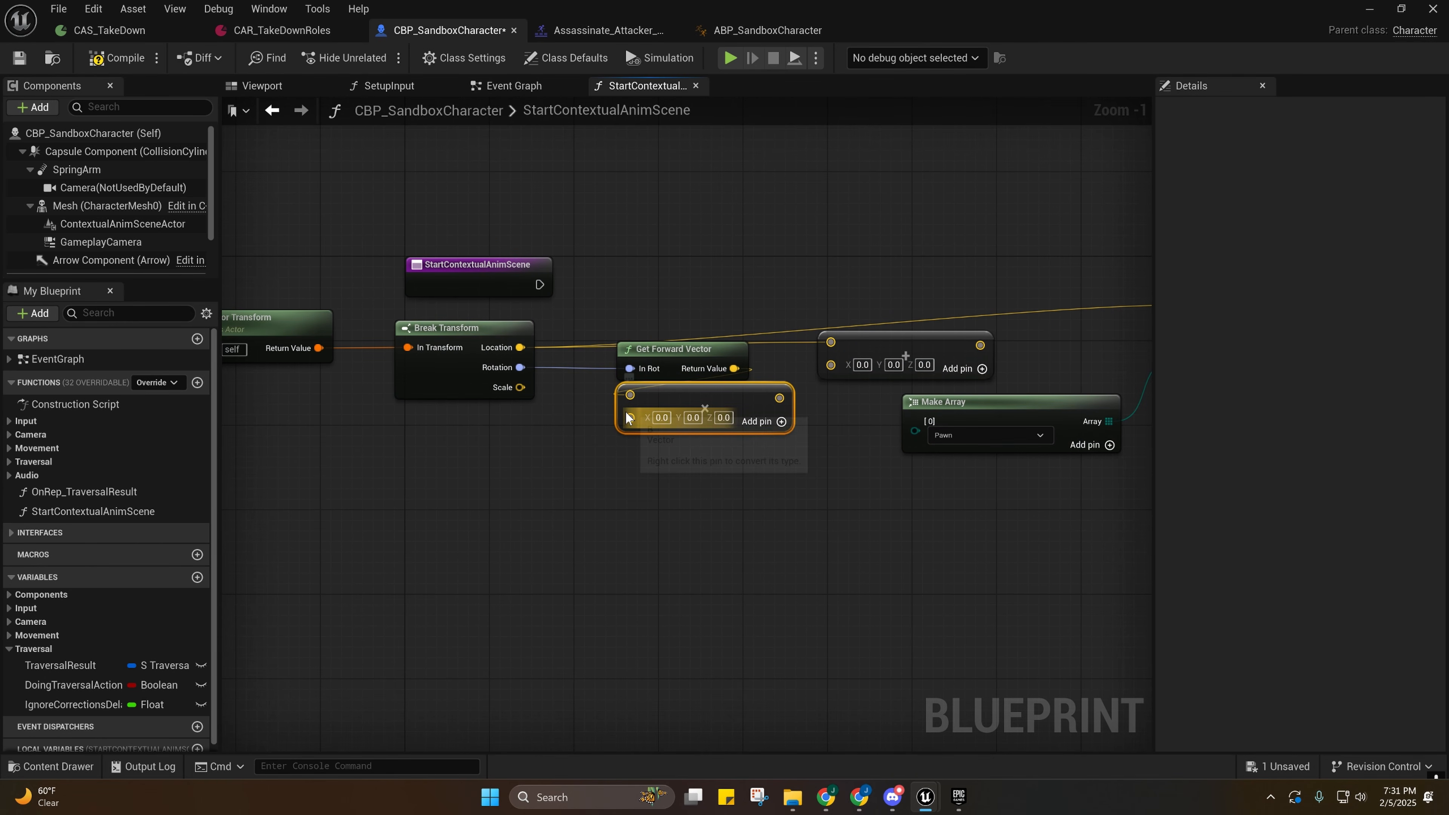
{"action": "right_click", "coordinate": [630, 394]}
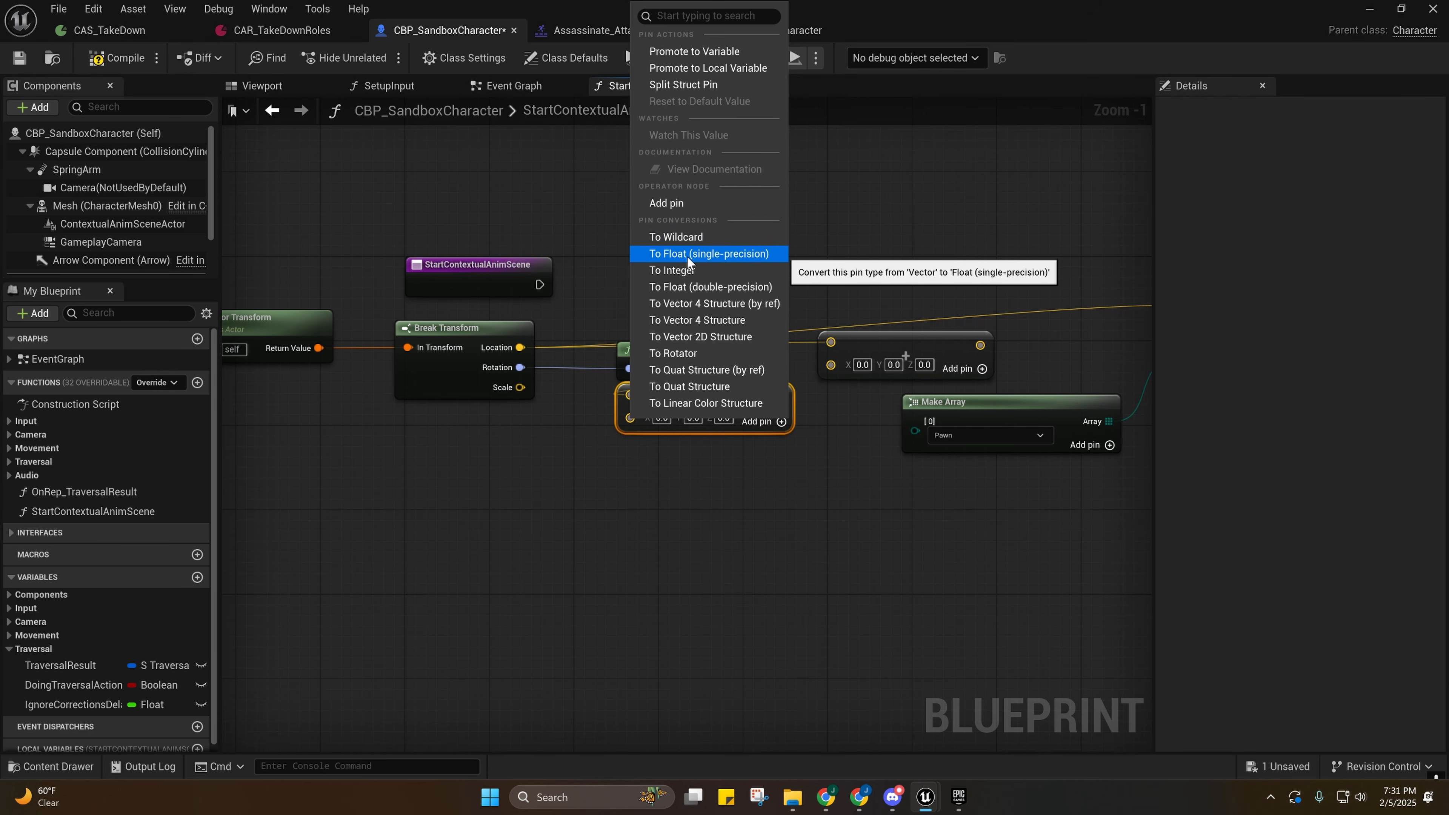
{"action": "left_click", "coordinate": [700, 253]}
{"action": "right_click_drag", "start_coordinate": [702, 462], "coordinate": [606, 469]}
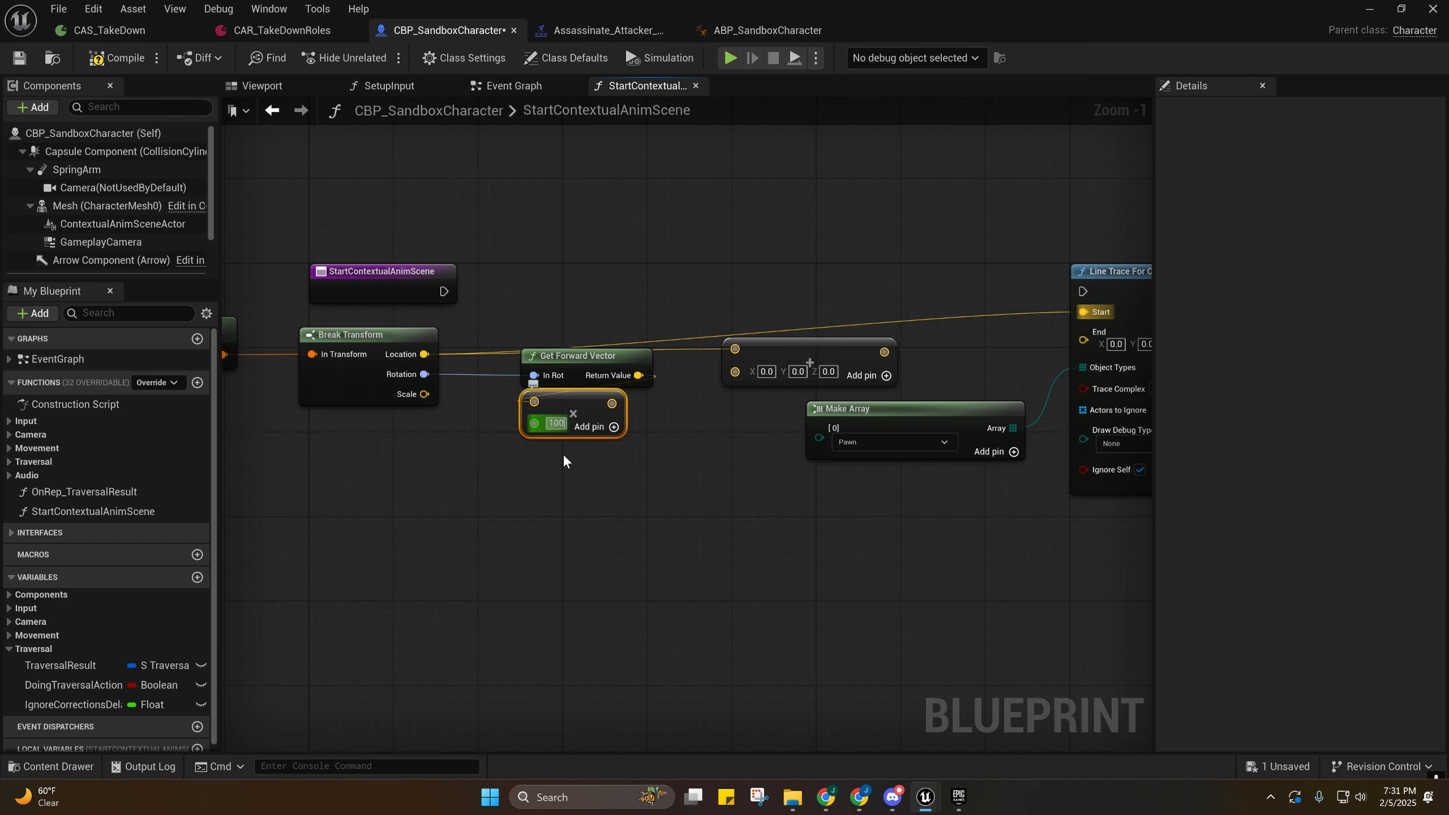
Connect the Multiply node's result to the second input of the Add node.
{"action": "right_click_drag", "start_coordinate": [563, 455], "coordinate": [437, 464]}
{"action": "left_click_drag", "start_coordinate": [492, 413], "coordinate": [617, 383]}
{"action": "right_click_drag", "start_coordinate": [580, 468], "coordinate": [712, 458]}
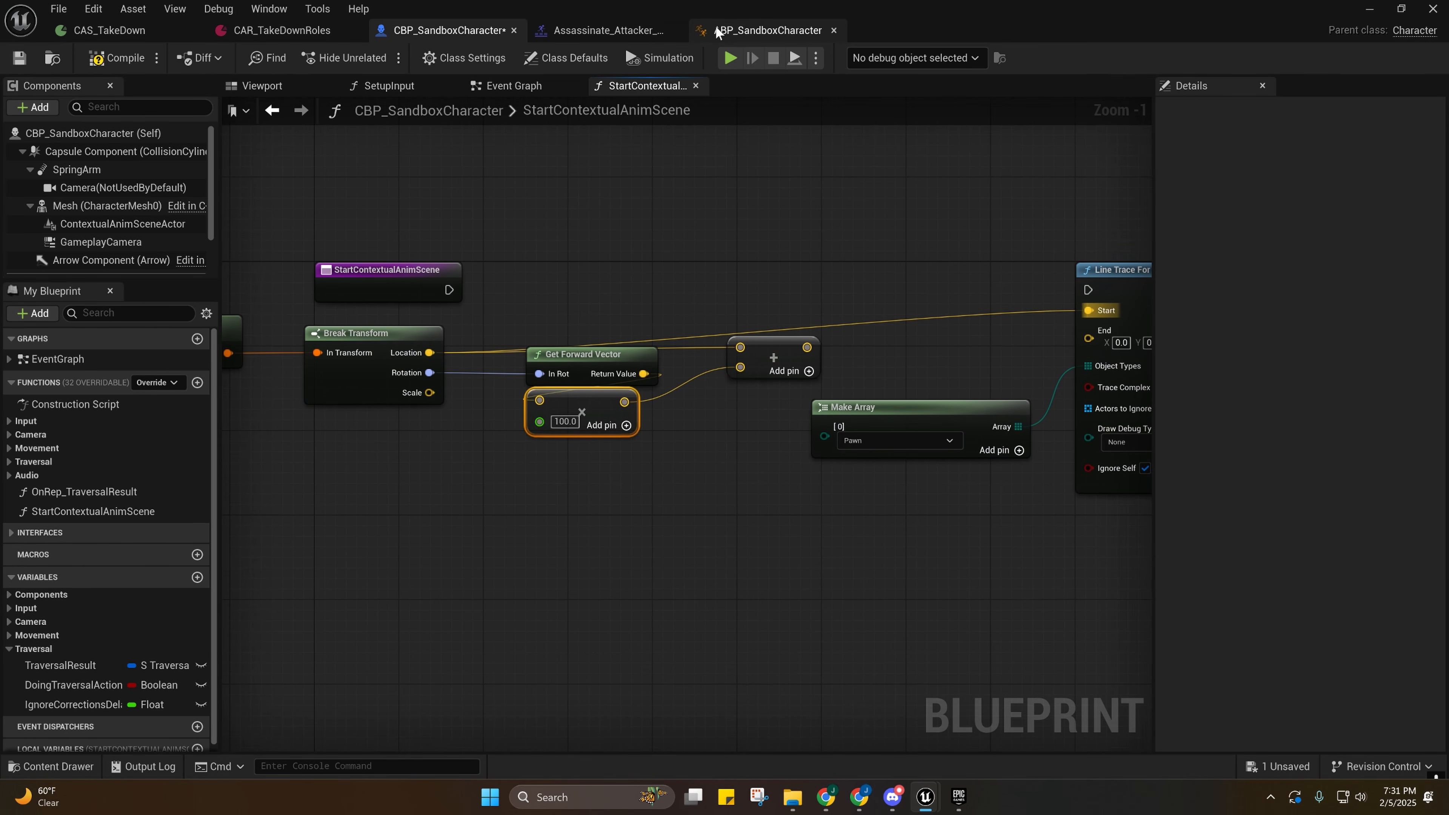
Examine the root bone in the Assassinate_Attacker montage and the spacing of the two characters in CAS_TakeDown, returning to CBP_SandboxCharacter.
{"action": "left_click", "coordinate": [598, 31]}
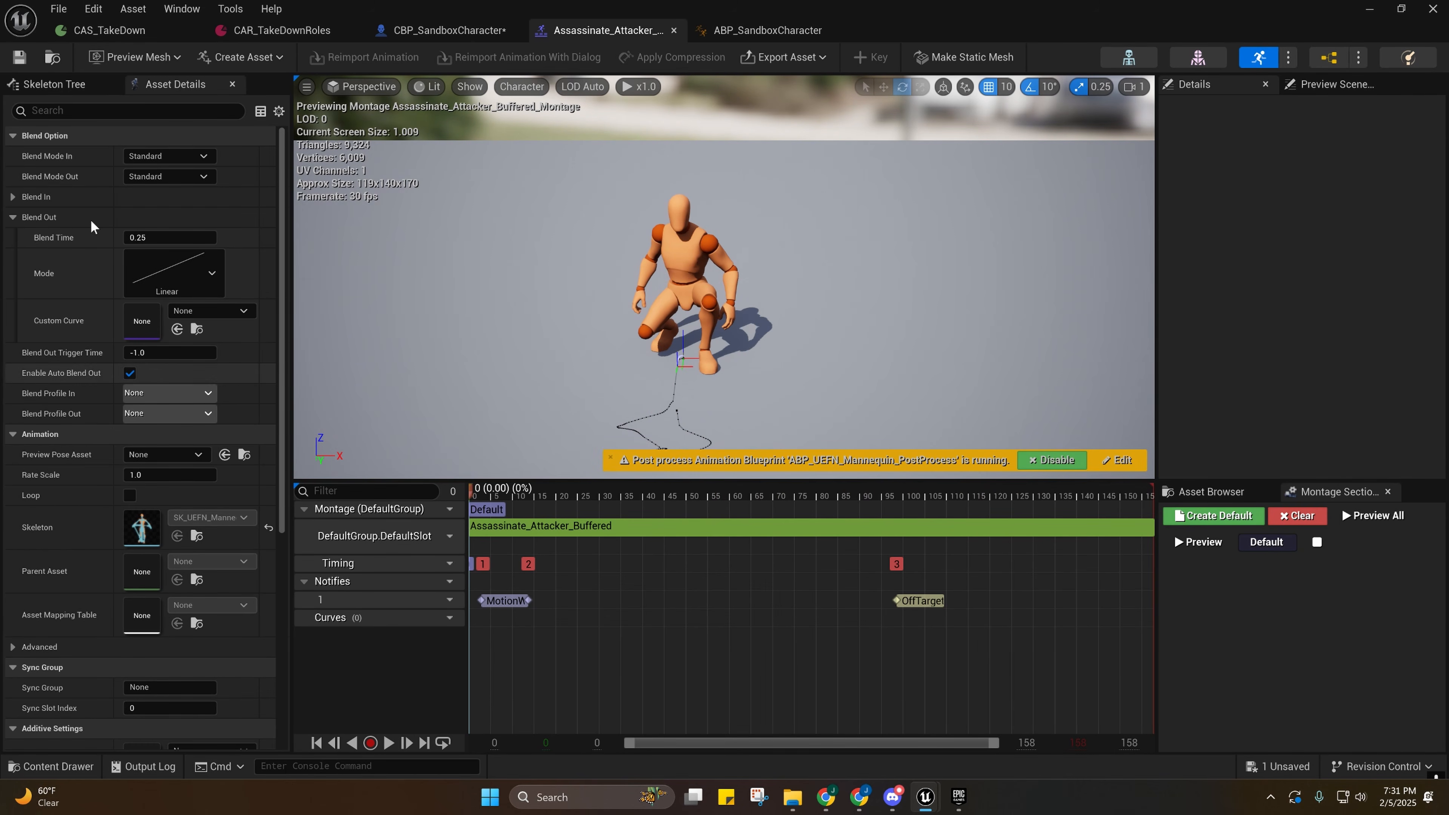
{"action": "left_click", "coordinate": [55, 83]}
{"action": "left_click", "coordinate": [41, 151]}
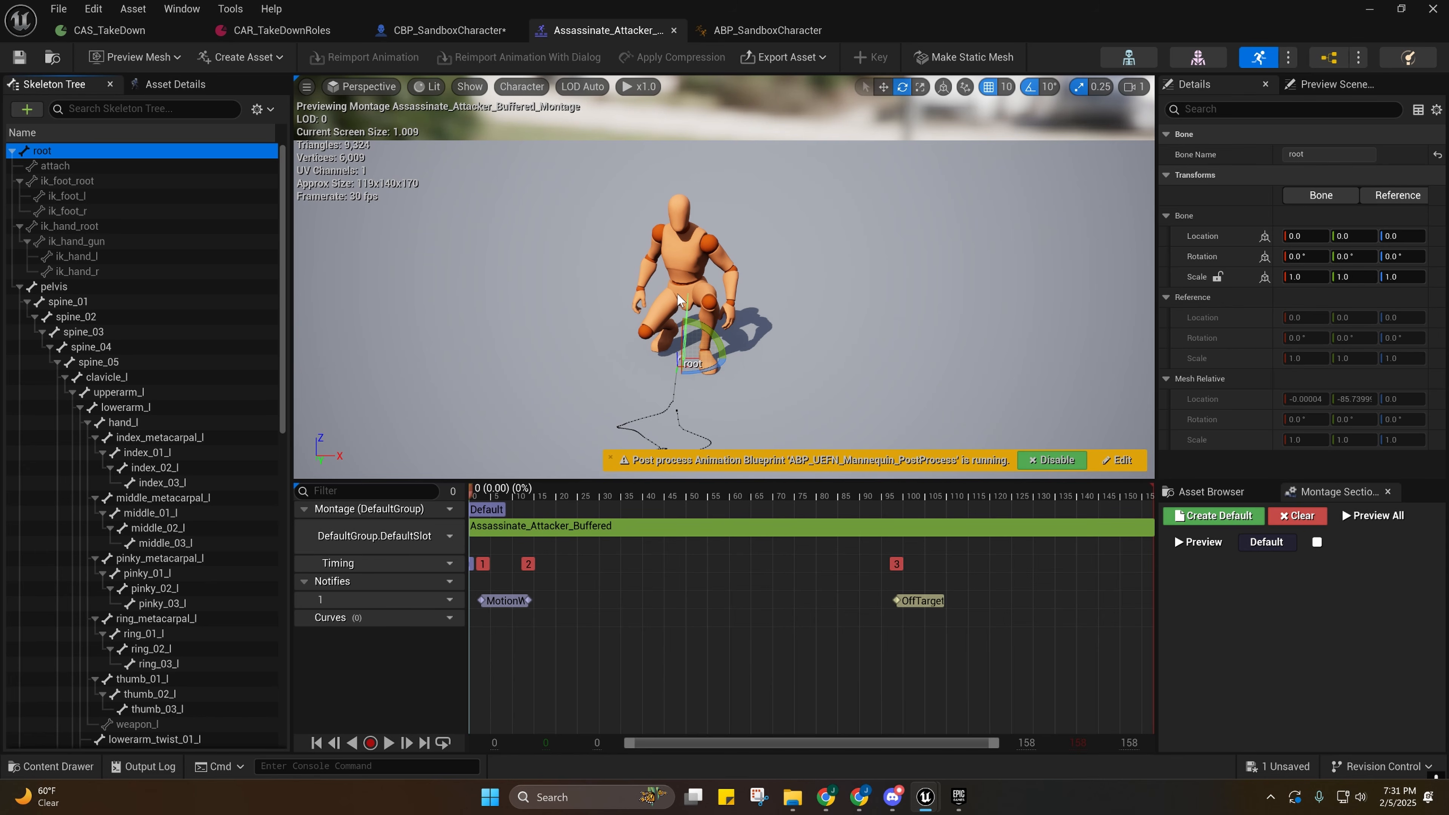
{"action": "left_click", "coordinate": [758, 31]}
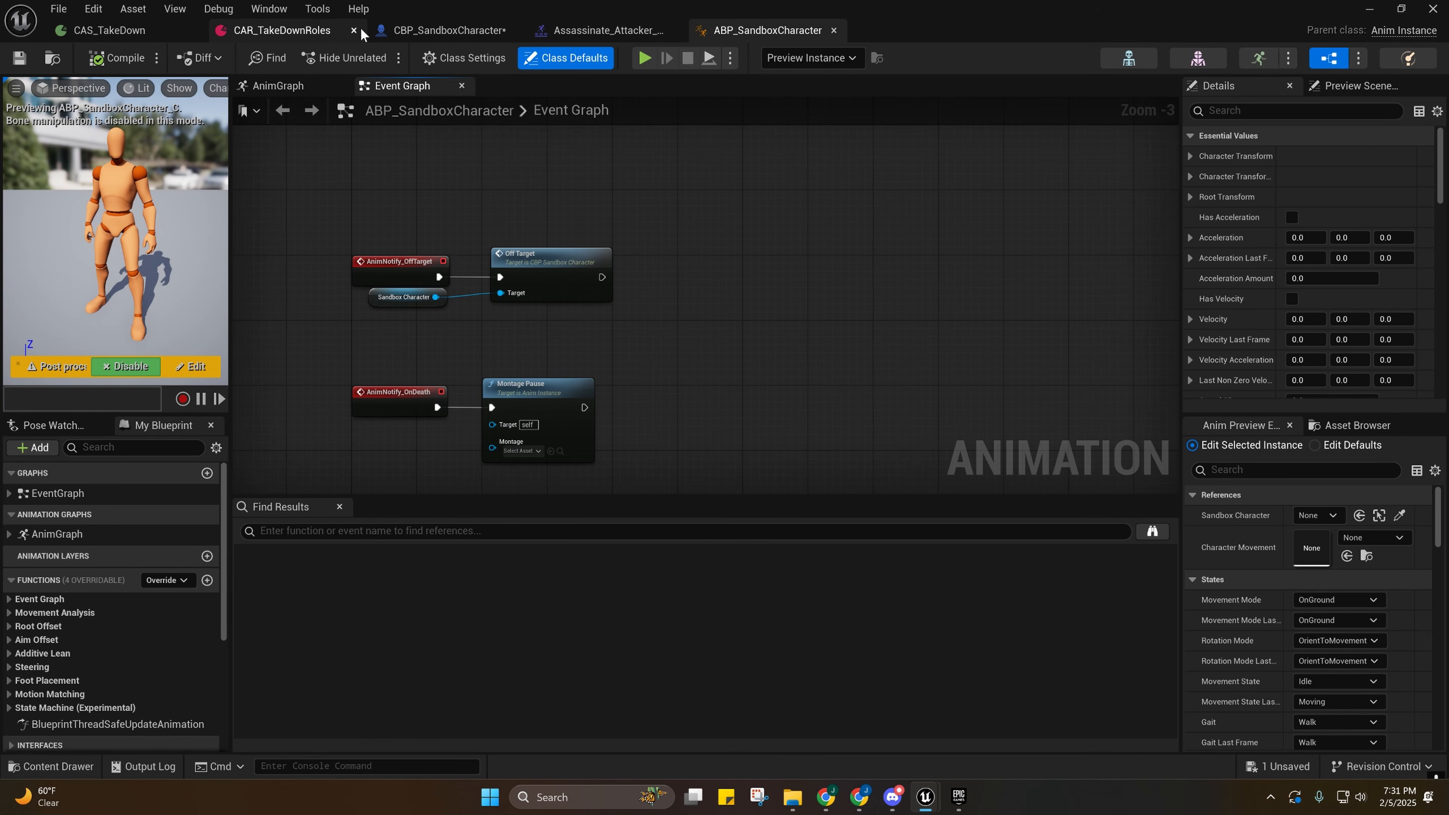
{"action": "left_click", "coordinate": [134, 31]}
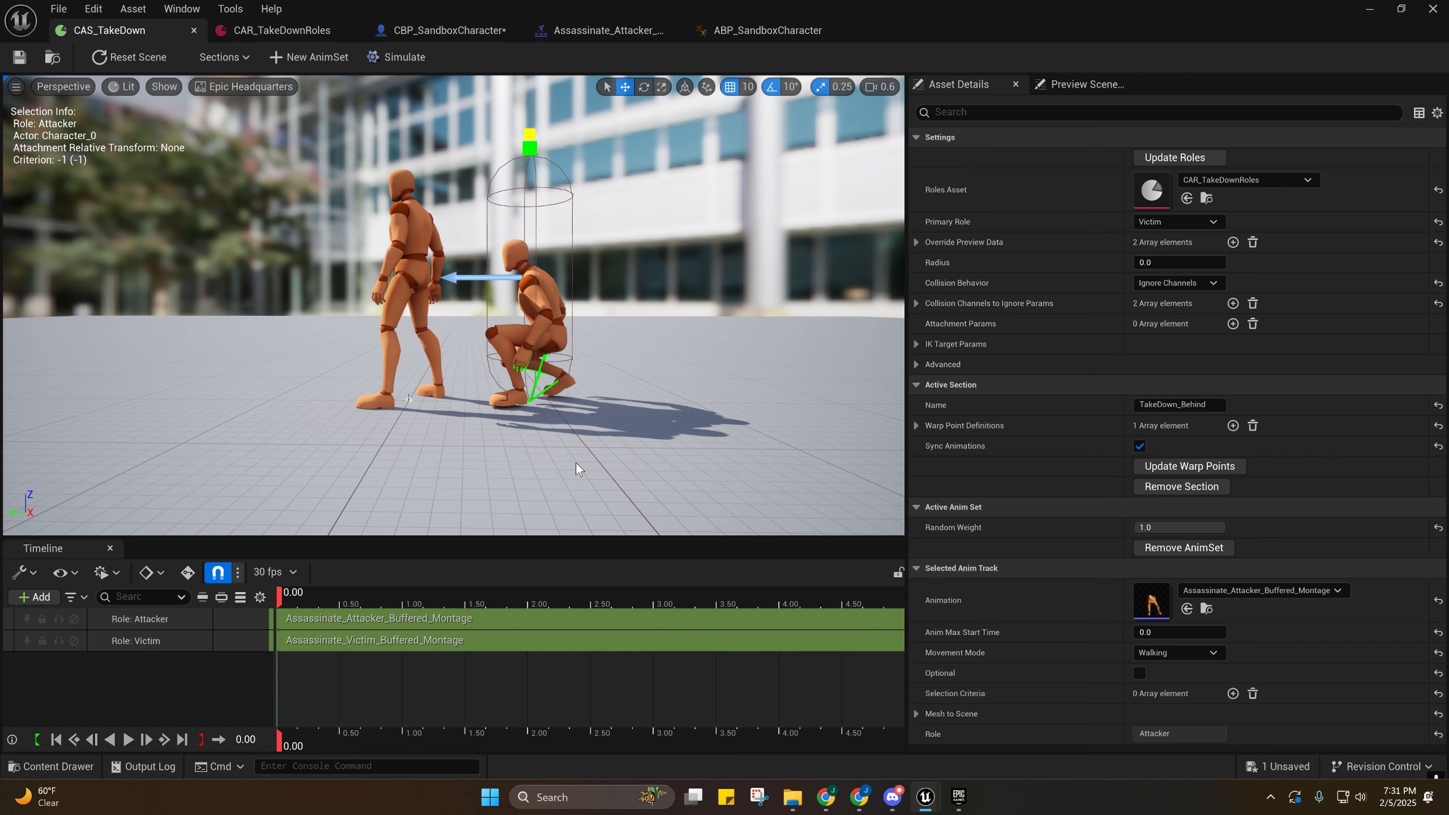
{"action": "left_click", "coordinate": [456, 29]}
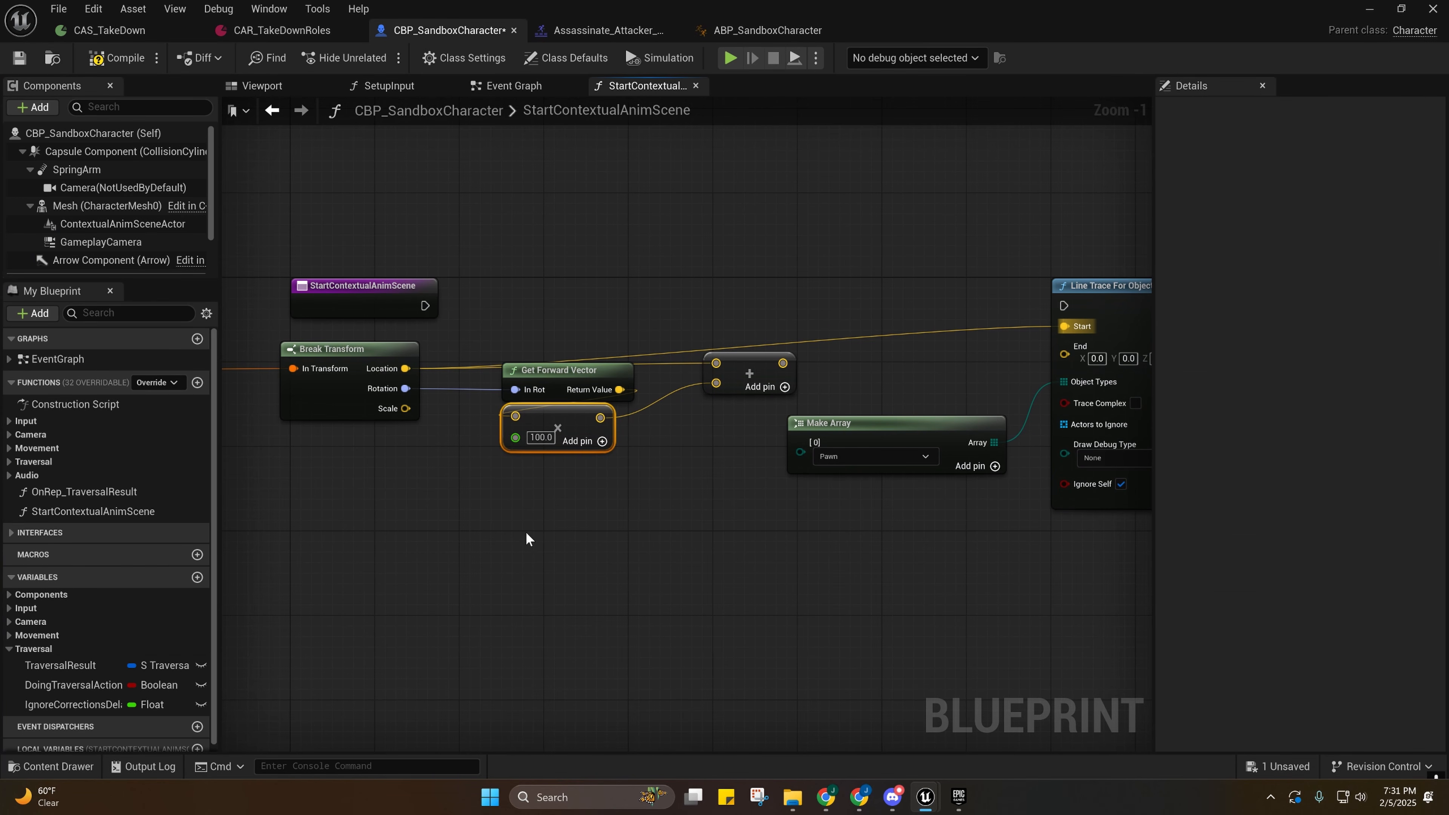
Wire the Add node's result to the line trace's End and the function entry's execution output to Line Trace For Objects.
{"action": "left_click_drag", "start_coordinate": [525, 531], "coordinate": [542, 432]}
{"action": "right_click_drag", "start_coordinate": [595, 494], "coordinate": [406, 506]}
{"action": "left_click_drag", "start_coordinate": [594, 374], "coordinate": [890, 366]}
{"action": "right_click_drag", "start_coordinate": [294, 458], "coordinate": [438, 485]}
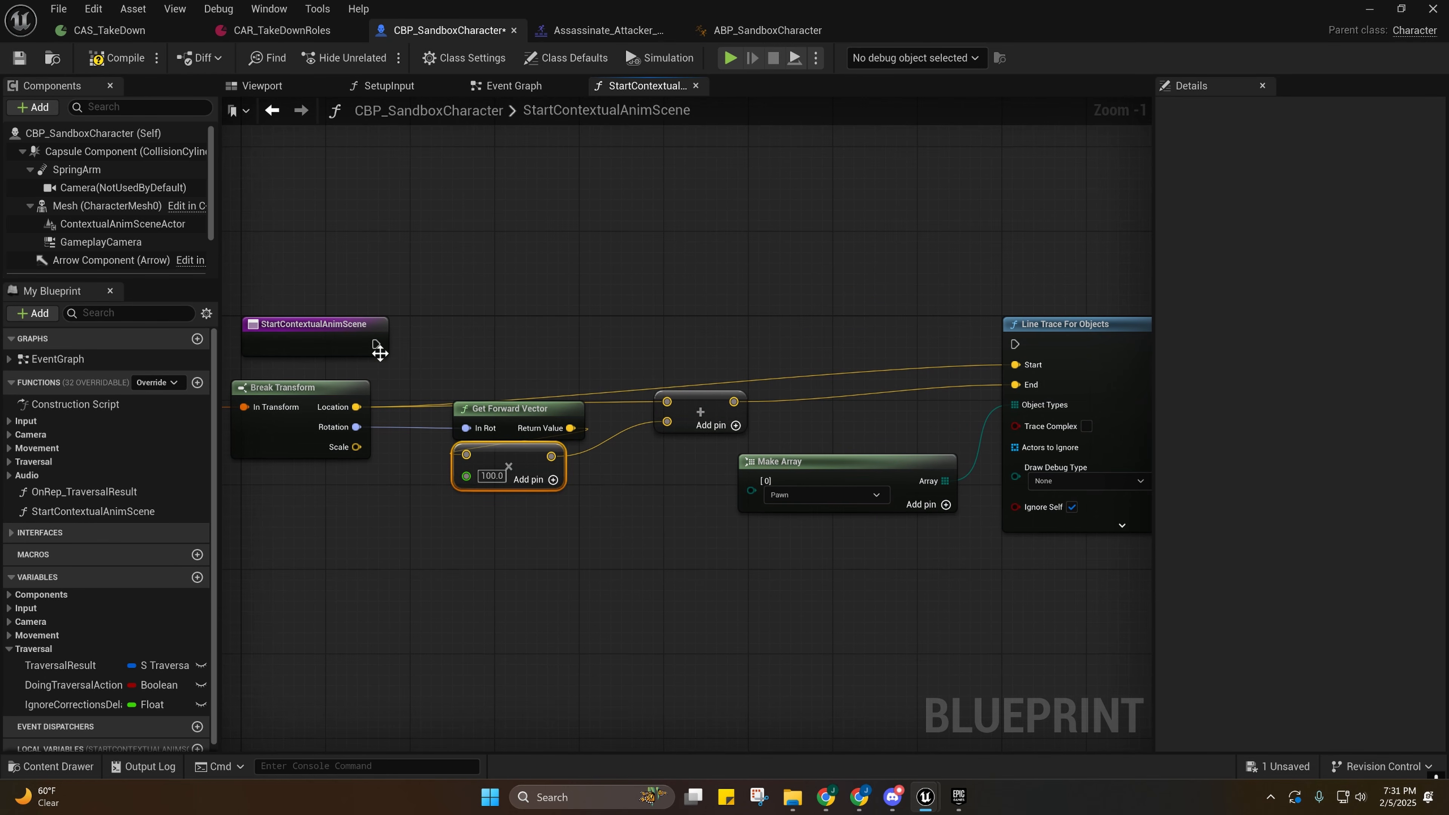
{"action": "left_click_drag", "start_coordinate": [380, 343], "coordinate": [1014, 342]}
{"action": "right_click_drag", "start_coordinate": [924, 410], "coordinate": [696, 368]}
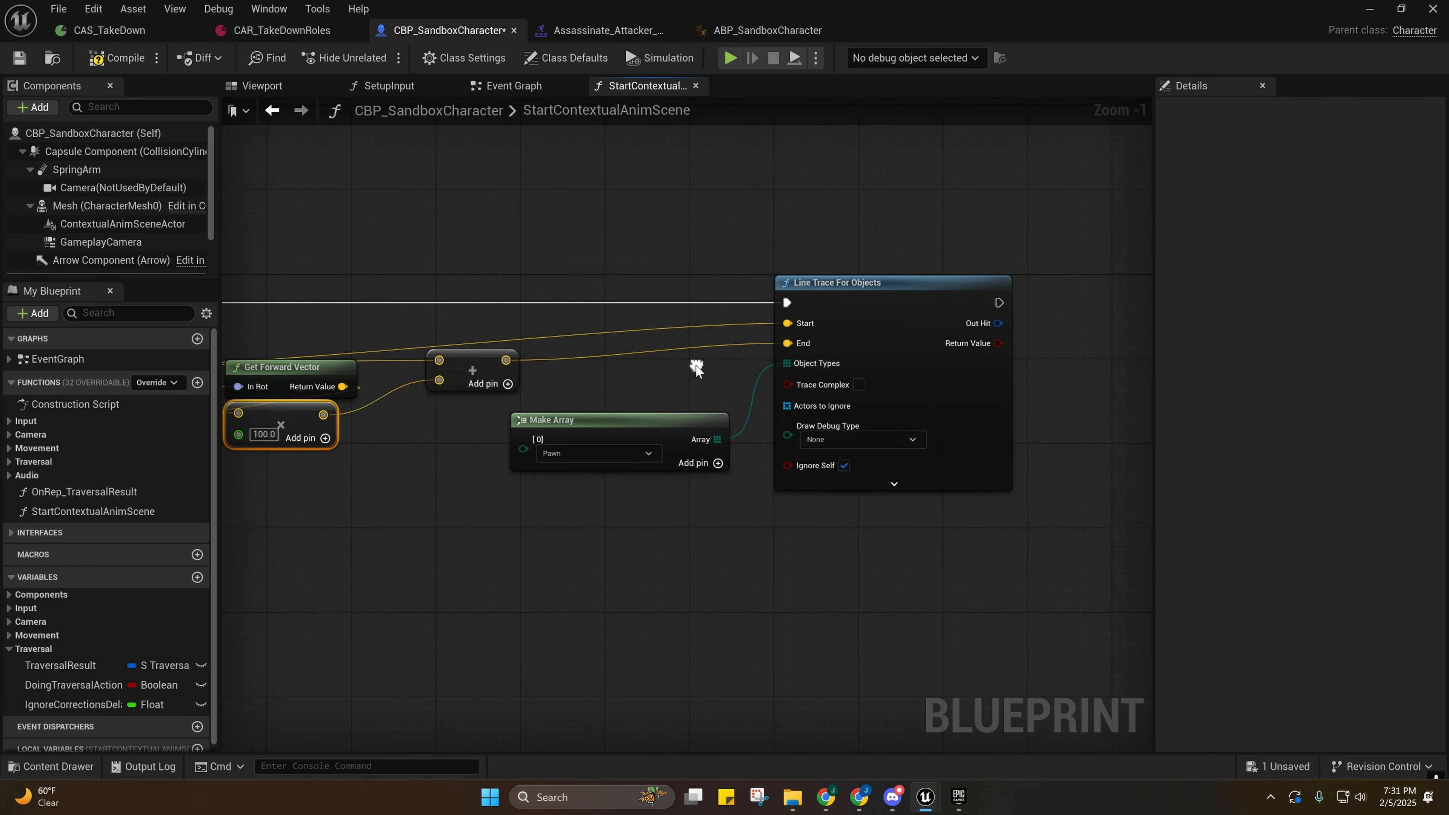
Shift the transform, forward vector, Multiply and Add nodes together closer to the Line Trace For Objects node.
{"action": "right_click_drag", "start_coordinate": [599, 406], "coordinate": [811, 381]}
{"action": "right_click_drag", "start_coordinate": [469, 401], "coordinate": [710, 445]}
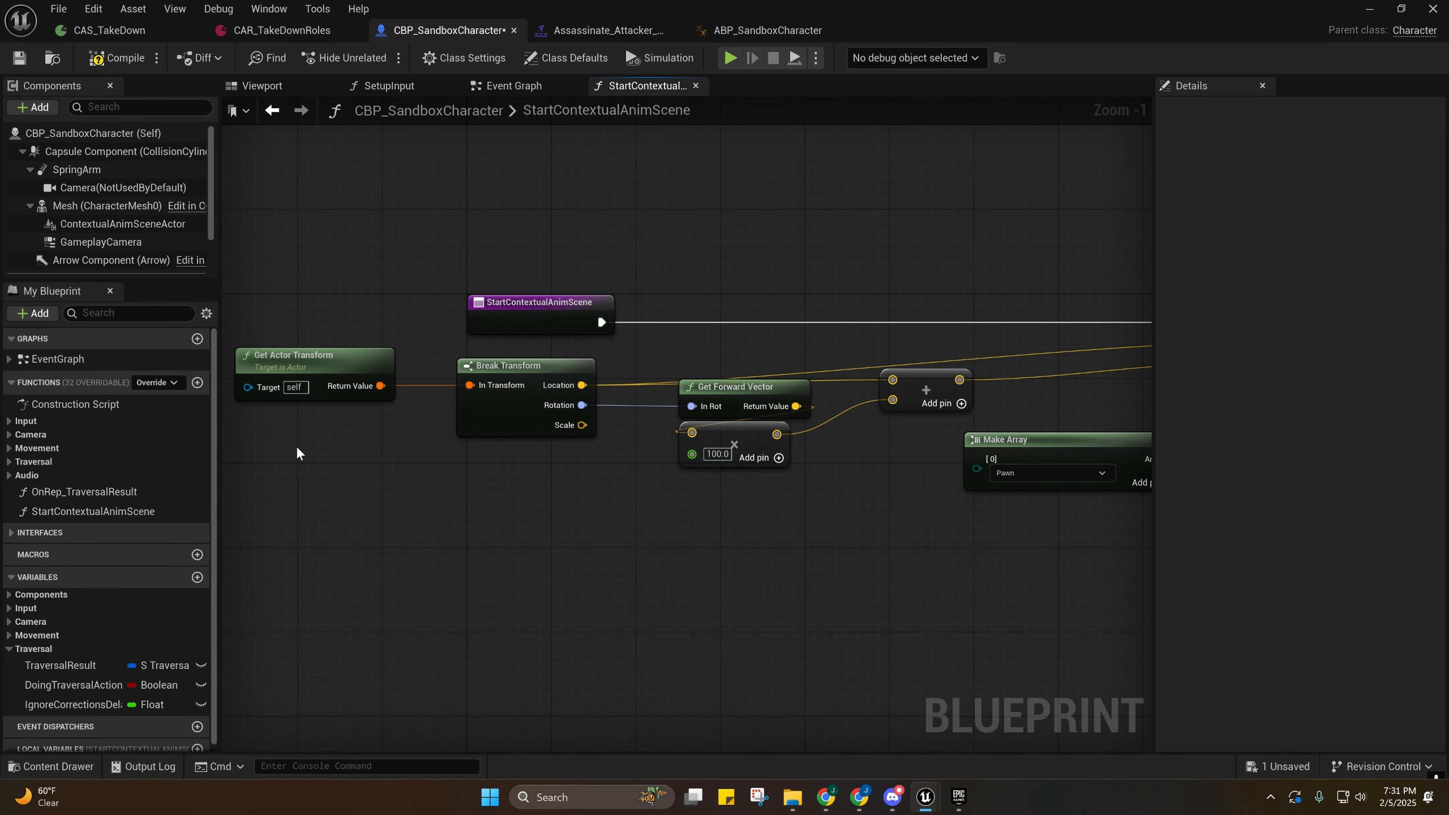
{"action": "left_click_drag", "start_coordinate": [638, 409], "coordinate": [922, 391]}
{"action": "right_click_drag", "start_coordinate": [884, 445], "coordinate": [491, 495]}
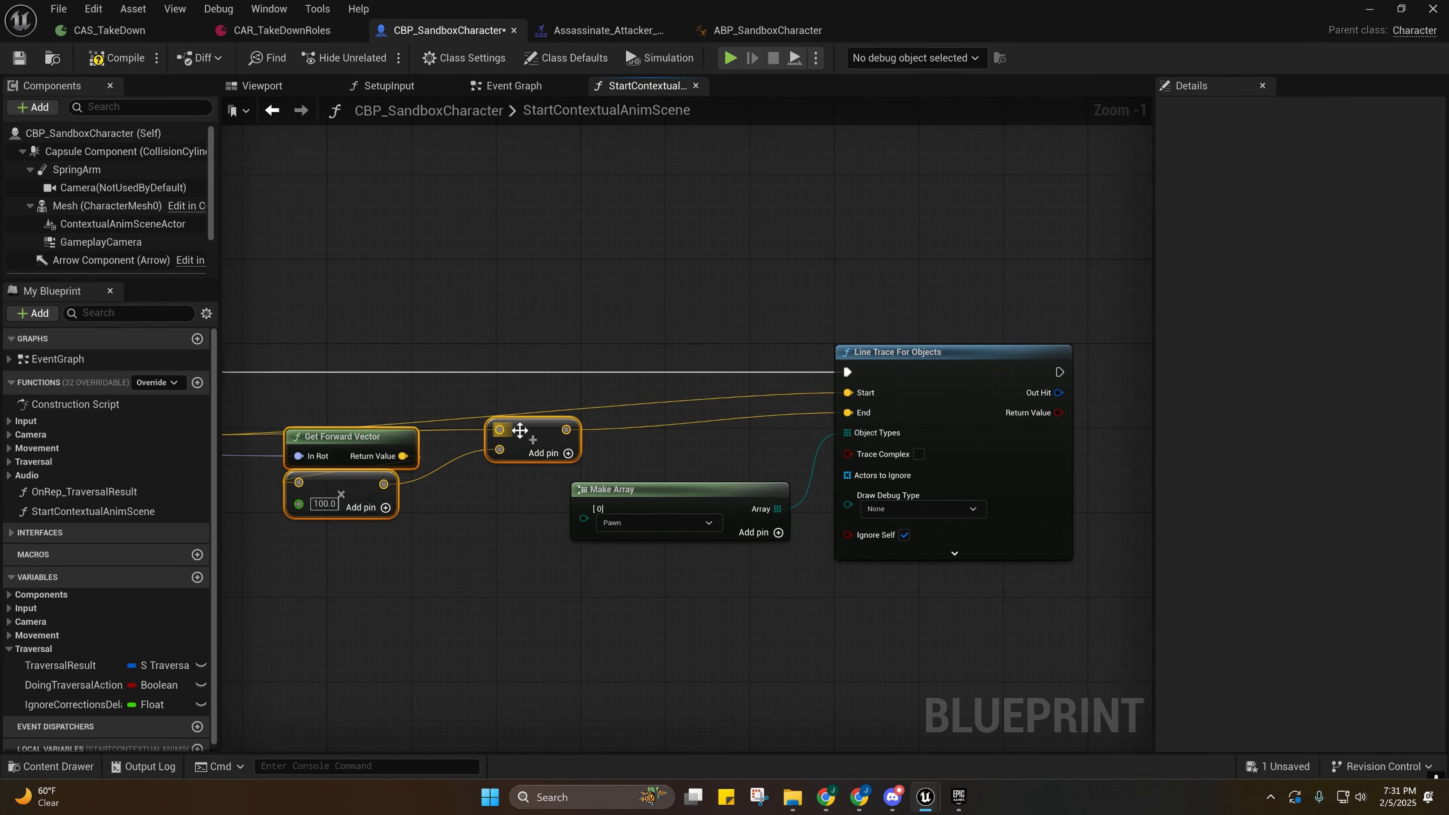
{"action": "left_click_drag", "start_coordinate": [520, 431], "coordinate": [615, 437]}
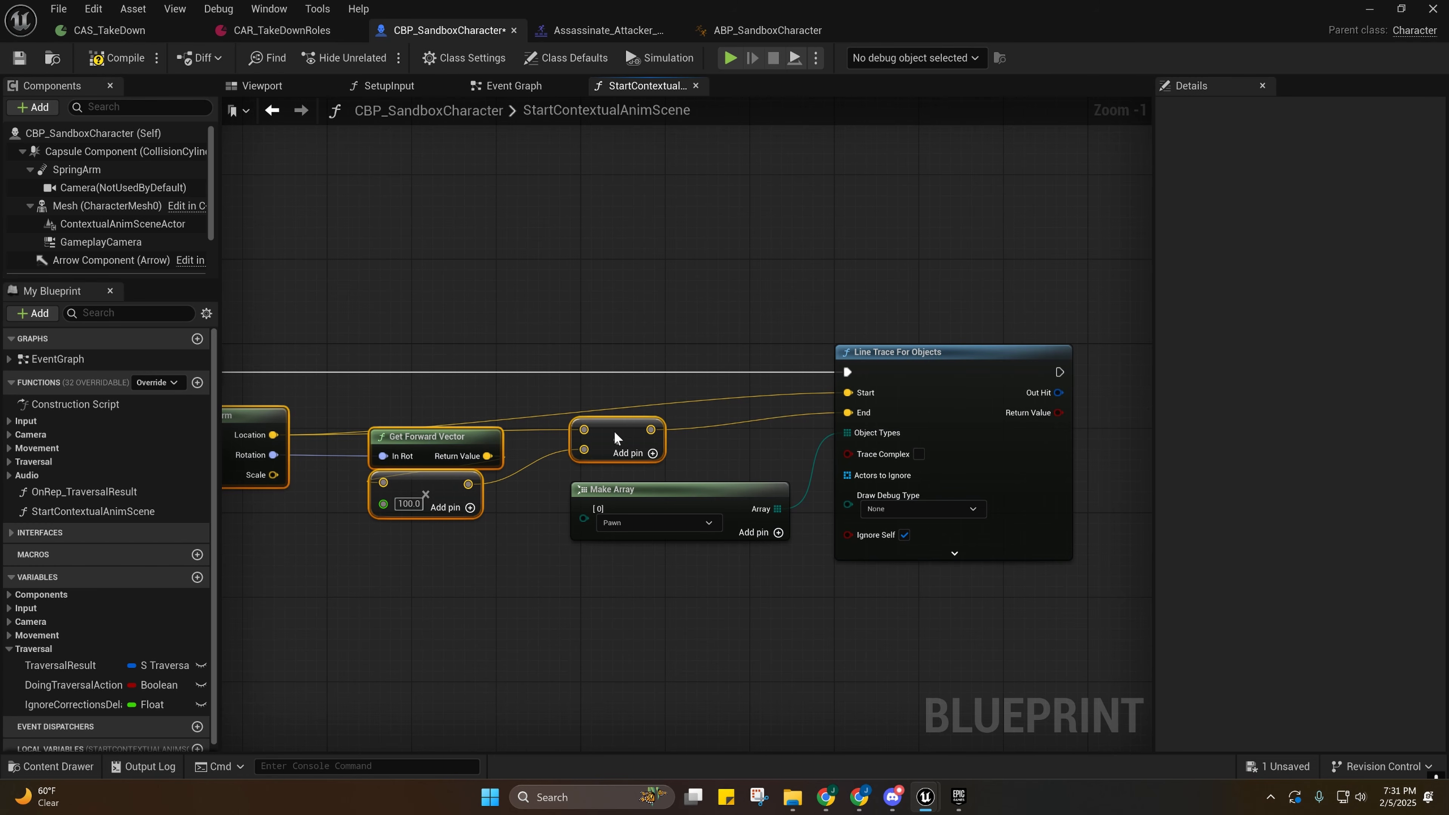
{"action": "right_click_drag", "start_coordinate": [602, 459], "coordinate": [802, 439]}
{"action": "right_click_drag", "start_coordinate": [688, 488], "coordinate": [430, 456]}
{"action": "left_click", "coordinate": [645, 523]}
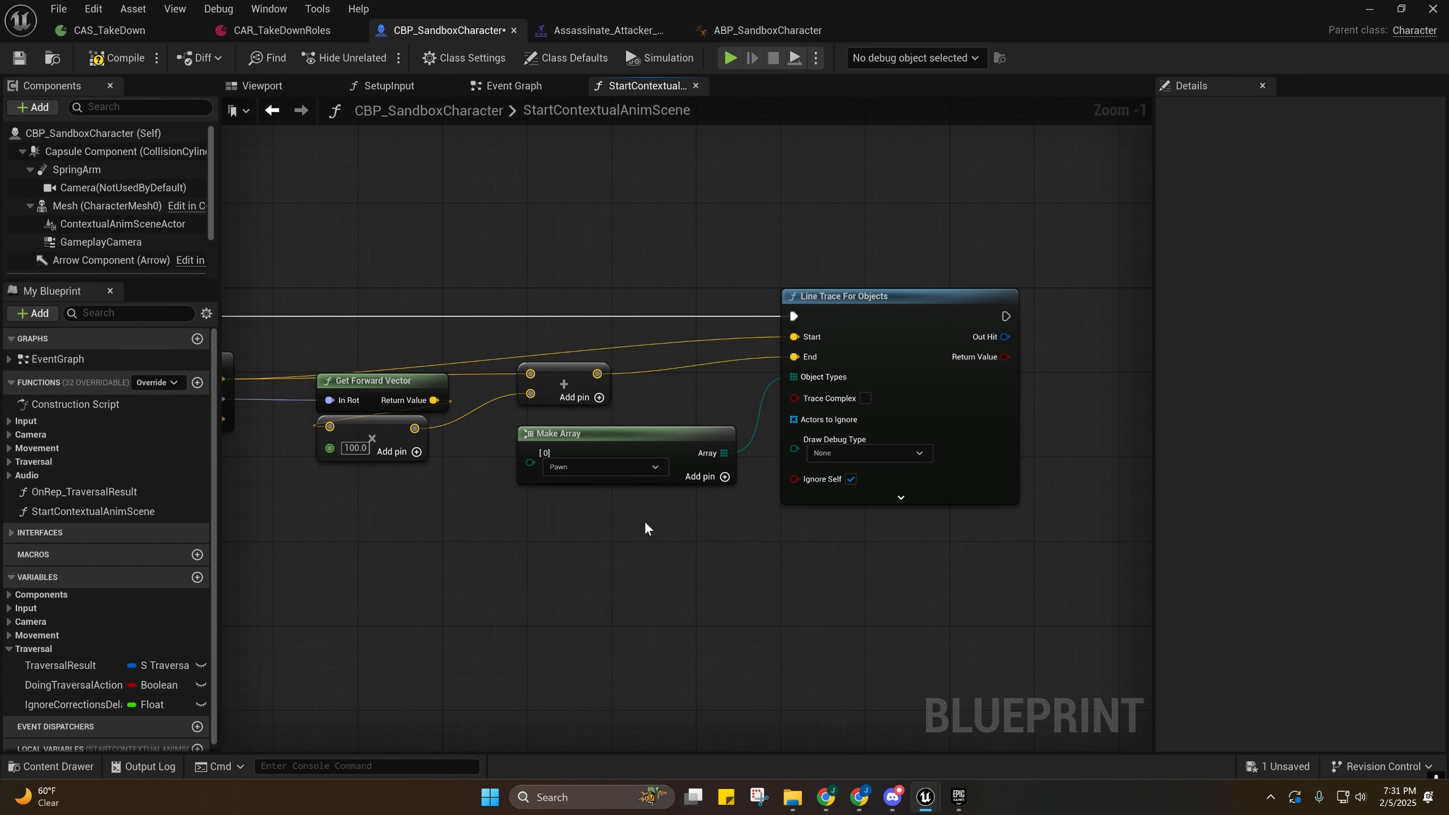
Add a Branch after Line Trace For Objects with the trace's Return Value as its Condition.
{"action": "right_click_drag", "start_coordinate": [644, 521], "coordinate": [396, 519]}
{"action": "right_click_drag", "start_coordinate": [698, 597], "coordinate": [442, 595]}
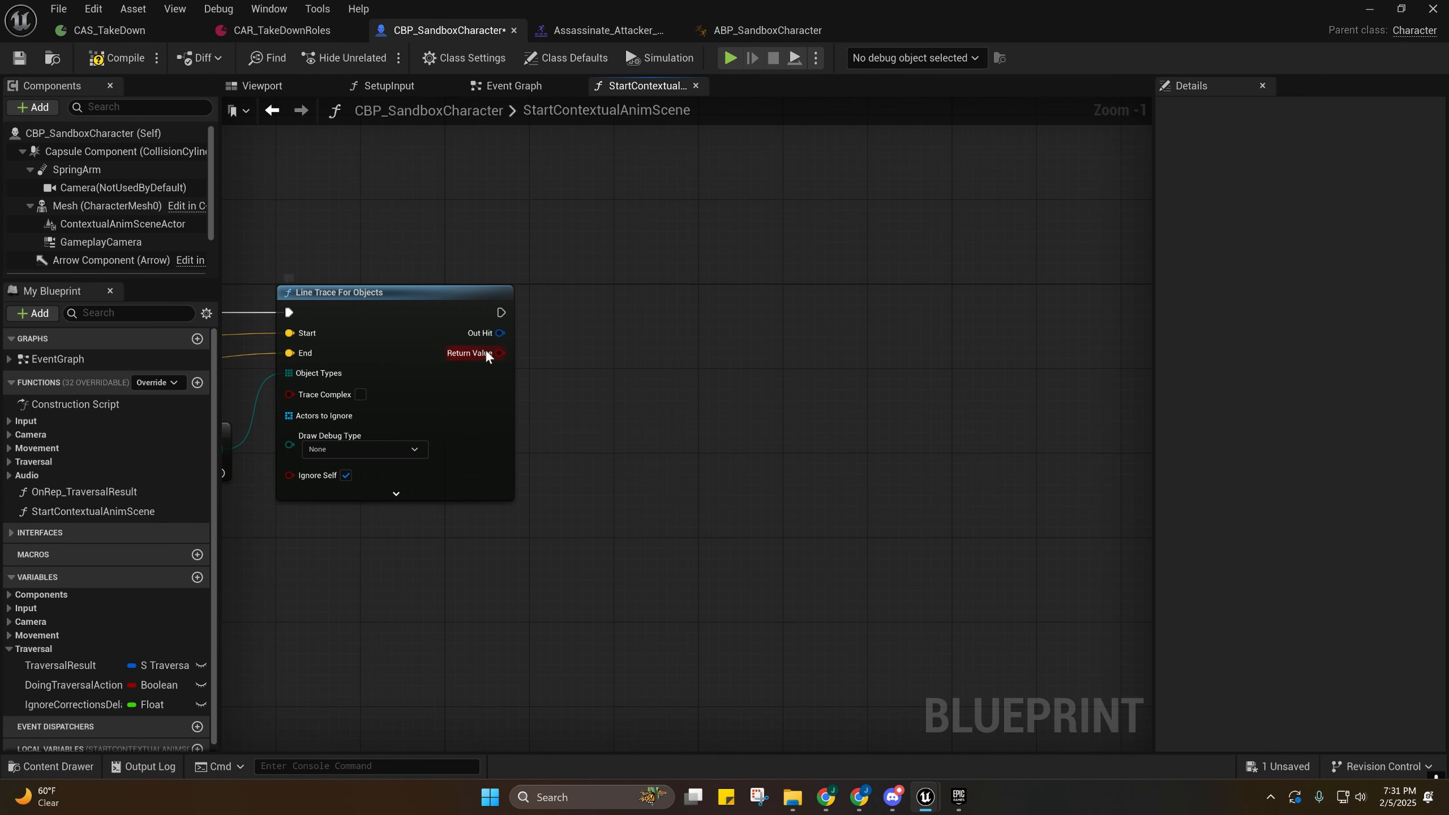
{"action": "left_click_drag", "start_coordinate": [487, 353], "coordinate": [623, 311]}
{"action": "type", "text": "bra"}
{"action": "left_click", "coordinate": [671, 421]}
{"action": "right_click_drag", "start_coordinate": [516, 385], "coordinate": [439, 356]}
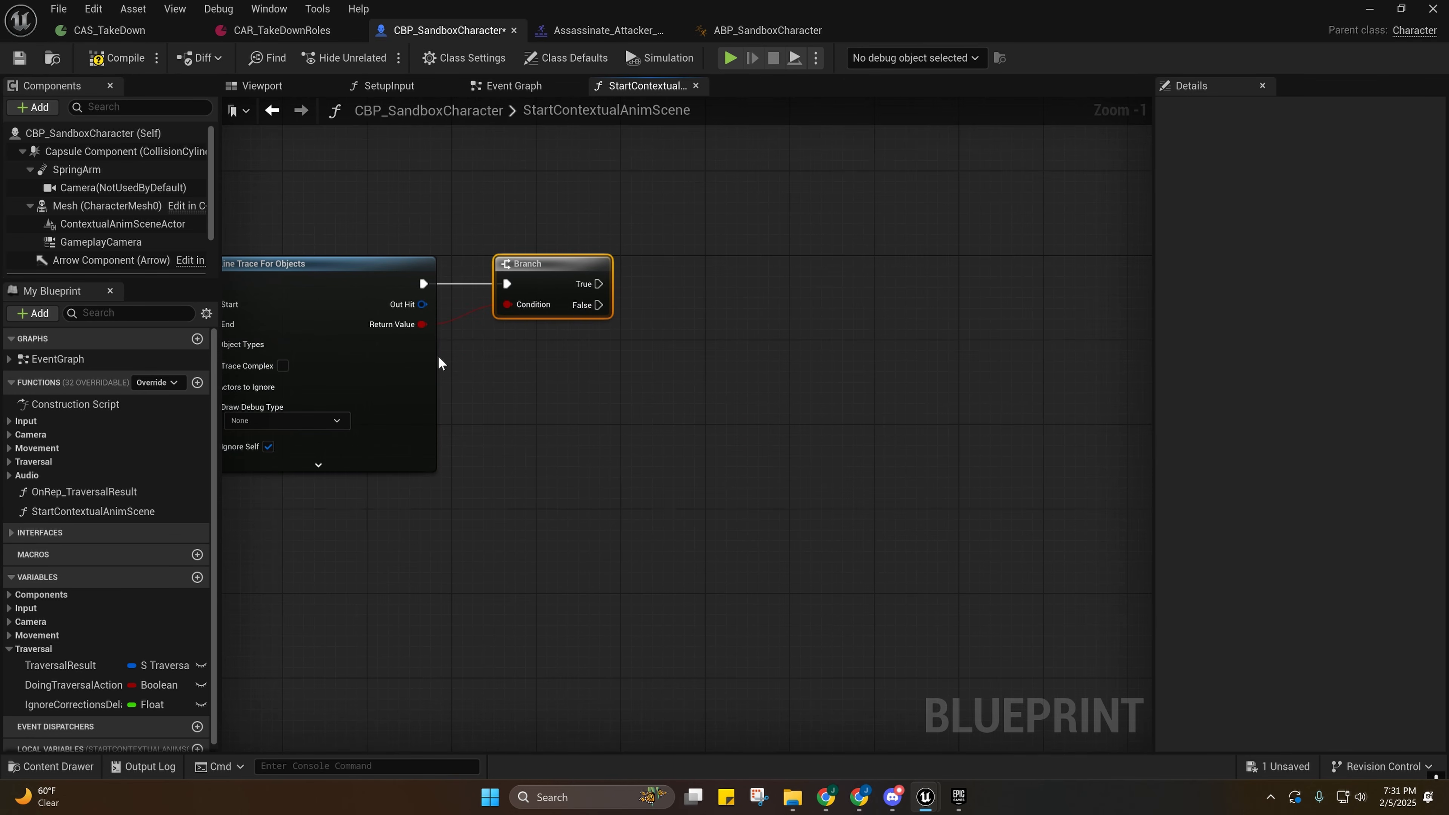
Add a Break Hit Result node fed by the trace's Out Hit and place it directly below the Branch.
{"action": "left_click_drag", "start_coordinate": [418, 303], "coordinate": [510, 359]}
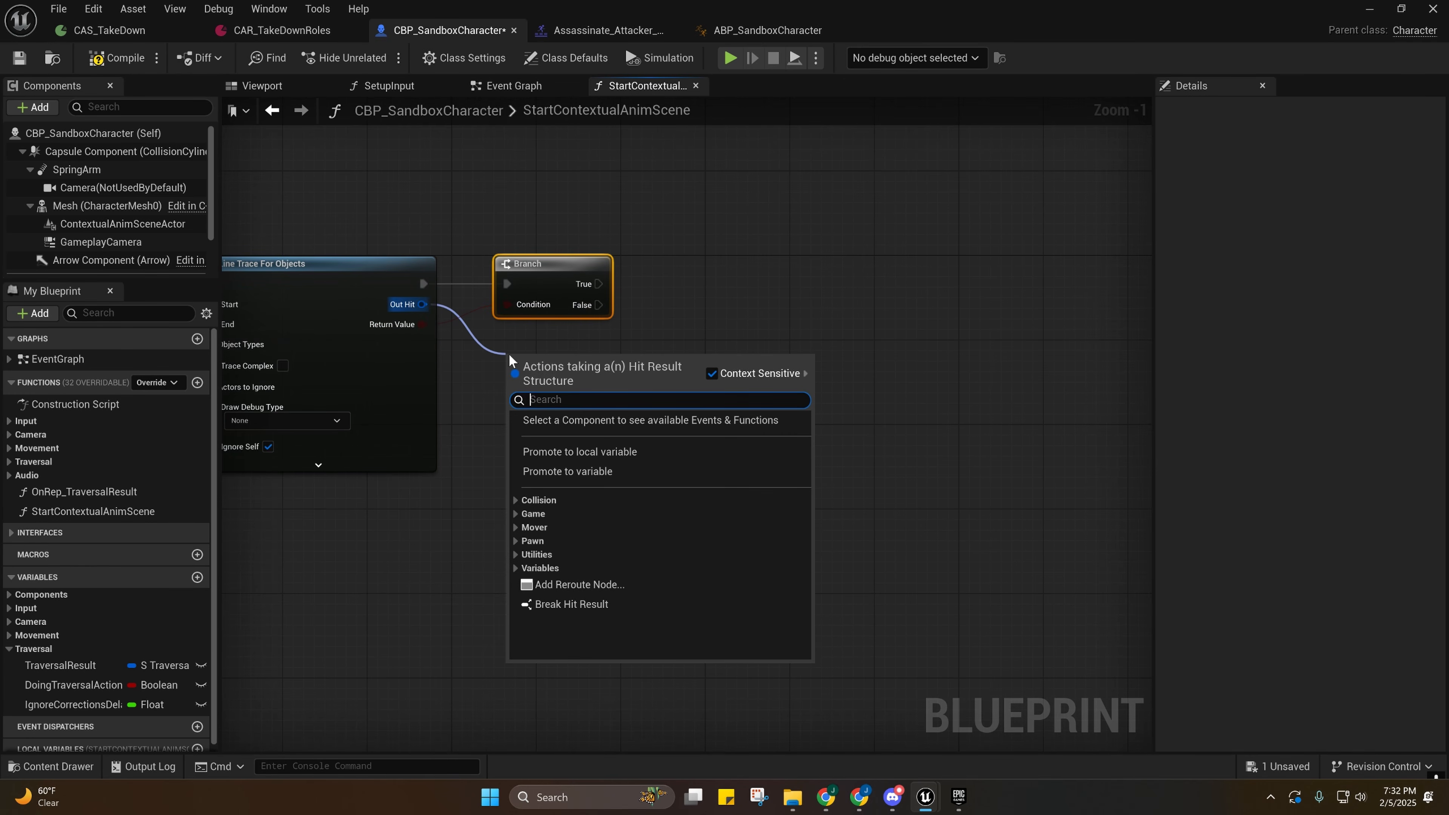
{"action": "type", "text": "bre"}
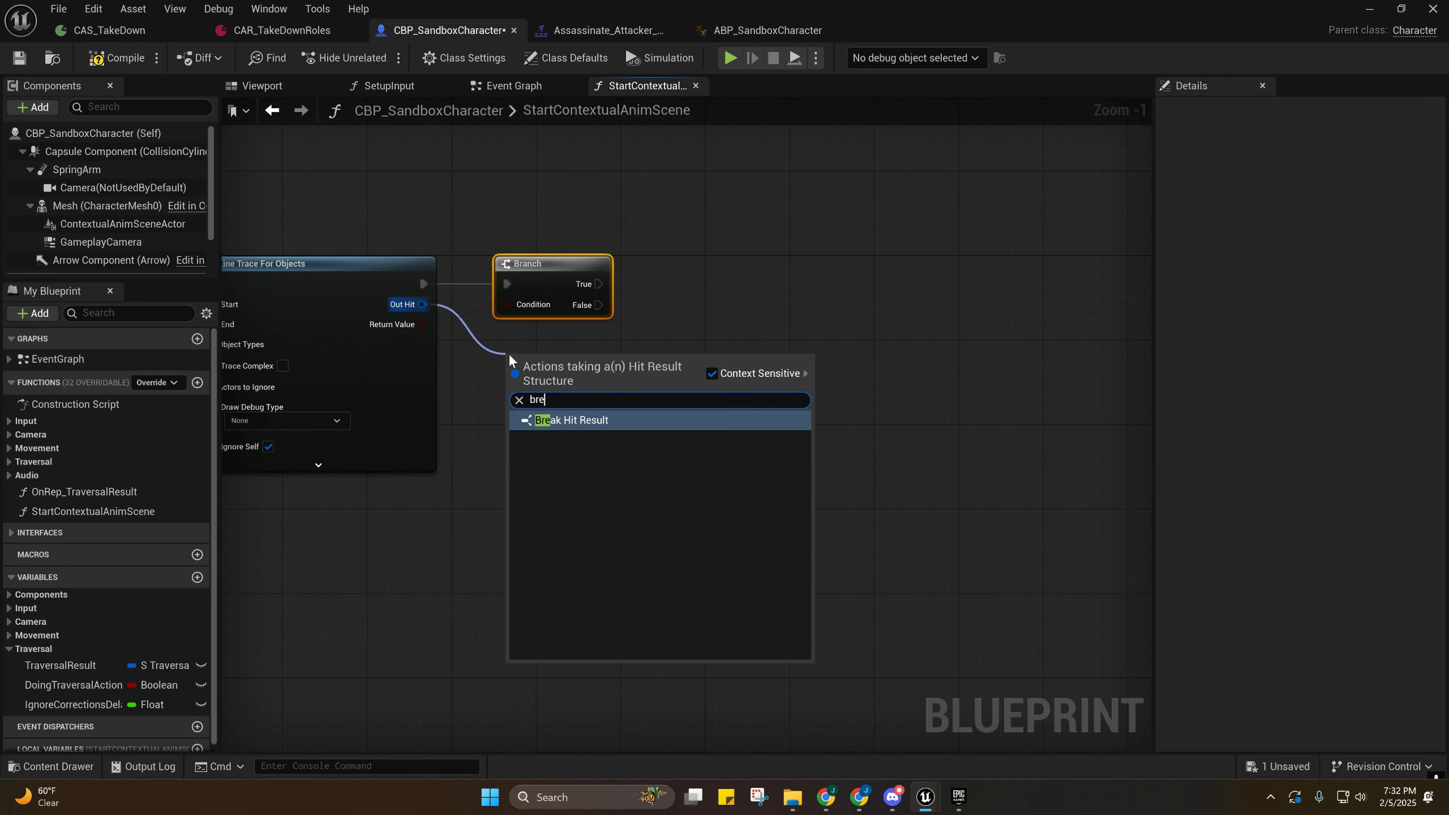
{"action": "key", "text": "Return"}
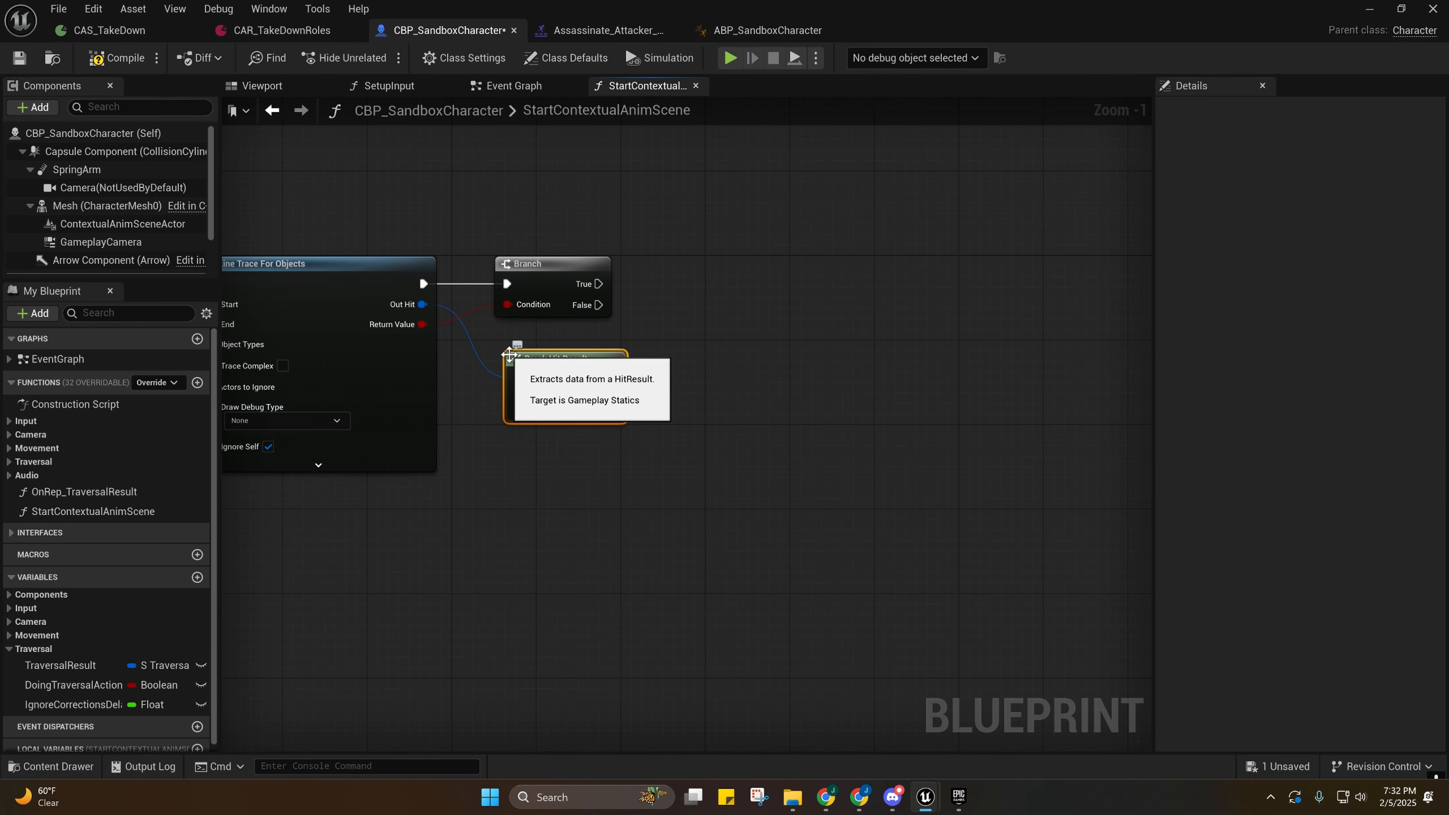
{"action": "left_click_drag", "start_coordinate": [537, 366], "coordinate": [527, 334]}
{"action": "mouse_move", "coordinate": [407, 404]}
{"action": "right_mouse_down"}
{"action": "mouse_move", "coordinate": [806, 446]}
{"action": "mouse_move", "coordinate": [414, 439]}
{"action": "mouse_move", "coordinate": [854, 468]}
{"action": "mouse_move", "coordinate": [711, 455]}
{"action": "right_mouse_up"}
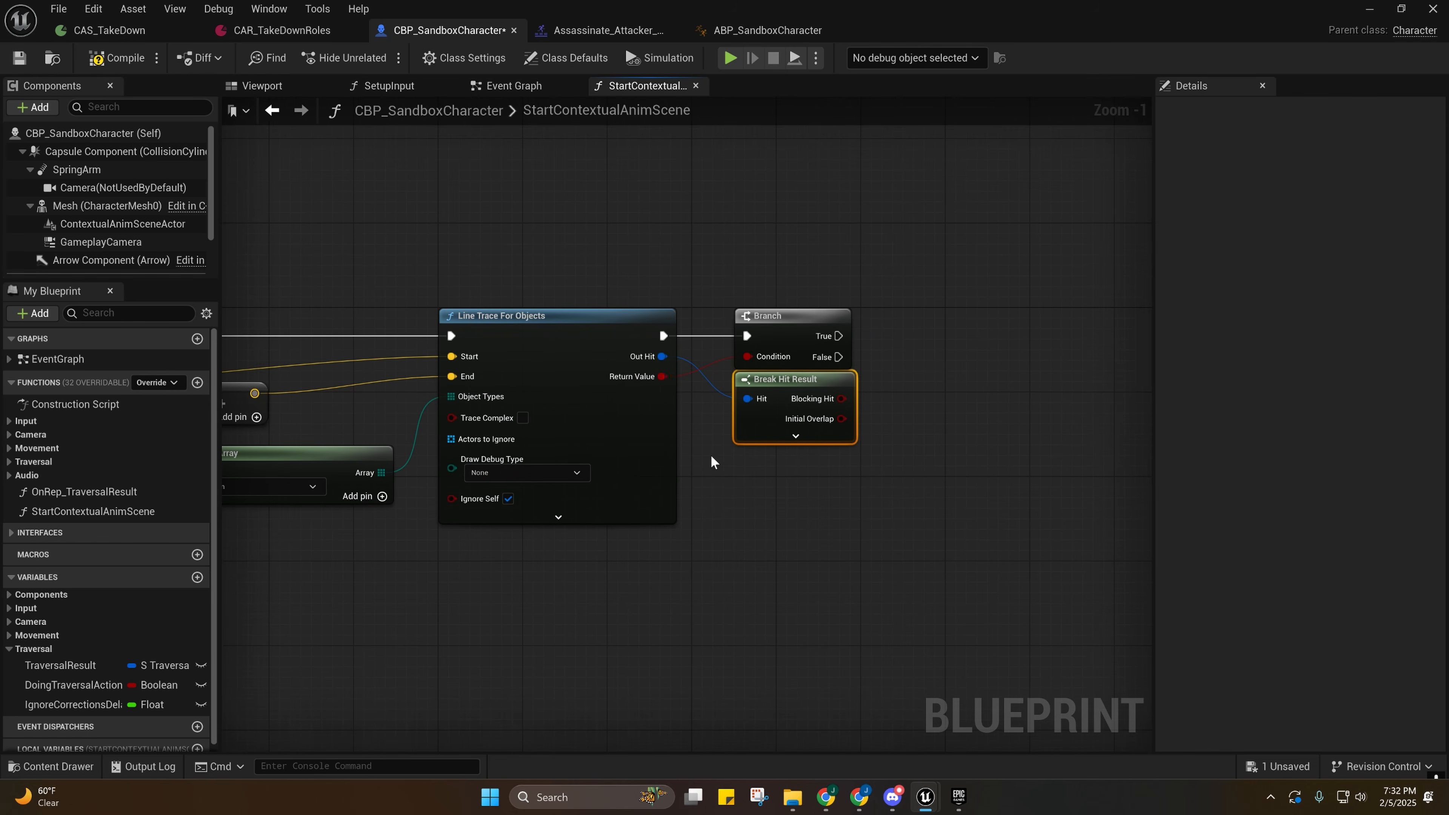
Cast the Break Hit Result's Hit Actor to CBP_SandboxCharacter, executed from the Branch's True output.
{"action": "left_click", "coordinate": [779, 437]}
{"action": "right_click_drag", "start_coordinate": [841, 560], "coordinate": [682, 533]}
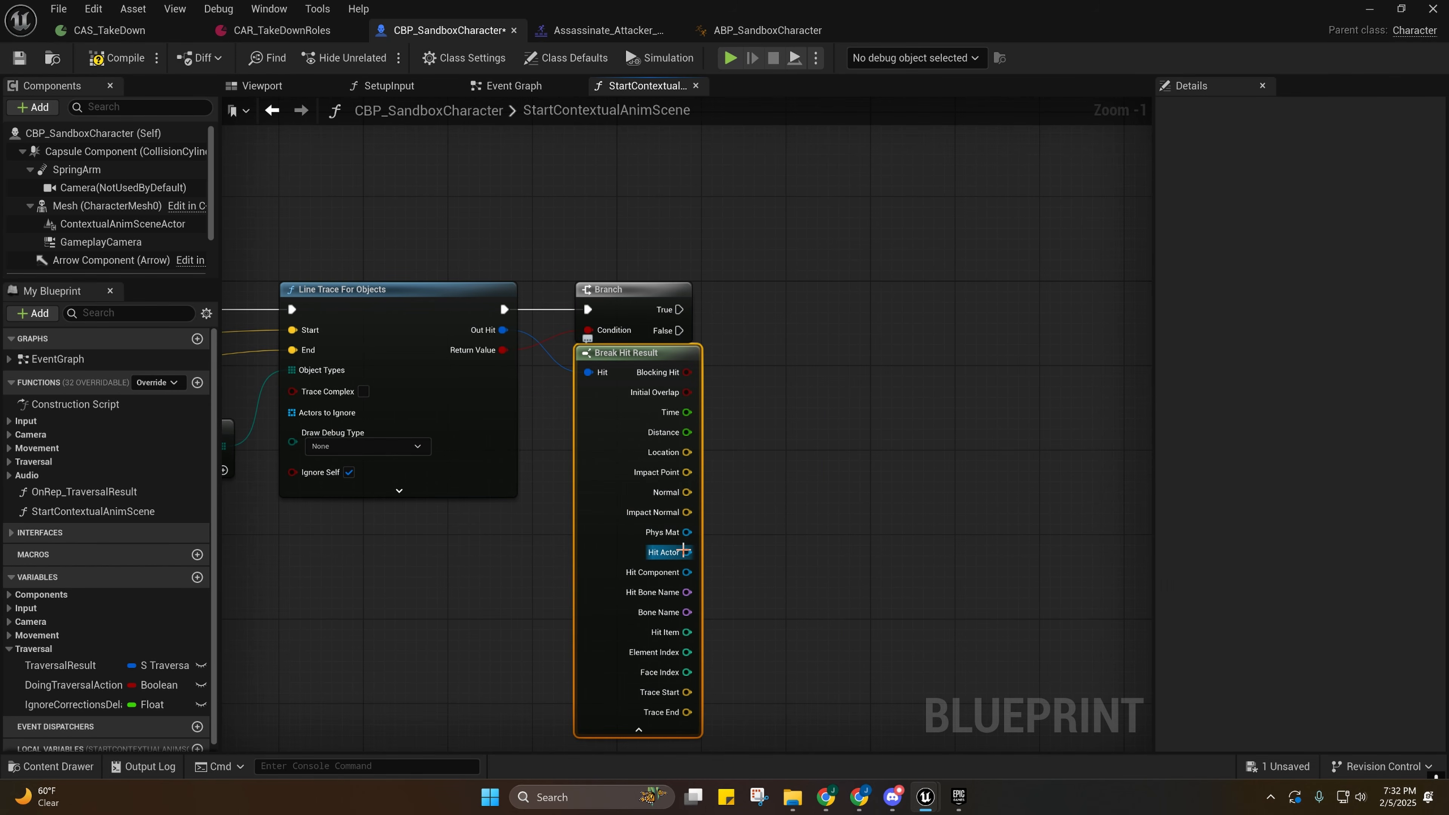
{"action": "left_click_drag", "start_coordinate": [687, 552], "coordinate": [828, 330]}
{"action": "type", "text": "cast"}
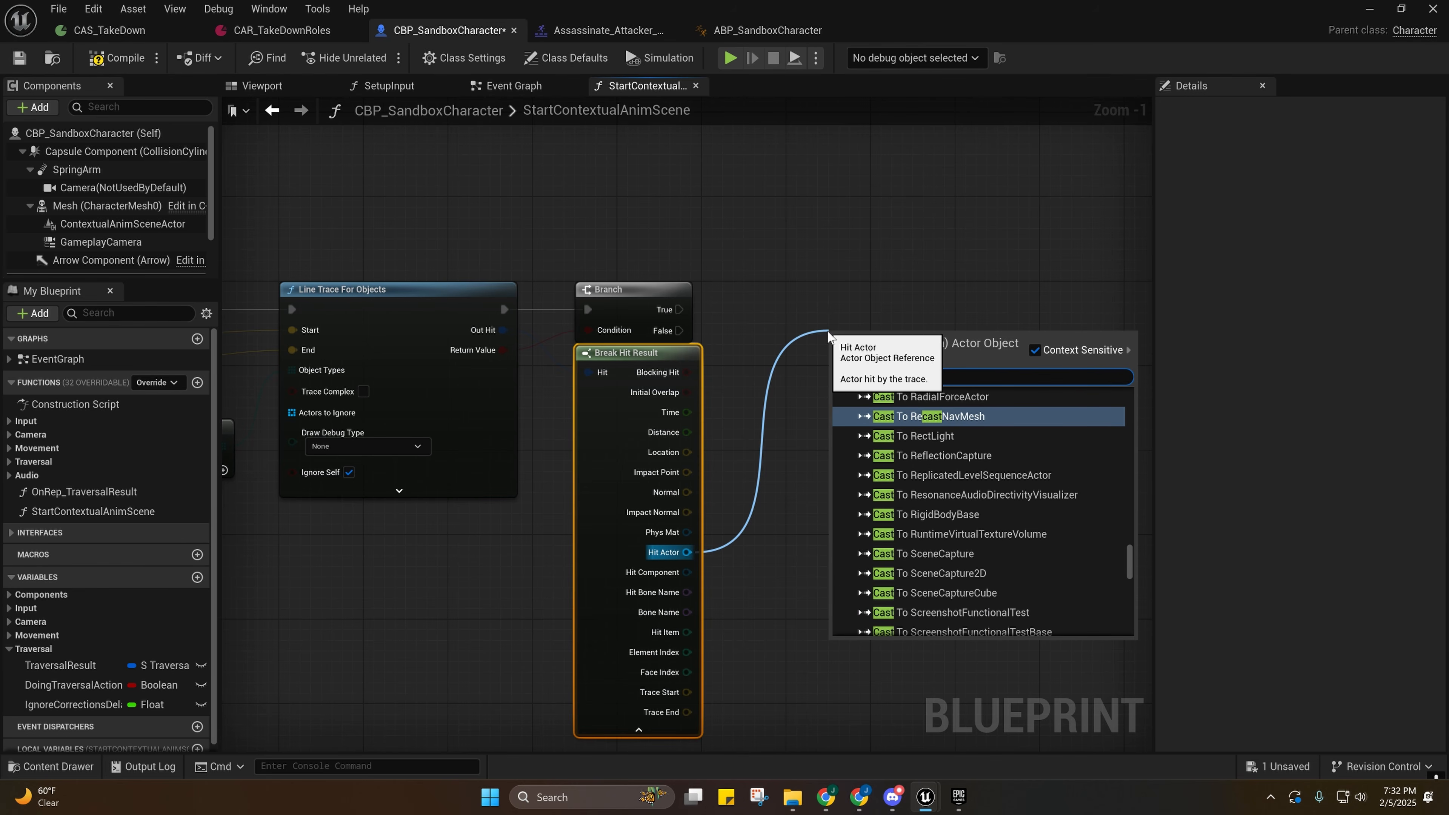
{"action": "type", "text": " to"}
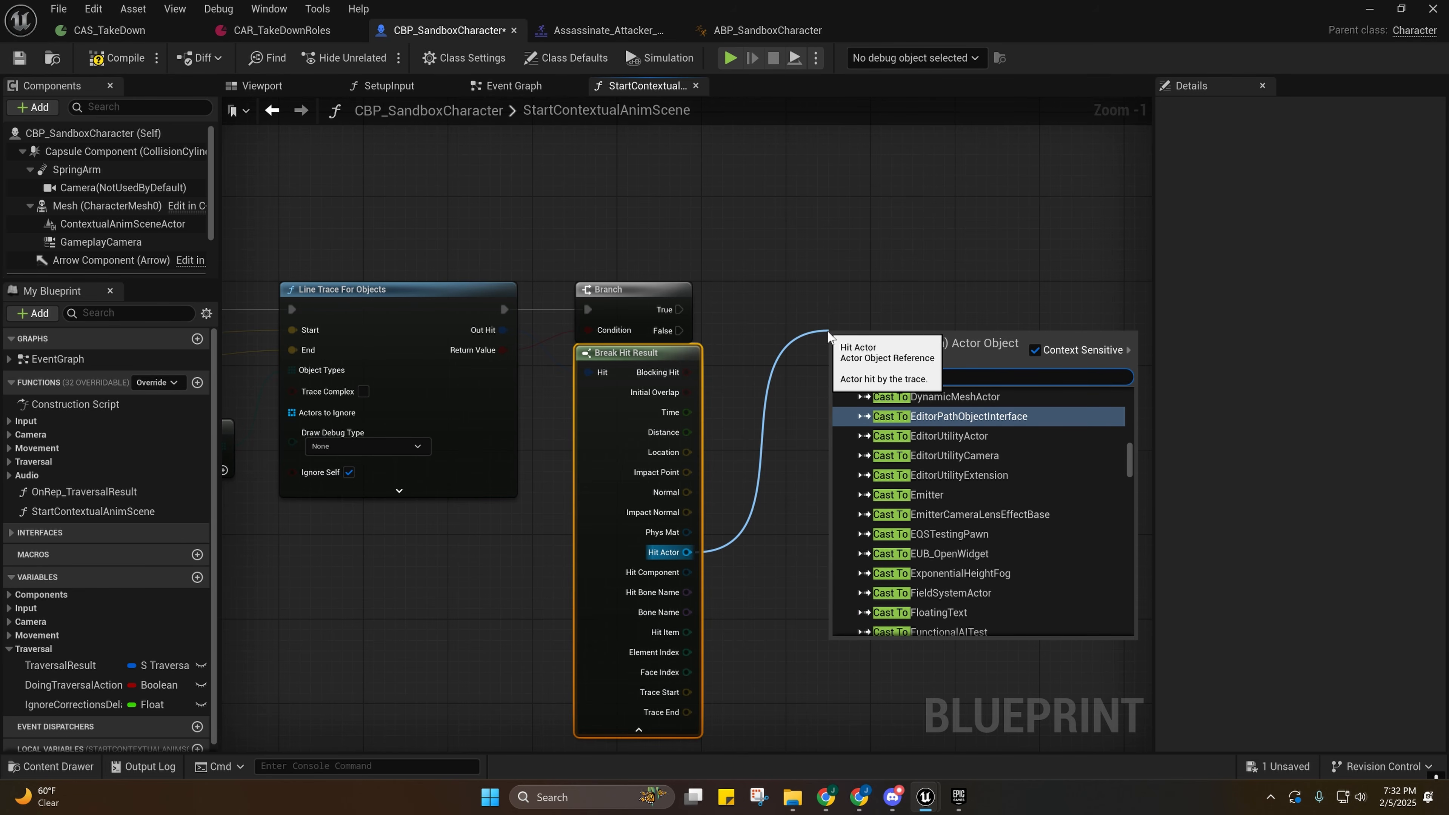
{"action": "type", "text": " cbp"}
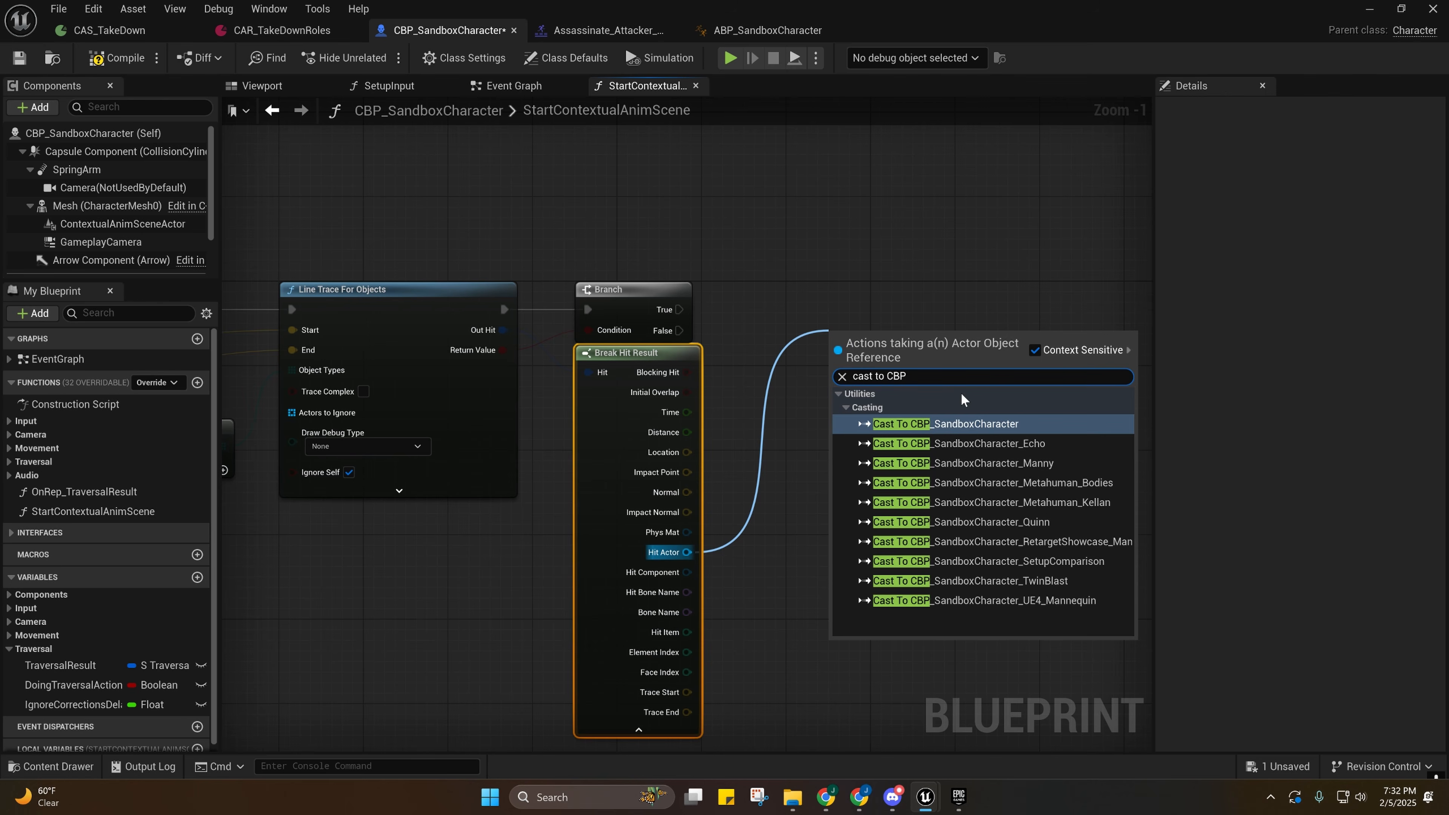
{"action": "left_click", "coordinate": [965, 425]}
{"action": "left_click_drag", "start_coordinate": [896, 331], "coordinate": [679, 309]}
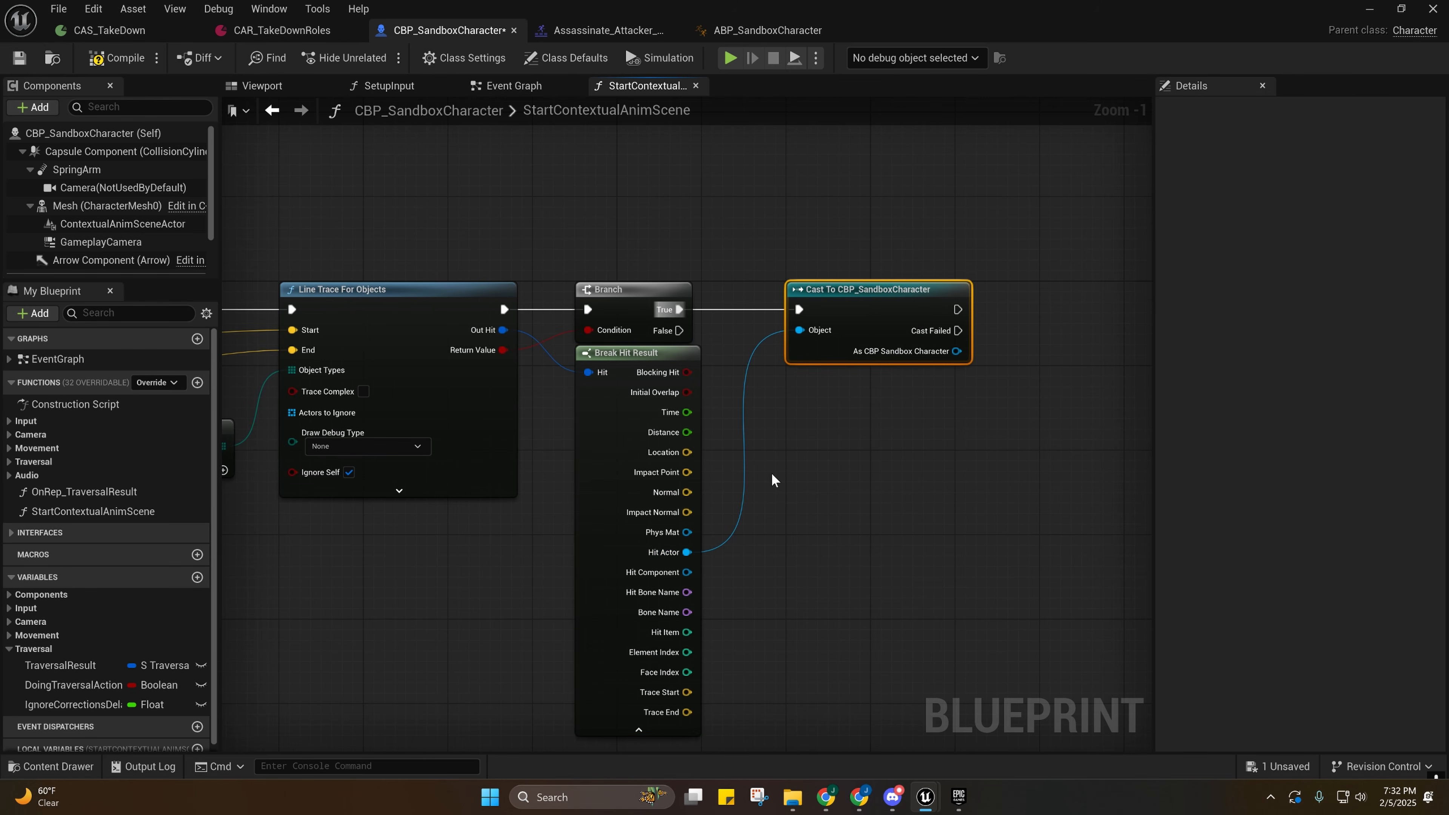
Collapse the Break Hit Result node to hide its unused output pins.
{"action": "right_click_drag", "start_coordinate": [606, 752], "coordinate": [531, 594]}
{"action": "left_click", "coordinate": [552, 568]}
{"action": "right_click_drag", "start_coordinate": [623, 144], "coordinate": [469, 325]}
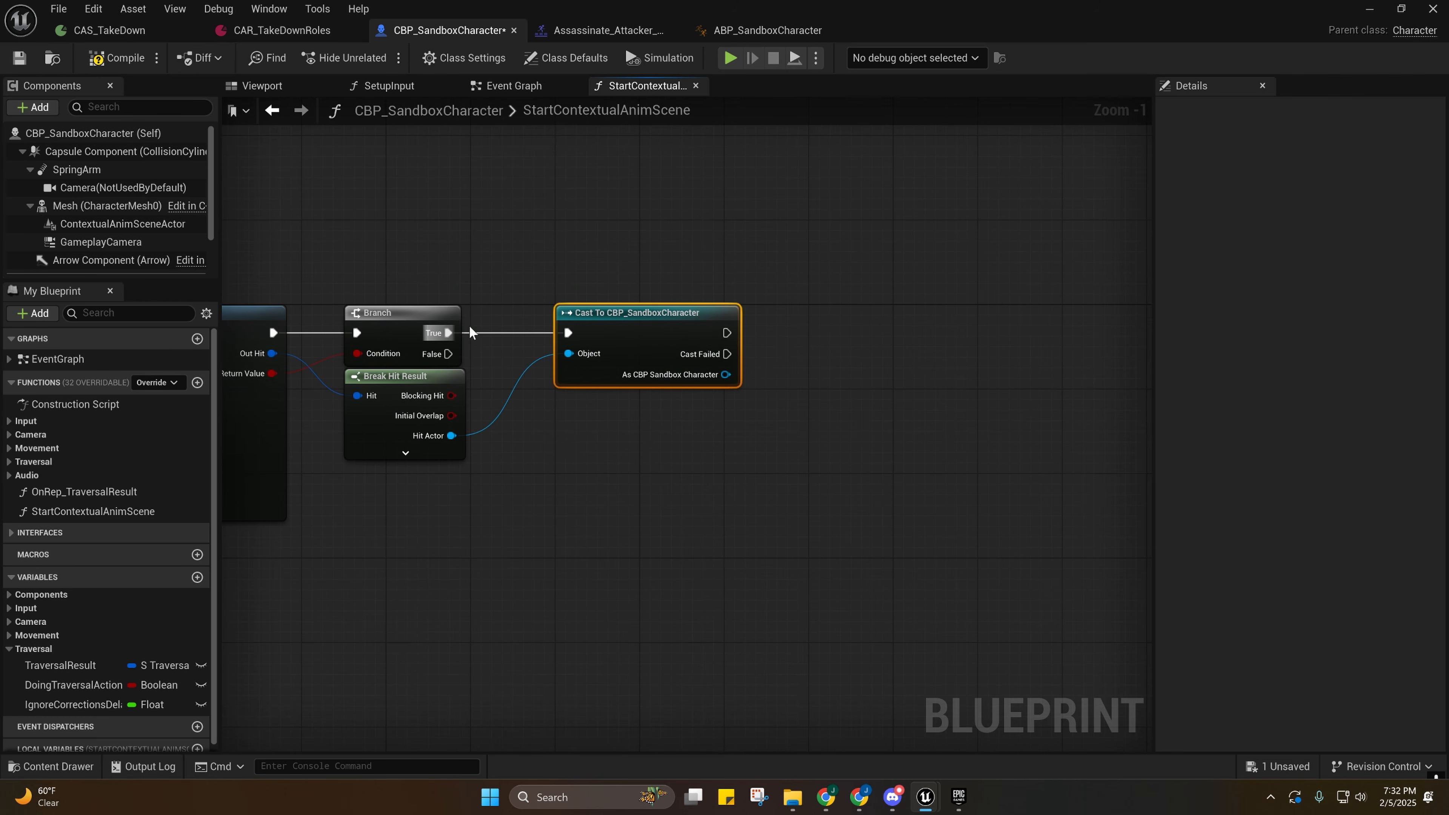
{"action": "right_click_drag", "start_coordinate": [533, 457], "coordinate": [412, 495]}
{"action": "right_click_drag", "start_coordinate": [508, 378], "coordinate": [459, 399]}
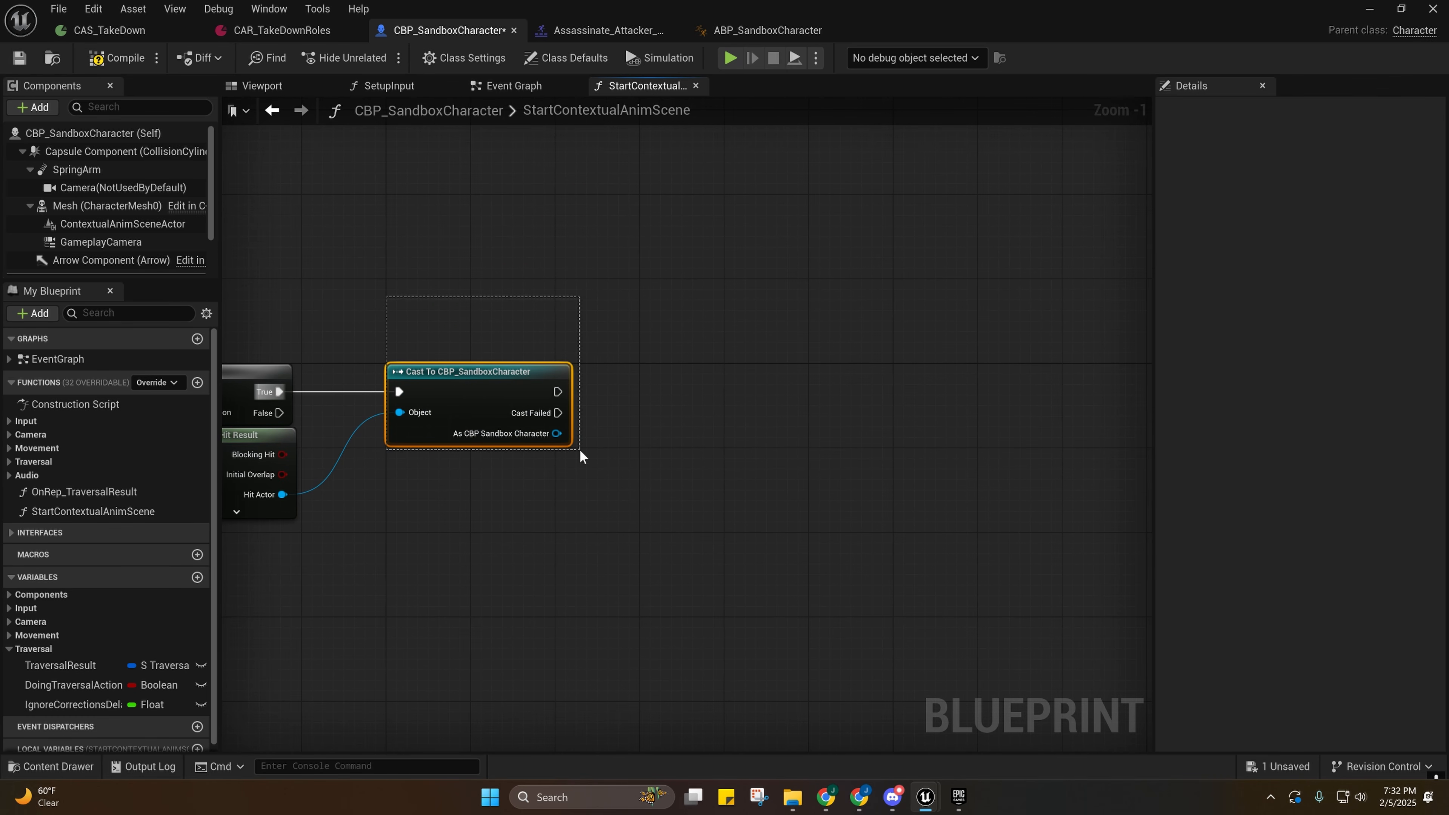
Get the Contextual Anim Scene Actor from the cast's As CBP Sandbox Character output and place the getter directly below the cast node.
{"action": "left_click_drag", "start_coordinate": [580, 448], "coordinate": [579, 449]}
{"action": "right_click_drag", "start_coordinate": [510, 500], "coordinate": [445, 386]}
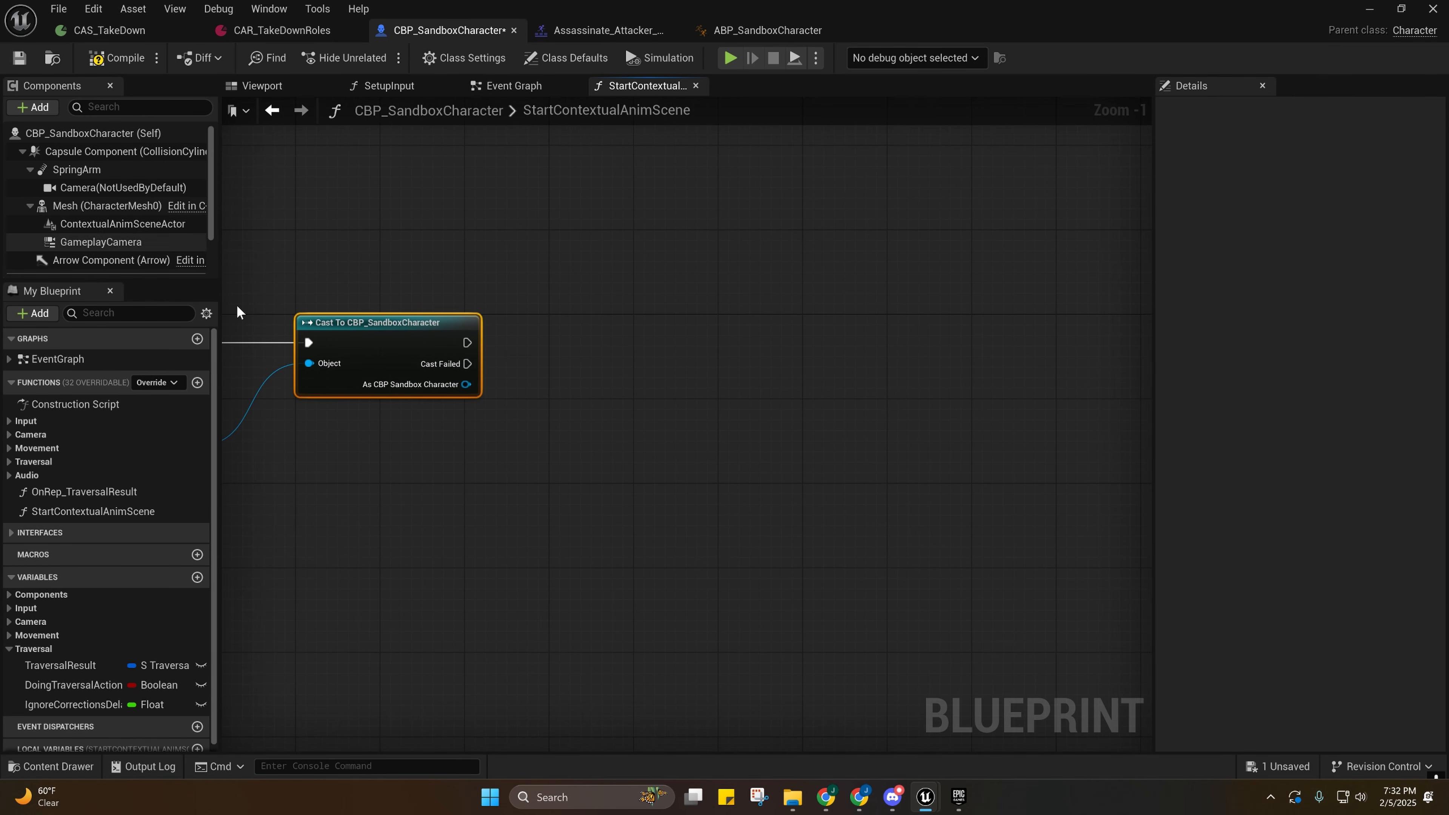
{"action": "mouse_move", "coordinate": [131, 223]}
{"action": "left_mouse_down"}
{"action": "mouse_move", "coordinate": [492, 430]}
{"action": "mouse_move", "coordinate": [463, 226]}
{"action": "mouse_move", "coordinate": [141, 223]}
{"action": "left_mouse_up"}
{"action": "left_click_drag", "start_coordinate": [466, 384], "coordinate": [572, 363]}
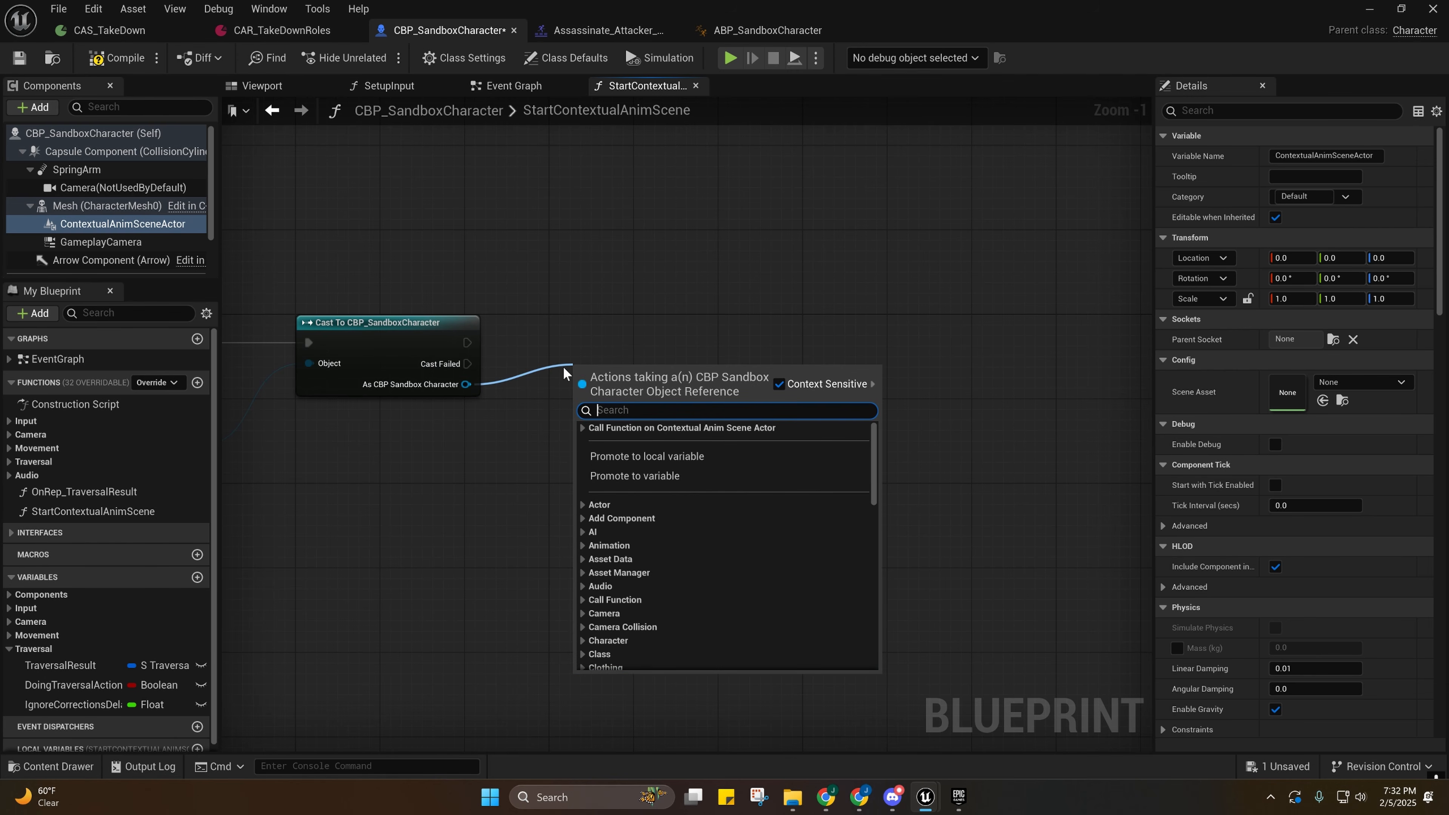
{"action": "type", "text": "get cont"}
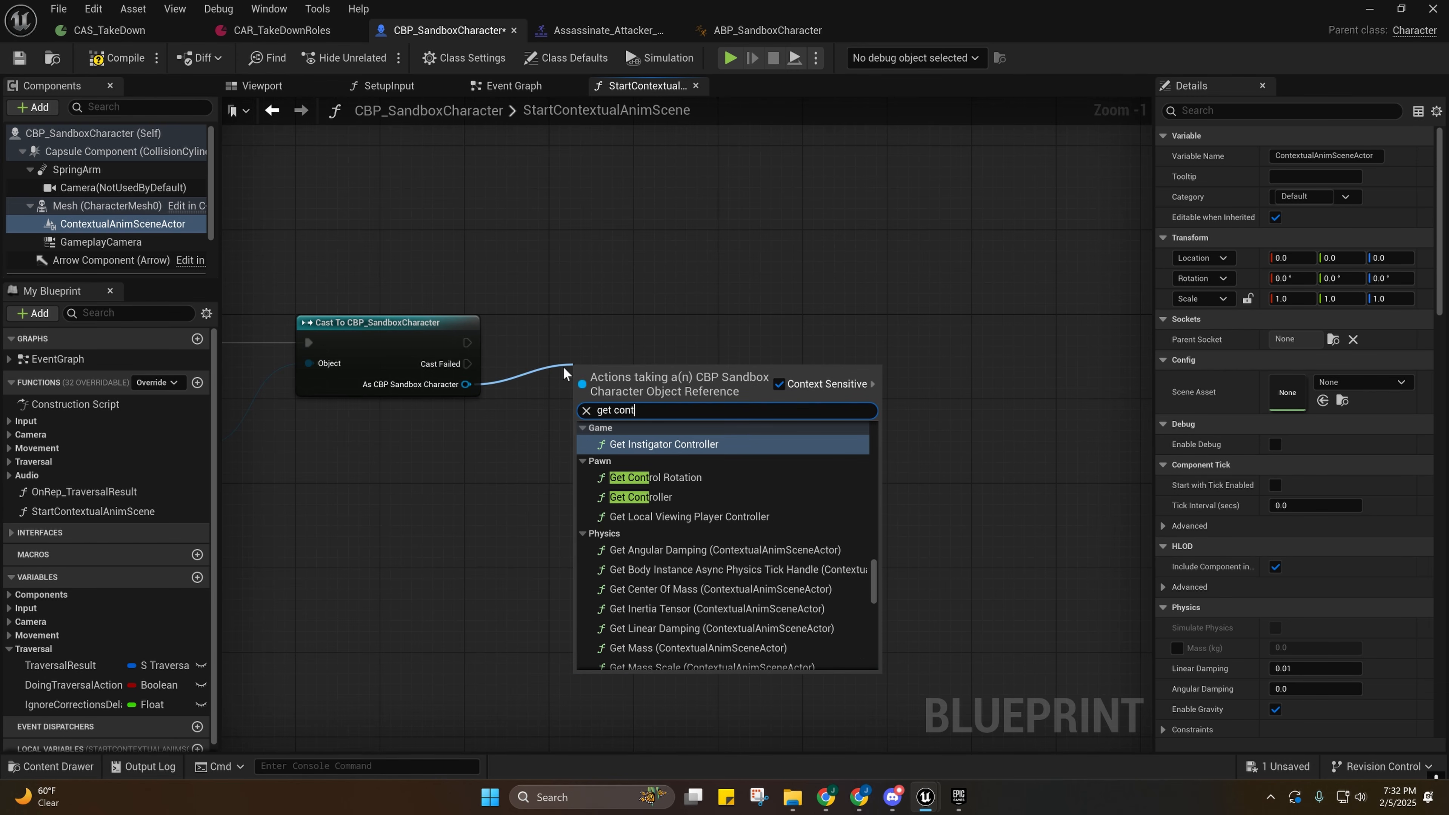
{"action": "type", "text": "extual anim"}
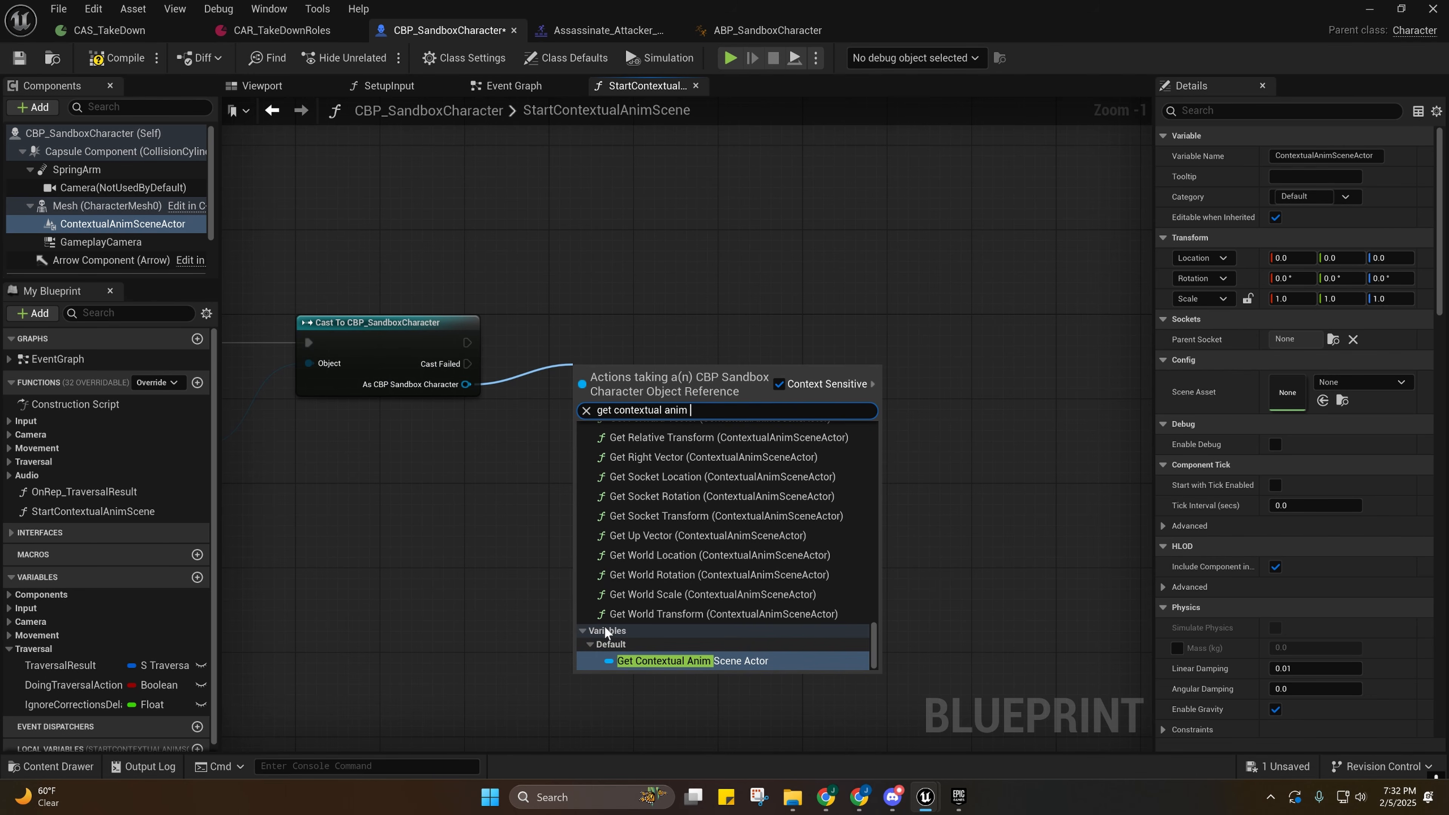
{"action": "key", "text": "BackSpace"}
{"action": "key", "text": "BackSpace"}
{"action": "key", "text": "BackSpace"}
{"action": "key", "text": "BackSpace"}
{"action": "key", "text": "BackSpace"}
{"action": "key", "text": "BackSpace"}
{"action": "key", "text": "BackSpace"}
{"action": "key", "text": "BackSpace"}
{"action": "key", "text": "BackSpace"}
{"action": "key", "text": "BackSpace"}
{"action": "key", "text": "BackSpace"}
{"action": "key", "text": "BackSpace"}
{"action": "key", "text": "BackSpace"}
{"action": "key", "text": "BackSpace"}
{"action": "key", "text": "BackSpace"}
{"action": "key", "text": "BackSpace"}
{"action": "key", "text": "BackSpace"}
{"action": "key", "text": "BackSpace"}
{"action": "key", "text": "BackSpace"}
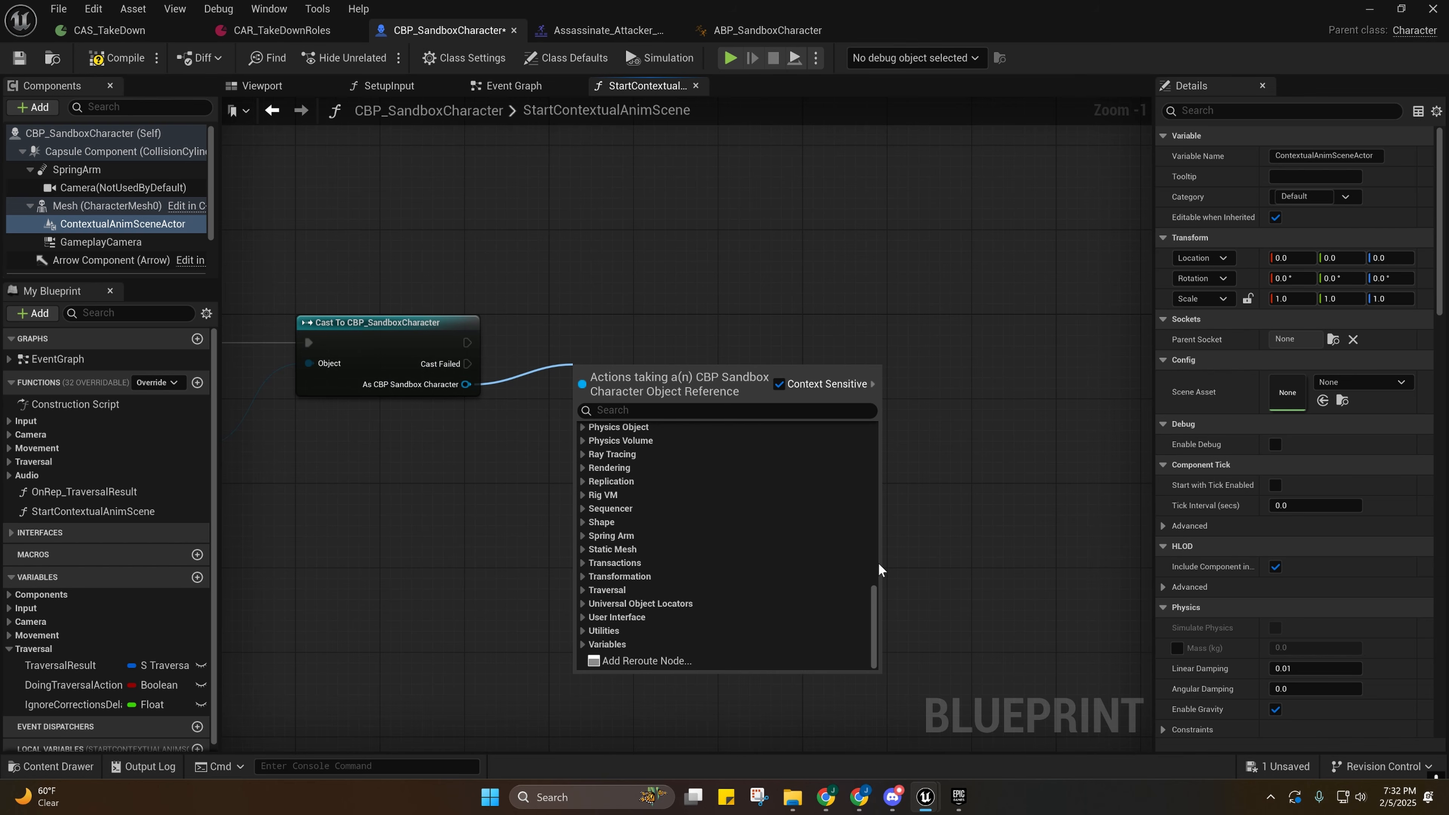
{"action": "left_click", "coordinate": [581, 645]}
{"action": "scroll", "coordinate": [710, 574], "scroll_direction": "down", "scroll_amount": 5}
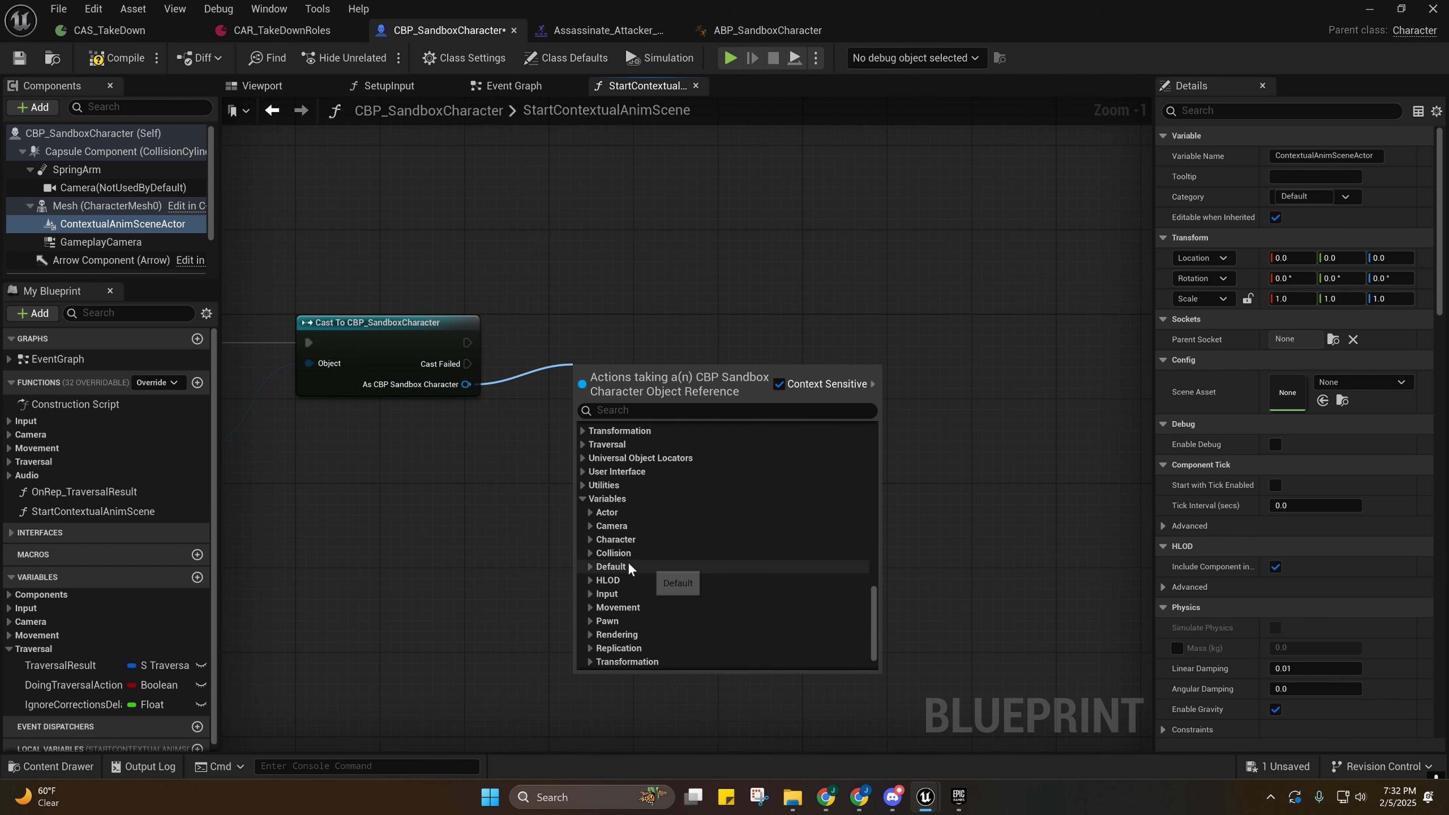
{"action": "left_click", "coordinate": [590, 566]}
{"action": "scroll", "coordinate": [637, 562], "scroll_direction": "down", "scroll_amount": 3}
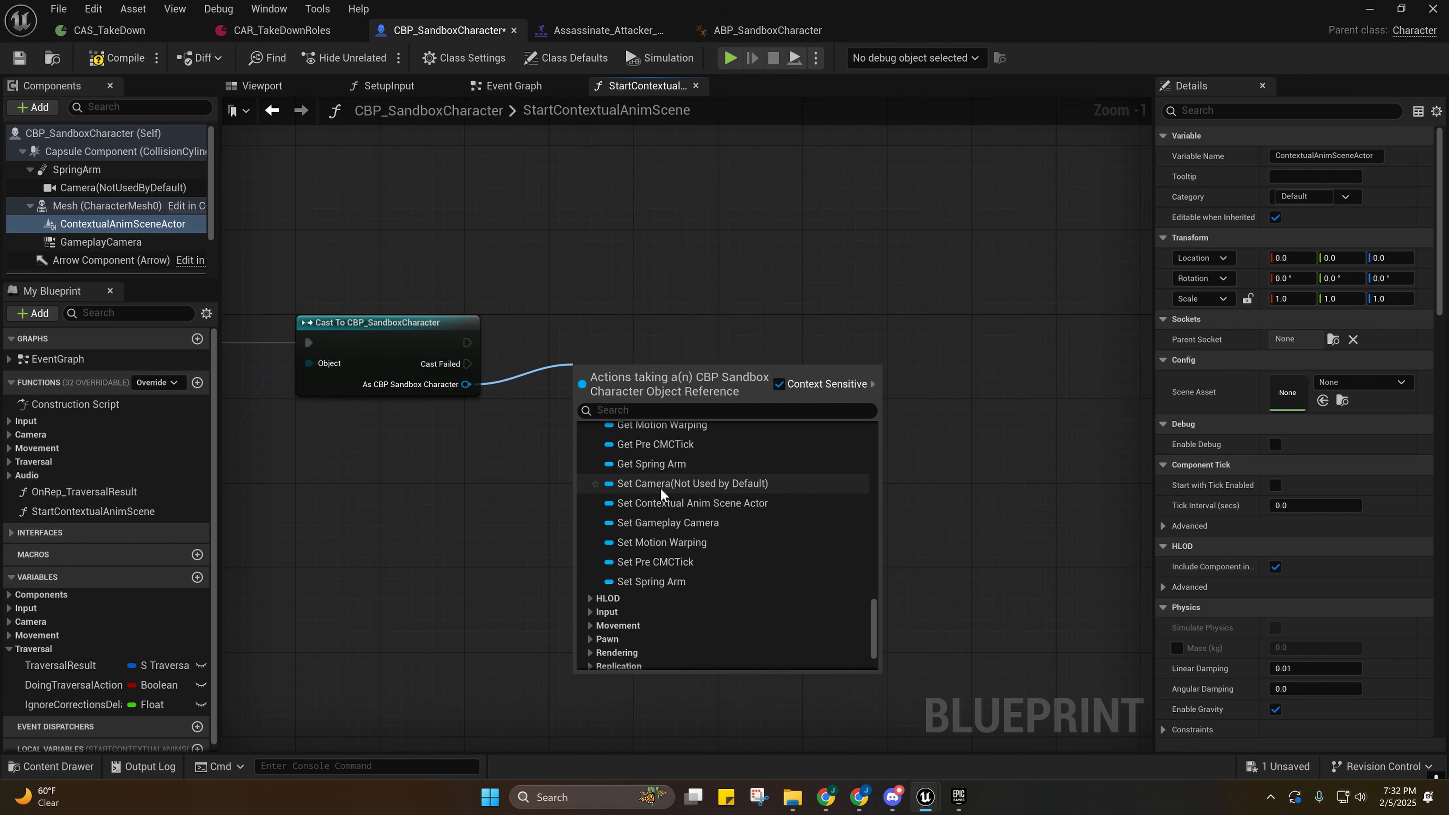
{"action": "scroll", "coordinate": [677, 520], "scroll_direction": "up", "scroll_amount": 4}
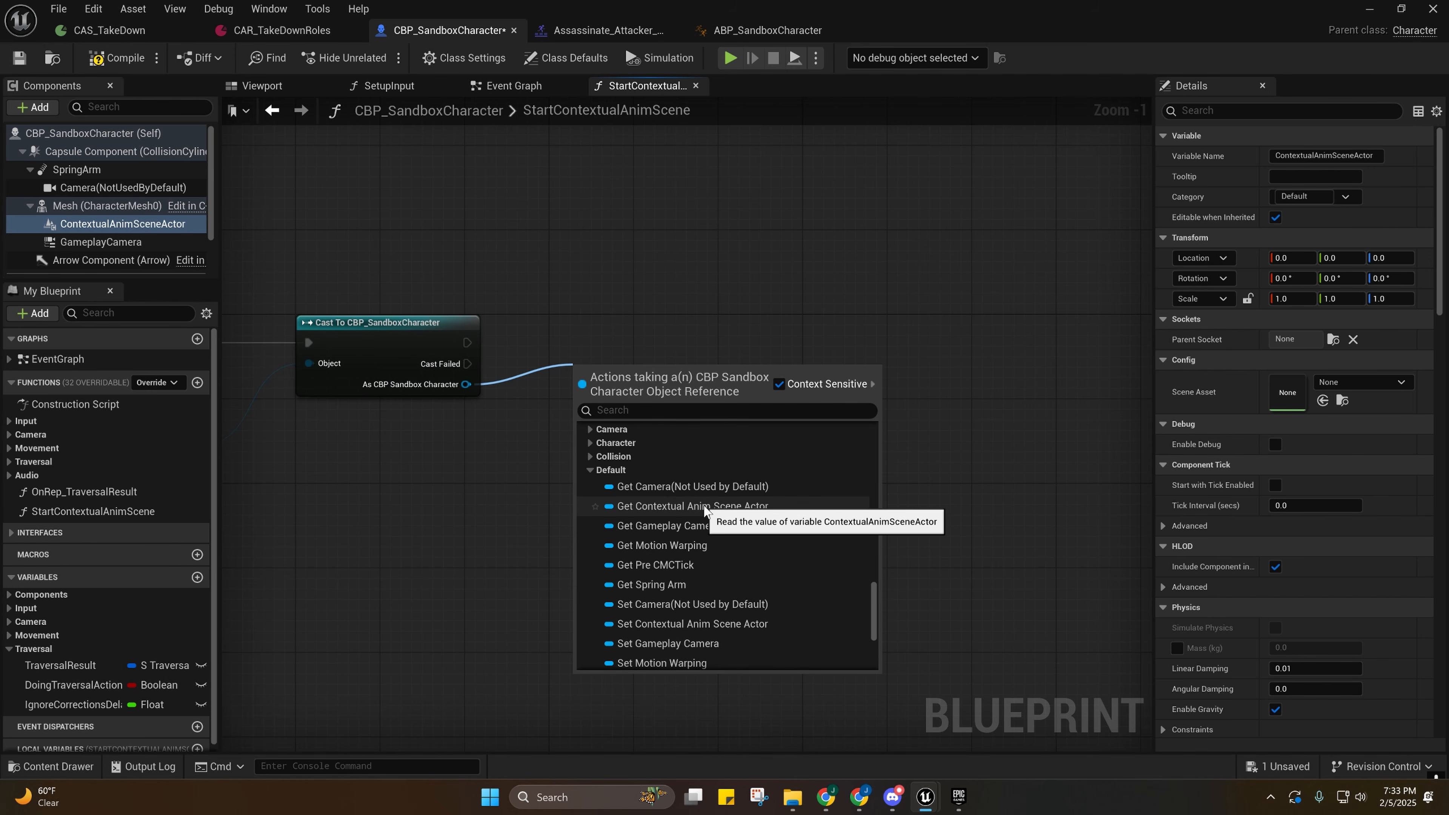
{"action": "left_click", "coordinate": [704, 506]}
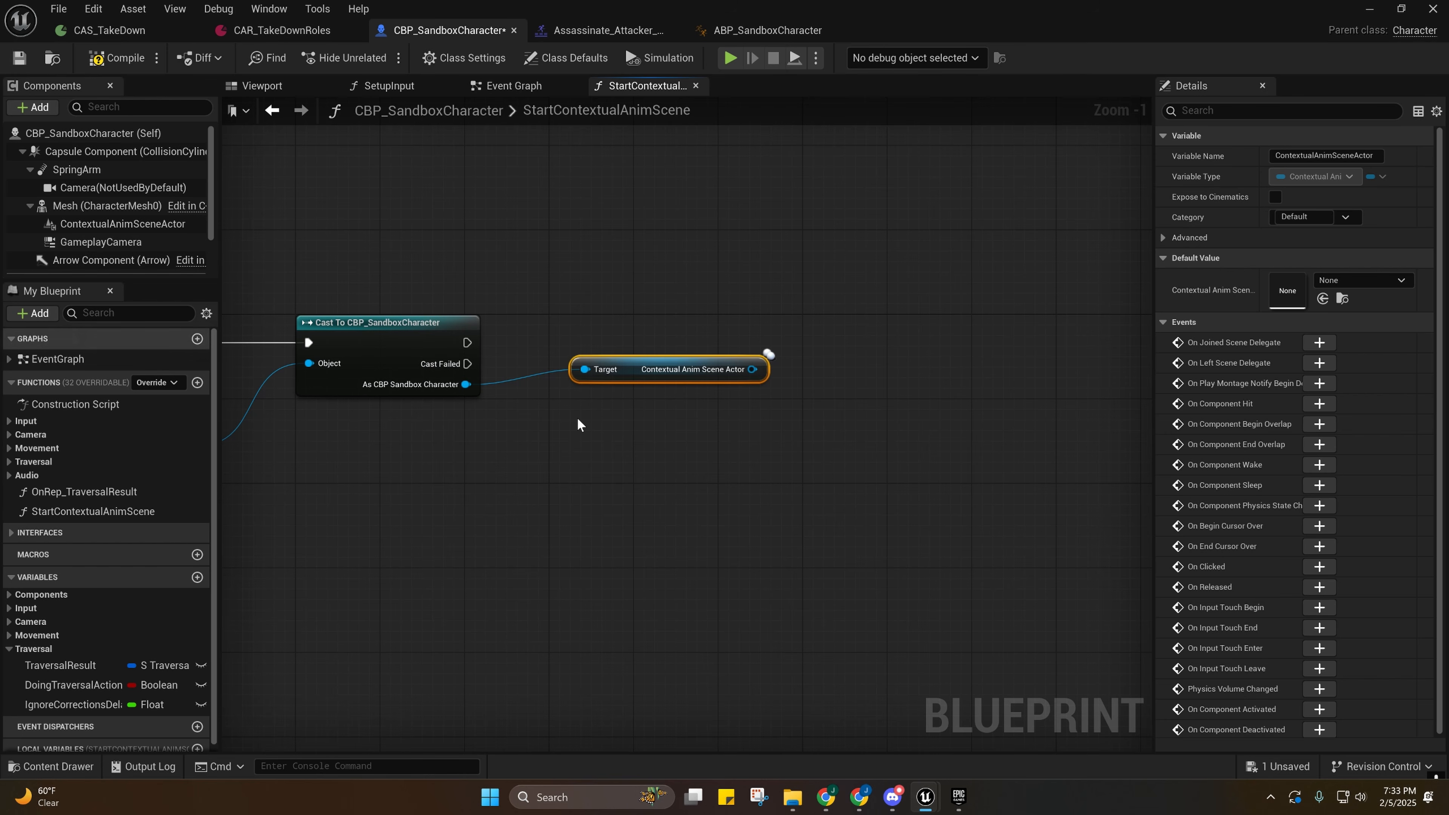
{"action": "right_click_drag", "start_coordinate": [677, 394], "coordinate": [554, 412]}
{"action": "left_click_drag", "start_coordinate": [758, 401], "coordinate": [481, 440]}
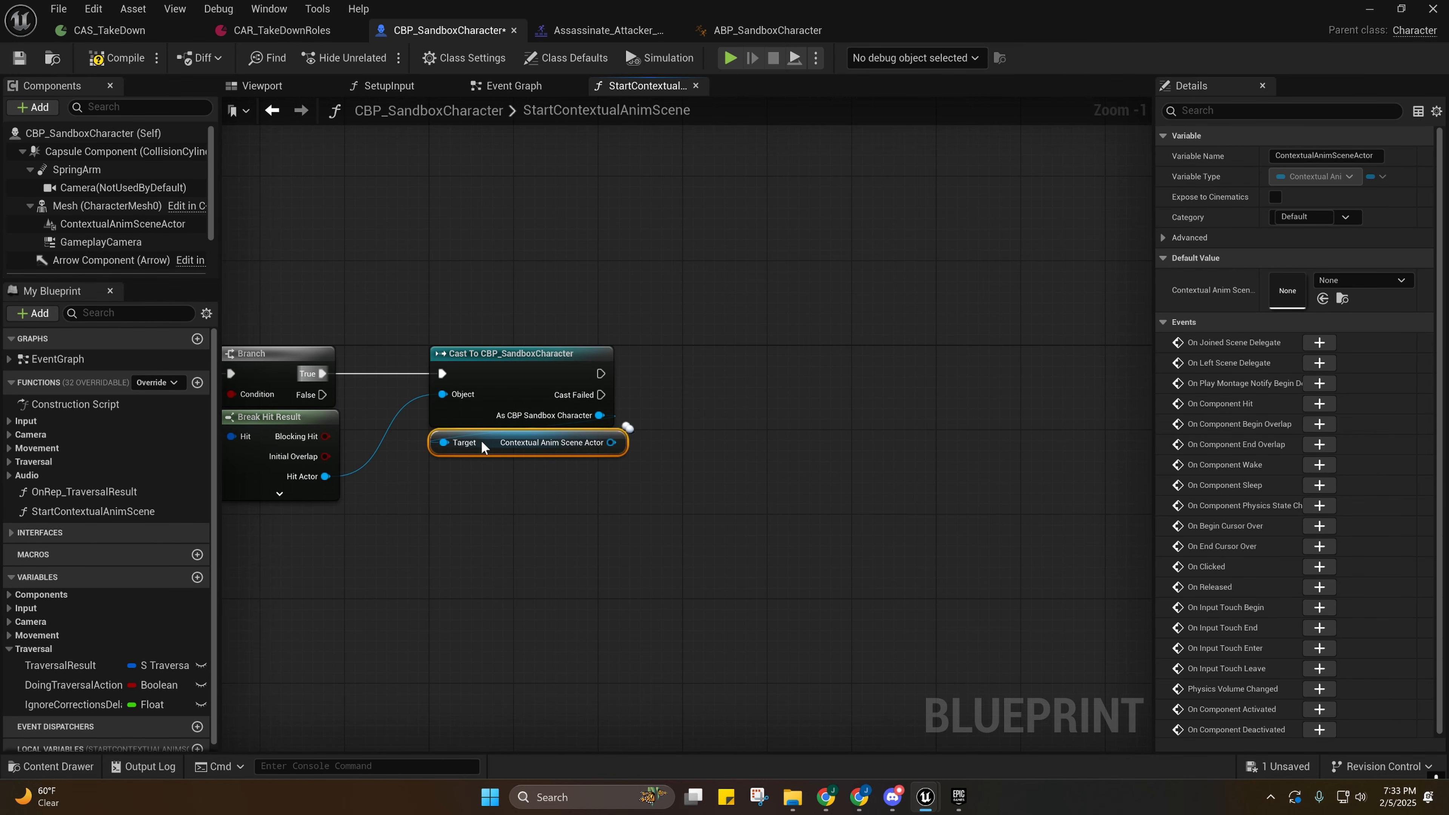
Add a Set Scene Asset node targeting the Contextual Anim Scene Actor and execute it from the successful cast.
{"action": "right_click_drag", "start_coordinate": [568, 447], "coordinate": [616, 440]}
{"action": "left_click_drag", "start_coordinate": [659, 436], "coordinate": [745, 416]}
{"action": "type", "text": "get scene"}
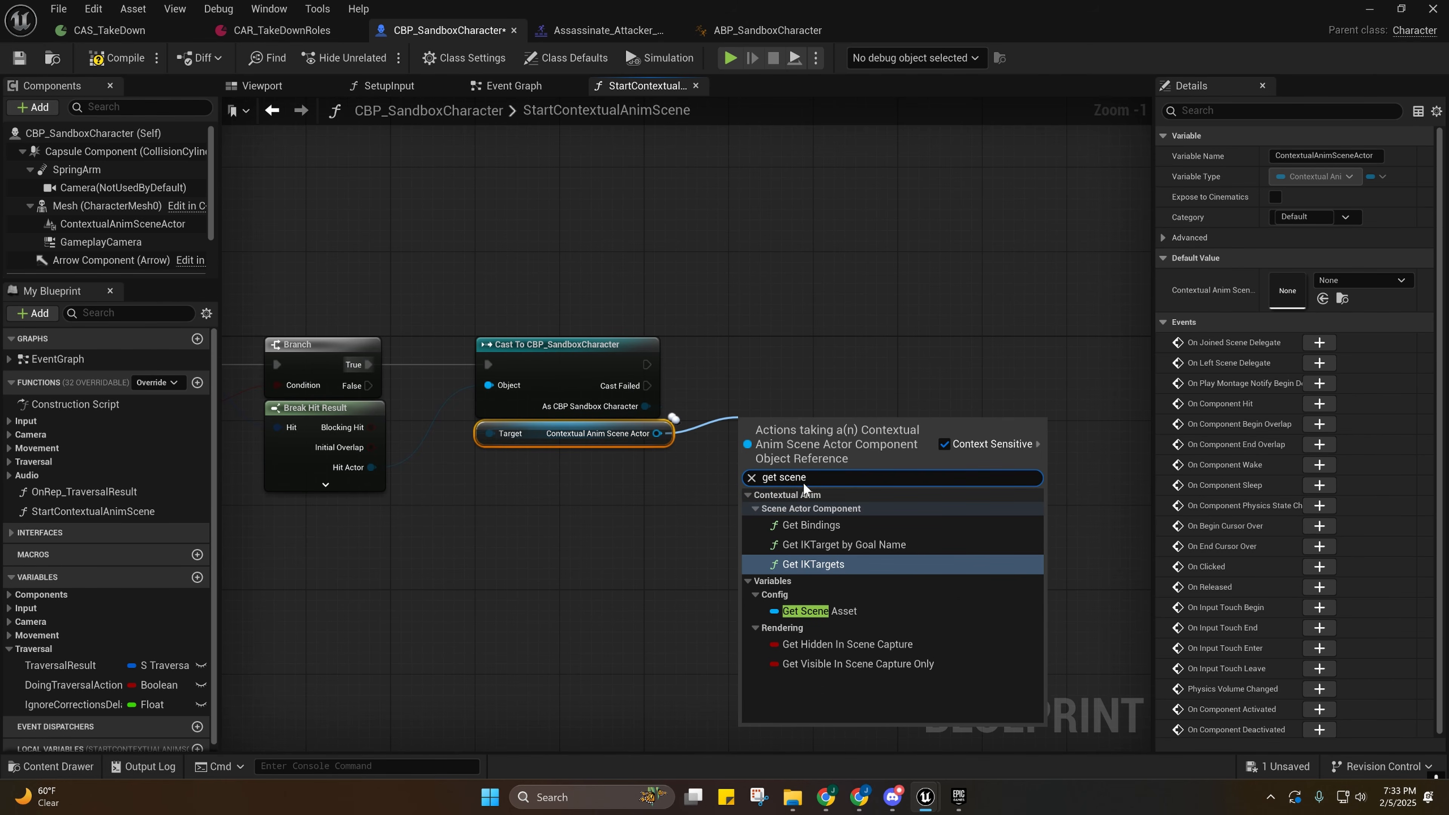
{"action": "key", "text": "ctrl+a"}
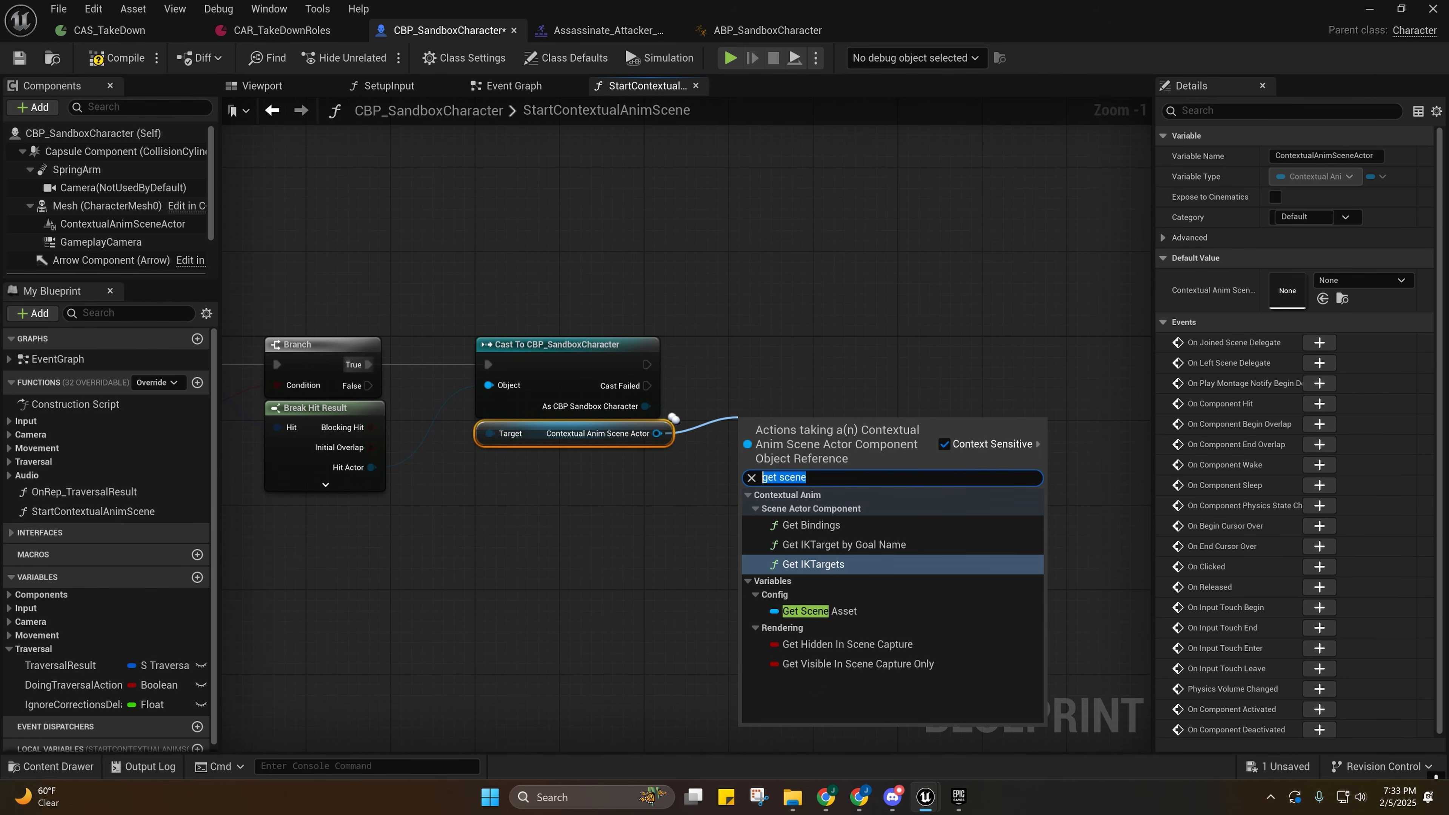
{"action": "type", "text": "Set S"}
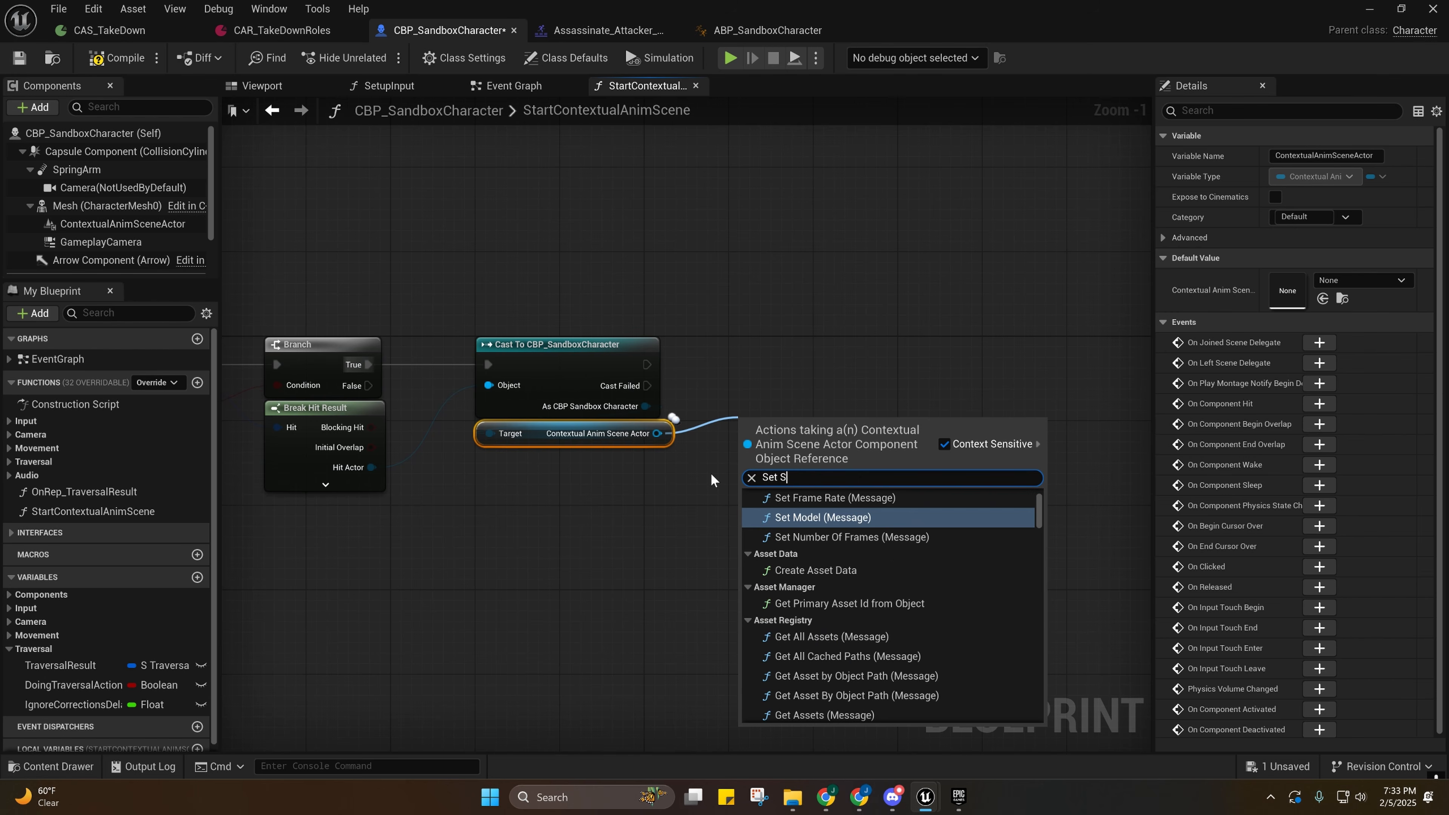
{"action": "type", "text": "cene"}
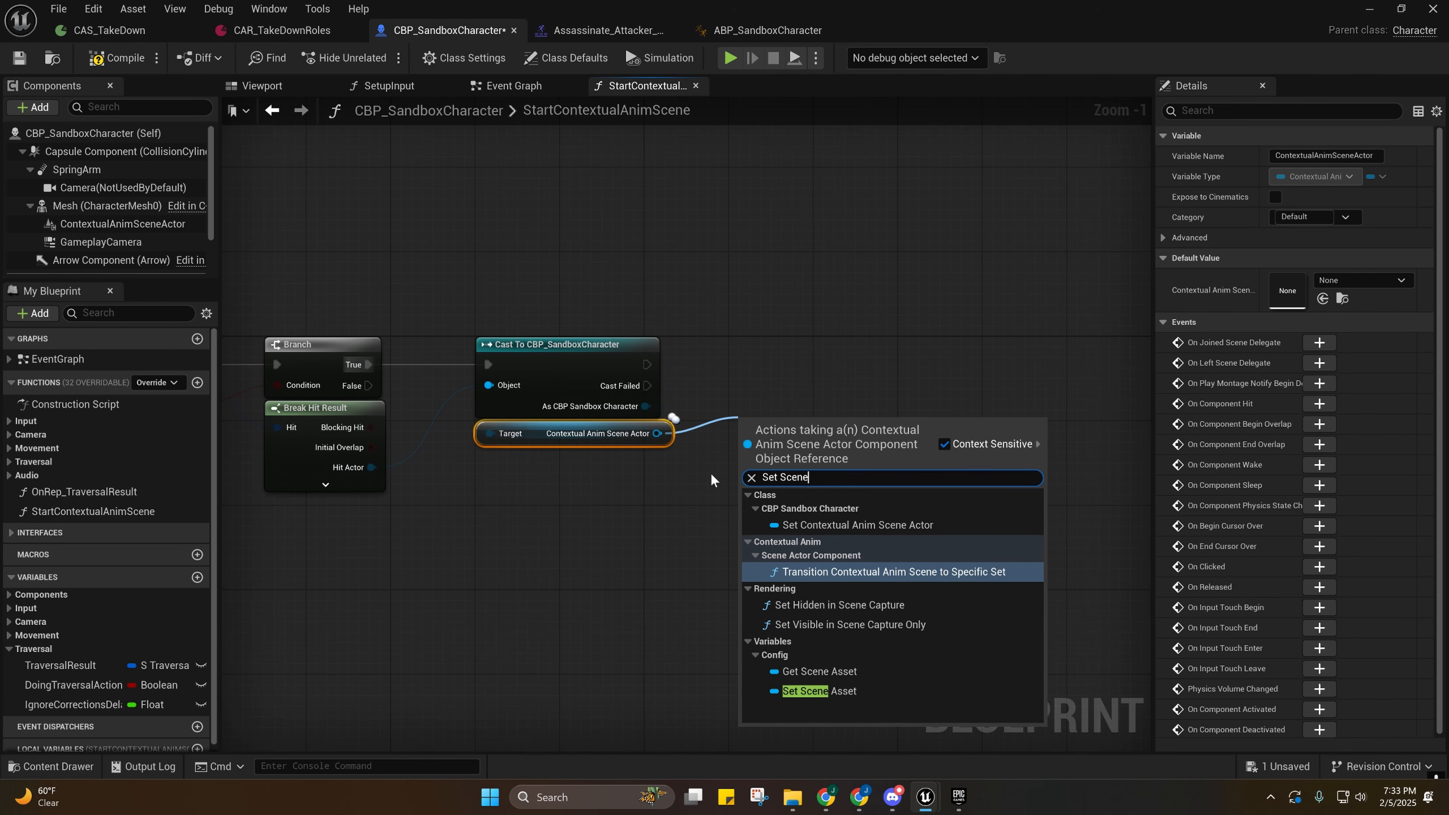
{"action": "left_click", "coordinate": [822, 691]}
{"action": "left_click_drag", "start_coordinate": [794, 425], "coordinate": [849, 353]}
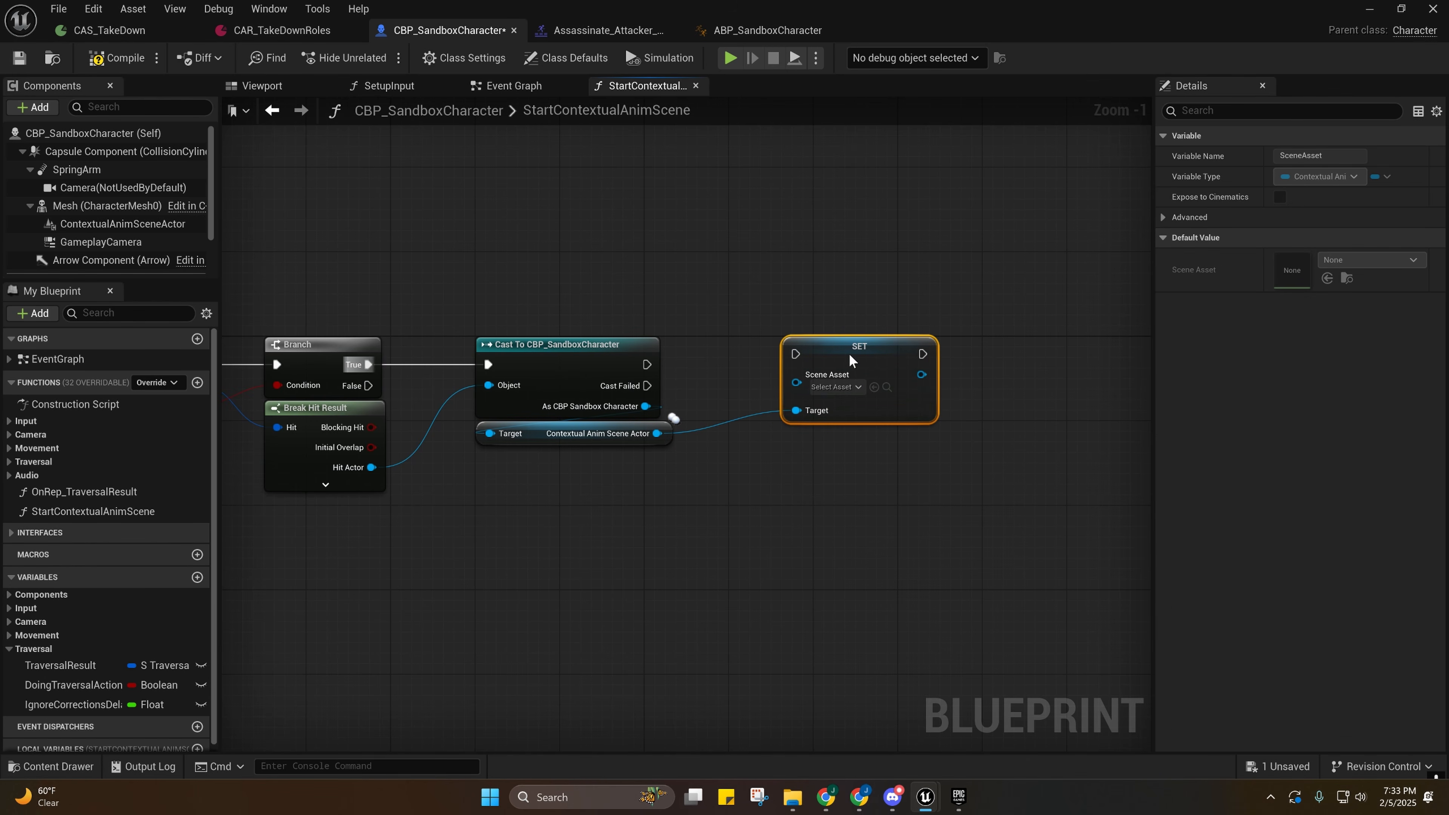
{"action": "left_click_drag", "start_coordinate": [647, 364], "coordinate": [796, 364]}
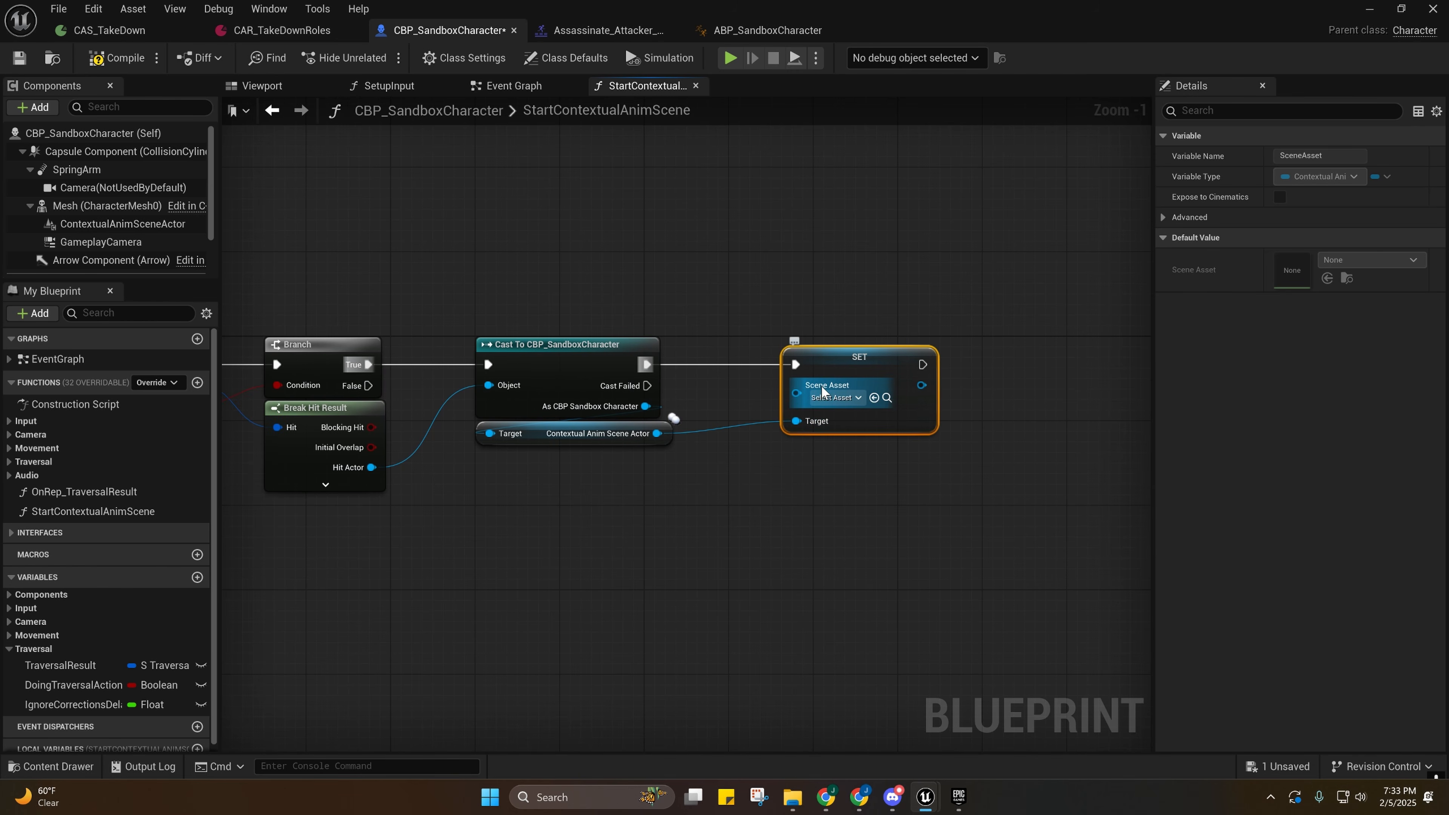
{"action": "left_click_drag", "start_coordinate": [795, 393], "coordinate": [735, 389]}
{"action": "right_click_drag", "start_coordinate": [752, 355], "coordinate": [592, 403]}
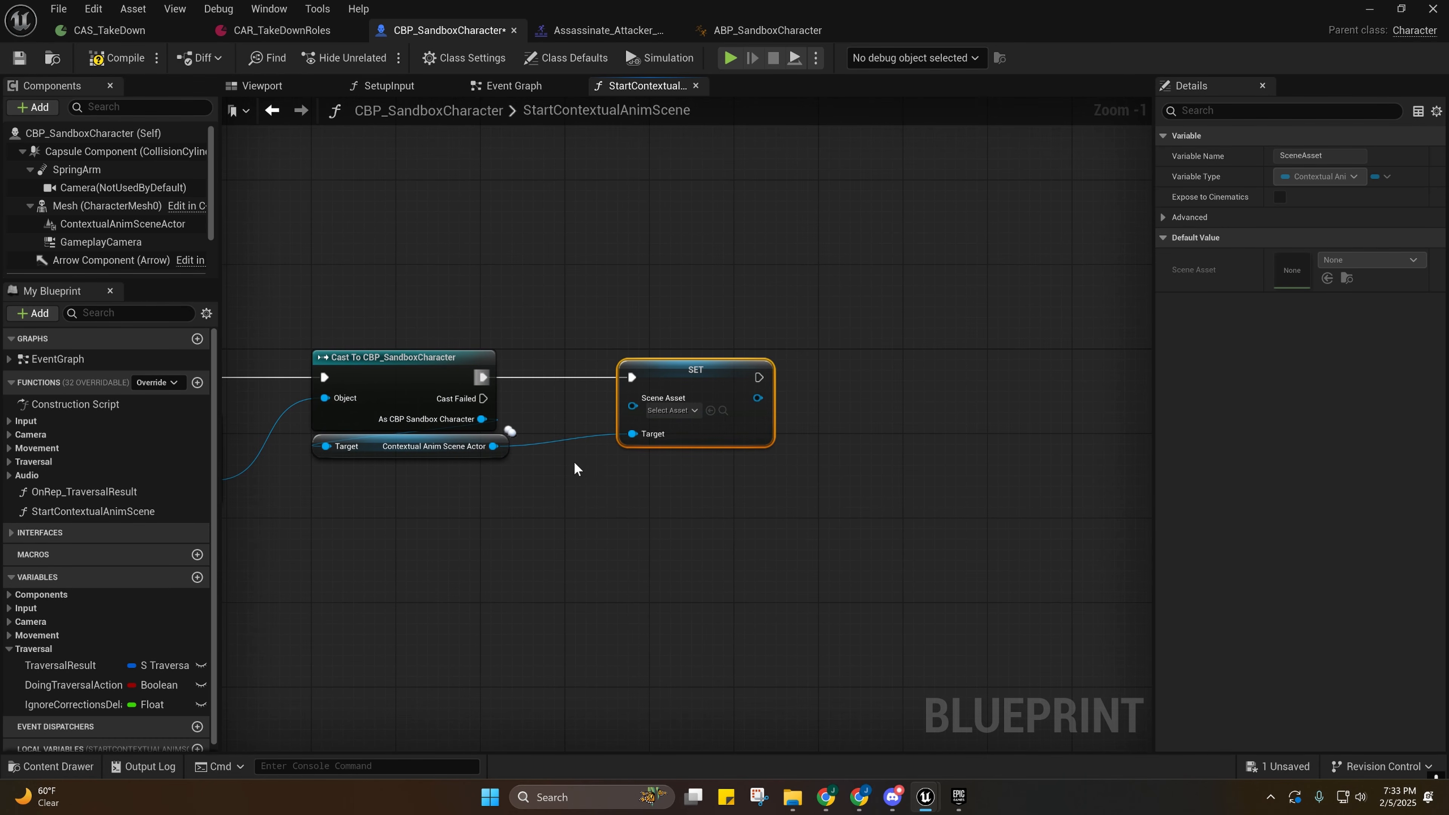
{"action": "right_click_drag", "start_coordinate": [576, 466], "coordinate": [650, 442]}
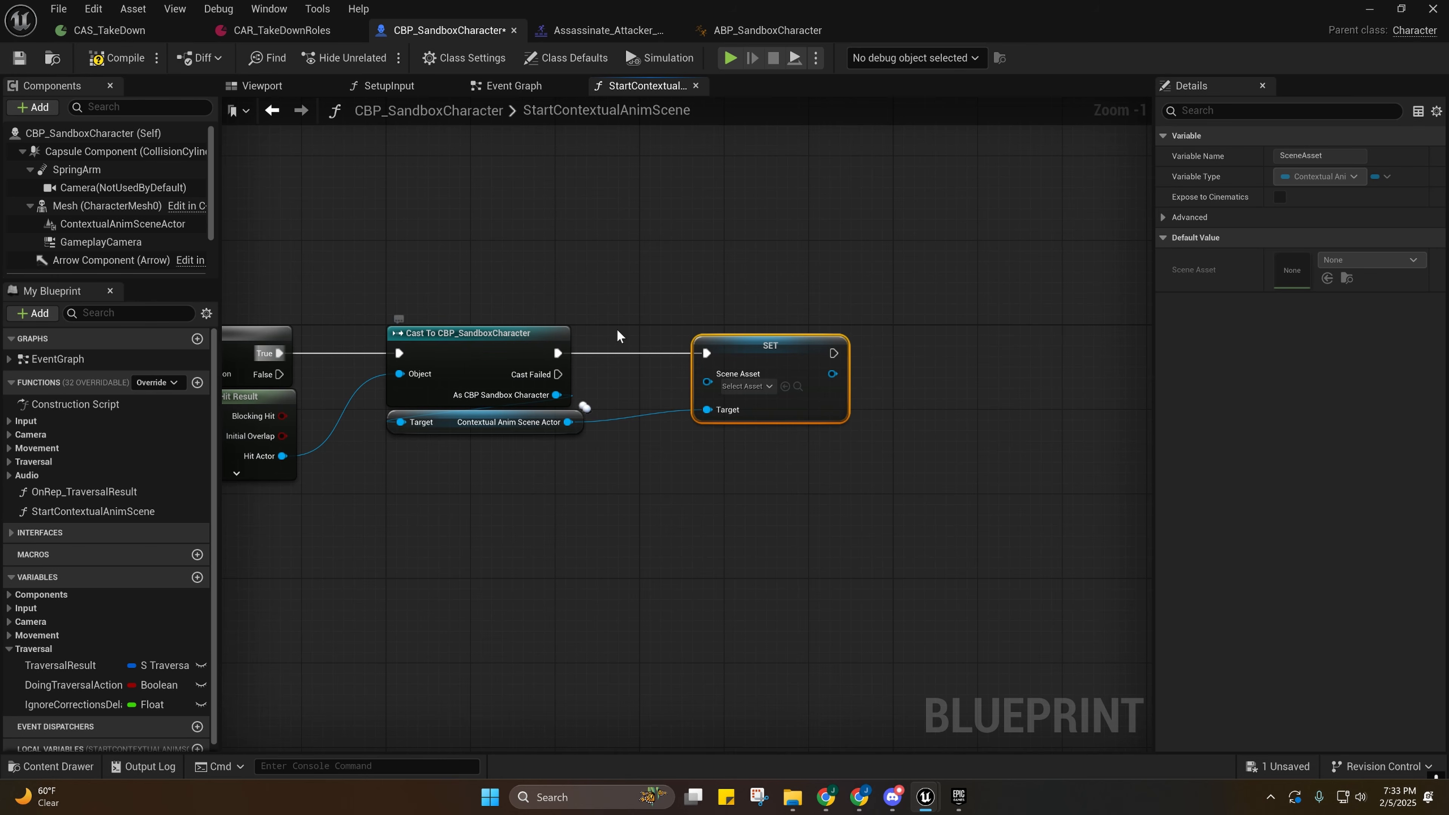
{"action": "right_click_drag", "start_coordinate": [619, 333], "coordinate": [622, 398]}
{"action": "right_click_drag", "start_coordinate": [702, 518], "coordinate": [687, 452]}
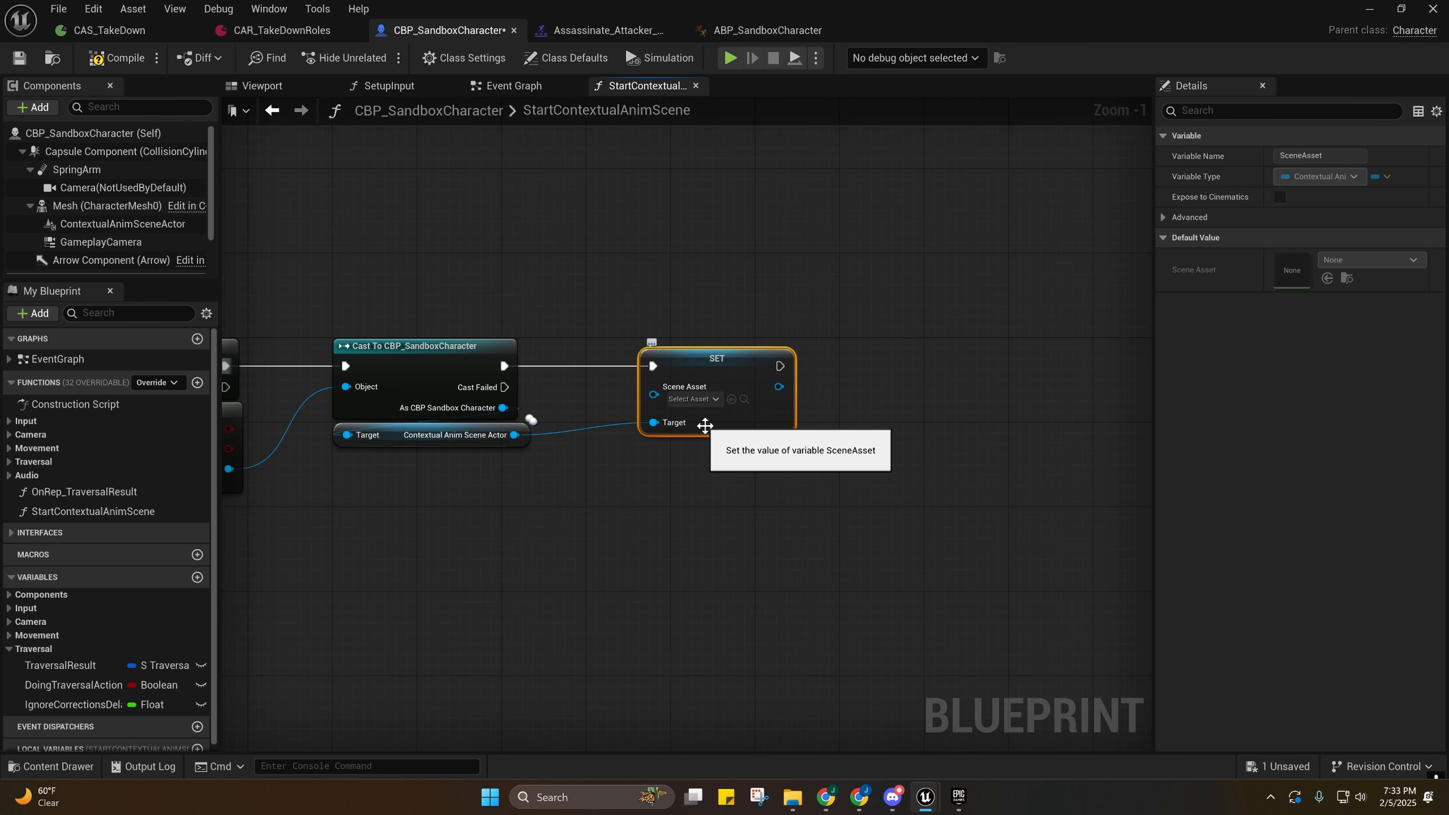
{"action": "right_click_drag", "start_coordinate": [685, 411], "coordinate": [656, 434]}
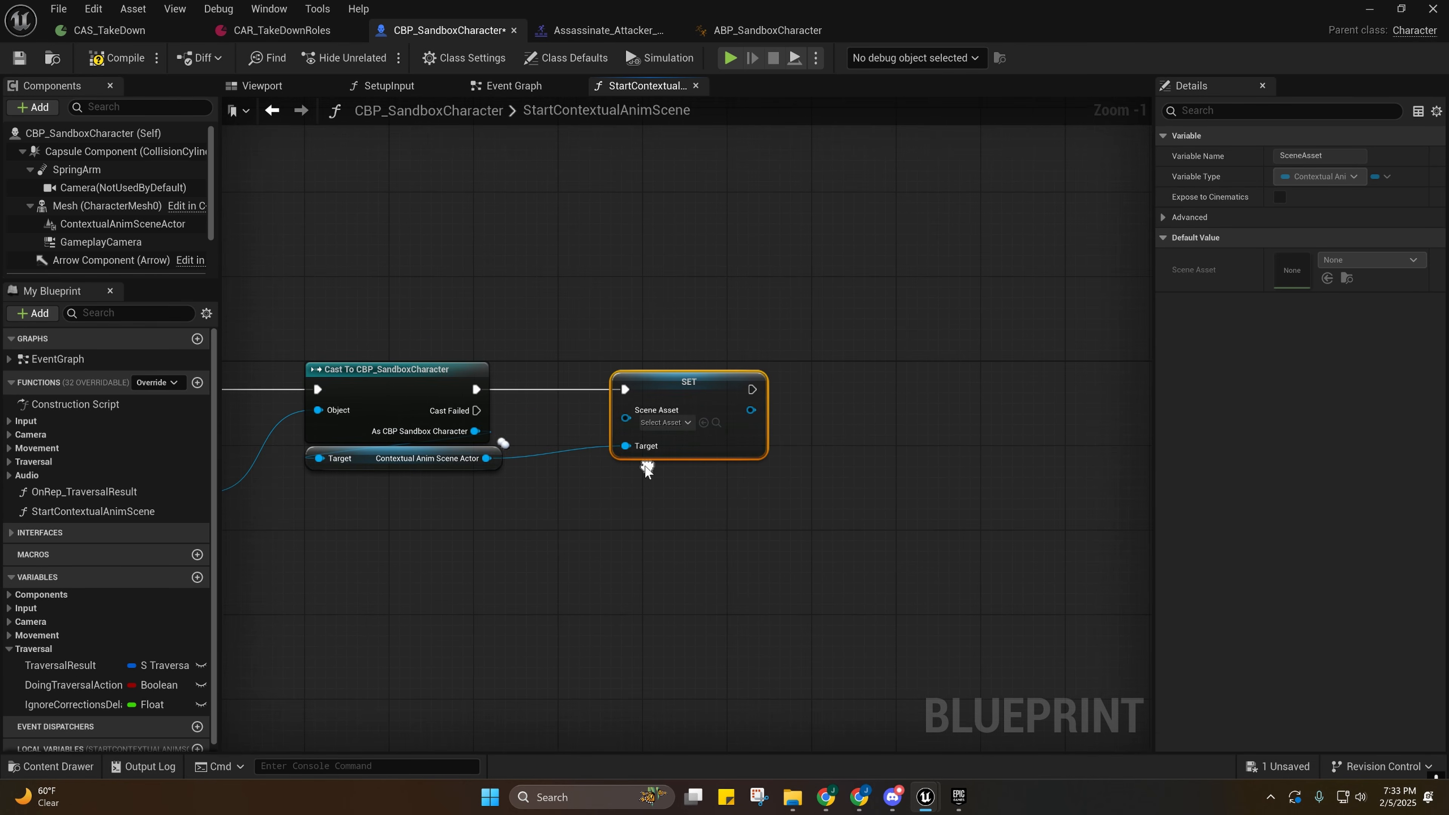
Locate the CAS_TakeDown asset among the project content and assign it as the SET node's Scene Asset.
{"action": "left_click", "coordinate": [80, 32]}
{"action": "left_click", "coordinate": [51, 58]}
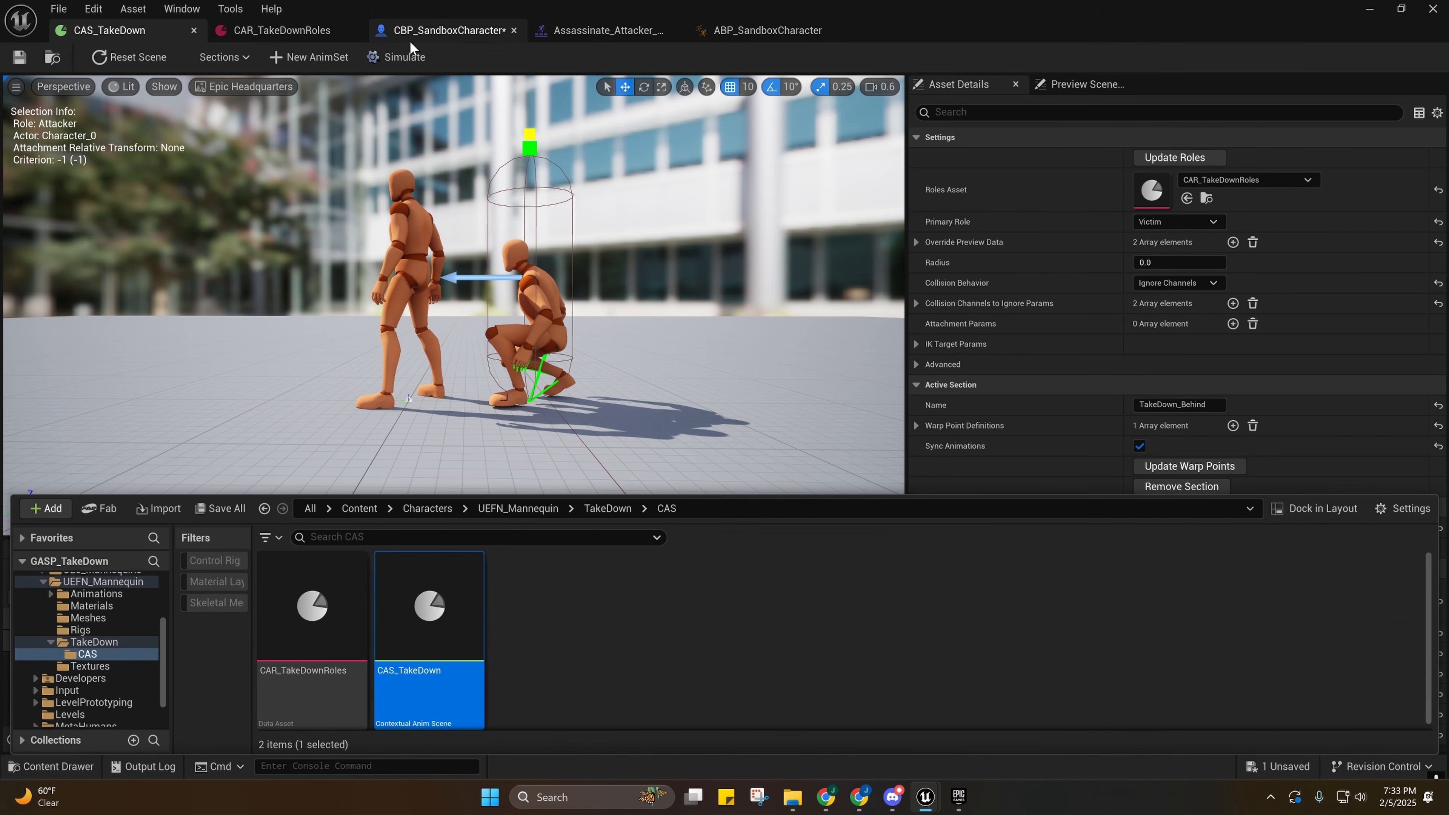
{"action": "left_click", "coordinate": [438, 32]}
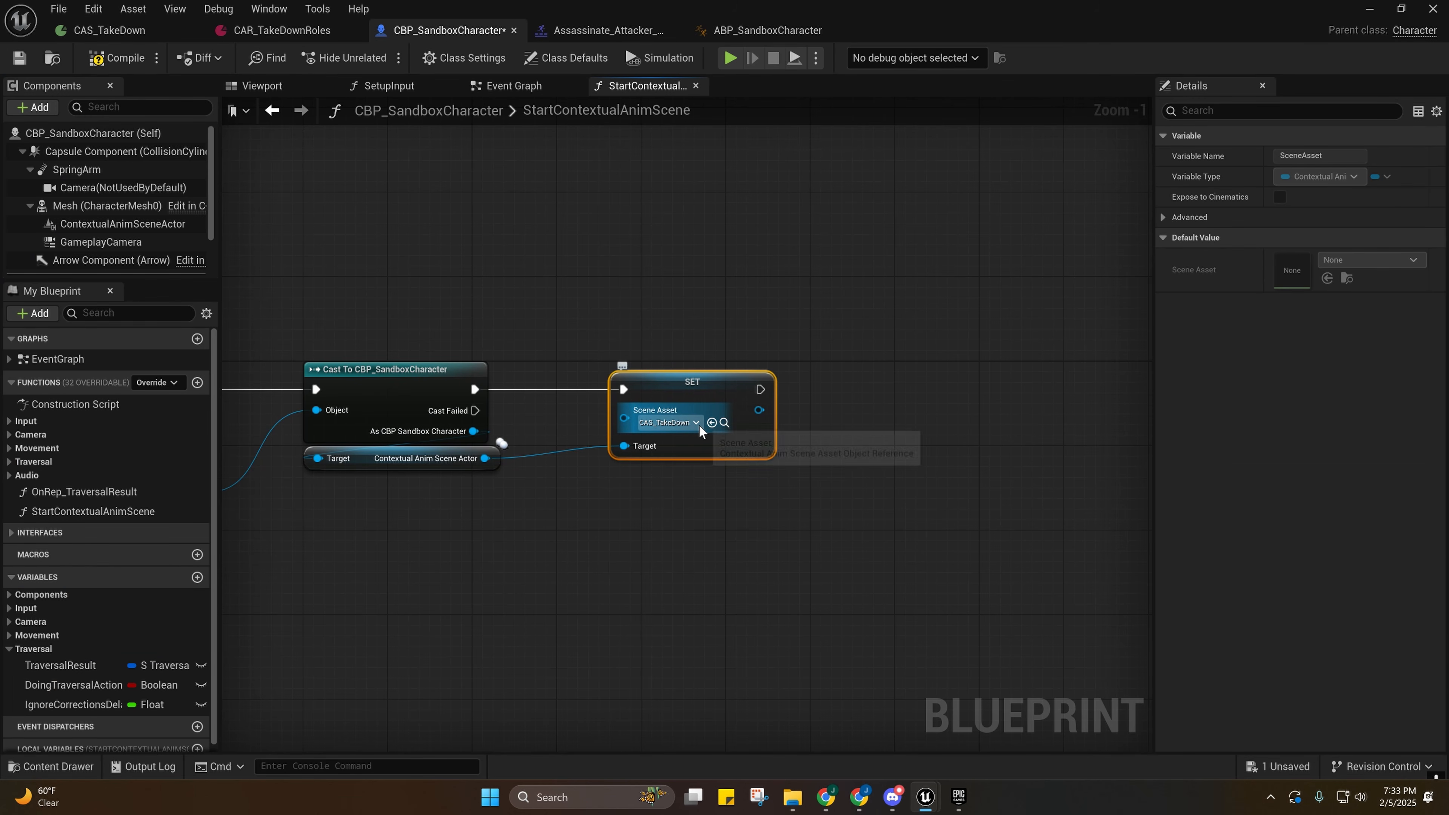
{"action": "left_click", "coordinate": [702, 422]}
Wire the SET node's Scene Asset pin back to the StartContextualAnimScene entry node as a function input.
{"action": "right_click_drag", "start_coordinate": [635, 478], "coordinate": [384, 466]}
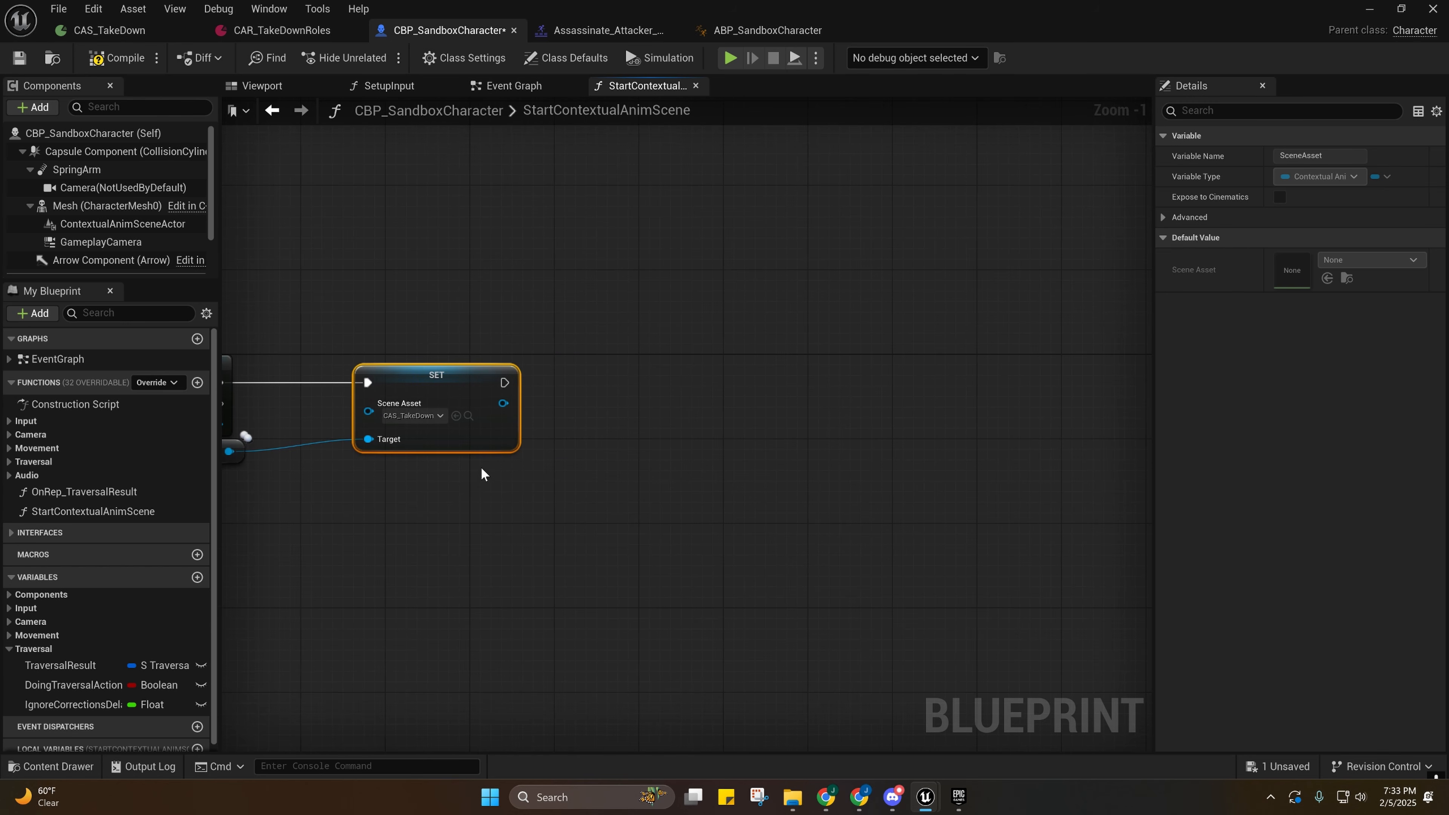
{"action": "right_click_drag", "start_coordinate": [480, 466], "coordinate": [1153, 496]}
{"action": "scroll", "coordinate": [754, 483], "scroll_direction": "down", "scroll_amount": 1}
{"action": "right_click_drag", "start_coordinate": [979, 503], "coordinate": [848, 490]}
{"action": "scroll", "coordinate": [709, 505], "scroll_direction": "down", "scroll_amount": 1}
{"action": "left_click_drag", "start_coordinate": [1017, 411], "coordinate": [707, 395]}
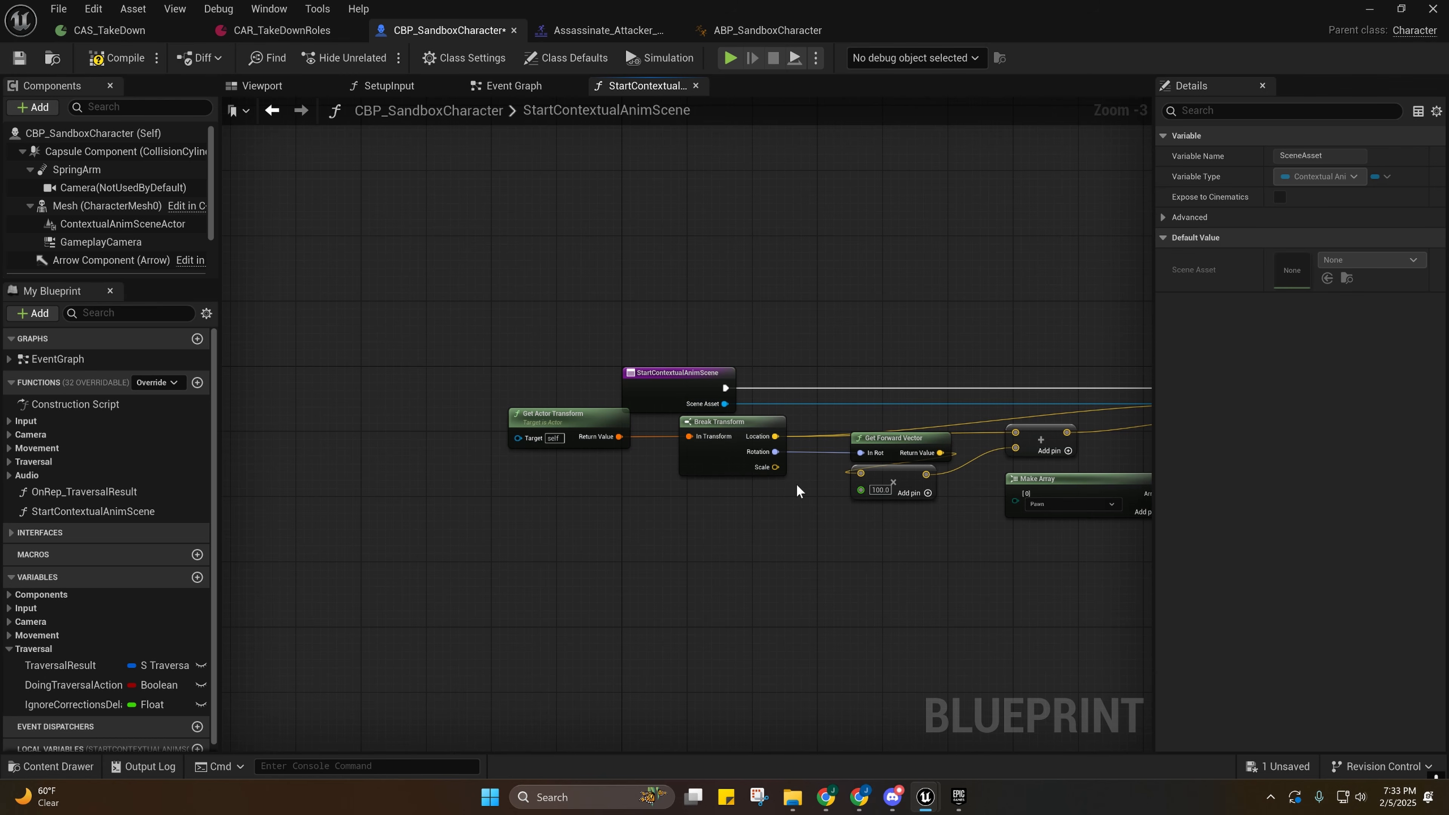
Break the long wire between the entry node's Scene Asset input and the SET node.
{"action": "right_click_drag", "start_coordinate": [796, 484], "coordinate": [524, 480]}
{"action": "left_click", "coordinate": [533, 398], "text": "alt"}
{"action": "right_click_drag", "start_coordinate": [545, 414], "coordinate": [753, 455]}
{"action": "left_click_drag", "start_coordinate": [732, 406], "coordinate": [719, 450]}
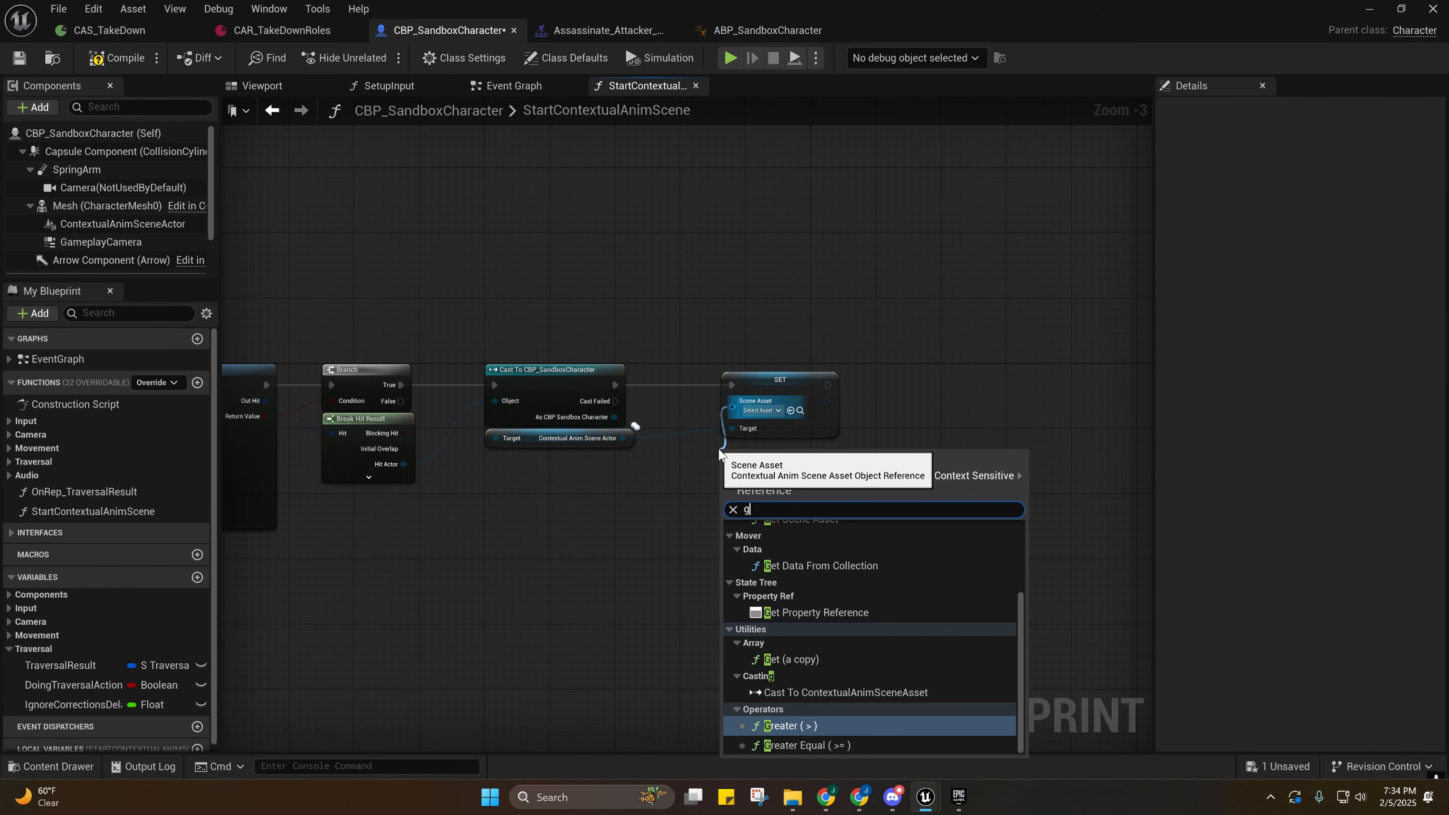
{"action": "type", "text": "get scene"}
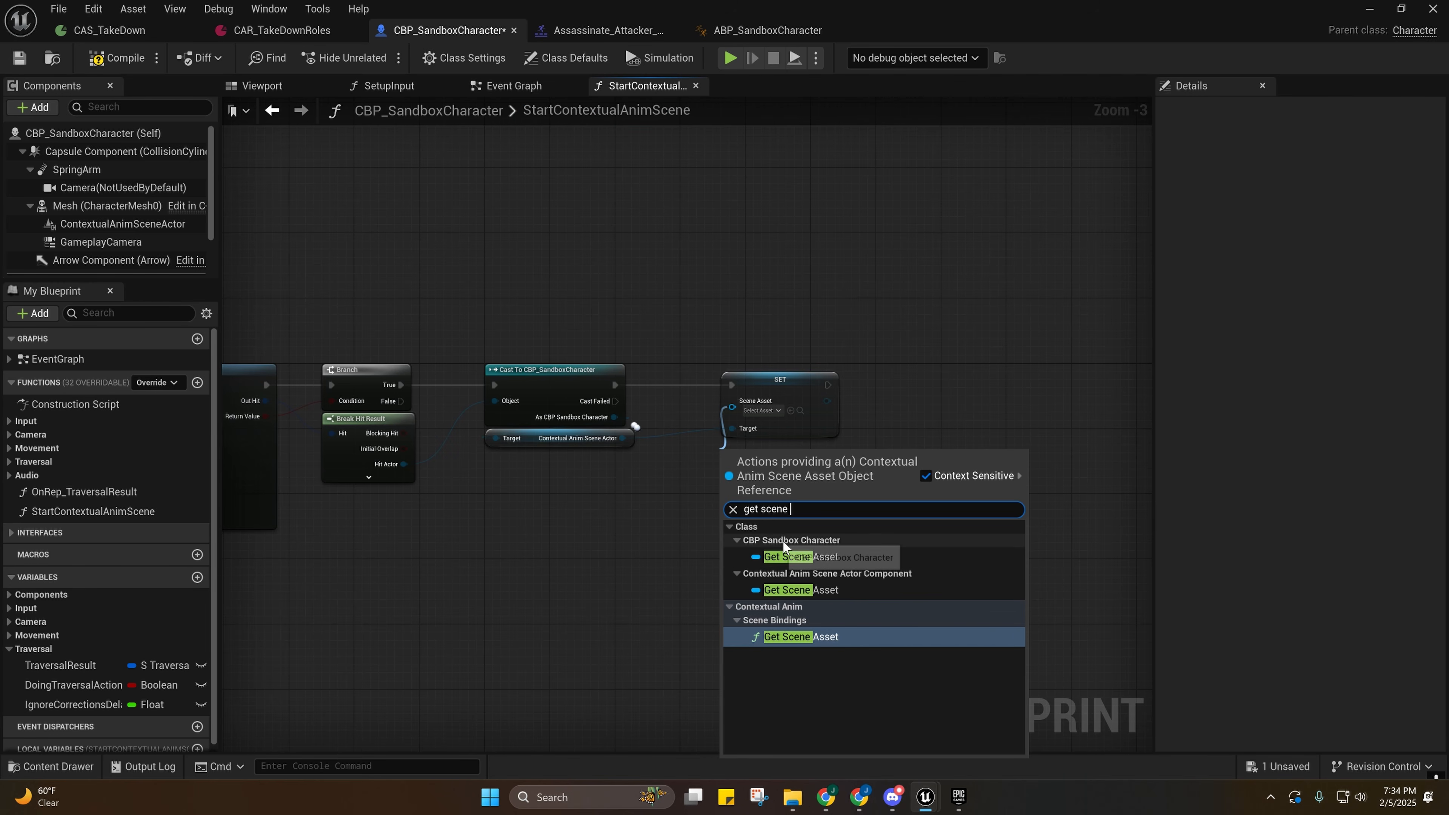
{"action": "right_click_drag", "start_coordinate": [559, 607], "coordinate": [1448, 576]}
Rename StartContextualAnimScene's Scene Asset input to CAS_Ref.
{"action": "left_click", "coordinate": [759, 348]}
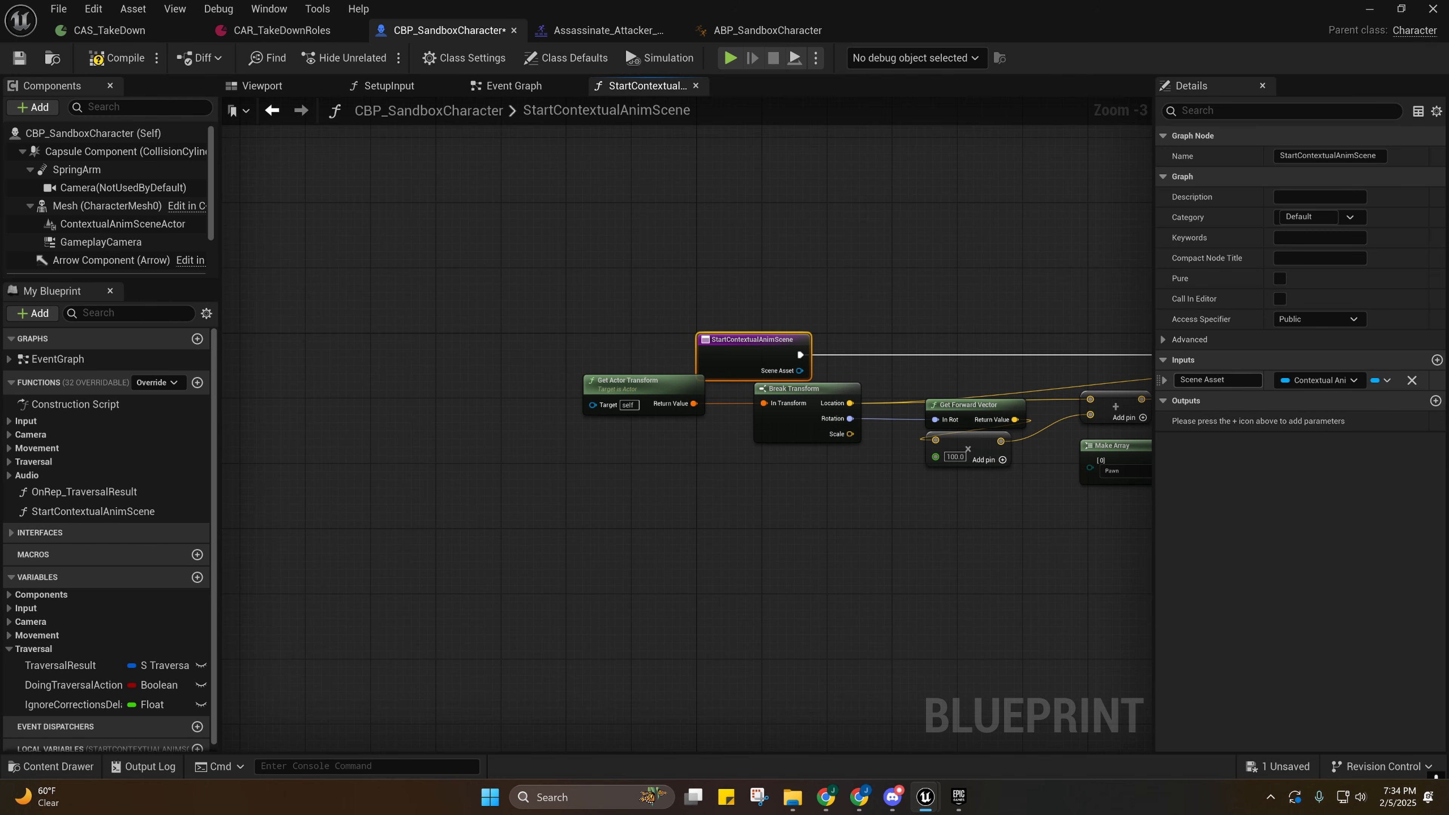
{"action": "left_click", "coordinate": [1221, 380]}
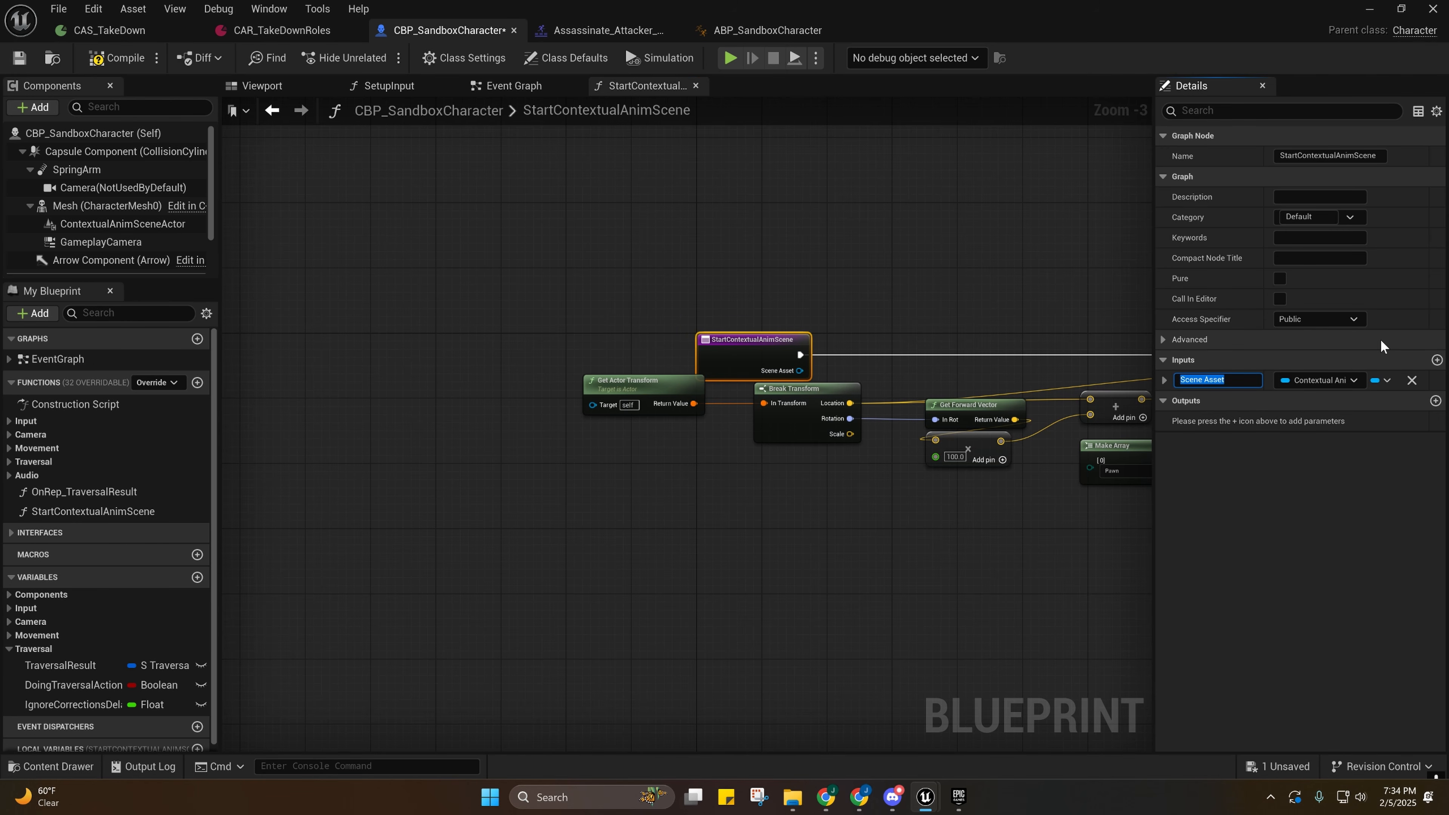
{"action": "type", "text": "CAS_Ref"}
{"action": "key", "text": "Return"}
Add a Get CAS Ref node, connect it to the SET node's Scene Asset, and place it just below the SET node.
{"action": "right_click_drag", "start_coordinate": [1021, 425], "coordinate": [234, 362]}
{"action": "right_click_drag", "start_coordinate": [1108, 443], "coordinate": [819, 457]}
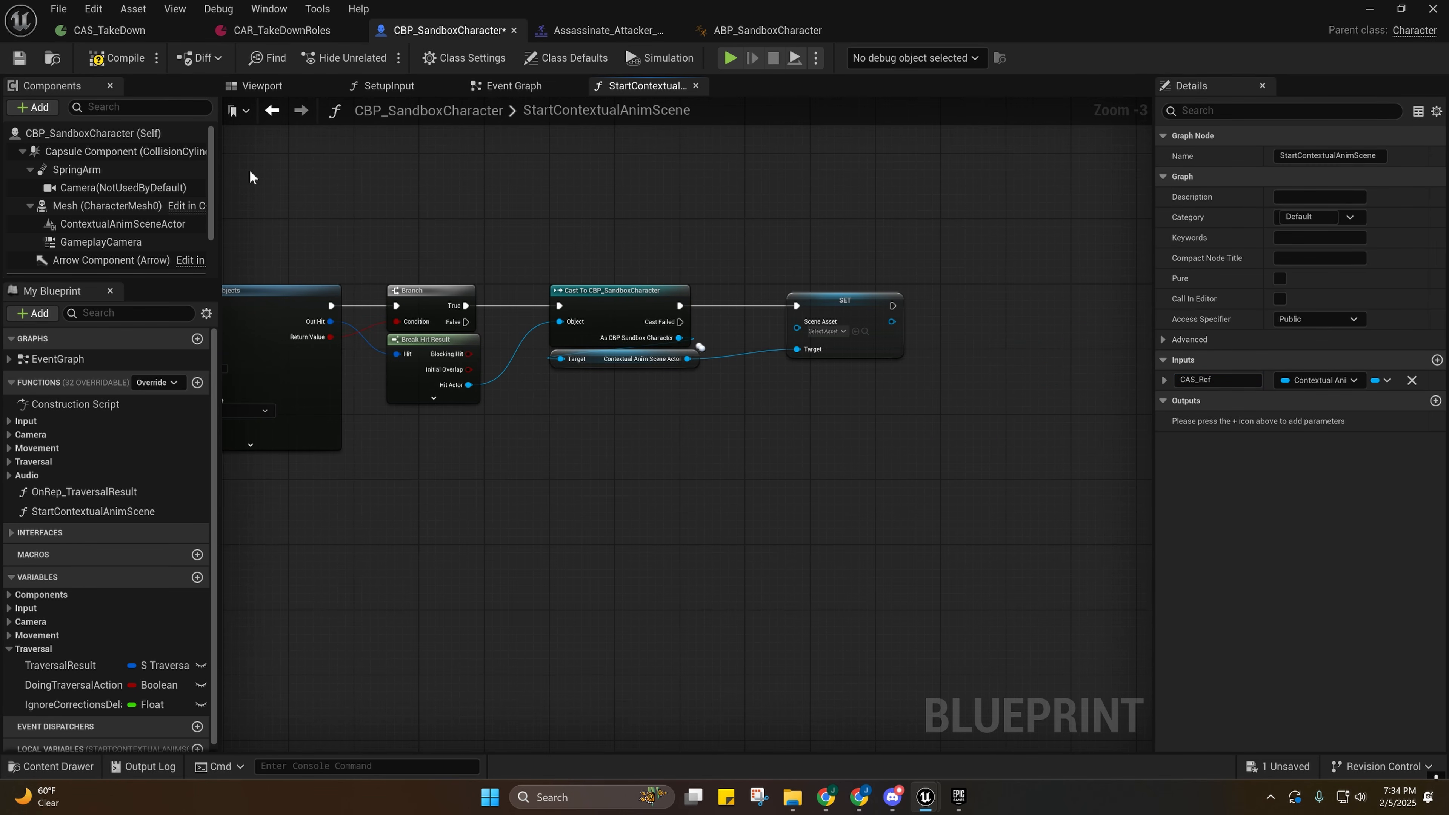
{"action": "right_click", "coordinate": [714, 402]}
{"action": "type", "text": "get C"}
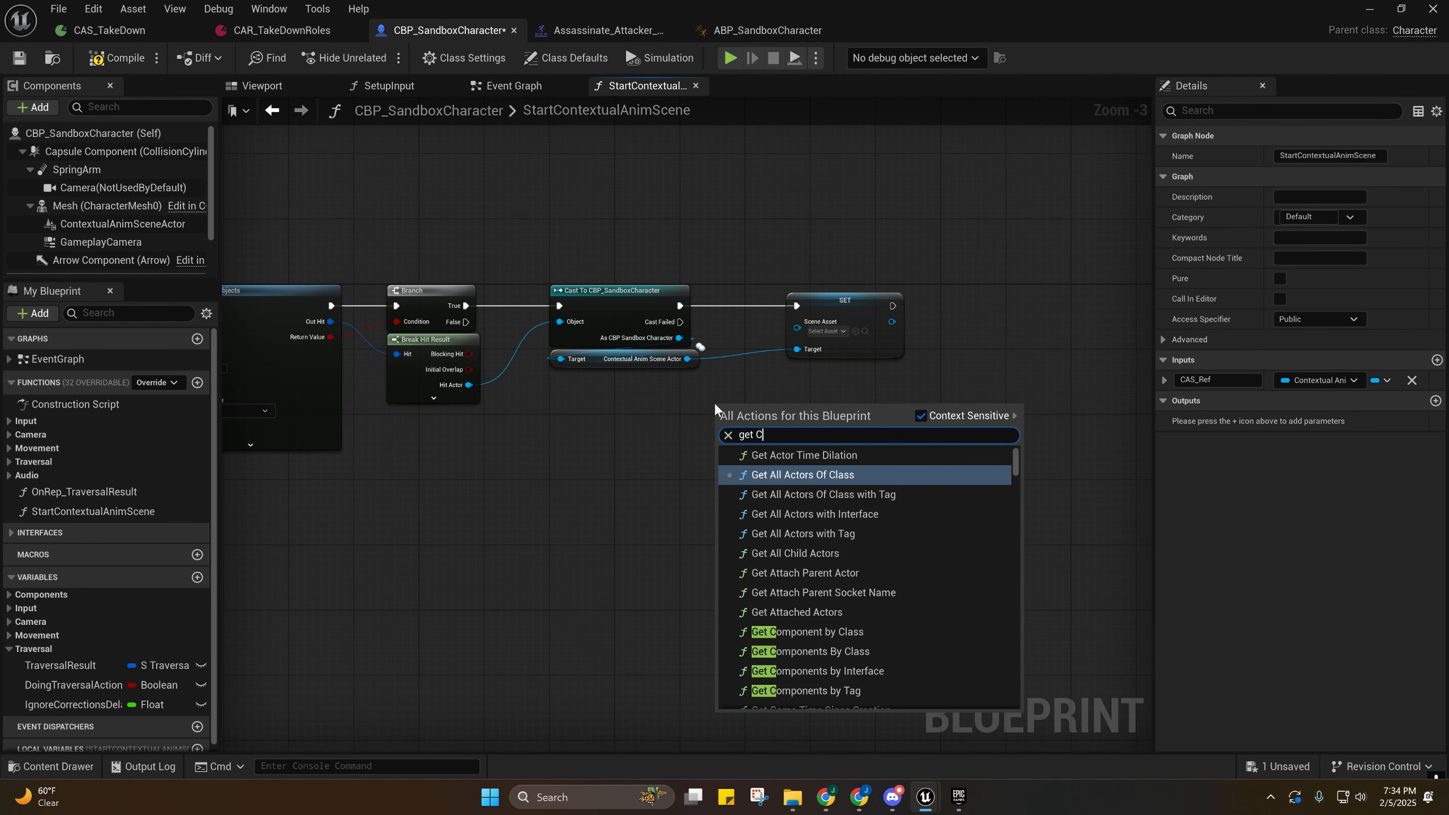
{"action": "type", "text": "AS R"}
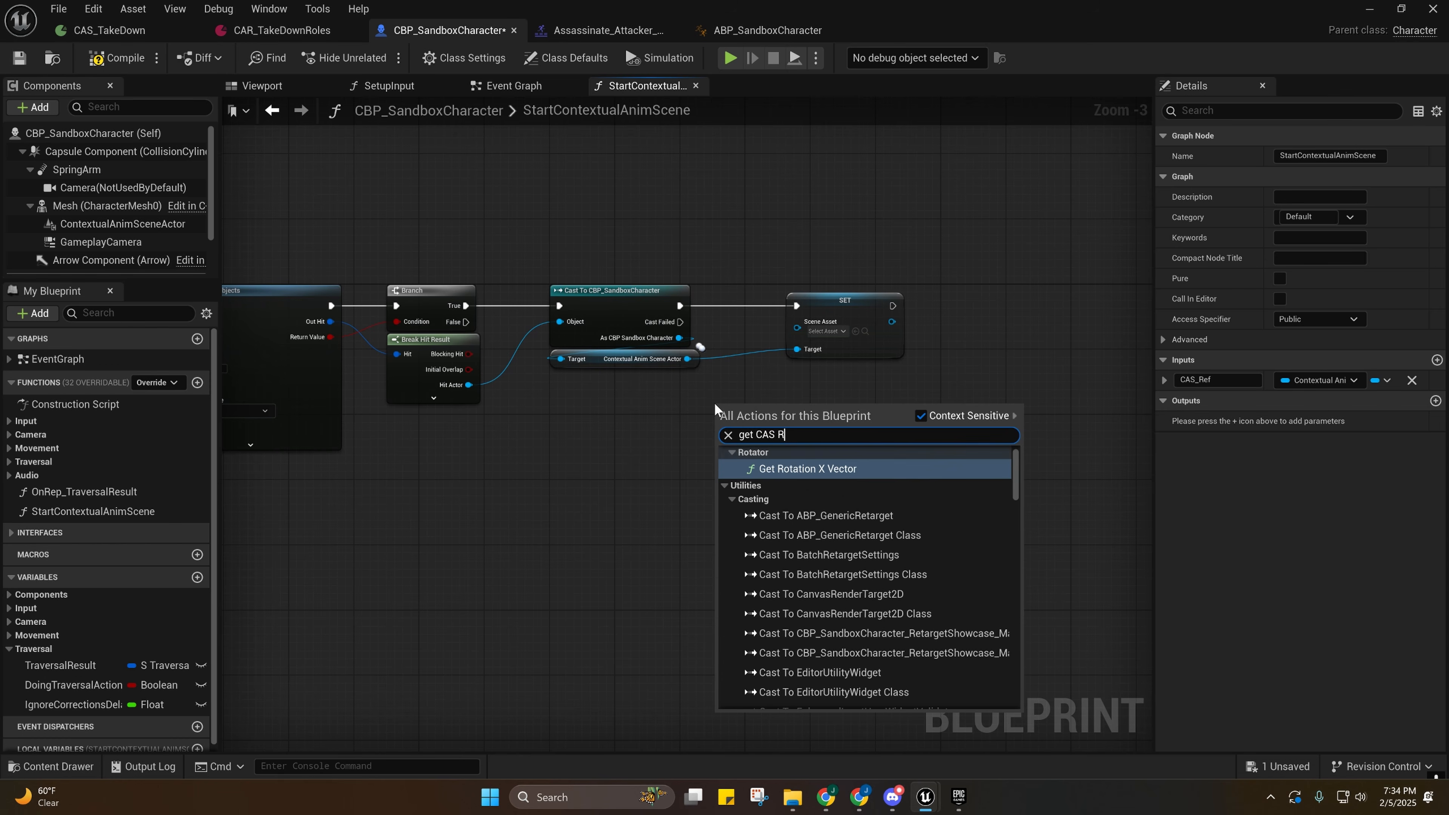
{"action": "type", "text": "ef"}
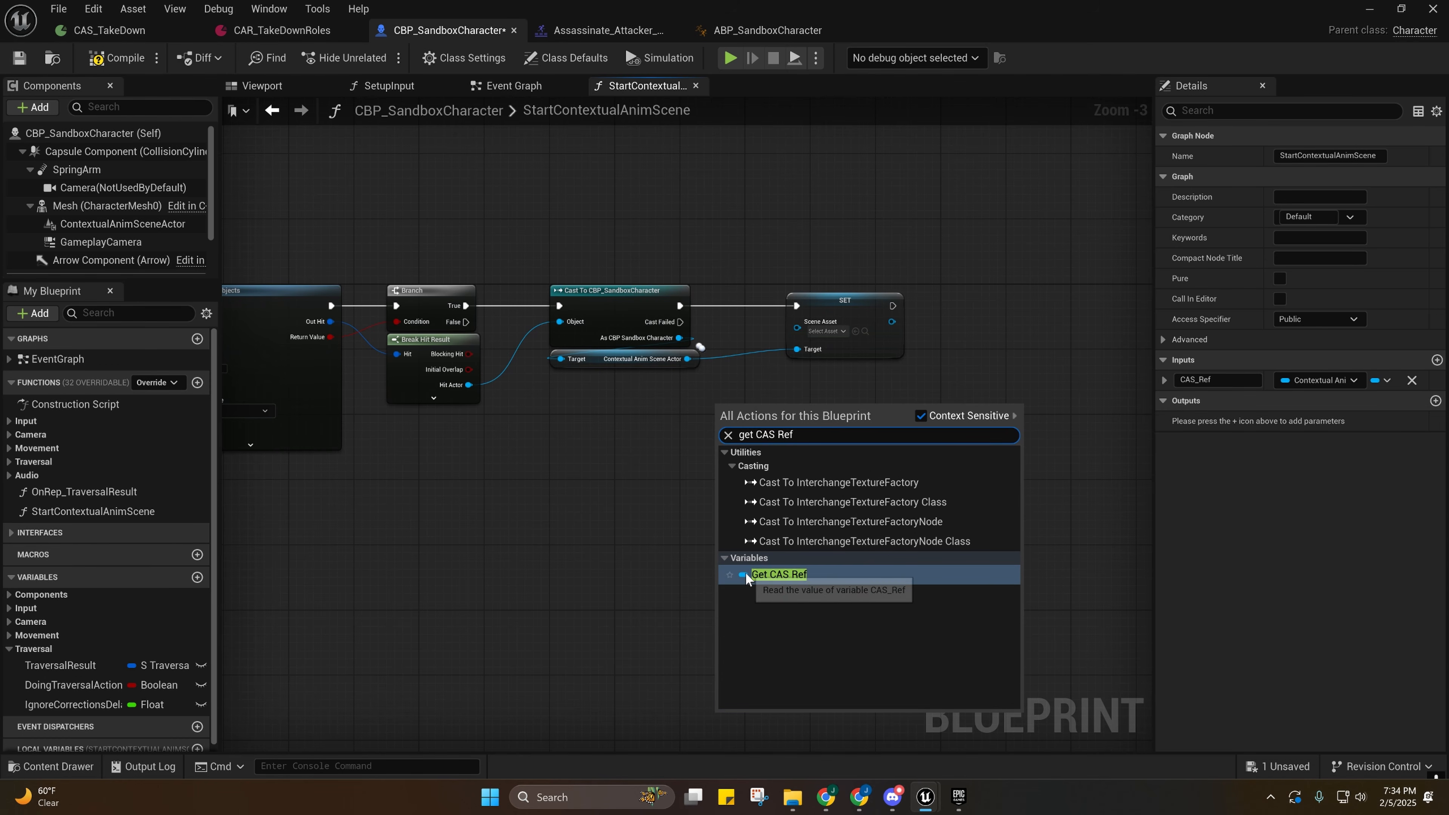
{"action": "left_click", "coordinate": [769, 577]}
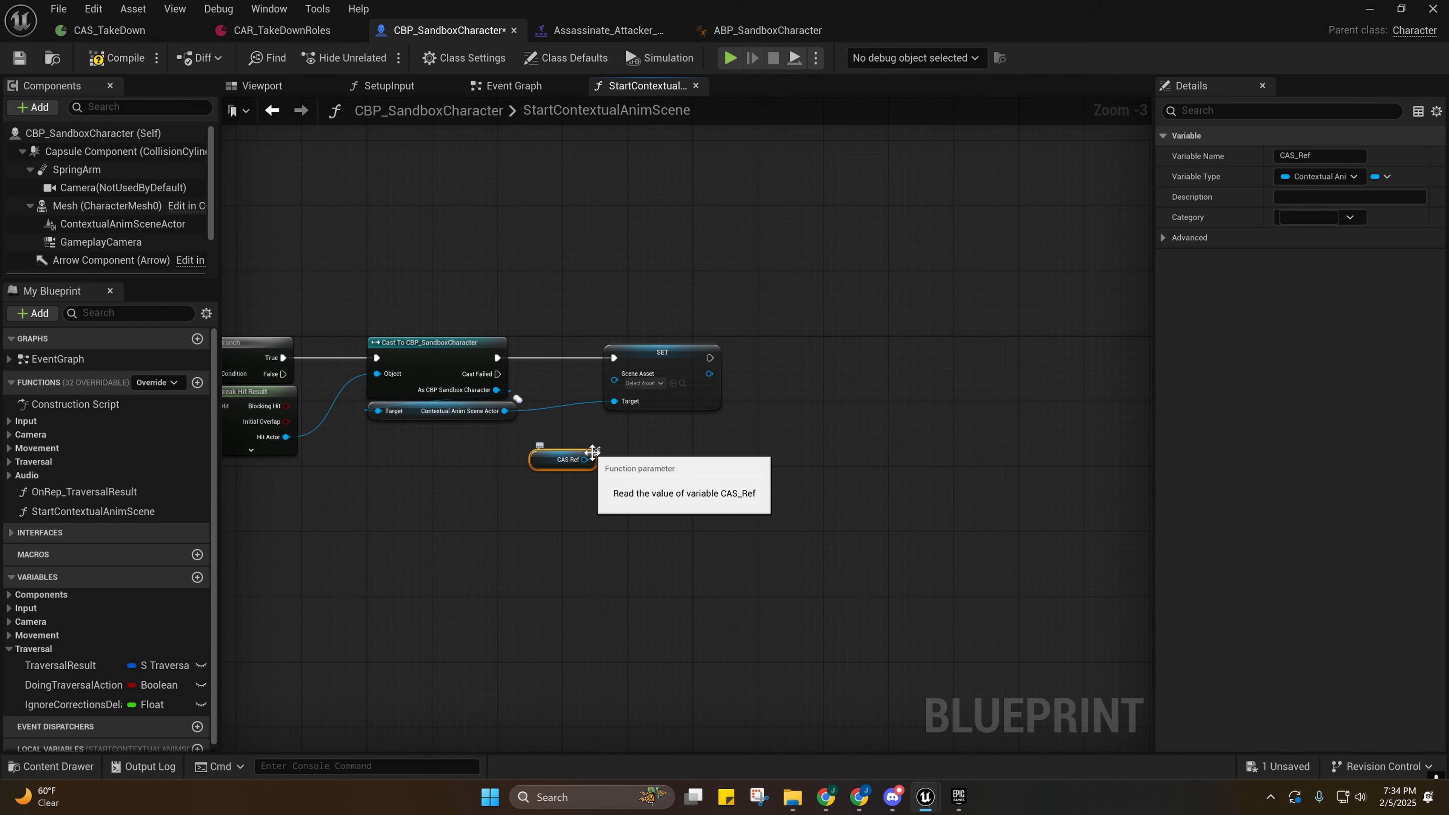
{"action": "left_click_drag", "start_coordinate": [585, 459], "coordinate": [614, 374]}
{"action": "mouse_move", "coordinate": [541, 463]}
{"action": "left_mouse_down"}
{"action": "mouse_move", "coordinate": [583, 407]}
{"action": "mouse_move", "coordinate": [610, 410]}
{"action": "left_mouse_up"}
Inspect the CAS_Ref input on the StartContextualAnimScene entry node.
{"action": "right_click_drag", "start_coordinate": [439, 417], "coordinate": [1152, 438]}
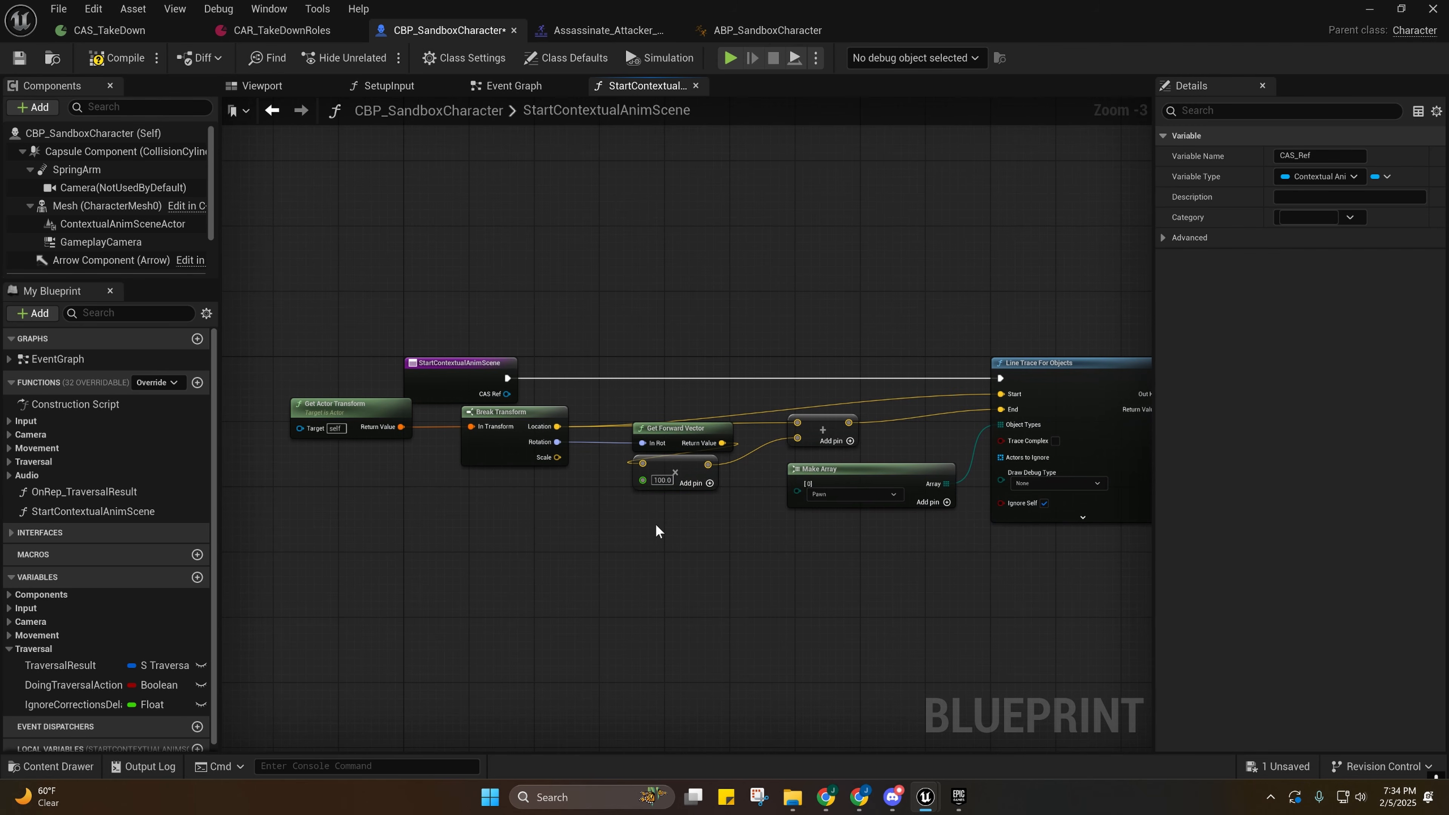
{"action": "left_click", "coordinate": [451, 364]}
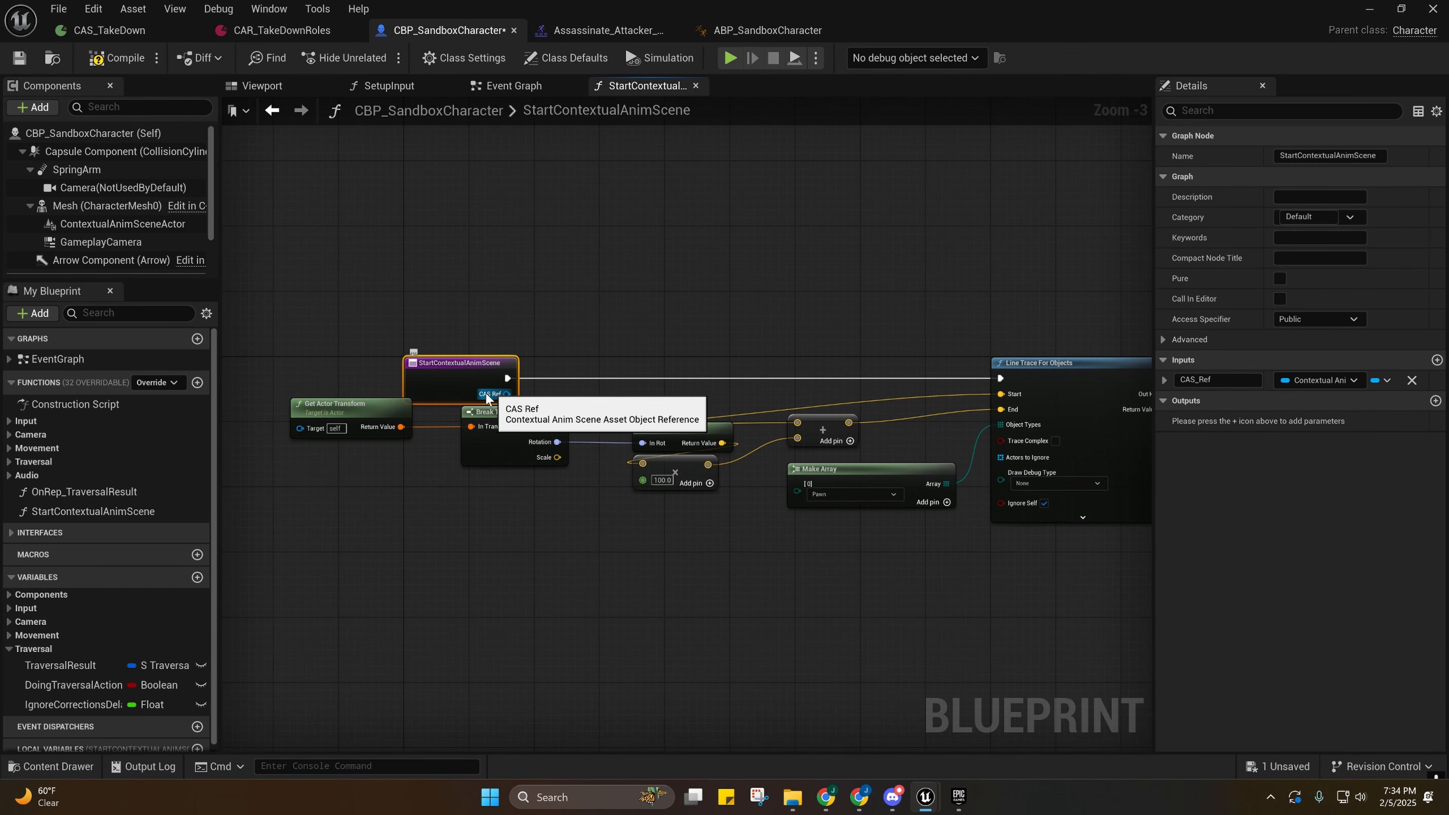
Review the StartContextualAnimScene graph from the entry node through the cast to the SET node and its CAS Ref wiring.
{"action": "right_click_drag", "start_coordinate": [559, 480], "coordinate": [236, 469]}
{"action": "right_click_drag", "start_coordinate": [927, 516], "coordinate": [528, 519]}
{"action": "right_click_drag", "start_coordinate": [814, 472], "coordinate": [473, 485]}
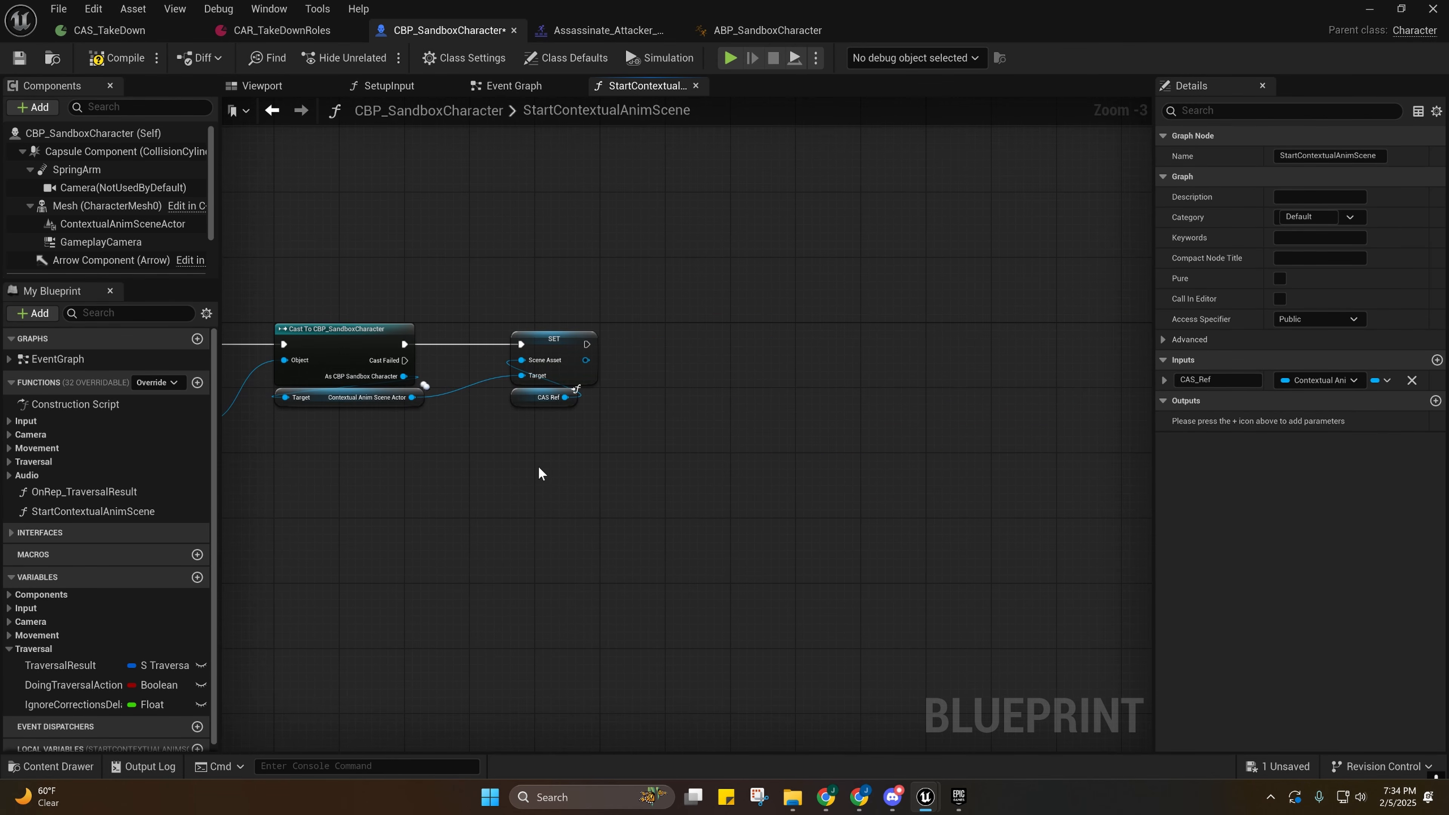
{"action": "scroll", "coordinate": [582, 423], "scroll_direction": "up", "scroll_amount": 3}
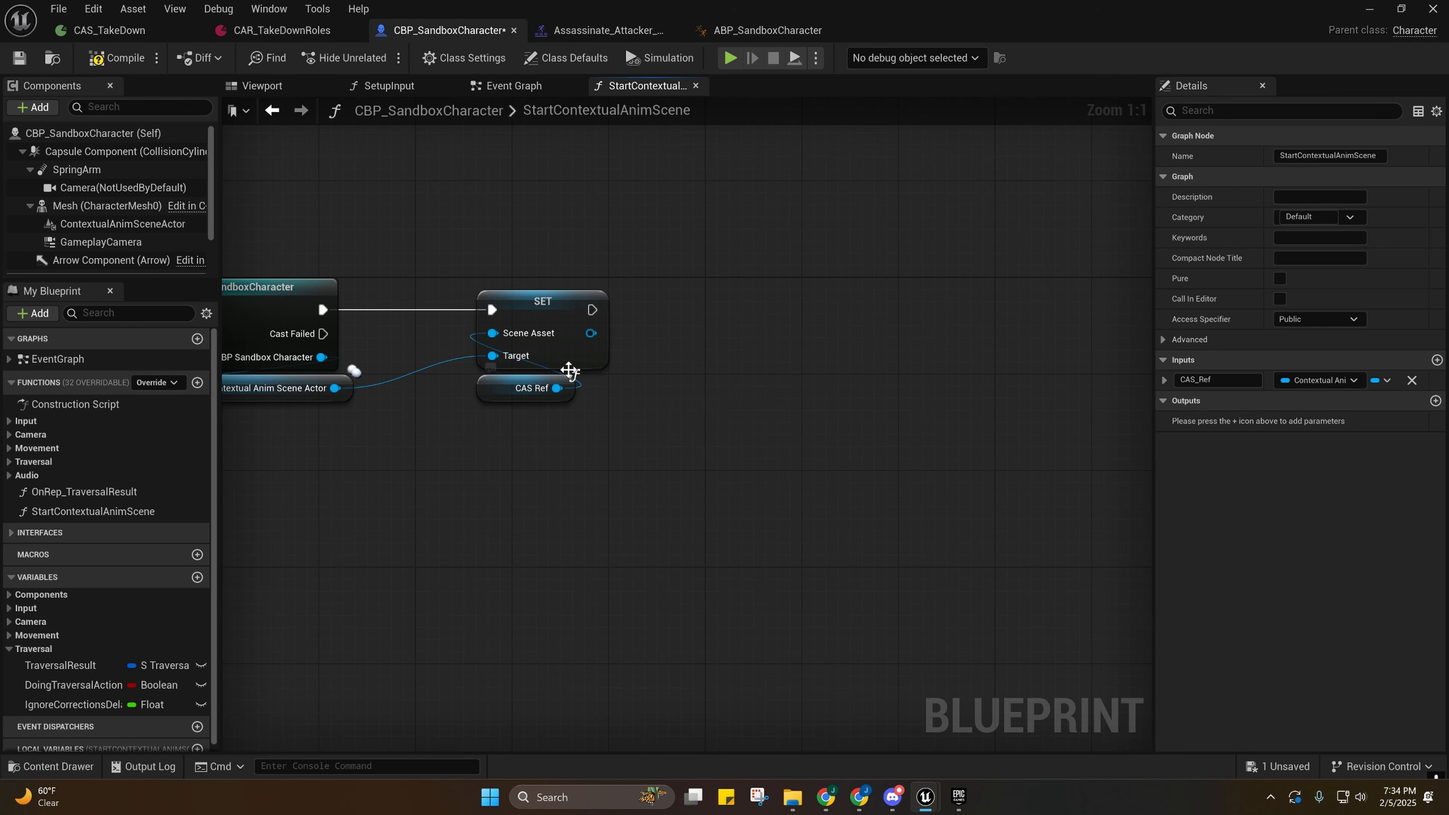
{"action": "mouse_move", "coordinate": [581, 403]}
{"action": "right_mouse_down"}
{"action": "mouse_move", "coordinate": [511, 470]}
{"action": "mouse_move", "coordinate": [605, 472]}
{"action": "mouse_move", "coordinate": [584, 398]}
{"action": "right_mouse_up"}
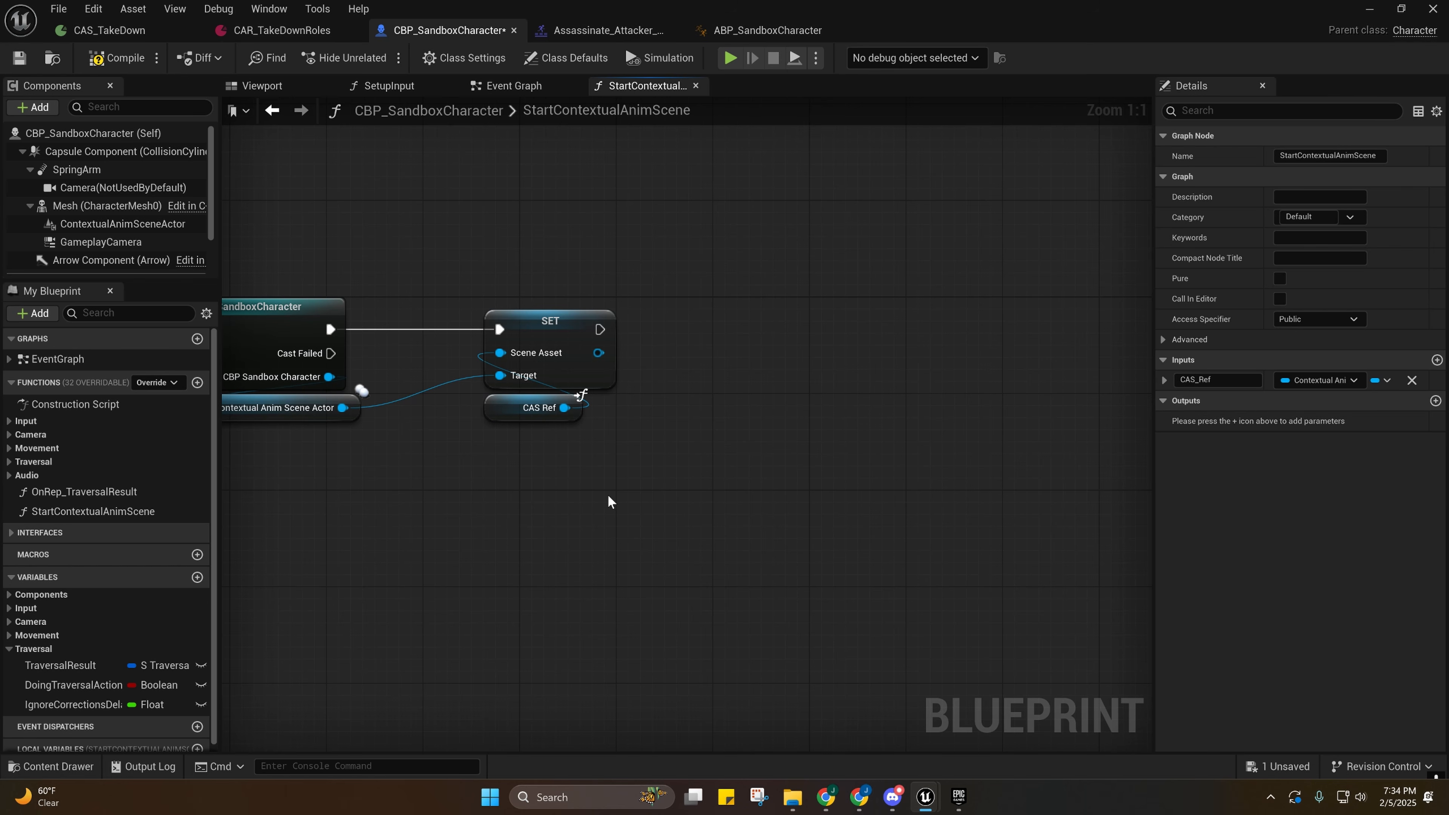
{"action": "right_click_drag", "start_coordinate": [606, 520], "coordinate": [871, 515]}
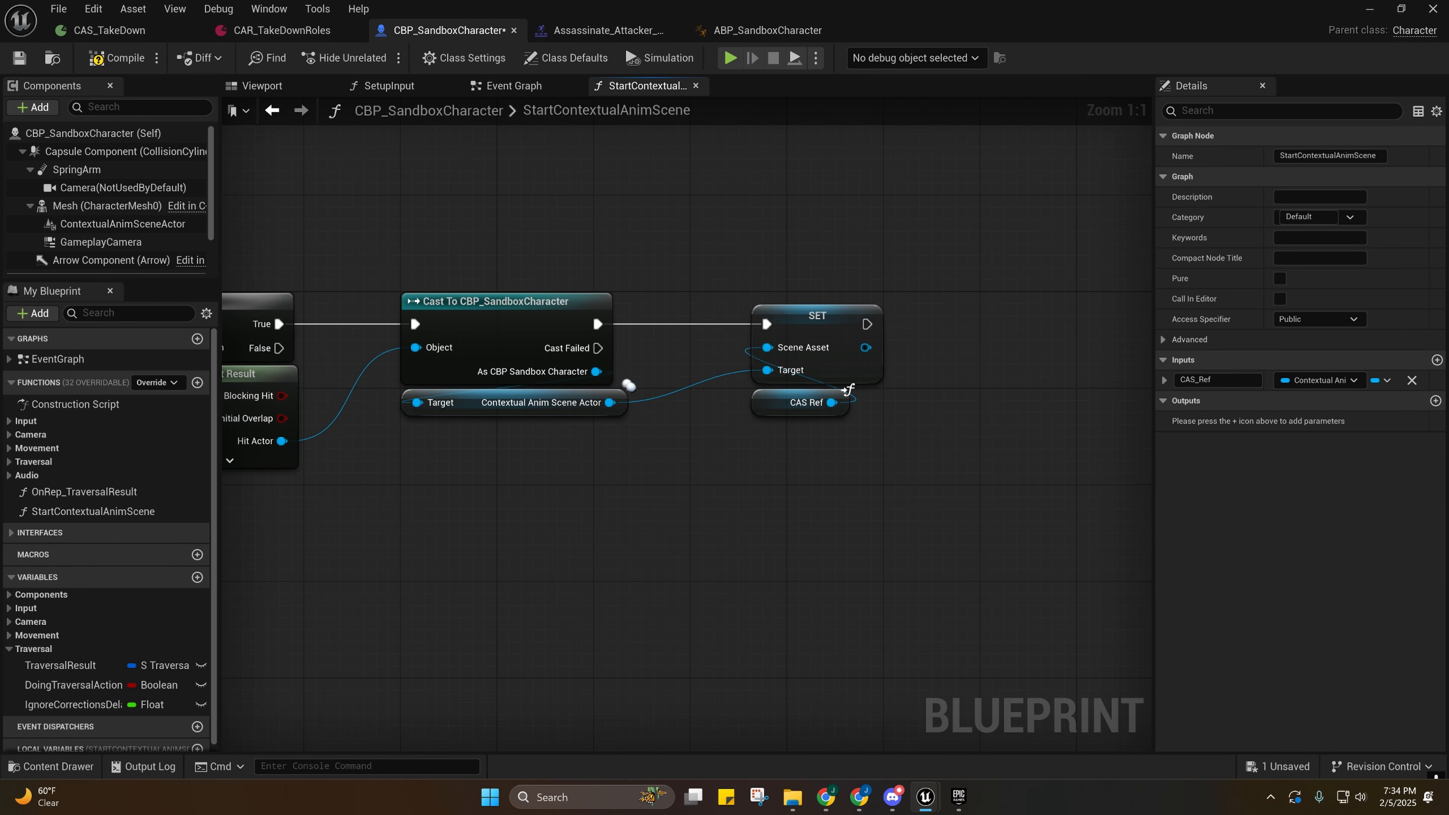
{"action": "right_click_drag", "start_coordinate": [848, 390], "coordinate": [784, 413]}
{"action": "scroll", "coordinate": [72, 684], "scroll_direction": "down", "scroll_amount": 1}
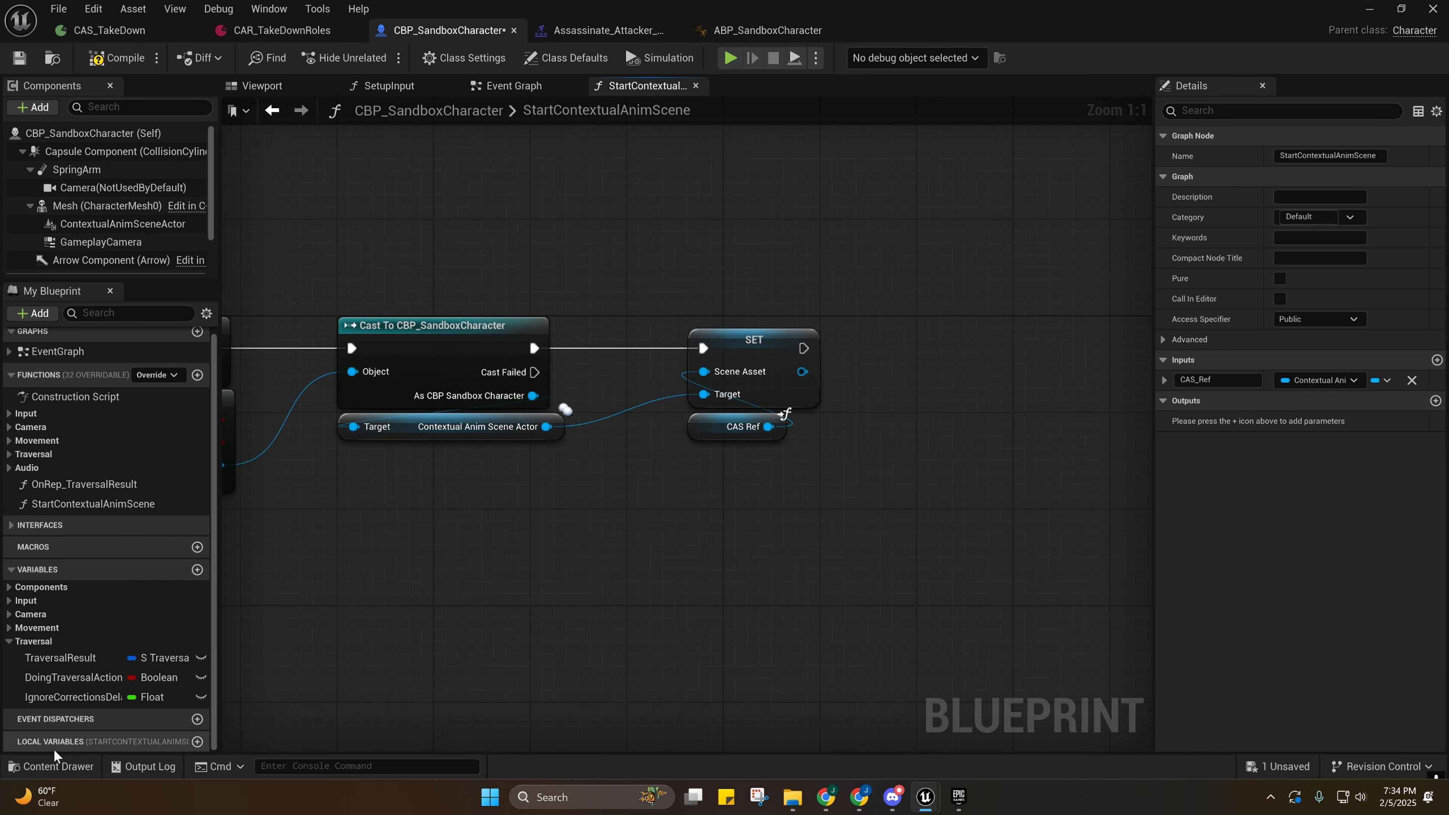
{"action": "right_click_drag", "start_coordinate": [751, 503], "coordinate": [562, 547]}
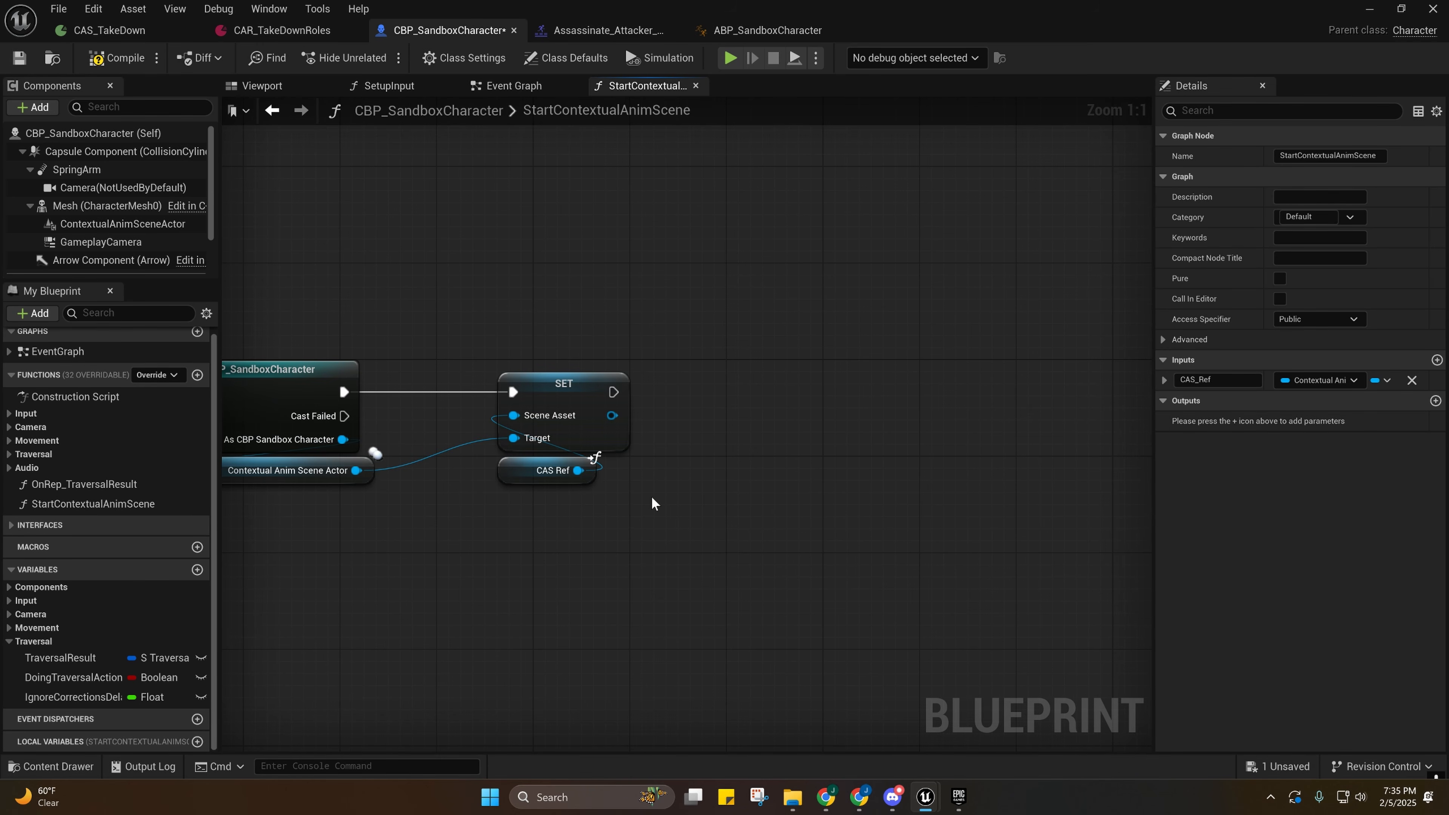
{"action": "right_click_drag", "start_coordinate": [652, 498], "coordinate": [711, 411]}
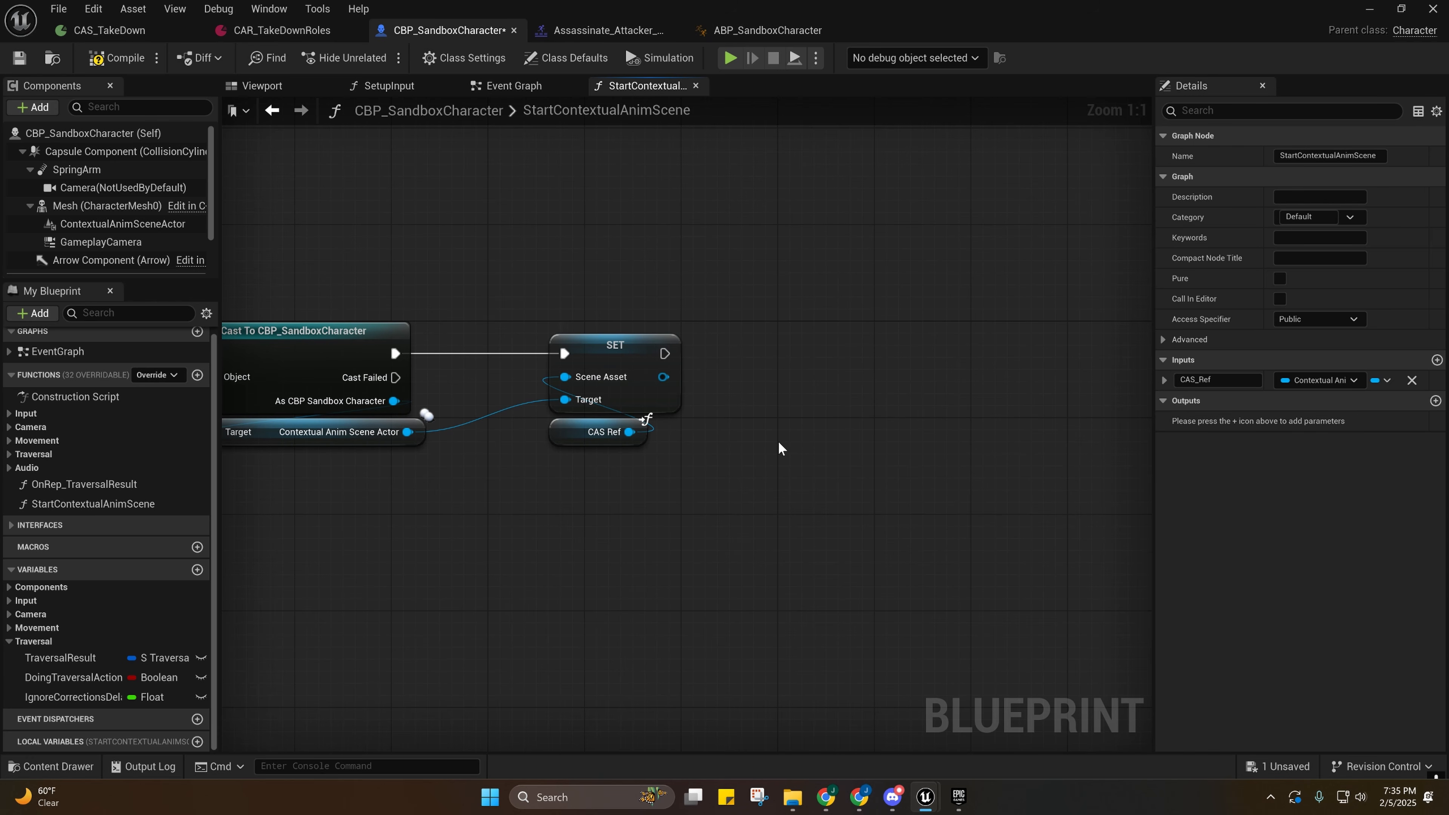
Add a Create Contextual Anim Scene Bindings For Two Actors node from the SET node's Scene Asset output and align it after SET.
{"action": "right_click_drag", "start_coordinate": [777, 441], "coordinate": [748, 438]}
{"action": "right_click_drag", "start_coordinate": [663, 459], "coordinate": [519, 433]}
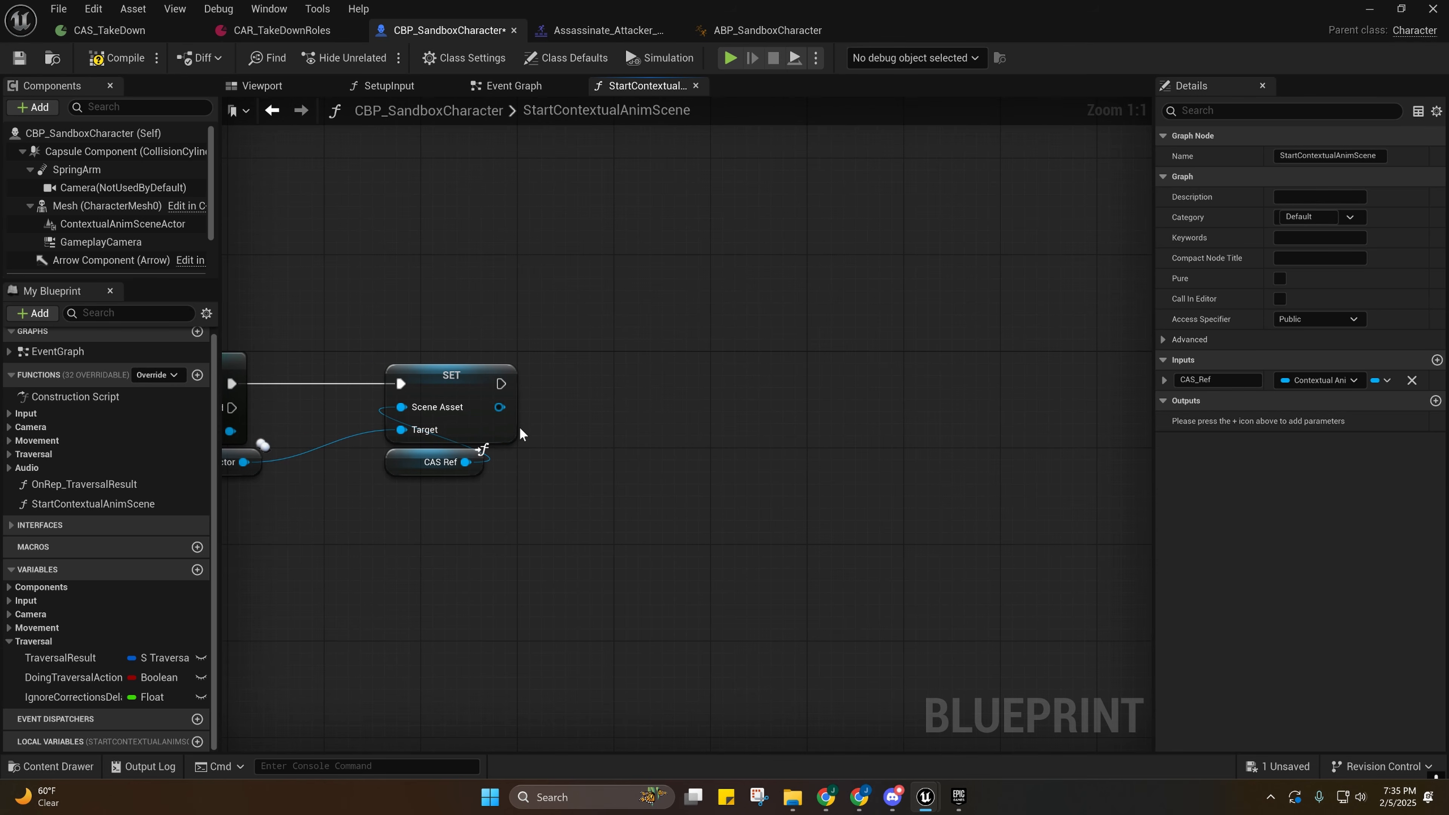
{"action": "left_click_drag", "start_coordinate": [500, 407], "coordinate": [626, 406]}
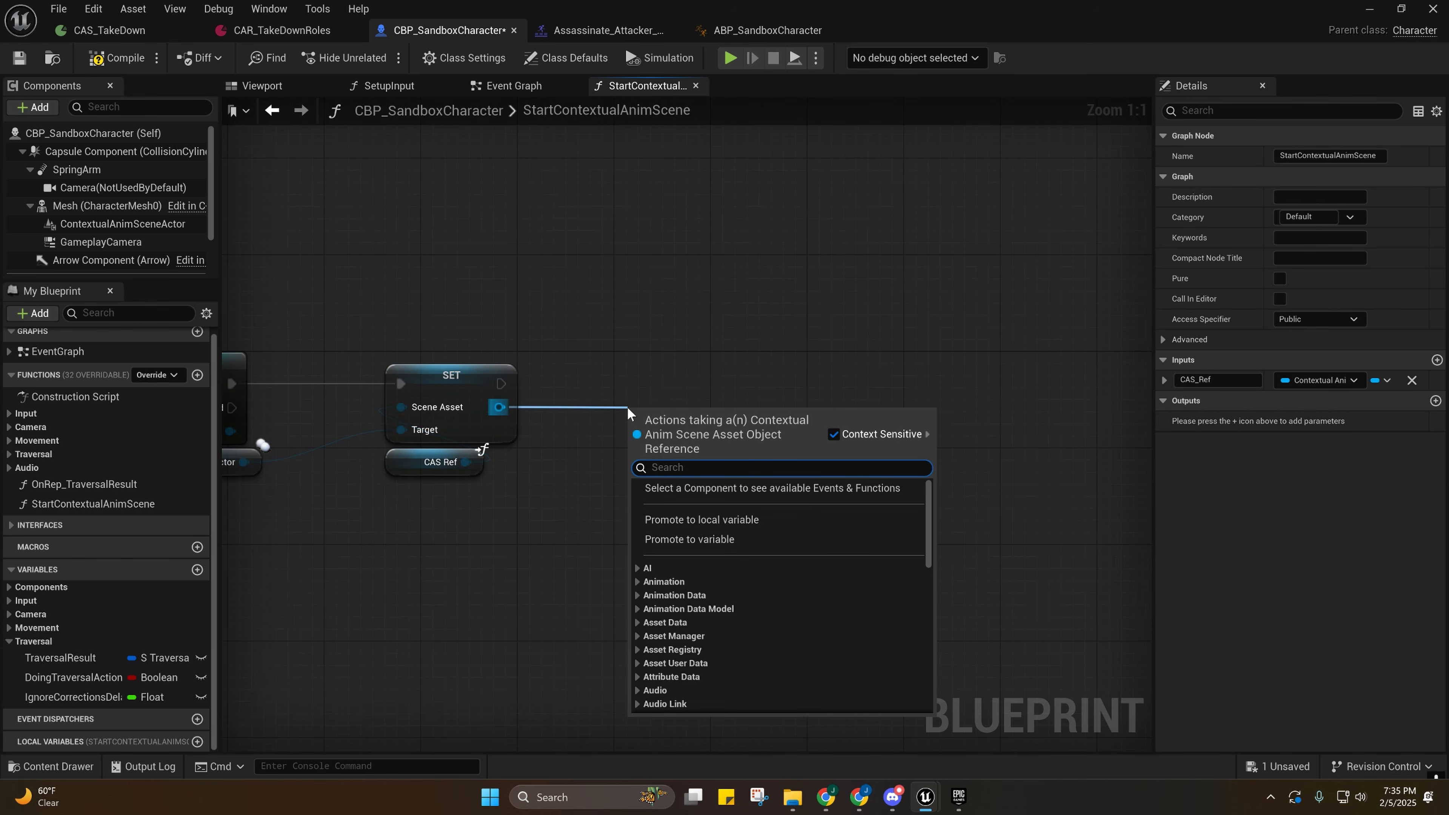
{"action": "scroll", "coordinate": [821, 524], "scroll_direction": "down", "scroll_amount": 5}
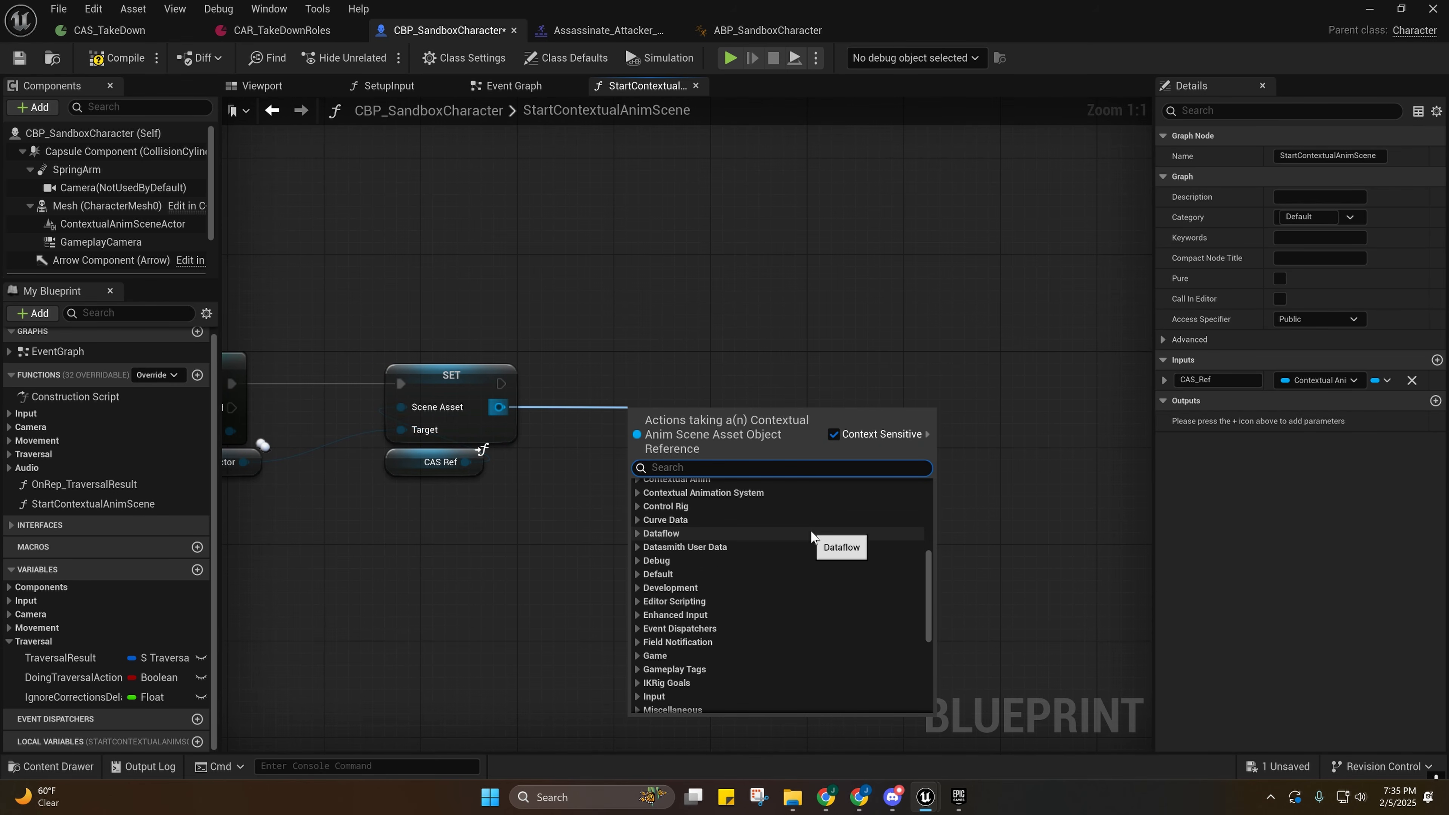
{"action": "scroll", "coordinate": [708, 532], "scroll_direction": "up", "scroll_amount": 2}
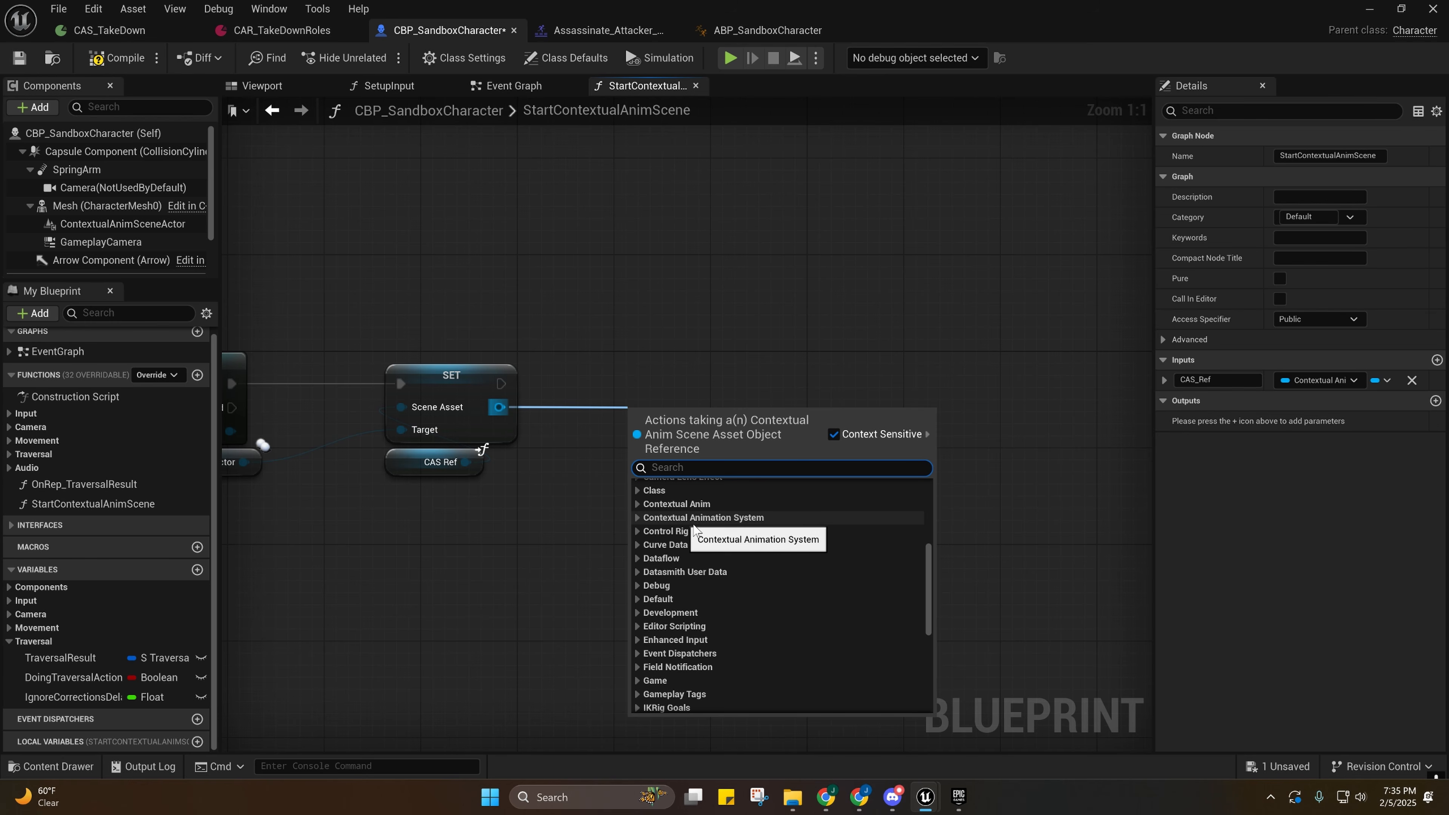
{"action": "left_click", "coordinate": [636, 517]}
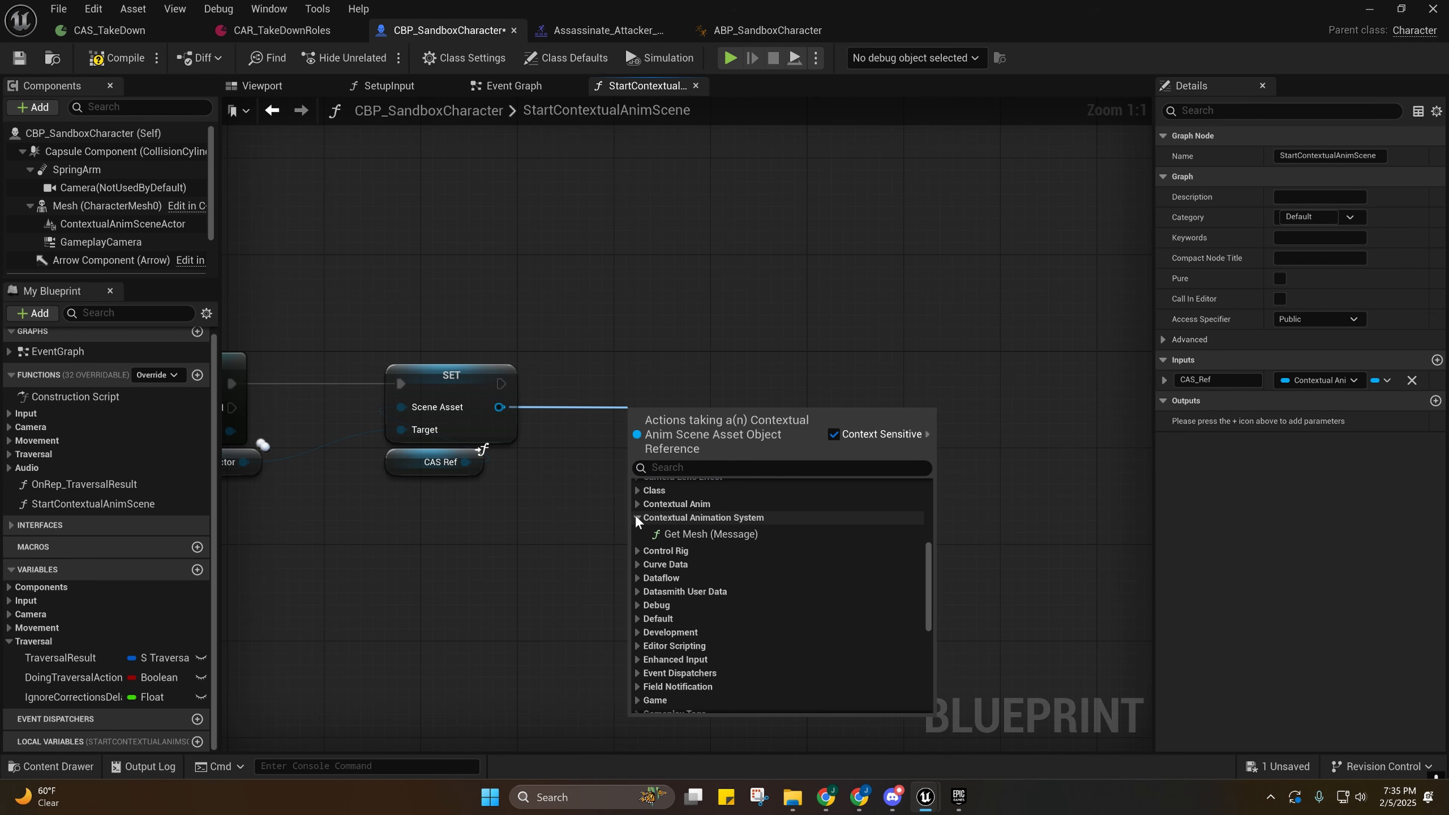
{"action": "left_click", "coordinate": [637, 517]}
{"action": "left_click", "coordinate": [637, 504]}
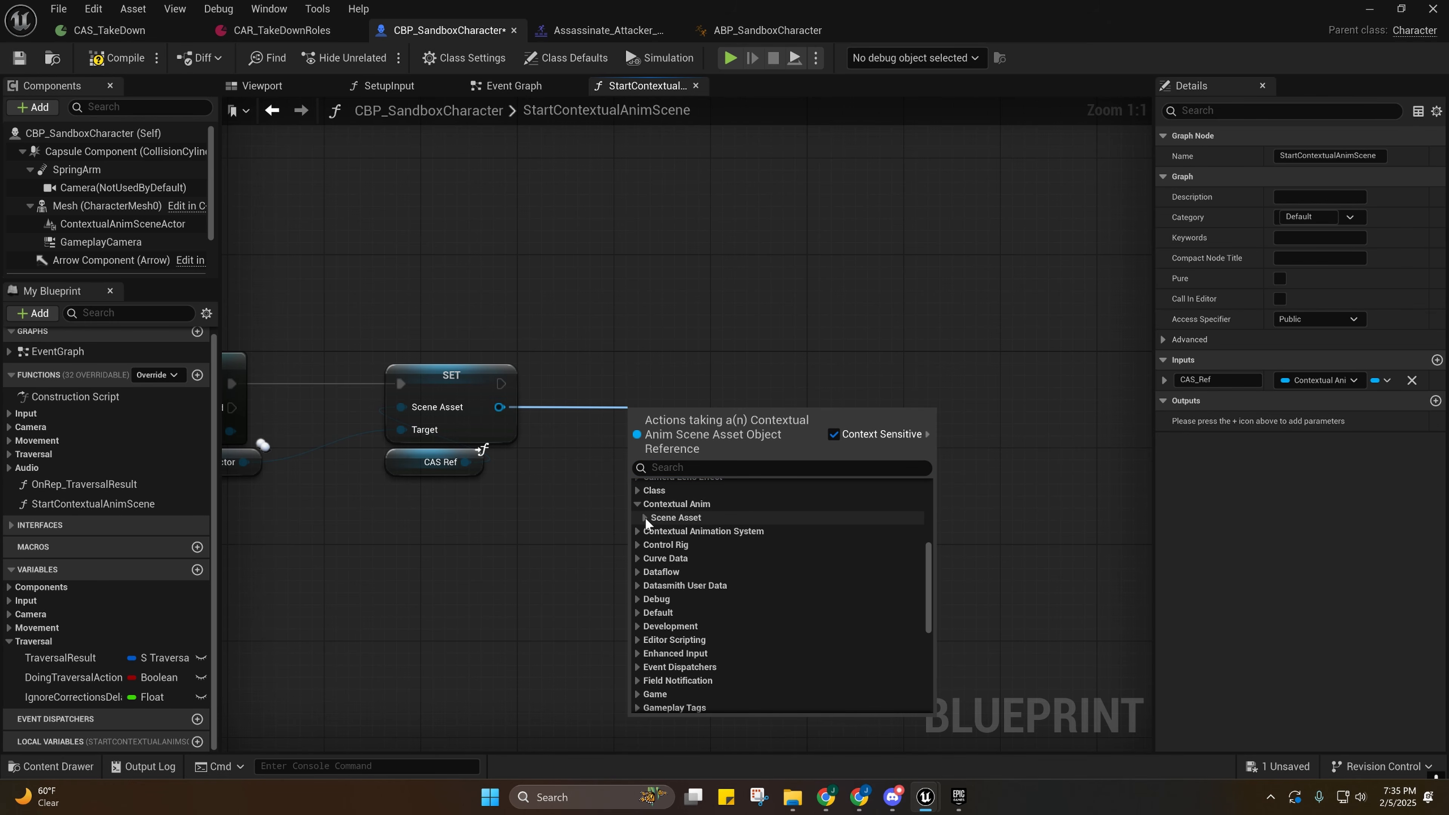
{"action": "left_click", "coordinate": [645, 518]}
{"action": "scroll", "coordinate": [770, 623], "scroll_direction": "down", "scroll_amount": 3}
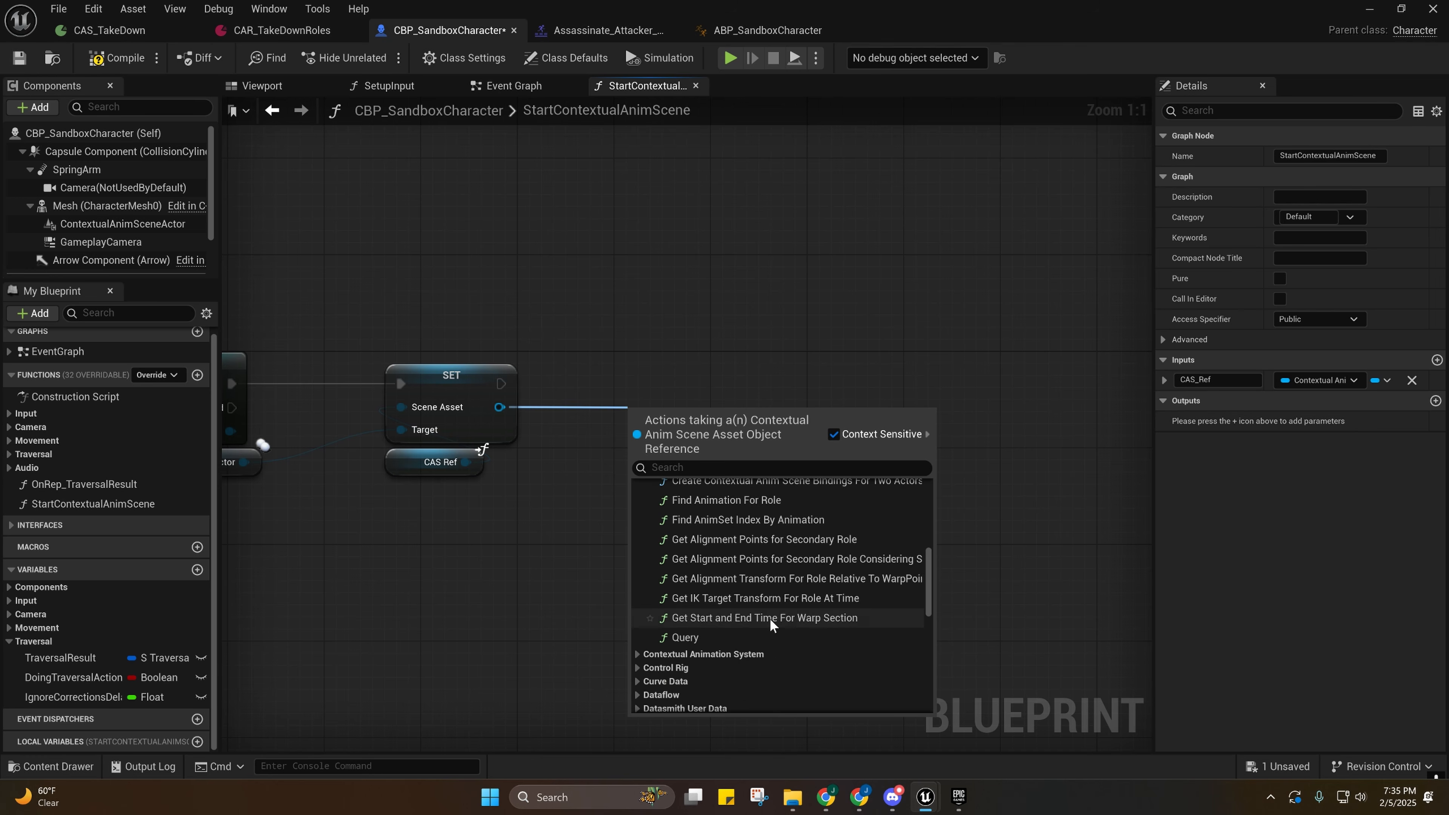
{"action": "scroll", "coordinate": [728, 595], "scroll_direction": "up", "scroll_amount": 2}
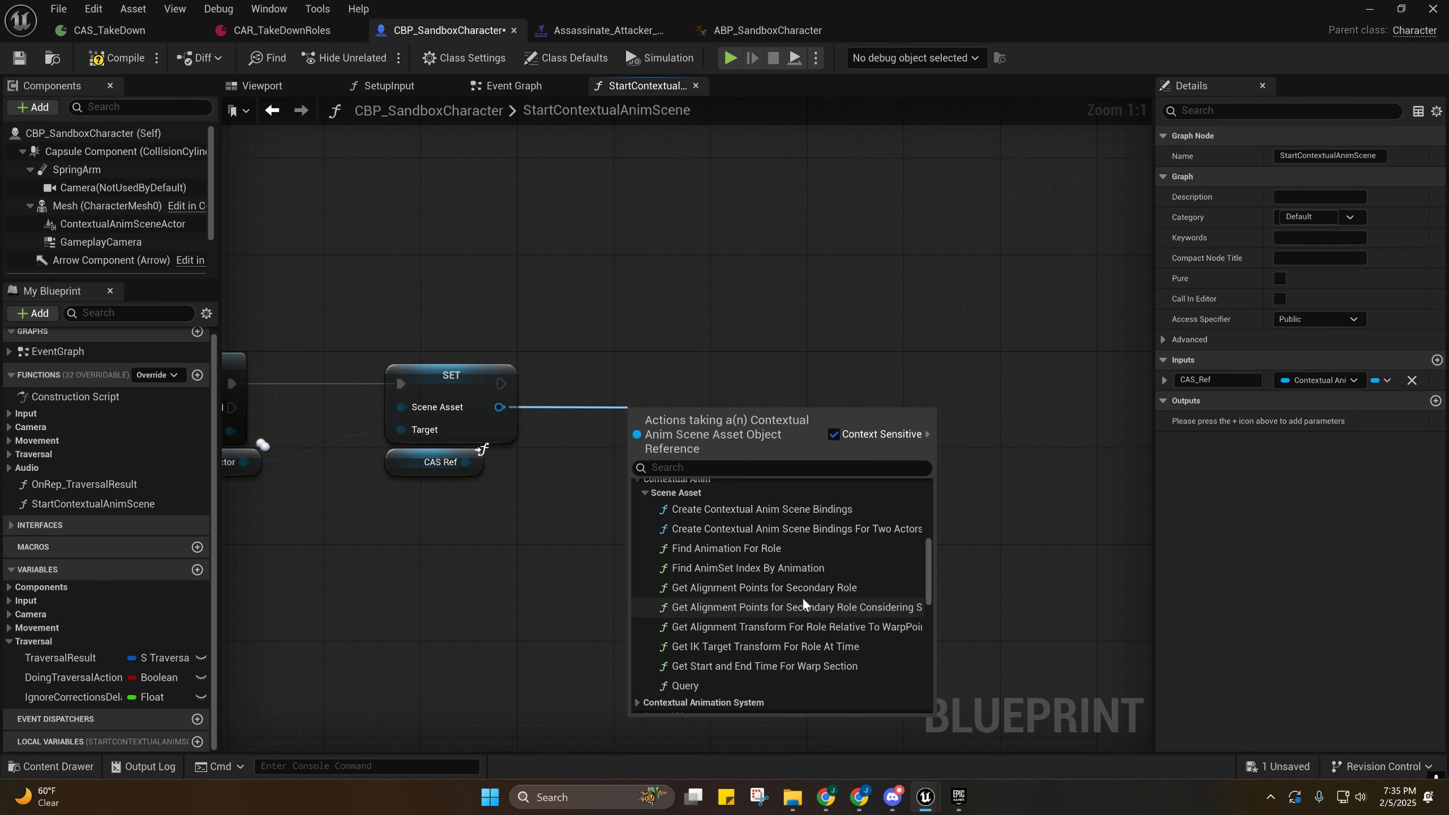
{"action": "left_click", "coordinate": [824, 529]}
{"action": "left_click_drag", "start_coordinate": [720, 423], "coordinate": [803, 382]}
{"action": "right_click_drag", "start_coordinate": [712, 485], "coordinate": [906, 498]}
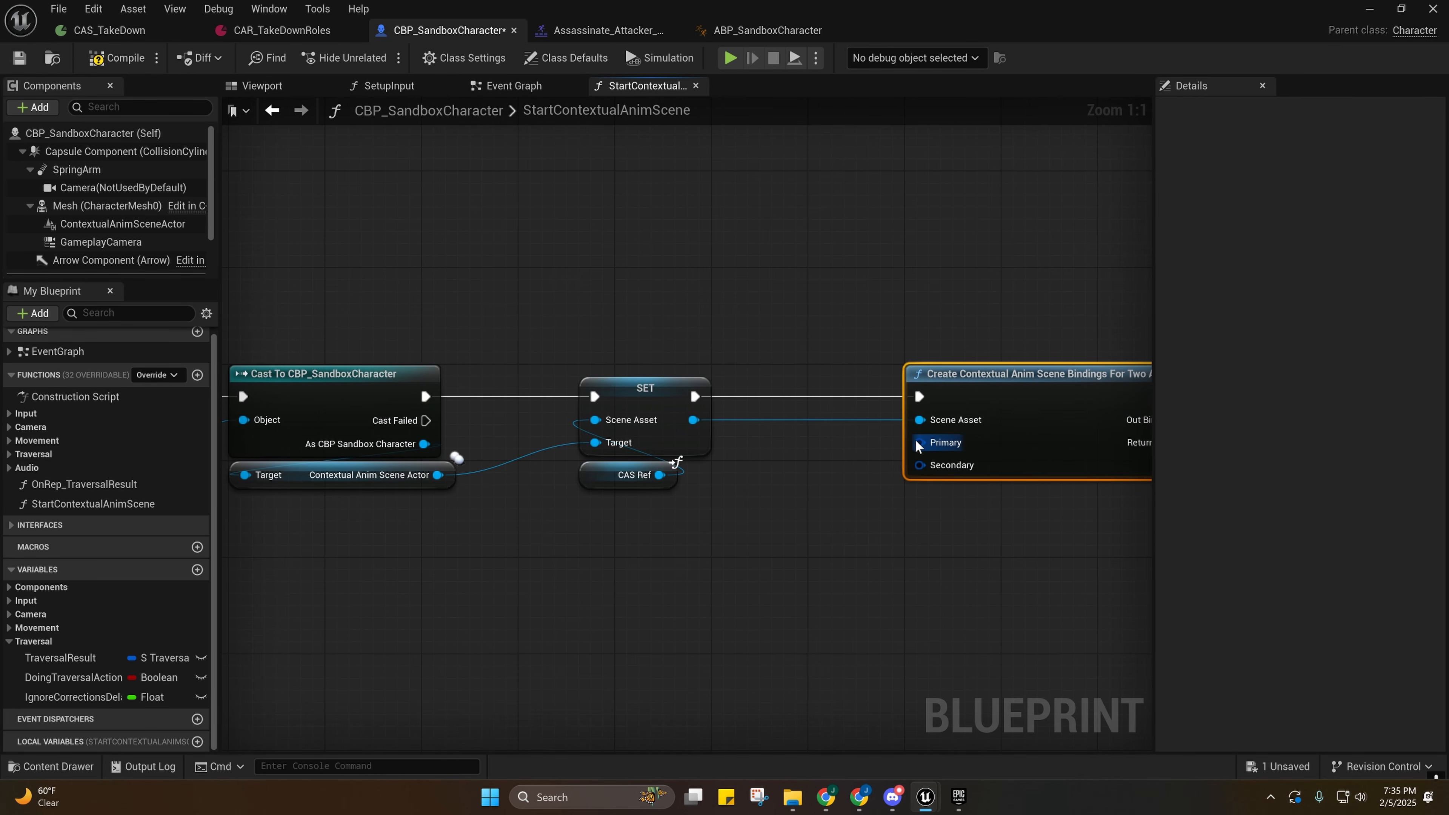
Examine the role setup in CAS_TakeDown and the Attacker's Mesh to Component and capsule half height in CAR_TakeDownRoles.
{"action": "right_click_drag", "start_coordinate": [916, 446], "coordinate": [593, 391]}
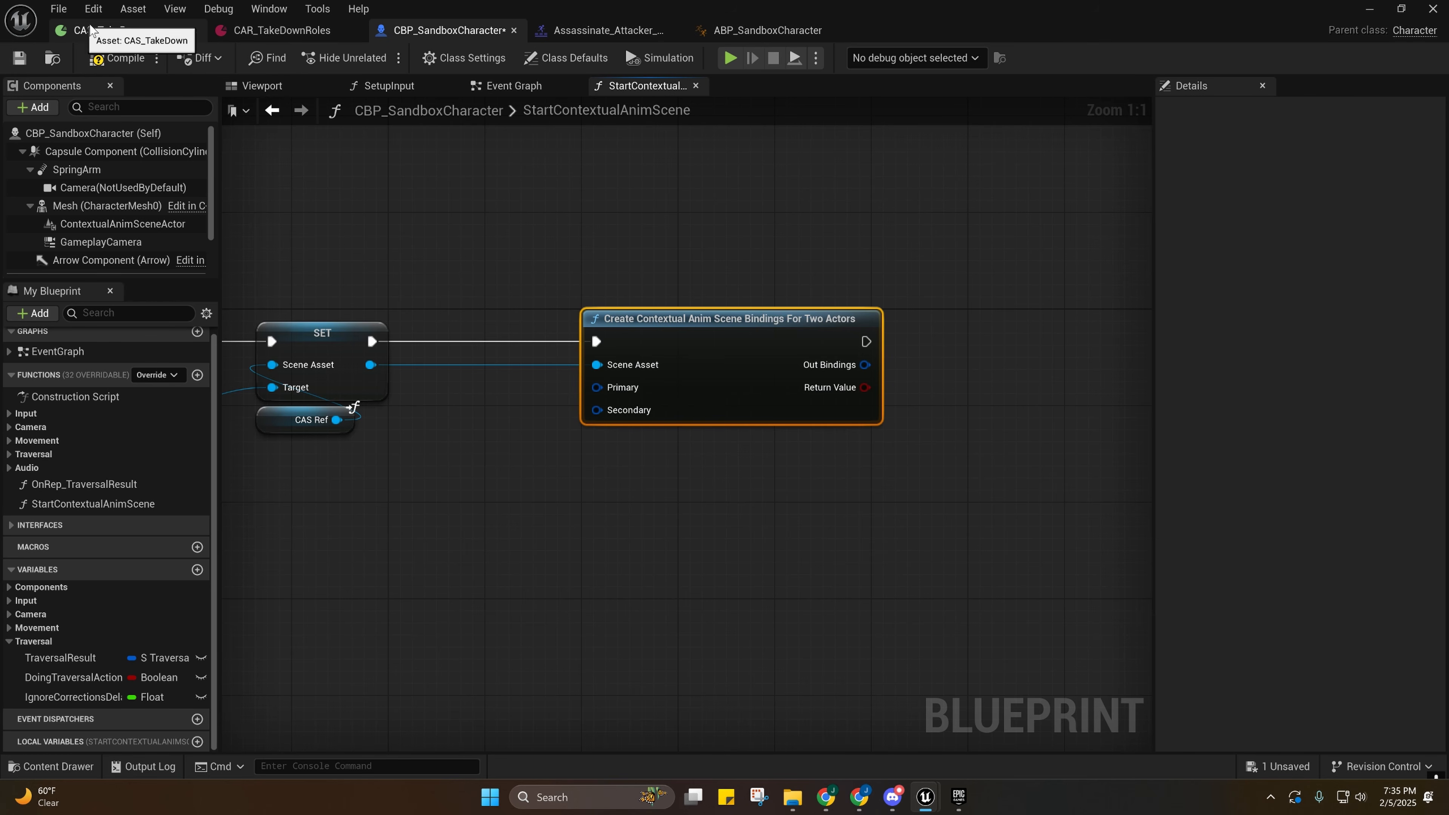
{"action": "right_click_drag", "start_coordinate": [515, 412], "coordinate": [508, 453]}
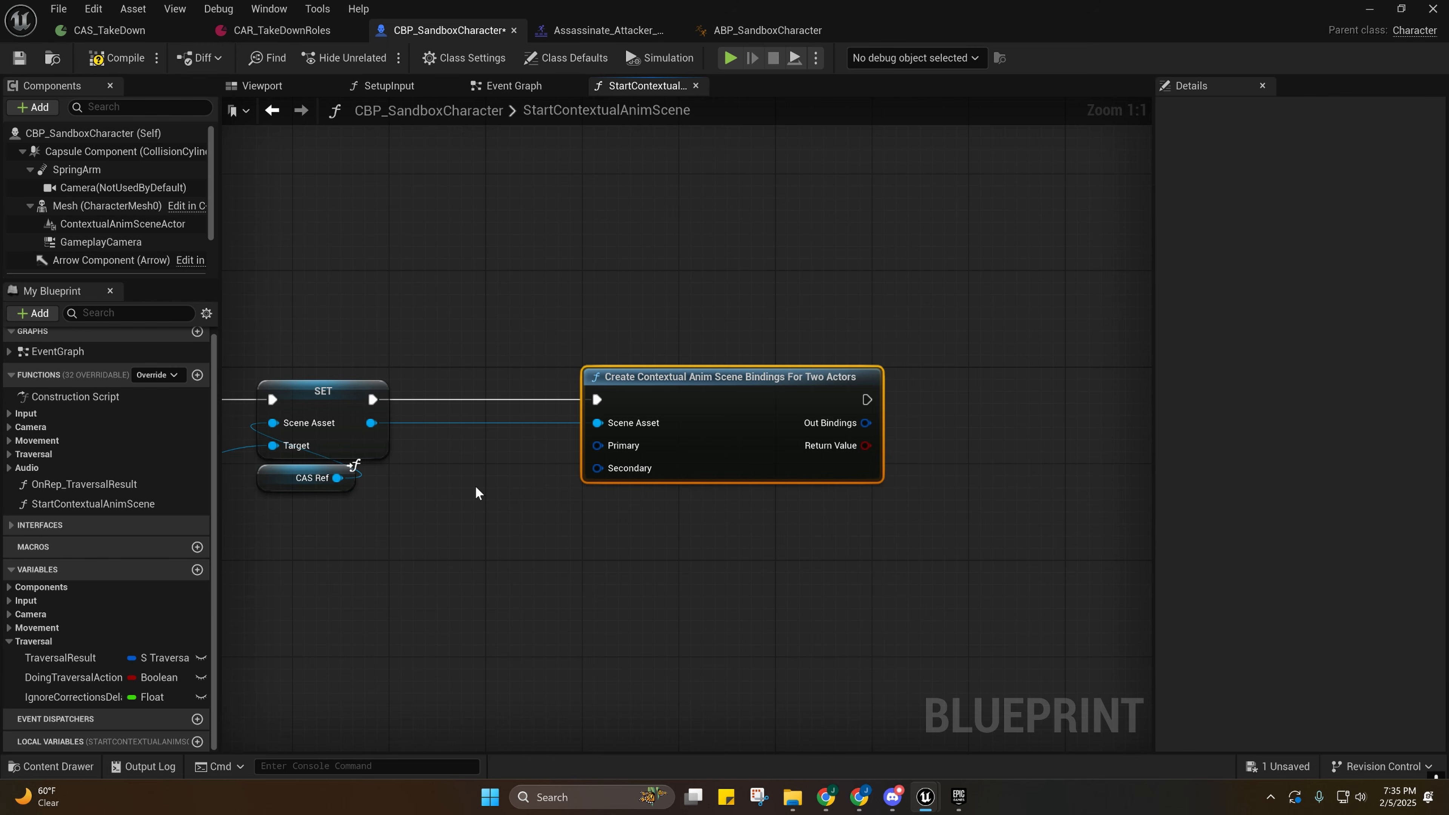
{"action": "left_click", "coordinate": [109, 30]}
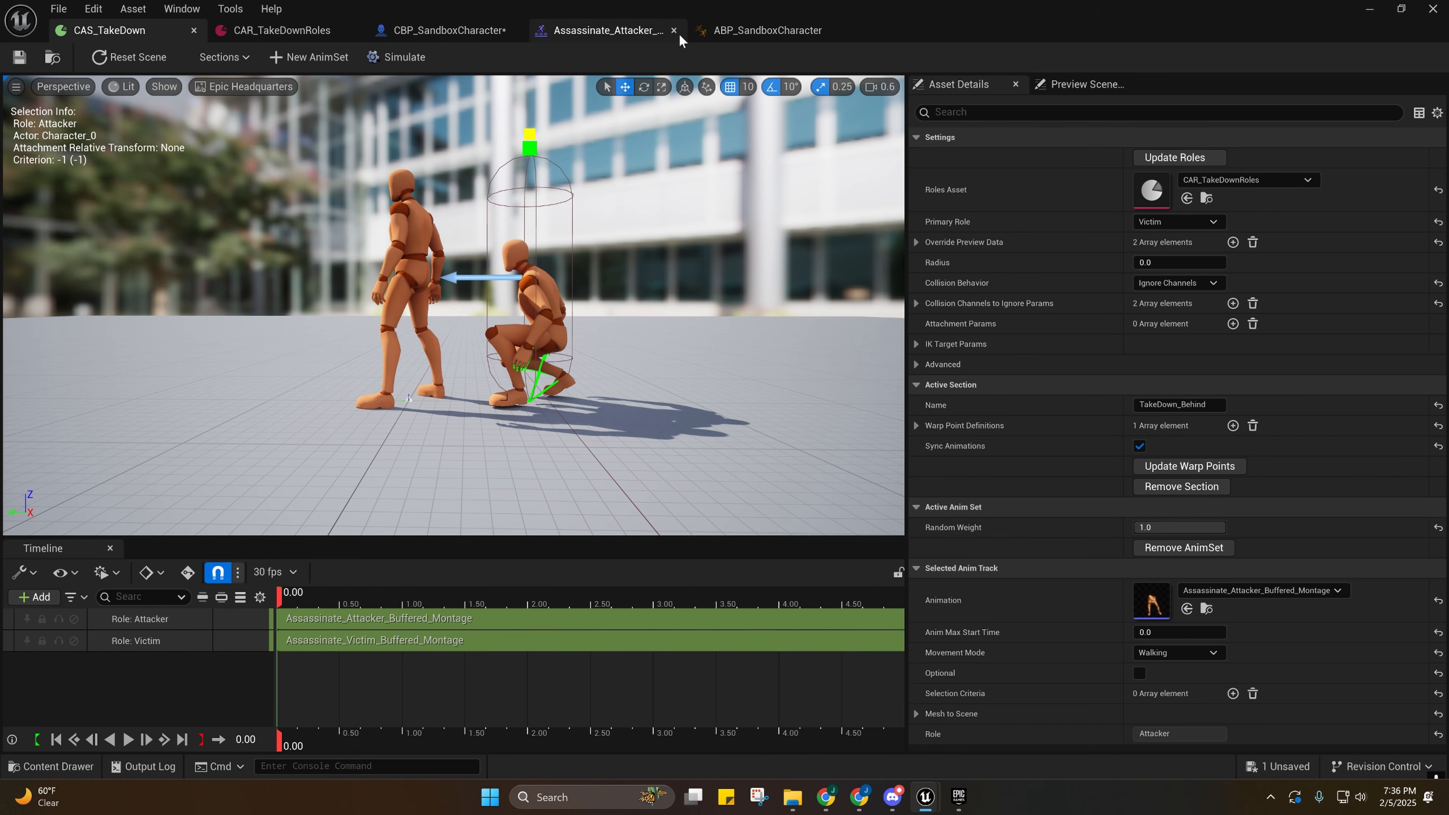
{"action": "left_click", "coordinate": [292, 32]}
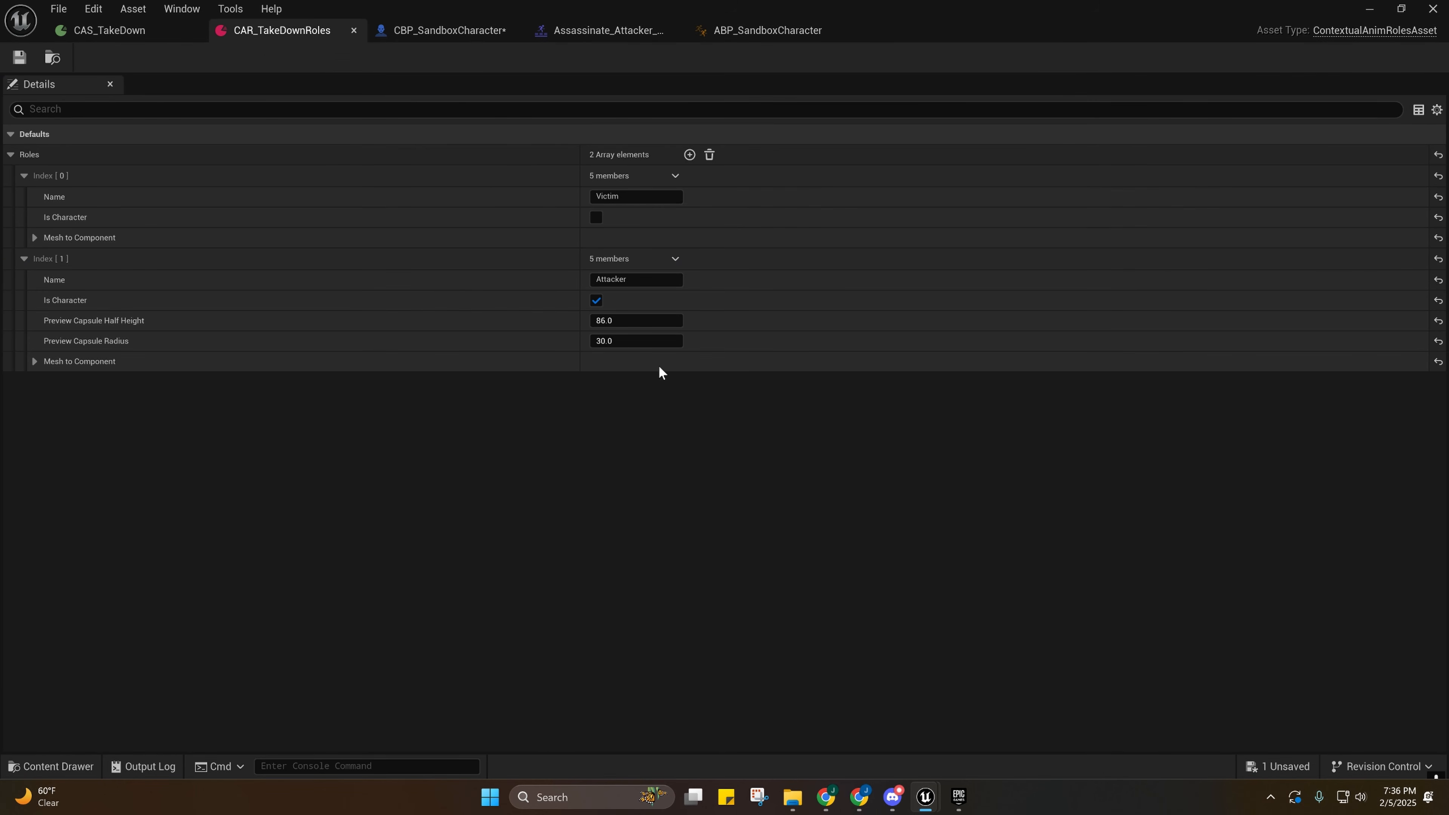
{"action": "left_click", "coordinate": [36, 362]}
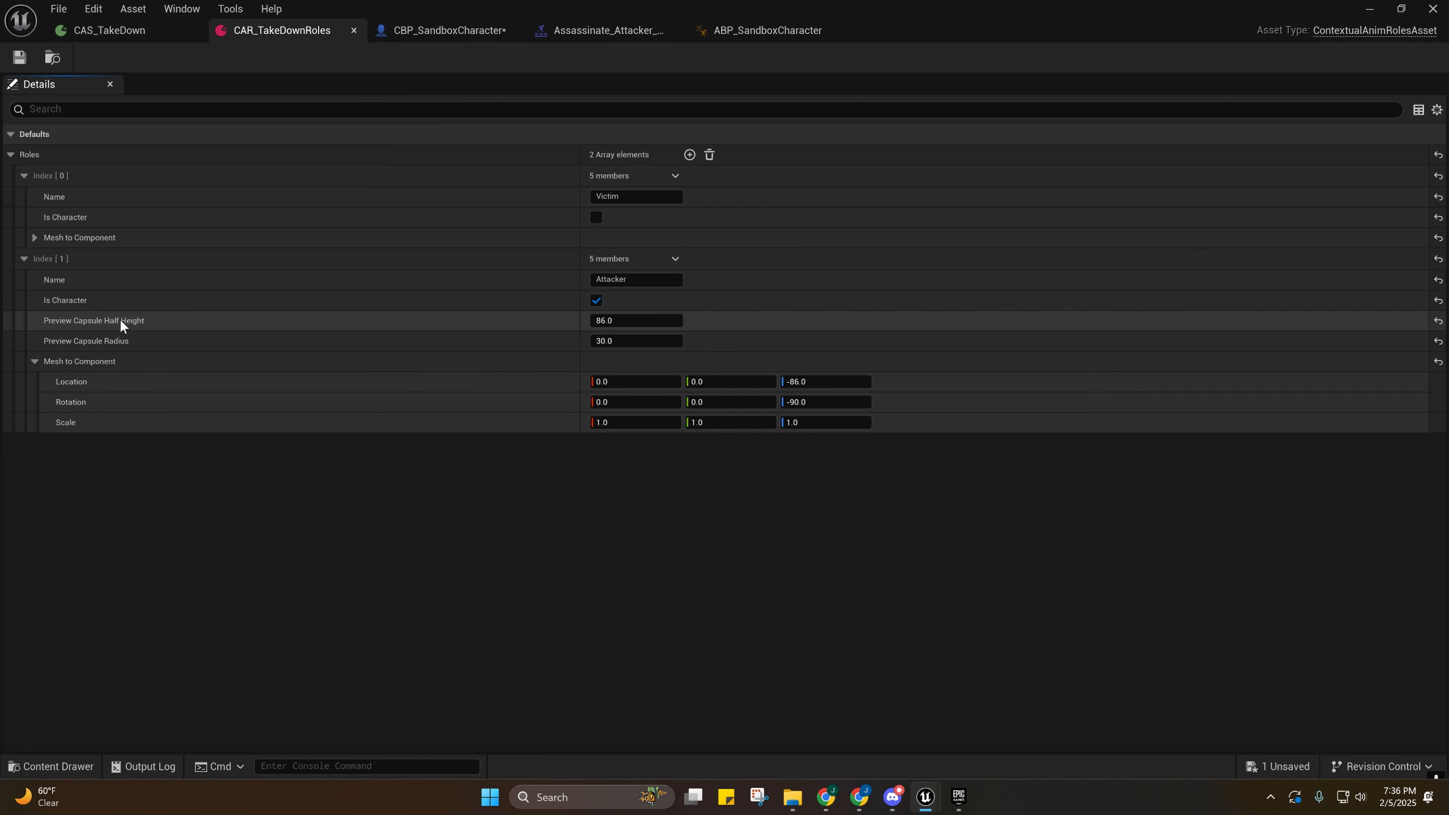
{"action": "left_click", "coordinate": [613, 321]}
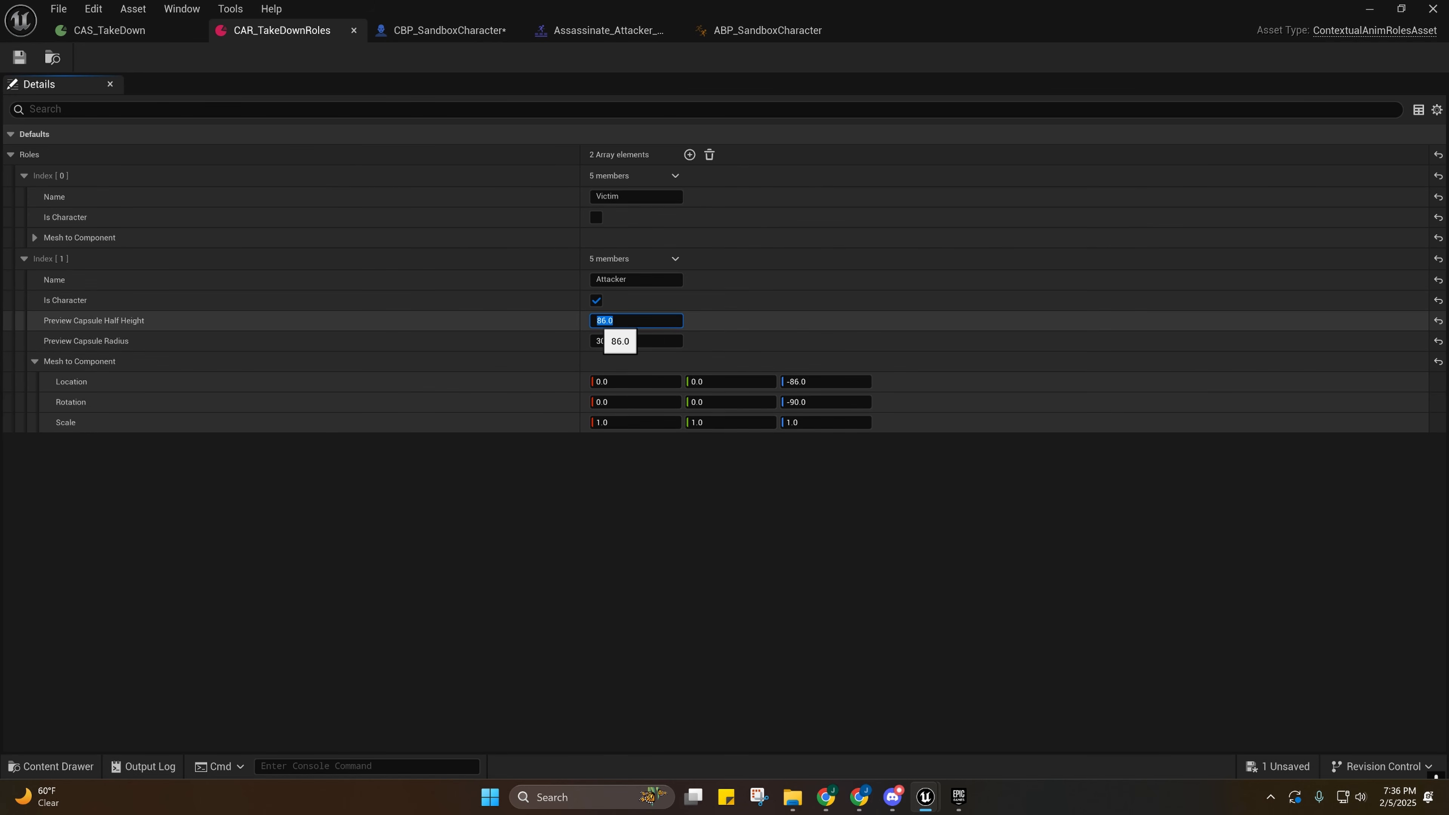
{"action": "left_click", "coordinate": [116, 29]}
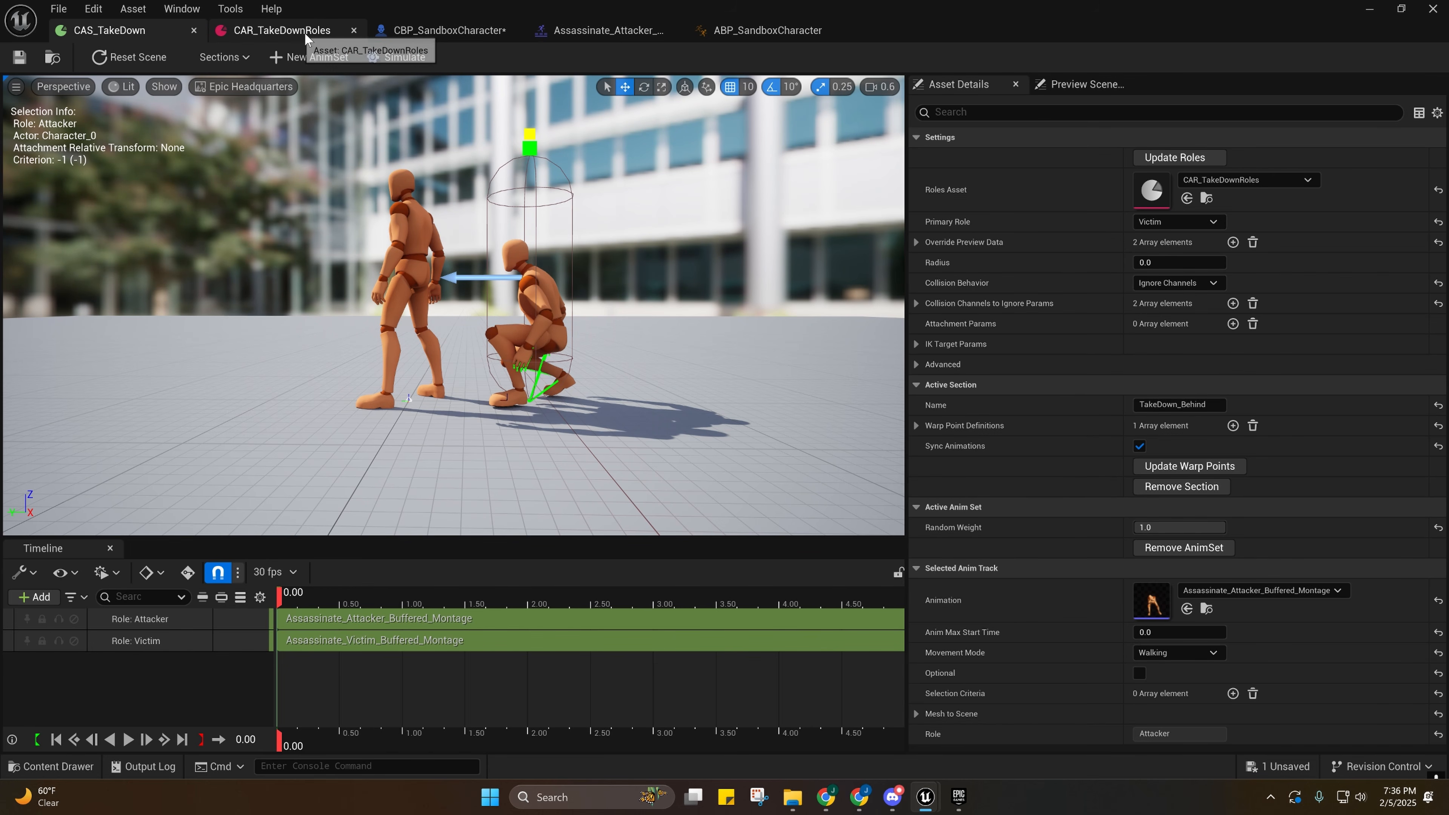
In CBP_SandboxCharacter, feed the bindings node's Primary input from a new Make Contextual Anim Scene Binding Context node placed beneath it.
{"action": "left_click", "coordinate": [445, 30]}
{"action": "right_click_drag", "start_coordinate": [595, 328], "coordinate": [750, 263]}
{"action": "left_click_drag", "start_coordinate": [747, 361], "coordinate": [651, 370]}
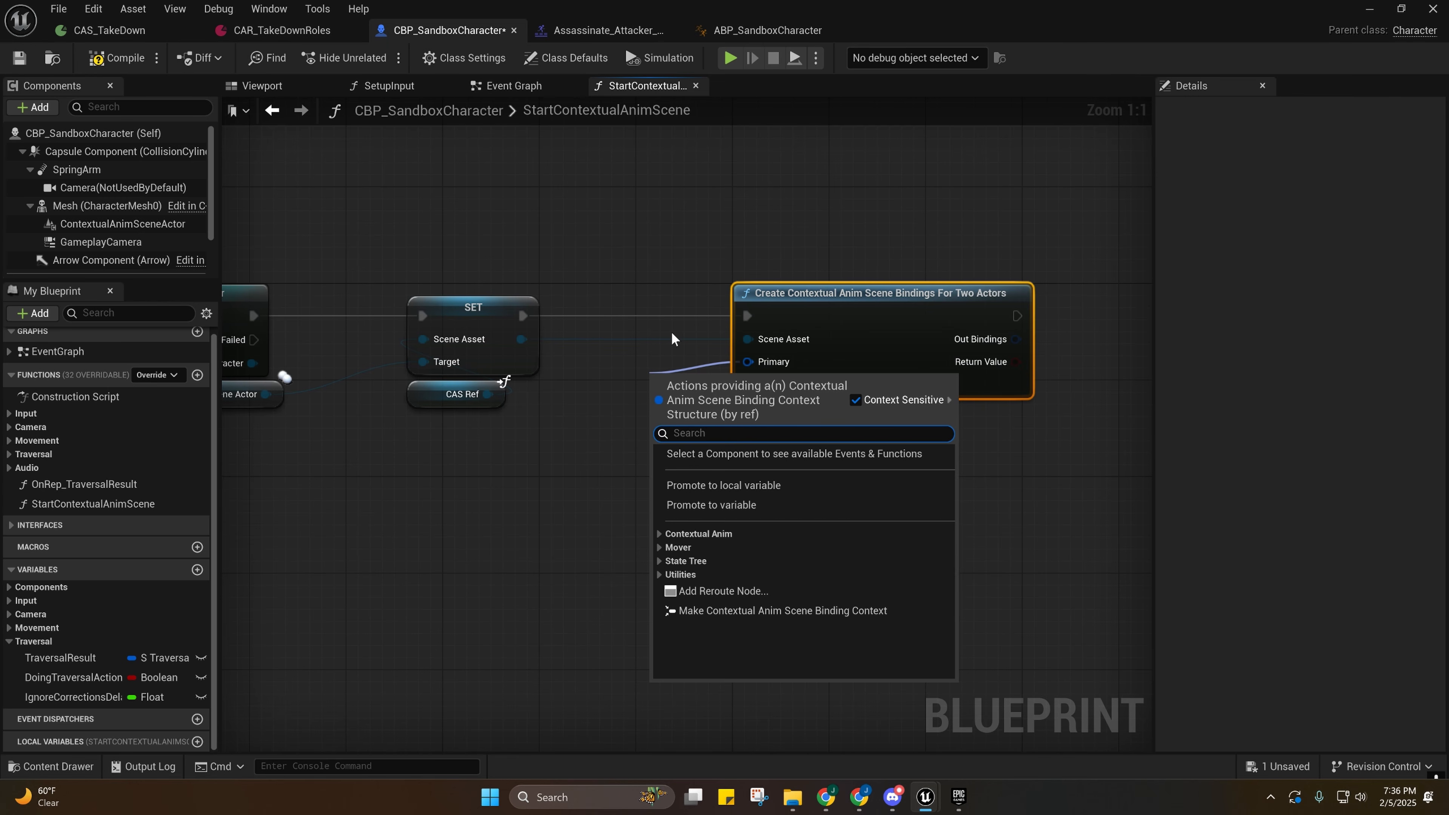
{"action": "left_click", "coordinate": [754, 610]}
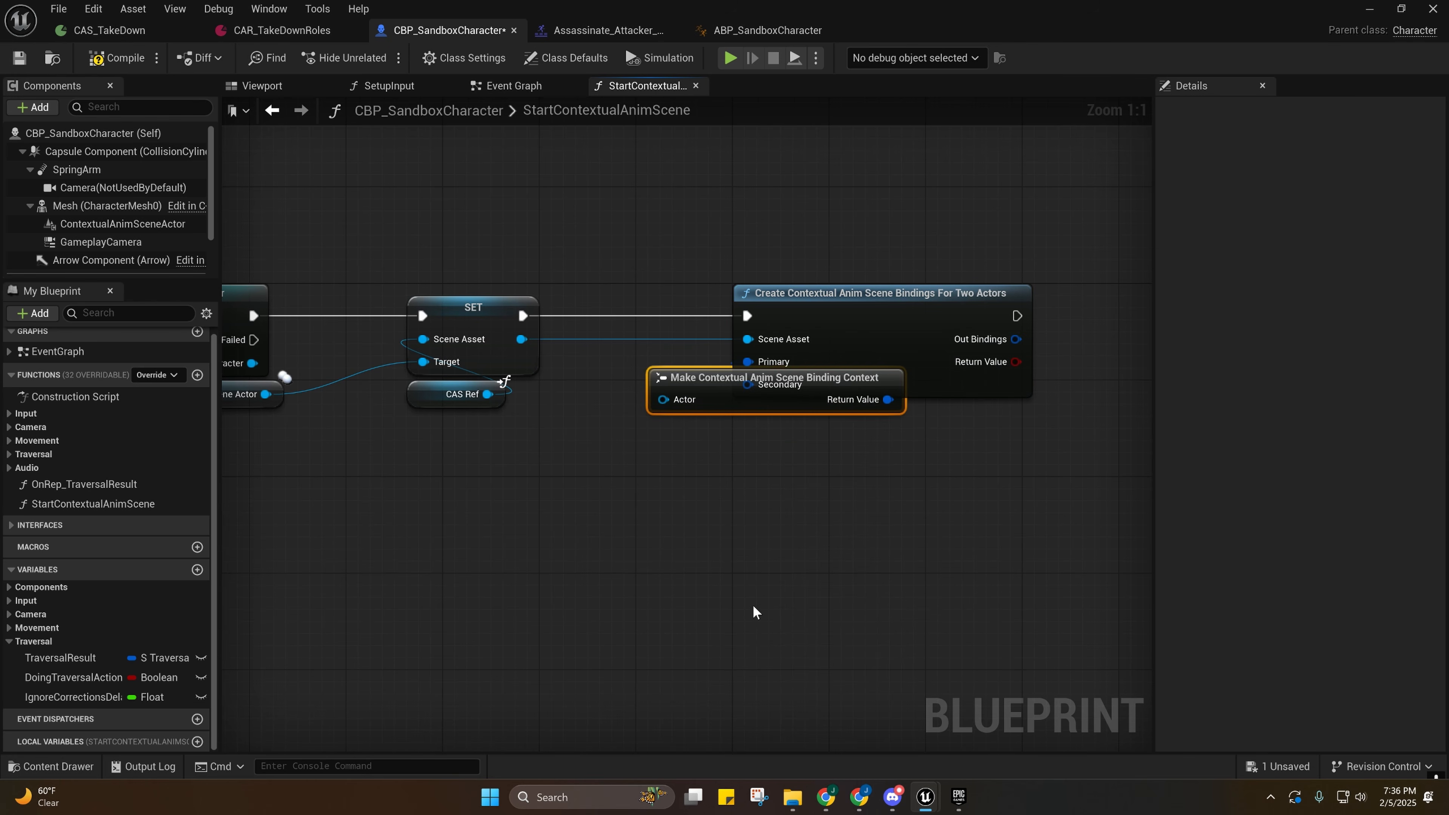
{"action": "left_click_drag", "start_coordinate": [712, 389], "coordinate": [799, 424]}
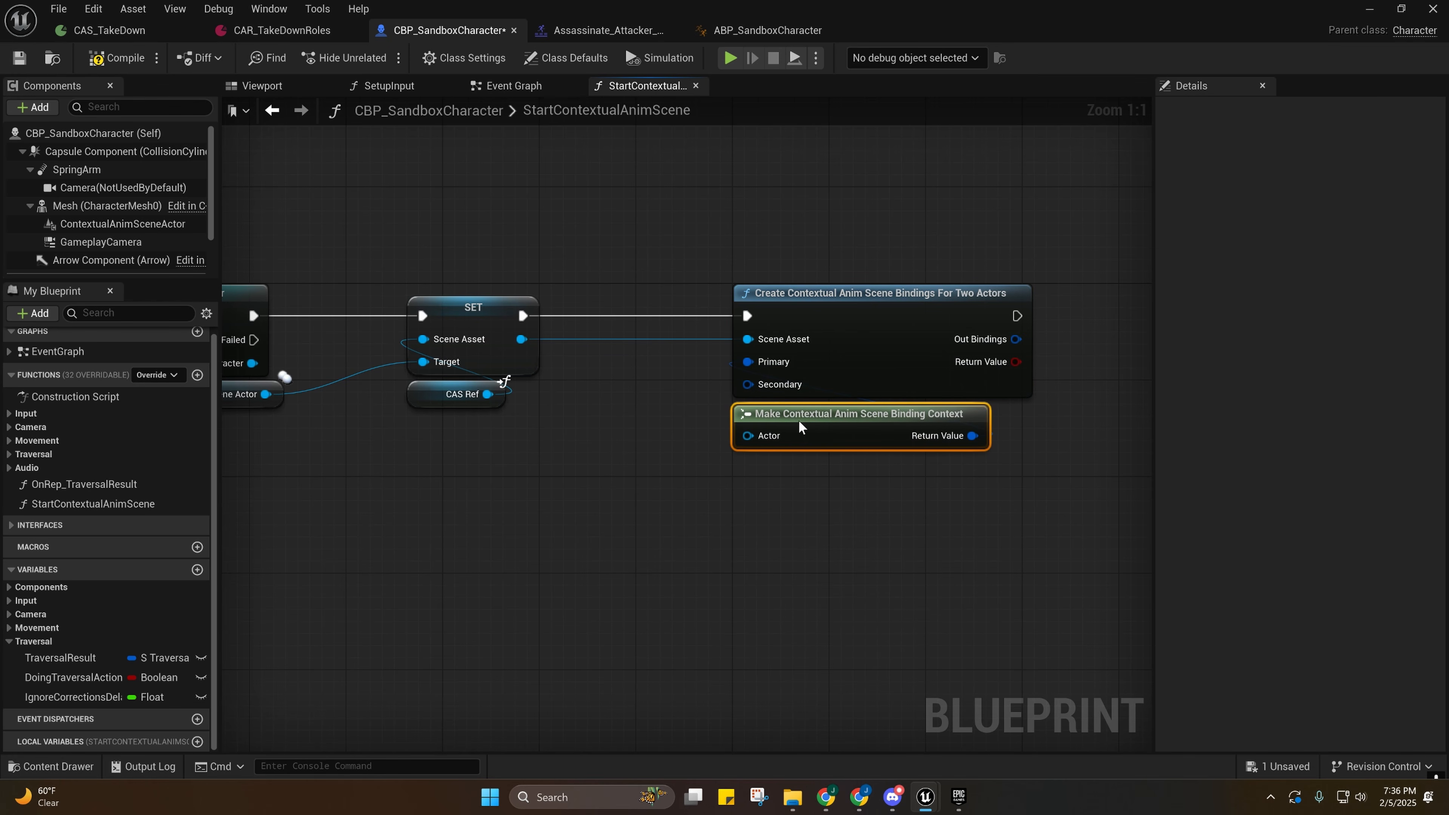
Feed the Secondary input from a second Make Contextual Anim Scene Binding Context node, stacked under the first one.
{"action": "right_click_drag", "start_coordinate": [804, 401], "coordinate": [716, 413]}
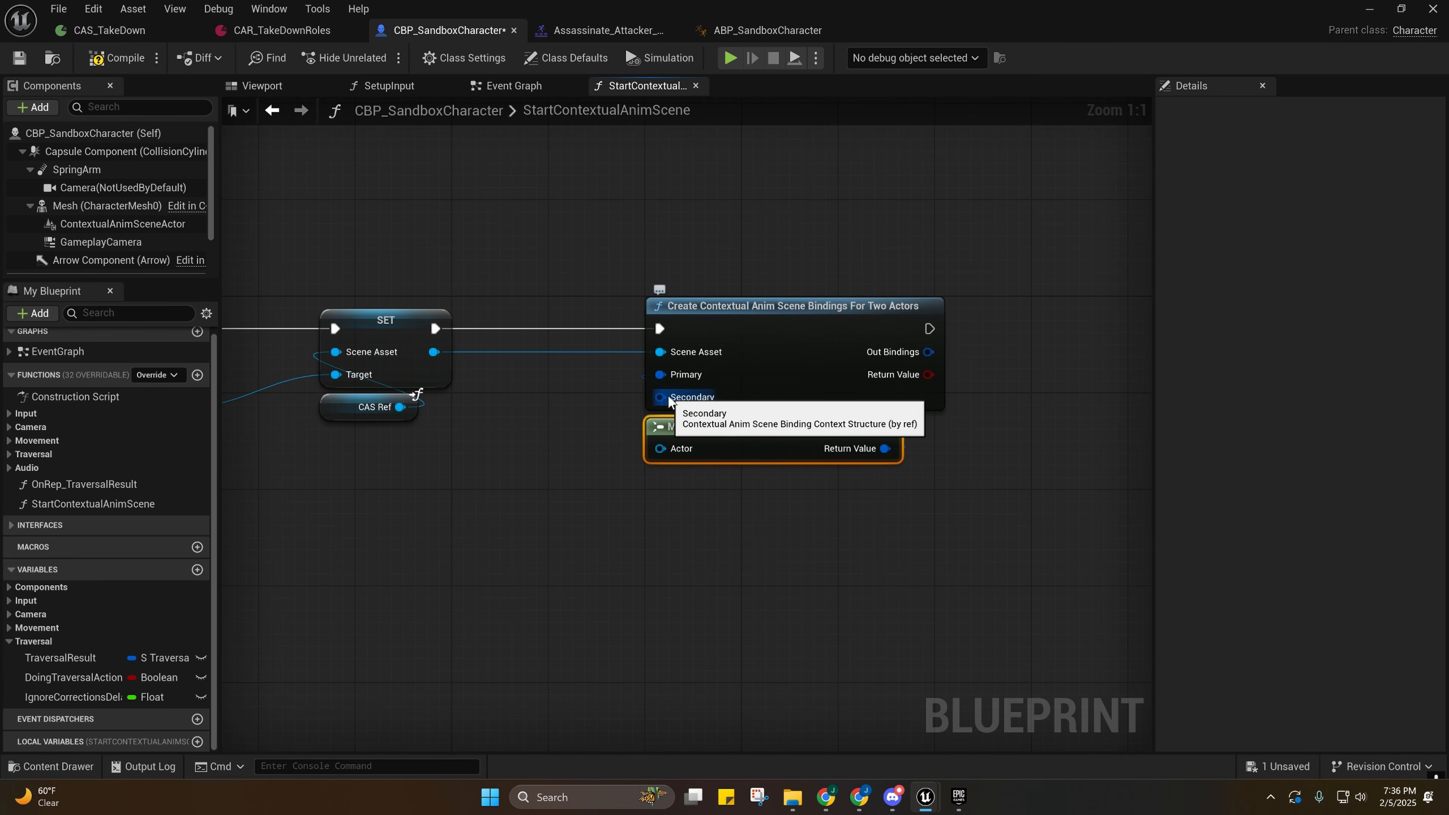
{"action": "left_click_drag", "start_coordinate": [670, 398], "coordinate": [676, 520]}
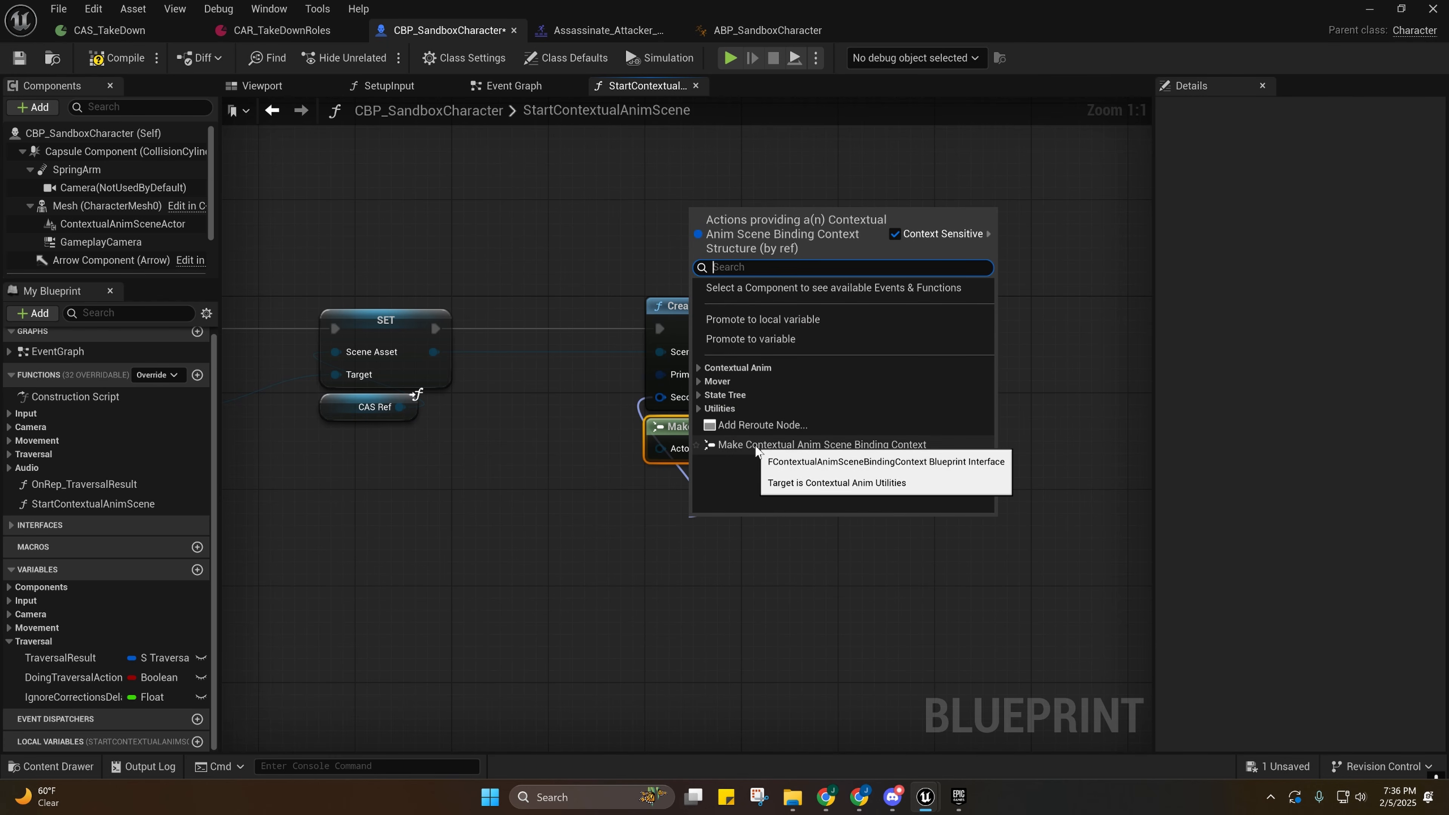
{"action": "left_click", "coordinate": [753, 445]}
{"action": "left_click_drag", "start_coordinate": [673, 540], "coordinate": [715, 495]}
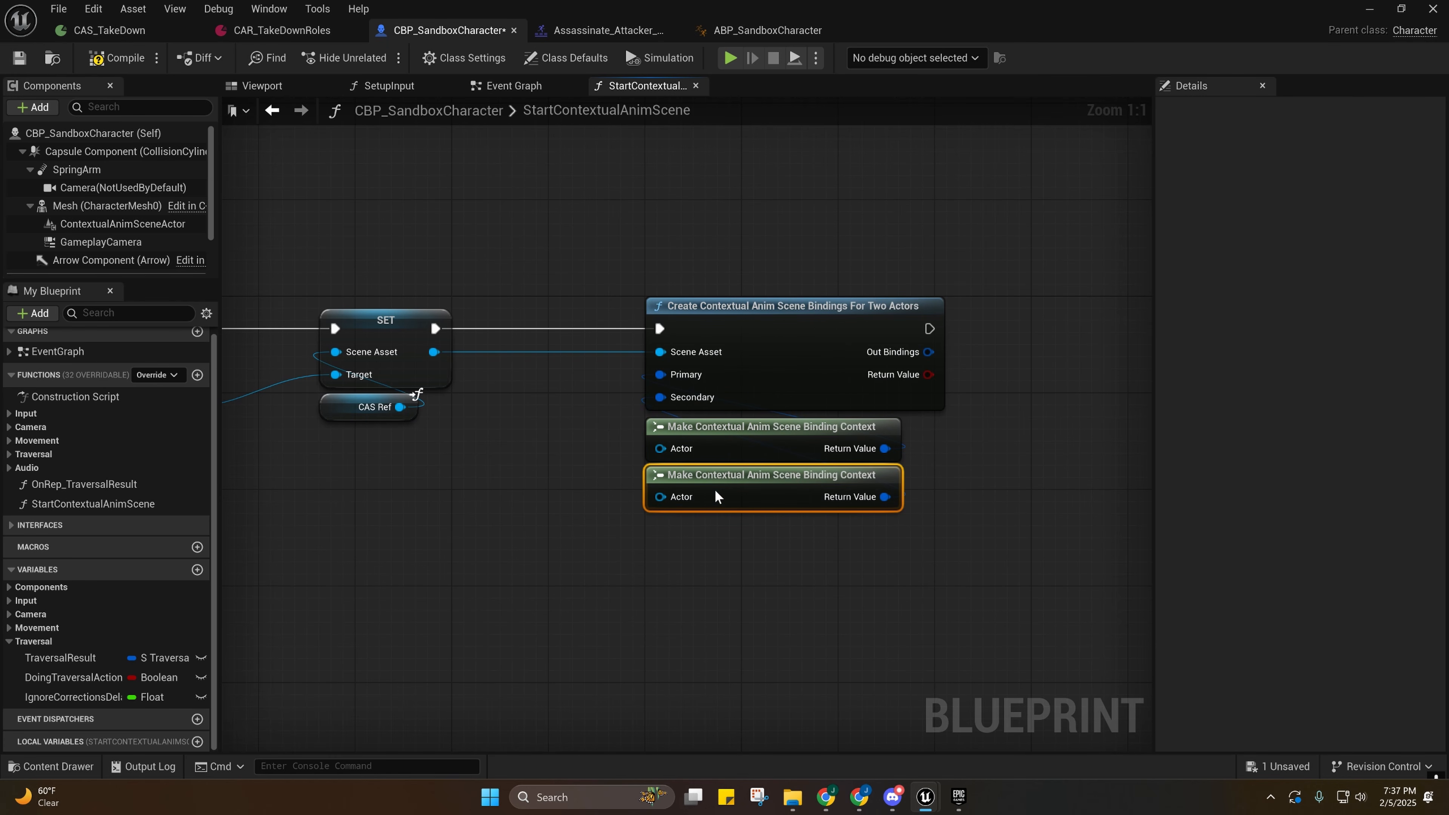
{"action": "right_click_drag", "start_coordinate": [716, 497], "coordinate": [824, 507]}
{"action": "left_click", "coordinate": [699, 522]}
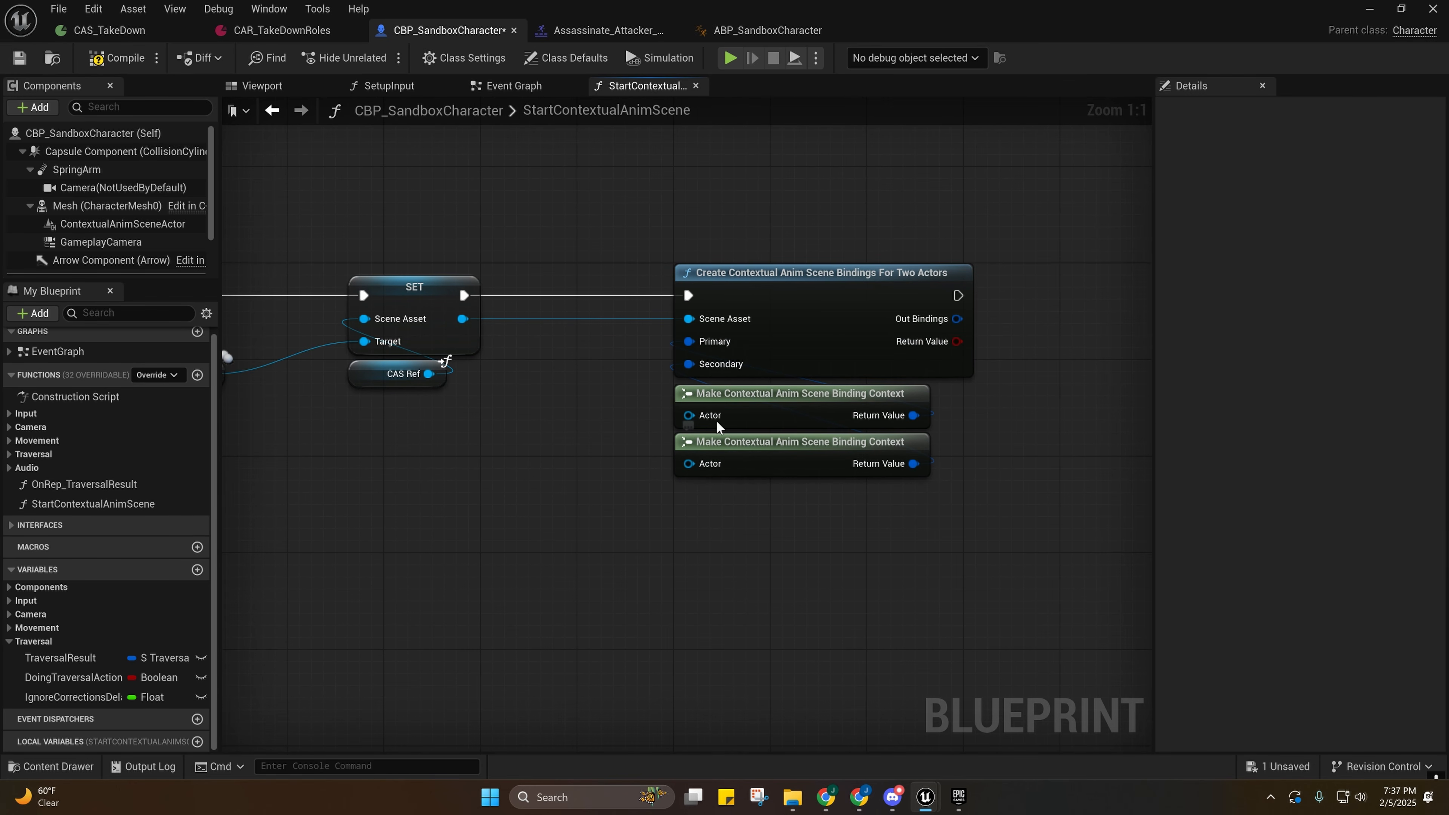
Connect a reference to Self to the Secondary binding context's Actor input and place it just below that node.
{"action": "right_click_drag", "start_coordinate": [695, 508], "coordinate": [761, 515]}
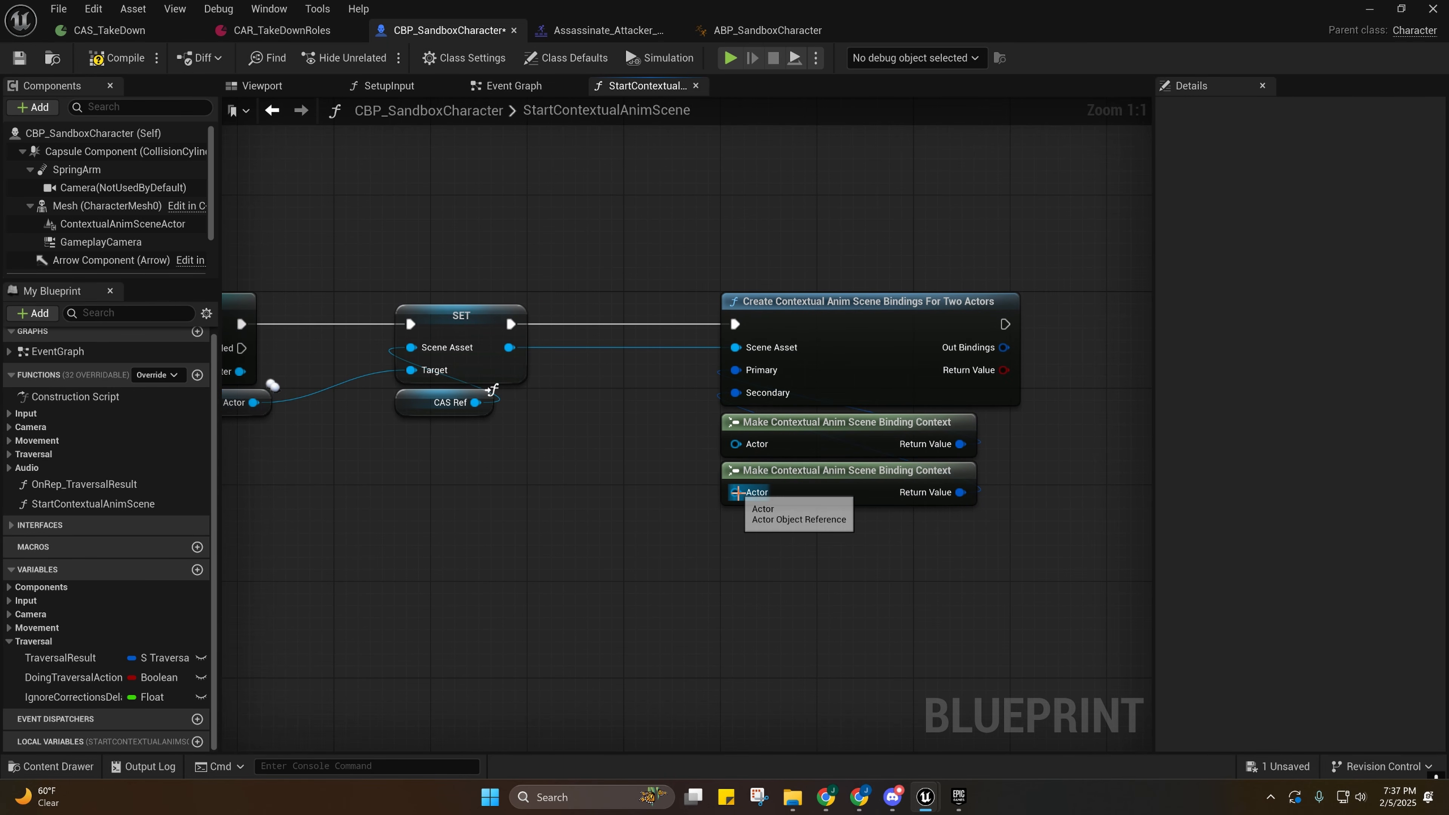
{"action": "left_click_drag", "start_coordinate": [736, 492], "coordinate": [734, 537]}
{"action": "type", "text": "self"}
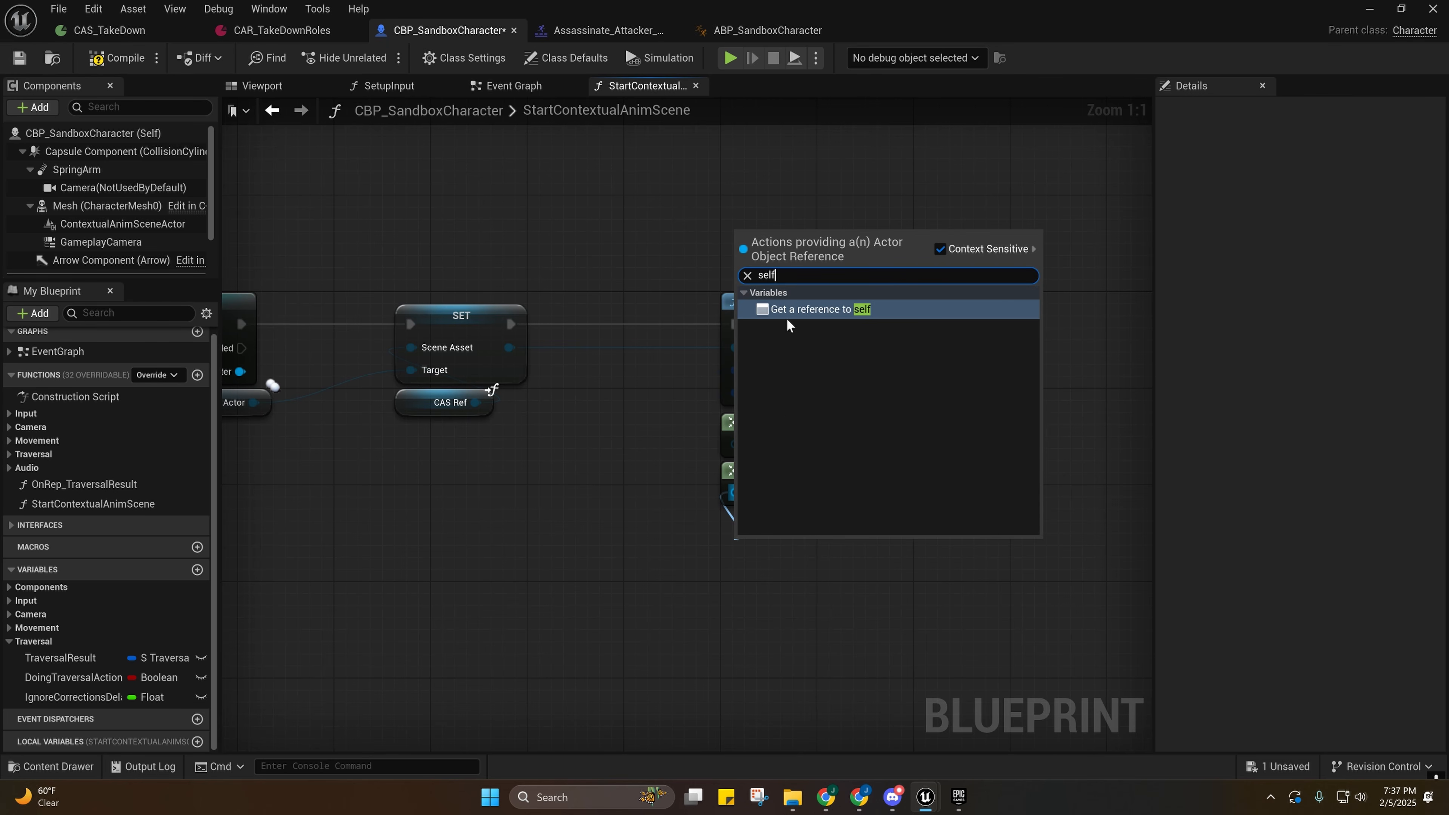
{"action": "left_click", "coordinate": [786, 311]}
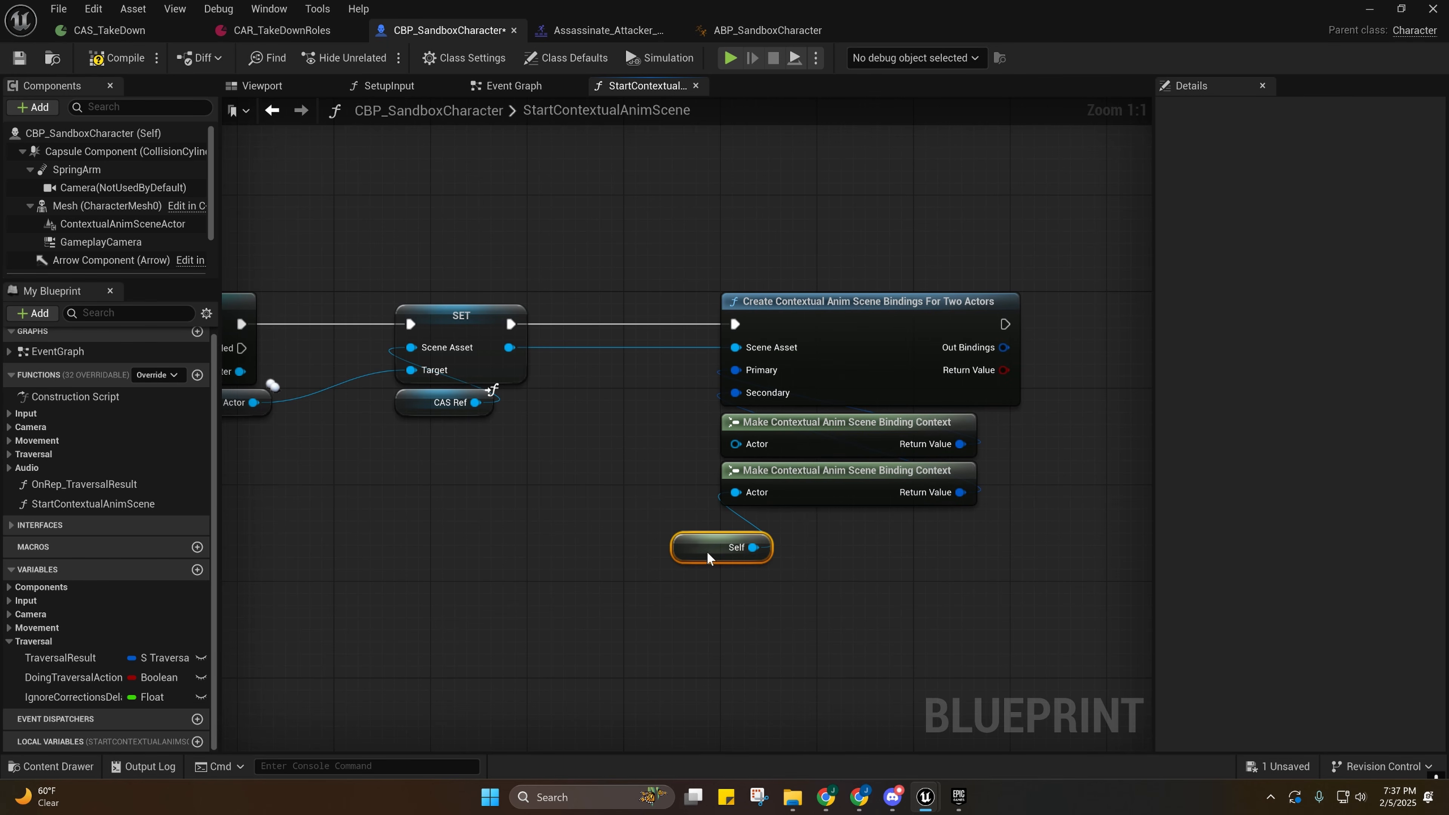
{"action": "left_click_drag", "start_coordinate": [707, 551], "coordinate": [756, 528]}
Connect As CBP Sandbox Character to the Primary binding context's Actor, routing the wire through a reroute node below the SET node.
{"action": "right_click_drag", "start_coordinate": [756, 527], "coordinate": [1022, 526]}
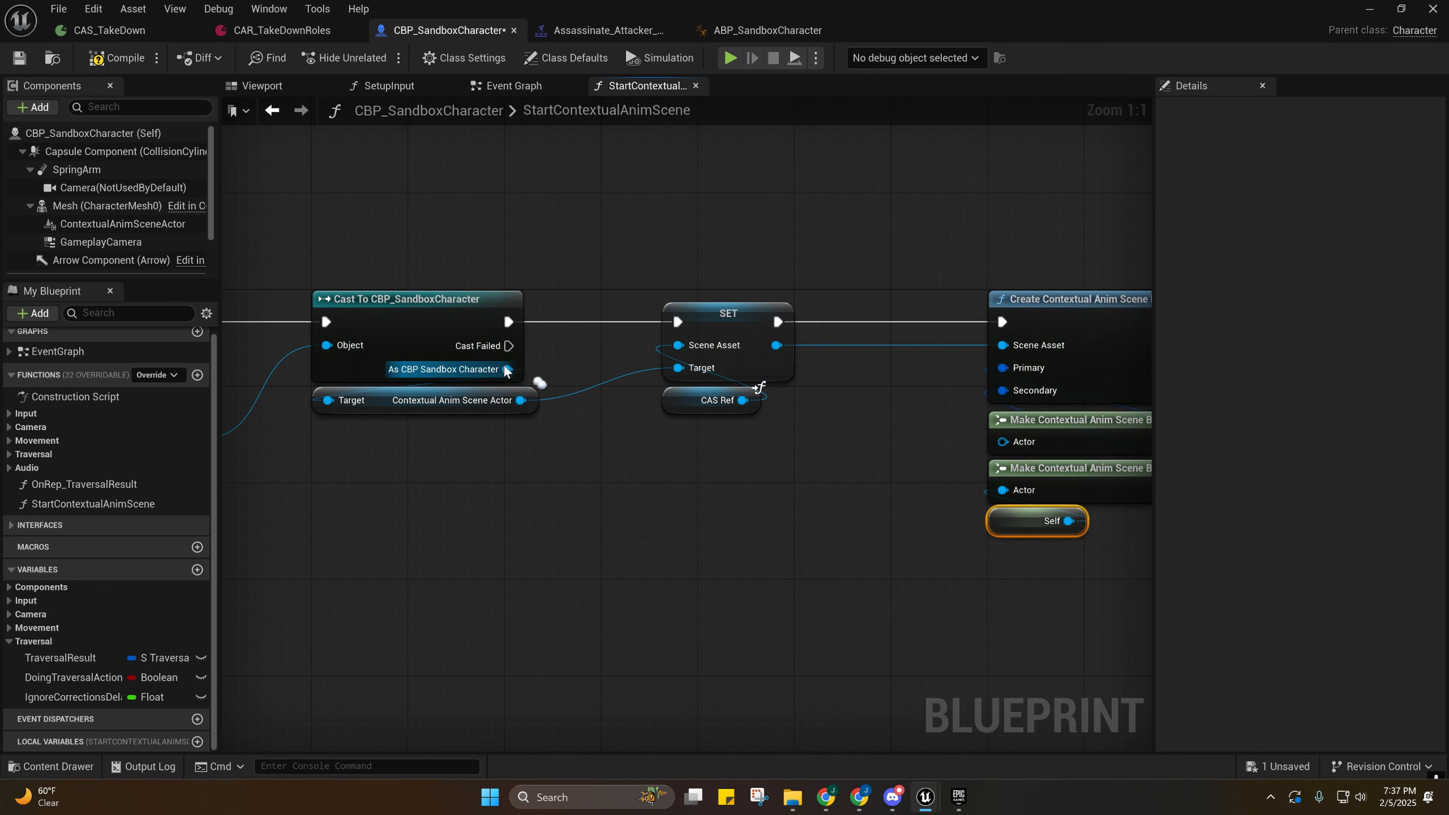
{"action": "left_click_drag", "start_coordinate": [505, 369], "coordinate": [1015, 444]}
{"action": "double_click", "coordinate": [904, 432]}
{"action": "left_click_drag", "start_coordinate": [886, 440], "coordinate": [668, 444]}
{"action": "left_click", "coordinate": [784, 505]}
{"action": "right_click_drag", "start_coordinate": [785, 505], "coordinate": [576, 529]}
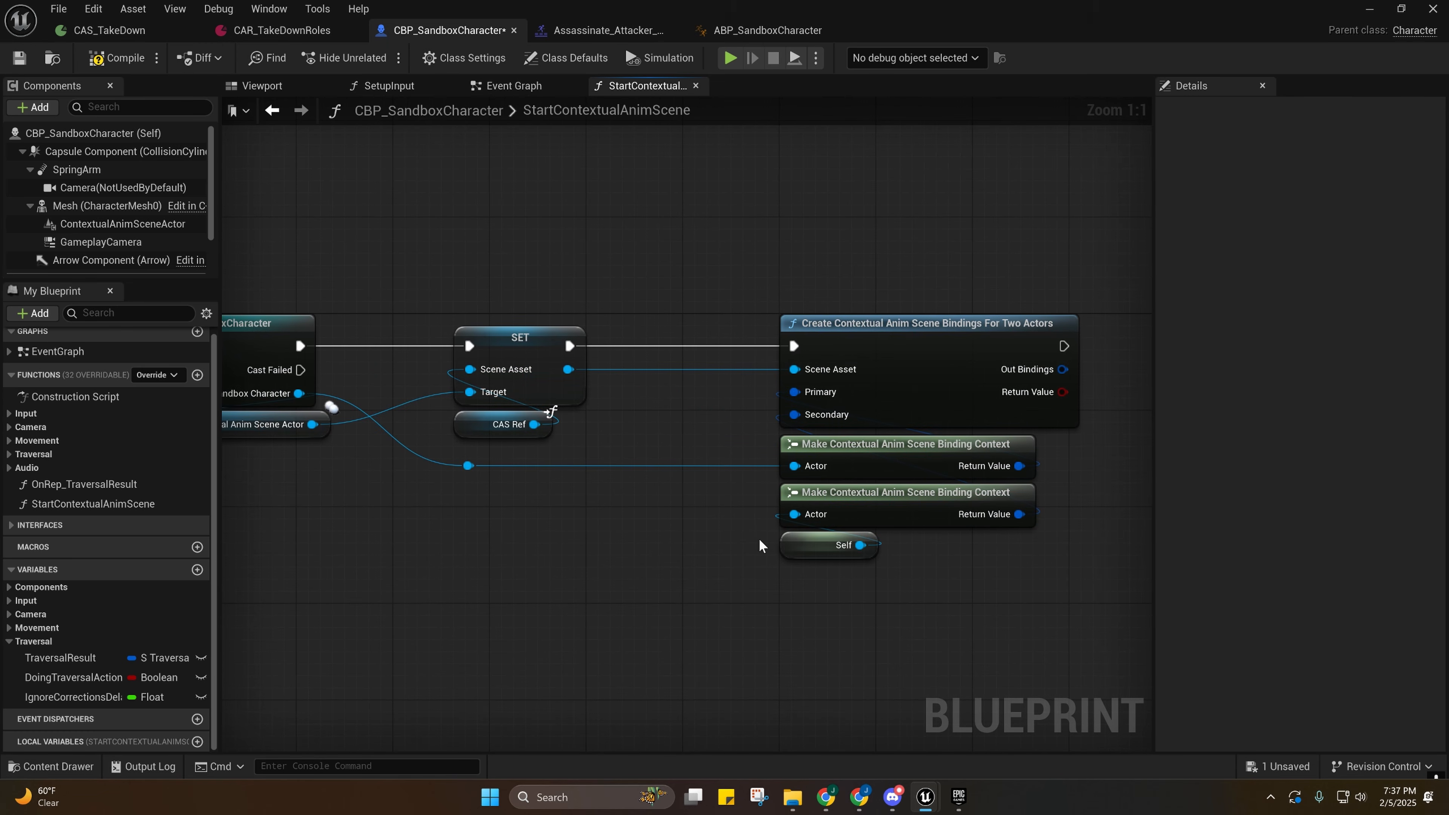
Save the CBP_SandboxCharacter blueprint.
{"action": "right_click_drag", "start_coordinate": [758, 545], "coordinate": [558, 419]}
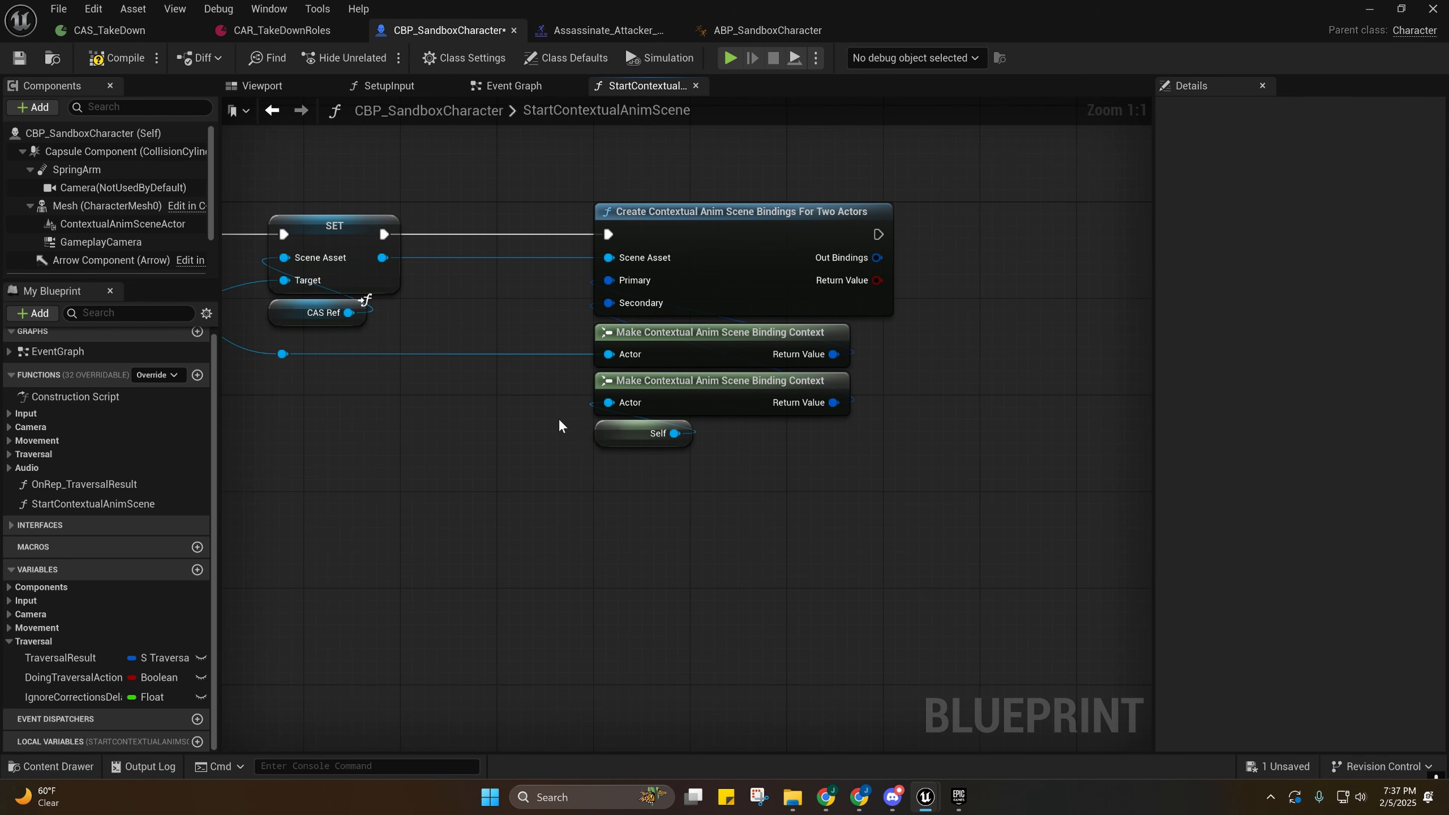
{"action": "left_click", "coordinate": [19, 58]}
{"action": "right_click_drag", "start_coordinate": [480, 381], "coordinate": [525, 410]}
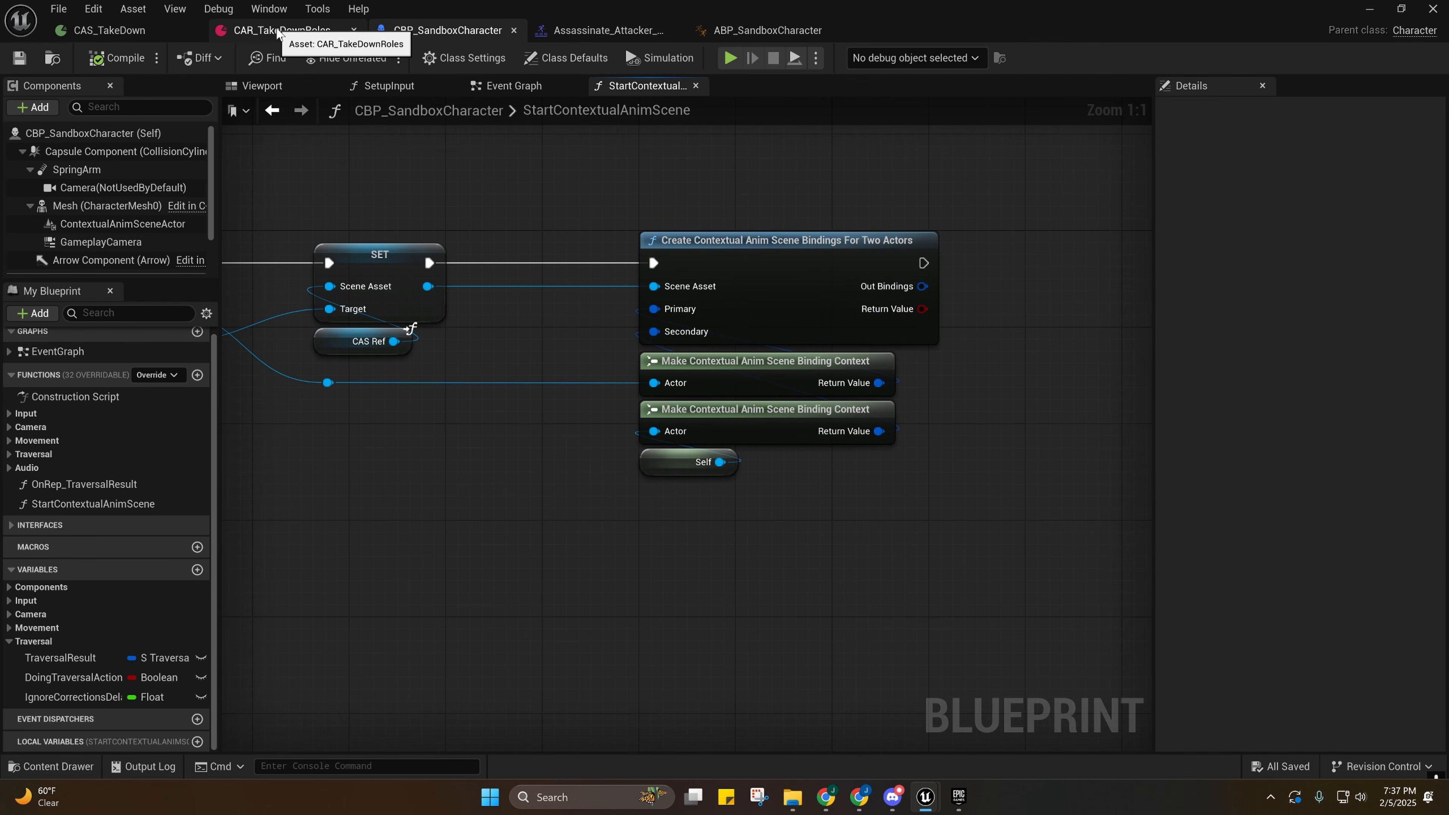
Check the Primary Role choices in CAS_TakeDown, keeping Victim selected.
{"action": "left_click", "coordinate": [108, 30]}
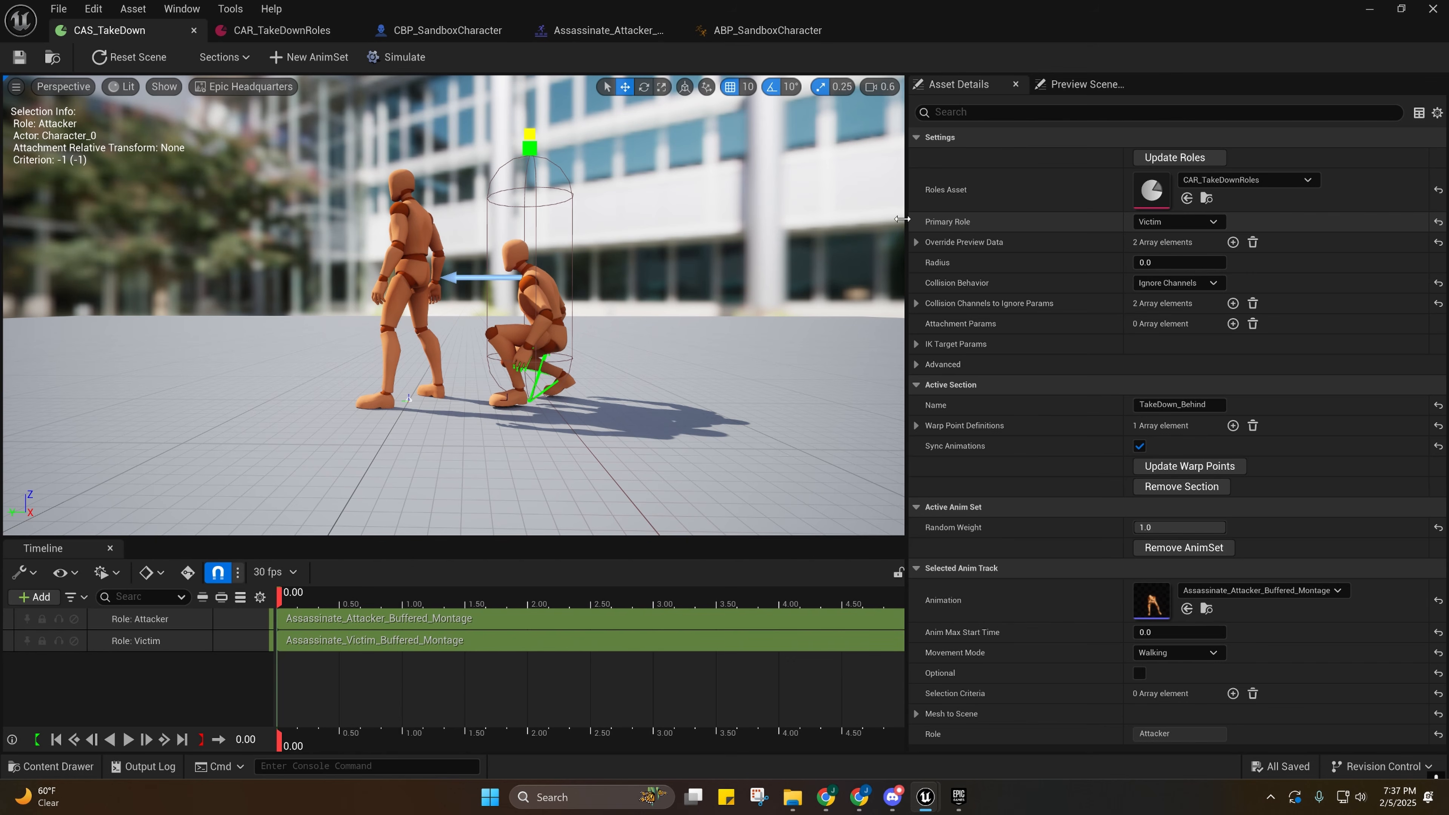
{"action": "left_click", "coordinate": [1161, 223]}
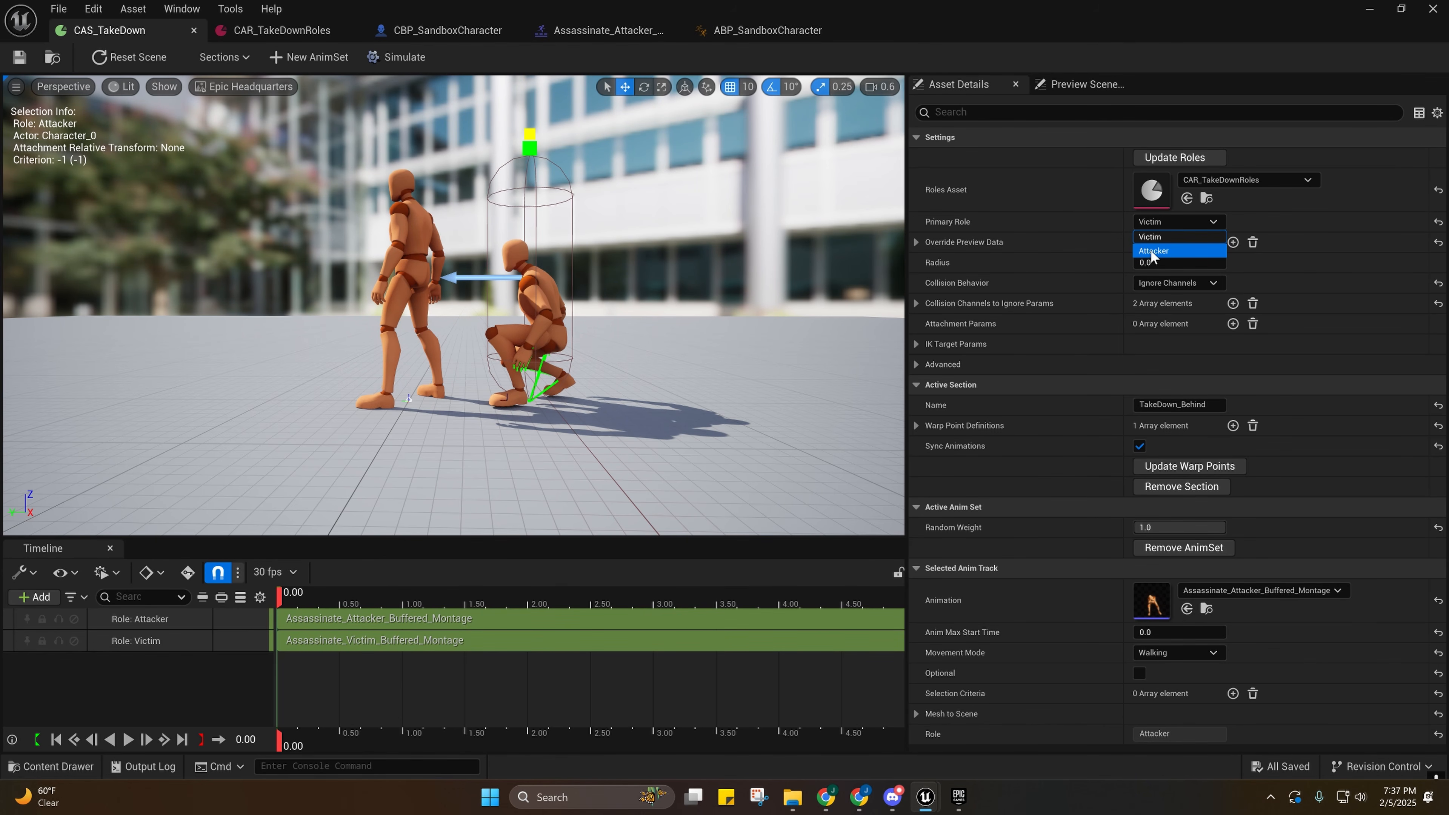
{"action": "left_click", "coordinate": [1152, 236]}
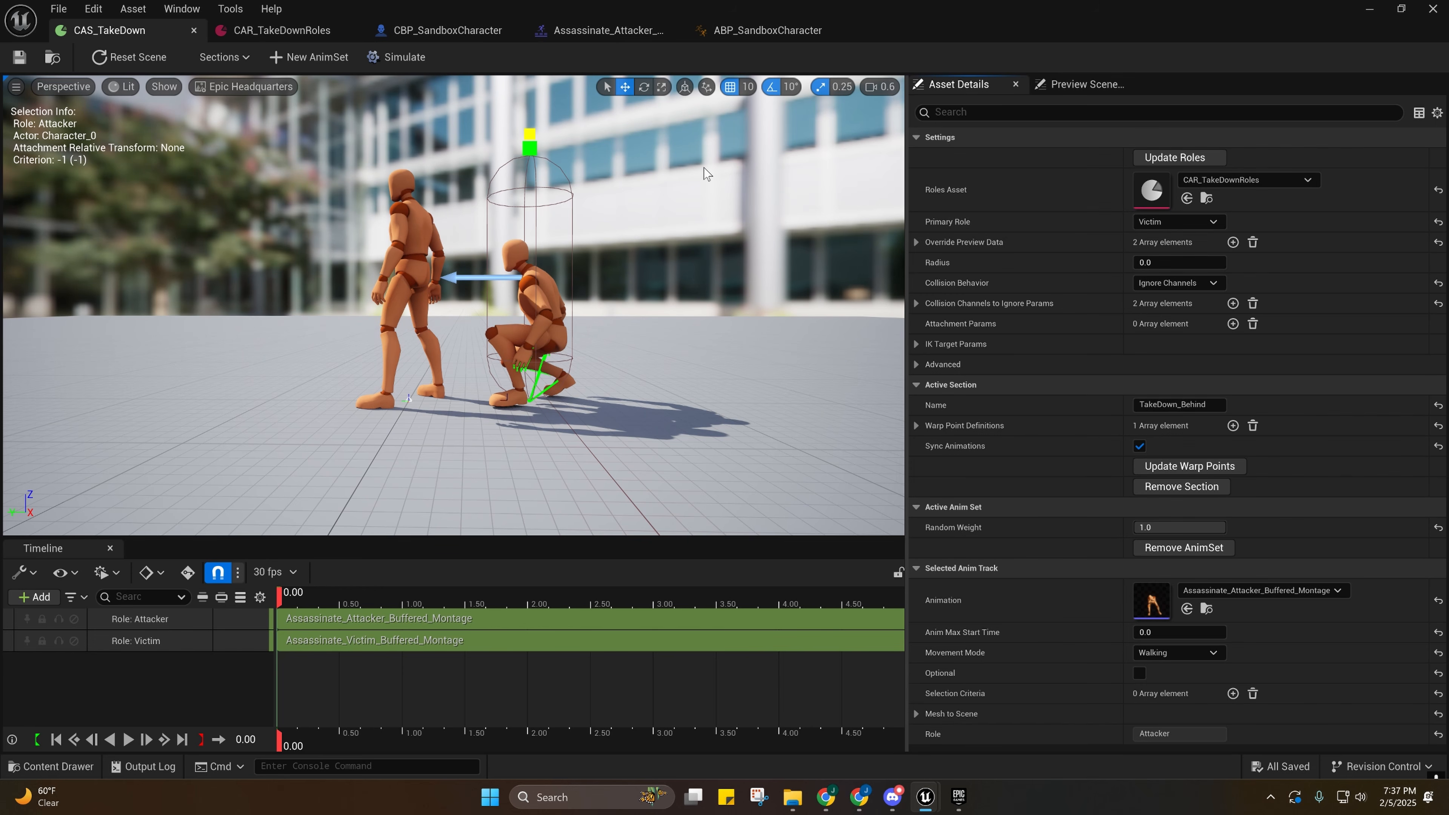
Back in CBP_SandboxCharacter, add a Branch after the two-actor bindings node, using that node's Return Value as its condition.
{"action": "left_click", "coordinate": [425, 30]}
{"action": "right_click_drag", "start_coordinate": [775, 545], "coordinate": [498, 575]}
{"action": "right_click_drag", "start_coordinate": [624, 543], "coordinate": [477, 602]}
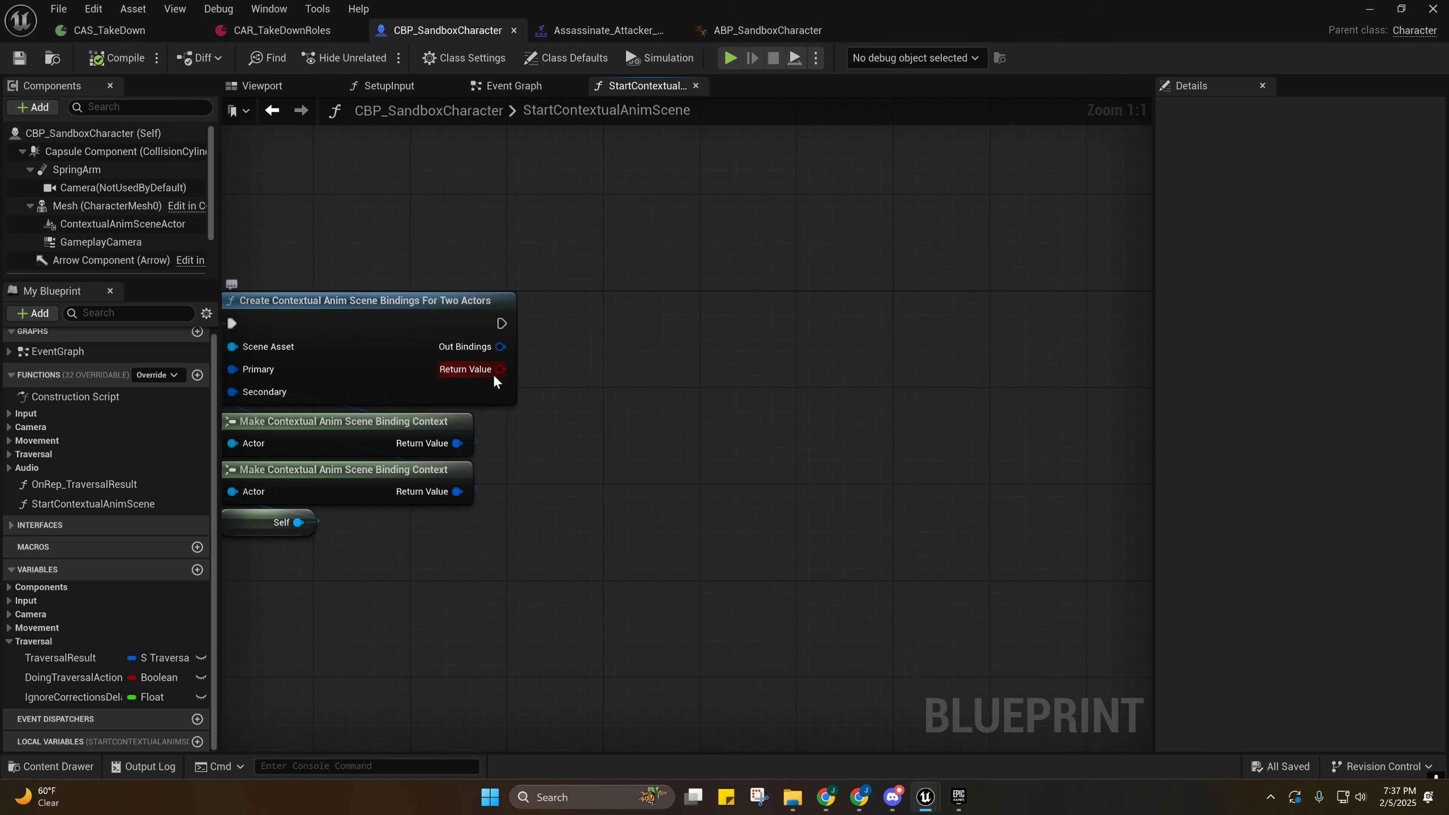
{"action": "left_click_drag", "start_coordinate": [500, 368], "coordinate": [640, 311]}
{"action": "type", "text": "bra"}
{"action": "left_click", "coordinate": [658, 448]}
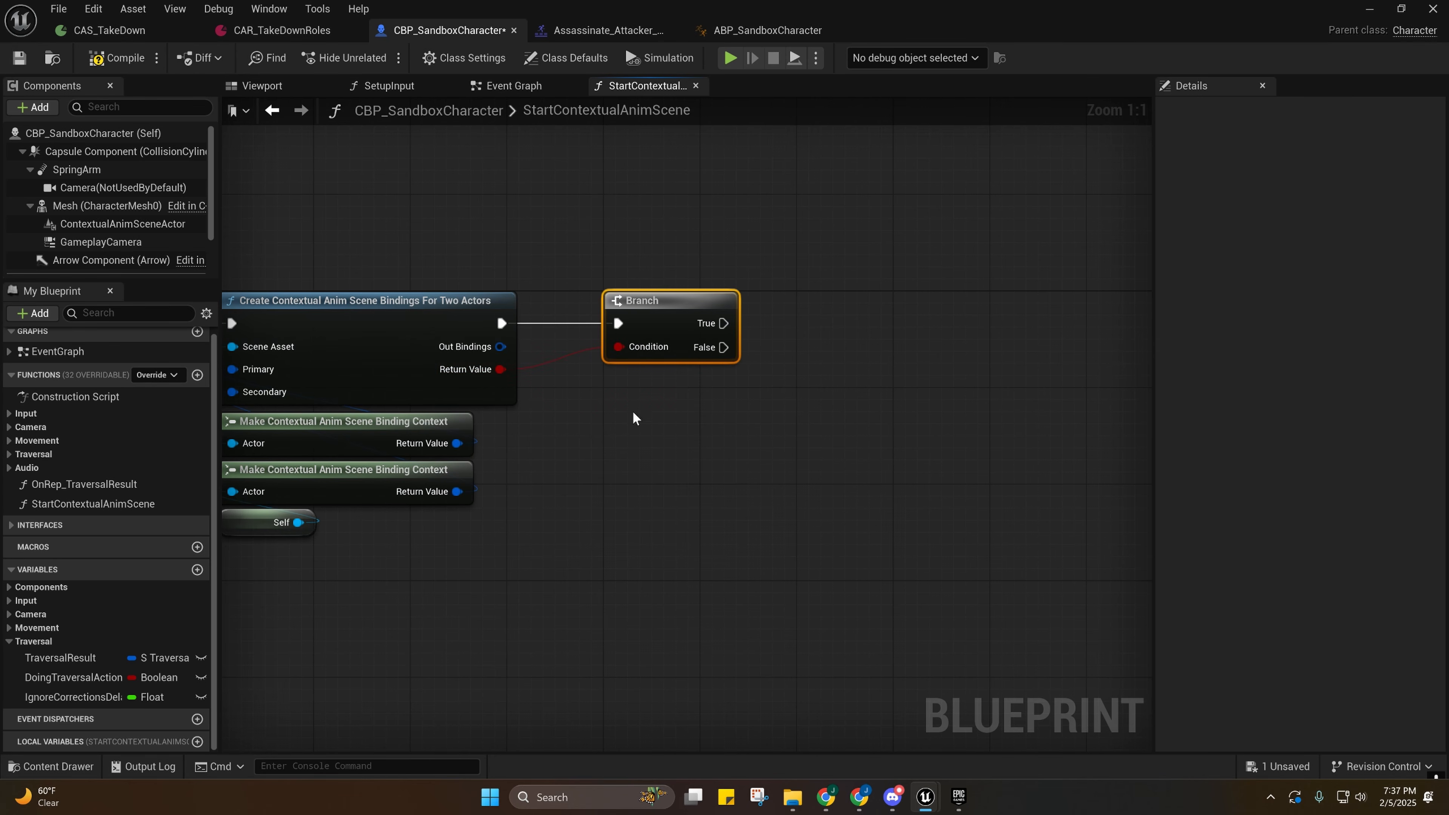
{"action": "right_click_drag", "start_coordinate": [633, 411], "coordinate": [1081, 485]}
{"action": "right_click_drag", "start_coordinate": [800, 446], "coordinate": [280, 443]}
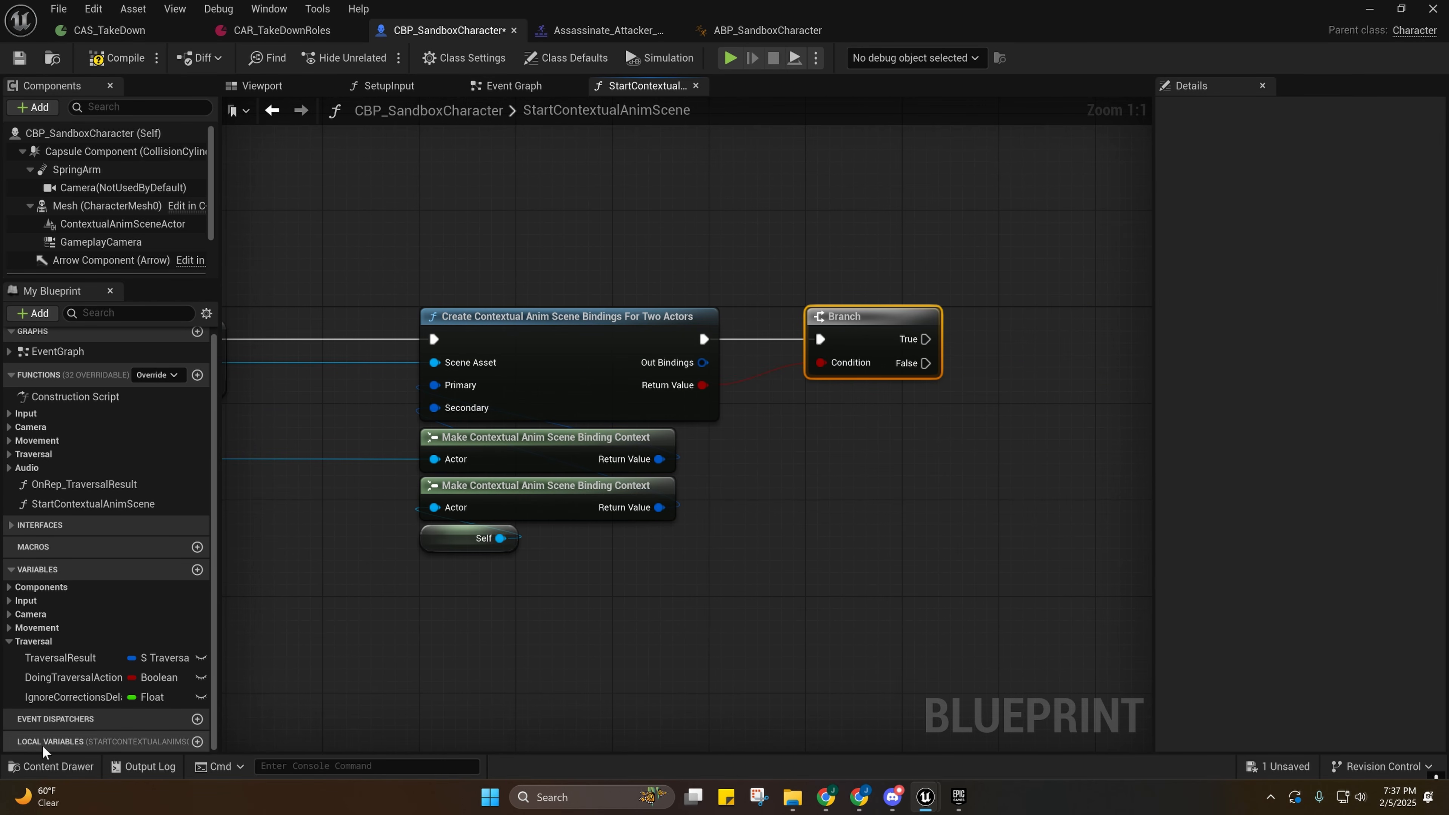
{"action": "right_click_drag", "start_coordinate": [298, 542], "coordinate": [499, 591]}
{"action": "left_click", "coordinate": [337, 472]}
{"action": "right_click_drag", "start_coordinate": [429, 431], "coordinate": [356, 430]}
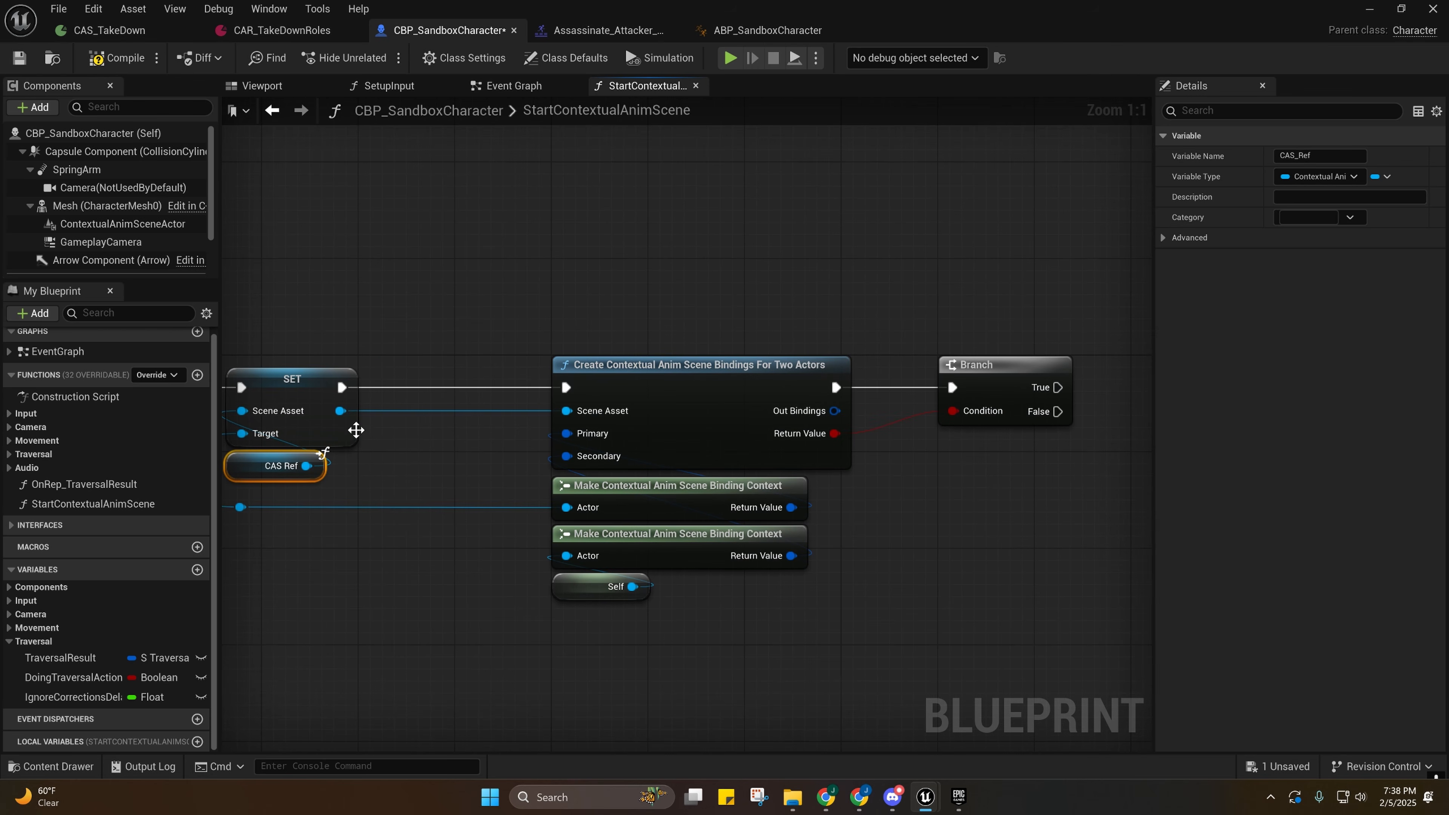
{"action": "left_click_drag", "start_coordinate": [341, 410], "coordinate": [1113, 415]}
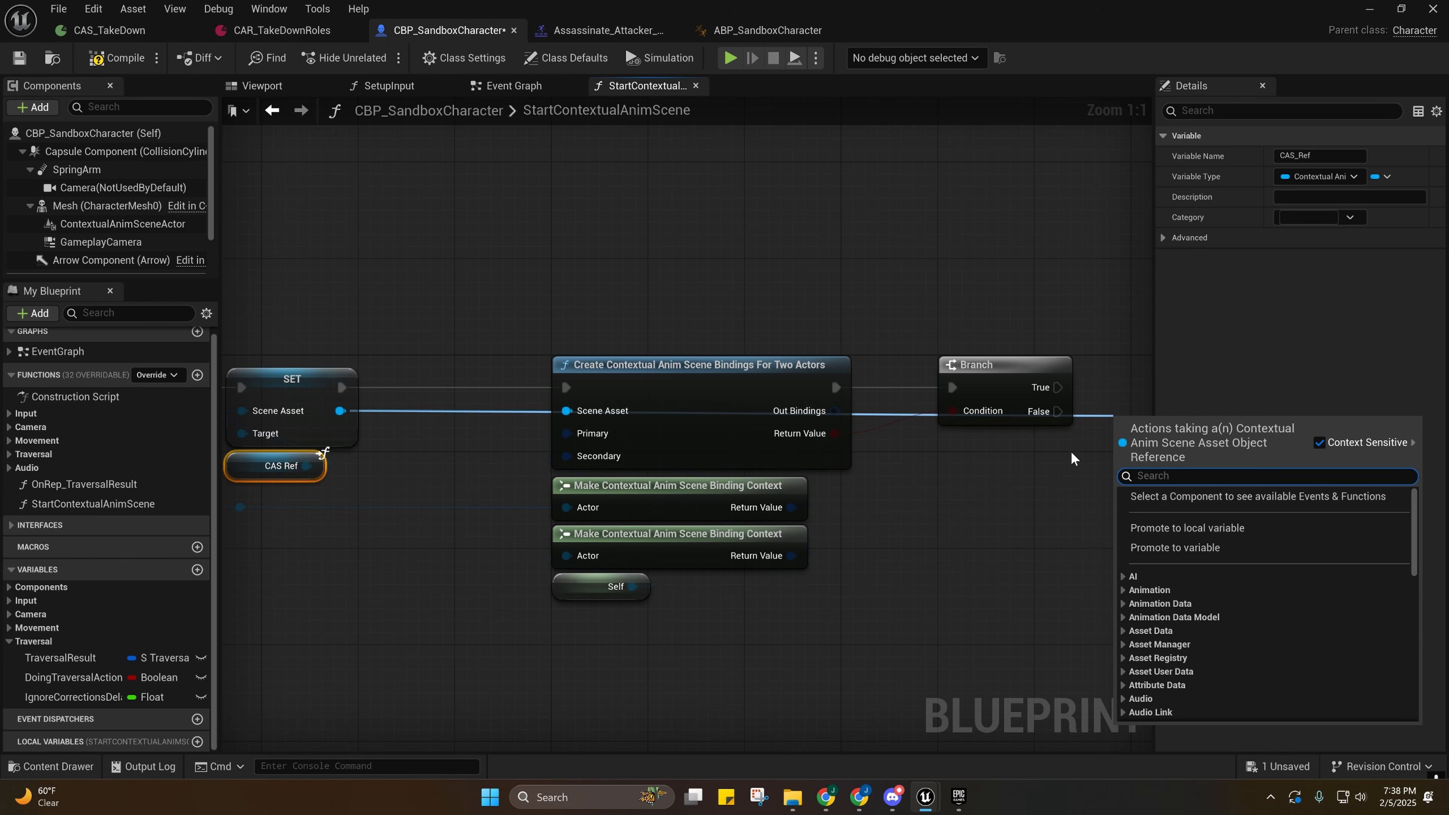
{"action": "right_click_drag", "start_coordinate": [1000, 464], "coordinate": [1339, 442]}
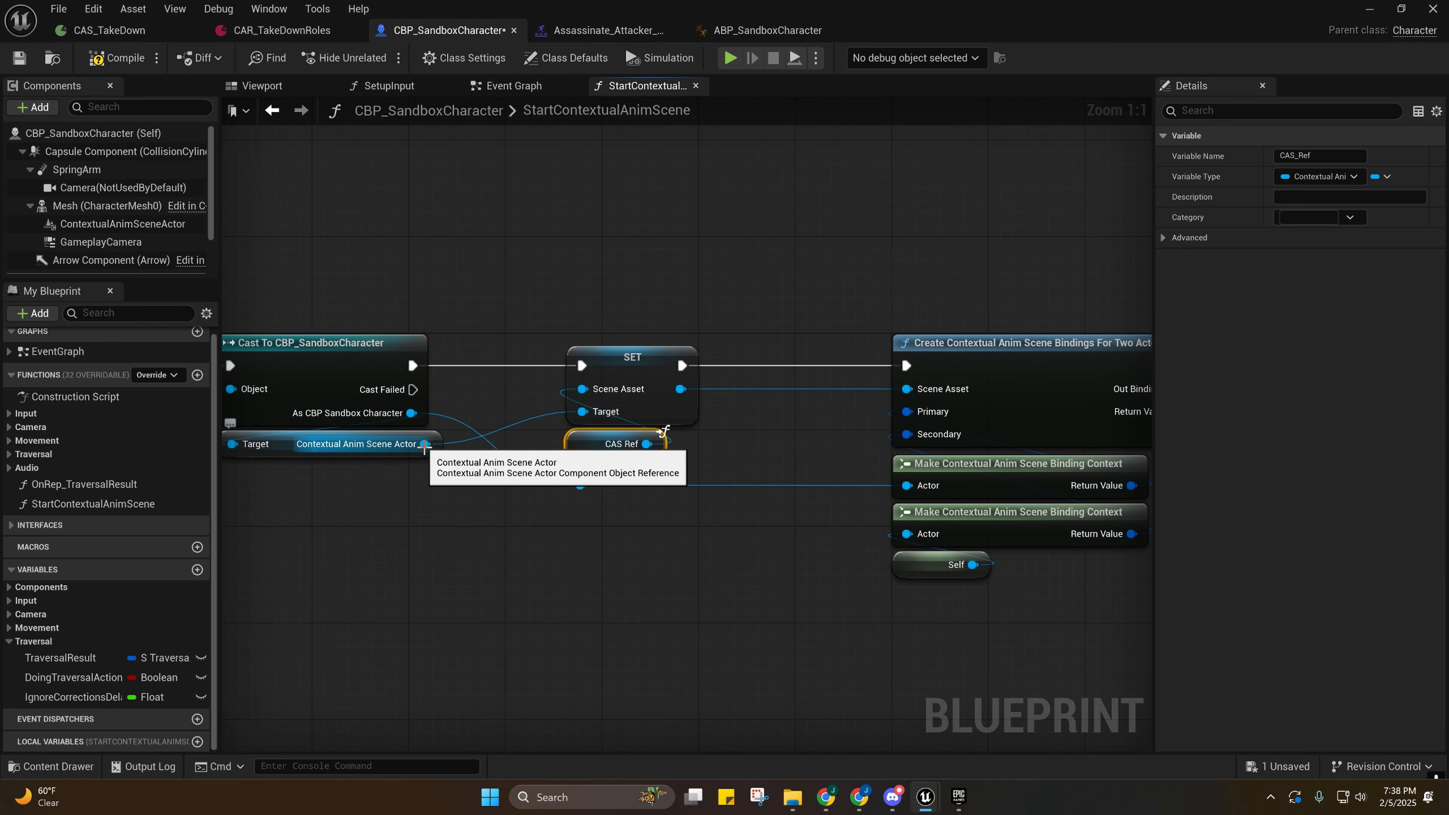
{"action": "right_click_drag", "start_coordinate": [667, 447], "coordinate": [542, 451]}
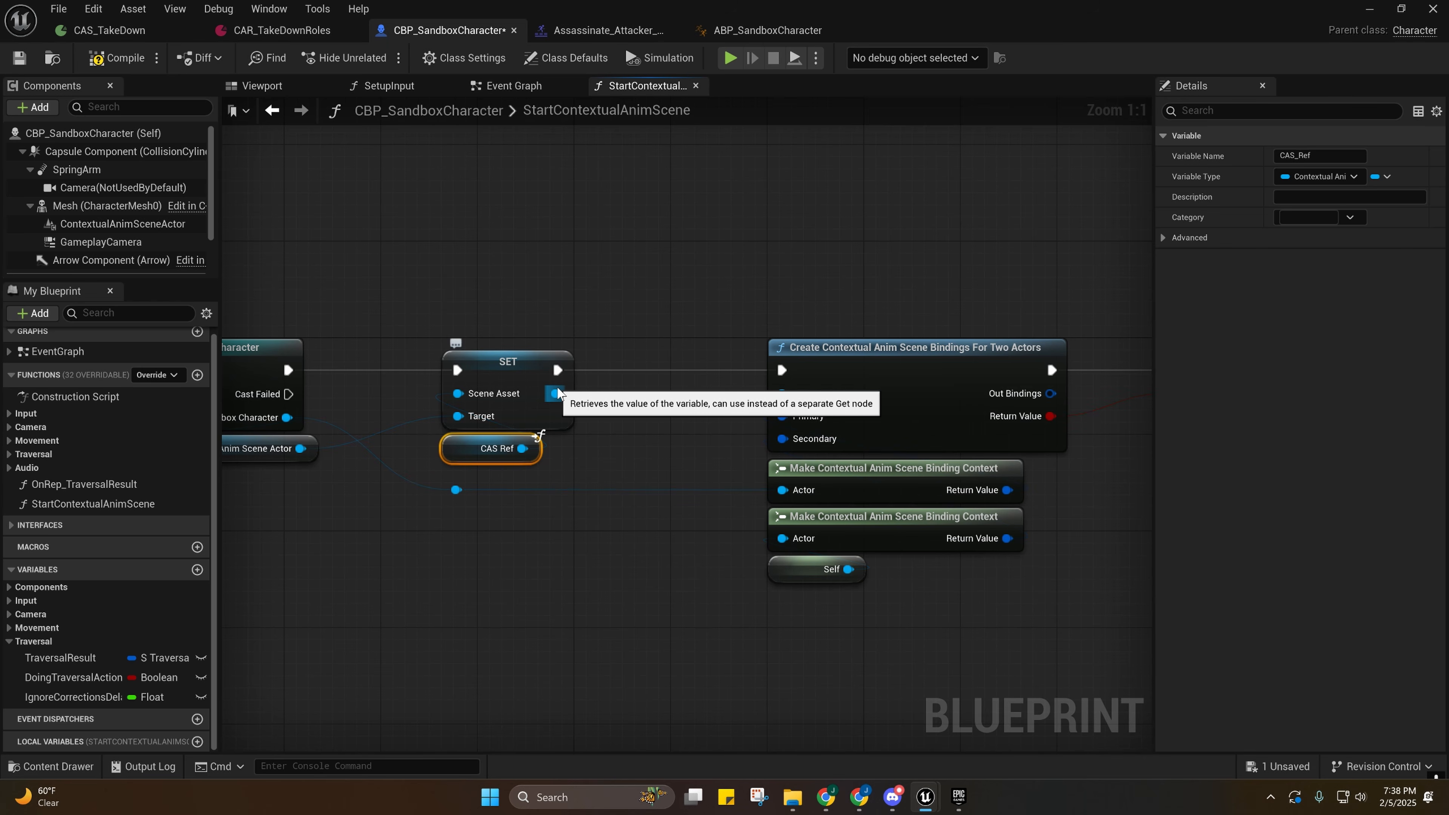
{"action": "right_click_drag", "start_coordinate": [558, 393], "coordinate": [320, 400]}
{"action": "left_click_drag", "start_coordinate": [320, 400], "coordinate": [1084, 404]}
{"action": "scroll", "coordinate": [1123, 568], "scroll_direction": "down", "scroll_amount": 5}
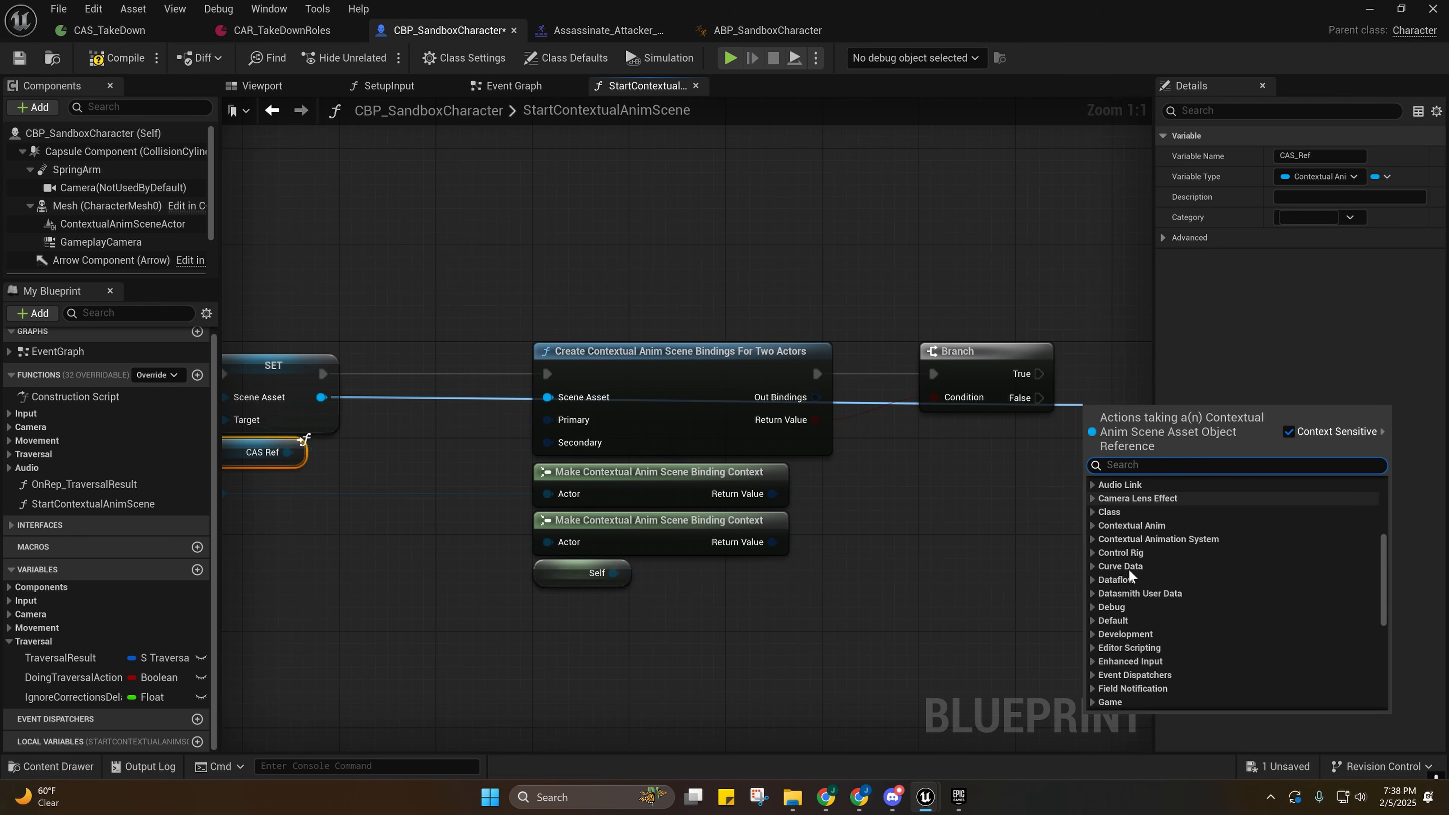
{"action": "left_click", "coordinate": [1093, 525]}
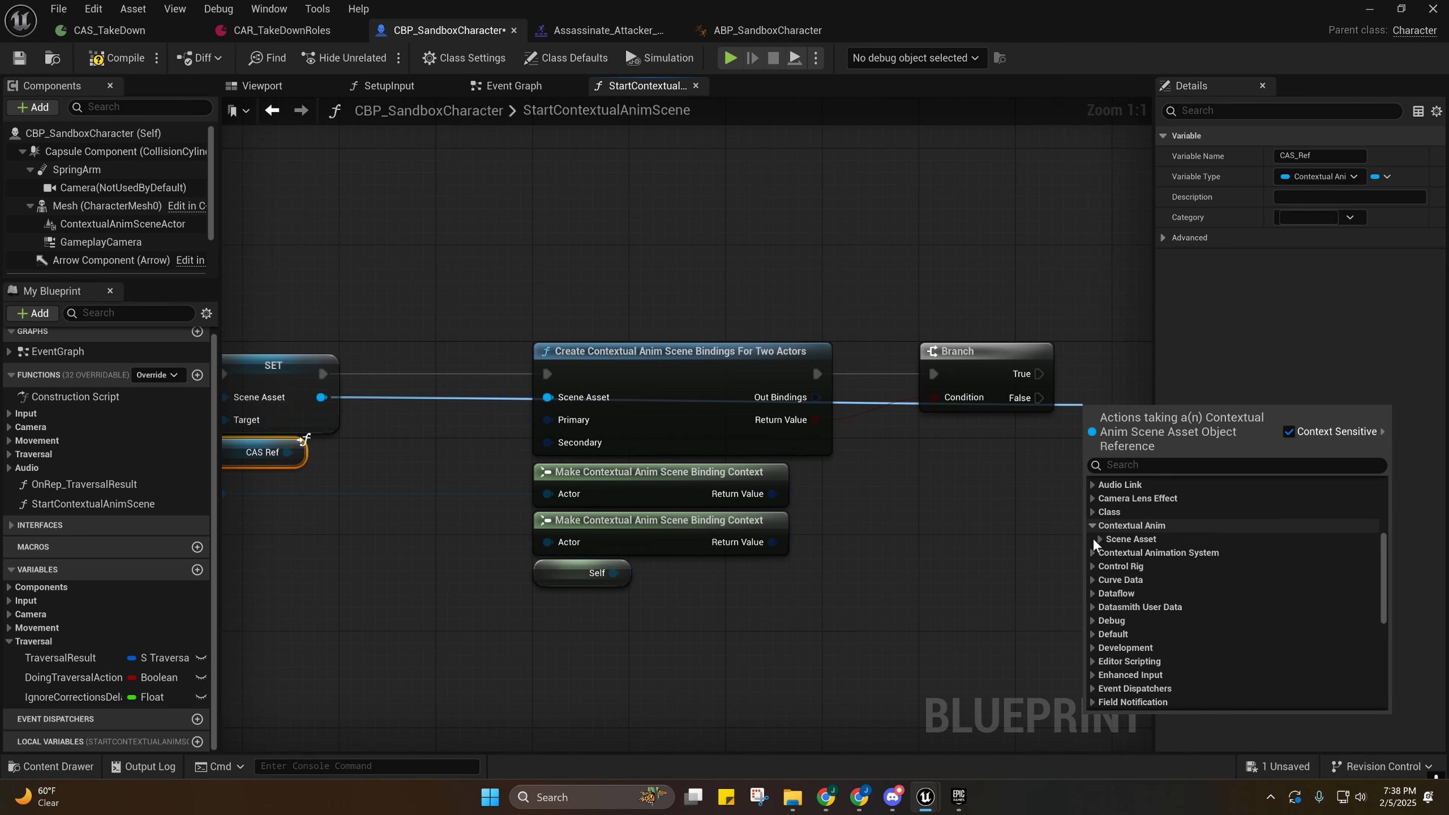
{"action": "scroll", "coordinate": [1137, 560], "scroll_direction": "down", "scroll_amount": 1}
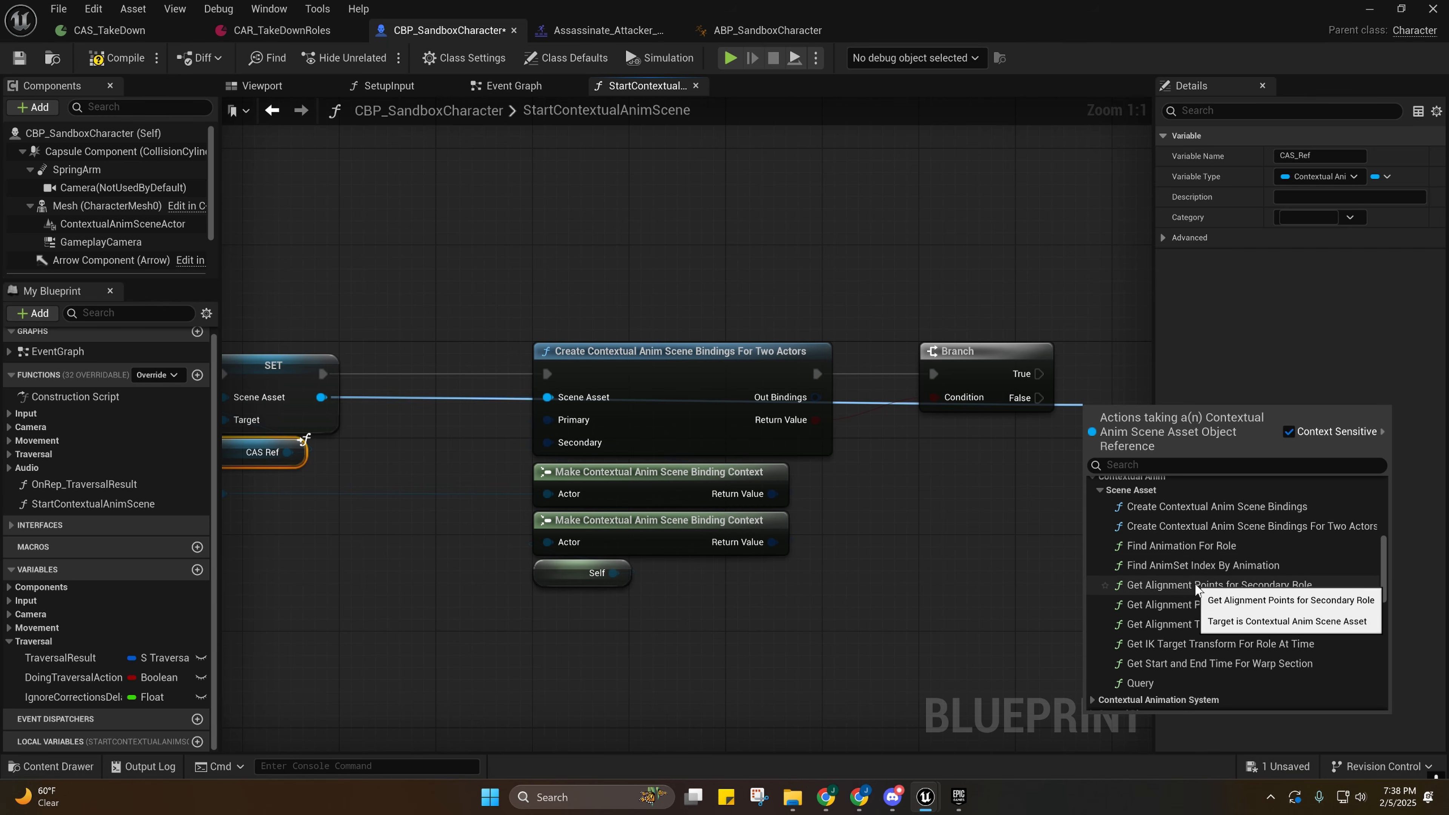
{"action": "scroll", "coordinate": [1253, 634], "scroll_direction": "down", "scroll_amount": 1}
{"action": "scroll", "coordinate": [1253, 634], "scroll_direction": "up", "scroll_amount": 2}
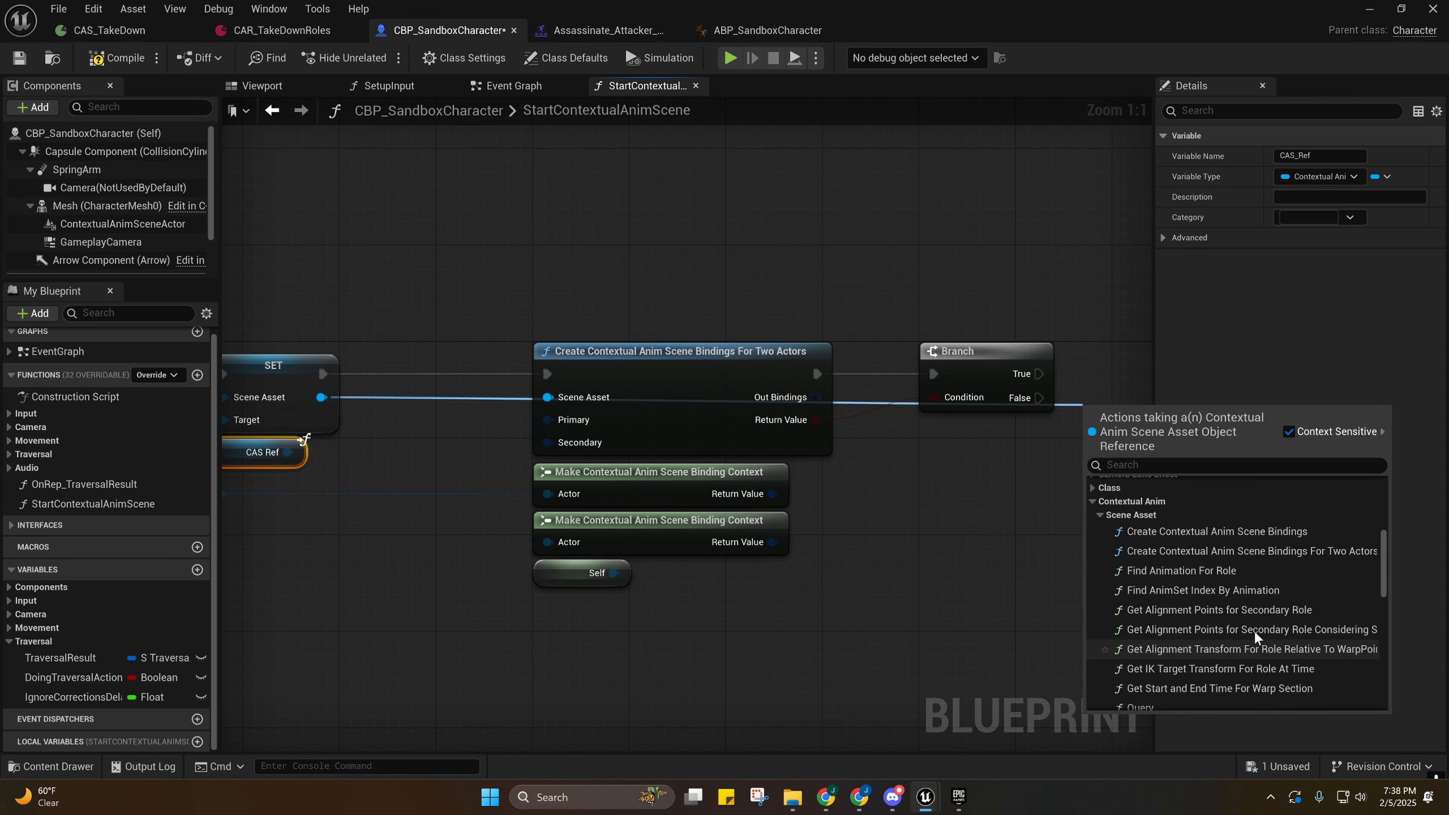
{"action": "right_click_drag", "start_coordinate": [951, 585], "coordinate": [1038, 546]}
From the Contextual Anim Scene Actor reference beneath the cast node, add a Start Contextual Anim Scene node.
{"action": "right_click_drag", "start_coordinate": [455, 492], "coordinate": [853, 491]}
{"action": "left_click_drag", "start_coordinate": [550, 414], "coordinate": [574, 512]}
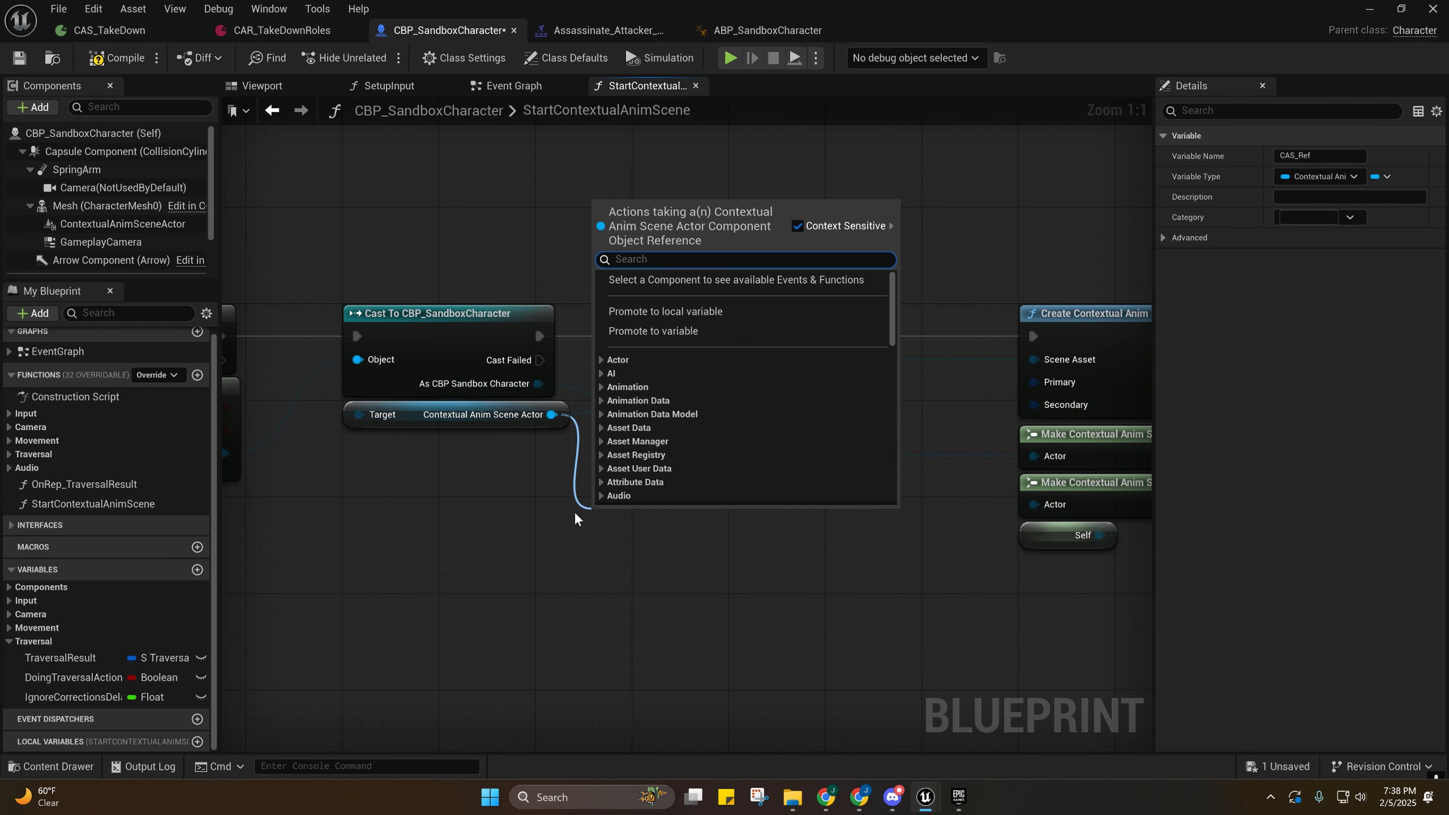
{"action": "type", "text": "start"}
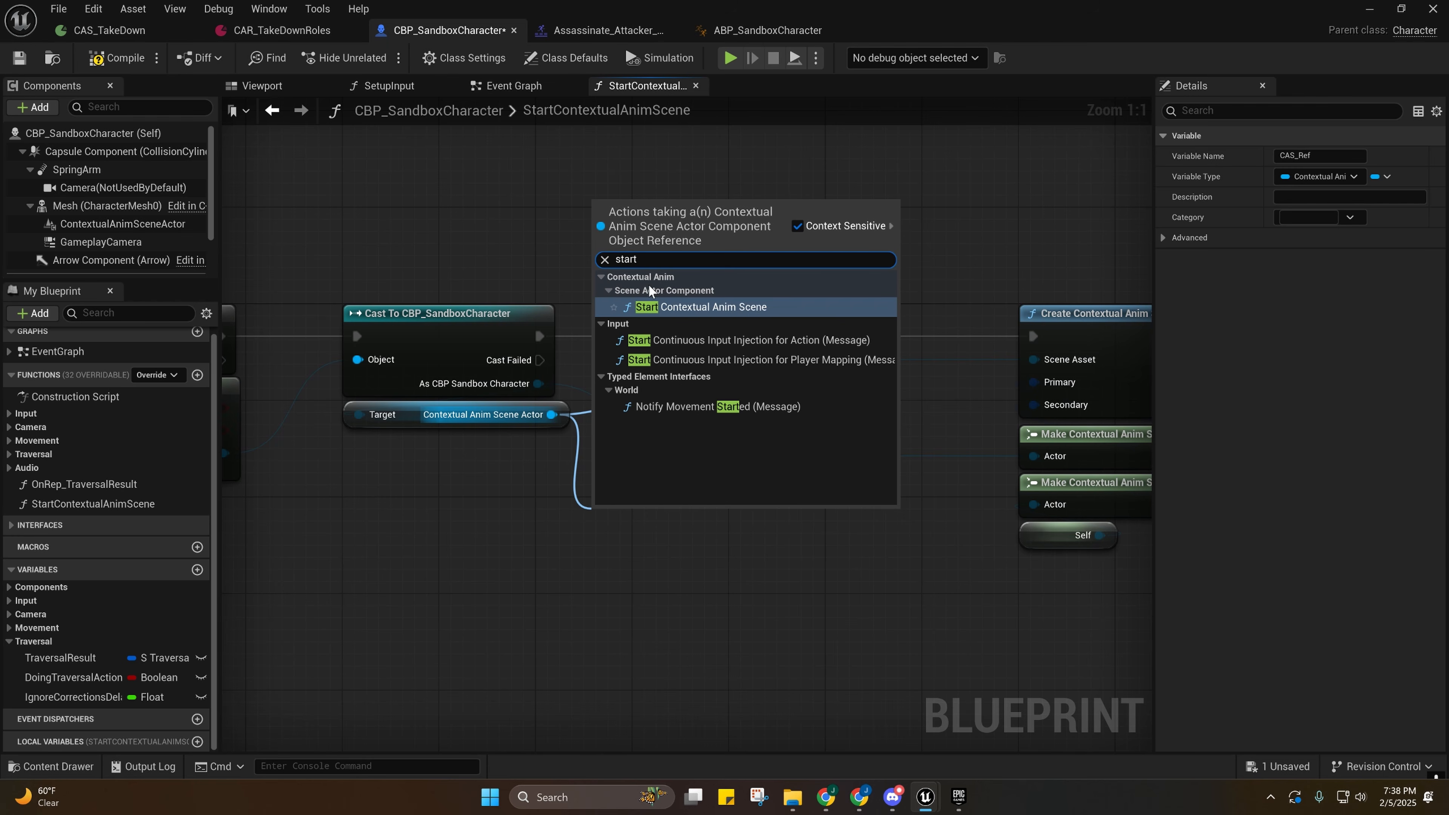
{"action": "left_click", "coordinate": [604, 259]}
{"action": "scroll", "coordinate": [650, 413], "scroll_direction": "down", "scroll_amount": 6}
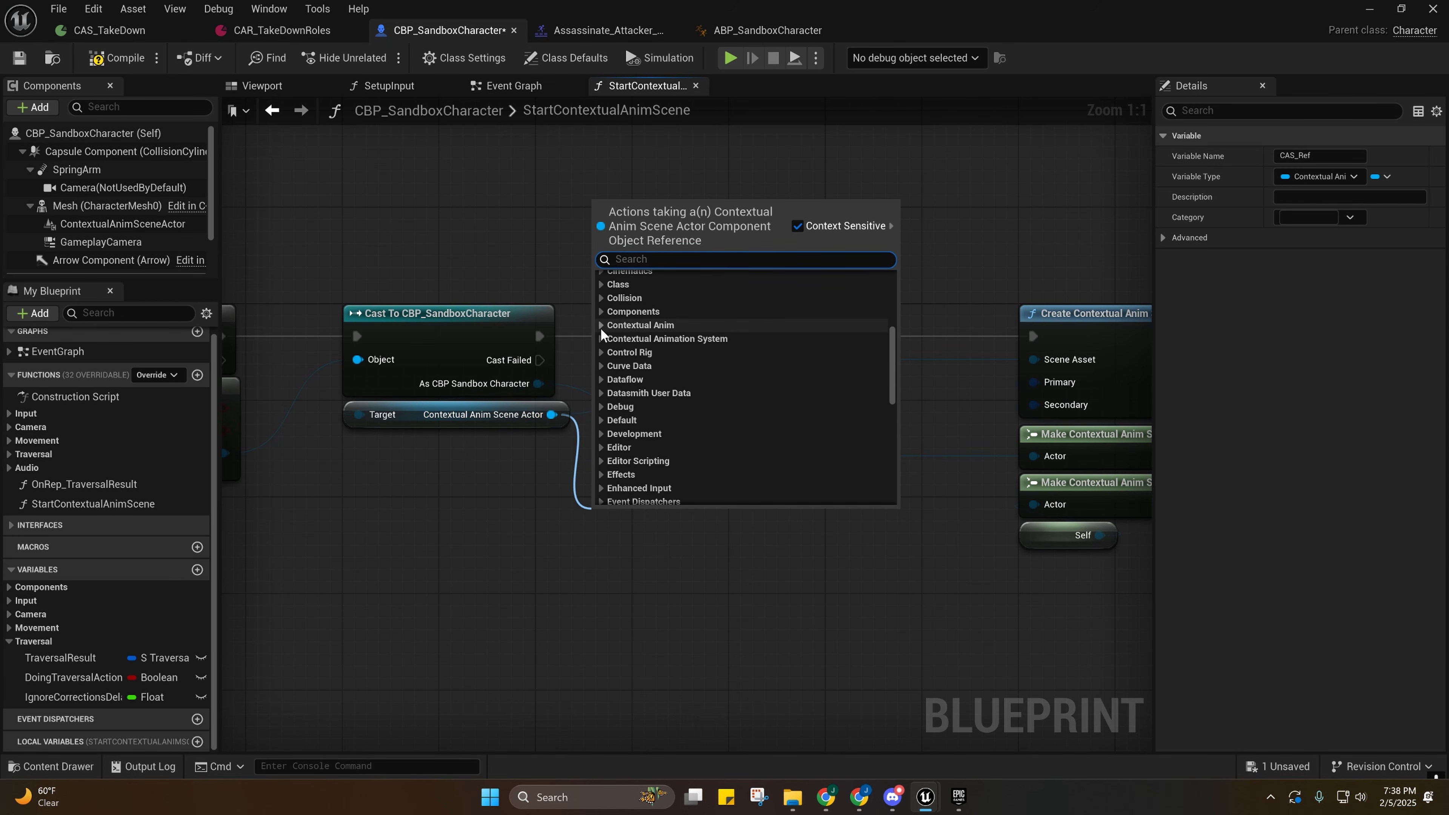
{"action": "left_click", "coordinate": [601, 325]}
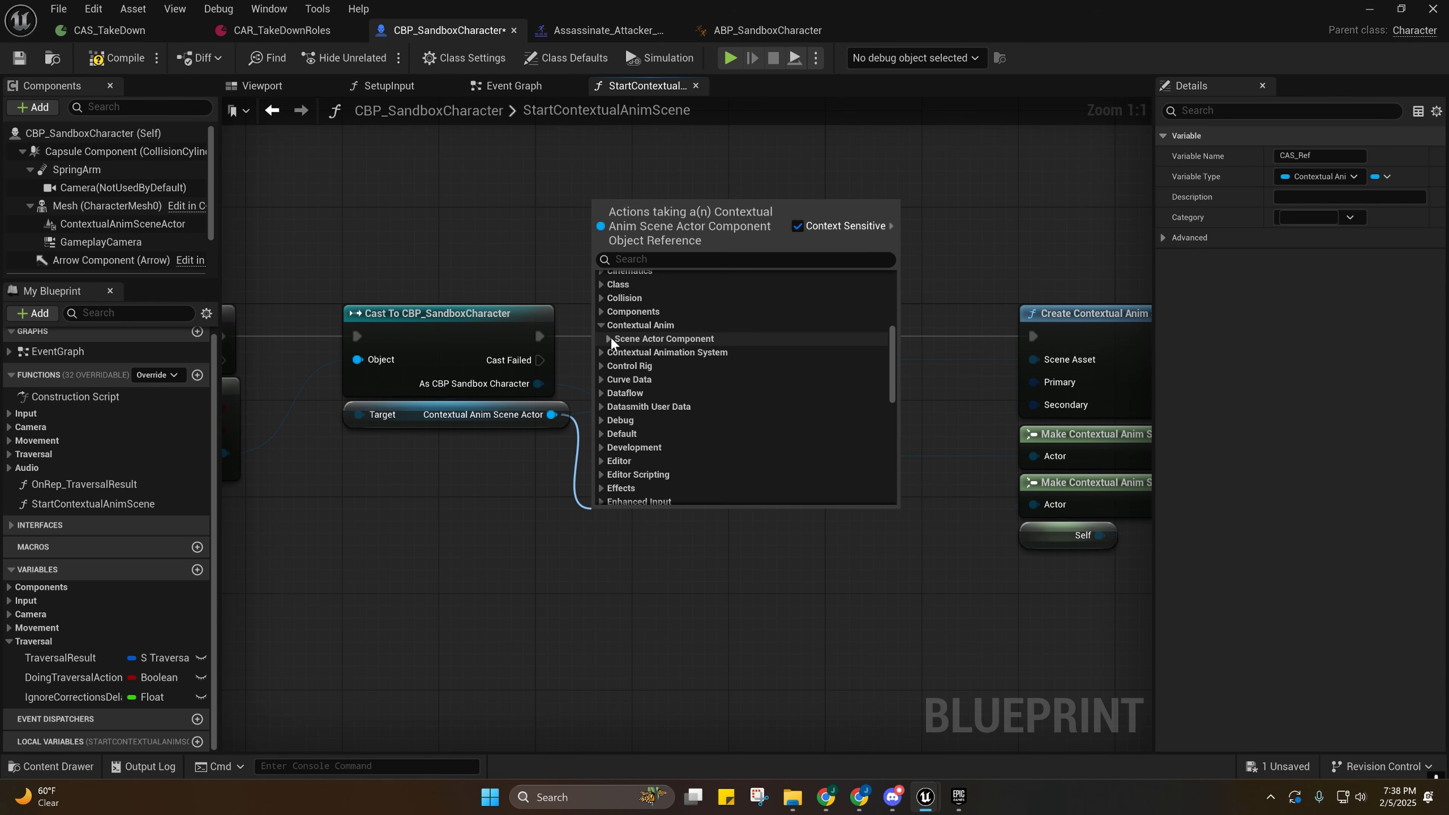
{"action": "left_click", "coordinate": [608, 338]}
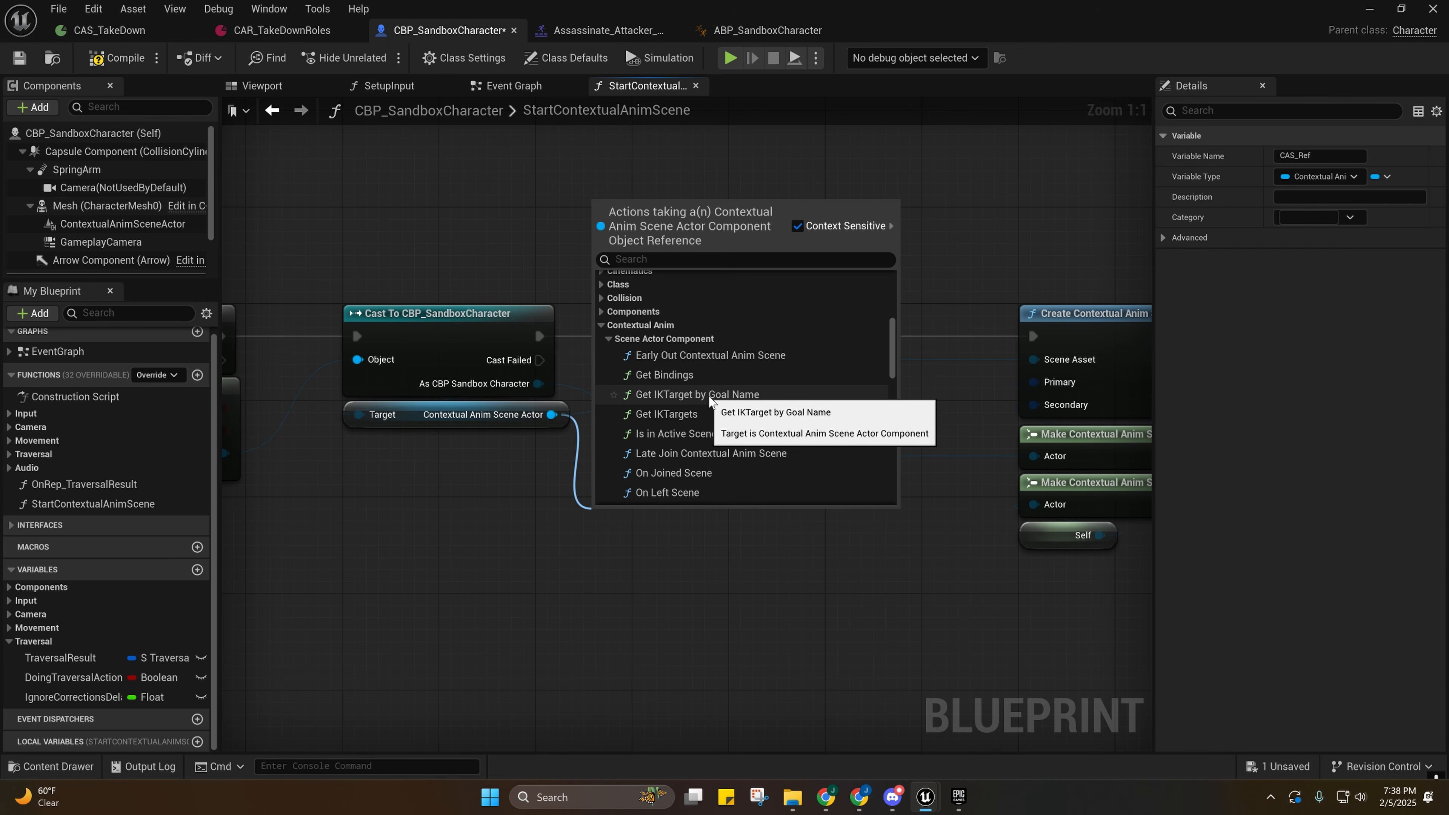
{"action": "scroll", "coordinate": [714, 392], "scroll_direction": "down", "scroll_amount": 2}
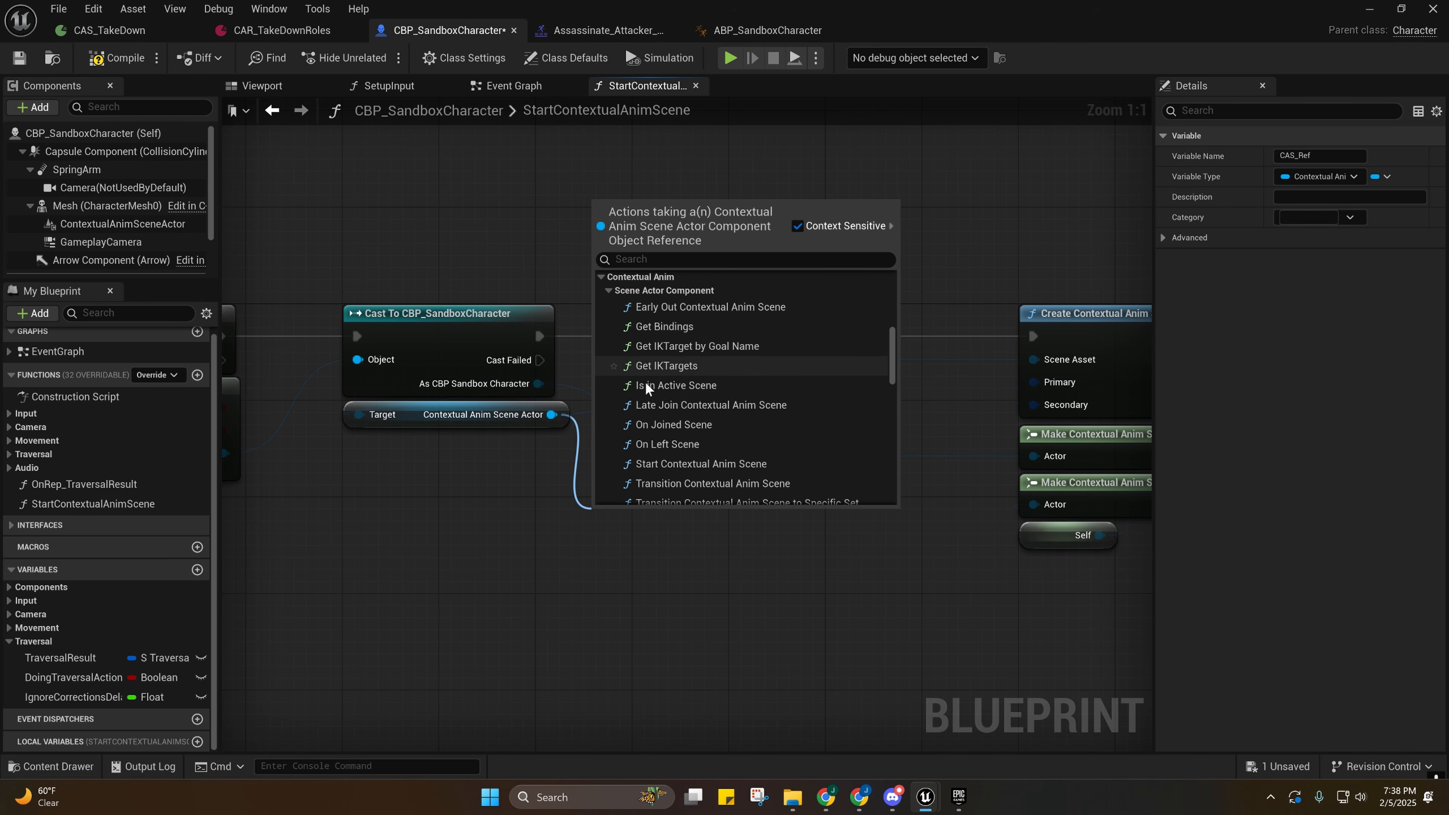
{"action": "scroll", "coordinate": [679, 354], "scroll_direction": "down", "scroll_amount": 2}
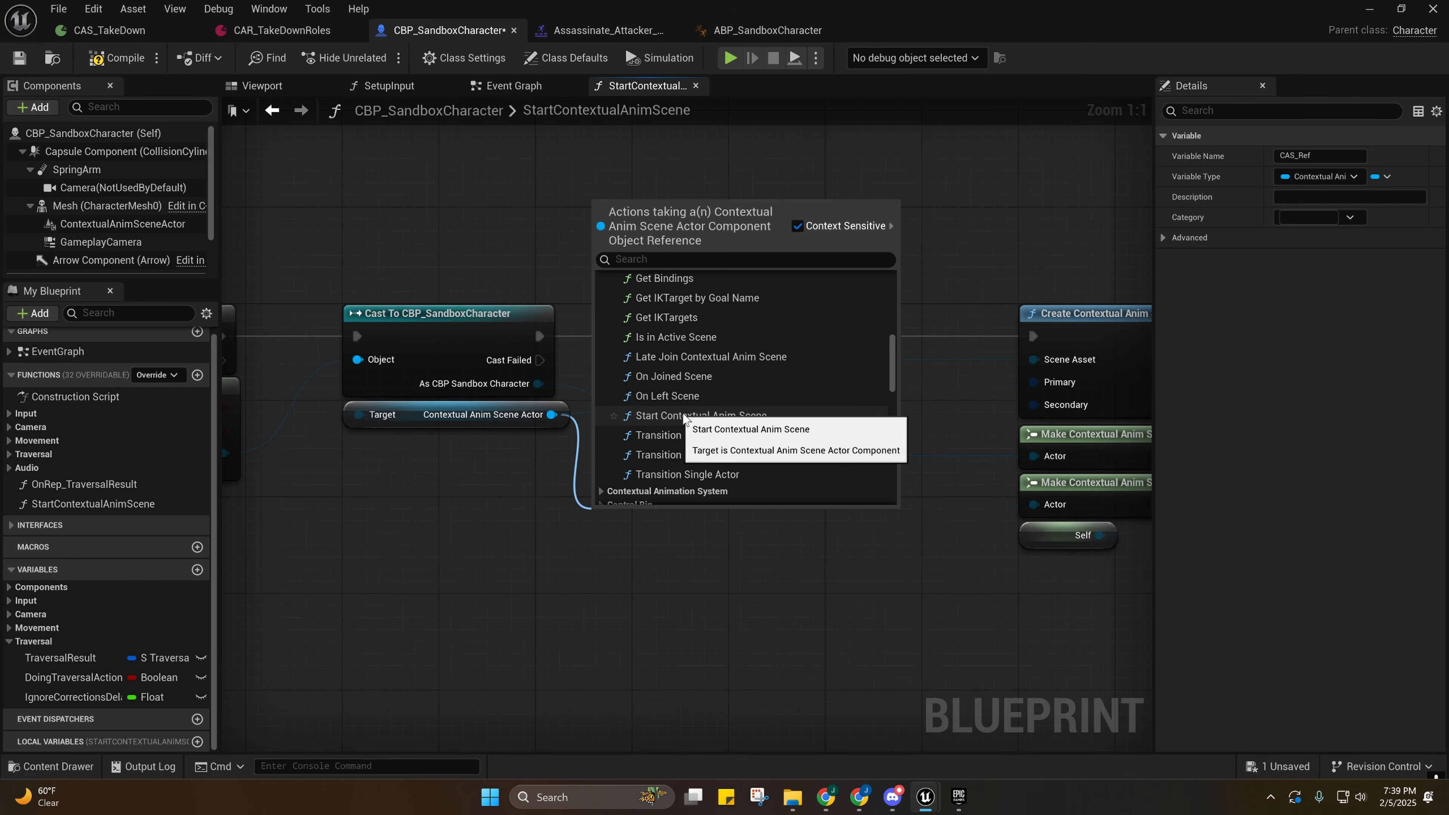
{"action": "left_click", "coordinate": [730, 416]}
Move Start Contextual Anim Scene beyond the Branch and connect the Branch's True output to its execution input.
{"action": "right_click_drag", "start_coordinate": [750, 454], "coordinate": [350, 417]}
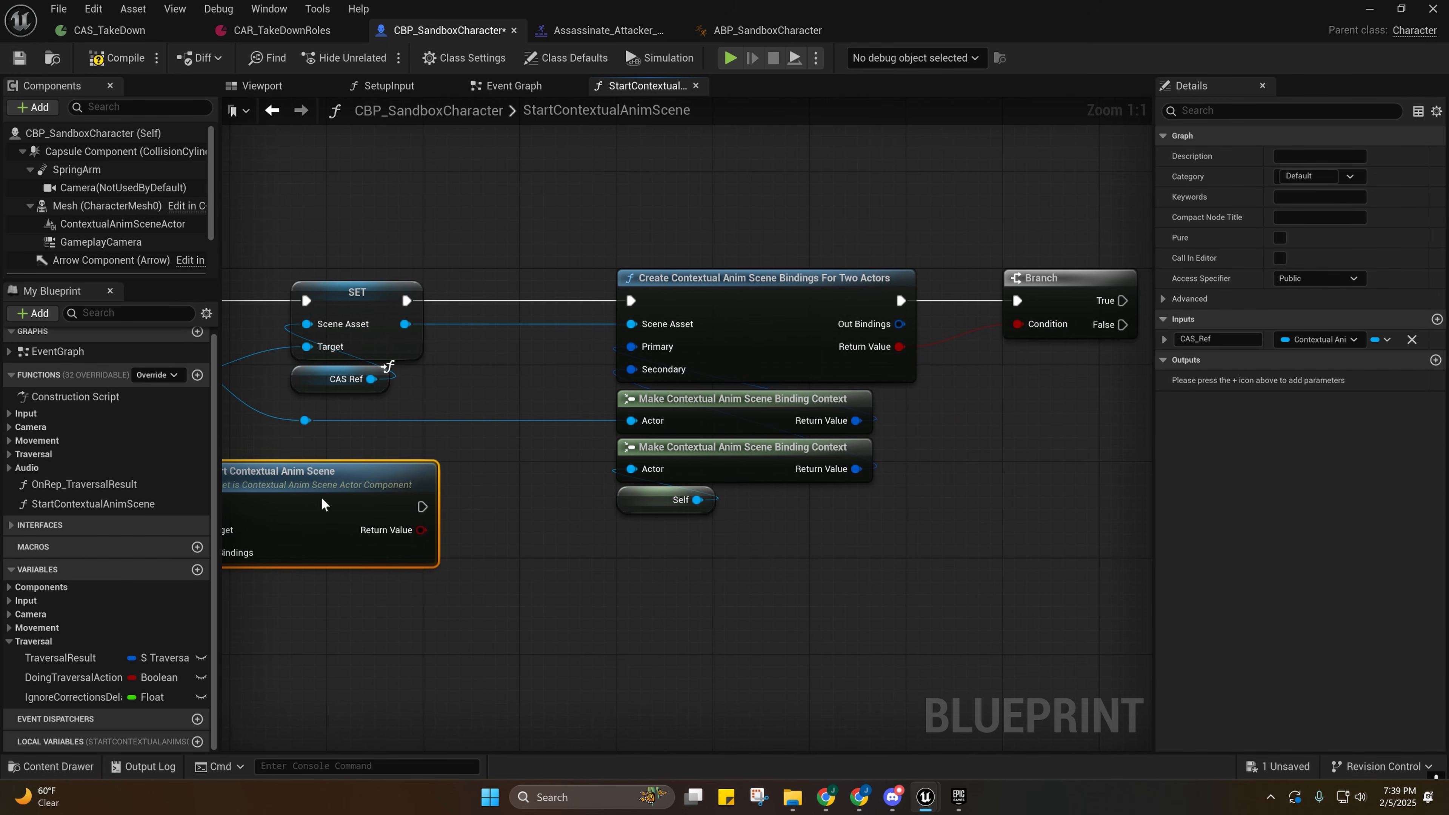
{"action": "left_click_drag", "start_coordinate": [312, 492], "coordinate": [1072, 448]}
{"action": "right_click_drag", "start_coordinate": [1072, 448], "coordinate": [542, 490]}
{"action": "left_click_drag", "start_coordinate": [542, 490], "coordinate": [794, 332]}
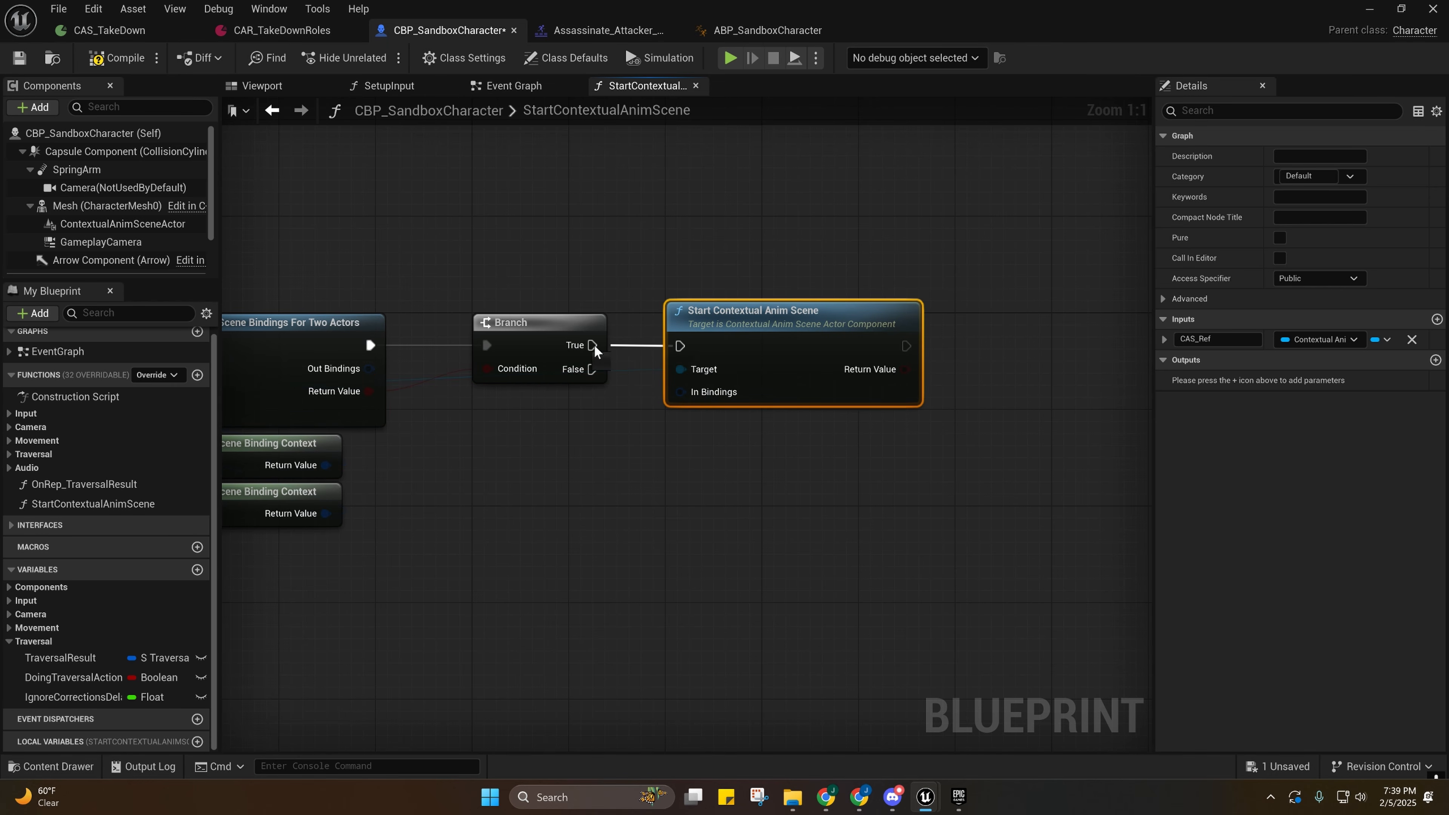
Connect Out Bindings to Start Contextual Anim Scene's In Bindings, routing the wire through a reroute node just below the Branch.
{"action": "right_click_drag", "start_coordinate": [365, 404], "coordinate": [604, 403]}
{"action": "left_click_drag", "start_coordinate": [600, 368], "coordinate": [921, 390]}
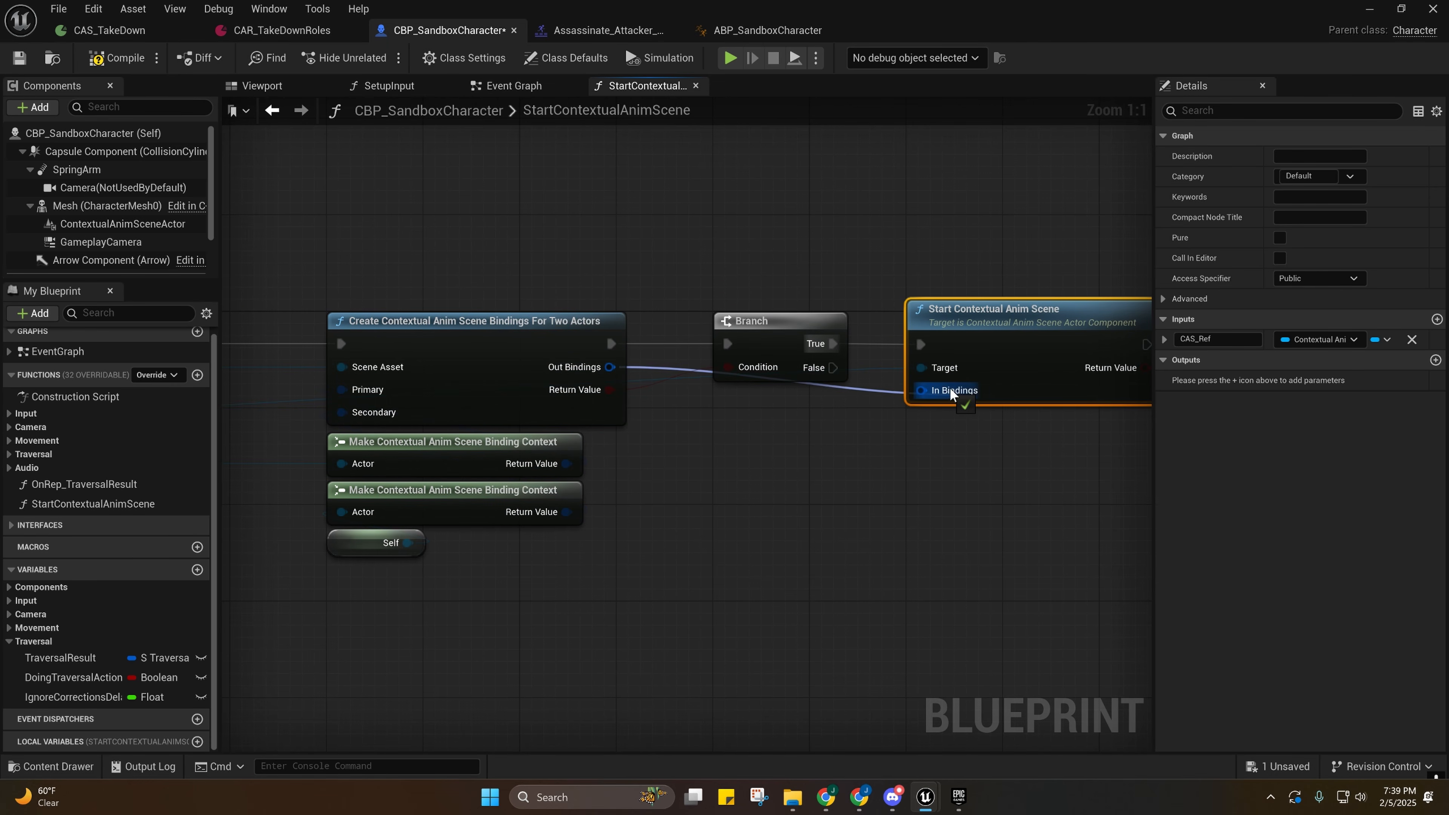
{"action": "double_click", "coordinate": [860, 391]}
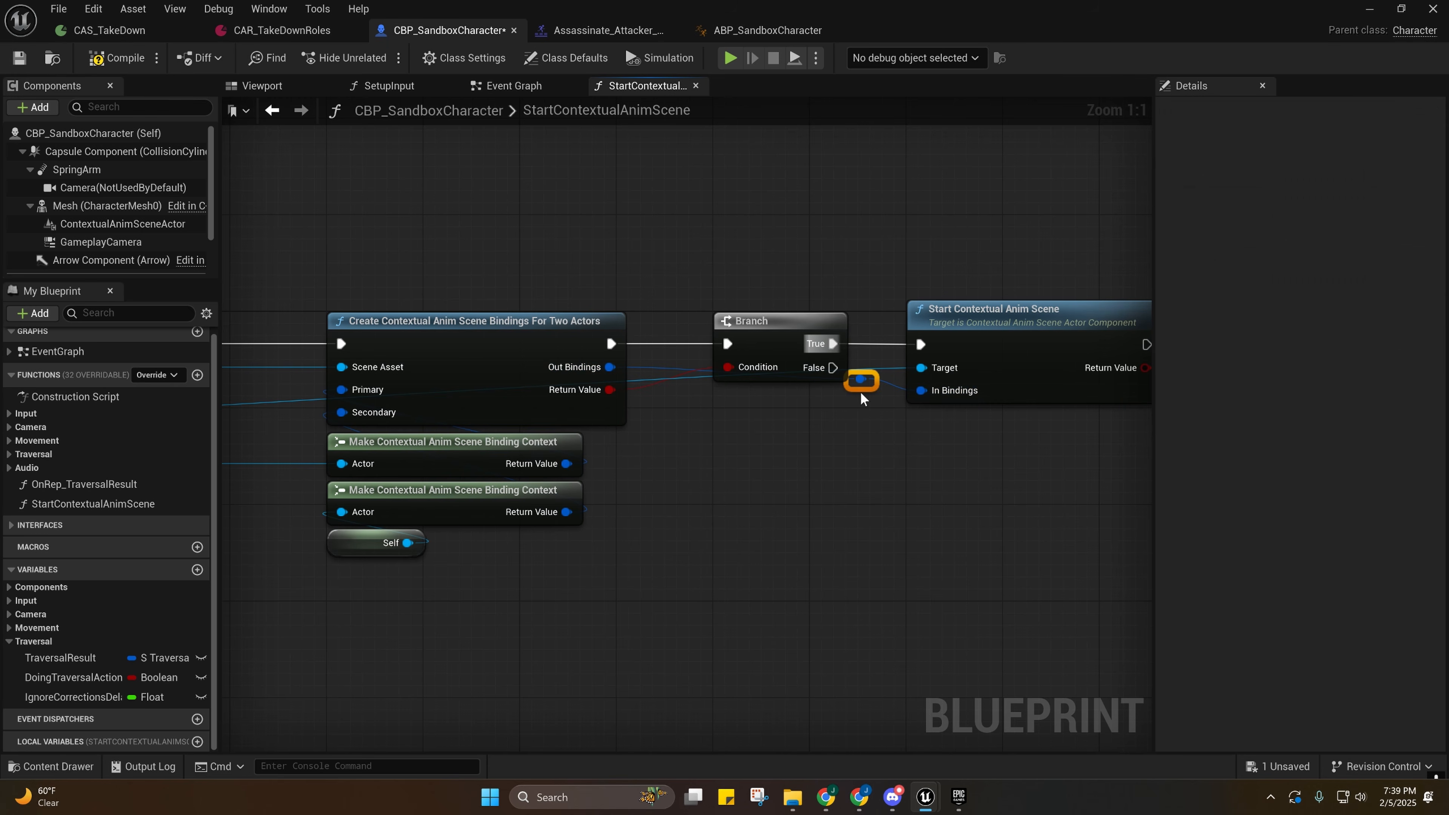
{"action": "left_click_drag", "start_coordinate": [861, 391], "coordinate": [726, 402]}
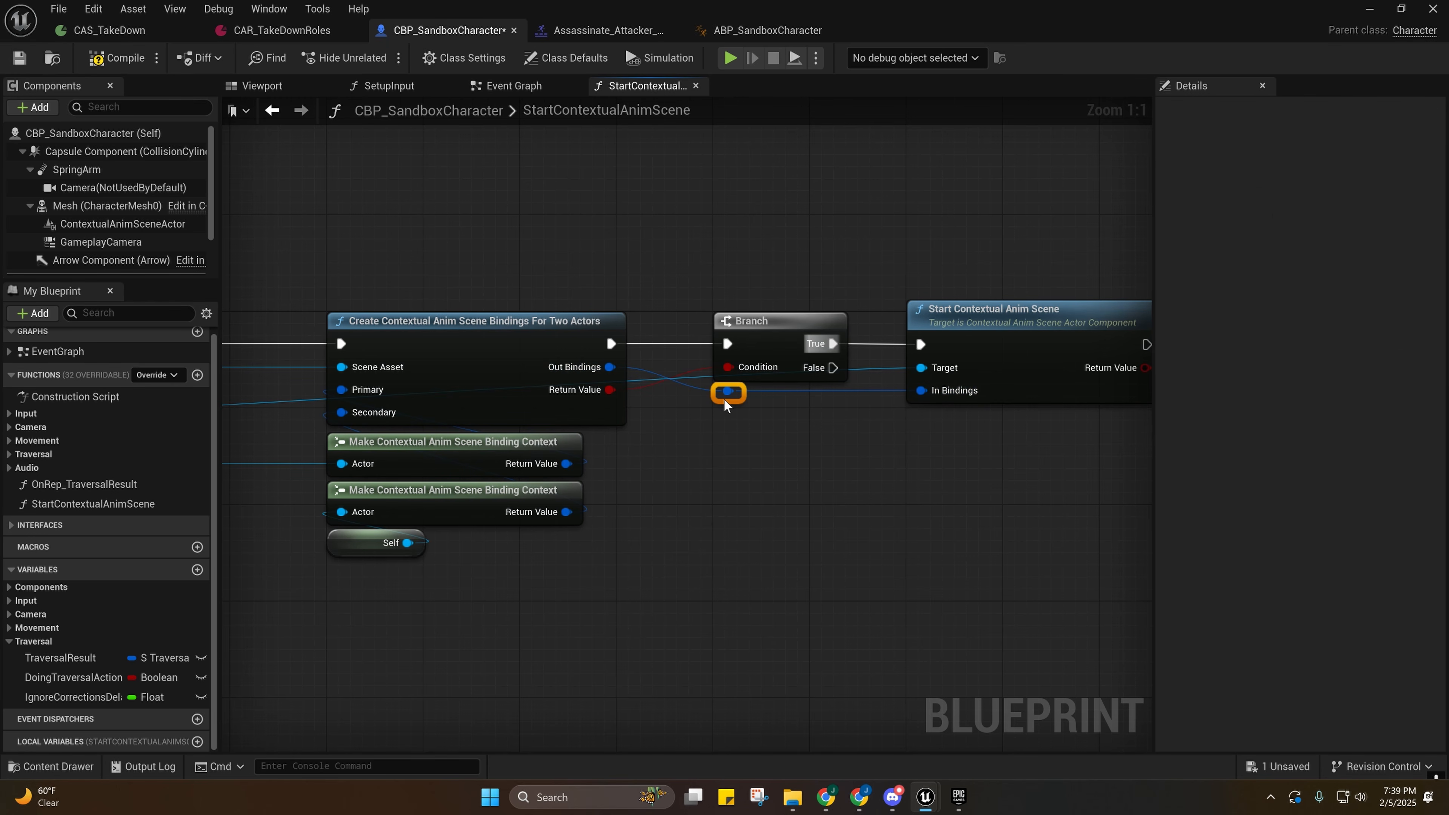
Add a reroute node to the Target wire, straighten the wire between Branch and Start Contextual Anim Scene, and raise the reroute above them.
{"action": "double_click", "coordinate": [850, 367]}
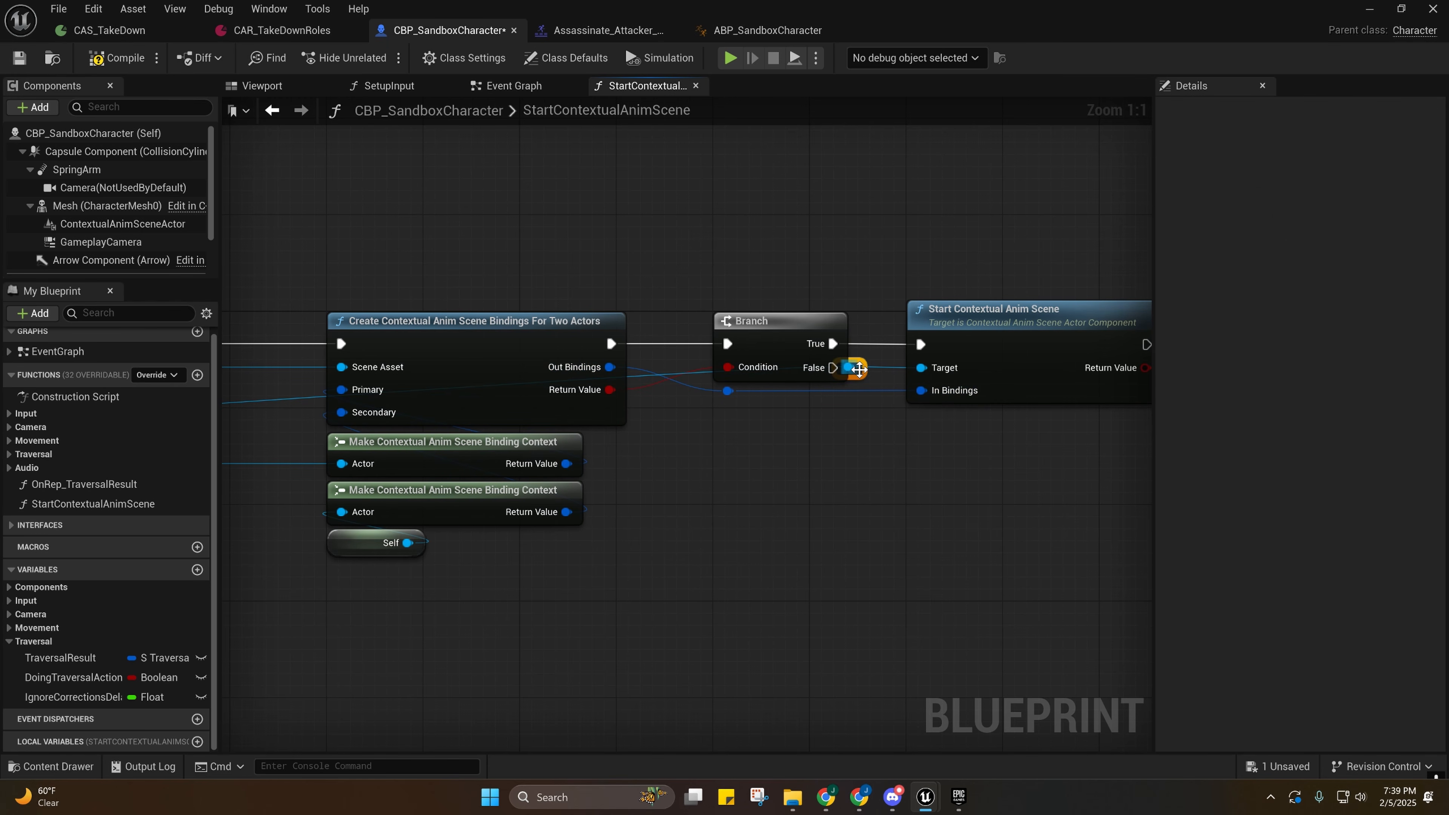
{"action": "left_click", "coordinate": [930, 342]}
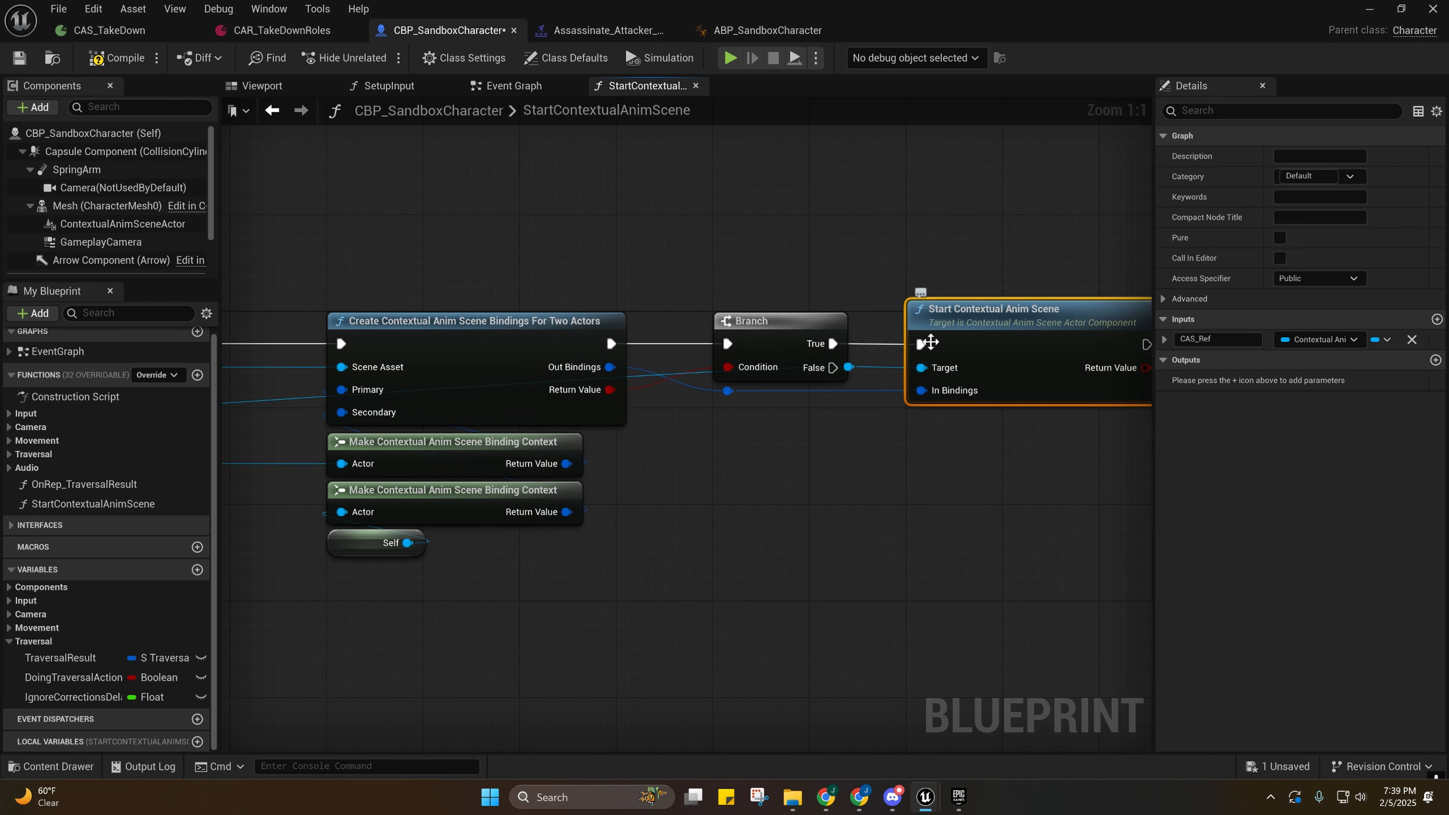
{"action": "left_click", "coordinate": [779, 339], "text": "shift"}
{"action": "key", "text": "q"}
{"action": "left_click", "coordinate": [853, 397]}
{"action": "left_click_drag", "start_coordinate": [854, 380], "coordinate": [835, 292]}
Add a second reroute node to the Target wire and place it above the SET node, level with the first.
{"action": "right_click_drag", "start_coordinate": [732, 293], "coordinate": [909, 309]}
{"action": "double_click", "coordinate": [903, 306]}
{"action": "left_click_drag", "start_coordinate": [902, 305], "coordinate": [375, 310]}
{"action": "right_click_drag", "start_coordinate": [375, 310], "coordinate": [656, 314]}
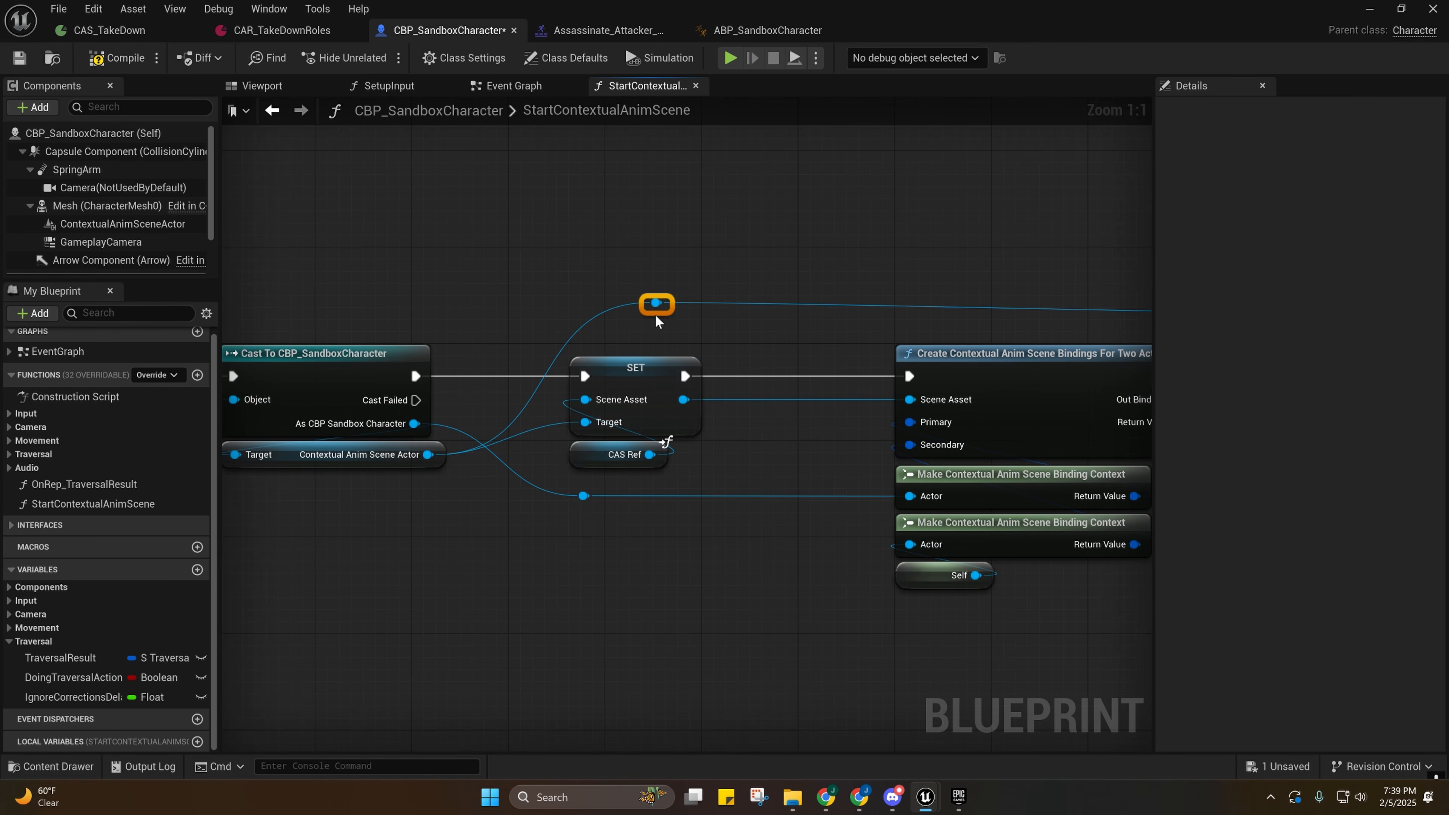
{"action": "left_click_drag", "start_coordinate": [655, 314], "coordinate": [572, 323]}
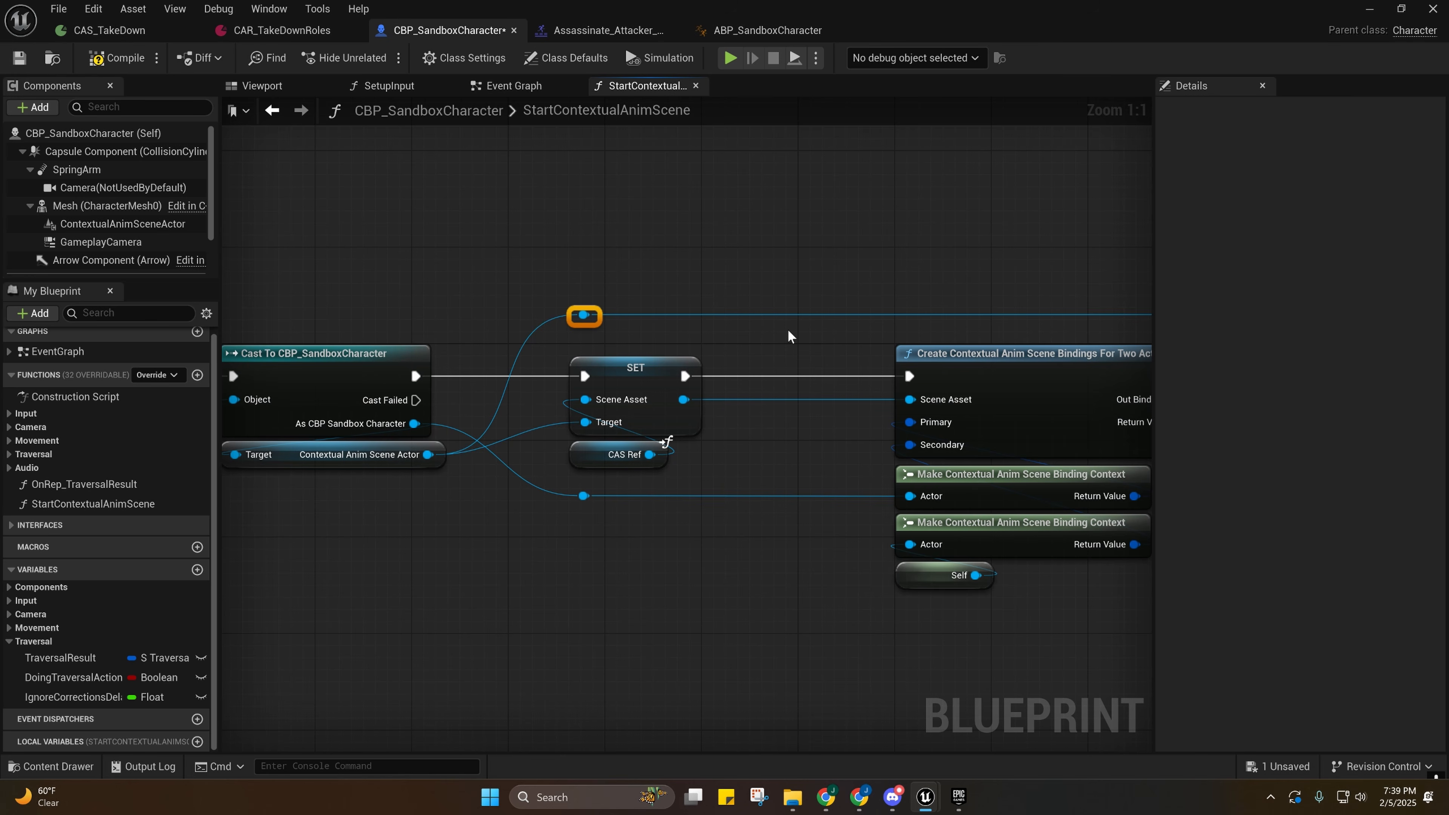
{"action": "right_click_drag", "start_coordinate": [792, 337], "coordinate": [606, 330]}
{"action": "left_click", "coordinate": [758, 338]}
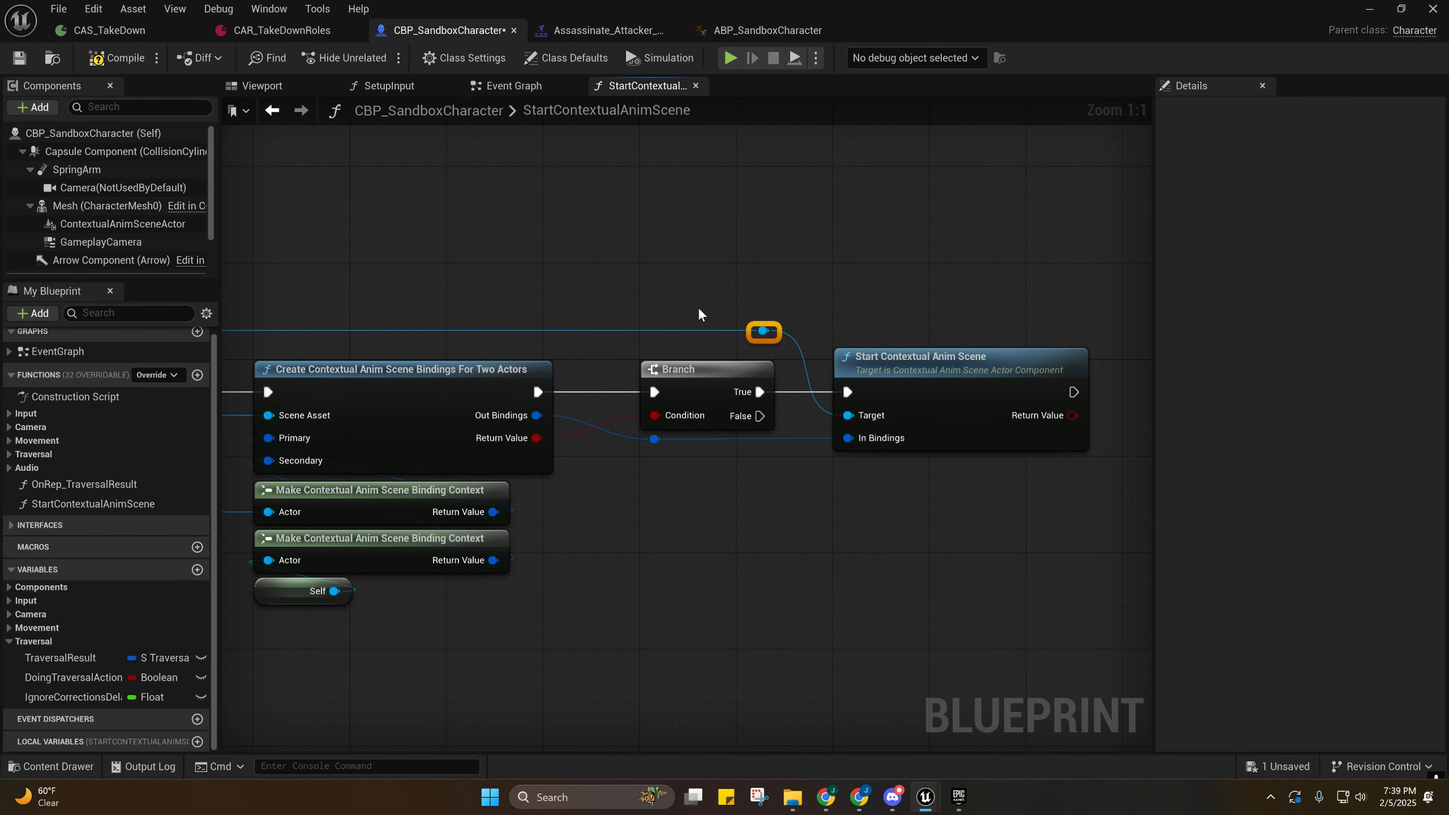
Add a Branch driven by Start Contextual Anim Scene's Return Value and align it with that node's execution output.
{"action": "right_click_drag", "start_coordinate": [1061, 415], "coordinate": [579, 405]}
{"action": "left_click_drag", "start_coordinate": [590, 405], "coordinate": [699, 402]}
{"action": "type", "text": "bra"}
{"action": "left_click", "coordinate": [758, 532]}
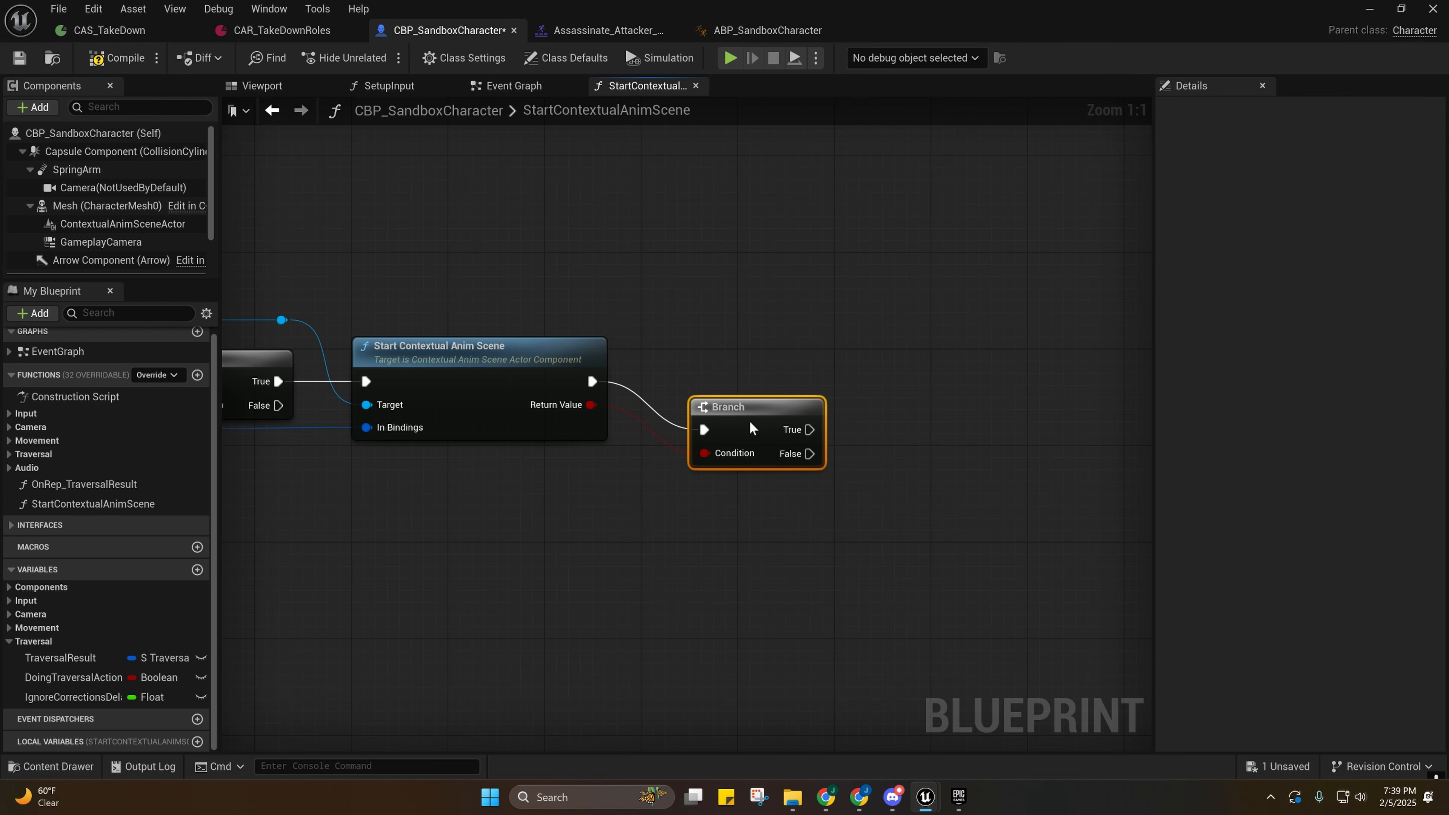
{"action": "right_click_drag", "start_coordinate": [805, 419], "coordinate": [613, 397]}
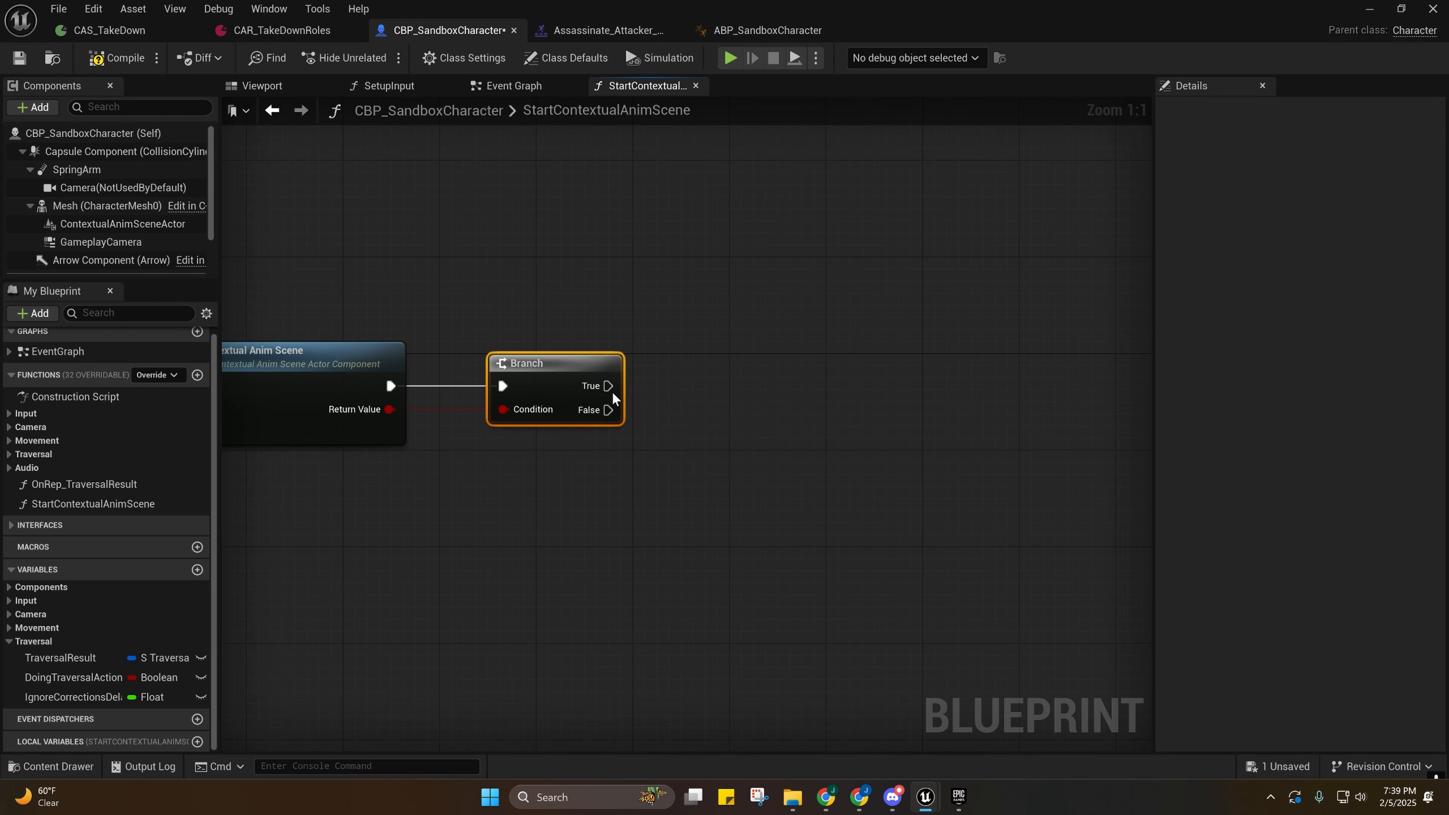
Add a Return Node on the True output of the Branch following Start Contextual Anim Scene and align it with the Branch.
{"action": "left_click_drag", "start_coordinate": [712, 388], "coordinate": [610, 386]}
{"action": "right_click_drag", "start_coordinate": [589, 448], "coordinate": [731, 425]}
{"action": "left_click_drag", "start_coordinate": [815, 365], "coordinate": [832, 361]}
{"action": "type", "text": "return"}
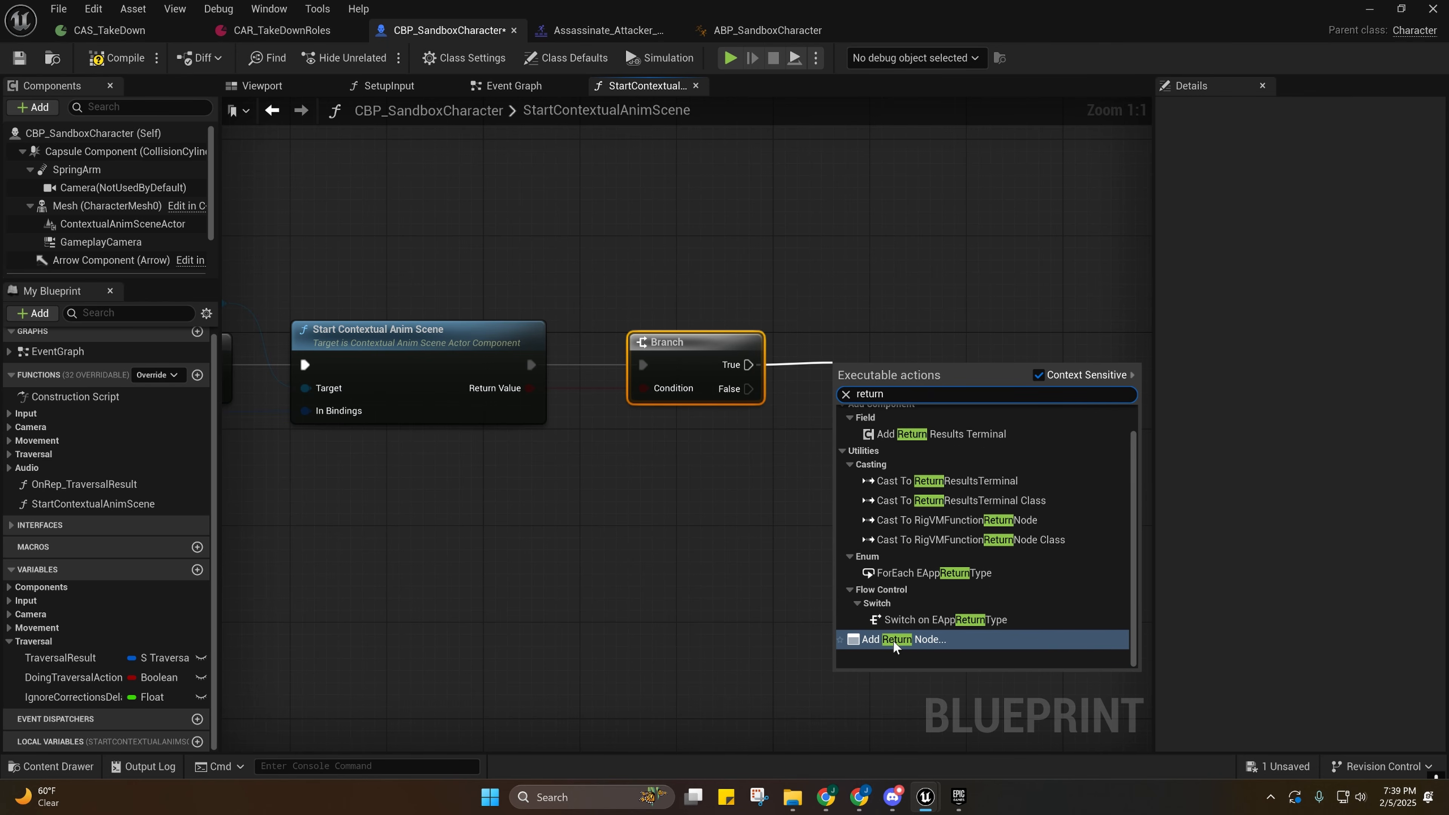
{"action": "key", "text": "Return"}
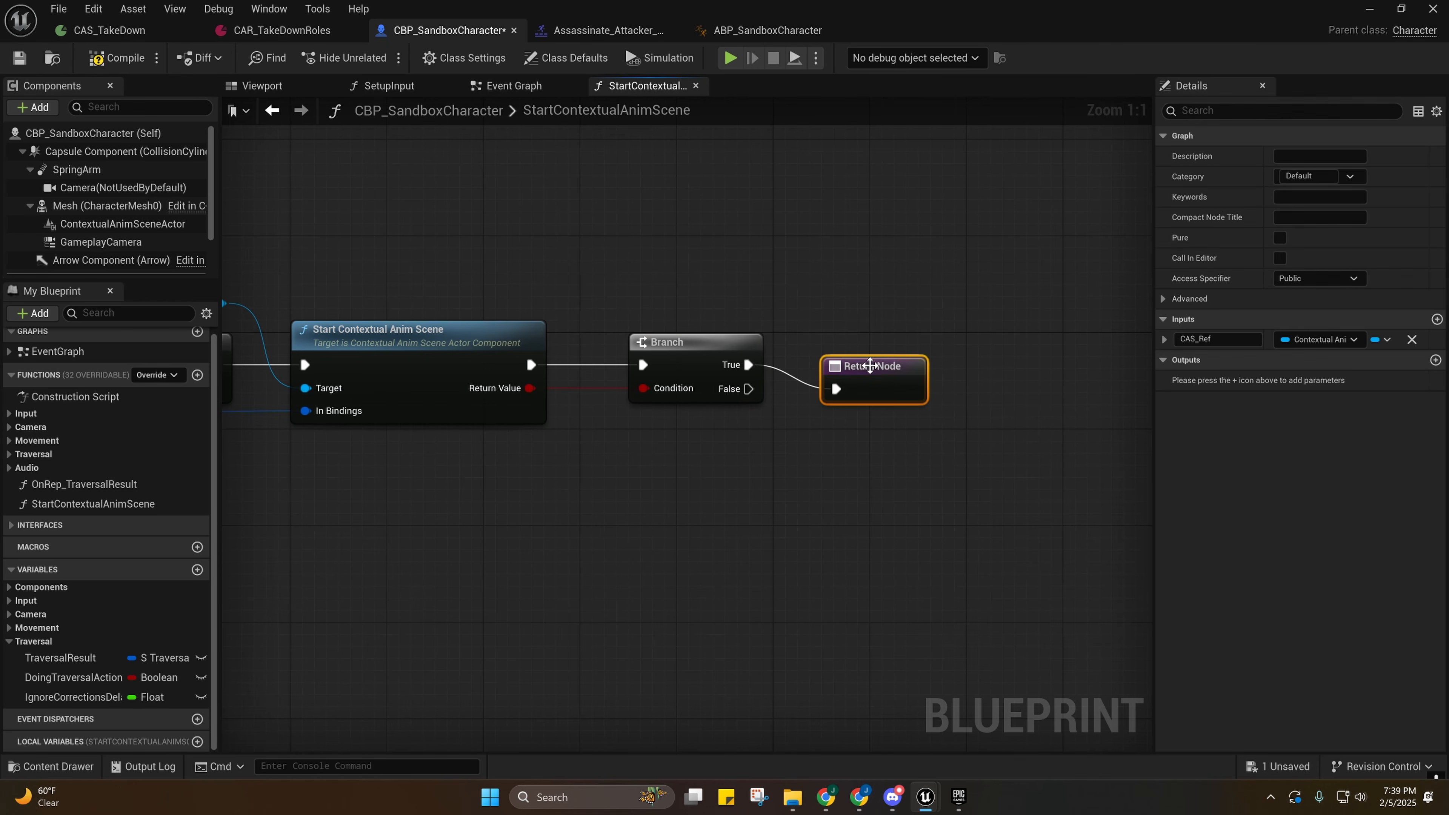
{"action": "mouse_move", "coordinate": [895, 352]}
{"action": "left_mouse_down"}
{"action": "mouse_move", "coordinate": [896, 332]}
{"action": "mouse_move", "coordinate": [904, 344]}
{"action": "left_mouse_up"}
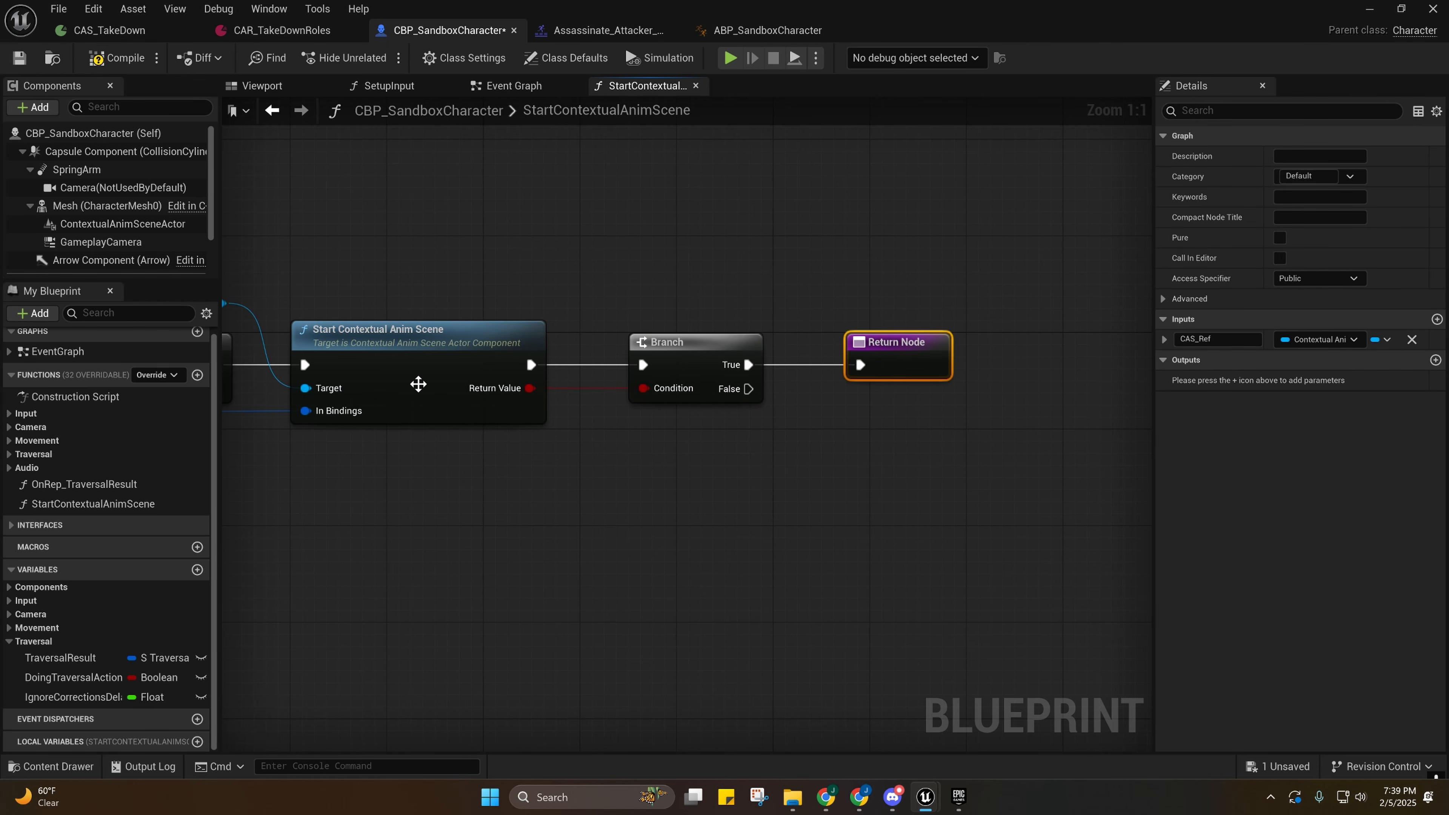
Give the Return Node a Boolean Return Value output by wiring Start Contextual Anim Scene's Return Value into it.
{"action": "left_click_drag", "start_coordinate": [529, 388], "coordinate": [859, 375]}
{"action": "right_click_drag", "start_coordinate": [883, 424], "coordinate": [761, 422]}
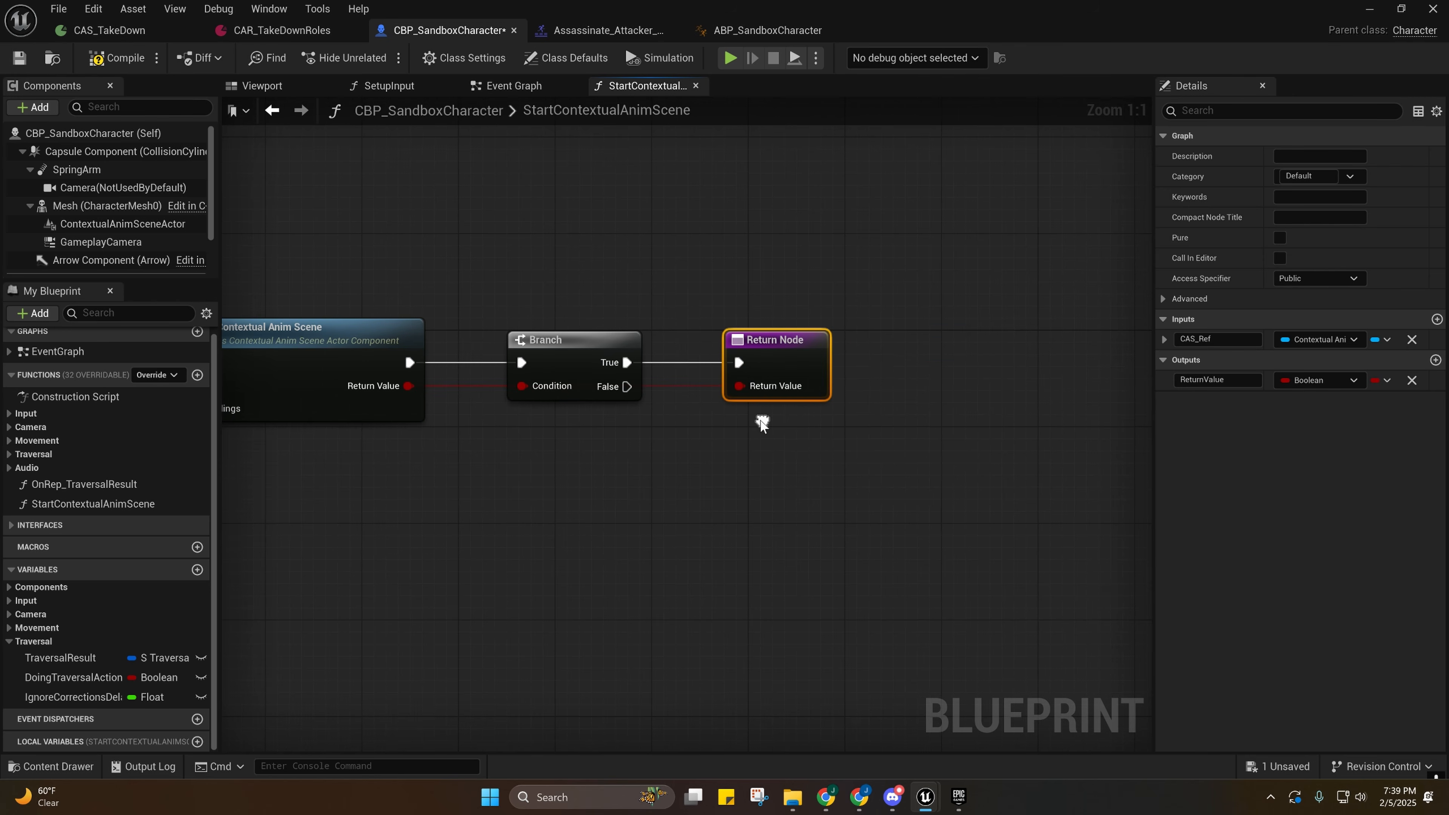
{"action": "right_click_drag", "start_coordinate": [657, 398], "coordinate": [701, 420]}
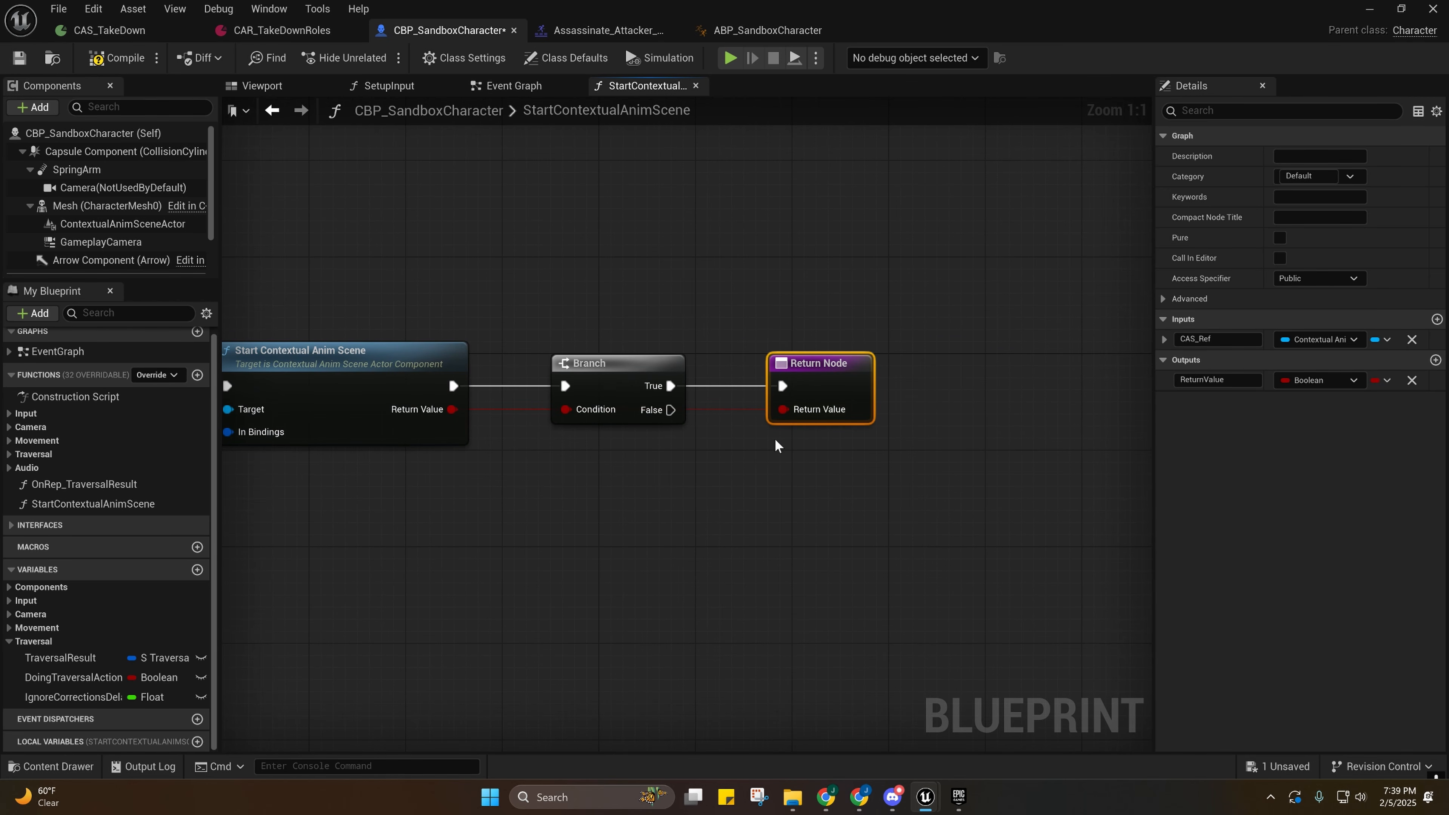
Duplicate the Return Node for the Branch's False output, with Return Value checked on True and unchecked on False, then compile and save.
{"action": "key", "text": "ctrl+c"}
{"action": "key", "text": "ctrl+v"}
{"action": "left_click_drag", "start_coordinate": [783, 470], "coordinate": [667, 414]}
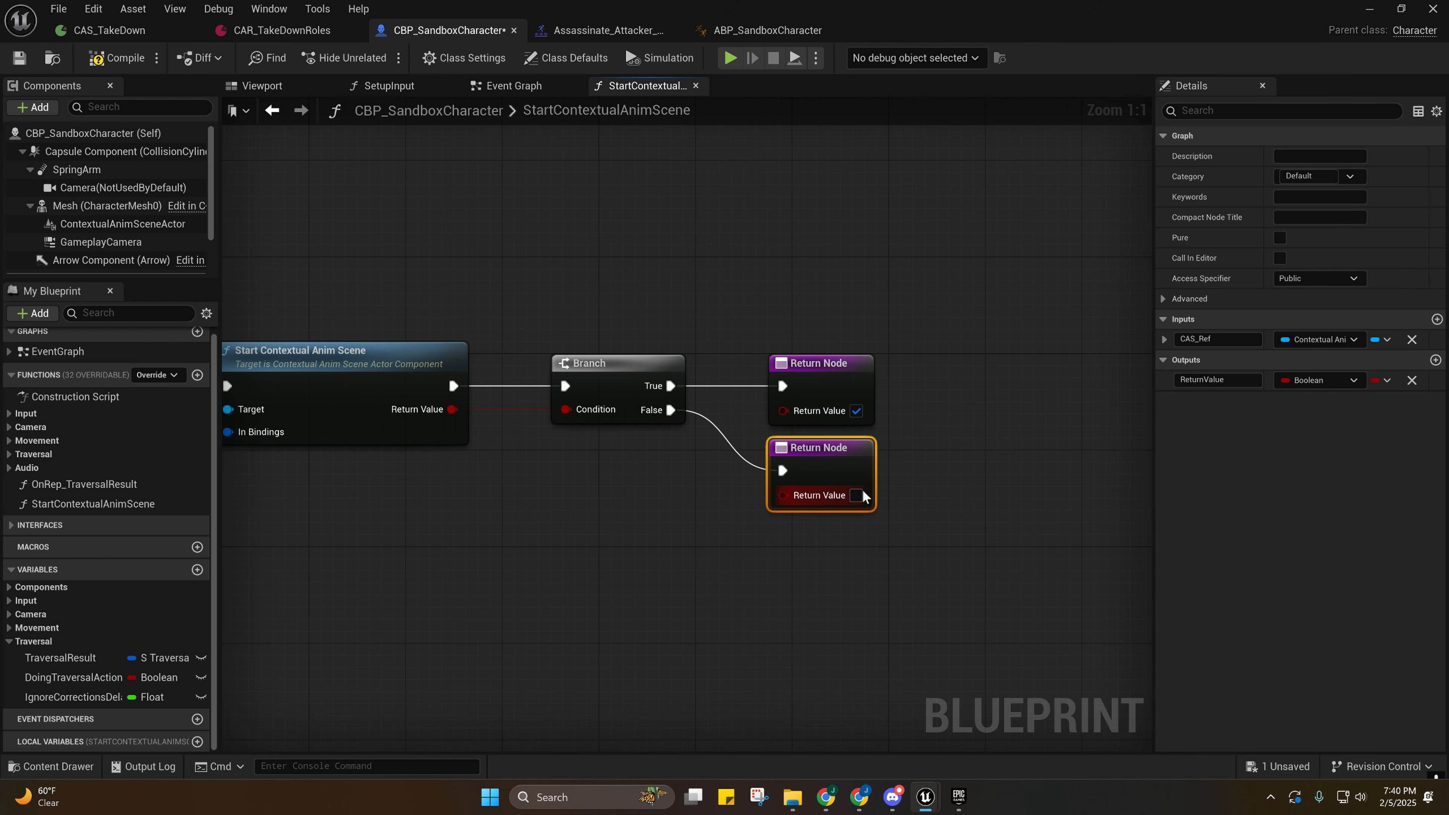
{"action": "right_click_drag", "start_coordinate": [807, 532], "coordinate": [1078, 514]}
{"action": "right_click_drag", "start_coordinate": [952, 515], "coordinate": [870, 523]}
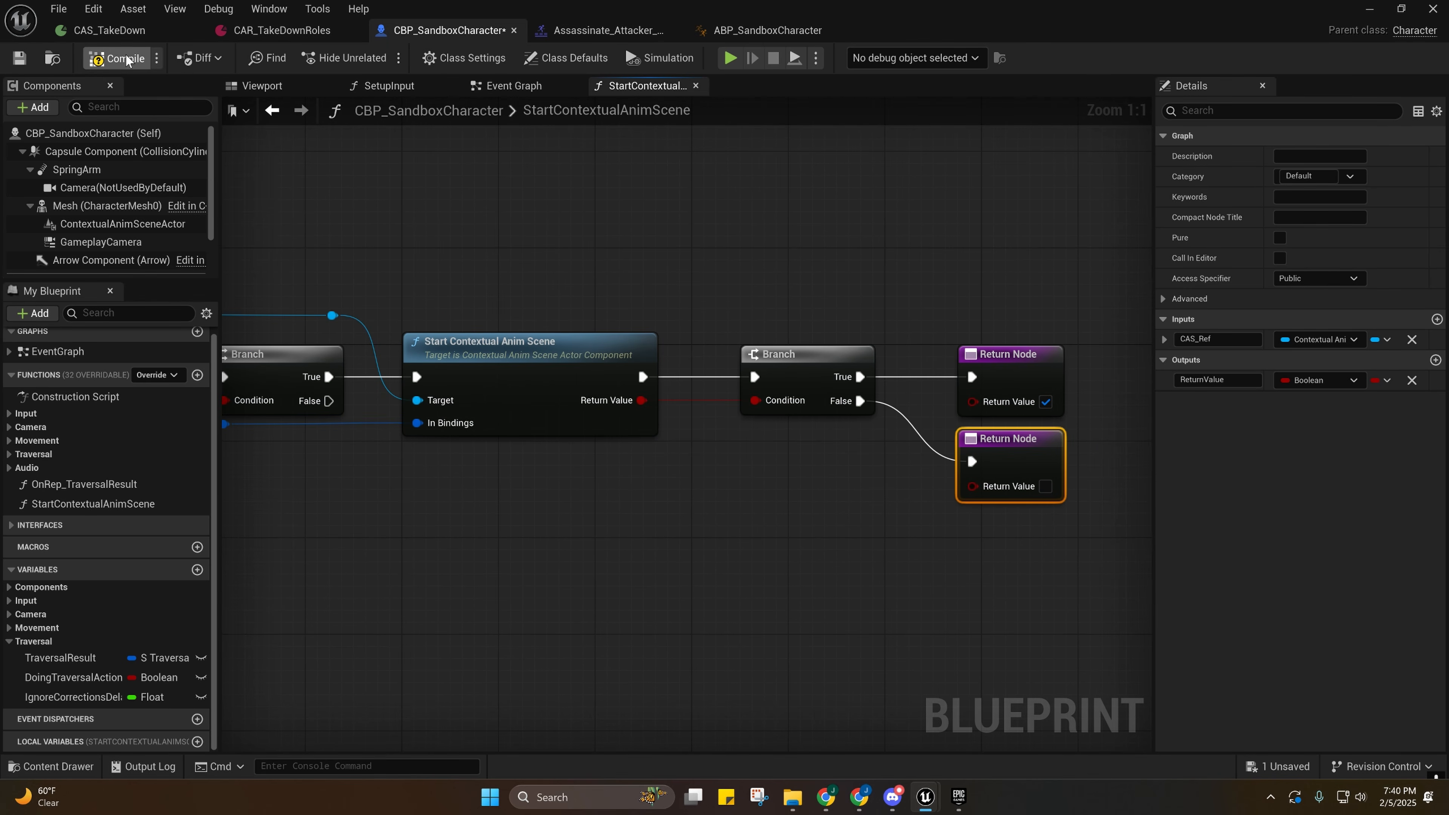
{"action": "left_click", "coordinate": [15, 61]}
Copy the unchecked Return Node below Start Contextual Anim Scene and connect it to the preceding Branch's False output.
{"action": "right_click_drag", "start_coordinate": [887, 358], "coordinate": [713, 392]}
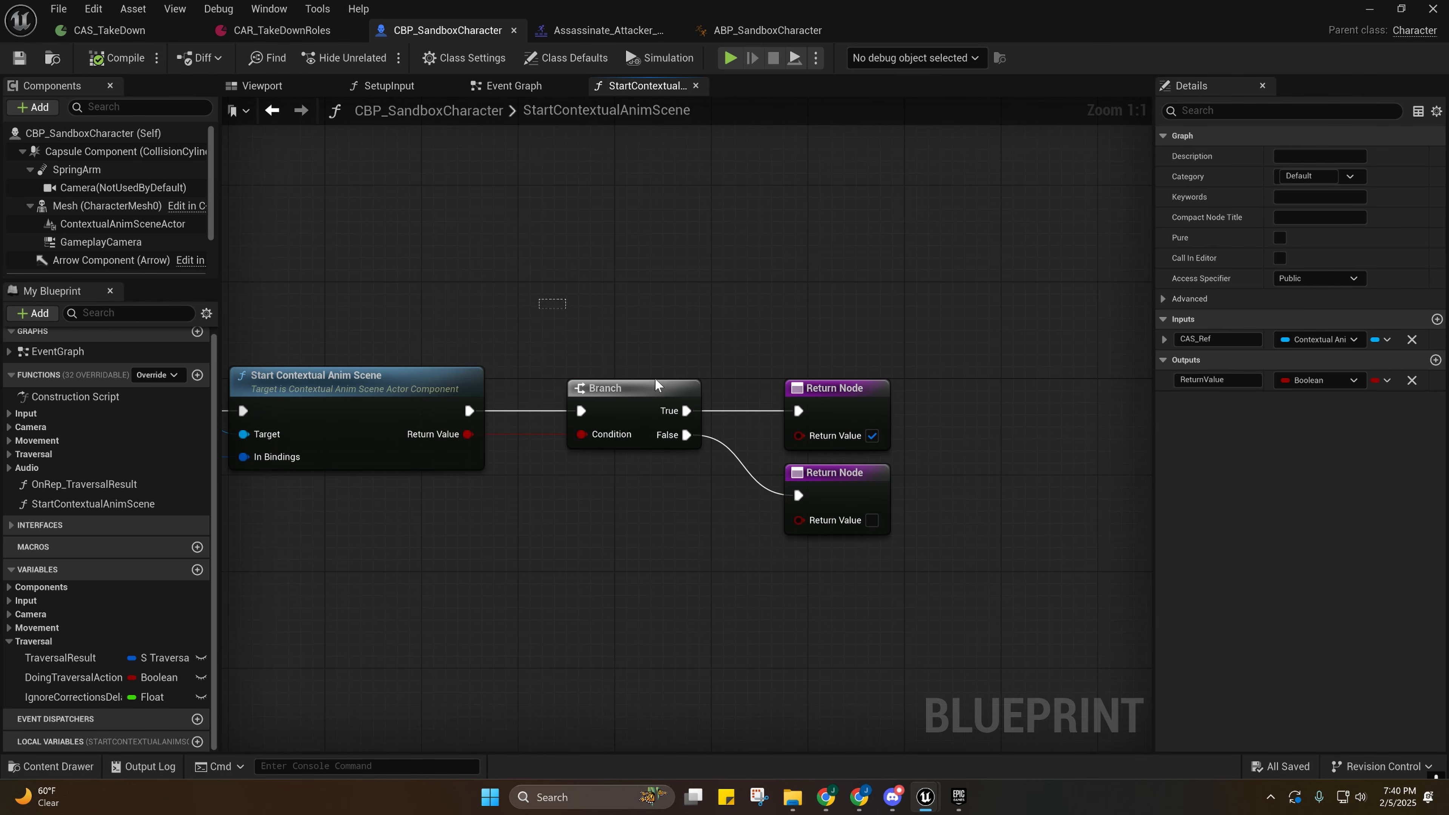
{"action": "left_click_drag", "start_coordinate": [655, 385], "coordinate": [947, 587]}
{"action": "right_click_drag", "start_coordinate": [674, 263], "coordinate": [829, 199]}
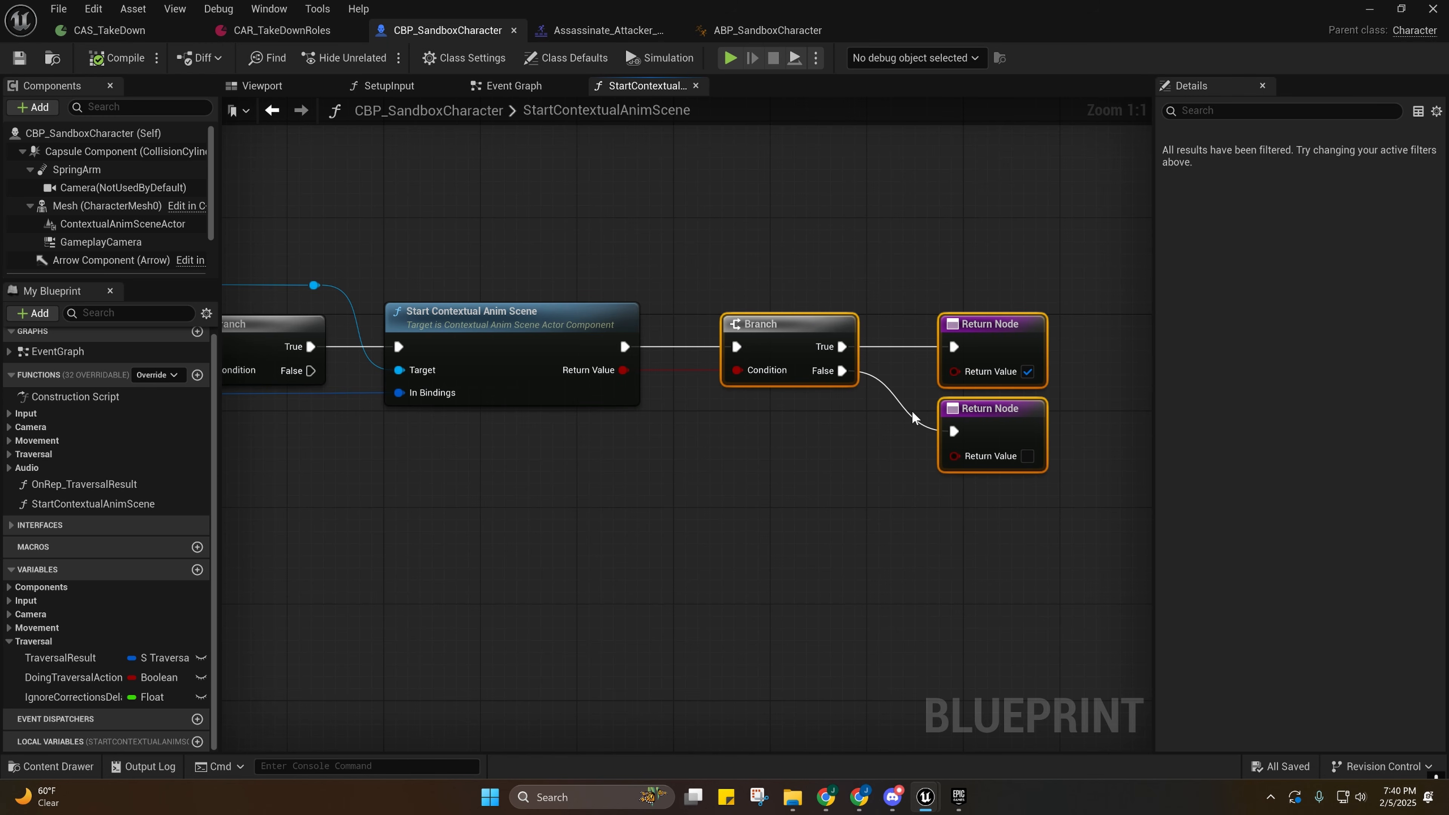
{"action": "right_click_drag", "start_coordinate": [913, 418], "coordinate": [636, 434]}
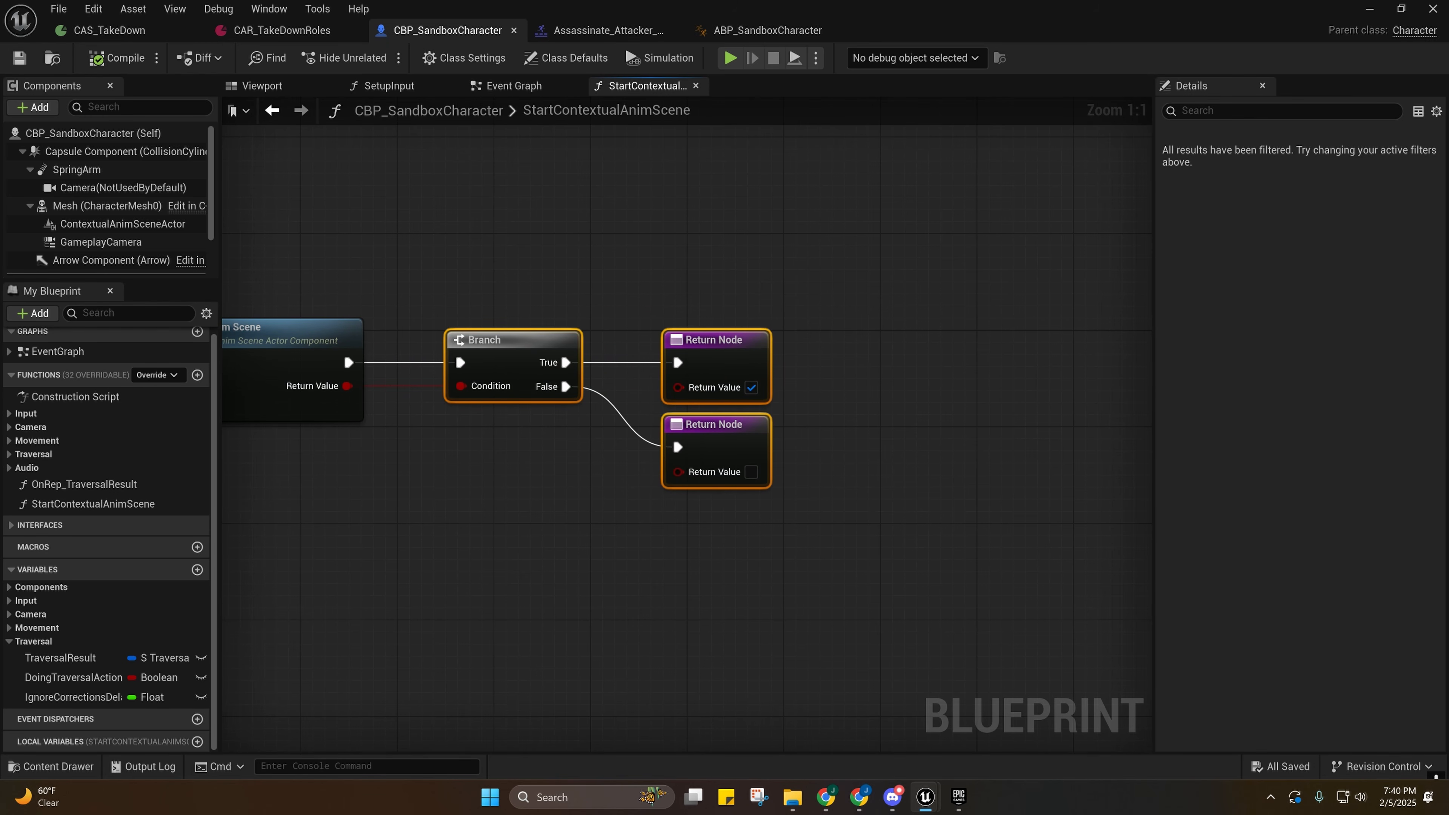
{"action": "right_click_drag", "start_coordinate": [493, 556], "coordinate": [615, 521]}
{"action": "left_click", "coordinate": [819, 402]}
{"action": "right_click_drag", "start_coordinate": [610, 451], "coordinate": [934, 410]}
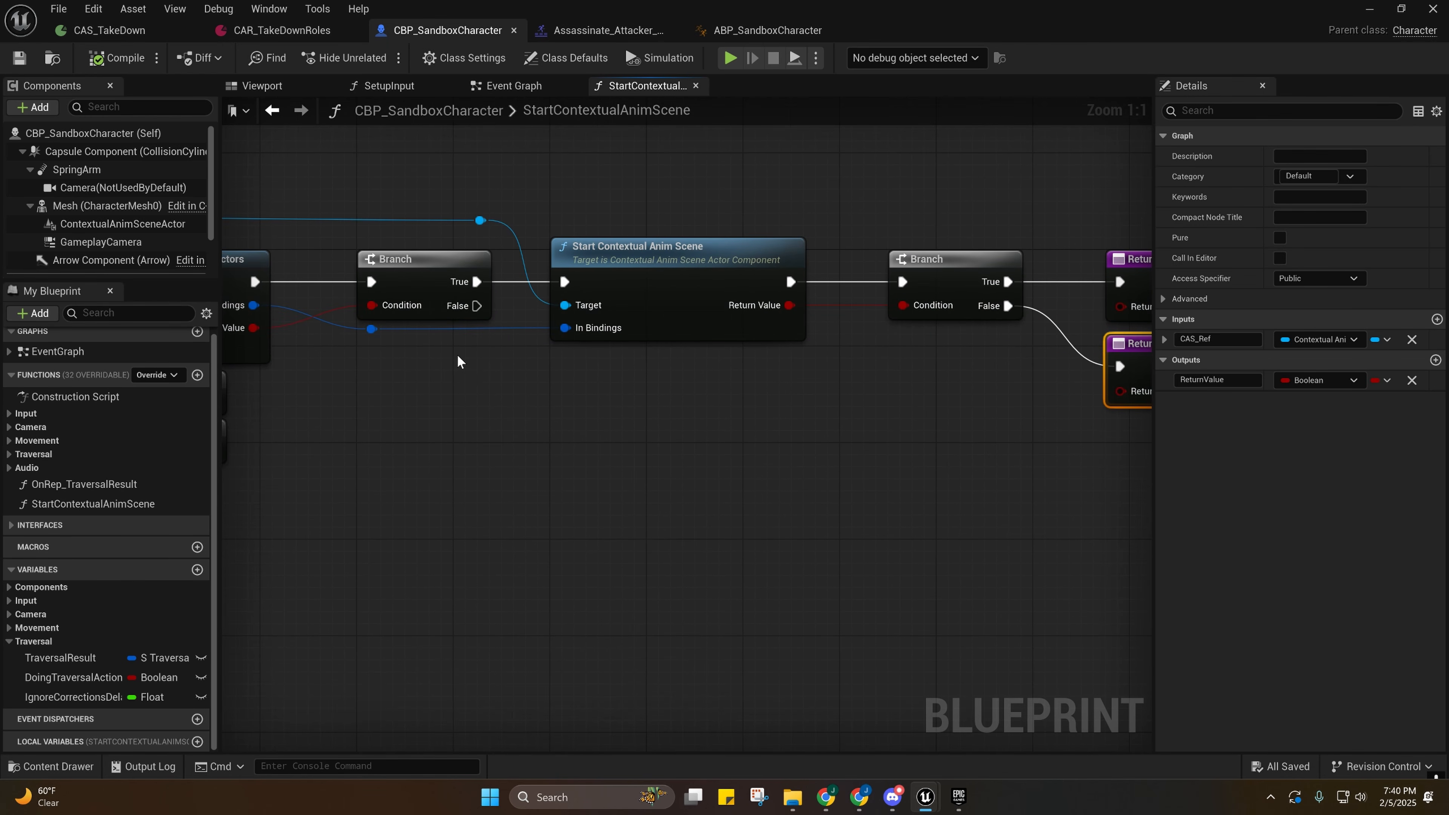
{"action": "key", "text": "ctrl+v"}
{"action": "left_click_drag", "start_coordinate": [467, 335], "coordinate": [598, 372]}
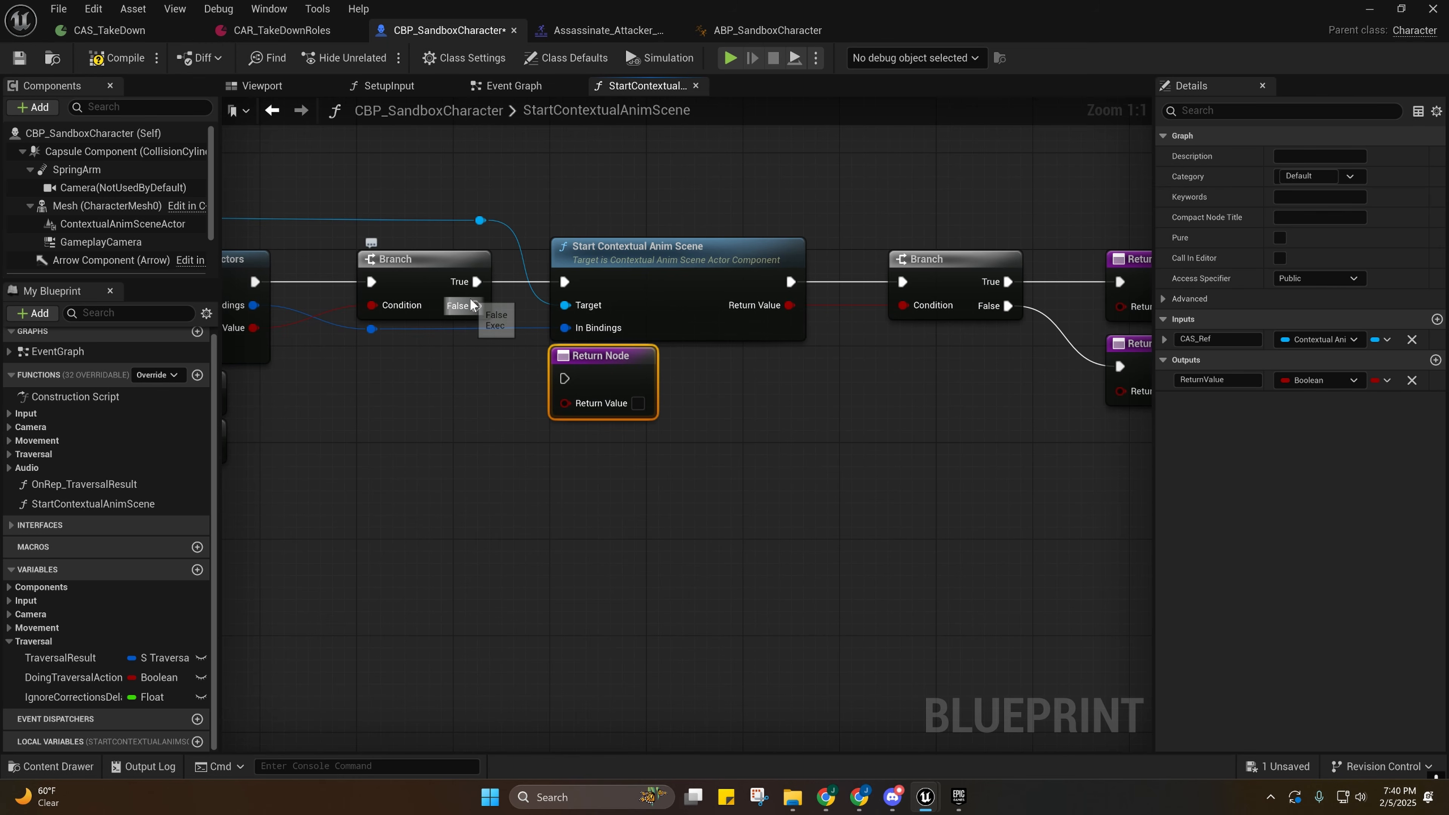
{"action": "left_click_drag", "start_coordinate": [471, 305], "coordinate": [564, 378]}
Paste another unchecked Return Node below the cast, wire it to the line-trace Branch's False output, and compile and save the blueprint.
{"action": "right_click_drag", "start_coordinate": [473, 395], "coordinate": [1008, 377]}
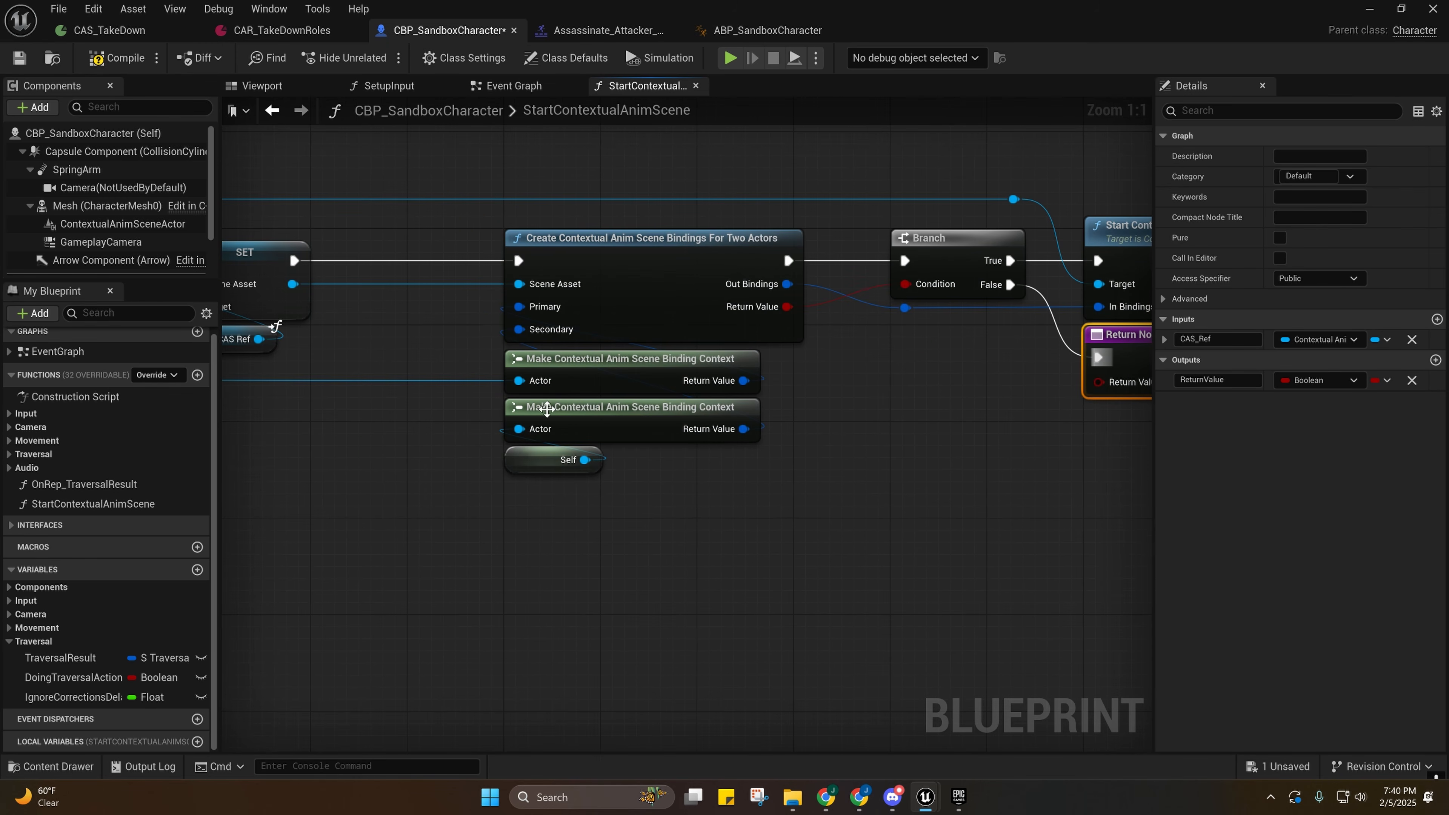
{"action": "right_click_drag", "start_coordinate": [546, 410], "coordinate": [1150, 409]}
{"action": "right_click_drag", "start_coordinate": [698, 485], "coordinate": [956, 519]}
{"action": "key", "text": "ctrl+v"}
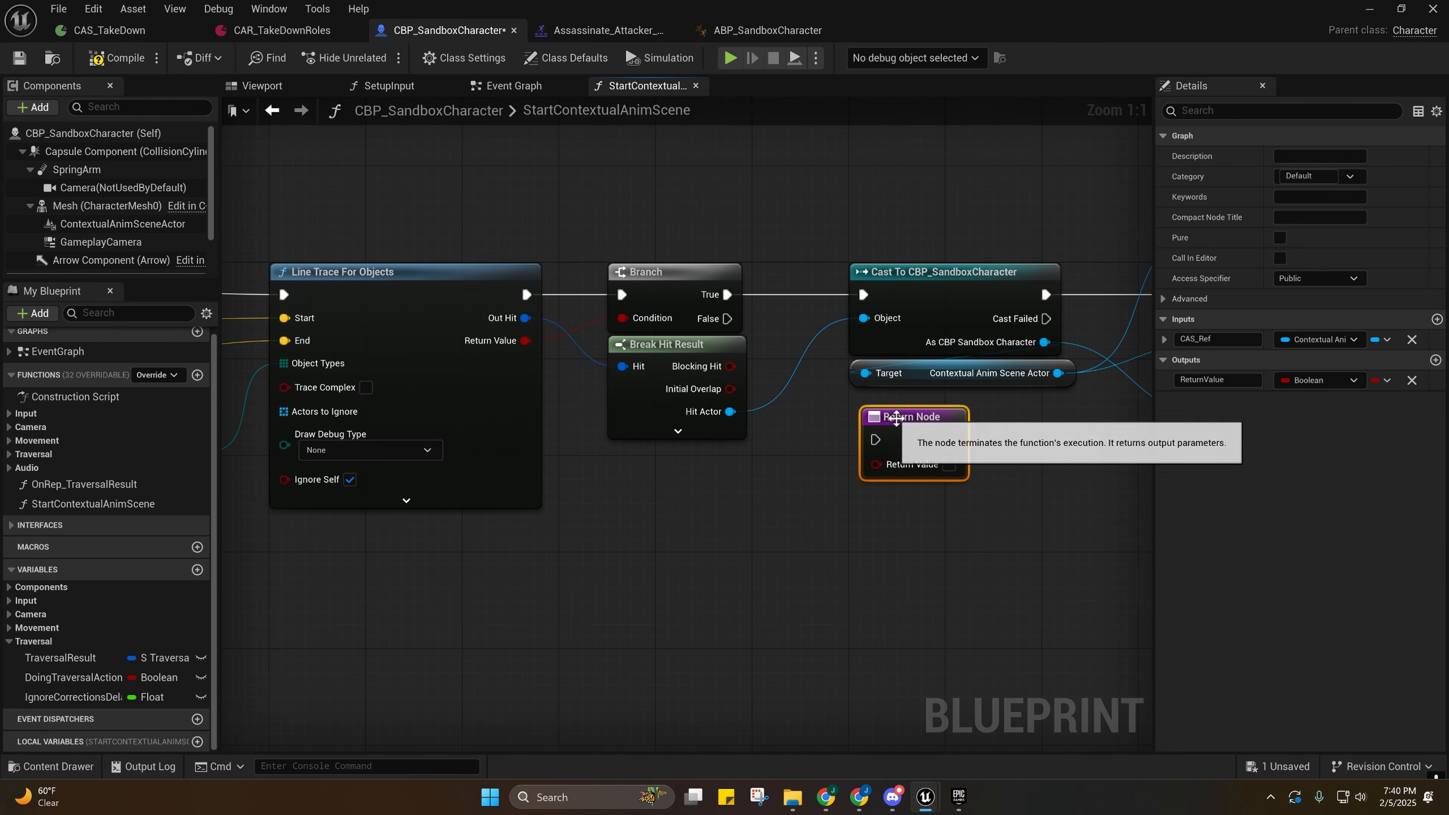
{"action": "left_click_drag", "start_coordinate": [862, 429], "coordinate": [727, 319]}
{"action": "right_click_drag", "start_coordinate": [823, 464], "coordinate": [621, 476]}
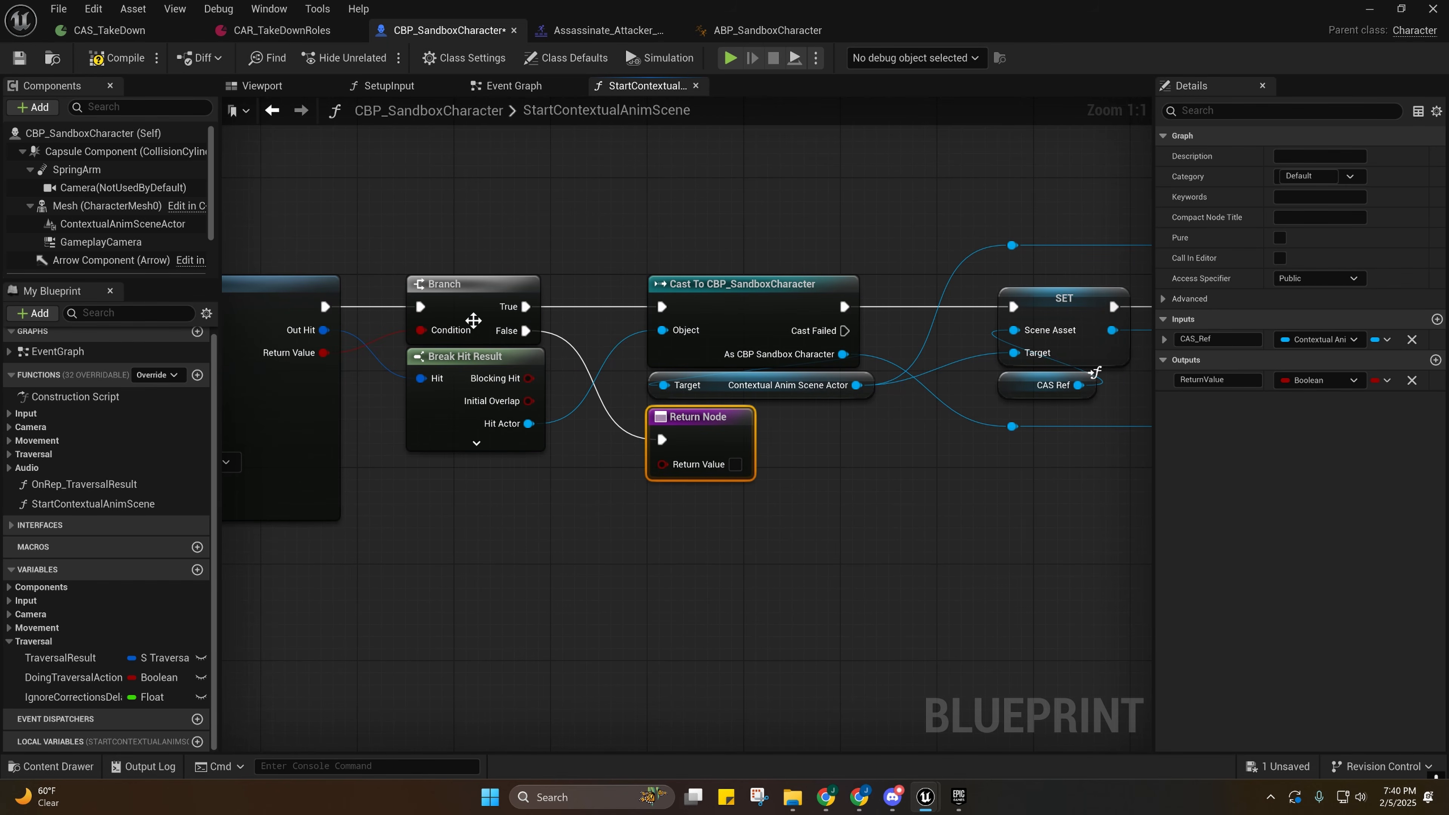
{"action": "right_click_drag", "start_coordinate": [474, 321], "coordinate": [541, 432]}
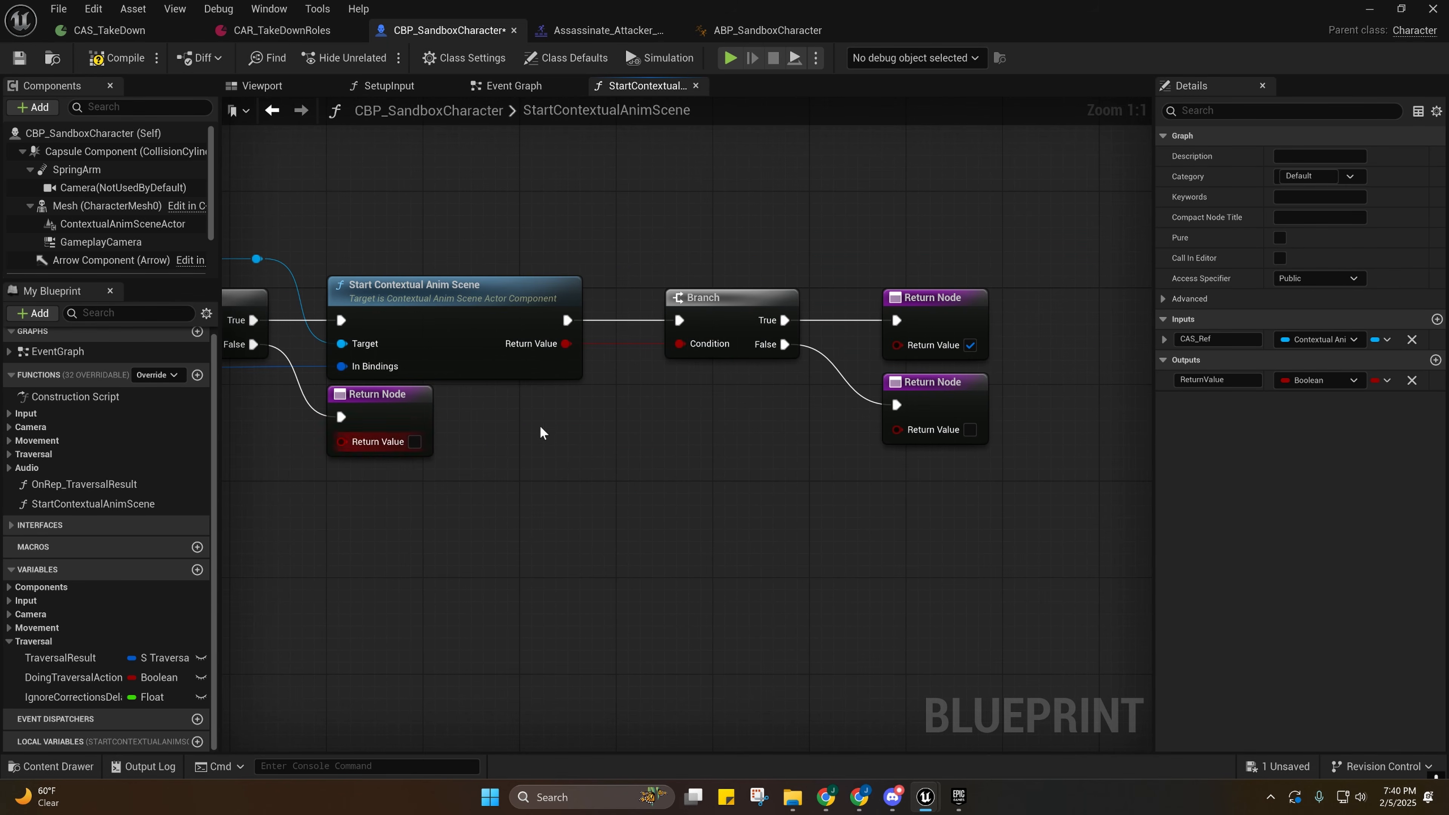
{"action": "right_click_drag", "start_coordinate": [697, 568], "coordinate": [1149, 605]}
{"action": "right_click_drag", "start_coordinate": [997, 554], "coordinate": [815, 562]}
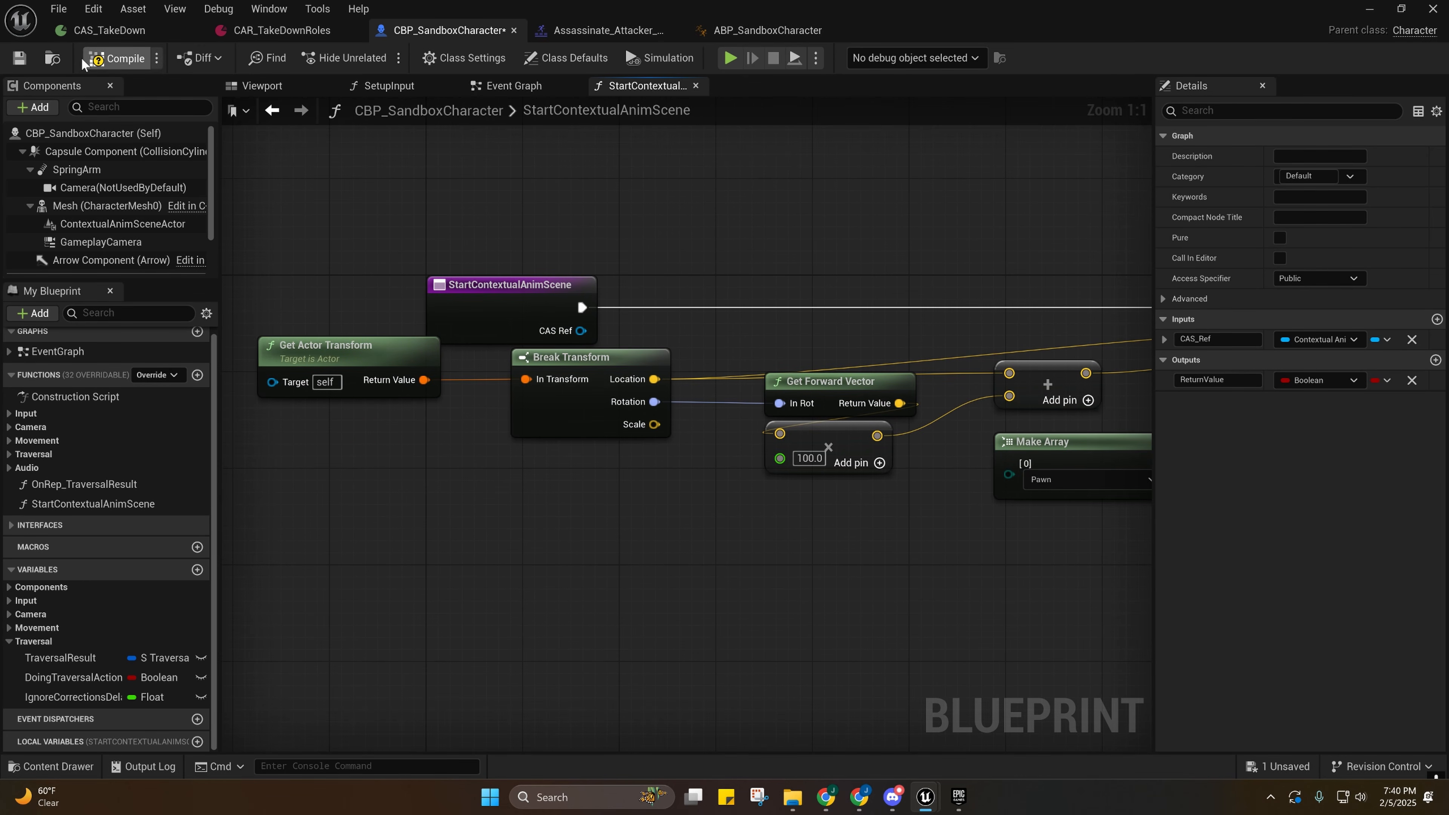
{"action": "left_click", "coordinate": [19, 58]}
Add a StartContextualAnimScene function call to the Event Graph, level with the F key event.
{"action": "right_click_drag", "start_coordinate": [543, 337], "coordinate": [425, 120]}
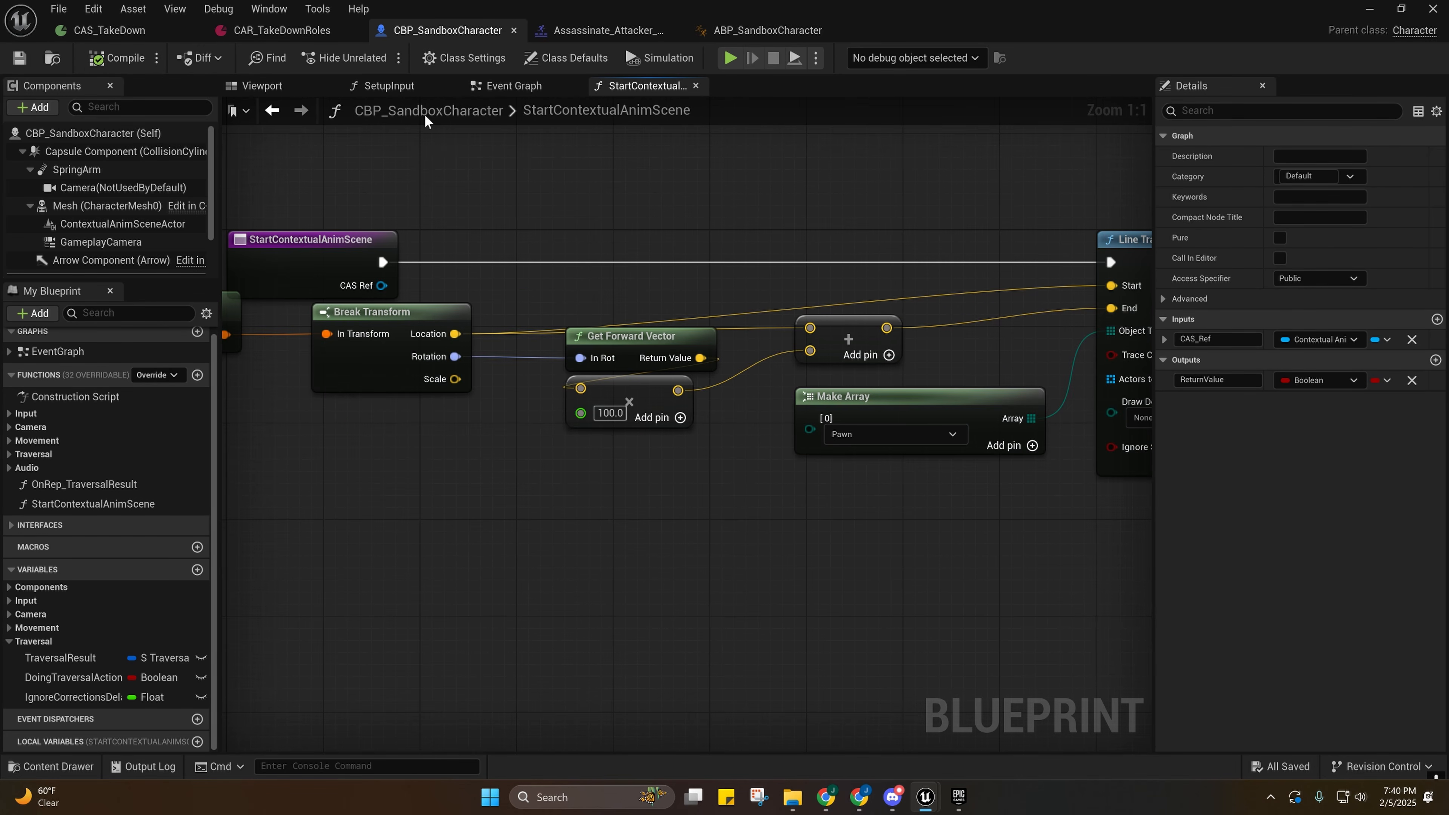
{"action": "left_click", "coordinate": [489, 91]}
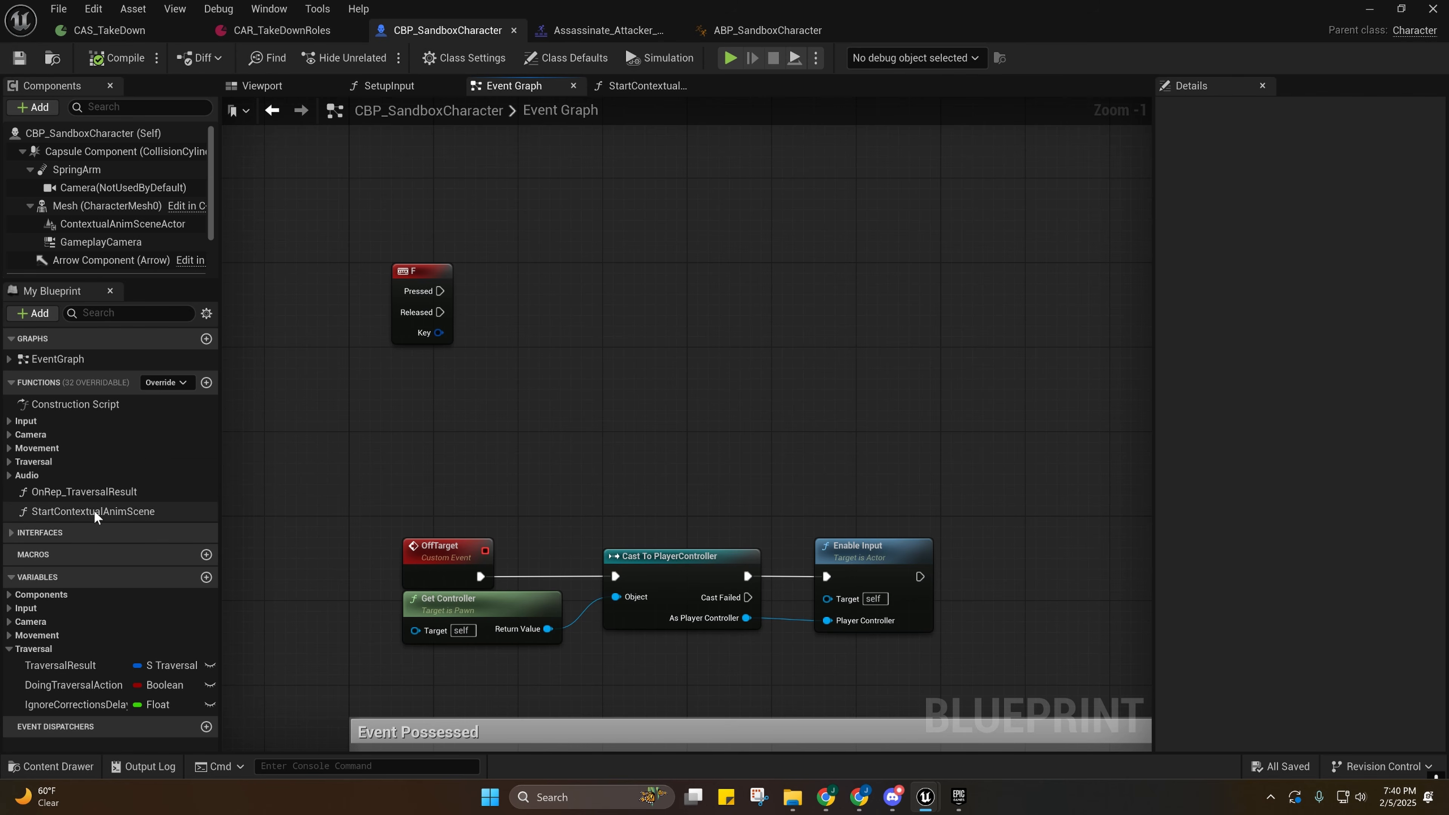
{"action": "left_click_drag", "start_coordinate": [94, 513], "coordinate": [704, 279]}
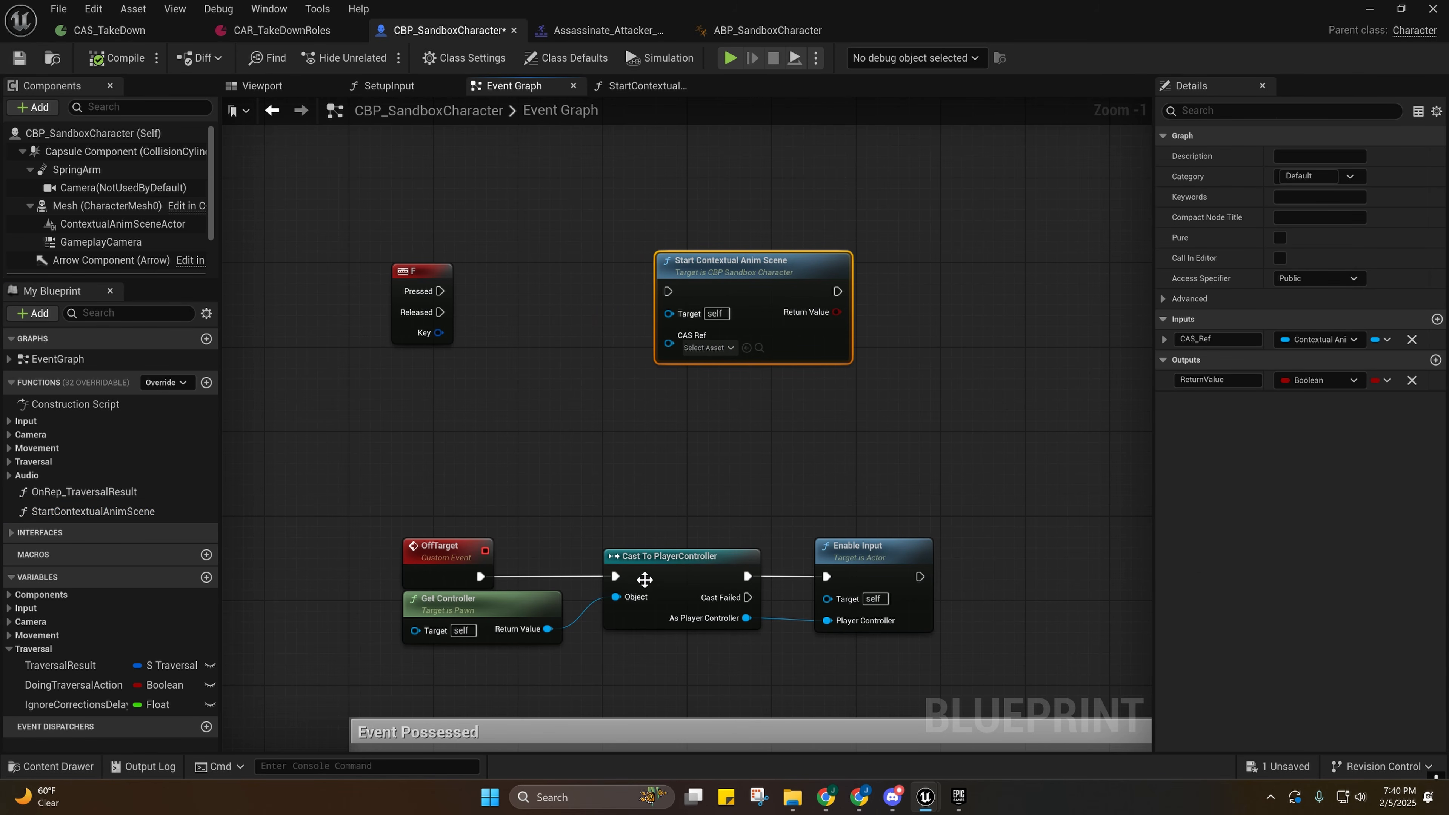
Copy OffTarget's Get Controller and Cast To PlayerController beside the F event, connect Pressed to the cast, and make room before Start Contextual Anim Scene.
{"action": "left_click_drag", "start_coordinate": [524, 537], "coordinate": [780, 641]}
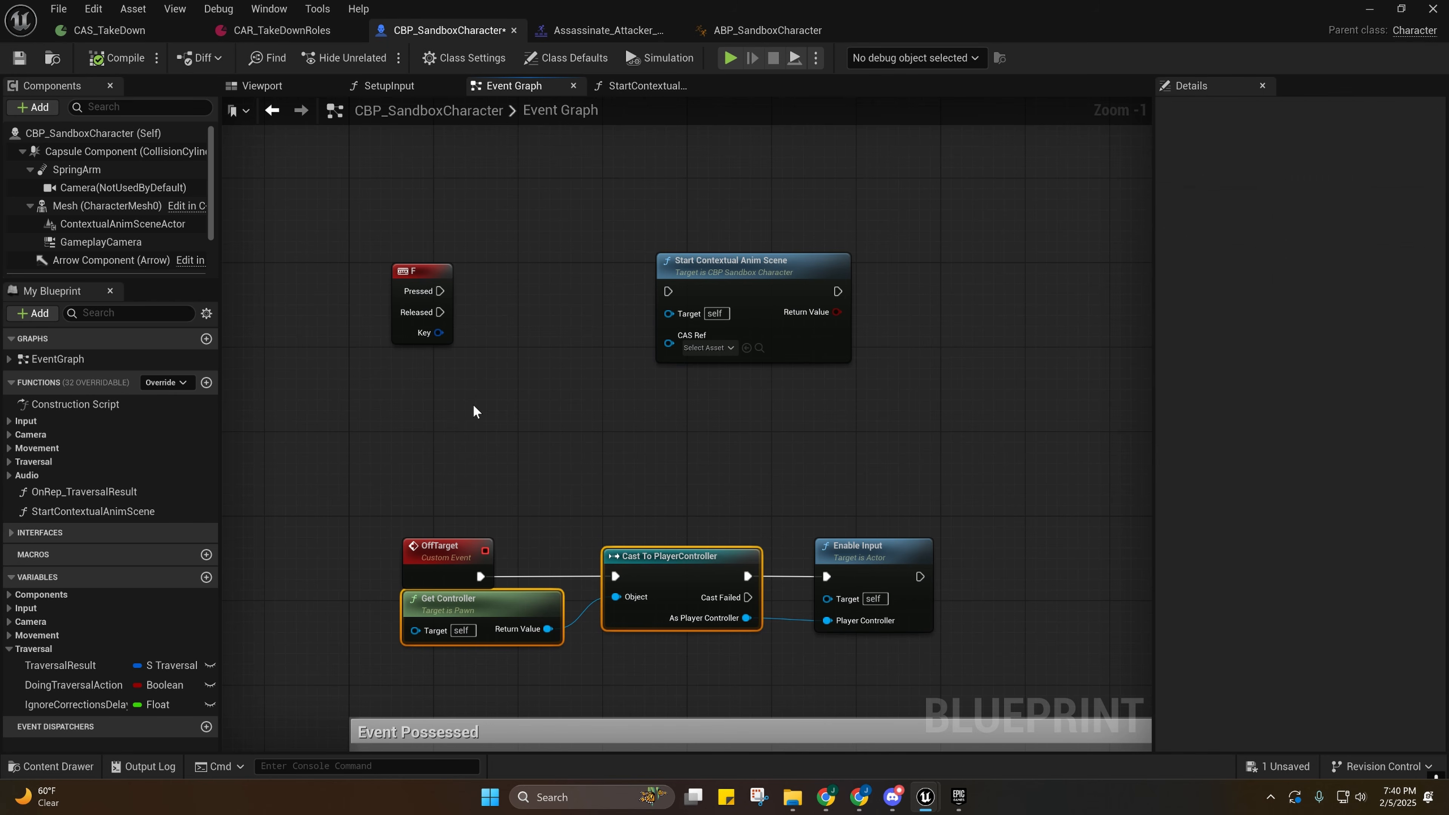
{"action": "key", "text": "ctrl+c"}
{"action": "key", "text": "ctrl+v"}
{"action": "left_click_drag", "start_coordinate": [589, 384], "coordinate": [673, 343]}
{"action": "left_click_drag", "start_coordinate": [660, 288], "coordinate": [924, 299]}
{"action": "left_click_drag", "start_coordinate": [689, 321], "coordinate": [441, 291]}
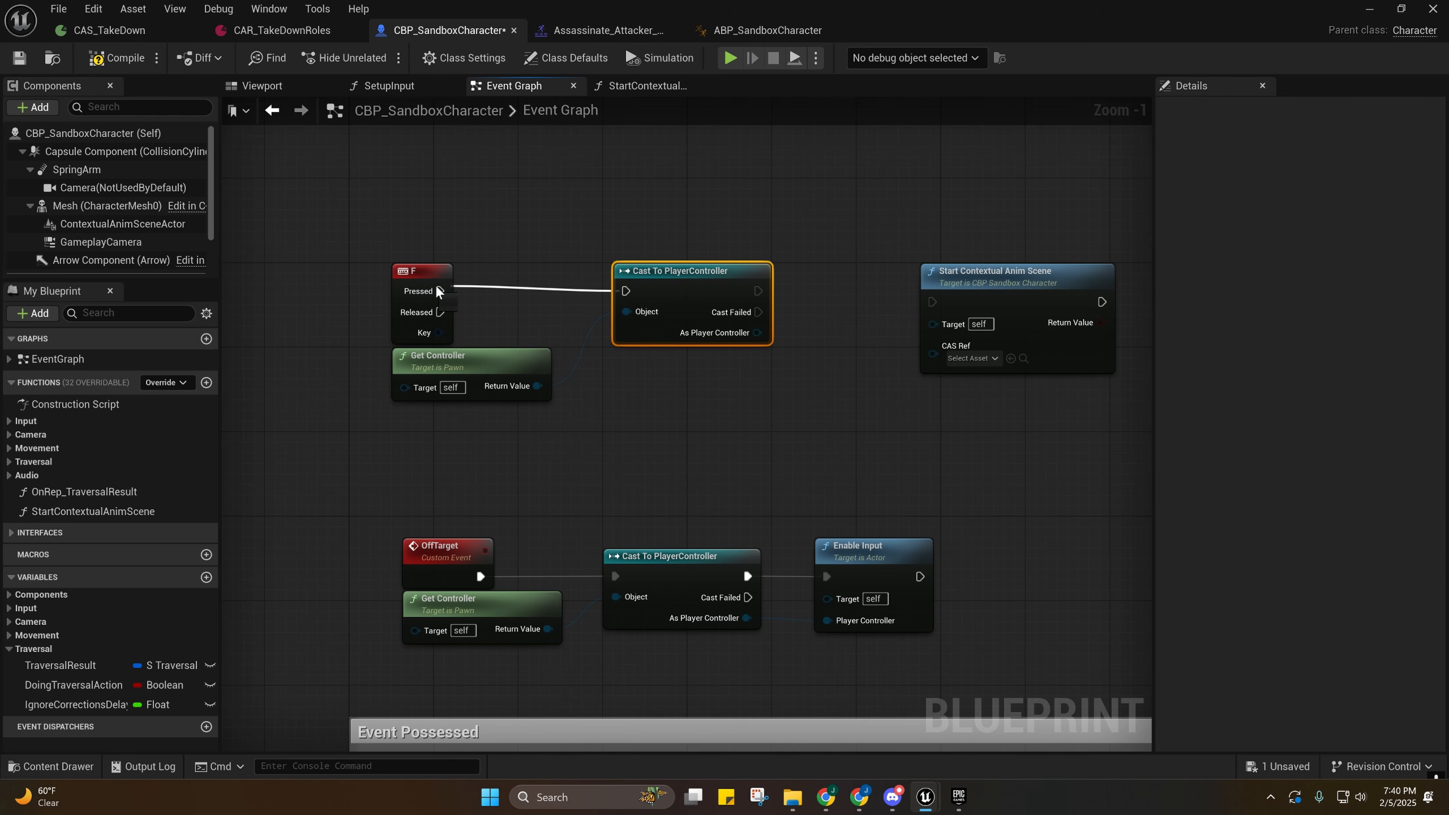
{"action": "left_click_drag", "start_coordinate": [637, 285], "coordinate": [626, 288]}
{"action": "right_click_drag", "start_coordinate": [628, 344], "coordinate": [650, 434]}
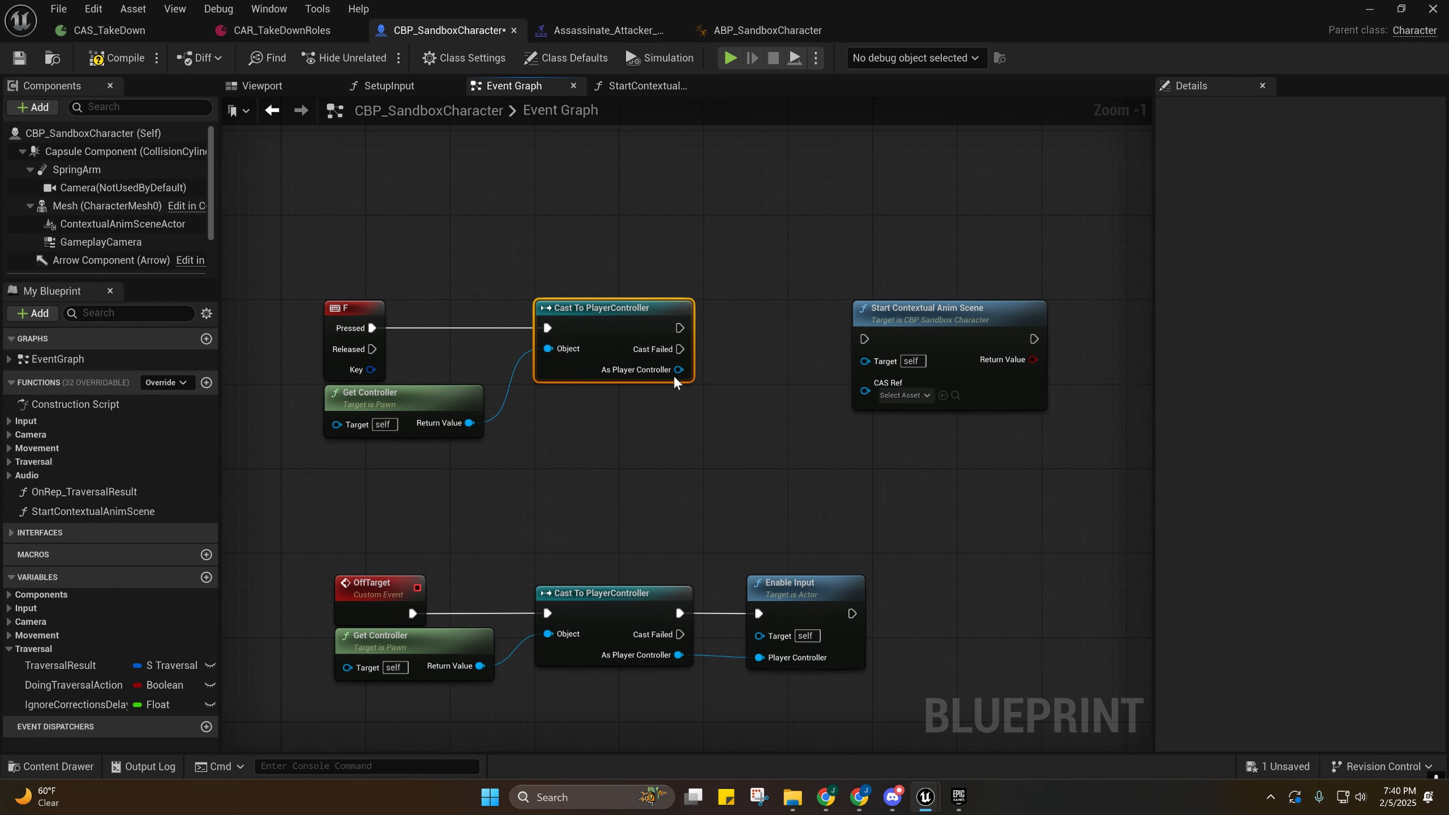
Add a Disable Input node from As Player Controller and align it with the cast's execution output.
{"action": "left_click_drag", "start_coordinate": [678, 370], "coordinate": [750, 358]}
{"action": "type", "text": "d"}
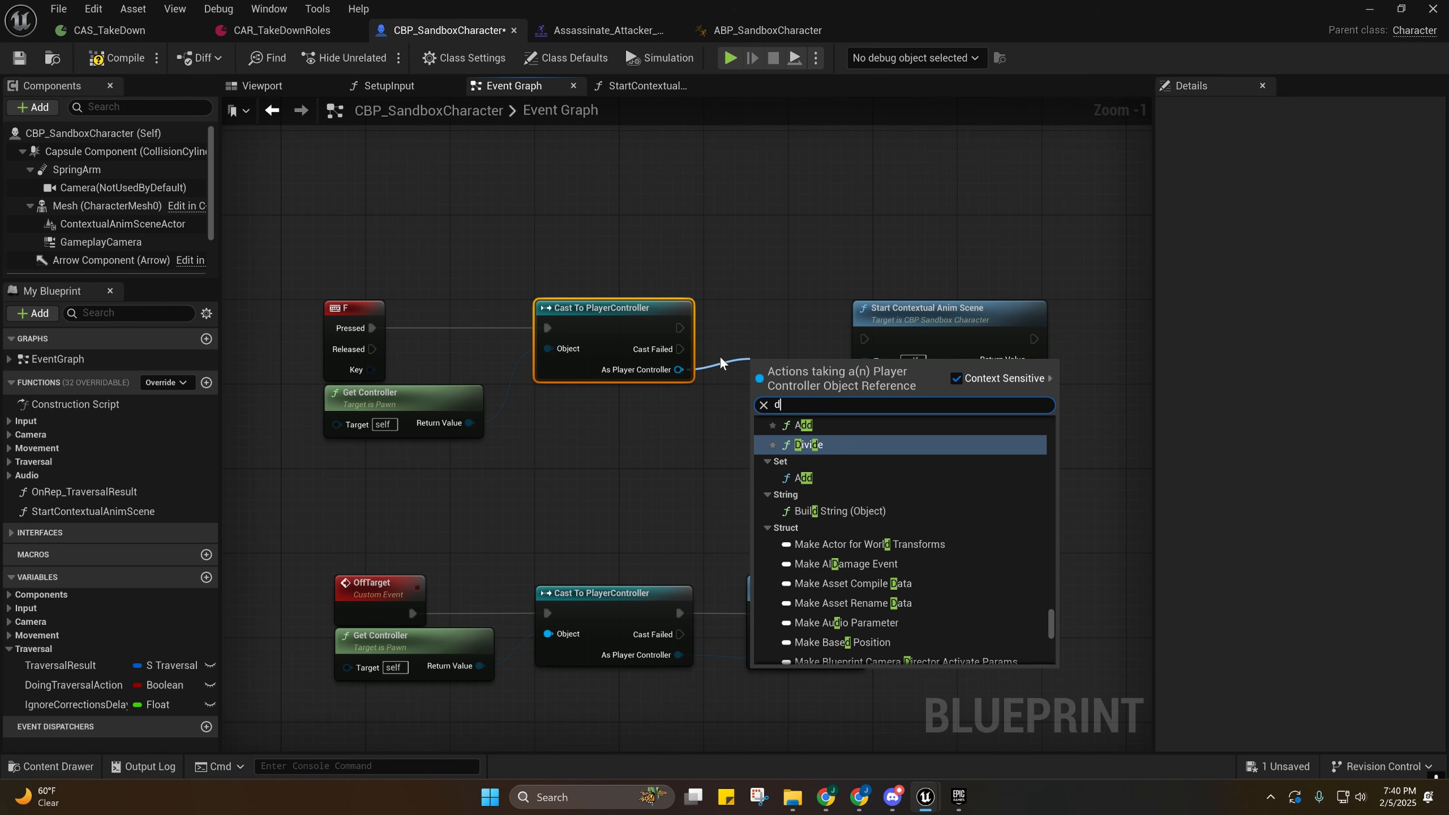
{"action": "type", "text": "isable"}
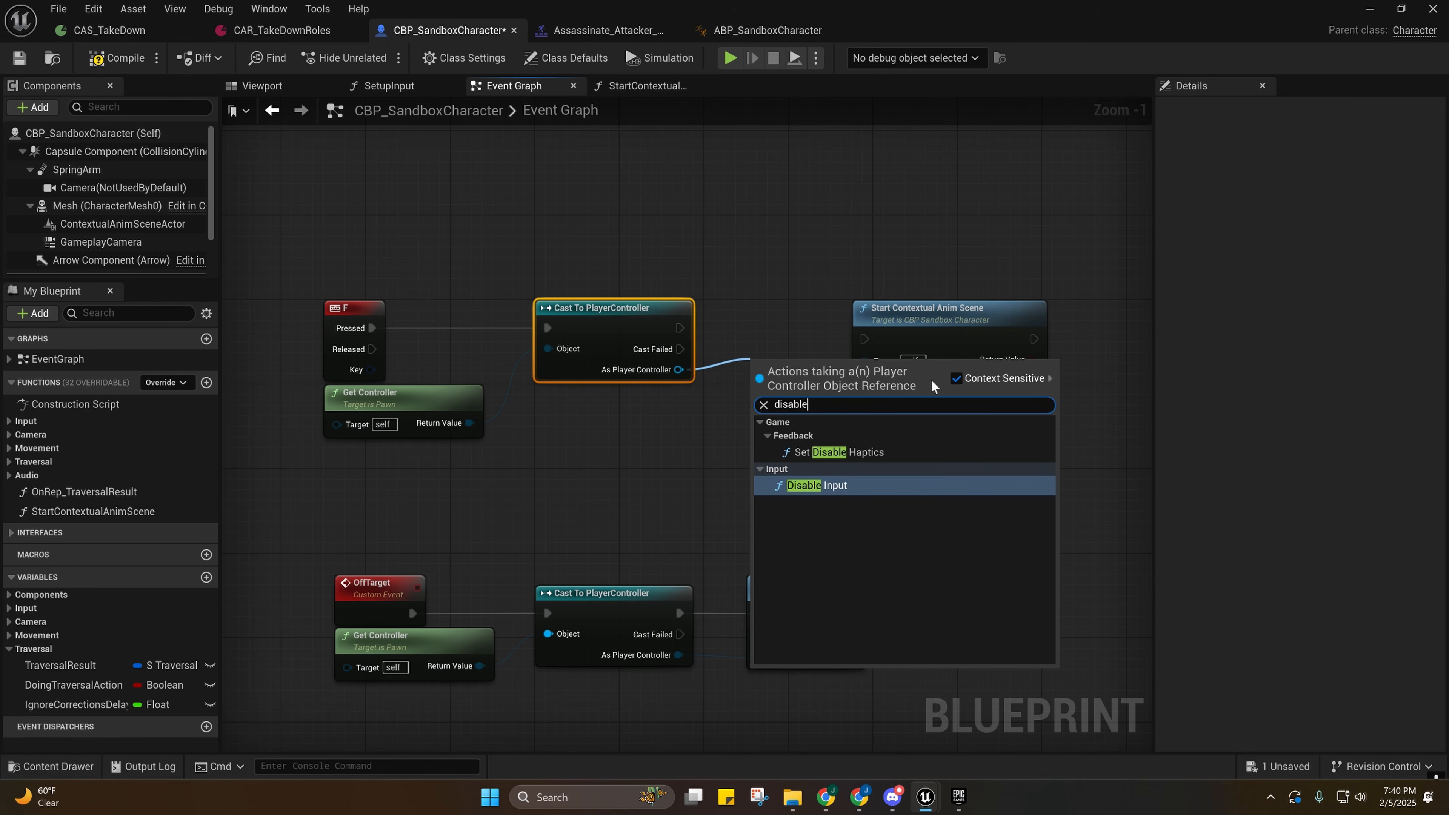
{"action": "left_click", "coordinate": [854, 485]}
{"action": "right_click_drag", "start_coordinate": [851, 453], "coordinate": [743, 486]}
{"action": "left_click_drag", "start_coordinate": [709, 428], "coordinate": [726, 364]}
Return Disable Input's Target to self and connect As Player Controller to its Player Controller pin.
{"action": "left_click", "coordinate": [678, 383], "text": "alt"}
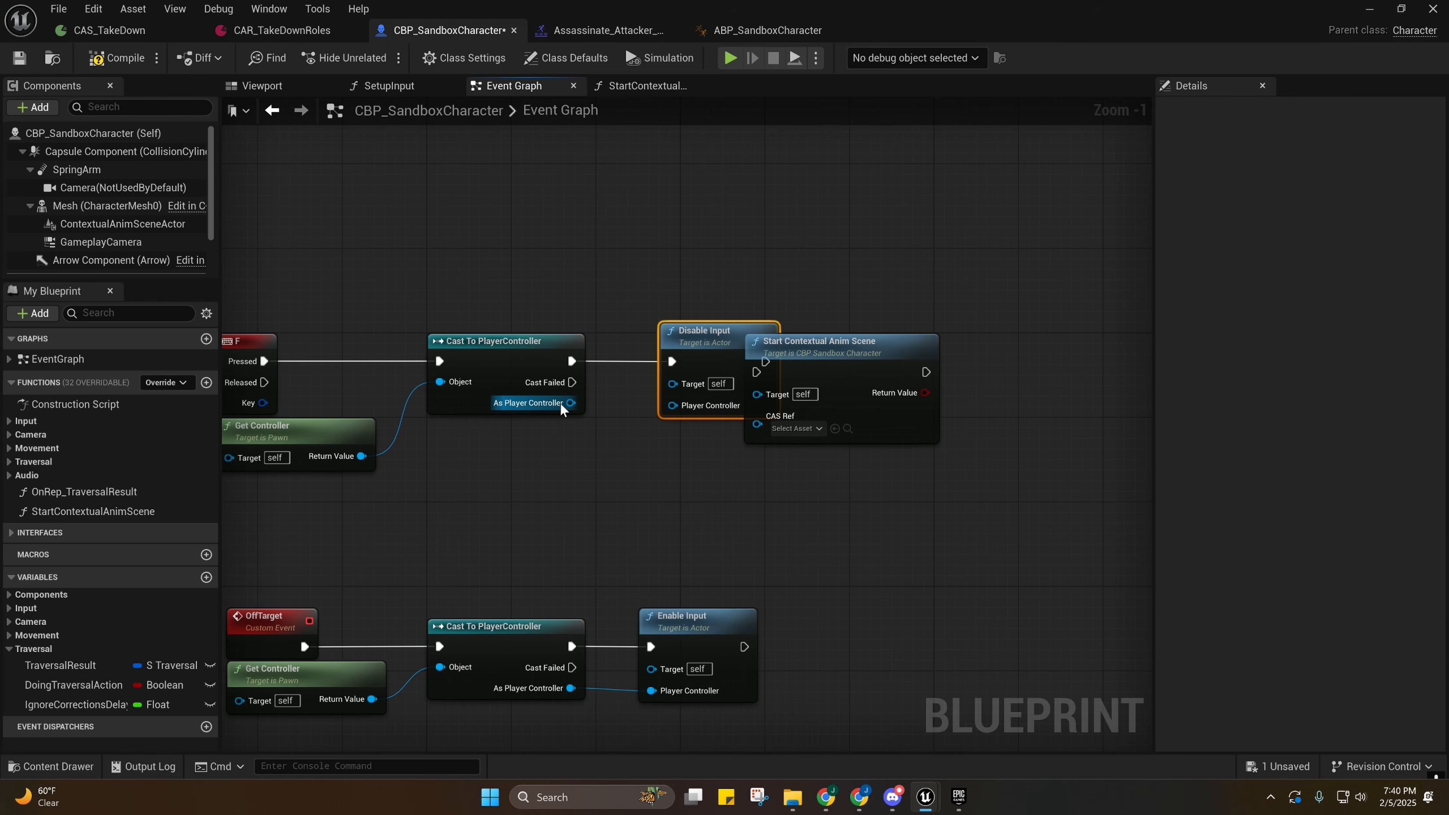
{"action": "left_click_drag", "start_coordinate": [571, 403], "coordinate": [672, 405]}
{"action": "right_click_drag", "start_coordinate": [720, 384], "coordinate": [682, 380]}
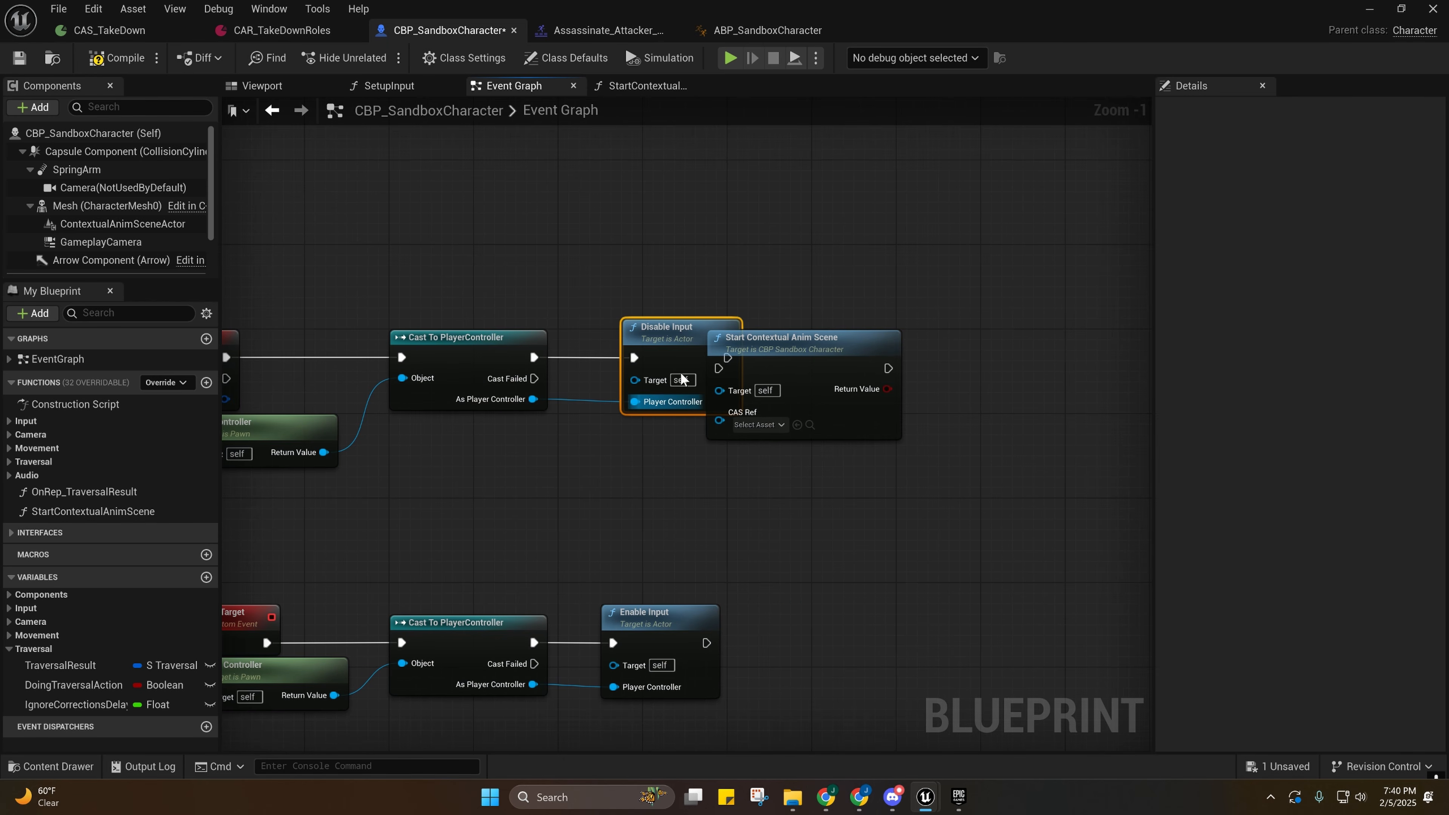
{"action": "left_click", "coordinate": [644, 399], "text": "alt"}
{"action": "left_click_drag", "start_coordinate": [466, 404], "coordinate": [634, 402]}
Move Start Contextual Anim Scene clear of Disable Input and connect Disable Input's execution output to it.
{"action": "right_click_drag", "start_coordinate": [792, 353], "coordinate": [675, 356]}
{"action": "left_click_drag", "start_coordinate": [674, 357], "coordinate": [764, 348]}
{"action": "left_click_drag", "start_coordinate": [612, 362], "coordinate": [710, 362]}
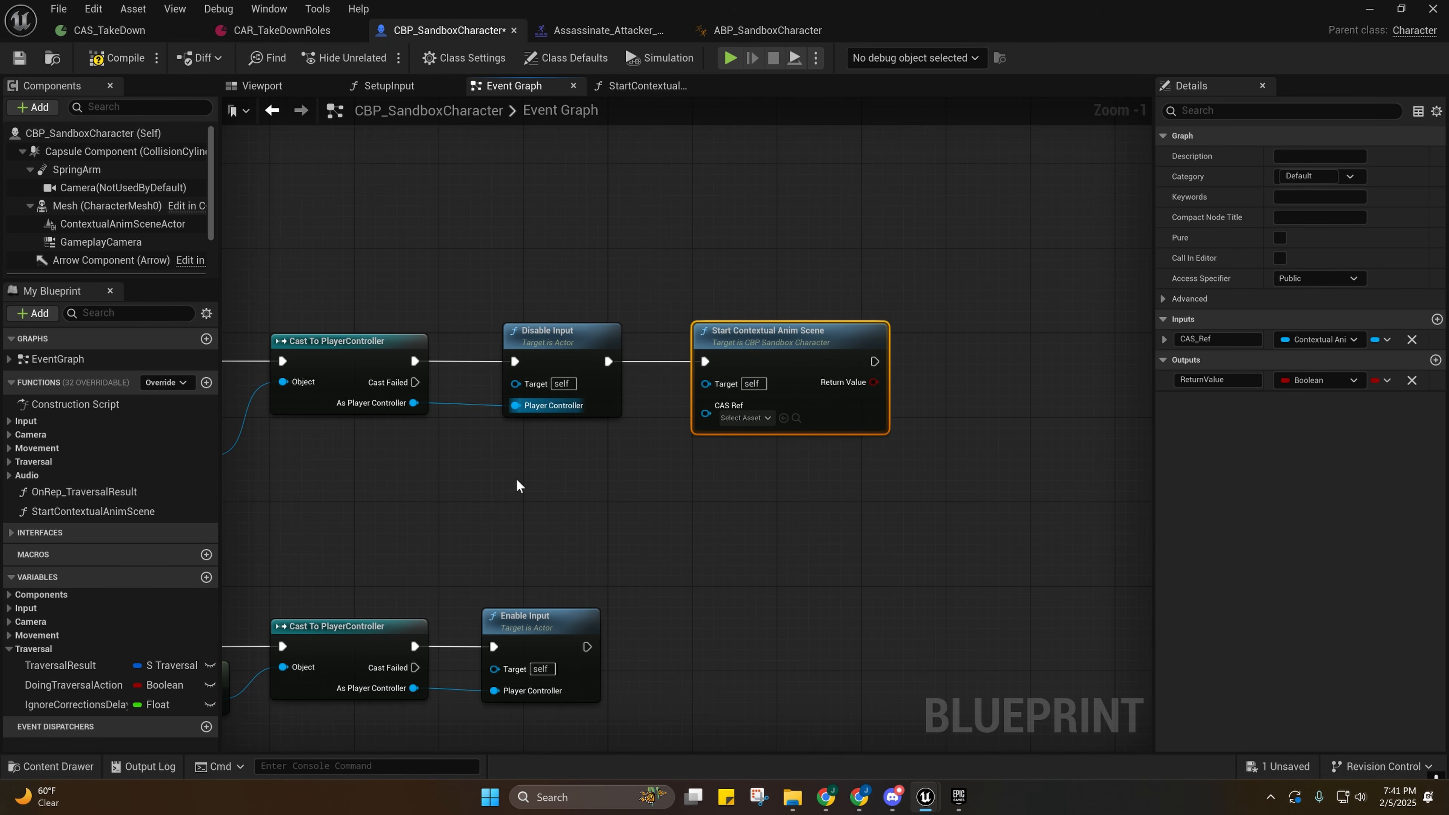
{"action": "right_click_drag", "start_coordinate": [518, 486], "coordinate": [760, 431]}
{"action": "left_click", "coordinate": [760, 430]}
{"action": "right_click_drag", "start_coordinate": [554, 414], "coordinate": [582, 437]}
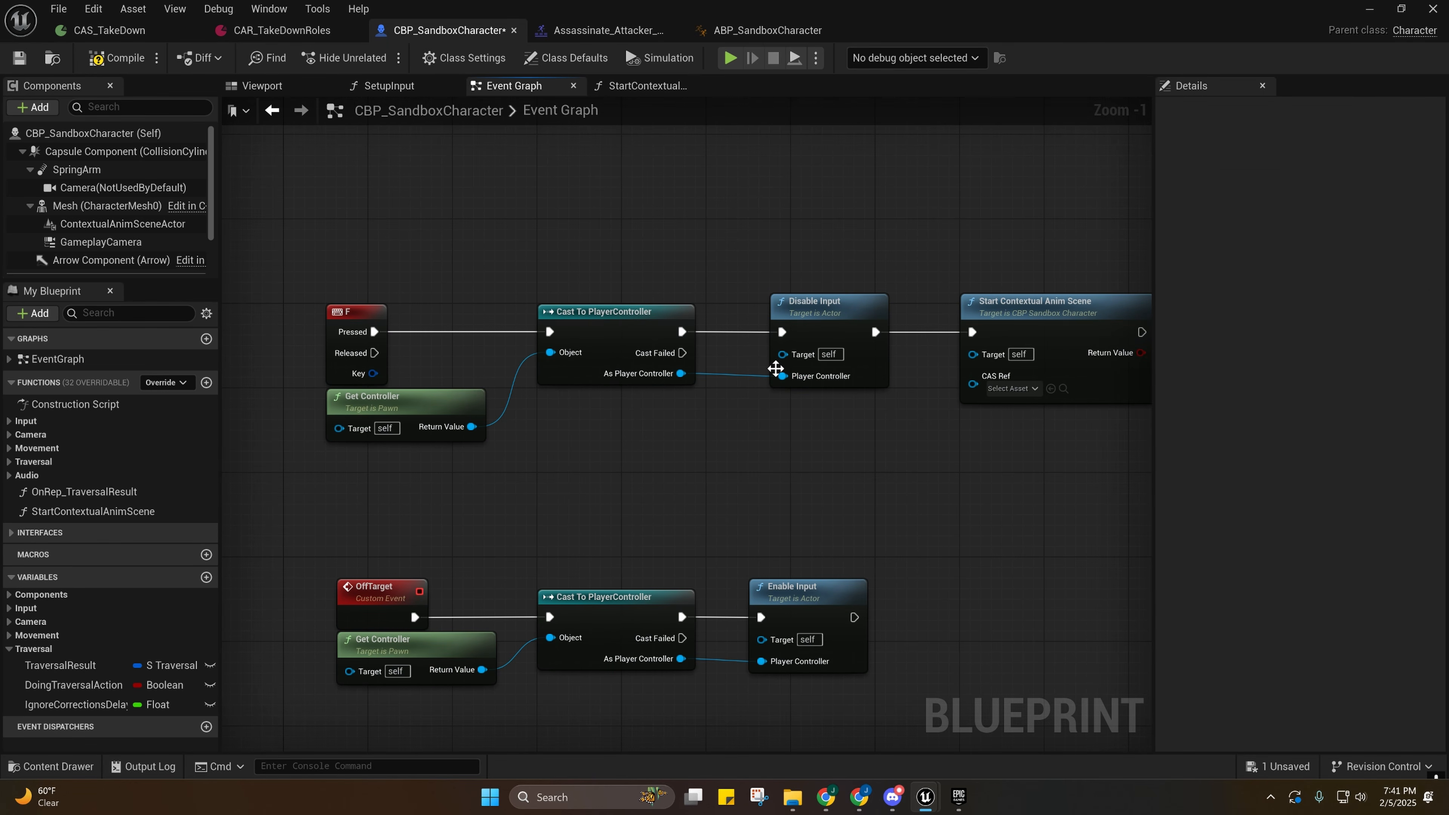
Select the F event's execution chain and reconnect As Player Controller to Disable Input's Player Controller pin.
{"action": "left_click_drag", "start_coordinate": [295, 273], "coordinate": [1035, 335]}
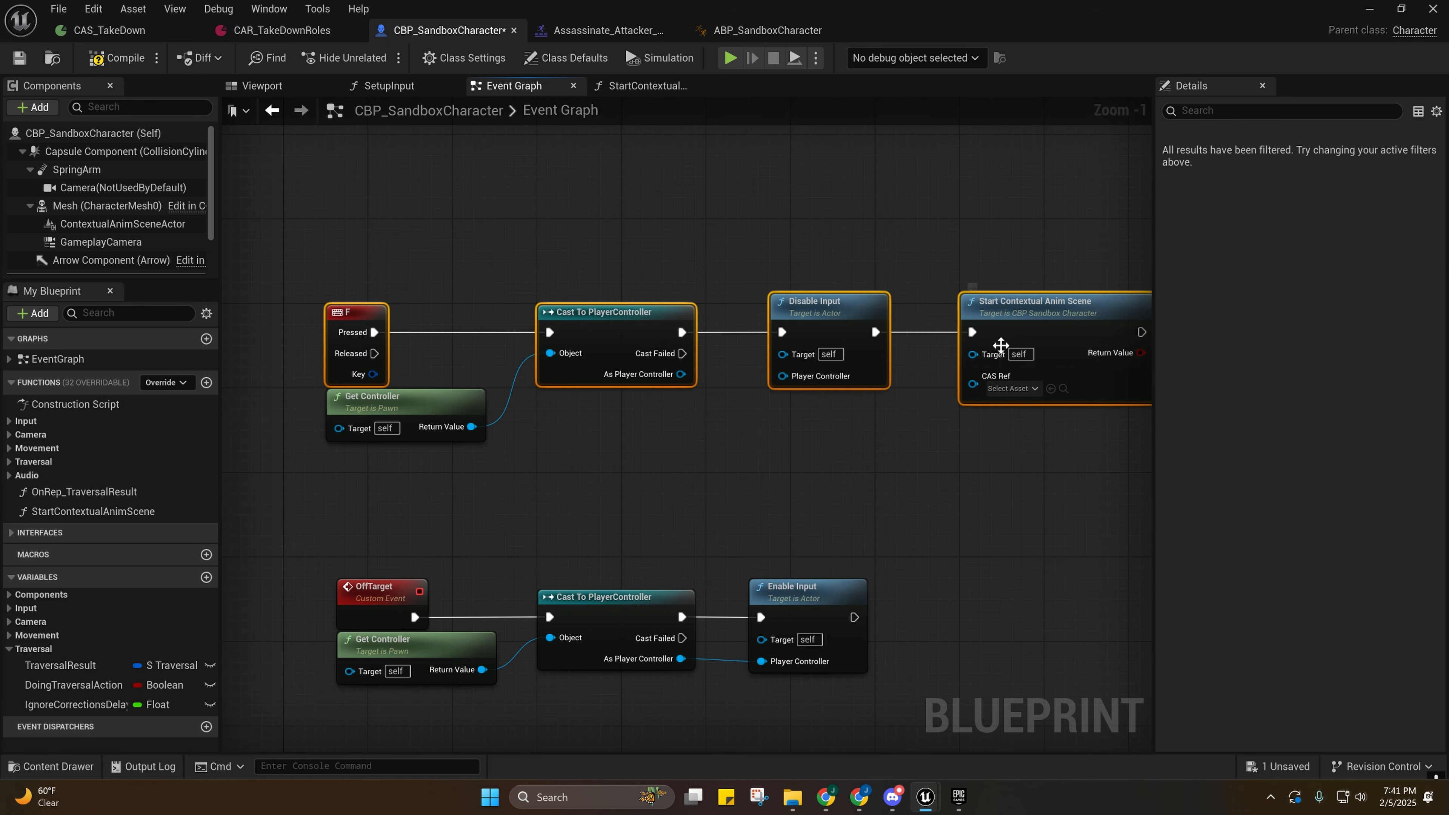
{"action": "left_click_drag", "start_coordinate": [681, 374], "coordinate": [782, 375]}
{"action": "left_click", "coordinate": [776, 473]}
{"action": "right_click_drag", "start_coordinate": [776, 472], "coordinate": [723, 368]}
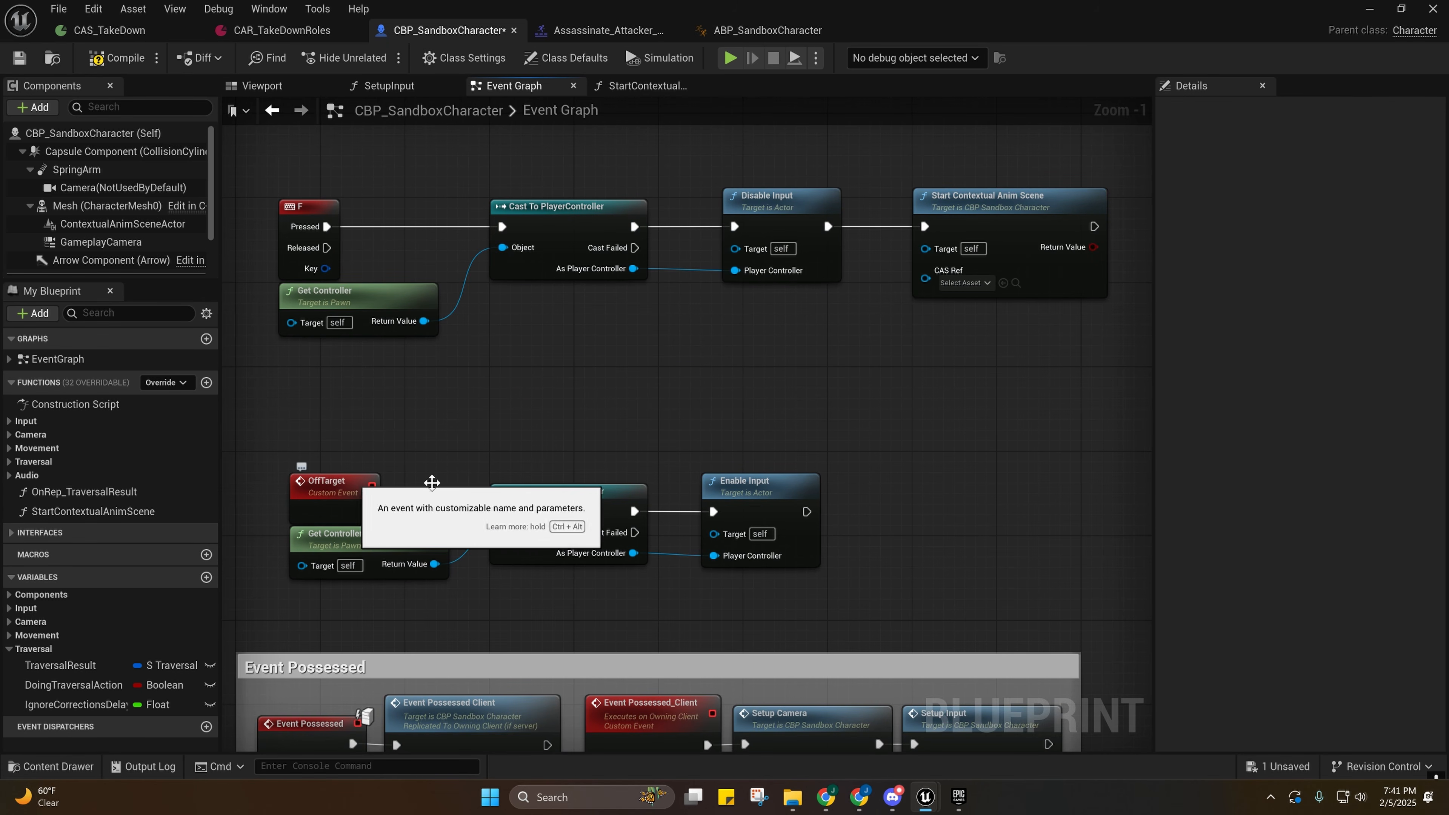
Add a call to the Off Target event and place it beyond Start Contextual Anim Scene.
{"action": "right_click", "coordinate": [907, 367]}
{"action": "type", "text": "off"}
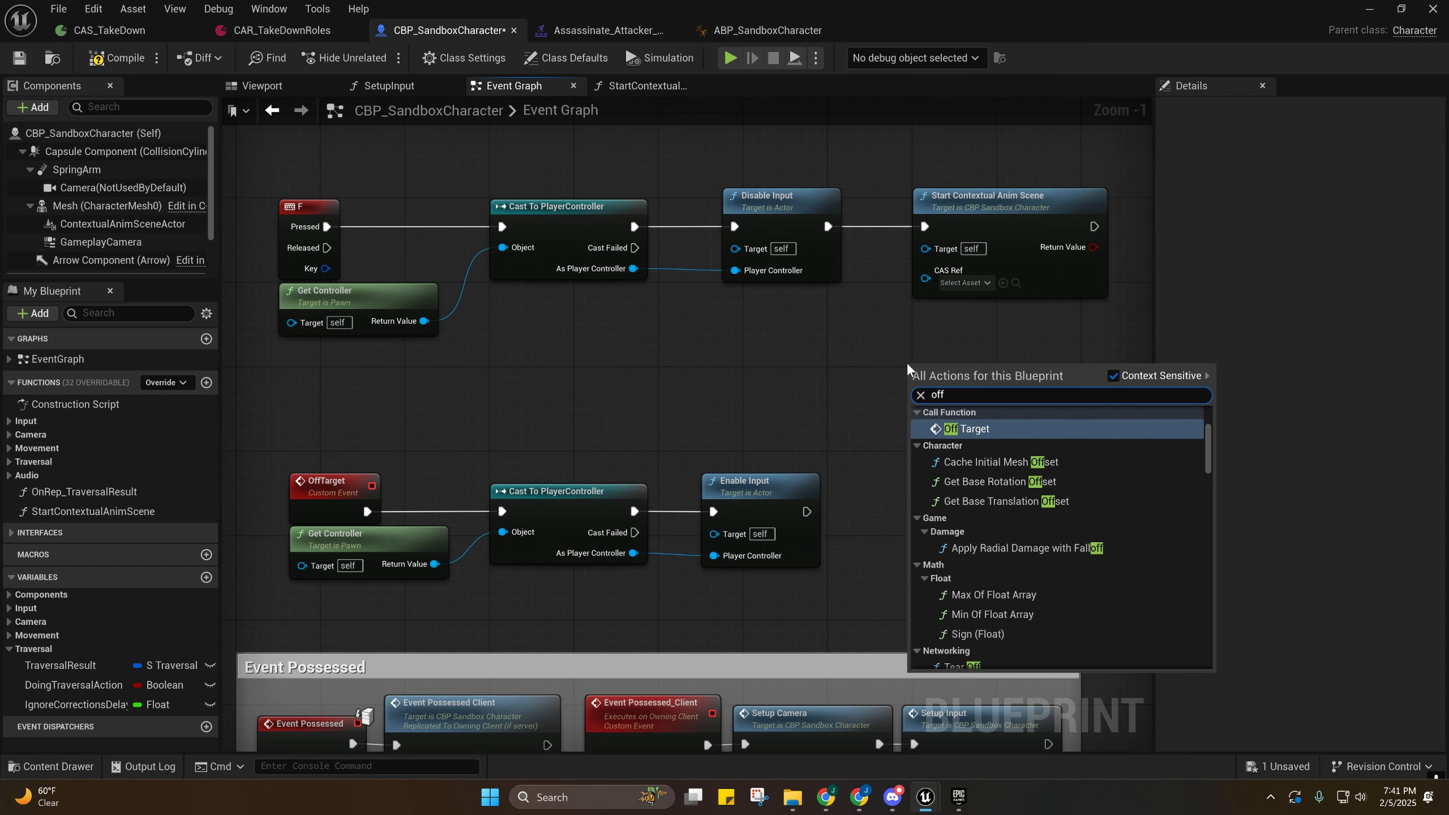
{"action": "key", "text": "Return"}
{"action": "right_click_drag", "start_coordinate": [870, 411], "coordinate": [474, 558]}
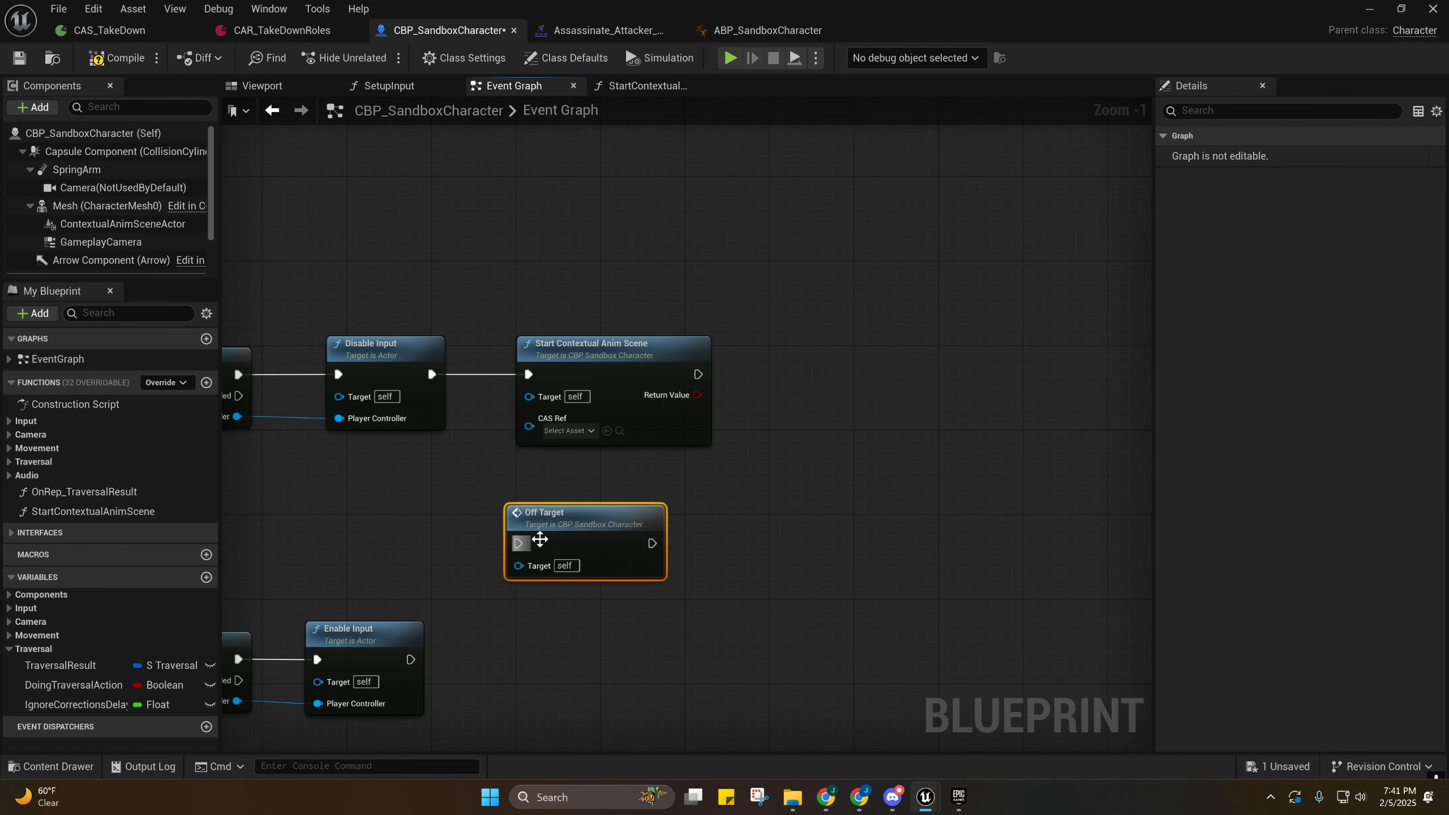
{"action": "left_click_drag", "start_coordinate": [516, 501], "coordinate": [856, 353]}
Add a Branch driven by Start Contextual Anim Scene's Return Value and place the Off Target call after it.
{"action": "left_click_drag", "start_coordinate": [697, 395], "coordinate": [811, 365]}
{"action": "type", "text": "bra"}
{"action": "left_click", "coordinate": [863, 465]}
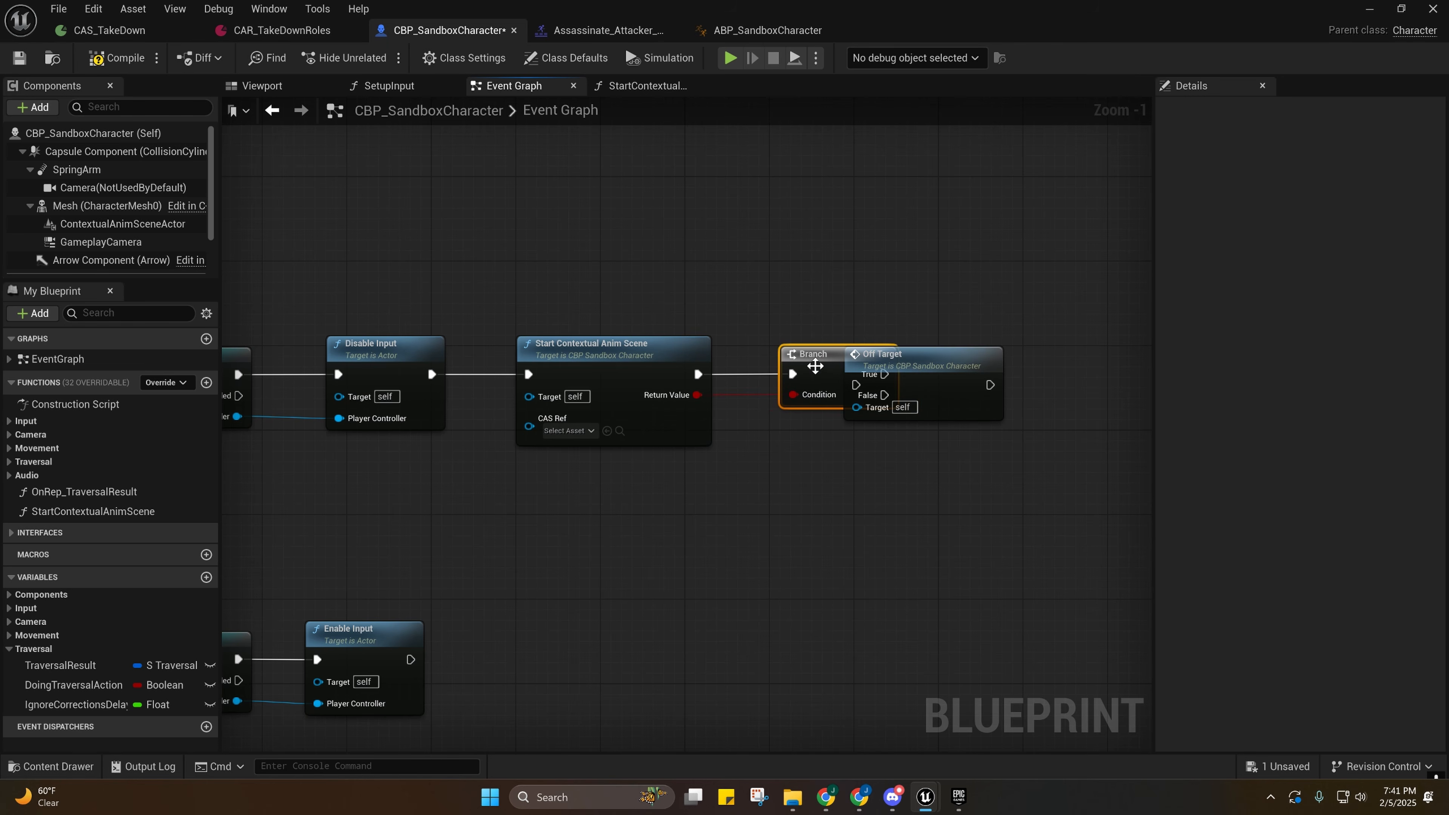
{"action": "left_click_drag", "start_coordinate": [904, 366], "coordinate": [1003, 355]}
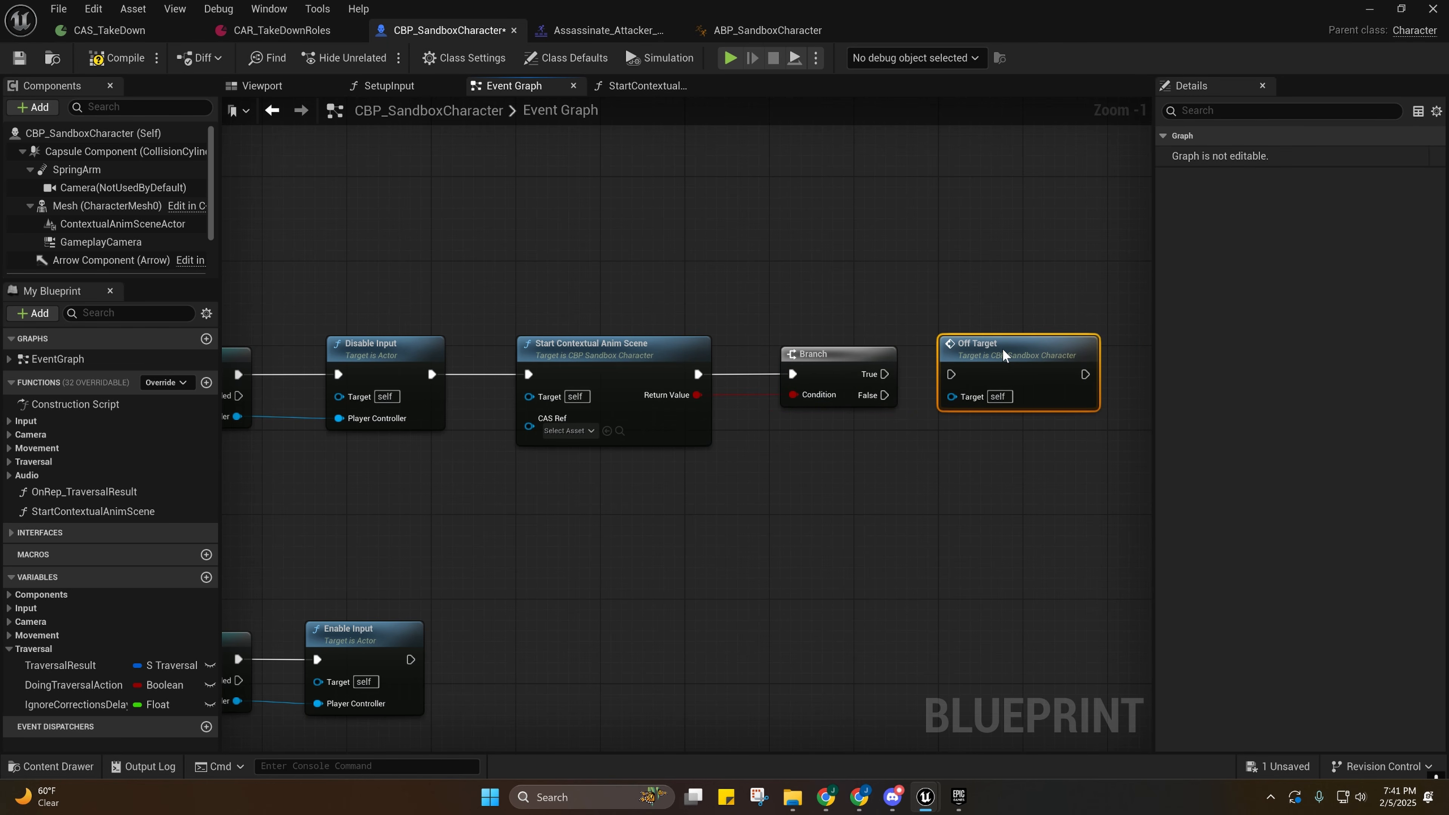
Connect the Branch's True output to the Off Target call's execution input.
{"action": "left_click_drag", "start_coordinate": [884, 375], "coordinate": [953, 375]}
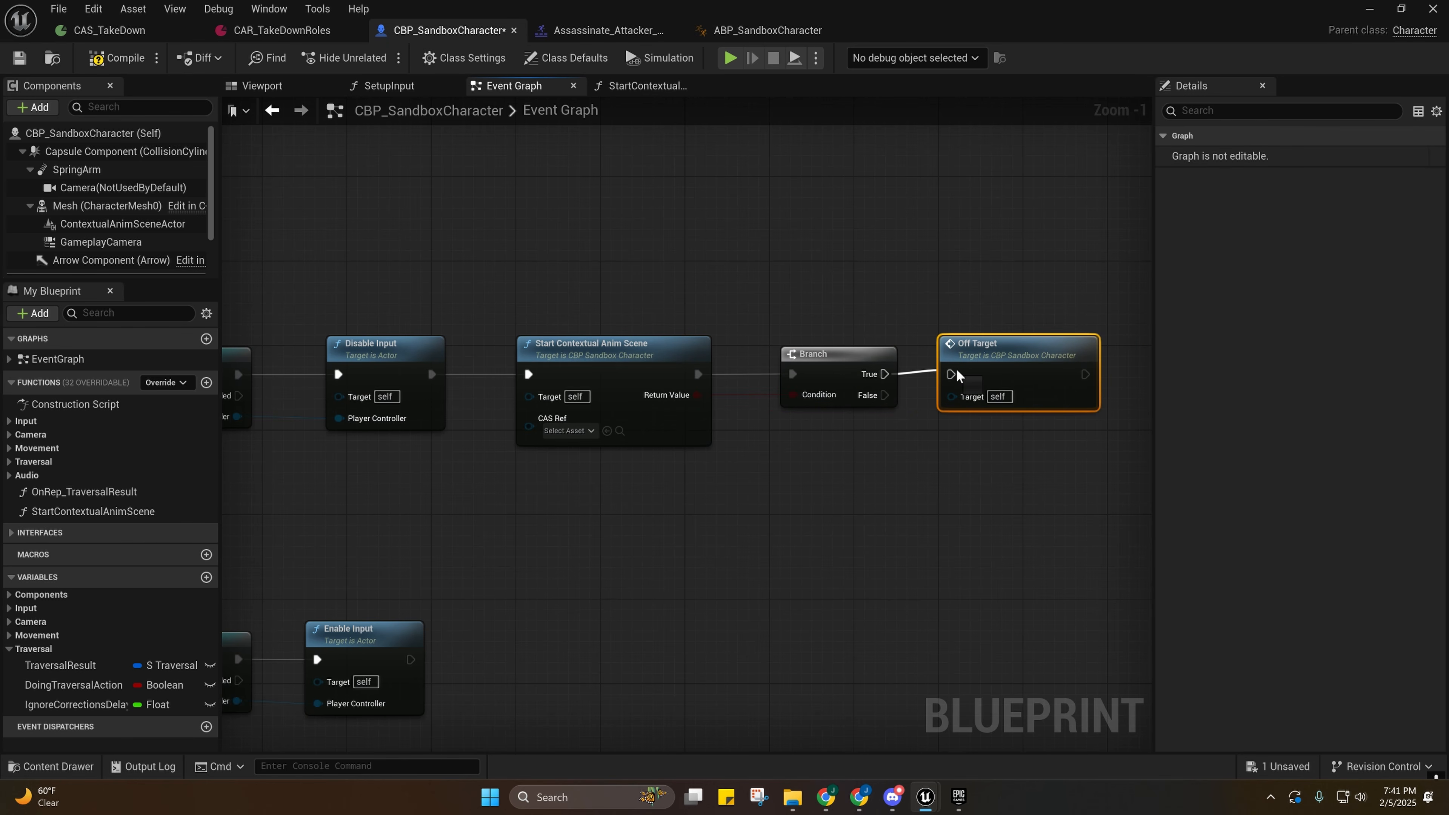
{"action": "right_click_drag", "start_coordinate": [598, 460], "coordinate": [438, 517]}
{"action": "left_click", "coordinate": [582, 326]}
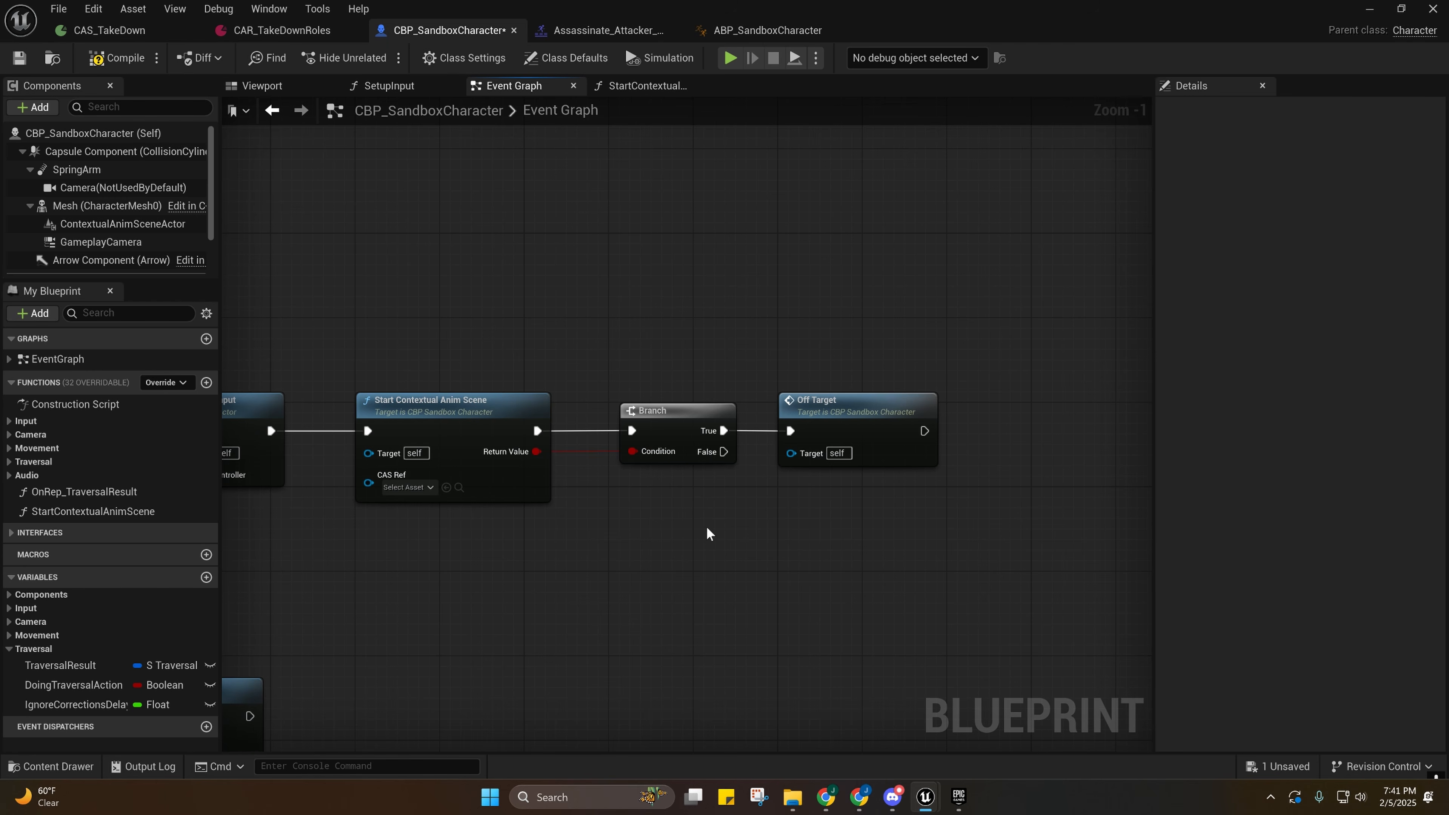
{"action": "right_click_drag", "start_coordinate": [707, 533], "coordinate": [858, 471]}
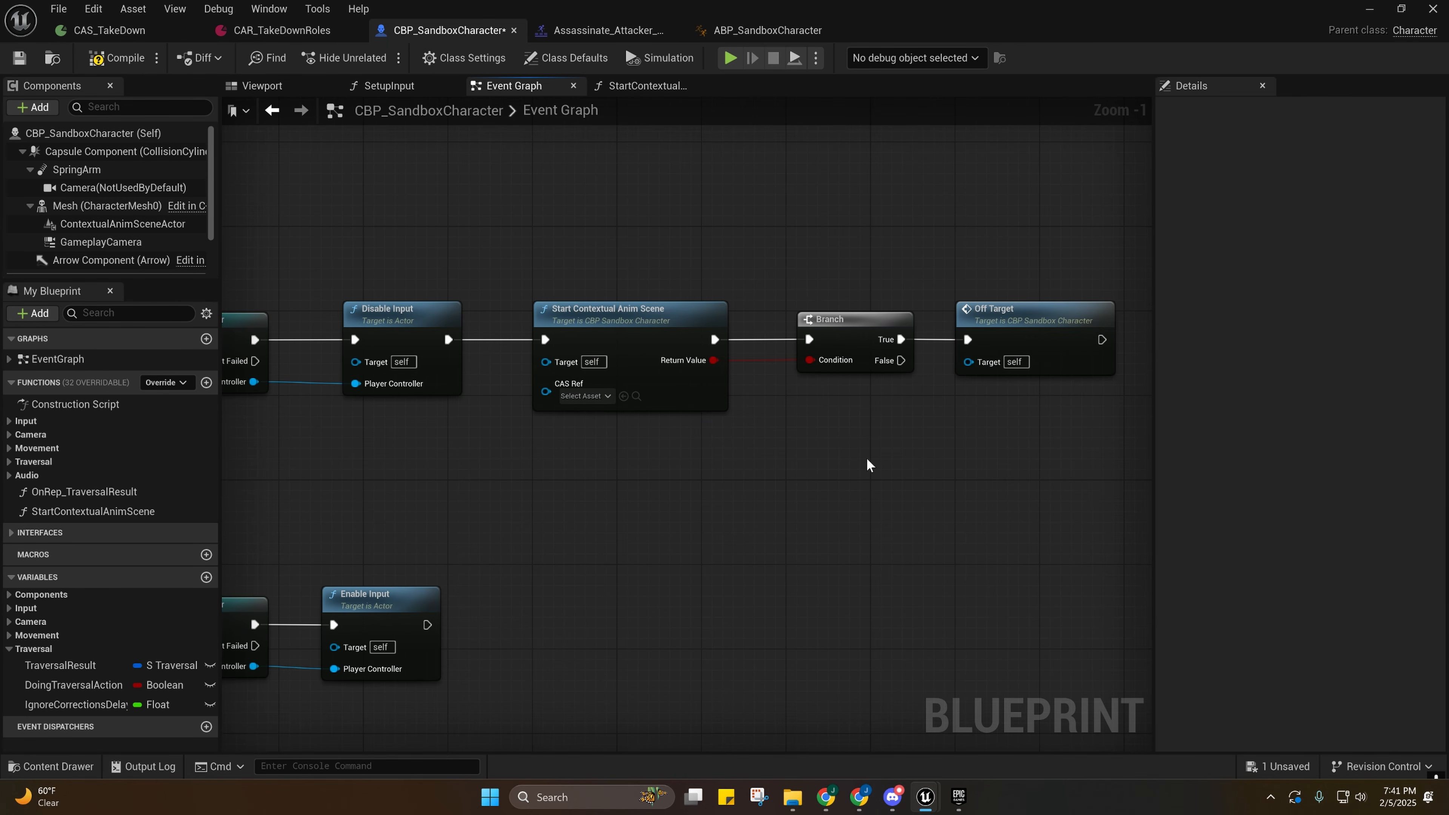
{"action": "right_click_drag", "start_coordinate": [740, 414], "coordinate": [699, 440]}
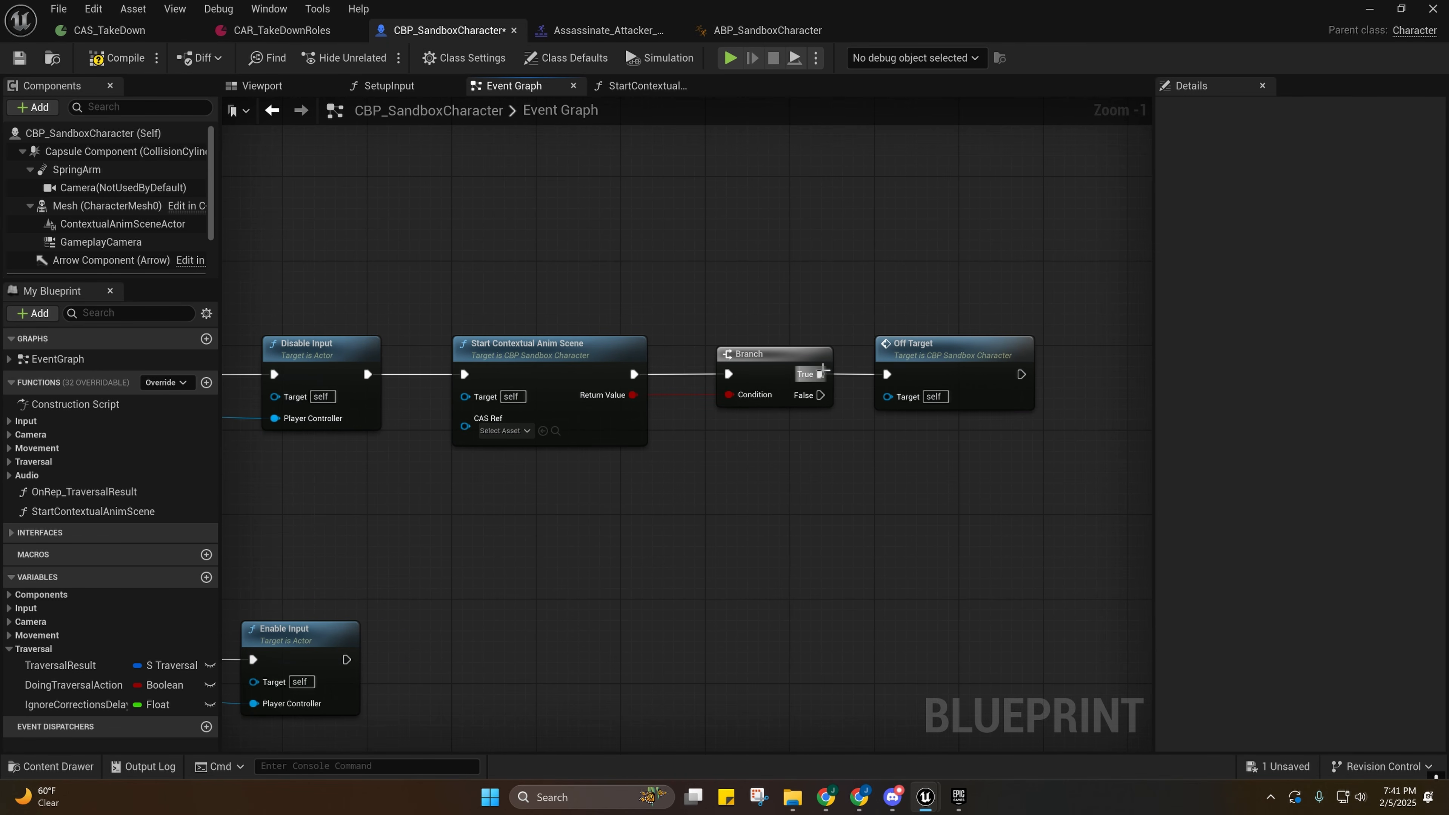
Move the Off Target call's execution connection from the Branch's True output to its False output.
{"action": "left_click_drag", "start_coordinate": [891, 373], "coordinate": [820, 396]}
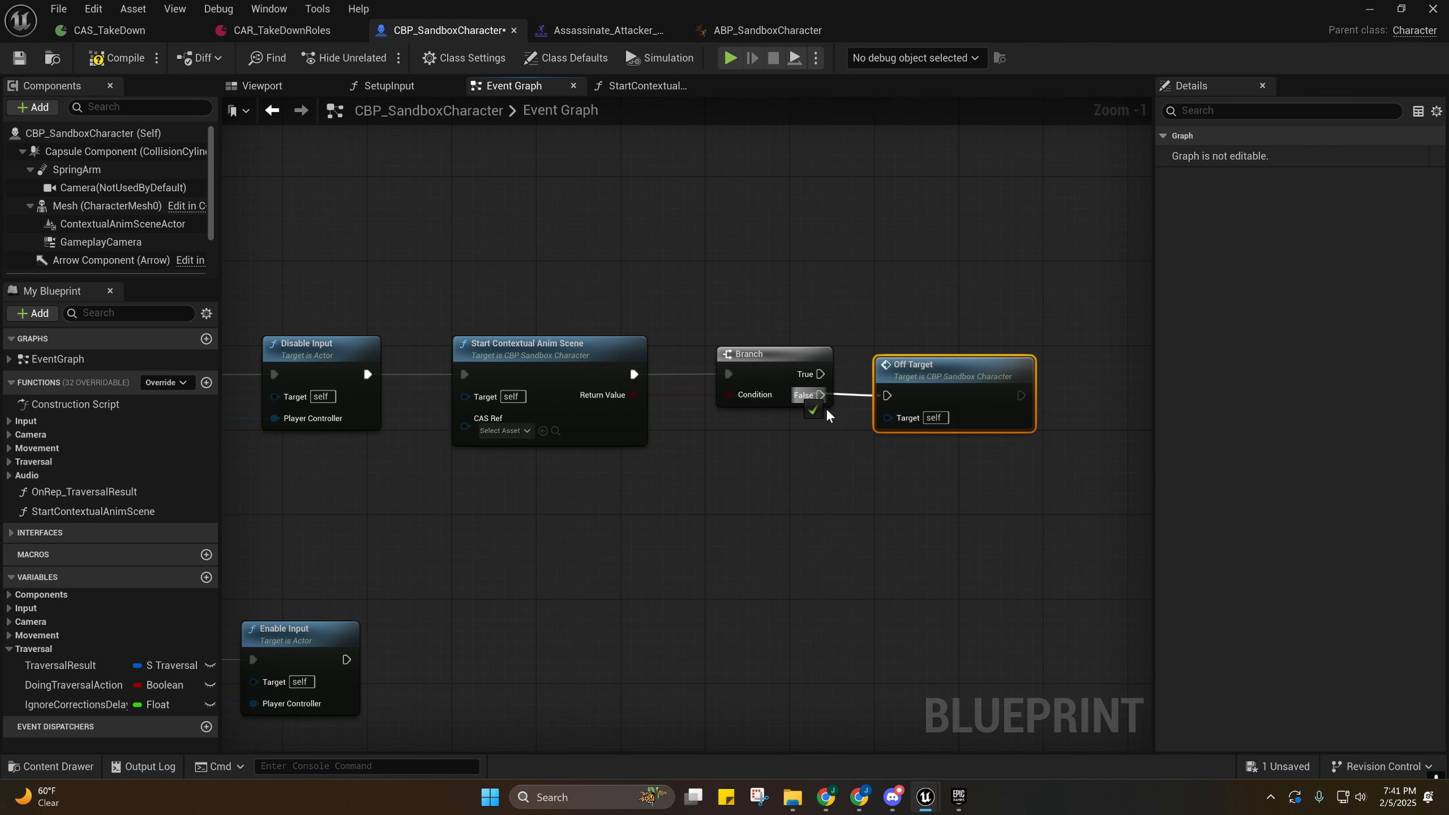
{"action": "left_click", "coordinate": [777, 458]}
{"action": "right_click_drag", "start_coordinate": [776, 458], "coordinate": [651, 457]}
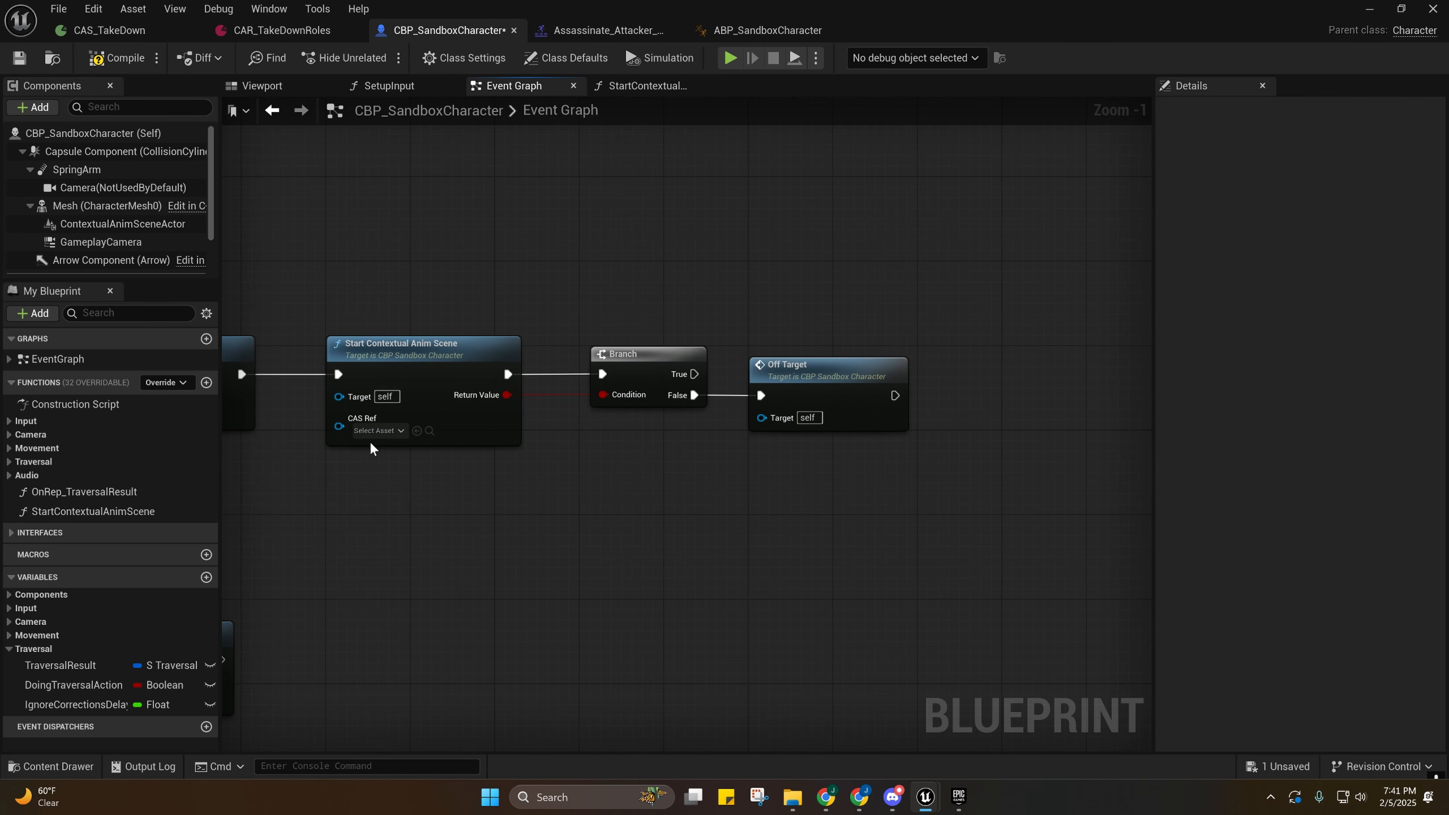
{"action": "left_click", "coordinate": [406, 362]}
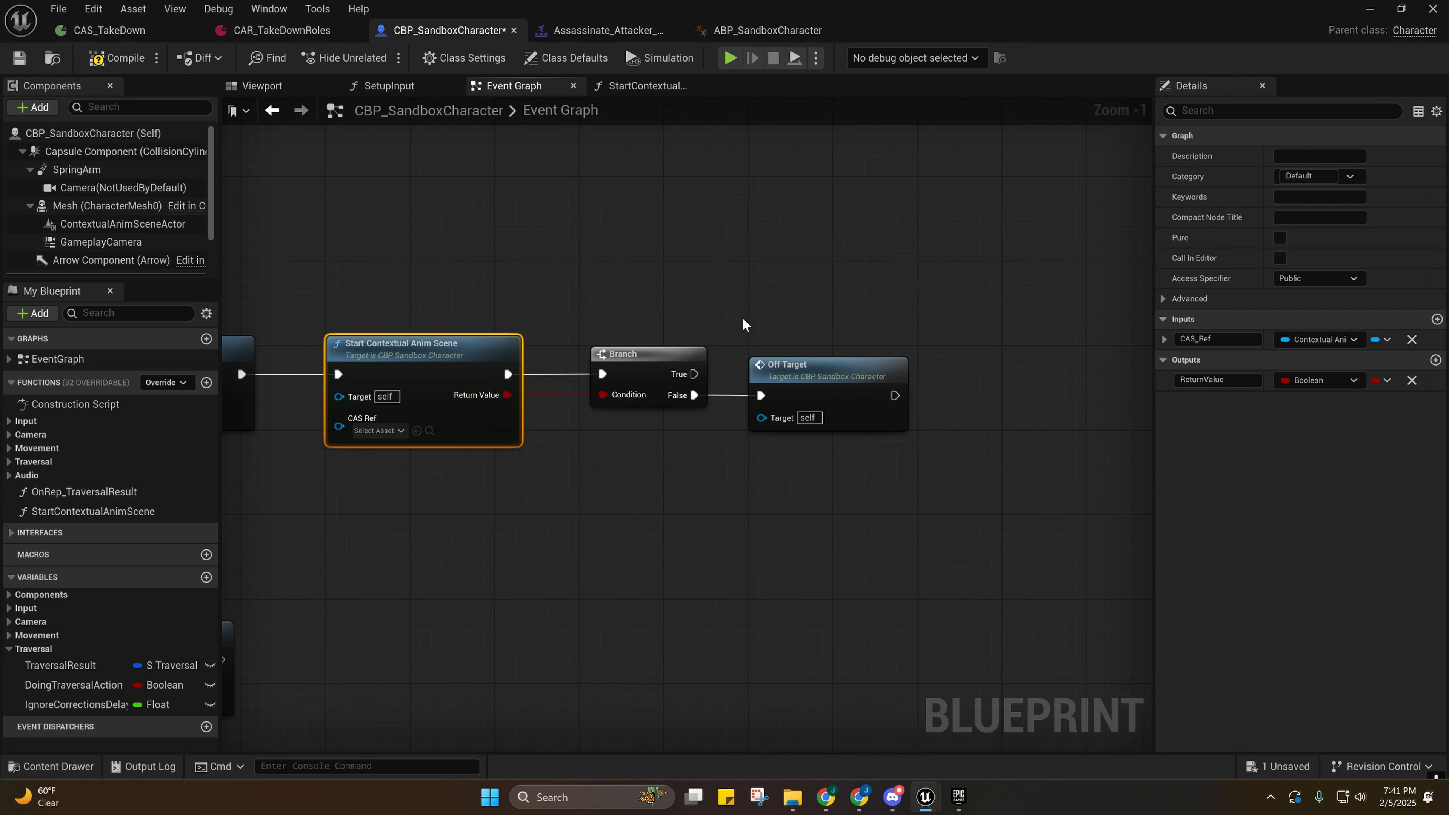
{"action": "right_click_drag", "start_coordinate": [433, 520], "coordinate": [1169, 310]}
{"action": "left_click_drag", "start_coordinate": [568, 384], "coordinate": [964, 536]}
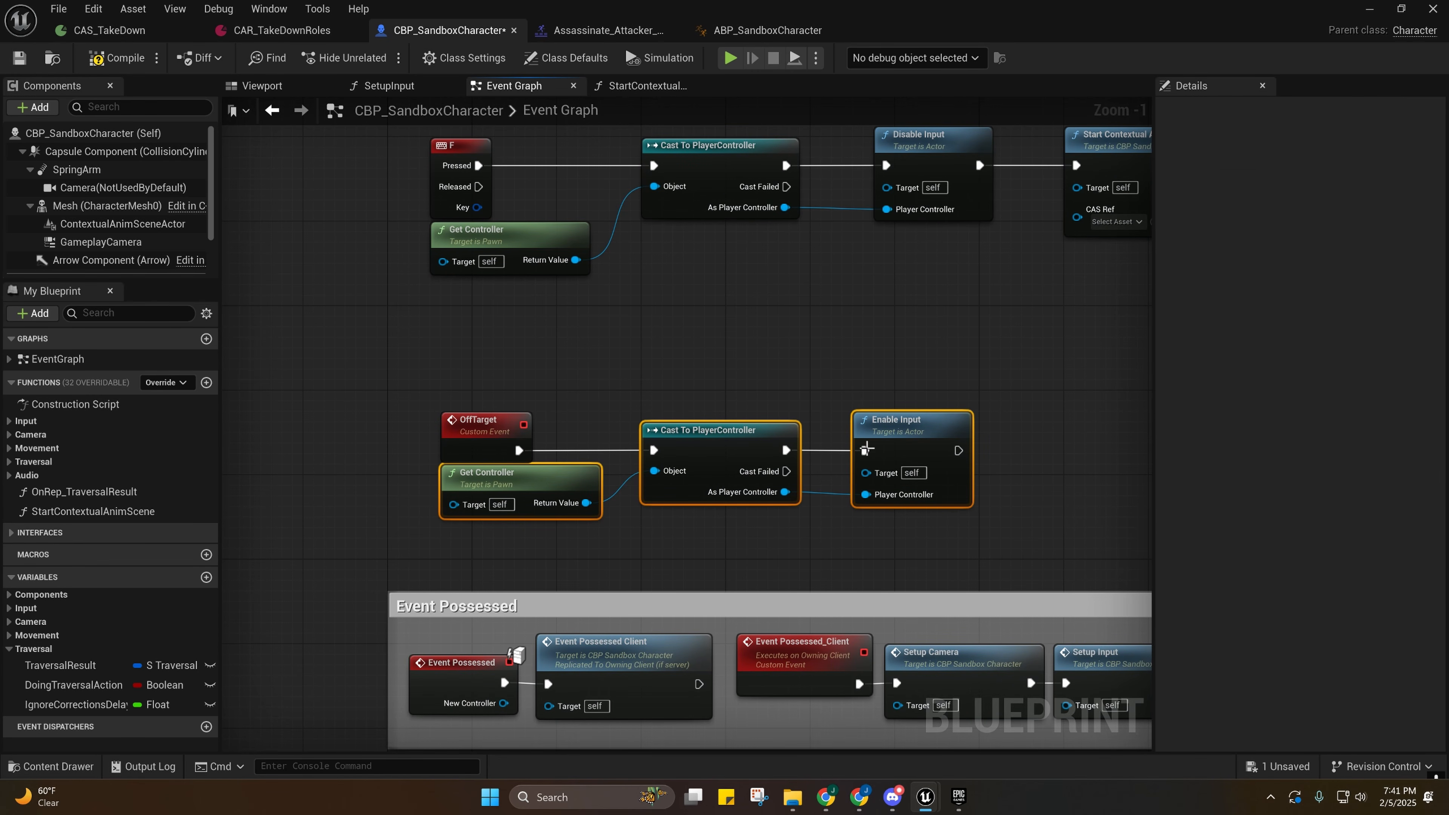
Set Start Contextual Anim Scene's CAS Ref to the CAS_TakeDown asset and save the blueprint.
{"action": "right_click_drag", "start_coordinate": [922, 427], "coordinate": [634, 459]}
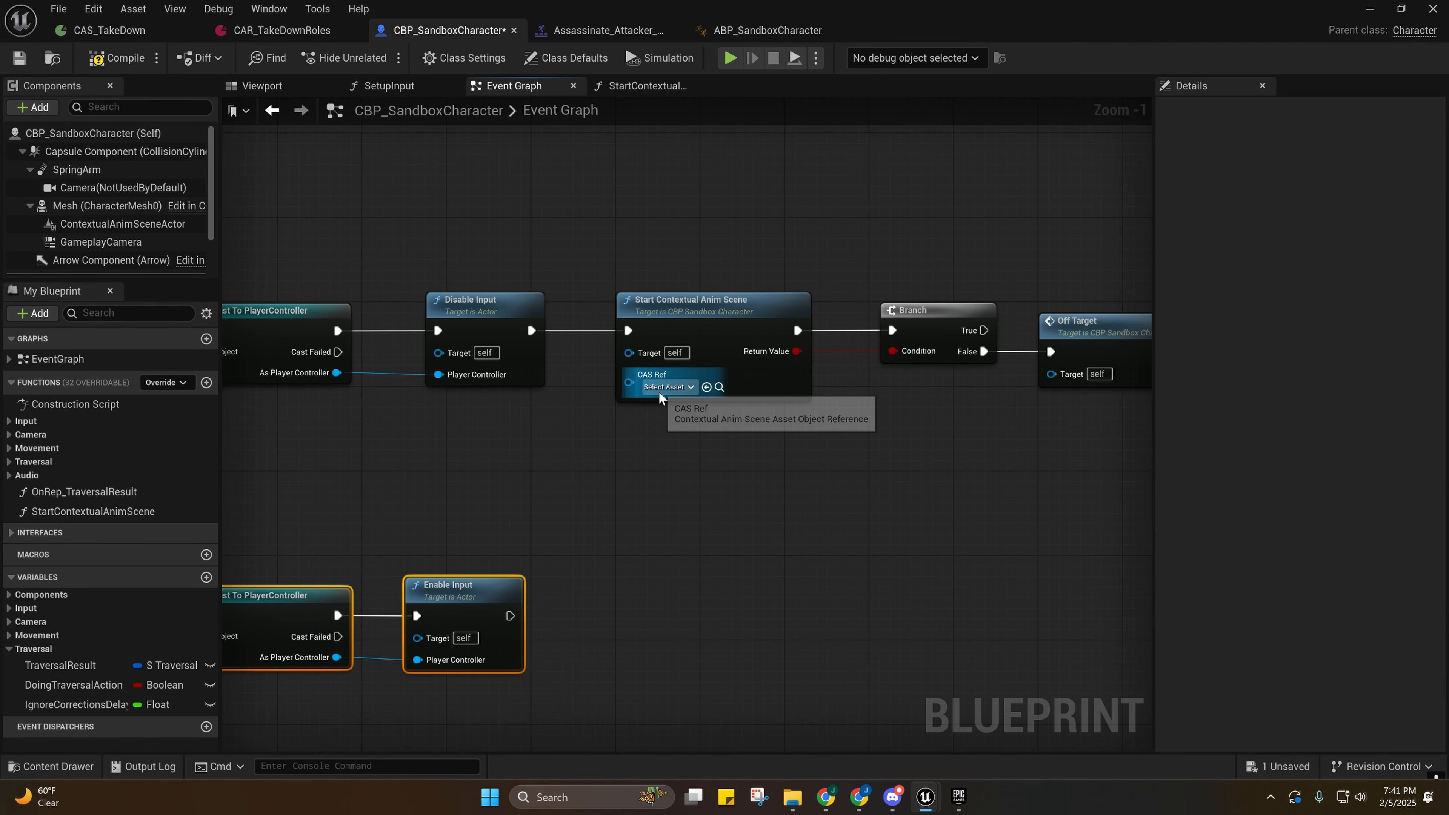
{"action": "left_click", "coordinate": [108, 32]}
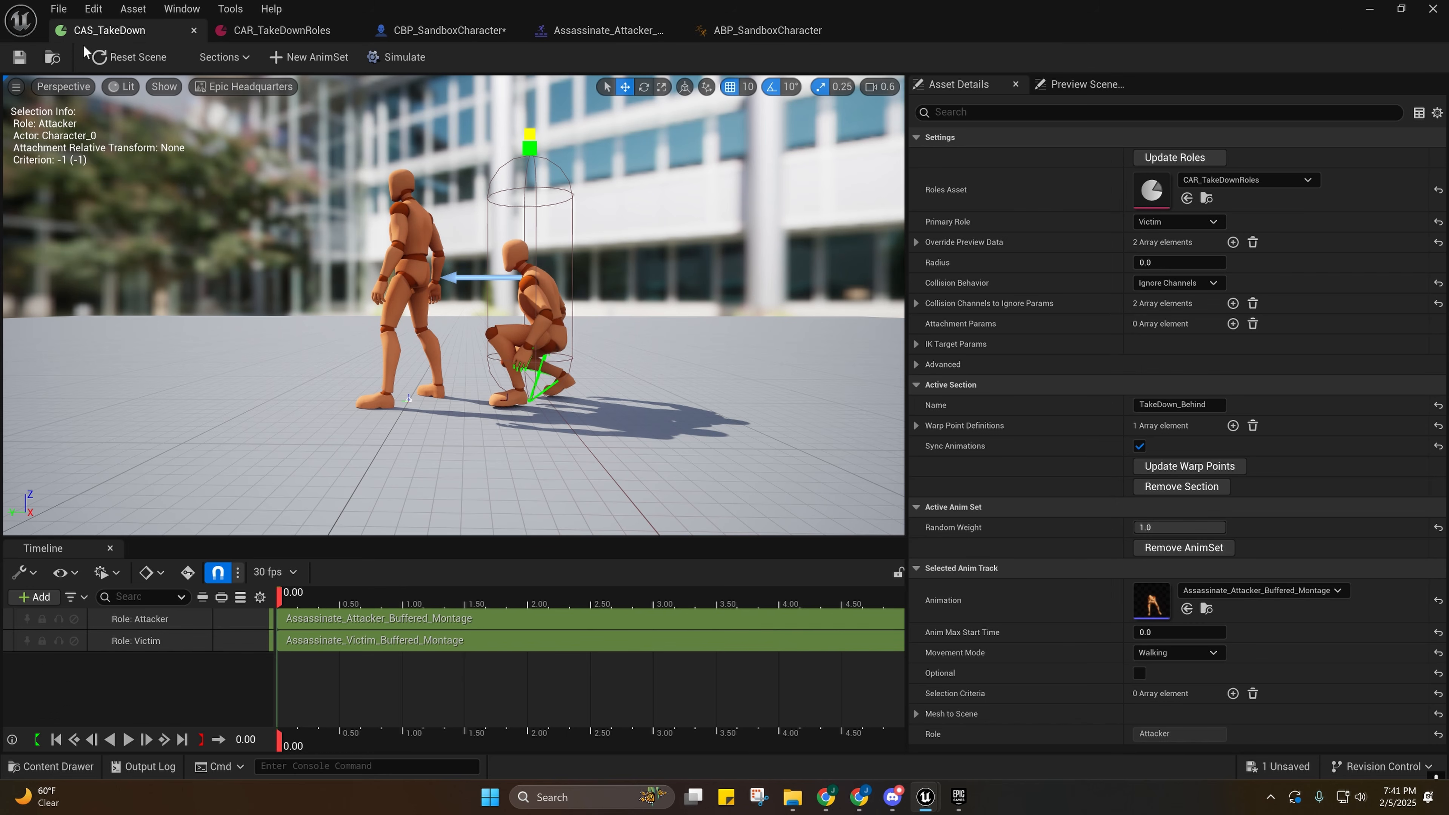
{"action": "left_click", "coordinate": [52, 57]}
{"action": "left_click", "coordinate": [454, 29]}
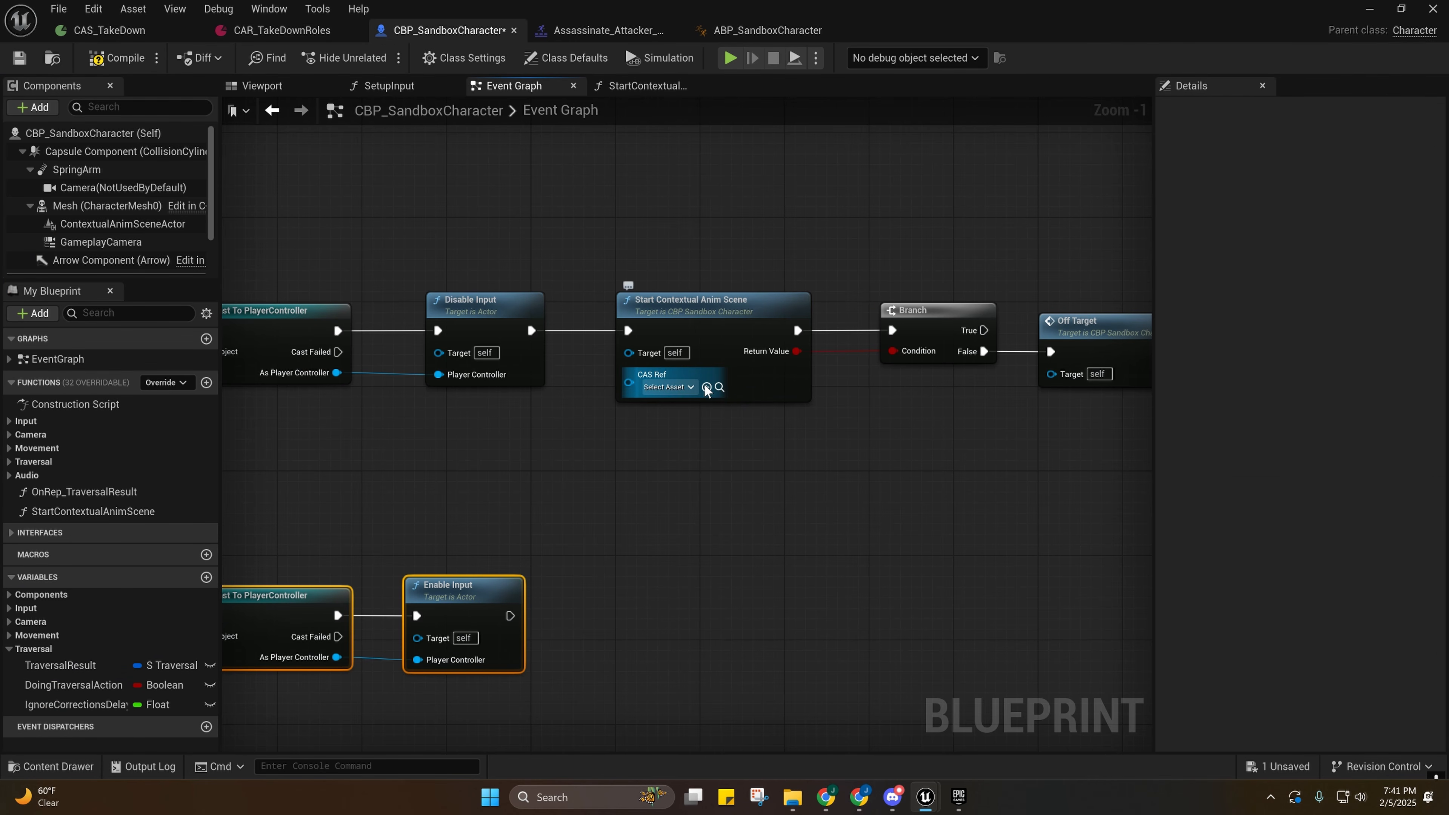
{"action": "right_click_drag", "start_coordinate": [674, 397], "coordinate": [697, 297]}
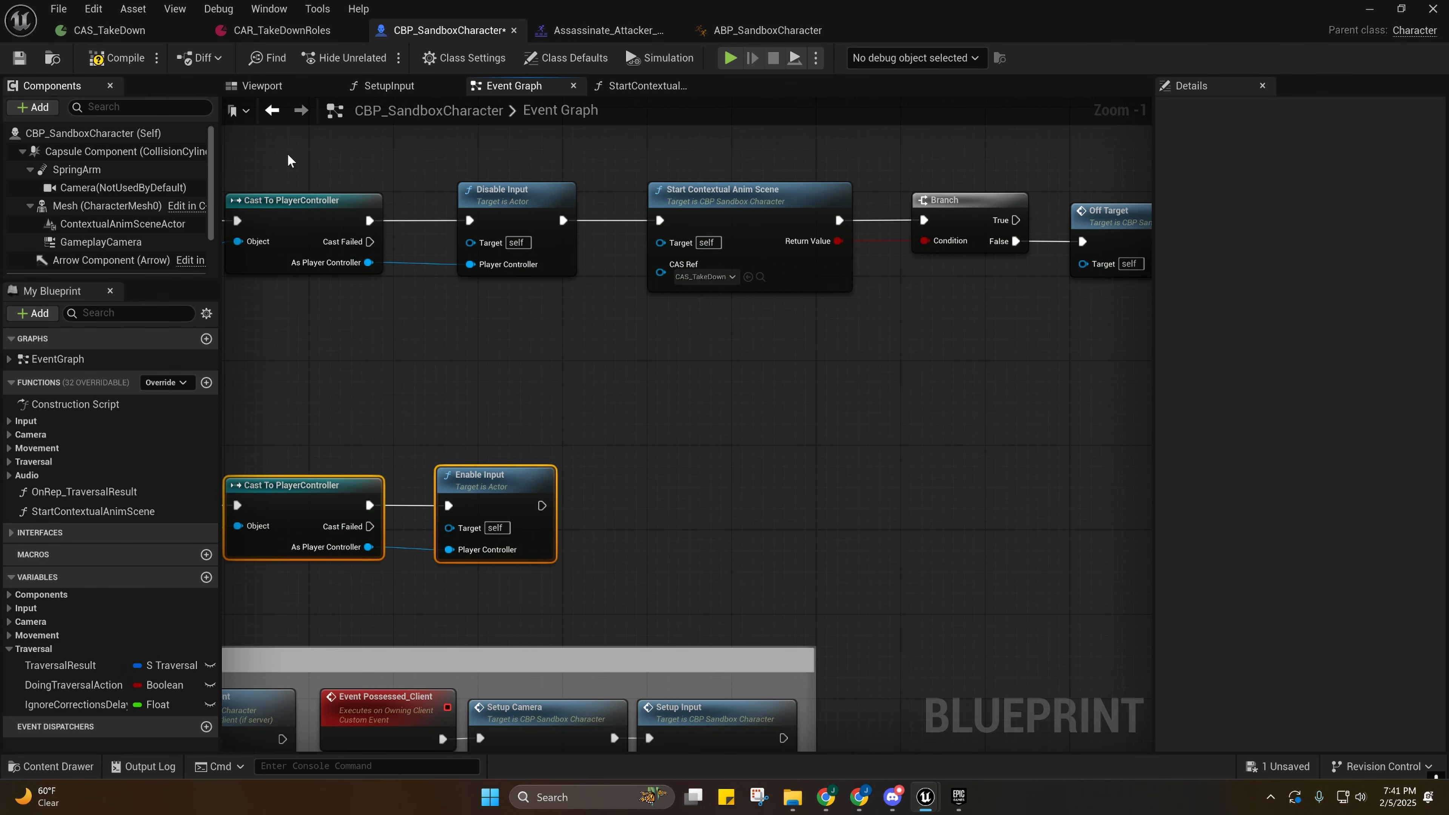
{"action": "key", "text": "ctrl+s"}
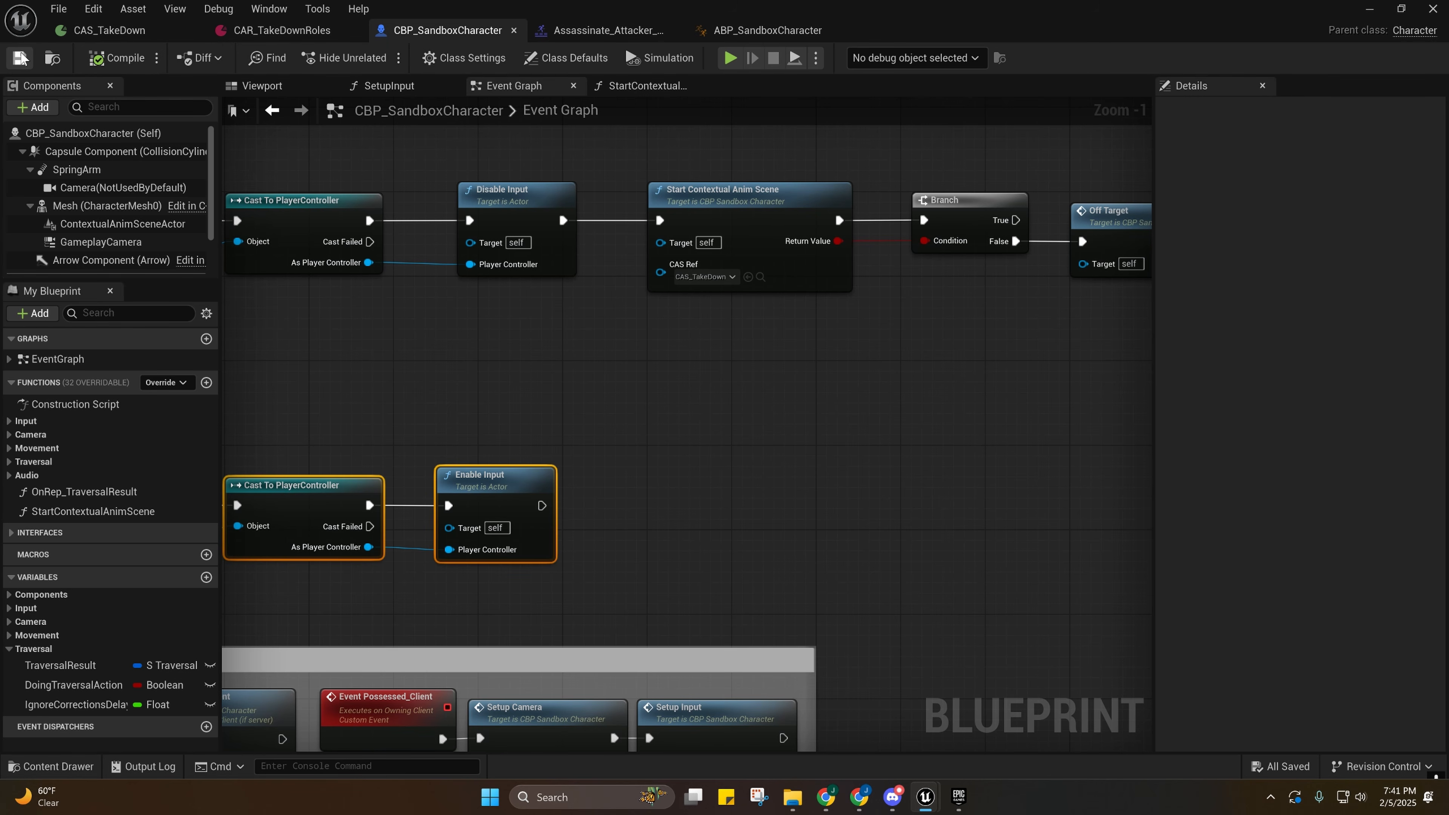
Place a CBP_SandboxCharacter instance from the Blueprints folder in DefaultLevel at about X -120, Y -310, Z 86.
{"action": "right_click_drag", "start_coordinate": [758, 341], "coordinate": [525, 381]}
{"action": "mouse_move", "coordinate": [584, 440]}
{"action": "right_mouse_down"}
{"action": "mouse_move", "coordinate": [559, 458]}
{"action": "mouse_move", "coordinate": [798, 478]}
{"action": "mouse_move", "coordinate": [1035, 430]}
{"action": "mouse_move", "coordinate": [705, 463]}
{"action": "mouse_move", "coordinate": [580, 445]}
{"action": "right_mouse_up"}
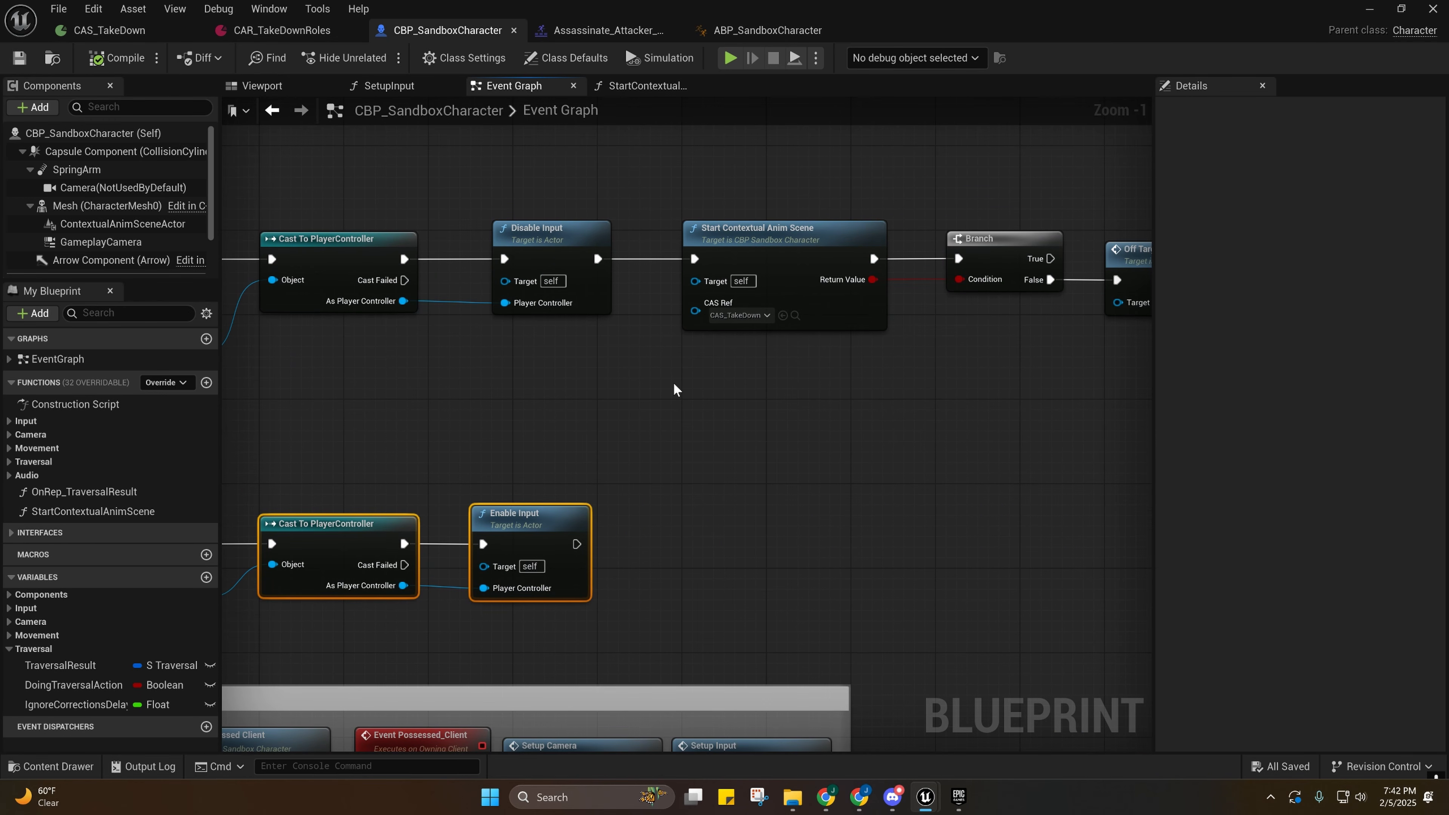
{"action": "left_click", "coordinate": [52, 59]}
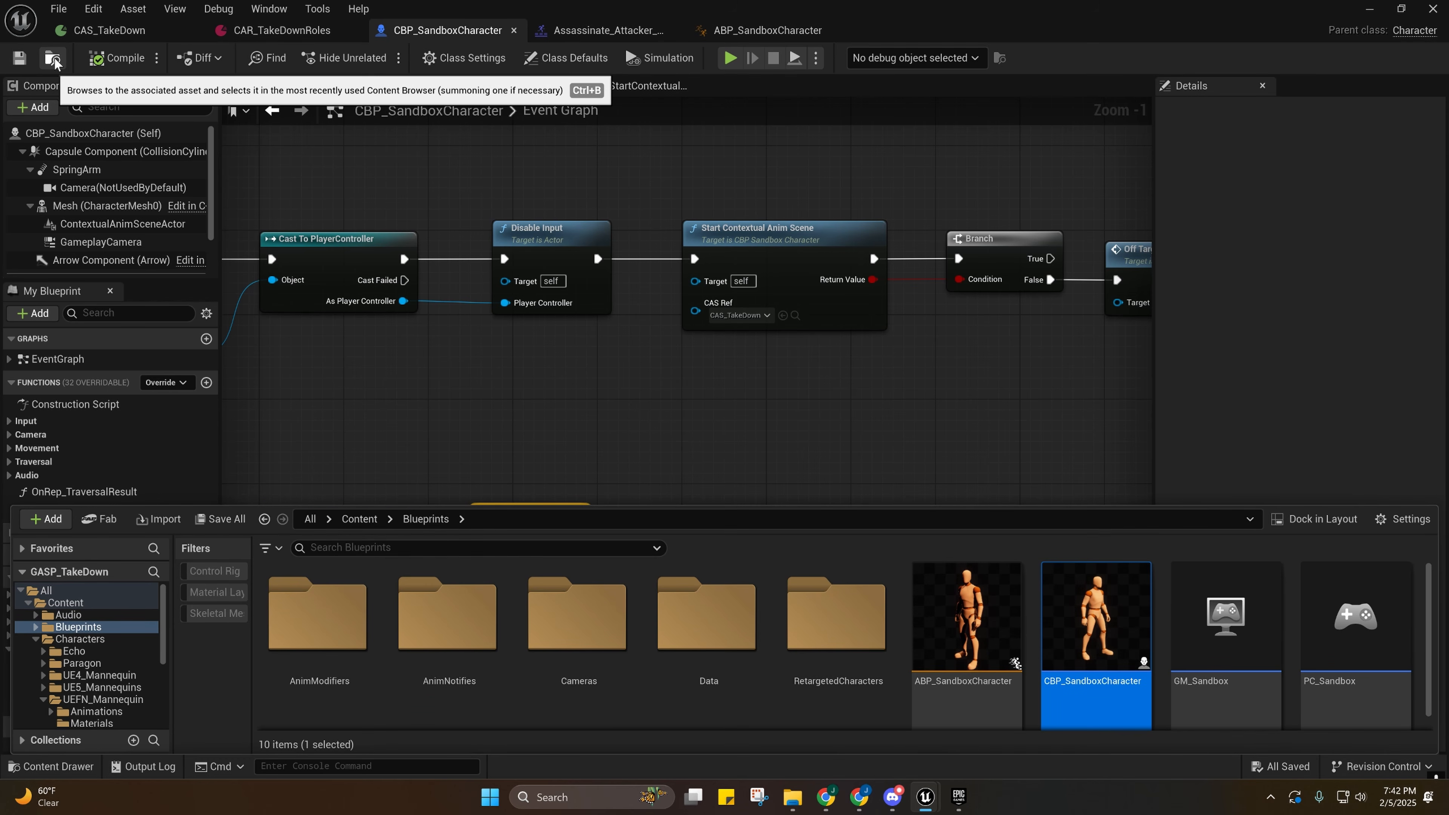
{"action": "left_click", "coordinate": [1368, 8]}
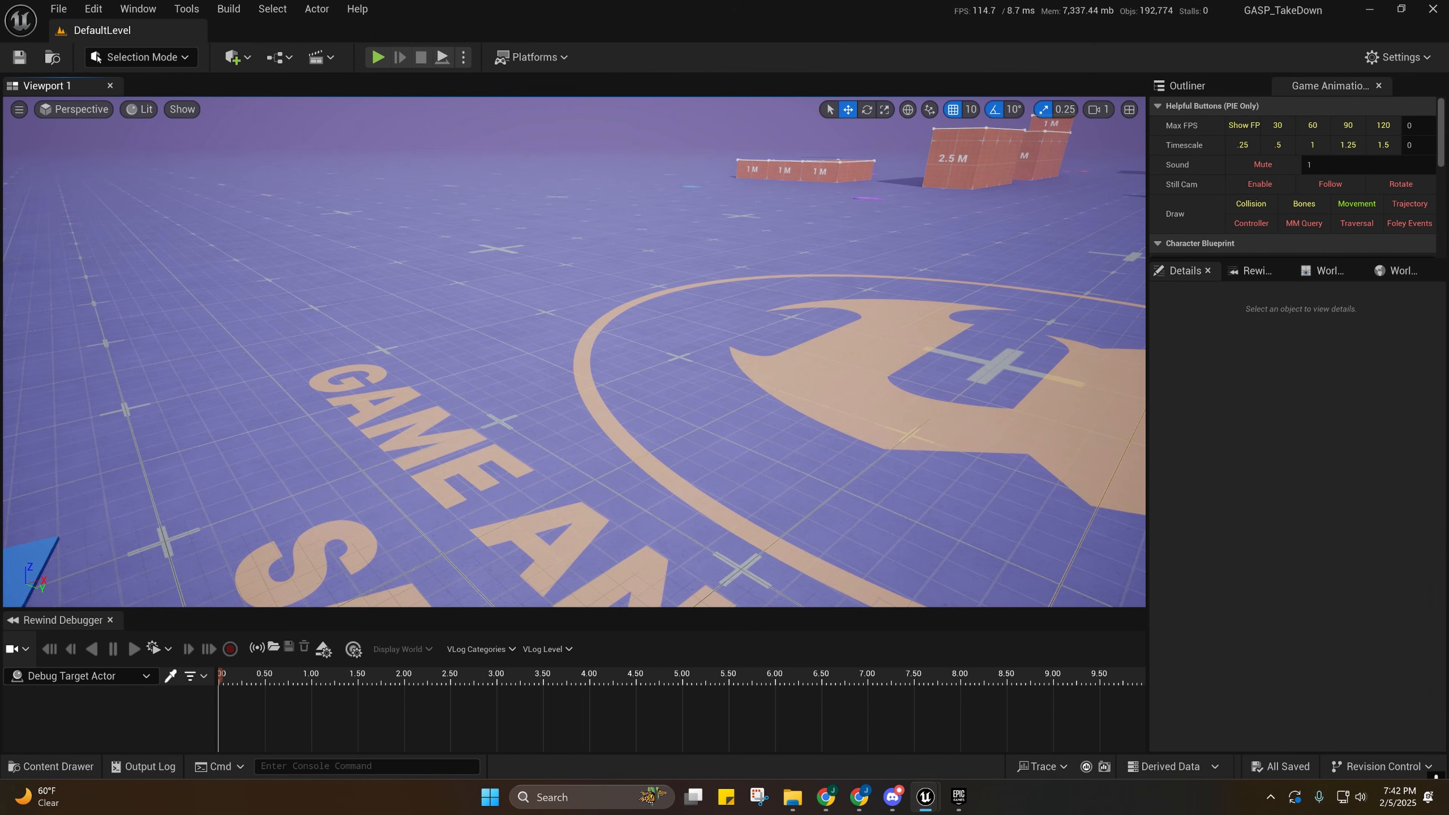
{"action": "left_click", "coordinate": [49, 767]}
{"action": "left_click_drag", "start_coordinate": [1090, 582], "coordinate": [413, 403]}
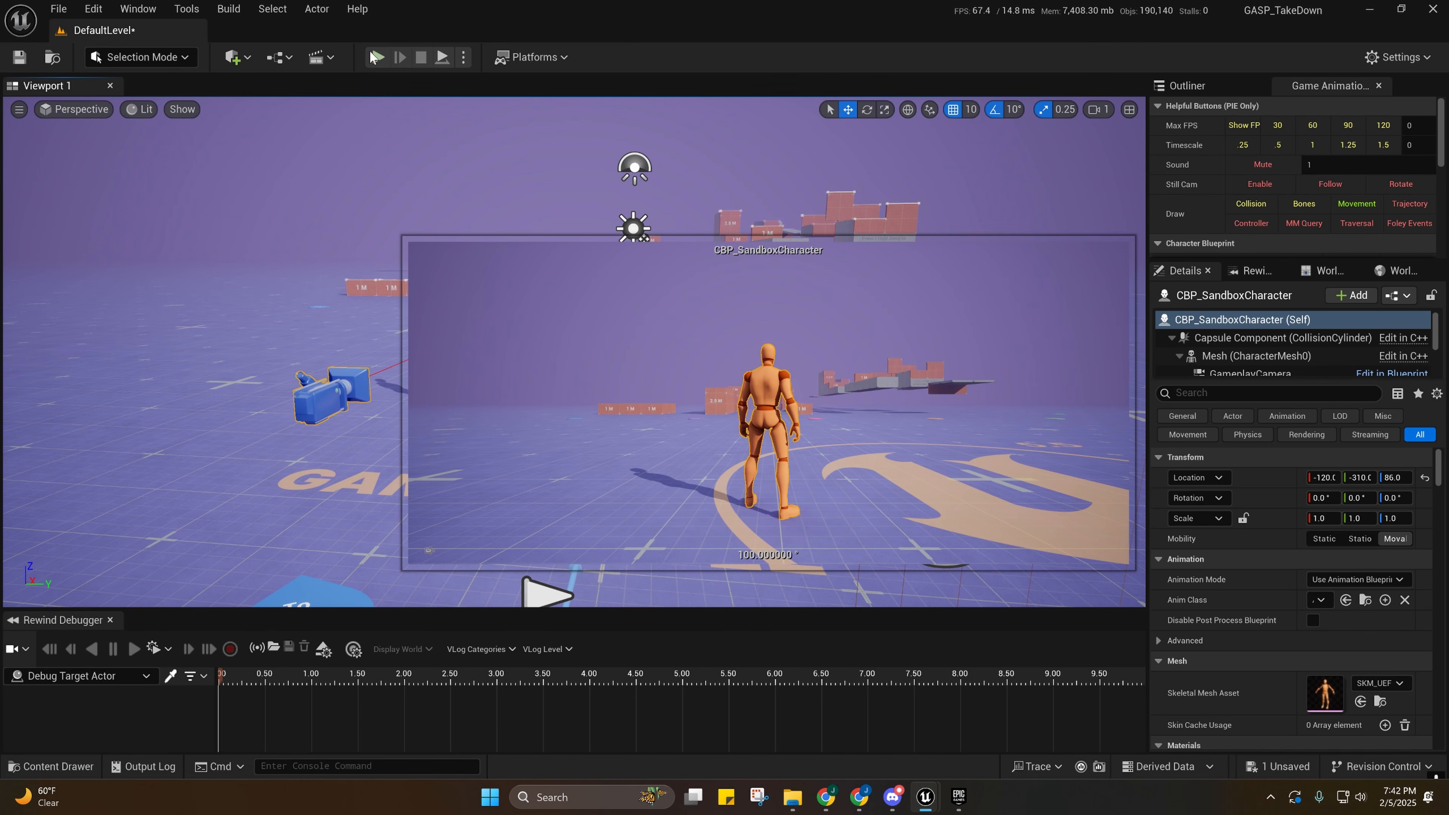
Play the level, test the takedown on the placed character, and stop the session.
{"action": "key", "text": "alt+p"}
{"action": "key", "text": "w"}
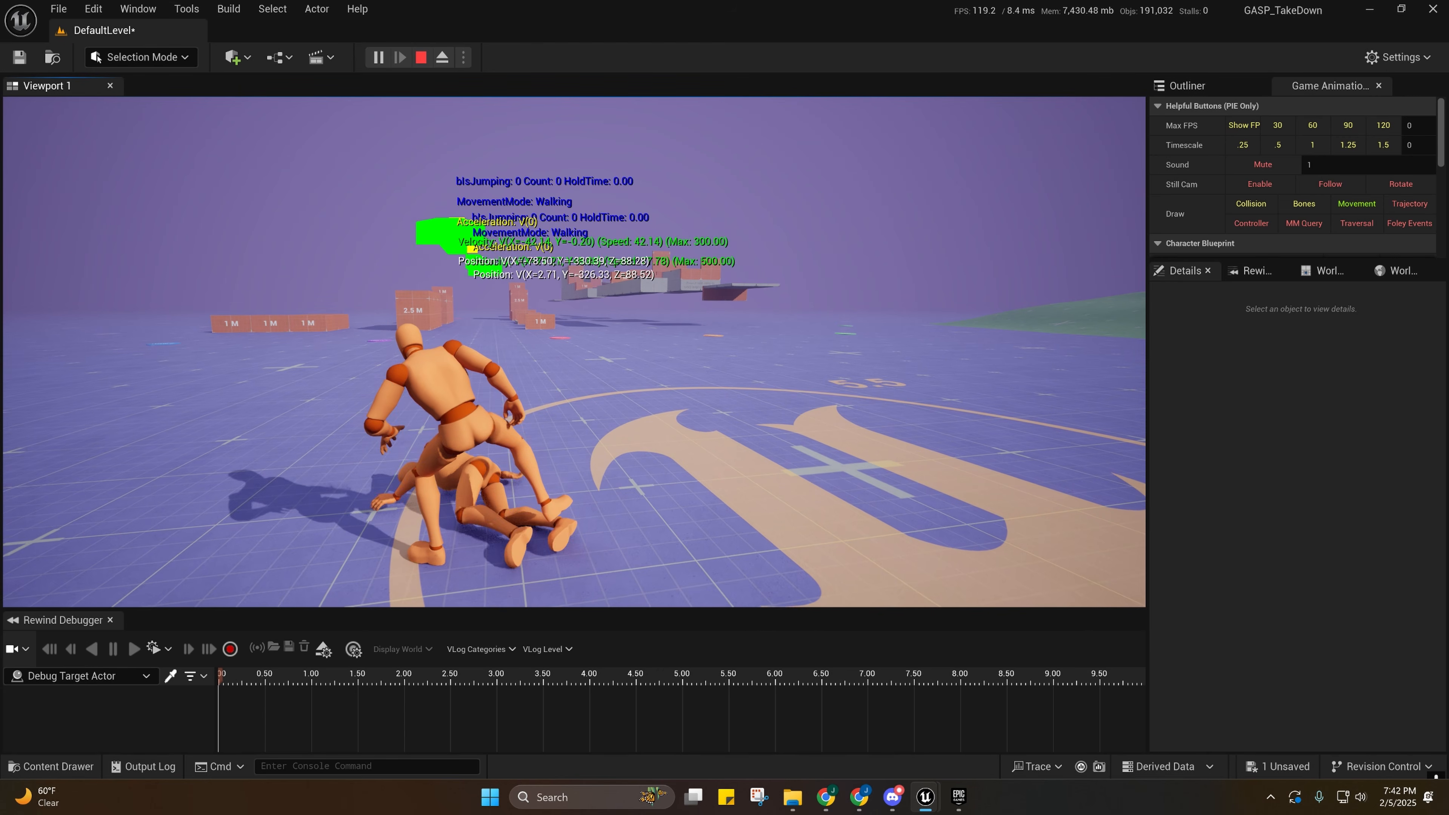
{"action": "key", "text": "Escape"}
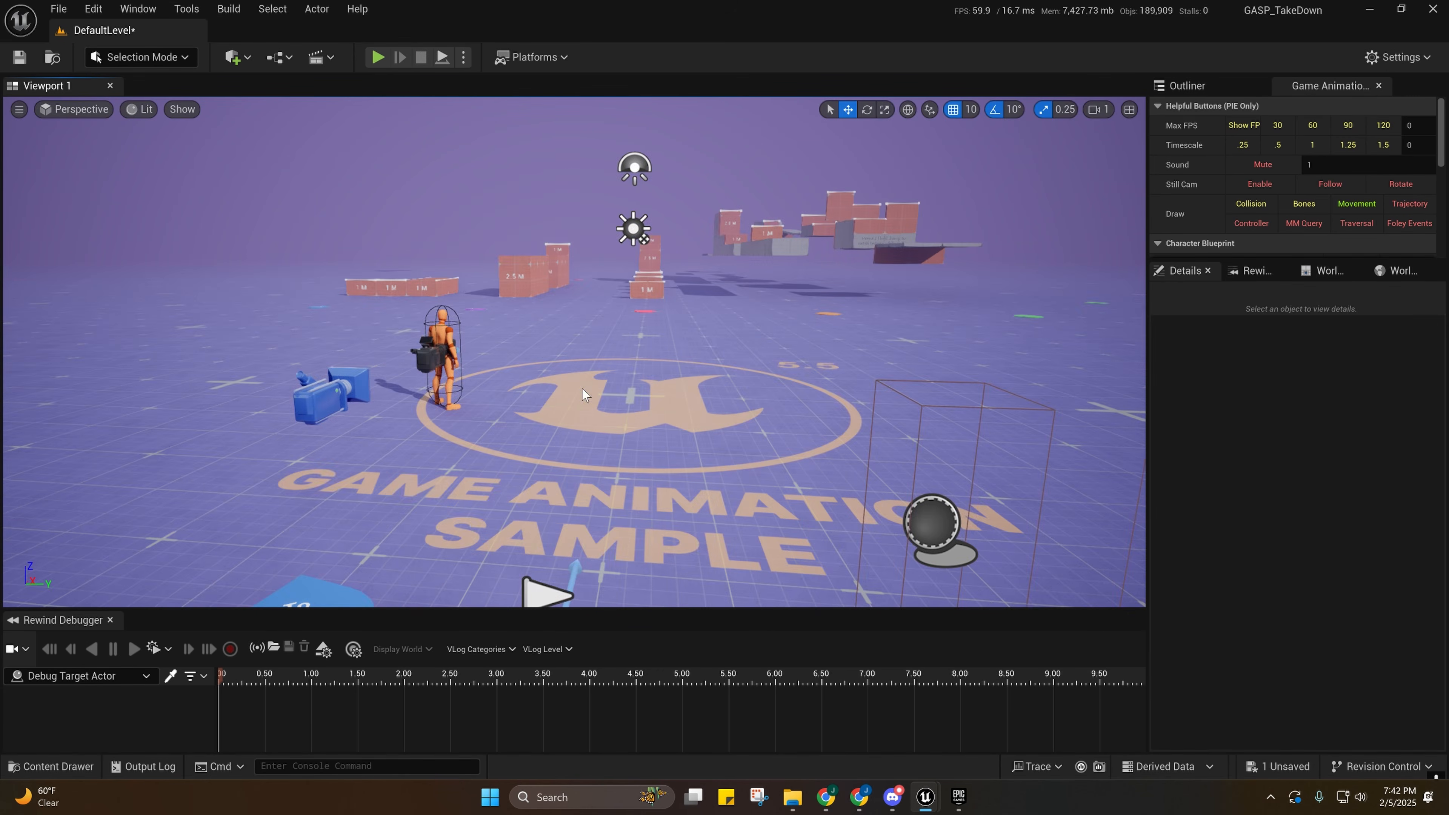
Play the level again, approach the placed character from behind while crouched, and perform the takedown.
{"action": "left_click", "coordinate": [377, 58]}
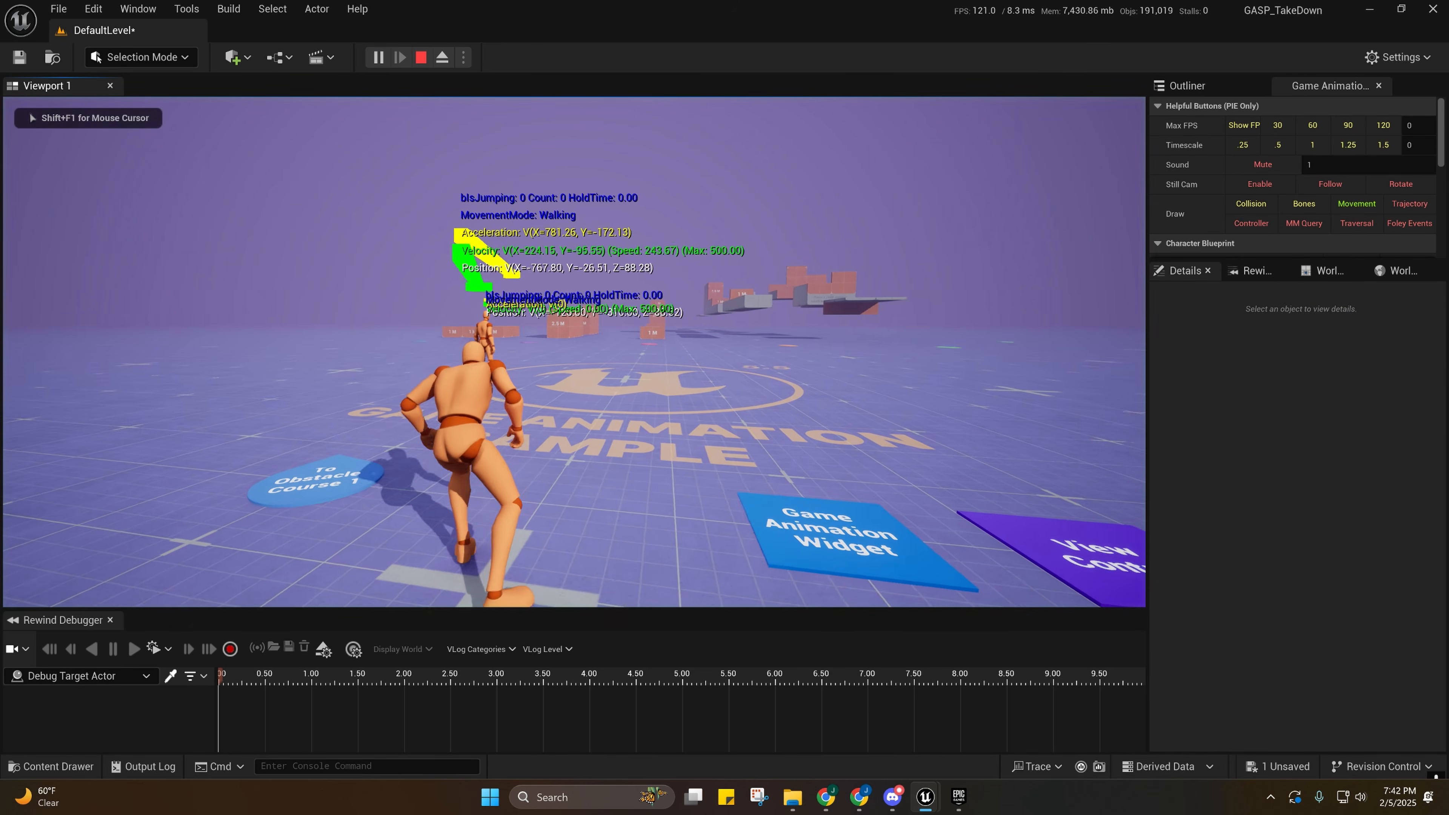
{"action": "key", "text": "w"}
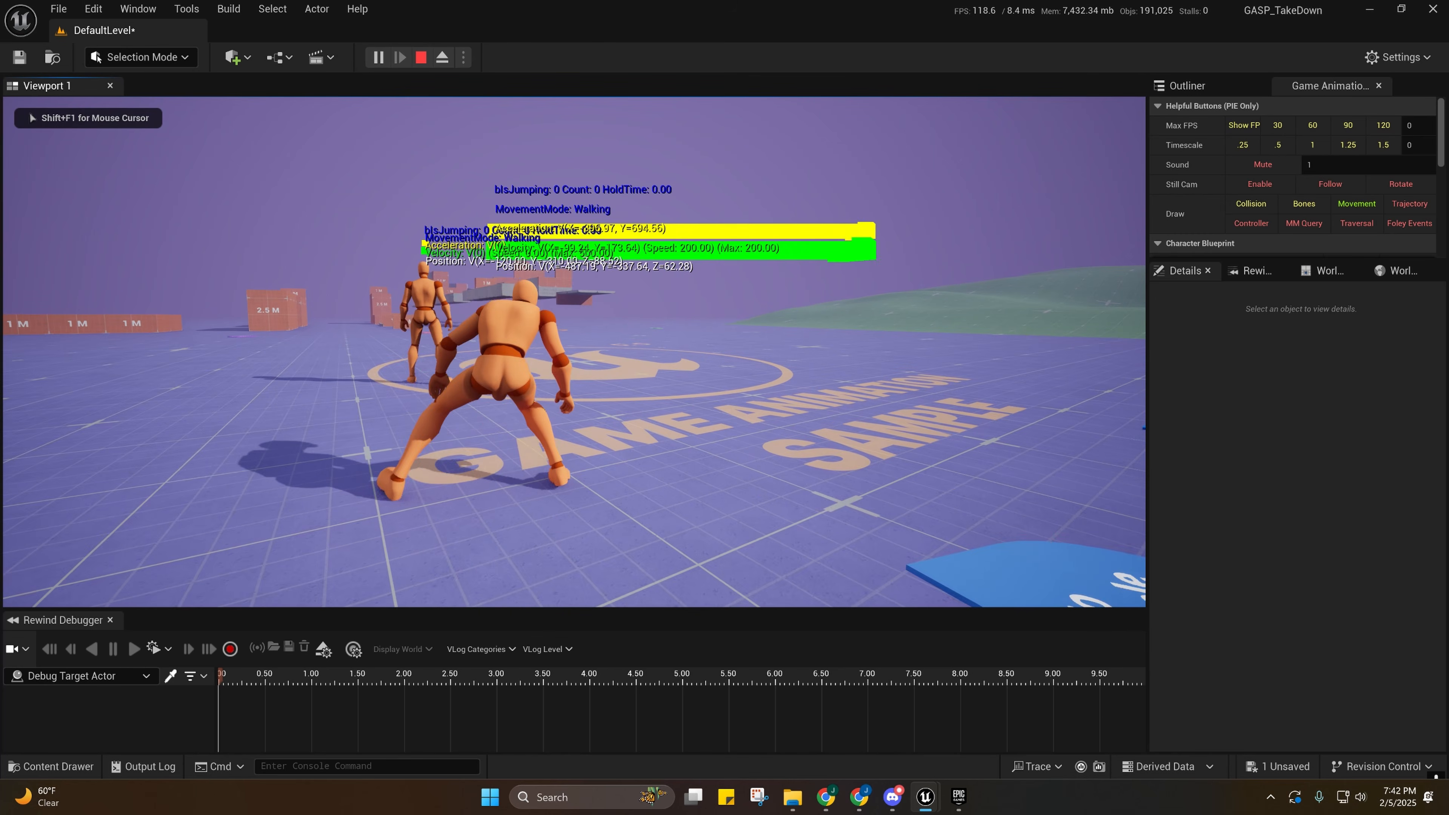
{"action": "key", "text": "w"}
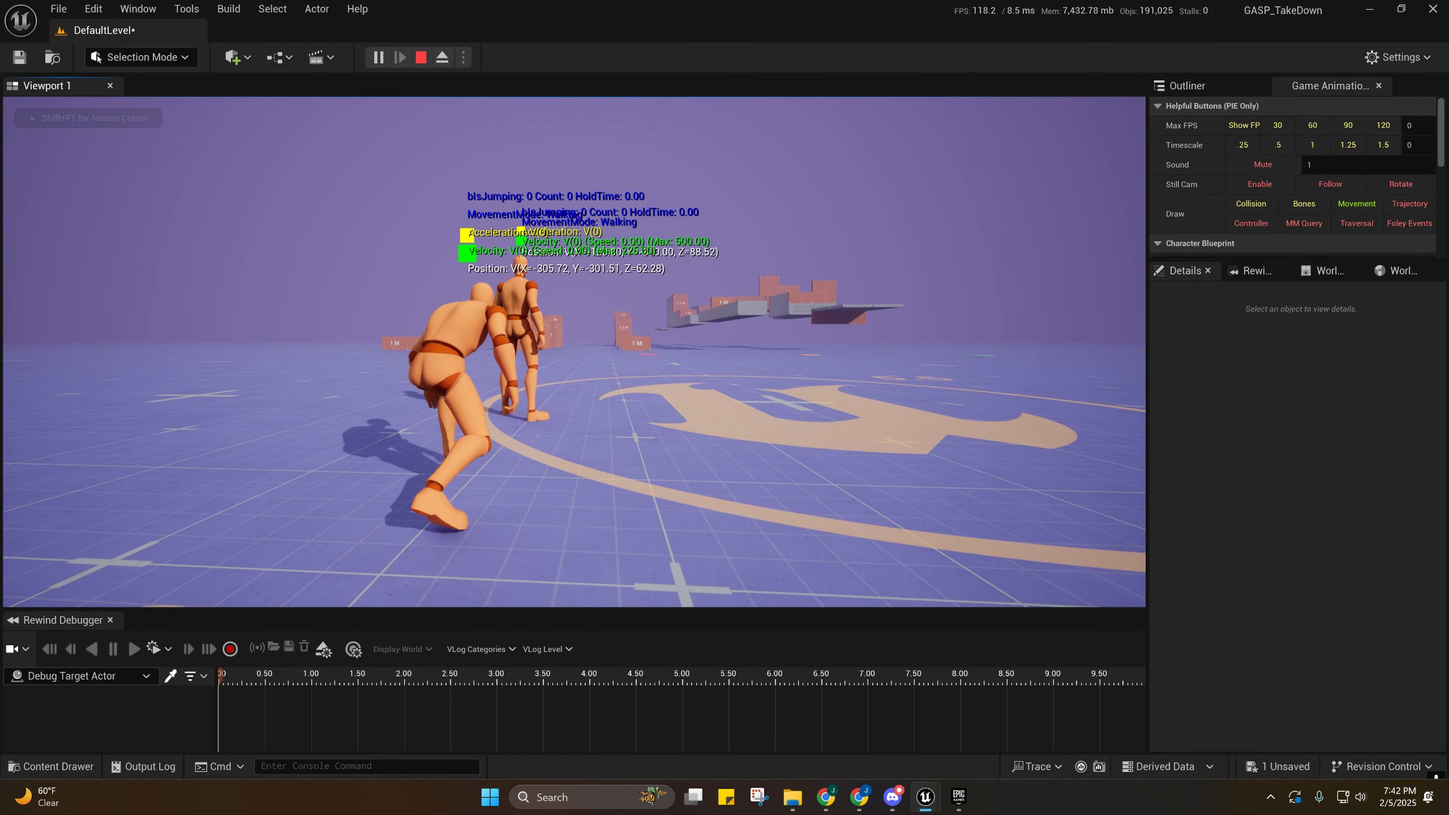
{"action": "key", "text": "e"}
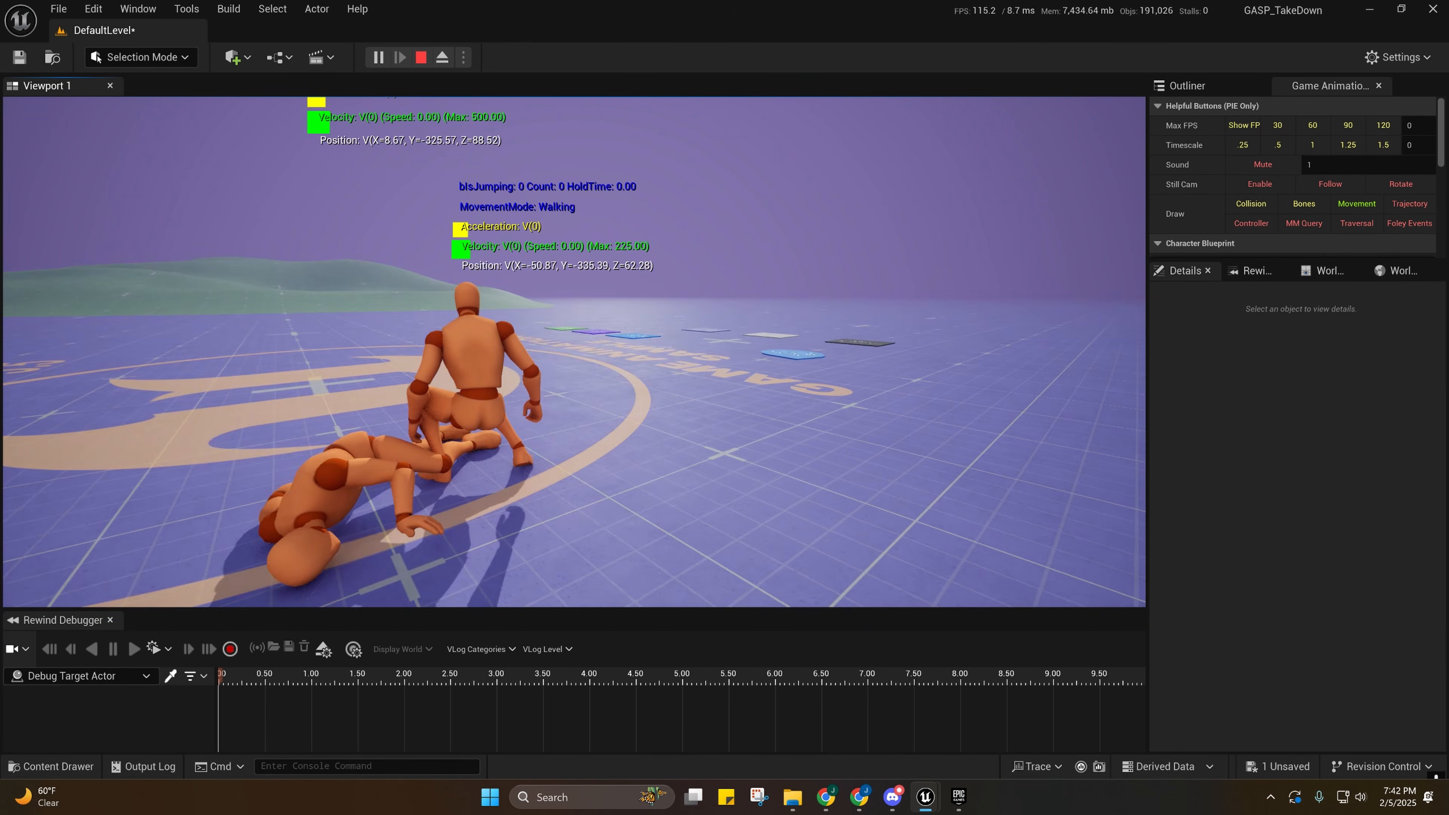
Run the player around the downed character to check movement after the takedown, and stop the play session.
{"action": "key", "text": "w"}
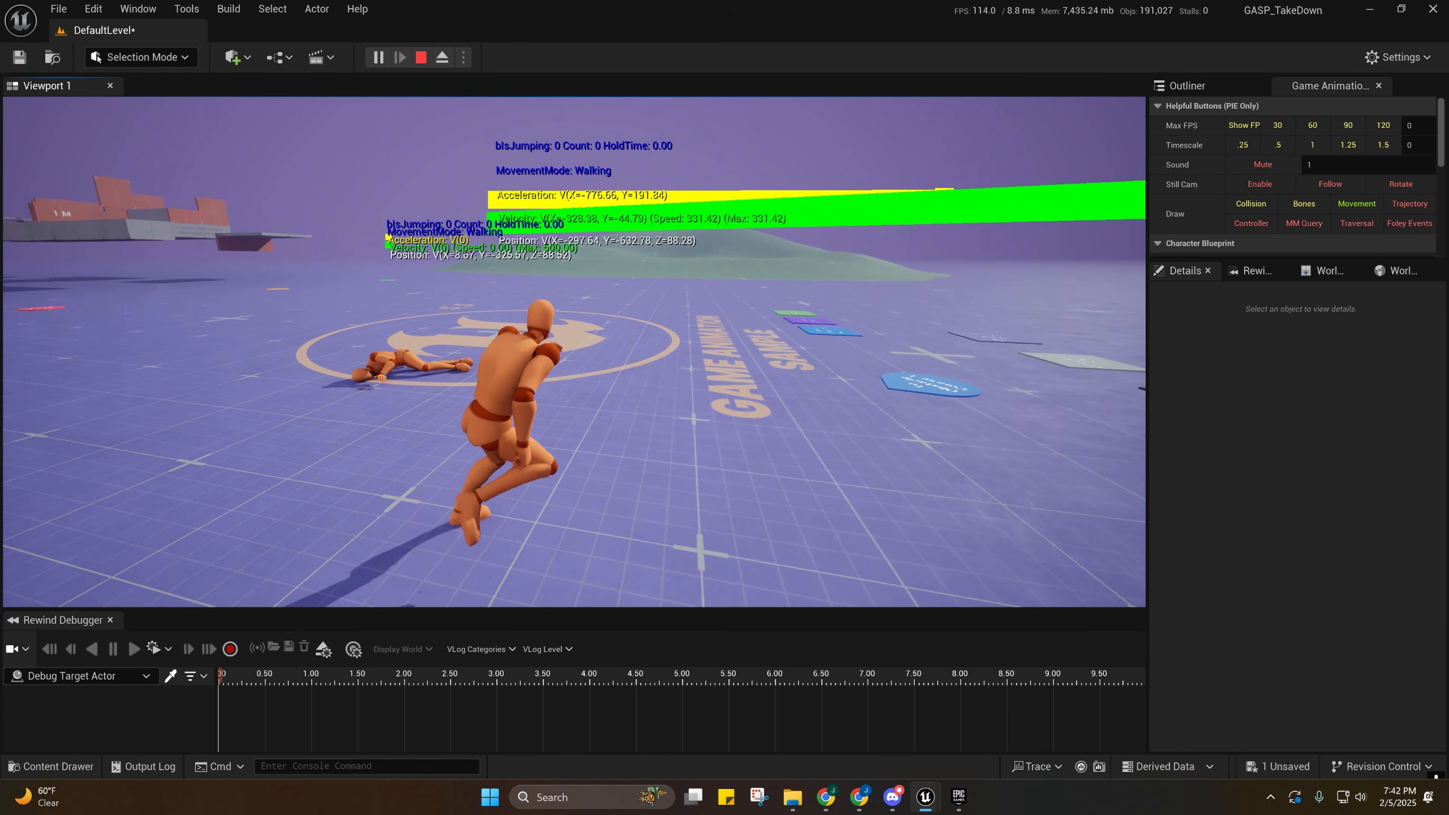
{"action": "key", "text": "w"}
{"action": "key", "text": "a"}
{"action": "key", "text": "d"}
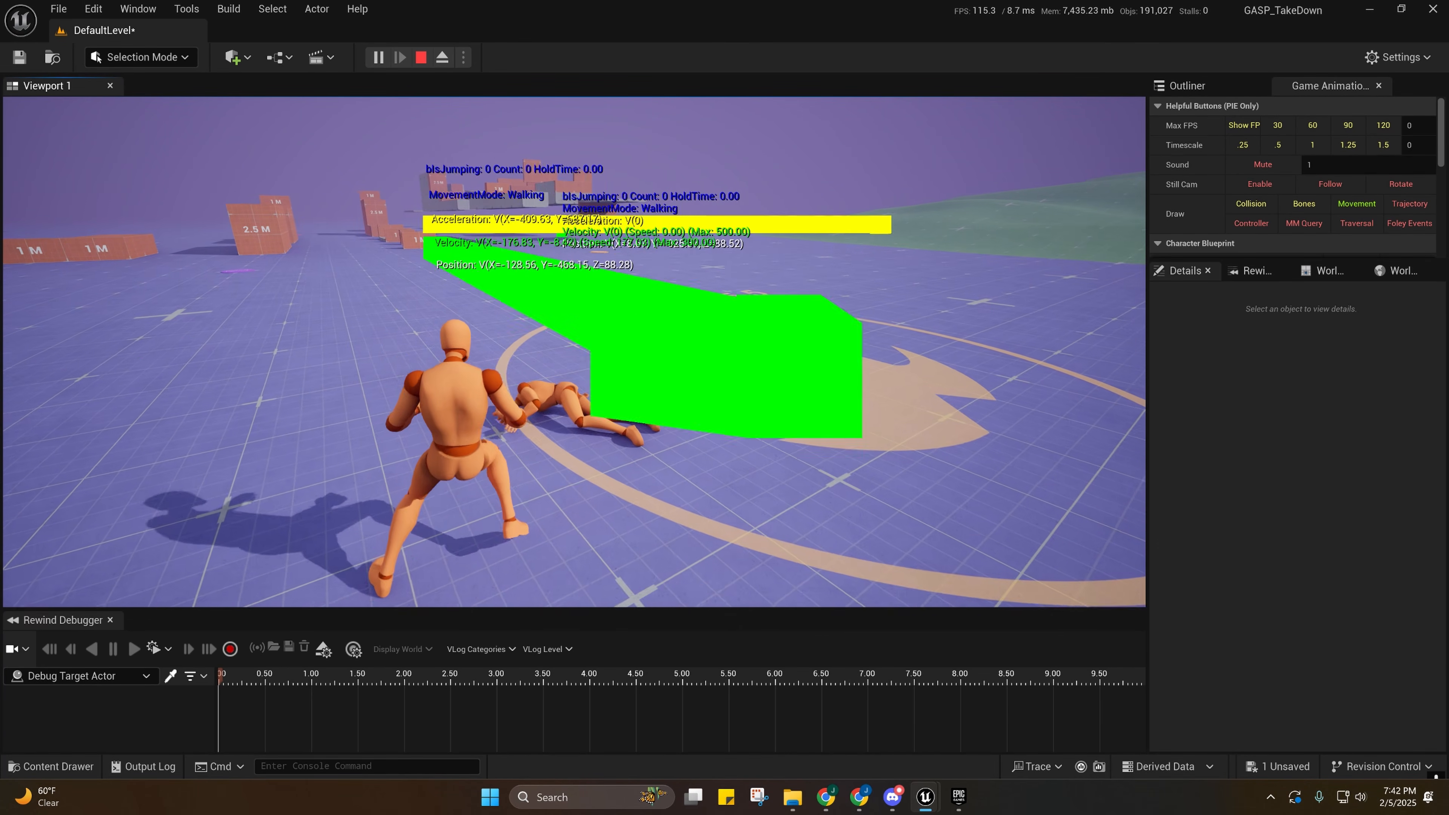
{"action": "key", "text": "a"}
{"action": "key", "text": "w"}
{"action": "key", "text": "d"}
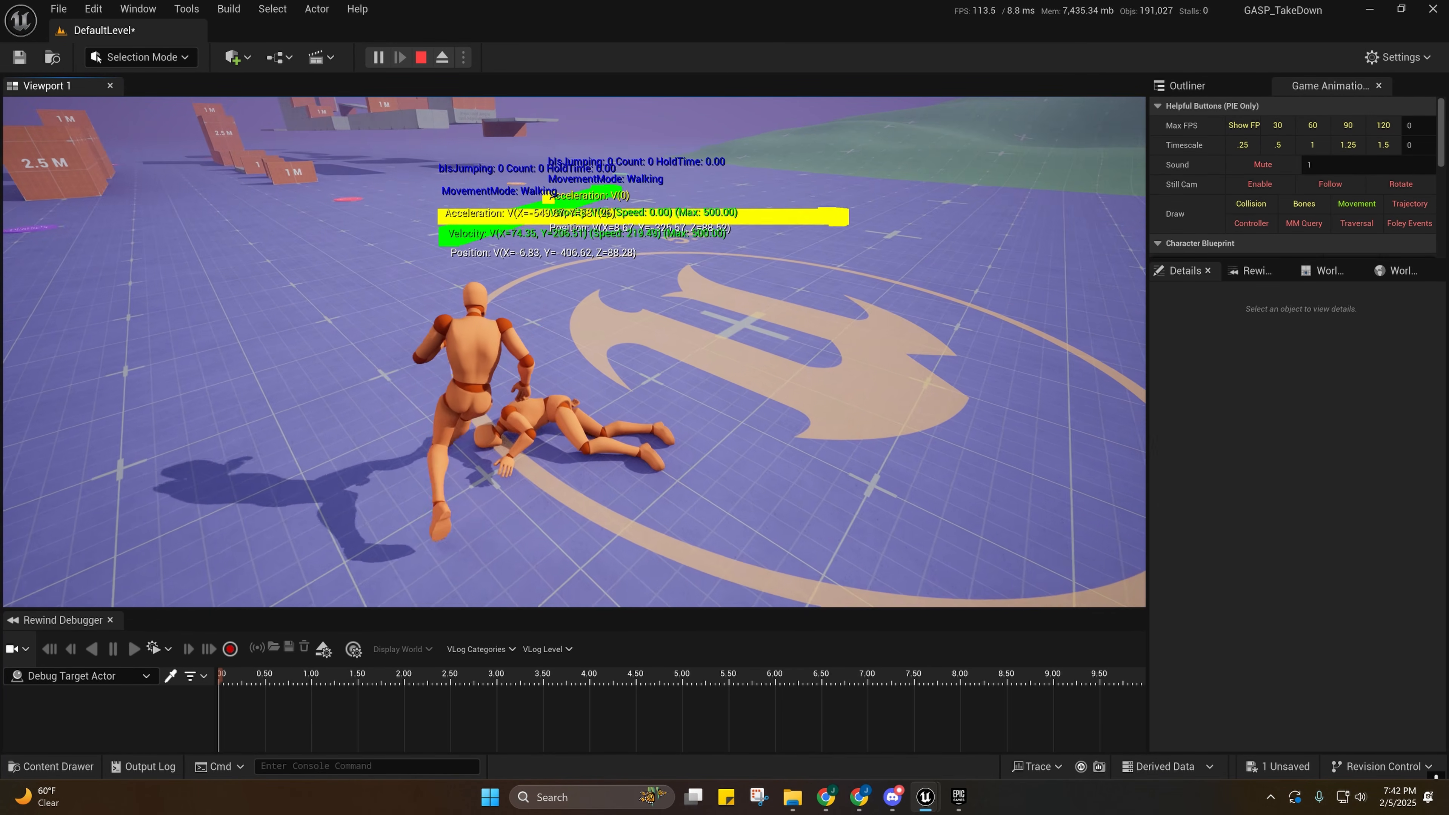
{"action": "key", "text": "s"}
{"action": "key", "text": "a"}
{"action": "key", "text": "w"}
{"action": "key", "text": "d"}
{"action": "key", "text": "s"}
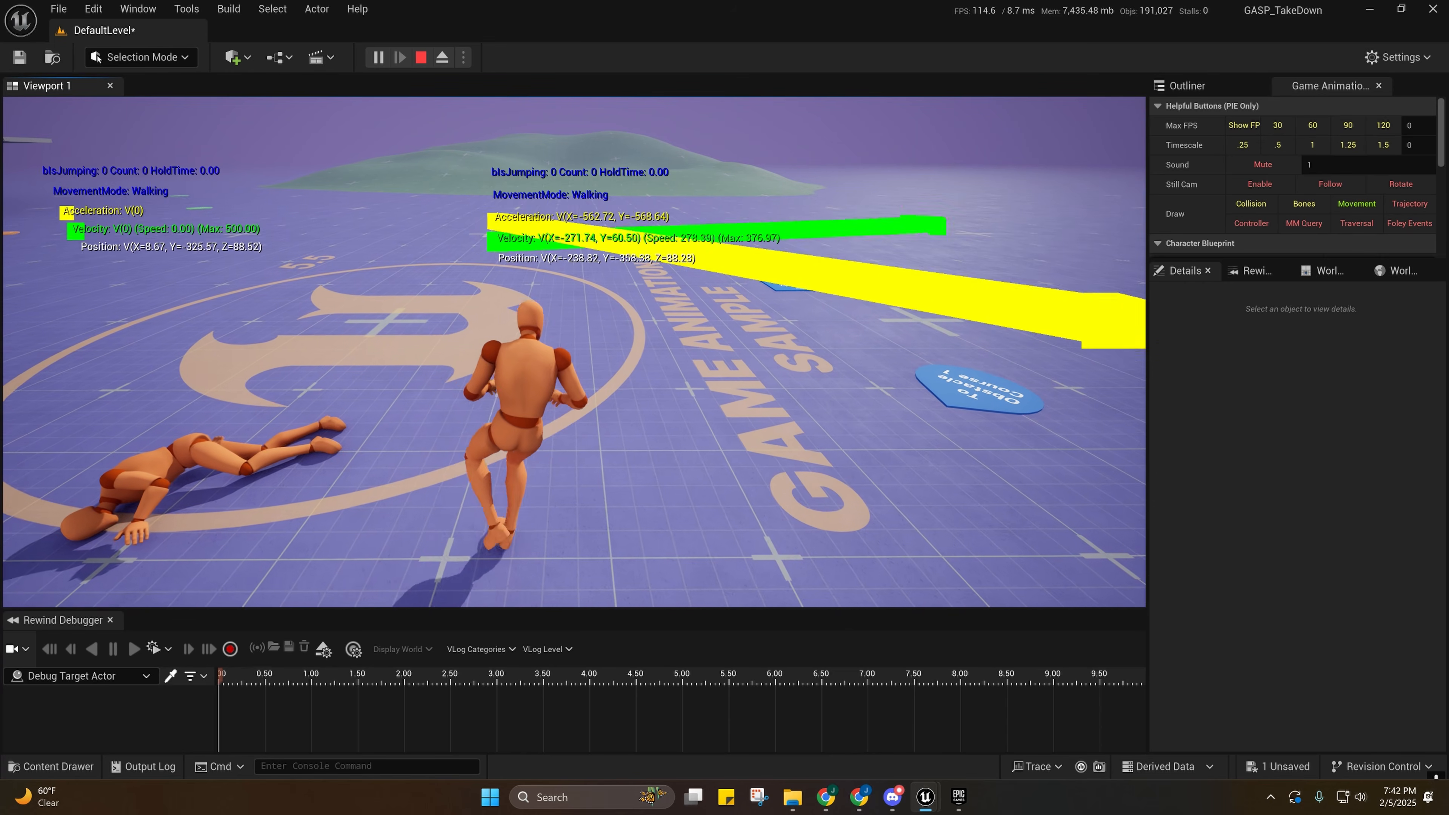
{"action": "key", "text": "a"}
{"action": "key", "text": "d"}
{"action": "key", "text": "w"}
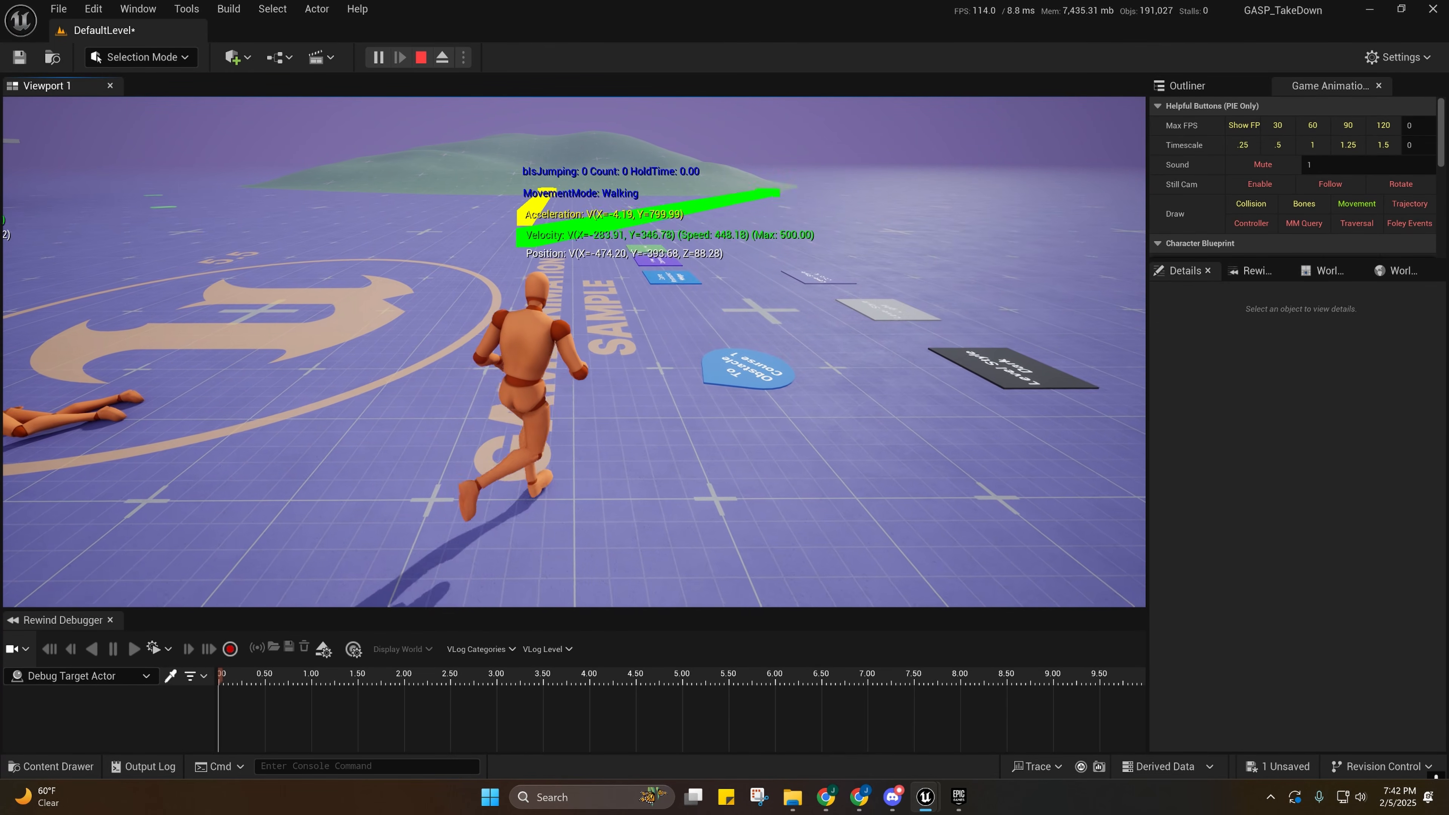
{"action": "key", "text": "a"}
{"action": "key", "text": "s"}
{"action": "key", "text": "d"}
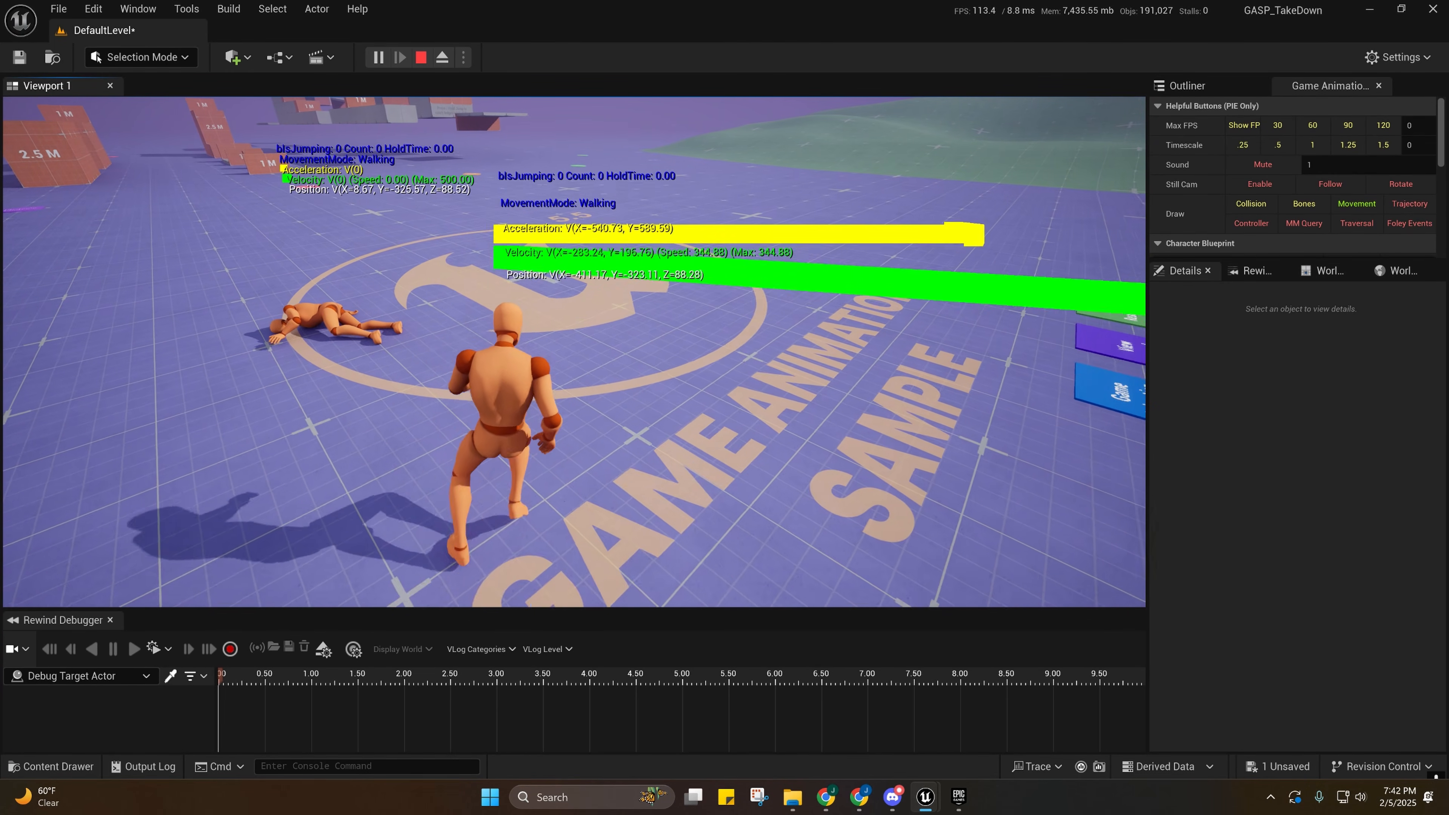
{"action": "key", "text": "a"}
{"action": "key", "text": "w"}
{"action": "key", "text": "s"}
{"action": "key", "text": "d"}
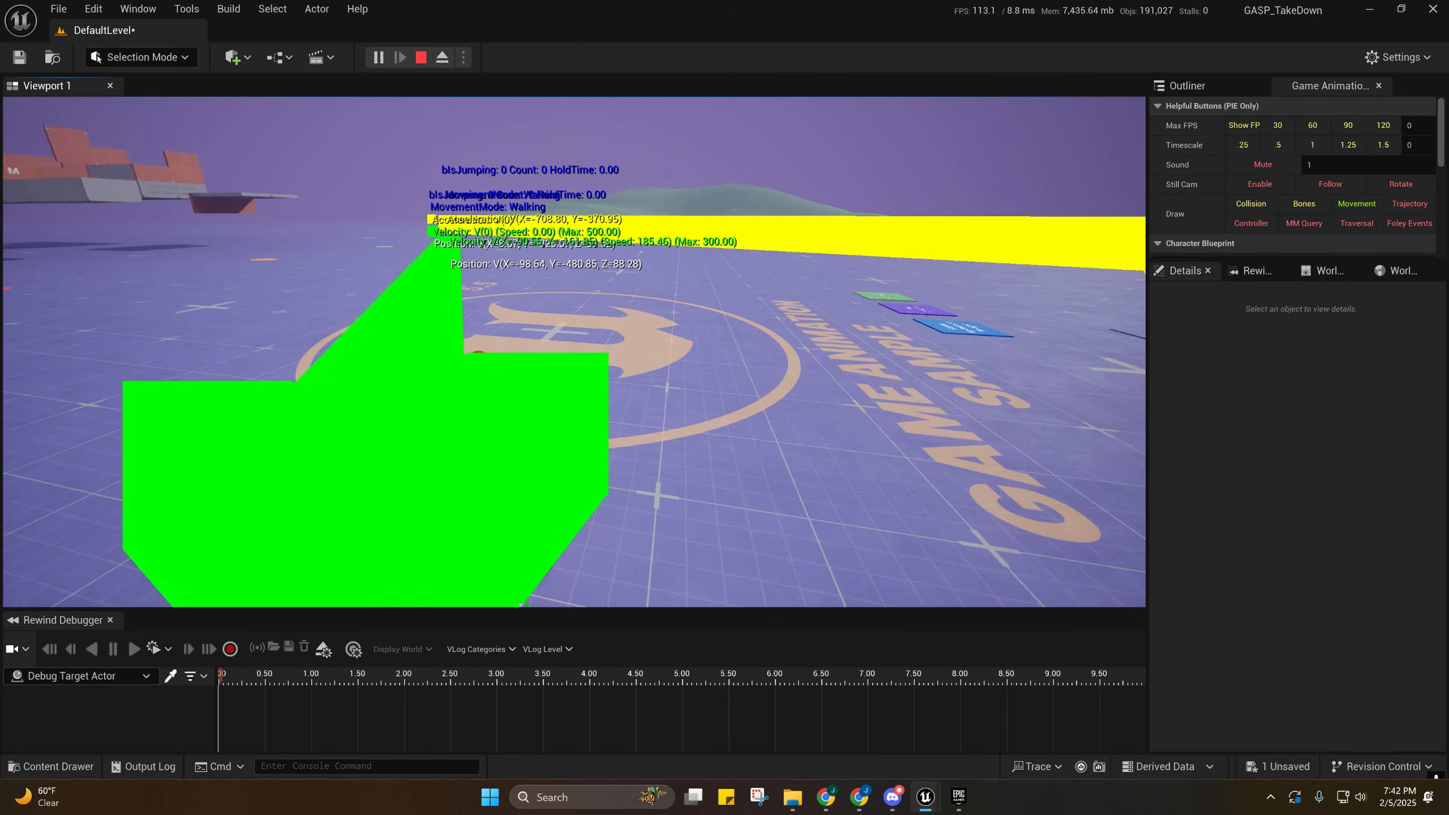
{"action": "key", "text": "w"}
{"action": "key", "text": "a"}
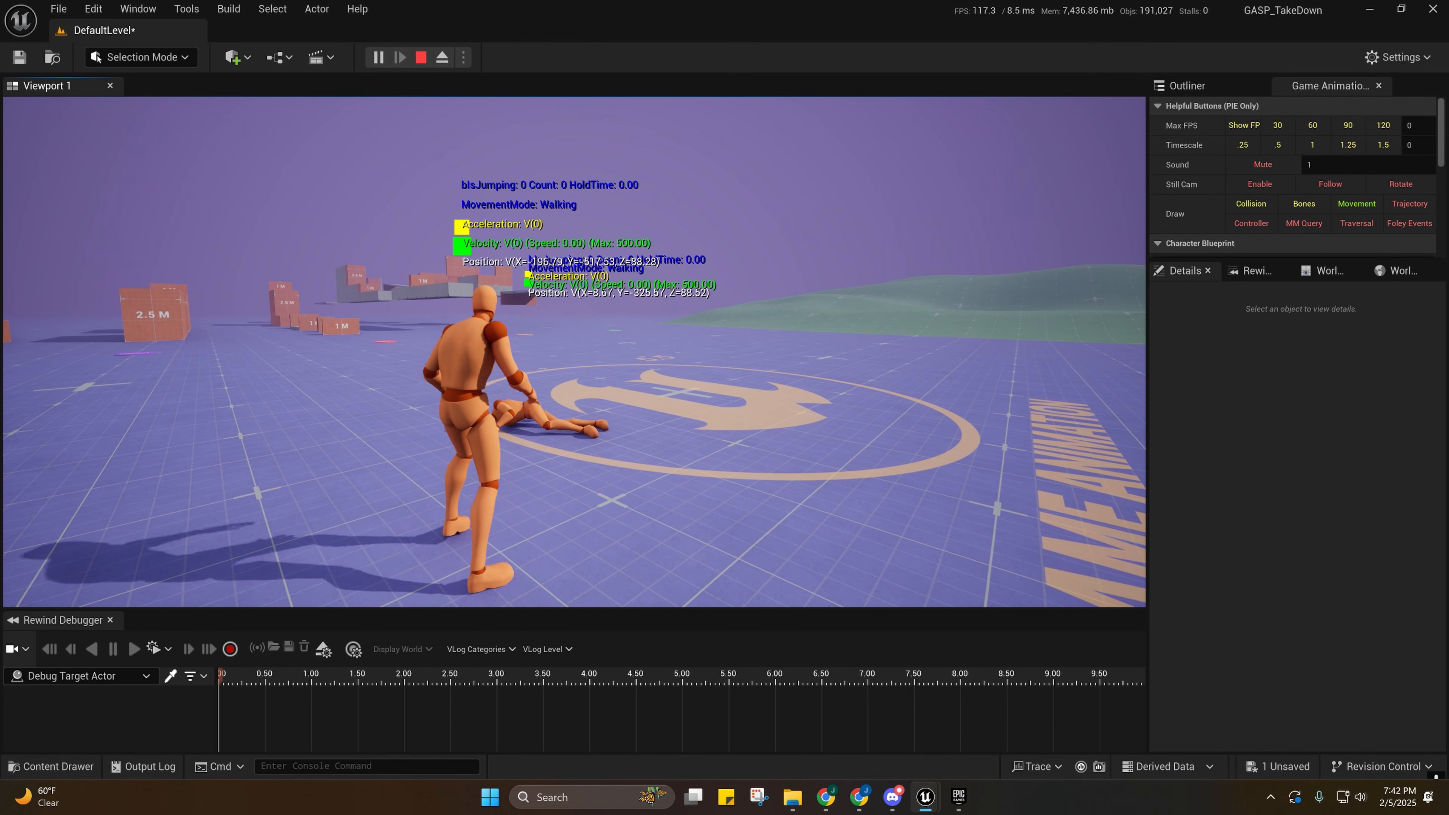
{"action": "key", "text": "Escape"}
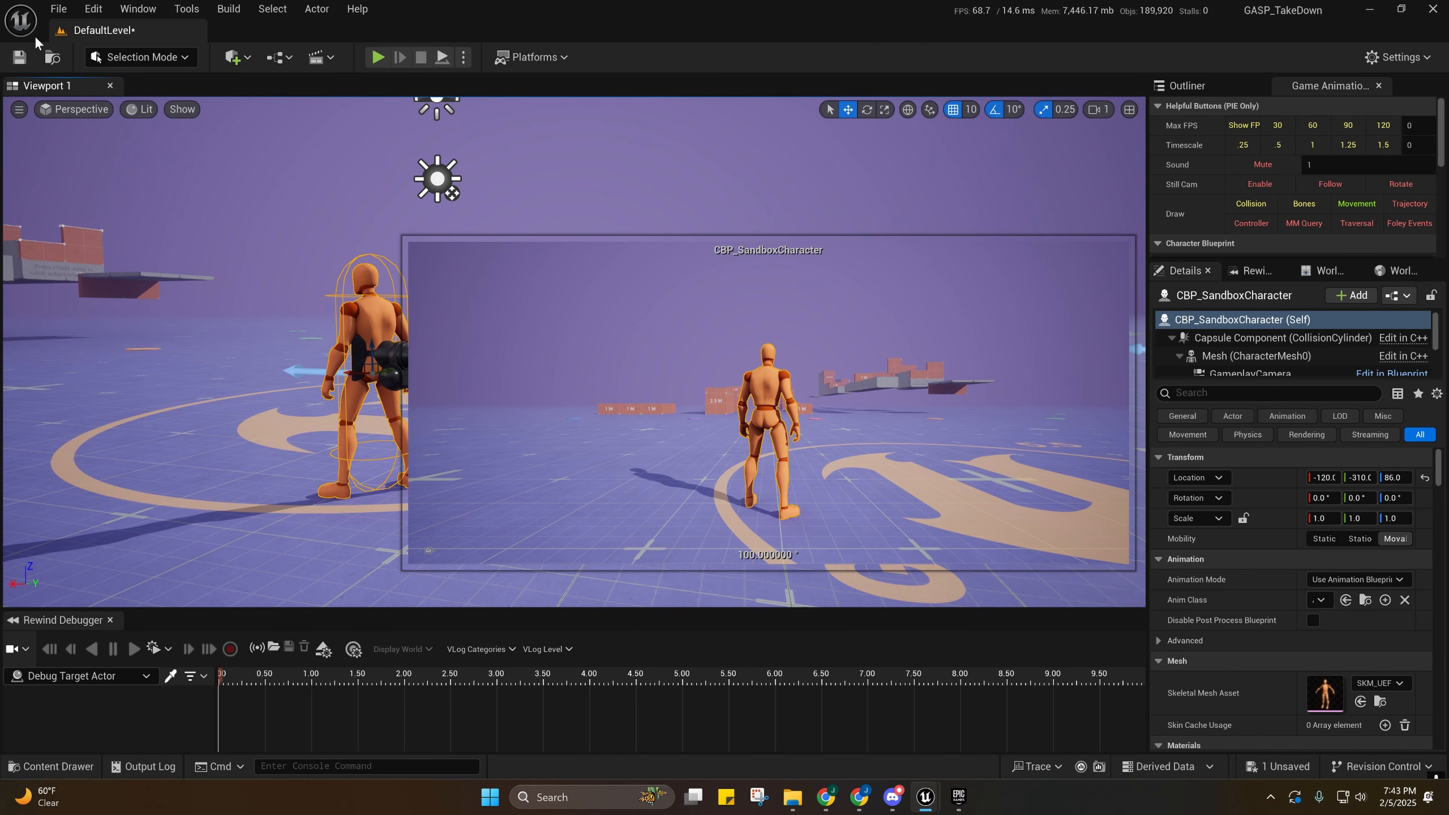
{"action": "left_click", "coordinate": [93, 8]}
{"action": "left_click", "coordinate": [158, 251]}
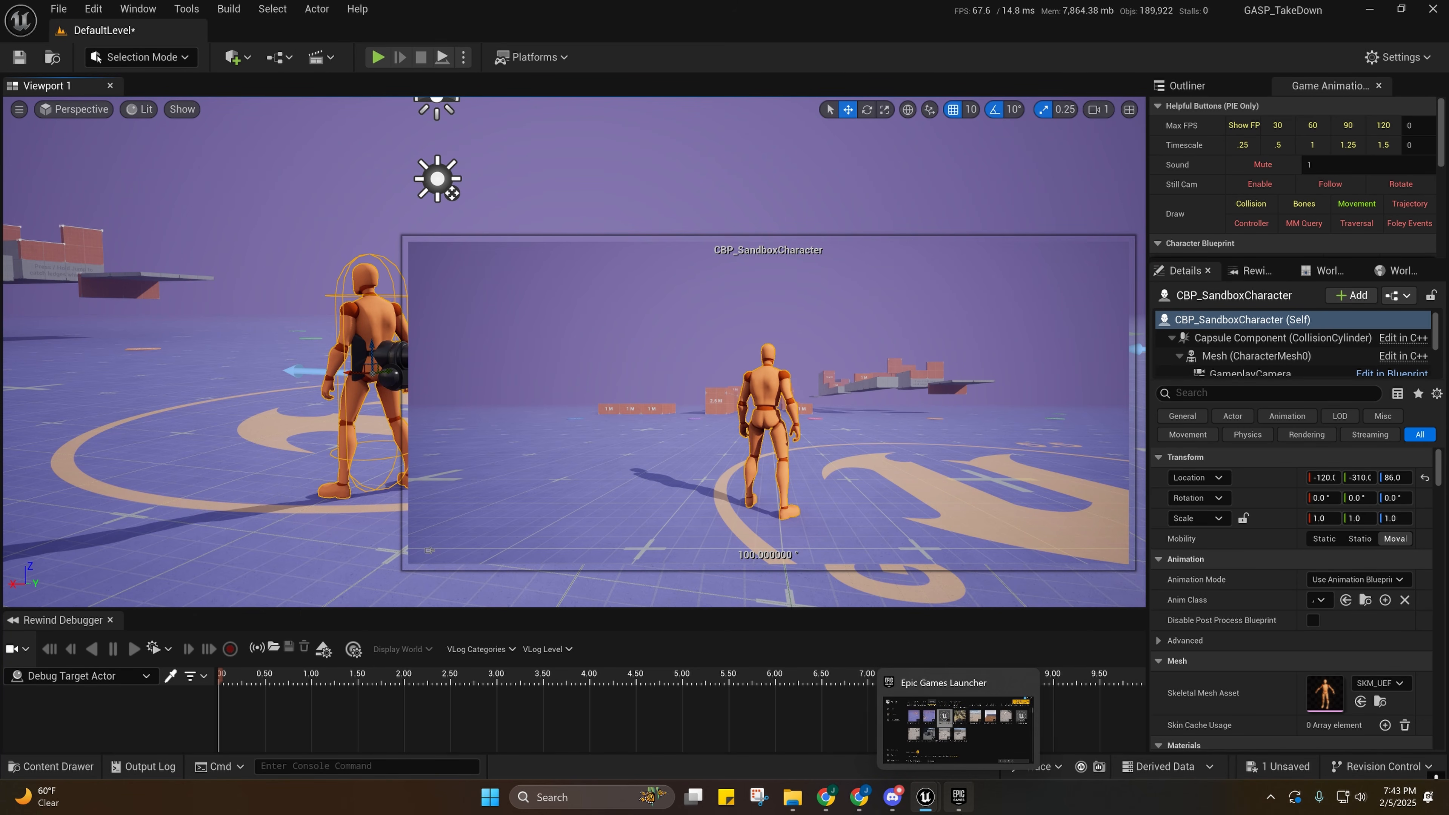
{"action": "mouse_move", "coordinate": [925, 796]}
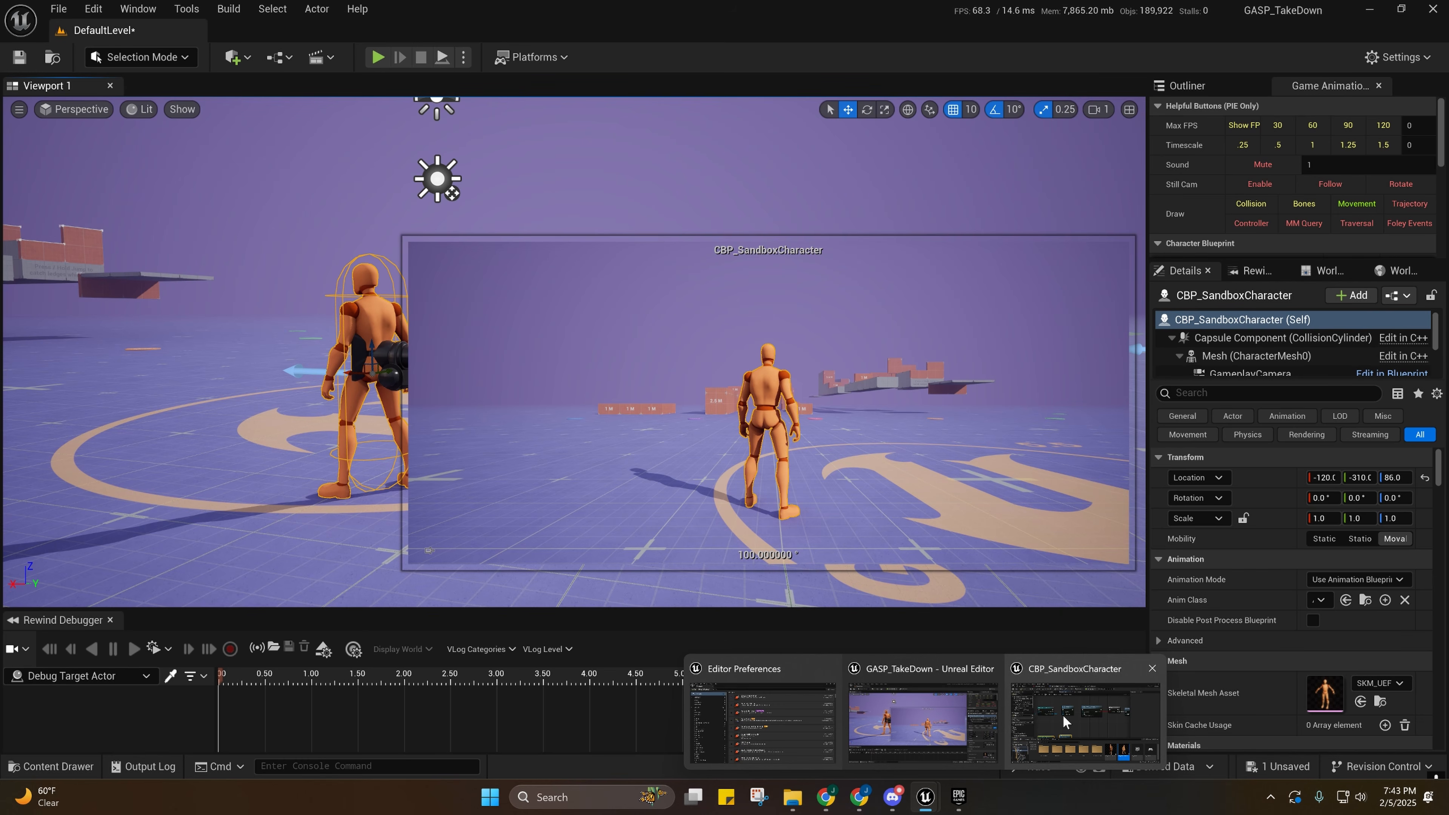
{"action": "left_click", "coordinate": [825, 672]}
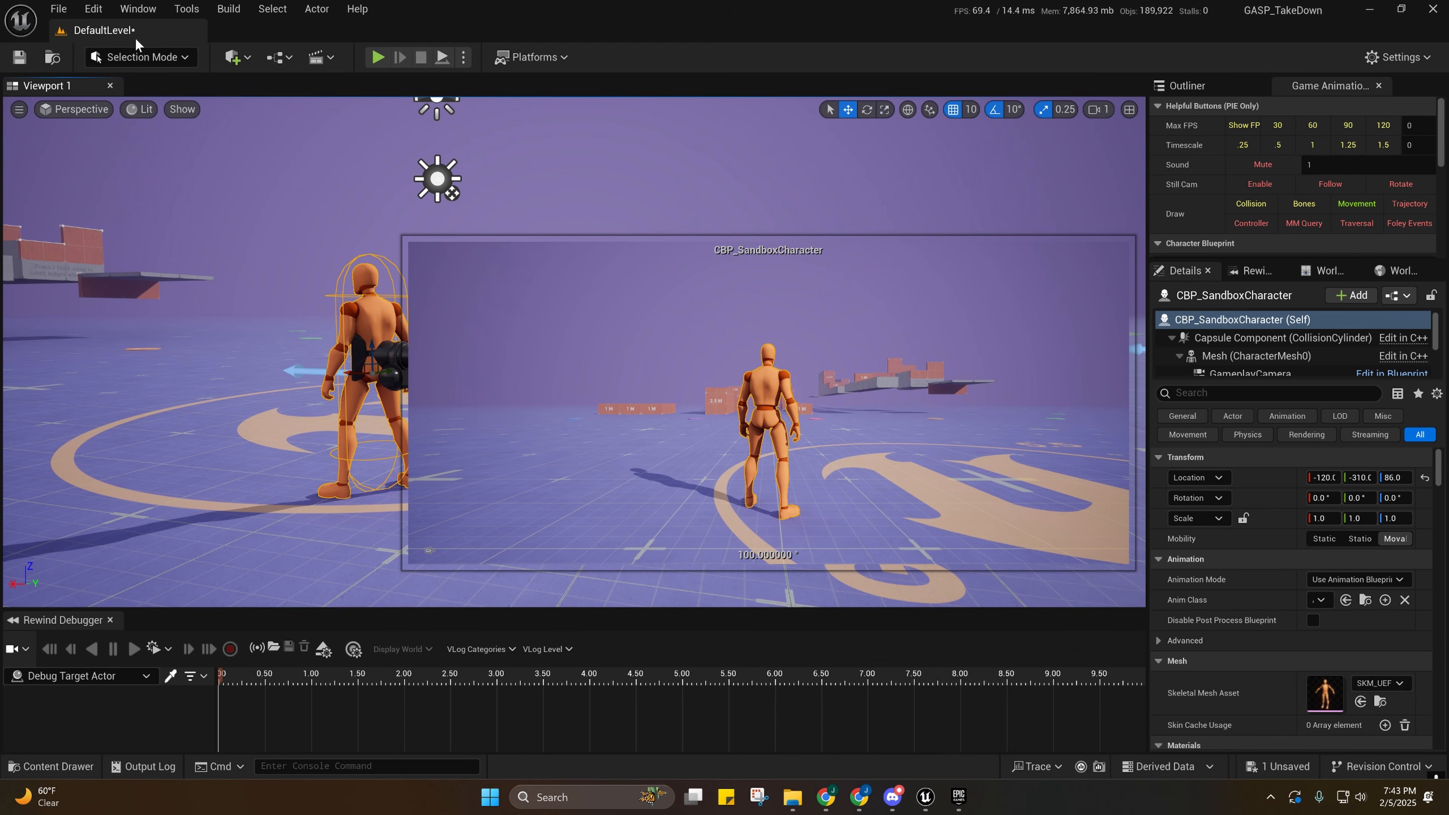
In the Editor Preferences for level viewports, set Camera Preview Size to 1.0 and minimize the preferences window.
{"action": "left_click", "coordinate": [96, 12]}
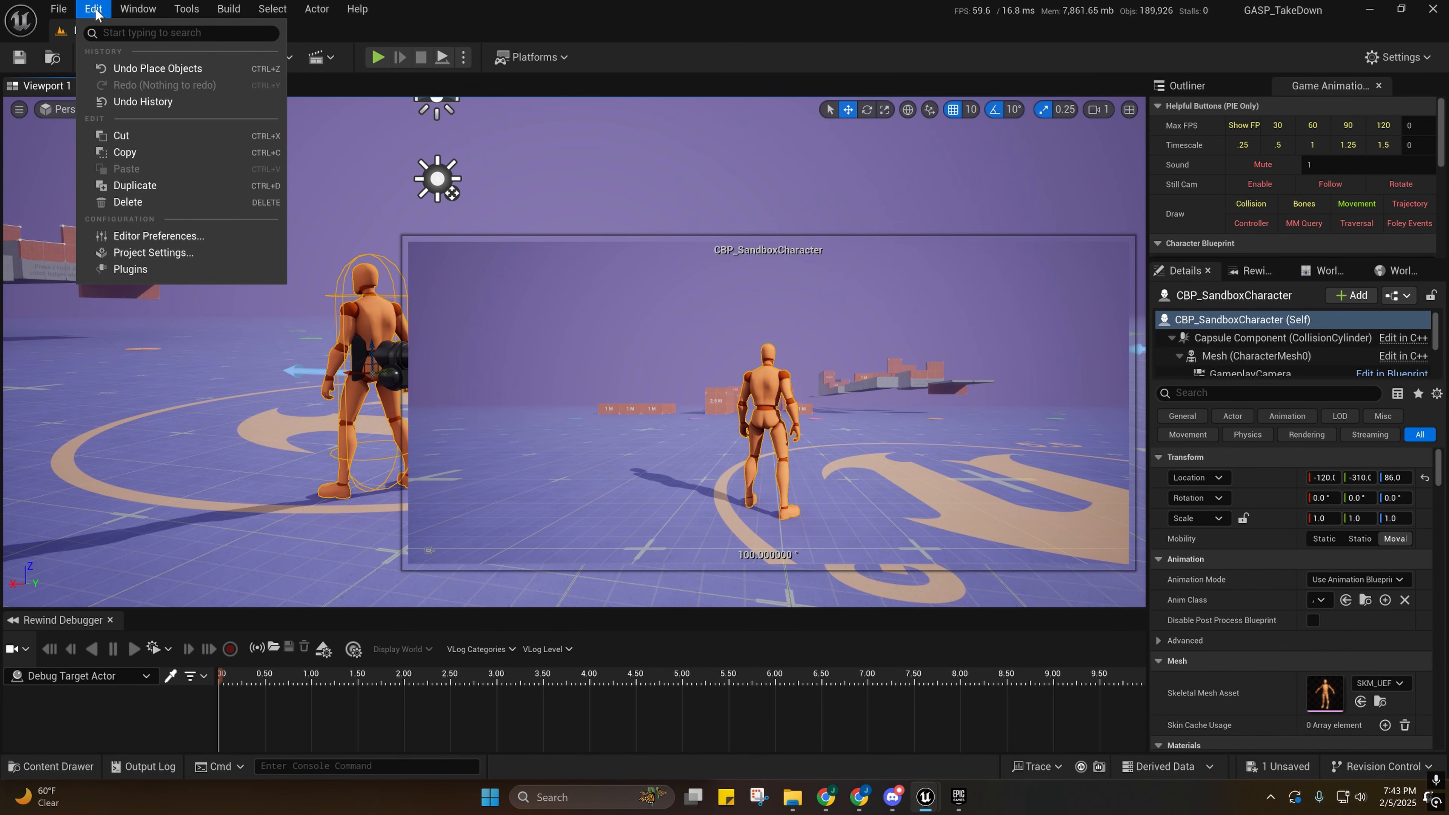
{"action": "left_click", "coordinate": [132, 235]}
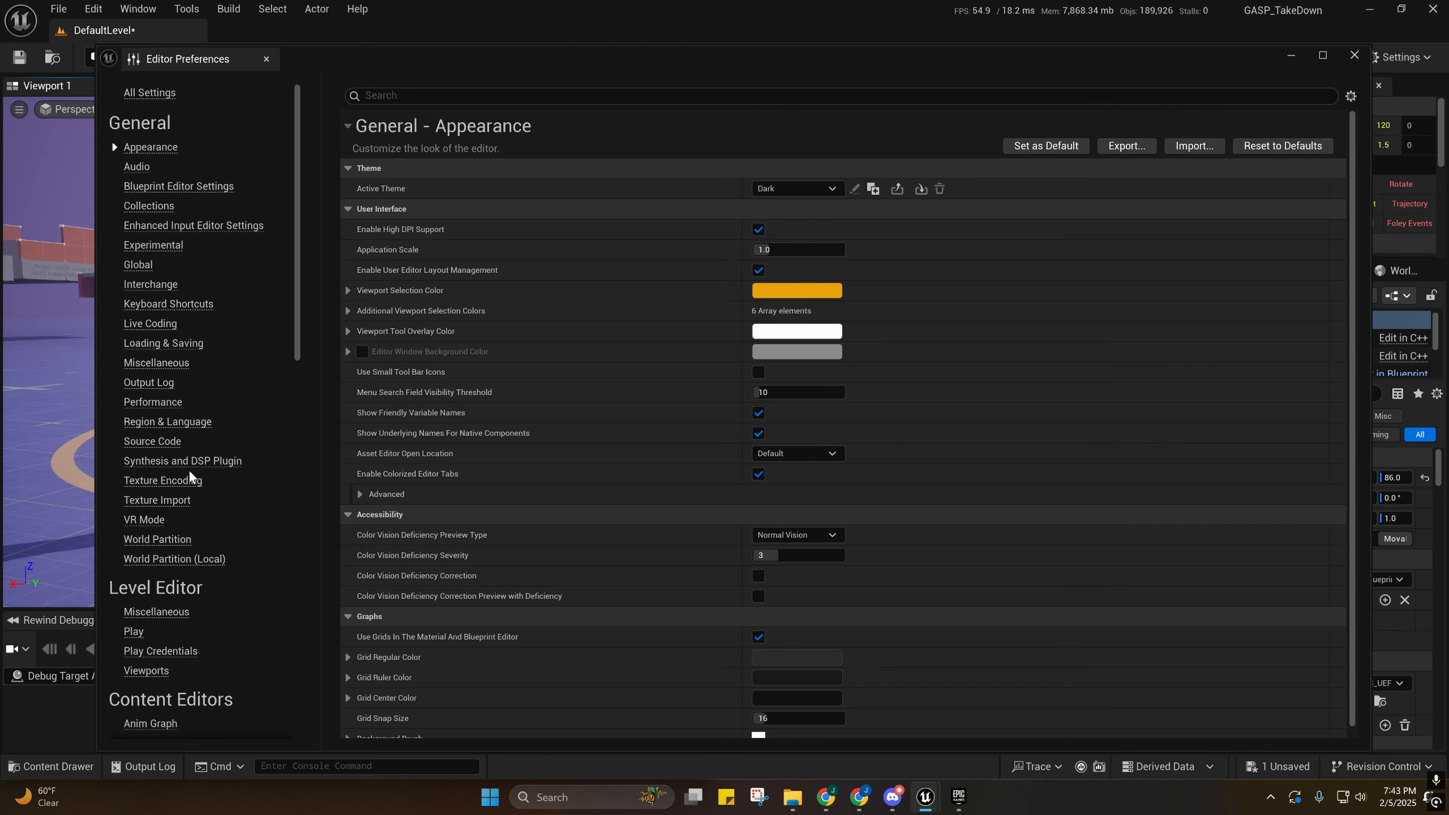
{"action": "scroll", "coordinate": [130, 564], "scroll_direction": "down", "scroll_amount": 2}
{"action": "left_click", "coordinate": [146, 598]}
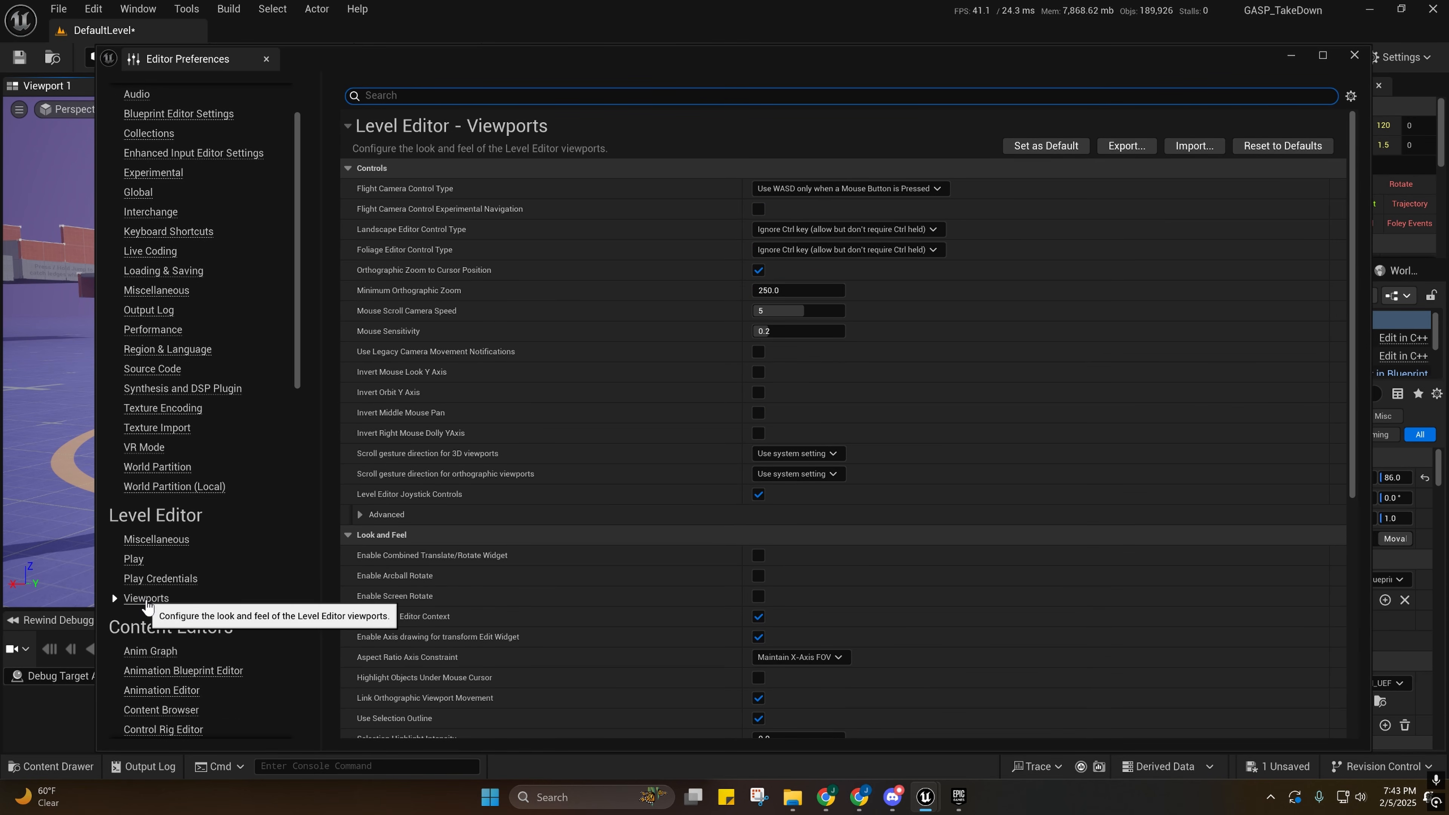
{"action": "scroll", "coordinate": [511, 526], "scroll_direction": "down", "scroll_amount": 5}
{"action": "scroll", "coordinate": [593, 539], "scroll_direction": "down", "scroll_amount": 4}
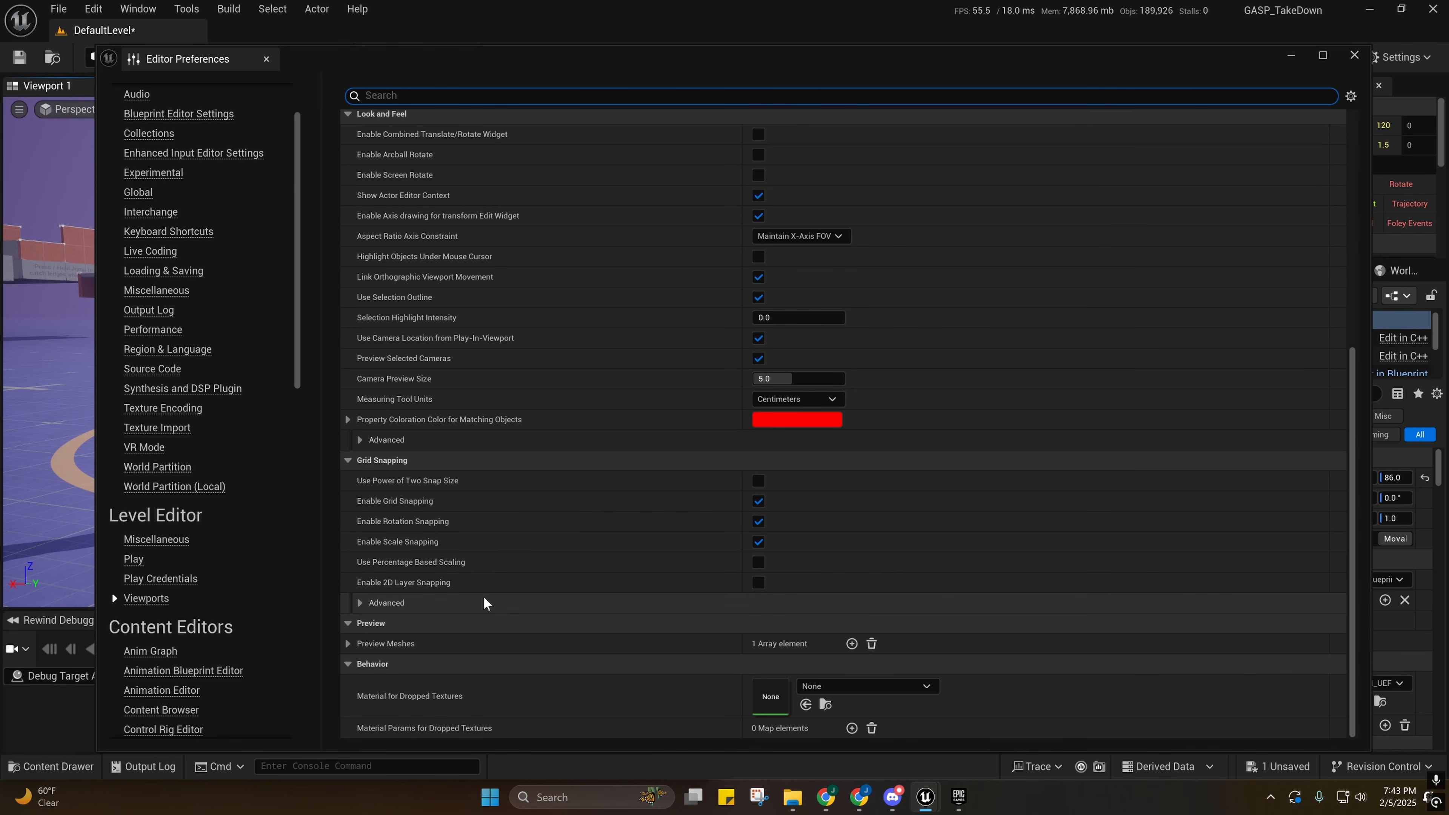
{"action": "scroll", "coordinate": [484, 596], "scroll_direction": "up", "scroll_amount": 3}
{"action": "scroll", "coordinate": [466, 425], "scroll_direction": "up", "scroll_amount": 7}
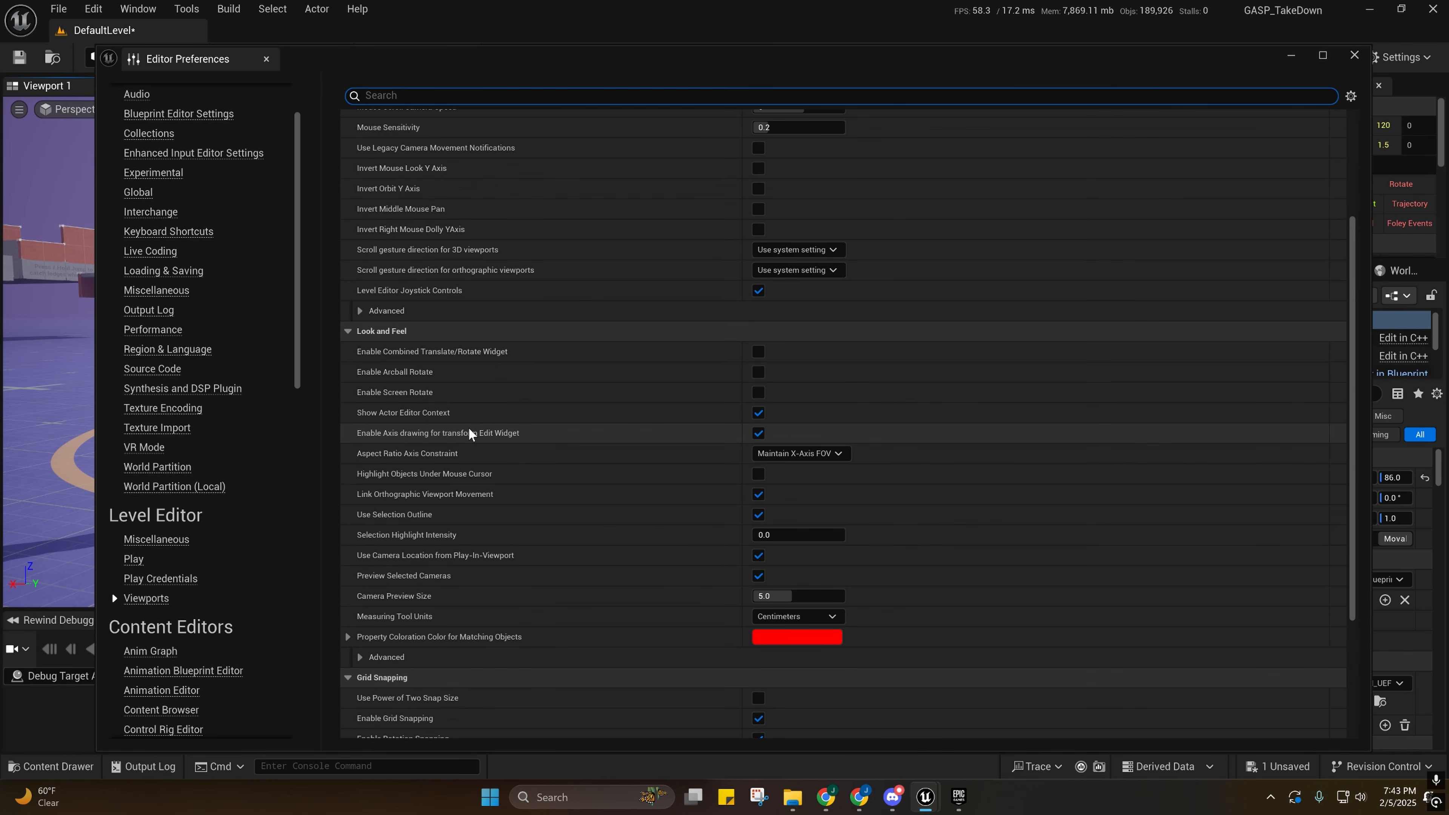
{"action": "scroll", "coordinate": [450, 319], "scroll_direction": "down", "scroll_amount": 6}
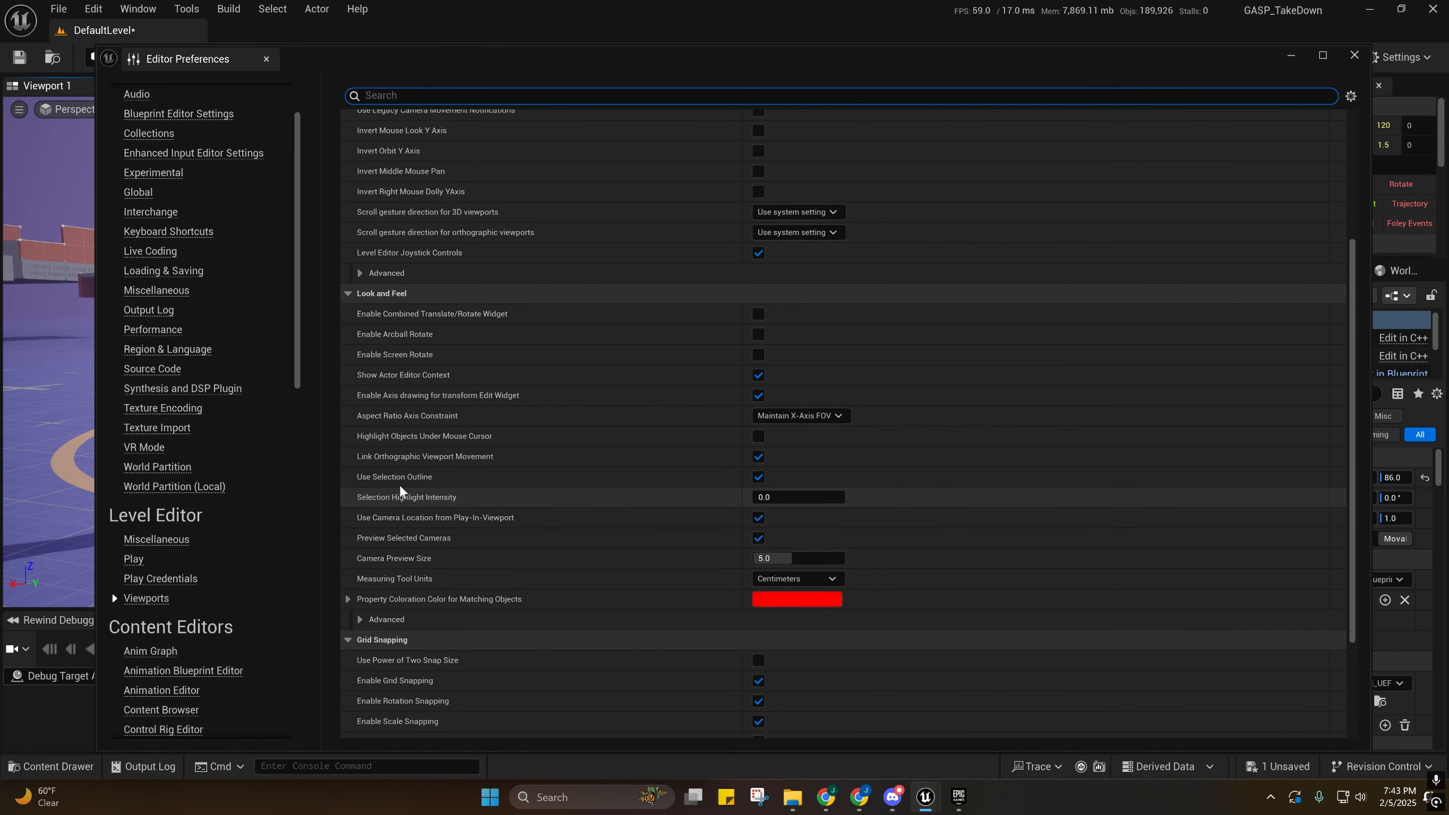
{"action": "scroll", "coordinate": [422, 505], "scroll_direction": "down", "scroll_amount": 3}
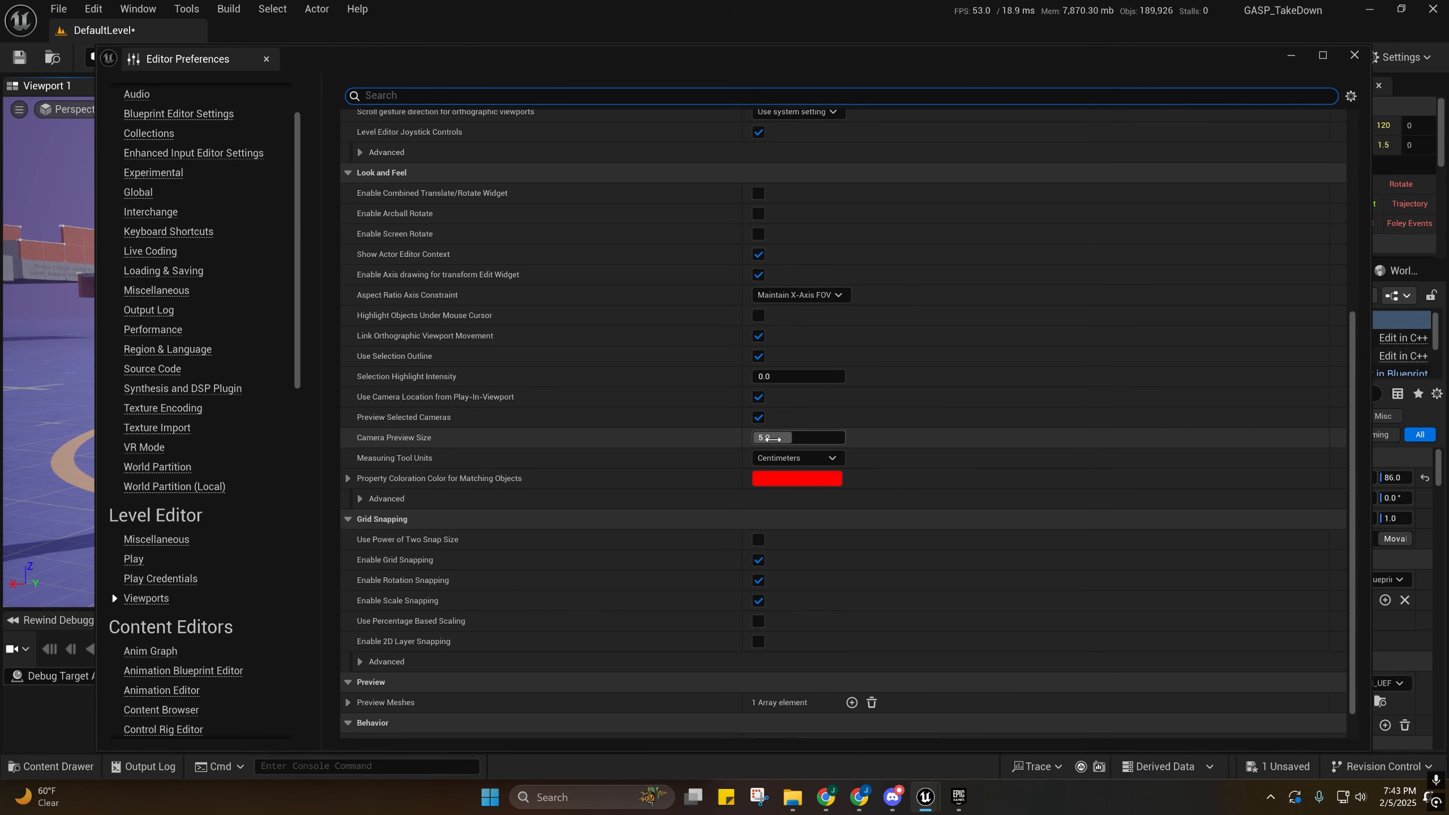
{"action": "left_click", "coordinate": [772, 439]}
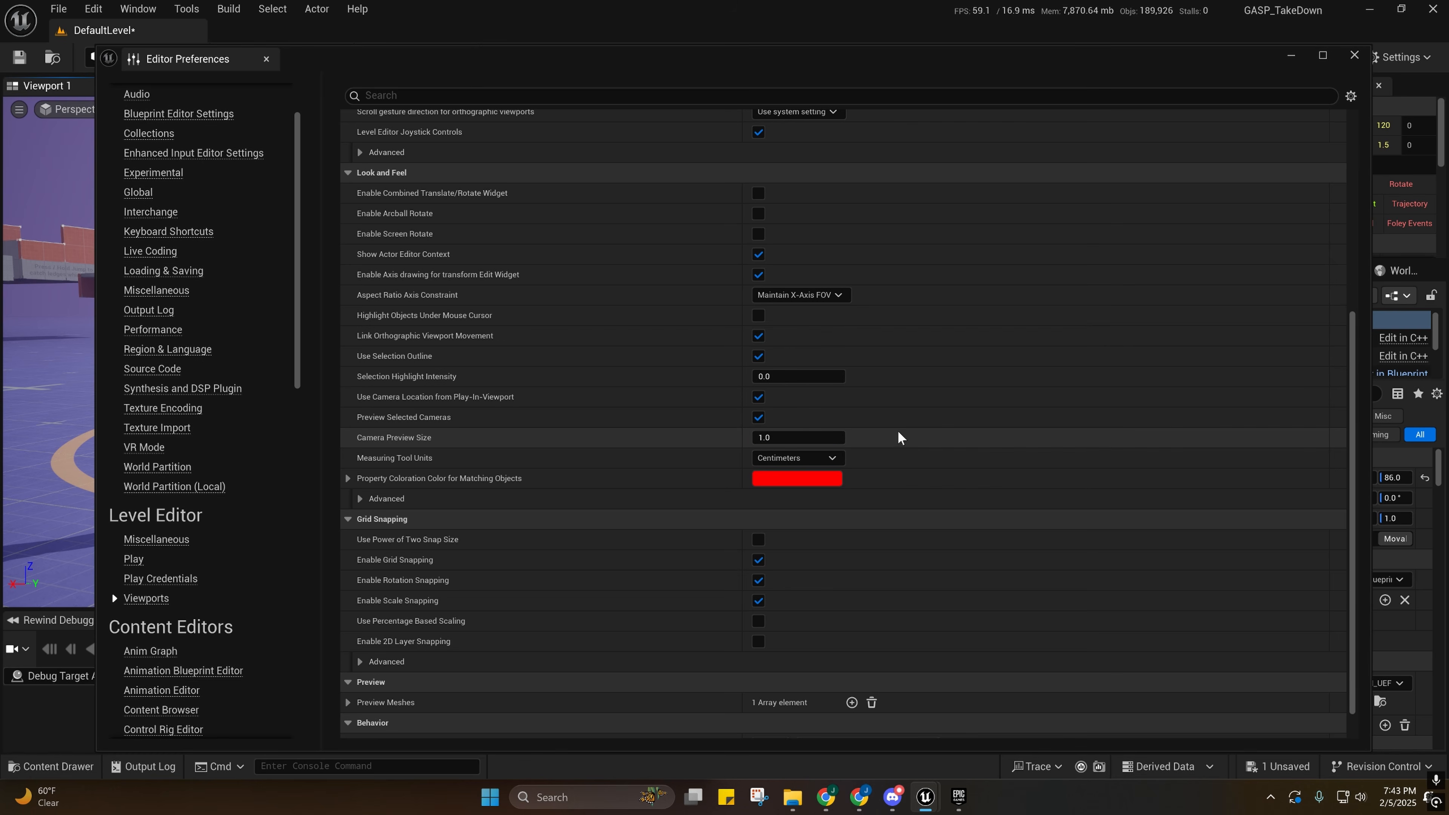
{"action": "left_click", "coordinate": [1289, 57]}
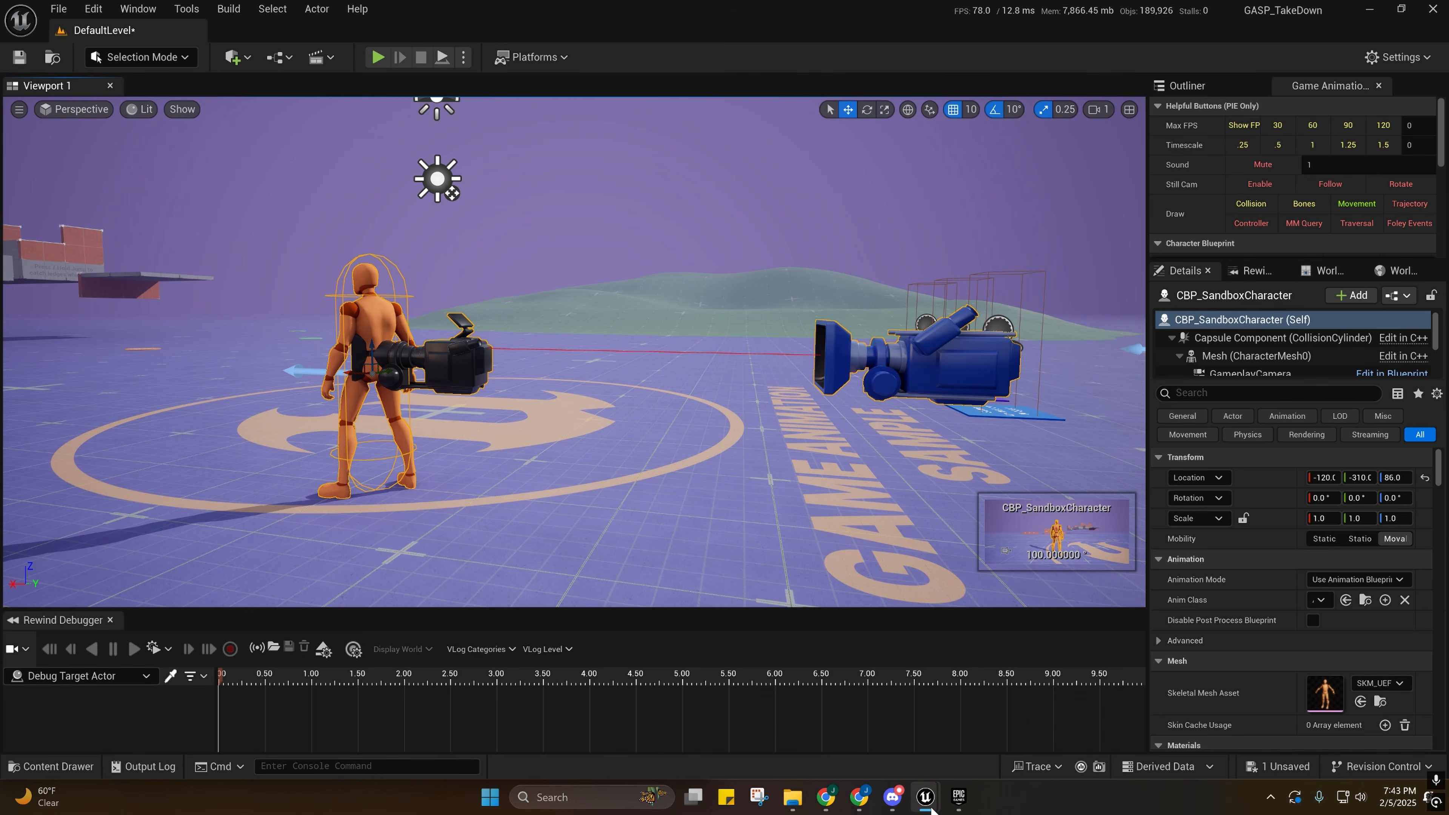
Turn off Preview Selected Cameras in the viewport preferences and close the Editor Preferences.
{"action": "mouse_move", "coordinate": [926, 799]}
{"action": "left_click", "coordinate": [1078, 736]}
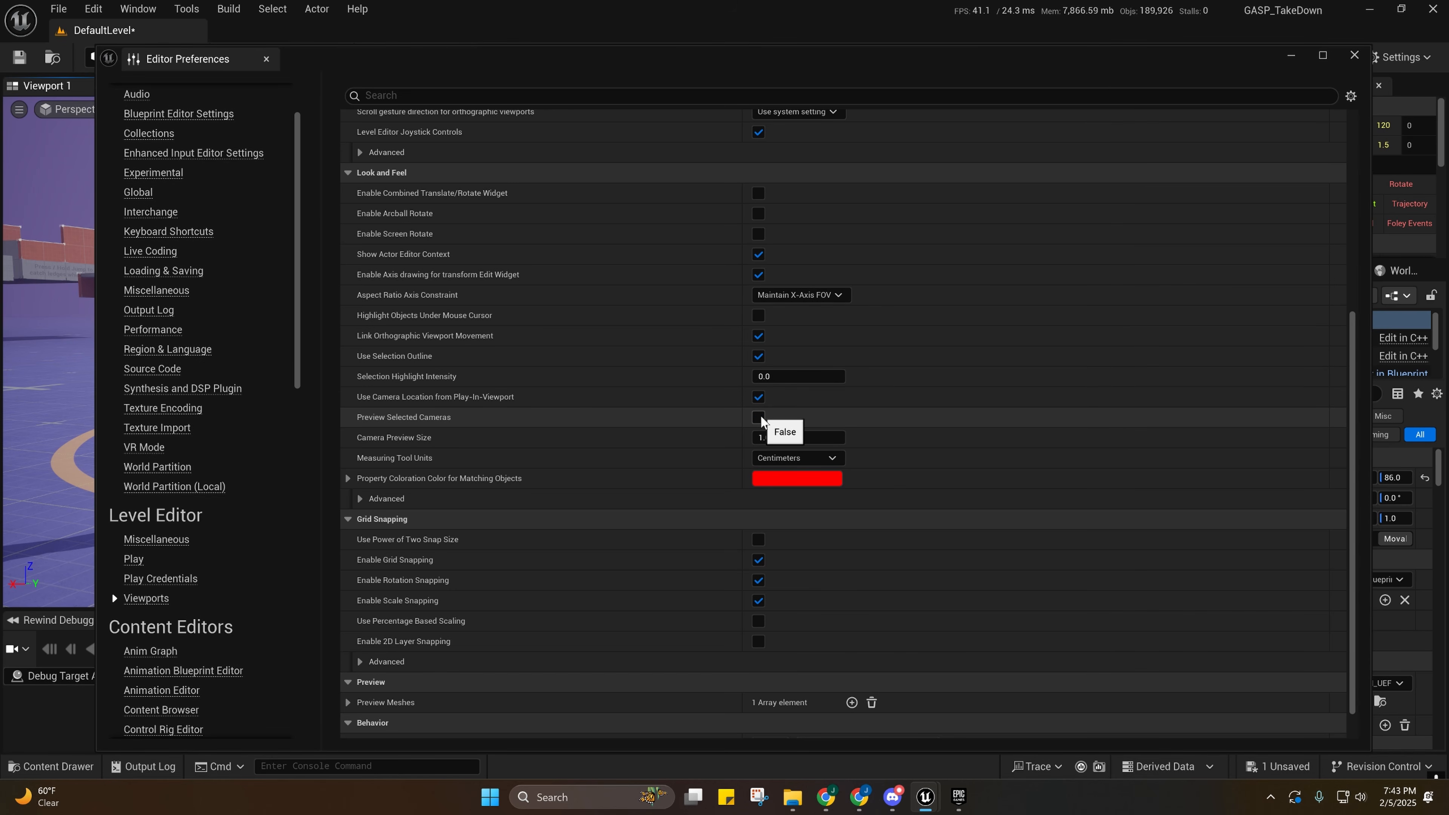
{"action": "left_click", "coordinate": [1354, 55]}
Deselect the placed CBP_SandboxCharacter in the viewport and save the modified DefaultLevel.
{"action": "left_click_drag", "start_coordinate": [1041, 541], "coordinate": [964, 600]}
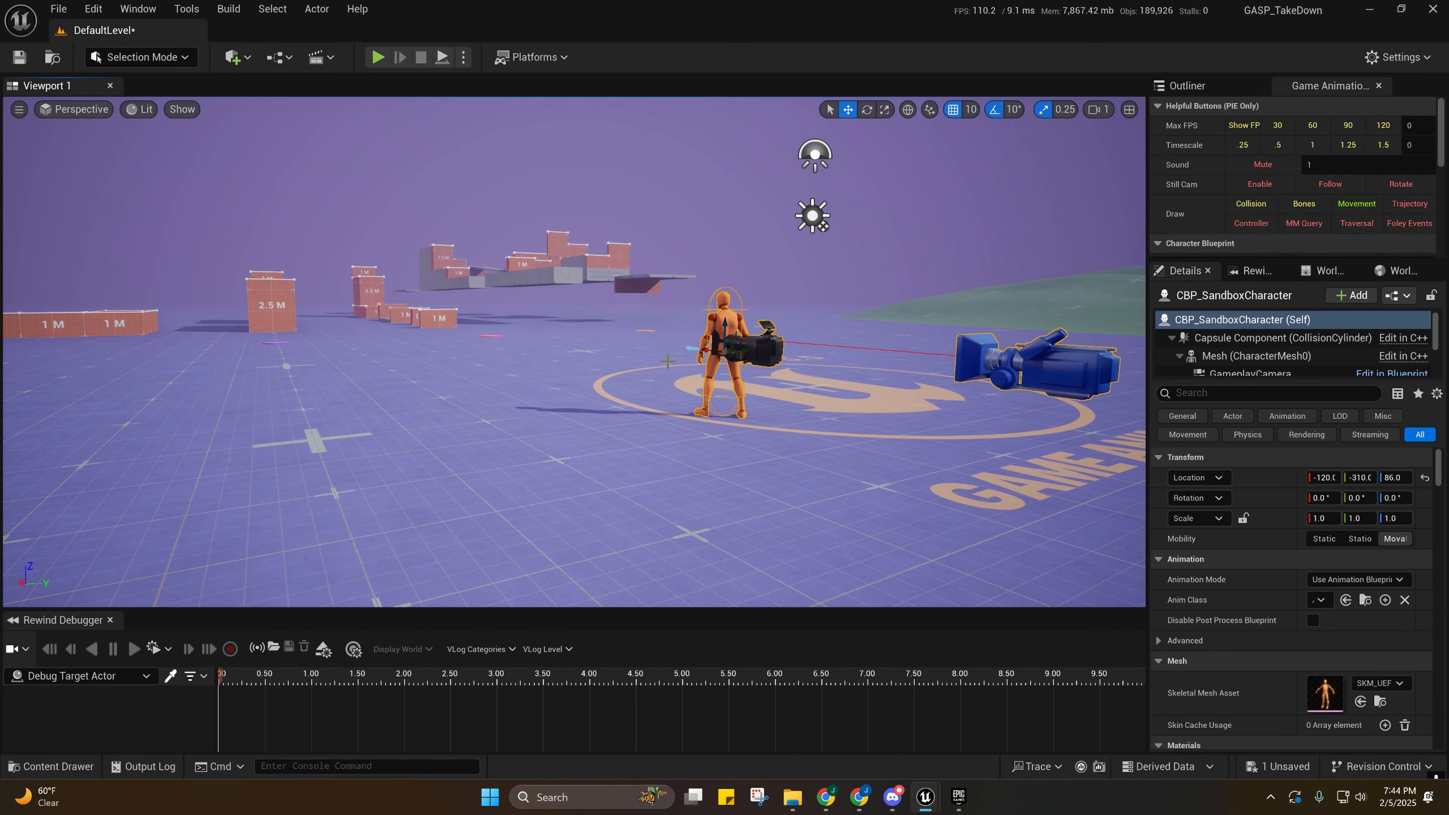
{"action": "right_click_drag", "start_coordinate": [667, 360], "coordinate": [855, 240]}
{"action": "left_click", "coordinate": [777, 253]}
{"action": "scroll", "coordinate": [812, 257], "scroll_direction": "down", "scroll_amount": 1}
{"action": "key", "text": "w"}
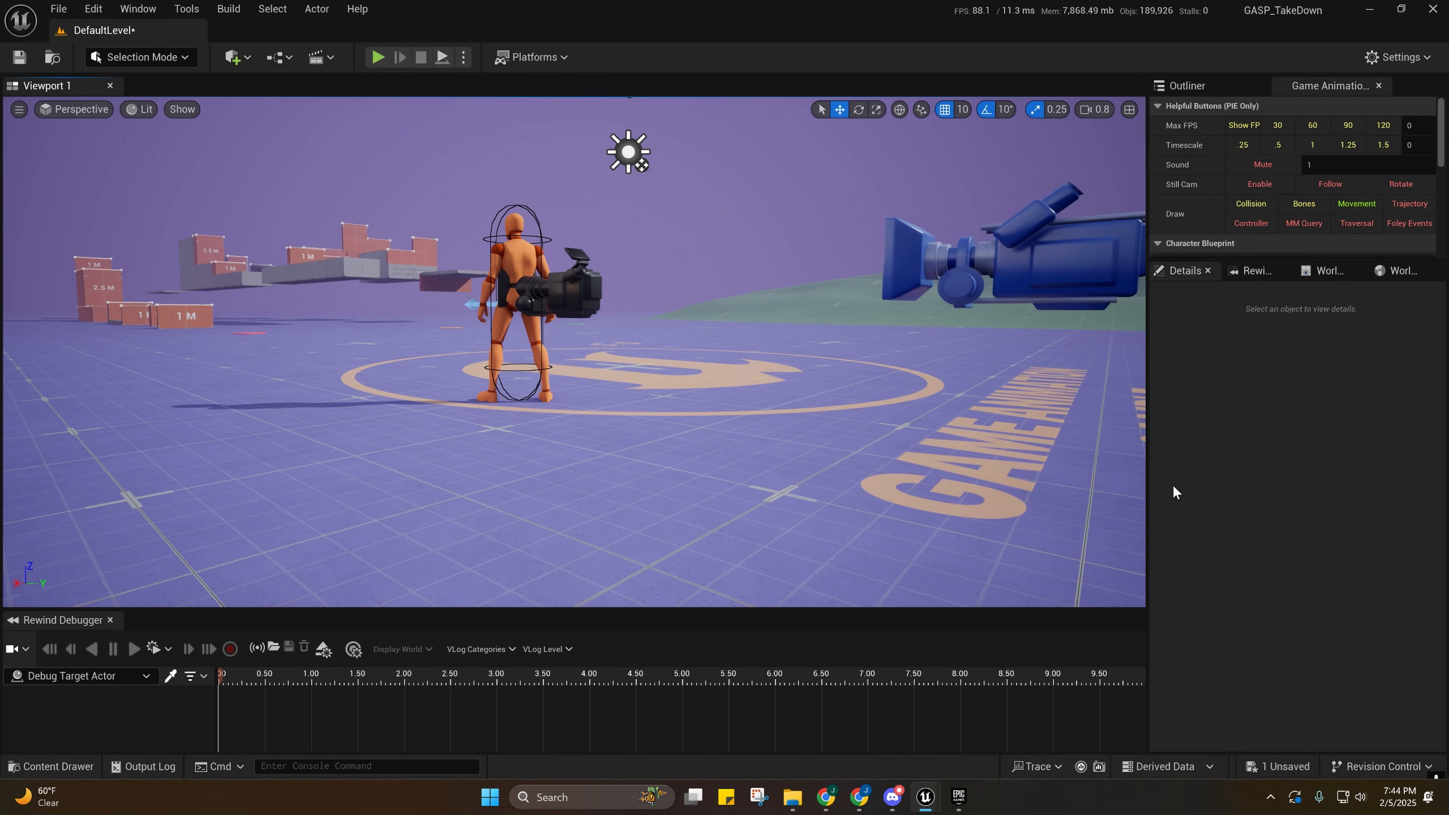
{"action": "left_click", "coordinate": [1271, 760]}
{"action": "left_click", "coordinate": [817, 564]}
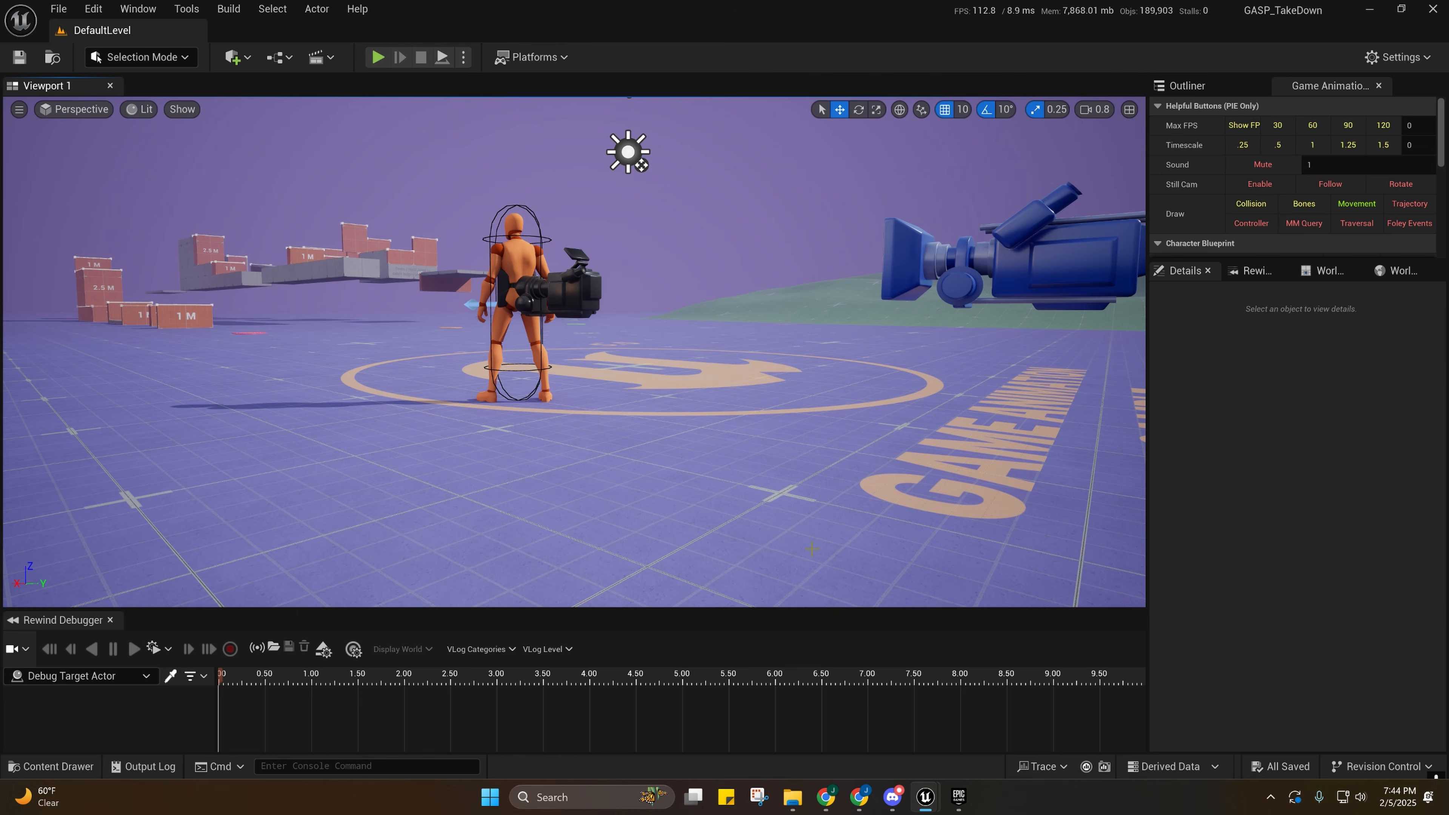
Review the takedown nodes in the CBP_SandboxCharacter event graph and bring up the CAS_TakeDown scene asset.
{"action": "right_click_drag", "start_coordinate": [604, 512], "coordinate": [527, 512]}
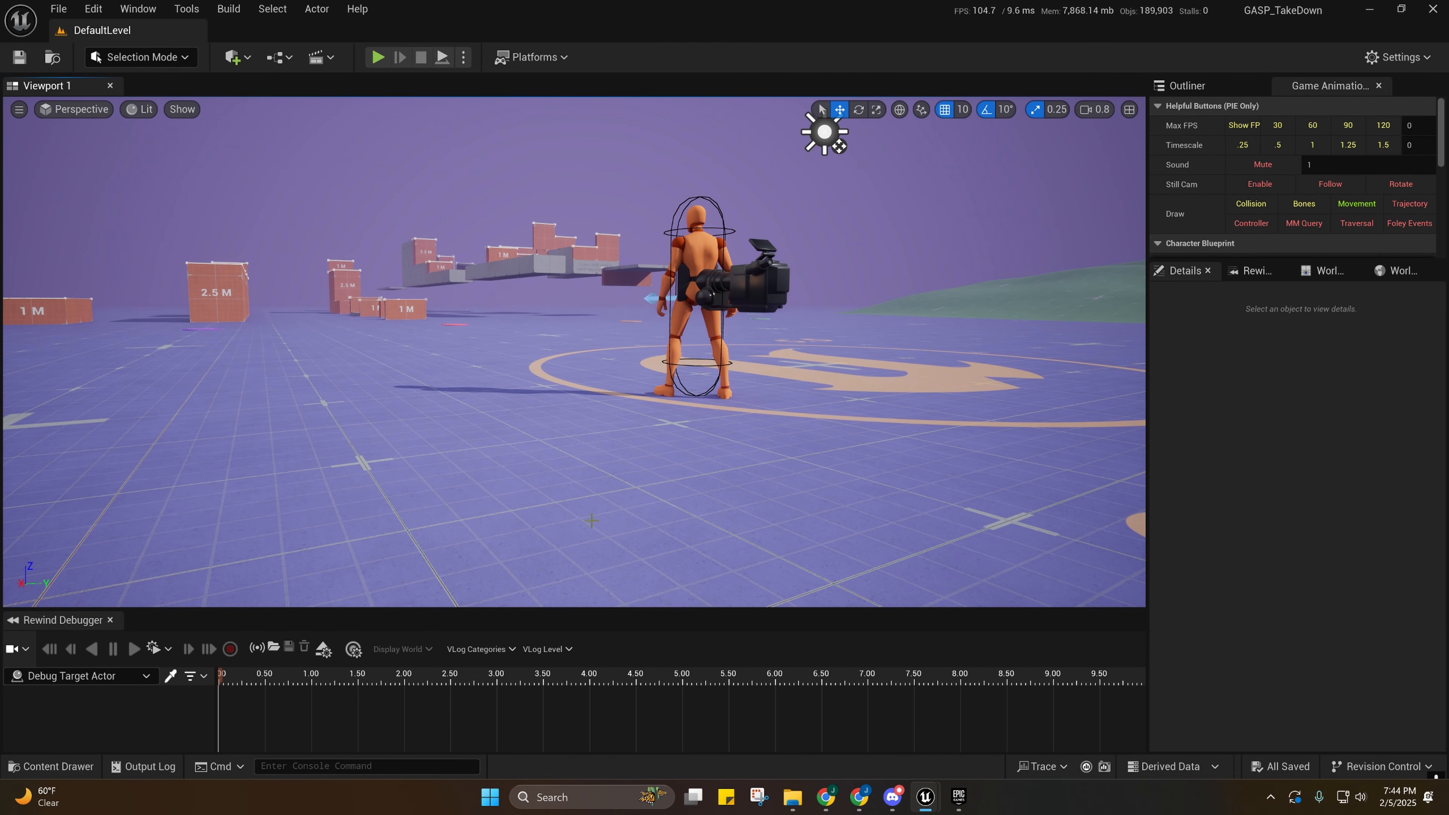
{"action": "mouse_move", "coordinate": [924, 807]}
{"action": "left_click", "coordinate": [997, 723]}
{"action": "right_click_drag", "start_coordinate": [787, 535], "coordinate": [684, 429]}
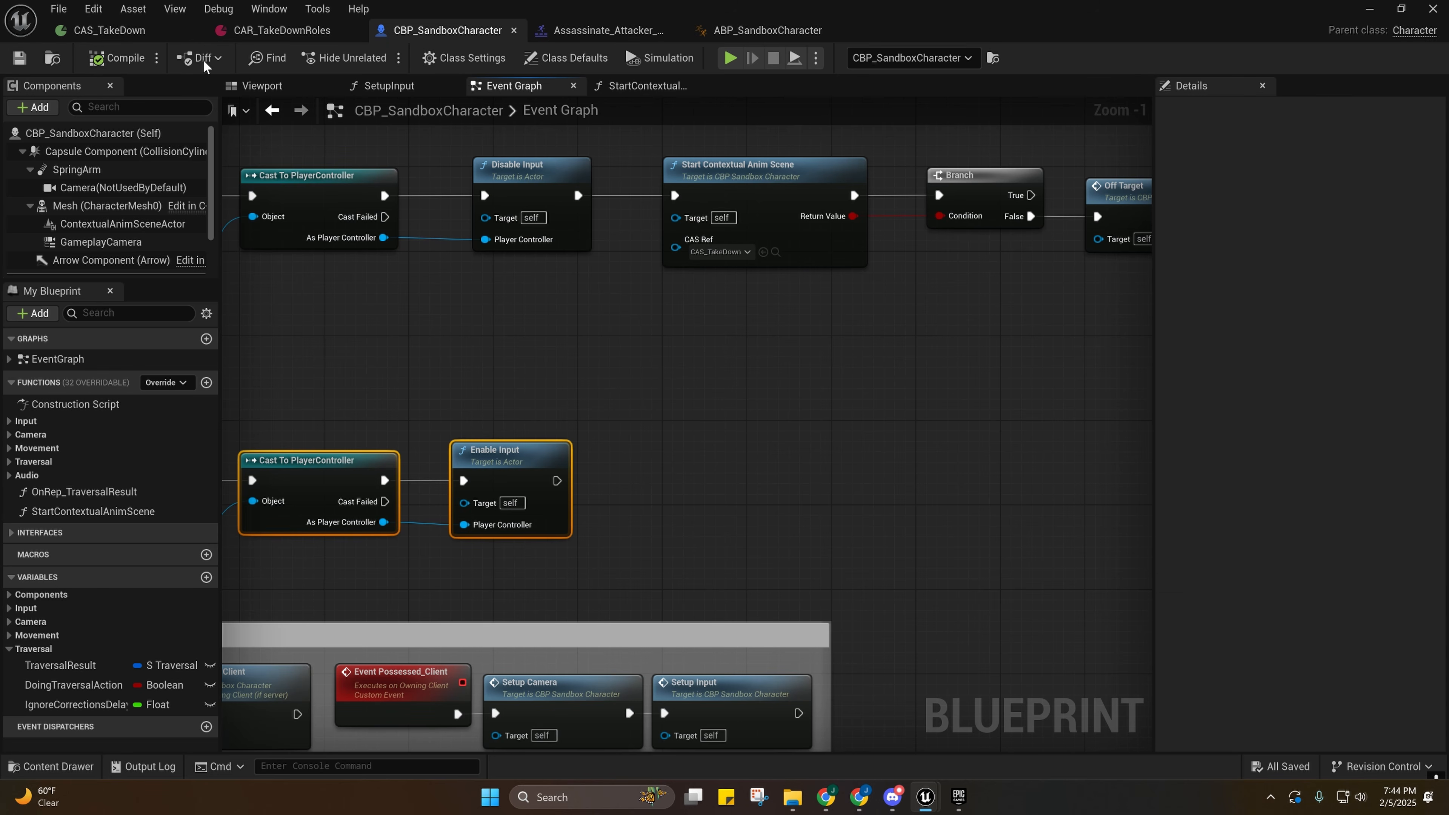
{"action": "left_click", "coordinate": [249, 34]}
{"action": "left_click", "coordinate": [144, 32]}
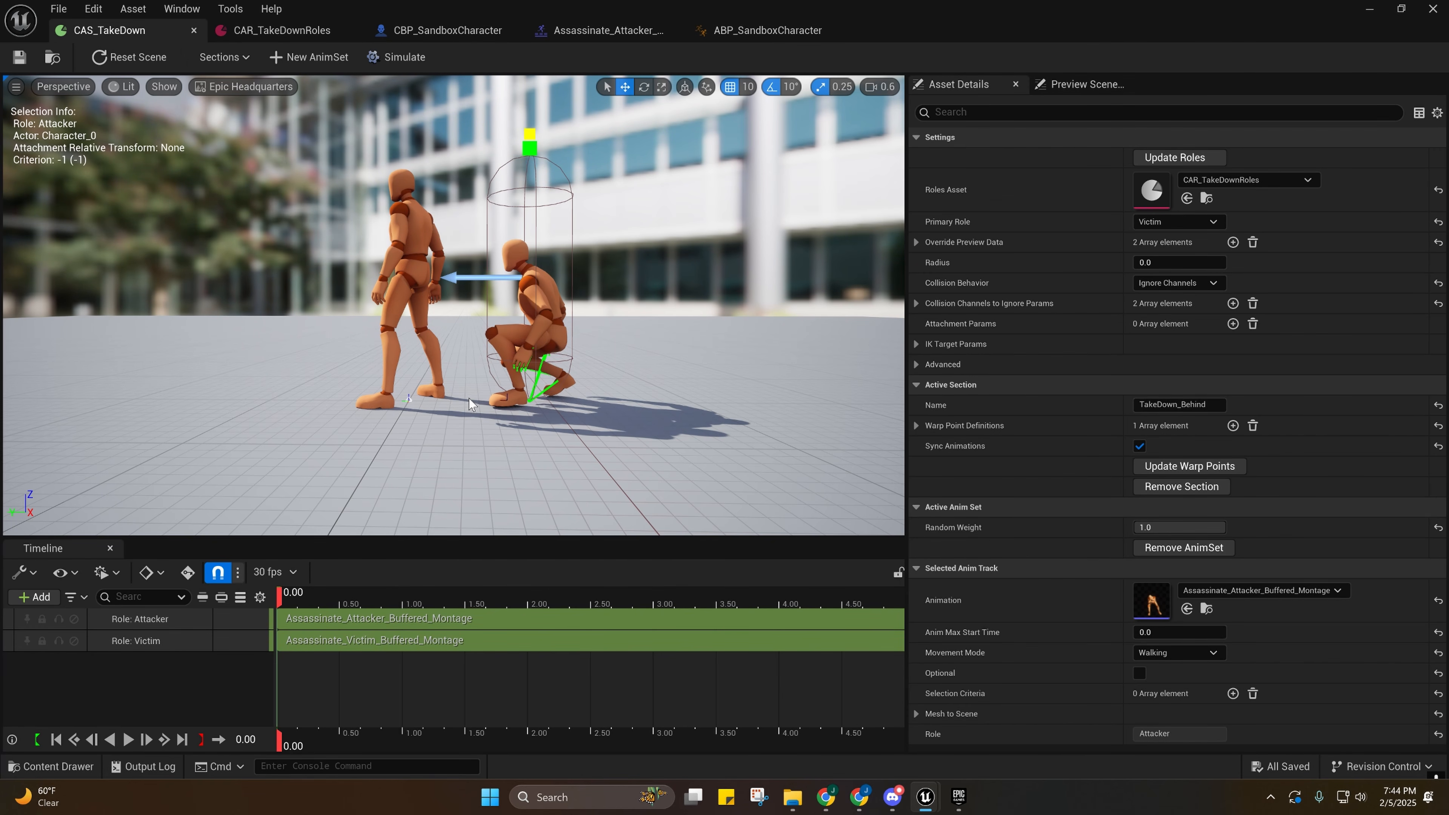
Open the GameAnimationSample project from the GASP-DynamicAdditiveOverlay folder in File Explorer and restore all its auto-saved packages.
{"action": "mouse_move", "coordinate": [925, 796]}
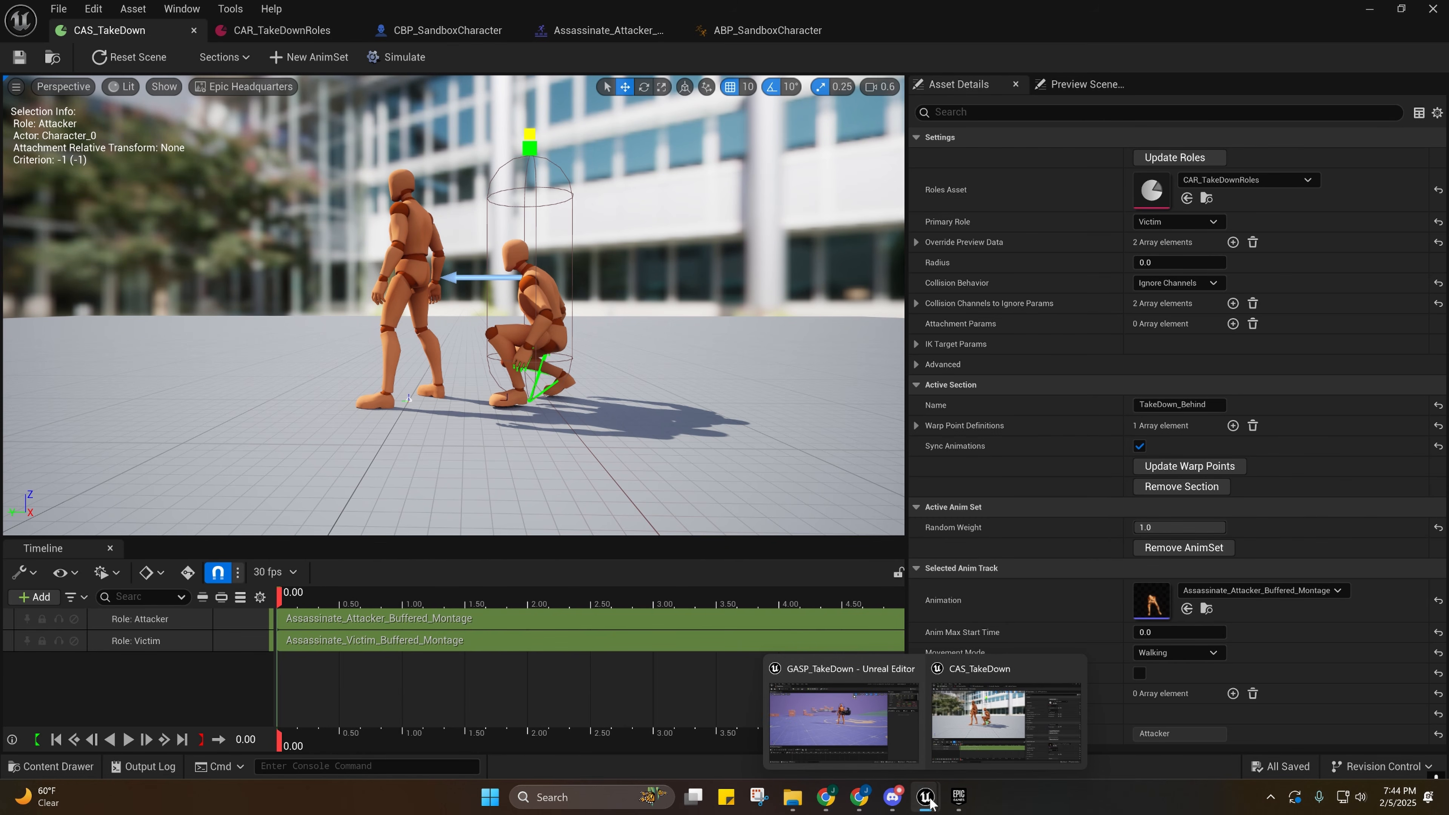
{"action": "left_click", "coordinate": [793, 797]}
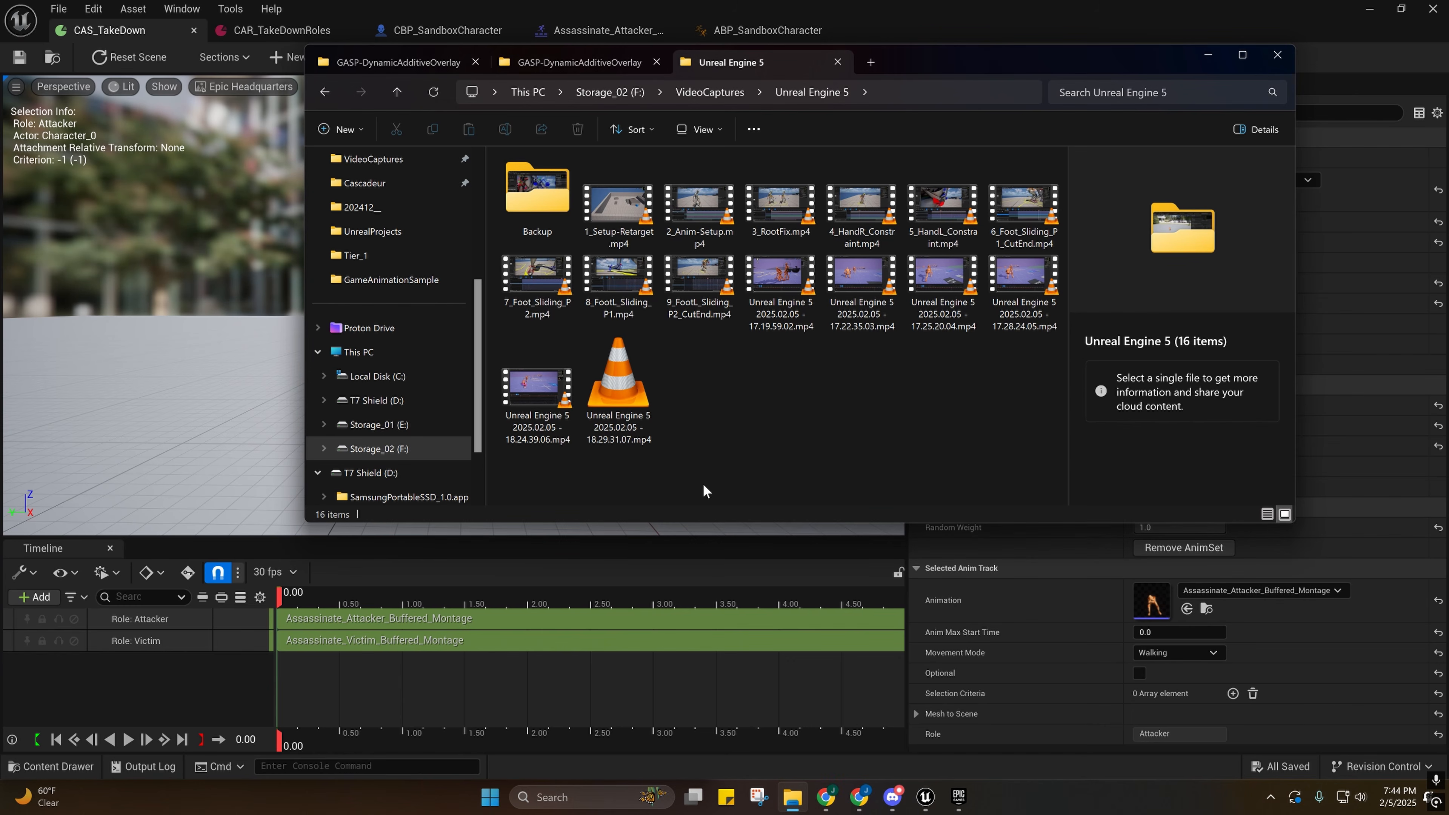
{"action": "left_click", "coordinate": [577, 62]}
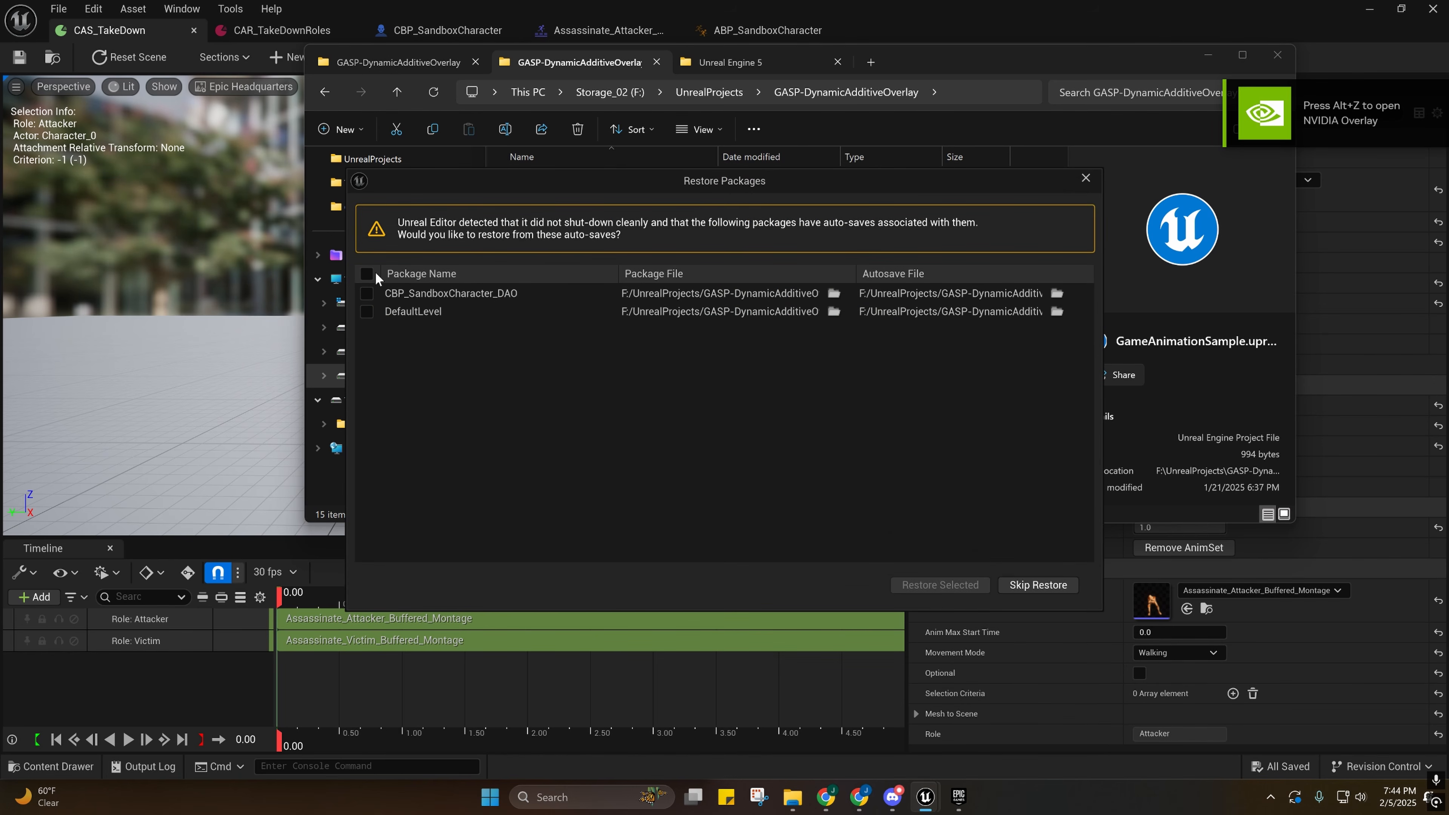
{"action": "left_click", "coordinate": [367, 274]}
{"action": "left_click", "coordinate": [947, 583]}
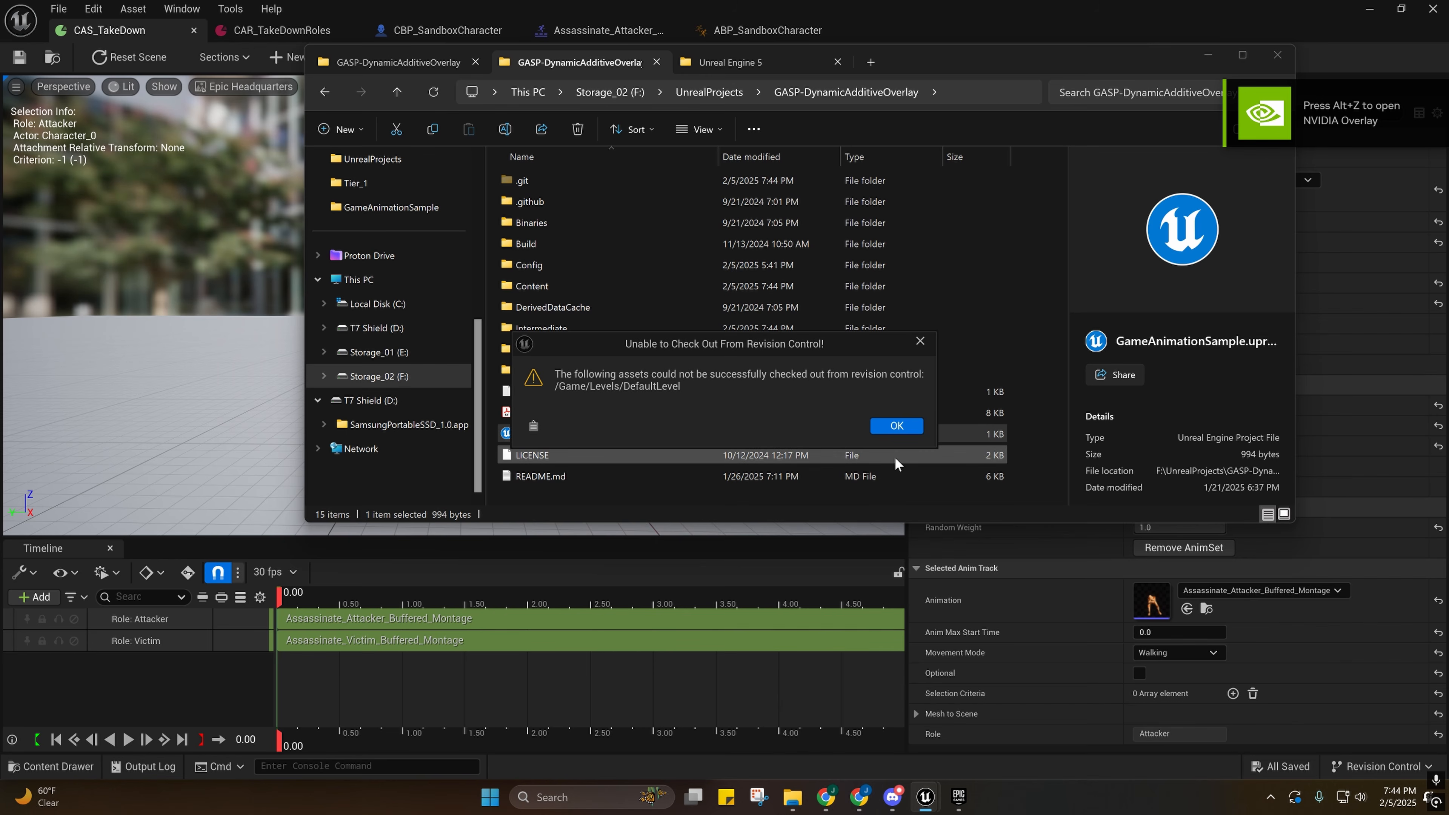
{"action": "left_click", "coordinate": [896, 427]}
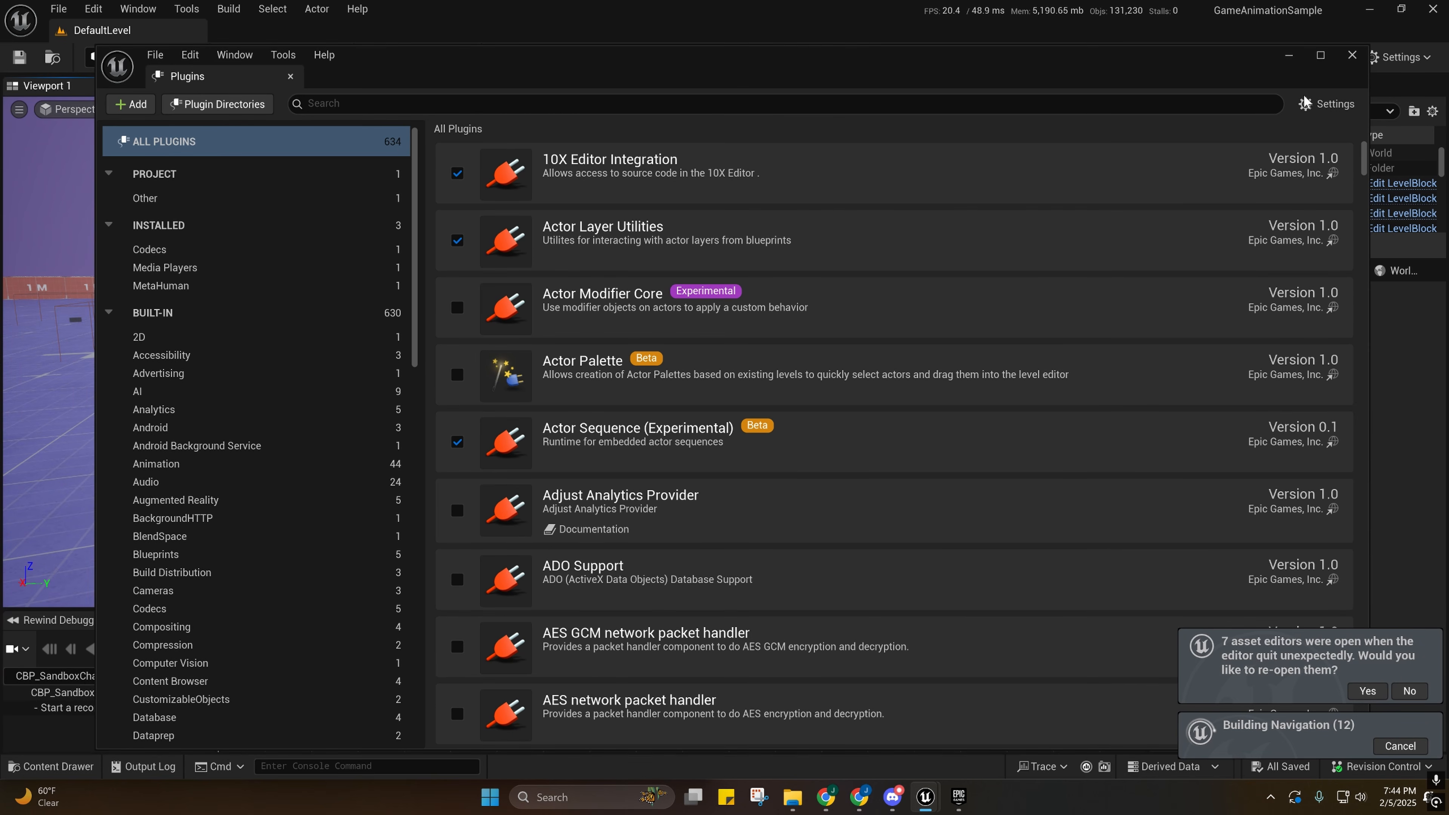
Clear the Plugins window out of the way, reopen the previous session's asset editors, and show the first CAS_TakeDown asset.
{"action": "left_click", "coordinate": [1285, 62]}
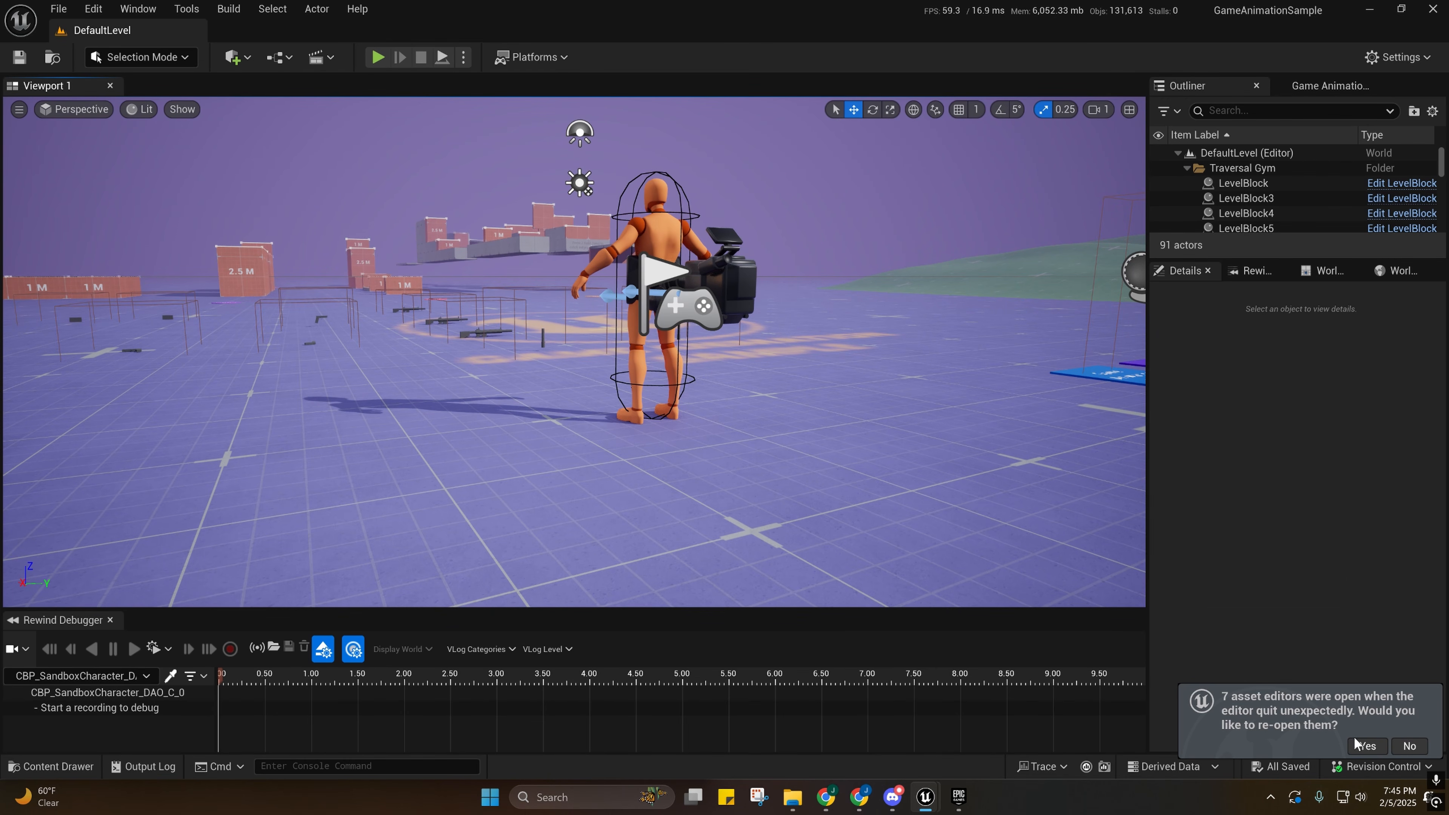
{"action": "left_click", "coordinate": [1353, 744]}
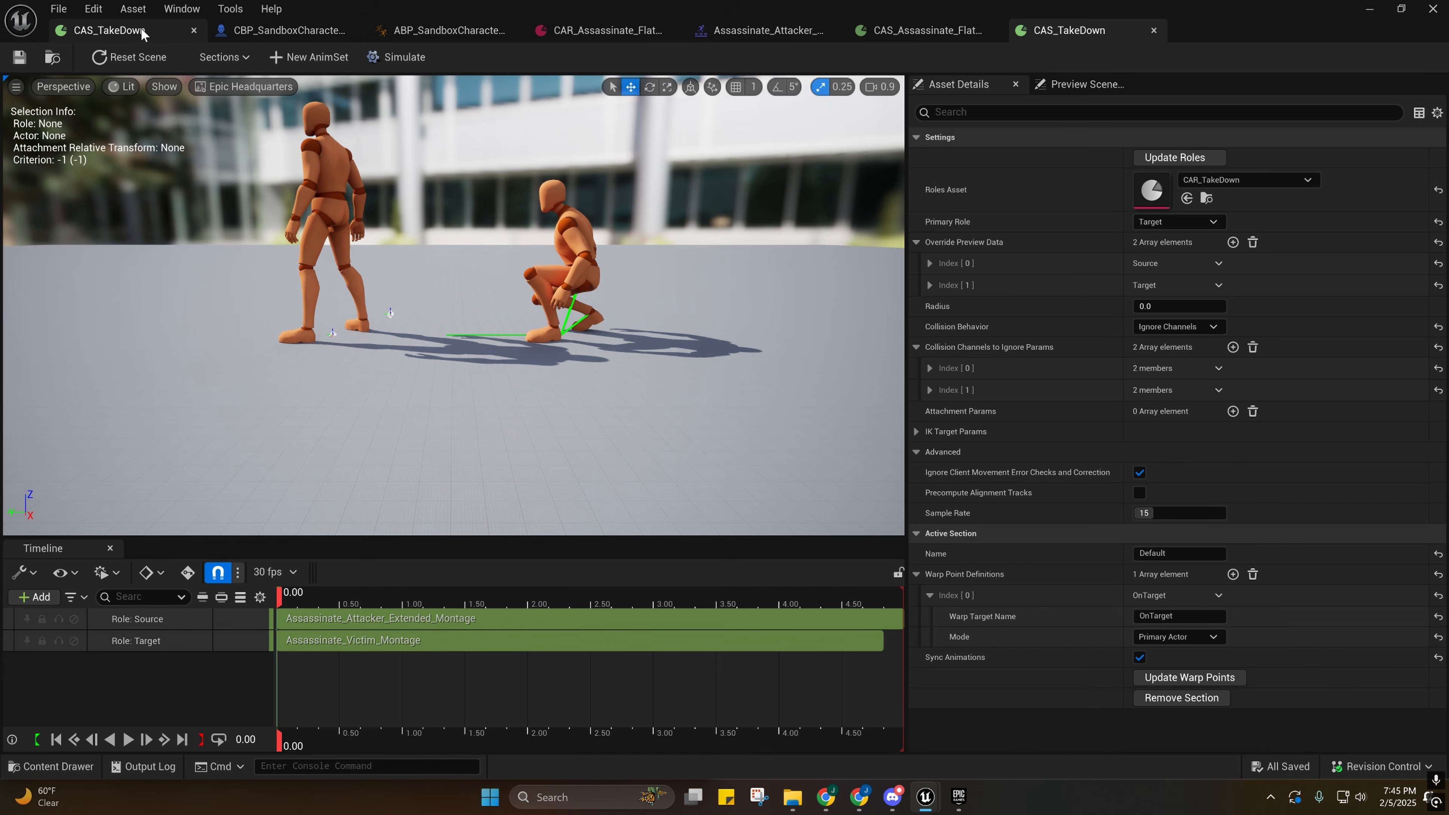
{"action": "left_click", "coordinate": [160, 32]}
Examine the attacker track's settings and the attacker and victim poses in the CAS_TakeDown scene.
{"action": "key", "text": "w"}
{"action": "right_click_drag", "start_coordinate": [453, 305], "coordinate": [345, 235]}
{"action": "scroll", "coordinate": [454, 305], "scroll_direction": "down", "scroll_amount": 2}
{"action": "key", "text": "s"}
{"action": "key", "text": "a"}
{"action": "left_click", "coordinate": [465, 617]}
{"action": "scroll", "coordinate": [1136, 605], "scroll_direction": "down", "scroll_amount": 4}
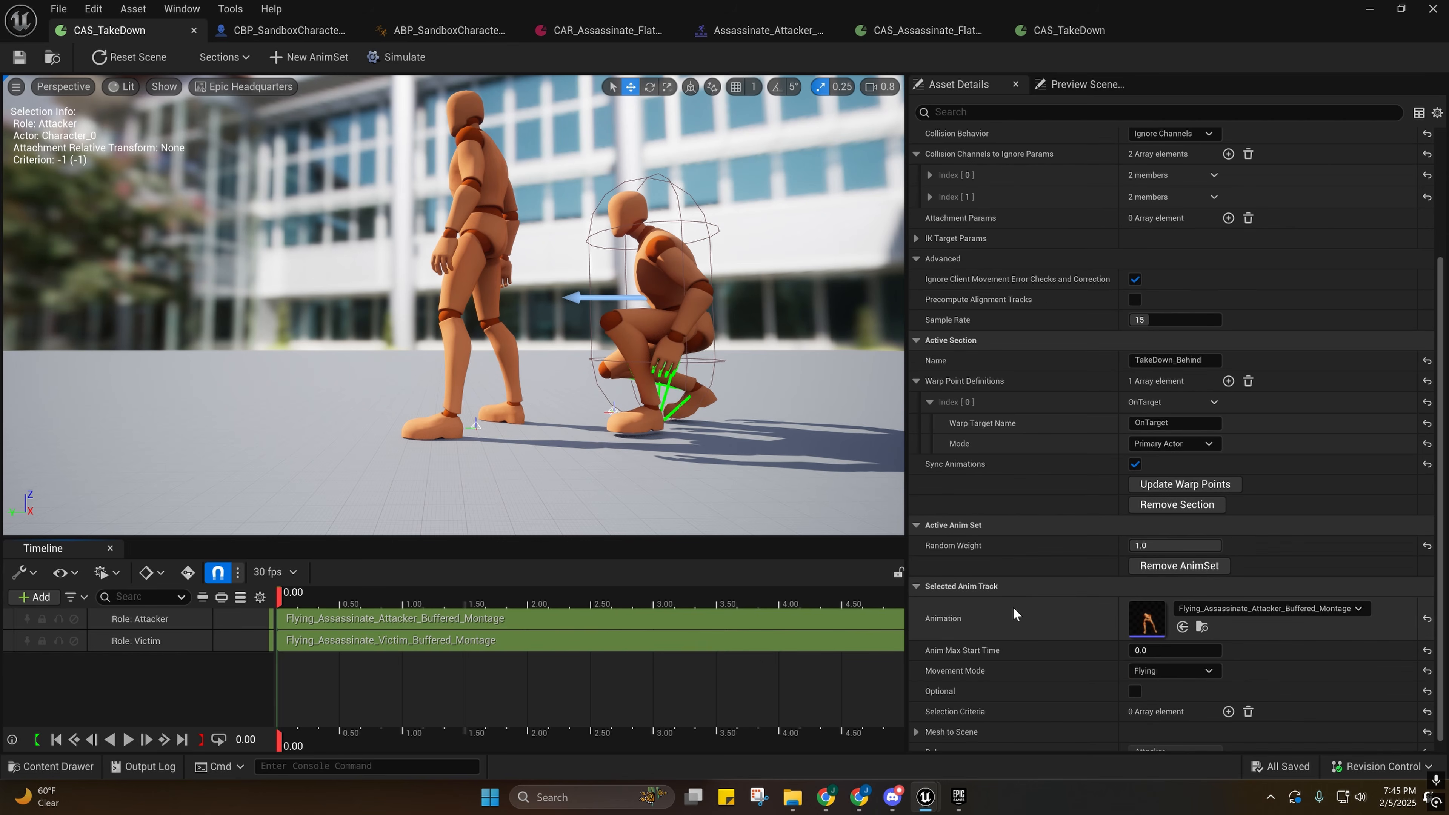
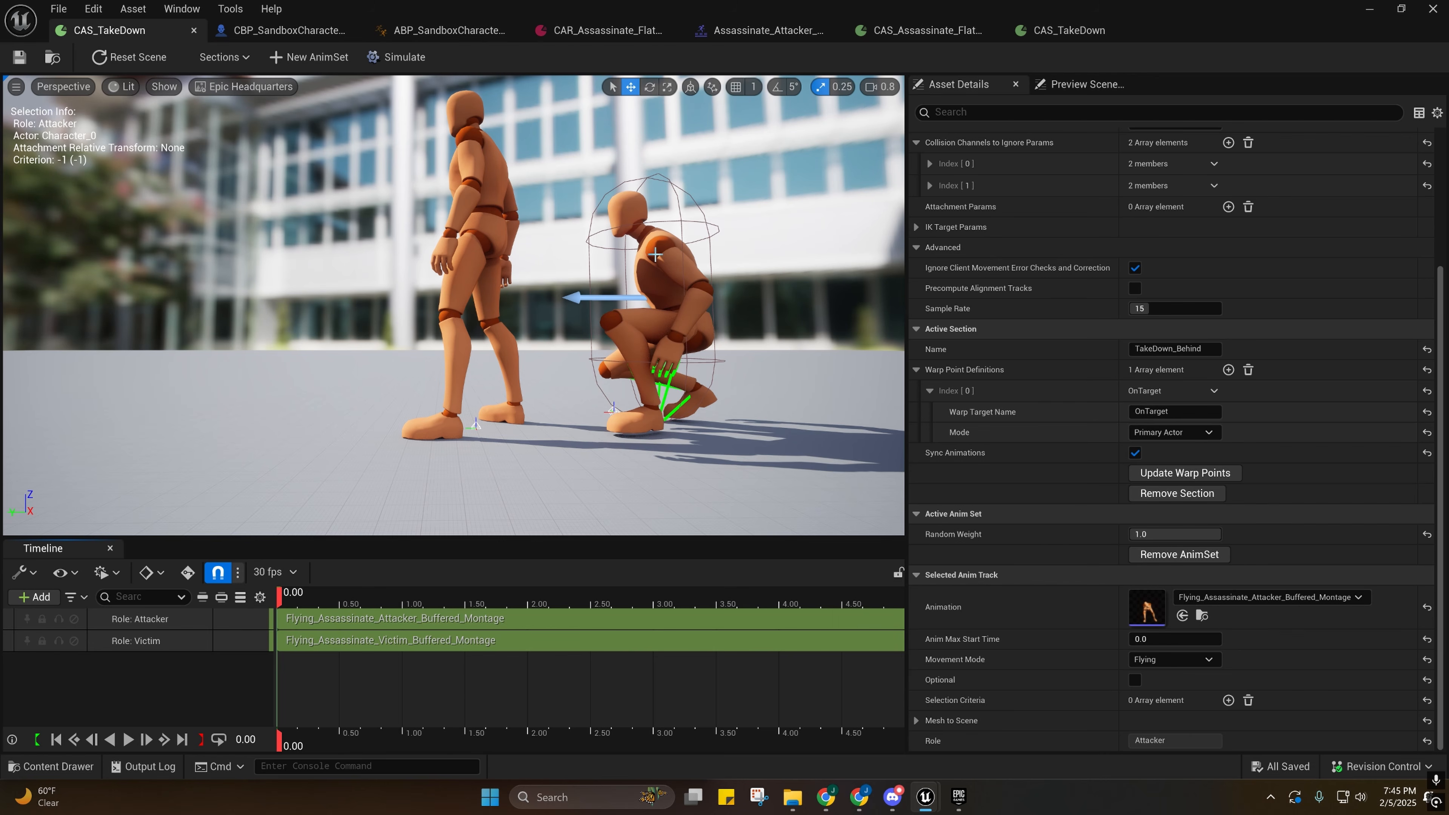
{"action": "left_click_drag", "start_coordinate": [551, 131], "coordinate": [479, 127], "text": "alt"}
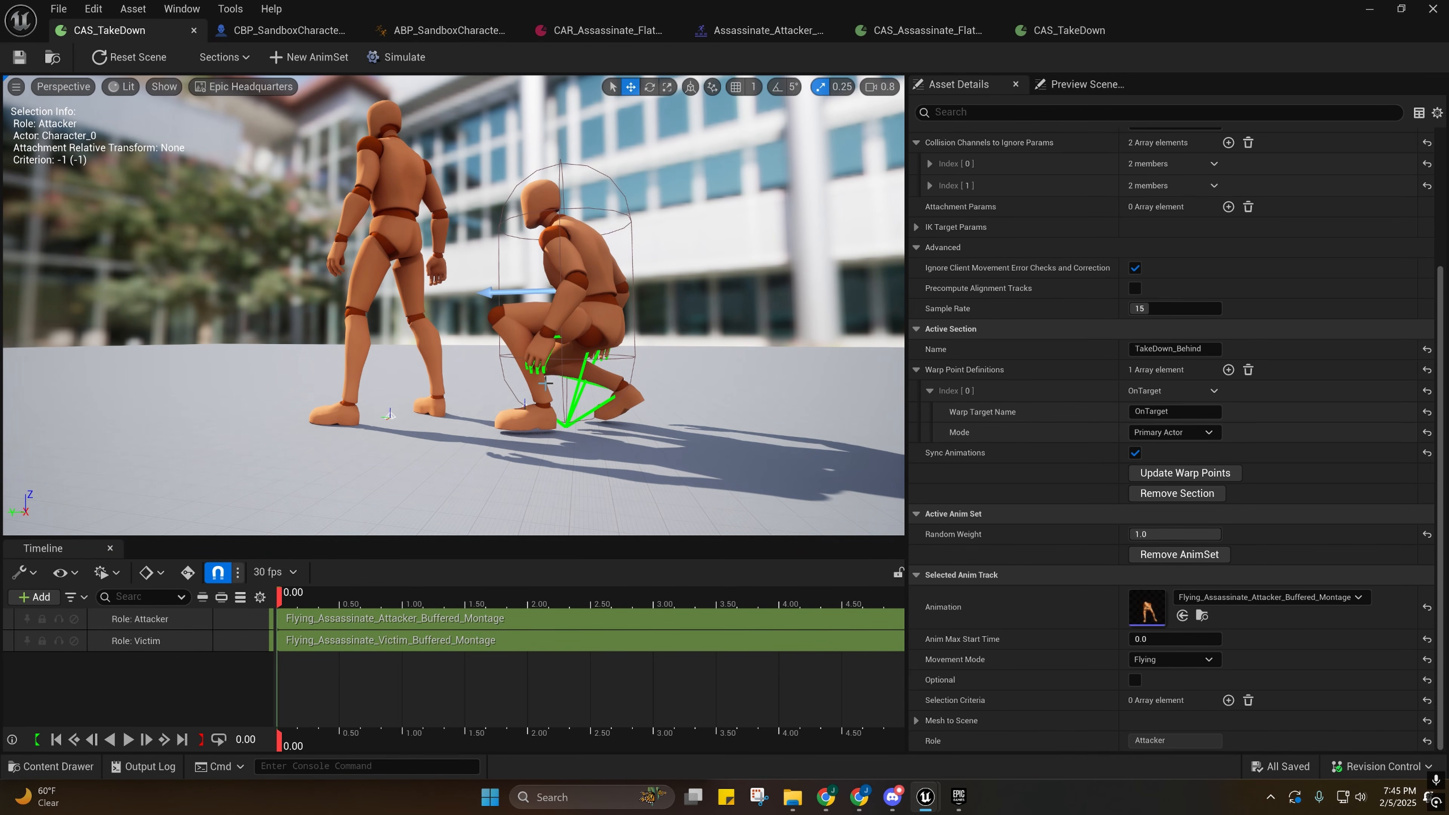
{"action": "right_click_drag", "start_coordinate": [546, 388], "coordinate": [619, 348]}
{"action": "scroll", "coordinate": [522, 394], "scroll_direction": "down", "scroll_amount": 3}
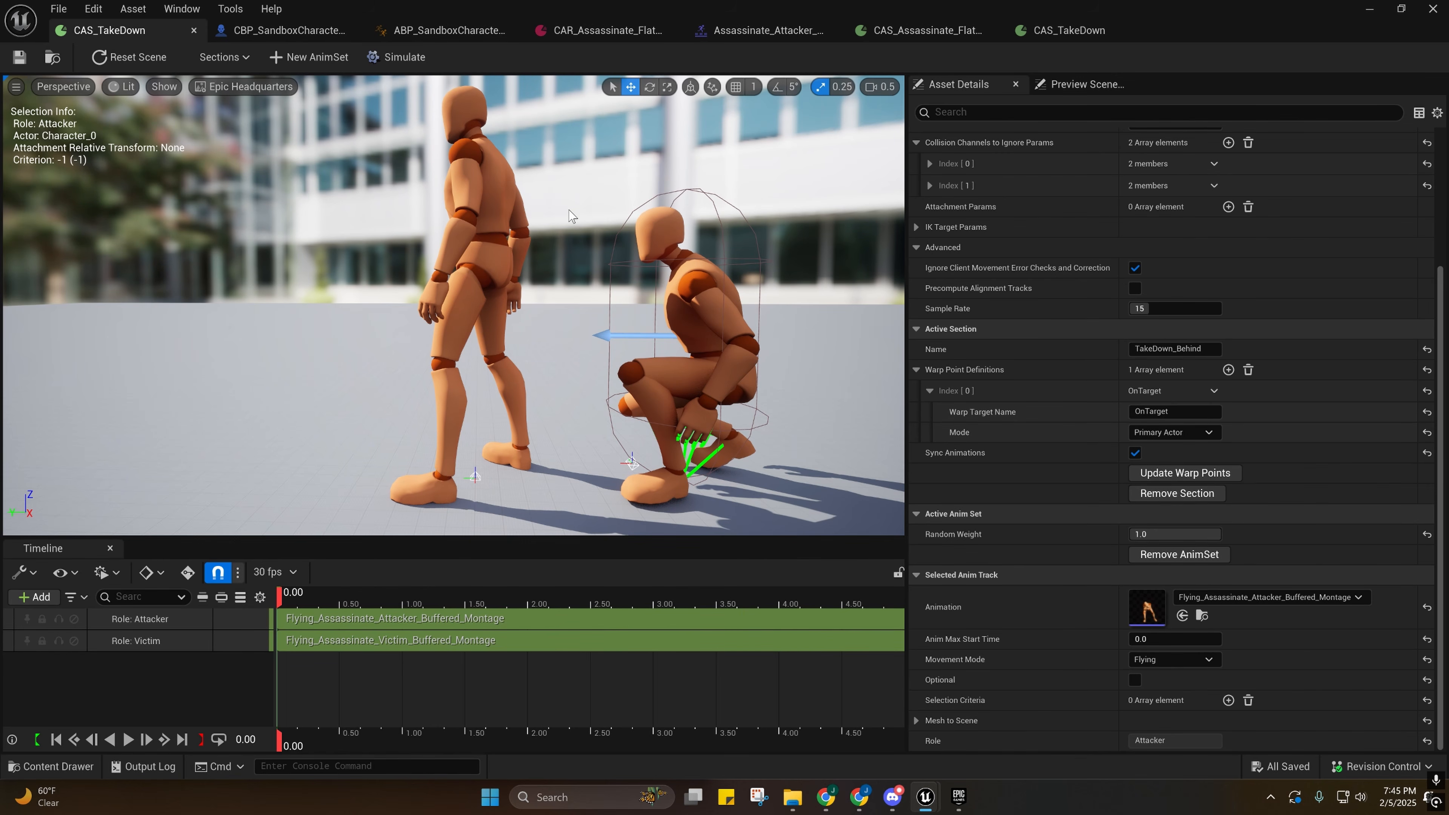
Review the Un Crouch, Set Capsule Half Height and Set World Location nodes in the CBP_SandboxCharacter_DAO event graph.
{"action": "left_click", "coordinate": [304, 32]}
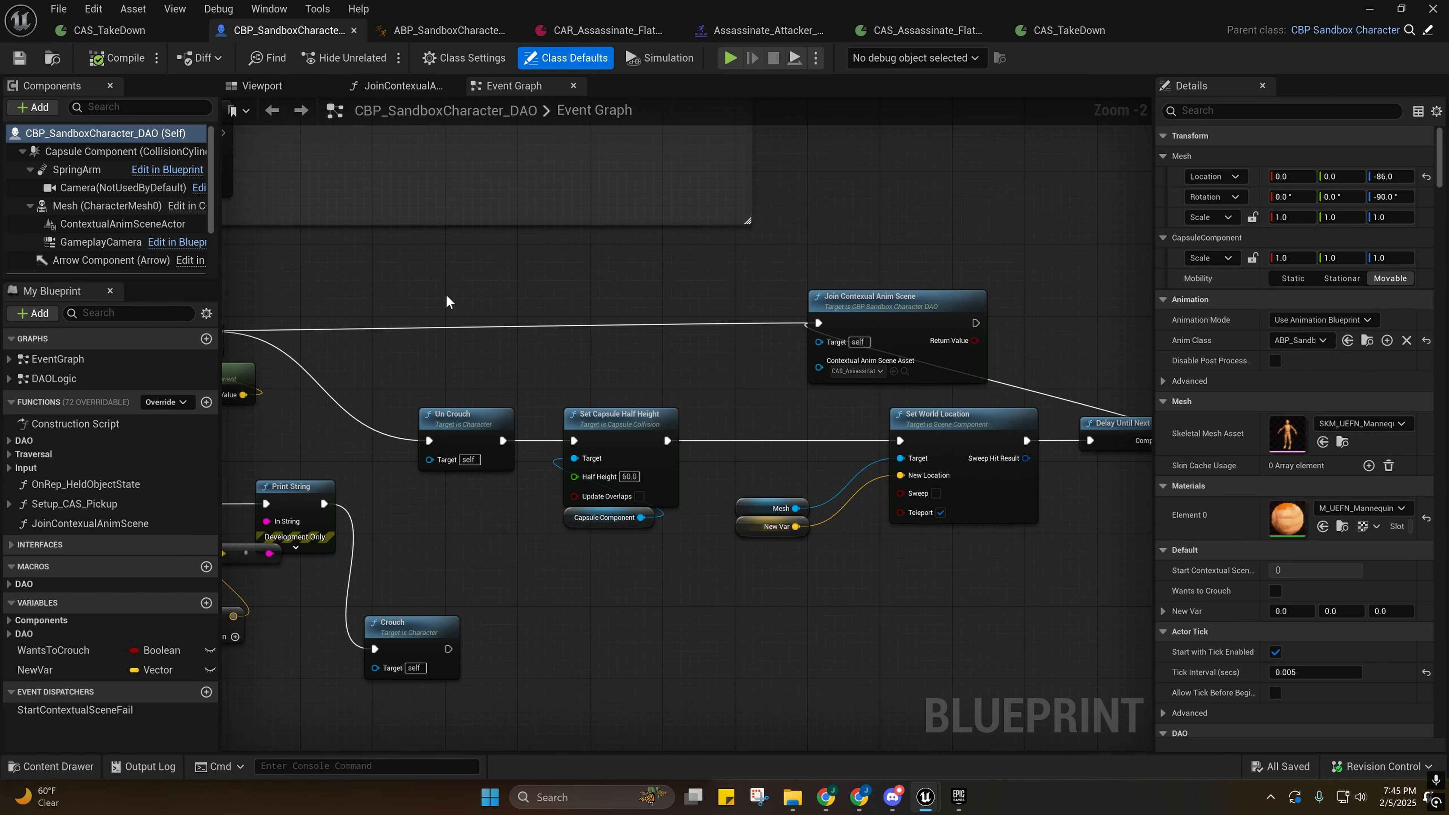
{"action": "right_click_drag", "start_coordinate": [425, 448], "coordinate": [433, 337]}
{"action": "left_click_drag", "start_coordinate": [408, 299], "coordinate": [939, 446]}
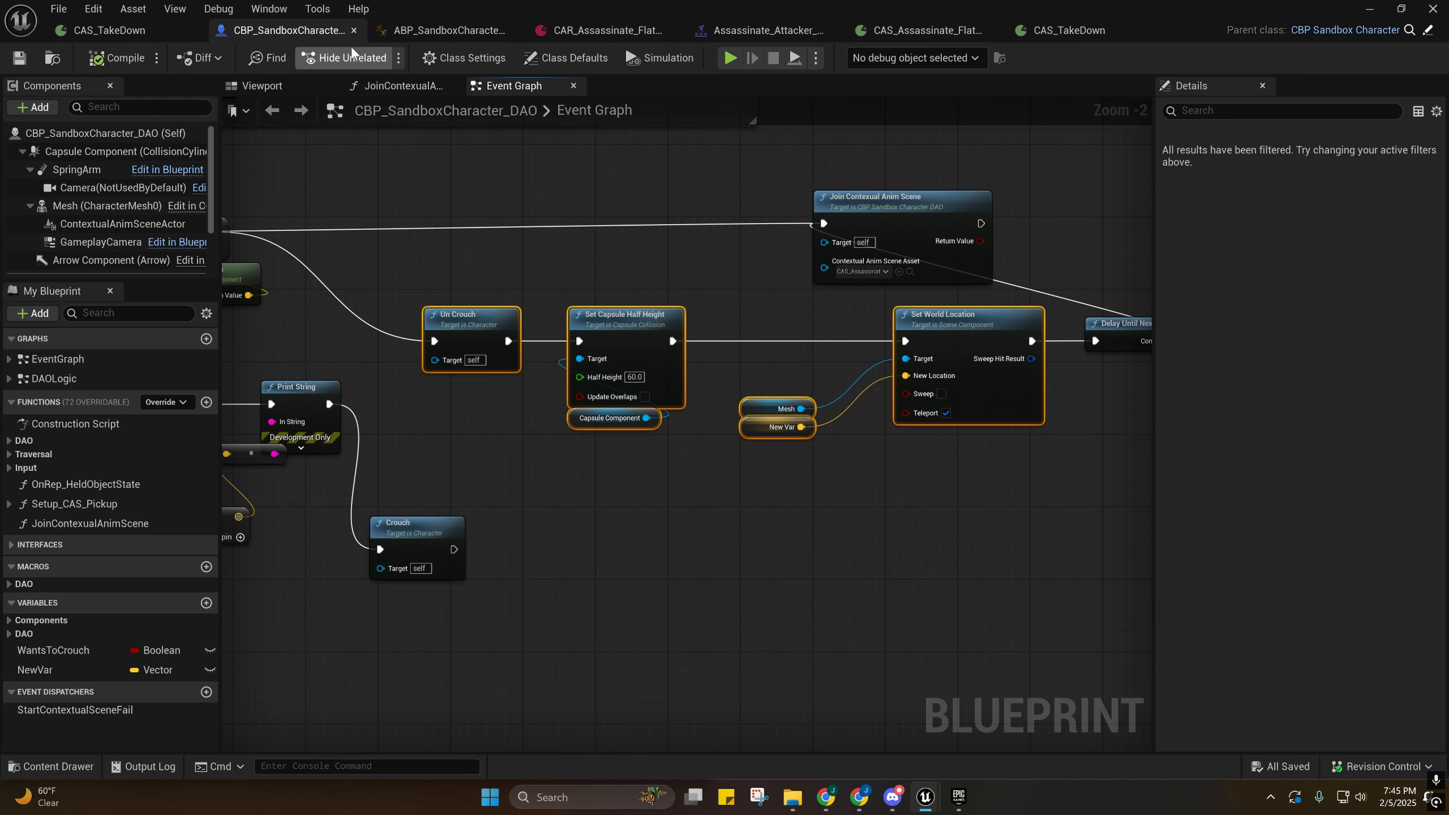
Open the attacker's Flying_Assassinate_Attacker_Buffered_Montage from CAS_TakeDown and examine its motion warping notify and root motion in the preview.
{"action": "left_click", "coordinate": [108, 30]}
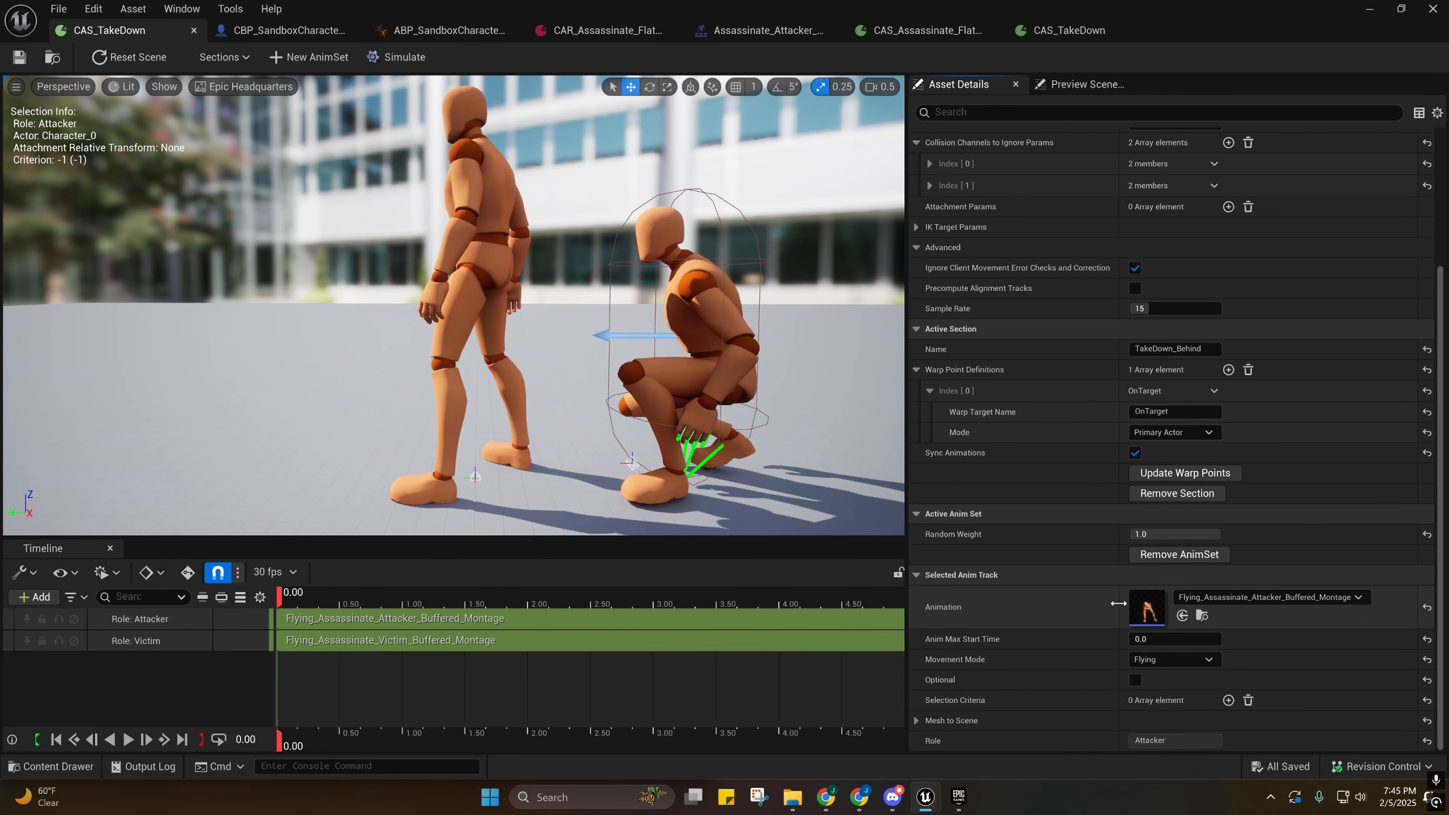
{"action": "double_click", "coordinate": [1144, 618]}
{"action": "left_click", "coordinate": [500, 600]}
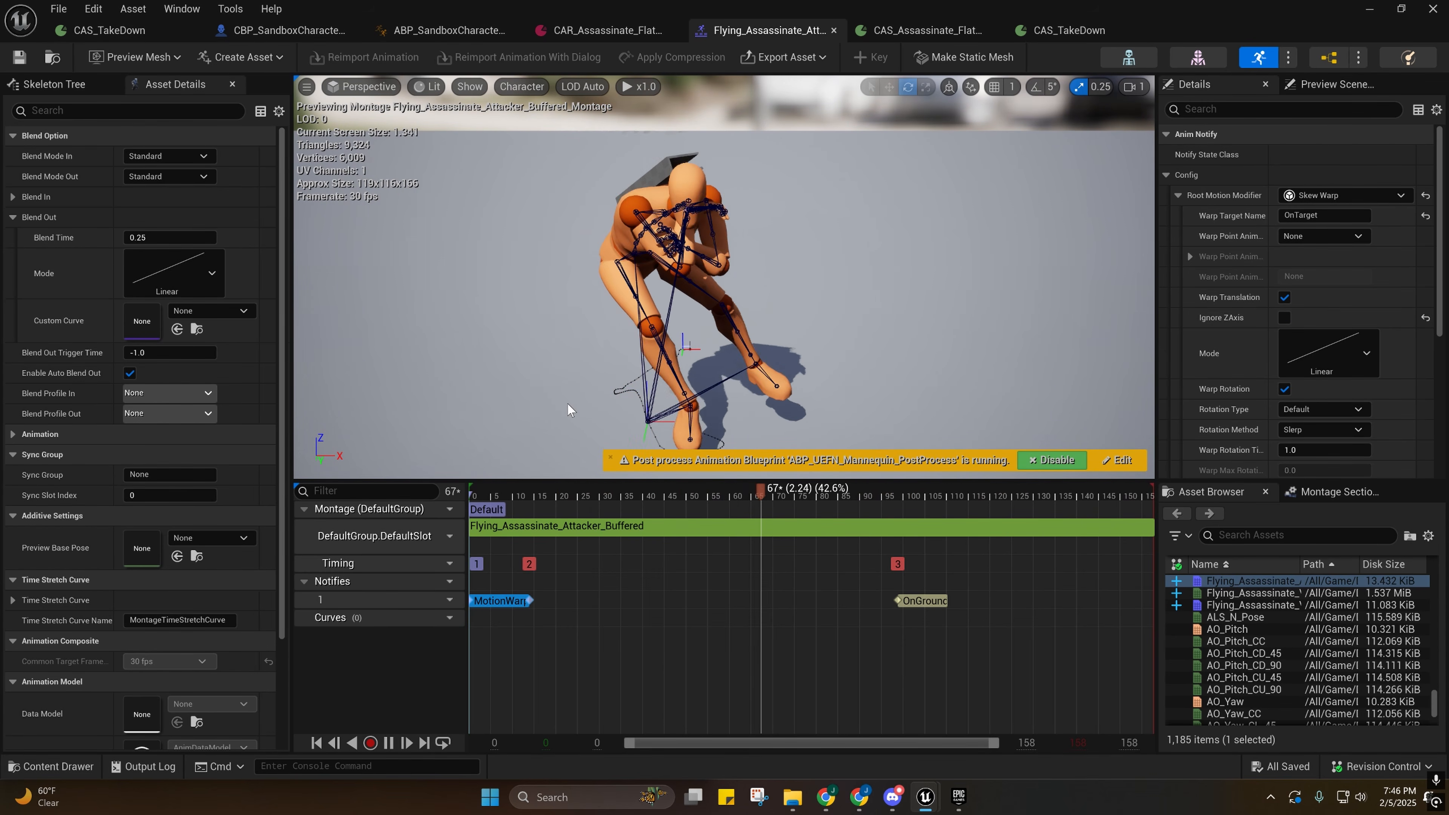
{"action": "left_click_drag", "start_coordinate": [685, 348], "coordinate": [533, 368], "text": "alt"}
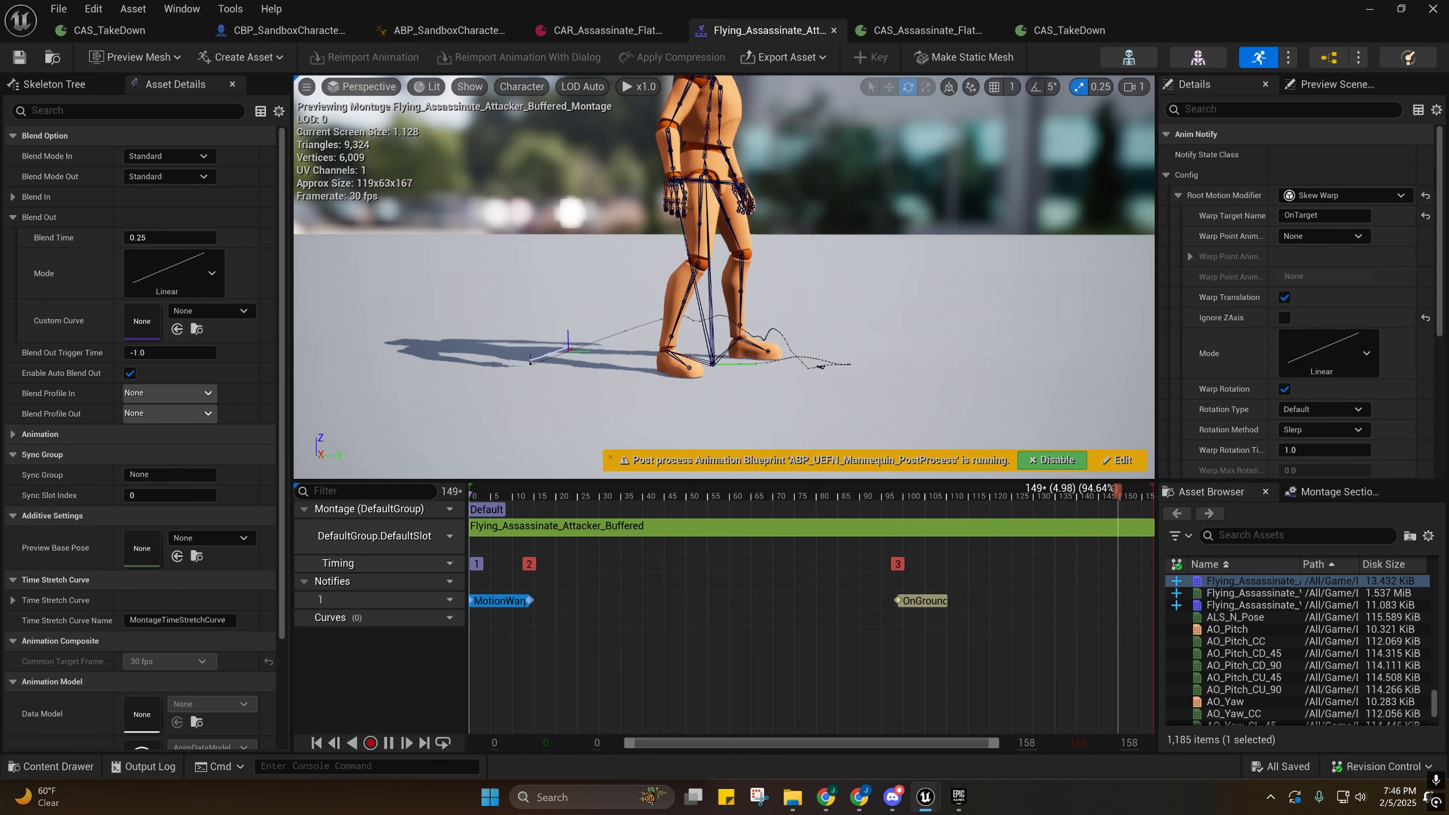
{"action": "left_click_drag", "start_coordinate": [822, 367], "coordinate": [899, 382], "text": "alt"}
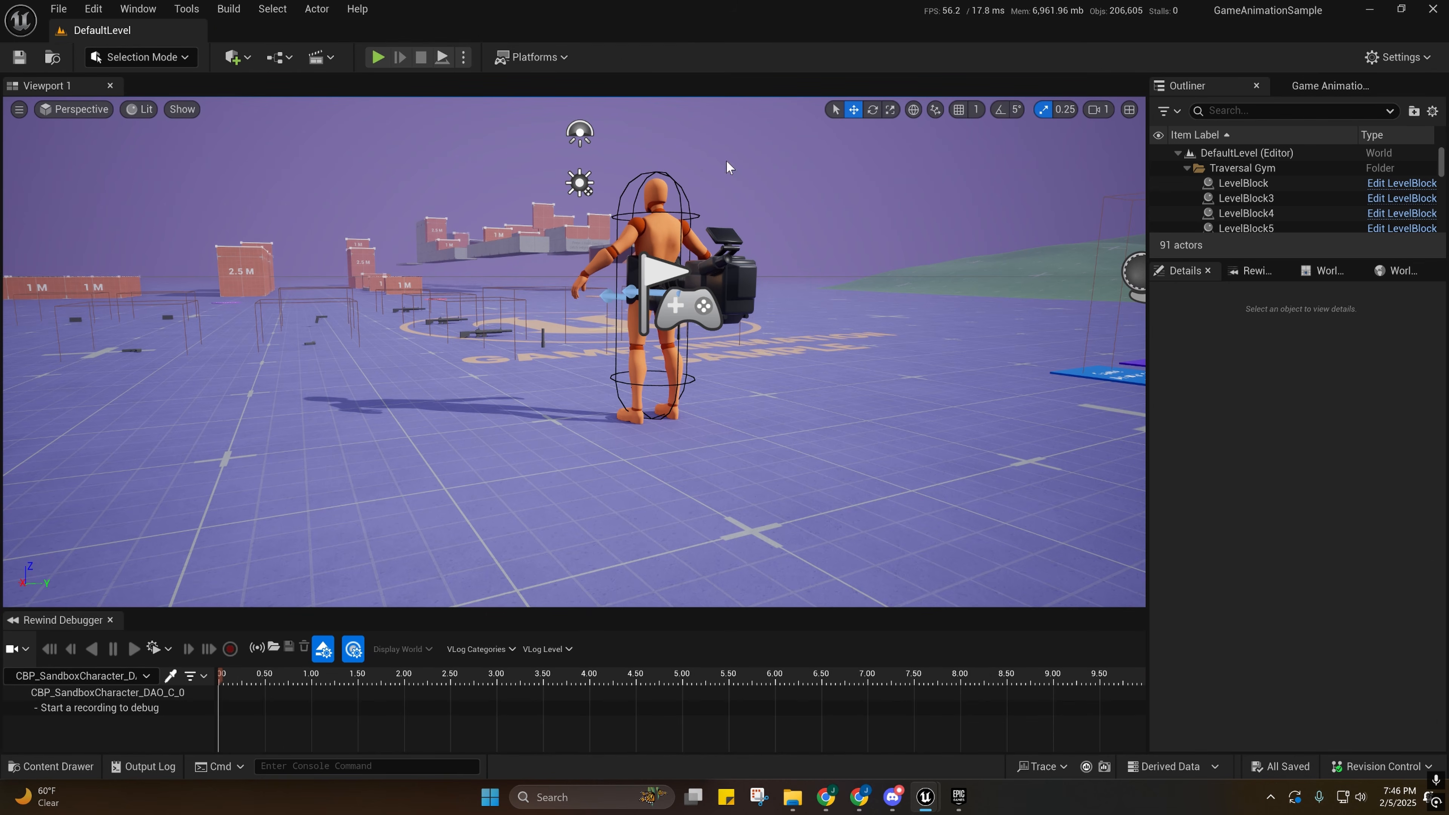
Inspect the placed character from the front in the GameAnimationSample project's DefaultLevel.
{"action": "right_click_drag", "start_coordinate": [646, 169], "coordinate": [890, 176]}
{"action": "scroll", "coordinate": [725, 352], "scroll_direction": "down", "scroll_amount": 1}
{"action": "right_click_drag", "start_coordinate": [725, 352], "coordinate": [827, 377]}
{"action": "right_click_drag", "start_coordinate": [624, 295], "coordinate": [624, 285]}
{"action": "scroll", "coordinate": [624, 295], "scroll_direction": "down", "scroll_amount": 1}
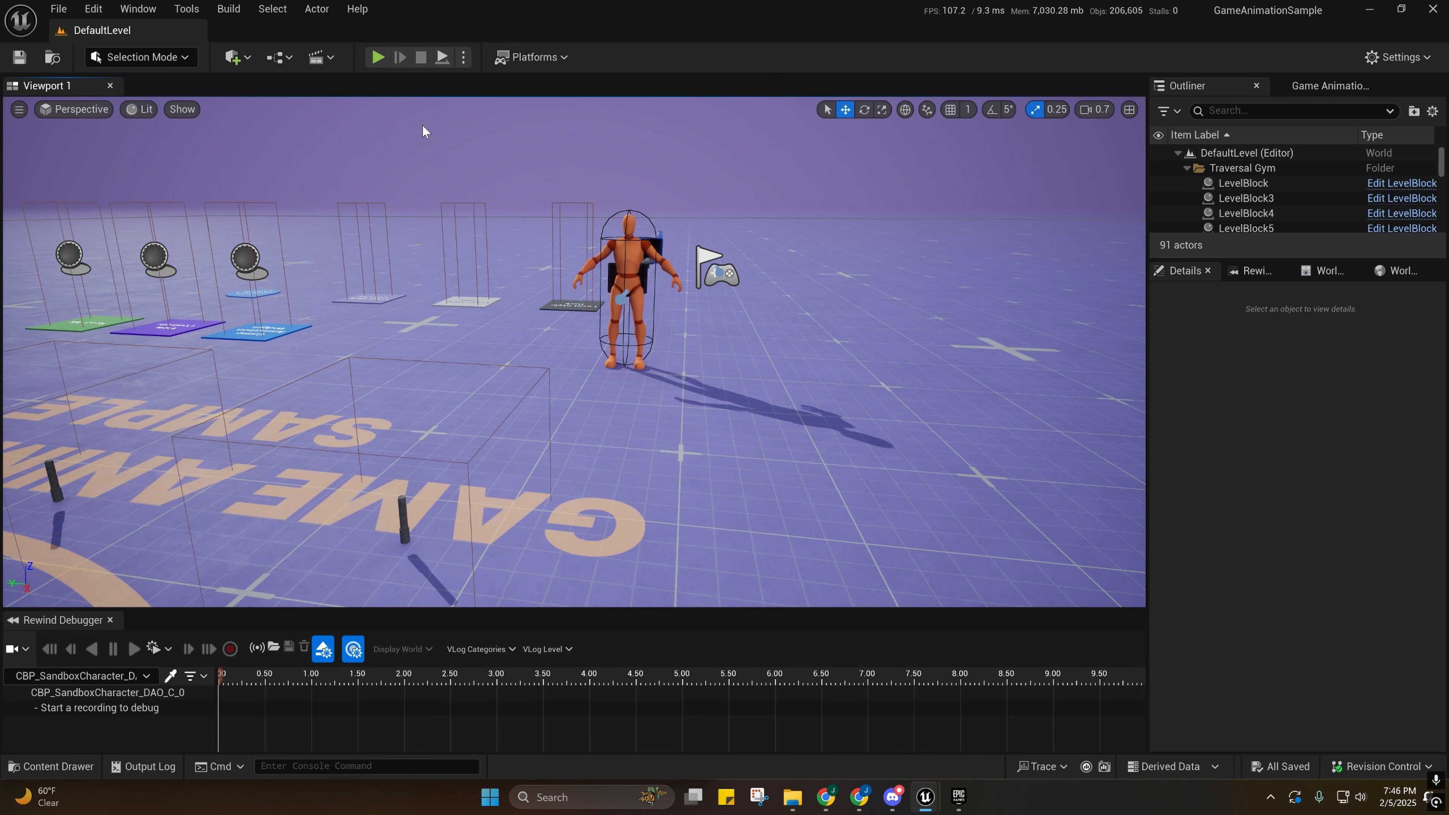
{"action": "mouse_move", "coordinate": [919, 792]}
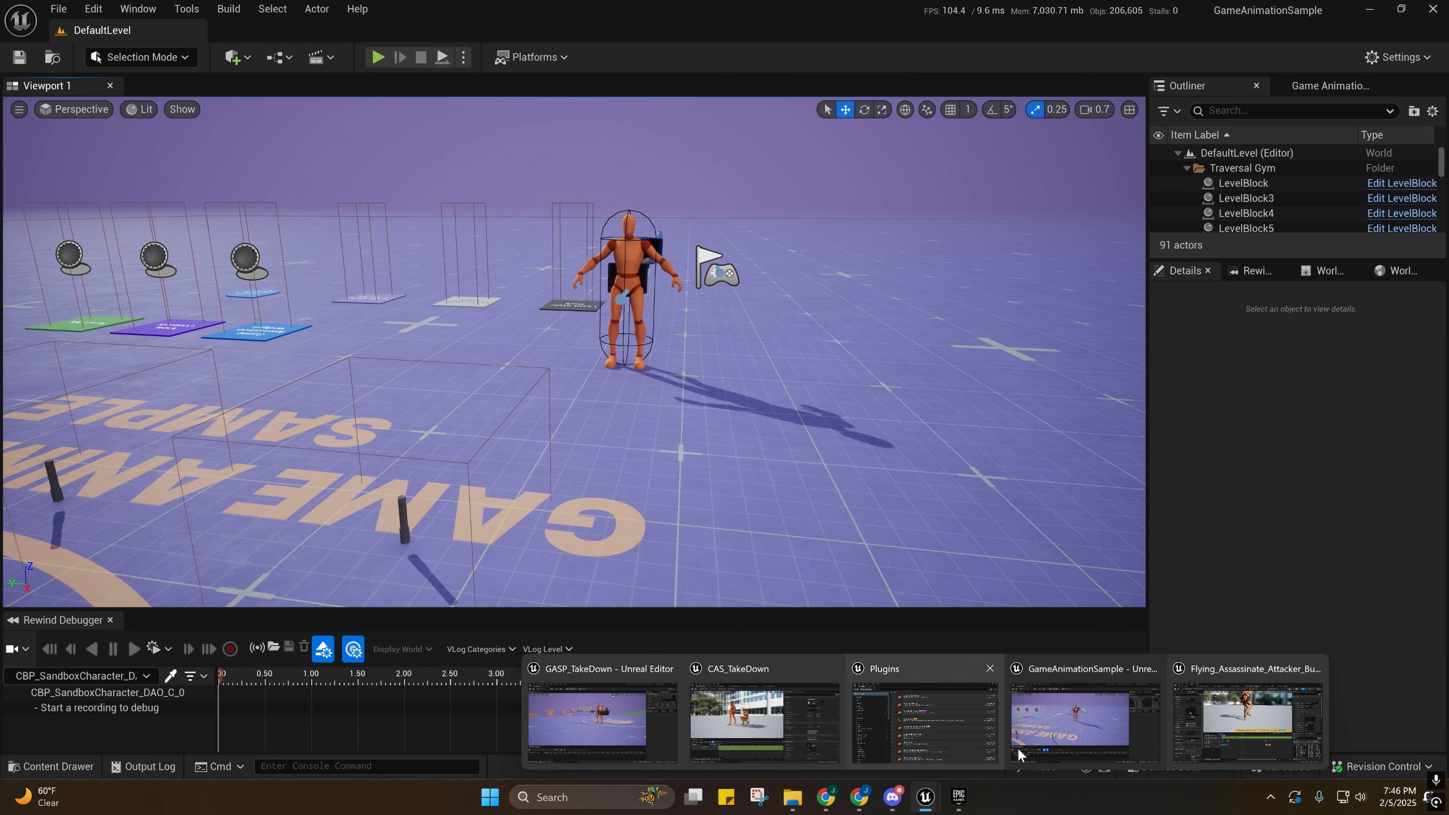
Examine the root motion path in the Flying_Assassinate_Attacker_Buffered_Montage preview and return to the CAS_TakeDown scene.
{"action": "left_click", "coordinate": [1238, 726]}
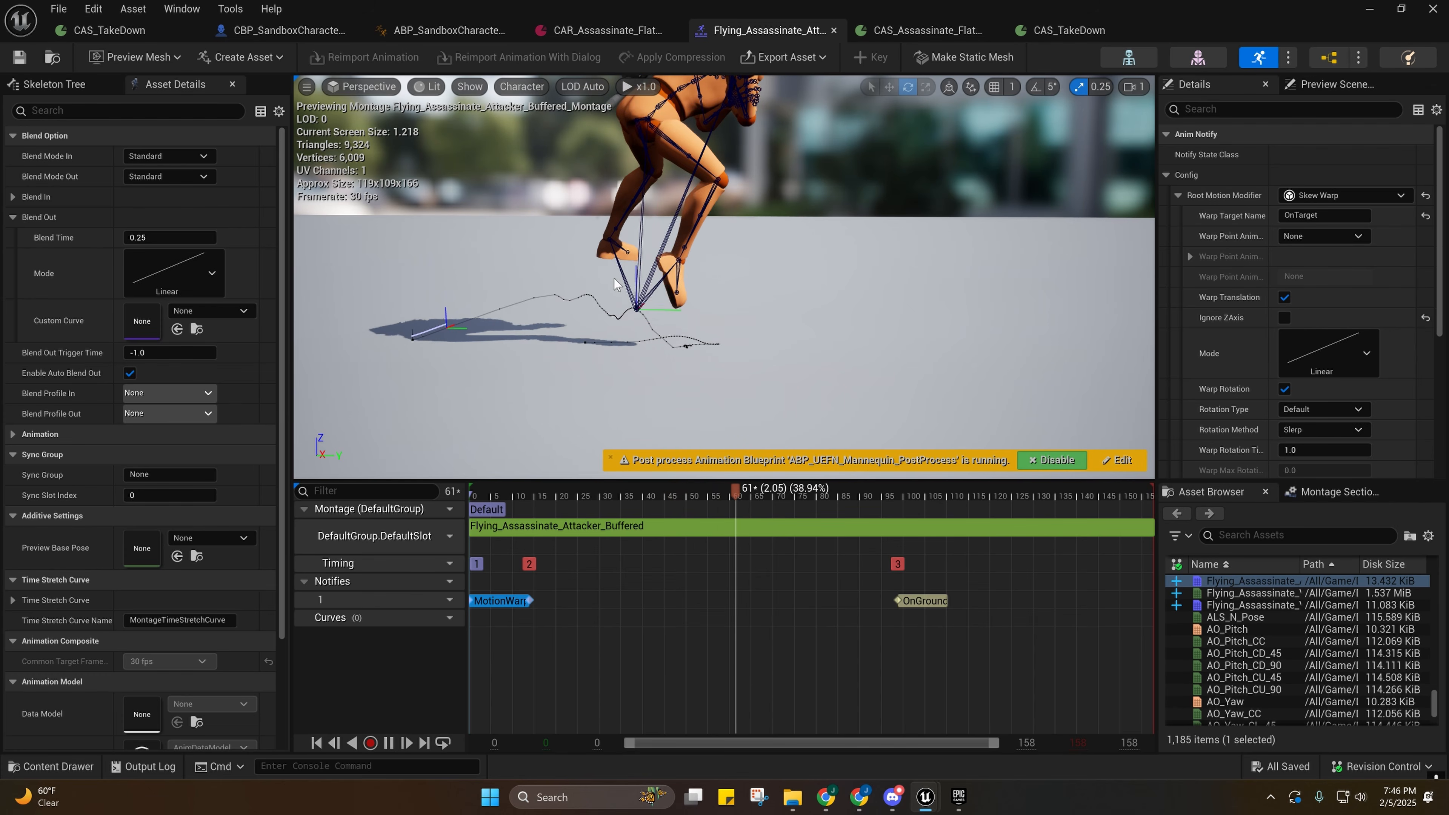
{"action": "right_click_drag", "start_coordinate": [767, 261], "coordinate": [724, 291]}
{"action": "scroll", "coordinate": [767, 260], "scroll_direction": "down", "scroll_amount": 2}
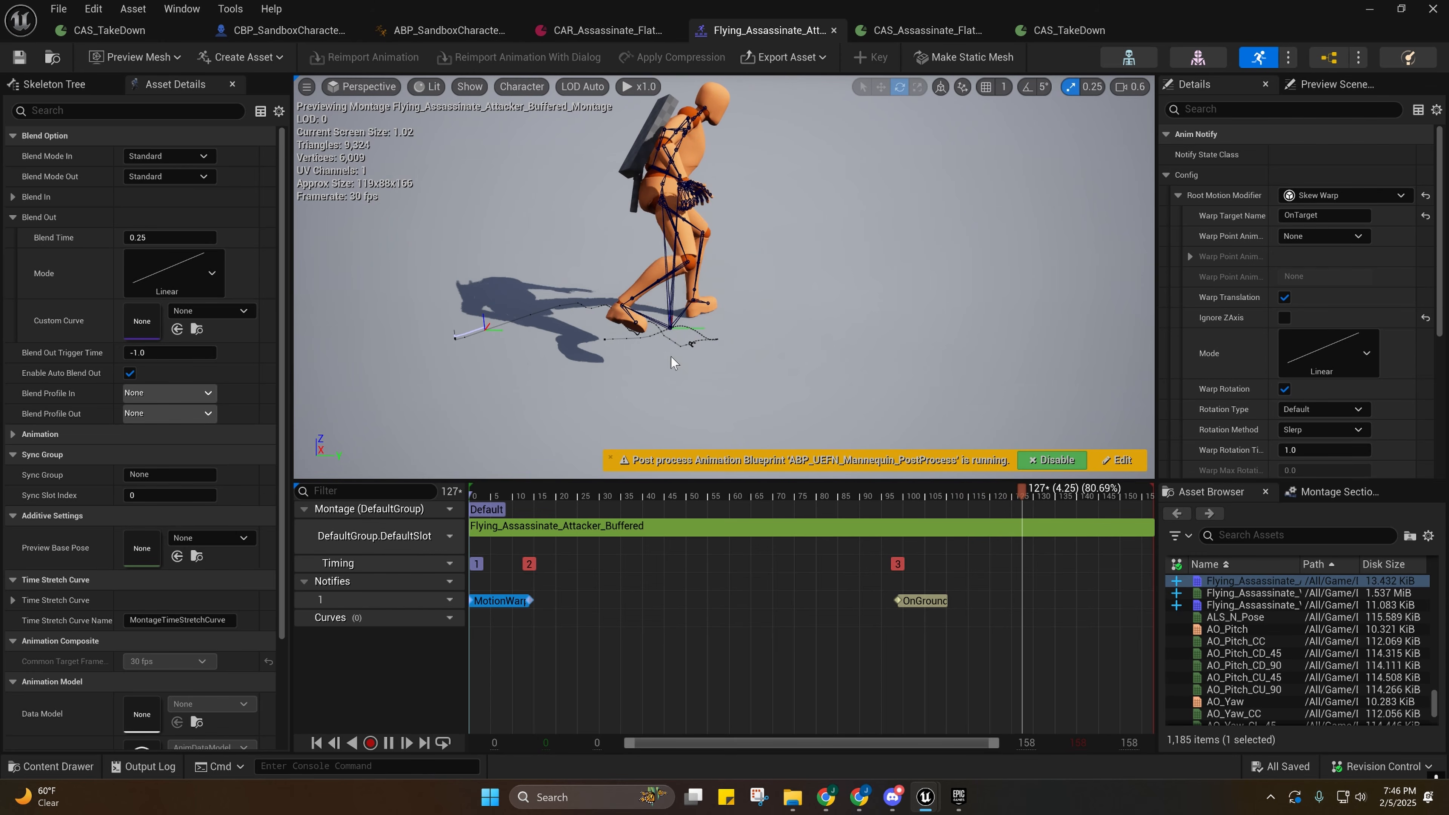
{"action": "right_click_drag", "start_coordinate": [672, 363], "coordinate": [672, 240]}
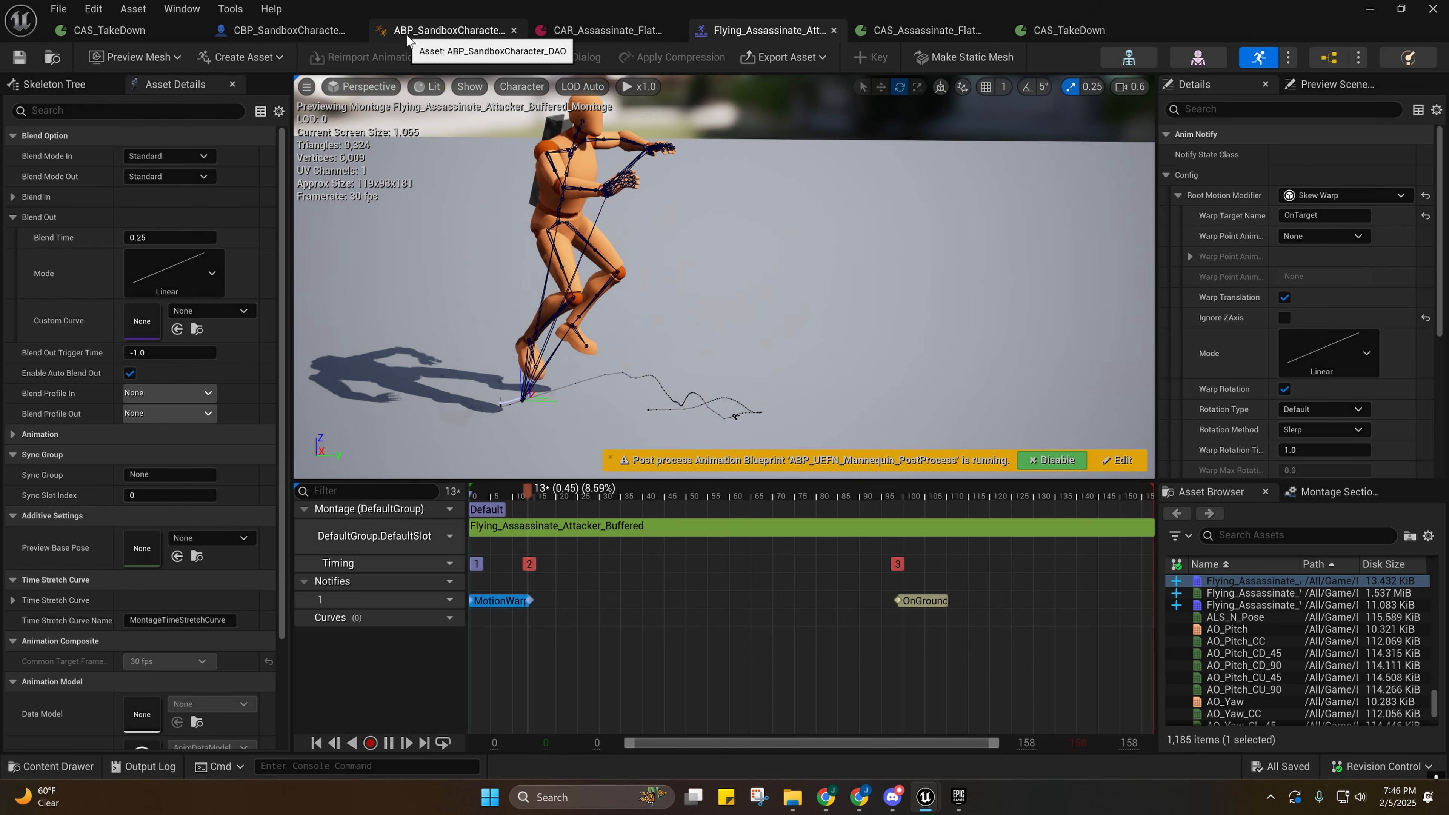
{"action": "left_click", "coordinate": [108, 30]}
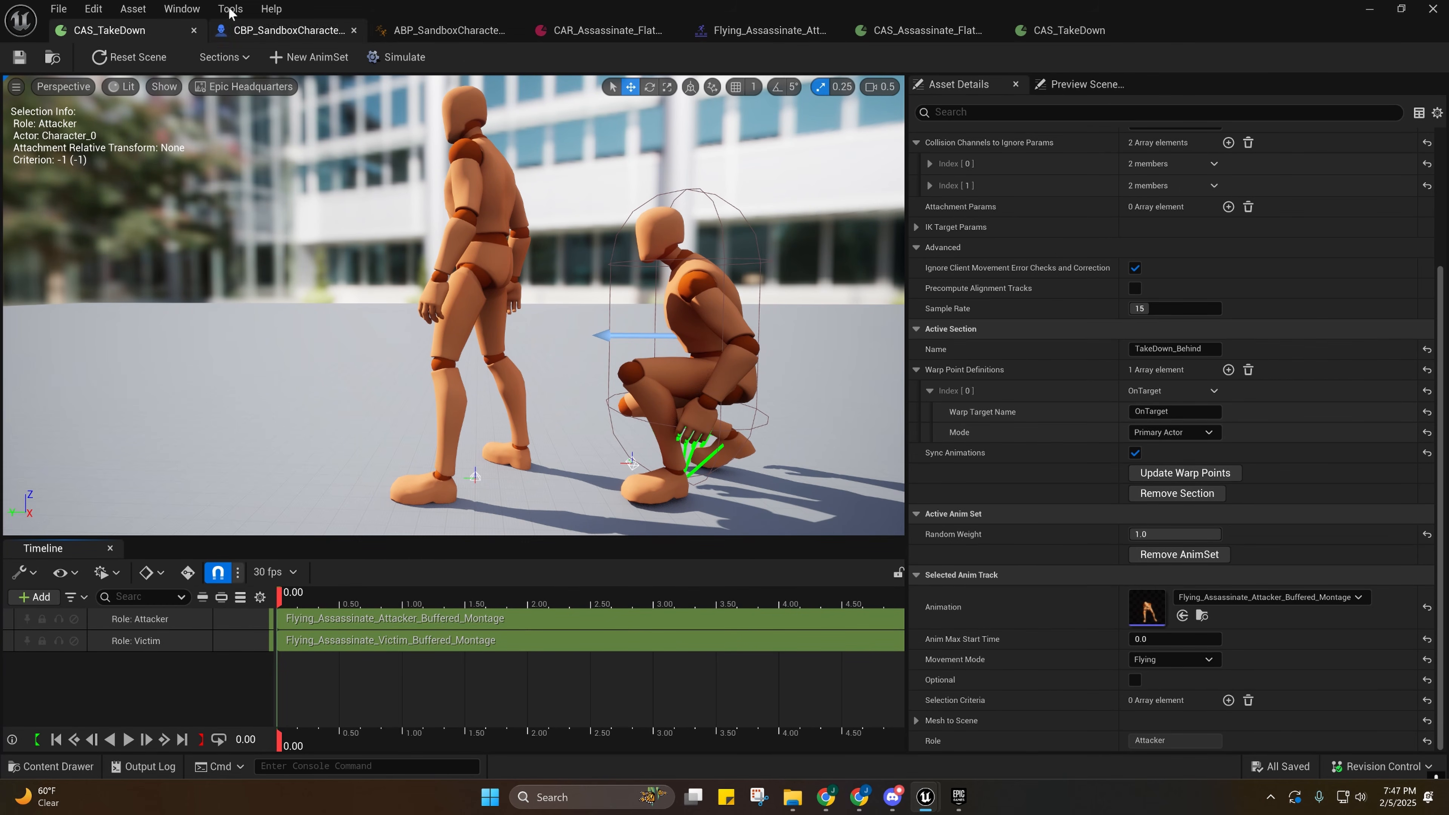
Examine the Un Crouch and Set Capsule Half Height nodes in the CBP_SandboxCharacter_DAO event graph.
{"action": "left_click", "coordinate": [280, 30]}
{"action": "right_click_drag", "start_coordinate": [464, 397], "coordinate": [451, 432]}
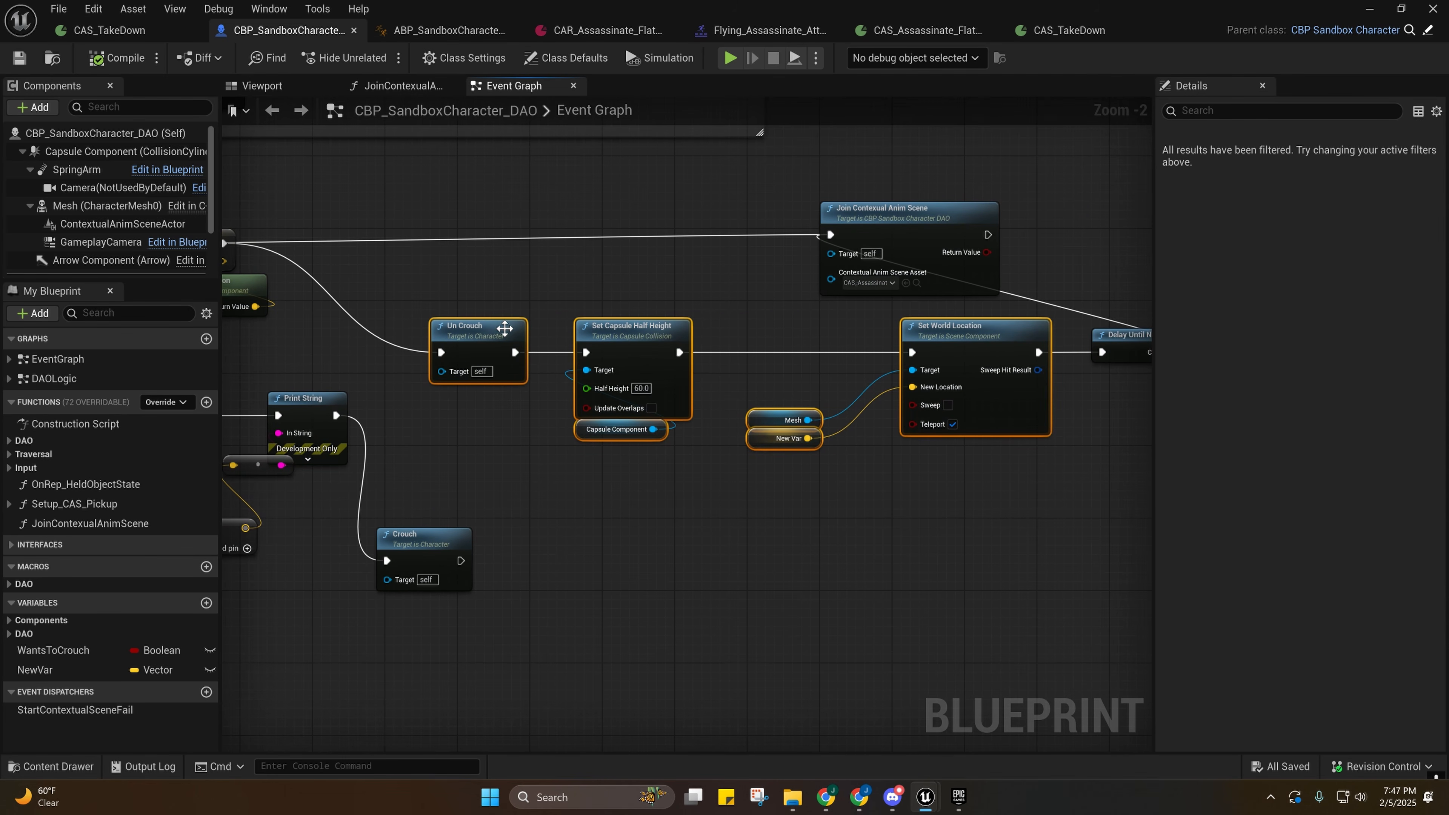
{"action": "right_click_drag", "start_coordinate": [505, 329], "coordinate": [377, 303]}
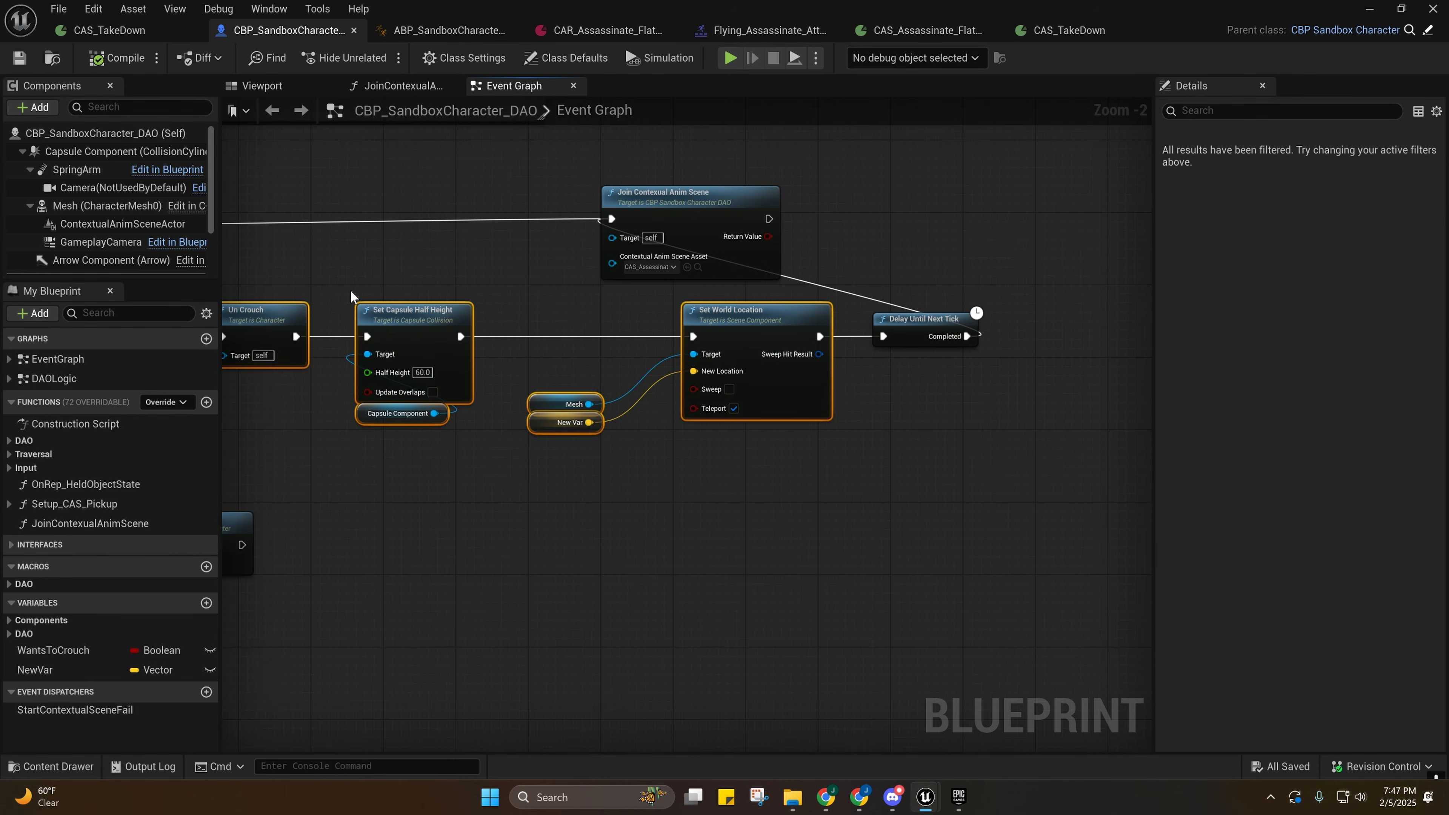
{"action": "left_click_drag", "start_coordinate": [351, 295], "coordinate": [403, 331]}
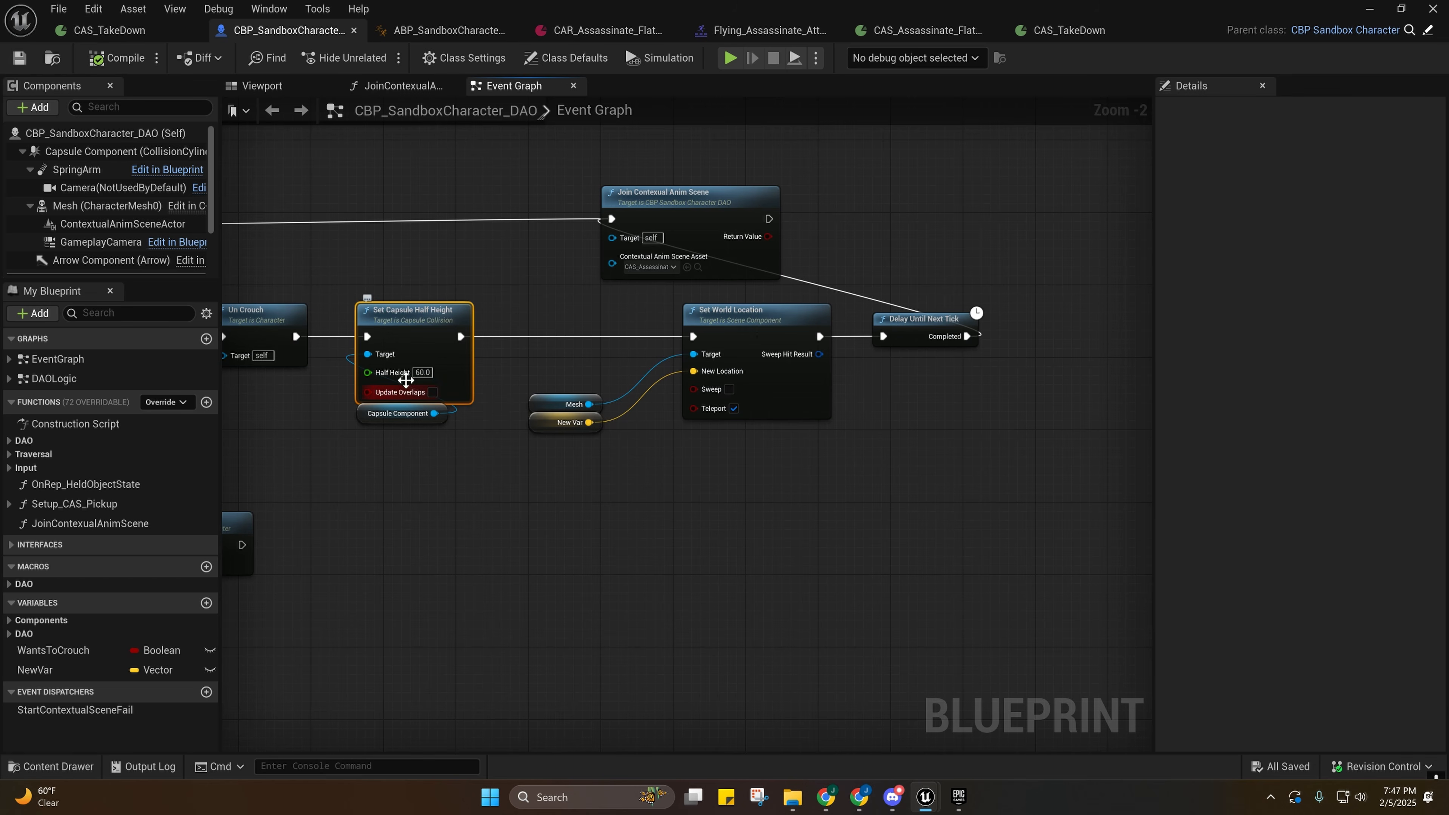
{"action": "right_click_drag", "start_coordinate": [388, 474], "coordinate": [527, 459]}
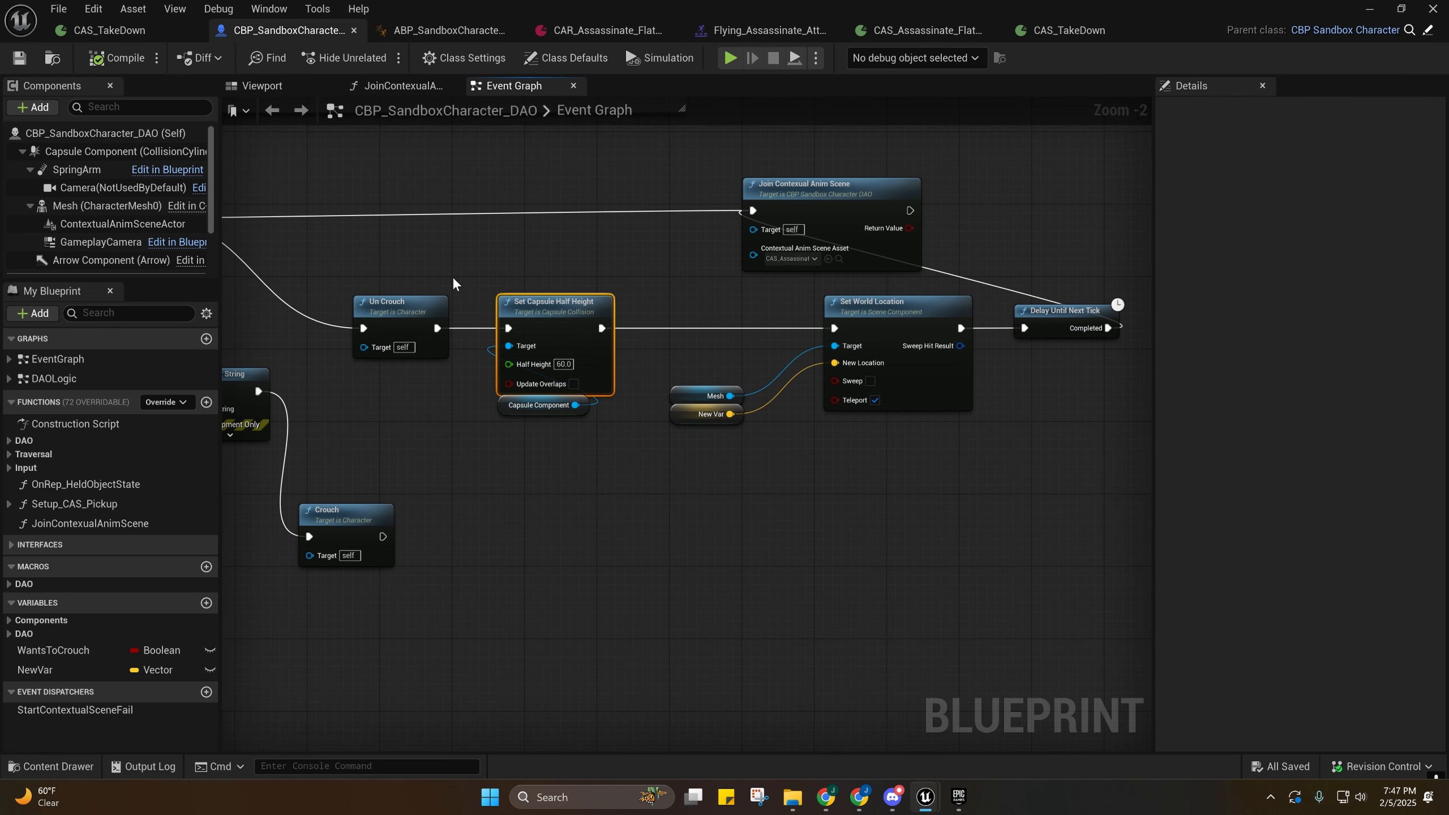
{"action": "left_click_drag", "start_coordinate": [454, 280], "coordinate": [627, 466]}
{"action": "right_click_drag", "start_coordinate": [627, 467], "coordinate": [529, 527]}
Add a Character Movement reference, get its Crouched Half Height, and feed it into Set Capsule Half Height's Half Height input.
{"action": "scroll", "coordinate": [102, 251], "scroll_direction": "down", "scroll_amount": 2}
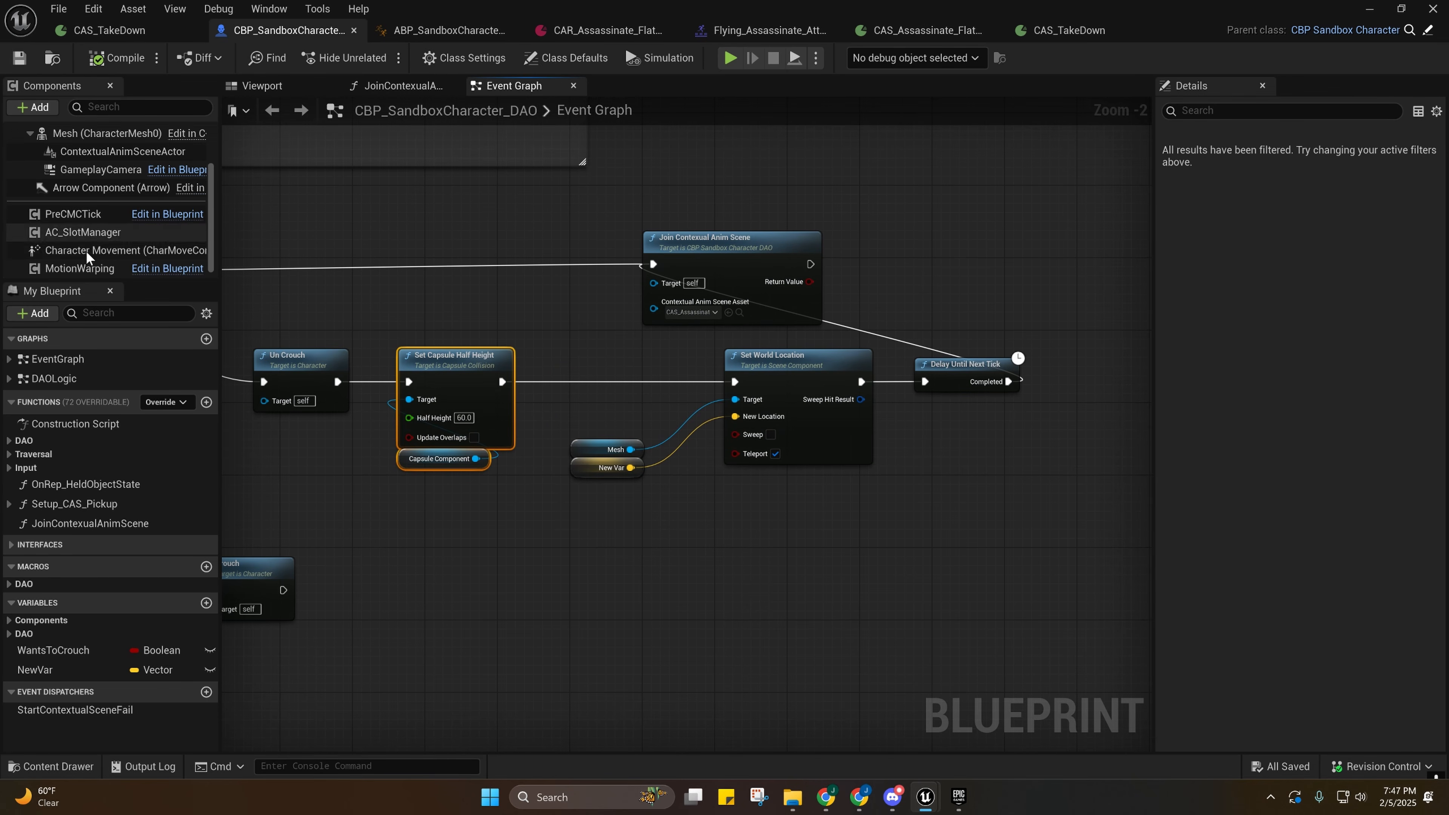
{"action": "left_click_drag", "start_coordinate": [86, 266], "coordinate": [534, 548]}
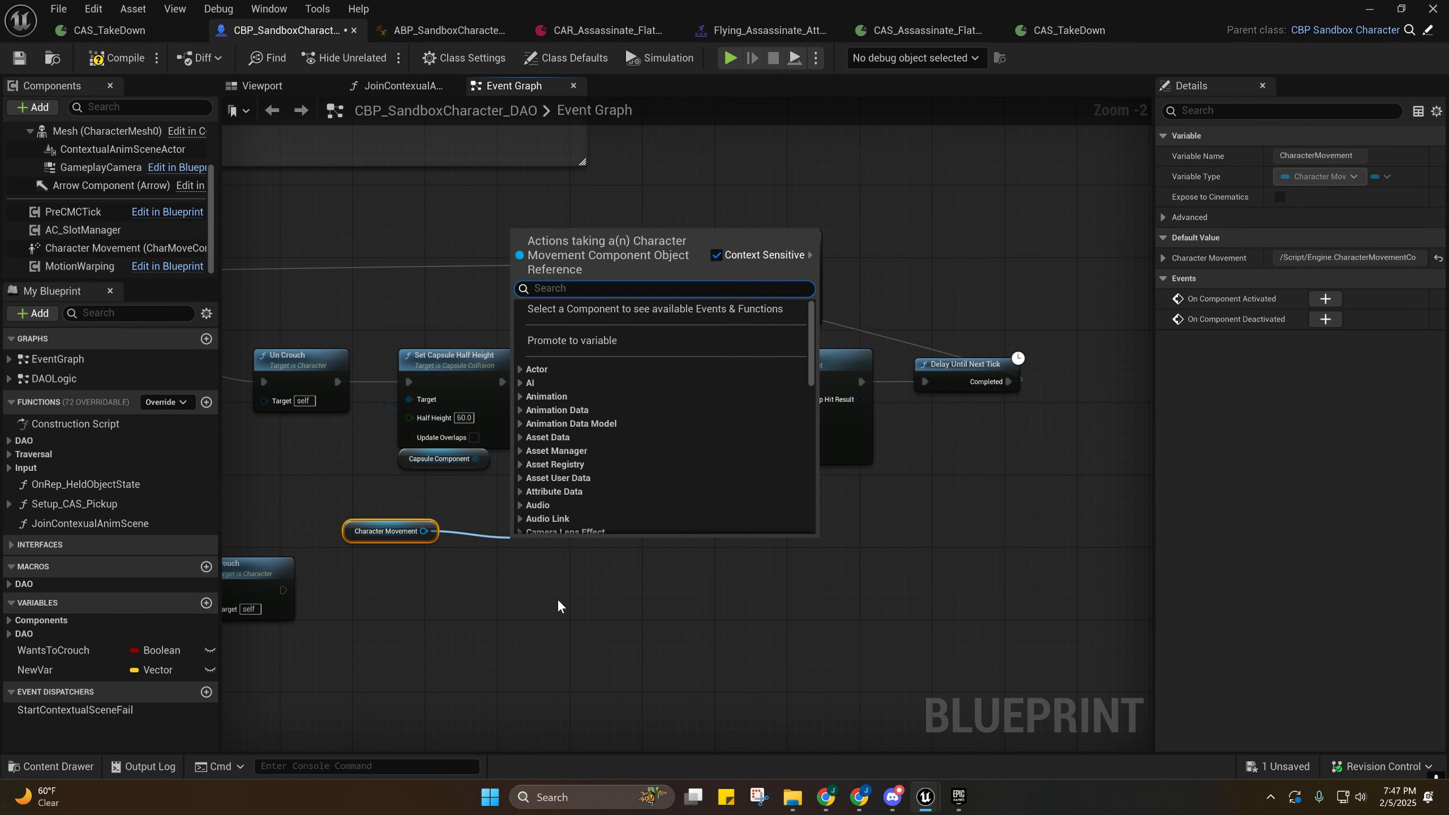
{"action": "type", "text": "crouch"}
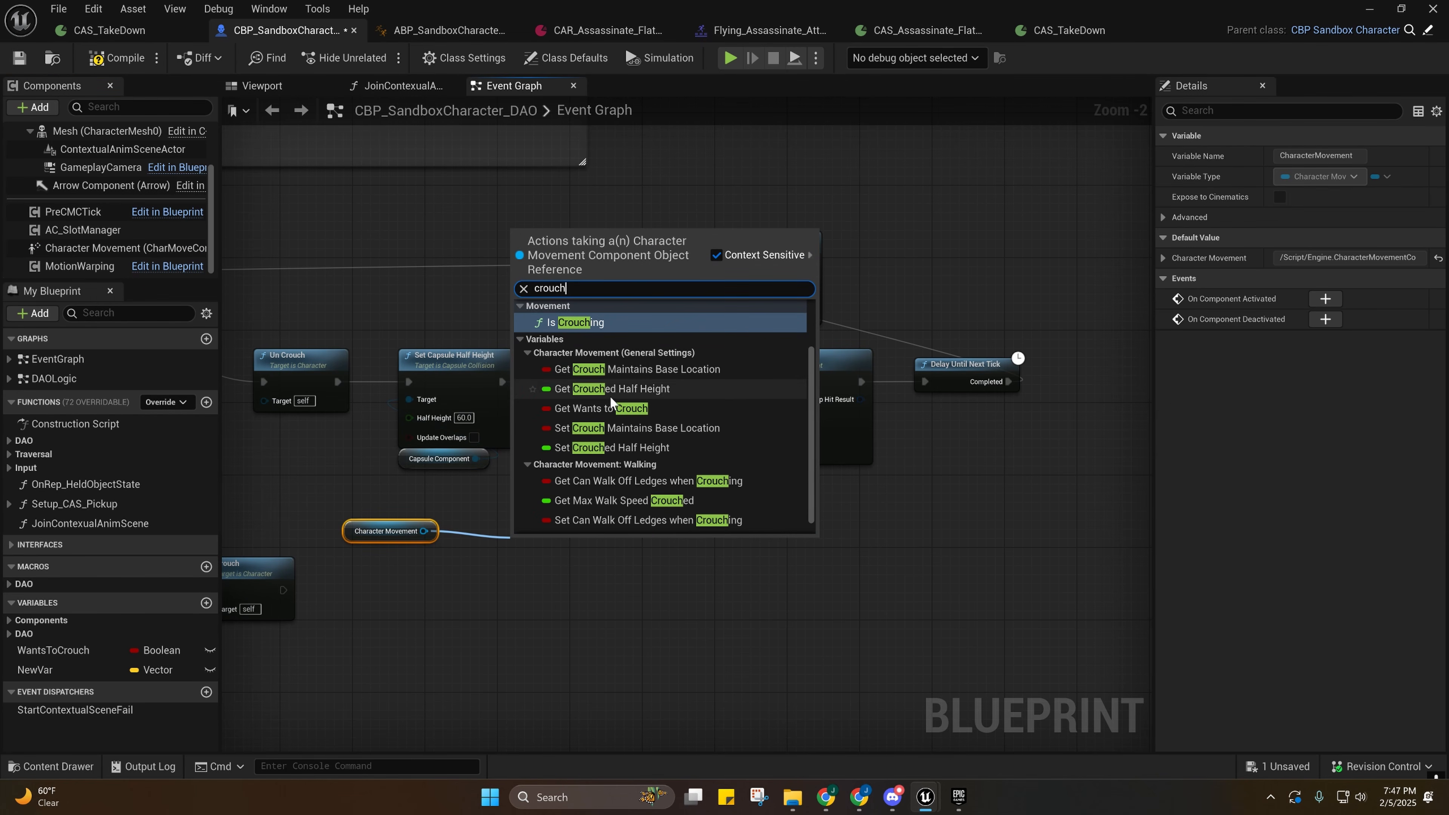
{"action": "scroll", "coordinate": [605, 399], "scroll_direction": "down", "scroll_amount": 1}
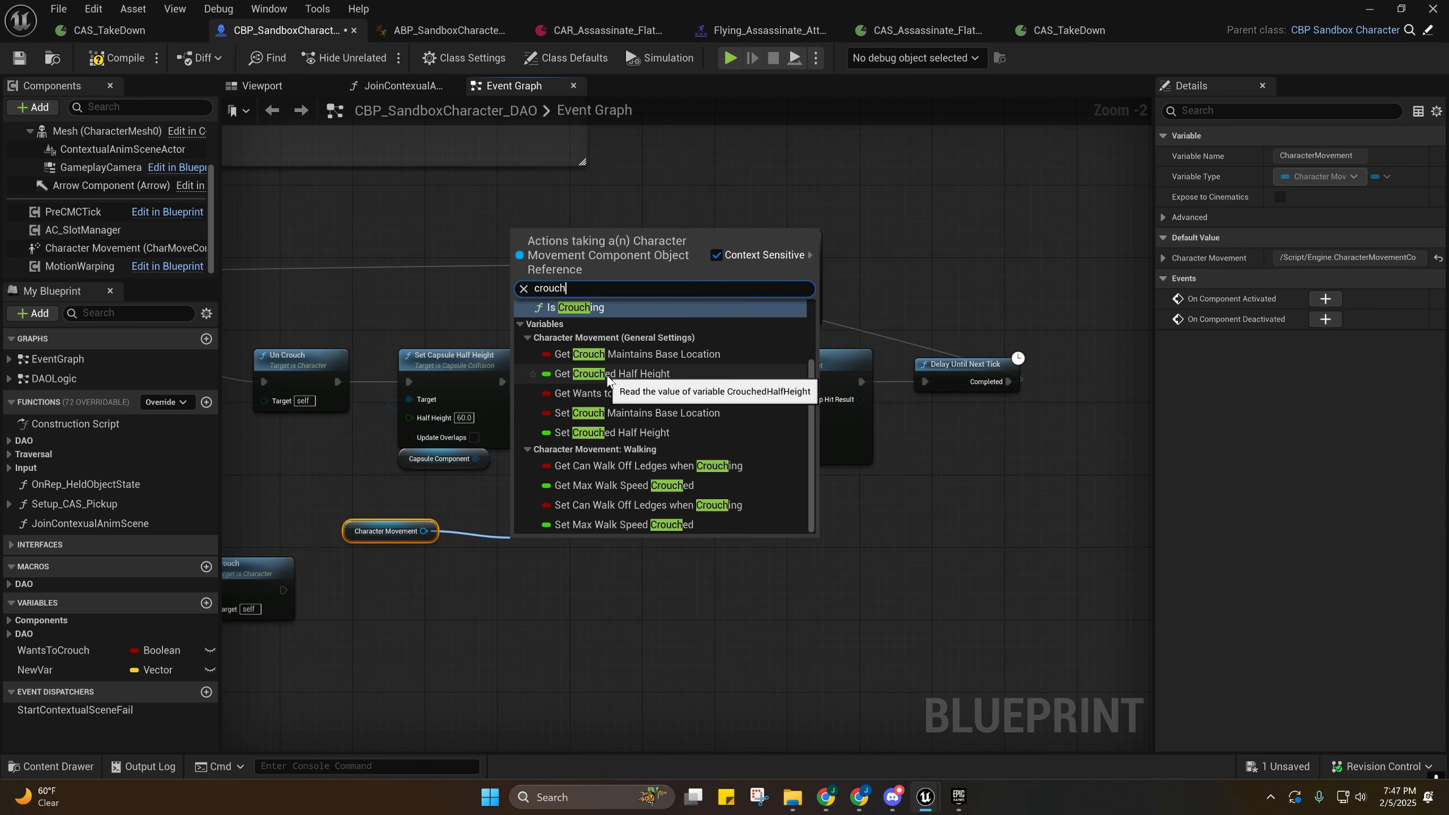
{"action": "left_click", "coordinate": [606, 374]}
{"action": "left_click_drag", "start_coordinate": [637, 540], "coordinate": [408, 416]}
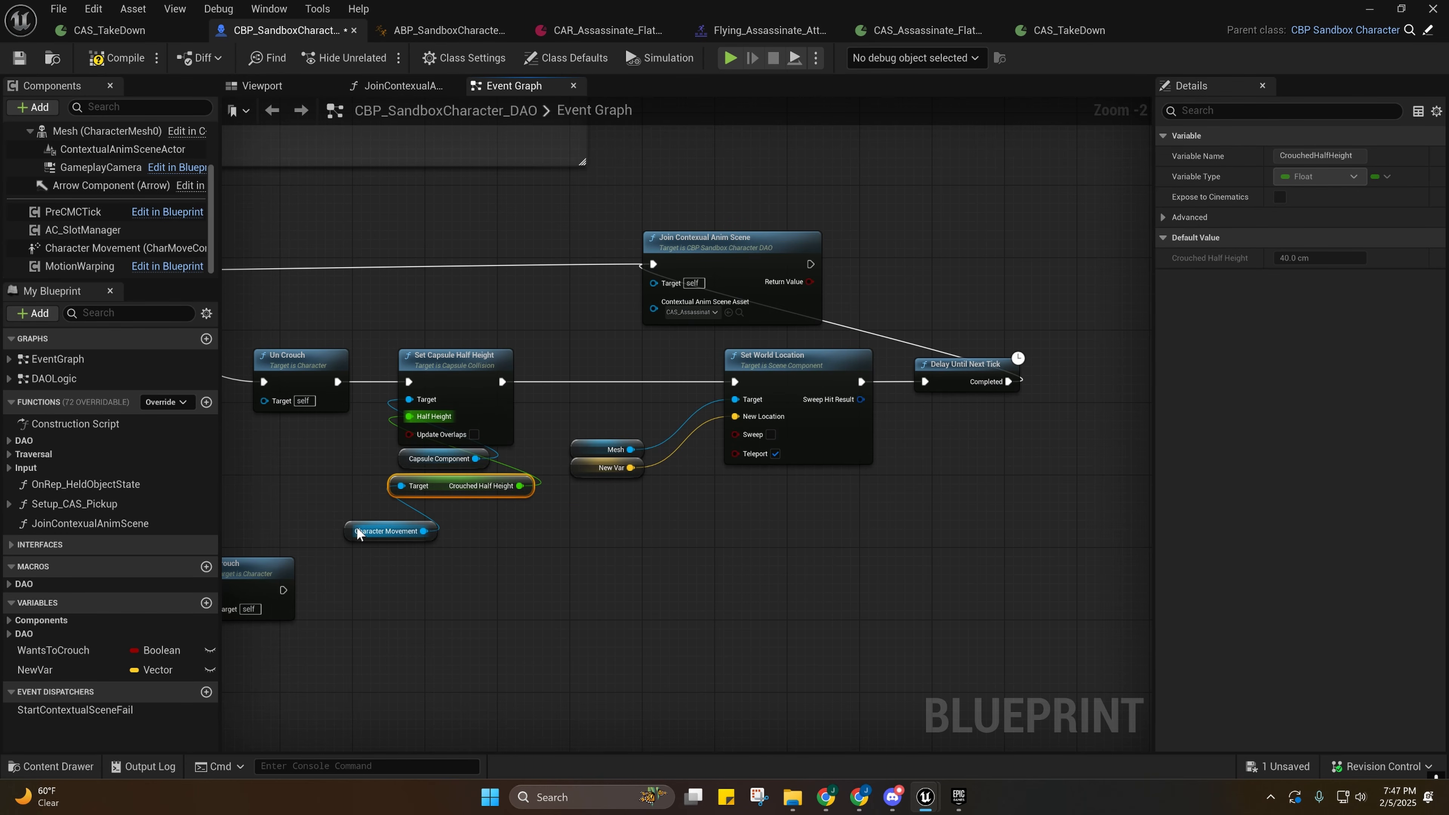
{"action": "left_click_drag", "start_coordinate": [358, 534], "coordinate": [396, 509]}
Review how the mesh's world location is stored in New Var and reused by the Set World Location node.
{"action": "right_click_drag", "start_coordinate": [553, 553], "coordinate": [469, 564]}
{"action": "left_click_drag", "start_coordinate": [465, 355], "coordinate": [664, 492]}
{"action": "right_click_drag", "start_coordinate": [543, 518], "coordinate": [1106, 496]}
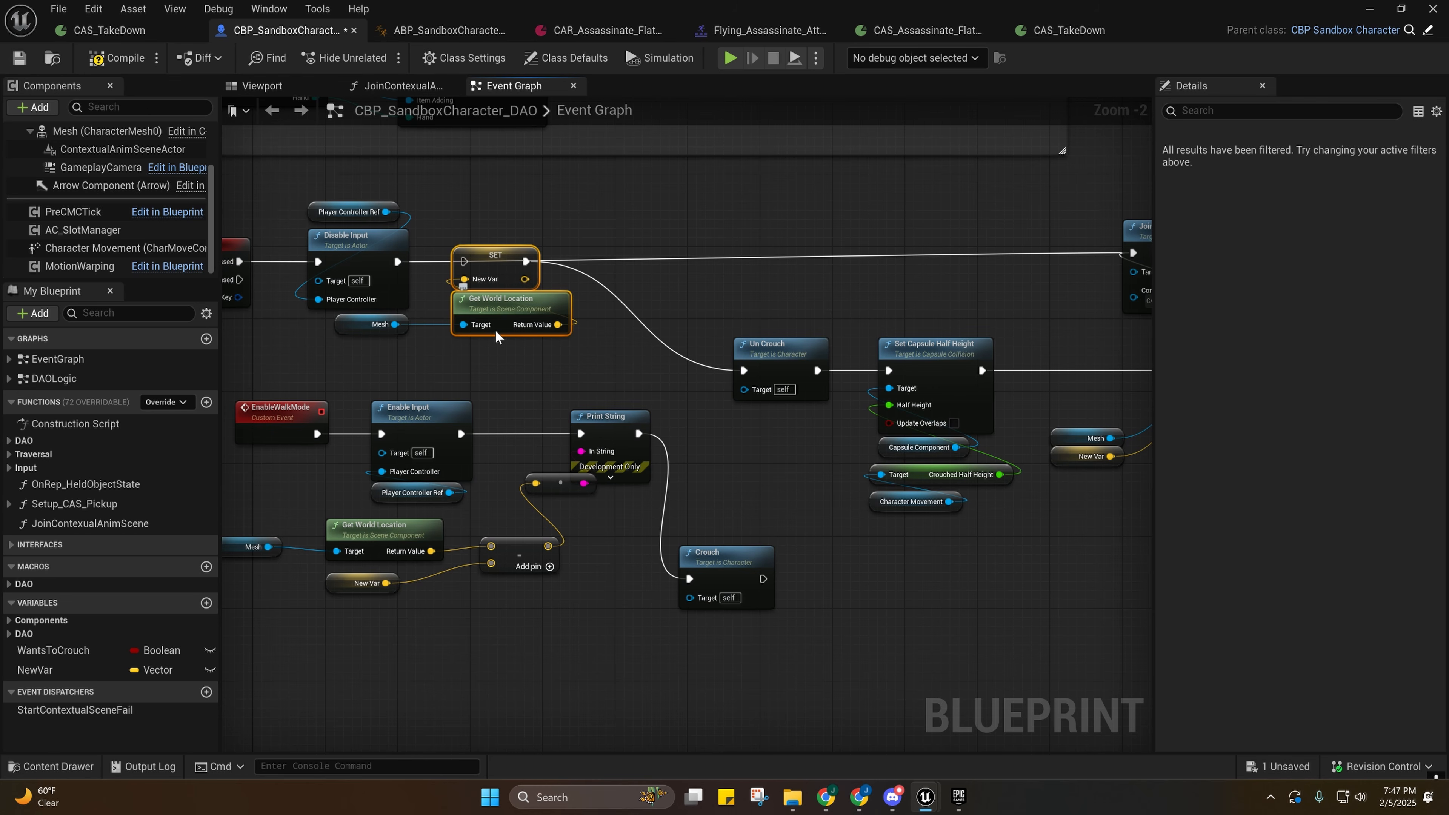
{"action": "right_click_drag", "start_coordinate": [502, 326], "coordinate": [405, 379]}
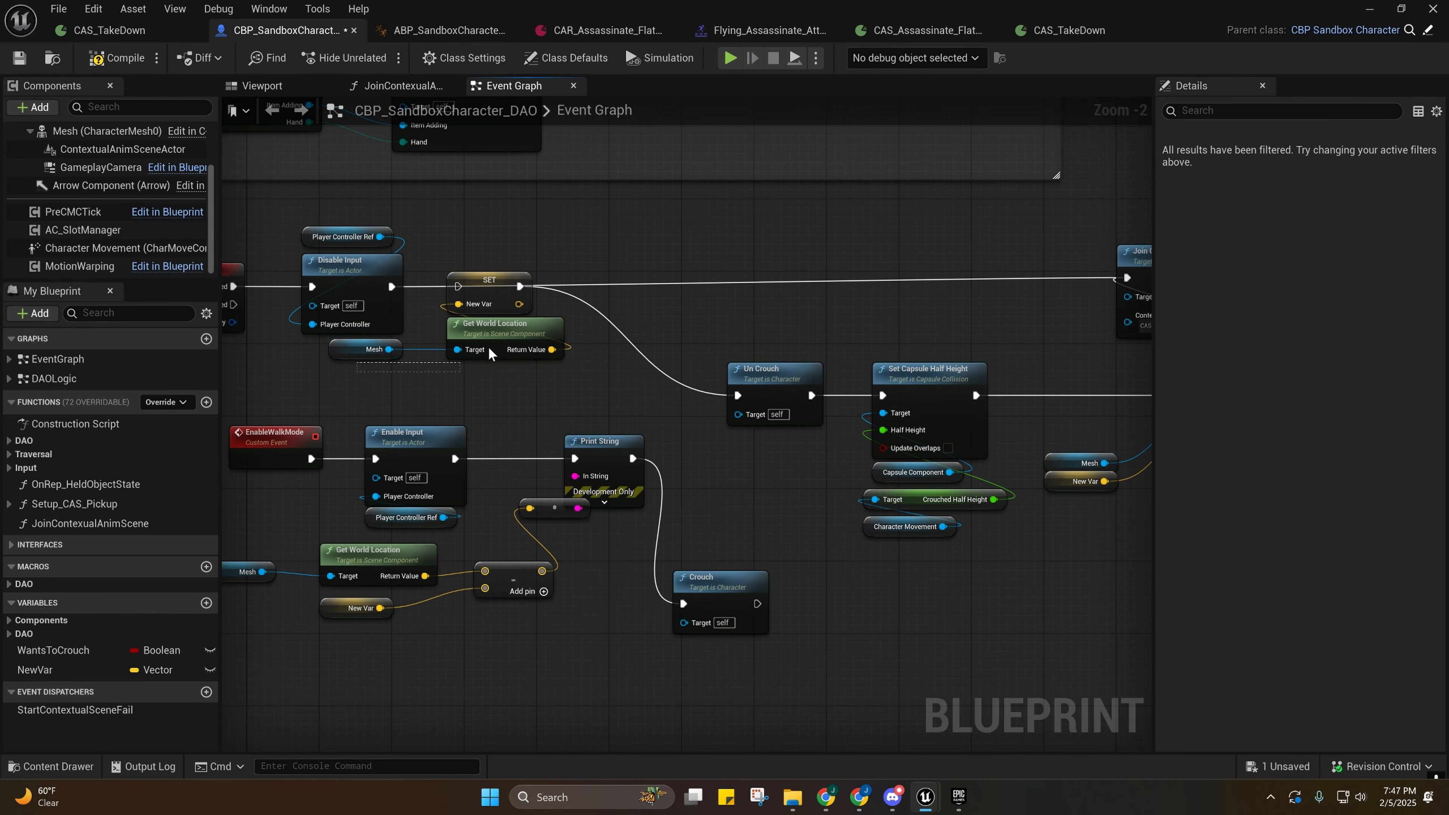
{"action": "left_click_drag", "start_coordinate": [487, 351], "coordinate": [498, 337]}
{"action": "right_click_drag", "start_coordinate": [487, 394], "coordinate": [429, 374]}
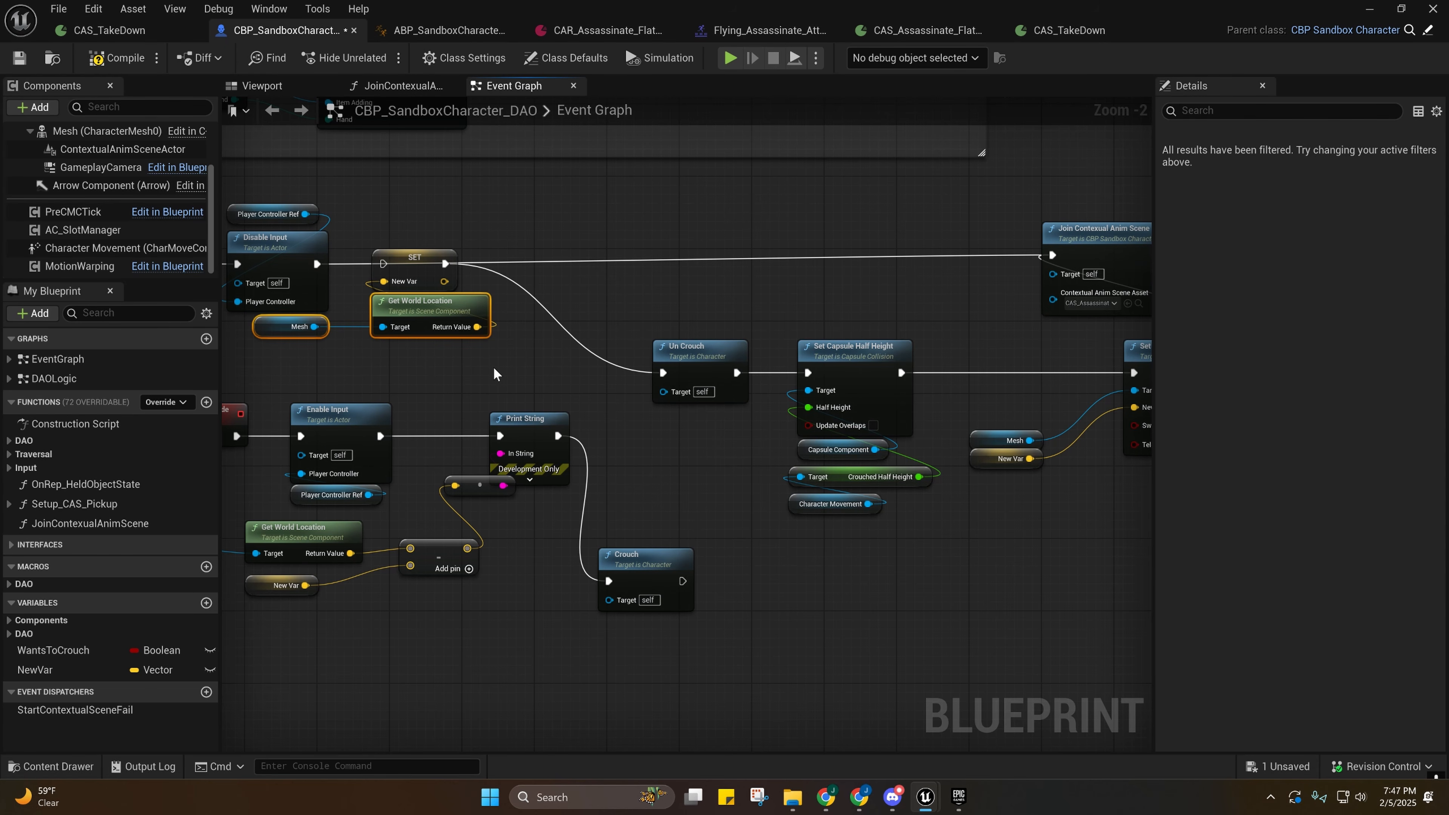
Review the takedown execution chain from Un Crouch through Set World Location and the Crouch call under EnableWalkMode.
{"action": "right_click_drag", "start_coordinate": [493, 374], "coordinate": [379, 350]}
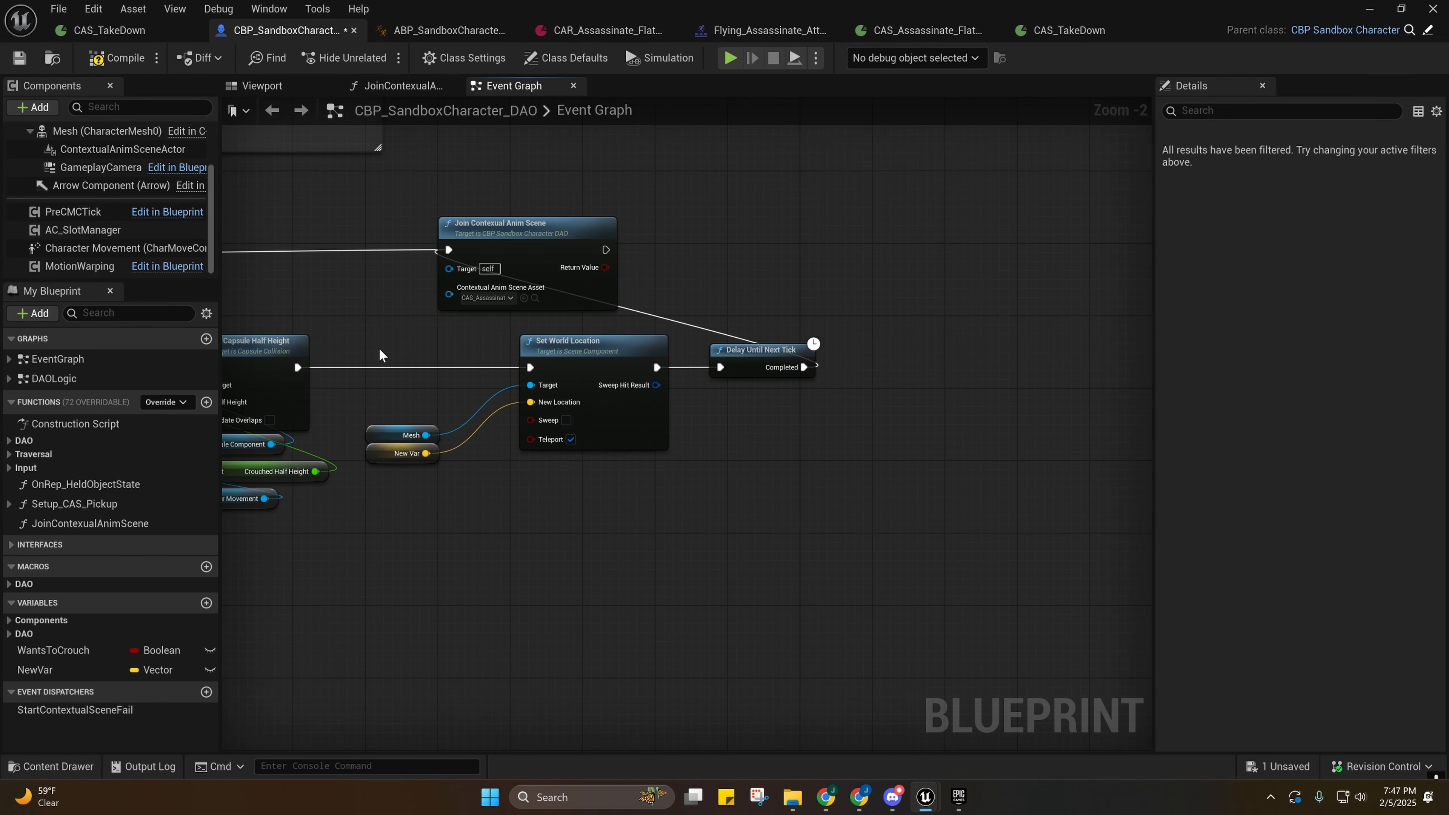
{"action": "left_click_drag", "start_coordinate": [380, 349], "coordinate": [625, 474]}
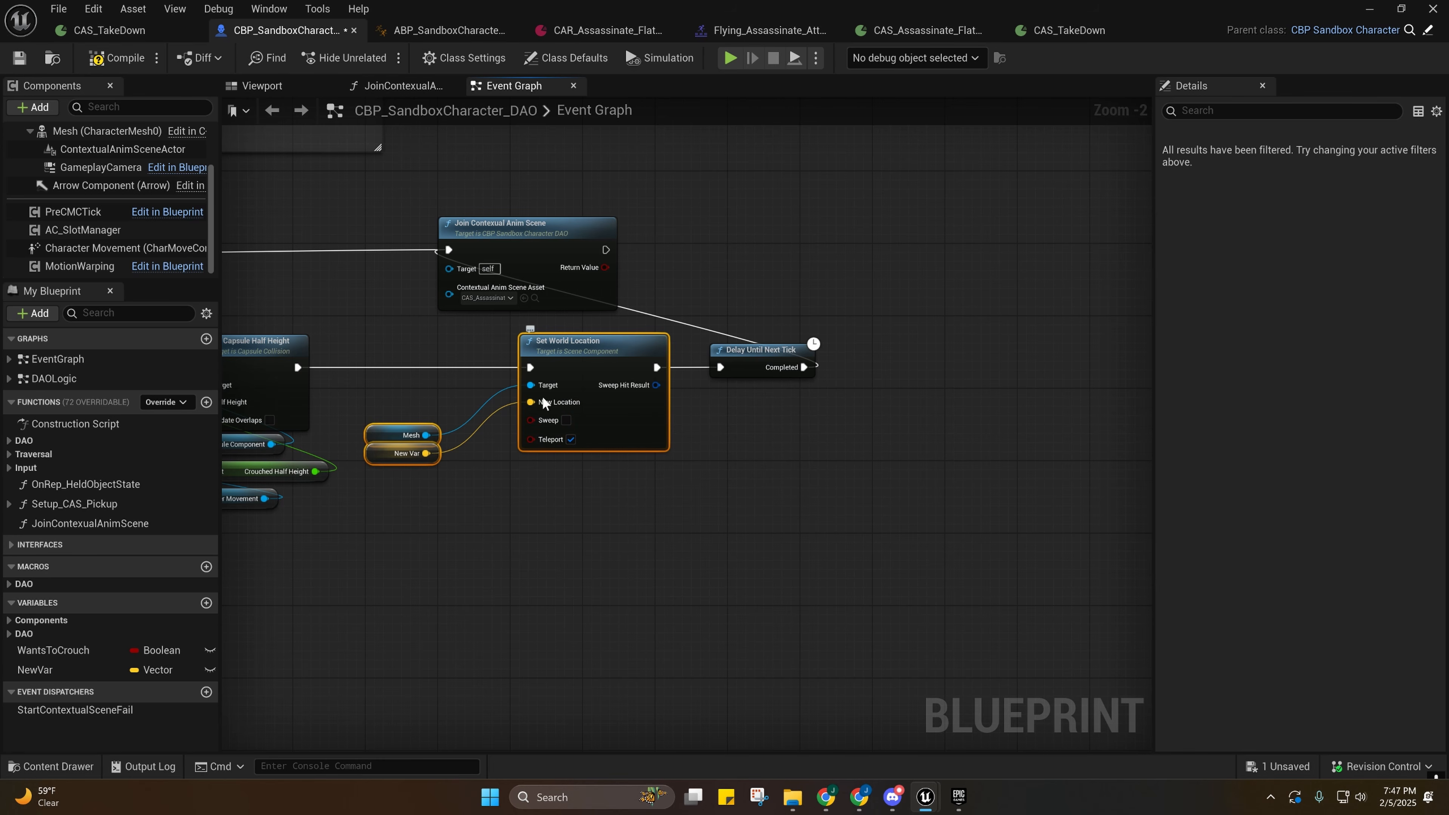
{"action": "right_click_drag", "start_coordinate": [571, 448], "coordinate": [849, 467]}
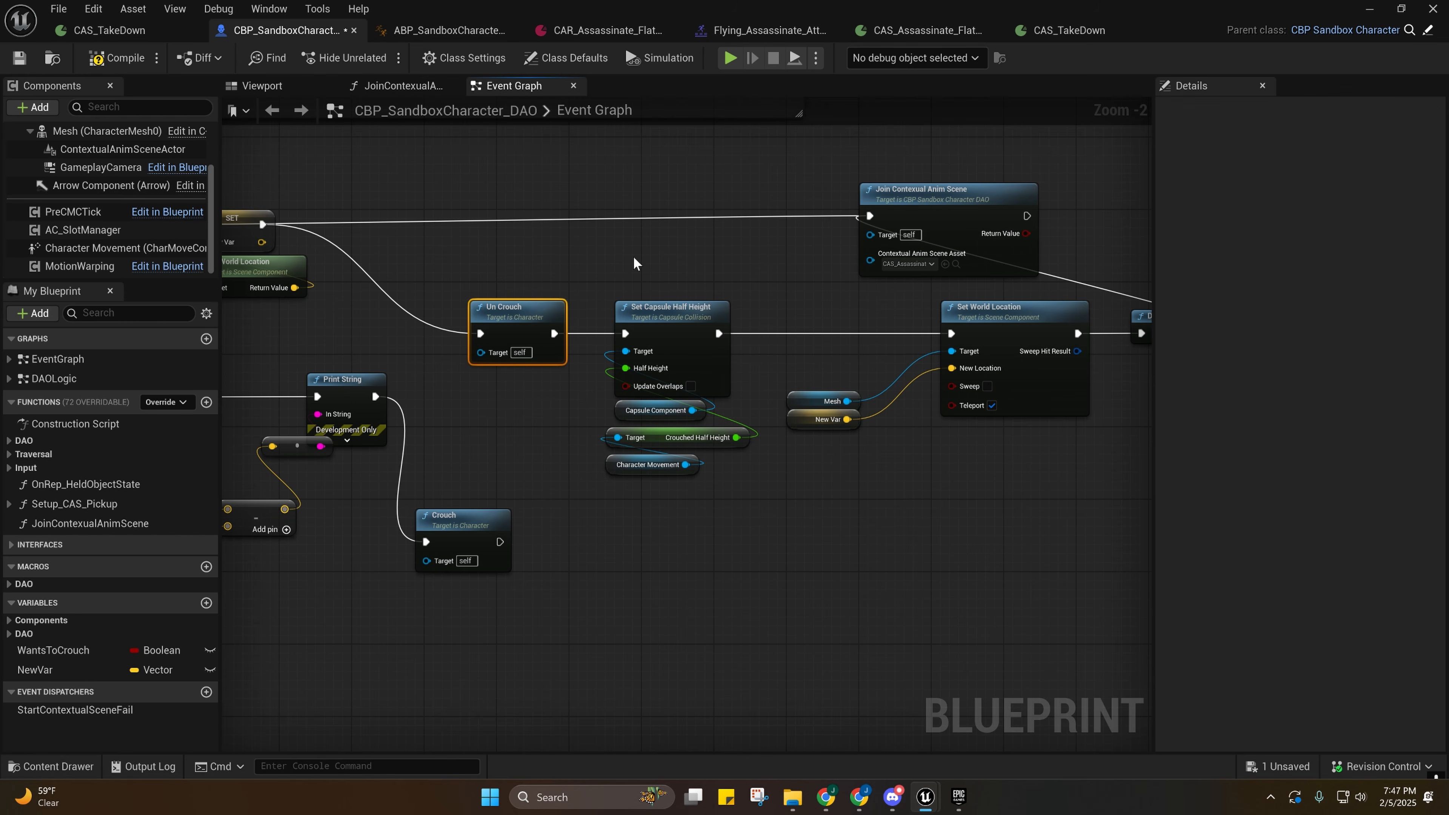
{"action": "left_click_drag", "start_coordinate": [784, 598], "coordinate": [783, 596]}
{"action": "right_click_drag", "start_coordinate": [710, 396], "coordinate": [486, 434]}
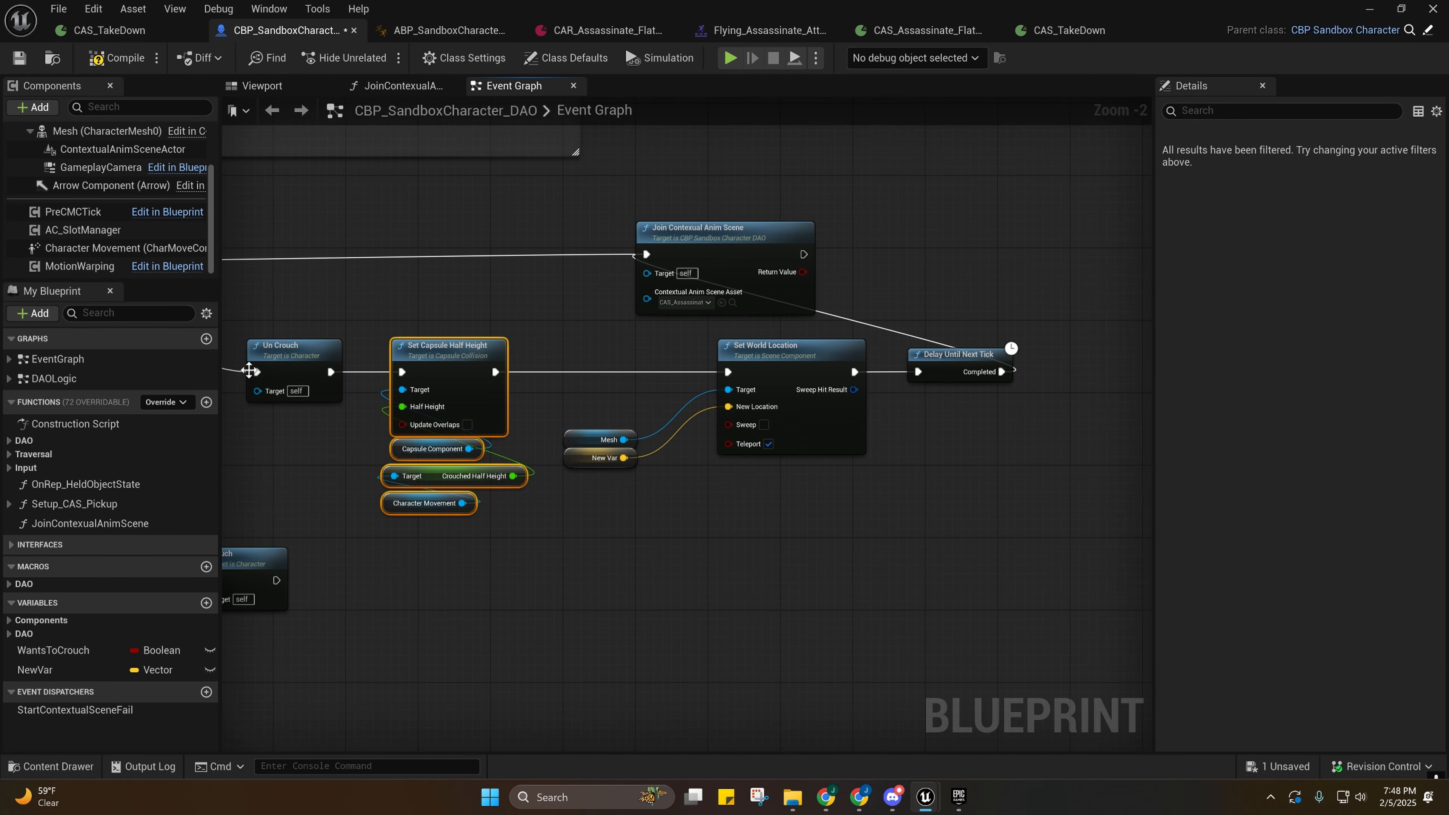
{"action": "left_click_drag", "start_coordinate": [594, 337], "coordinate": [812, 476]}
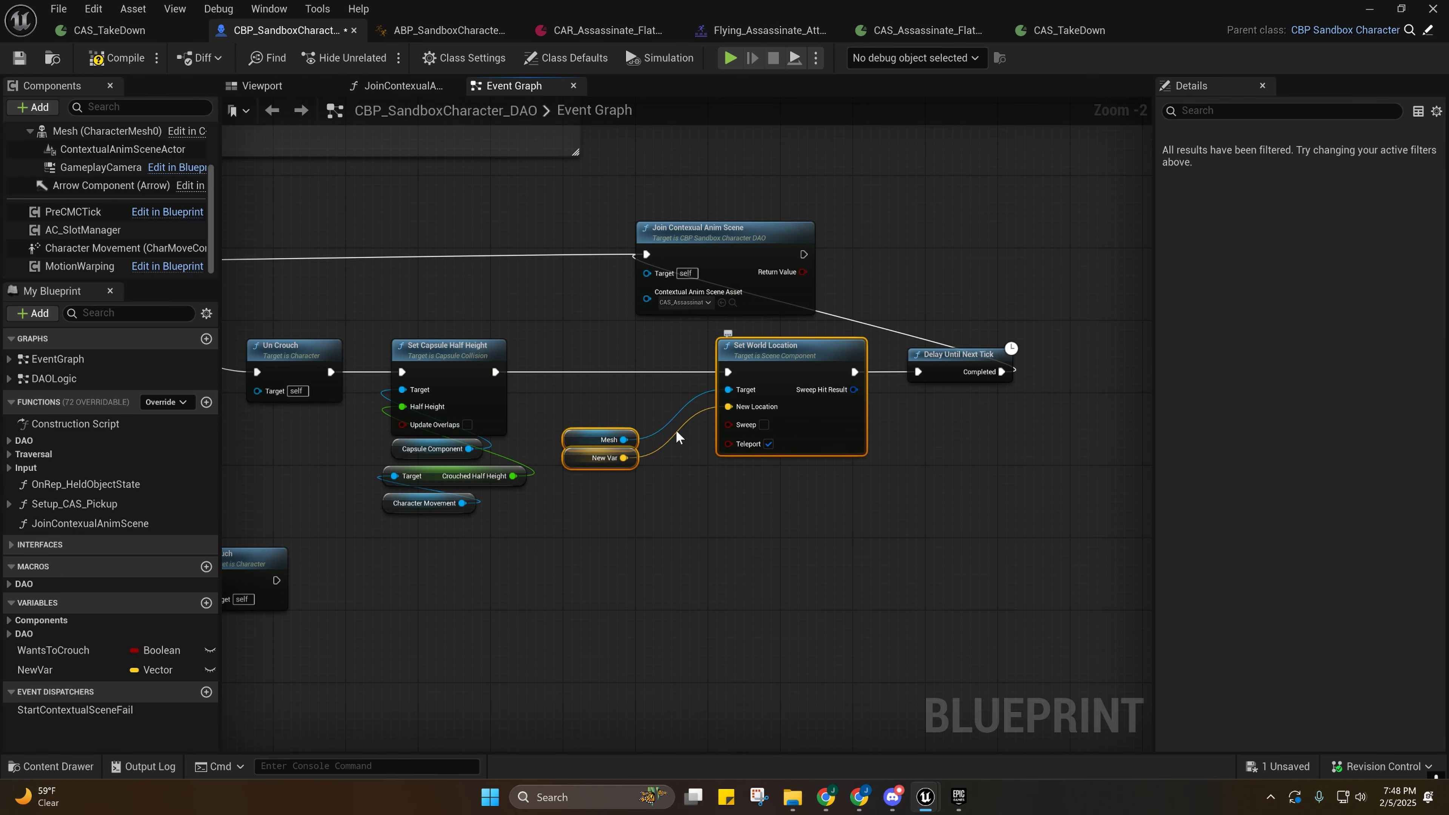
{"action": "right_click_drag", "start_coordinate": [632, 488], "coordinate": [957, 403]}
{"action": "right_click_drag", "start_coordinate": [696, 524], "coordinate": [866, 523]}
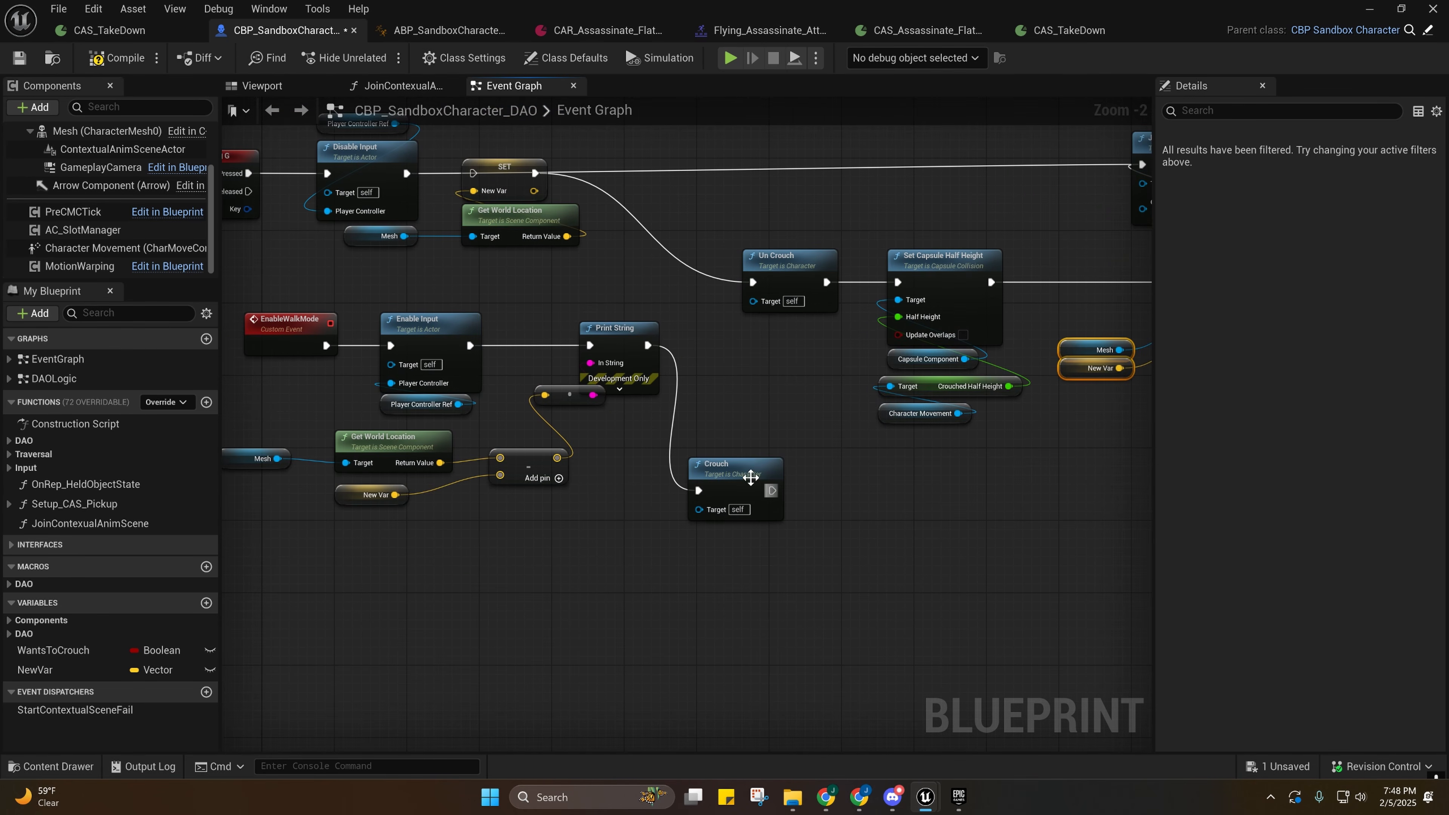
{"action": "right_click_drag", "start_coordinate": [750, 478], "coordinate": [654, 513]}
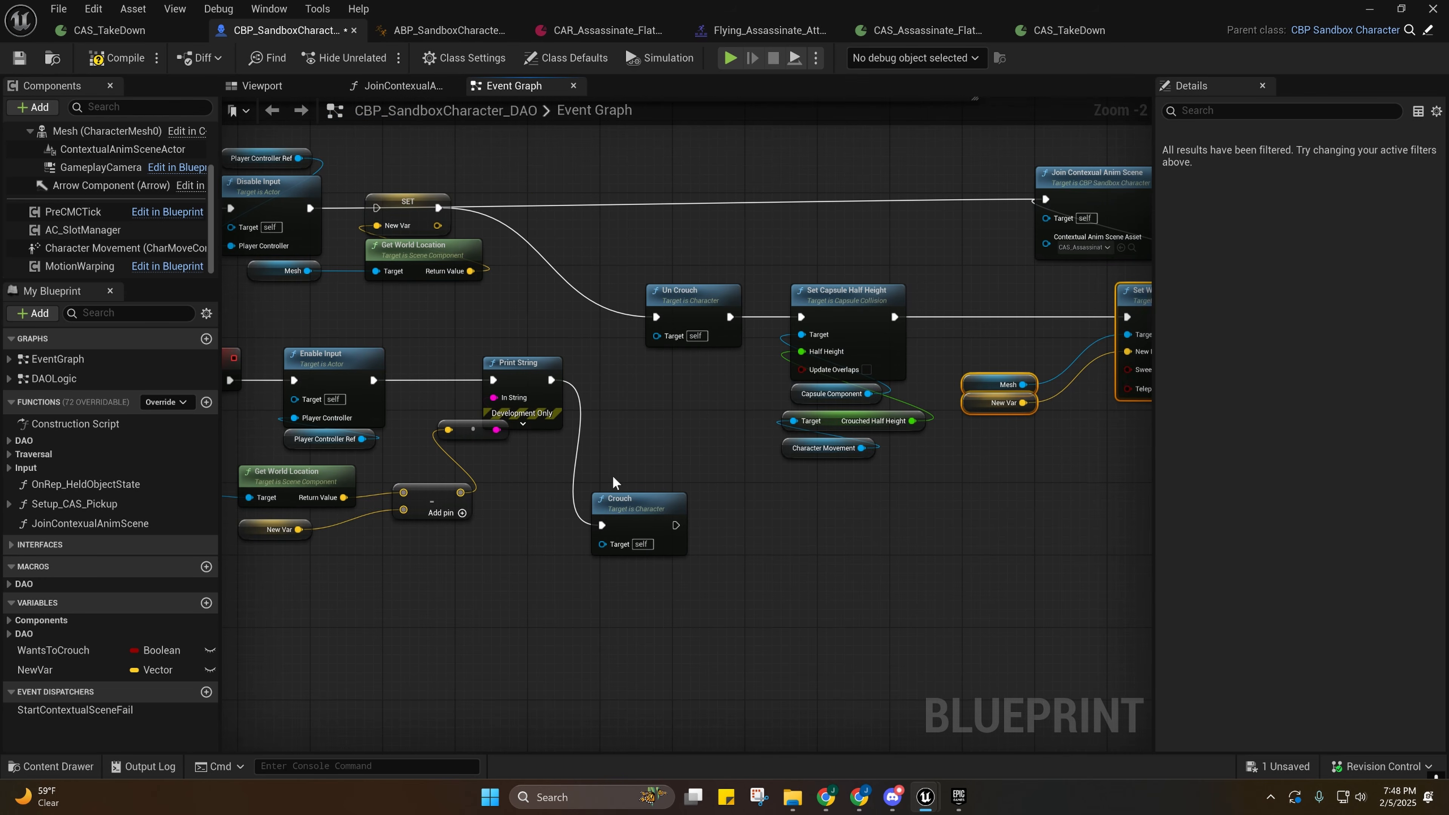
Disconnect Crouch from Print String and briefly run a play session in DefaultLevel.
{"action": "left_click", "coordinate": [581, 434], "text": "alt"}
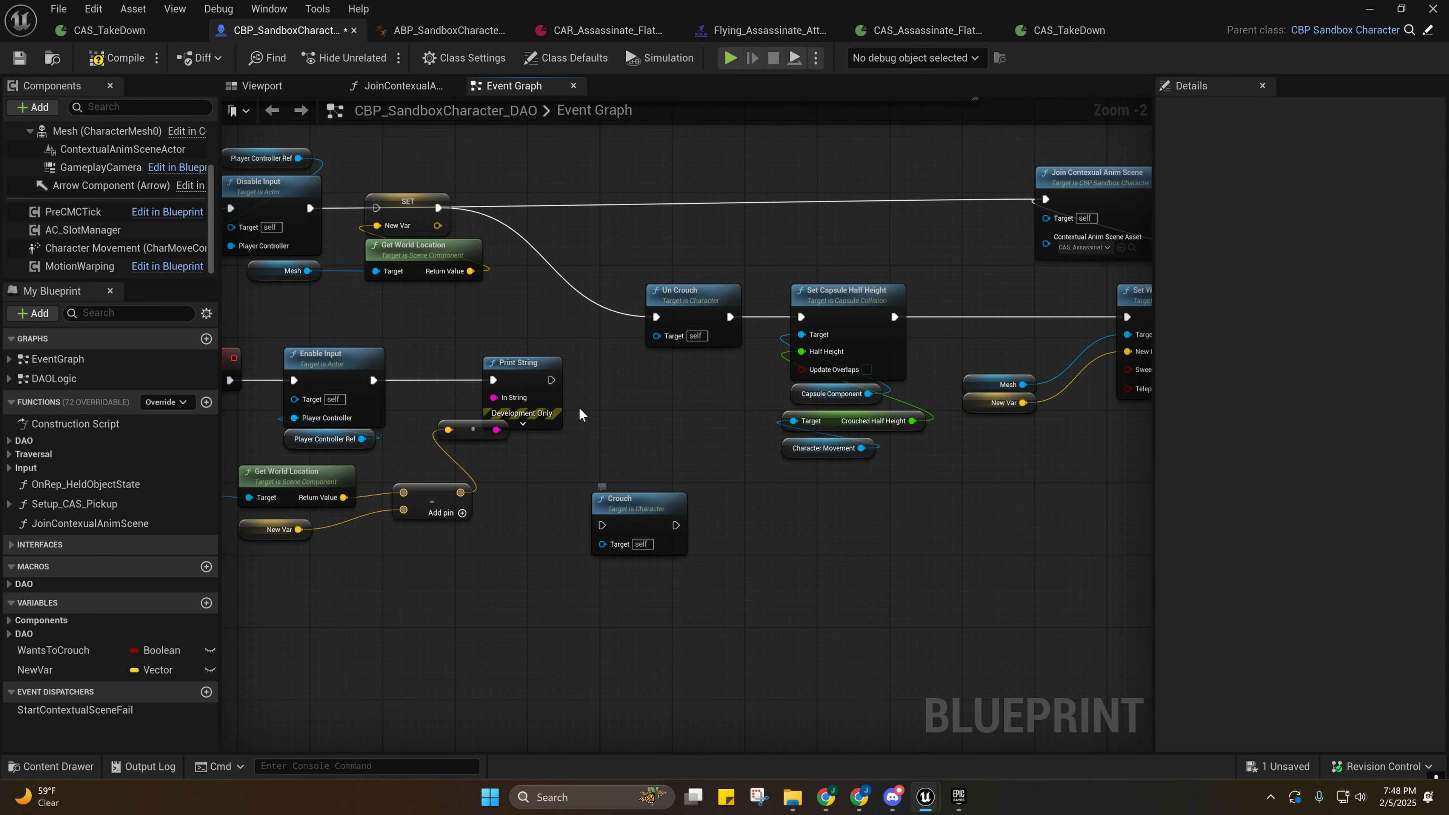
{"action": "left_click", "coordinate": [1372, 8]}
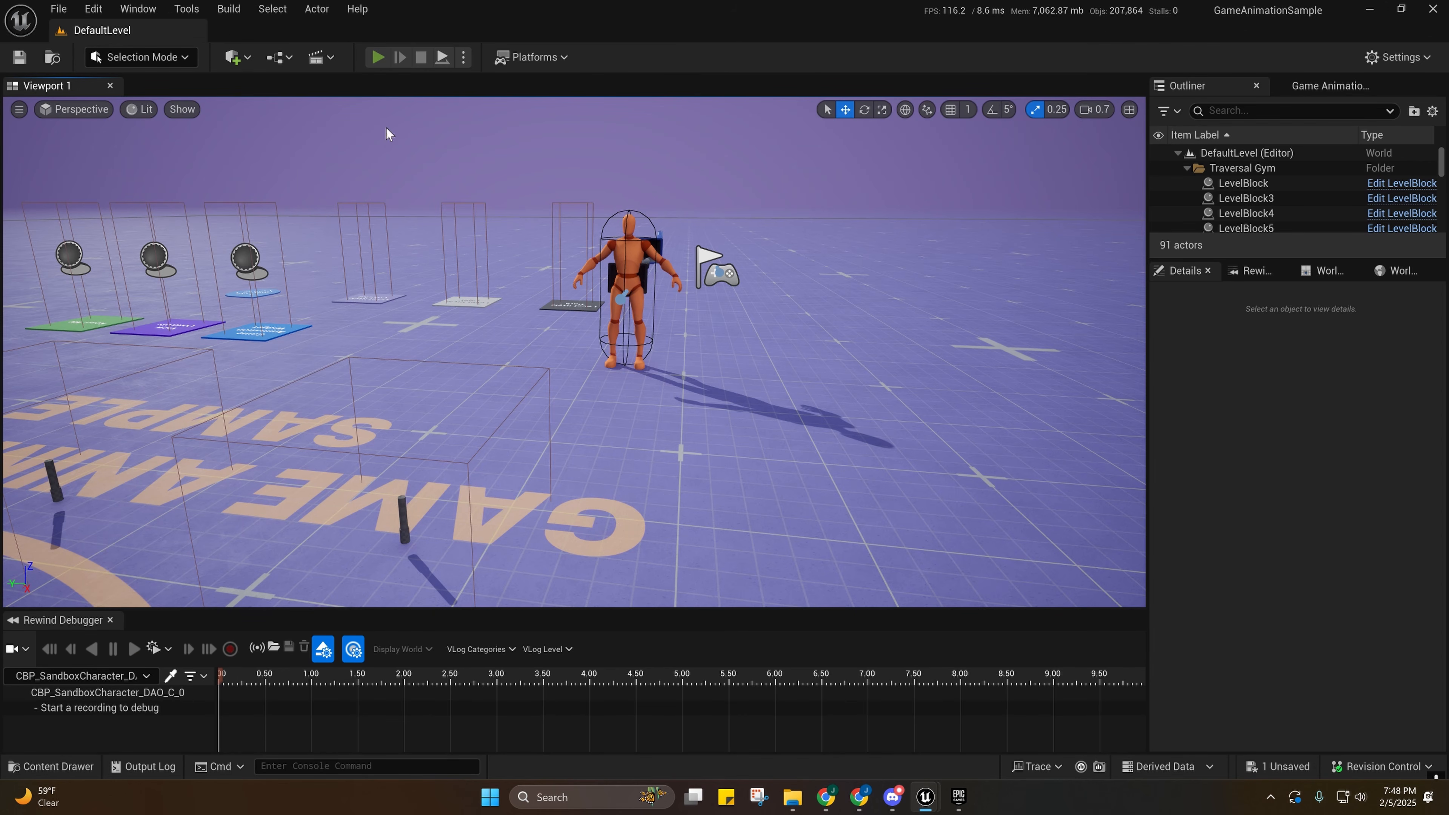
{"action": "left_click", "coordinate": [377, 56]}
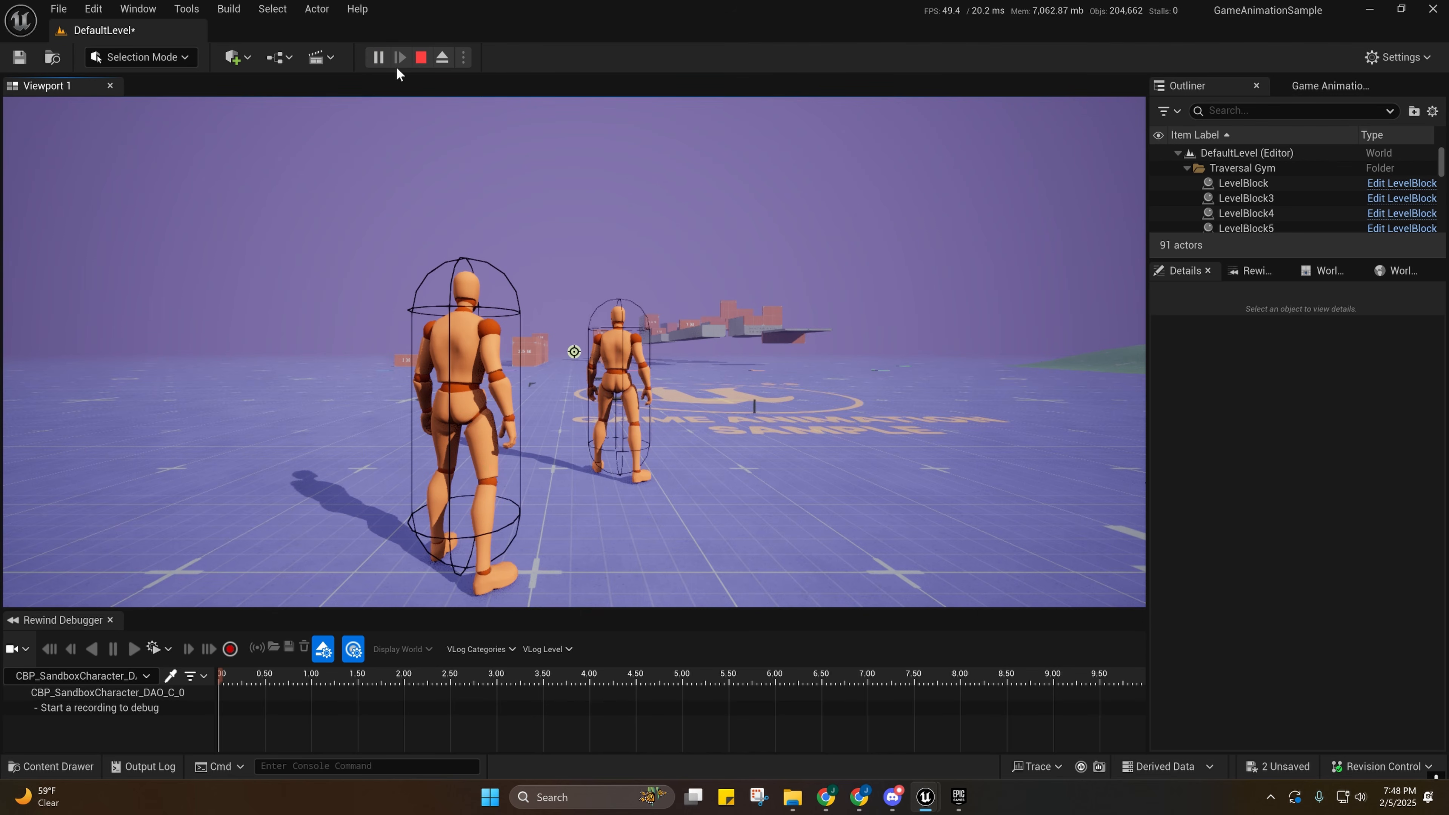
{"action": "mouse_move", "coordinate": [924, 794]}
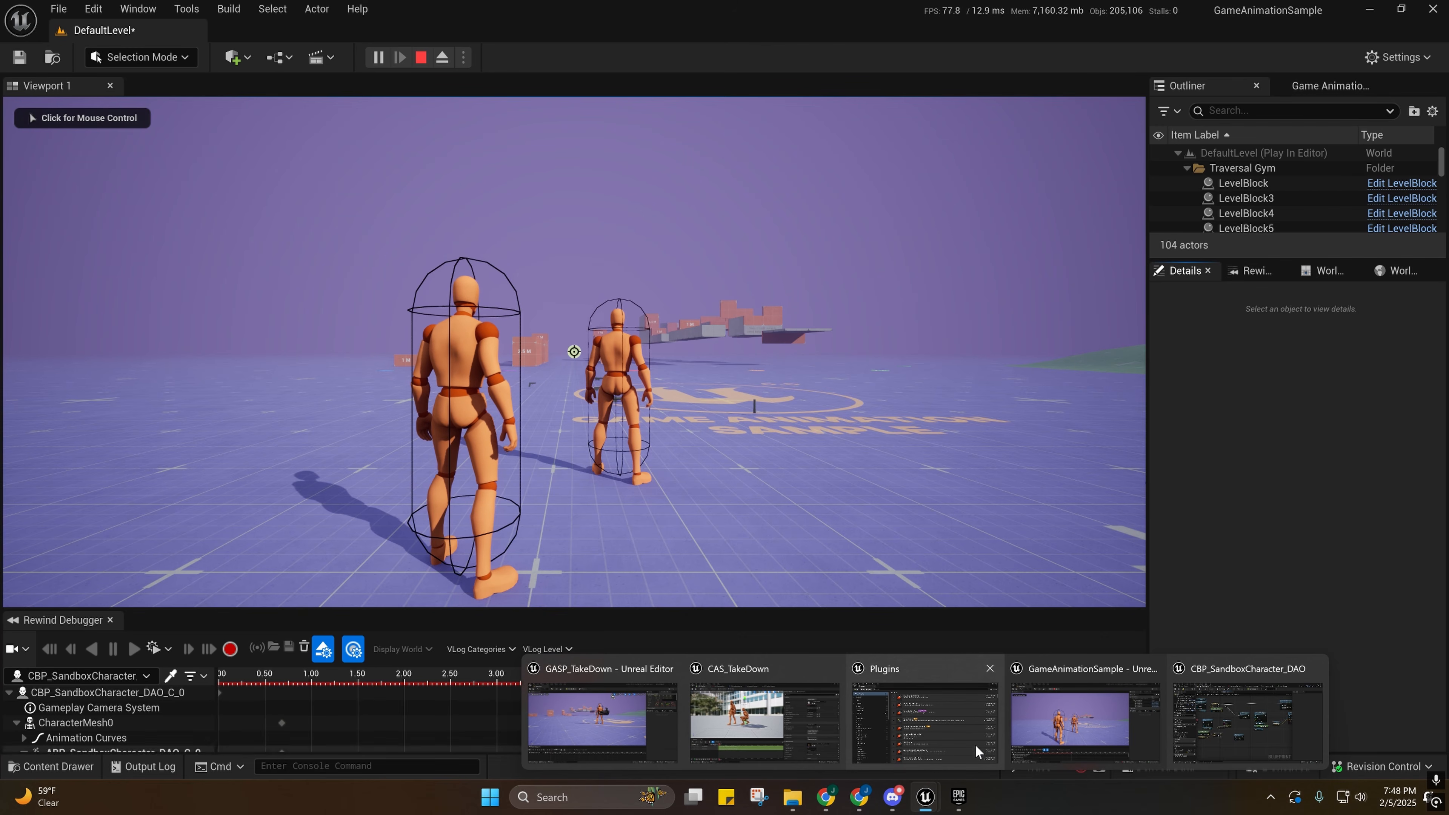
{"action": "key", "text": "Escape"}
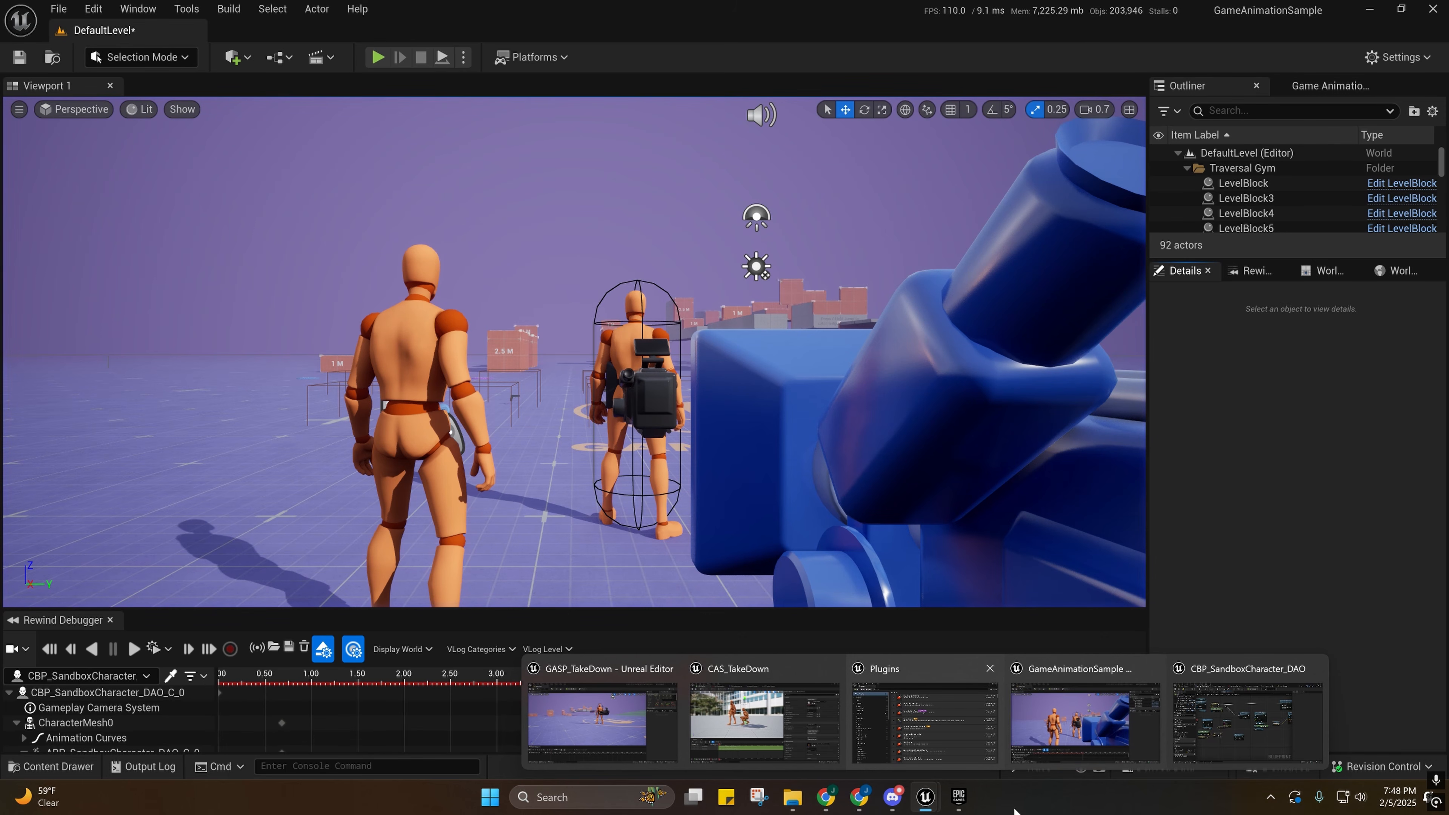
Return to the CBP_SandboxCharacter_DAO event graph and connect Disable Input's execution output to the SET New Var node.
{"action": "left_click", "coordinate": [1216, 718]}
{"action": "right_click_drag", "start_coordinate": [647, 446], "coordinate": [755, 502]}
{"action": "left_click_drag", "start_coordinate": [443, 312], "coordinate": [510, 313]}
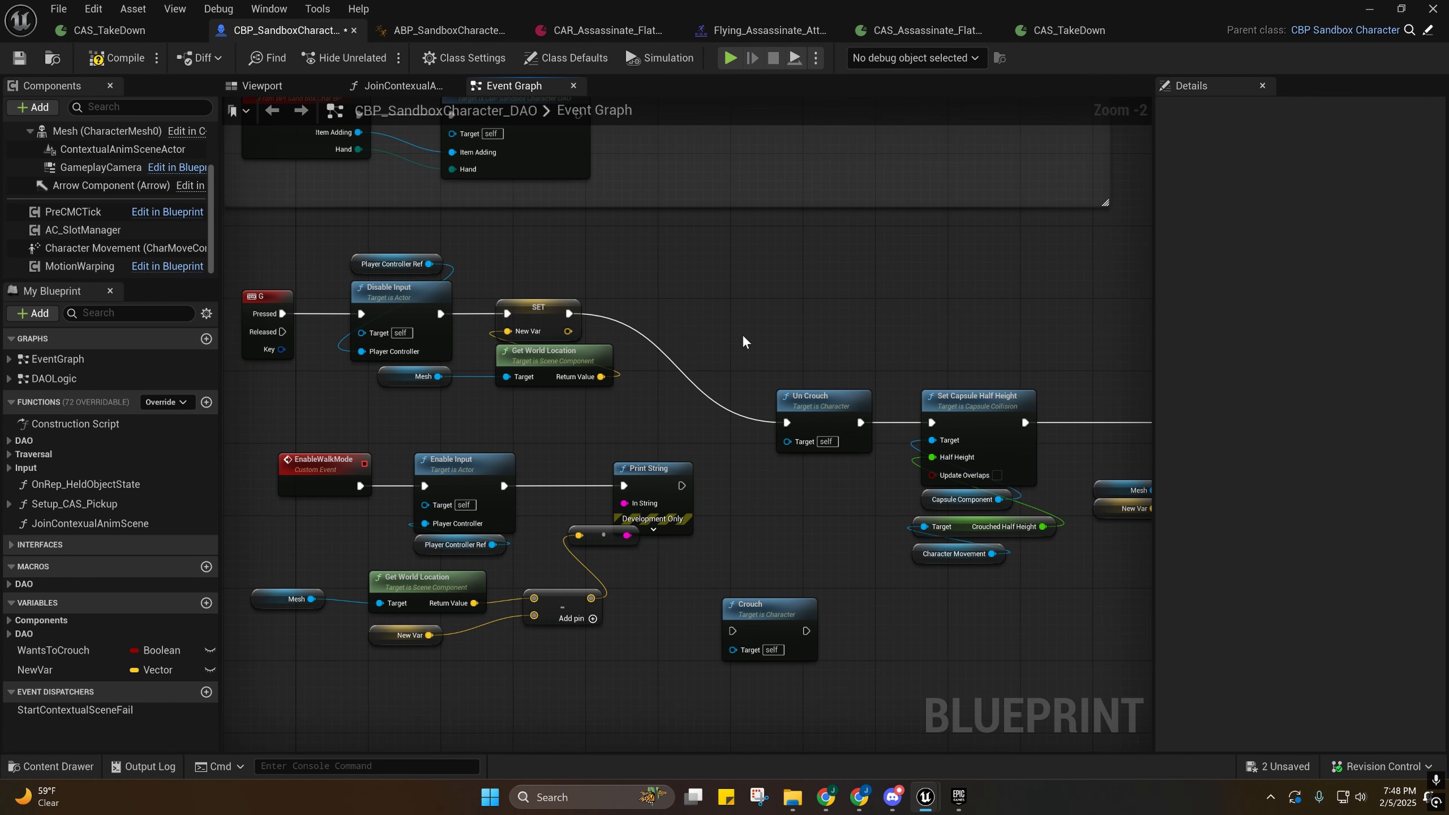
Connect Set World Location directly to Join Contexual Anim Scene and delete the Delay Until Next Tick node.
{"action": "right_click_drag", "start_coordinate": [746, 338], "coordinate": [334, 346]}
{"action": "right_click_drag", "start_coordinate": [735, 392], "coordinate": [489, 398]}
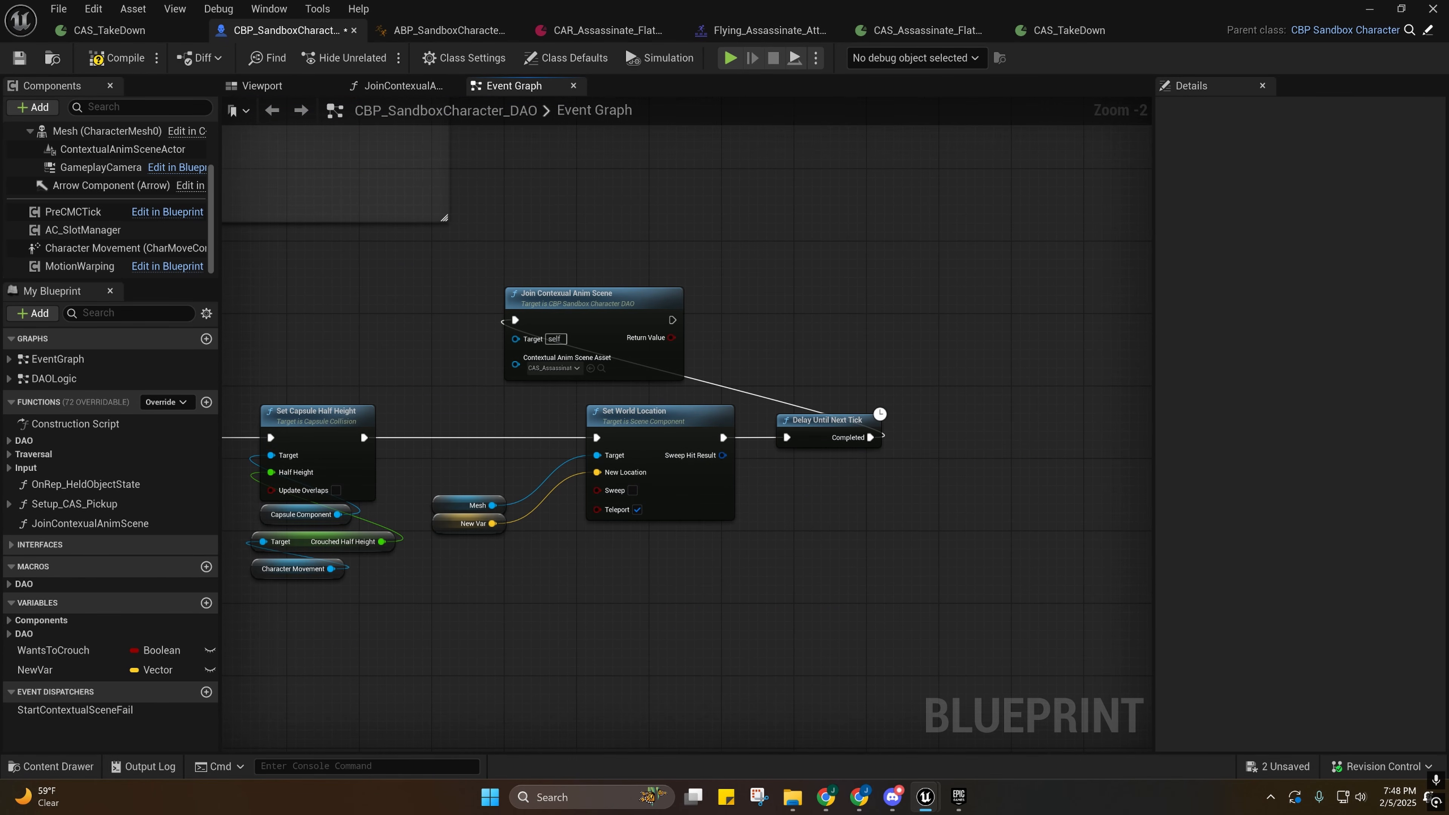
{"action": "right_click_drag", "start_coordinate": [649, 477], "coordinate": [599, 438]}
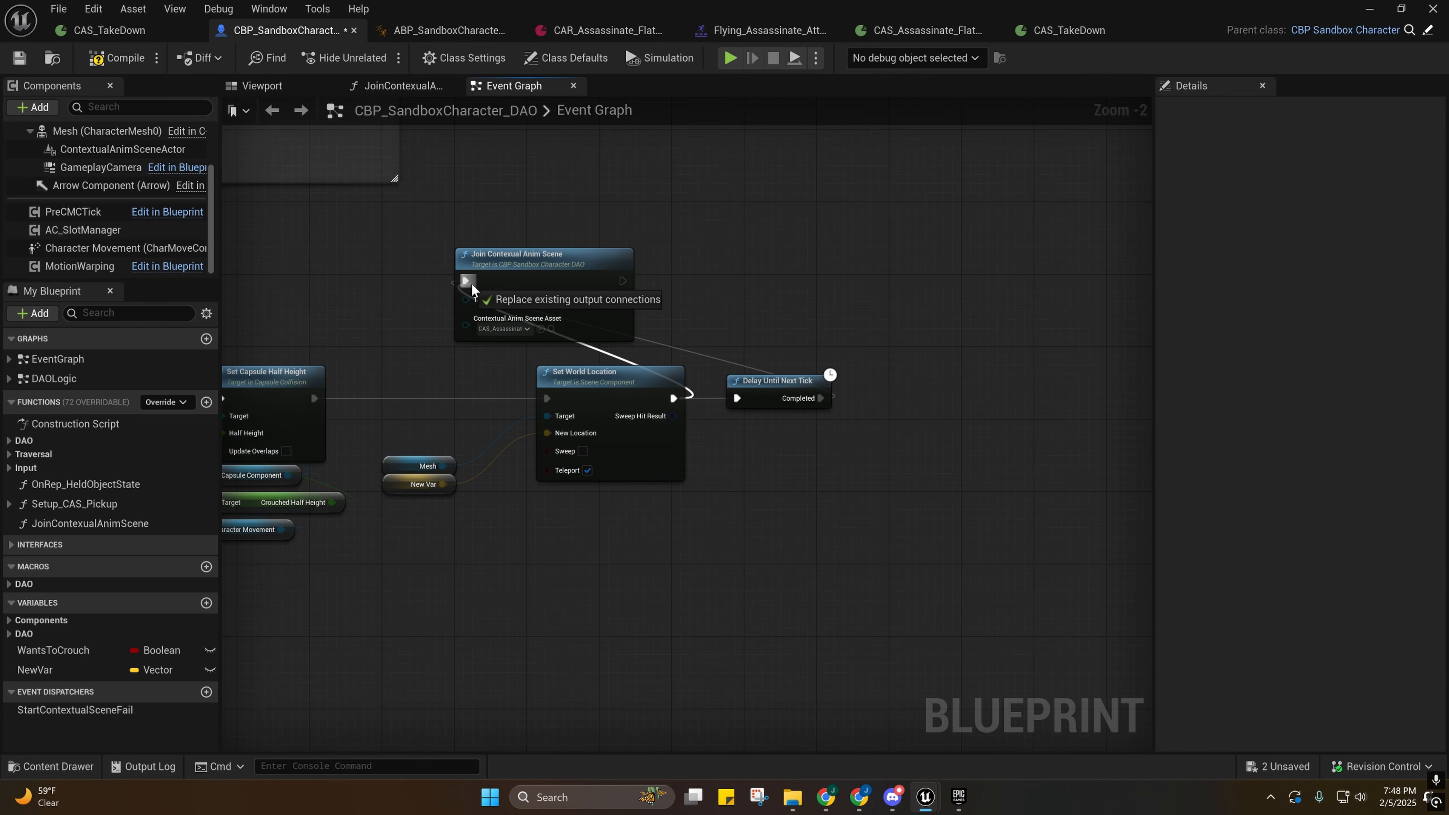
{"action": "left_click_drag", "start_coordinate": [758, 388], "coordinate": [768, 276]}
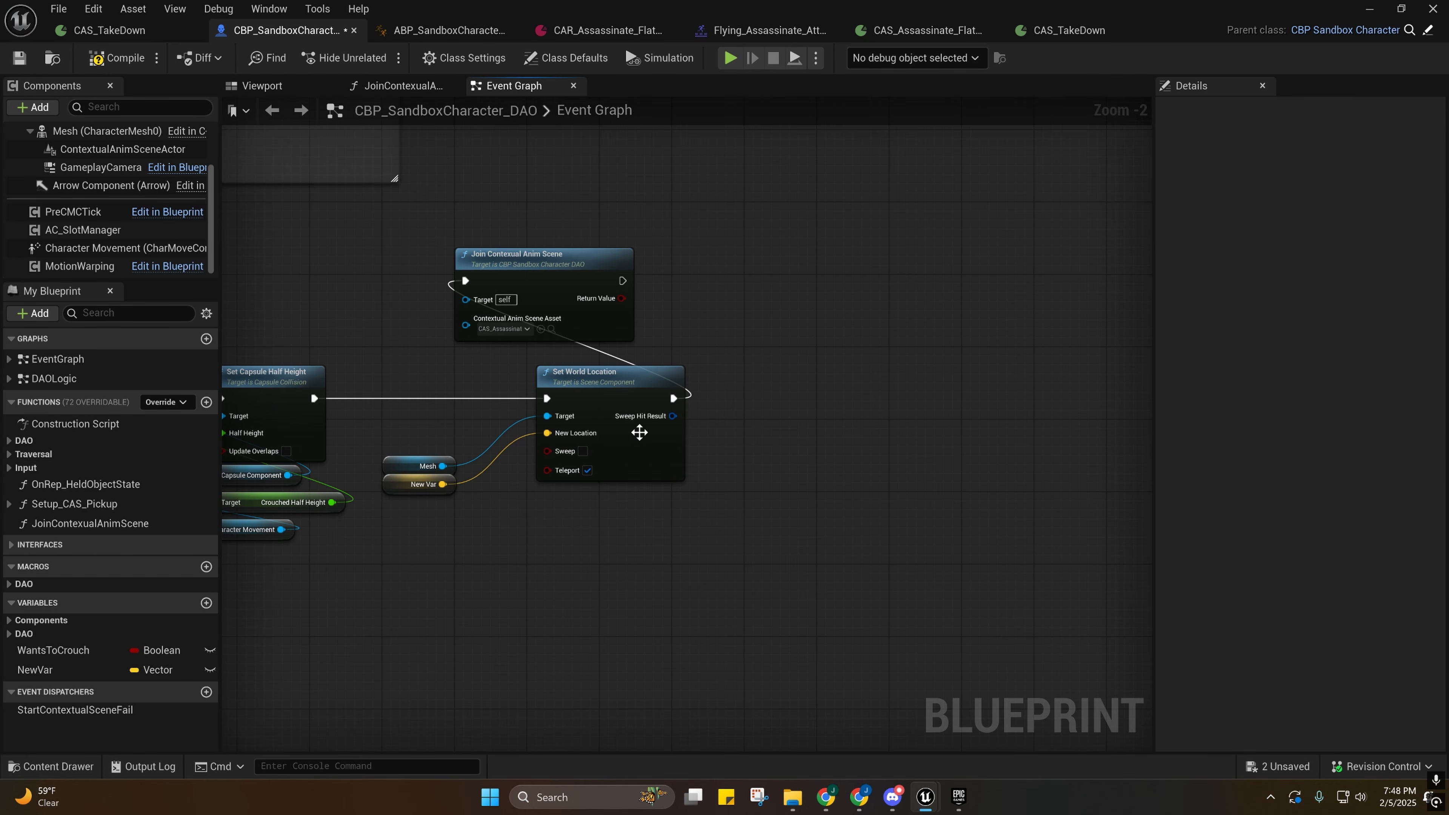
Place Join Contexual Anim Scene in line after Set World Location and align the Un Crouch node chain with SET New Var.
{"action": "right_click_drag", "start_coordinate": [639, 432], "coordinate": [777, 395]}
{"action": "left_click_drag", "start_coordinate": [679, 268], "coordinate": [983, 381]}
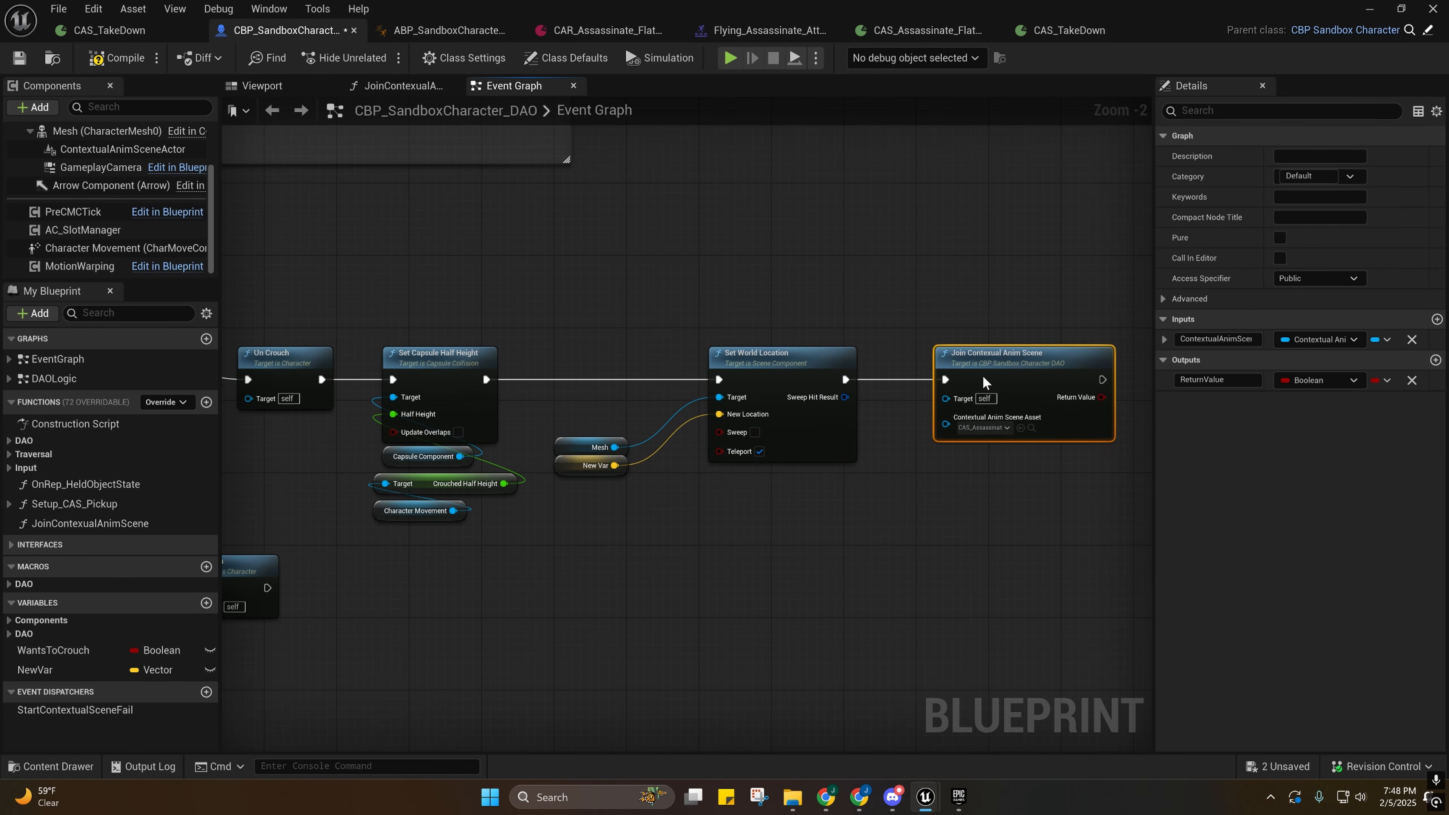
{"action": "right_click_drag", "start_coordinate": [639, 541], "coordinate": [696, 567]}
{"action": "left_click_drag", "start_coordinate": [294, 299], "coordinate": [1071, 557]}
{"action": "right_click_drag", "start_coordinate": [605, 525], "coordinate": [932, 528]}
{"action": "left_click_drag", "start_coordinate": [629, 365], "coordinate": [513, 257]}
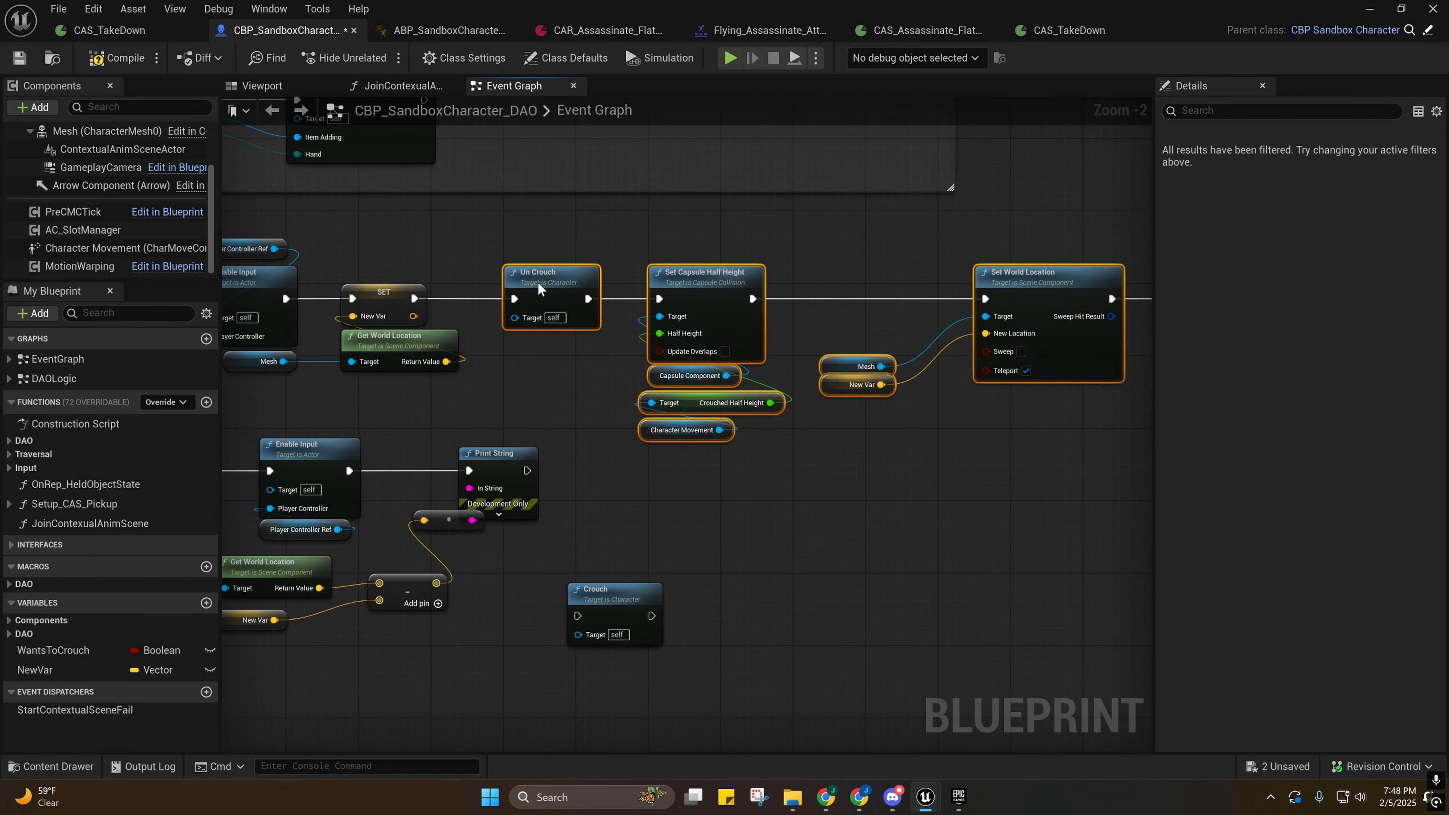
Connect Print String's execution output to the Crouch node in the EnableWalkMode chain.
{"action": "right_click_drag", "start_coordinate": [527, 489], "coordinate": [698, 456]}
{"action": "left_click_drag", "start_coordinate": [698, 439], "coordinate": [751, 584]}
{"action": "right_click_drag", "start_coordinate": [676, 442], "coordinate": [563, 480]}
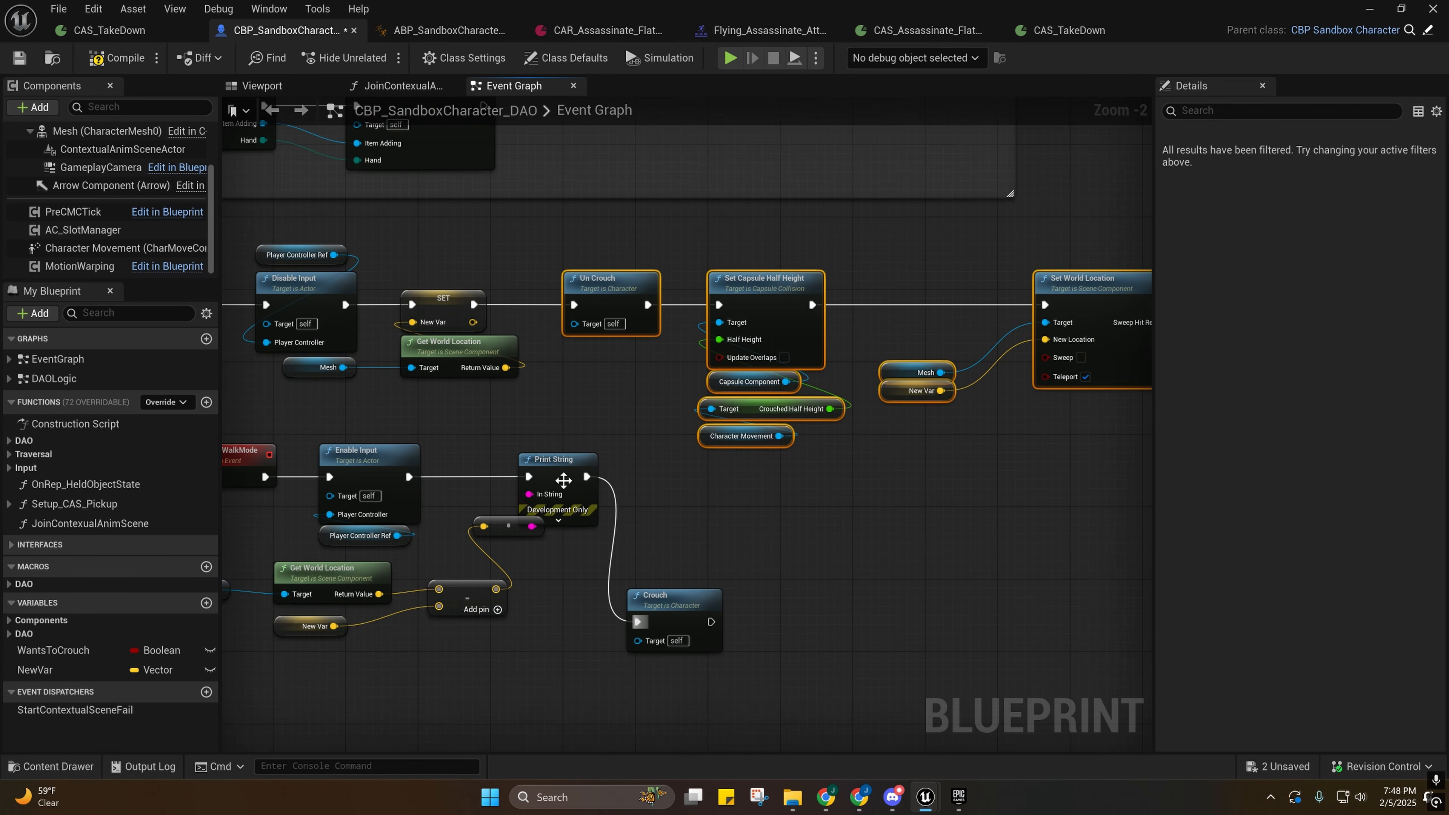
Set the Contexual Anim Scene Asset of Join Contexual Anim Scene to CAS_TakeDown and save the blueprint.
{"action": "left_click", "coordinate": [21, 58]}
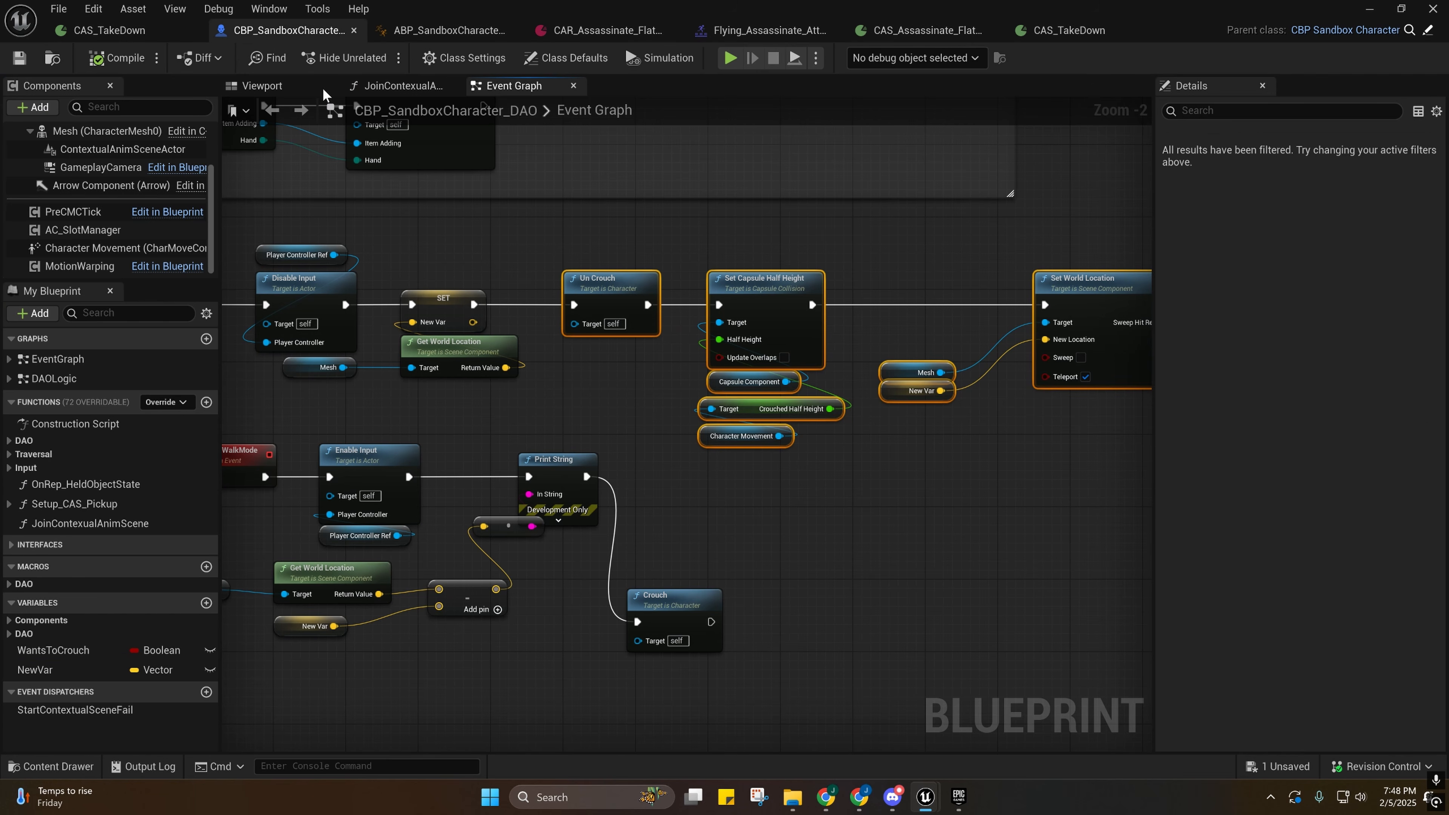
{"action": "right_click_drag", "start_coordinate": [931, 365], "coordinate": [797, 374]}
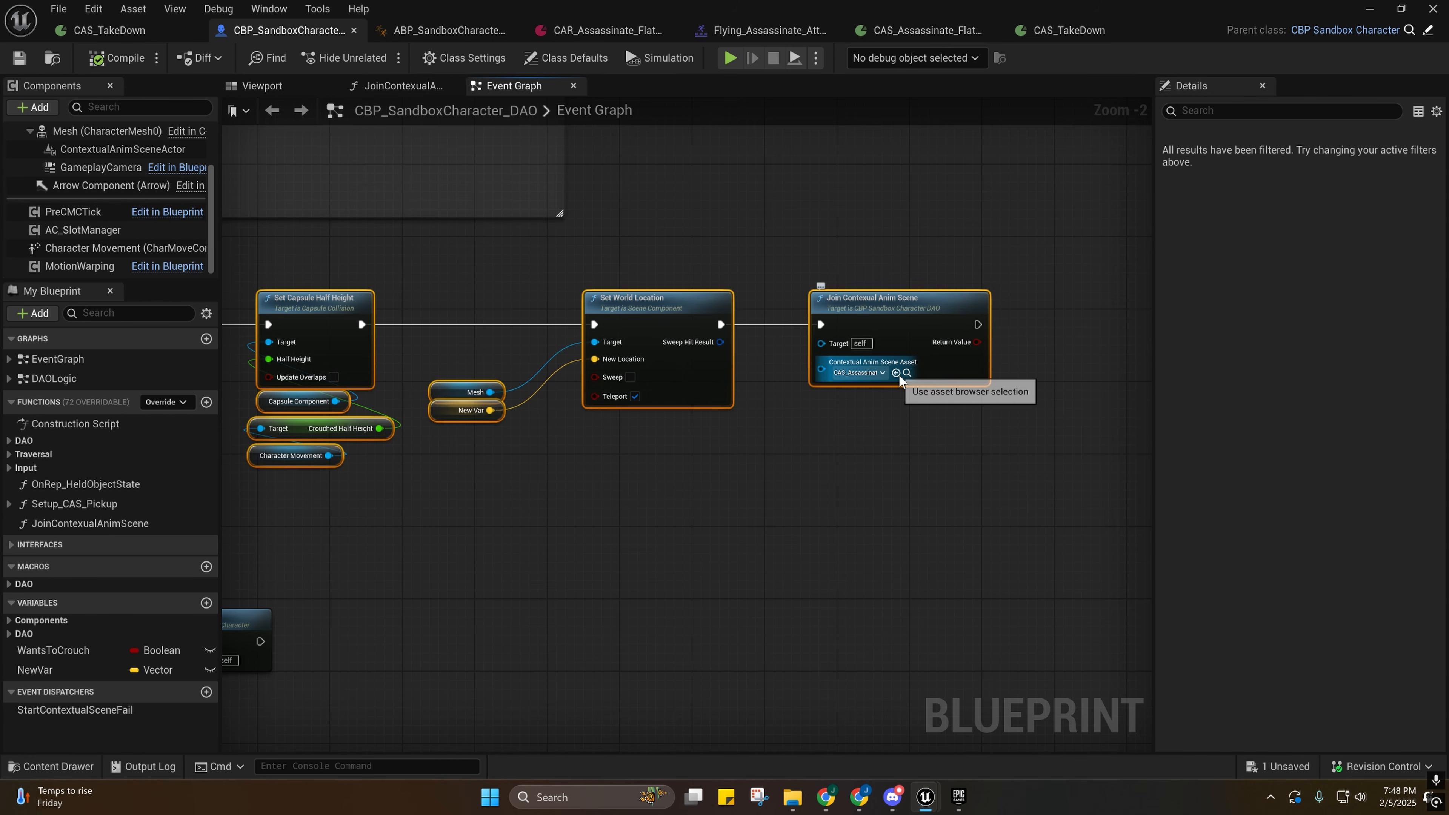
{"action": "left_click", "coordinate": [20, 58]}
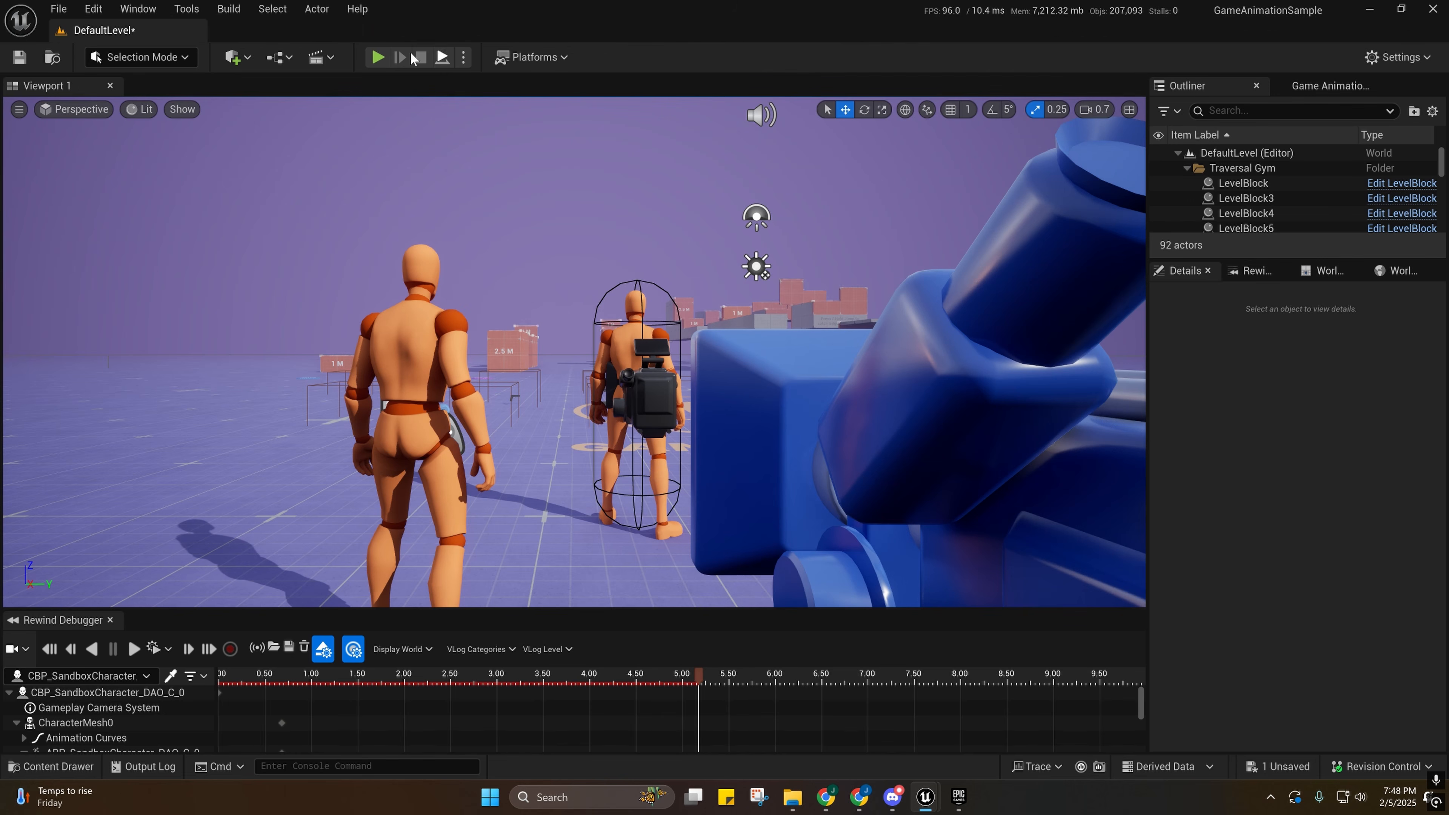
Play the level, walk the crouching character up behind the standing one and trigger the takedown.
{"action": "left_click", "coordinate": [378, 57]}
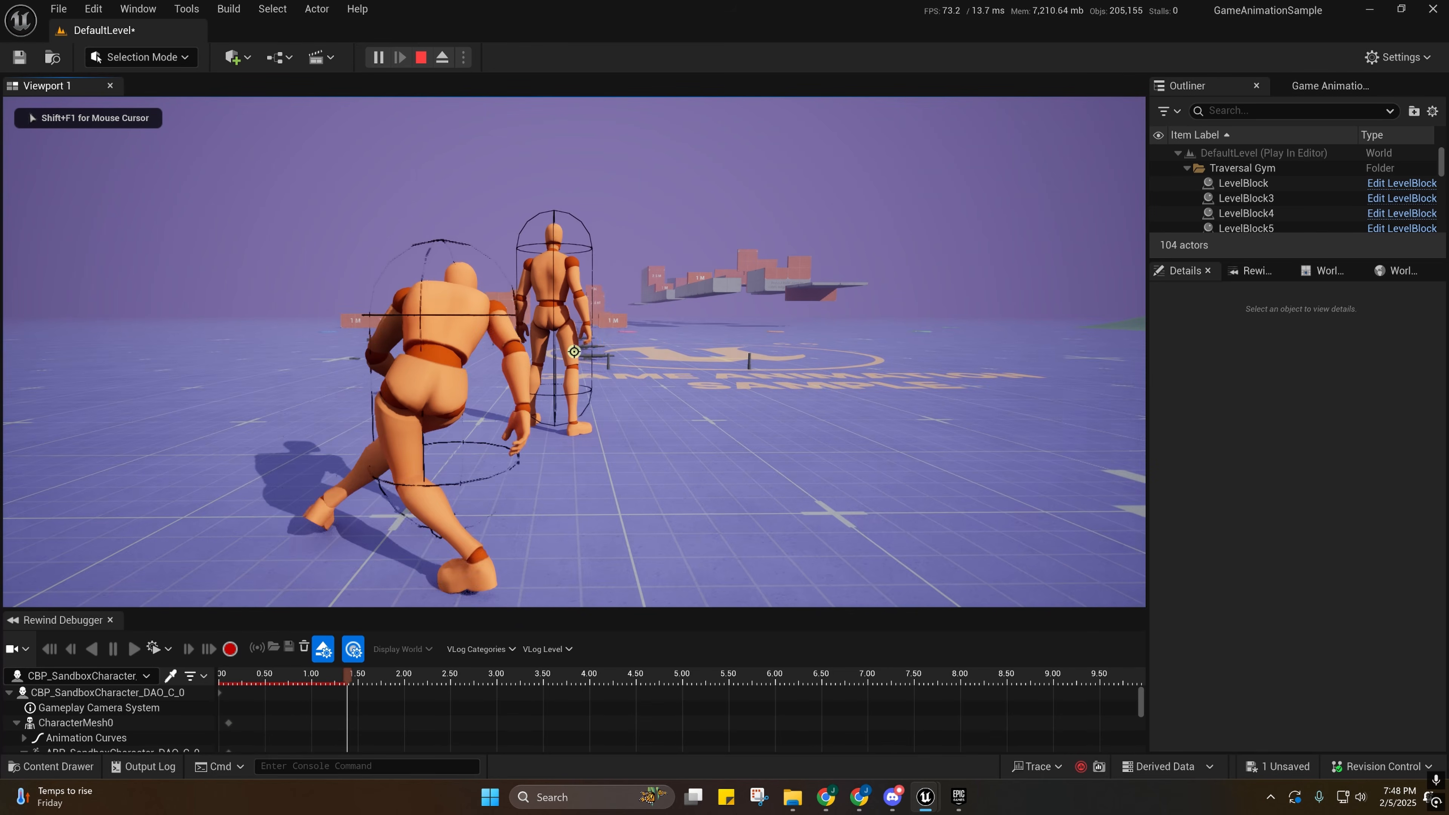
{"action": "key", "text": "w"}
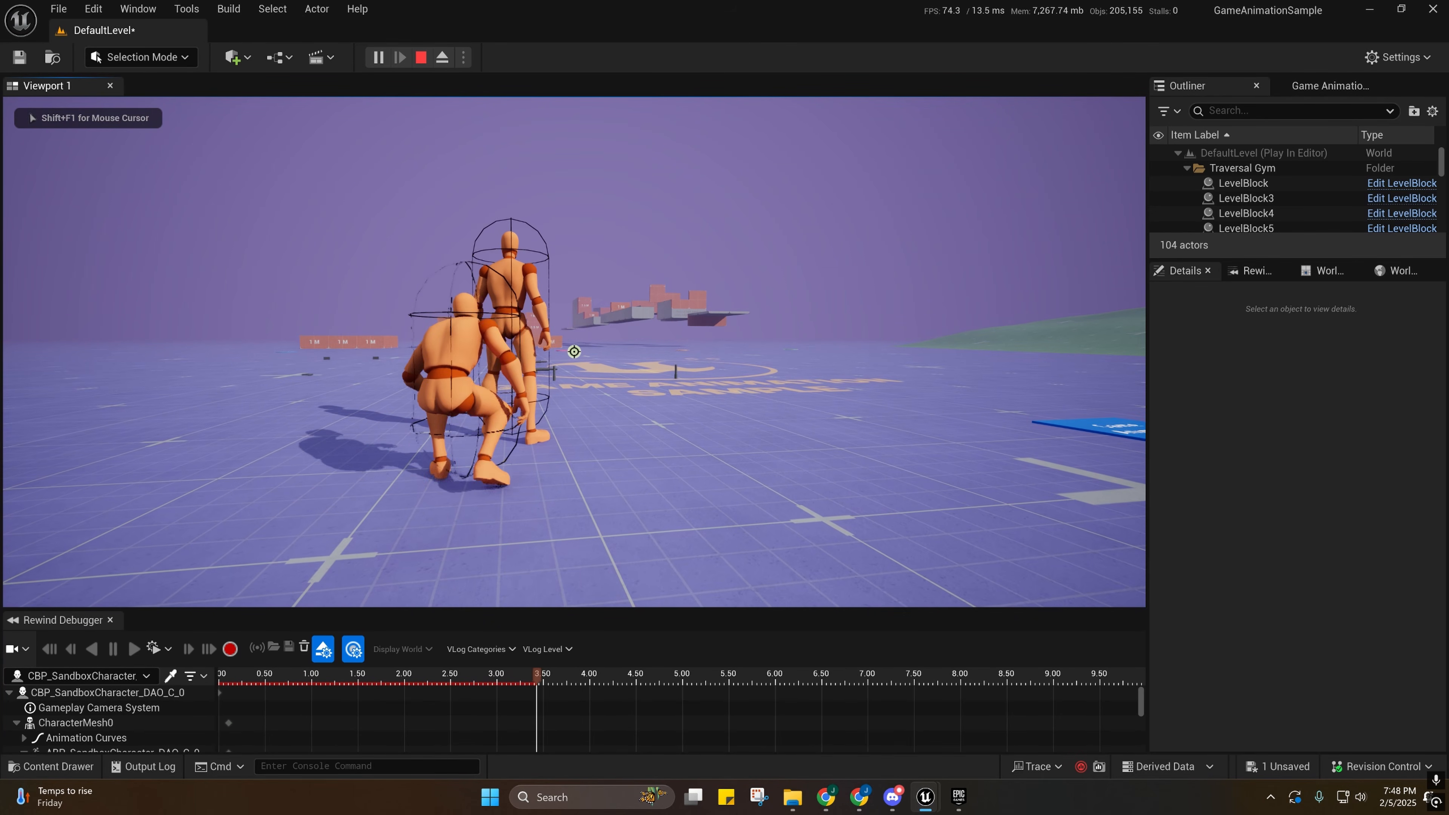
{"action": "key", "text": "e"}
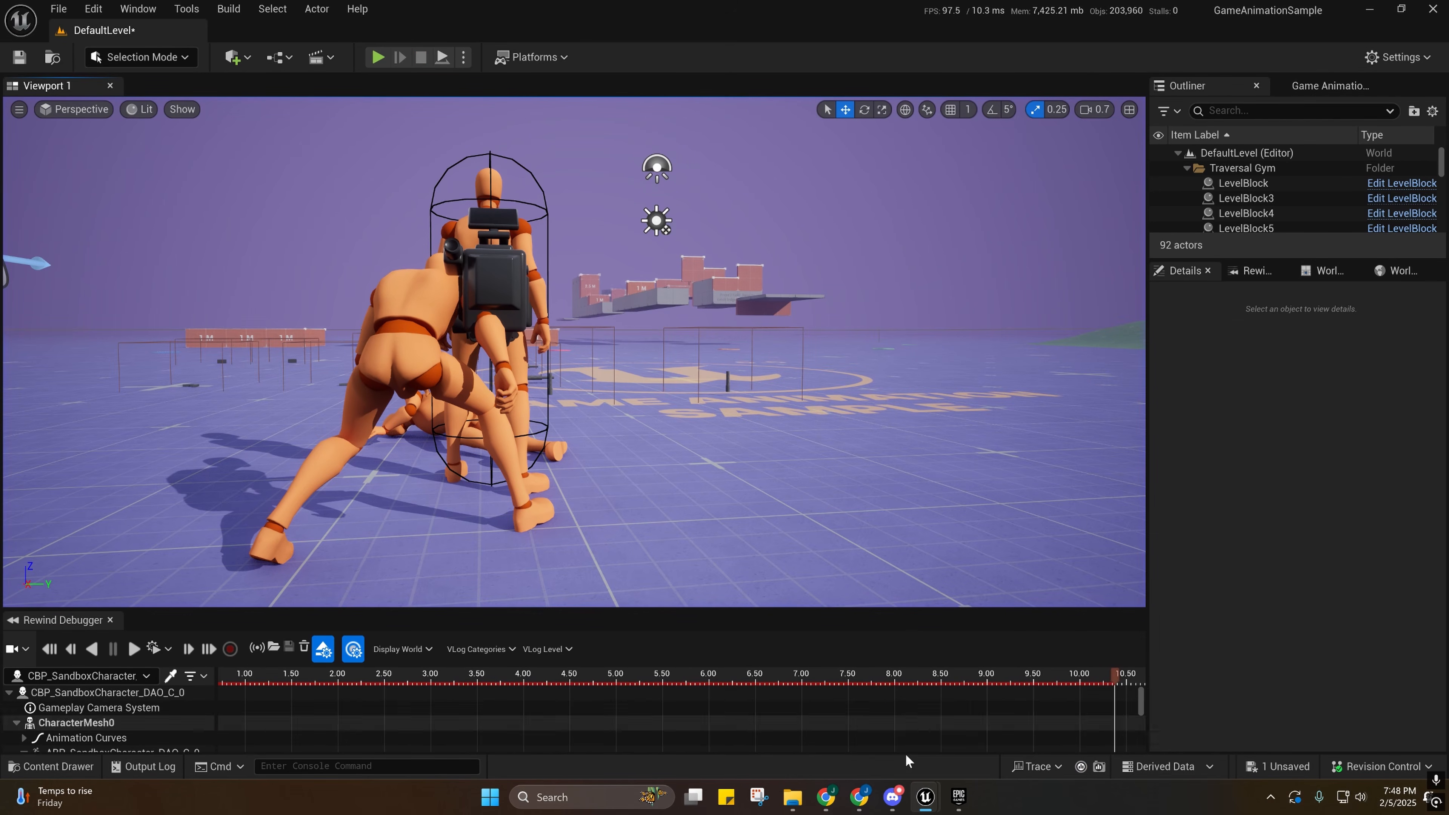
Return to the CBP_SandboxCharacter_DAO event graph, disconnect Print String from the Crouch node and save the blueprint.
{"action": "mouse_move", "coordinate": [926, 797]}
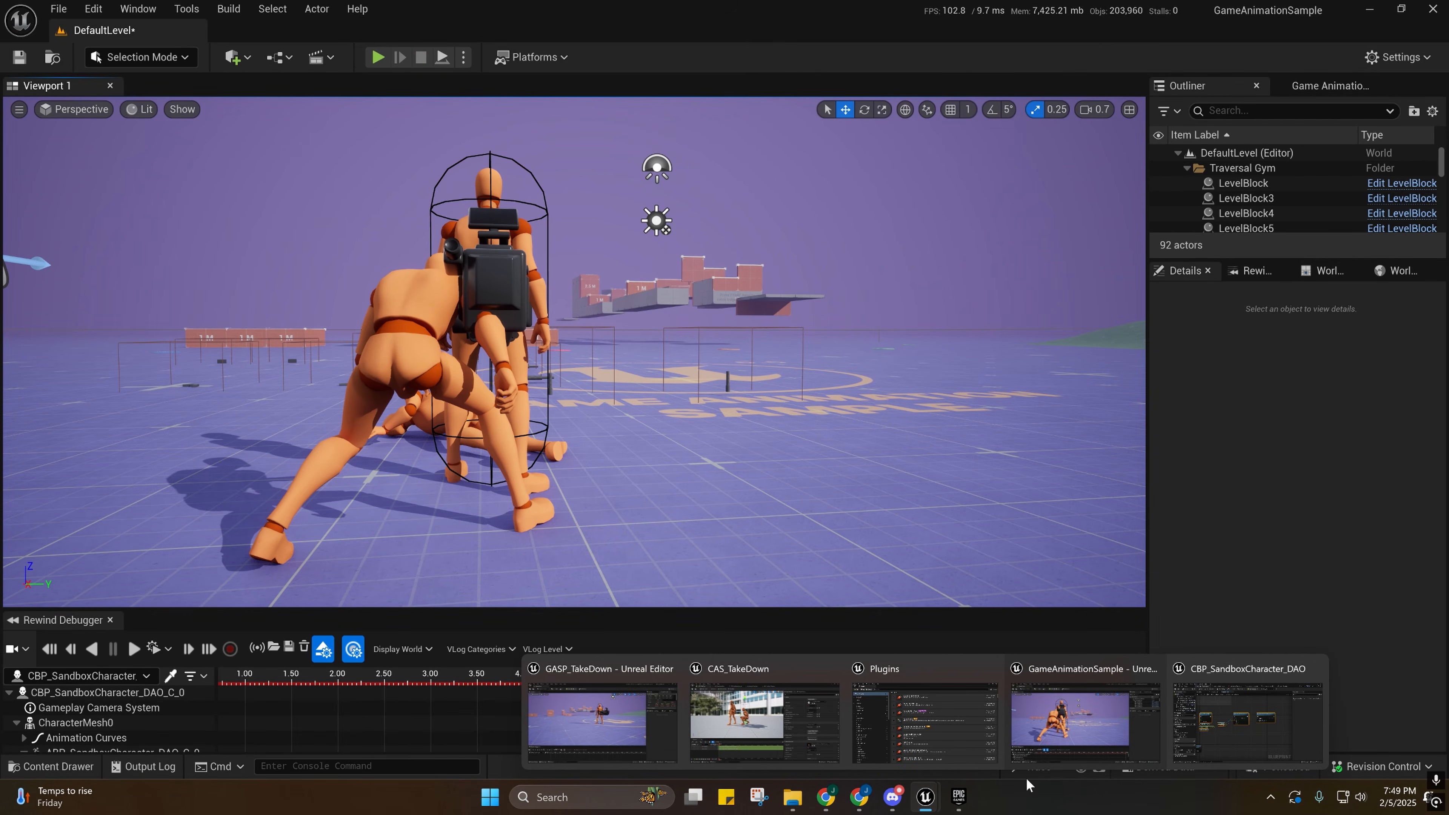
{"action": "left_click", "coordinate": [1175, 738]}
{"action": "right_click_drag", "start_coordinate": [714, 389], "coordinate": [1017, 319]}
{"action": "right_click_drag", "start_coordinate": [916, 421], "coordinate": [671, 412]}
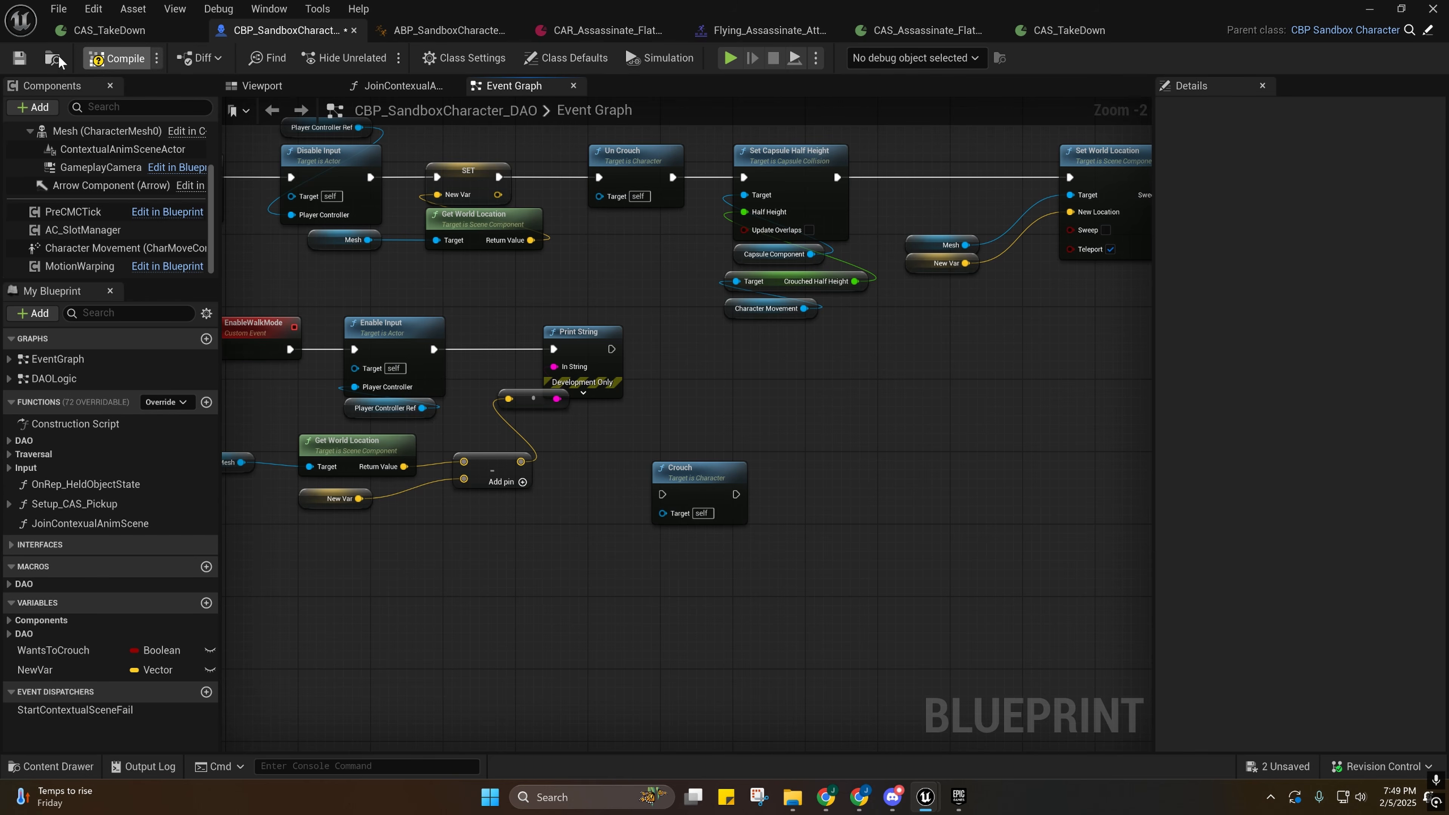
{"action": "left_click", "coordinate": [19, 58]}
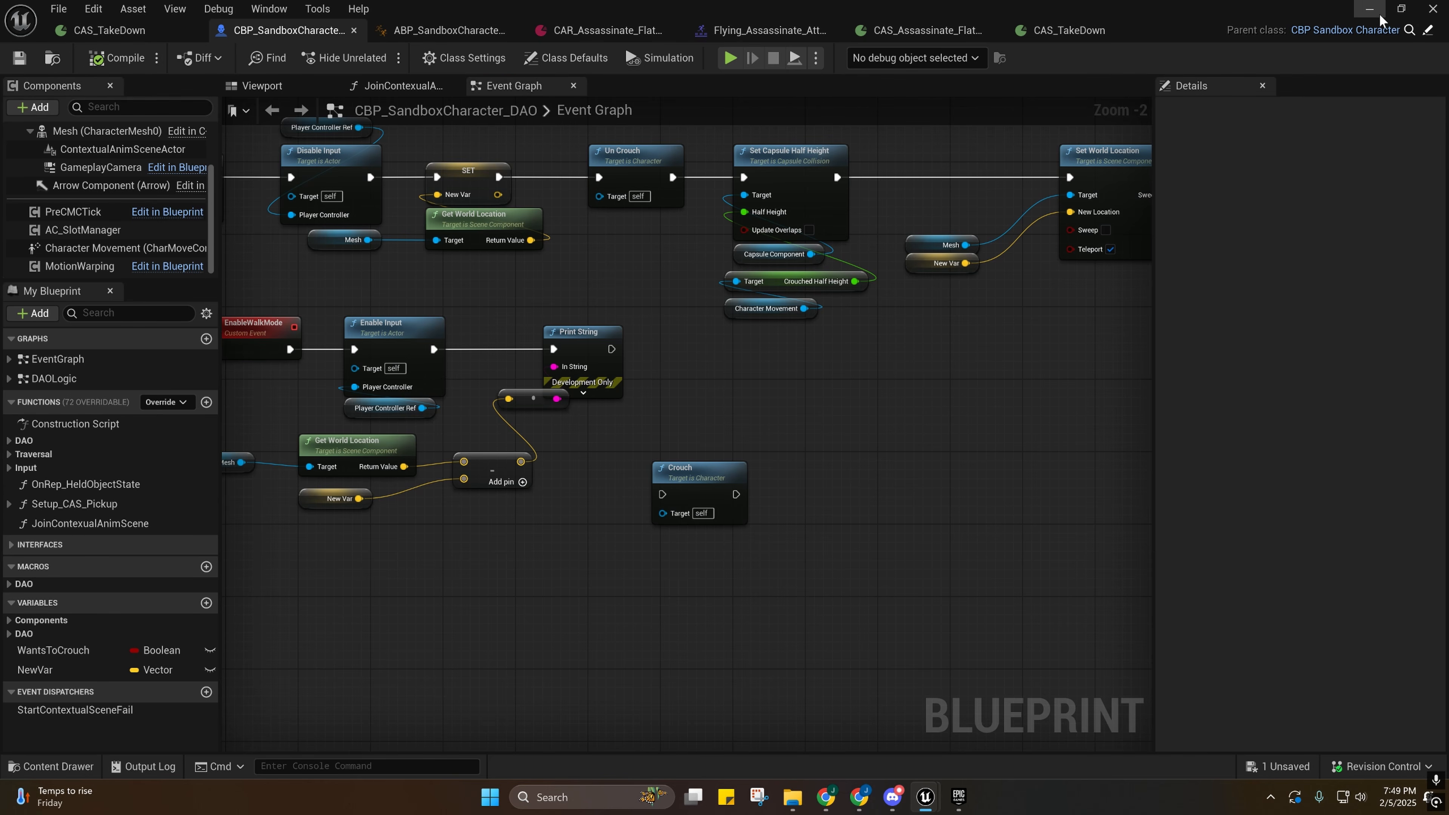
Play-test the takedown in the level with the Crouch node disconnected, and stop the session.
{"action": "left_click", "coordinate": [1369, 9]}
{"action": "left_click", "coordinate": [378, 56]}
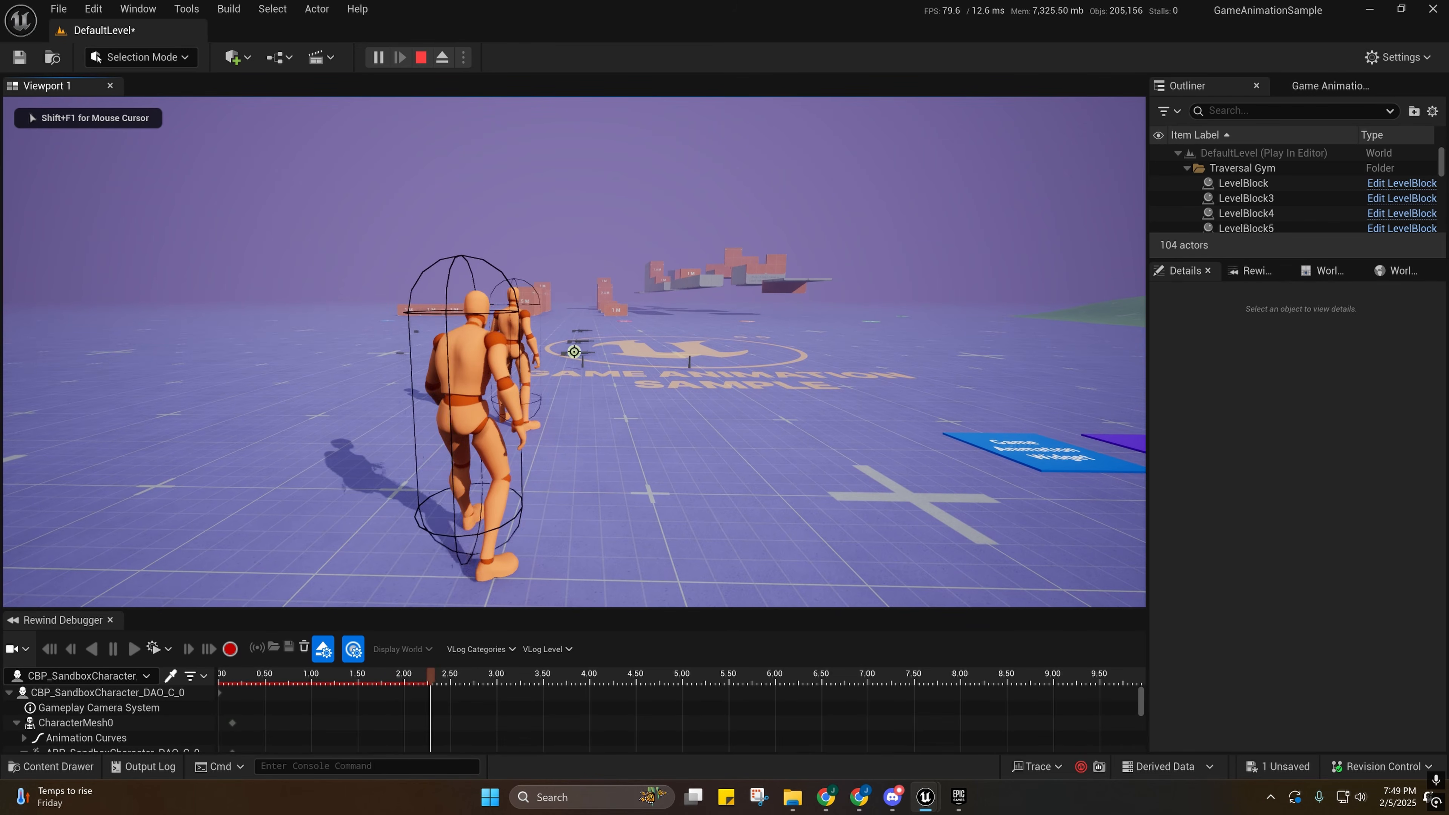
{"action": "key", "text": "w"}
{"action": "key", "text": "space"}
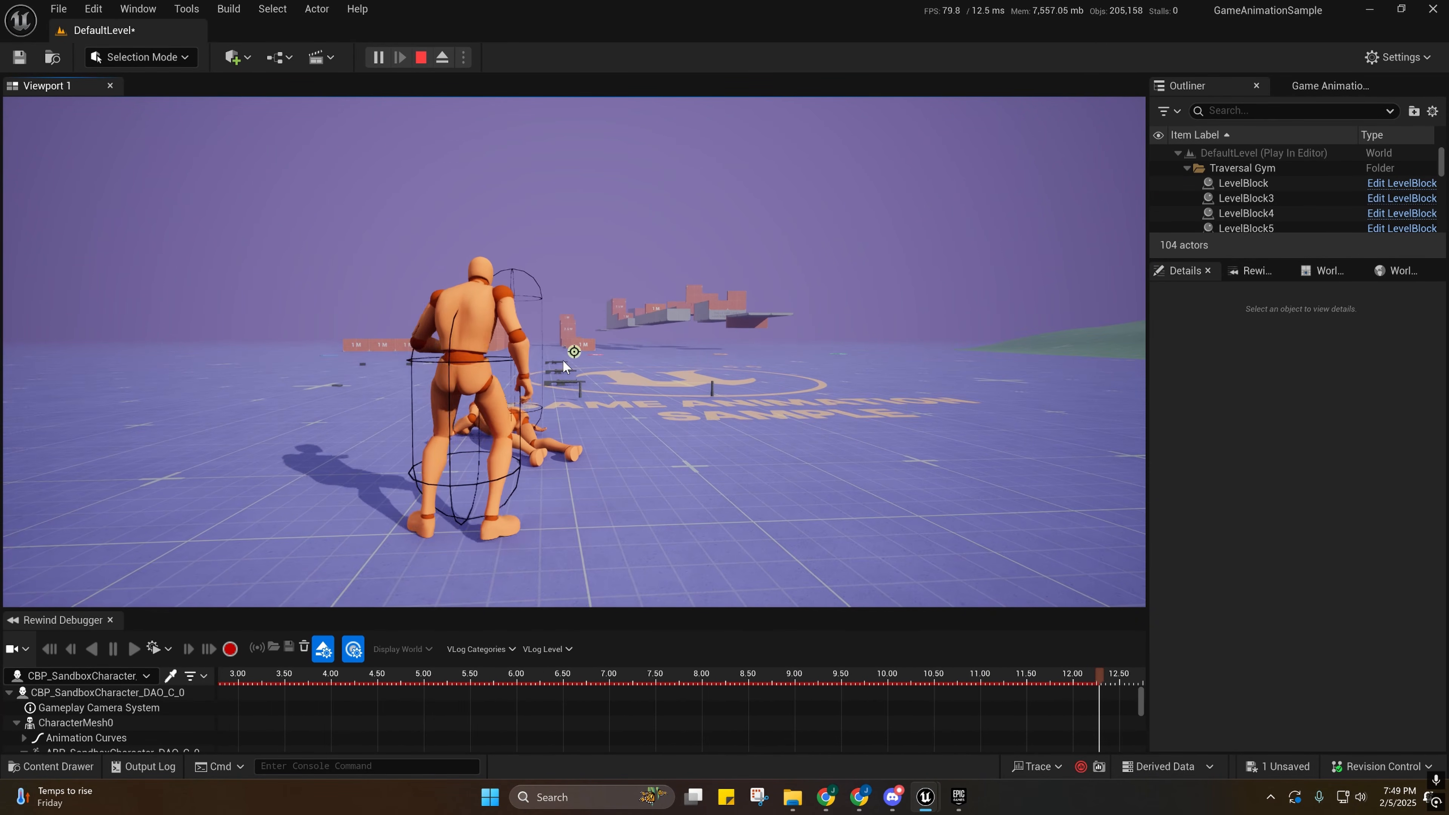
{"action": "key", "text": "Escape"}
Reconnect Print String's execution output to the Crouch node in the CBP_SandboxCharacter_DAO event graph and move Crouch closer to it.
{"action": "mouse_move", "coordinate": [927, 802]}
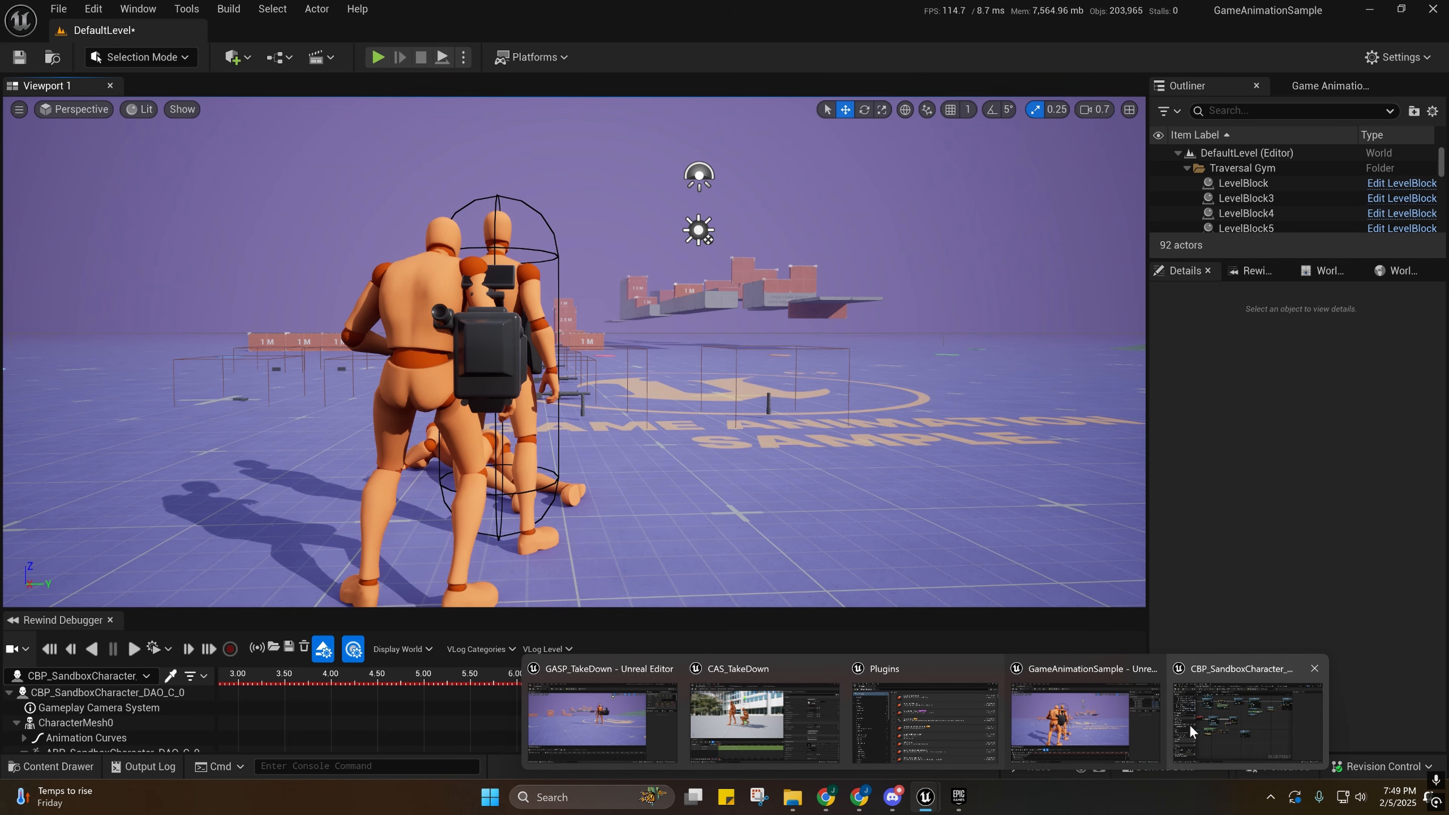
{"action": "left_click", "coordinate": [1247, 722]}
{"action": "right_click_drag", "start_coordinate": [567, 536], "coordinate": [583, 577]}
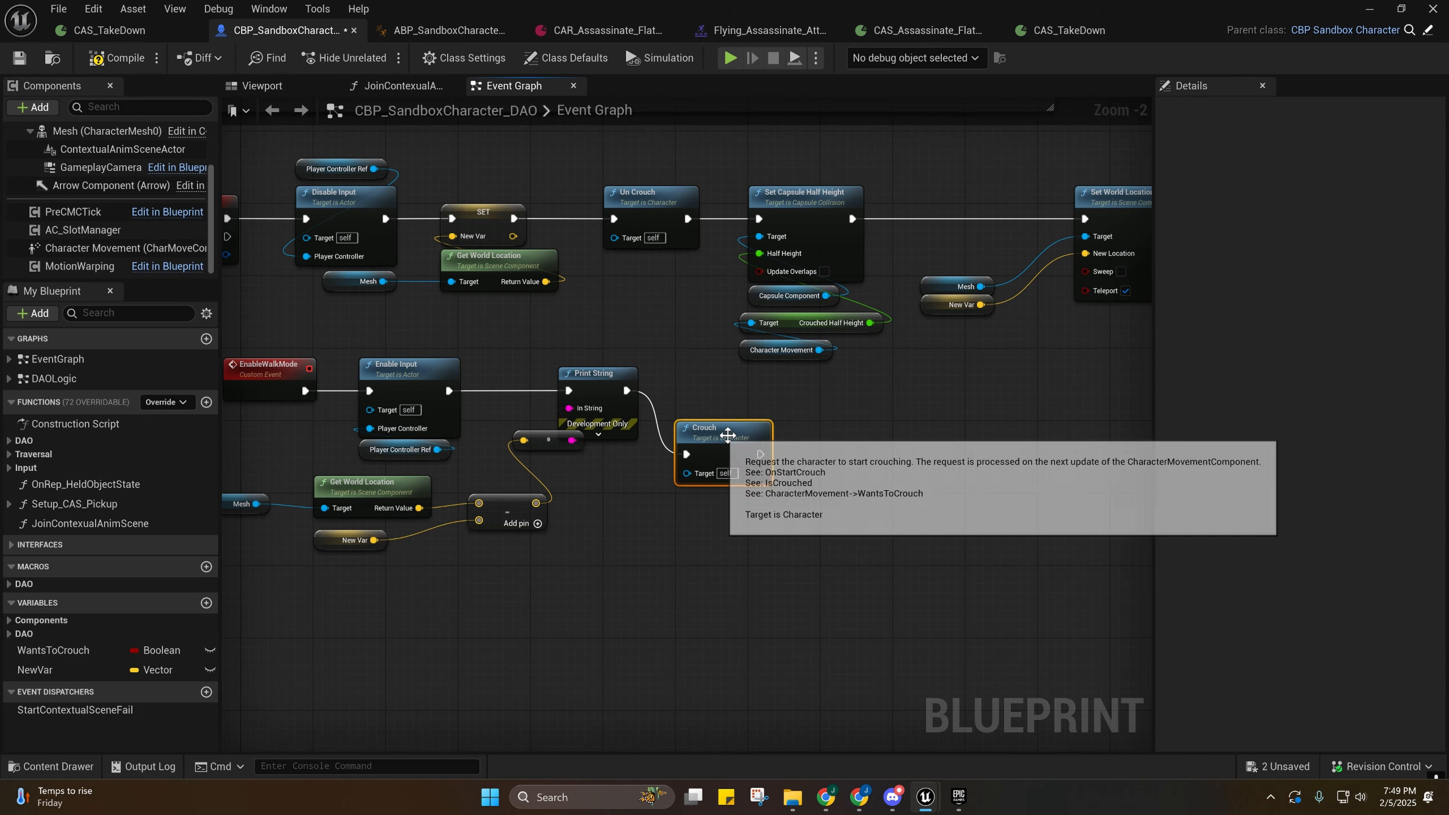
{"action": "right_click_drag", "start_coordinate": [721, 437], "coordinate": [471, 471]}
{"action": "right_click_drag", "start_coordinate": [849, 329], "coordinate": [584, 371]}
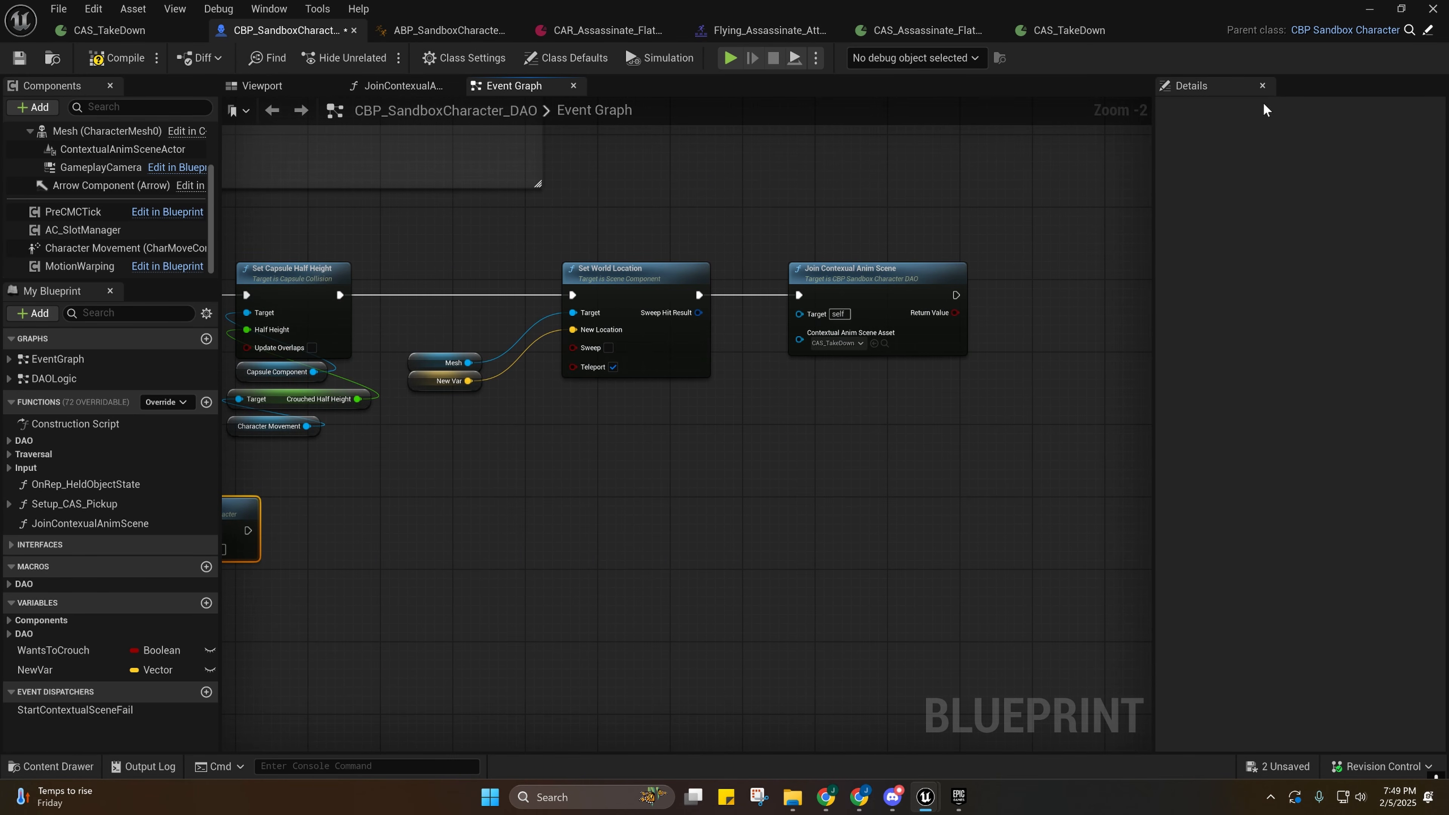
Play-test the takedown from crouch with the Crouch node reconnected, and stop the session.
{"action": "left_click", "coordinate": [1369, 9]}
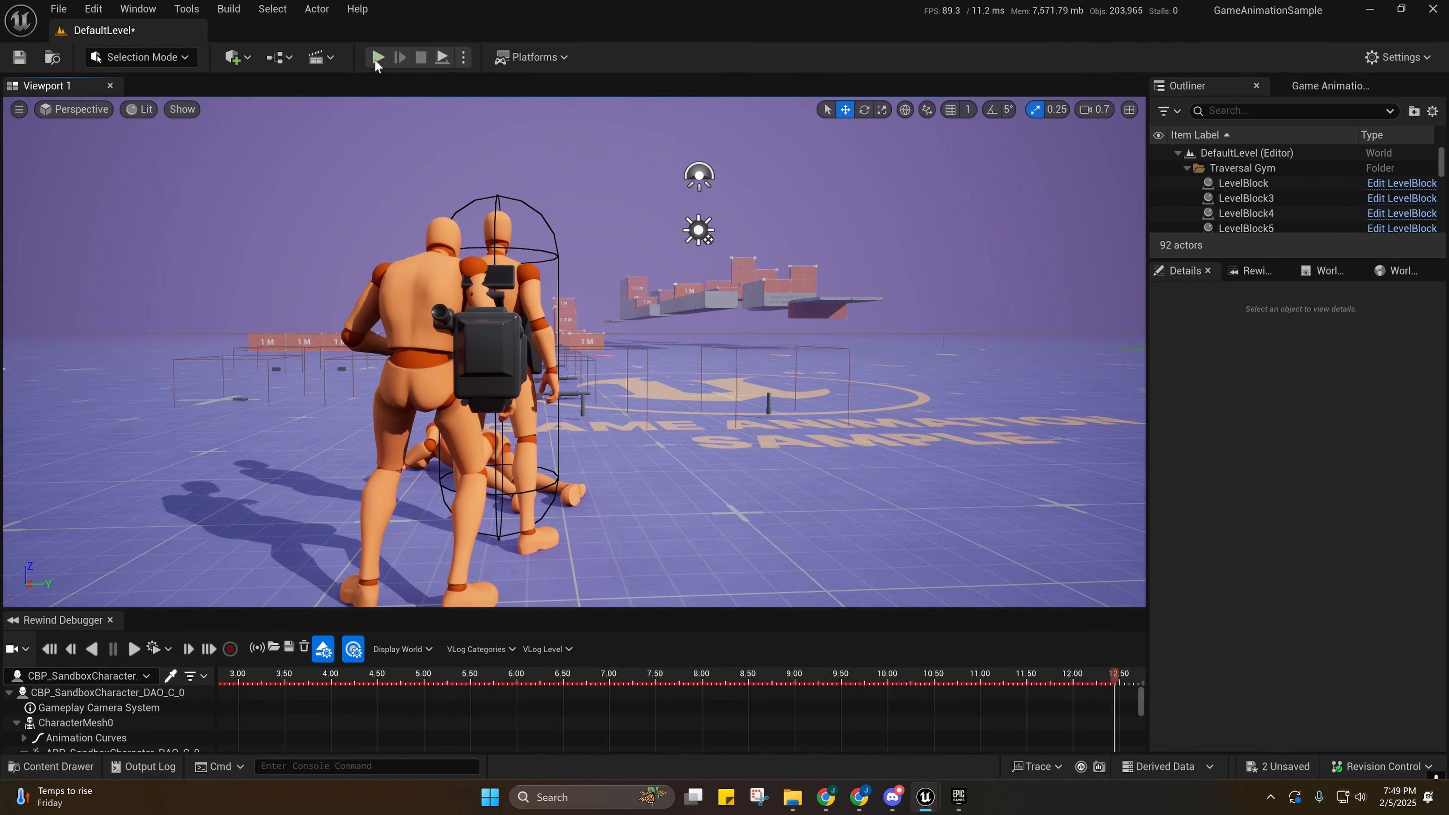
{"action": "key", "text": "alt+p"}
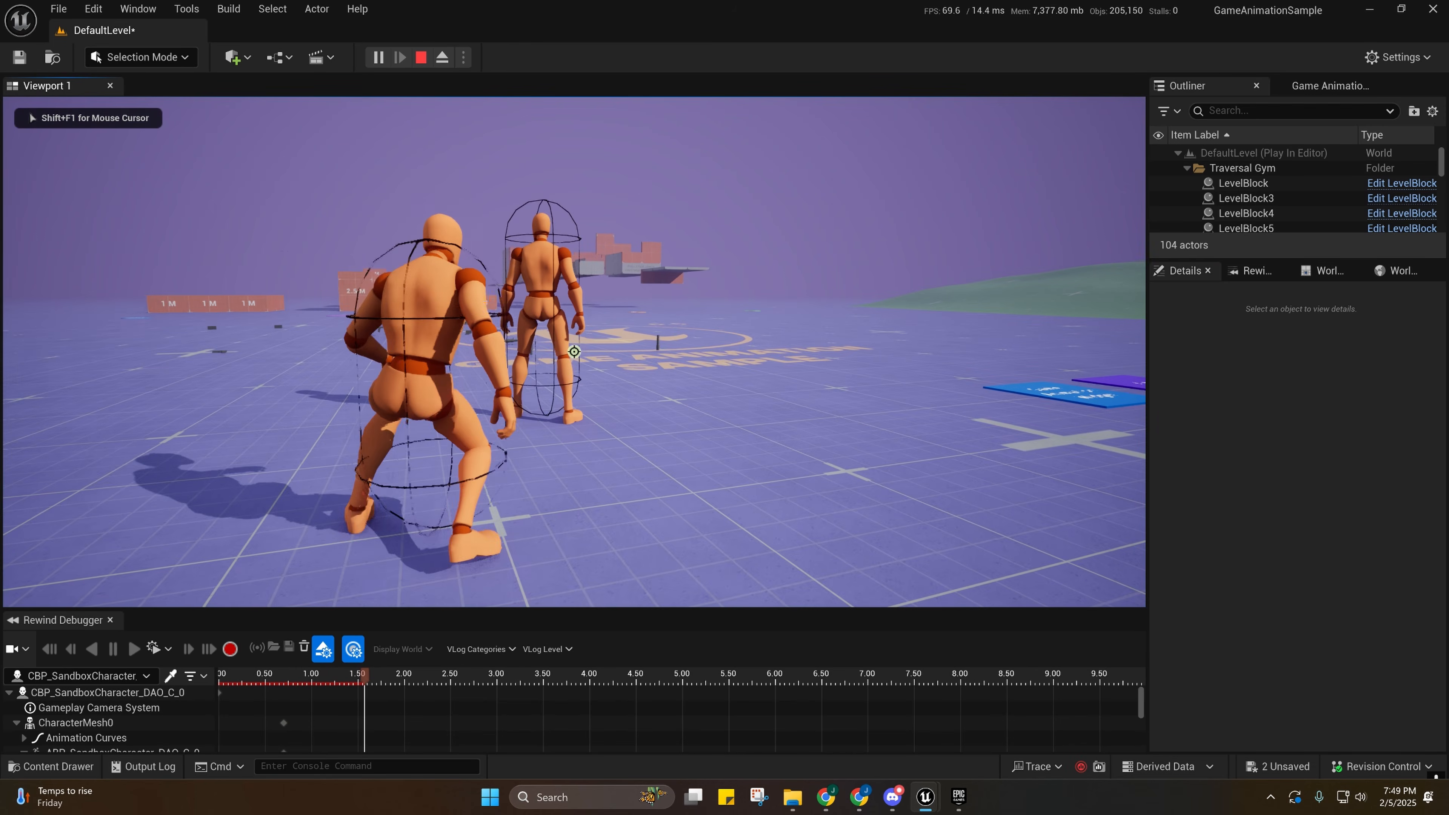
{"action": "key", "text": "w"}
{"action": "key", "text": "c"}
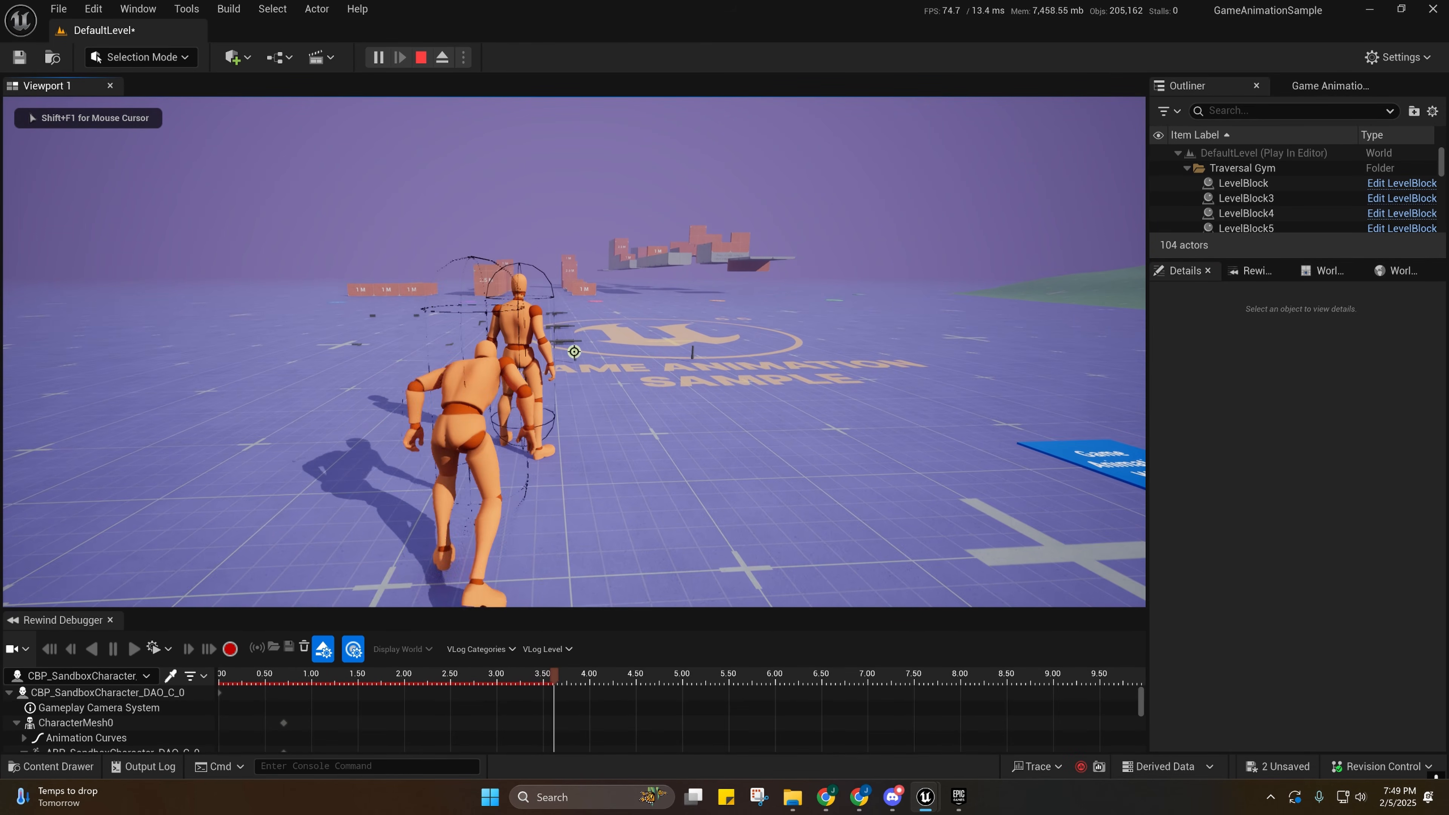
{"action": "key", "text": "e"}
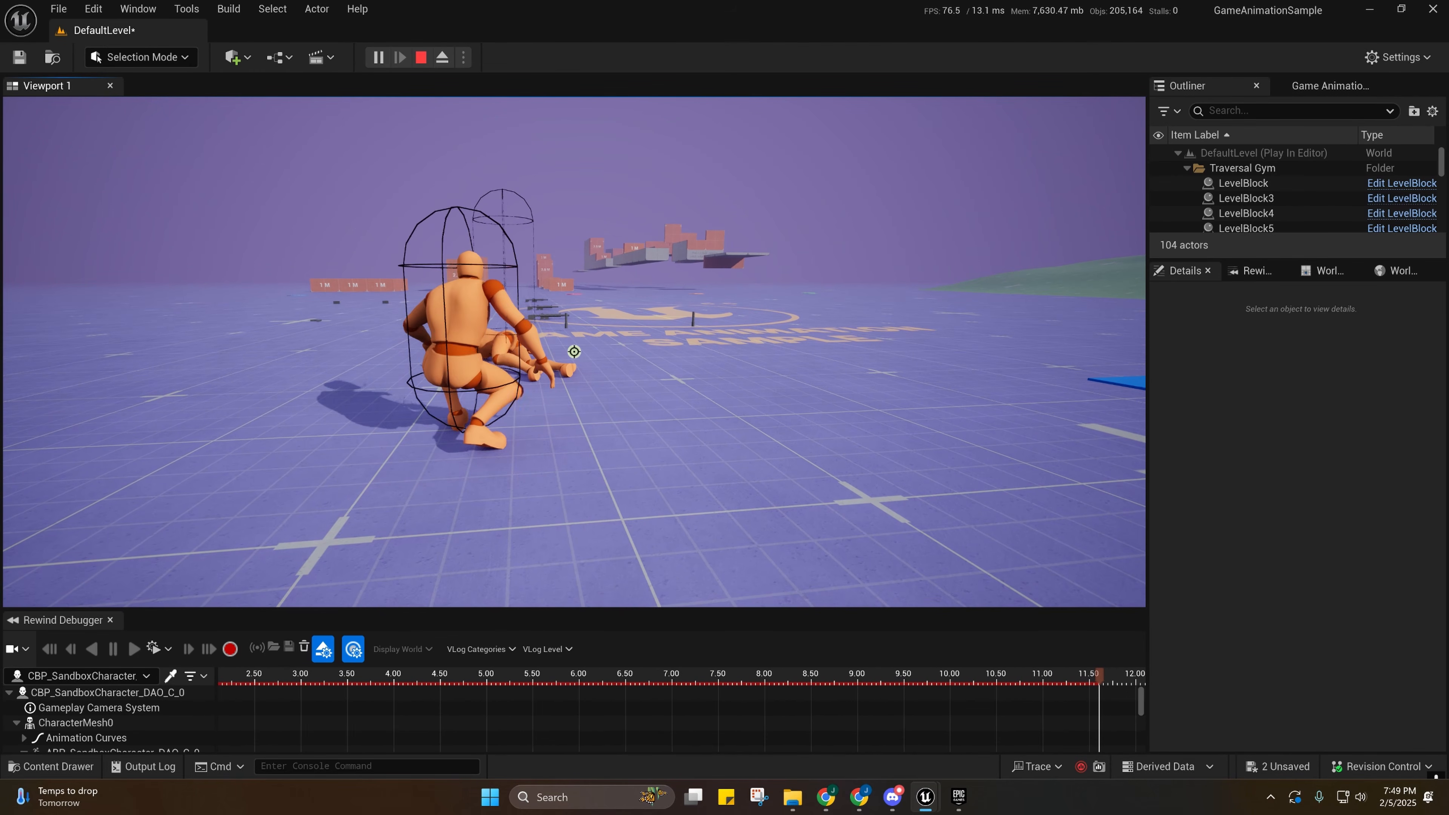
{"action": "key", "text": "Escape"}
Insert a Delay Until Next Tick node between Set World Location and Join Contexual Anim Scene, and compile the blueprint.
{"action": "mouse_move", "coordinate": [926, 797]}
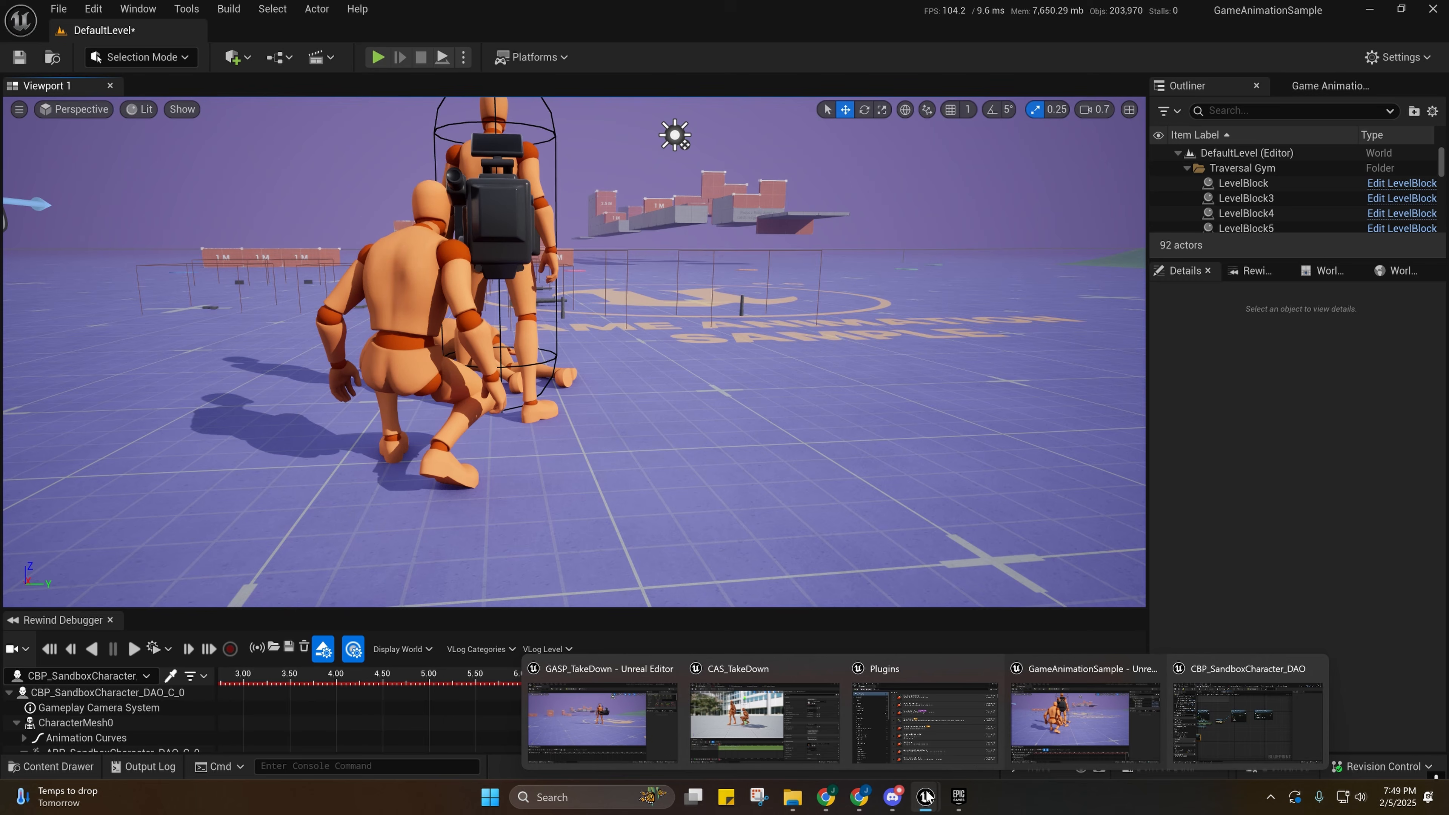
{"action": "left_click", "coordinate": [1276, 707]}
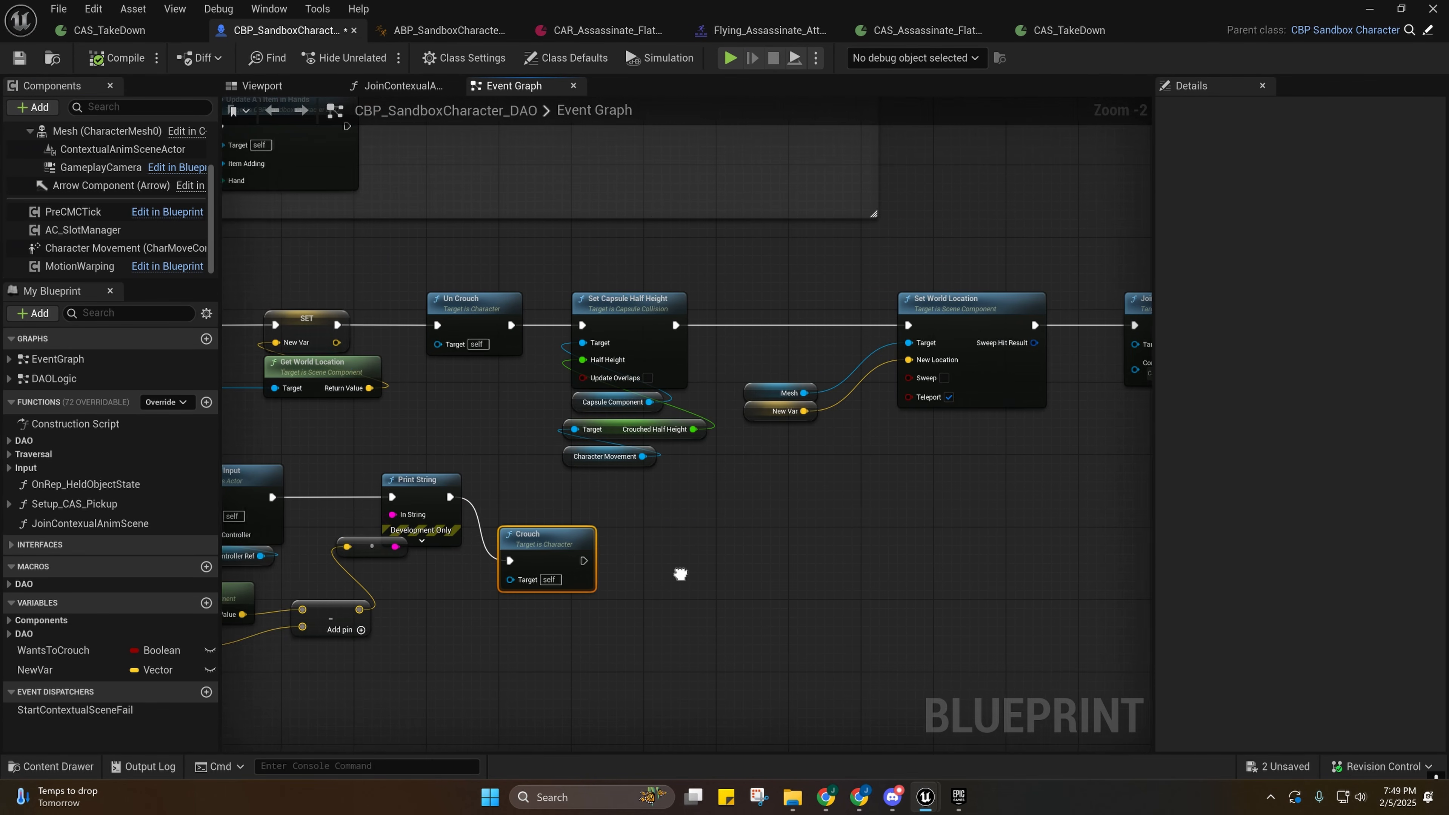
{"action": "left_click_drag", "start_coordinate": [862, 429], "coordinate": [842, 445]}
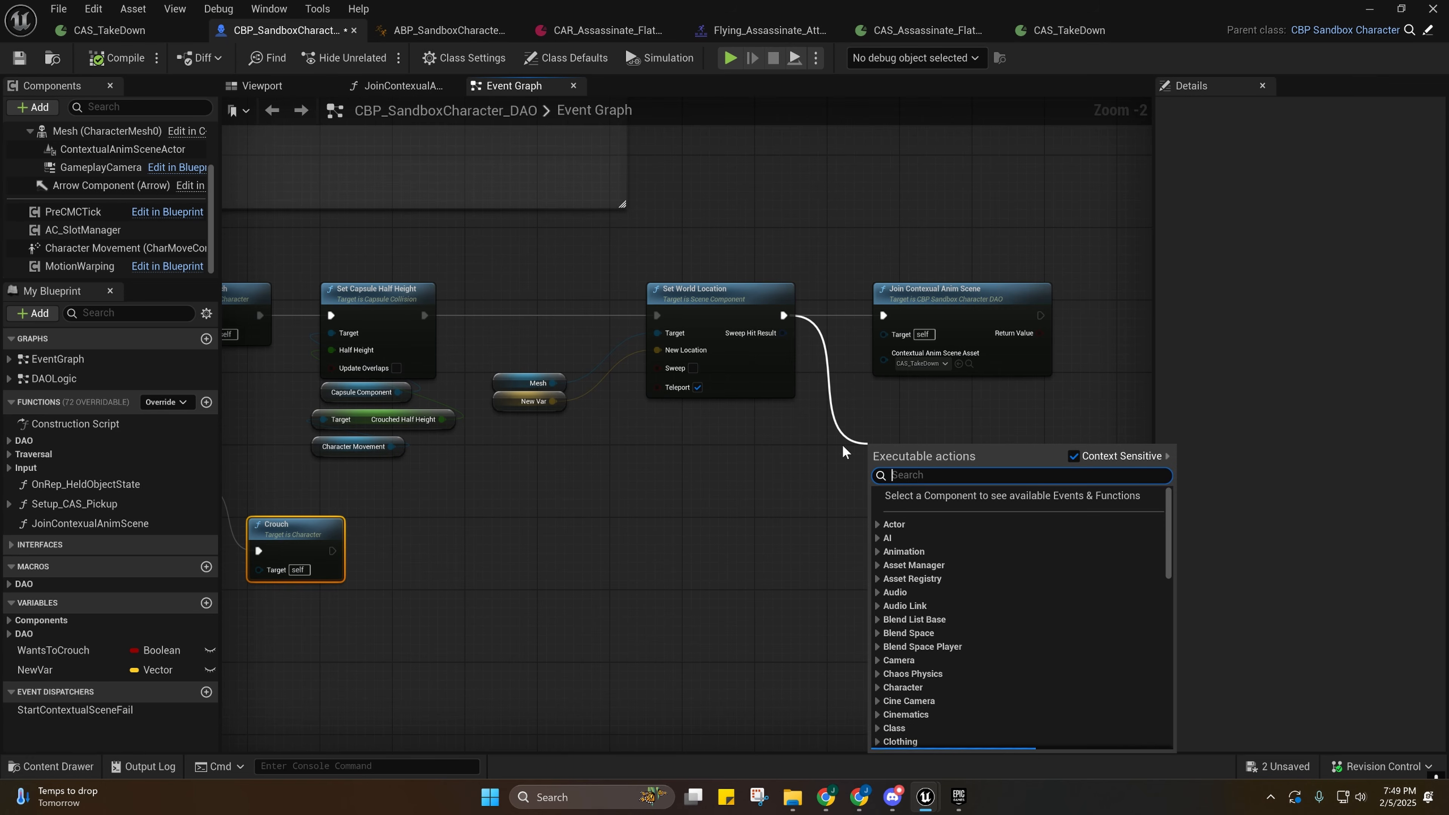
{"action": "type", "text": "delay"}
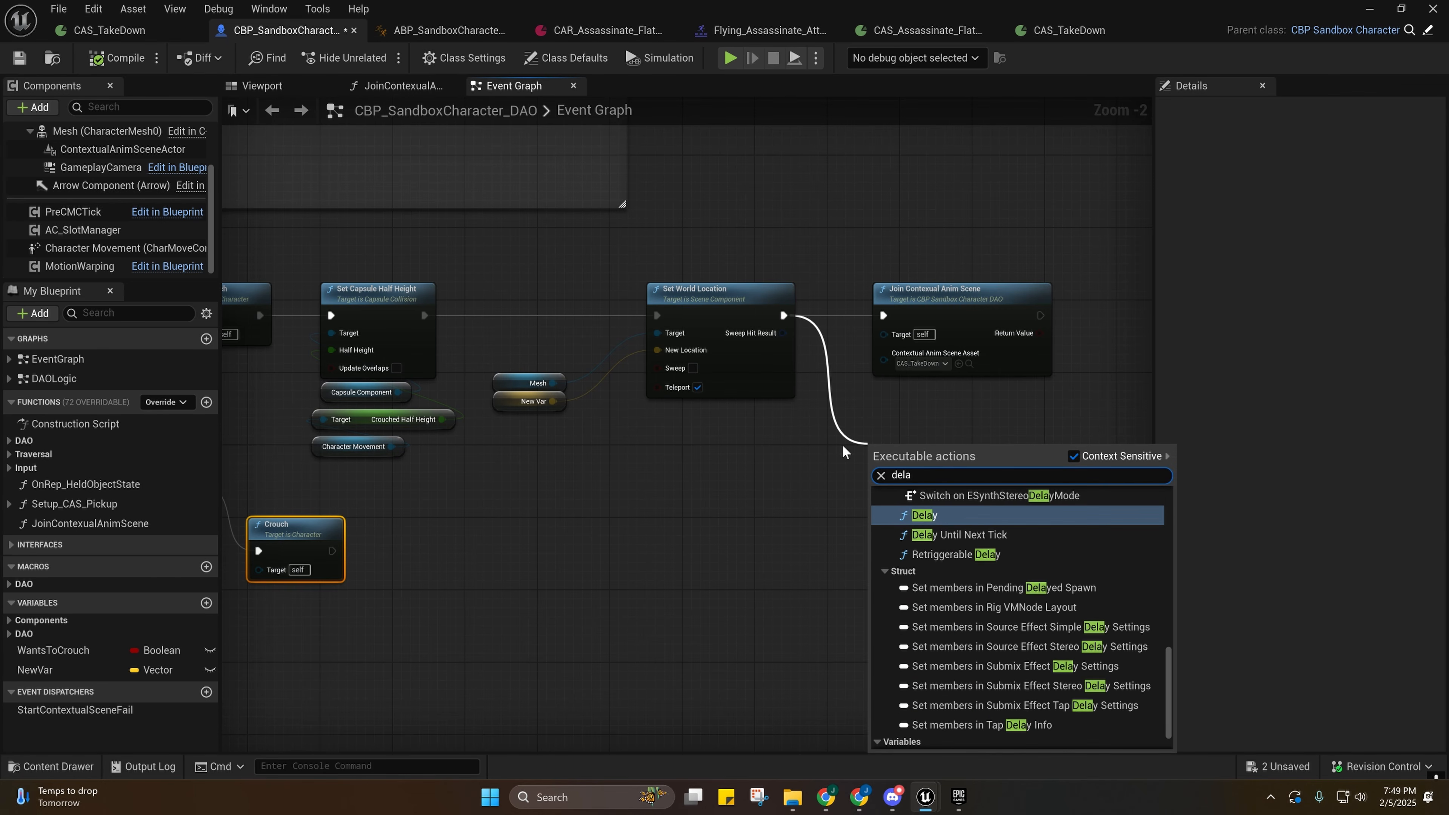
{"action": "left_click", "coordinate": [960, 540]}
{"action": "left_click_drag", "start_coordinate": [903, 452], "coordinate": [911, 406]}
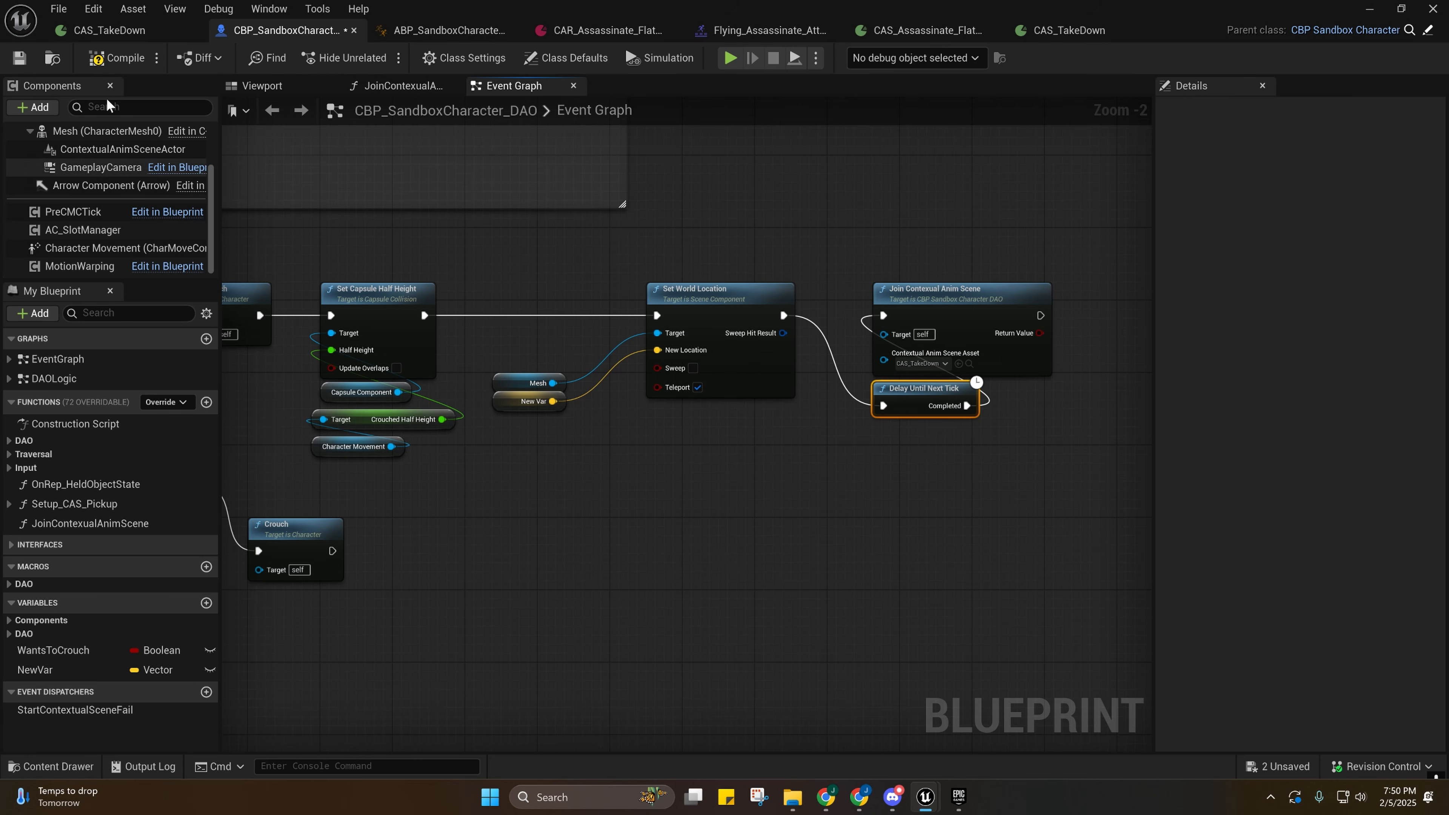
{"action": "left_click", "coordinate": [117, 57]}
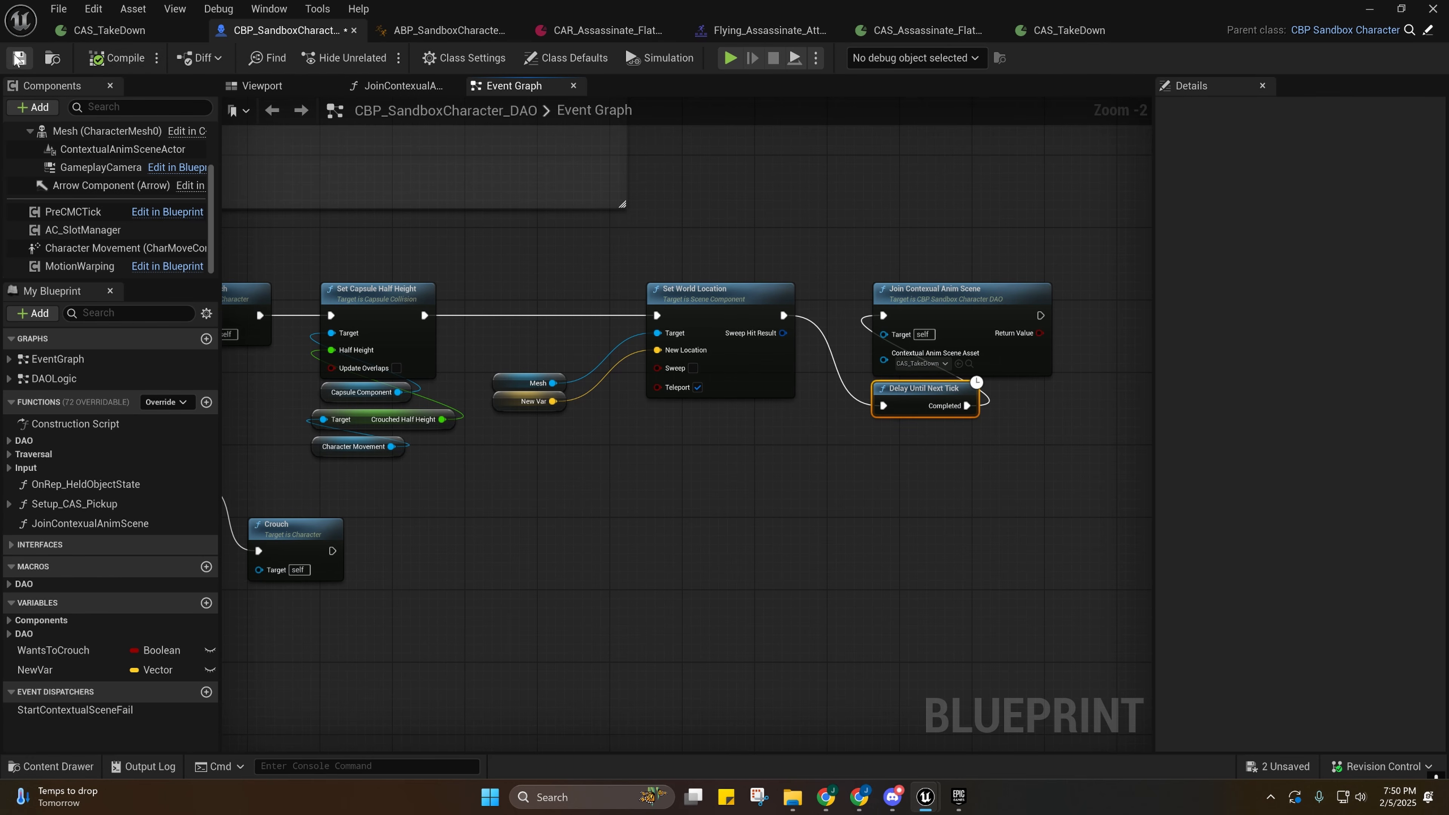
Play-test the takedown with Delay Until Next Tick placed before the anim scene, and stop the session.
{"action": "left_click", "coordinate": [1372, 10]}
{"action": "left_click", "coordinate": [377, 57]}
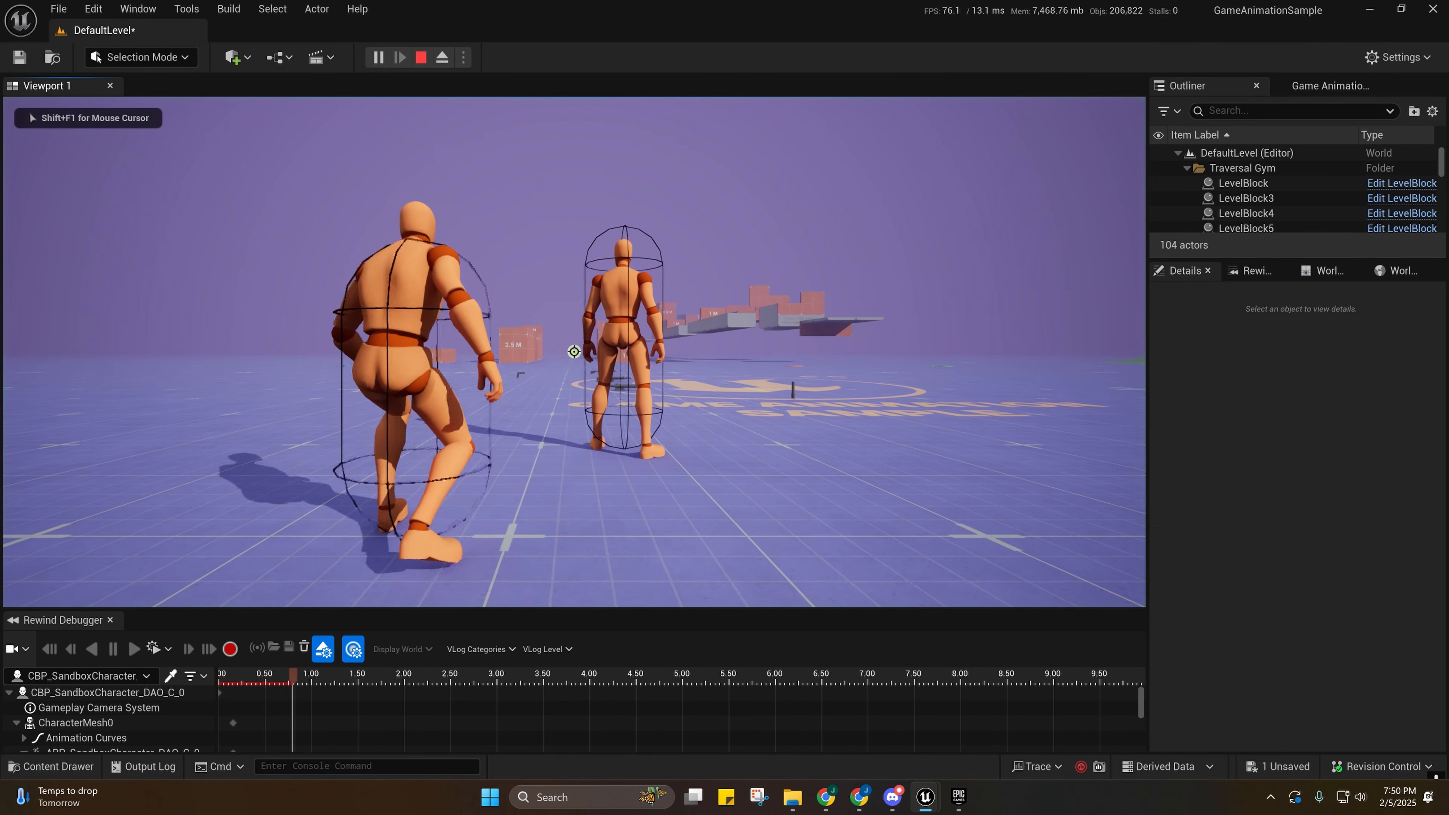
{"action": "key", "text": "w"}
{"action": "key", "text": "c"}
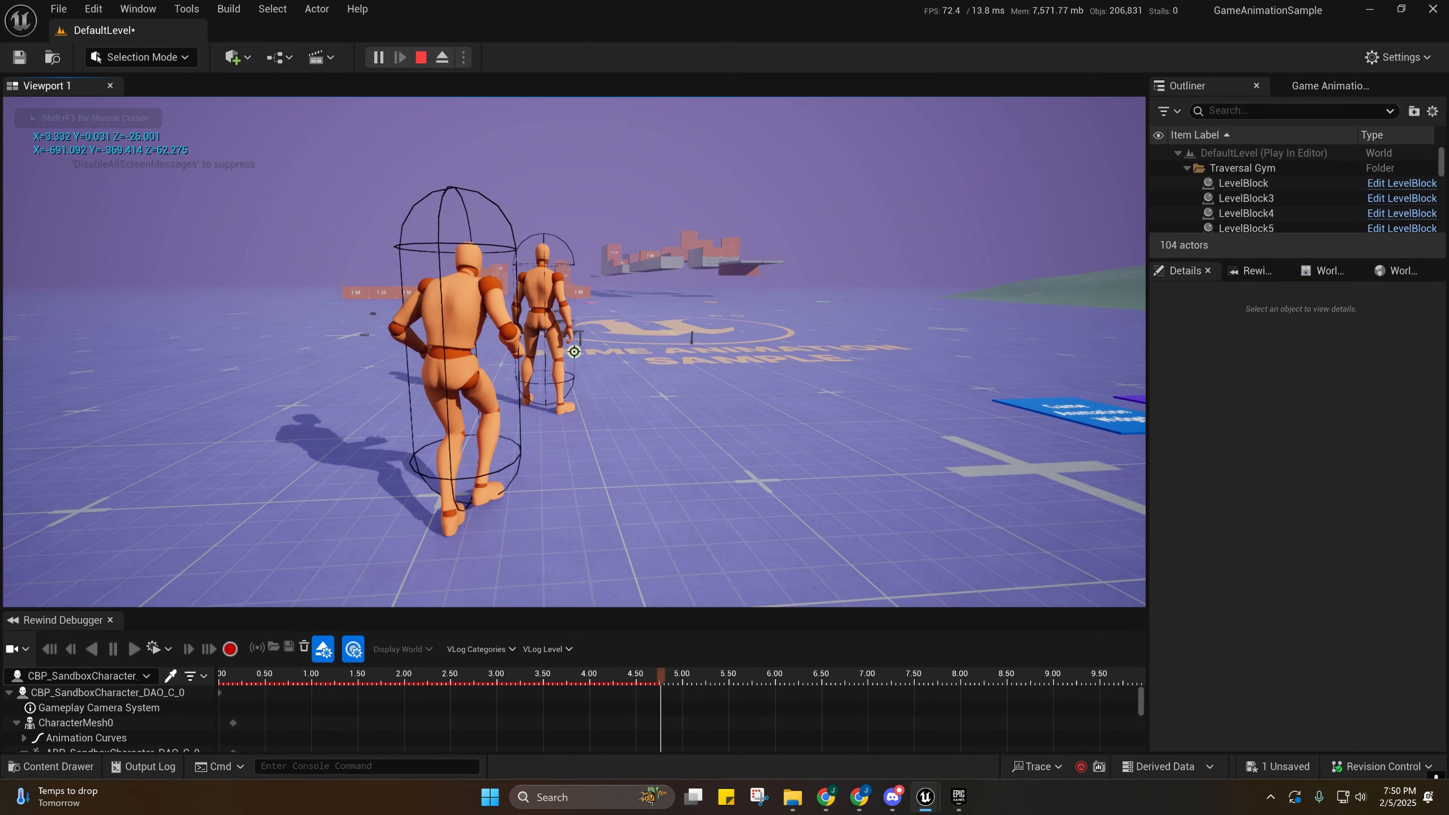
{"action": "key", "text": "Escape"}
Return to the CBP_SandboxCharacter_DAO event graph and move the Crouch node beneath the Character Movement node.
{"action": "mouse_move", "coordinate": [926, 795]}
{"action": "left_click", "coordinate": [1174, 753]}
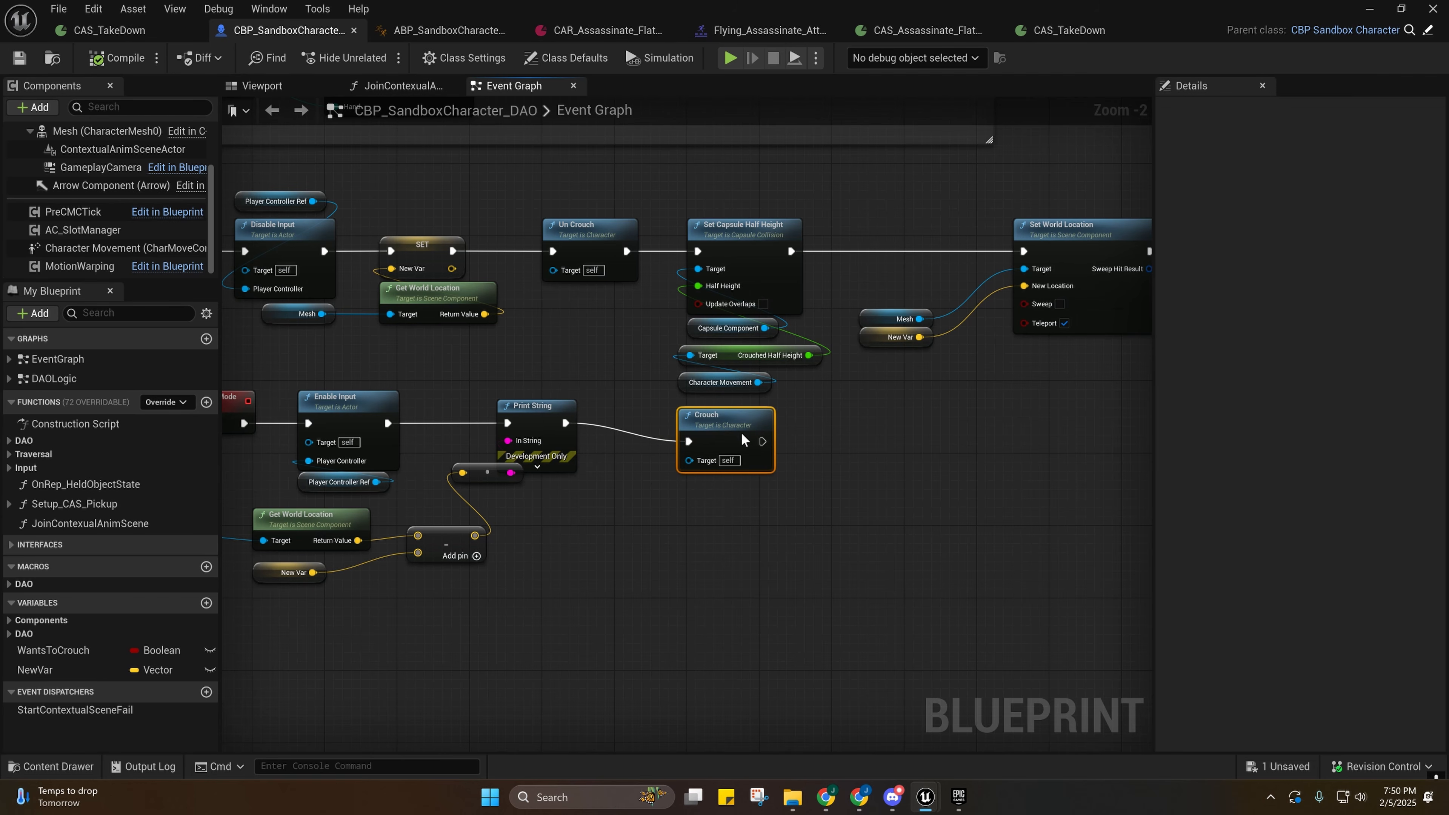
{"action": "right_click_drag", "start_coordinate": [1002, 406], "coordinate": [584, 446]}
Replay the level from a crouched start, perform the takedown to its end and stop the session.
{"action": "left_click", "coordinate": [1371, 8]}
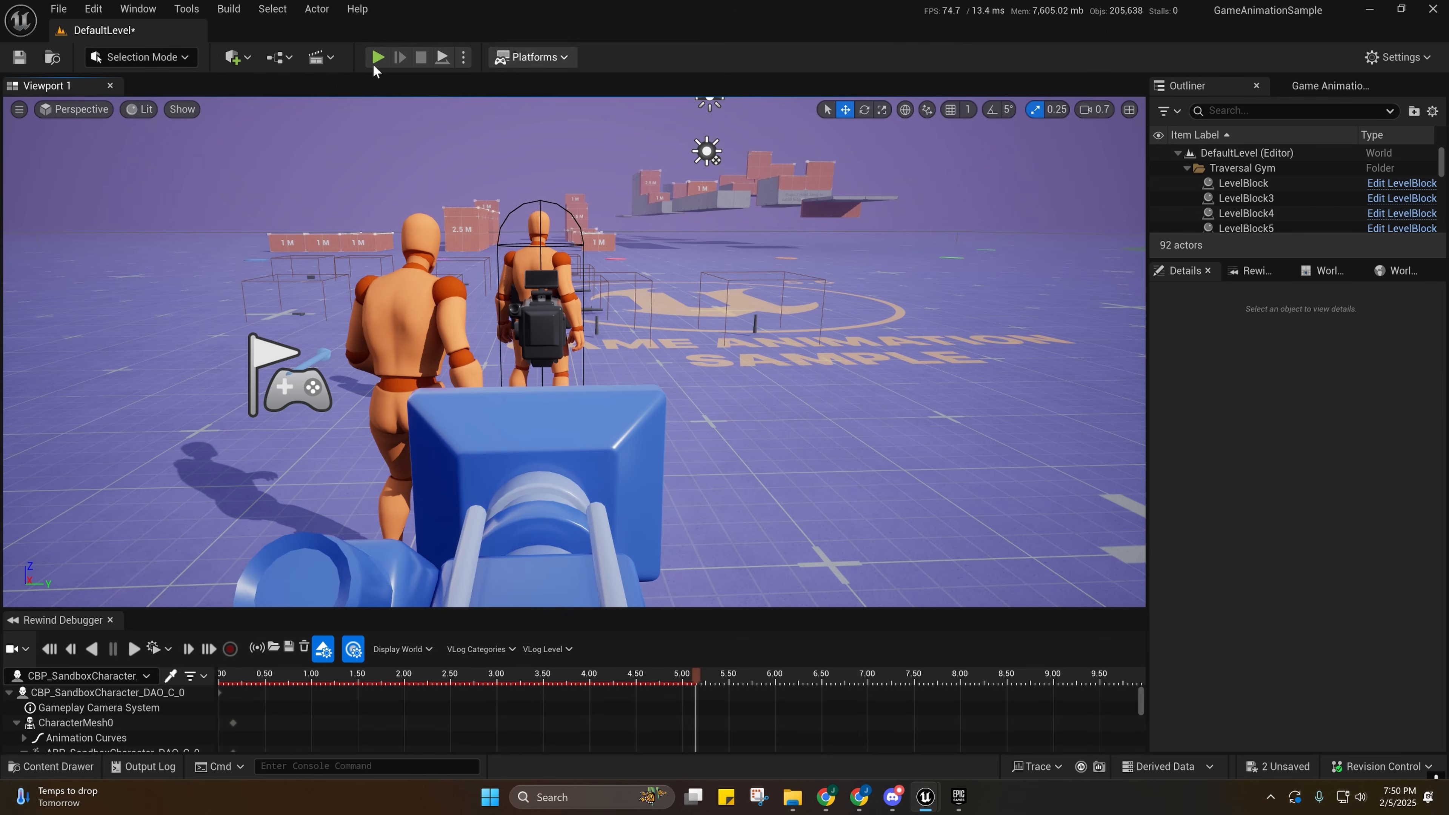
{"action": "left_click", "coordinate": [376, 57]}
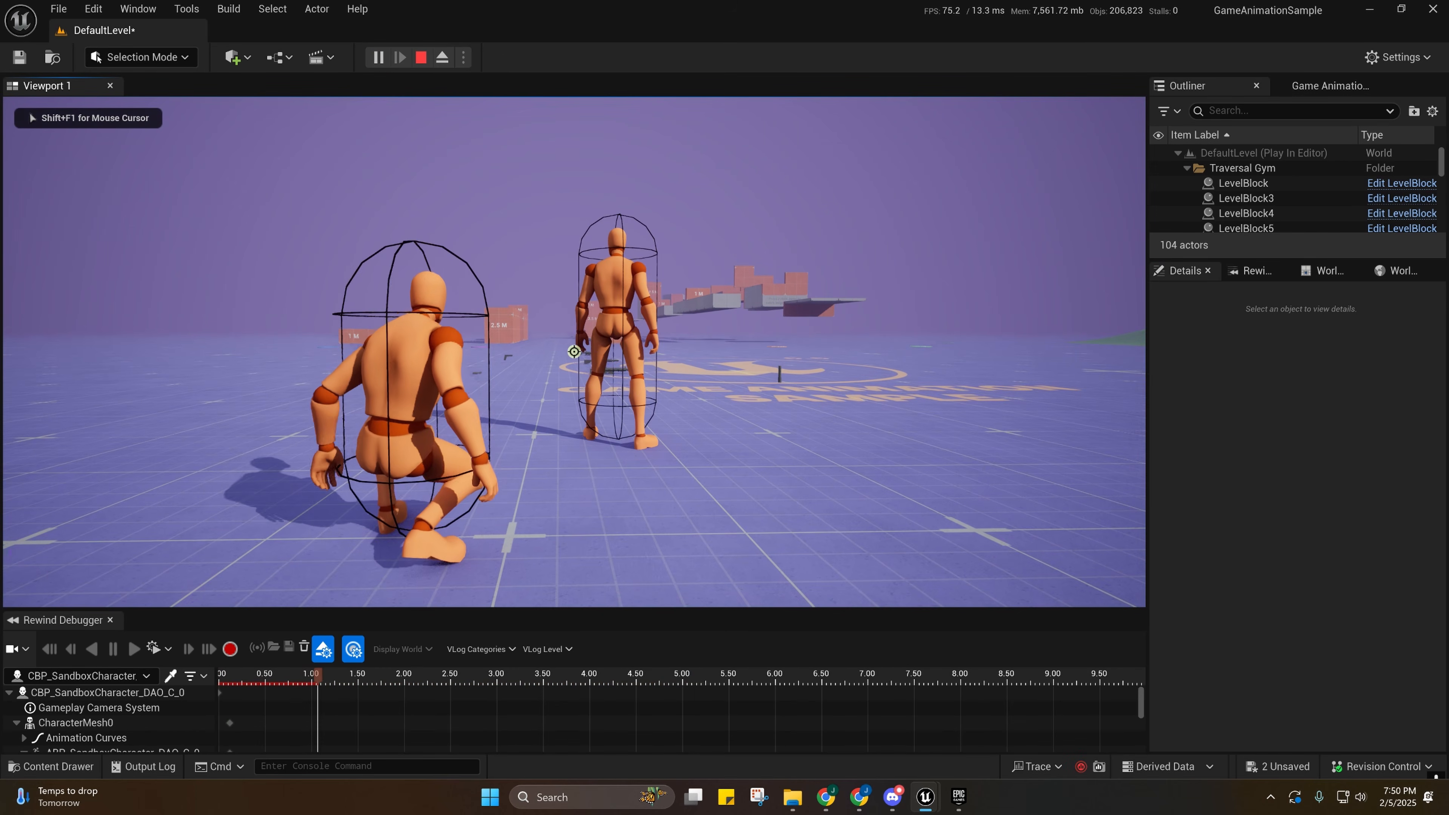
{"action": "key", "text": "w"}
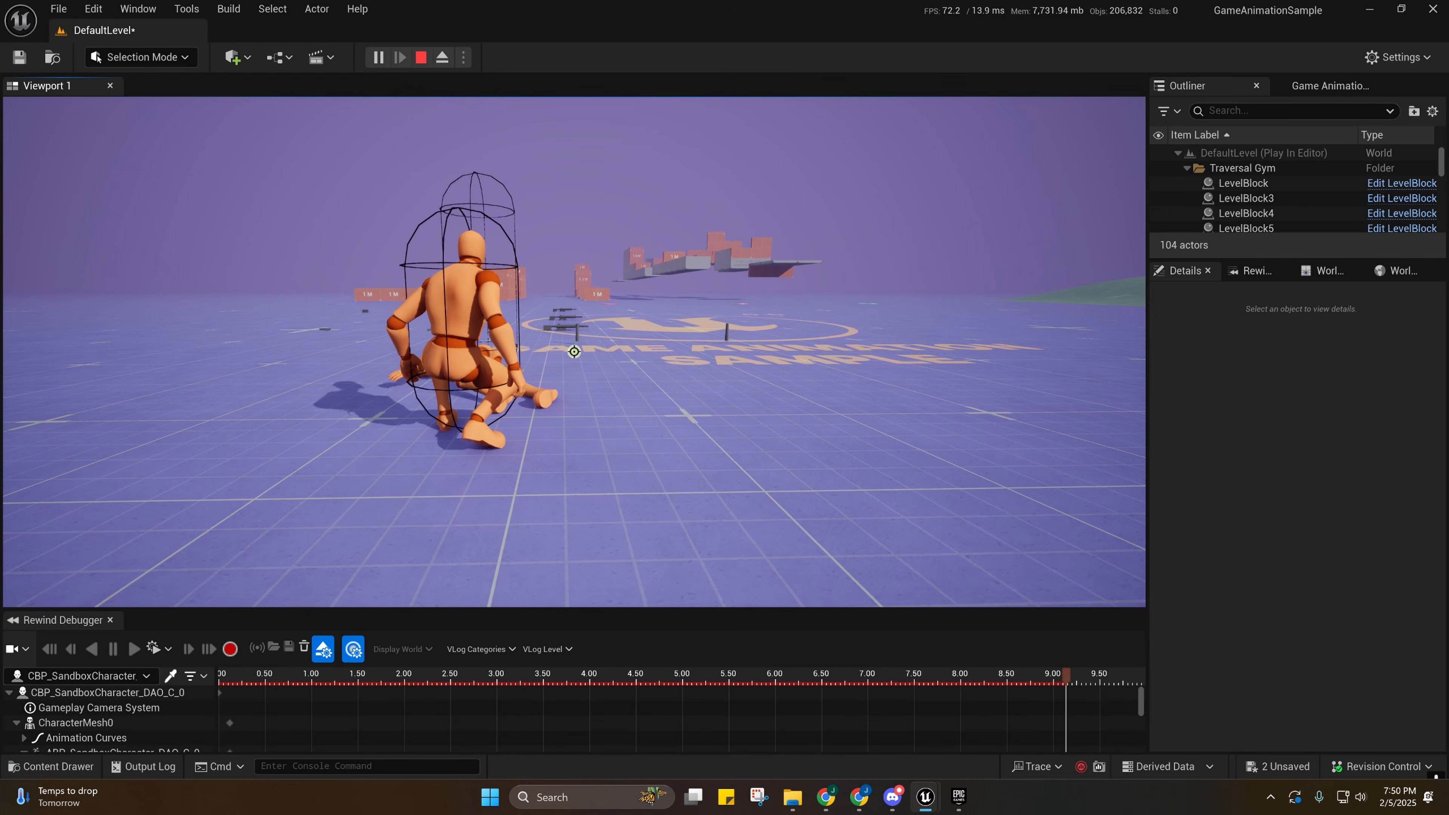
{"action": "key", "text": "Escape"}
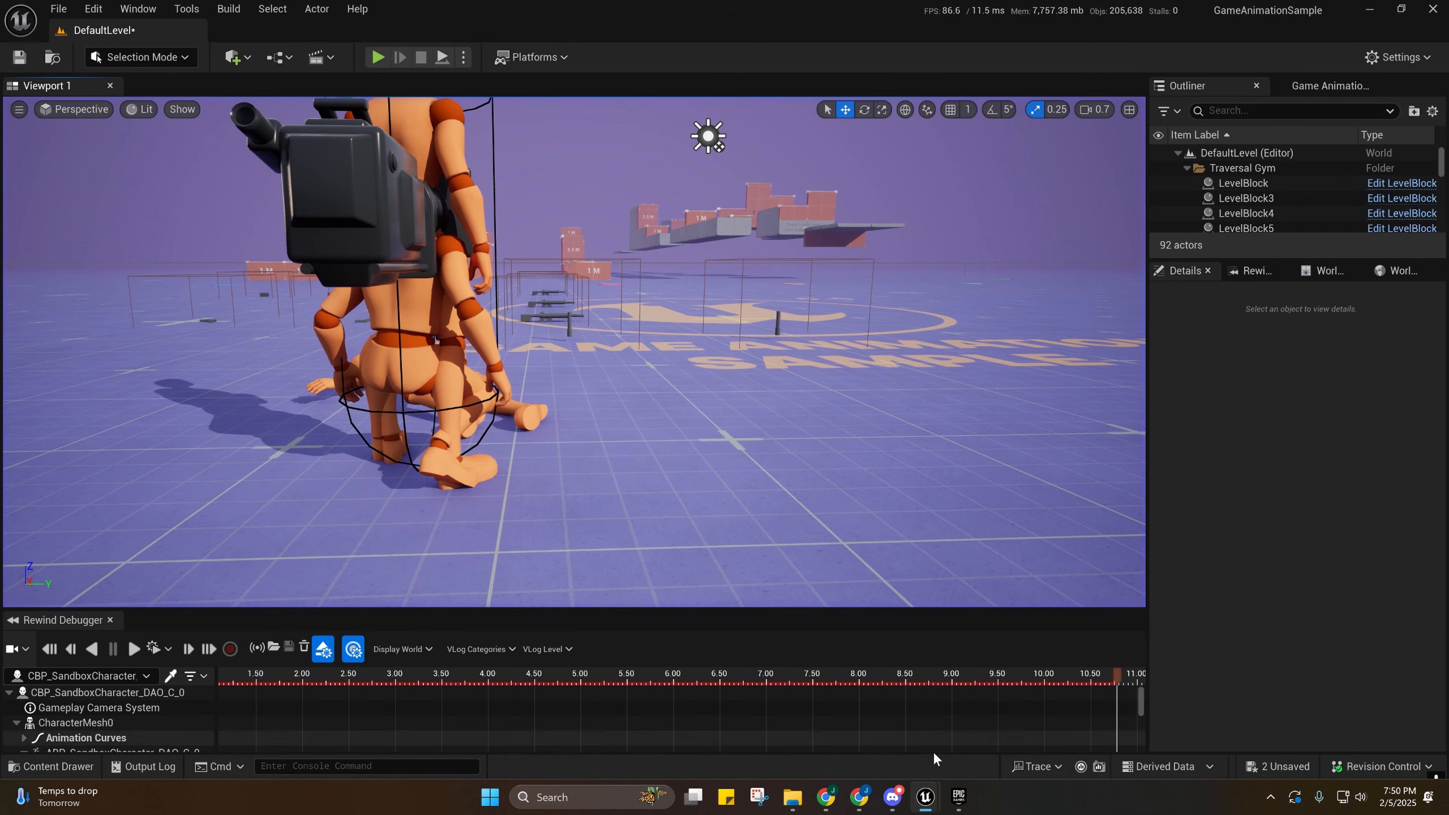
Return to the event graph and move the EnableWalkMode, Enable Input and Print String nodes level with the Crouch node.
{"action": "mouse_move", "coordinate": [925, 797]}
{"action": "left_click", "coordinate": [1259, 722]}
{"action": "scroll", "coordinate": [559, 479], "scroll_direction": "up", "scroll_amount": 4}
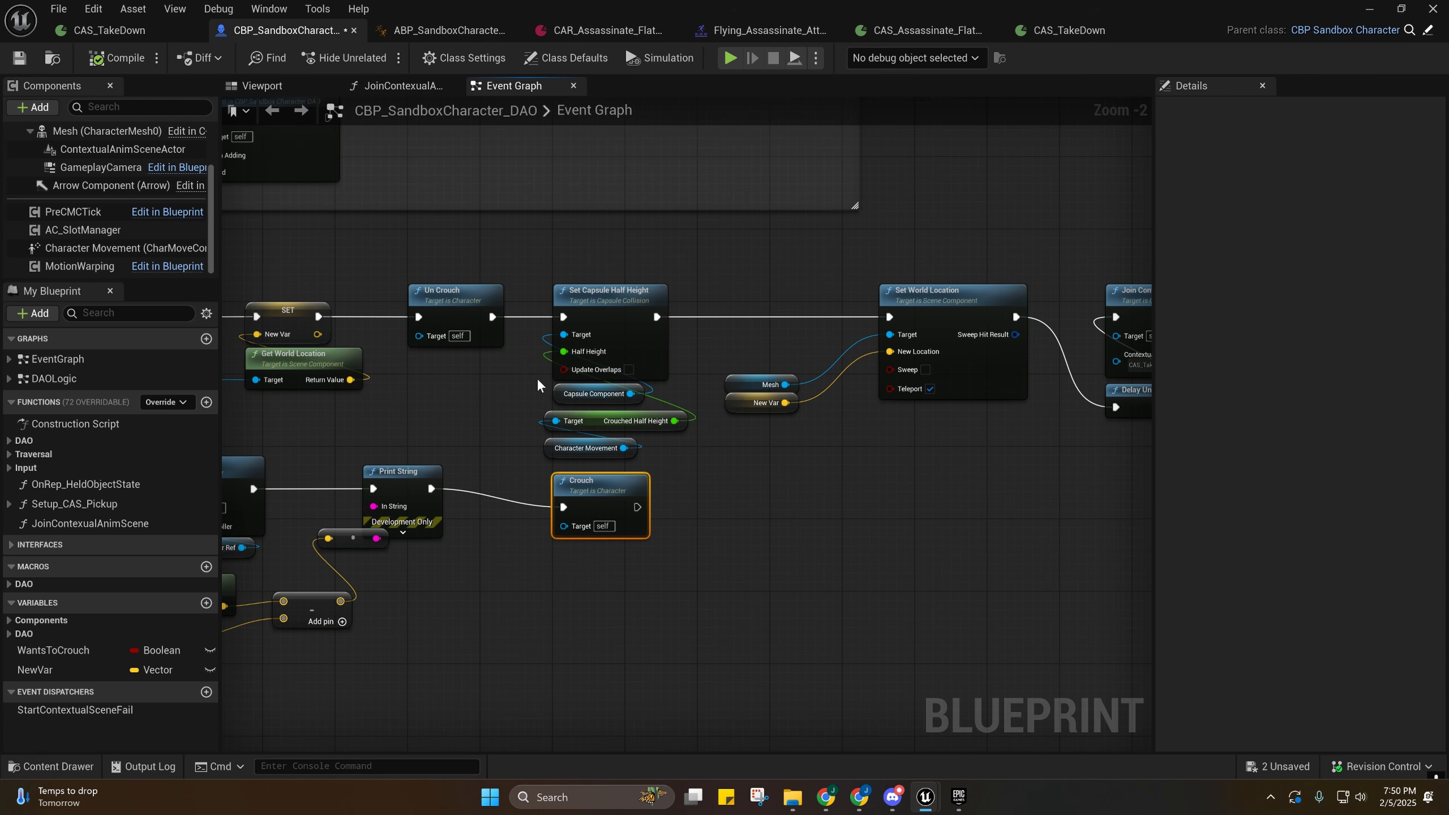
{"action": "right_click_drag", "start_coordinate": [541, 382], "coordinate": [829, 352]}
{"action": "right_click_drag", "start_coordinate": [690, 353], "coordinate": [603, 384]}
{"action": "right_click_drag", "start_coordinate": [333, 392], "coordinate": [620, 395]}
{"action": "left_click_drag", "start_coordinate": [427, 359], "coordinate": [872, 528]}
{"action": "left_click_drag", "start_coordinate": [897, 392], "coordinate": [903, 410]}
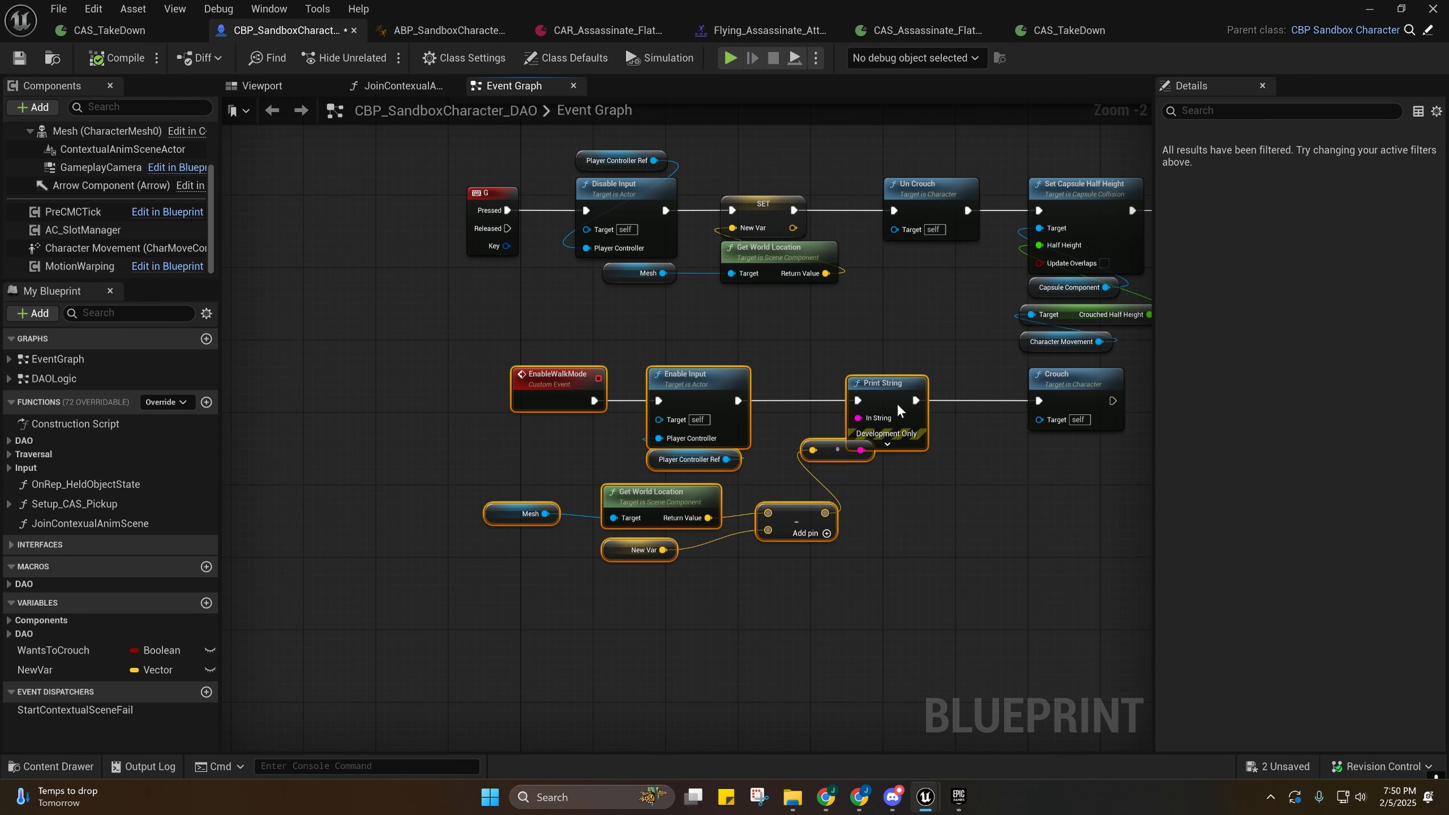
Add the Crouch node to the selected EnableWalkMode chain and shift the whole group slightly.
{"action": "right_click_drag", "start_coordinate": [585, 427], "coordinate": [448, 472]}
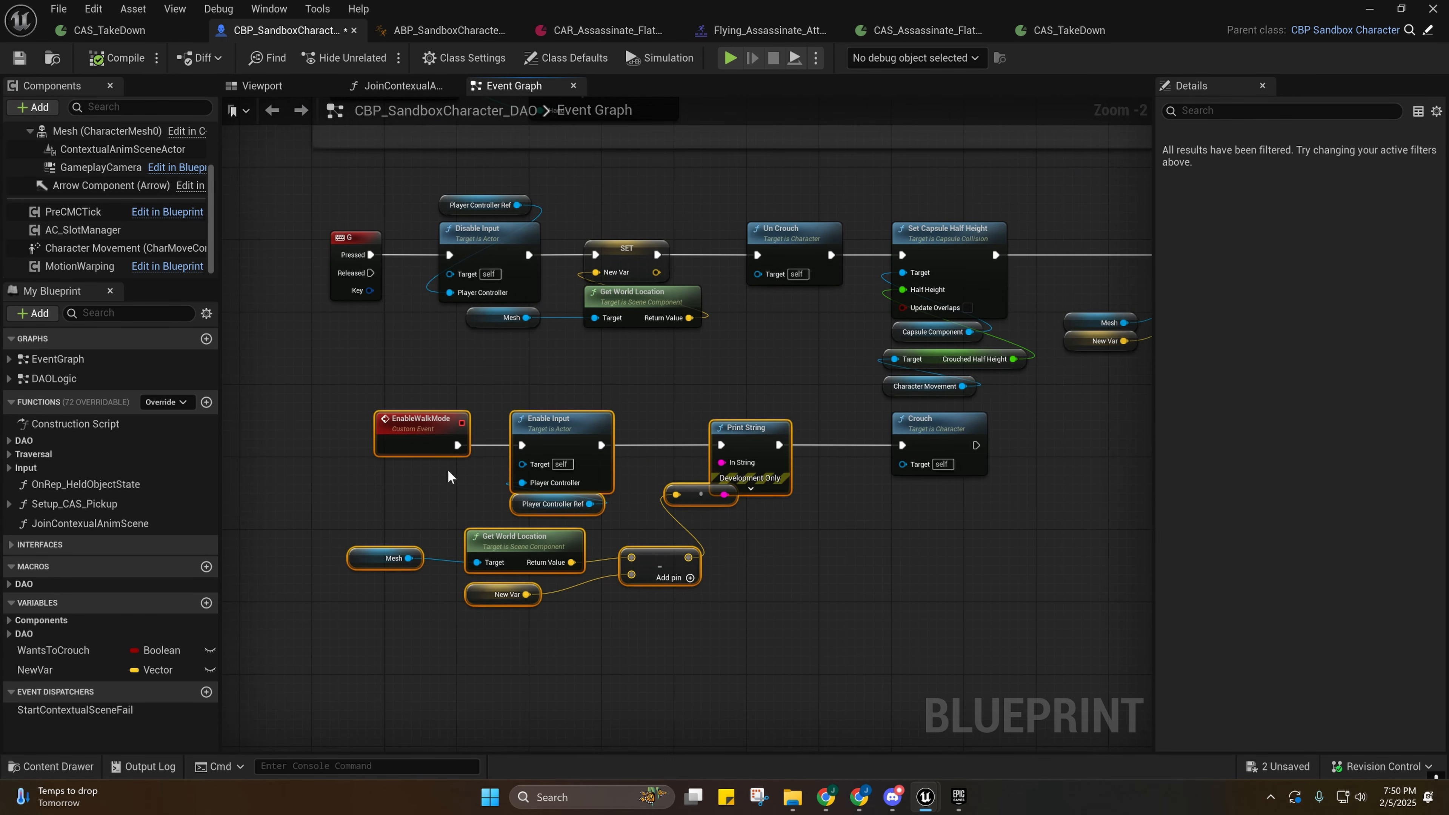
{"action": "left_click", "coordinate": [898, 436], "text": "shift"}
{"action": "left_click_drag", "start_coordinate": [898, 436], "coordinate": [852, 445]}
{"action": "right_click_drag", "start_coordinate": [903, 512], "coordinate": [682, 381]}
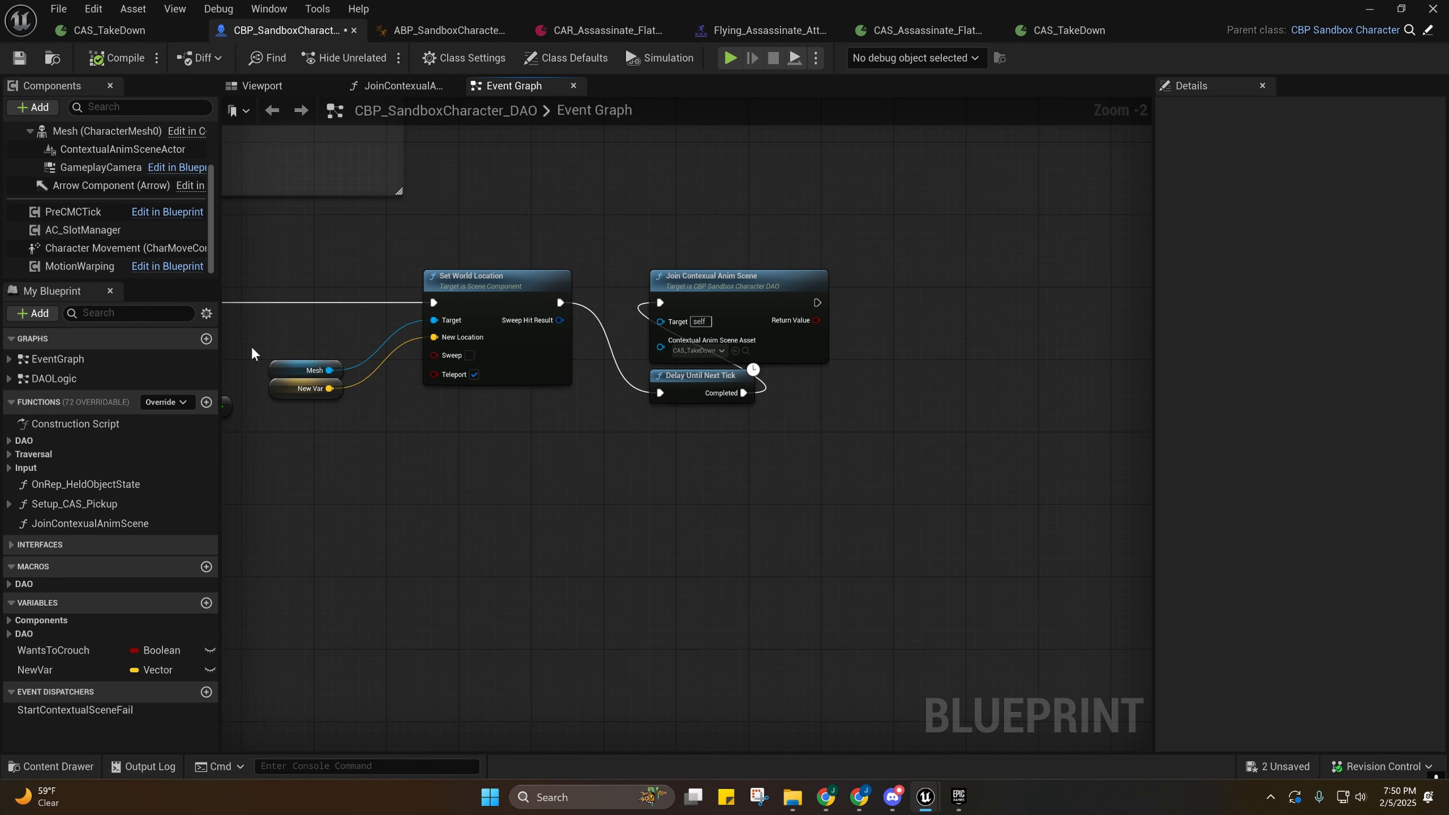
Select the nodes from Un Crouch through Set World Location and examine how they sit between the New Var setter and the scene join.
{"action": "right_click_drag", "start_coordinate": [498, 465], "coordinate": [1148, 441]}
{"action": "right_click_drag", "start_coordinate": [646, 338], "coordinate": [339, 391]}
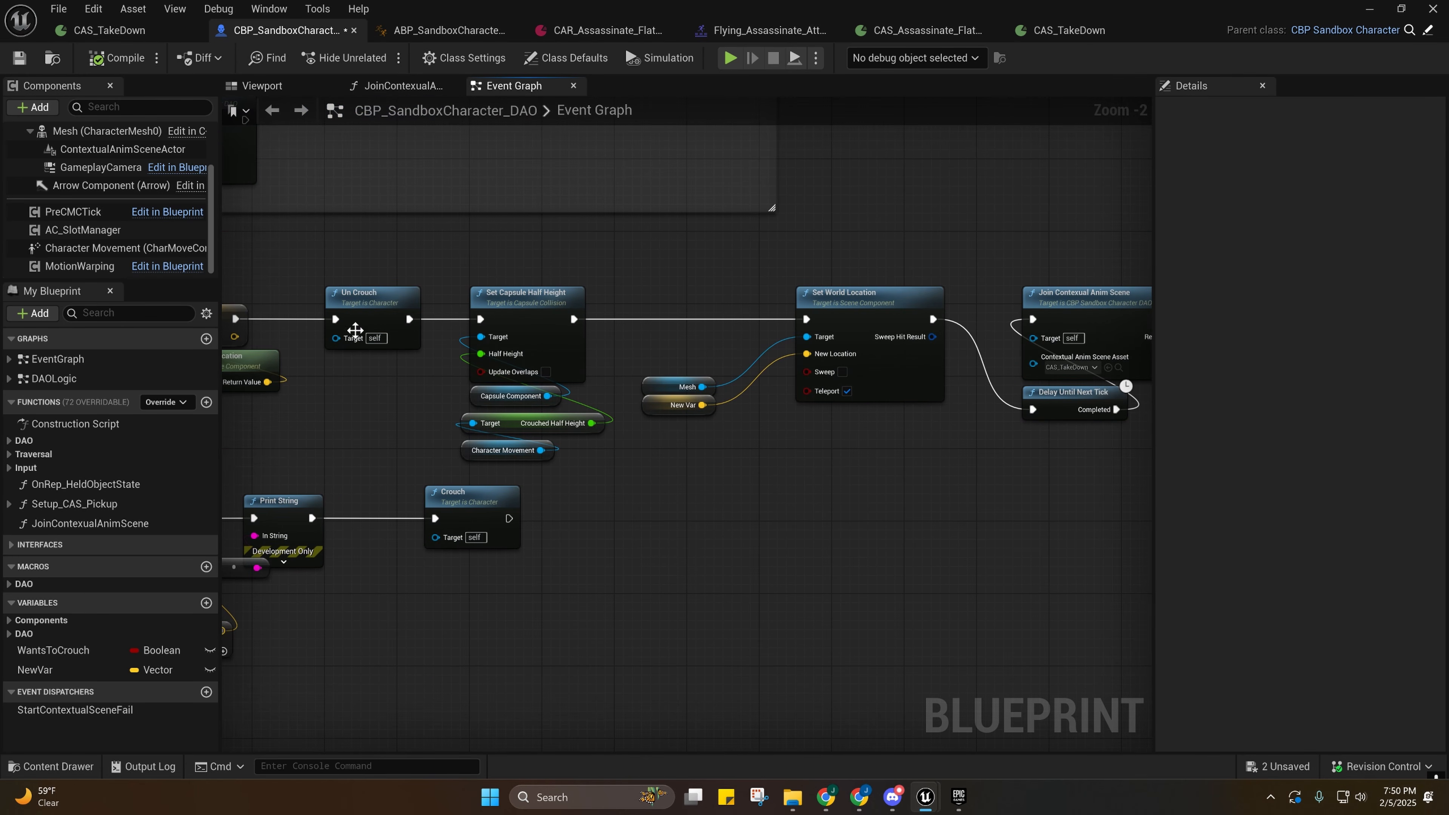
{"action": "right_click_drag", "start_coordinate": [881, 546], "coordinate": [946, 527]}
{"action": "left_click_drag", "start_coordinate": [415, 273], "coordinate": [1035, 425]}
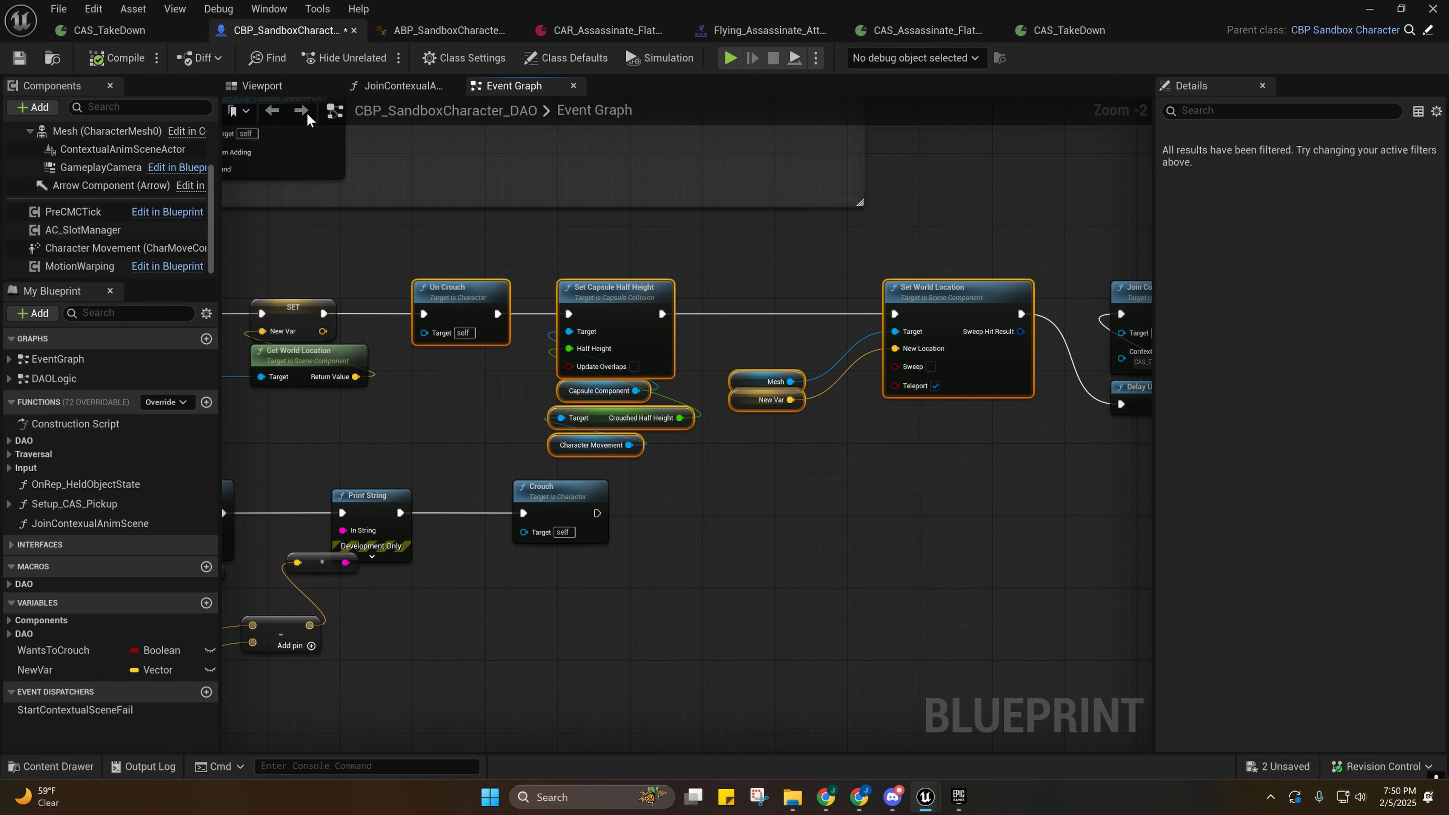
{"action": "right_click_drag", "start_coordinate": [786, 550], "coordinate": [685, 562]}
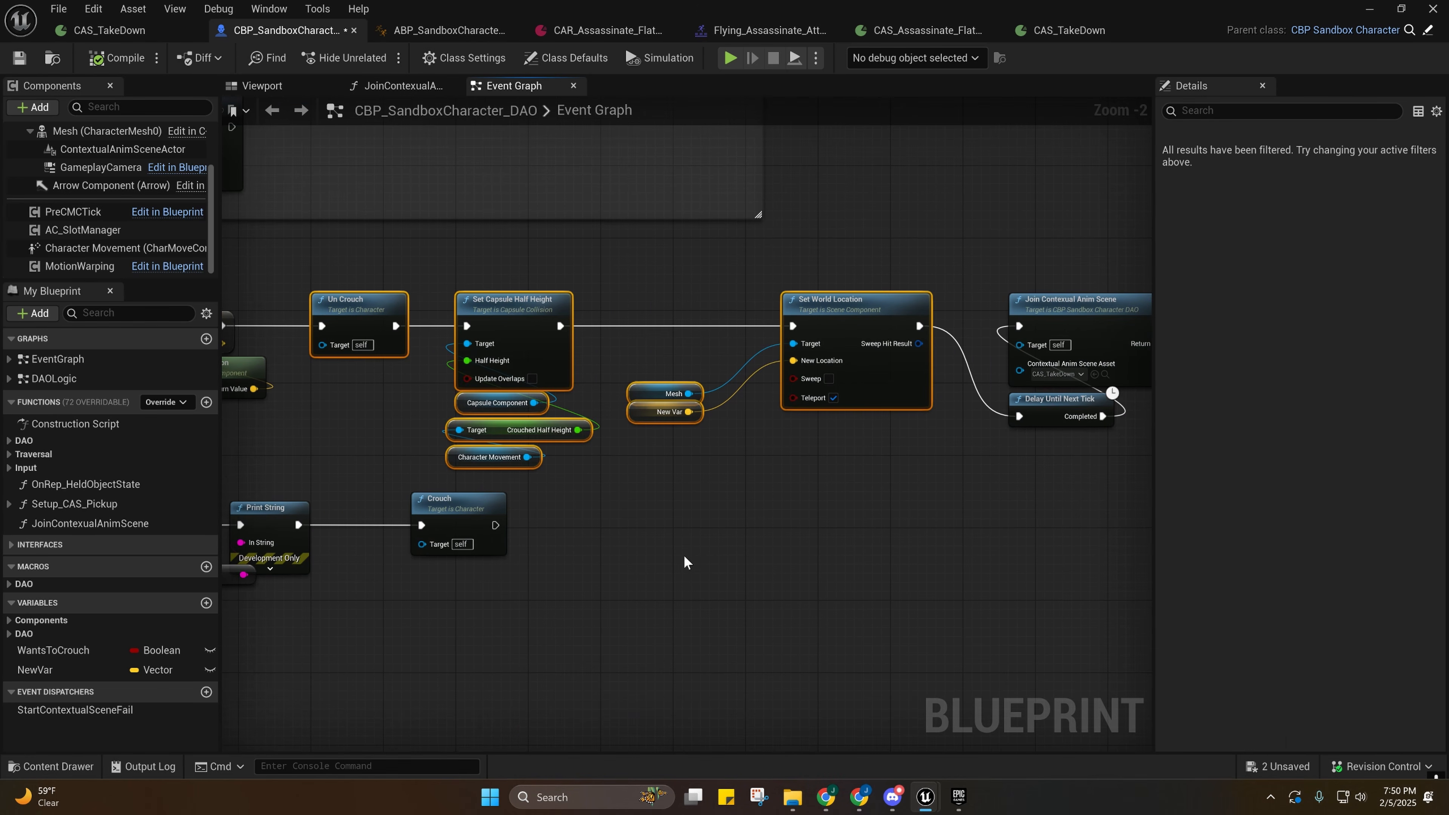
{"action": "right_click_drag", "start_coordinate": [364, 354], "coordinate": [463, 406]}
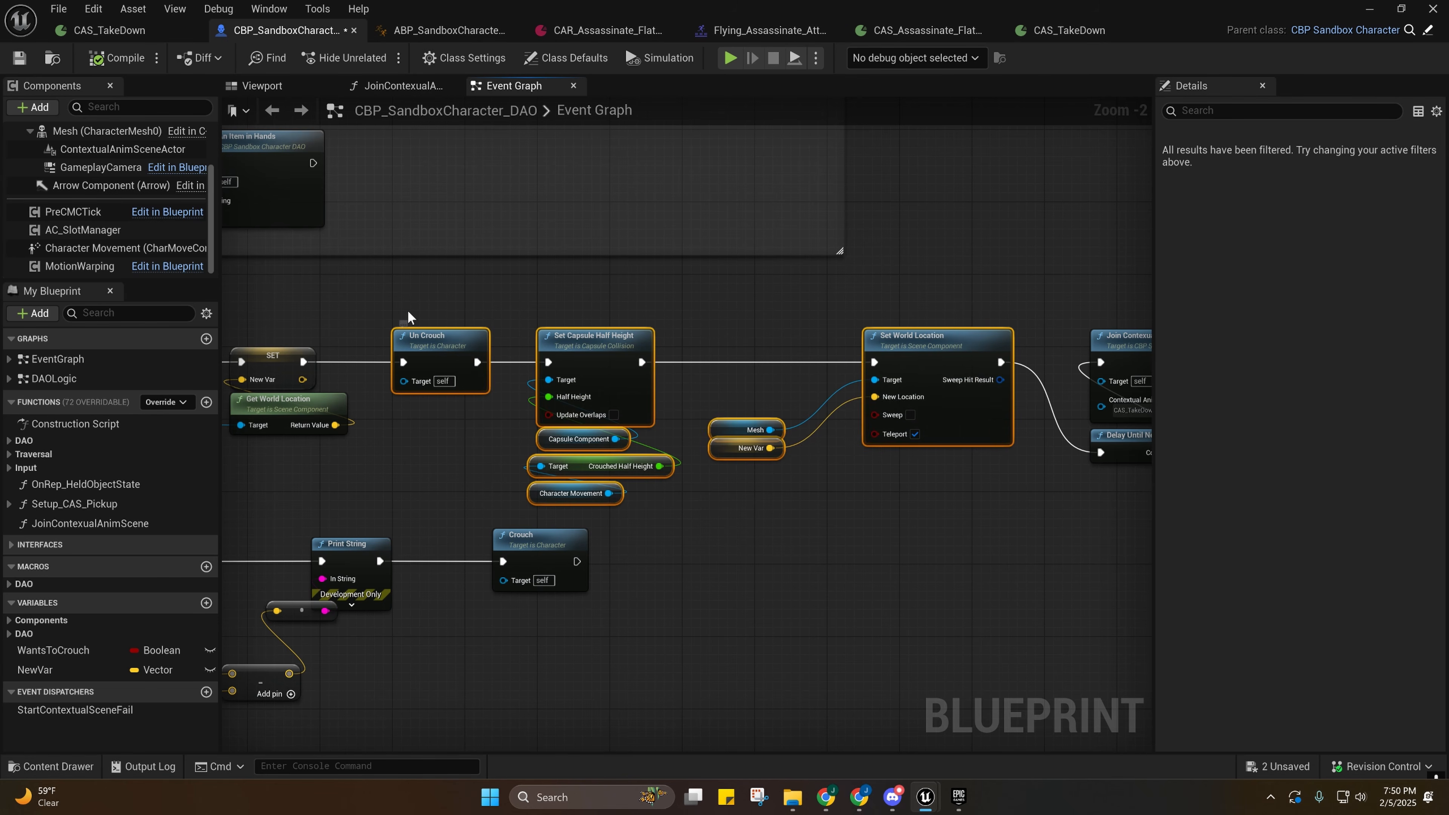
{"action": "right_click_drag", "start_coordinate": [398, 312], "coordinate": [379, 309]}
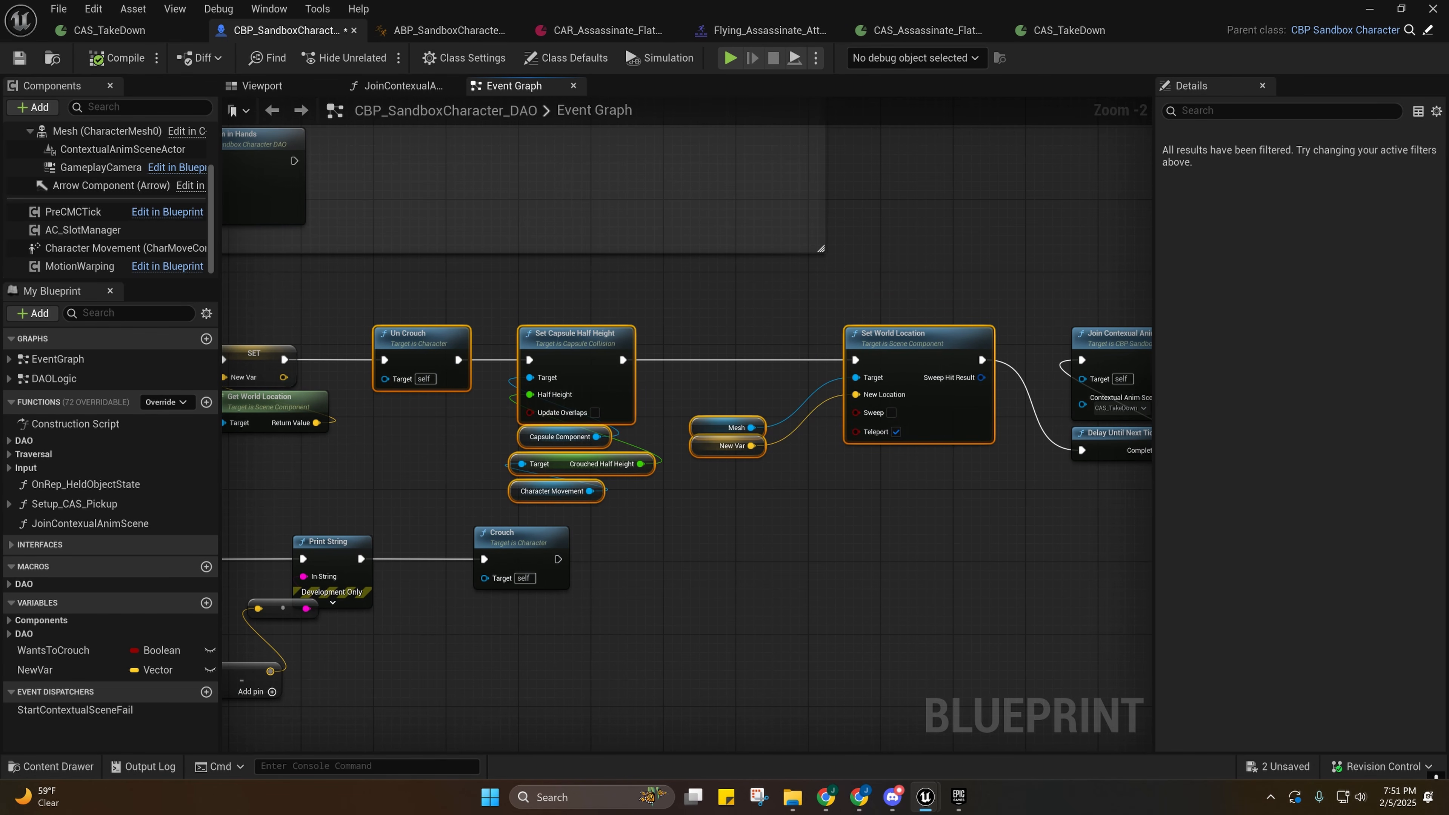
{"action": "right_click_drag", "start_coordinate": [904, 508], "coordinate": [1078, 545]}
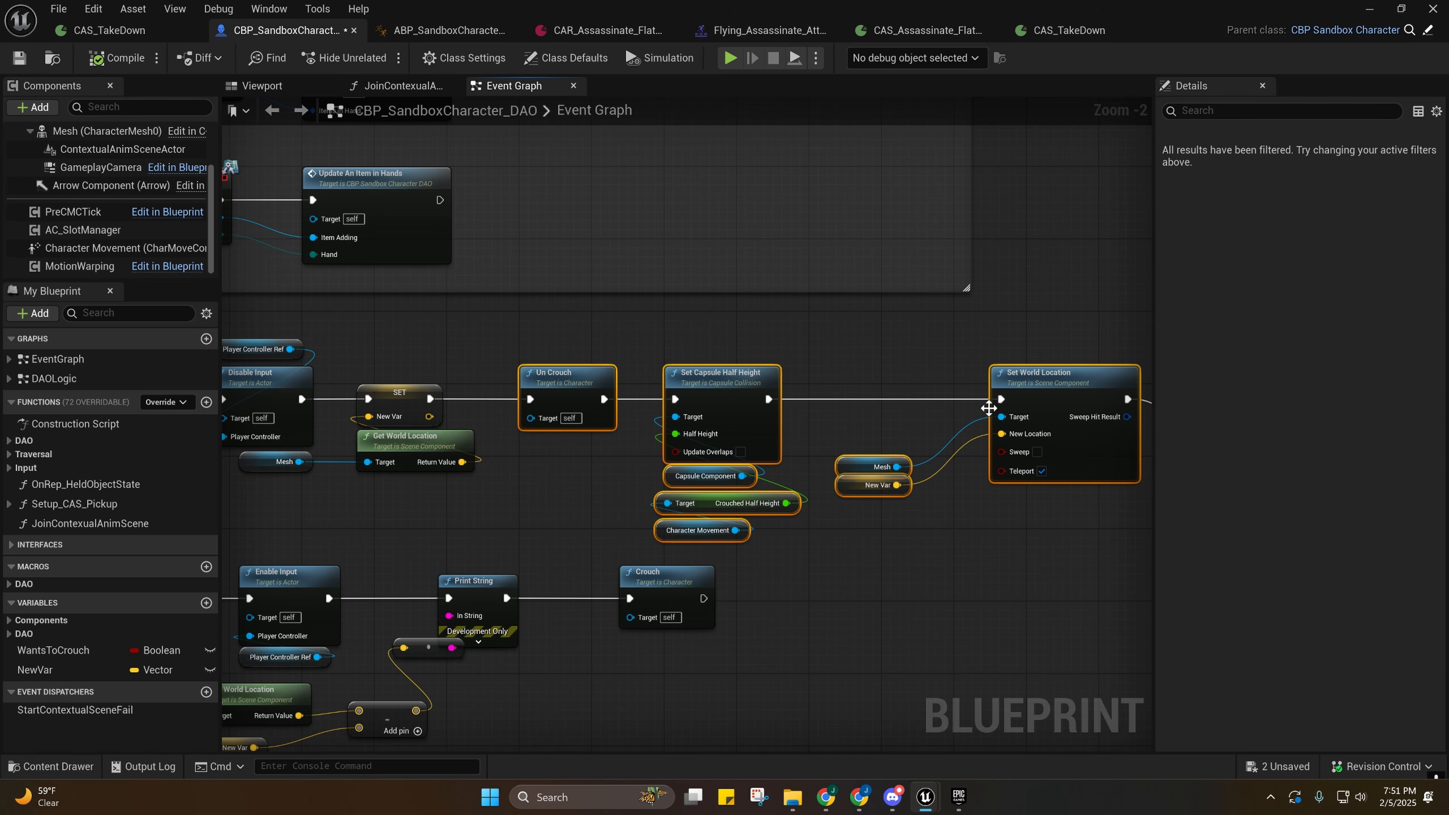
Save the CBP_SandboxCharacter_DAO blueprint.
{"action": "scroll", "coordinate": [570, 288], "scroll_direction": "down", "scroll_amount": 2}
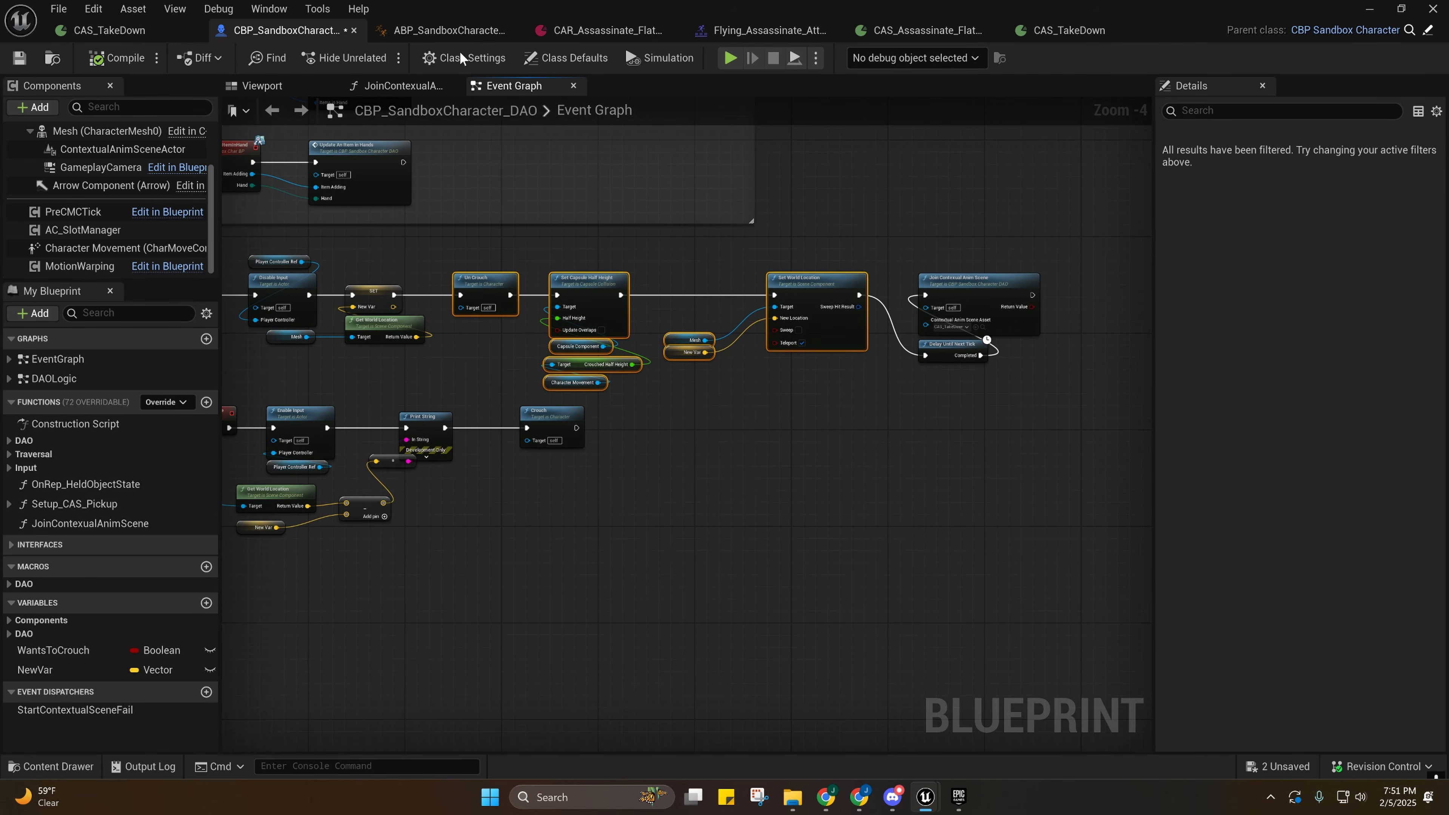
{"action": "left_click", "coordinate": [20, 60]}
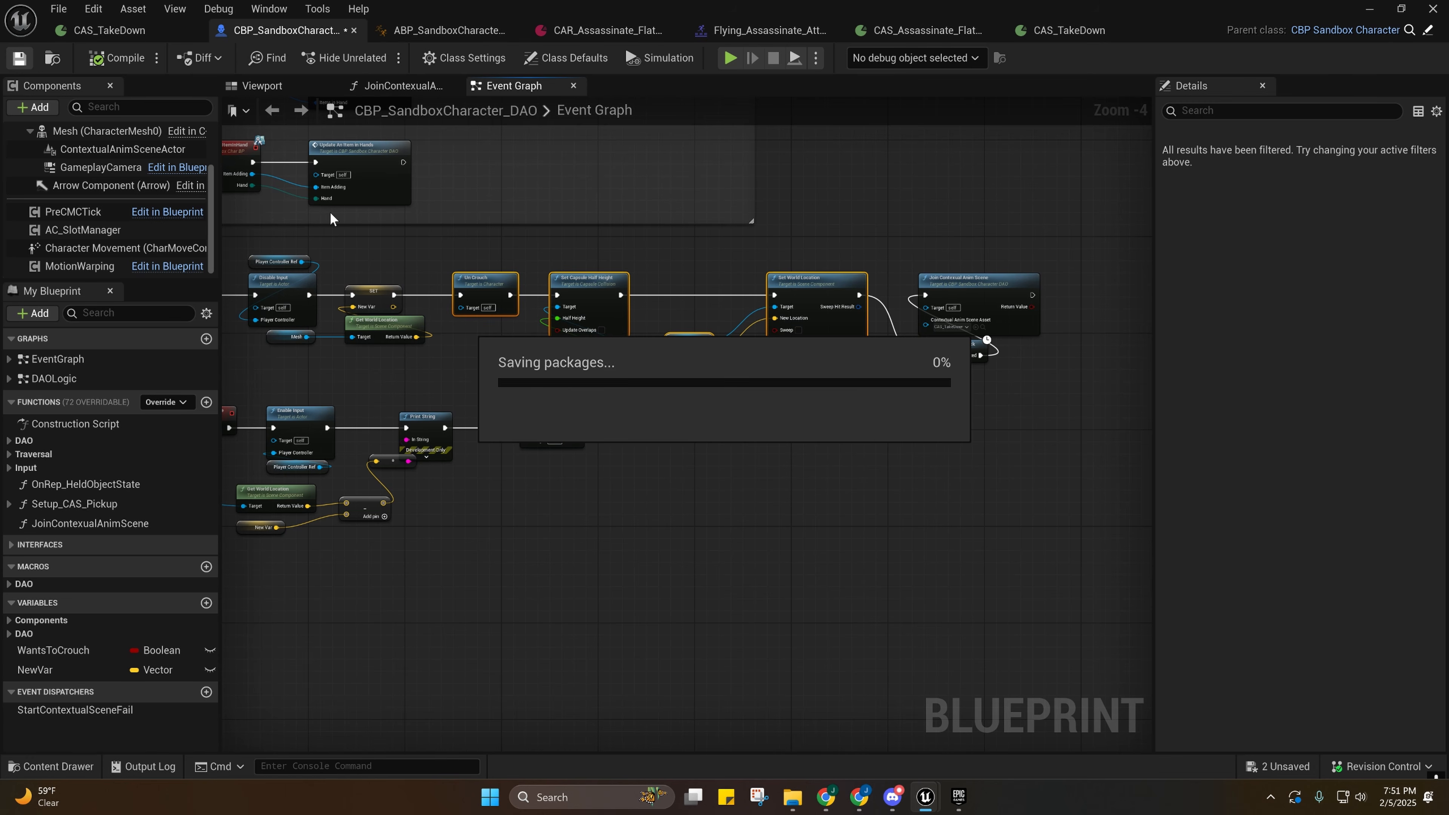
{"action": "right_click_drag", "start_coordinate": [854, 425], "coordinate": [678, 444]}
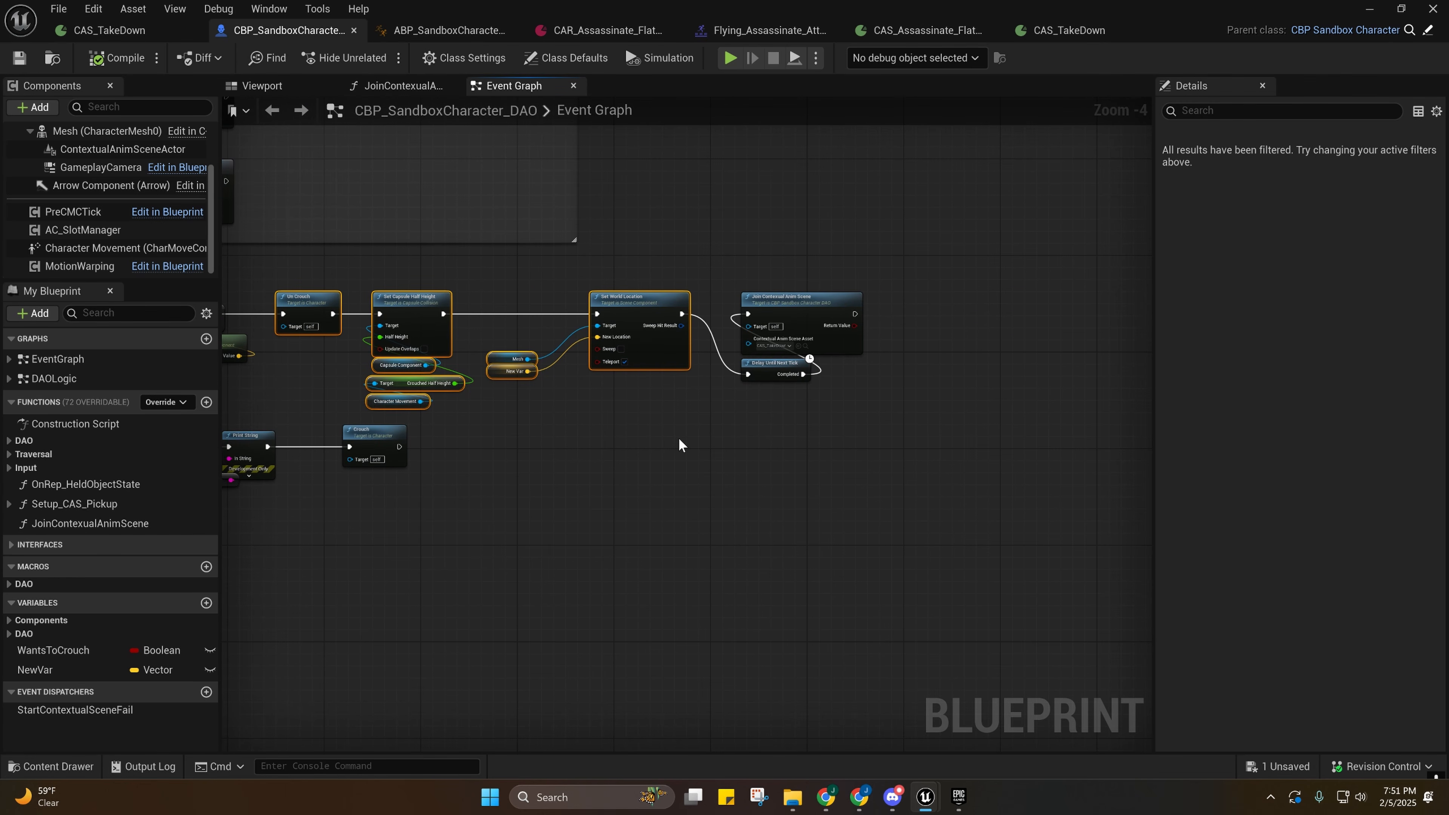